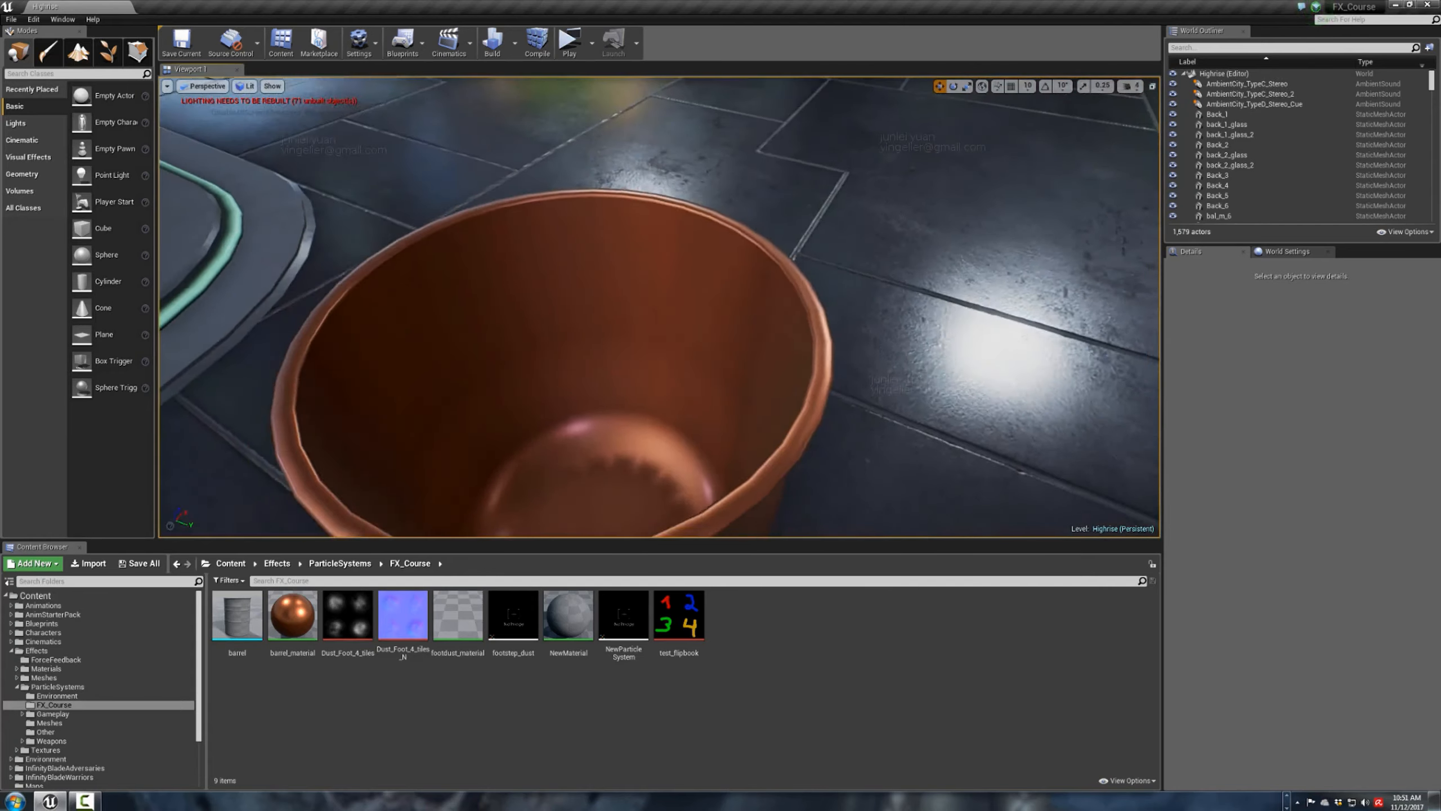
Examine the copper barrel and its reflection on the wet floor from different distances and angles in the level.
key("w")
key("s")
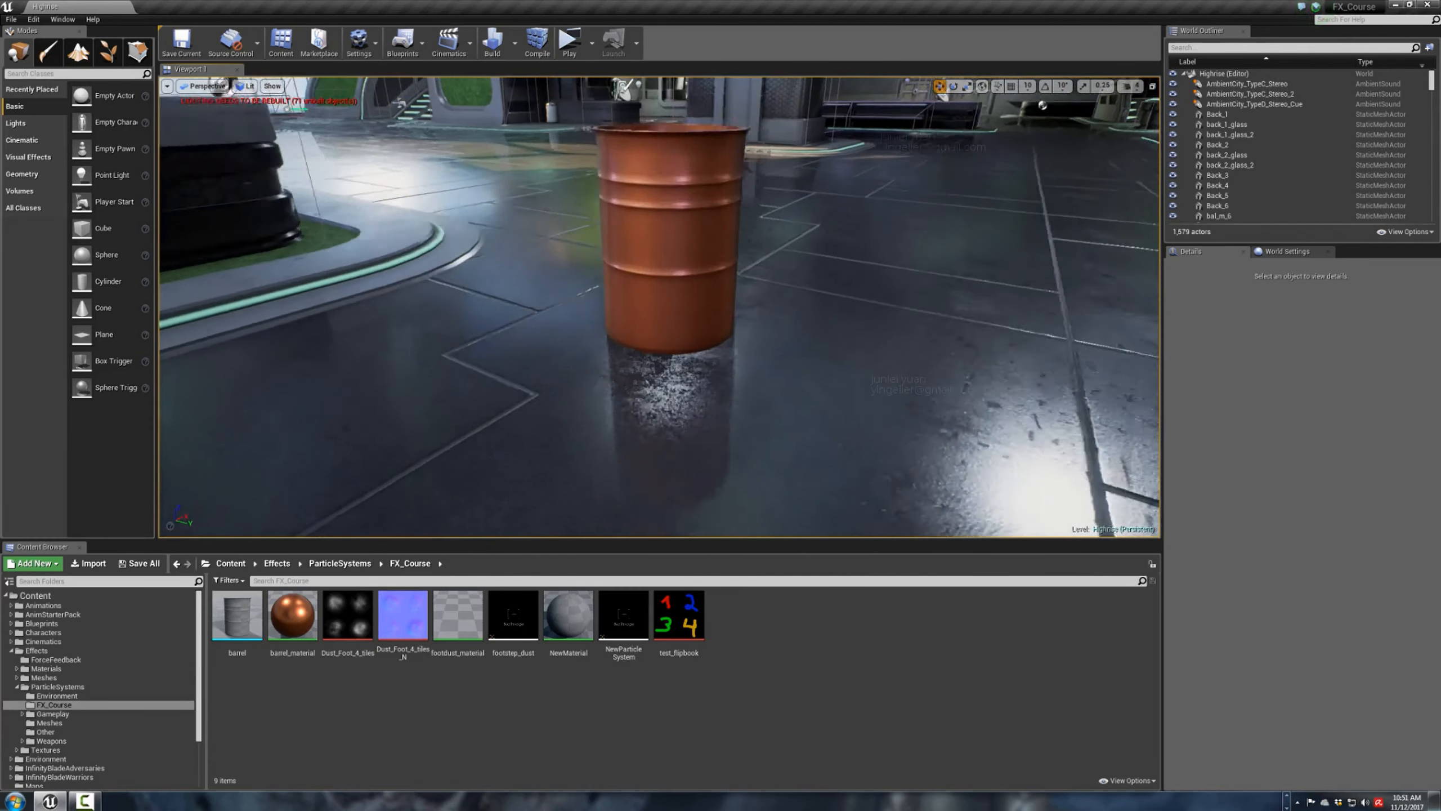
key("w")
key("s")
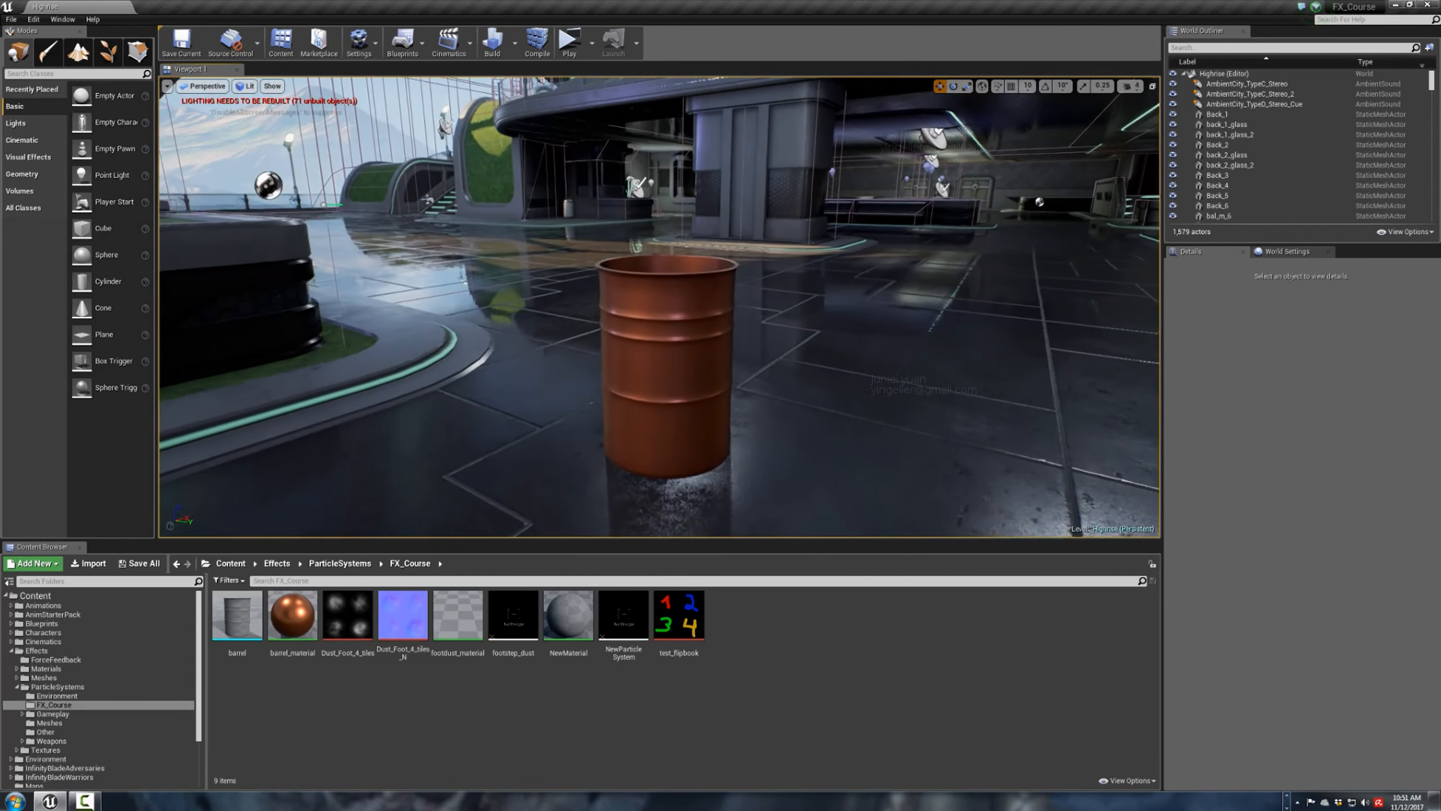
mouse_move(658, 306)
right_mouse_down()
mouse_move(585, 307)
mouse_move(690, 308)
mouse_move(619, 298)
mouse_move(656, 307)
right_mouse_up()
key("d")
key("a")
key("a")
key("w")
key("d")
key("s")
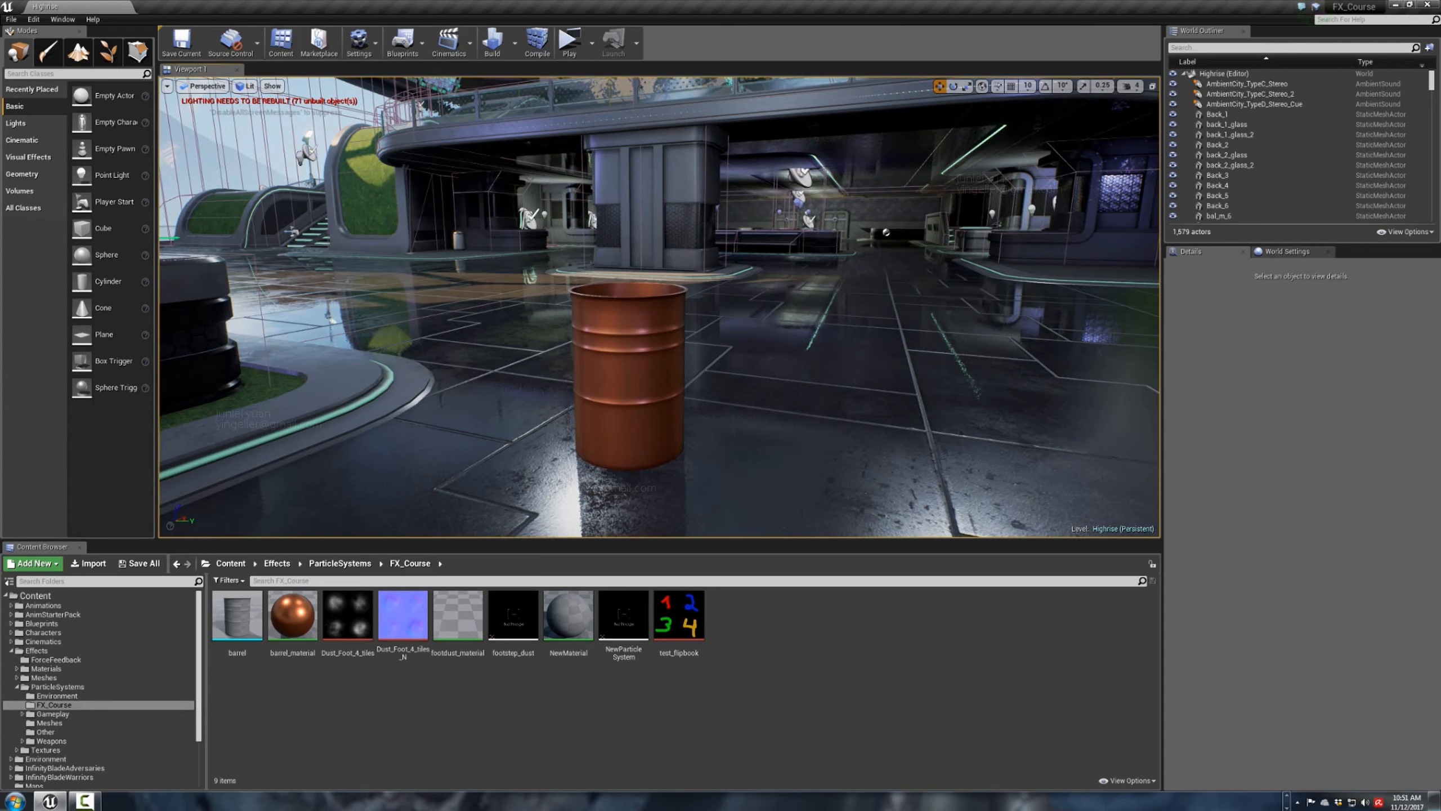
right_click_drag(856, 233, 829, 253)
key("s")
key("s")
key("w")
key("s")
key("w")
key("d")
key("a")
key("d")
key("s")
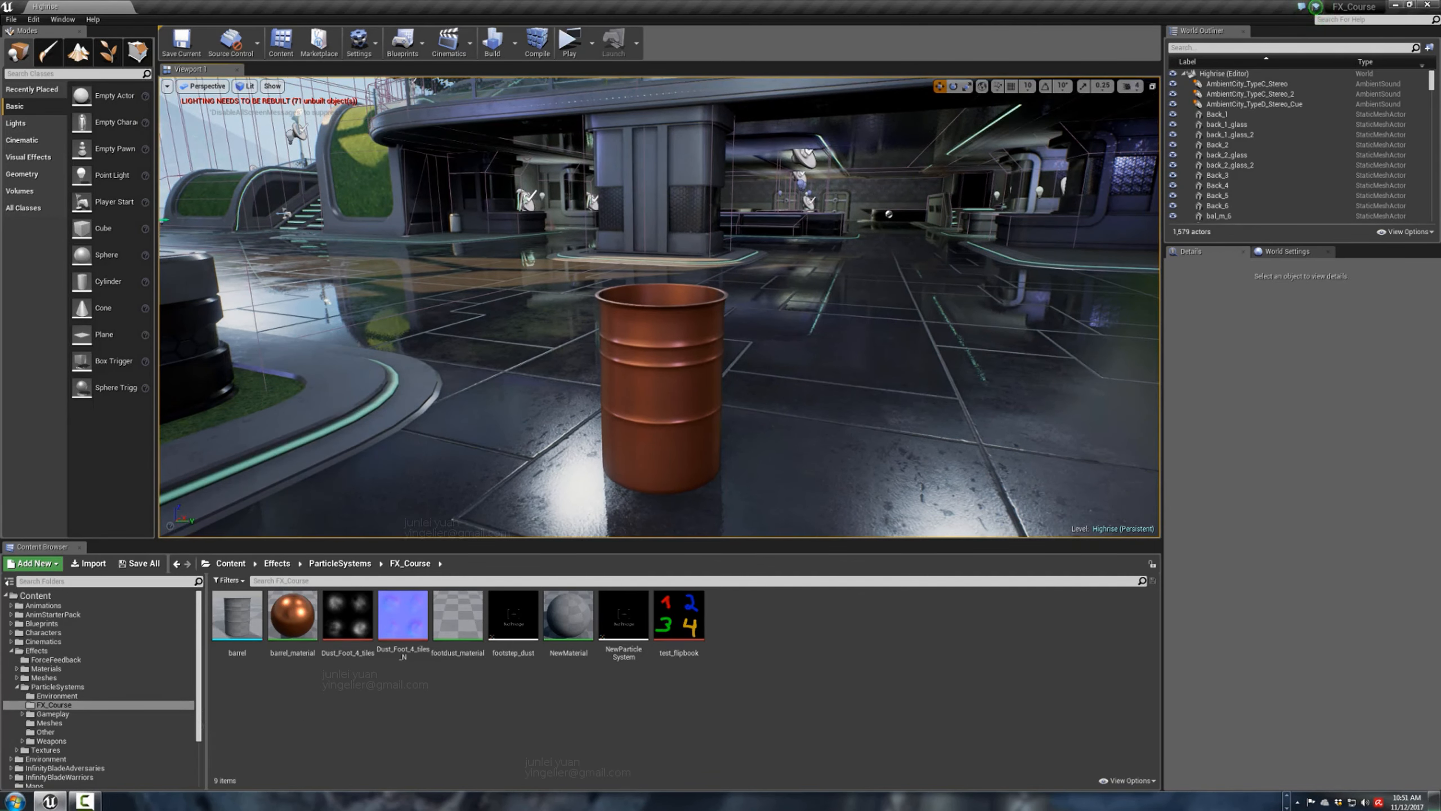
right_click_drag(829, 253, 884, 295)
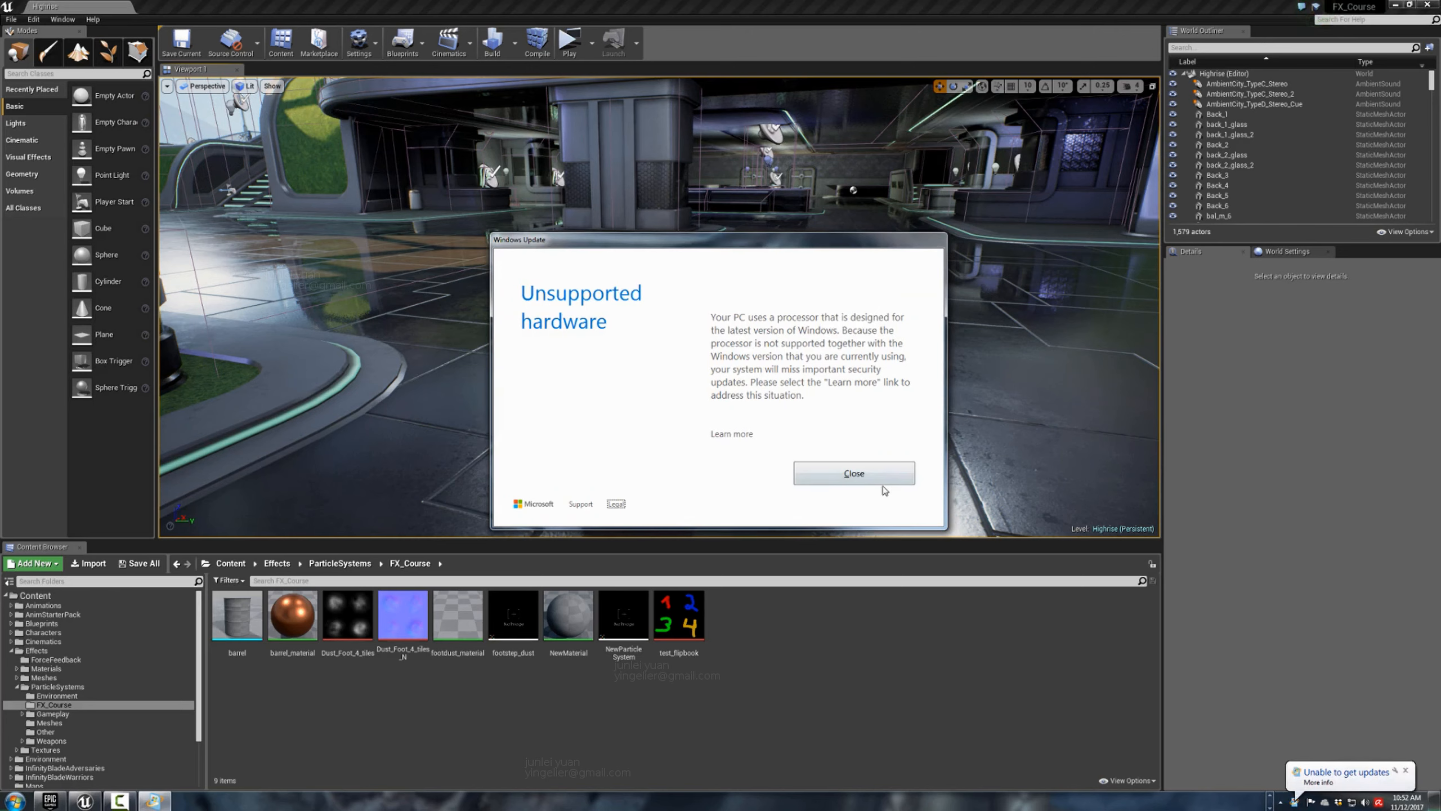
Move the Windows Update notice off the level editor and return focus to the editor.
left_click_drag(681, 244, 586, 214)
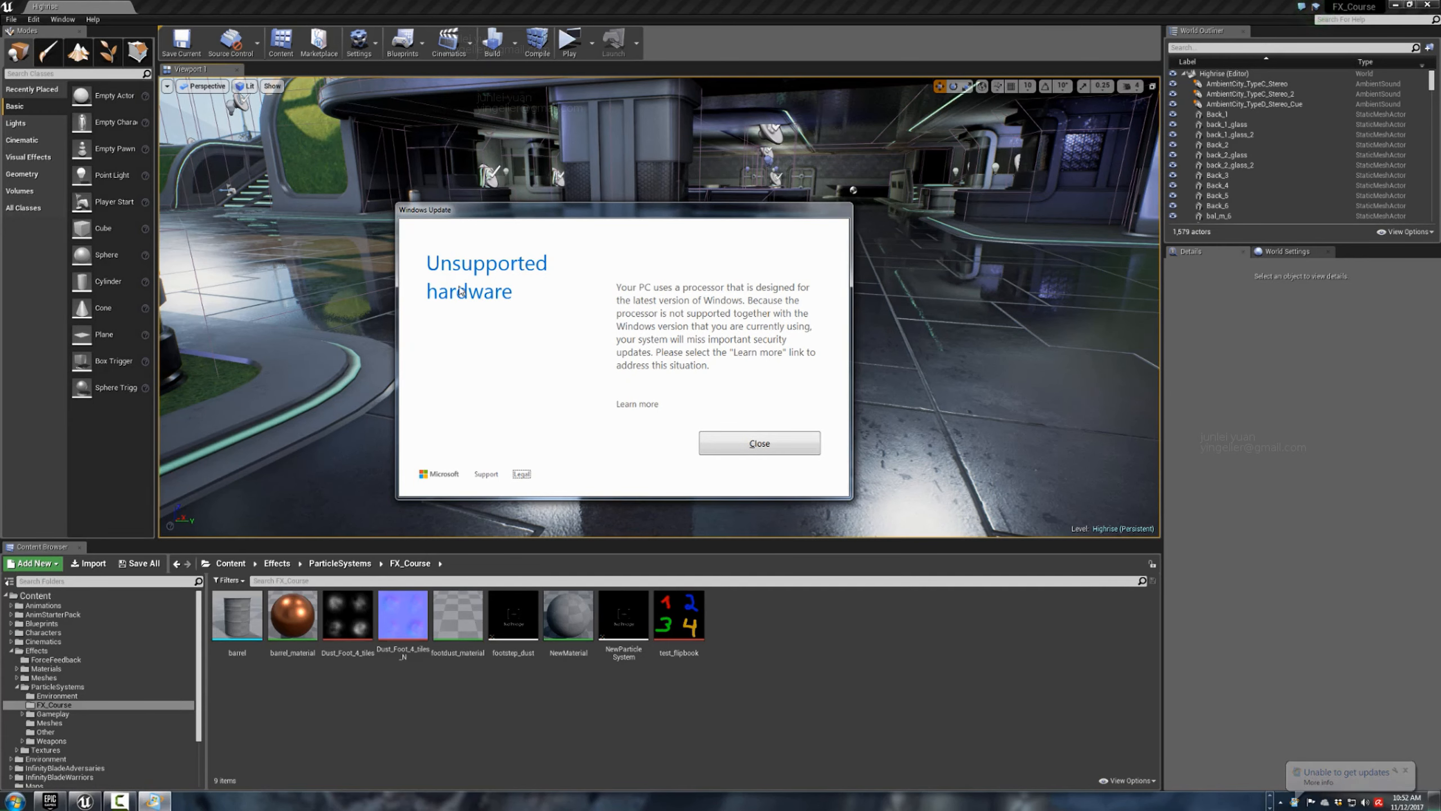
left_click_drag(517, 208, 737, 0)
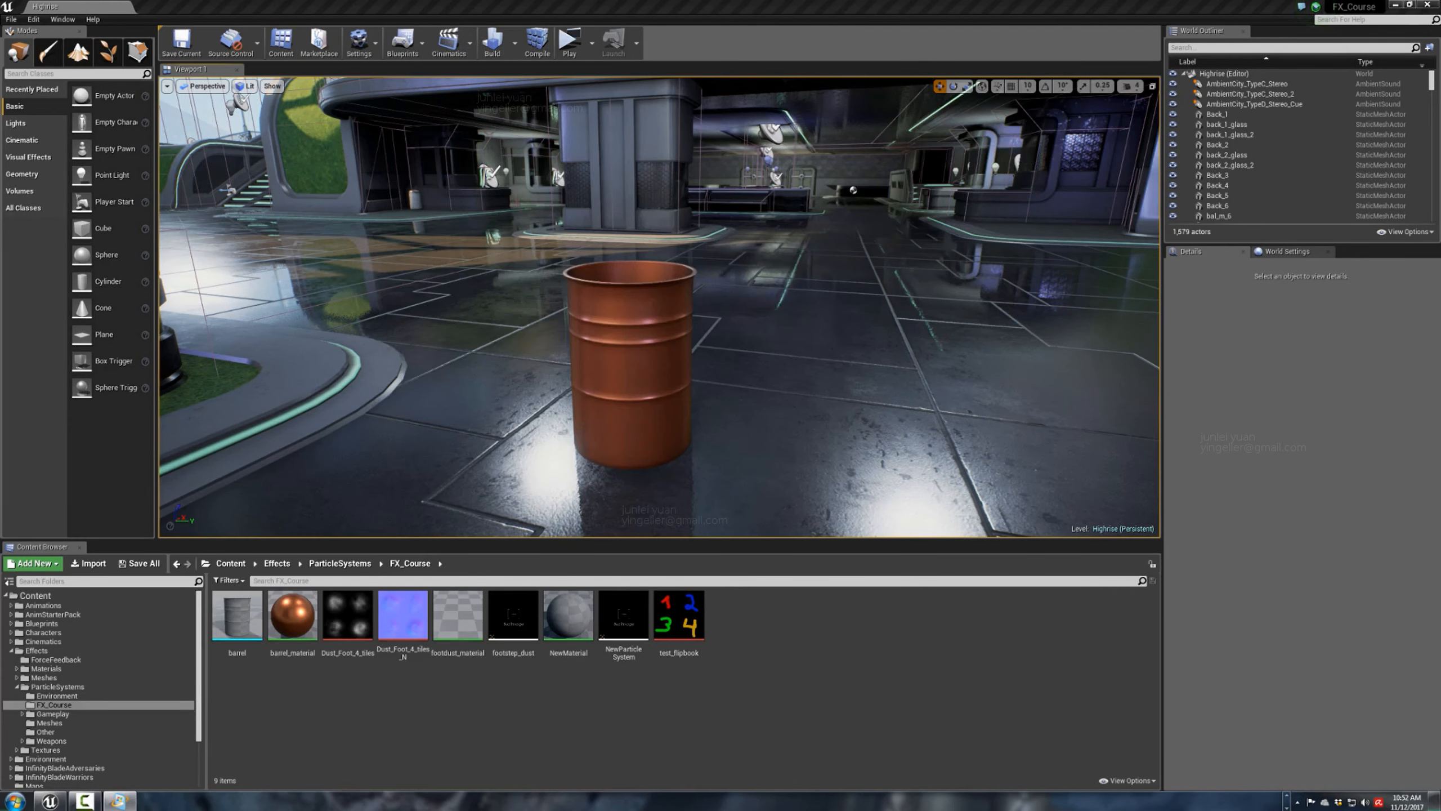
left_click(517, 7)
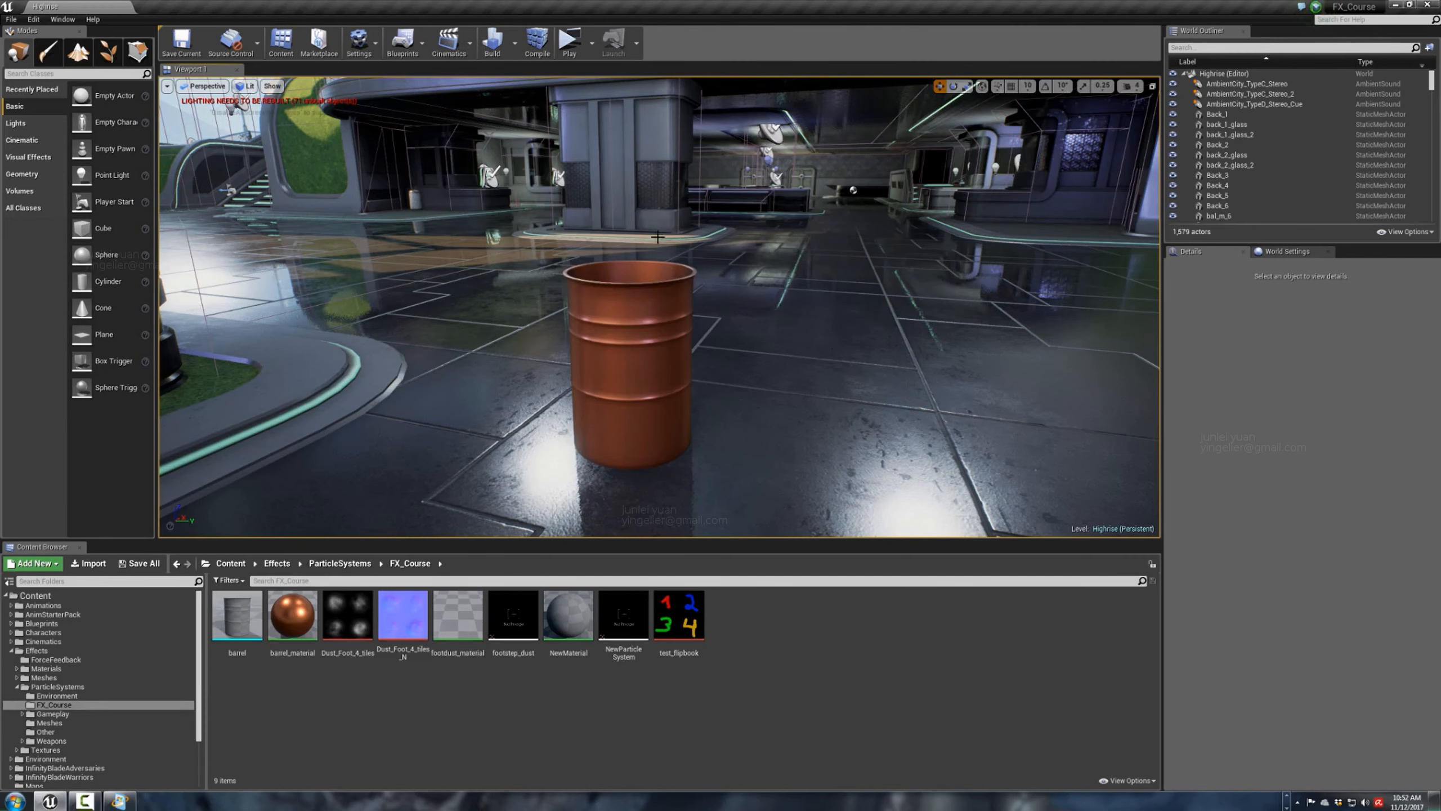
Select the copper barrel in the level and examine its surface shading from medium and close range.
right_click_drag(689, 293, 688, 262)
key("s")
key("w")
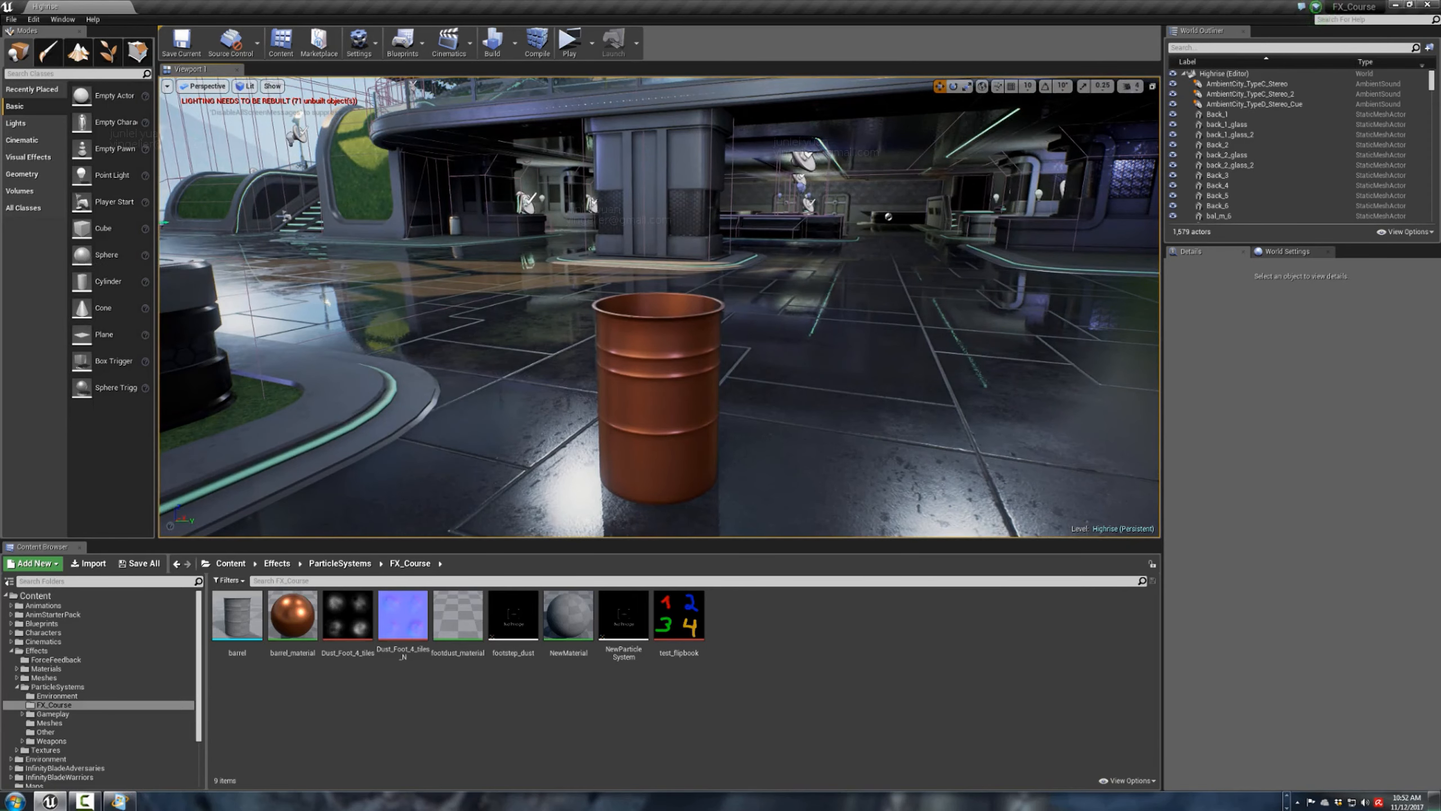
mouse_move(687, 261)
right_mouse_down()
mouse_move(703, 265)
mouse_move(688, 260)
right_mouse_up()
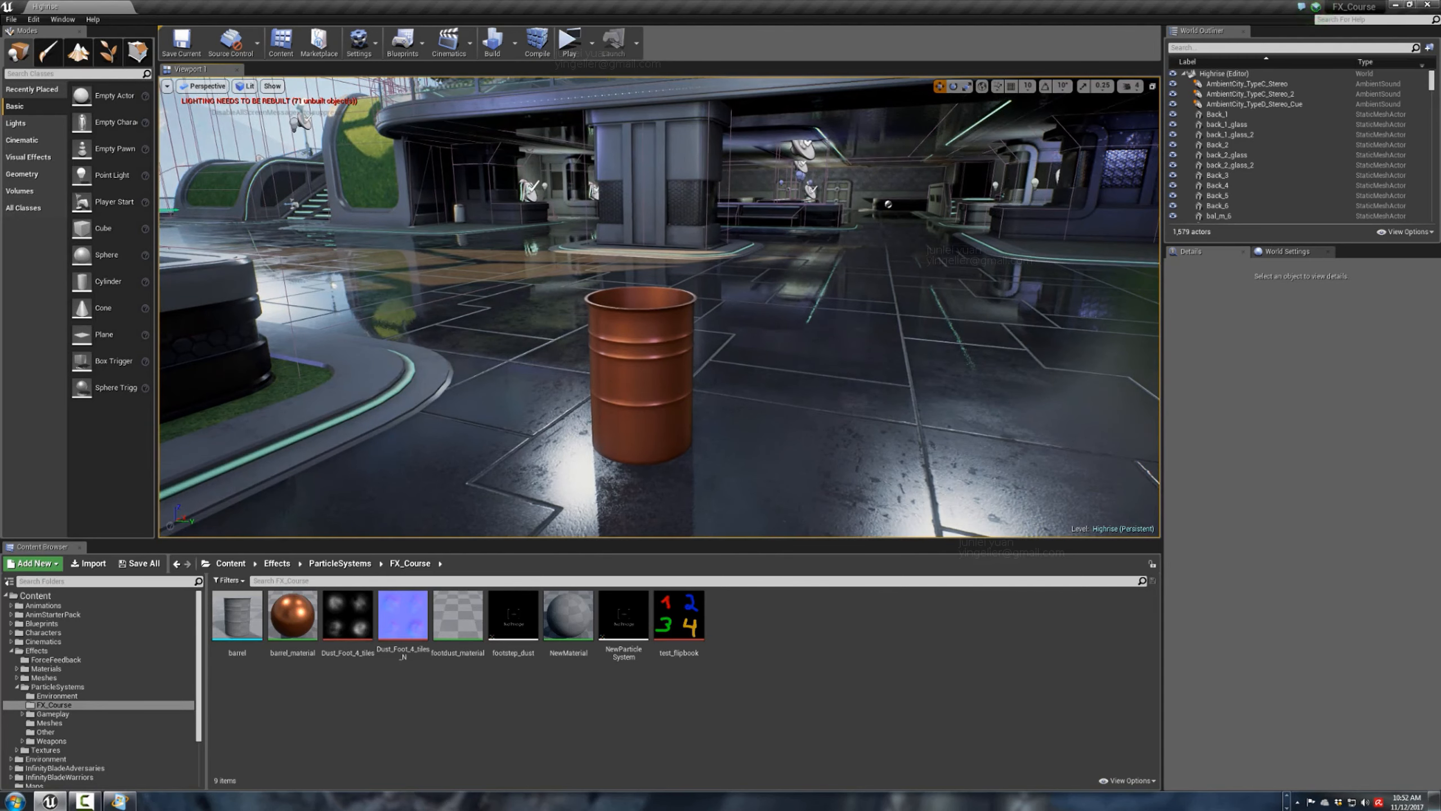
right_click_drag(688, 260, 688, 260)
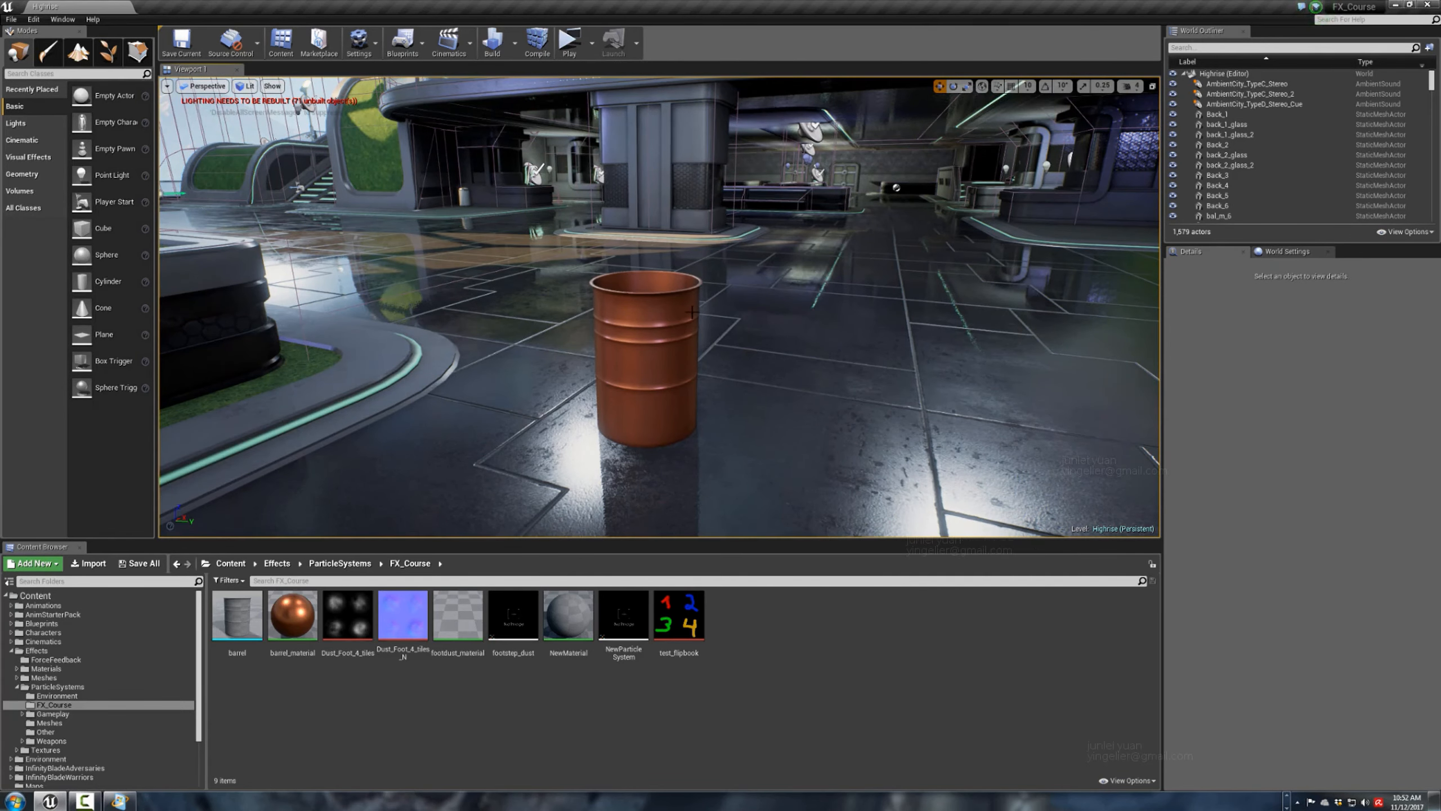
mouse_move(738, 307)
right_mouse_down()
mouse_move(716, 329)
mouse_move(744, 315)
right_mouse_up()
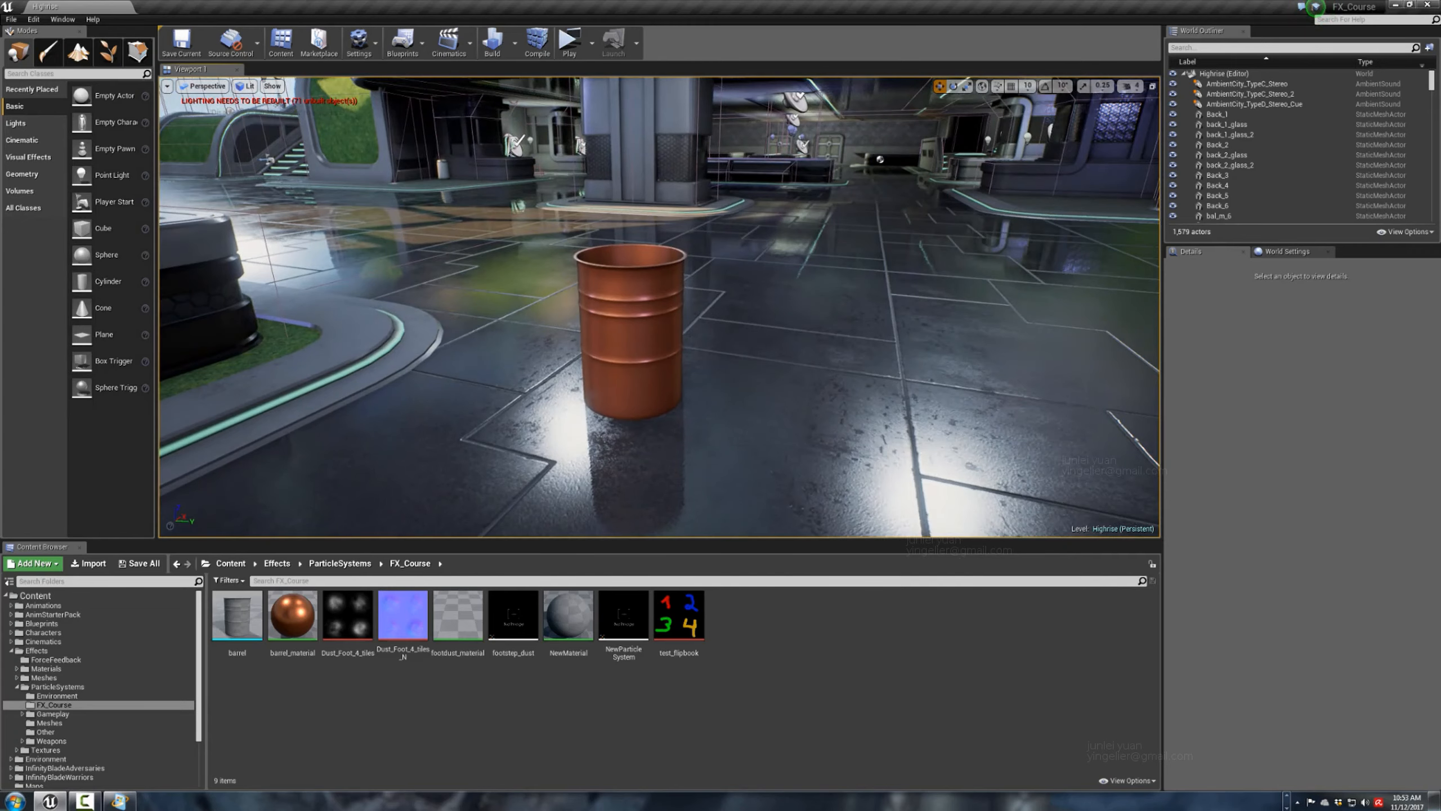
left_click(631, 341)
right_click_drag(632, 340, 659, 304)
key("w")
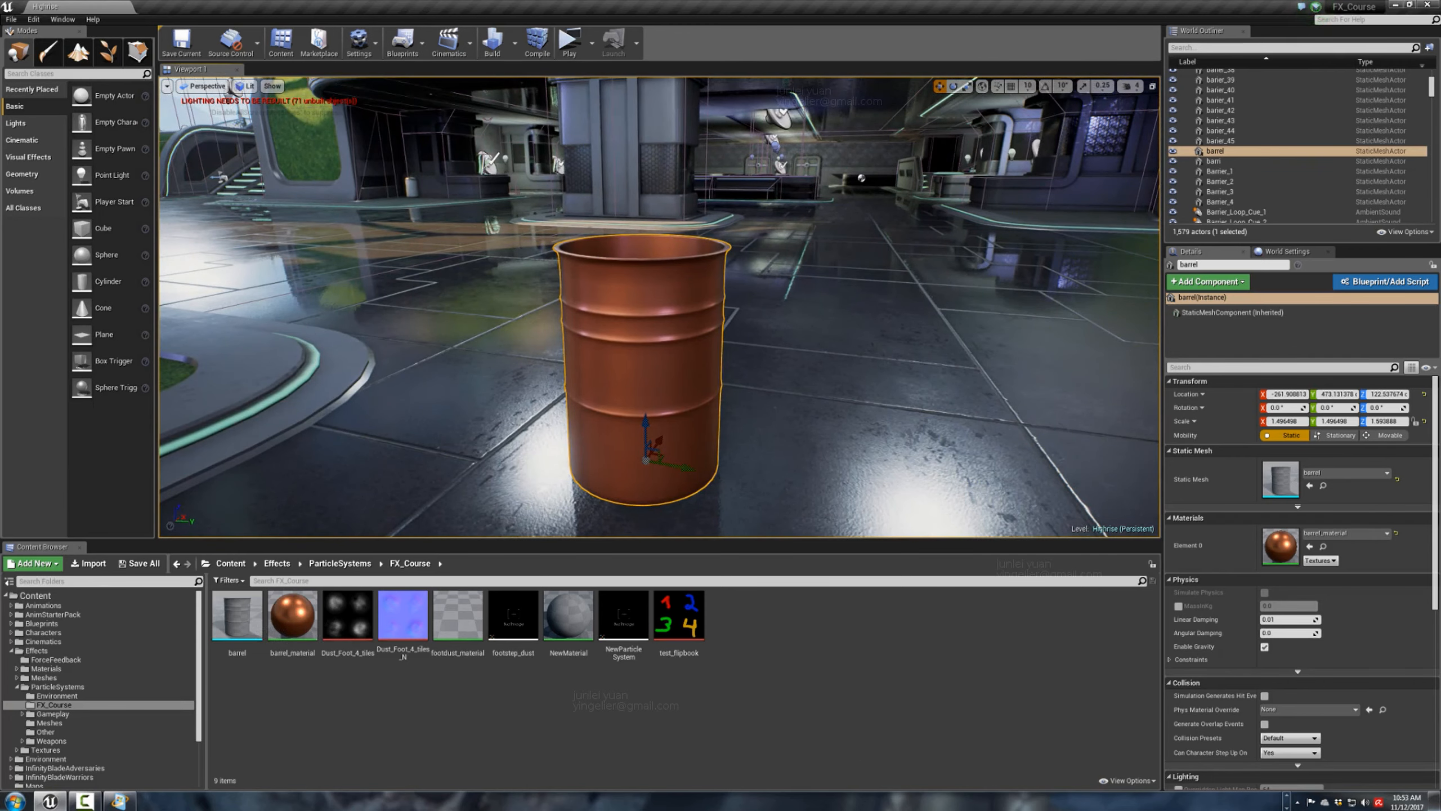
mouse_move(658, 305)
right_mouse_down()
mouse_move(664, 334)
mouse_move(647, 323)
right_mouse_up()
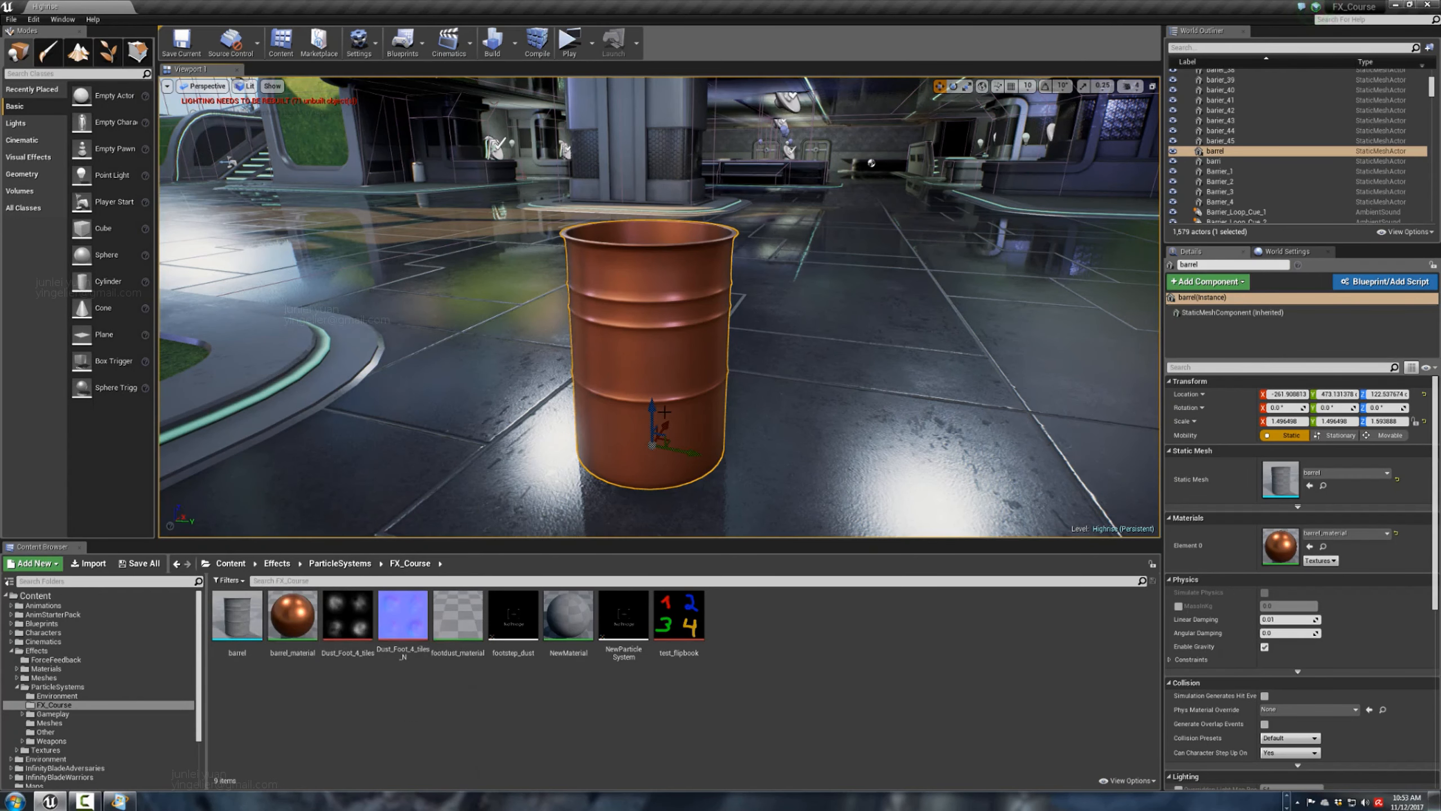
Open barrel_material with its whole preview sphere in view and place its editor below the level viewport.
double_click(312, 604)
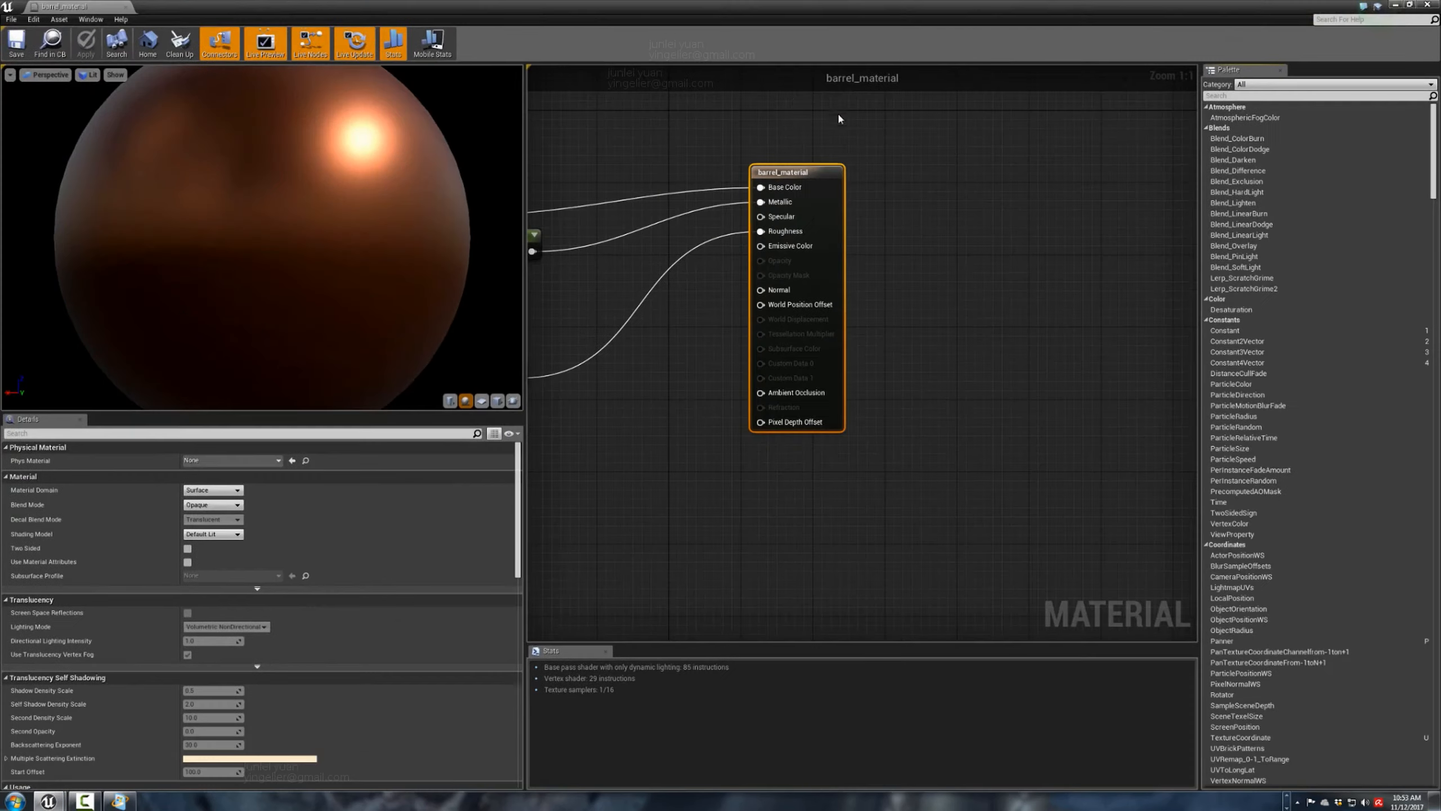
scroll(363, 164, "down", 3)
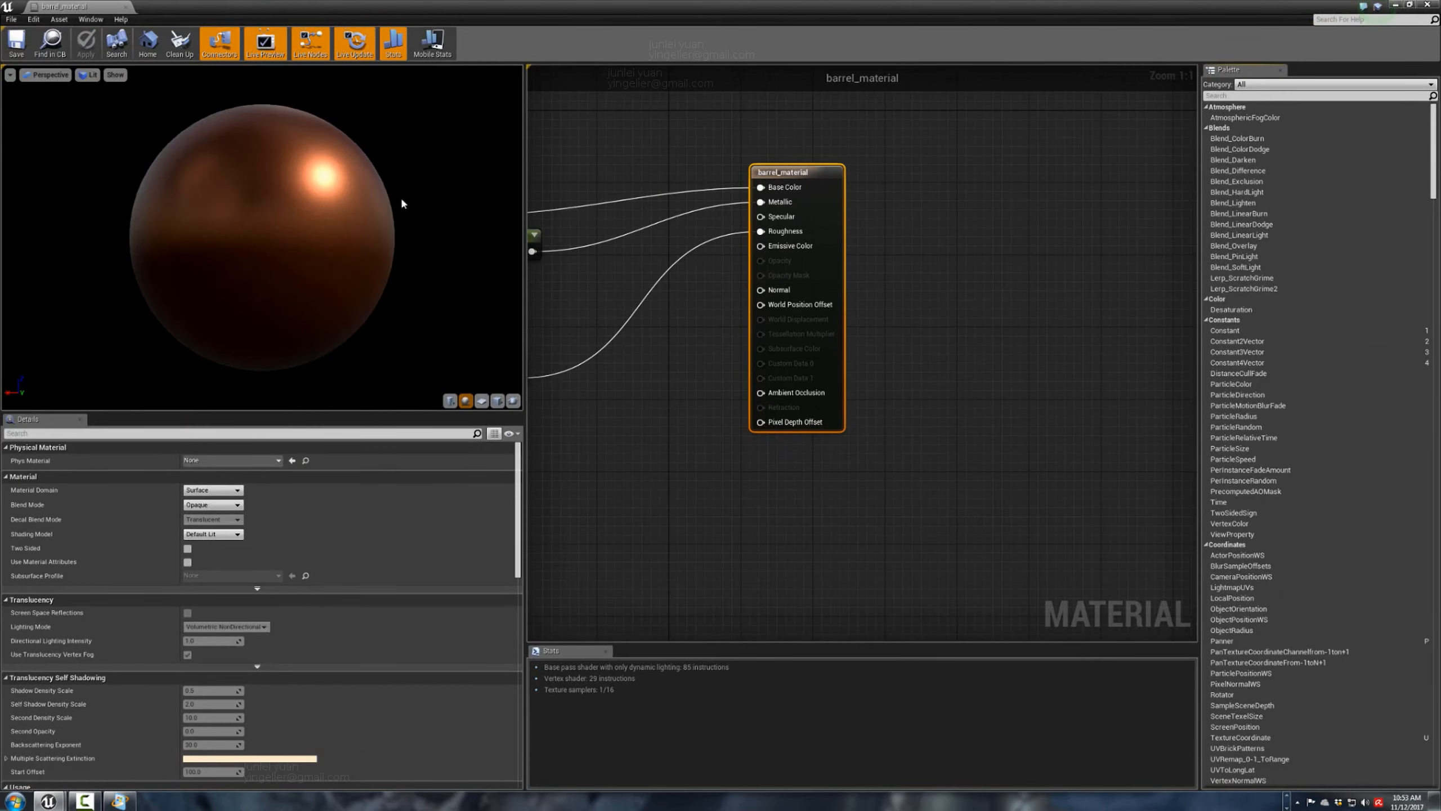
left_click_drag(738, 7, 578, 368)
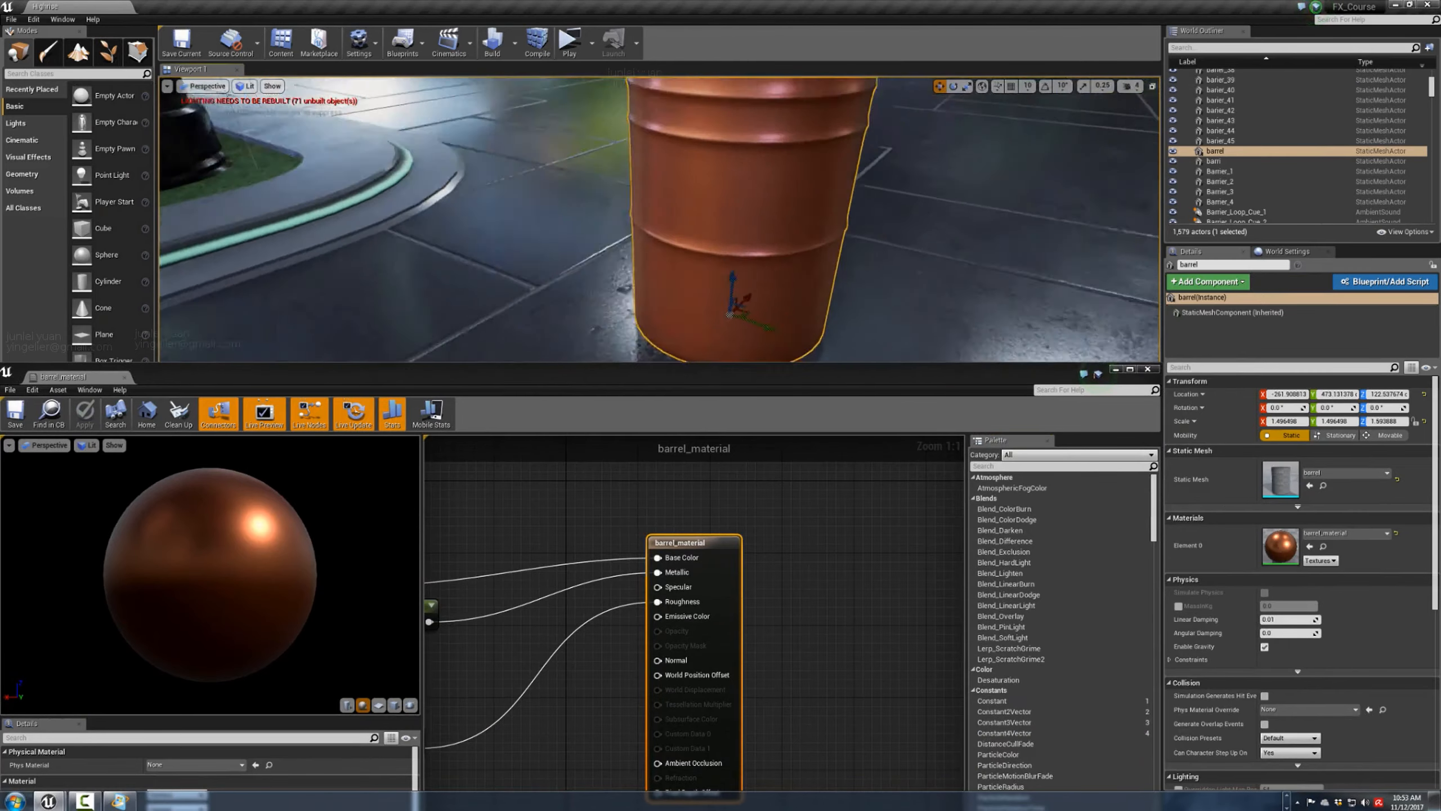
Compare the barrel's look in the level with the barrel_material preview sphere from near and far.
right_click_drag(658, 221, 687, 167)
key("s")
key("w")
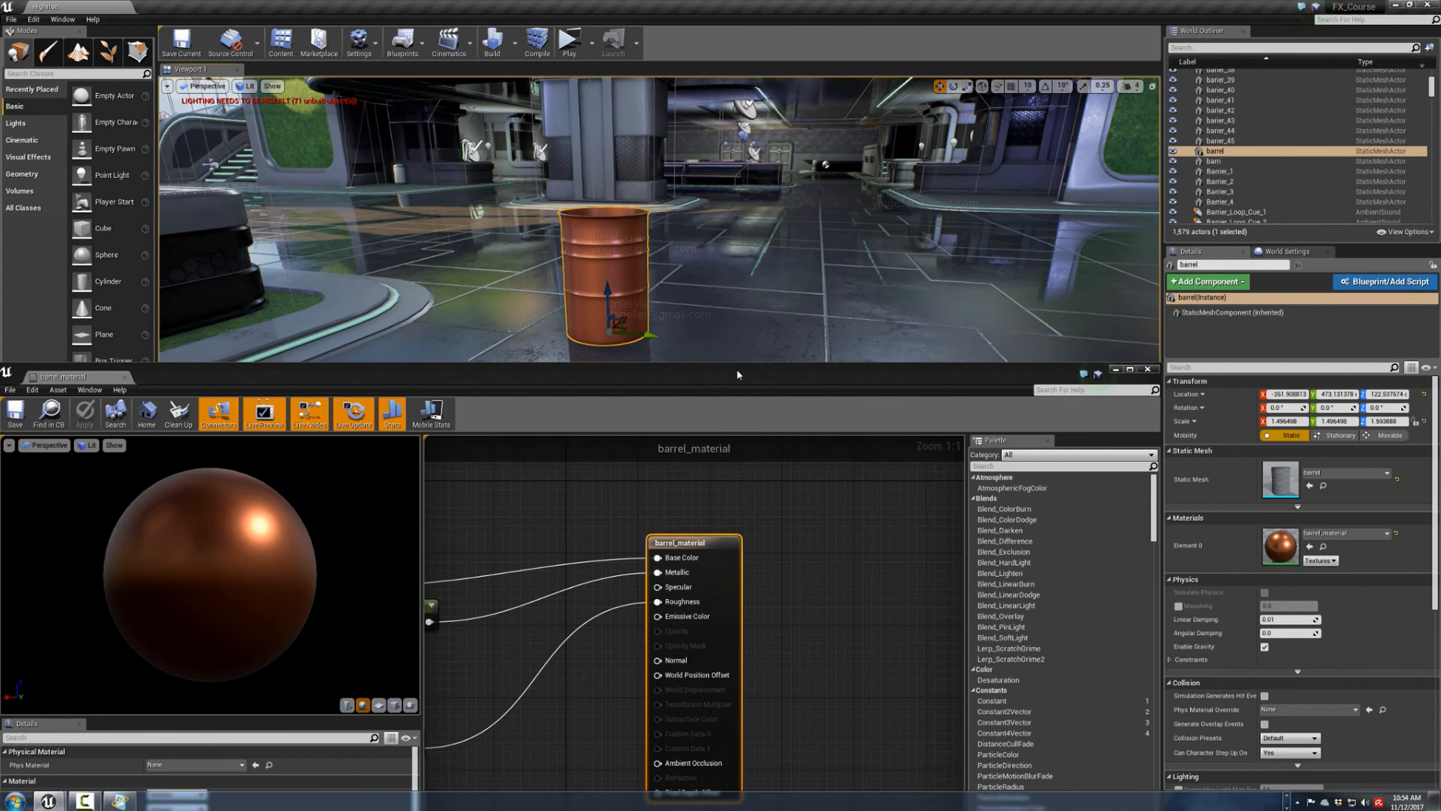
mouse_move(766, 277)
right_mouse_down()
mouse_move(732, 283)
mouse_move(742, 269)
right_mouse_up()
key("s")
key("w")
right_click_drag(716, 220, 678, 285)
key("s")
key("w")
key("d")
key("s")
Select the Floor_7 mesh and examine the reflective floor and surroundings around the barrel from several viewpoints.
right_click_drag(668, 222, 704, 221)
left_click(698, 196)
key("w")
key("s")
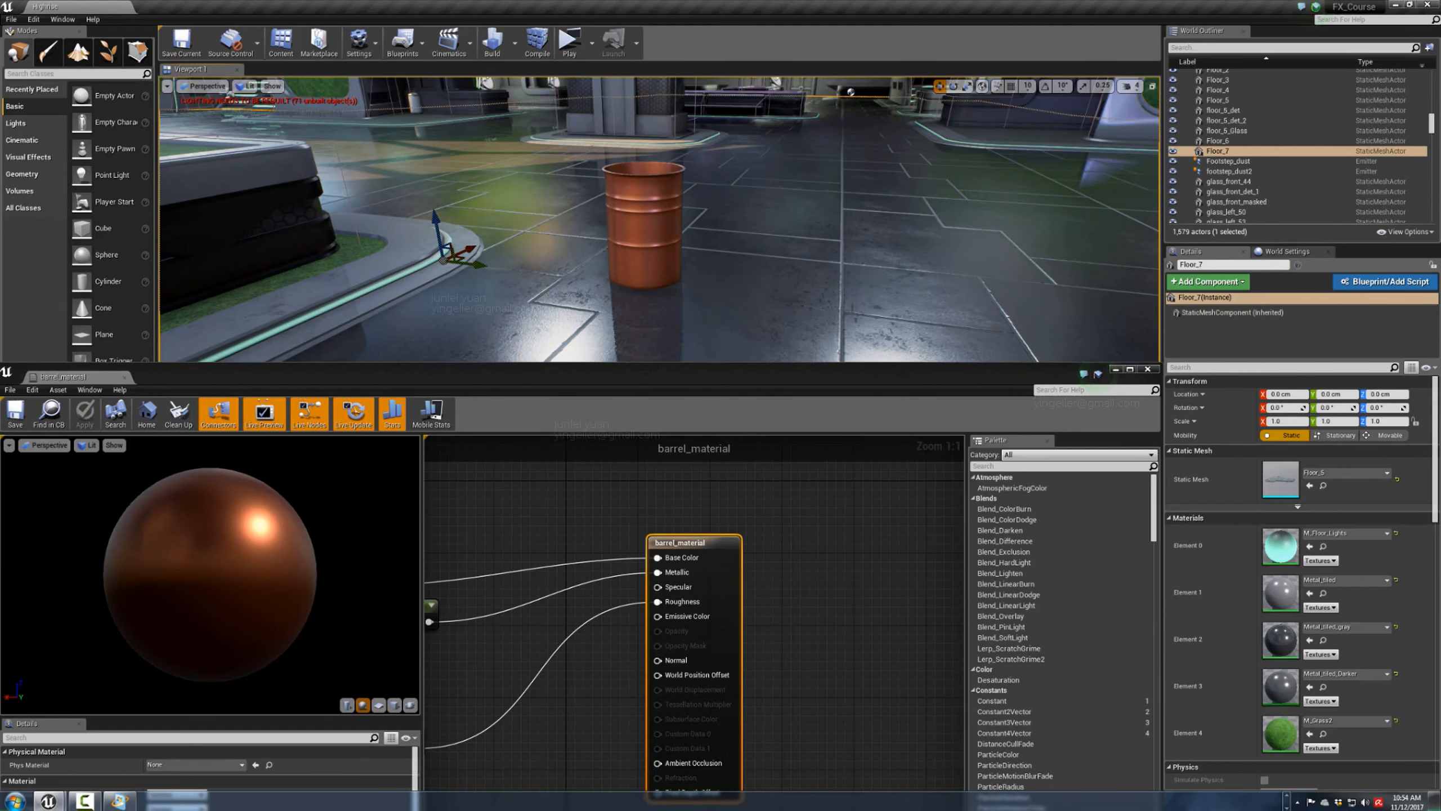
mouse_move(716, 196)
right_mouse_down()
mouse_move(714, 170)
mouse_move(701, 196)
right_mouse_up()
right_click_drag(677, 277, 732, 245)
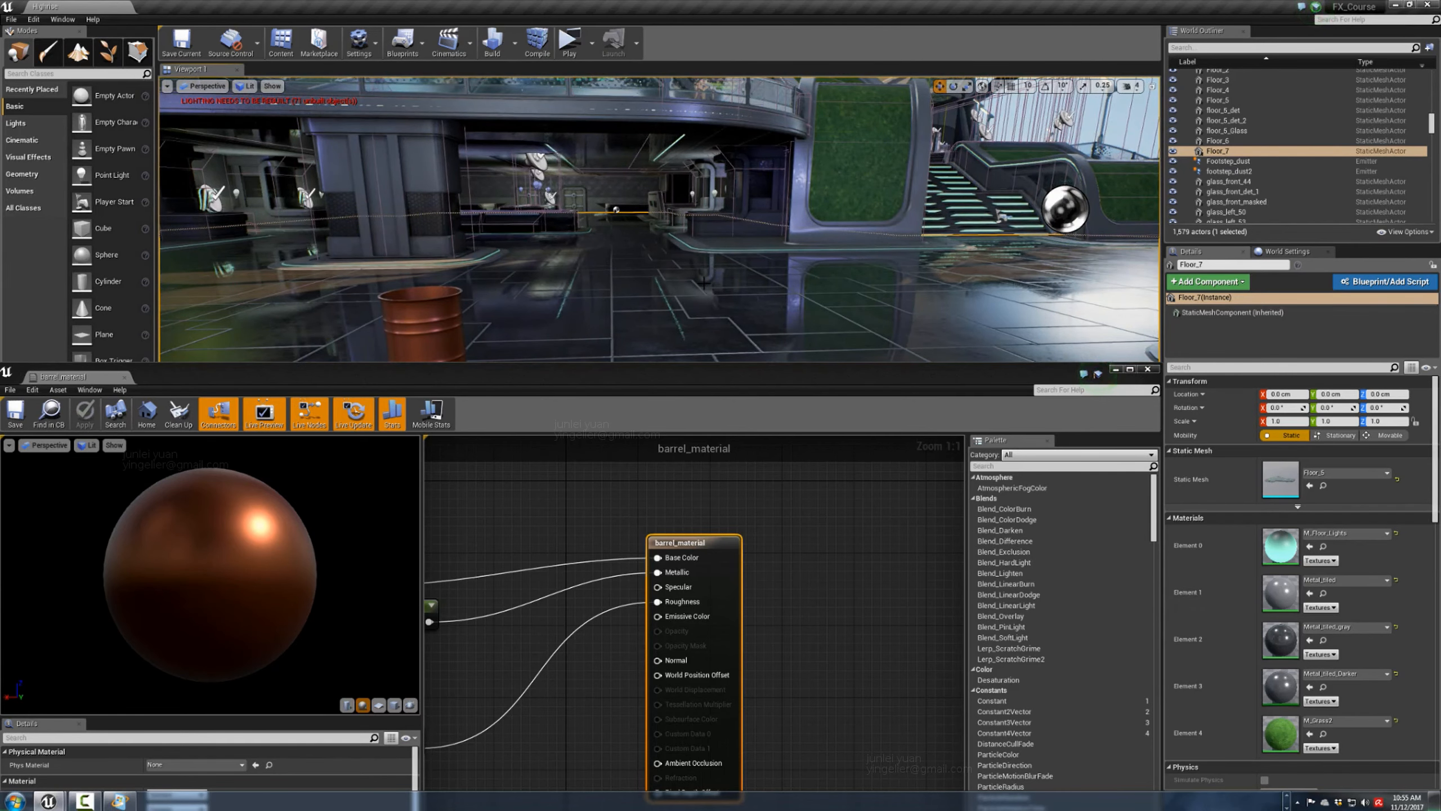
right_click_drag(704, 283, 655, 313)
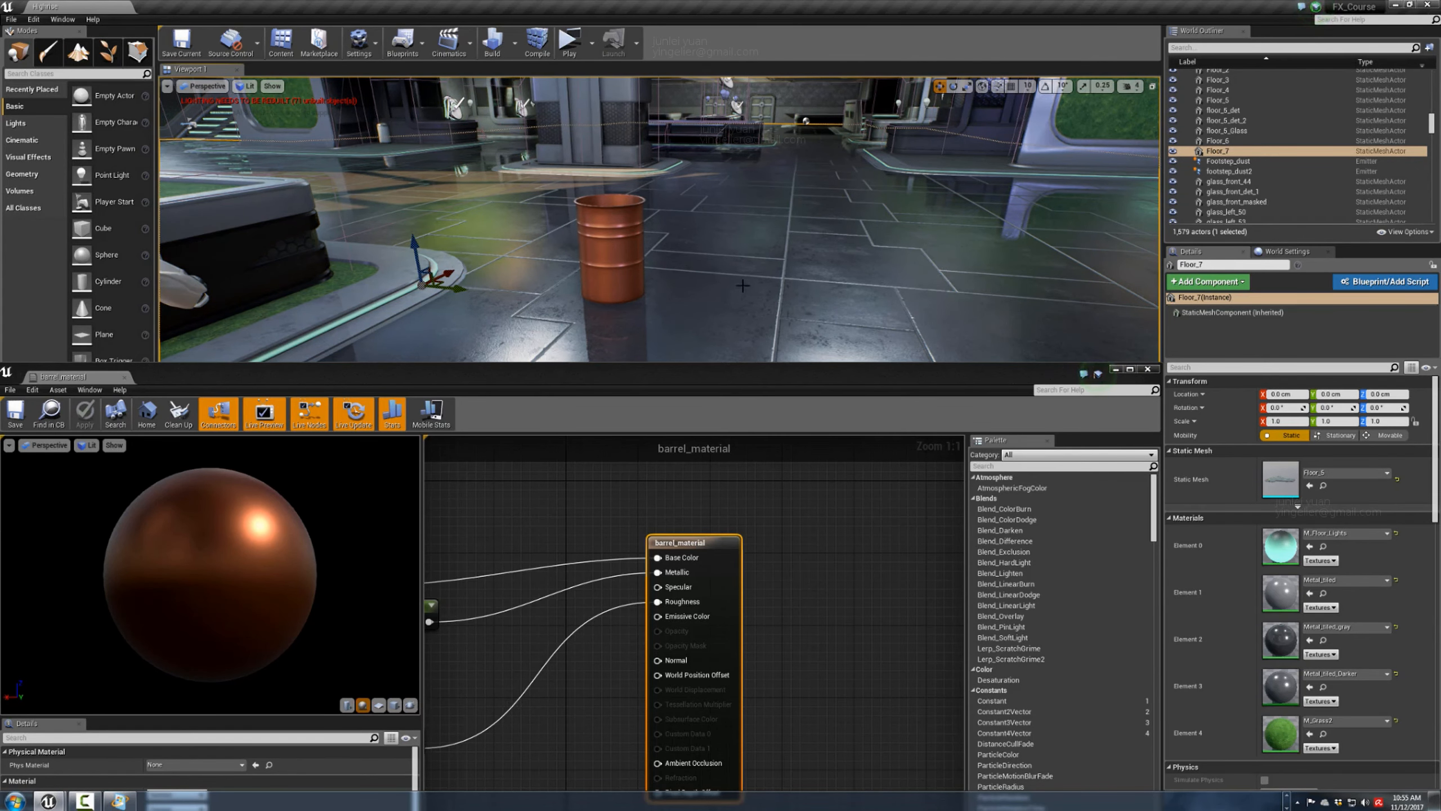
right_click_drag(731, 272, 715, 299)
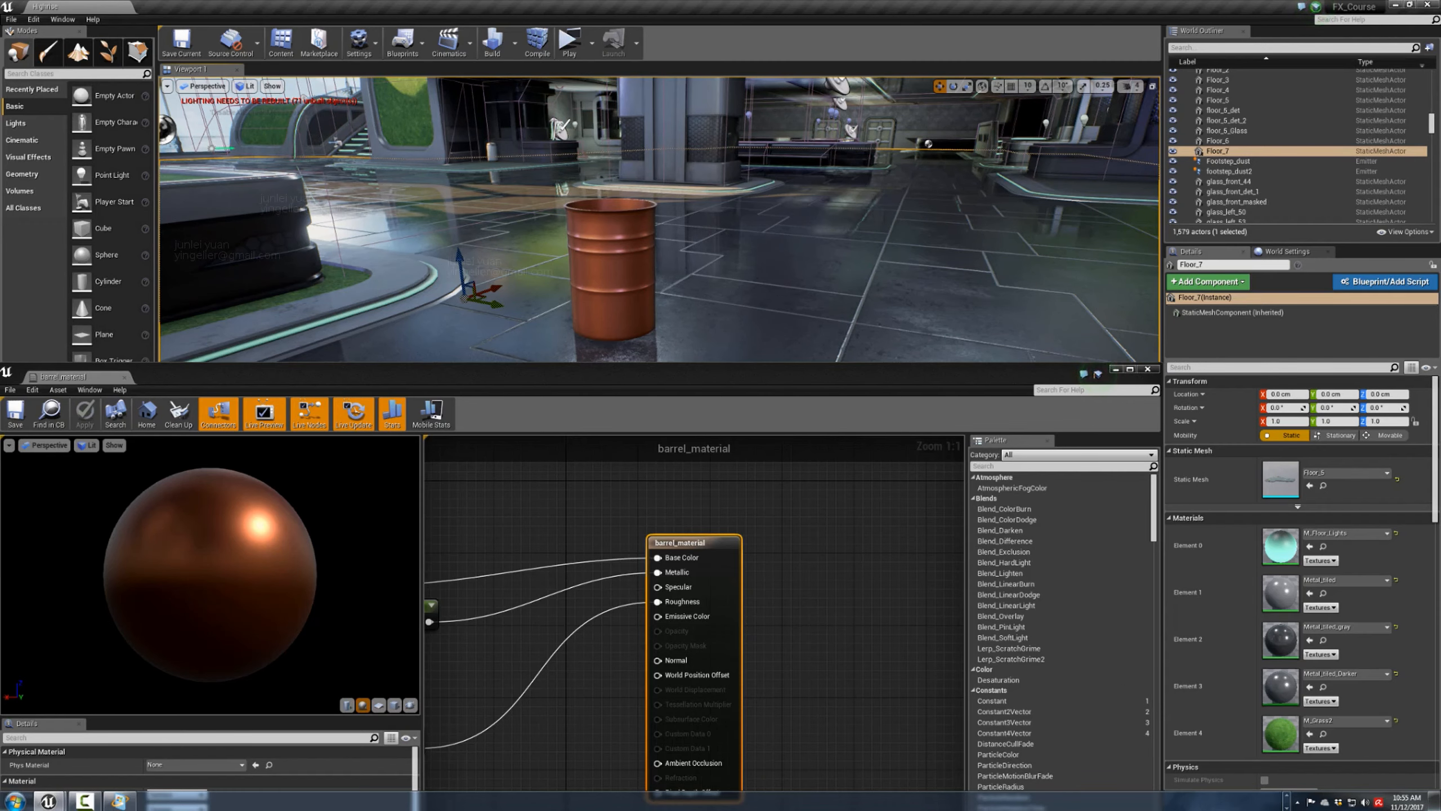
key("s")
right_click_drag(732, 272, 652, 216)
key("w")
key("s")
key("s")
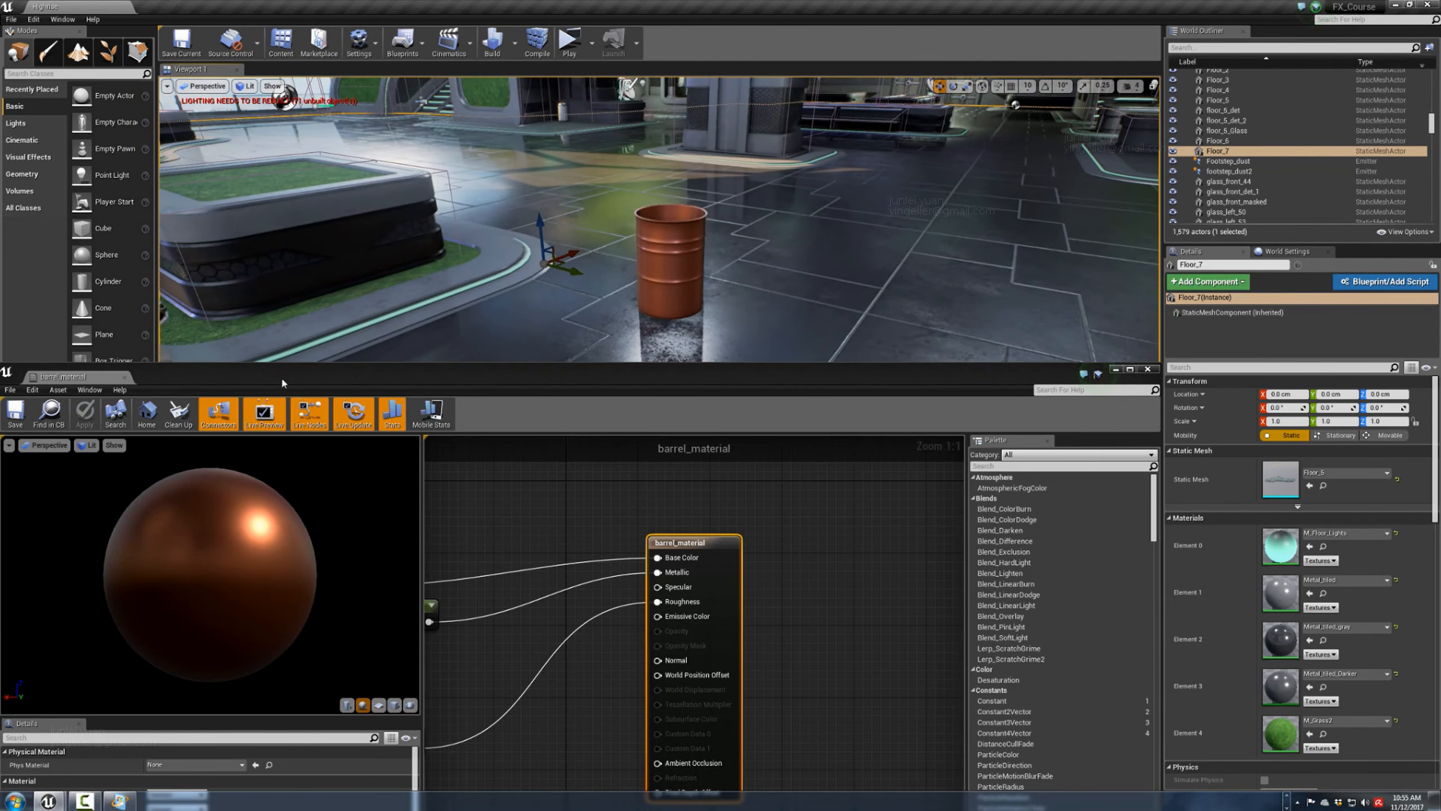
Reopen barrel_material, place its editor over the level view and bring all its constant nodes into view.
left_click_drag(282, 377, 486, 300)
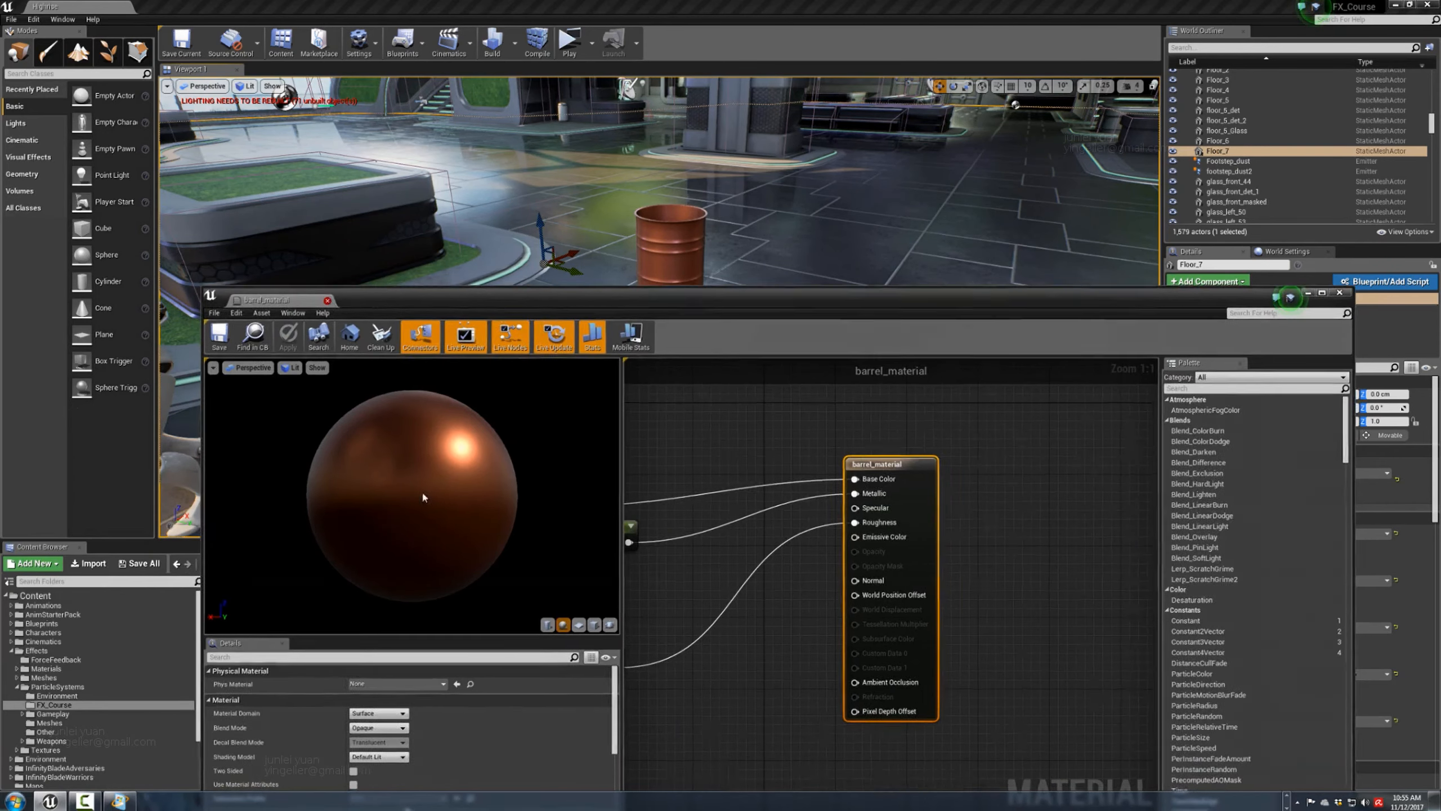
key("alt+Tab")
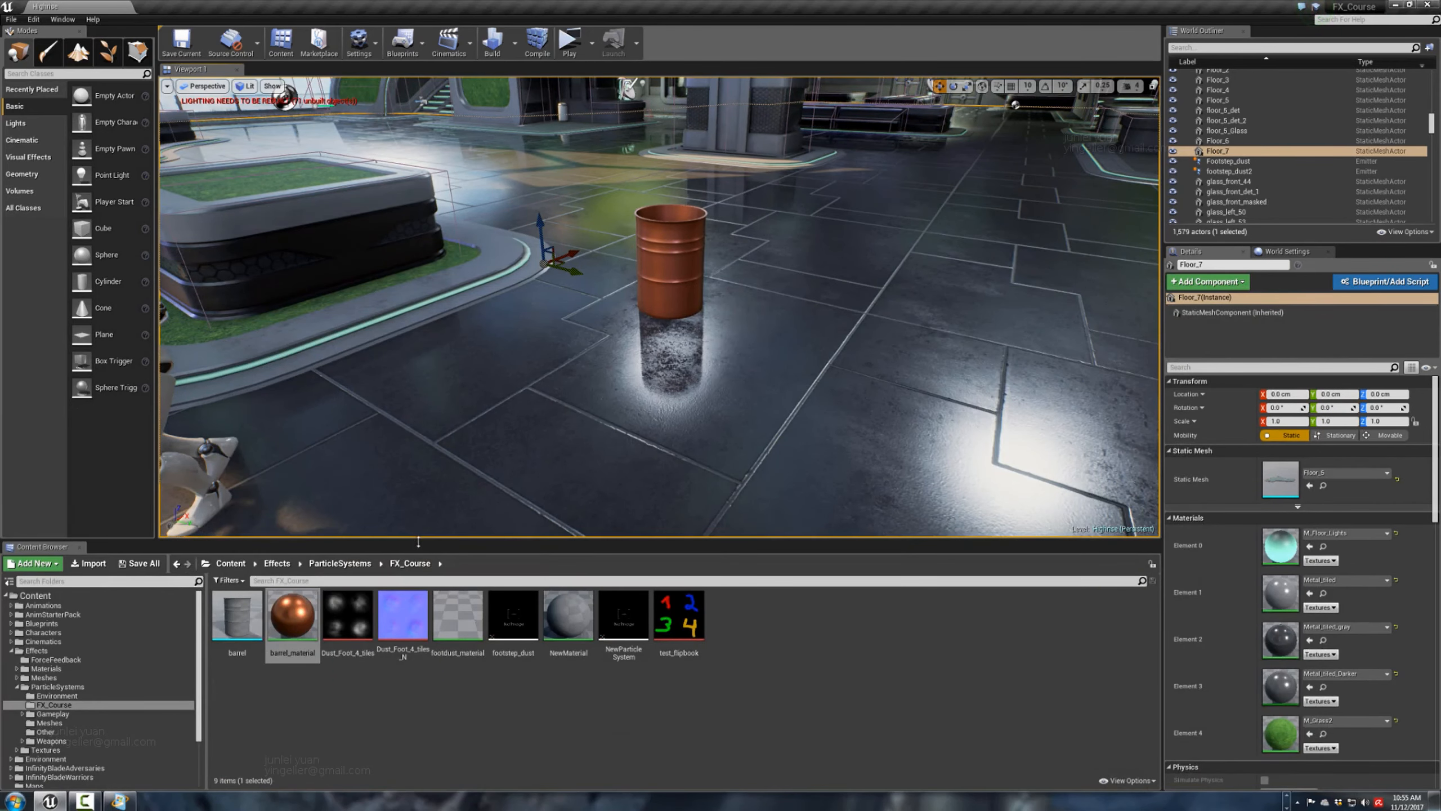
double_click(292, 616)
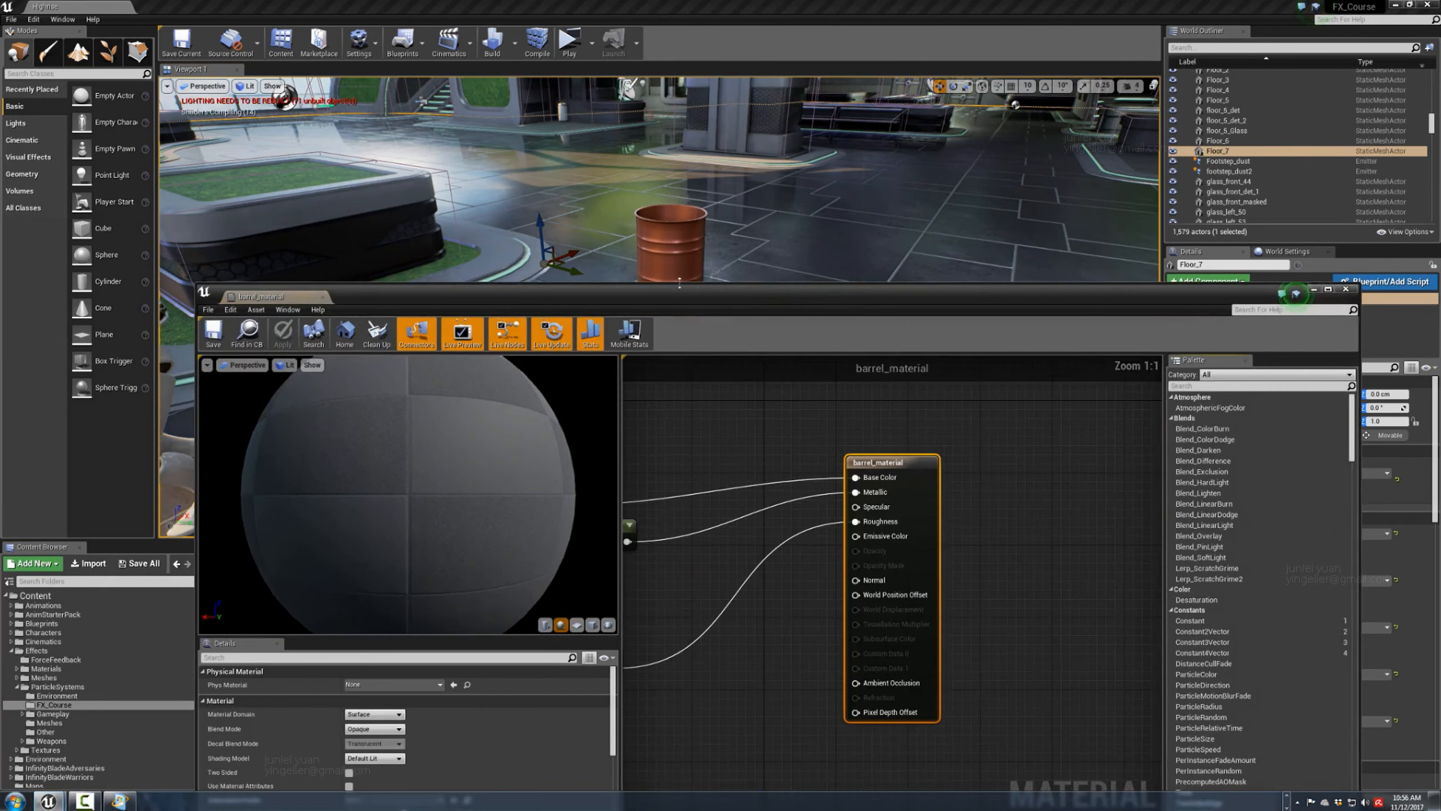
left_click_drag(662, 297, 588, 68)
right_click_drag(607, 182, 692, 233)
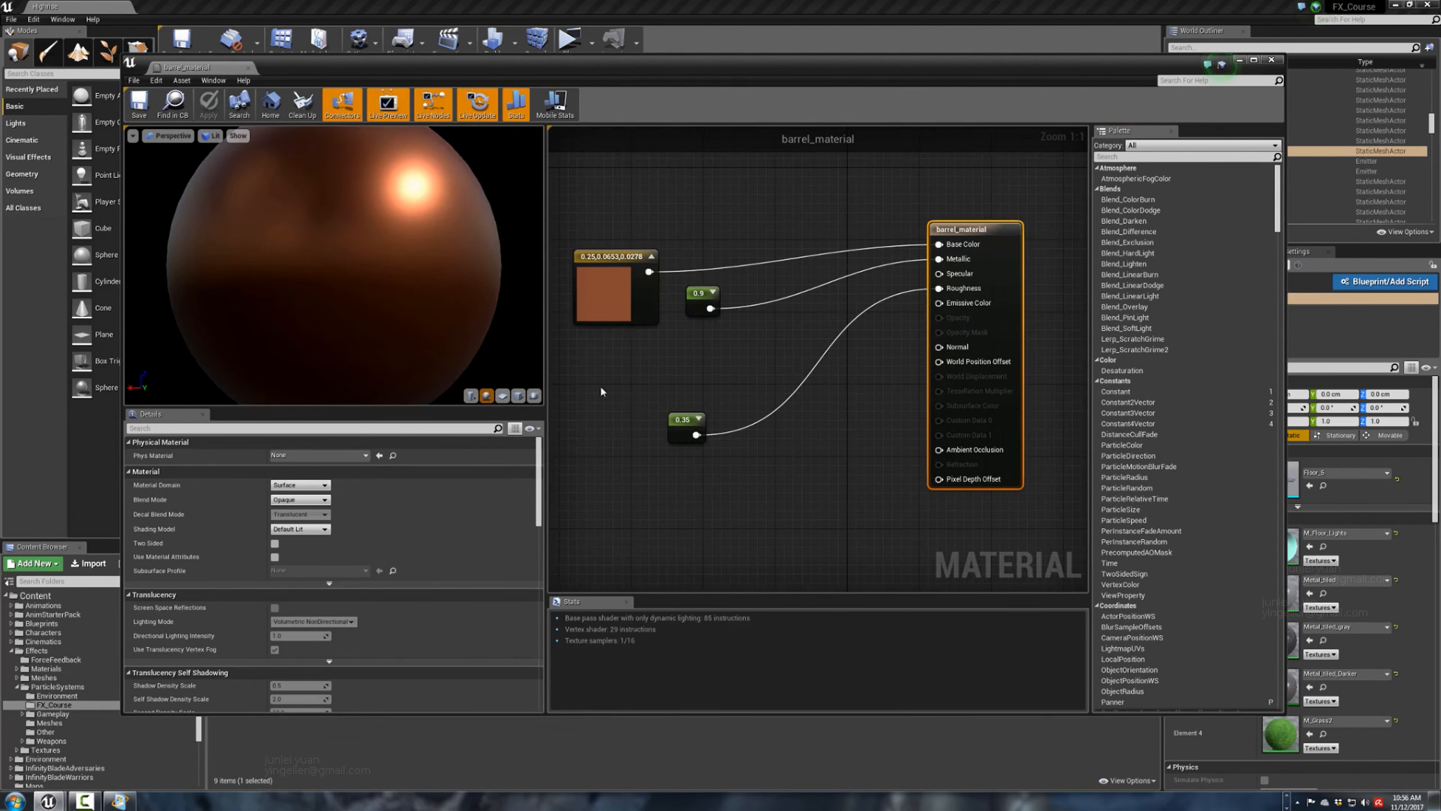
Line up the base color, metallic and roughness constant nodes with their inputs on the barrel_material node.
left_click_drag(594, 262, 587, 225)
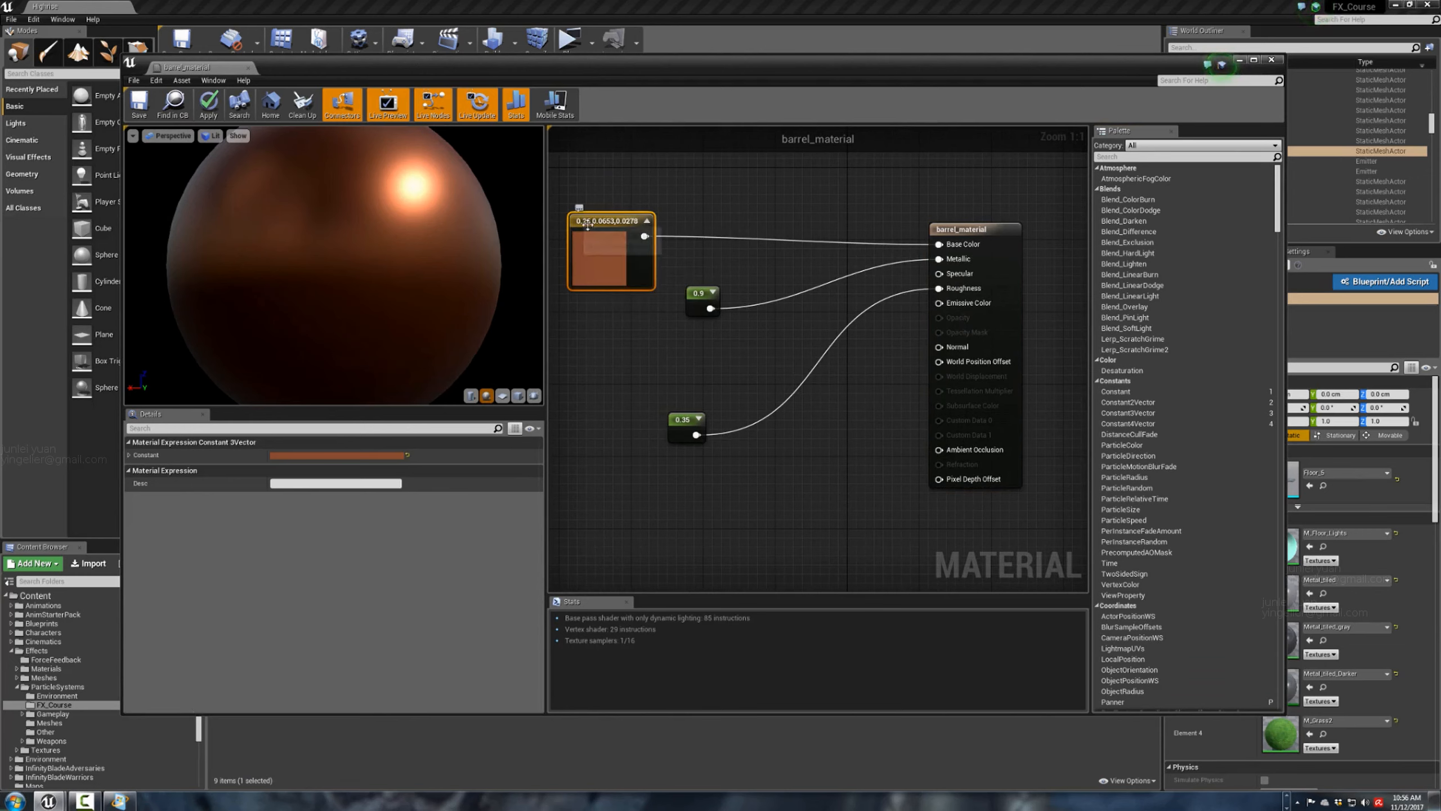
left_click_drag(718, 307, 745, 262)
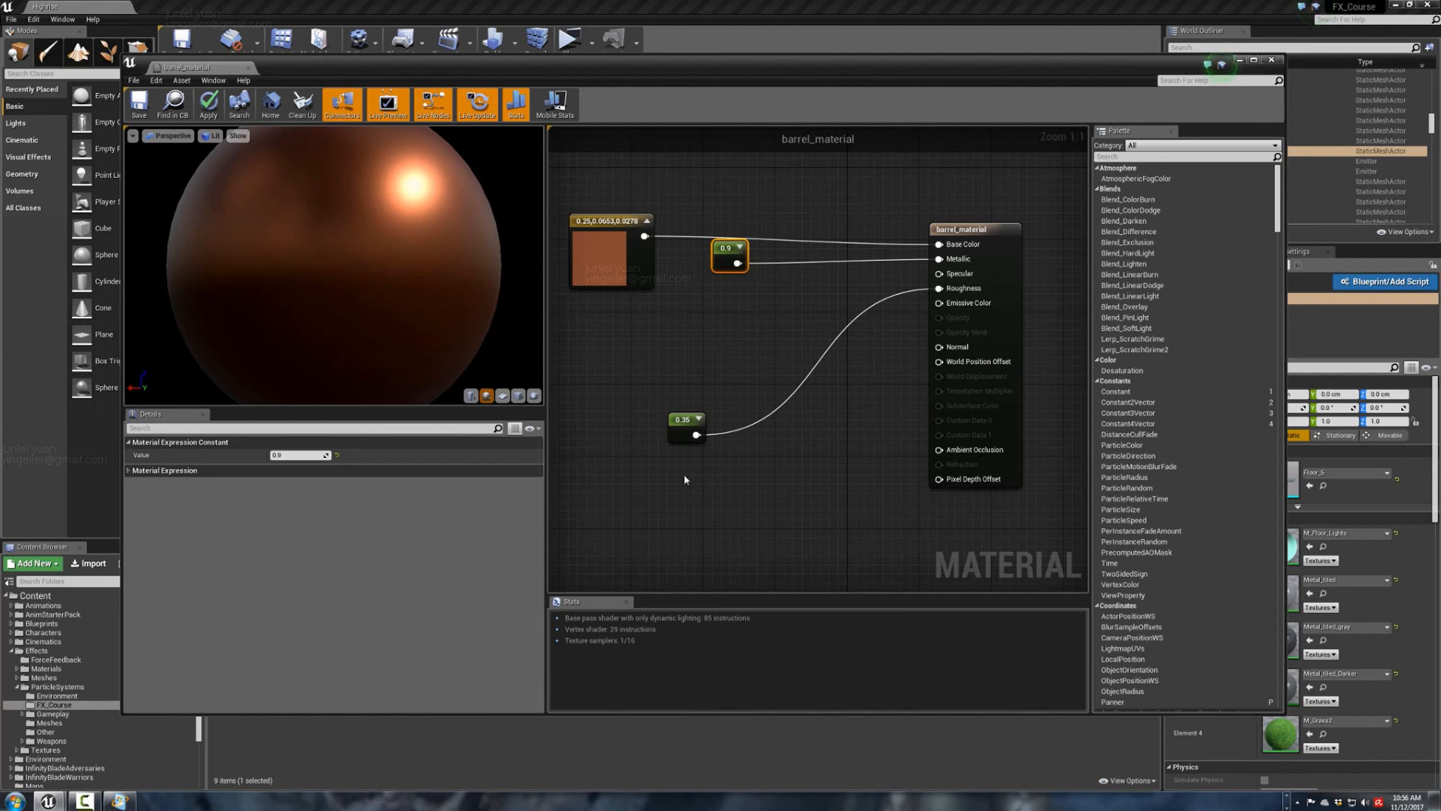
left_click_drag(678, 433, 728, 326)
left_click(721, 370)
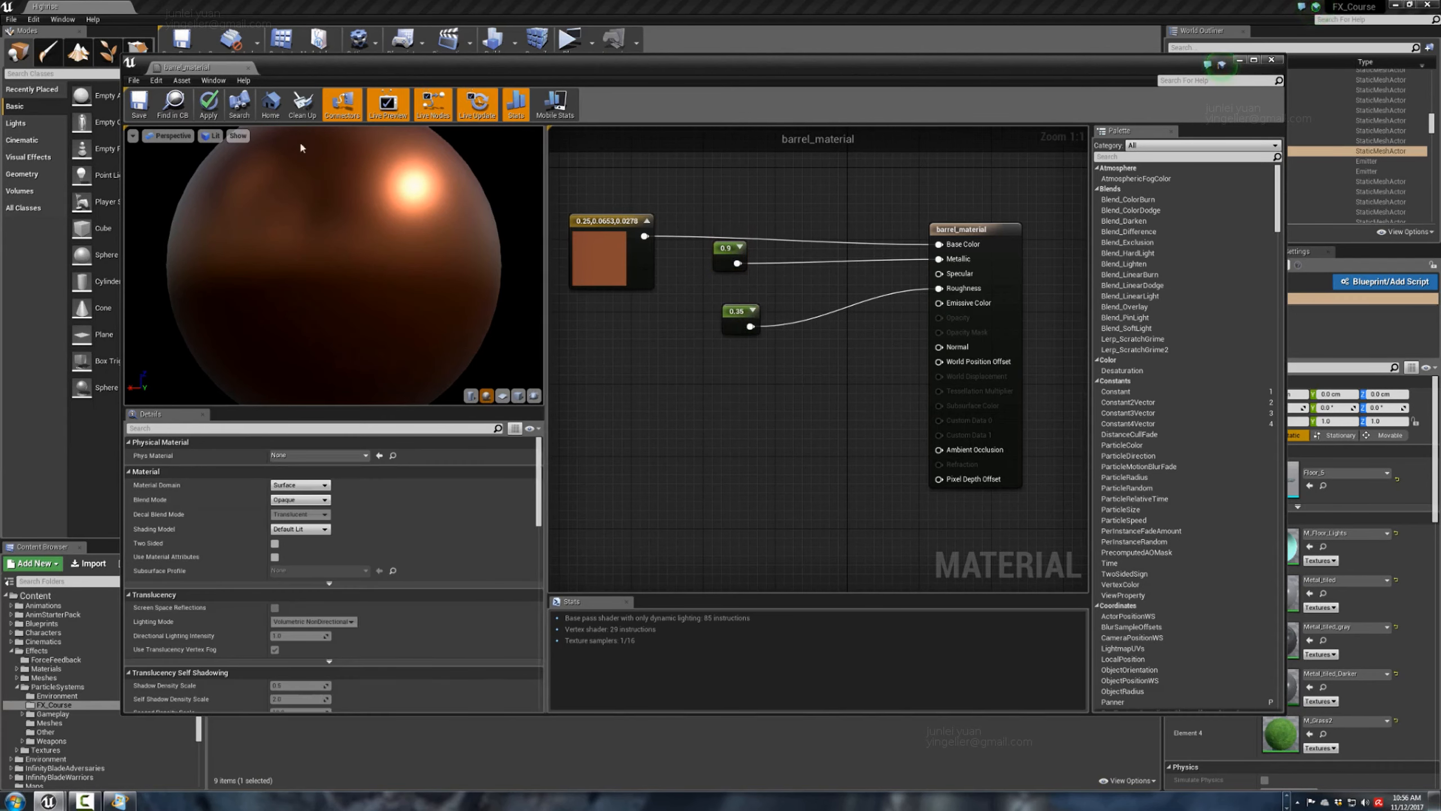
Close the barrel_material editor without applying the changes to the original material.
left_click(248, 68)
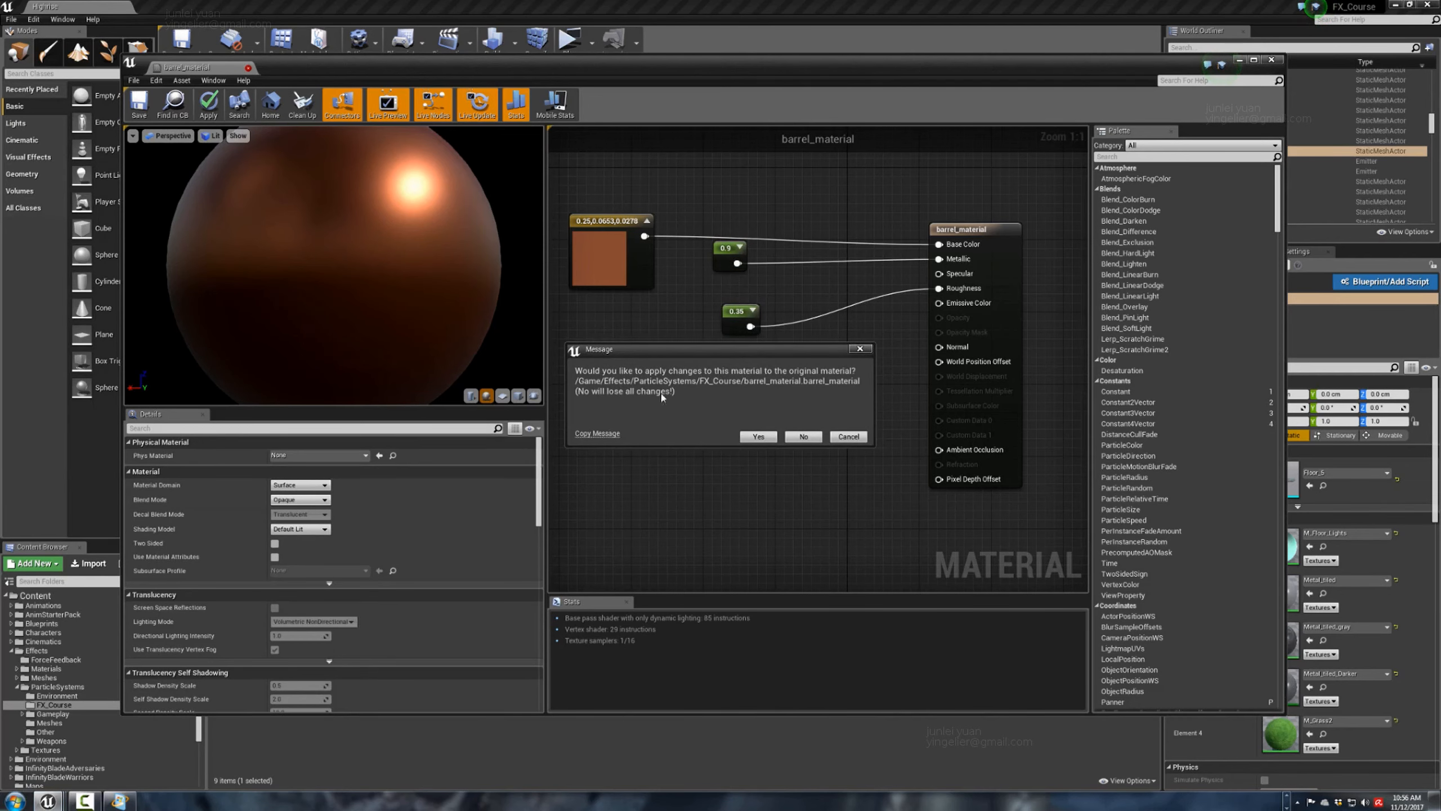
left_click(848, 436)
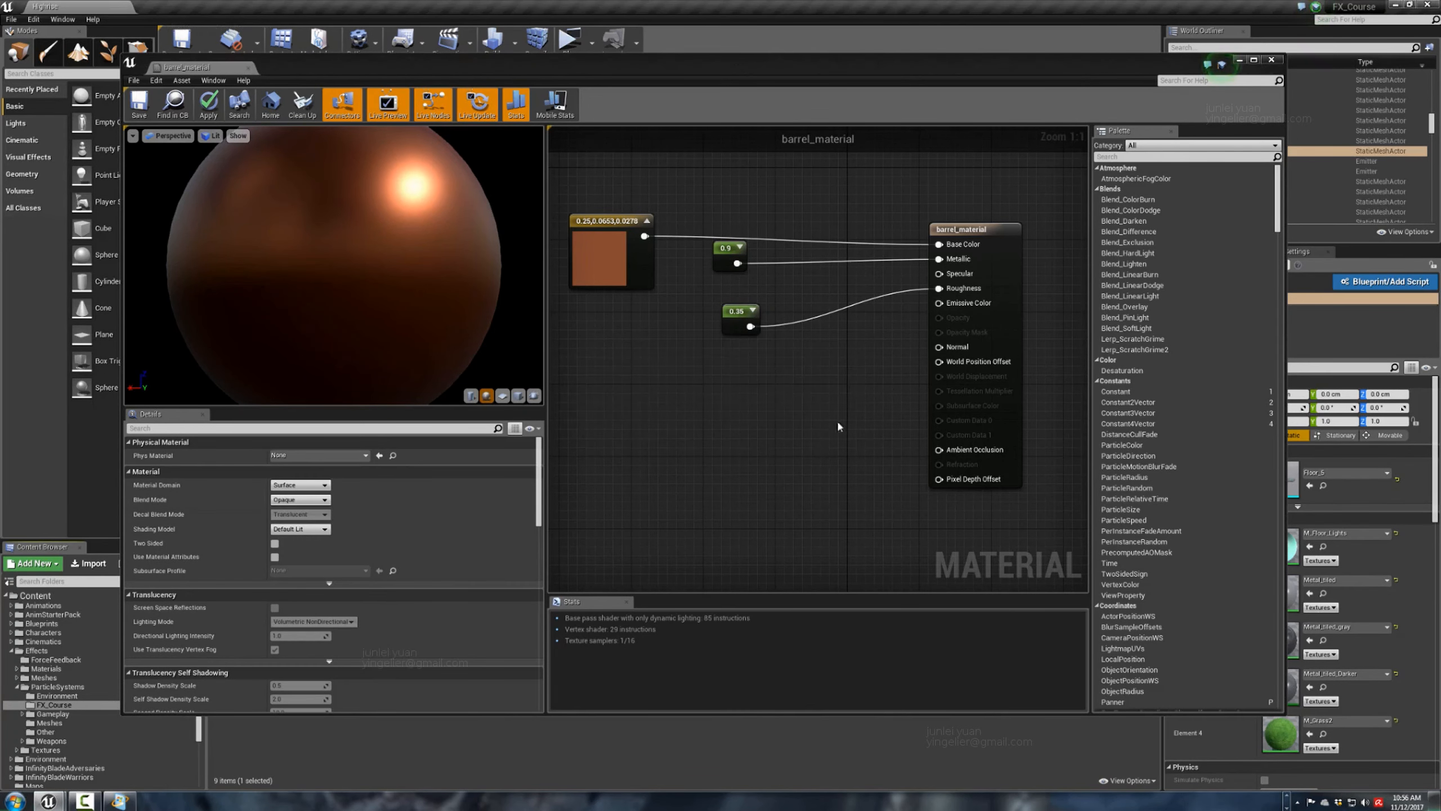
left_click(1271, 60)
left_click(805, 441)
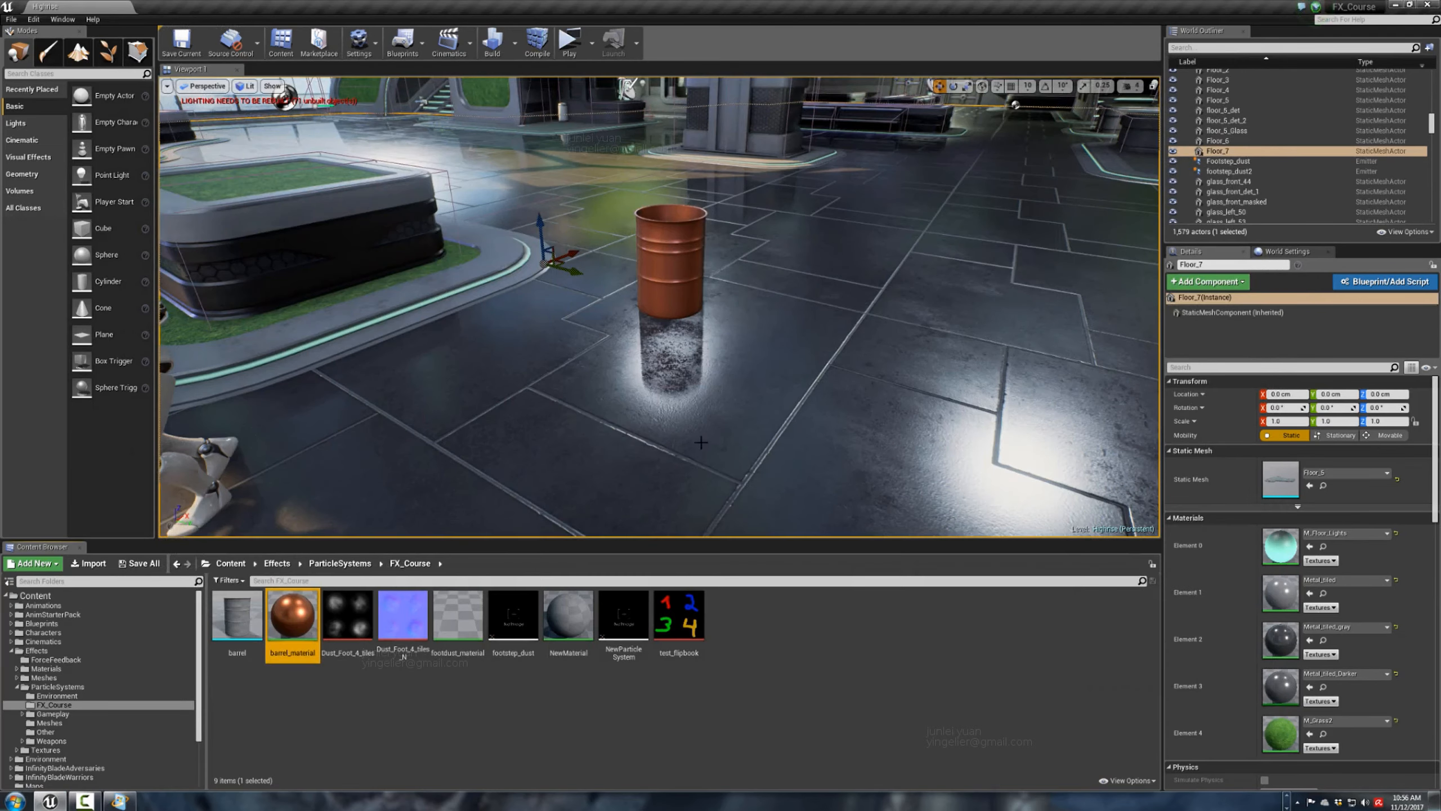
Select the Dust_Foot_A_tiles texture in the FX_Course folder.
right_click_drag(713, 365, 700, 362)
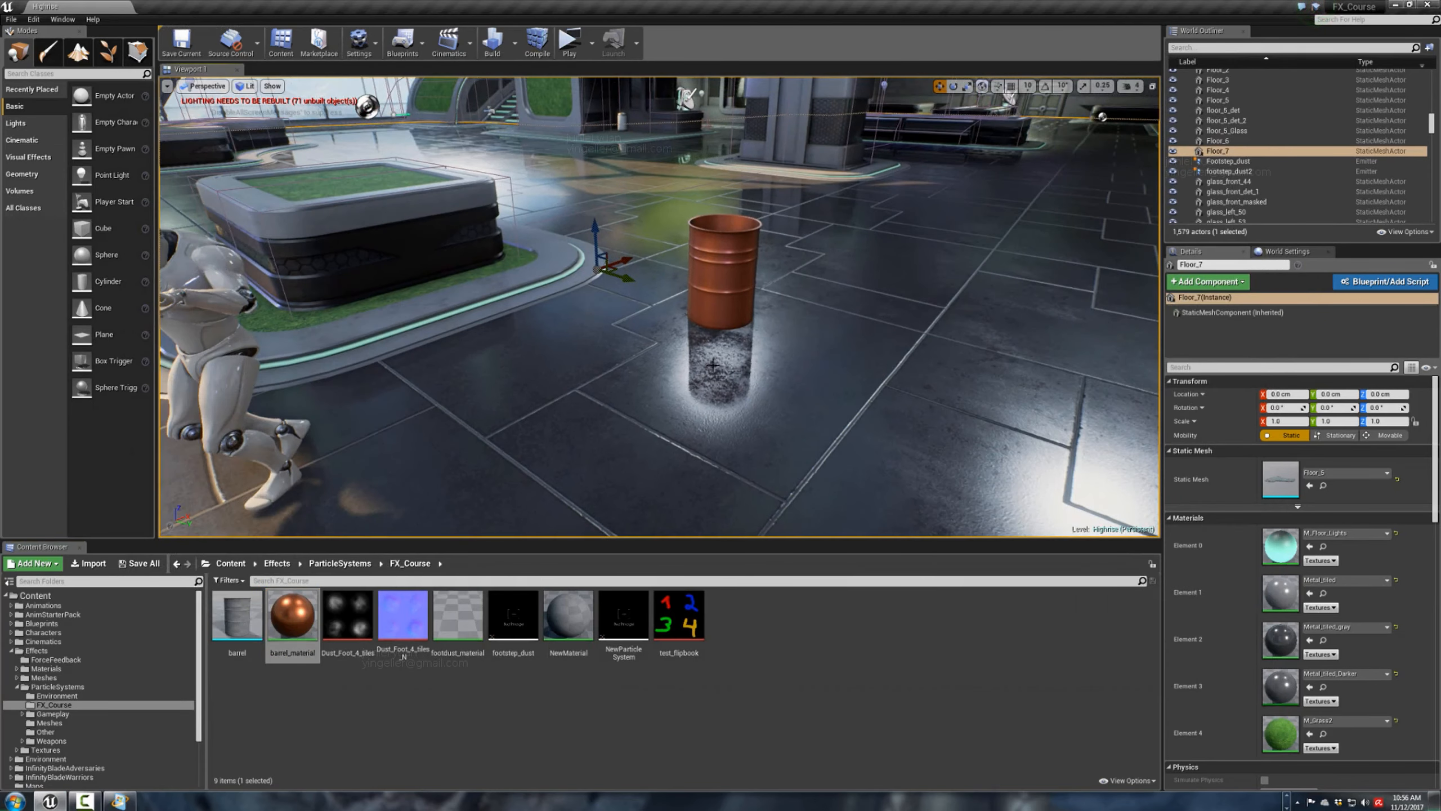
left_click(338, 640)
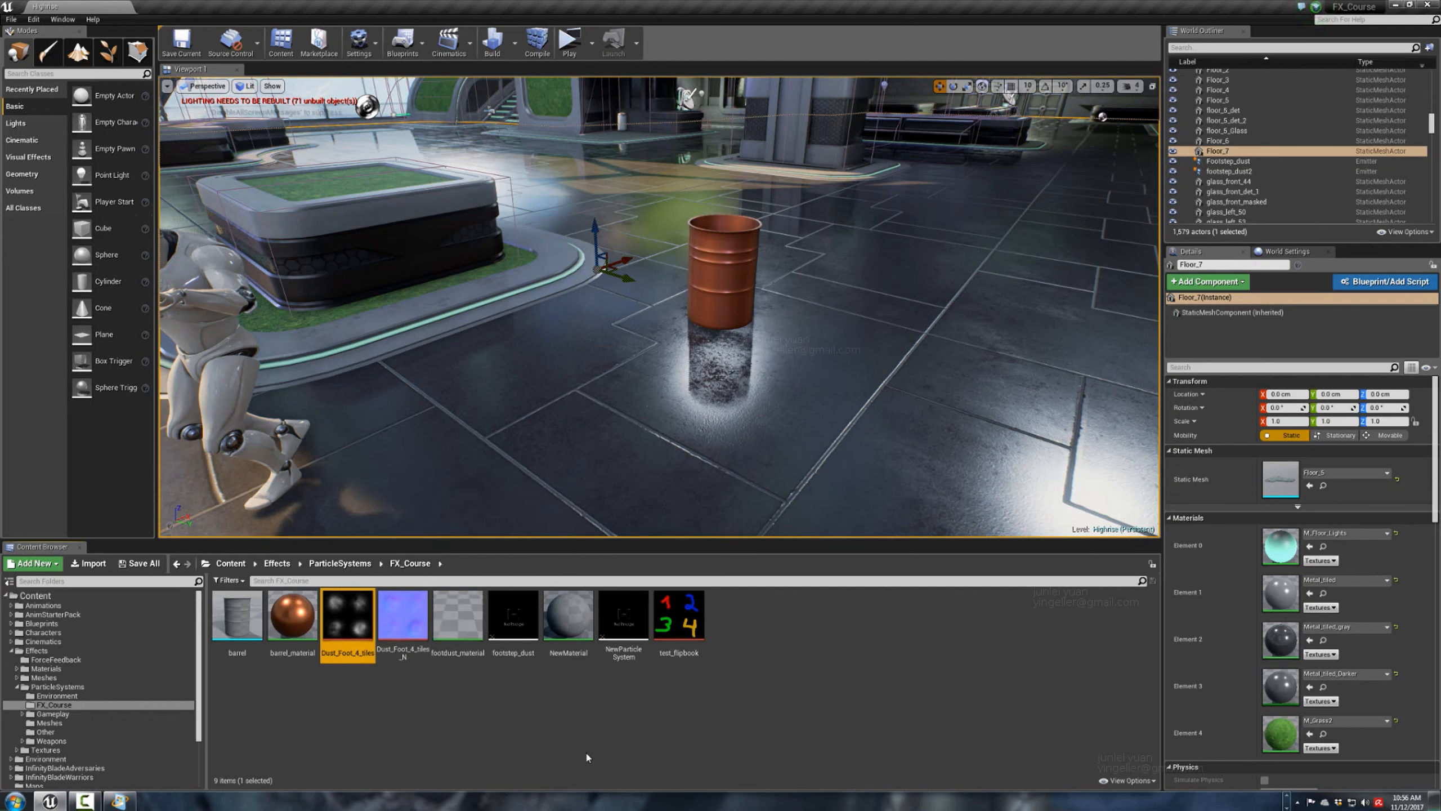
mouse_move(351, 618)
right_click_drag(742, 434, 760, 409)
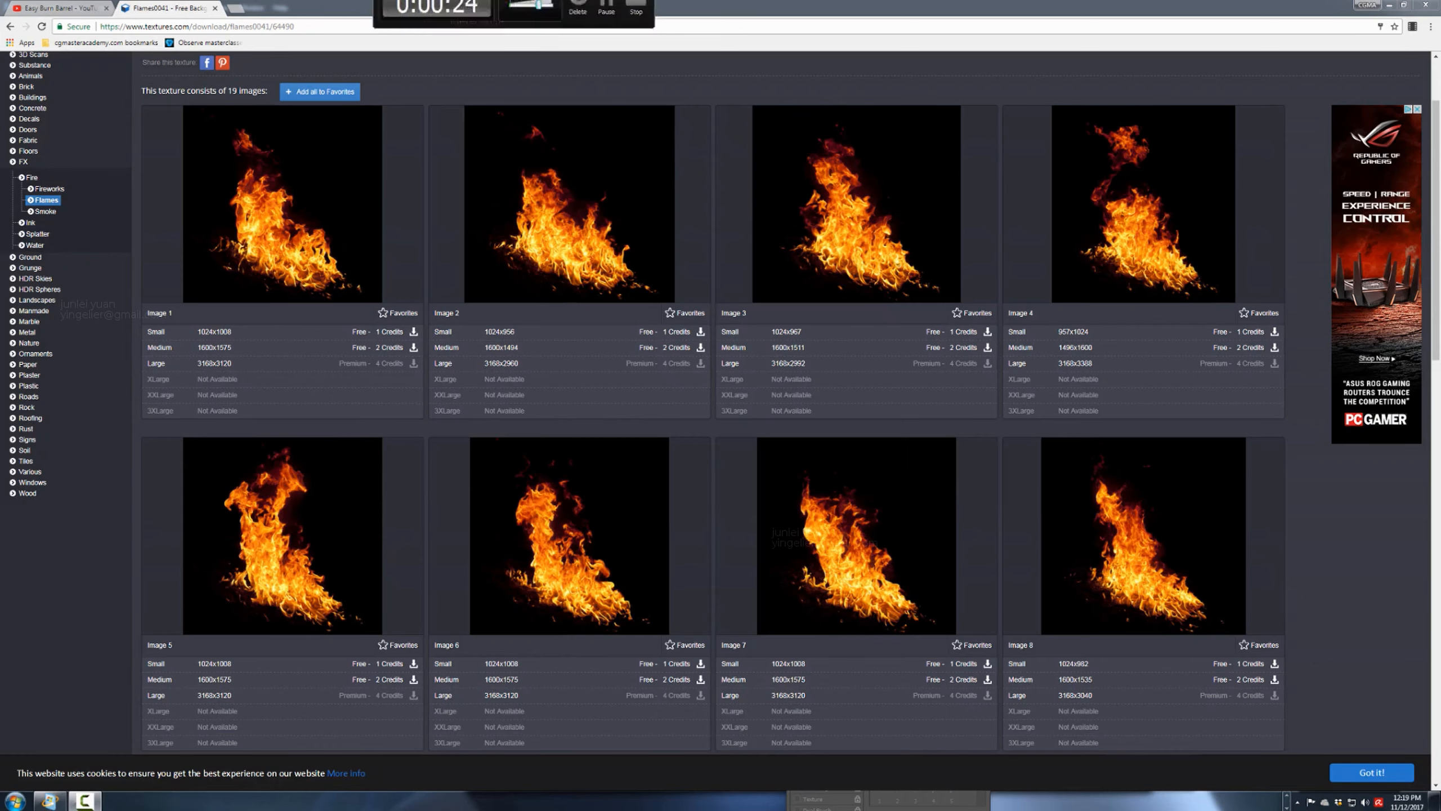
Play the Easy Burn Barrel reference video and pause it where the fire inside the barrel can be studied.
left_click(44, 12)
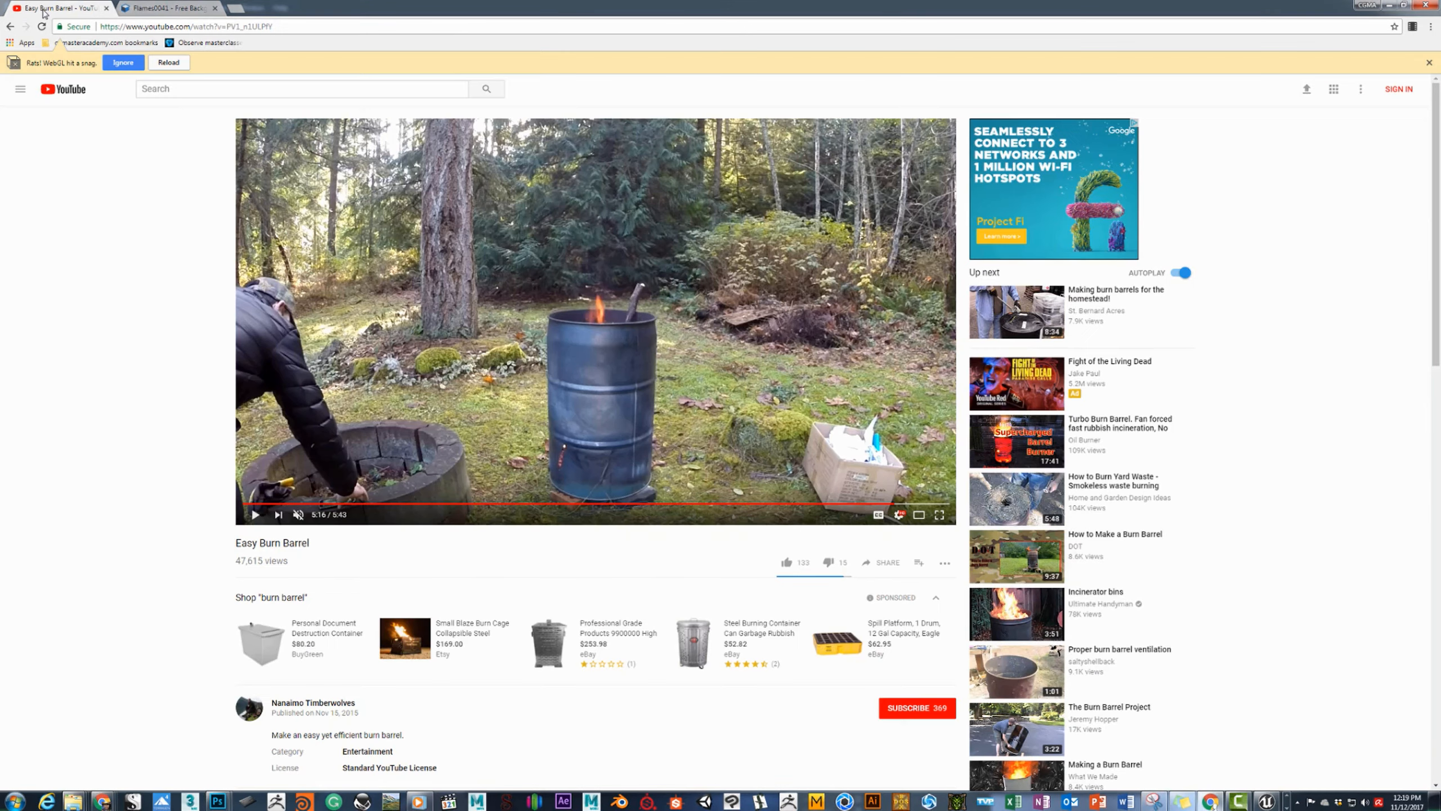
left_click(821, 504)
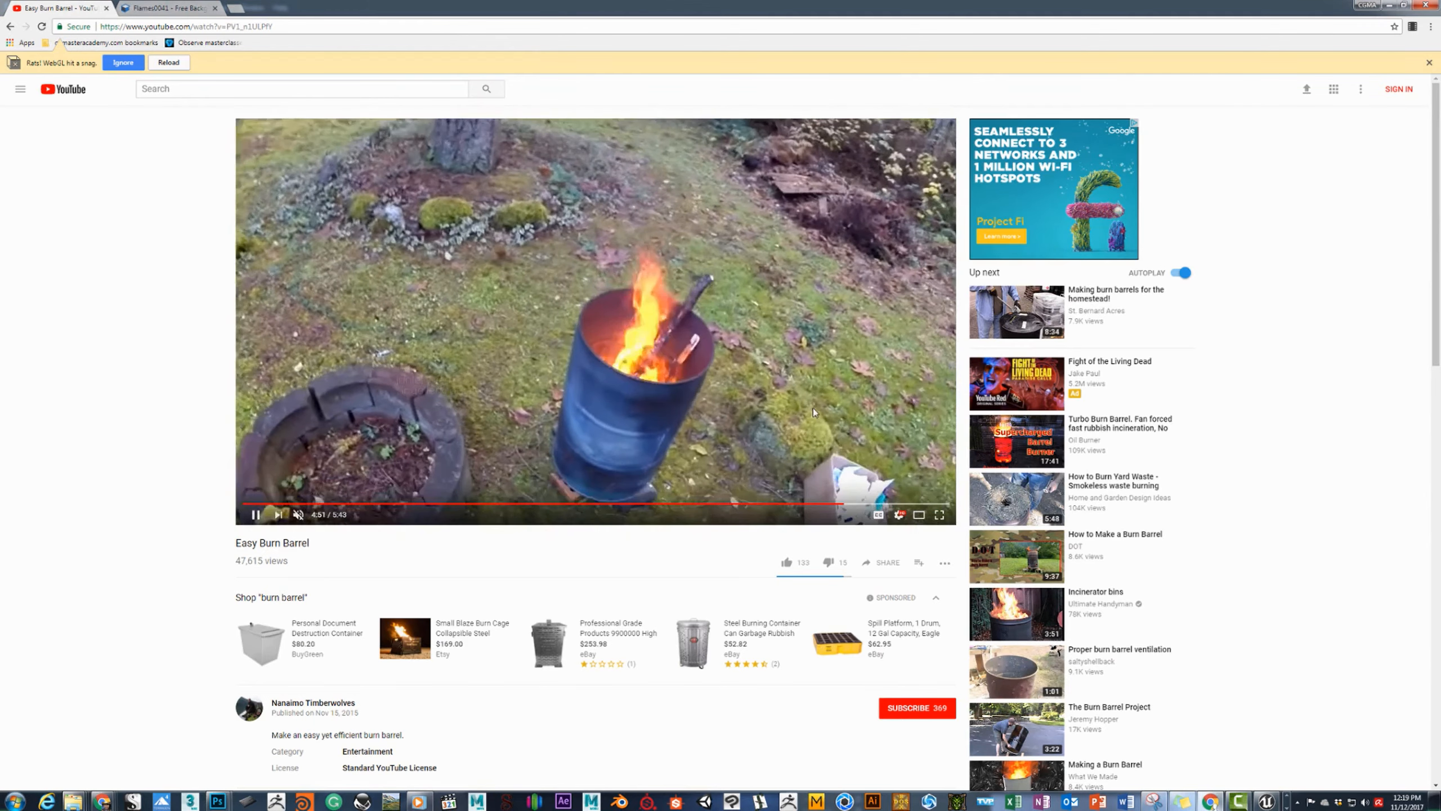
left_click(761, 380)
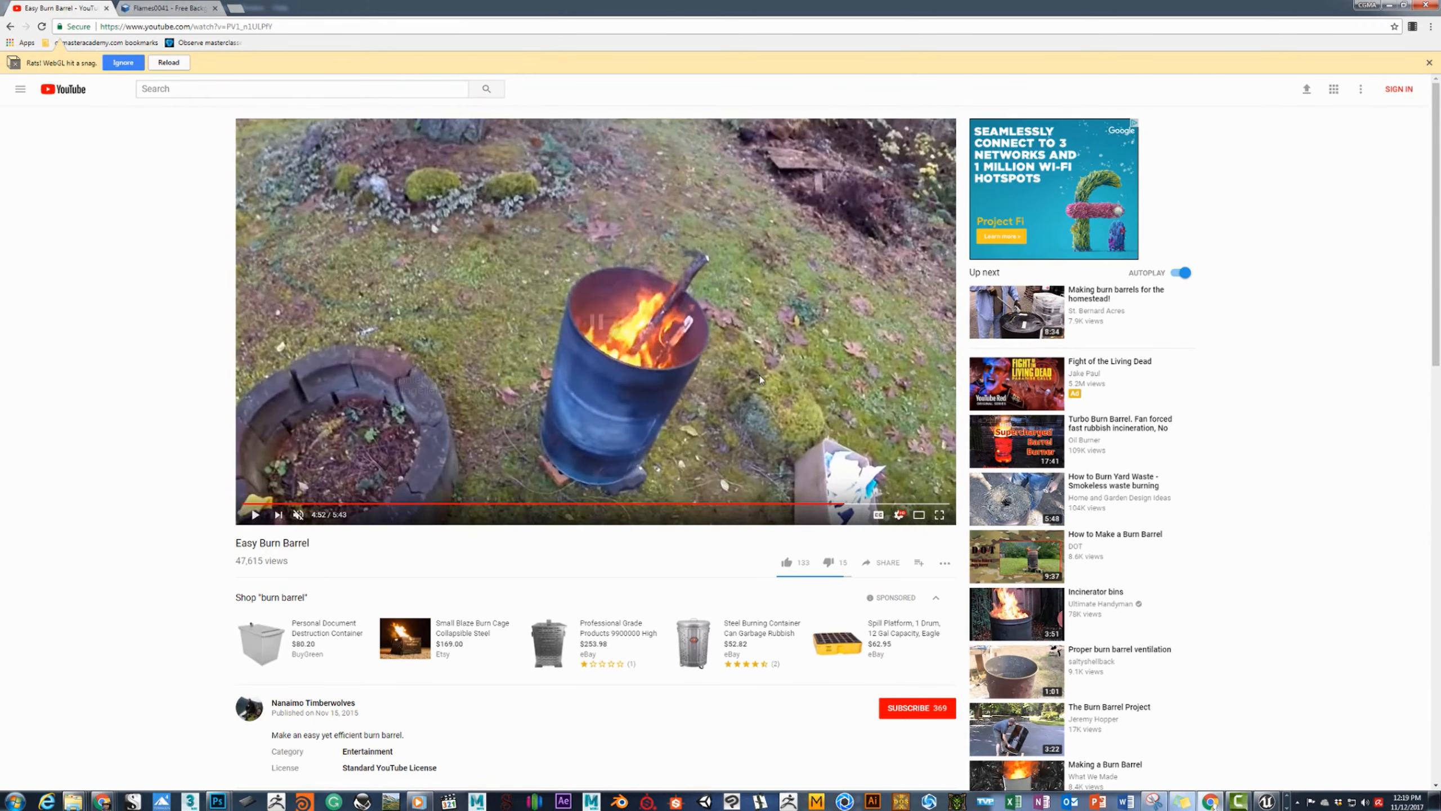
left_click(598, 297)
left_click(644, 340)
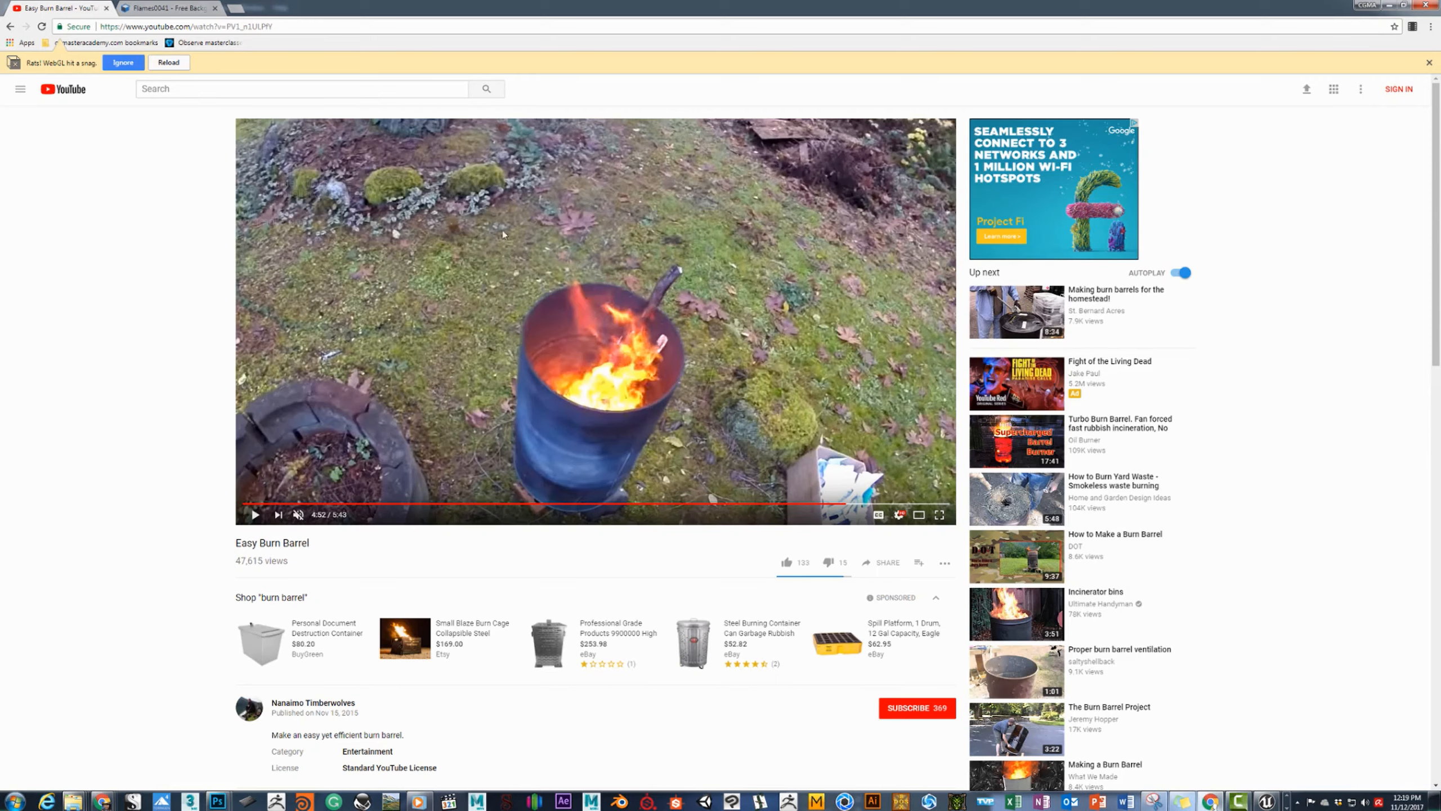
Compare the flame photos on textures.com with the burn barrel video, playing the video slightly further before pausing it.
left_click(163, 9)
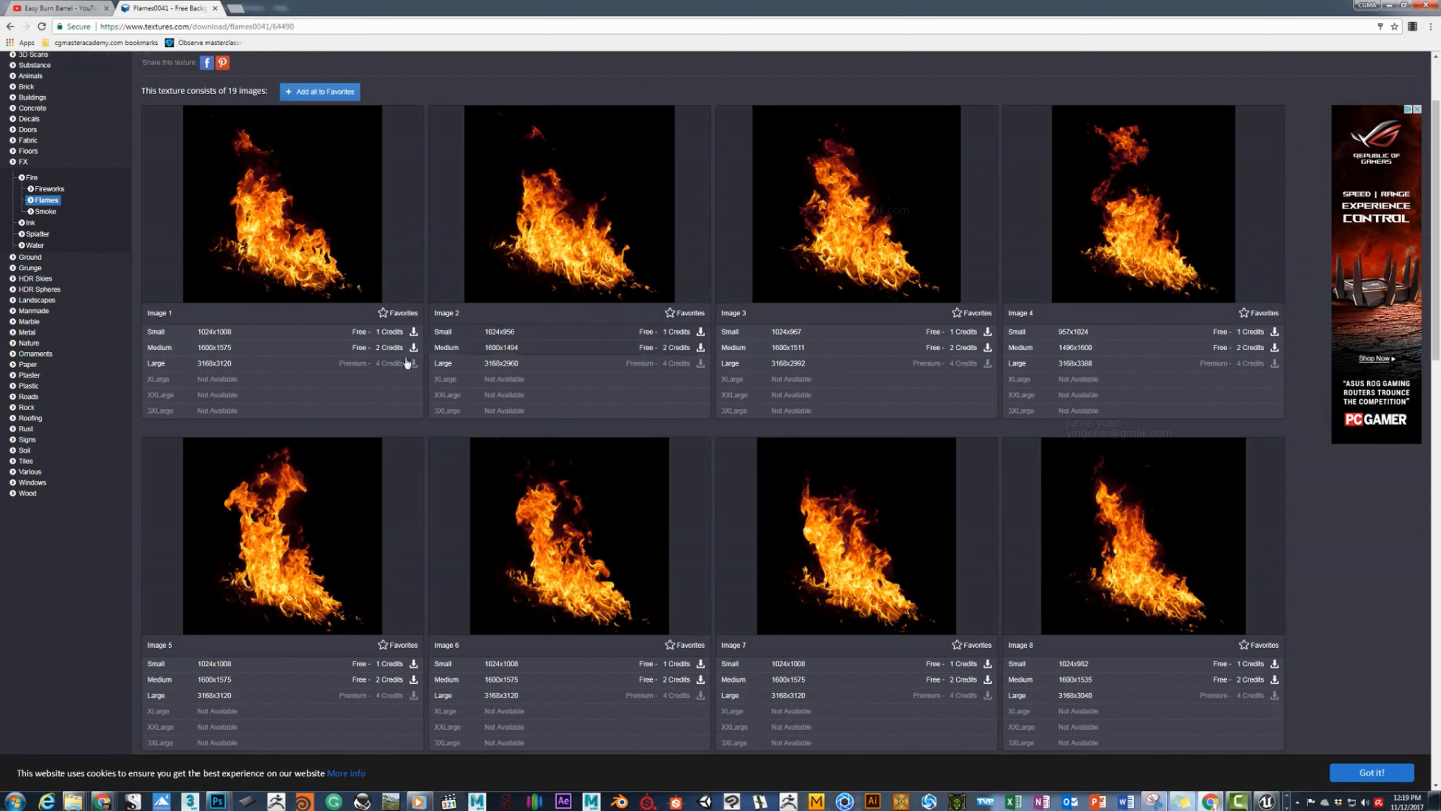
left_click(82, 9)
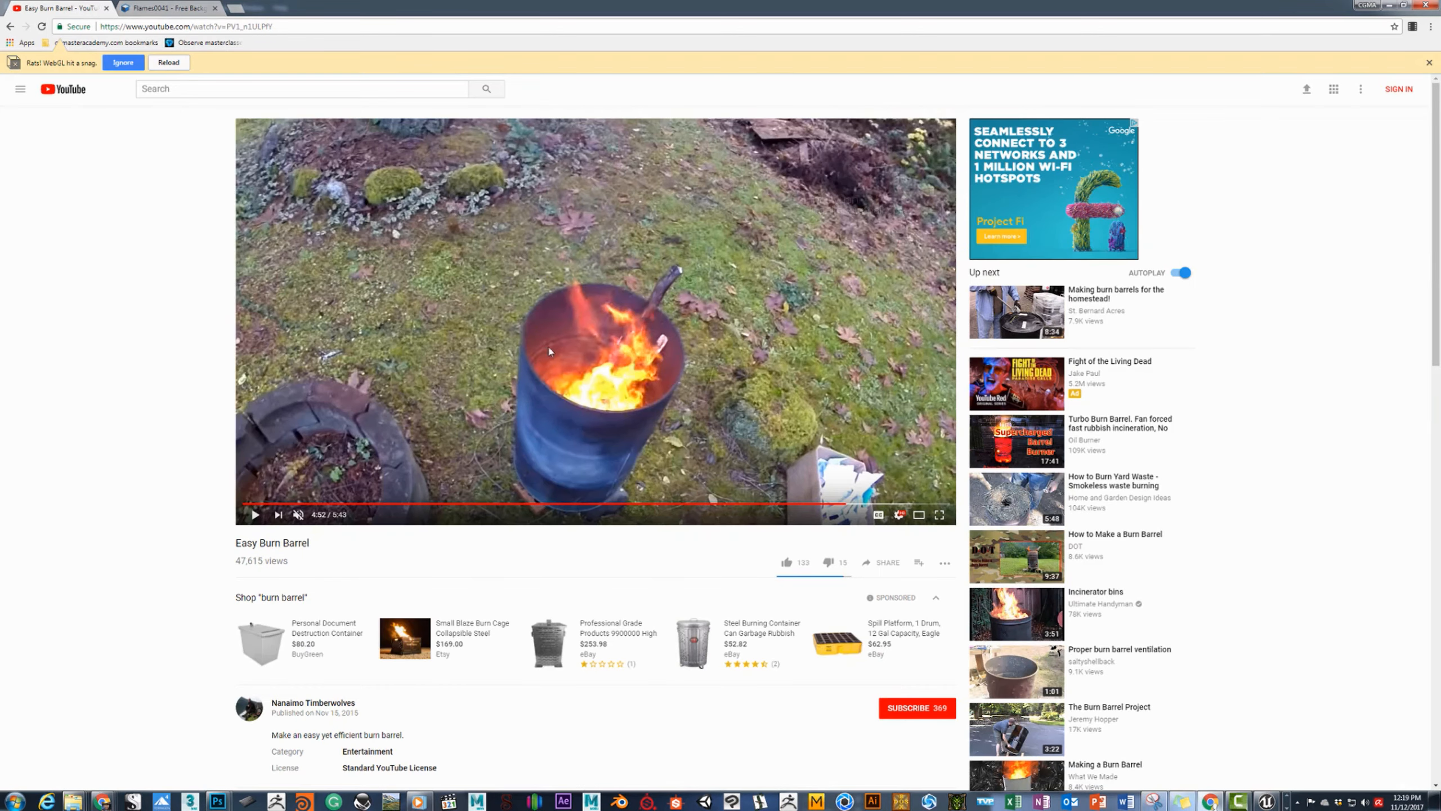
left_click(597, 394)
left_click(704, 401)
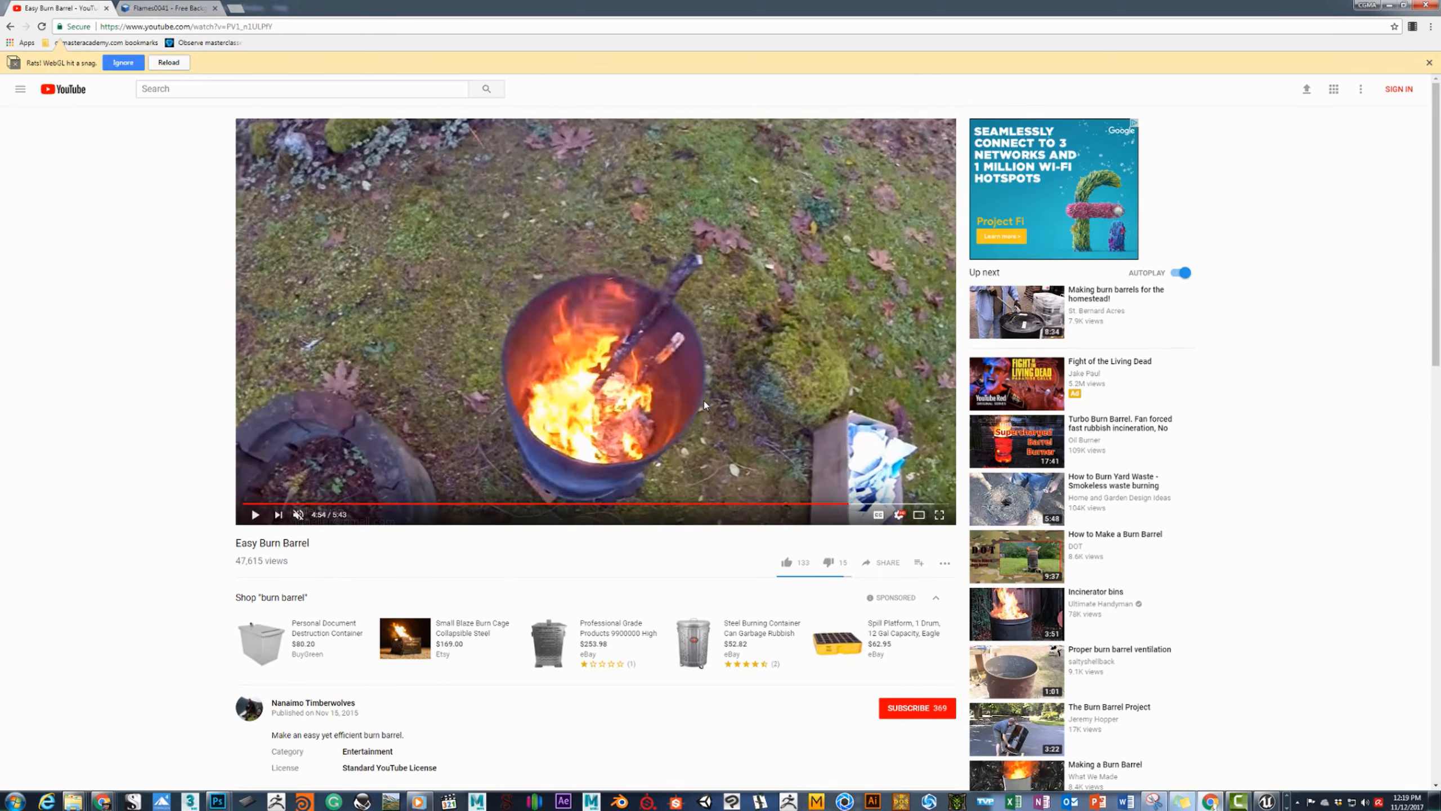
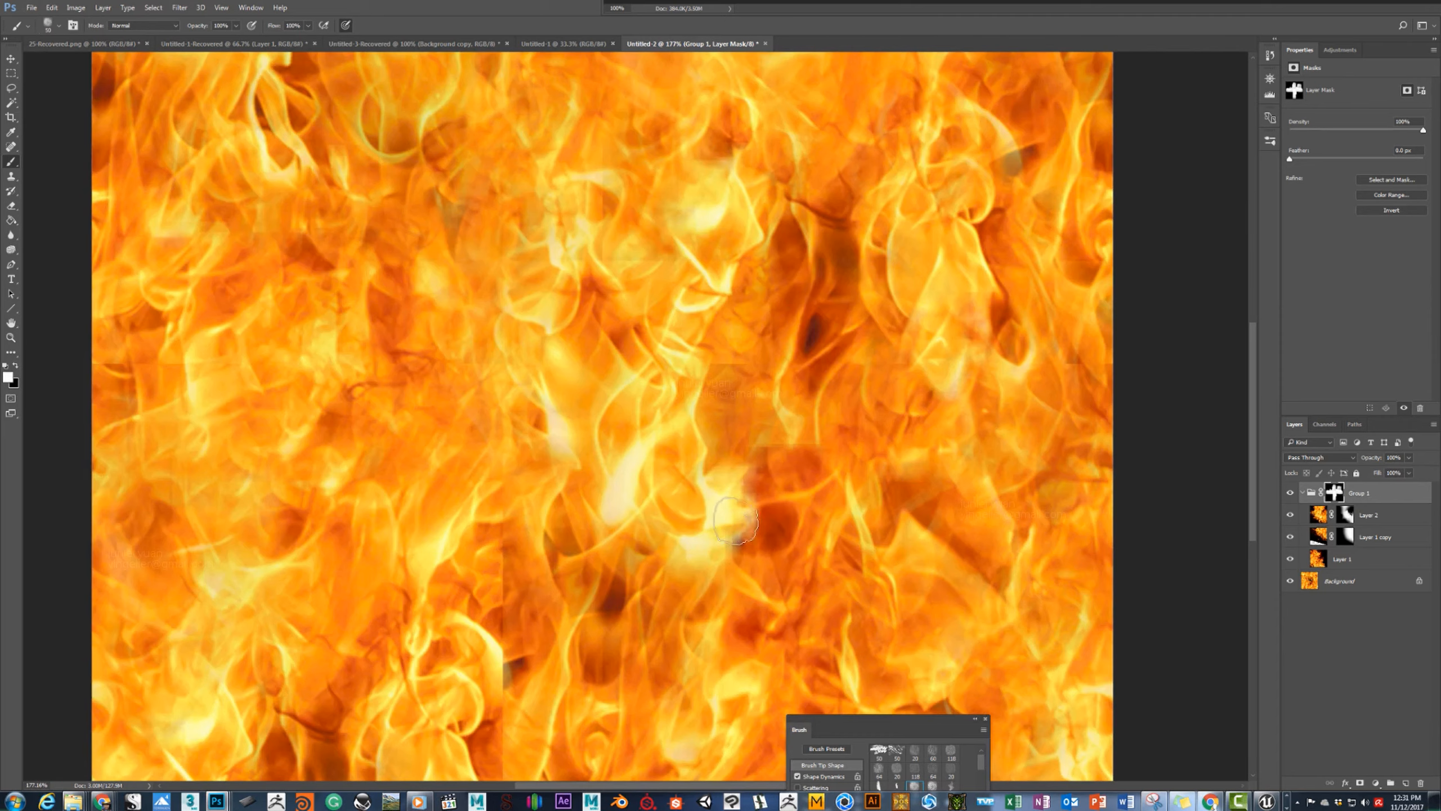
In Photoshop, touch up the Group 1 mask of the fire texture and load the Basic Brushes presets.
left_click_drag(736, 523, 733, 542)
scroll(752, 529, "up", 8, "alt")
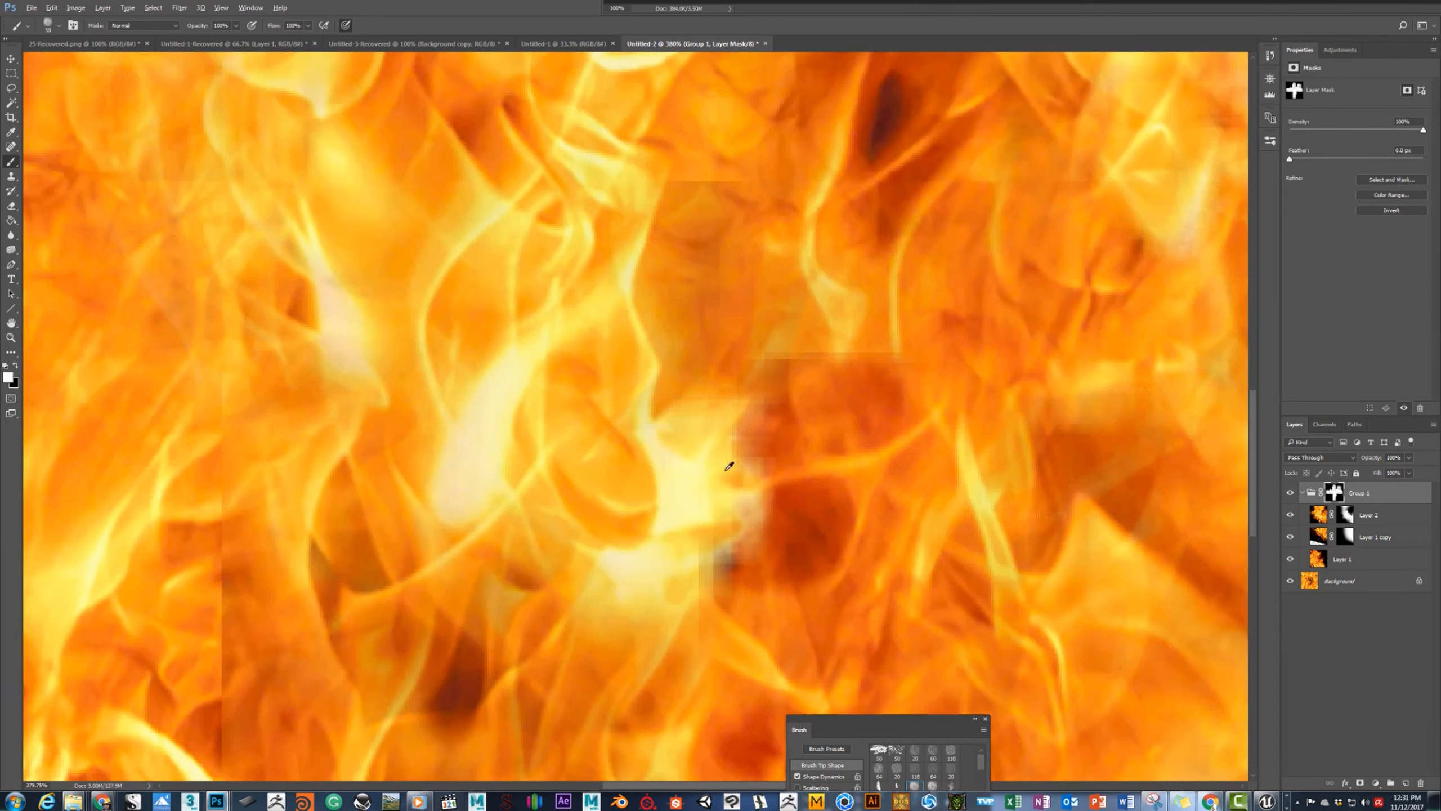
left_click(49, 29)
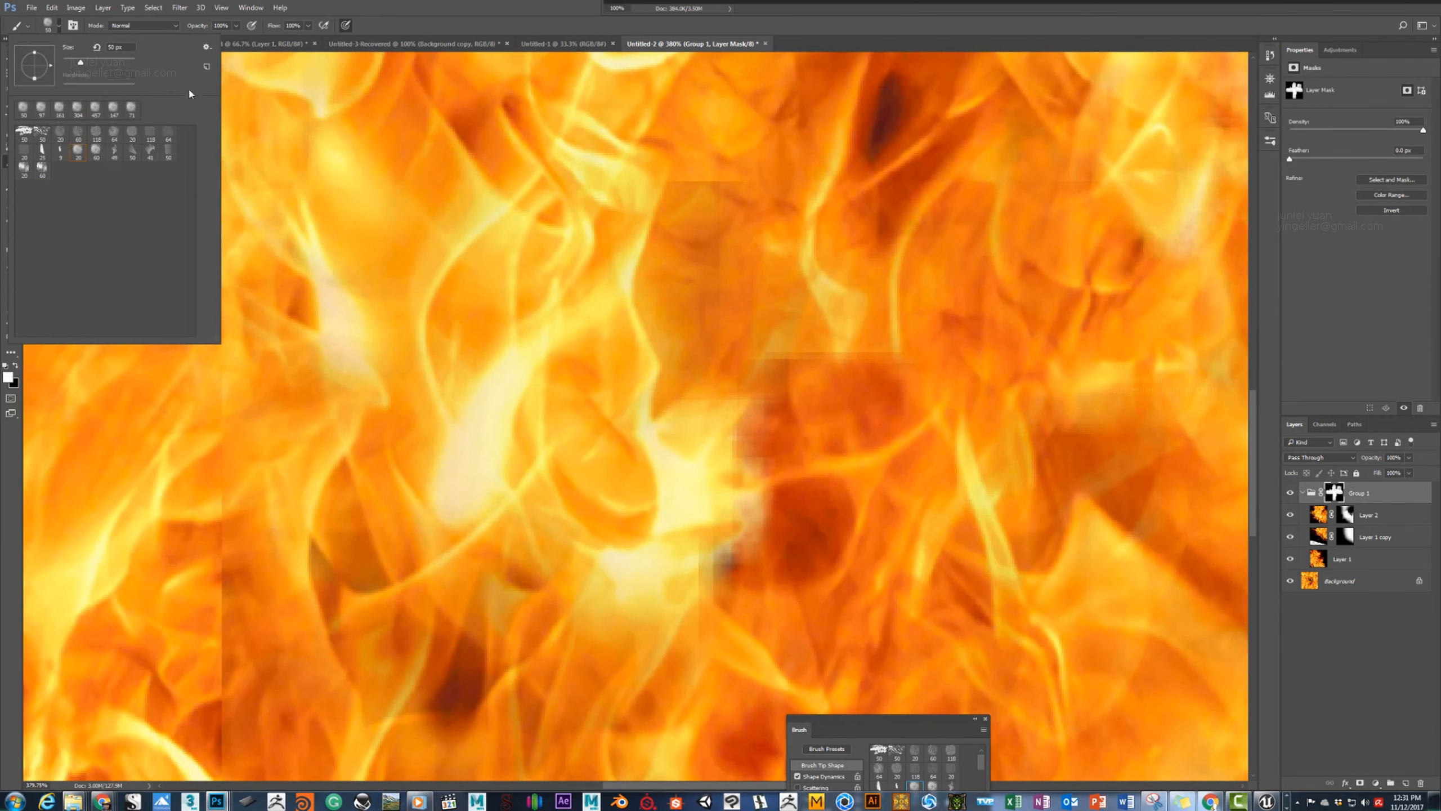
left_click(207, 48)
left_click(258, 265)
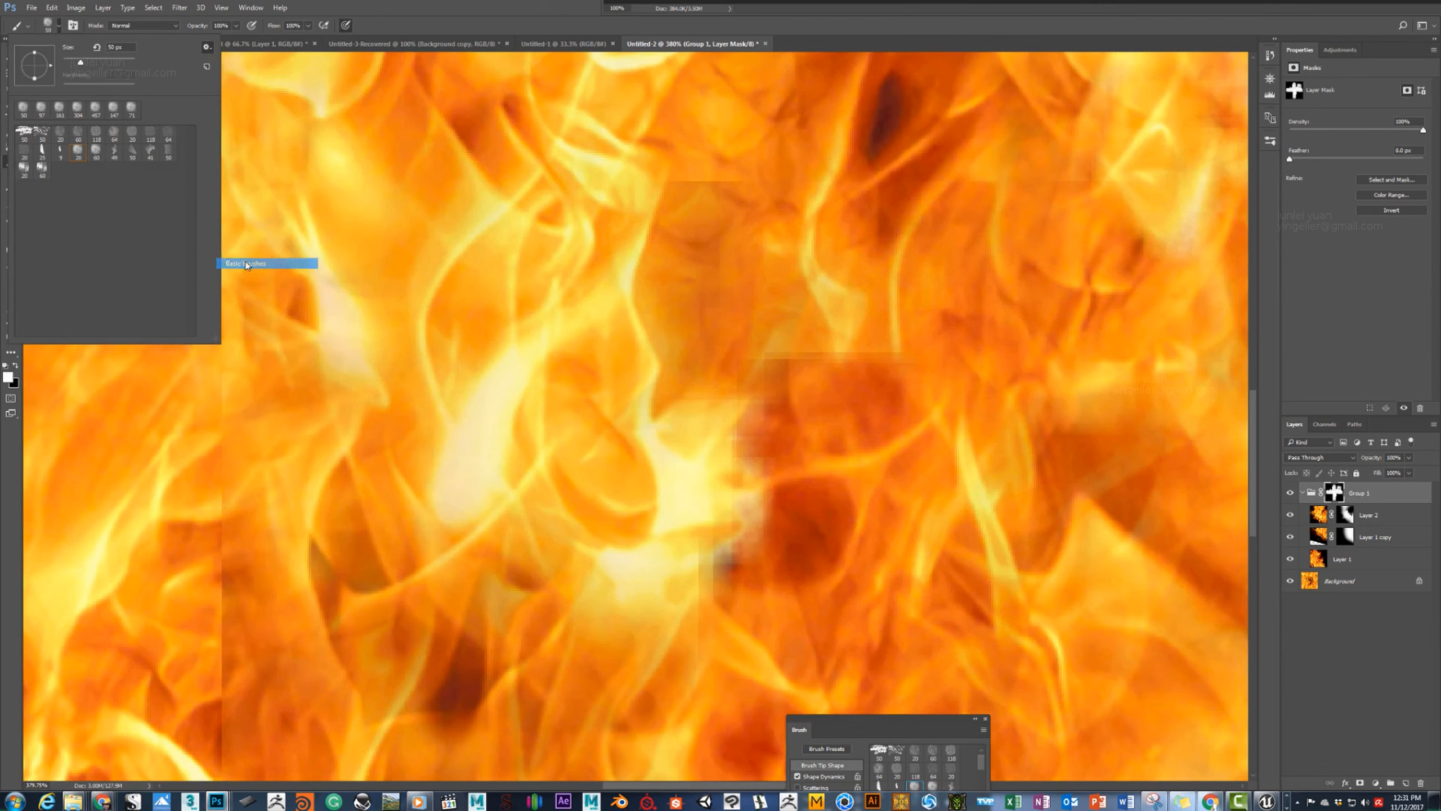
left_click(678, 290)
Resize and soften the brush, then paint white on the Group 1 mask over the hard seam near the bright central flame.
right_click_drag(856, 447, 882, 447, "alt")
left_click_drag(753, 369, 758, 389)
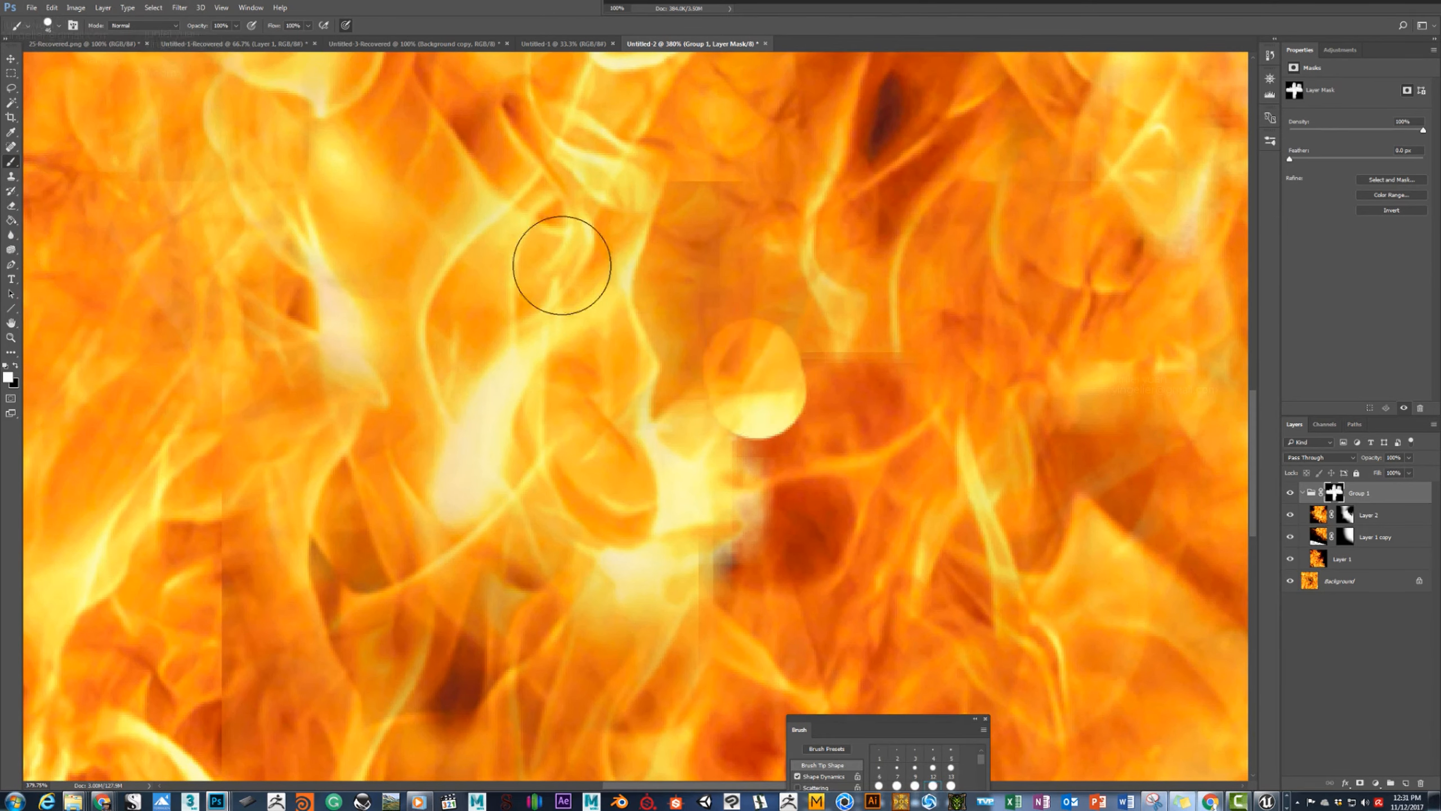
key("ctrl+z")
left_click(52, 27)
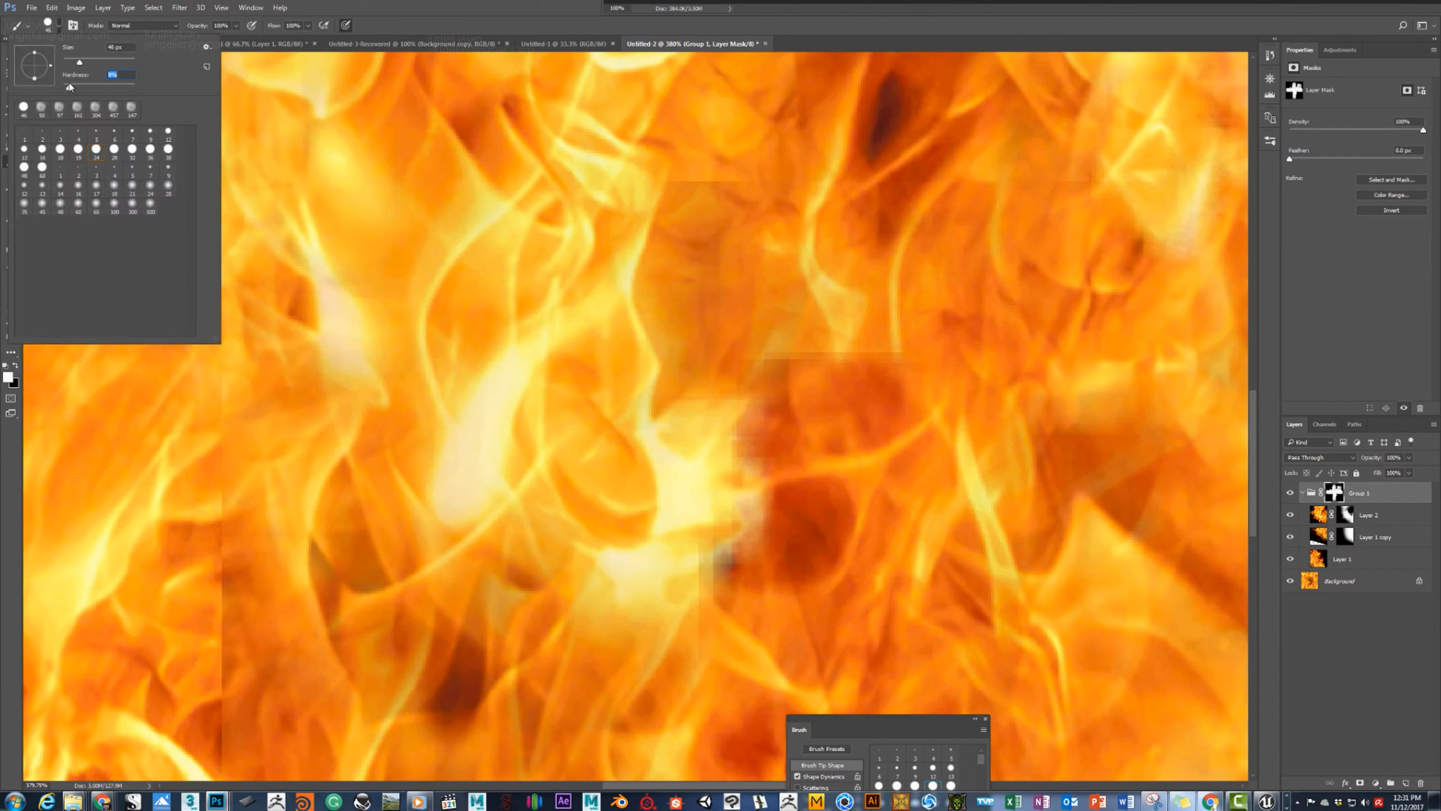
mouse_move(743, 369)
left_mouse_down()
mouse_move(762, 392)
mouse_move(733, 558)
mouse_move(798, 595)
mouse_move(749, 460)
mouse_move(798, 370)
mouse_move(916, 341)
left_mouse_up()
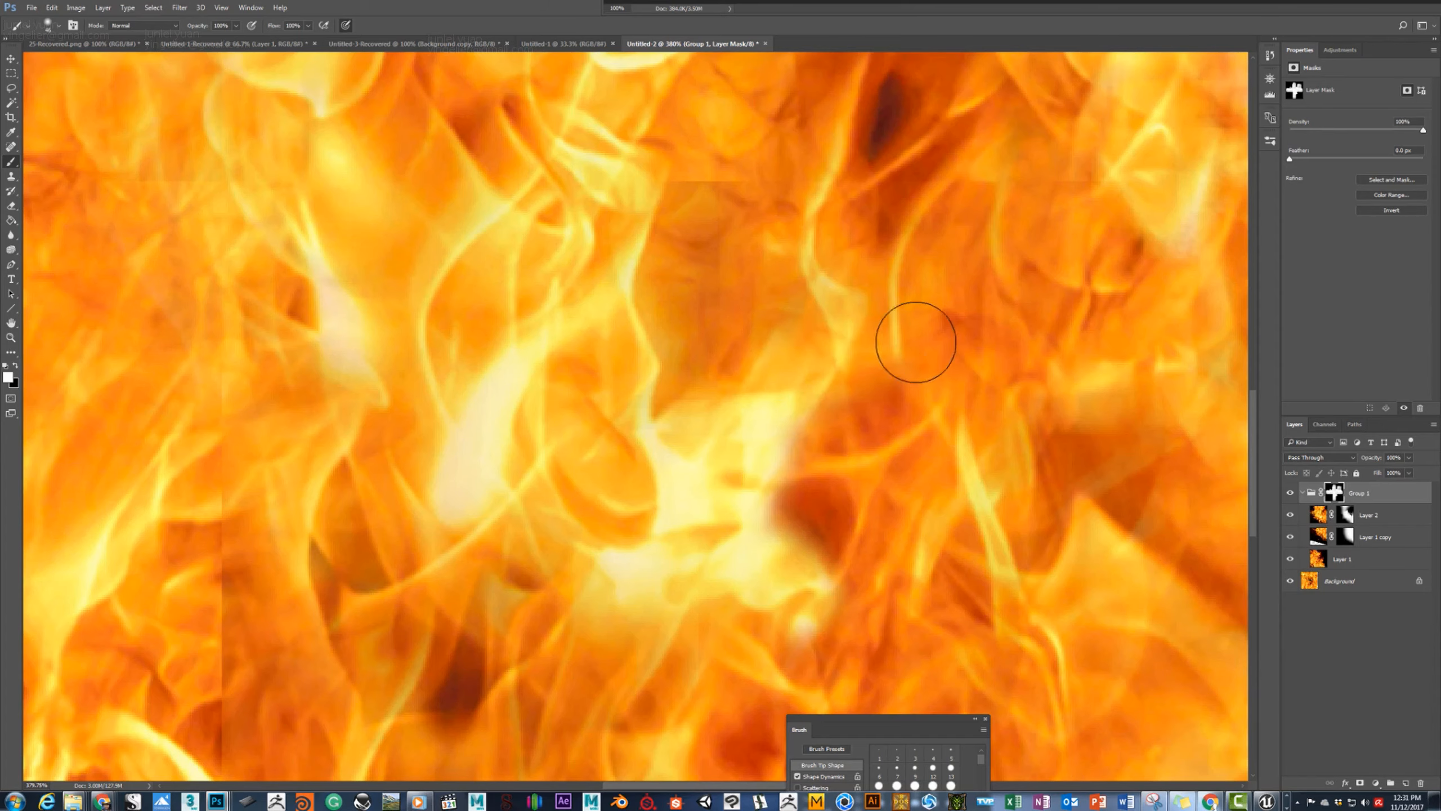
scroll(788, 380, "down", 10, "alt")
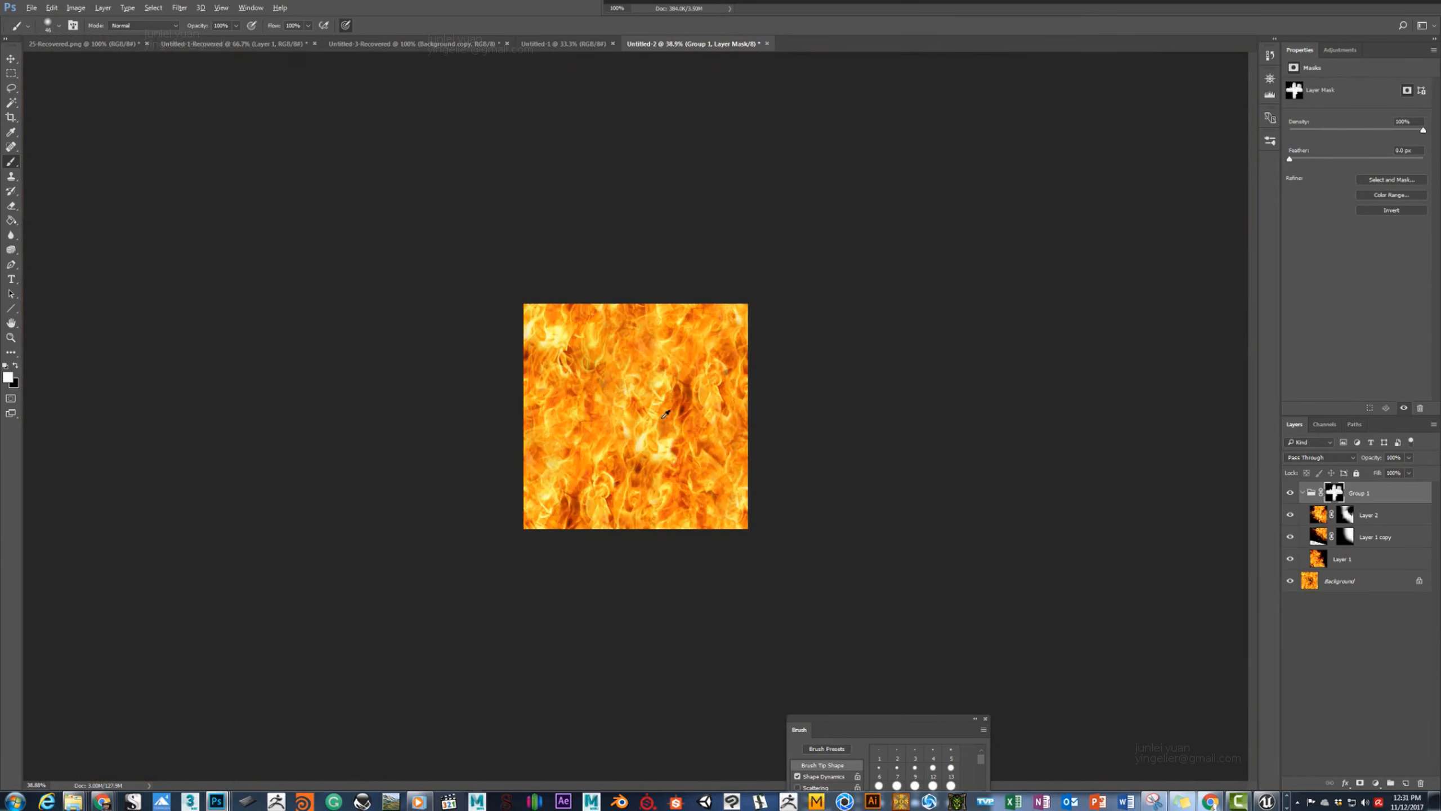
scroll(666, 415, "up", 5, "alt")
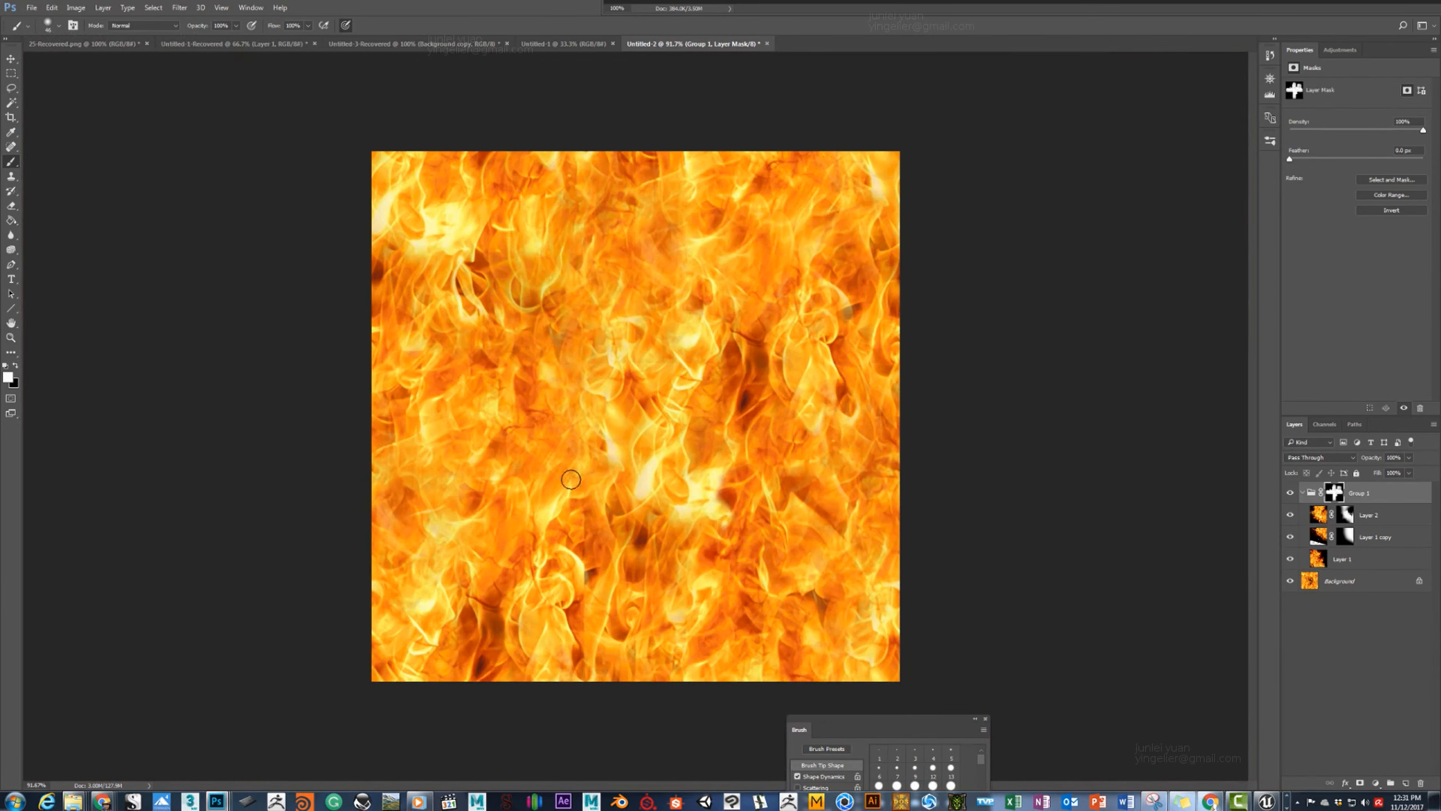
right_click_drag(563, 504, 580, 504, "alt")
mouse_move(557, 486)
left_mouse_down()
mouse_move(537, 551)
mouse_move(573, 560)
left_mouse_up()
key("ctrl+z")
Paint black on the Group 1 mask with a smaller brush along the vertical seam in the lower part of the fire texture.
scroll(578, 465, "down", 4, "alt")
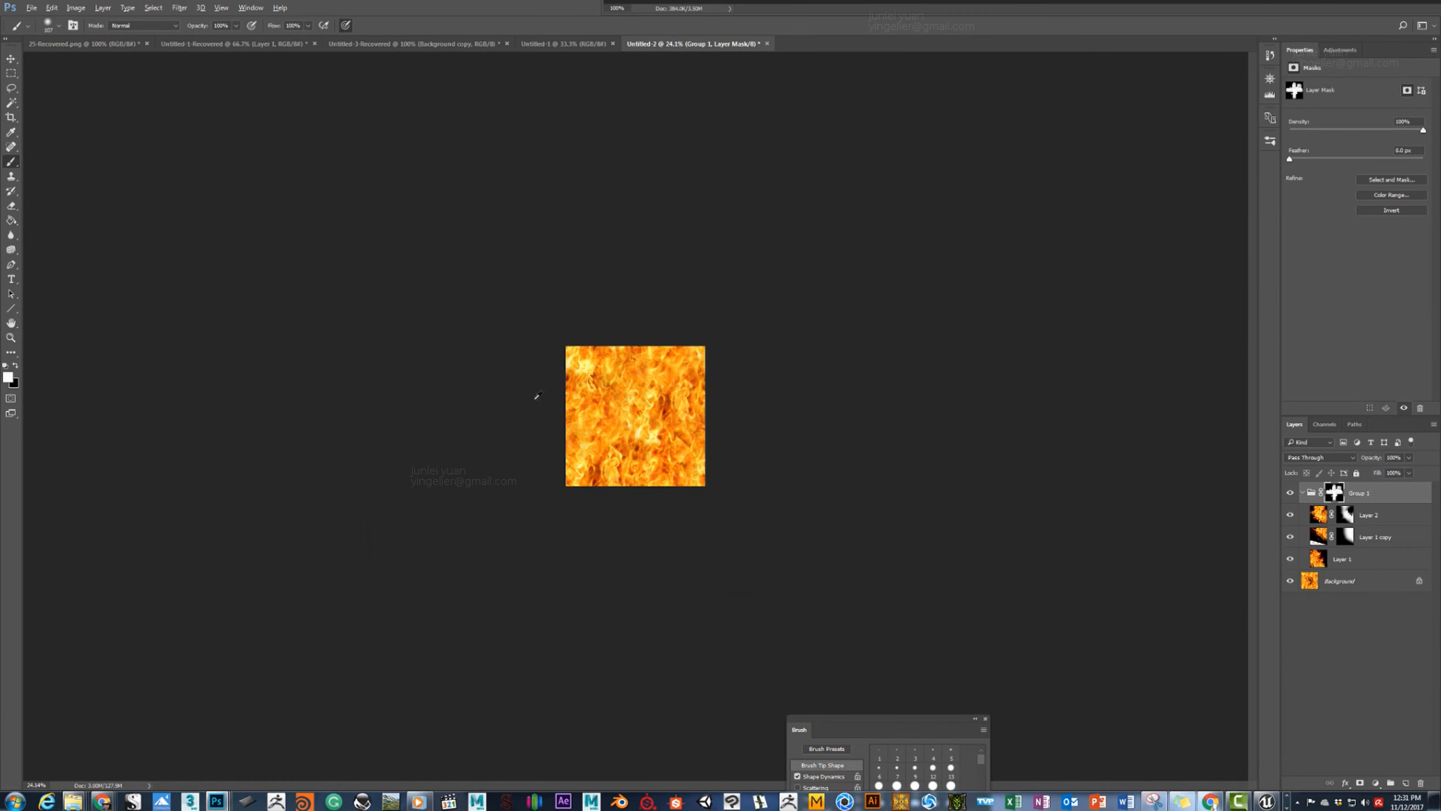
scroll(786, 438, "up", 2, "alt")
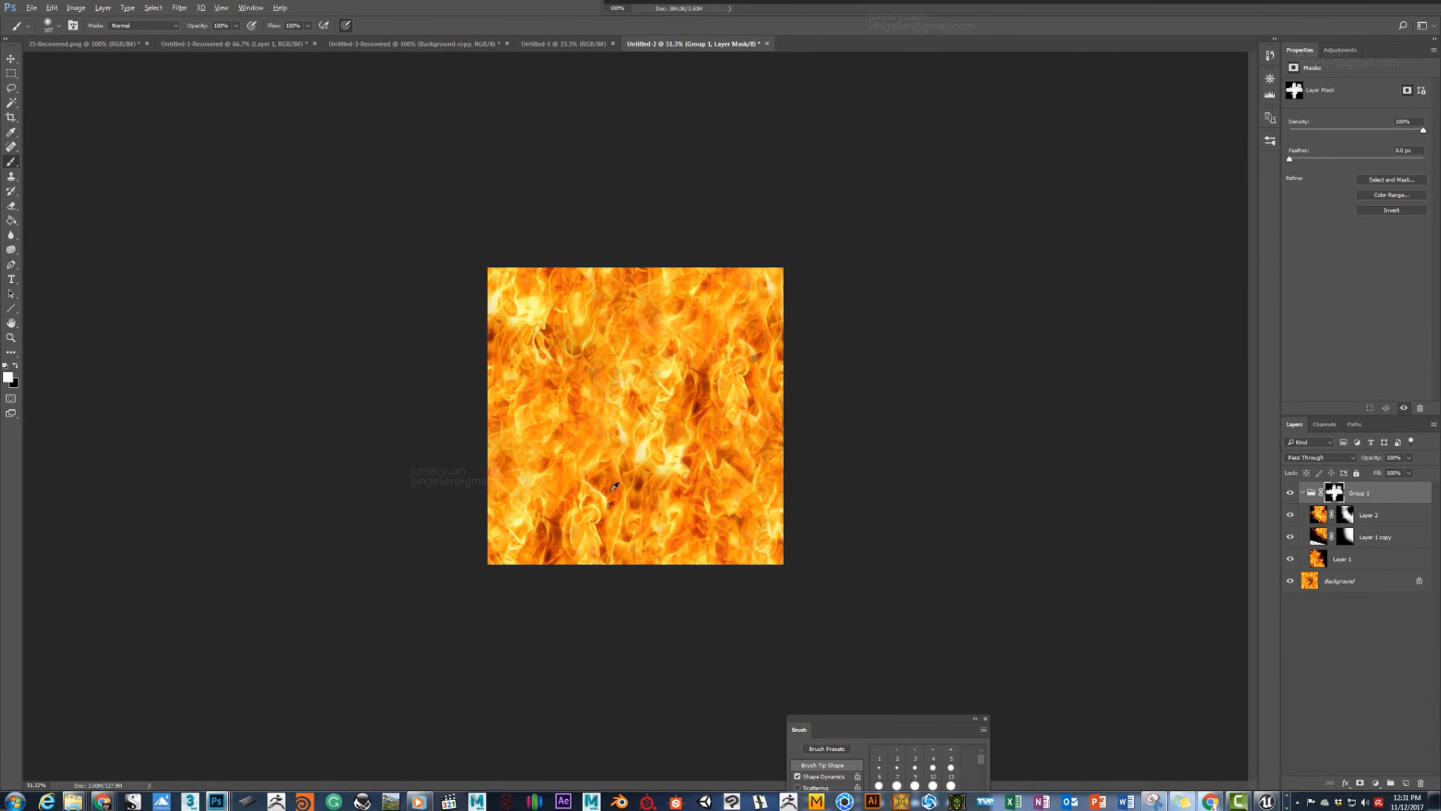
scroll(615, 487, "up", 1, "alt")
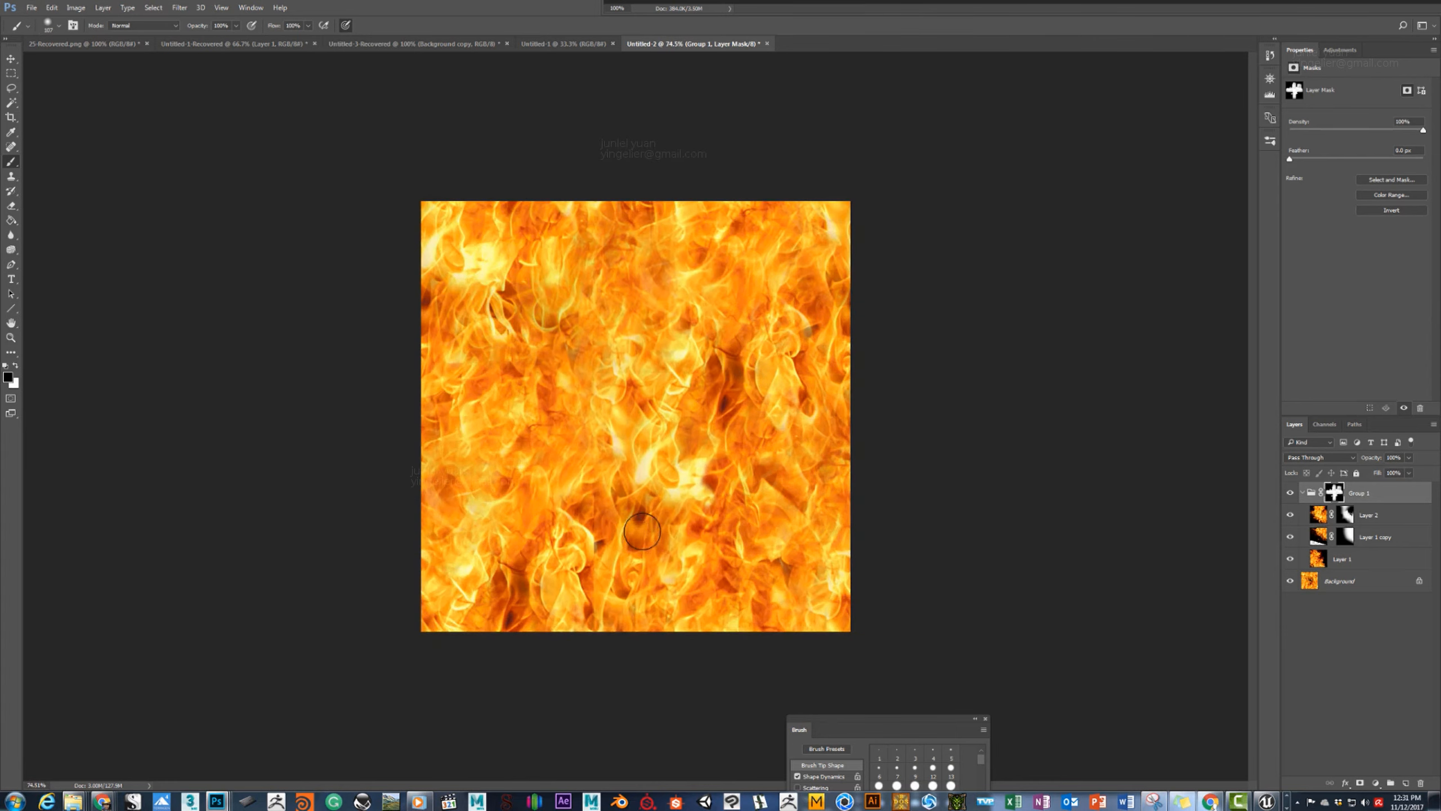
scroll(642, 530, "up", 5, "alt")
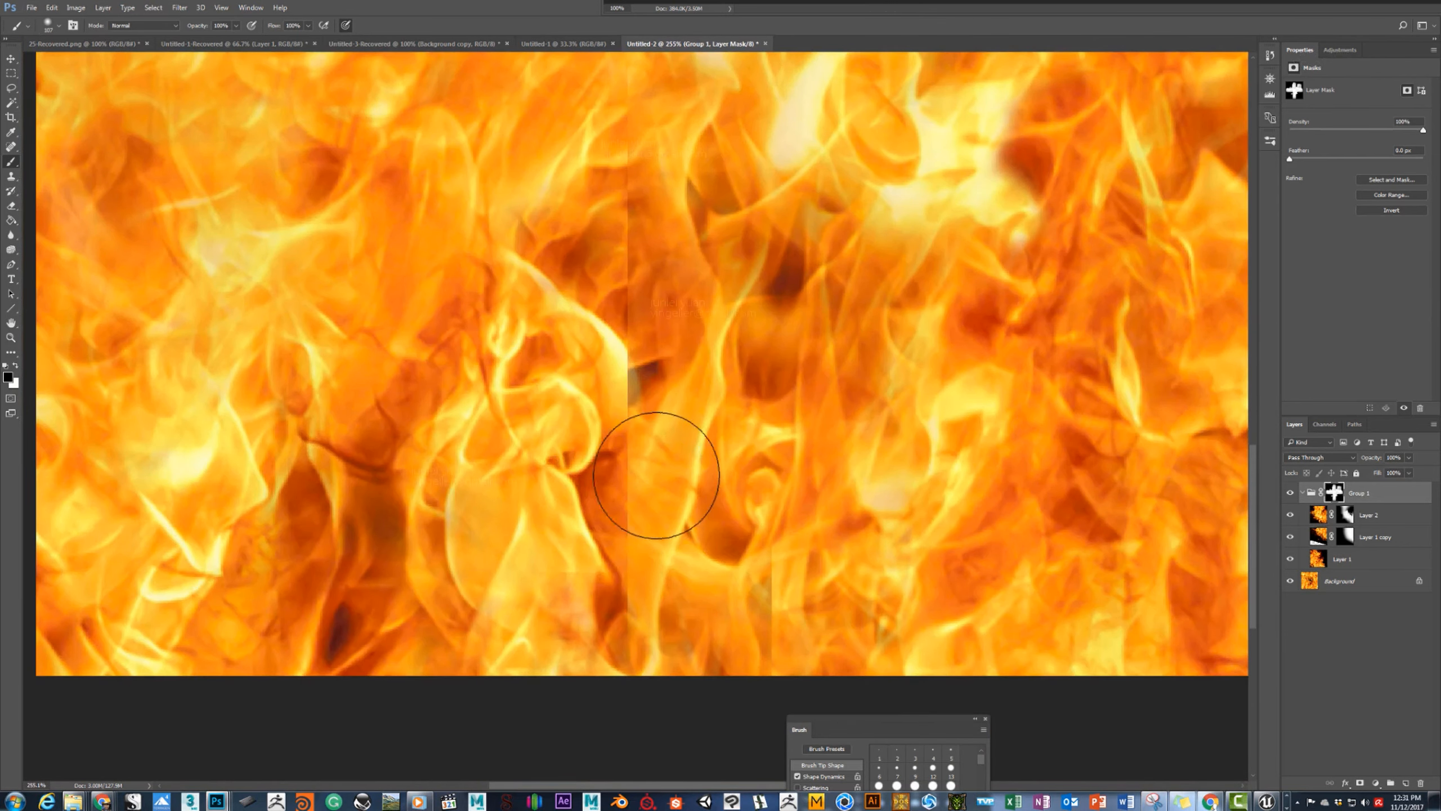
right_click_drag(657, 475, 641, 488, "alt")
mouse_move(623, 612)
left_mouse_down()
mouse_move(609, 596)
mouse_move(634, 605)
mouse_move(553, 570)
mouse_move(665, 613)
mouse_move(569, 579)
mouse_move(579, 608)
mouse_move(709, 533)
mouse_move(628, 498)
mouse_move(628, 369)
mouse_move(635, 449)
left_mouse_up()
left_click_drag(619, 313, 636, 177)
scroll(662, 324, "down", 8, "alt")
scroll(663, 322, "down", 3, "alt")
scroll(664, 322, "up", 8, "alt")
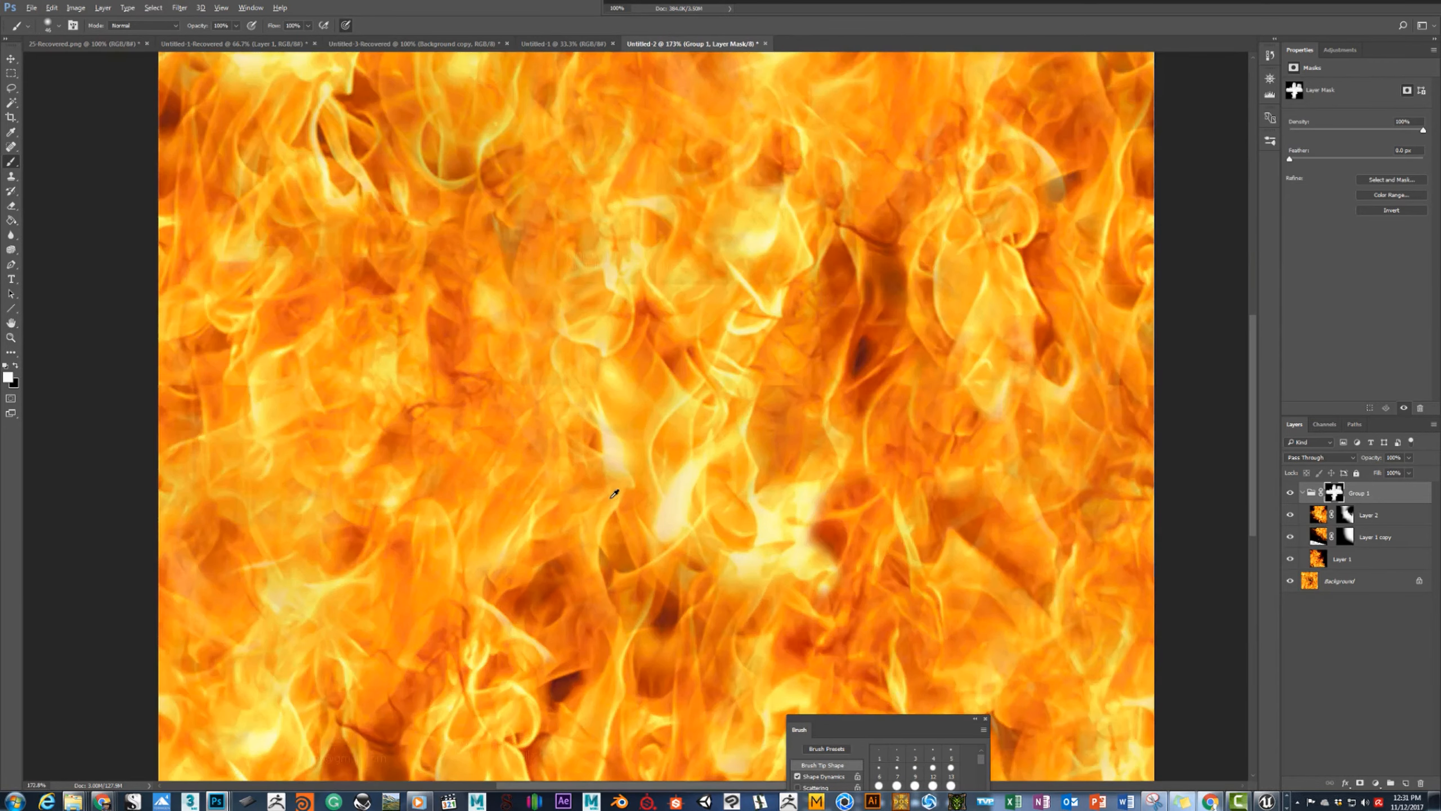
key("x")
left_click_drag(739, 588, 735, 596)
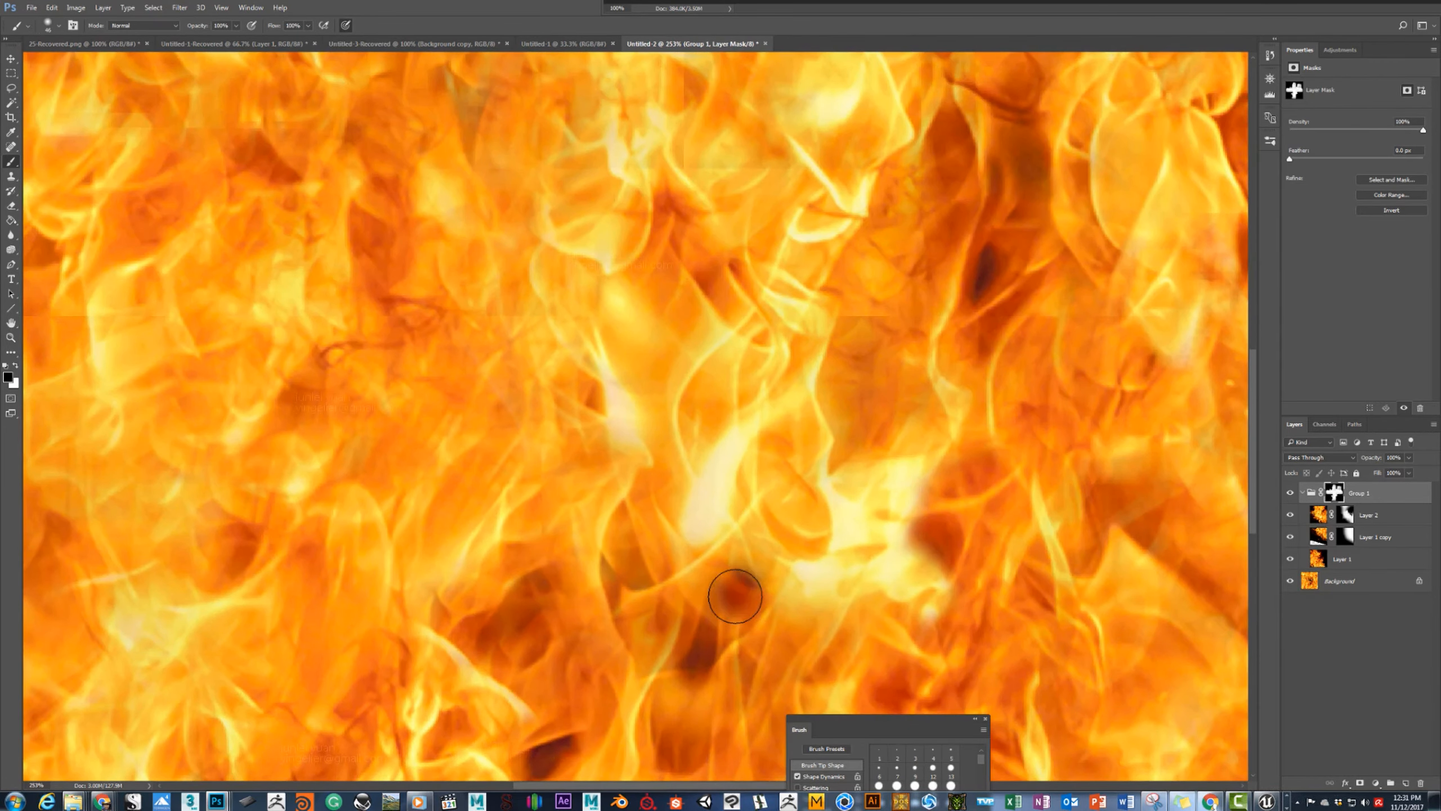
left_click(729, 600)
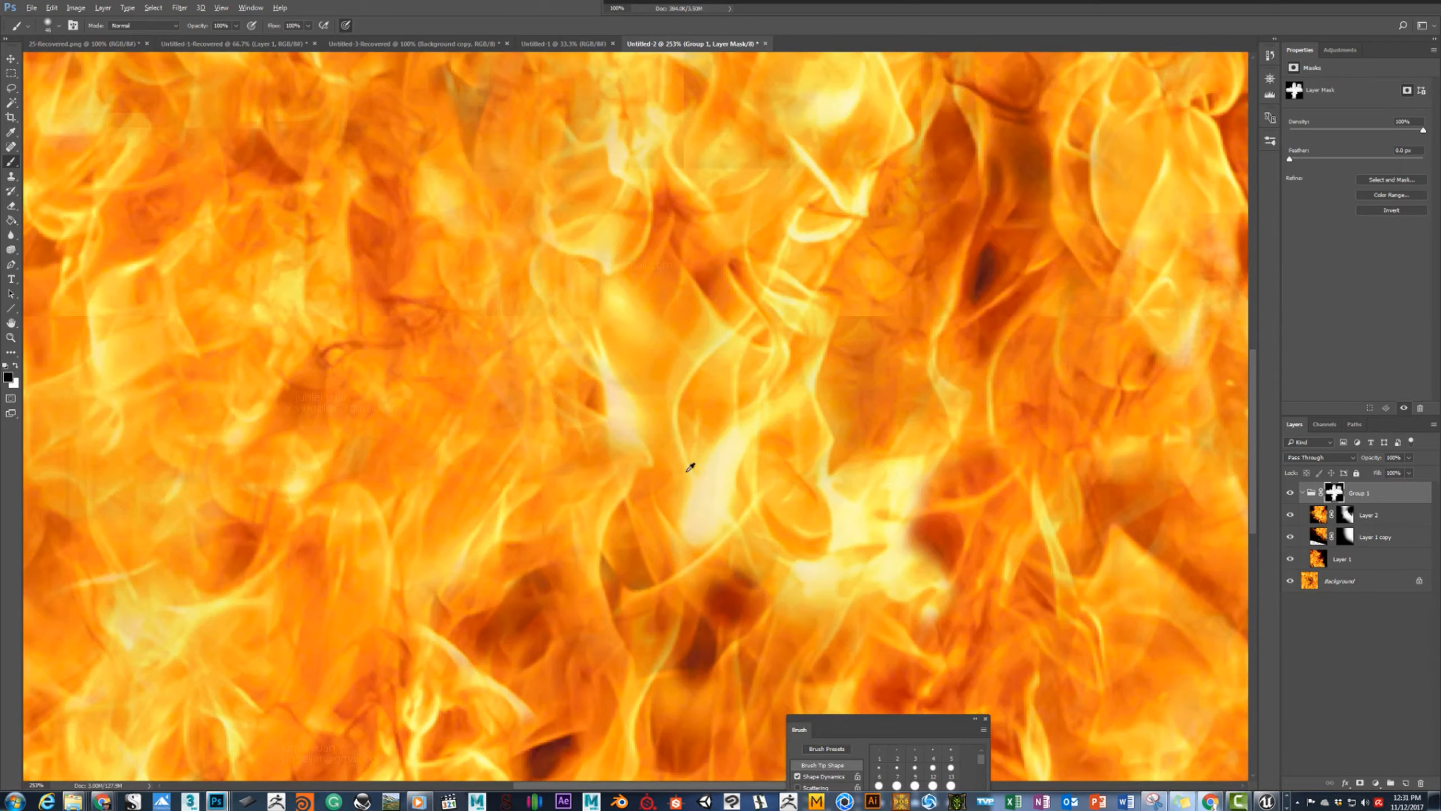
scroll(691, 467, "down", 6, "alt")
scroll(690, 467, "up", 6, "alt")
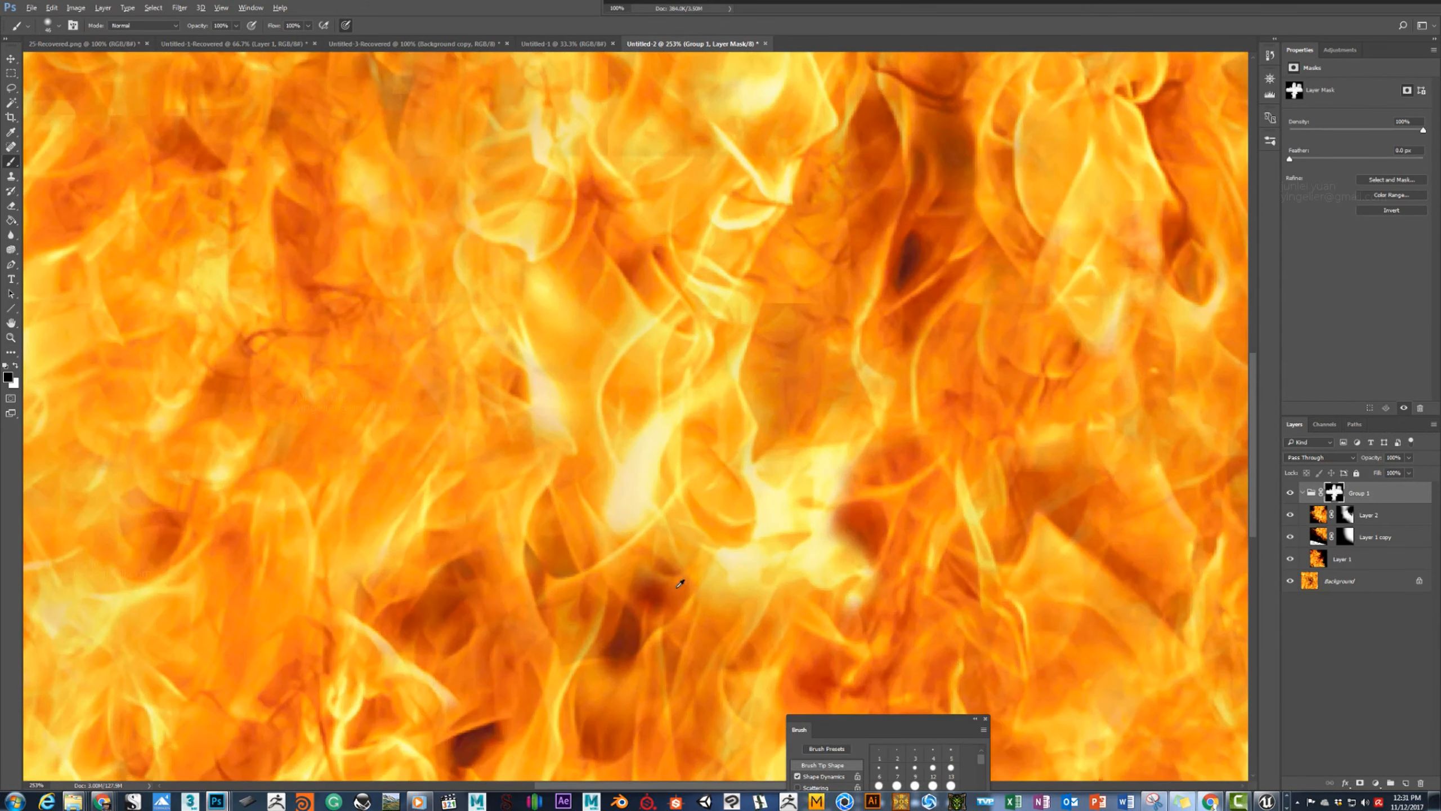
key("ctrl+alt+z")
right_click_drag(671, 604, 681, 619, "alt")
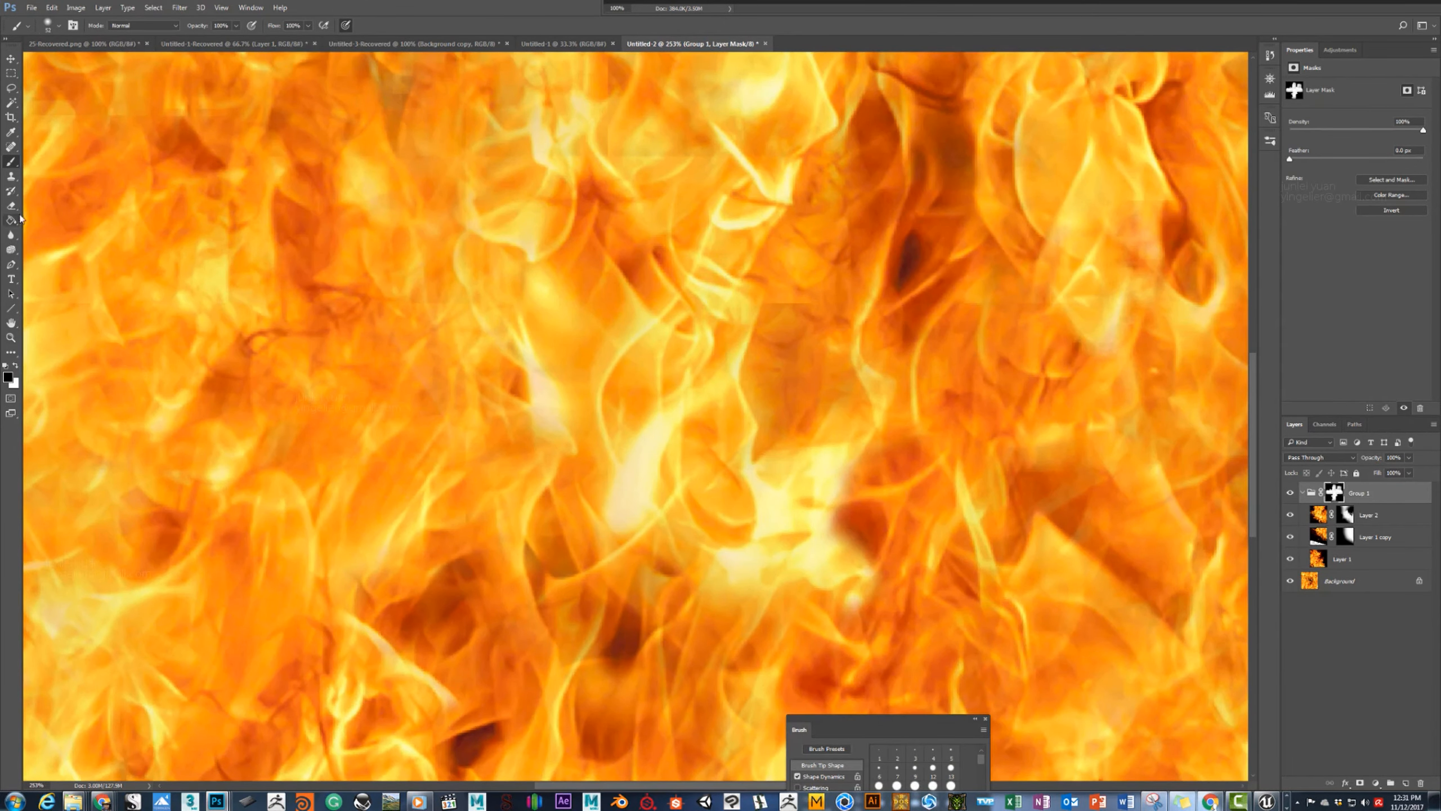
Try to cover the dark patch below the bright central flame using a soft Clone Stamp while the Group 1 mask is active.
left_click(11, 207)
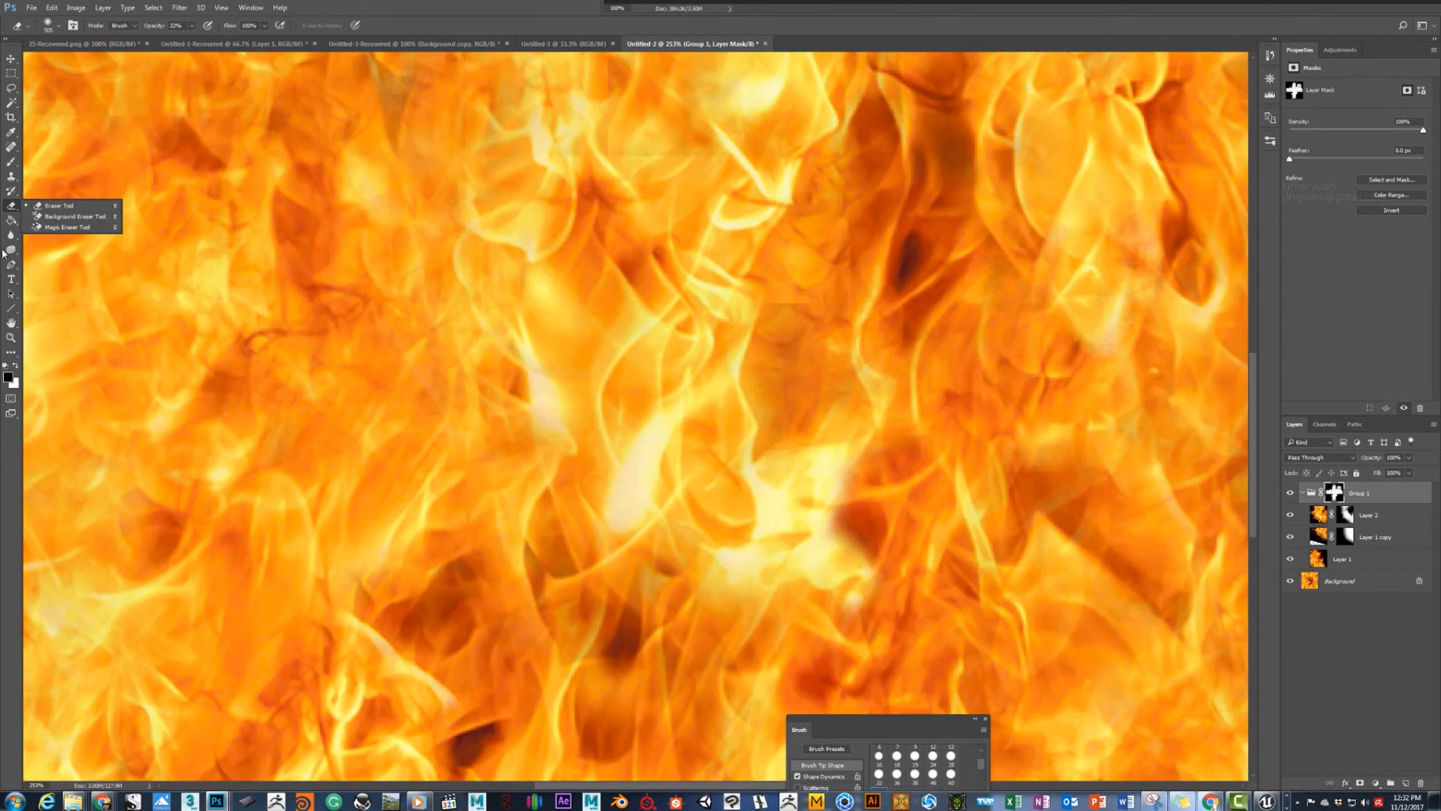
left_click(10, 248)
left_click(11, 177)
right_click_drag(692, 431, 699, 432, "alt")
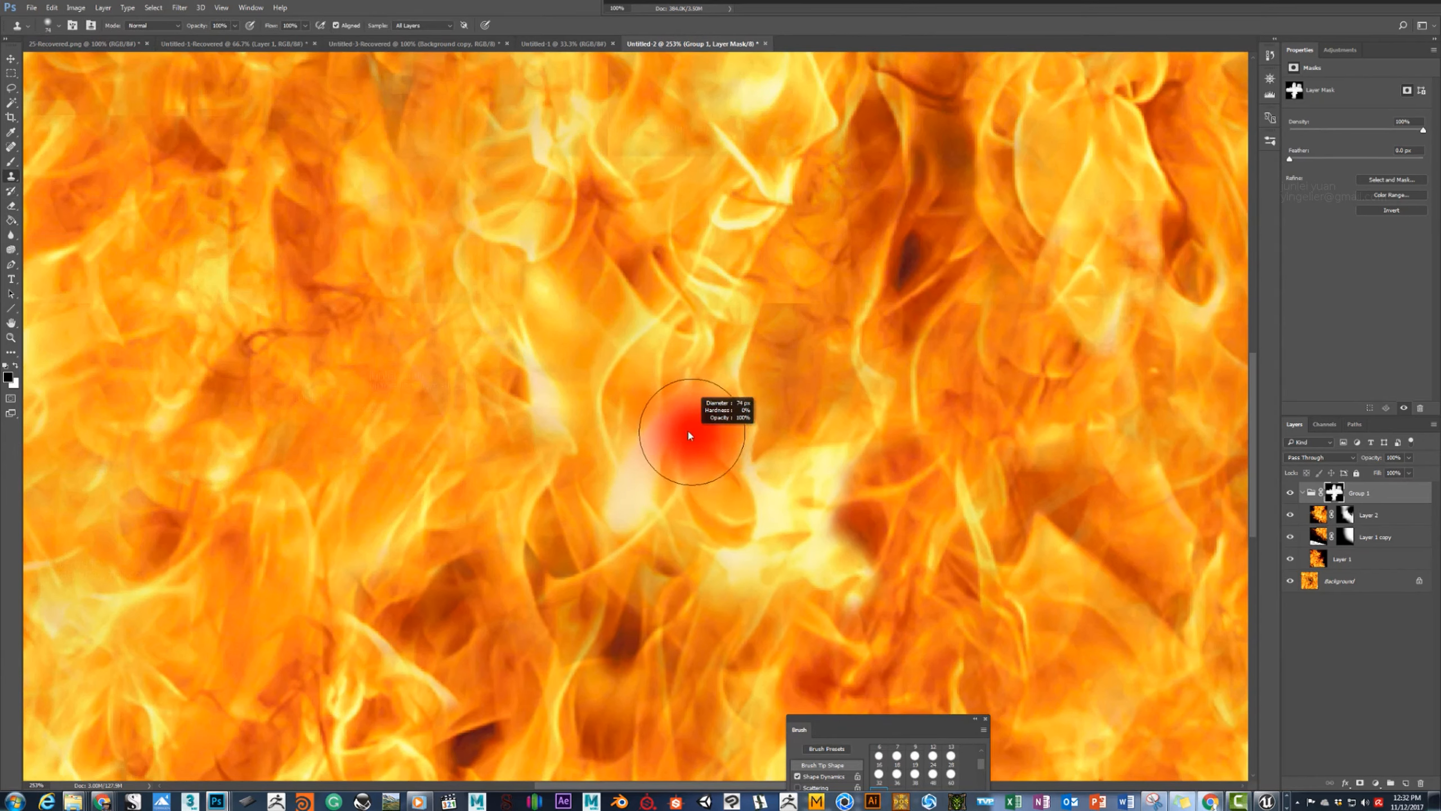
scroll(794, 419, "down", 3)
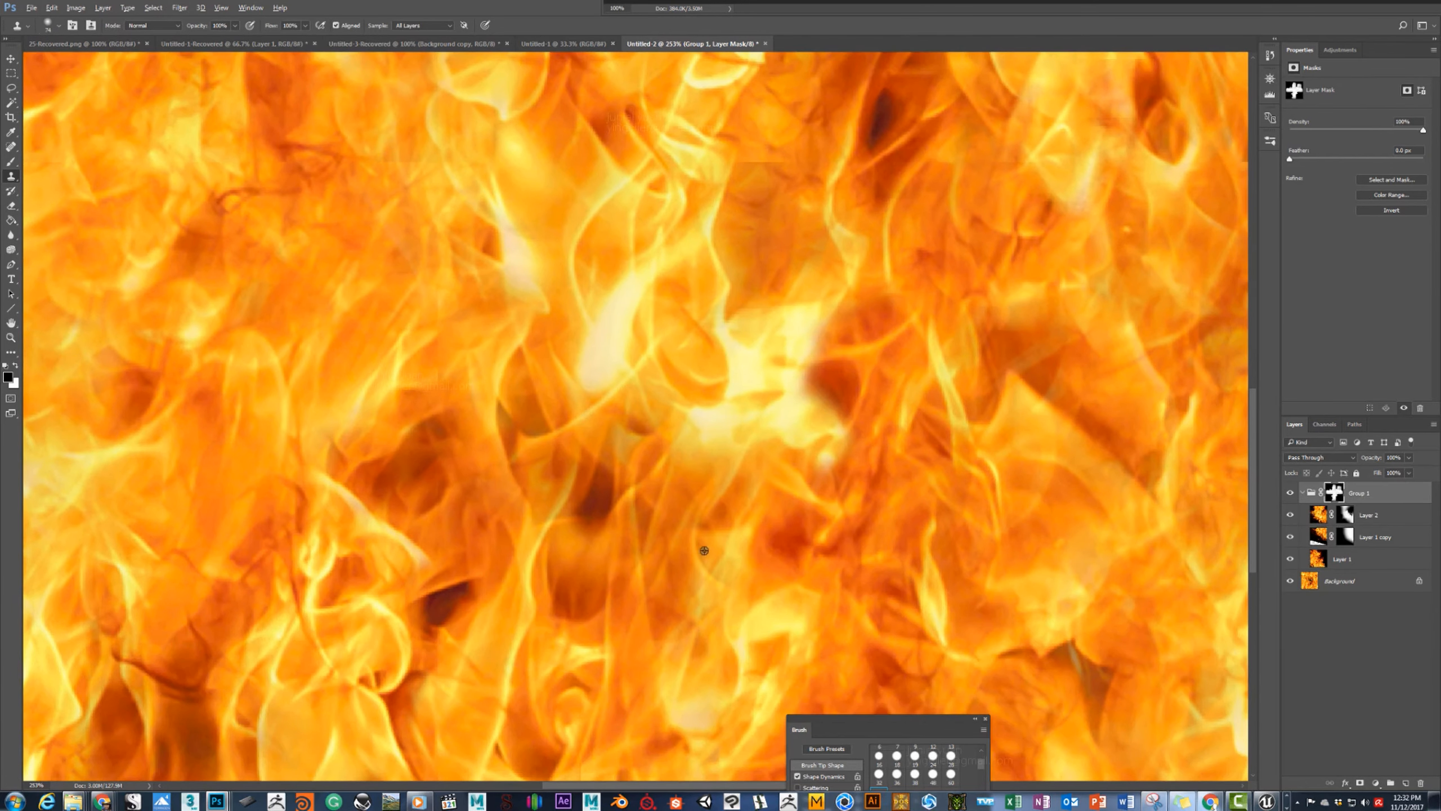
left_click(478, 508, "alt")
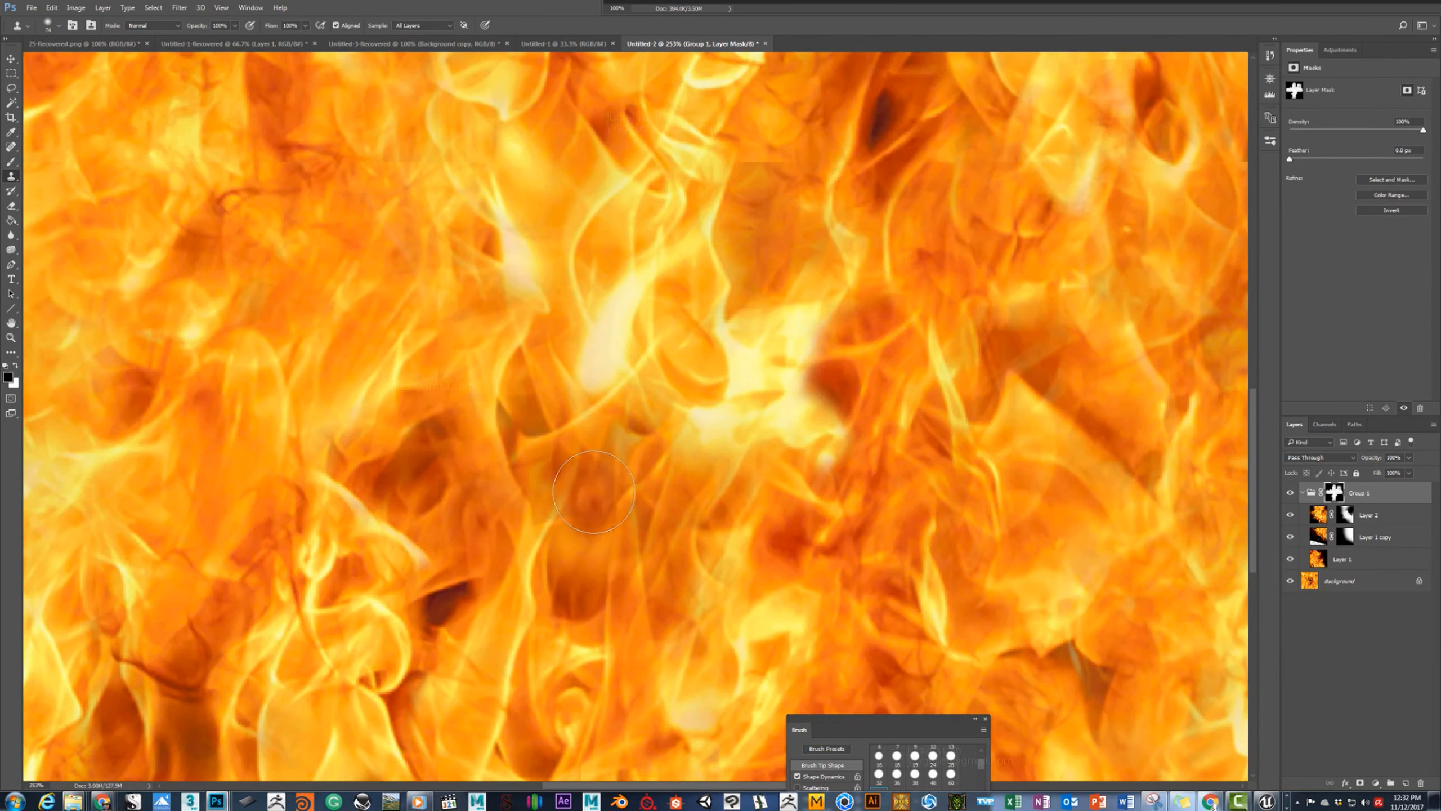
mouse_move(586, 477)
left_mouse_down()
mouse_move(553, 515)
mouse_move(569, 498)
left_mouse_up()
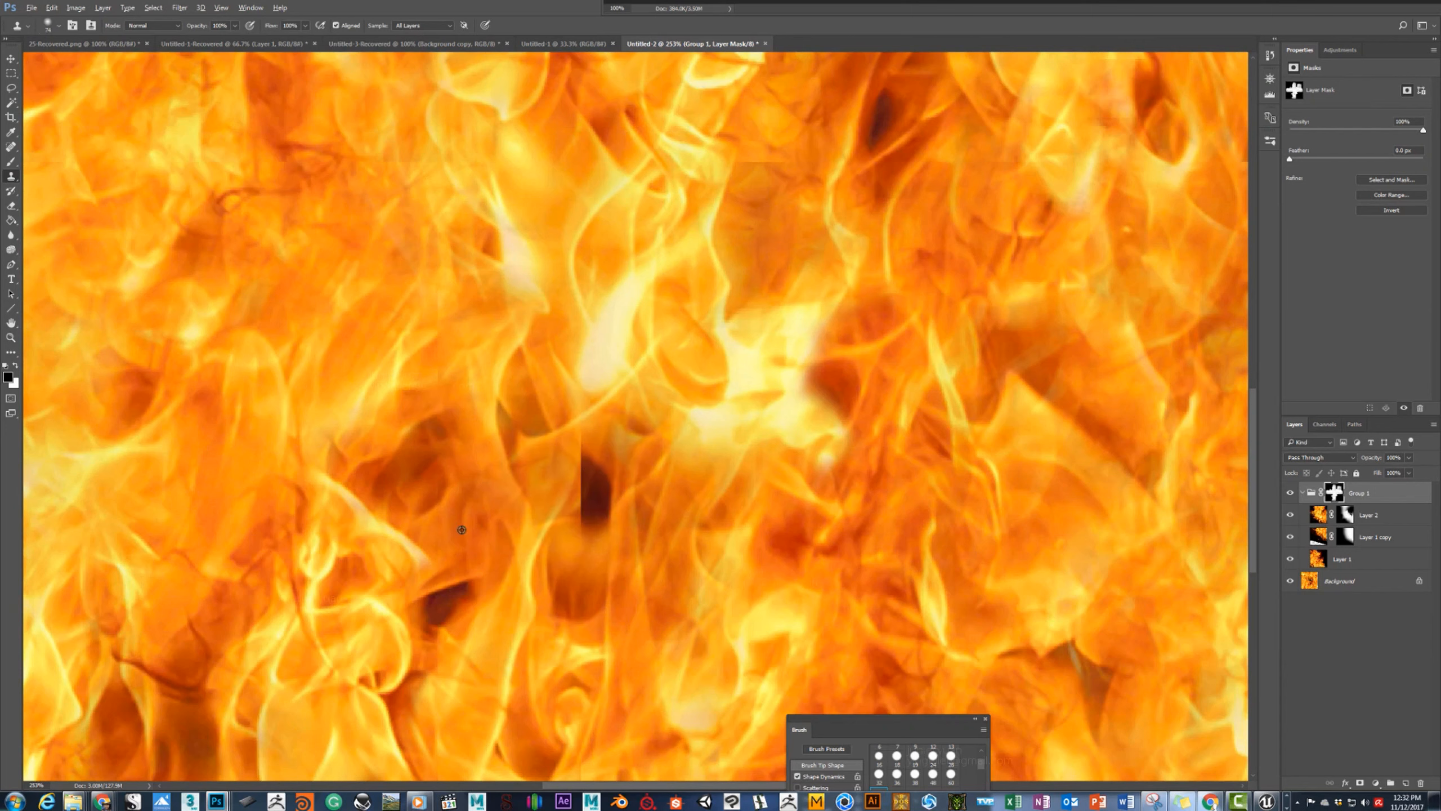
Shrink the Clone Stamp brush, create a new empty layer and move it above Group 1.
right_click_drag(466, 522, 463, 522, "alt")
left_click(1407, 783)
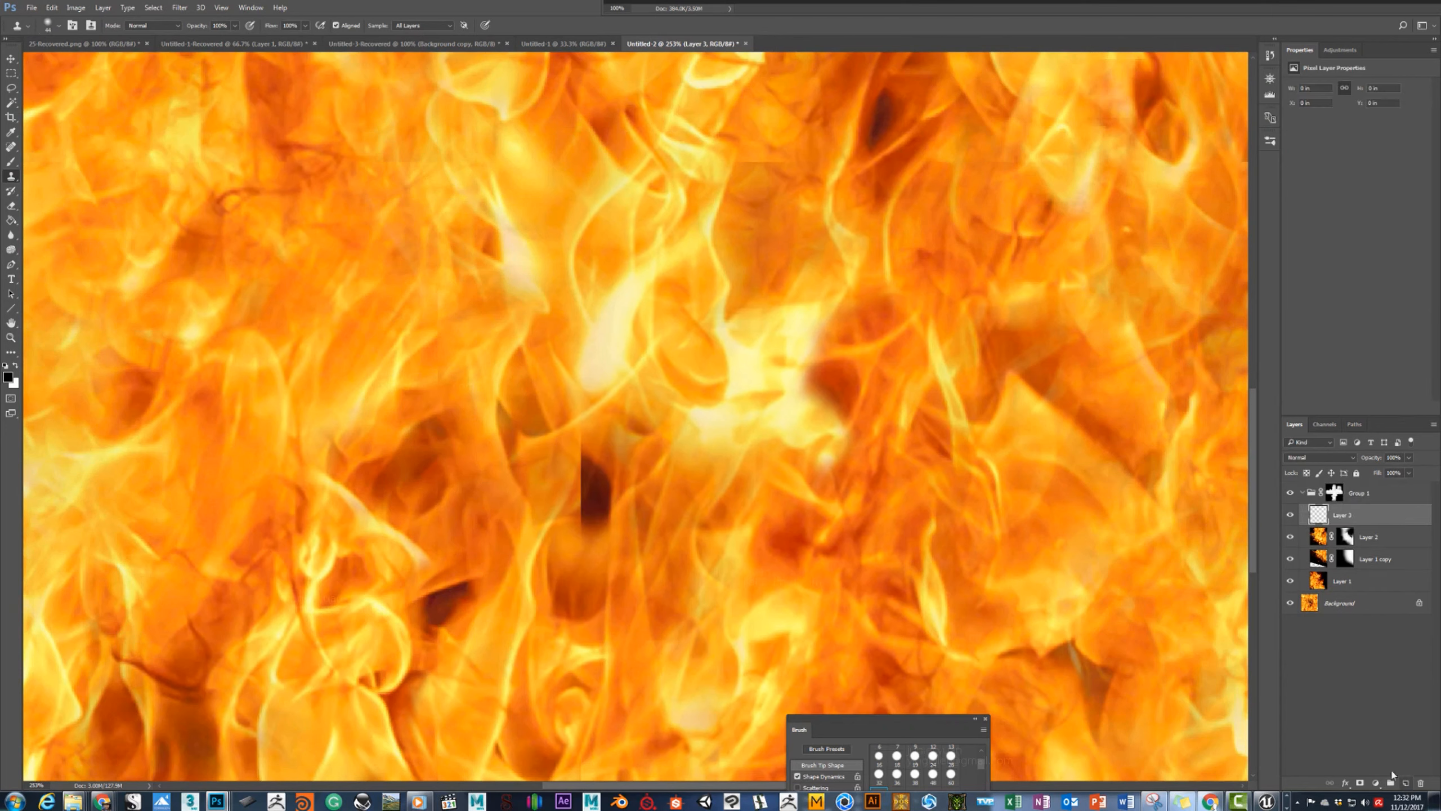
left_click_drag(1375, 510, 1355, 483)
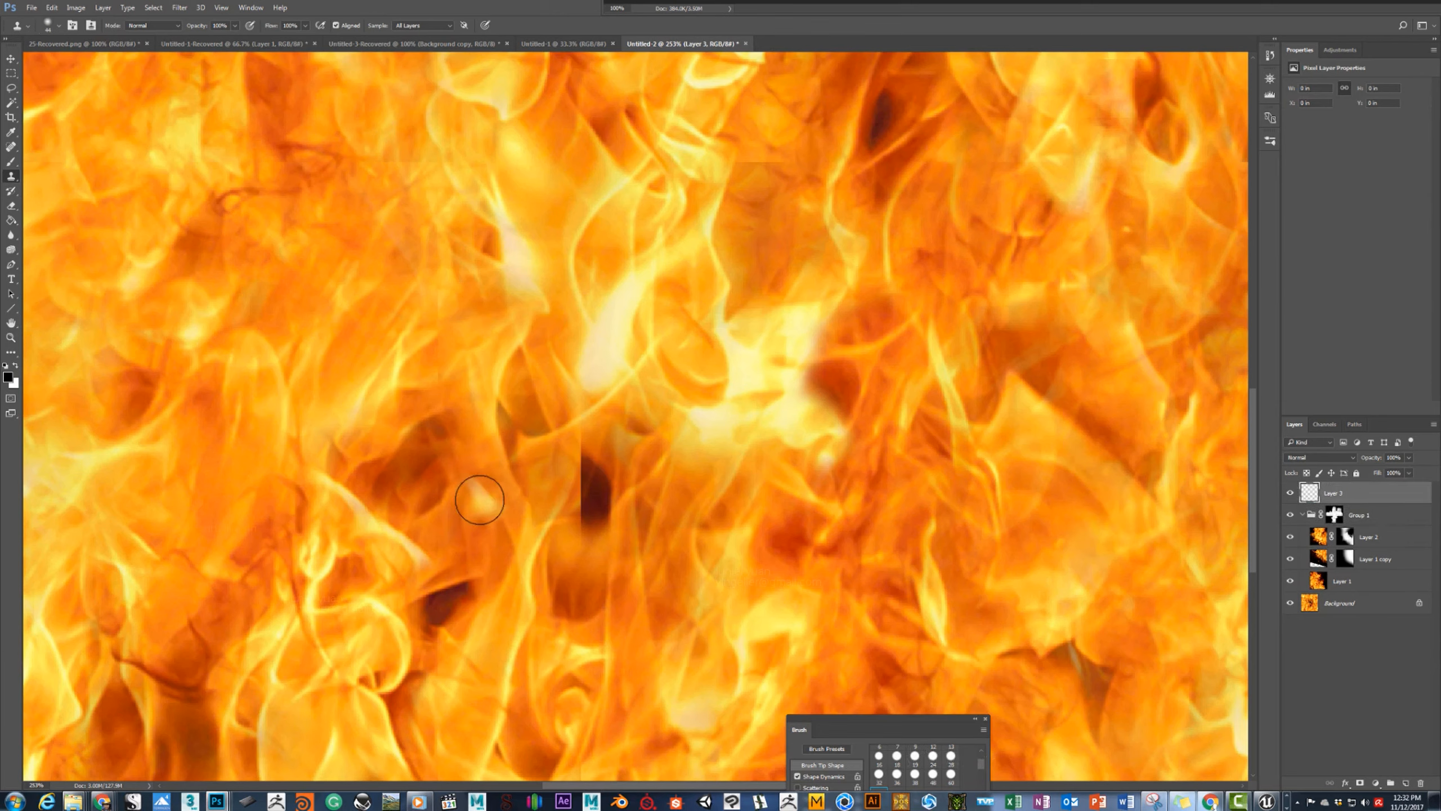
Clone nearby flames onto the new layer to cover the dark patch and its hard edge below the bright central flame.
left_click(460, 515, "alt")
mouse_move(574, 486)
left_mouse_down()
mouse_move(593, 463)
mouse_move(596, 530)
mouse_move(613, 510)
mouse_move(579, 536)
mouse_move(588, 507)
left_mouse_up()
left_click(443, 523, "alt")
left_click(457, 520, "alt")
scroll(602, 567, "down", 13, "alt")
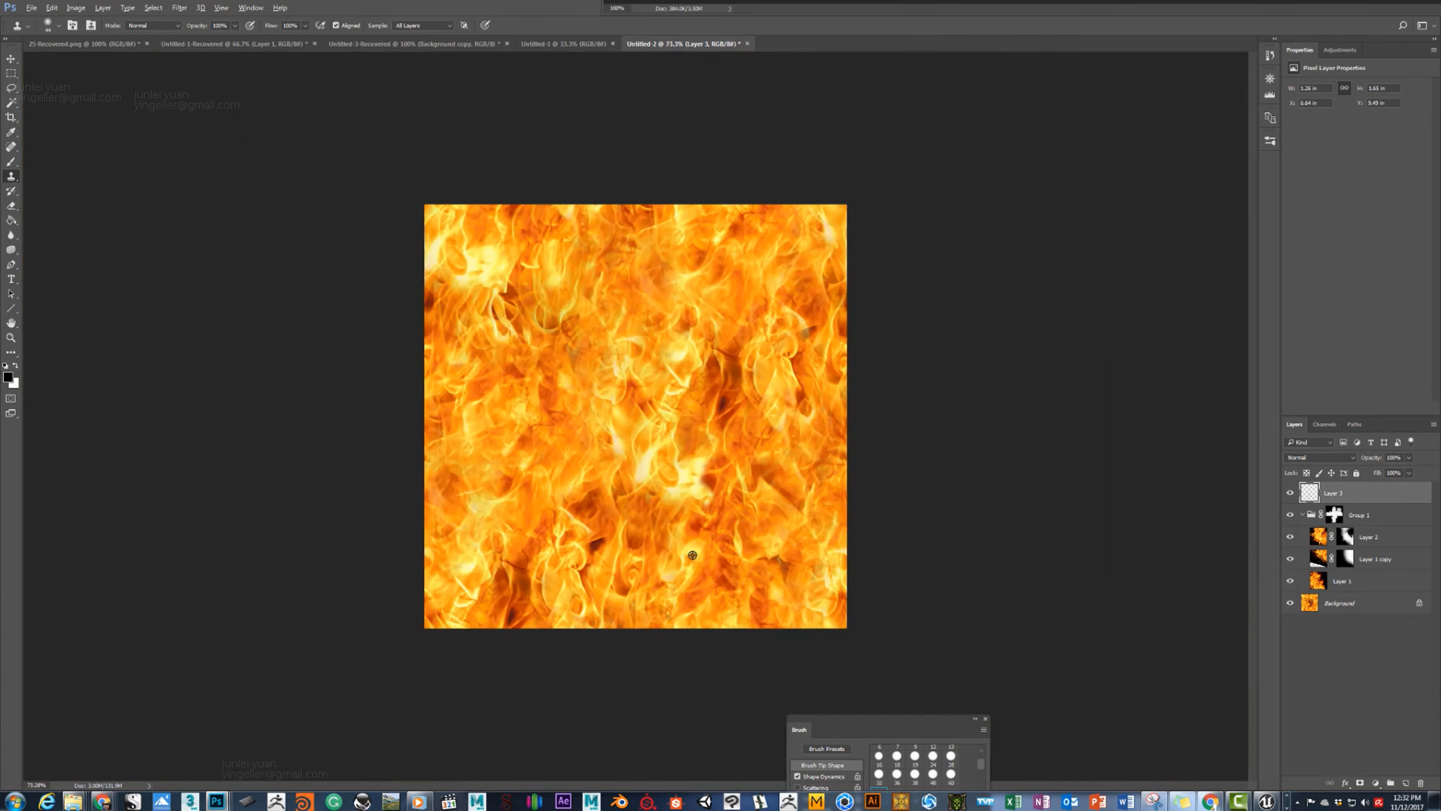
scroll(630, 559, "up", 13, "alt")
scroll(623, 559, "up", 3, "alt")
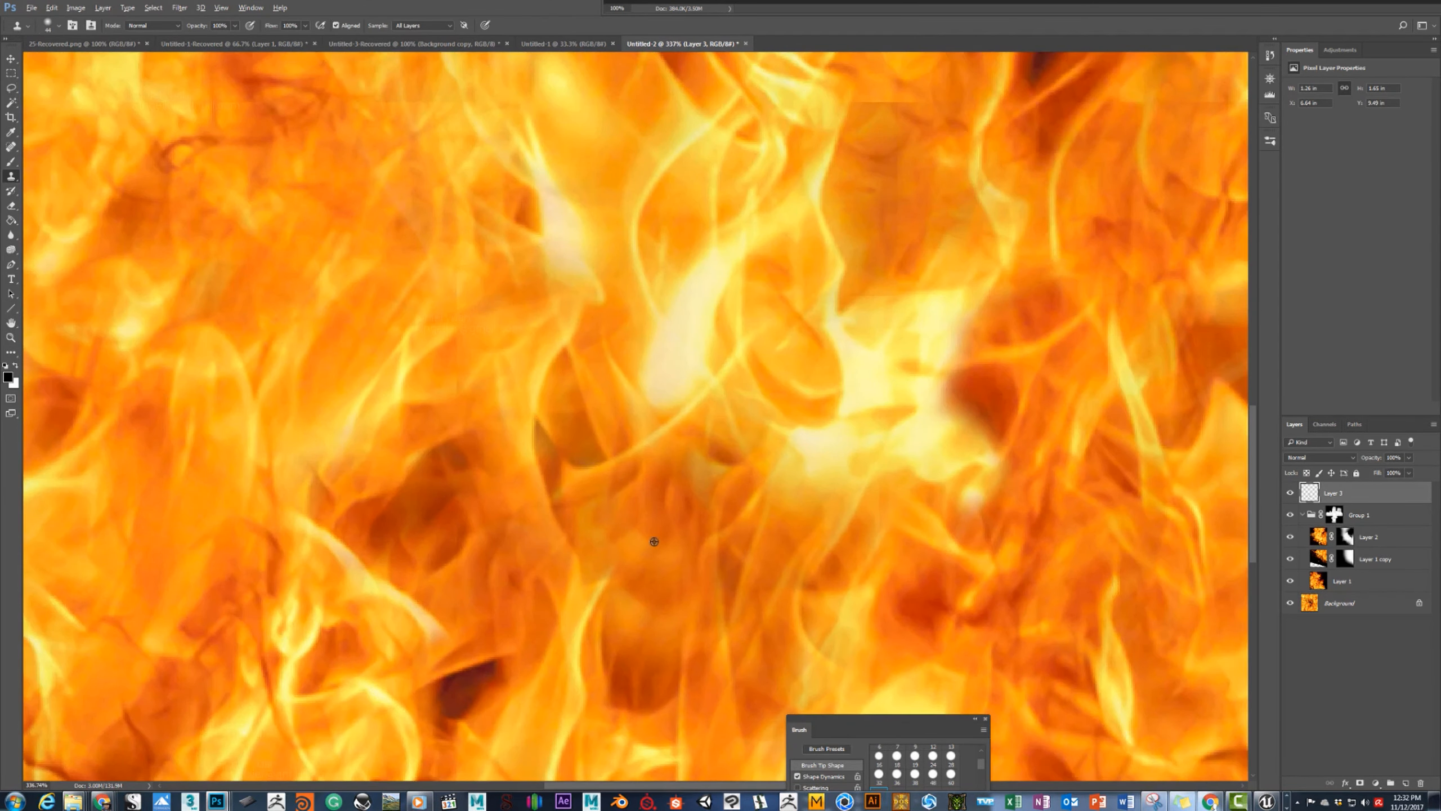
Clone nearby flames with the soft Clone Stamp over the dark, hard-edged patch beneath the U-shaped flame in the texture's upper-left area.
right_click_drag(653, 541, 630, 544, "alt")
scroll(624, 543, "down", 8, "alt")
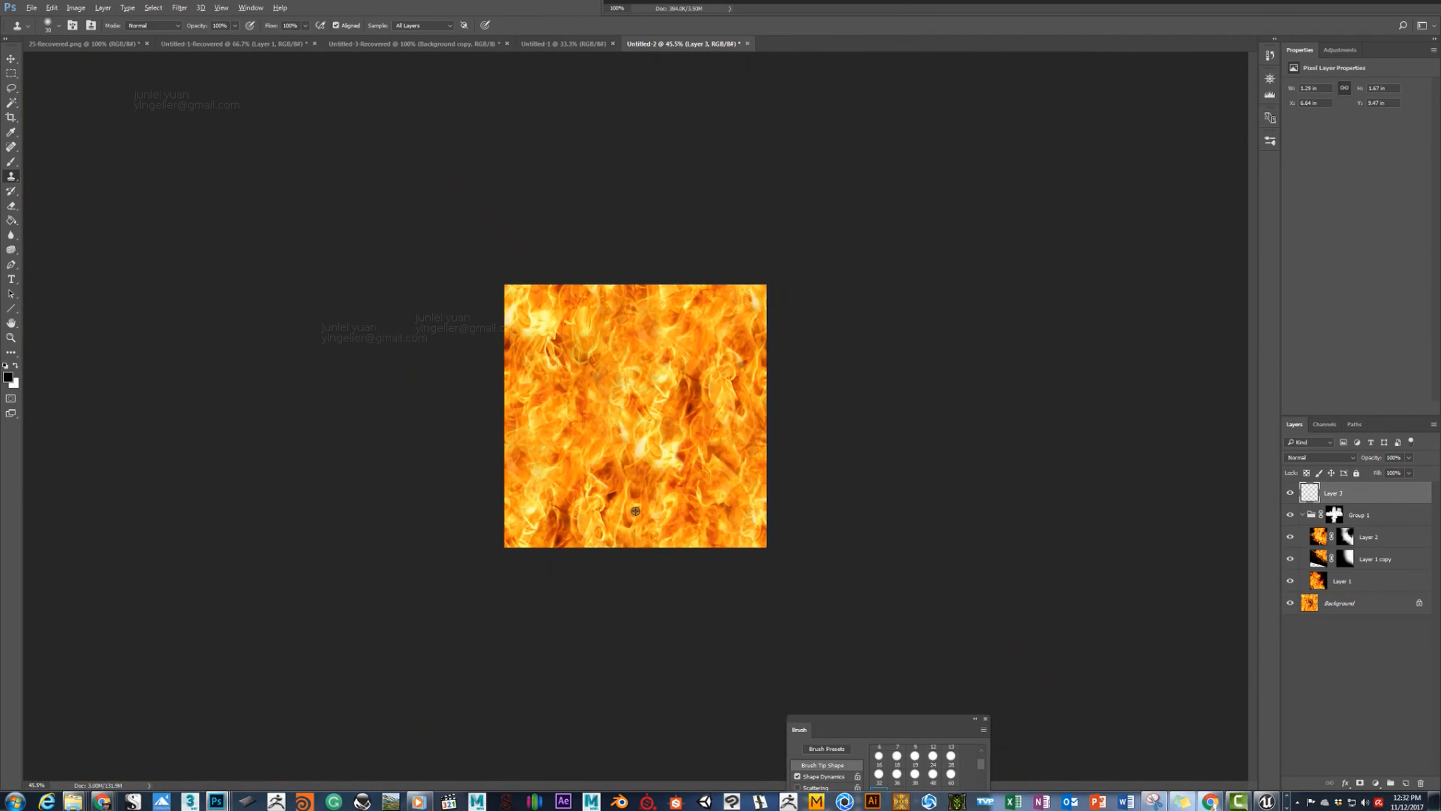
scroll(642, 513, "up", 3, "alt")
scroll(641, 514, "up", 2, "alt")
scroll(644, 542, "down", 6, "alt")
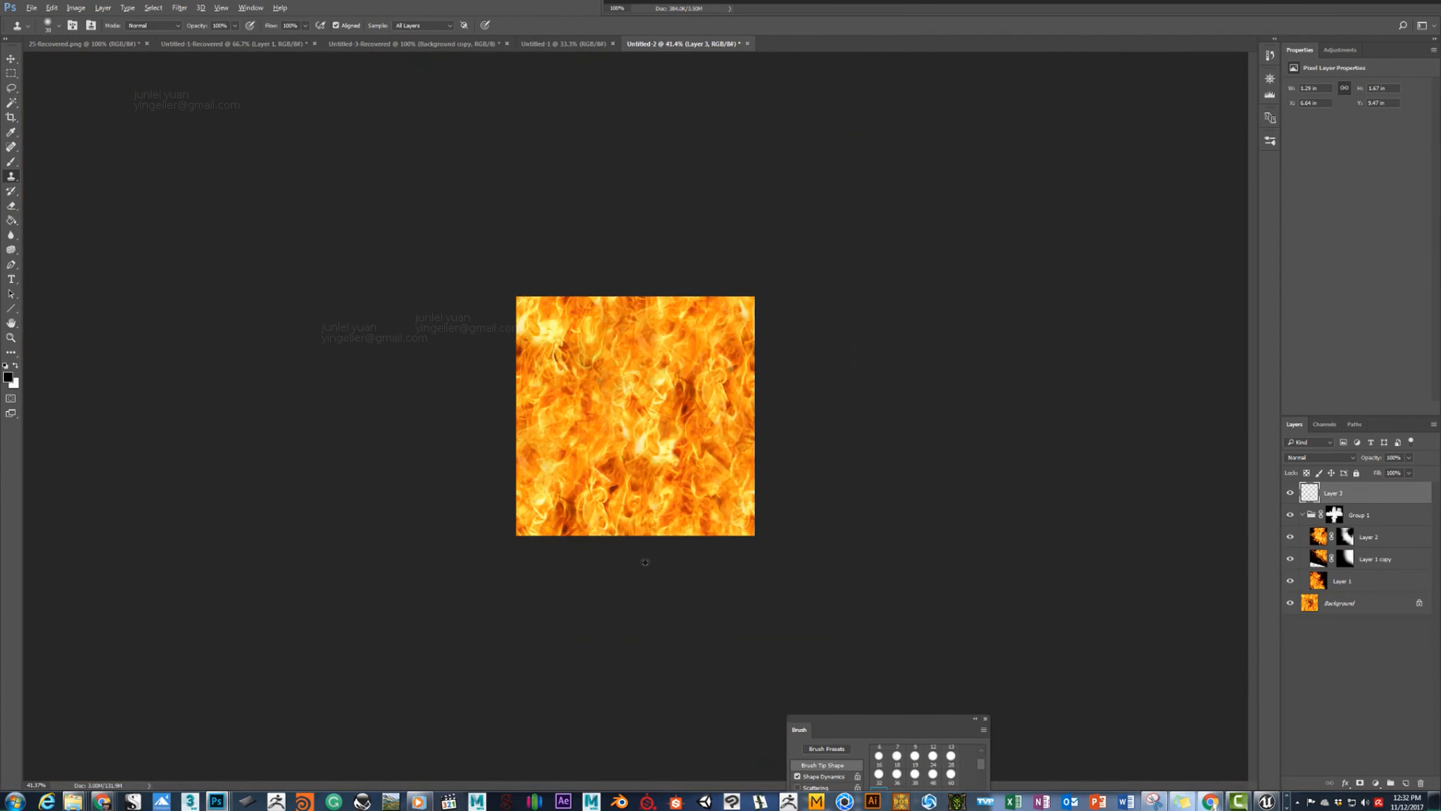
scroll(644, 542, "up", 6, "alt")
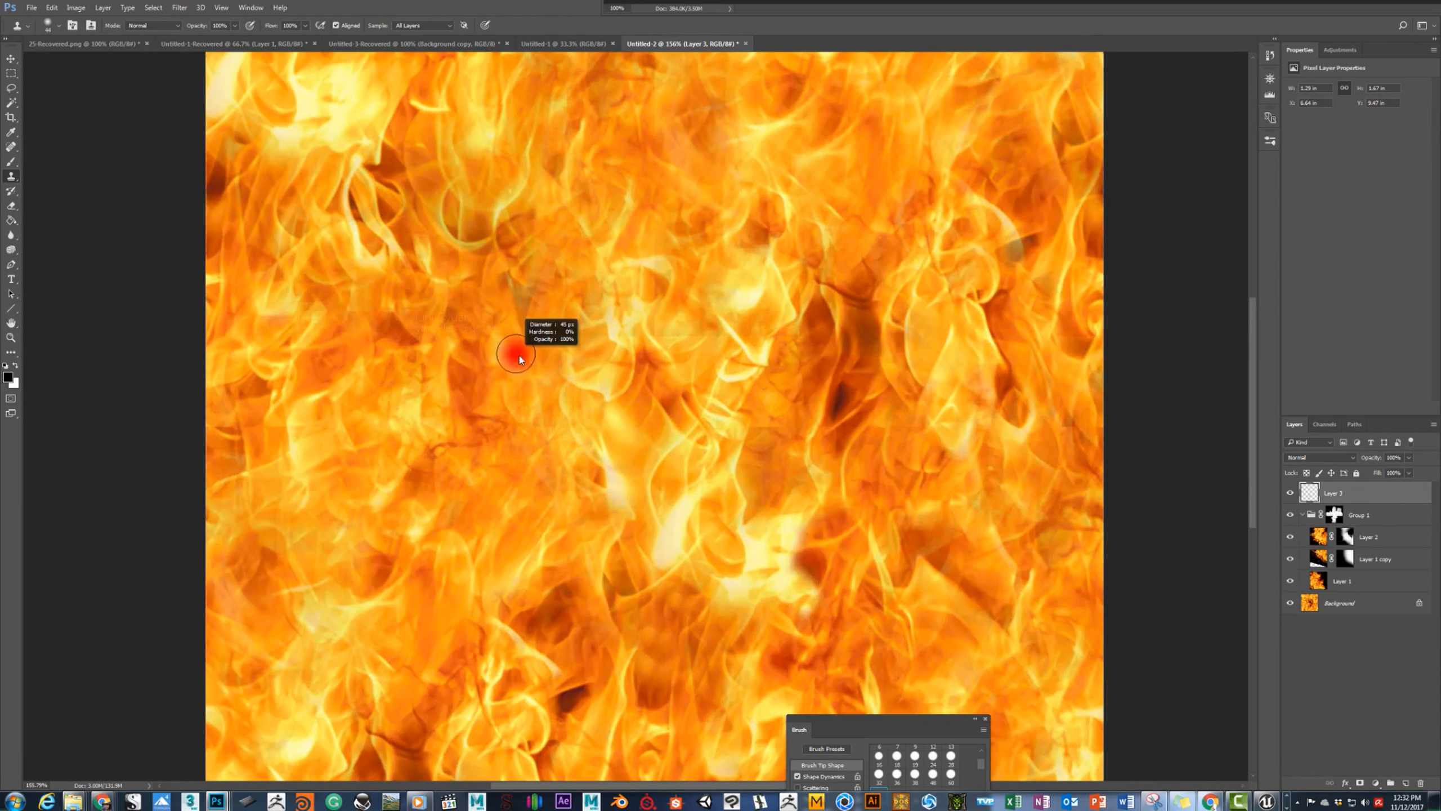
scroll(481, 250, "up", 2, "alt")
mouse_move(516, 348)
left_mouse_down()
mouse_move(551, 325)
mouse_move(545, 349)
left_mouse_up()
left_click(282, 549, "alt")
mouse_move(579, 402)
left_mouse_down()
mouse_move(589, 351)
mouse_move(566, 342)
mouse_move(507, 454)
left_mouse_up()
right_click_drag(126, 463, 136, 463, "alt")
left_click(172, 390, "alt")
left_click_drag(523, 347, 522, 346)
mouse_move(541, 423)
left_mouse_down()
mouse_move(544, 315)
mouse_move(529, 333)
left_mouse_up()
Shrink the Clone Stamp brush and extend the curved flame strand to close the base of the U-shaped flame.
right_click_drag(630, 295, 573, 290, "alt")
scroll(493, 502, "down", 12, "alt")
scroll(576, 251, "up", 10, "alt")
scroll(471, 255, "up", 8, "alt")
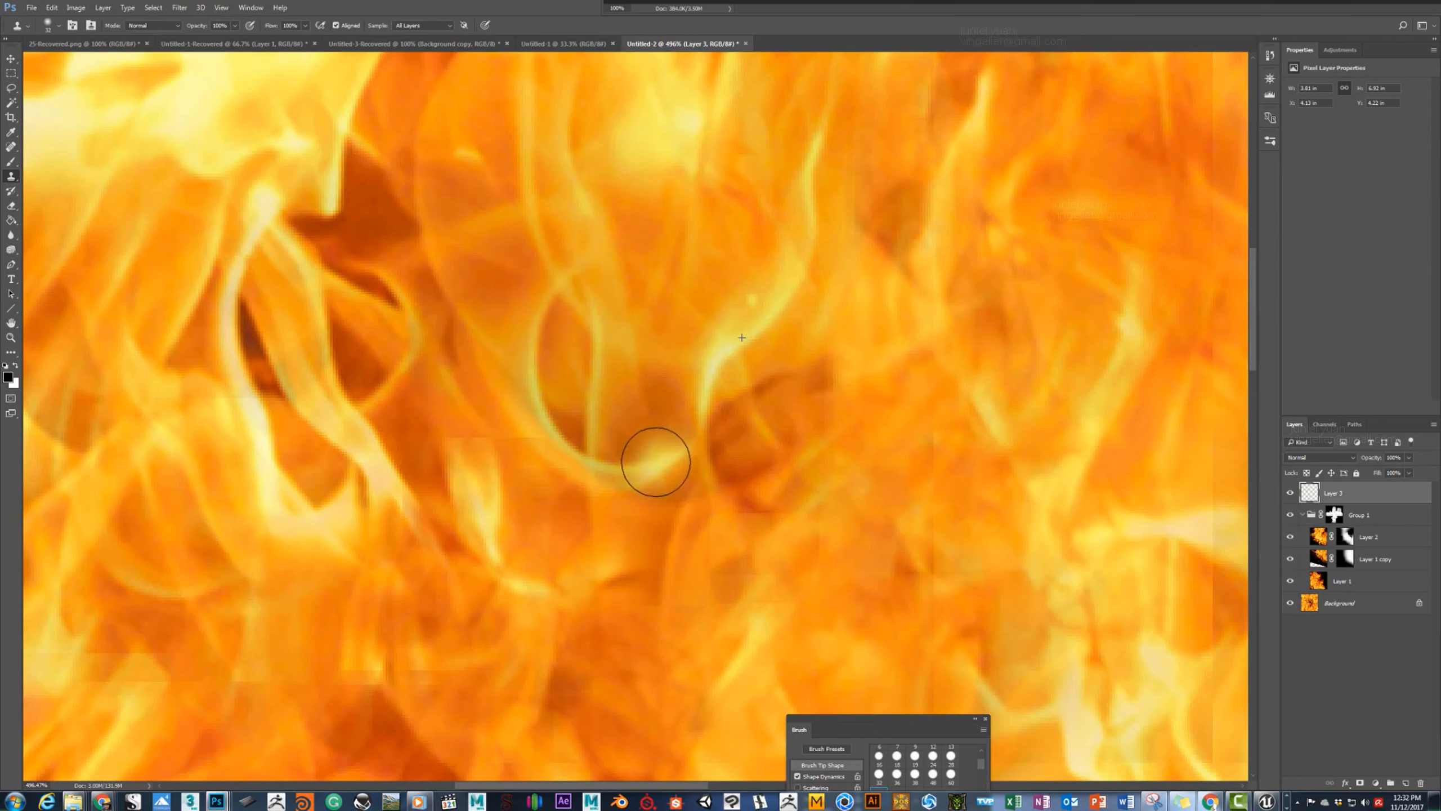
mouse_move(652, 440)
left_mouse_down()
mouse_move(628, 467)
mouse_move(681, 446)
left_mouse_up()
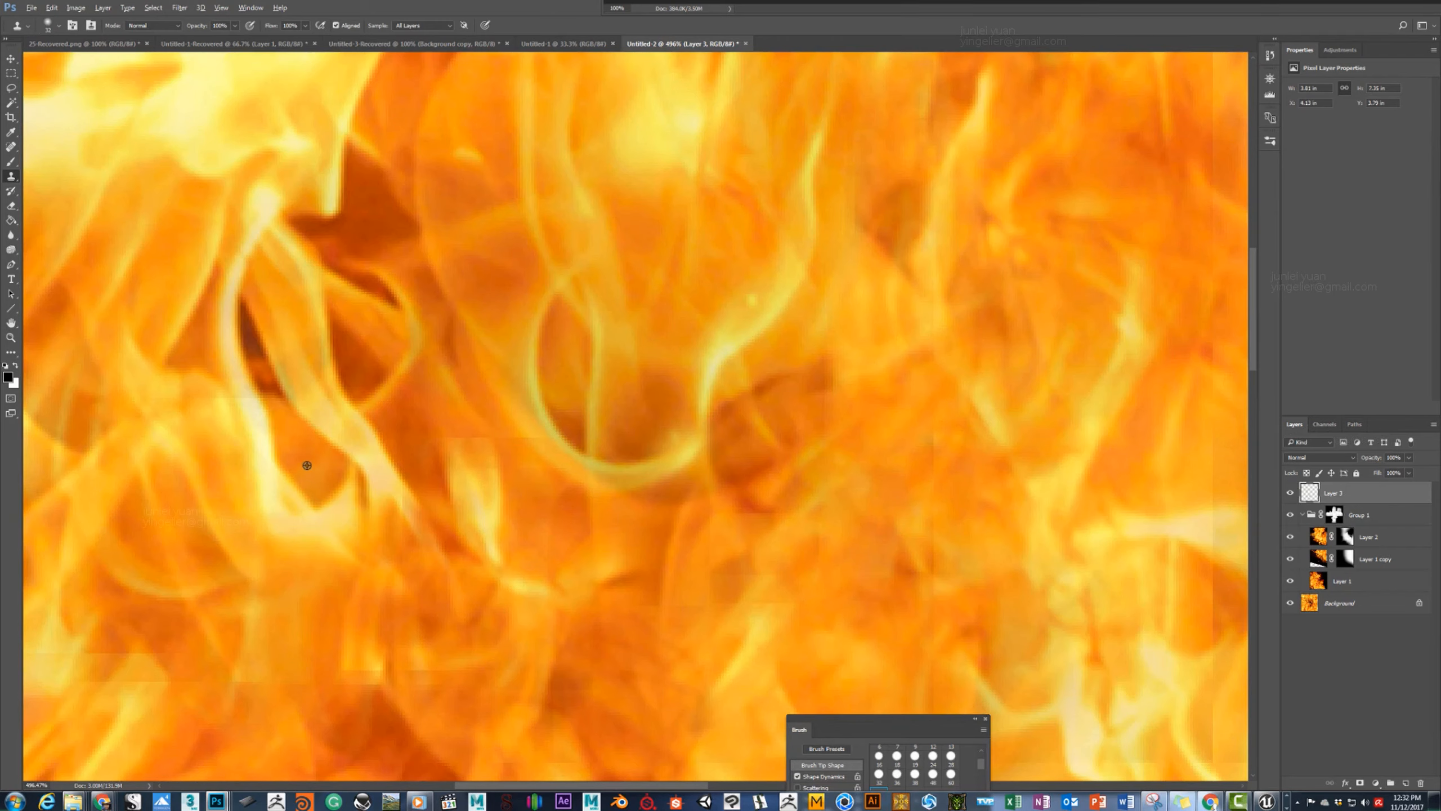
Clone over the bright forked strand beside the U-shaped flame and soften the hard upper edge of the small flame between them.
mouse_move(256, 433)
right_mouse_down("alt")
mouse_move(267, 423)
mouse_move(244, 390)
right_mouse_up("alt")
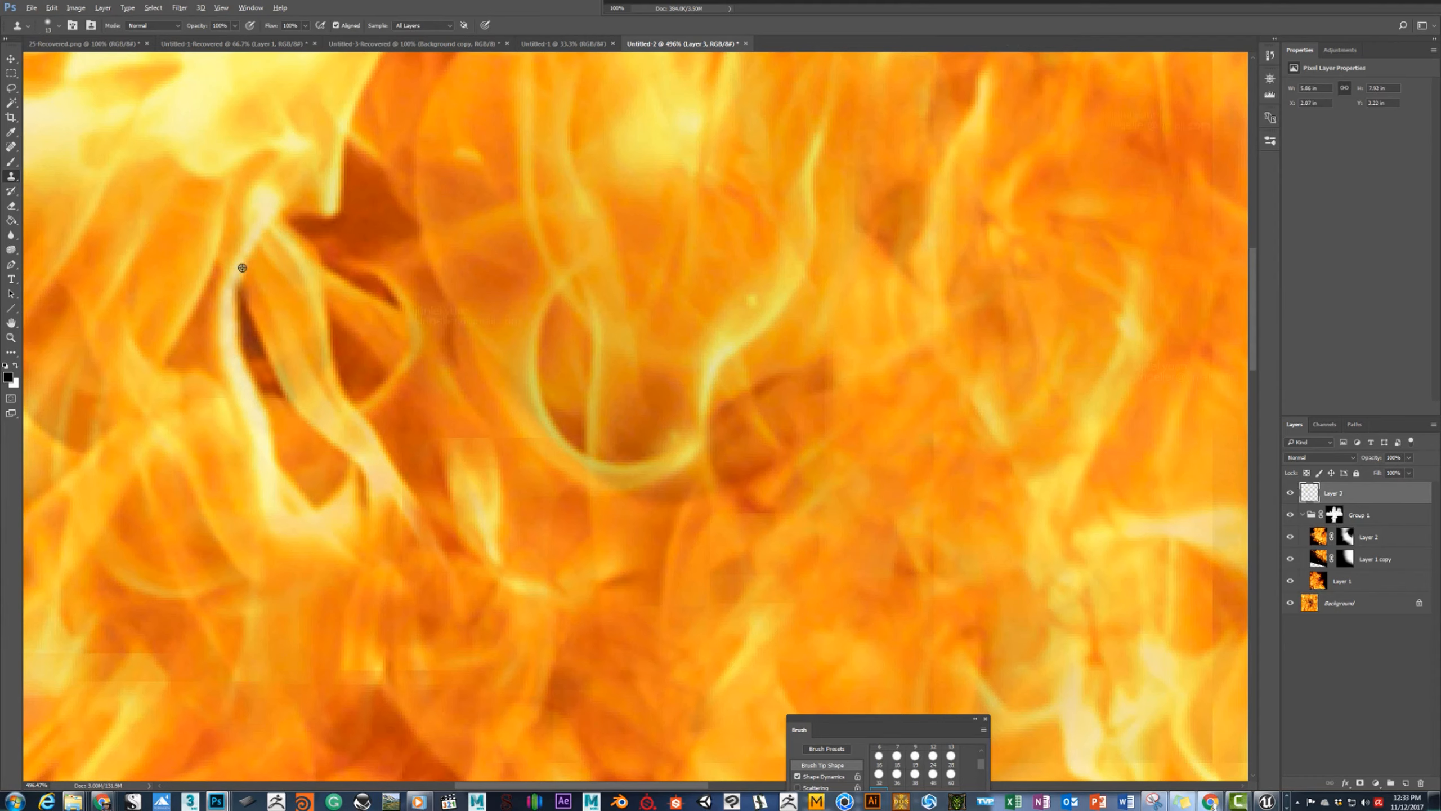
scroll(238, 368, "down", 8, "alt")
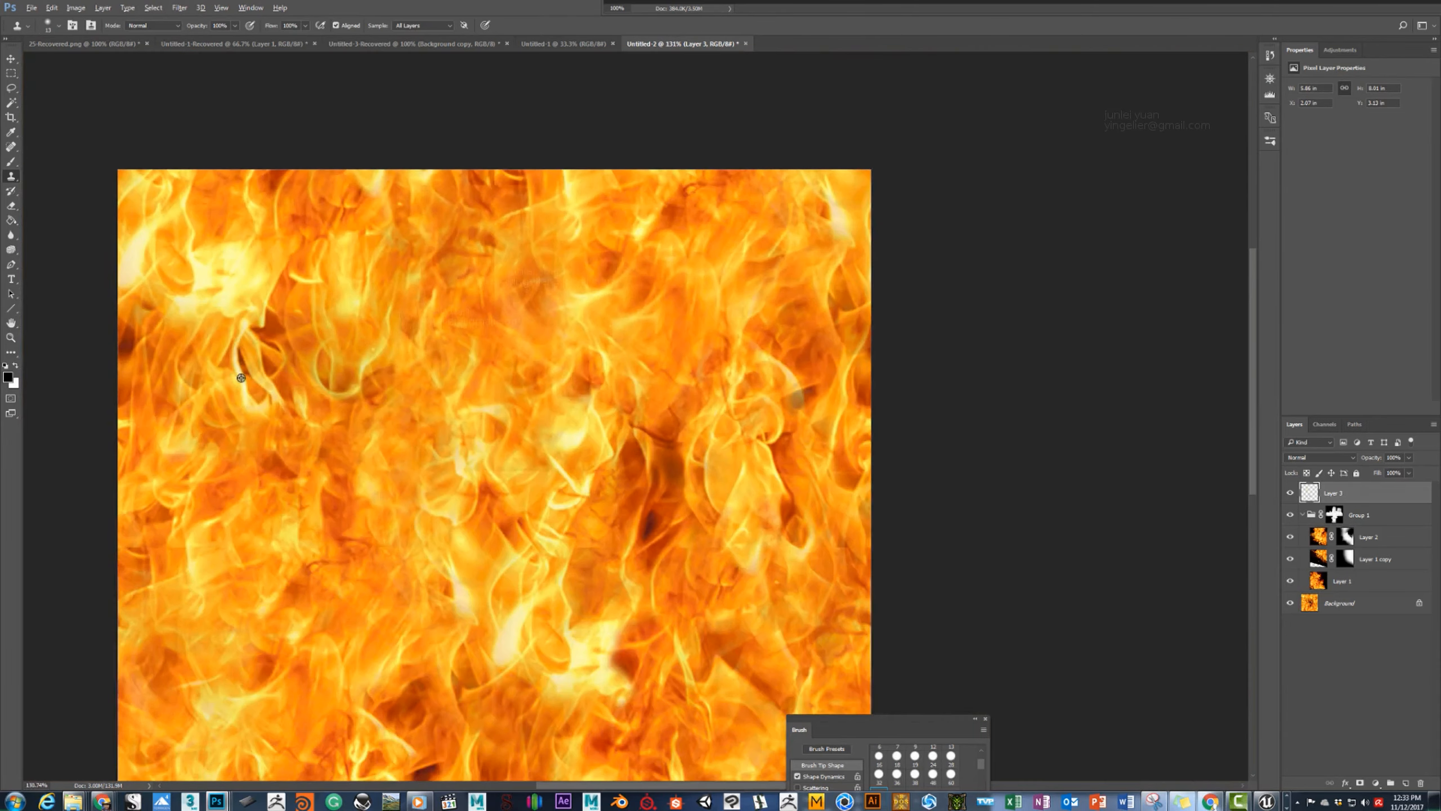
scroll(244, 374, "up", 6, "alt")
scroll(391, 400, "up", 2, "alt")
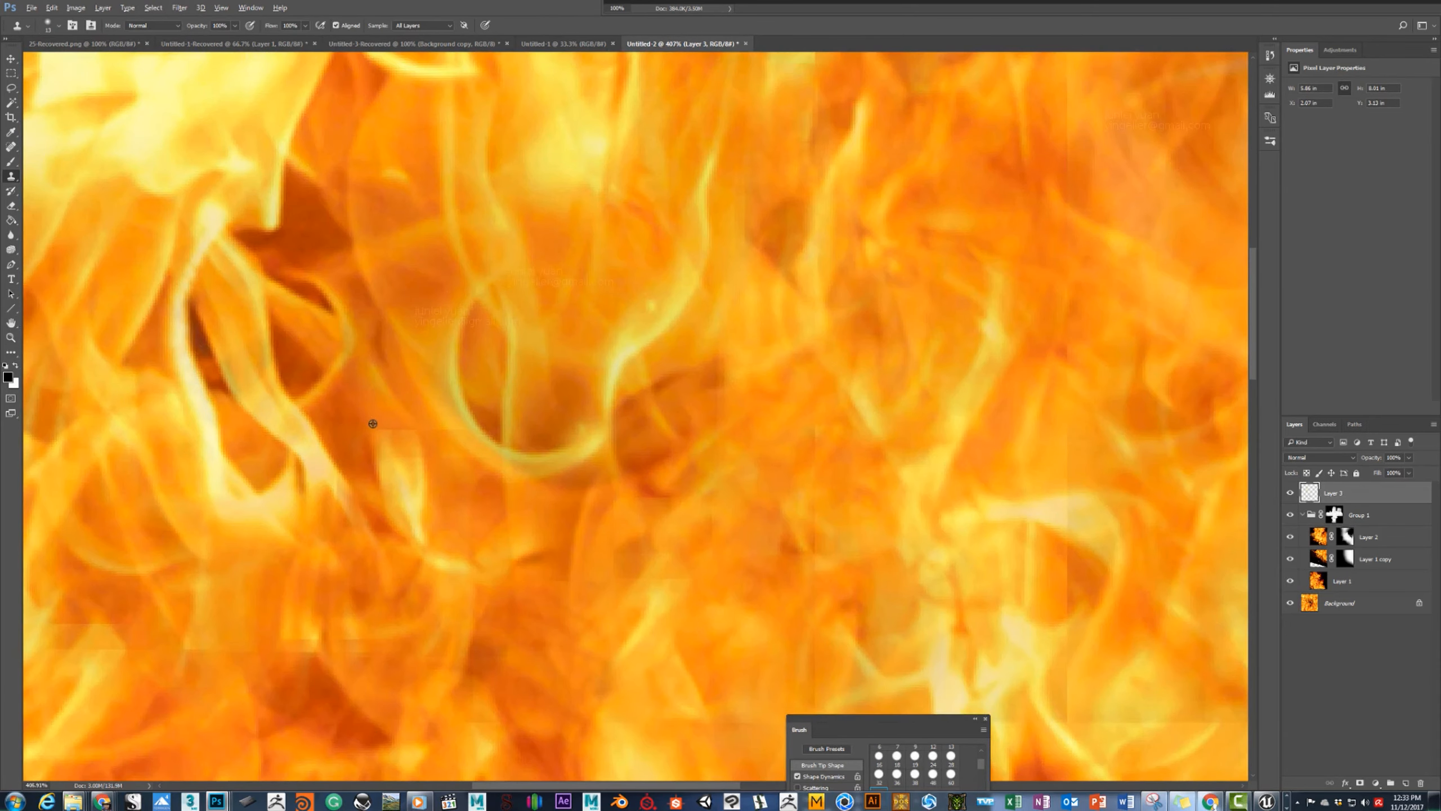
scroll(373, 423, "up", 1, "alt")
right_click_drag(389, 438, 387, 411, "alt")
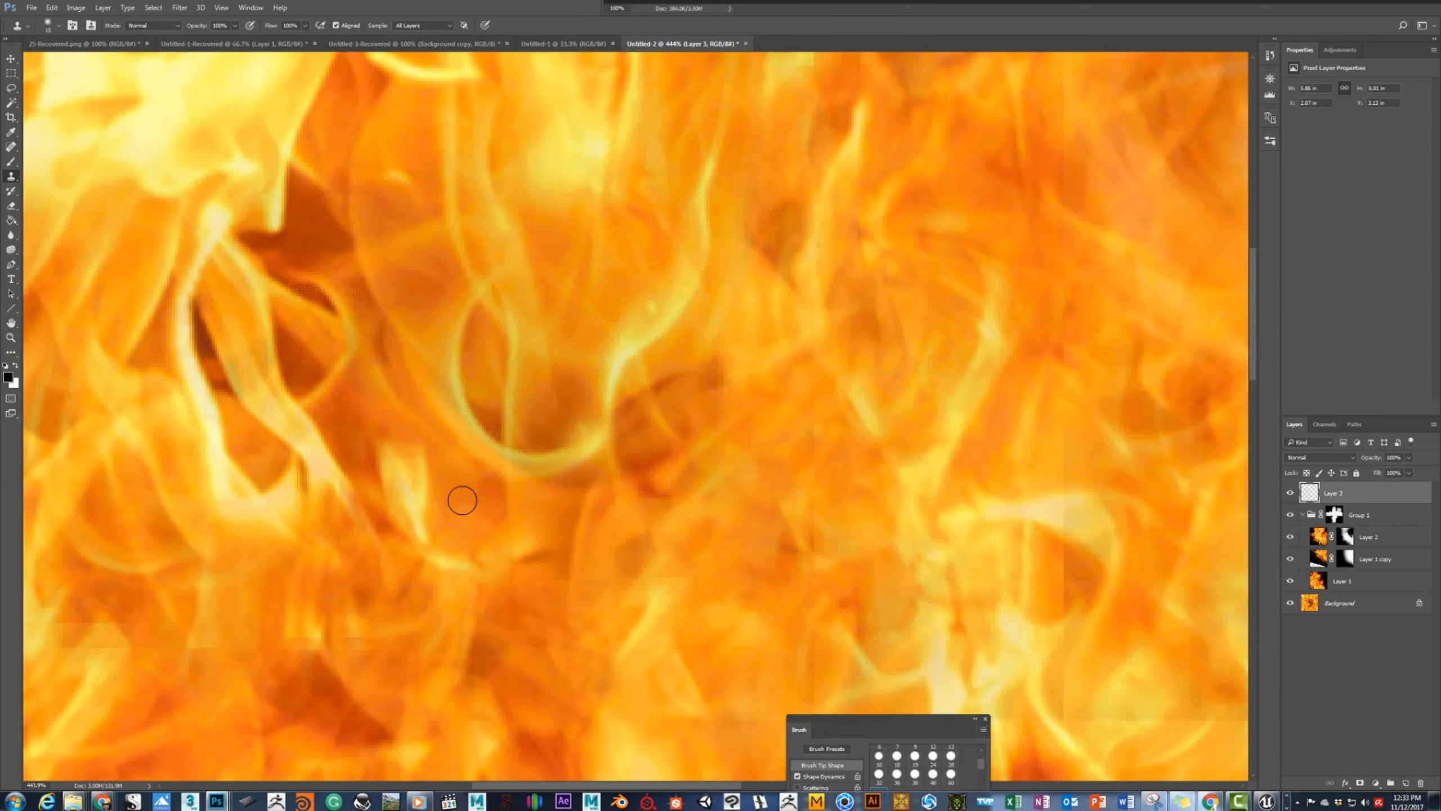
Clone adjacent flame over the hard seam across the lower part of the large rounded flame in the texture's right half.
scroll(462, 505, "down", 10, "alt")
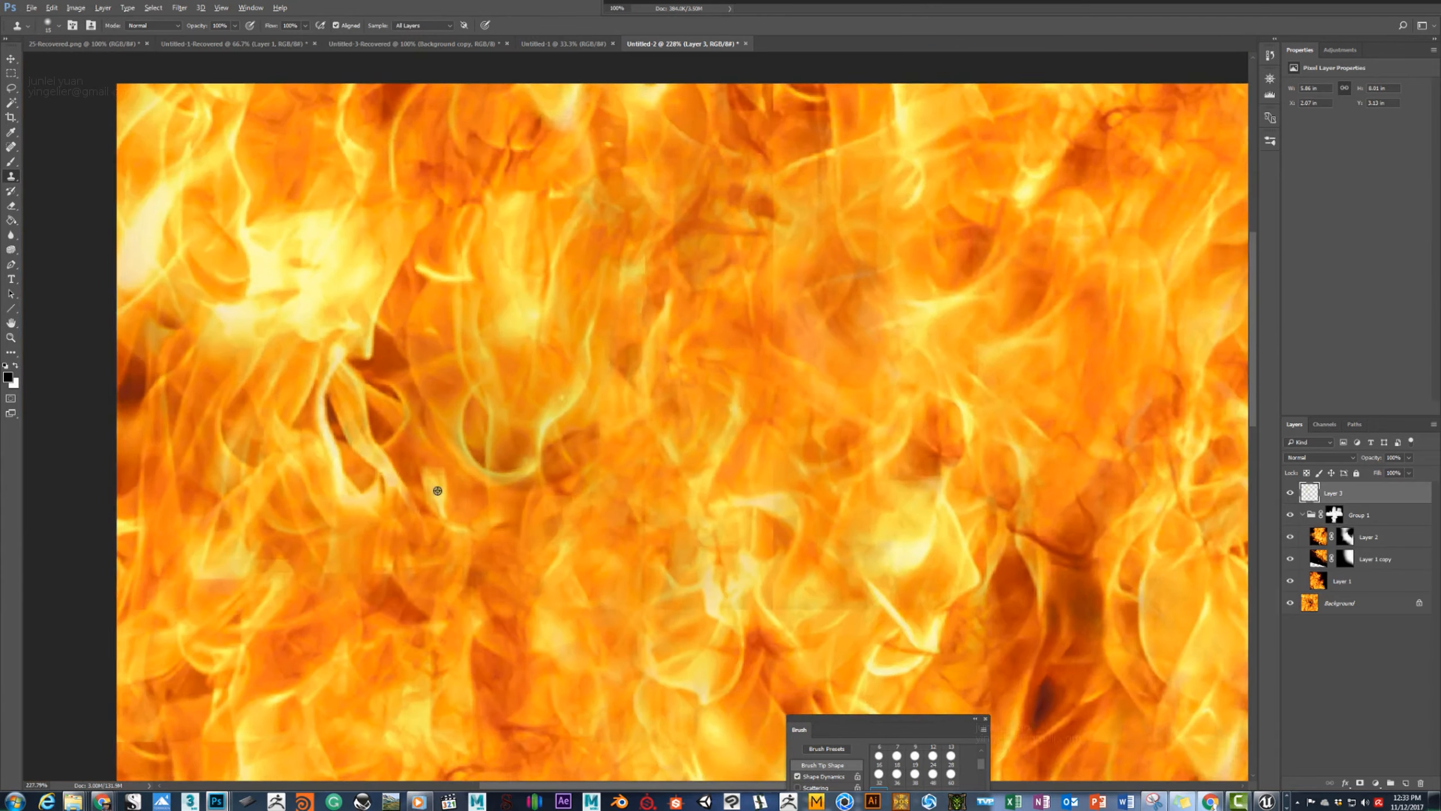
scroll(457, 398, "down", 2, "alt")
scroll(699, 306, "up", 8, "alt")
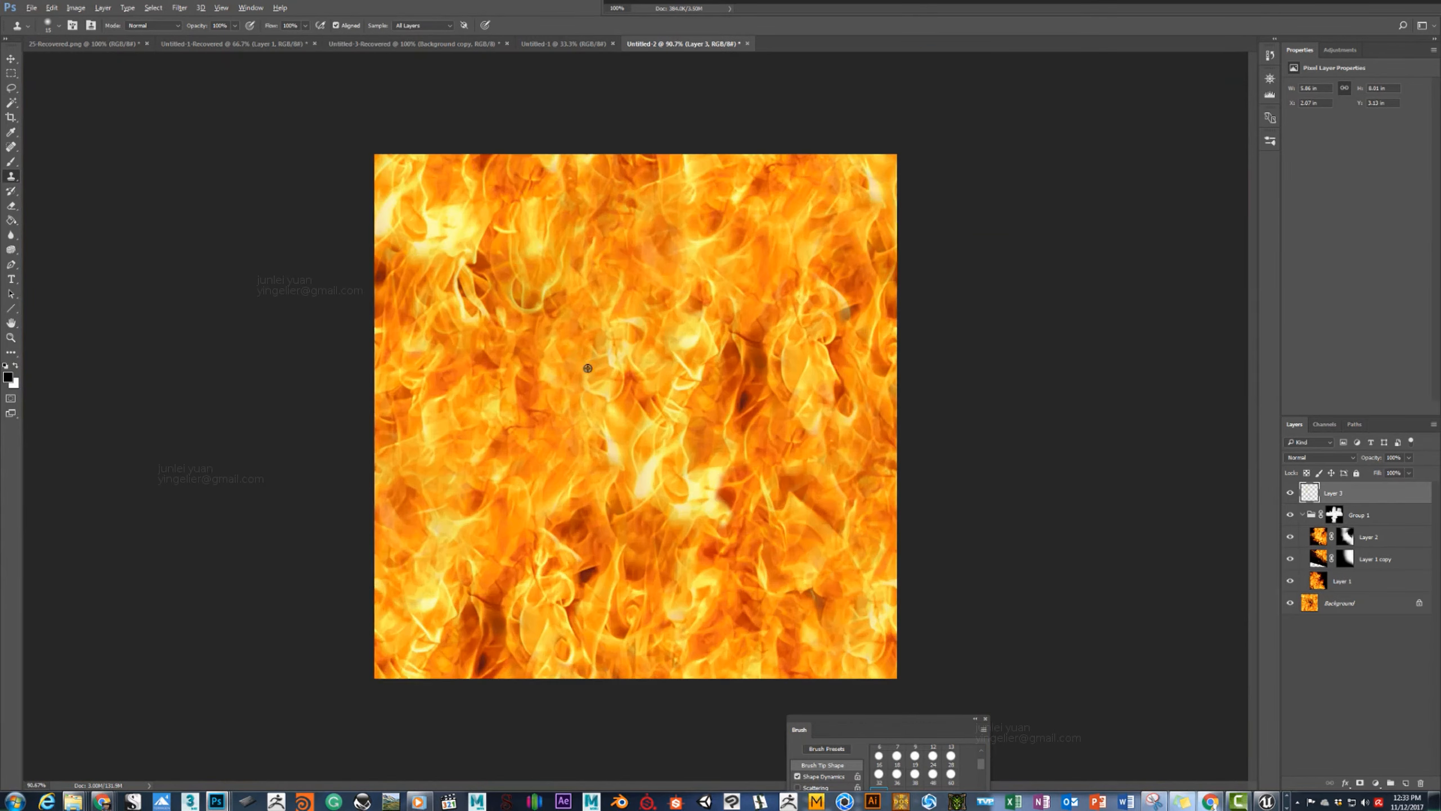
scroll(824, 309, "up", 4, "alt")
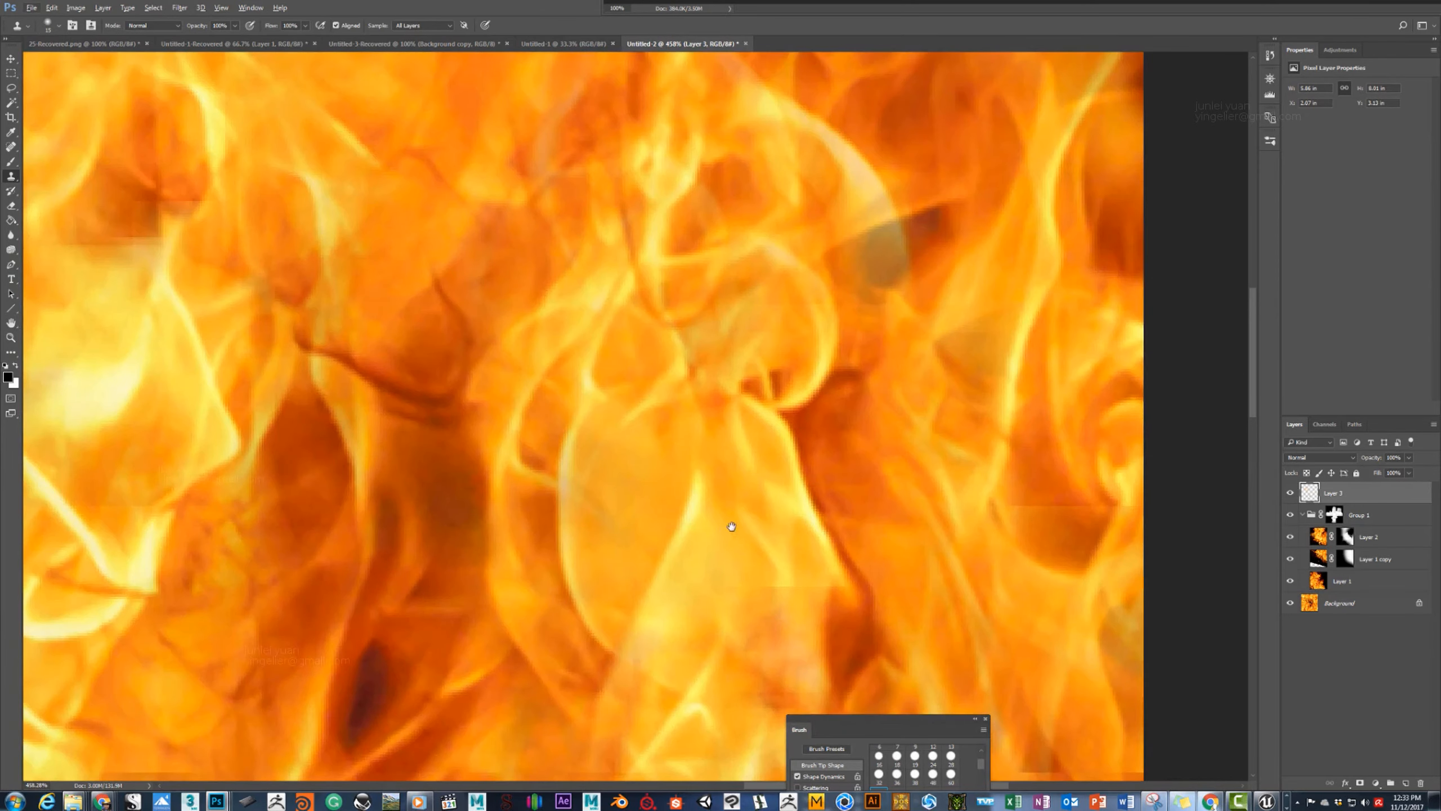
left_click_drag(731, 527, 669, 448)
scroll(677, 415, "up", 2, "alt")
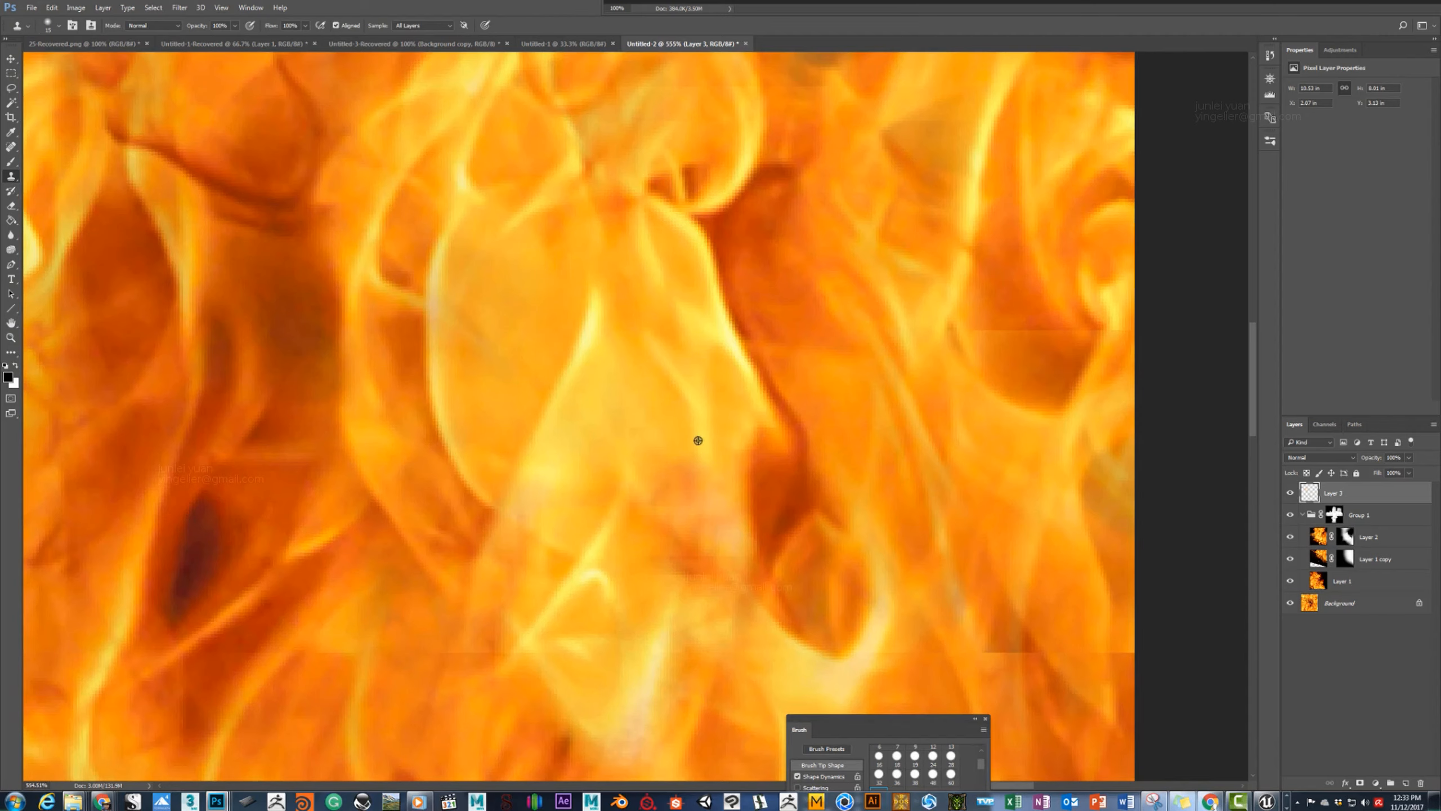
scroll(563, 390, "down", 6, "alt")
scroll(778, 391, "up", 4, "alt")
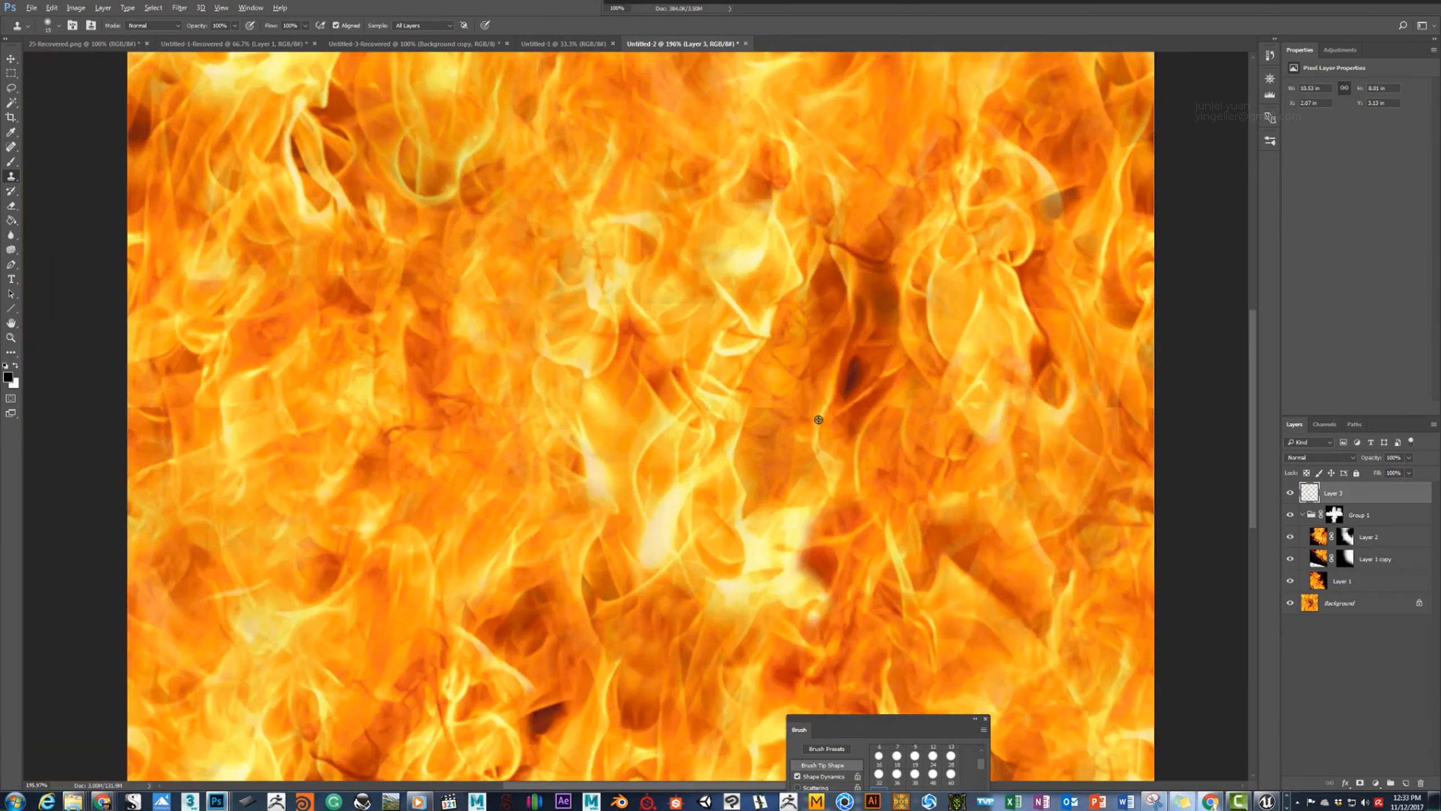
scroll(777, 391, "up", 3, "alt")
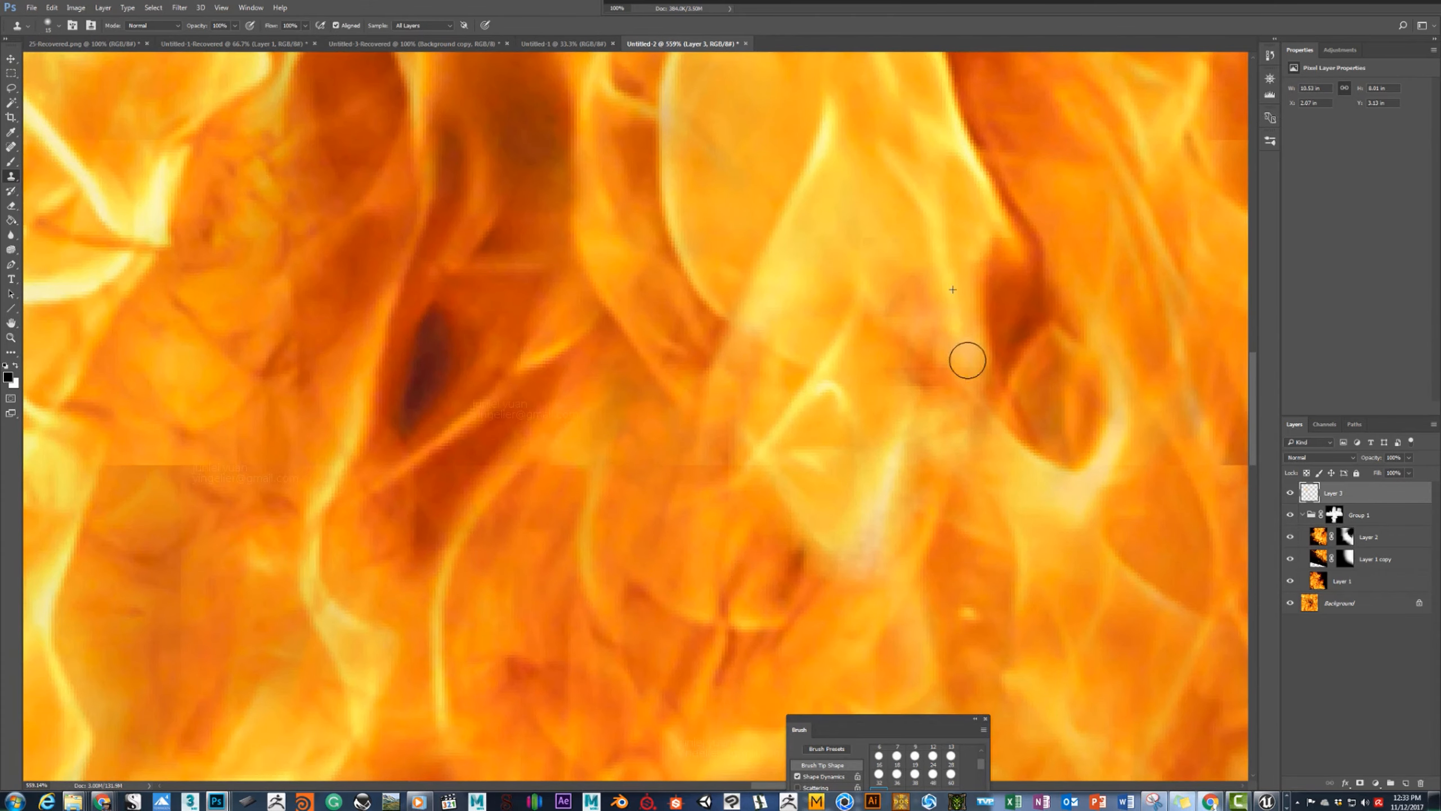
scroll(830, 413, "down", 3, "alt")
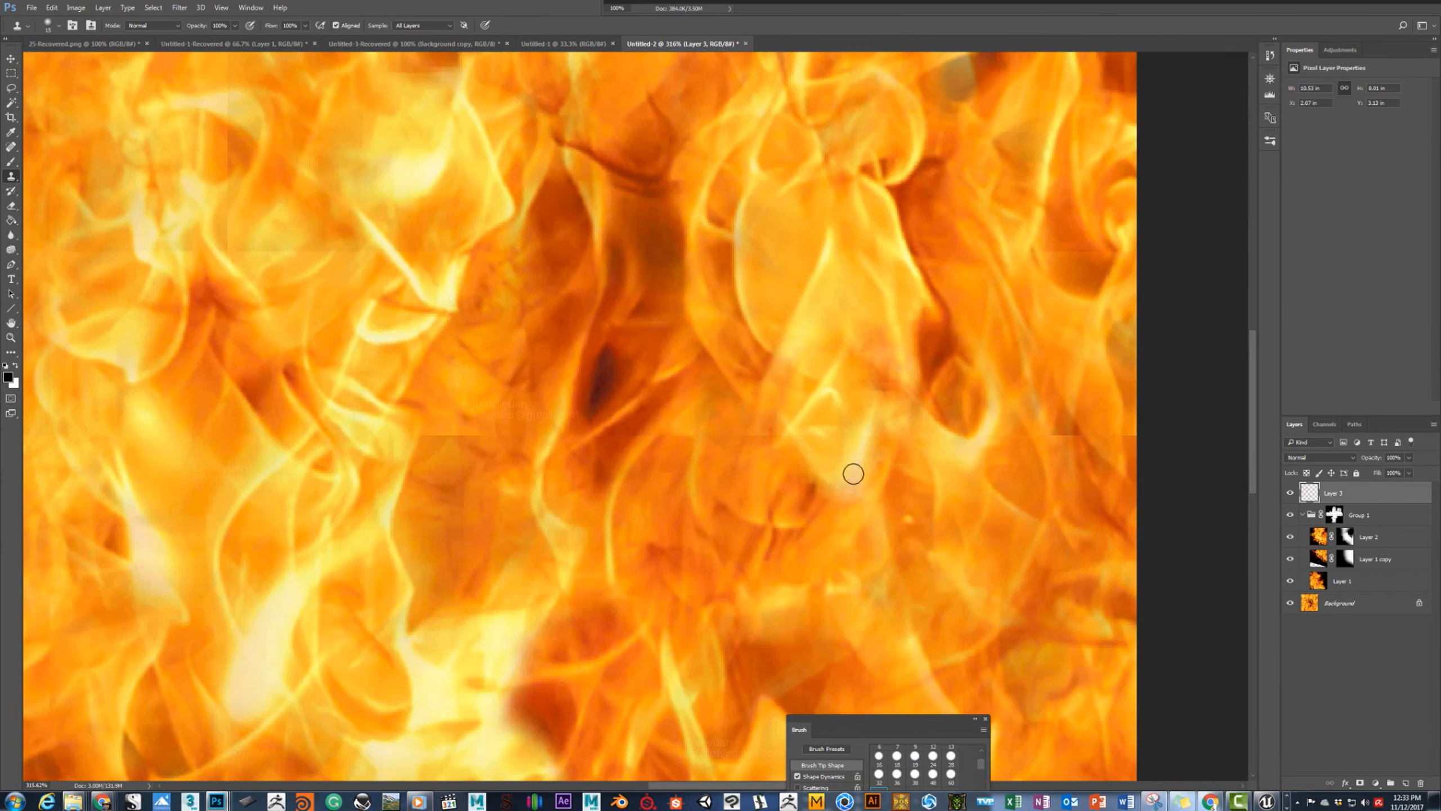
Cover the grey-green spot at the tip of the pale curved flame near the texture's right edge with cloned flame.
scroll(819, 497, "down", 4, "alt")
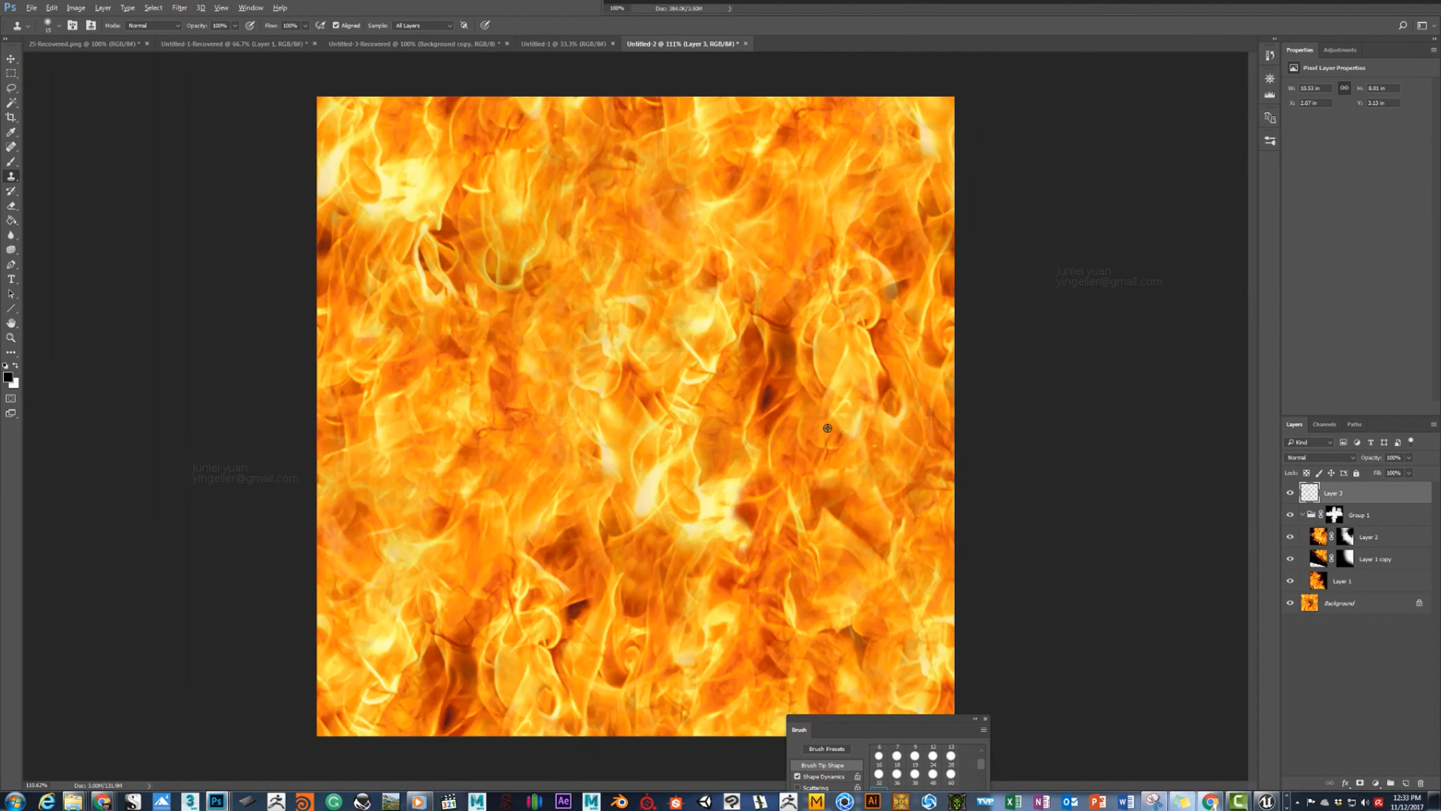
scroll(600, 416, "up", 5, "alt")
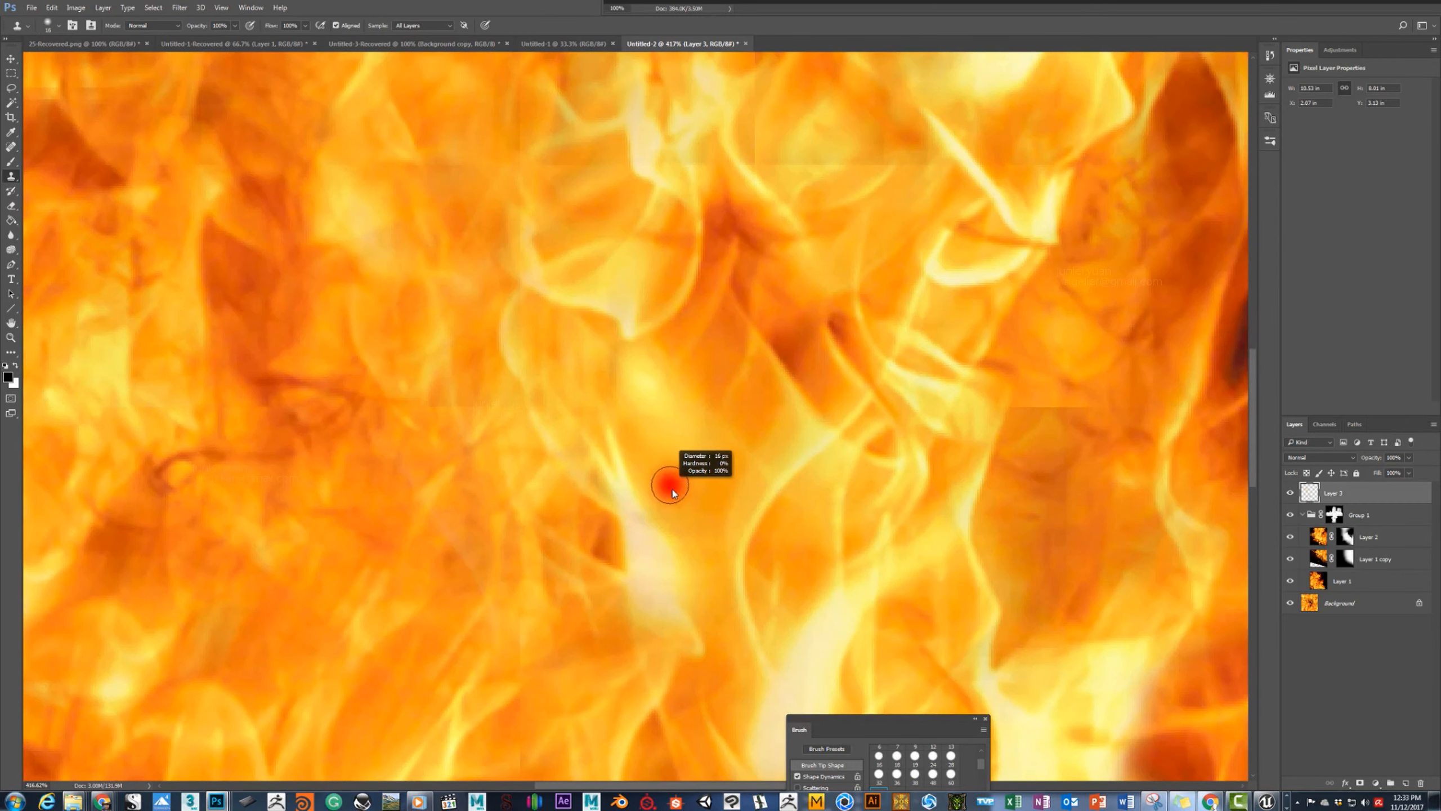
right_click_drag(672, 489, 670, 500, "alt")
scroll(616, 404, "down", 6, "alt")
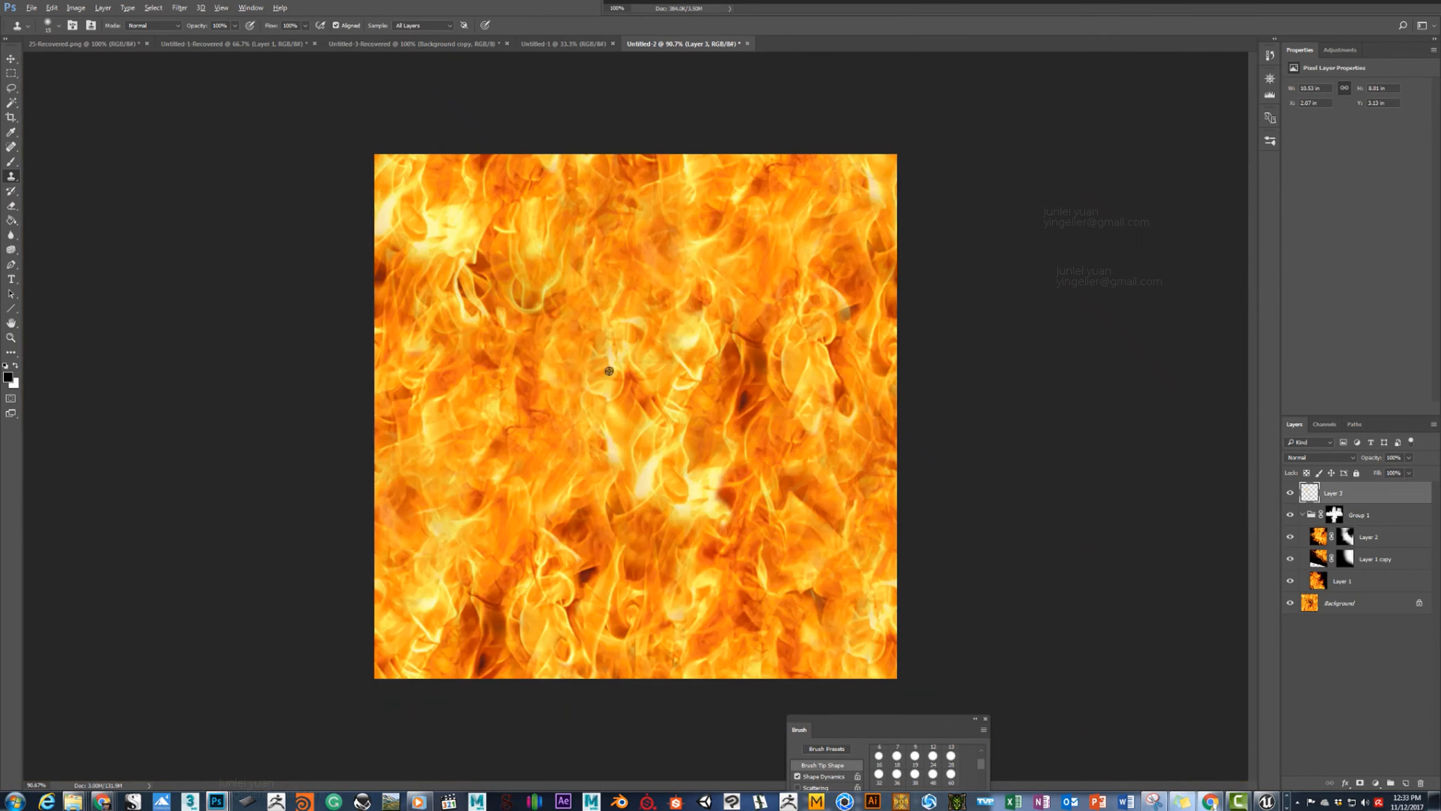
scroll(653, 441, "up", 5, "alt")
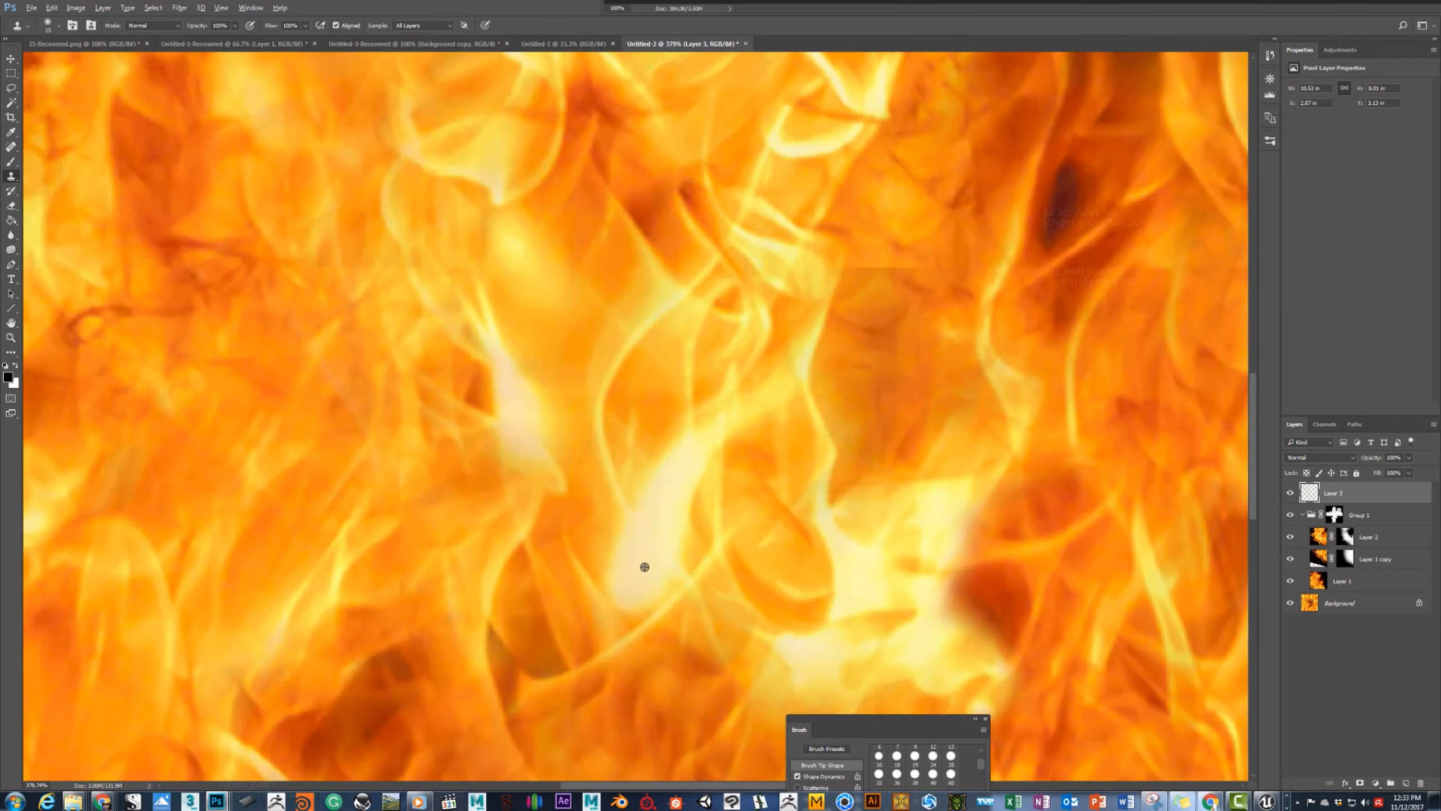
scroll(670, 546, "down", 5, "alt")
scroll(877, 315, "up", 5, "alt")
left_click_drag(961, 191, 601, 363)
scroll(596, 341, "up", 3, "alt")
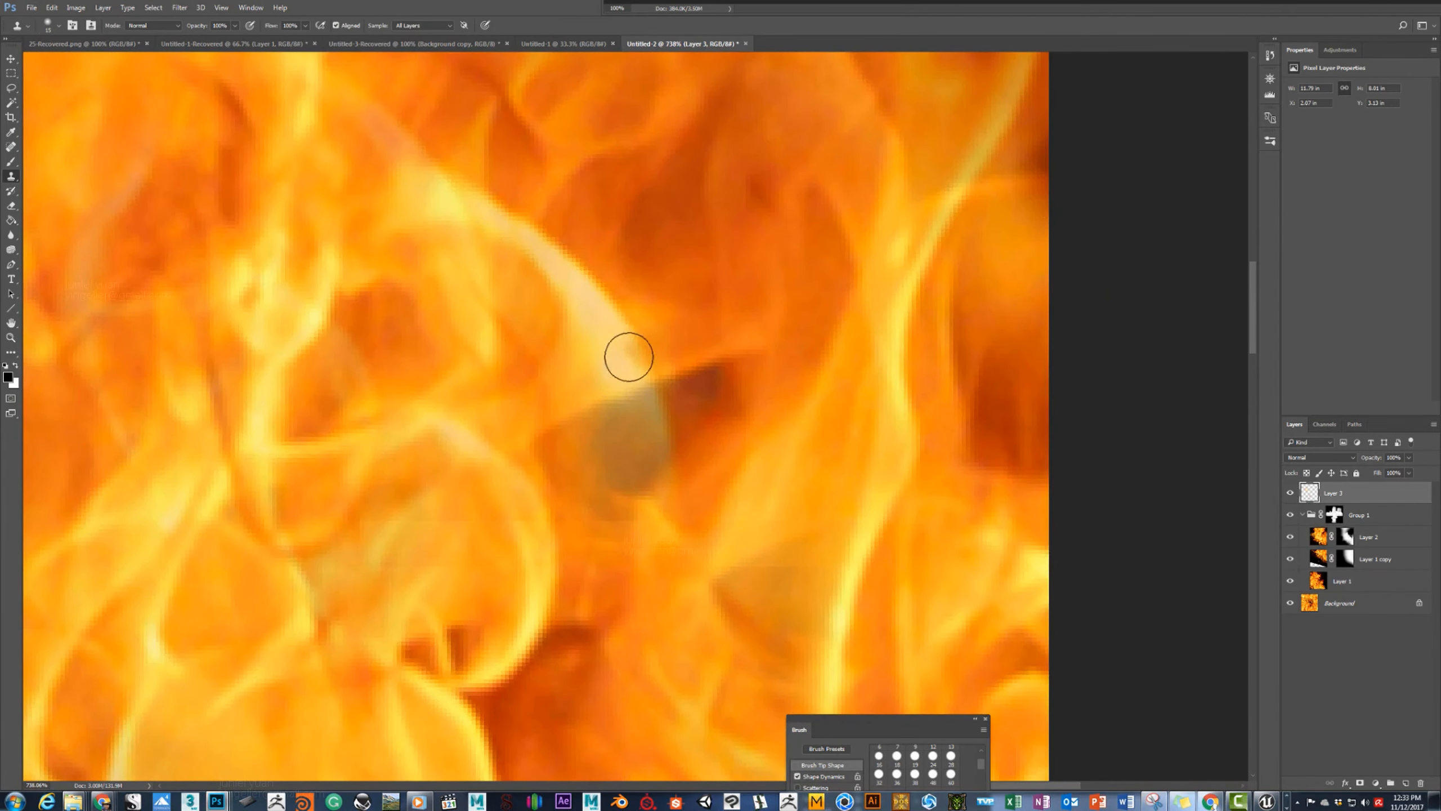
mouse_move(621, 334)
left_mouse_down()
mouse_move(627, 354)
mouse_move(597, 360)
left_mouse_up()
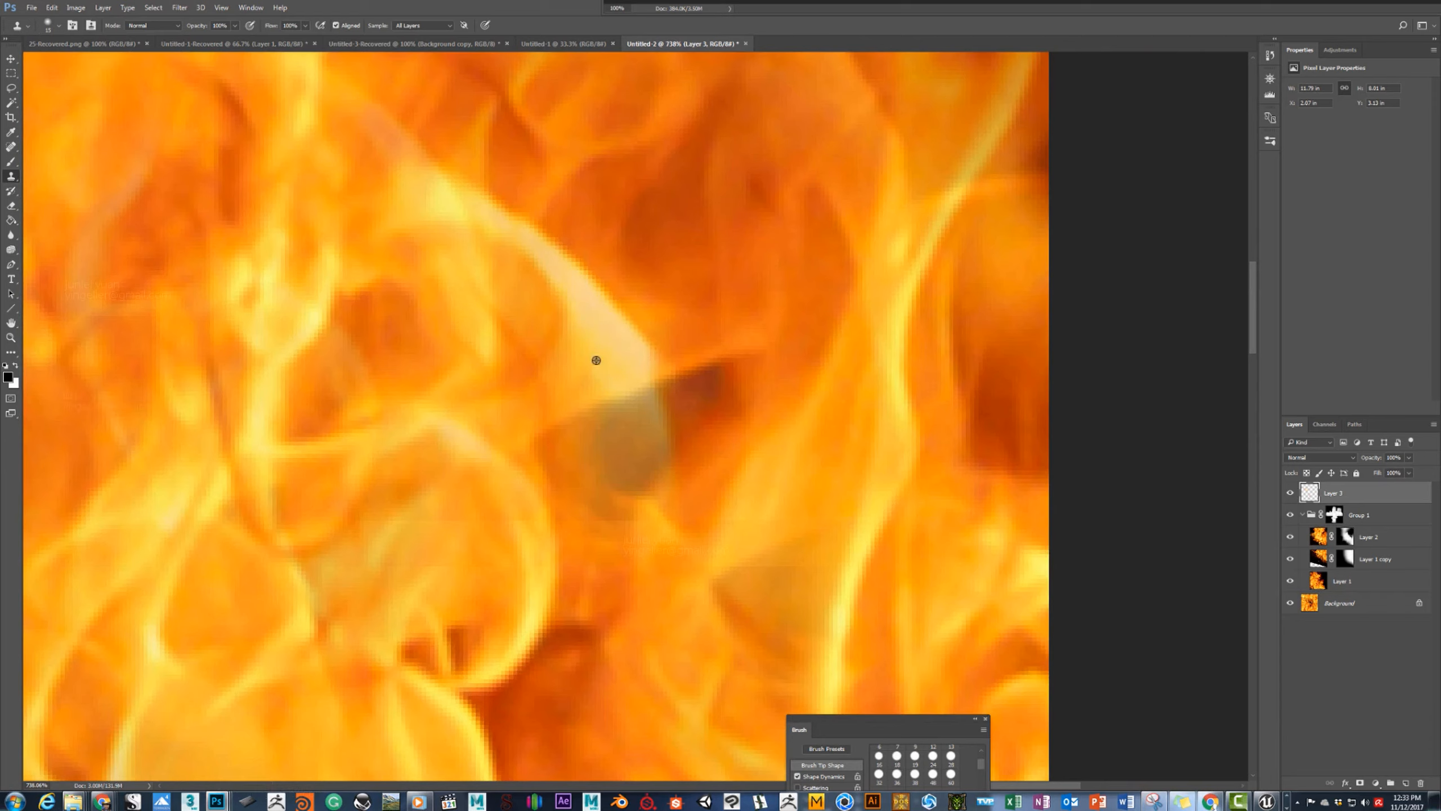
mouse_move(652, 414)
left_mouse_down()
mouse_move(618, 421)
mouse_move(659, 418)
mouse_move(648, 459)
left_mouse_up()
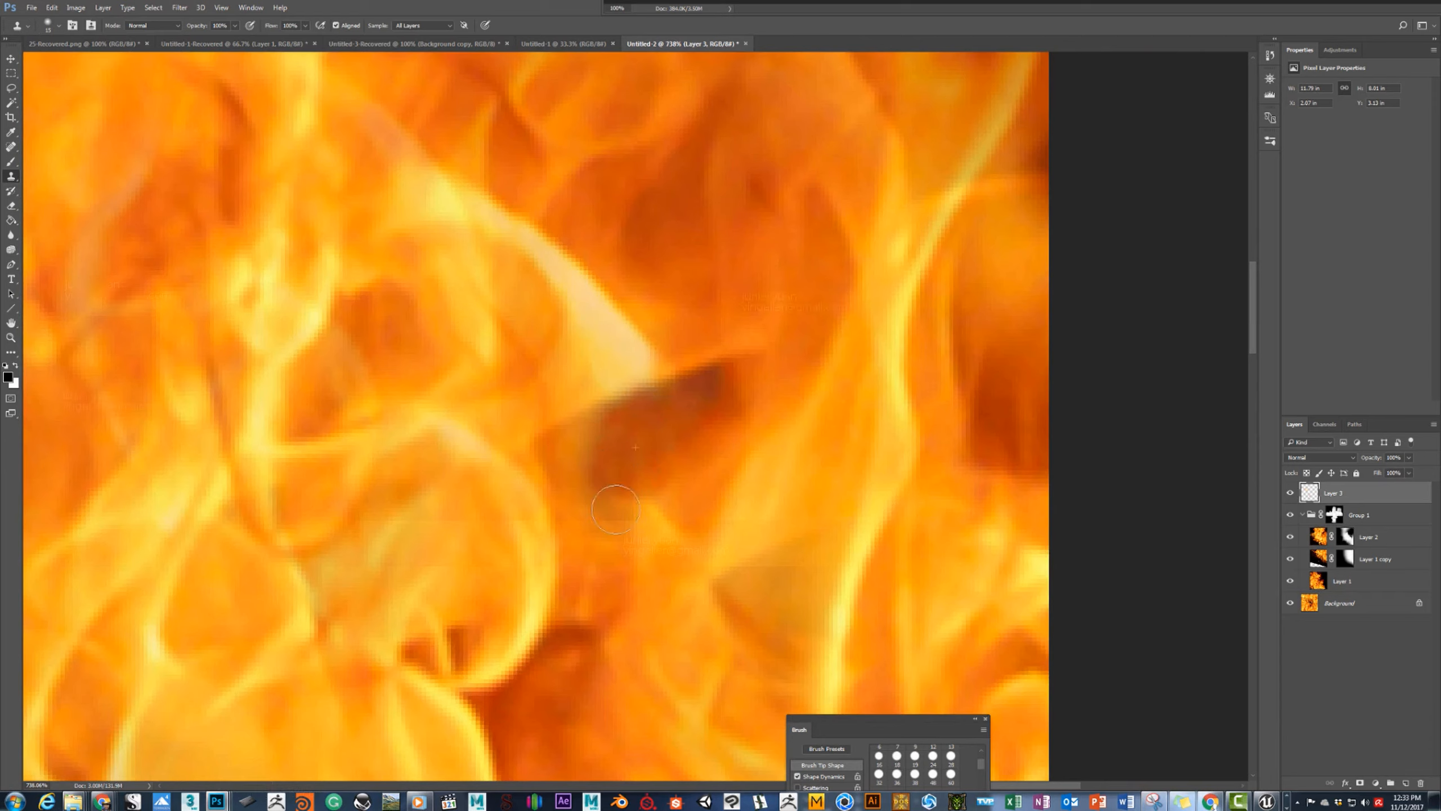
Compare the centre of the texture with Group 1 hidden and shown, and activate the Group 1 mask for brush painting.
scroll(675, 471, "down", 10, "alt")
scroll(664, 470, "down", 3, "alt")
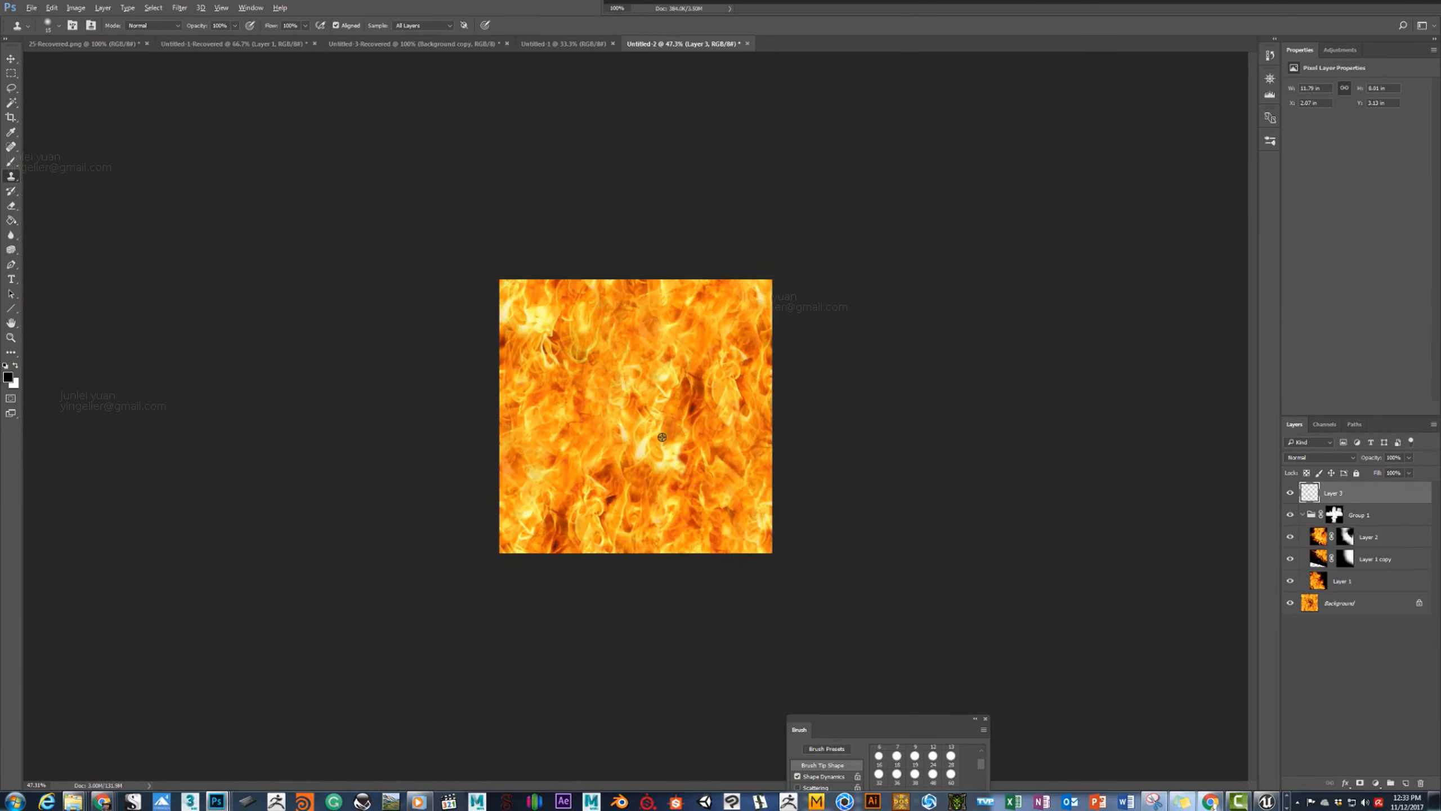
scroll(729, 488, "up", 5, "alt")
scroll(595, 345, "up", 5, "alt")
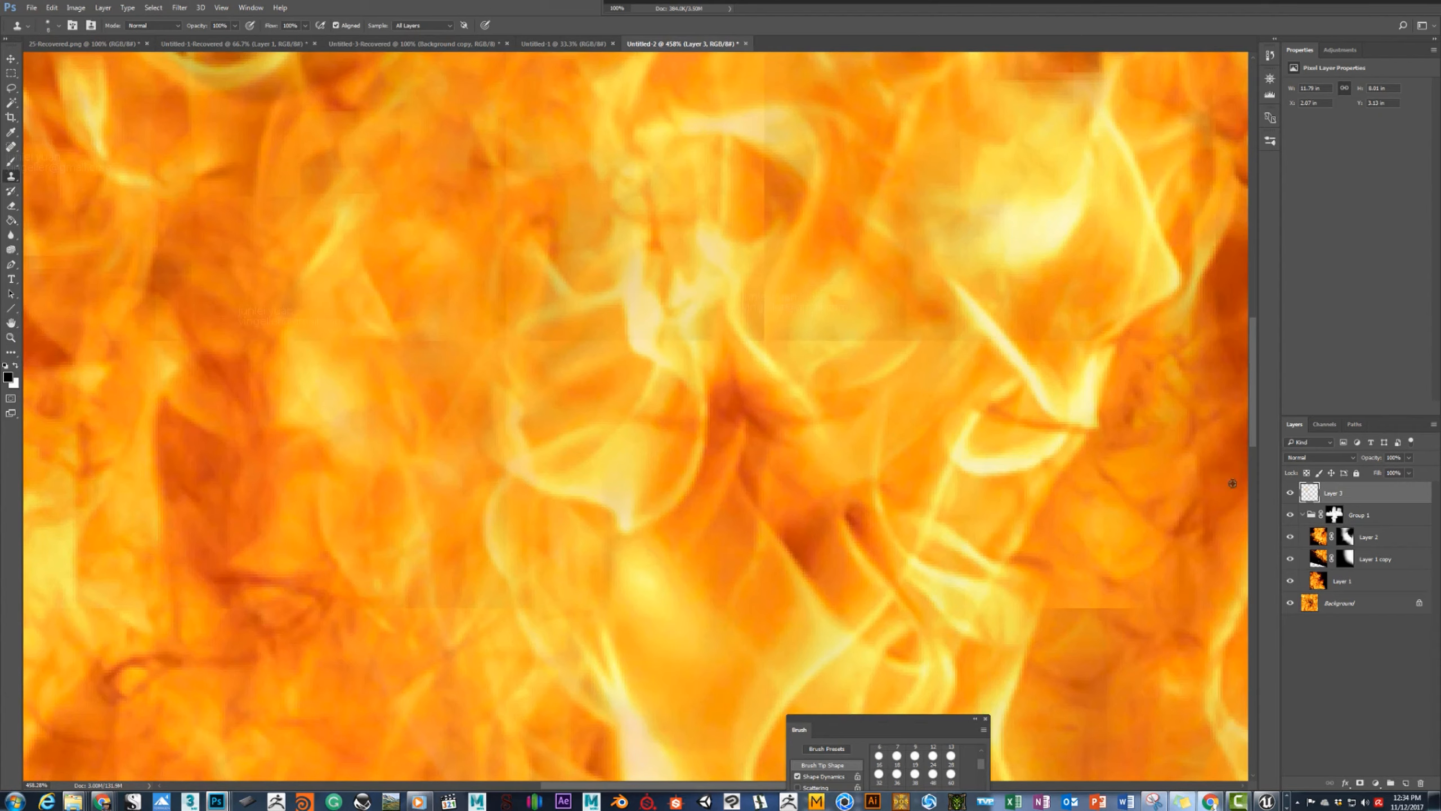
left_click(1289, 515)
left_click(1288, 515)
left_click(1335, 515)
key("b")
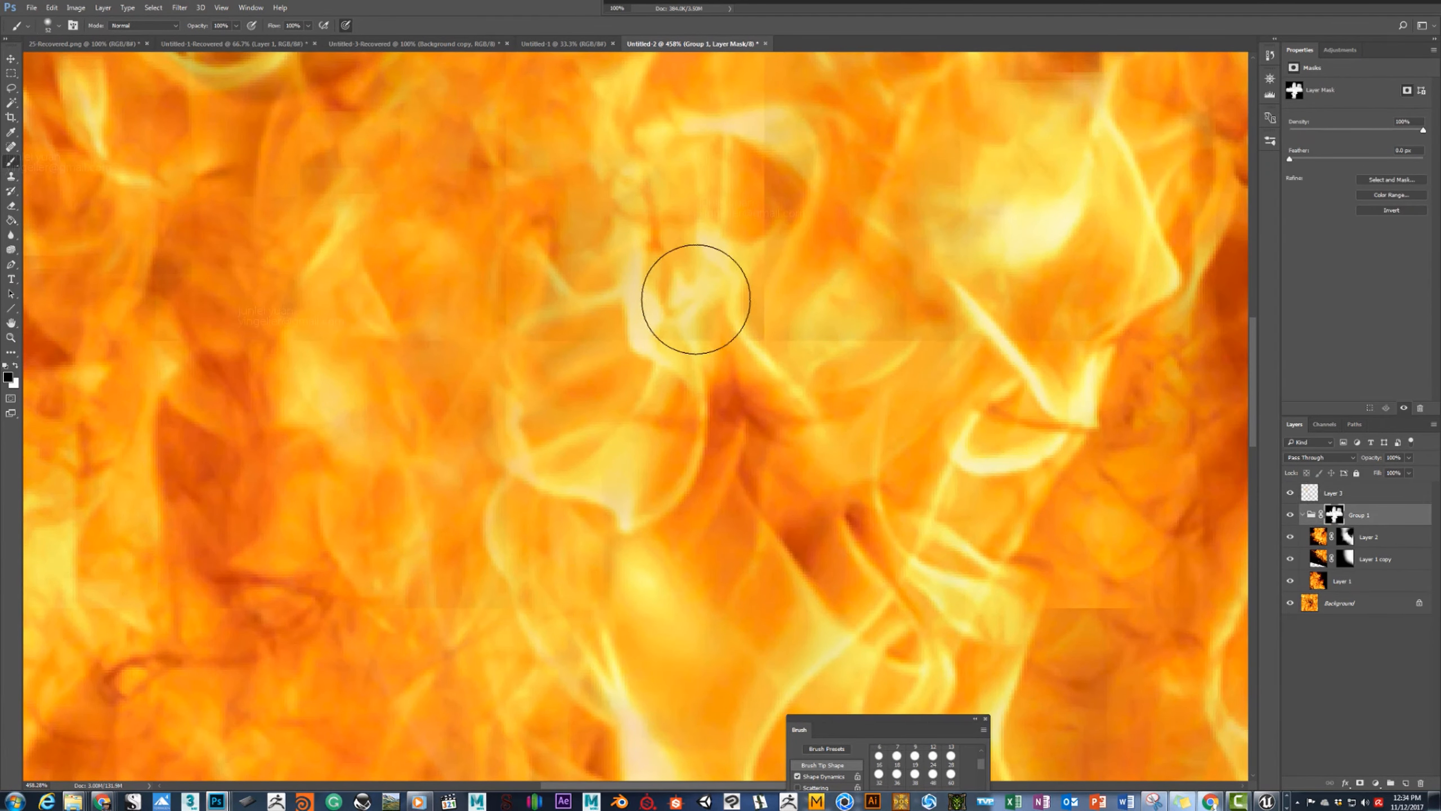
Paint white with a smaller brush on the Group 1 mask to blend the horizontal seam beside the bright central flame.
right_click_drag(696, 358, 657, 361, "alt")
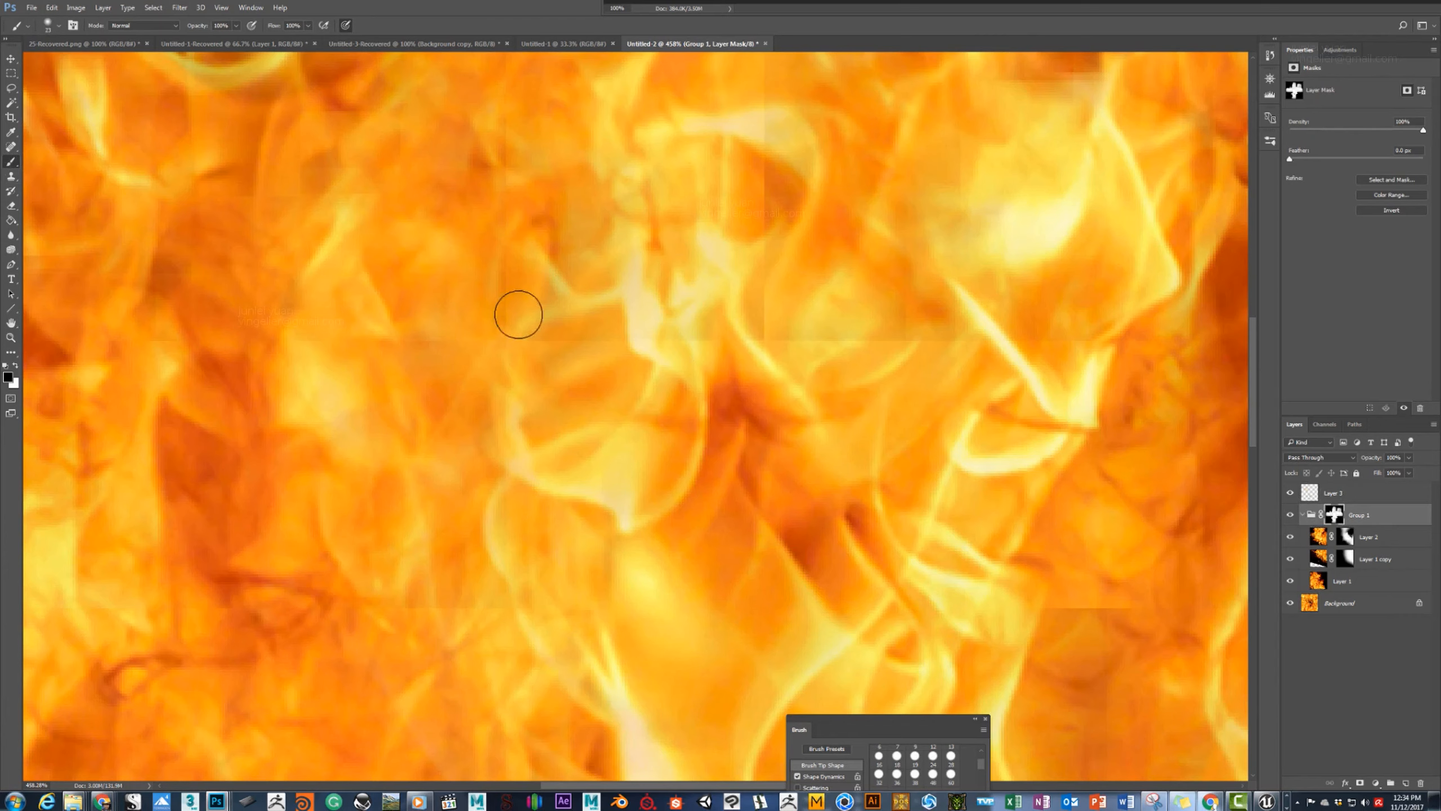
left_click_drag(503, 297, 511, 318)
key("ctrl+z")
key("x")
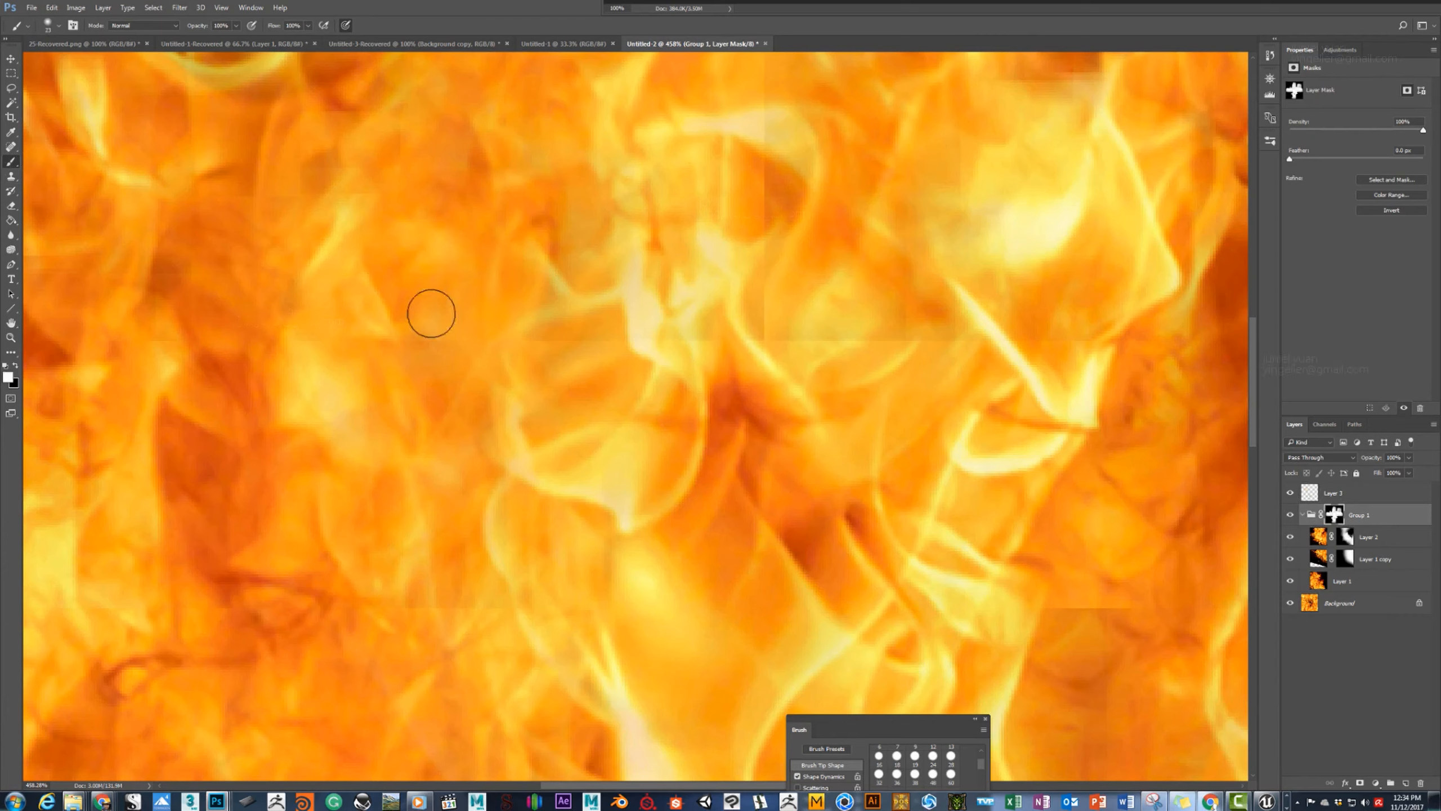
left_click_drag(496, 241, 453, 335)
Paint white on the Group 1 mask over the vertical and horizontal seams meeting just right of the bright central flame.
left_click_drag(440, 117, 447, 287)
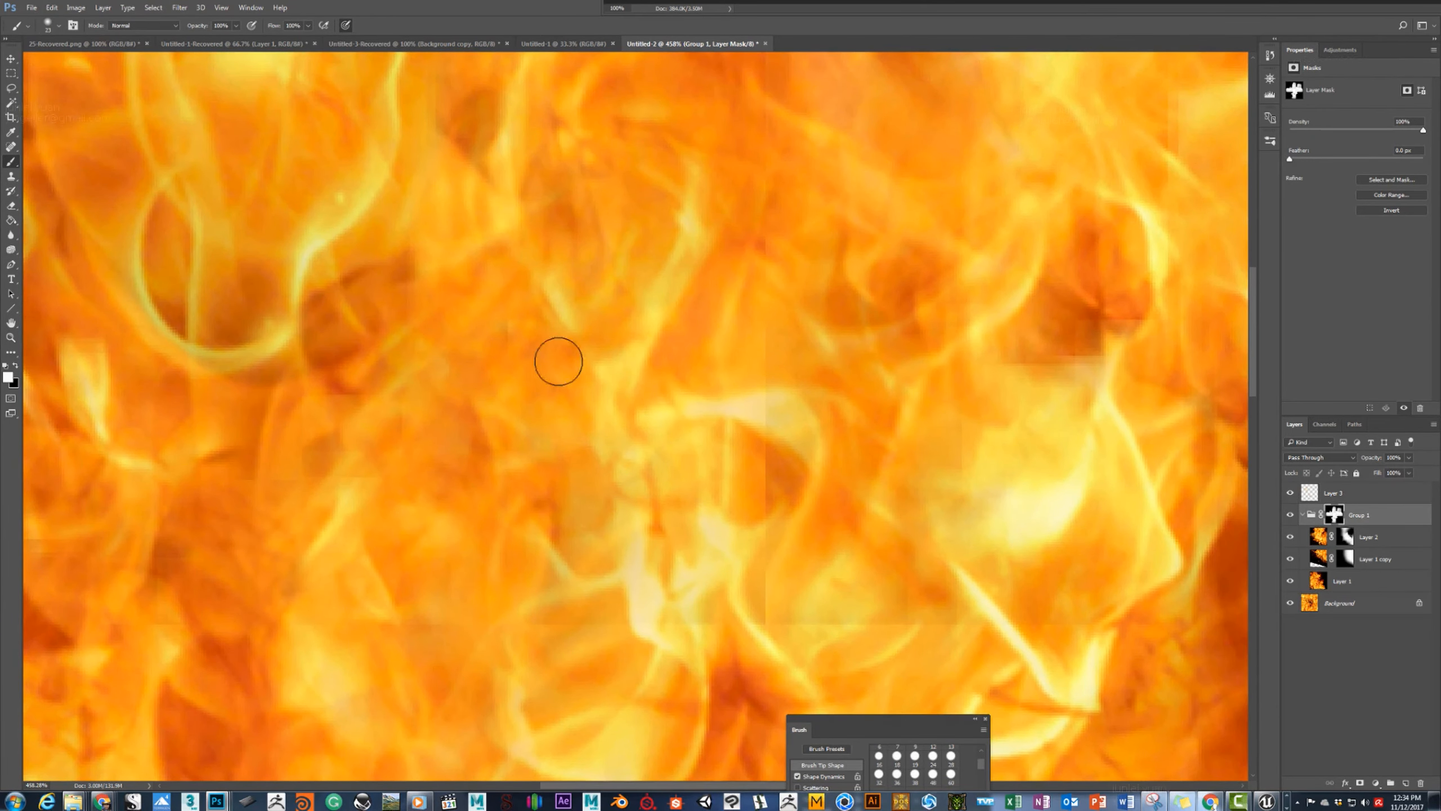
left_click_drag(556, 361, 474, 295)
left_click_drag(616, 339, 613, 368)
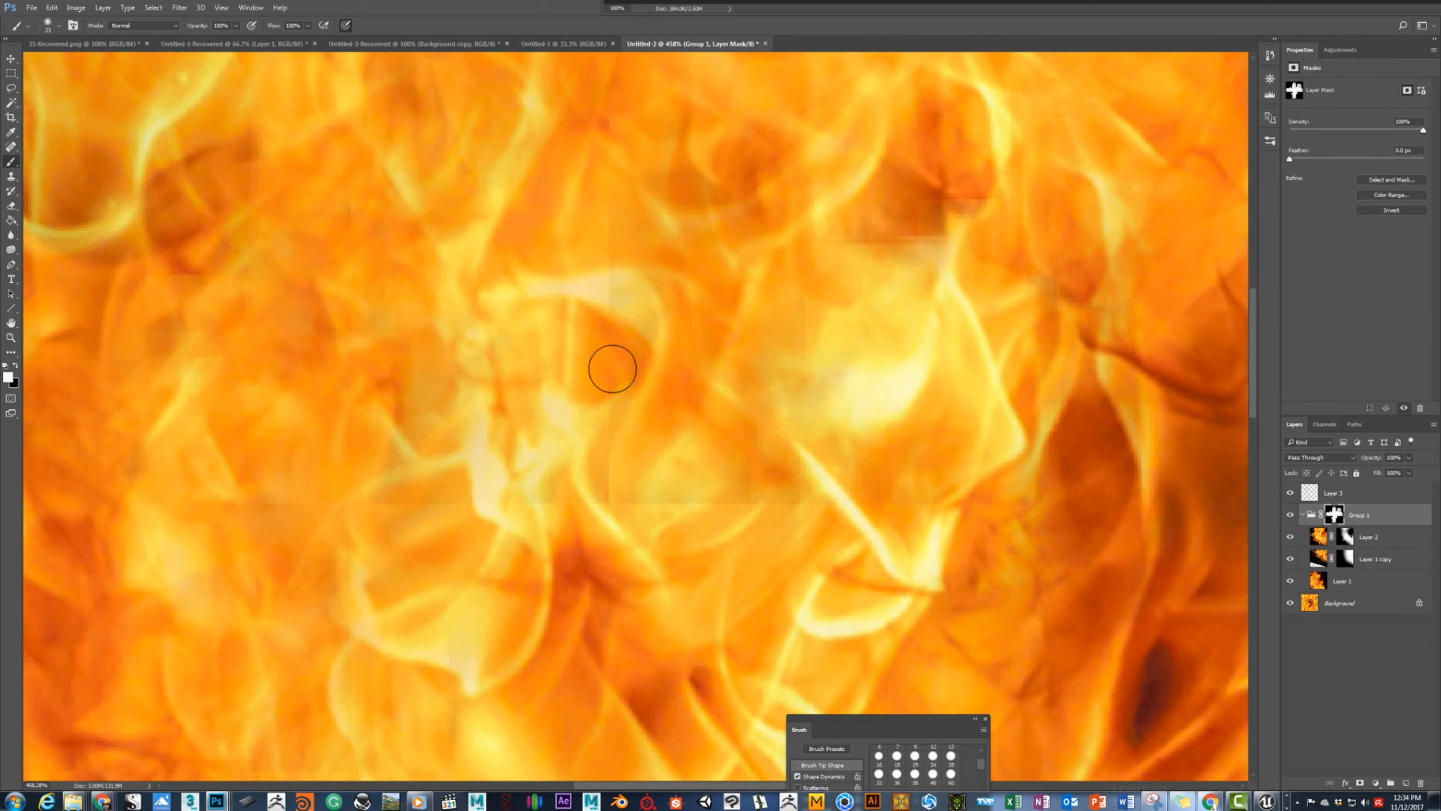
mouse_move(606, 425)
left_mouse_down()
mouse_move(611, 489)
mouse_move(767, 506)
left_mouse_up()
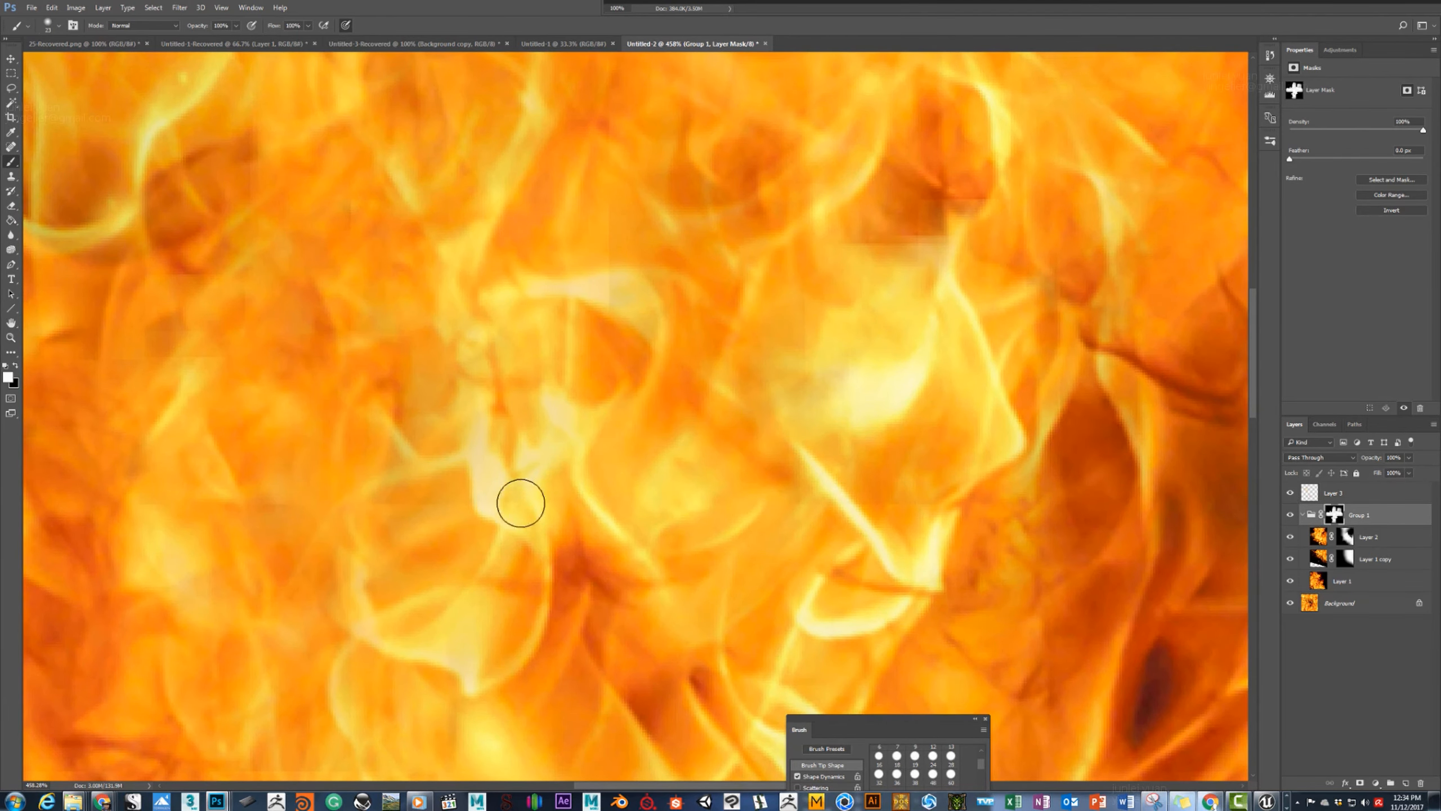
Blend the horizontal seam near the texture's upper edge on the Group 1 mask with white, undo the last white stroke, and paint black over the dark patch.
left_click_drag(621, 155, 567, 302)
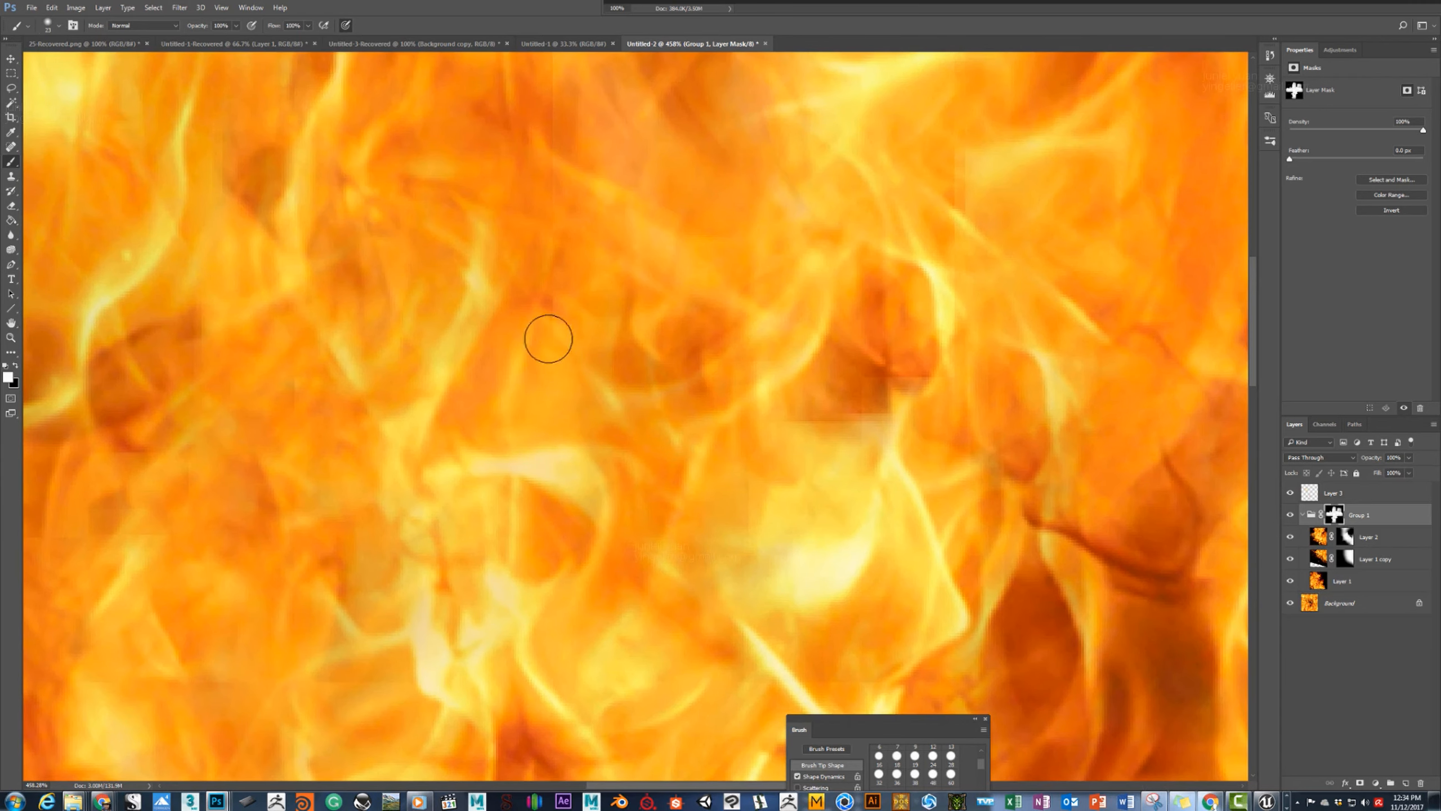
left_click_drag(461, 81, 369, 257)
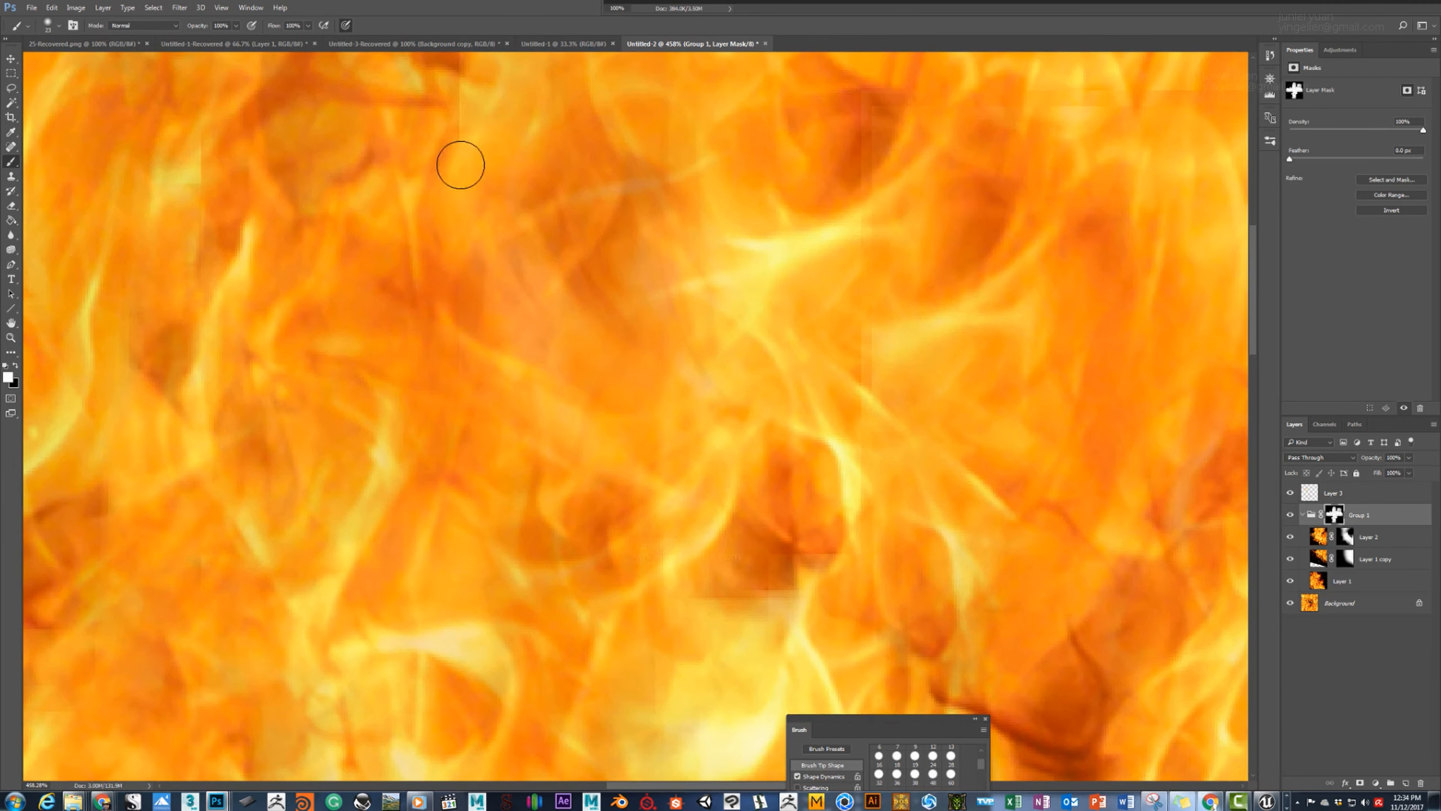
scroll(360, 235, "up", 3)
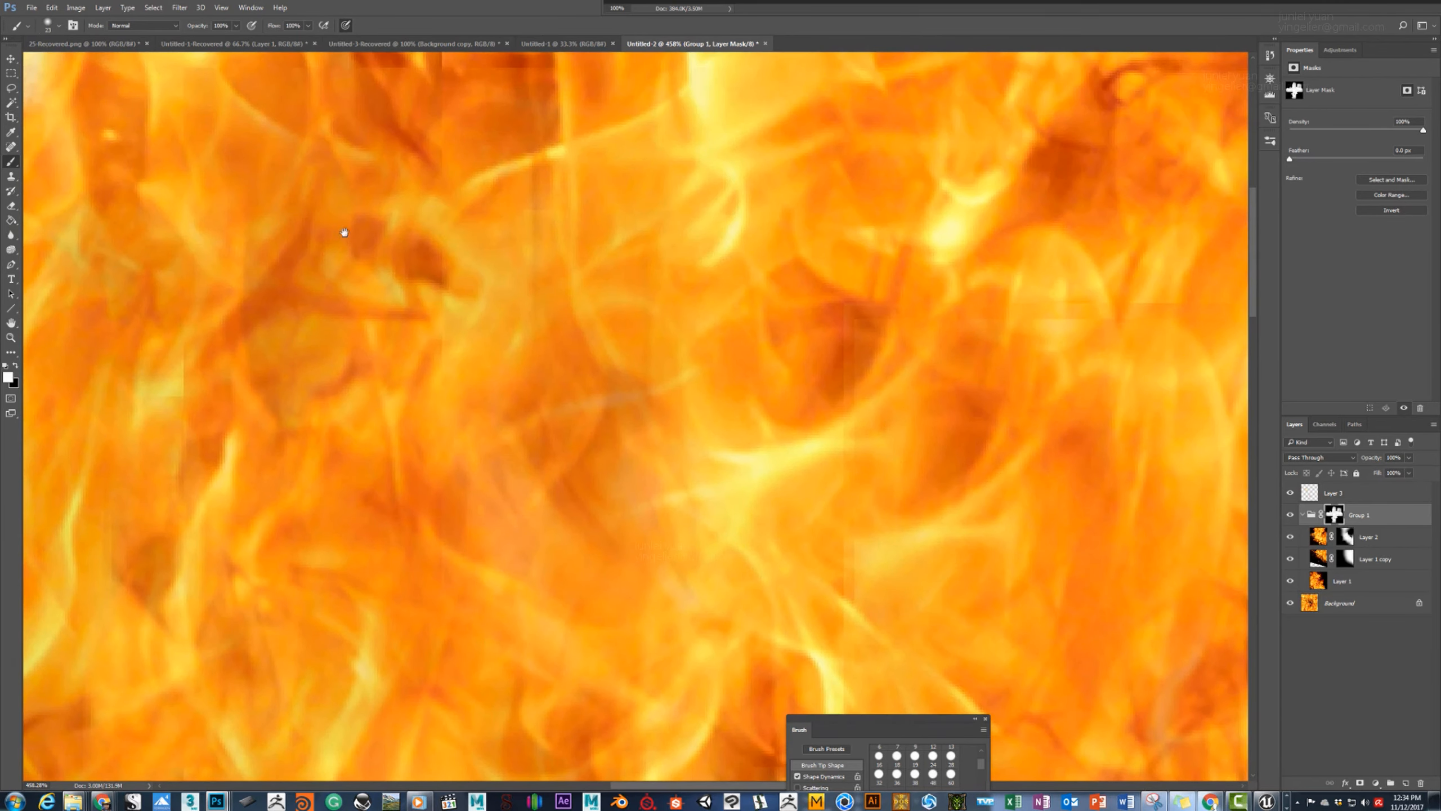
scroll(353, 193, "up", 3)
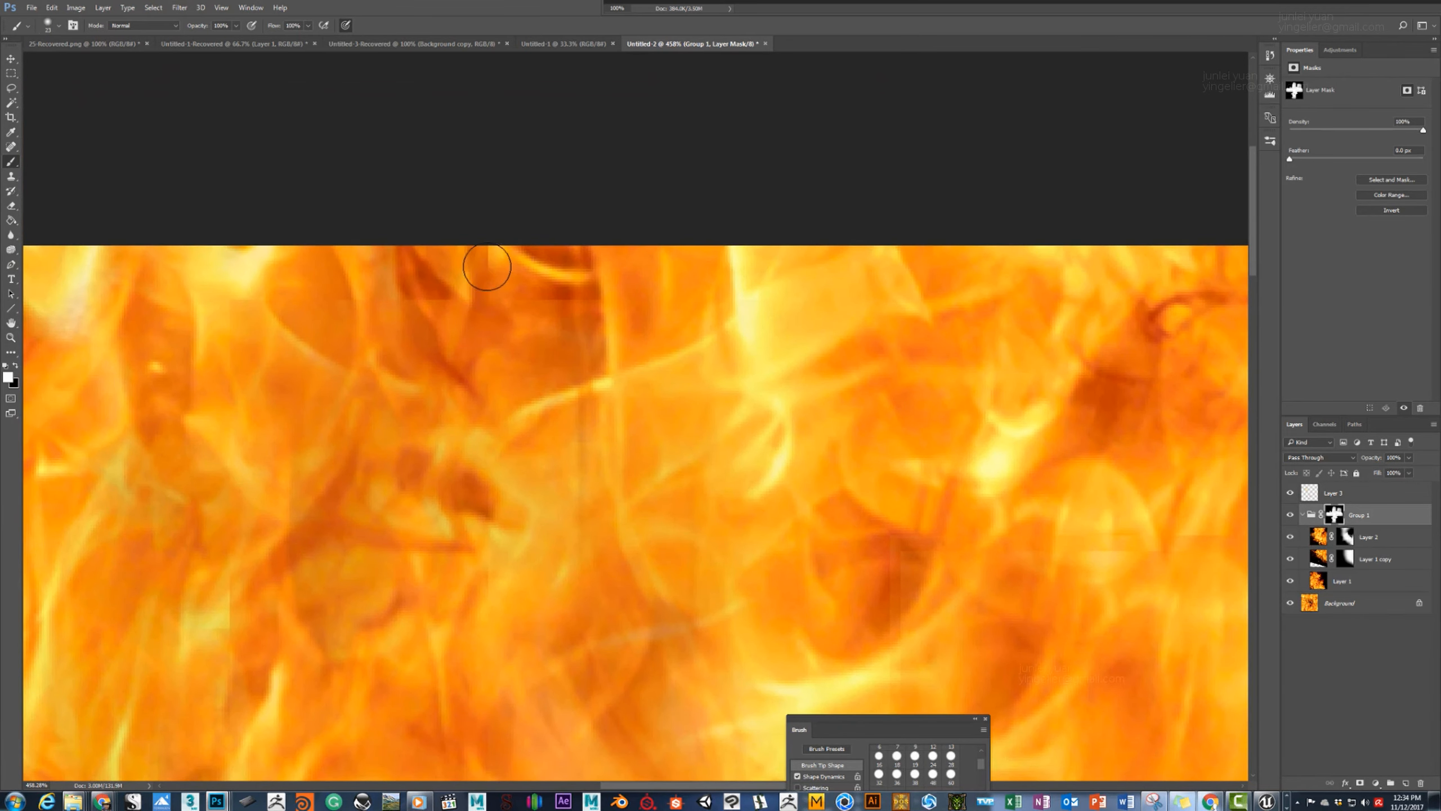
left_click_drag(442, 300, 402, 305)
mouse_move(550, 324)
left_mouse_down()
mouse_move(531, 314)
mouse_move(580, 308)
mouse_move(590, 340)
left_mouse_up()
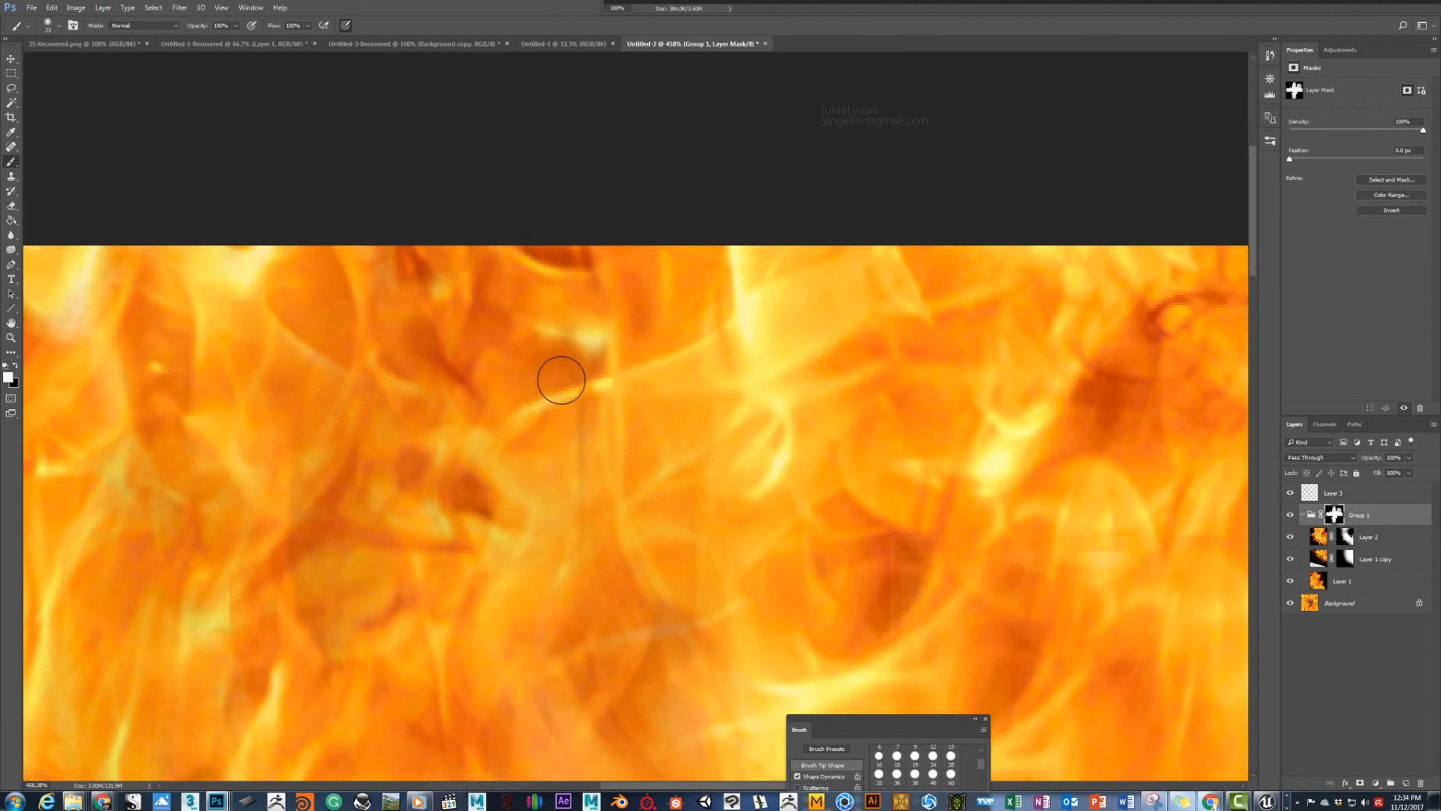
key("ctrl+alt+z")
key("x")
mouse_move(542, 299)
left_mouse_down()
mouse_move(590, 316)
mouse_move(545, 325)
left_mouse_up()
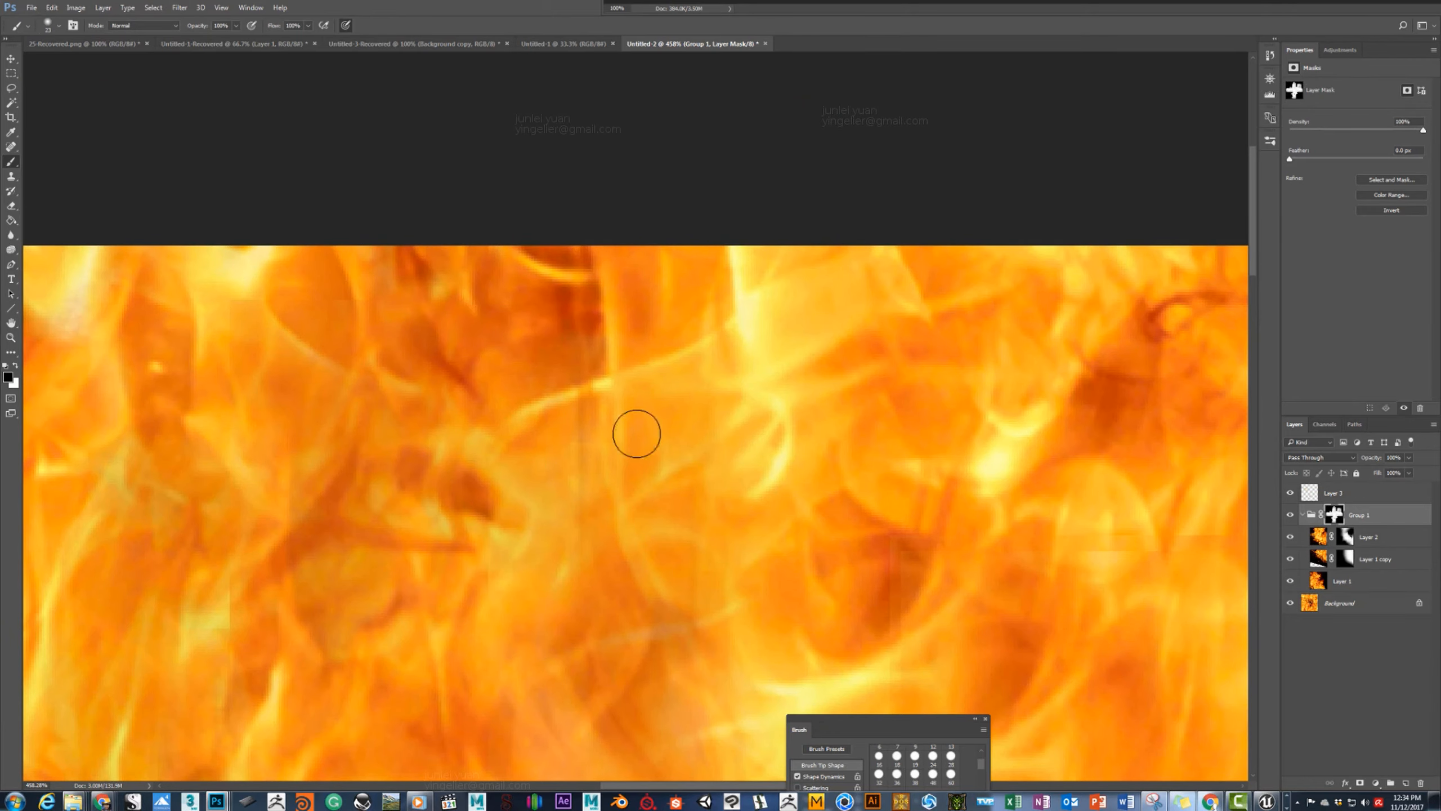
Try painting black on the Group 1 mask over the flames right of the hard-edged dark patch, and undo the stroke.
mouse_move(766, 518)
left_mouse_down()
mouse_move(600, 446)
mouse_move(592, 419)
mouse_move(611, 457)
mouse_move(785, 267)
left_mouse_up()
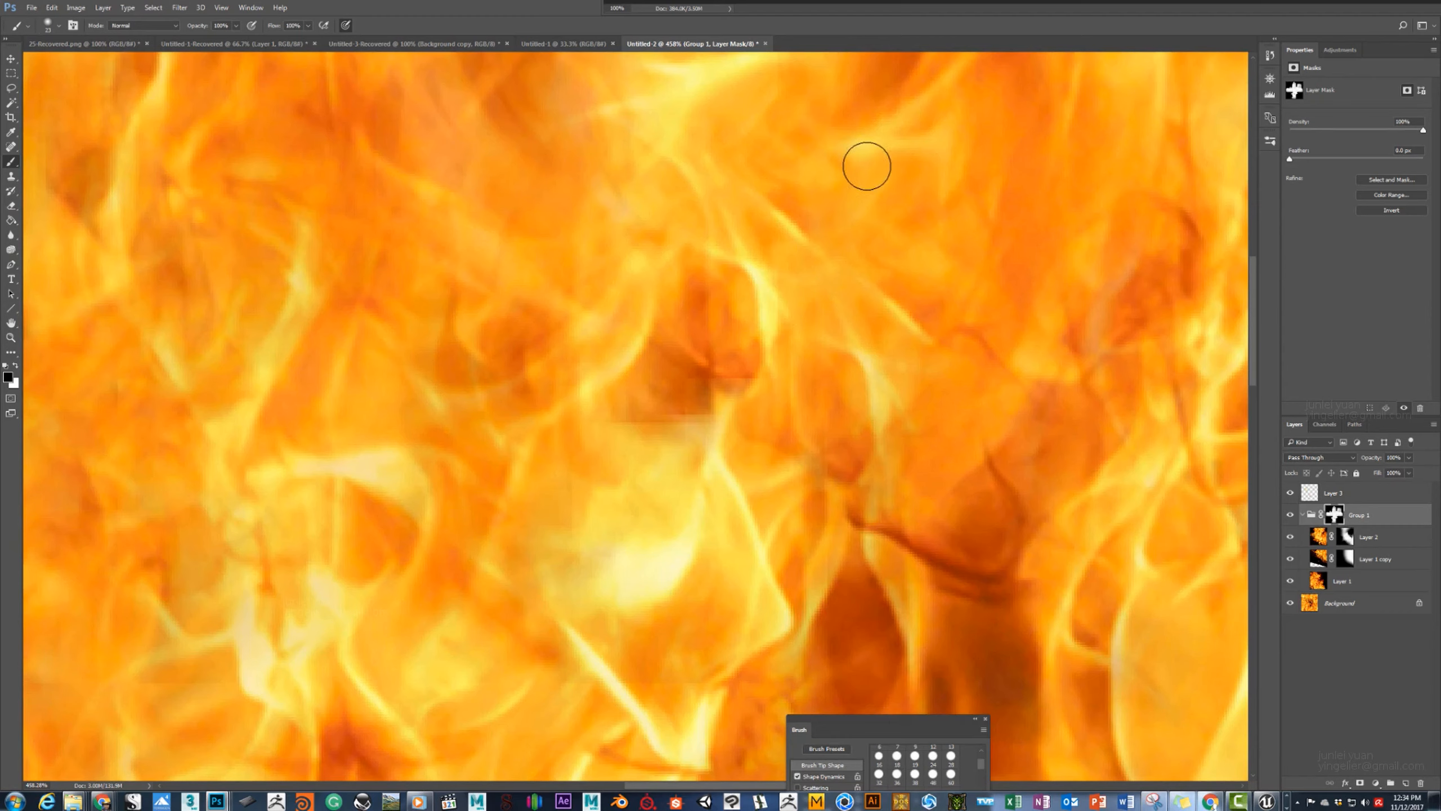
mouse_move(867, 166)
left_mouse_down()
mouse_move(823, 177)
mouse_move(863, 227)
mouse_move(854, 261)
mouse_move(880, 255)
left_mouse_up()
key("ctrl+z")
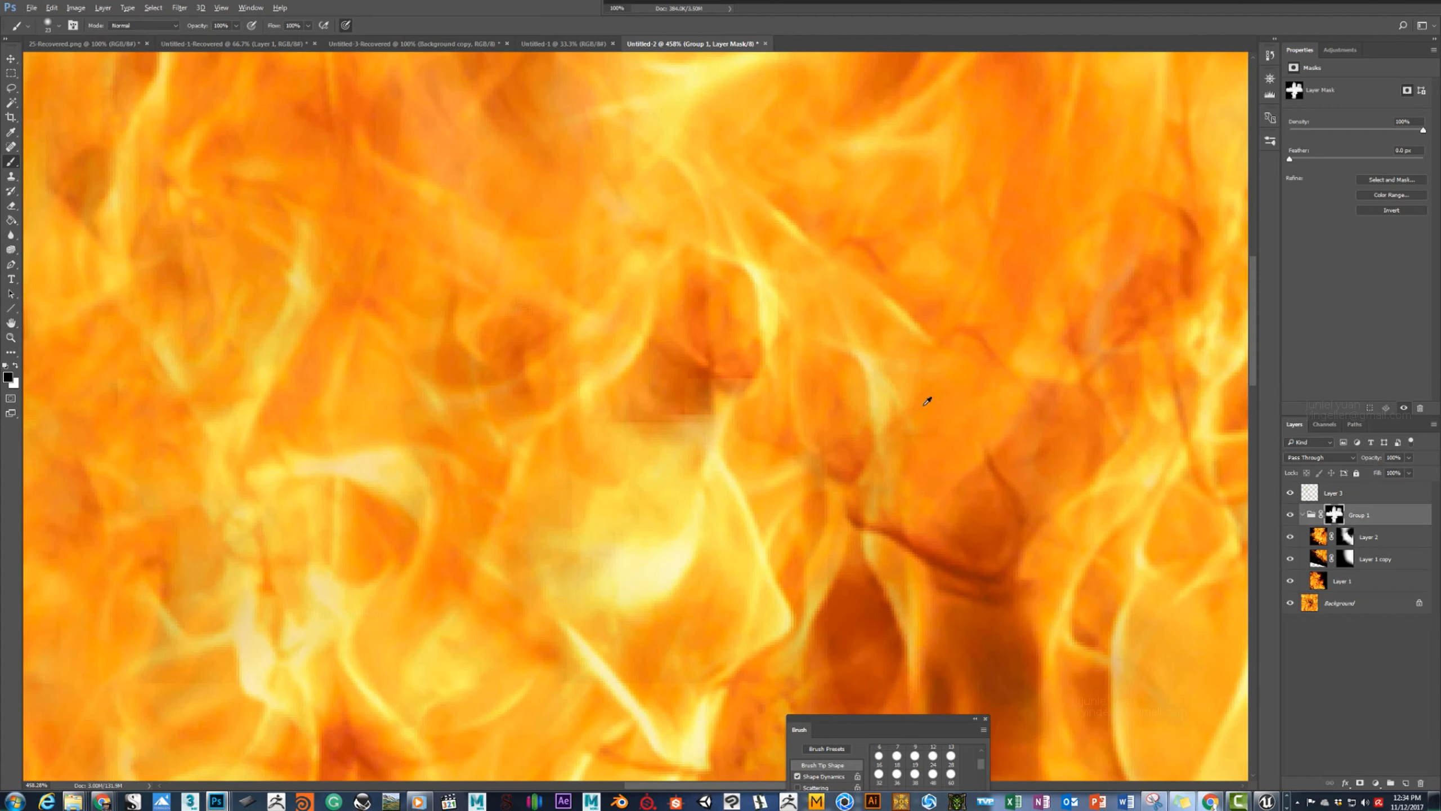
key("ctrl+z")
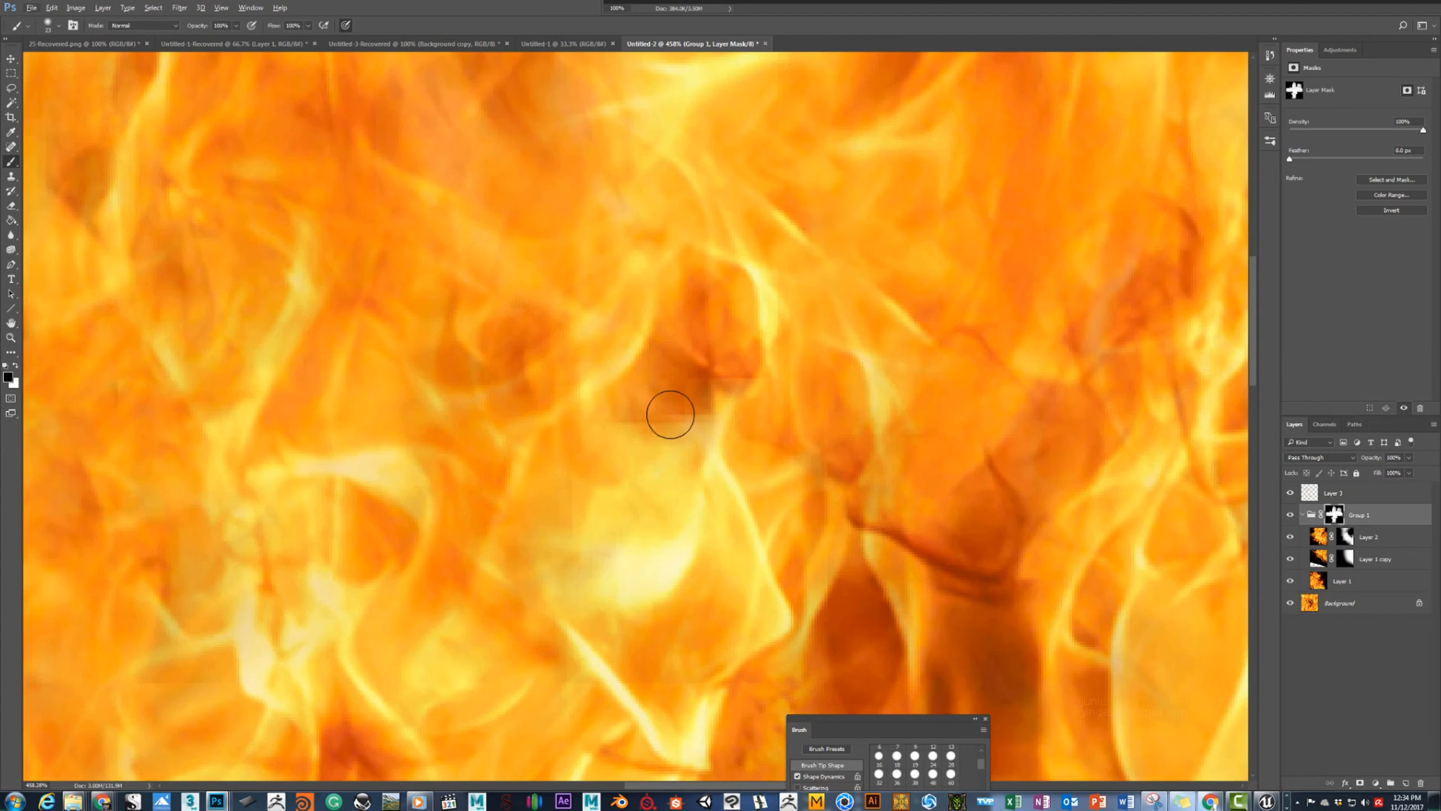
Soften the hard-edged dark patch above the bright central flame by dabbing white on the Group 1 mask with a larger brush.
mouse_move(717, 413)
left_mouse_down()
mouse_move(670, 426)
mouse_move(616, 403)
mouse_move(663, 448)
mouse_move(637, 409)
mouse_move(703, 377)
left_mouse_up()
key("x")
key("ctrl+z")
right_click_drag(734, 419, 840, 417, "alt")
left_click(667, 432)
Try painting black on the Group 1 mask over the bright flame at the texture's centre, and undo the stroke.
scroll(822, 479, "down", 10, "alt")
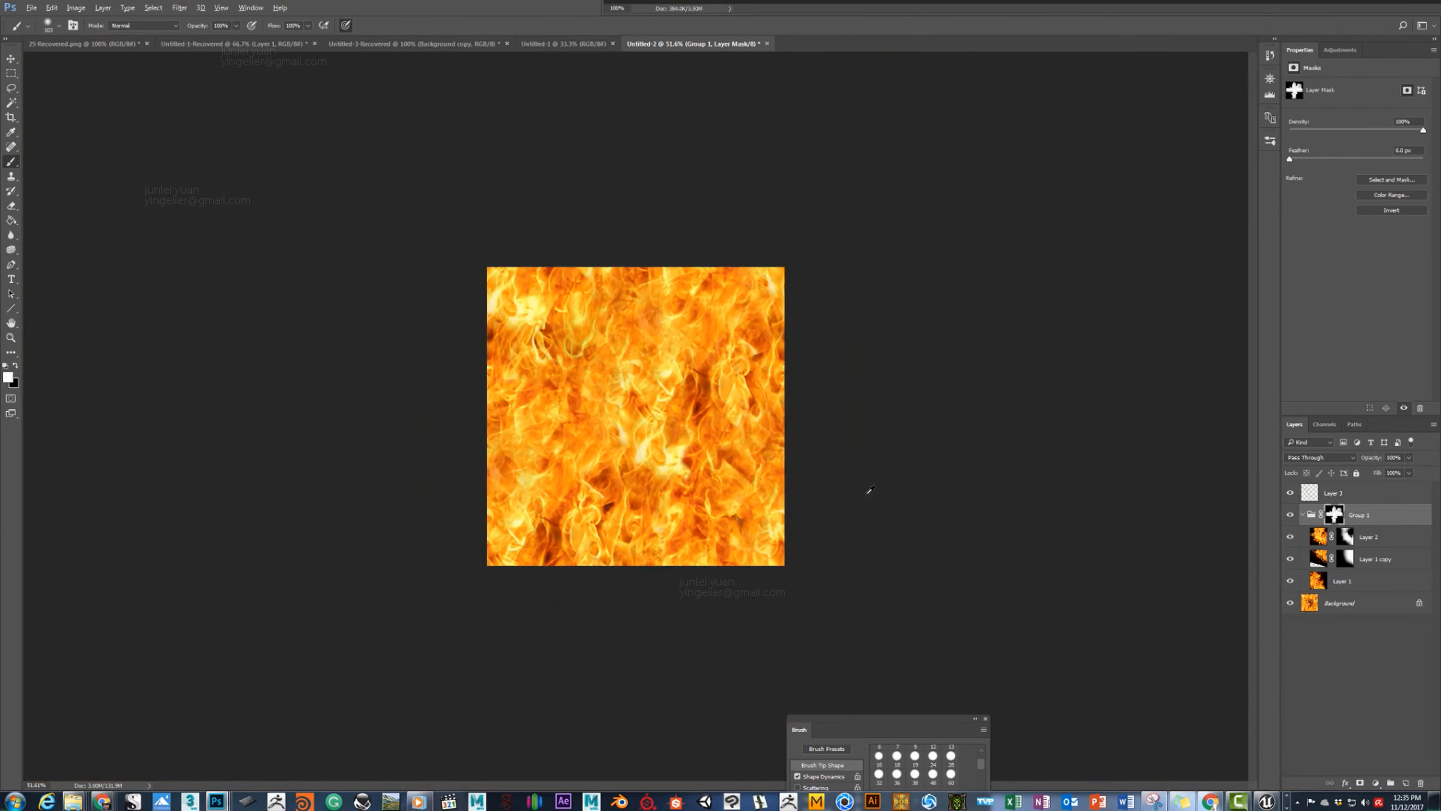
scroll(722, 363, "up", 6, "alt")
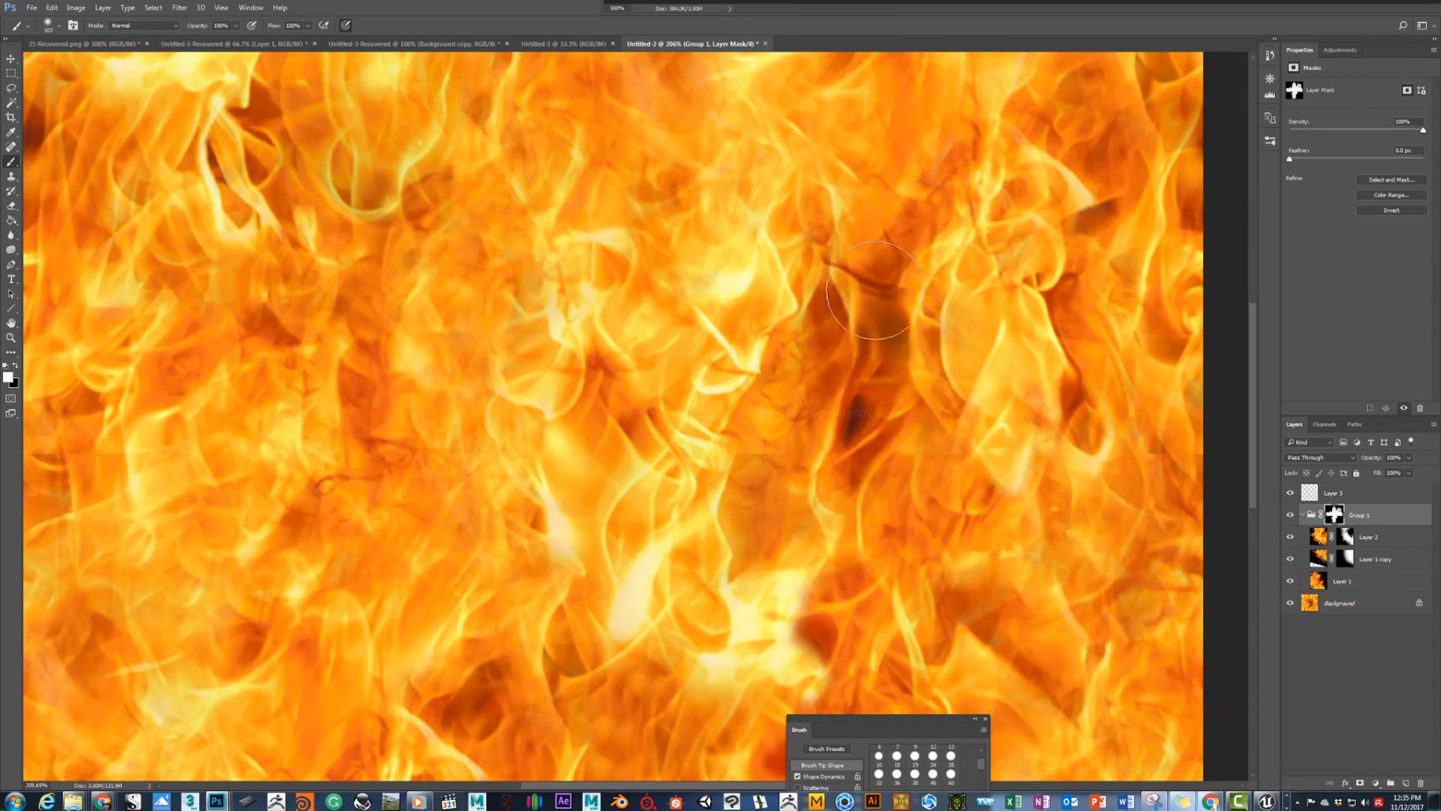
scroll(731, 382, "down", 3, "alt")
scroll(731, 383, "down", 1, "alt")
key("x")
mouse_move(704, 423)
left_mouse_down()
mouse_move(691, 495)
mouse_move(720, 443)
mouse_move(681, 477)
left_mouse_up()
key("ctrl+z")
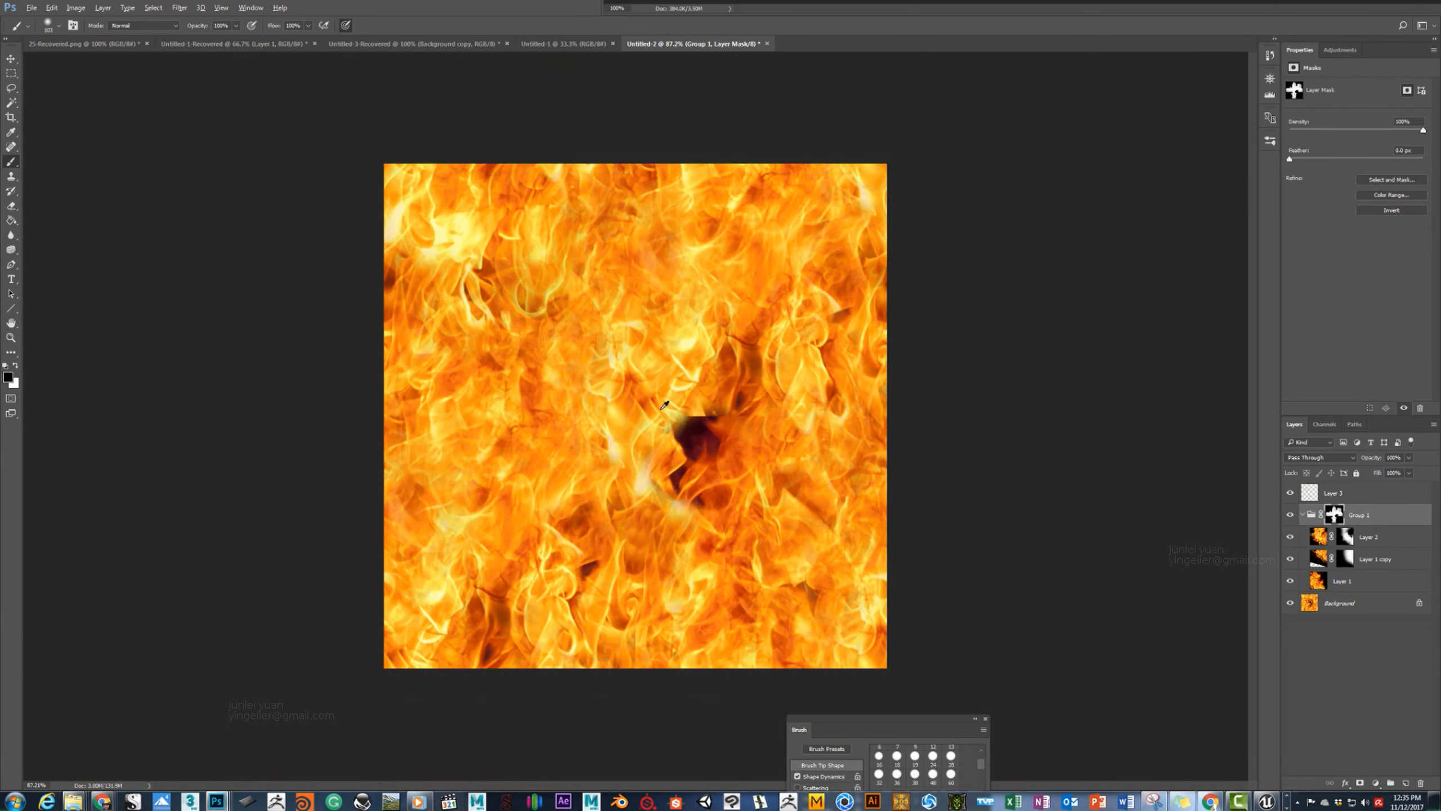
scroll(647, 387, "down", 7, "alt")
scroll(677, 413, "up", 8, "alt")
key("ctrl+z")
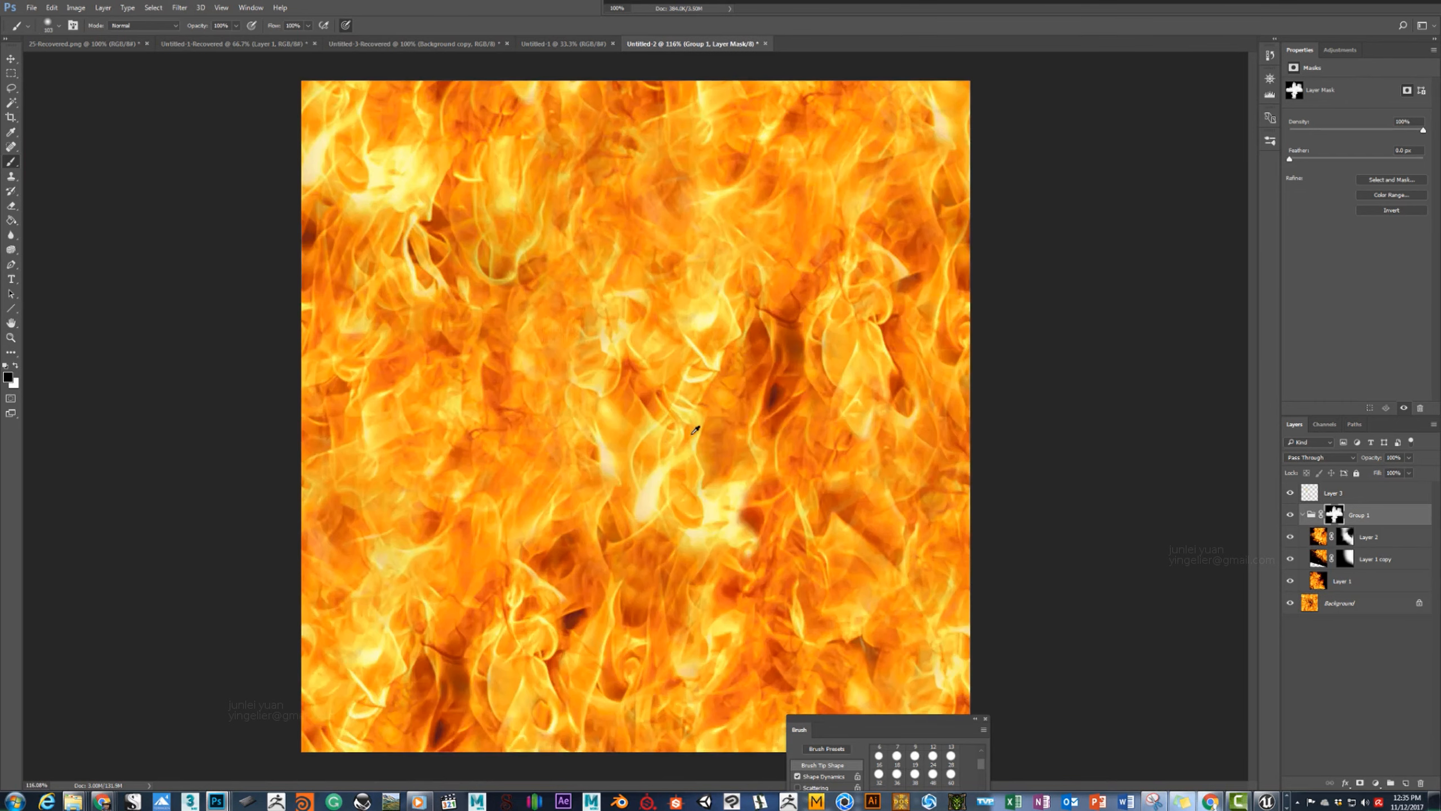
Examine the whole fire texture at several magnifications for remaining seams and uneven patches.
scroll(686, 422, "down", 10, "alt")
scroll(640, 421, "up", 5, "alt")
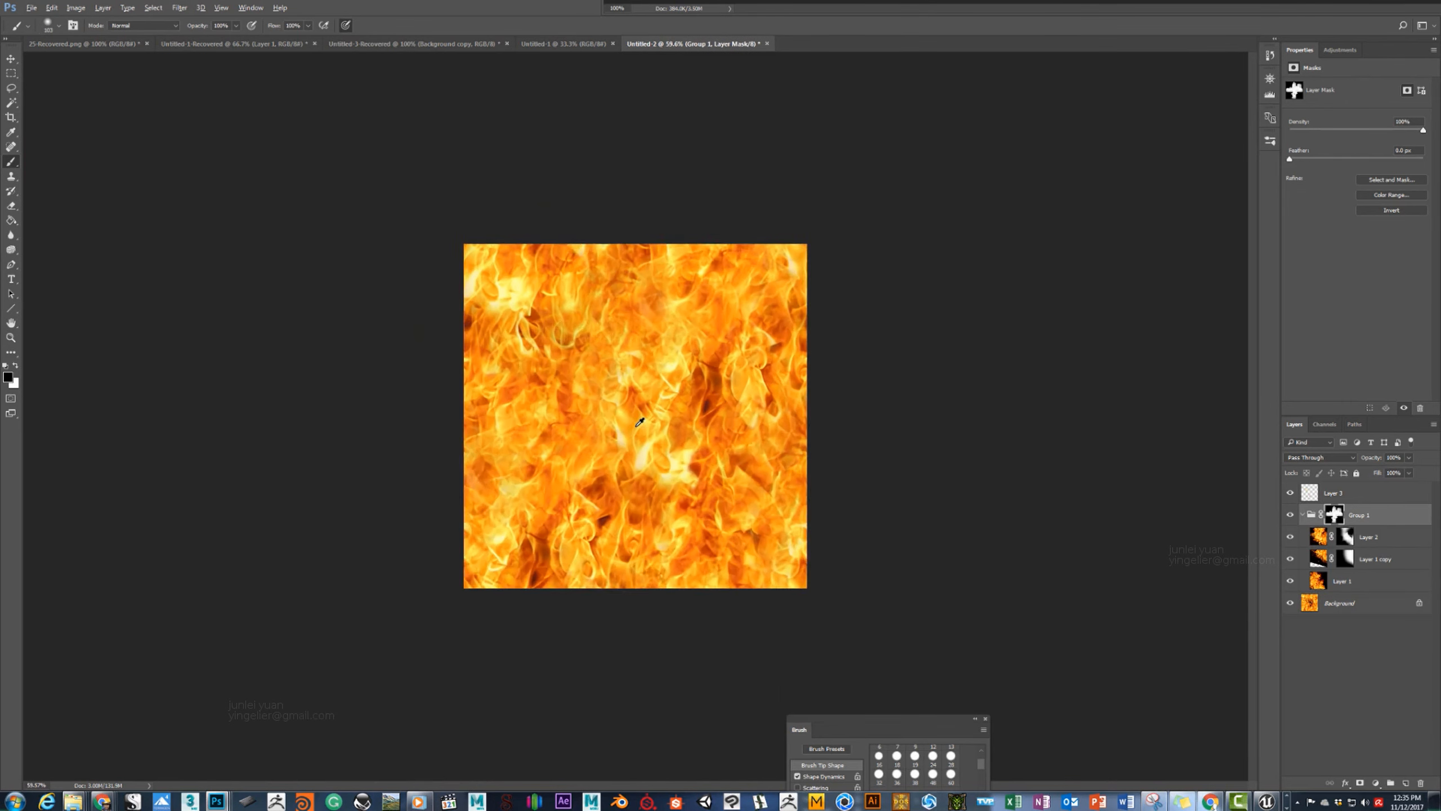
scroll(636, 415, "down", 4, "alt")
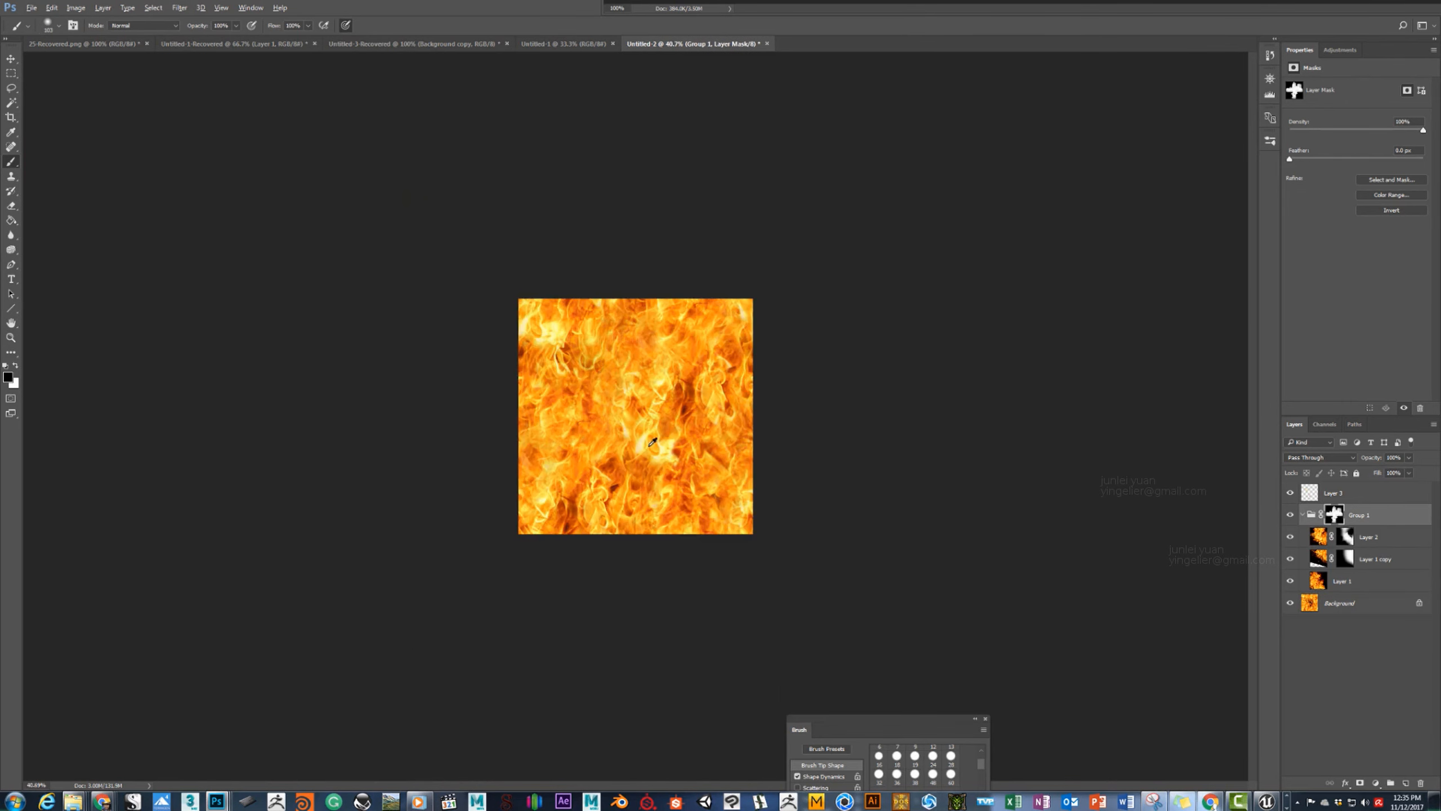
scroll(653, 455, "up", 7, "alt")
scroll(654, 463, "down", 4, "alt")
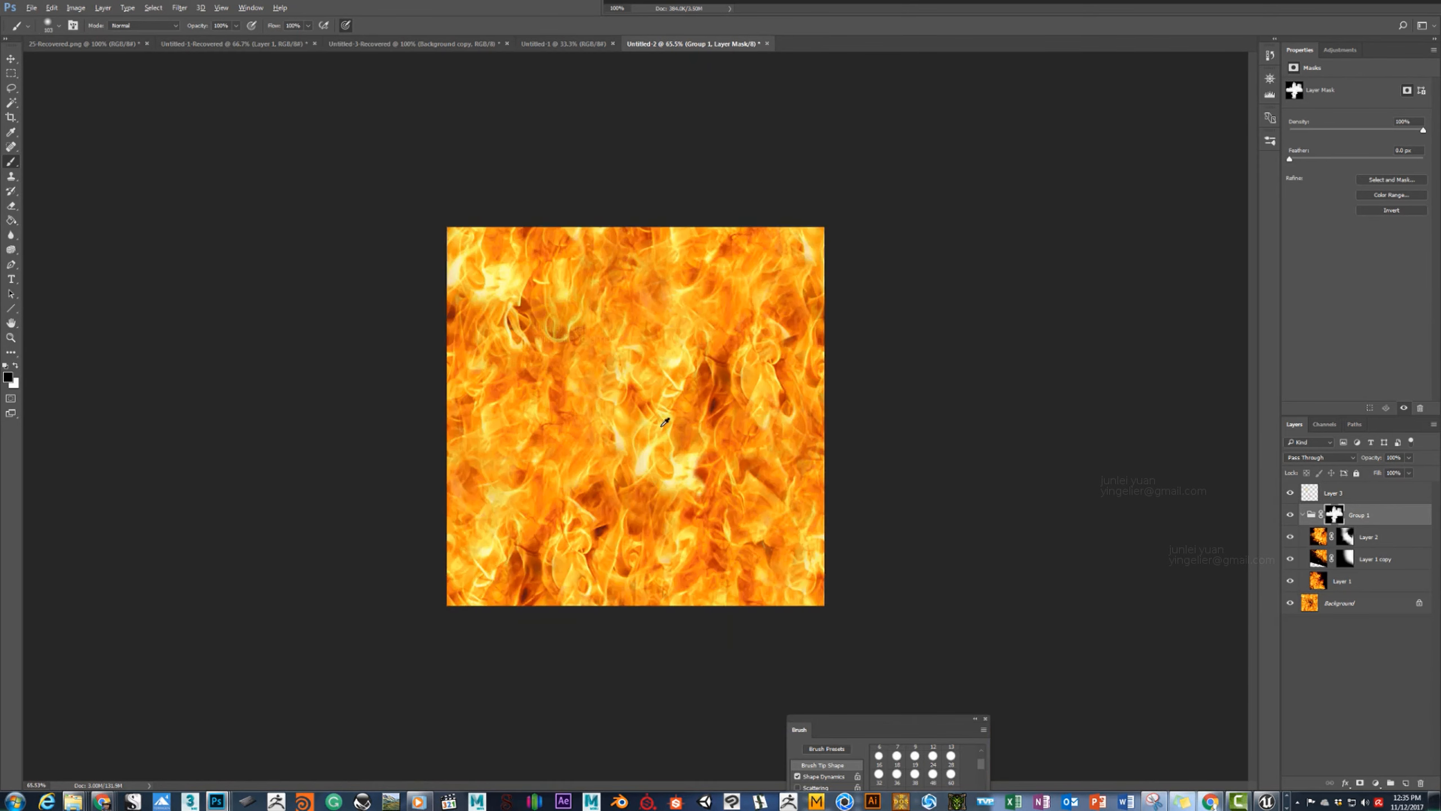
scroll(664, 420, "up", 2, "alt")
scroll(660, 412, "down", 2, "alt")
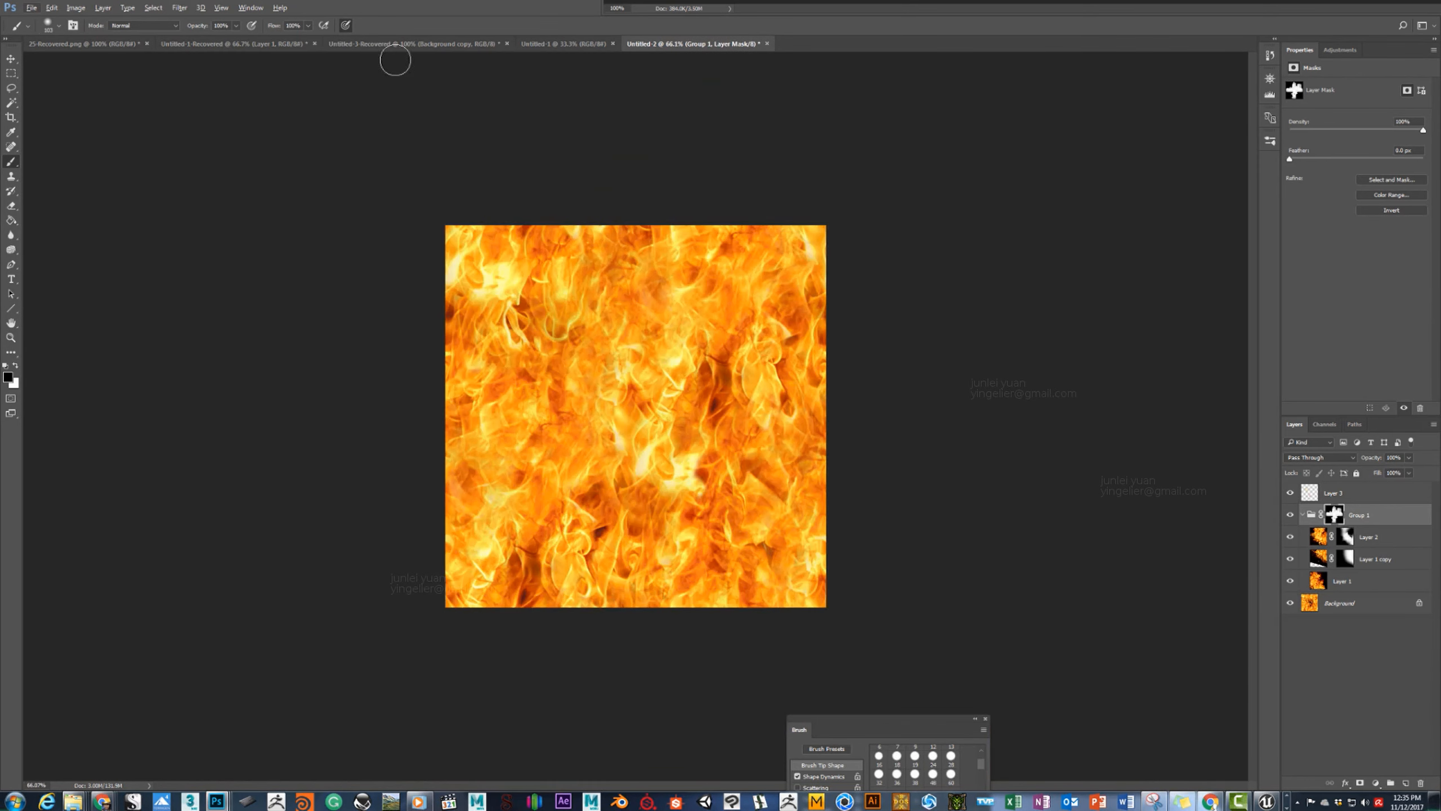
Duplicate the layered Untitled-2 document as a separate copy under the default name.
left_click(221, 8)
mouse_move(180, 8)
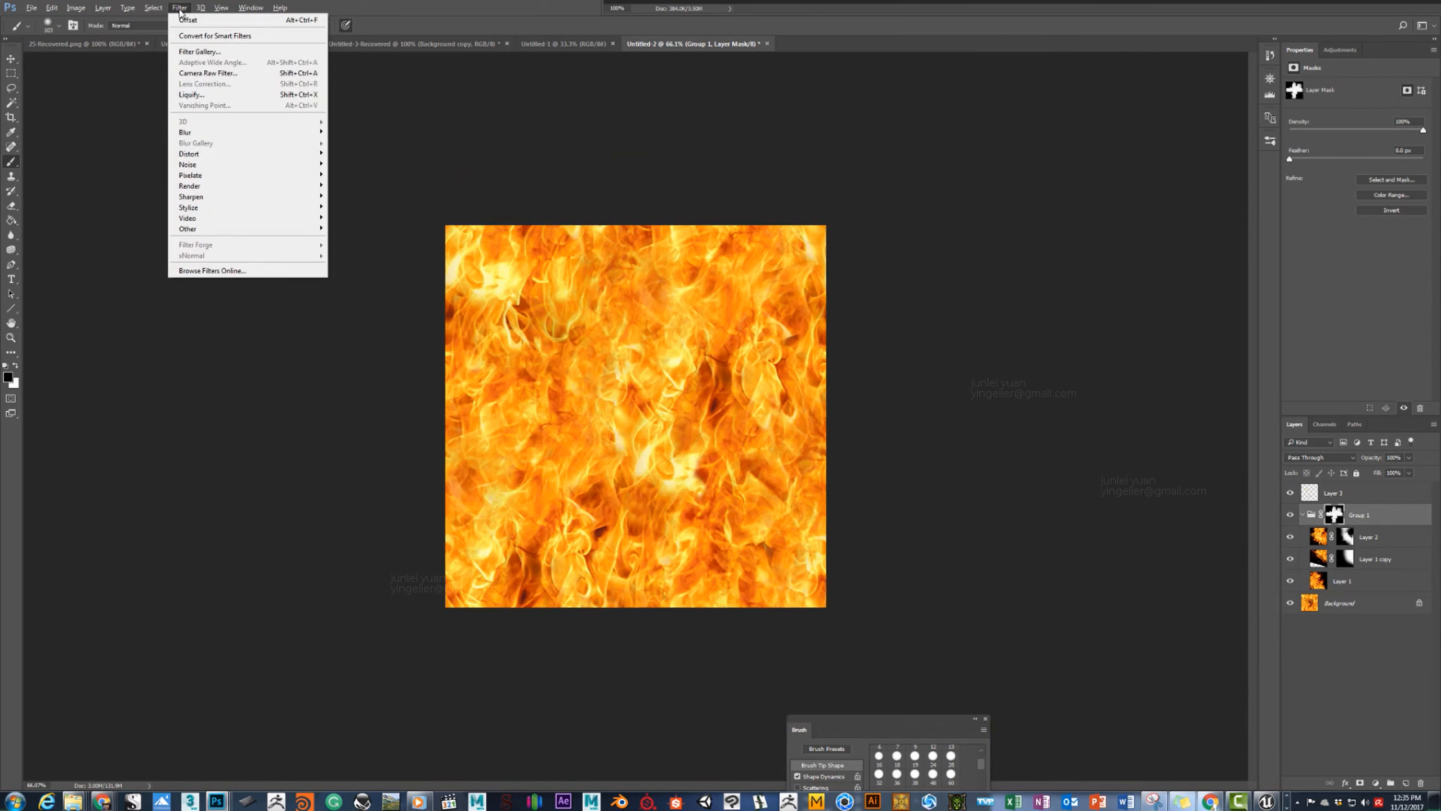
left_click(568, 47)
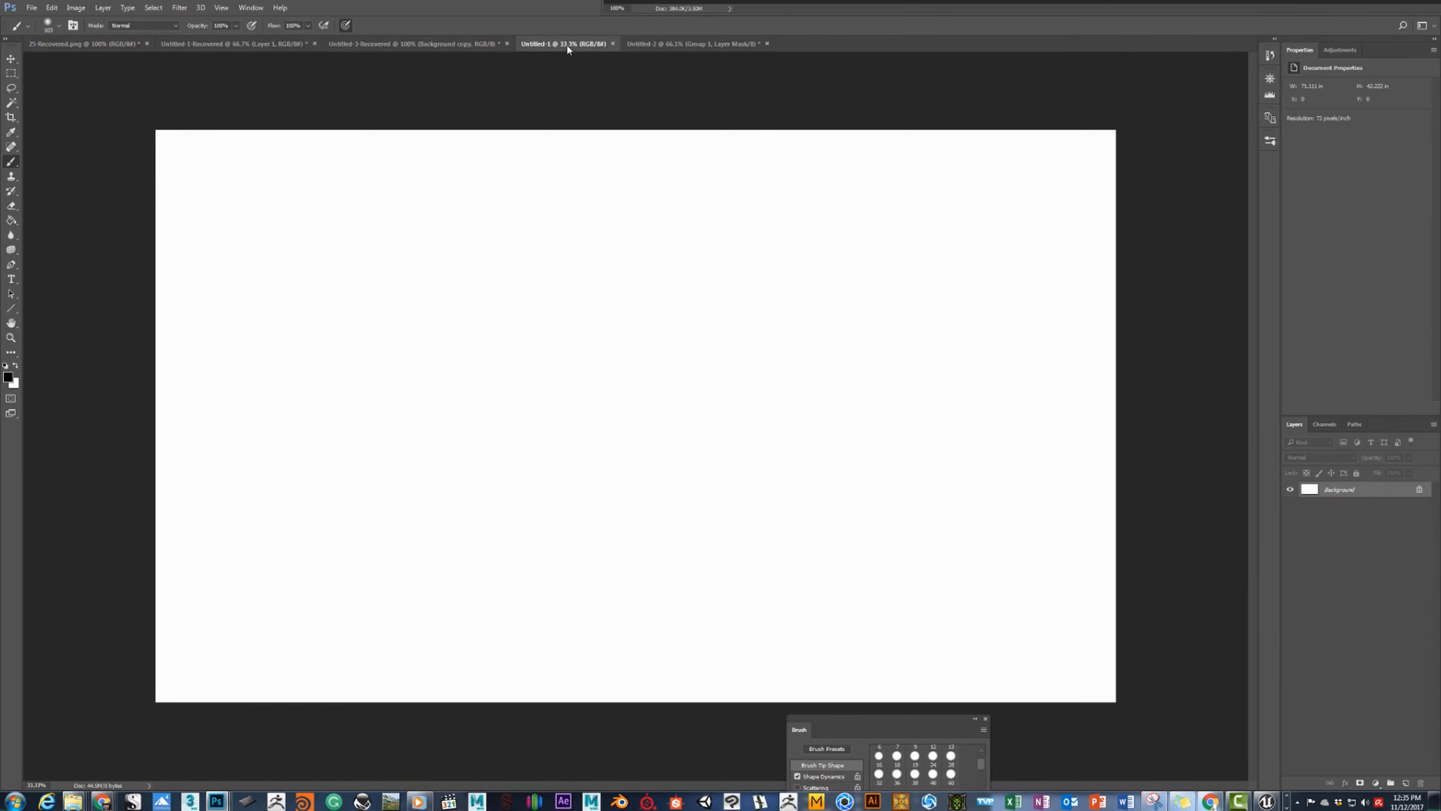
left_click(651, 47)
left_click(76, 7)
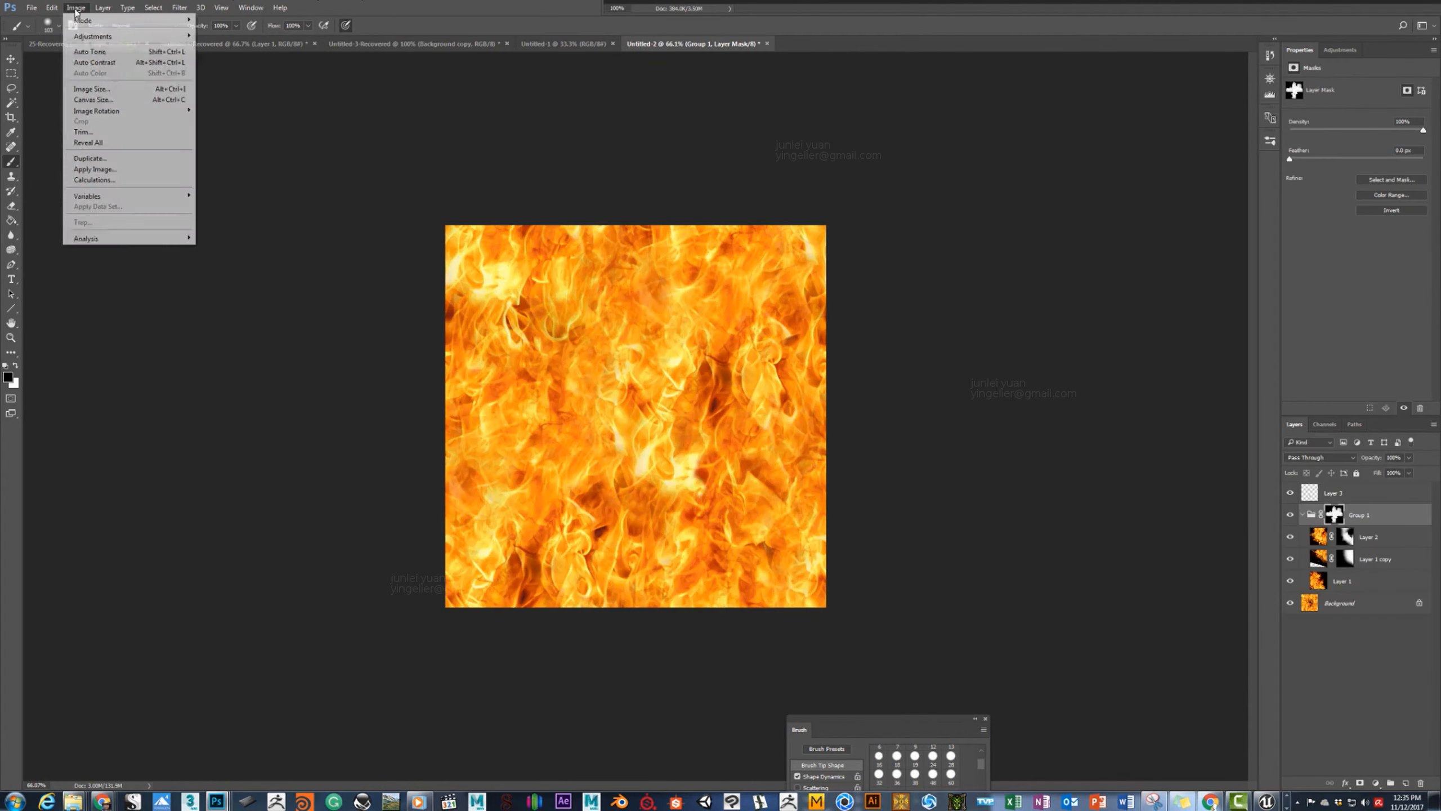
left_click(87, 158)
key("Return")
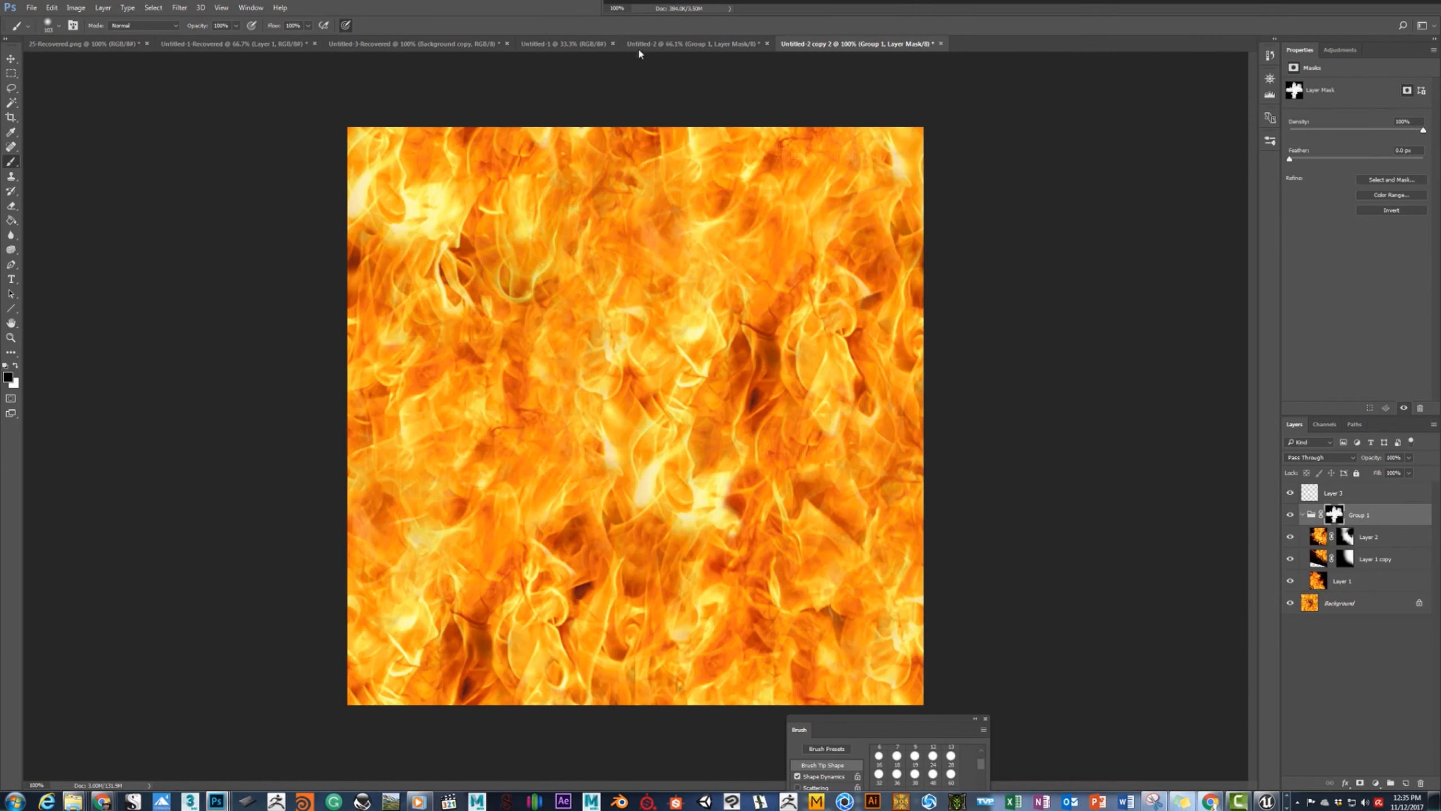
Return to the original Untitled-2 document and flatten all its layers into a single Background layer.
left_click(677, 44)
left_click(164, 9)
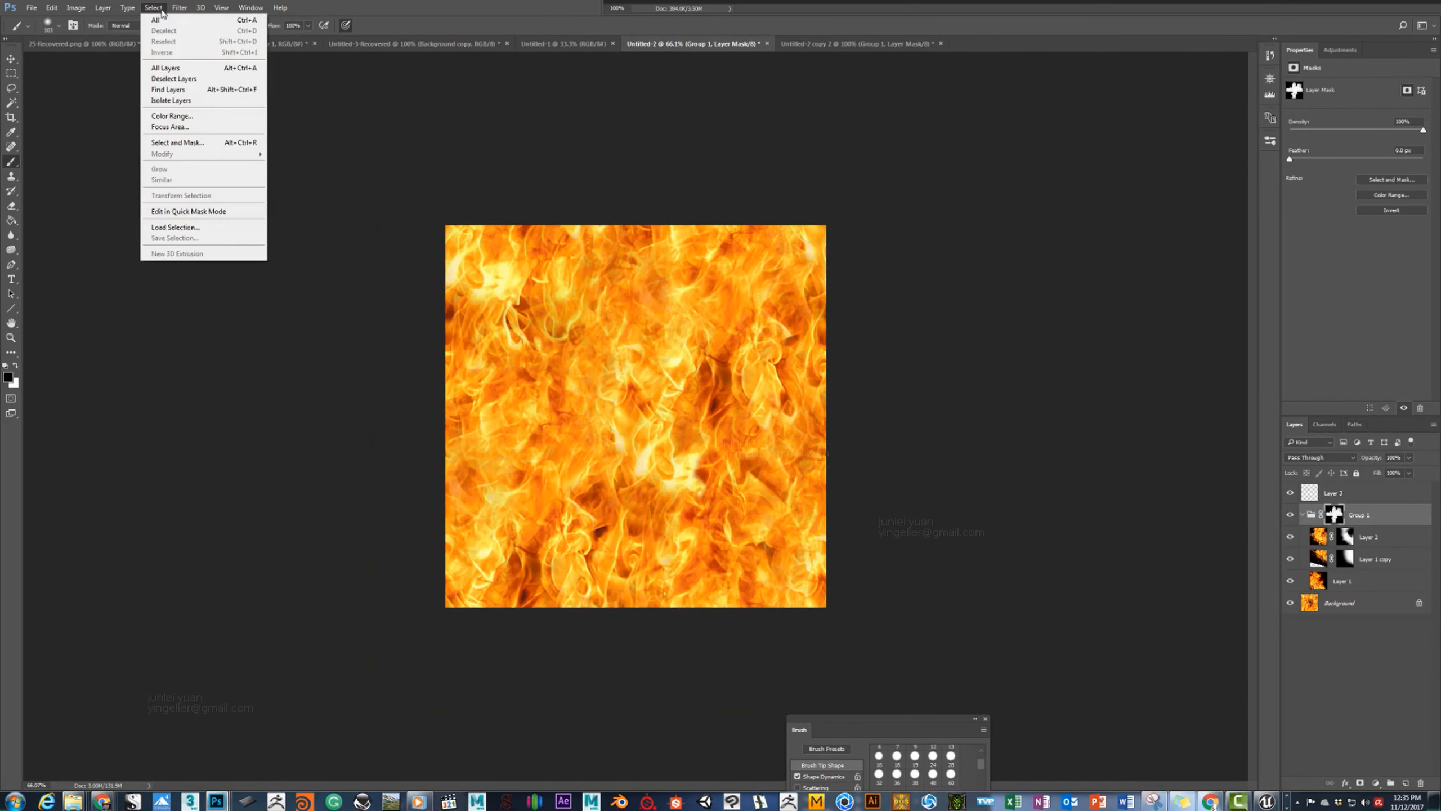
key("Left")
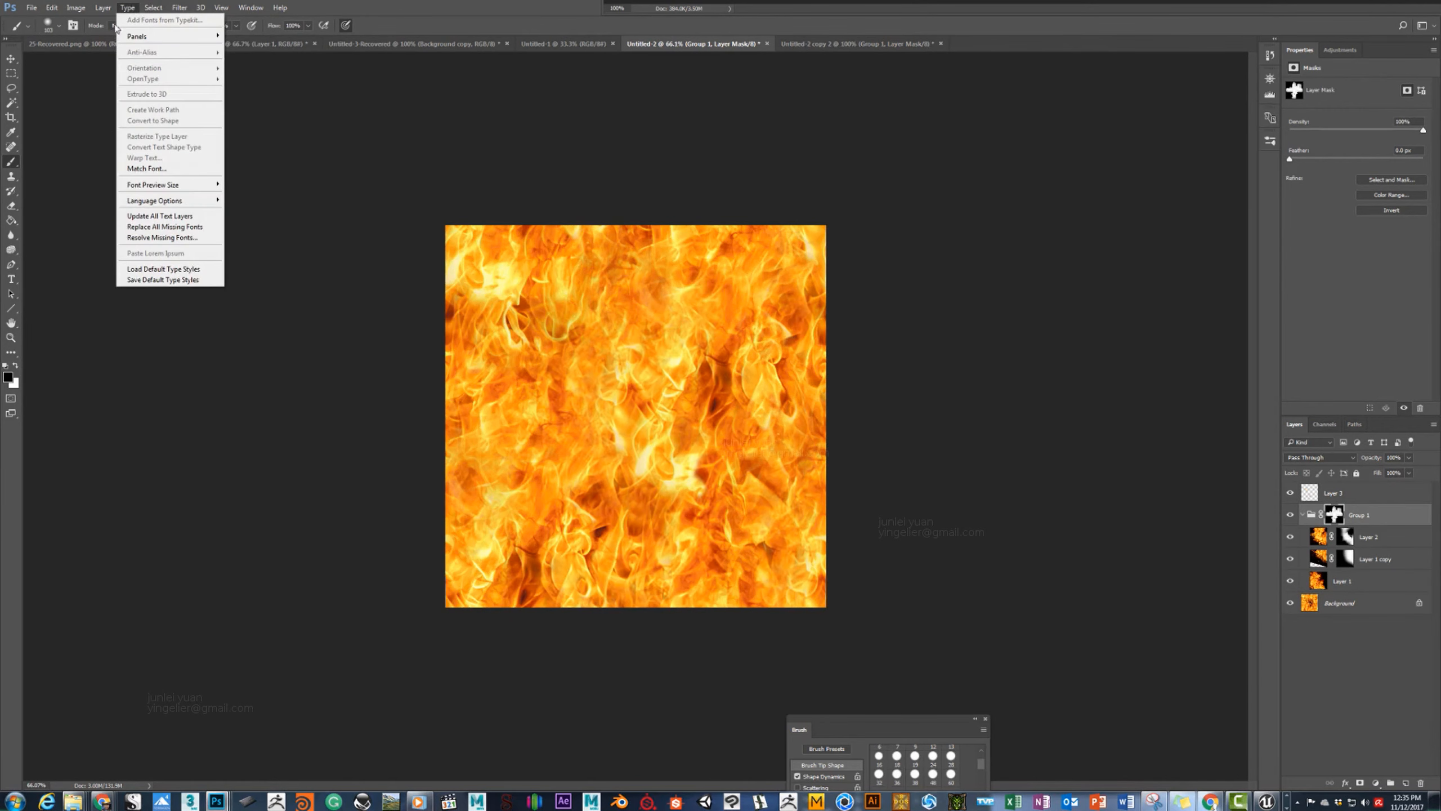
left_click(137, 421)
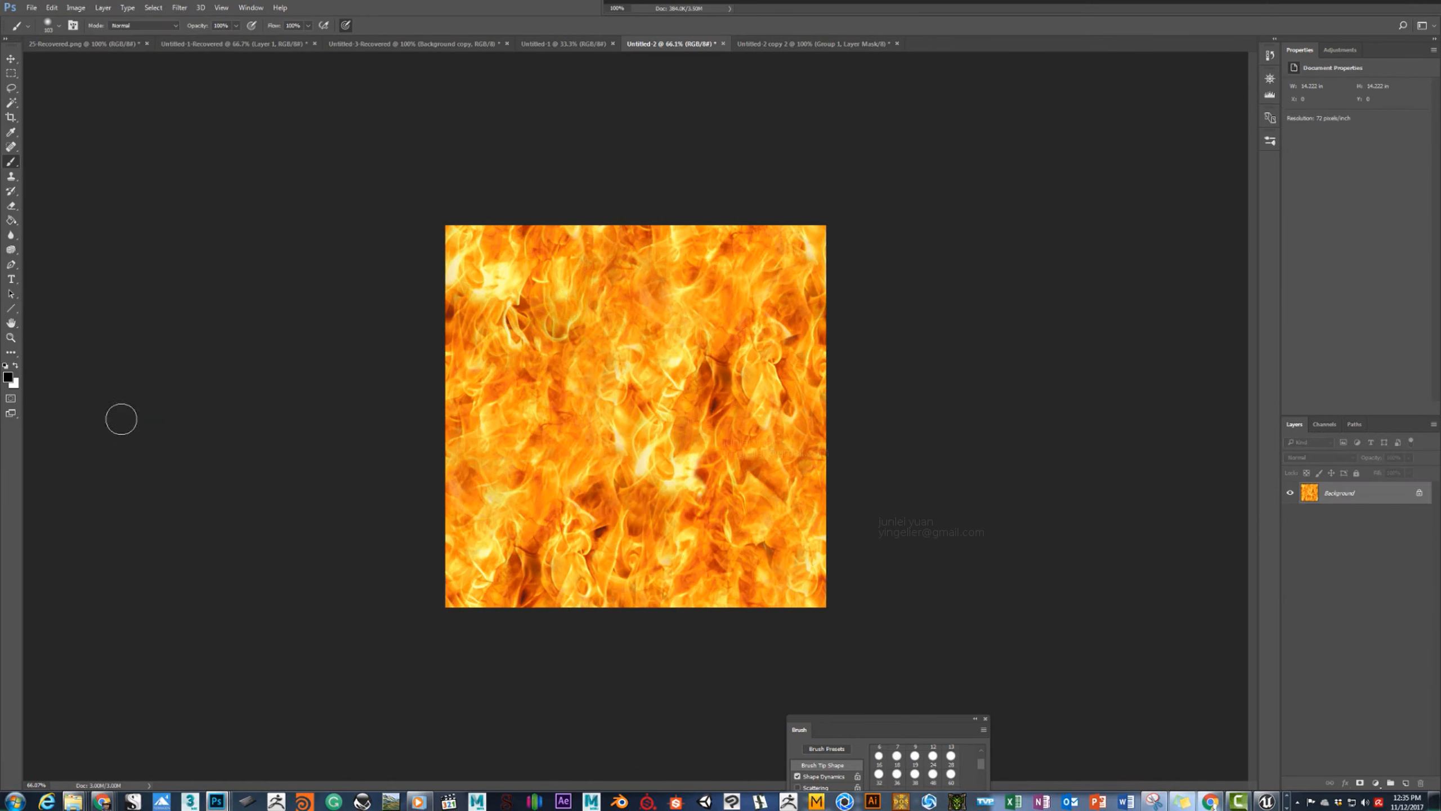
Offset the flattened texture about 296 px horizontally and -853 px vertically with the undefined areas wrapped around.
left_click(179, 8)
mouse_move(318, 228)
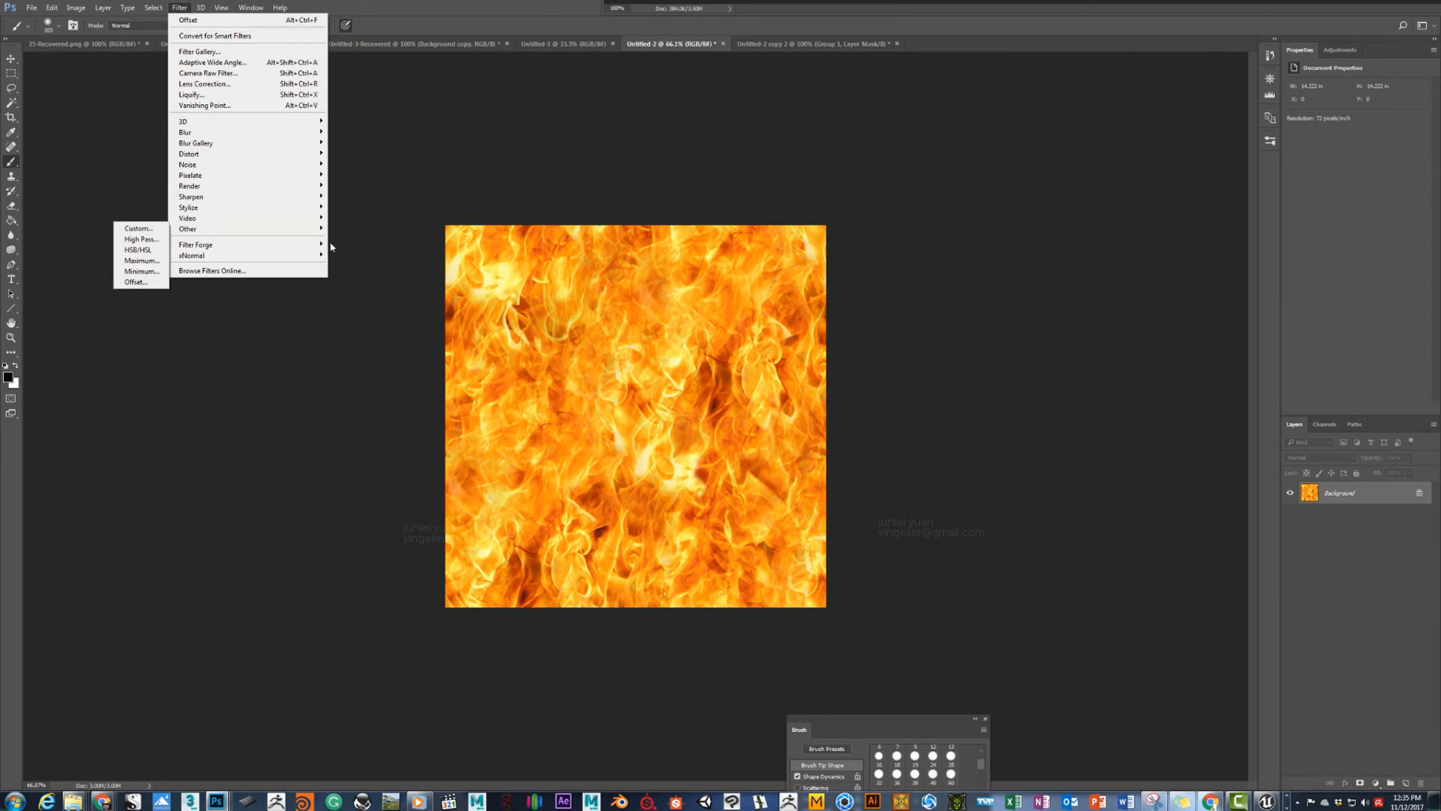
left_click(136, 282)
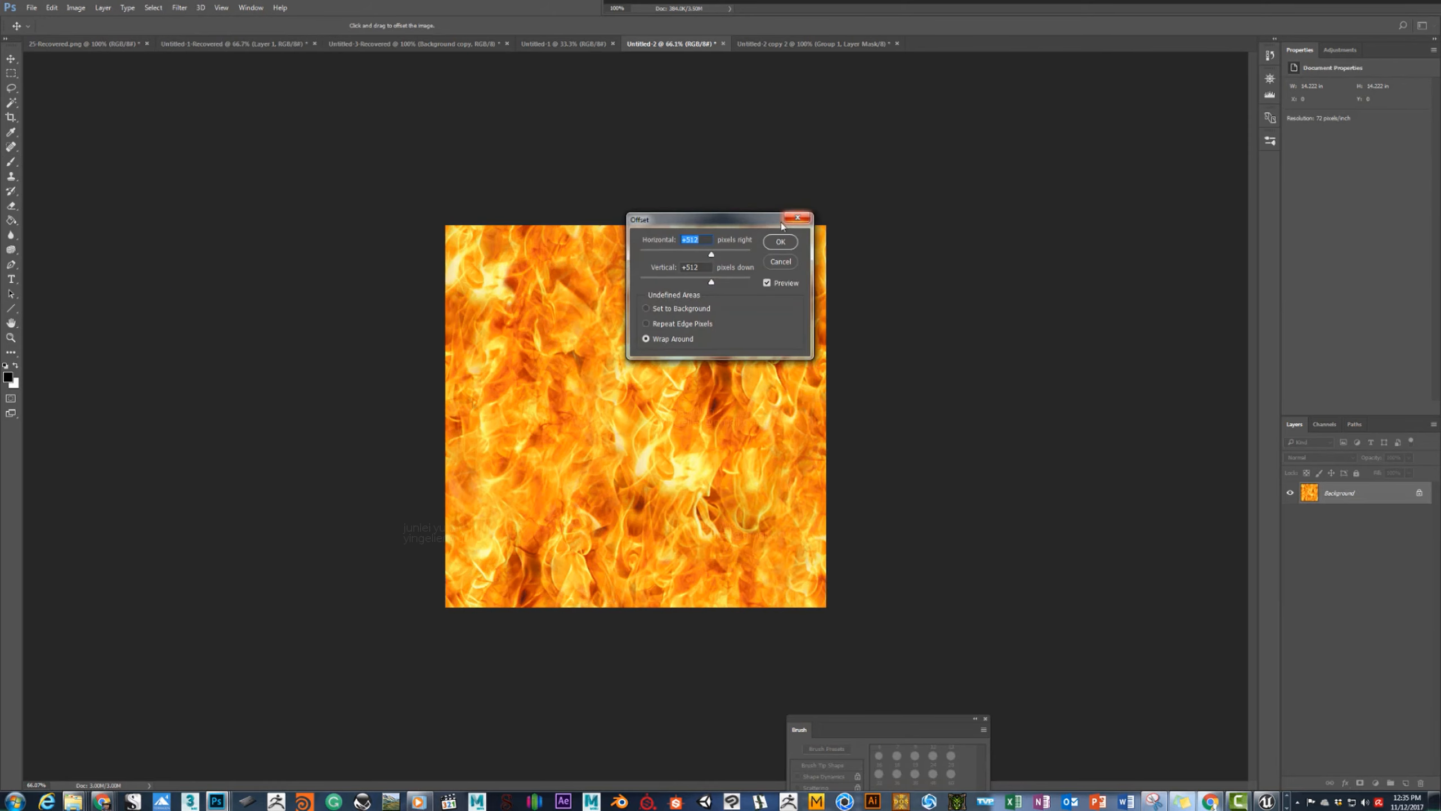
left_click_drag(733, 225, 289, 238)
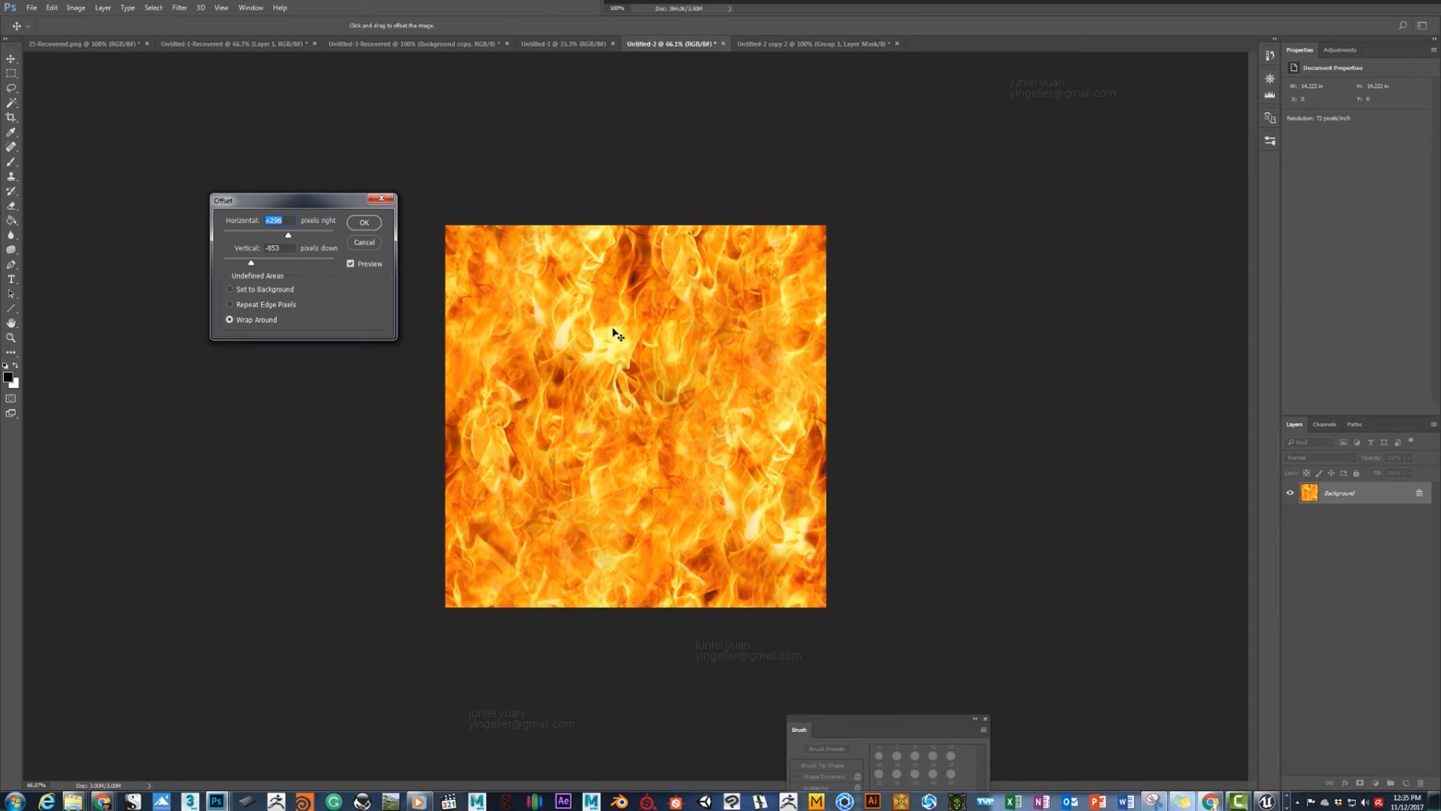
left_click(364, 221)
Clone neighbouring flame with the Clone Stamp over the horizontal seam above the pale U-shaped flame near the centre.
key("b")
scroll(622, 278, "up", 3, "alt")
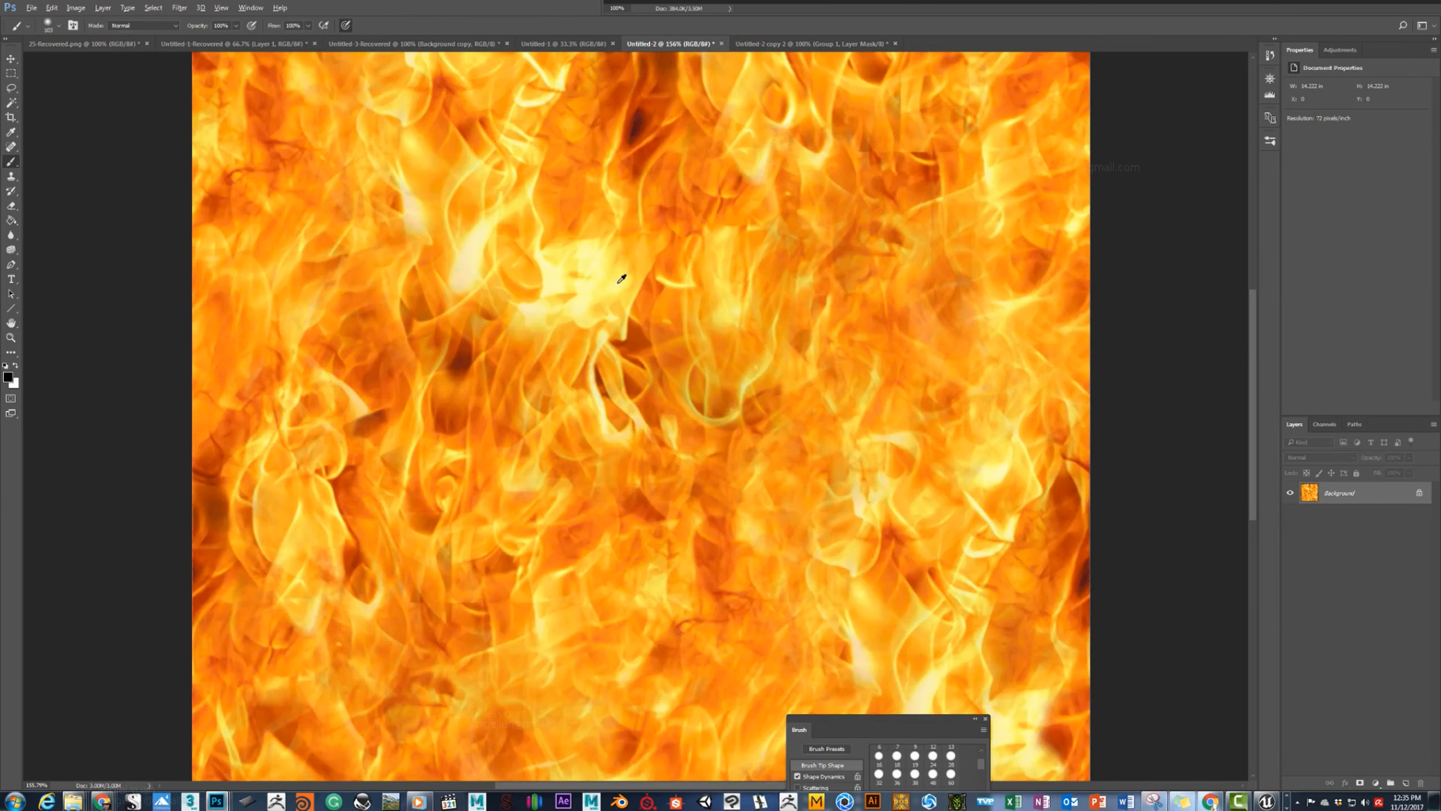
scroll(642, 255, "up", 1, "alt")
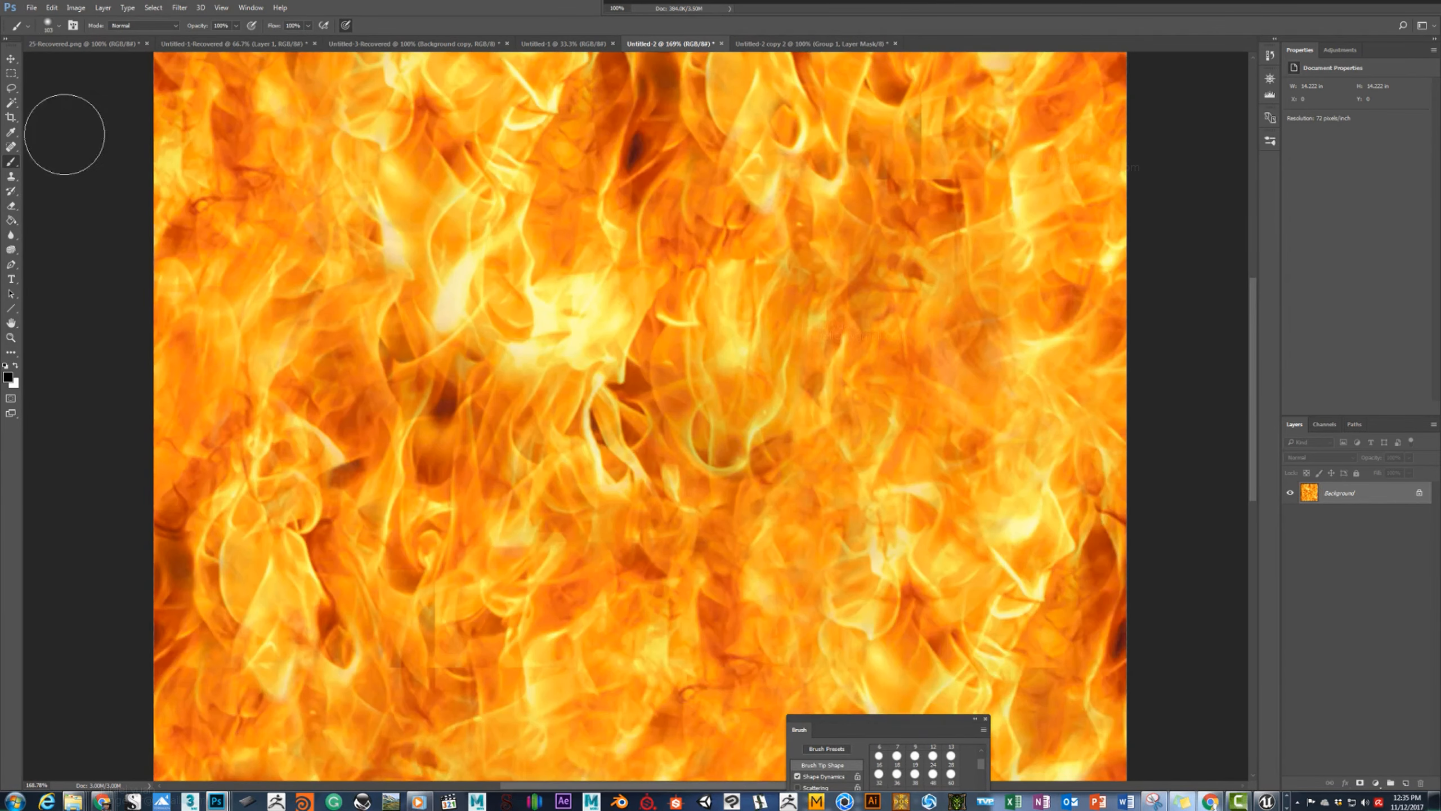
left_click(10, 177)
right_click_drag(613, 319, 638, 319, "alt")
scroll(619, 319, "down", 6, "alt")
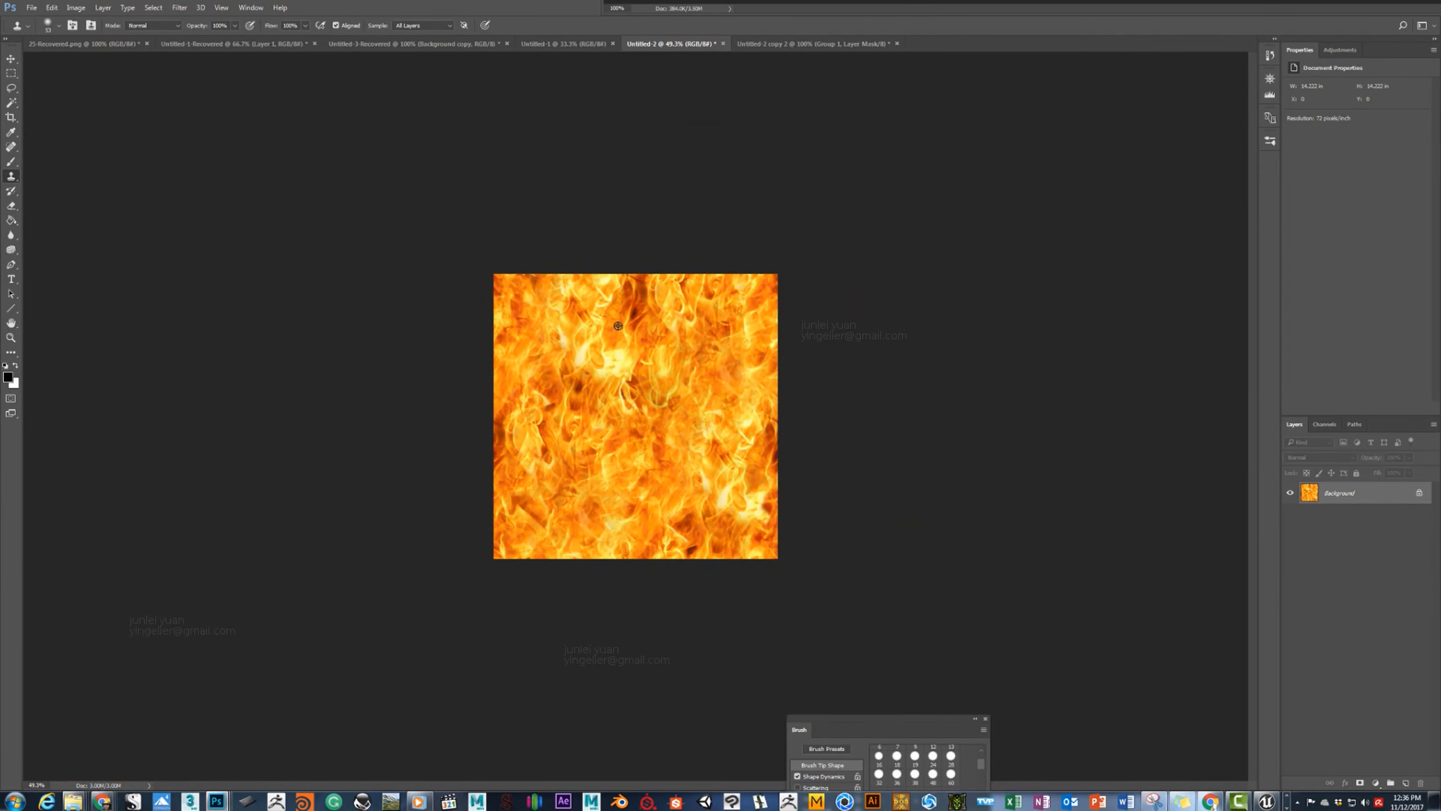
scroll(618, 325, "up", 8, "alt")
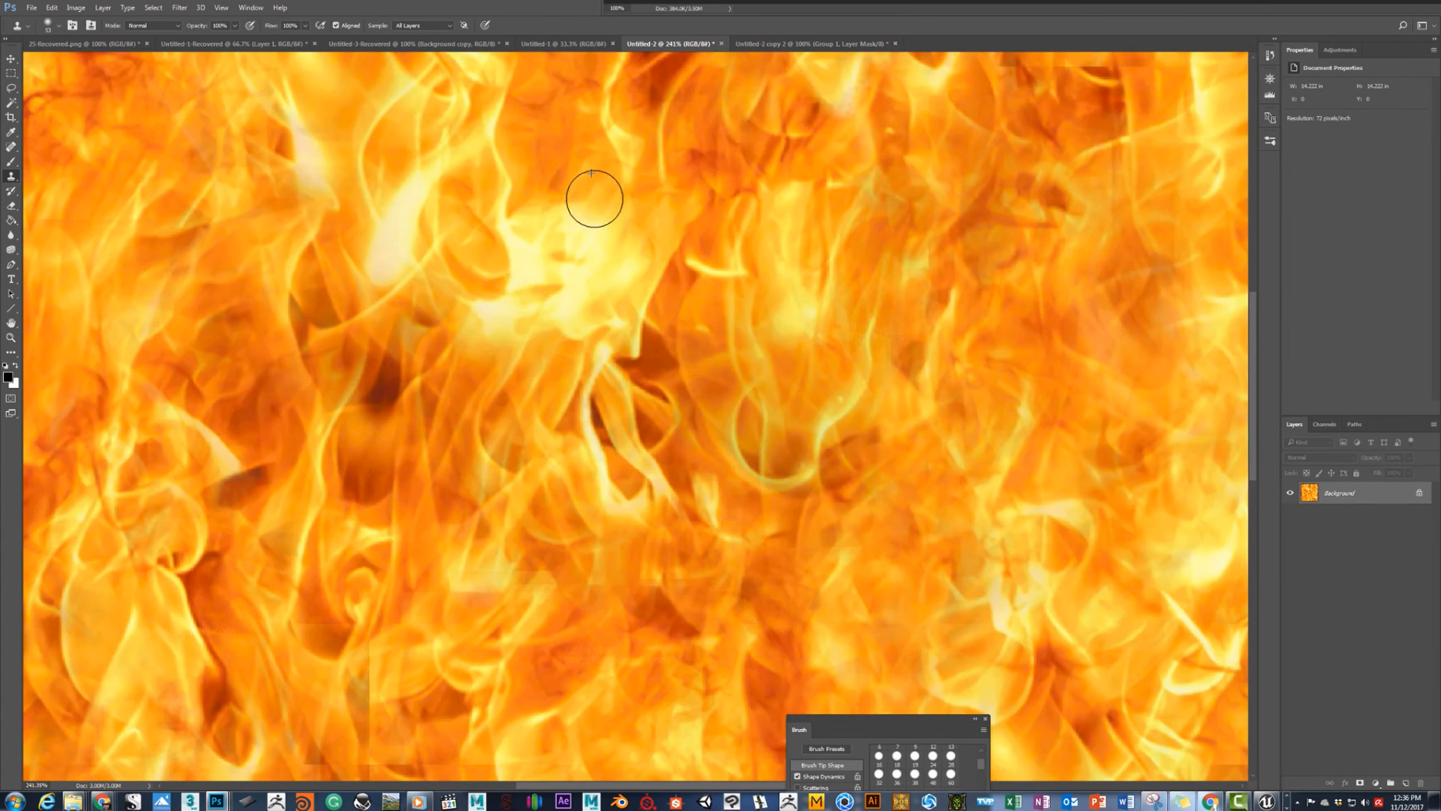
left_click_drag(670, 184, 625, 251)
right_click_drag(795, 263, 789, 264, "alt")
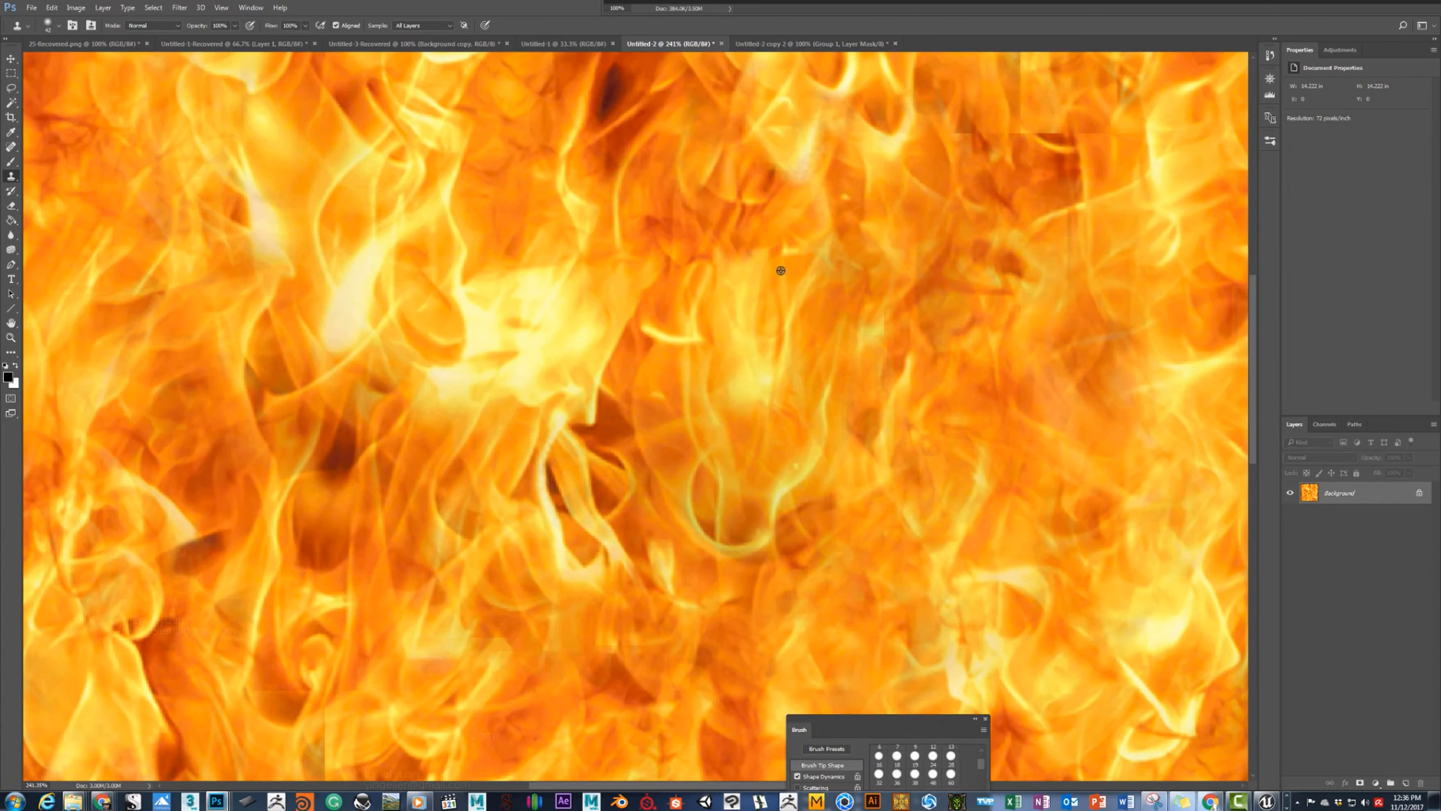
scroll(781, 272, "up", 1, "alt")
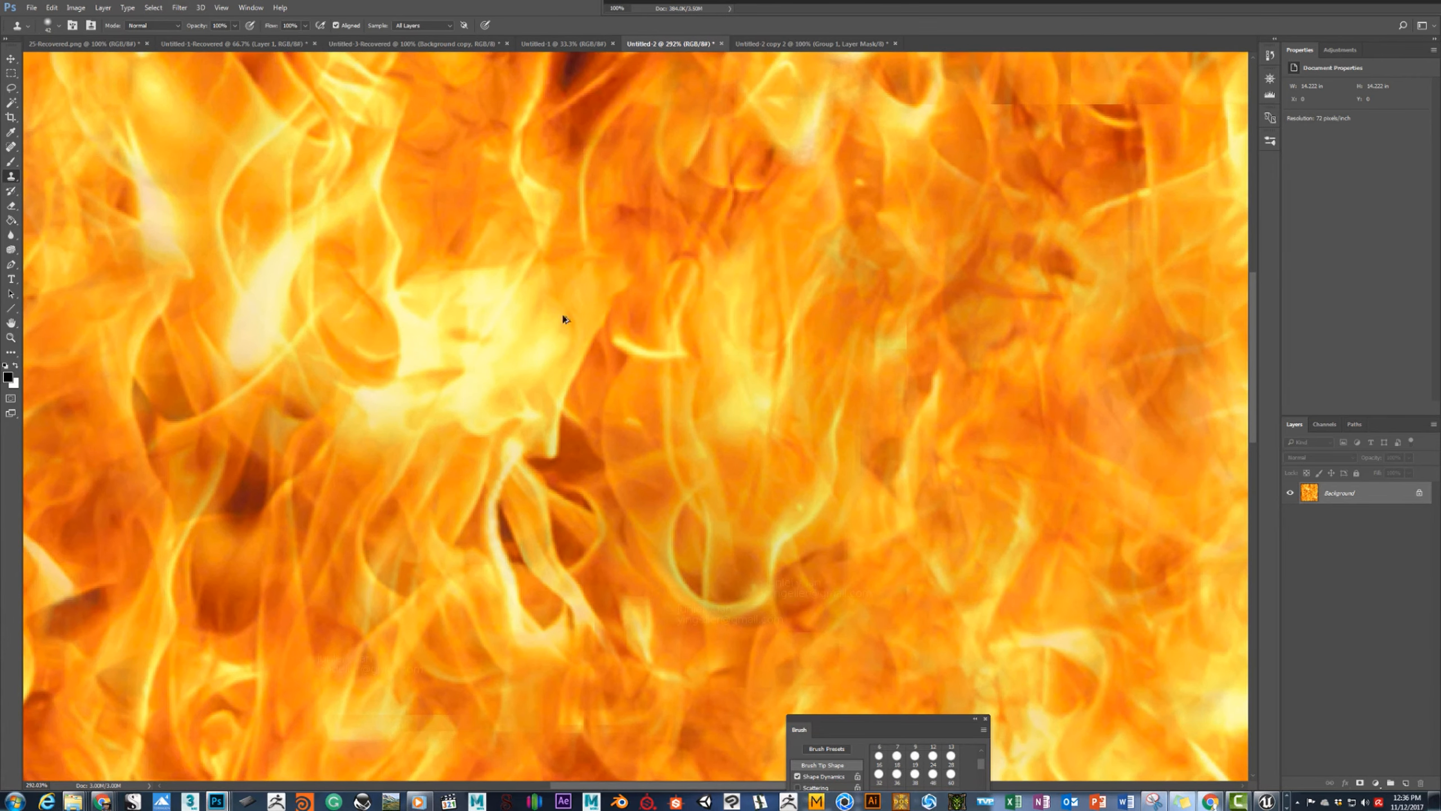
Set the clone brush to about 36 px and clone nearby flame over the seam above and beside the brightest central flame patch.
scroll(624, 392, "down", 10, "alt")
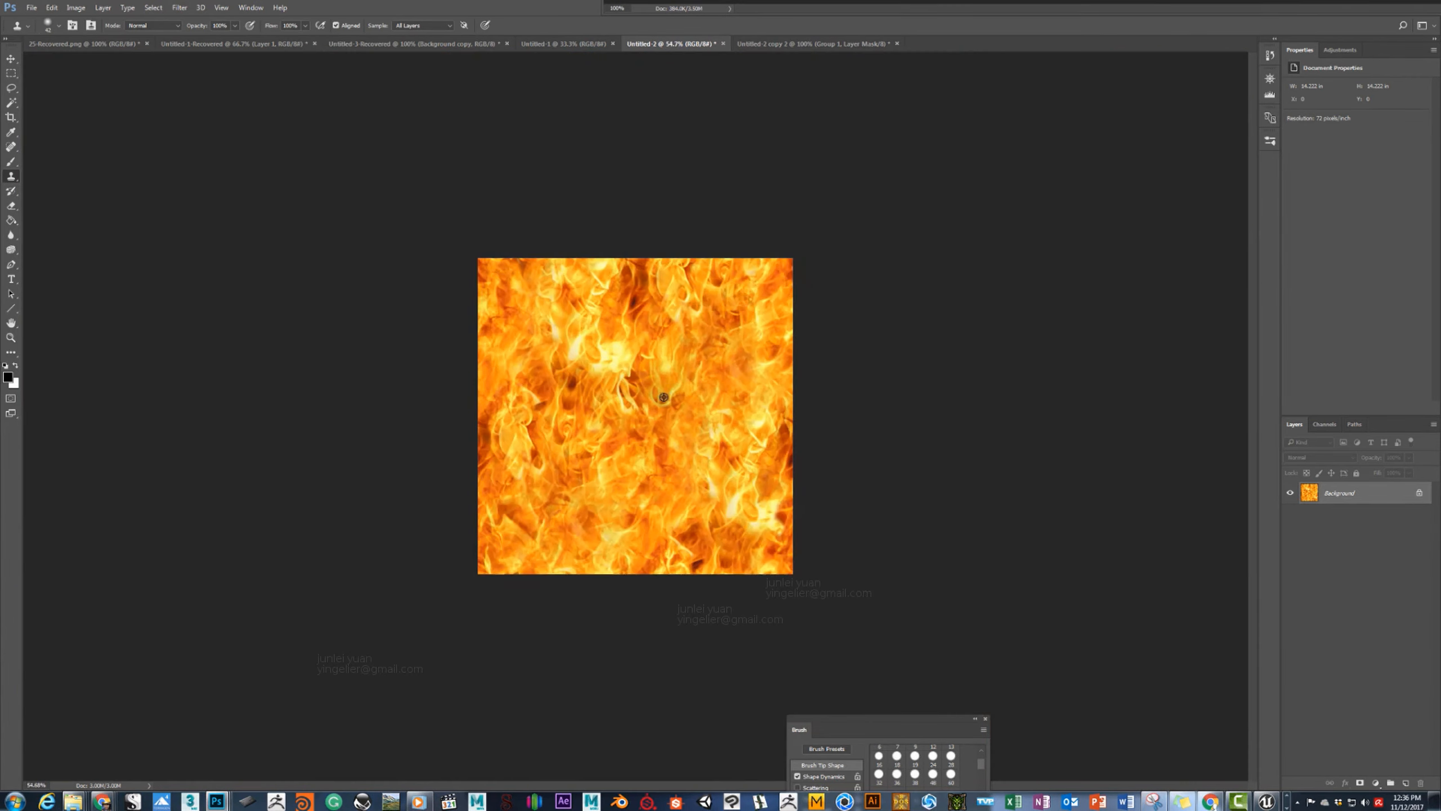
scroll(663, 397, "up", 6, "alt")
right_click_drag(675, 209, 730, 200, "alt")
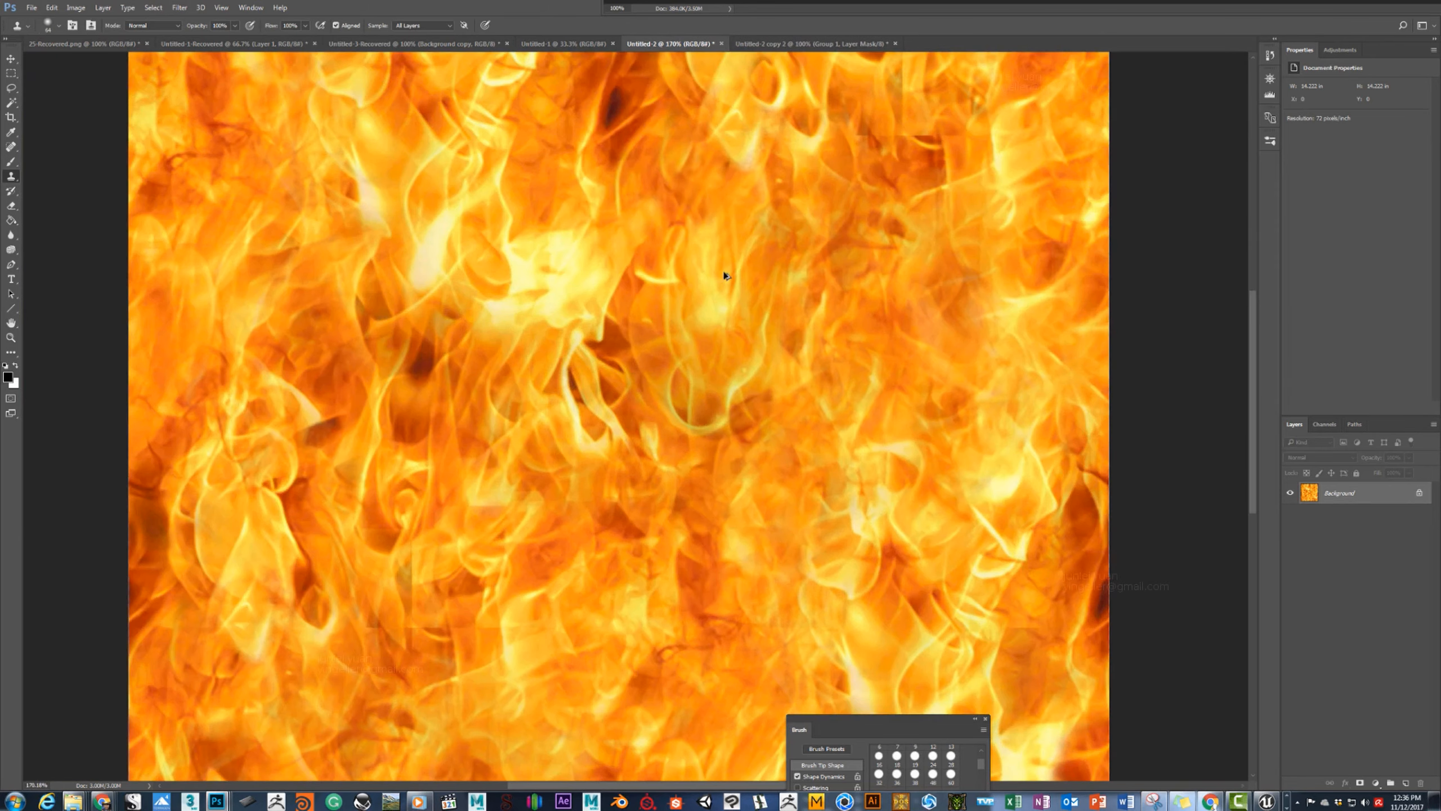
scroll(733, 175, "up", 3, "alt")
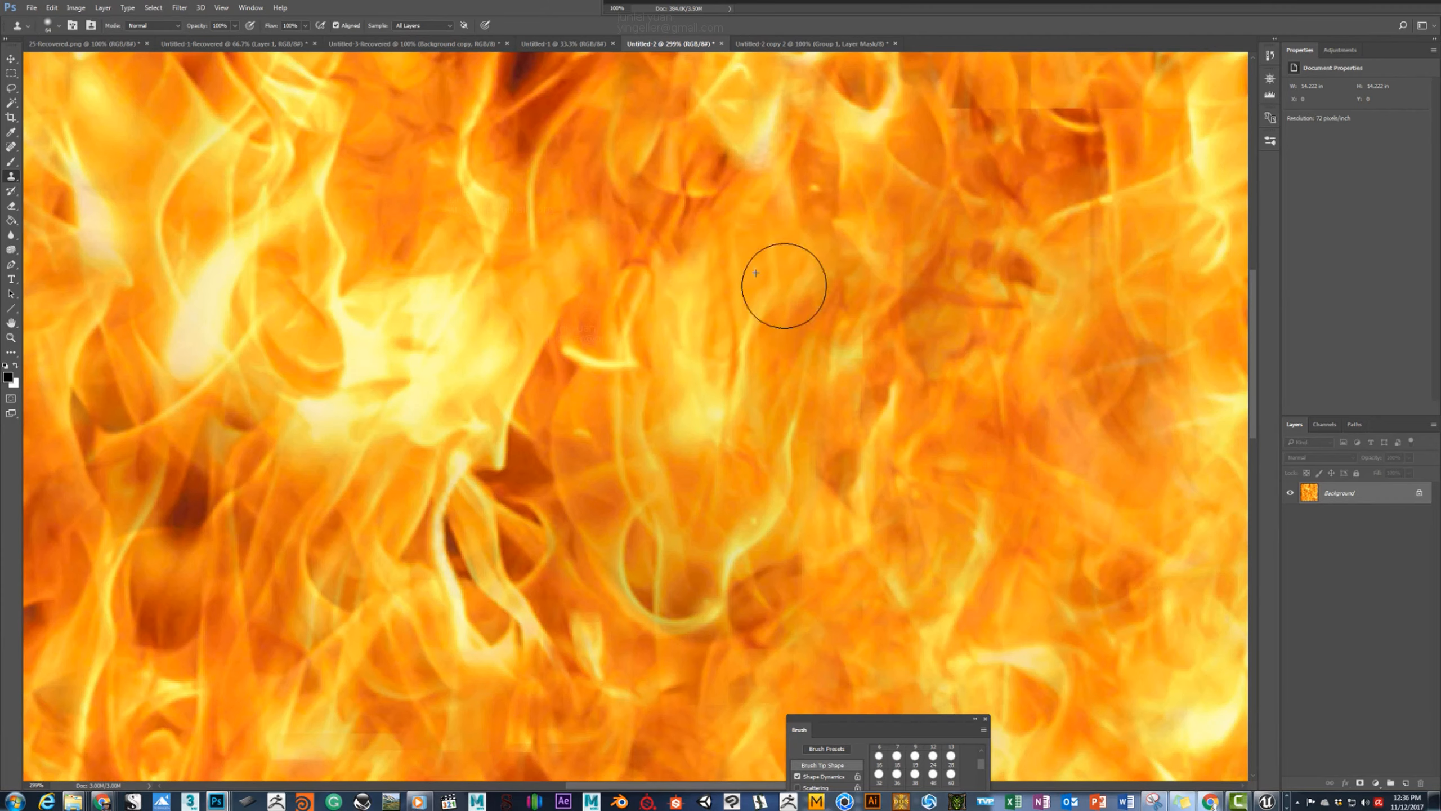
scroll(709, 418, "down", 5, "alt")
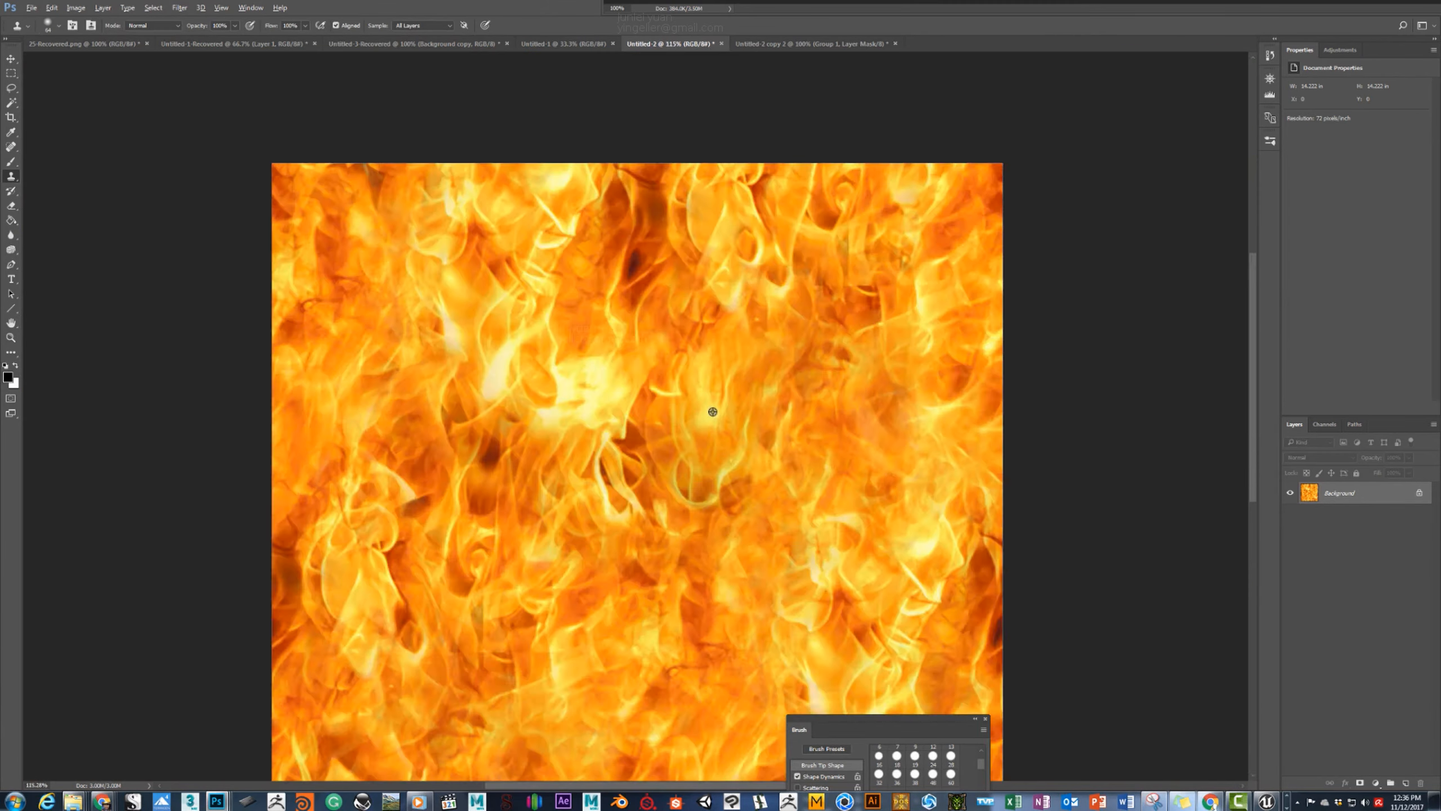
scroll(650, 339, "up", 4, "alt")
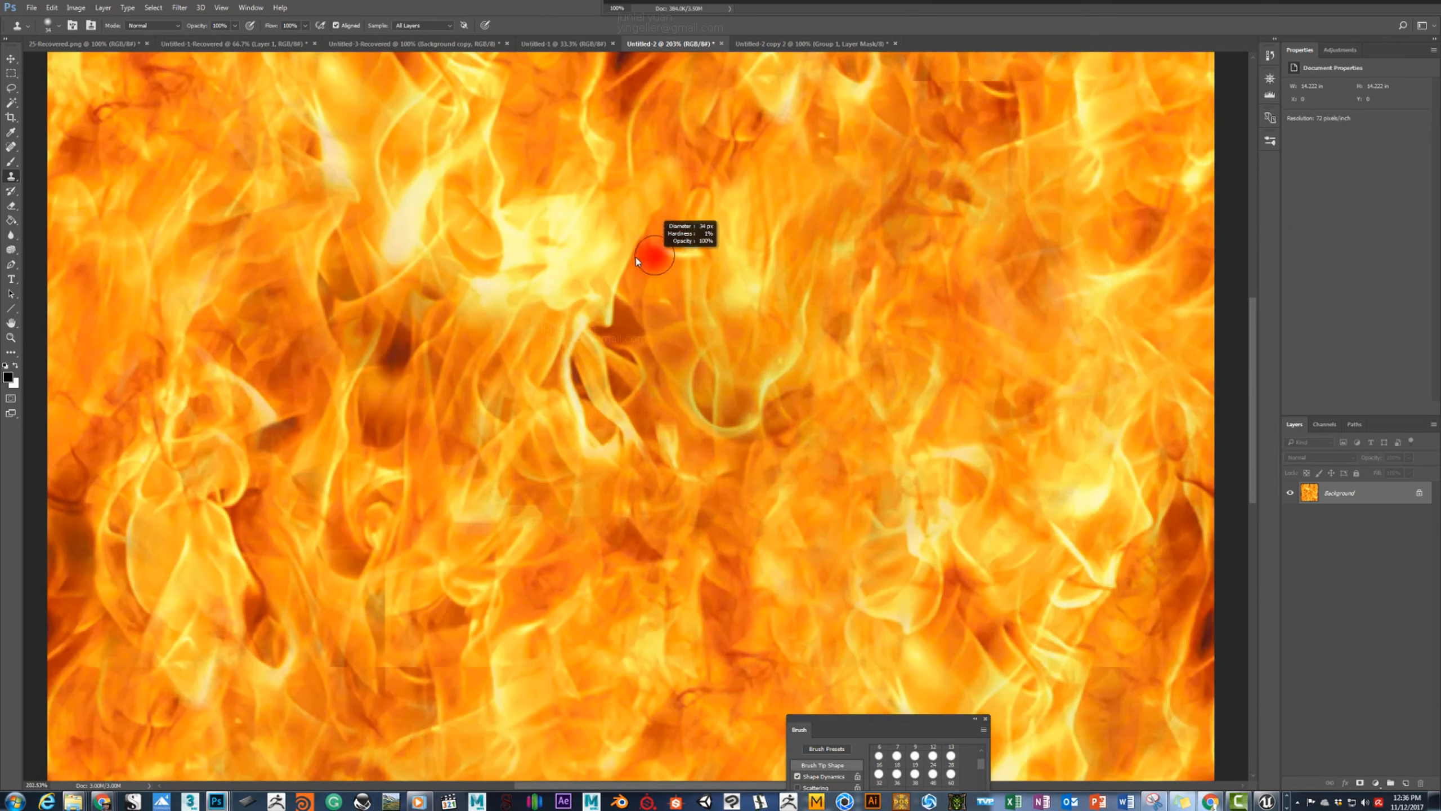
right_click_drag(676, 141, 684, 140, "alt")
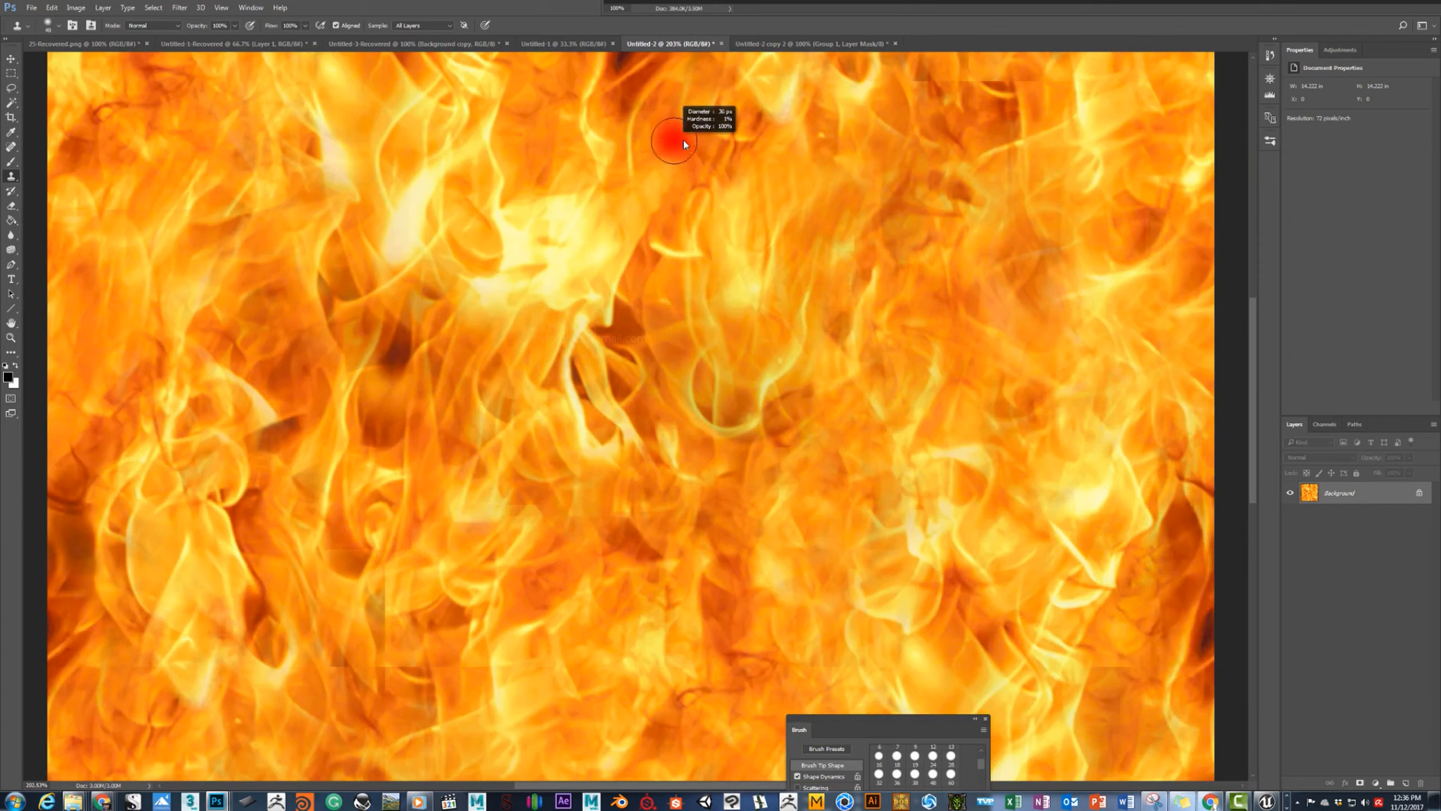
left_click(669, 114, "alt")
left_click_drag(674, 156, 649, 213)
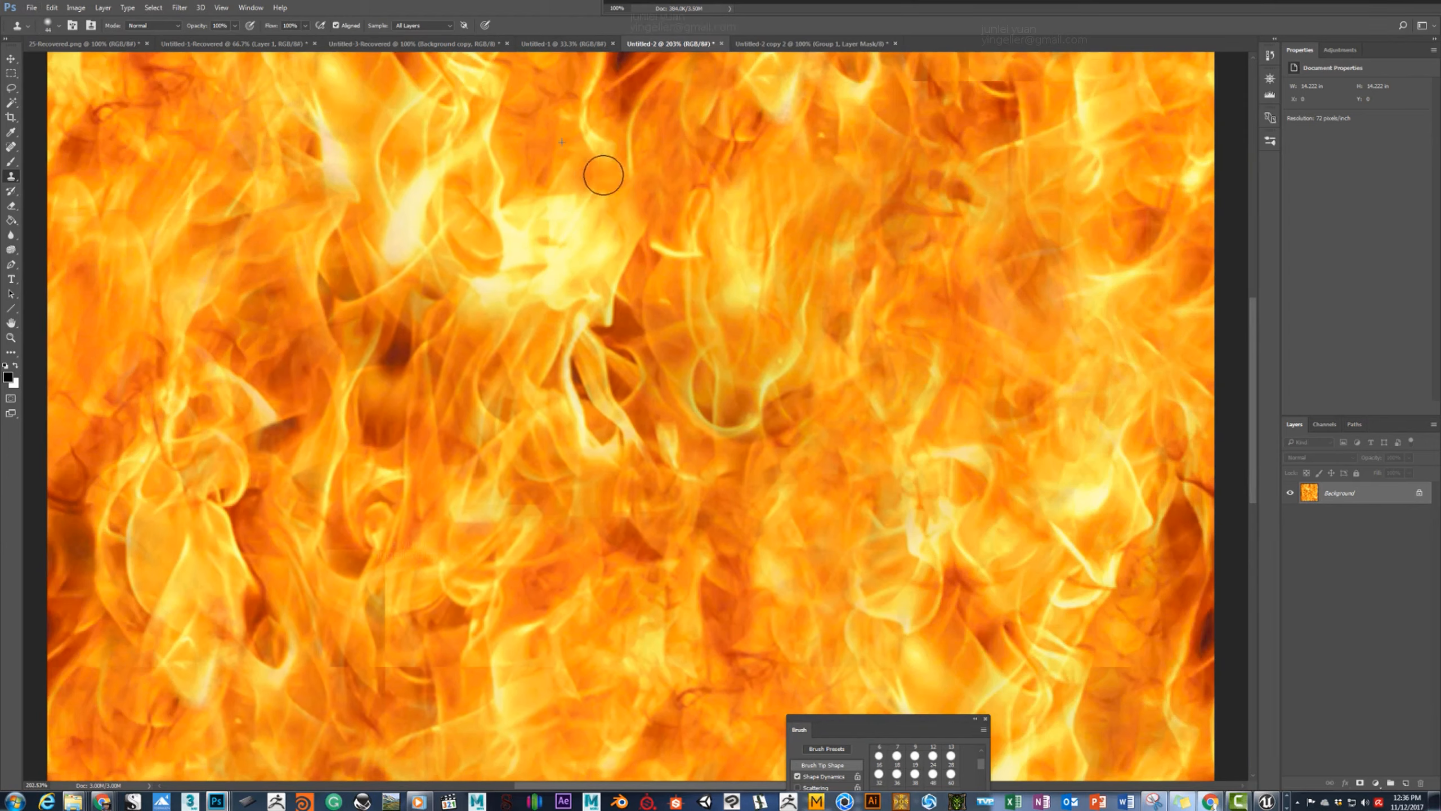
right_click_drag(549, 168, 554, 168, "alt")
left_click(543, 158, "alt")
left_click_drag(549, 179, 549, 214)
Lighten the pale U-shaped flame outline near the centre with the Dodge tool, using a very small brush.
scroll(562, 229, "down", 14, "alt")
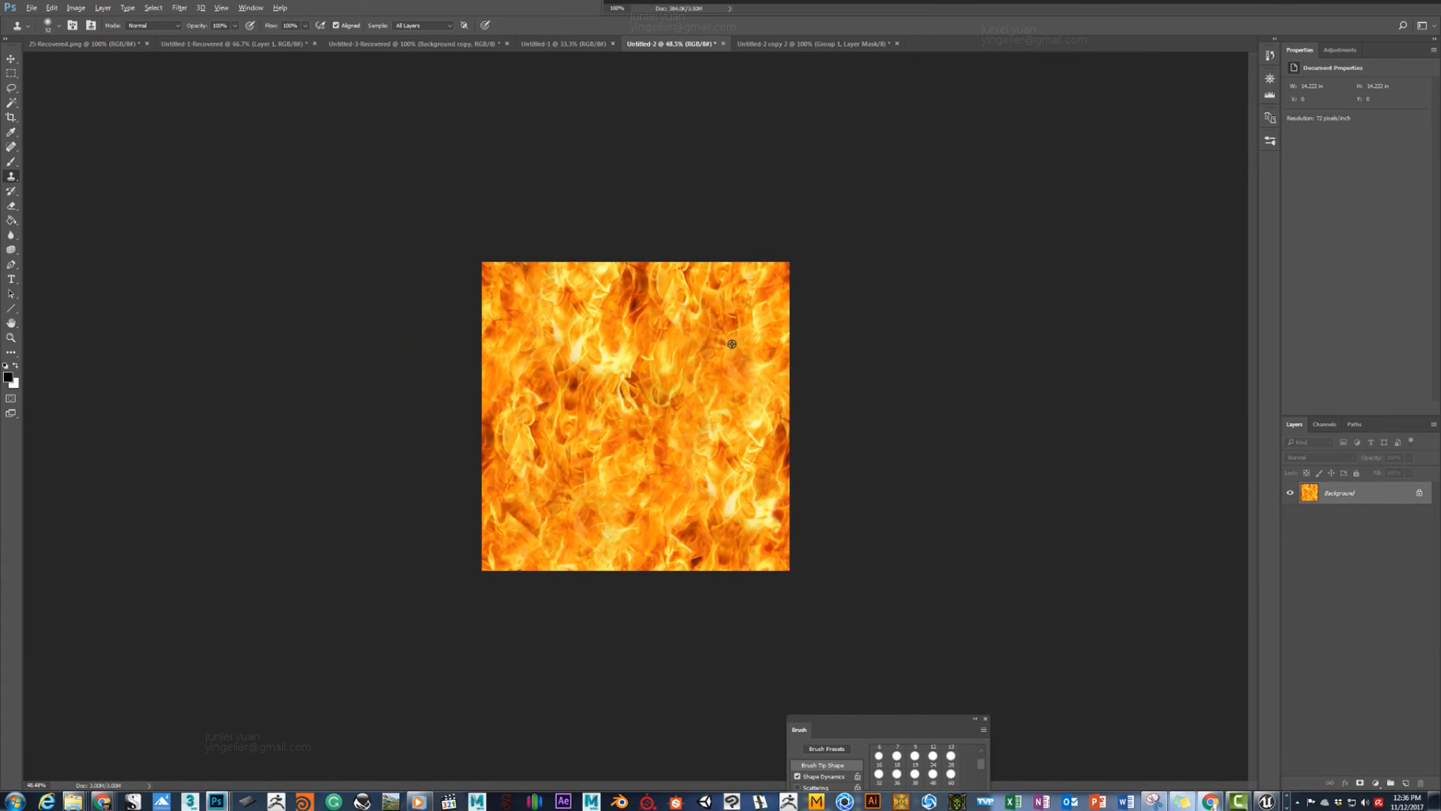
scroll(736, 343, "down", 3, "alt")
scroll(672, 389, "up", 8, "alt")
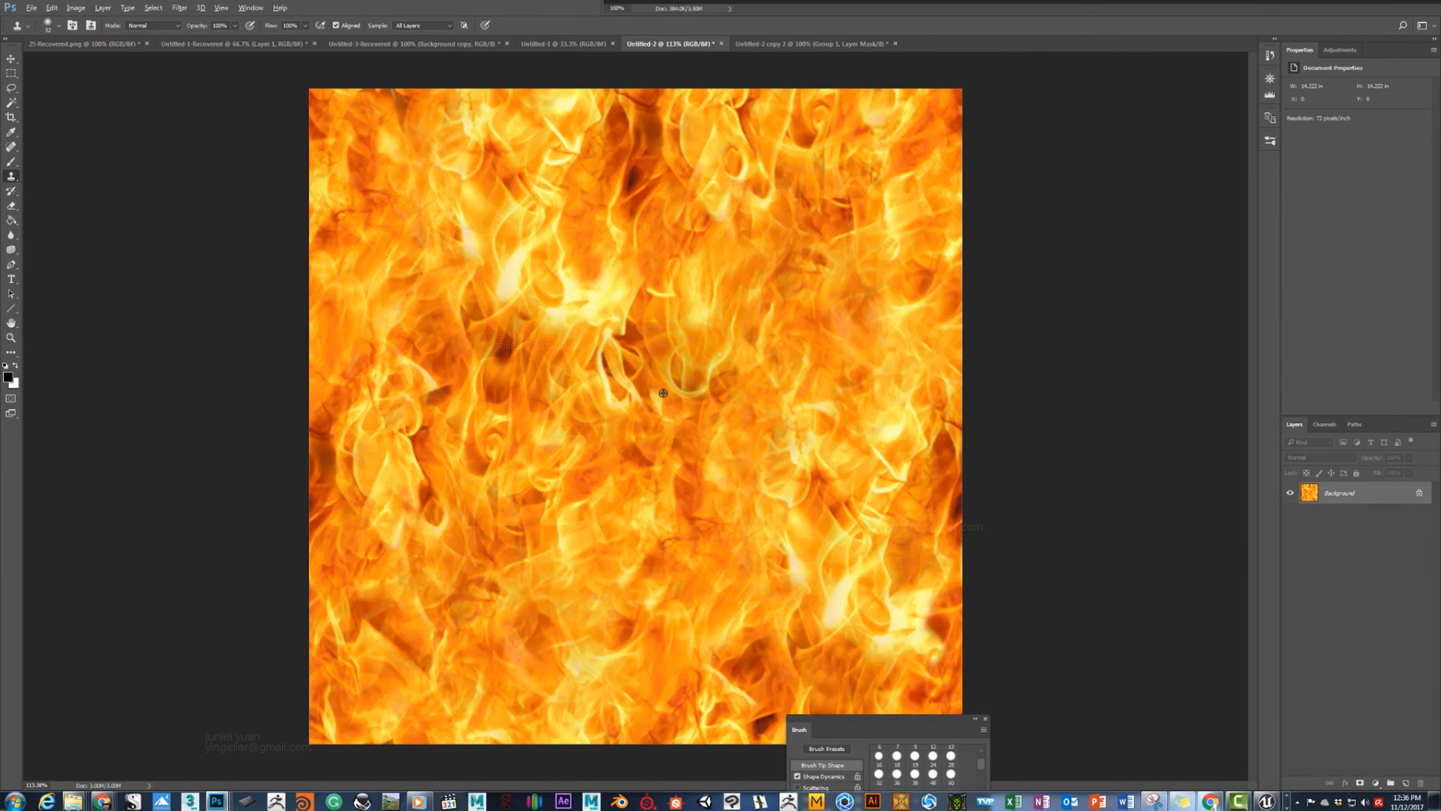
scroll(662, 393, "up", 5, "alt")
right_click_drag(713, 363, 683, 378, "alt")
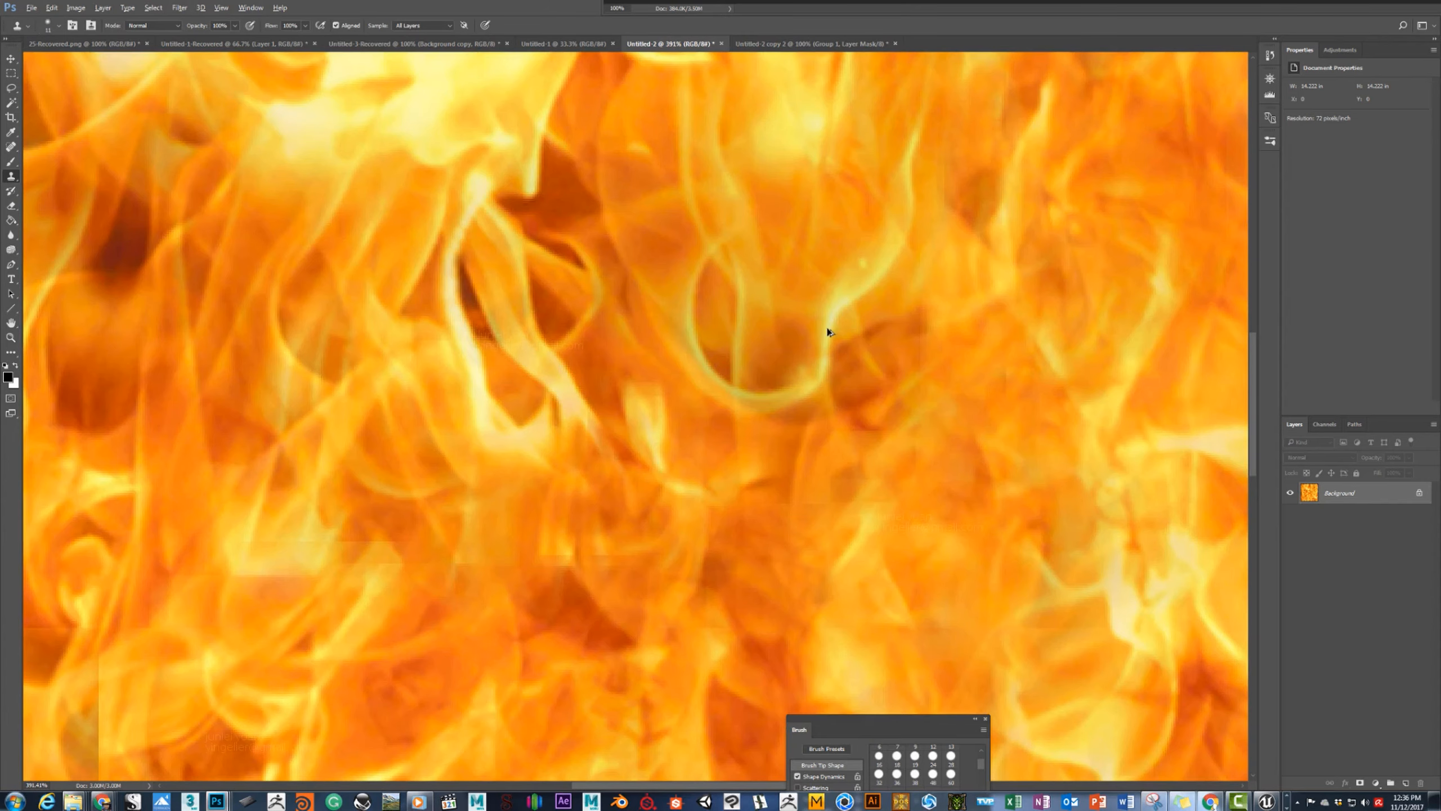
scroll(687, 351, "up", 2, "alt")
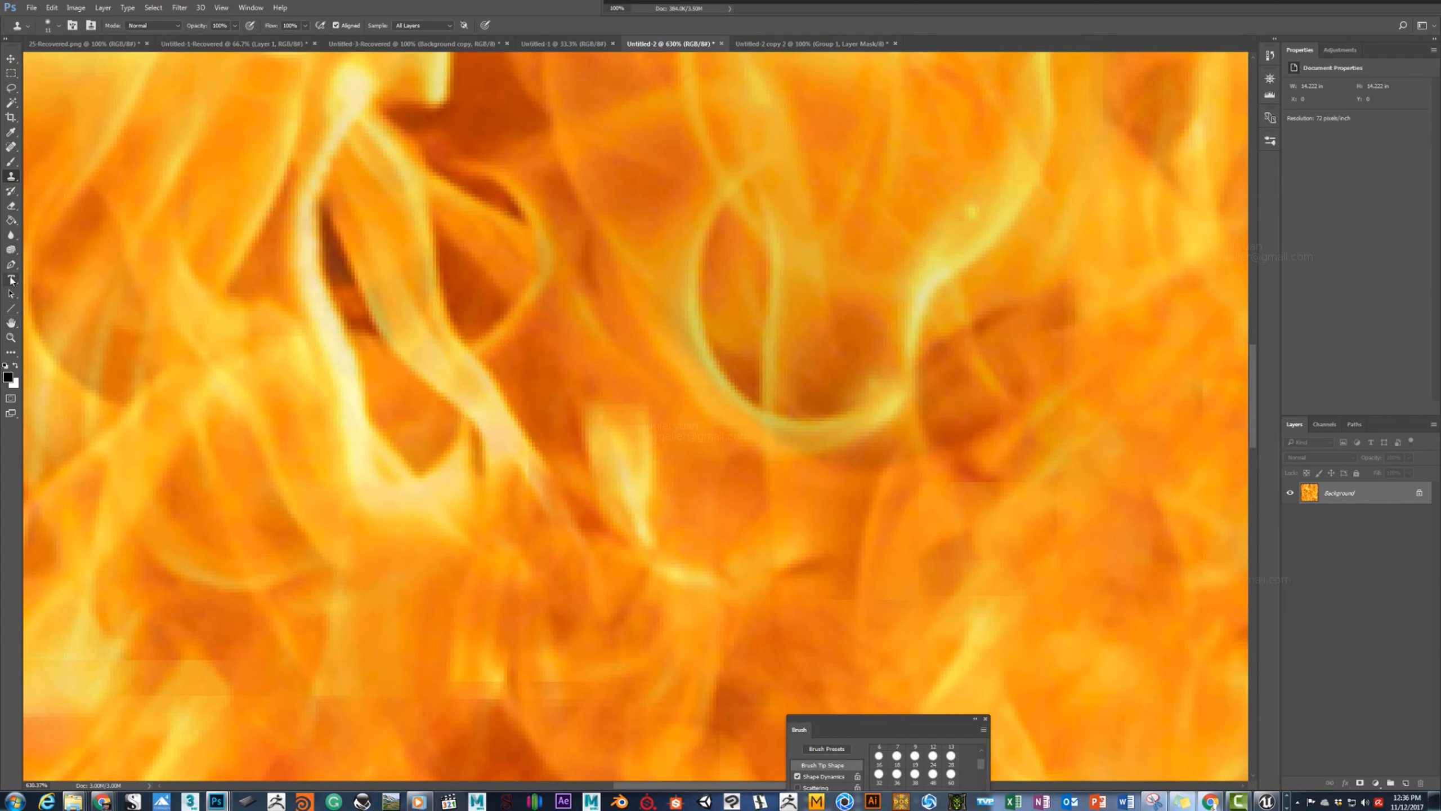
left_click(11, 265)
left_click(11, 252)
left_click(54, 250)
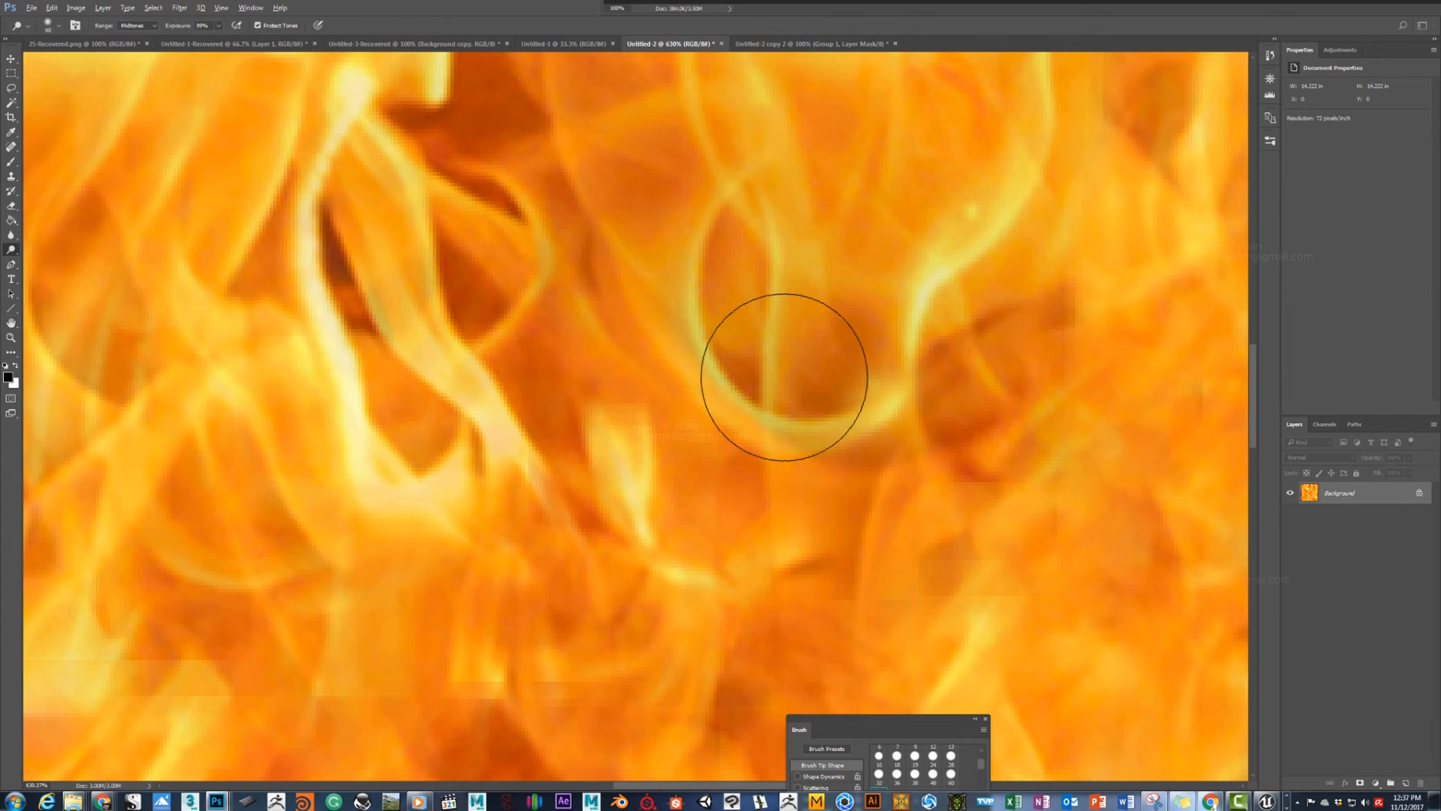
right_click_drag(784, 377, 778, 374, "alt")
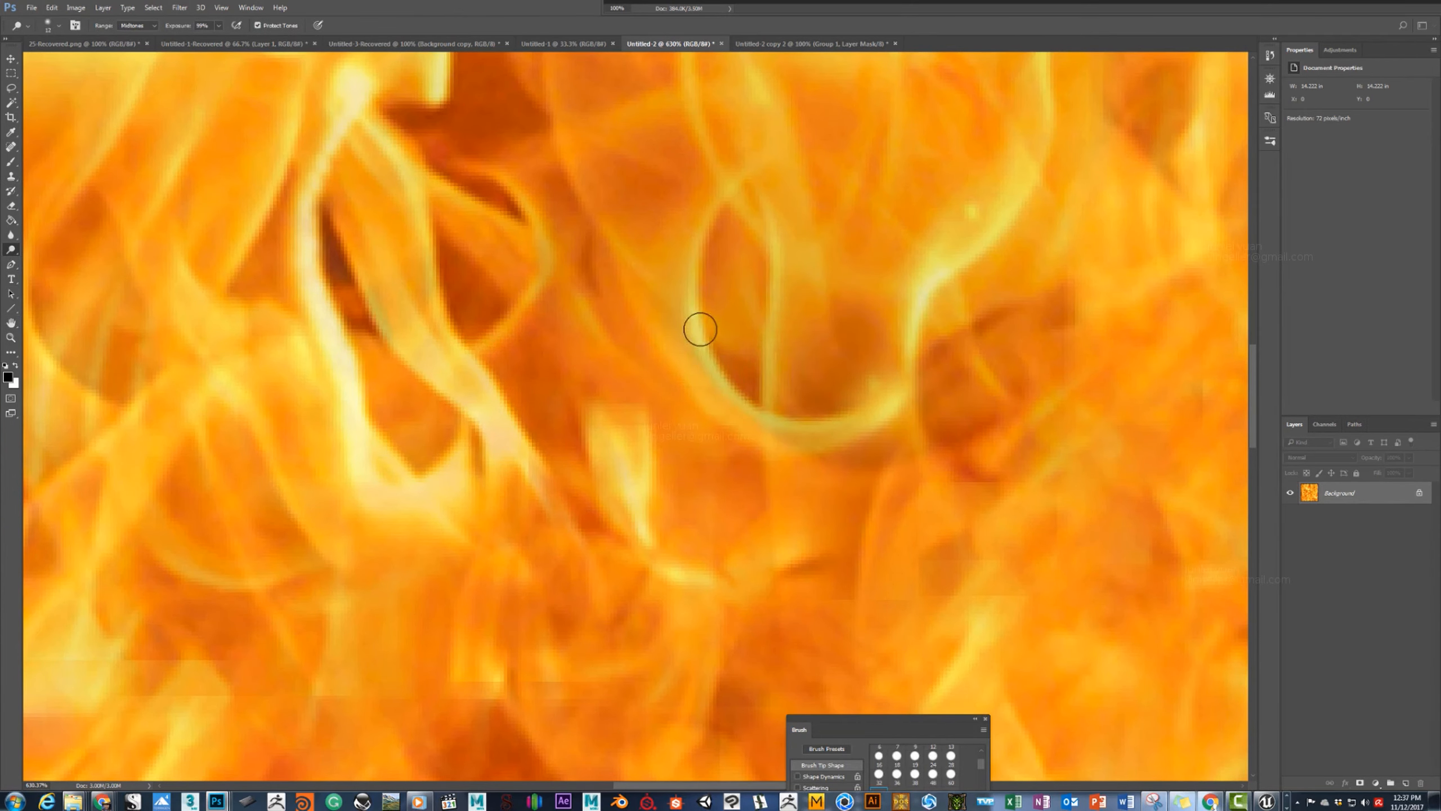
right_click_drag(815, 432, 815, 424, "alt")
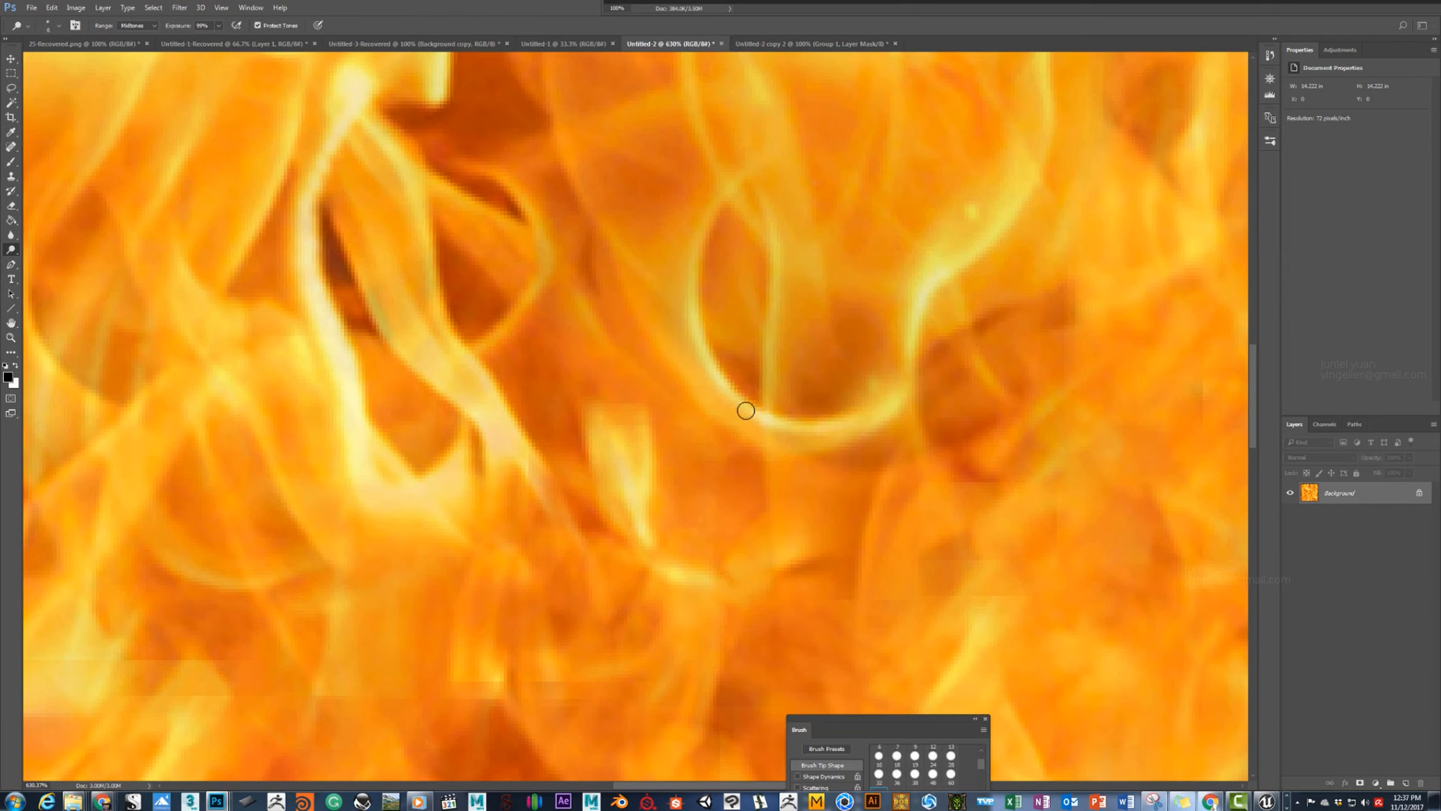
left_click_drag(702, 335, 717, 217)
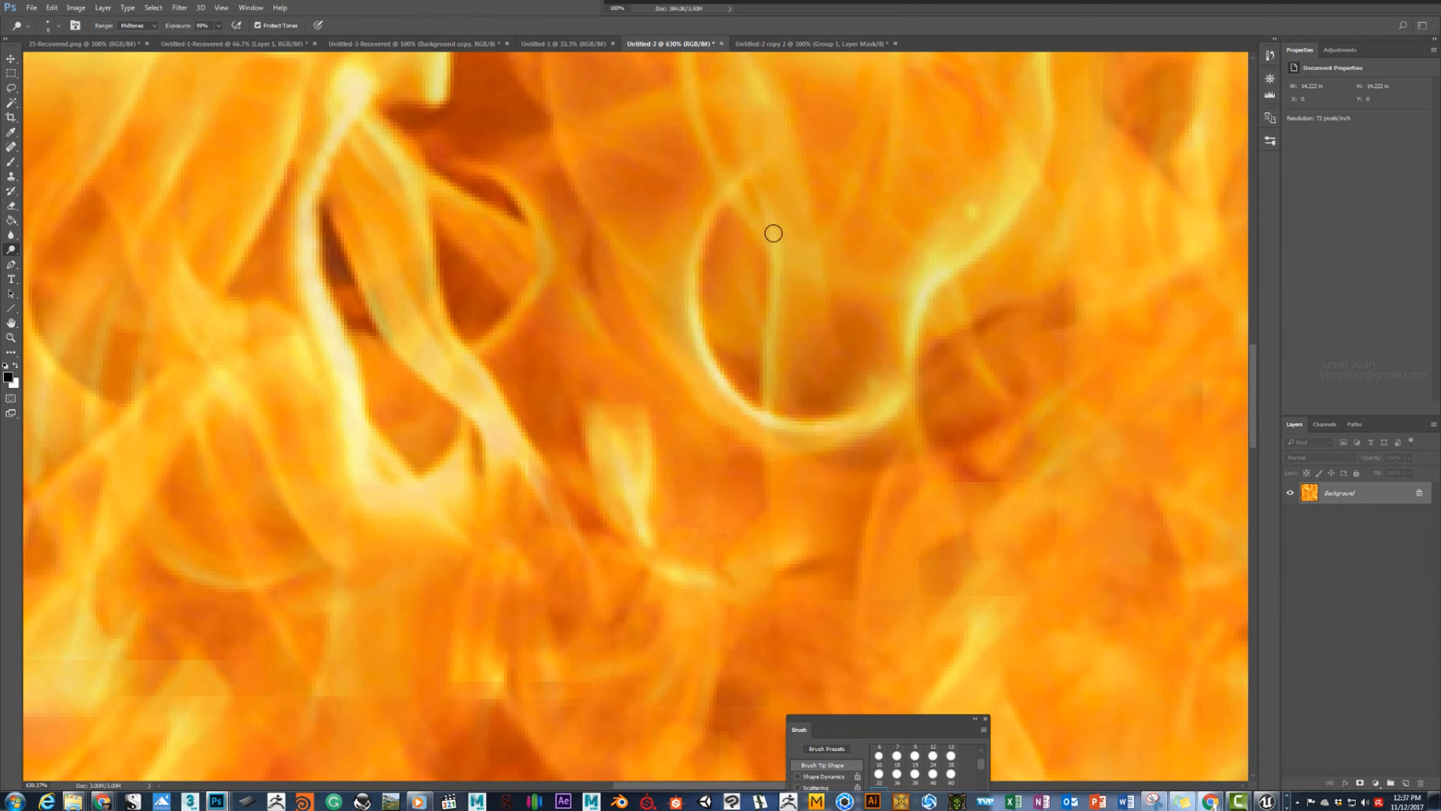
Offset the retouched texture again horizontally and vertically with the undefined areas wrapped around.
scroll(659, 364, "down", 3, "alt")
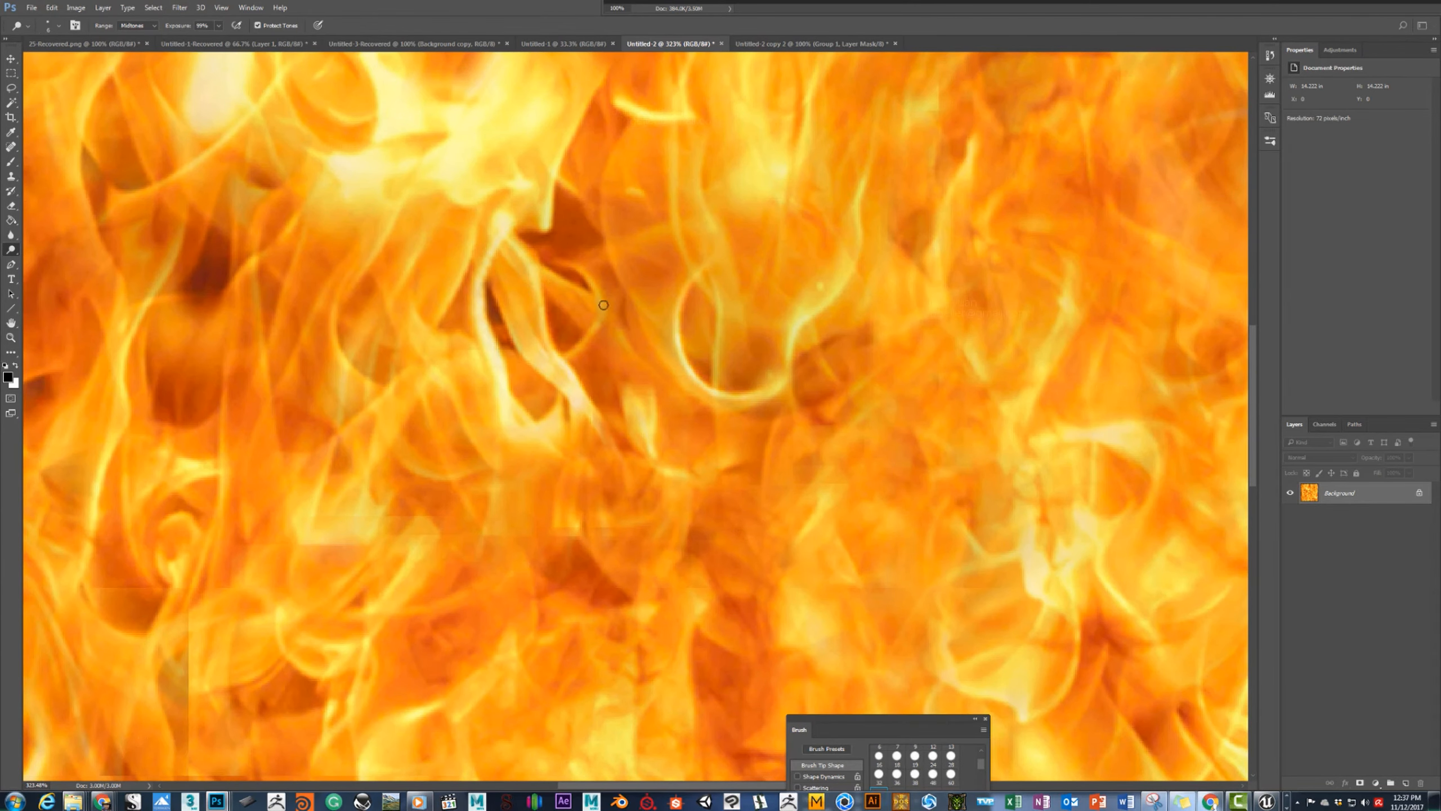
scroll(739, 365, "down", 8, "alt")
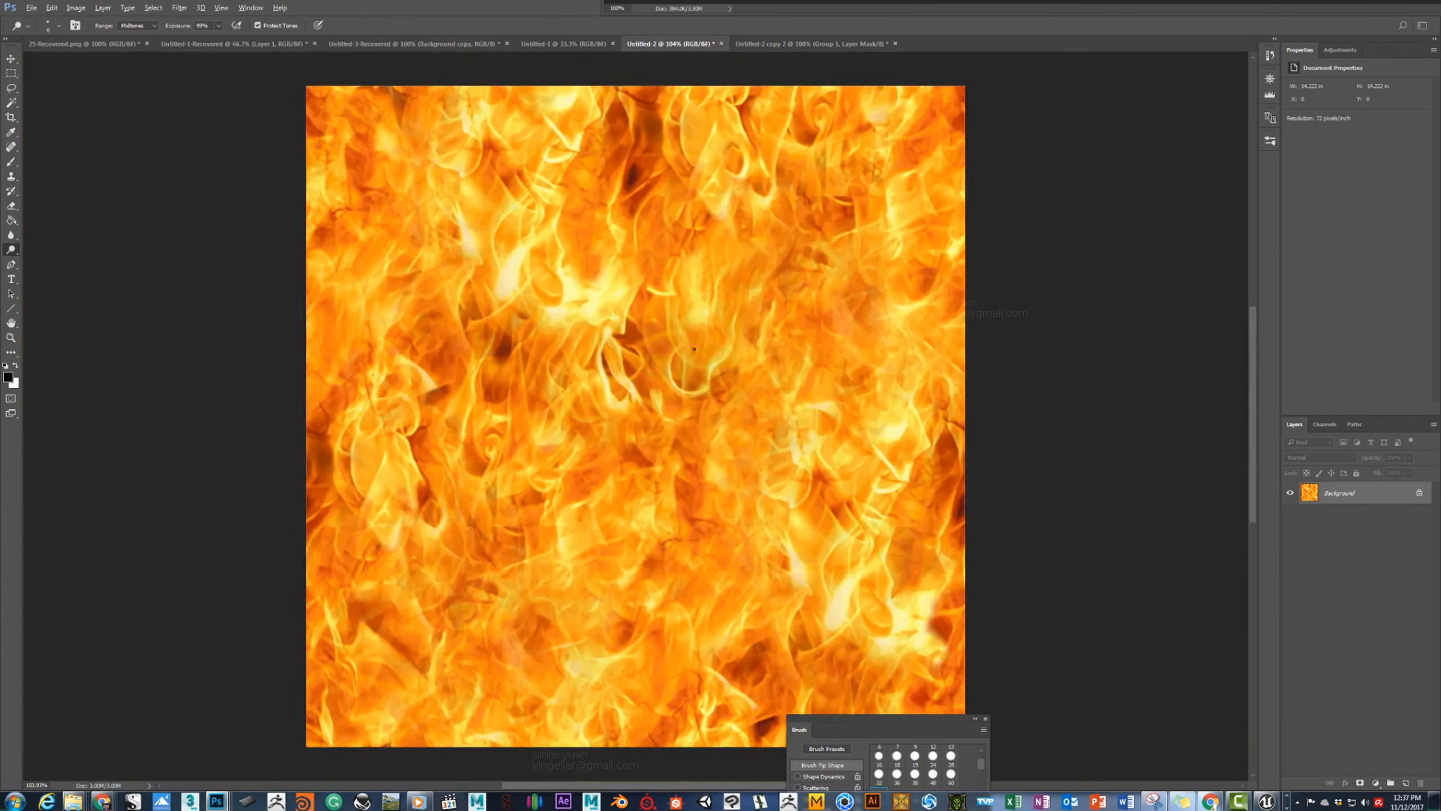
scroll(646, 310, "up", 1, "alt")
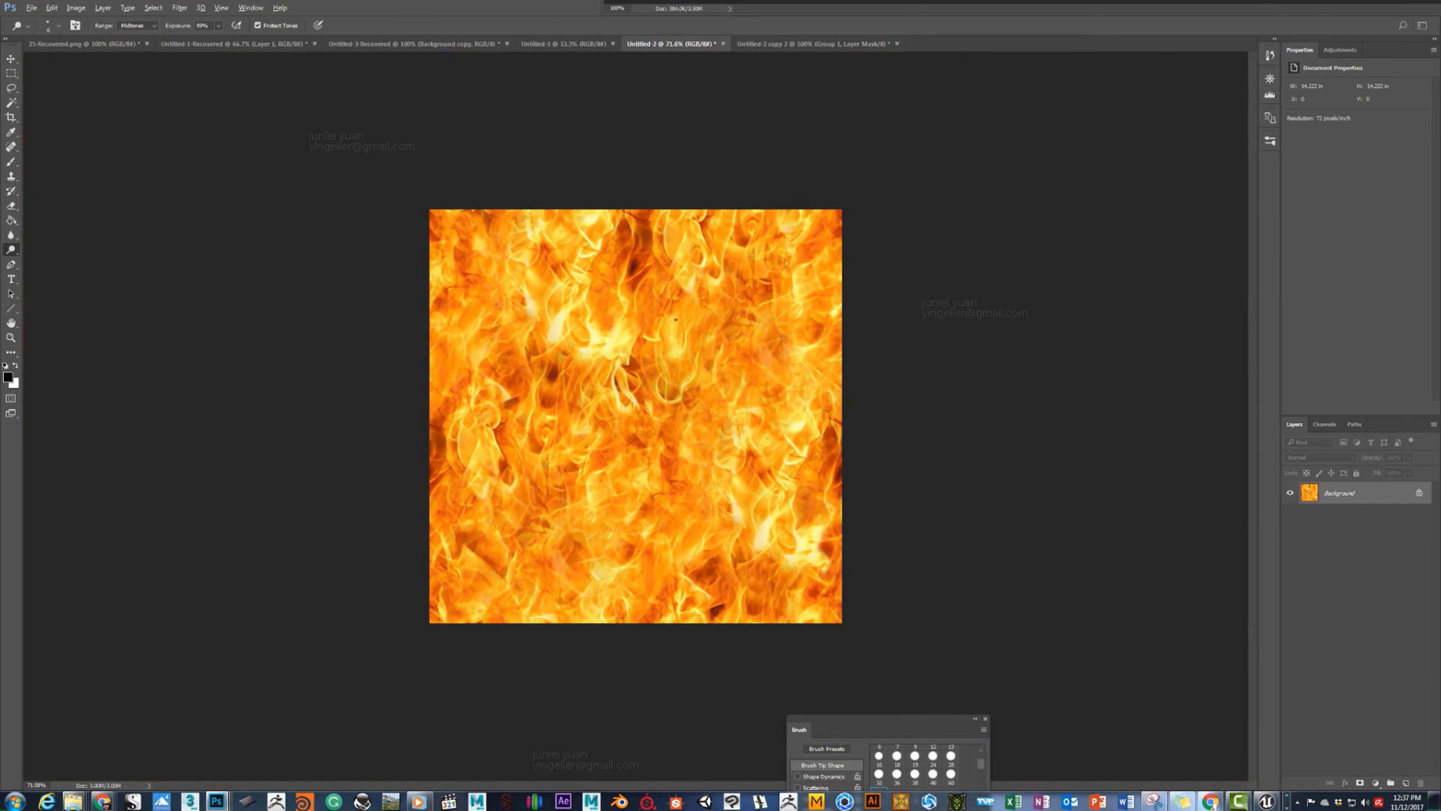
scroll(645, 341, "up", 5, "alt")
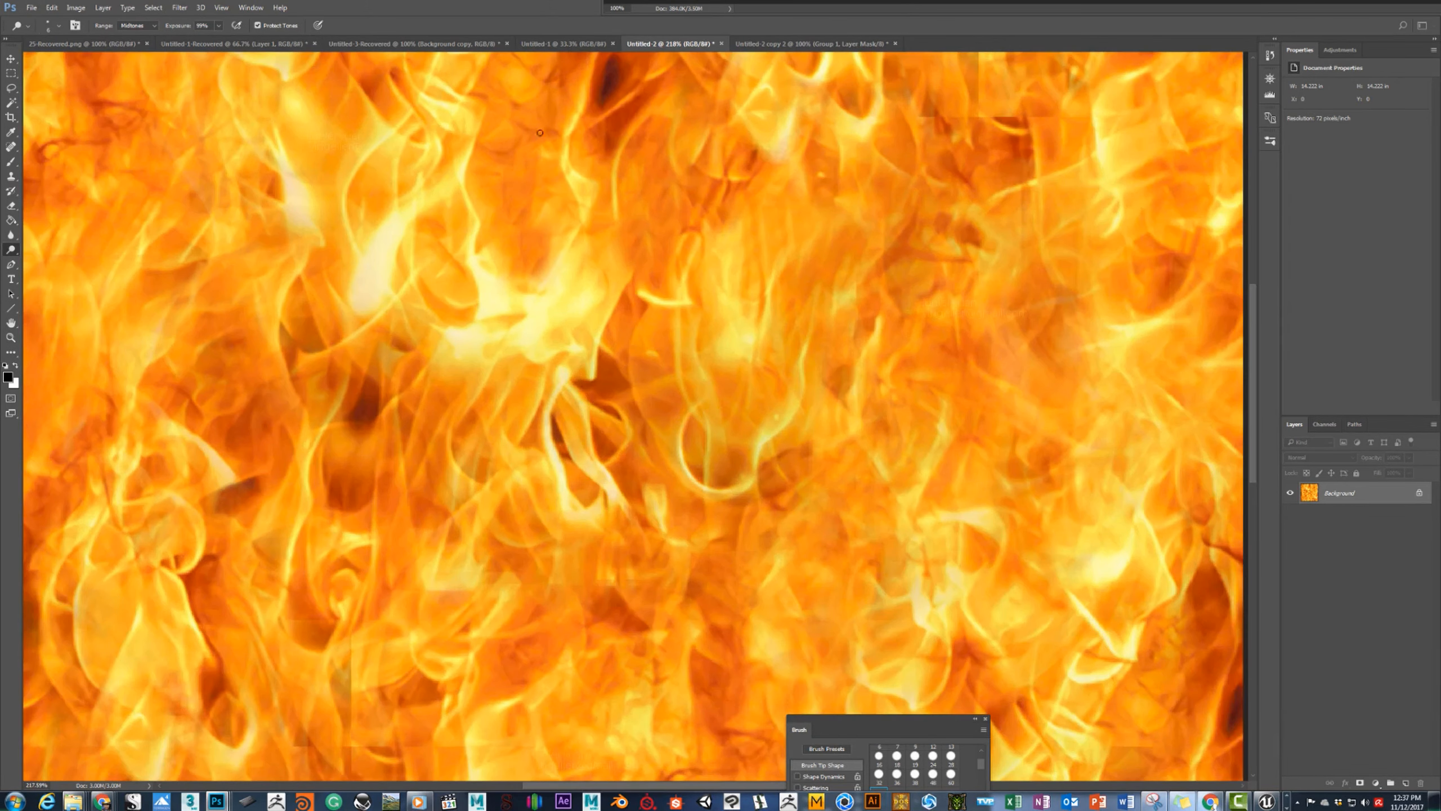
left_click(11, 177)
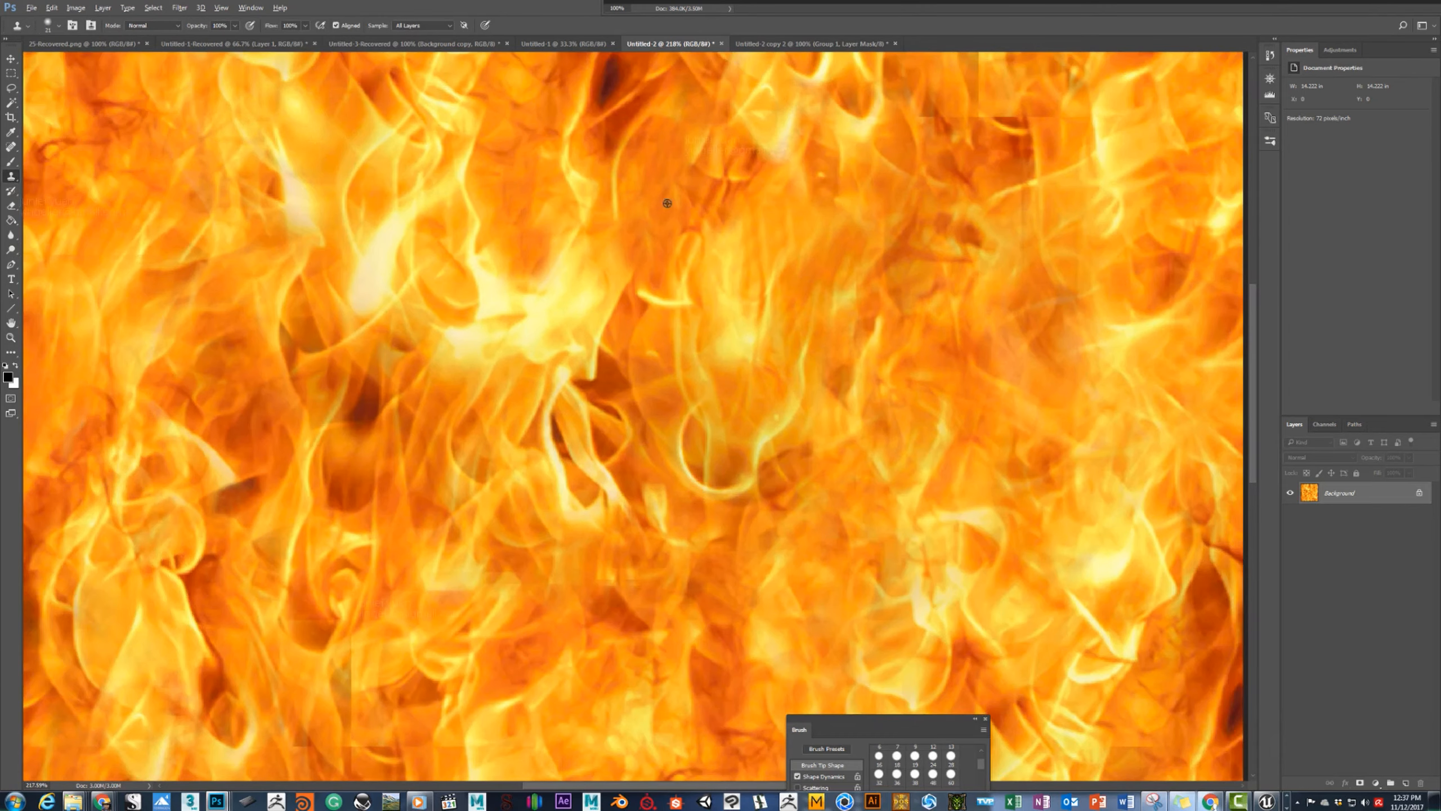
scroll(611, 231, "down", 12, "alt")
scroll(560, 328, "up", 4, "alt")
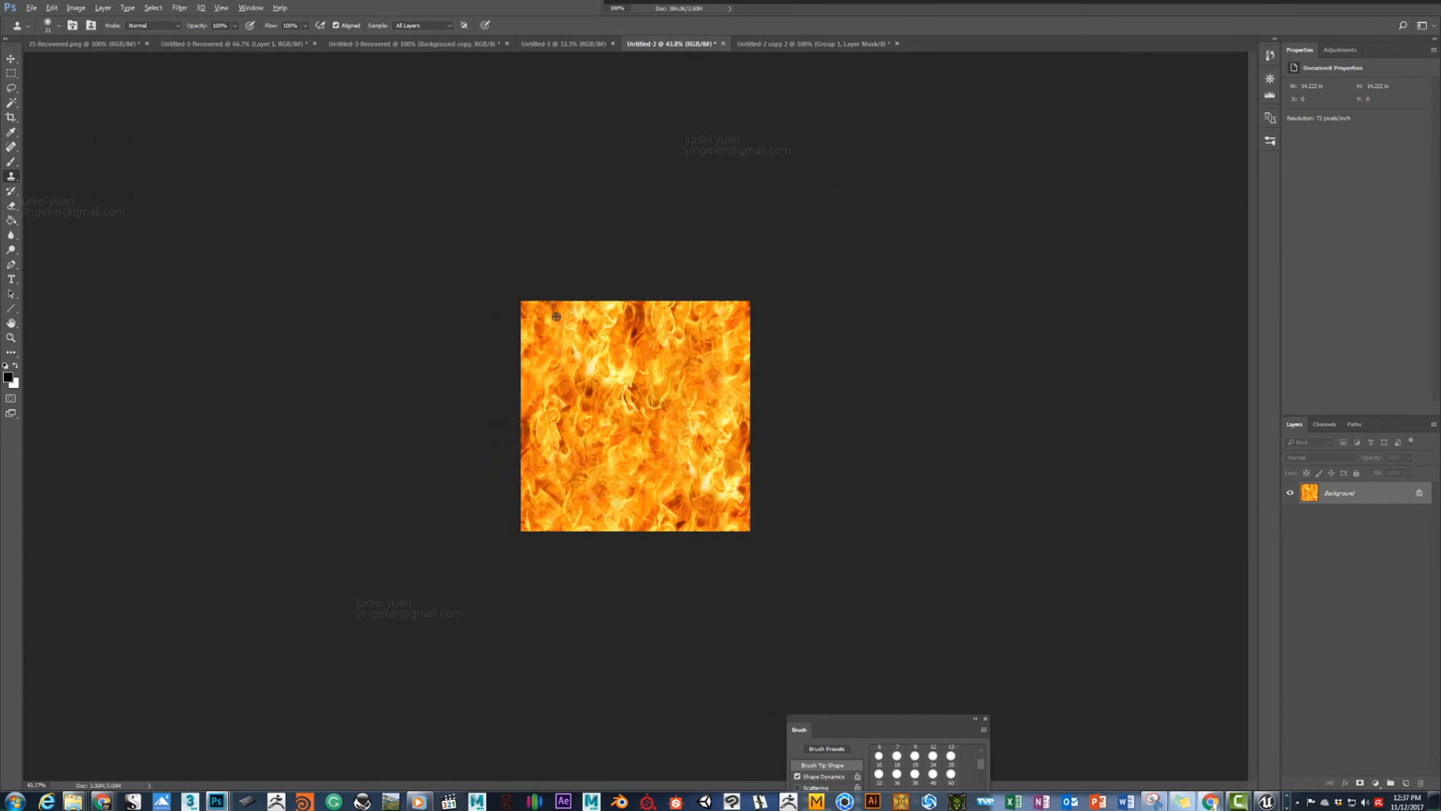
left_click(181, 7)
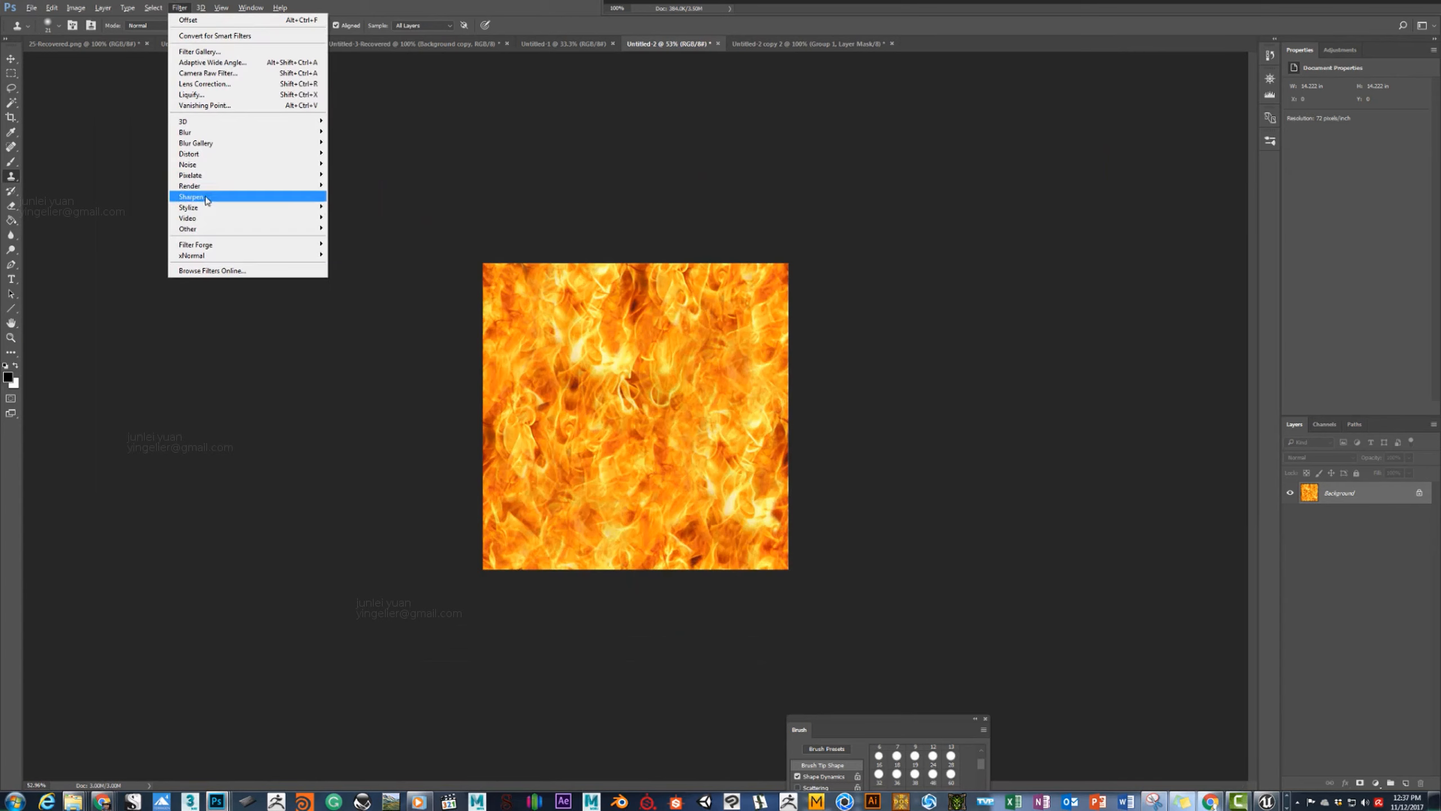
mouse_move(193, 228)
left_click(135, 282)
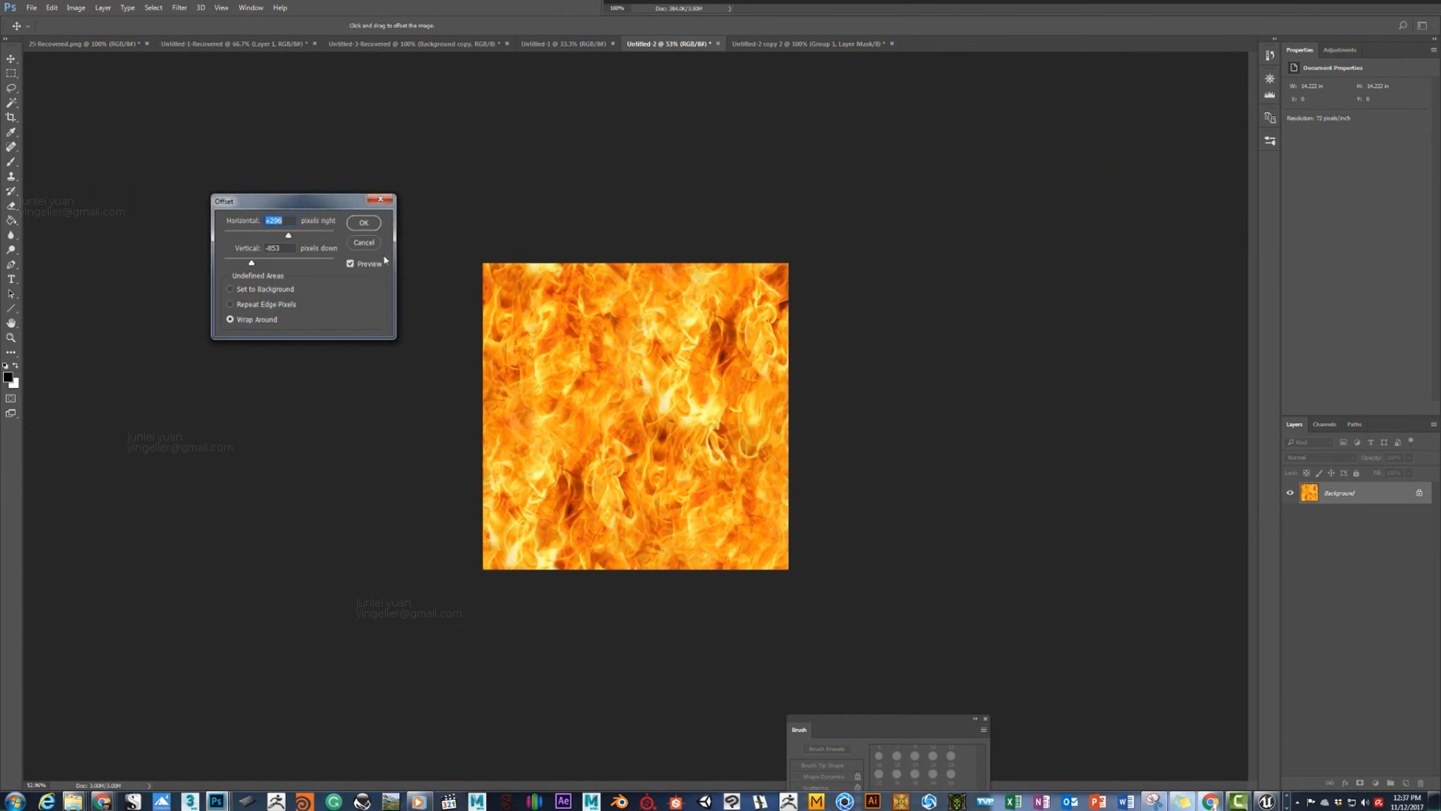
mouse_move(263, 259)
left_mouse_down()
mouse_move(297, 262)
mouse_move(307, 235)
left_mouse_up()
key("s")
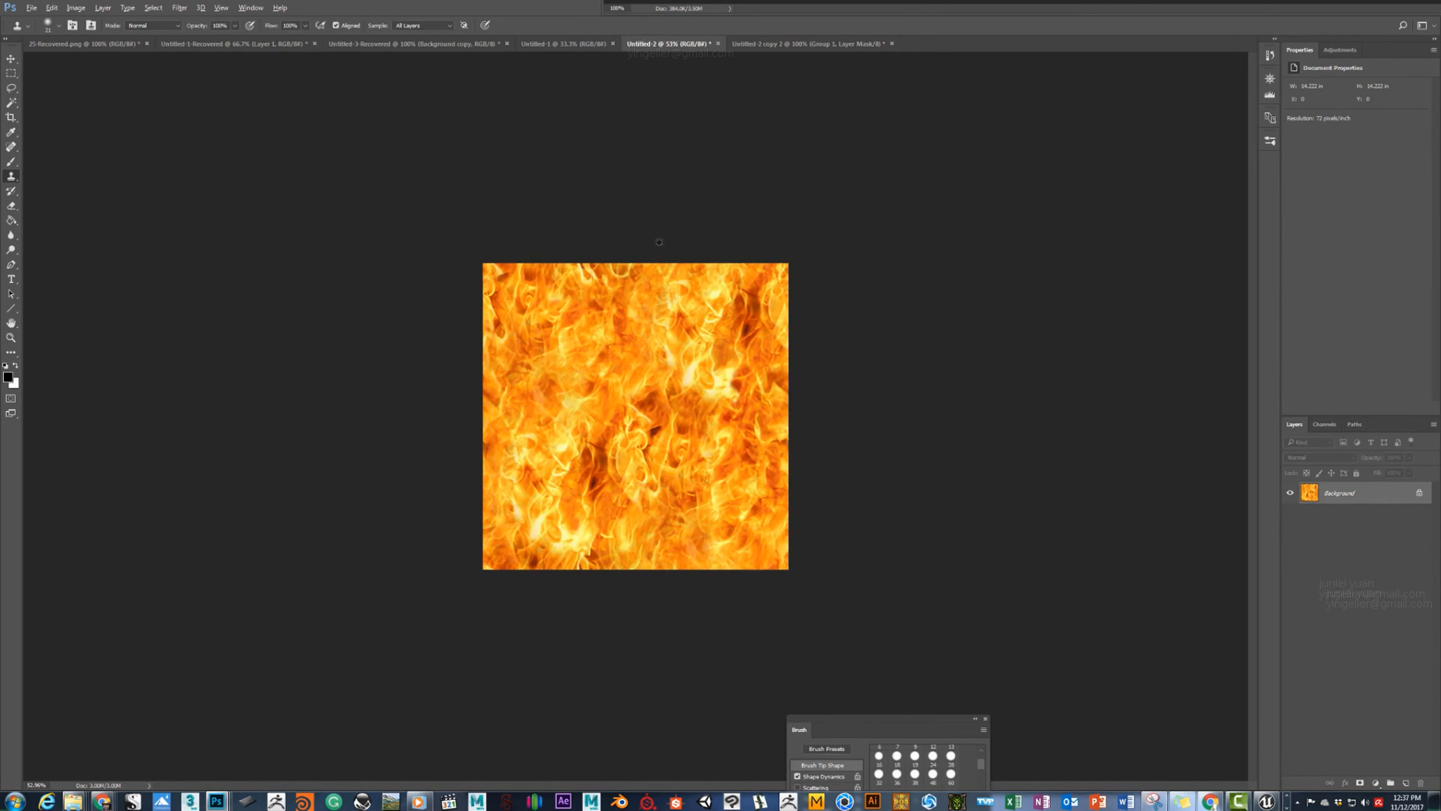
Check the whole offset fire texture for remaining seams and display it at 100%.
scroll(644, 293, "down", 7, "alt")
scroll(641, 355, "up", 14, "alt")
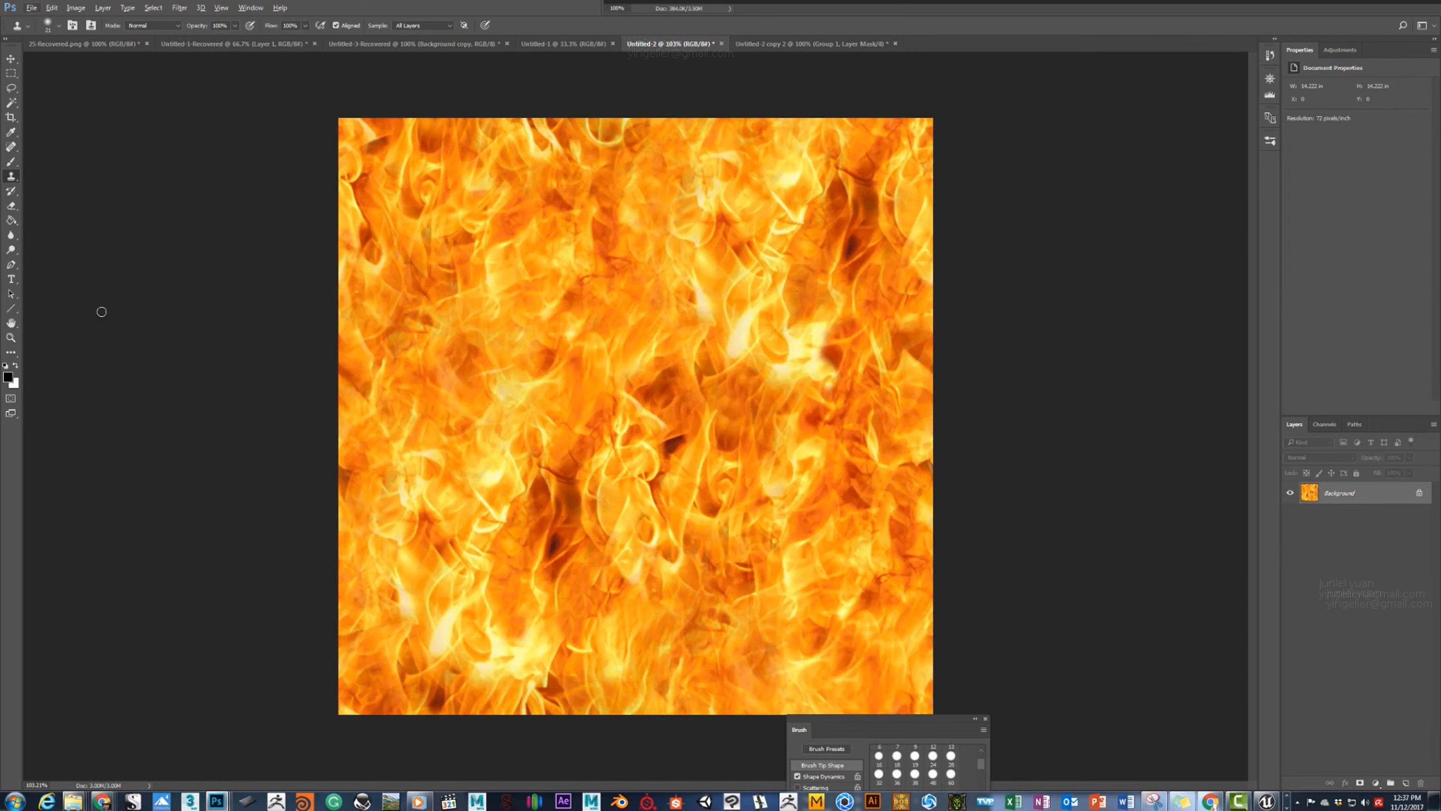
left_click(12, 338)
right_click(619, 287)
left_click(637, 315)
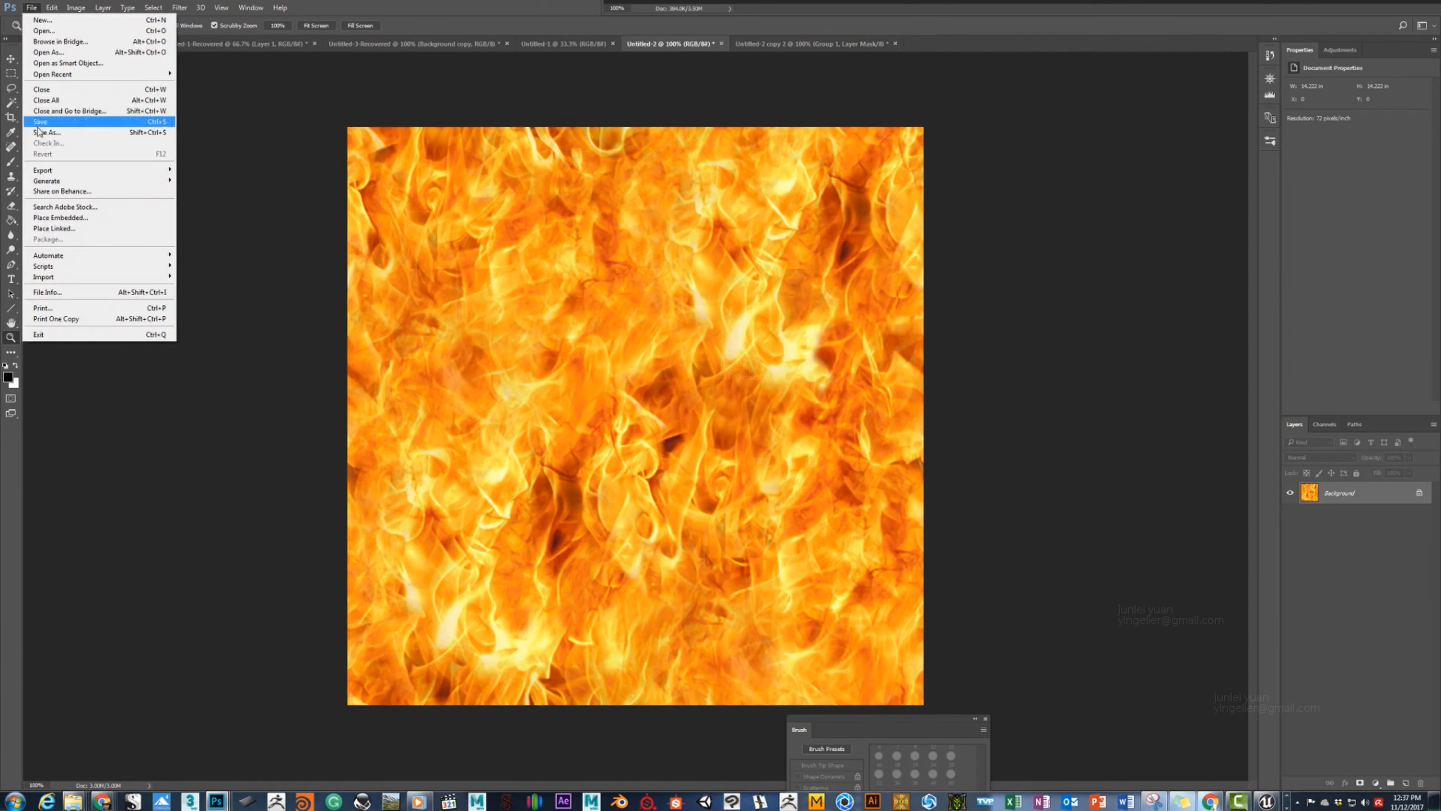
Start saving the fire texture in Targa format in the CGMA textures folder and open its file name for editing.
left_click(47, 132)
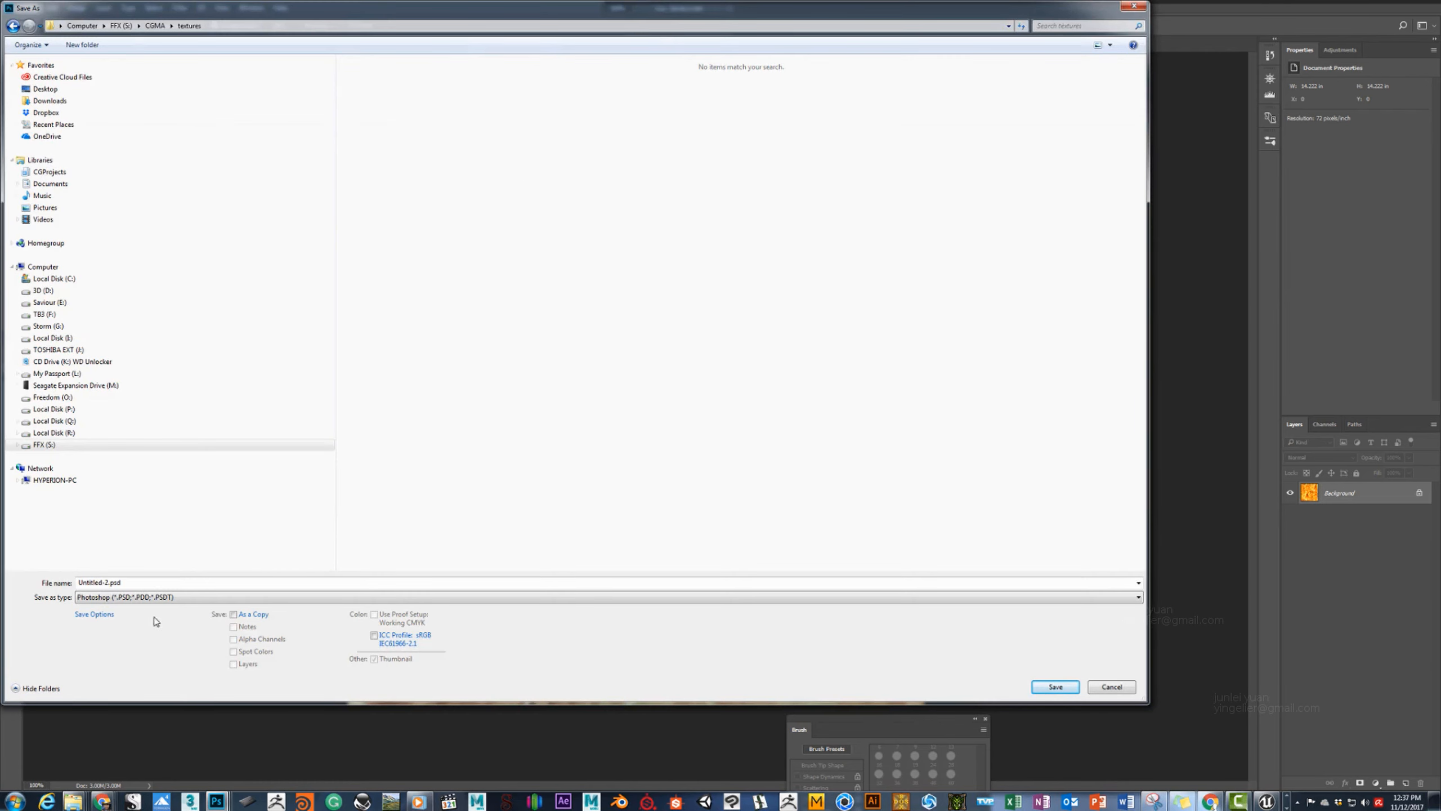
left_click(136, 597)
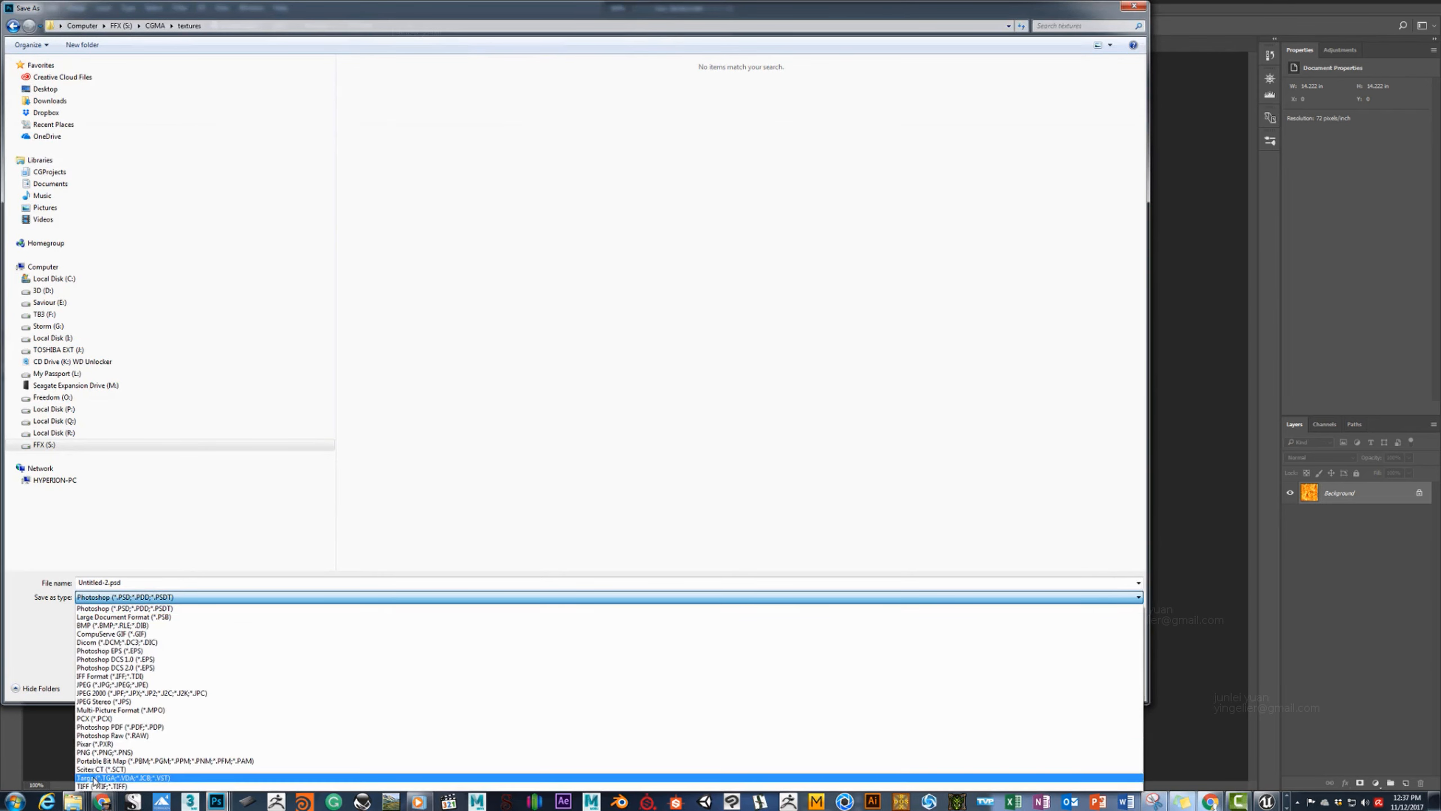
left_click(94, 779)
left_click(150, 584)
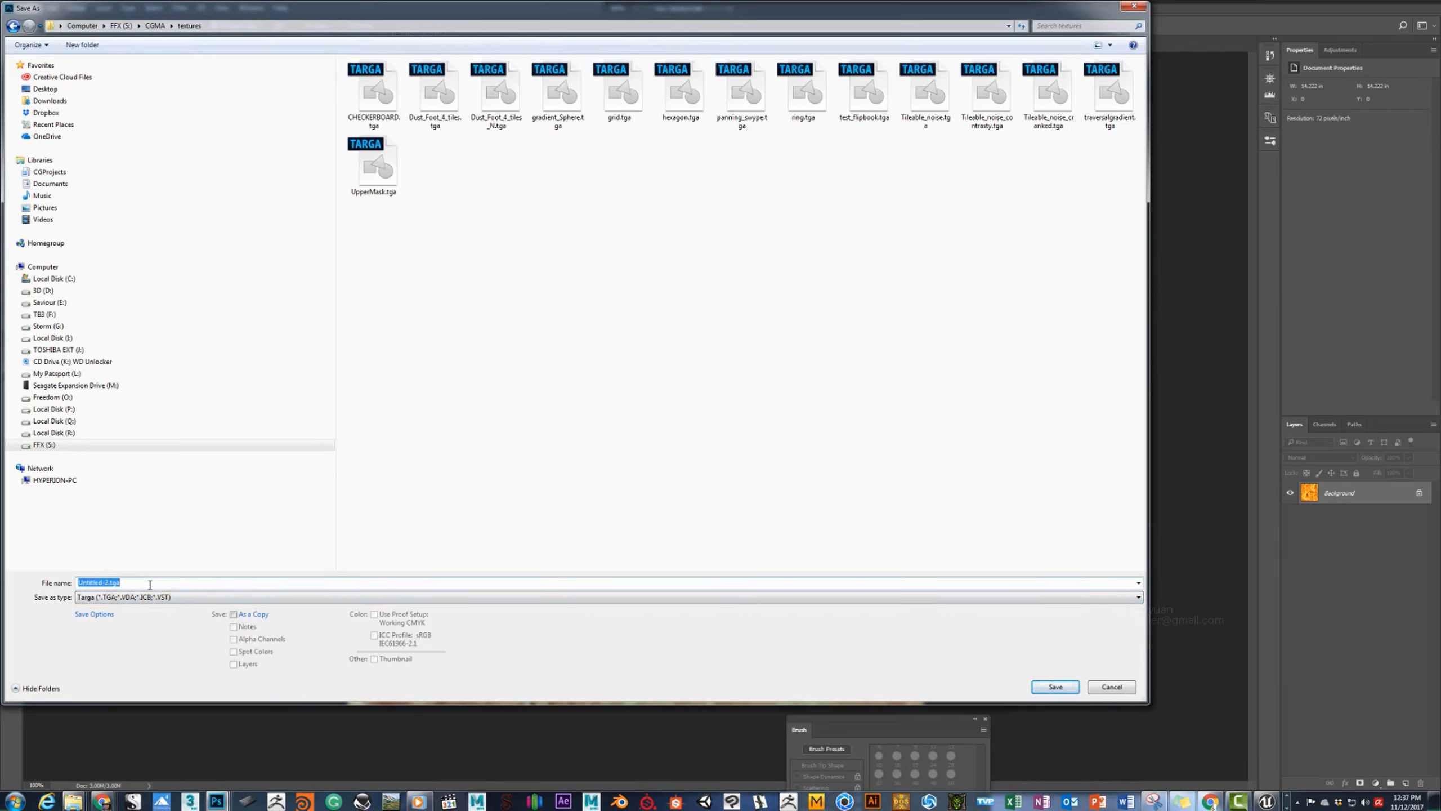
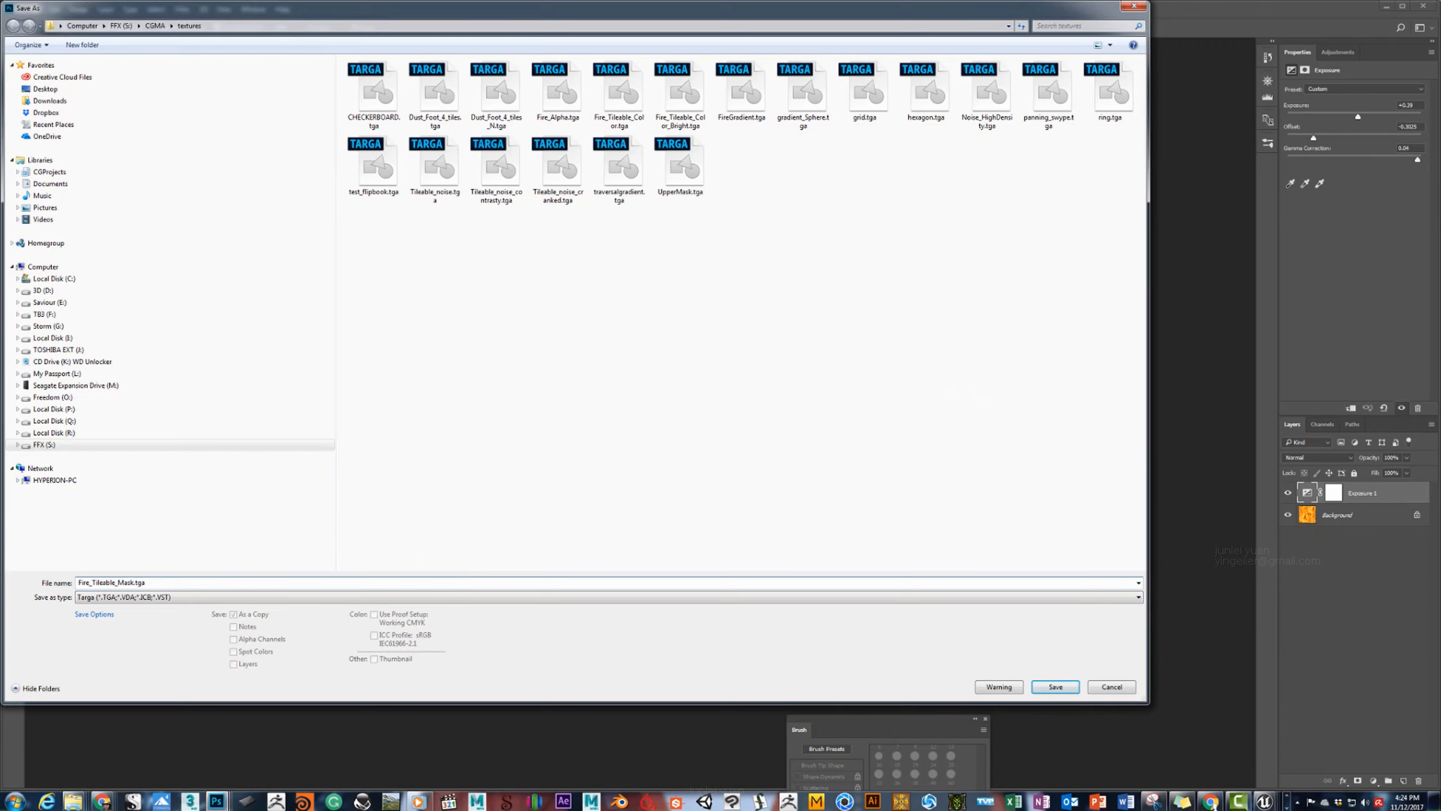
Save the exposure-adjusted fire image as Fire_Tileable_Mask.tga at 24 bits/pixel.
key("Return")
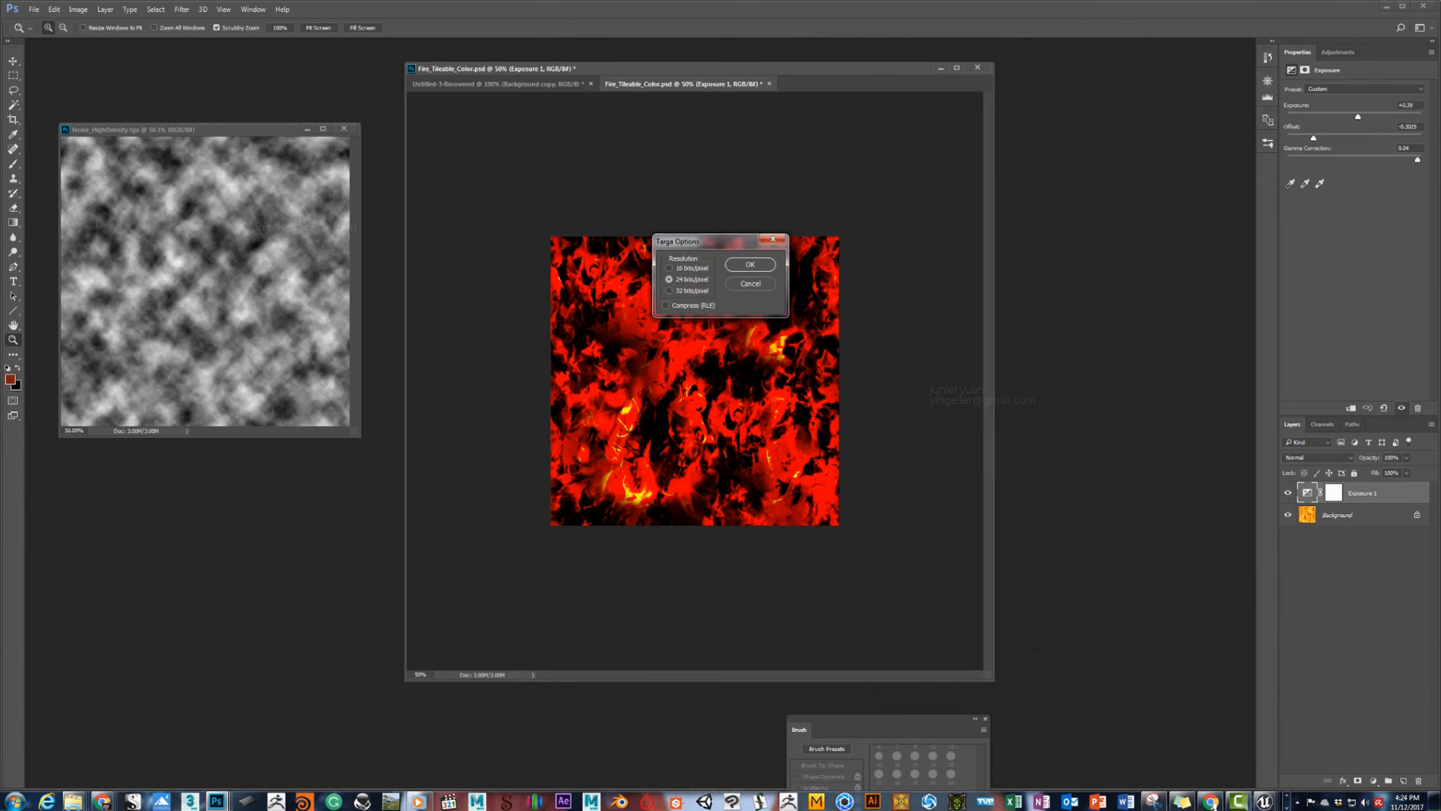
key("Return")
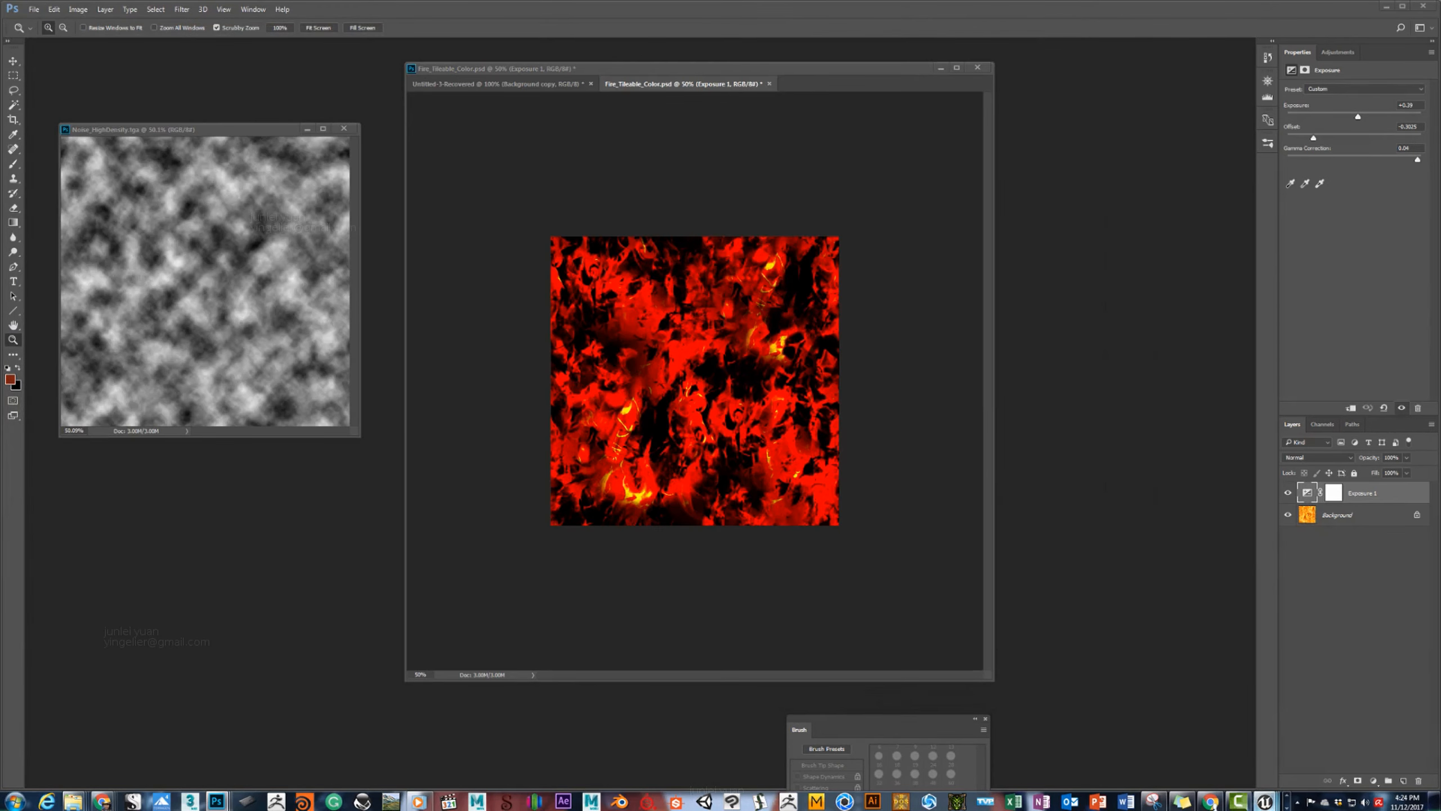
Switch to Unreal Editor and open the Noise_HighDensity texture from the FX_Course folder for inspection.
left_click(1264, 801)
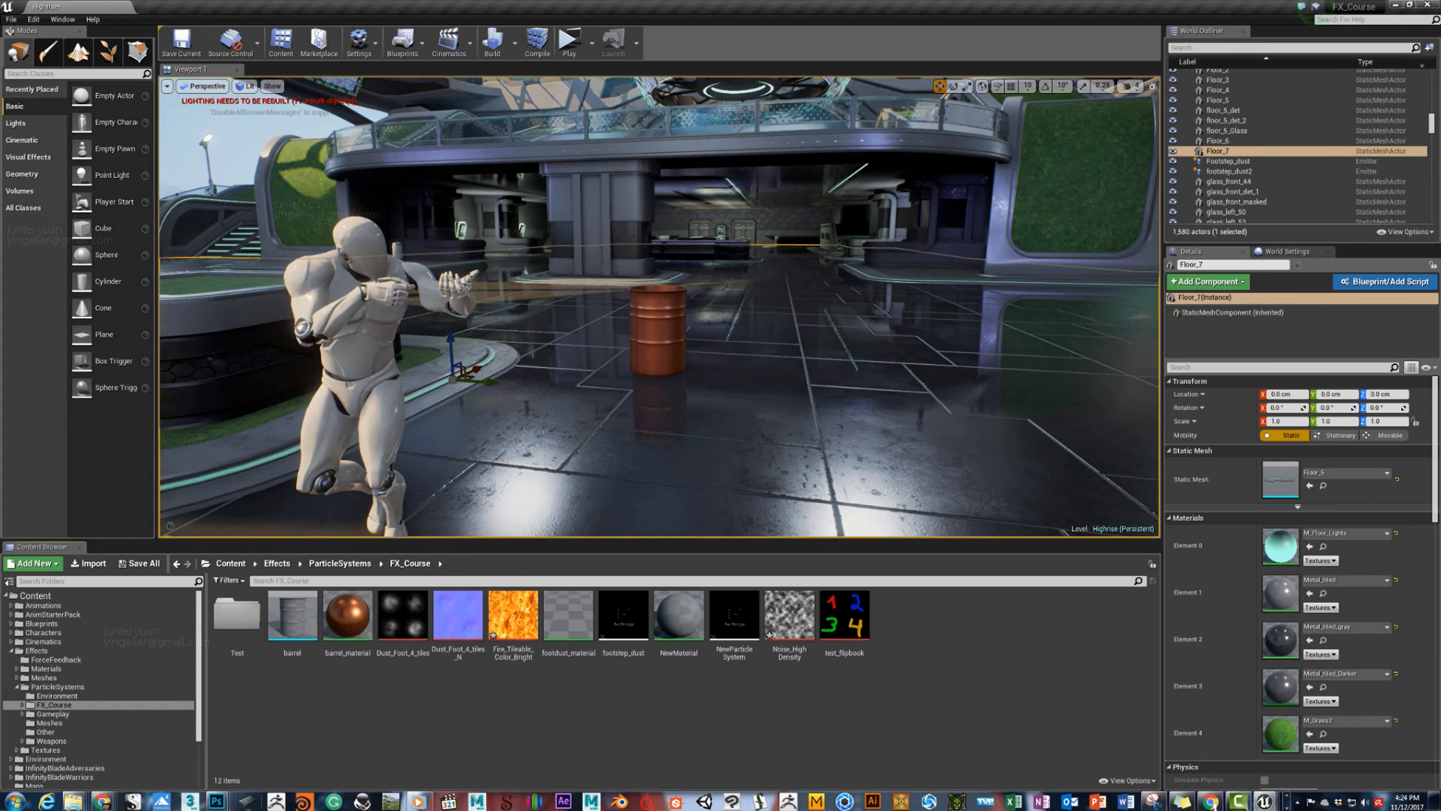
left_click(789, 615)
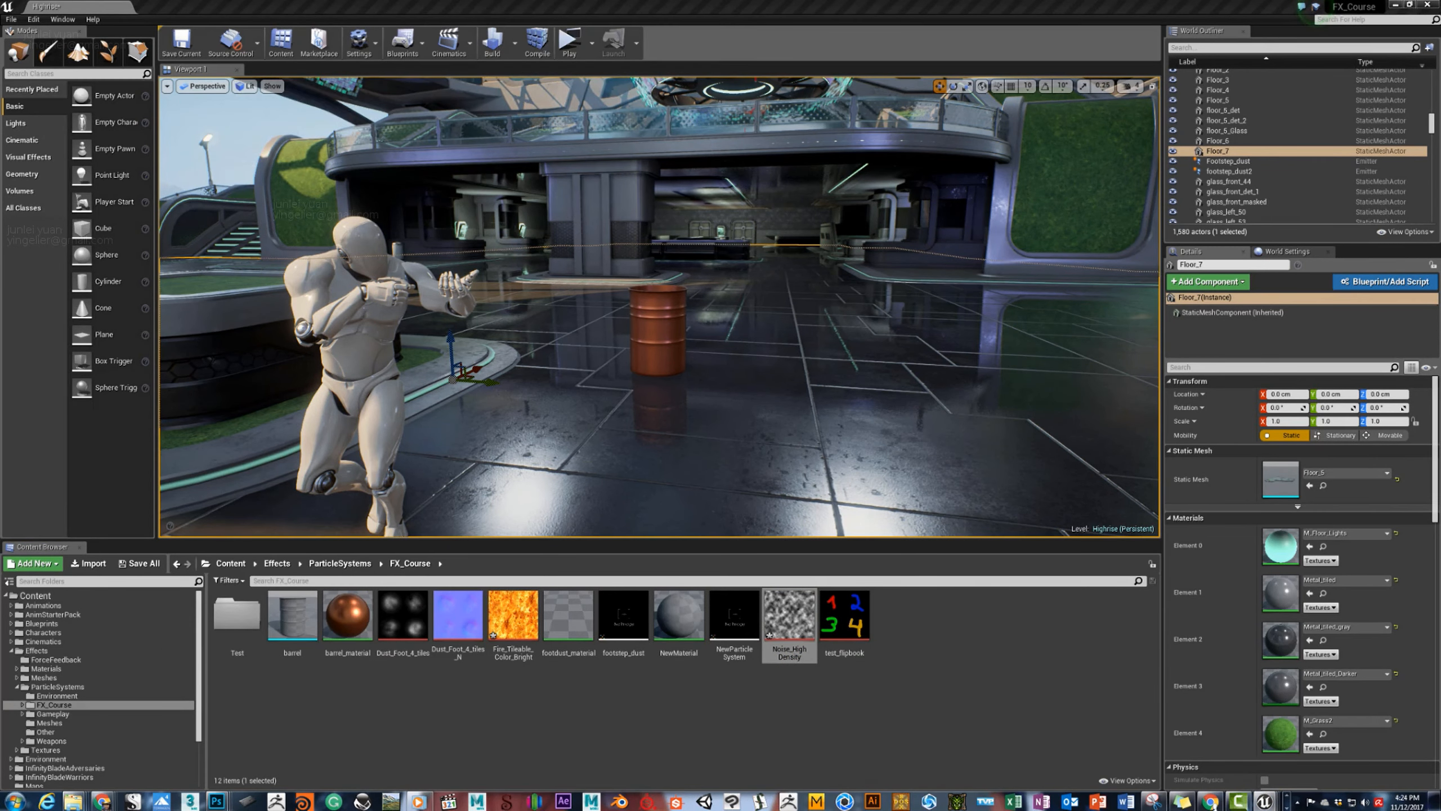
left_click_drag(250, 0, 343, 0)
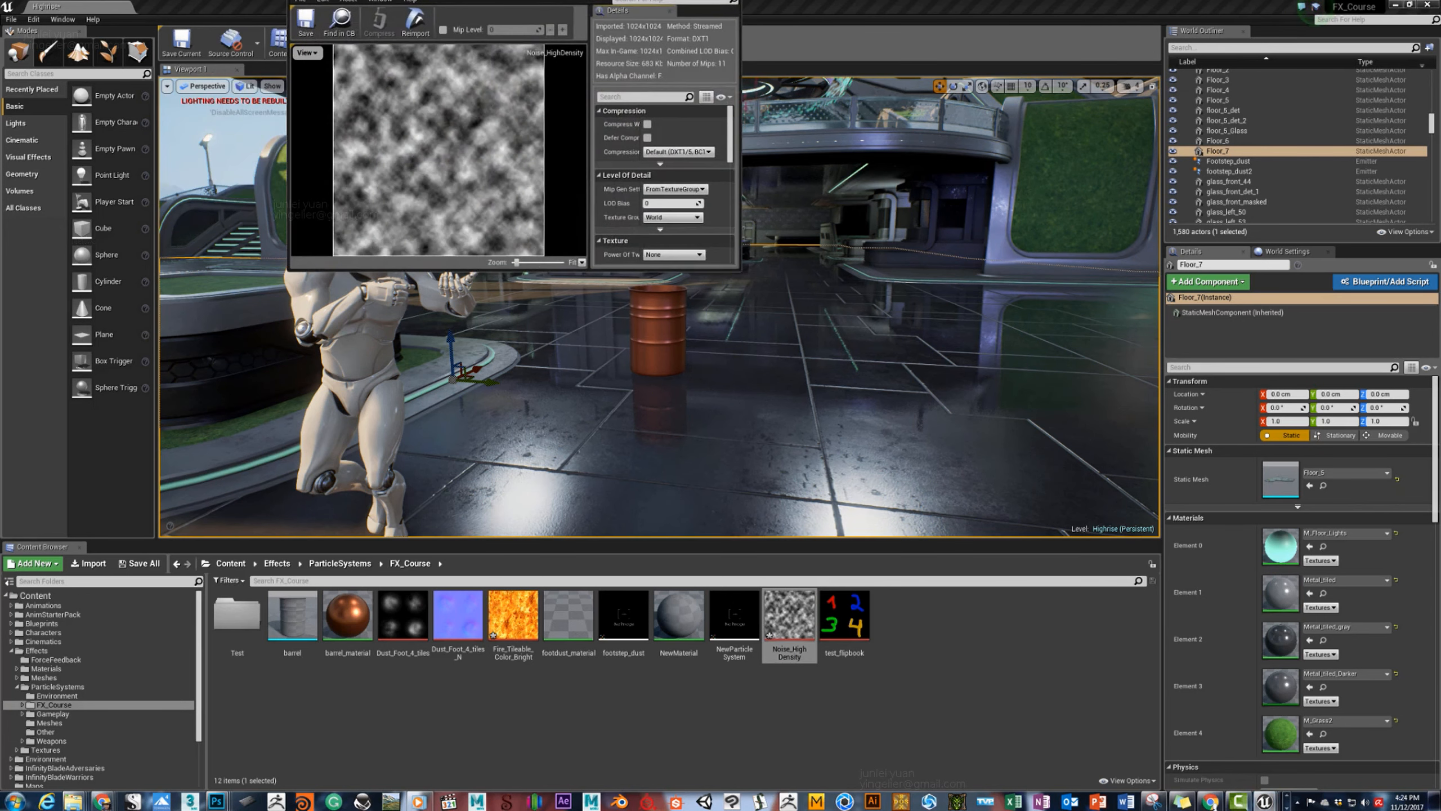
Enlarge the Noise_HighDensity texture view, examine the noise pattern and close it.
left_click_drag(741, 272, 1002, 605)
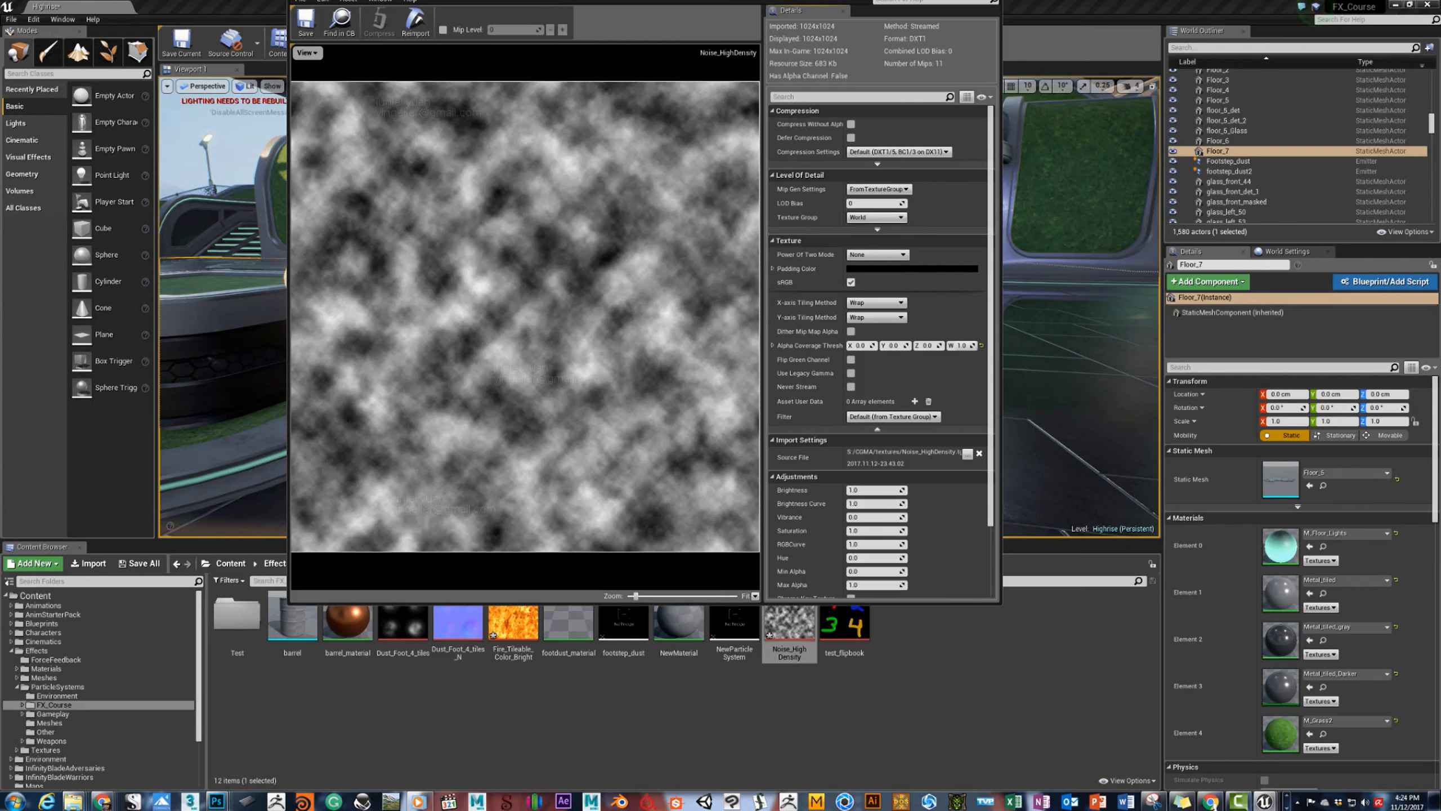
left_click_drag(420, 1, 1054, 0)
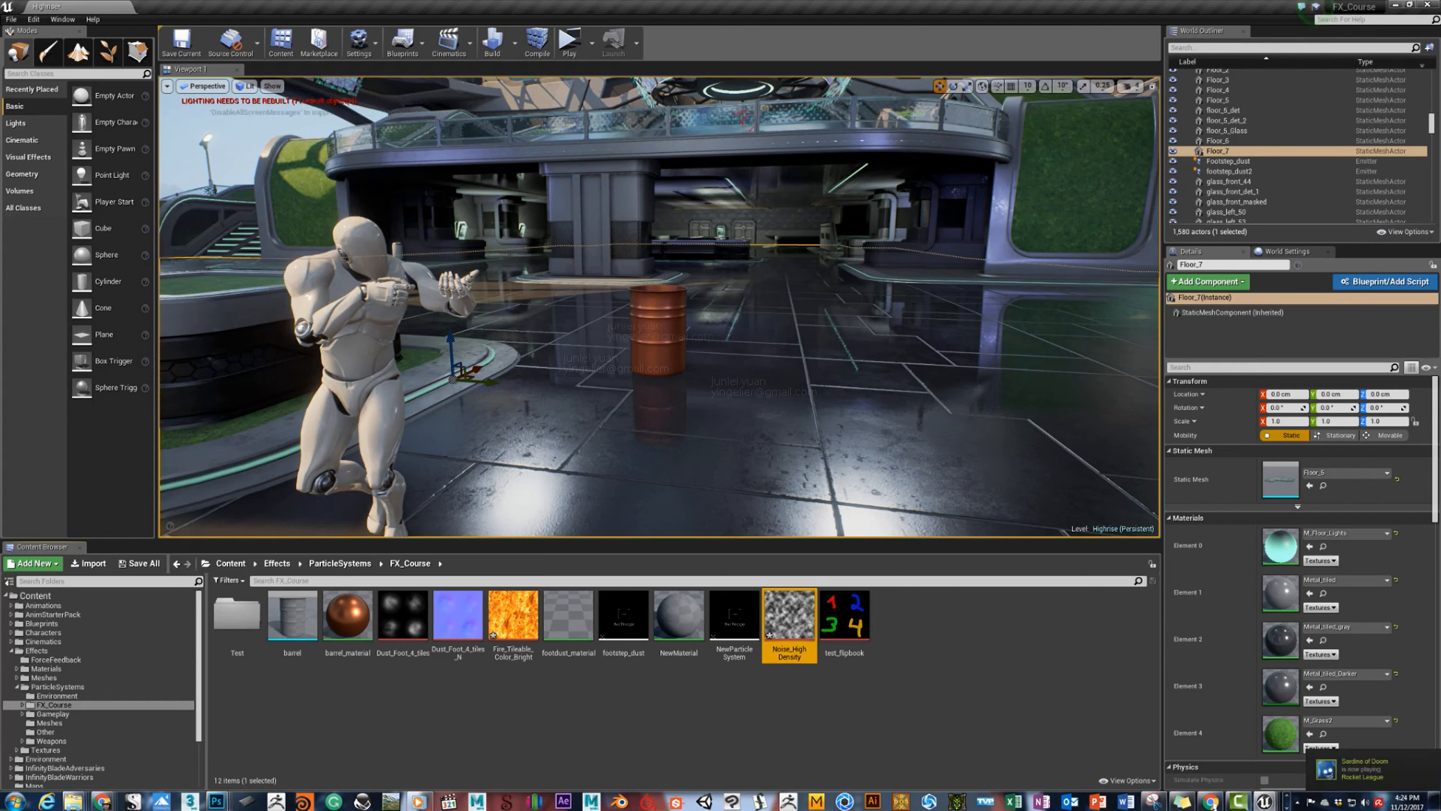
Import Fire_Tileable_Mask.tga from the CGMA textures folder into the FX_Course folder.
right_click(711, 697)
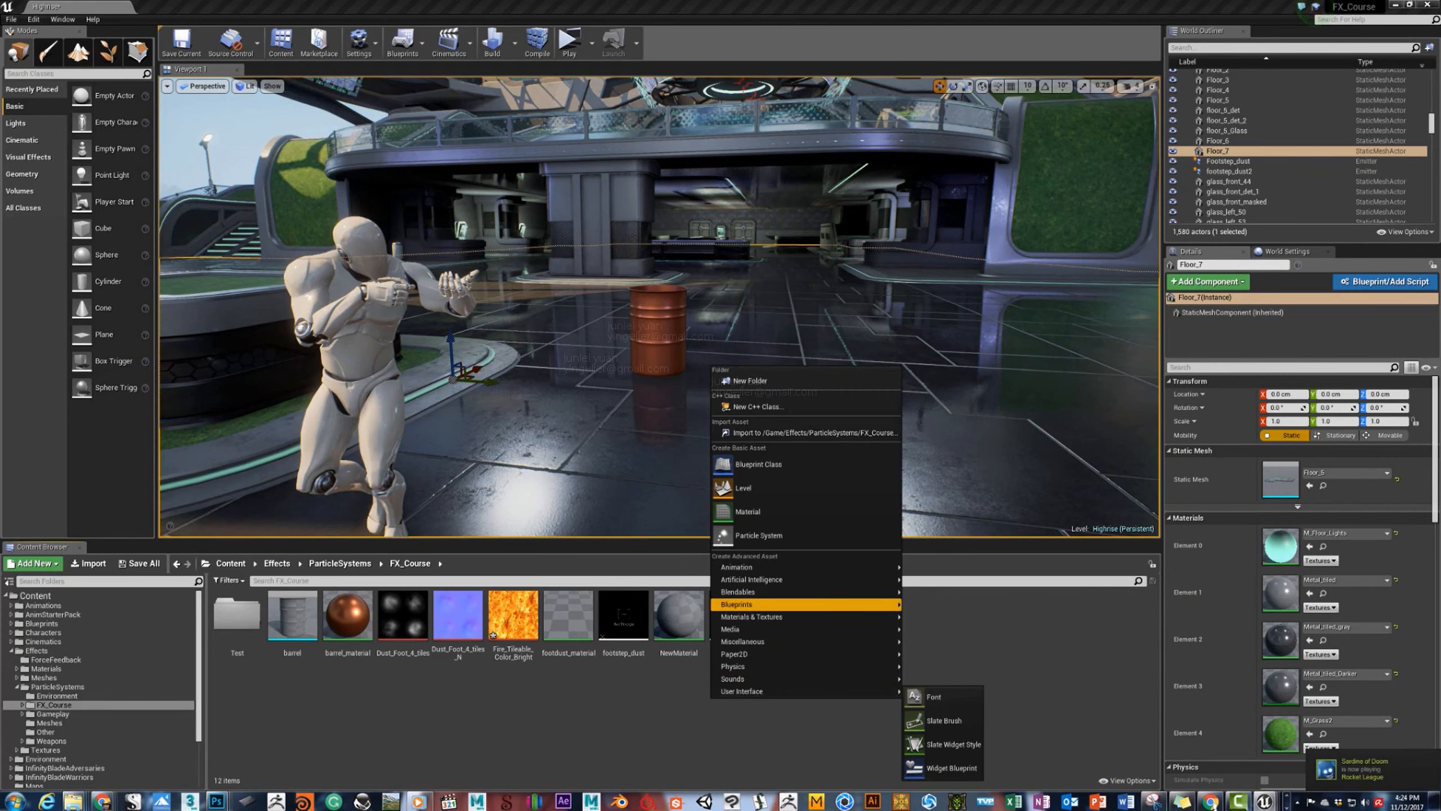
mouse_move(805, 604)
right_click(541, 718)
left_click(630, 453)
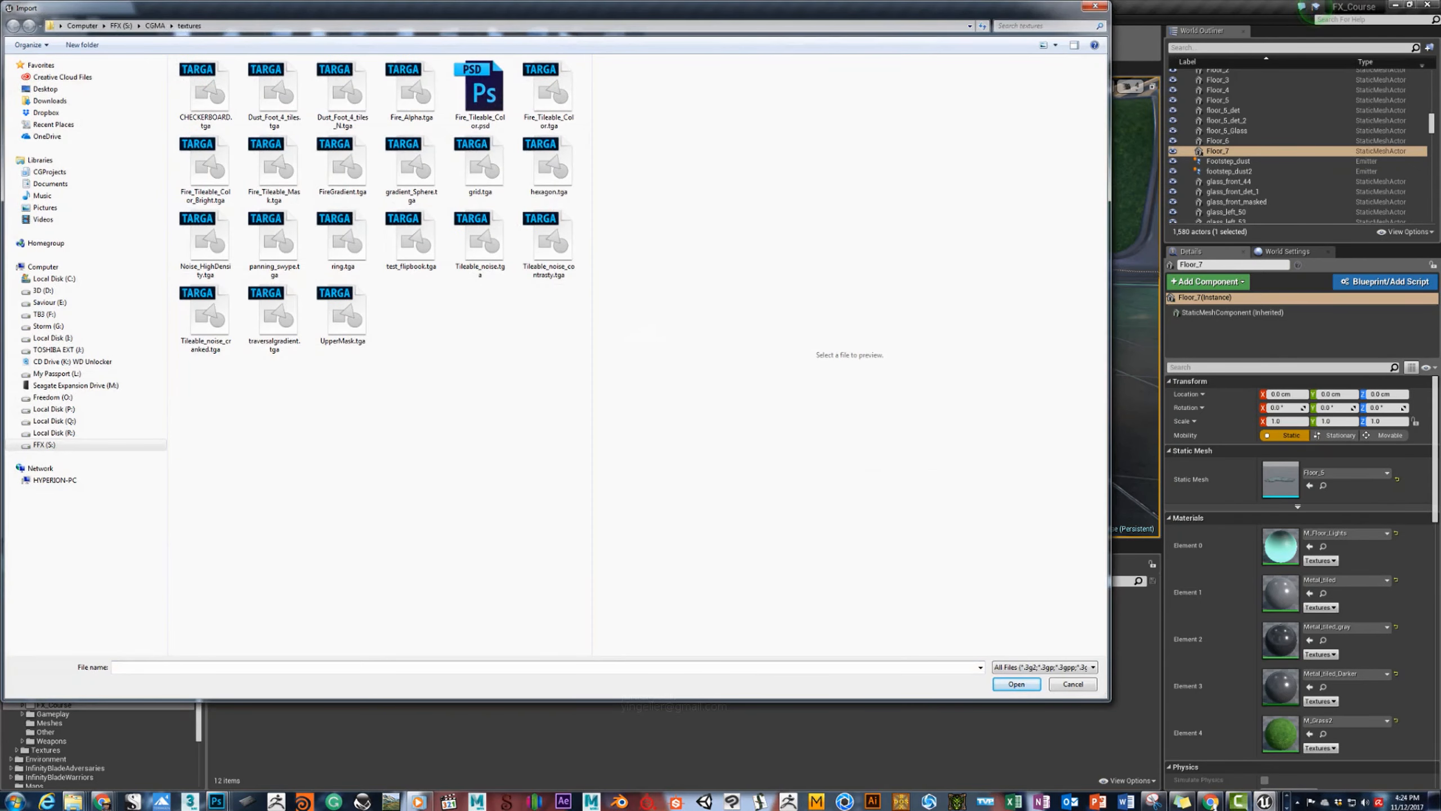
double_click(276, 167)
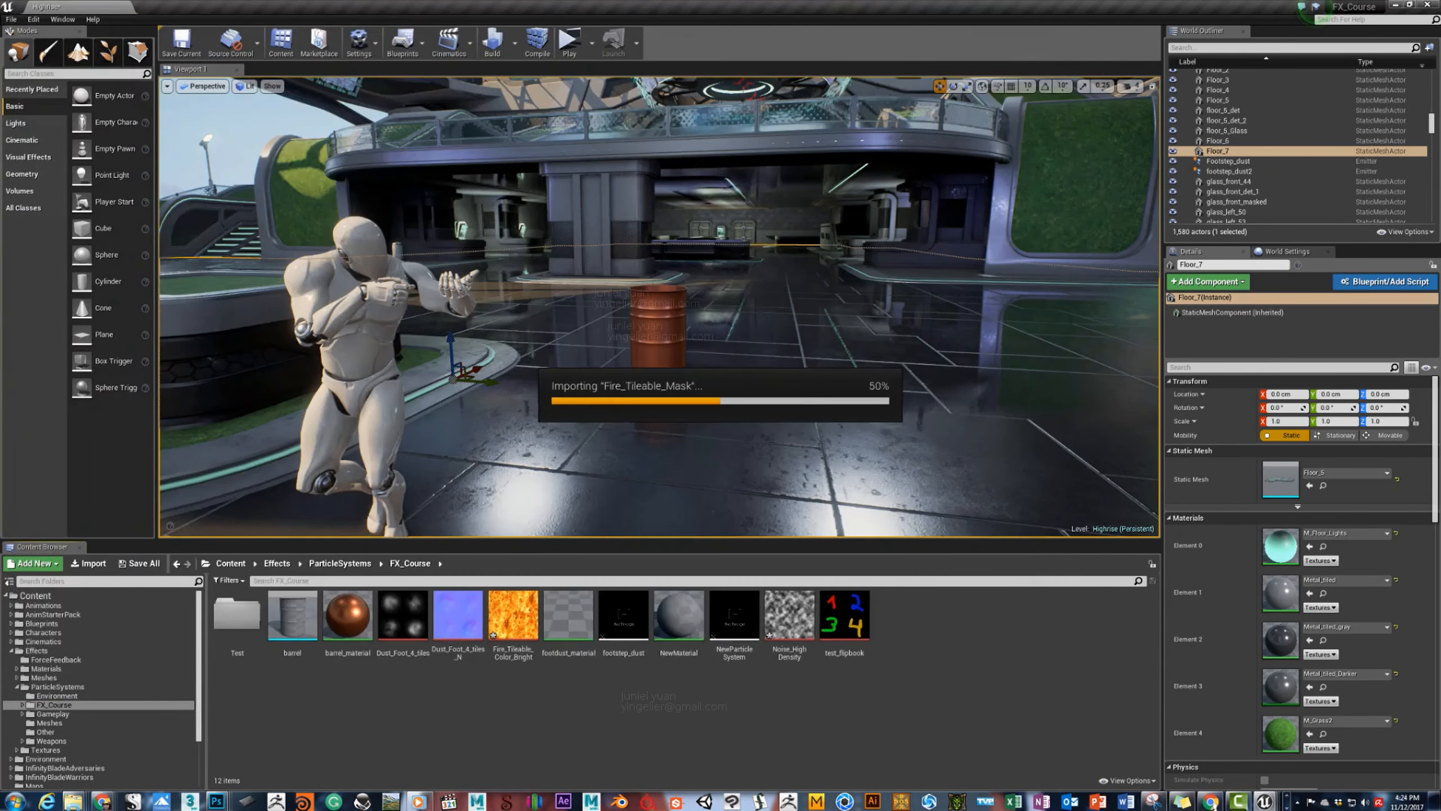
Create a new material named Fire_Material in the FX_Course folder.
right_click(766, 703)
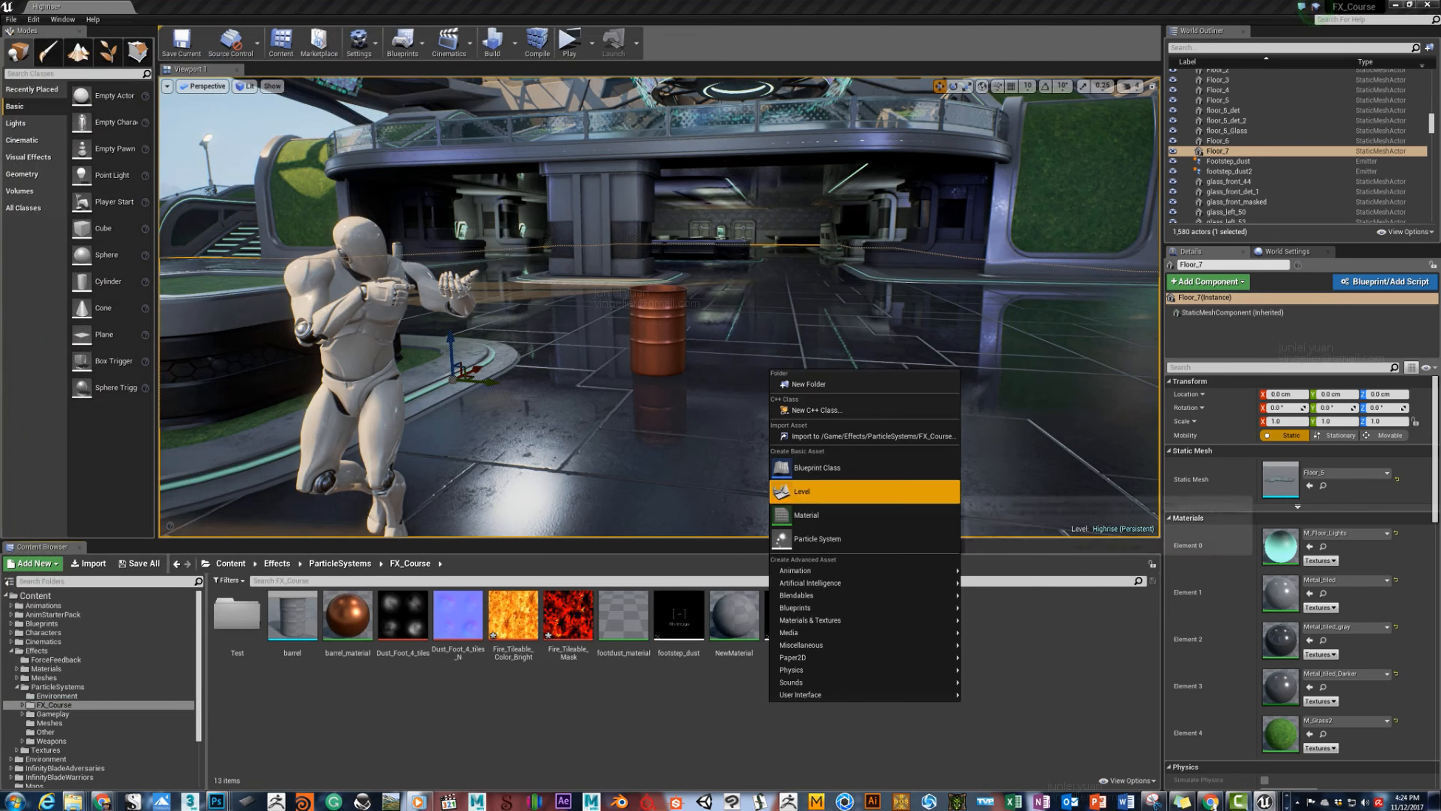
left_click(811, 515)
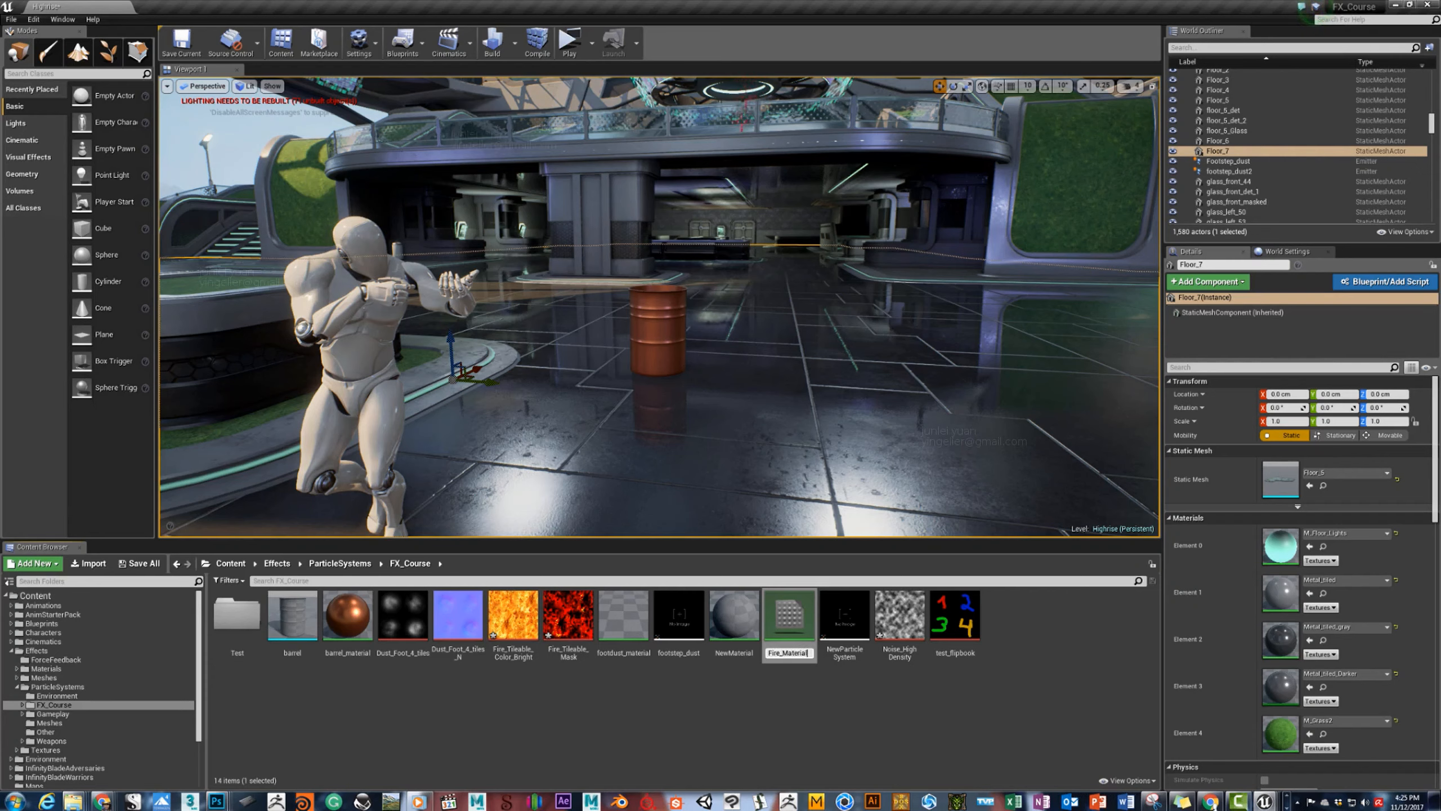
key("Return")
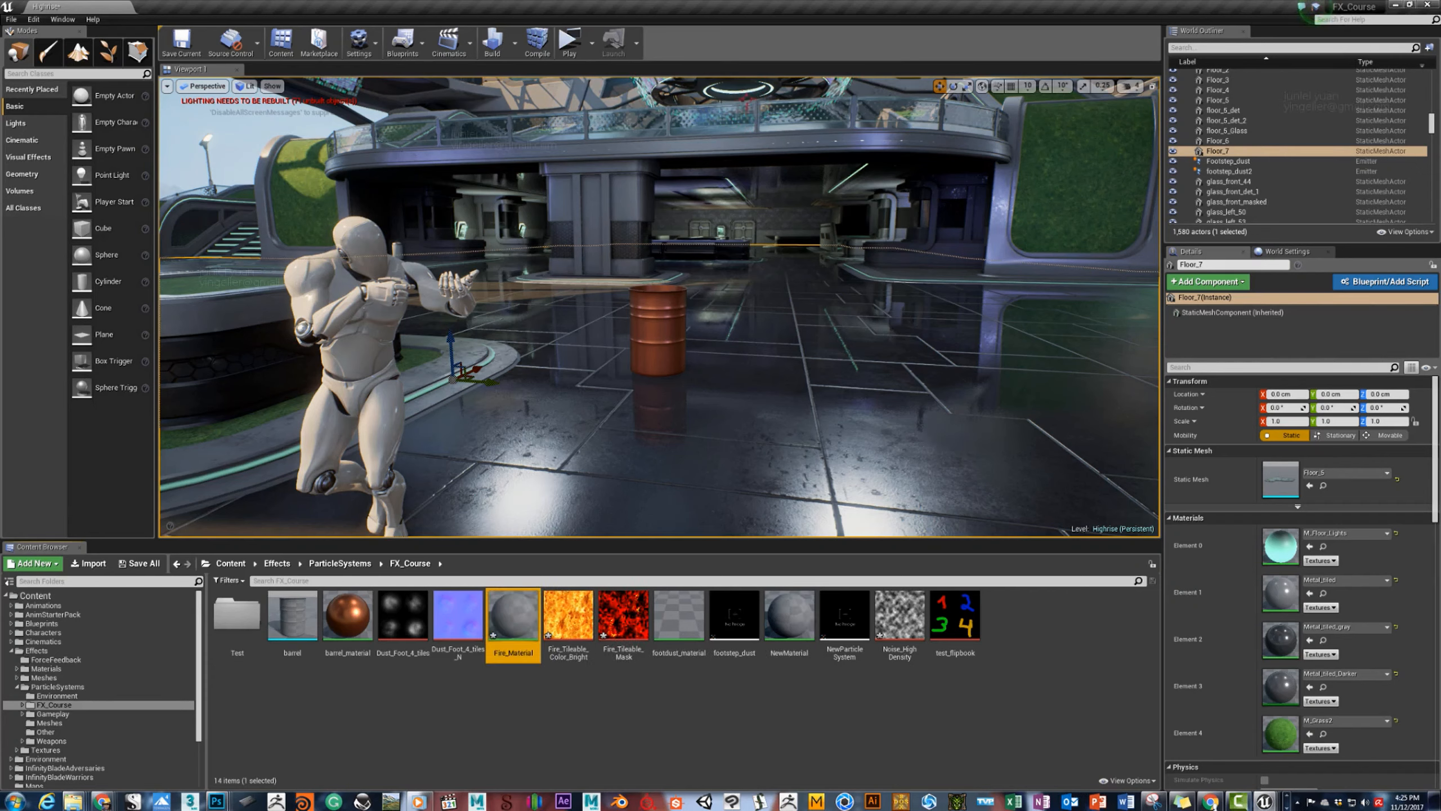
Open Fire_Material for editing, enlarge and reposition its editor window, and bring the main material node into view.
double_click(513, 605)
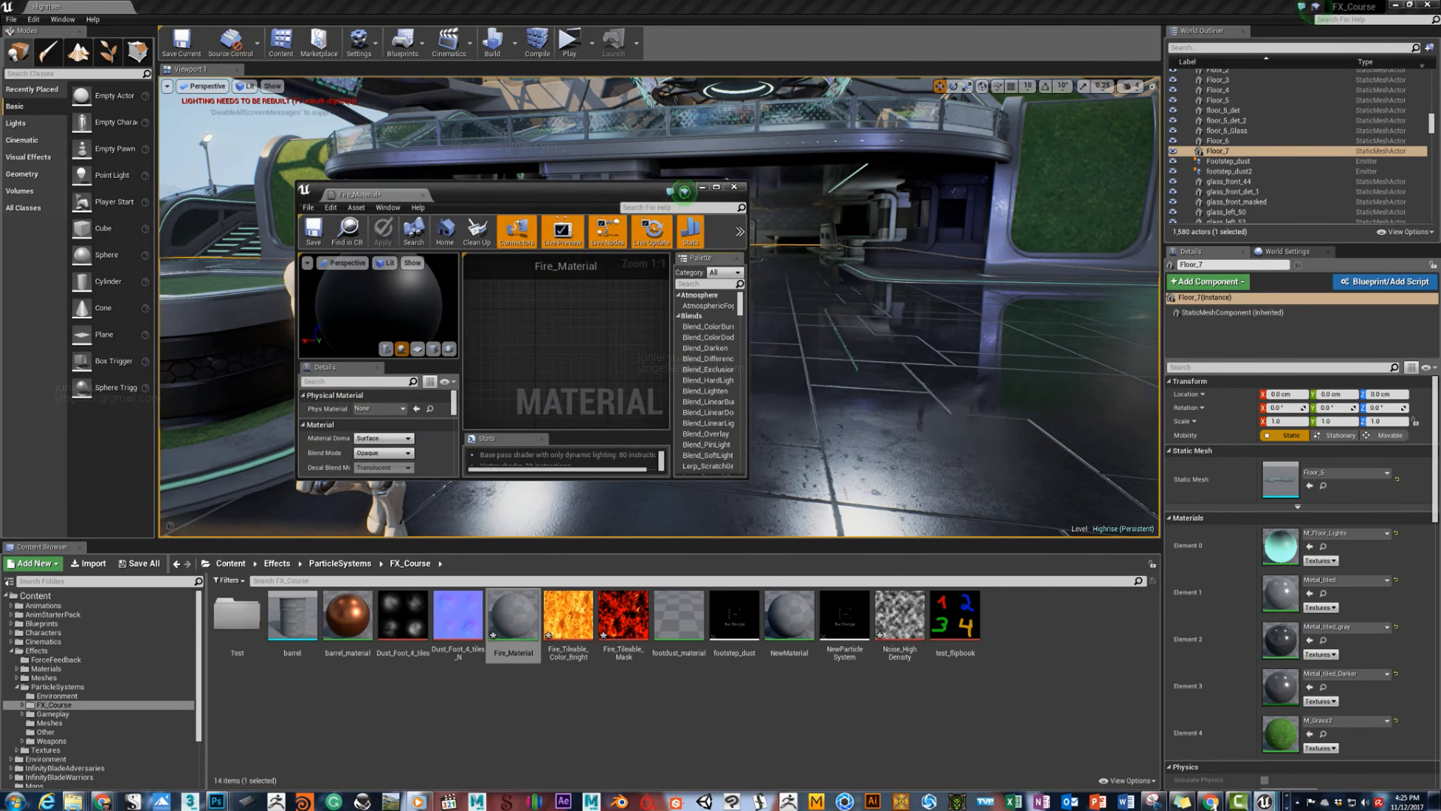
left_click_drag(748, 479, 973, 724)
left_click_drag(653, 190, 589, 74)
right_click_drag(714, 270, 626, 195)
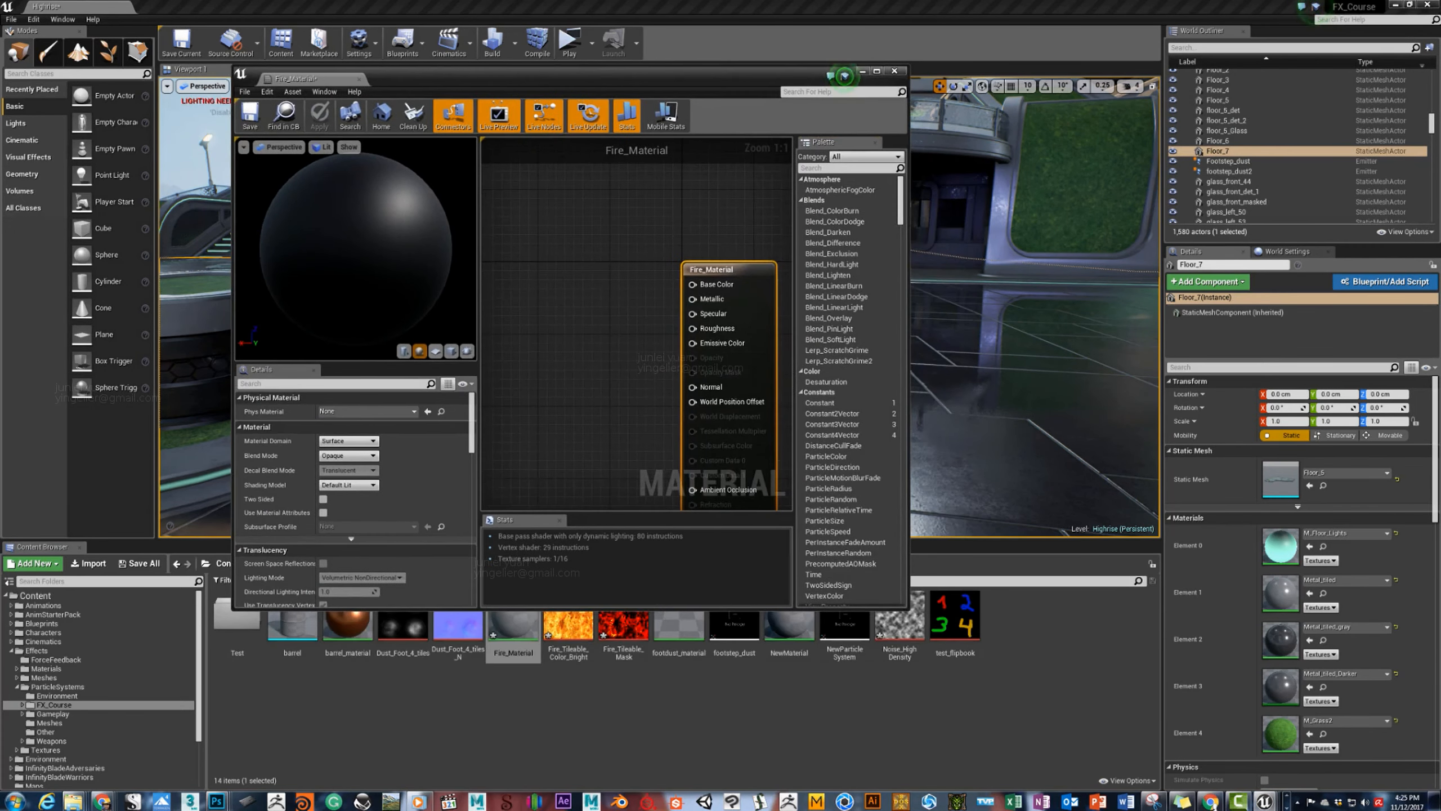
Set Fire_Material to Additive blend mode with Unlit shading, make it two-sided, and apply the changes.
left_click(349, 456)
left_click(335, 487)
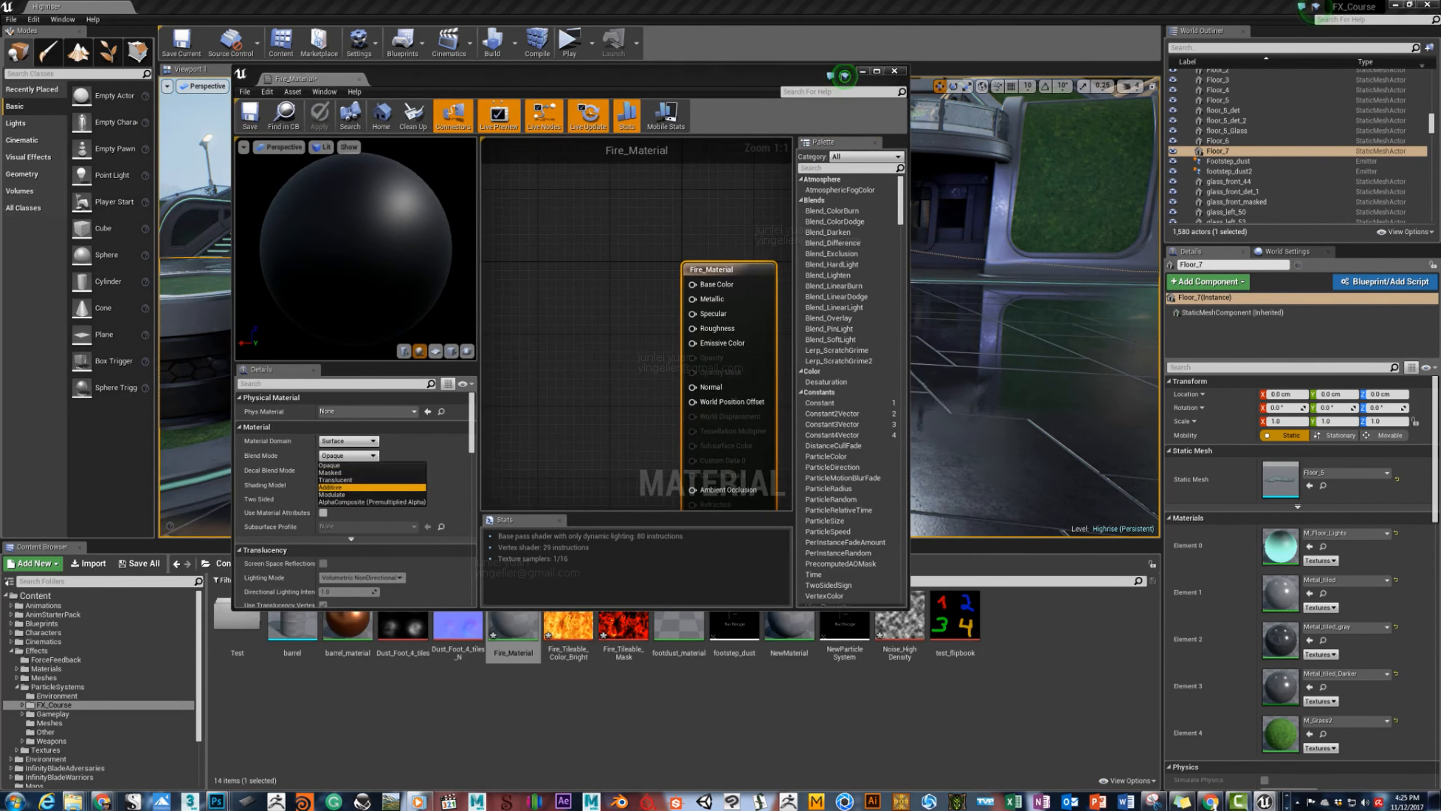
left_click(347, 484)
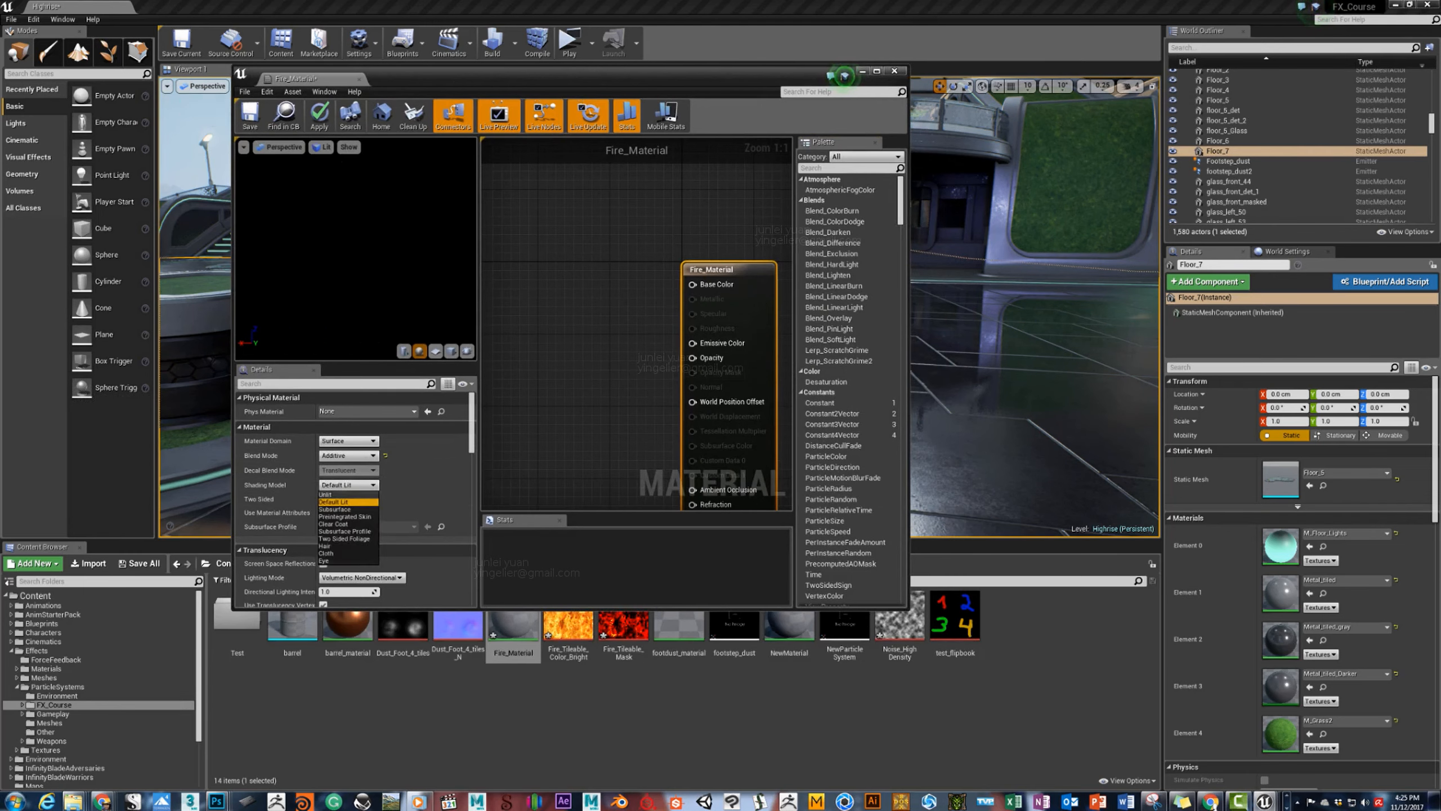
left_click(348, 496)
left_click(323, 499)
right_click_drag(548, 391, 595, 370)
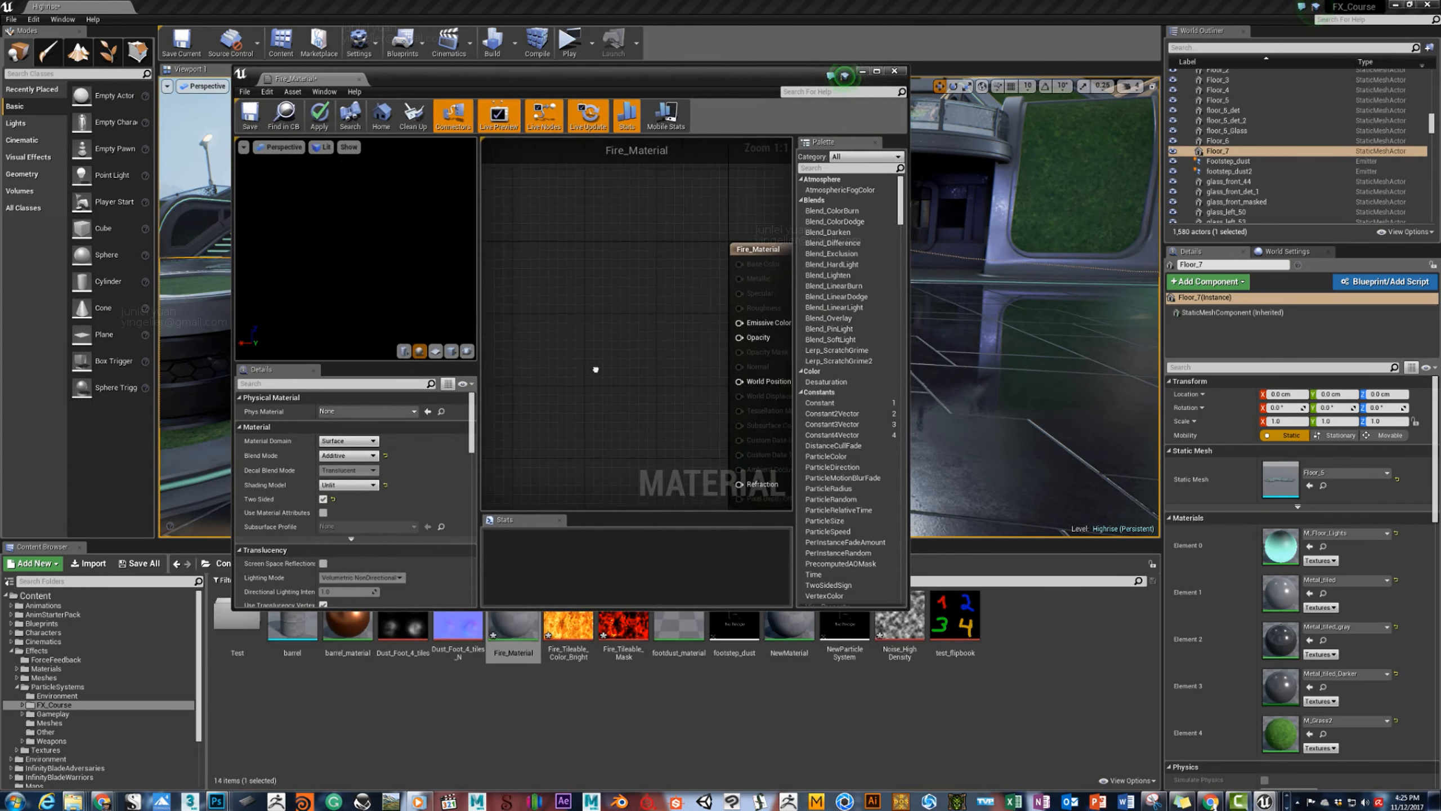
left_click(319, 116)
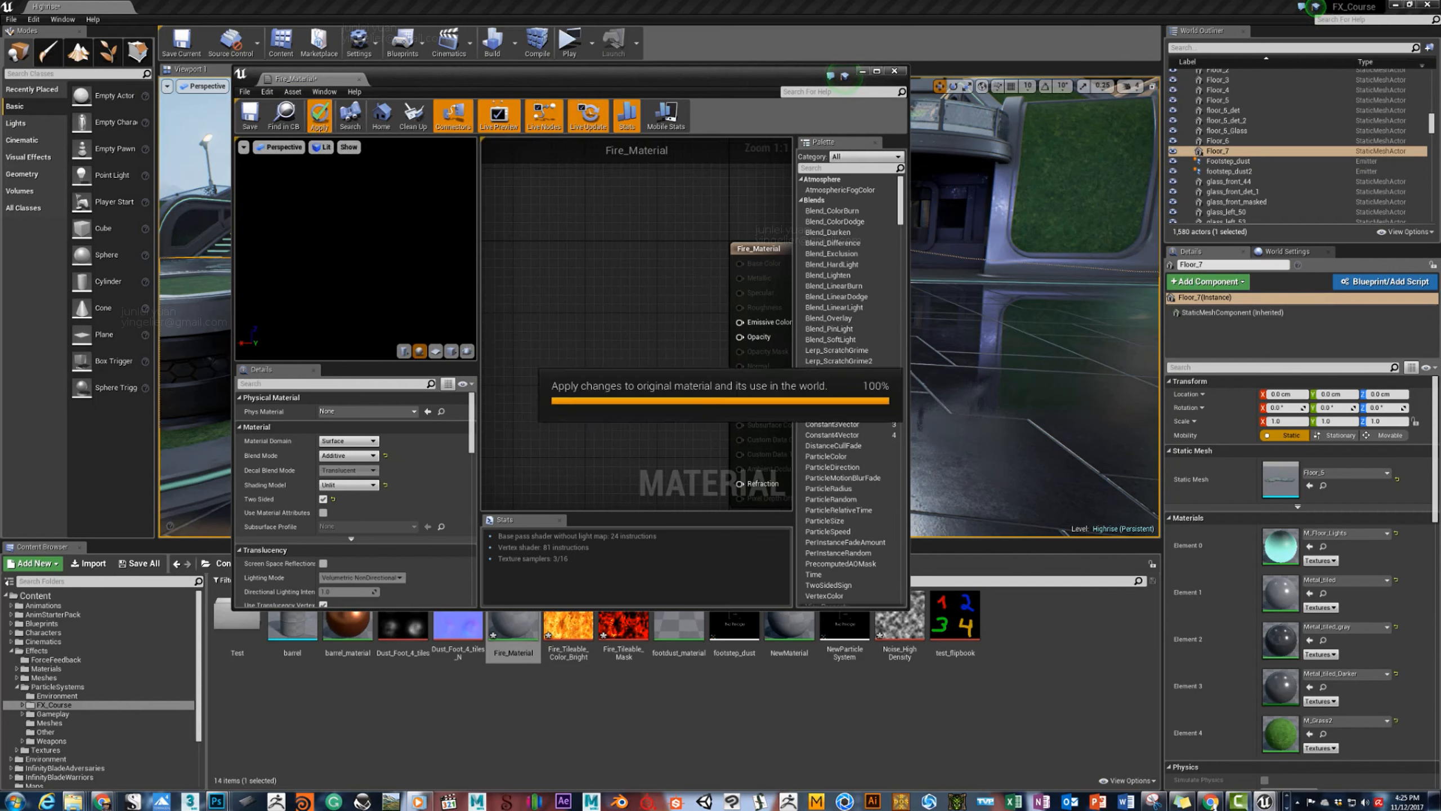
Widen the material editor and add the Fire_Tileable_Mask texture to the graph as a Texture Sample, placed well before the material node.
right_click_drag(638, 346, 590, 289)
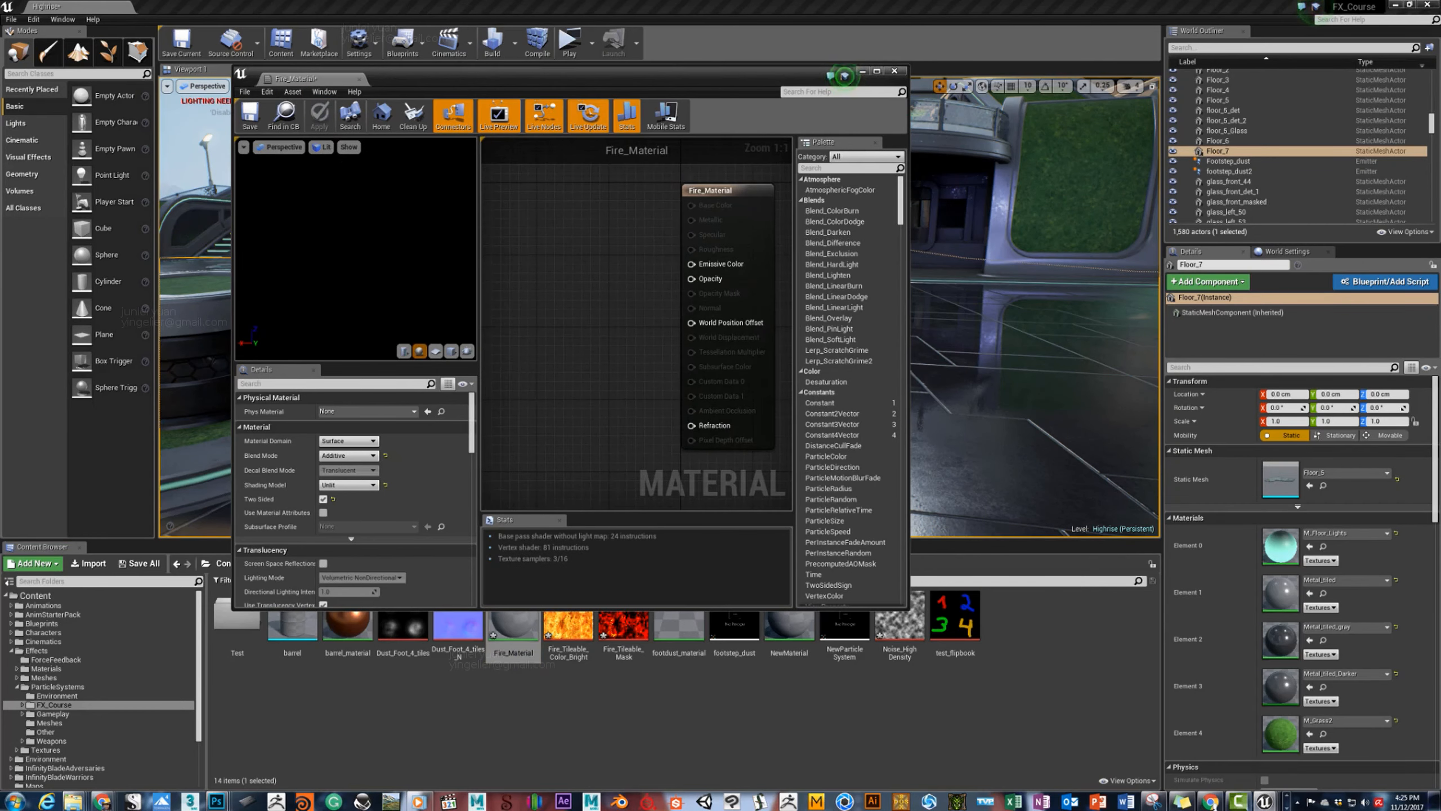
right_click_drag(647, 318, 695, 274)
scroll(604, 329, "down", 1)
scroll(637, 330, "up", 1)
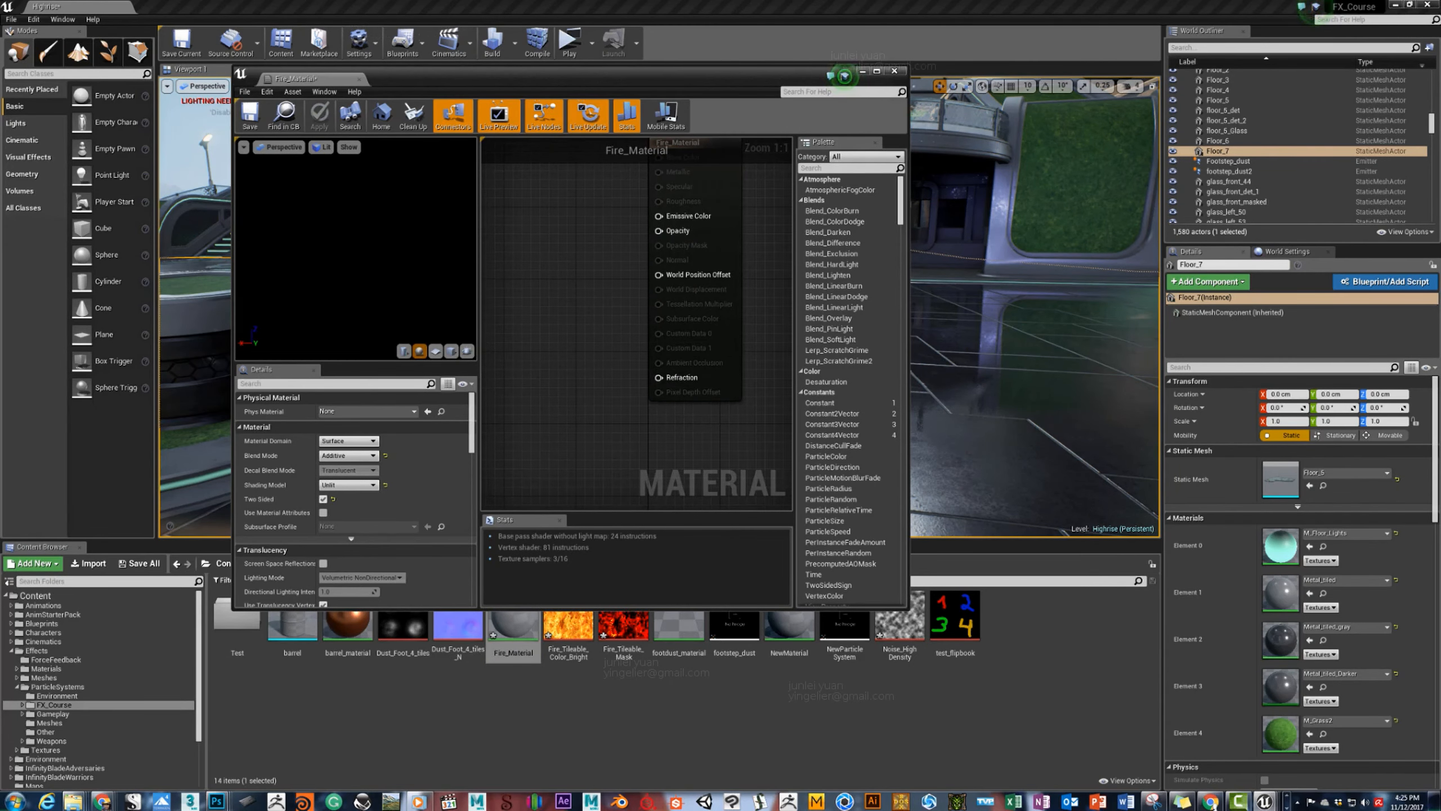
scroll(553, 296, "down", 1)
left_click_drag(567, 78, 635, 44)
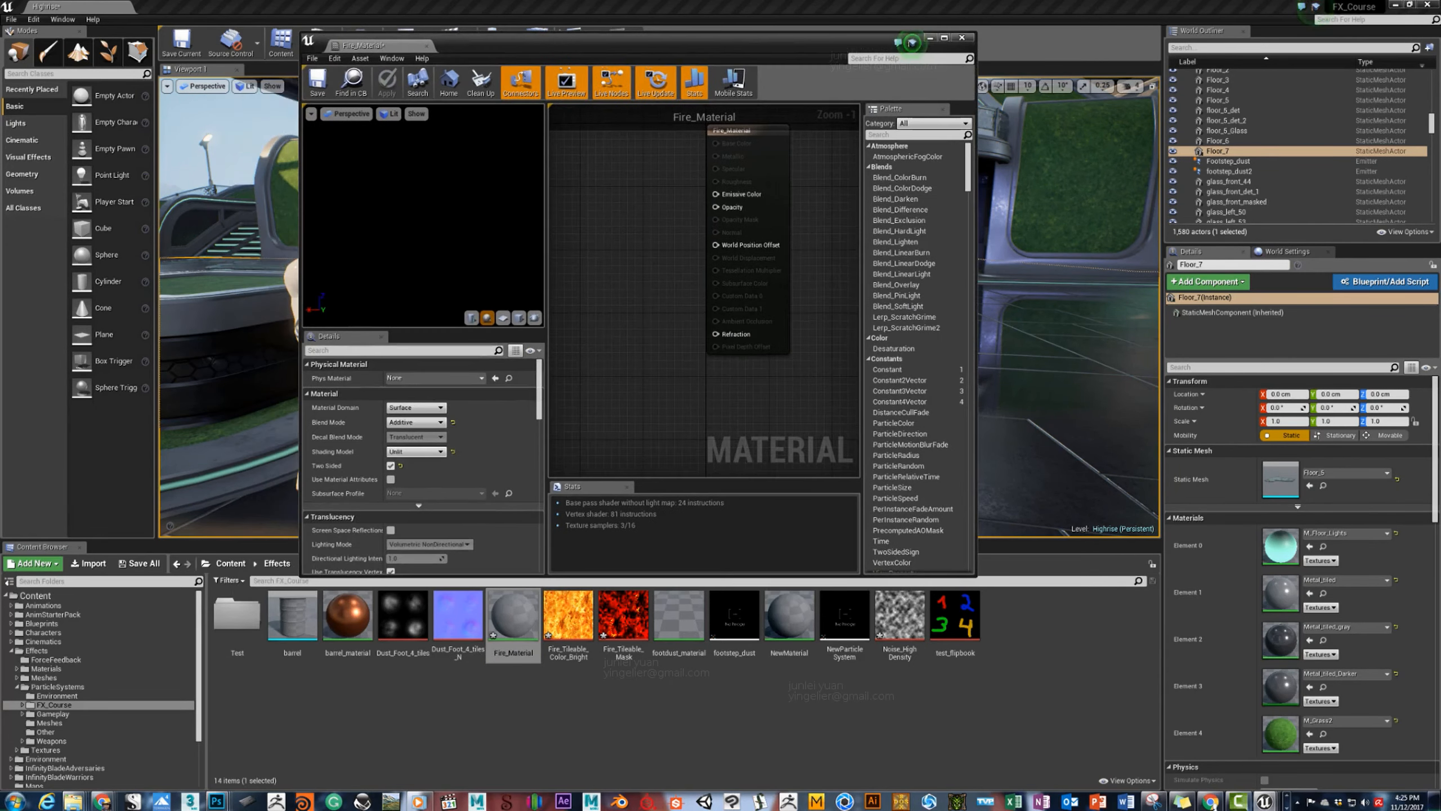
right_click_drag(644, 370, 743, 354)
left_click_drag(624, 616, 641, 296)
left_click_drag(978, 318, 1181, 318)
right_click_drag(743, 369, 1013, 393)
left_click_drag(985, 286, 750, 195)
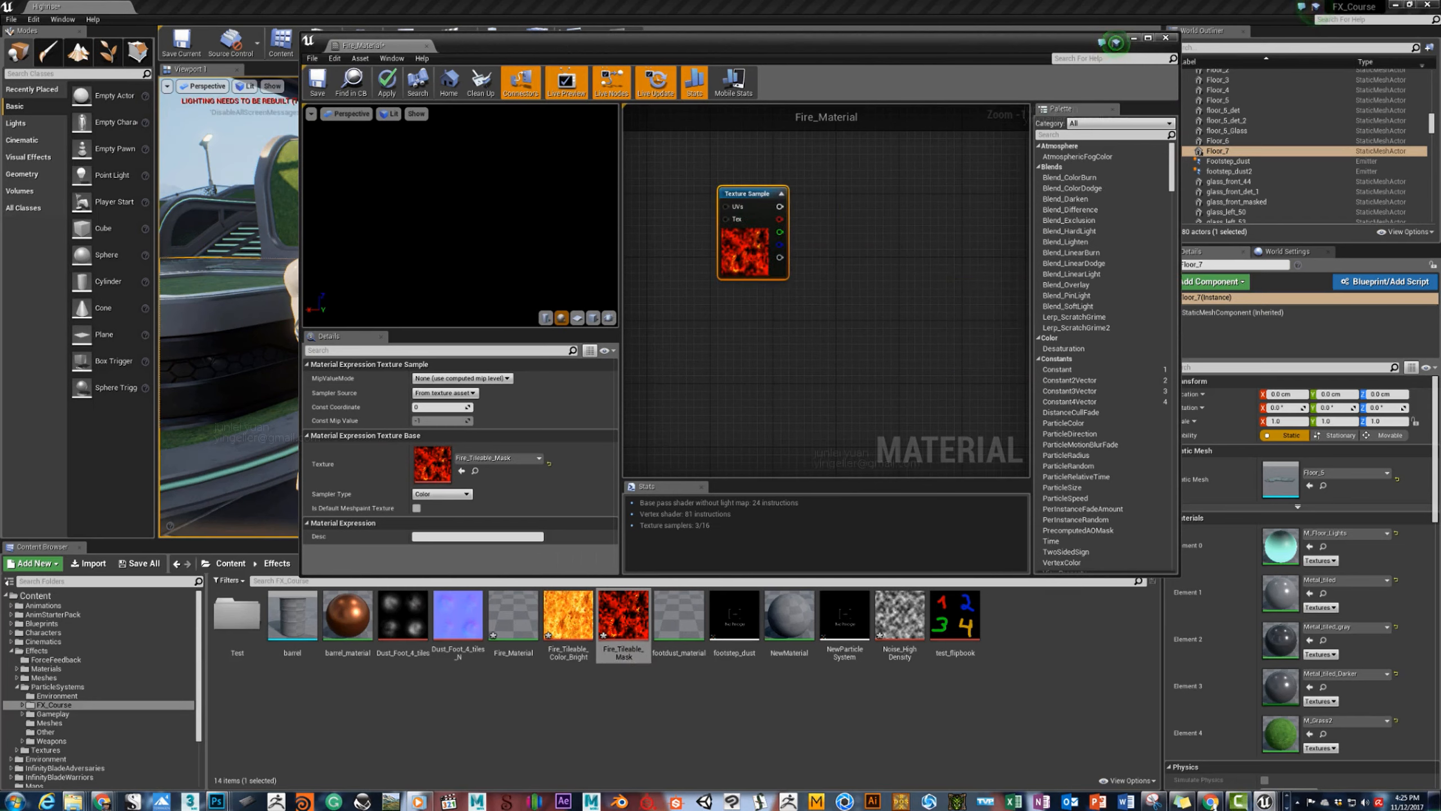
Duplicate the Fire_Tileable_Mask texture sample and place the copy below the original.
key("ctrl+c")
key("ctrl+v")
left_click_drag(763, 377, 739, 384)
Add two Panner nodes, one in front of each texture sample.
right_click_drag(694, 306, 875, 273)
right_click(750, 235)
type("pann")
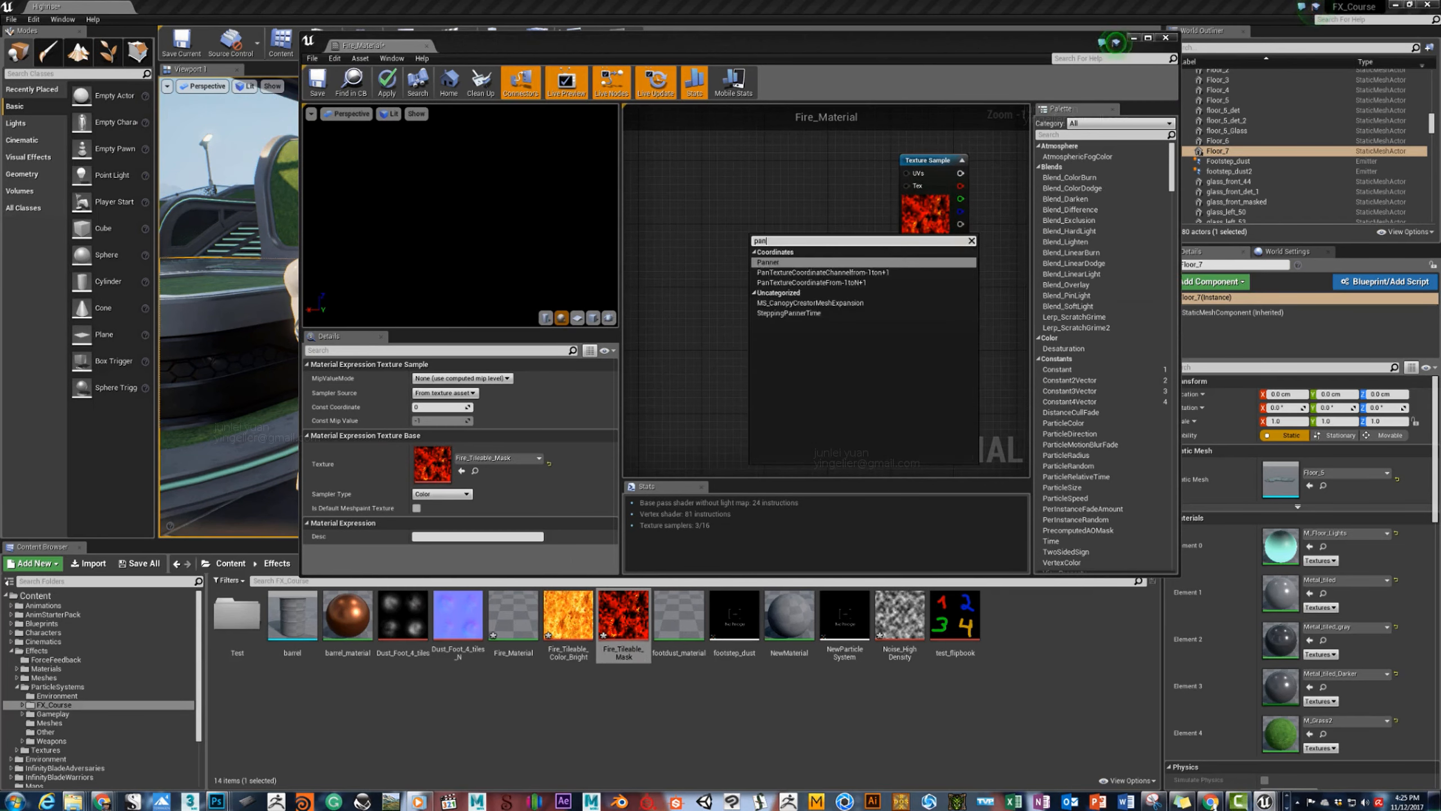
key("Return")
left_click_drag(772, 240, 733, 183)
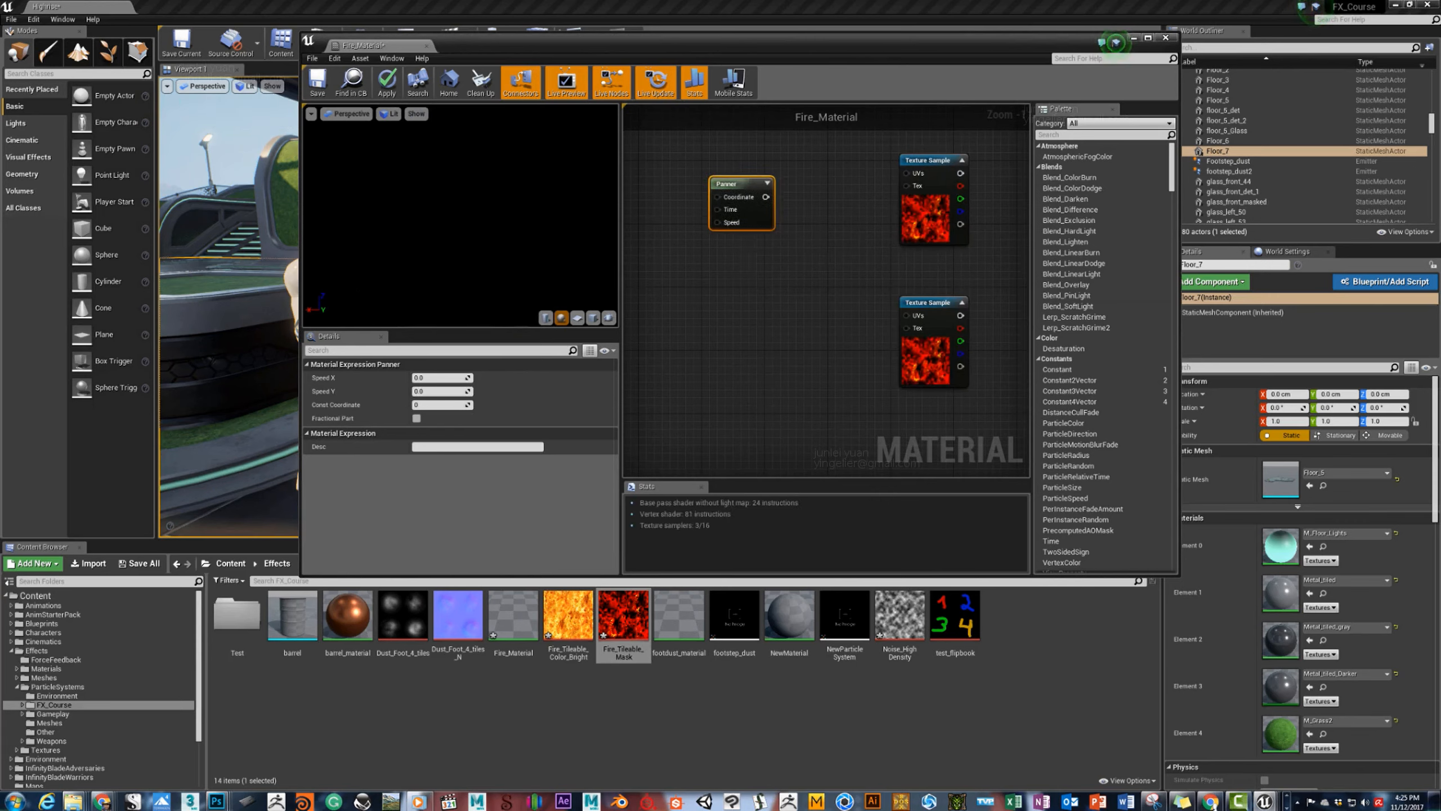
right_click(746, 327)
type("panne")
key("Return")
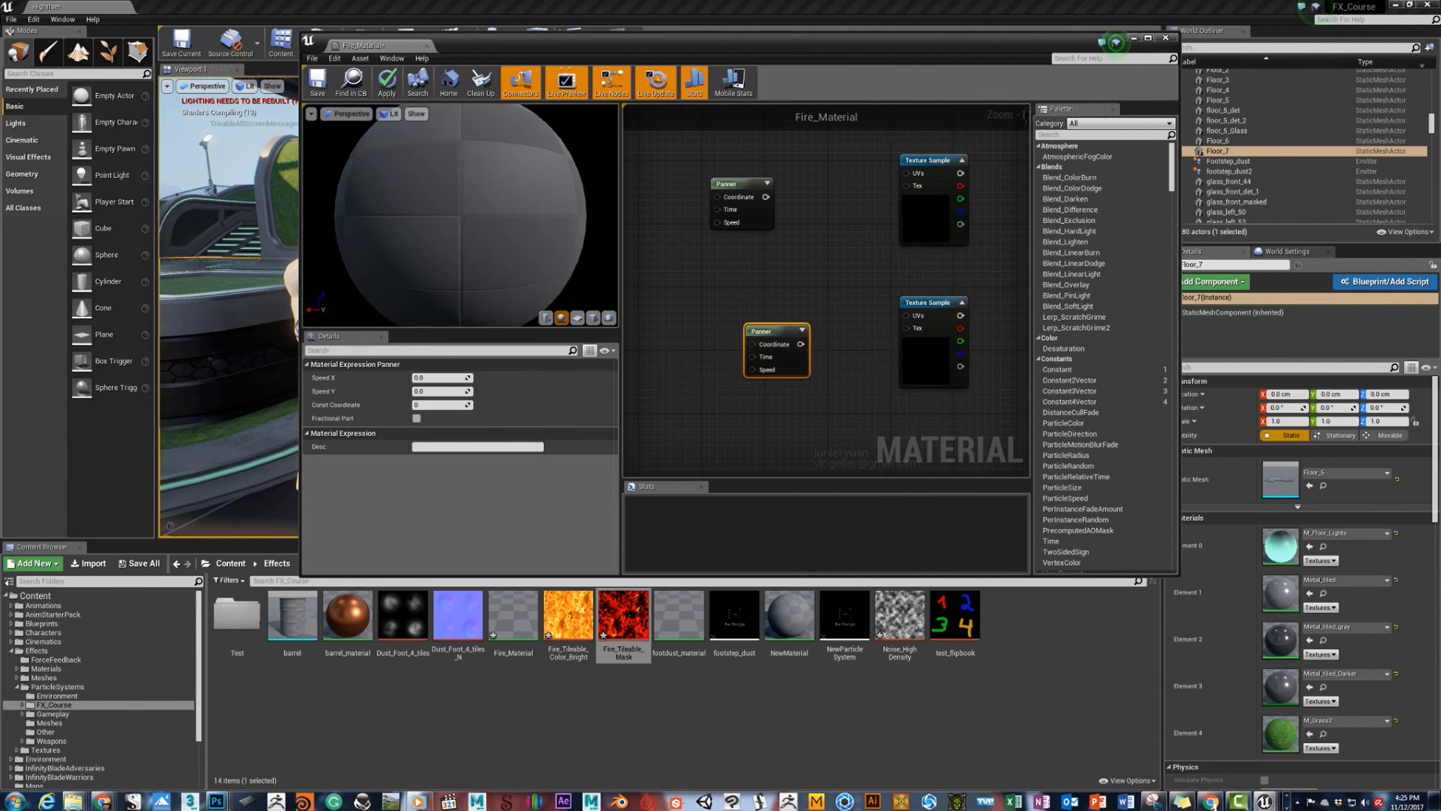
key("ctrl+w")
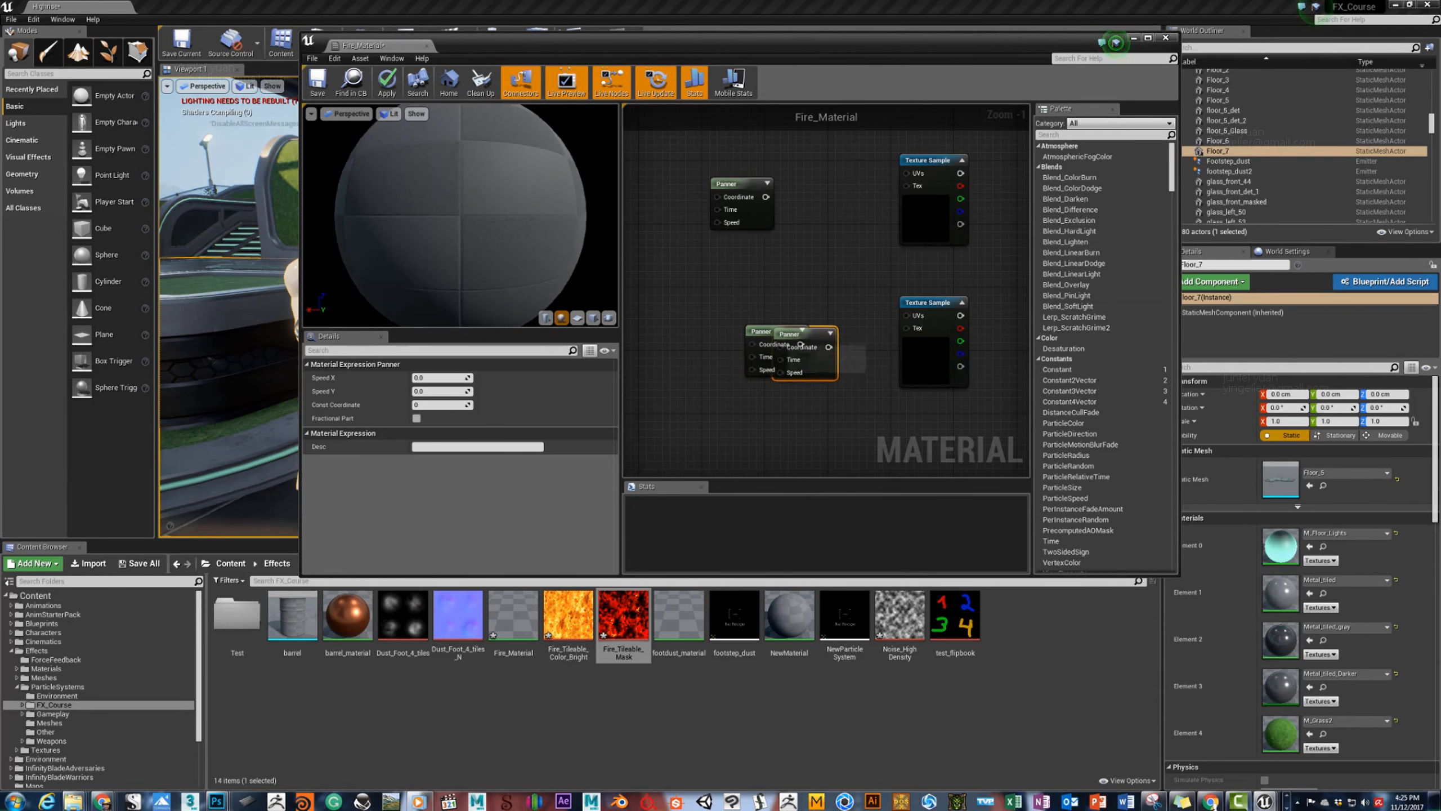
left_click_drag(781, 335, 705, 302)
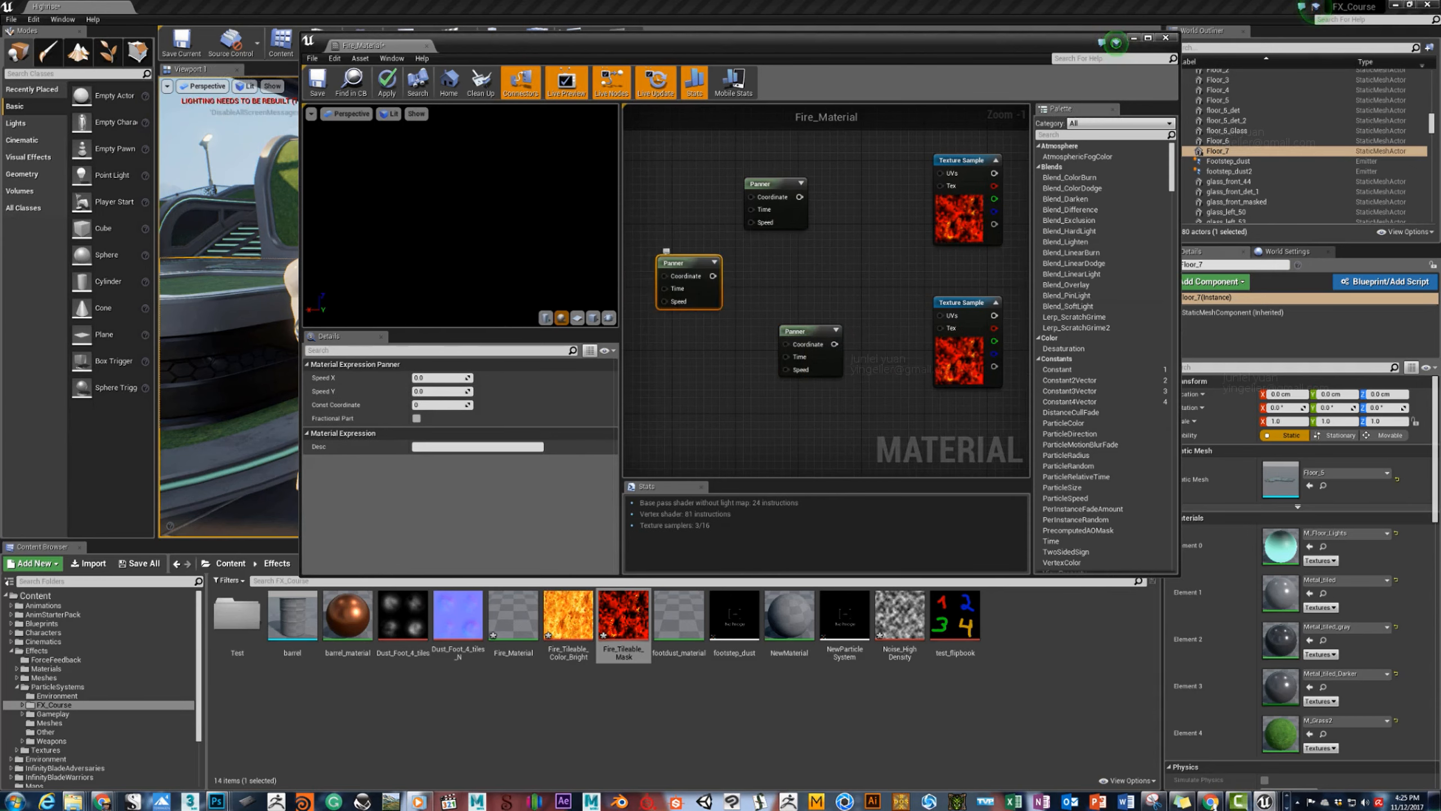
key("Delete")
Place an Add node and a Multiply node after the two texture samples in the graph.
right_click(737, 271)
type("add")
key("Return")
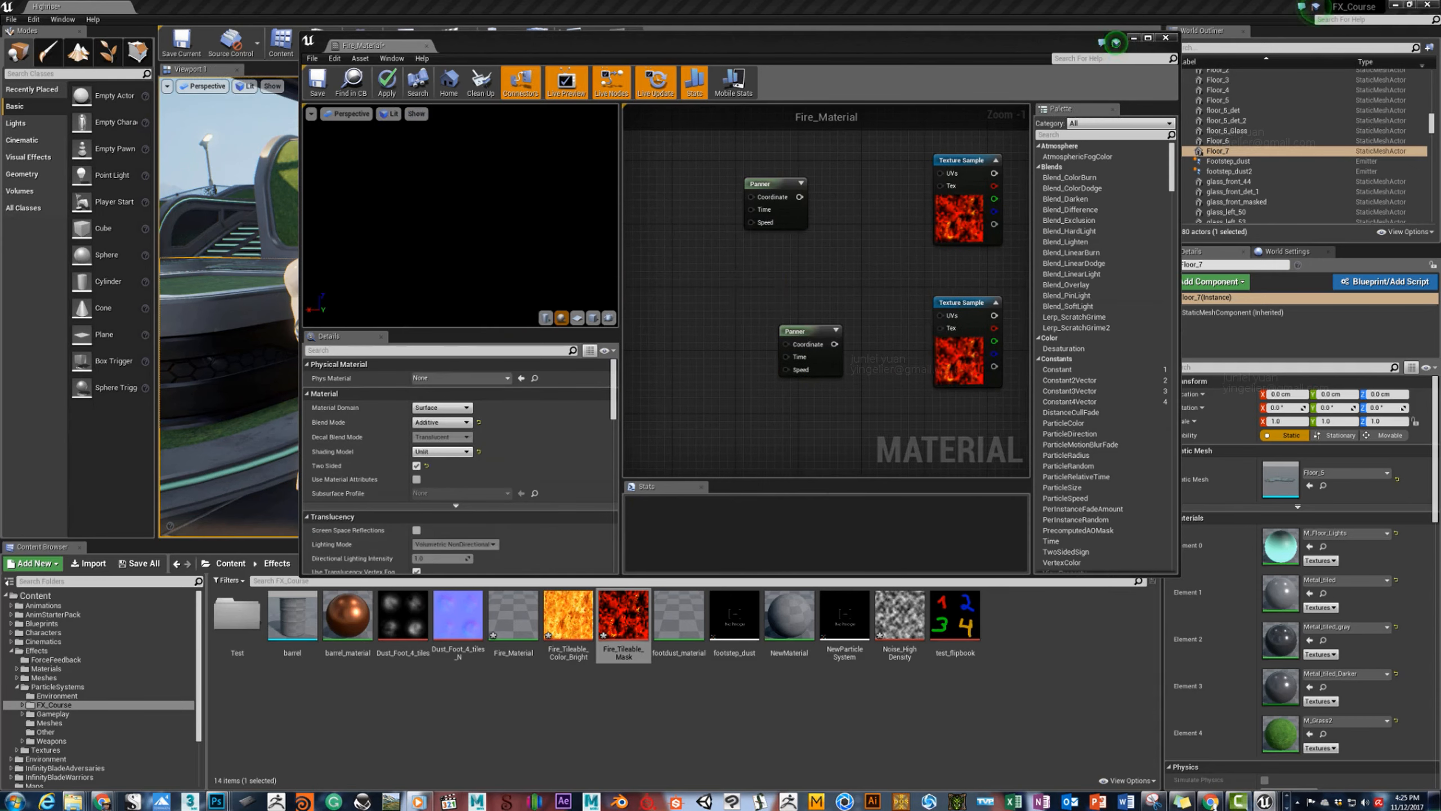
left_click_drag(753, 277, 864, 256)
right_click_drag(865, 257, 701, 251)
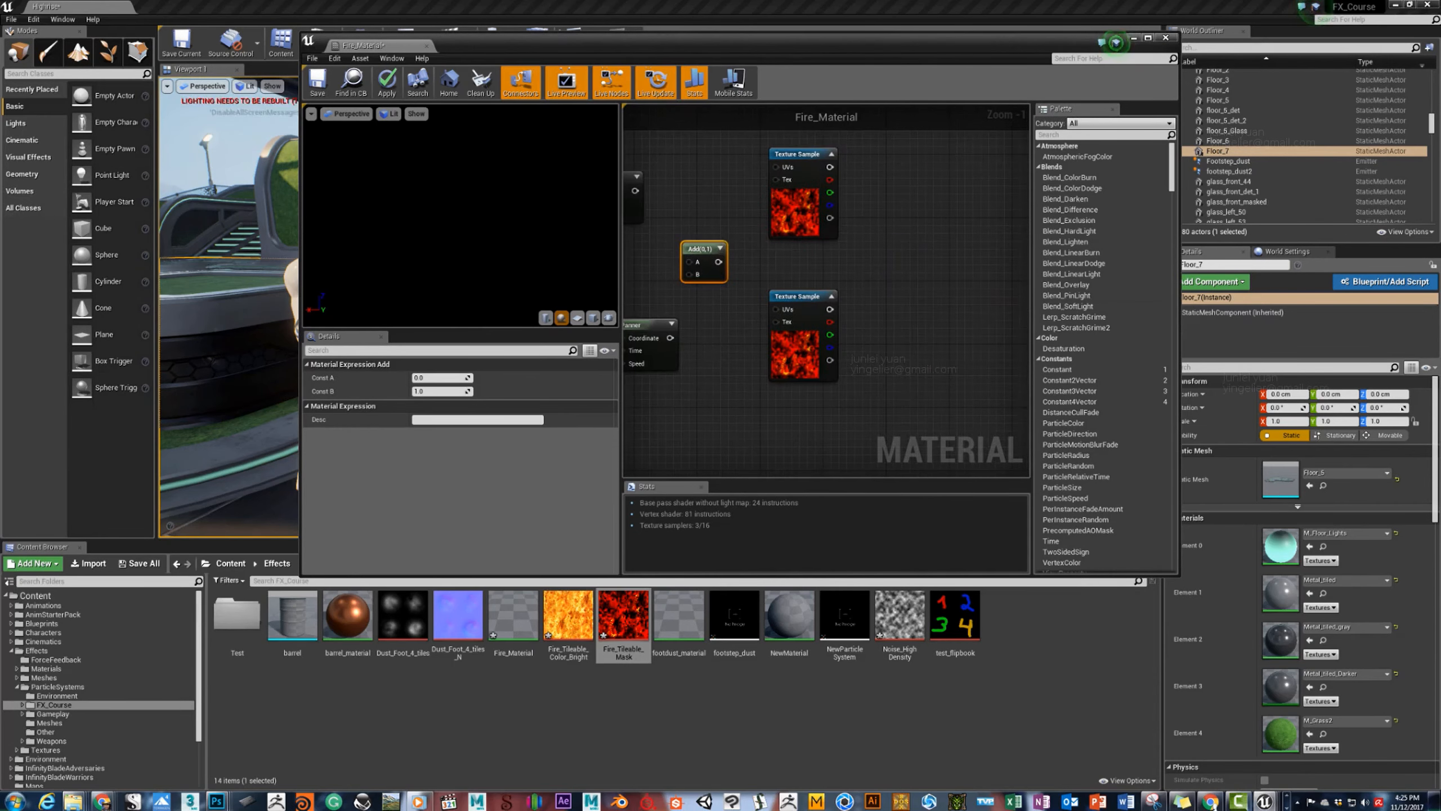
left_click_drag(701, 250, 920, 250)
right_click_drag(840, 267, 624, 243)
right_click_drag(716, 285, 963, 295)
key("m")
left_click(801, 264)
Create a TextureCoordinate node in front of the lower Panner and paste a second one for the upper Panner.
right_click_drag(694, 307, 964, 331)
right_click(783, 284)
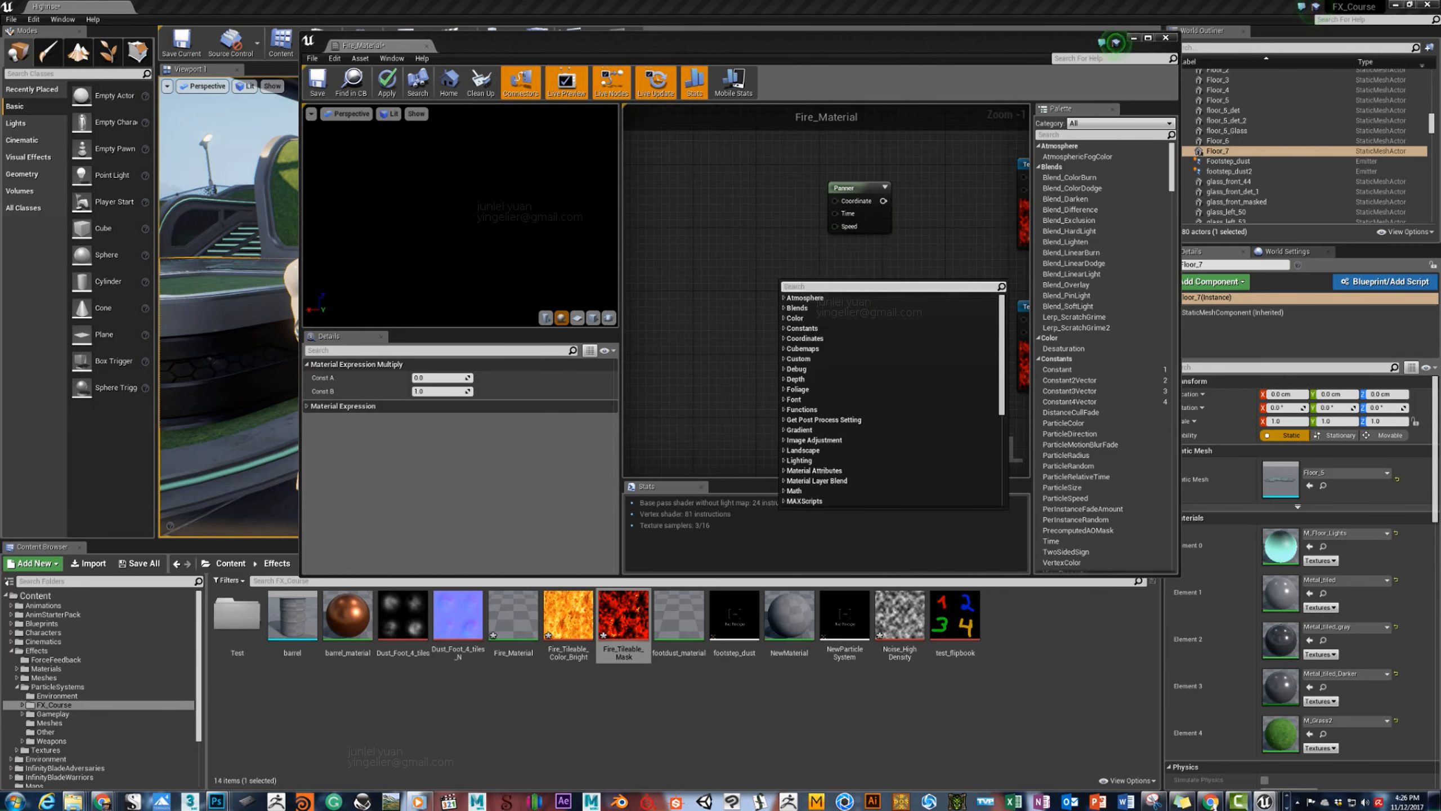
type("tex")
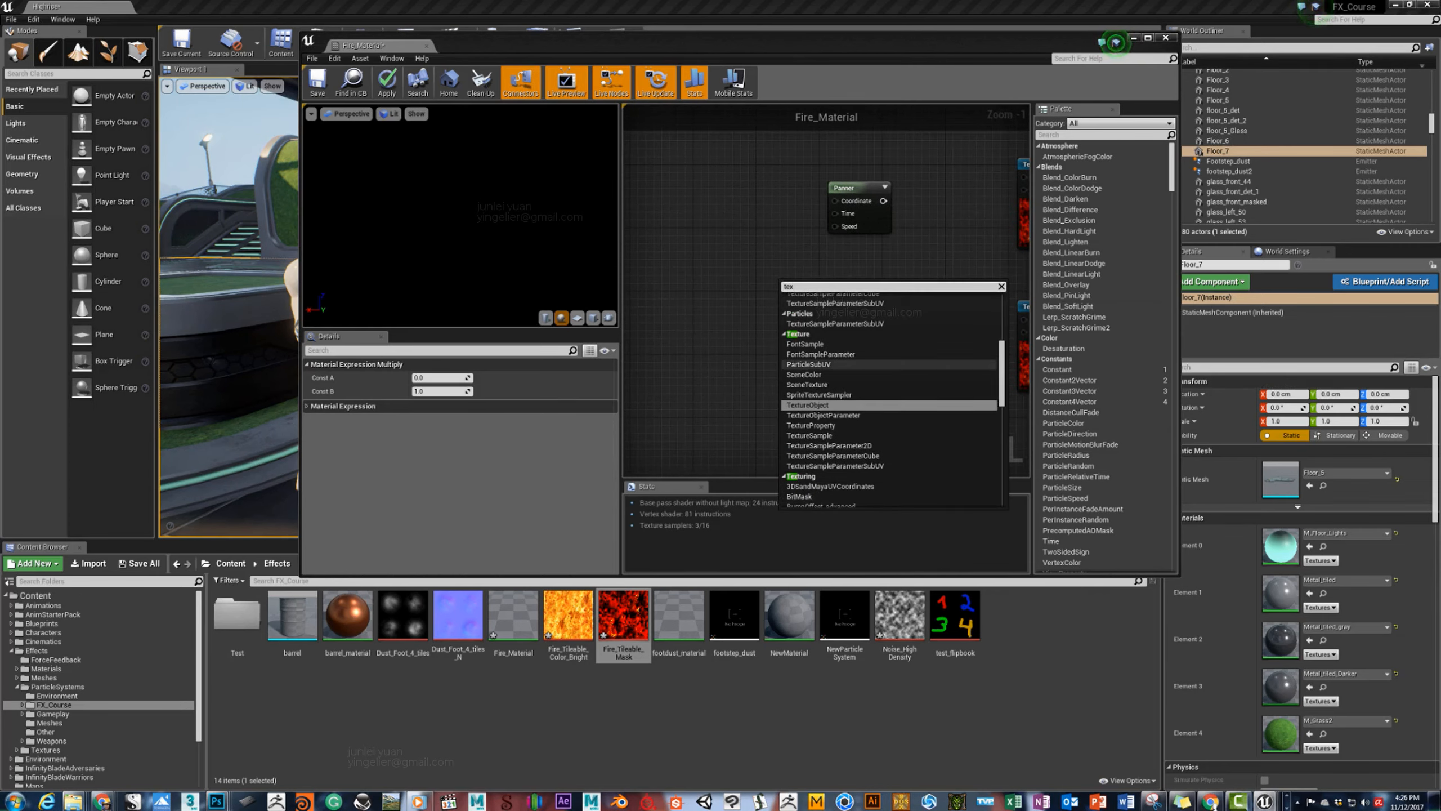
key("BackSpace")
key("BackSpace")
key("BackSpace")
type("c")
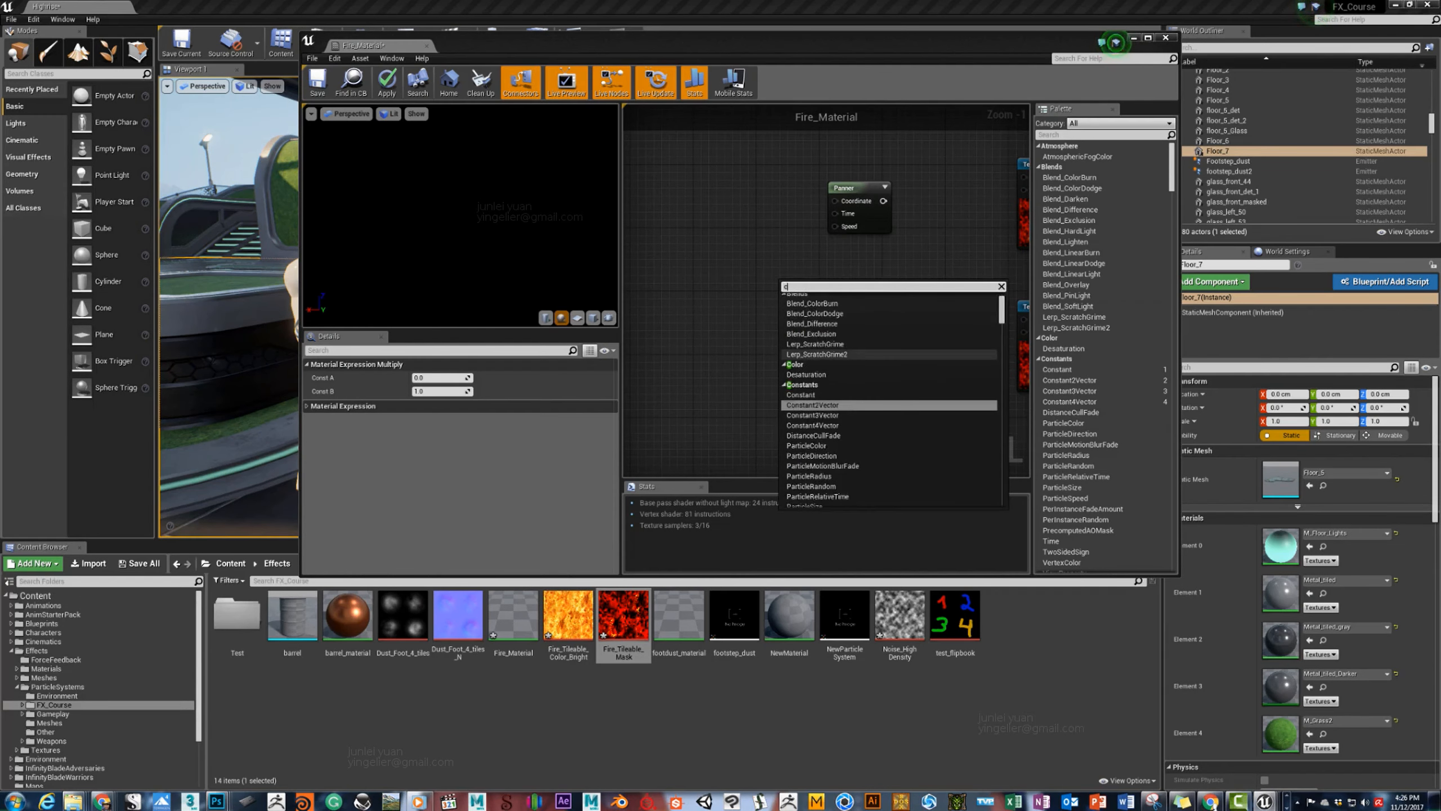
type("oordin")
key("Return")
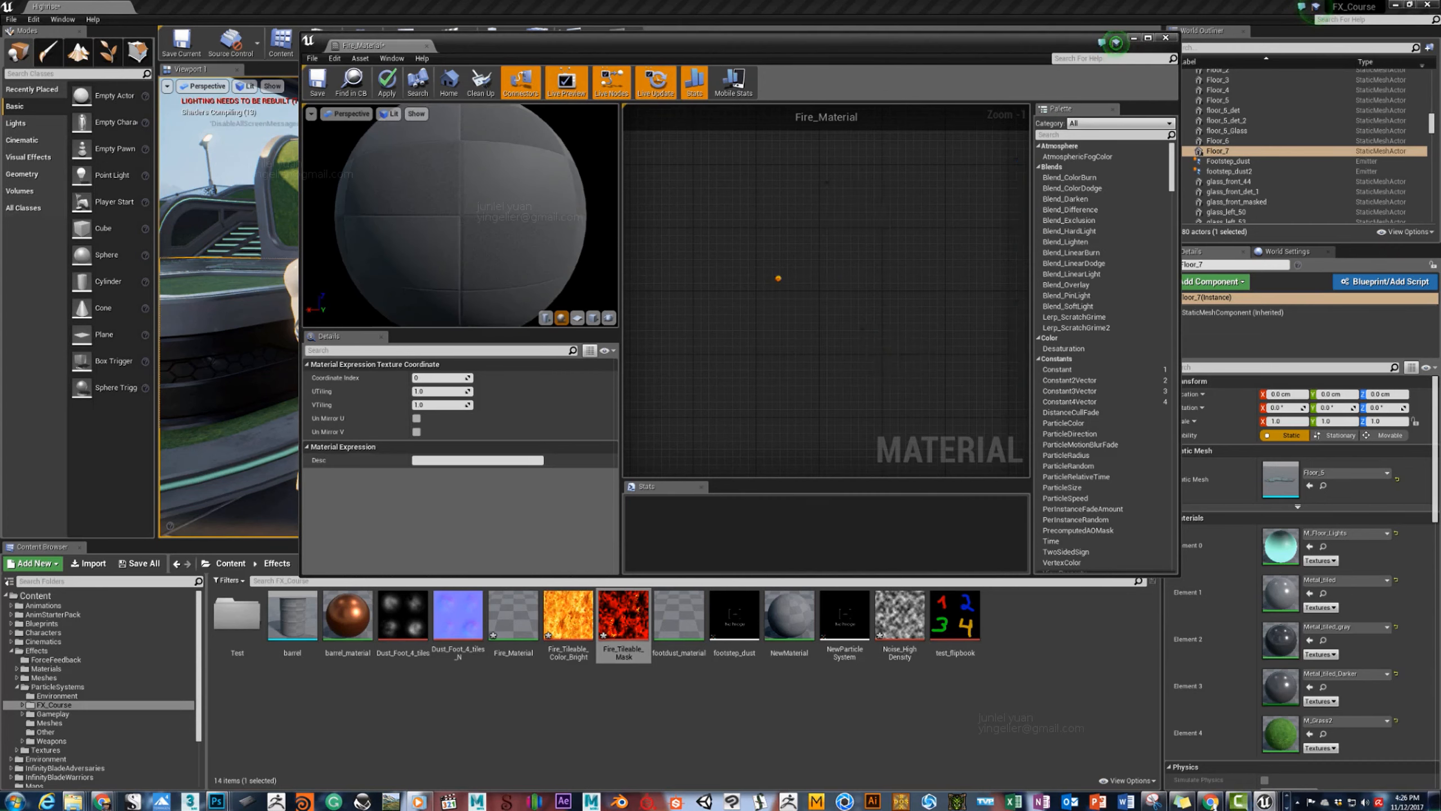
left_click_drag(806, 284, 788, 331)
right_click_drag(822, 256, 704, 249)
key("ctrl+v")
Connect each TexCoord to its Panner's Coordinate input and each Panner to the UVs of its texture sample.
right_click_drag(593, 233, 698, 241)
left_click_drag(712, 250, 821, 202)
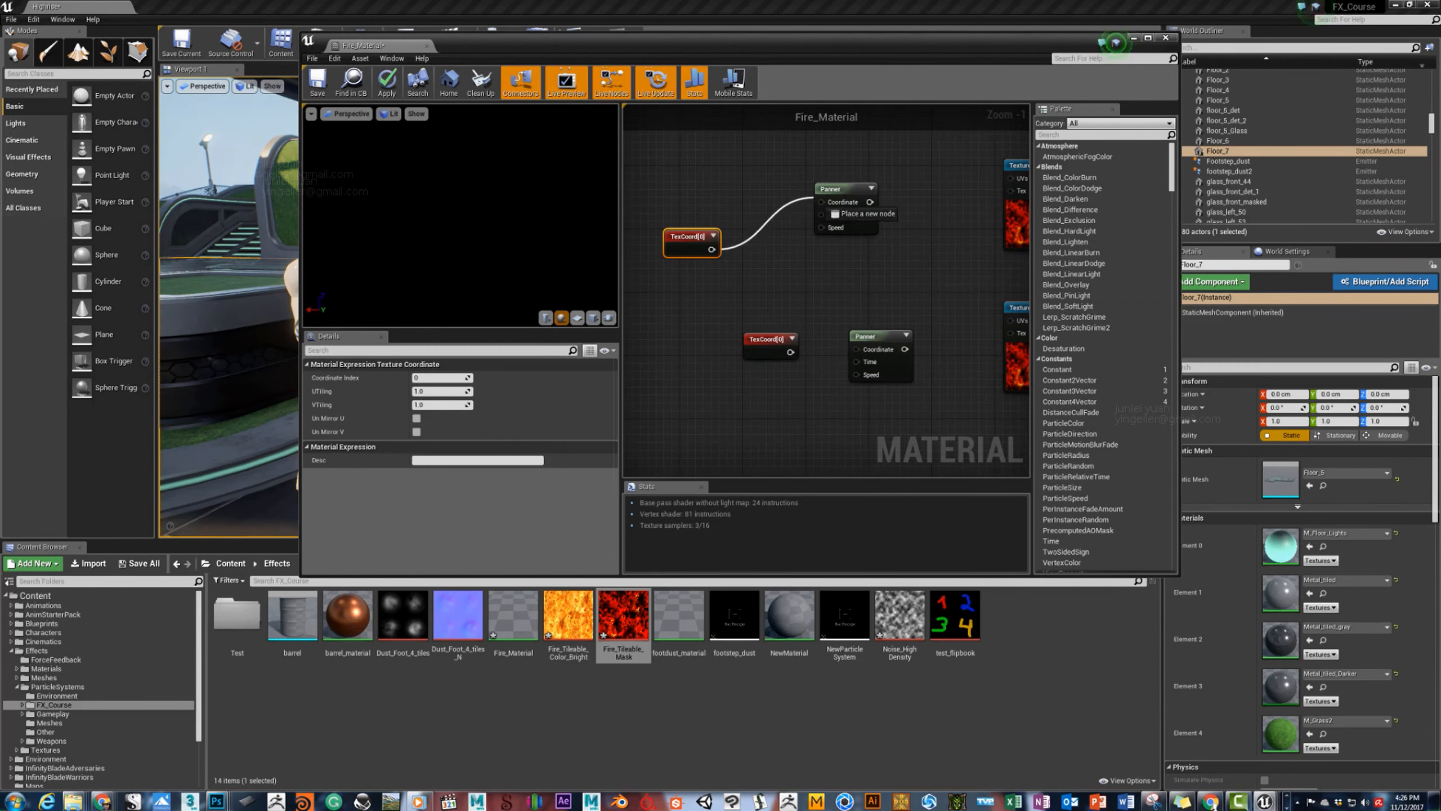
right_click_drag(828, 216, 765, 207)
left_click_drag(727, 343, 793, 340)
left_click_drag(806, 194, 946, 170)
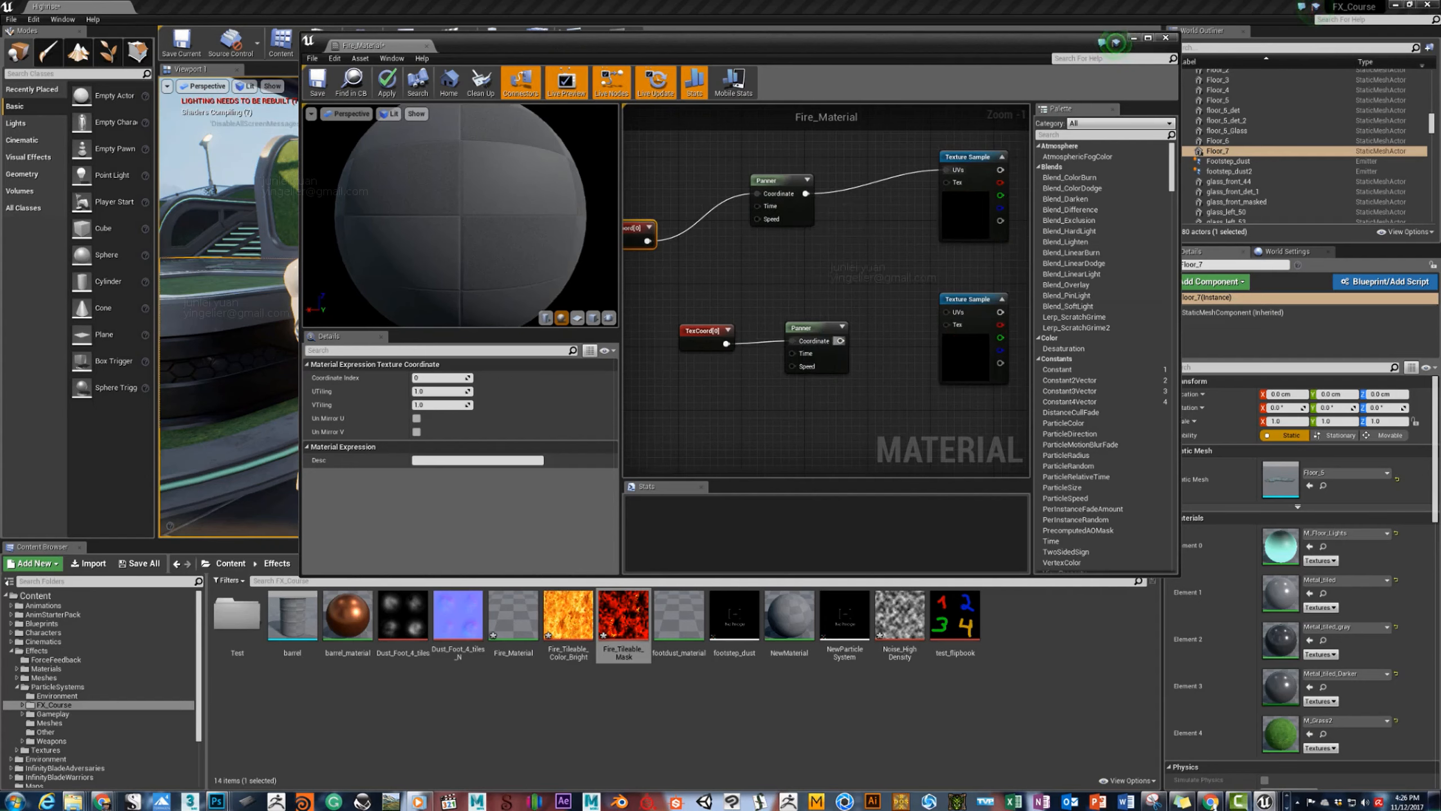
left_click_drag(841, 340, 946, 311)
left_click(778, 180)
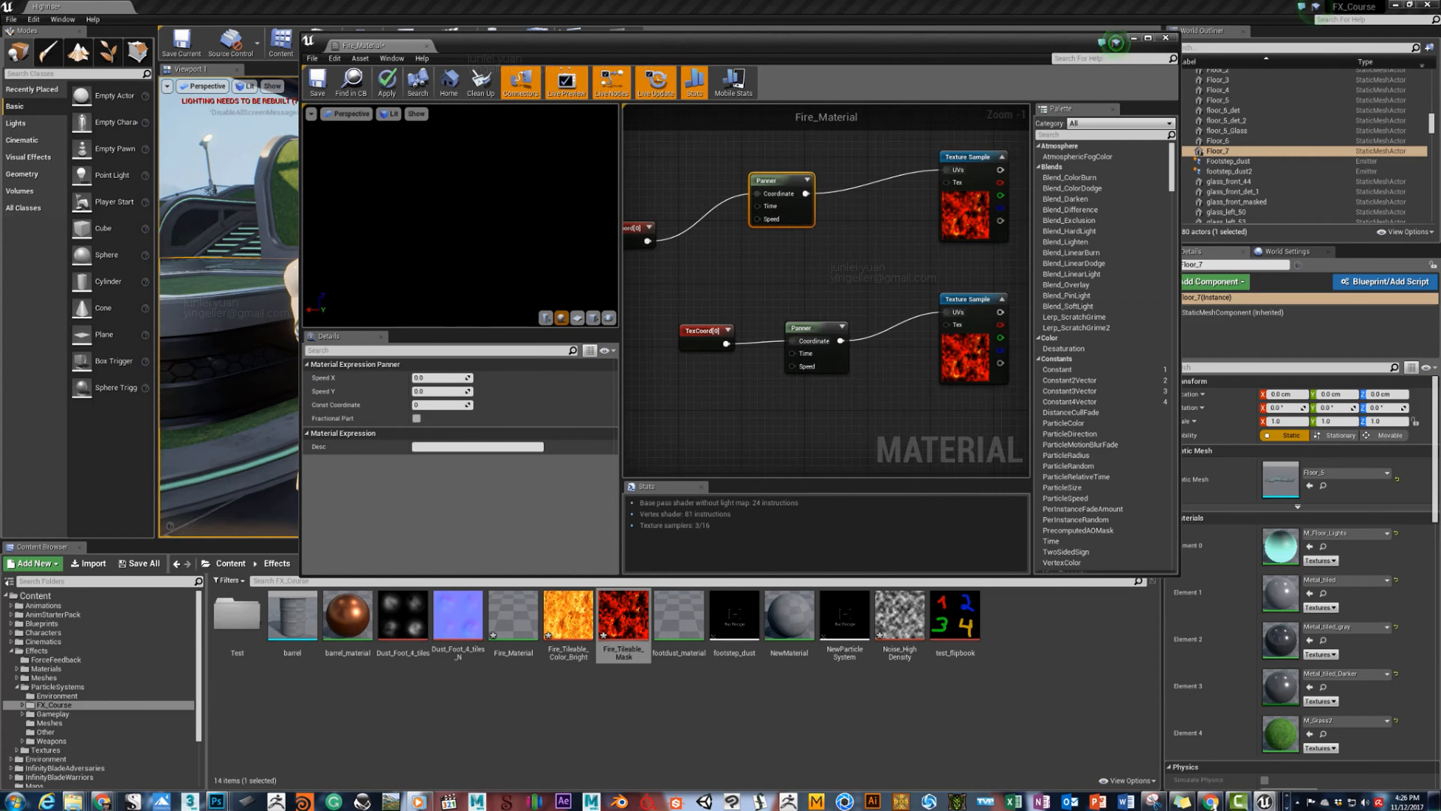
Feed both texture samples into the Add node, connect its output to Emissive Color, and preview the material on a plane.
right_click_drag(974, 261, 702, 265)
left_click_drag(727, 175, 806, 269)
left_click_drag(728, 317, 808, 283)
right_click_drag(862, 275, 753, 275)
left_click_drag(719, 269, 1000, 169)
left_click(577, 318)
Set UTiling and VTiling to 0.6 on the TexCoord node feeding the upper Panner.
right_click_drag(658, 196, 994, 190)
scroll(860, 239, "down", 2)
right_click_drag(879, 230, 1017, 209)
scroll(776, 213, "up", 3)
left_click(769, 219)
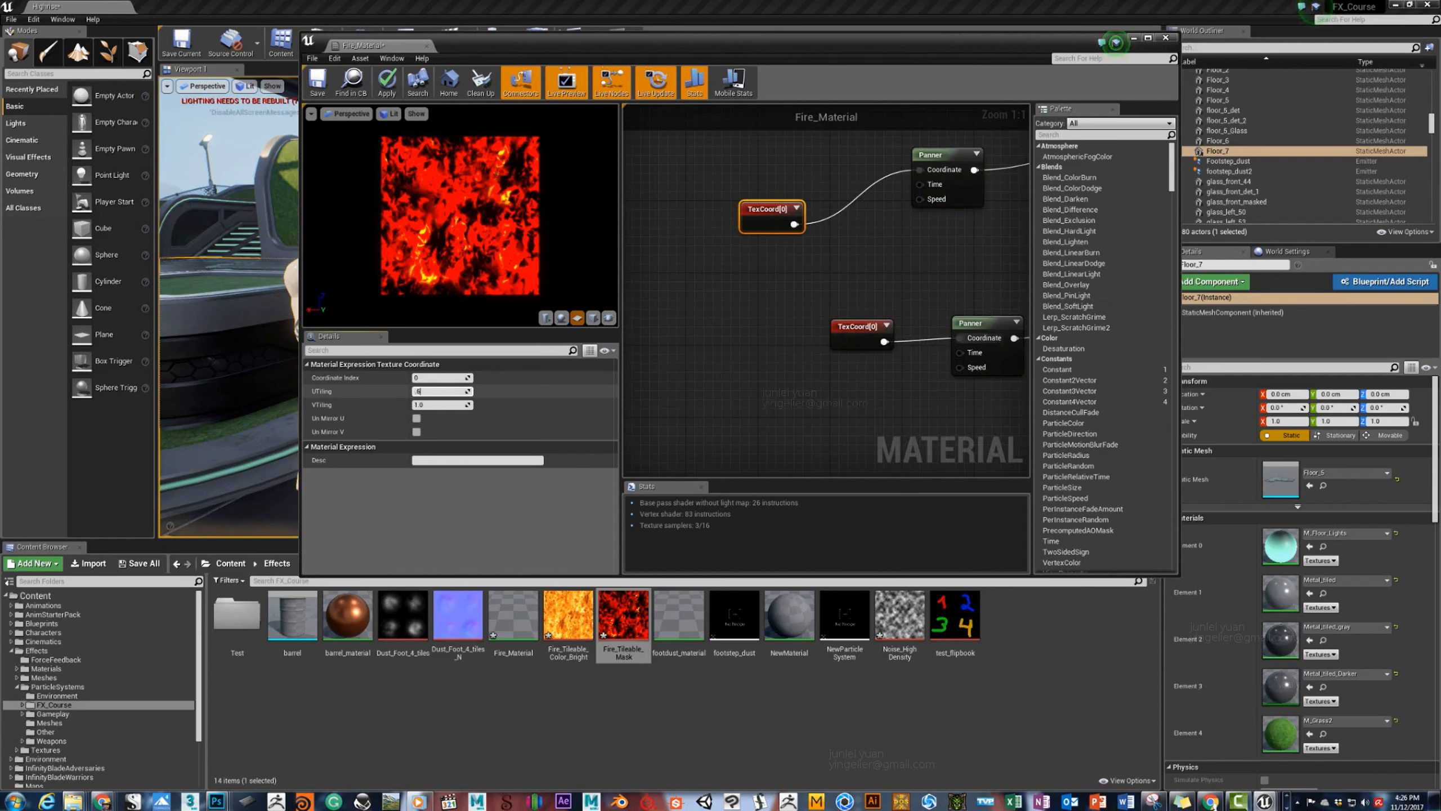
key("Tab")
type(".6")
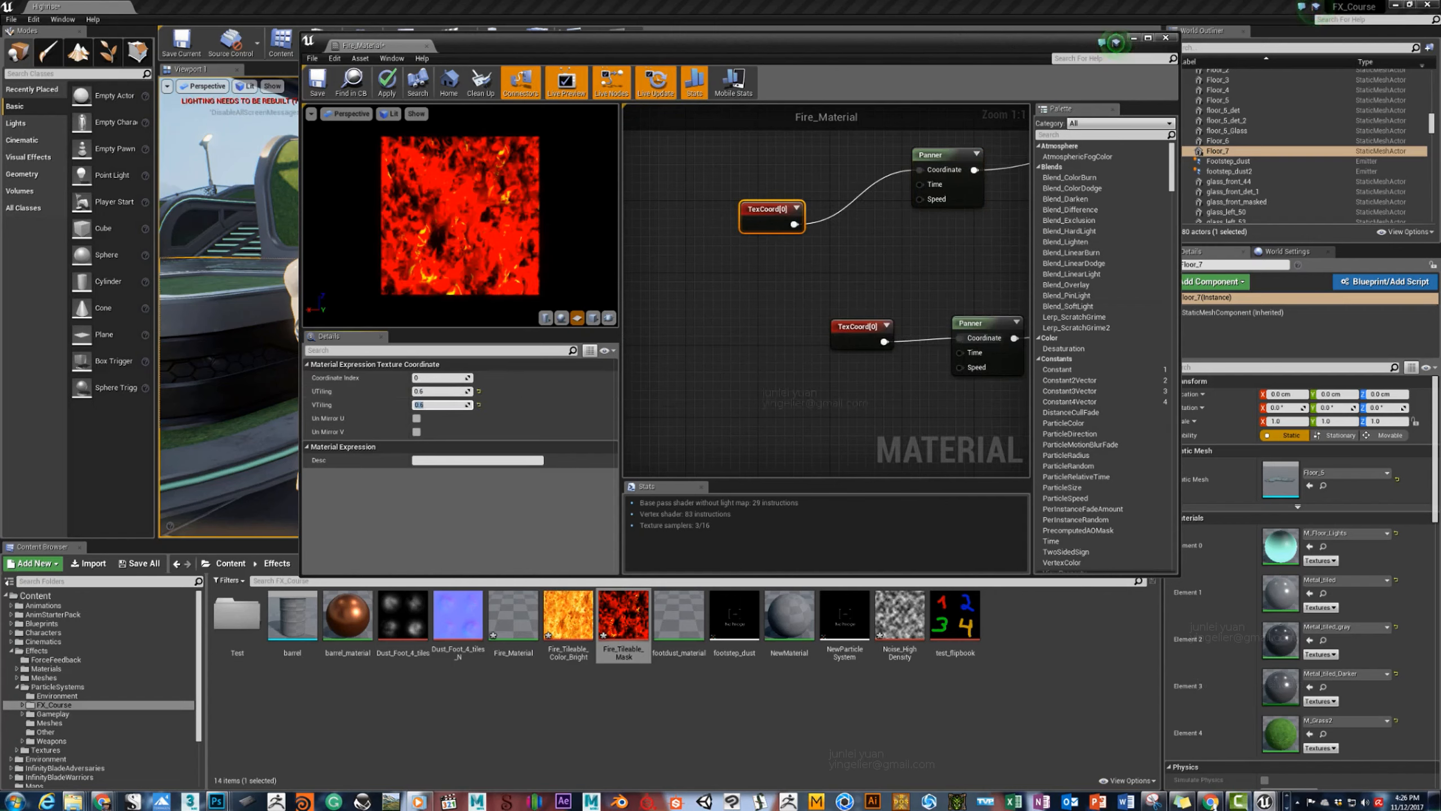
Shift the lower TexCoord node further from its Panner and set the upper Panner's Speed Y to 0.3.
left_click(845, 328)
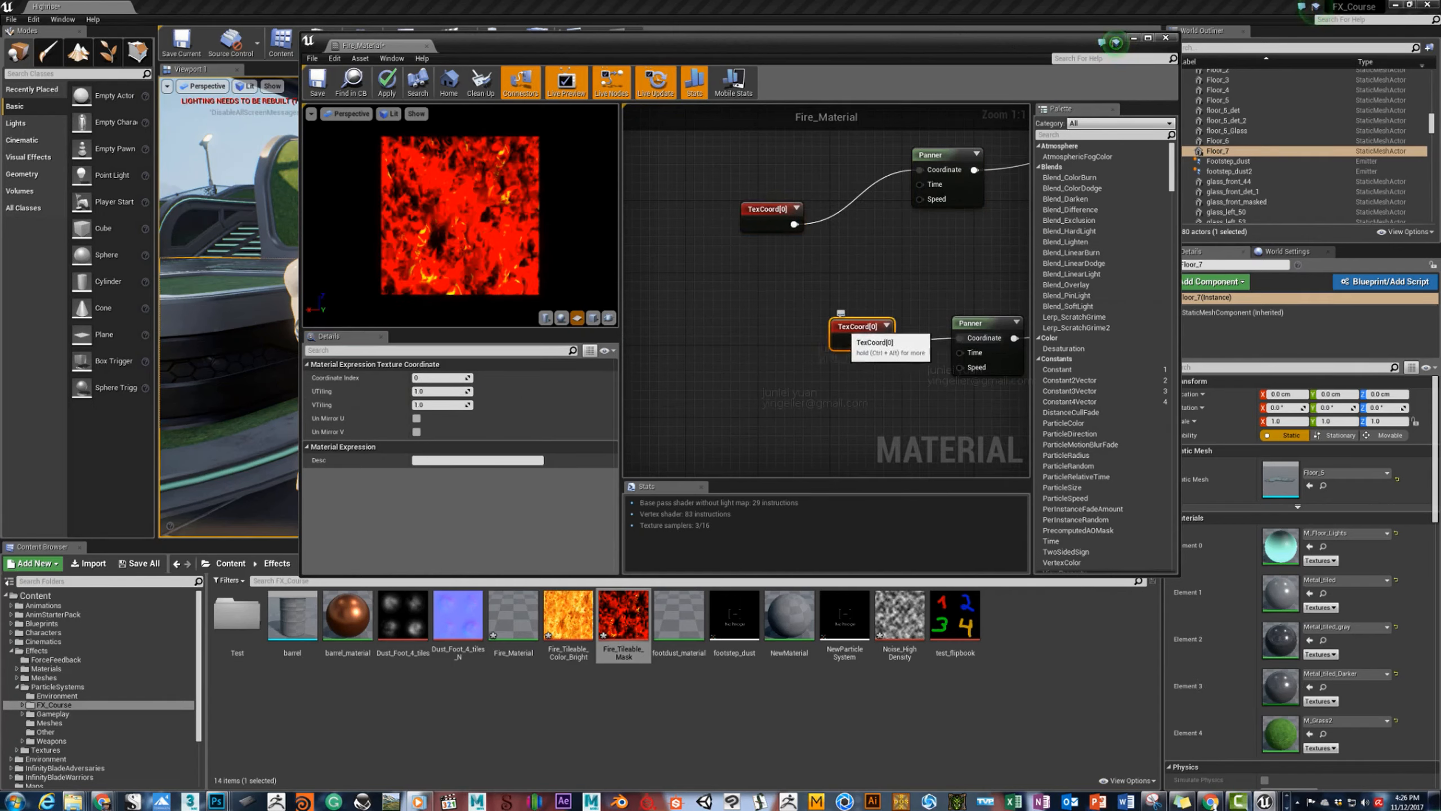
left_click_drag(845, 328, 746, 320)
right_click_drag(851, 255, 720, 258)
left_click(795, 161)
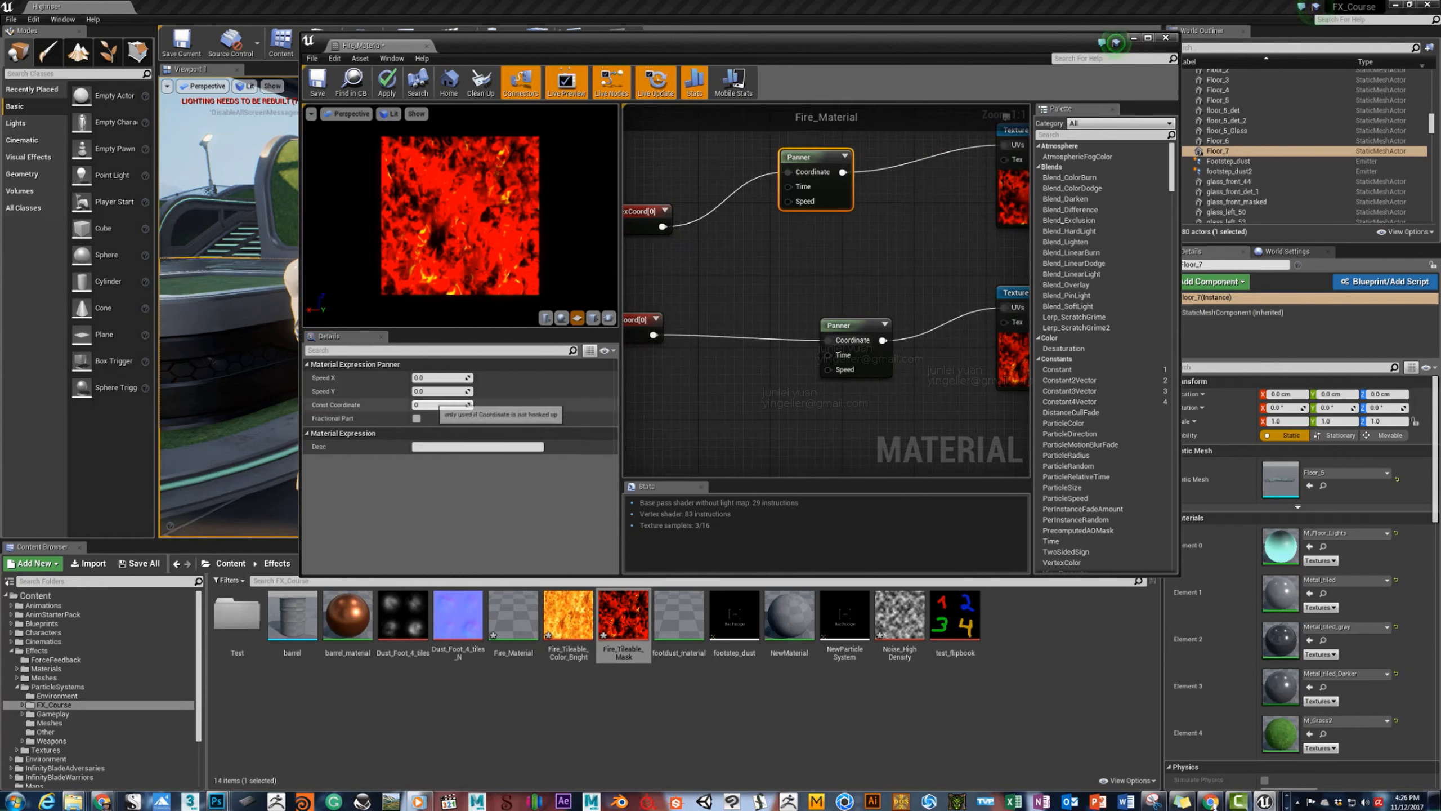
left_click(434, 391)
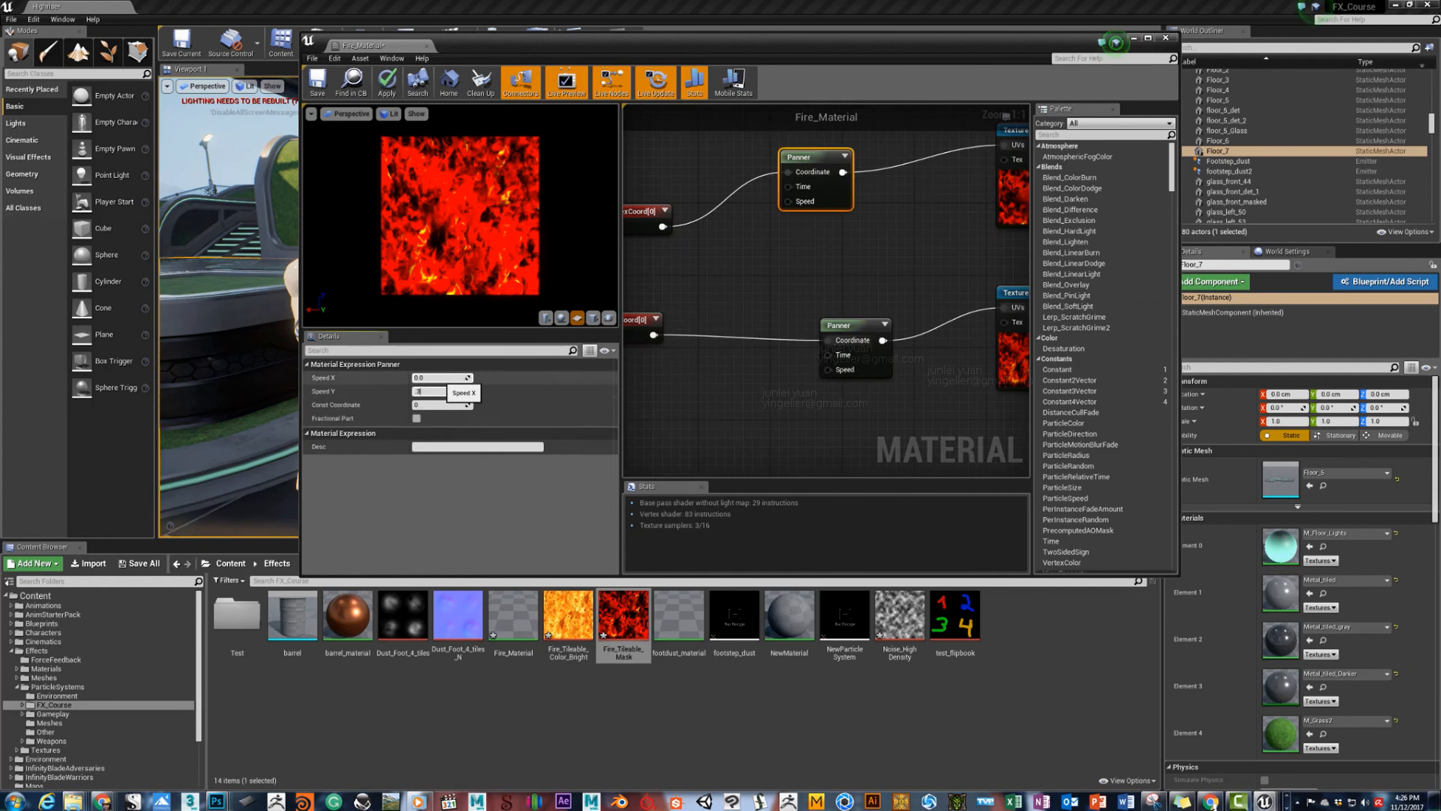
type("3")
key("Return")
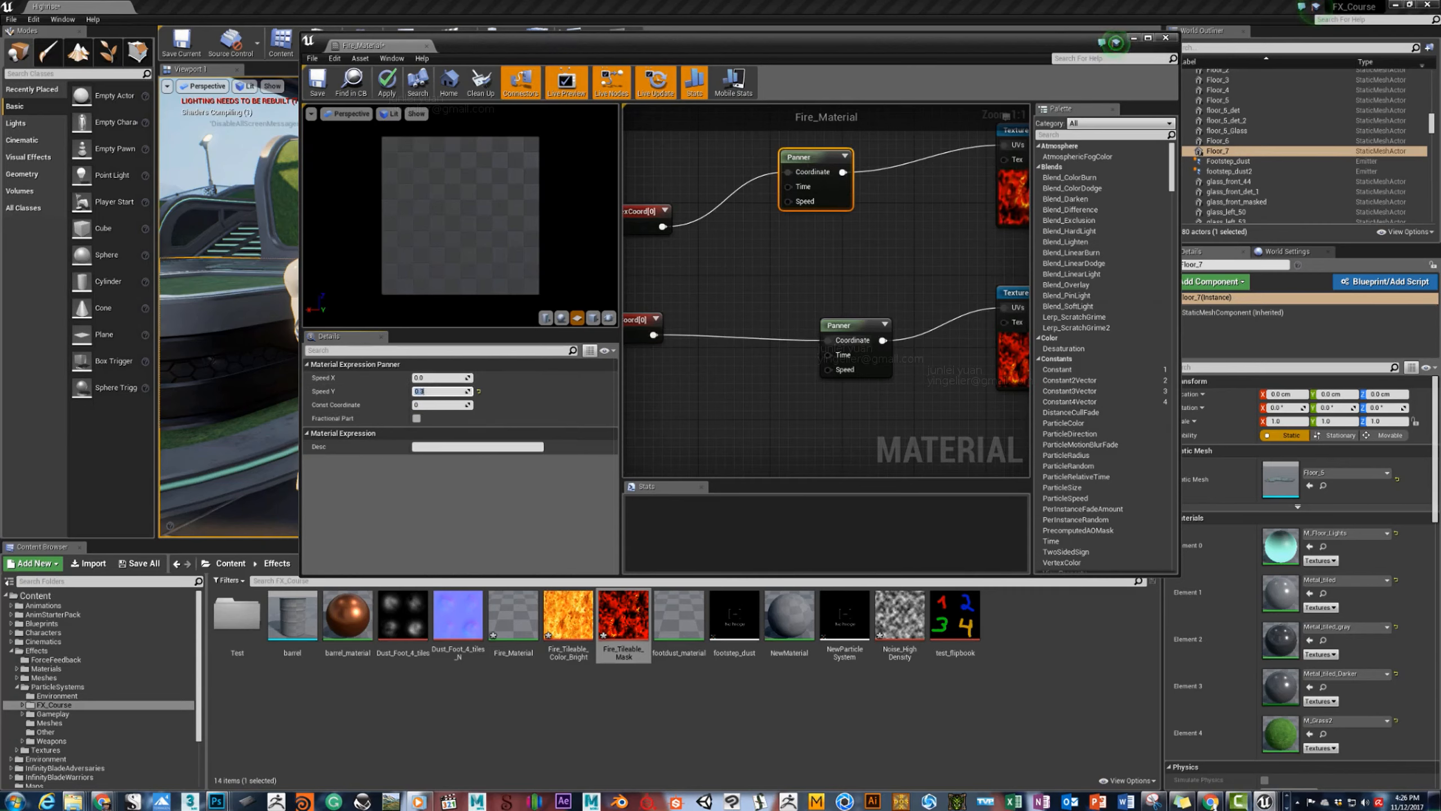
Set the lower Panner's Speed Y to about 0.85.
left_click(854, 327)
left_click(434, 392)
type(".")
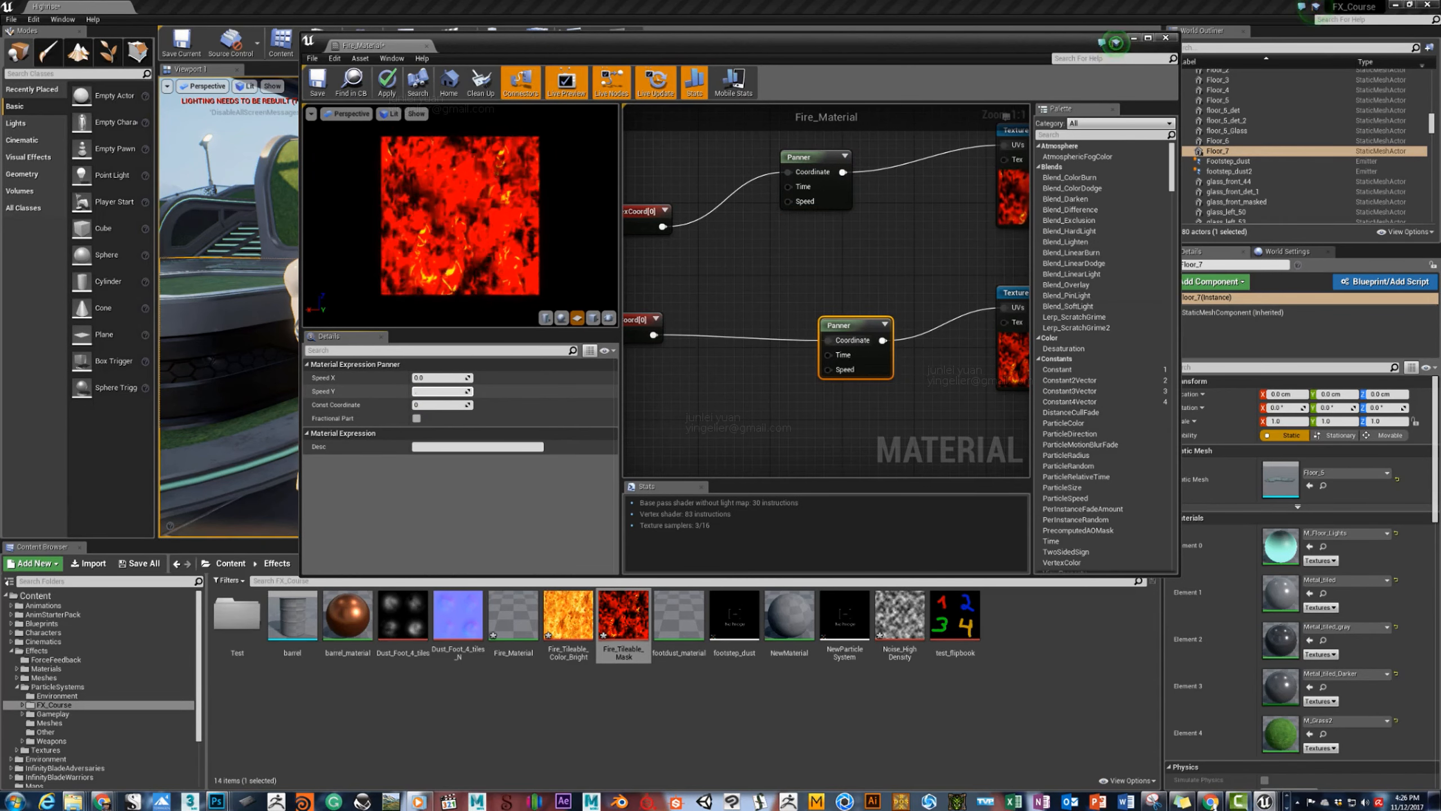
type("8")
key("Return")
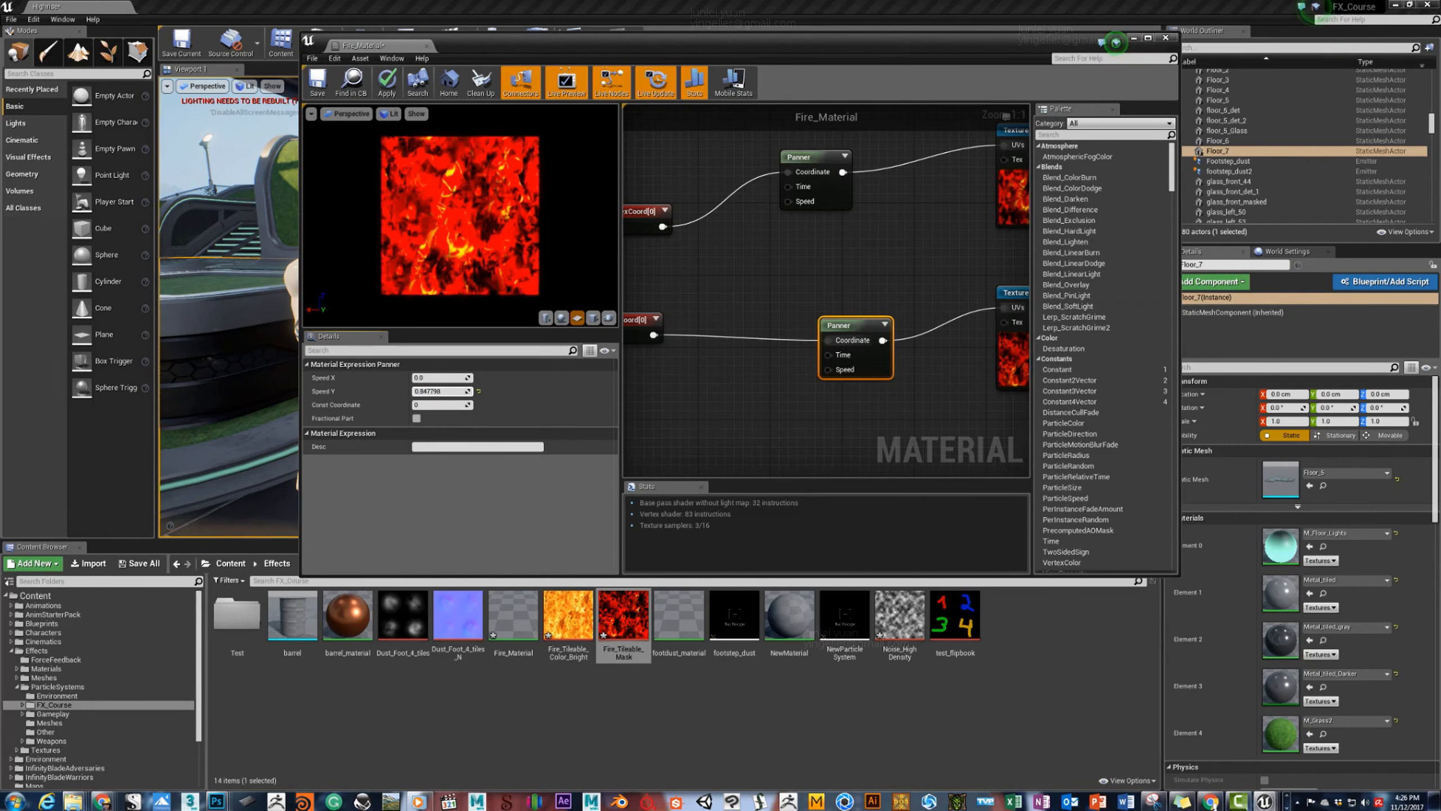
Raise the upper Panner's Speed Y slightly to about 0.38.
left_click(644, 212)
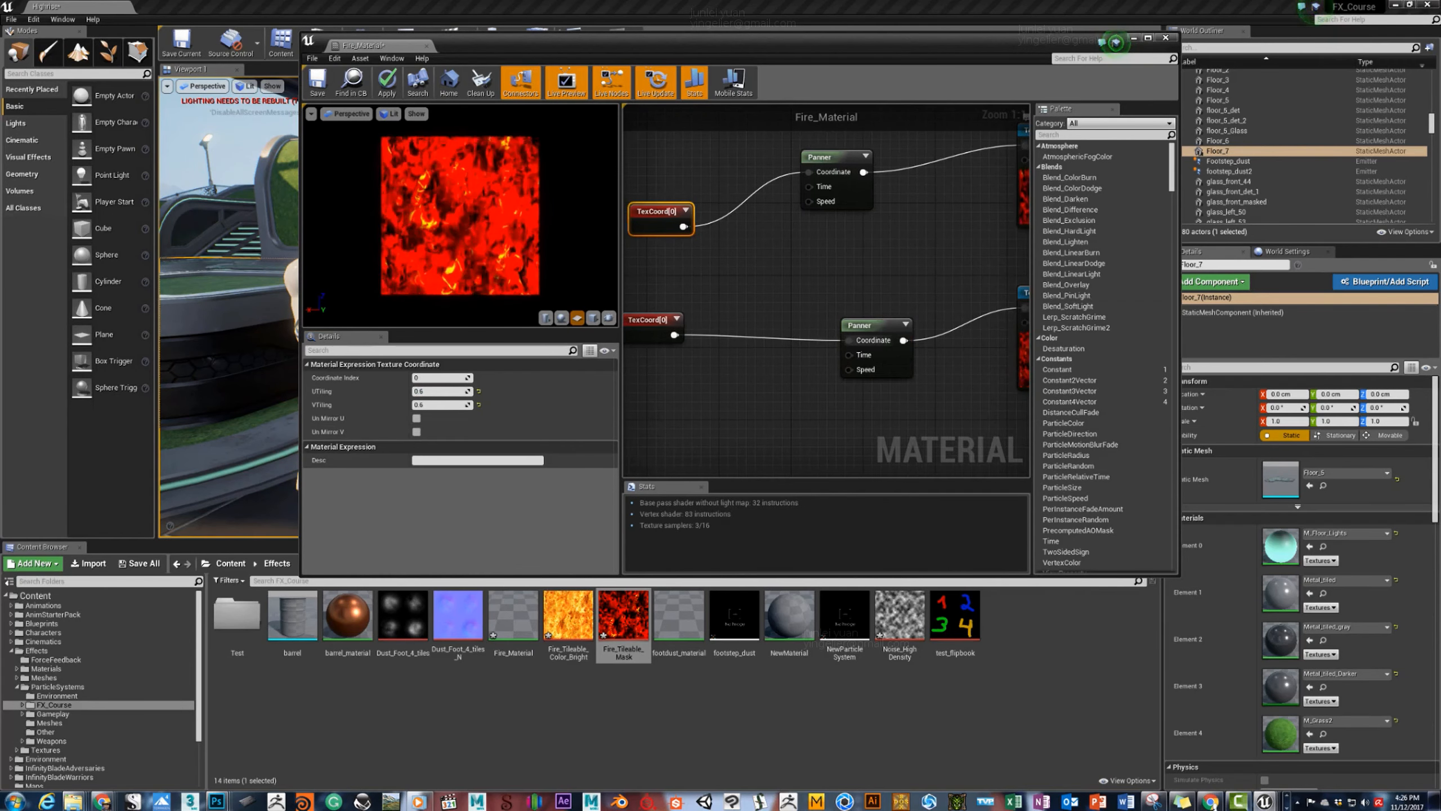
left_click(825, 158)
left_click(445, 391)
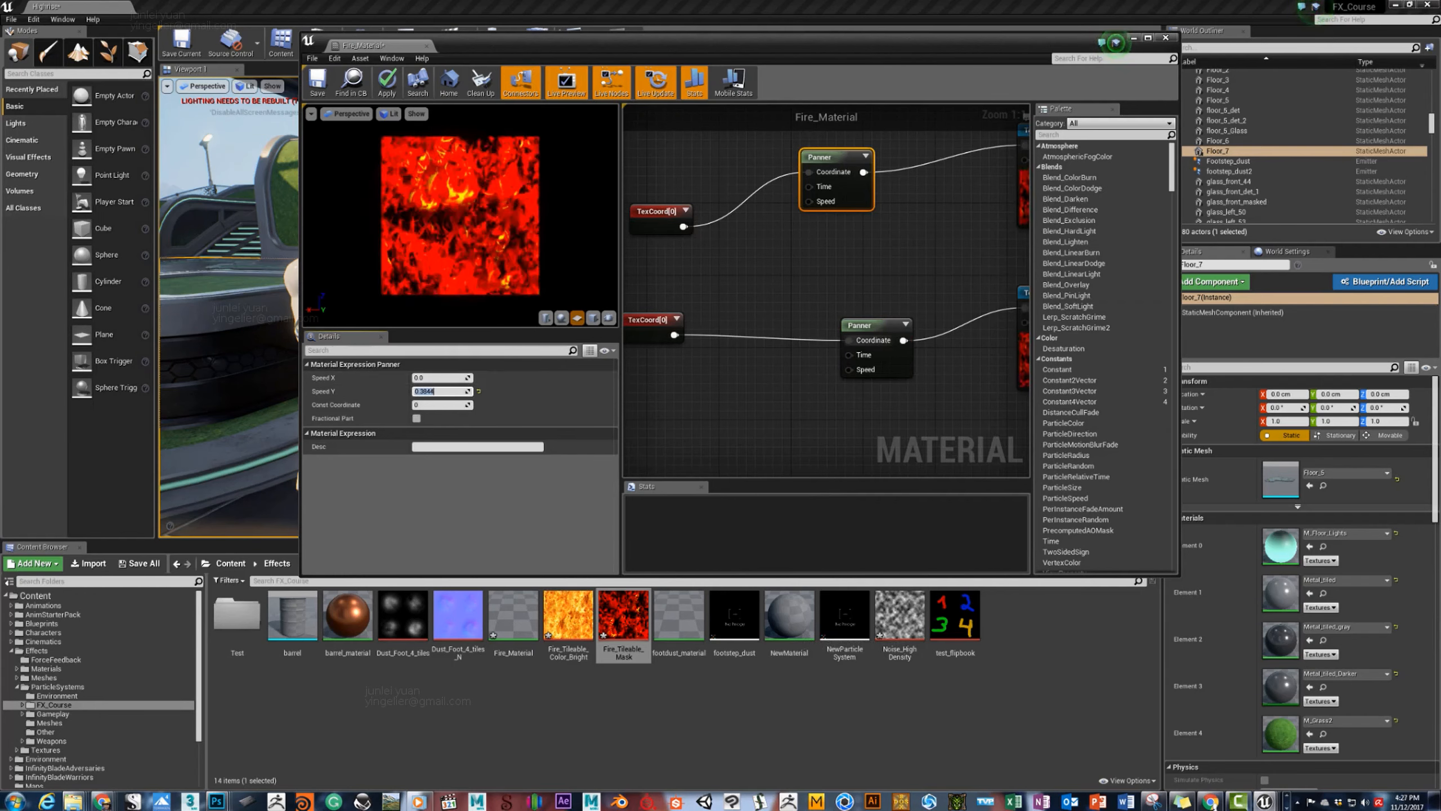
left_click(758, 273)
Position the unconnected Multiply node directly after the Add node.
right_click_drag(988, 273, 752, 278)
right_click_drag(908, 278, 784, 278)
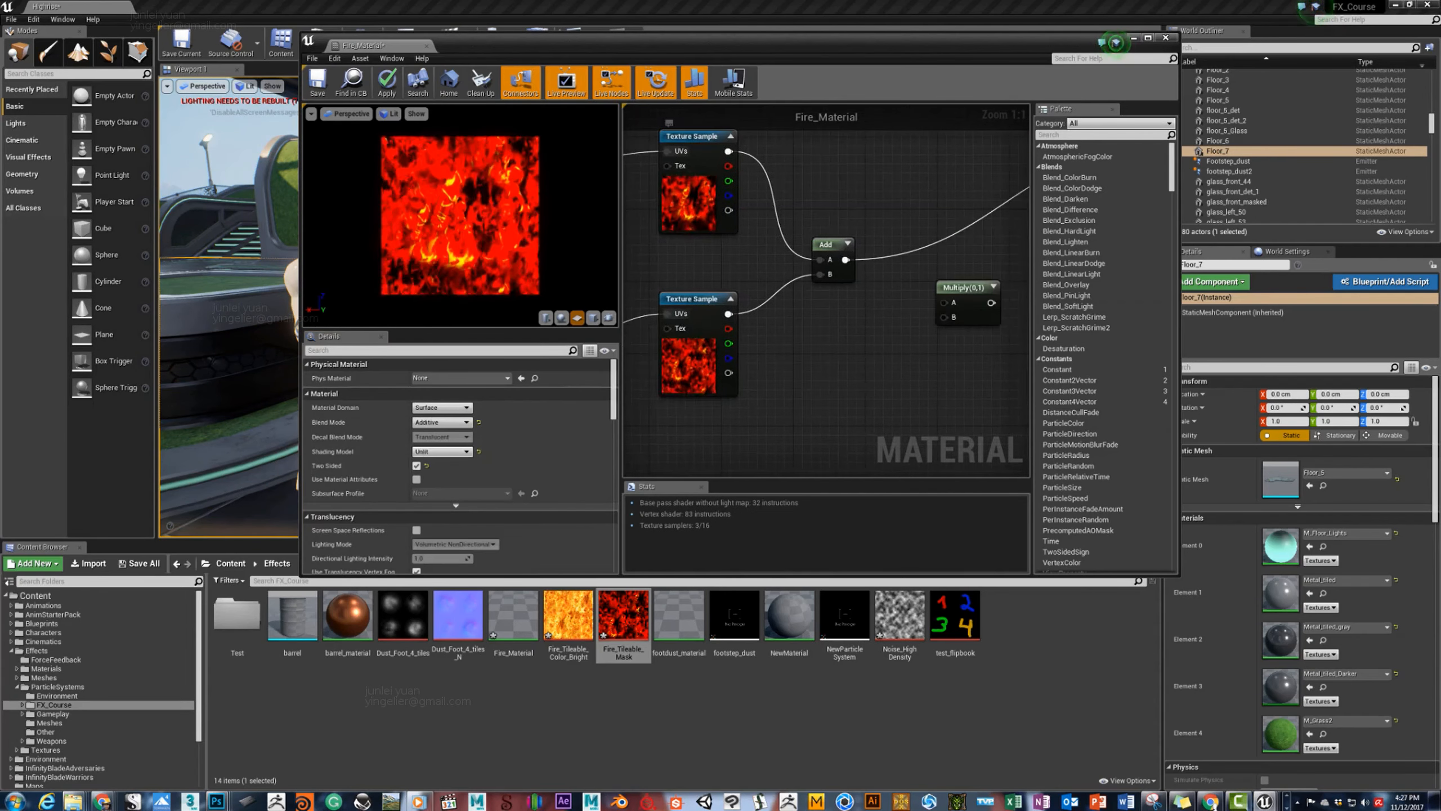
right_click_drag(952, 286, 797, 305)
left_click_drag(798, 306, 754, 278)
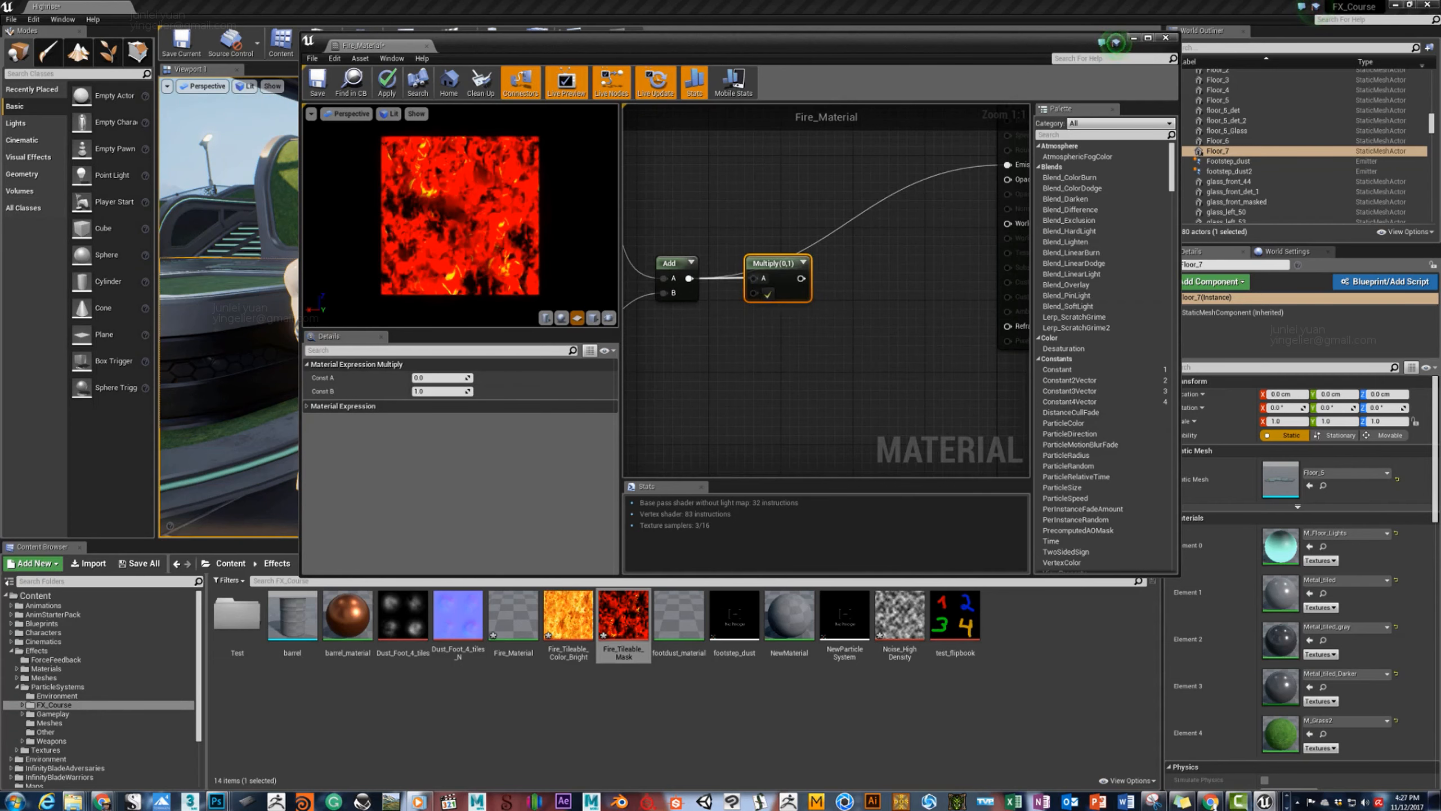
Feed the Add output into both the A and B inputs of Multiply and connect its result to Emissive Color.
right_click_drag(707, 340, 807, 330)
left_click_drag(854, 254, 864, 181)
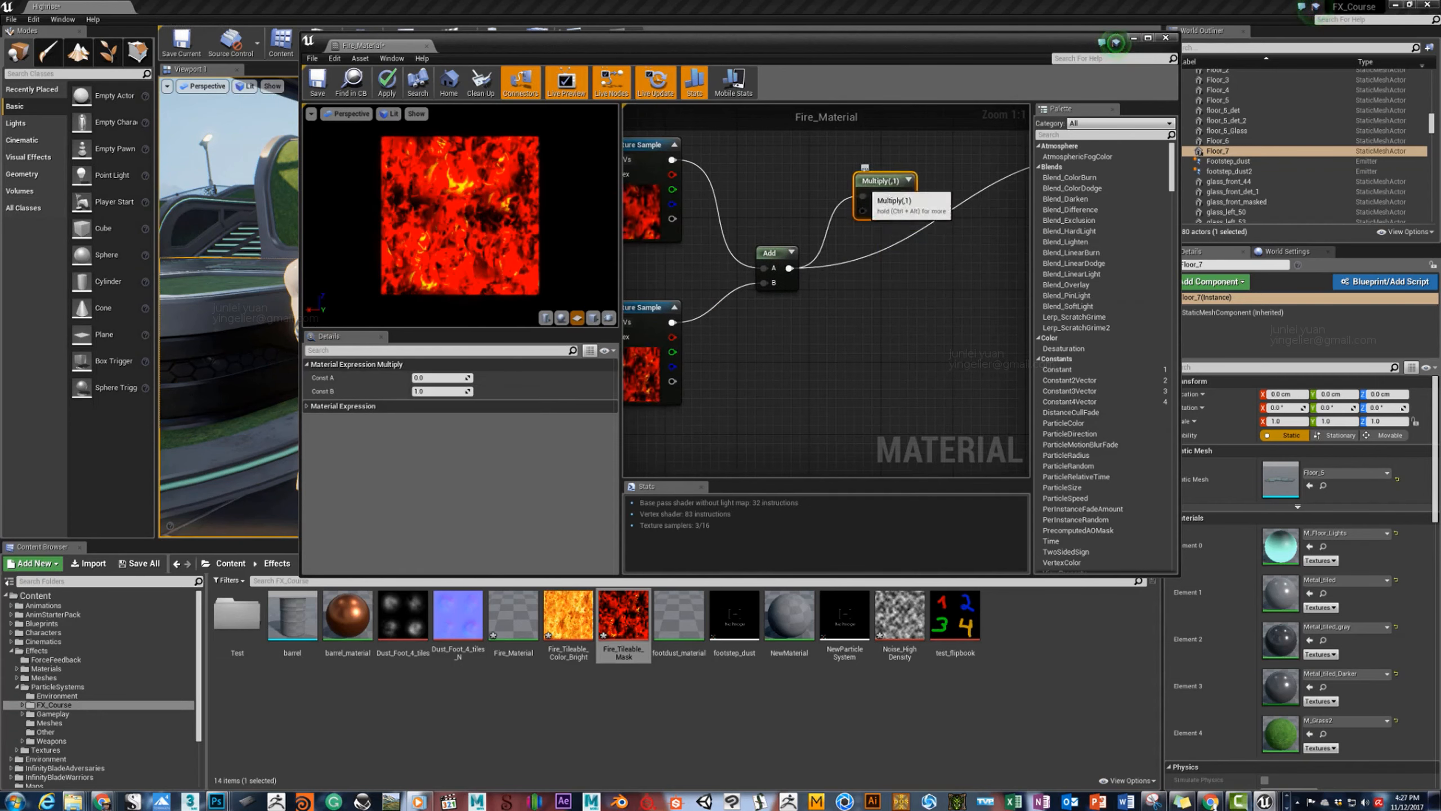
left_click_drag(790, 268, 864, 211)
right_click_drag(914, 244, 814, 254)
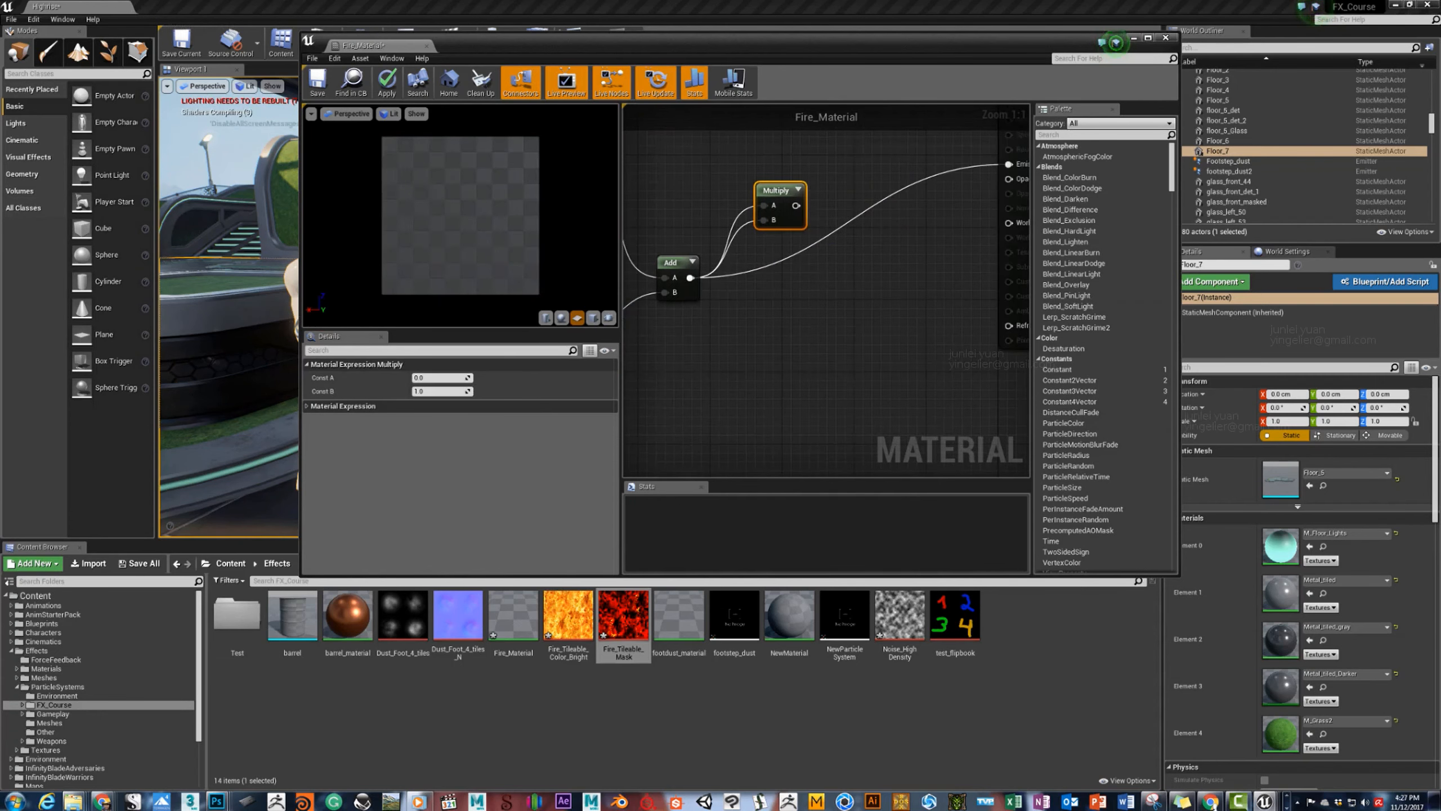
left_click_drag(796, 206, 1010, 164)
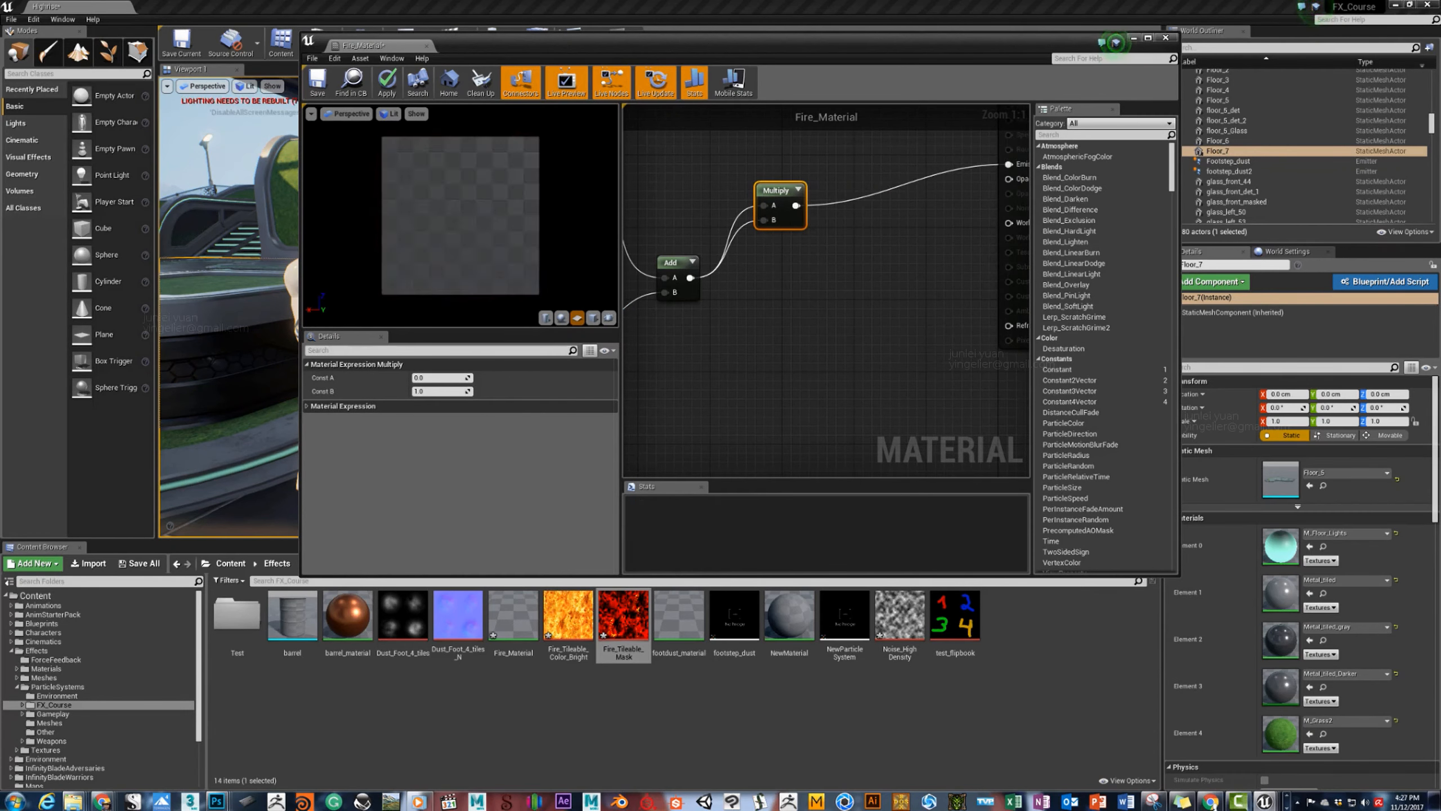
Expand the thumbnail previews of the Add and Multiply nodes and place Multiply beside Add.
right_click_drag(674, 263, 676, 261)
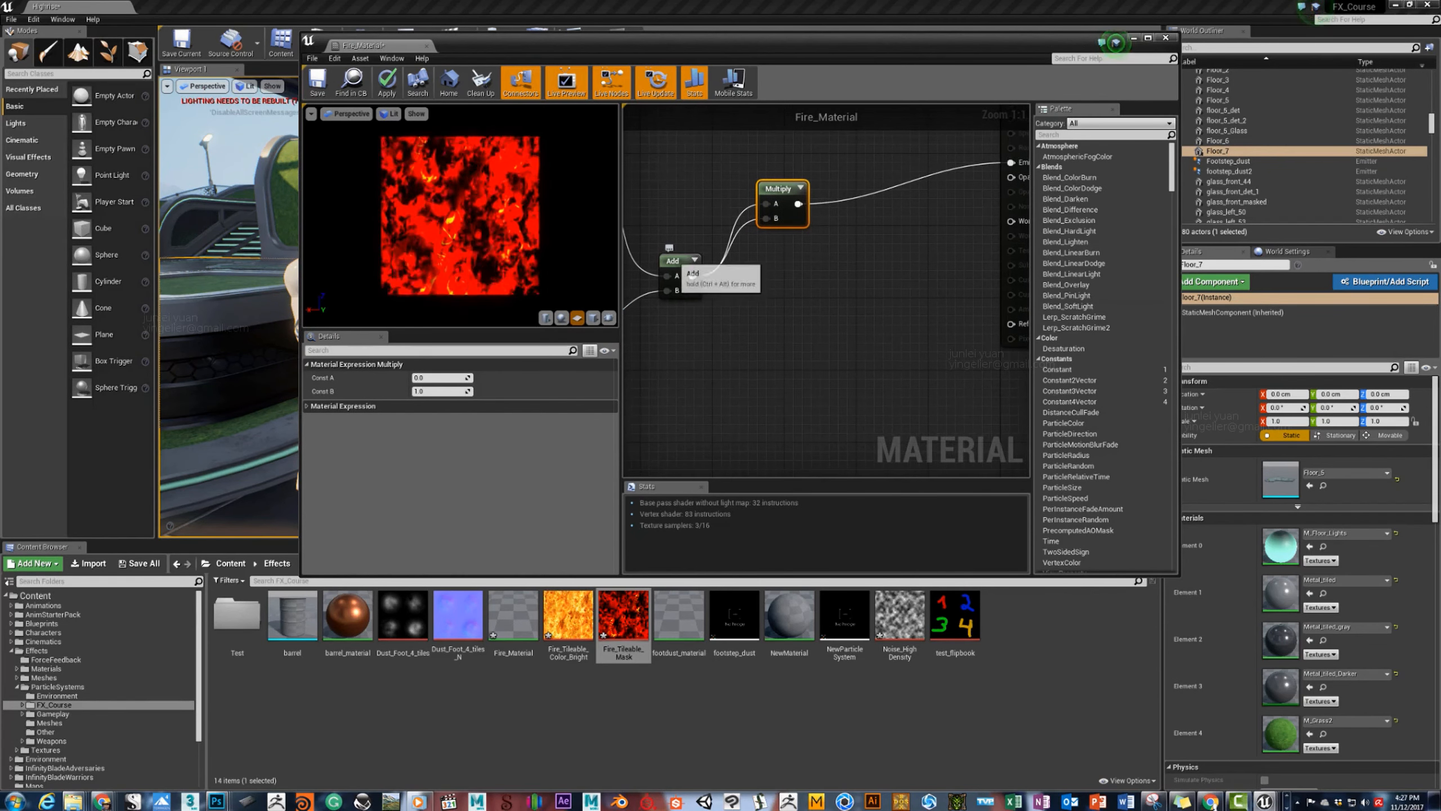
left_click(693, 261)
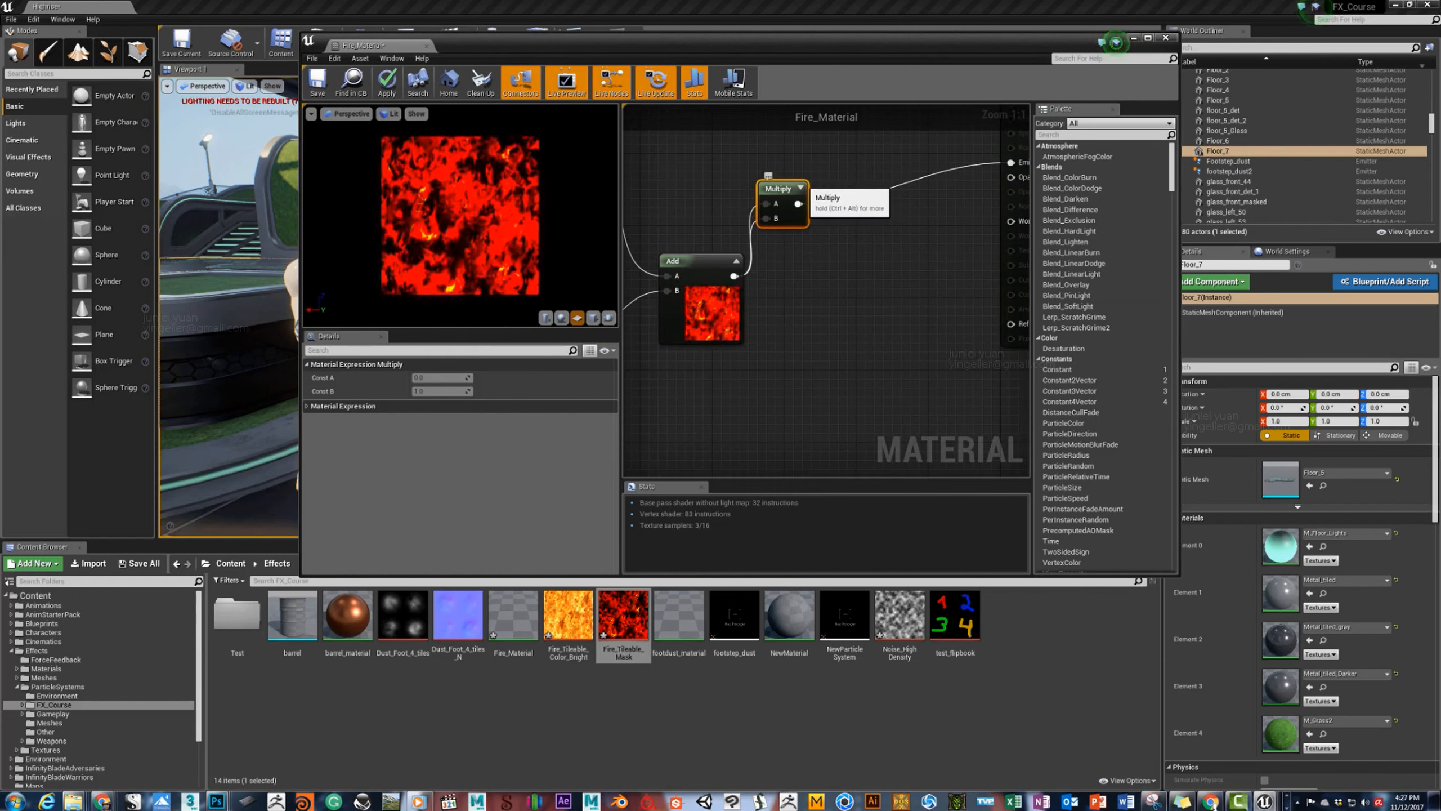
left_click(801, 188)
left_click_drag(781, 189, 789, 252)
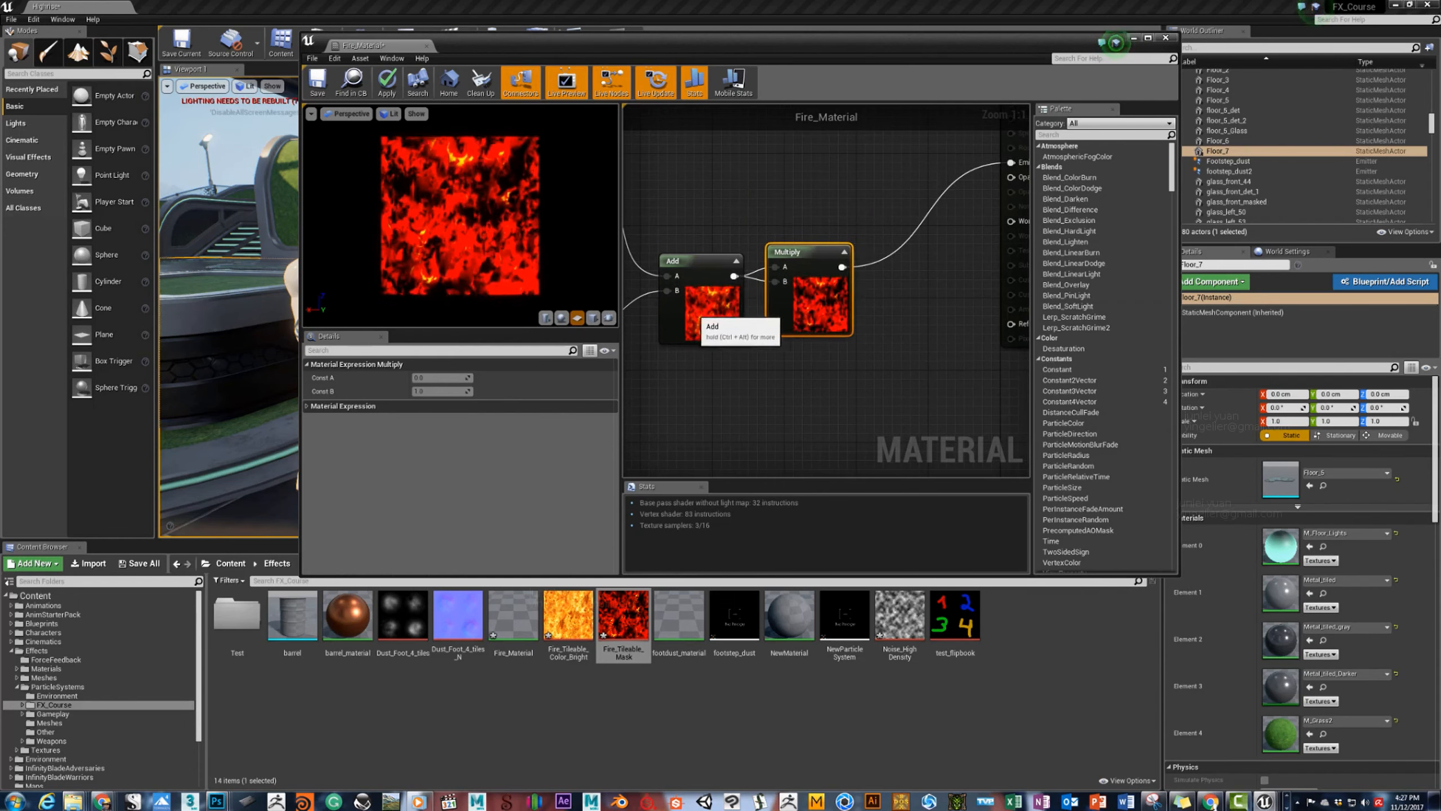
Preview the Add node and the Multiply node in turn to compare their contrast, and stop previewing.
right_click(711, 323)
left_click(752, 328)
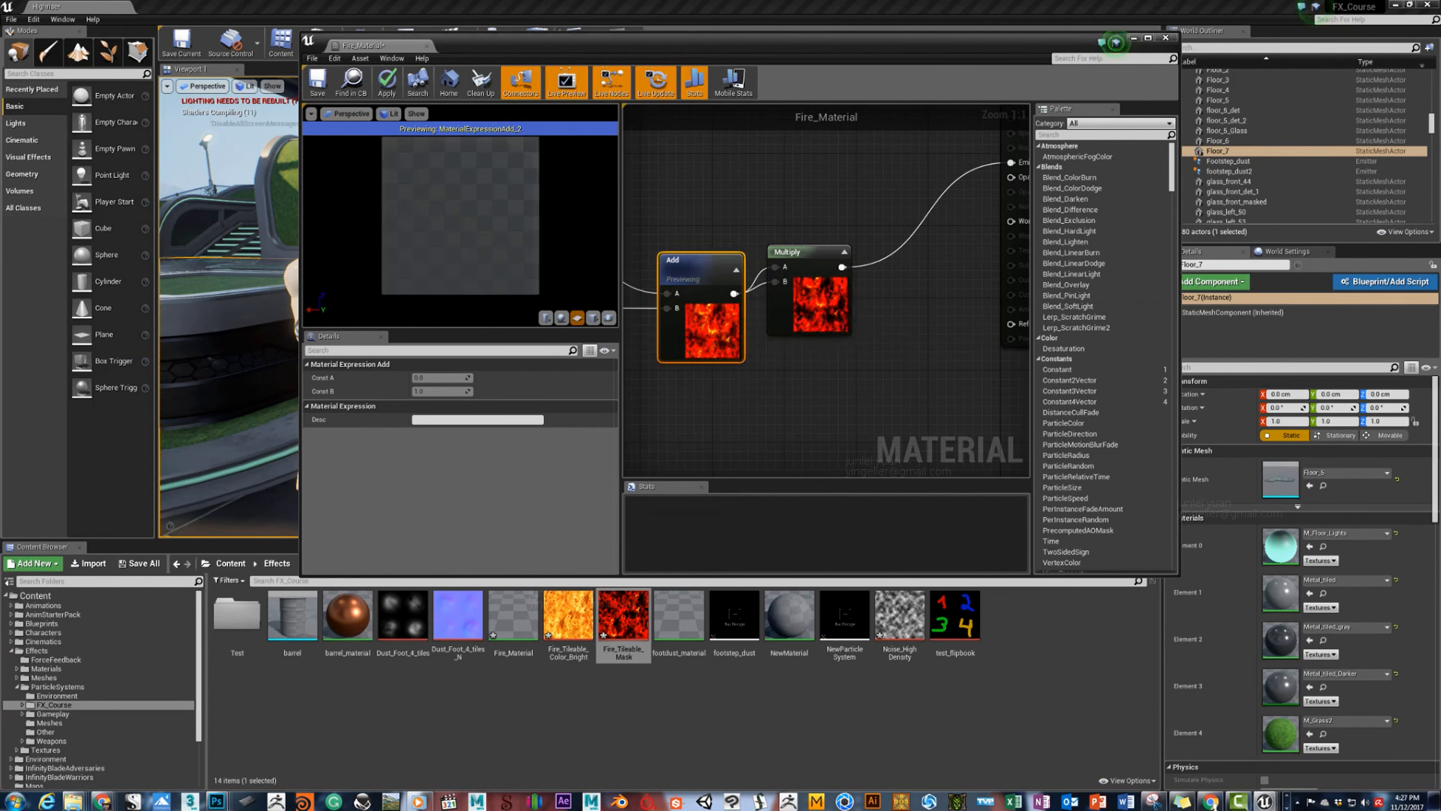
right_click(807, 307)
left_click(848, 310)
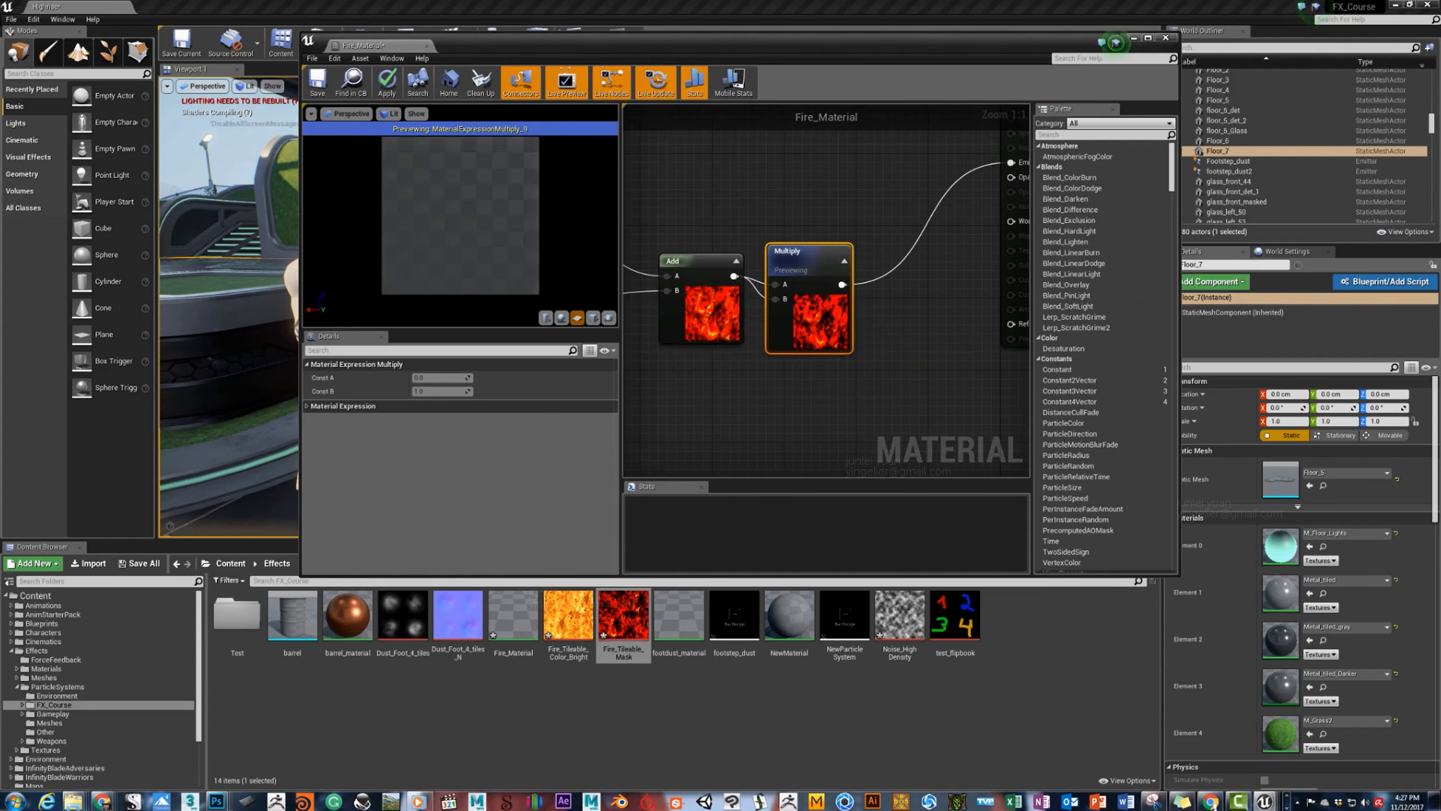
right_click_drag(874, 312, 827, 321)
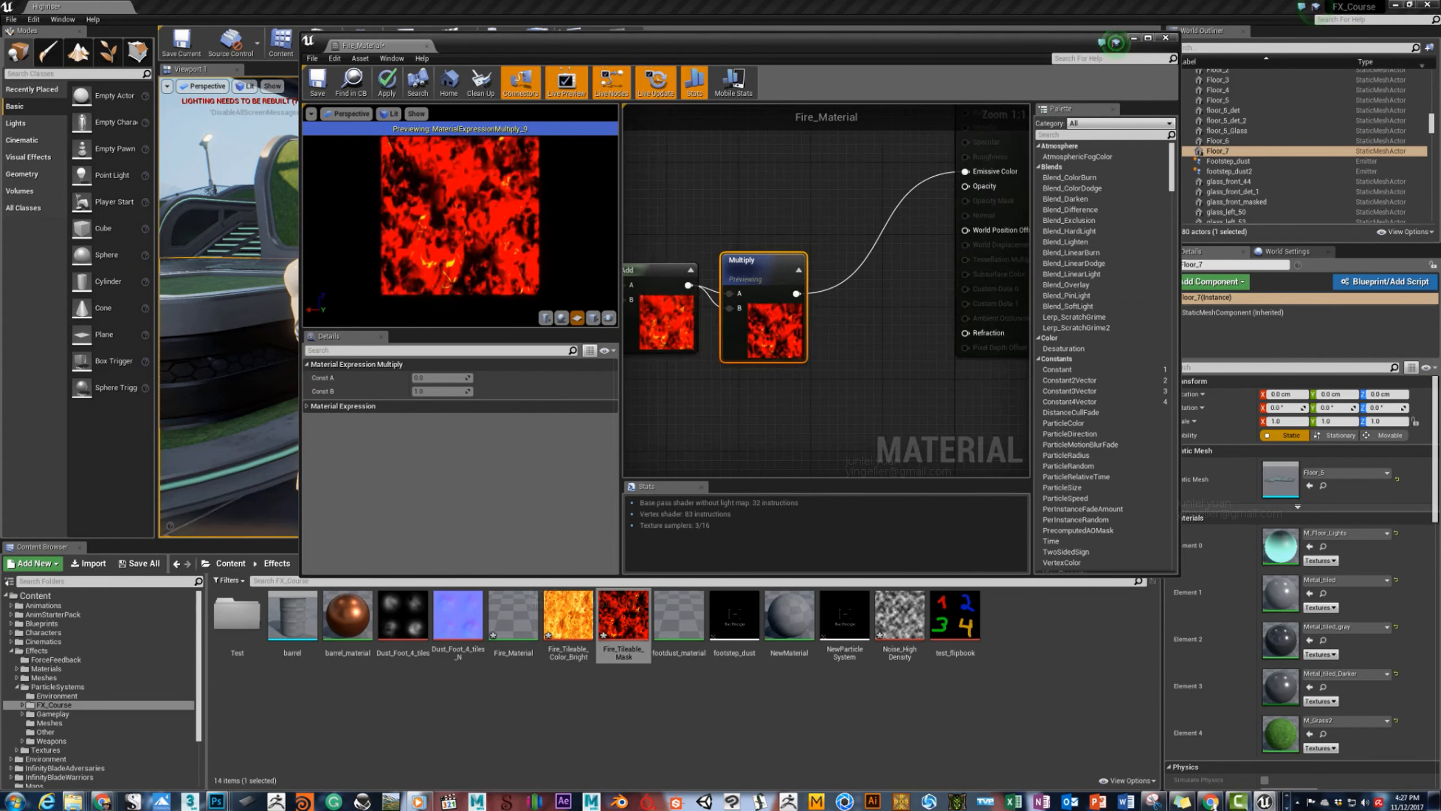
left_click_drag(797, 294, 965, 172)
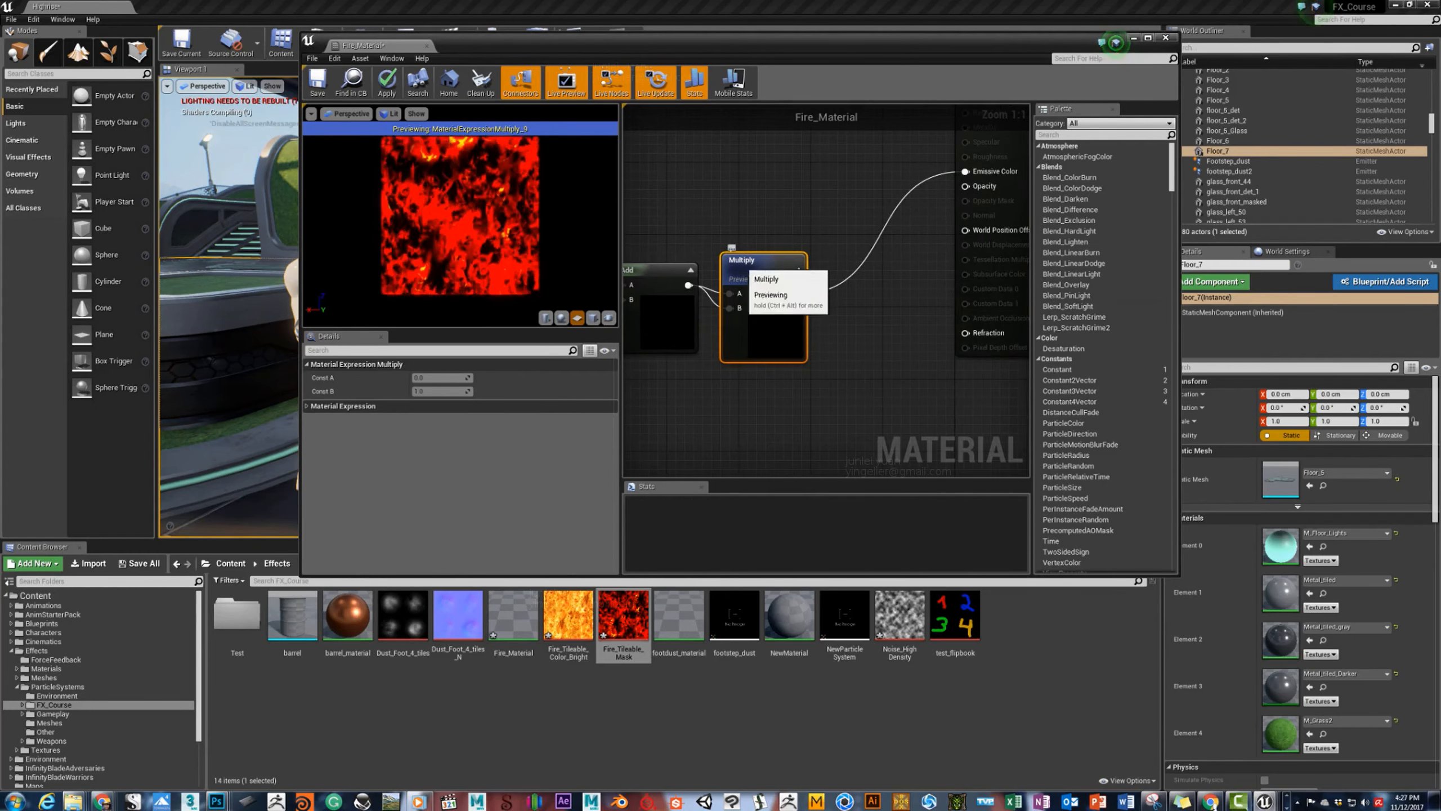
right_click(737, 270)
left_click(754, 283)
Raise the Multiply node above Add and move the whole fire node network away from the material output node.
left_click_drag(760, 262, 777, 164)
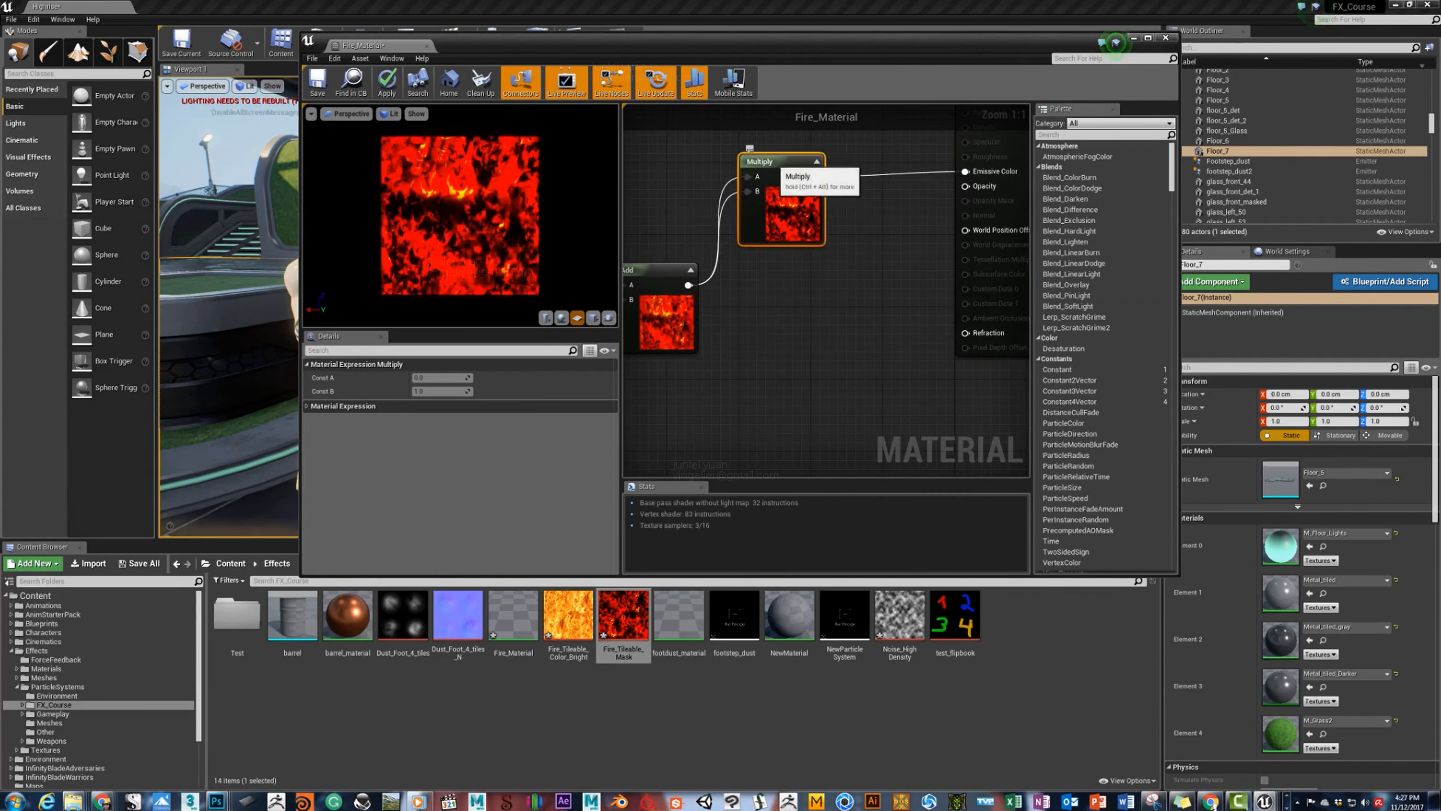
scroll(909, 215, "down", 6)
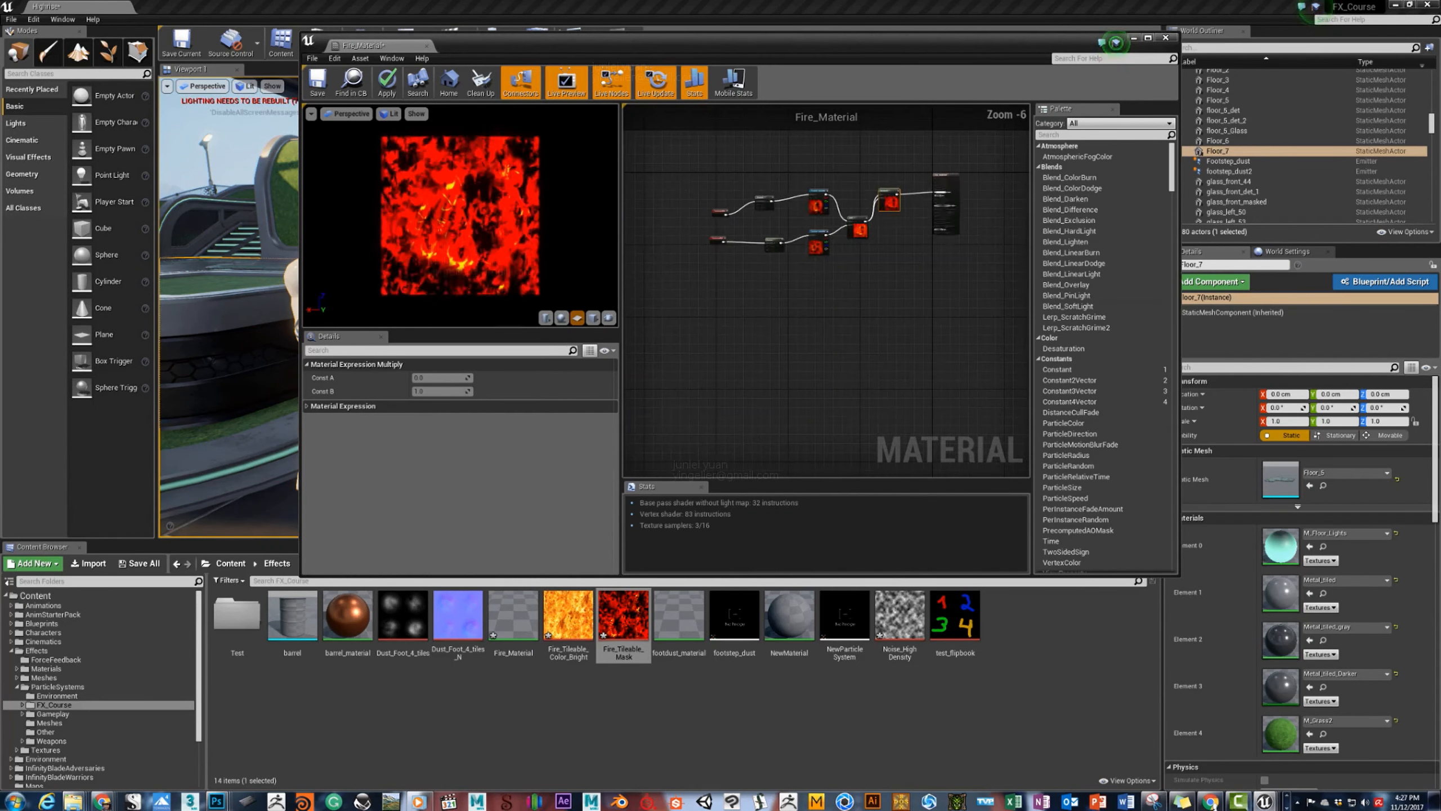
left_click_drag(676, 163, 705, 173)
left_click_drag(887, 266, 888, 266)
left_click_drag(889, 199, 818, 269)
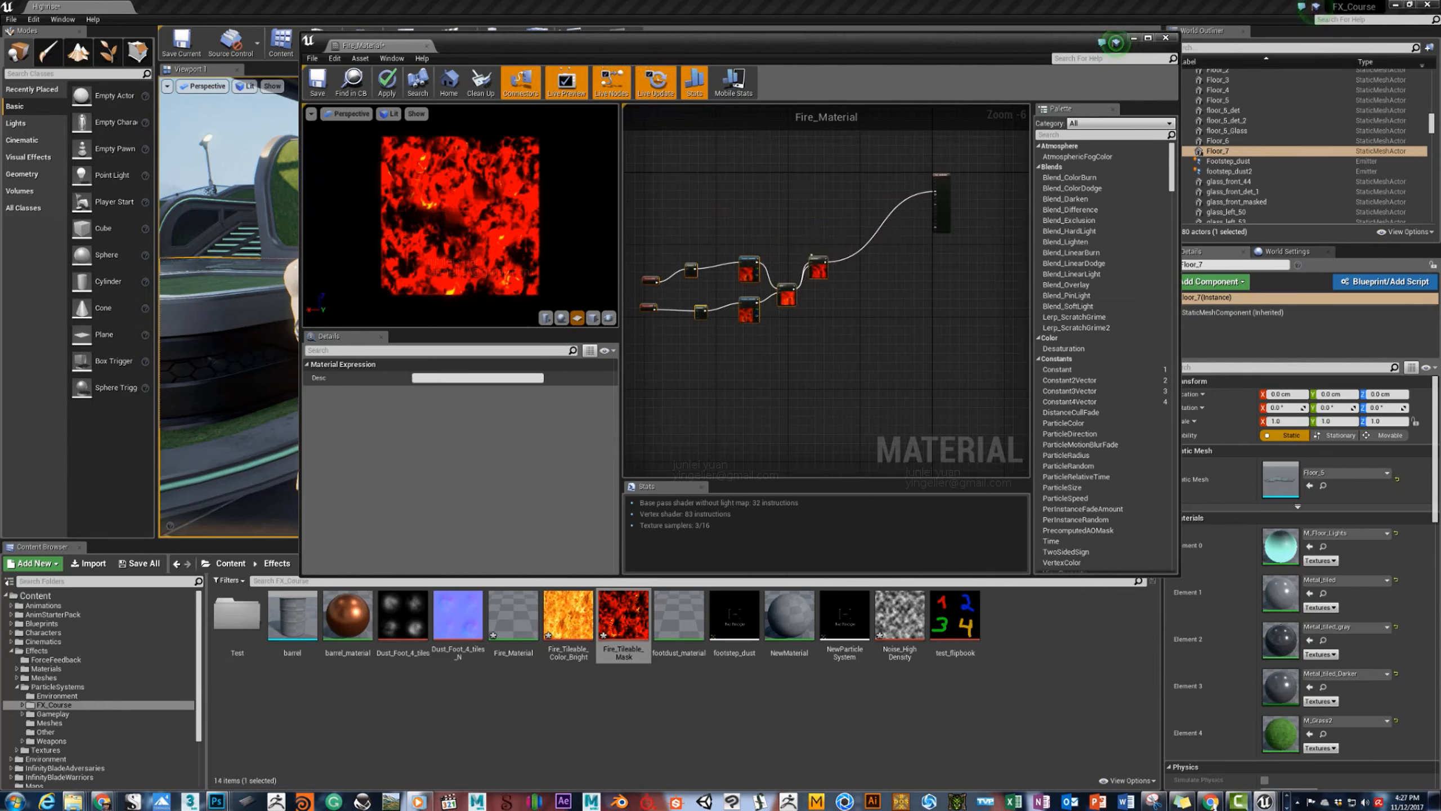
left_click(719, 256)
Add a ParticleColor node between the Multiply node and the material output.
scroll(720, 257, "up", 1)
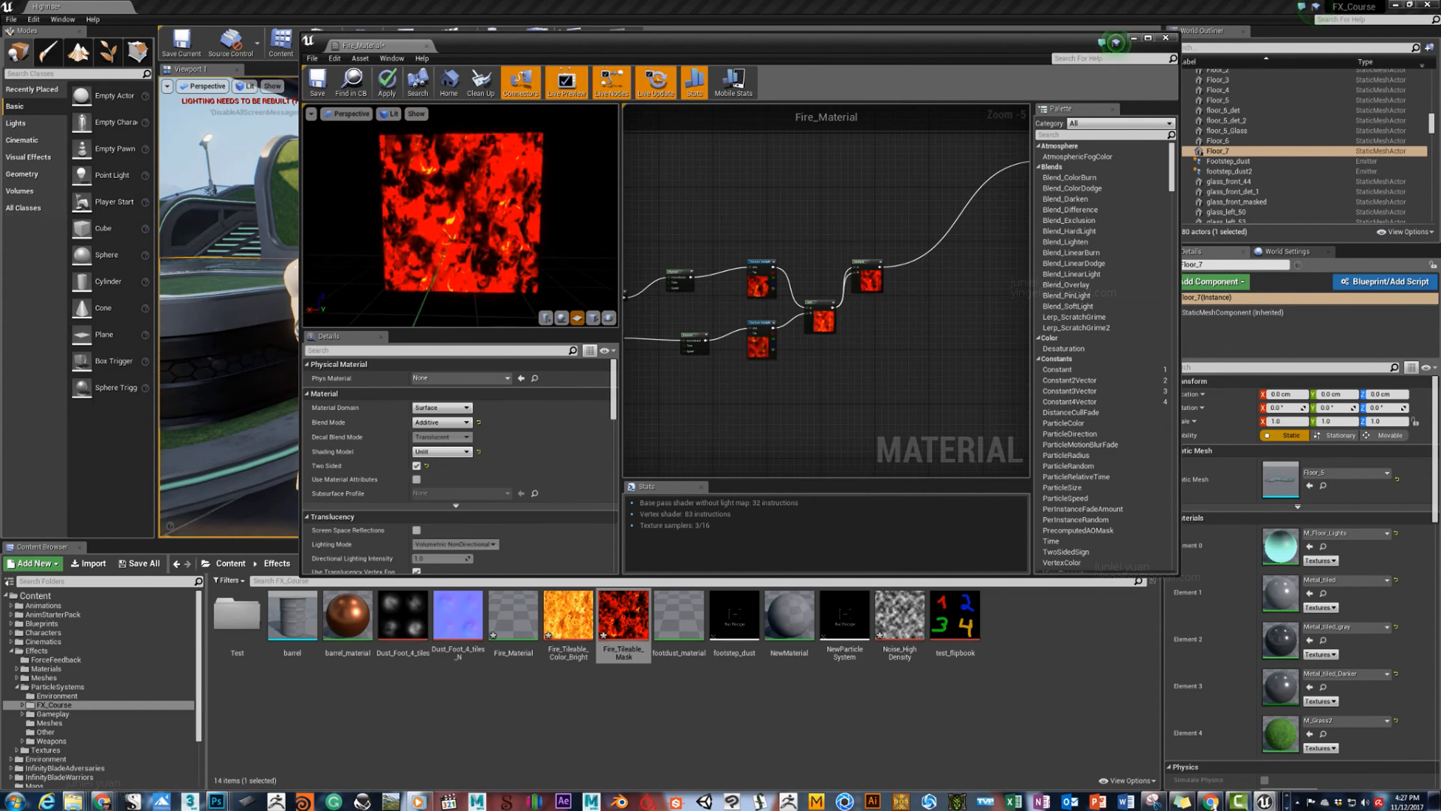
right_click_drag(732, 239, 830, 236)
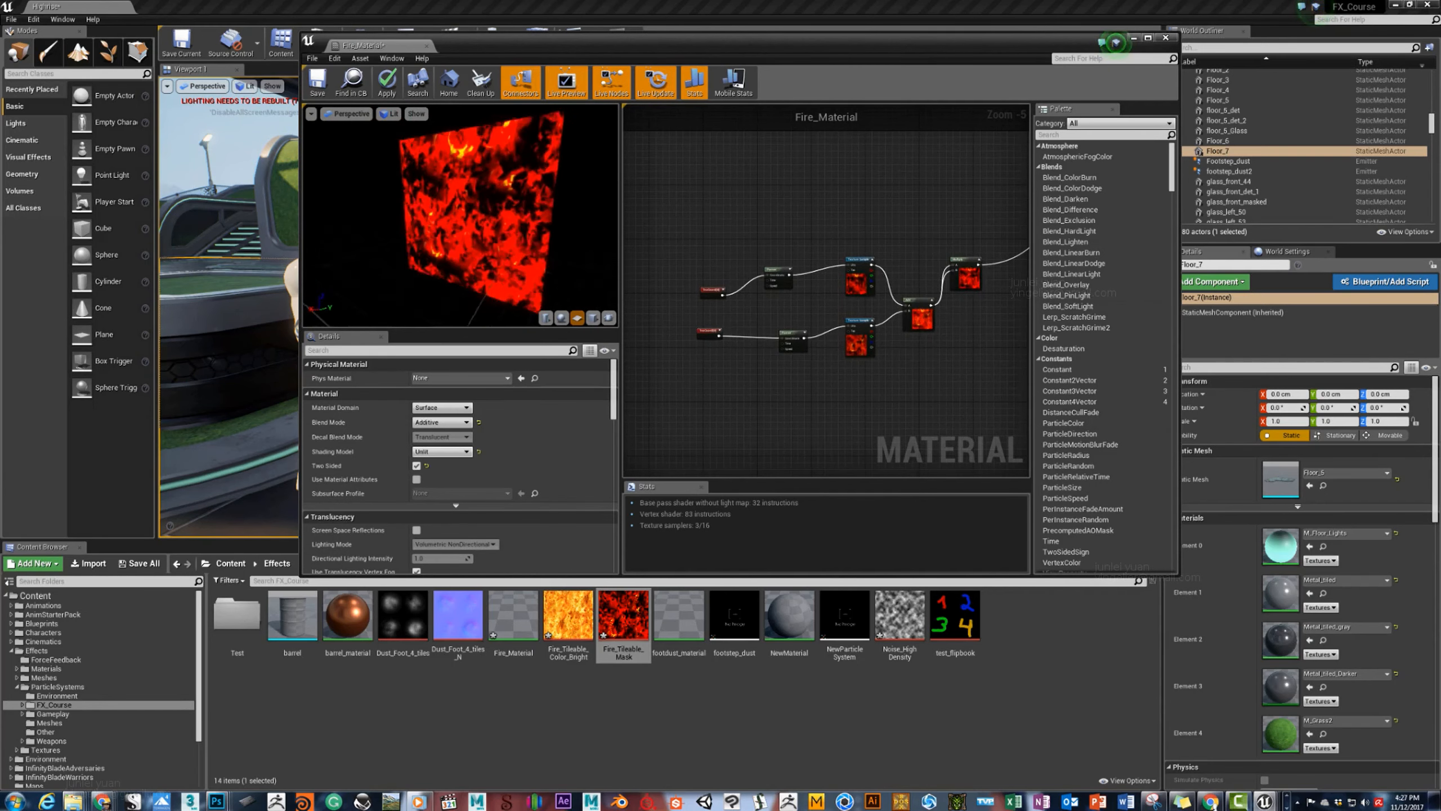
right_click_drag(937, 340, 745, 373)
scroll(745, 372, "up", 3)
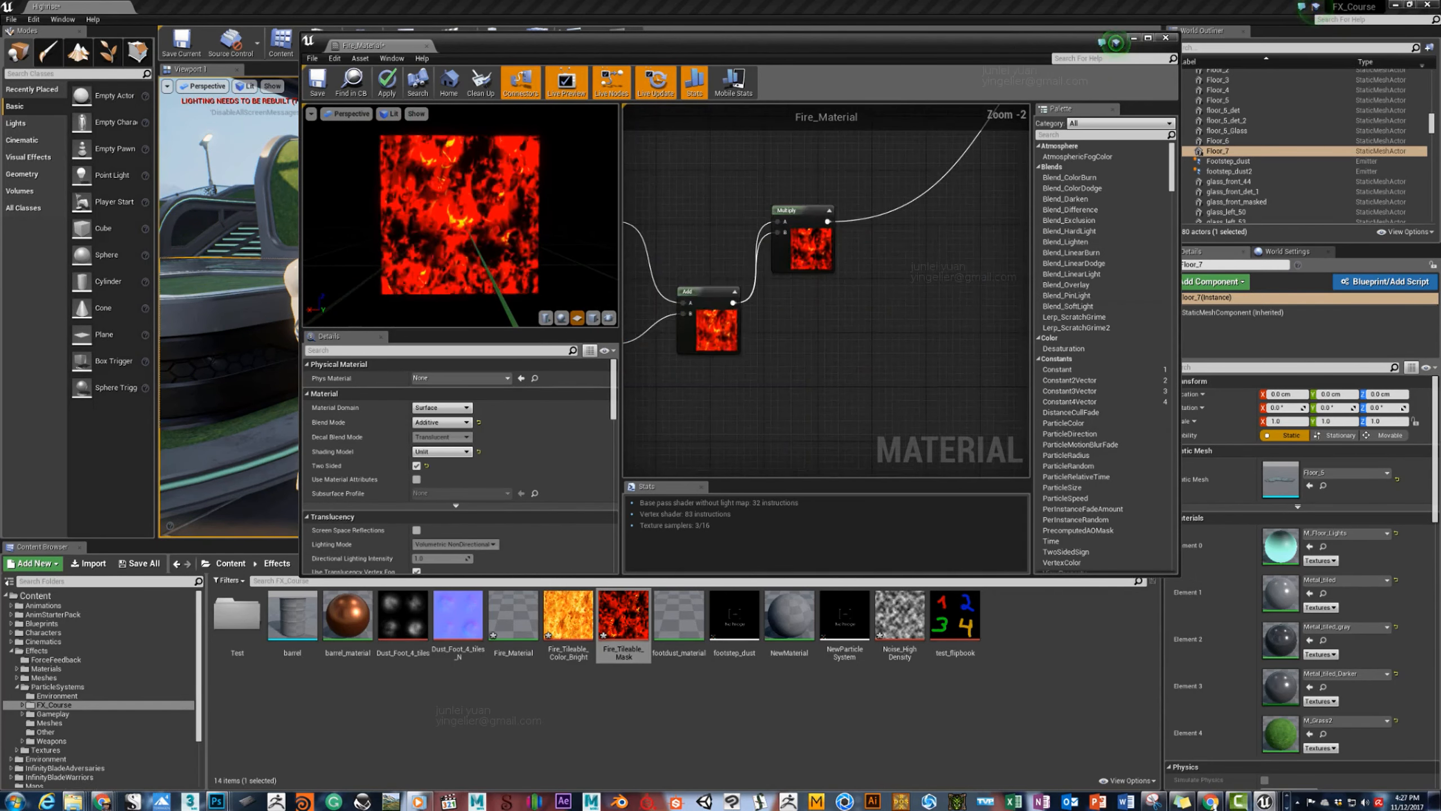
right_click_drag(840, 245, 747, 460)
right_click_drag(782, 274, 718, 315)
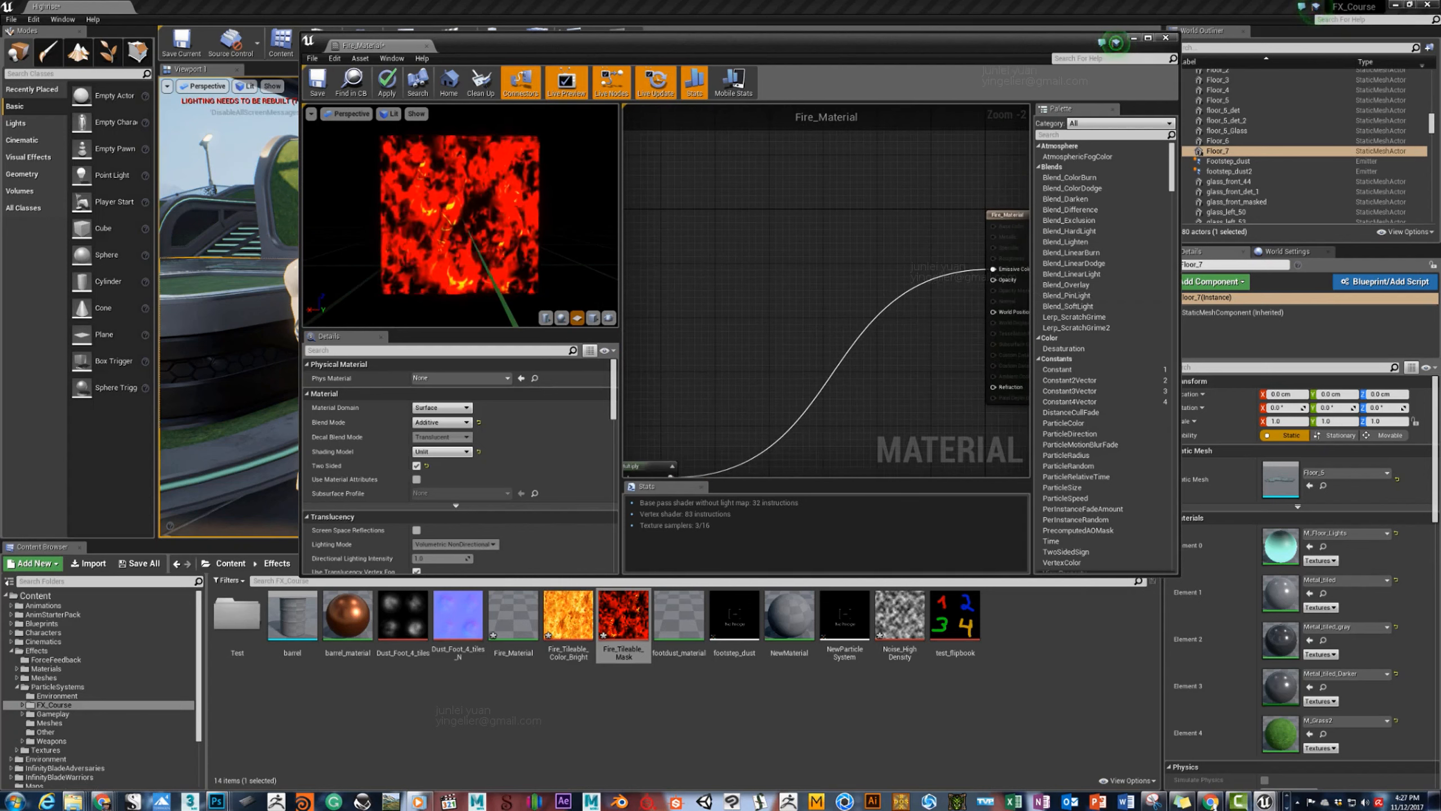
right_click(740, 283)
type("parti")
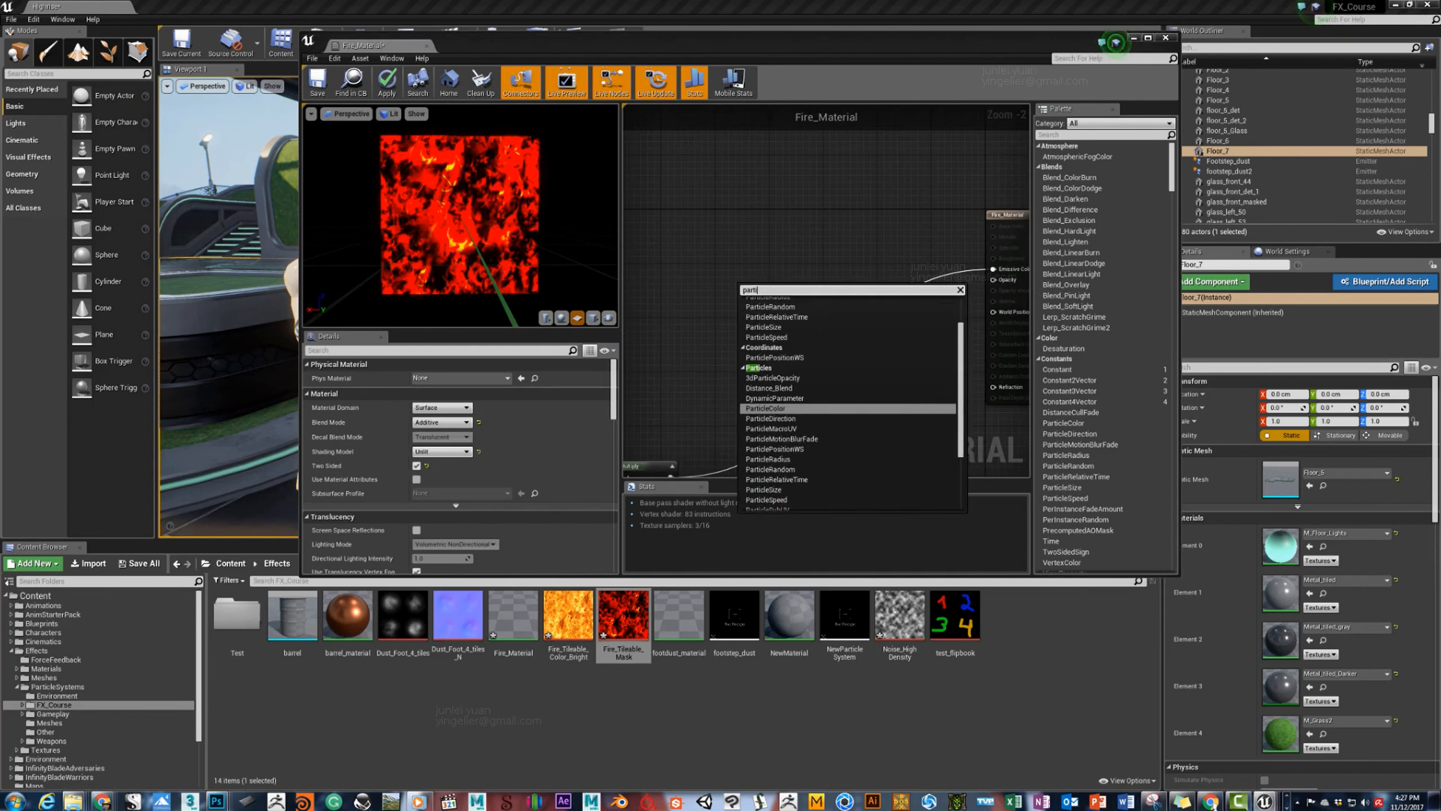
key("Return")
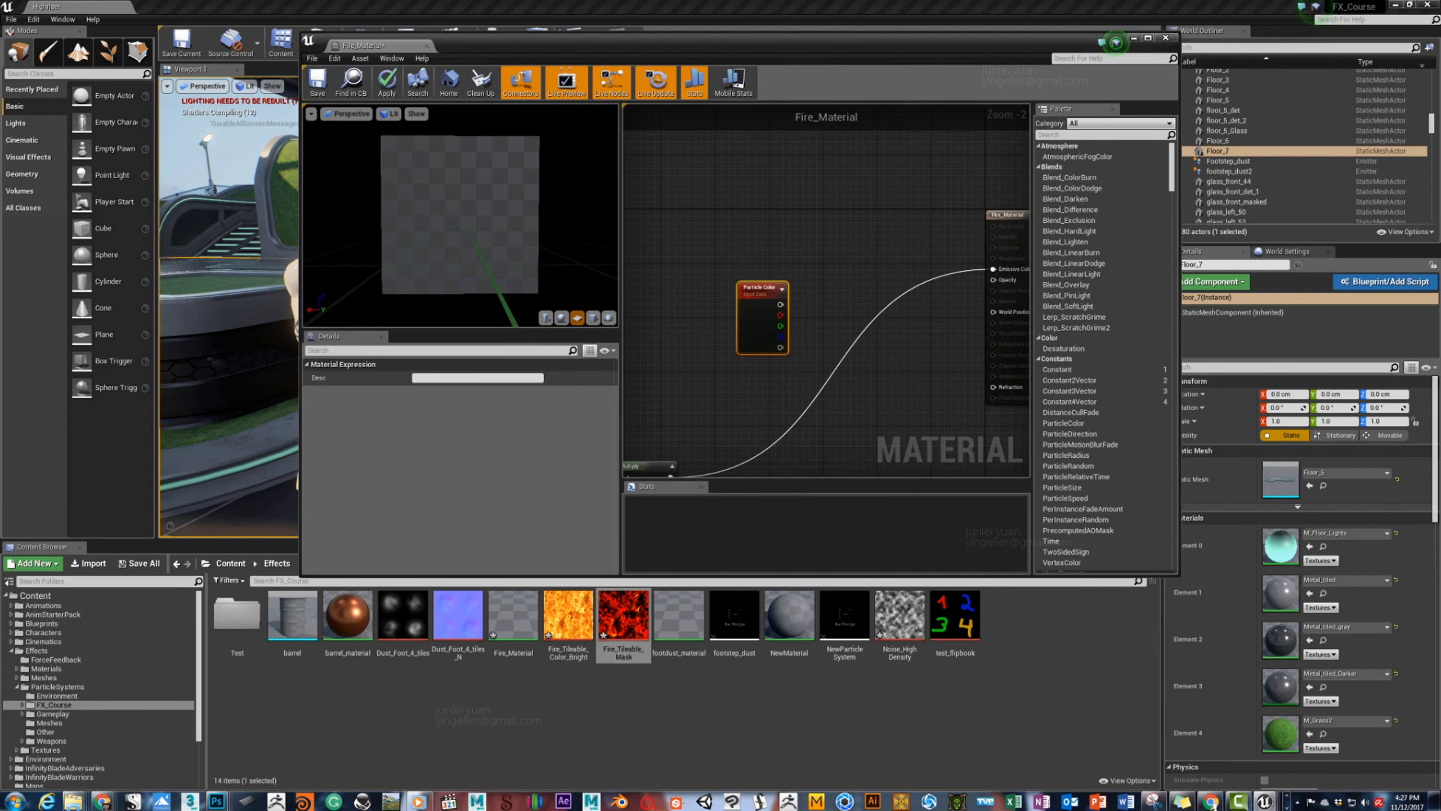
Duplicate the Particle Color node and place the copy below the Emissive Color connection.
key("ctrl+w")
right_click_drag(839, 343, 698, 175)
left_click_drag(698, 175, 725, 312)
Create a second Multiply node combining the first Multiply's output in A with the lower Particle Color's alpha in B.
right_click_drag(756, 278, 892, 267)
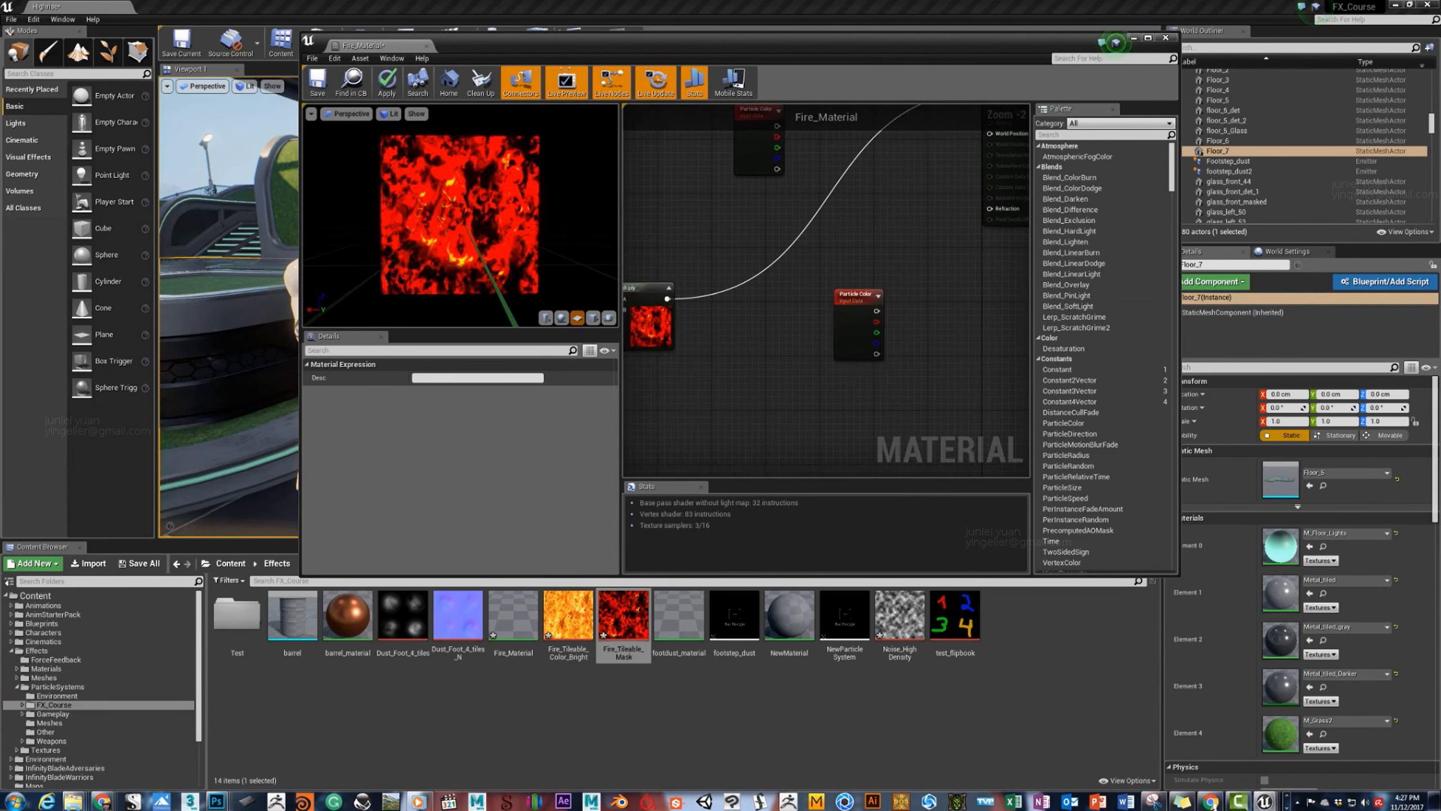
key("m")
left_click(796, 253)
left_click_drag(856, 296, 775, 404)
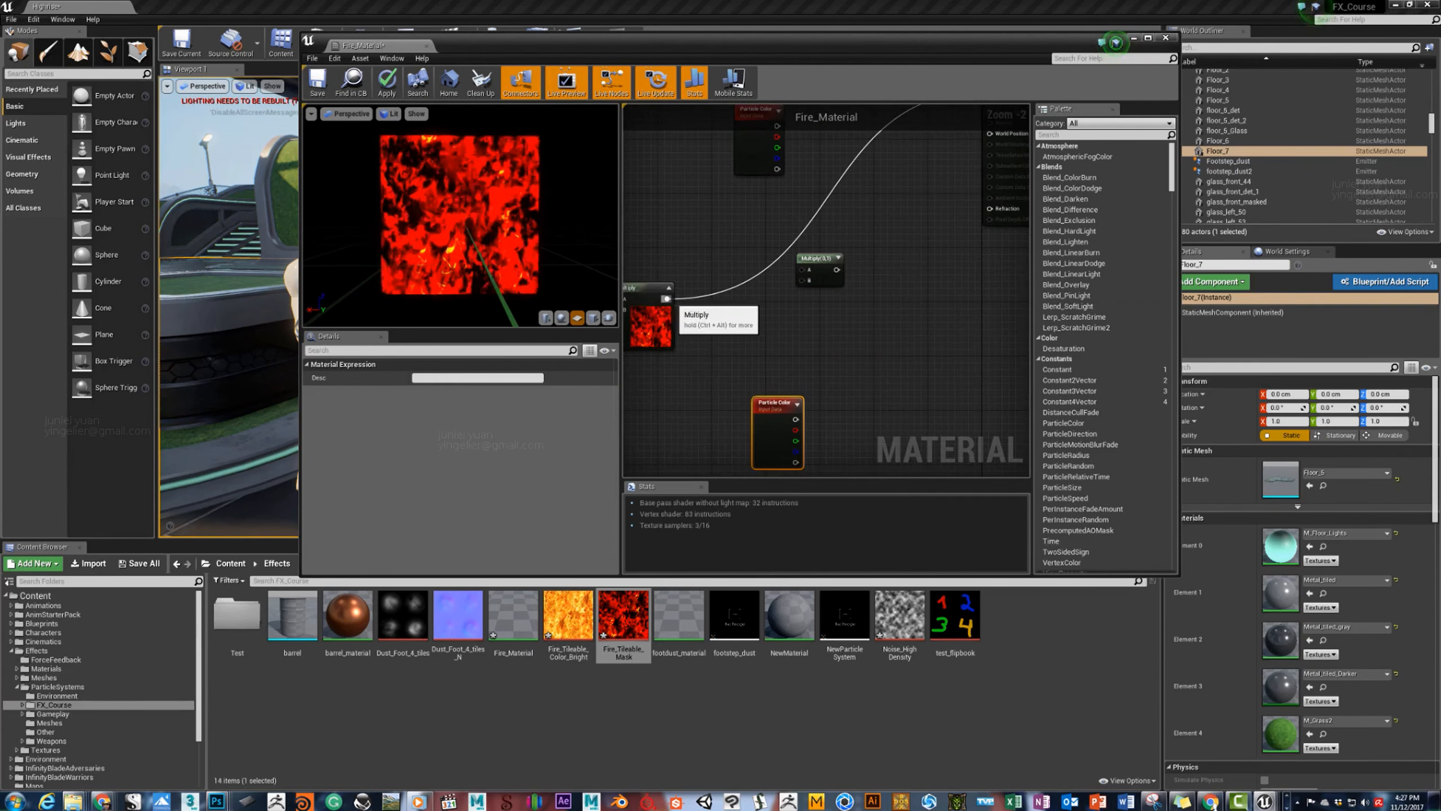
left_click_drag(666, 299, 803, 271)
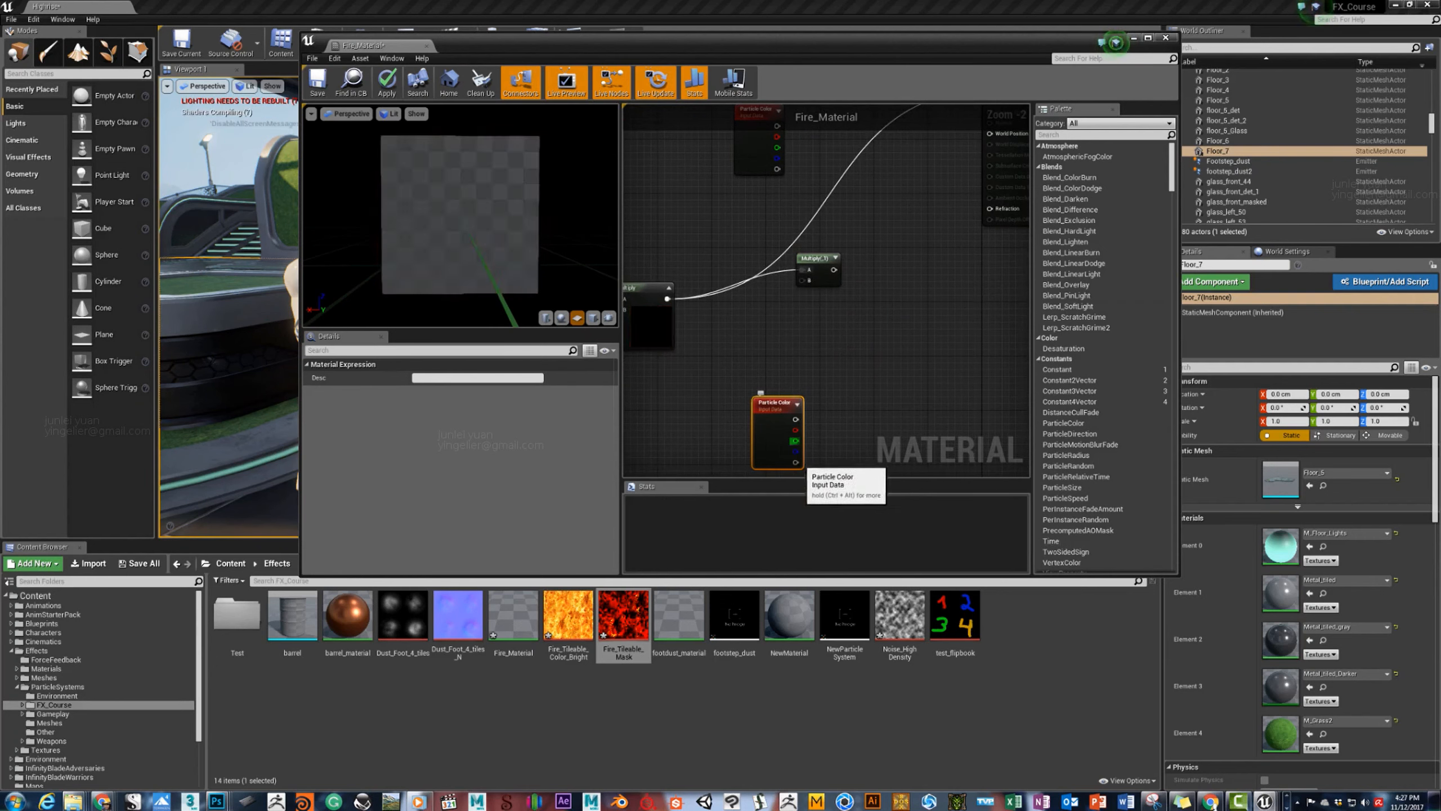
left_click_drag(796, 461, 803, 281)
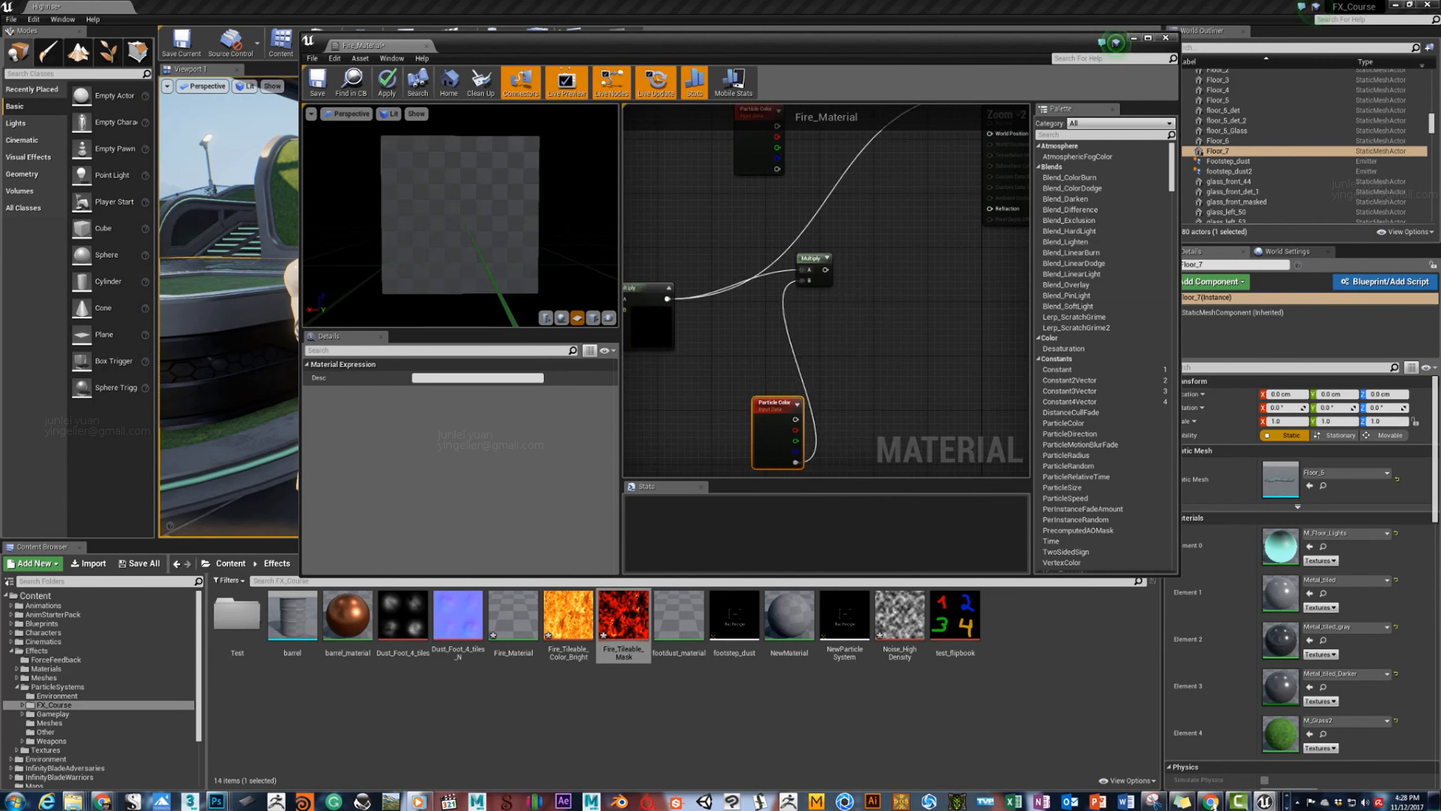
Shift the lower Particle Color node clear of the new Multiply and connect that Multiply's output to Opacity.
right_click_drag(794, 341, 913, 325)
left_click_drag(896, 390, 829, 391)
right_click_drag(848, 390, 687, 436)
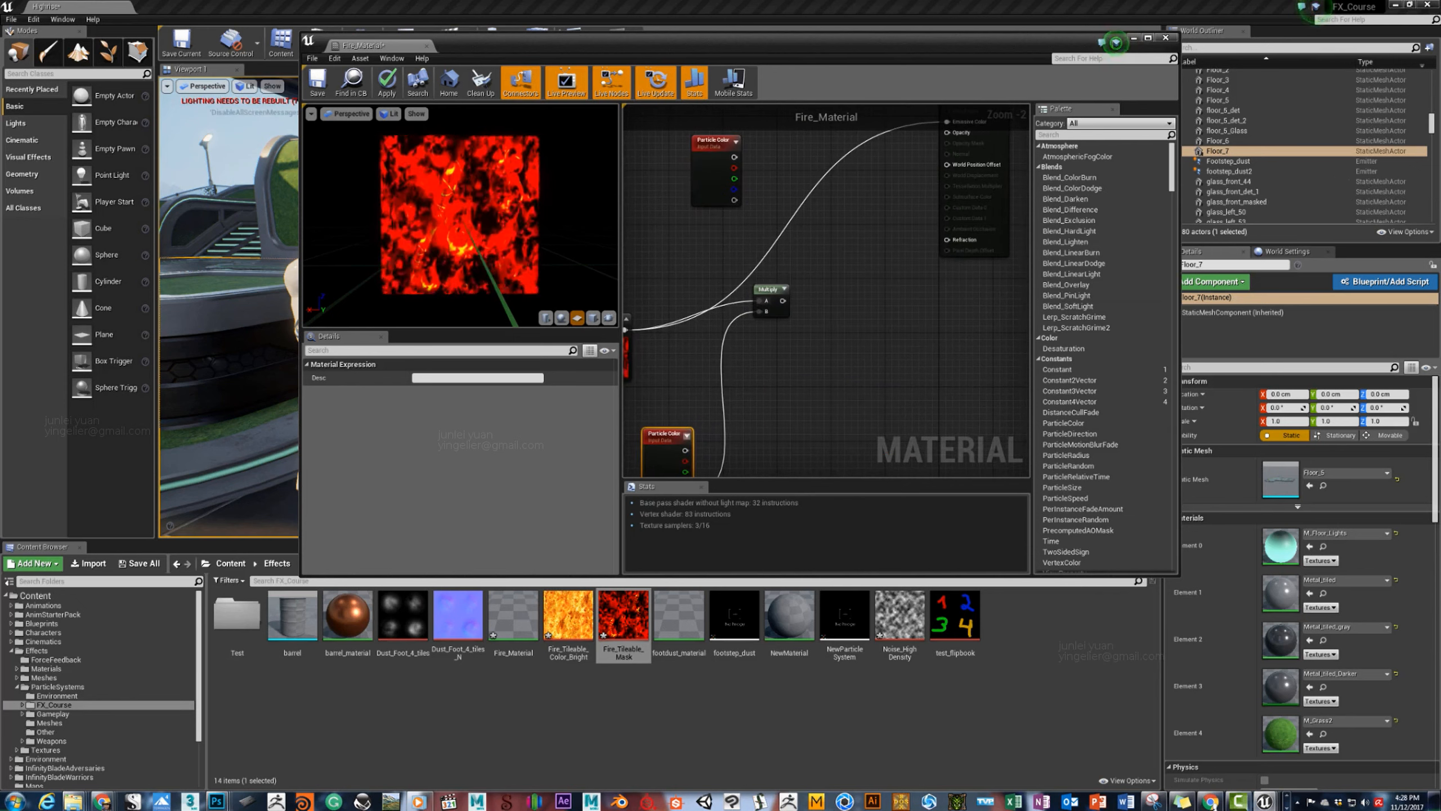
left_click_drag(781, 301, 947, 133)
right_click_drag(947, 132, 925, 209)
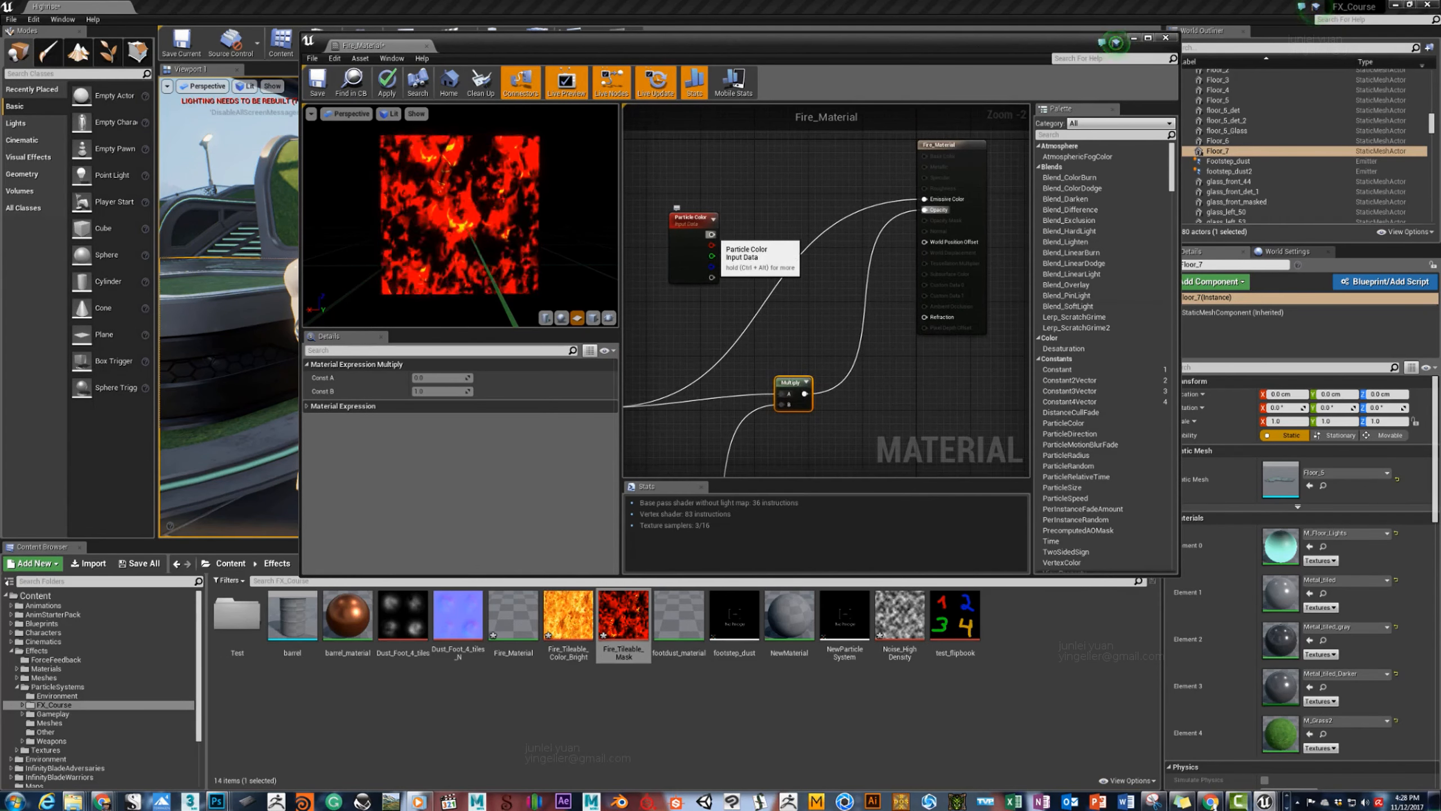
Connect the unlinked Particle Color node's color output to Emissive Color and move that node higher in the graph.
left_click_drag(712, 235, 926, 200)
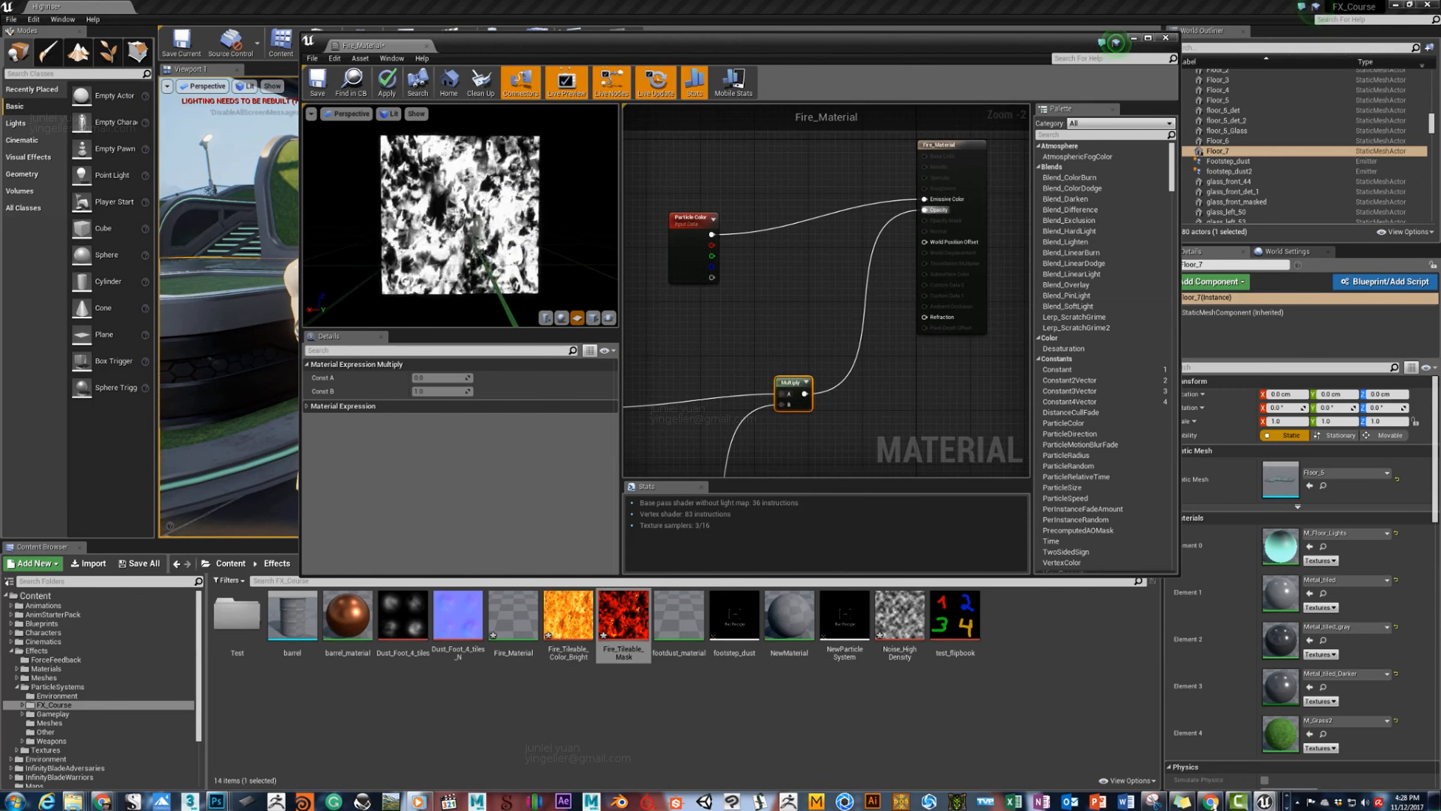
left_click(694, 250)
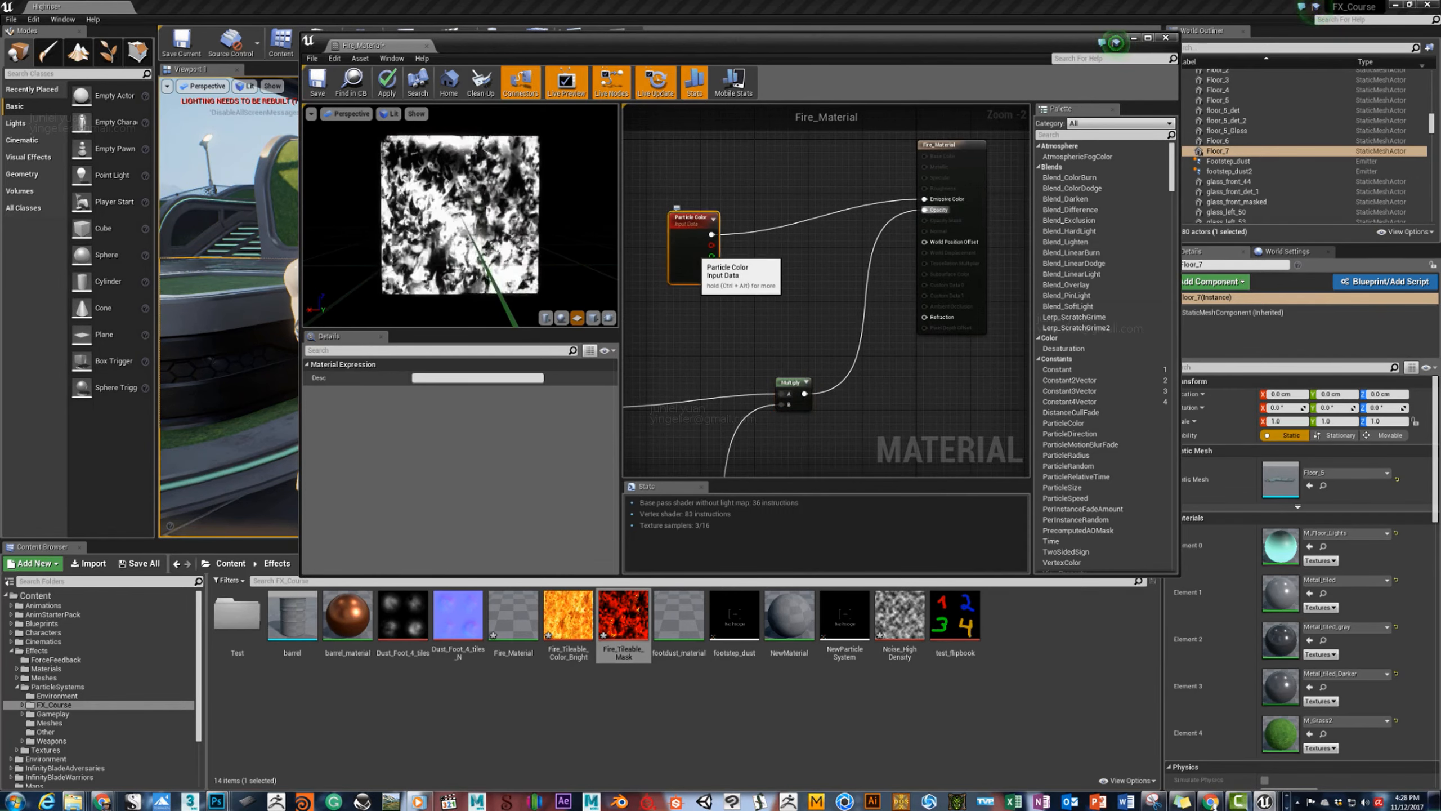
left_click_drag(694, 250, 679, 199)
right_click_drag(697, 281, 785, 326)
left_click_drag(750, 249, 723, 205)
Add a Constant3Vector node below the upper Particle Color node and connect its output to Emissive Color.
left_click(790, 284)
key("3")
left_click(719, 295)
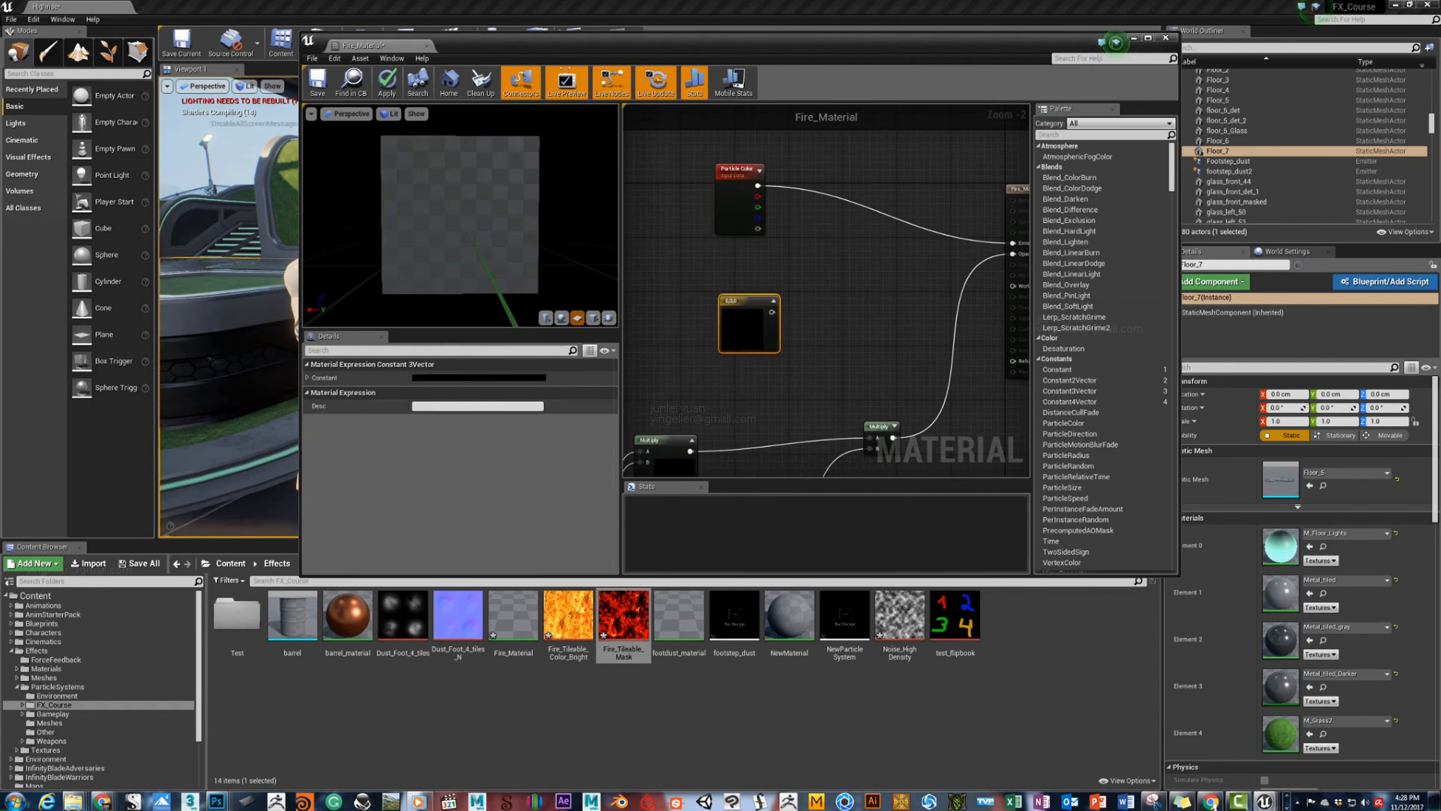
left_click_drag(772, 312, 994, 243)
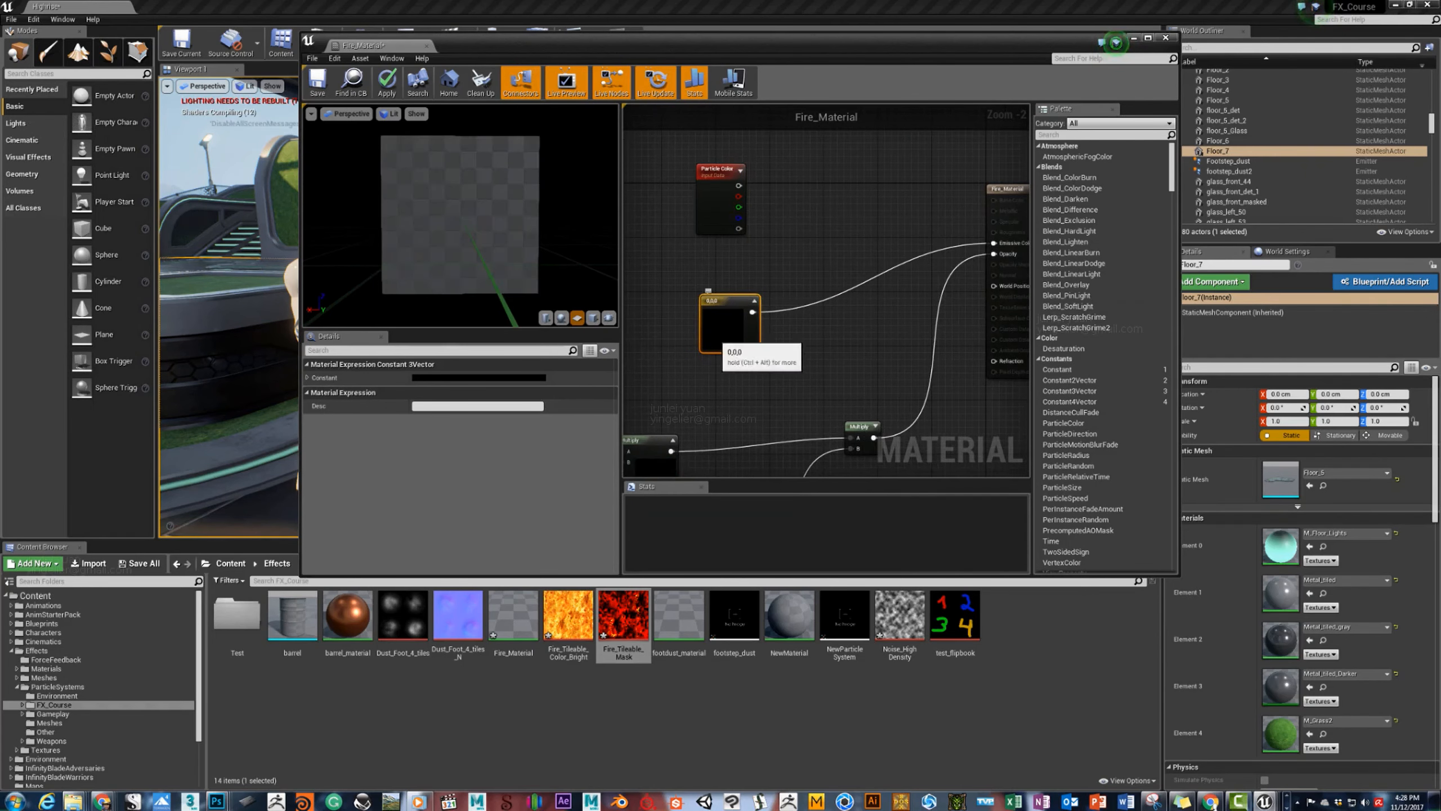
Set the Constant3Vector's color to a yellow-orange with hue 37, saturation 0.955 and value 30.
double_click(729, 326)
left_click(620, 494)
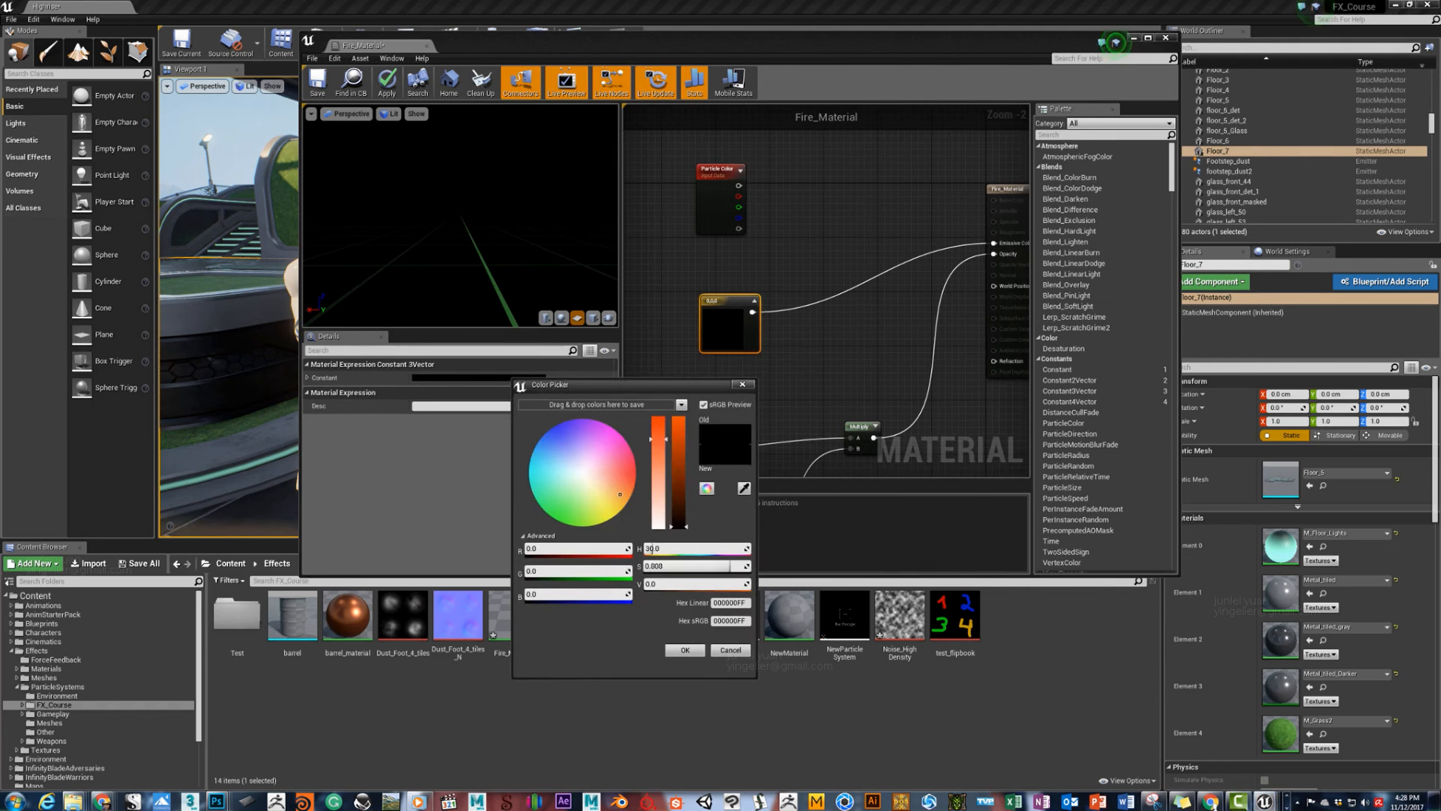
left_click_drag(619, 500, 624, 503)
left_click(679, 421)
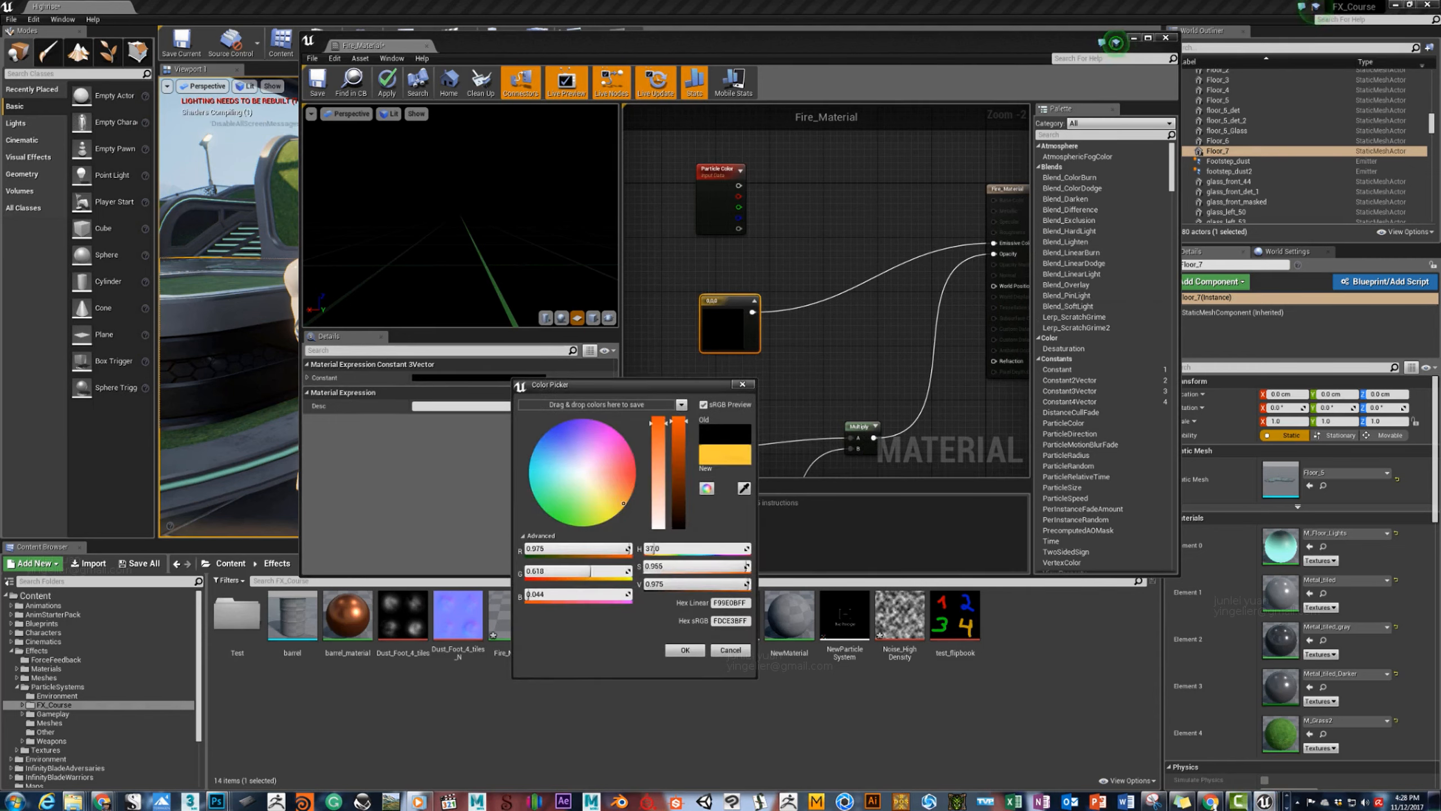
key("Tab")
key("Tab")
type("30")
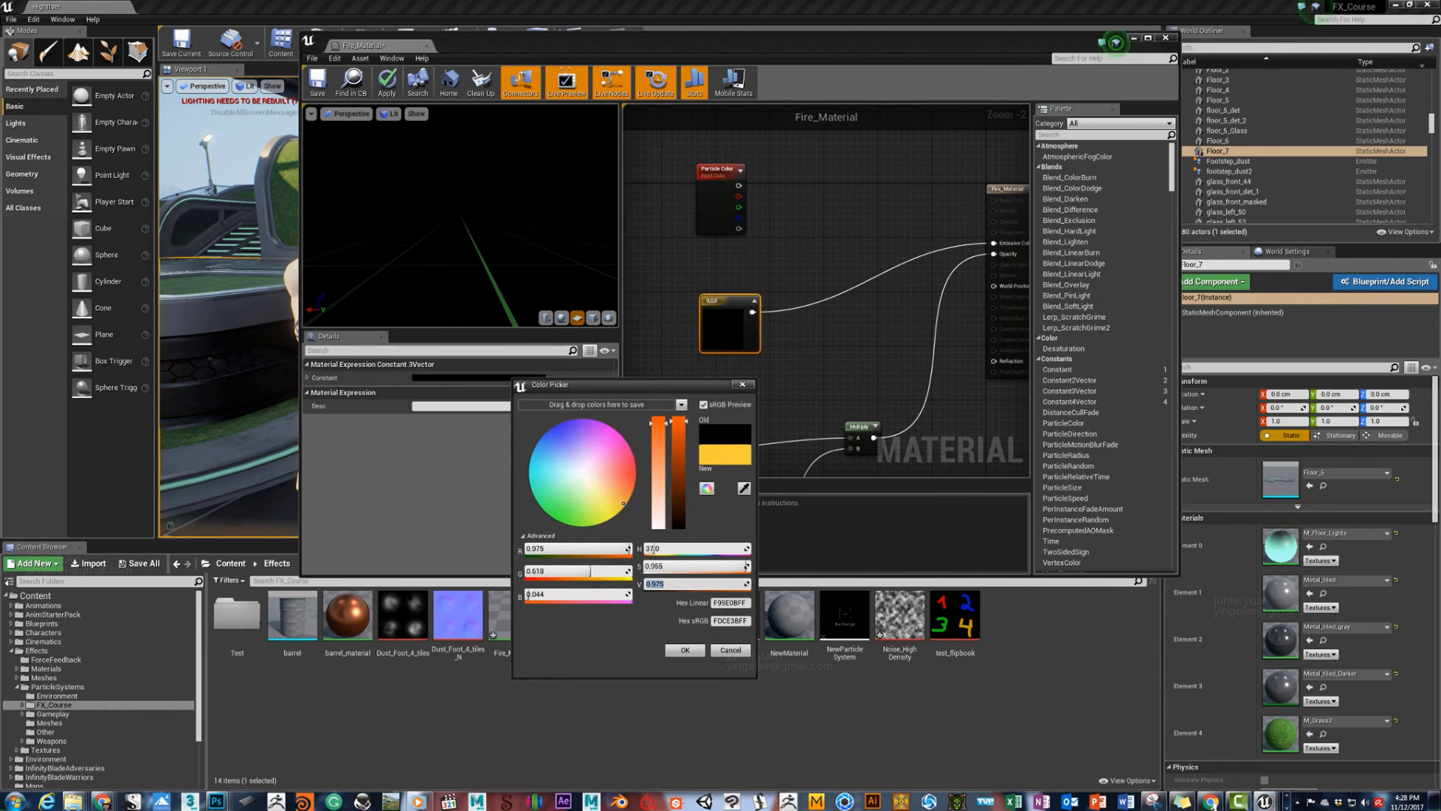
key("Return")
left_click(685, 649)
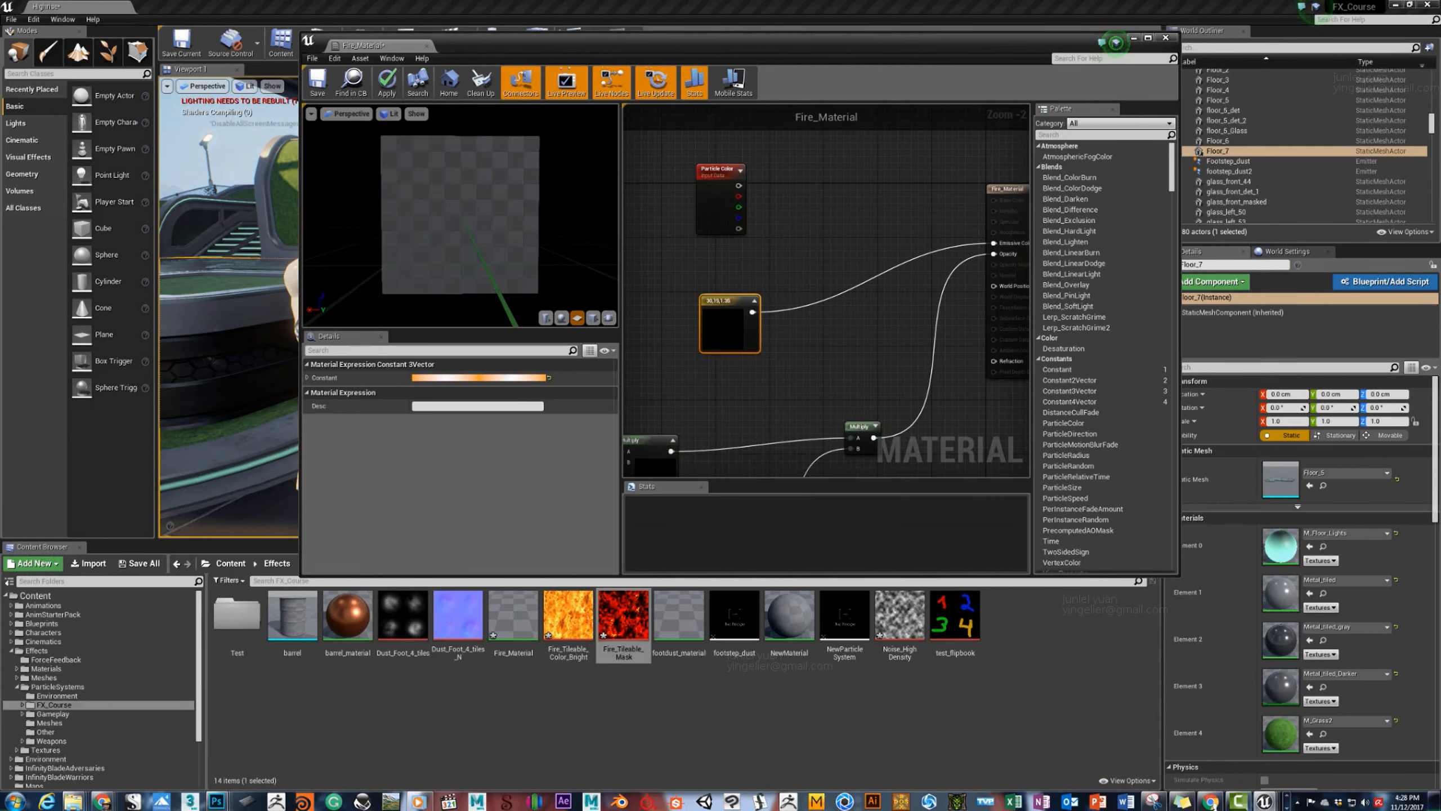
Set the Constant3Vector's color value to 6 and shift it toward orange, with hue about 21 and saturation about 0.913.
left_click(491, 378)
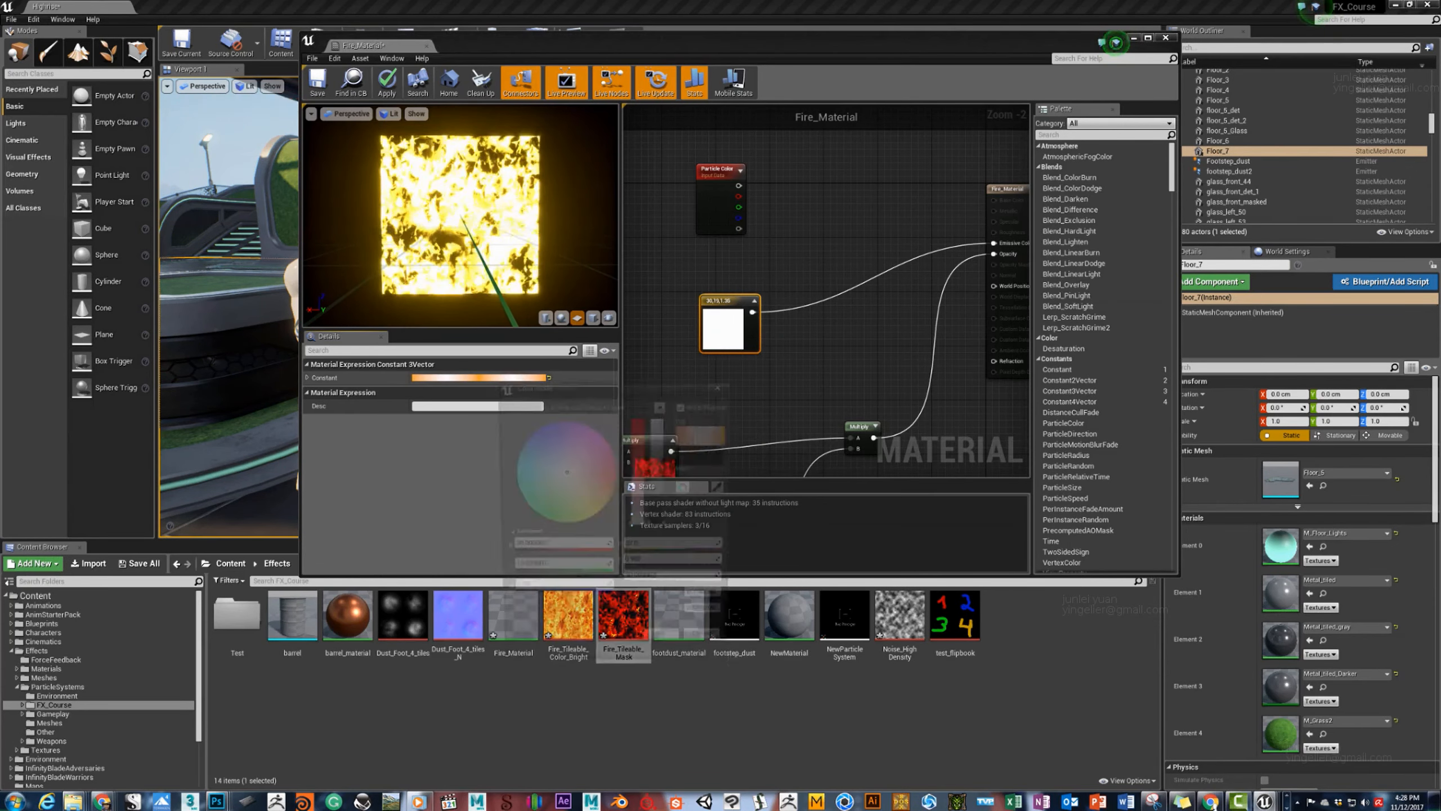
key("Return")
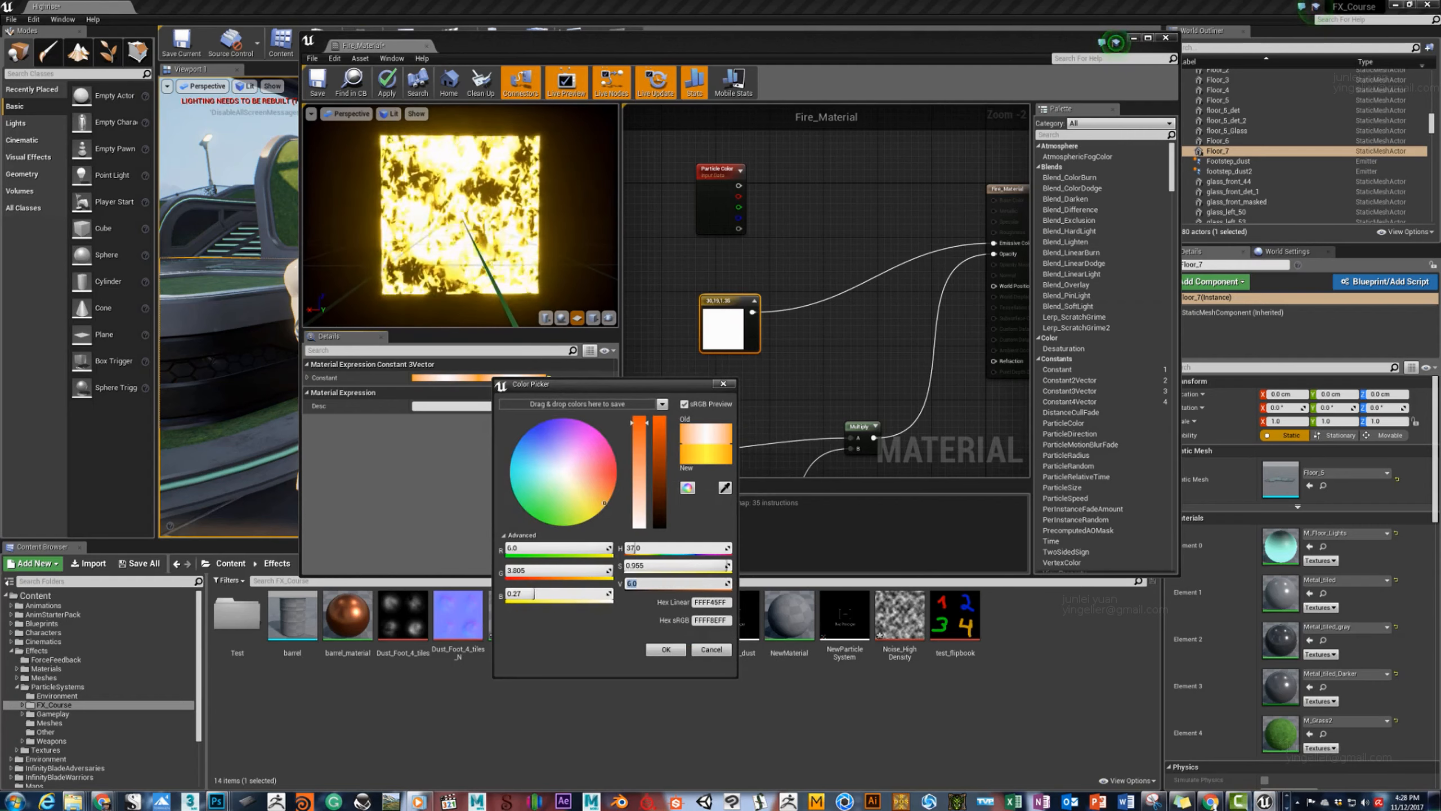
left_click(665, 650)
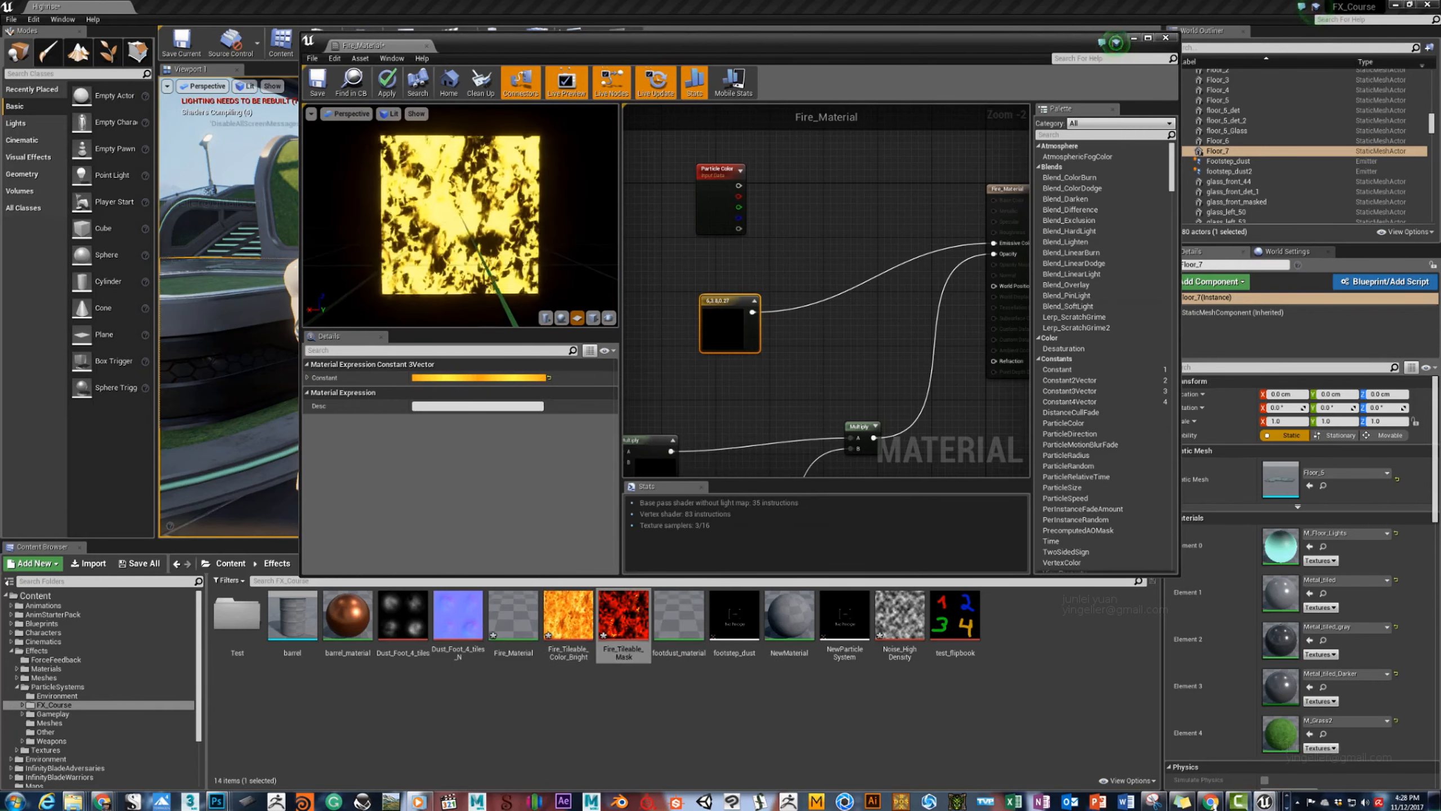
left_click(513, 378)
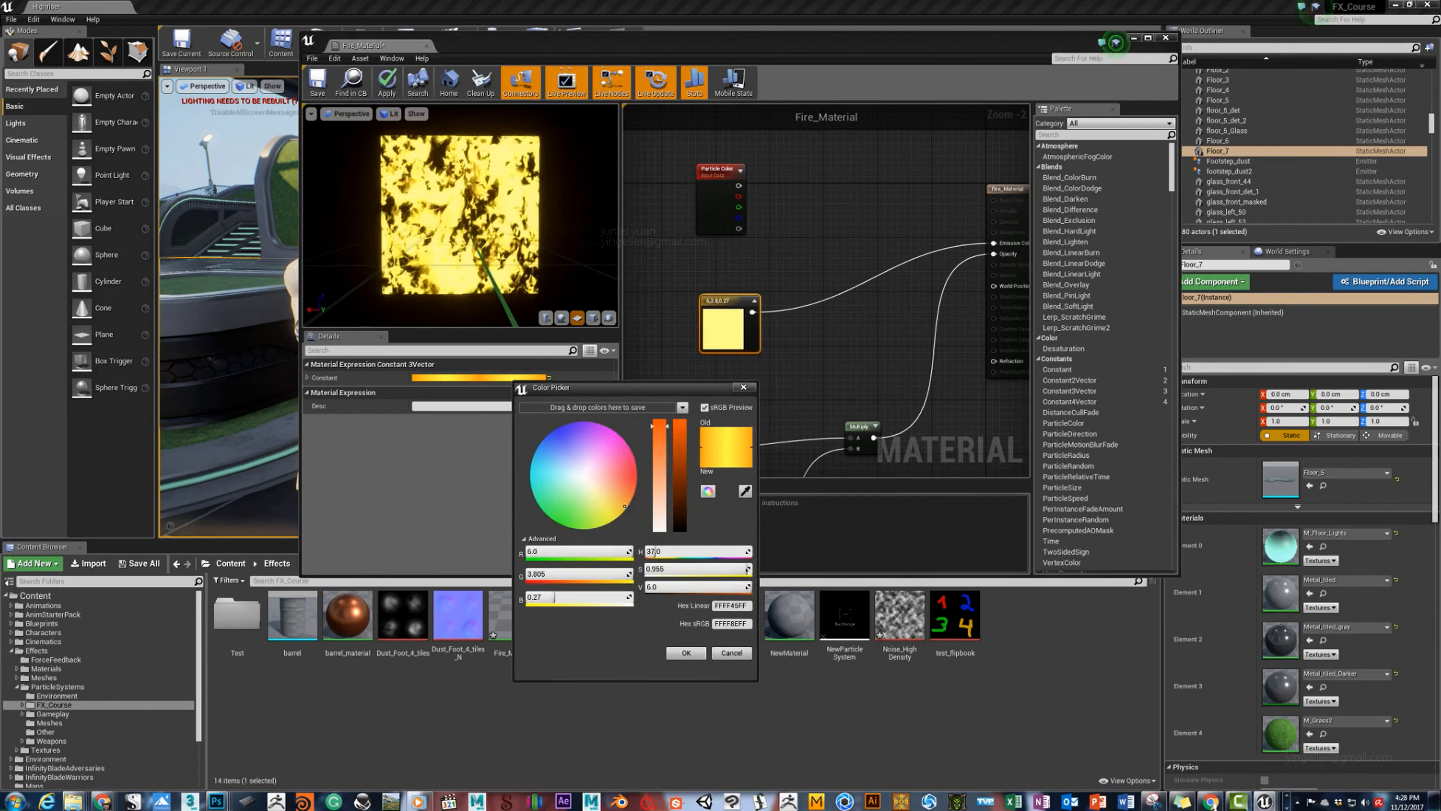
left_click_drag(625, 505, 630, 493)
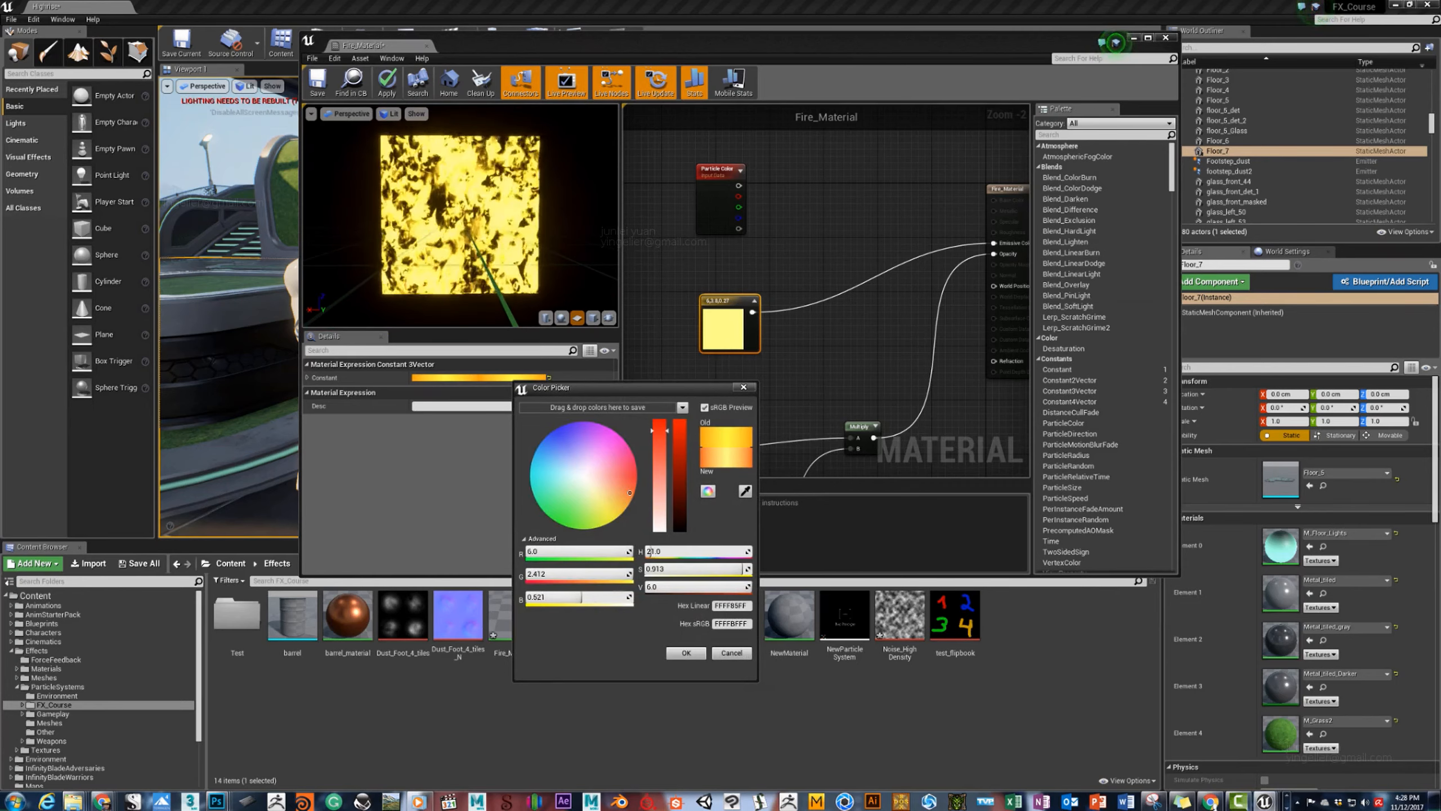
key("Return")
left_click(686, 653)
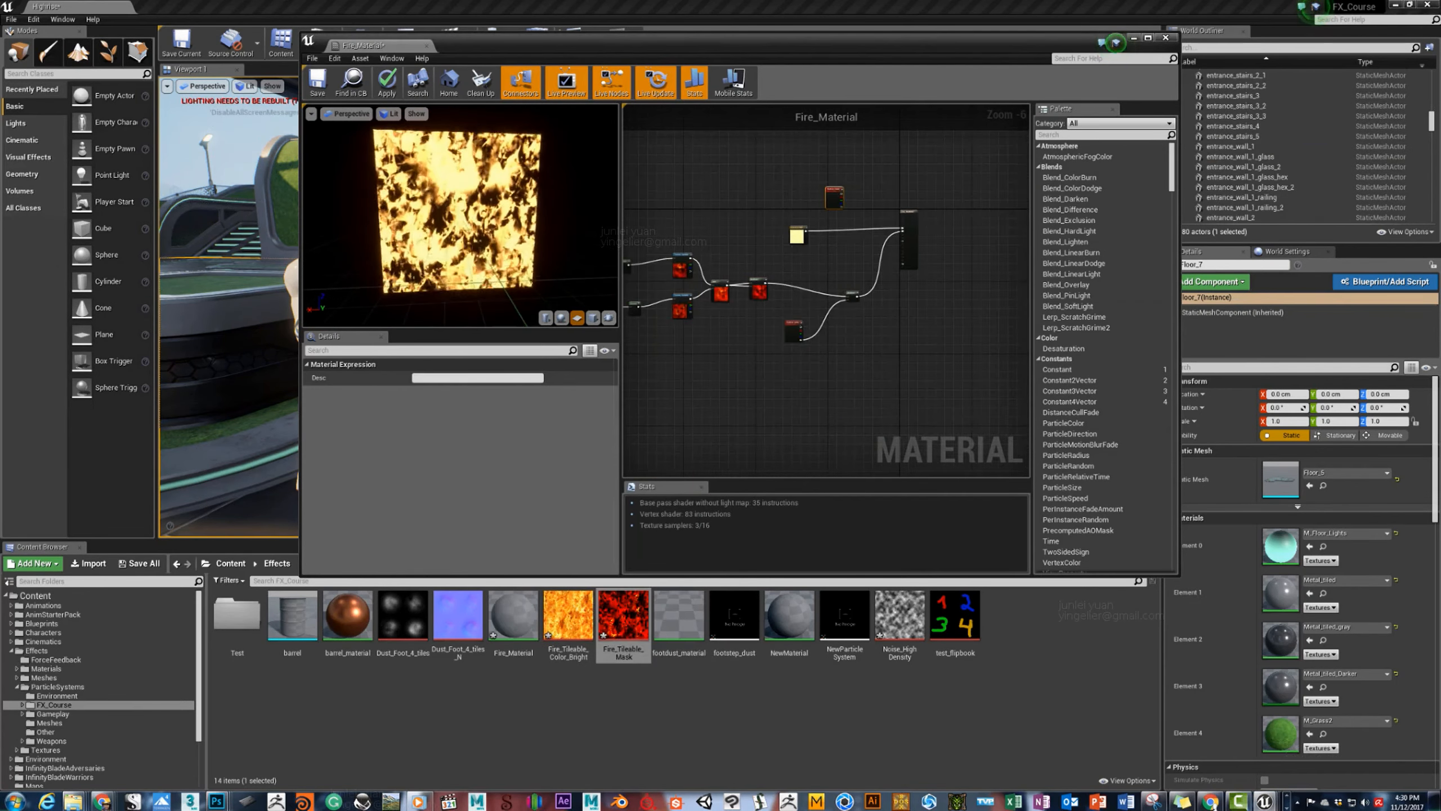
Move the material editor window off the Content Browser assets and apply the changes to Fire_Material.
scroll(882, 252, "up", 2)
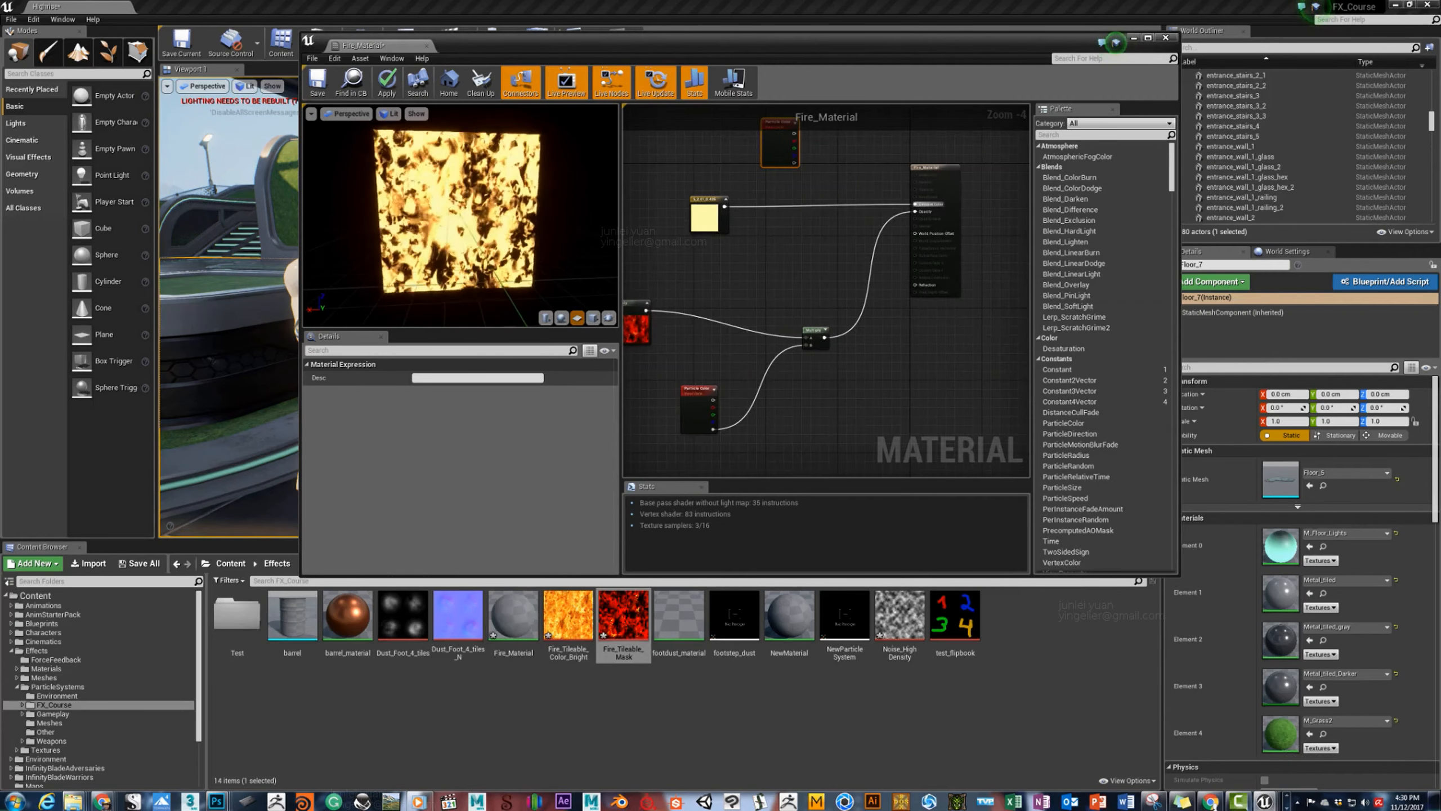
left_click_drag(584, 45, 926, 157)
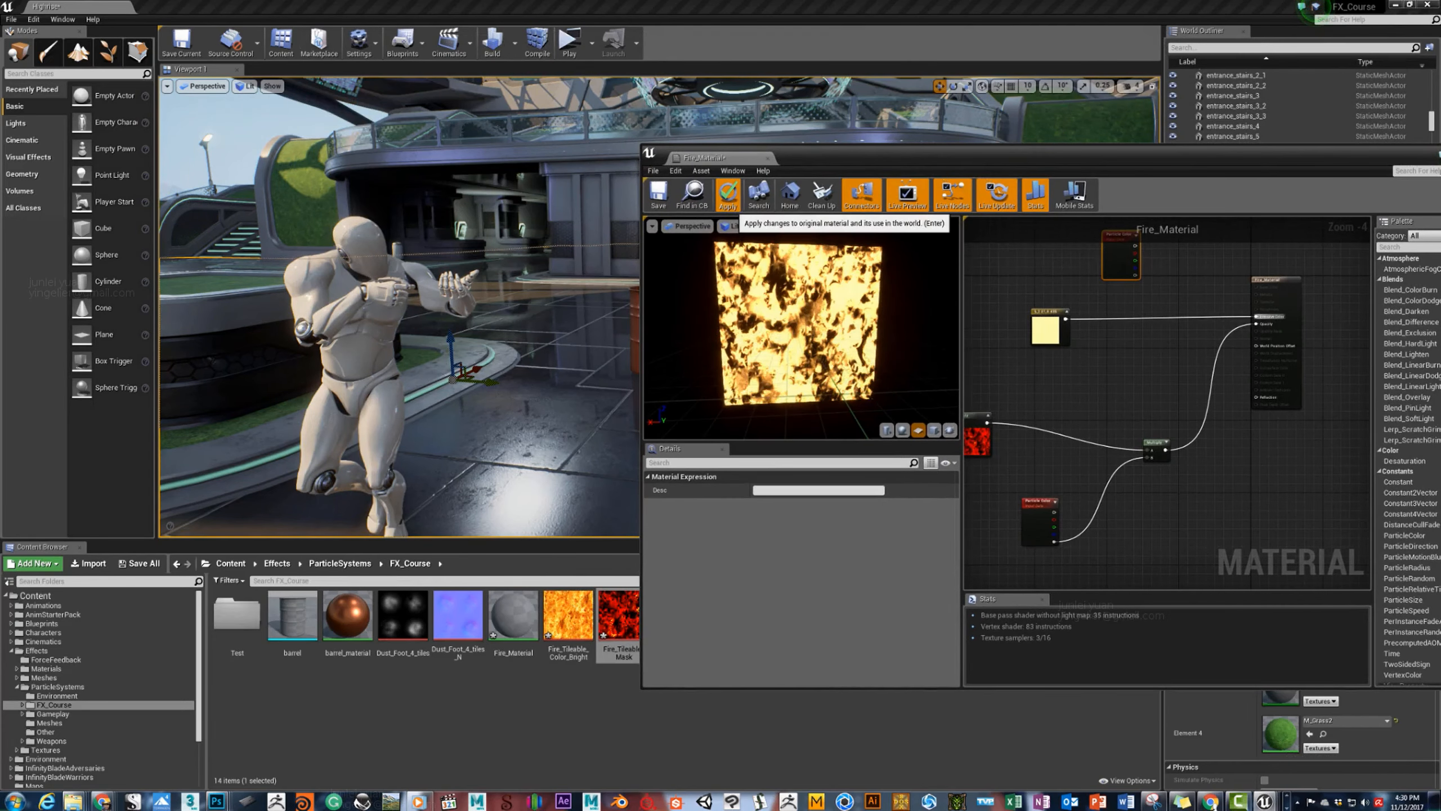
left_click(728, 195)
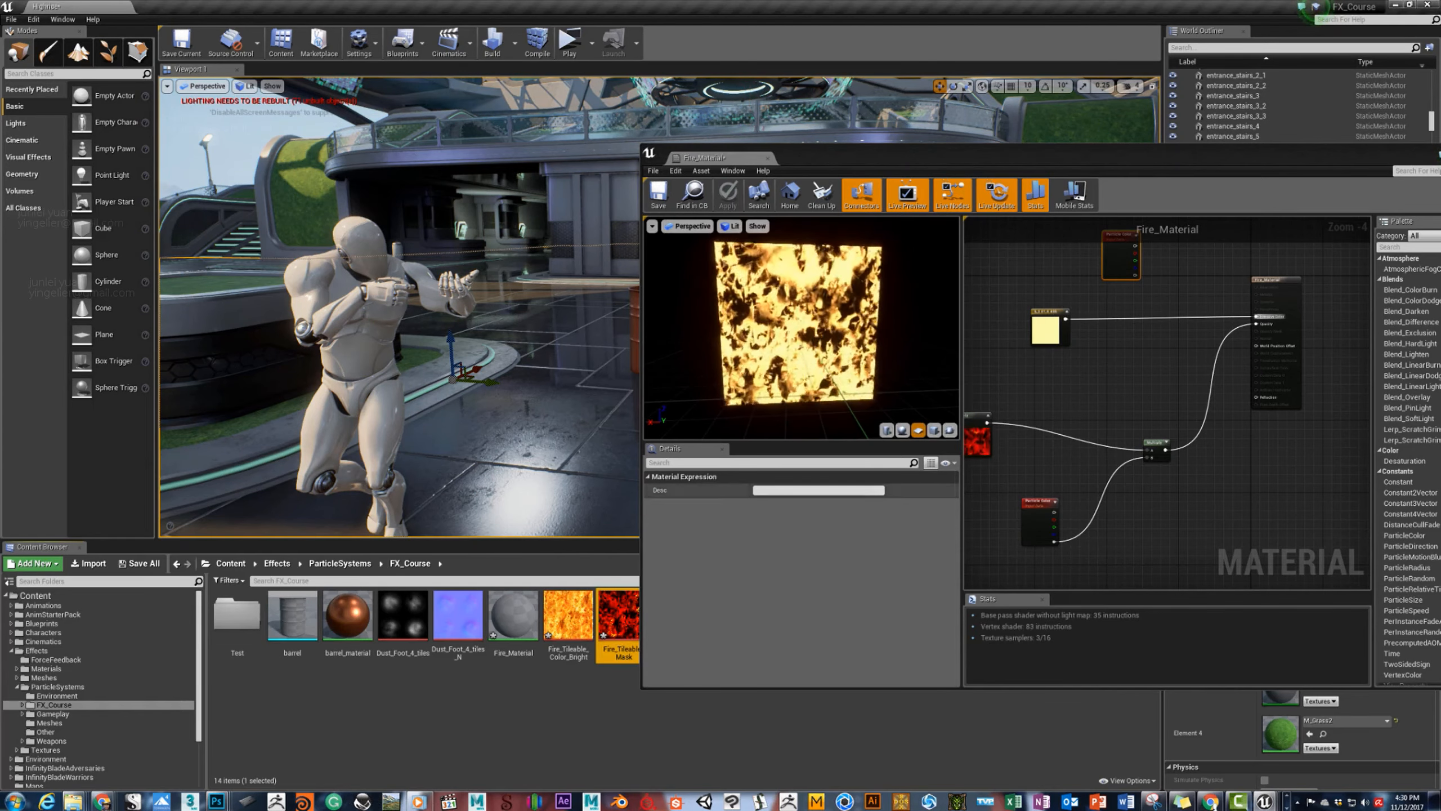
Switch to Photoshop and create a new 512 by 512 pixel RGB document at 72 pixels per inch.
mouse_move(218, 802)
left_click(199, 741)
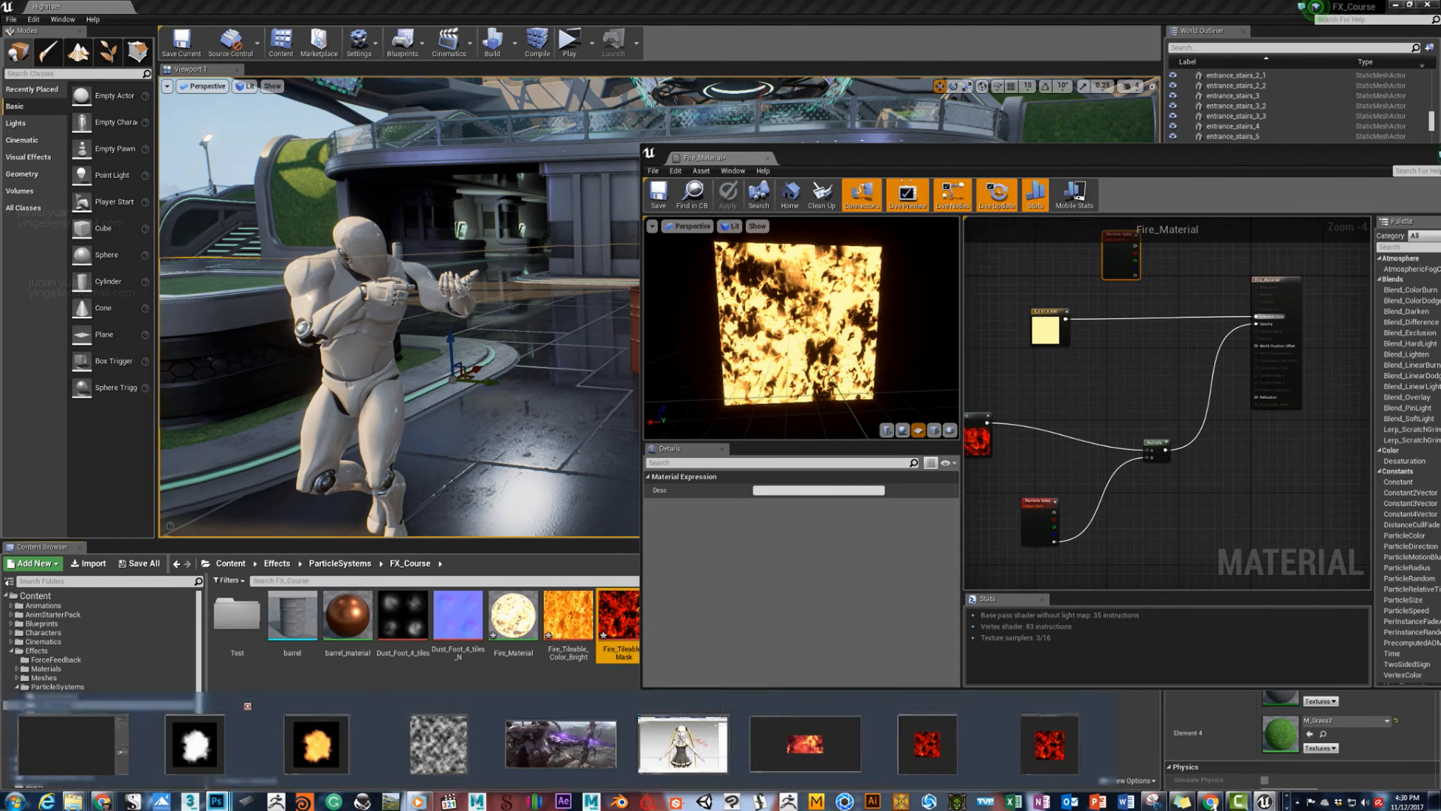
left_click_drag(284, 188, 363, 97)
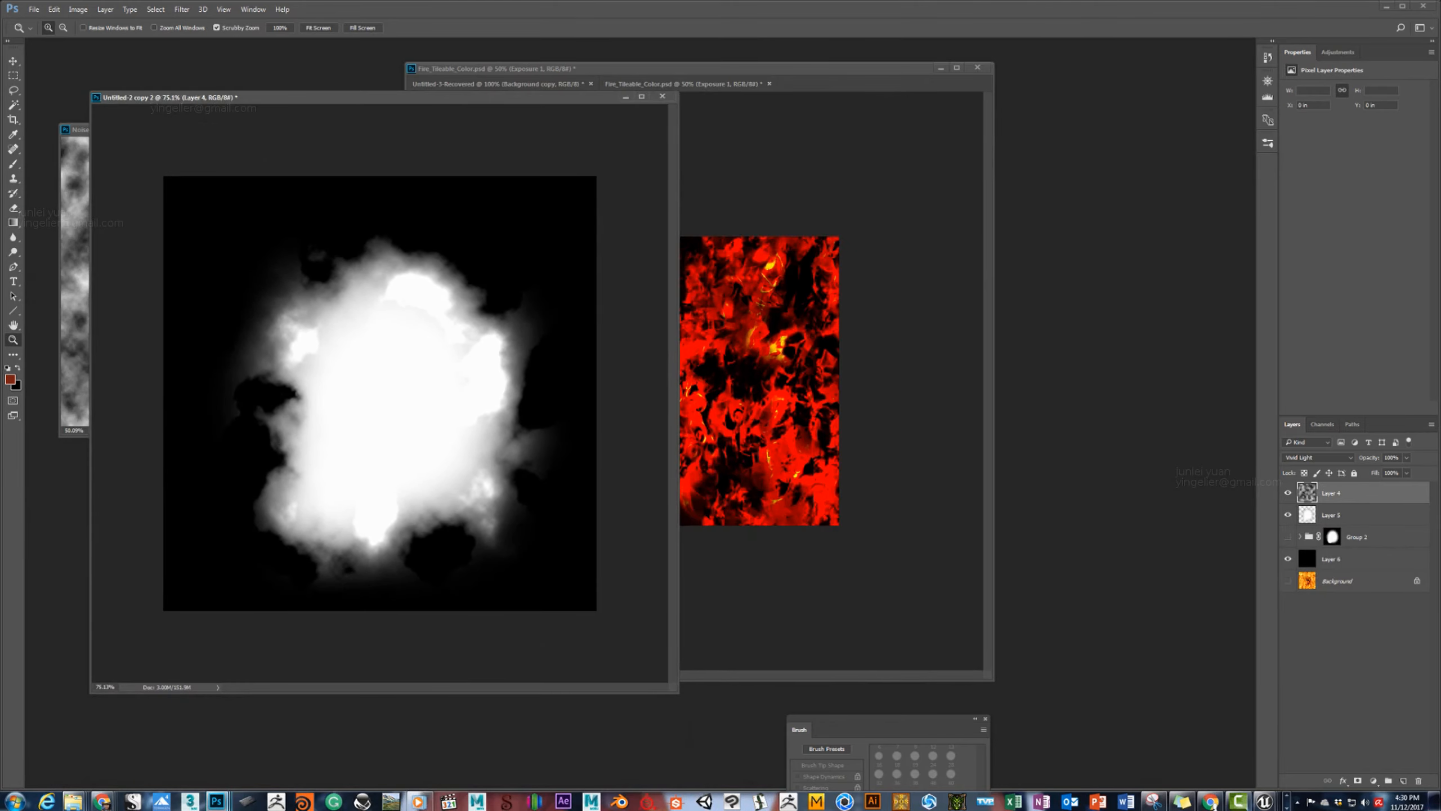
left_click(33, 9)
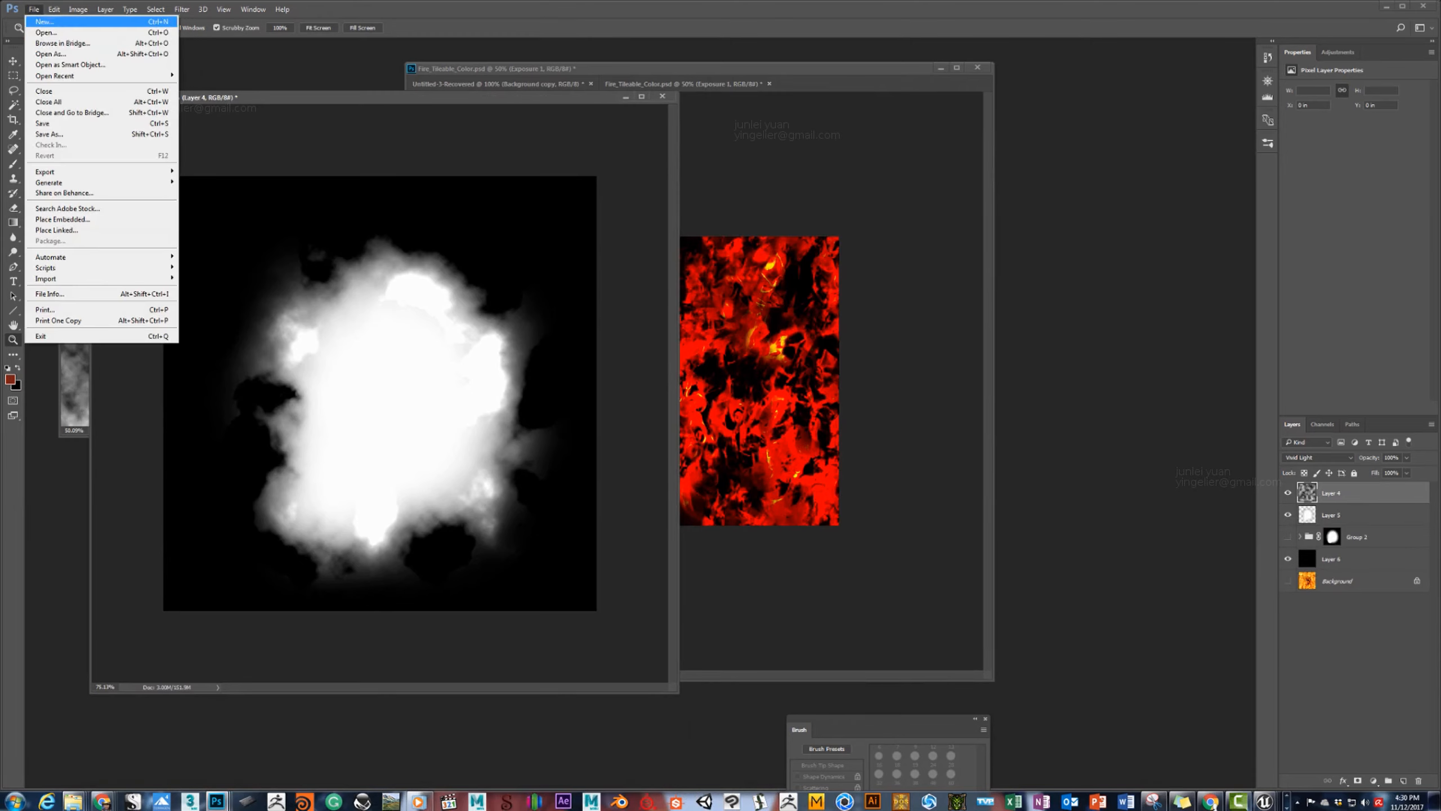
left_click(45, 19)
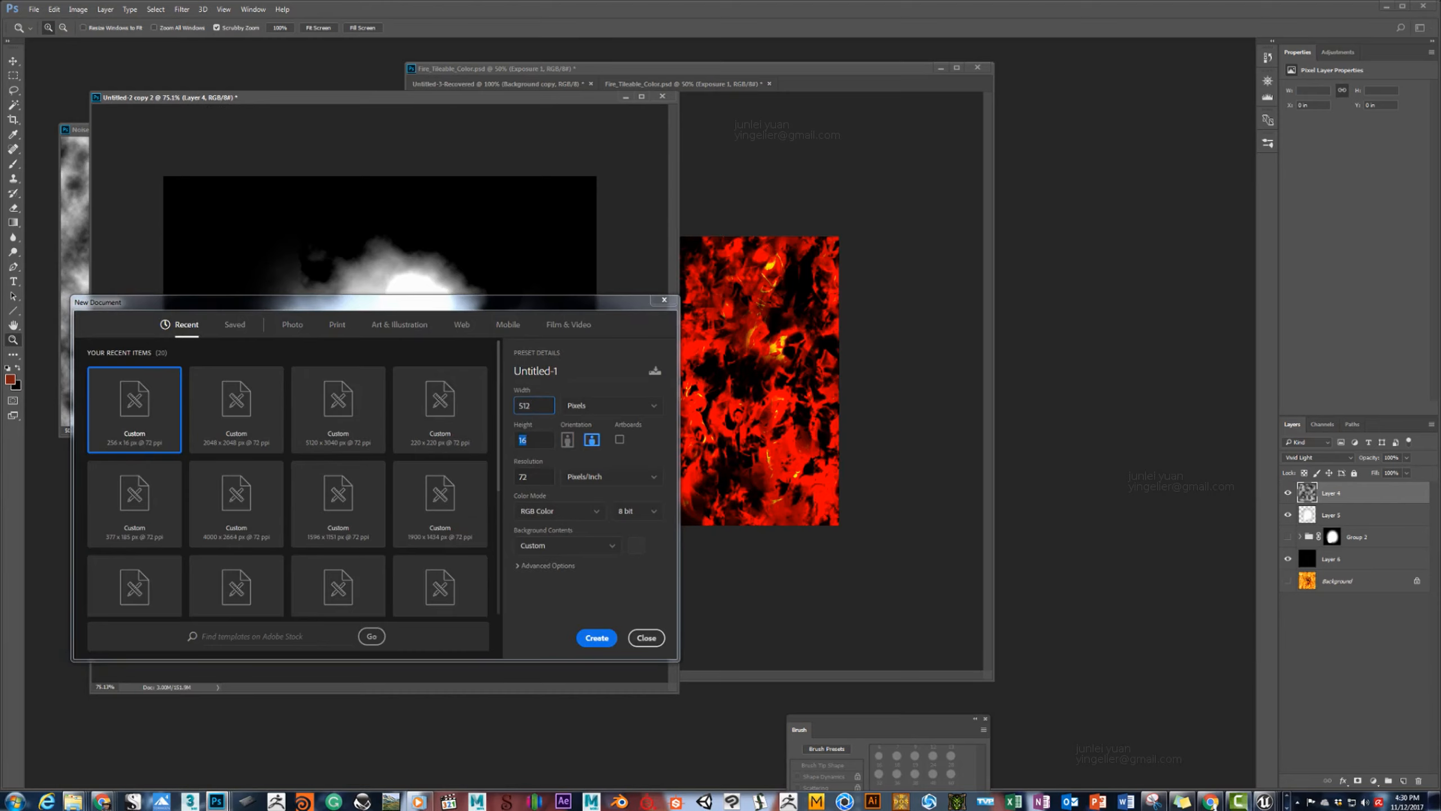
key("Return")
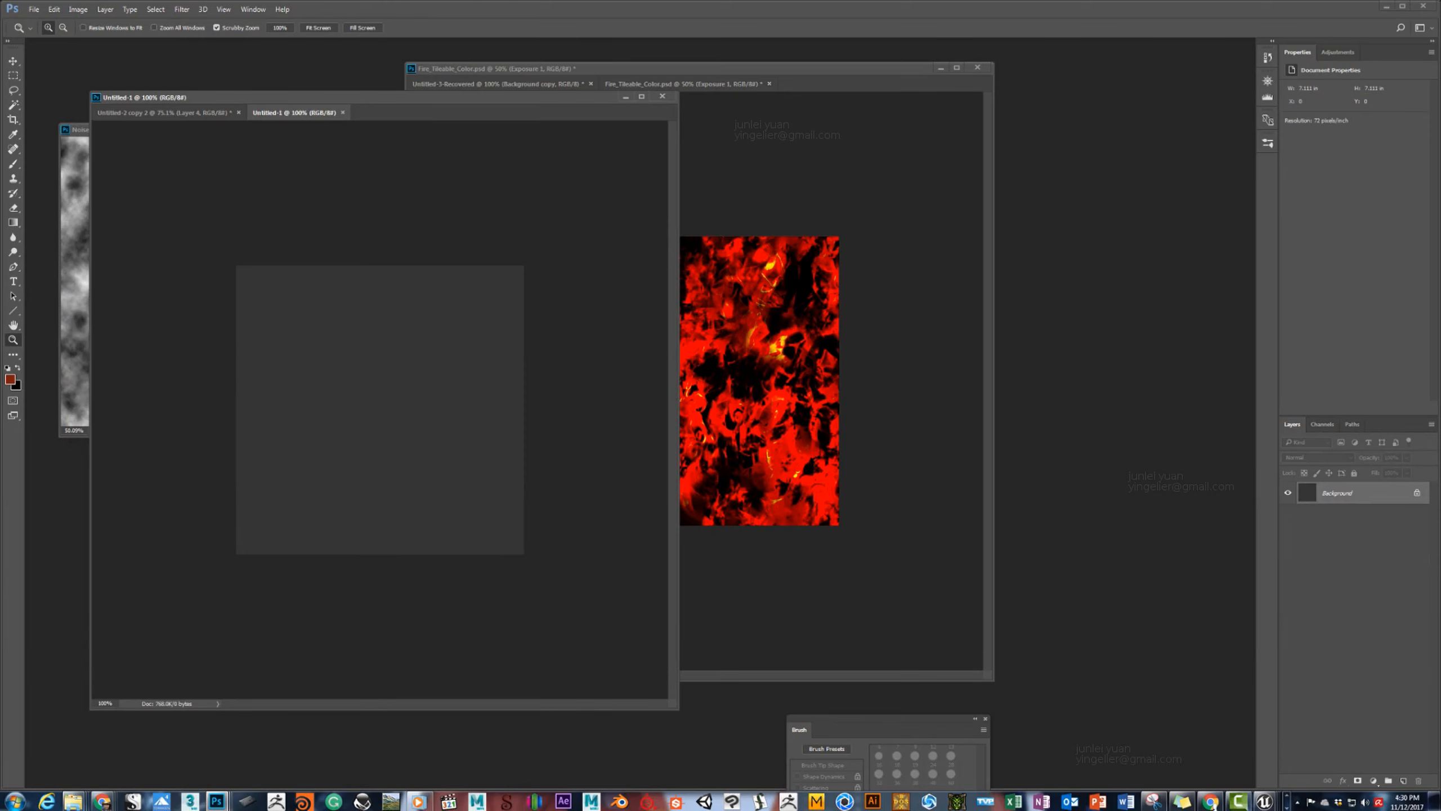
Reset the colors to their defaults and fill the new document's background with black using the Paint Bucket.
right_click(13, 222)
left_click(57, 233)
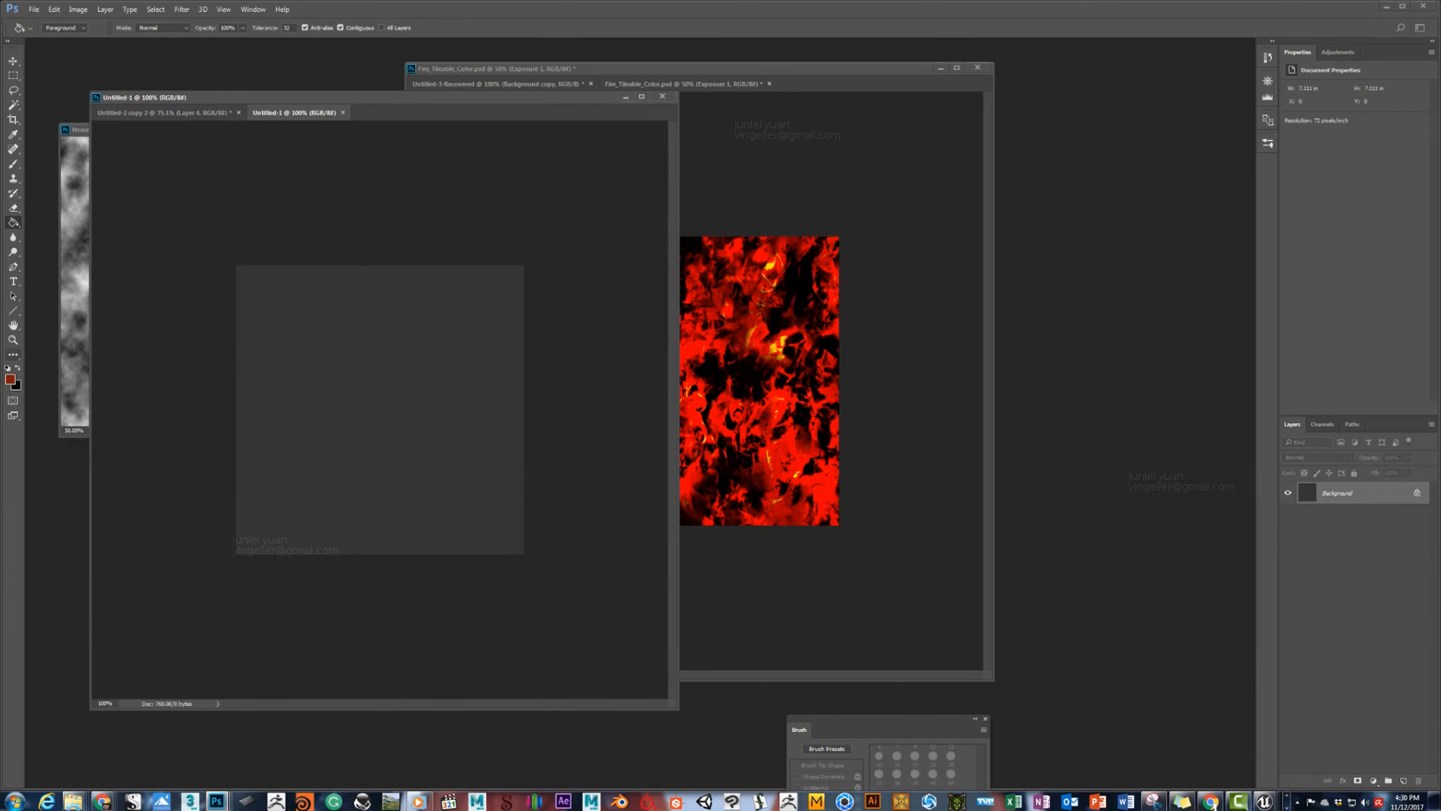
key("d")
left_click(363, 386)
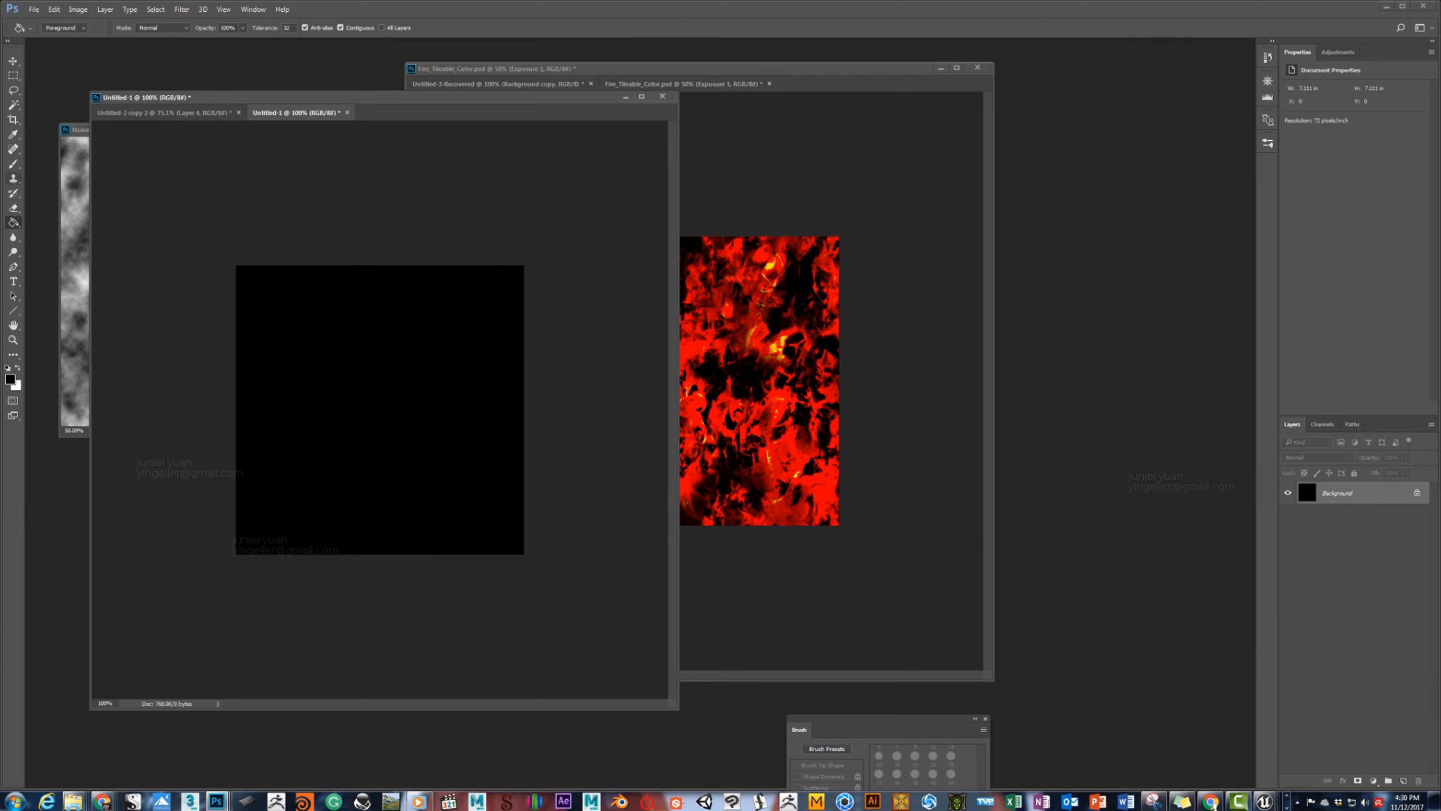
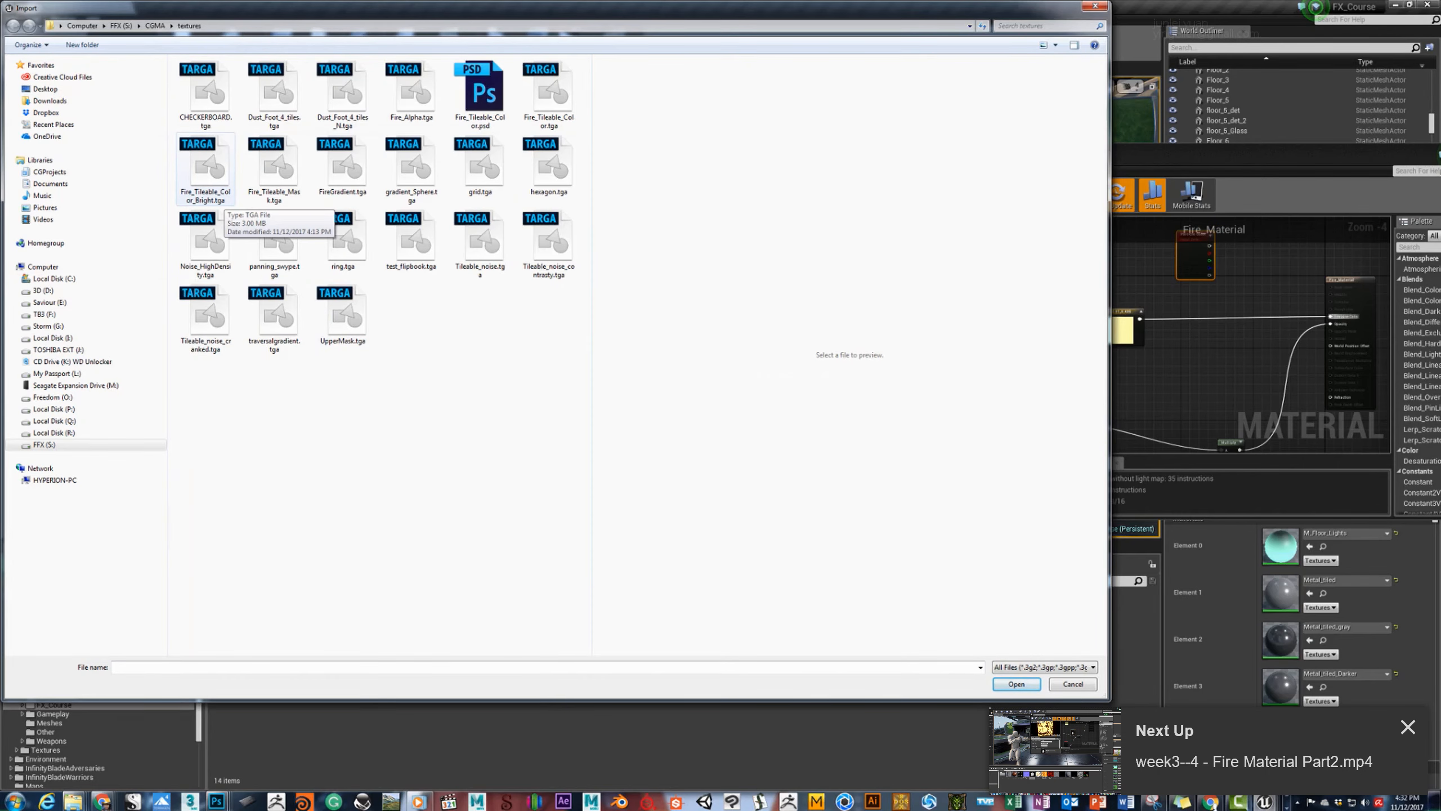
Import Fire_Alpha.tga into the FX_Course folder and add it to the Fire_Material graph as a Texture Sample.
double_click(411, 90)
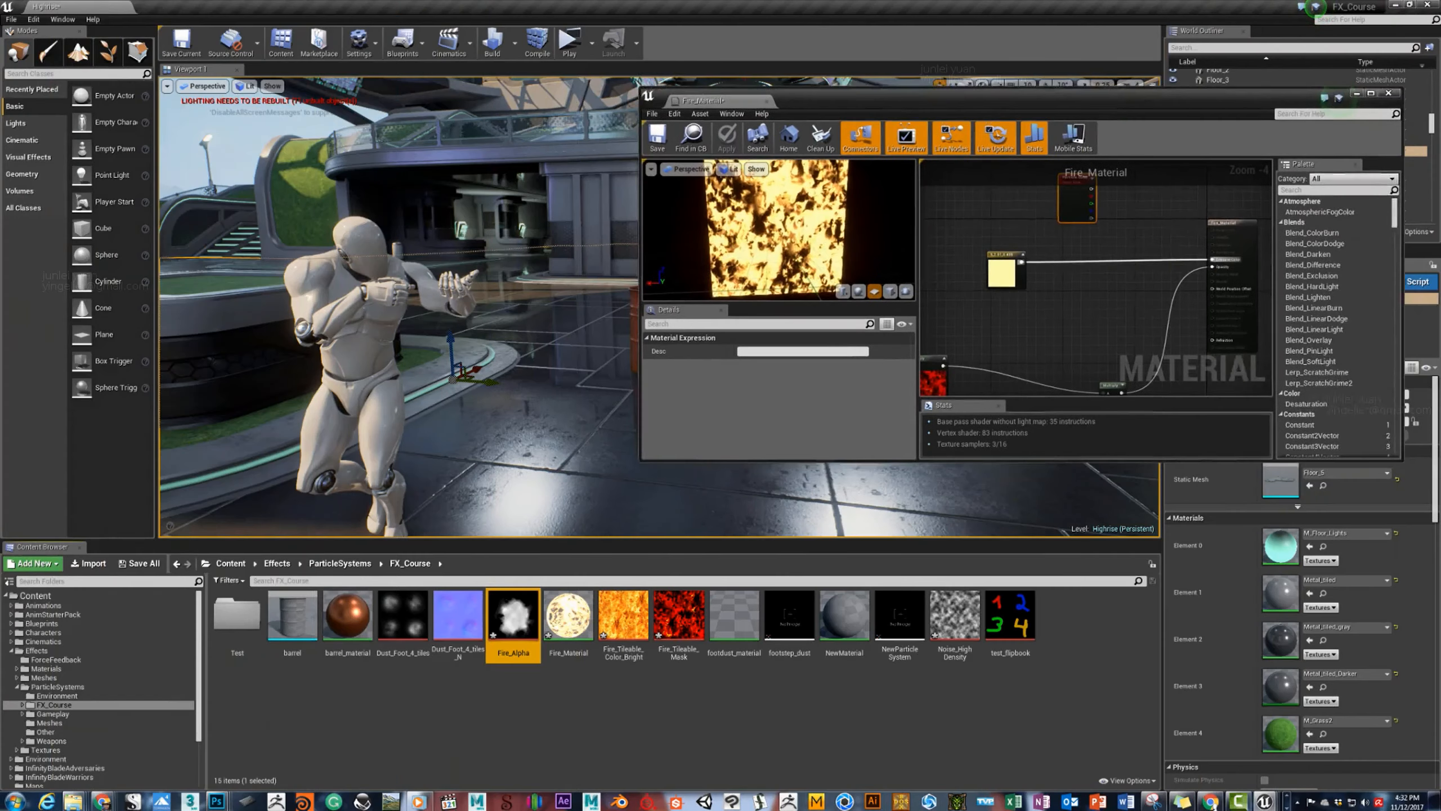
left_click_drag(965, 95, 821, 62)
left_click_drag(514, 616, 898, 294)
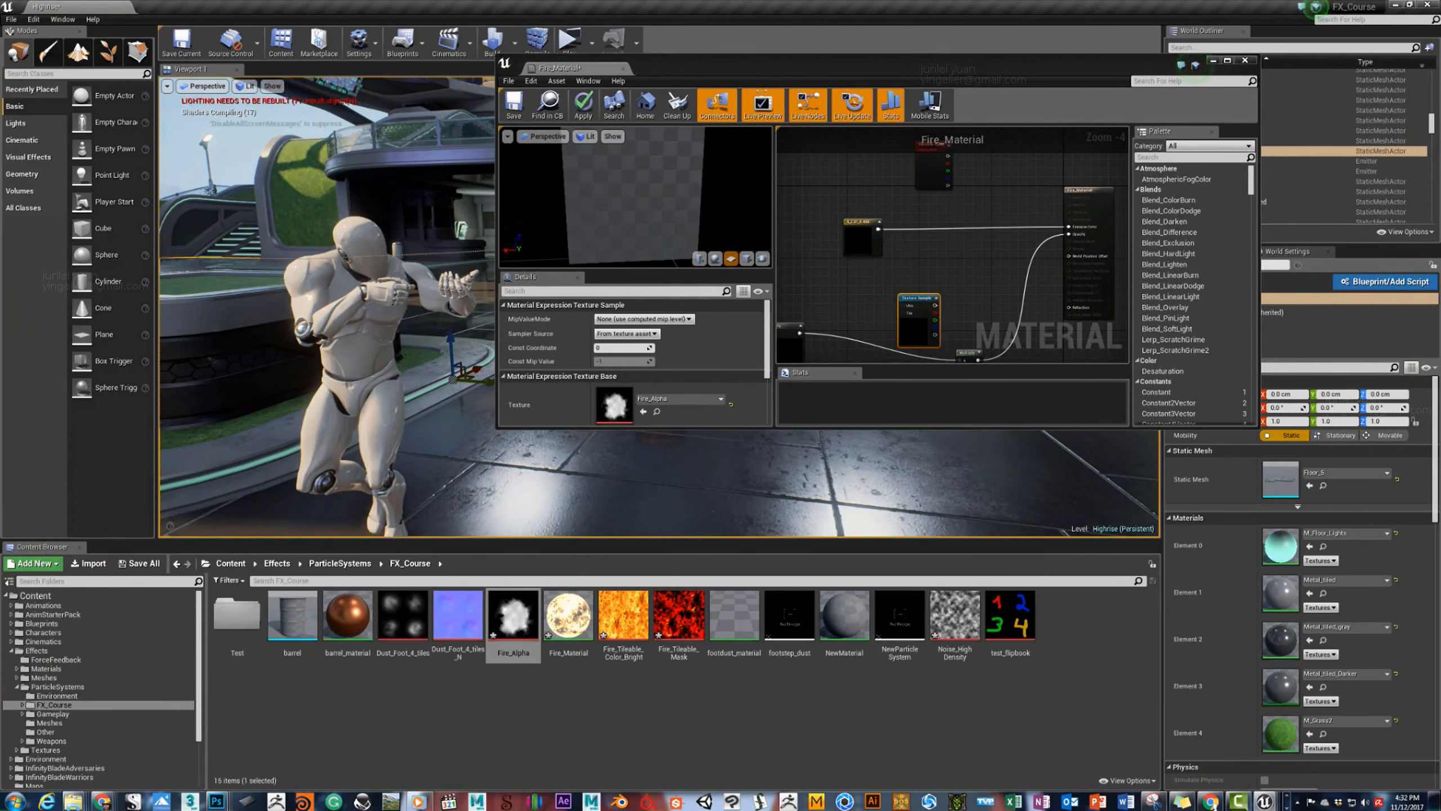
Place the Fire_Alpha Texture Sample below the fire Multiply node and the lower Particle Color below the final Multiply.
right_click_drag(930, 284, 904, 182)
left_click_drag(882, 218, 936, 347)
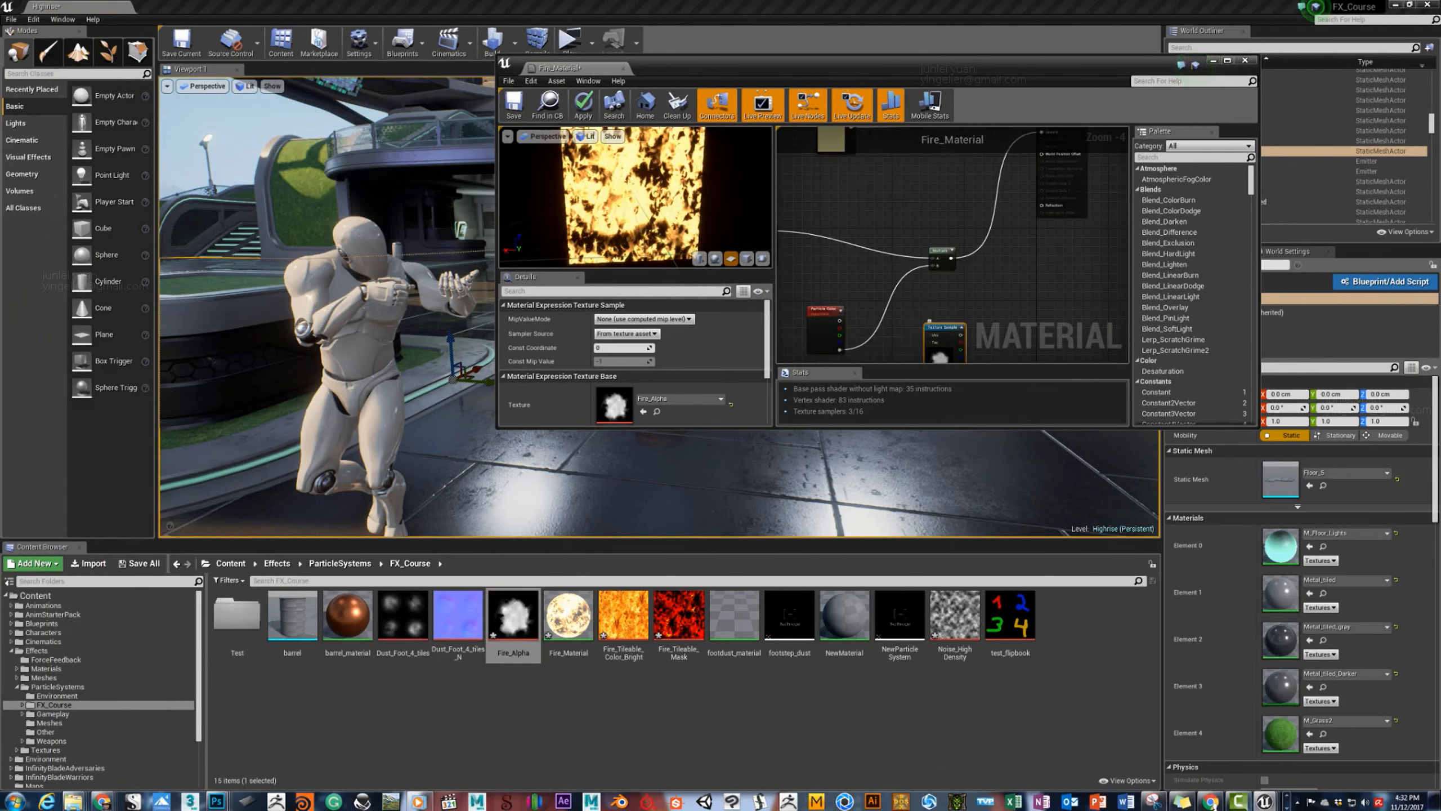
right_click_drag(930, 330, 1074, 250)
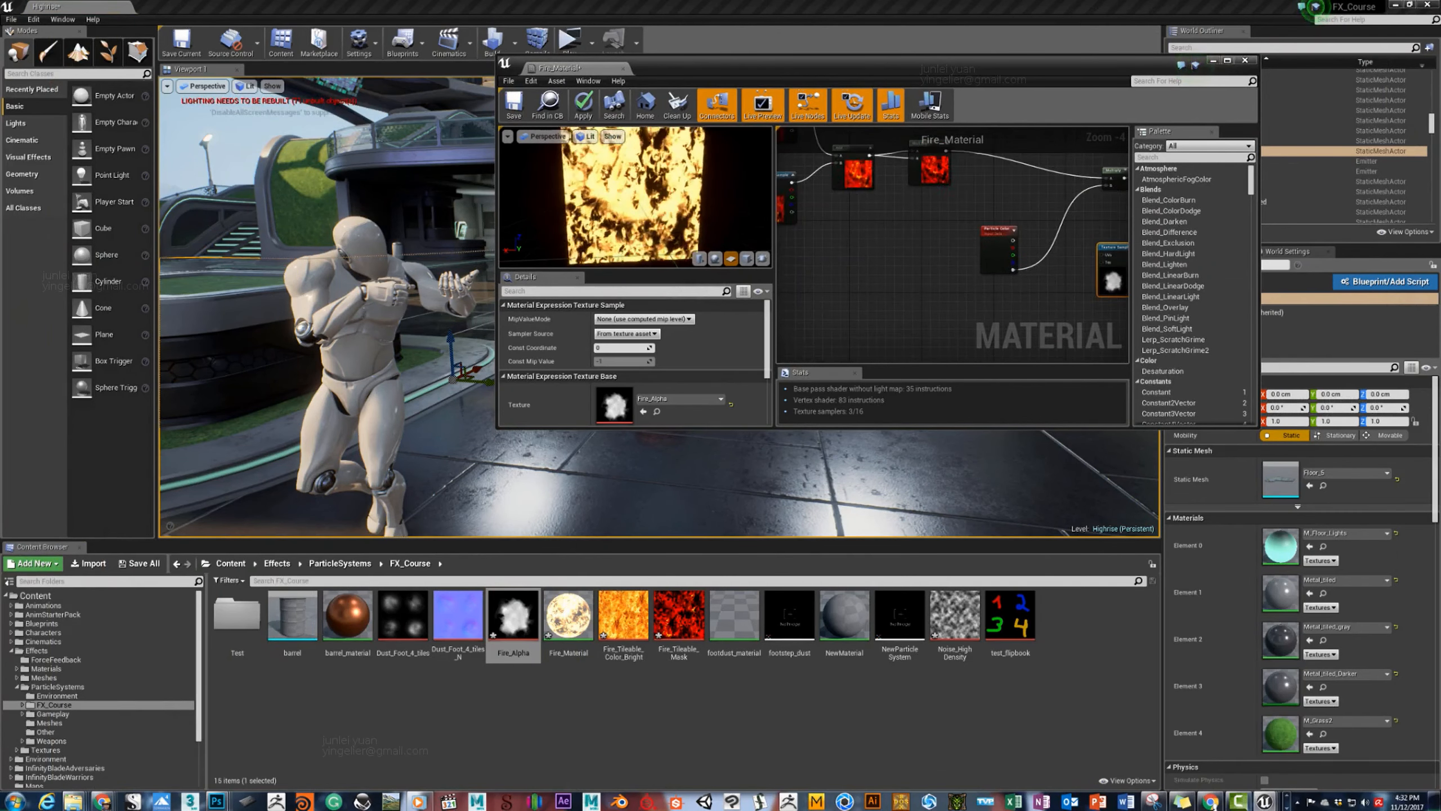
mouse_move(1112, 249)
left_mouse_down()
mouse_move(932, 235)
mouse_move(1099, 257)
left_mouse_up()
right_click_drag(1061, 250, 1016, 321)
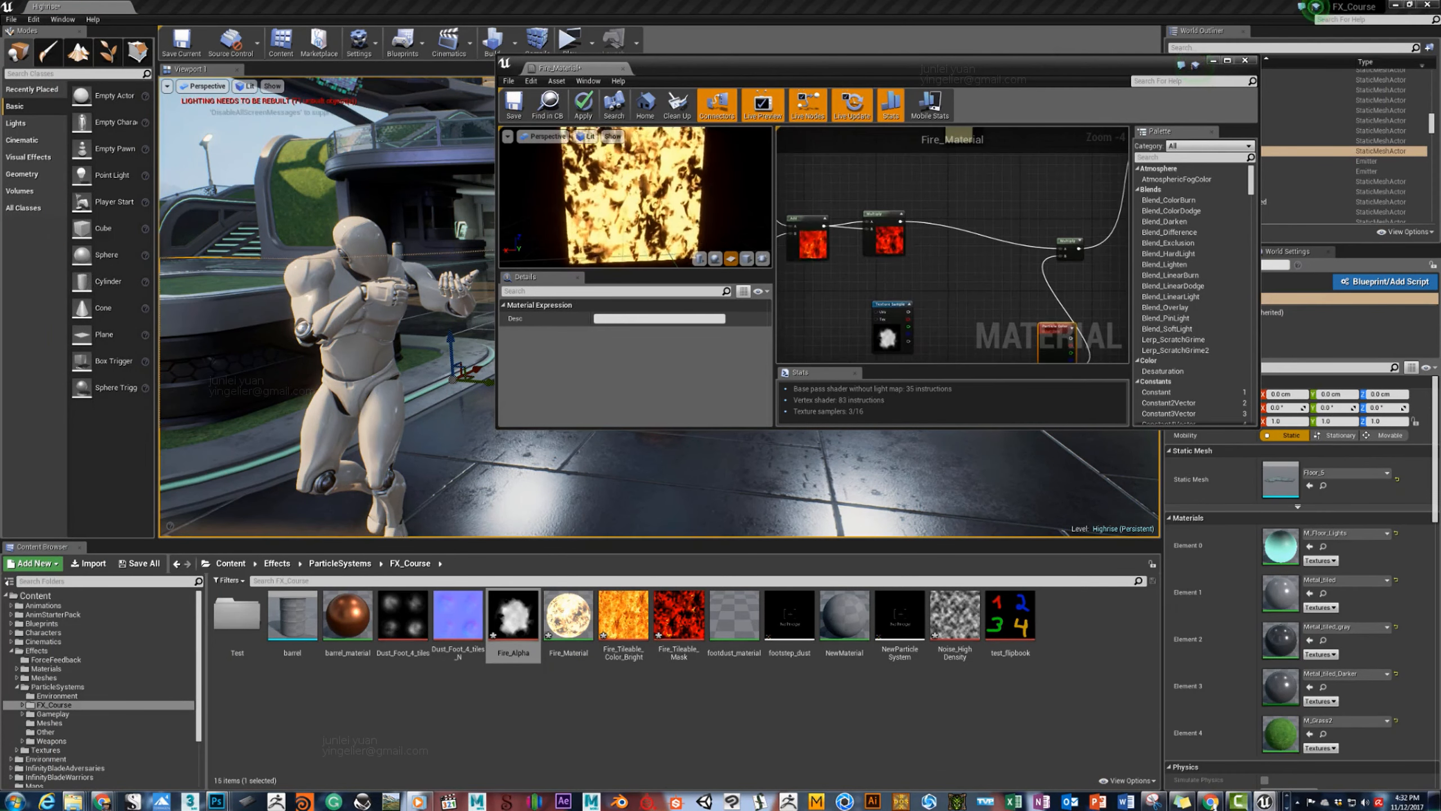
Add a Multiply with the fire Multiply's output in A and Fire_Alpha's color in B, feeding input A of the final Multiply.
key("m")
left_click(949, 281)
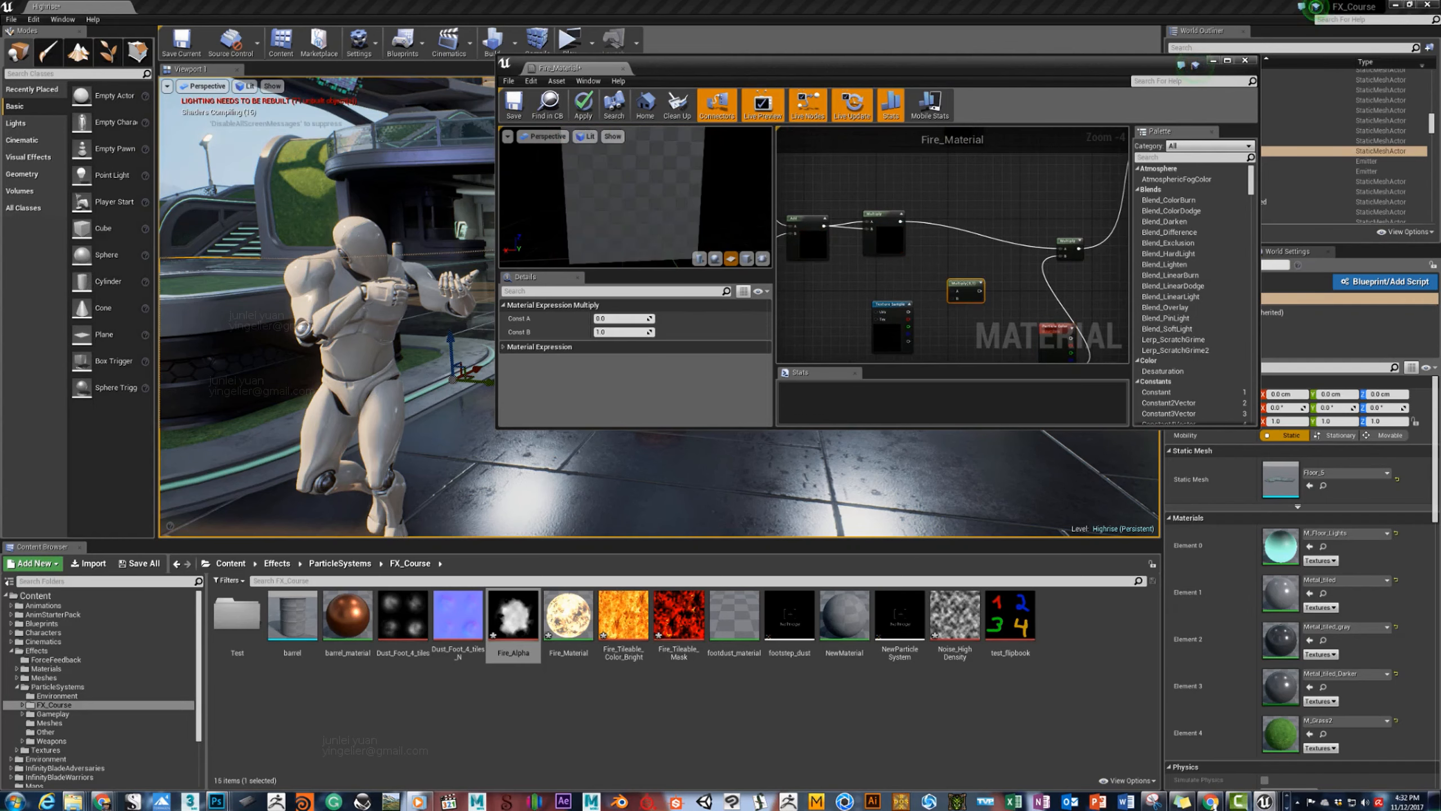
scroll(922, 313, "up", 3)
left_click_drag(896, 312, 976, 288)
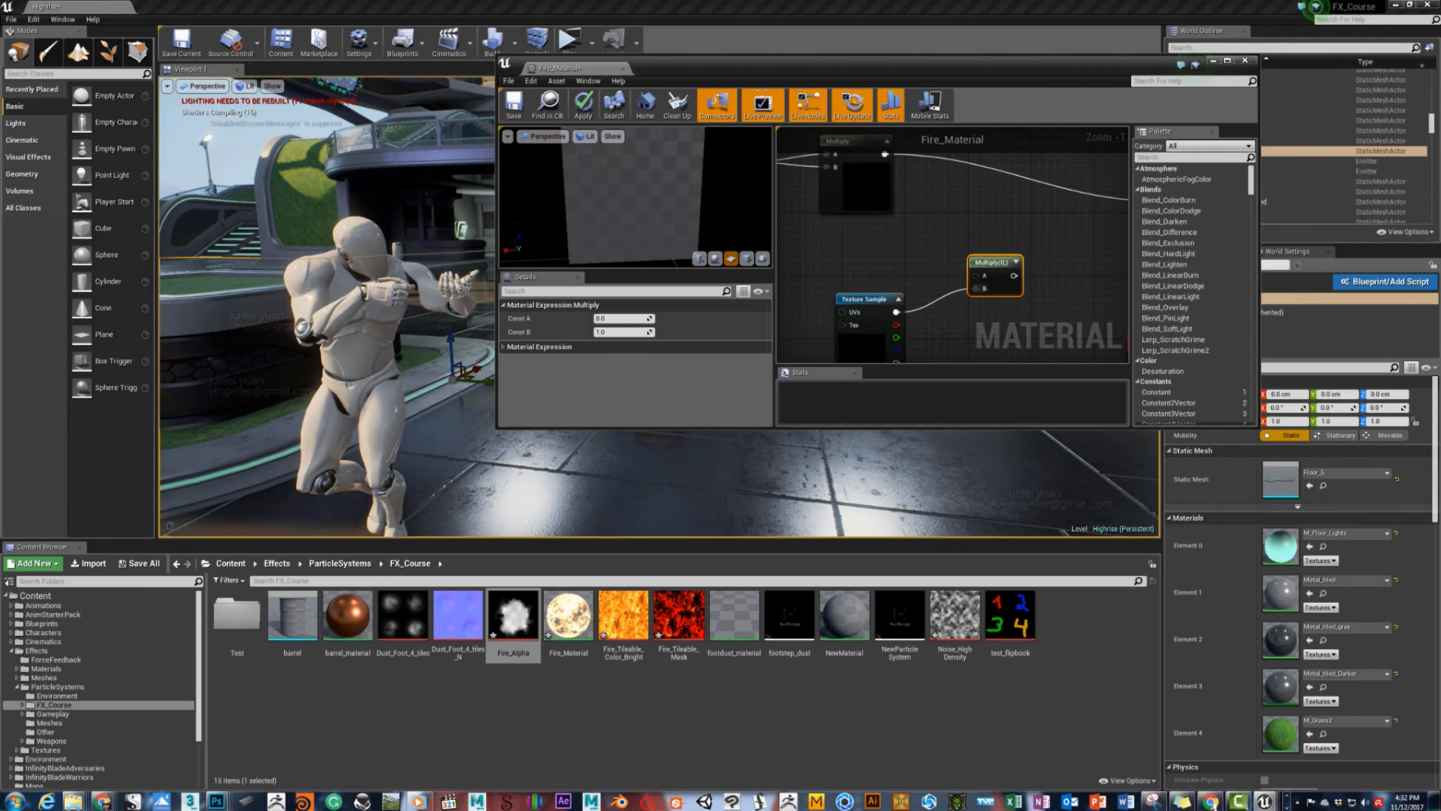
left_click_drag(885, 154, 976, 276)
right_click_drag(1021, 274, 841, 281)
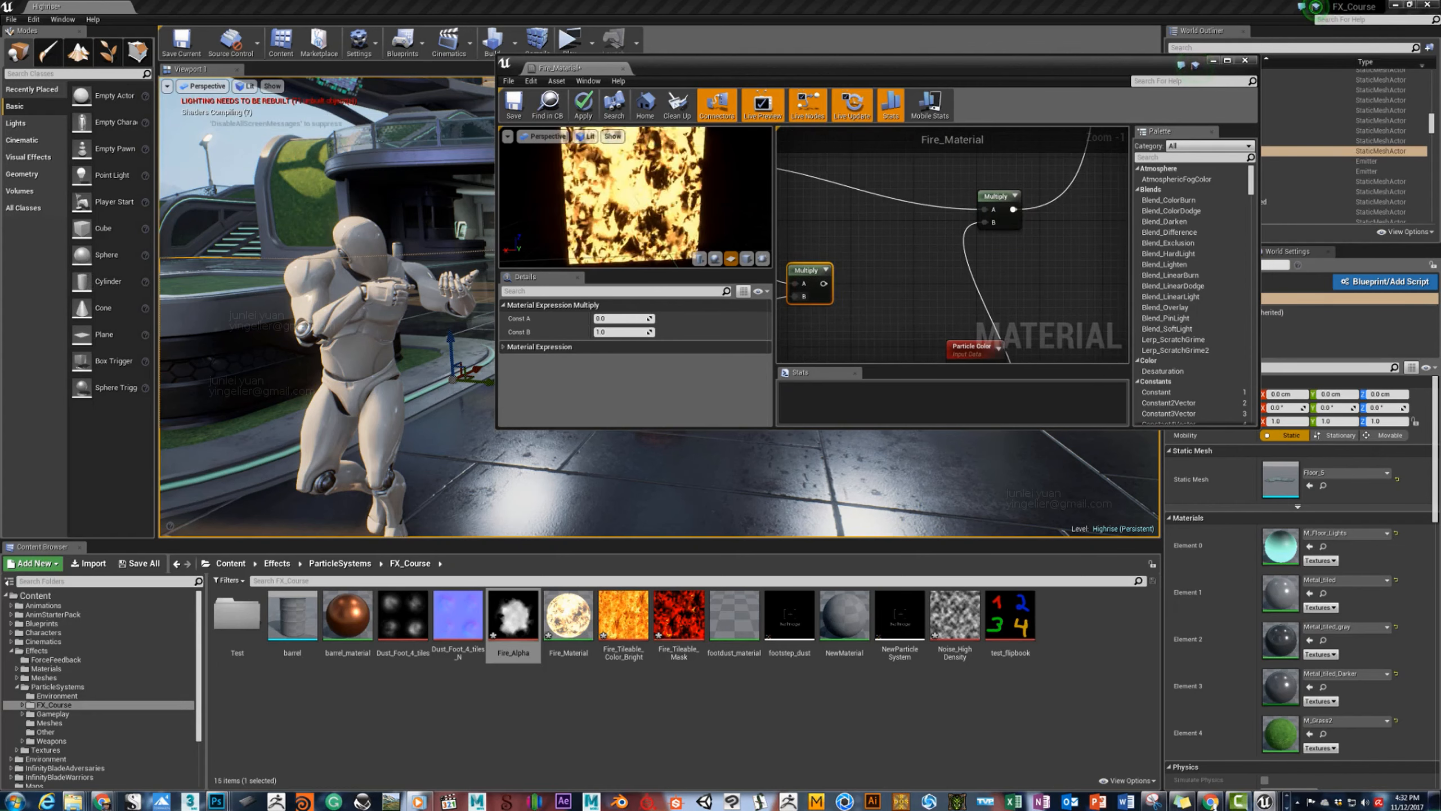
left_click_drag(823, 283, 992, 222)
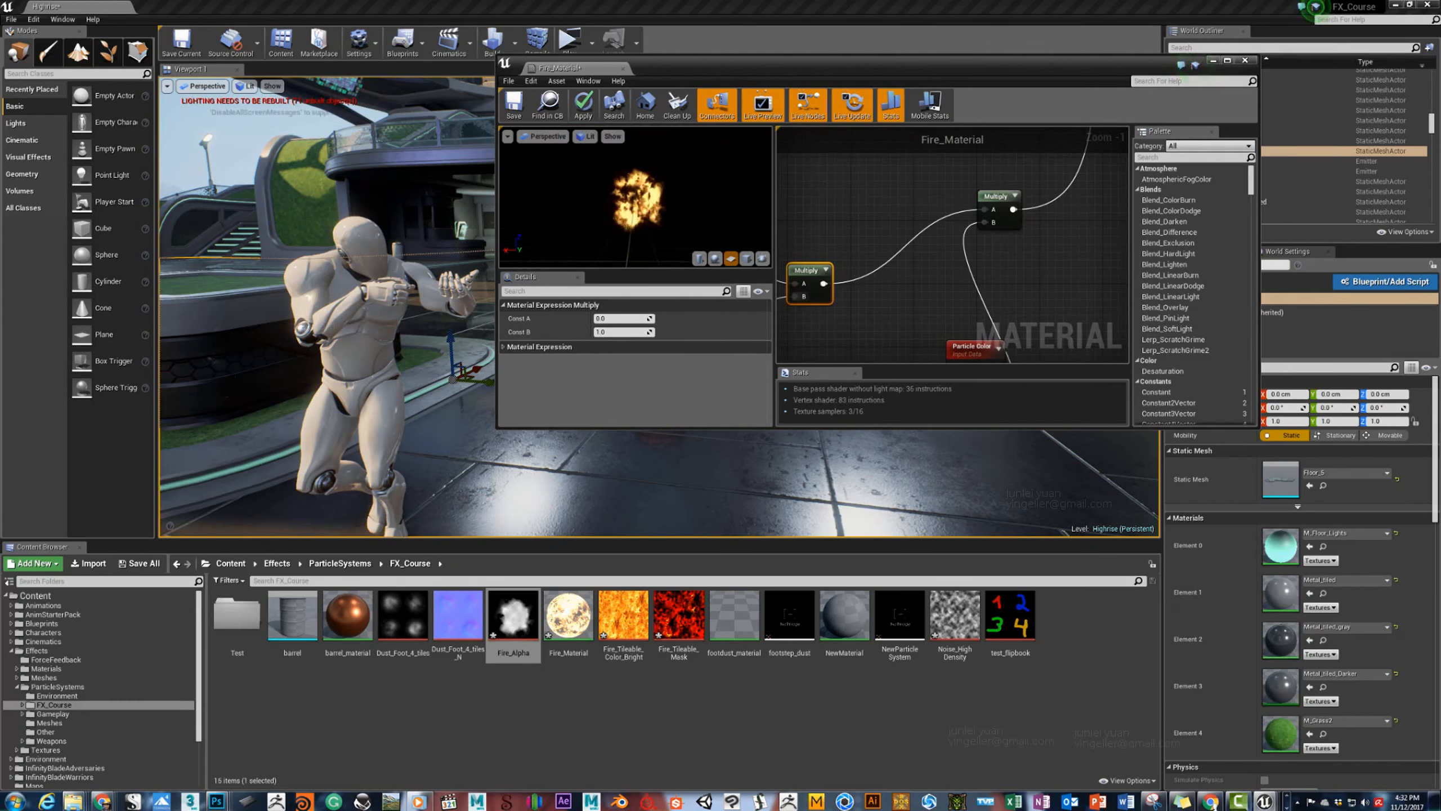
Move the Fire_Alpha Texture Sample farther away from its Multiply node to spread out the graph.
right_click_drag(817, 329, 1087, 223)
left_click_drag(951, 244, 862, 253)
right_click_drag(813, 324, 1038, 333)
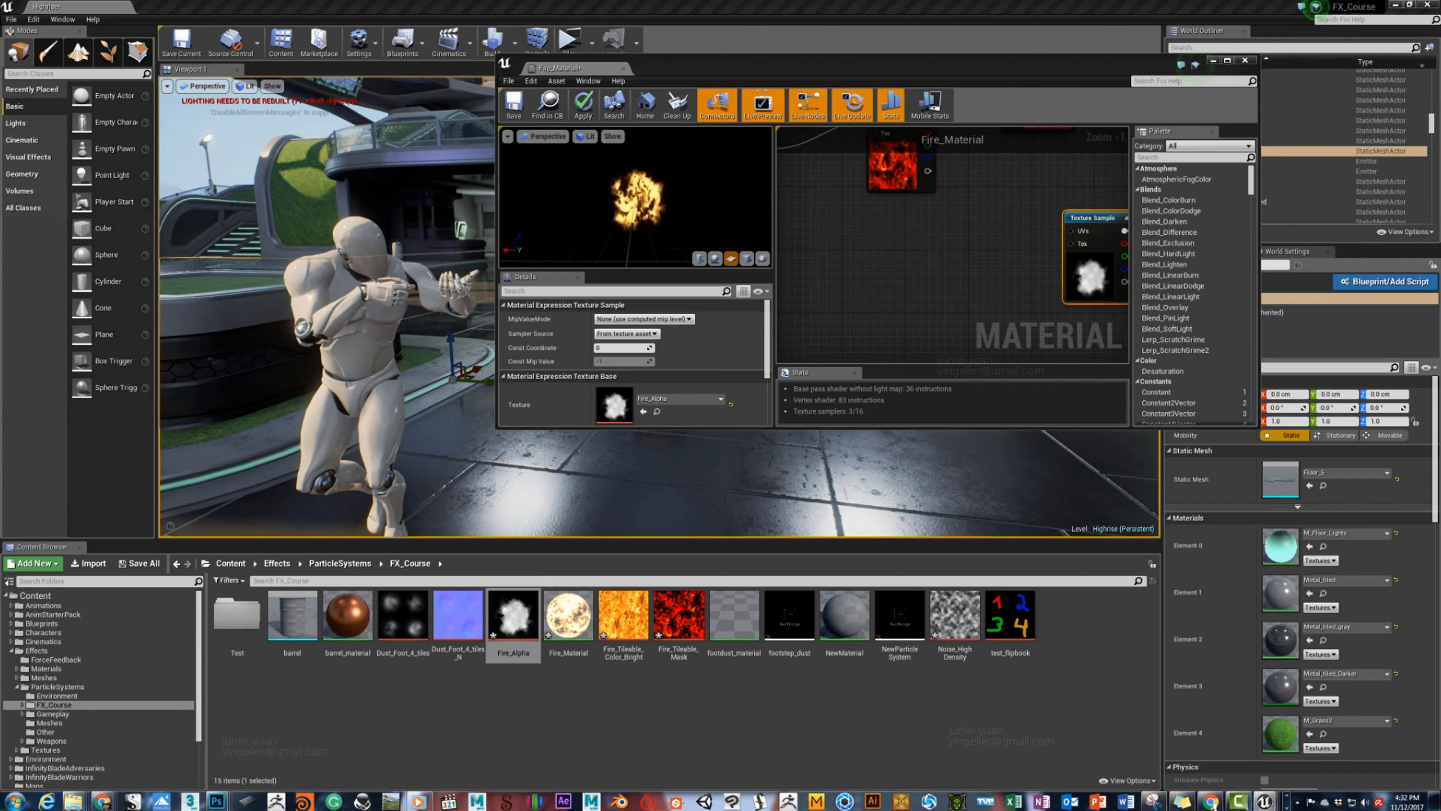
Enlarge the material editor window and add a Panner node below the existing fire Panner.
left_click_drag(920, 429, 920, 747)
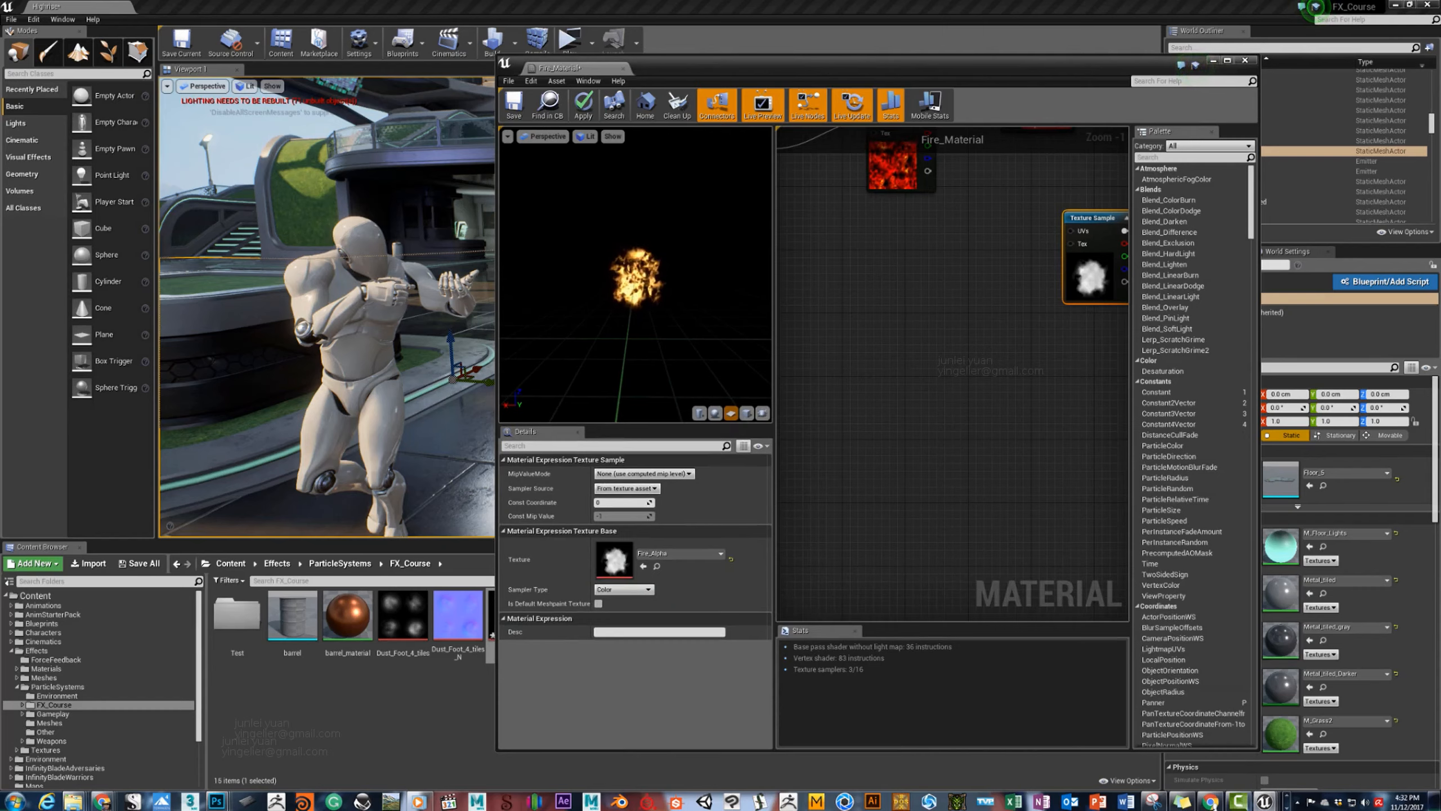
left_click_drag(496, 747, 163, 751)
right_click_drag(679, 292, 774, 404)
right_click(774, 405)
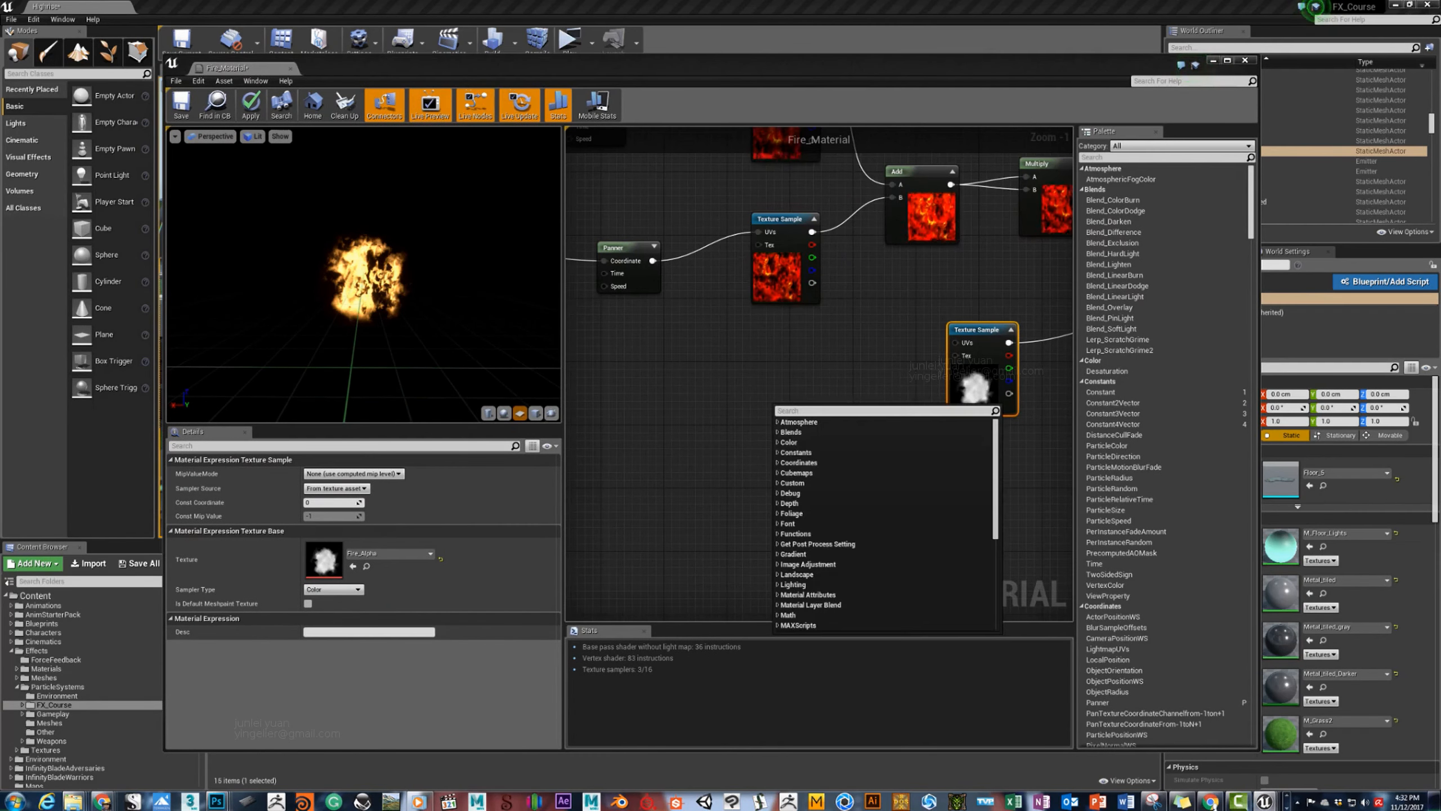
type("panner")
key("Return")
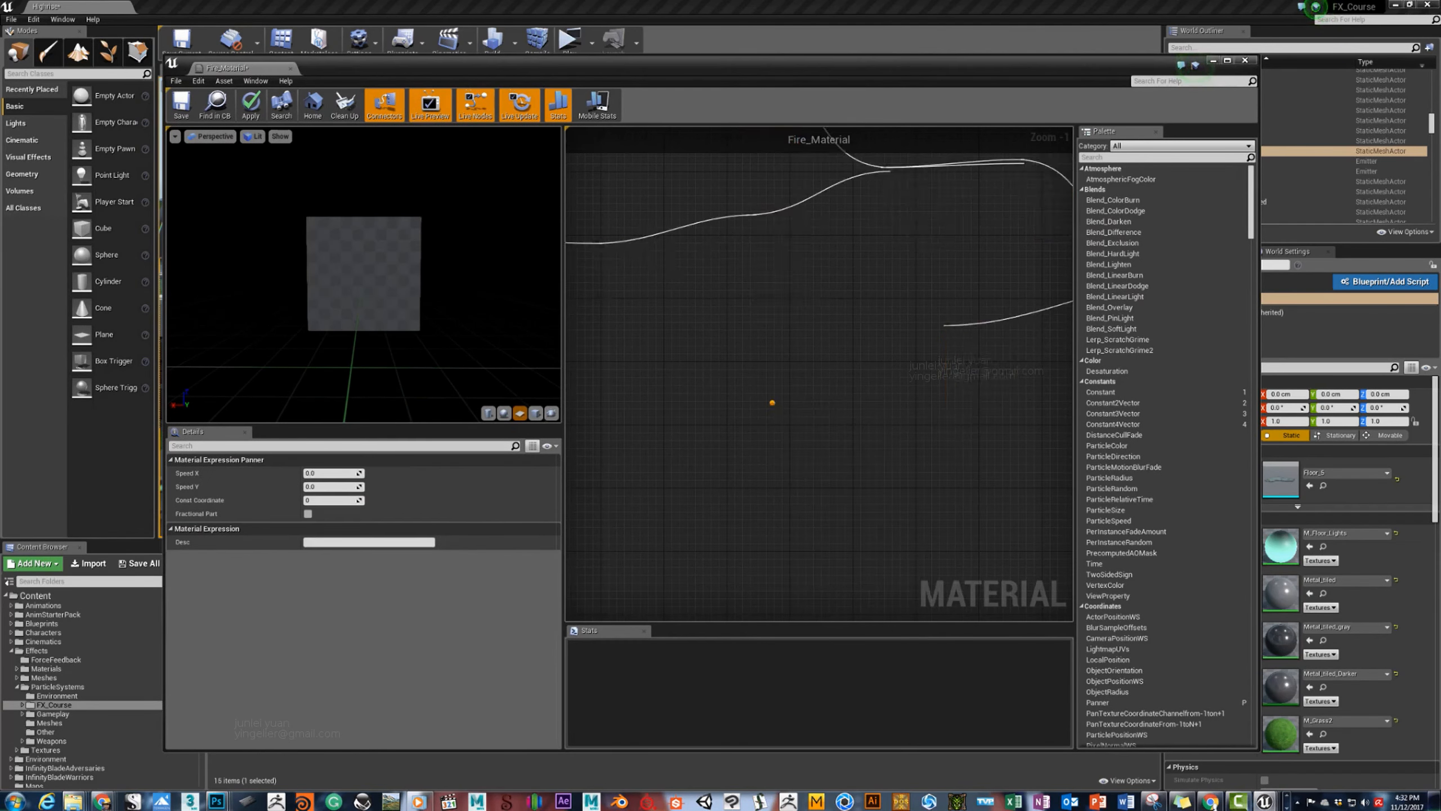
left_click_drag(794, 410, 638, 480)
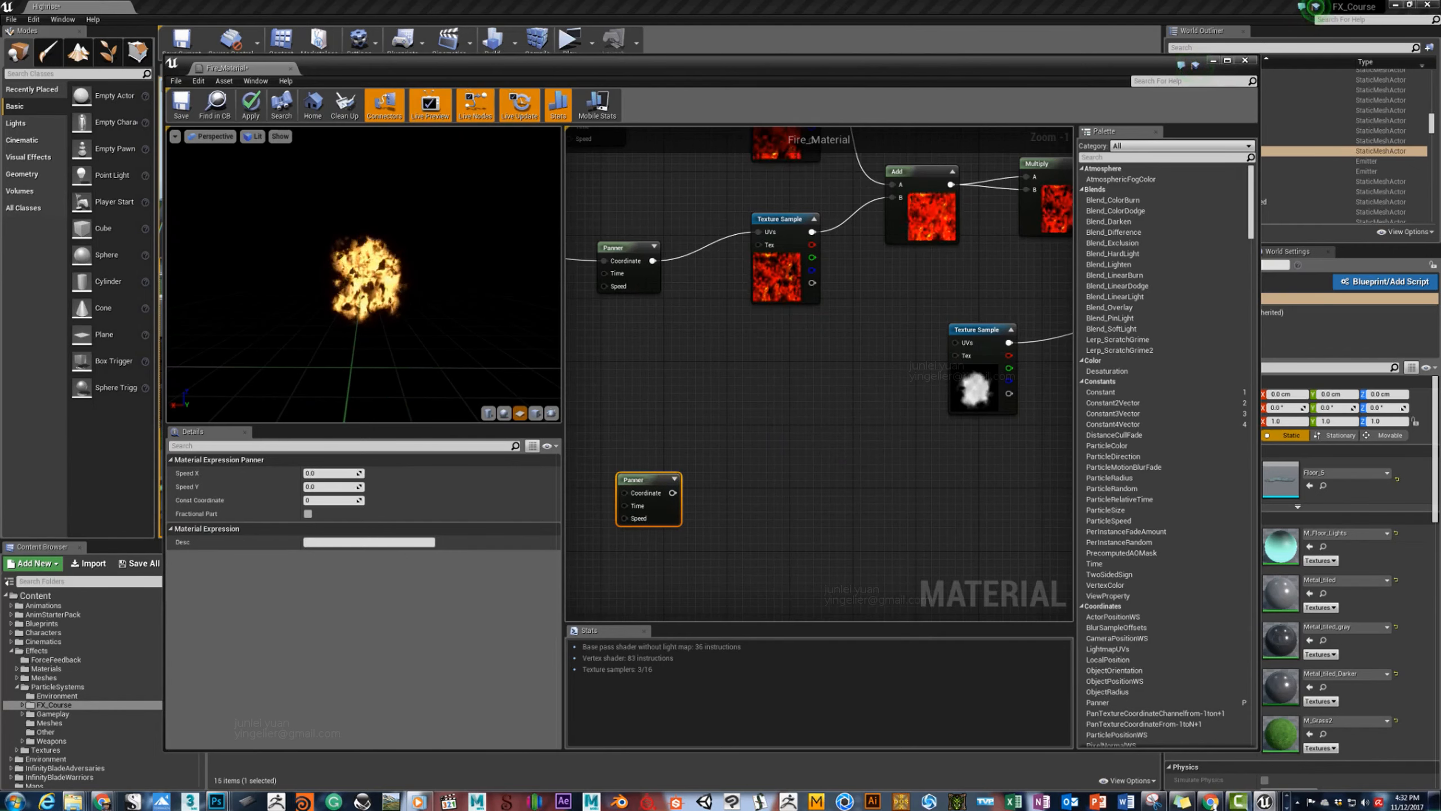
Duplicate the Fire_Alpha Texture Sample and connect the new Panner's output to the duplicate's UVs.
left_click_drag(974, 390, 786, 428)
key("ctrl+w")
right_click_drag(731, 443, 775, 423)
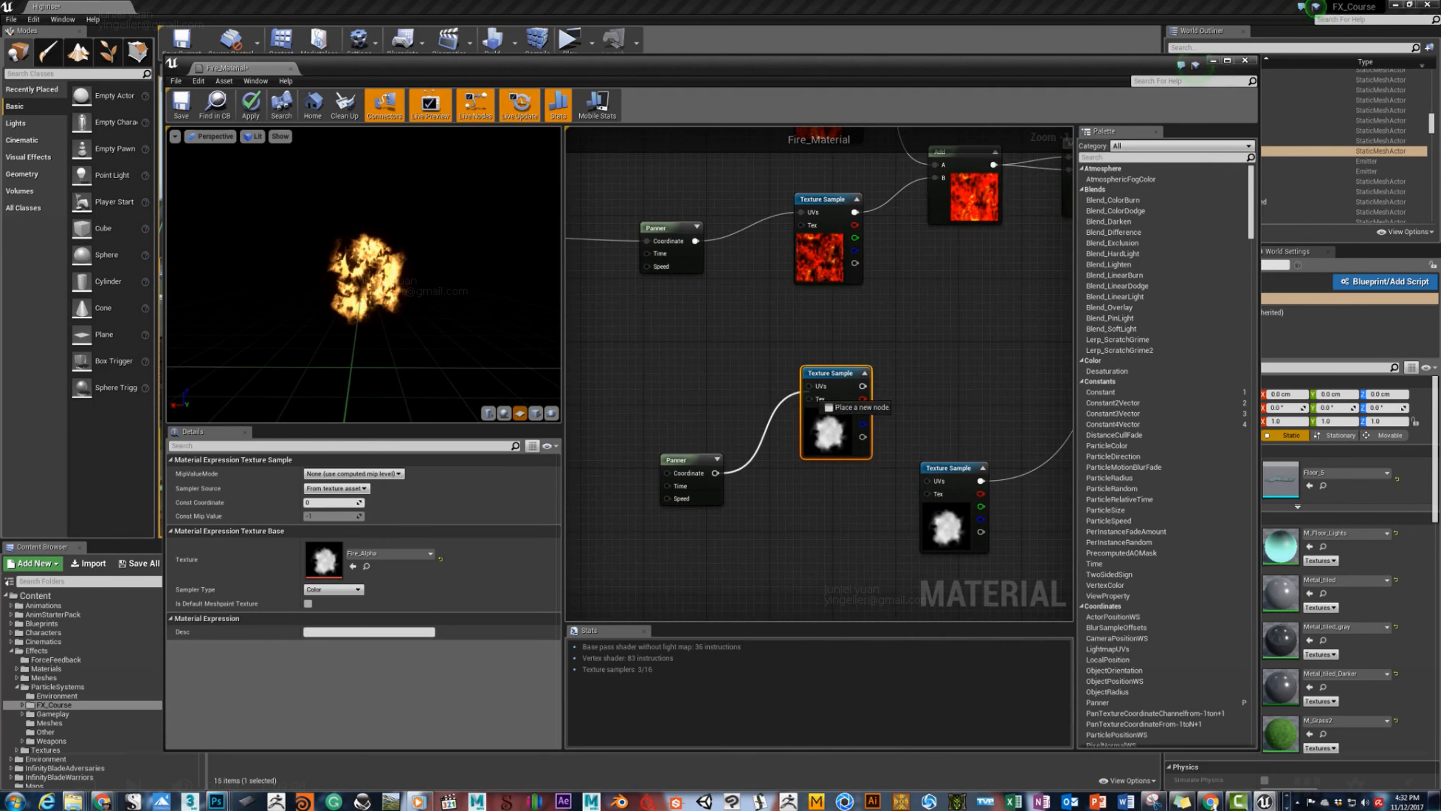
left_click_drag(809, 387, 715, 473)
Set the new Panner's Speed Y to 0.25.
left_click(686, 460)
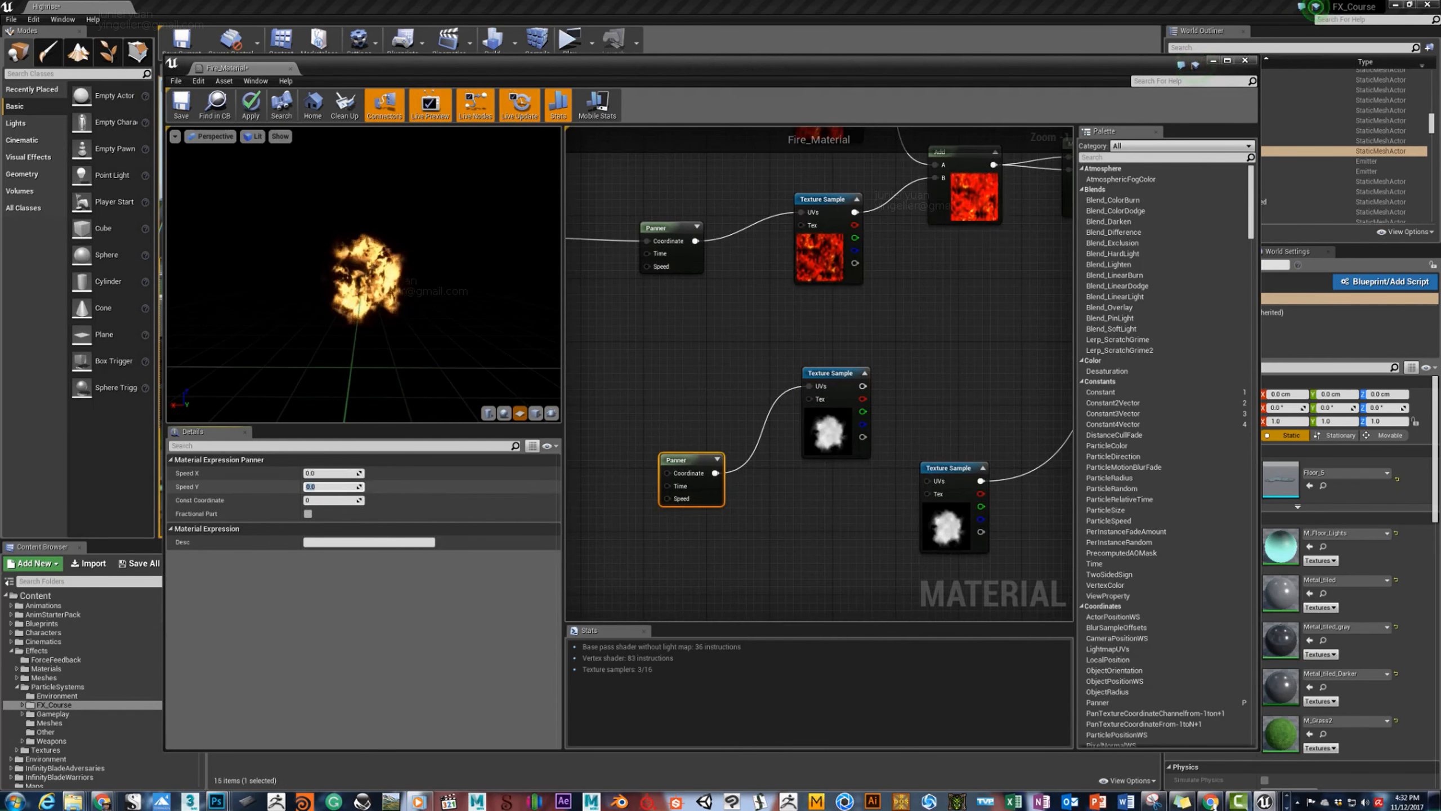
type(".25")
key("Return")
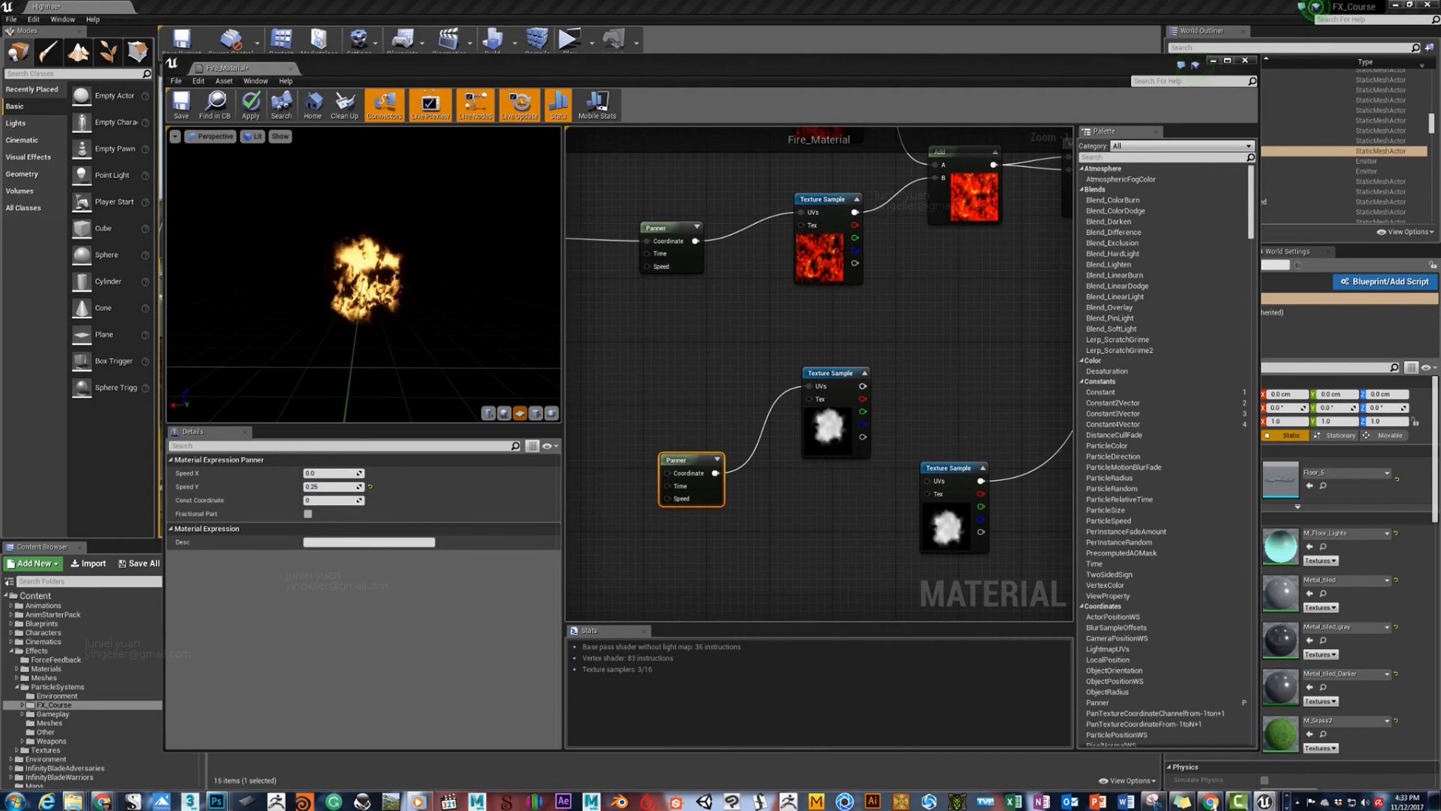
left_click(678, 417)
left_click(687, 461)
left_click(330, 487)
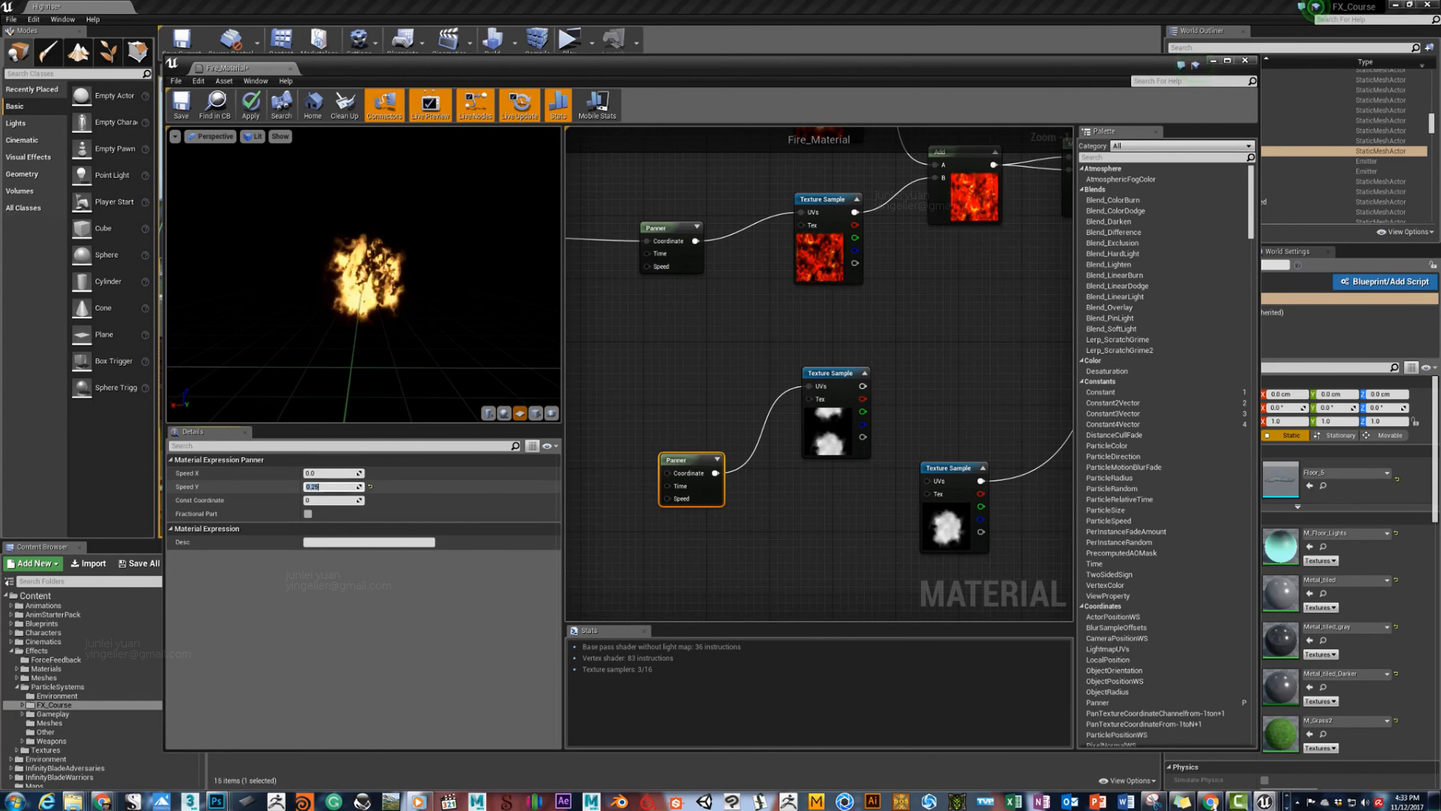
key("Return")
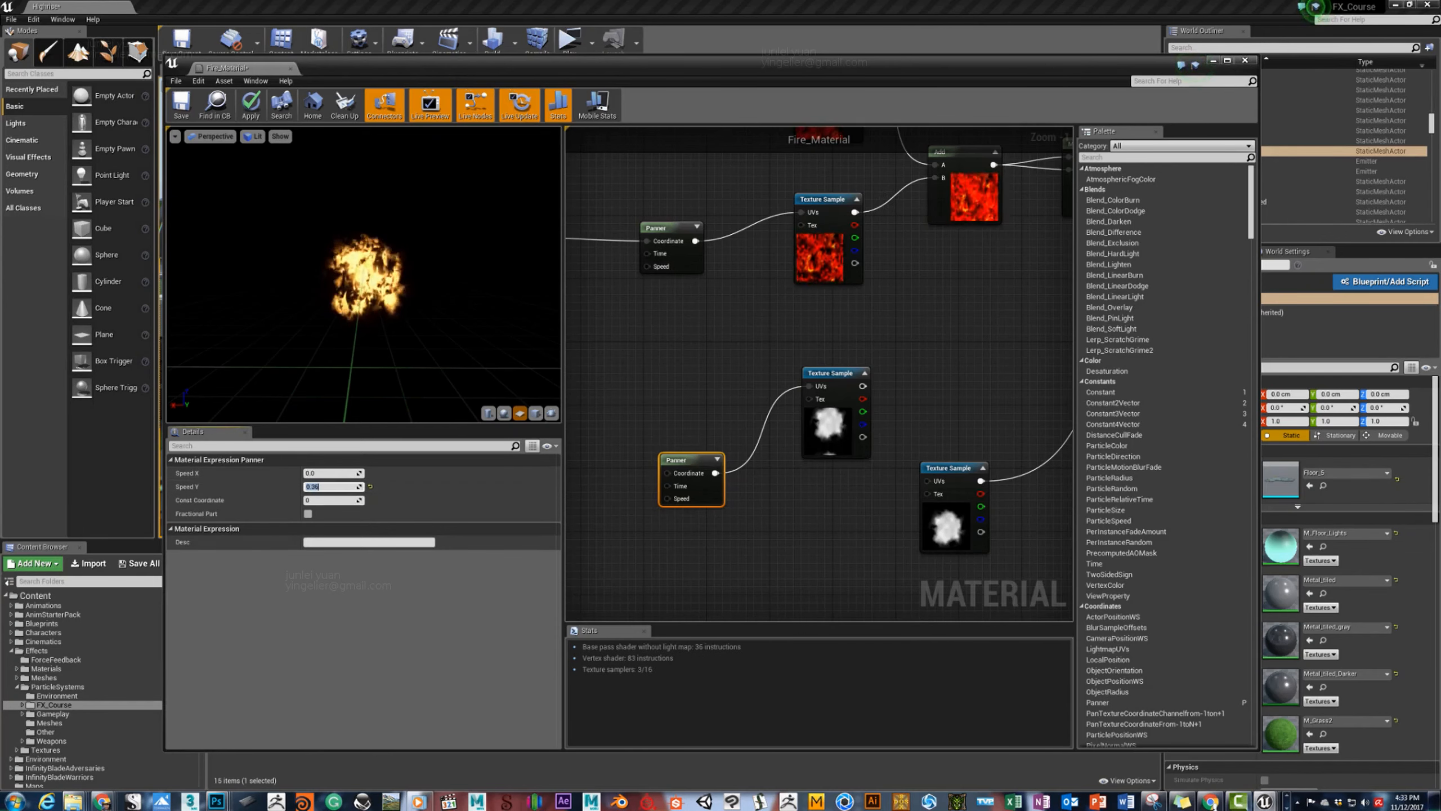
Move the new Panner and the duplicated Fire_Alpha Texture Sample side by side, farther away from the original Fire_Alpha sample.
left_click_drag(831, 373, 791, 397)
left_click_drag(676, 460, 605, 427)
left_click_drag(801, 457, 772, 490)
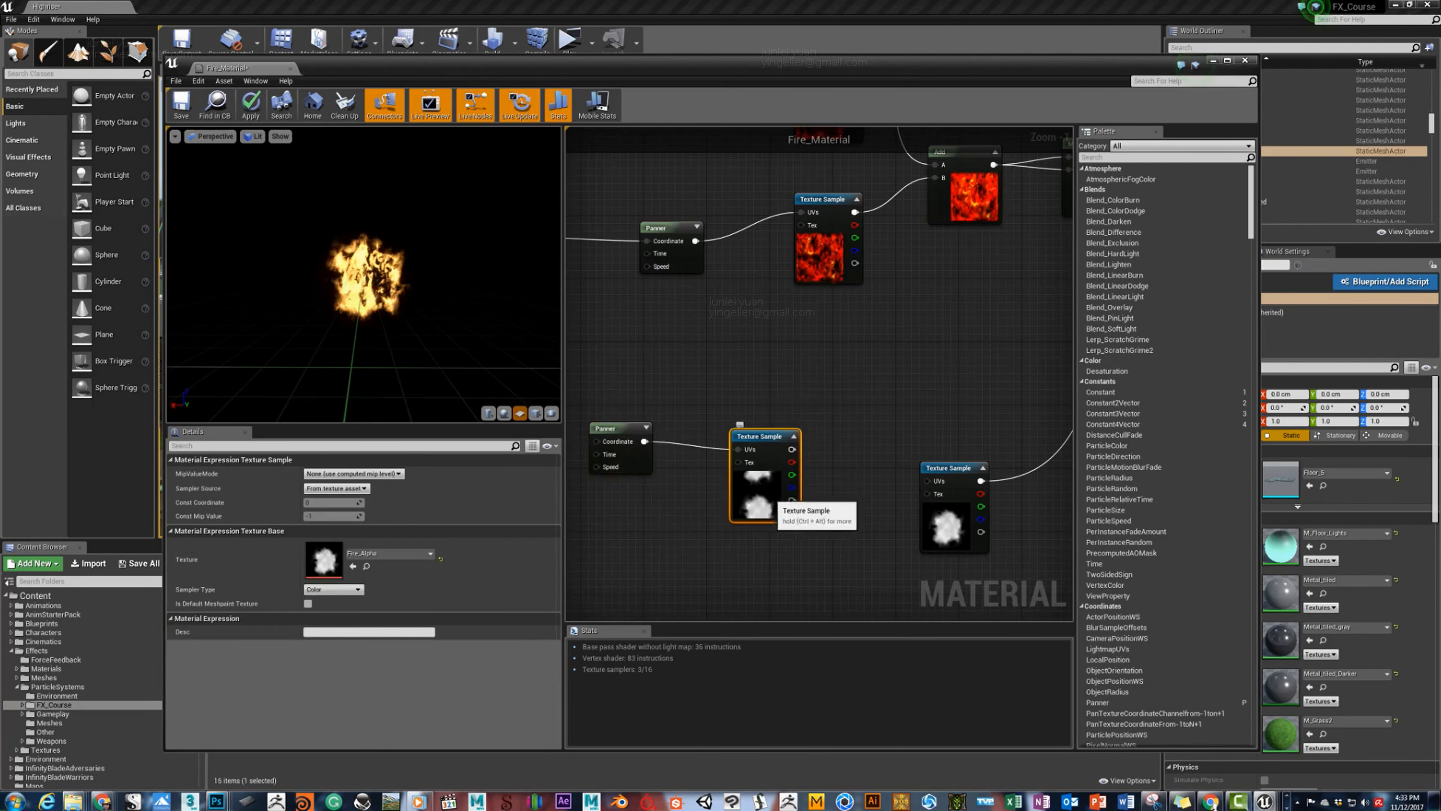
Add a Component Mask (R G) fed by the color output of the panning Fire_Alpha Texture Sample.
right_click_drag(846, 392, 723, 378)
scroll(720, 380, "down", 1)
scroll(681, 429, "up", 2)
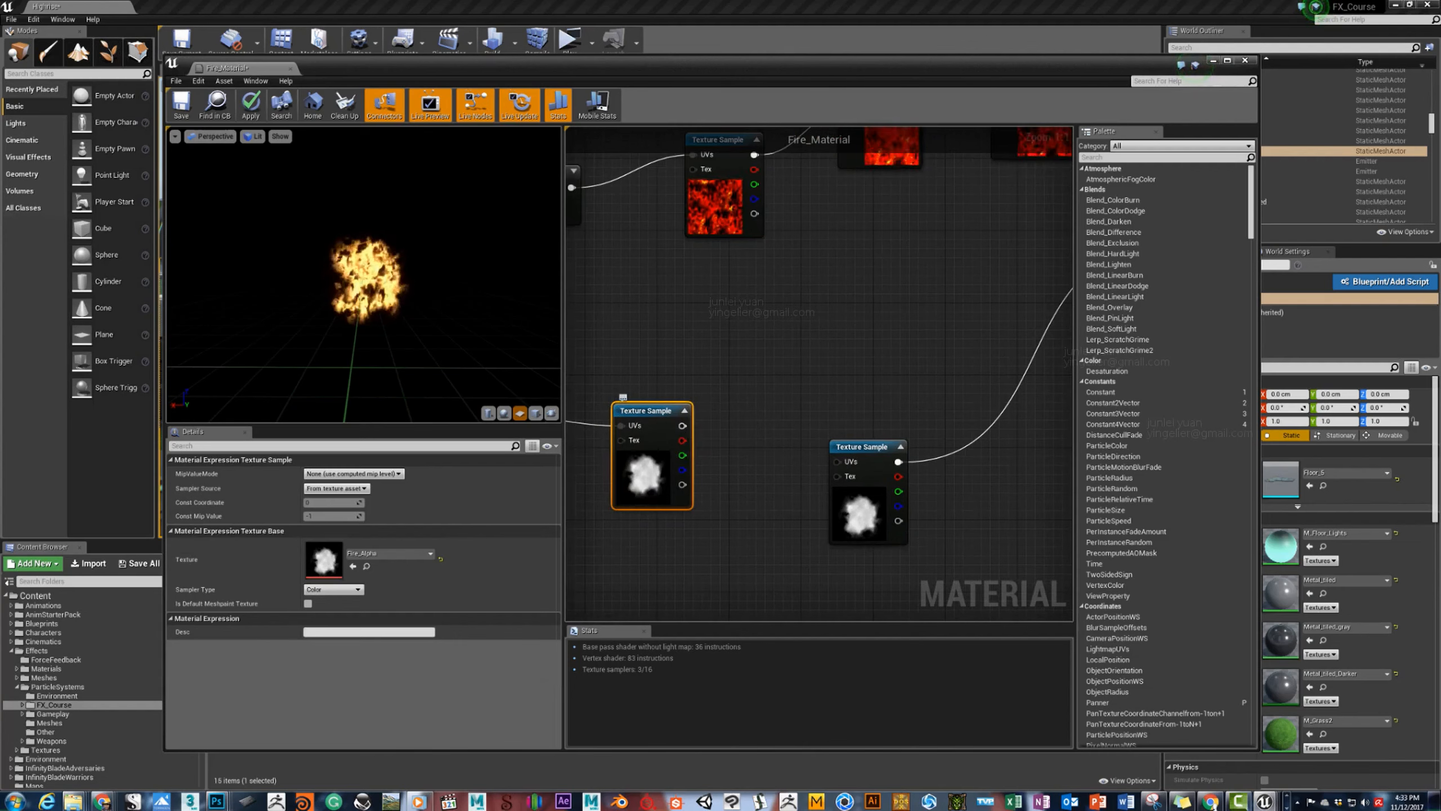
right_click(782, 337)
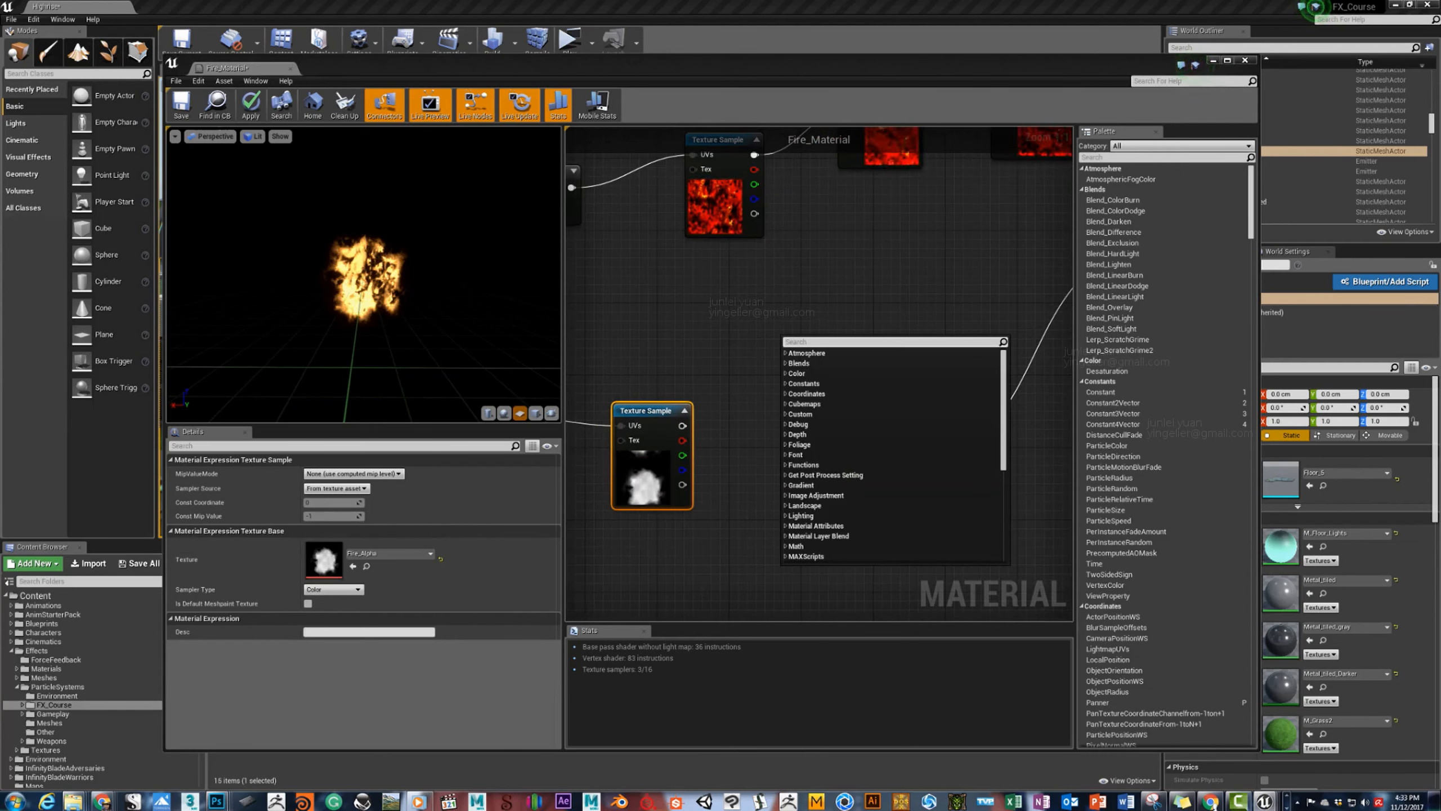
type("comp")
key("Return")
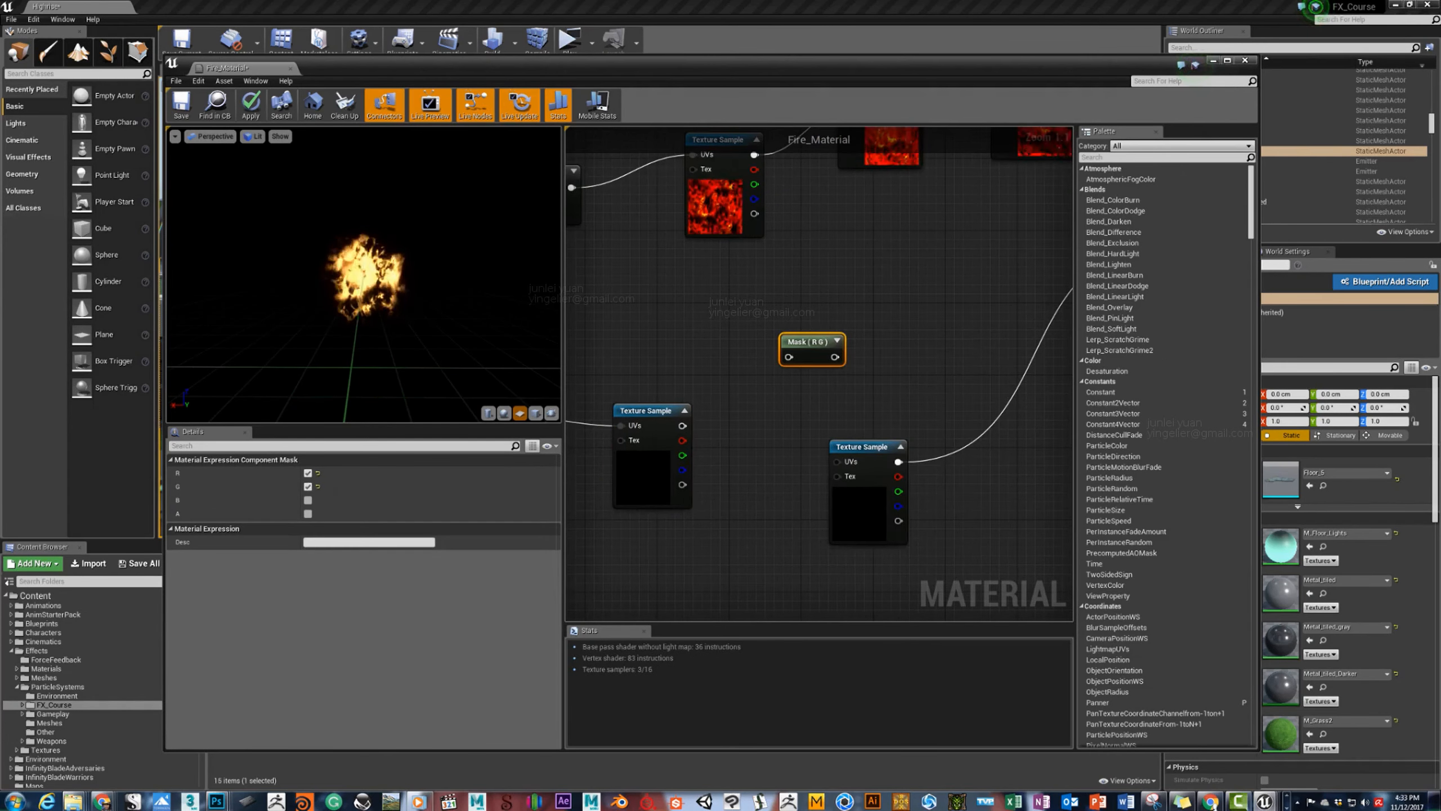
left_click_drag(682, 425, 776, 364)
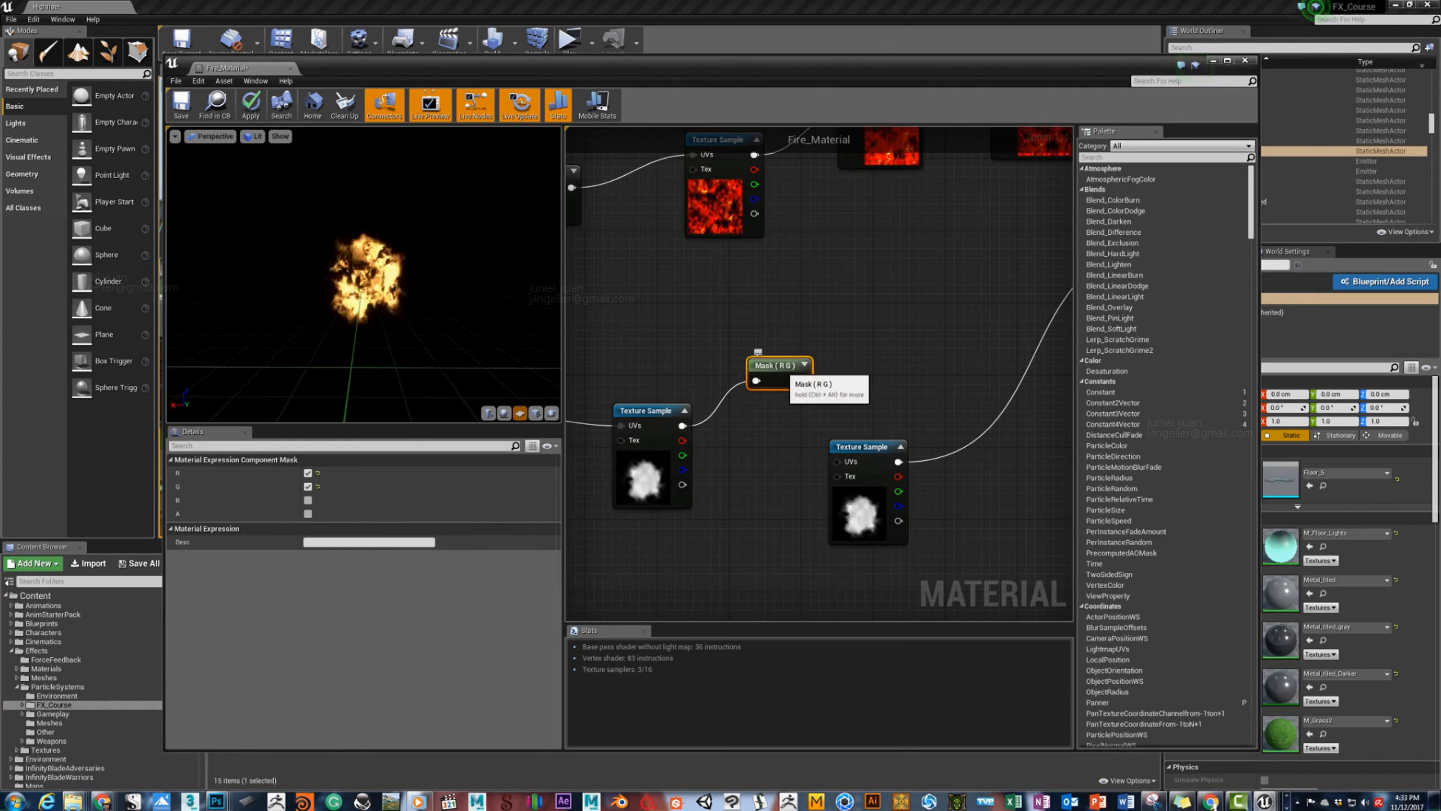
Add a Multiply node beside the Component Mask and connect the mask's output to its input A.
right_click(845, 309)
left_click(830, 295)
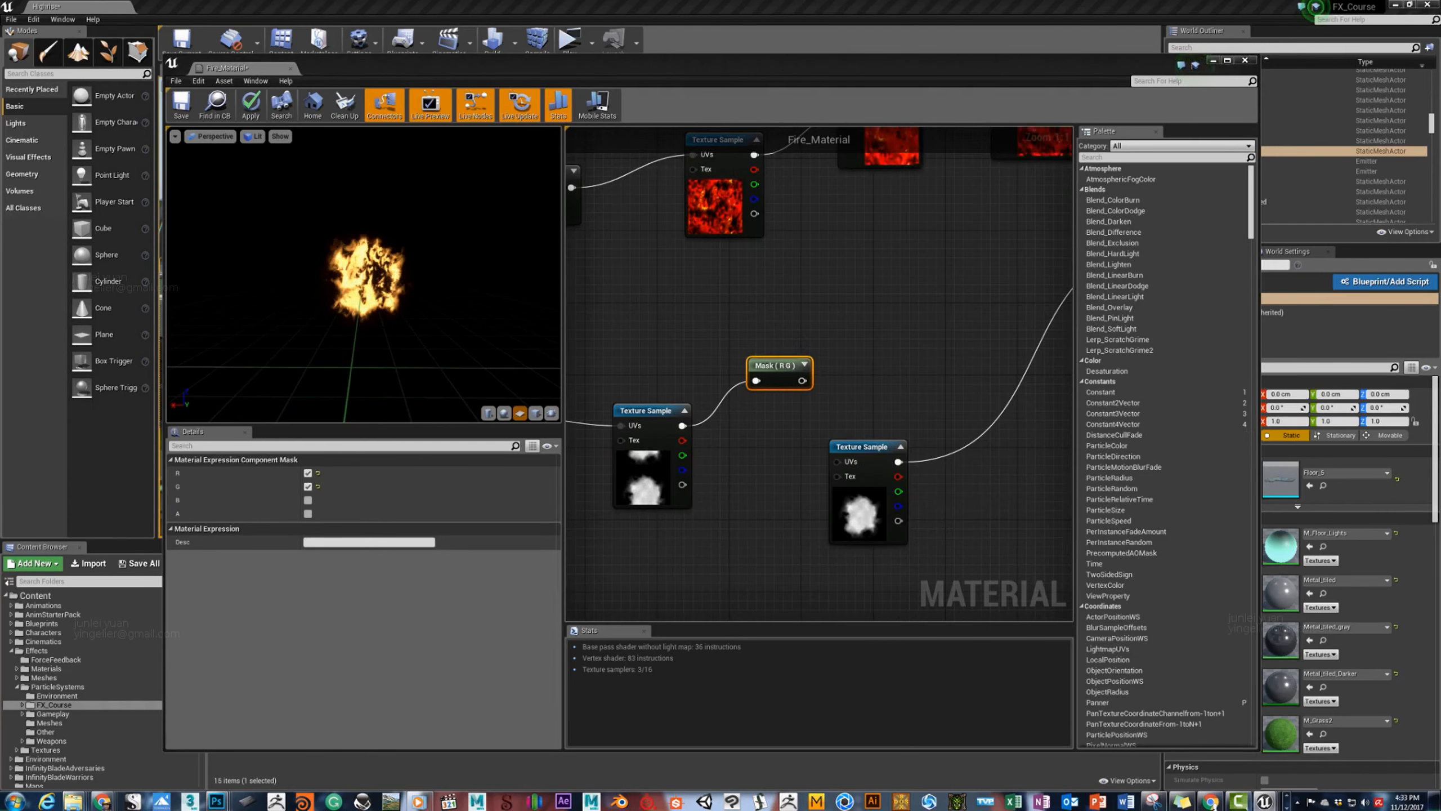
key("m")
left_click(844, 321)
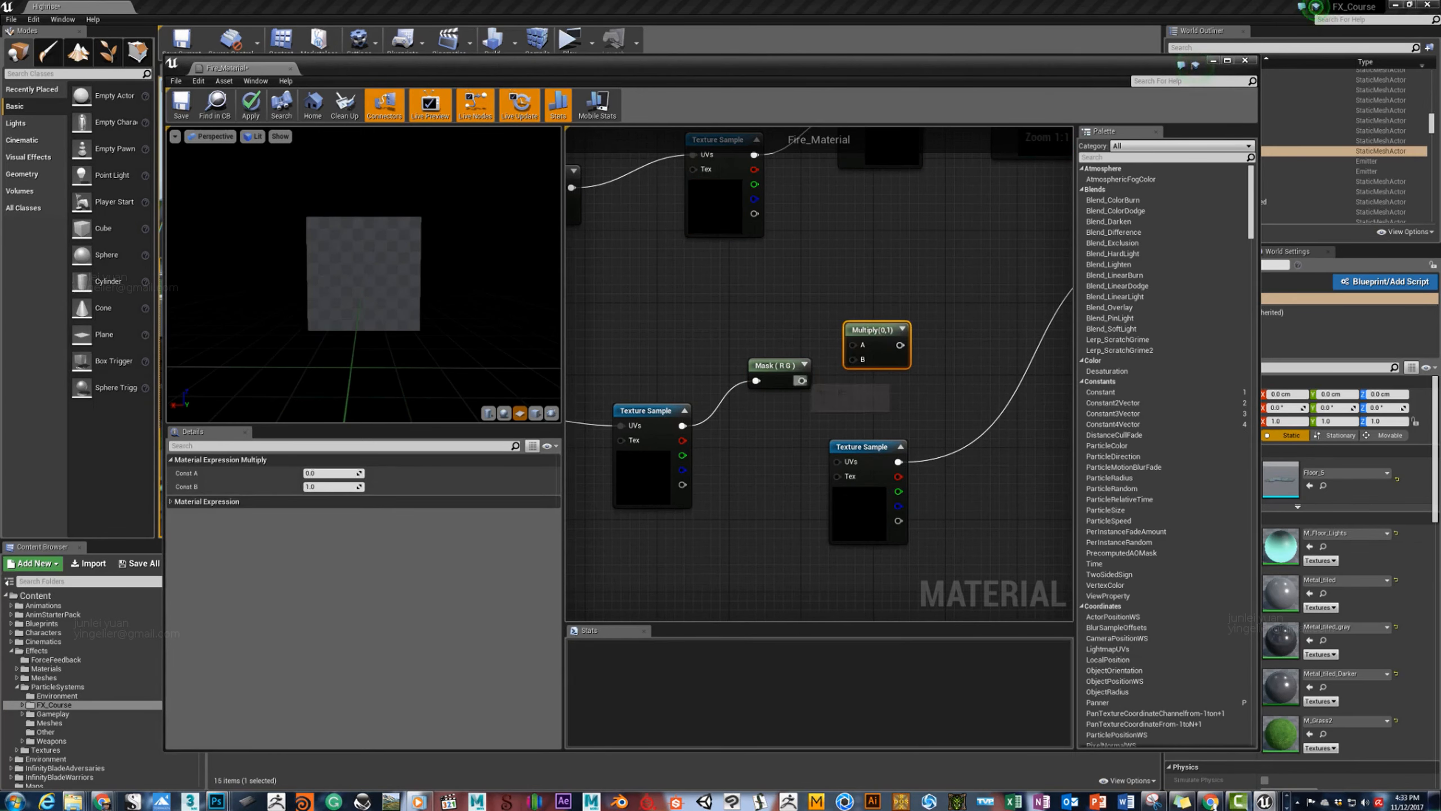
left_click_drag(802, 381, 853, 345)
left_click_drag(868, 331, 870, 357)
Add a TextureCoordinate node and place it above the new Multiply.
right_click(887, 294)
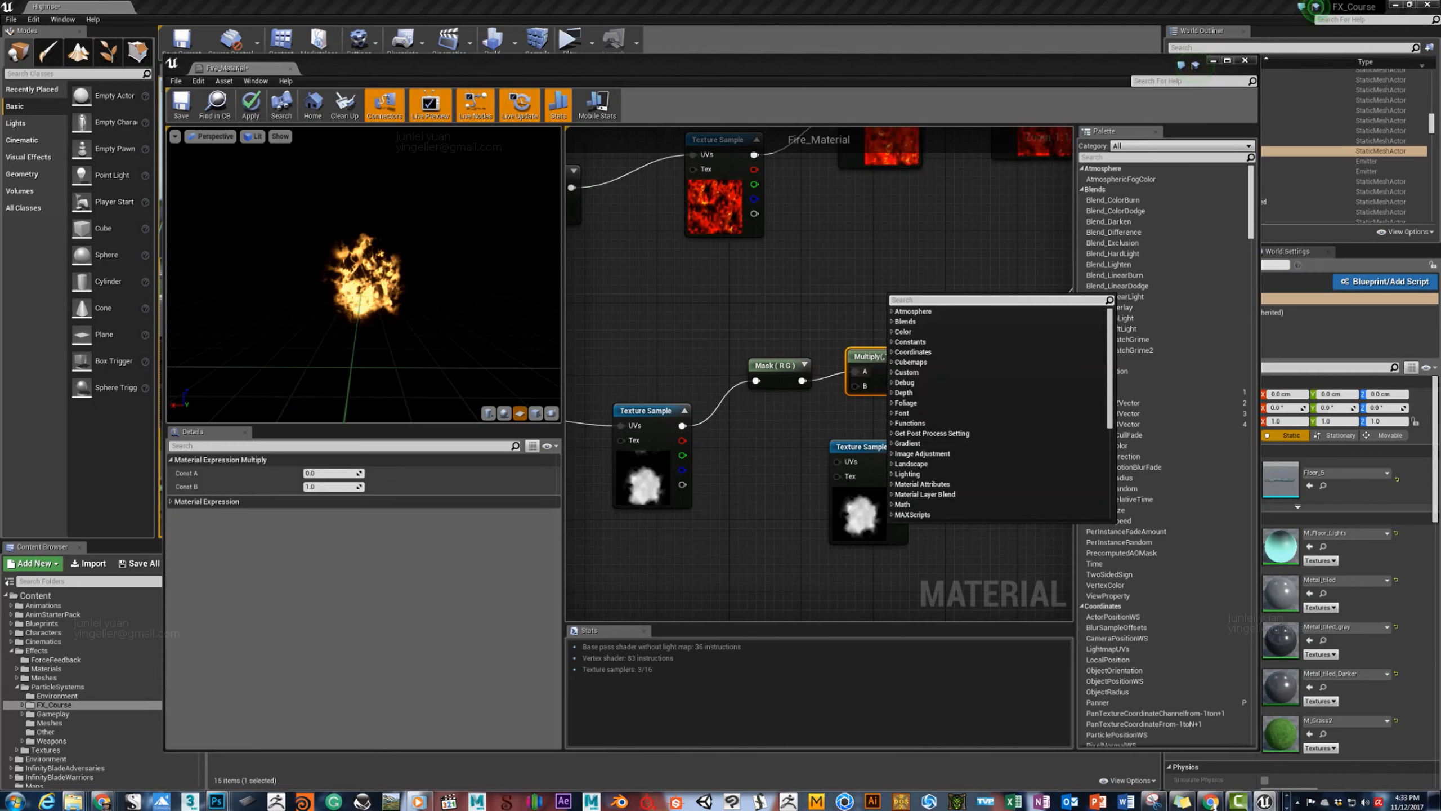
type("tex")
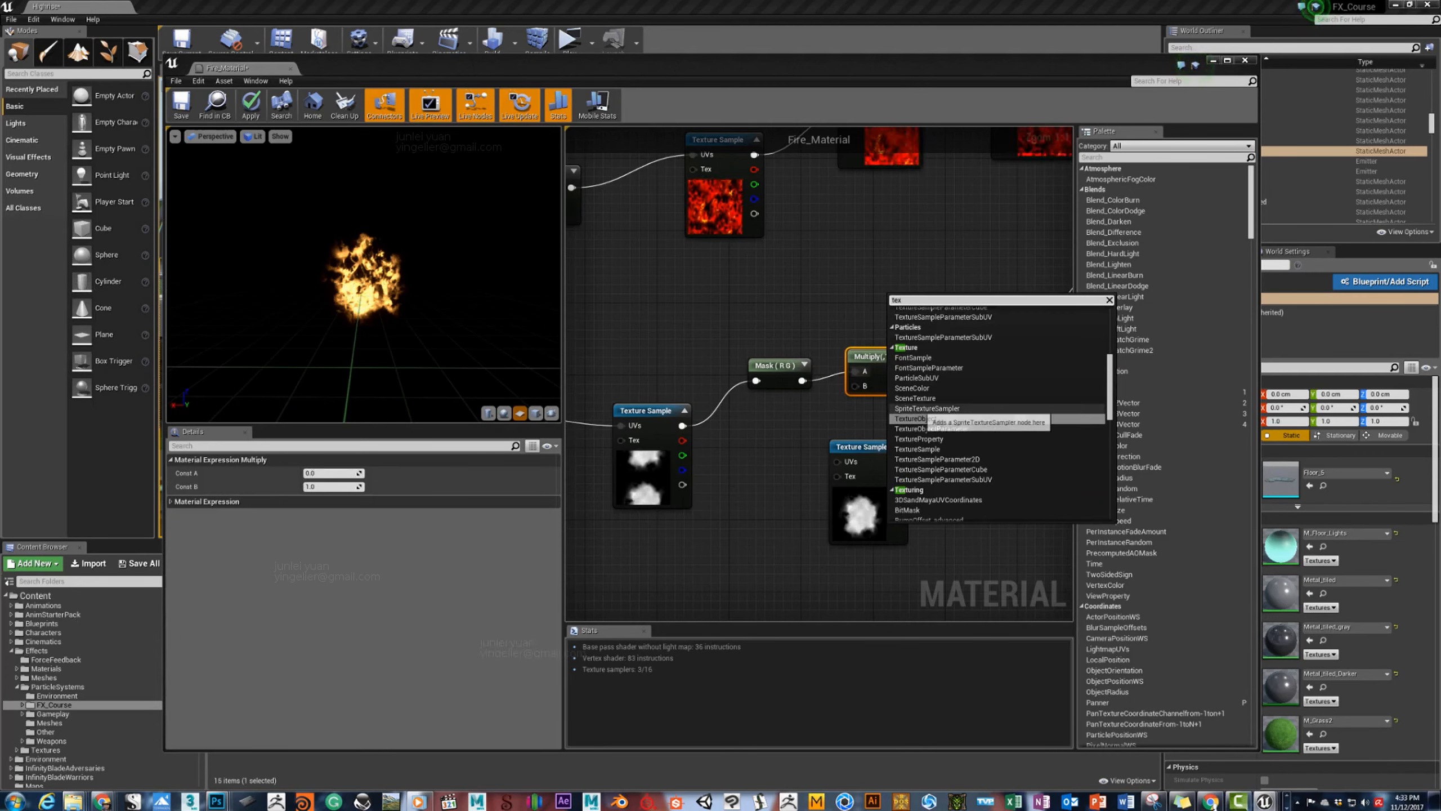
key("BackSpace")
key("BackSpace")
key("BackSpace")
type("coor")
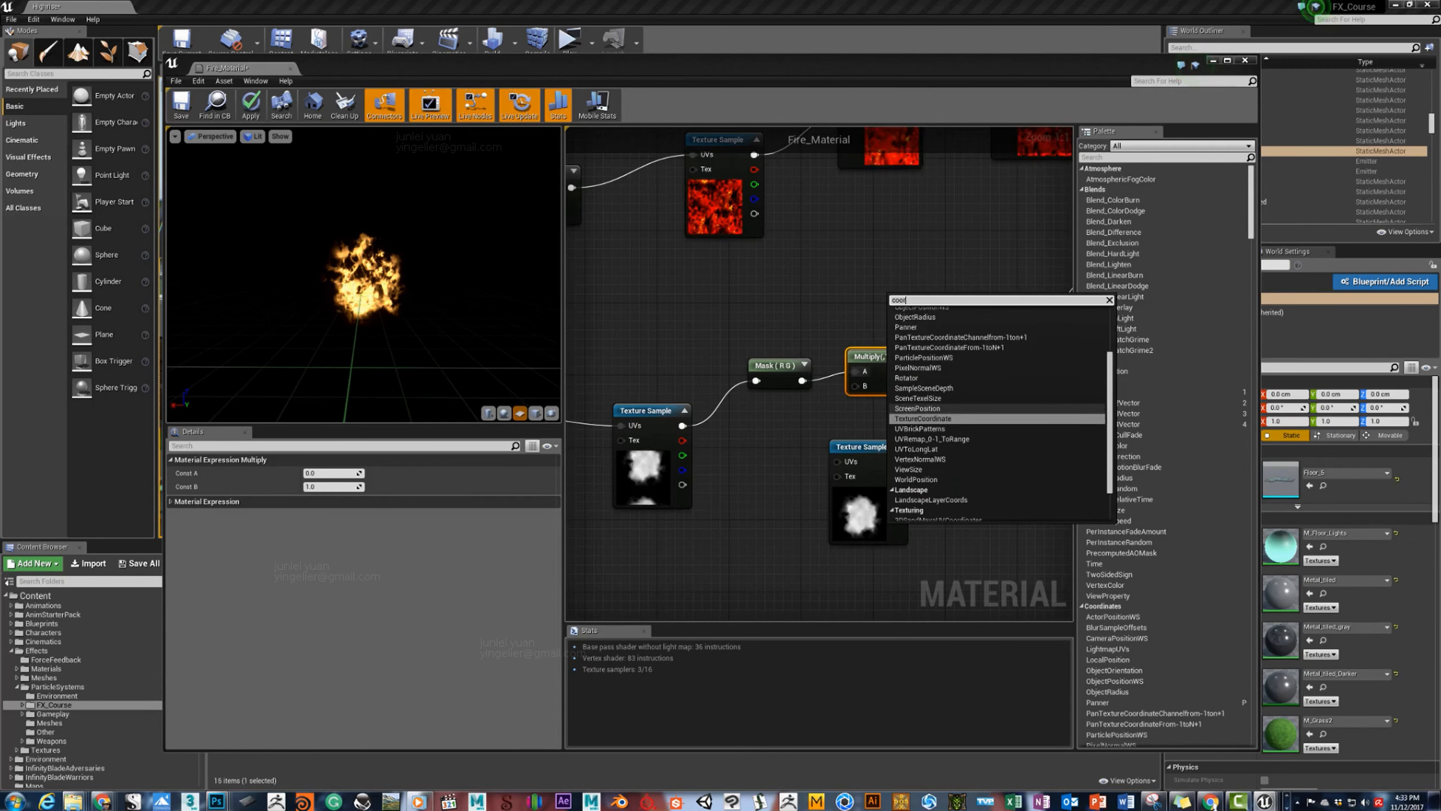
key("Return")
left_click_drag(907, 311, 832, 295)
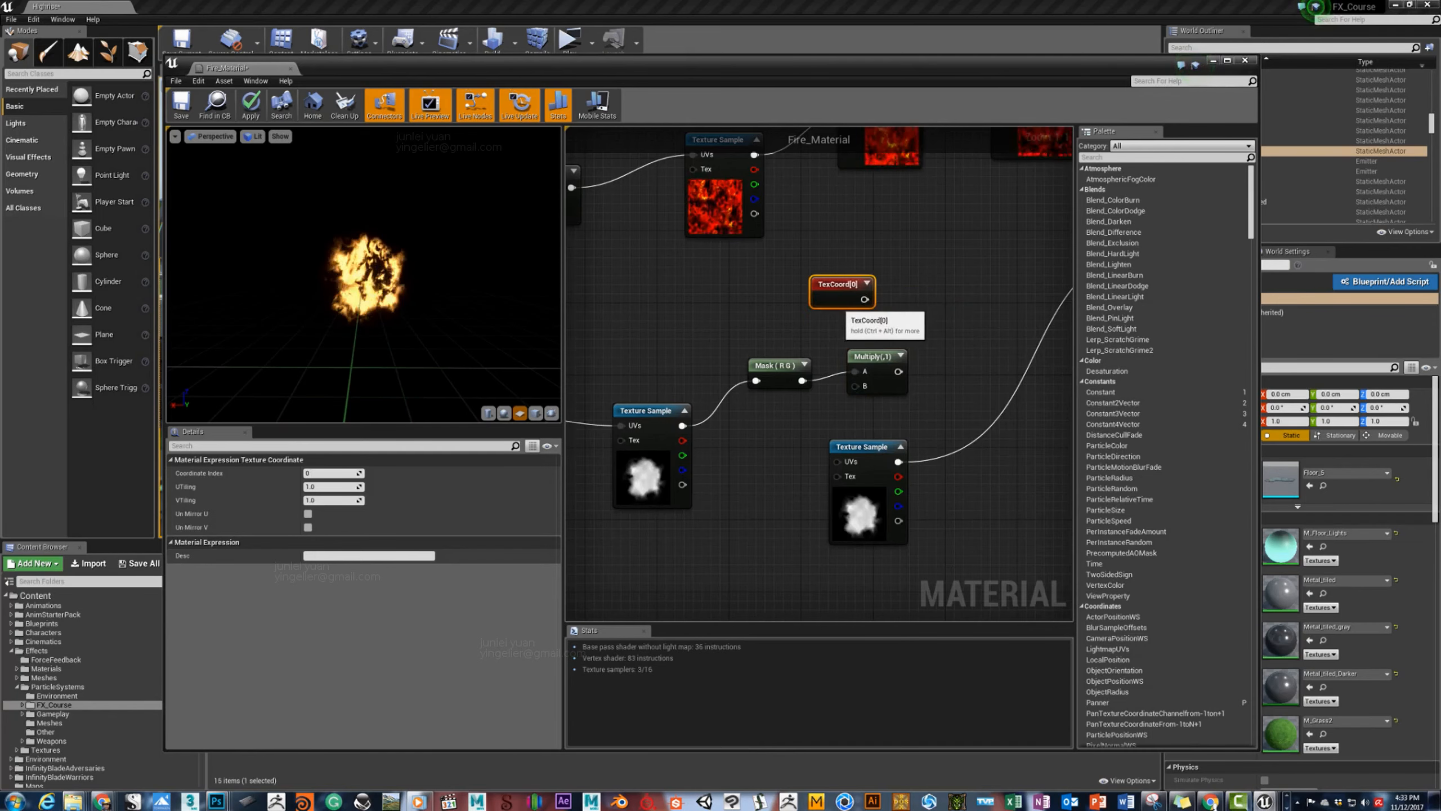
Add an Add node with TexCoord in A and the Multiply in B, and move the original Fire_Alpha sample beyond it.
right_click_drag(873, 318, 723, 283)
key("a")
left_click(805, 280)
left_click_drag(714, 264, 813, 304)
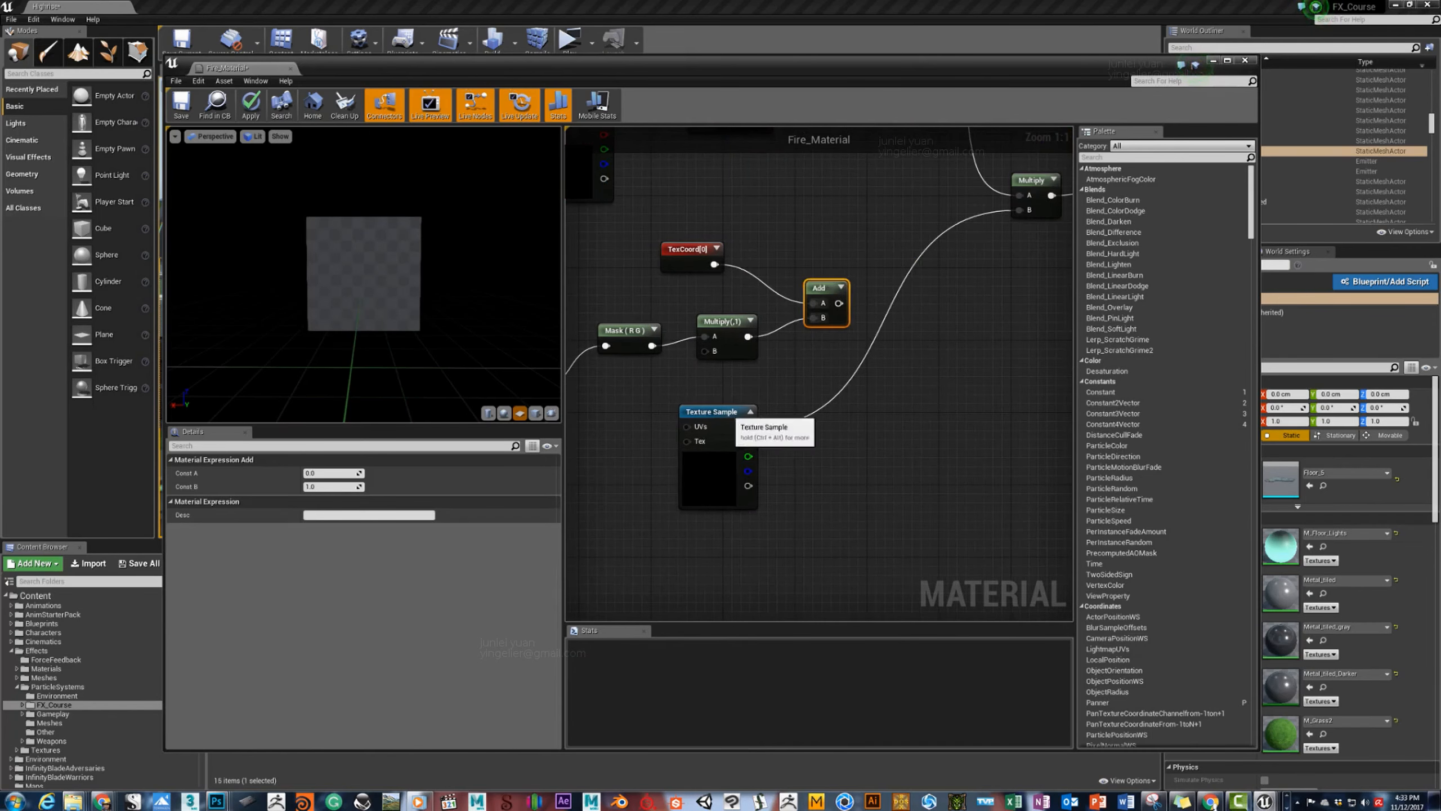
left_click_drag(732, 417, 940, 435)
left_click(697, 266)
key("ctrl+w")
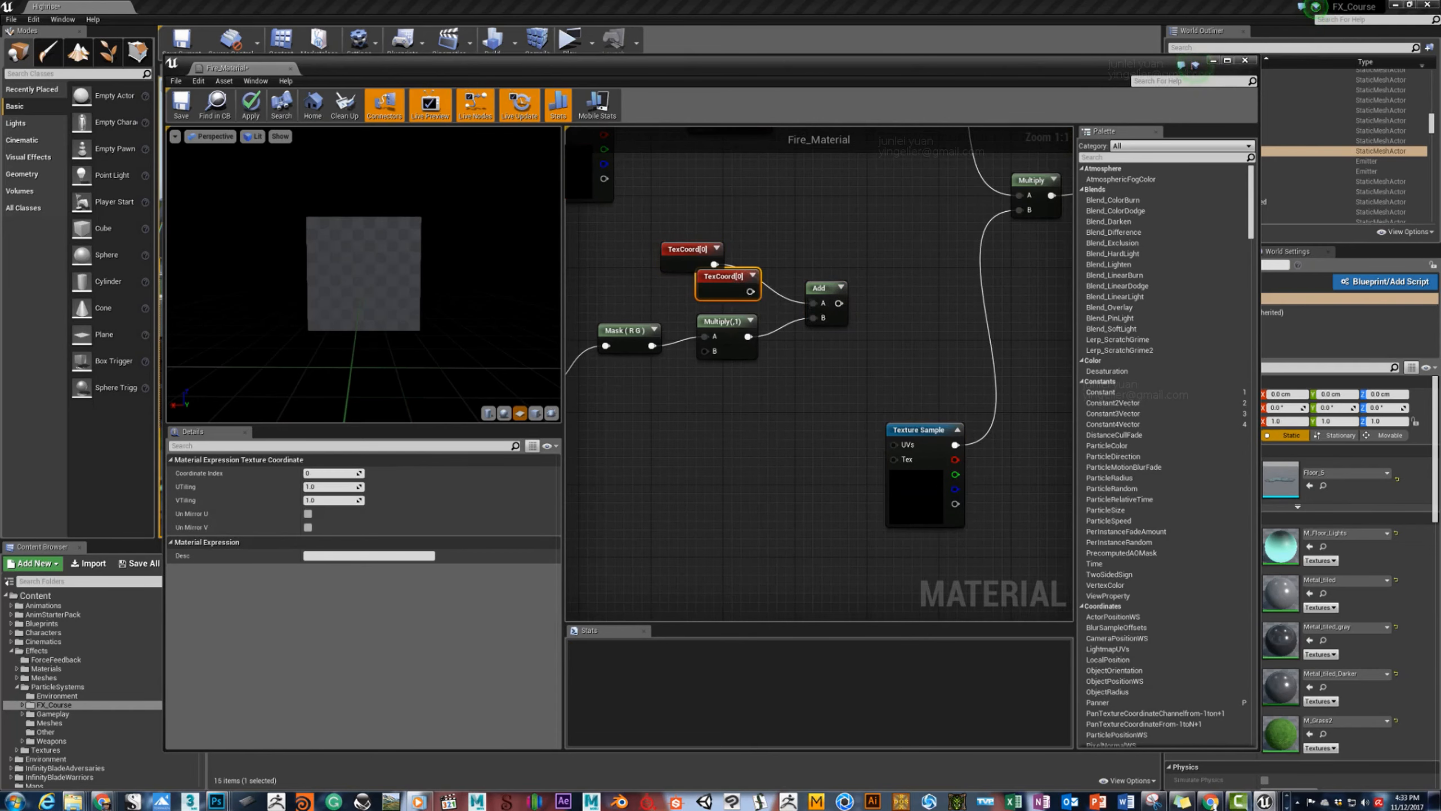
left_click_drag(720, 283, 667, 537)
left_click(629, 514)
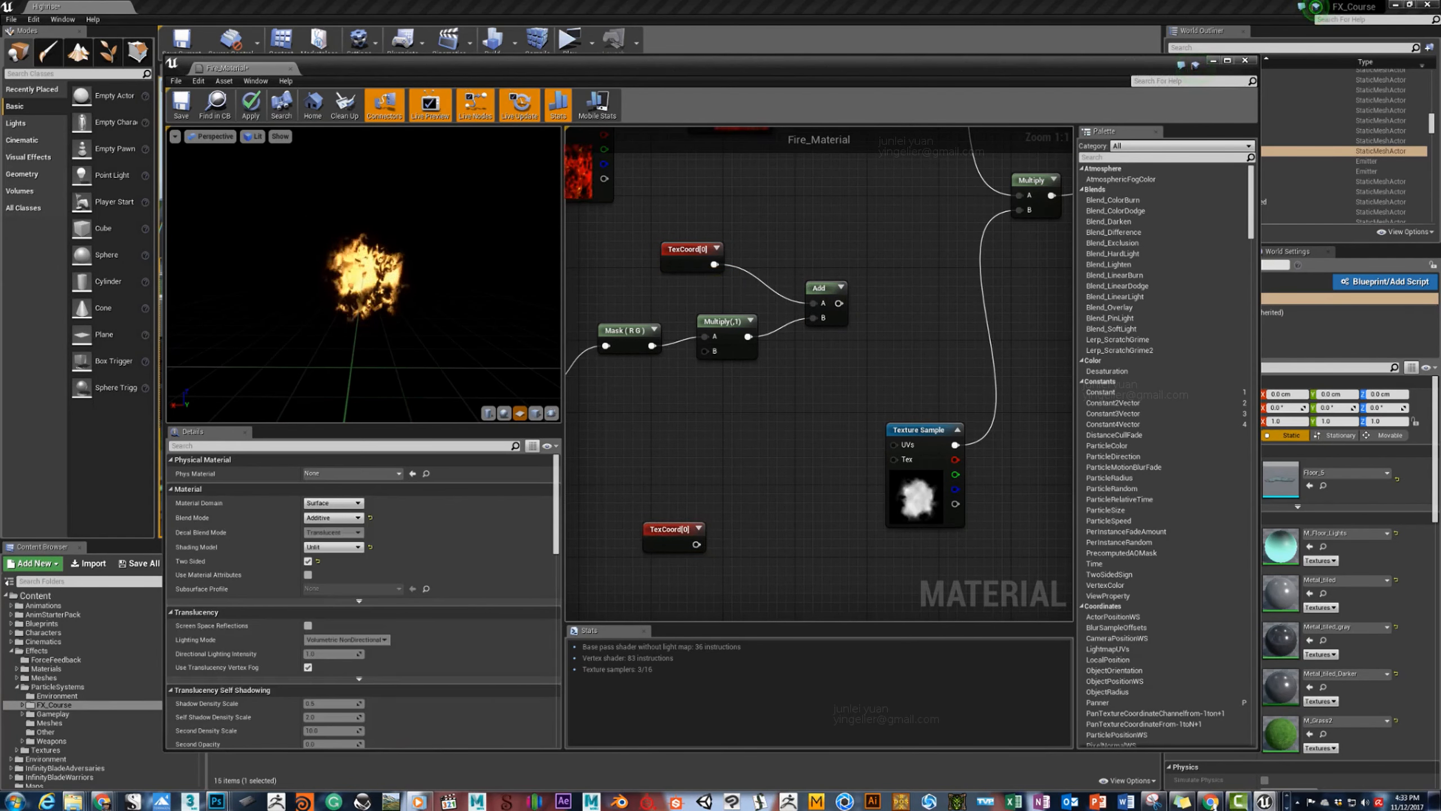
left_click_drag(820, 288, 801, 439)
left_click(664, 529)
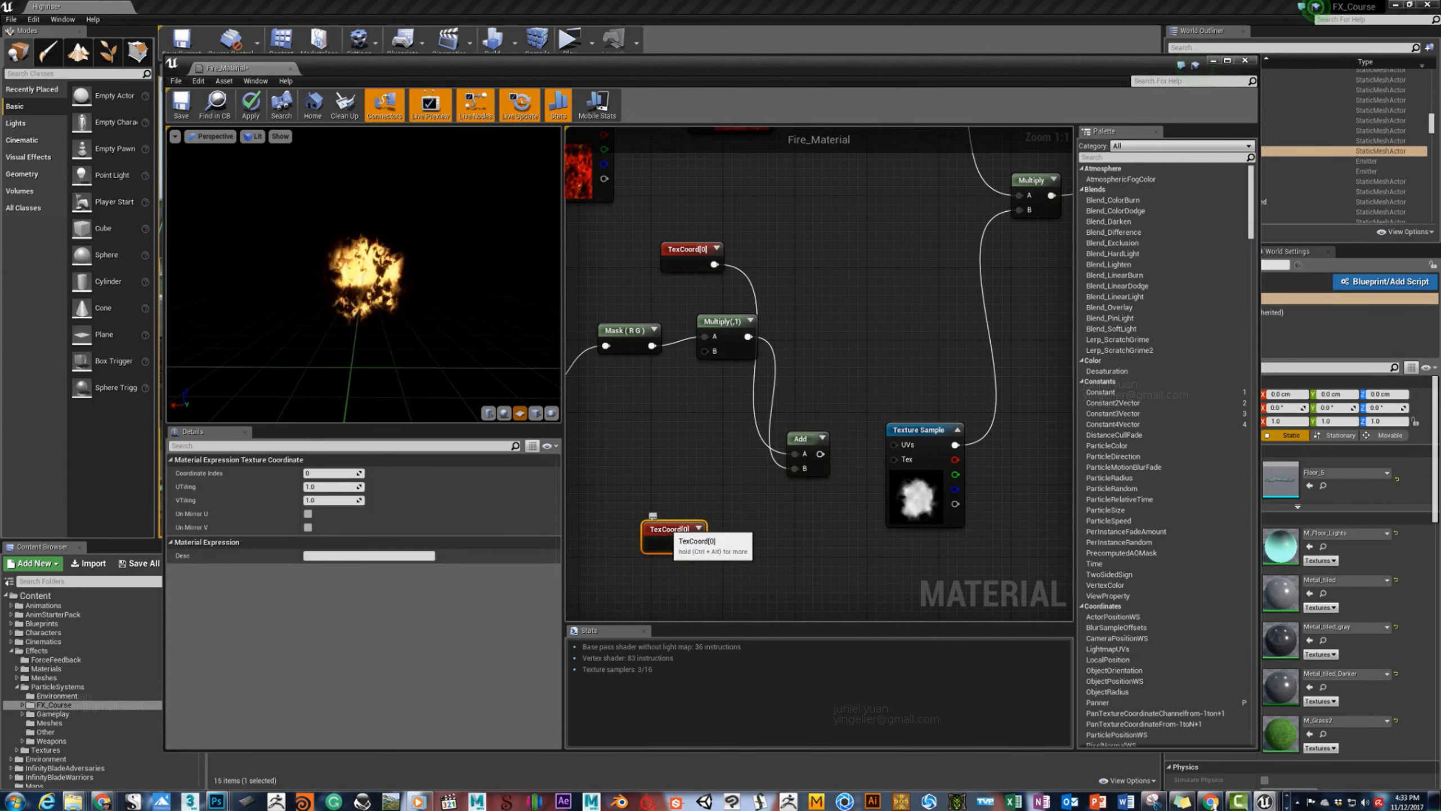
key("Delete")
Reposition the TexCoord and Multiply nodes and connect the Add output to the original Fire_Alpha Texture Sample's UVs.
left_click_drag(688, 249, 677, 222)
left_click_drag(722, 321, 680, 420)
left_click_drag(901, 458, 895, 446)
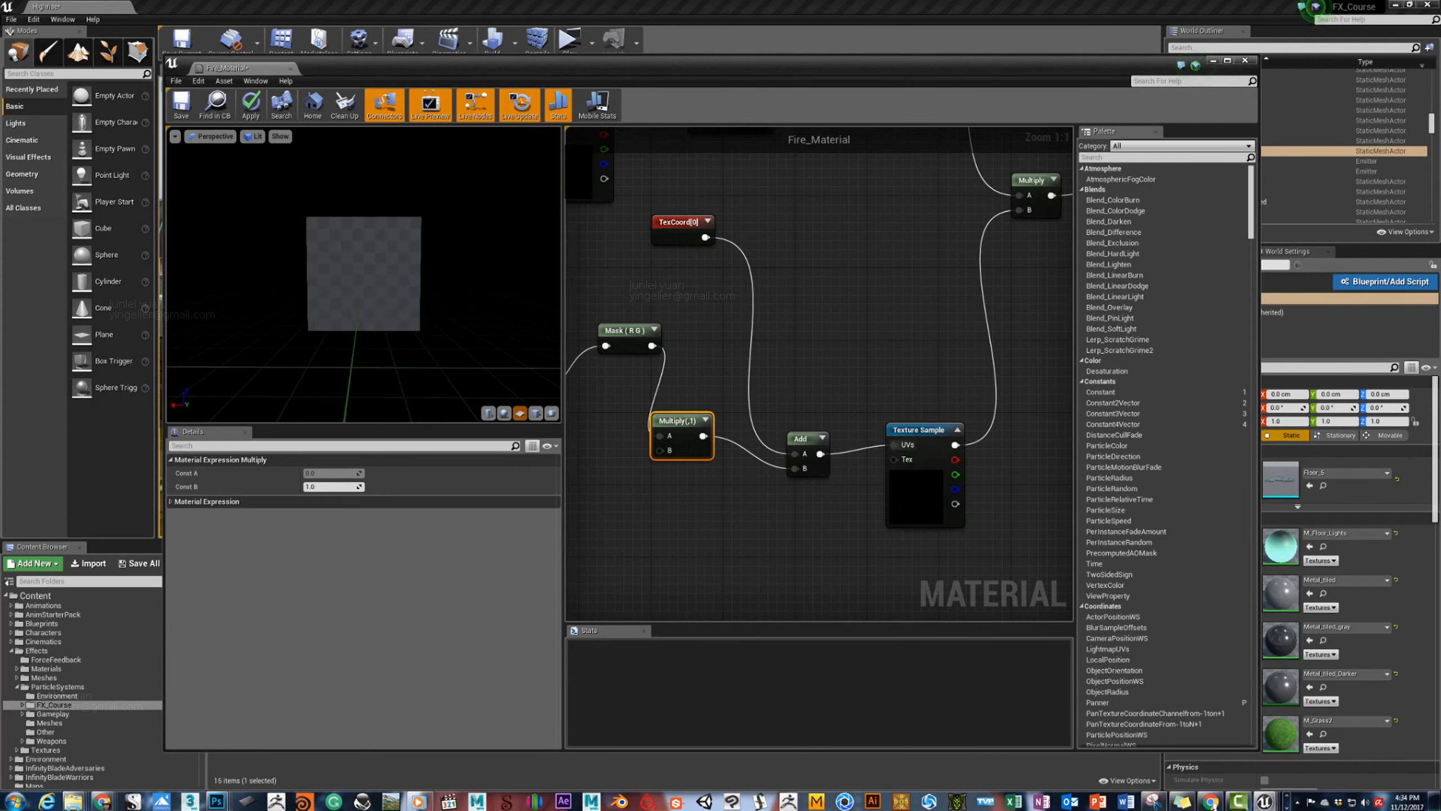
Start previewing the Fire_Alpha Texture Sample fed by the Add node, and bring its distortion nodes into view.
right_click(911, 435)
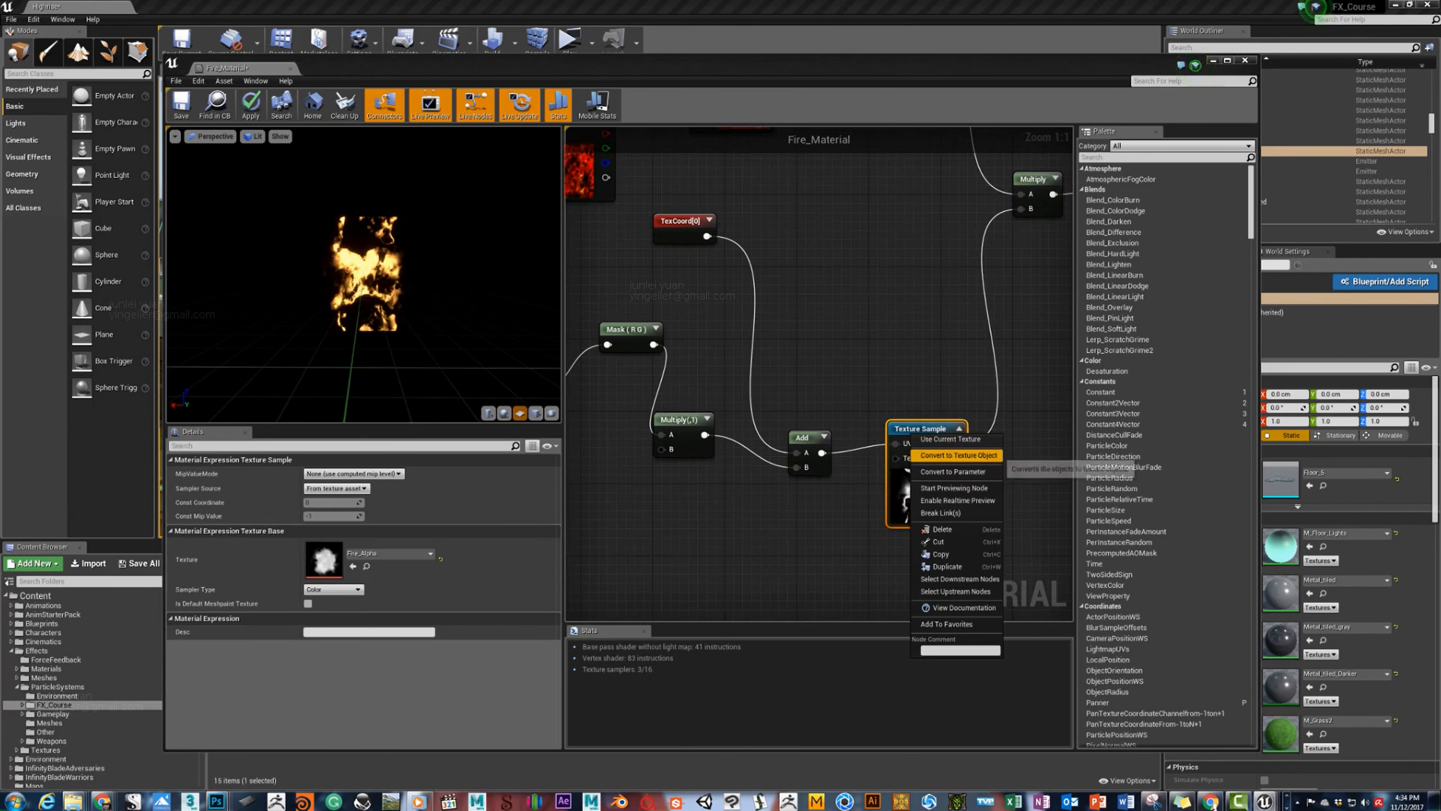
left_click(955, 488)
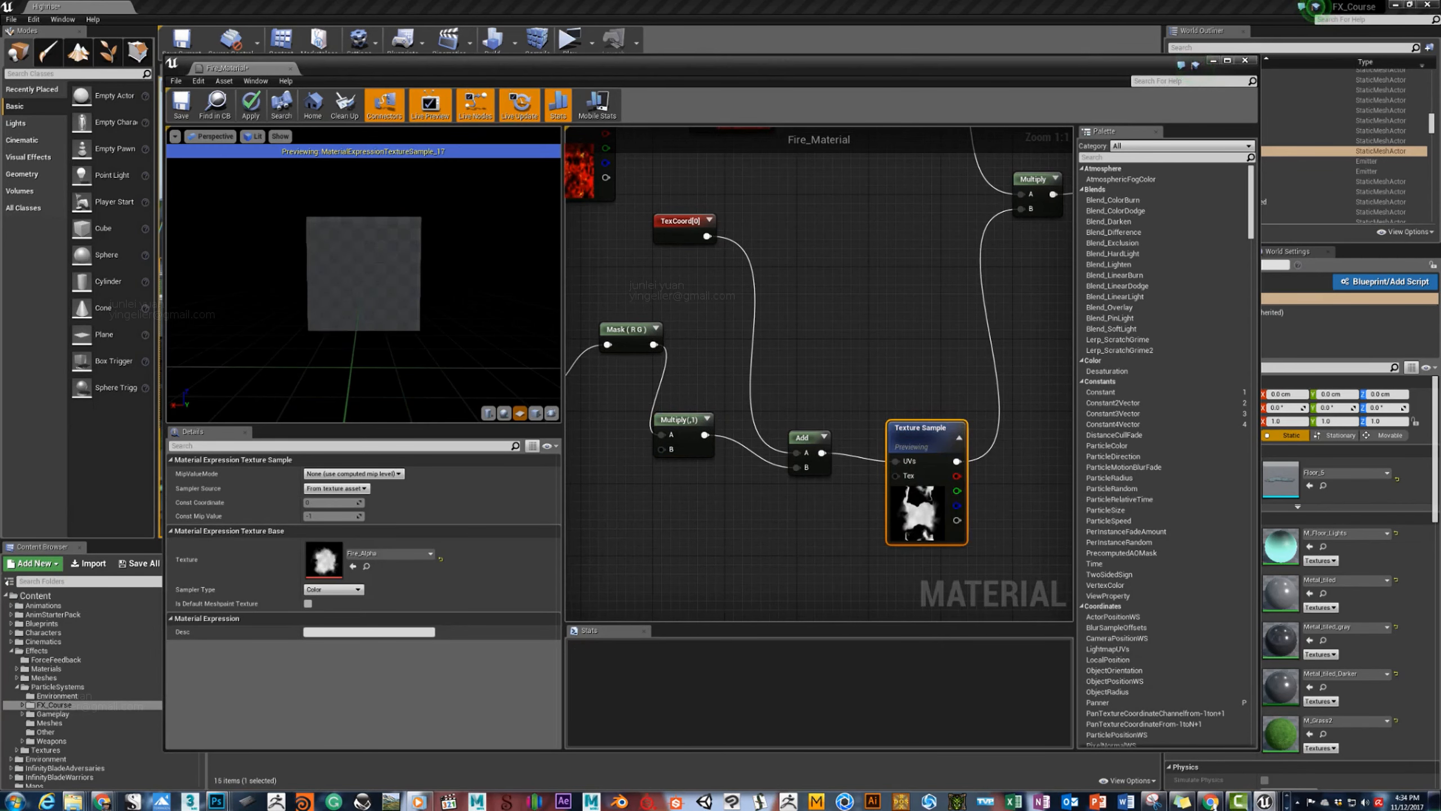
right_click_drag(840, 352, 873, 290)
left_click(880, 307)
right_click_drag(684, 445, 875, 480)
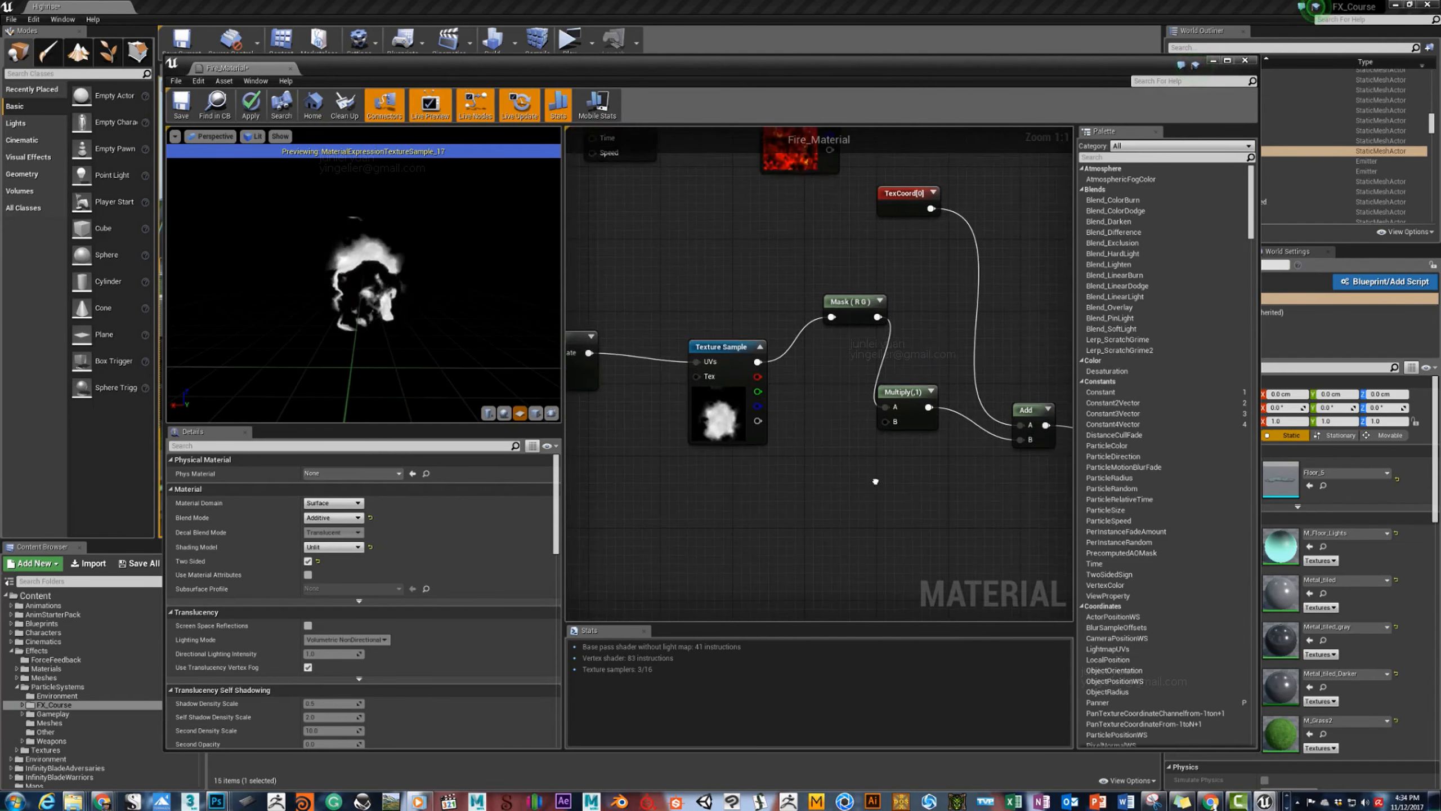
Set Const B of the Multiply node after the Mask (R G) node to 0.1.
right_click_drag(909, 397, 785, 391)
left_click(784, 387)
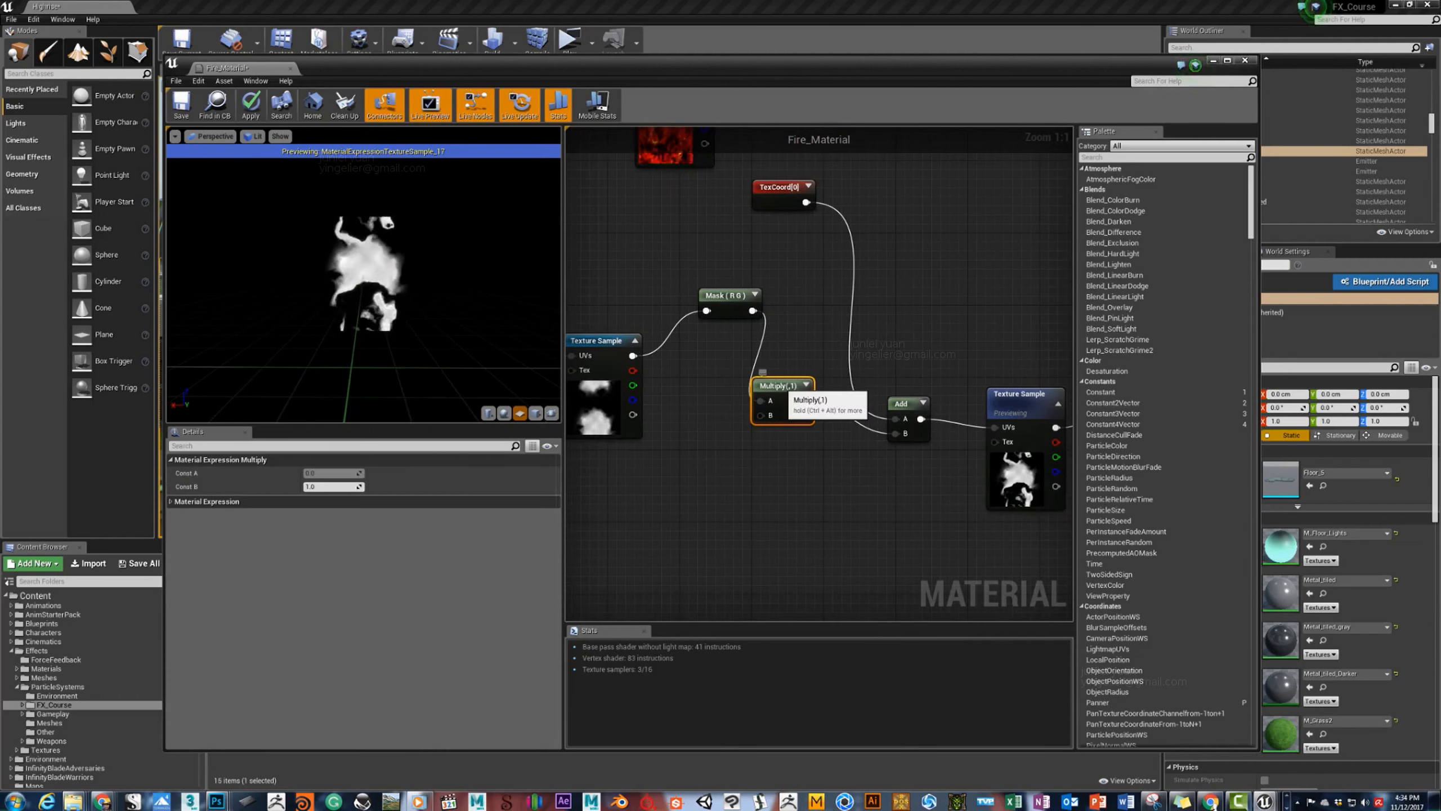
left_click(332, 486)
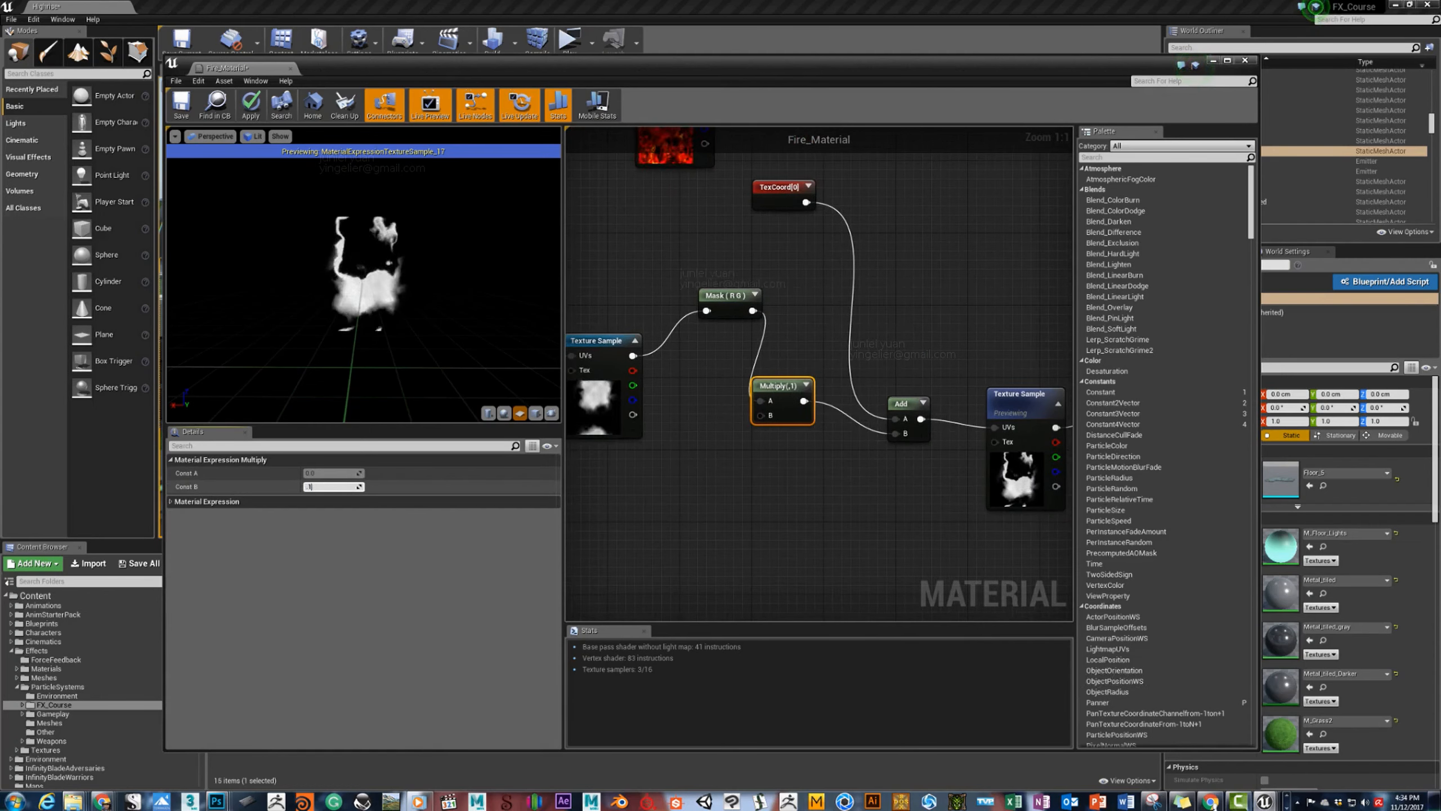
type("0.1")
key("Return")
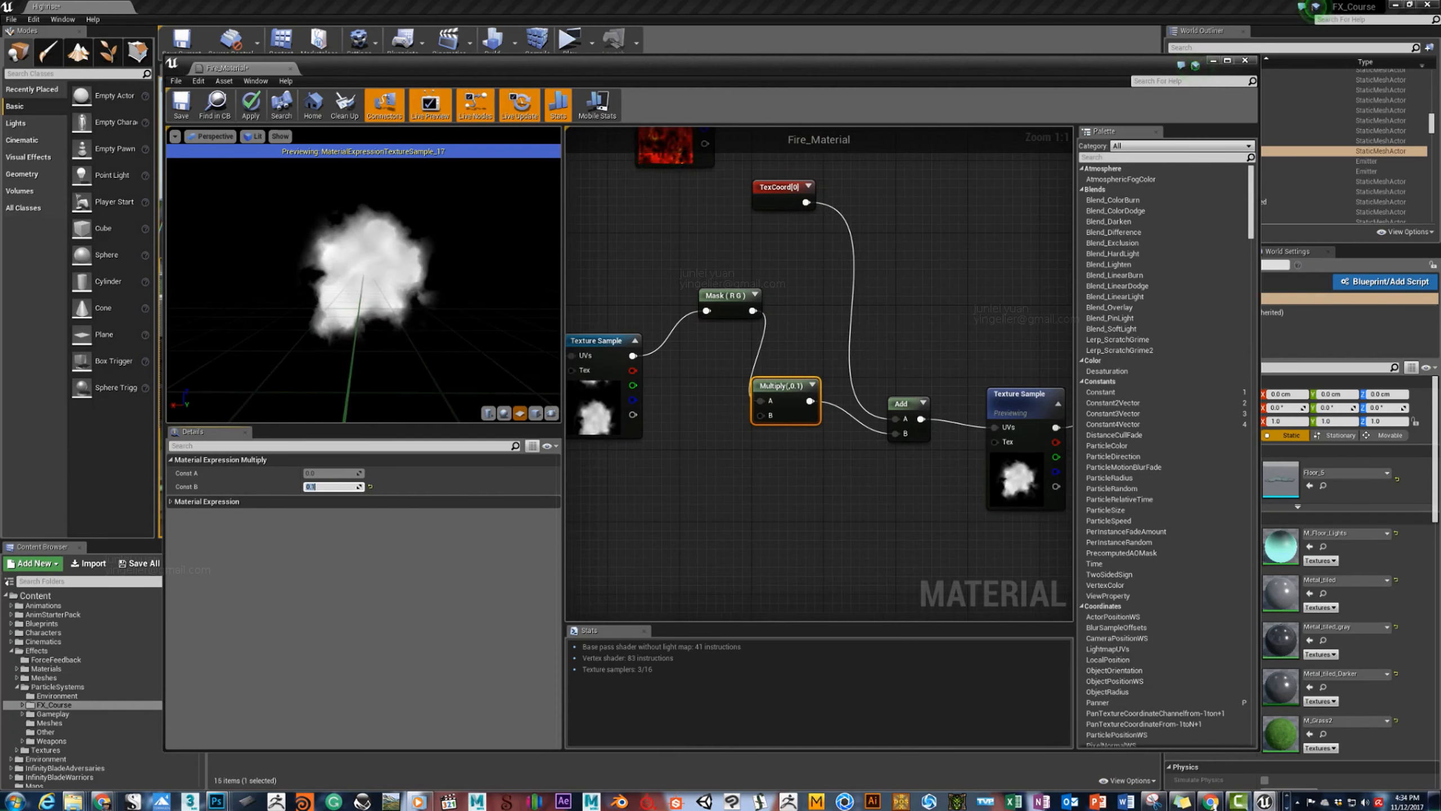
Stop previewing the final Fire_Alpha Texture Sample node and apply the changes to Fire_Material.
right_click_drag(693, 488, 913, 460)
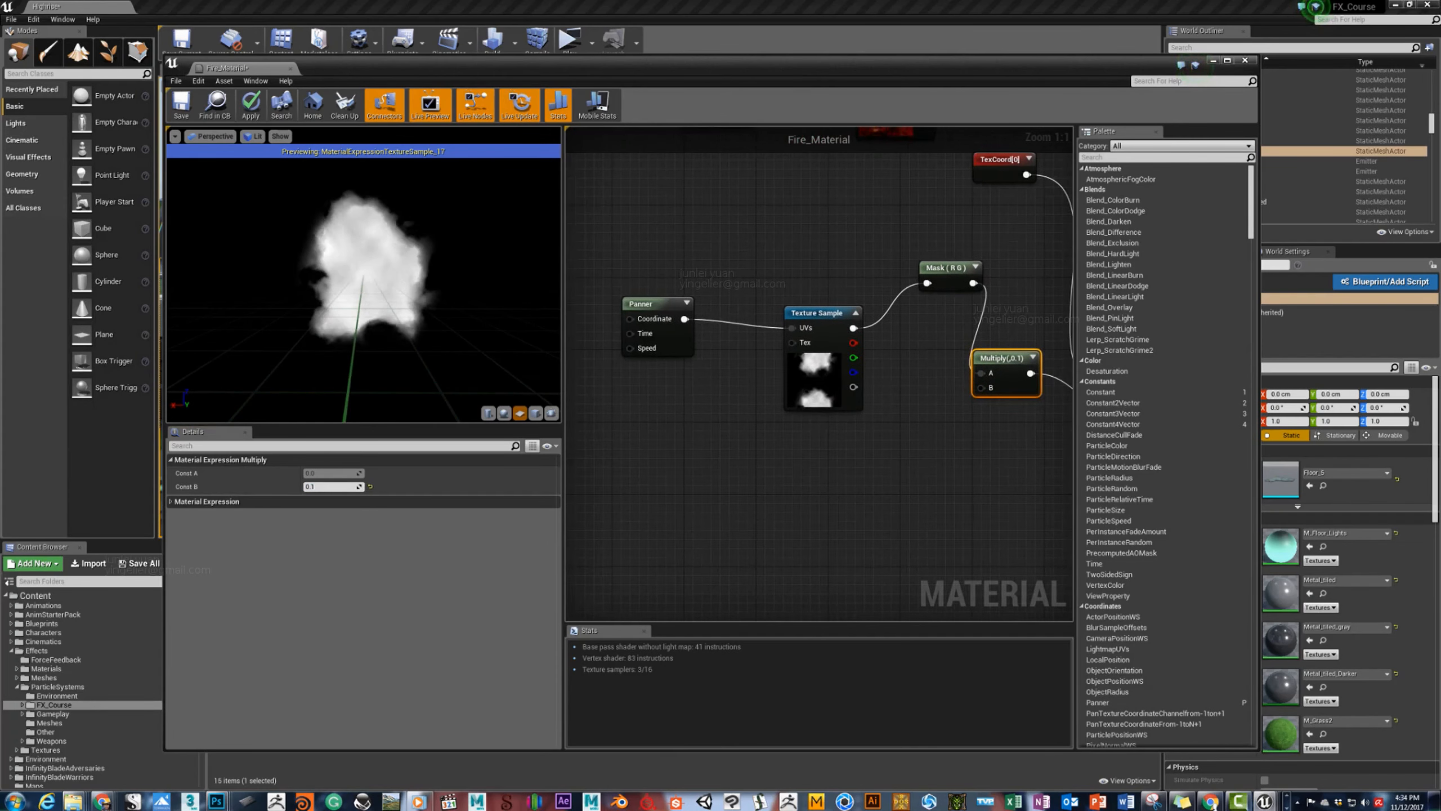
left_click(661, 335)
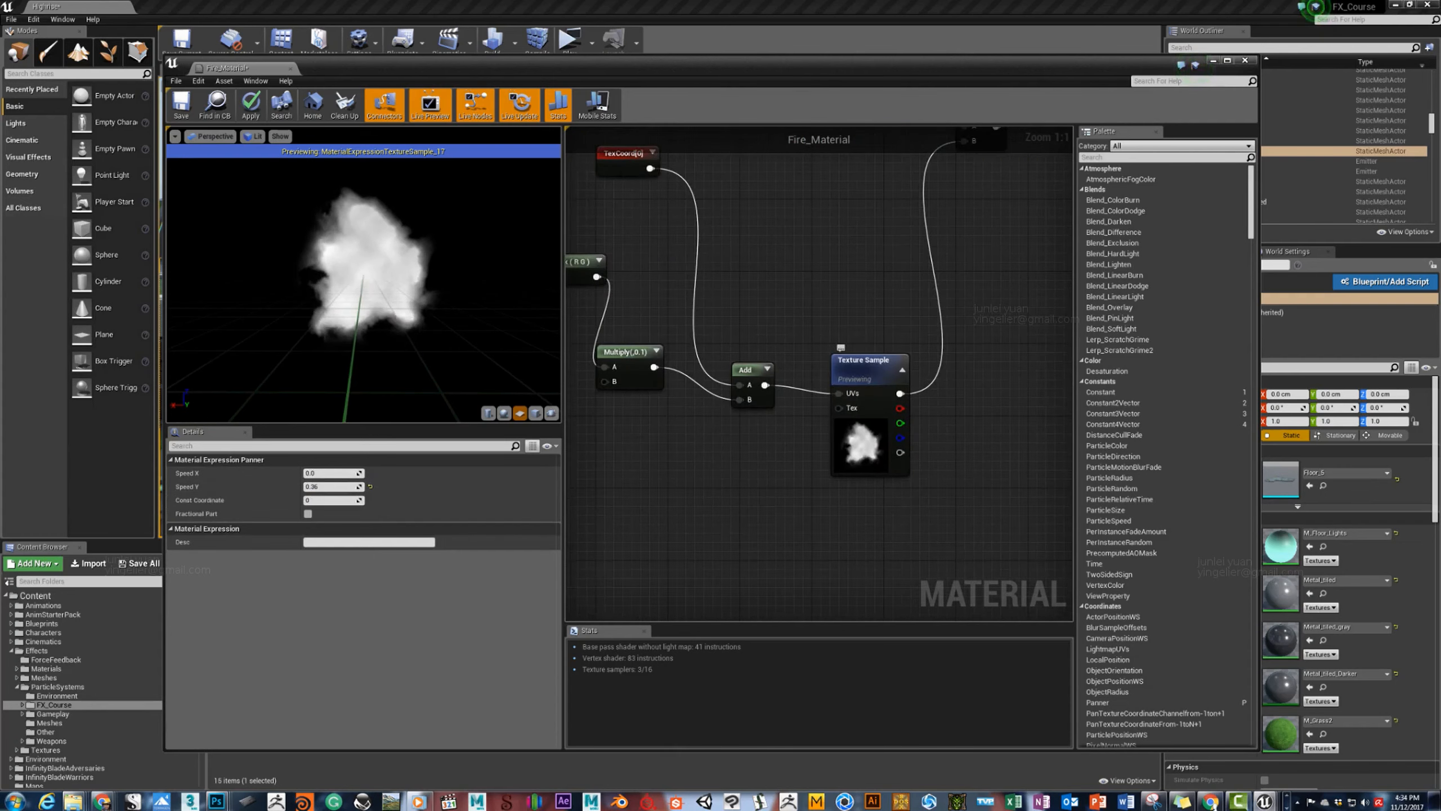
right_click(883, 359)
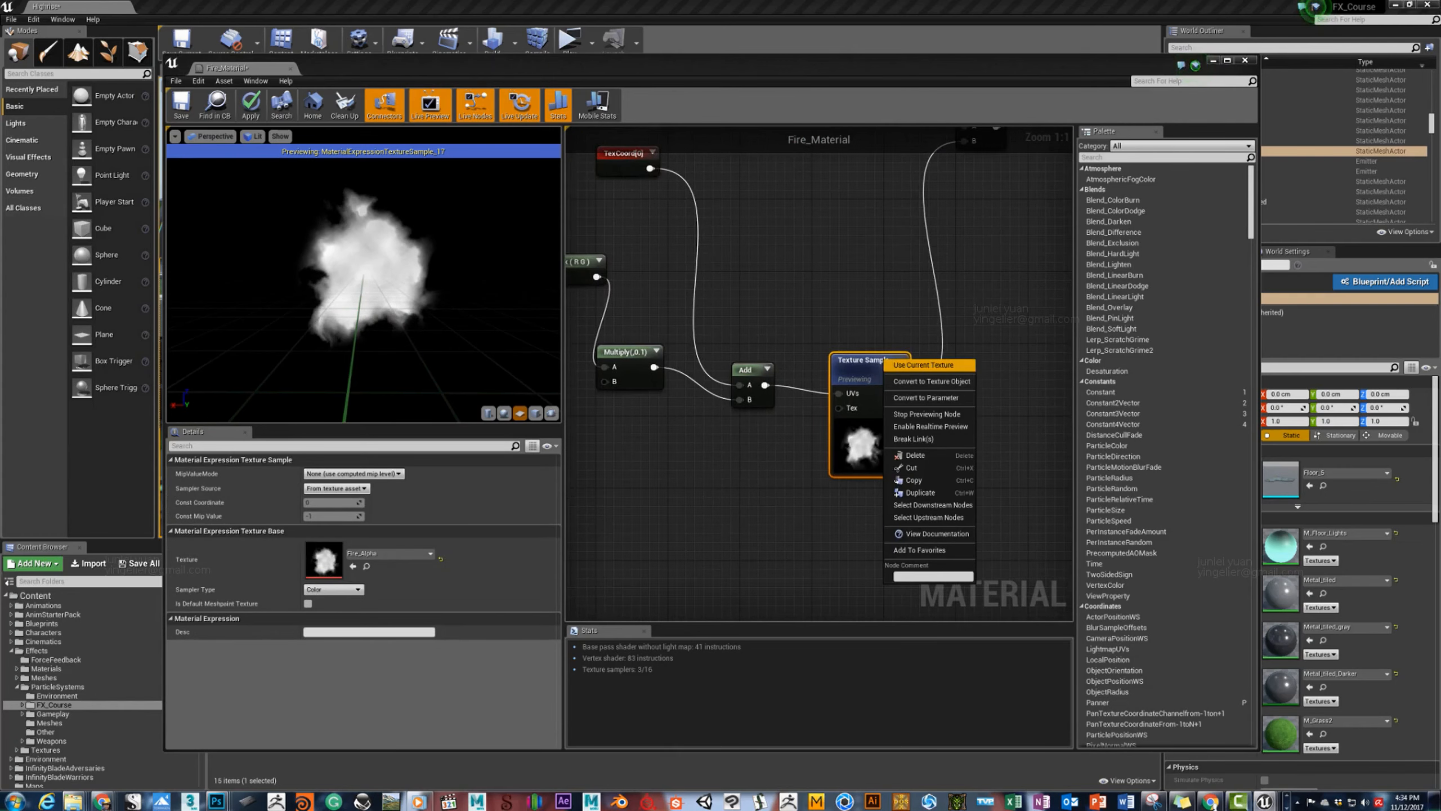
left_click(927, 413)
scroll(851, 534, "down", 2)
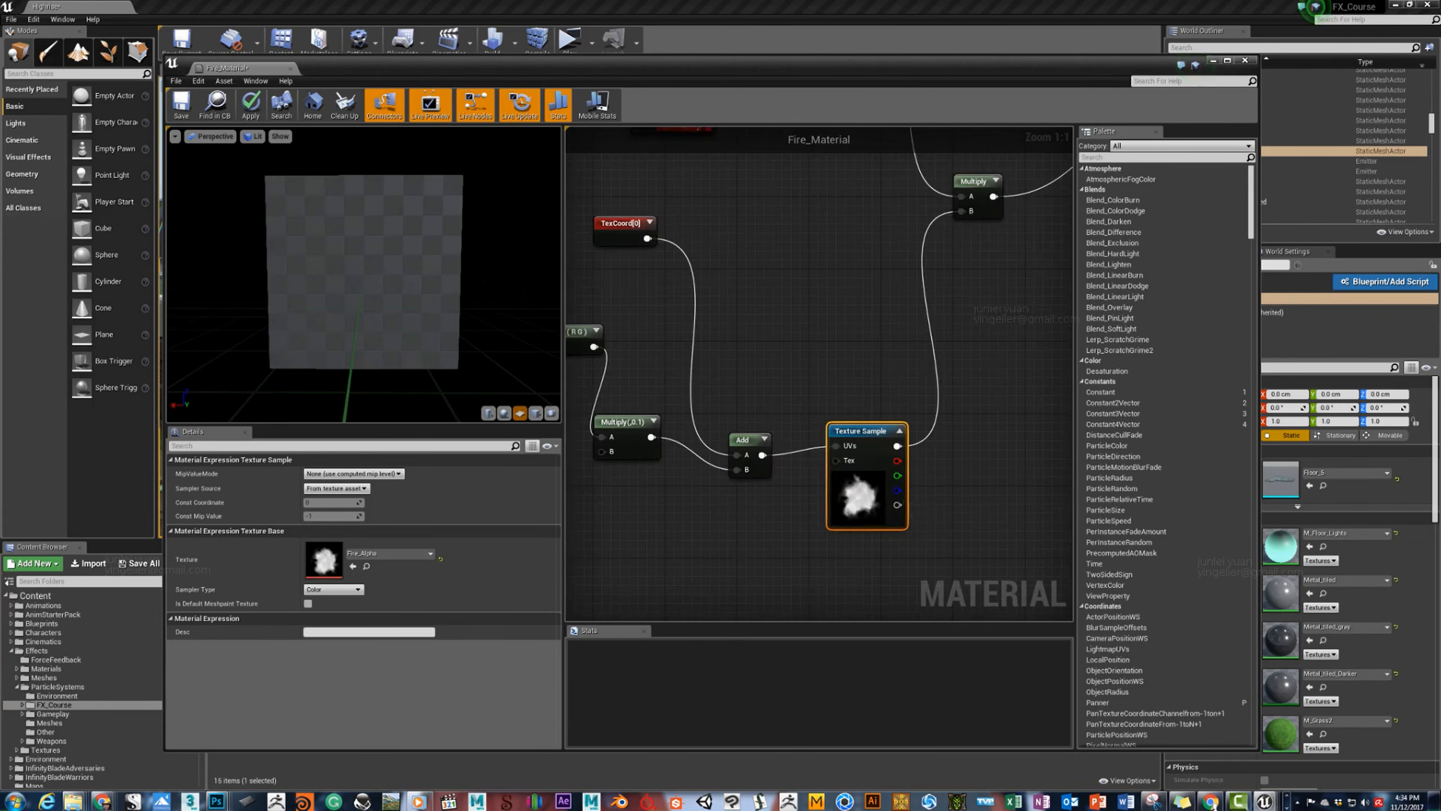
scroll(850, 281, "down", 2)
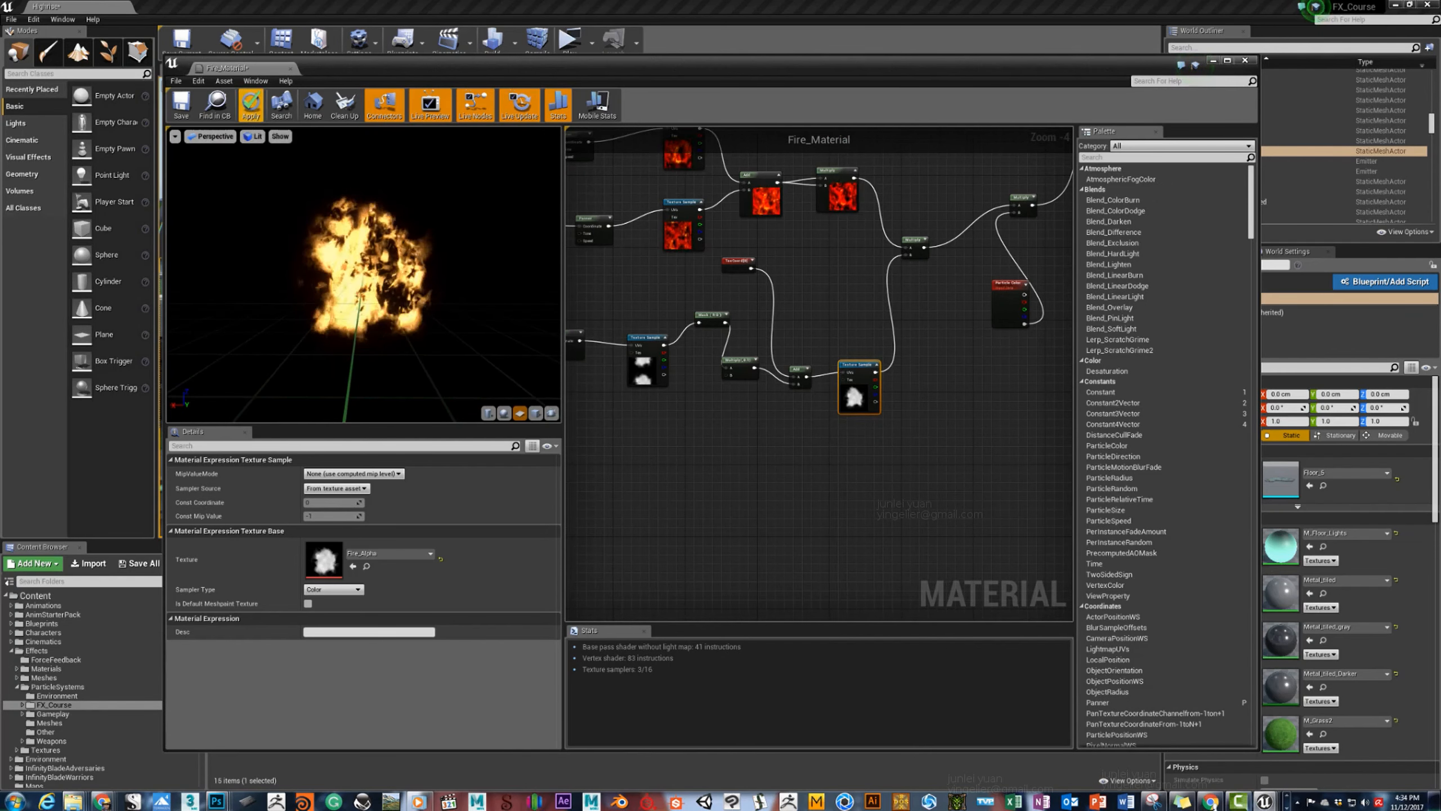
left_click(250, 104)
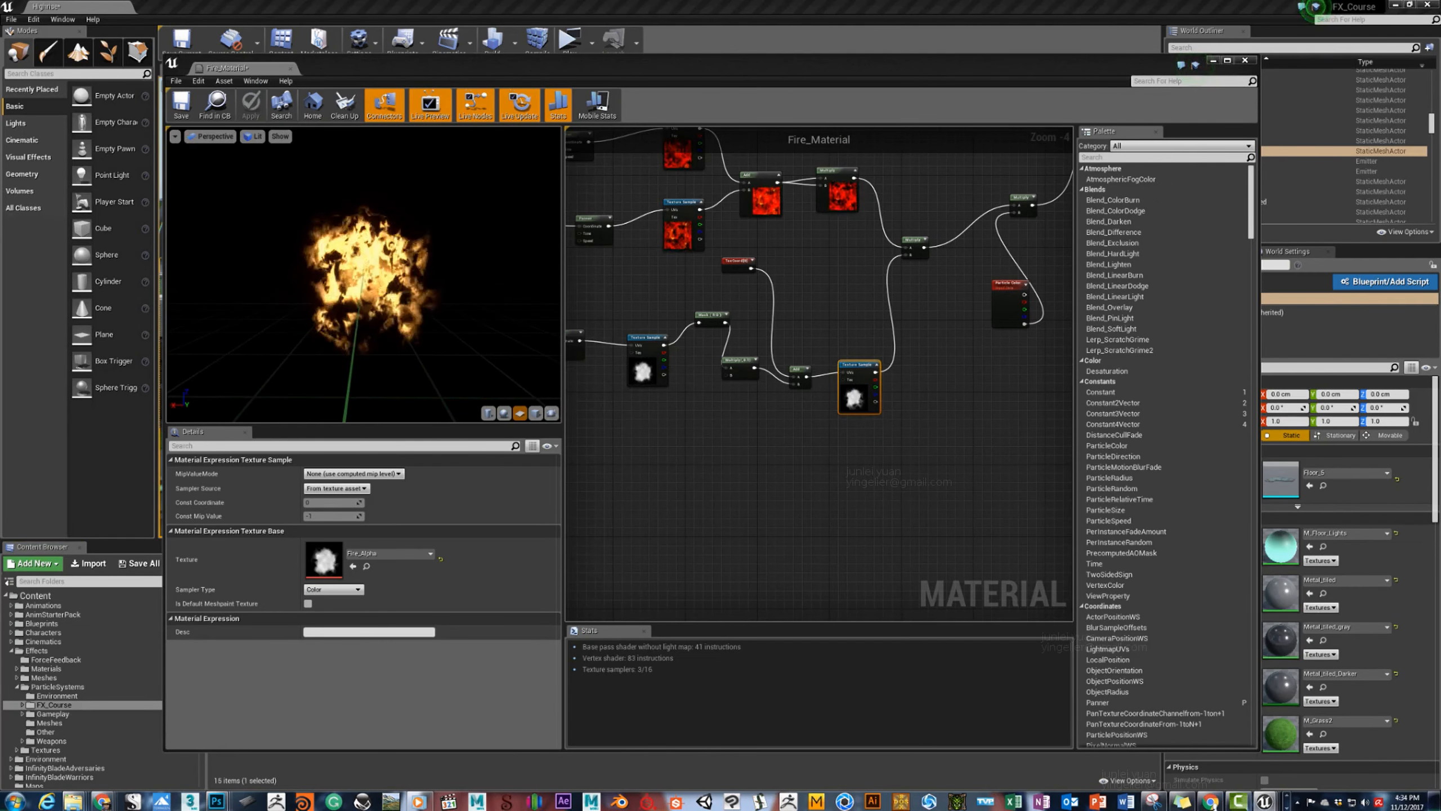
Reposition the Particle Color node, add a Multiply node beside it, and connect Particle Color's alpha output to the new node's B input.
right_click_drag(897, 455, 742, 443)
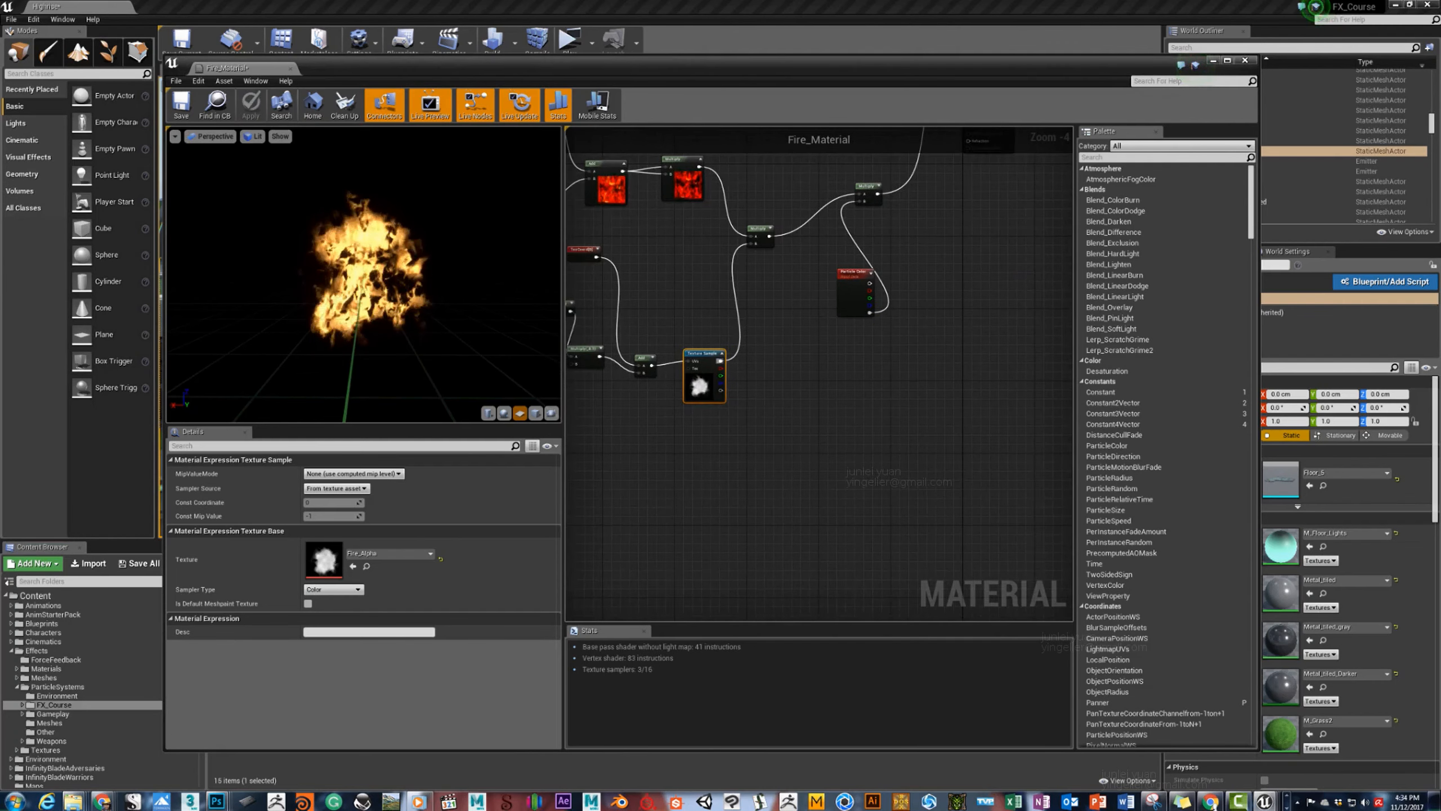
right_click_drag(782, 323, 725, 402)
scroll(775, 430, "up", 1)
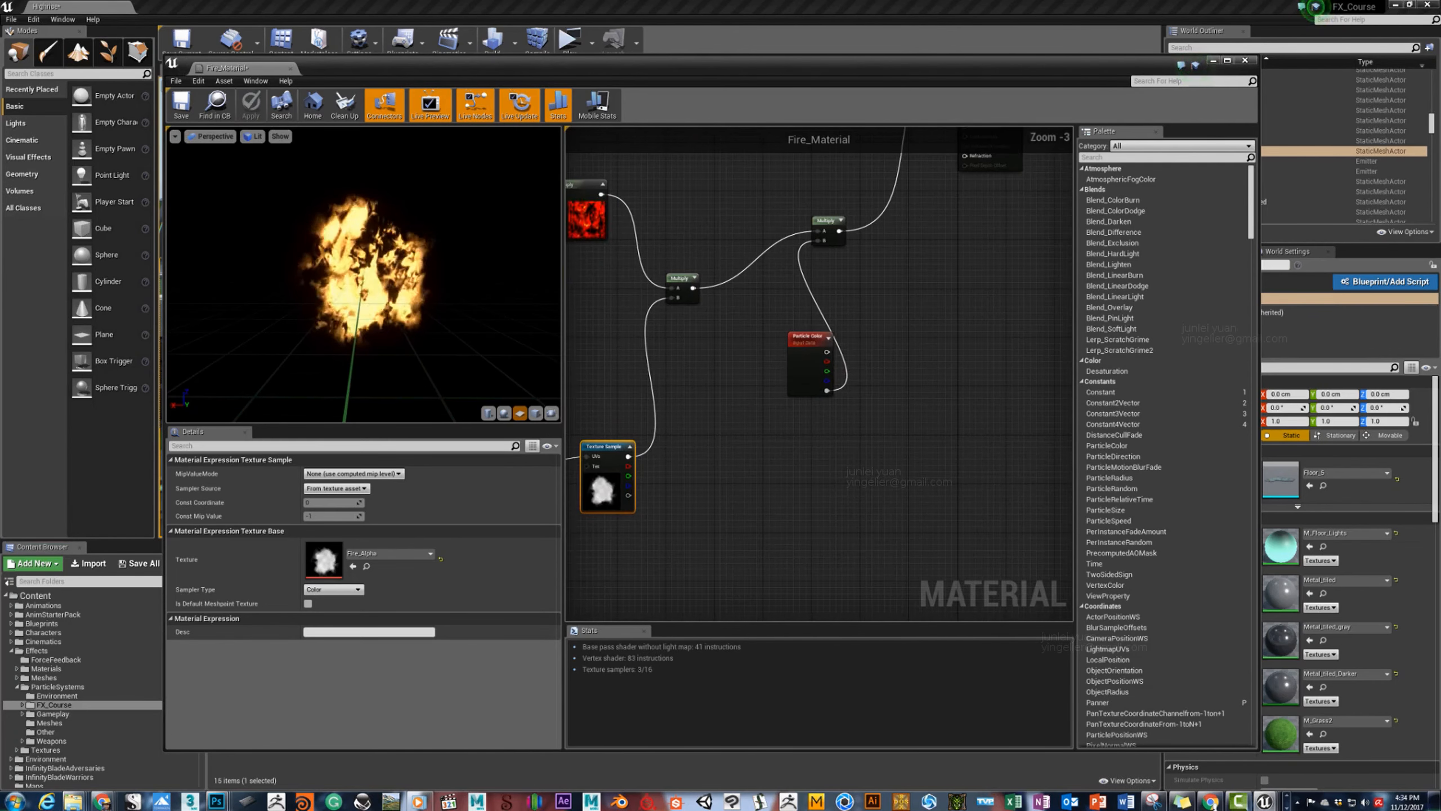
left_click_drag(796, 367, 705, 409)
left_click(743, 483)
key("m")
left_click(834, 401)
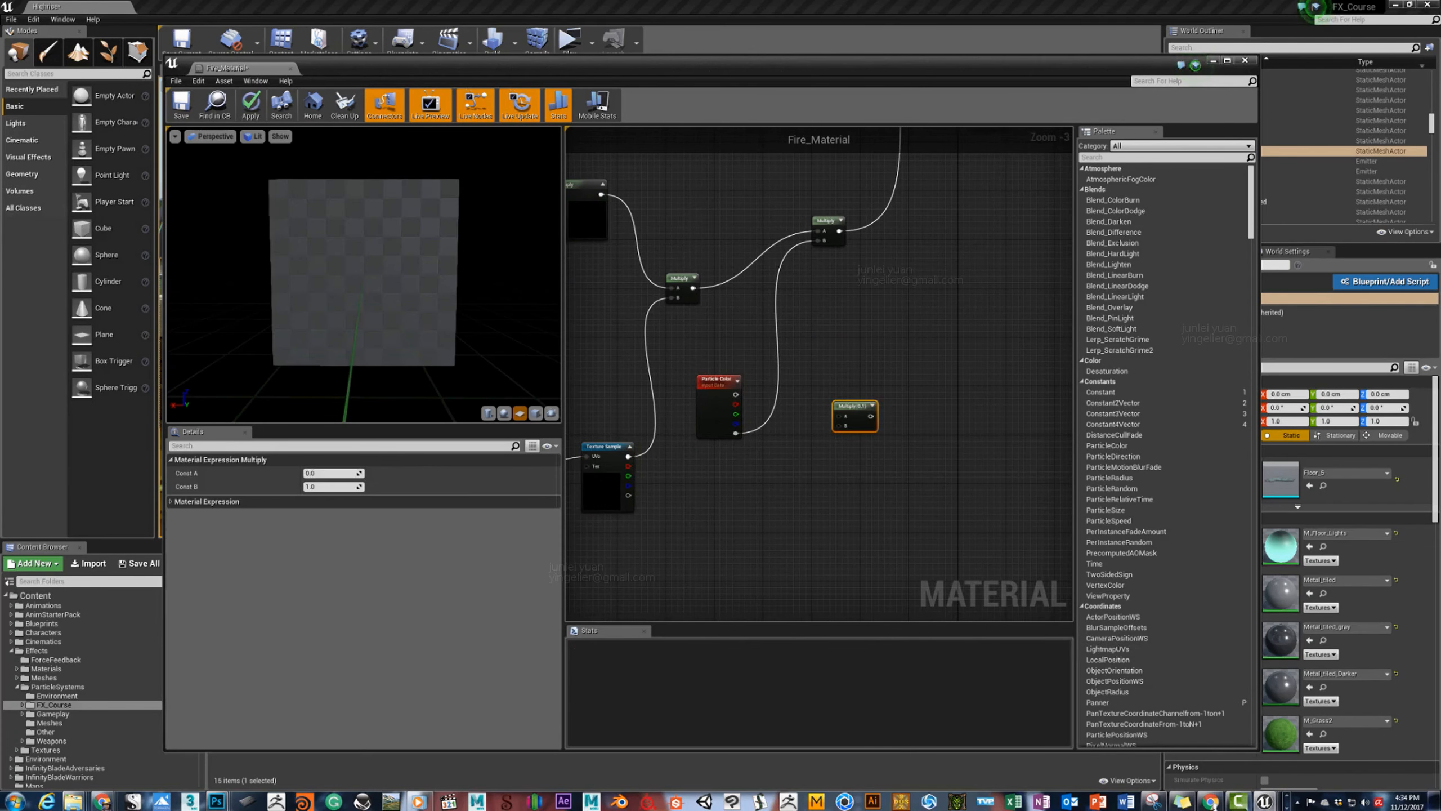
left_click_drag(736, 432, 838, 426)
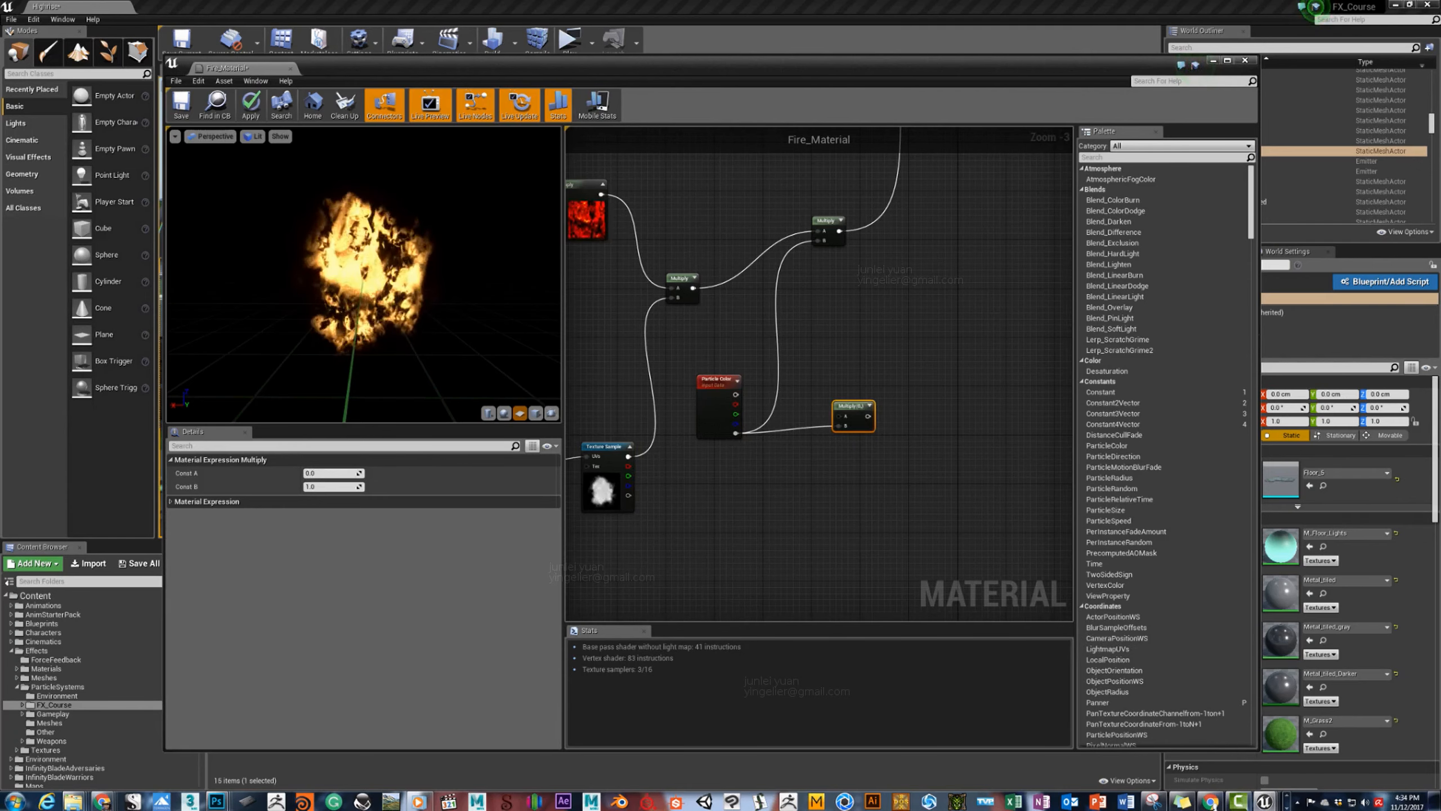
Add the Noise_HighDensity texture to the material graph as a Texture Sample and widen the Material Editor window.
left_click_drag(227, 68, 85, 37)
left_click_drag(368, 36, 194, 91)
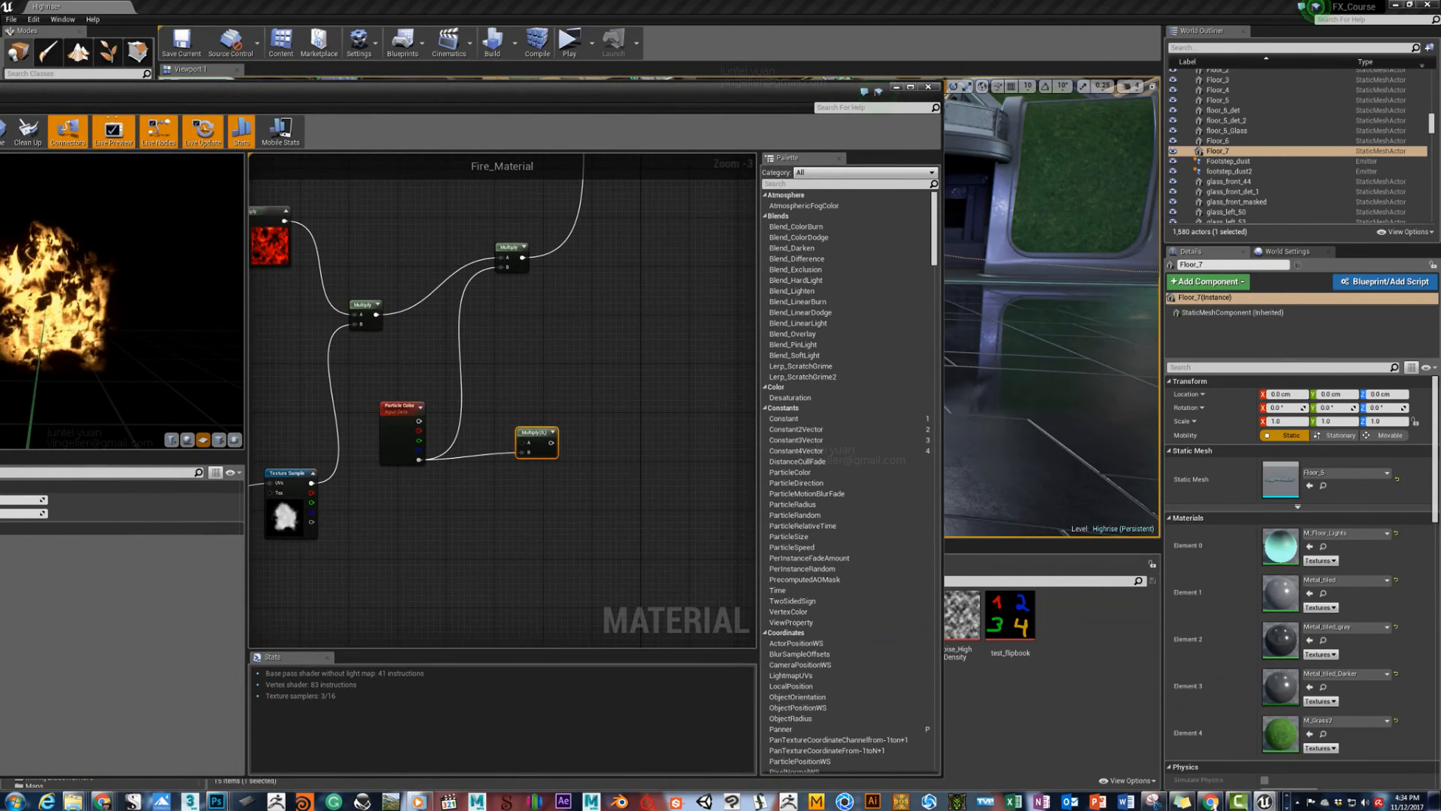
left_click_drag(962, 621, 652, 398)
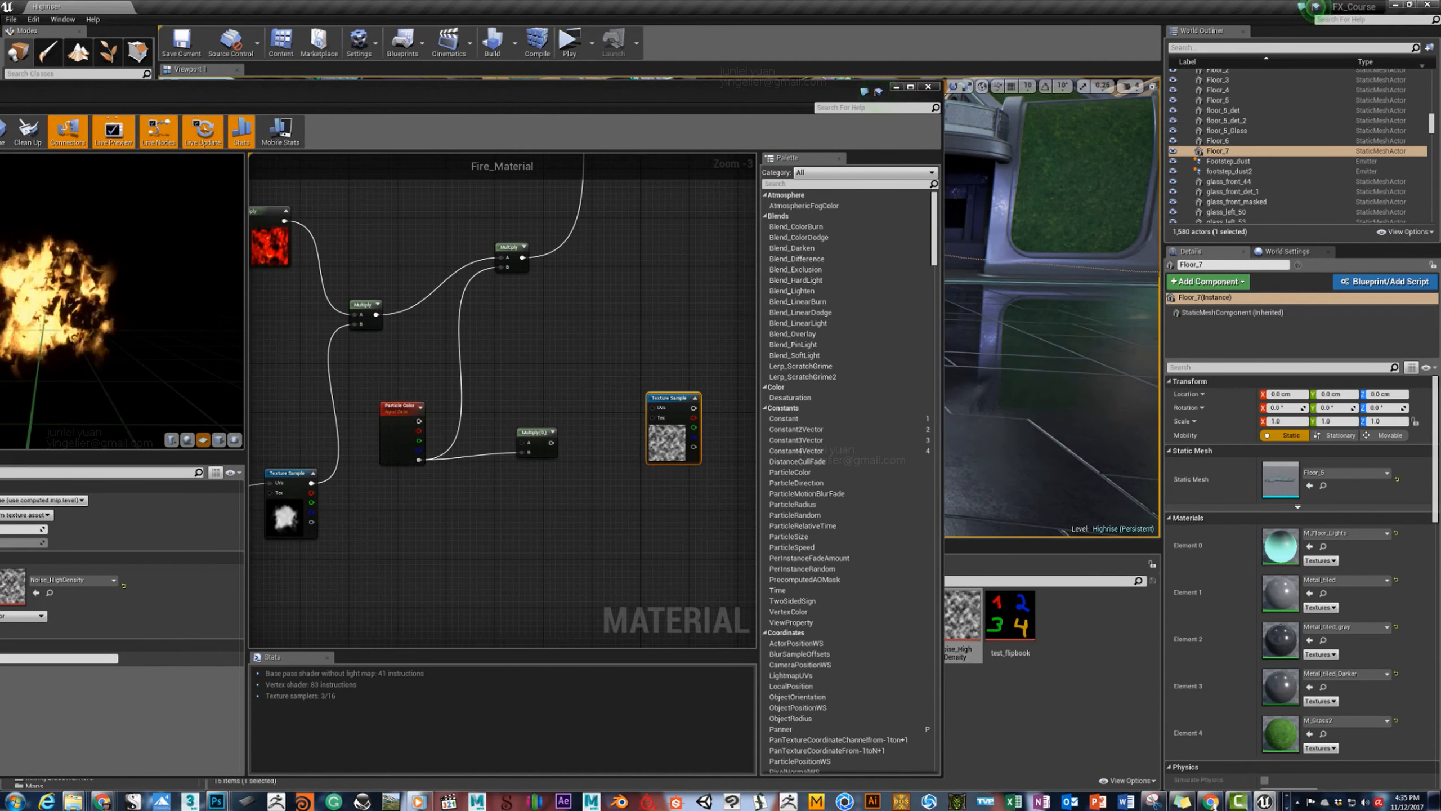
left_click_drag(942, 397, 1229, 397)
Move the upper fire texture's TexCoord node roughly level with its Panner node.
right_click_drag(554, 373, 746, 353)
scroll(746, 353, "down", 2)
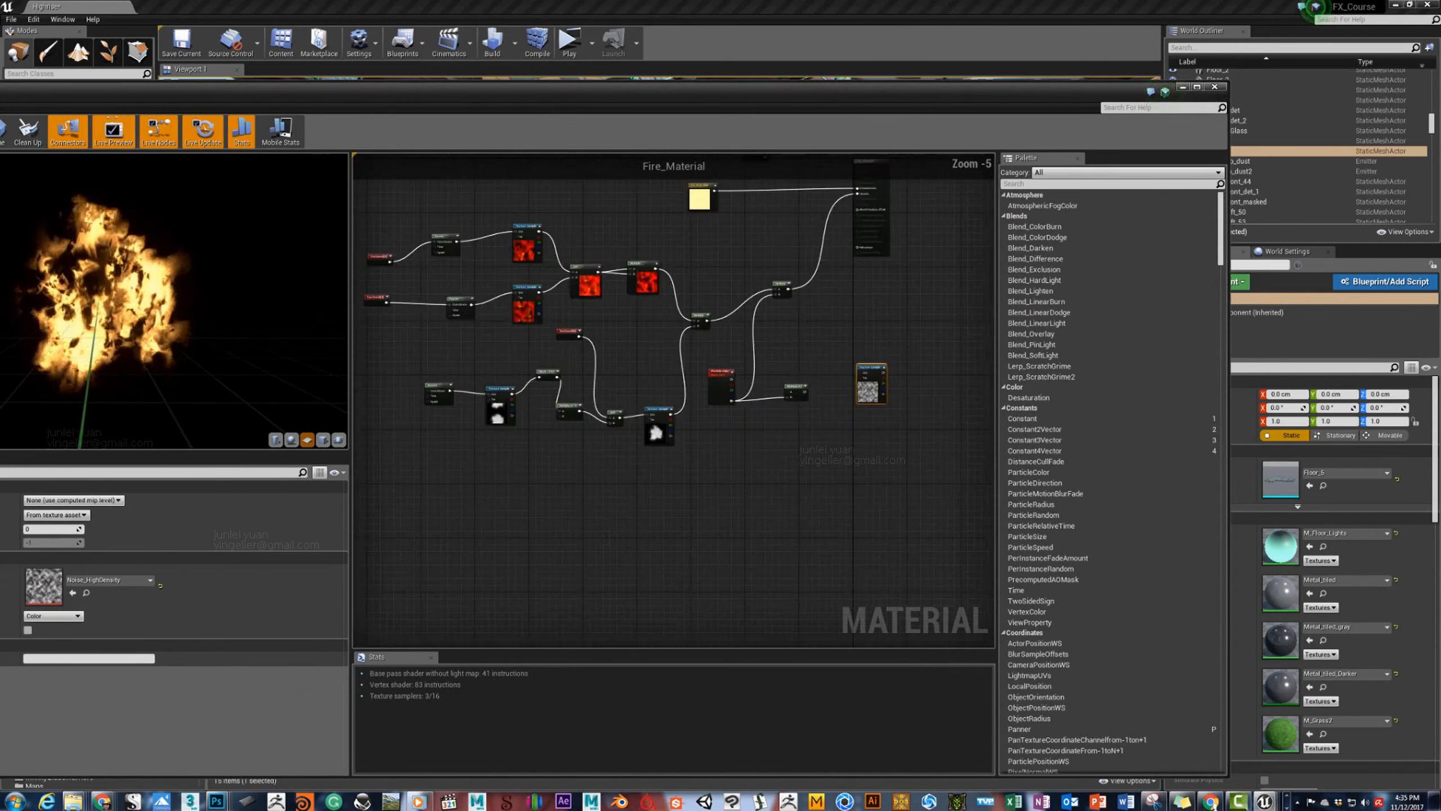
scroll(401, 238, "up", 4)
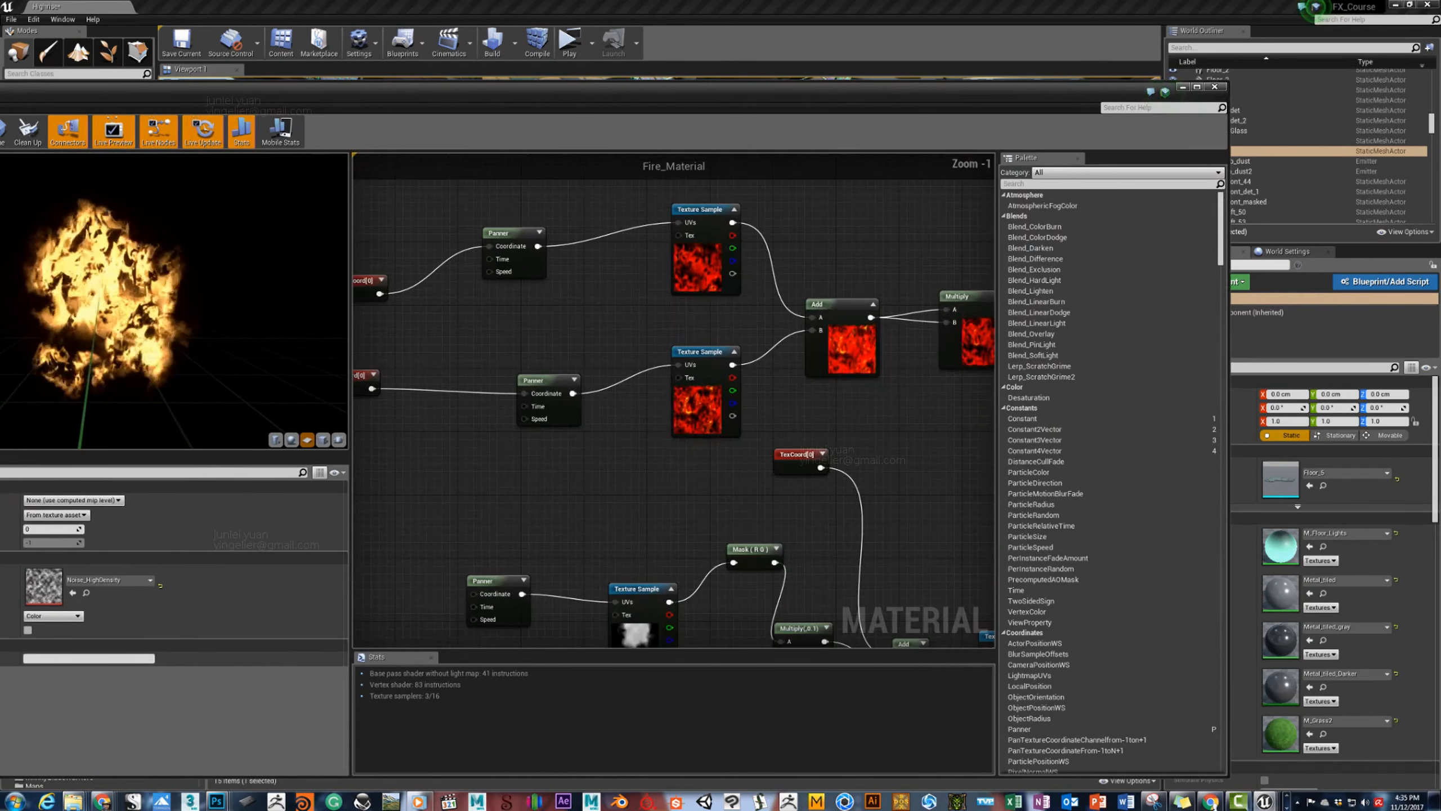
right_click_drag(583, 306, 740, 326)
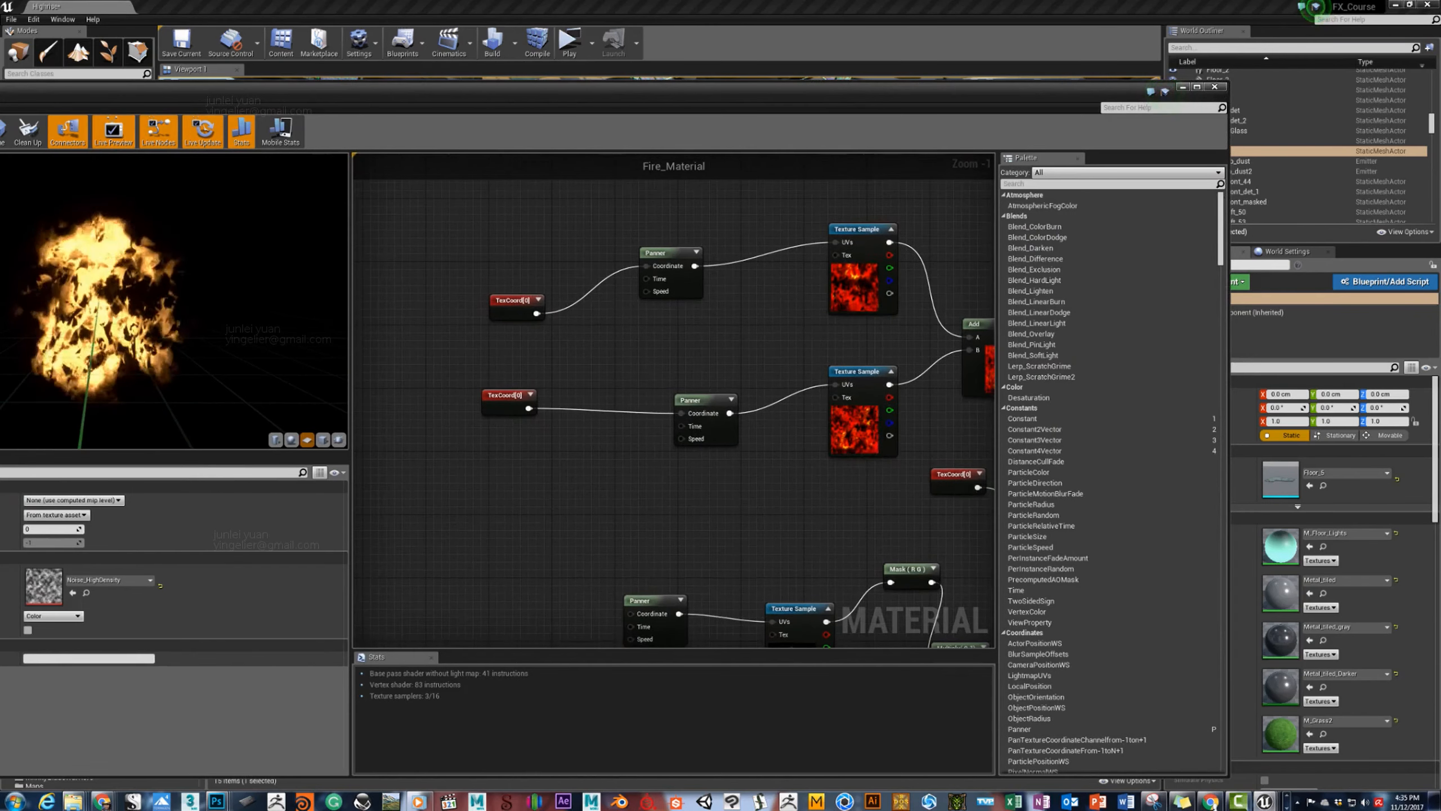
left_click_drag(511, 299, 493, 261)
right_click_drag(624, 341, 507, 334)
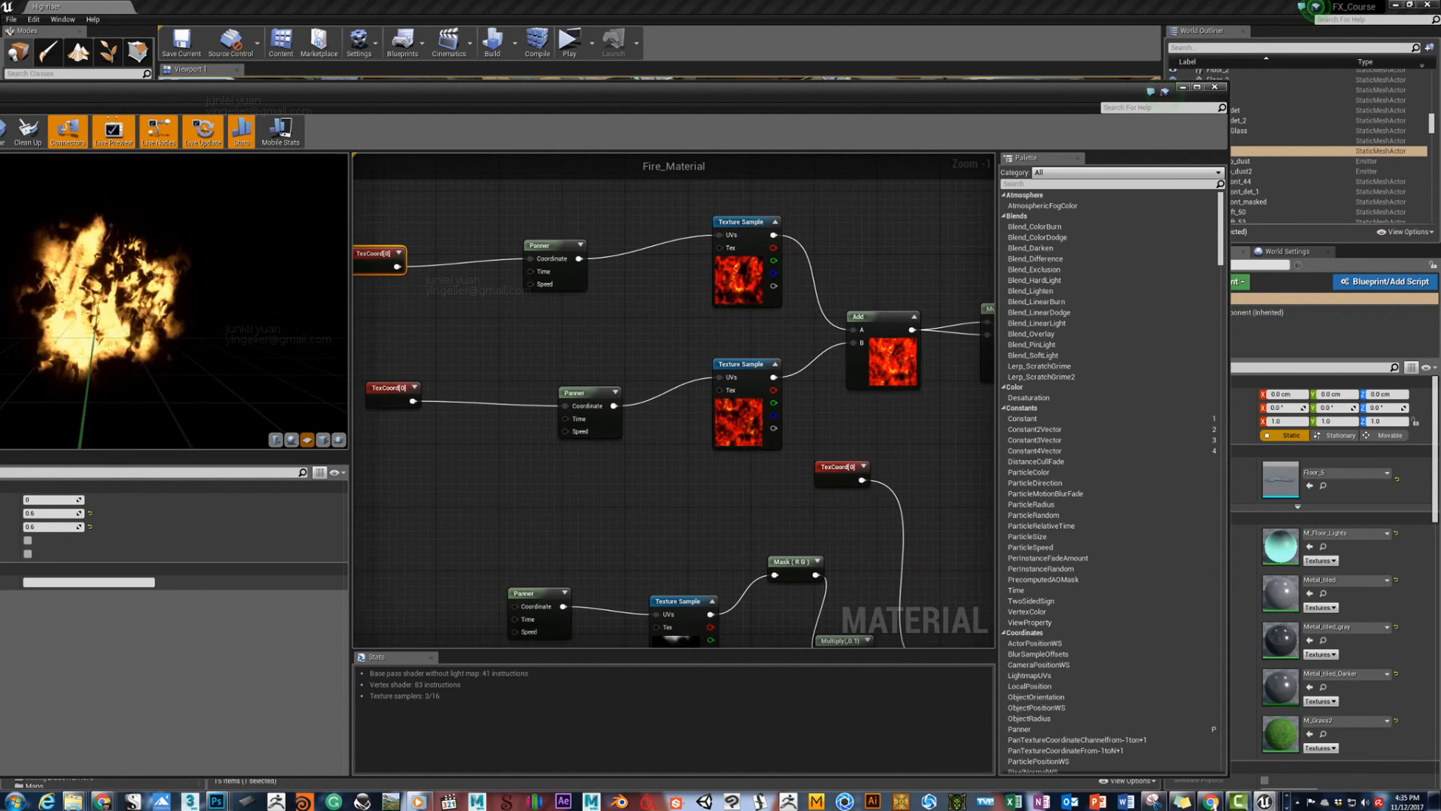
Check the two fire Texture Sample nodes and line up the Multiply node with the Add node that combines them.
left_click(746, 267)
left_click(749, 406)
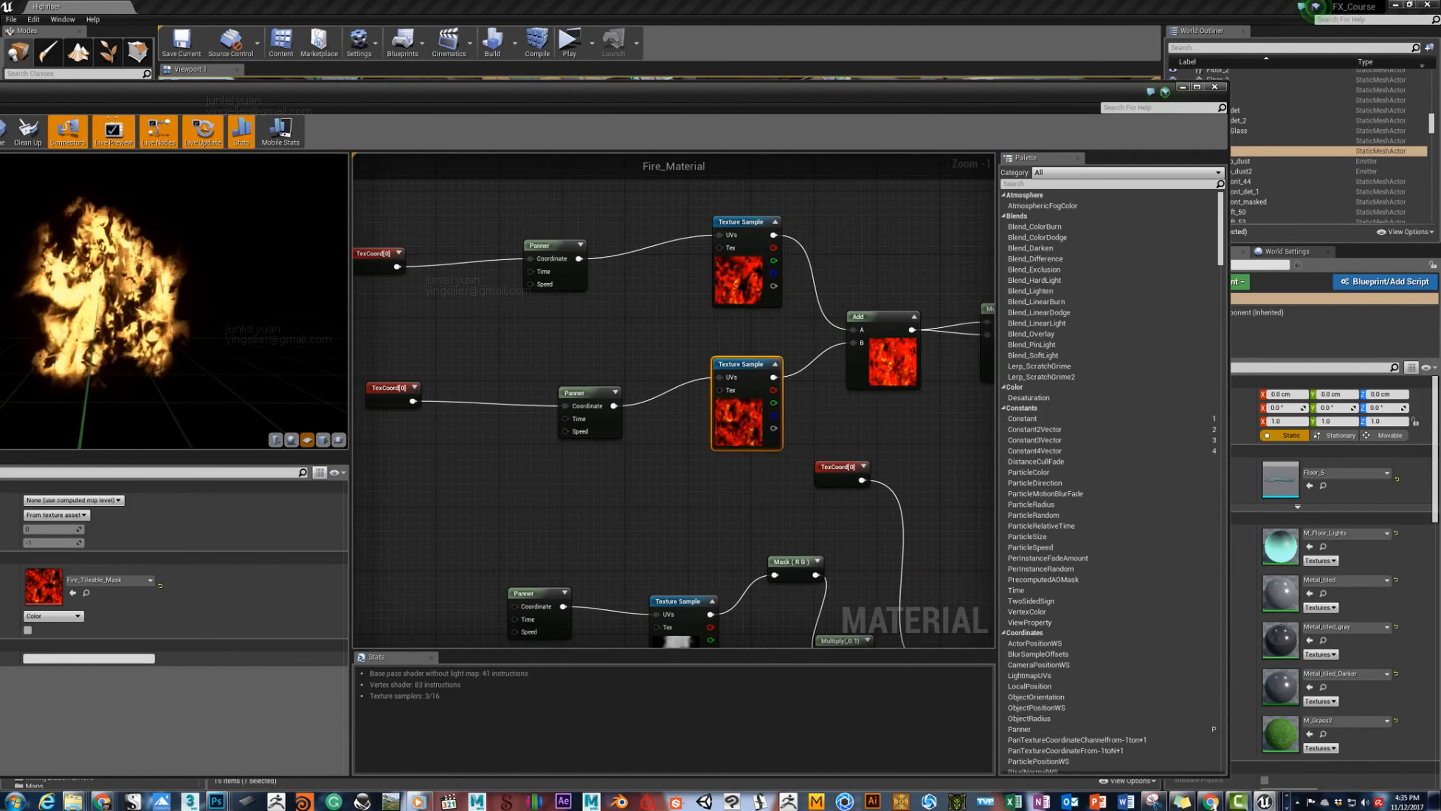
right_click_drag(917, 375, 670, 343)
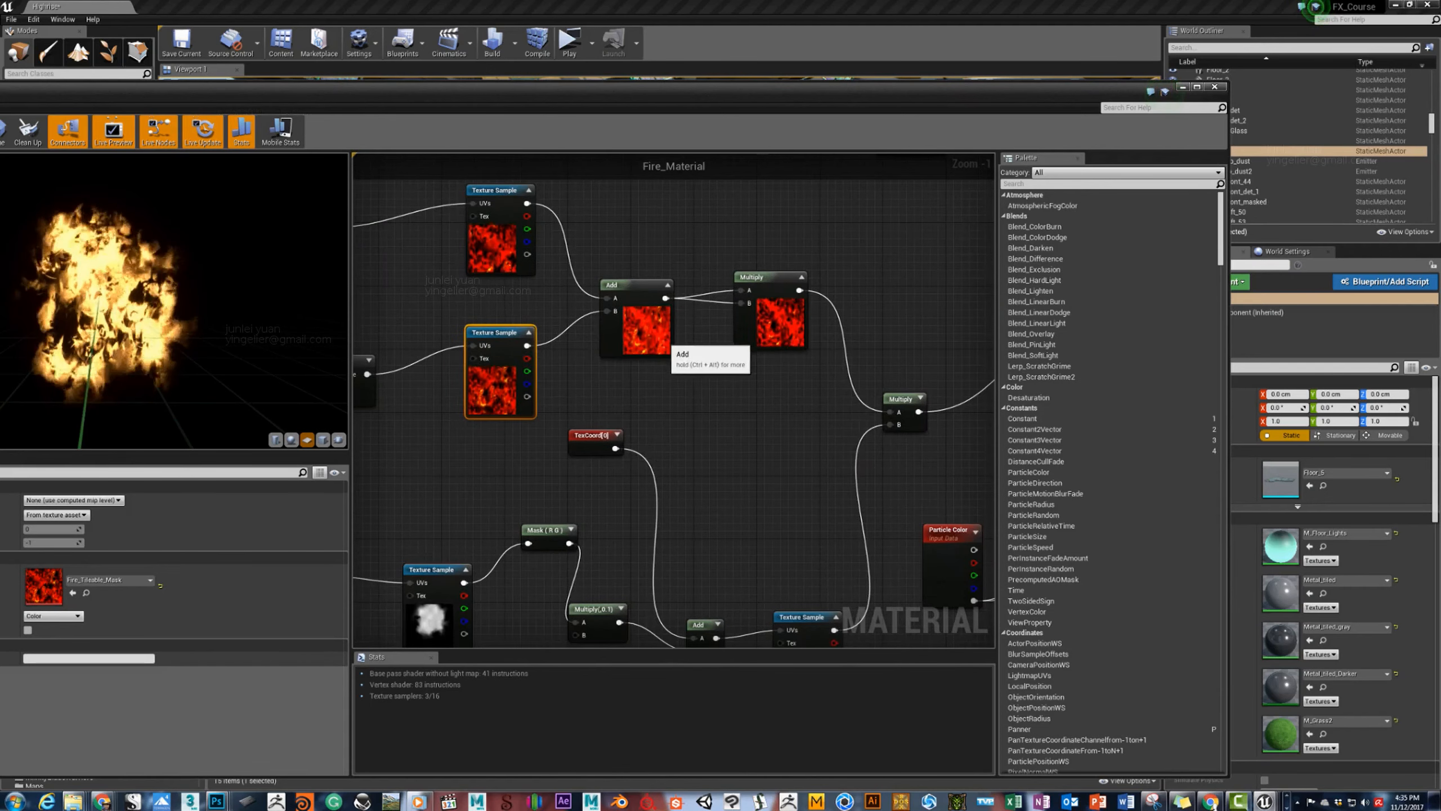
left_click(670, 344)
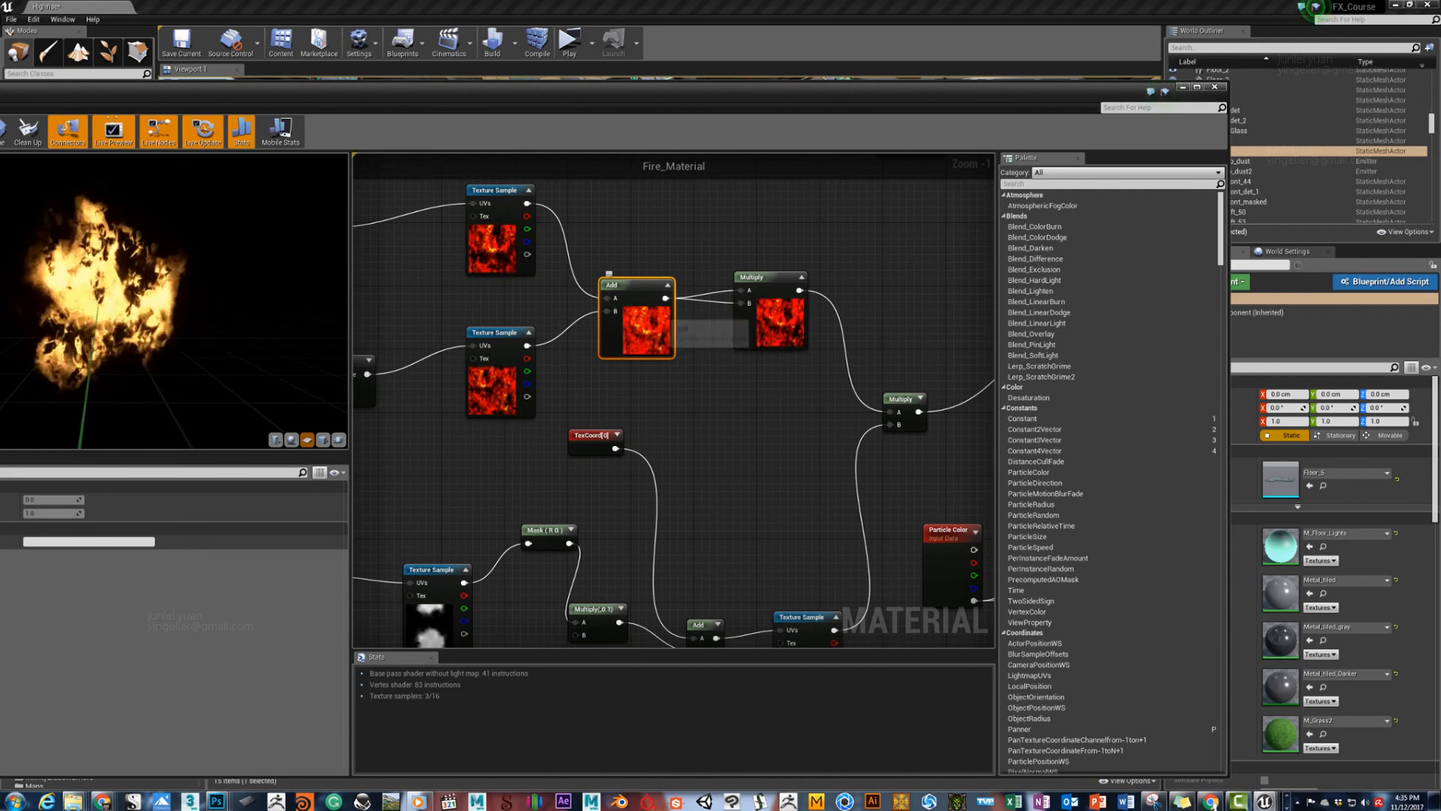
left_click_drag(766, 277, 759, 274)
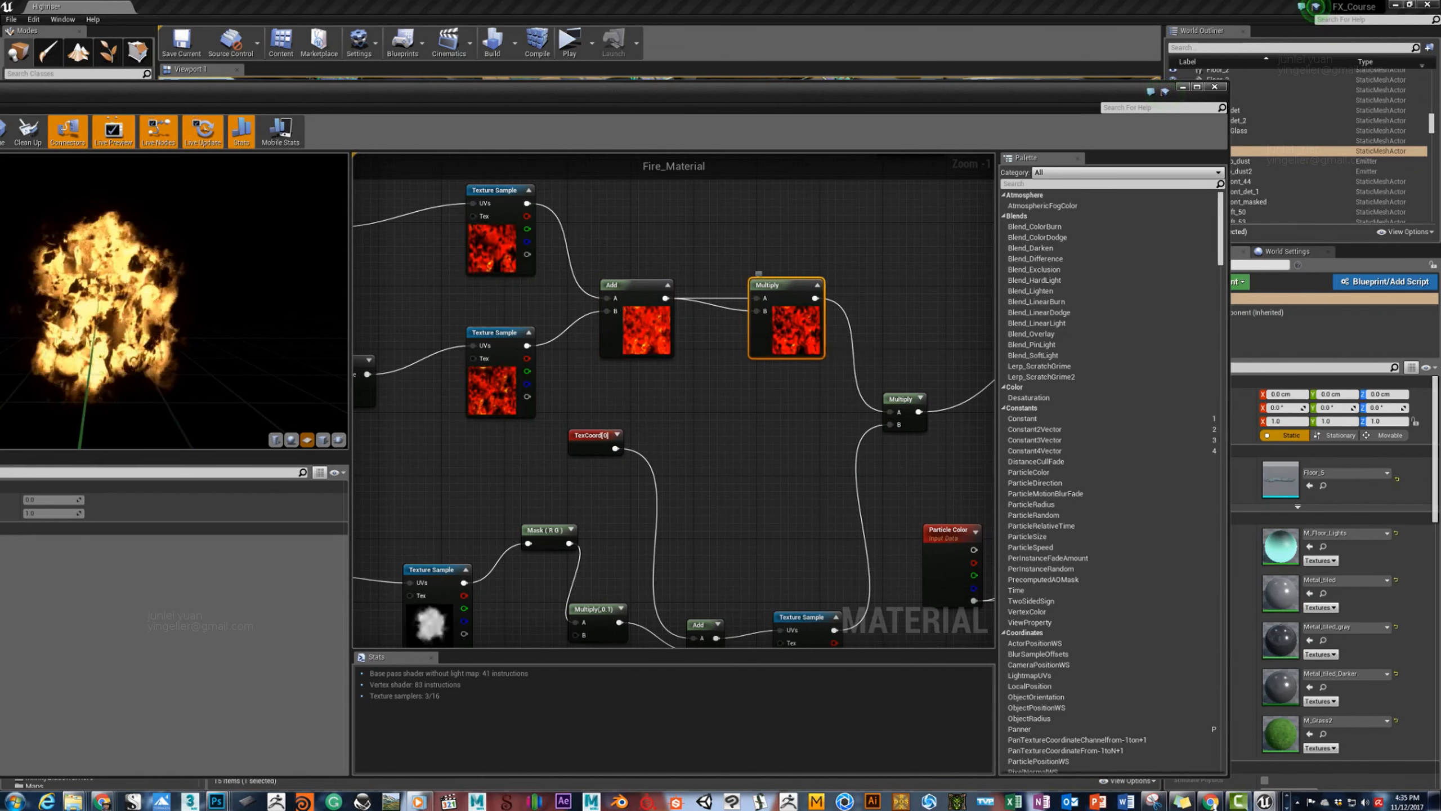
Rearrange the distortion branch's Panner node and its Fire_Alpha Texture Sample node.
right_click_drag(723, 458, 832, 292)
scroll(626, 290, "down", 1)
left_click_drag(424, 352, 397, 359)
right_click_drag(551, 407, 680, 369)
left_click_drag(683, 373, 636, 376)
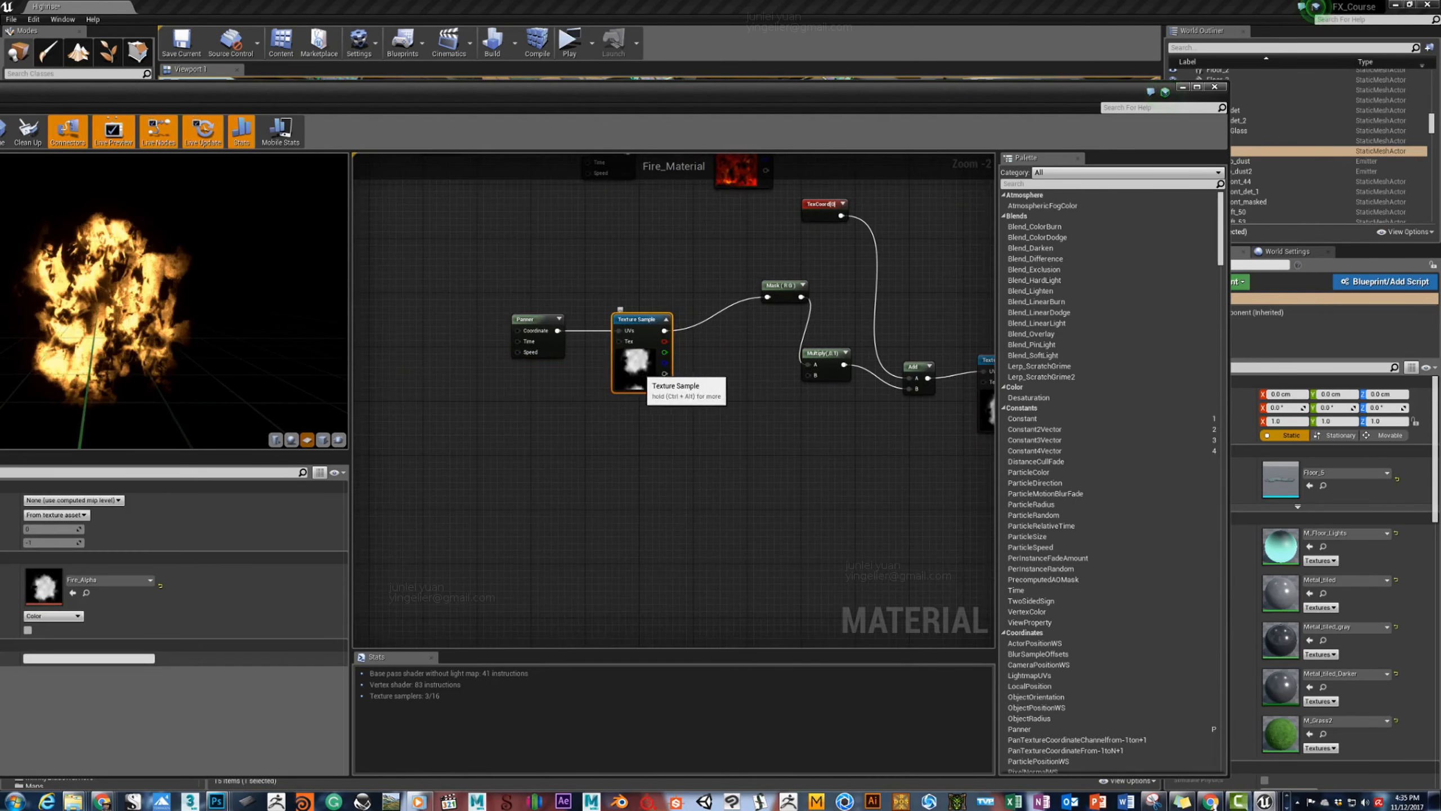
left_click_drag(636, 318, 647, 325)
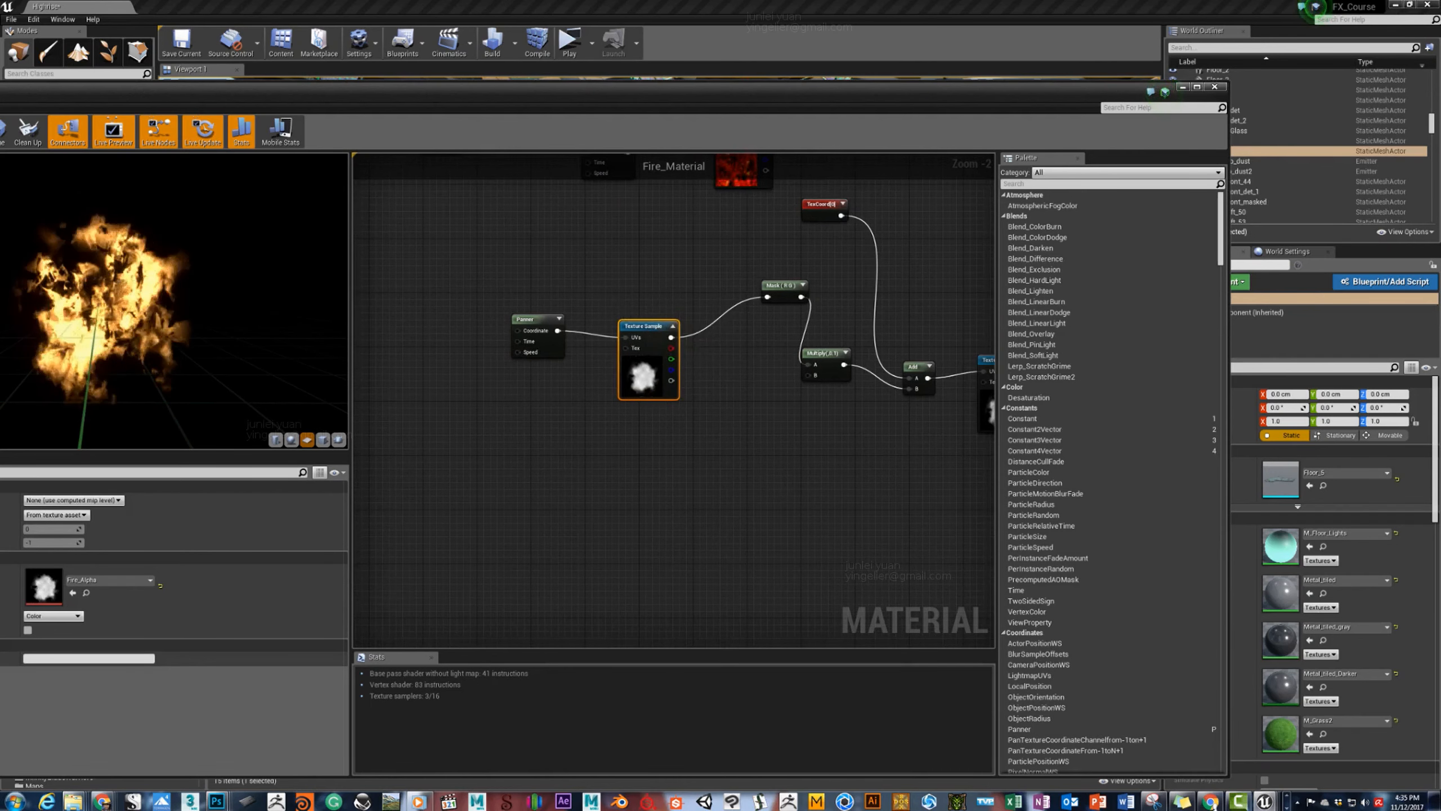
Rearrange the distortion branch's Mask (R G), Multiply, Add and TexCoord nodes into a tighter layout.
right_click_drag(647, 329, 527, 309)
left_click_drag(663, 267, 608, 256)
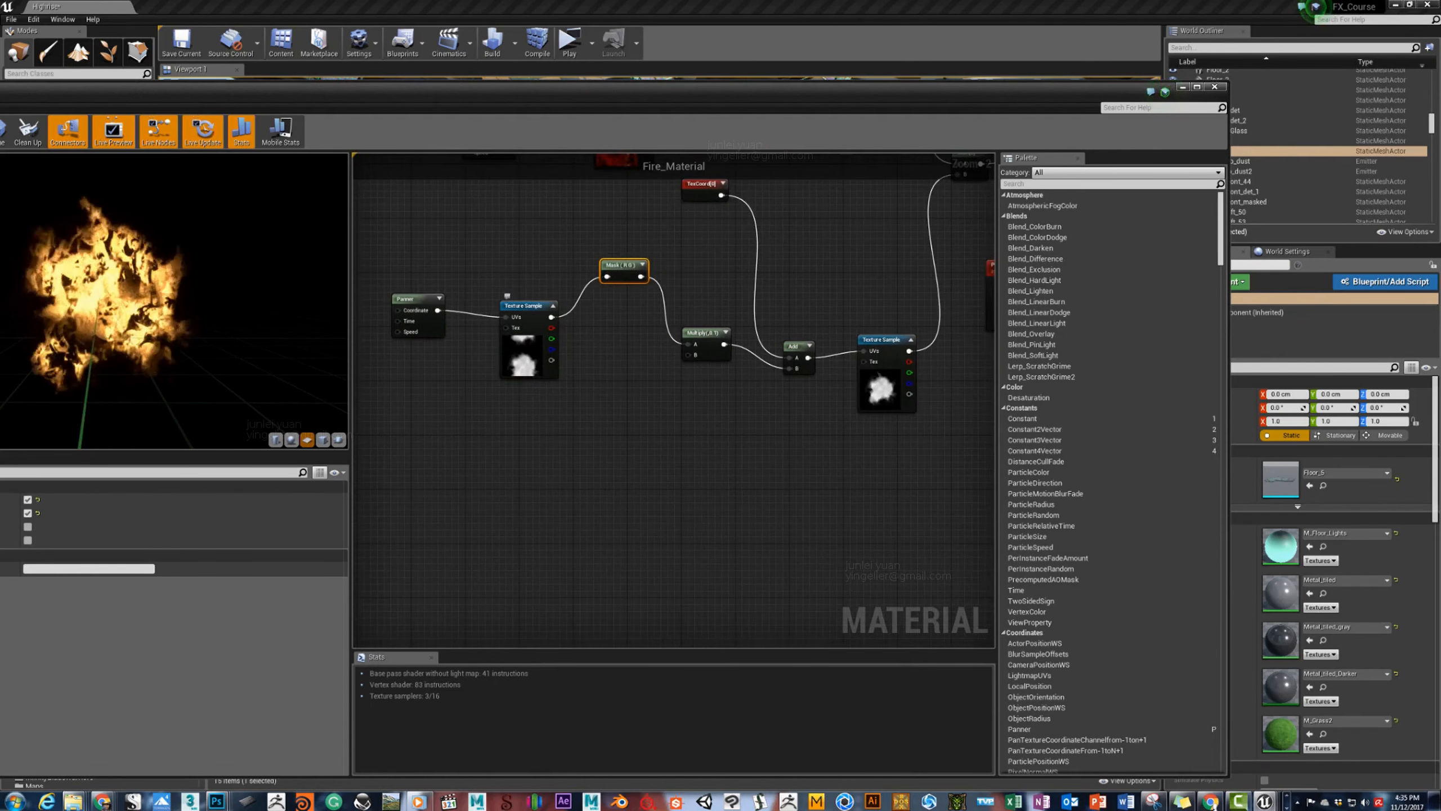
scroll(548, 349, "up", 2)
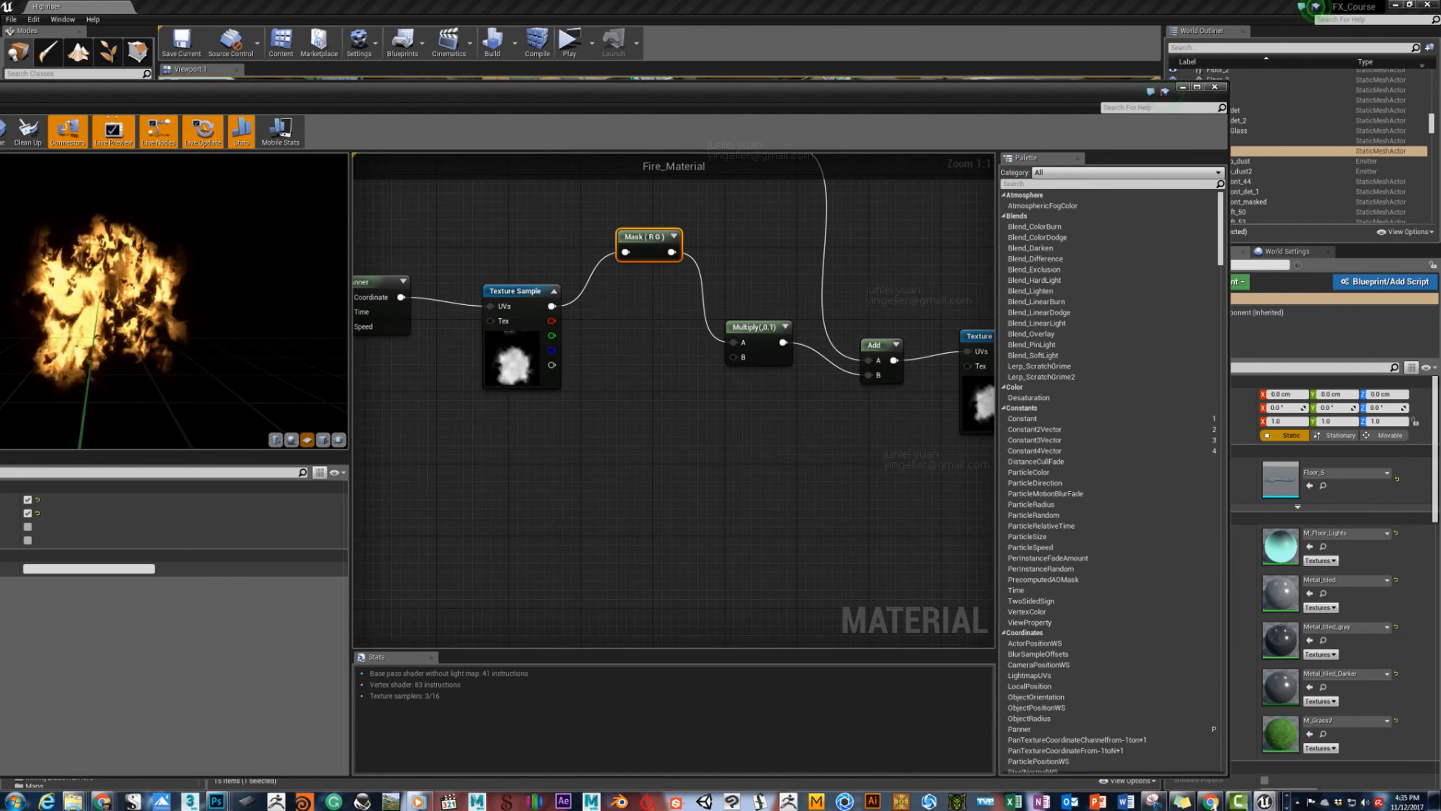
left_click_drag(754, 328, 732, 264)
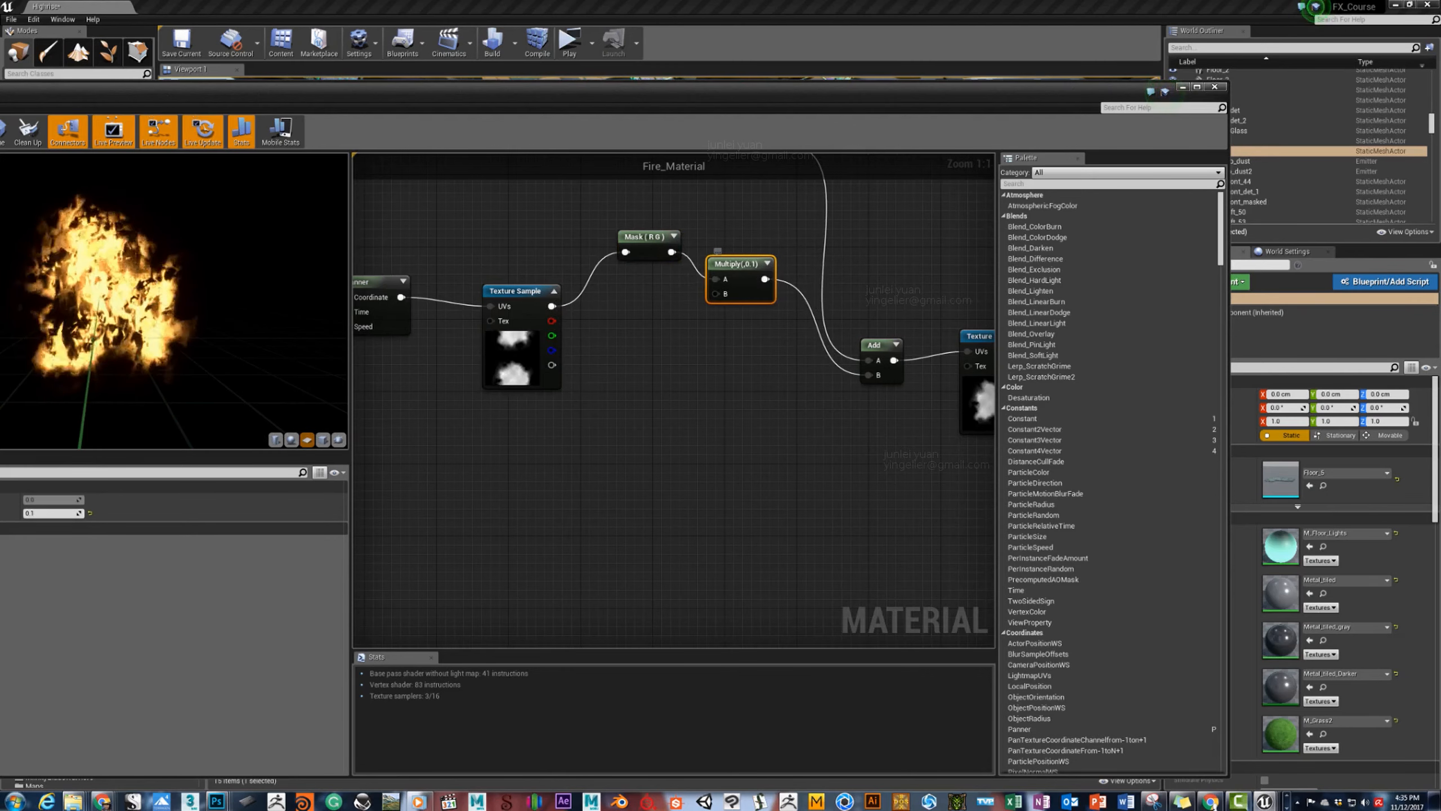
right_click_drag(733, 309, 523, 295)
left_click_drag(665, 330, 664, 303)
right_click_drag(669, 355, 629, 528)
left_click_drag(509, 300, 473, 336)
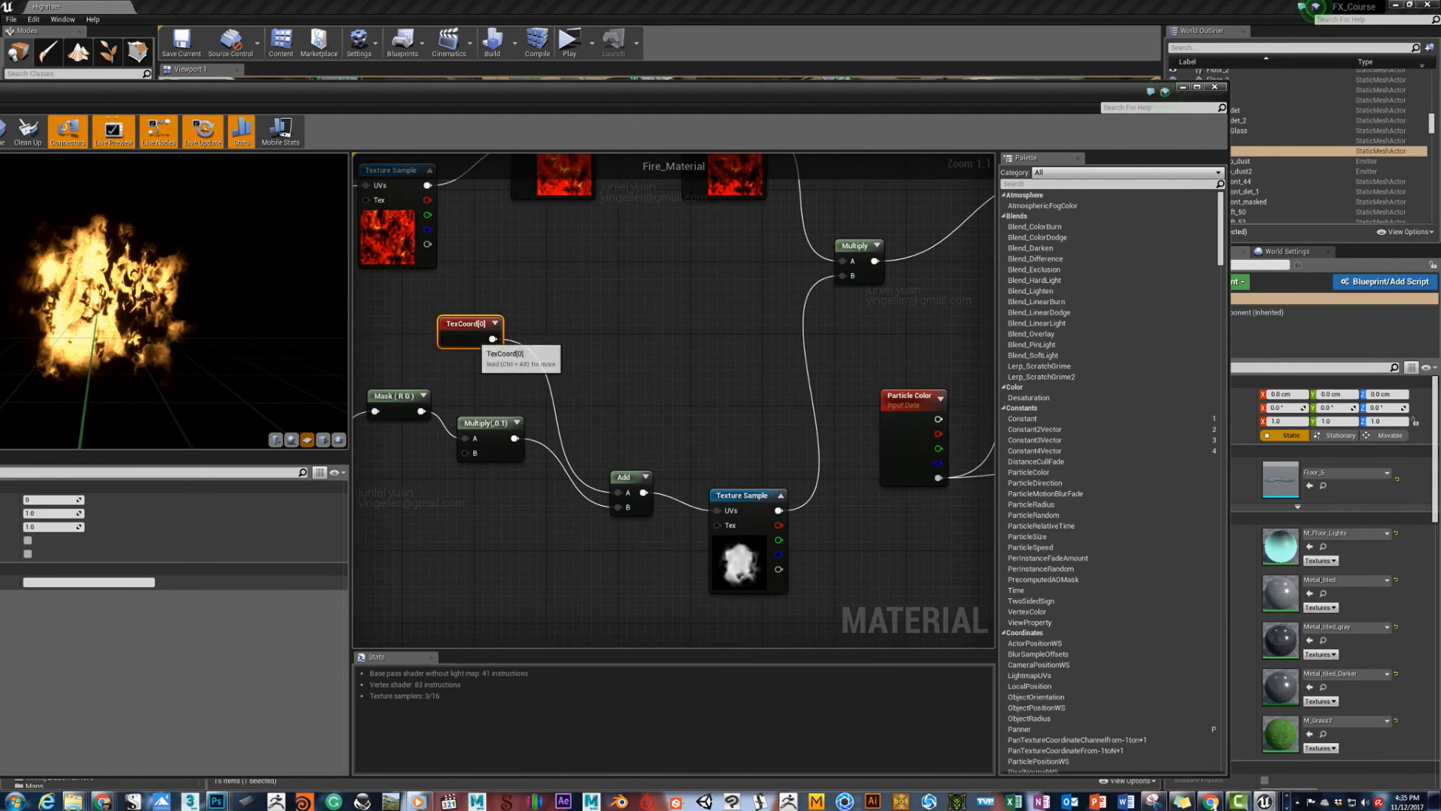
Examine the Fire_Alpha Texture Sample at the end of the distortion branch and its link to the Multiply node.
right_click_drag(653, 390, 720, 308)
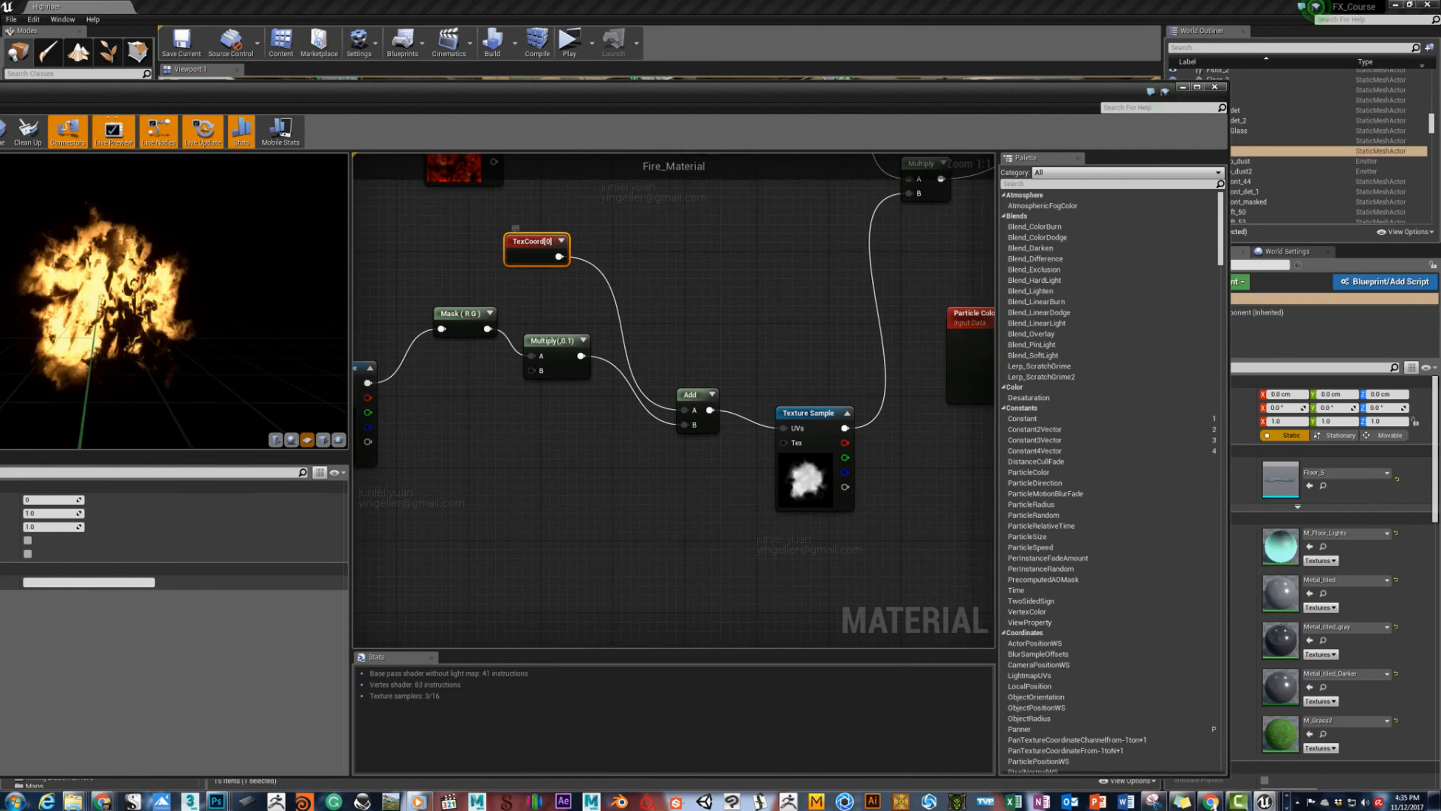
left_click(806, 413)
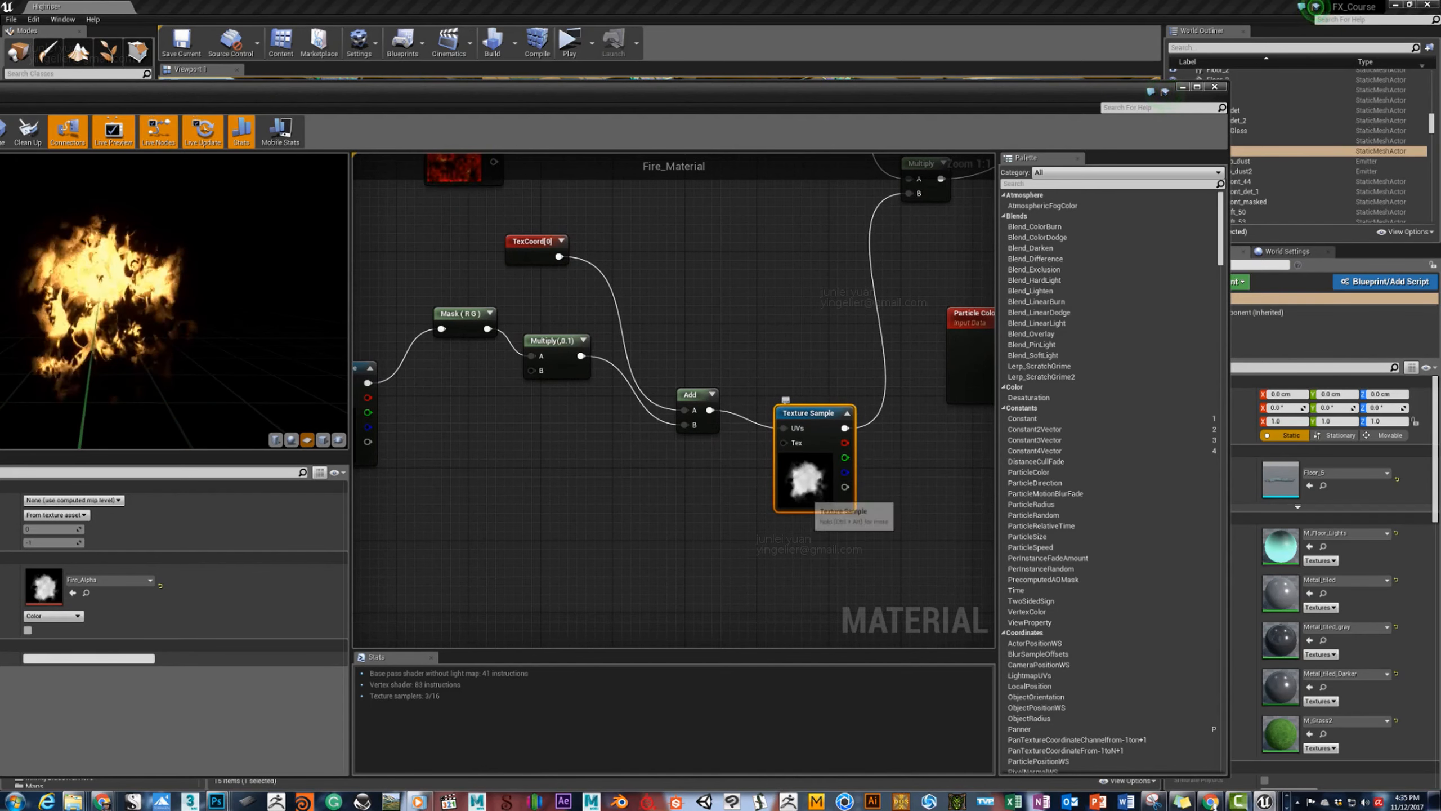
right_click_drag(777, 294, 596, 368)
scroll(599, 310, "down", 2)
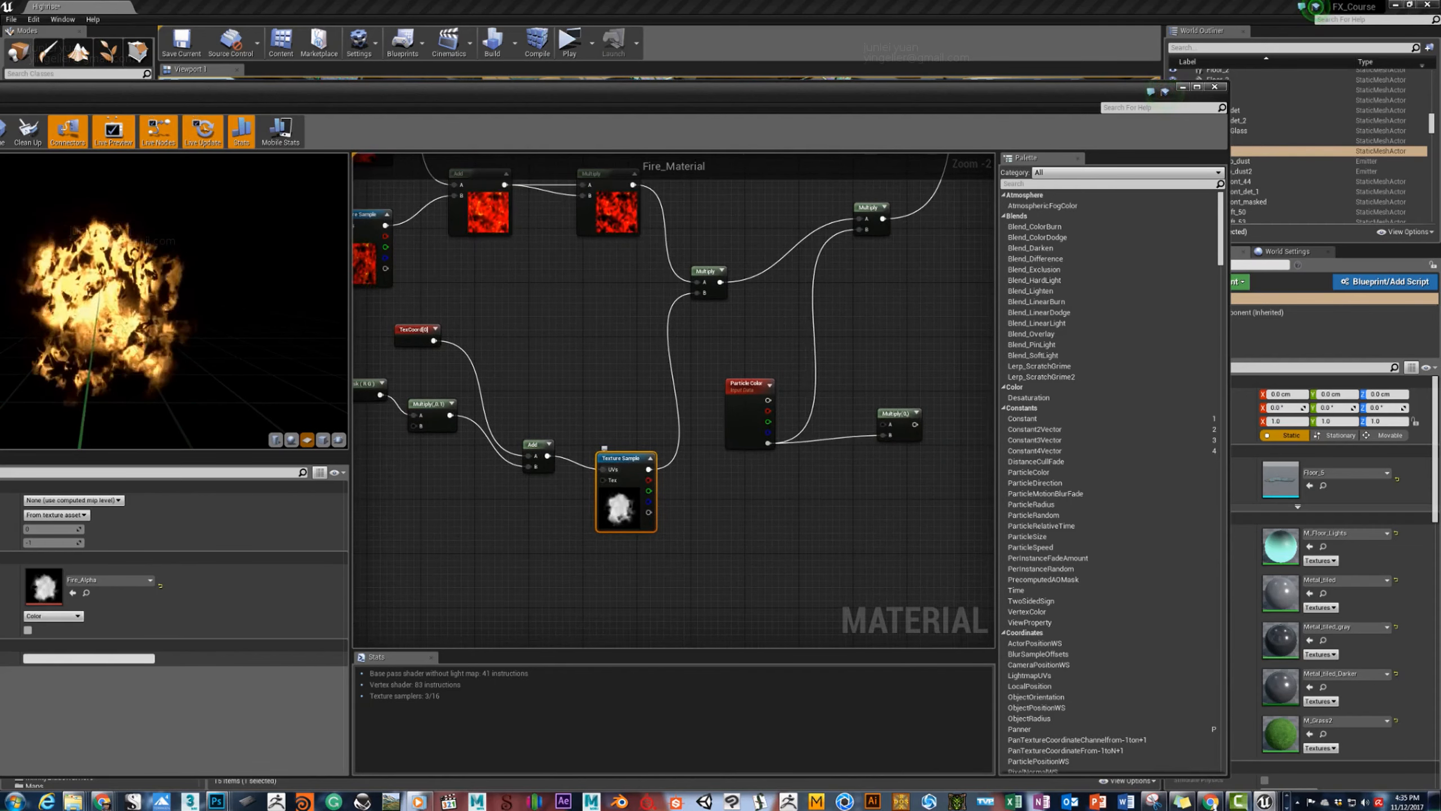
Select the lower fire texture's Panner and move the Material Editor window to show its speed settings.
right_click_drag(624, 477, 919, 538)
left_click(515, 300)
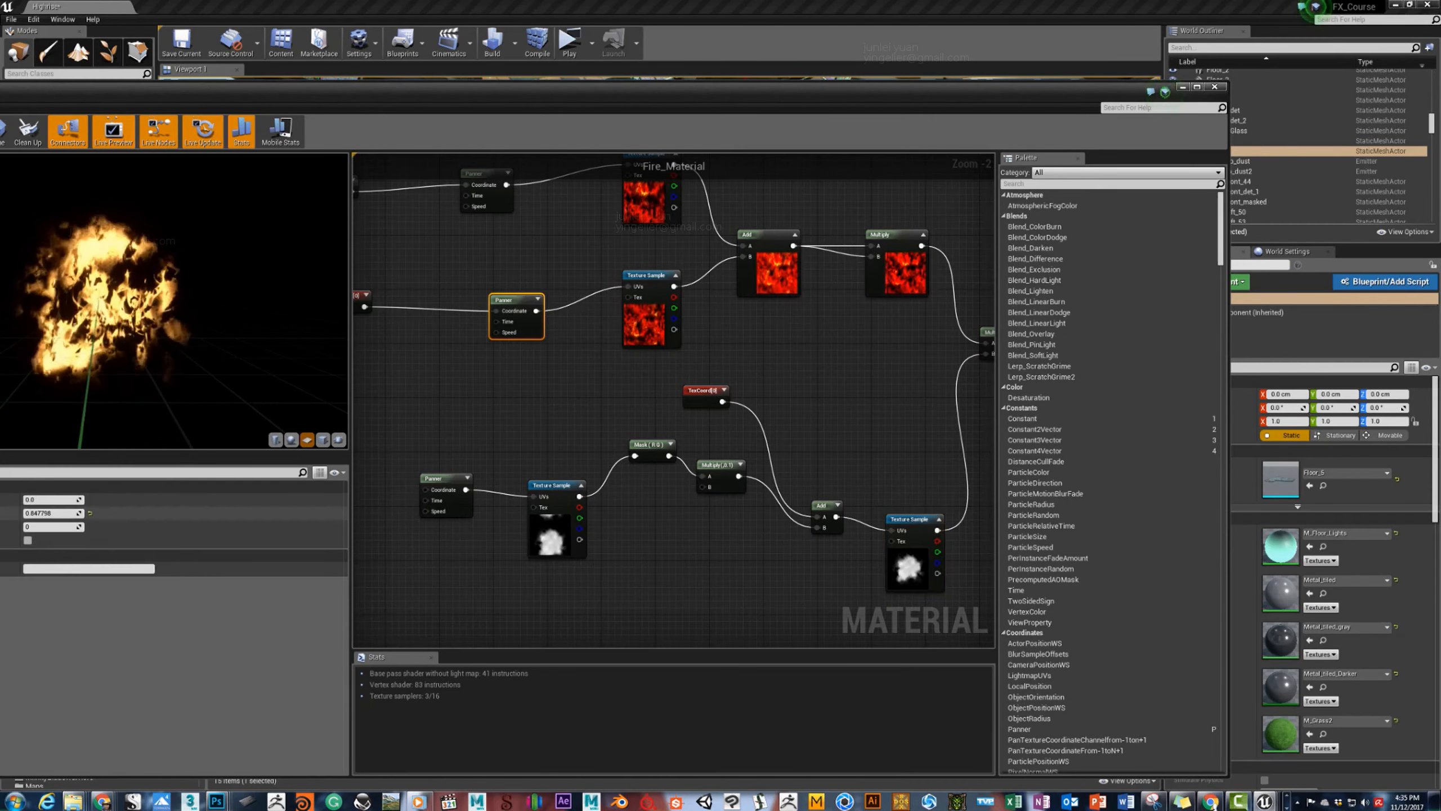
left_click_drag(295, 91, 426, 67)
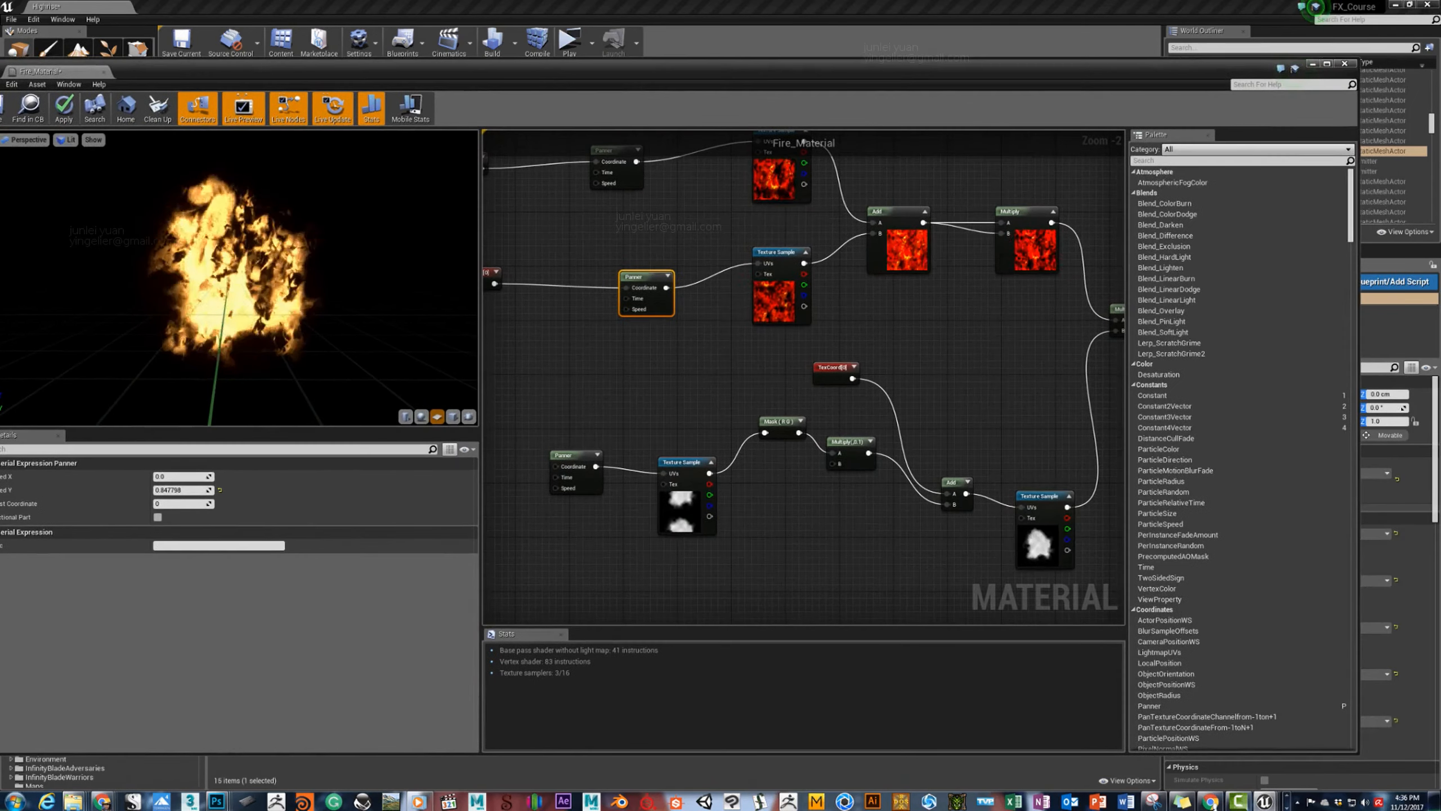
right_click_drag(738, 369, 831, 373)
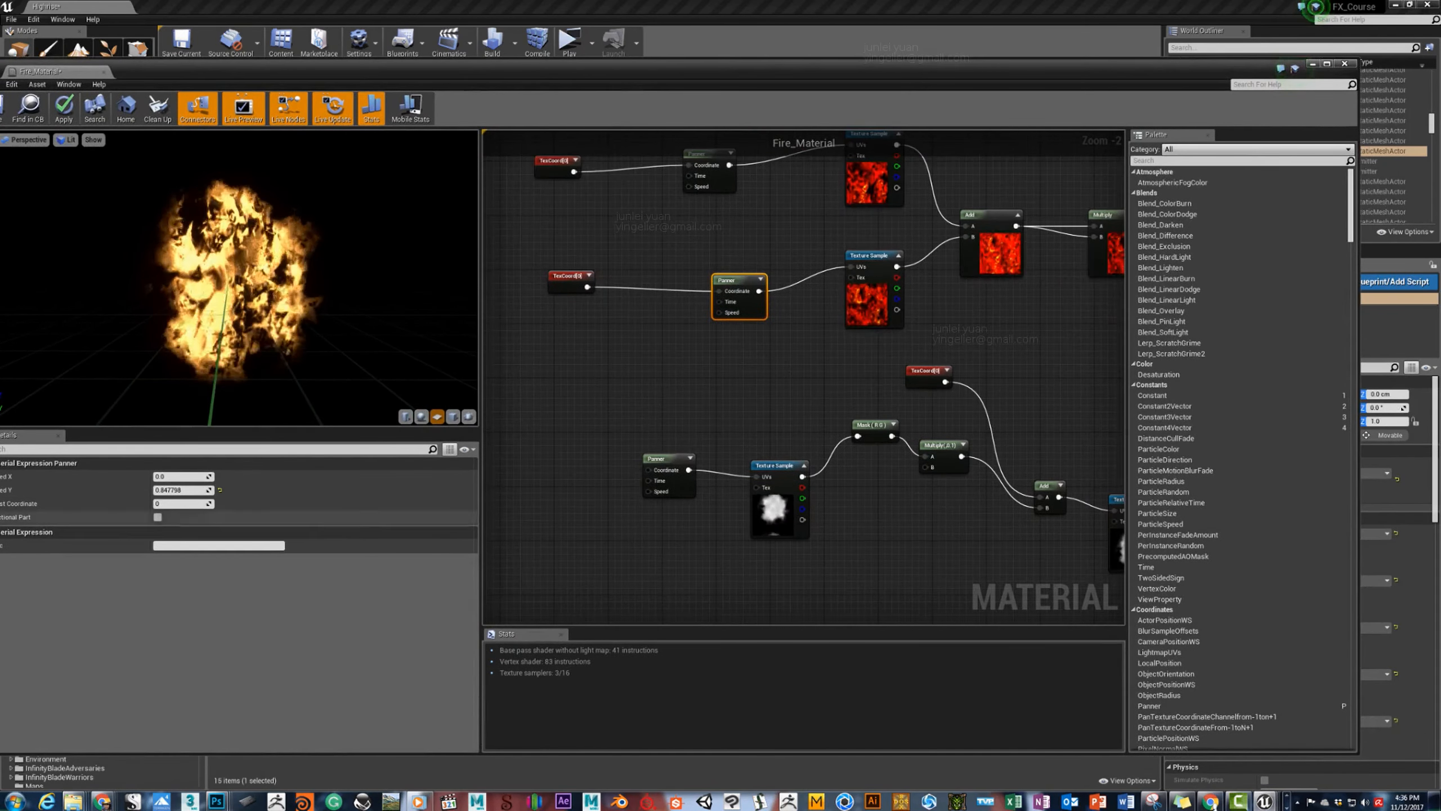
Adjust the node layout beyond the fire textures and examine the Constant3Vector and upper Particle Color nodes near the material output.
right_click_drag(1111, 393, 567, 346)
left_click(608, 335)
left_click_drag(708, 414, 707, 475)
right_click_drag(846, 293, 782, 454)
scroll(782, 454, "down", 1)
scroll(636, 258, "down", 1)
left_click(631, 258)
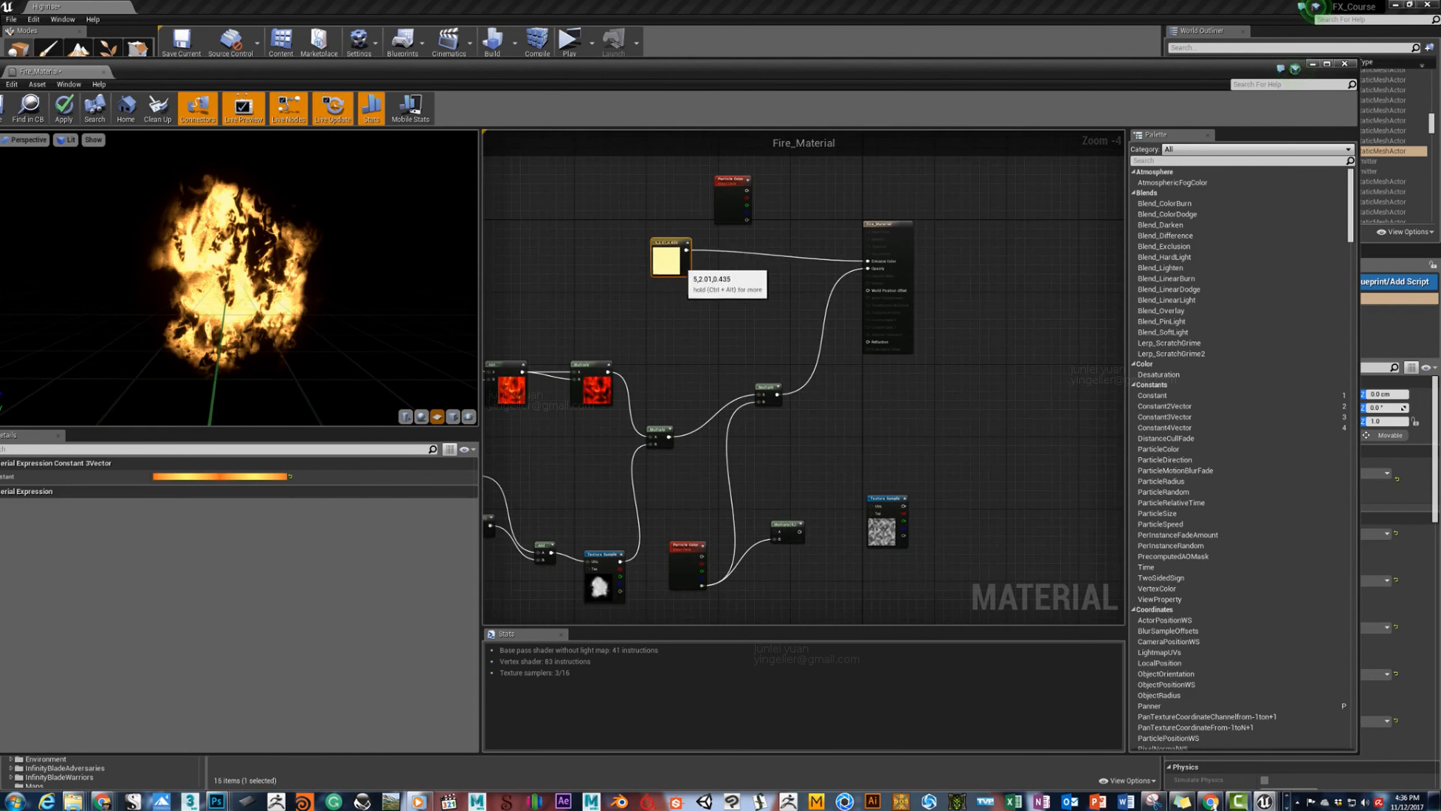
scroll(709, 212, "up", 3)
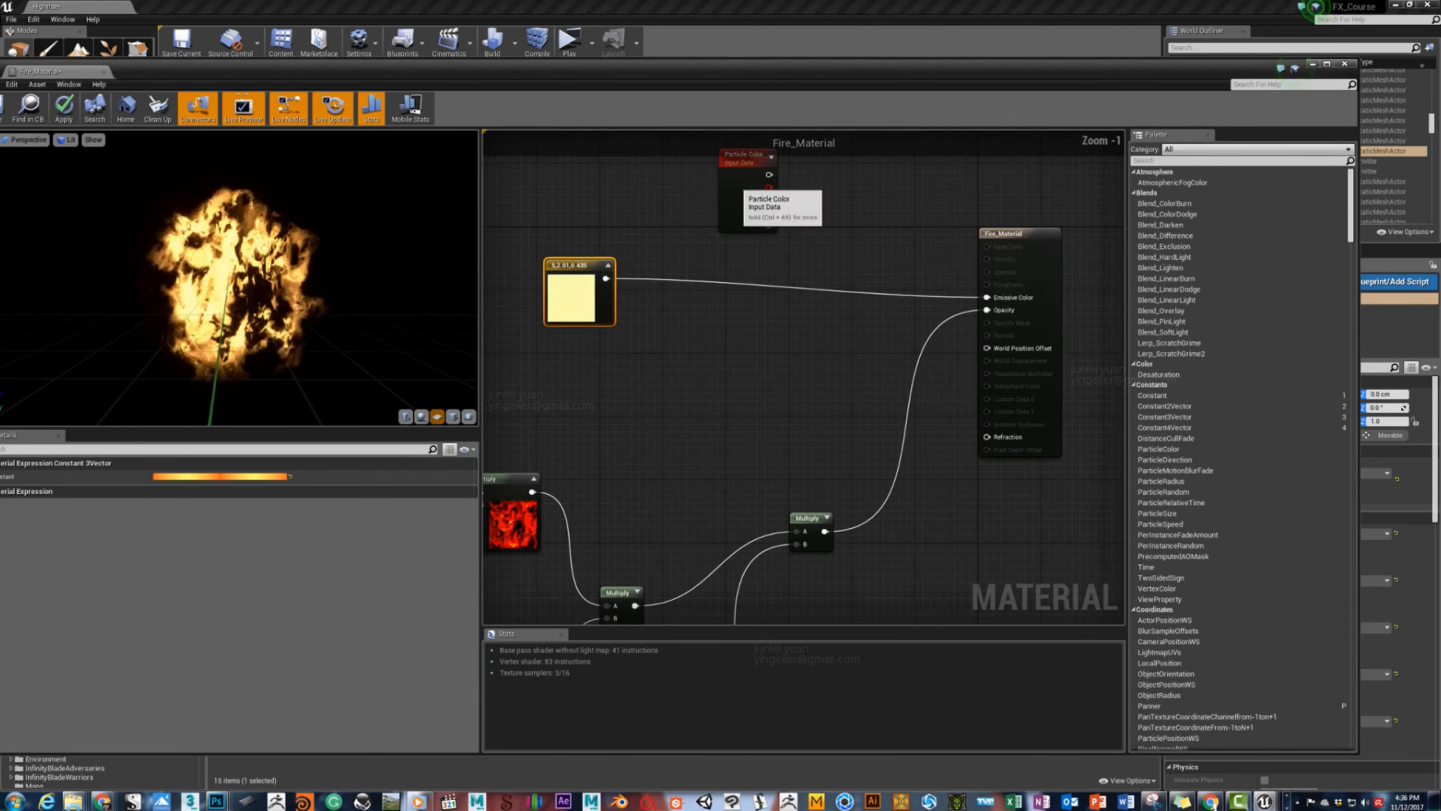
left_click(709, 210)
Delete the unused Multiply node fed by the lower Particle Color node's alpha.
right_click_drag(732, 568, 691, 148)
left_click_drag(813, 338, 808, 470)
right_click_drag(843, 345, 816, 405)
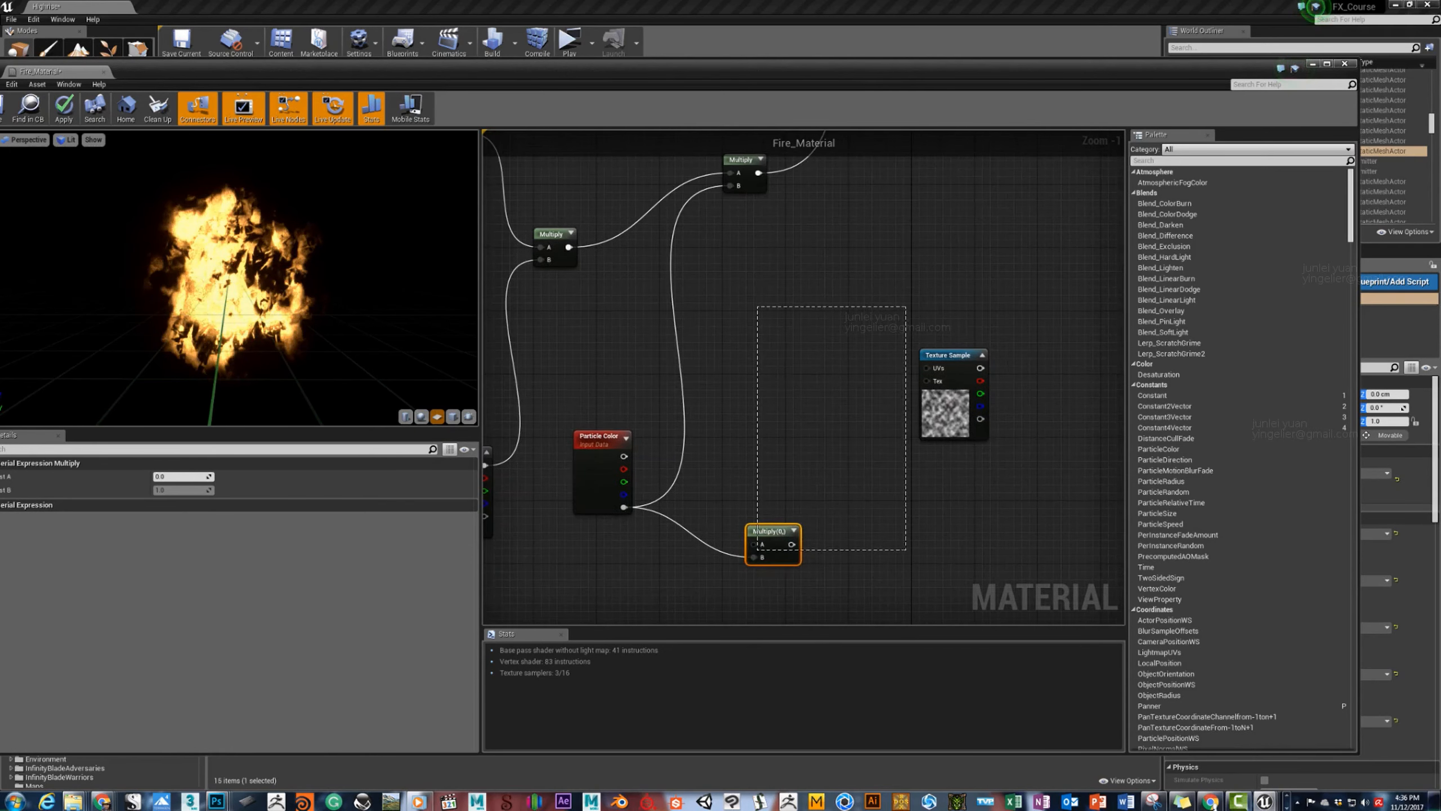
left_click(817, 455)
left_click(770, 532)
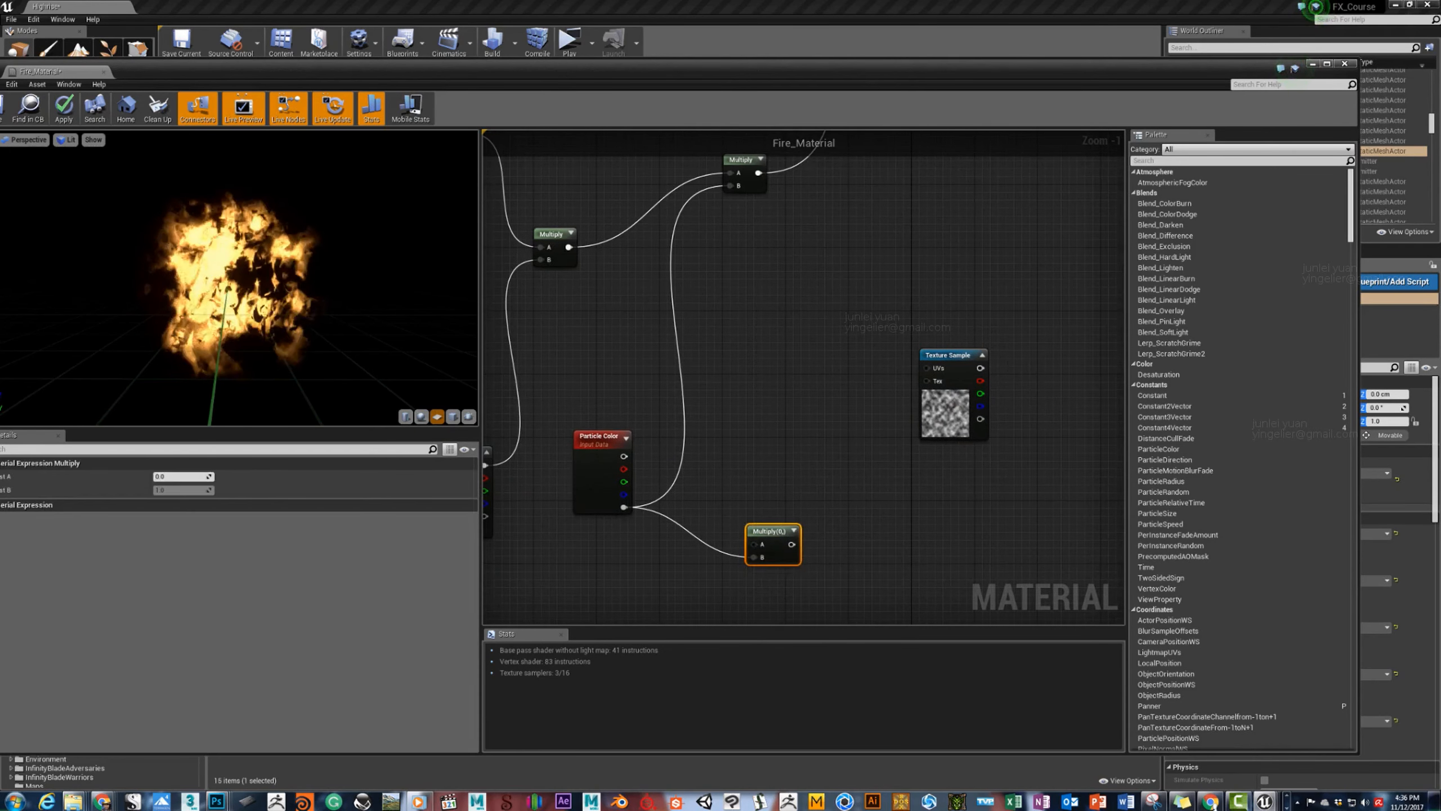
key("Delete")
Add a Subtract node beside the lower Particle Color node and place the noise Texture Sample below it.
right_click_drag(800, 454, 804, 547)
left_click_drag(602, 528, 648, 439)
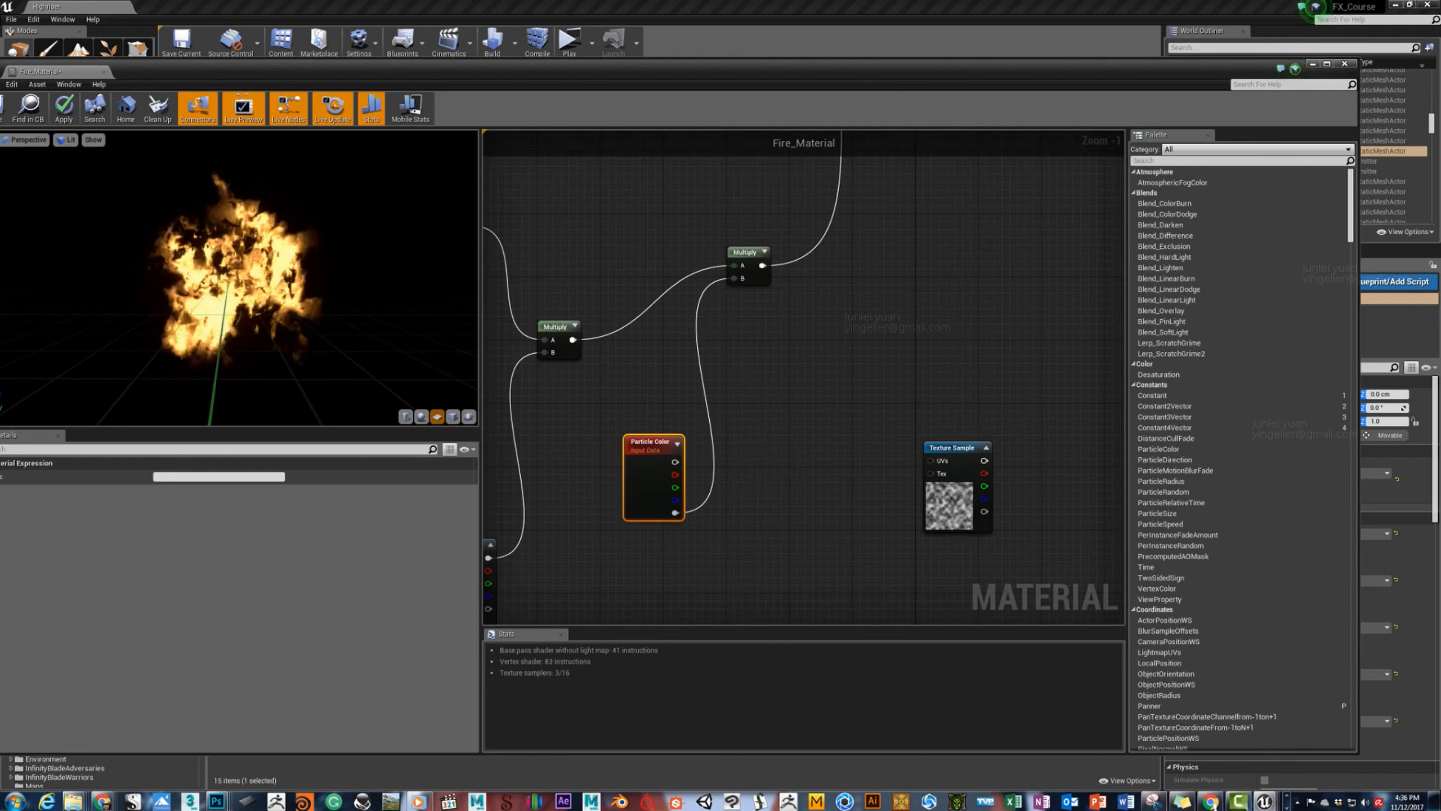
right_click(797, 441)
type("sub")
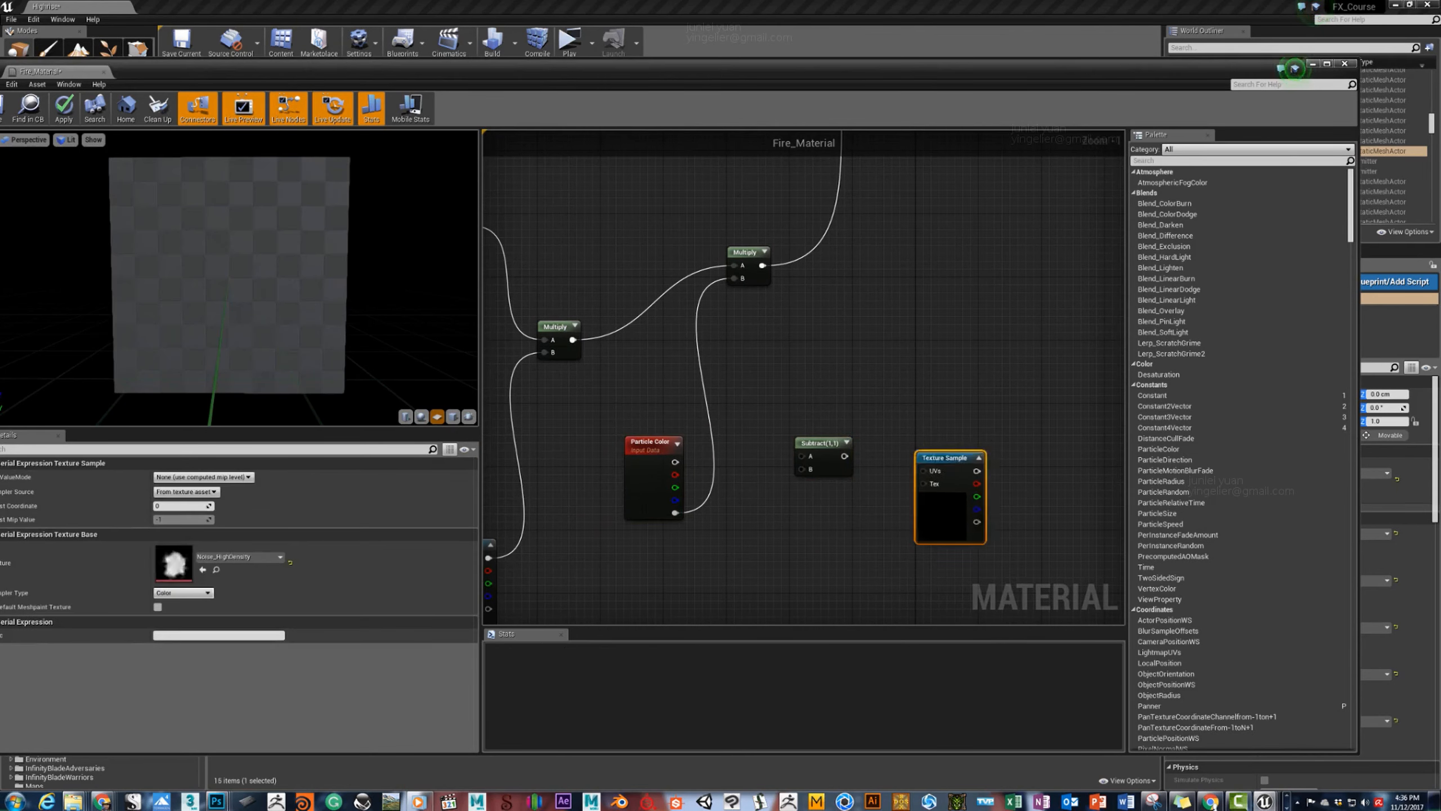
left_click_drag(945, 458, 795, 529)
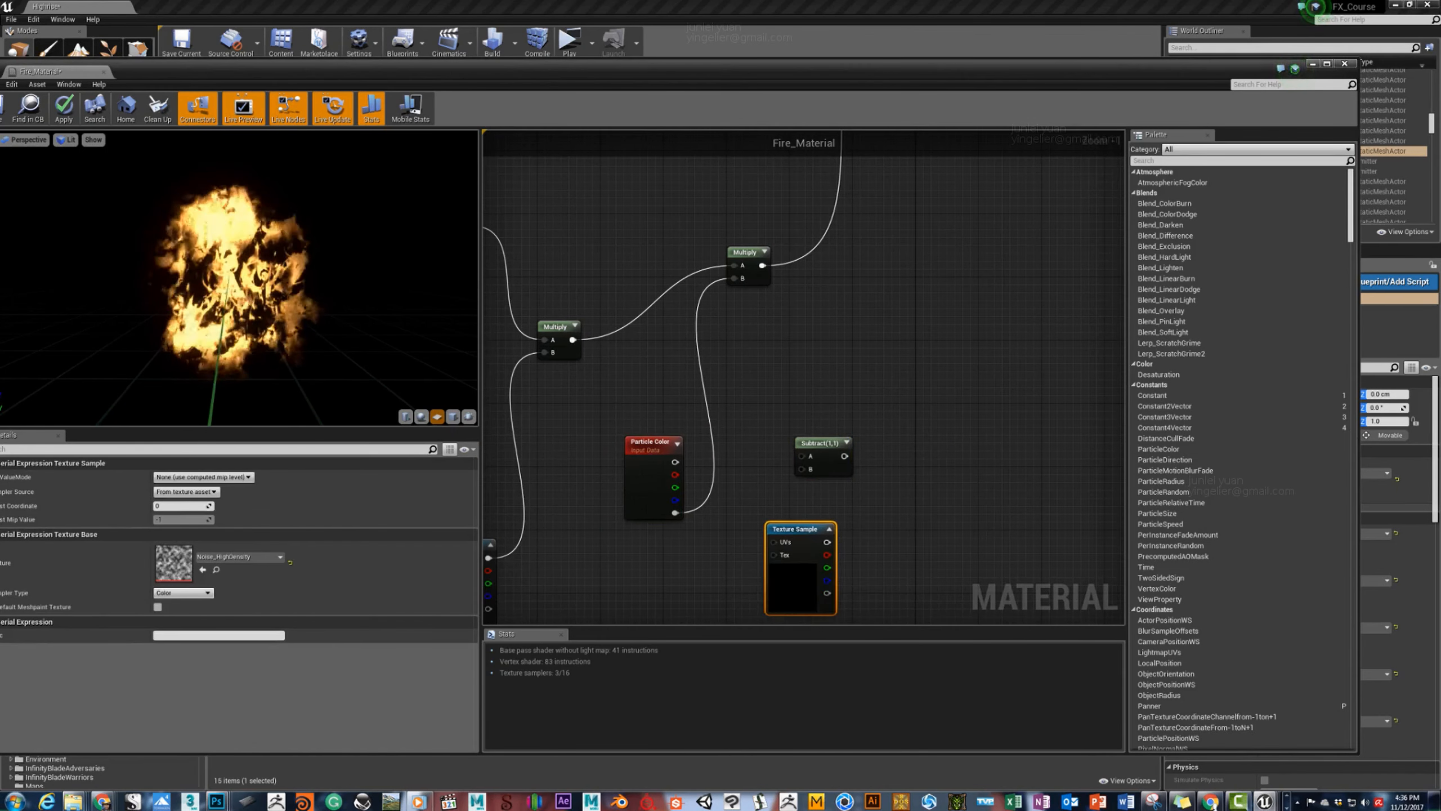
left_click_drag(830, 443, 879, 434)
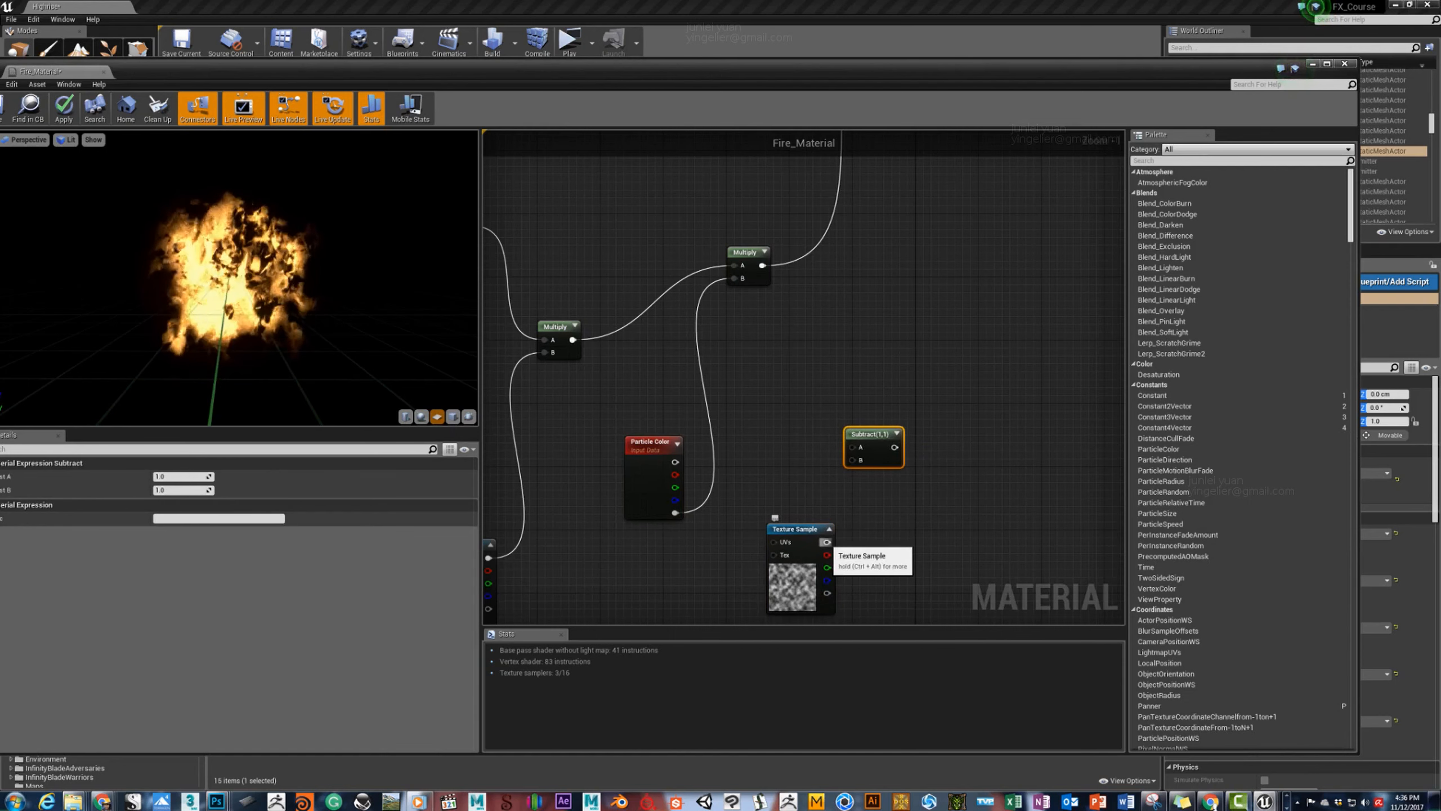
Connect the lower Particle Color's alpha to the Subtract node's A input and the noise Texture Sample to its B input.
left_click_drag(825, 543, 853, 447)
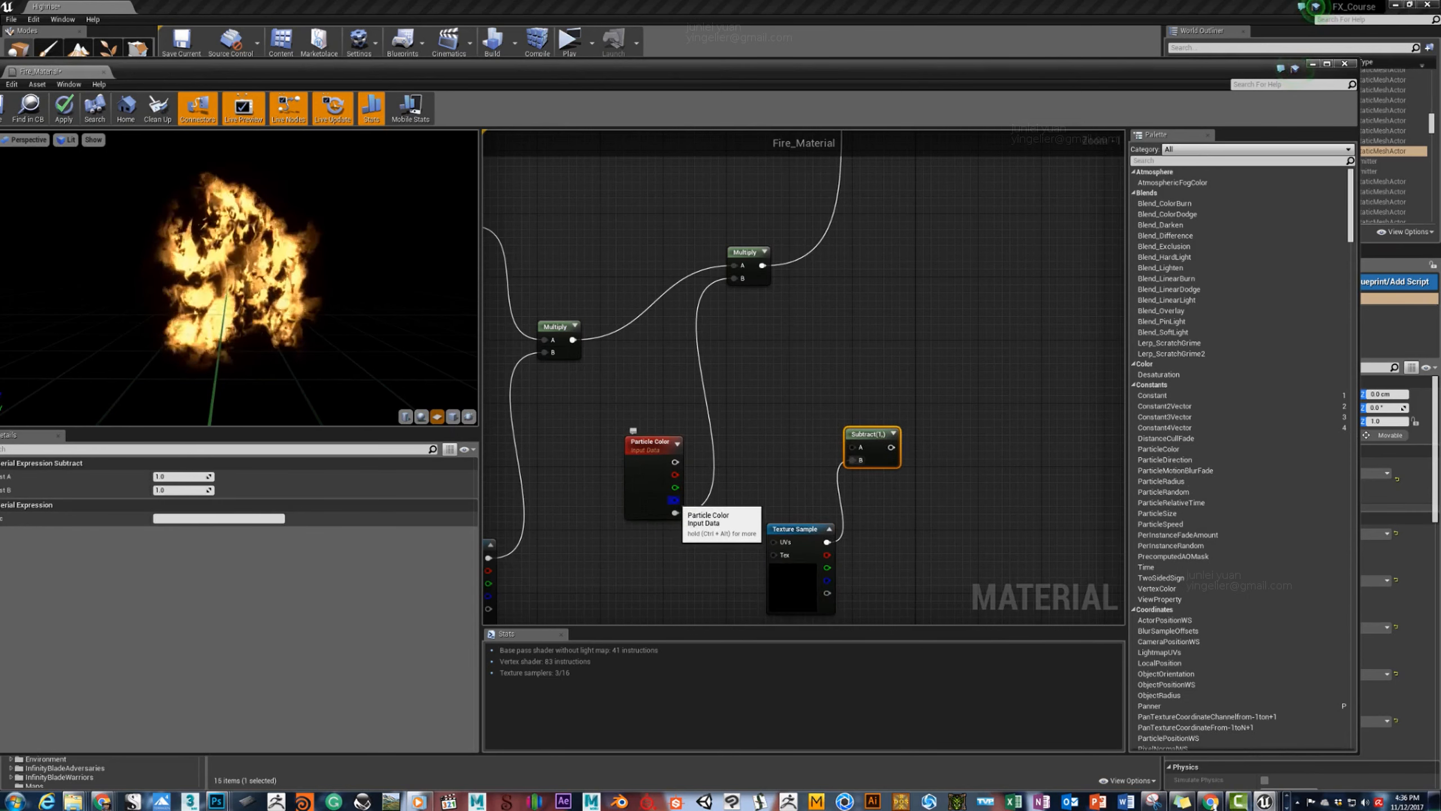
left_click_drag(675, 513, 854, 448)
left_click_drag(855, 431, 842, 368)
Move the Fire_Material output node farther from the graph and apply the changes to the material.
right_click_drag(814, 286, 802, 408)
scroll(803, 408, "down", 2)
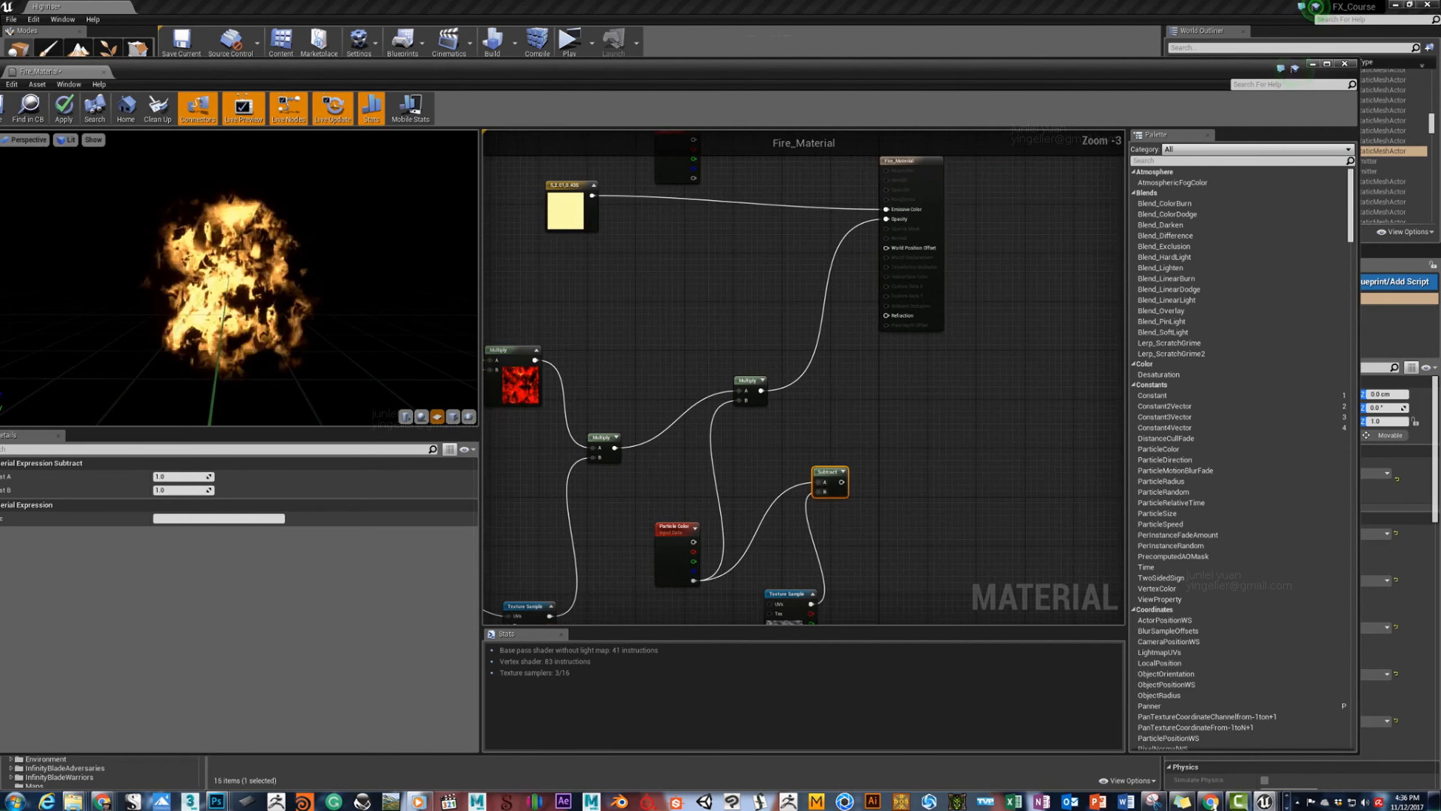
left_click_drag(899, 160, 996, 165)
right_click_drag(685, 263, 821, 244)
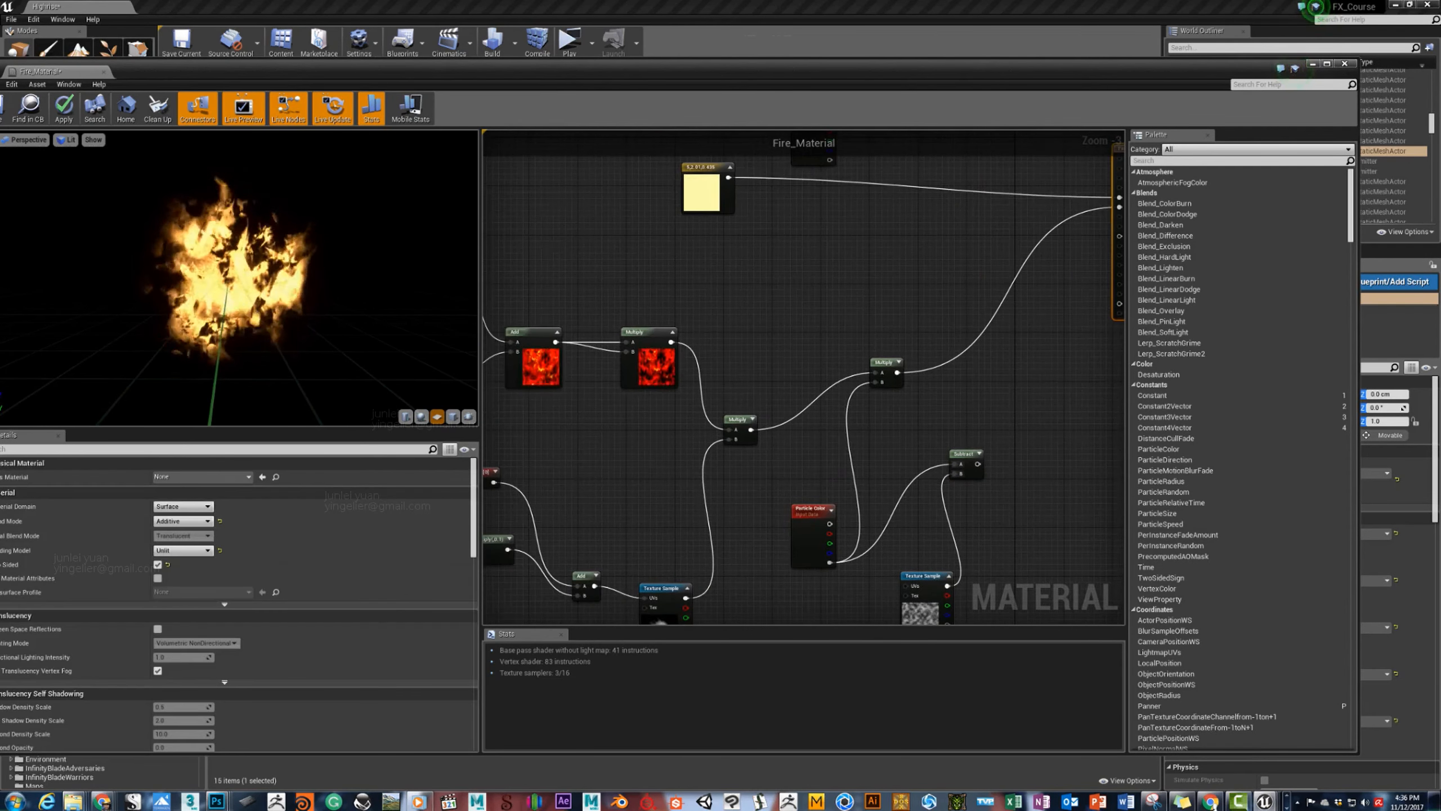
left_click(64, 109)
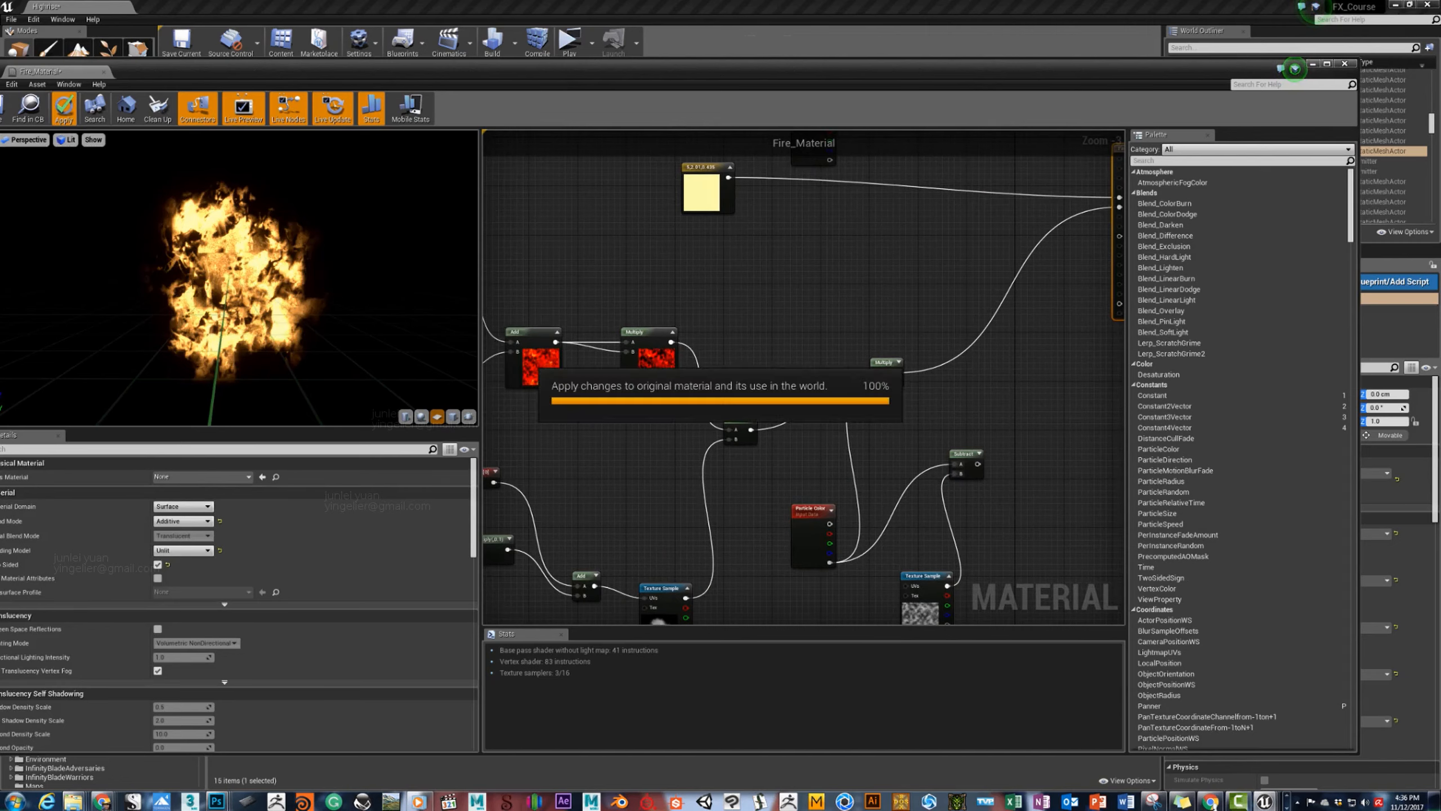
Clear the Material Editor out of the way and create a particle system named Fire_Barrel in the FX_Course folder.
left_click_drag(216, 70, 525, 108)
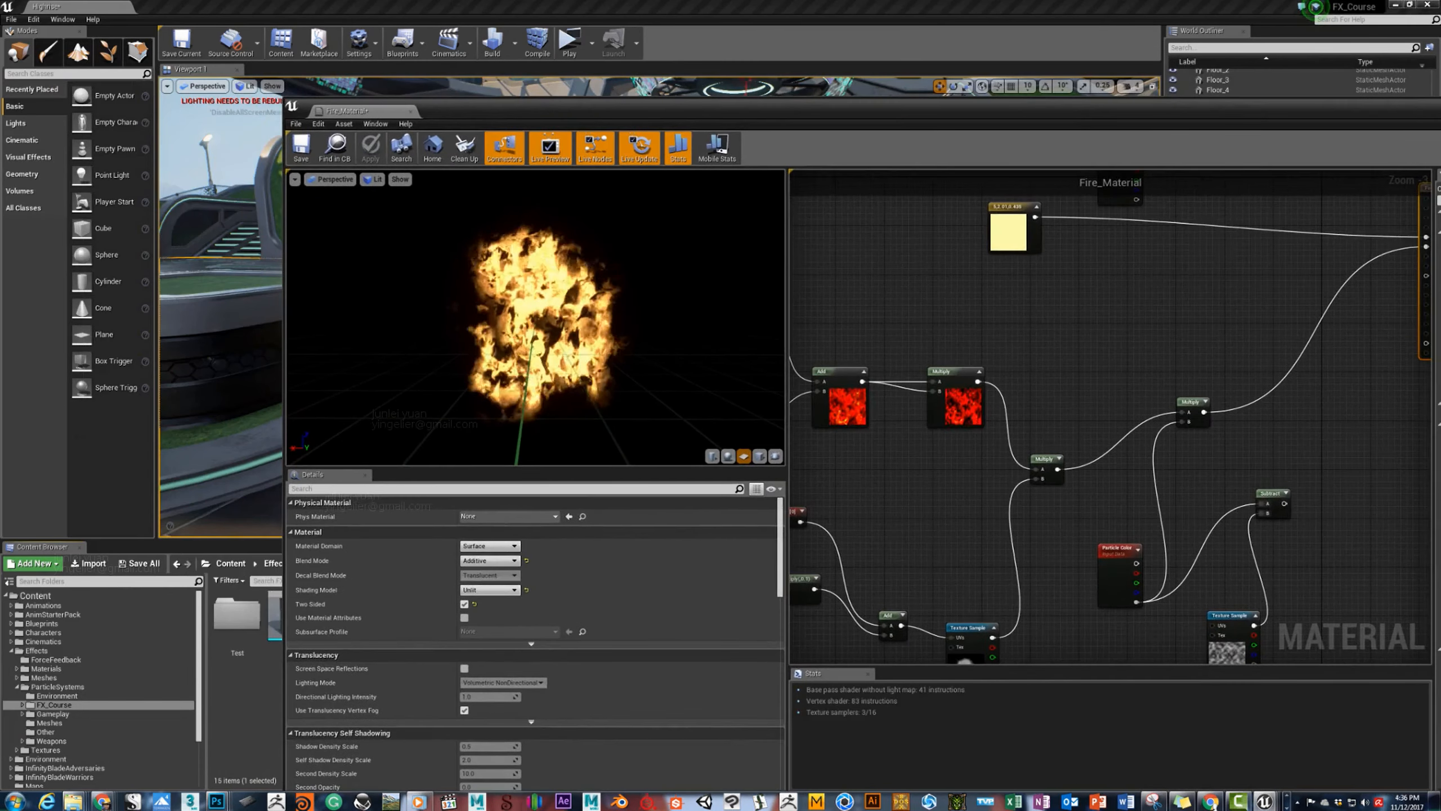
left_click_drag(363, 110, 970, 246)
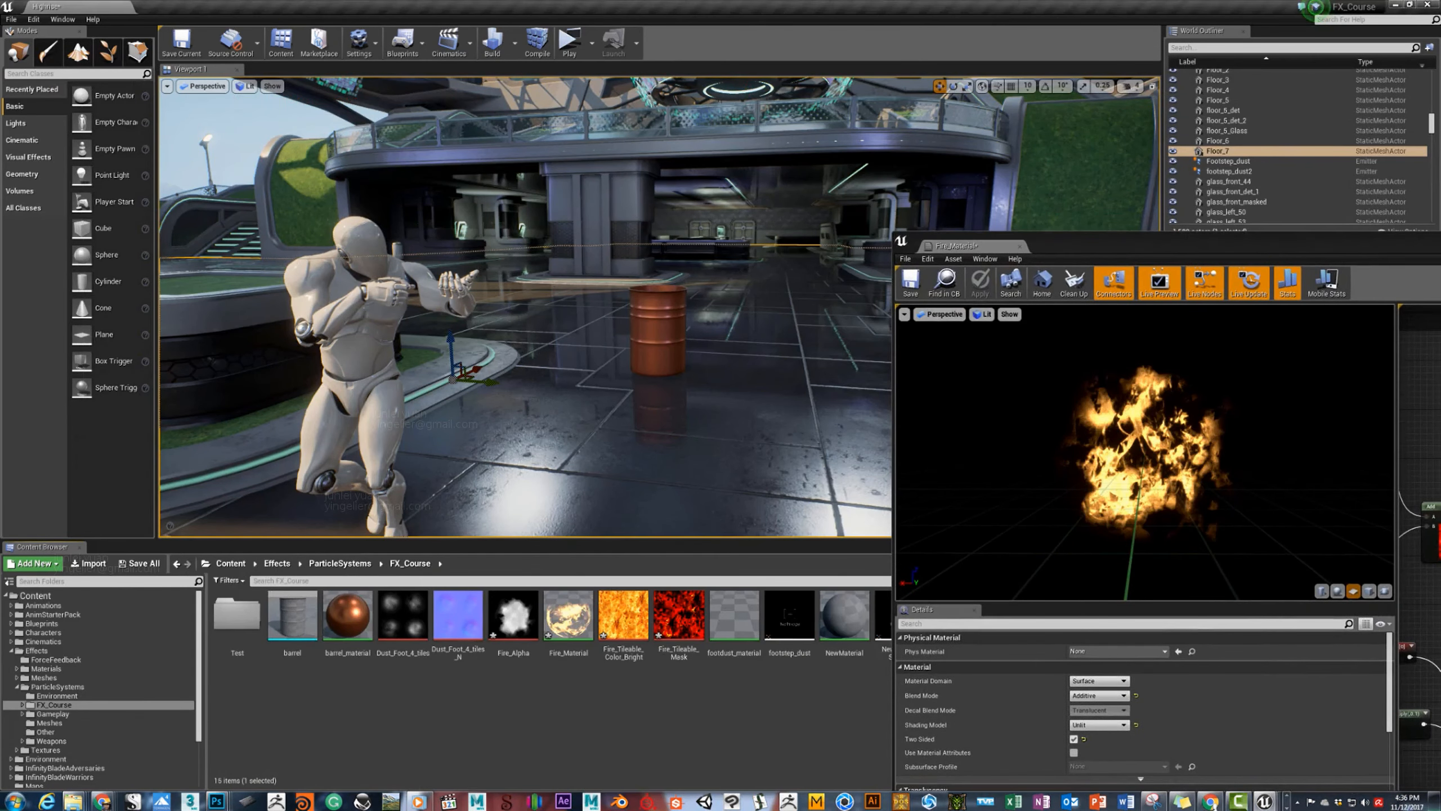
right_click(590, 692)
left_click(636, 543)
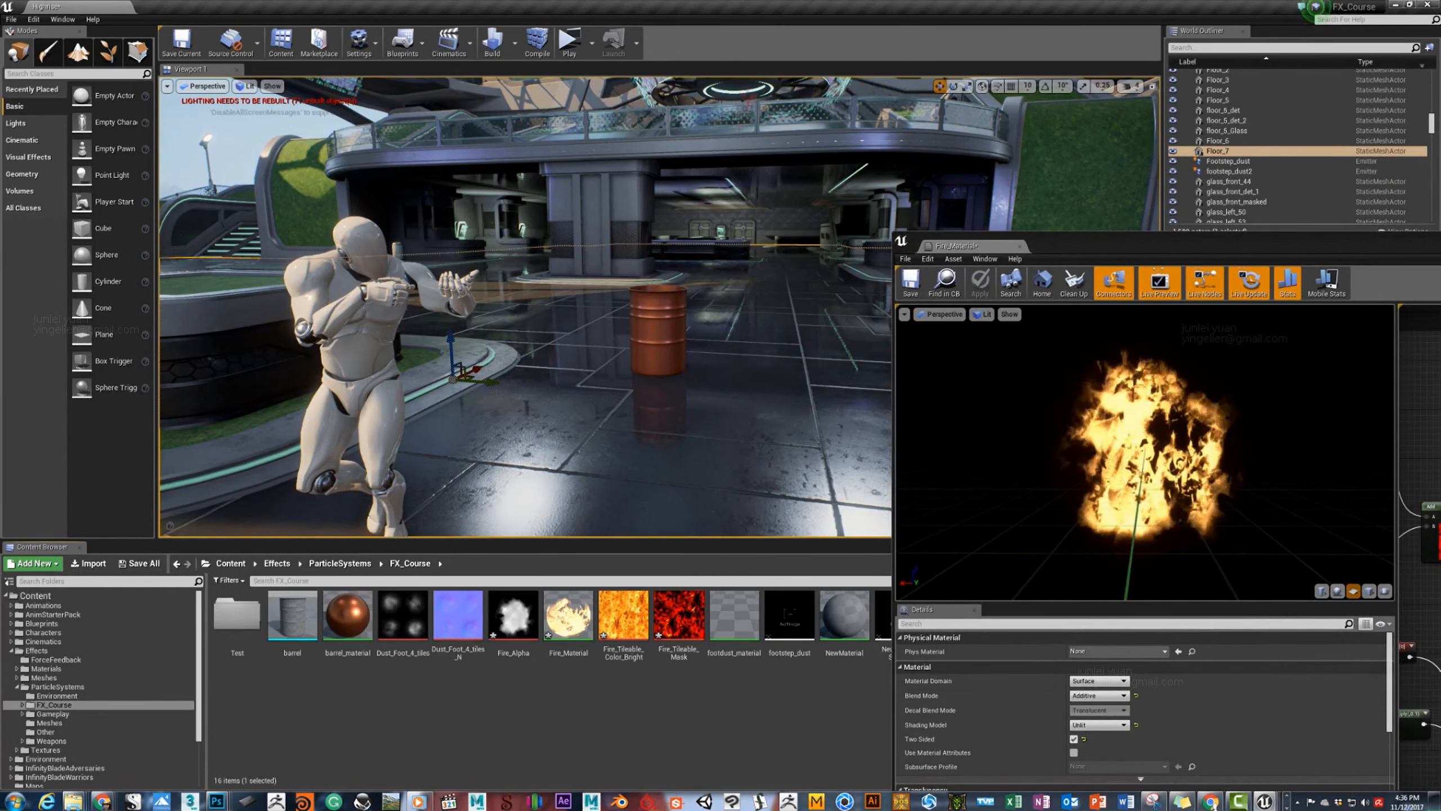
key("BackSpace")
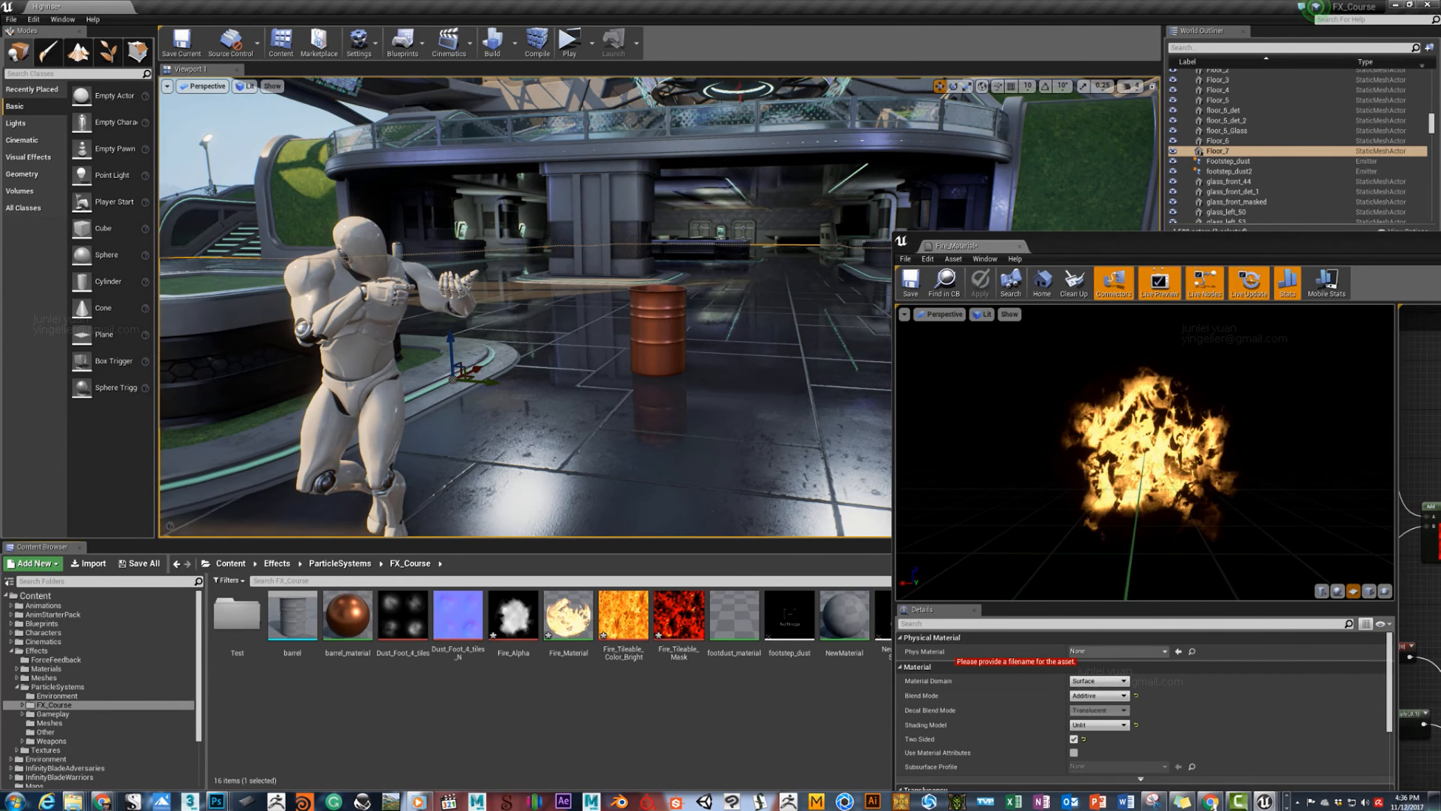
type("Fire")
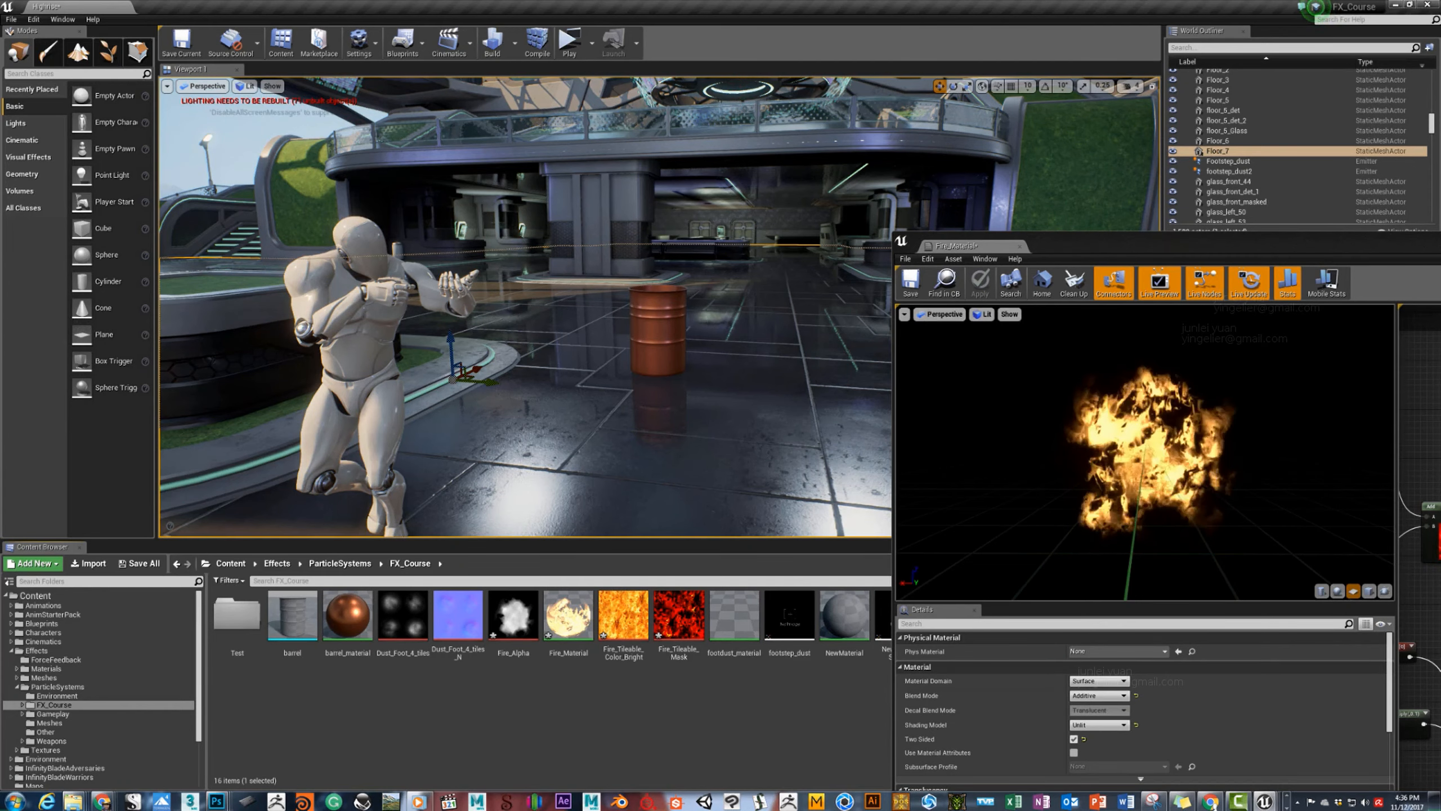
left_click_drag(1164, 245, 0, 0)
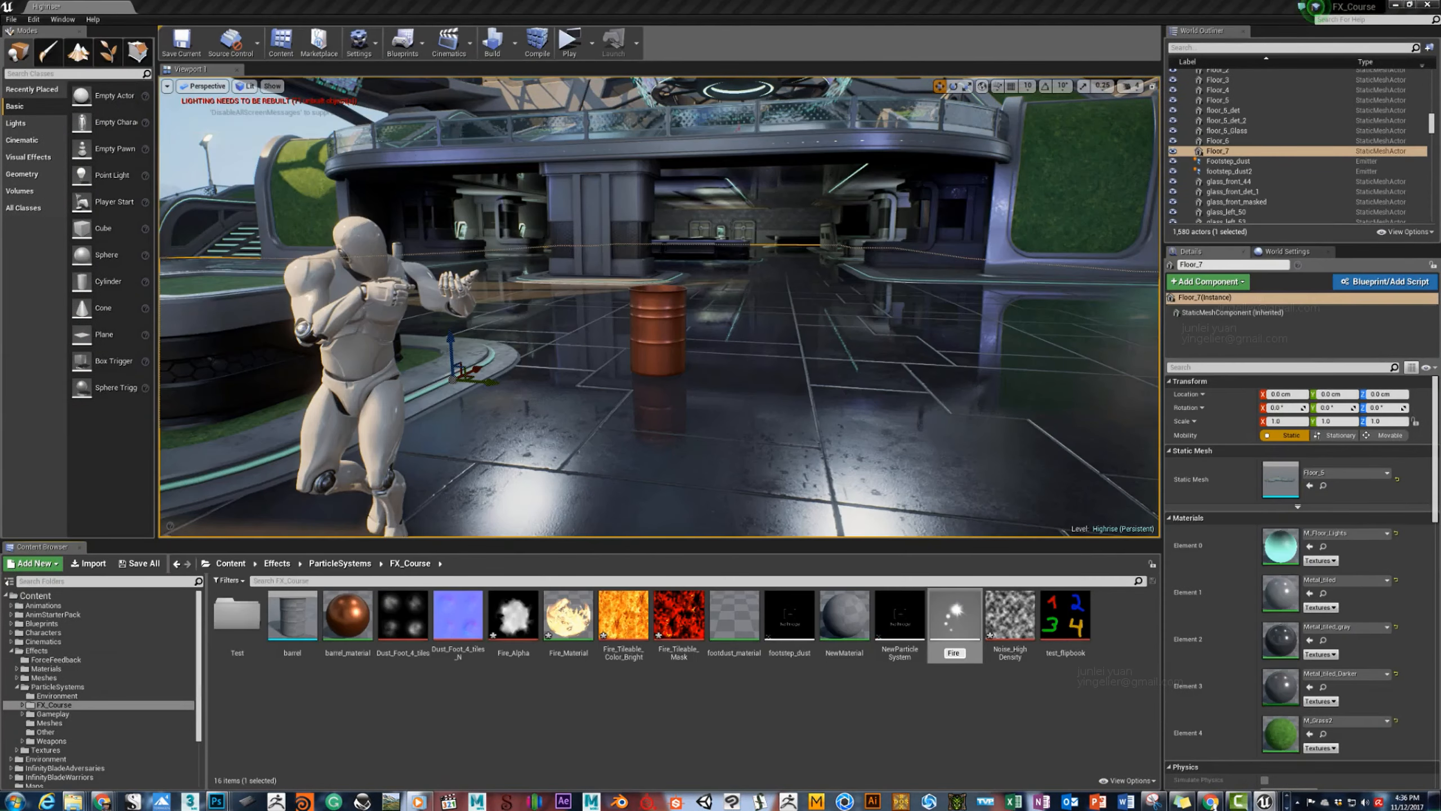
key("Return")
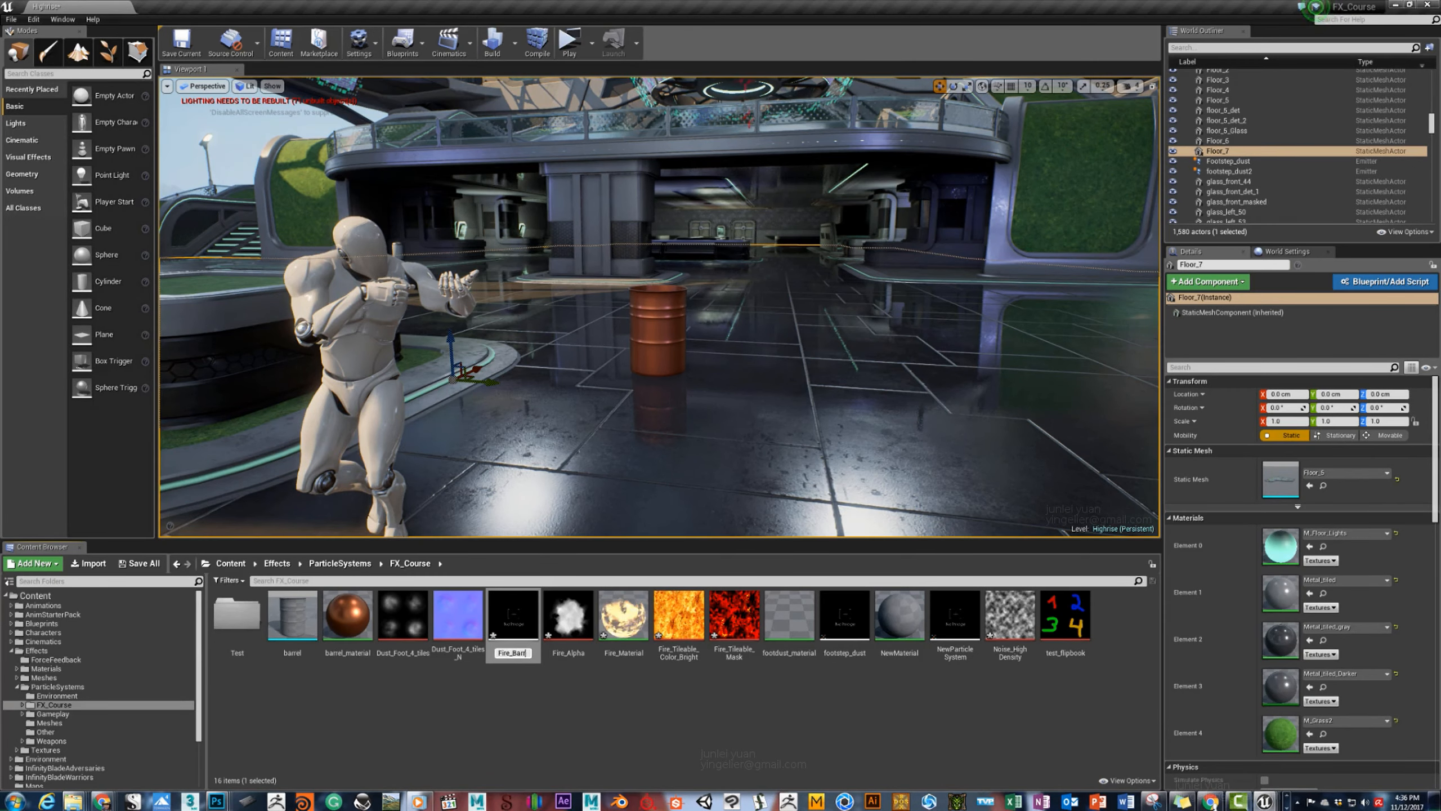
key("Return")
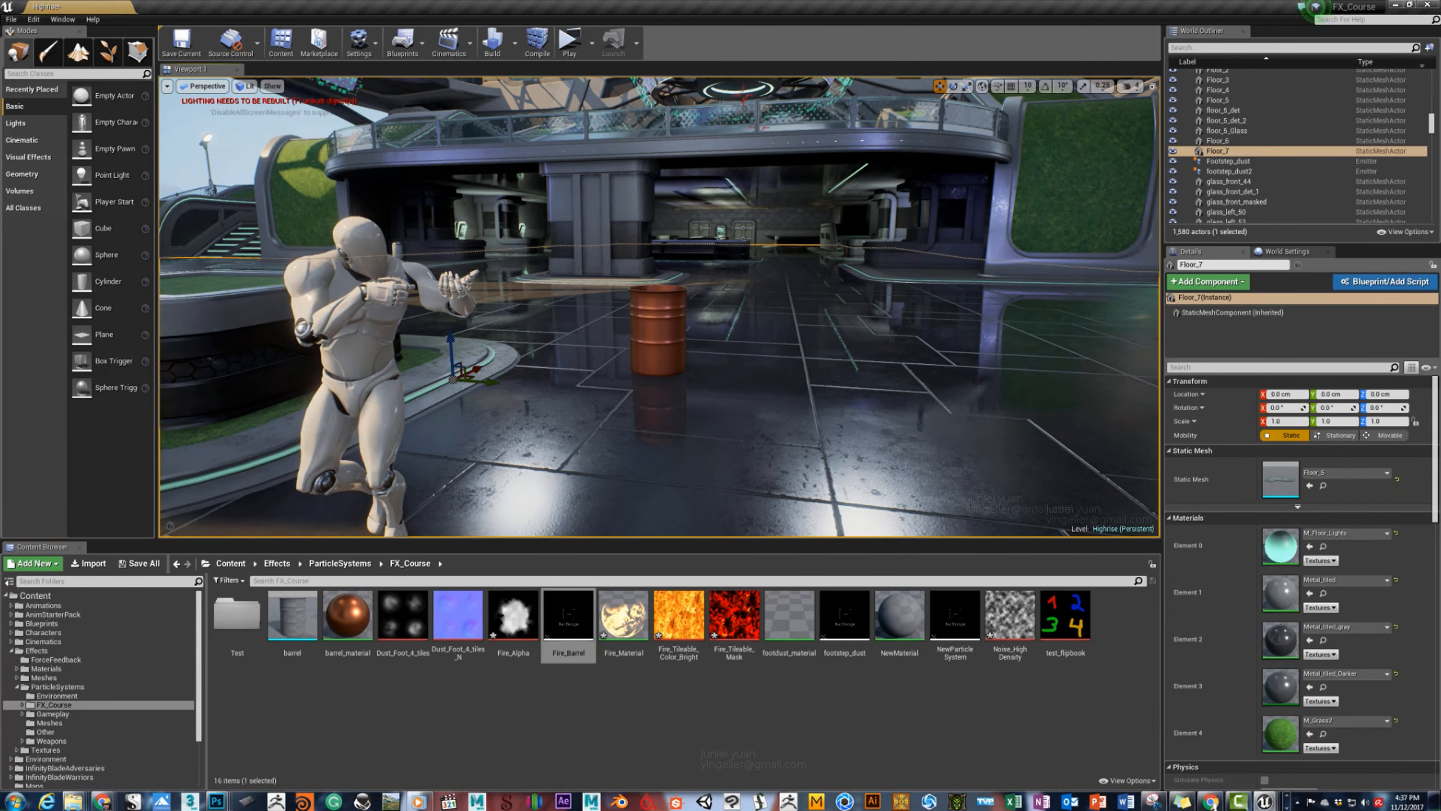
Place the Fire_Barrel particle system at the barrel in the level and position its emitter inside the barrel's opening.
left_click_drag(568, 616, 658, 372)
key("f")
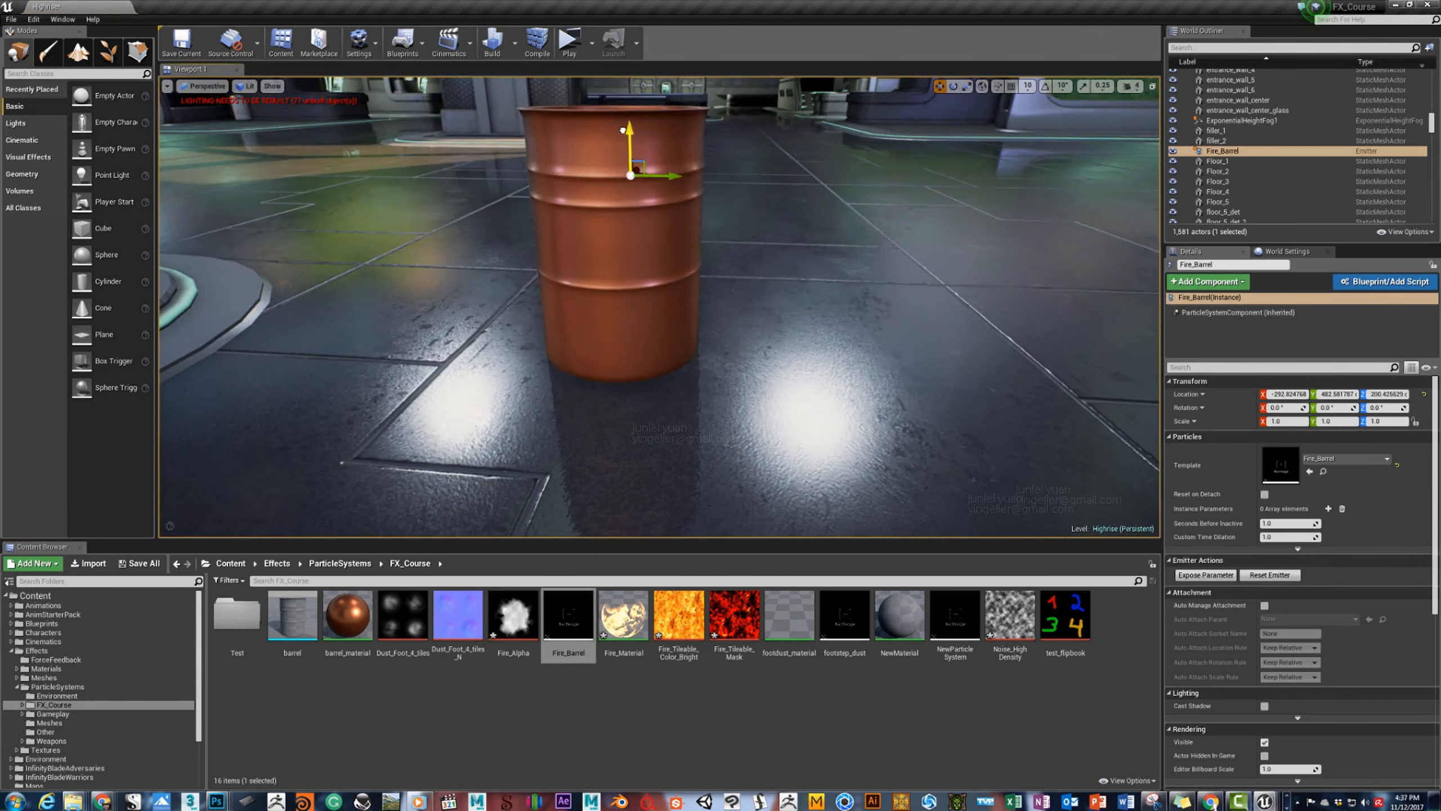
left_click_drag(623, 130, 624, 123)
right_click_drag(623, 122, 636, 341)
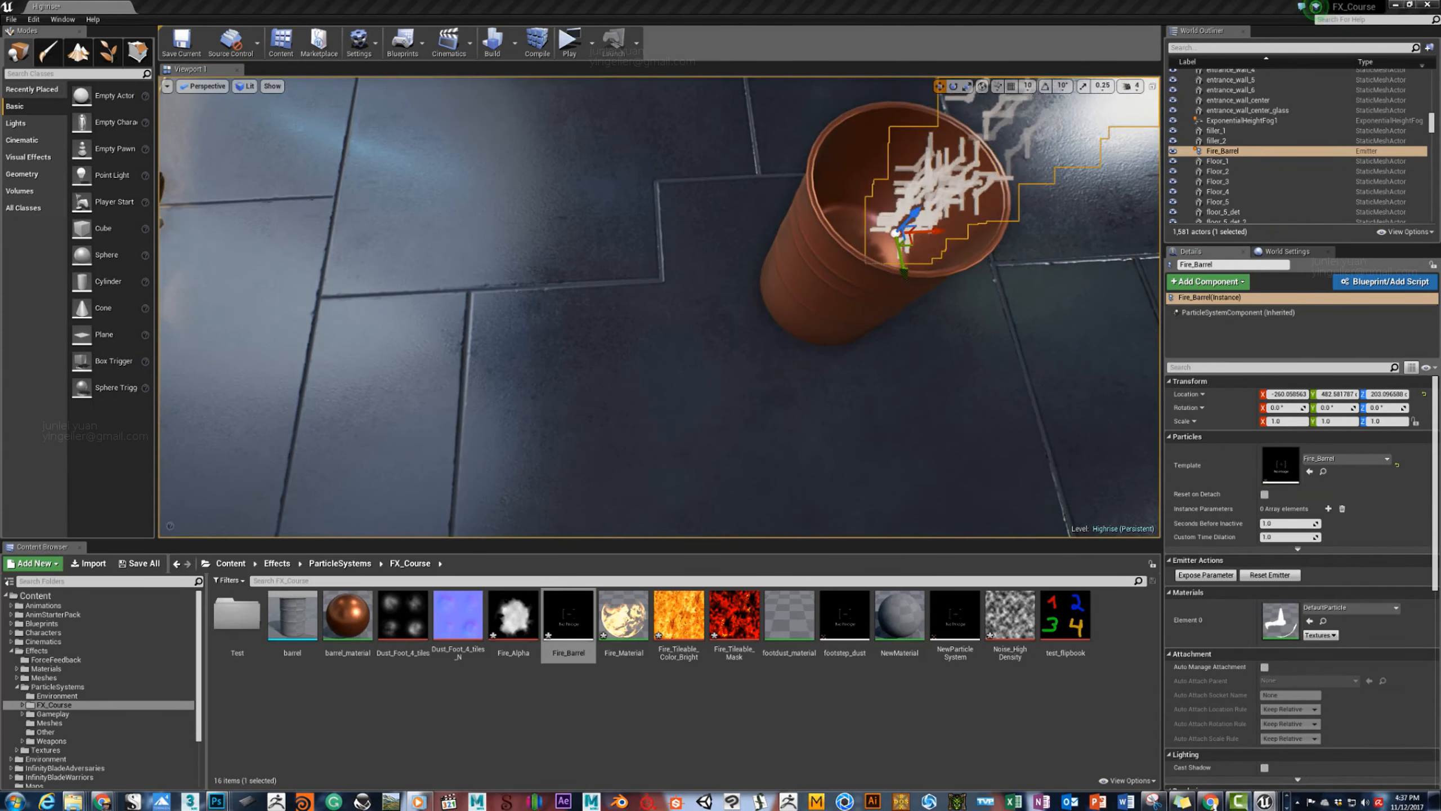
Enlarge the Fire_Barrel particle editor window and move it so the barrel and the asset folder stay uncovered.
left_click_drag(364, 239, 485, 244)
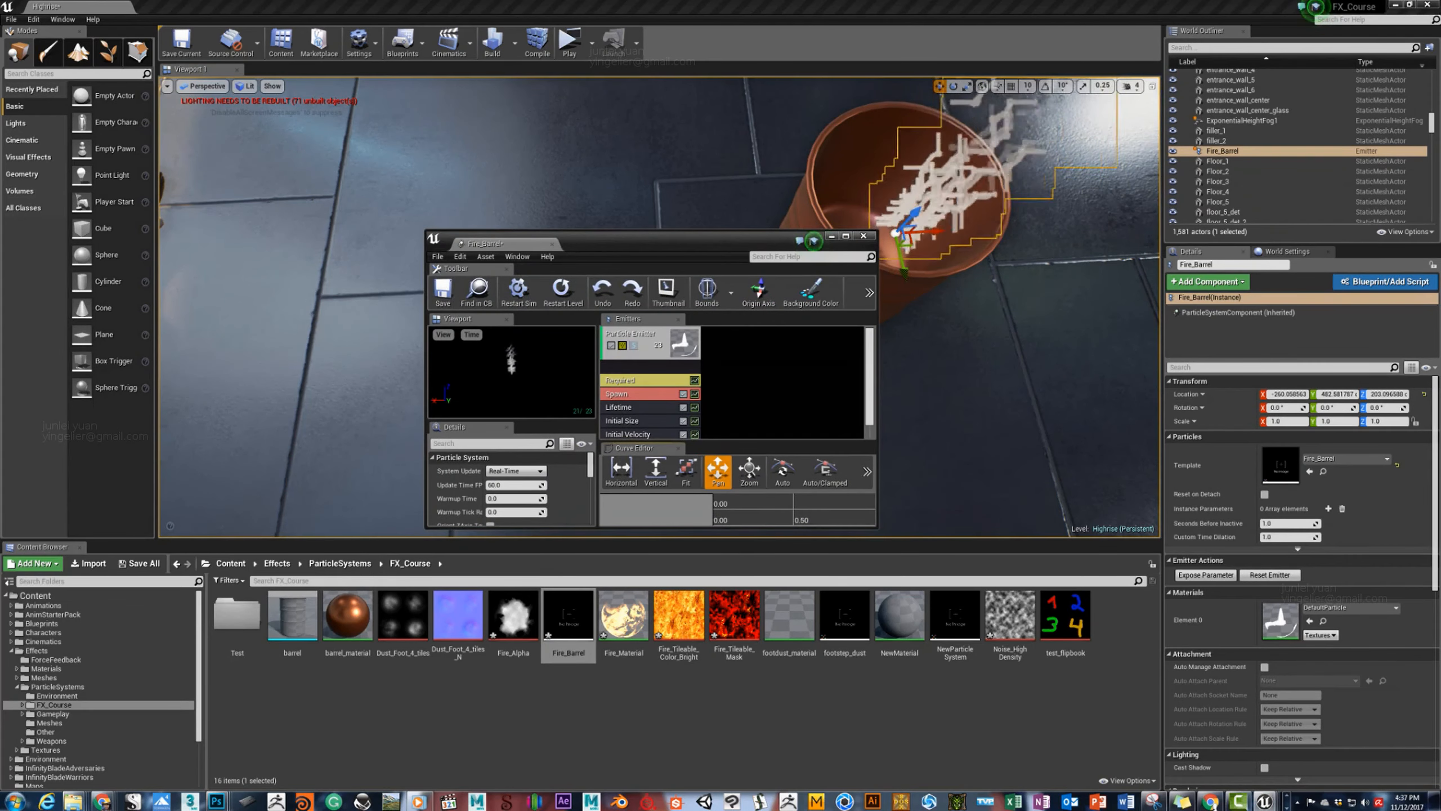
left_click_drag(878, 528, 1110, 702)
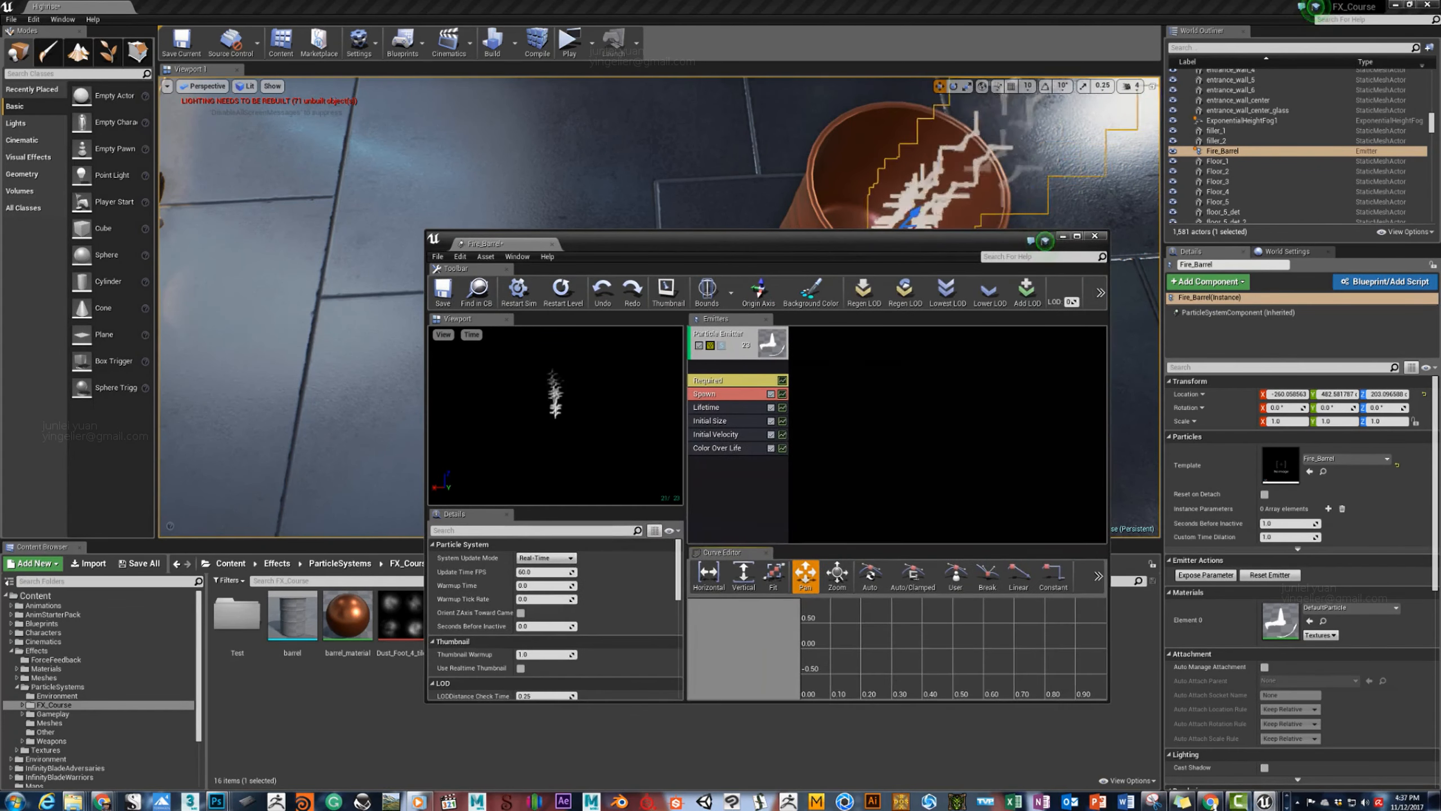
left_click_drag(669, 241, 383, 75)
left_click_drag(757, 75, 748, 69)
Assign Fire_Material as the particle material in the emitter's Required module.
left_click(428, 168)
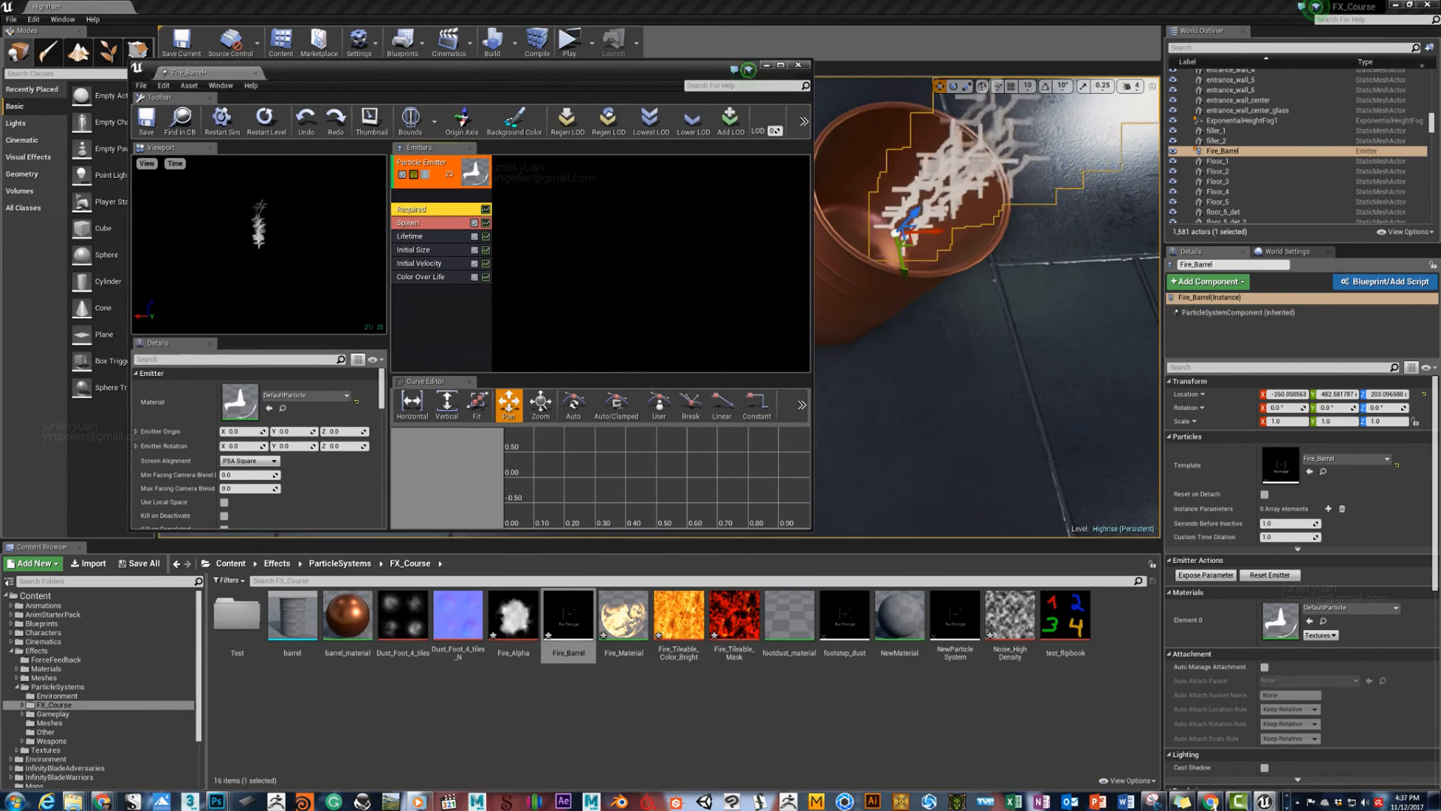
left_click(623, 616)
left_click(269, 408)
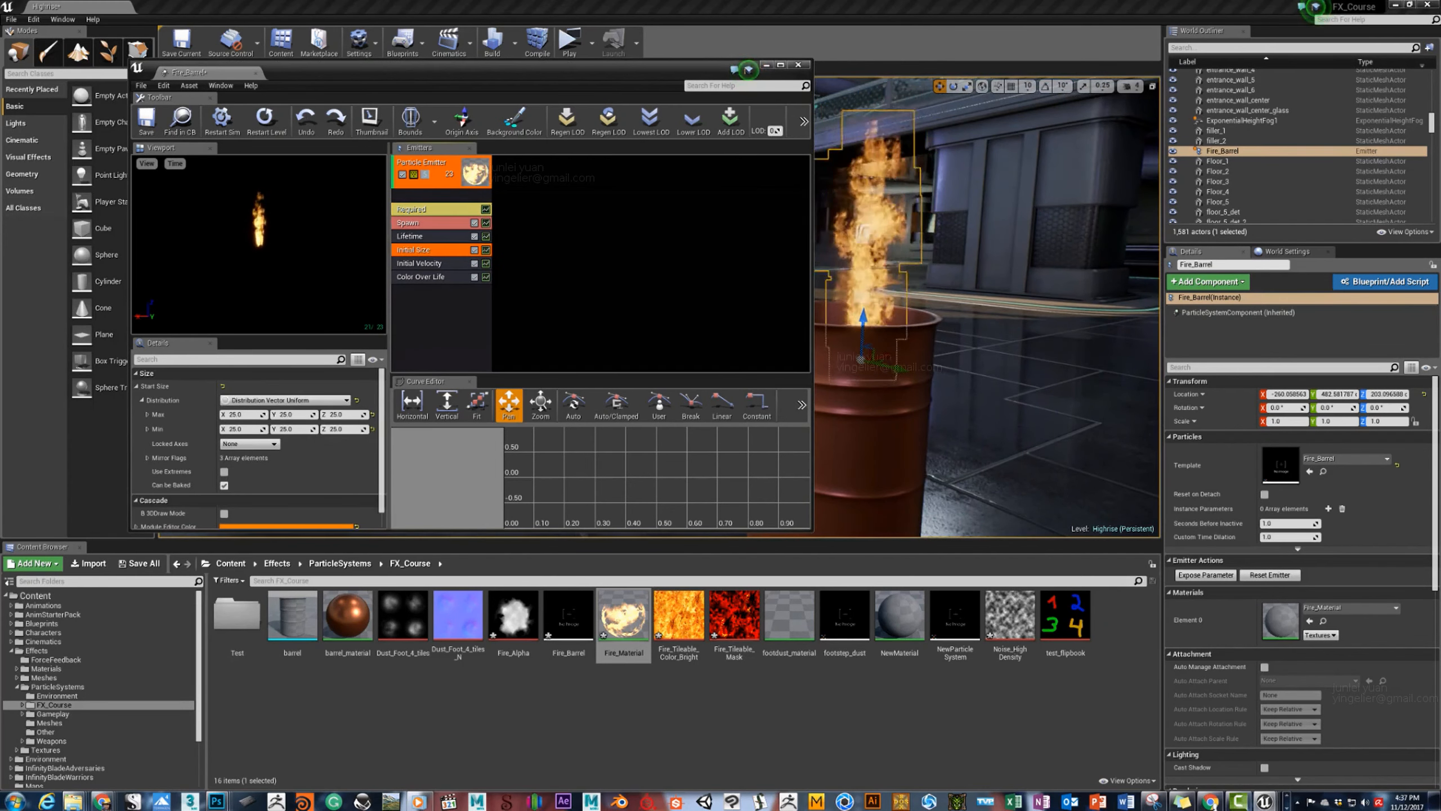
Add a Size Scale module to the Fire_Barrel particle emitter.
left_click(432, 301)
right_click(429, 301)
mouse_move(453, 538)
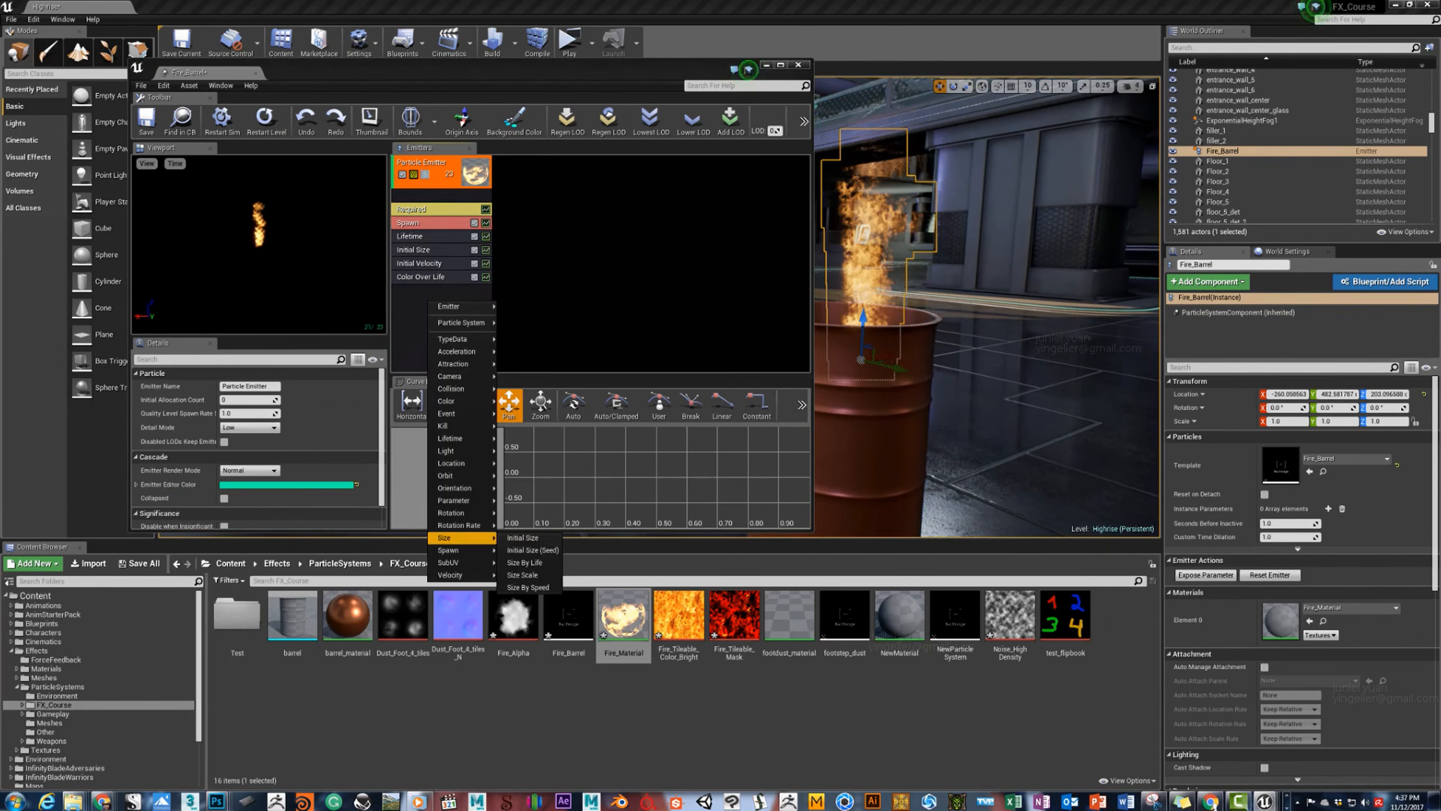
left_click(522, 575)
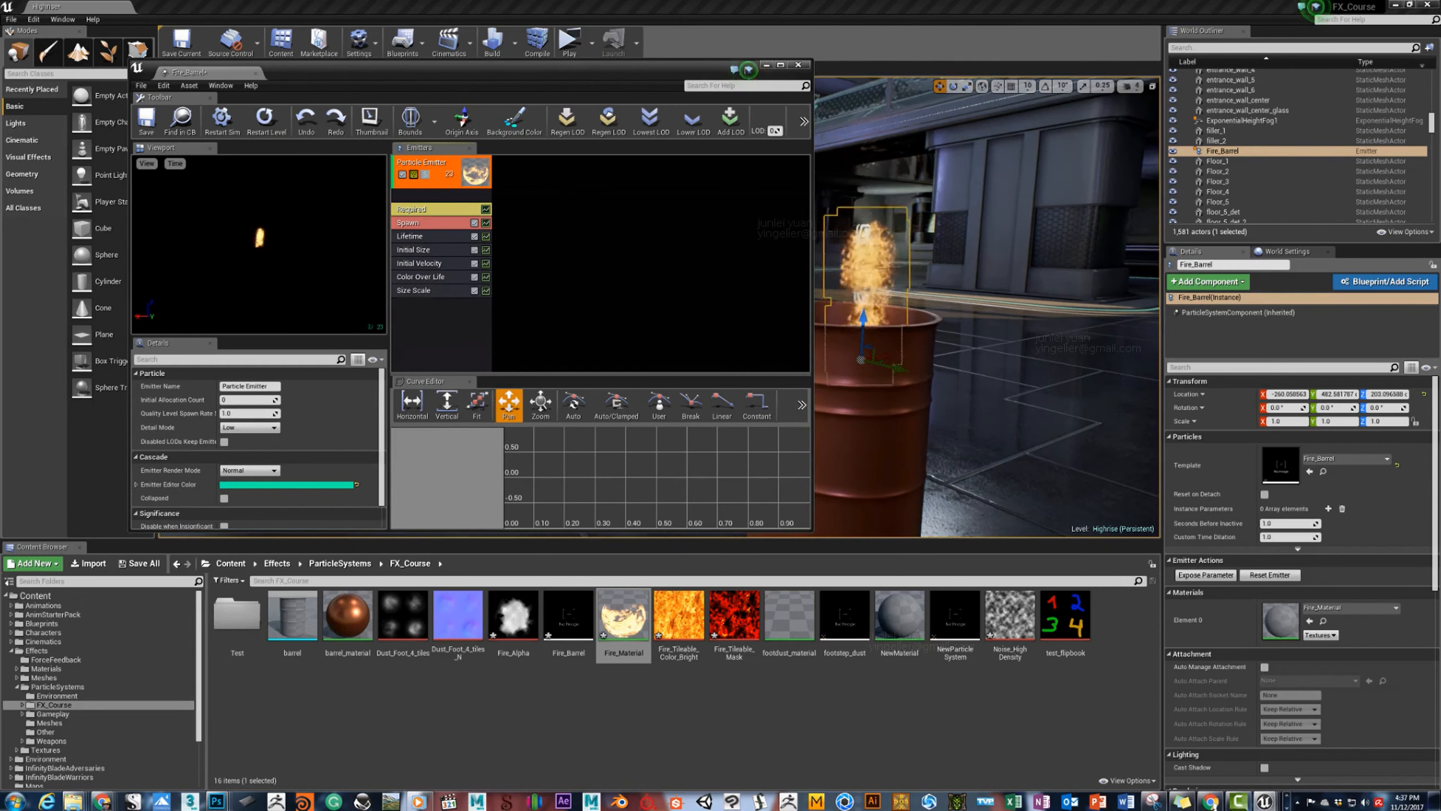
Set the Size Scale distribution to Distribution Vector Constant Curve and add two points to the curve.
left_click(284, 400)
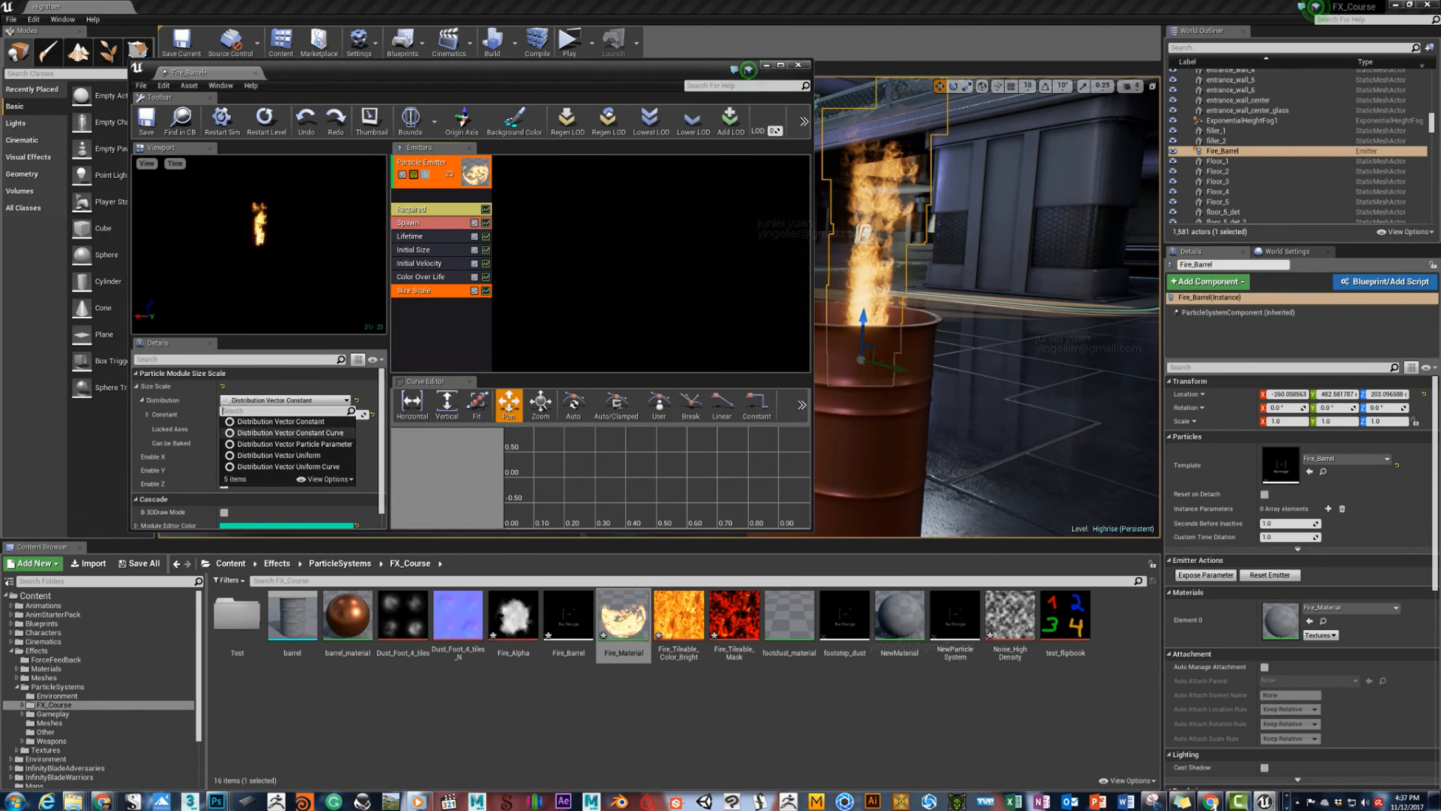
left_click(272, 424)
left_click(288, 429)
left_click(288, 429)
Set the Size Scale curve to output 1.0 on all axes at 0.0 and 1.5 on all axes at 1.0.
scroll(283, 474, "down", 2)
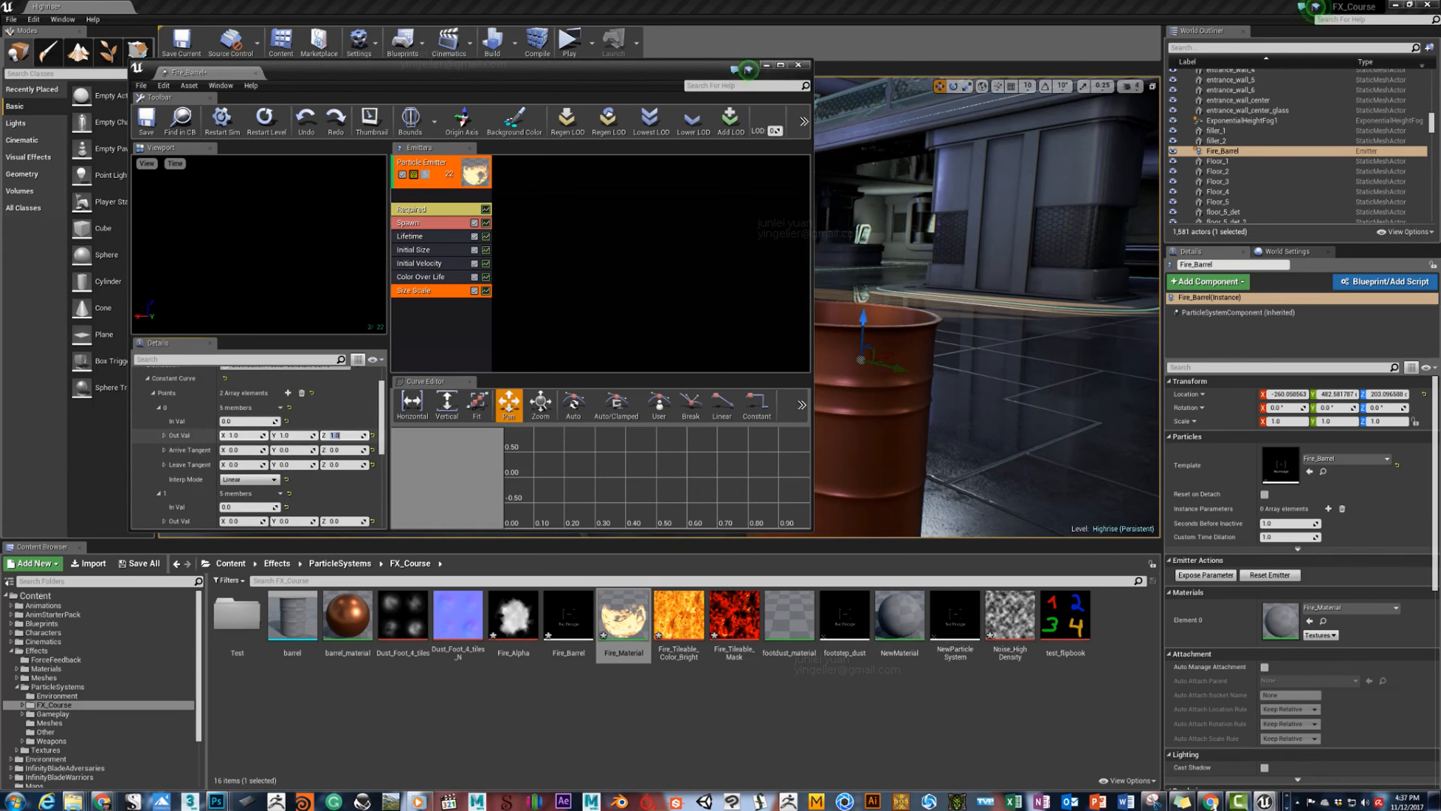
scroll(255, 448, "down", 2)
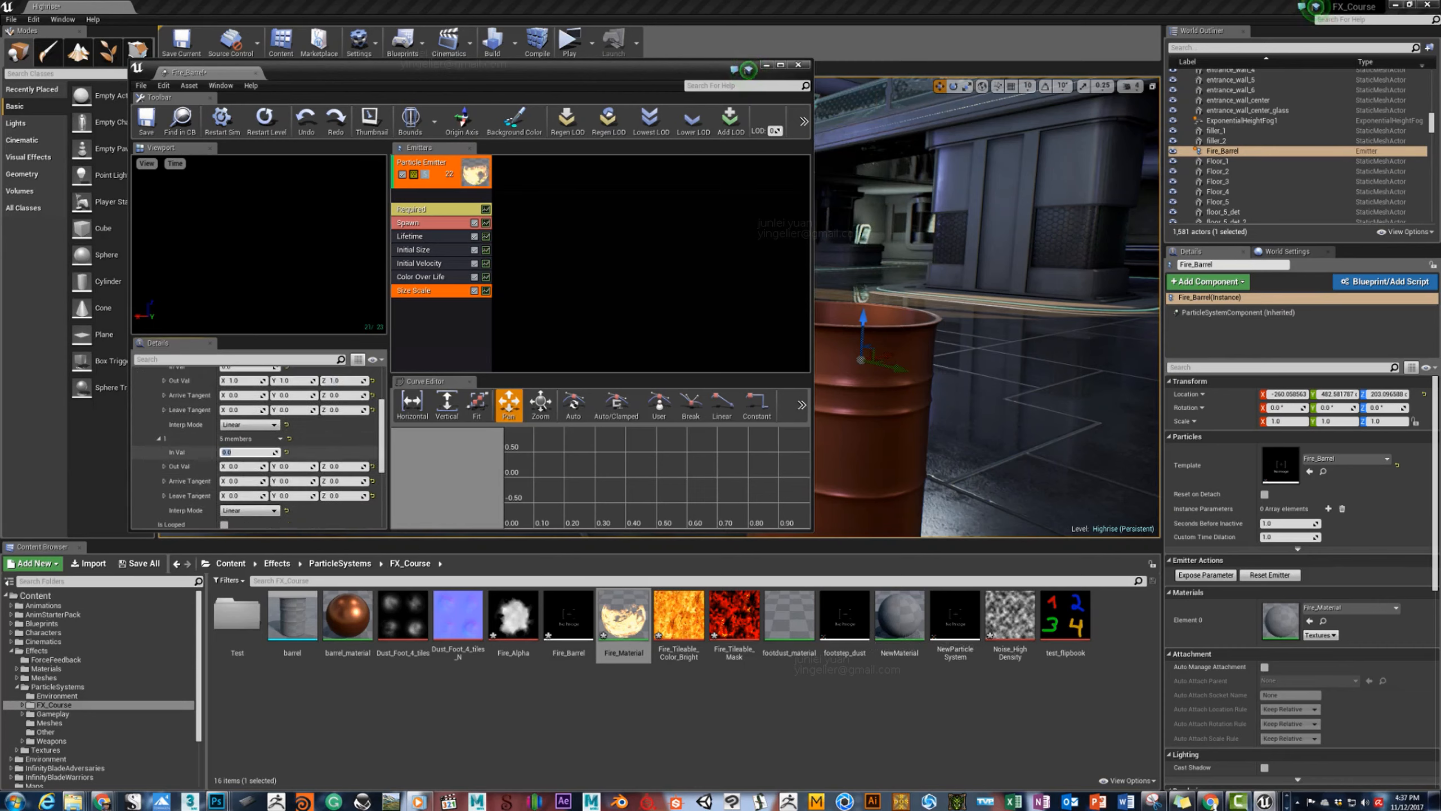
left_click(241, 467)
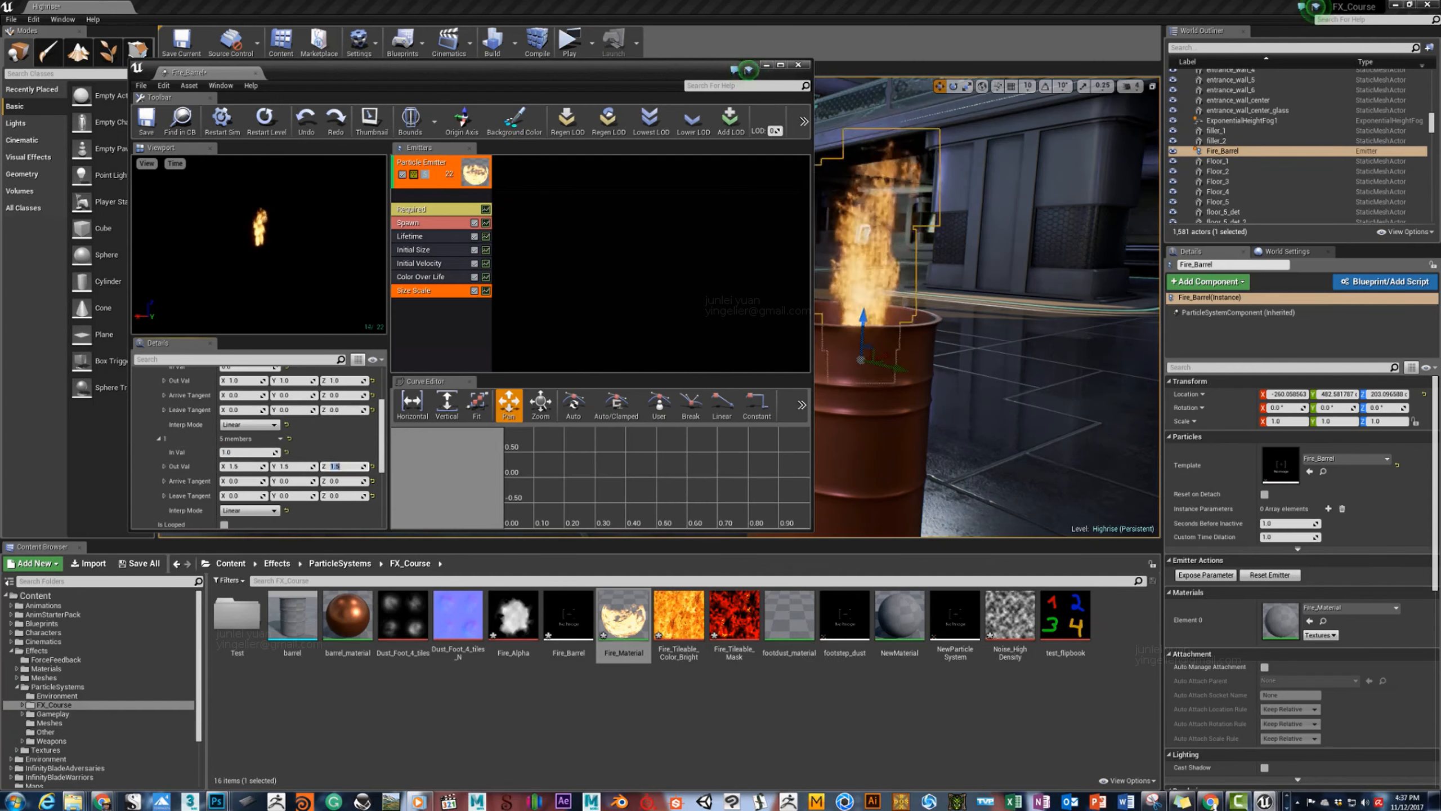
mouse_move(863, 318)
right_mouse_down()
mouse_move(835, 335)
mouse_move(871, 321)
right_mouse_up()
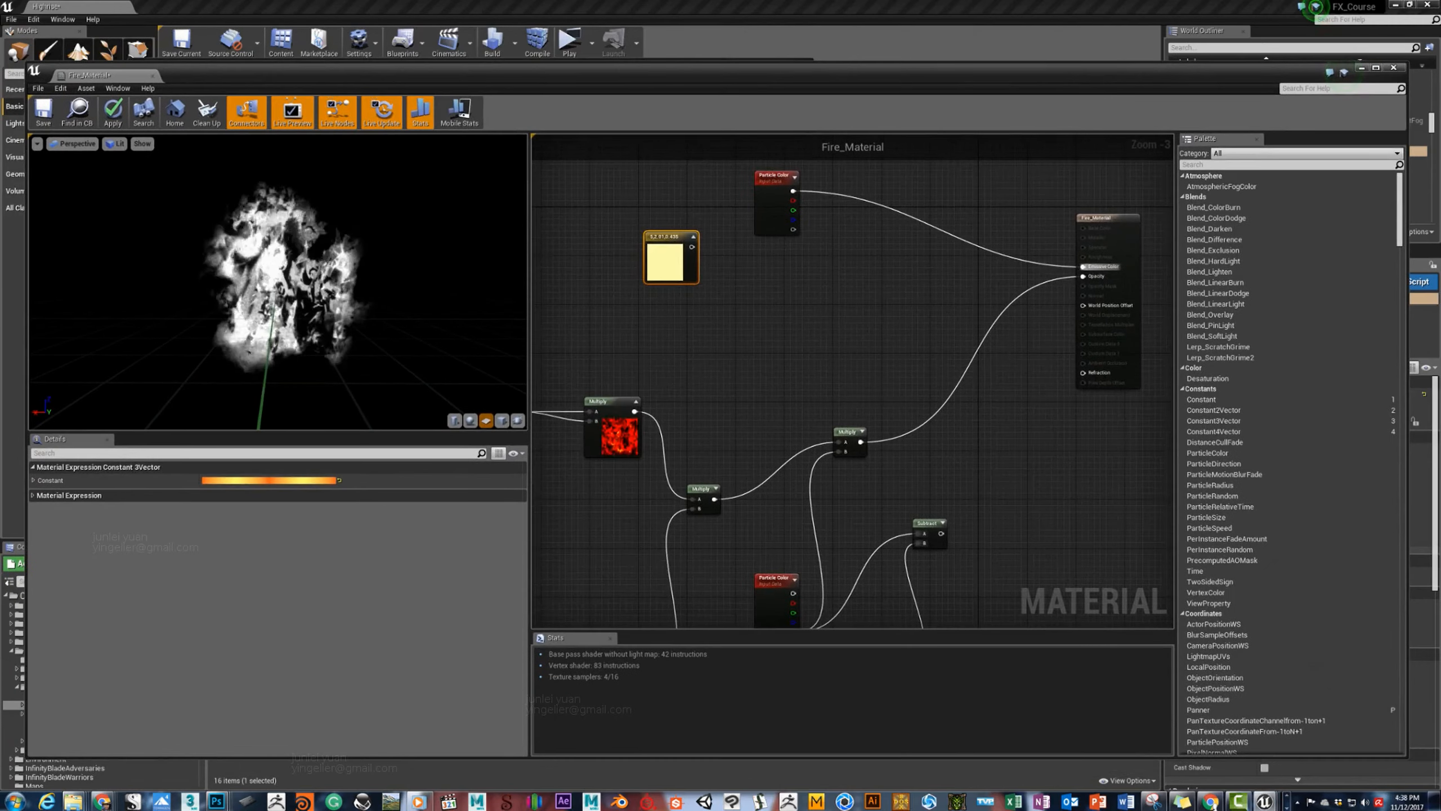
Copy the hex linear color FF6616FF from Fire_Material's unconnected Constant3Vector, accept its color, and move the material editor out of view.
right_click_drag(779, 268, 684, 321)
scroll(683, 320, "up", 2)
left_click_drag(558, 305, 724, 347)
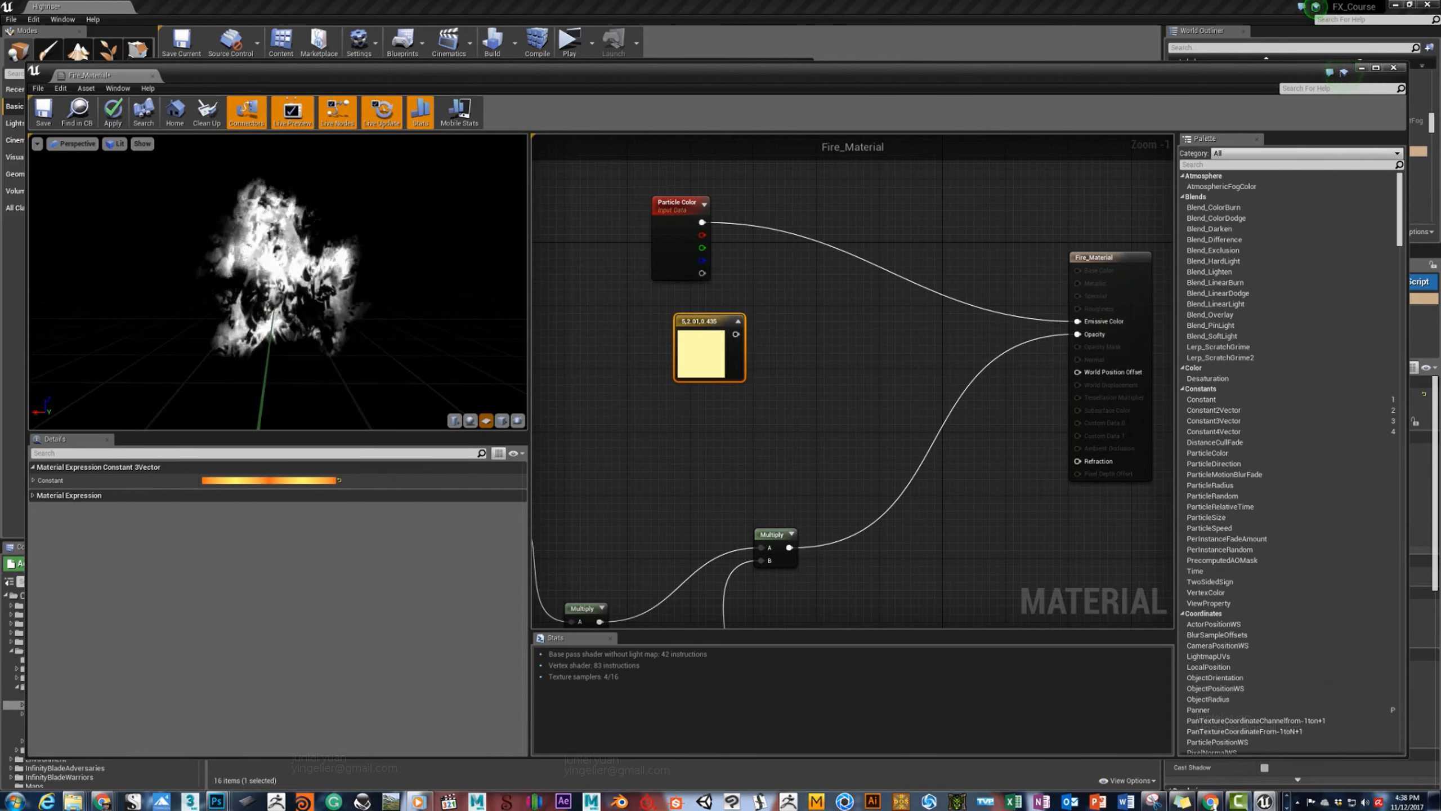
double_click(684, 318)
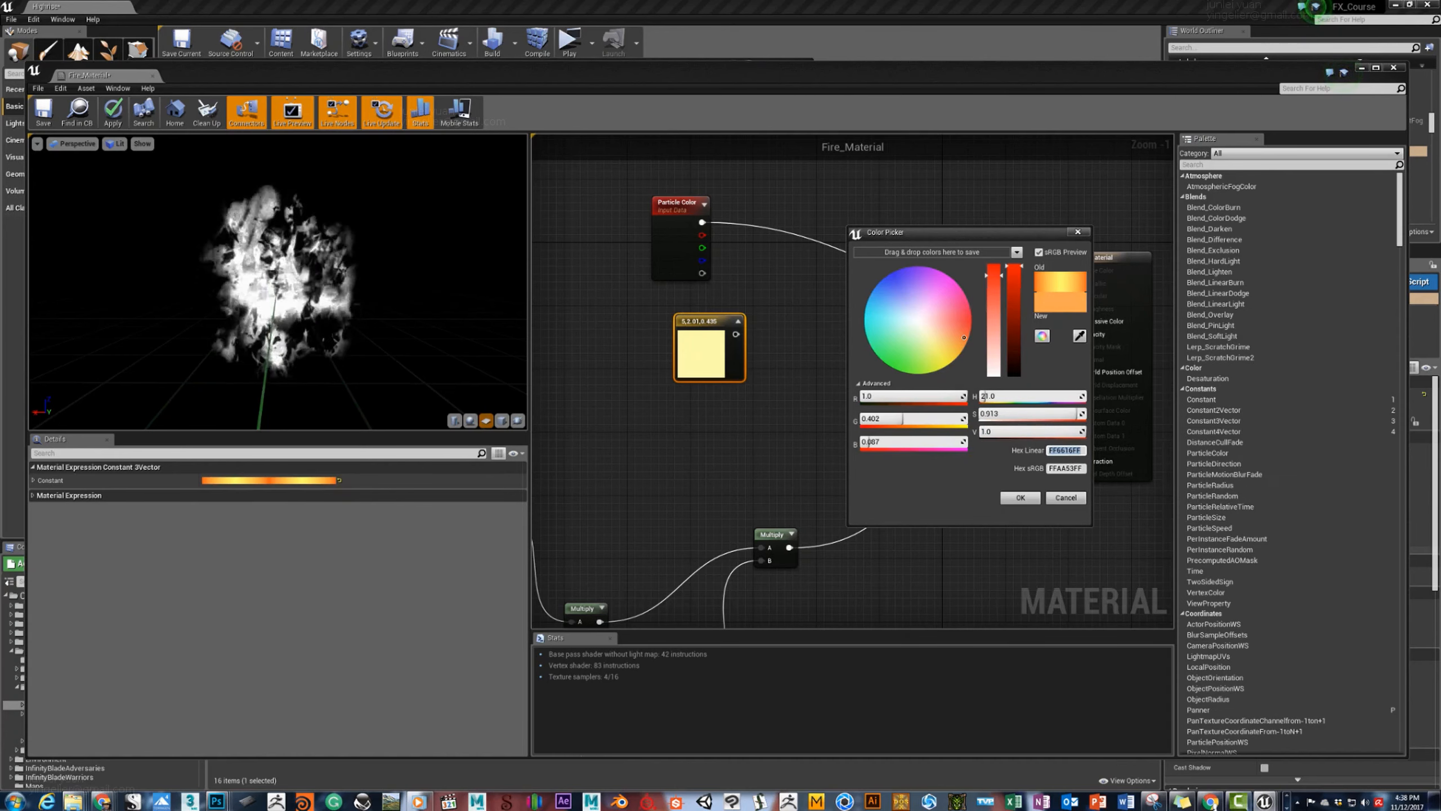
left_click(1020, 497)
left_click(920, 448)
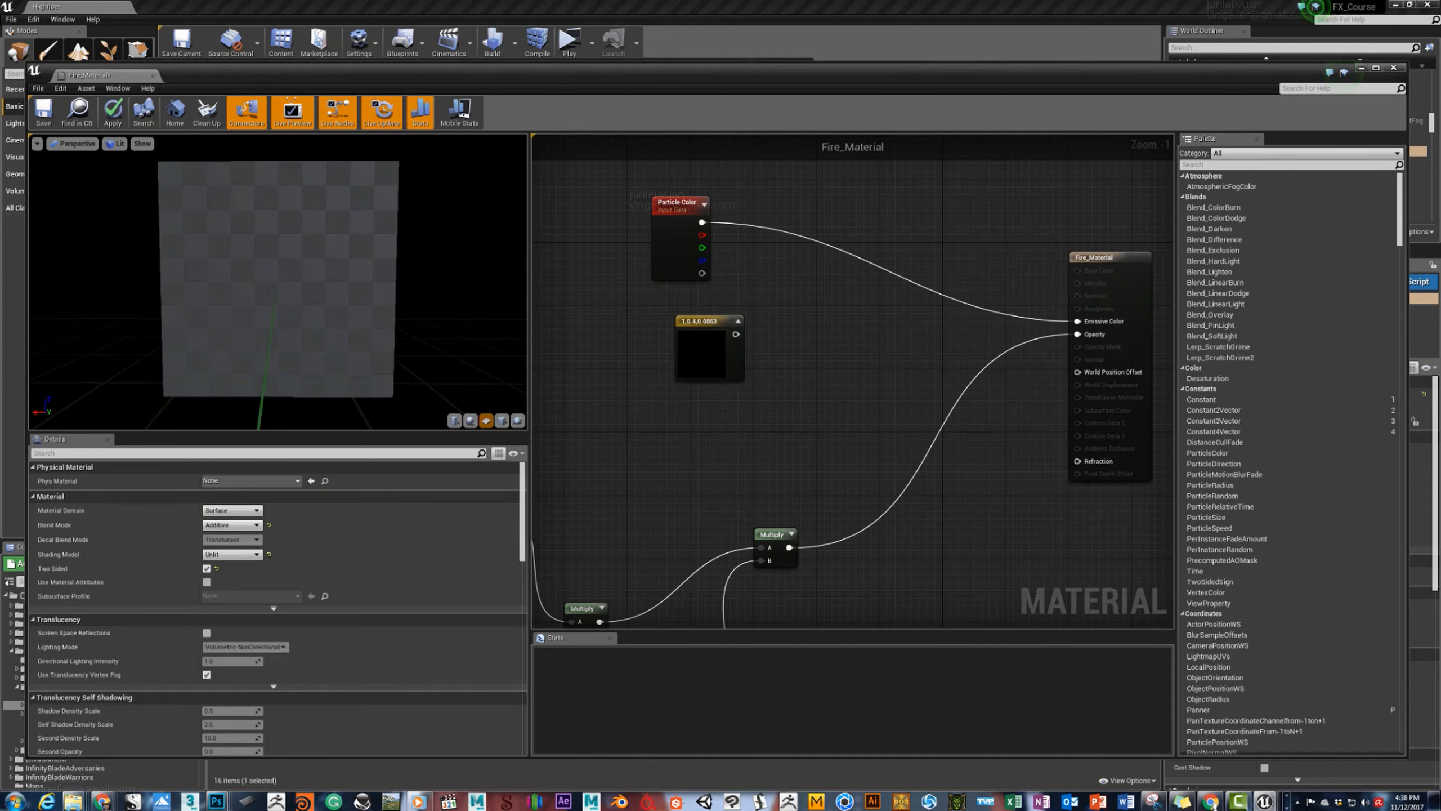
left_click_drag(794, 74, 341, 0)
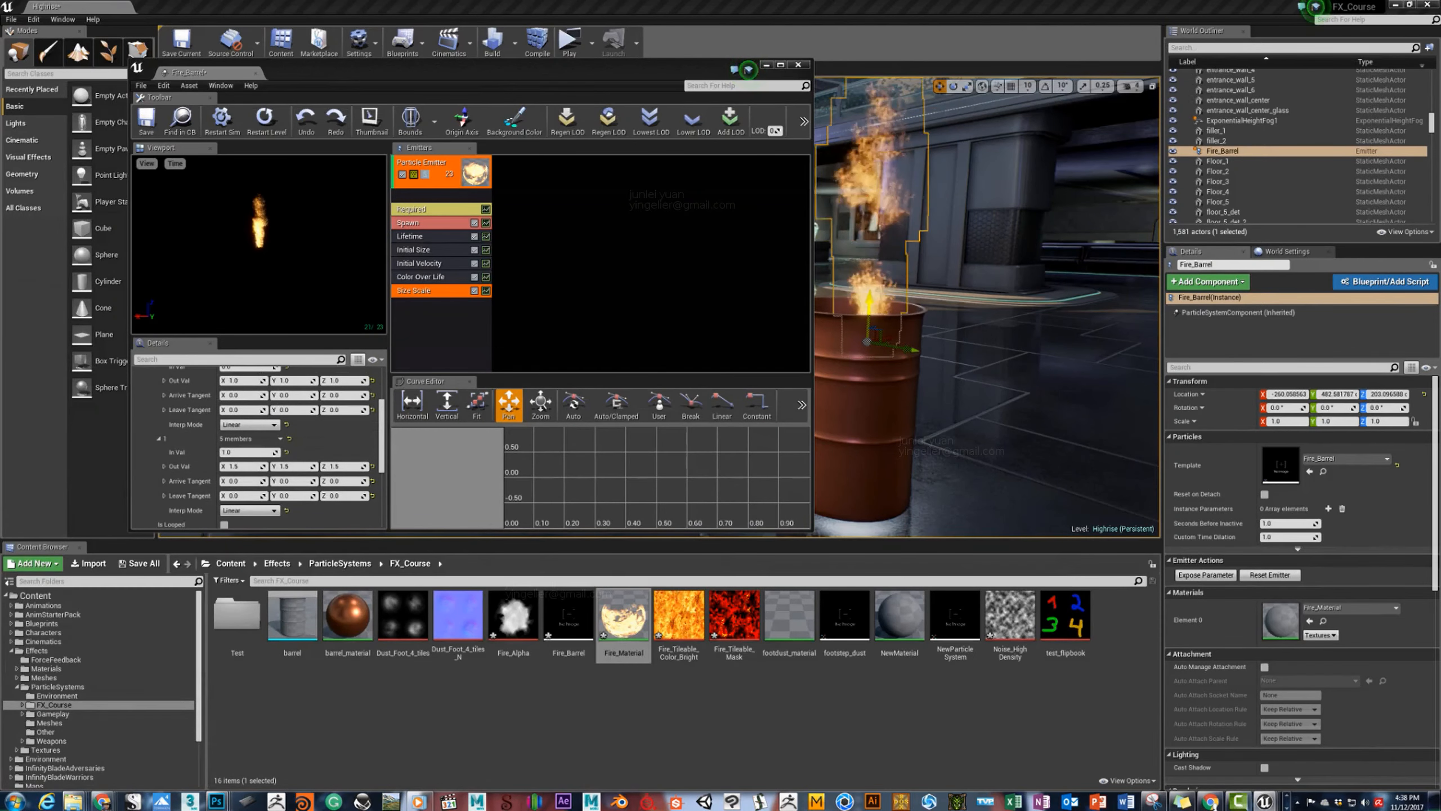
Set the Color Over Life output at 0.0 to hex linear FF6616FF and boost its brightness value.
left_click(420, 277)
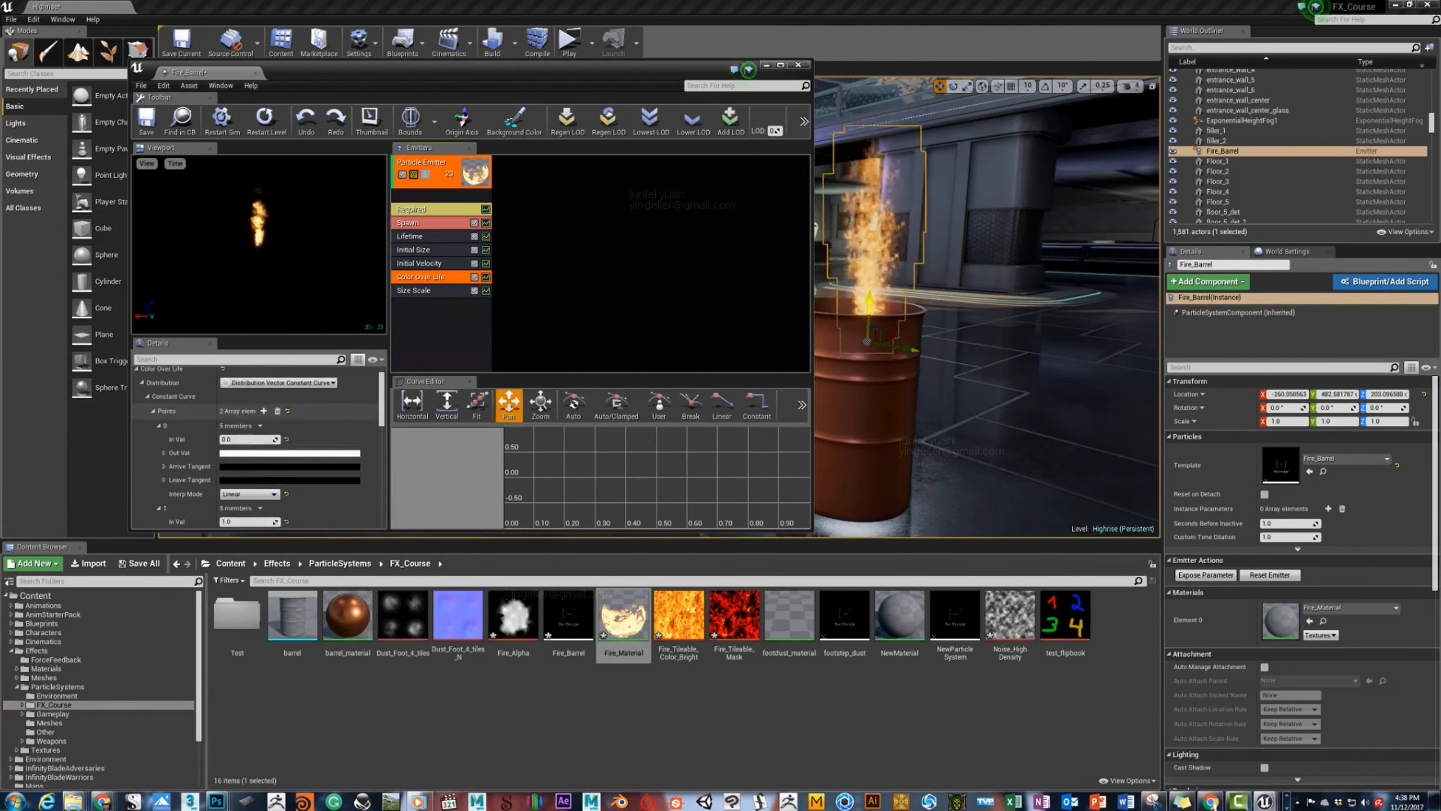
scroll(258, 449, "down", 3)
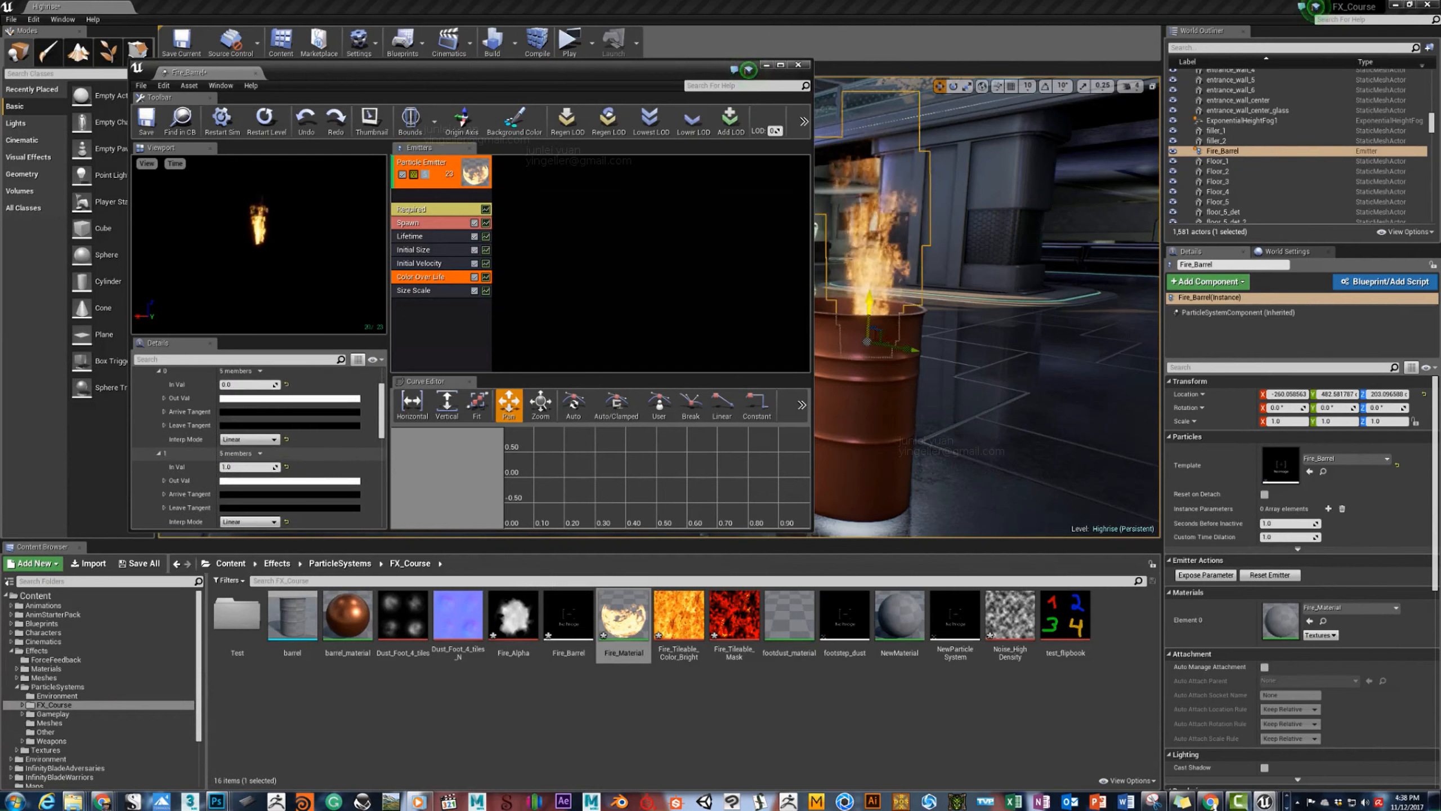
left_click(258, 417)
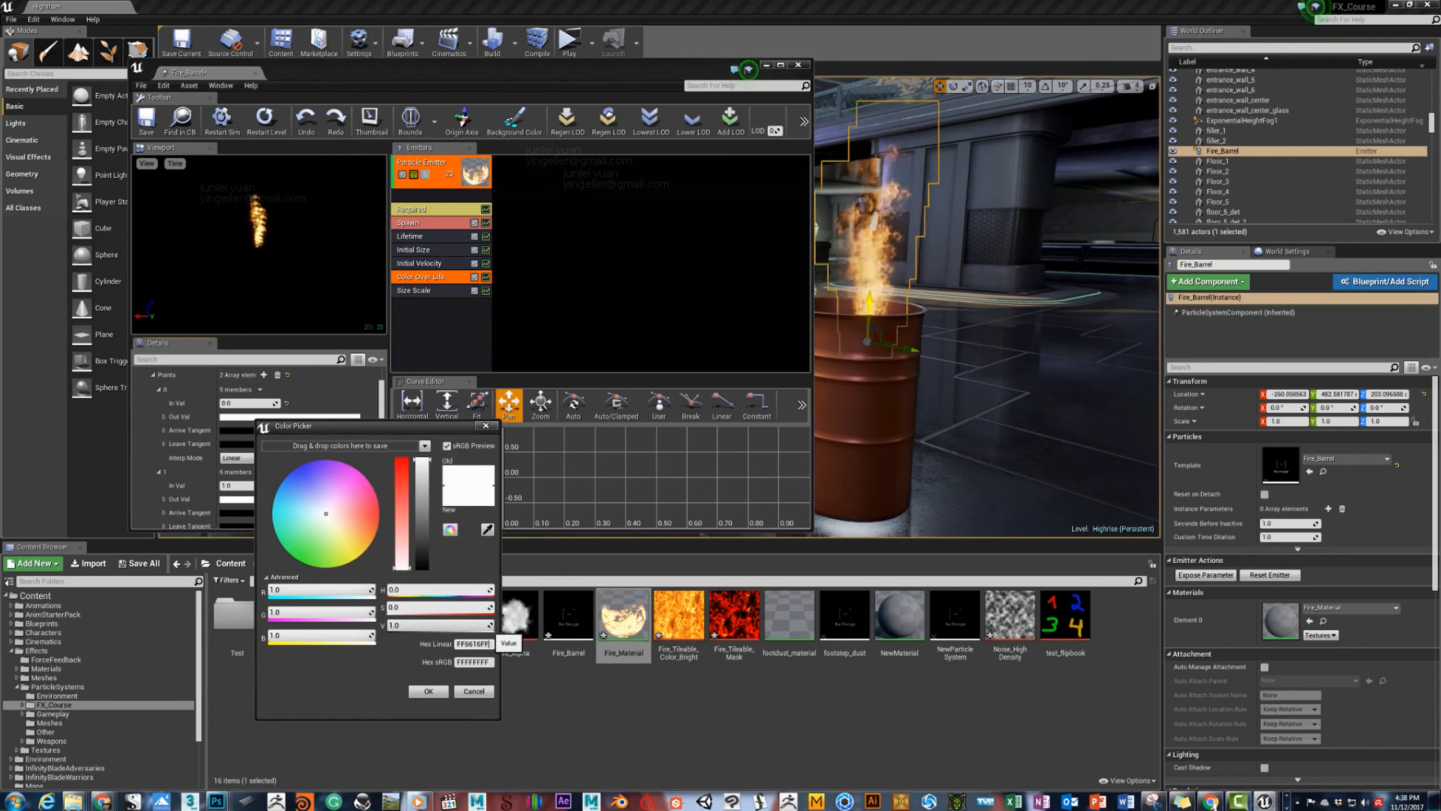
key("Return")
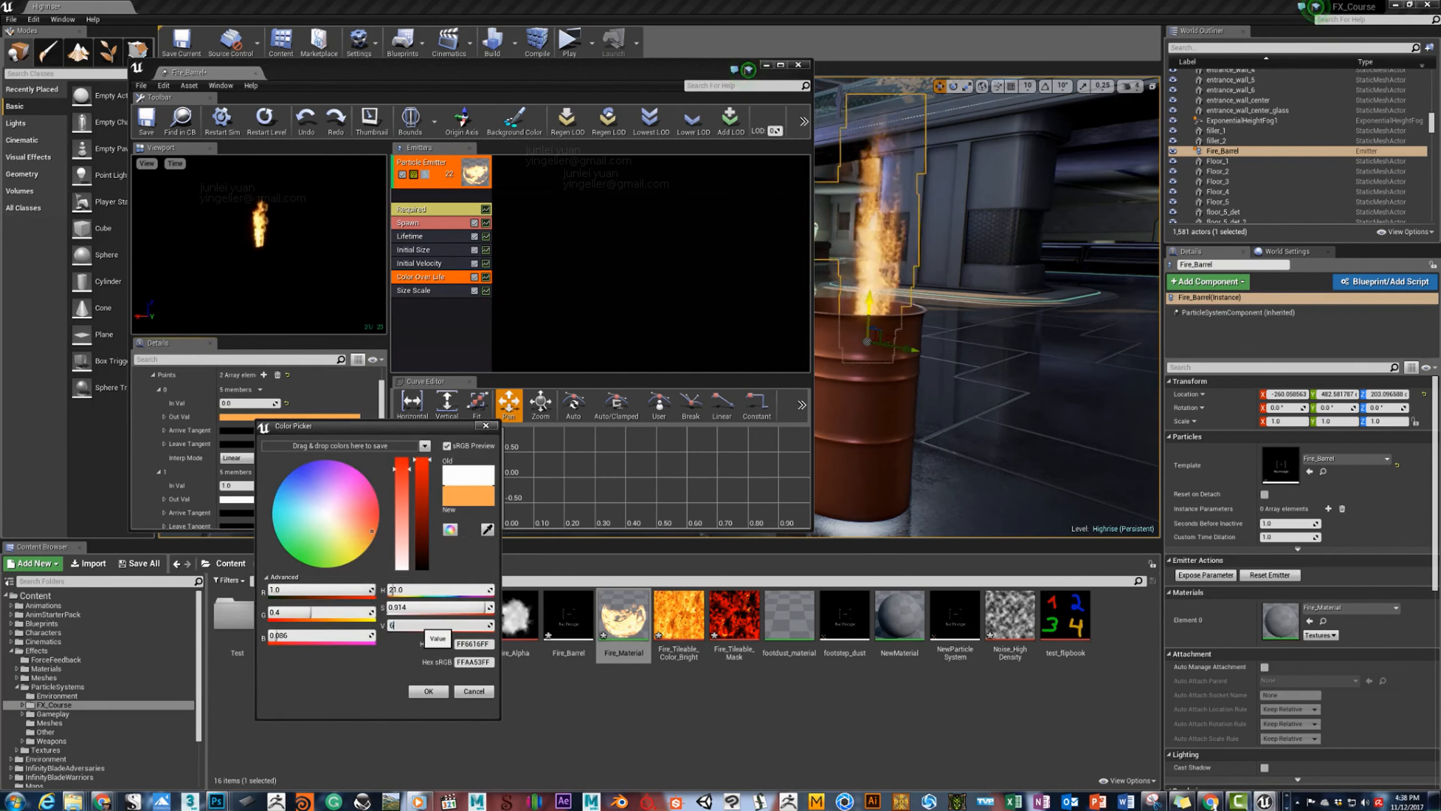
key("Return")
left_click(429, 691)
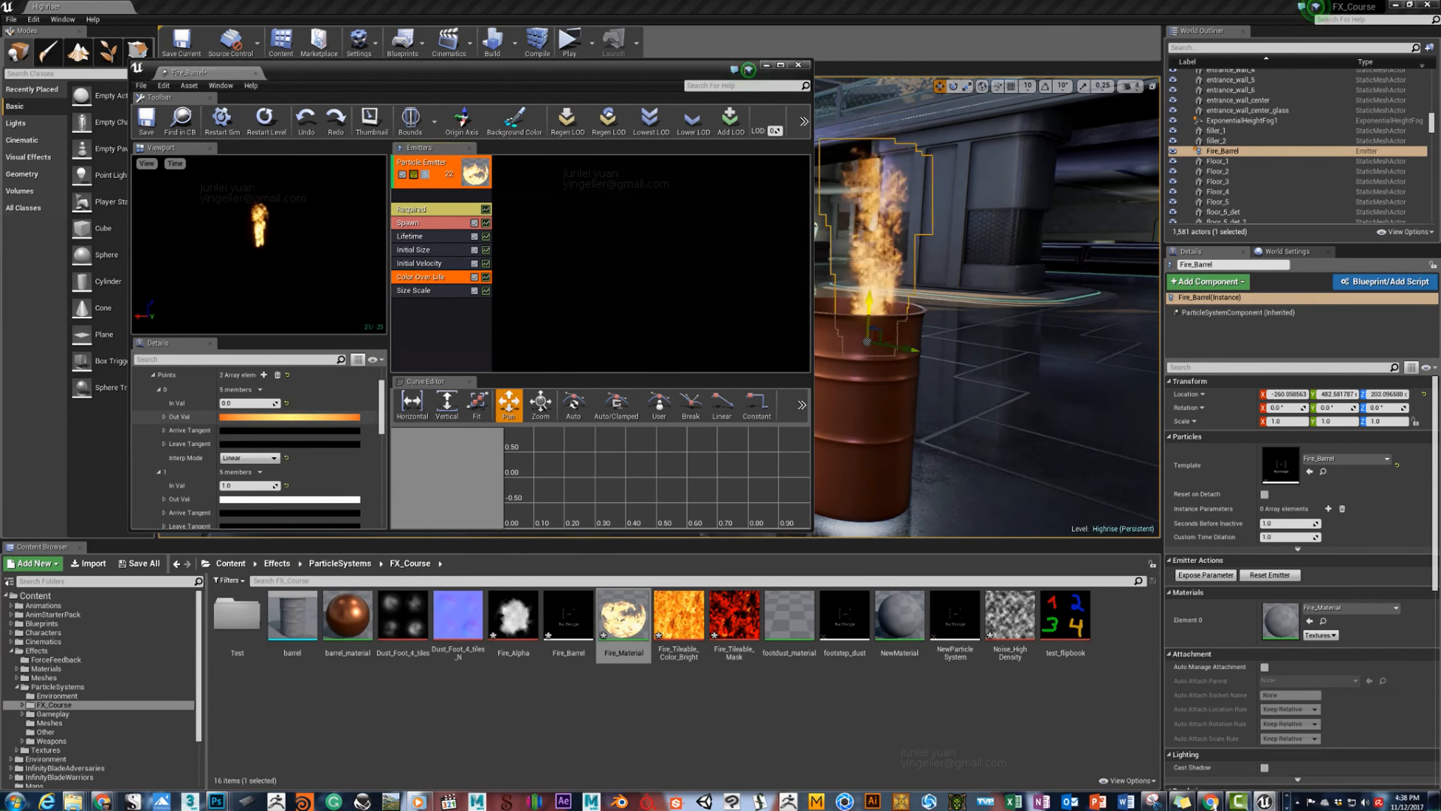
Set the Color Over Life output at 1.0 to the FF6616FF orange, darkened to a brightness value of about 0.455.
left_click(290, 498)
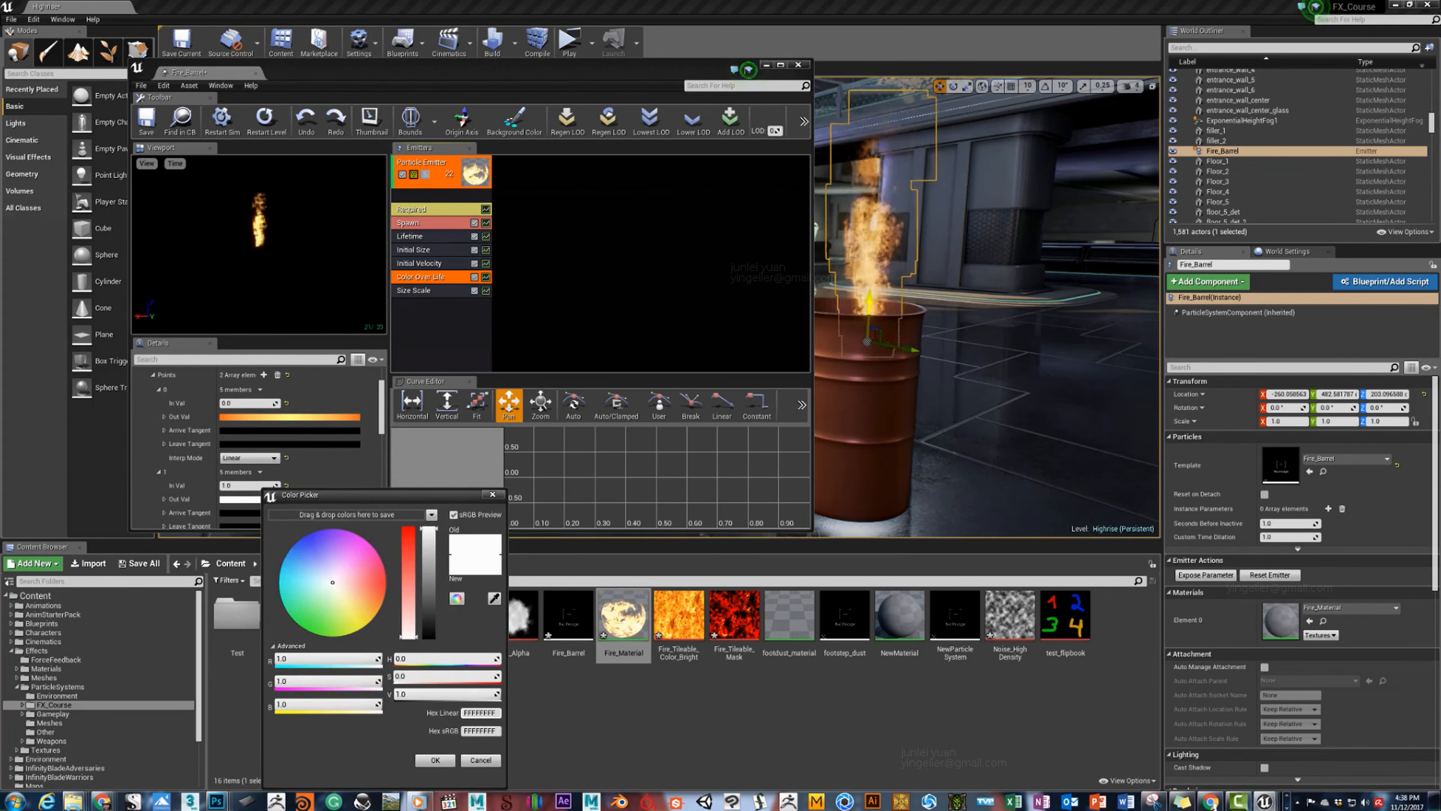
key("Return")
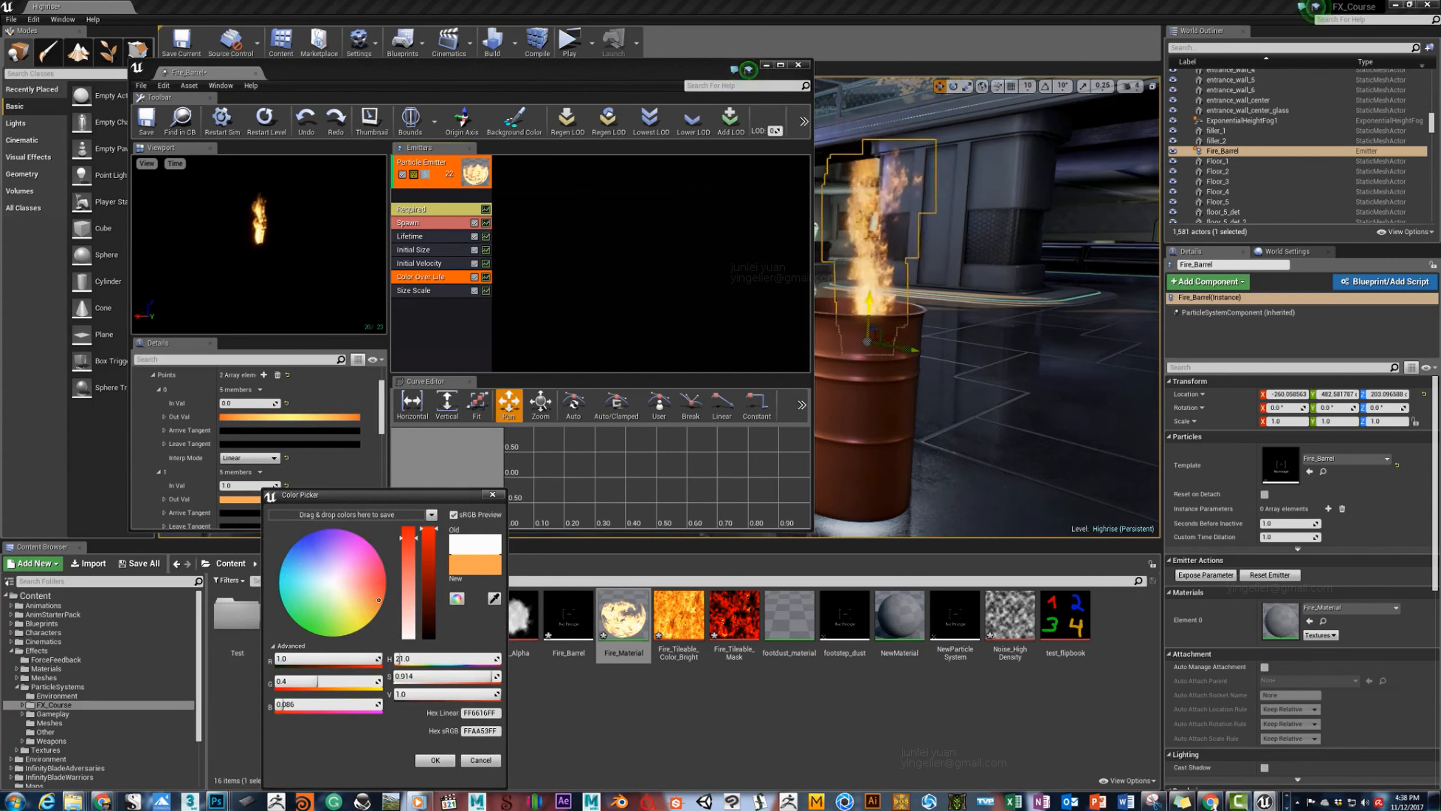
left_click_drag(431, 531, 436, 600)
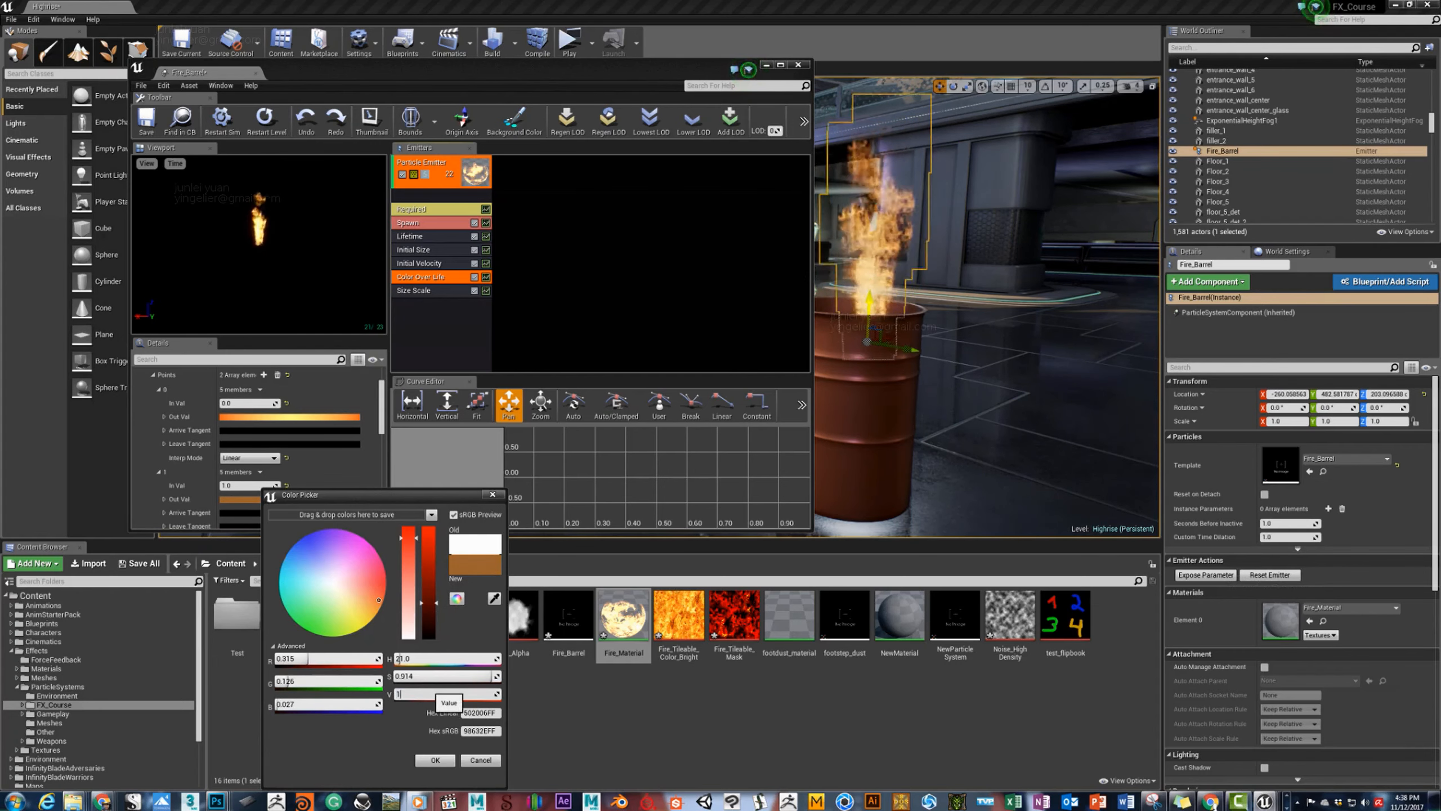
key("Return")
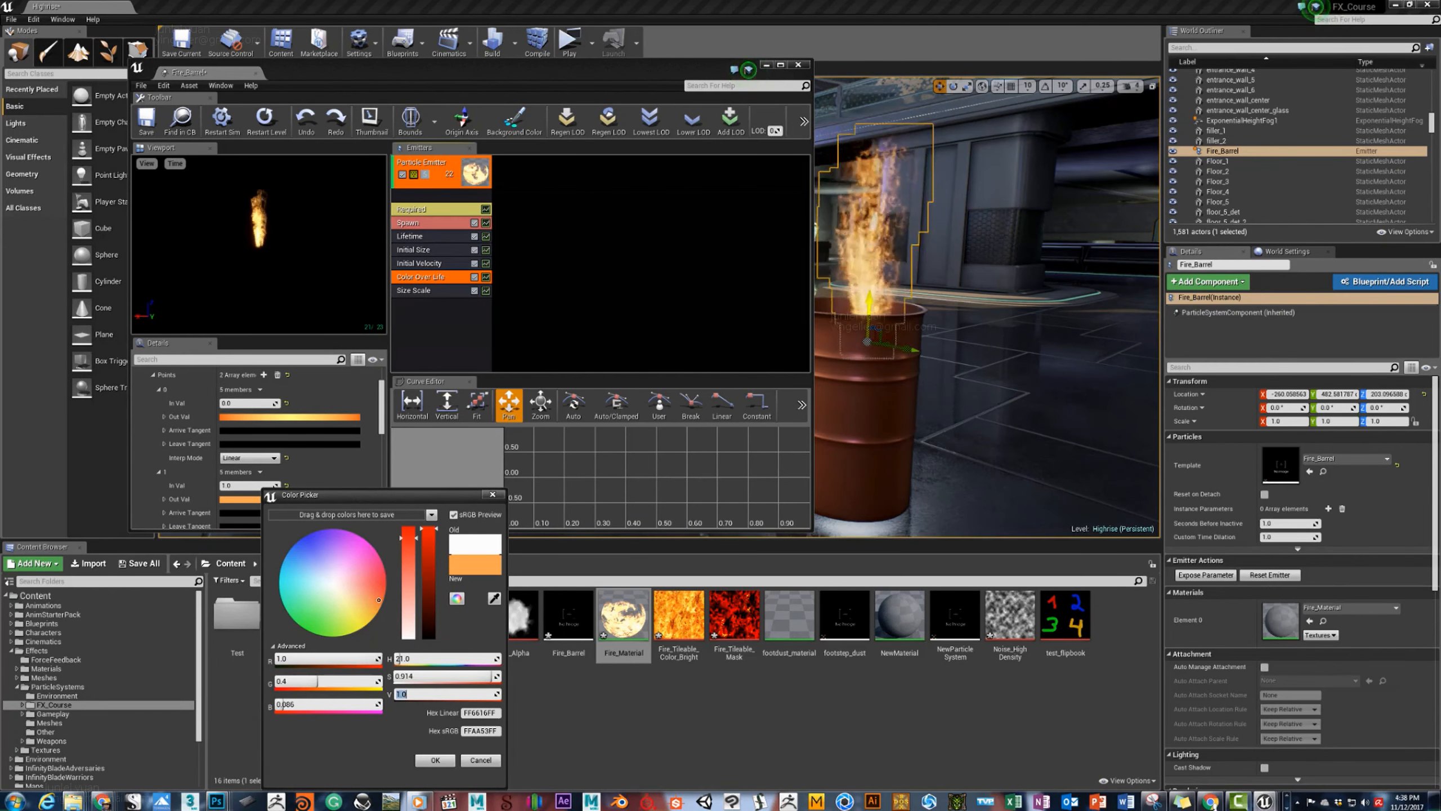
left_click(476, 713)
left_click(474, 694)
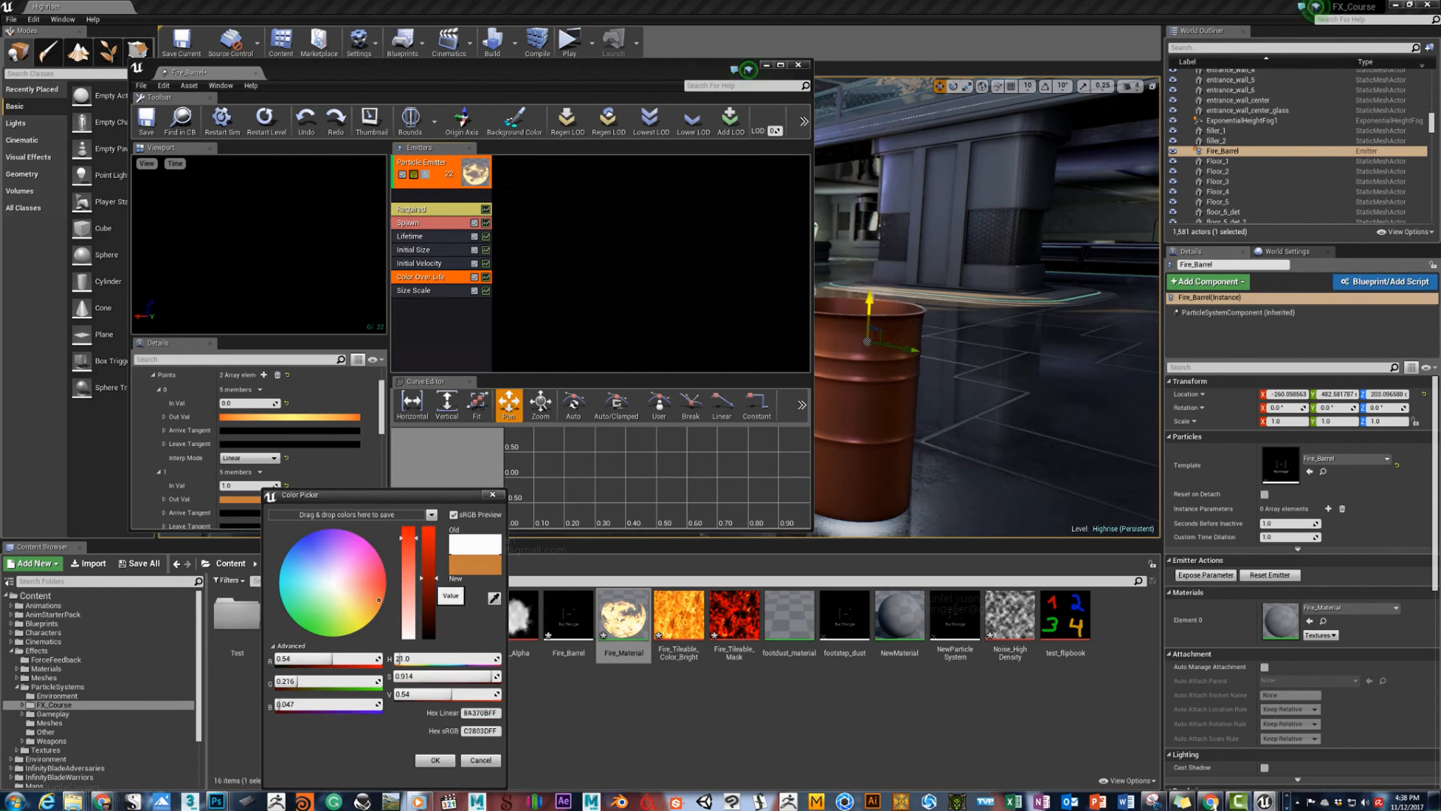
left_click(435, 759)
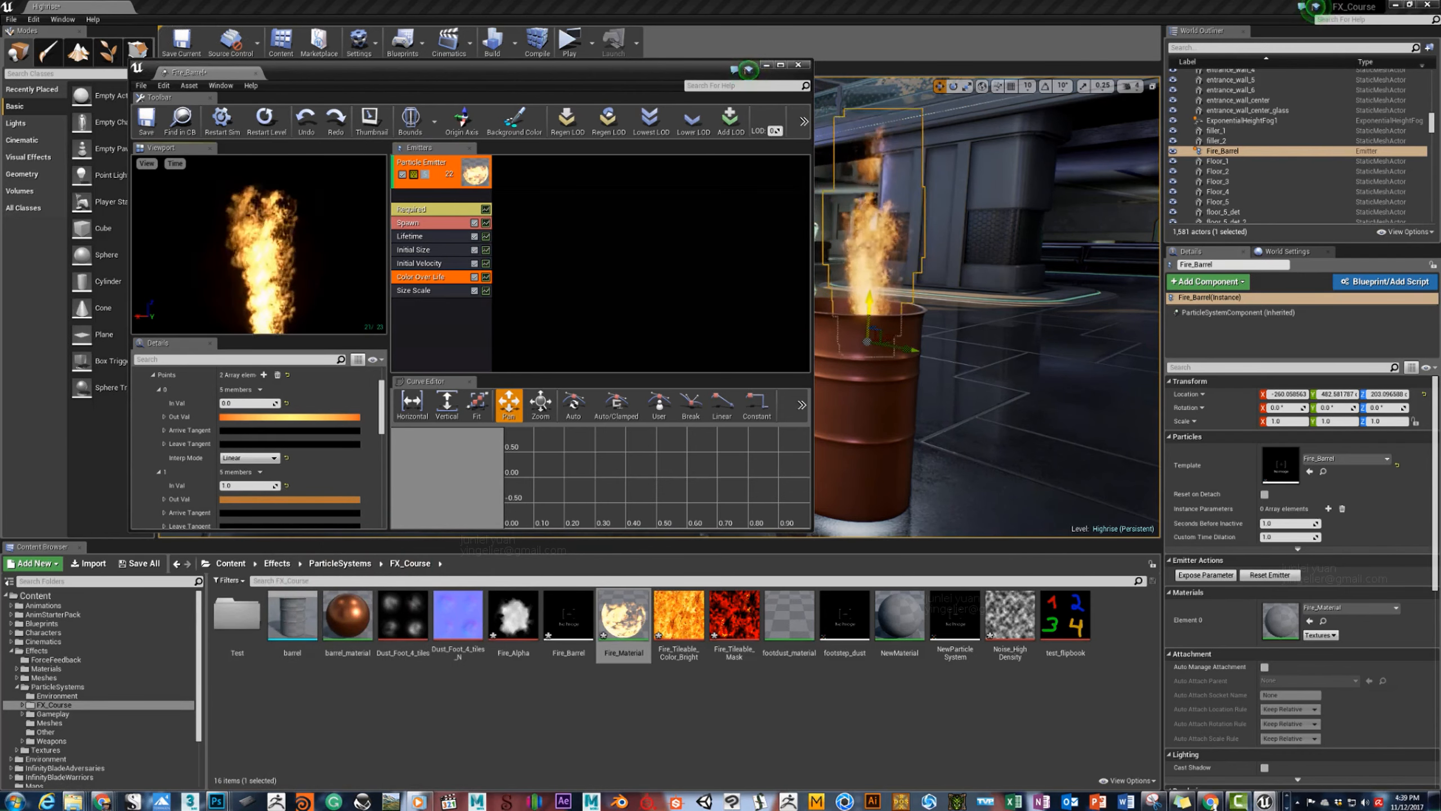
Shift the Color Over Life output at 1.0 to a redder, brighter orange with hue 14 and value about 0.695.
right_click_drag(930, 295, 962, 297)
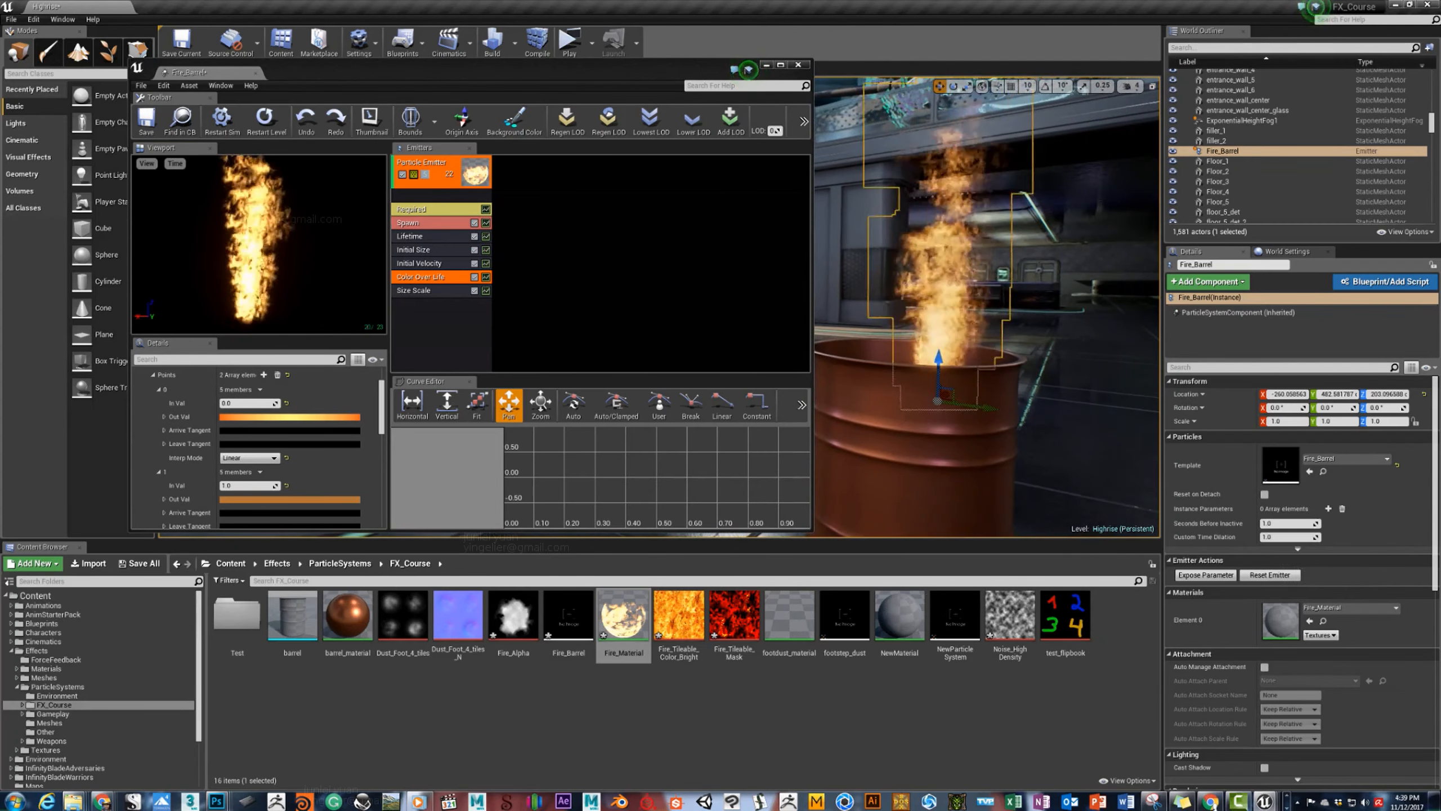
left_click(306, 498)
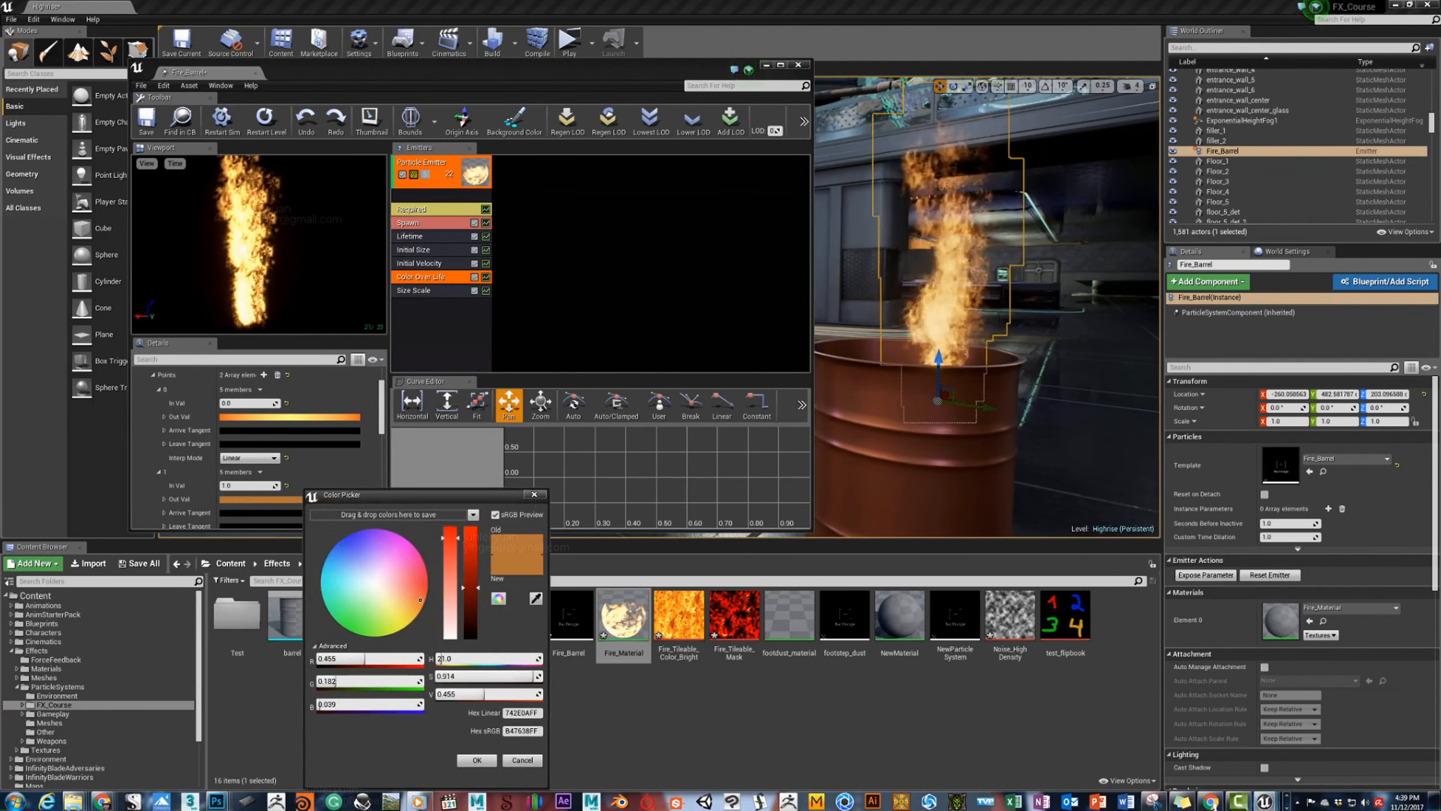
mouse_move(471, 588)
left_mouse_down()
mouse_move(470, 568)
mouse_move(423, 596)
left_mouse_up()
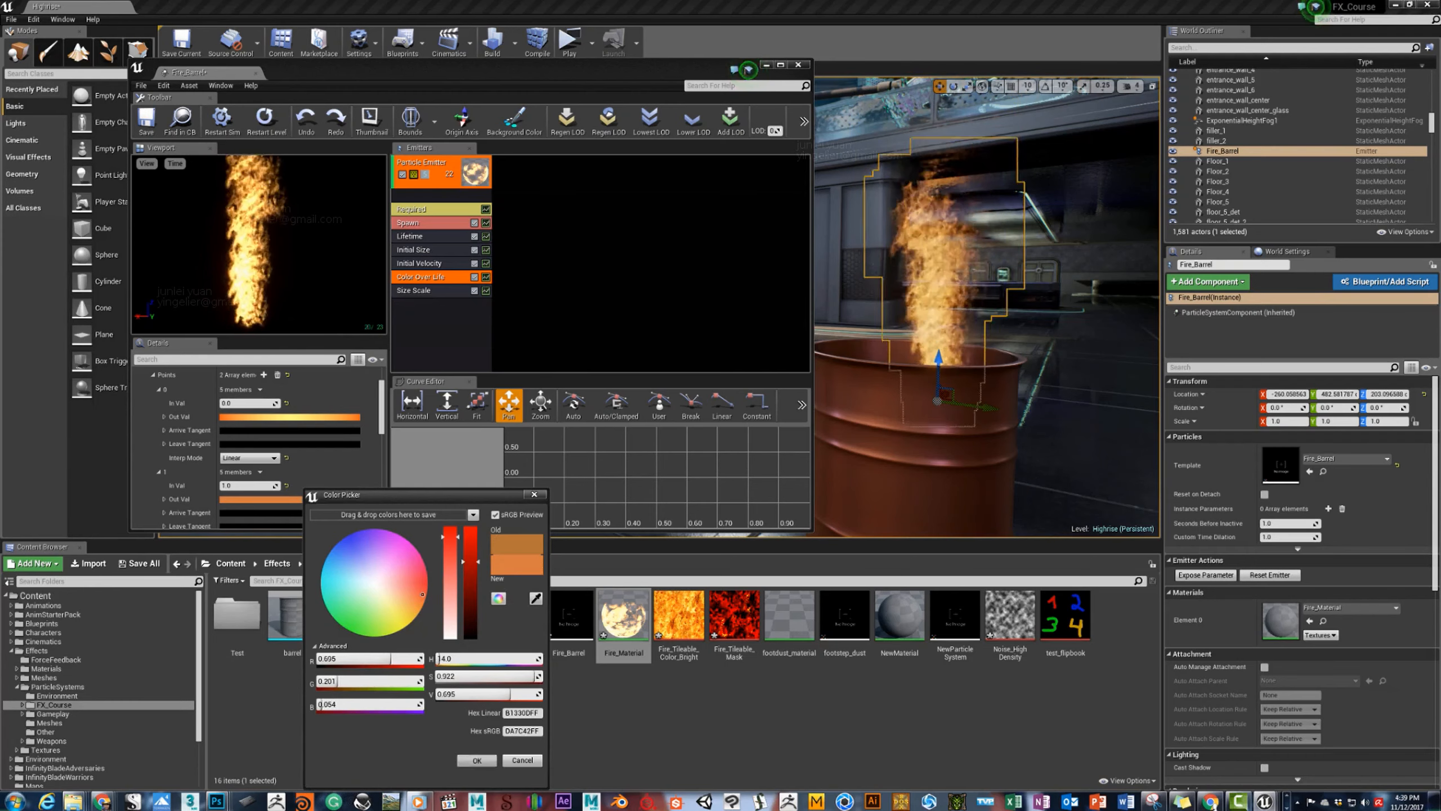
left_click(477, 760)
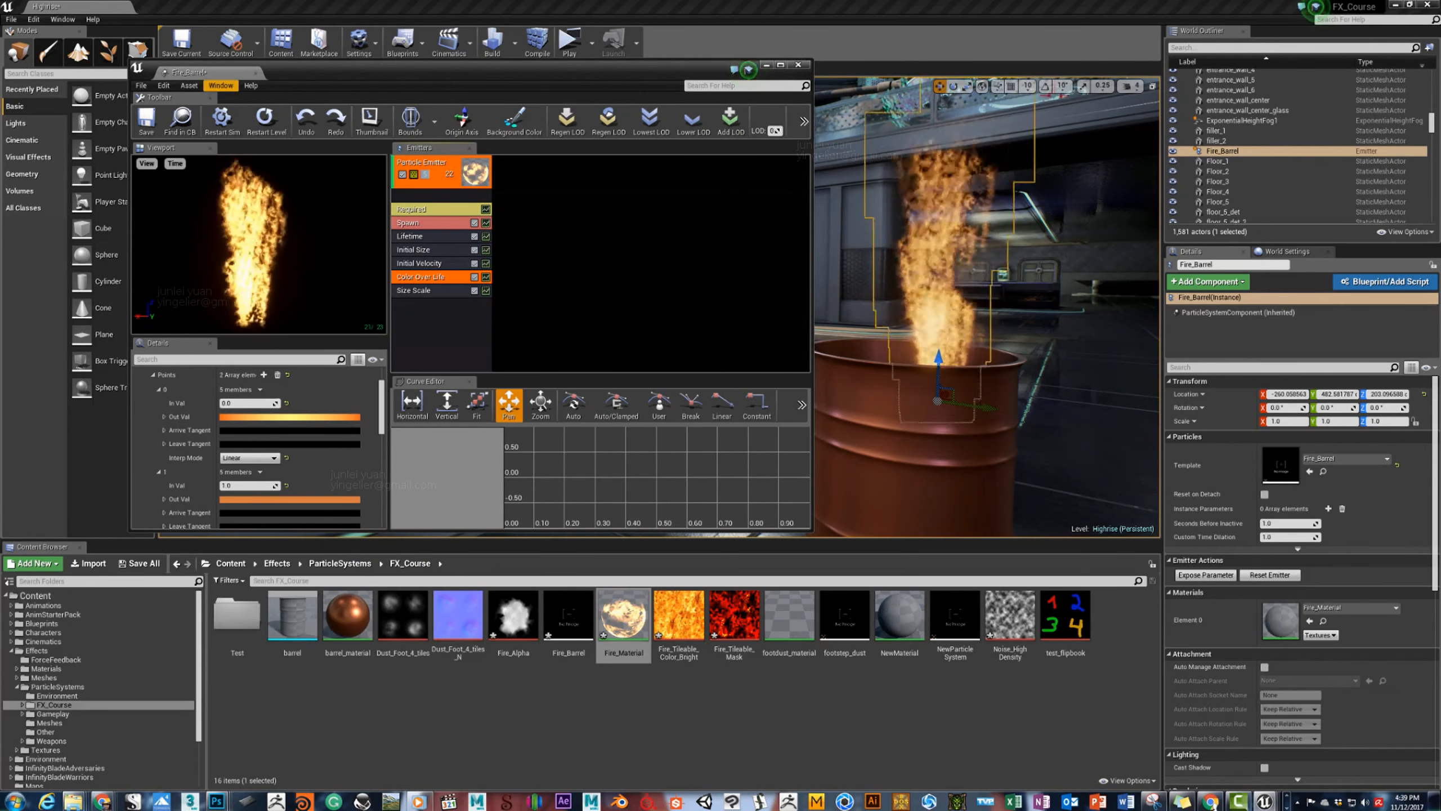
Add an Initial Rotation module to the Fire_Barrel particle emitter.
right_click(435, 328)
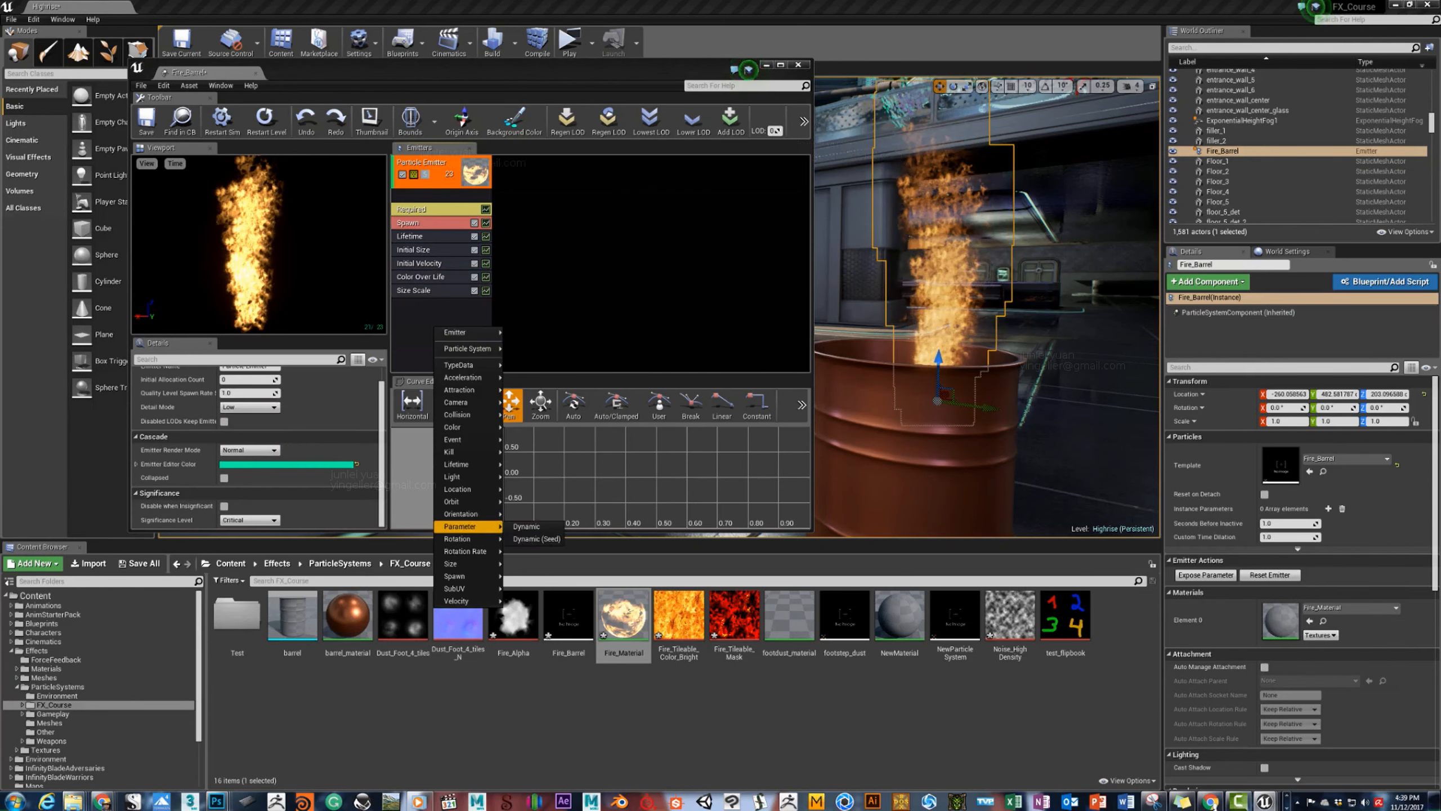
mouse_move(458, 538)
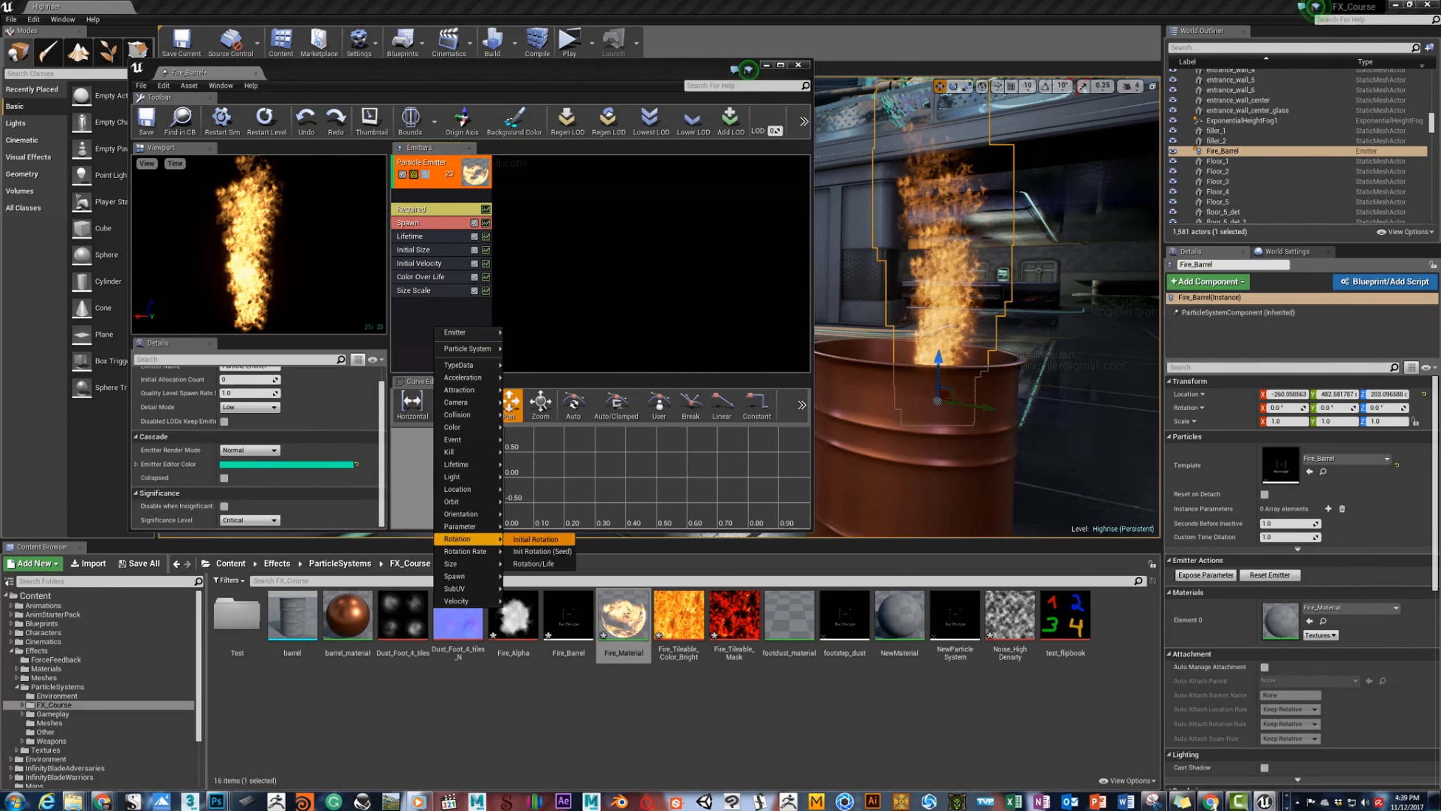
left_click(535, 539)
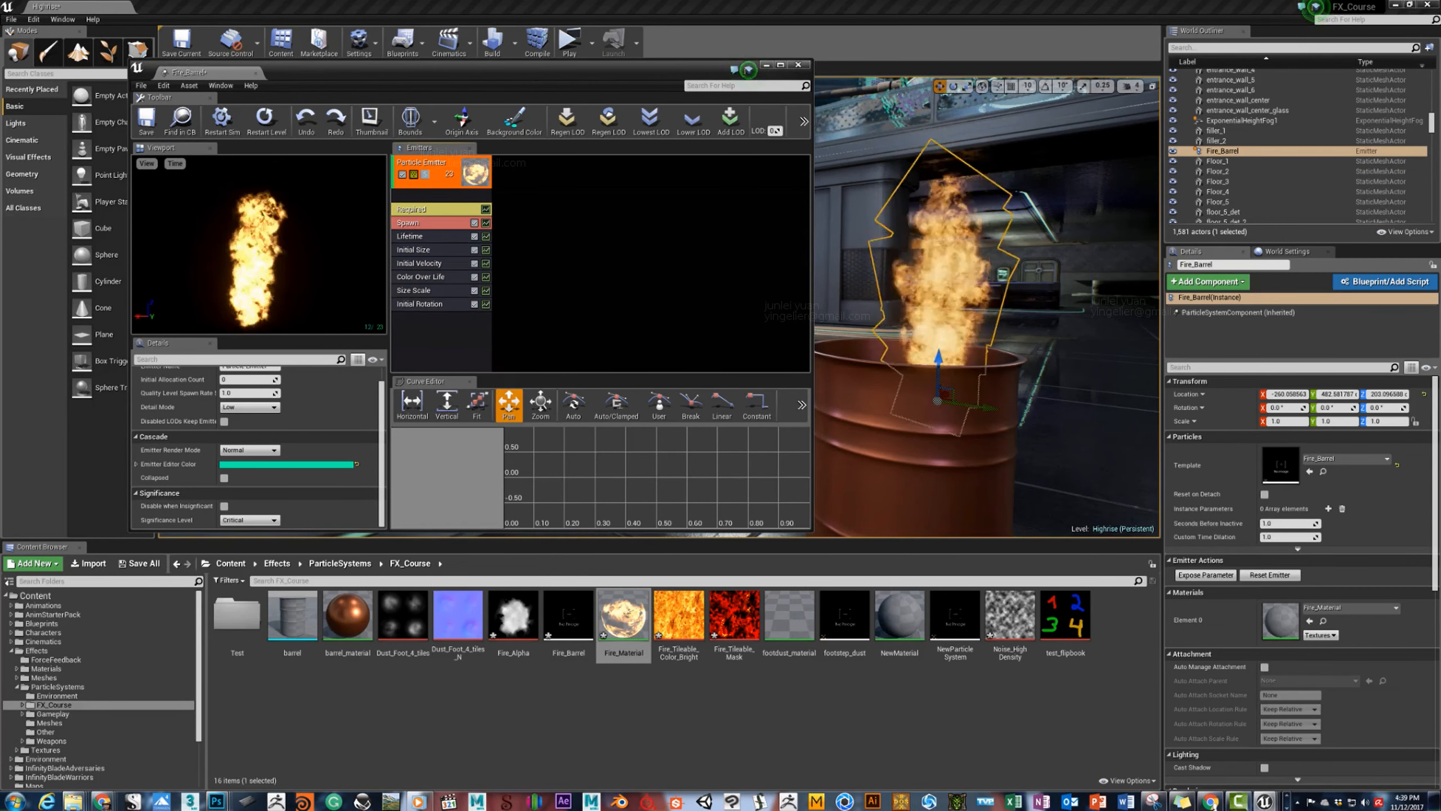
left_click(424, 305)
Add an Initial Rotation Rate module and set its uniform distribution range, with a minimum of -0.15.
right_click(435, 344)
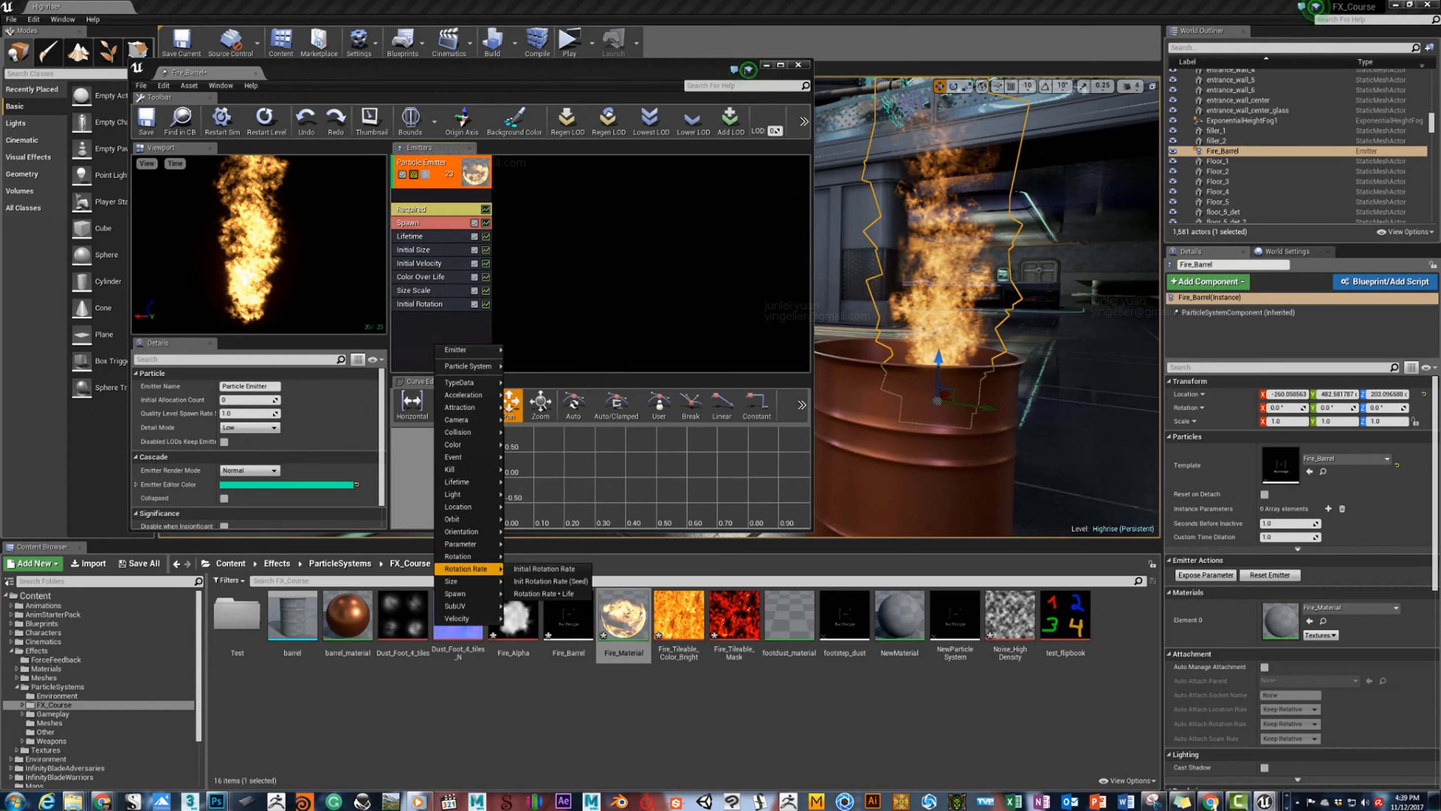
left_click(539, 568)
left_click(427, 318)
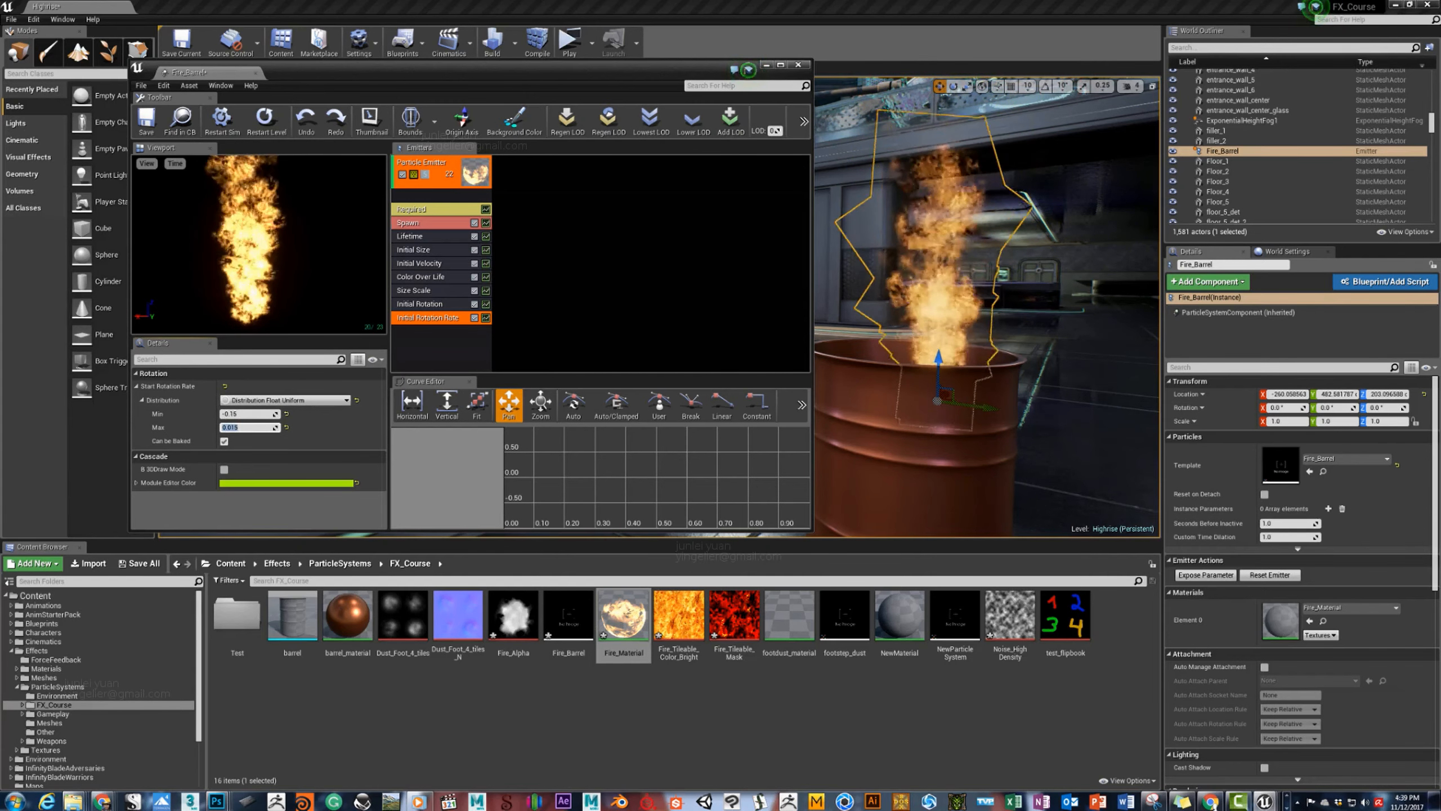
Add a Cylinder location module to the Fire_Barrel particle emitter.
mouse_move(988, 295)
right_mouse_down()
mouse_move(928, 295)
mouse_move(1033, 298)
mouse_move(936, 298)
mouse_move(1002, 305)
mouse_move(985, 307)
mouse_move(982, 352)
mouse_move(1021, 369)
mouse_move(965, 341)
mouse_move(1010, 351)
right_mouse_up()
left_click(420, 250)
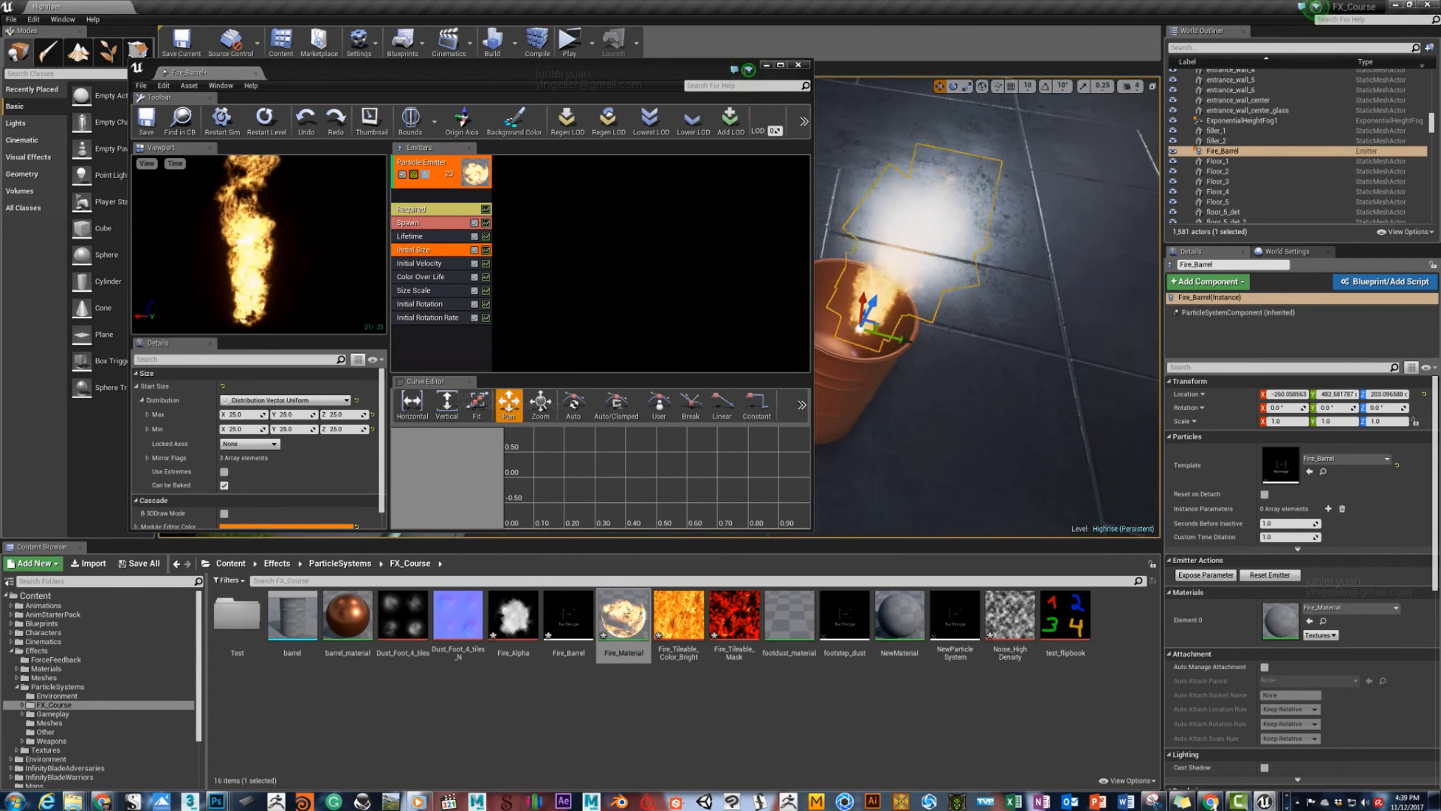
left_click(437, 319)
right_click(405, 348)
mouse_move(431, 510)
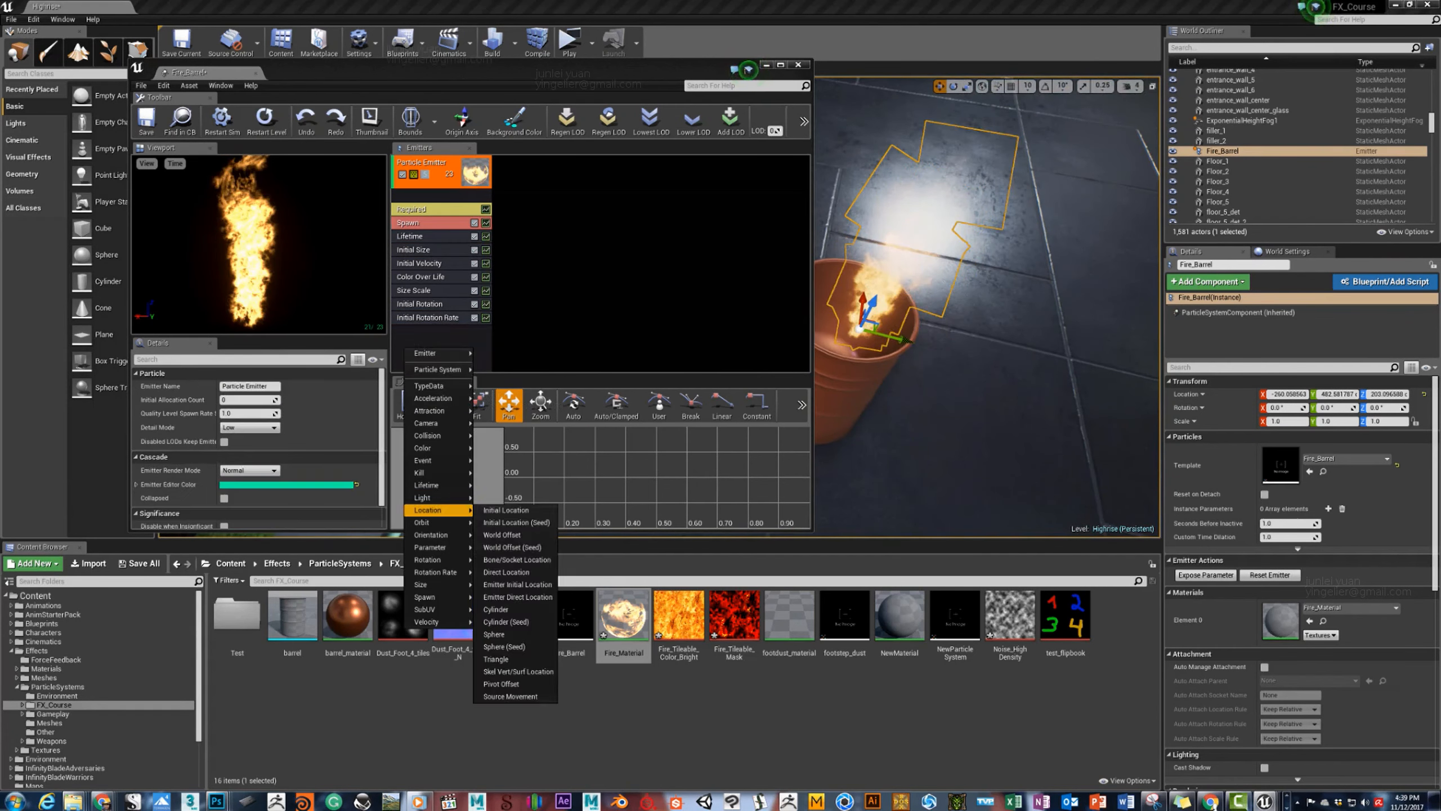
left_click(506, 622)
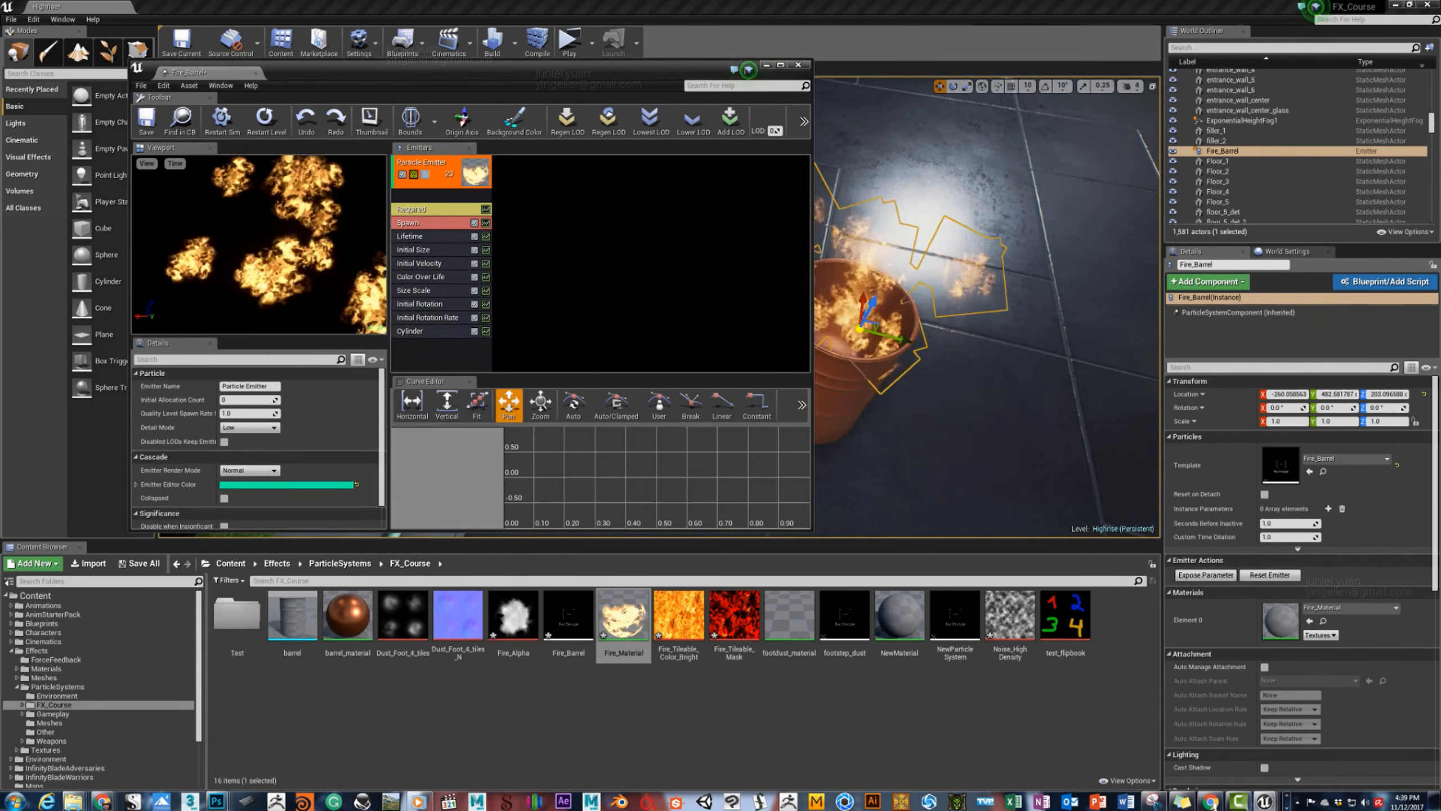
Set the Cylinder module's start radius to 20 and its start height to 25.
right_click_drag(988, 341, 982, 284)
scroll(306, 461, "down", 2)
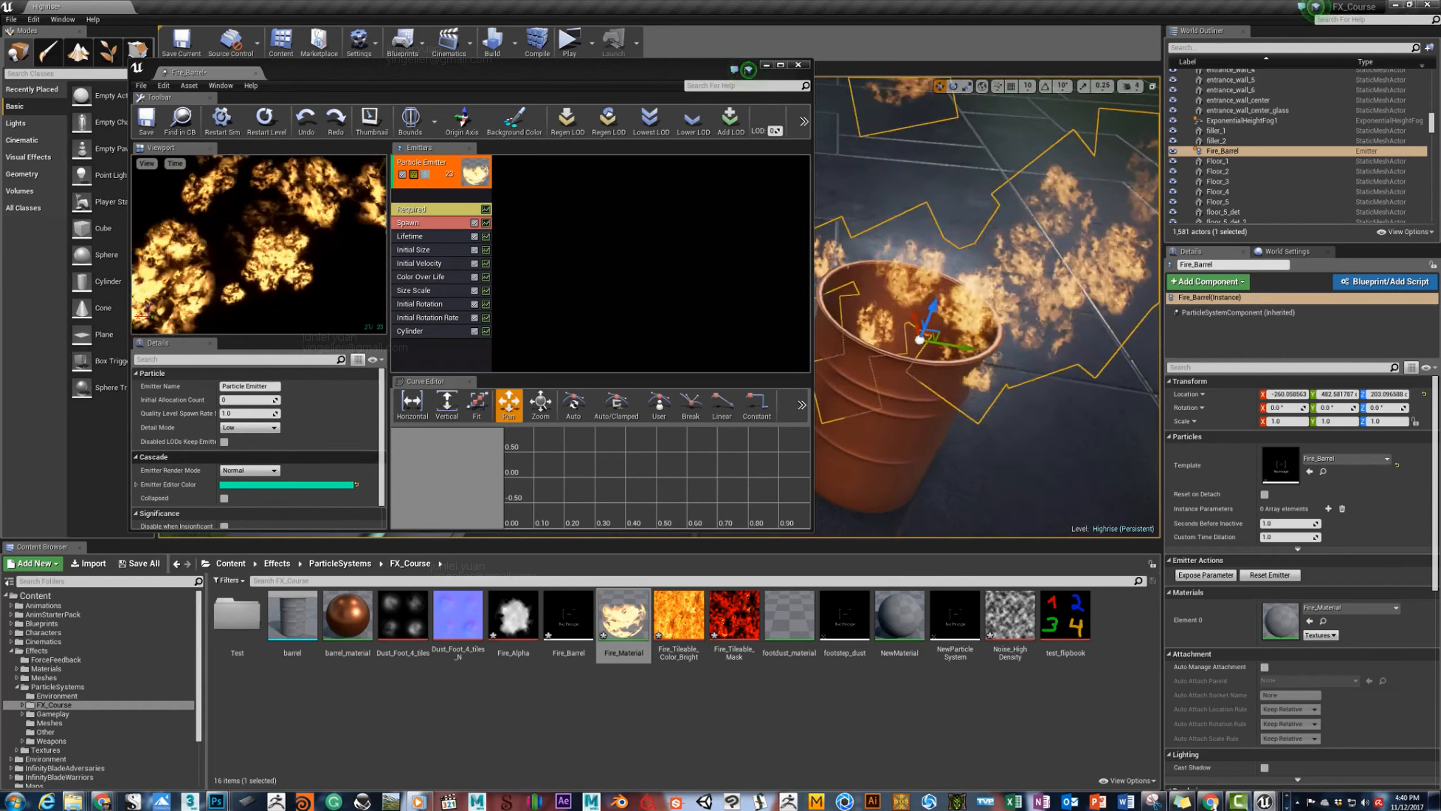
left_click(417, 331)
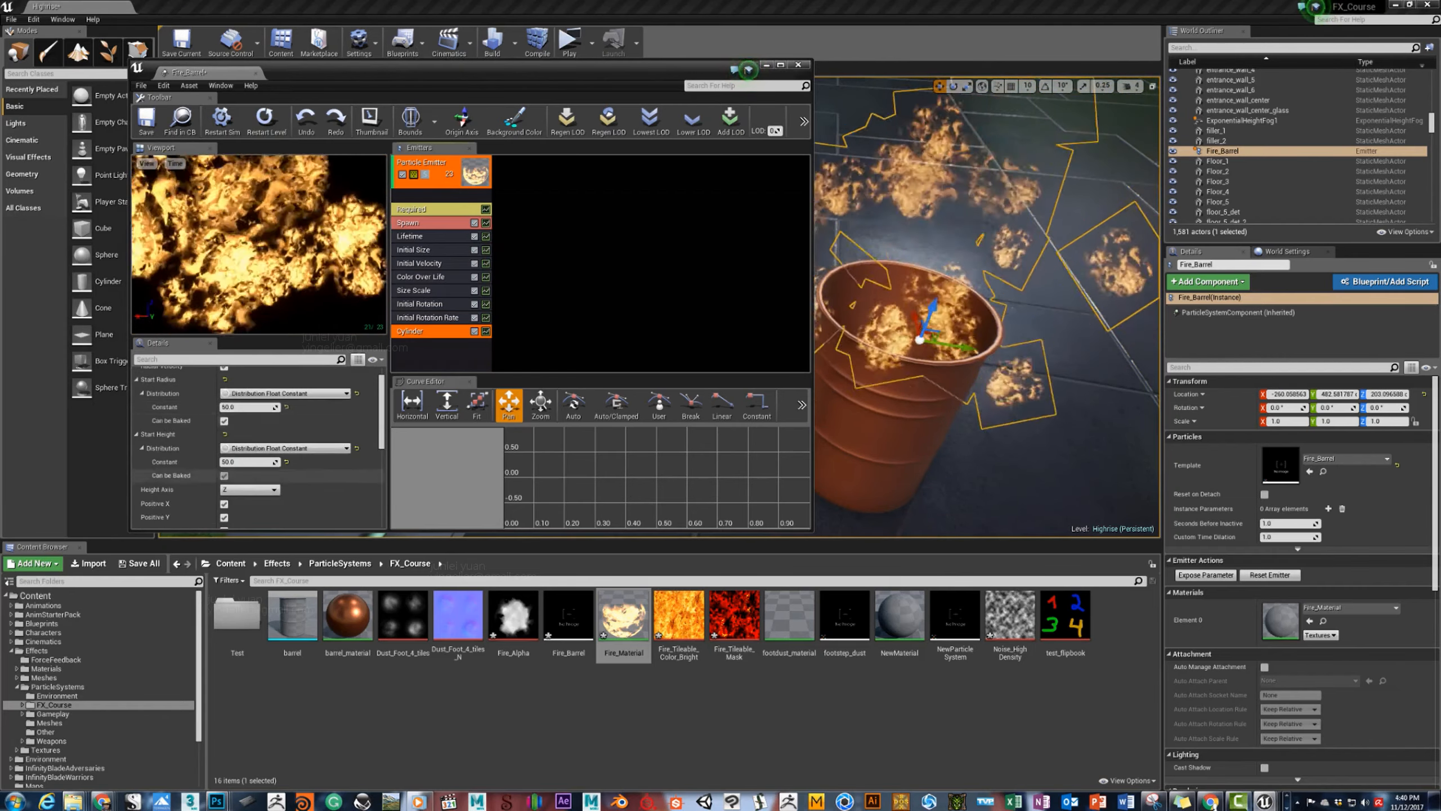
scroll(318, 472, "down", 3)
scroll(318, 475, "up", 3)
scroll(248, 431, "up", 1)
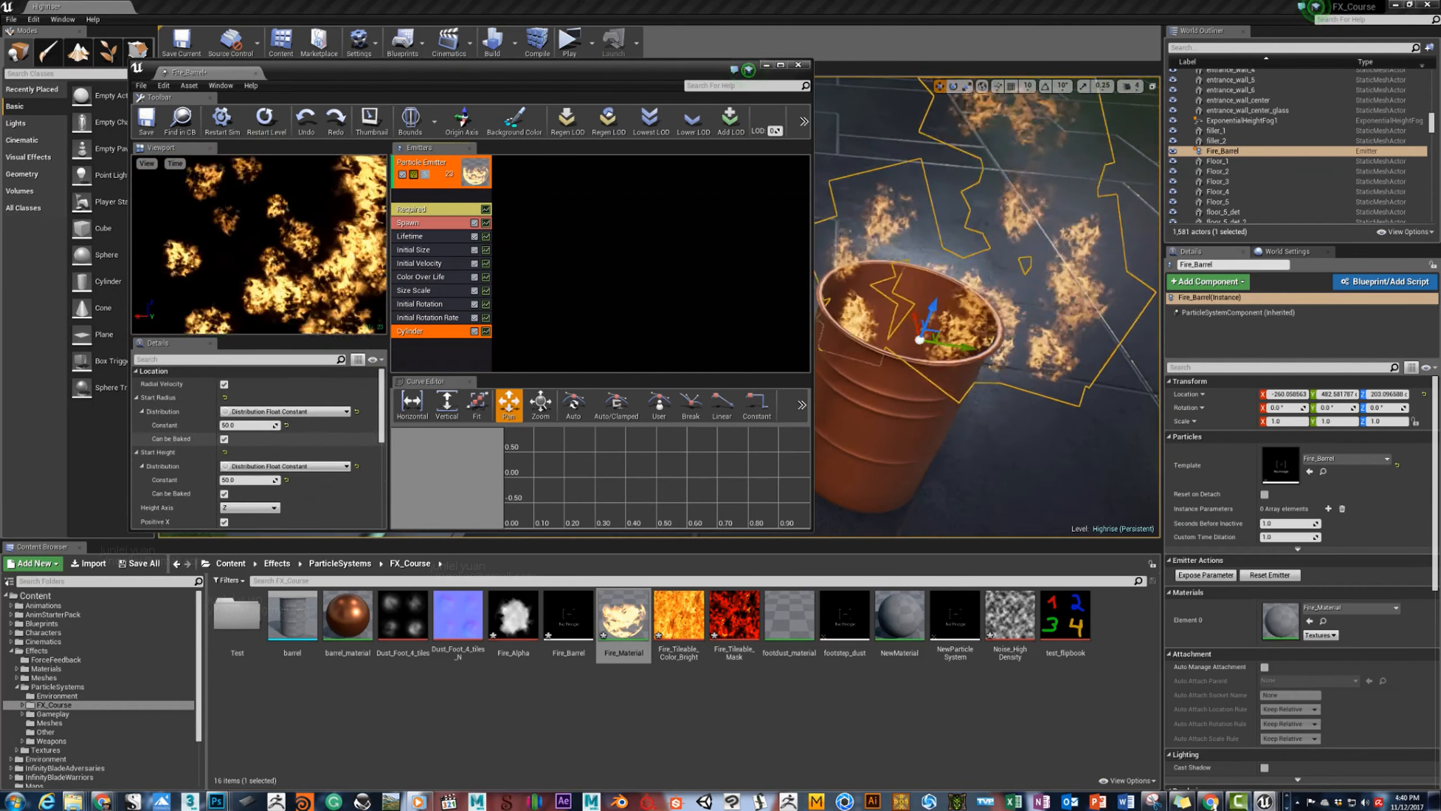
left_click(249, 425)
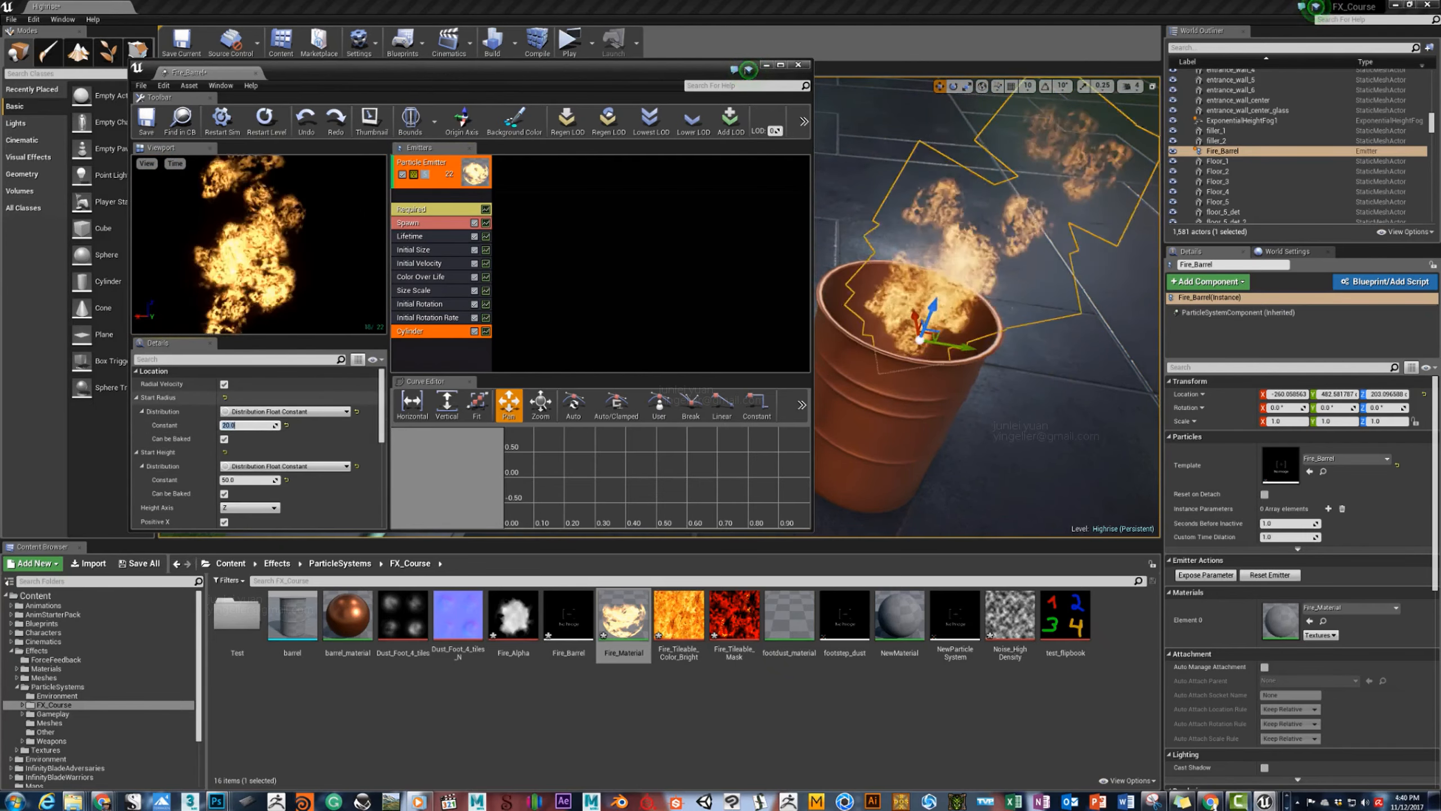
left_click(243, 480)
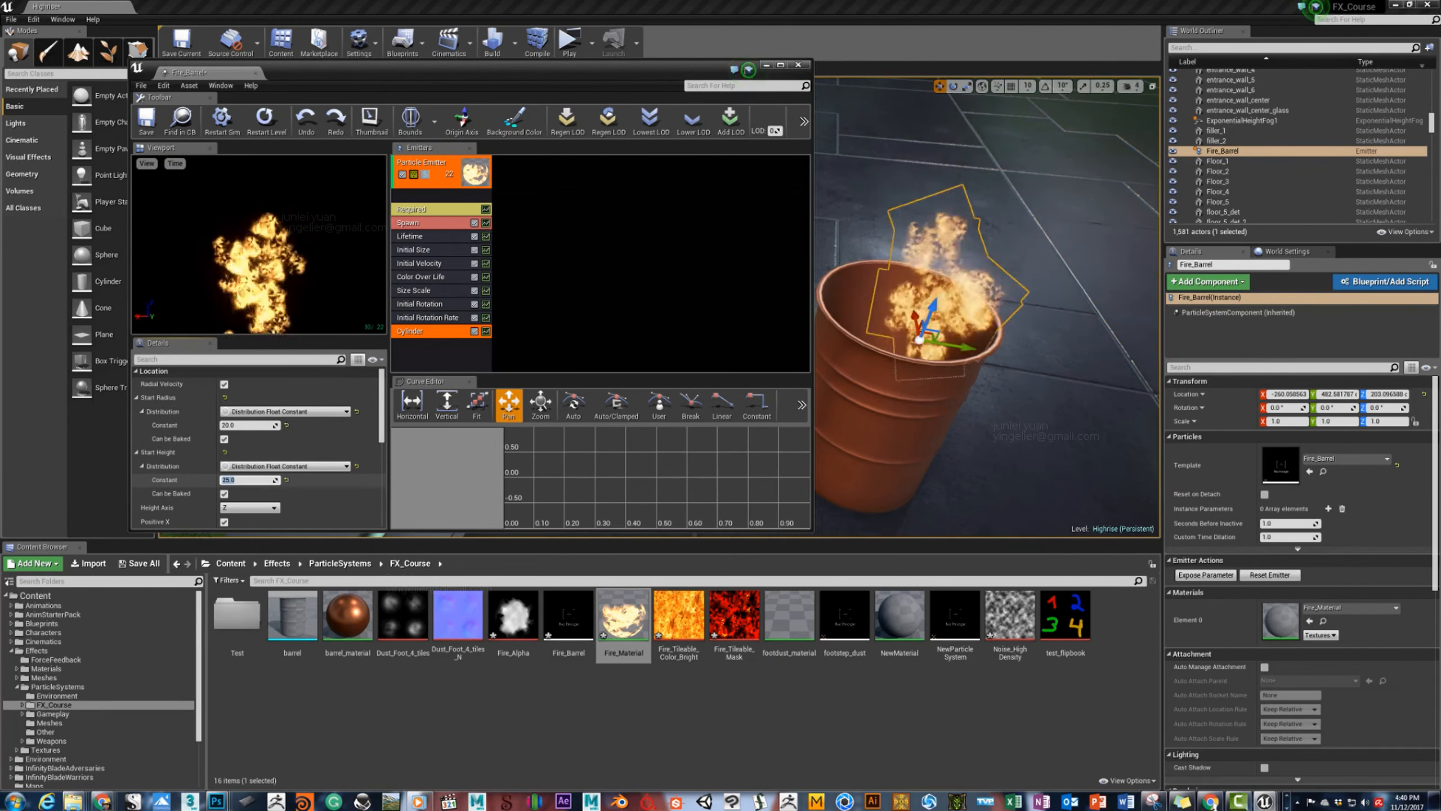
Narrow the particle editor window to uncover more of the level viewport around the barrel.
right_click_drag(976, 318, 982, 264)
key("w")
key("s")
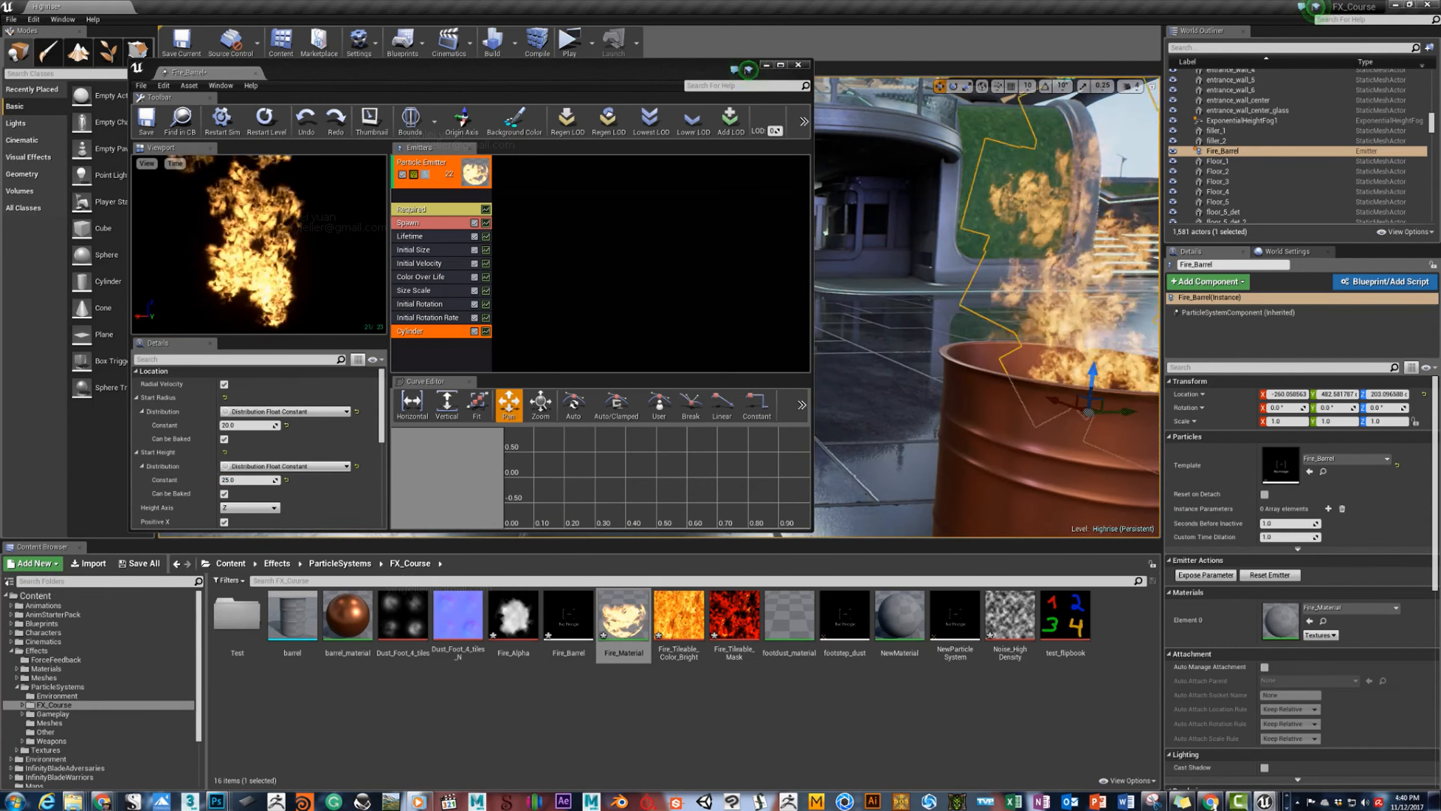
left_click_drag(813, 318, 557, 318)
key("d")
right_click_drag(761, 307, 774, 307)
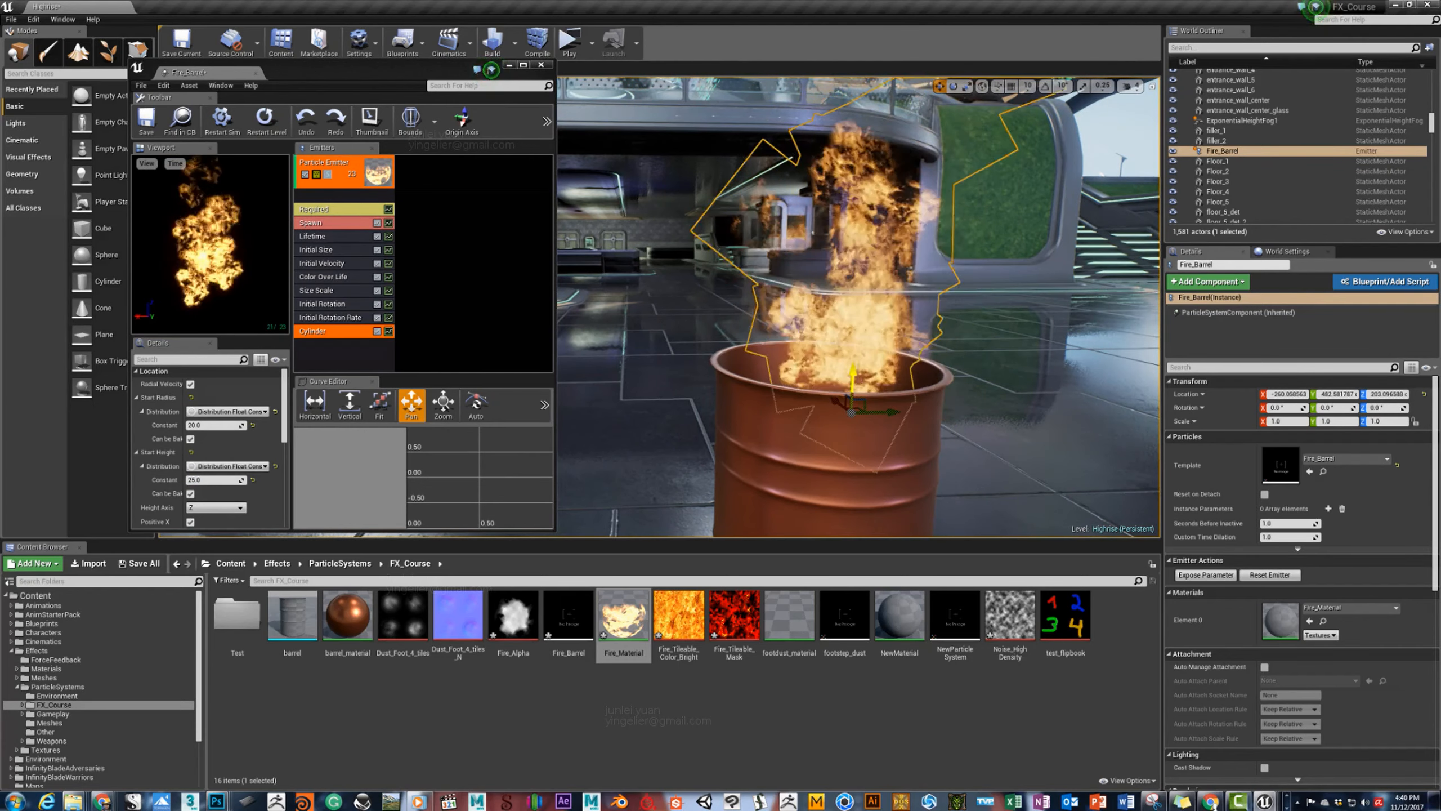
Lower the Fire_Barrel emitter into the barrel to a Z location of about 185 and adjust its horizontal placement over the opening.
left_click_drag(855, 378, 856, 413)
key("d")
mouse_move(852, 423)
right_mouse_down()
mouse_move(684, 439)
mouse_move(777, 494)
mouse_move(751, 495)
right_mouse_up()
key("s")
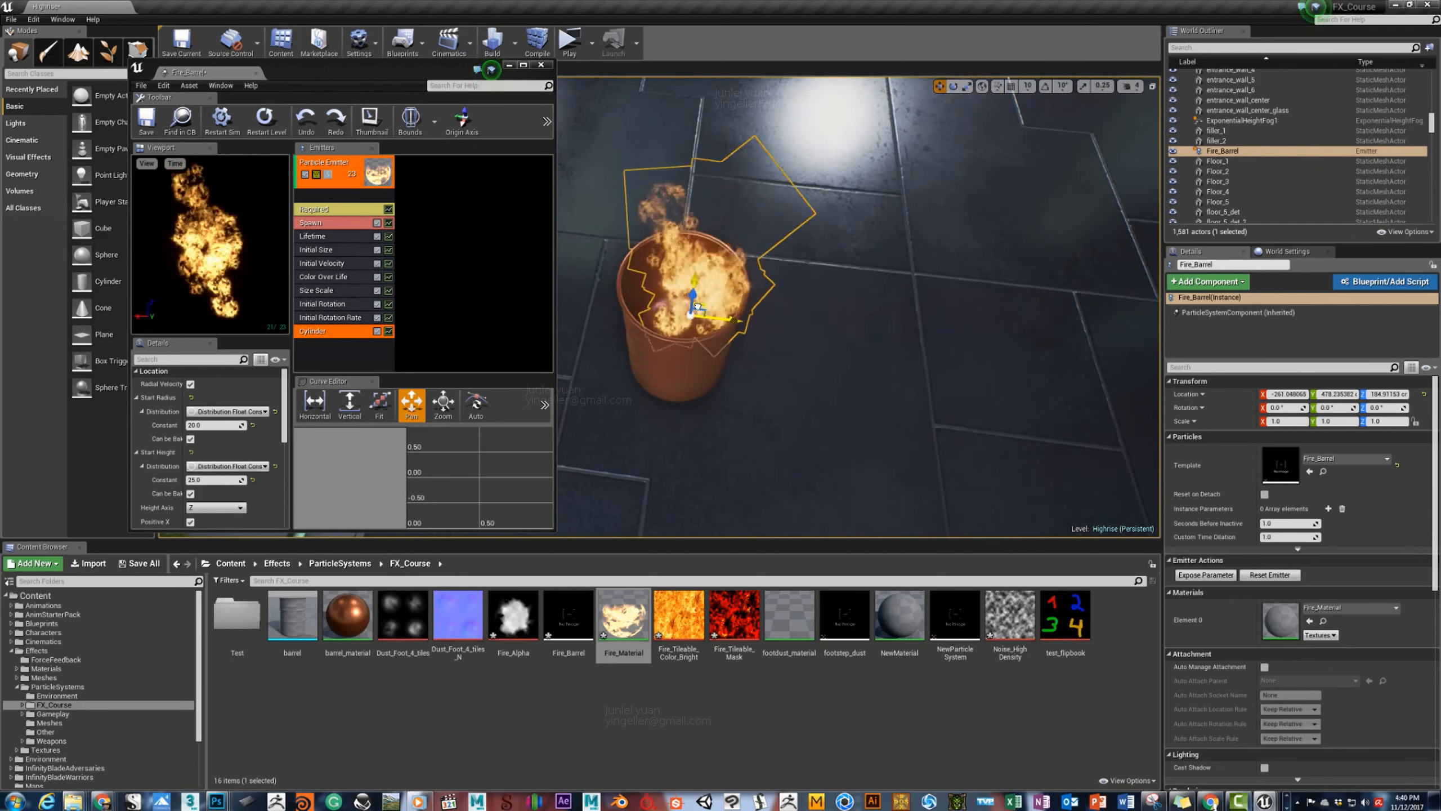
Center the Fire_Barrel emitter over the barrel opening and lower it to a Z location of about 169.
left_click_drag(705, 308, 692, 295)
key("w")
mouse_move(738, 341)
right_mouse_down()
mouse_move(715, 256)
mouse_move(738, 227)
mouse_move(778, 295)
mouse_move(754, 244)
mouse_move(675, 247)
right_mouse_up()
key("s")
key("s")
key("w")
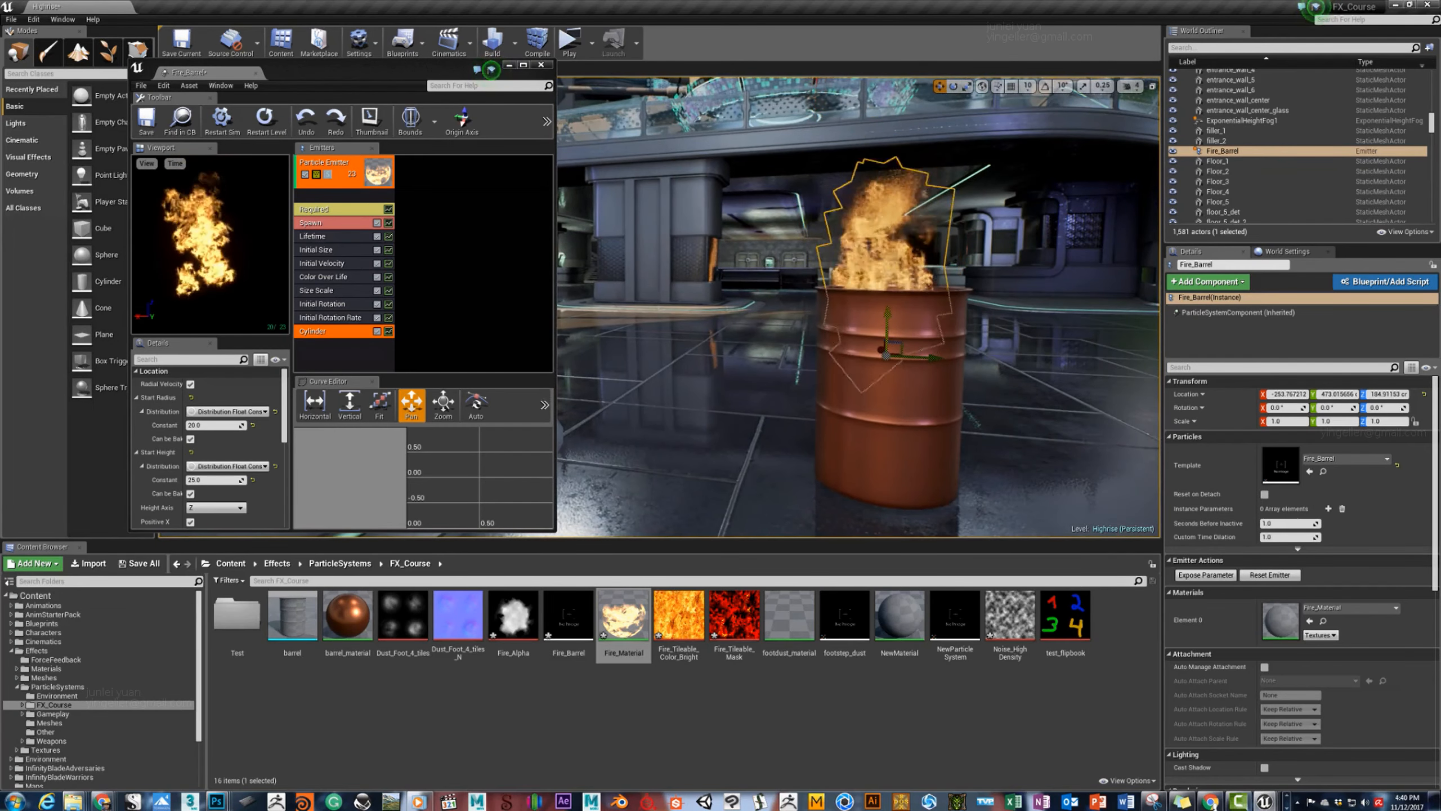
Set the Fire_Barrel emitter's Initial Size to a maximum of 60 and a minimum of 30 on all axes.
left_click(323, 276)
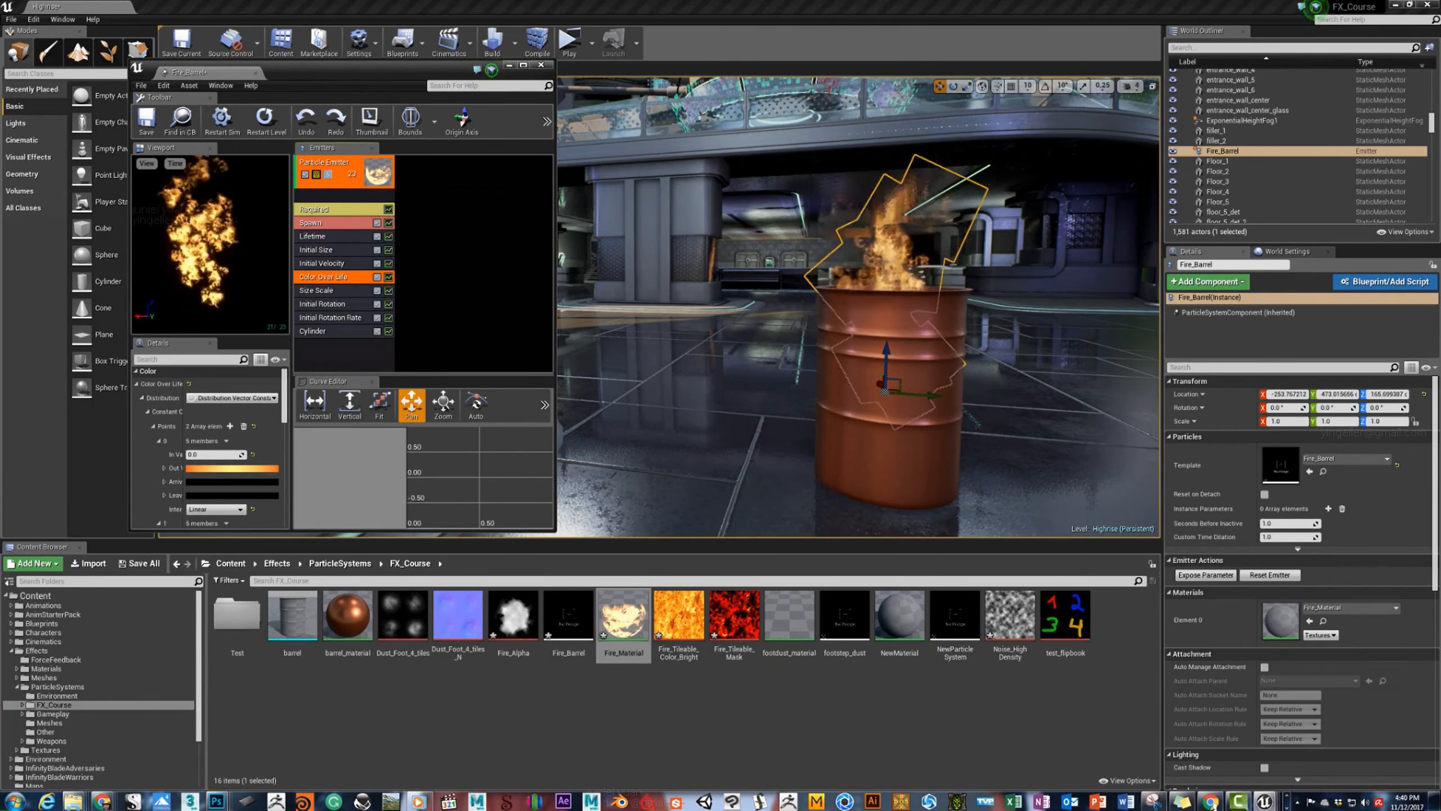
left_click(317, 290)
left_click(315, 250)
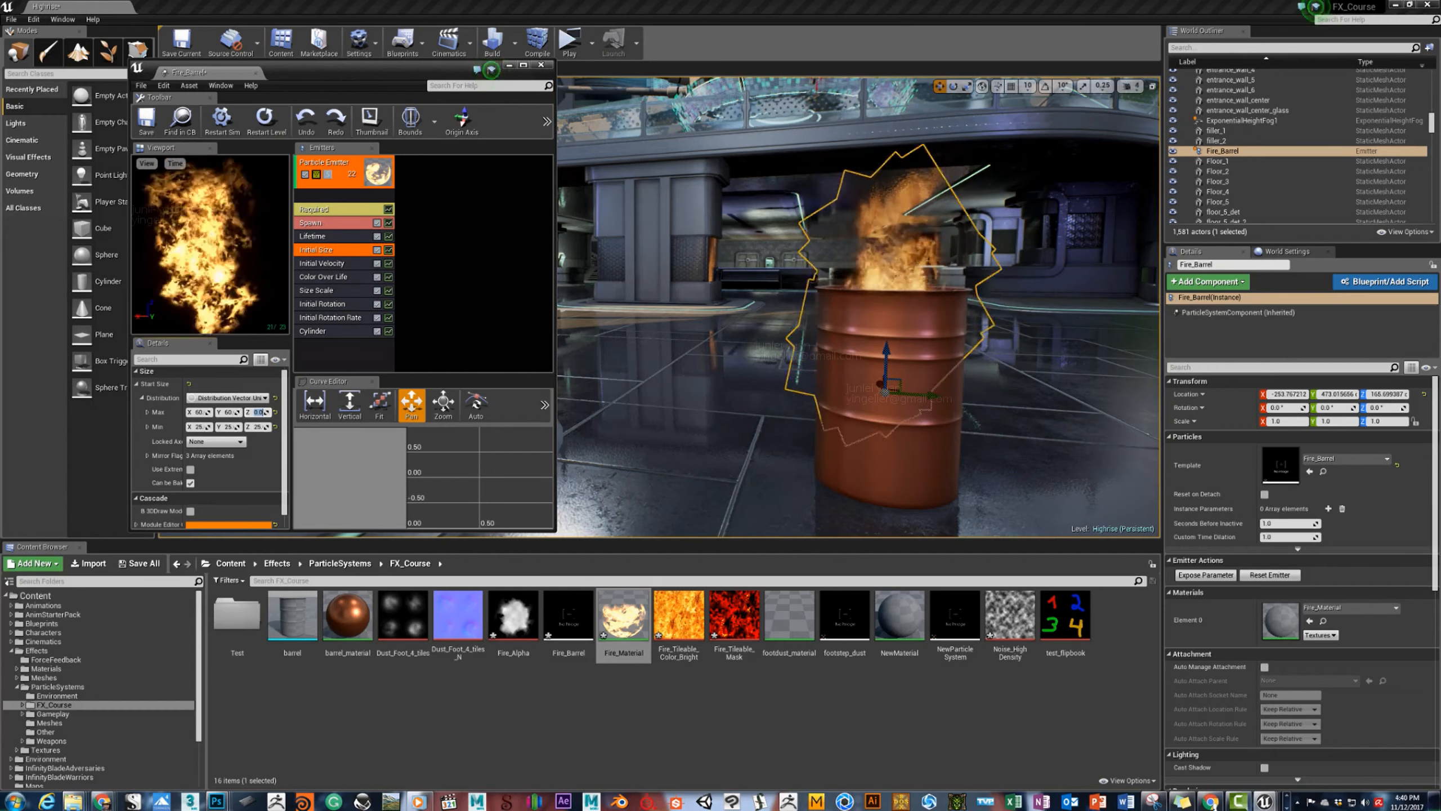
left_click(199, 427)
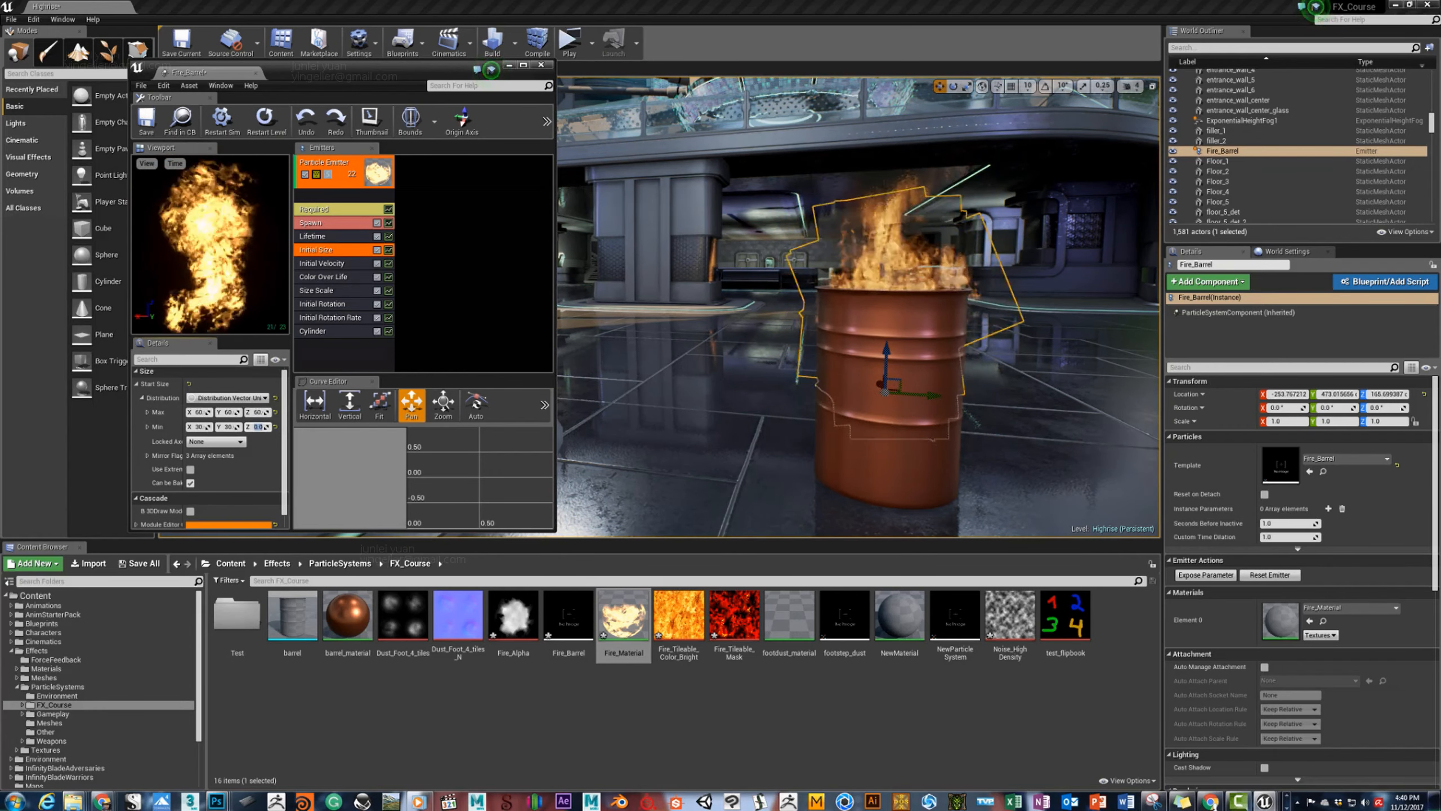
type("30")
Raise the Fire_Barrel emitter to a Z location of about 171 and inspect the fire from another side of the barrel.
left_click_drag(886, 353, 886, 340)
right_click_drag(886, 339, 987, 341)
left_click(897, 346)
mouse_move(896, 346)
right_mouse_down()
mouse_move(931, 352)
mouse_move(885, 343)
mouse_move(888, 315)
mouse_move(828, 366)
mouse_move(845, 341)
mouse_move(709, 341)
mouse_move(754, 349)
mouse_move(732, 338)
right_mouse_up()
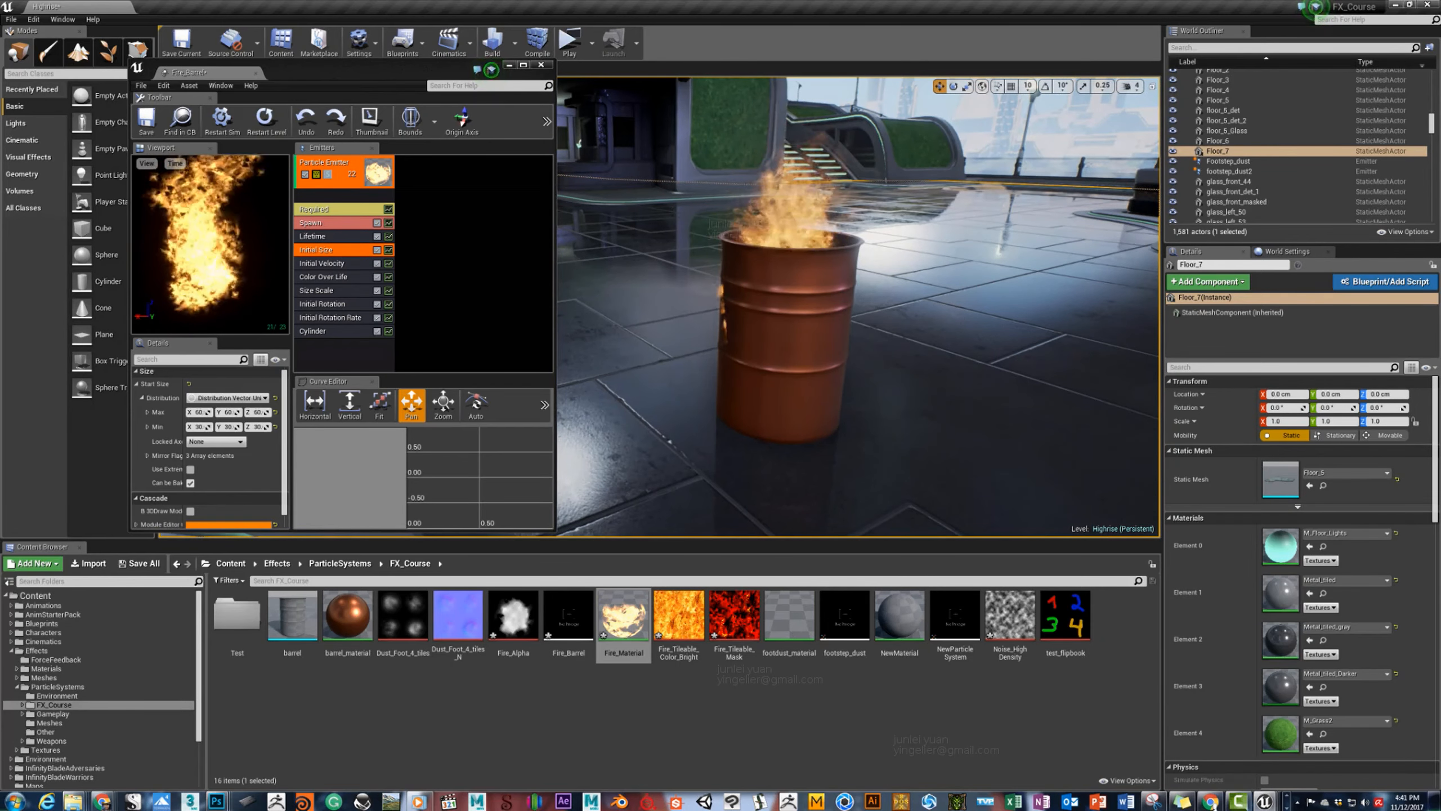
left_click(786, 213)
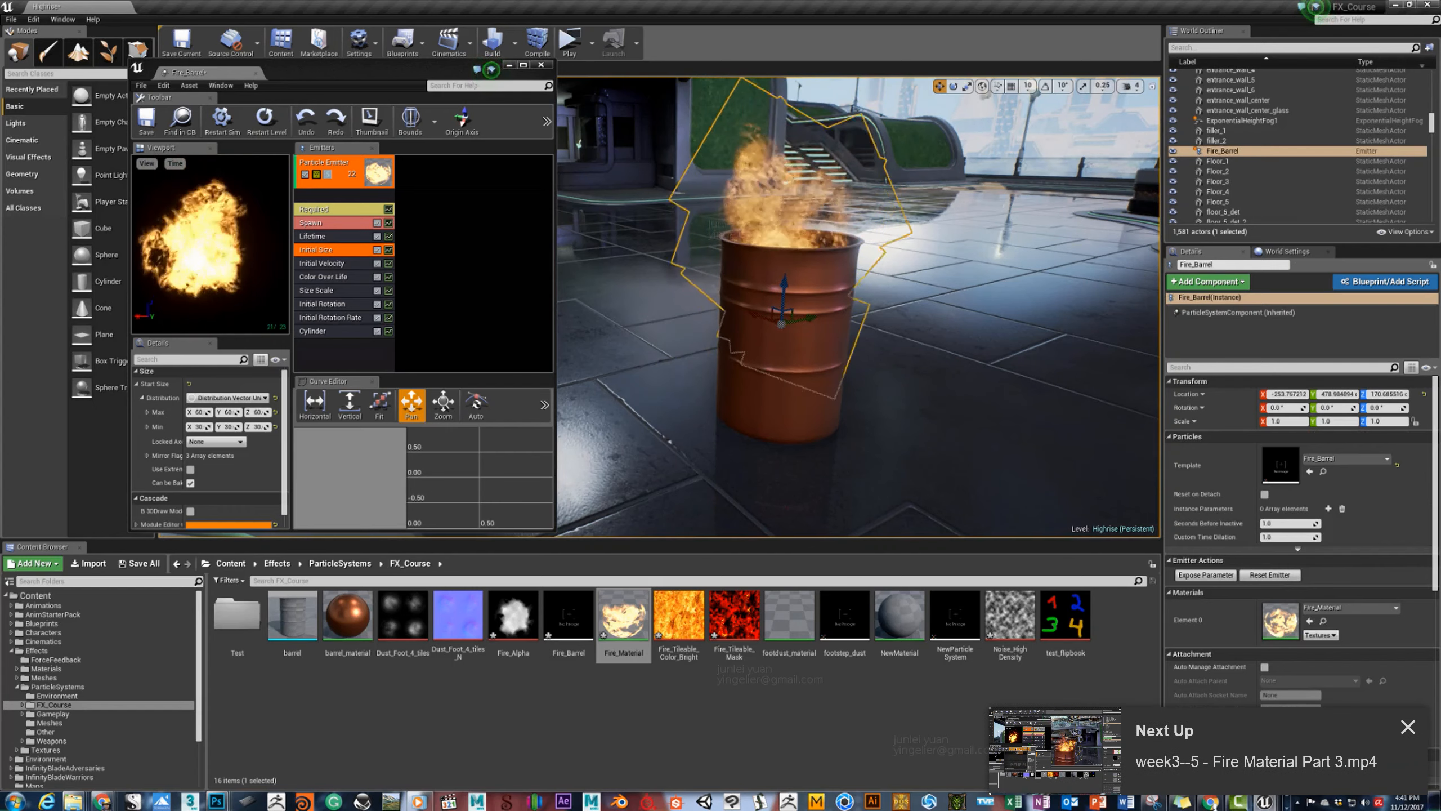
left_click(931, 352)
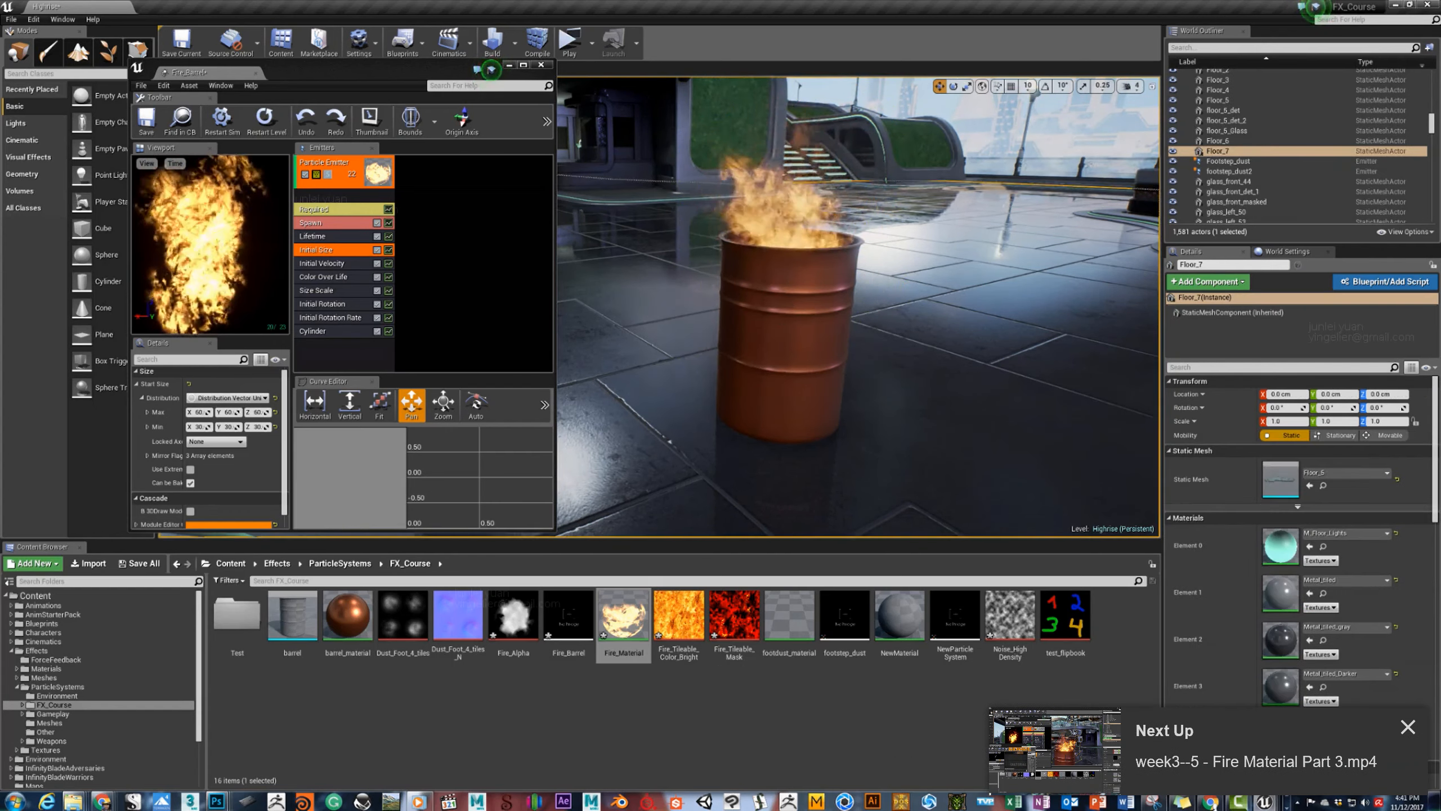
right_click_drag(931, 352, 970, 387)
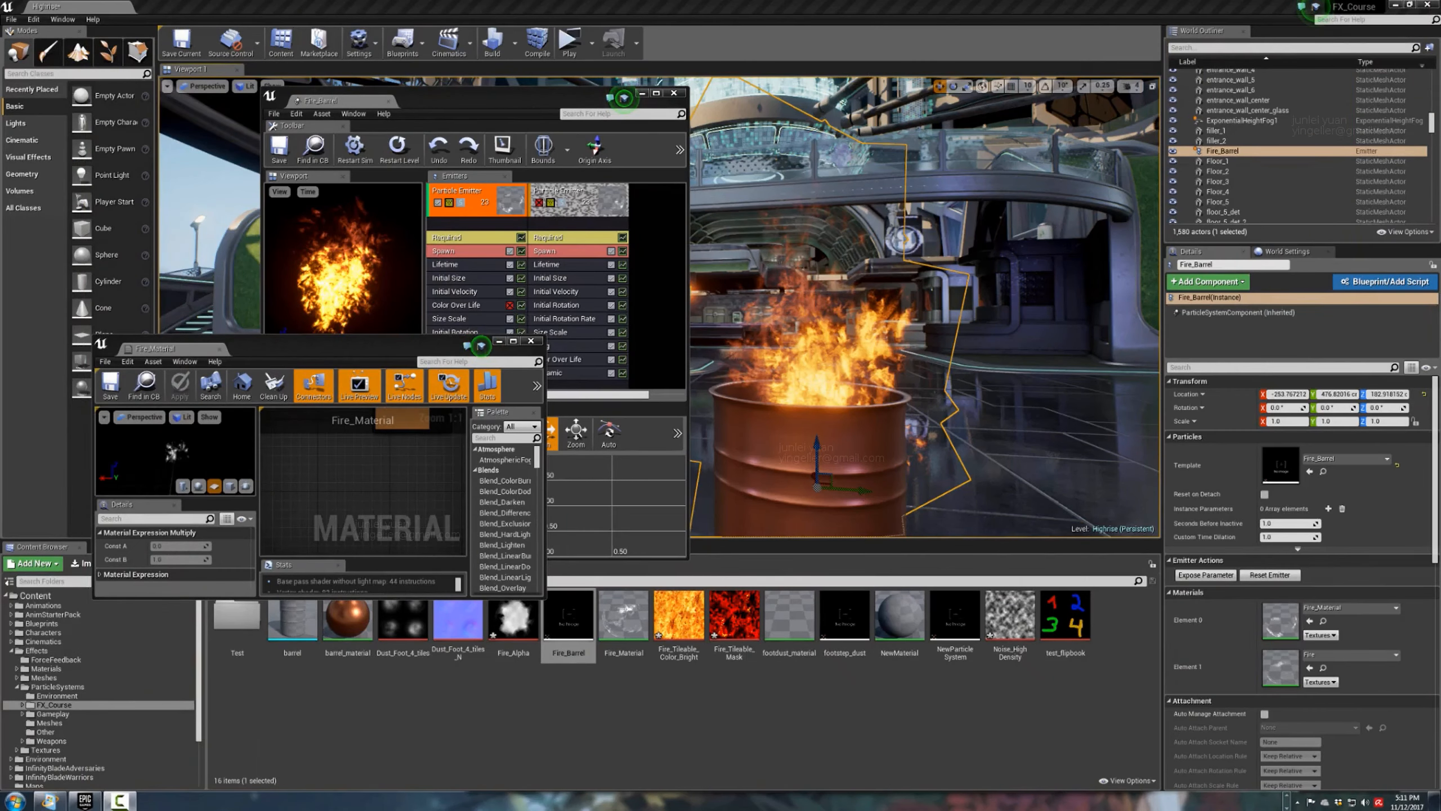
Examine the barrel fire in the level from close up, from a distance and from different sides.
mouse_move(976, 256)
right_mouse_down()
mouse_move(942, 256)
mouse_move(993, 250)
mouse_move(988, 284)
mouse_move(948, 266)
mouse_move(991, 255)
right_mouse_up()
key("w")
key("s")
key("w")
key("s")
key("w")
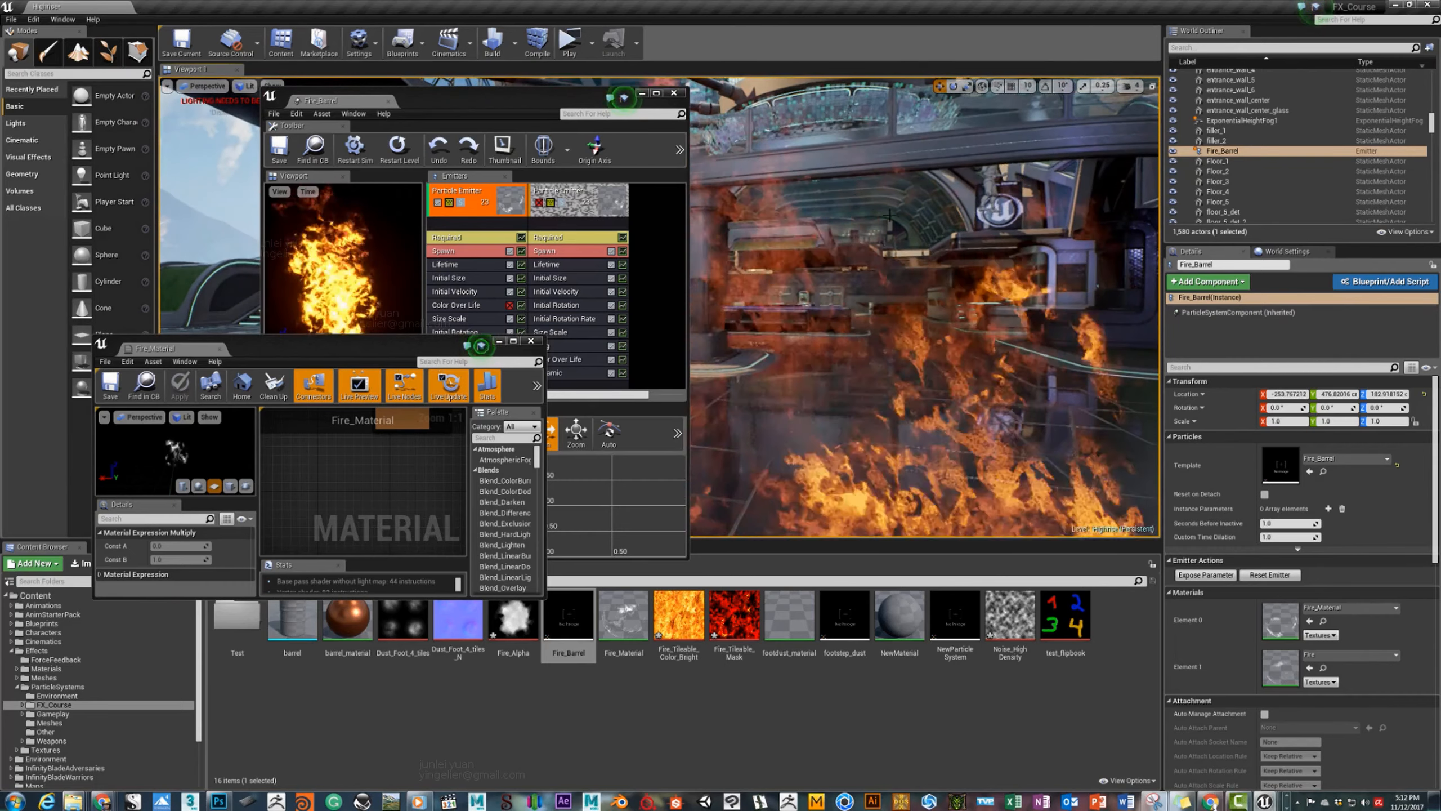
key("s")
right_click_drag(917, 205, 873, 121)
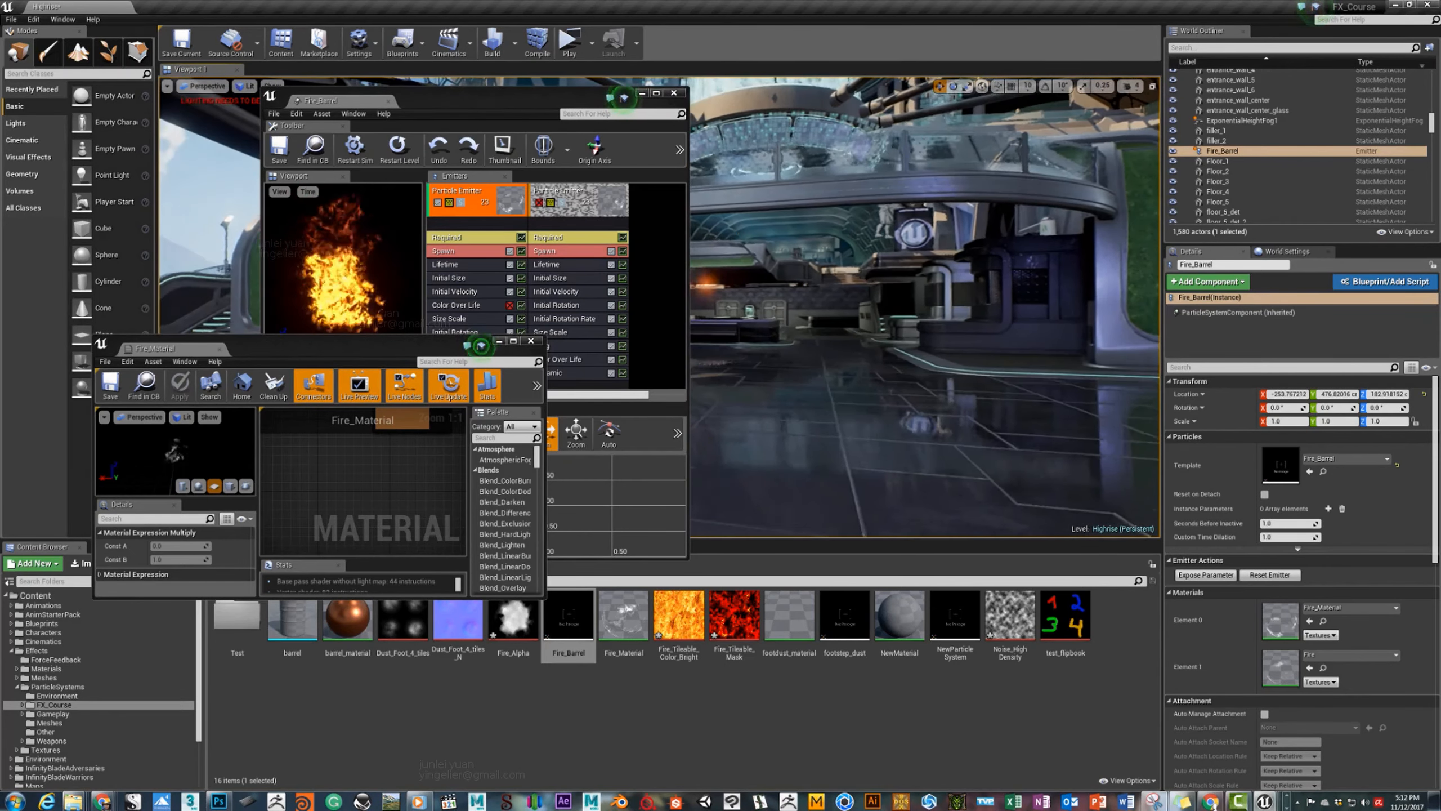
key("f")
left_click(940, 140)
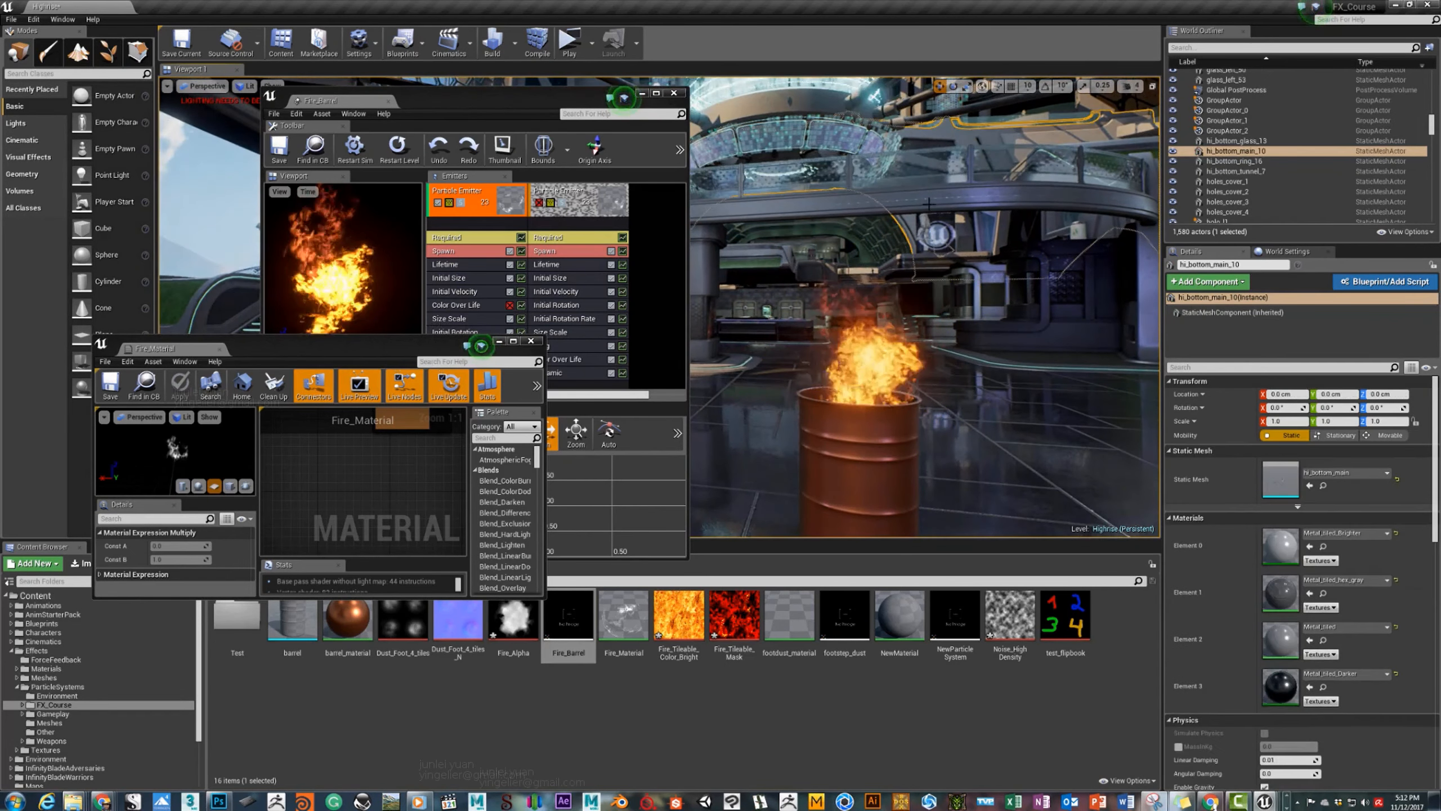
key("w")
right_click_drag(939, 420, 933, 432)
key("d")
key("a")
key("w")
key("s")
key("w")
key("s")
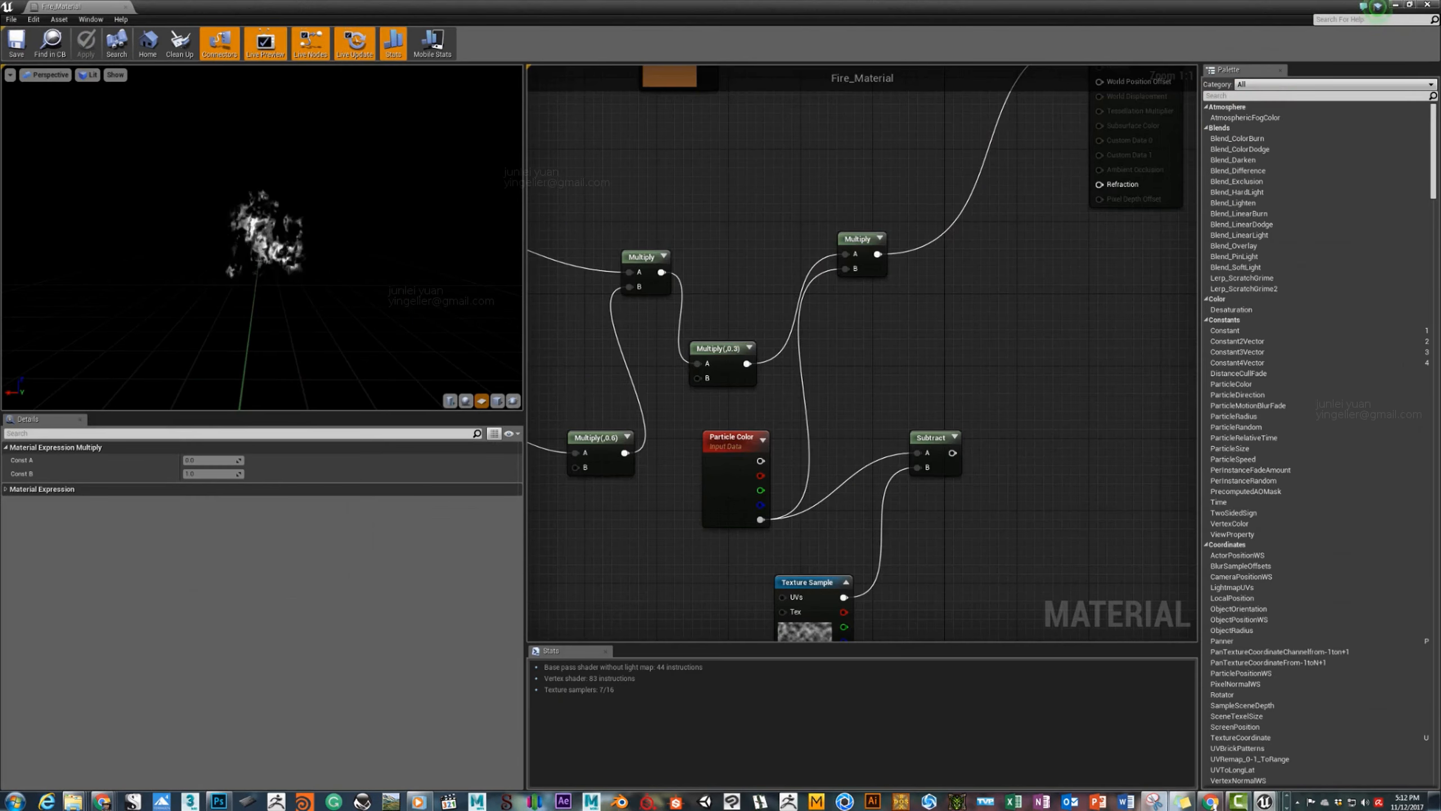
Rearrange the Multiply nodes around Multiply(,0.6) in the Fire_Material graph so that the chain is spread out more clearly.
right_click_drag(532, 325, 793, 230)
left_click_drag(684, 339, 711, 357)
left_click_drag(841, 355, 814, 311)
right_click_drag(868, 250, 839, 205)
right_click_drag(674, 171, 739, 226)
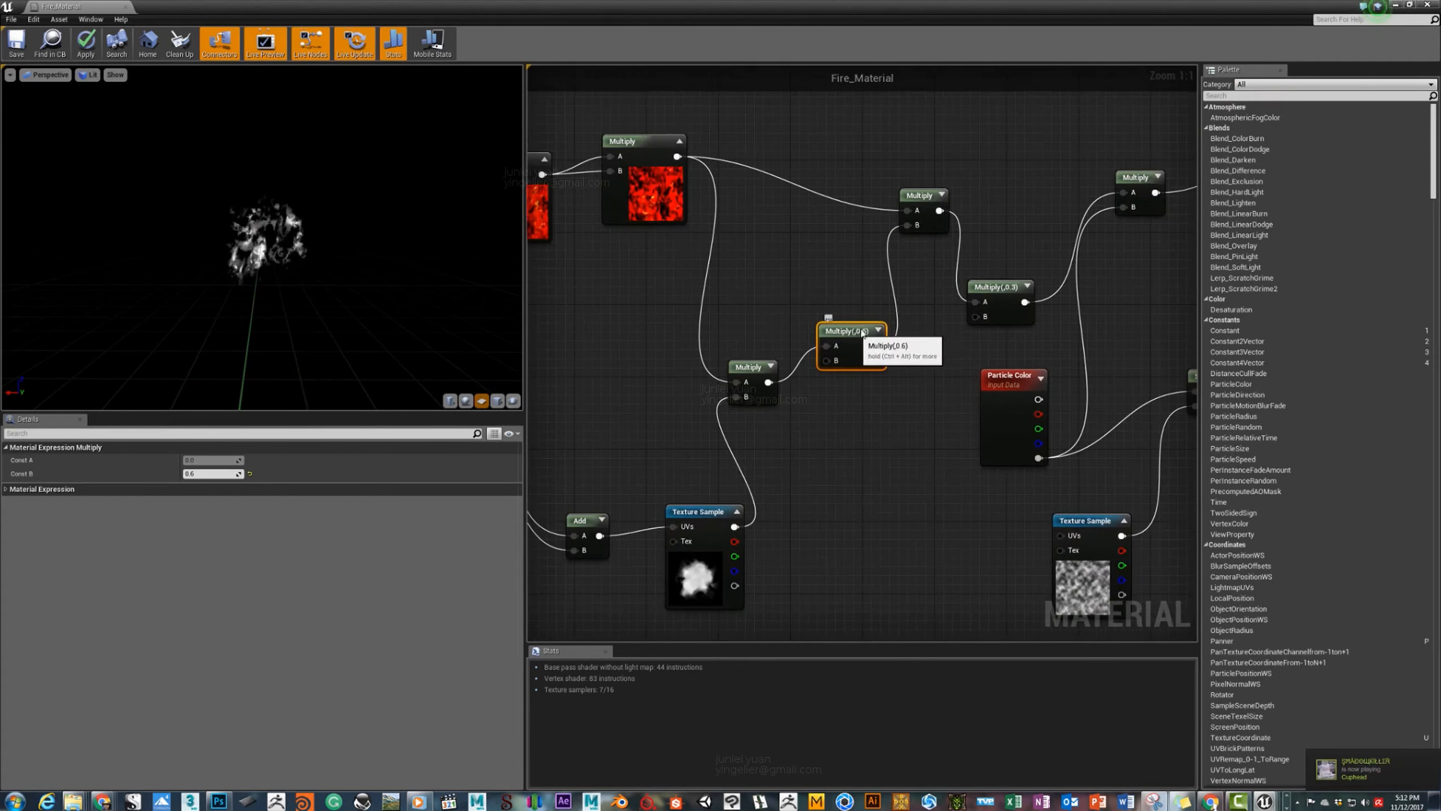
mouse_move(862, 333)
left_mouse_down()
mouse_move(843, 315)
mouse_move(862, 324)
left_mouse_up()
right_click_drag(820, 232, 672, 265)
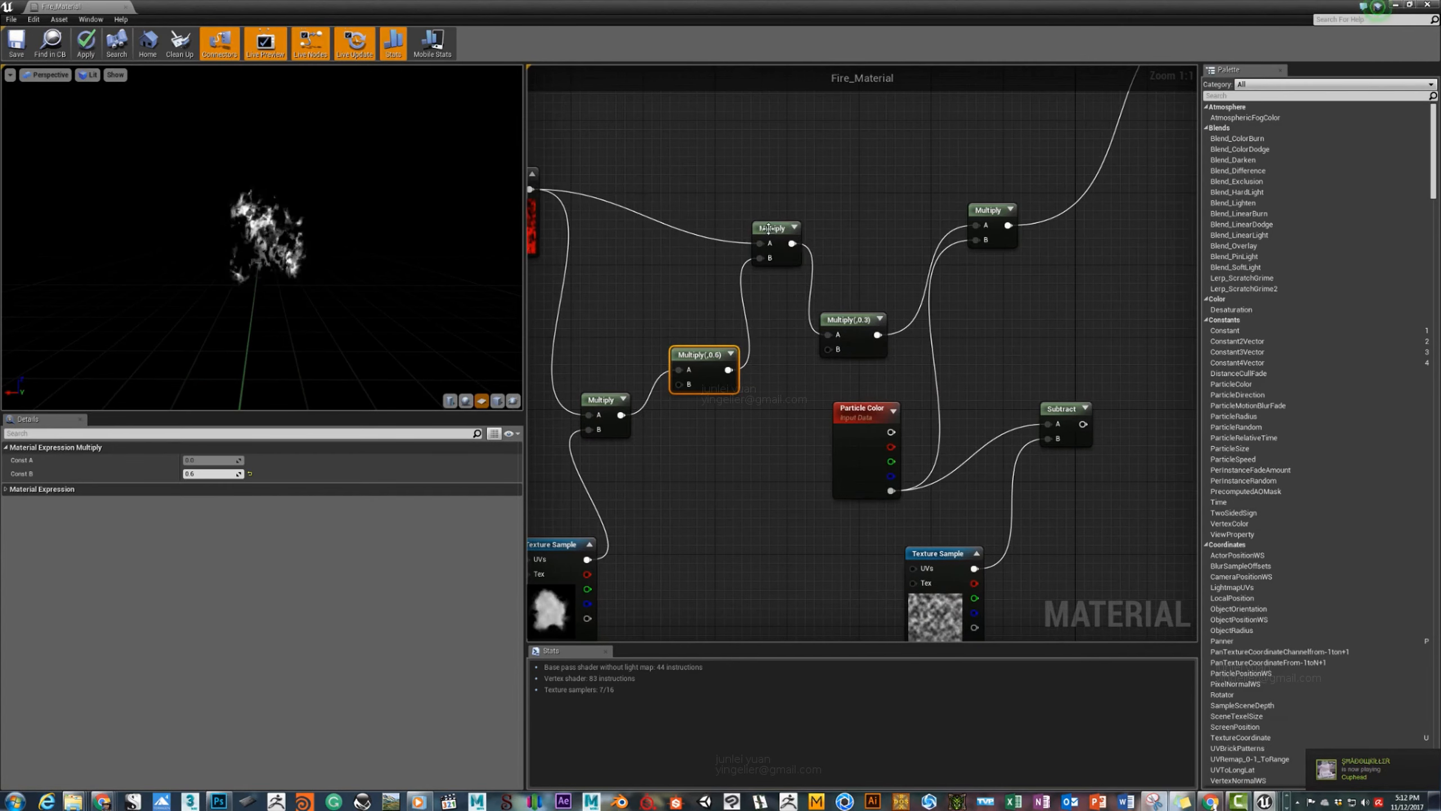
left_click_drag(770, 229, 787, 210)
right_click_drag(763, 304, 859, 317)
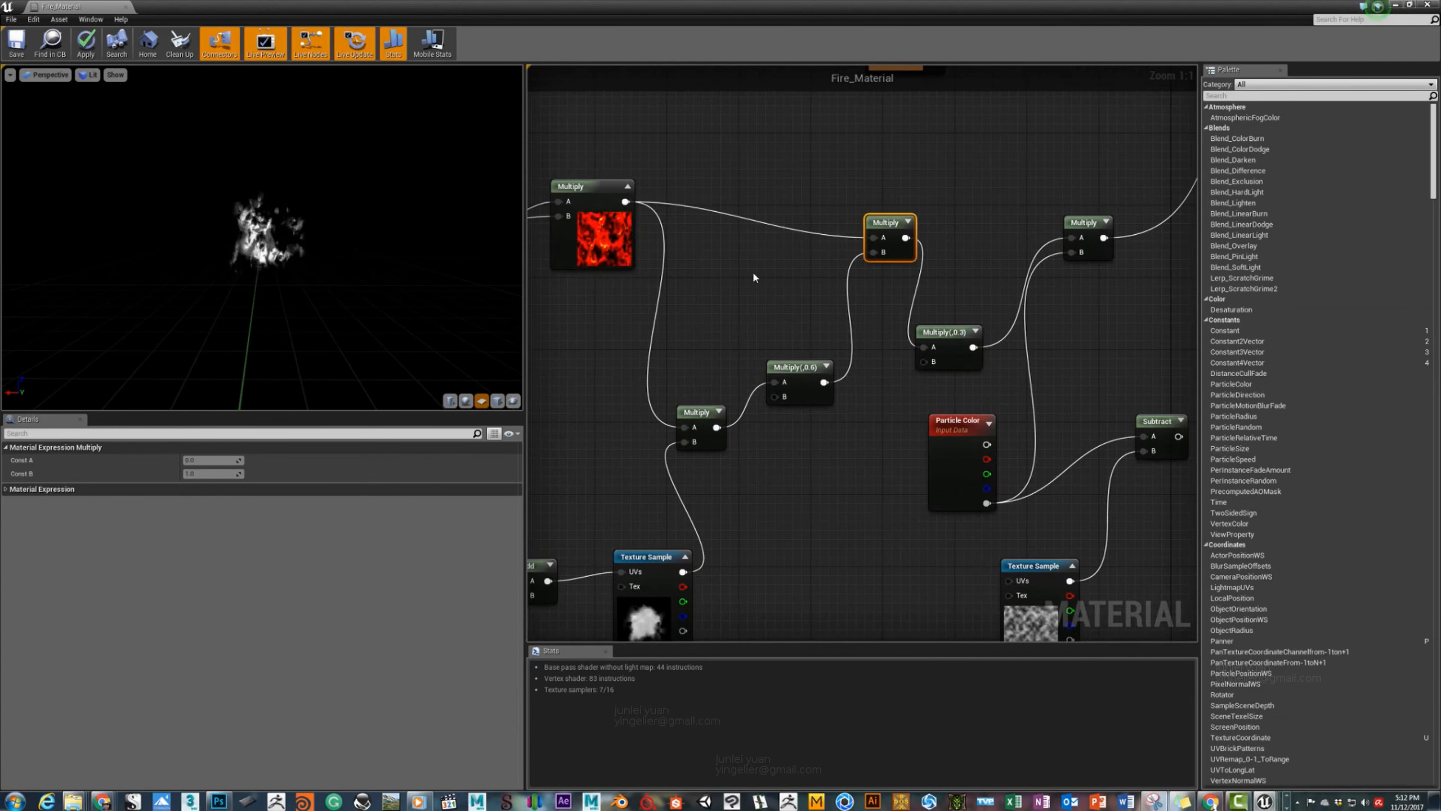
mouse_move(754, 277)
right_mouse_down()
mouse_move(817, 258)
mouse_move(750, 256)
mouse_move(1004, 283)
mouse_move(1091, 322)
mouse_move(761, 293)
right_mouse_up()
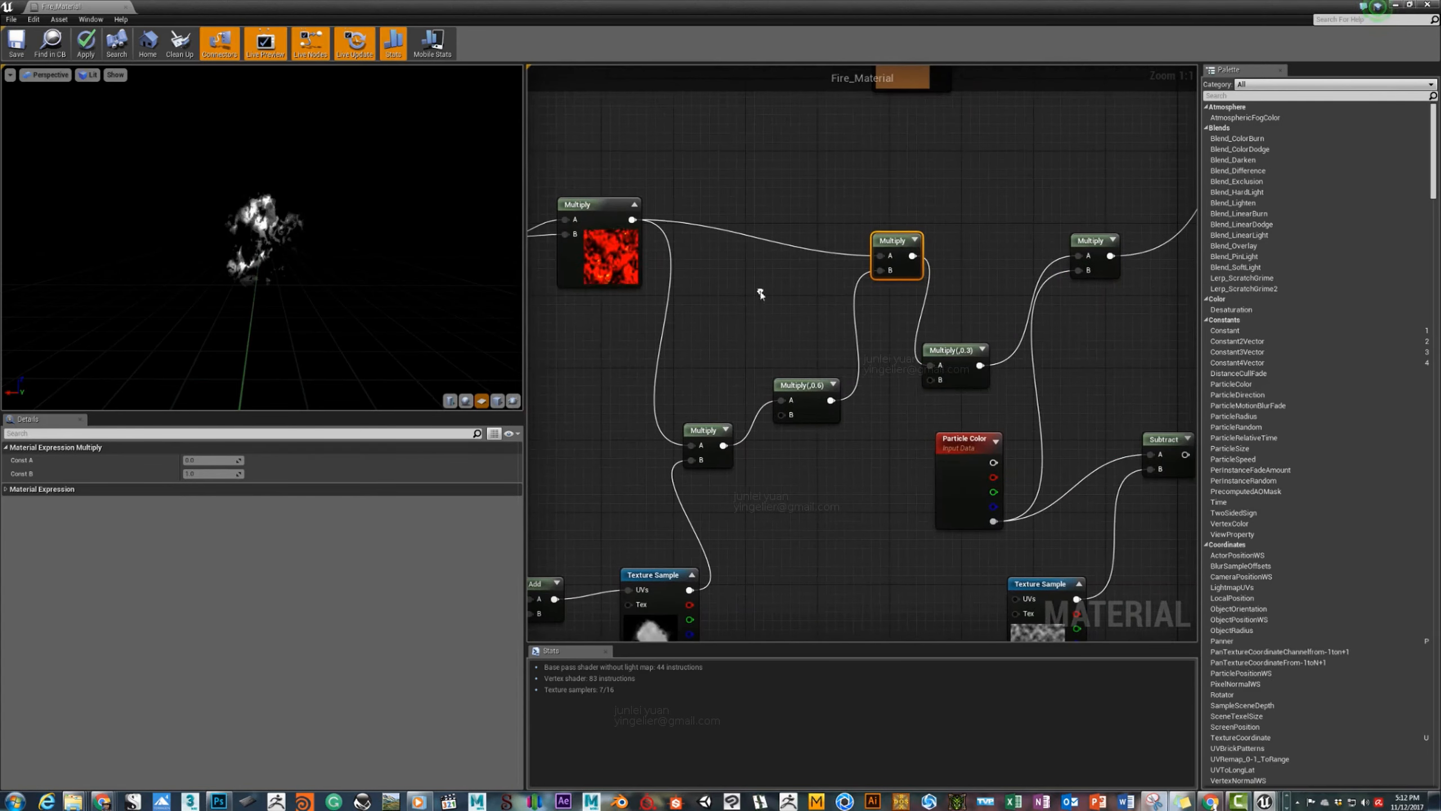
Line up the Multiply(,0.3) node between the two Multiply nodes that lead to the Fire_Material output.
left_click_drag(958, 355, 978, 317)
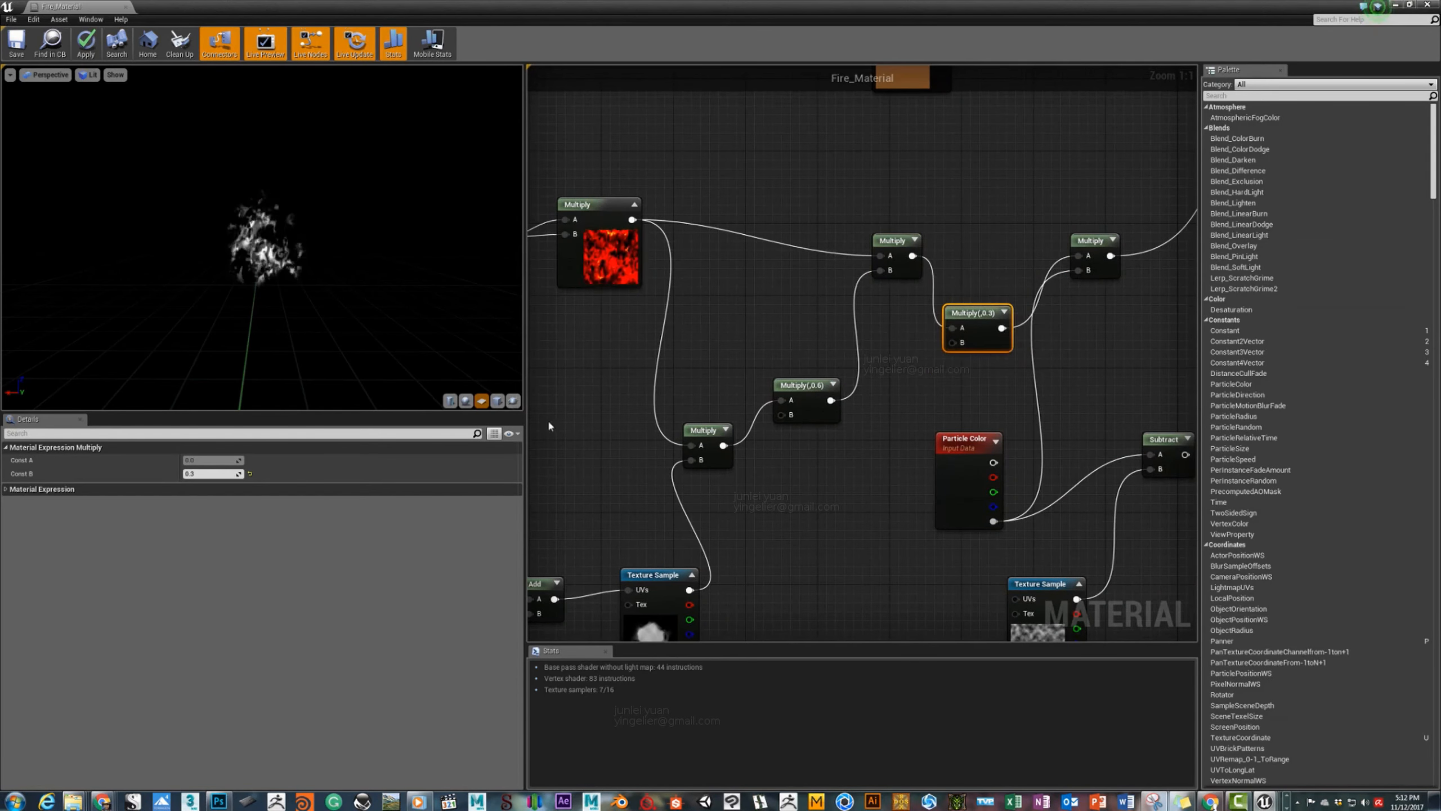
right_click_drag(1076, 315, 910, 325)
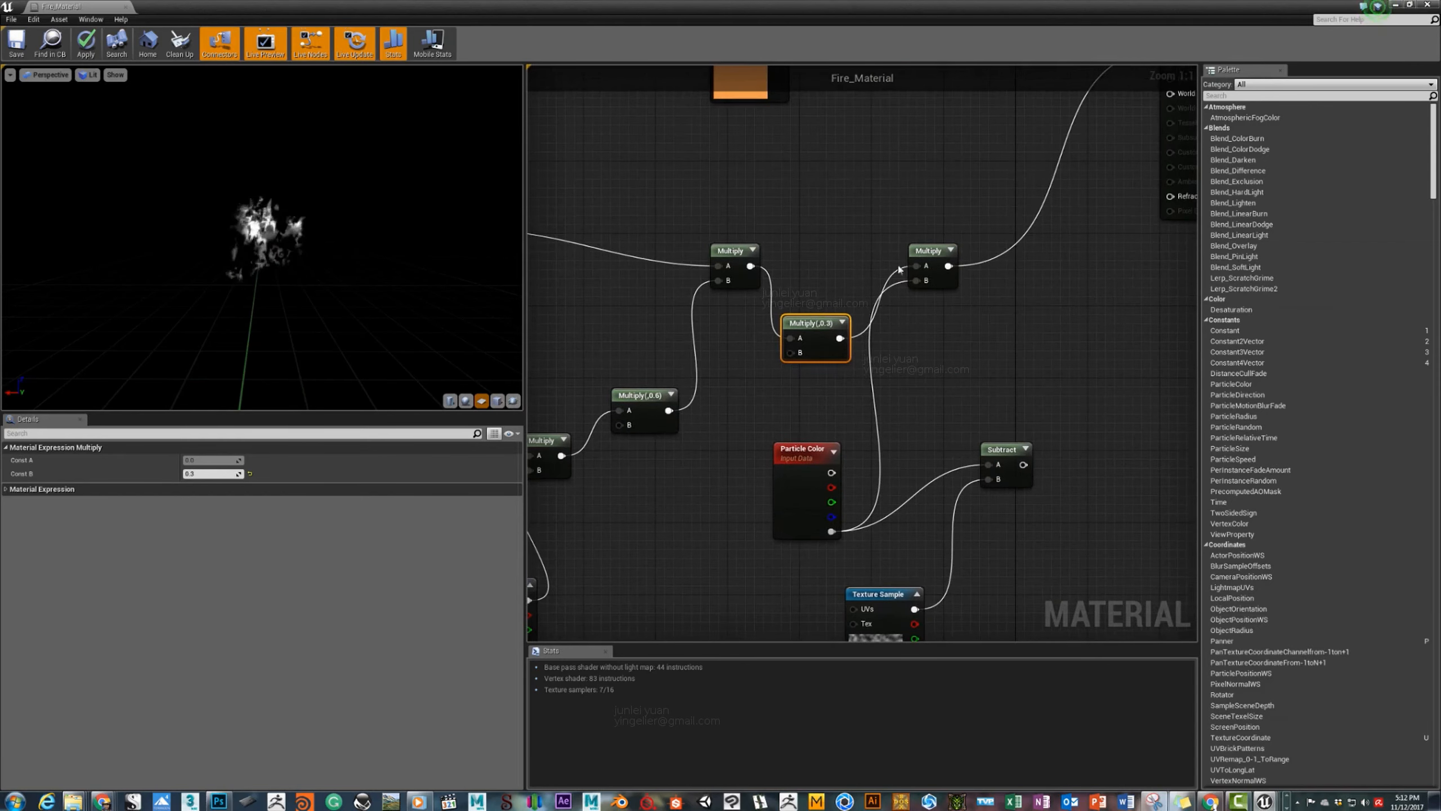
left_click_drag(927, 251, 954, 278)
left_click_drag(807, 322, 844, 259)
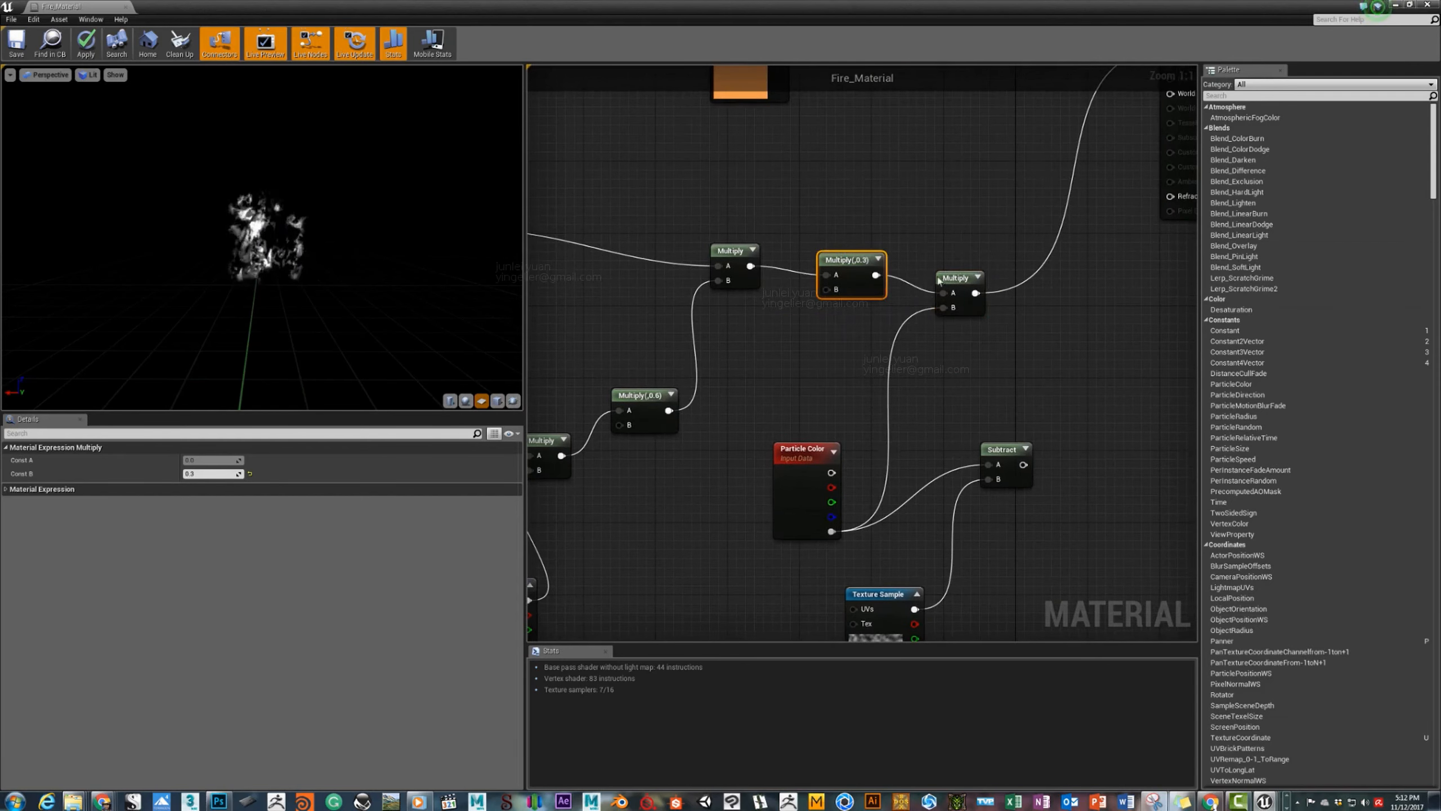
right_click_drag(1083, 130, 775, 322)
right_click_drag(662, 312, 981, 391)
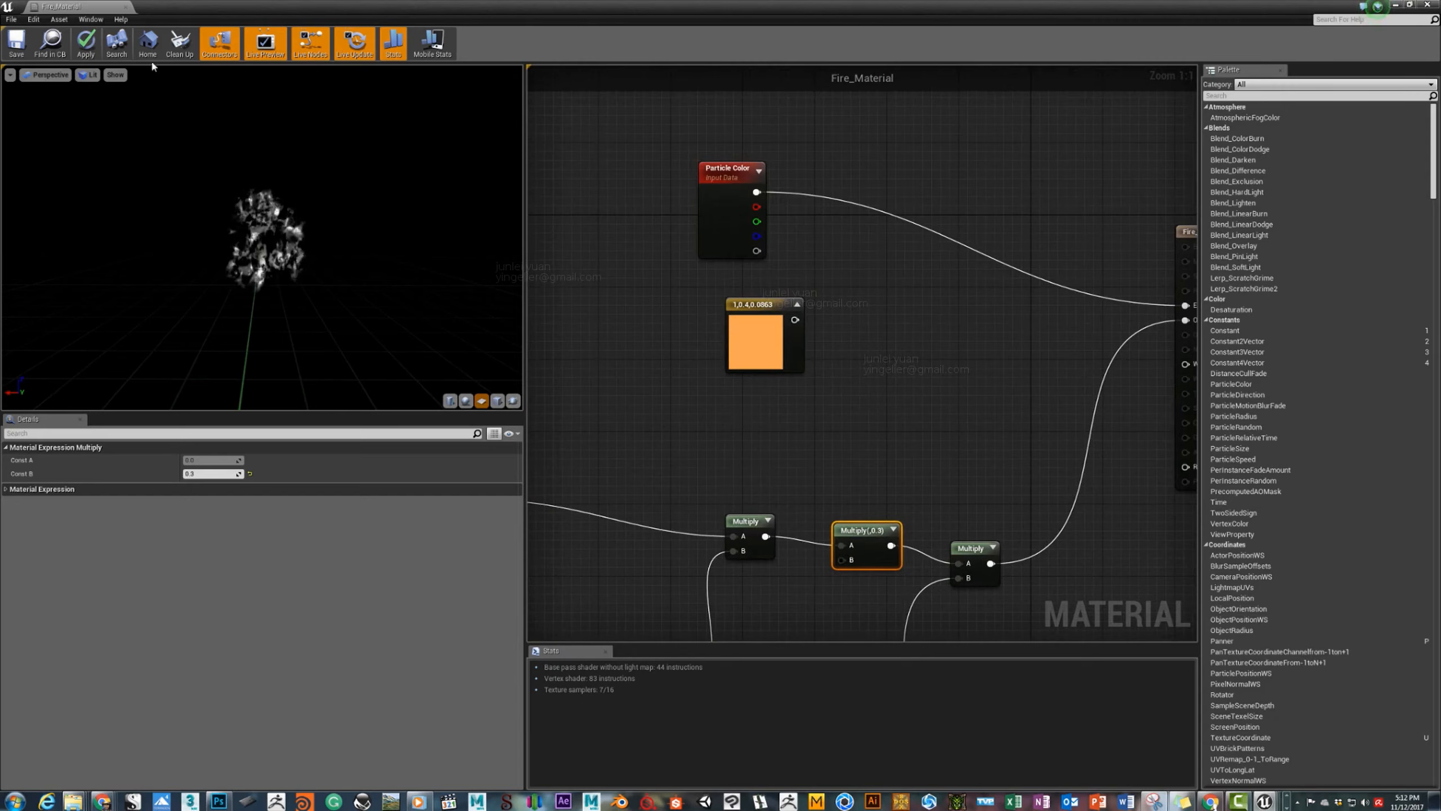
Return to the level to review the barrel fire and close the Fire_Material editor.
mouse_move(160, 14)
left_mouse_down()
mouse_move(248, 198)
mouse_move(217, 446)
left_mouse_up()
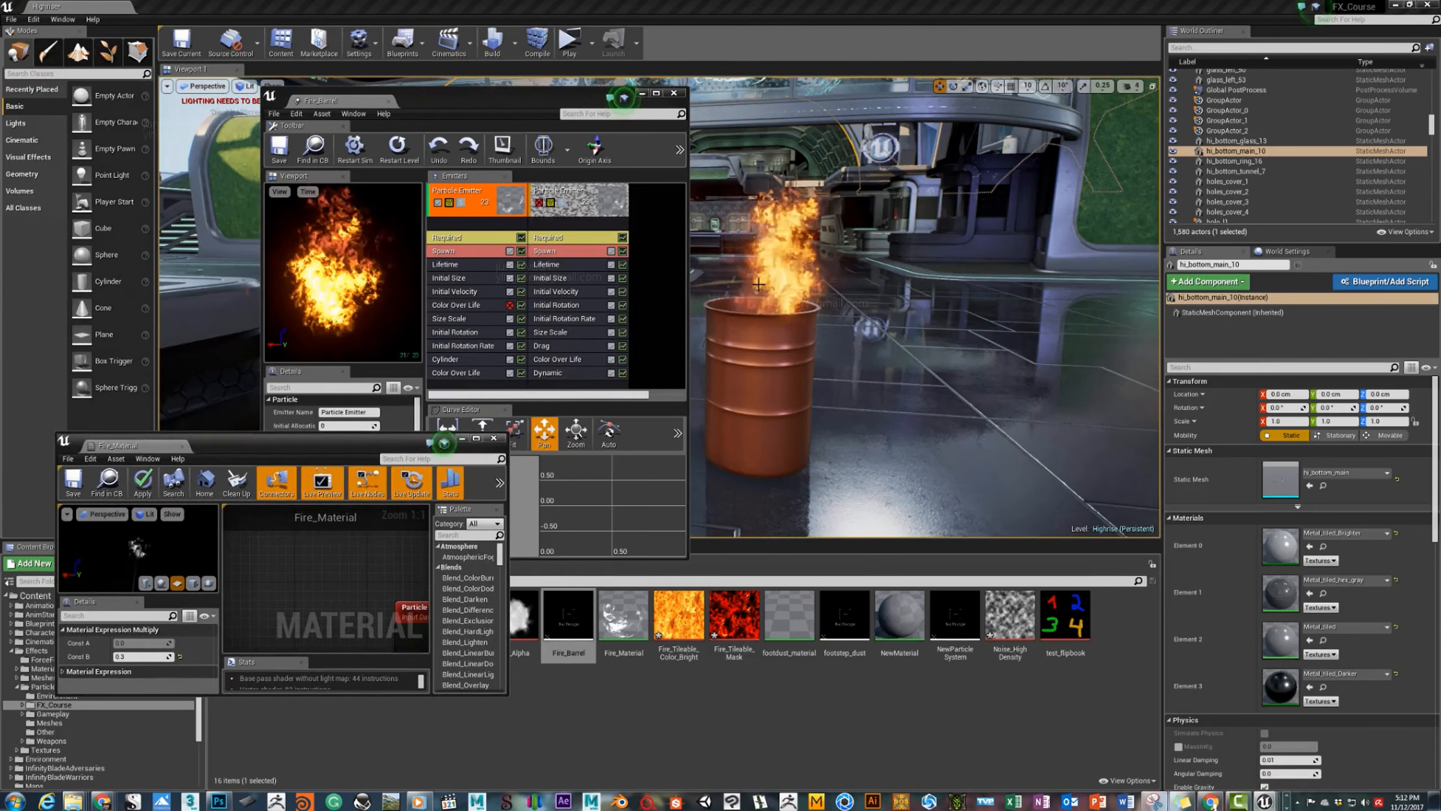
left_click_drag(919, 363, 1022, 361, "alt")
right_click_drag(801, 345, 801, 335)
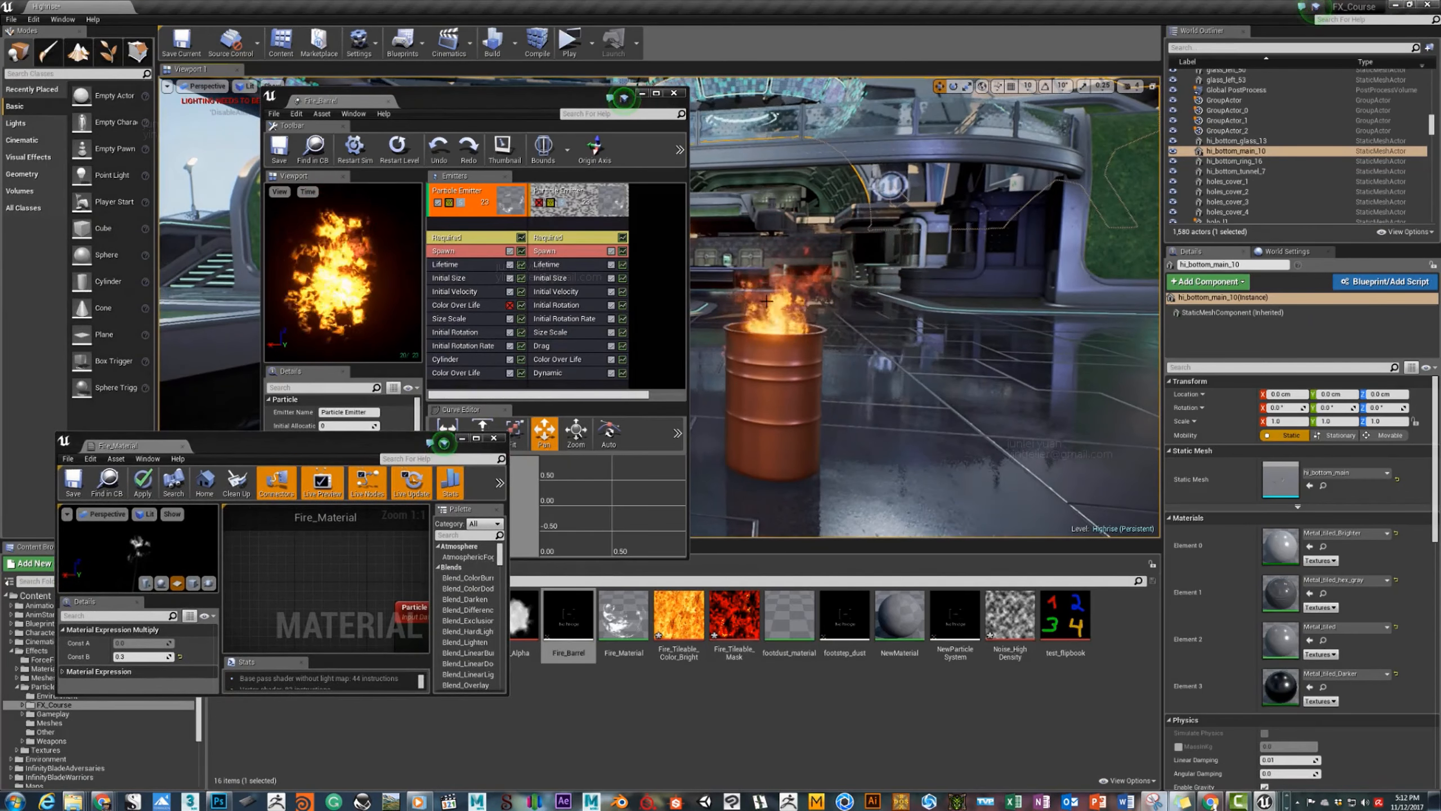
mouse_move(801, 345)
left_mouse_down()
mouse_move(789, 309)
mouse_move(814, 340)
left_mouse_up()
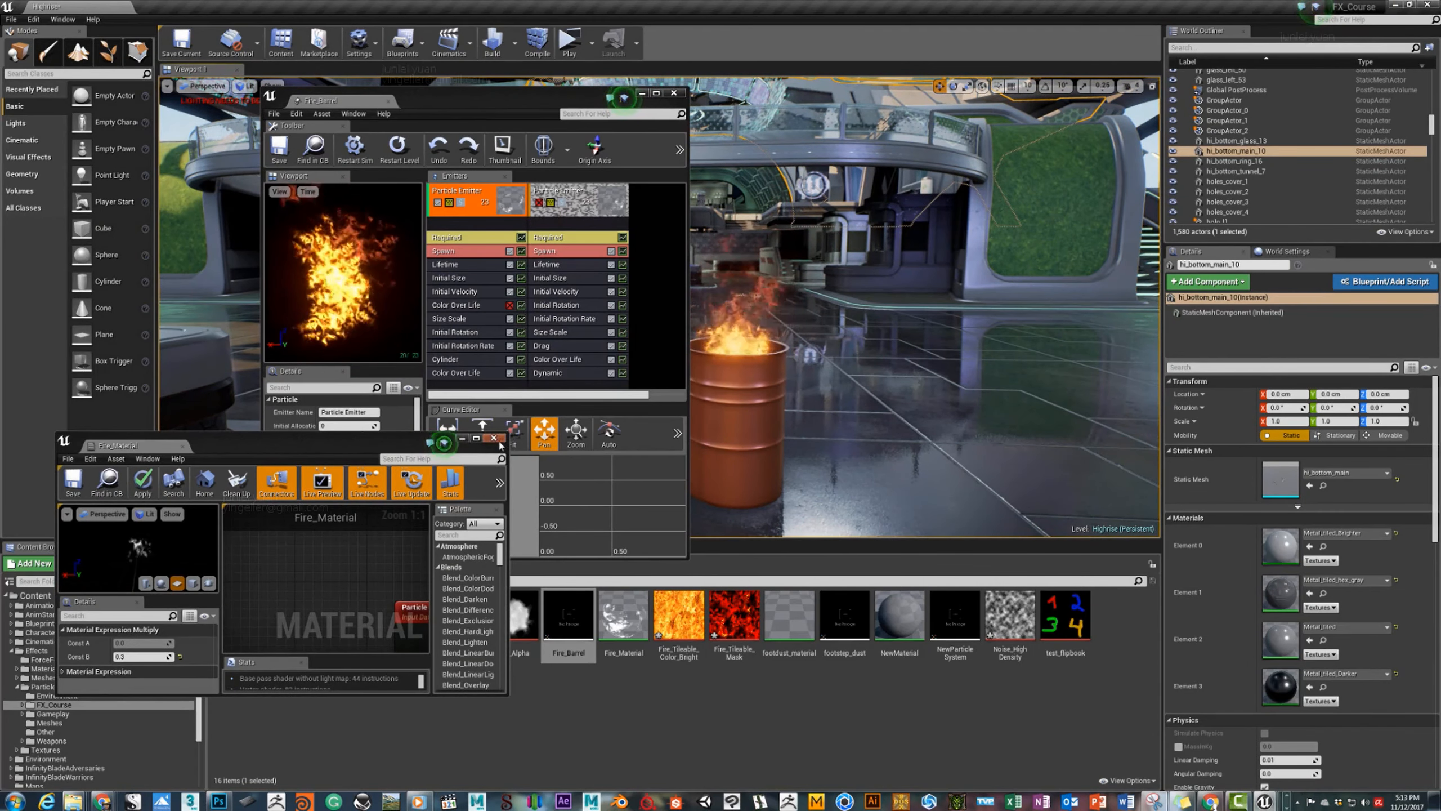
left_click(495, 438)
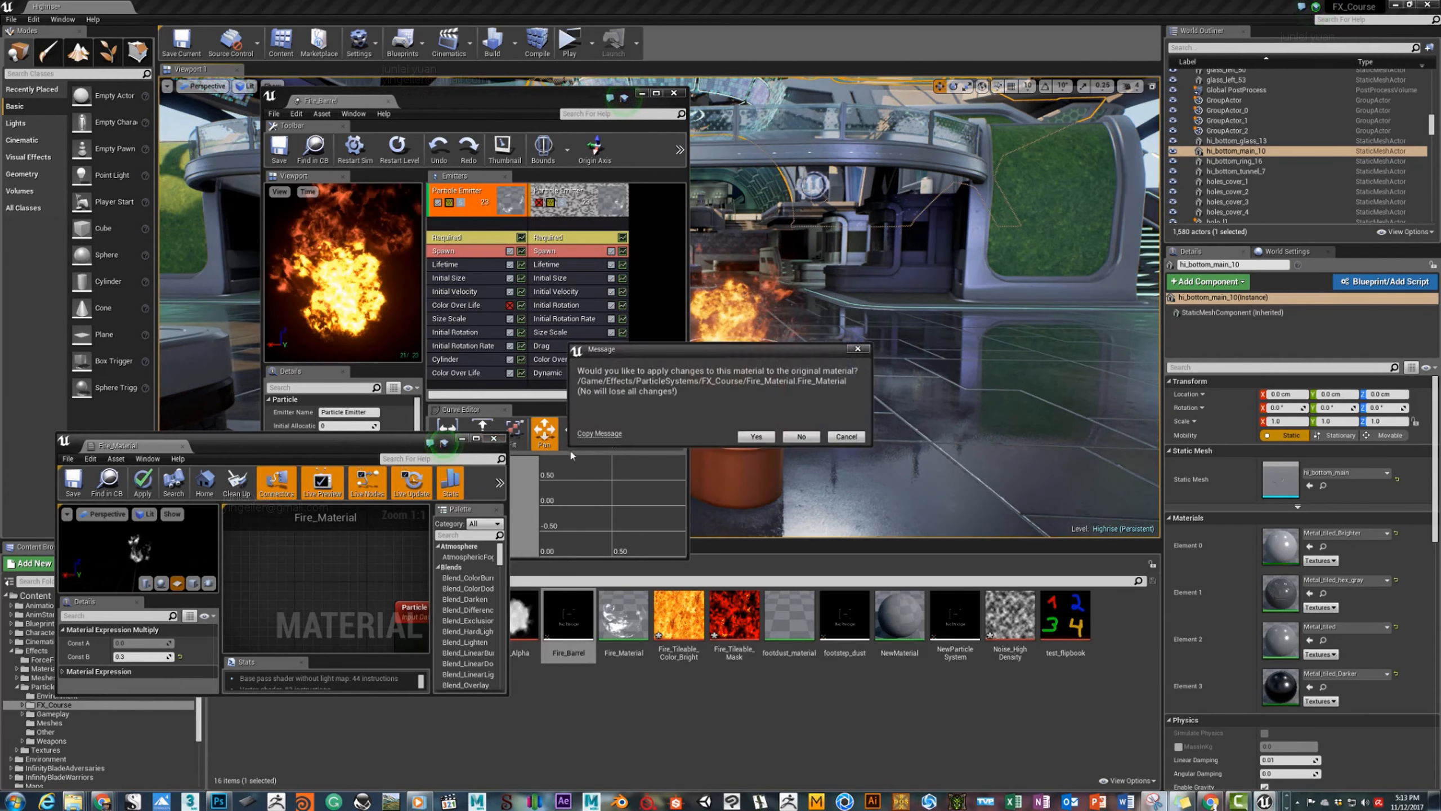
left_click(846, 436)
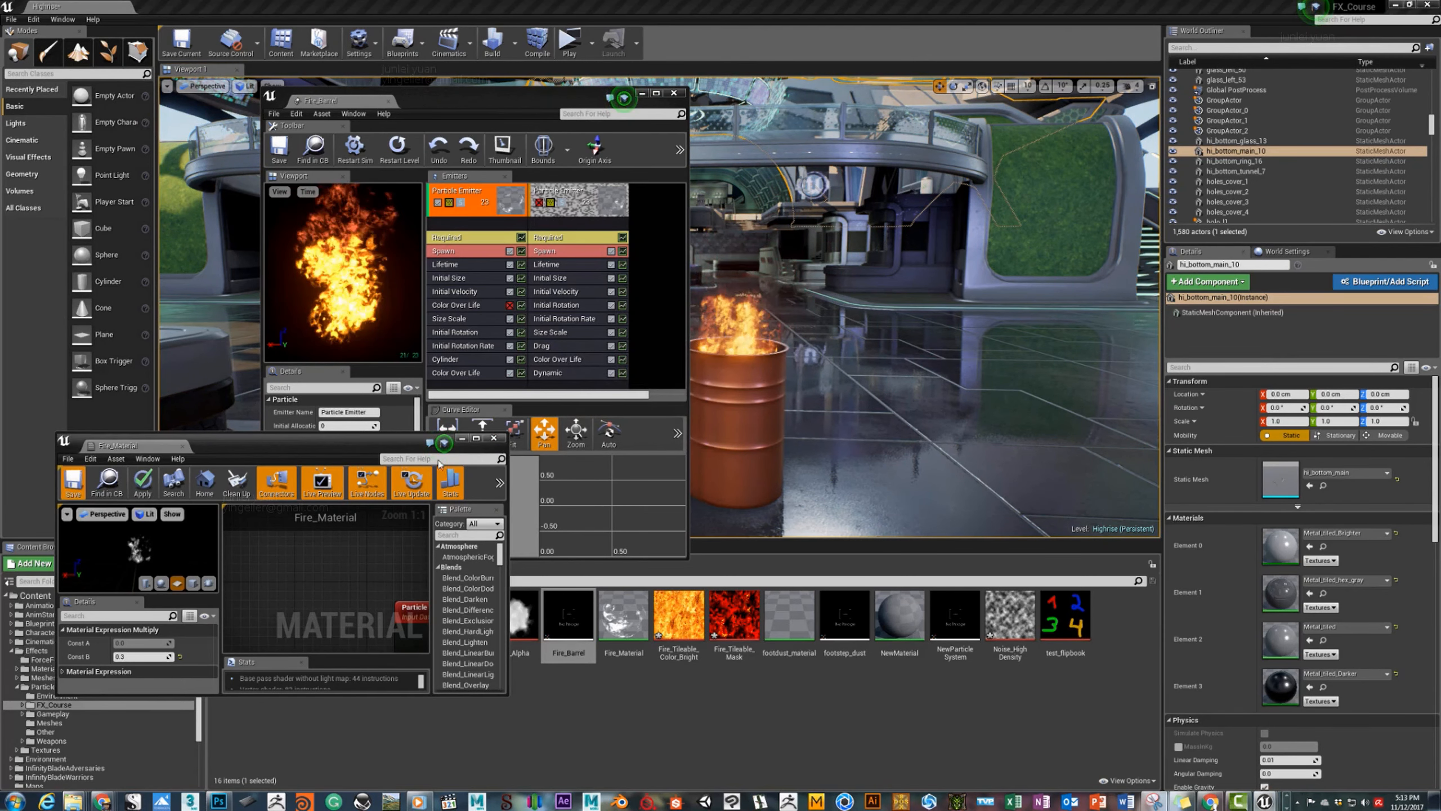
left_click(493, 438)
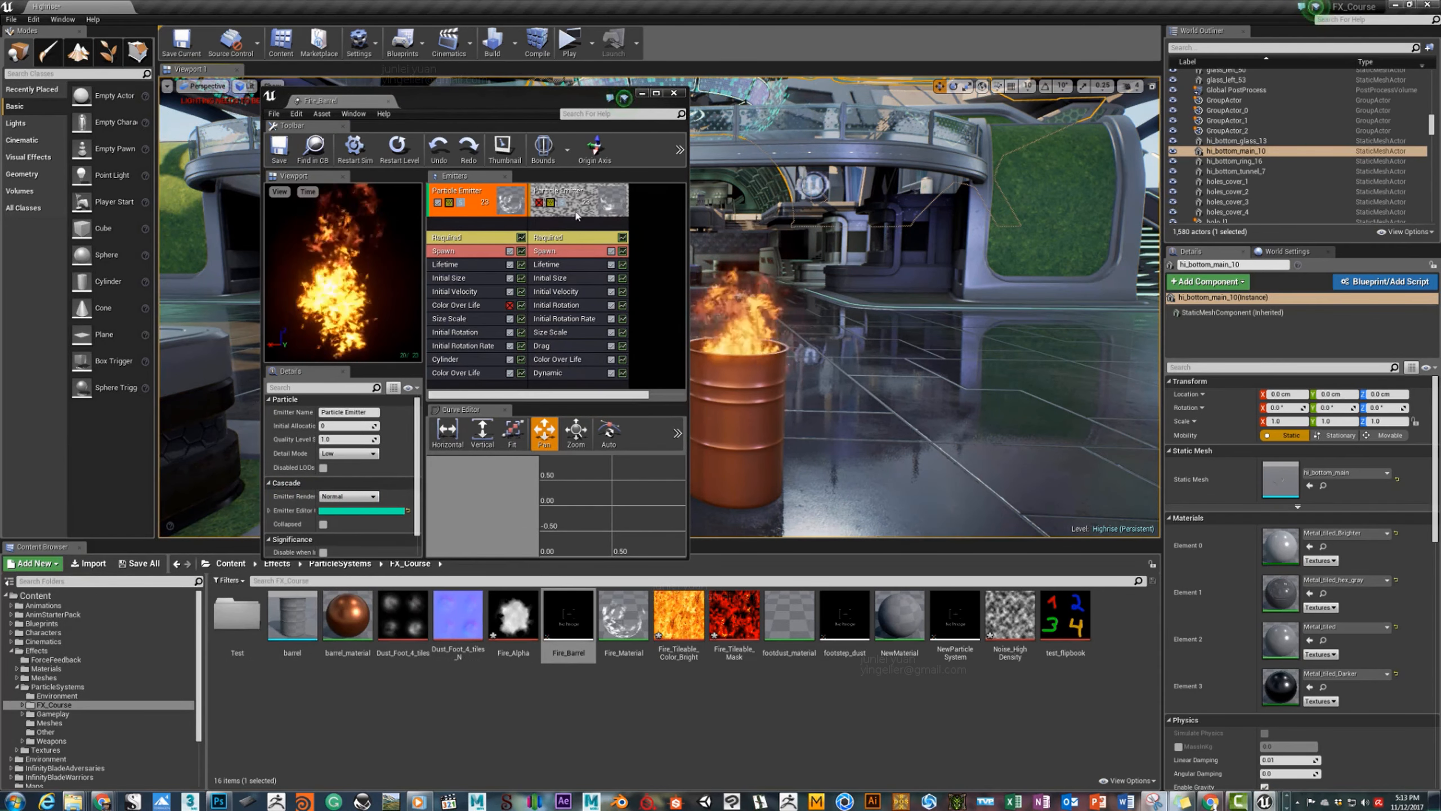
Delete the second particle emitter from the Fire_Barrel particle system, then save the system and close its editor.
left_click(562, 202)
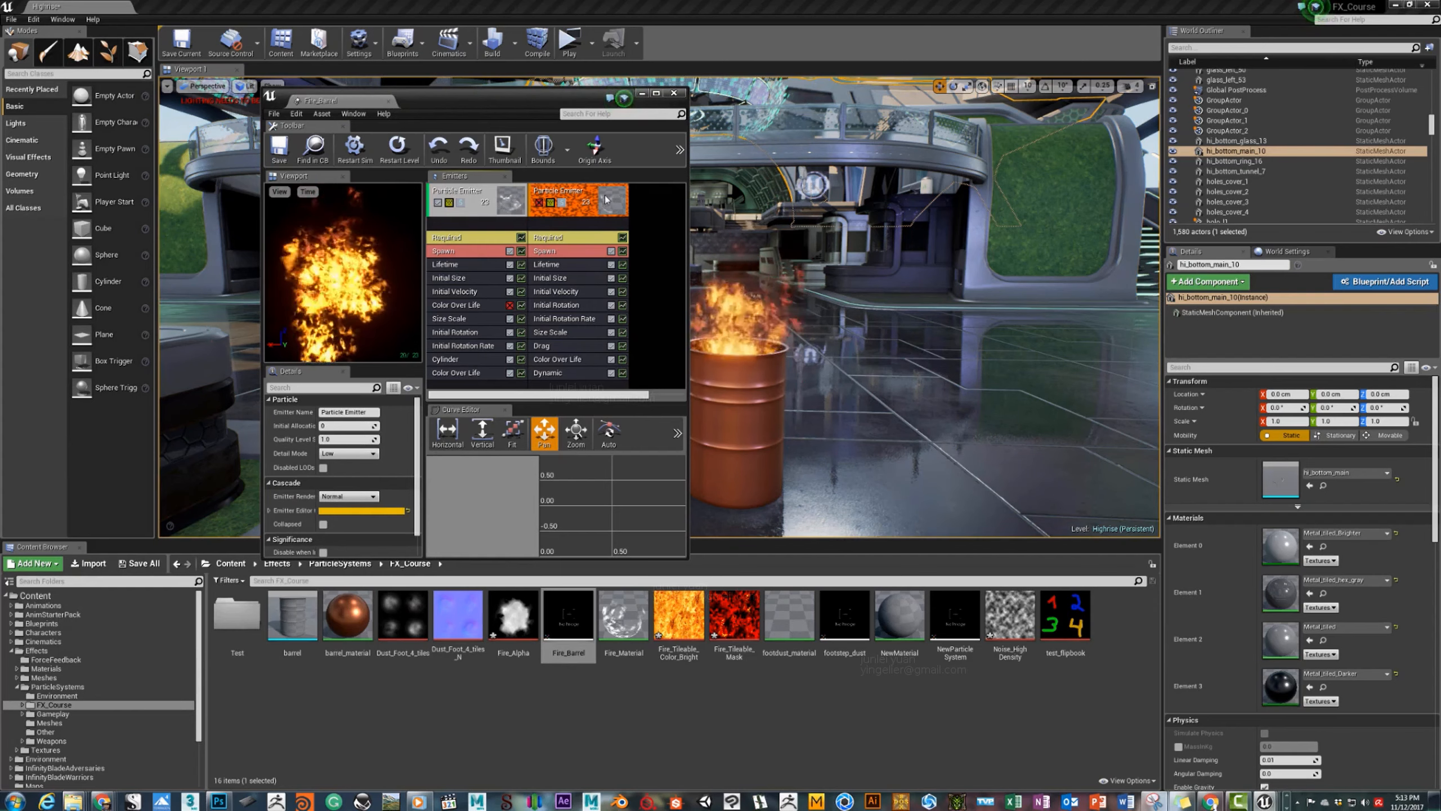
key("Delete")
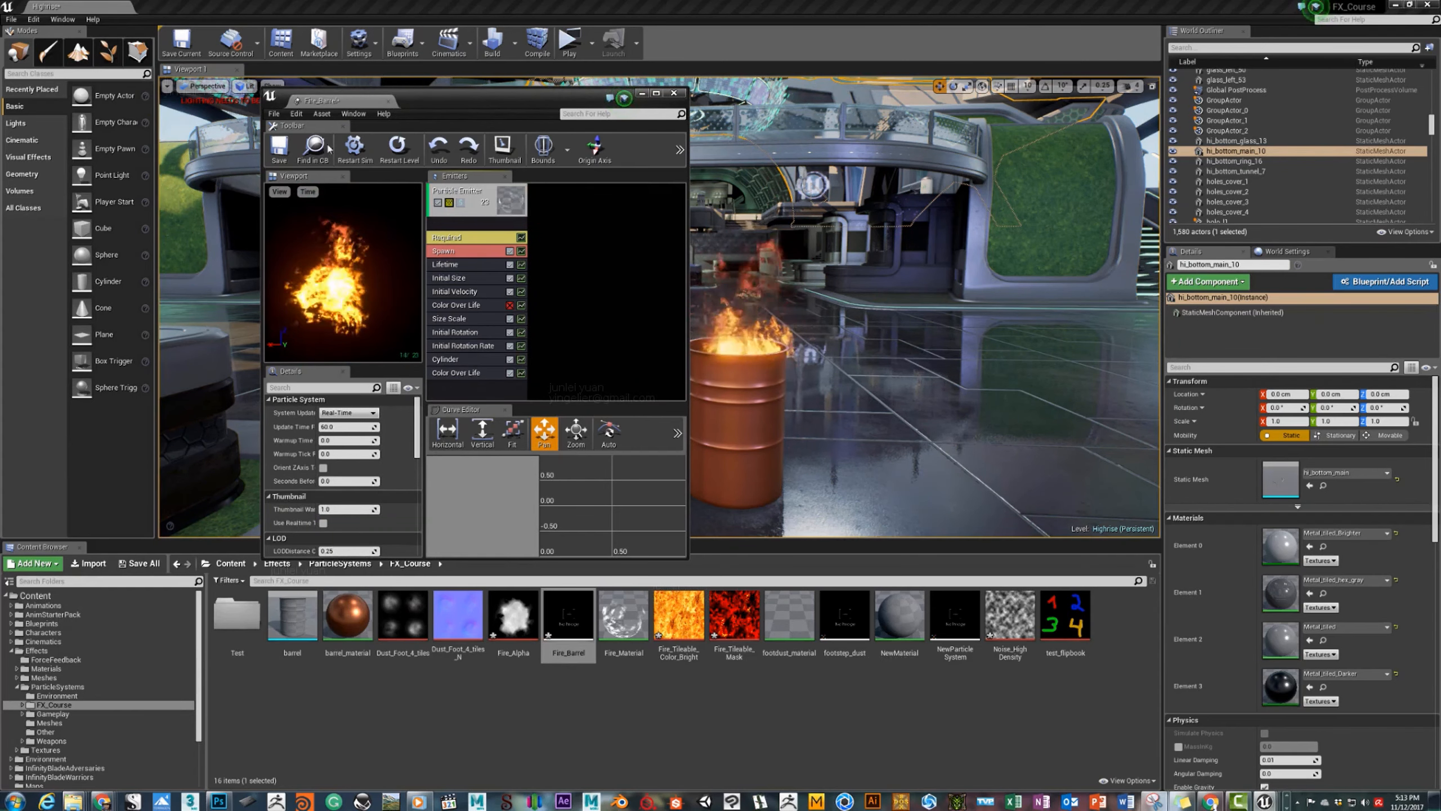
left_click(274, 146)
left_click(388, 101)
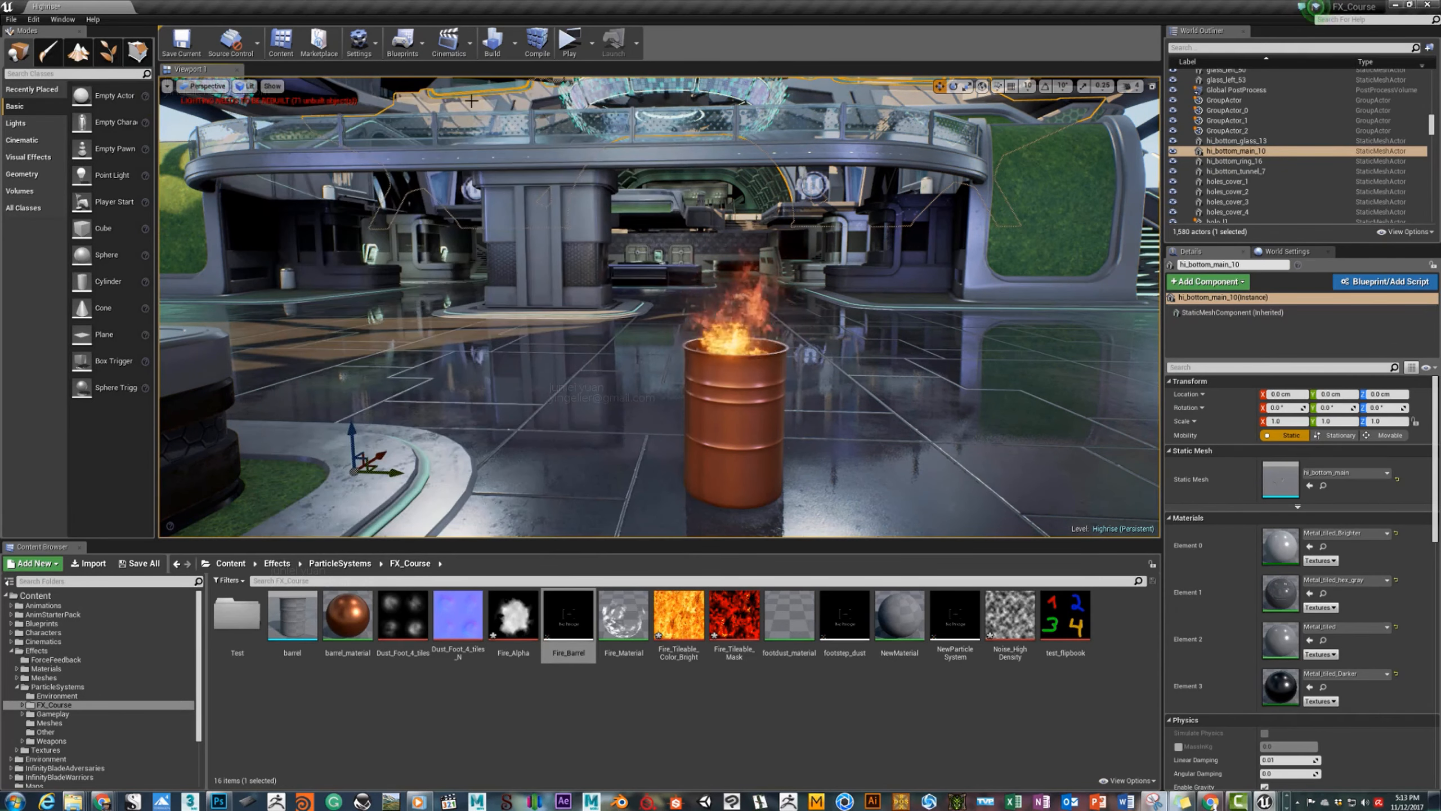
Reposition the Fire_Barrel emitter inside the barrel at a Y location of about 473 and a Z location of about 185.
mouse_move(736, 273)
left_mouse_down()
mouse_move(752, 271)
mouse_move(750, 216)
mouse_move(747, 301)
left_mouse_up()
mouse_move(748, 301)
right_mouse_down()
mouse_move(777, 321)
mouse_move(741, 327)
mouse_move(755, 290)
right_mouse_up()
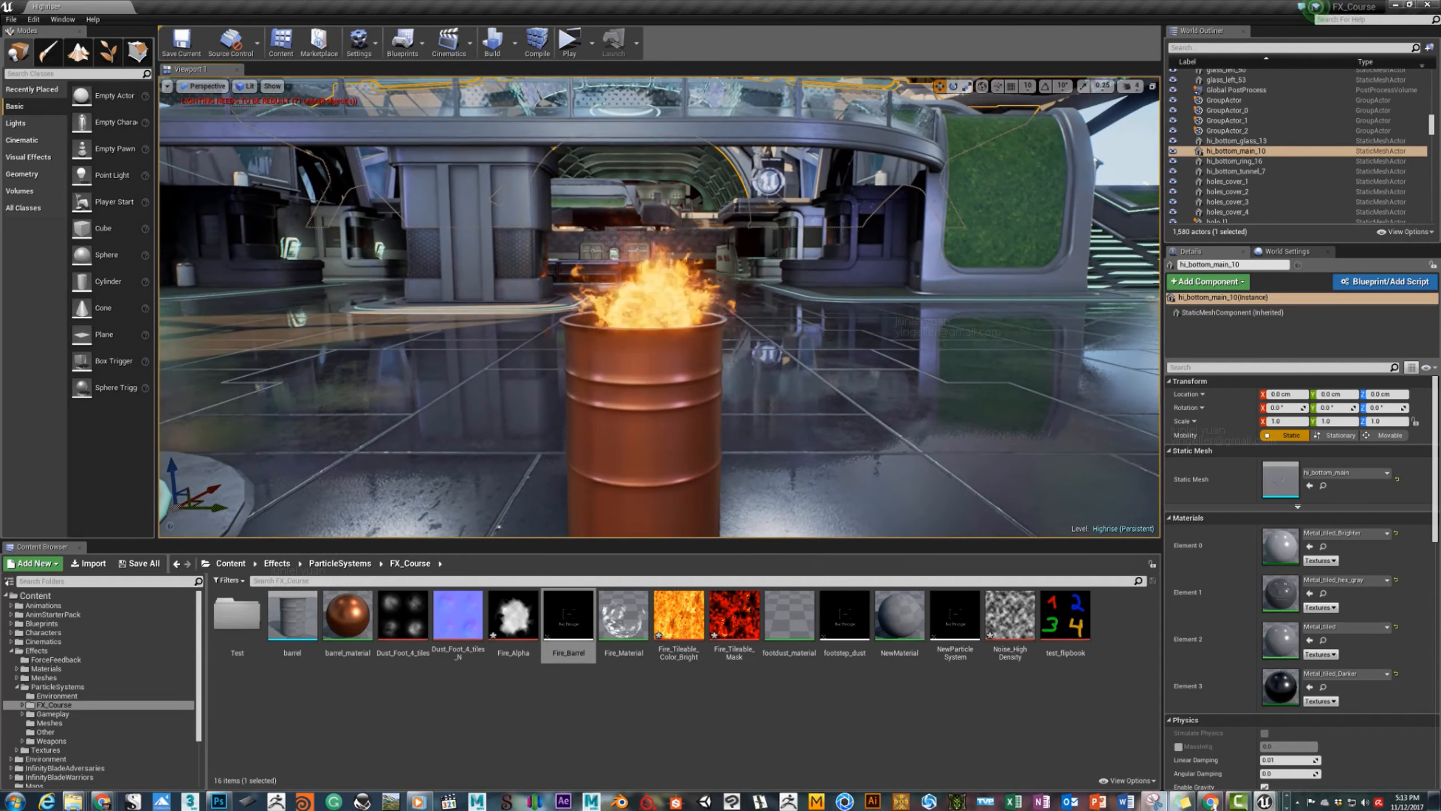
left_click(678, 293)
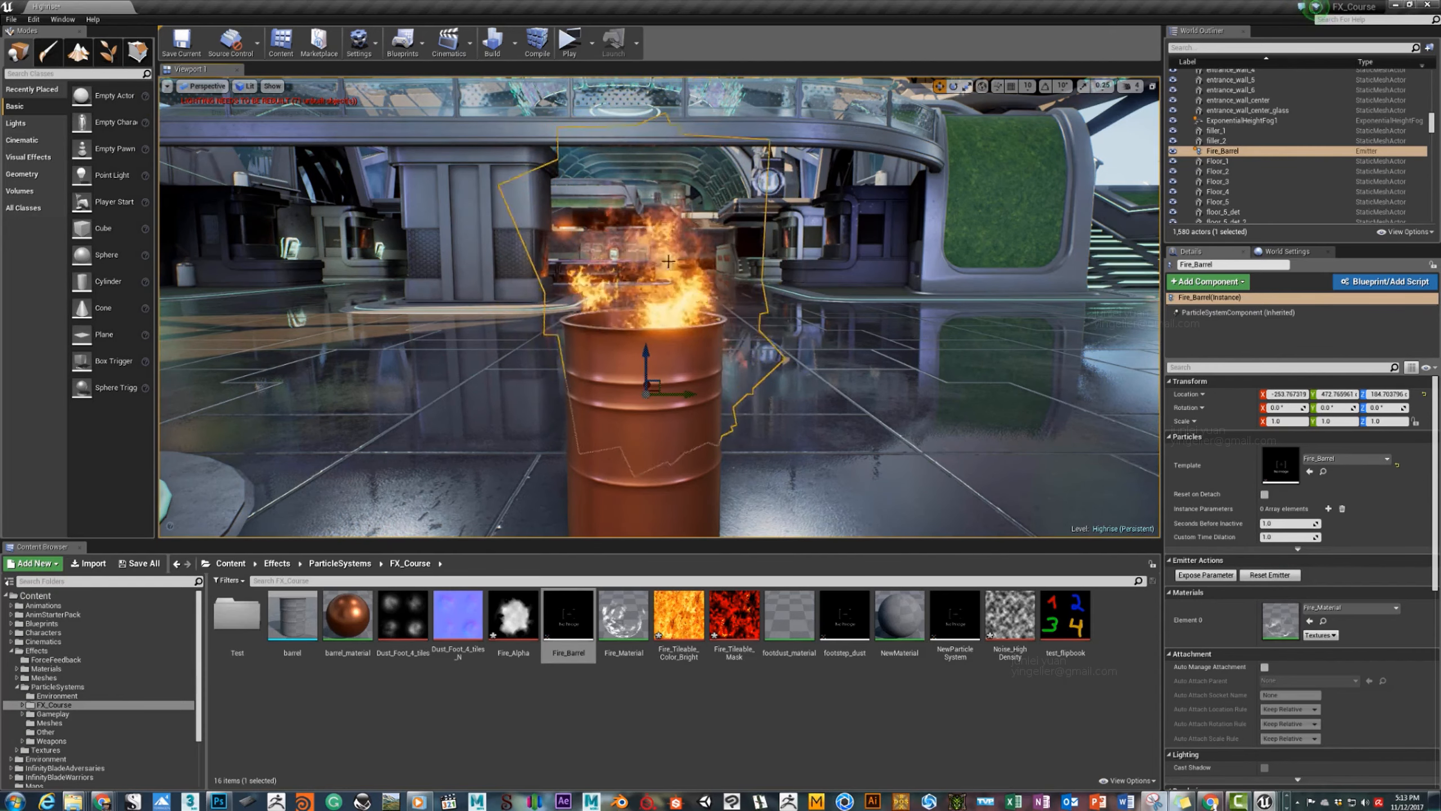
mouse_move(678, 293)
right_mouse_down()
mouse_move(569, 298)
mouse_move(575, 318)
mouse_move(647, 327)
mouse_move(672, 301)
right_mouse_up()
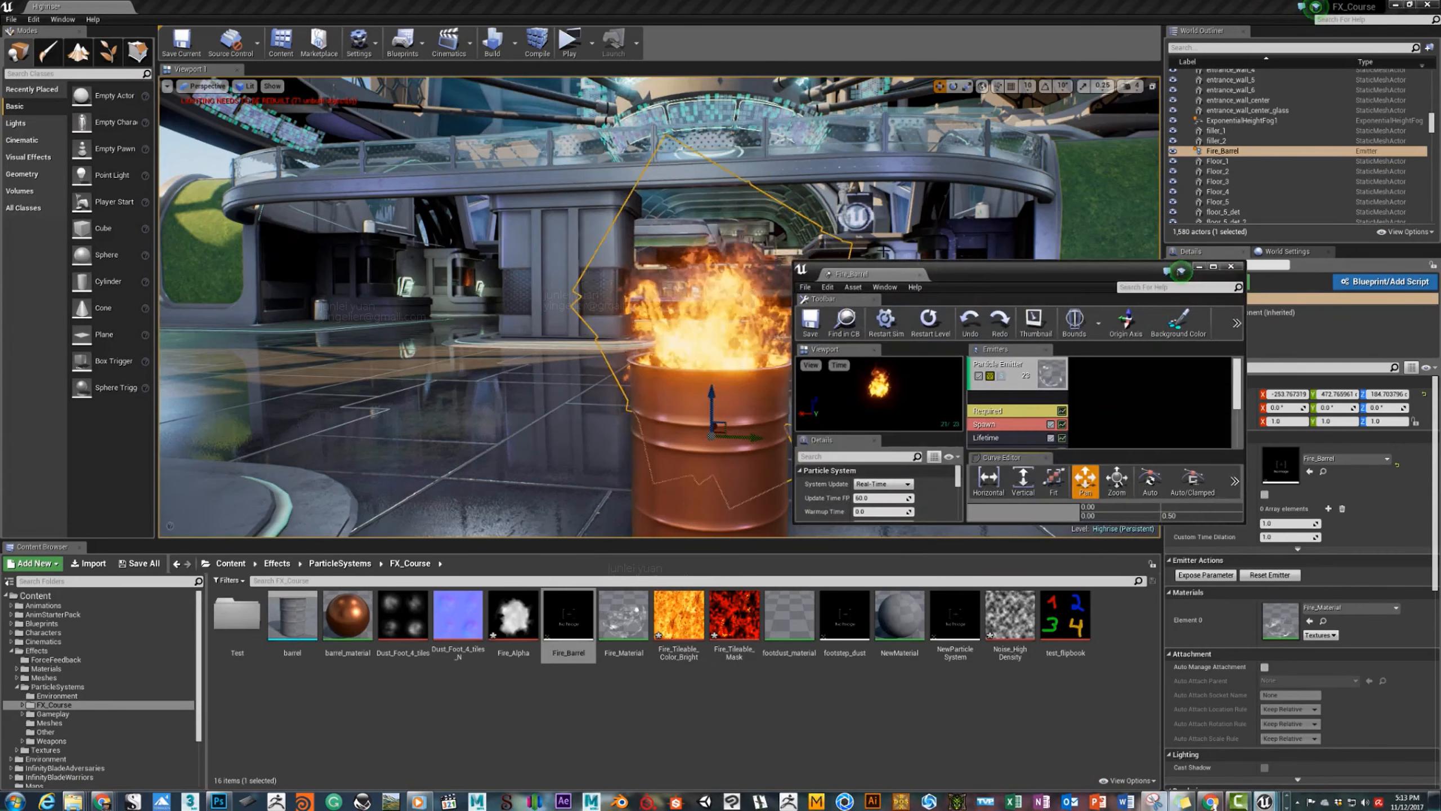
Move and enlarge the Fire_Barrel particle editor window so its module list and the level's burning barrel are both visible.
left_click_drag(961, 278, 1037, 157)
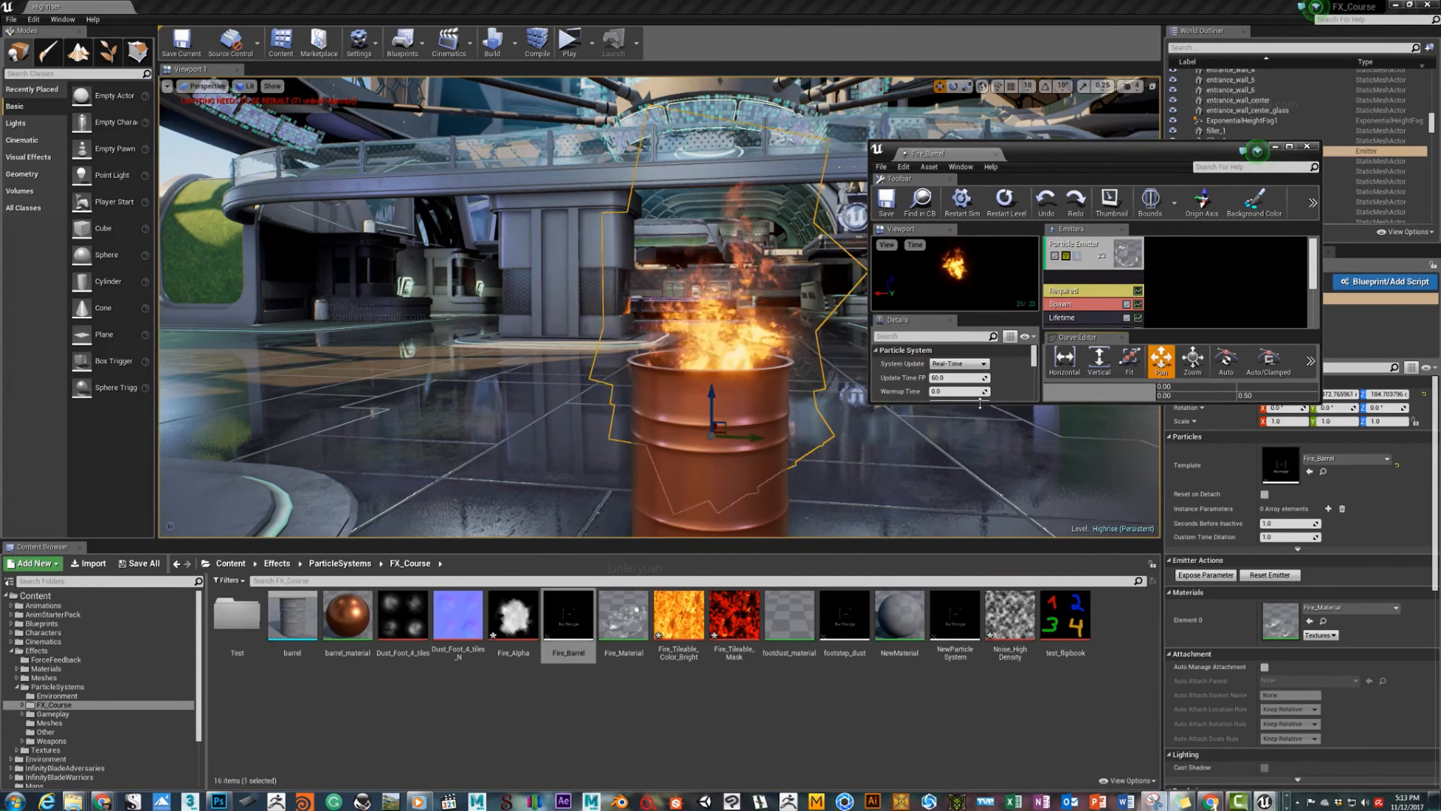
left_click_drag(981, 402, 982, 619)
left_click(1070, 413)
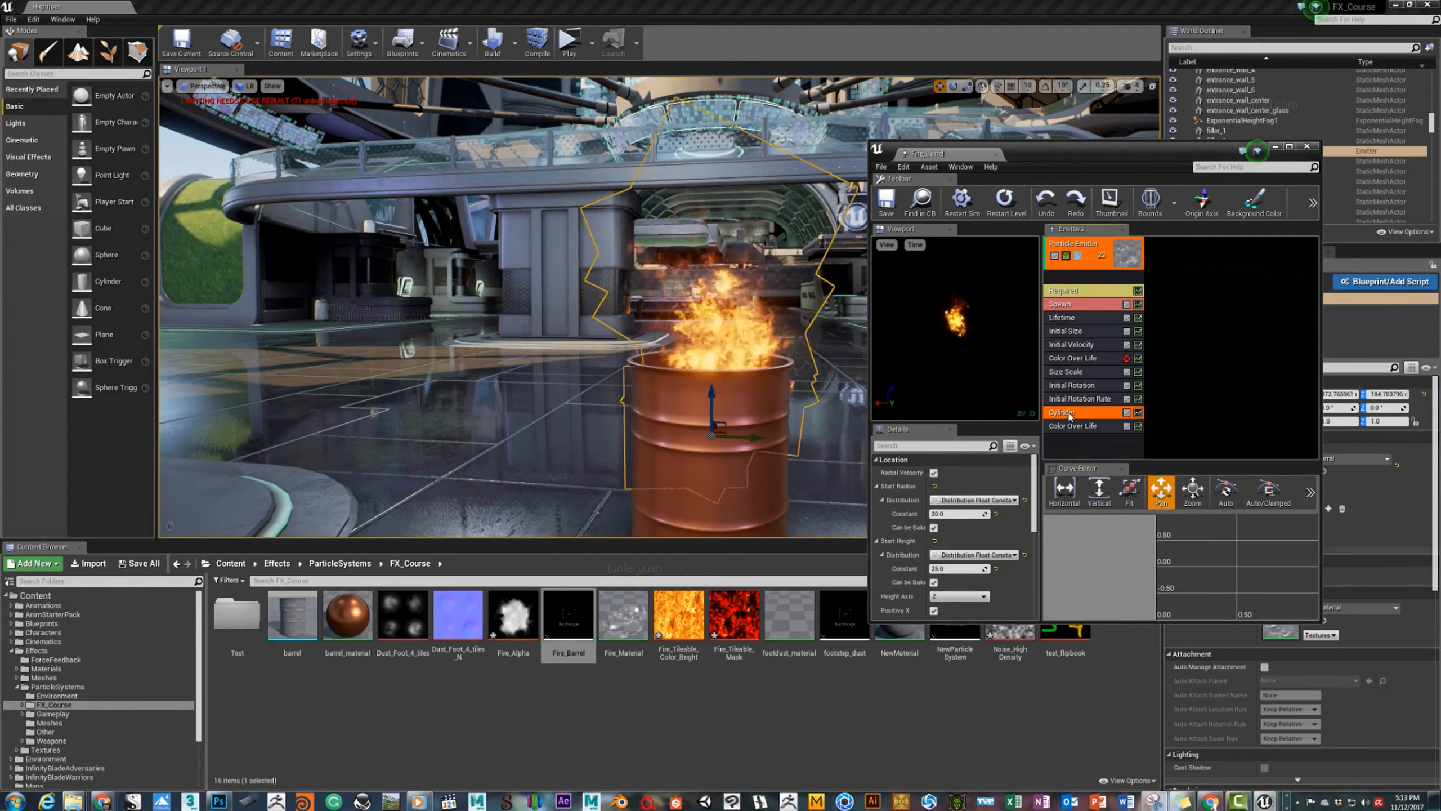
left_click(1078, 344)
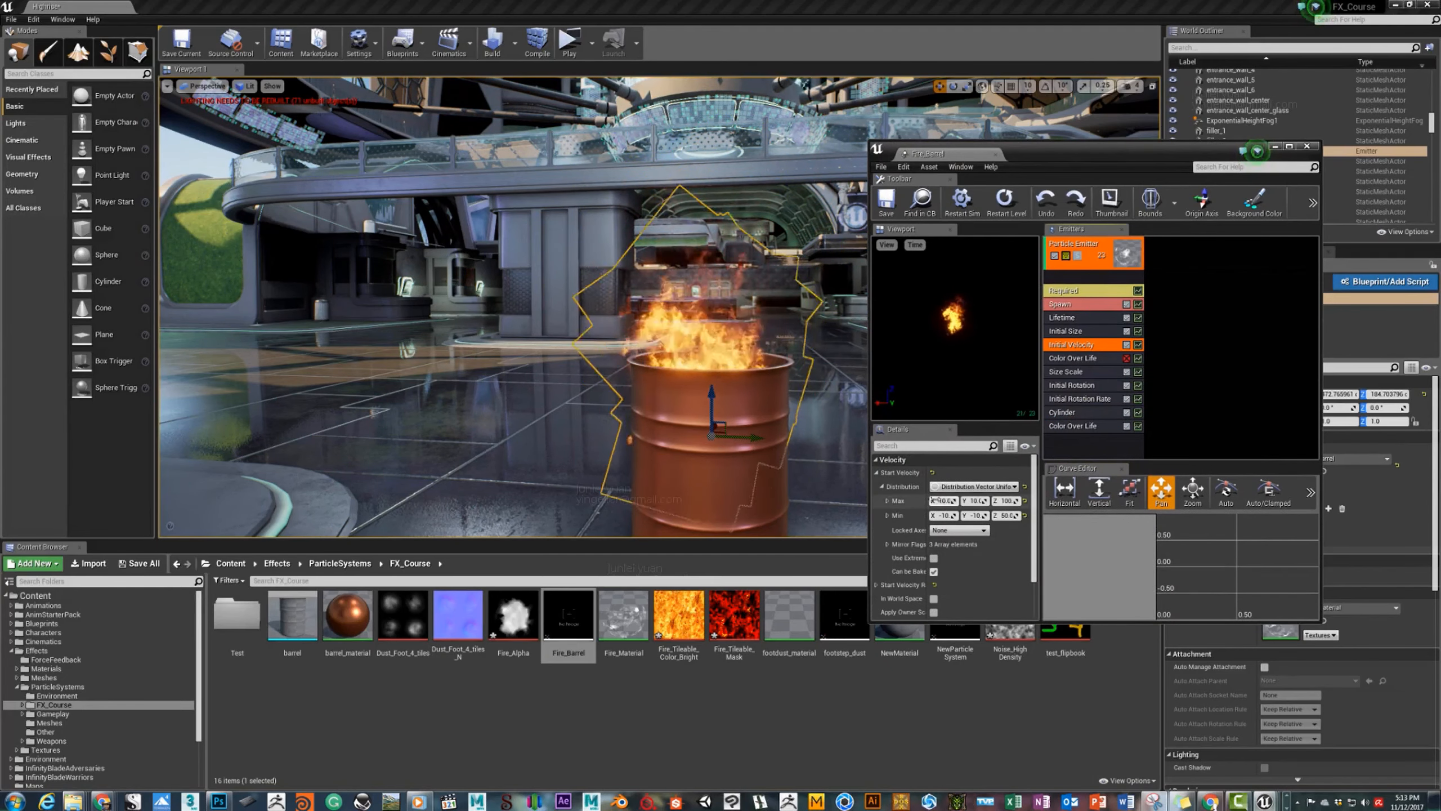
left_click_drag(853, 476, 671, 476)
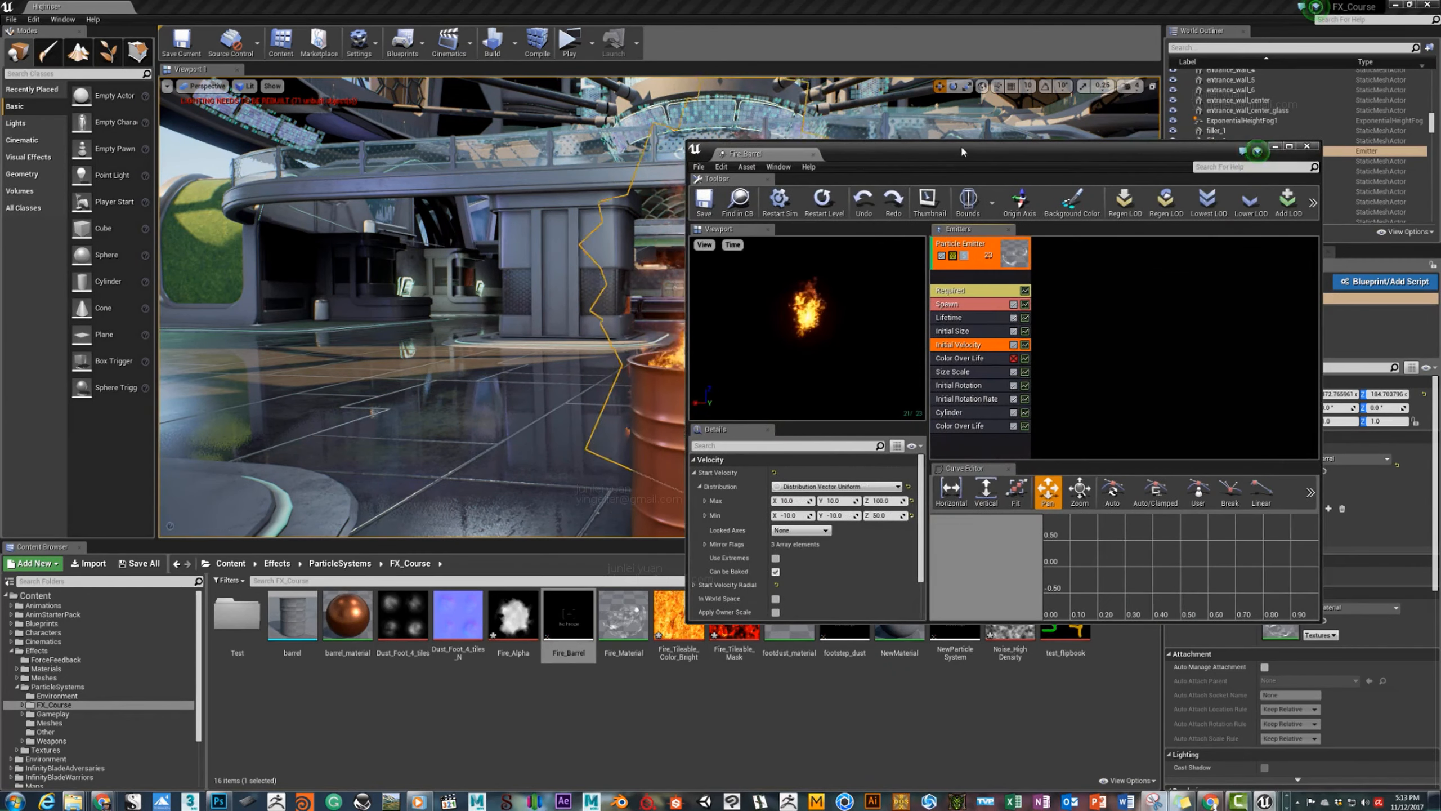
left_click_drag(962, 149, 1110, 80)
Add a Const Acceleration module to the fire emitter and disable its Initial Velocity module.
right_click(1112, 373)
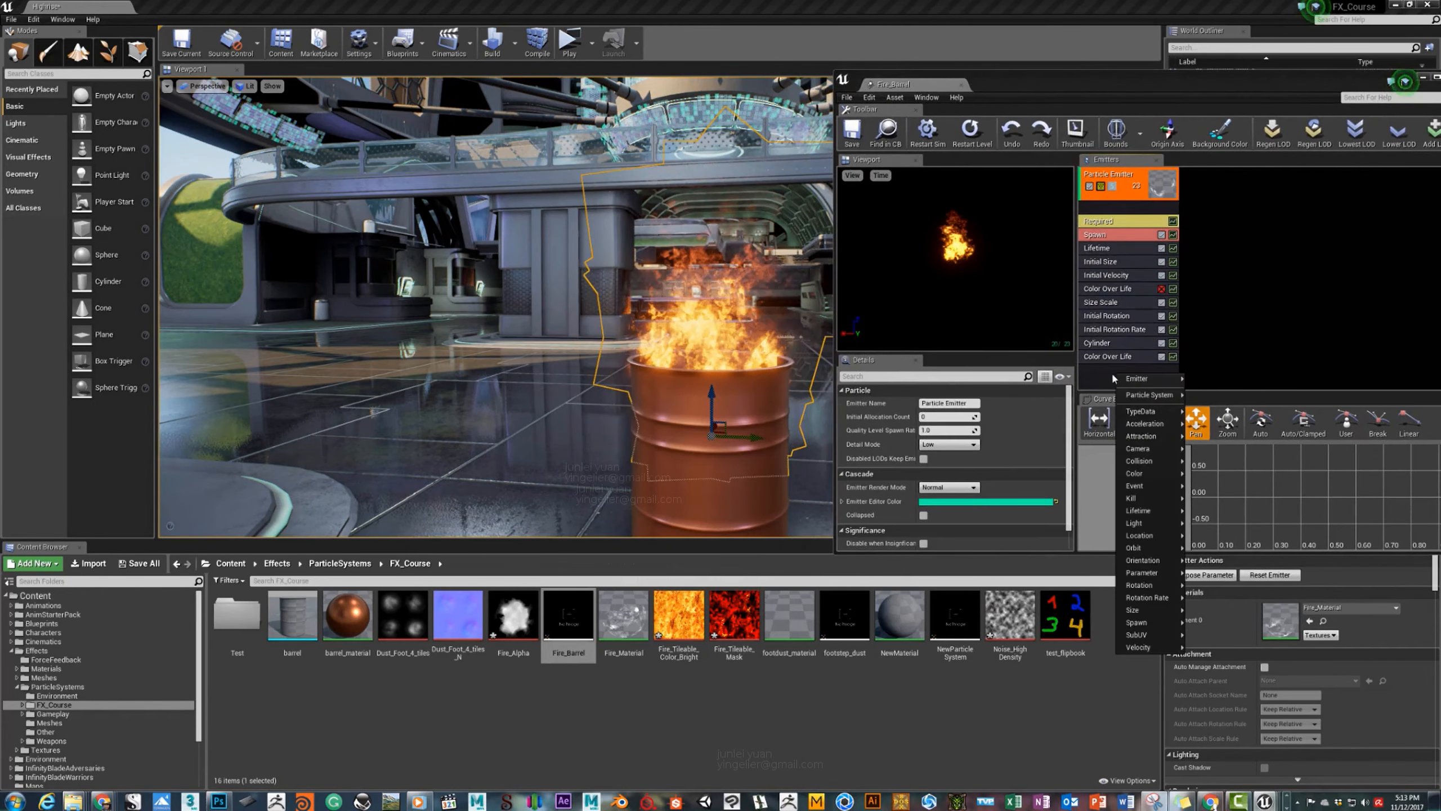
mouse_move(1168, 424)
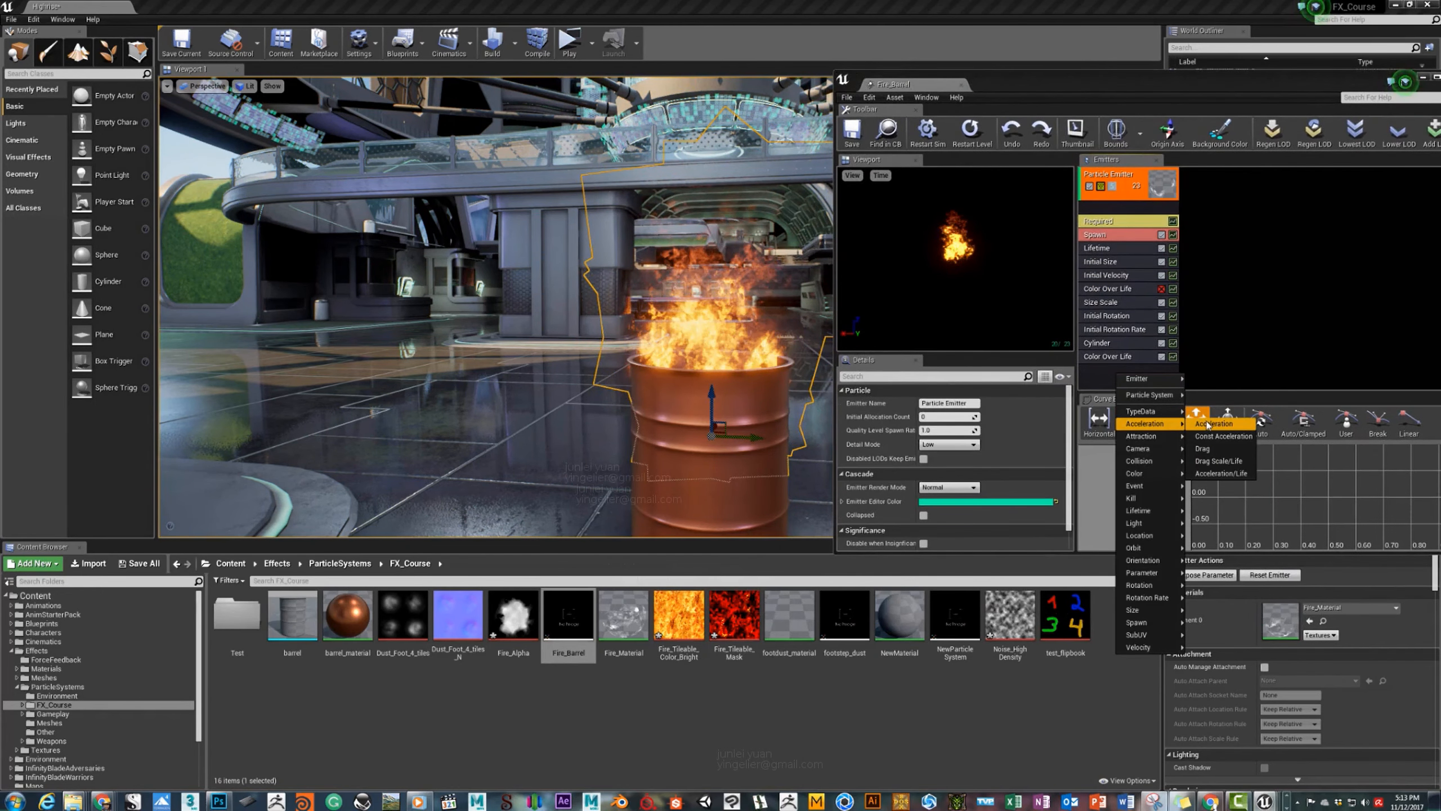
left_click(1206, 436)
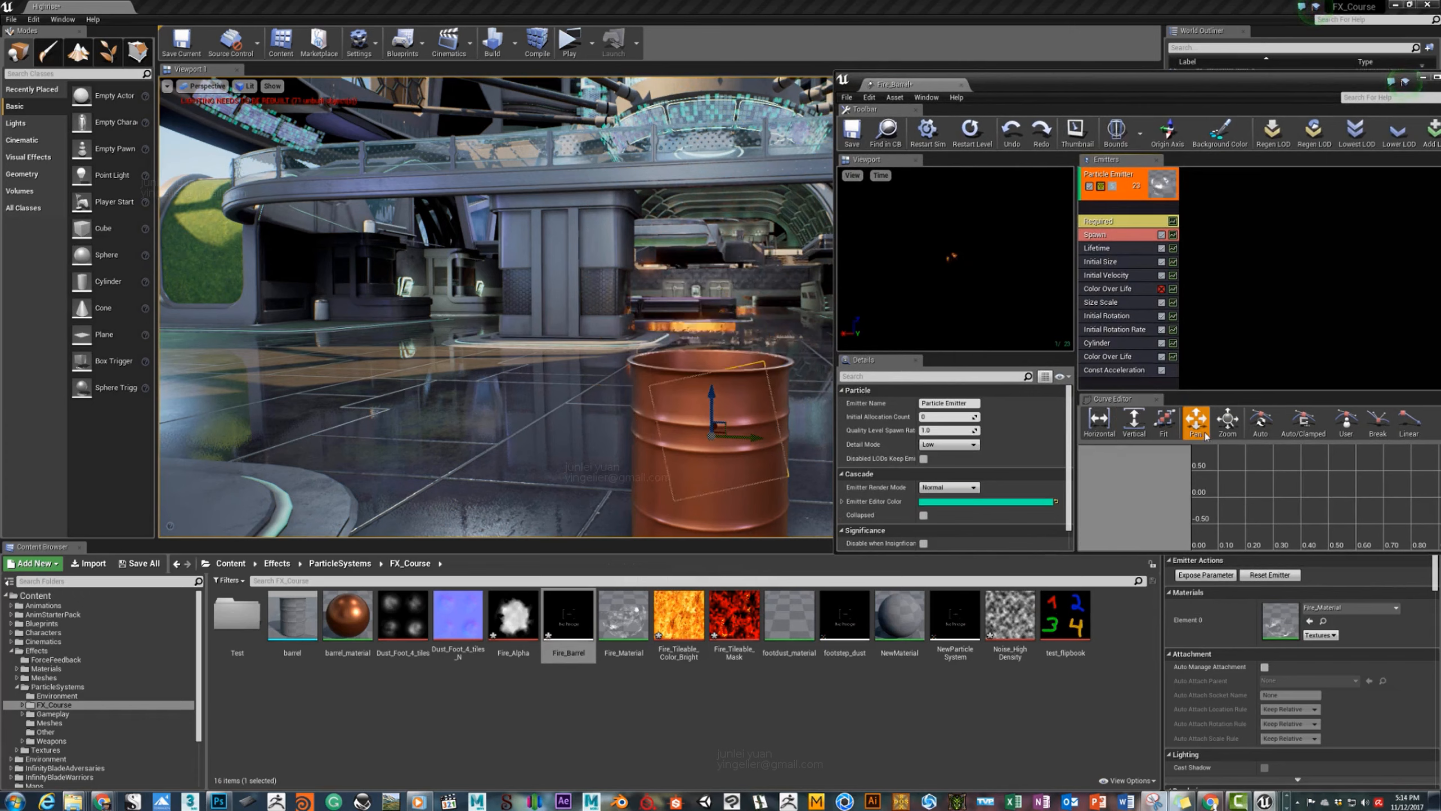
left_click(1161, 275)
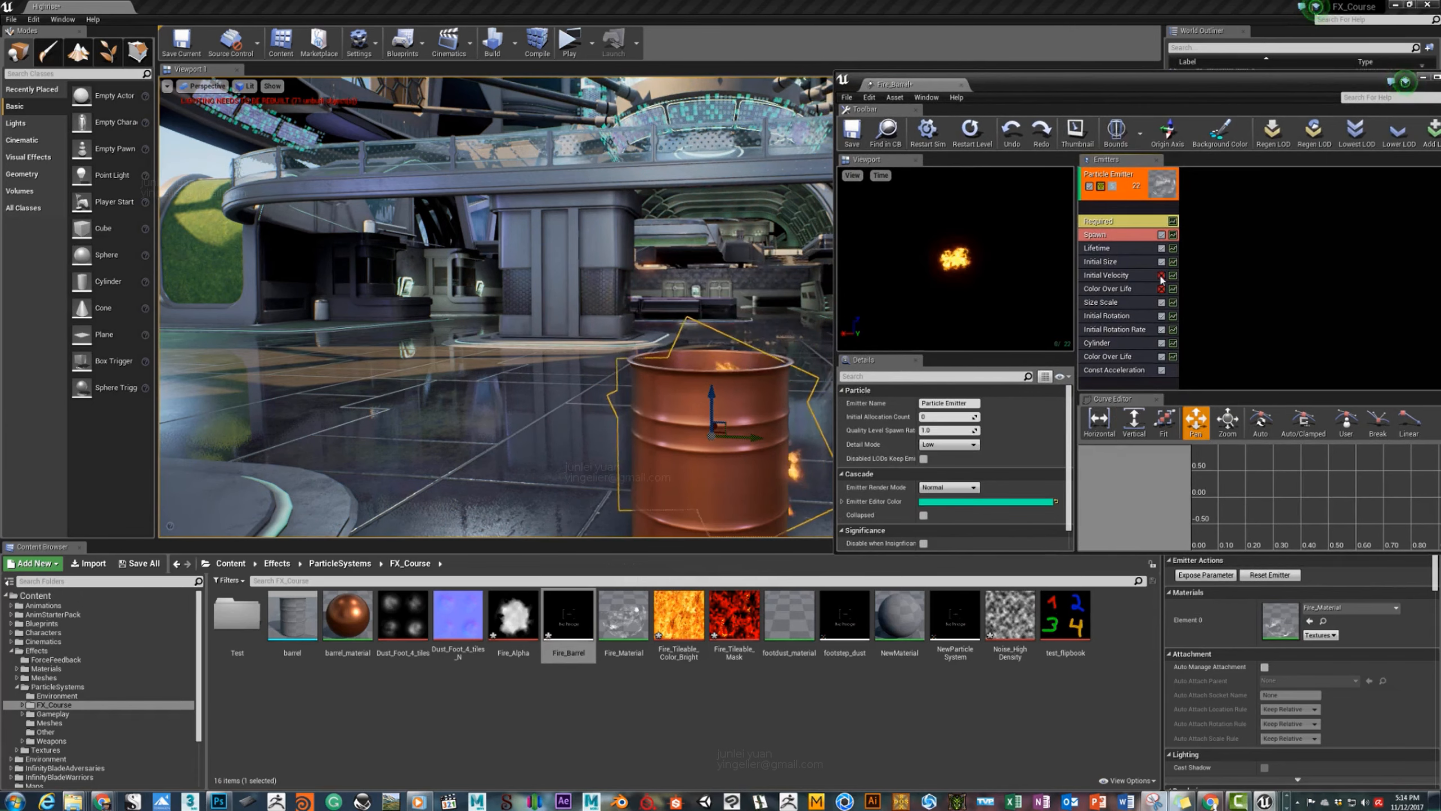
Try different upward accelerations in the Const Acceleration module and settle on a Z value of 250.
left_click(1127, 369)
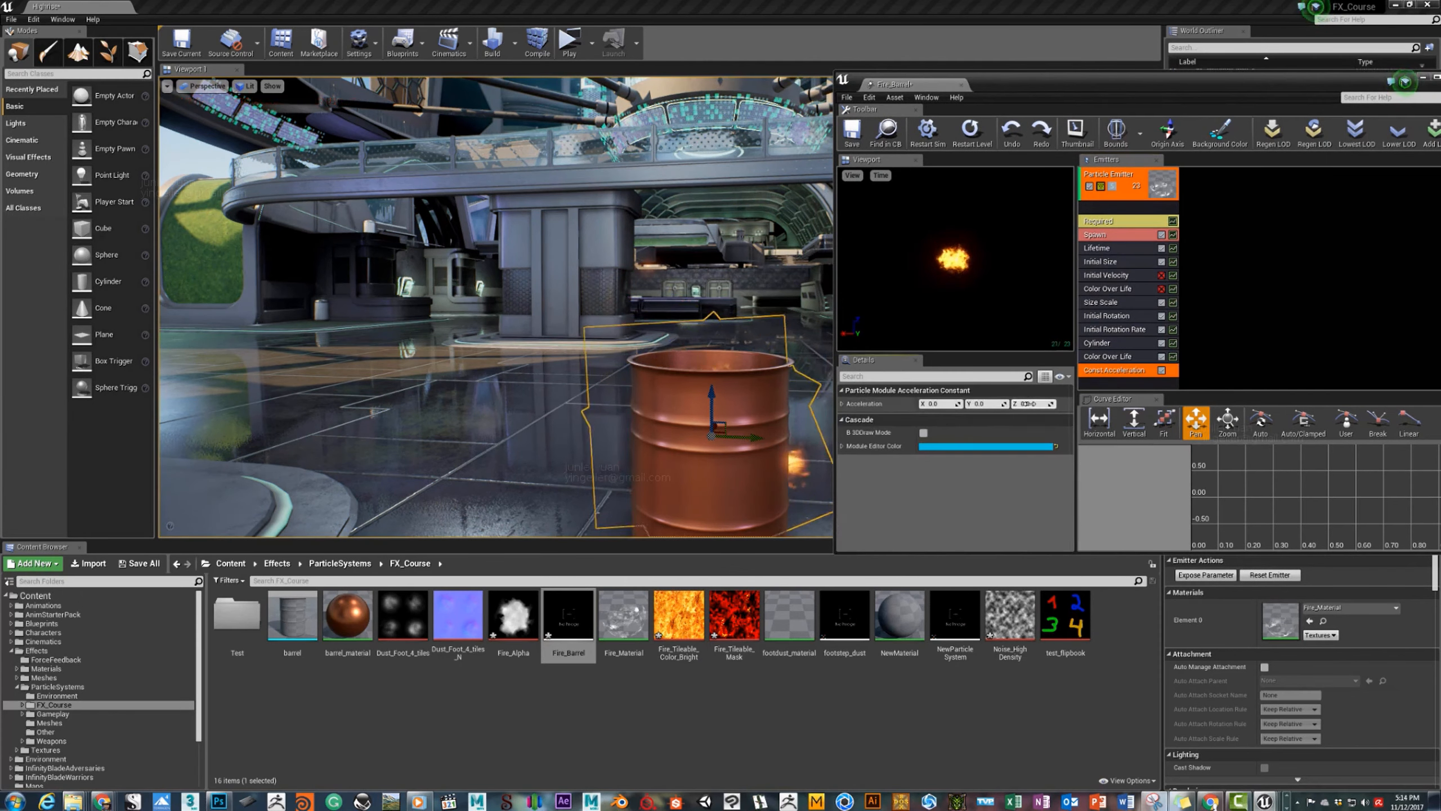
type("15")
key("Return")
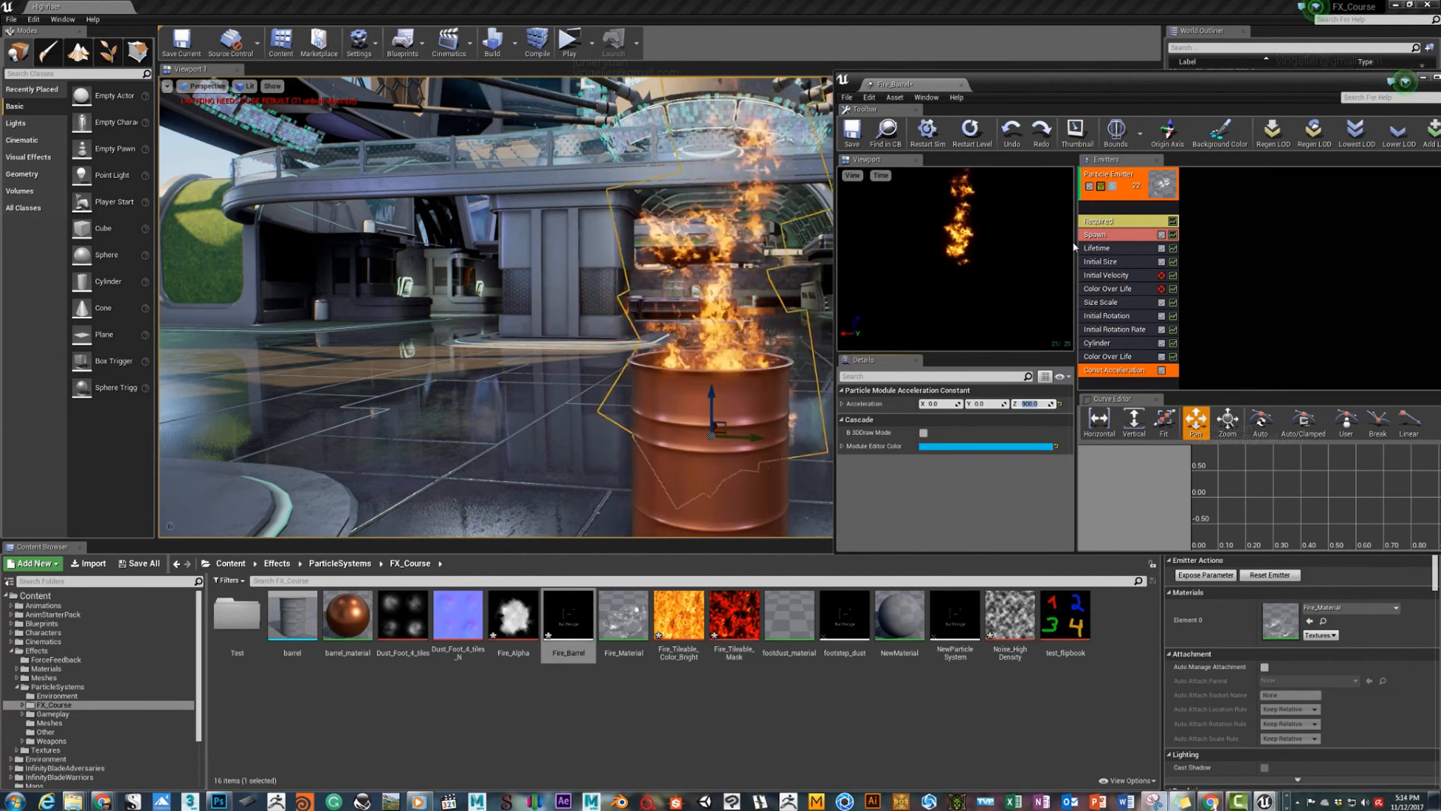
type("15")
key("Return")
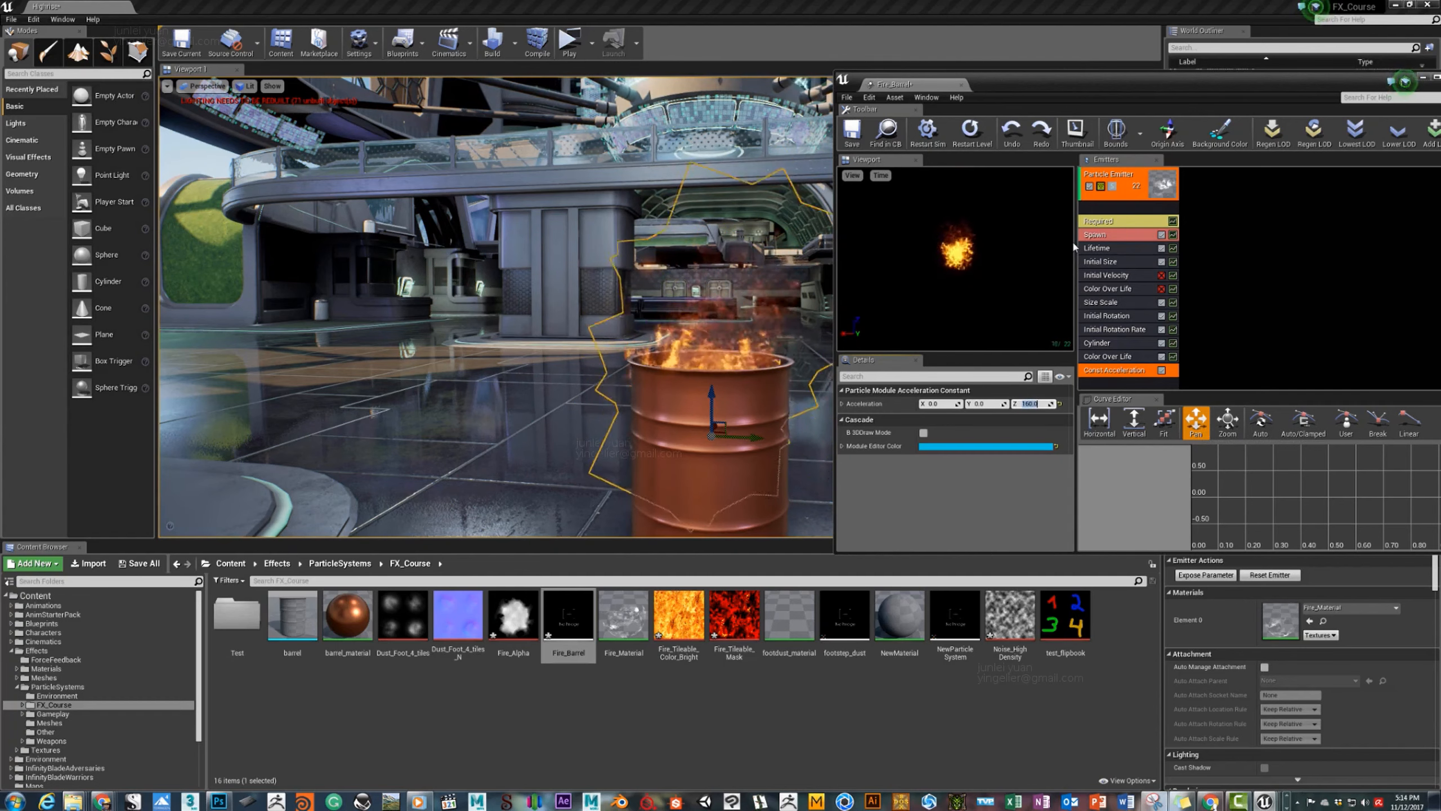
type("25")
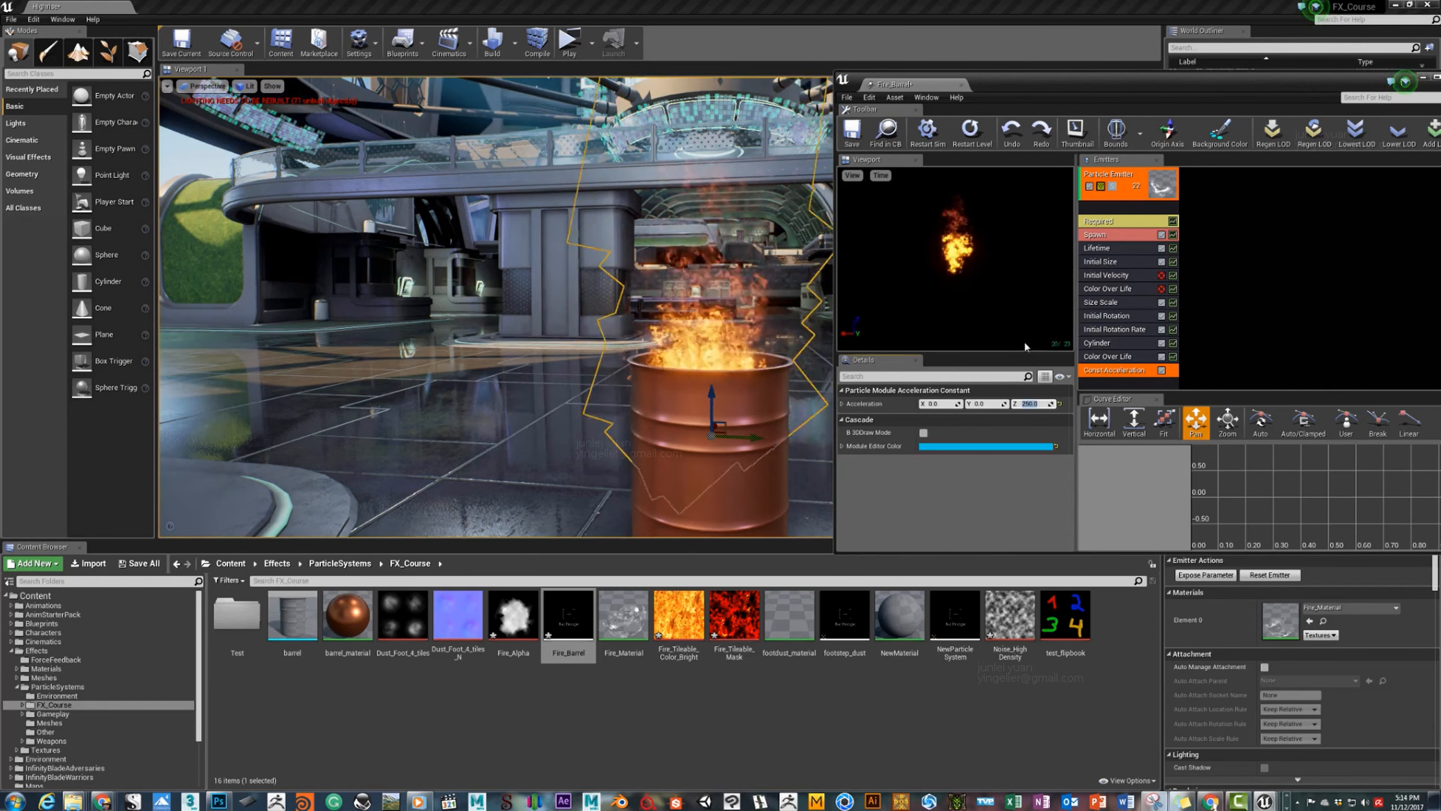
Re-enable the Initial Velocity module and set its Start Velocity maximum to X 2, Y 2, Z 6.
left_click(1107, 276)
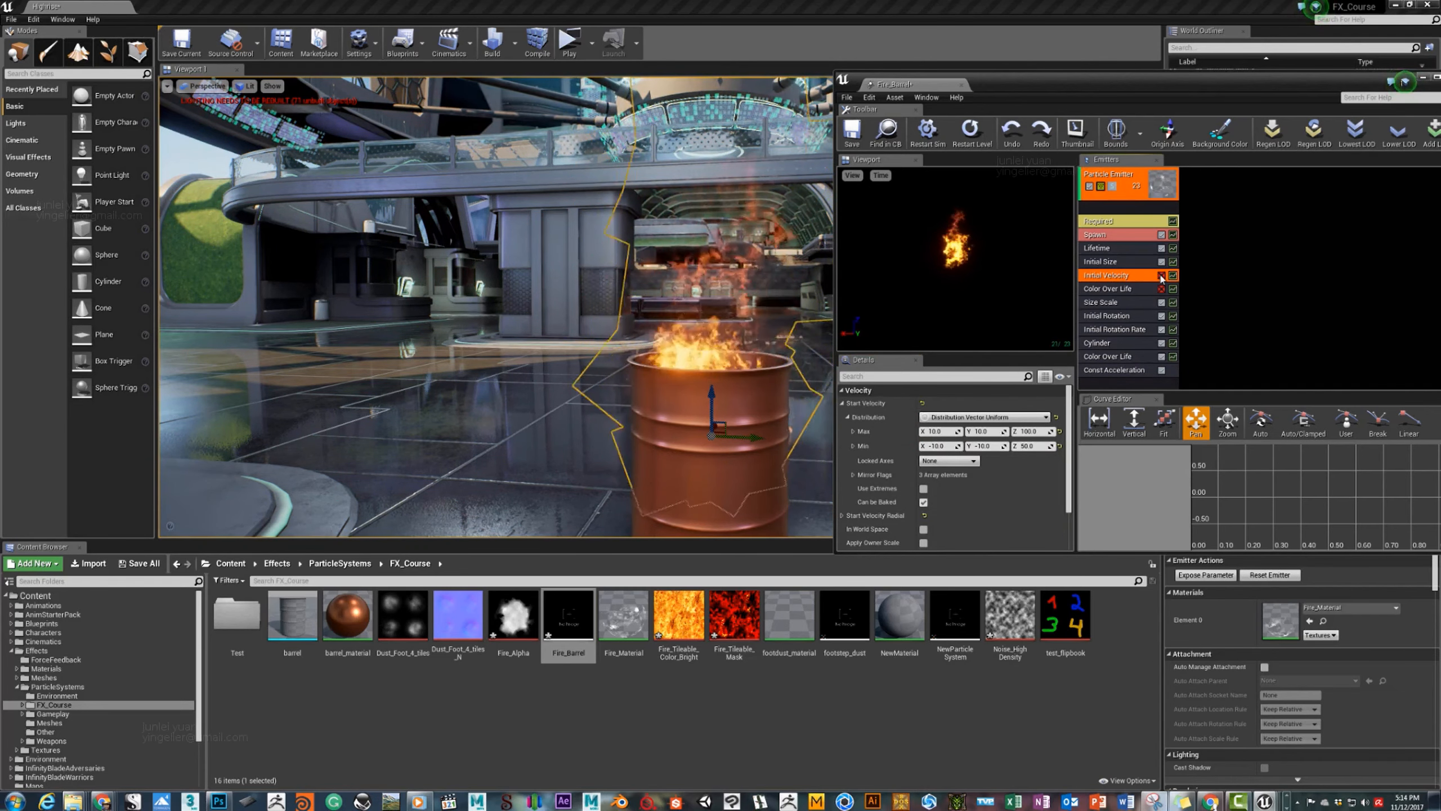
left_click(939, 431)
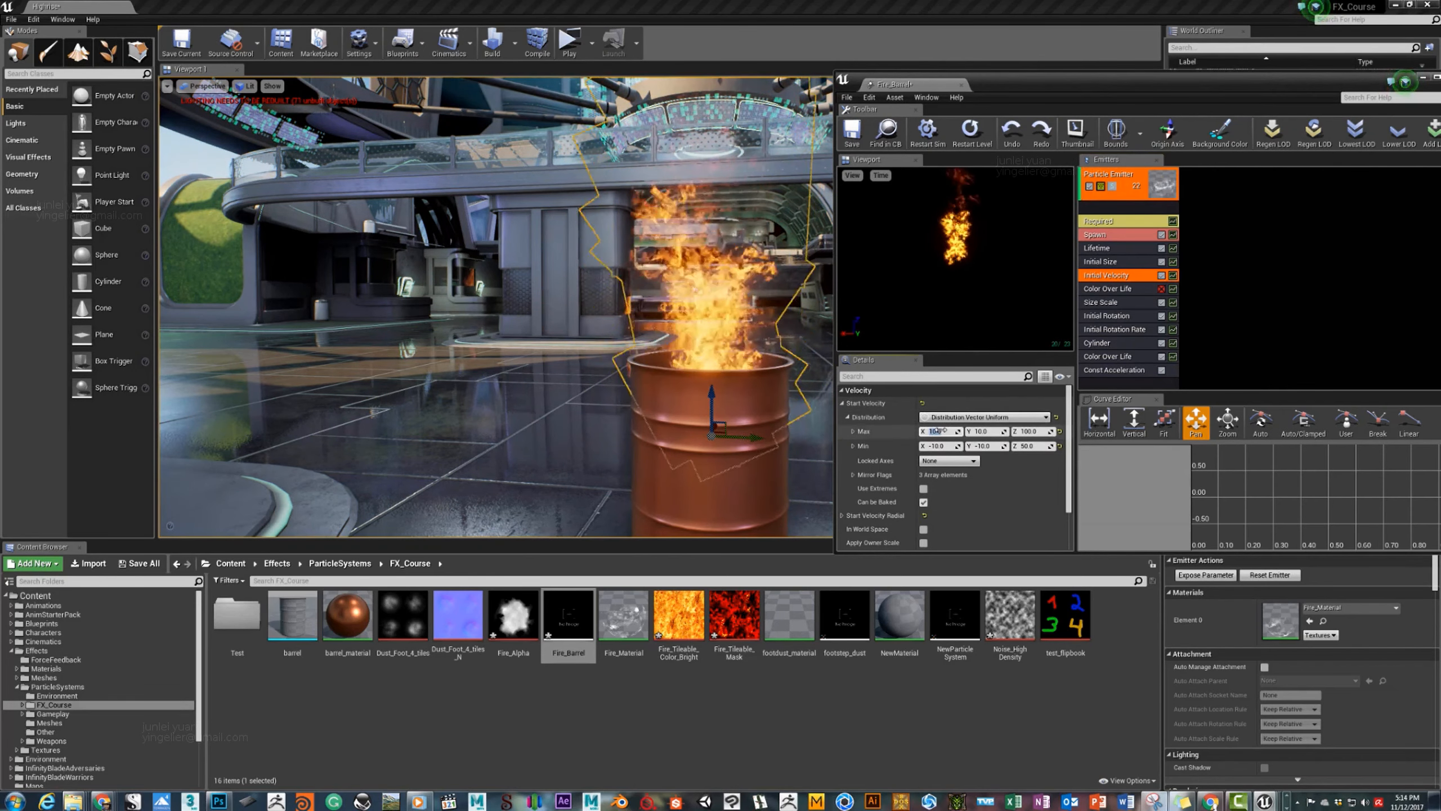
type("2")
key("Tab")
type("2")
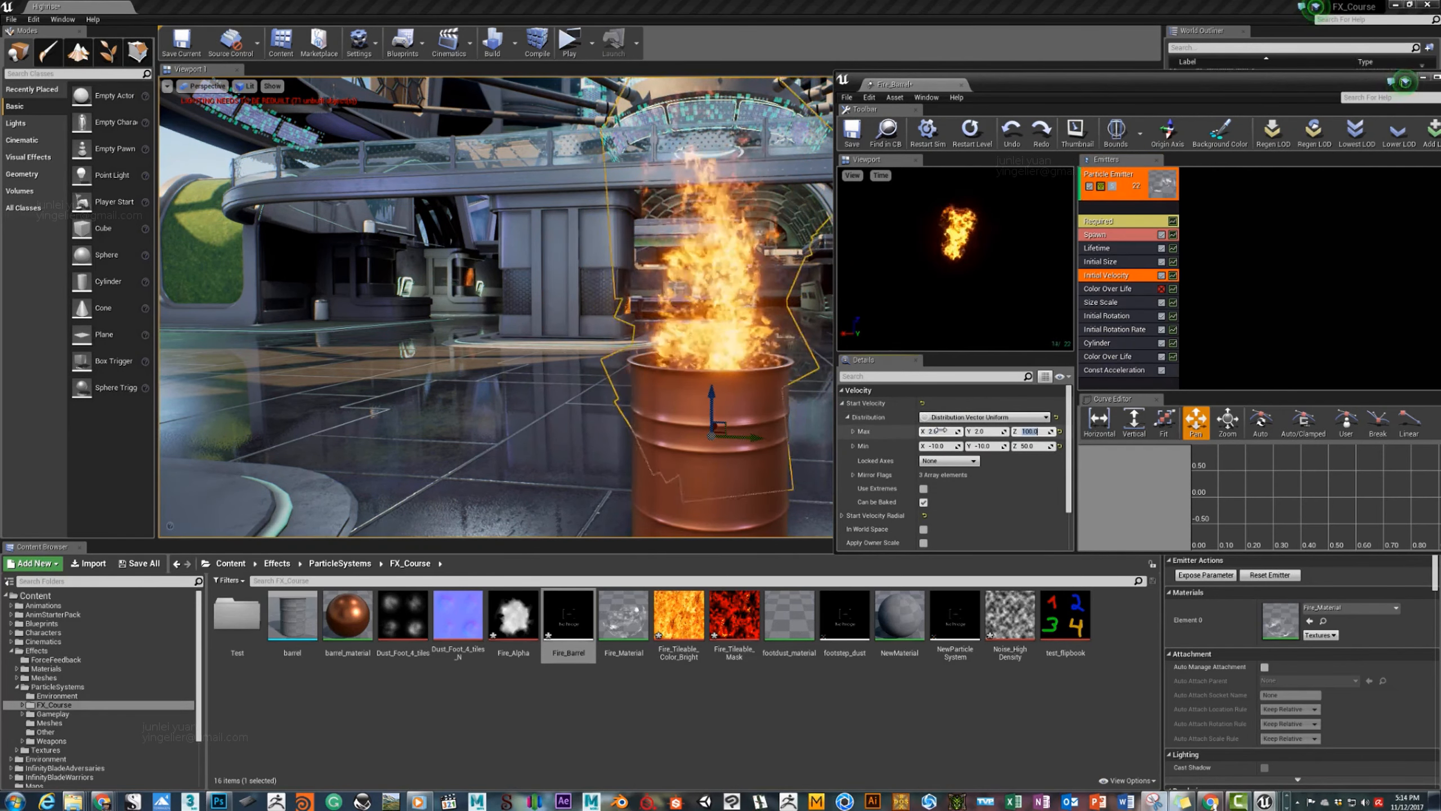
key("Tab")
type("6")
Set the Start Velocity minimum to X -2, Y -2, Z 0 and raise the Fire_Barrel emitter closer to the barrel's rim.
key("Tab")
type("-")
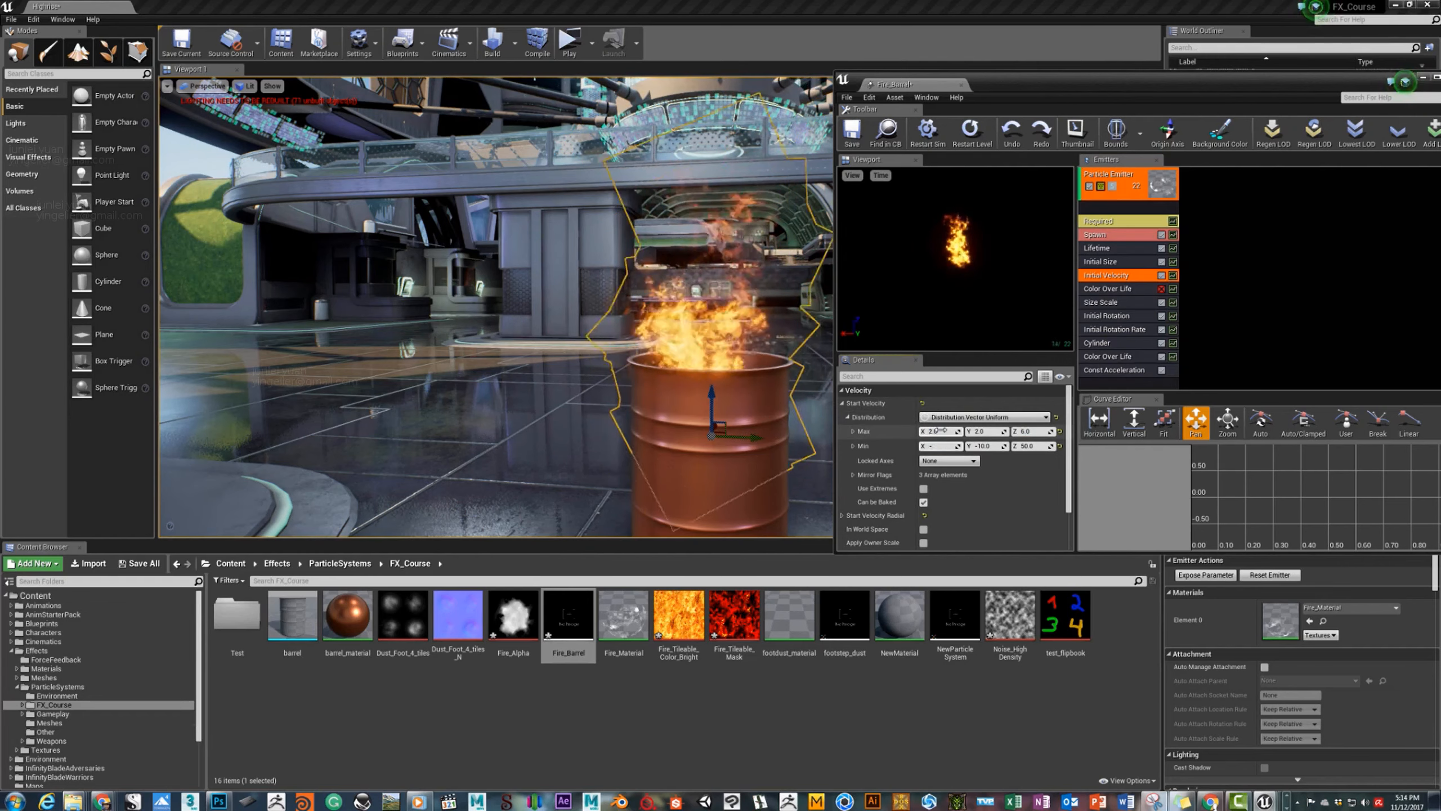
type("2")
key("Tab")
type("-2")
key("Tab")
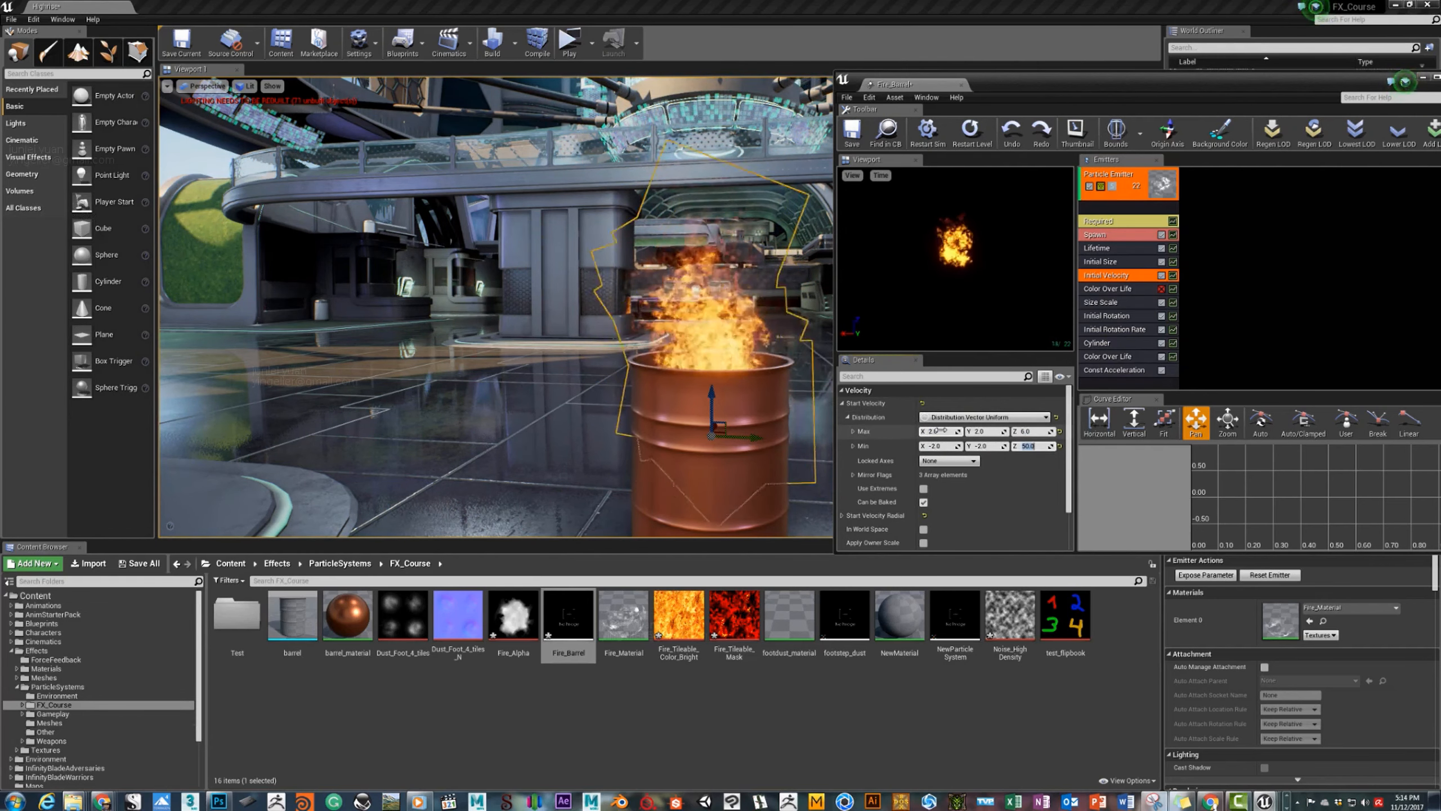
type("0")
key("Return")
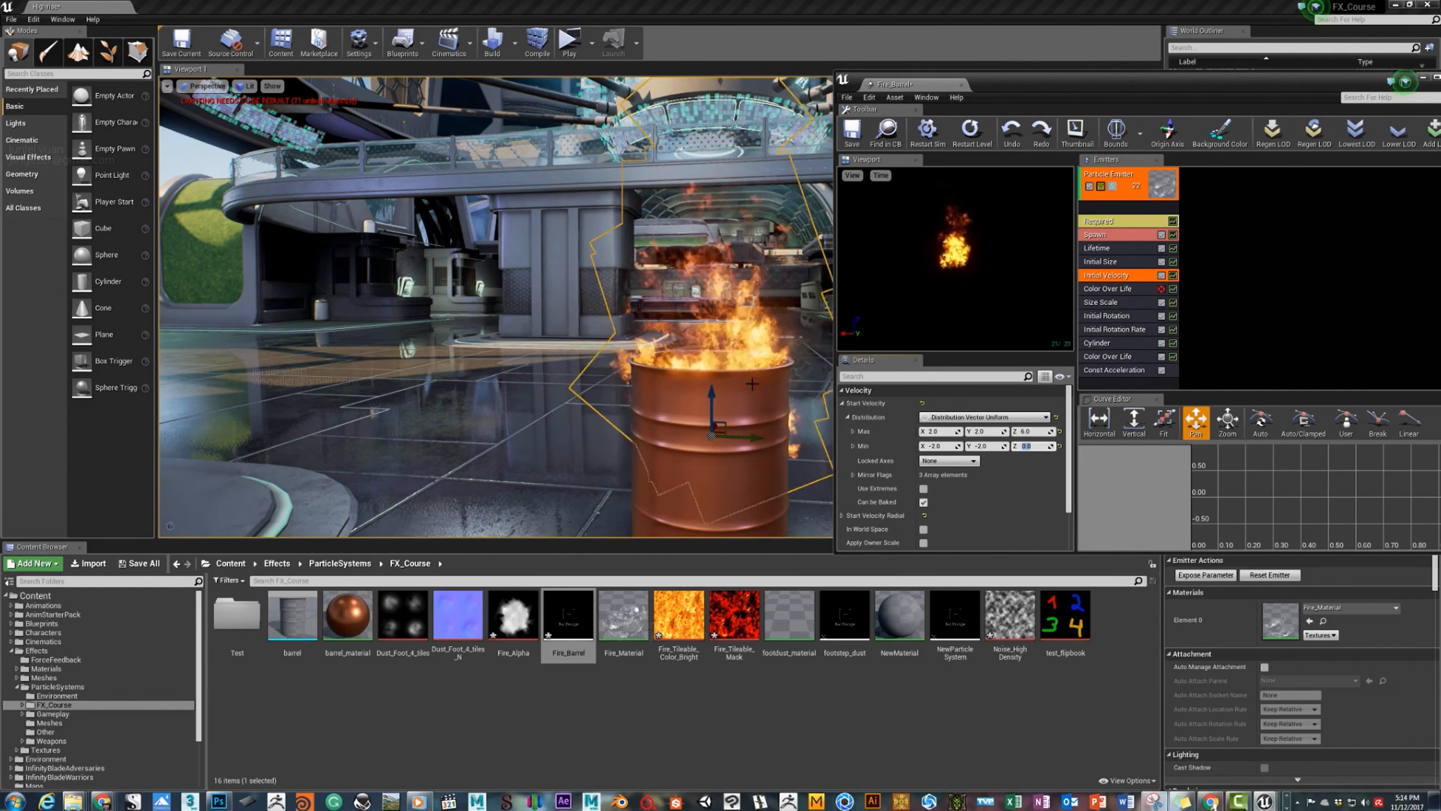
left_click_drag(711, 436, 712, 361)
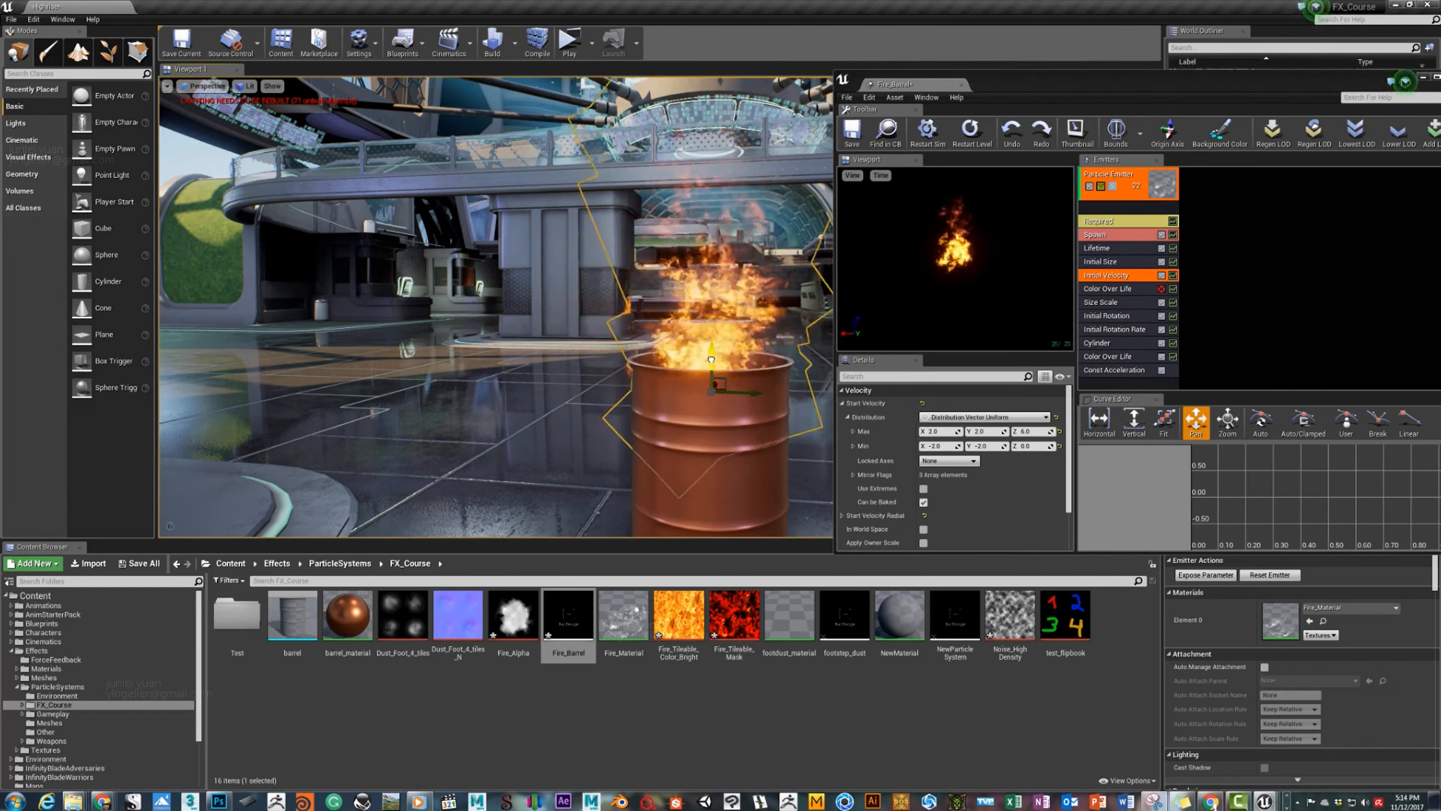
Add a third Size Scale curve point, giving the first point Out Val 0.5 and the second In Val 0.3 with Out Val 1.
left_click(1105, 302)
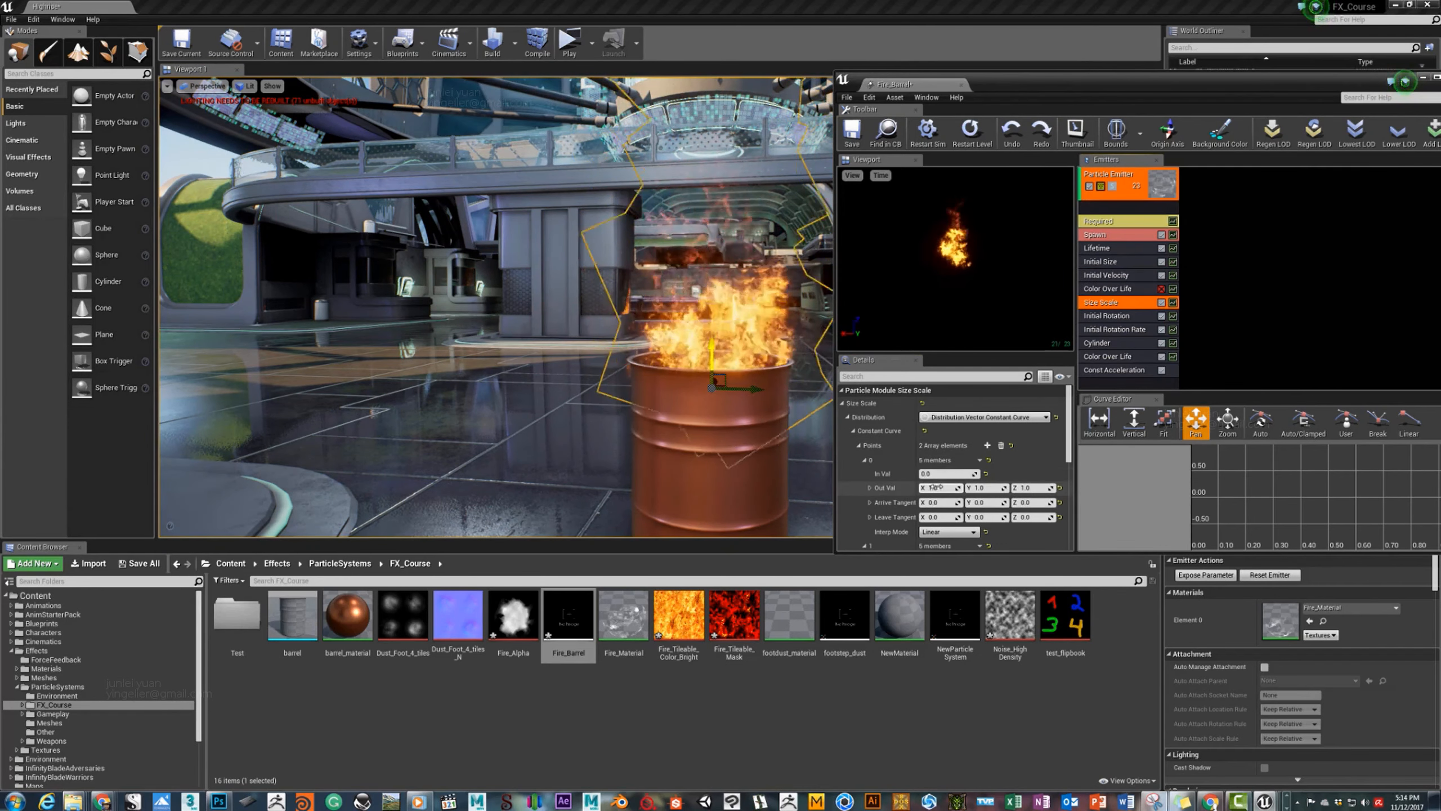
scroll(959, 454, "down", 2)
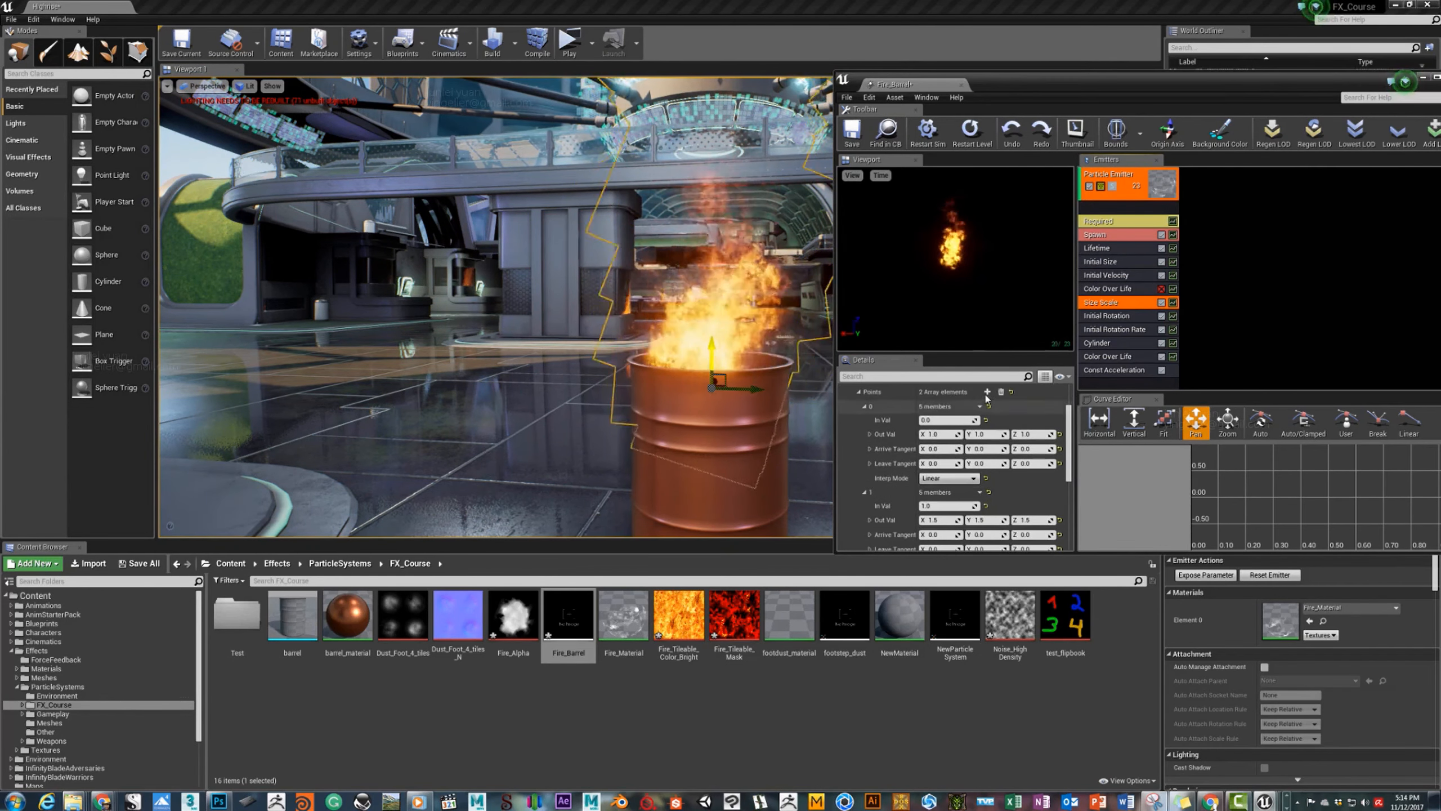
left_click(987, 392)
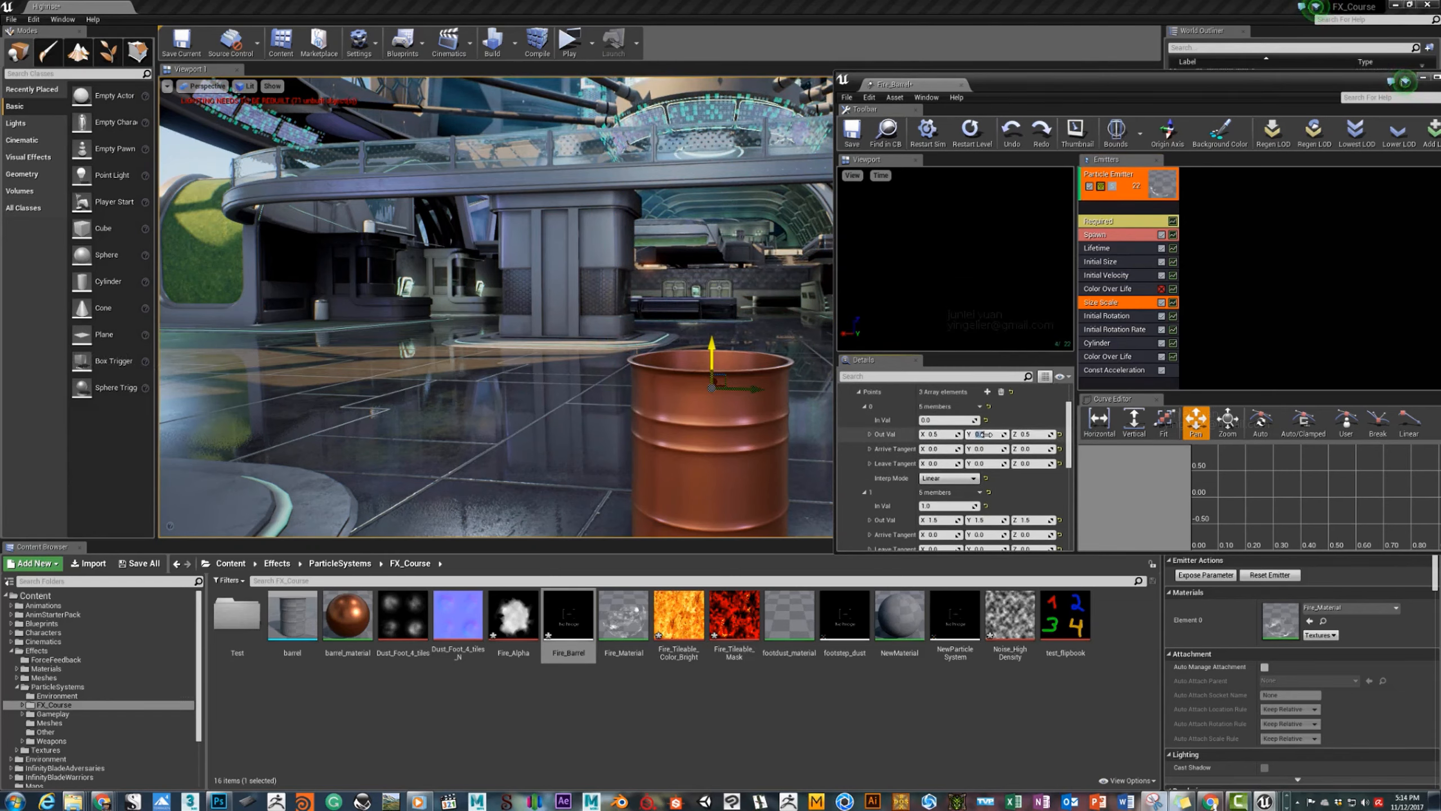
scroll(925, 451, "down", 1)
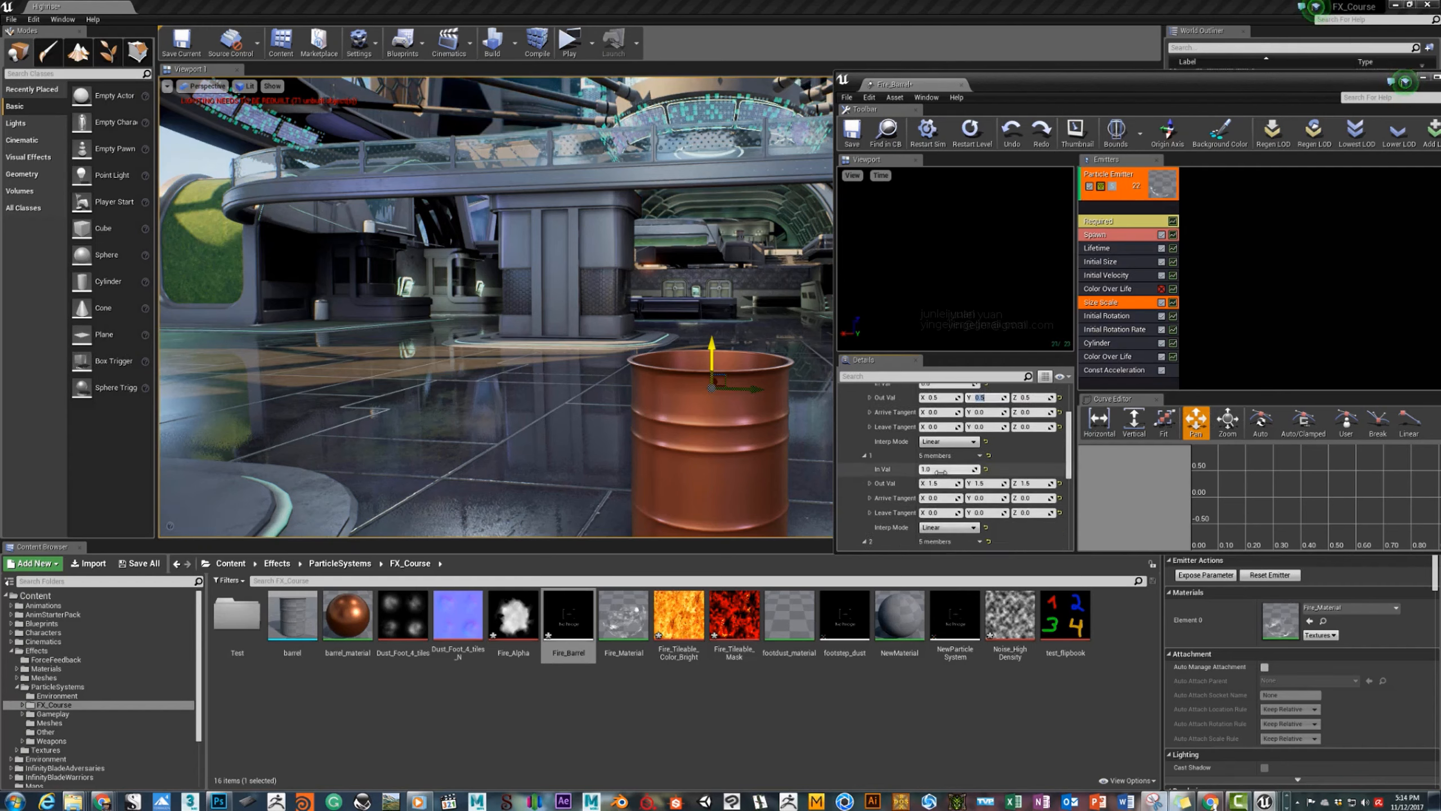
scroll(930, 472, "down", 2)
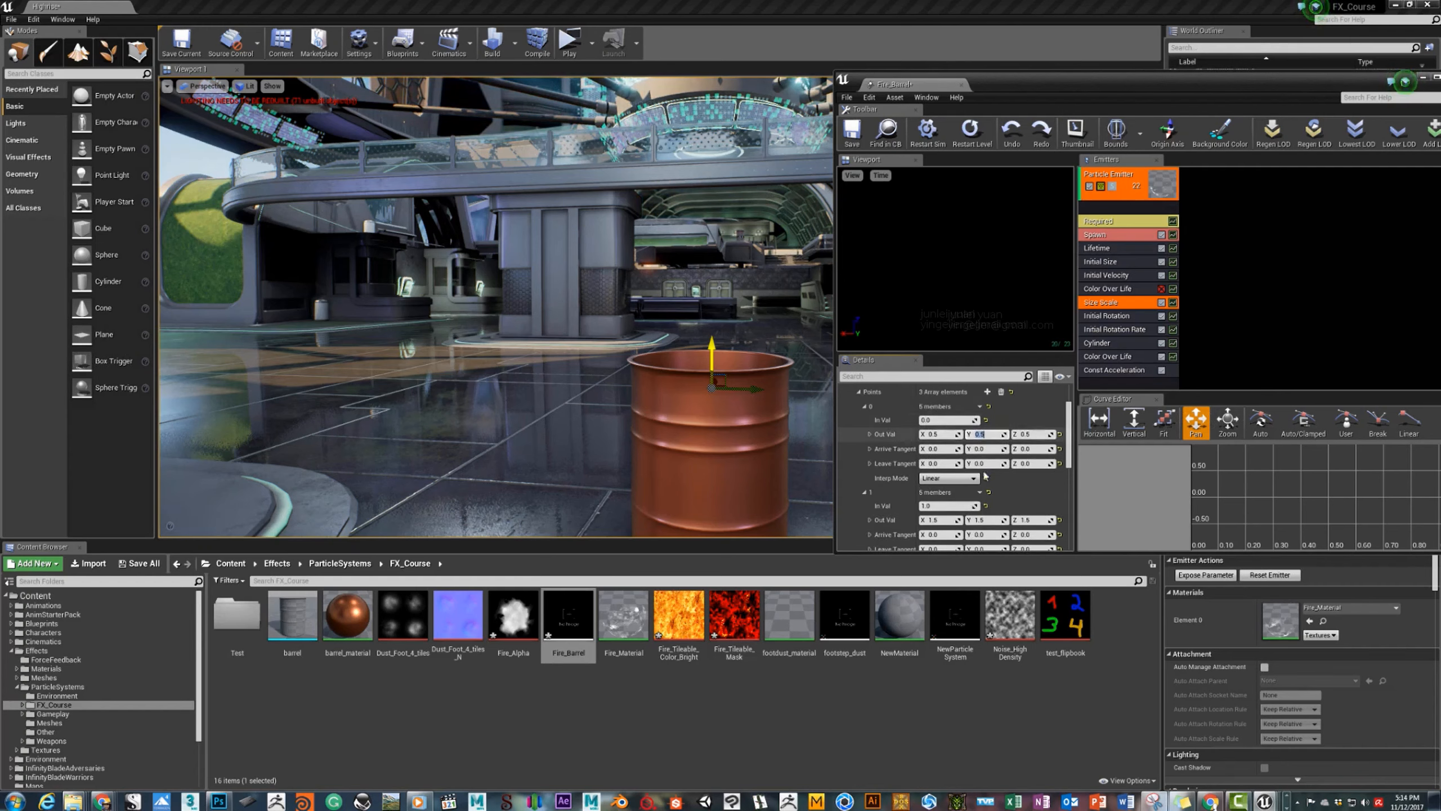
left_click(946, 453)
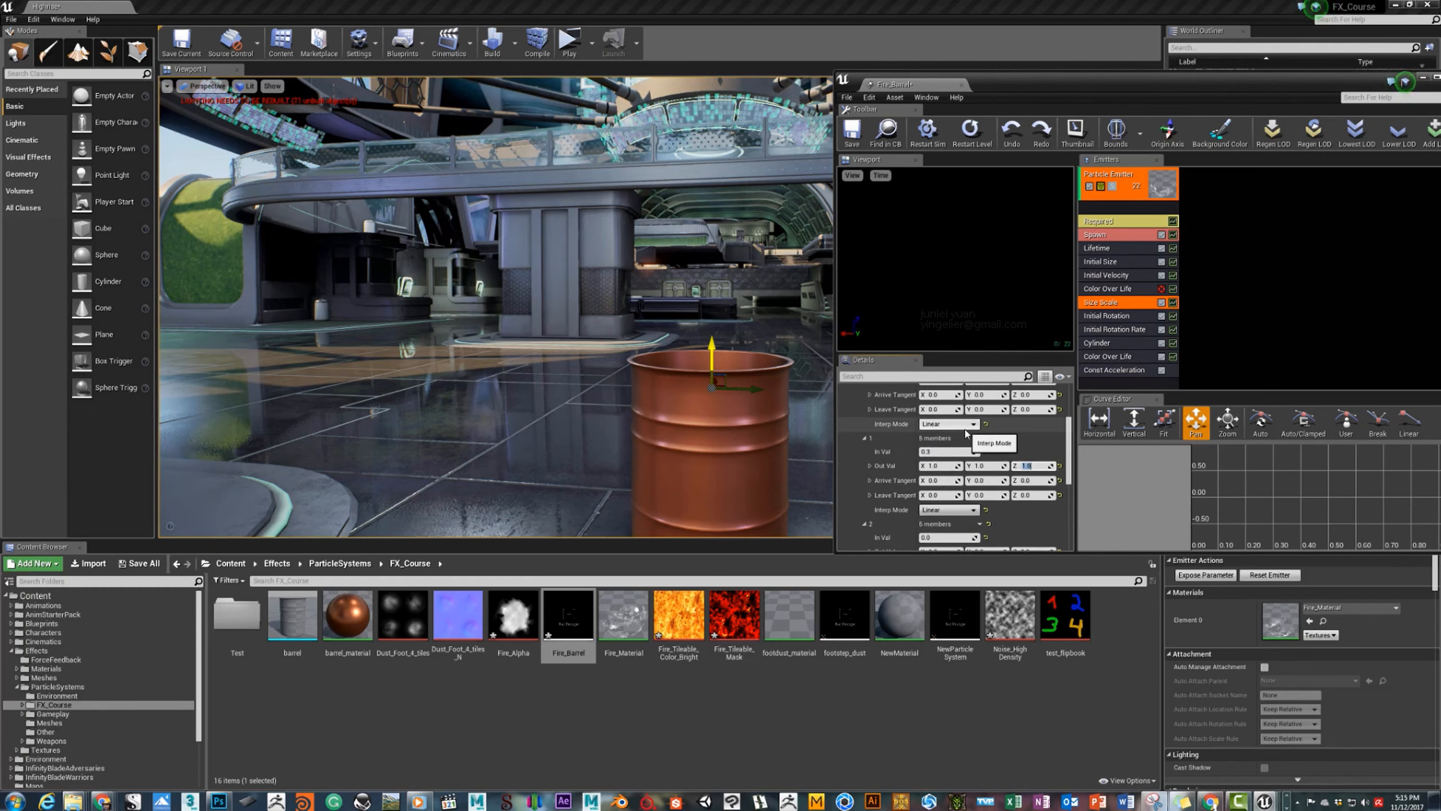
Set the third Size Scale point's In Val to 1 and give it a larger Out Val than the second point.
scroll(947, 500, "down", 1)
left_click(946, 500)
type("1")
key("Tab")
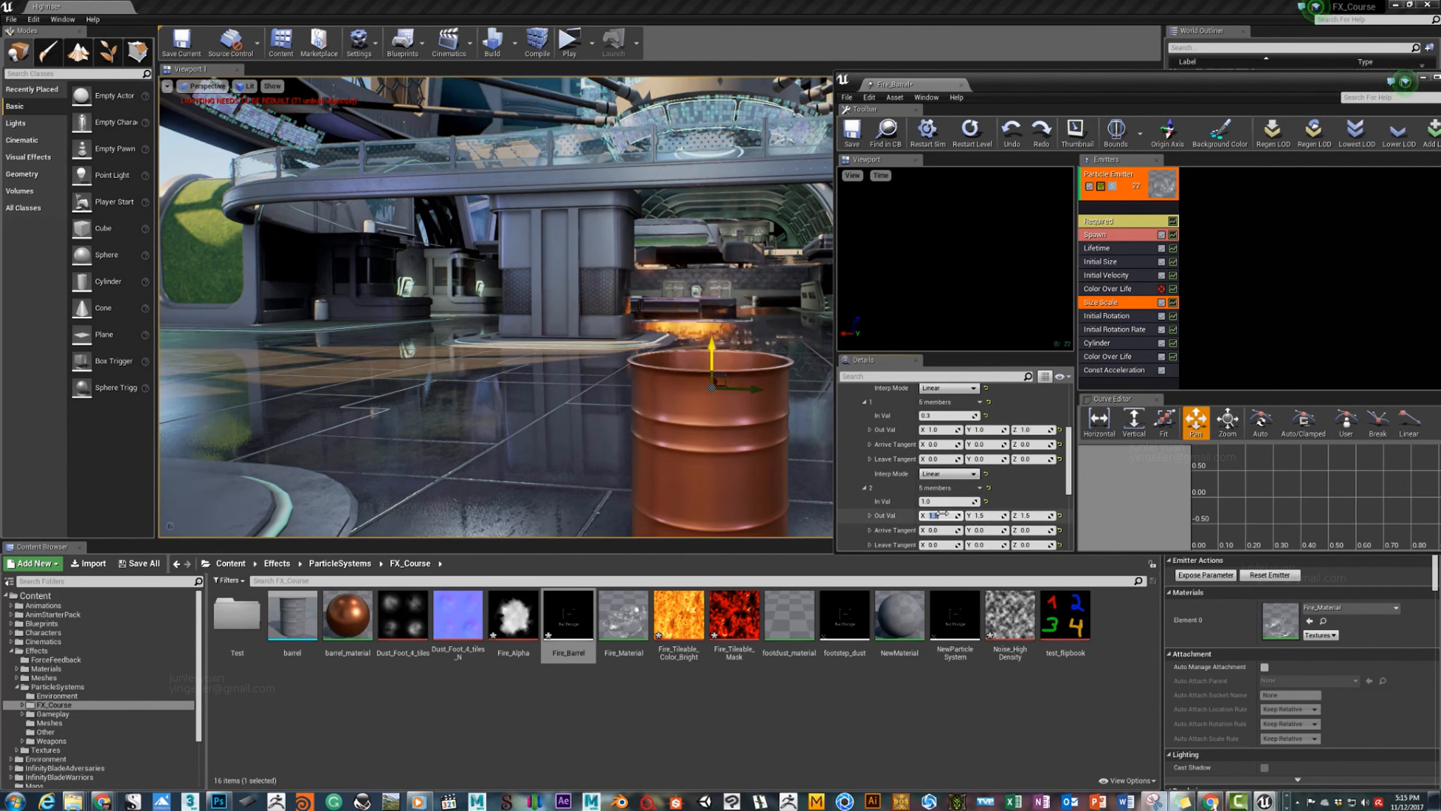
Examine the shape and motion of the flames from several sides of the barrel in the level.
left_click_drag(654, 402, 857, 397, "alt")
key("a")
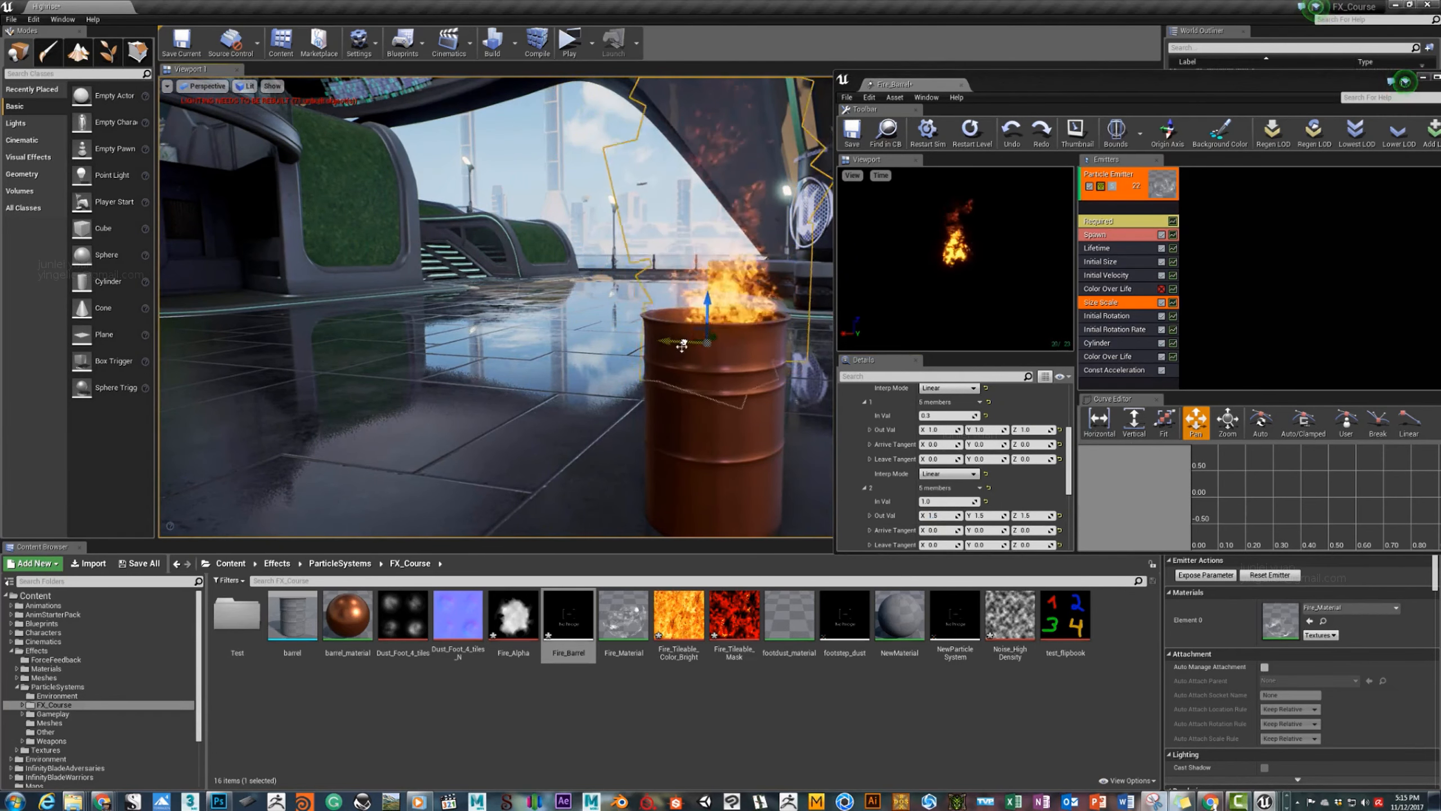
left_click_drag(681, 346, 840, 335, "alt")
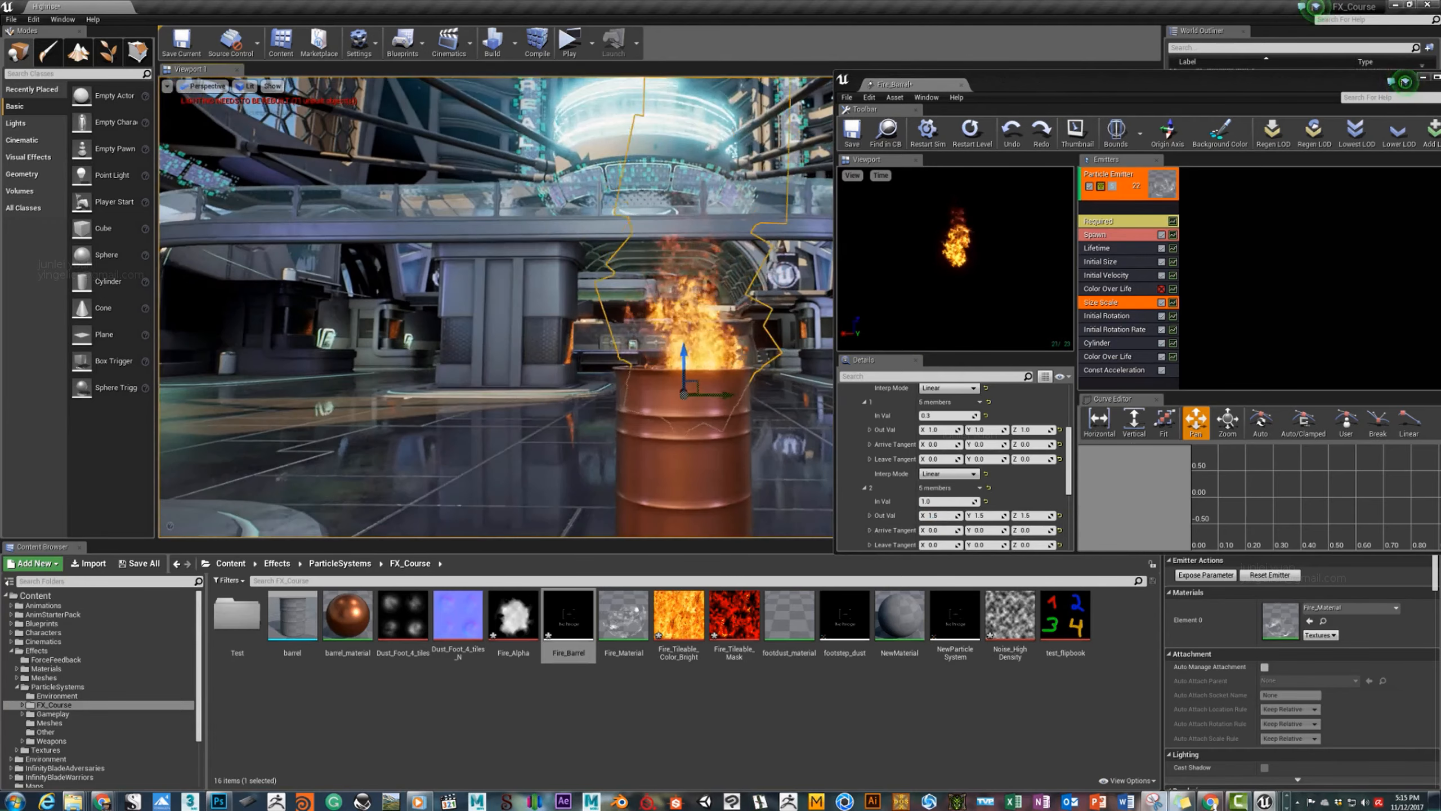
right_click_drag(703, 362, 720, 363)
scroll(704, 361, "up", 5)
scroll(703, 361, "down", 5)
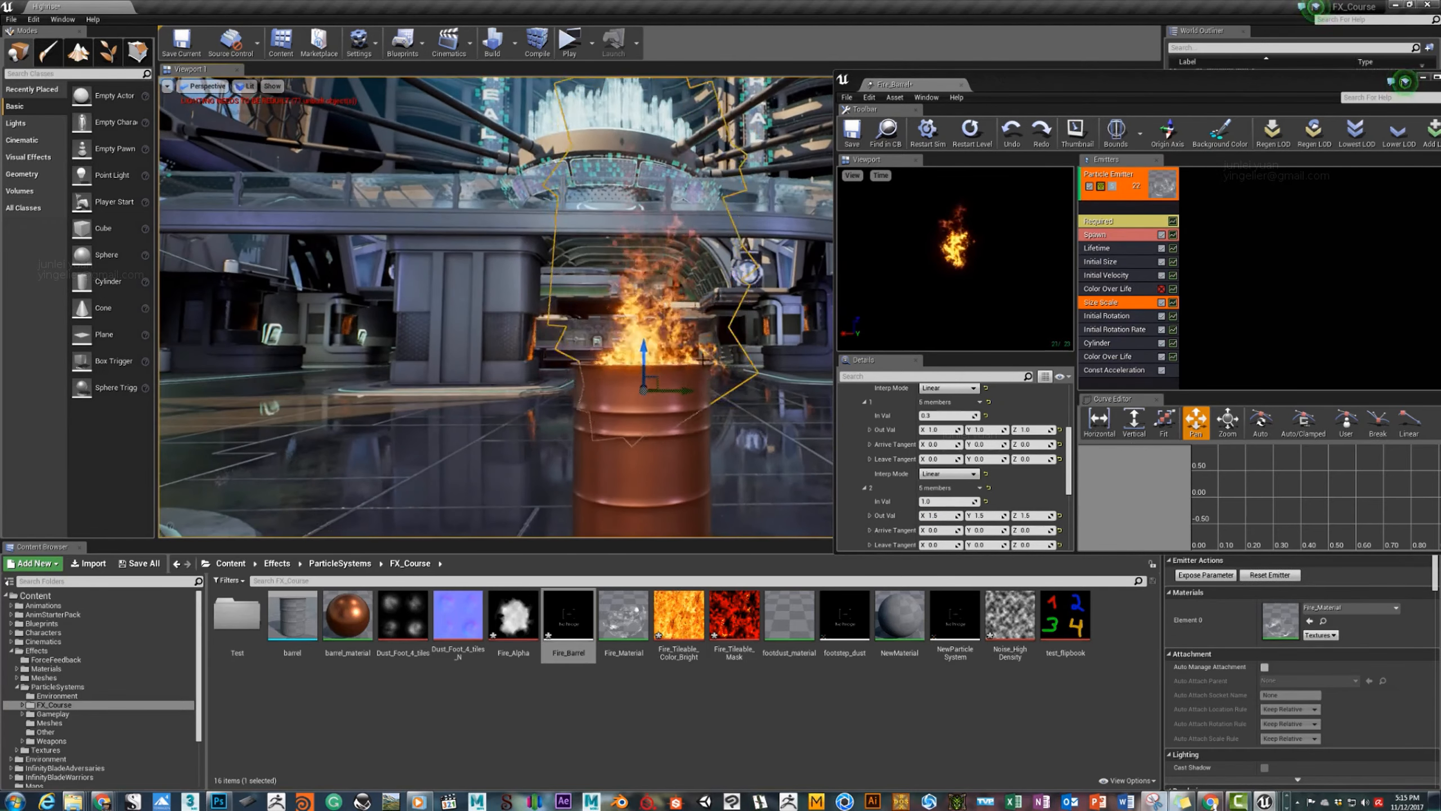
Duplicate the fire's particle emitter and readjust the Fire_Barrel actor to sit slightly lower inside the barrel.
mouse_move(644, 359)
left_mouse_down()
mouse_move(644, 400)
mouse_move(653, 316)
mouse_move(652, 352)
left_mouse_up()
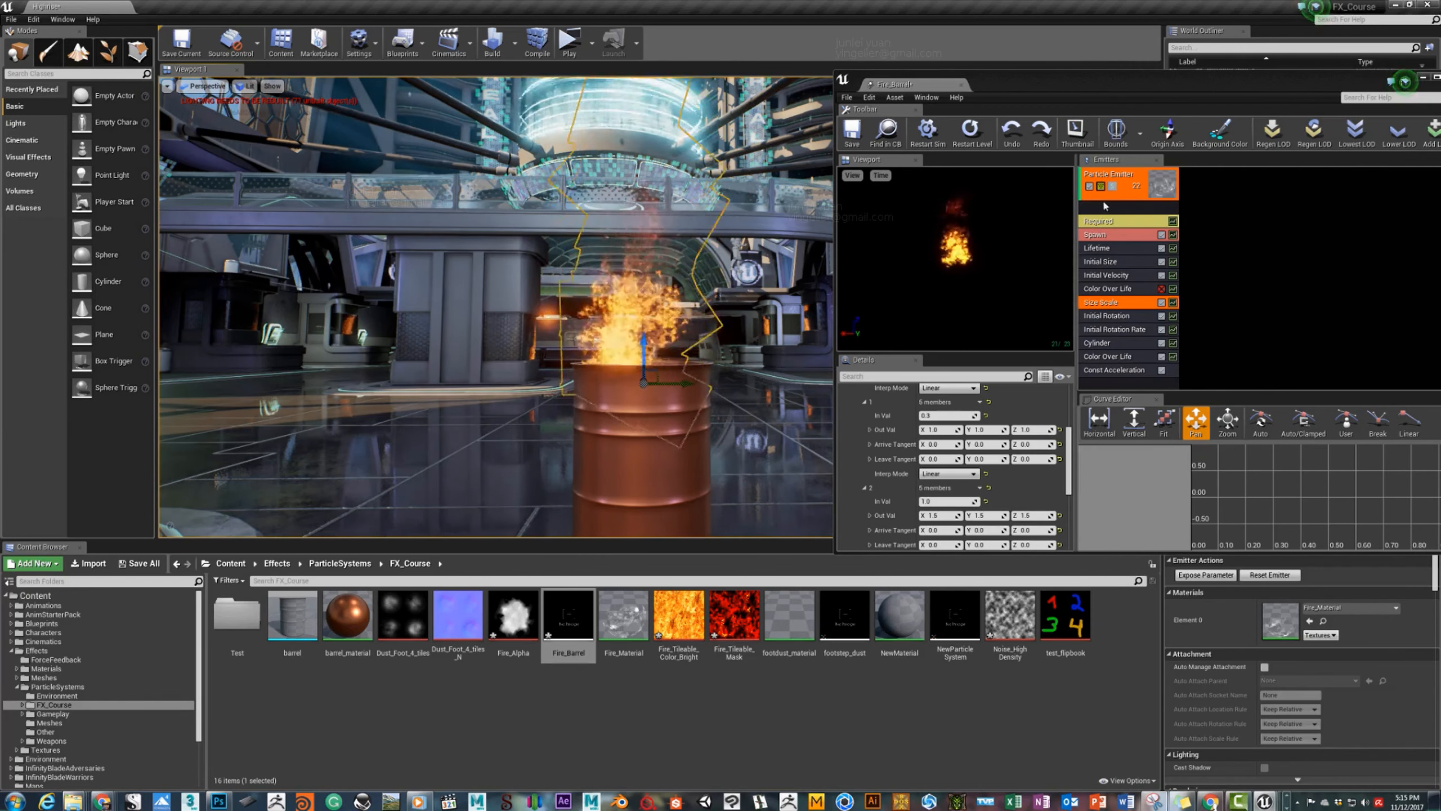
right_click(1132, 180)
mouse_move(1169, 184)
left_click(1231, 210)
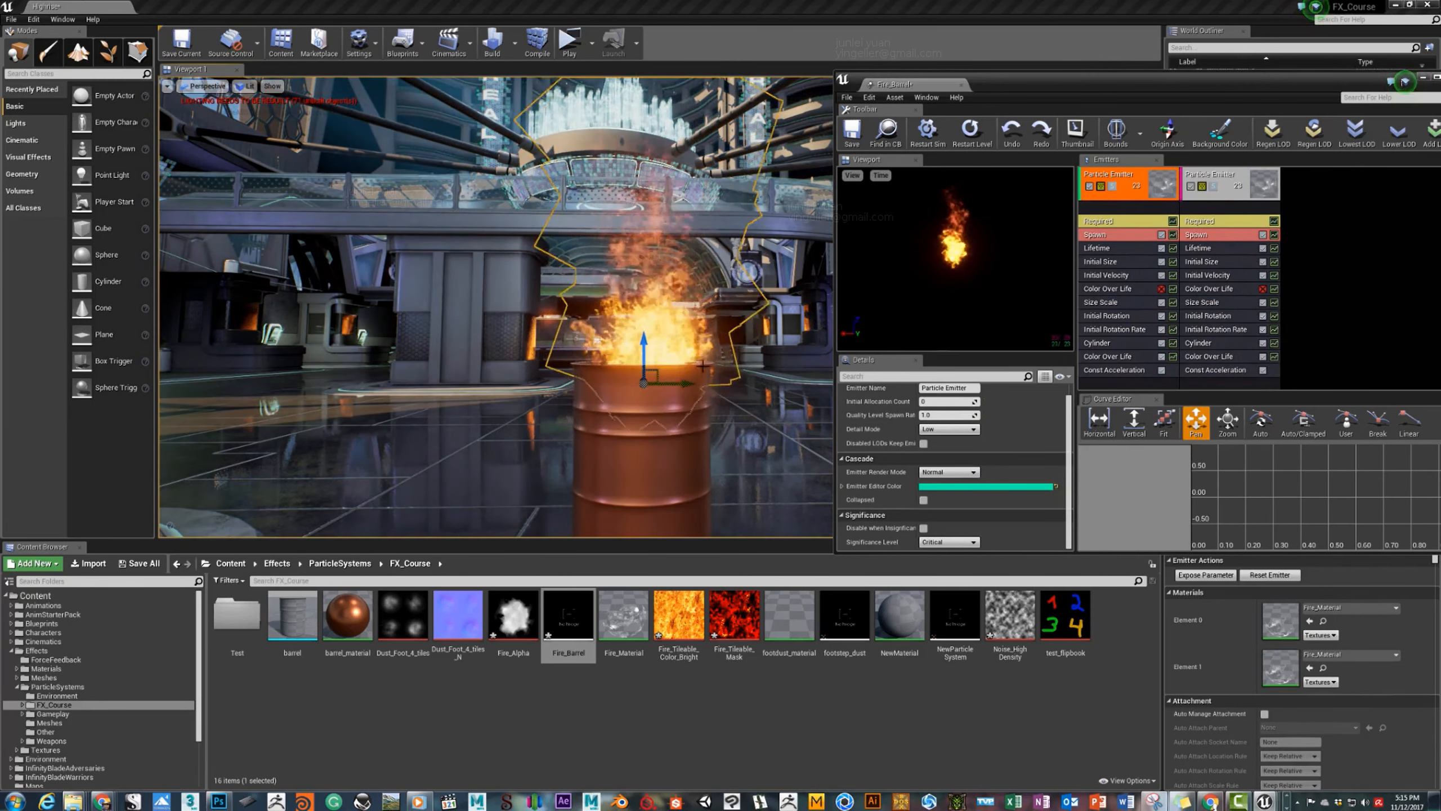
left_click_drag(643, 348, 643, 373)
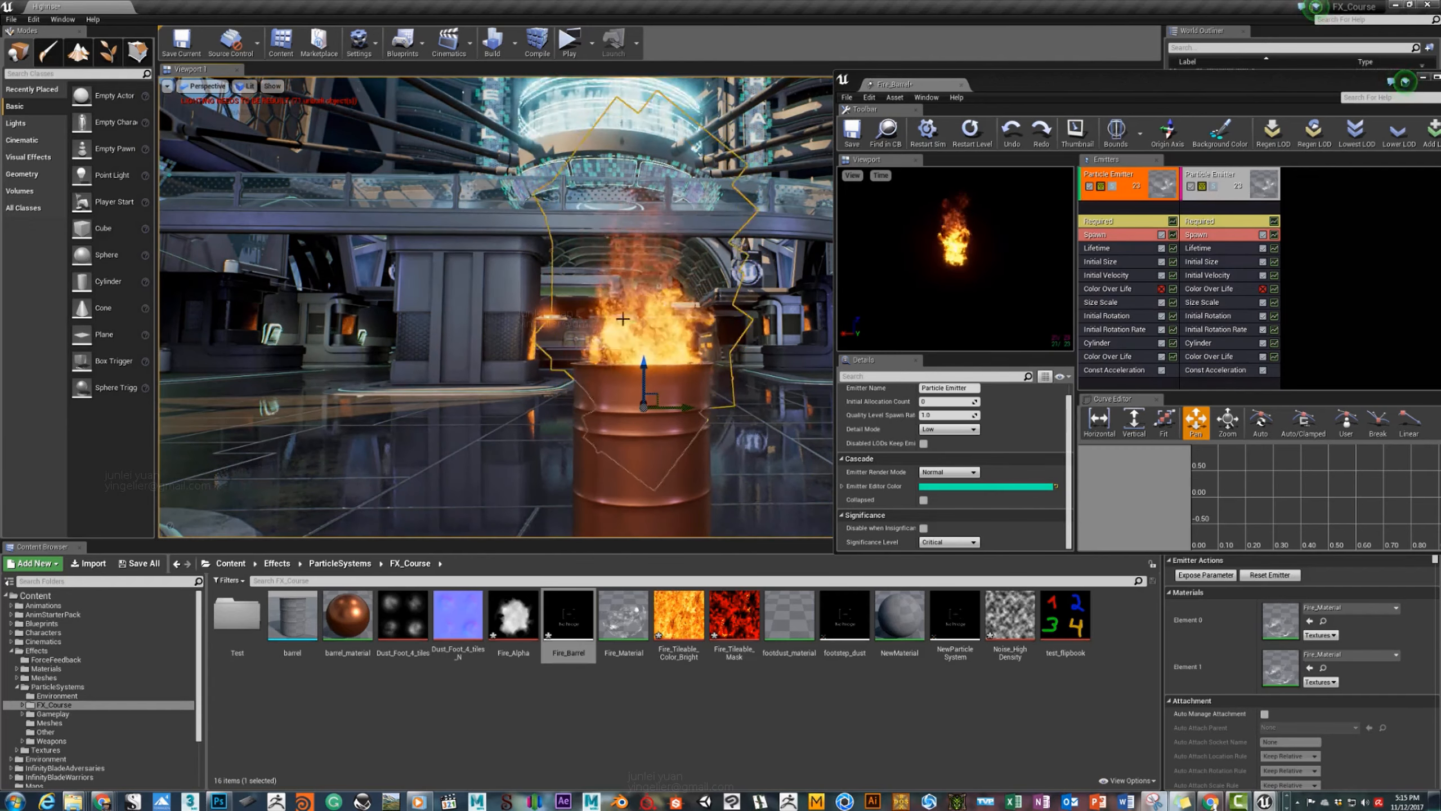
mouse_move(644, 364)
left_mouse_down()
mouse_move(644, 288)
mouse_move(638, 356)
left_mouse_up()
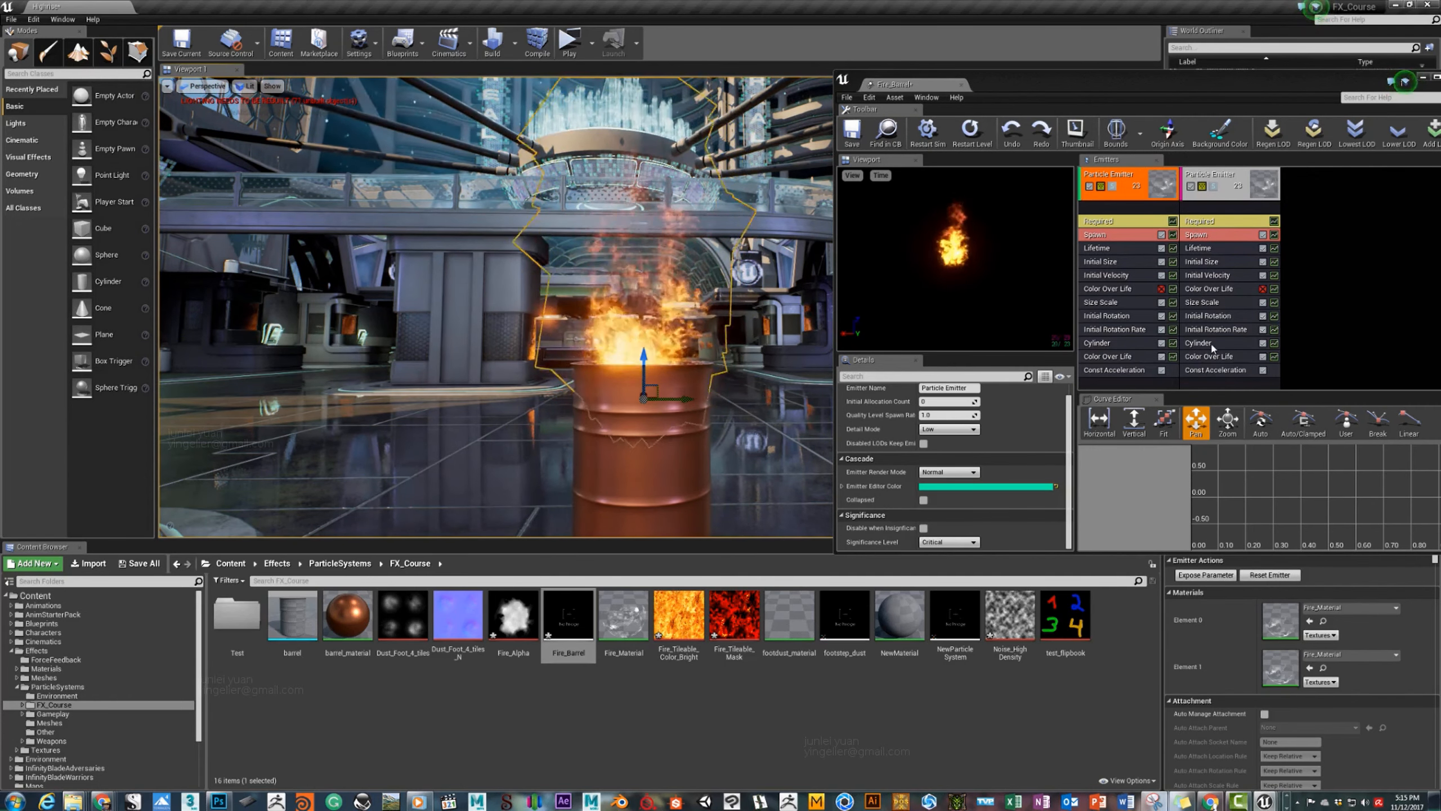
Set the duplicated emitter's Const Acceleration to a Z value of 100.
left_click(1212, 371)
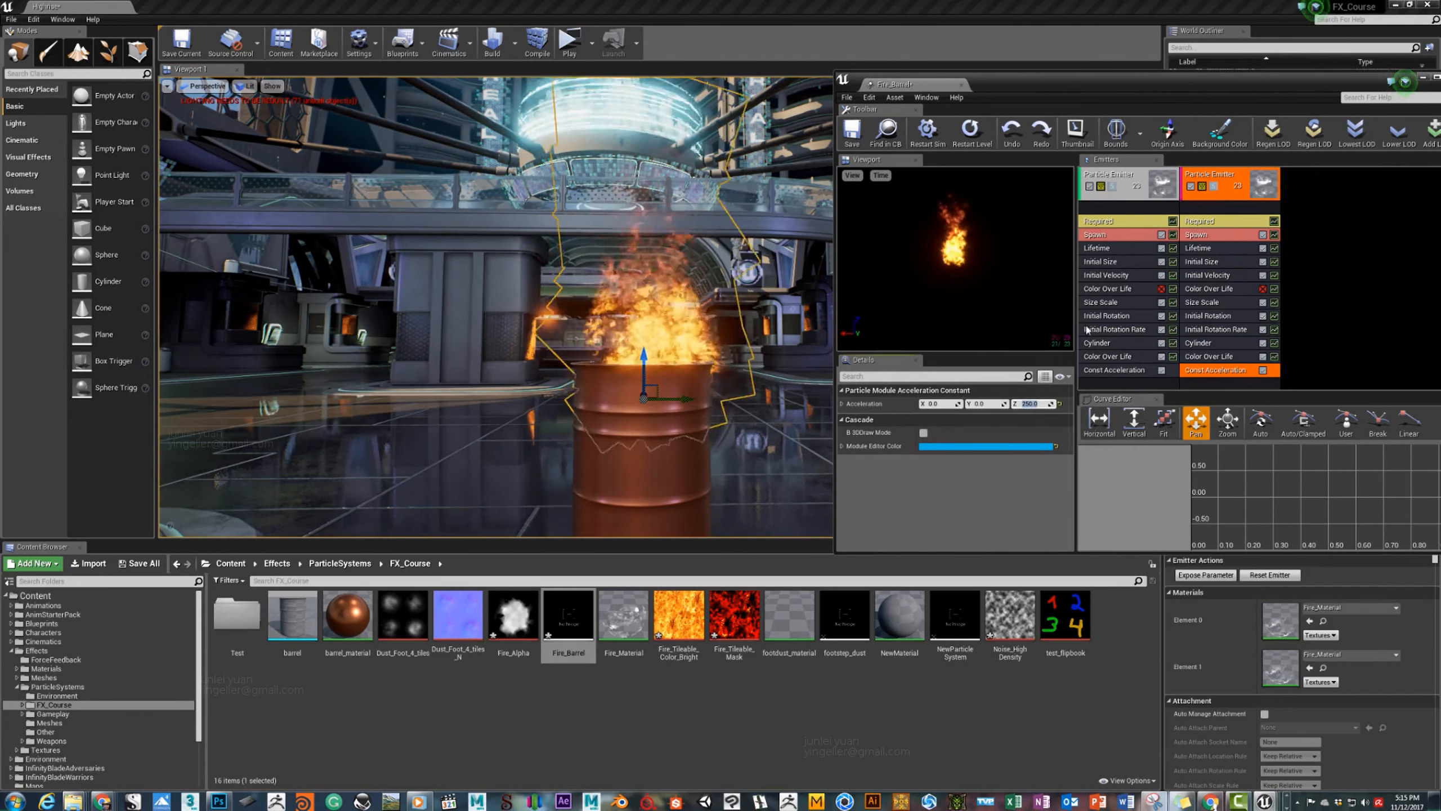
type("100")
key("Return")
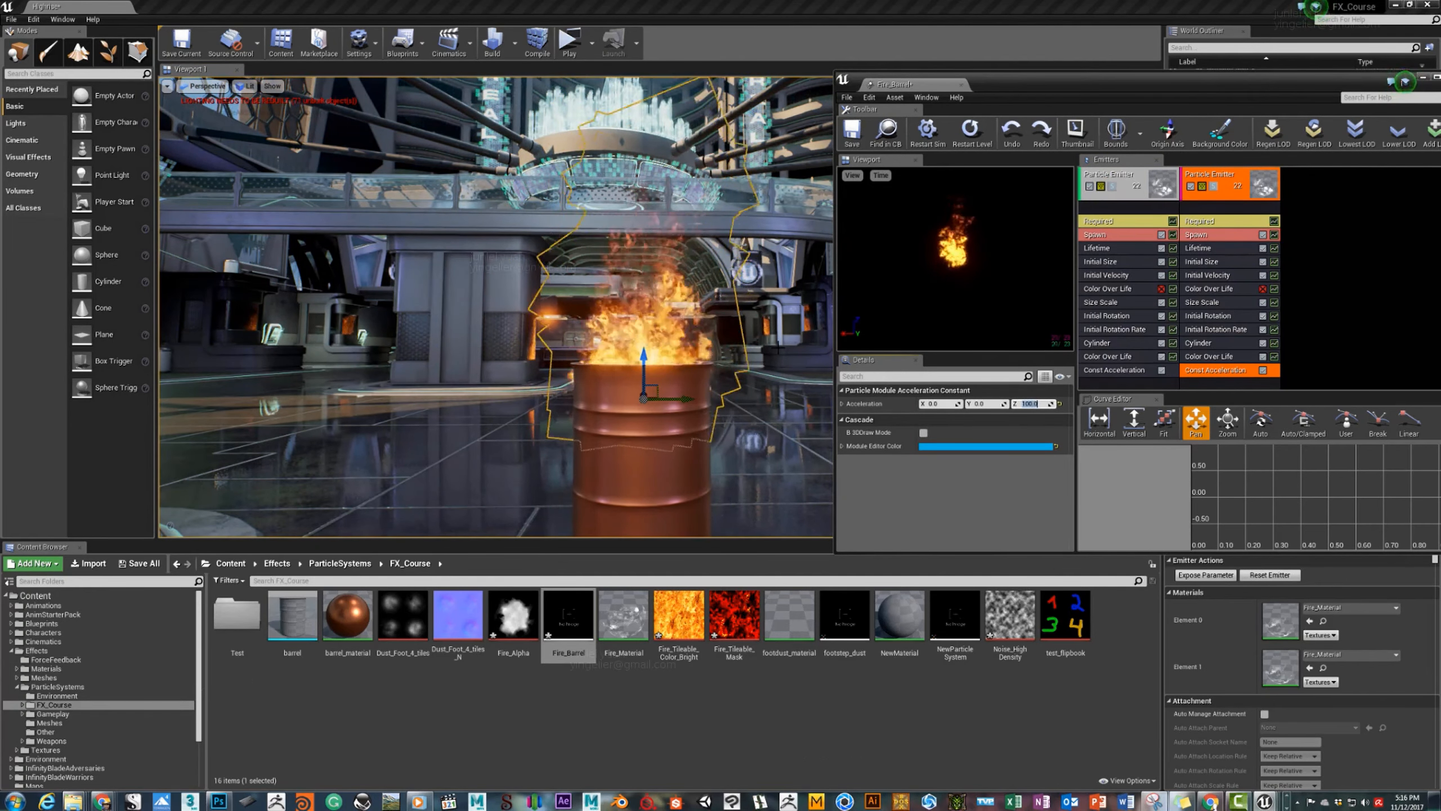
Raise the duplicated emitter's Emitter Origin to a Z of about 5.6 in its Required module.
left_click(1203, 221)
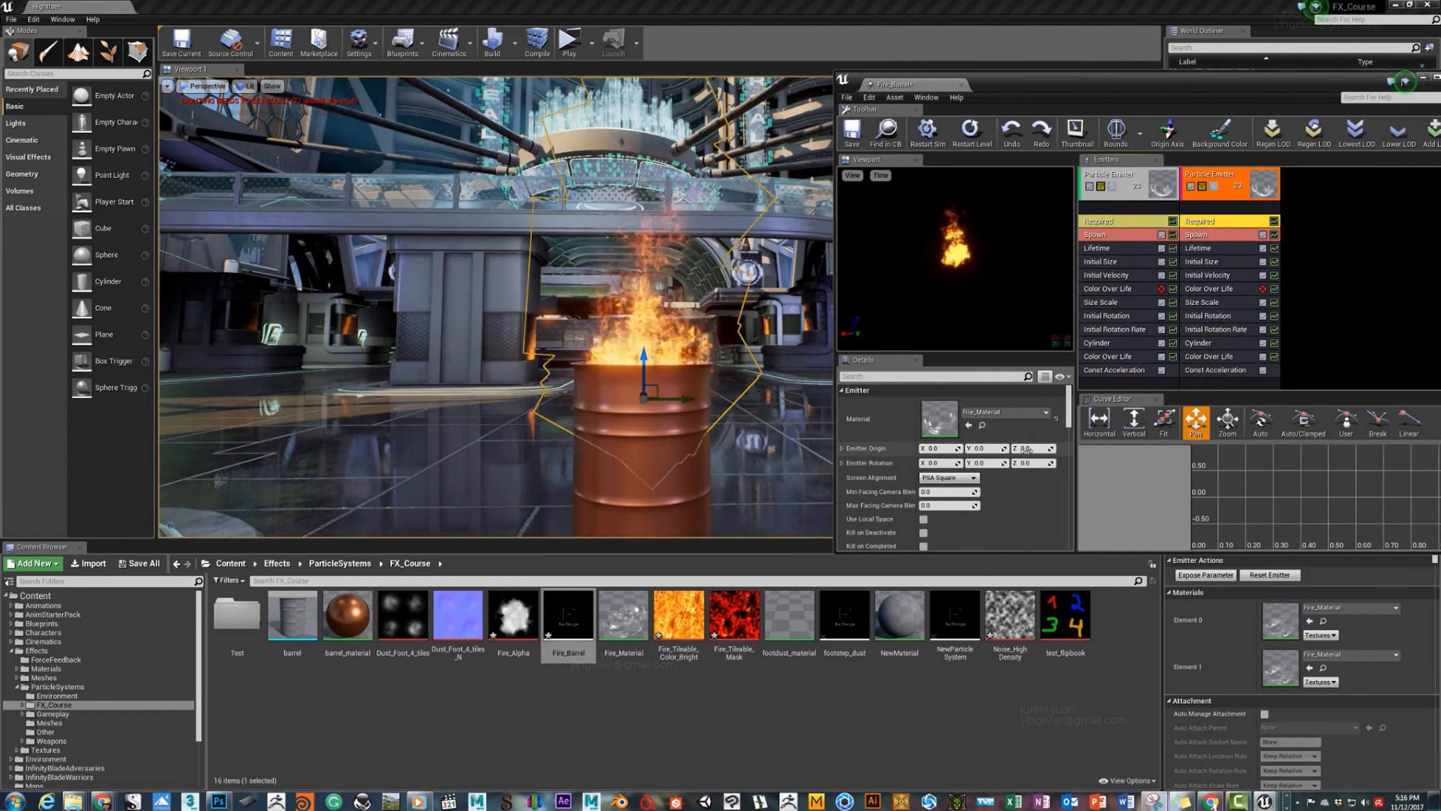
left_click_drag(1032, 449, 1050, 448)
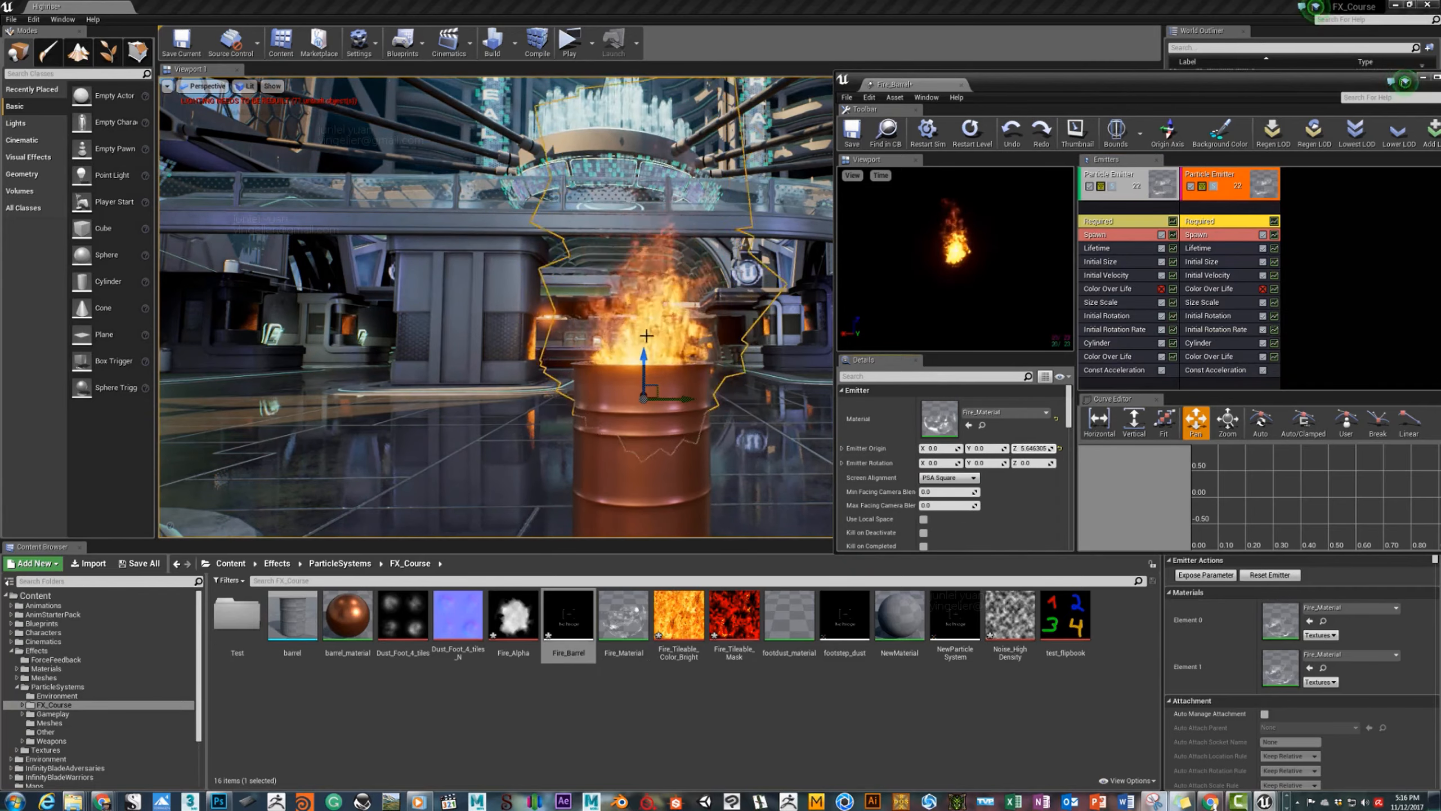
mouse_move(646, 336)
right_mouse_down()
mouse_move(643, 375)
mouse_move(664, 408)
mouse_move(652, 392)
mouse_move(630, 409)
mouse_move(638, 423)
mouse_move(663, 304)
right_mouse_up()
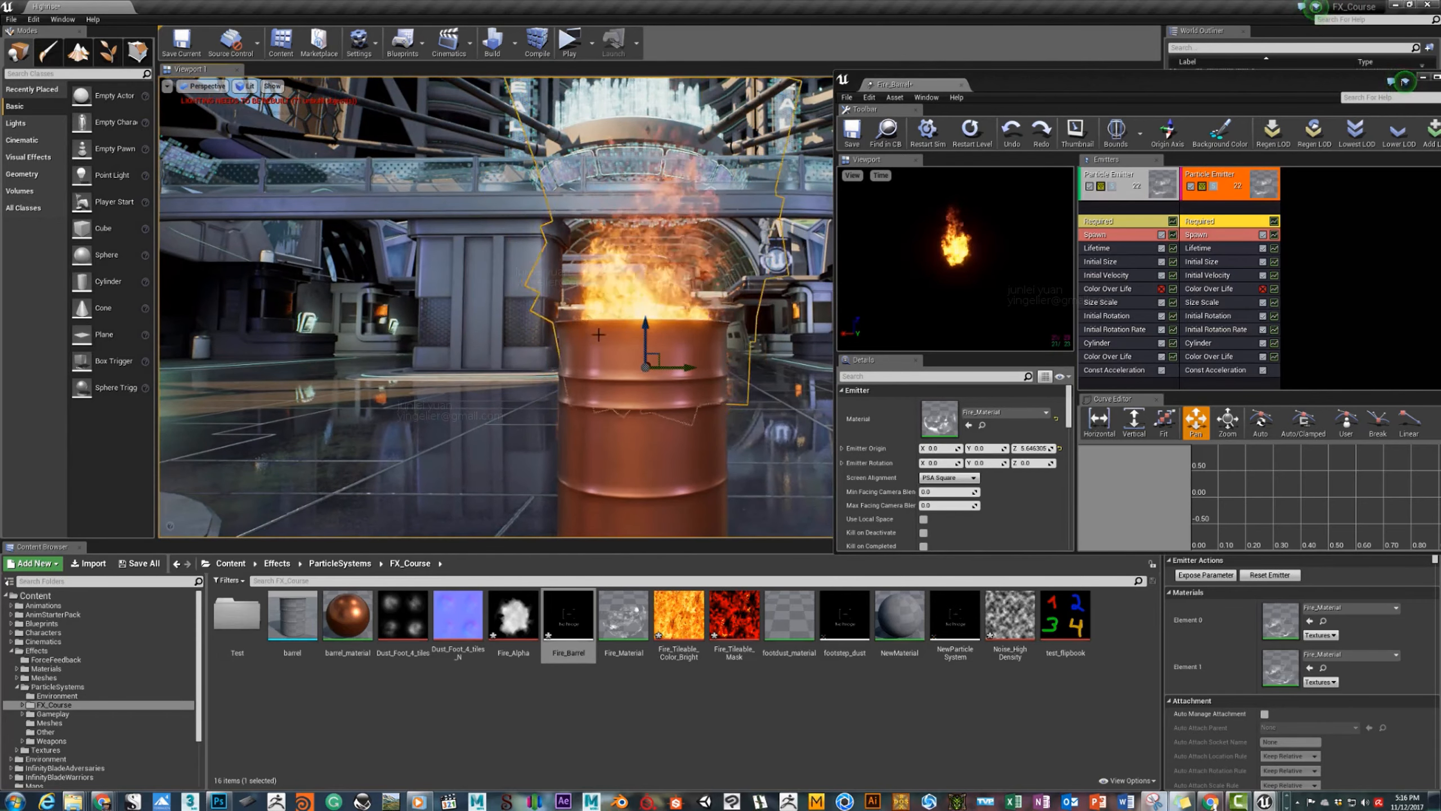
Set the minimum Lifetime of the duplicated emitter to 0.3.
left_click(1194, 248)
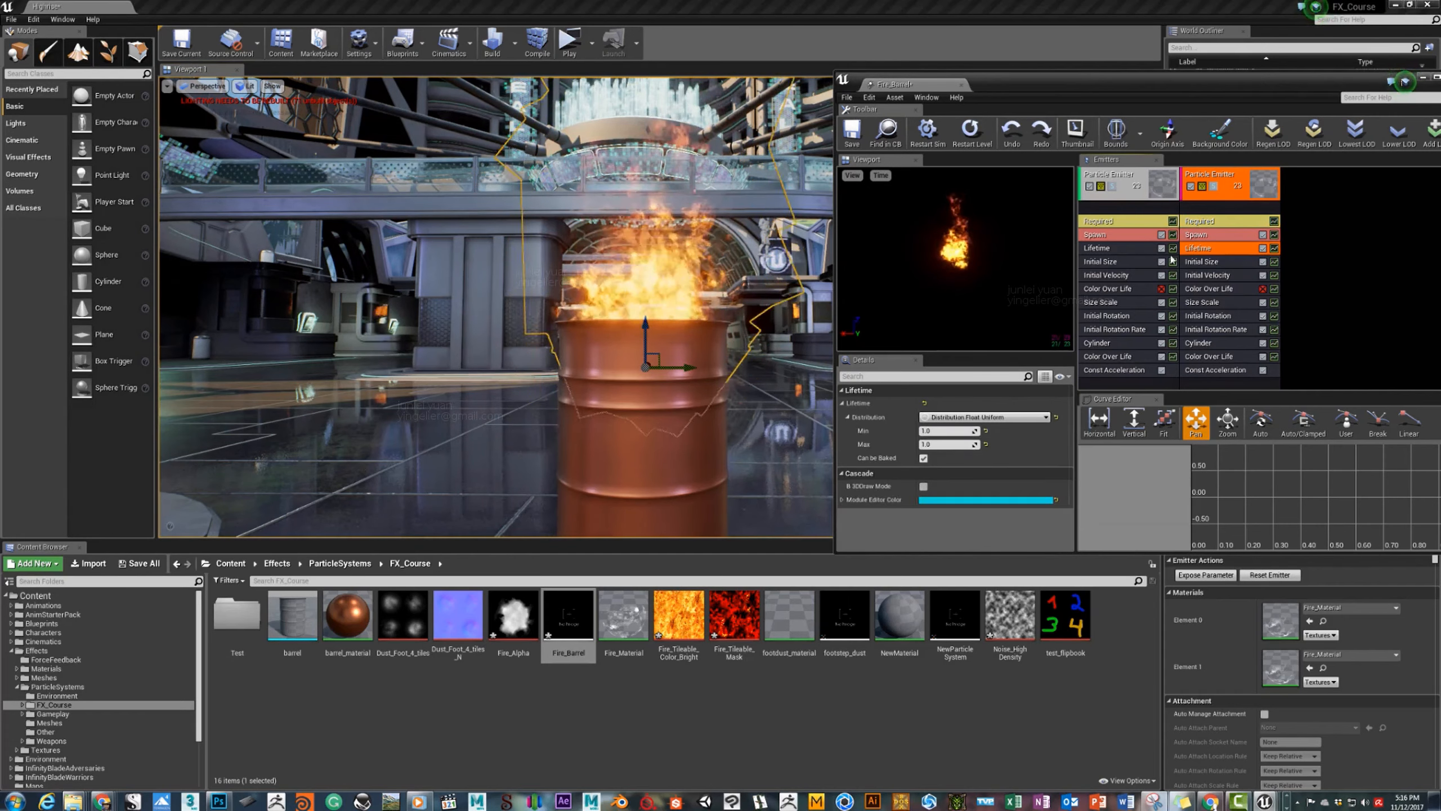
left_click(938, 429)
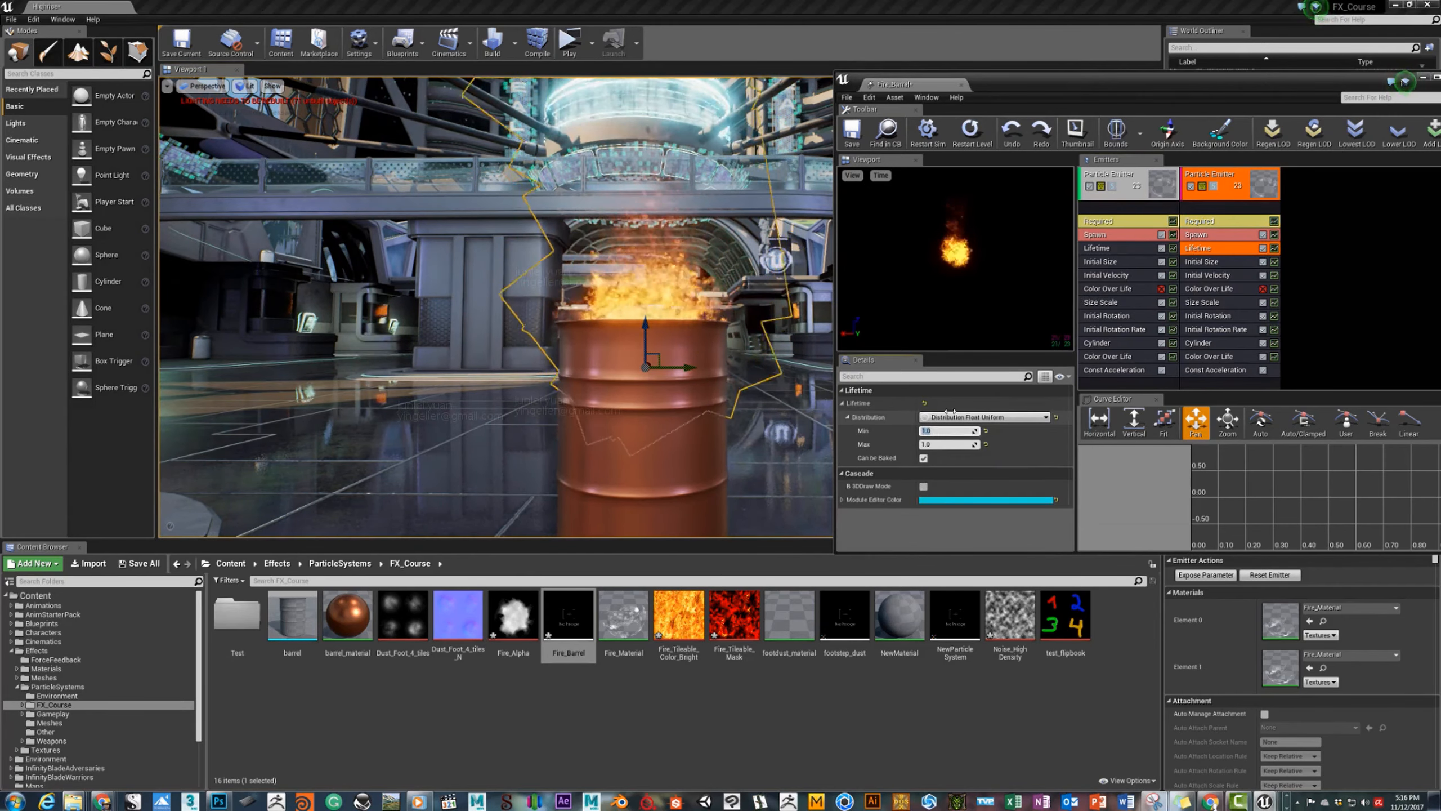
type("0.3")
key("Tab")
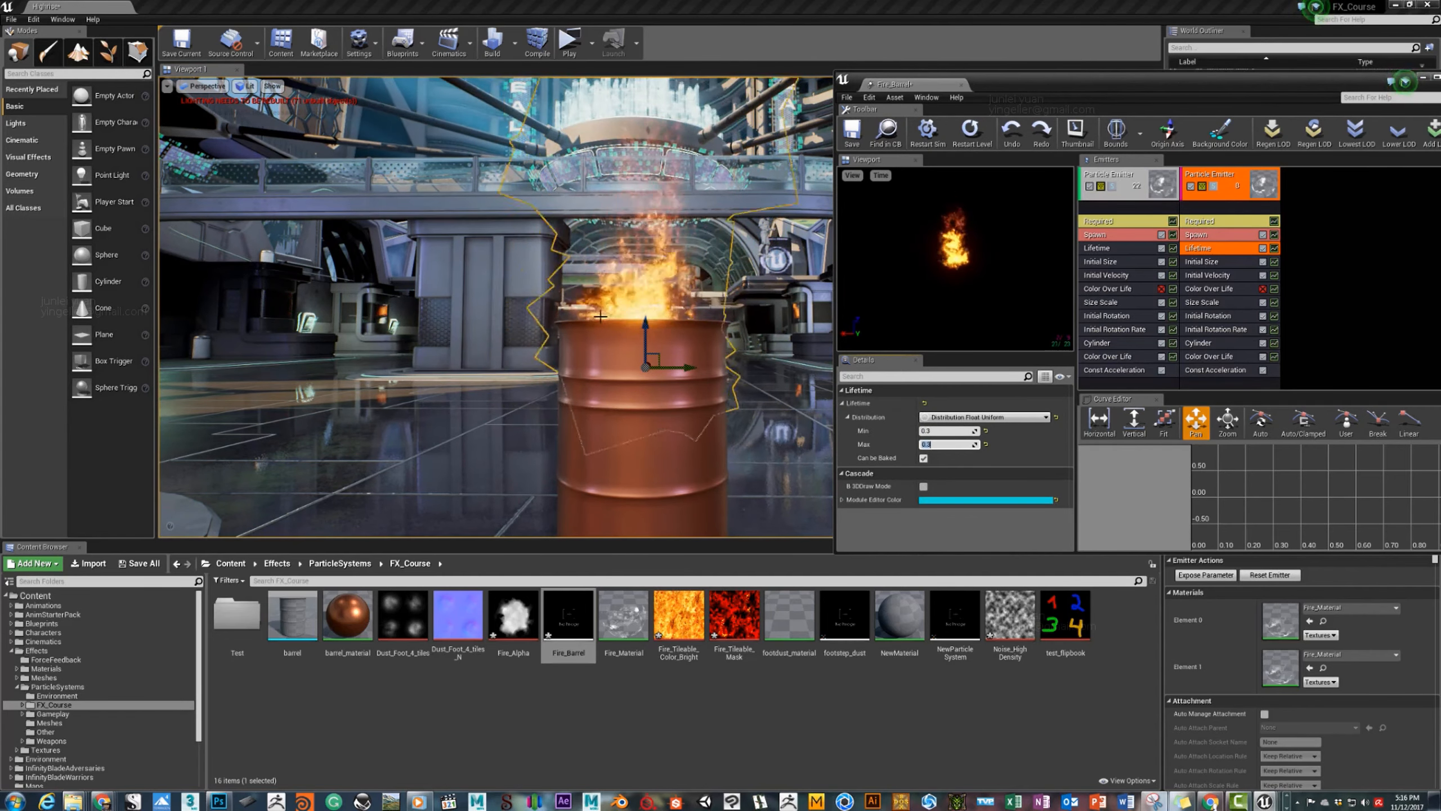
Set the duplicated emitter's Emitter Origin Z to about 5 and reduce its Cylinder Start Radius.
left_click(1197, 223)
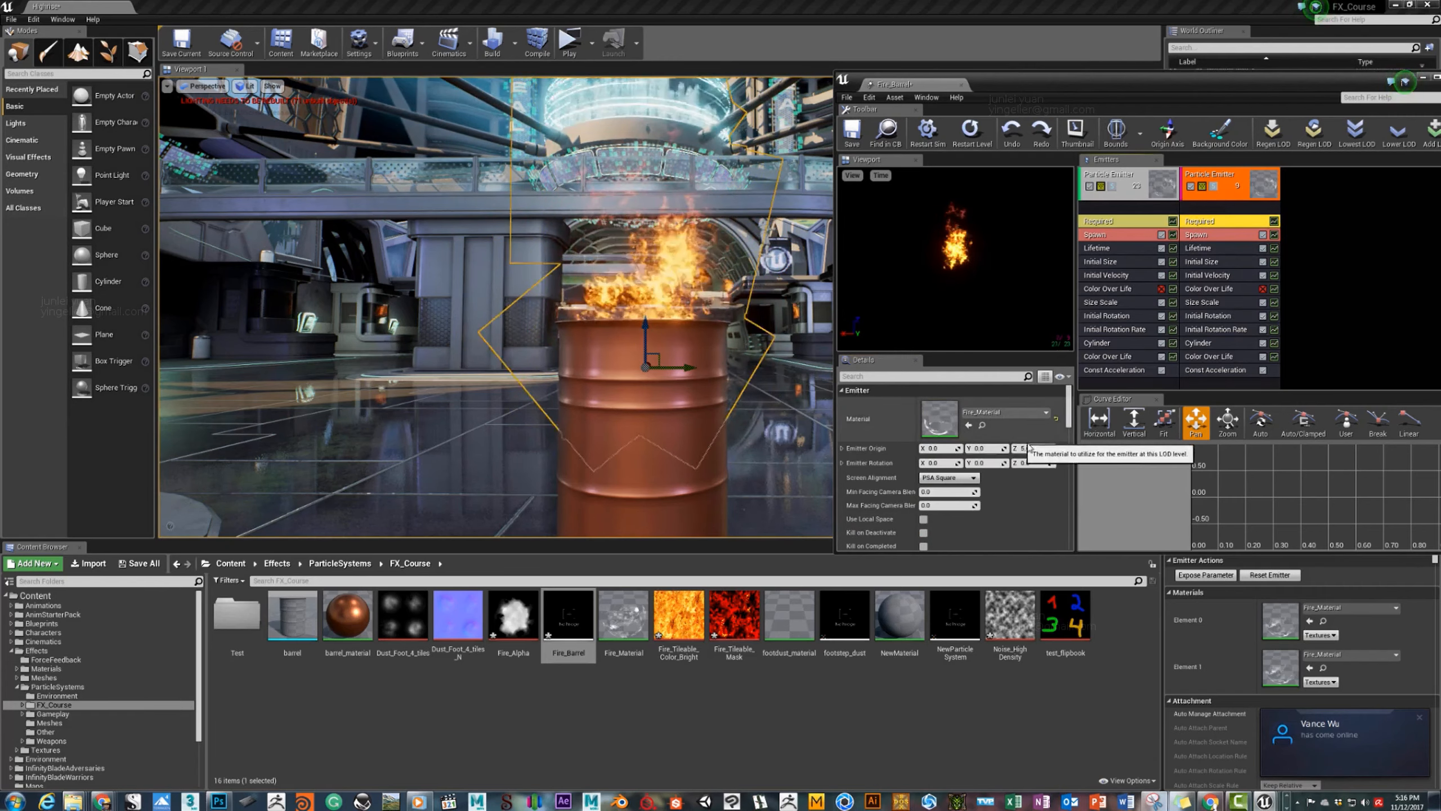
mouse_move(1032, 448)
left_mouse_down()
mouse_move(1095, 448)
mouse_move(1005, 449)
left_mouse_up()
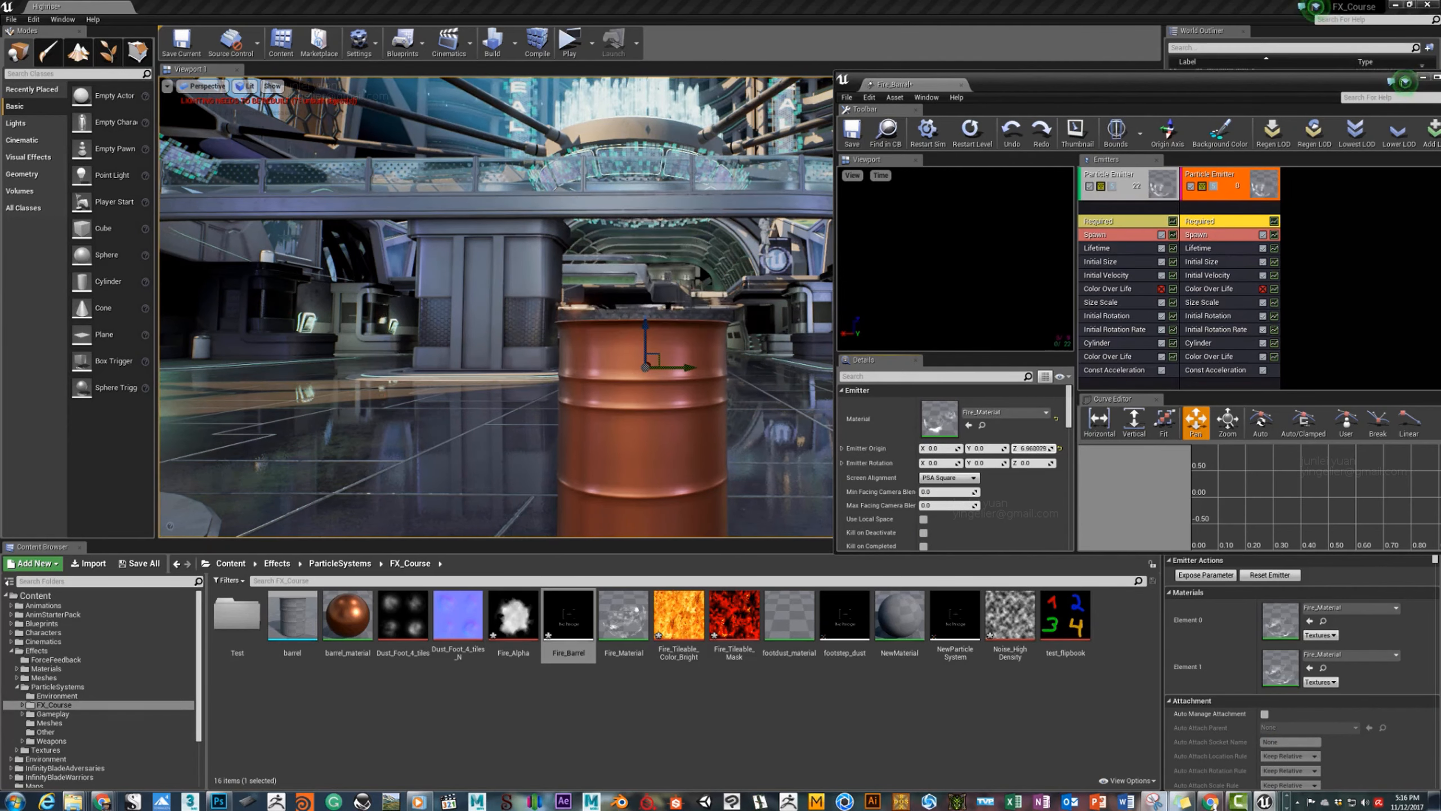
left_click_drag(1030, 448, 1028, 449)
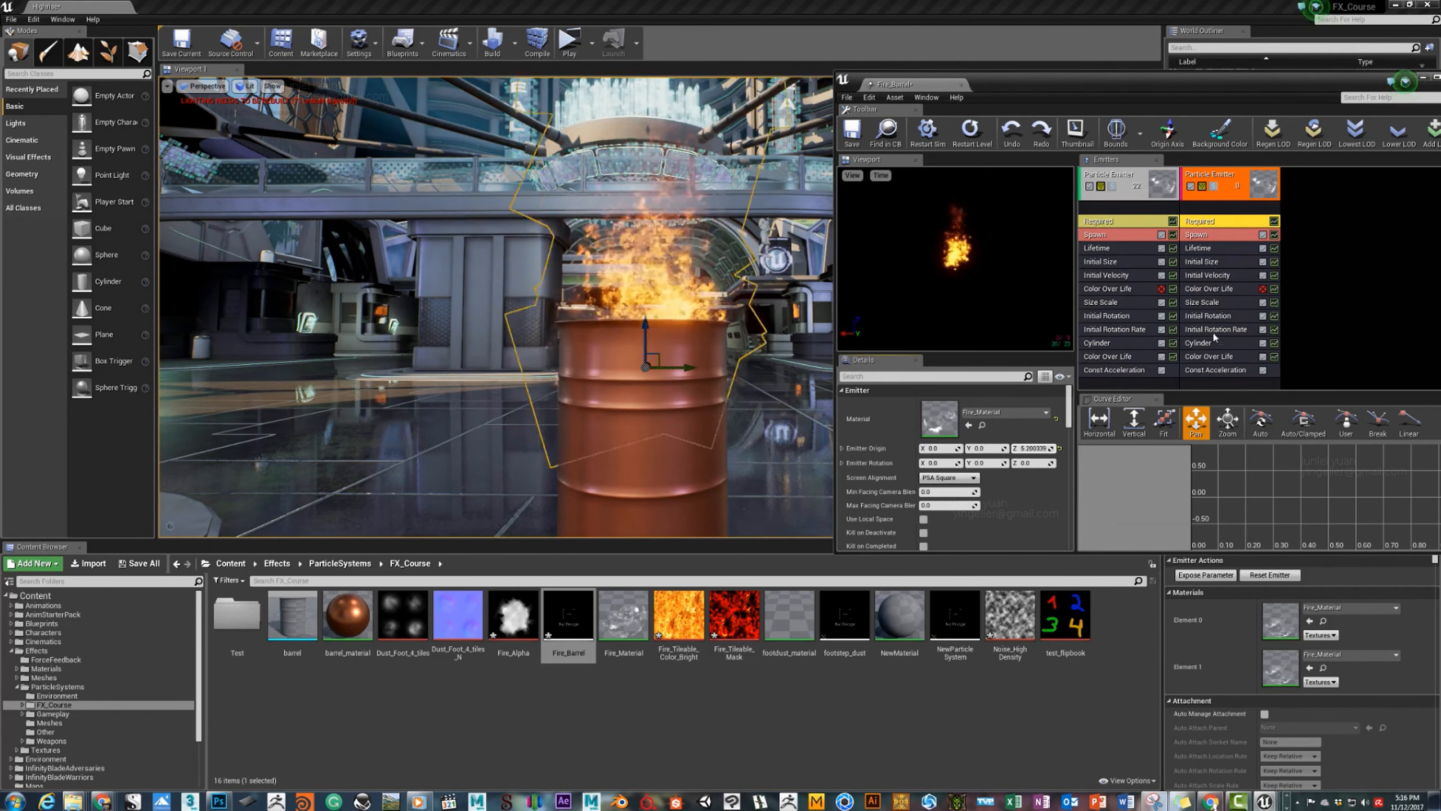
left_click(1199, 343)
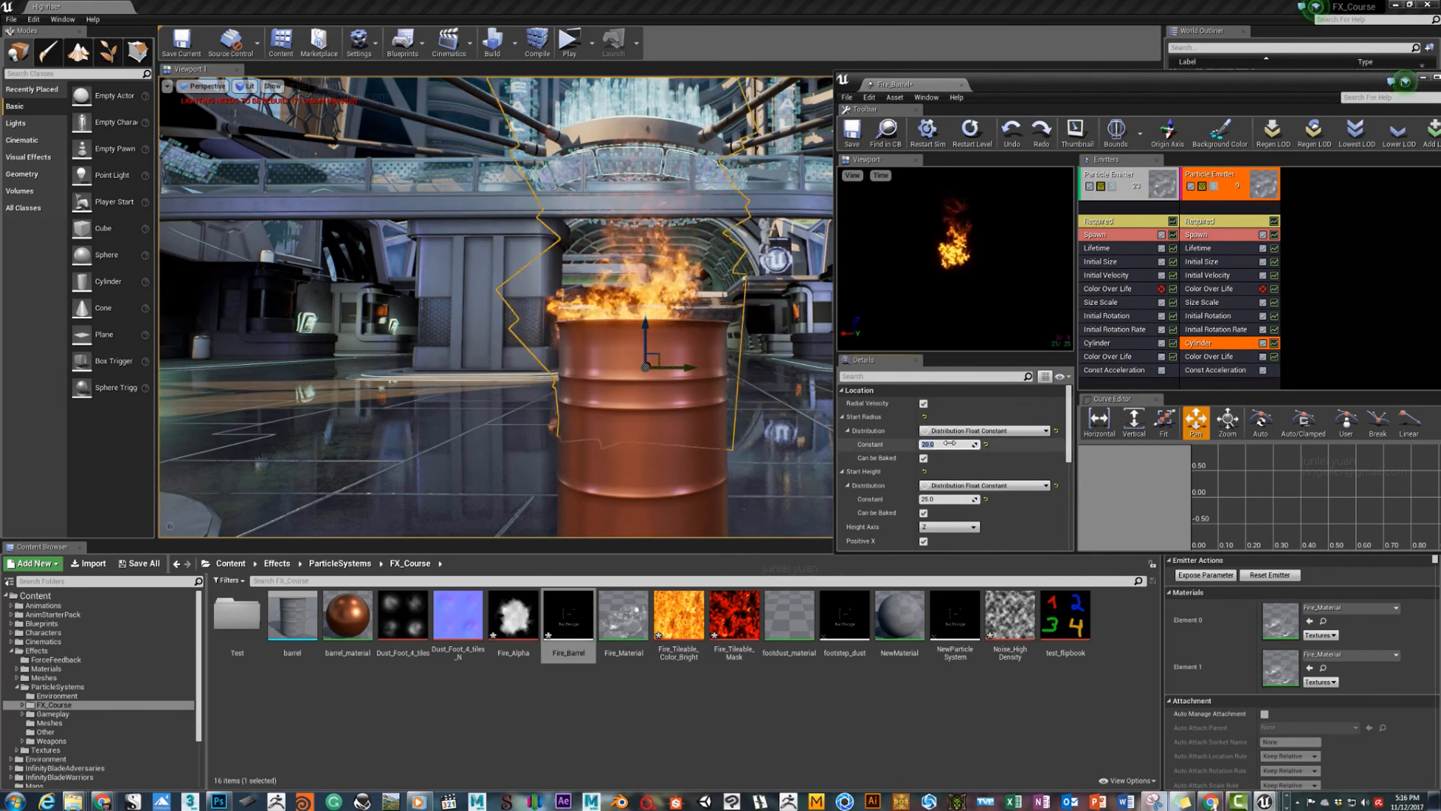
left_click_drag(949, 443, 949, 443)
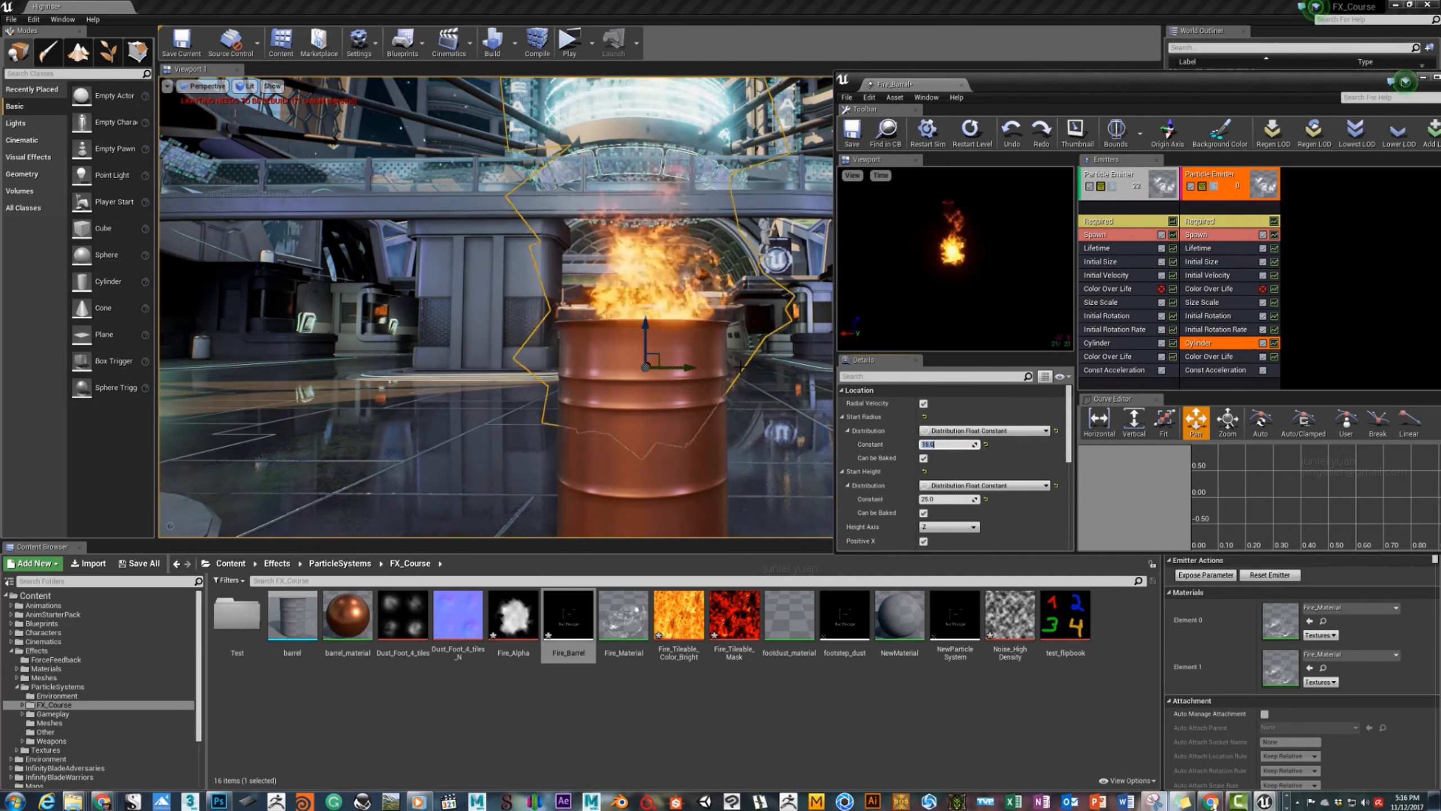
Disable the duplicated emitter, deselect the fire actor in the level, and save the Fire_Barrel particle system.
left_click(1191, 186)
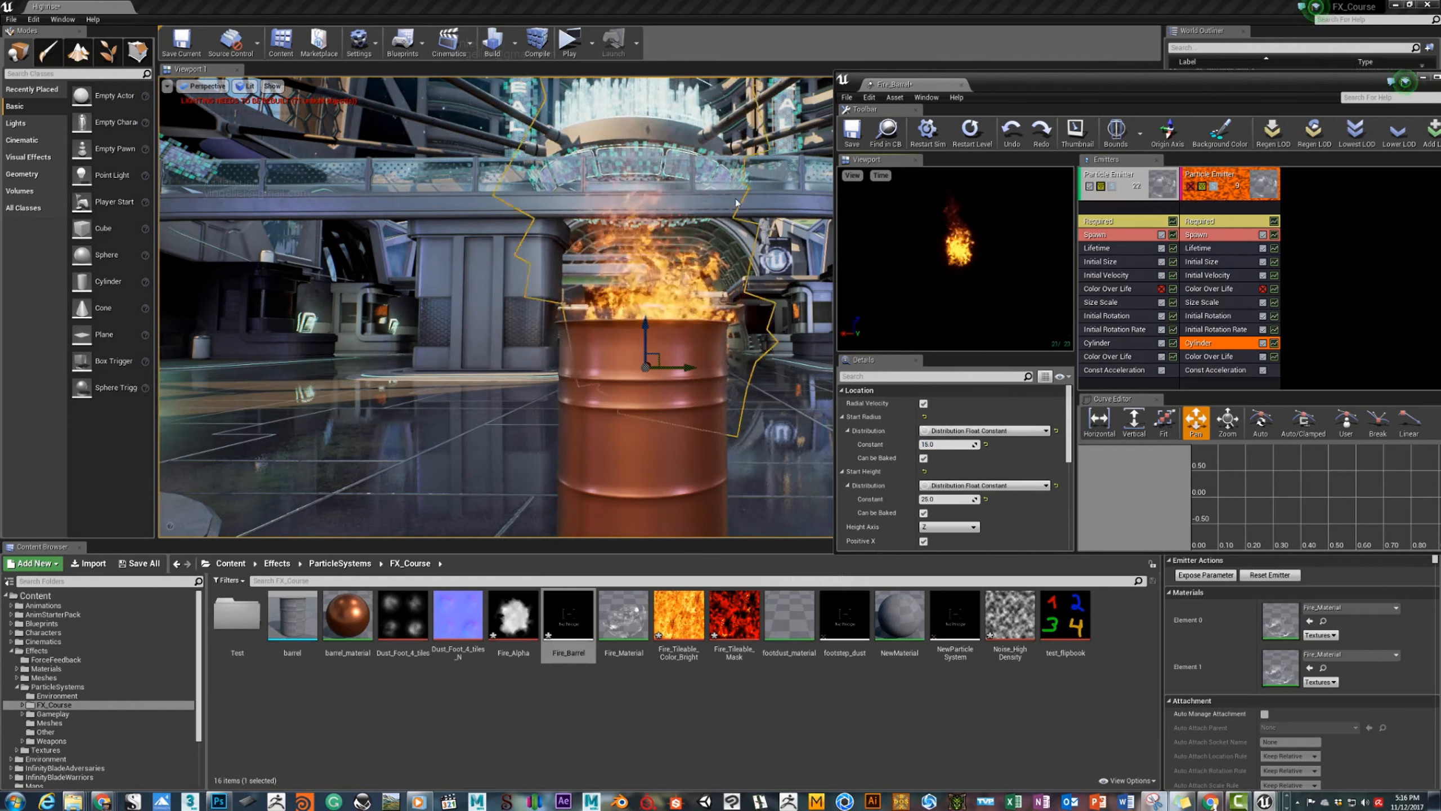
left_click(804, 183)
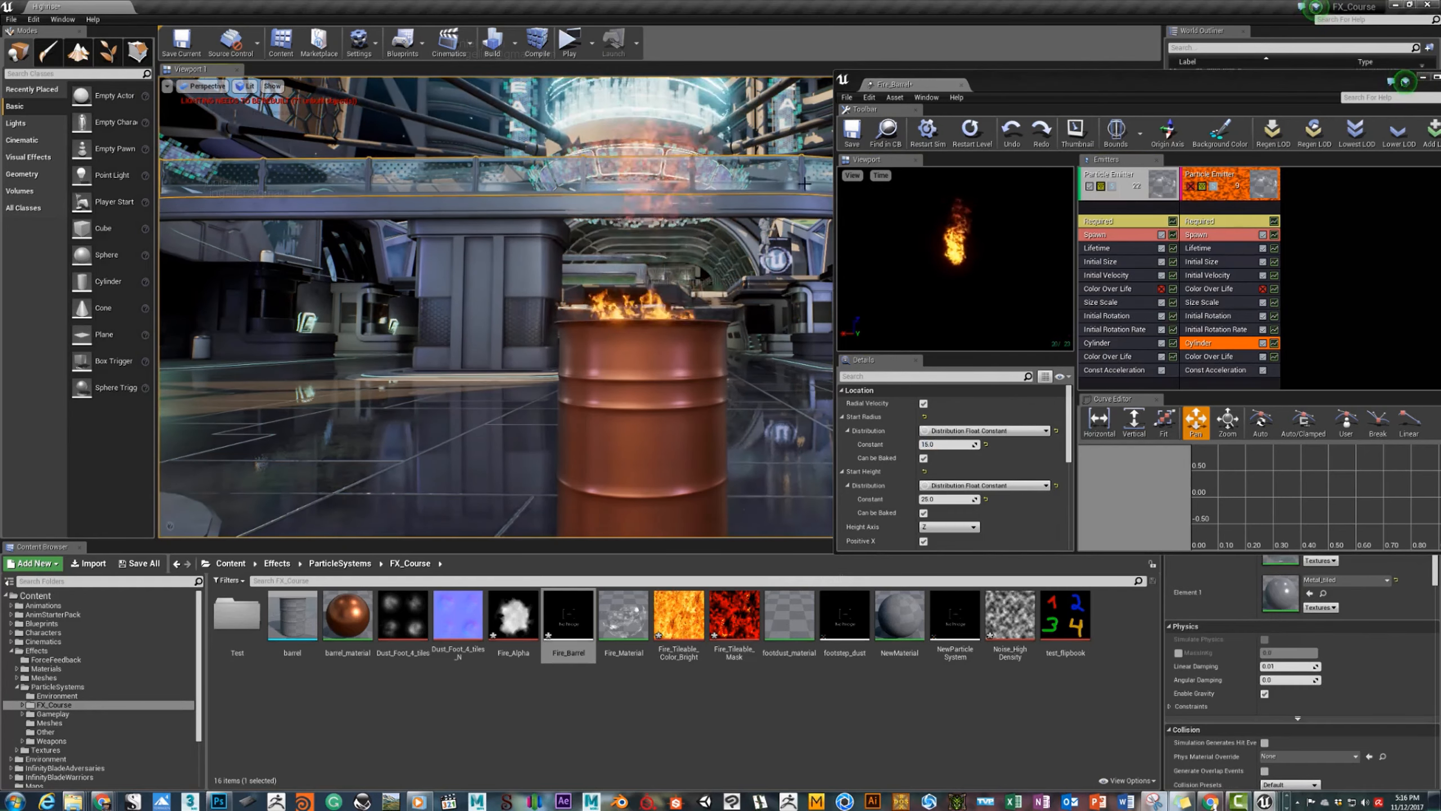
left_click(857, 138)
Set the original emitter's Const Acceleration to a Z value of 150 and check the flames up close.
mouse_move(680, 273)
right_mouse_down()
mouse_move(678, 244)
mouse_move(675, 375)
mouse_move(676, 261)
mouse_move(675, 310)
right_mouse_up()
left_click(1107, 370)
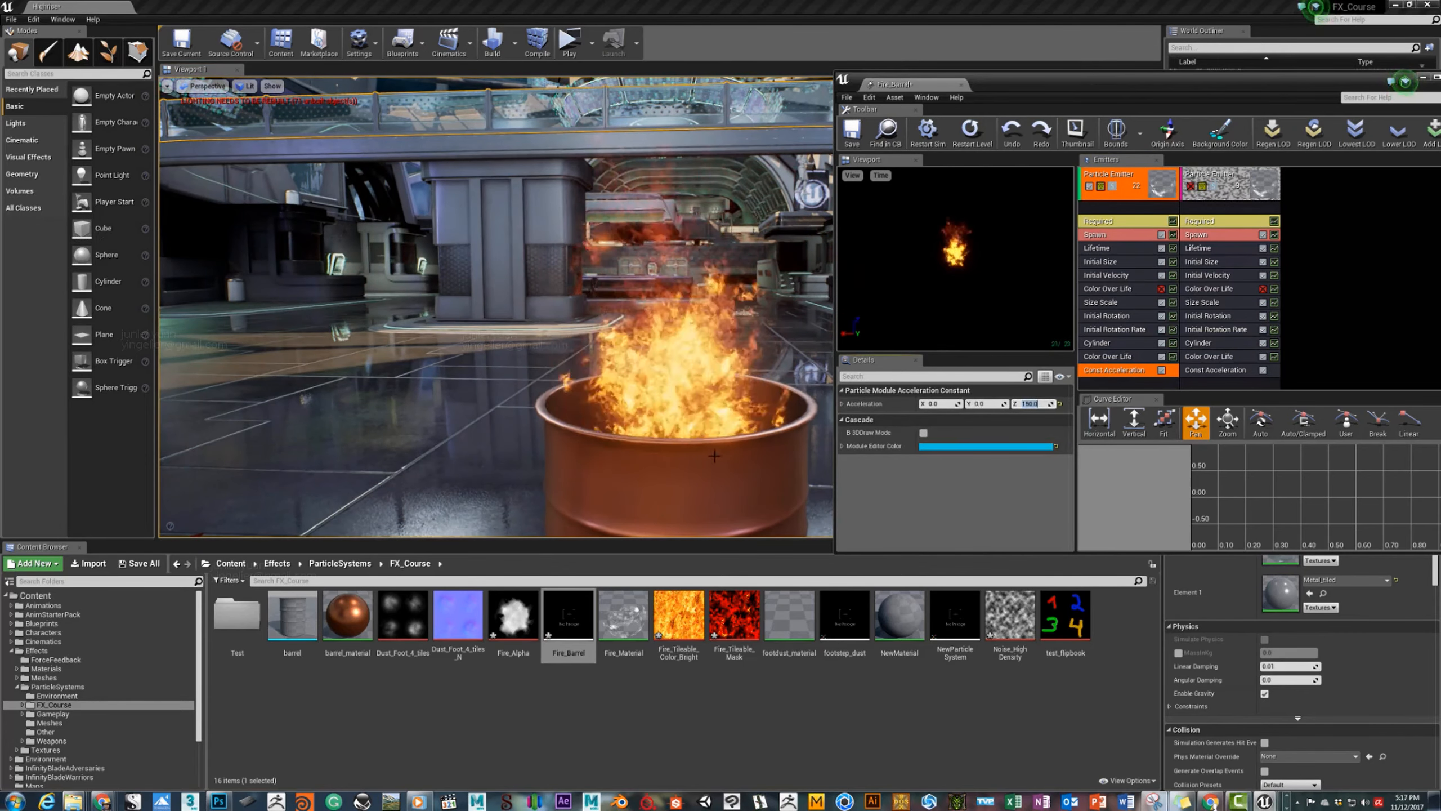
key("s")
right_click_drag(715, 456, 713, 430)
key("w")
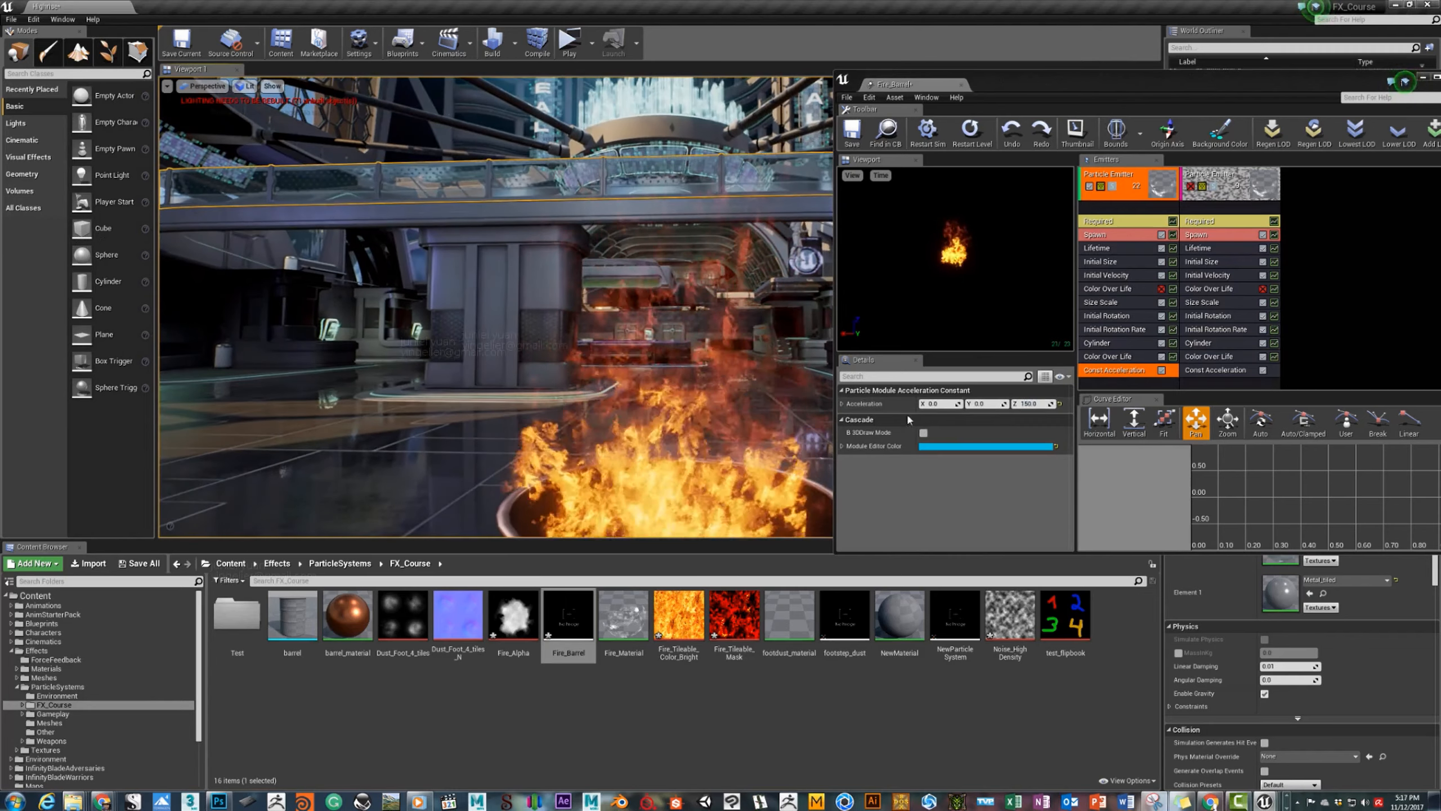
Set the Out Val of the last Alpha Over Life point in the original emitter's Color Over Life to 1.
left_click(1116, 357)
scroll(954, 482, "down", 5)
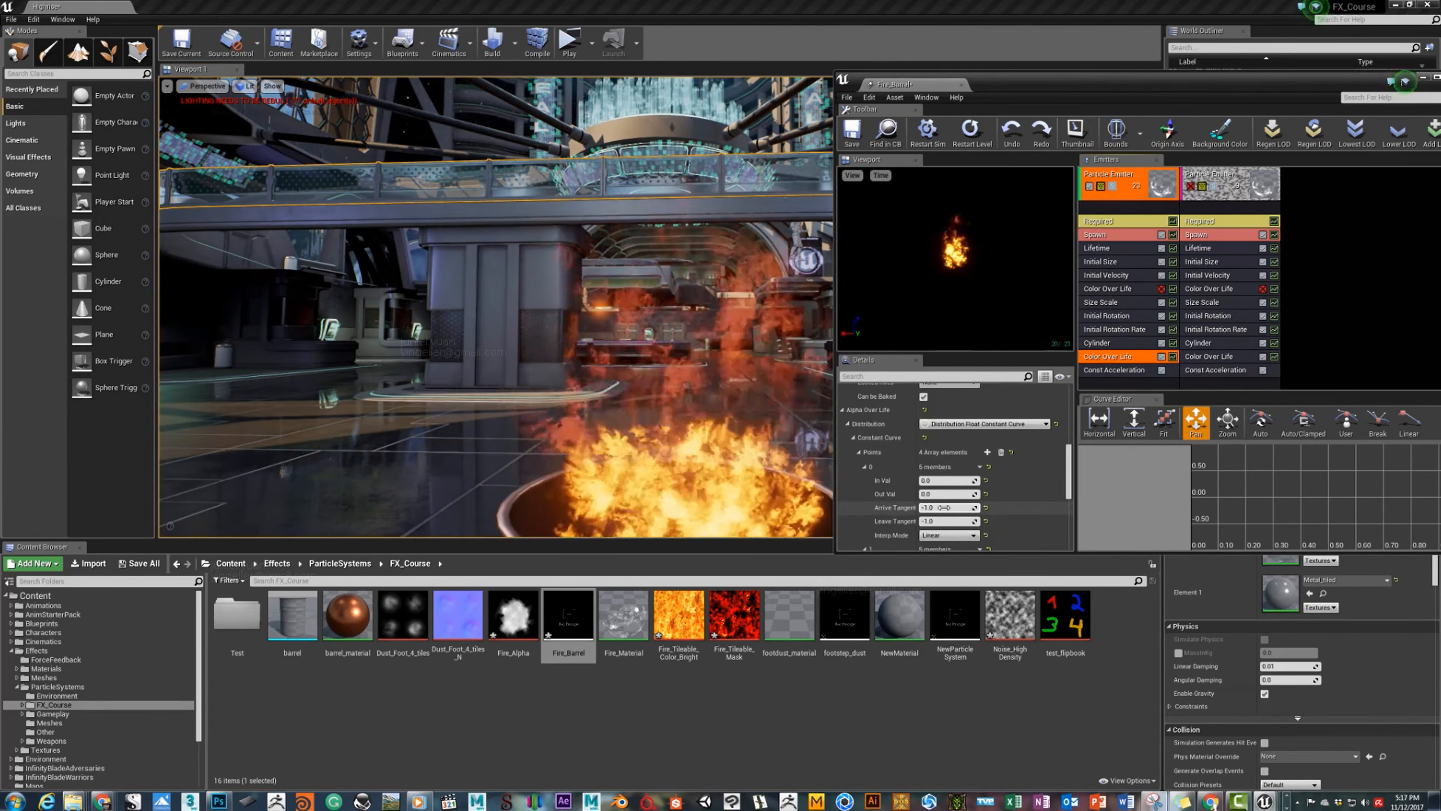
scroll(945, 508, "down", 5)
scroll(945, 502, "up", 6)
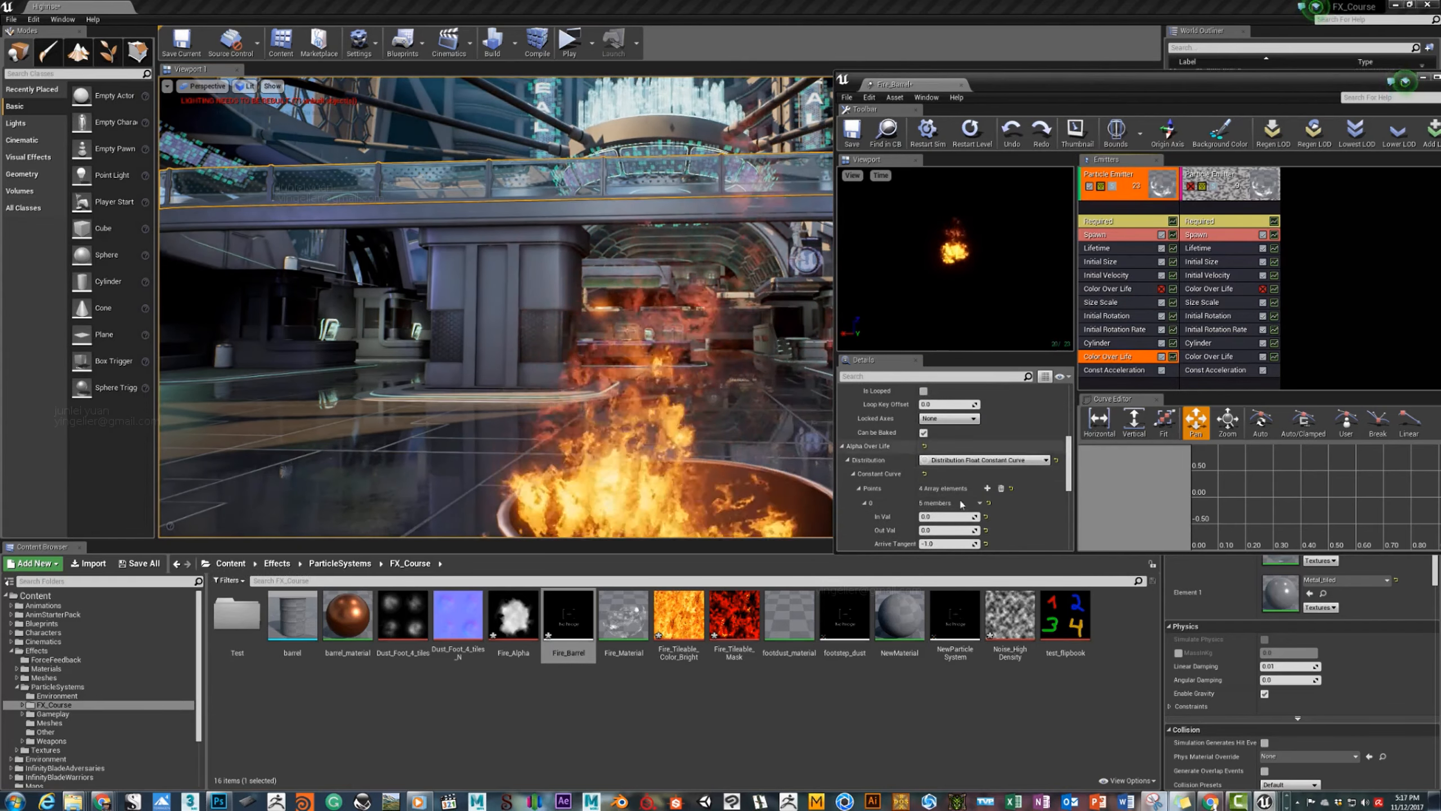
scroll(931, 483, "down", 6)
scroll(940, 485, "down", 1)
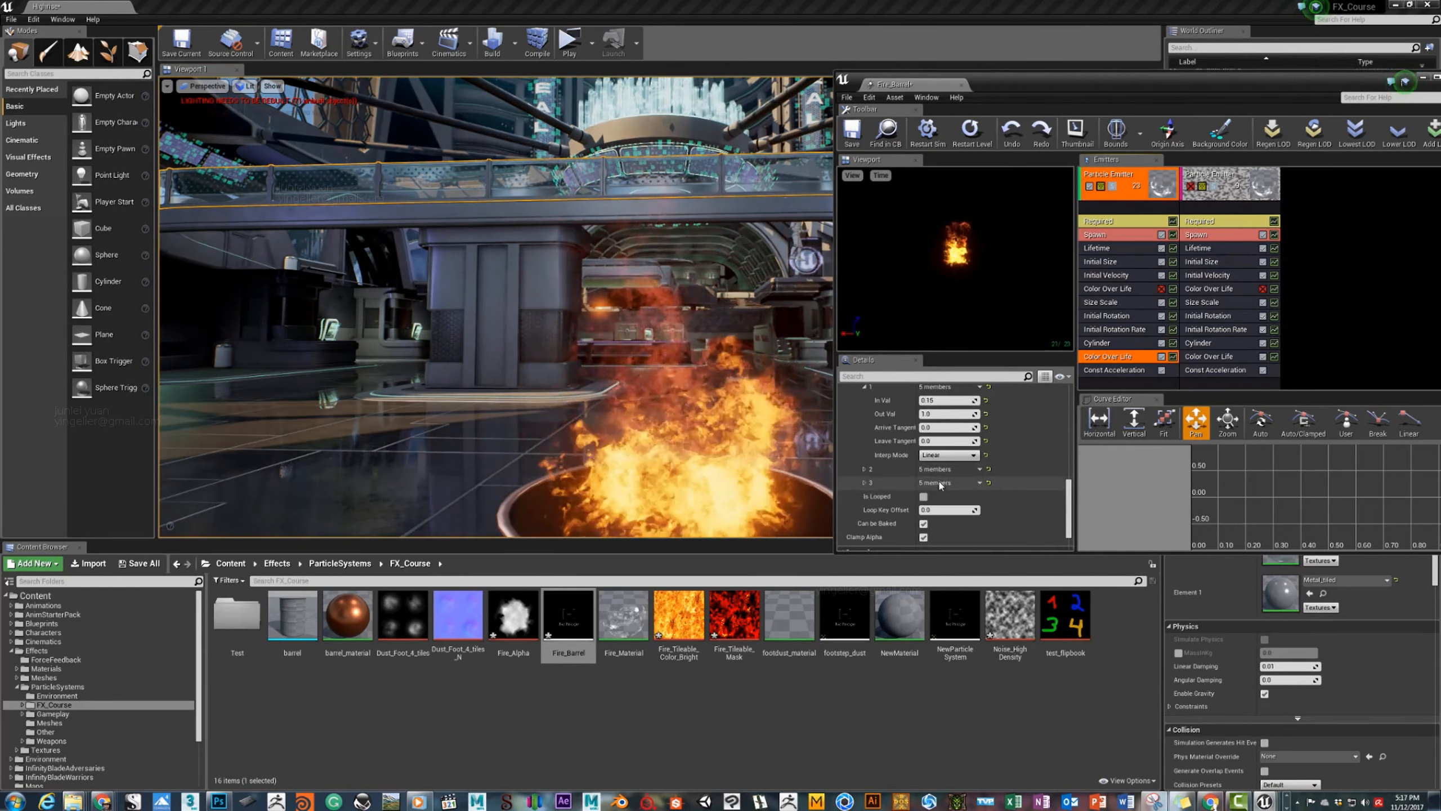
scroll(916, 471, "up", 1)
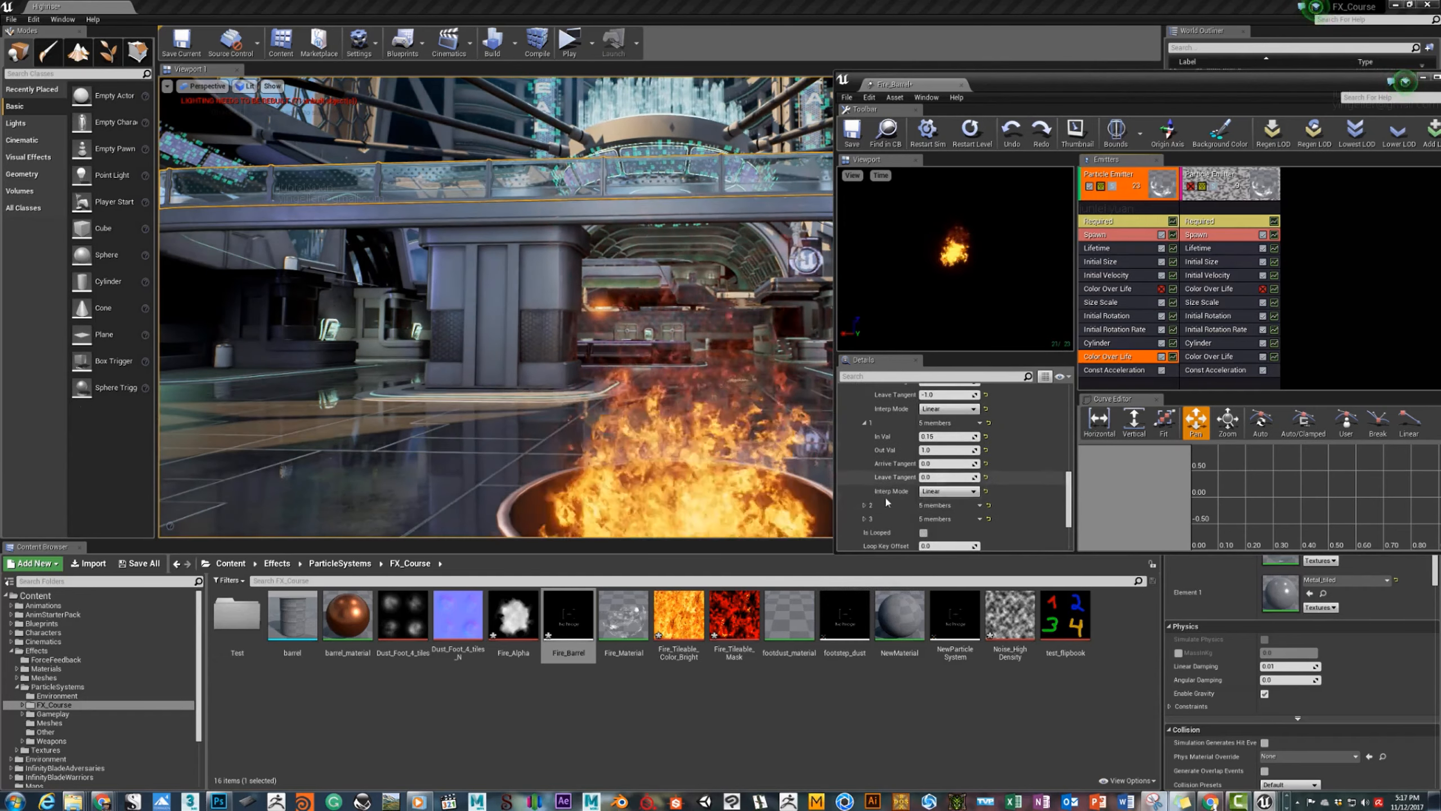
left_click(866, 518)
scroll(932, 488, "down", 3)
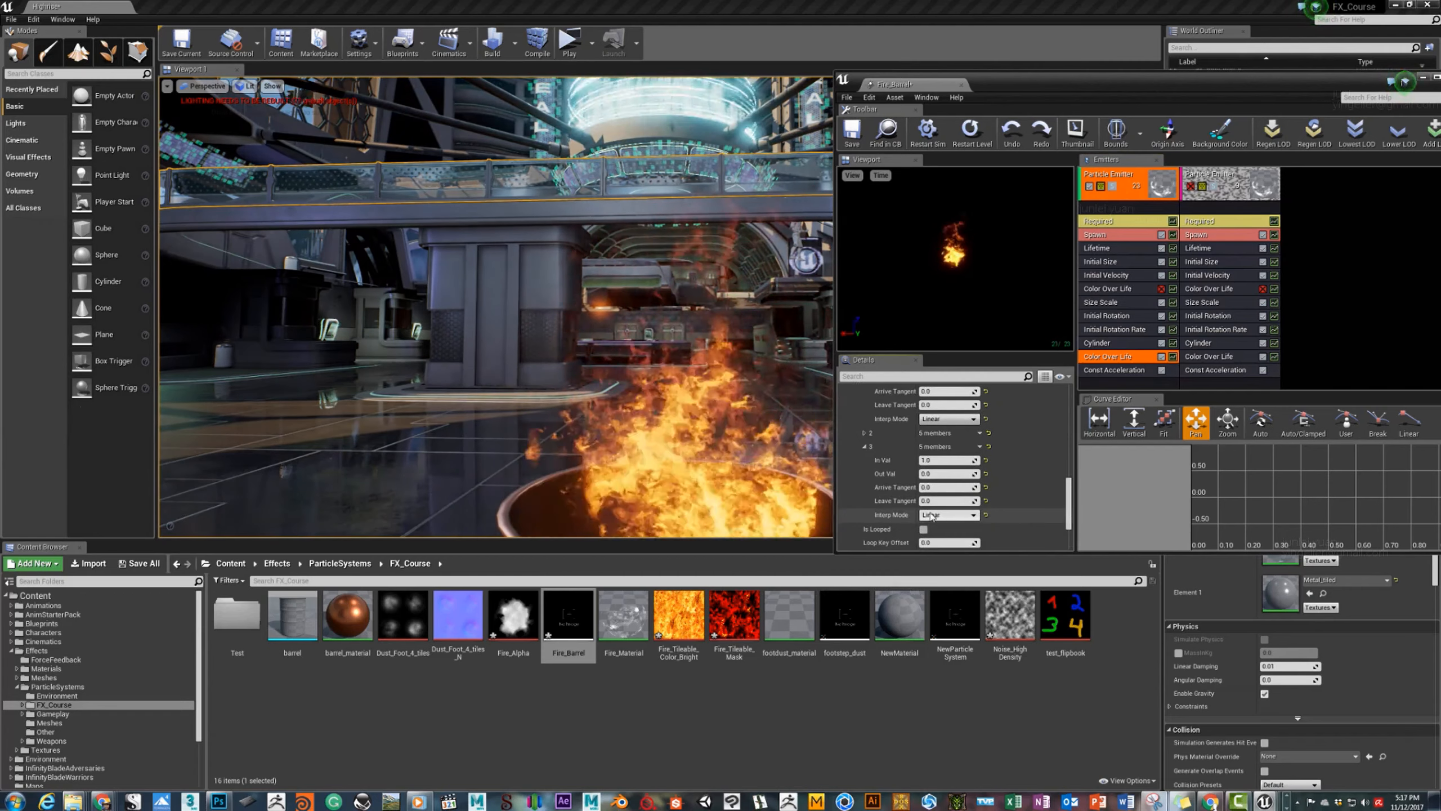
scroll(932, 488, "up", 1)
left_click(926, 438)
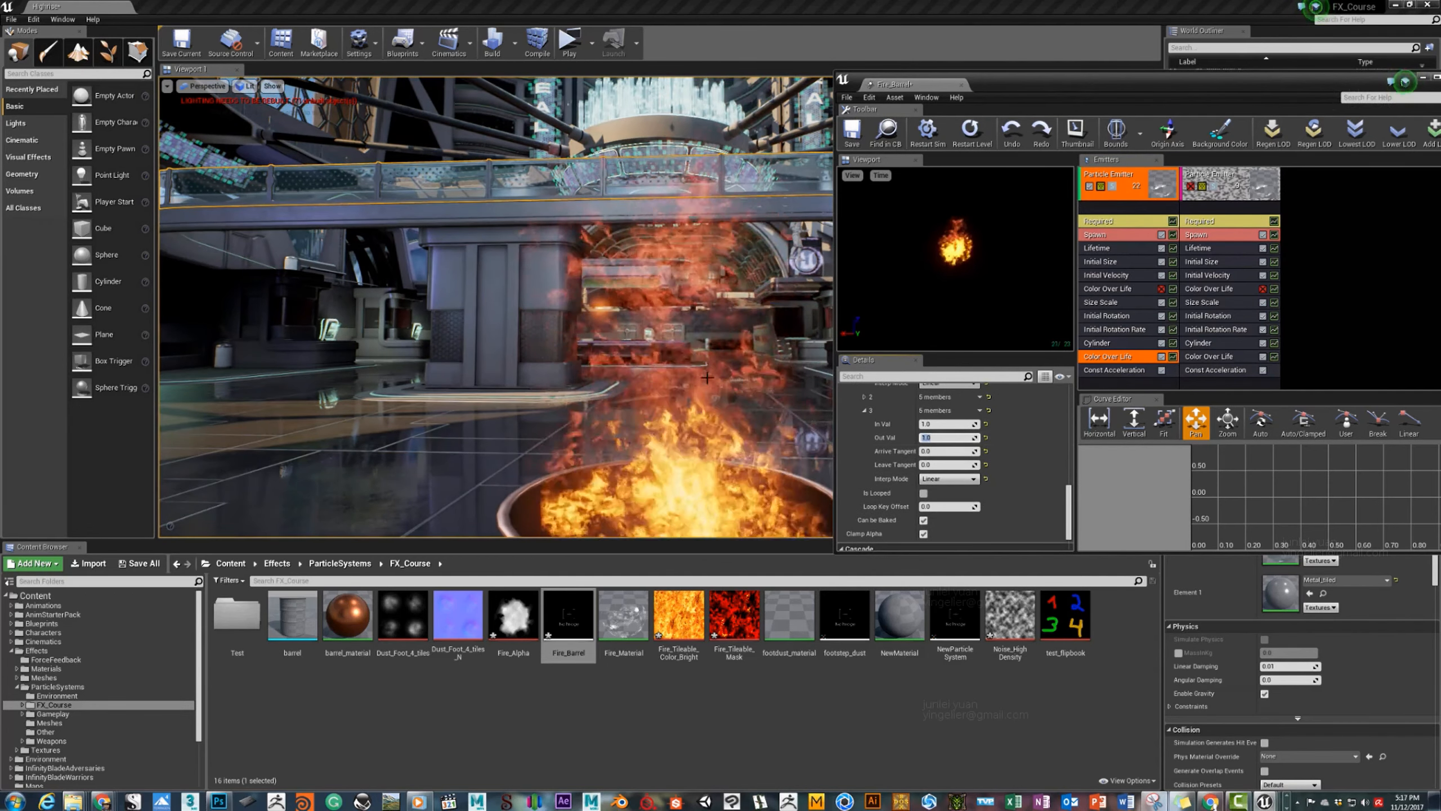
key("s")
right_click_drag(586, 361, 679, 247)
key("w")
key("s")
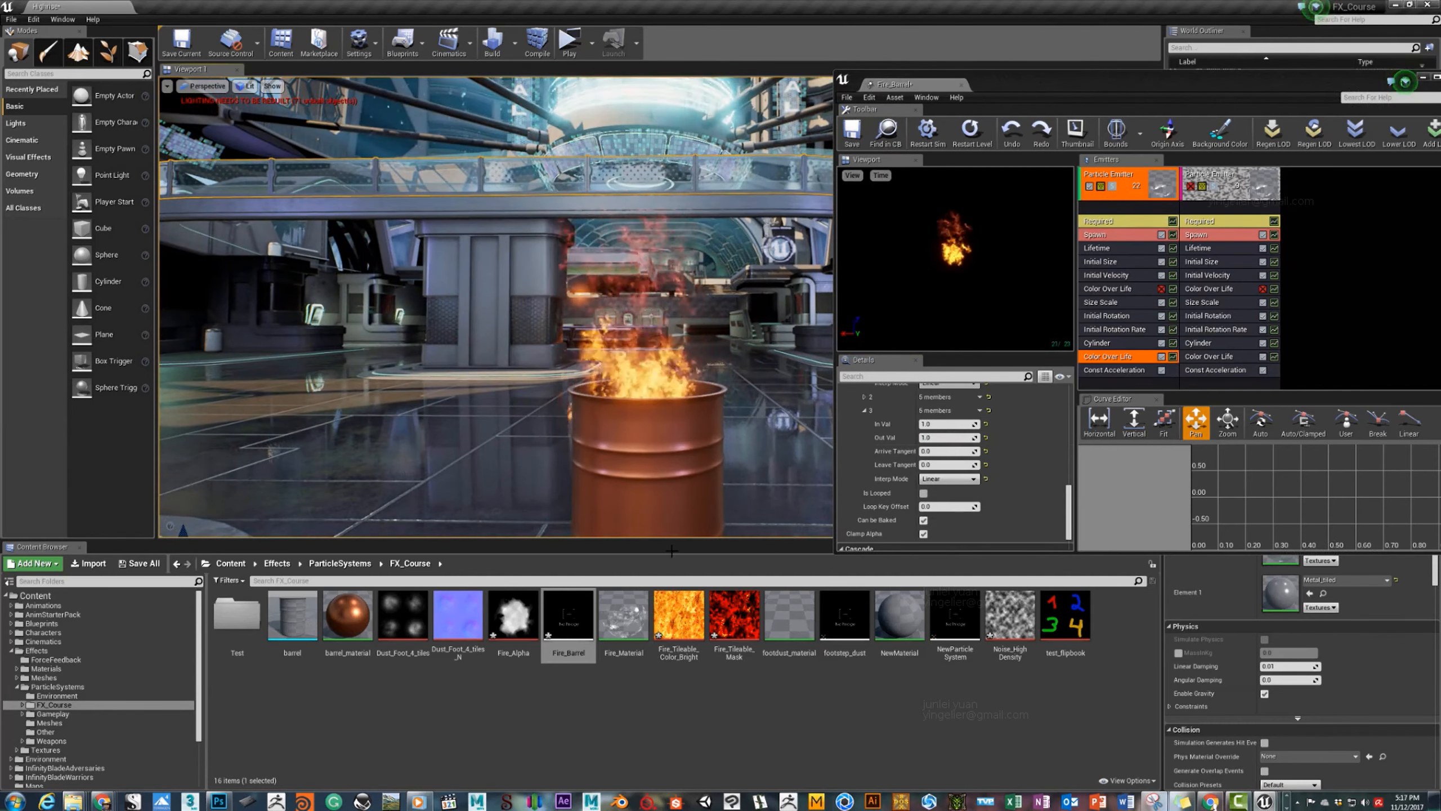
Open Fire_Material in an enlarged editor at its Particle Color and noise nodes, and preview it on a plane.
double_click(625, 631)
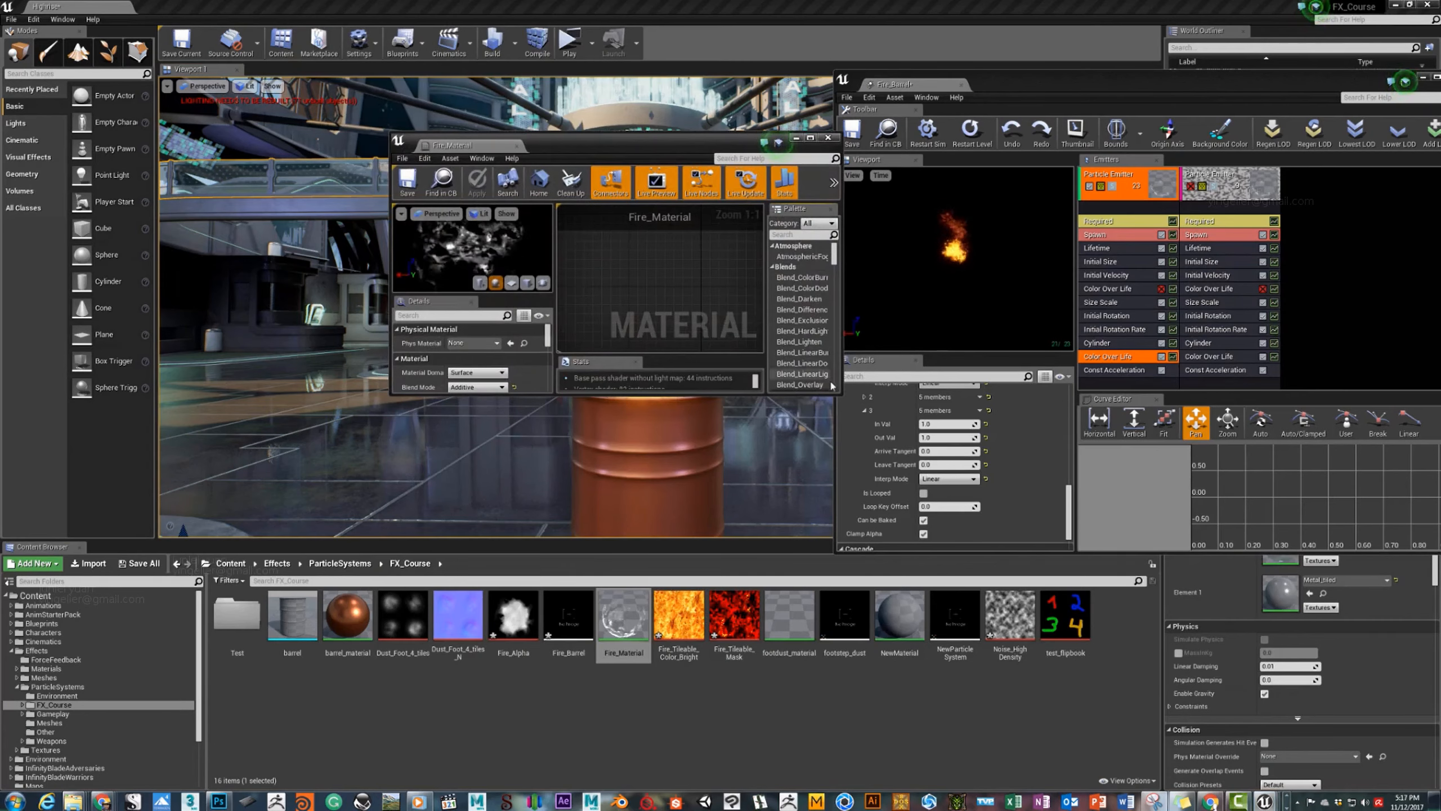
left_click_drag(842, 394, 1165, 721)
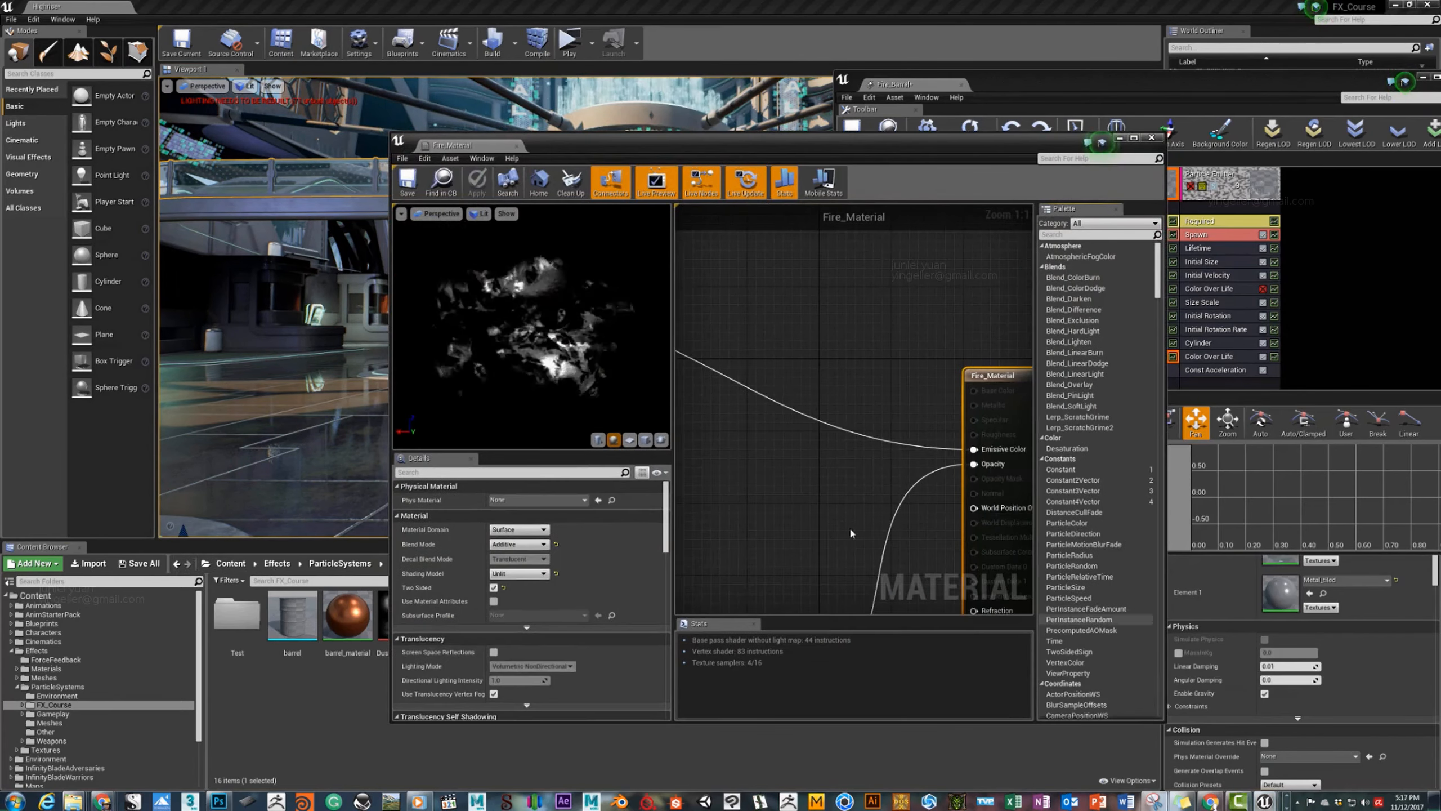
right_click_drag(853, 534, 1013, 315)
right_click_drag(942, 373, 917, 239)
scroll(917, 292, "down", 3)
right_click_drag(913, 398, 829, 363)
scroll(820, 443, "up", 1)
left_click(820, 449)
left_click_drag(820, 455, 813, 454)
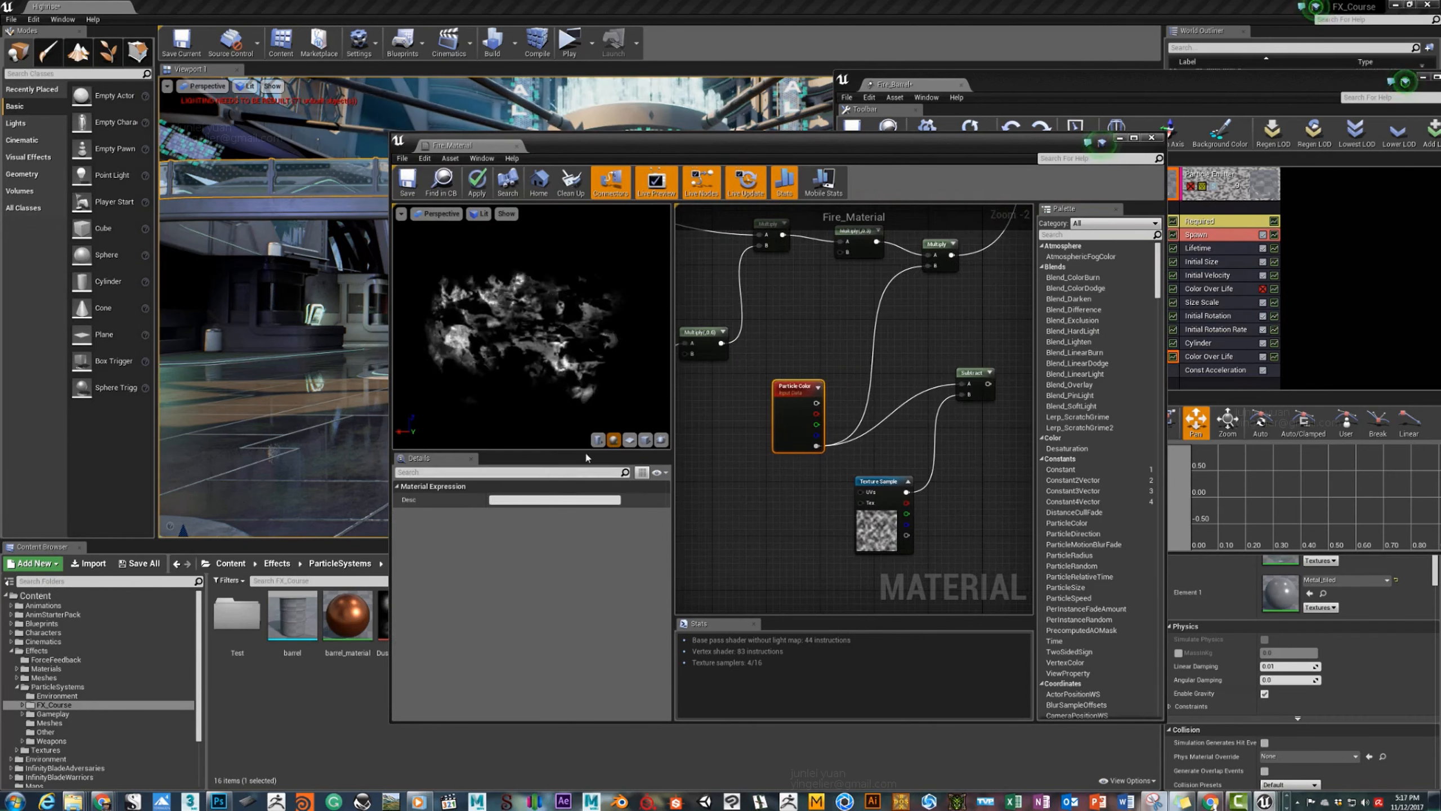
left_click(629, 441)
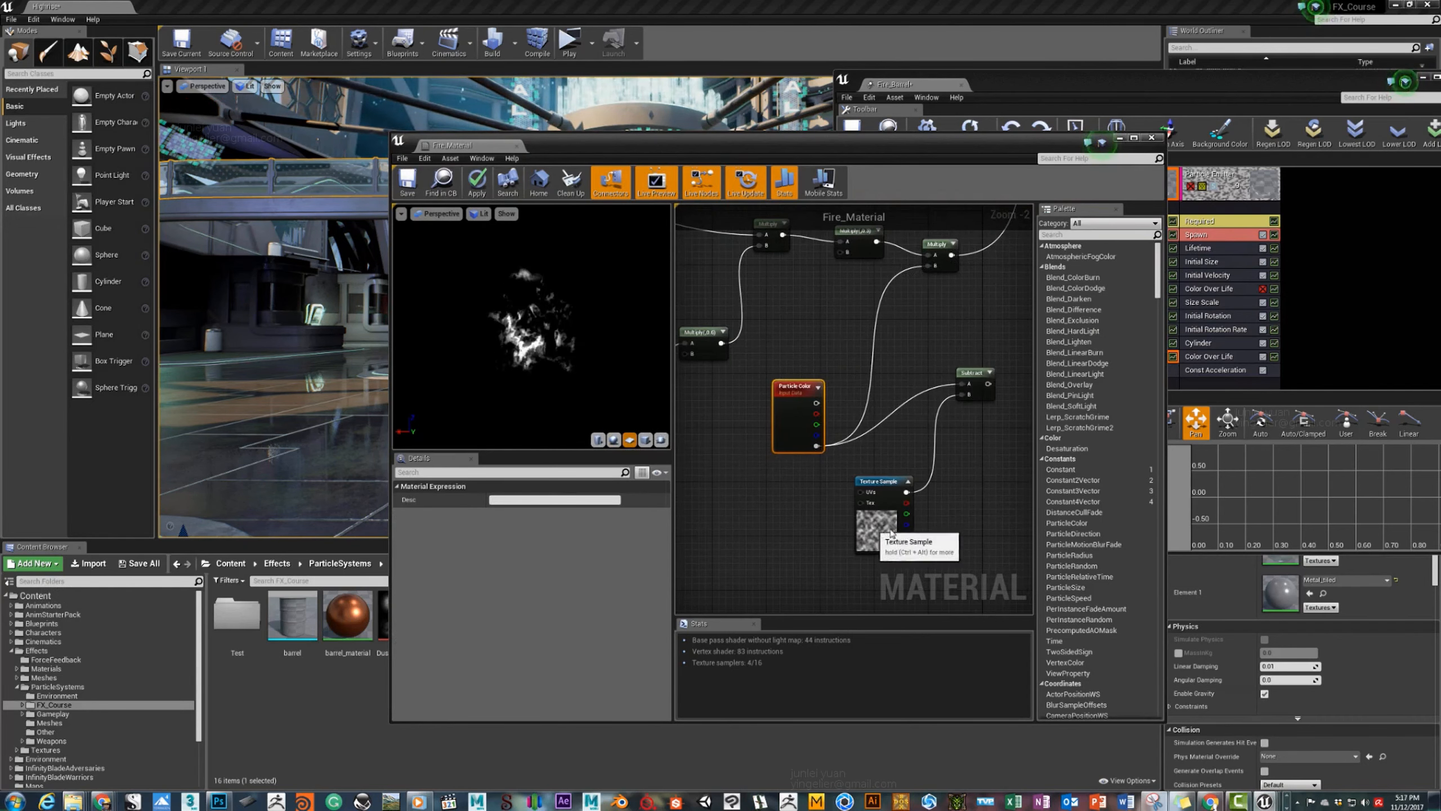
Connect the Subtract node's output to the final Multiply node's B input in place of the particle alpha, and save Fire_Material.
left_click_drag(909, 518, 940, 532)
left_click_drag(988, 384, 860, 268)
right_click_drag(902, 316, 860, 356)
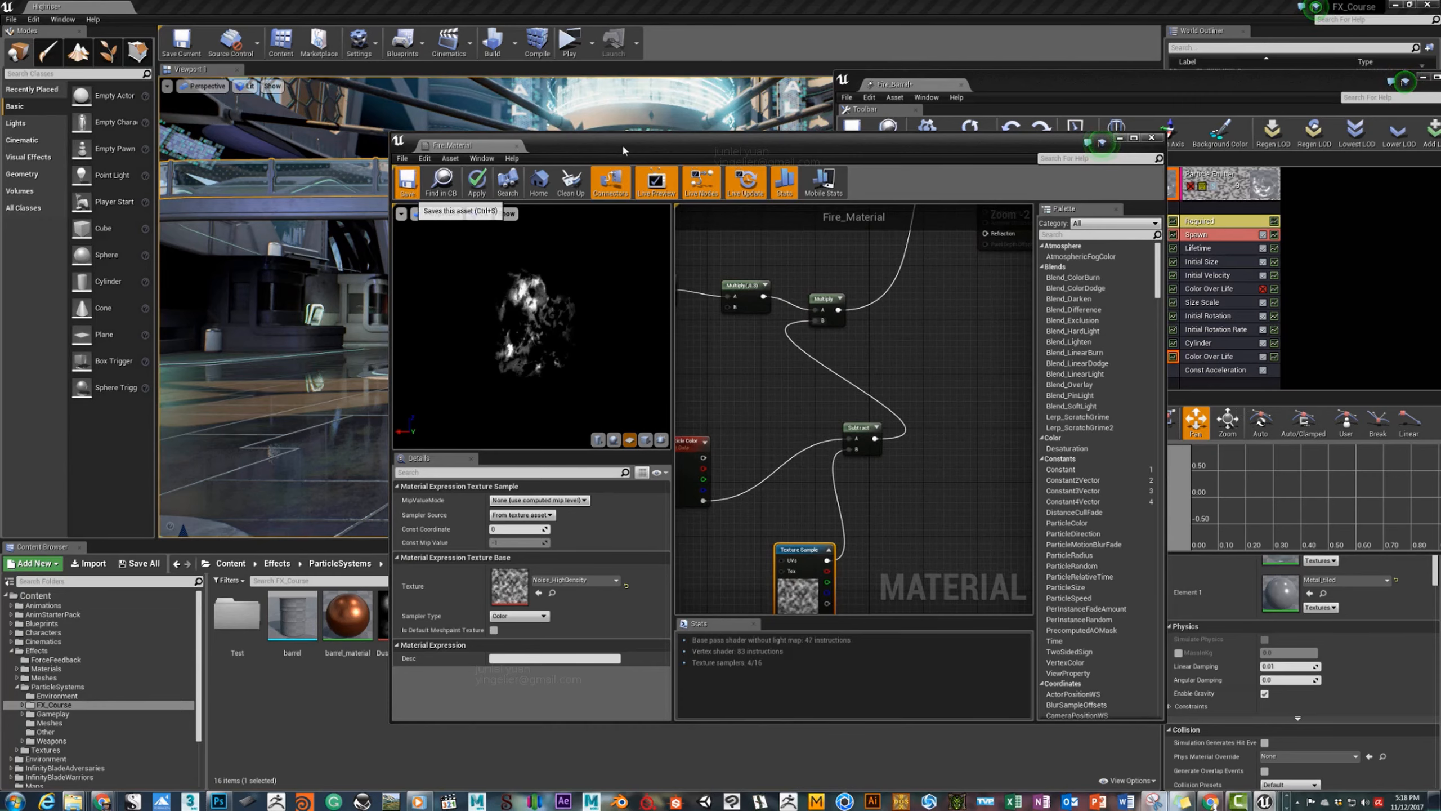
key("ctrl+s")
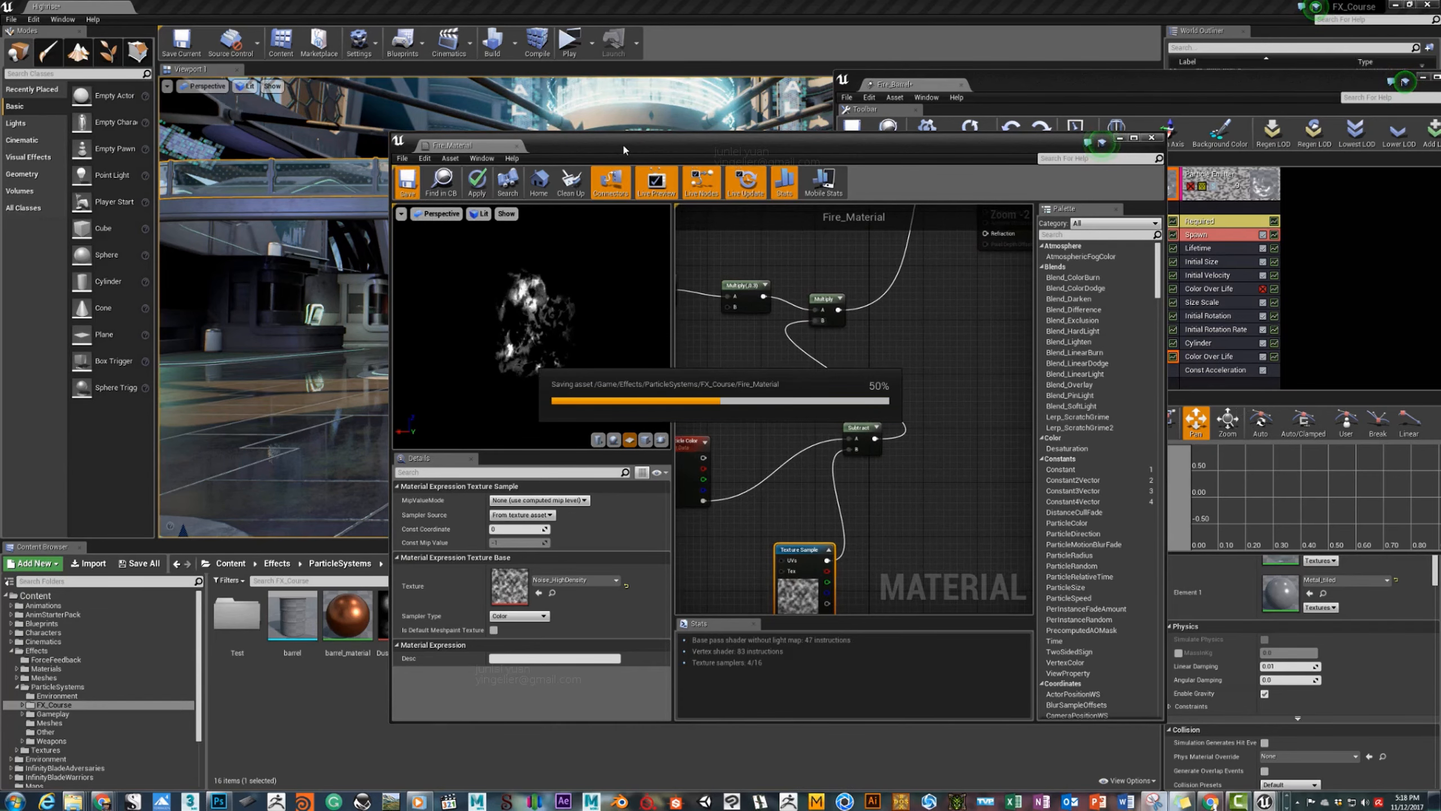
left_click_drag(624, 146, 1440, 216)
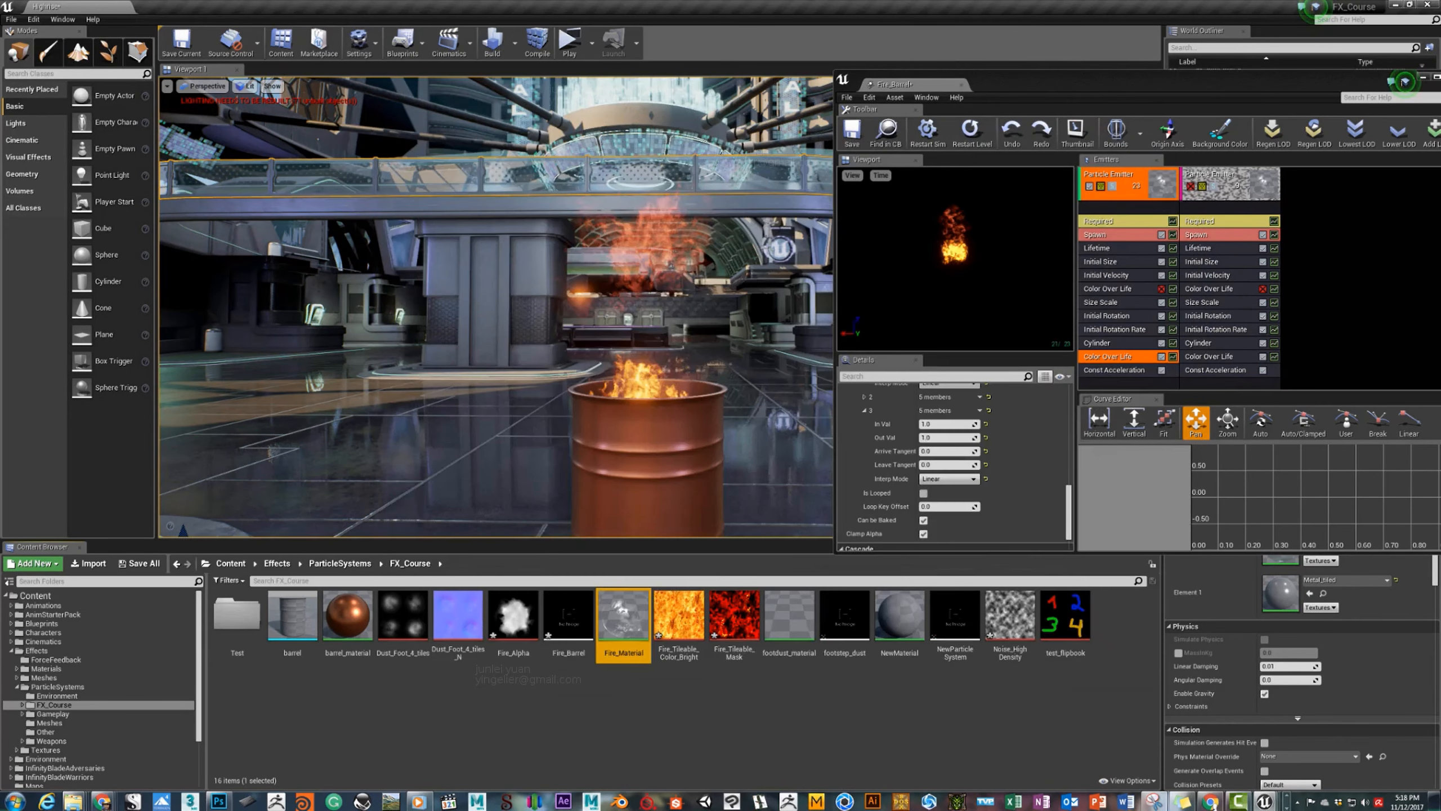
Examine the noise-eroded flames in the level from above, close up and at a distance around the barrel.
mouse_move(496, 307)
right_mouse_down()
mouse_move(501, 288)
mouse_move(499, 311)
right_mouse_up()
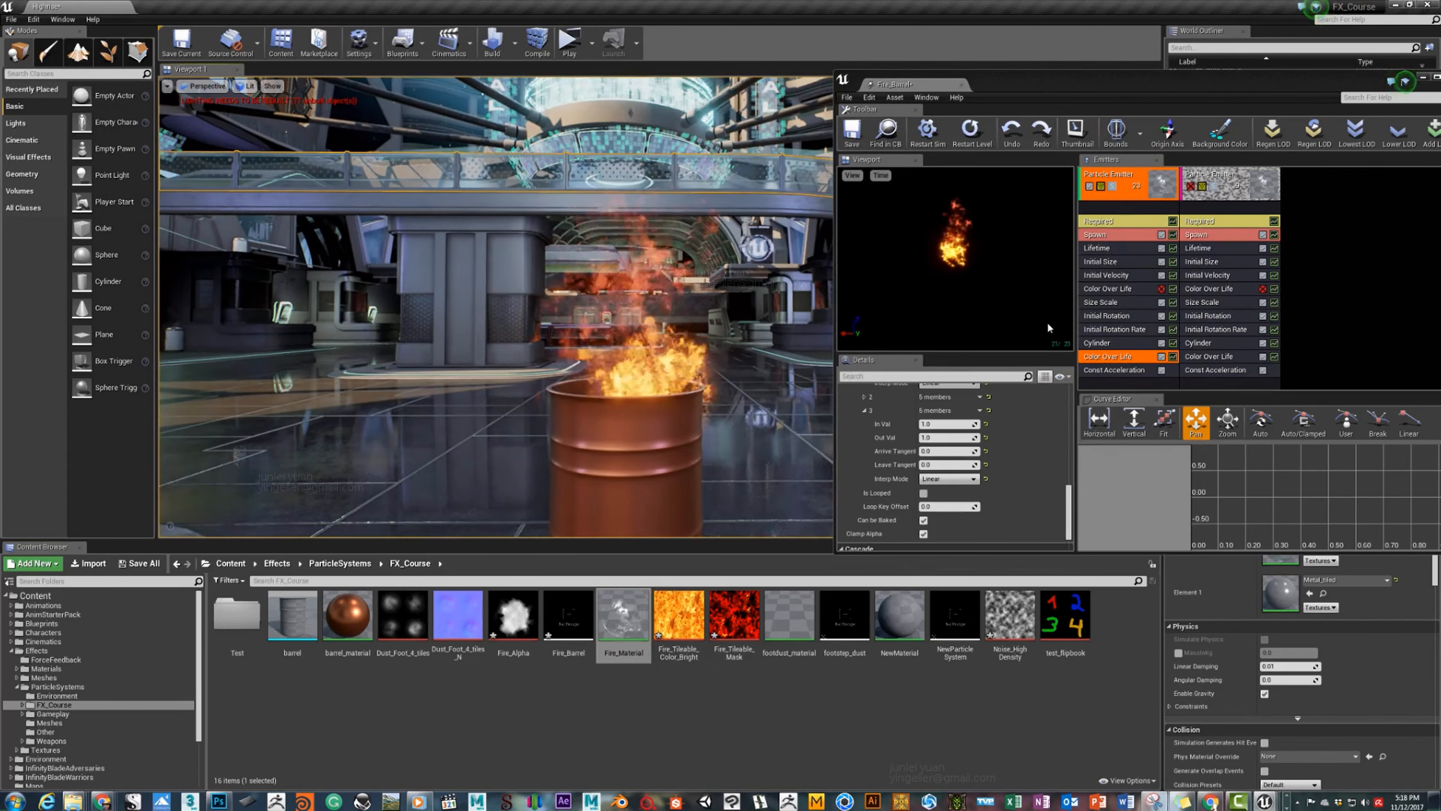
right_click_drag(601, 318, 737, 318)
key("a")
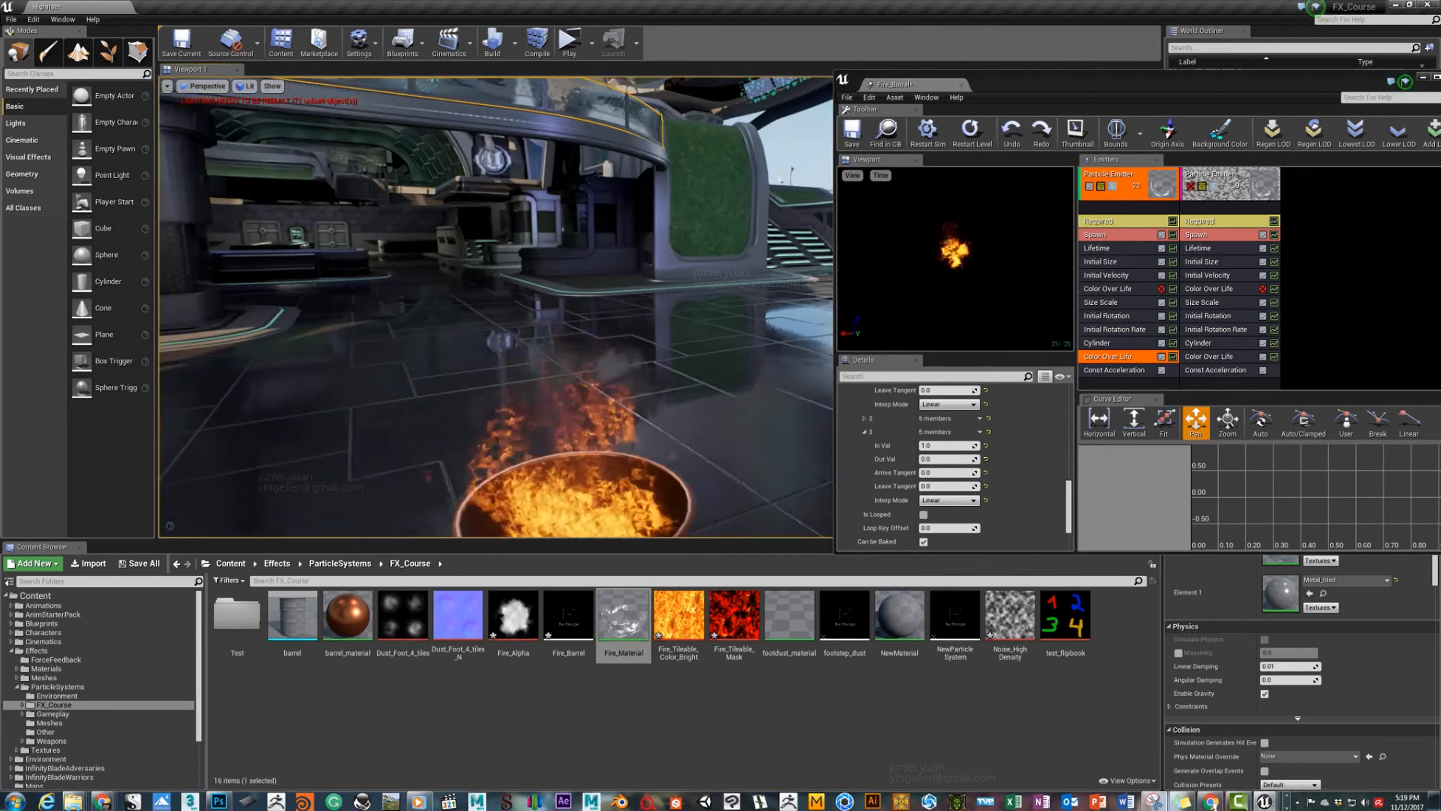
mouse_move(499, 318)
right_mouse_down()
mouse_move(516, 325)
mouse_move(488, 310)
mouse_move(505, 309)
mouse_move(477, 335)
mouse_move(462, 324)
mouse_move(489, 329)
mouse_move(475, 335)
right_mouse_up()
key("s")
key("w")
key("s")
key("w")
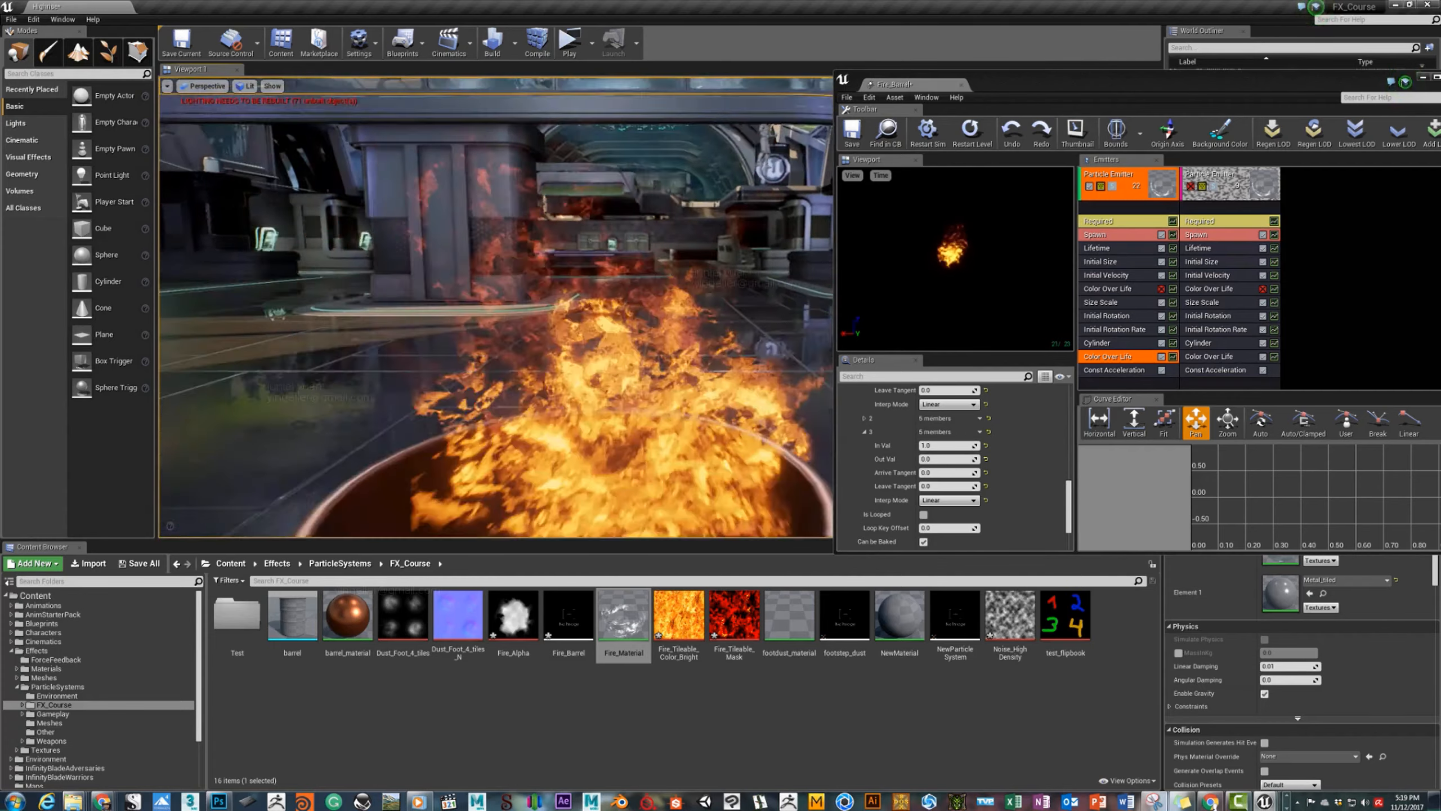
mouse_move(618, 323)
right_mouse_down()
mouse_move(635, 329)
mouse_move(618, 324)
right_mouse_up()
key("s")
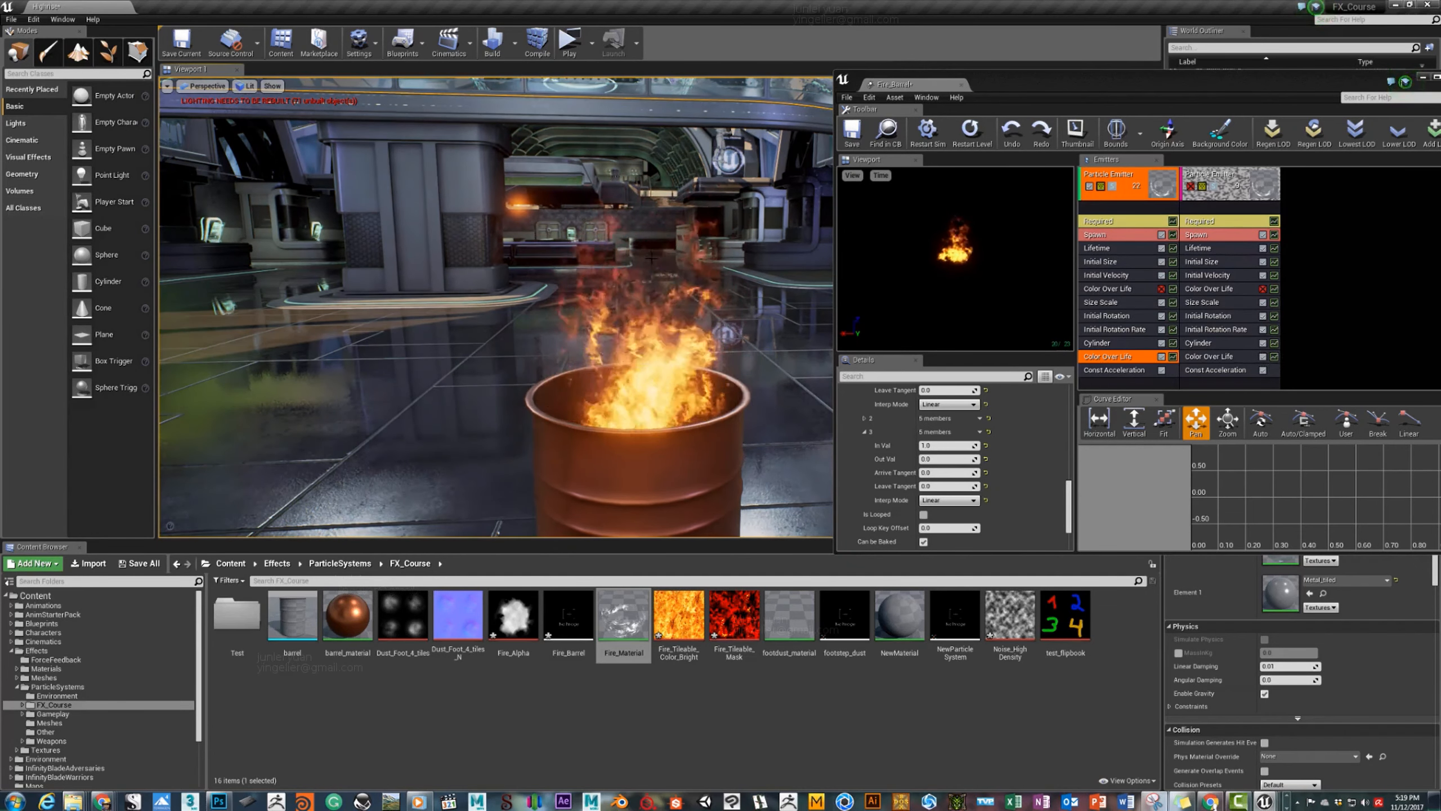
mouse_move(761, 314)
right_mouse_down()
mouse_move(687, 295)
mouse_move(737, 307)
right_mouse_up()
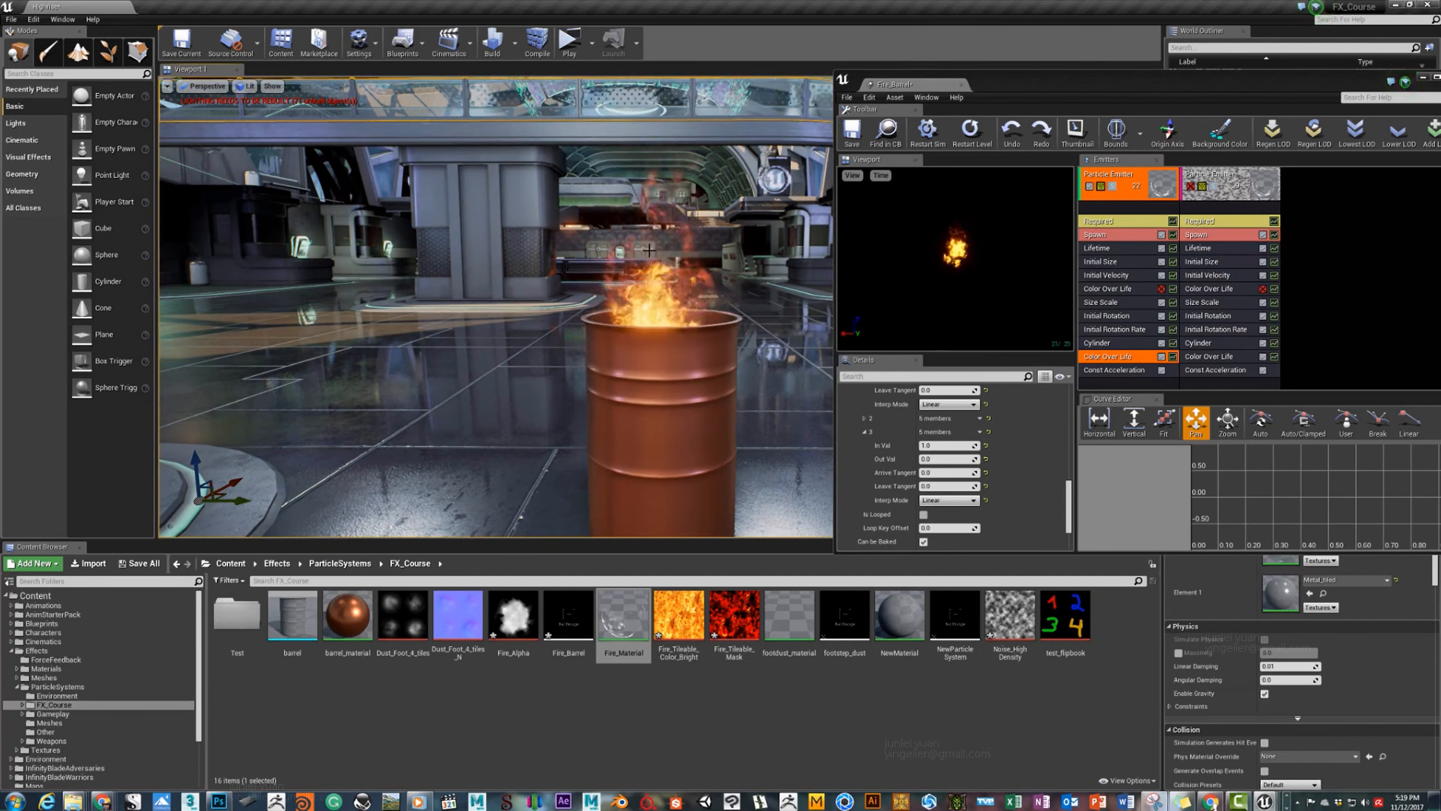
right_click_drag(666, 301, 664, 284)
scroll(664, 295, "down", 3)
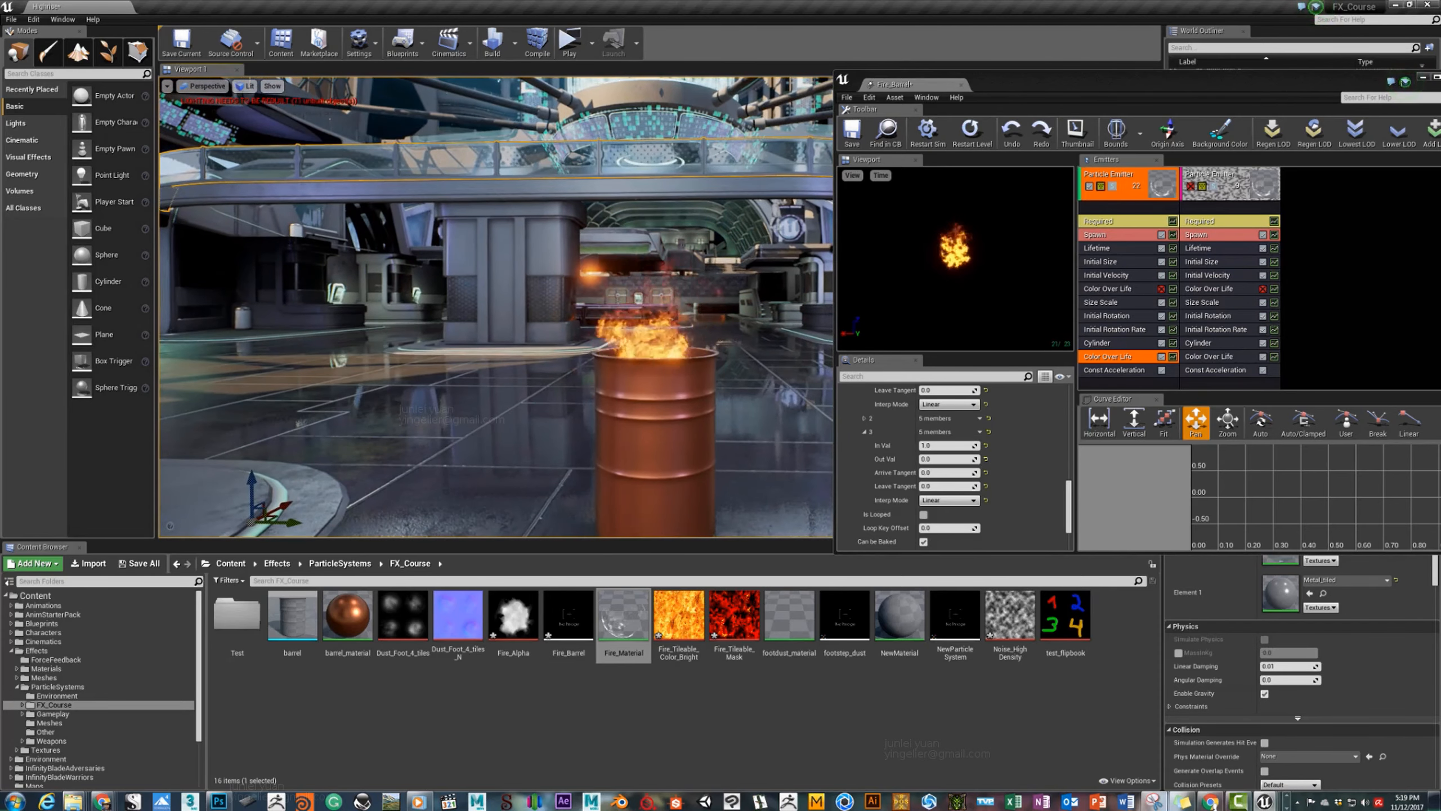
Edit the maximum value of the original emitter's Lifetime distribution.
left_click(1106, 248)
left_click(940, 442)
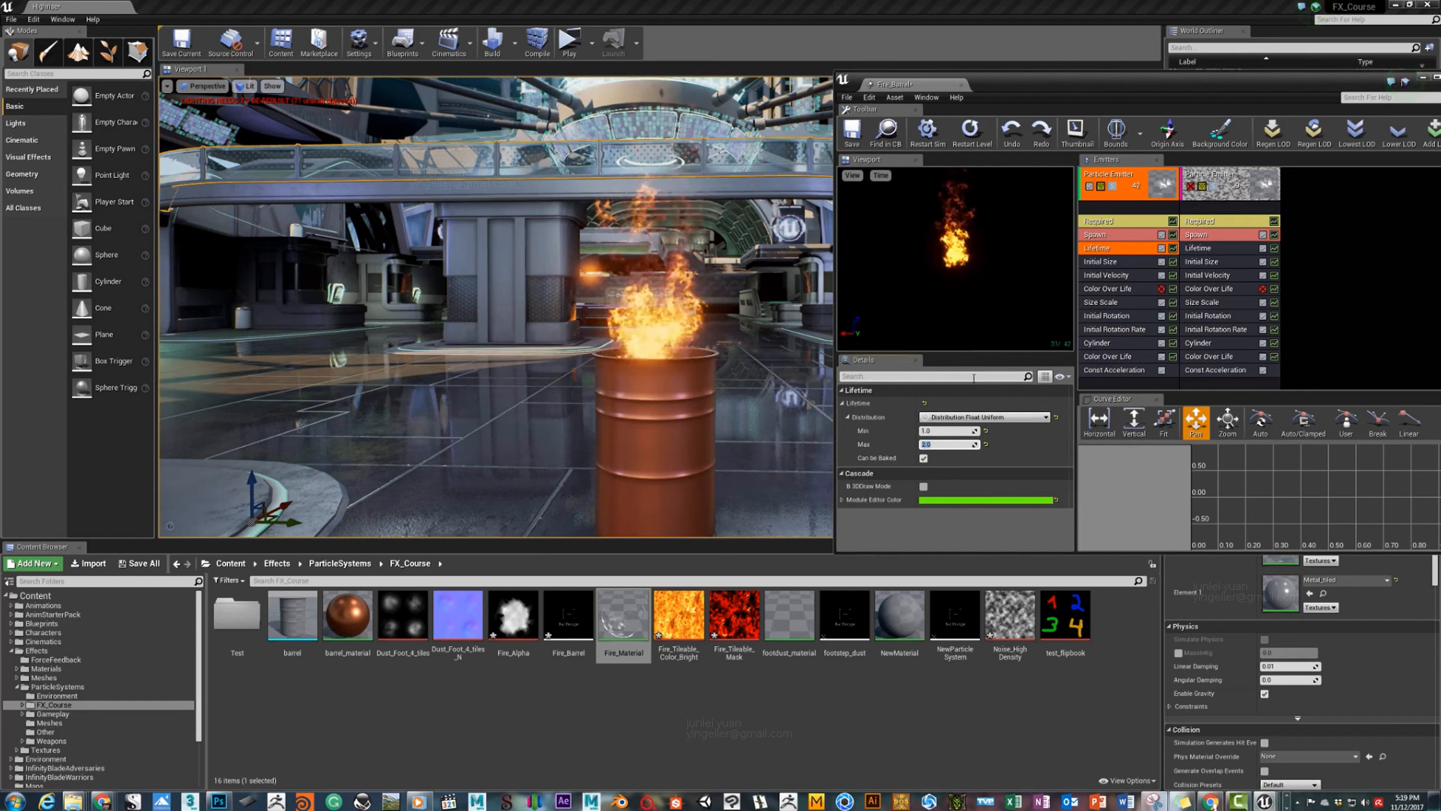
Set the original emitter's Screen Alignment to PSA Velocity.
left_click(1111, 226)
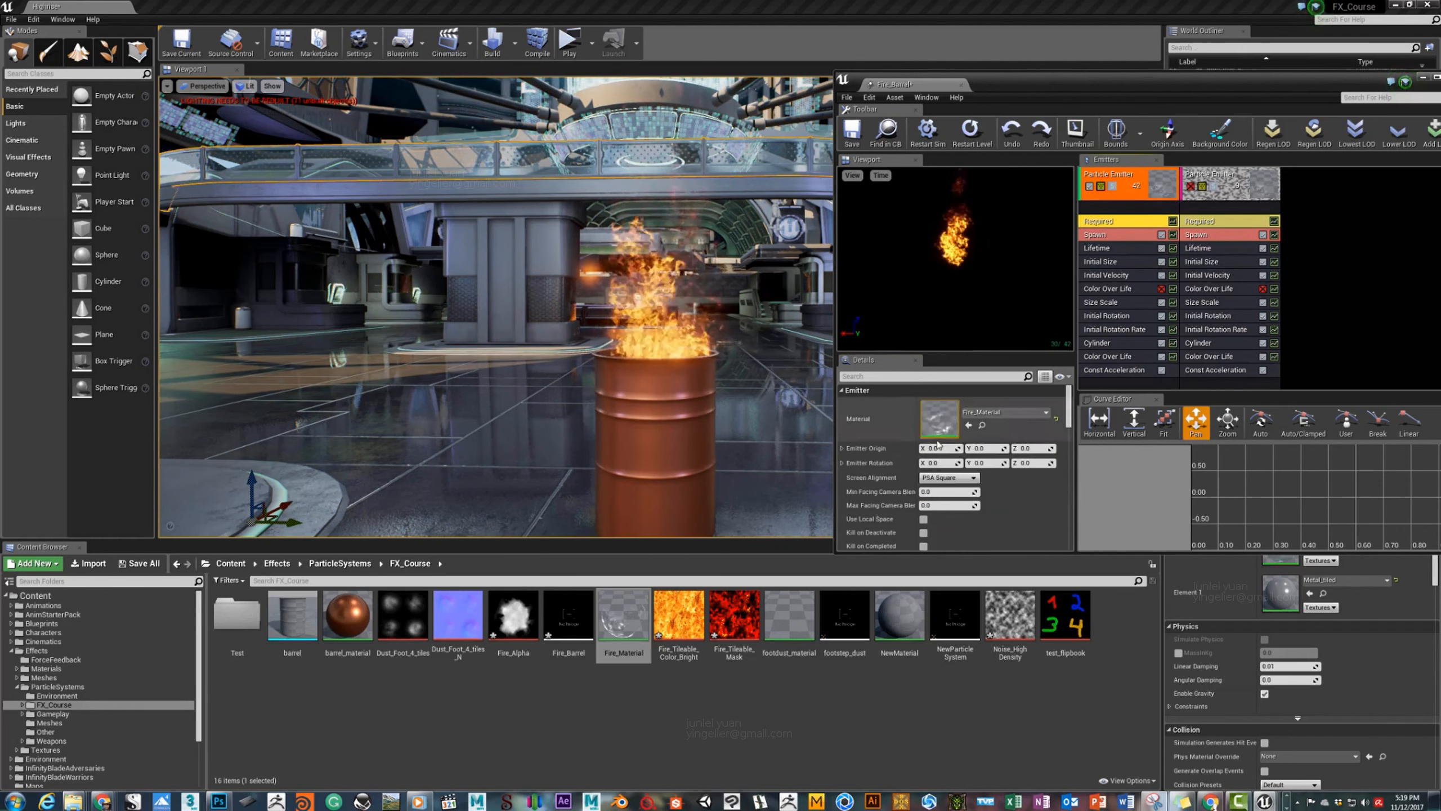
left_click(948, 478)
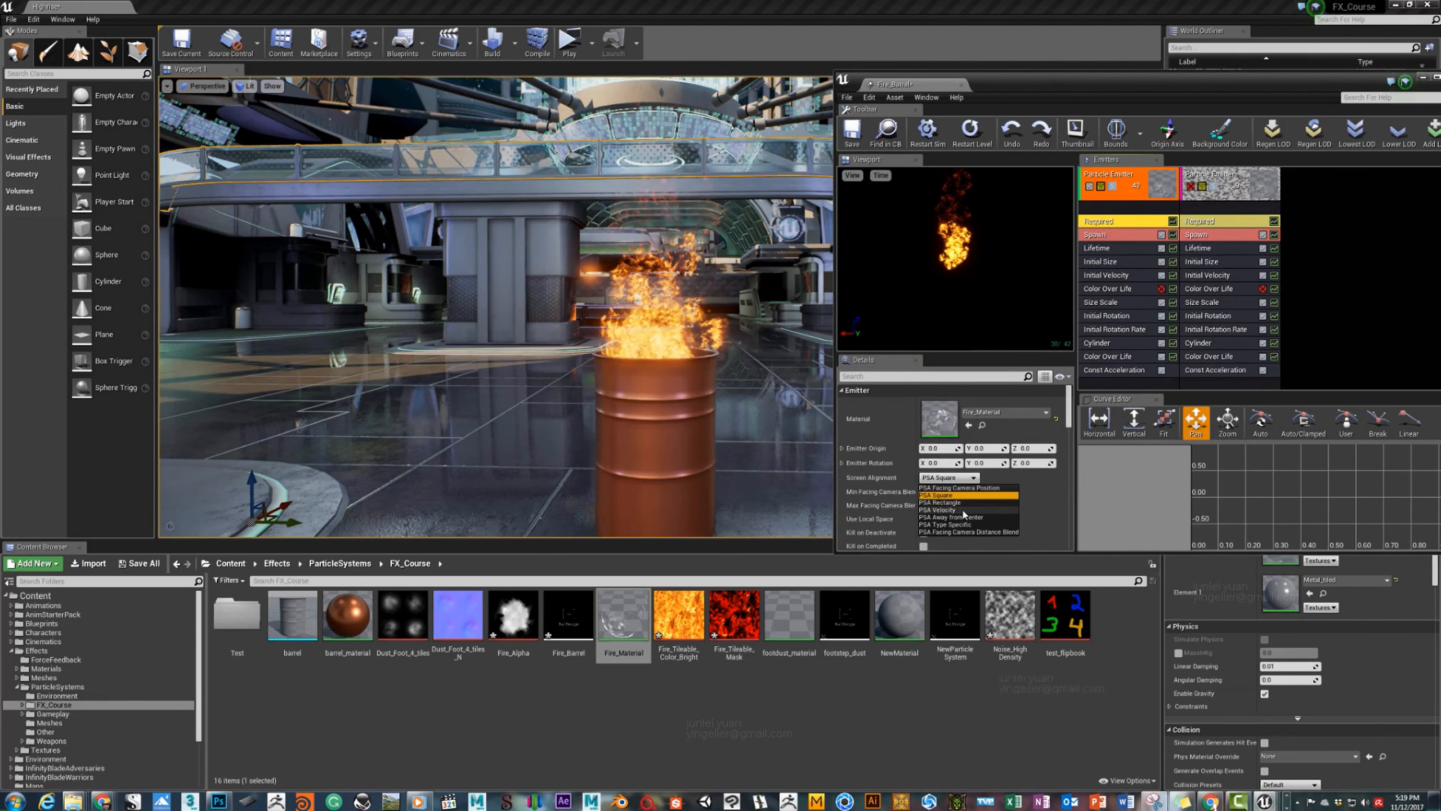
left_click(968, 510)
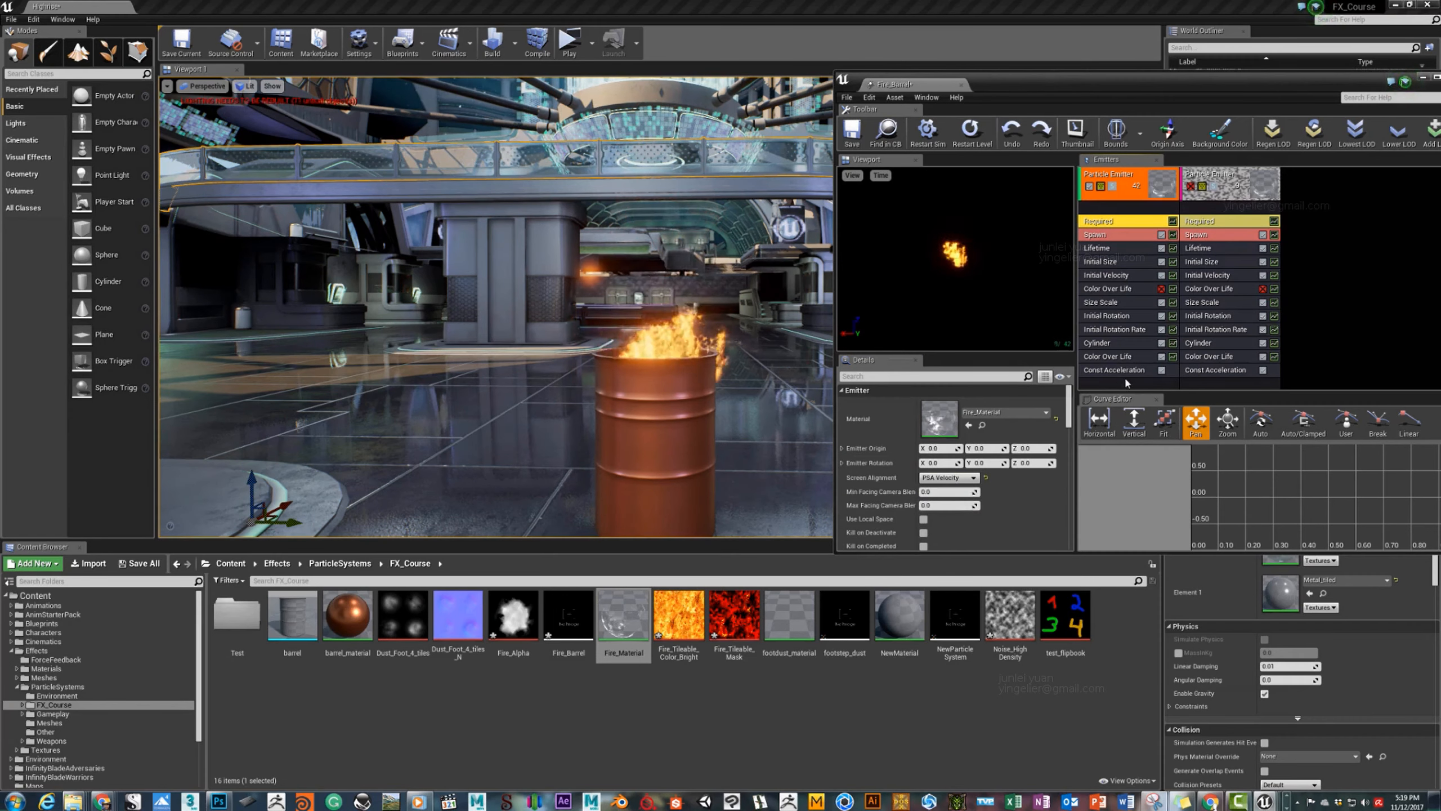
Add a Size By Speed module to the original emitter and open its settings.
right_click(1111, 387)
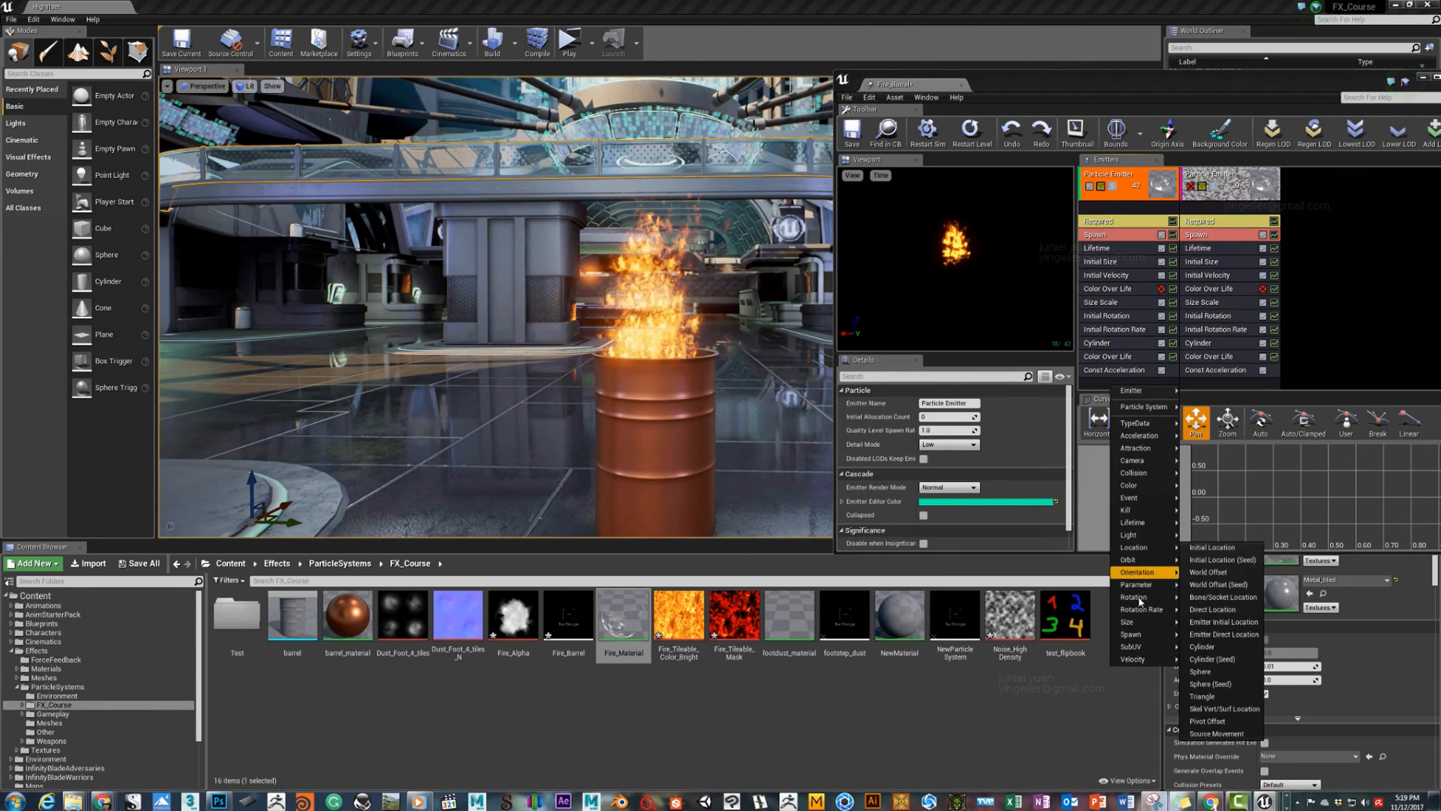
mouse_move(1136, 624)
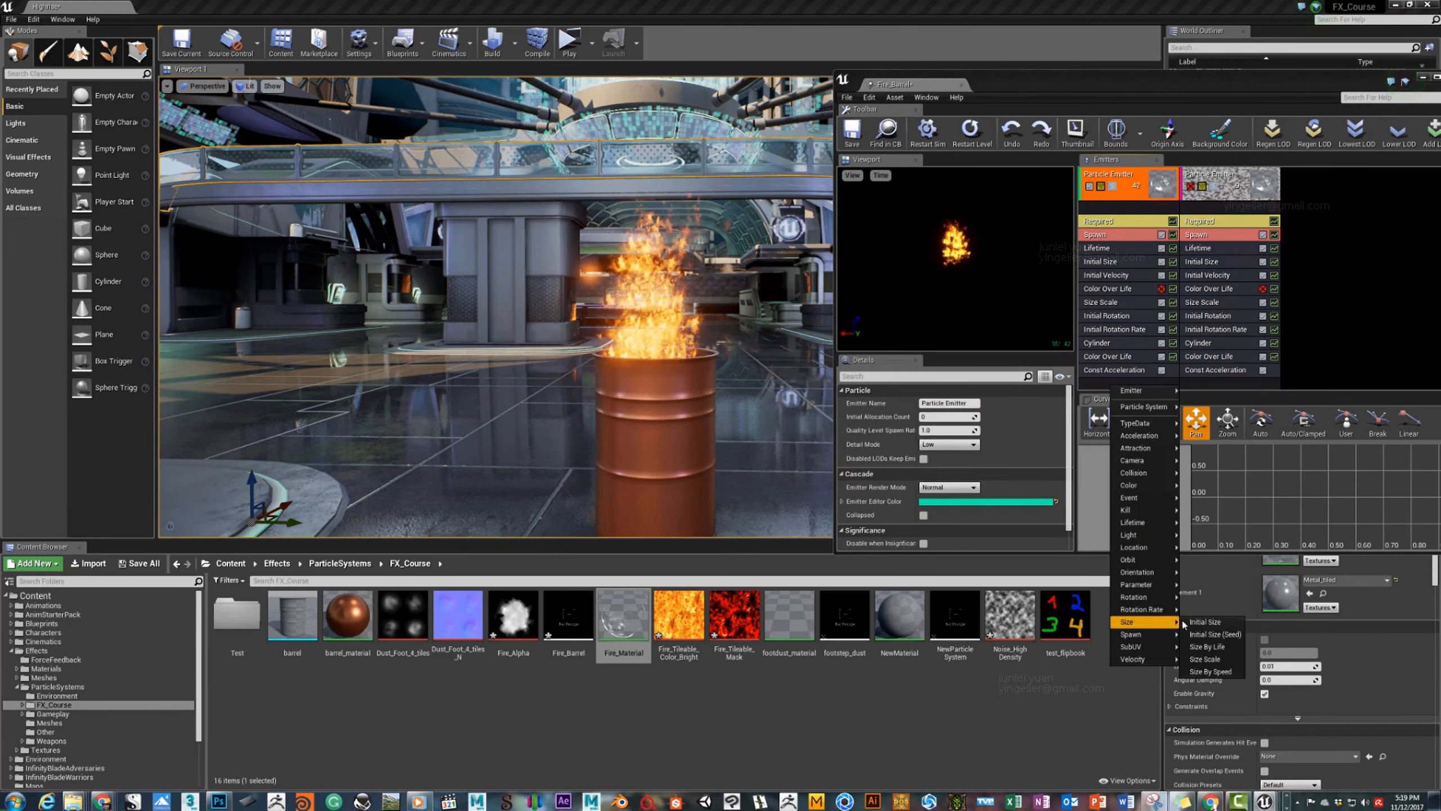
left_click(1205, 671)
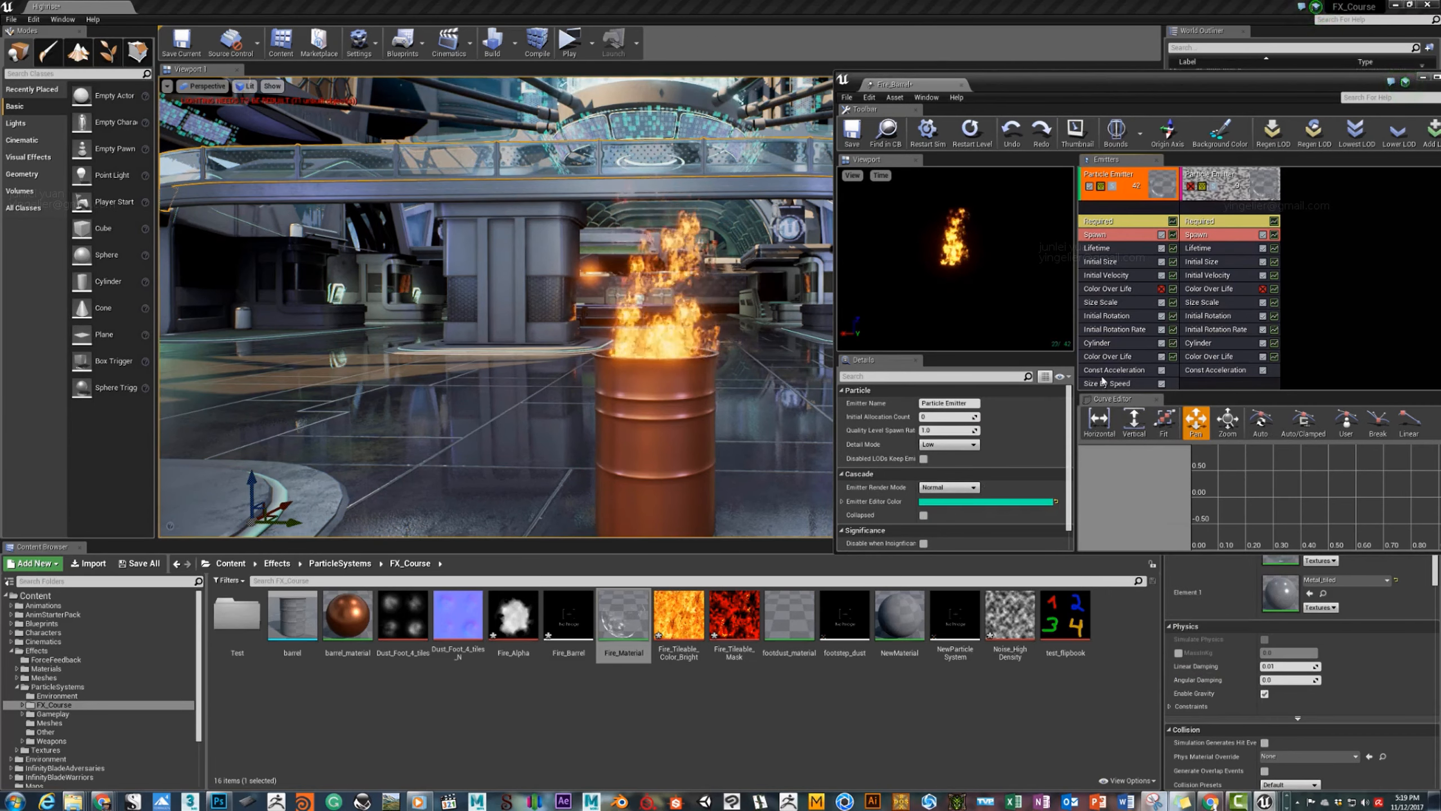
left_click(1107, 370)
left_click(1103, 382)
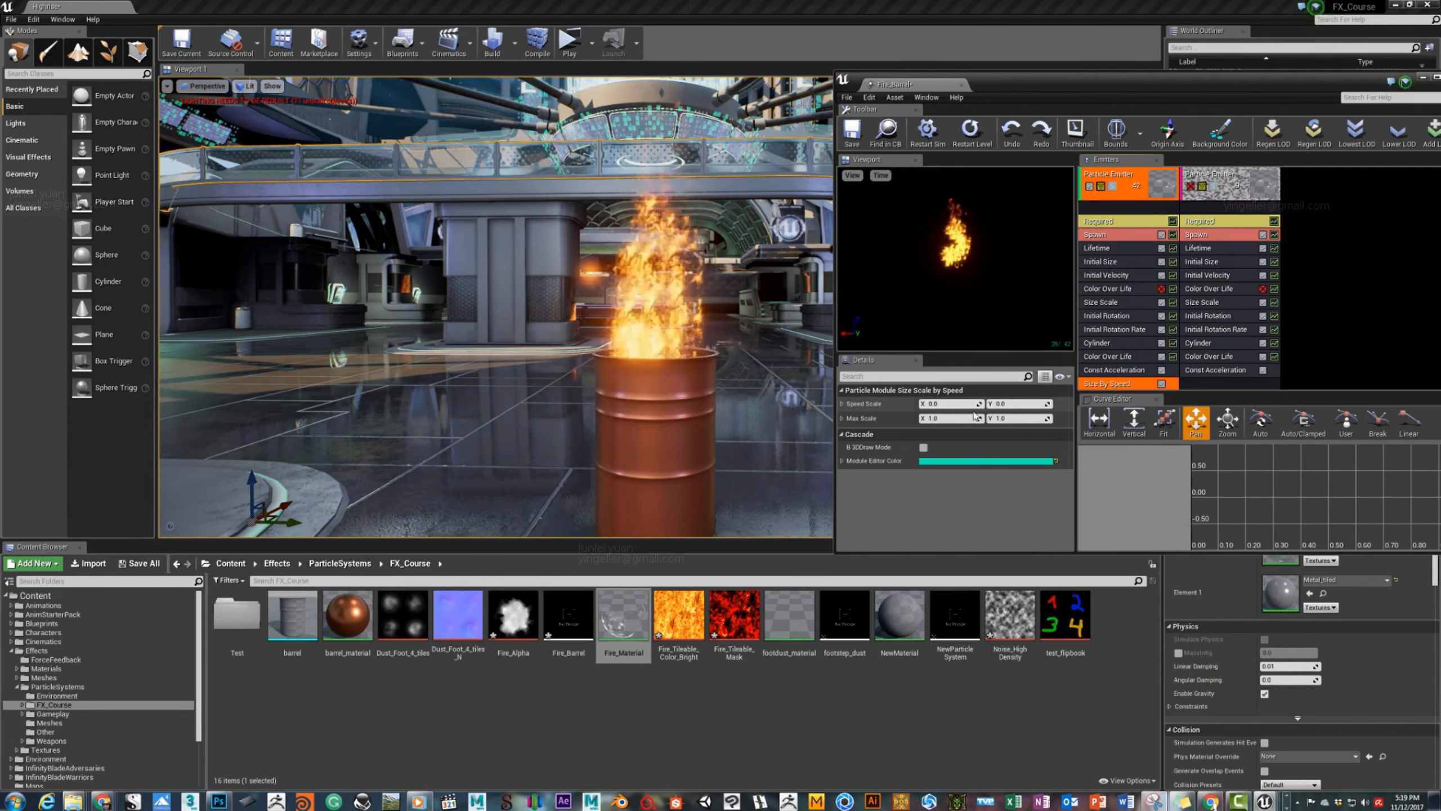
Set the Size By Speed module's Max Scale Y to 11 and Speed Scale Y to 1.
left_click(1011, 418)
type("11")
left_click(1012, 403)
type("1")
key("Return")
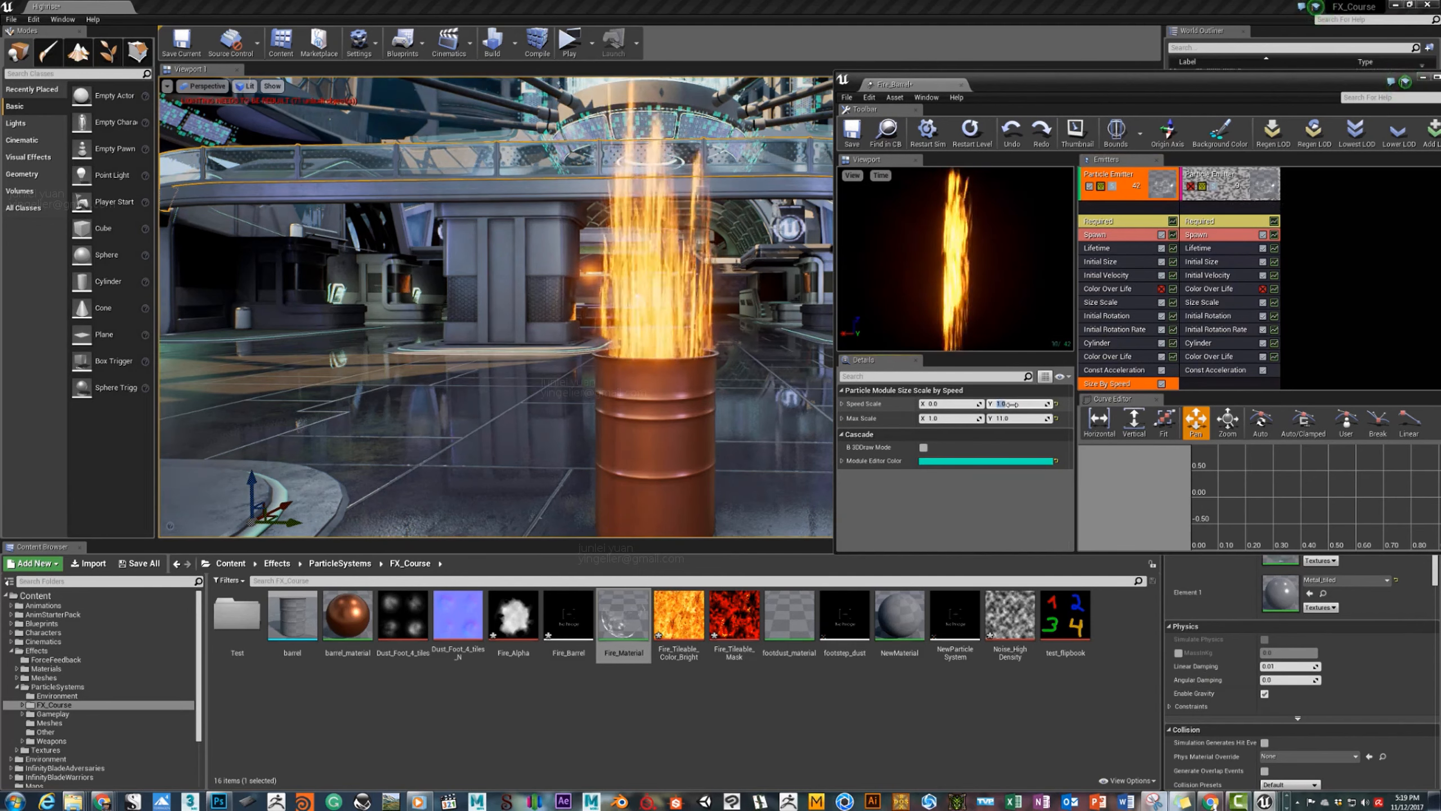
Try Max Scale Y values of 2 and 1 in Size By Speed, and disable the module.
left_click(1008, 418)
type("2")
key("Return")
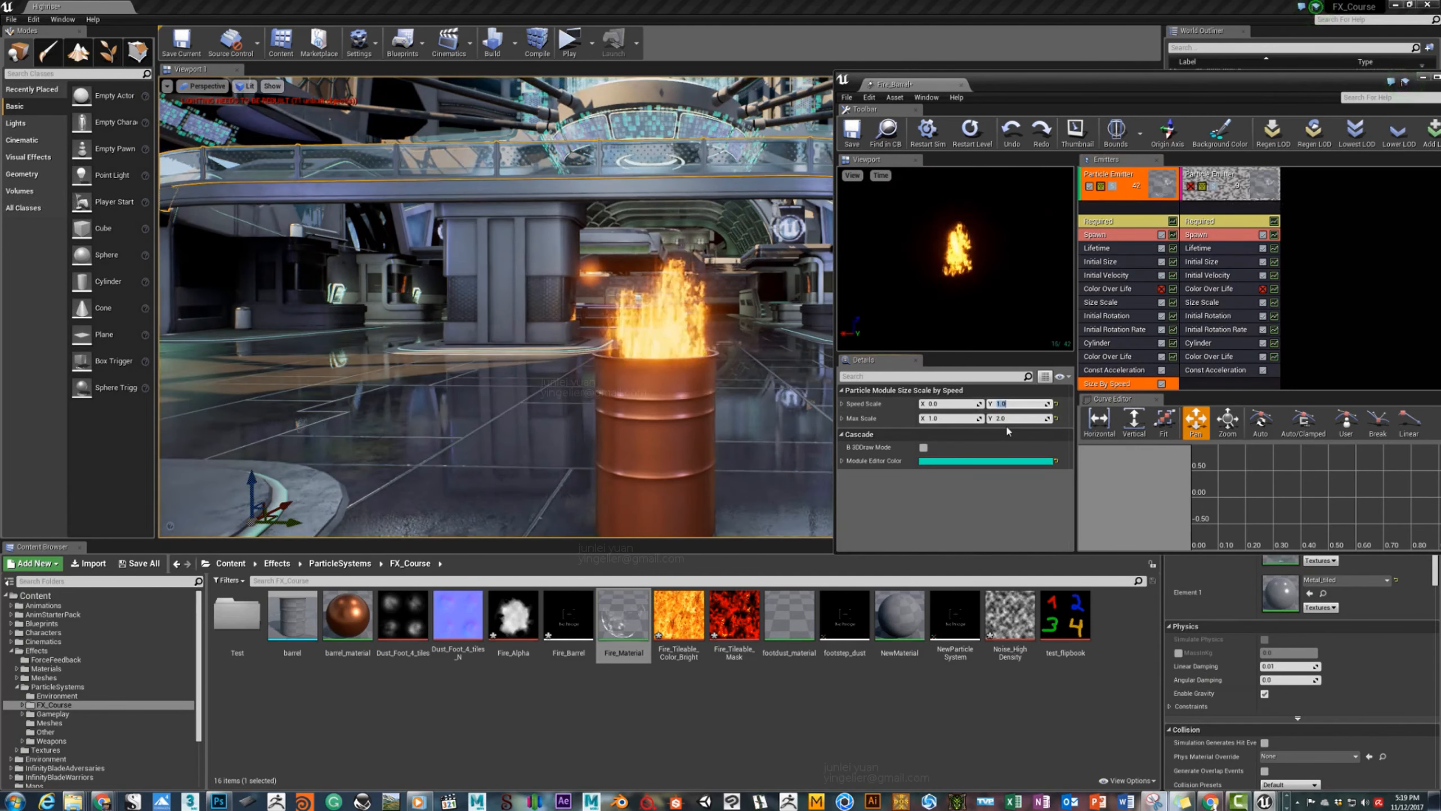
type("1")
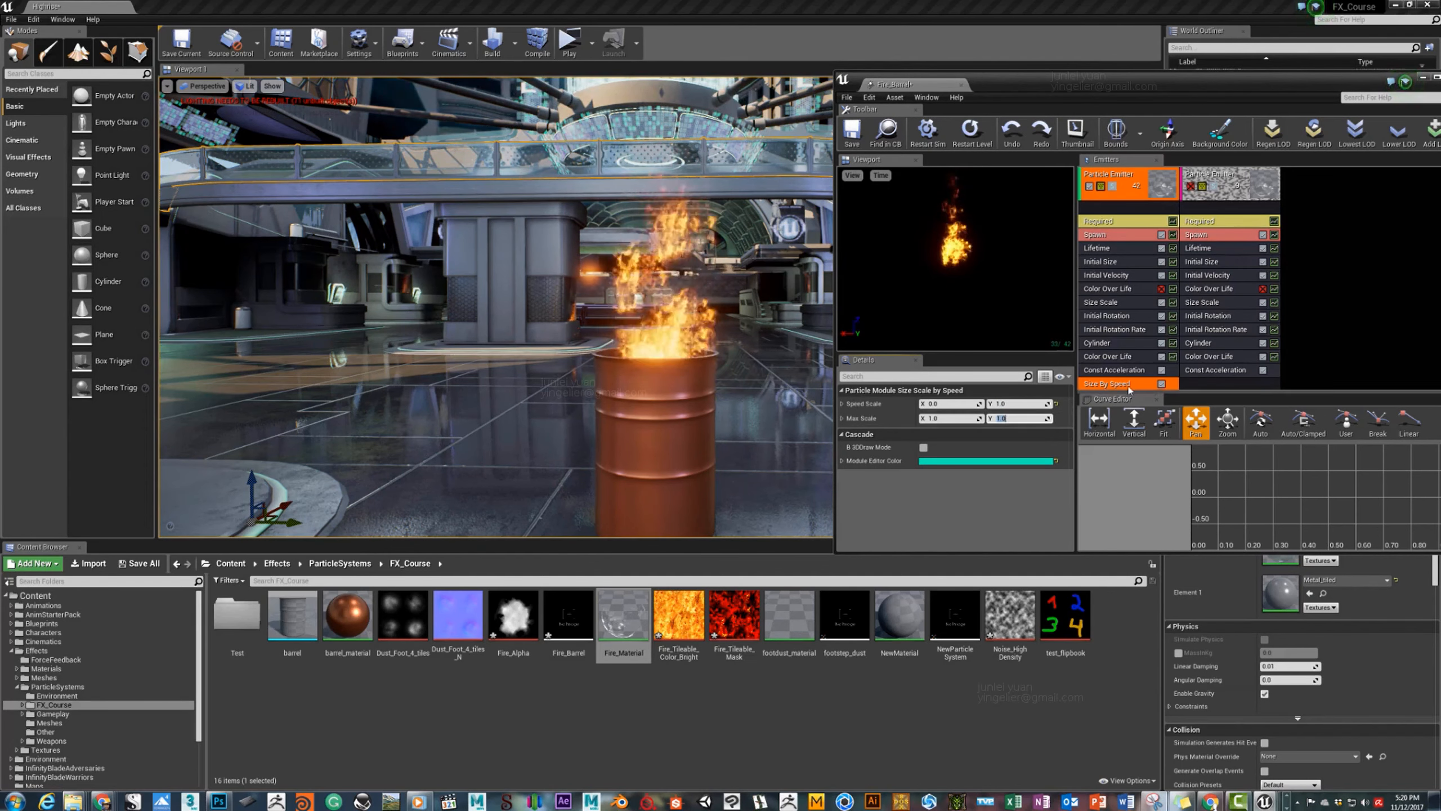
left_click(1161, 384)
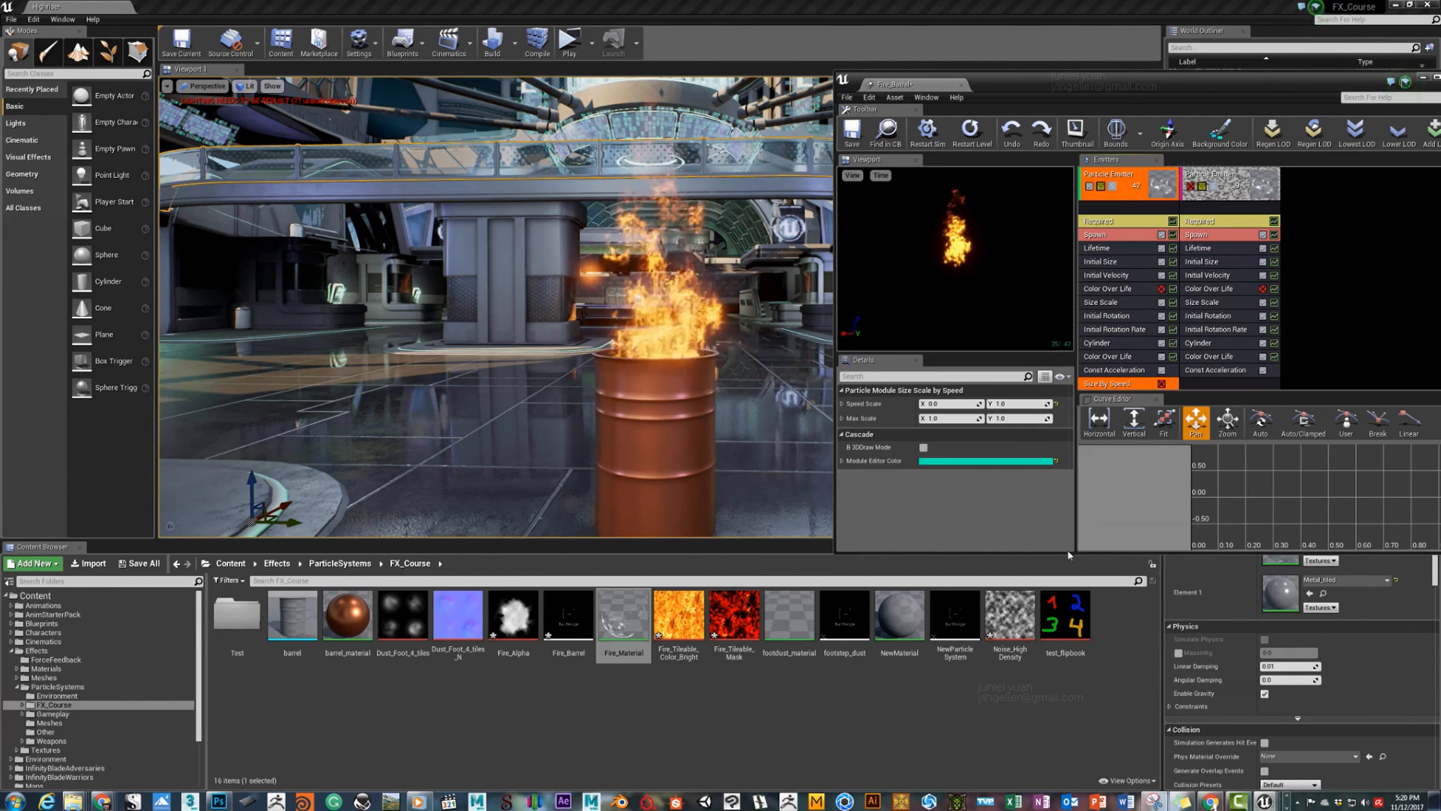
Enlarge the particle editor, add a Drag module to the original emitter, and set its drag coefficient constant to 0.
left_click_drag(1053, 553, 1053, 730)
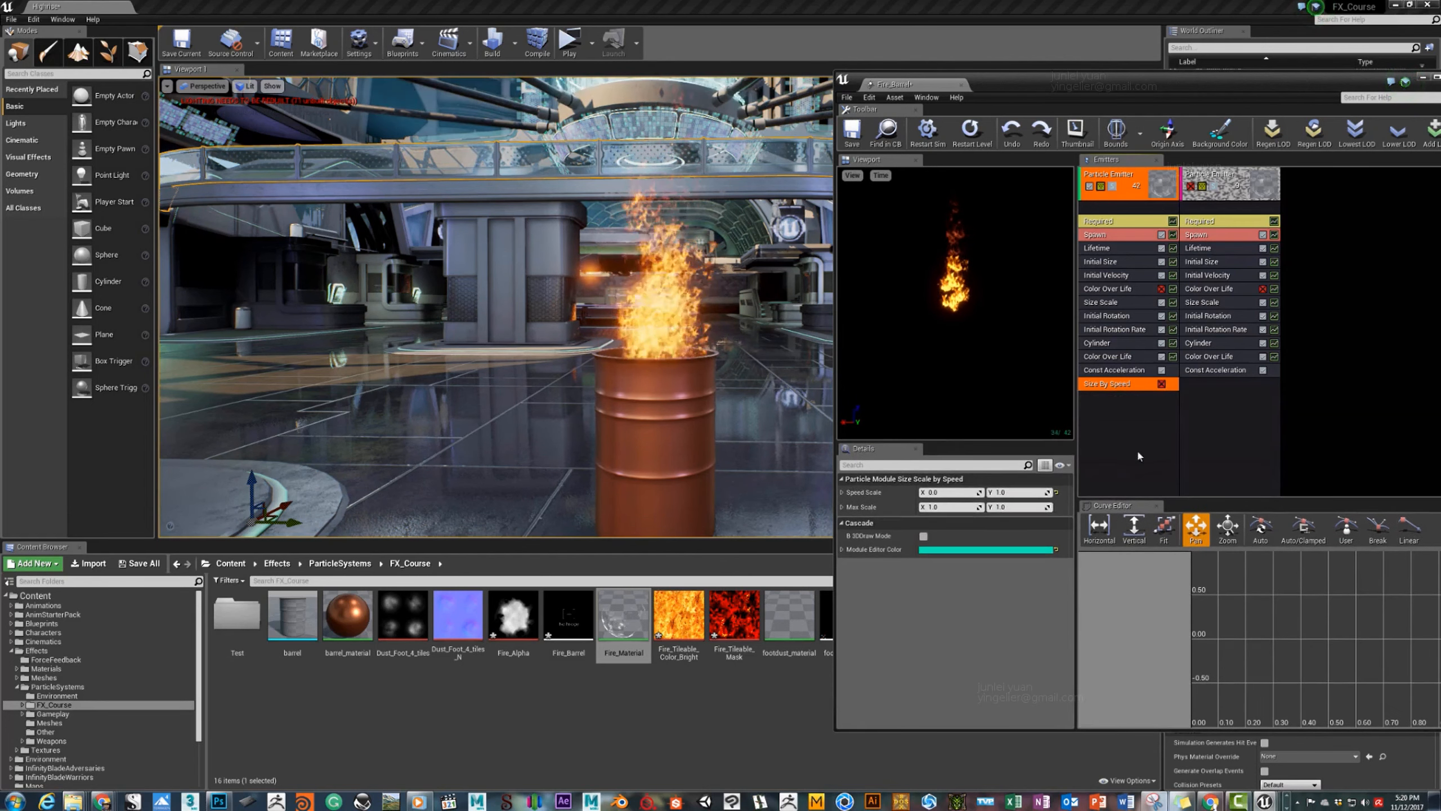
right_click(1123, 406)
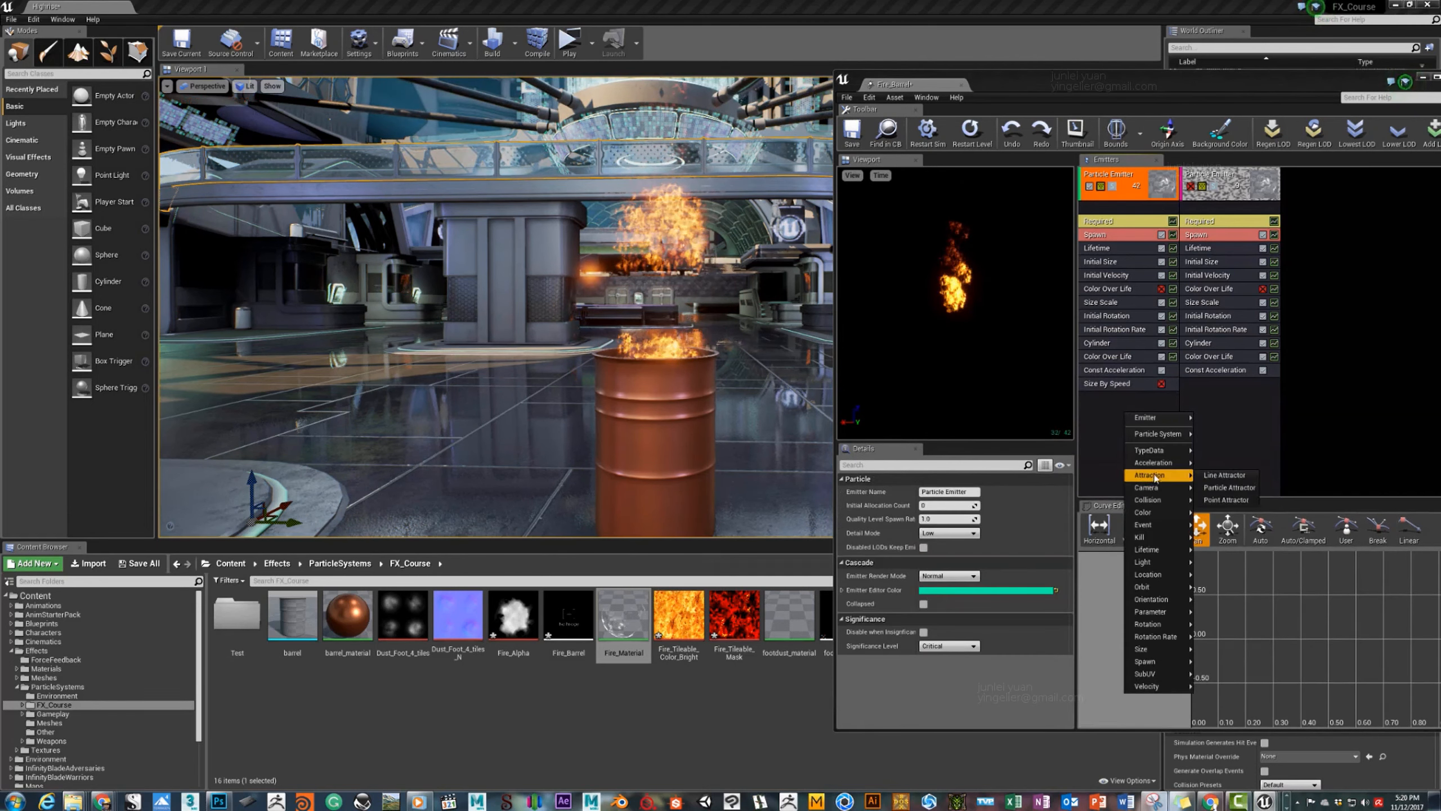
left_click(1211, 488)
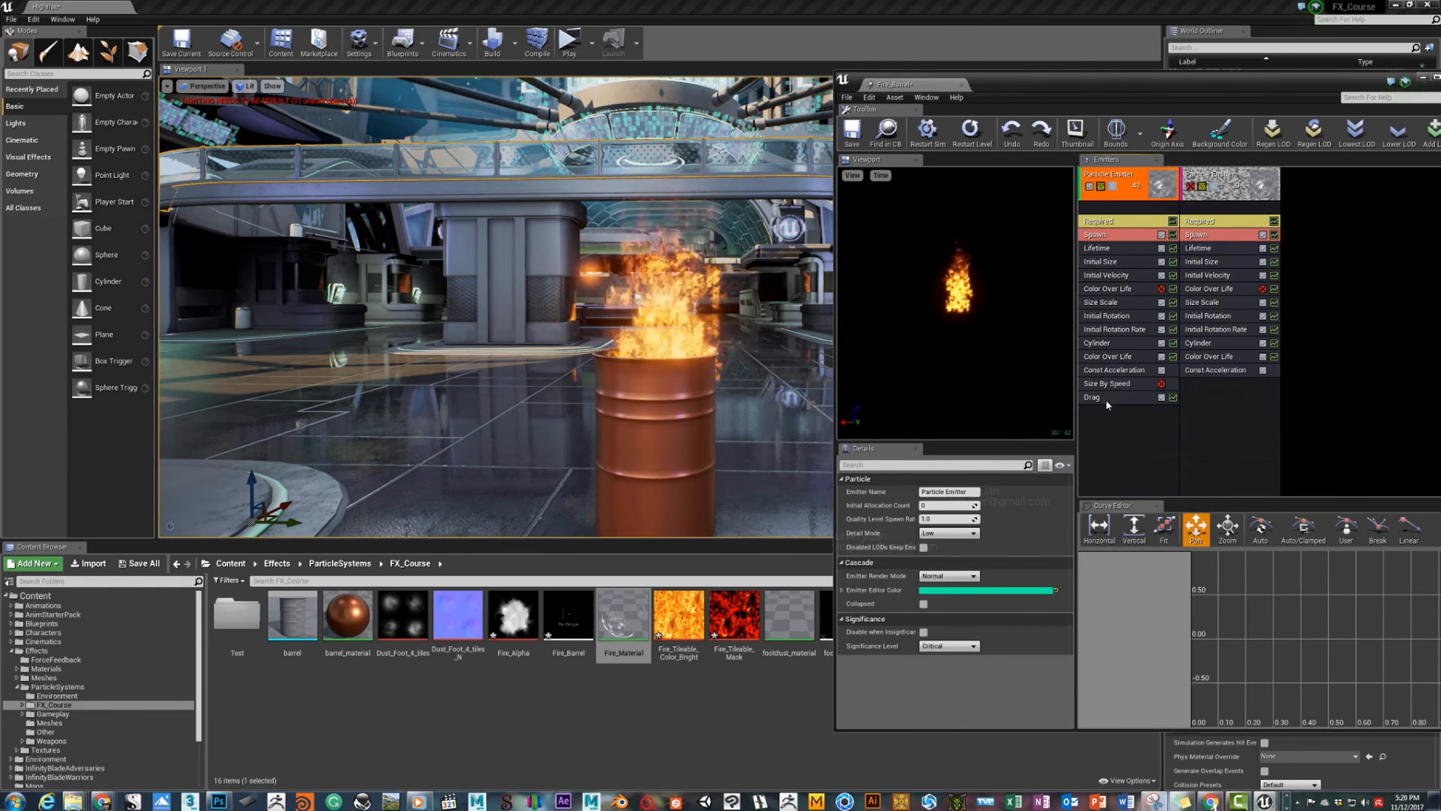
left_click(1106, 400)
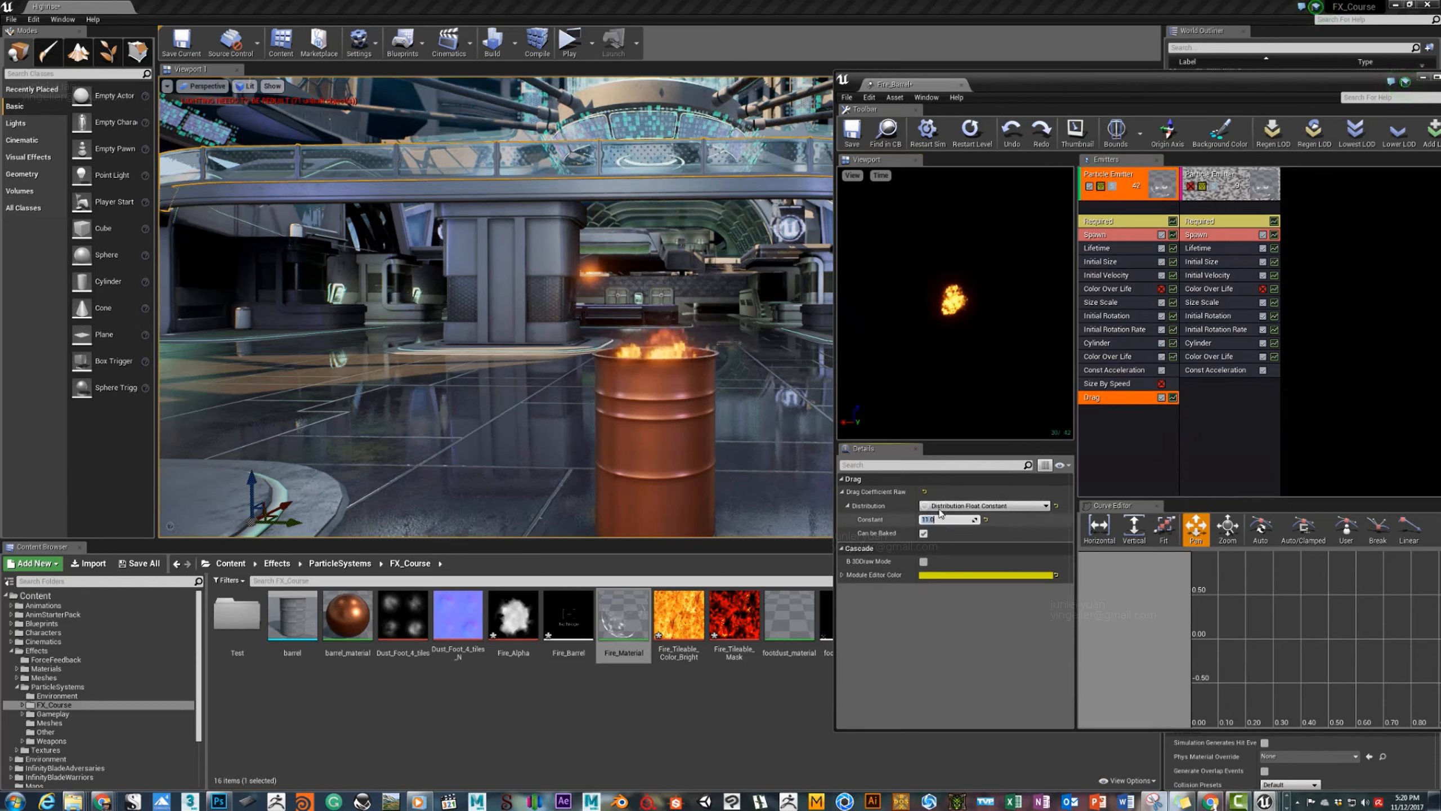
left_click(940, 515)
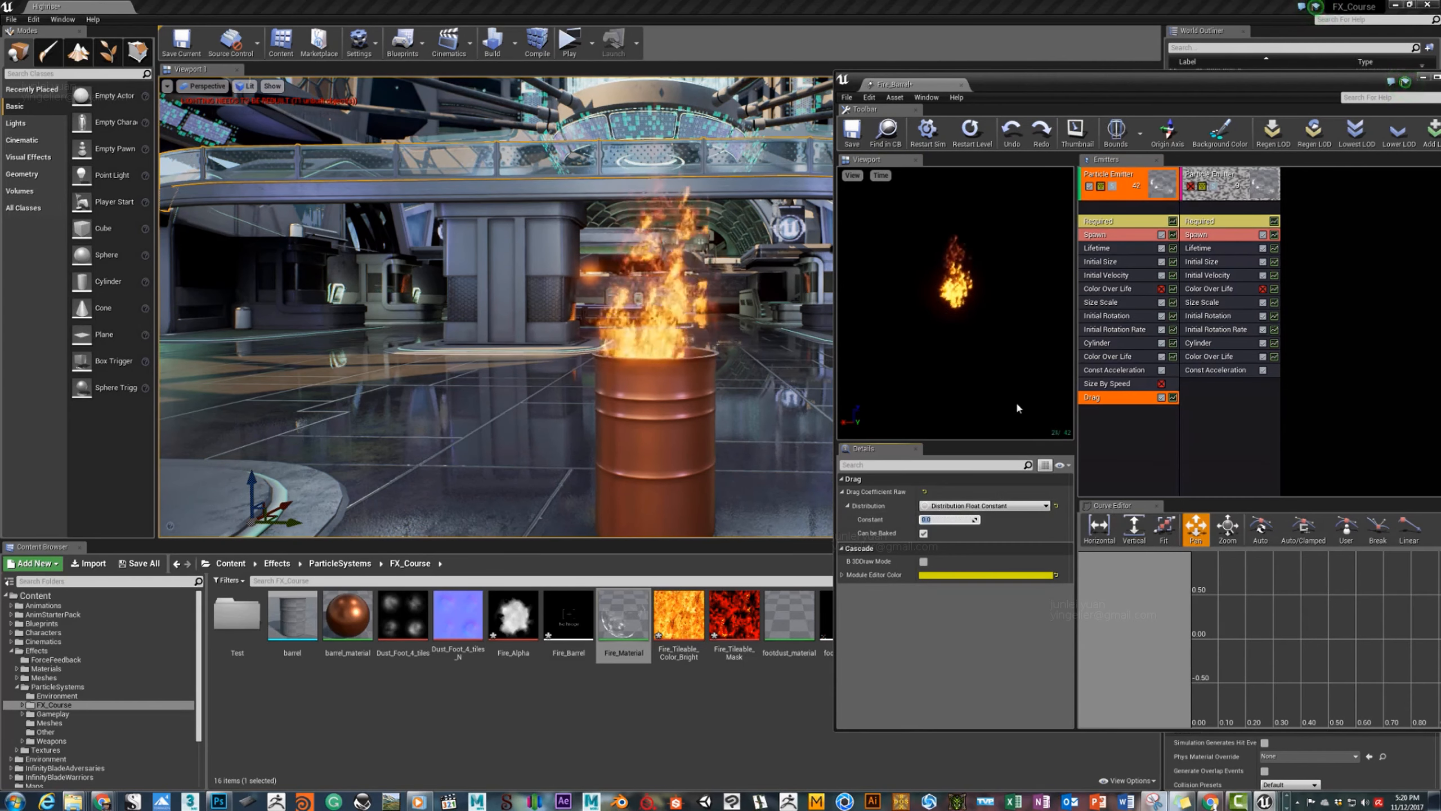
Review the original emitter's Size Scale curve points and delete its Size By Speed module.
left_click(1104, 302)
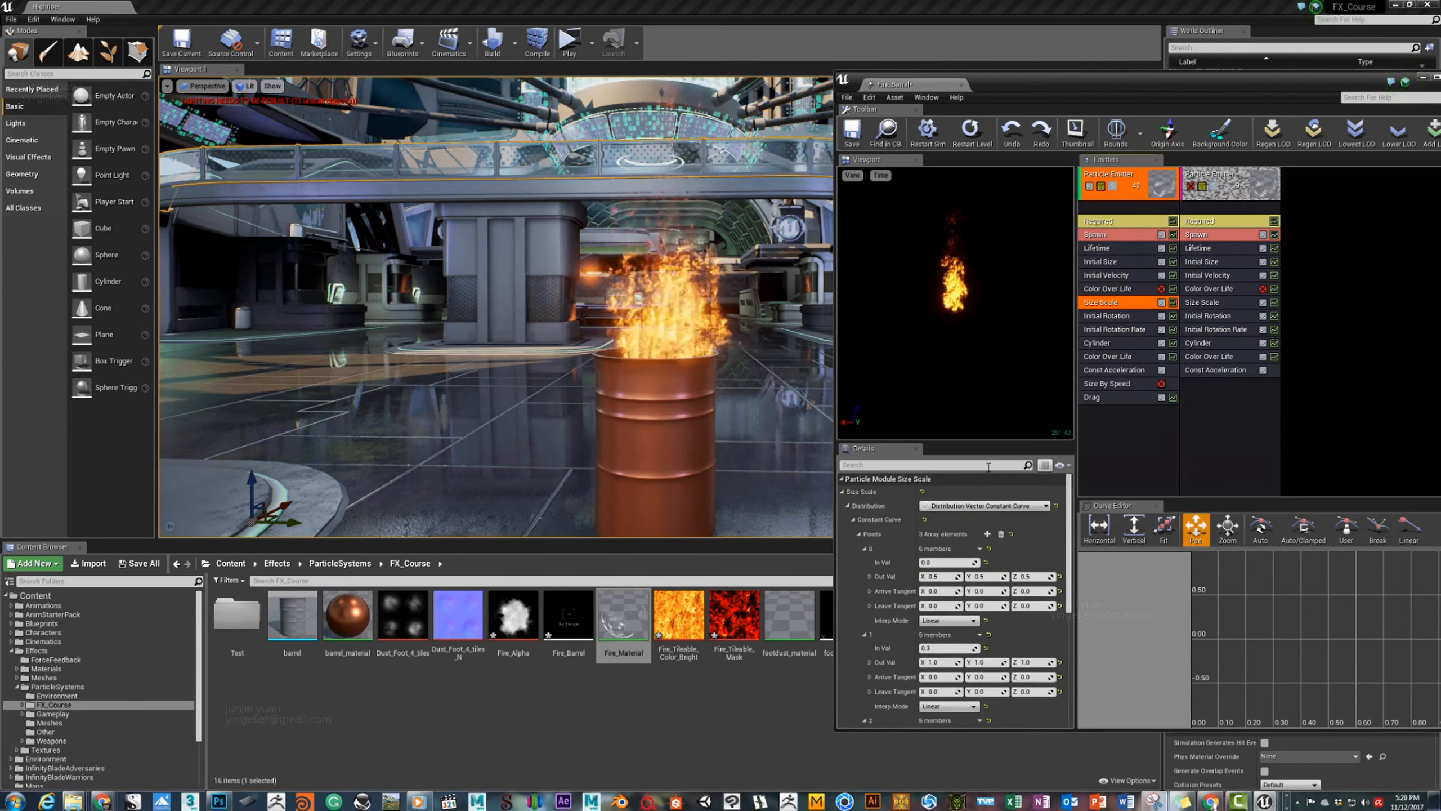
scroll(954, 619, "down", 3)
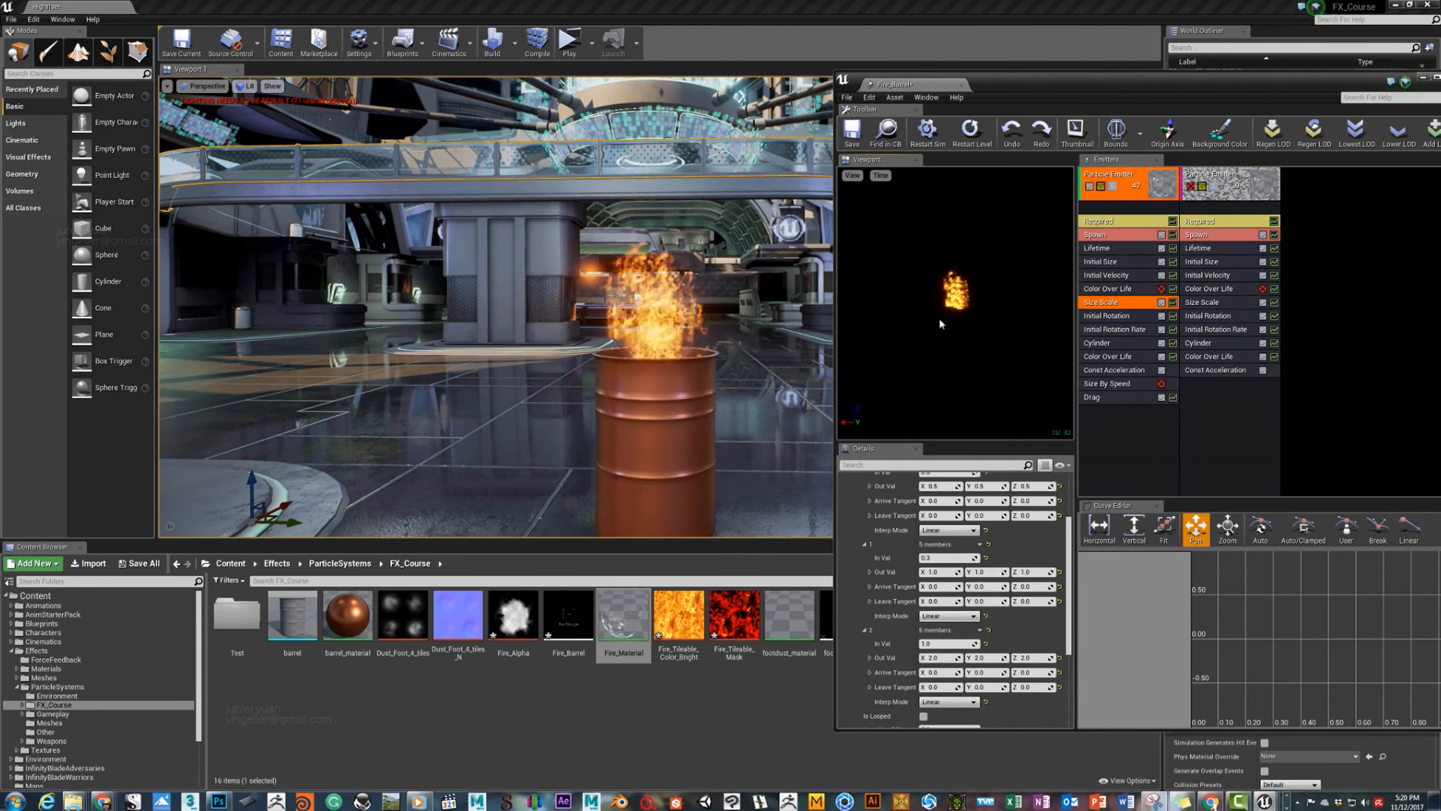
left_click(1109, 384)
key("Delete")
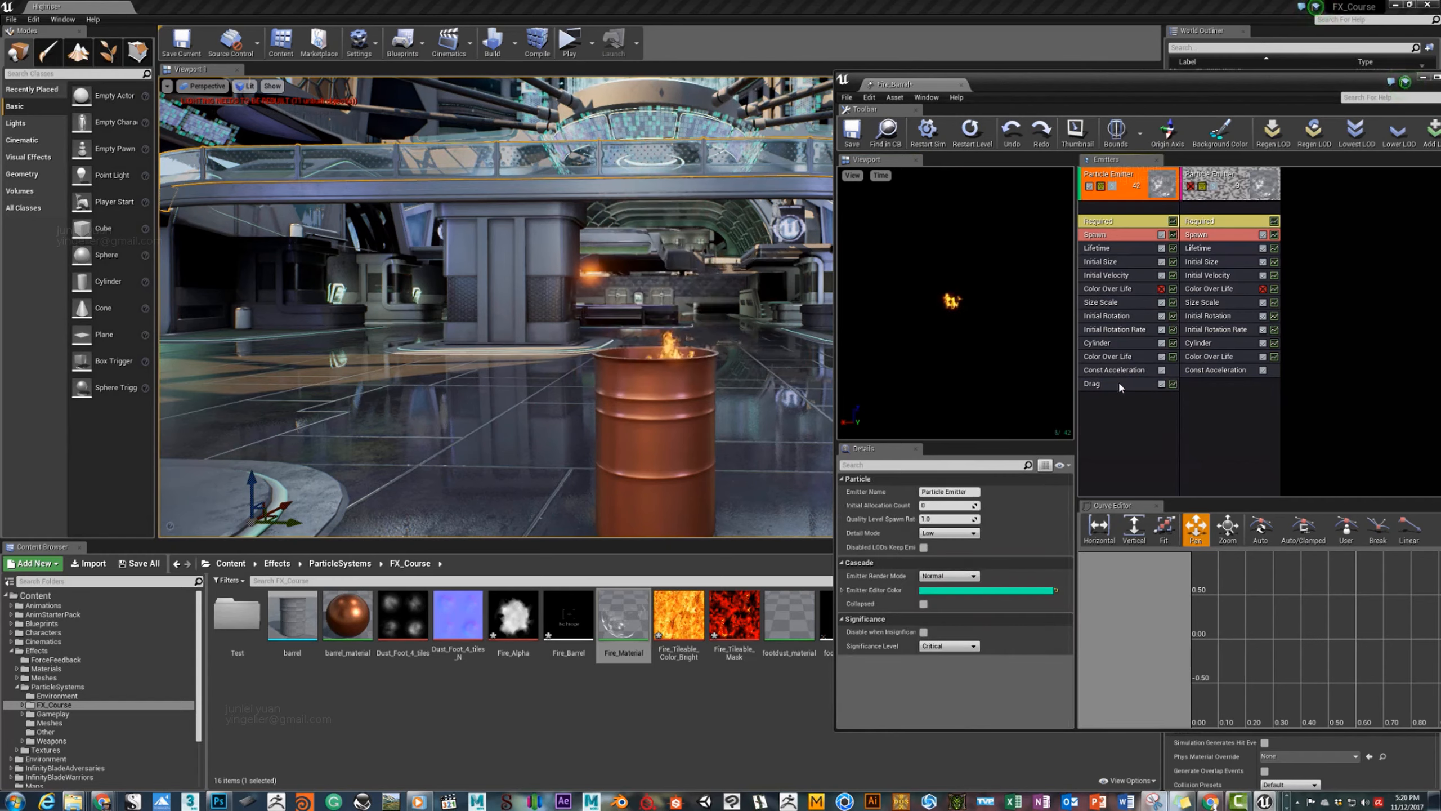
Try PSA Facing Camera Position as the original emitter's Screen Alignment, and set it back to PSA Square.
mouse_move(499, 307)
right_mouse_down()
mouse_move(414, 298)
mouse_move(431, 303)
right_mouse_up()
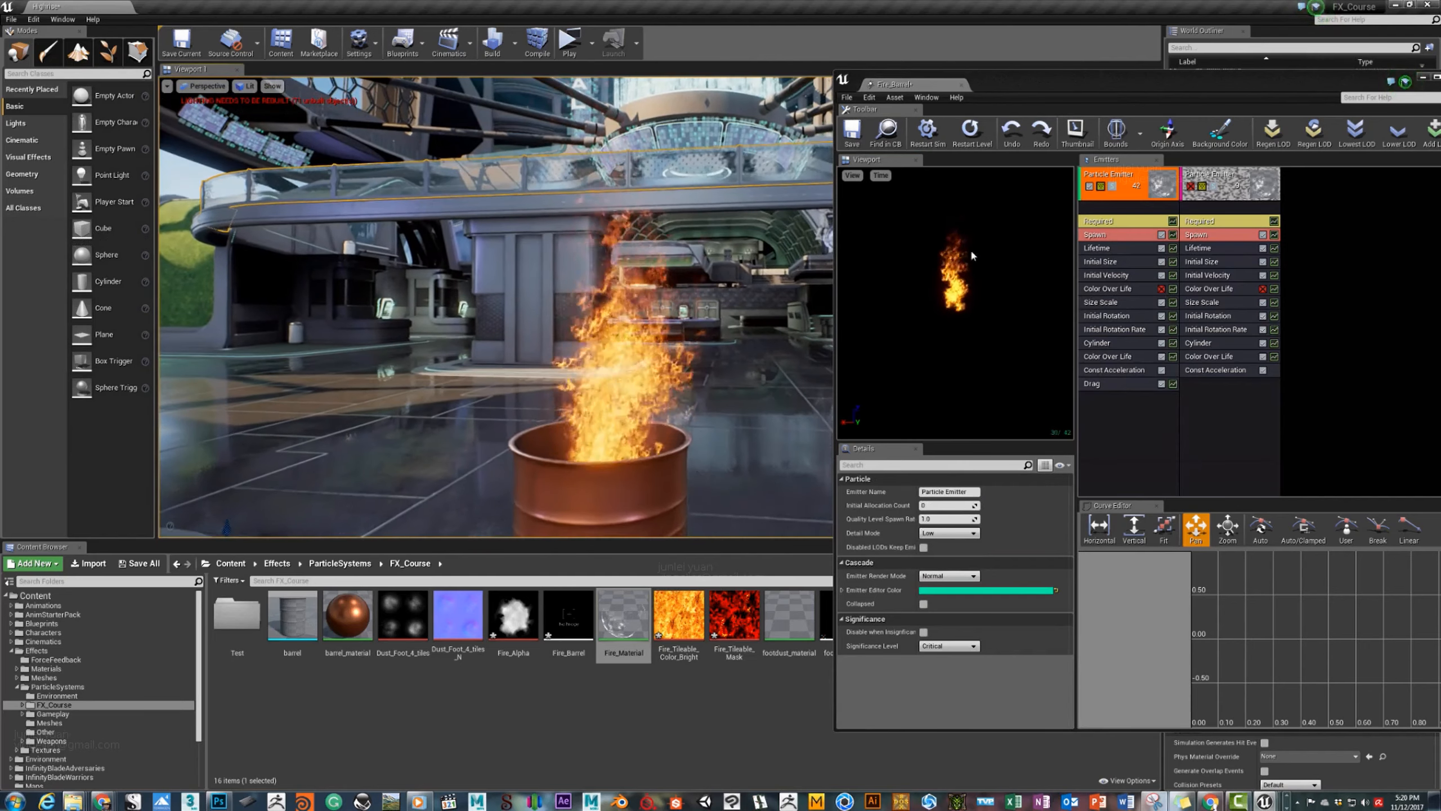
left_click(1105, 222)
left_click(949, 566)
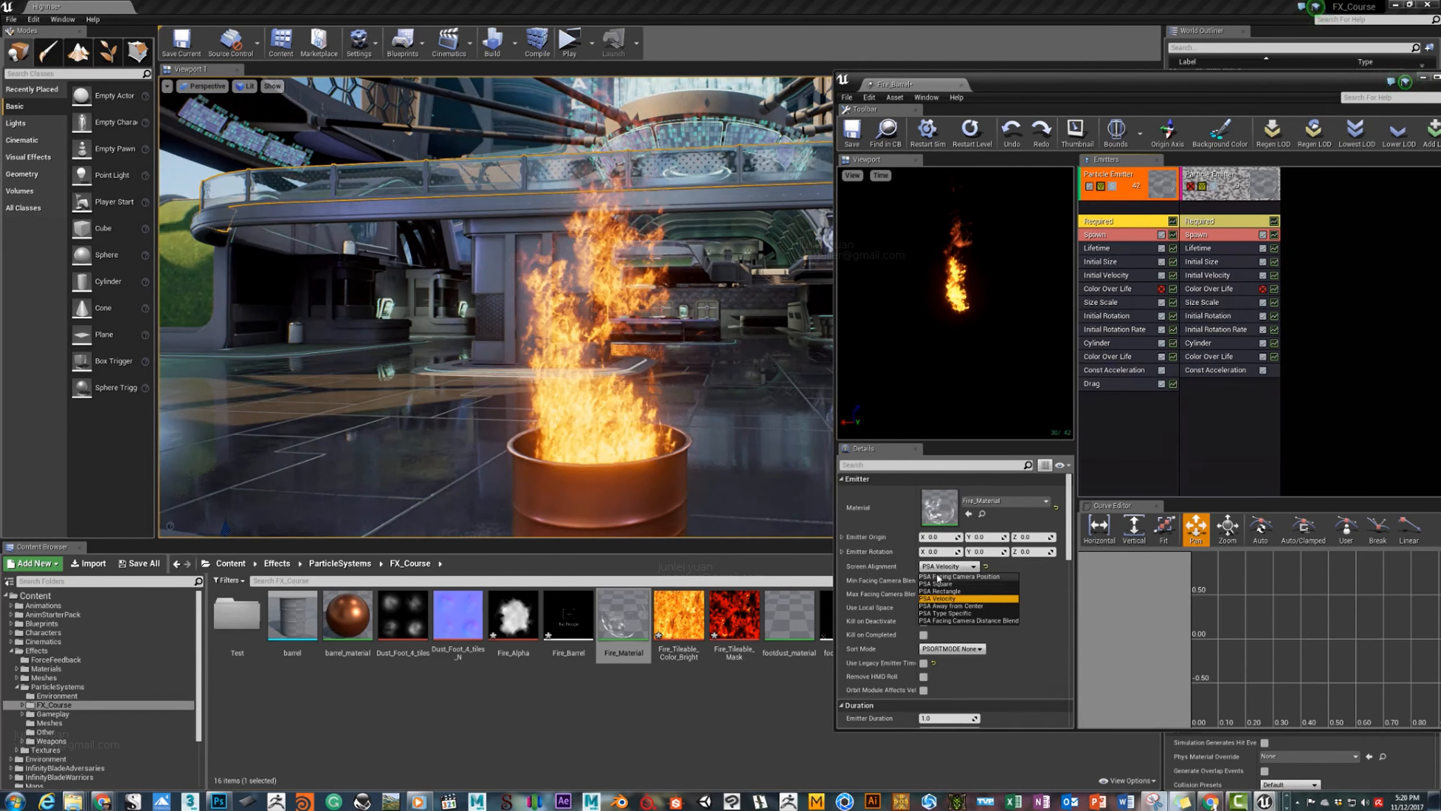
left_click(953, 596)
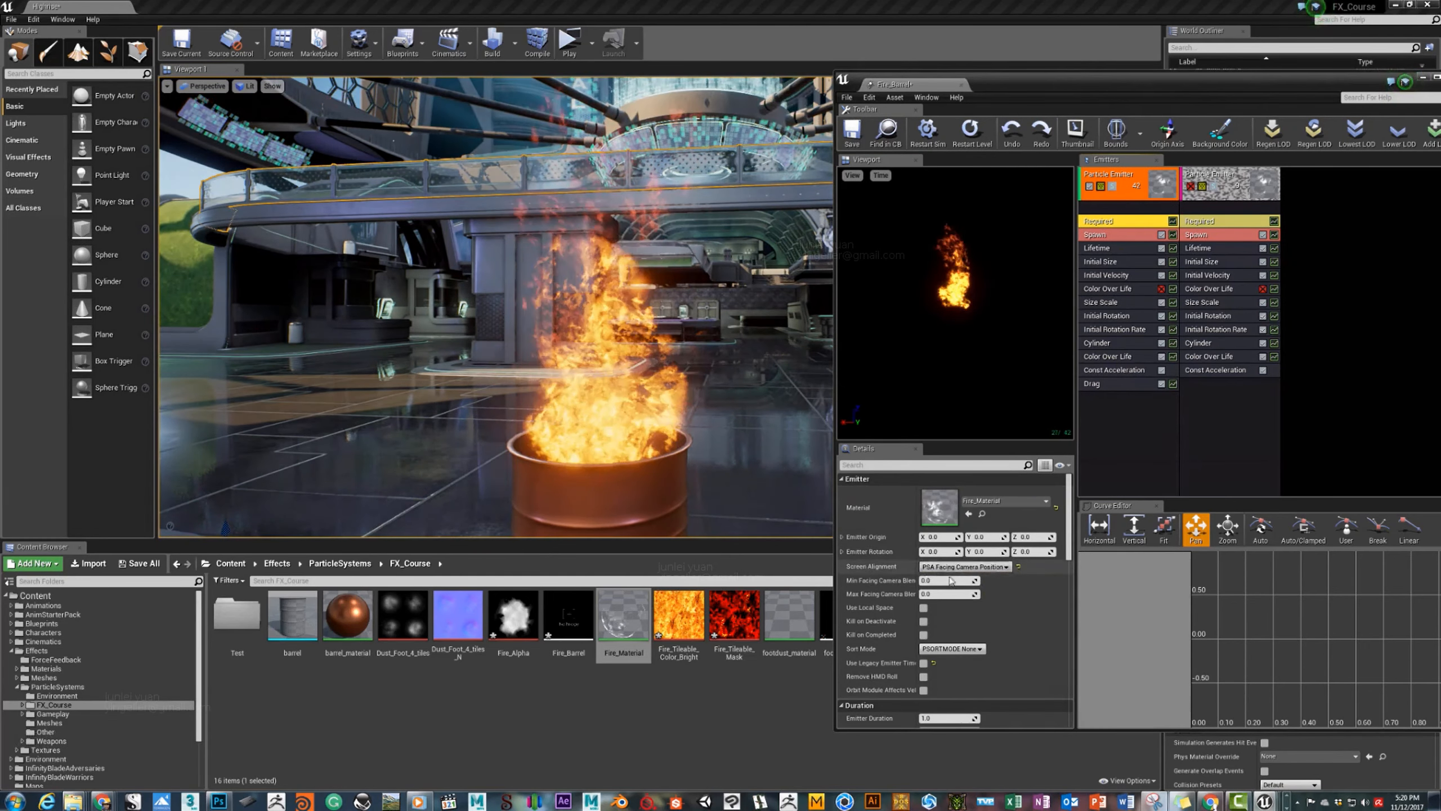
left_click(964, 567)
left_click(959, 586)
right_click_drag(494, 319, 459, 322)
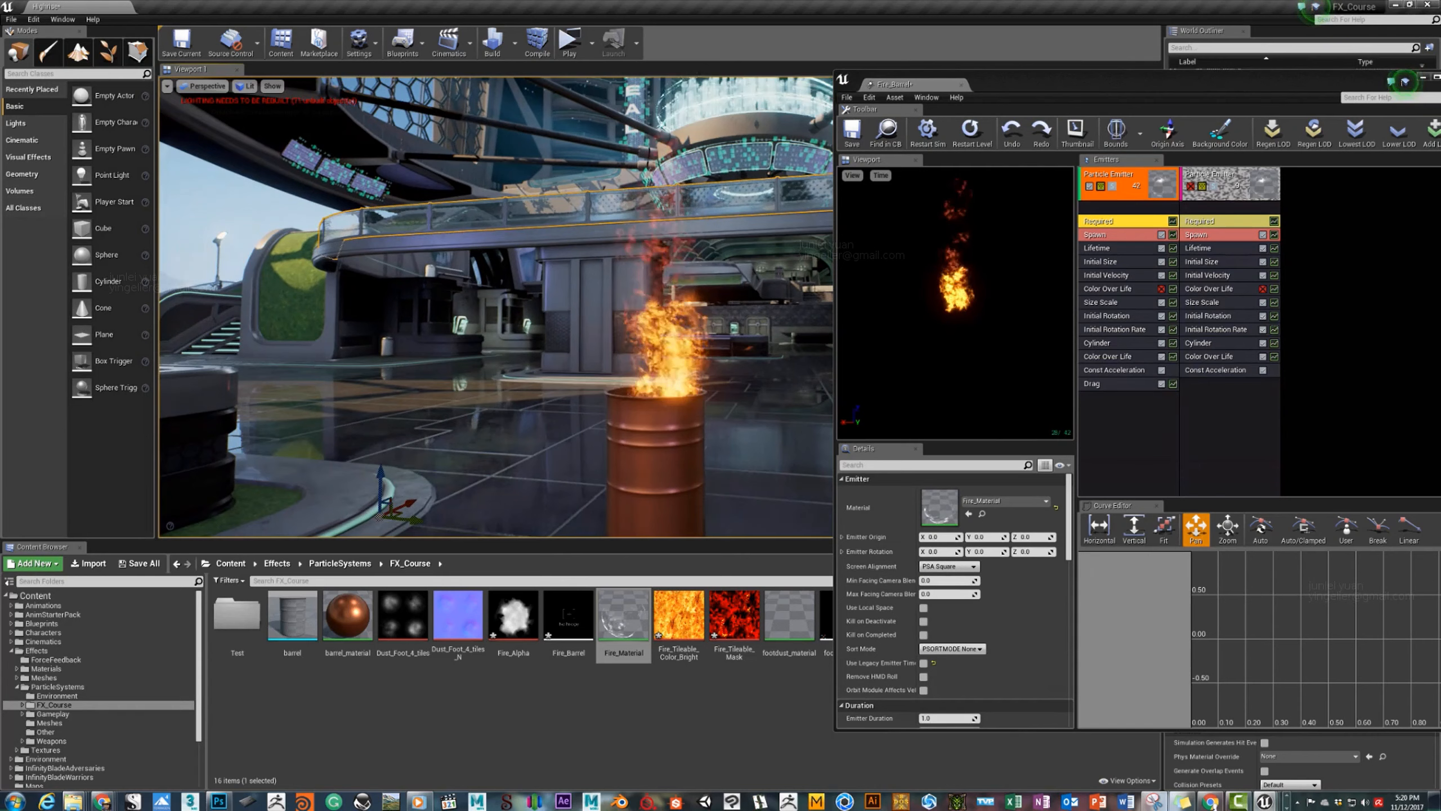
Disable the original emitter's Drag module and delete it.
left_click(1082, 386)
left_click(1161, 385)
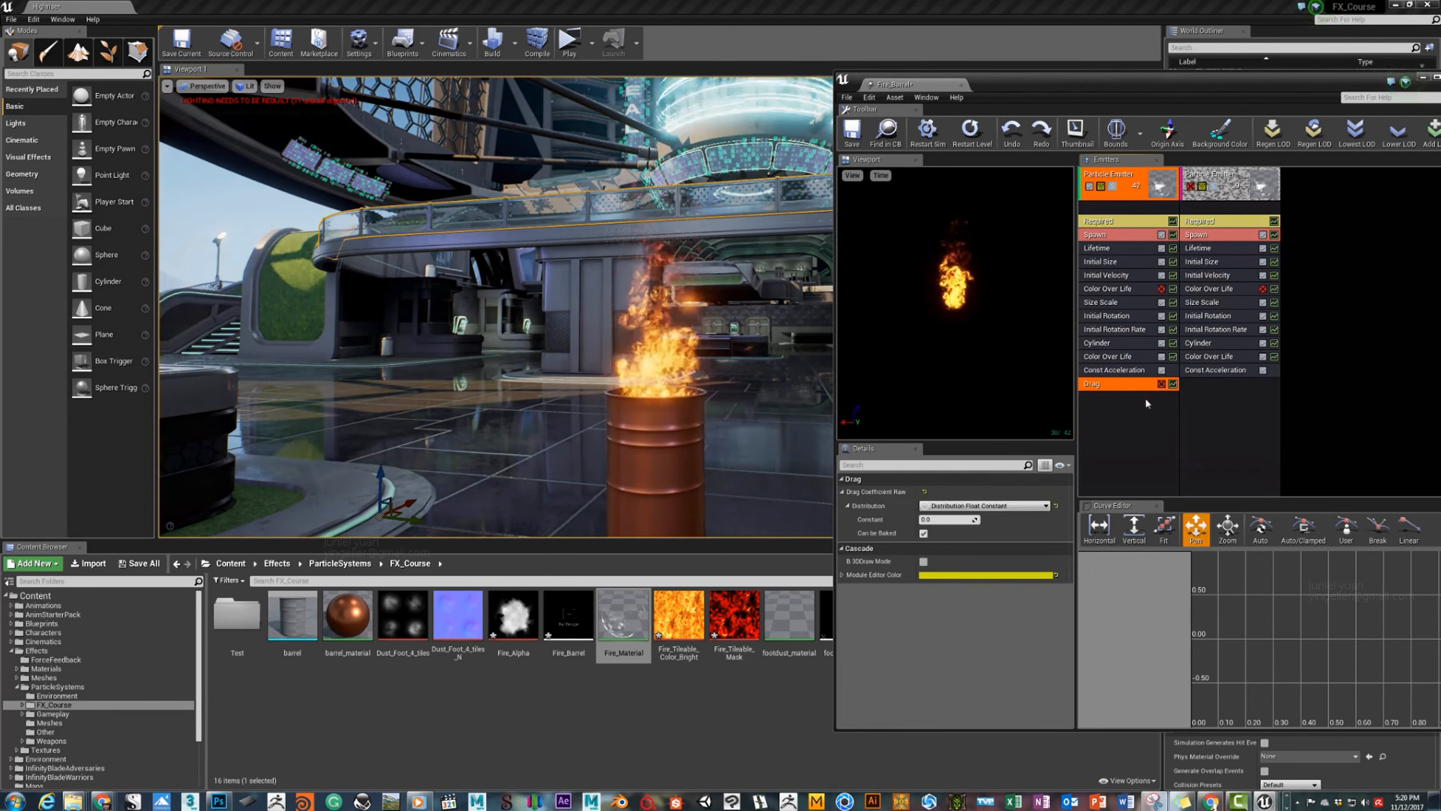
left_click(1146, 399)
left_click(1132, 380)
key("Delete")
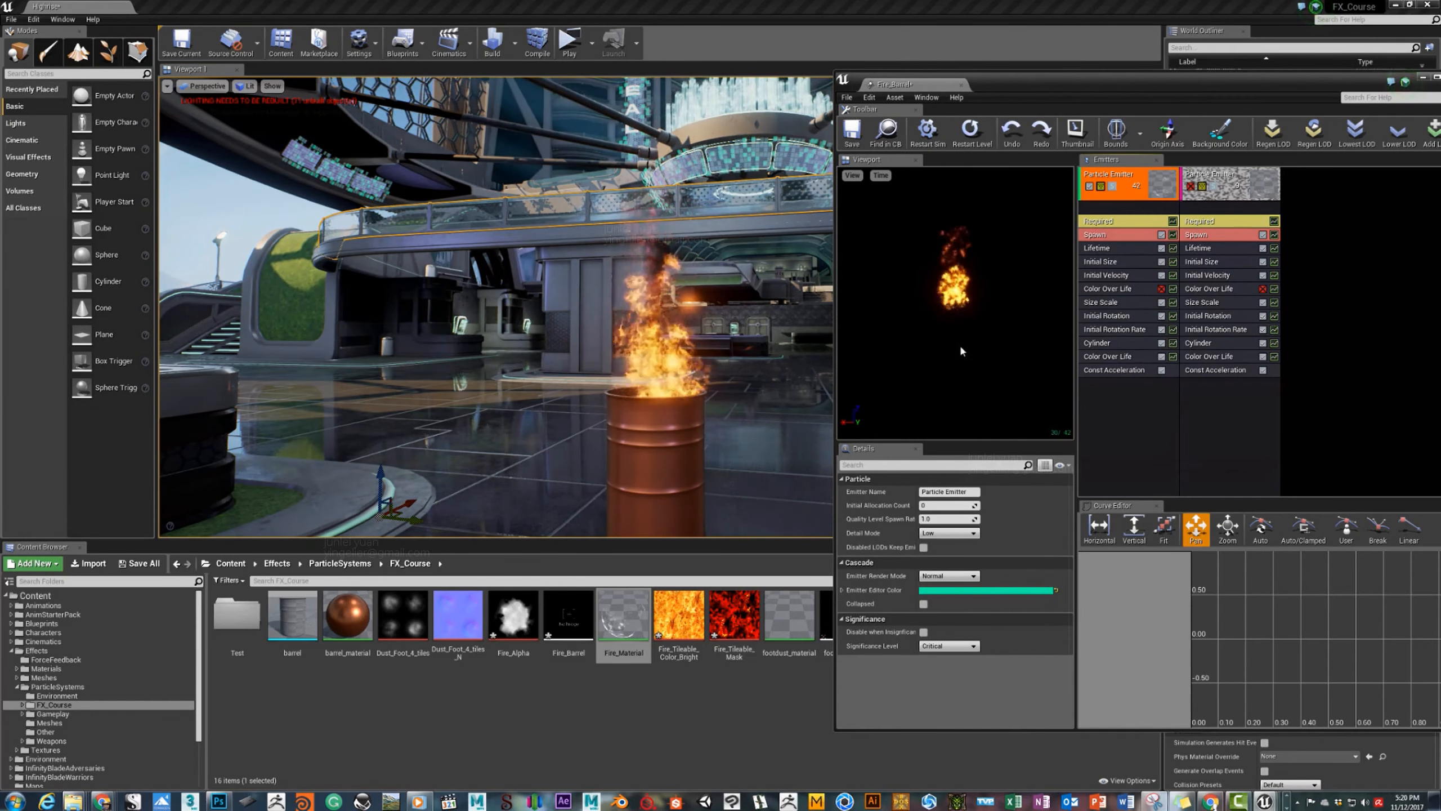
Try a different Max X value in the original emitter's Initial Size module.
key("s")
right_click_drag(782, 364, 783, 365)
key("w")
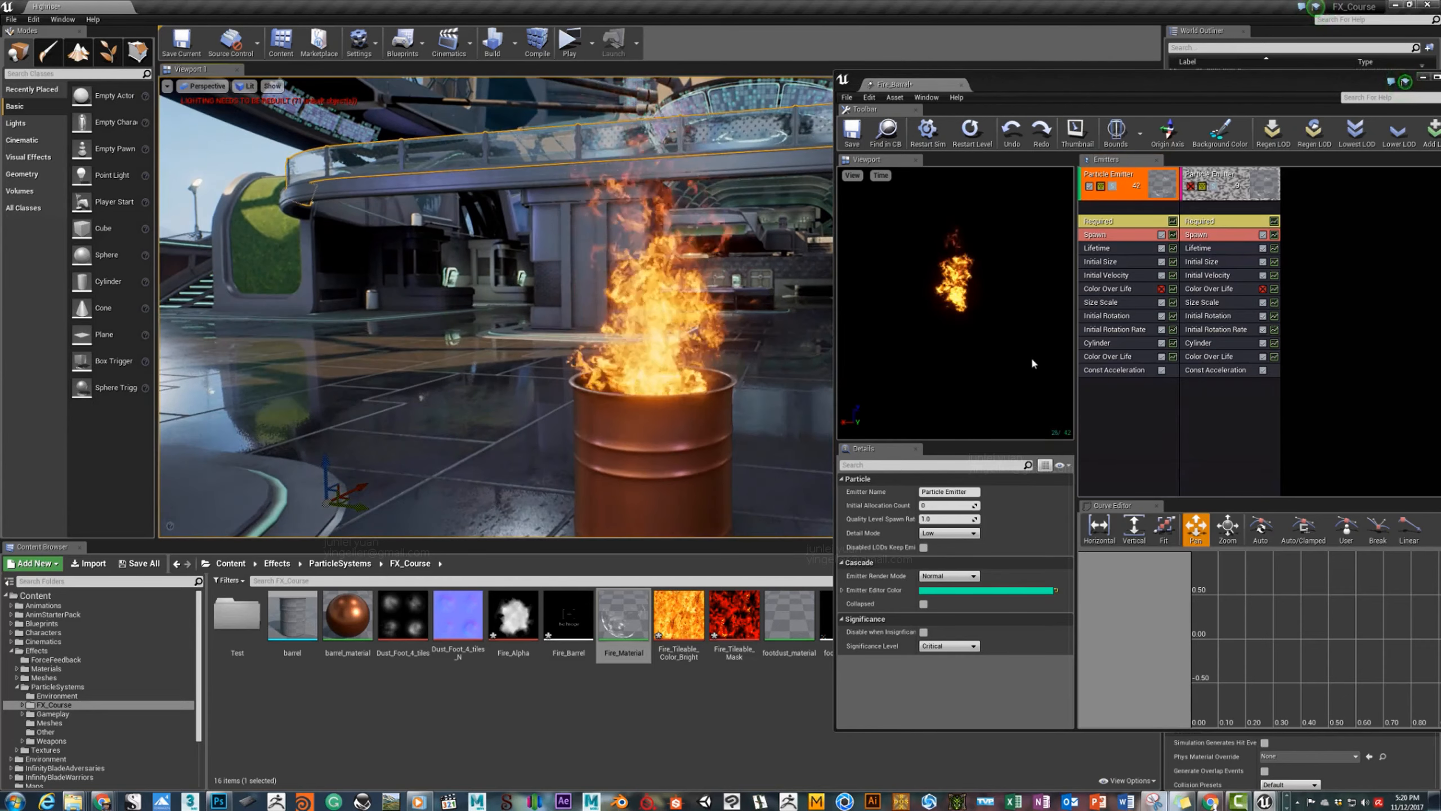
left_click(1099, 302)
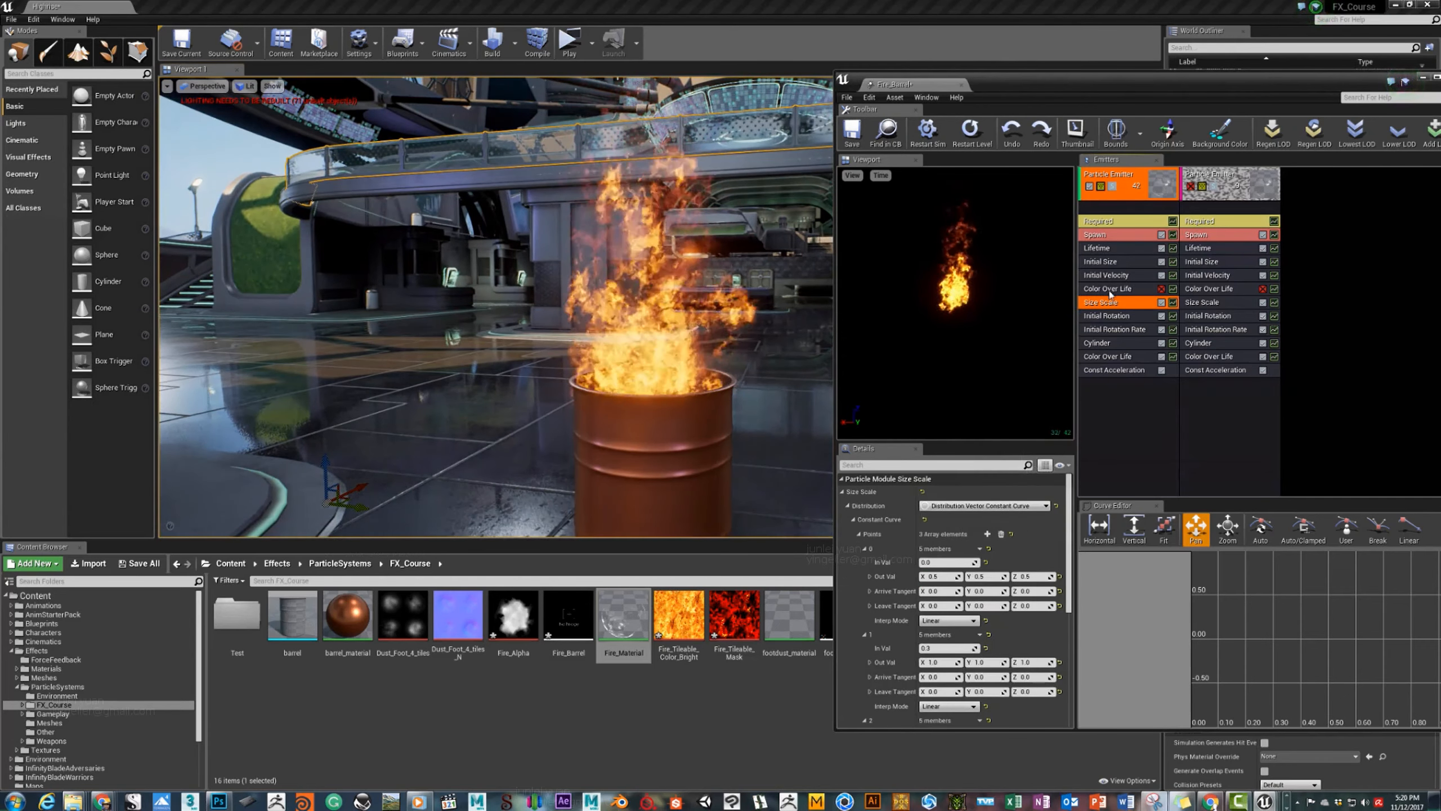
left_click(1100, 261)
mouse_move(937, 520)
left_mouse_down()
mouse_move(953, 520)
mouse_move(937, 520)
left_mouse_up()
key("Return")
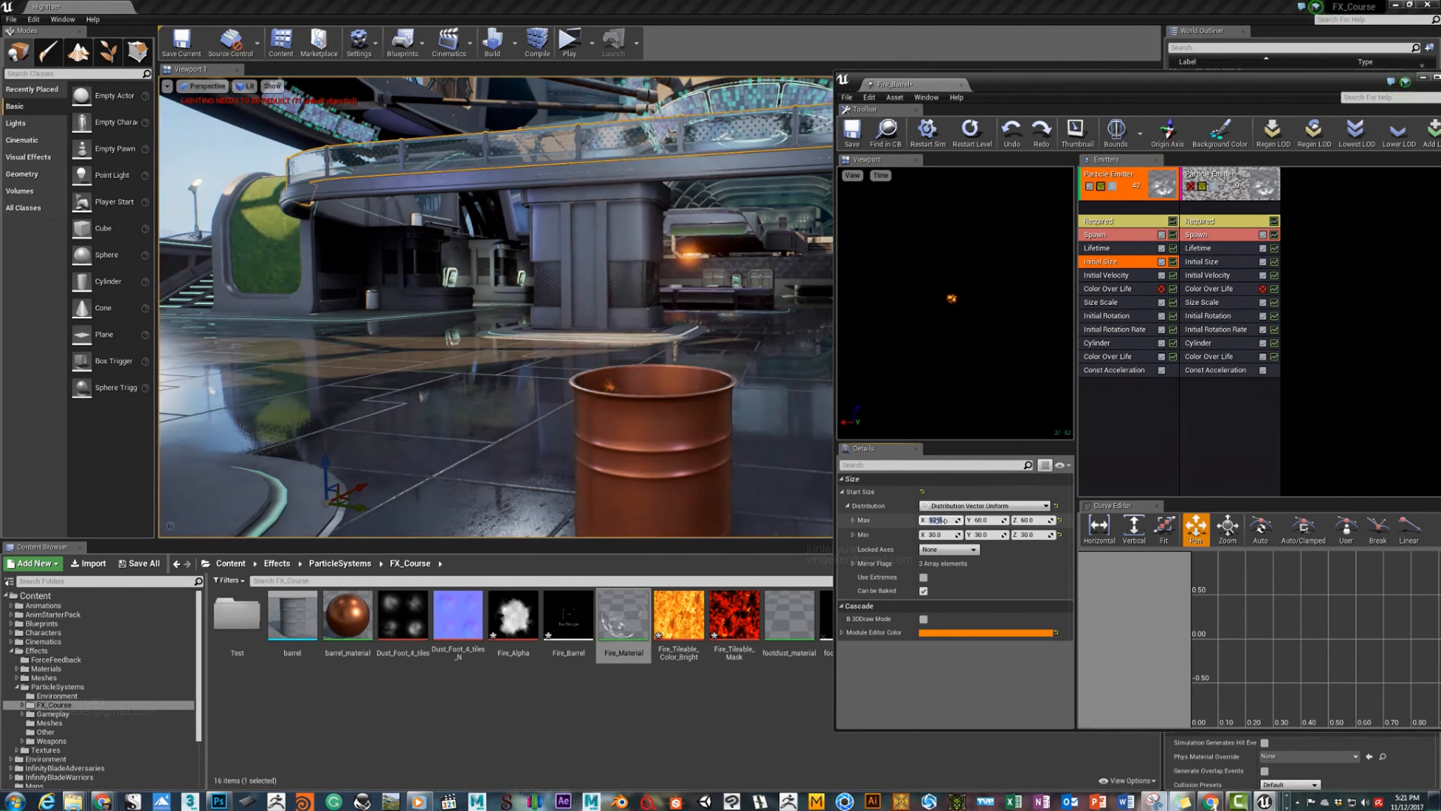
Set the Max X of the original emitter's Initial Size to 64.
key("s")
right_click_drag(684, 408, 684, 408)
key("w")
left_click(937, 520)
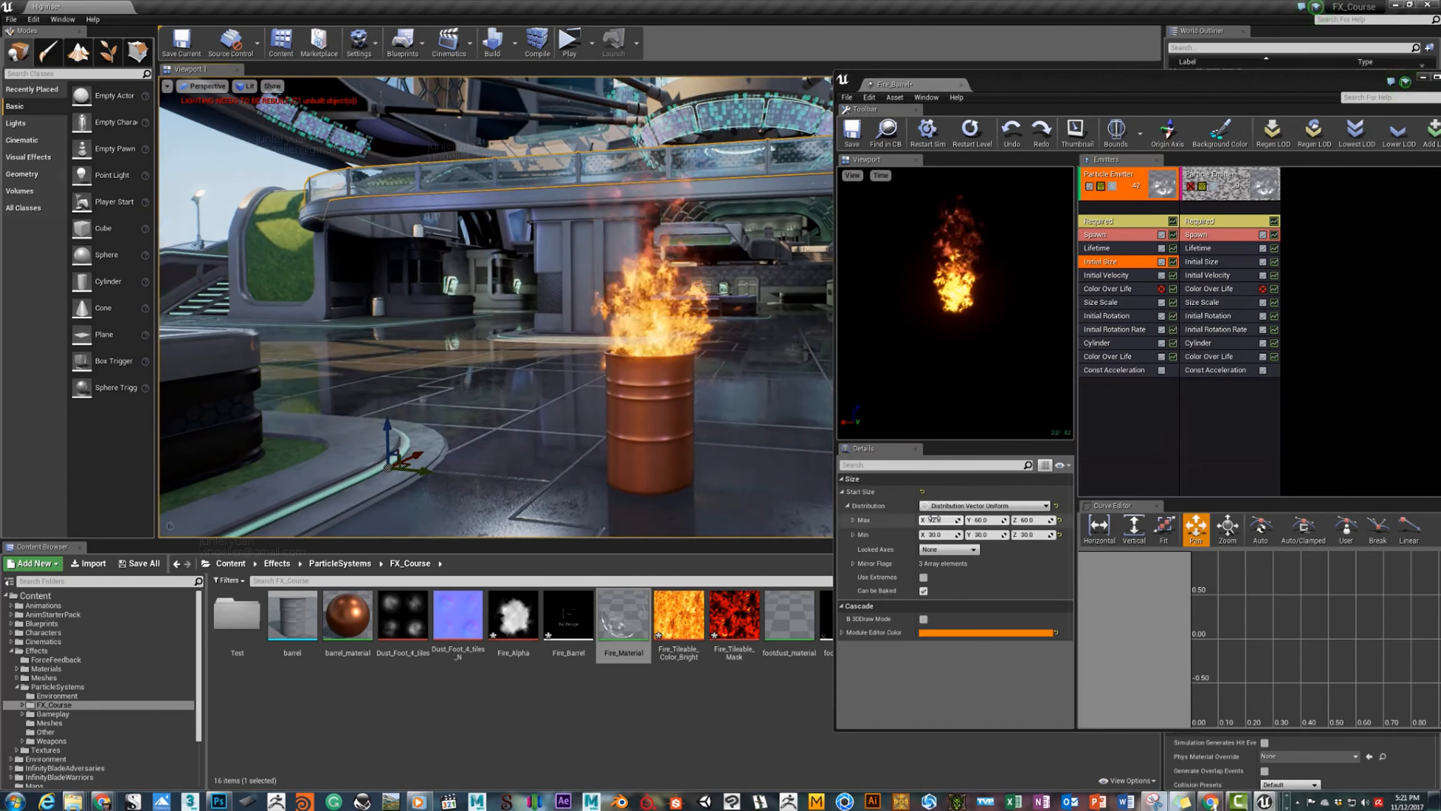
type("64")
key("Return")
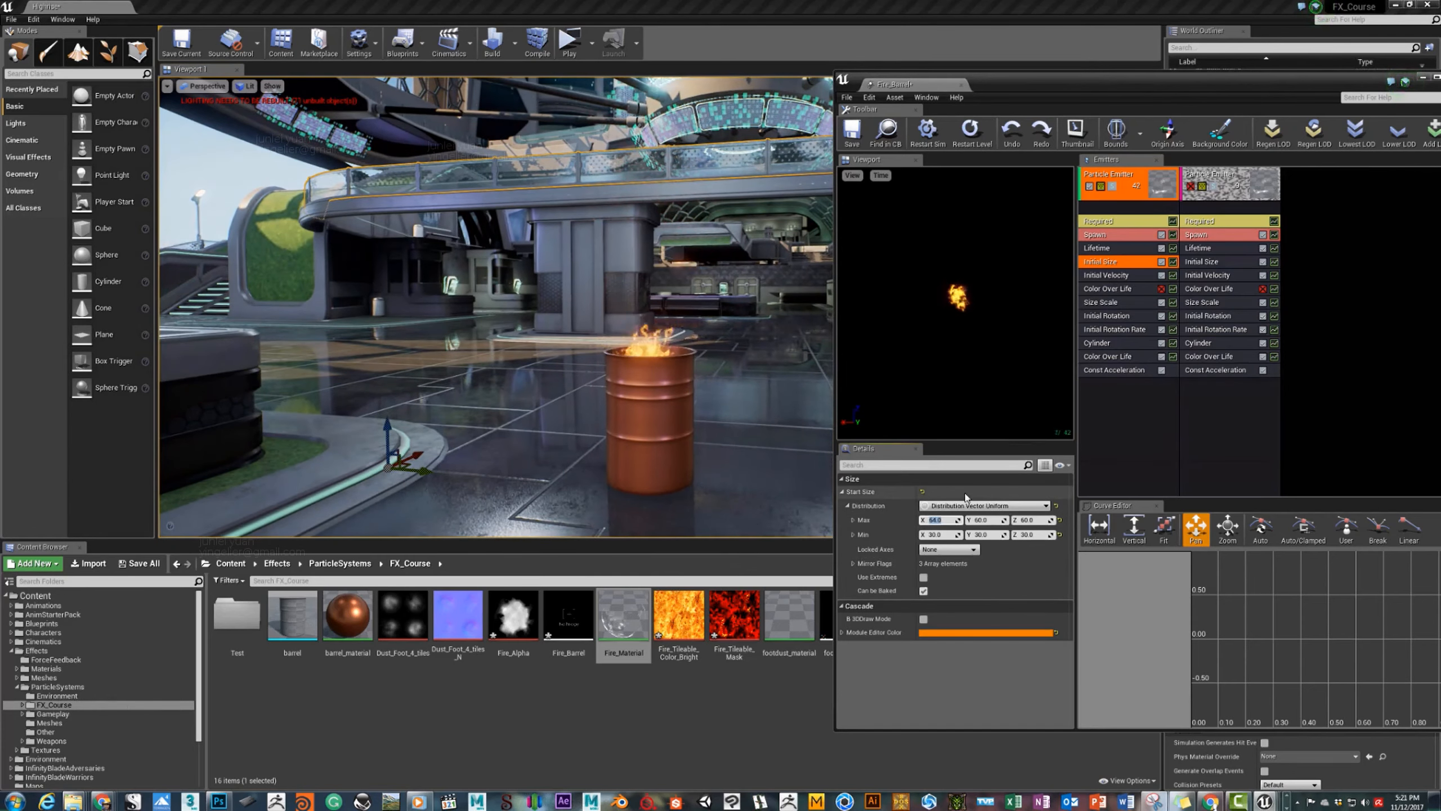
Inspect the barrel fire in the level from several distances and save the particle system.
key("w")
right_click_drag(567, 341, 567, 340)
key("s")
key("d")
key("w")
key("ctrl+s")
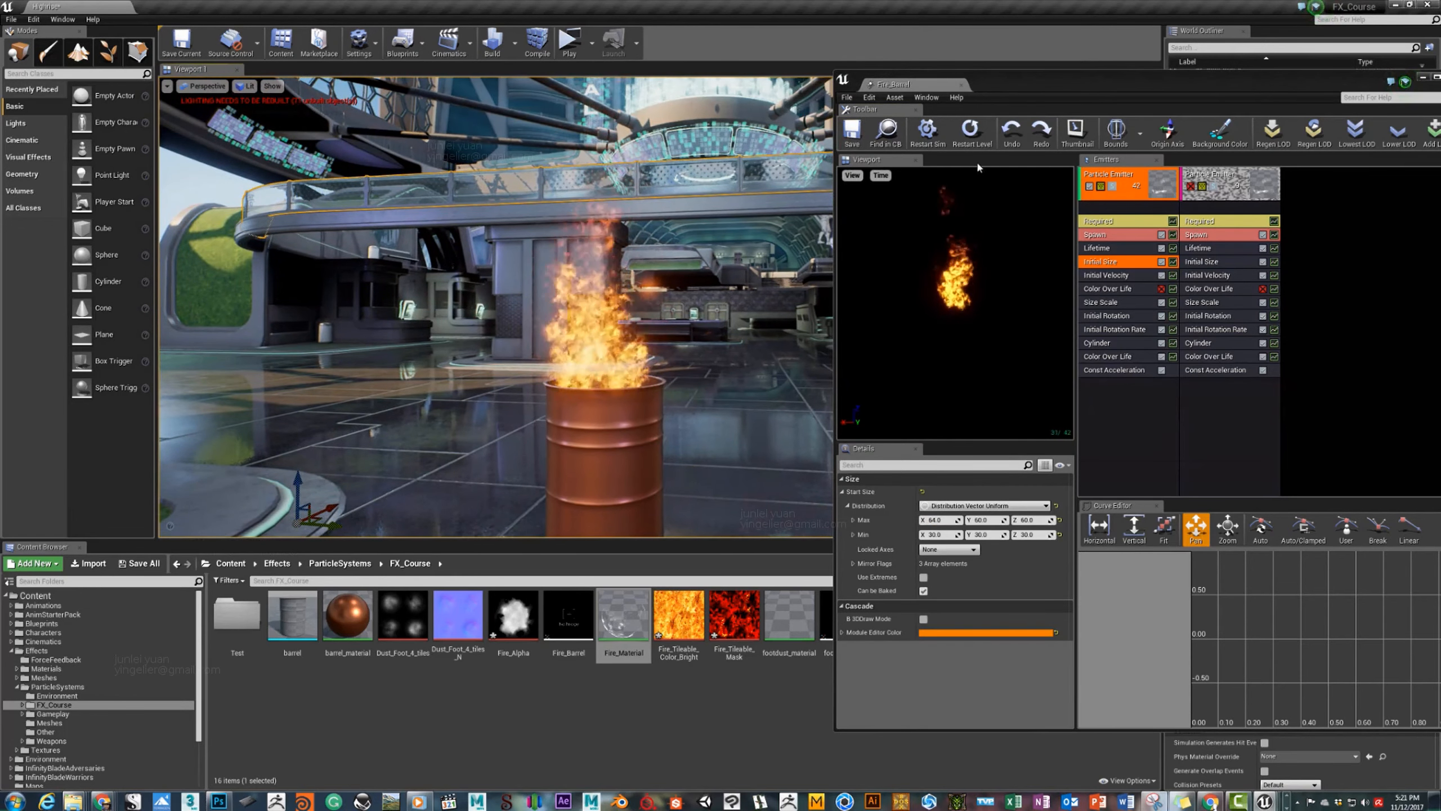
Bring up the Fire_Material editor and move the Texture Coordinate node feeding the middle Panner farther away from it.
left_click(1111, 222)
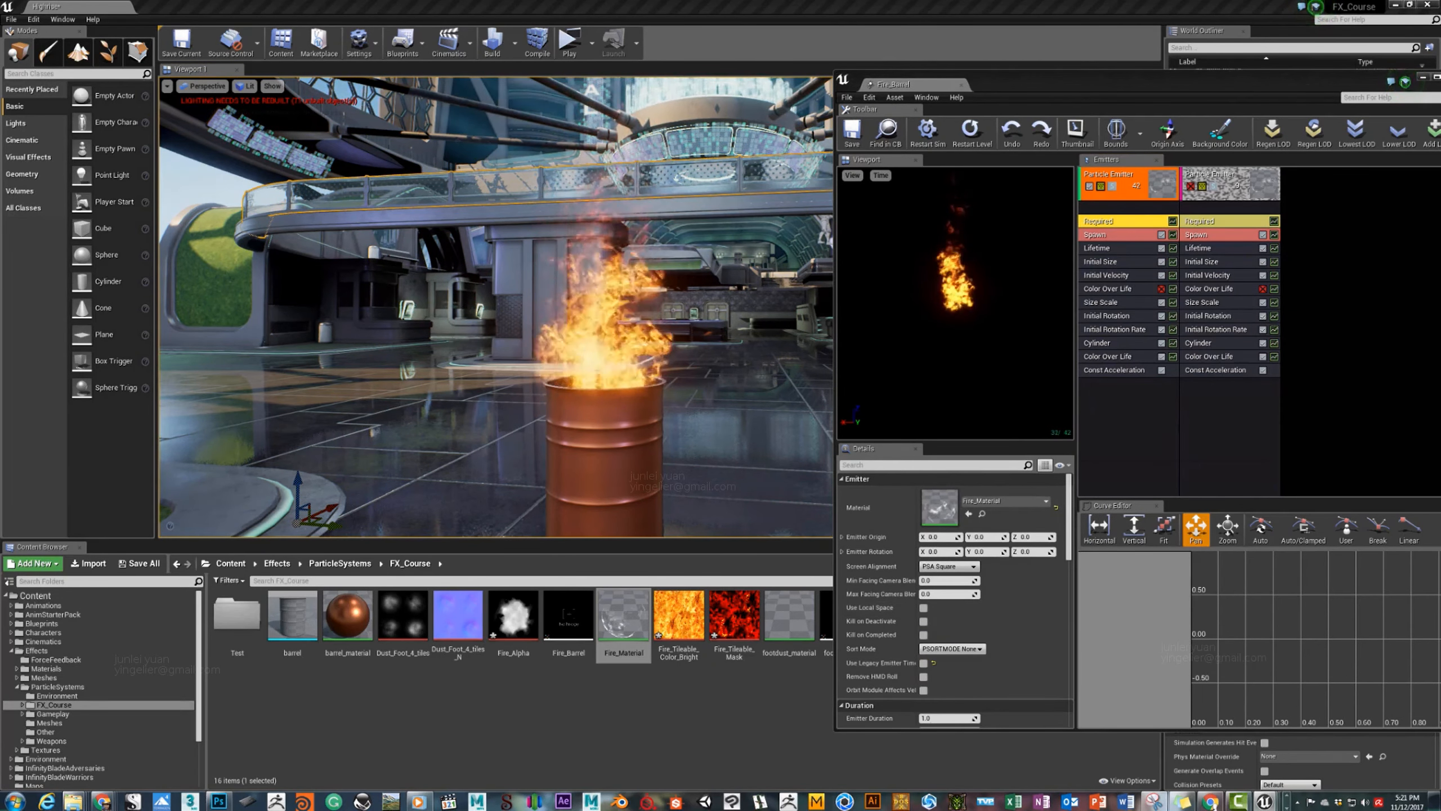
left_click_drag(250, 0, 465, 106)
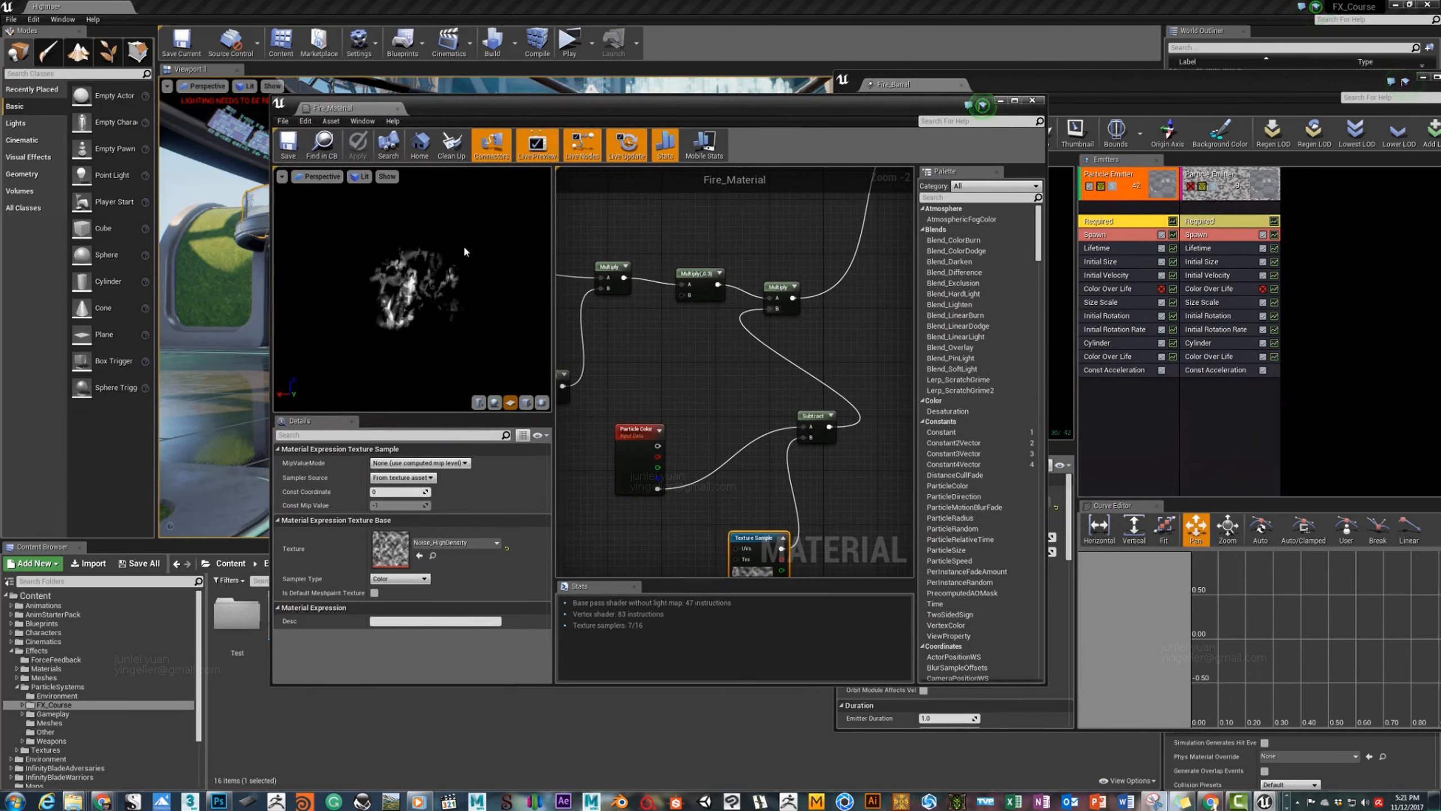
right_click_drag(599, 379, 908, 387)
right_click_drag(568, 415, 834, 401)
right_click_drag(563, 371, 726, 358)
left_click_drag(669, 307, 562, 328)
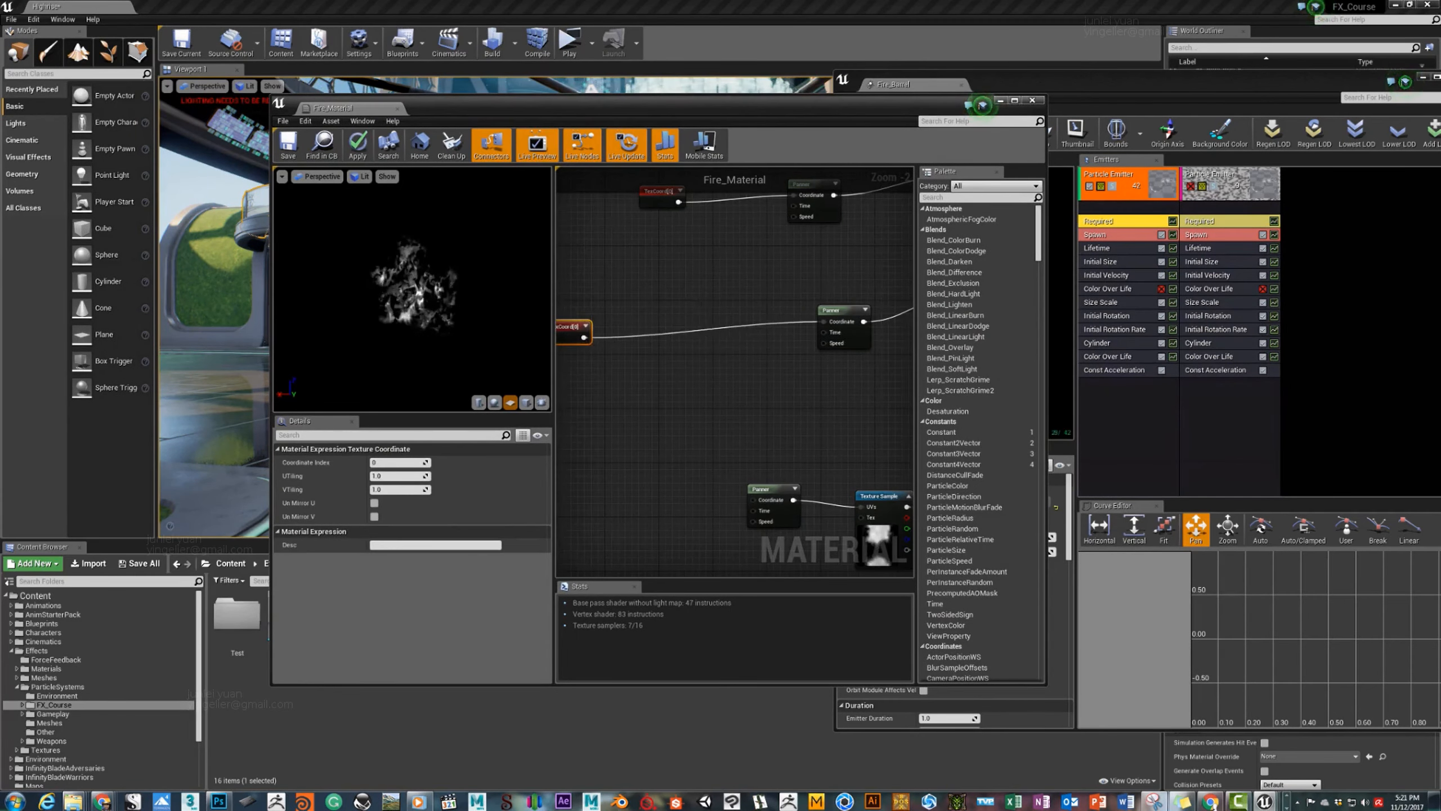
Add a ScaleUVsByCenter node between the middle Texture Coordinate and its Panner.
right_click_drag(699, 363, 653, 360)
mouse_move(783, 307)
left_mouse_down()
mouse_move(672, 322)
mouse_move(791, 322)
left_mouse_up()
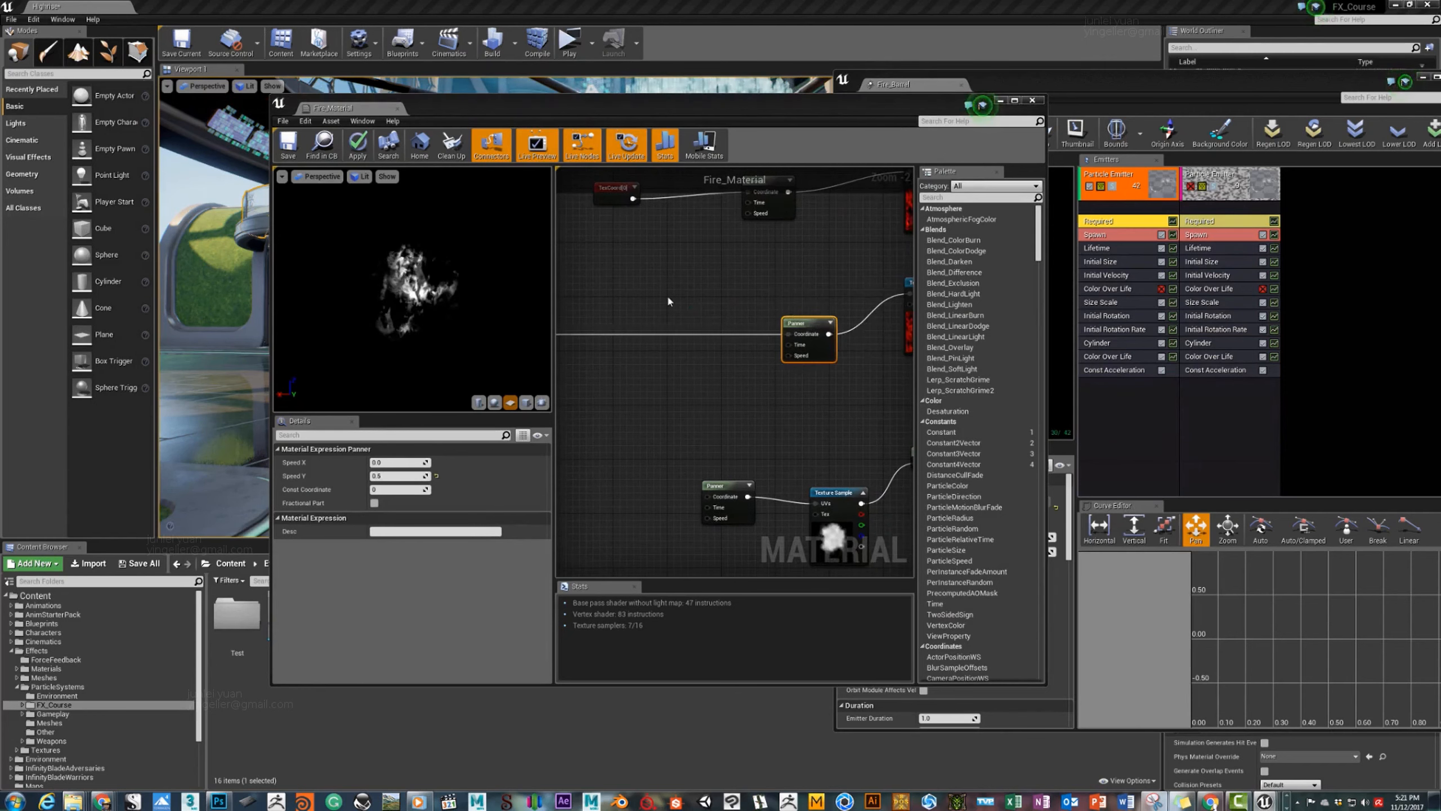
right_click(669, 301)
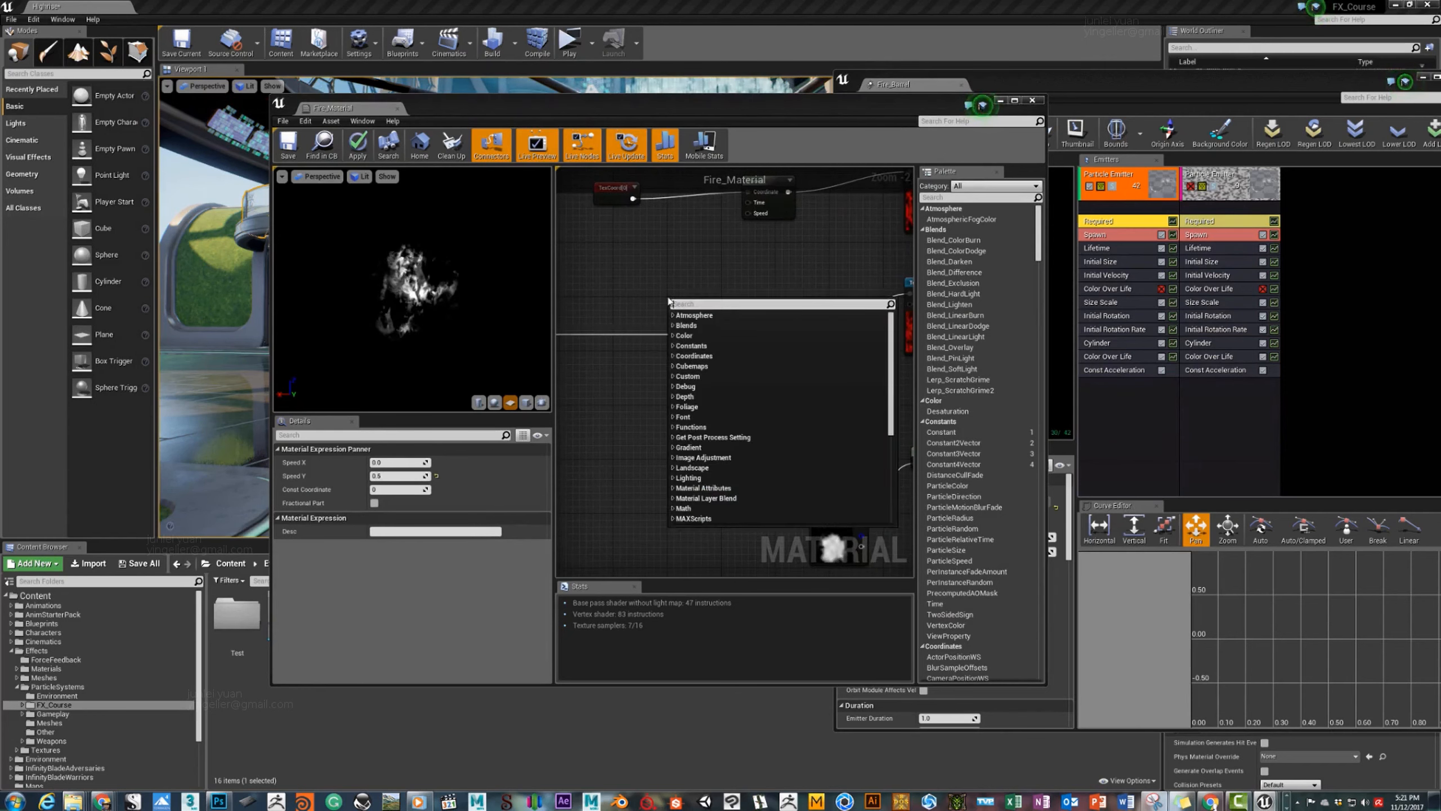
type("scale")
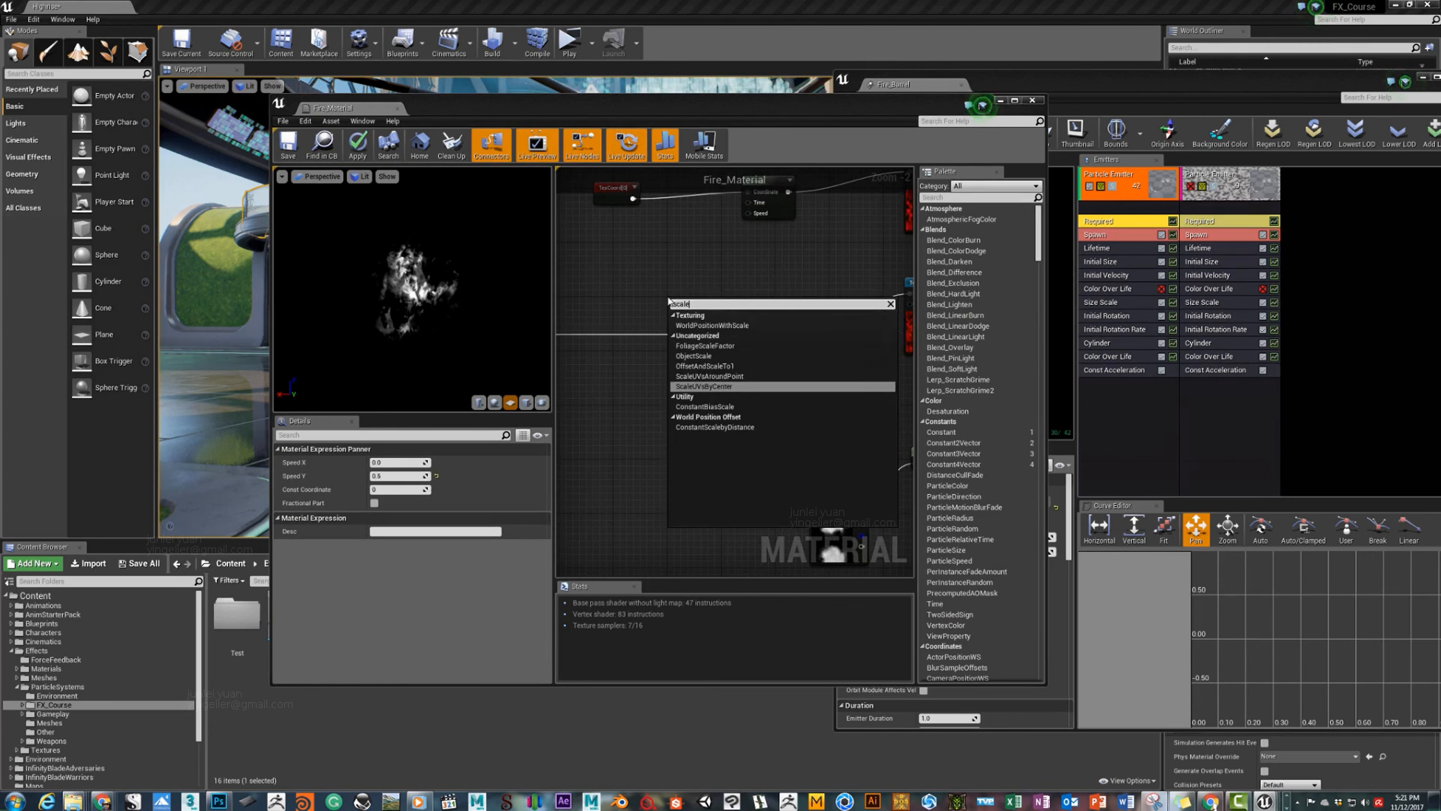
left_click(722, 389)
right_click_drag(704, 366, 809, 352)
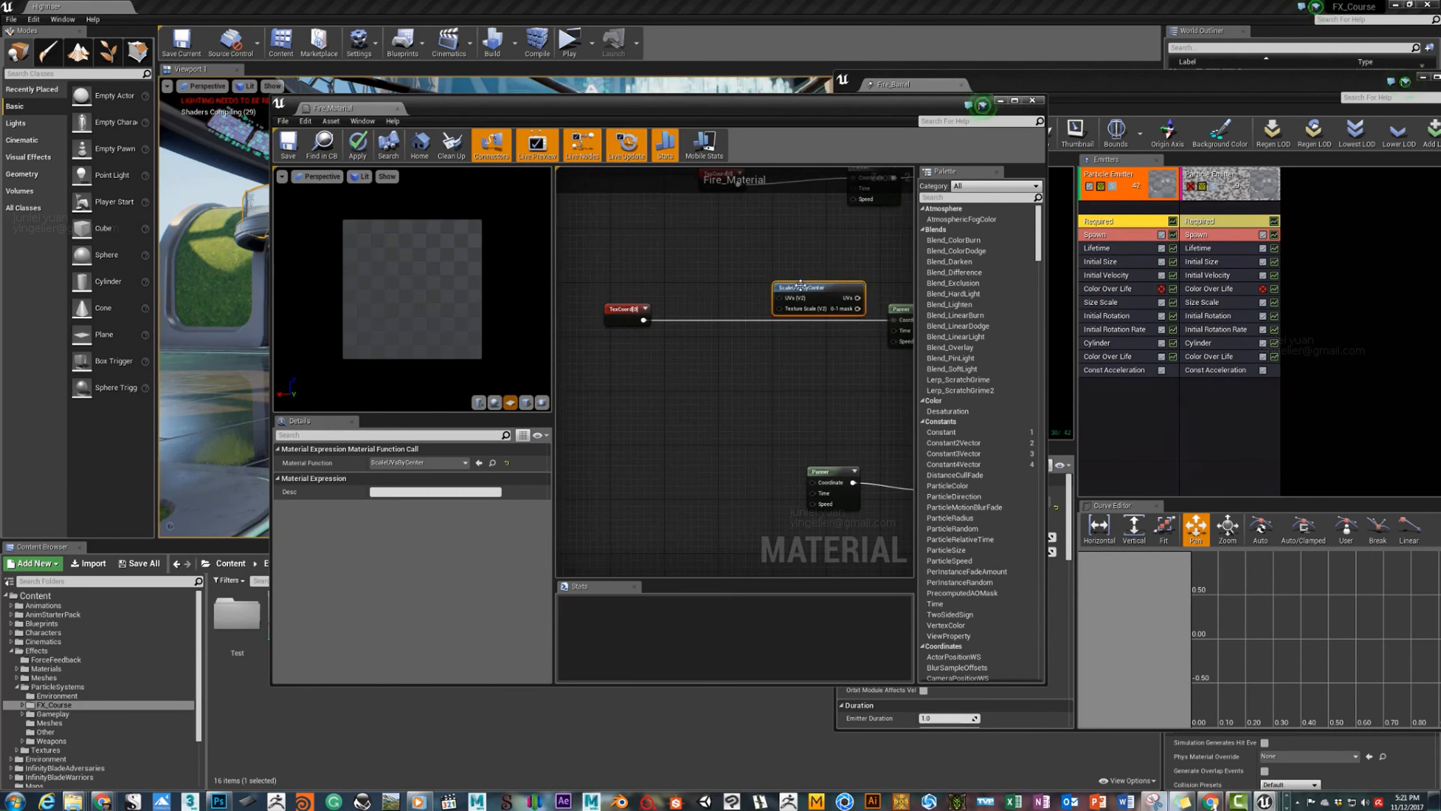
left_click_drag(801, 286, 745, 286)
Route the middle Texture Coordinate through ScaleUVsByCenter's UVs into the Panner's Coordinate.
left_click_drag(644, 321, 729, 301)
right_click_drag(779, 266, 700, 255)
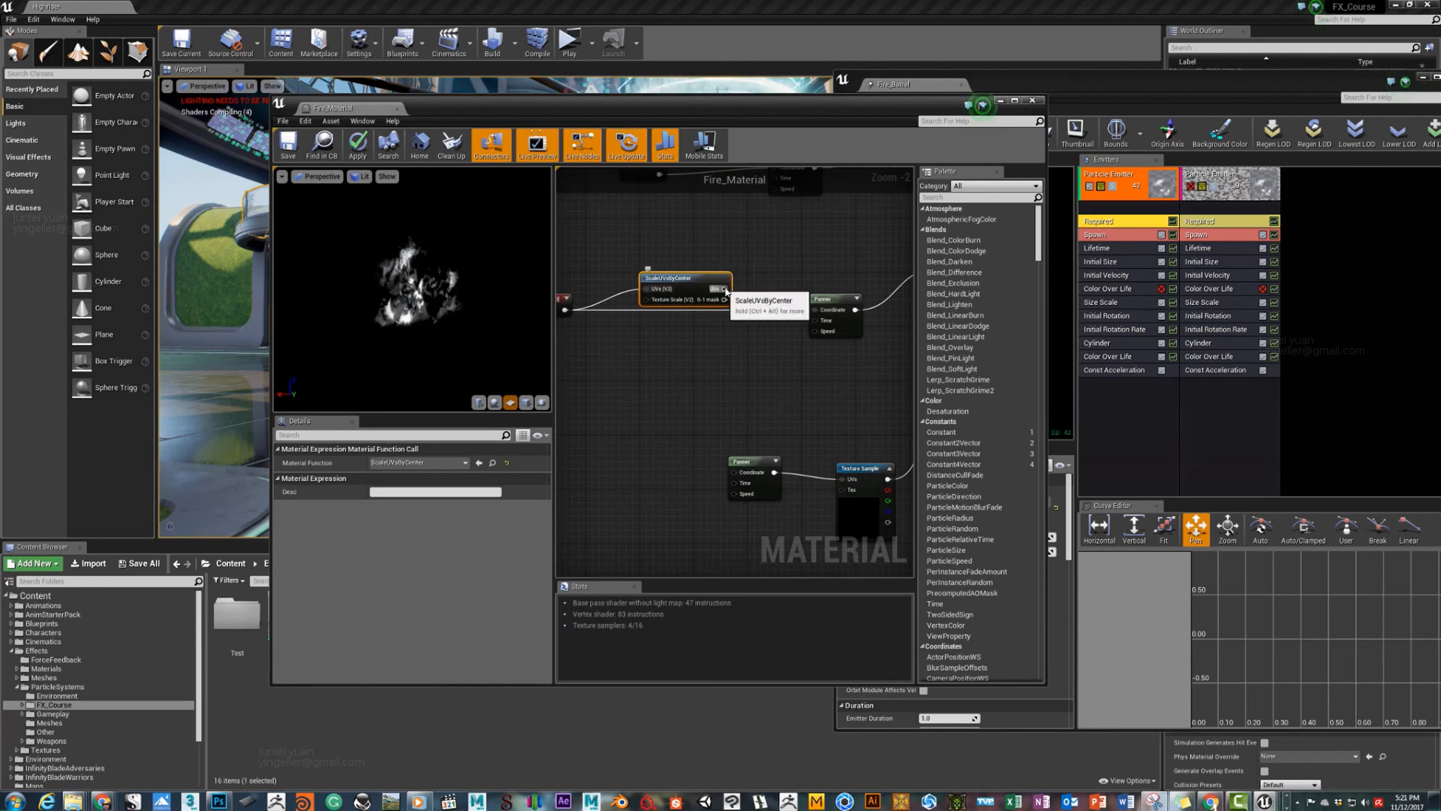
left_click_drag(724, 288, 820, 311)
left_click_drag(669, 278, 676, 264)
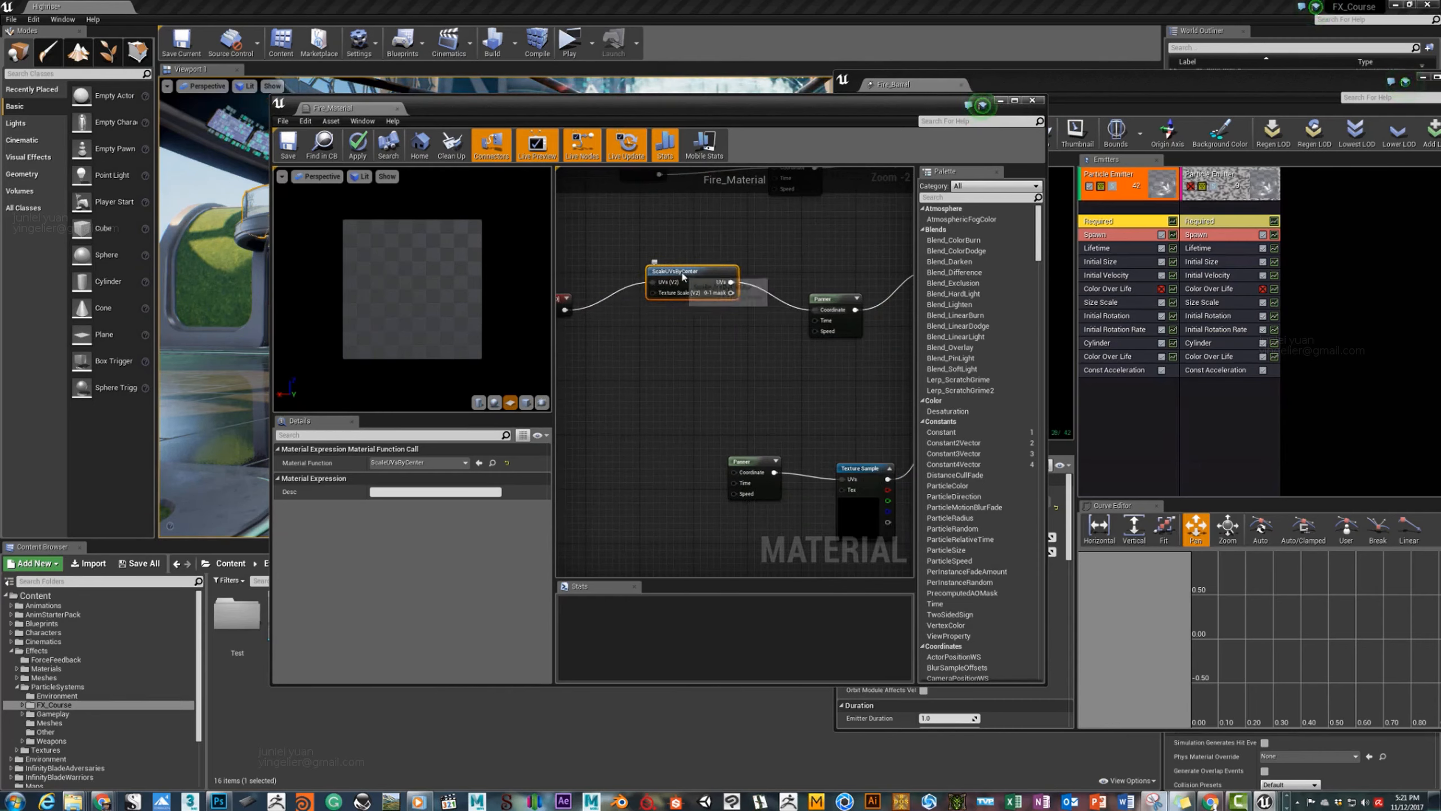
Add a Dynamic Parameter node, wire its first output to ScaleUVsByCenter's Texture Scale, and name that parameter ScaleUV.
right_click(635, 390)
type("dyn")
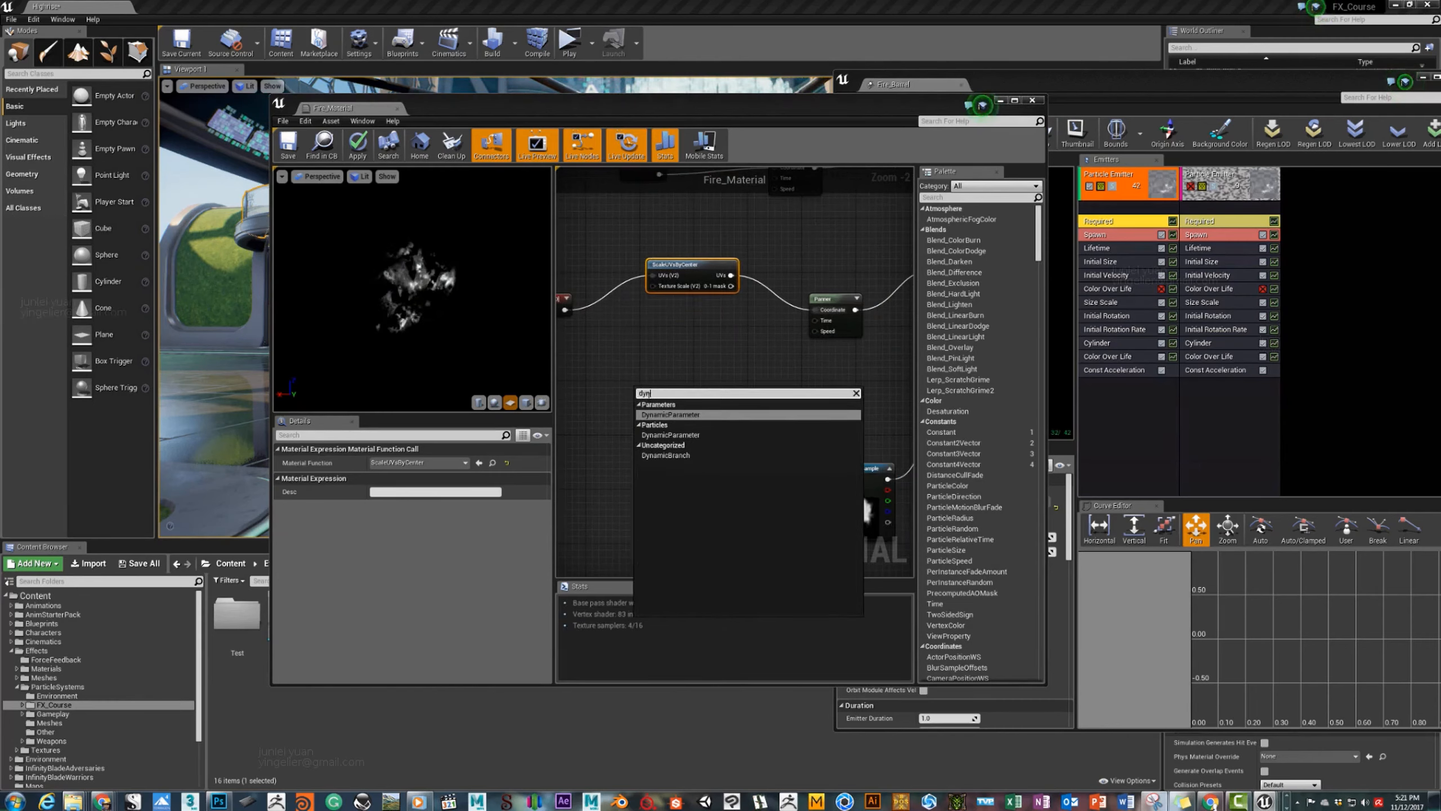
left_click(658, 415)
left_click_drag(663, 414, 653, 285)
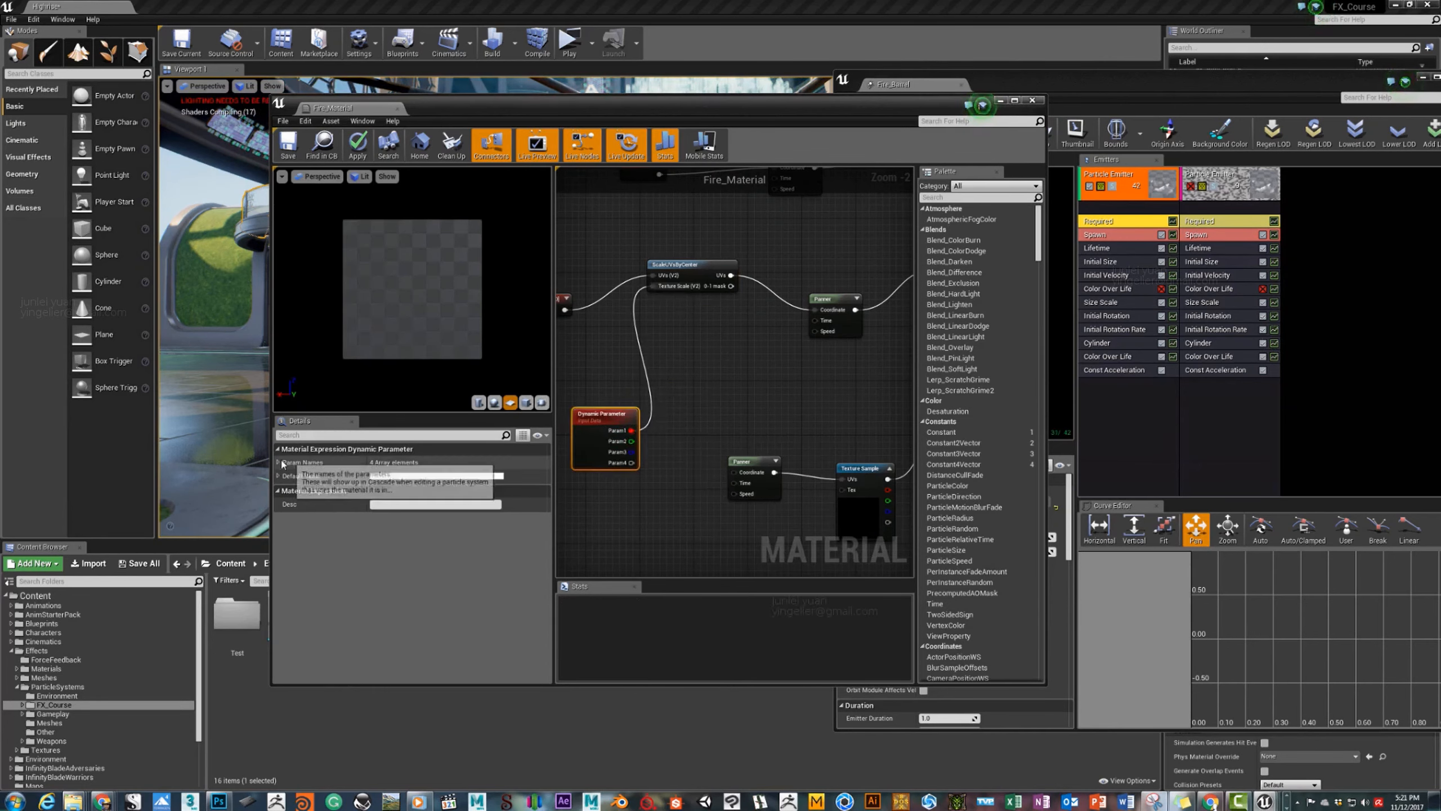
left_click(277, 463)
left_click(399, 476)
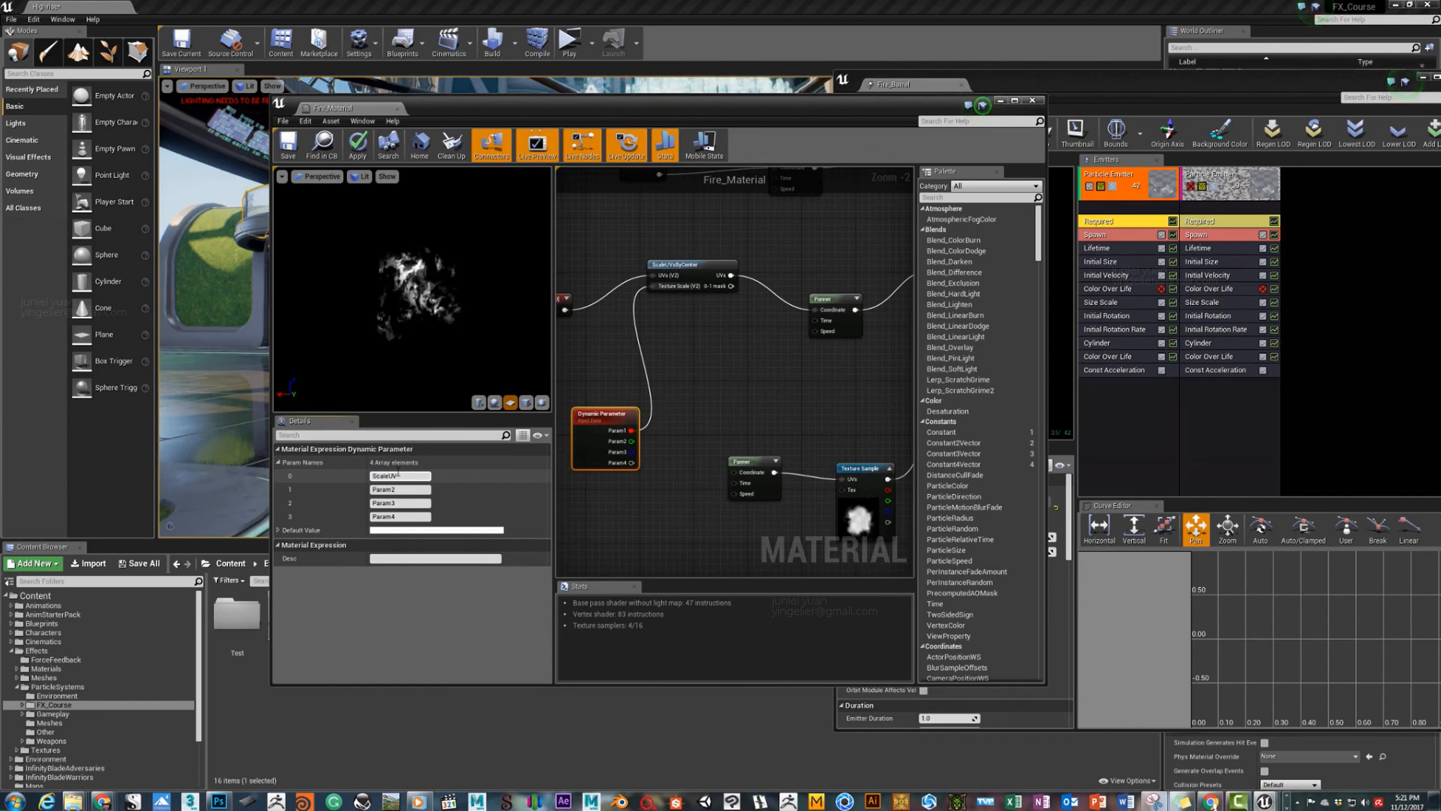
key("Return")
Duplicate ScaleUVsByCenter between the upper Texture Coordinate and its Panner, and feed its Texture Scale from ScaleUV.
right_click_drag(622, 377, 678, 462)
right_click(681, 392)
left_click(695, 320)
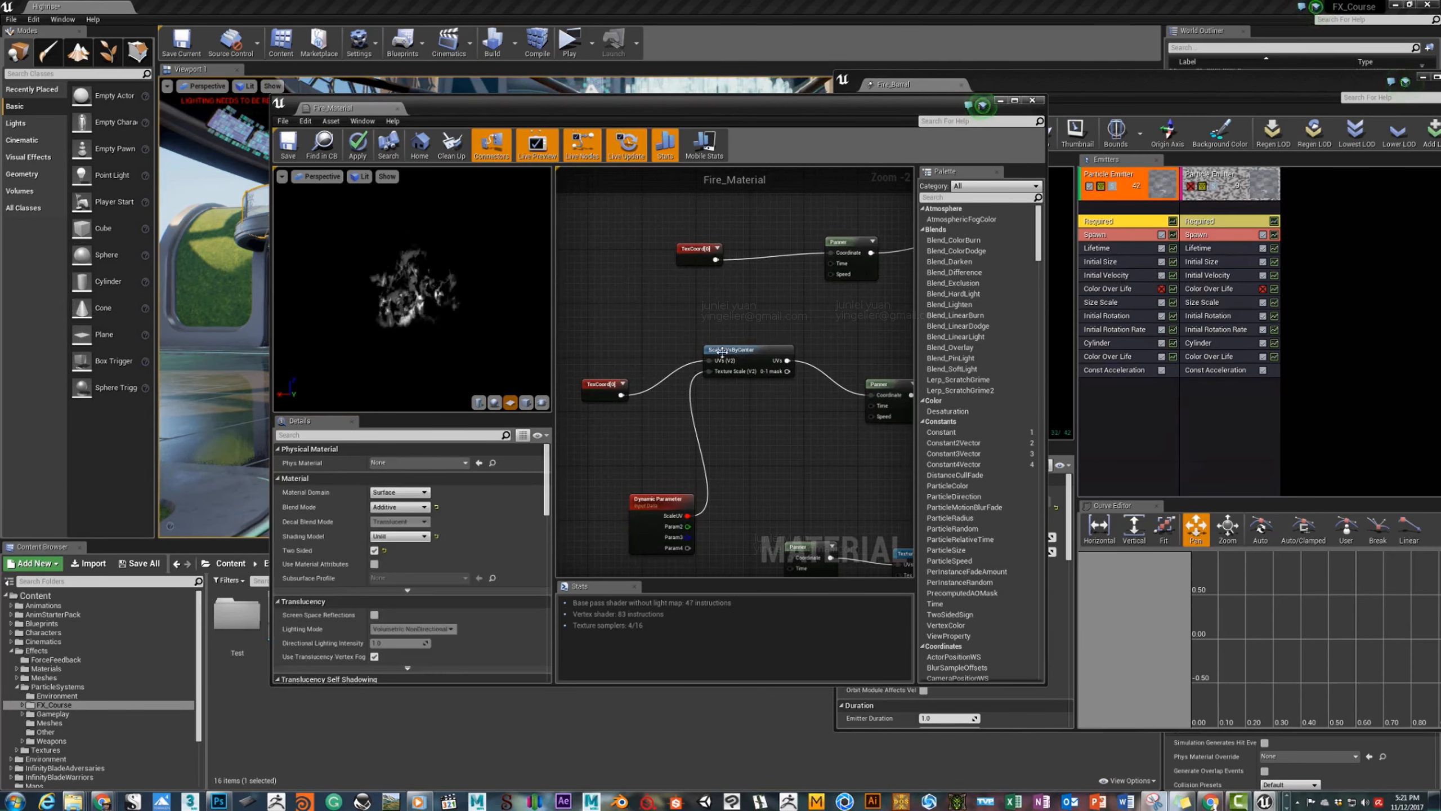
left_click(721, 351)
key("ctrl+w")
left_click_drag(717, 360, 831, 252)
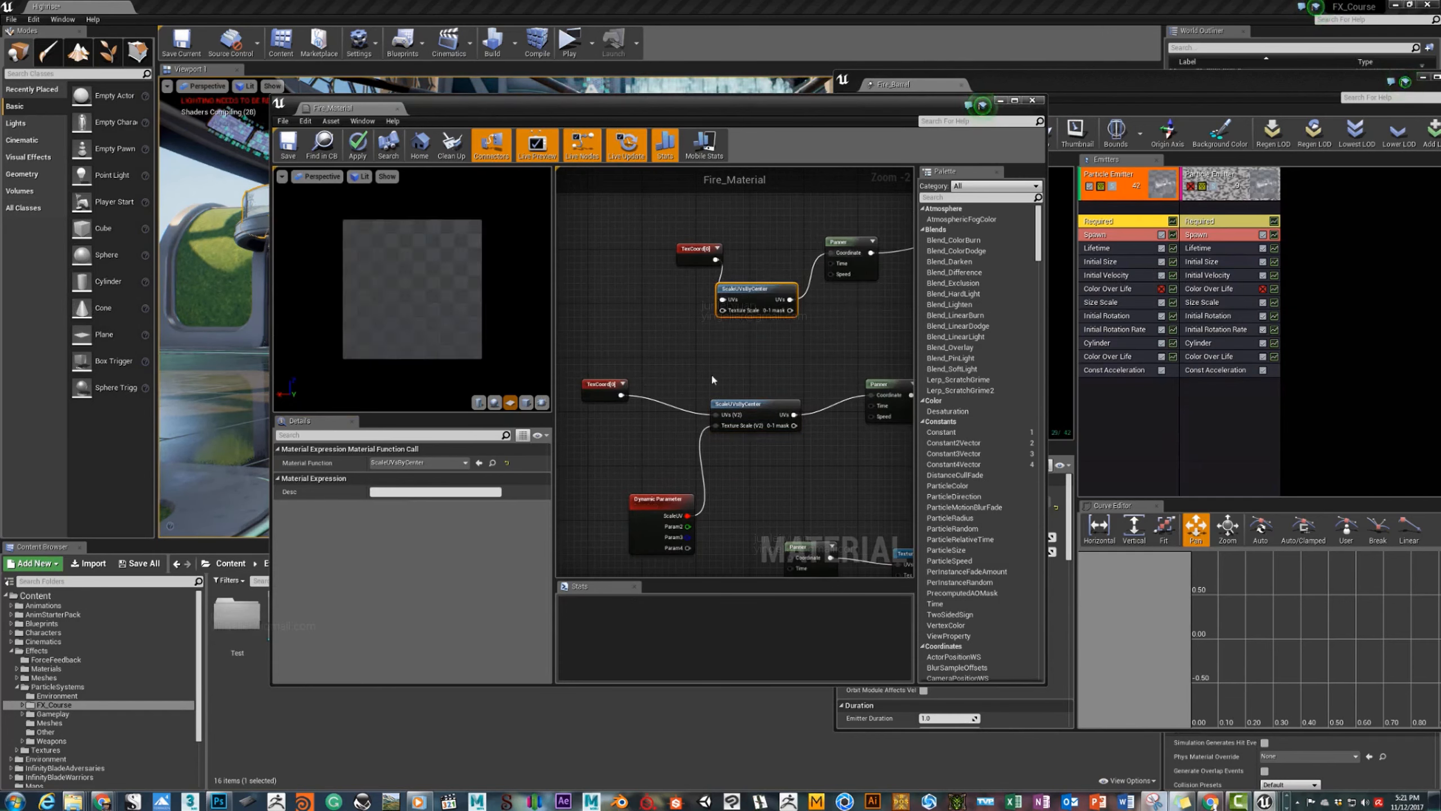
left_click_drag(688, 516, 724, 310)
right_click_drag(819, 367, 819, 324)
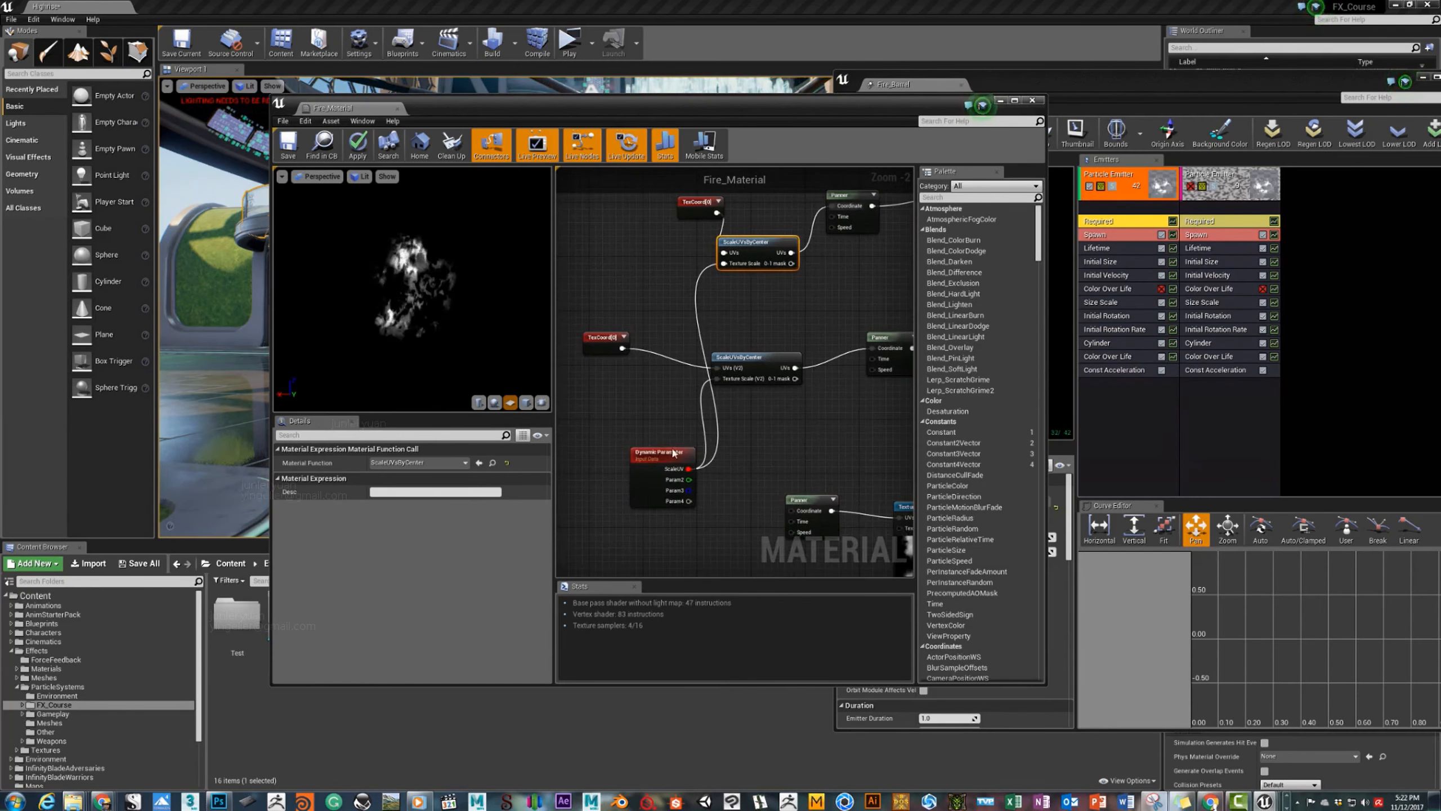
Apply the Fire_Material changes and leave its editor to return to the Fire_Barrel particle system.
left_click(629, 426)
right_click_drag(641, 306, 660, 386)
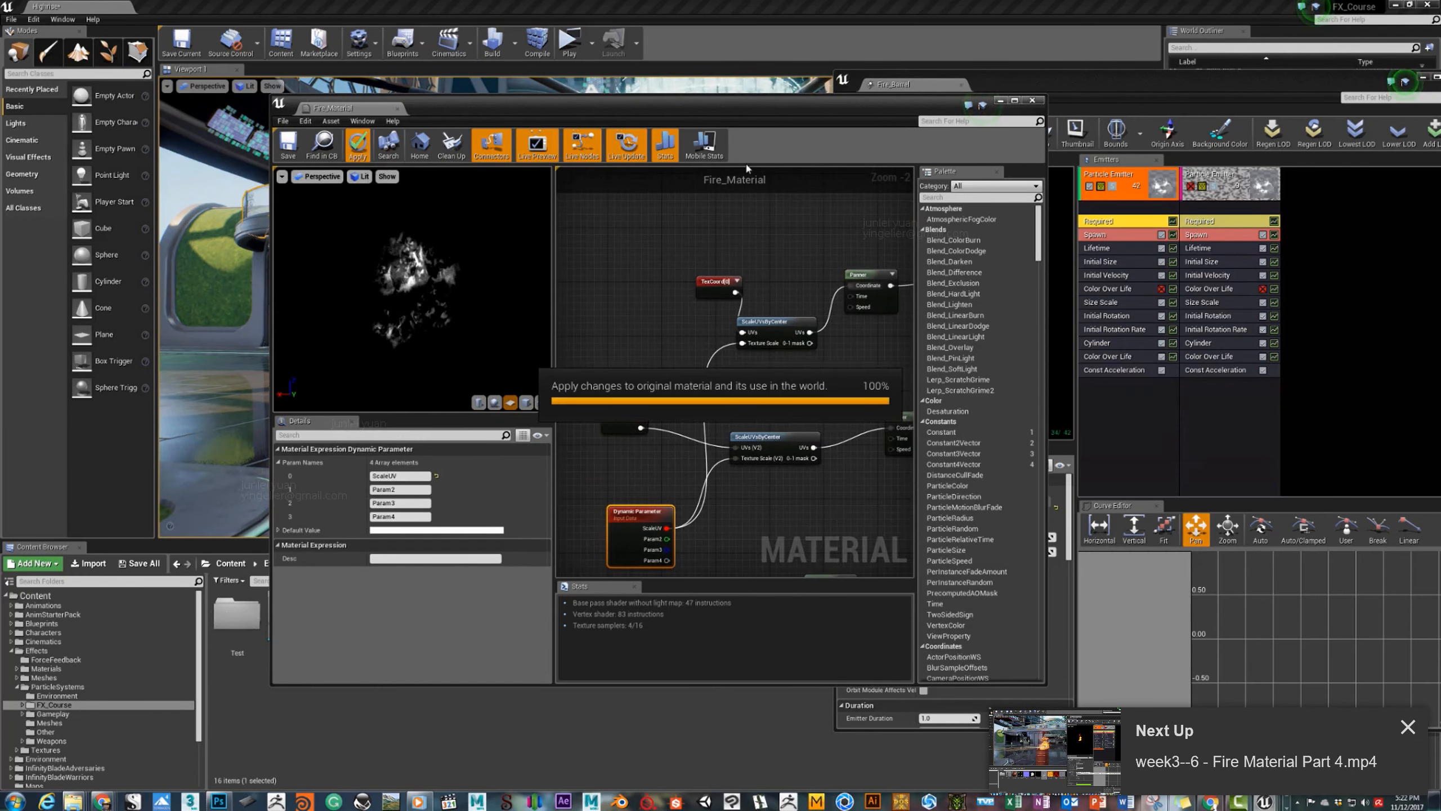
left_click(1032, 100)
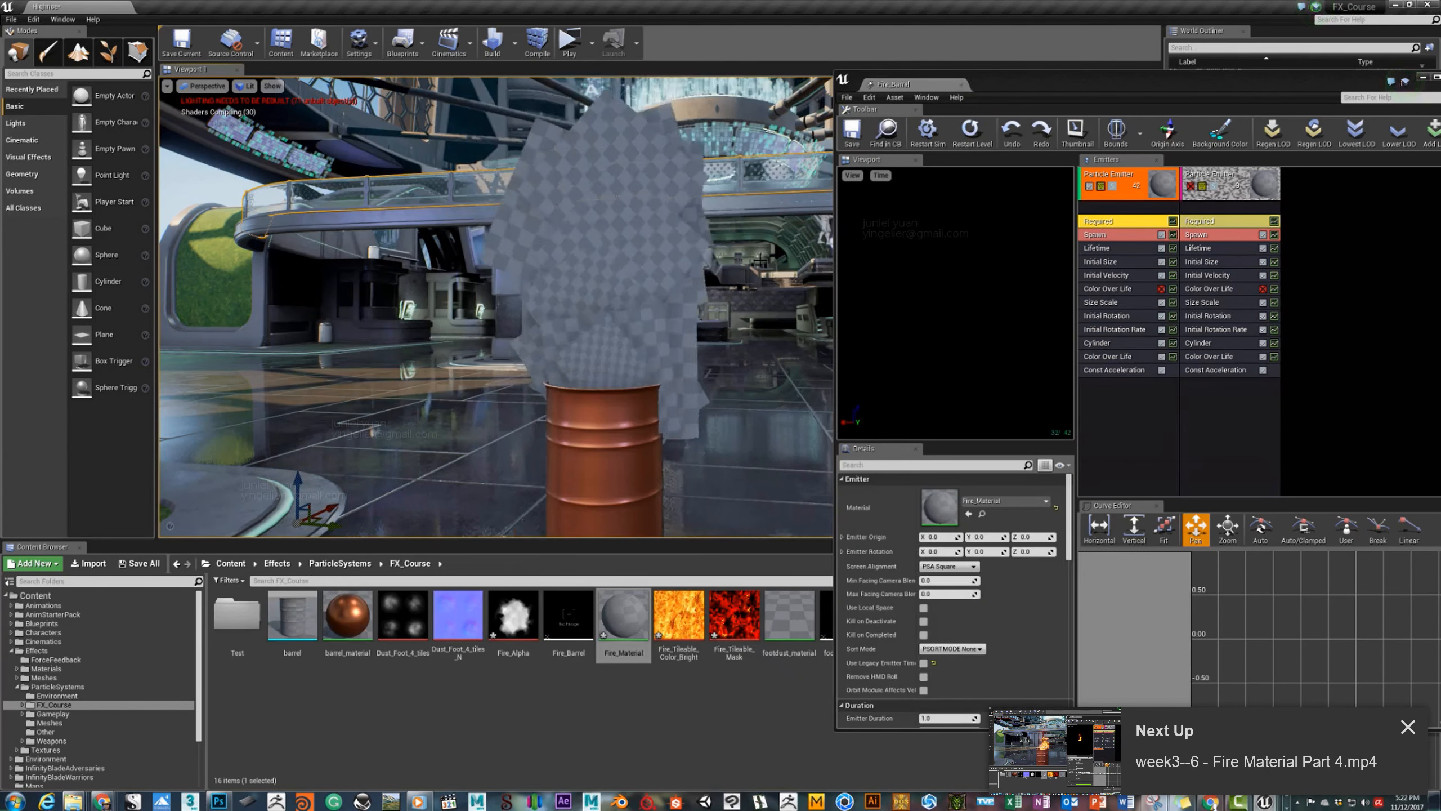
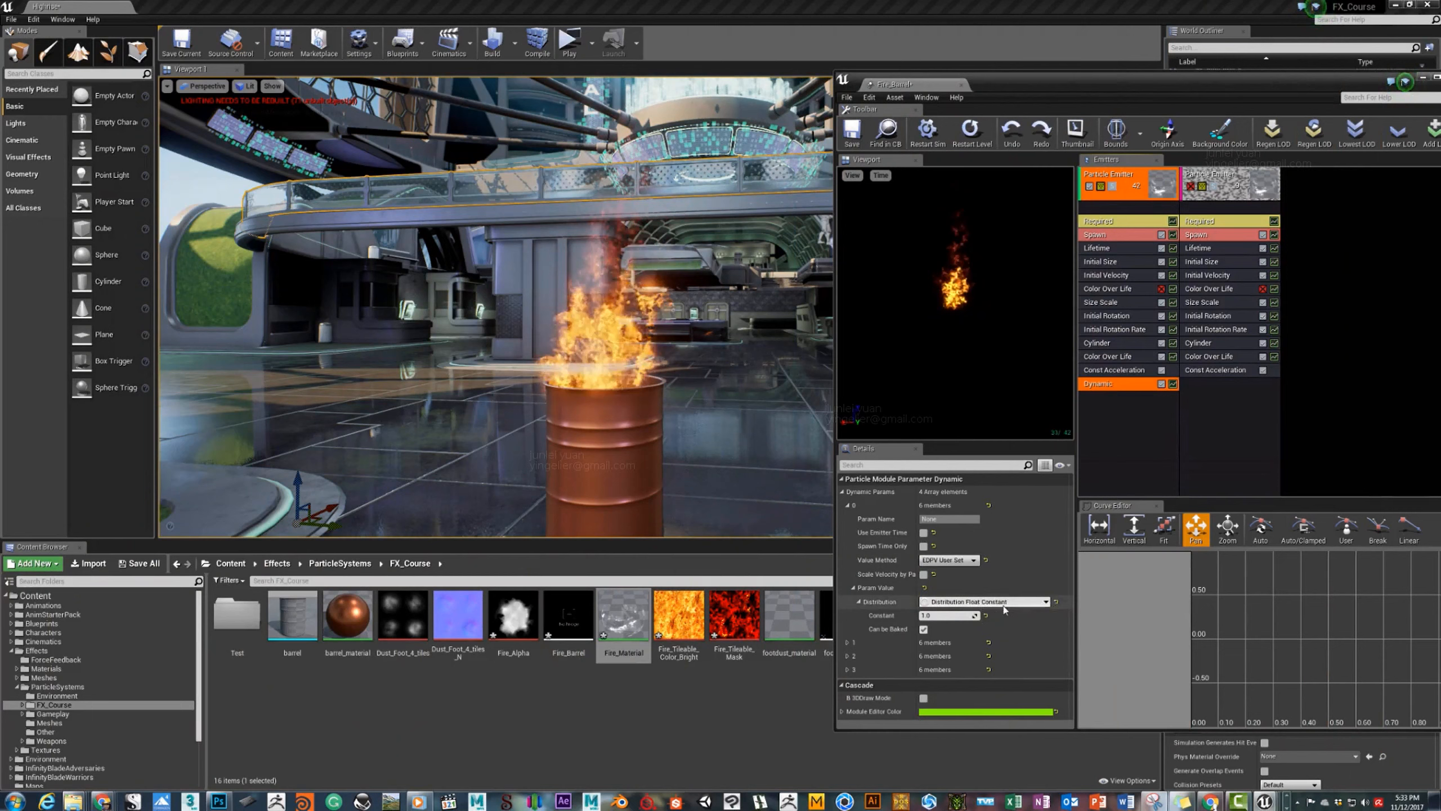
Try Constant values of 0.01, 0.025, 0.1 and 0.2 for the first parameter of the original emitter's Dynamic module.
left_click(1003, 603)
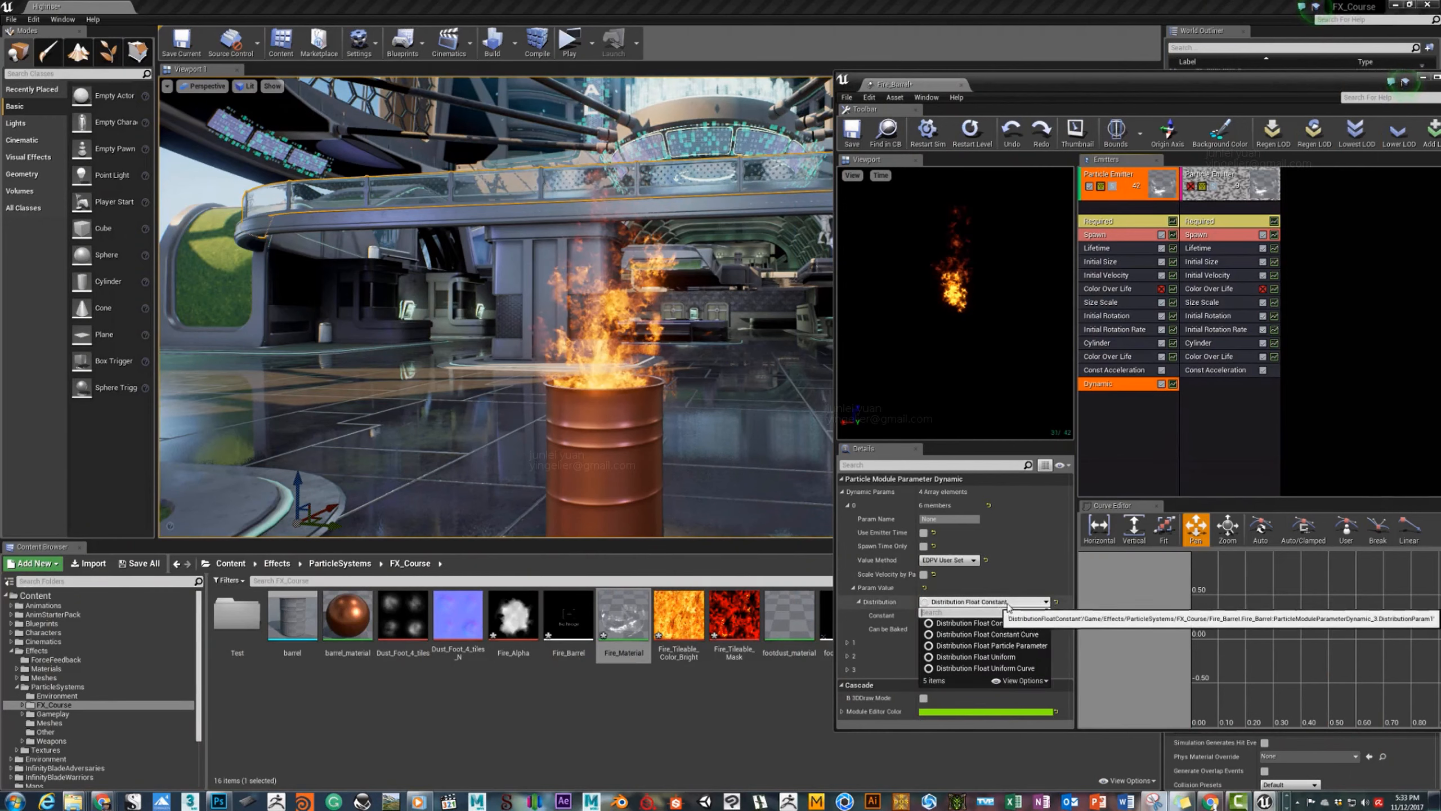
left_click(1119, 418)
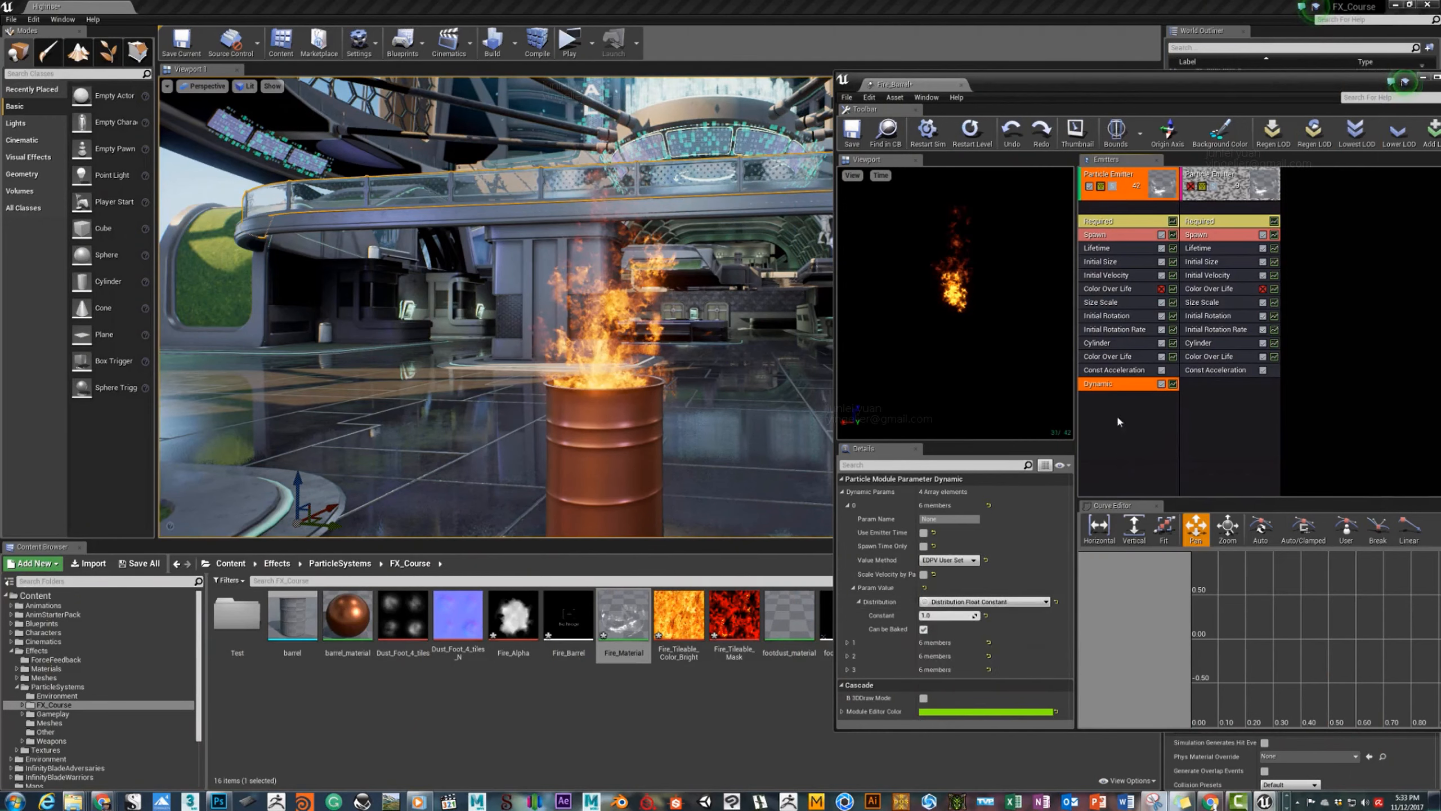
left_click(1119, 382)
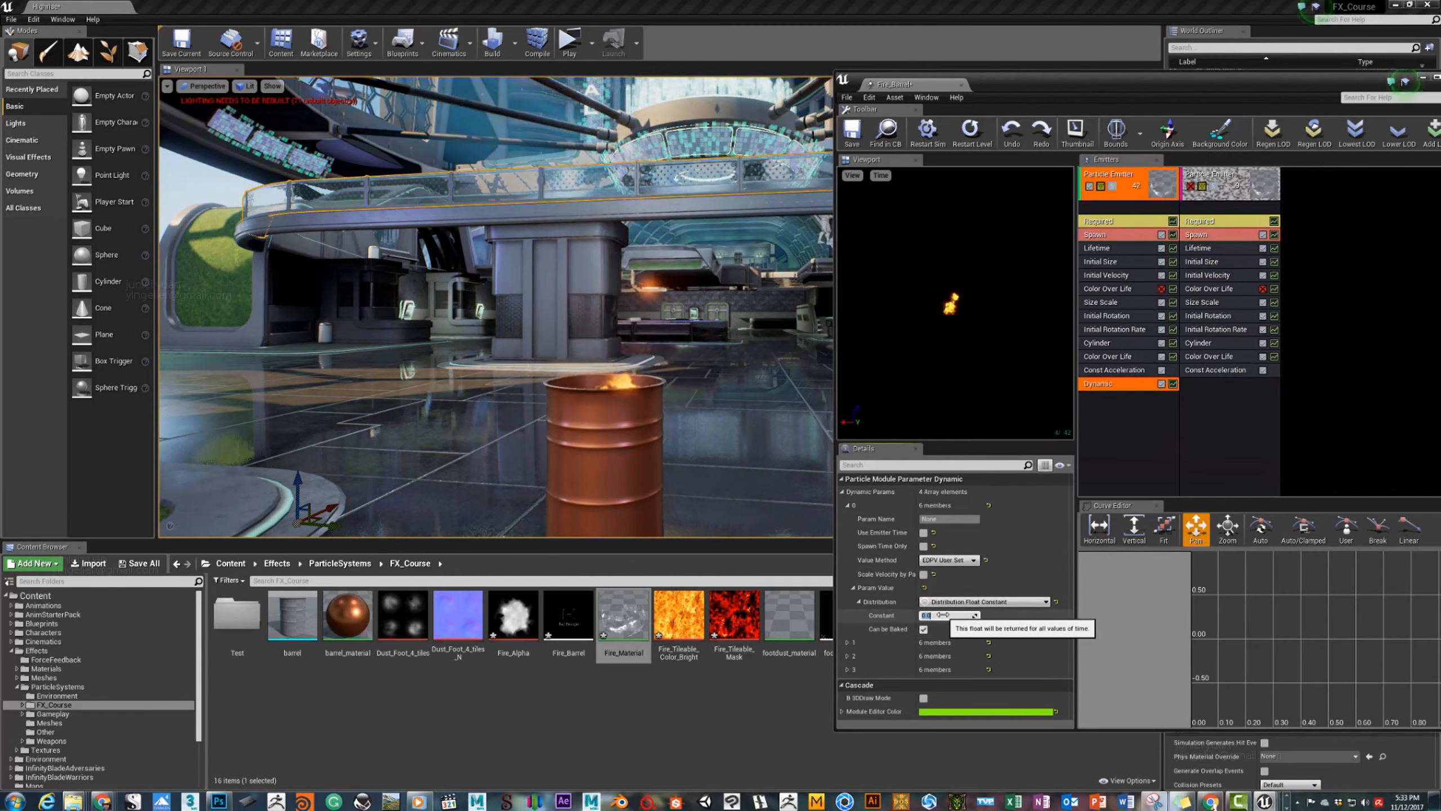
left_click(944, 615)
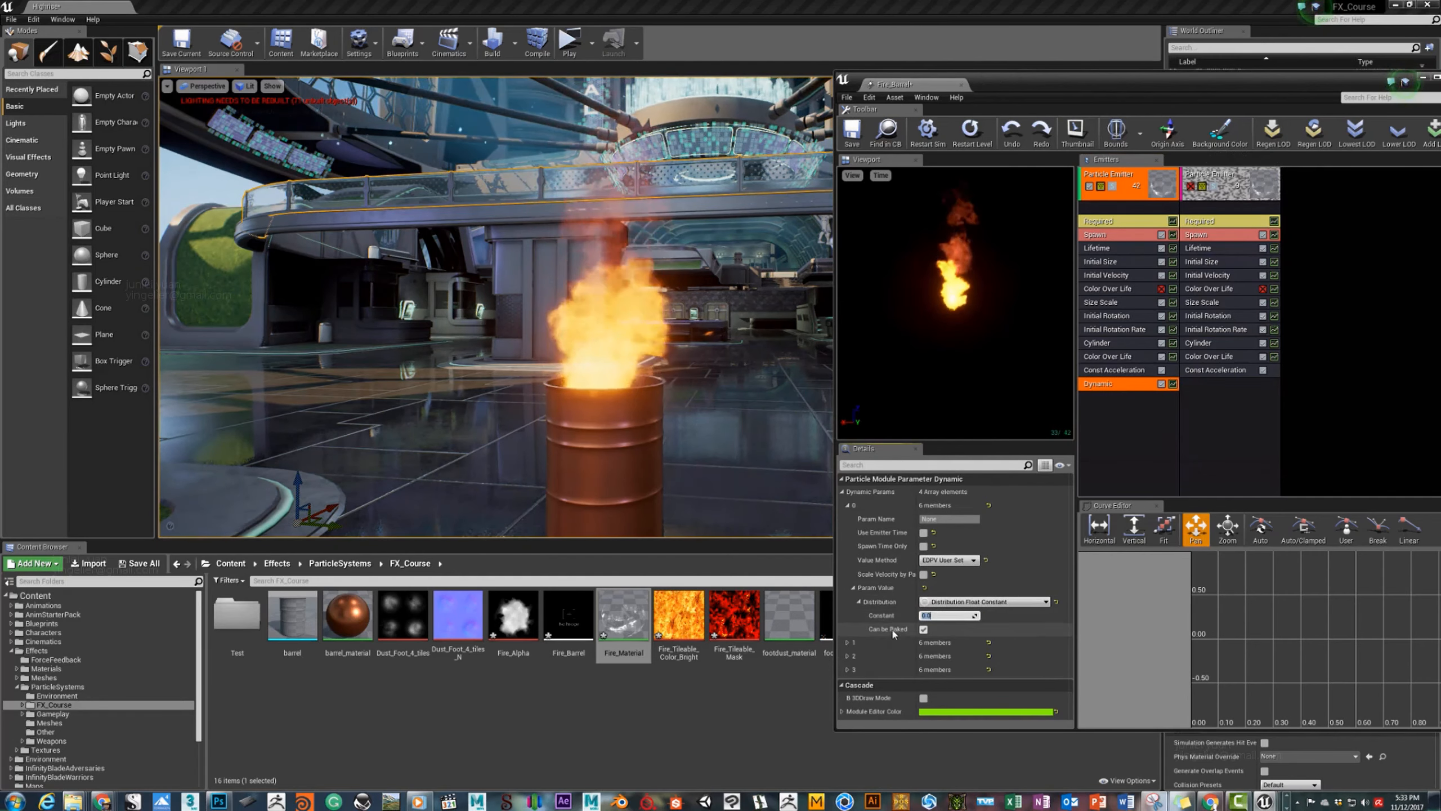
type("0.01")
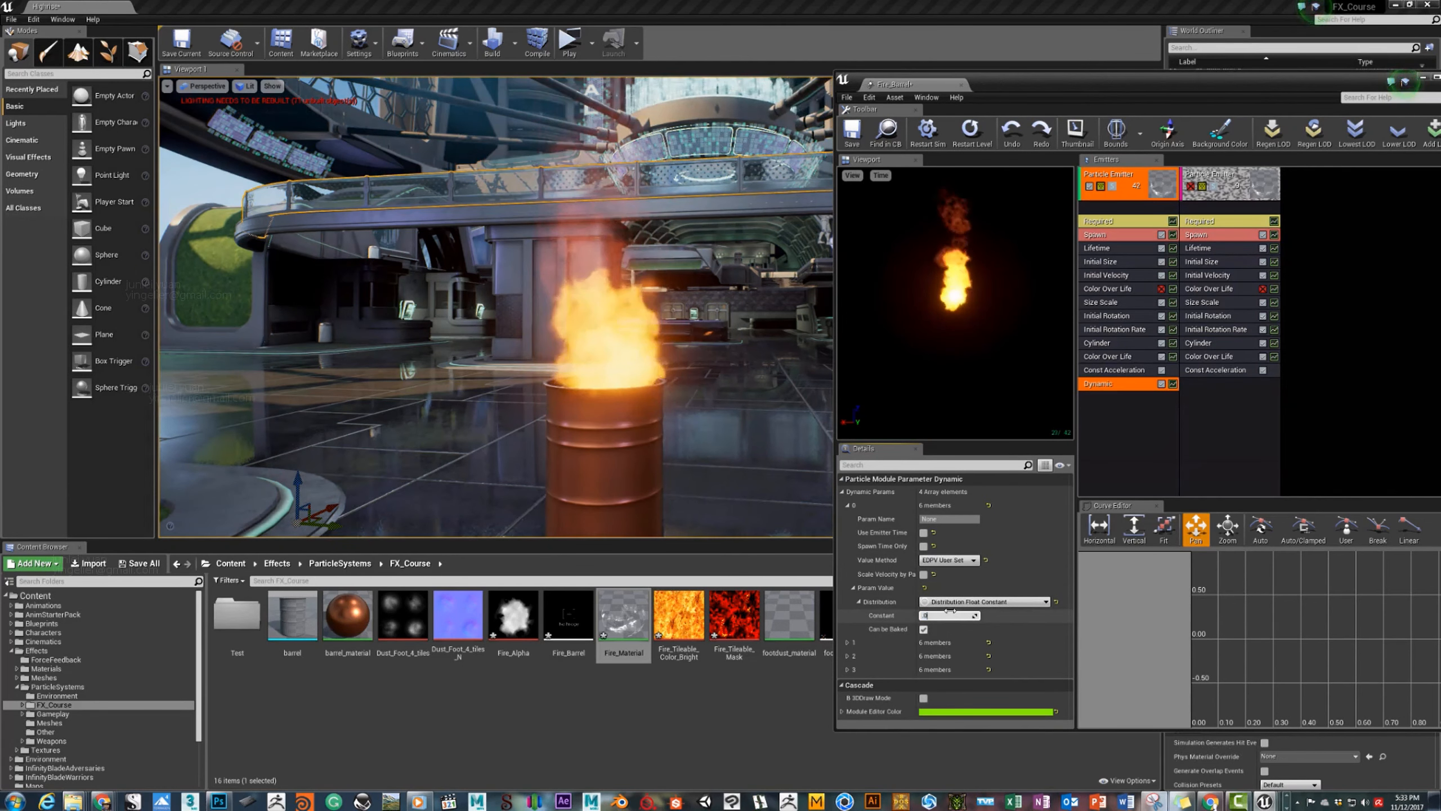
key("Return")
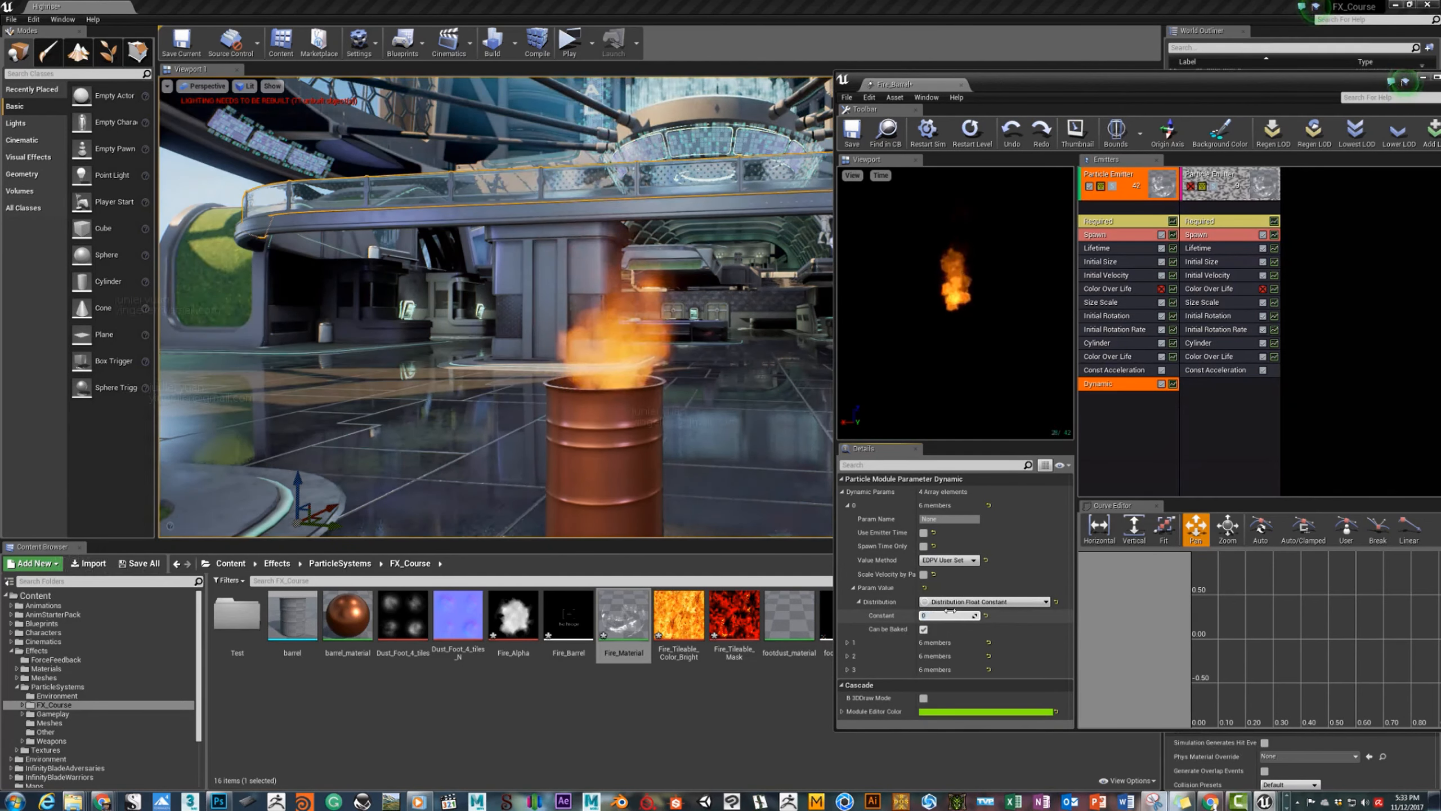
type("0.025")
key("Return")
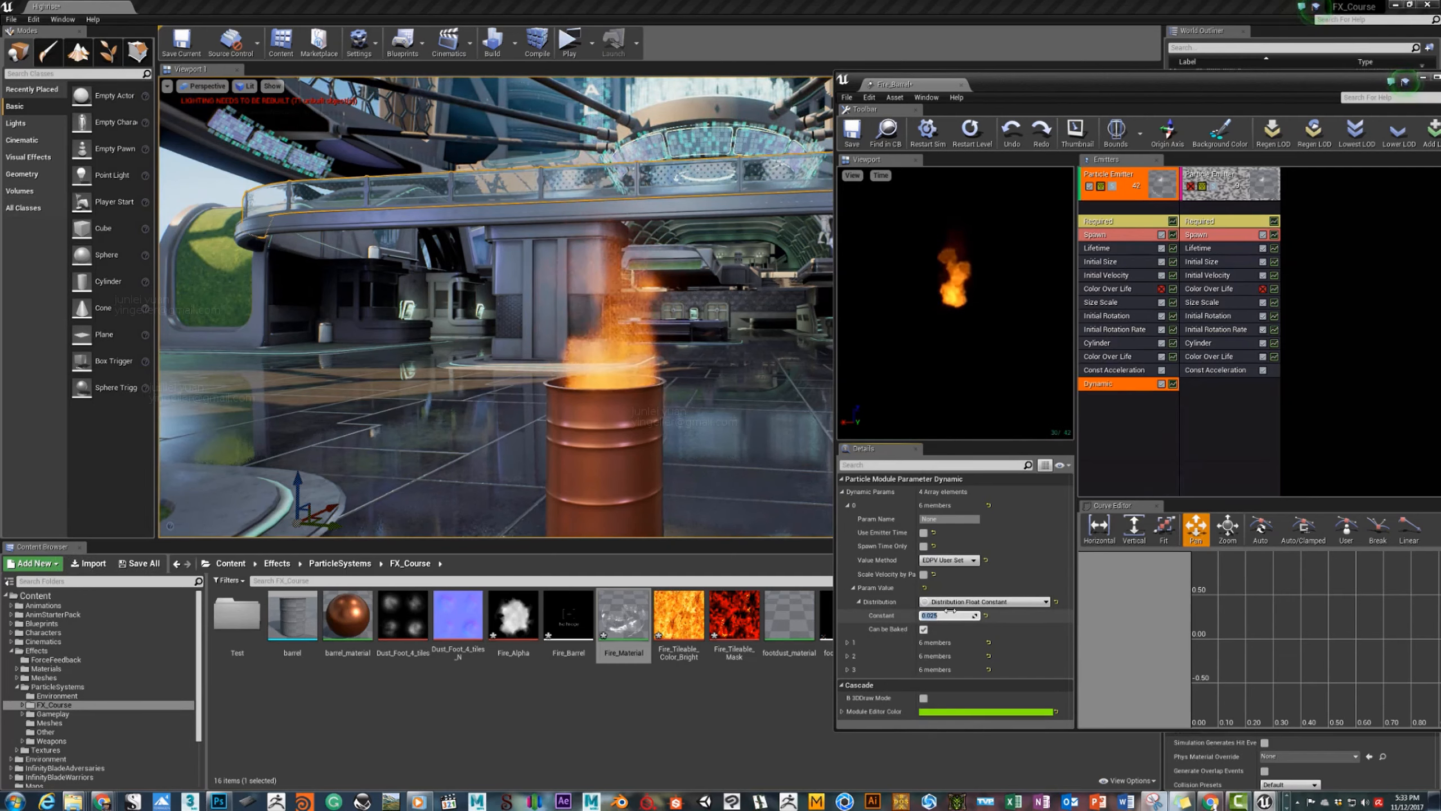
type("0.1")
key("Return")
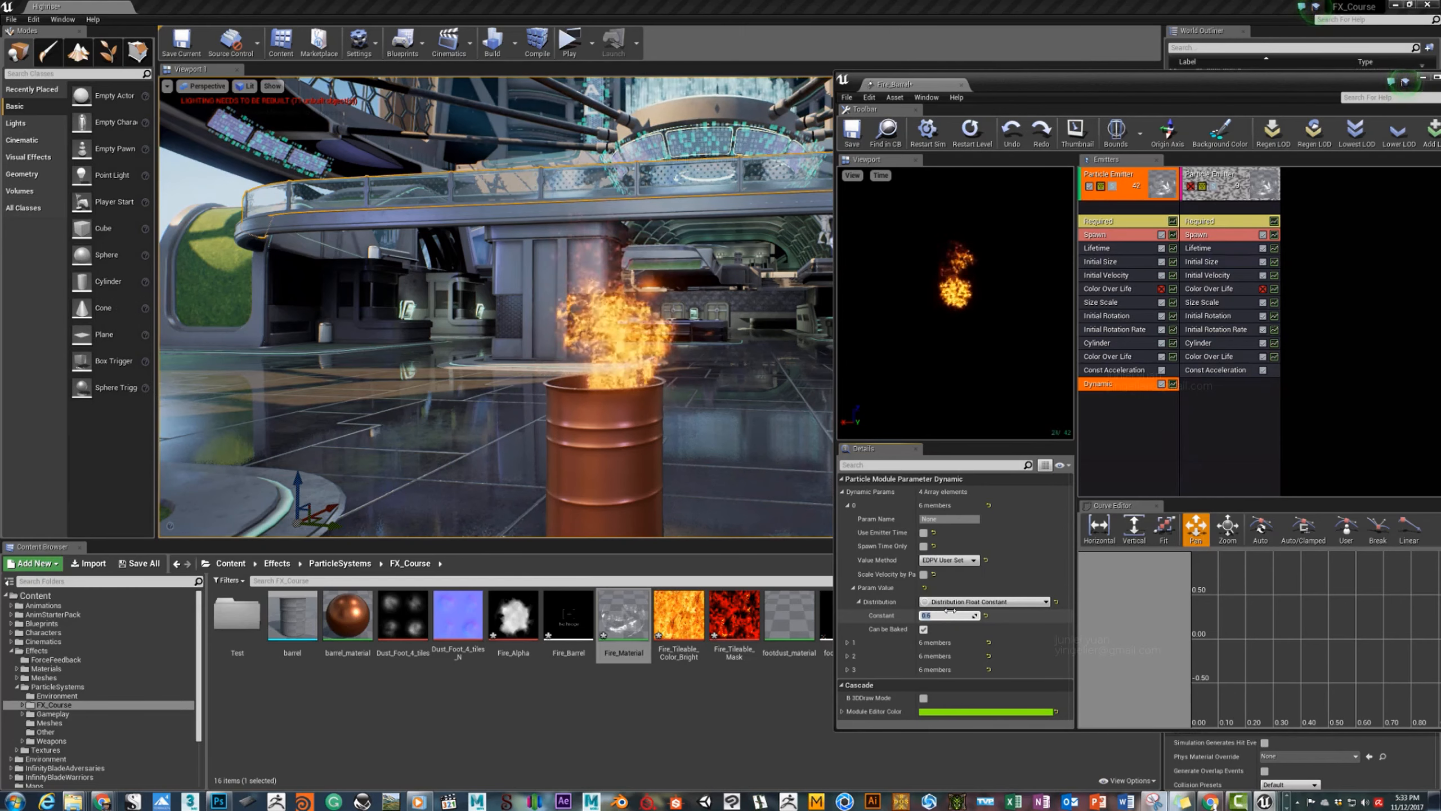
type("0.2")
key("Return")
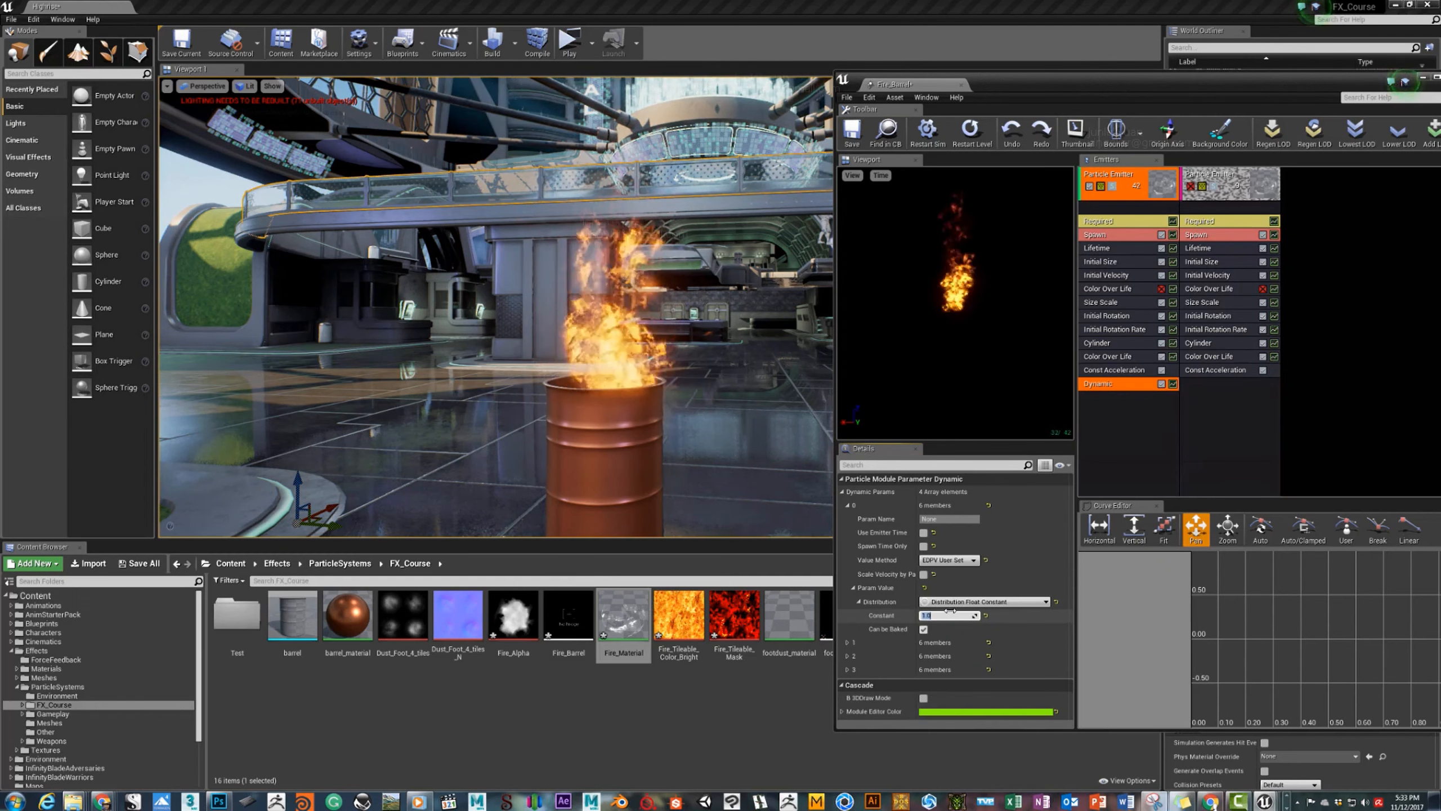
Set the first dynamic parameter's Constant to 0 in the original emitter and duplicate that emitter.
type("0")
key("Return")
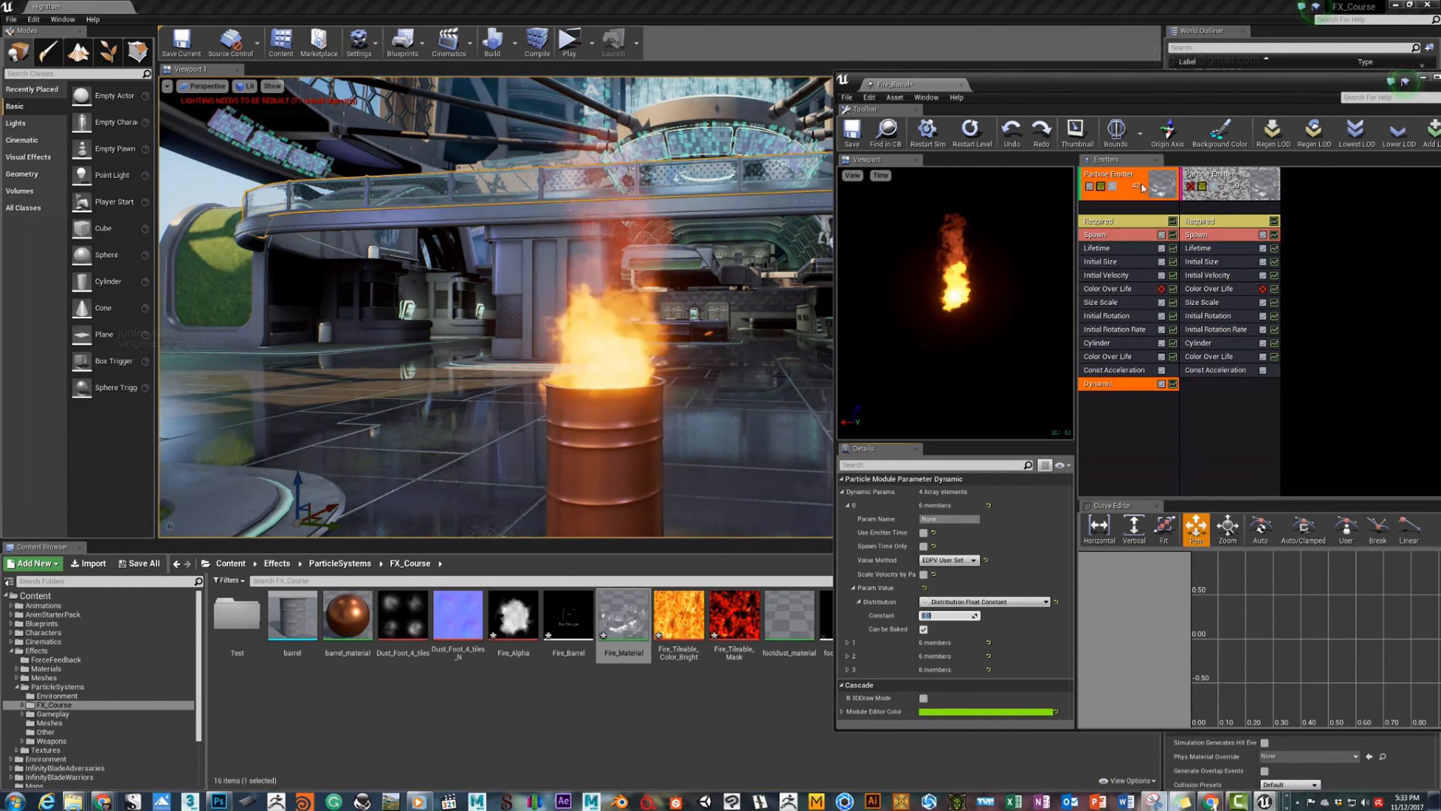
right_click(1142, 188)
left_click(1211, 229)
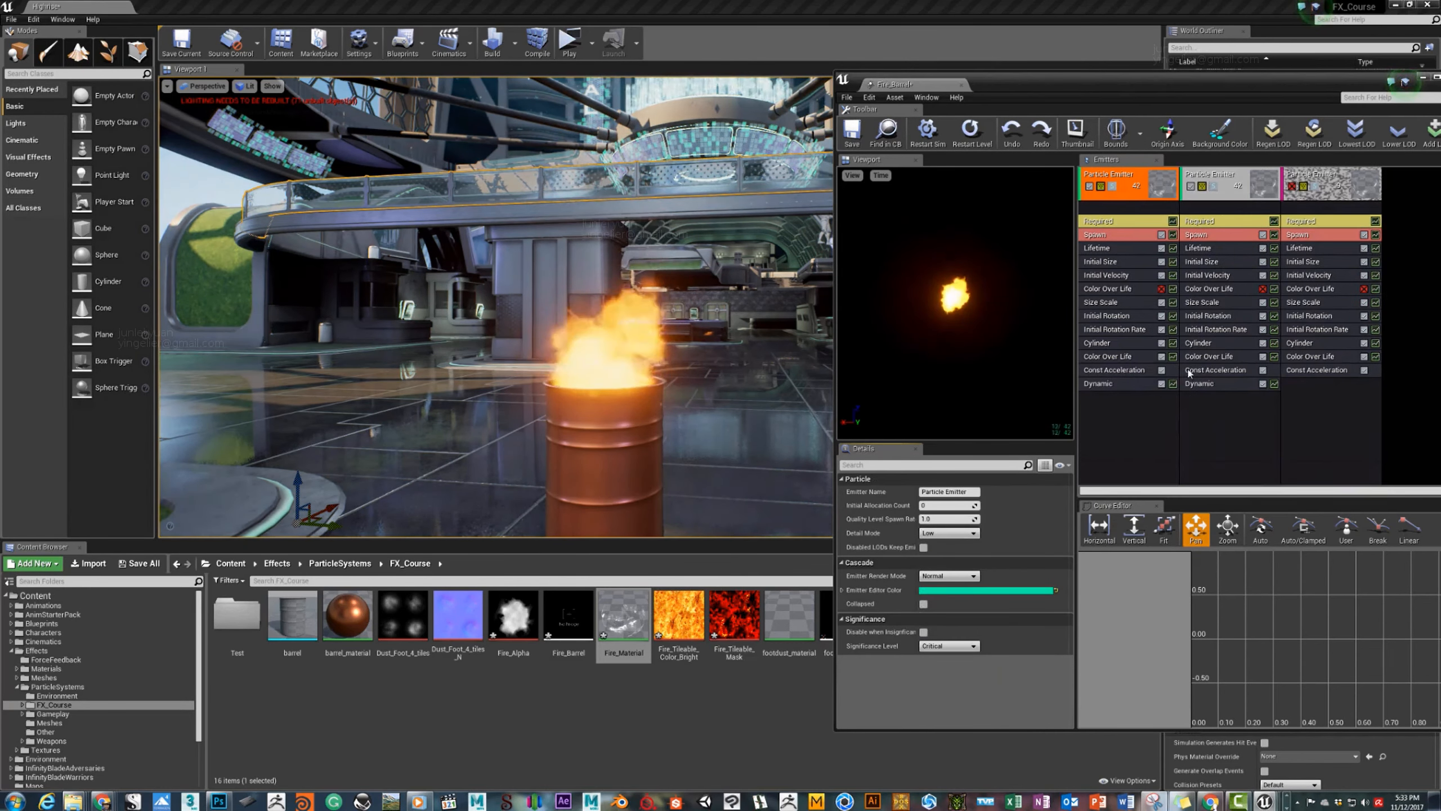
Set the first parameter's Constant to 1 in the duplicated emitter's Dynamic module.
left_click(1198, 383)
left_click(945, 615)
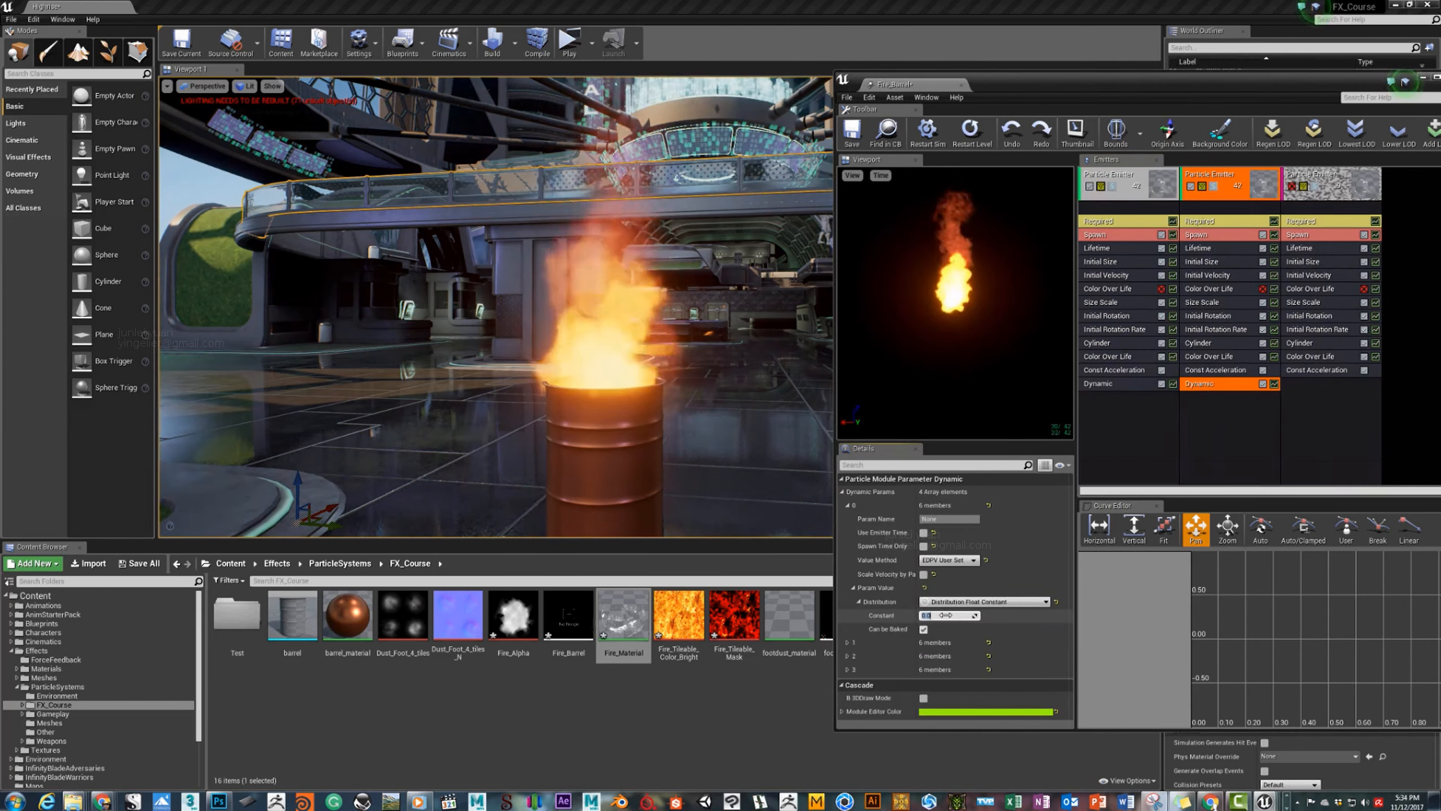
type("1")
key("Return")
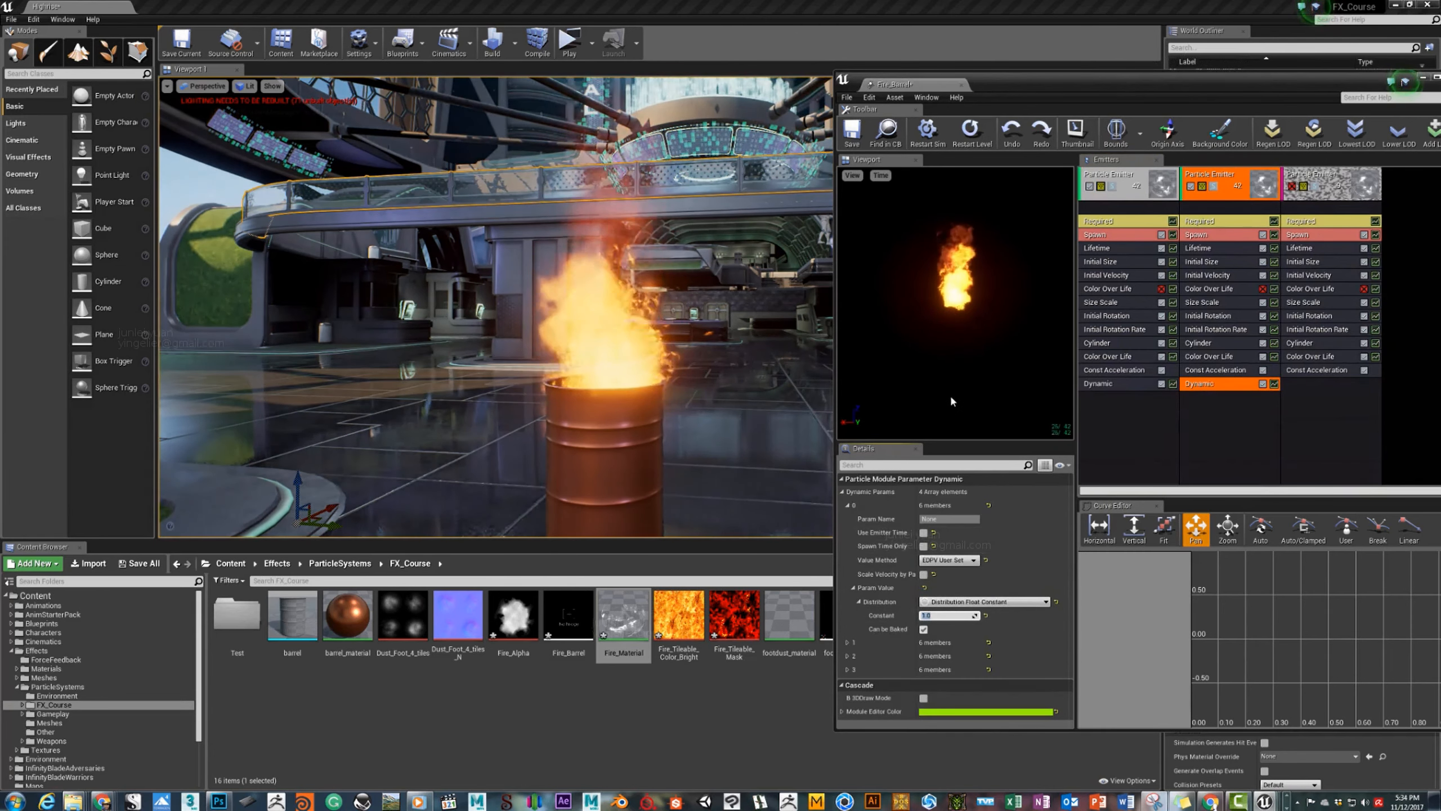
Shorten the original emitter's Lifetime by lowering its Max and setting its Min to 0.6.
left_click(1097, 249)
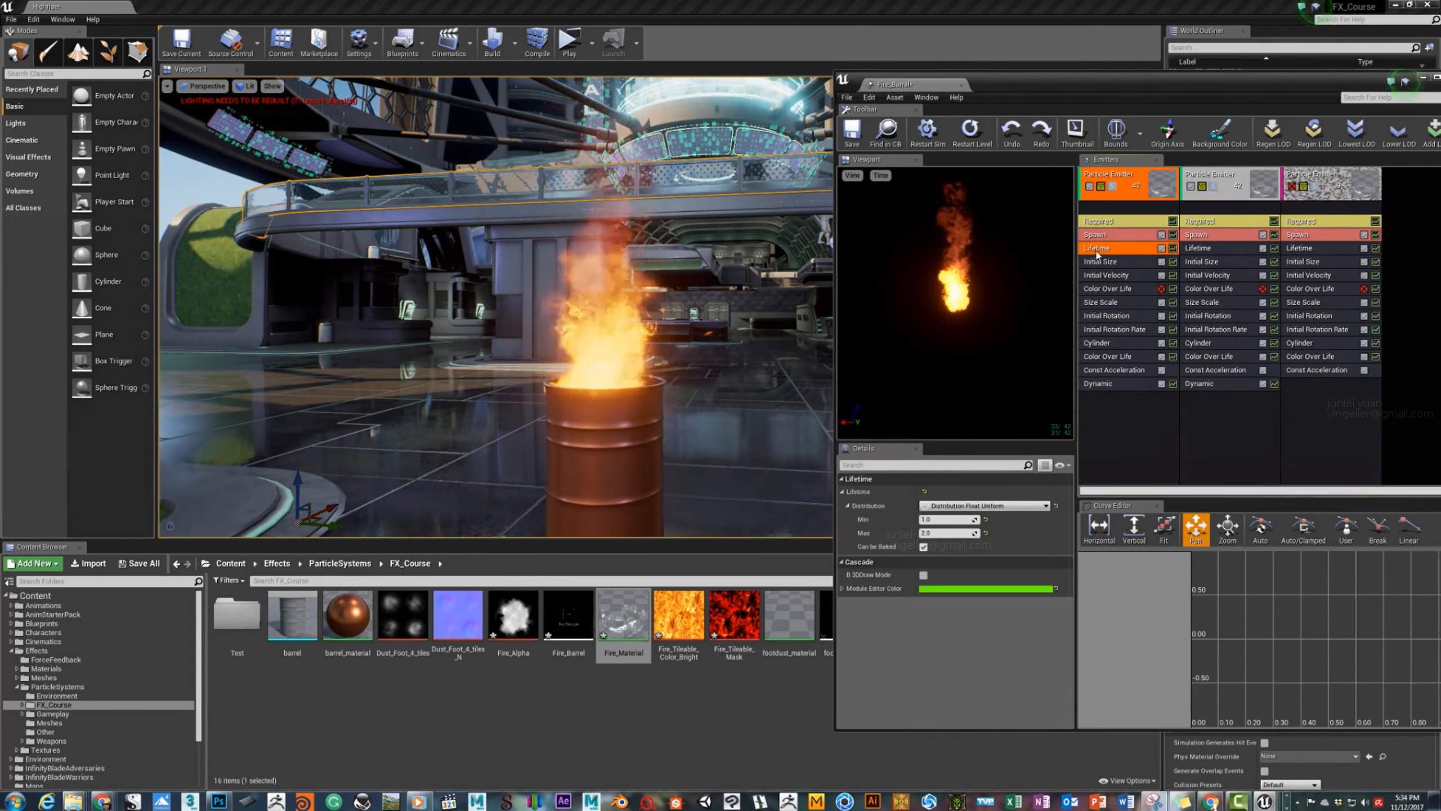
left_click(1112, 187)
left_click(1112, 187)
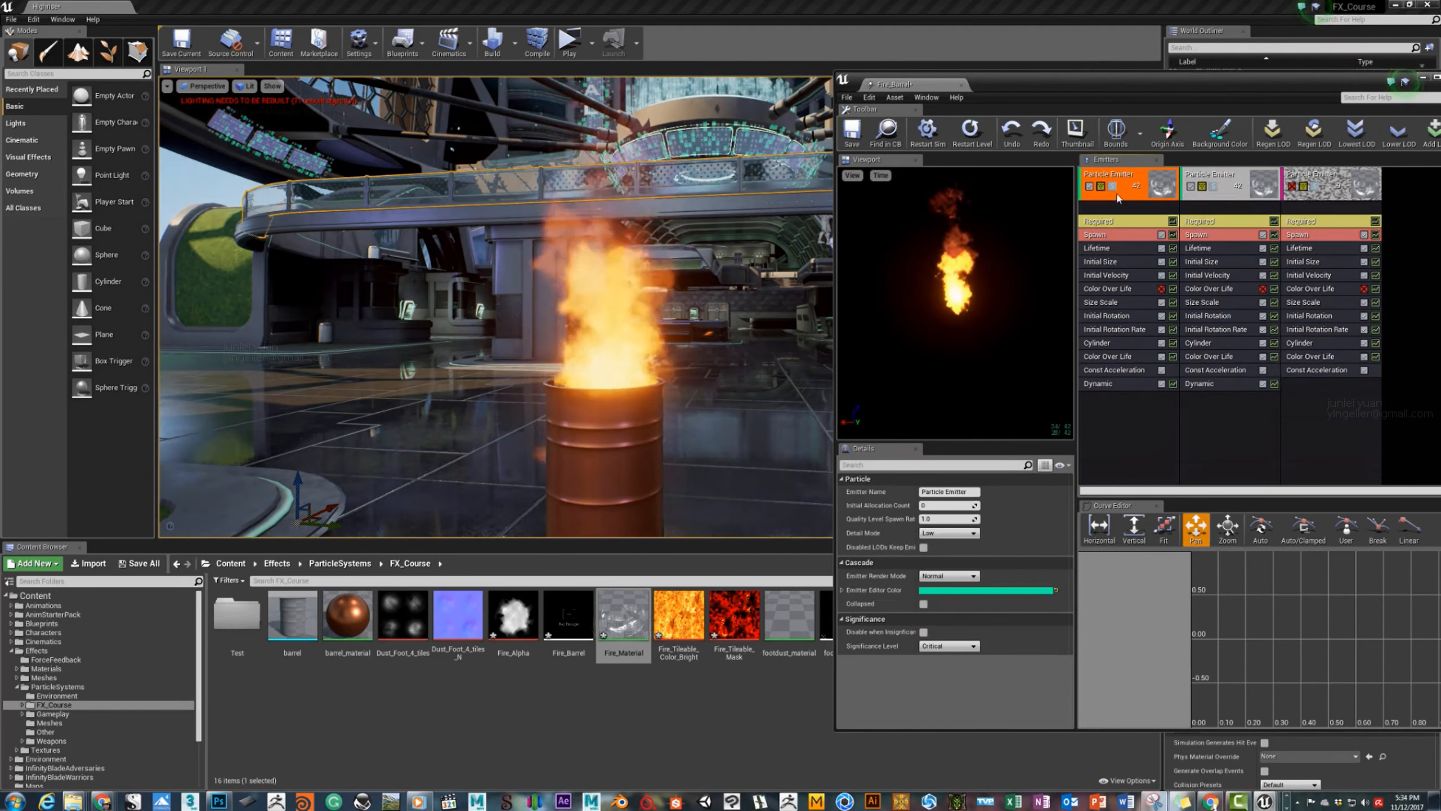
left_click(1100, 249)
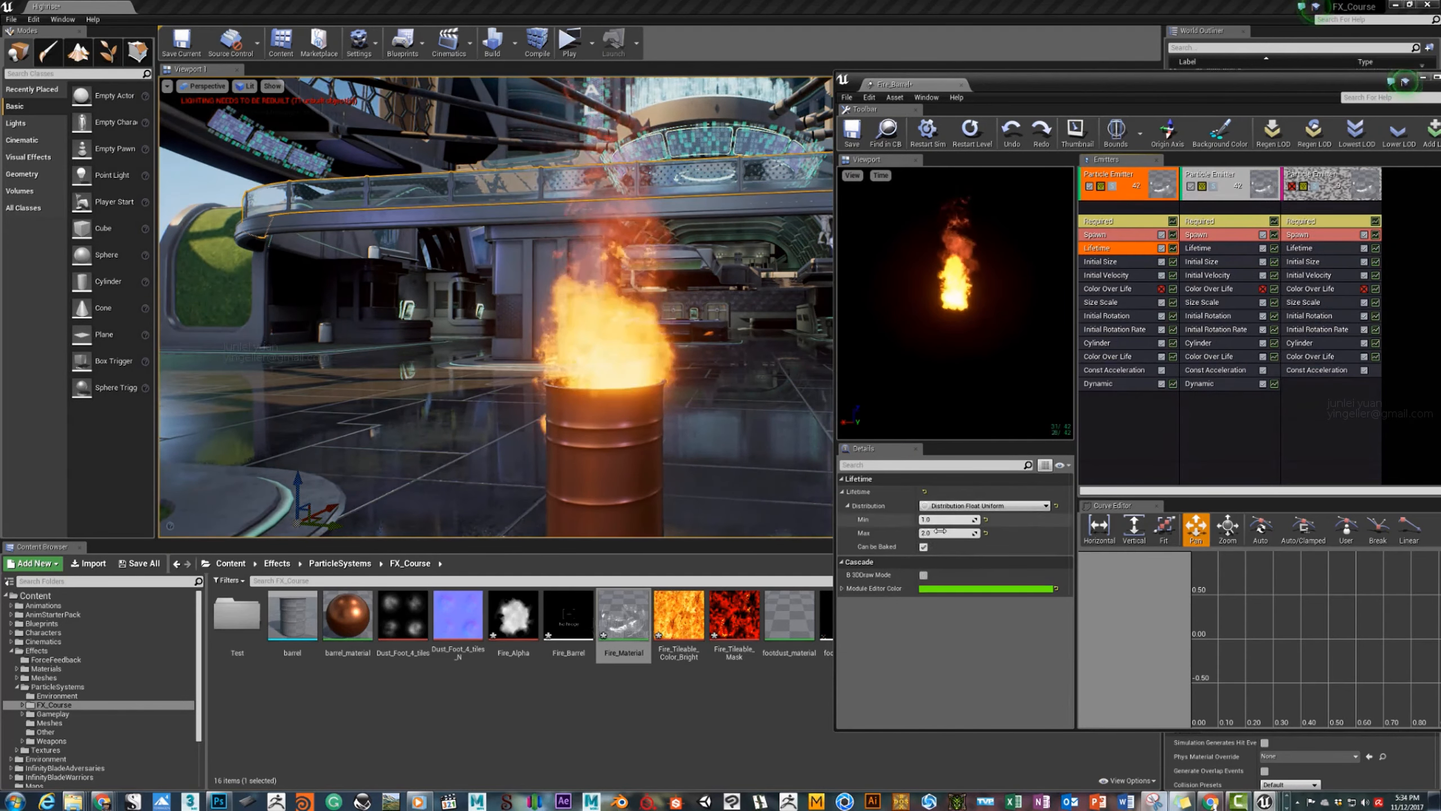
type("0.3")
key("Return")
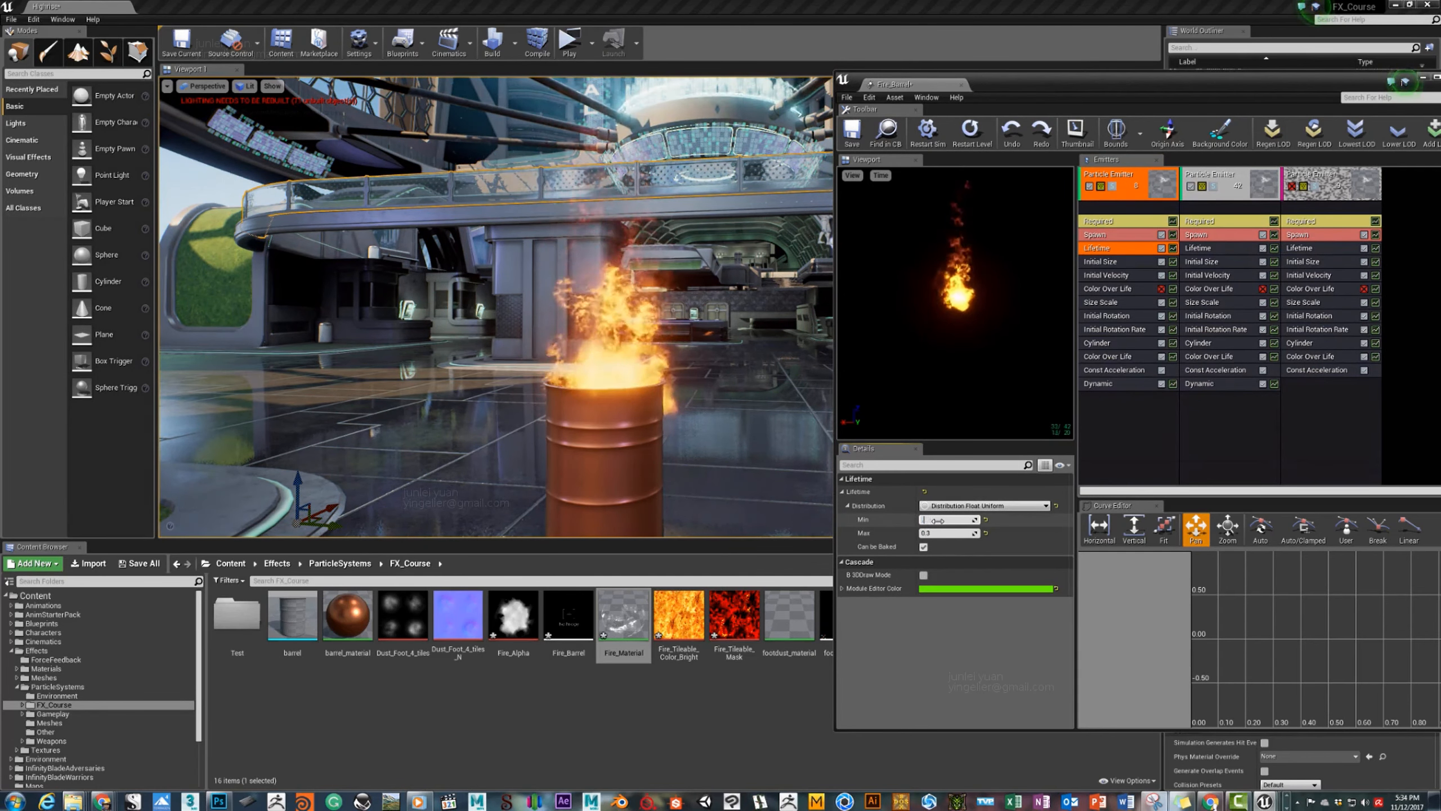
type("0.6")
key("Return")
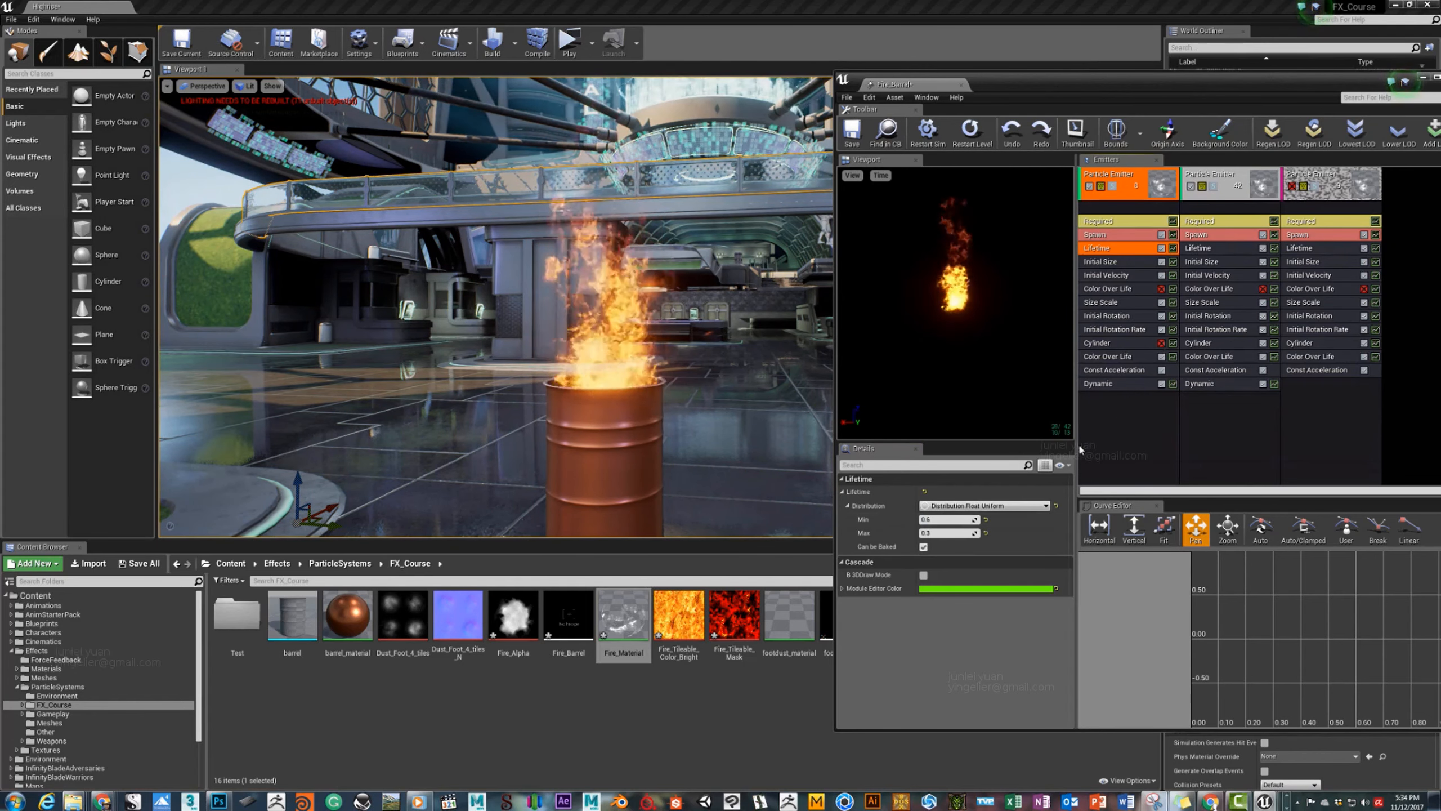
Set the second Color Over Life point of the first emitter to a dark brown with a value of 0.145.
left_click(1108, 357)
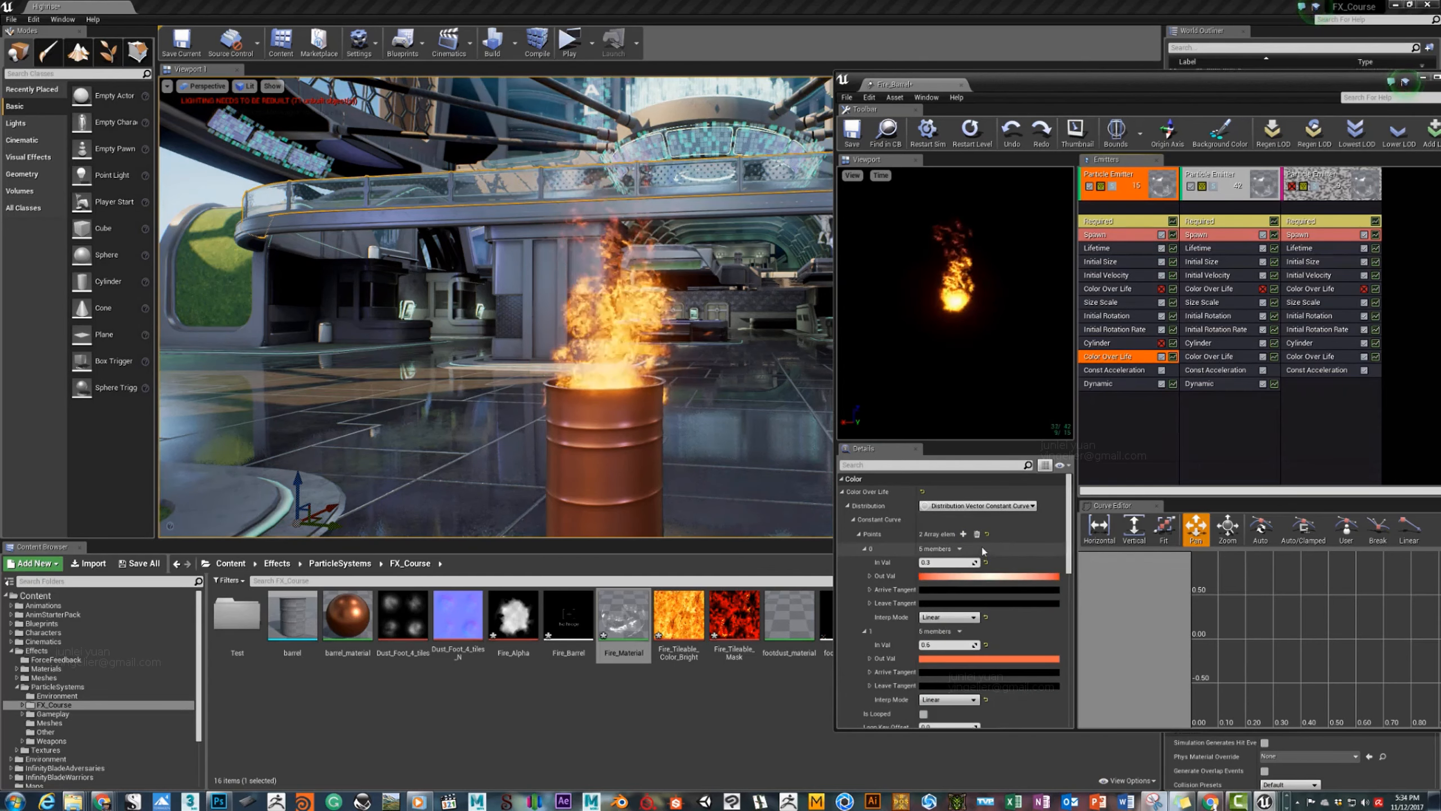
scroll(982, 591, "down", 3)
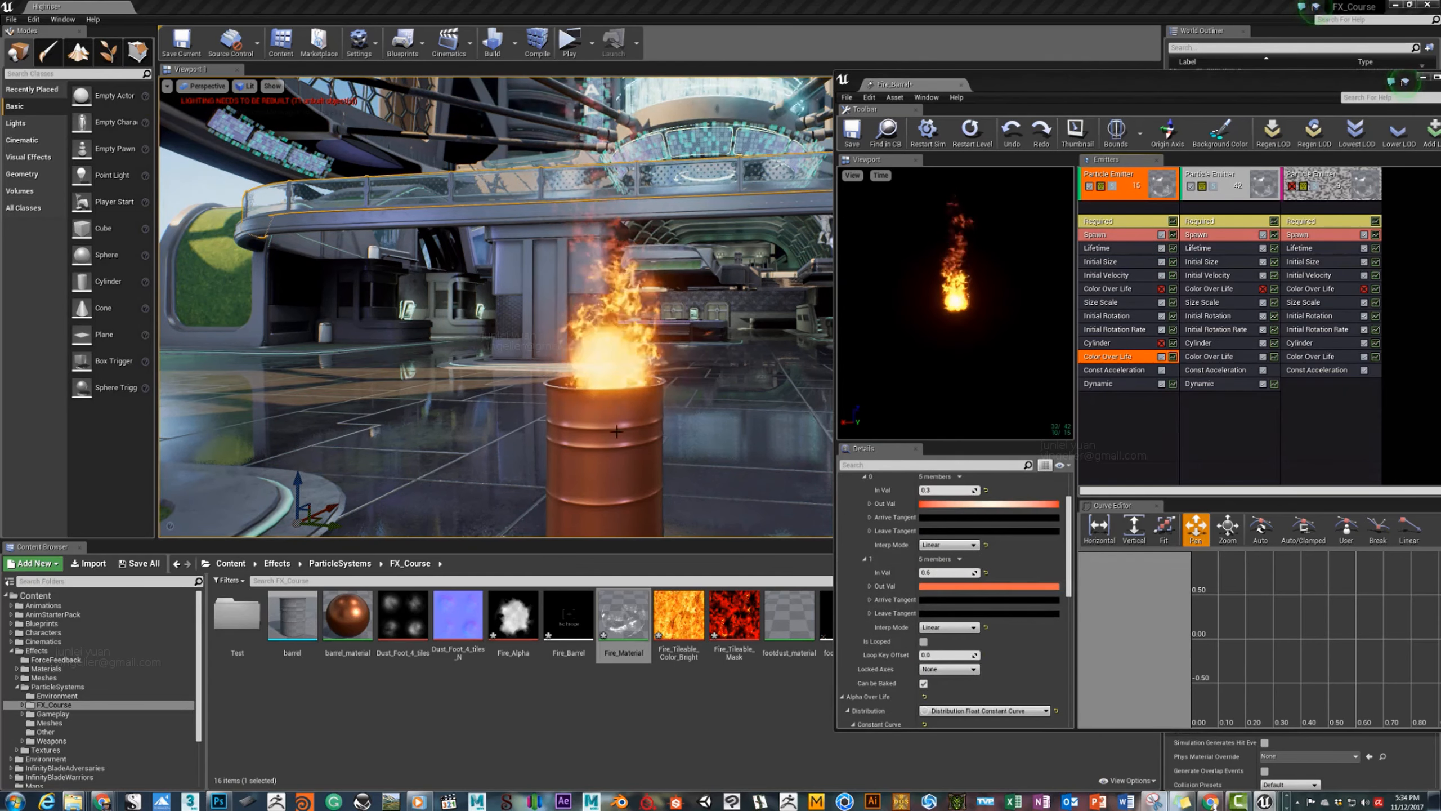
left_click(959, 586)
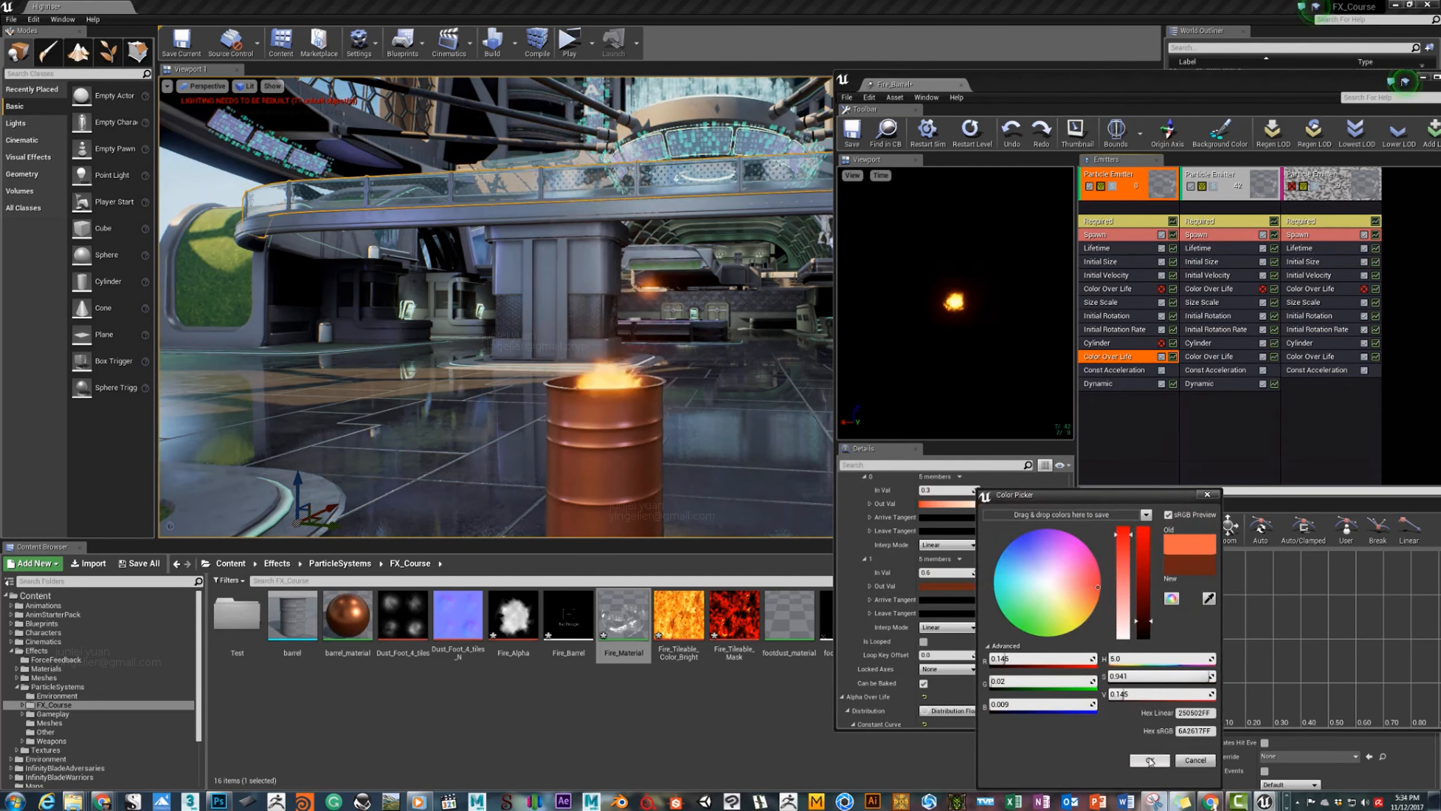
left_click(1150, 761)
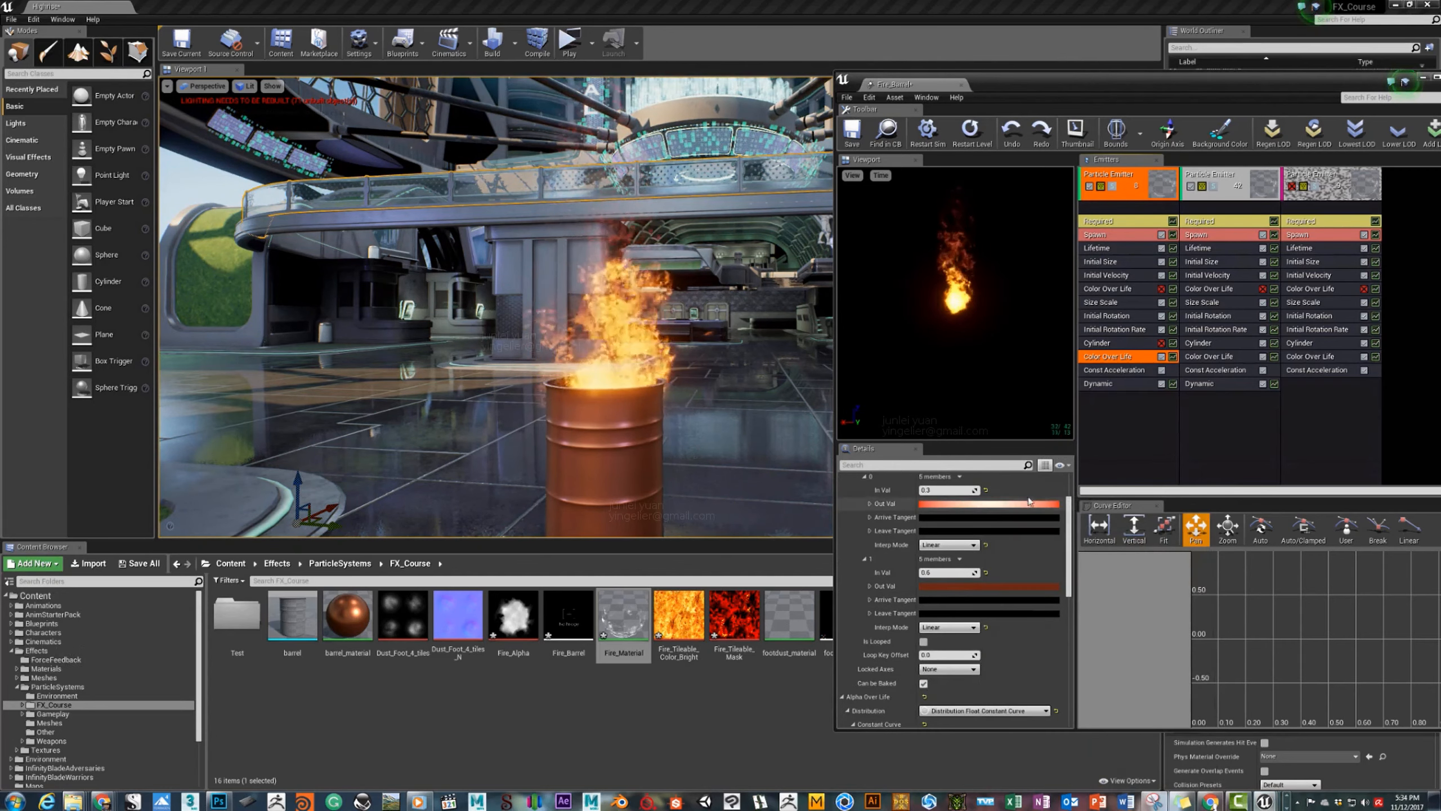
Set the Out Val of the first Alpha Over Life point to 1 in the first emitter.
scroll(996, 503, "down", 7)
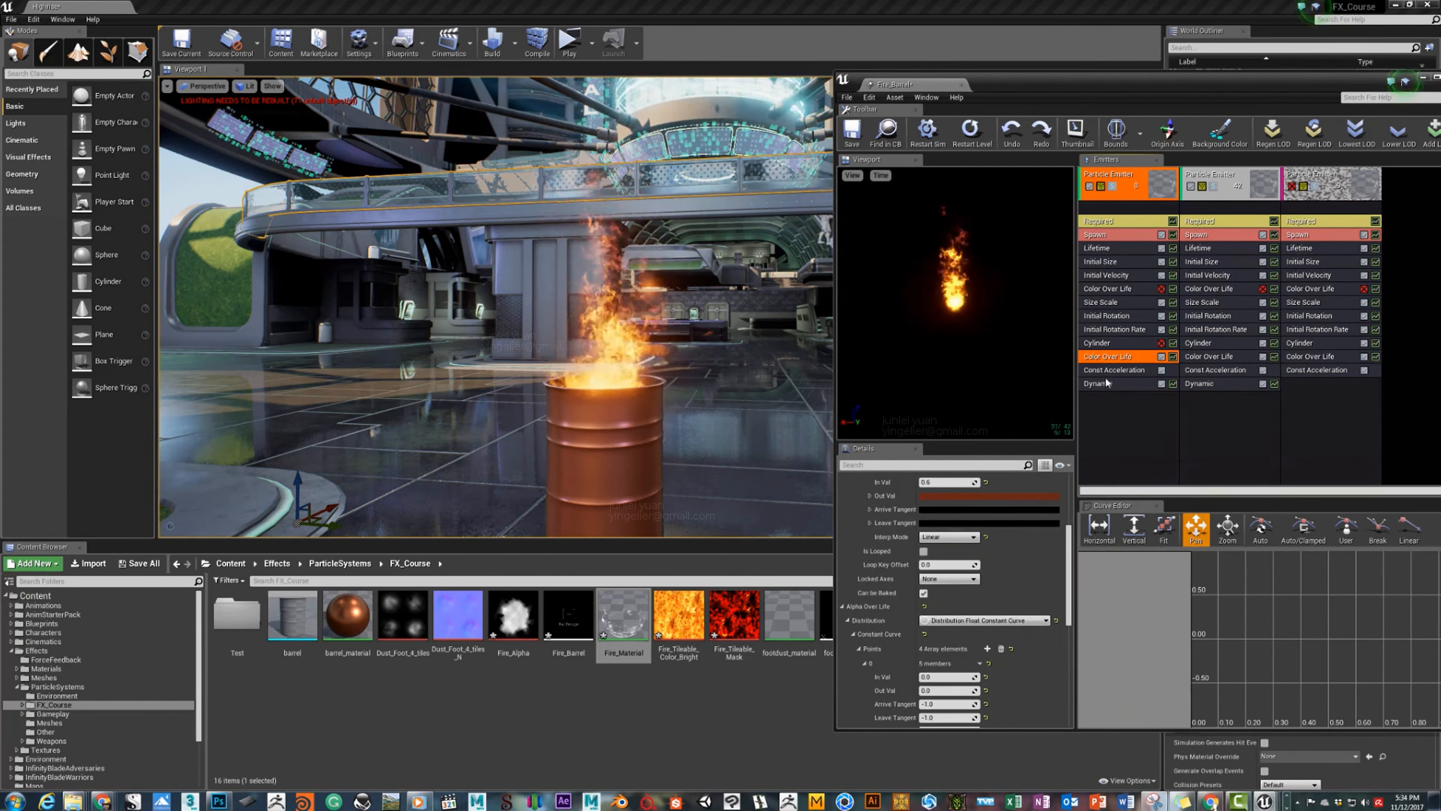
scroll(959, 594, "down", 2)
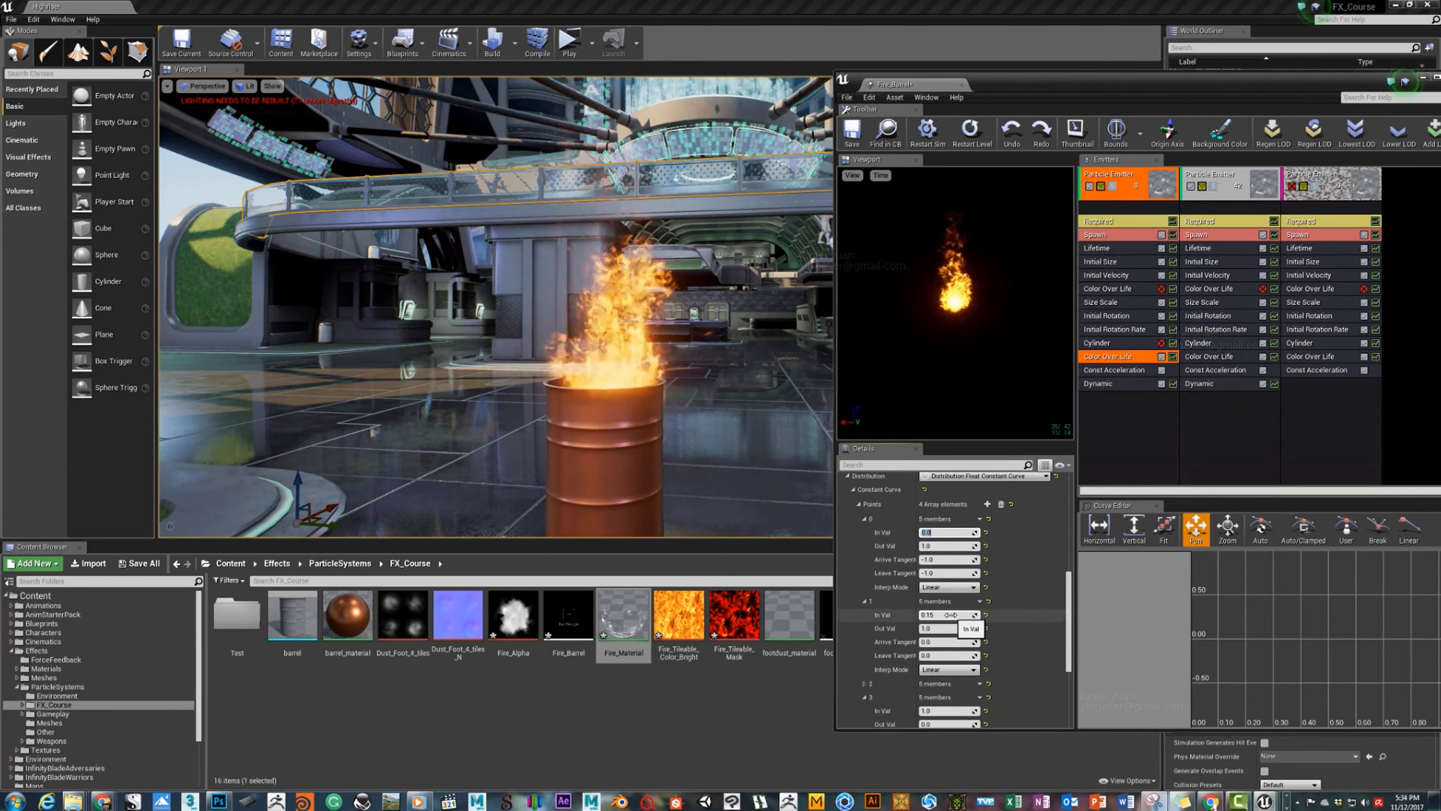
scroll(942, 720, "down", 2)
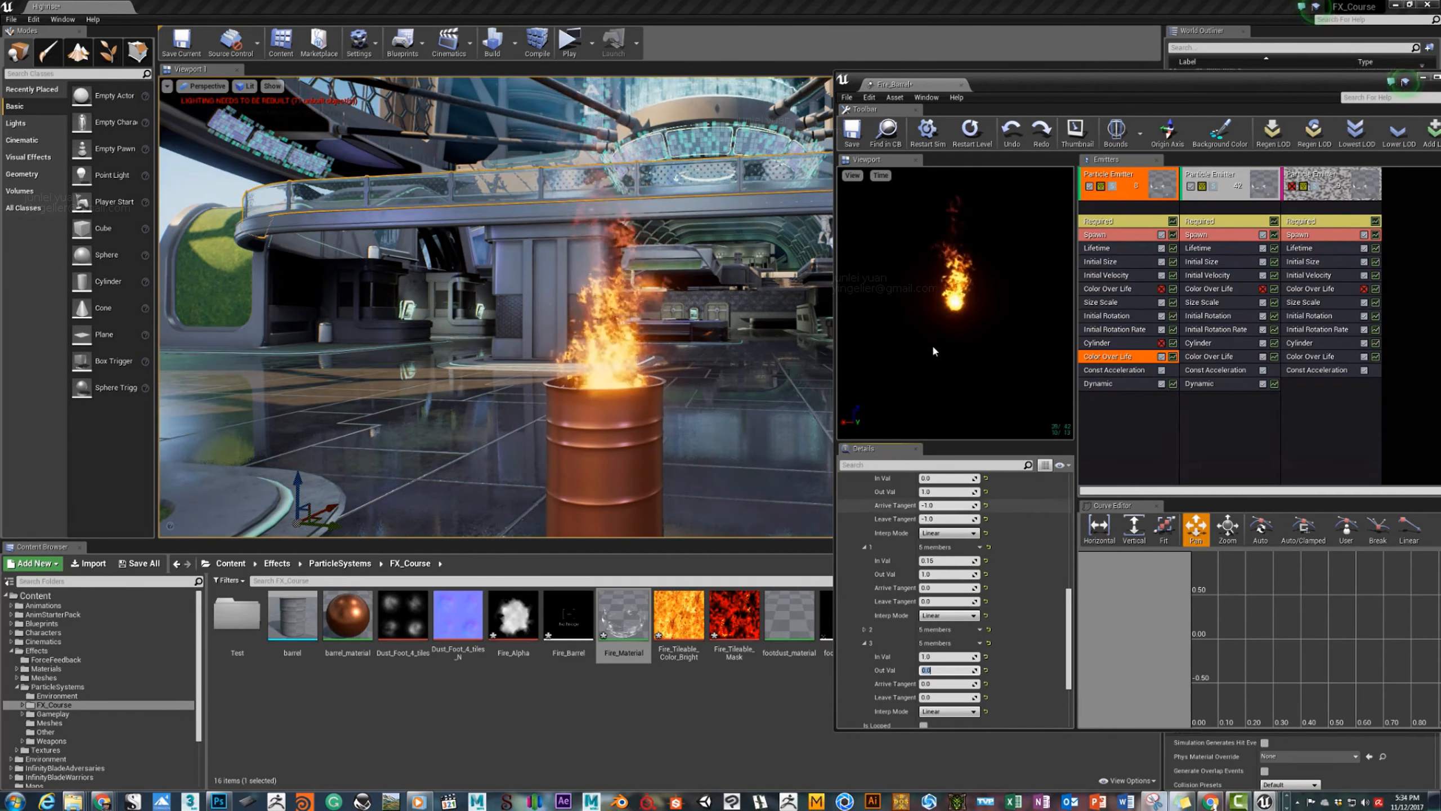
left_click(950, 306)
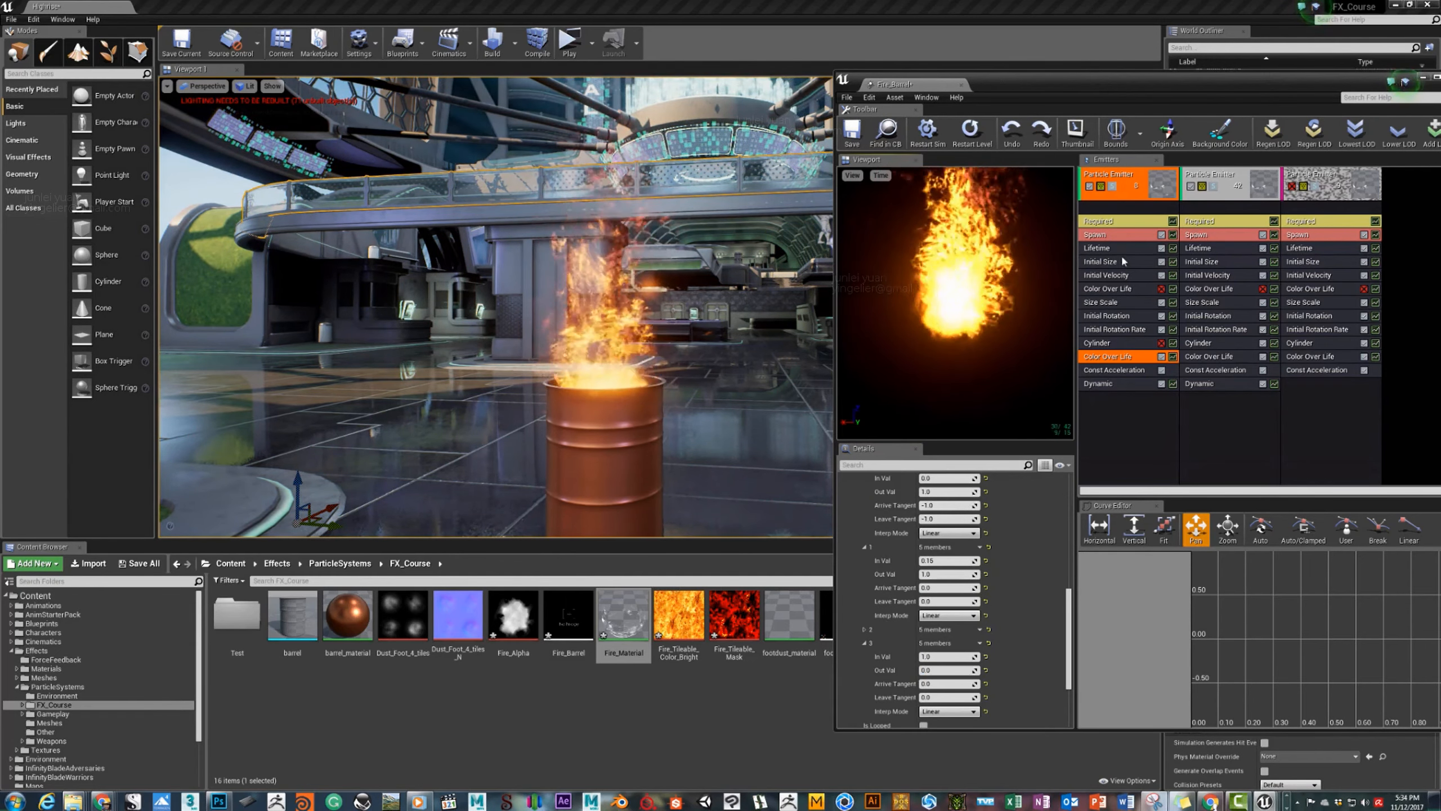
Set the Min of the first emitter's Lifetime to 1.
left_click(1106, 248)
left_click(945, 520)
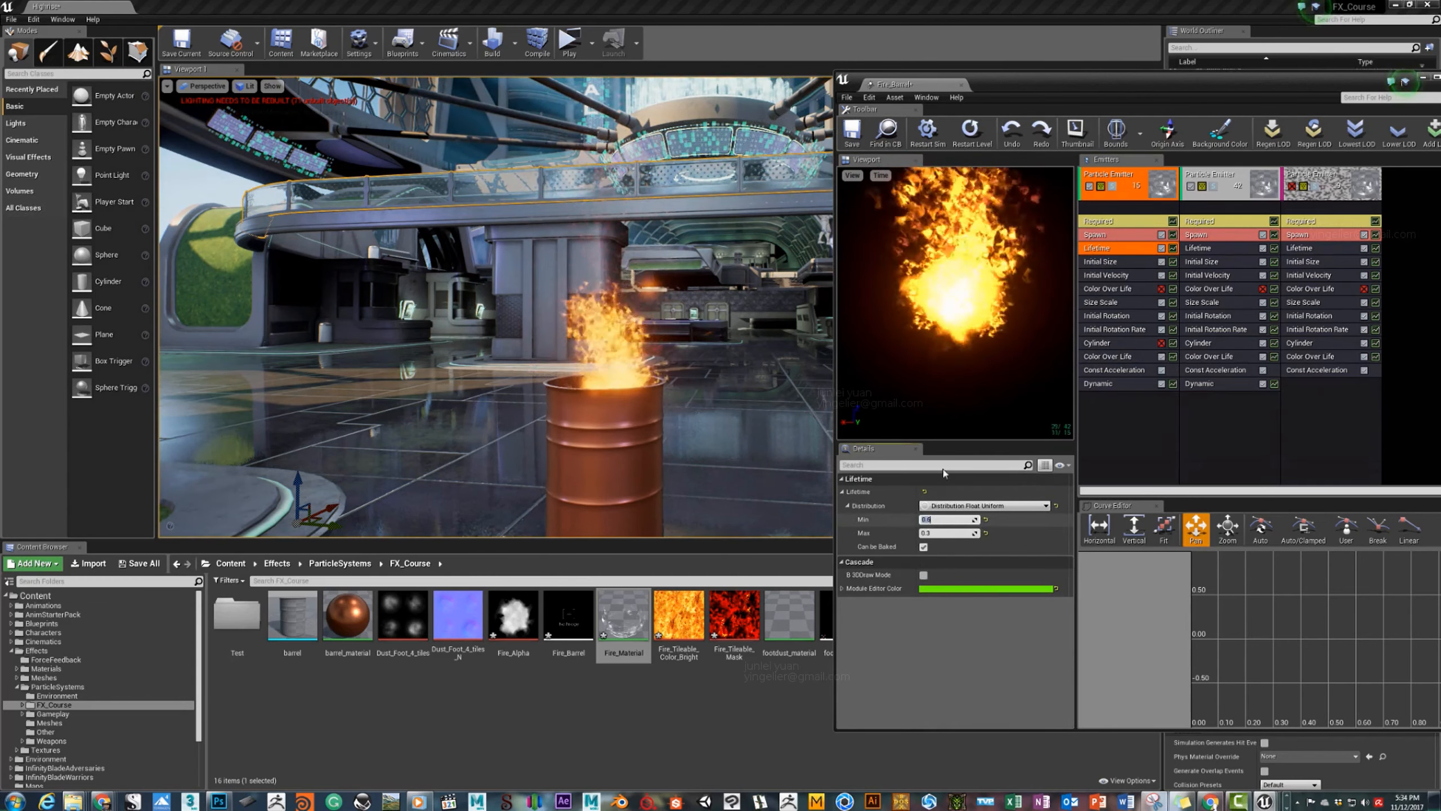
type("1")
key("Return")
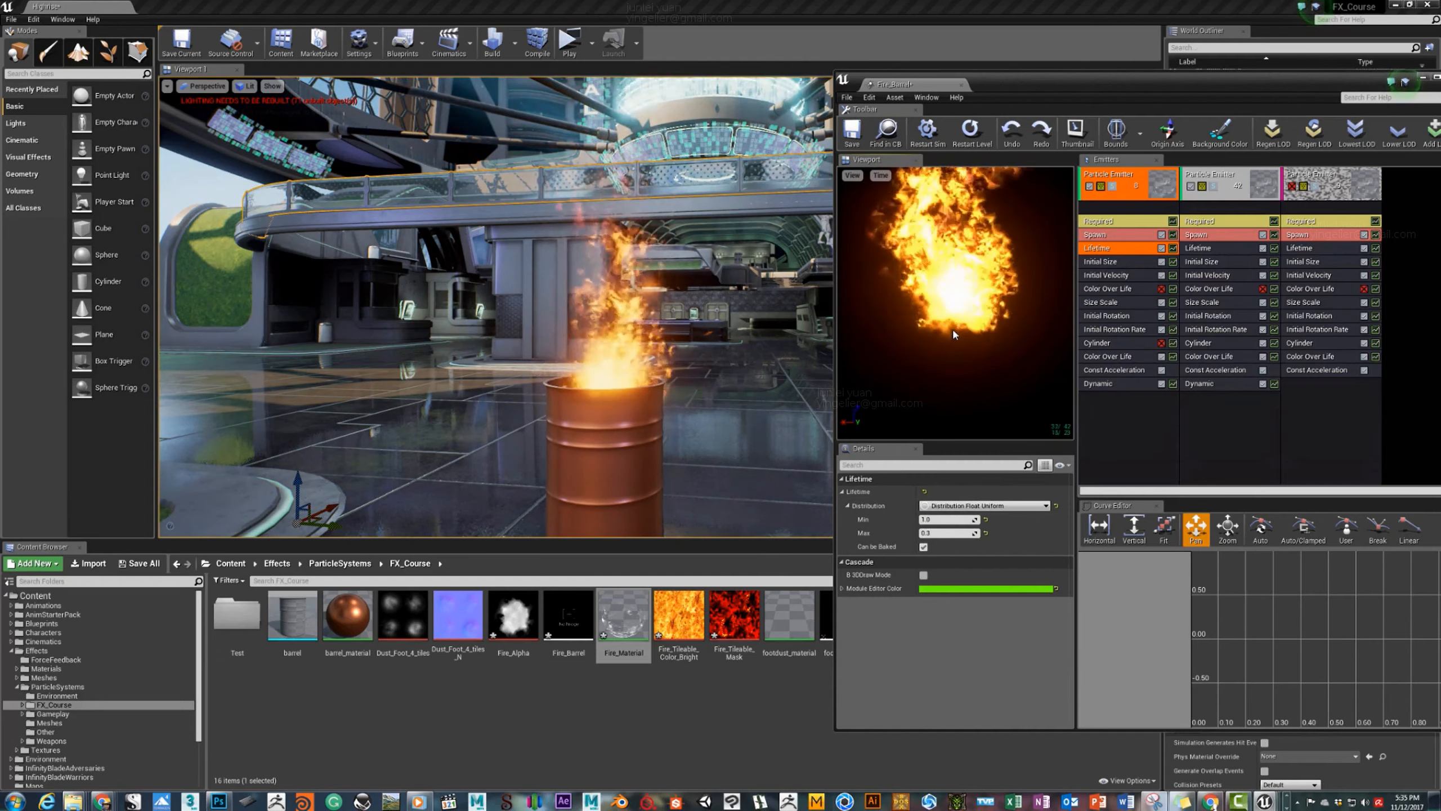
Examine the barrel fire in the level from nearer and farther viewpoints.
mouse_move(493, 318)
right_mouse_down()
mouse_move(528, 284)
mouse_move(506, 310)
mouse_move(527, 318)
mouse_move(511, 309)
right_mouse_up()
key("s")
key("w")
key("w")
key("s")
key("w")
key("s")
key("s")
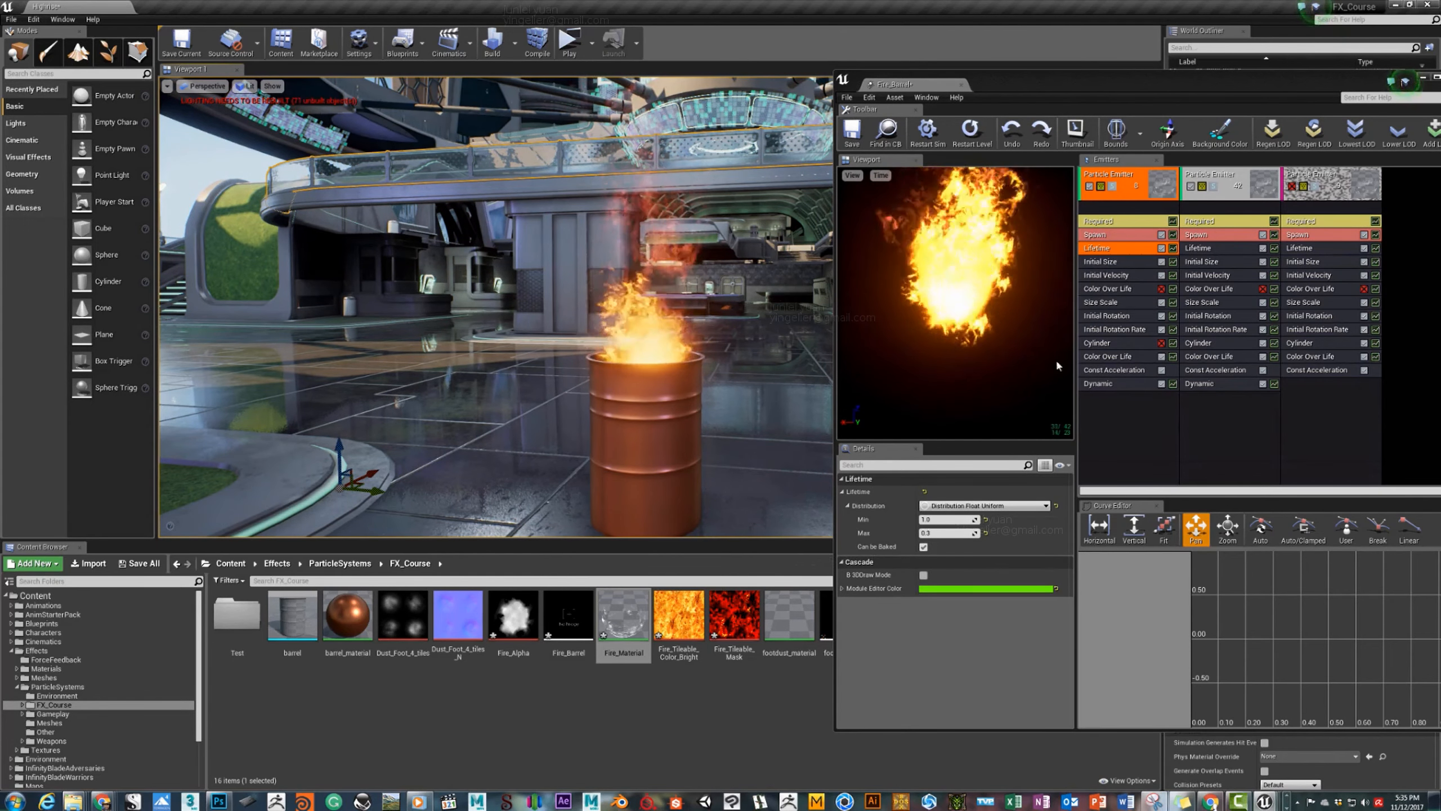
Delete the Dynamic module from the first Fire_Barrel emitter.
left_click(1098, 385)
key("Delete")
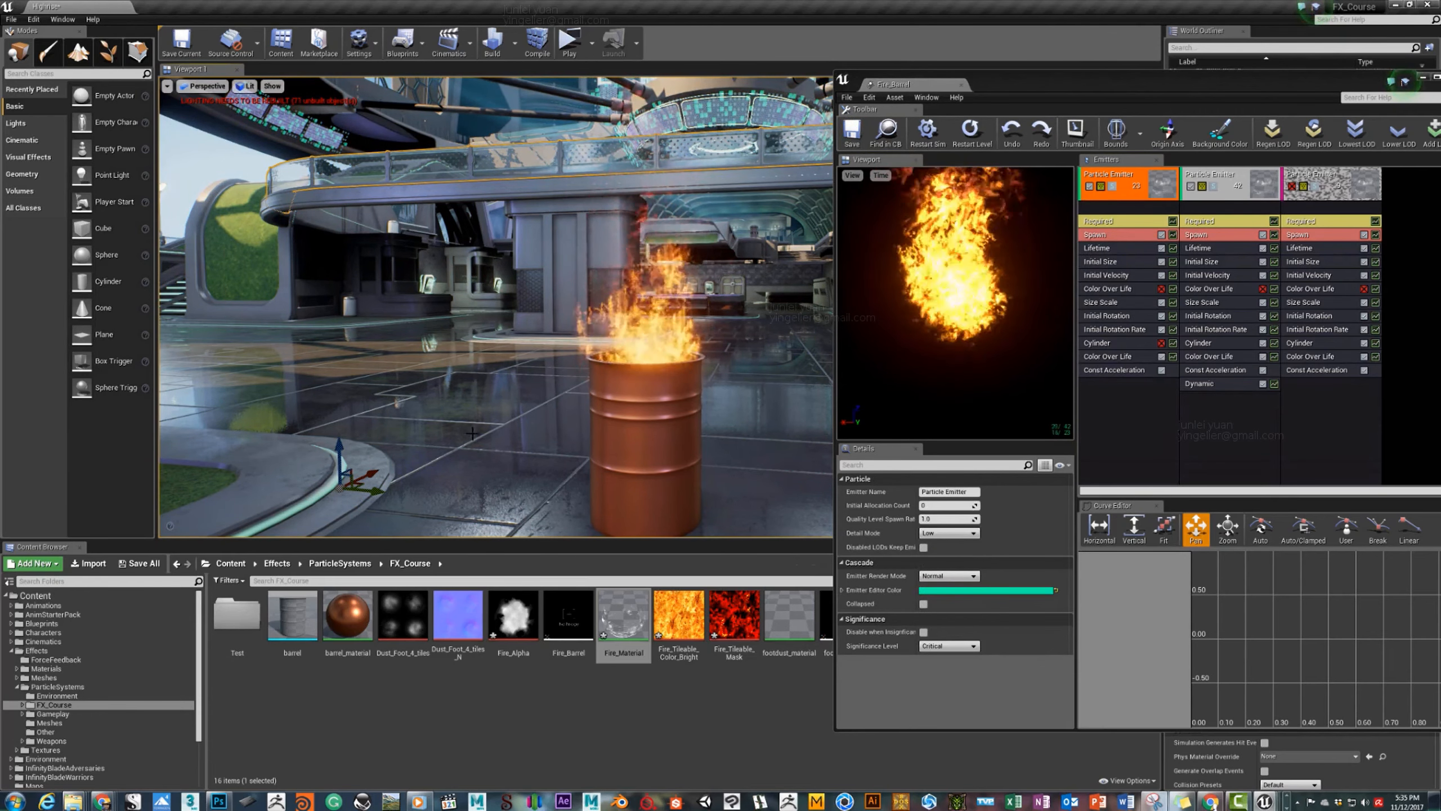
Open Fire_Material and delete its Dynamic Parameter node and both ScaleUVsByCenter nodes.
left_click(622, 628)
double_click(622, 629)
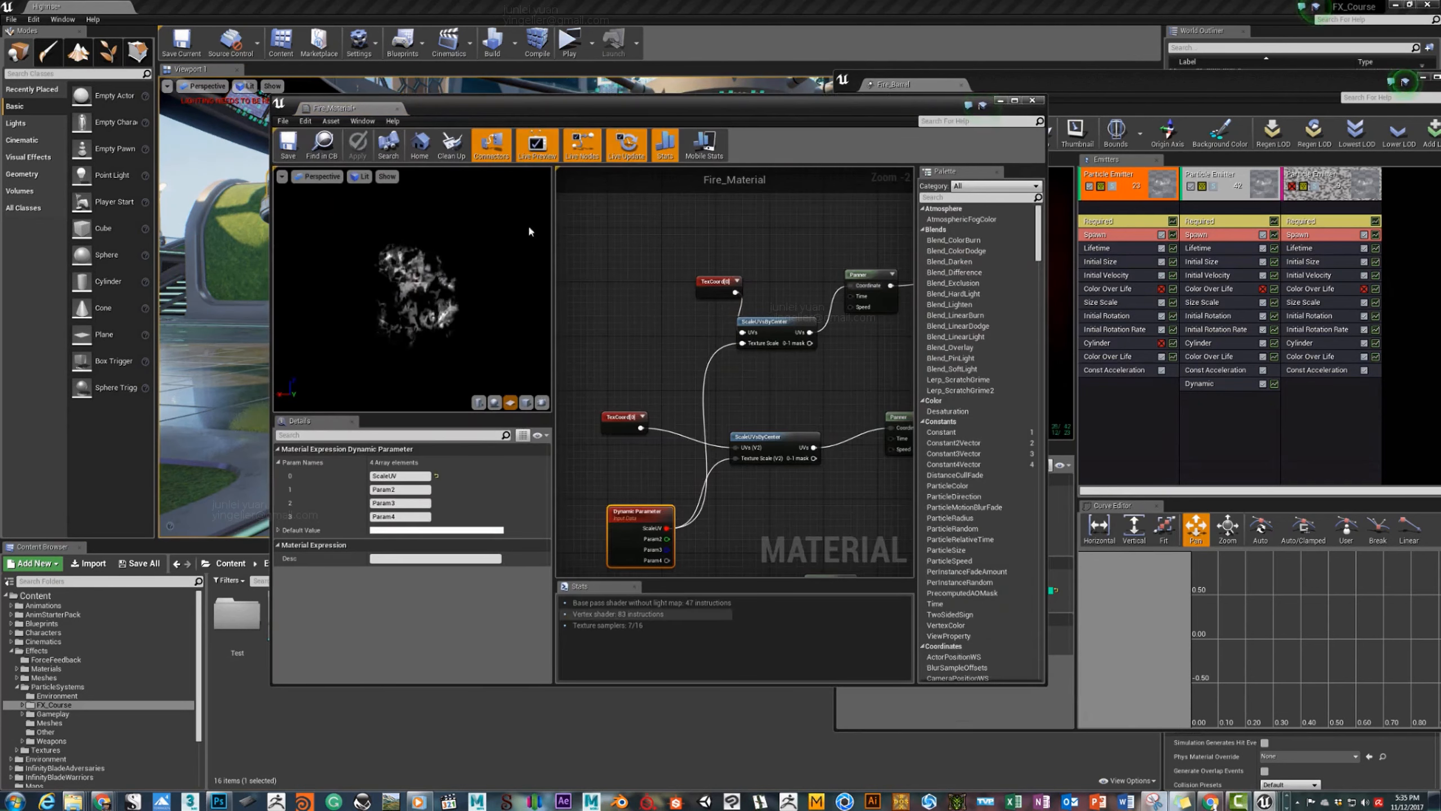
right_click_drag(861, 352, 715, 344)
left_click(736, 312)
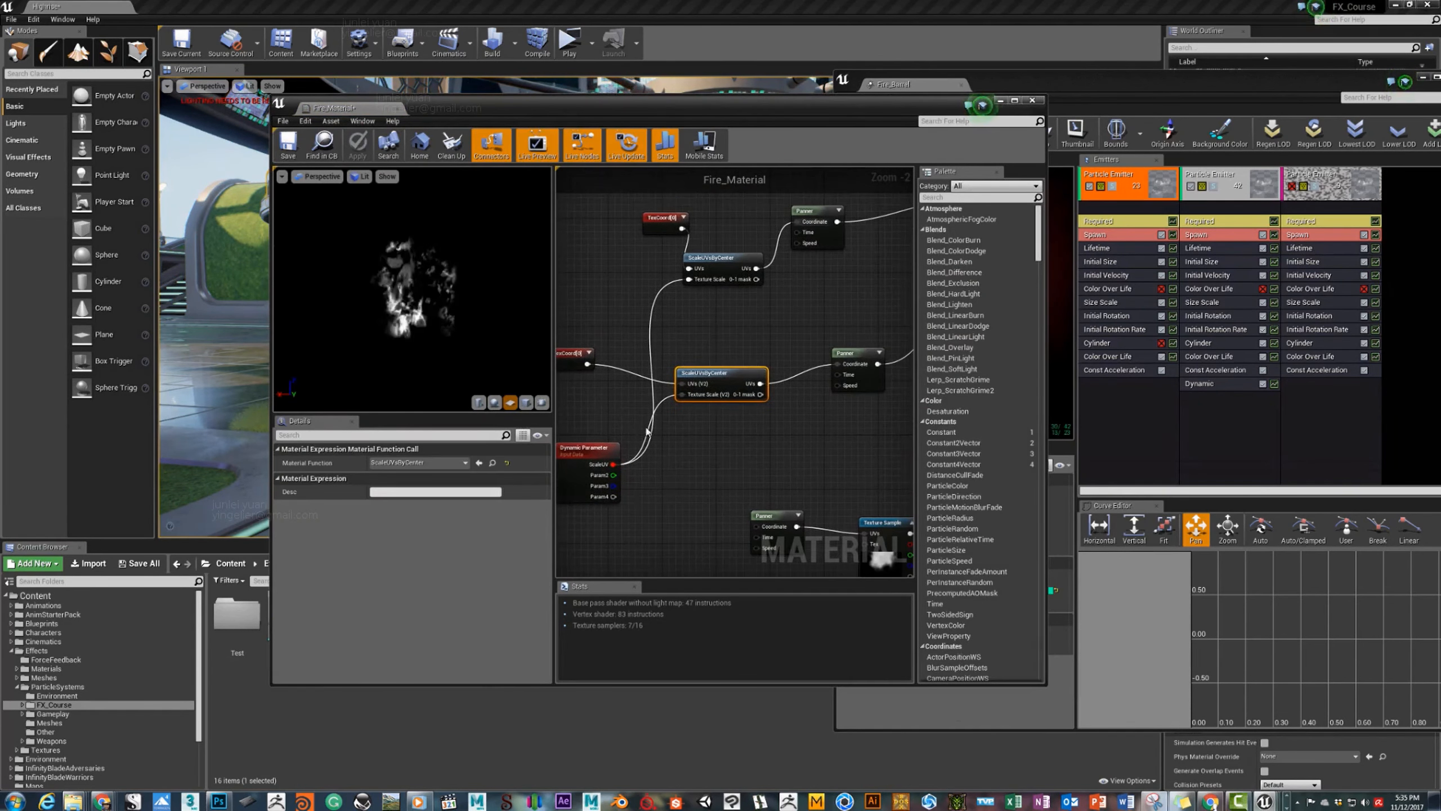
left_click(601, 457)
key("Delete")
left_click(709, 373)
key("Delete")
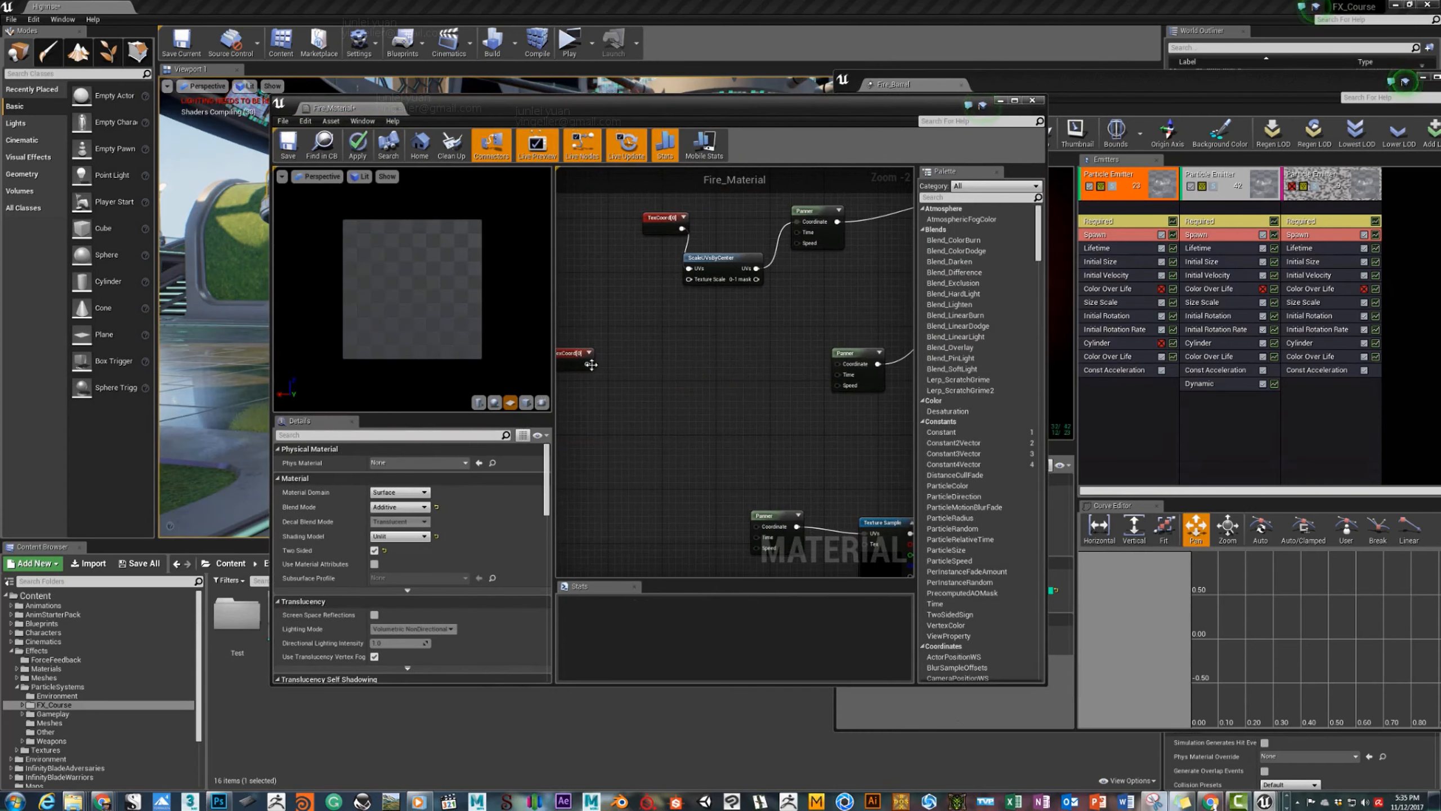
left_click(722, 266)
key("Delete")
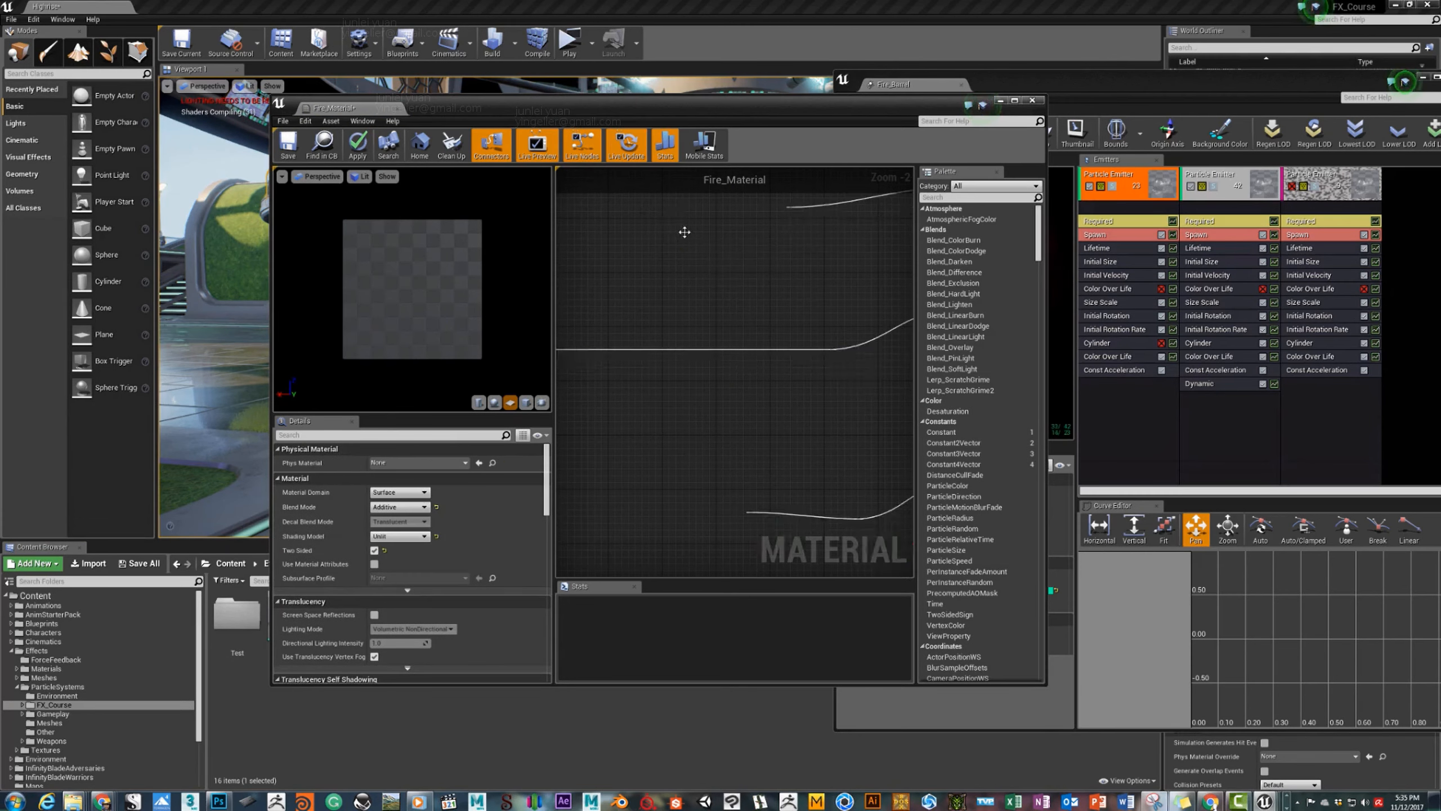
Connect the two TexCoord nodes directly to their Panners' Coordinate inputs, apply Fire_Material and check the fire in the level.
left_click_drag(804, 225, 798, 222)
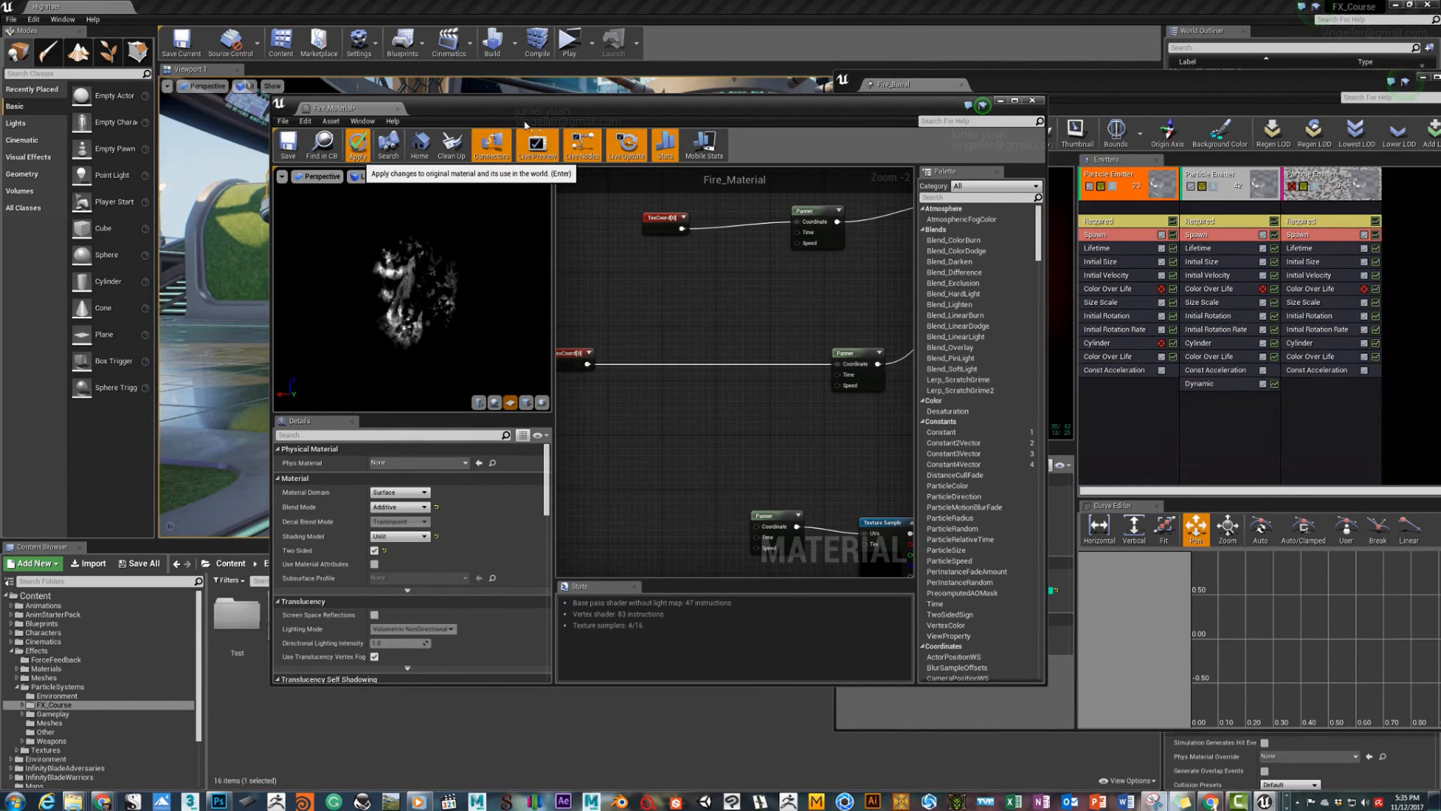
left_click_drag(540, 102, 292, 575)
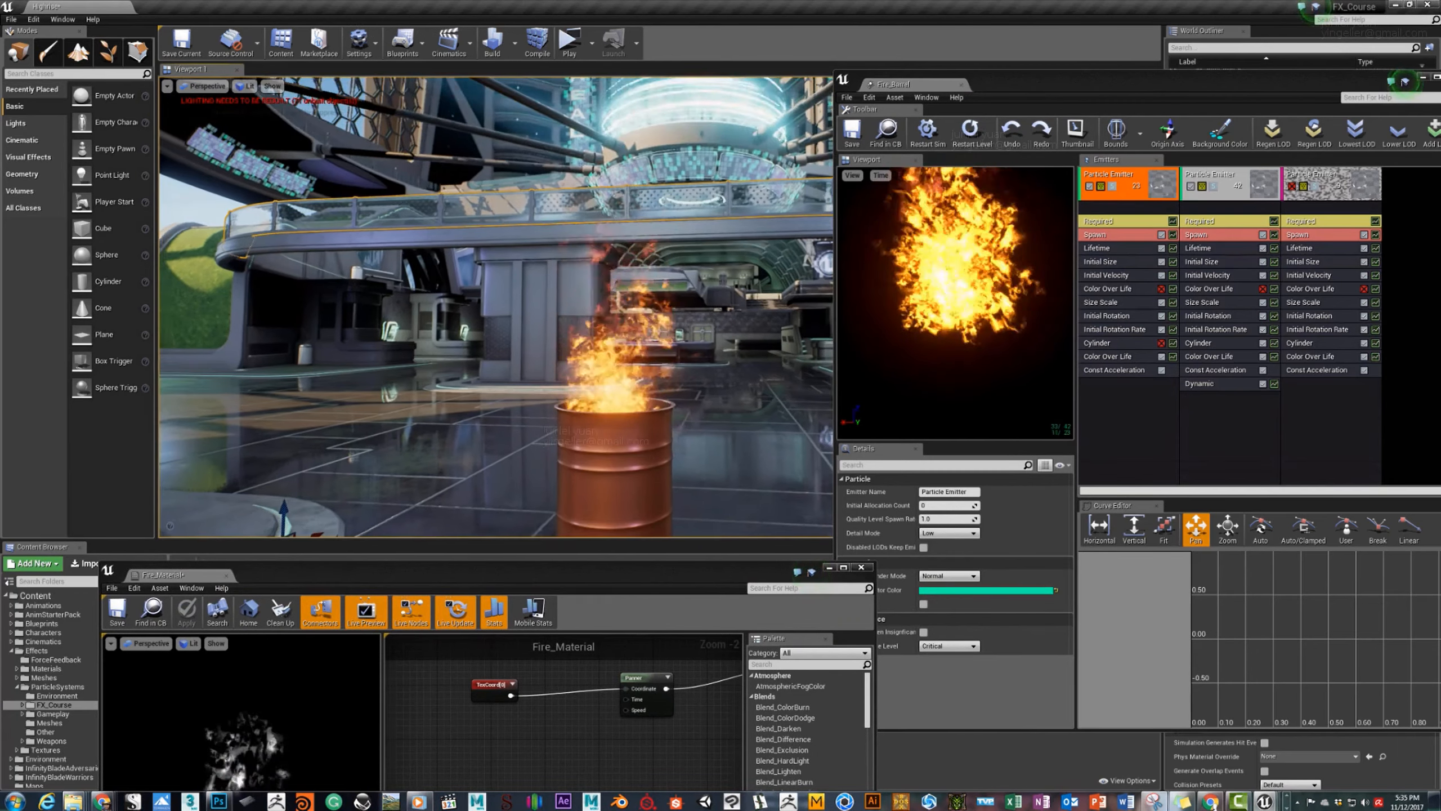
right_click_drag(496, 307, 499, 363)
key("s")
key("w")
key("w")
key("s")
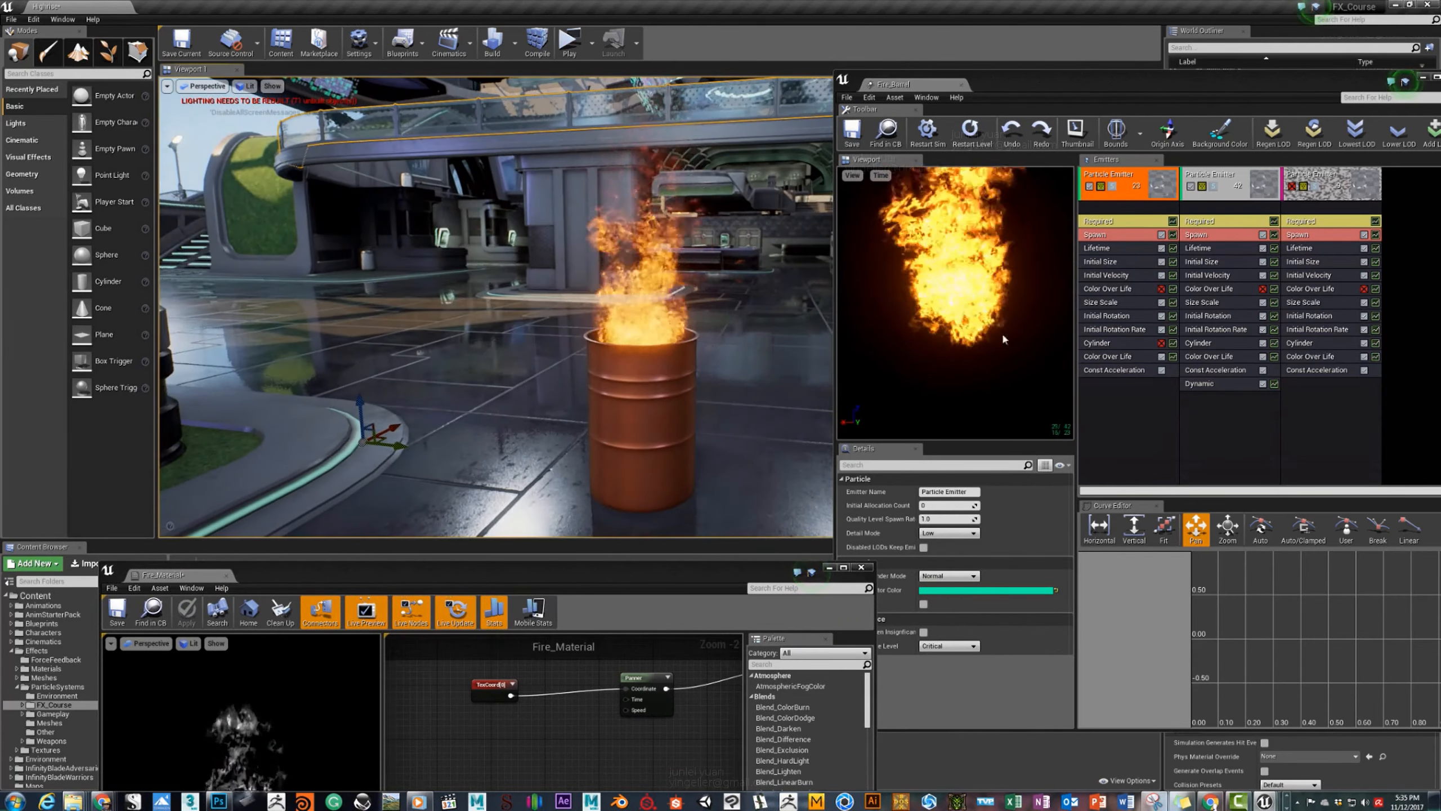
Inspect the first emitter in isolation and review its Lifetime and Initial Size settings.
left_click(1112, 187)
left_click(1113, 188)
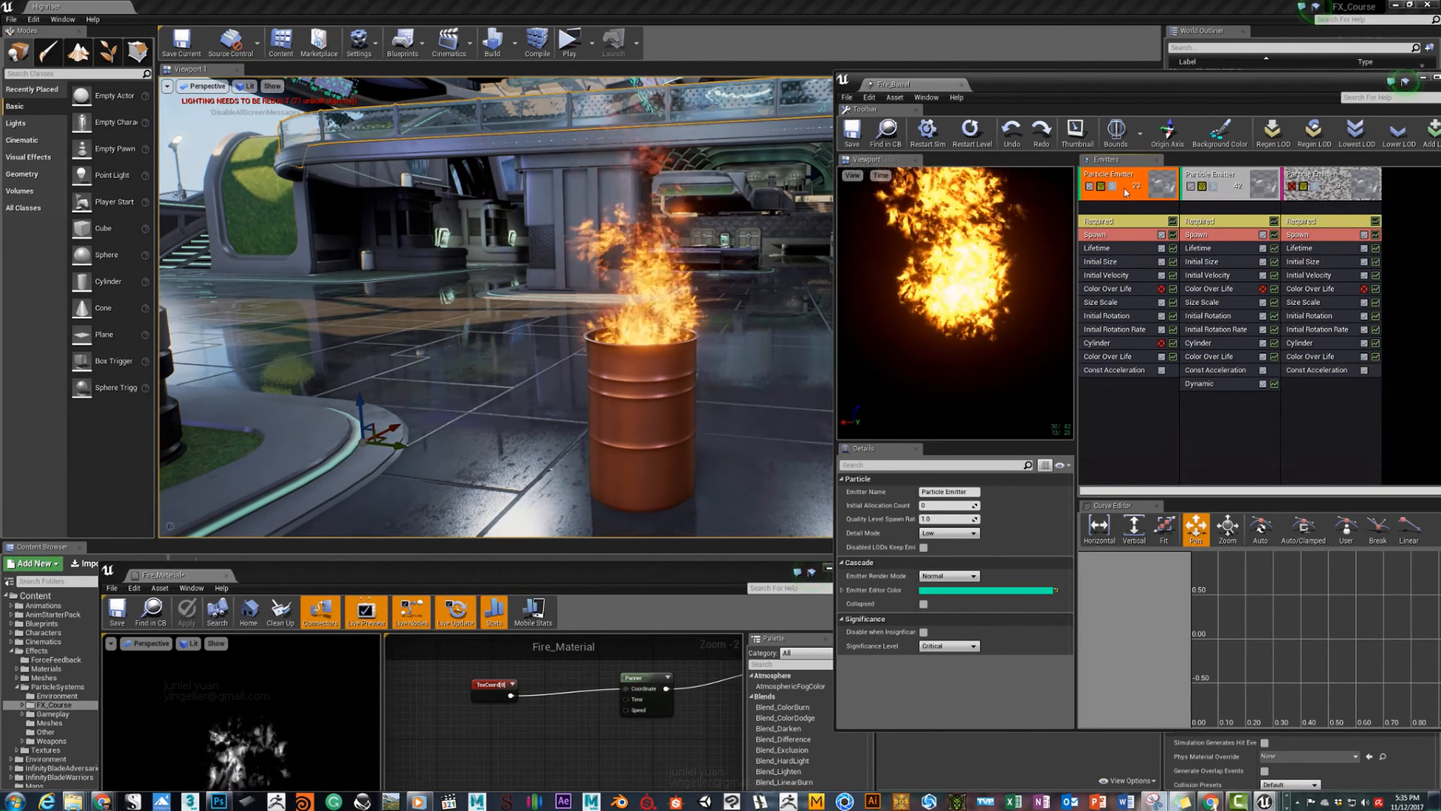
left_click(1103, 250)
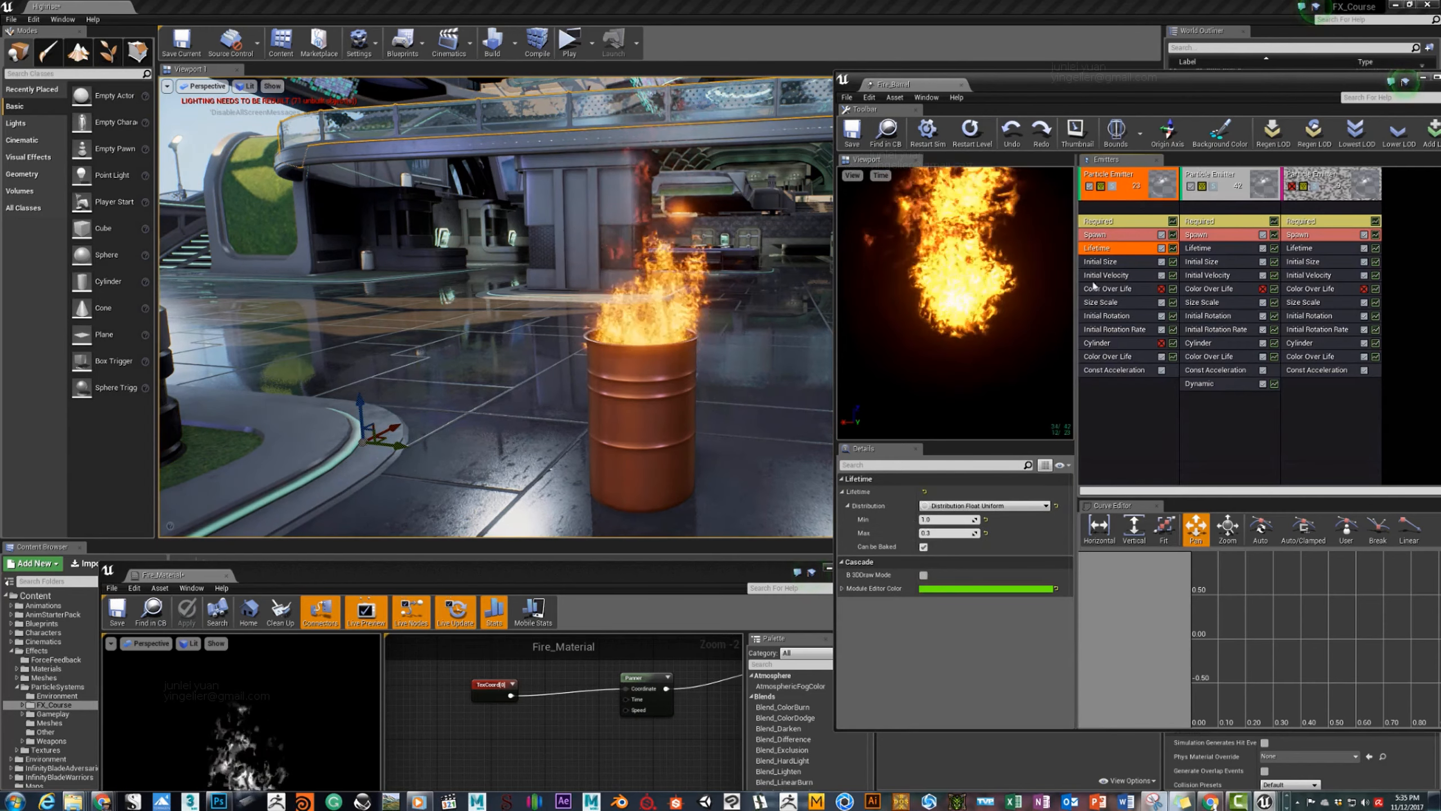
left_click(1101, 261)
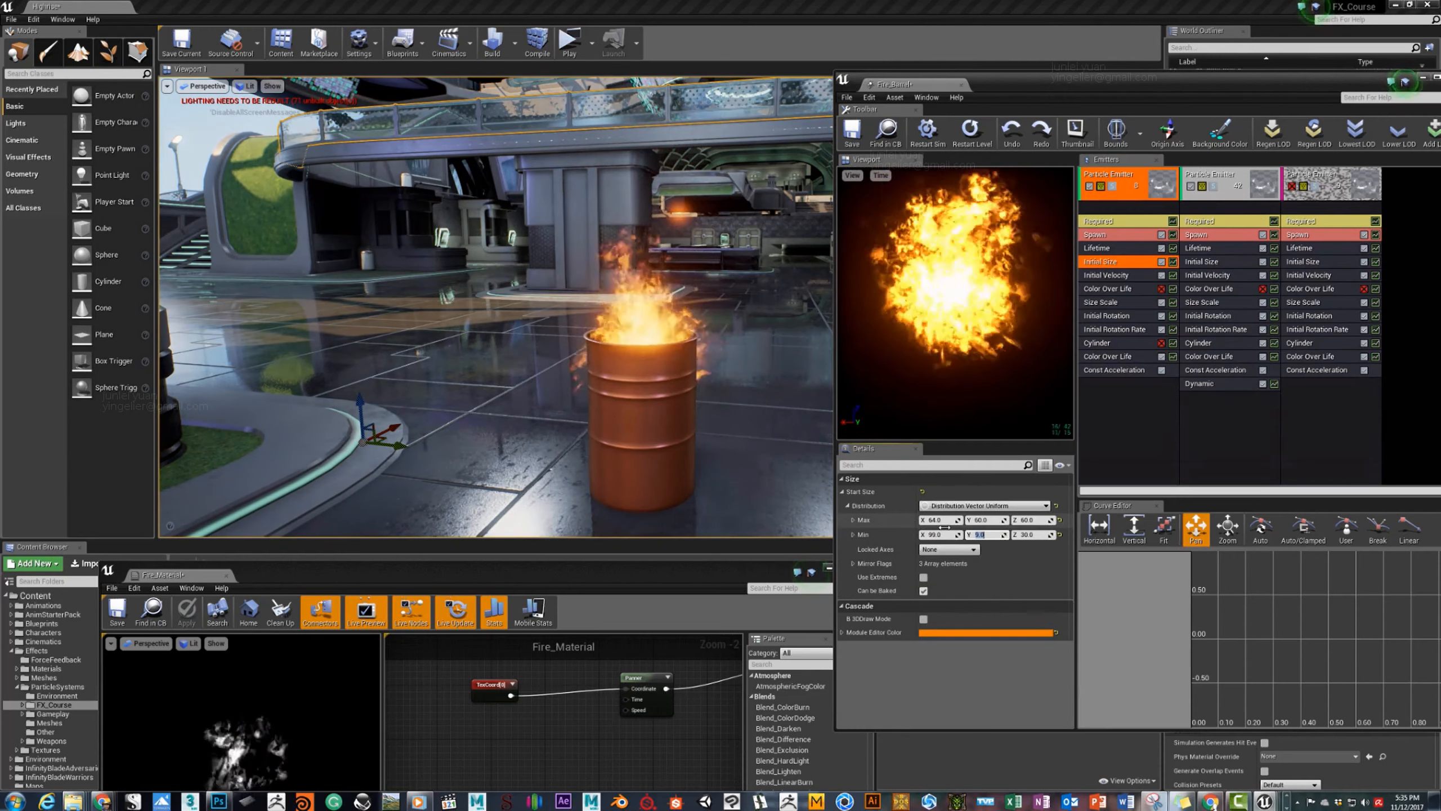
left_click(1112, 189)
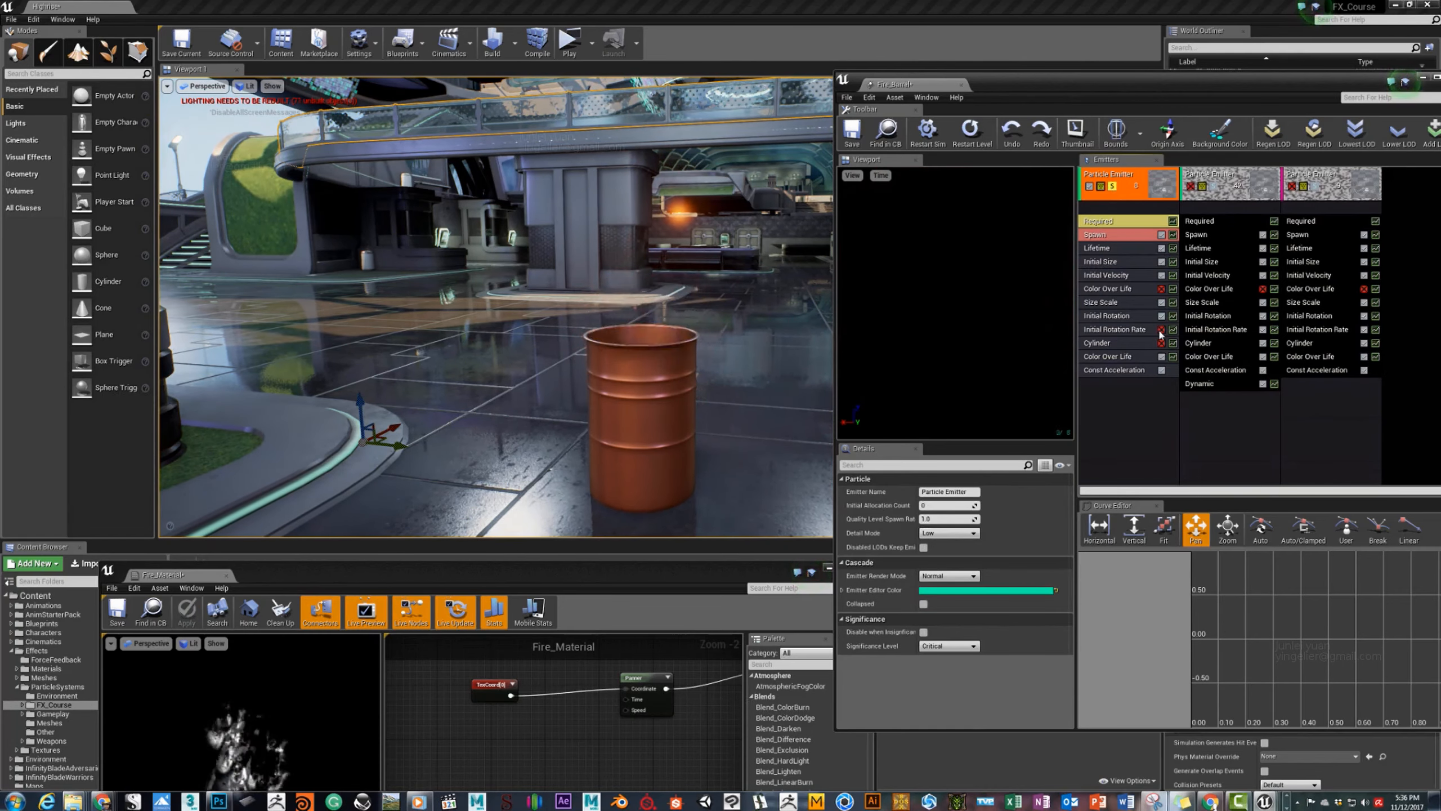
left_click(1161, 370)
left_click(1113, 187)
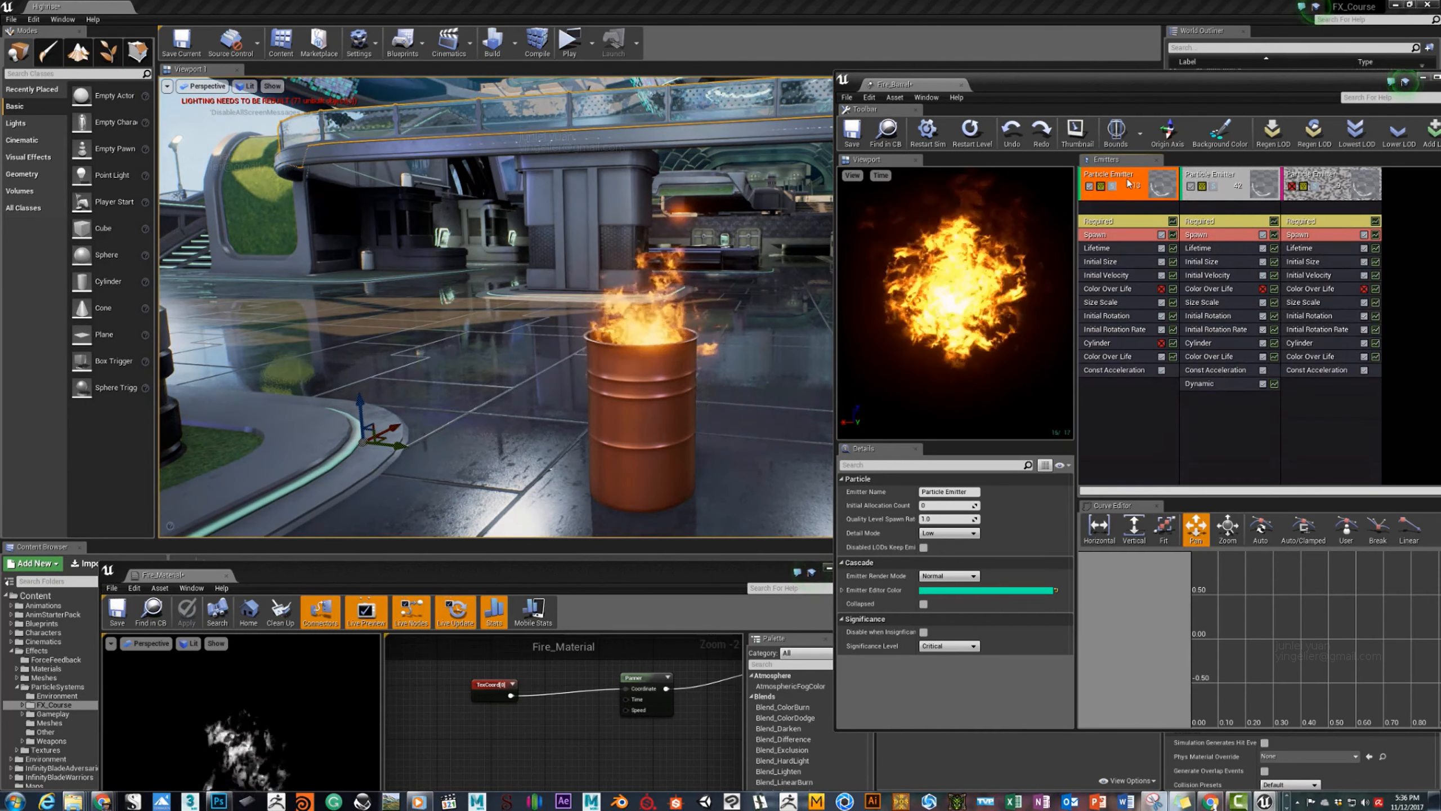
Delete the first Fire_Barrel emitter and remove the Dynamic module from the remaining active fire emitter.
key("Delete")
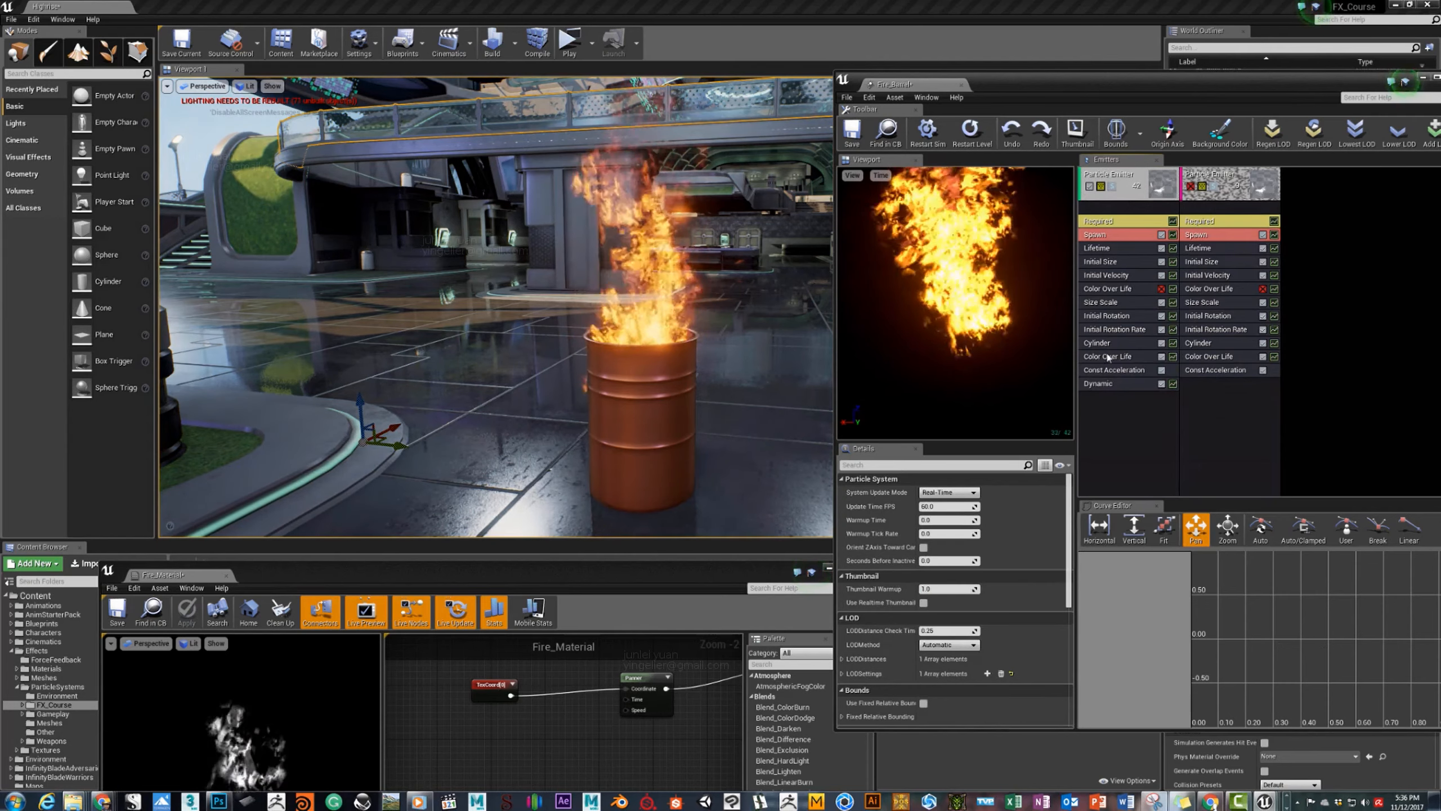
left_click(1112, 385)
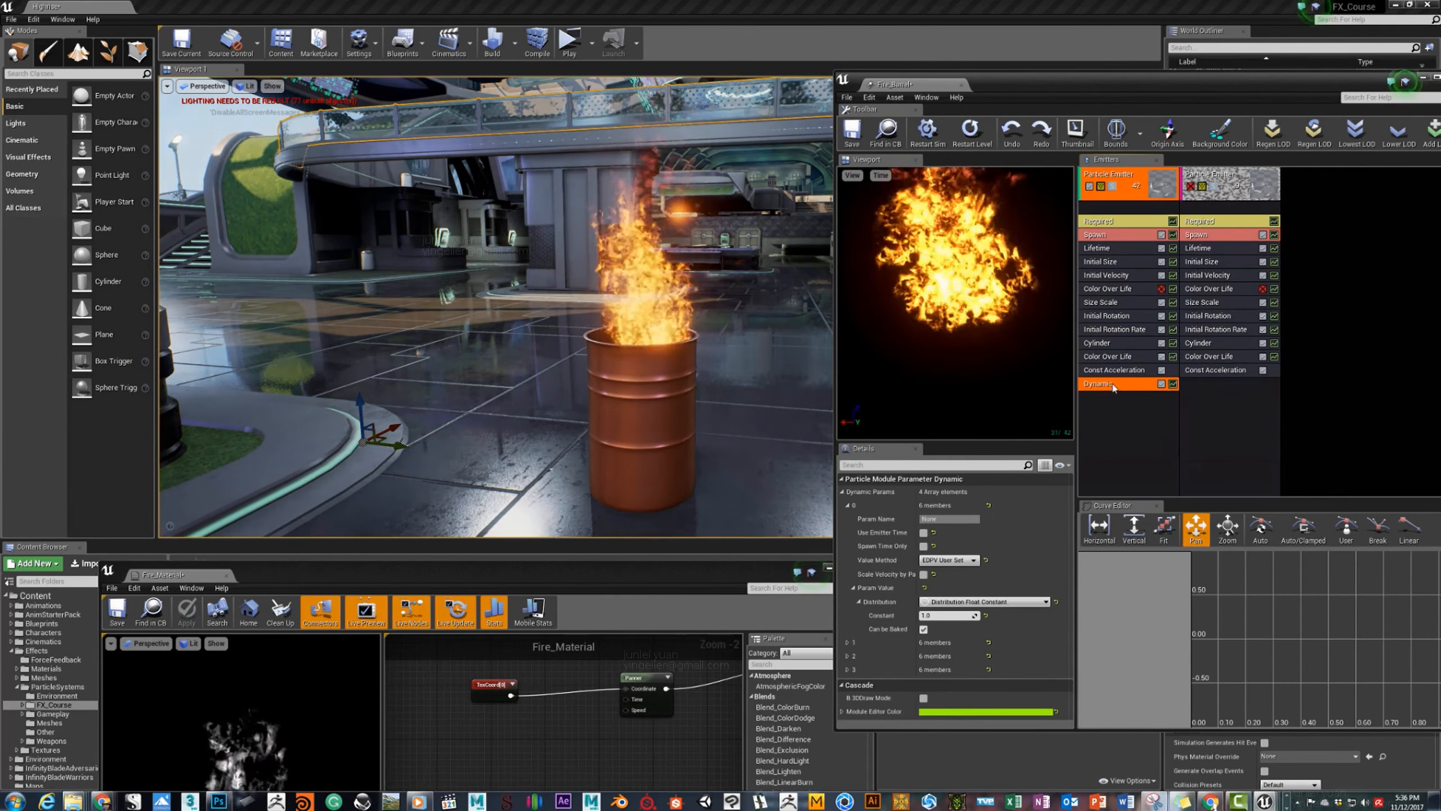
key("Delete")
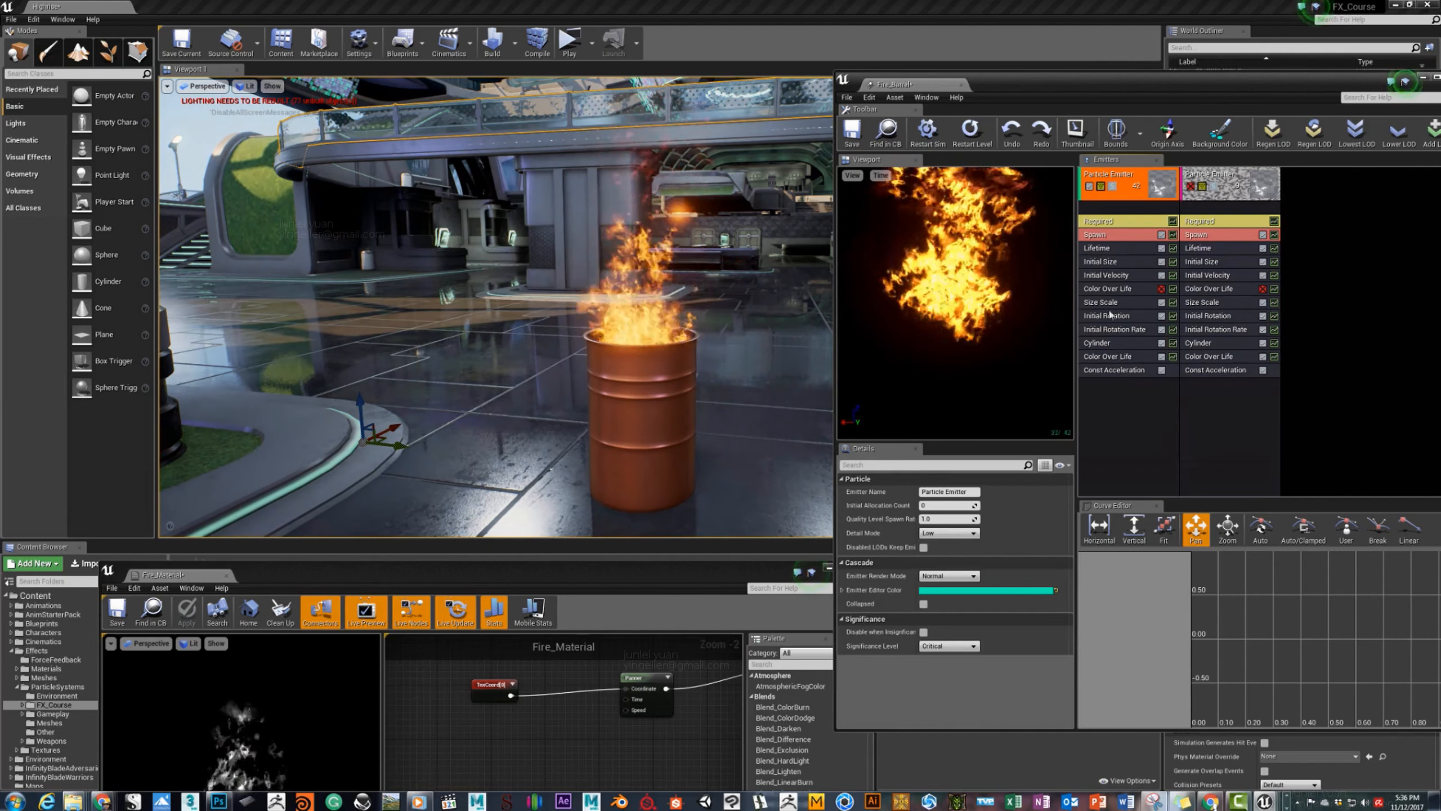
Open the active fire emitter's Const Acceleration module for editing its Z acceleration.
left_click(1114, 370)
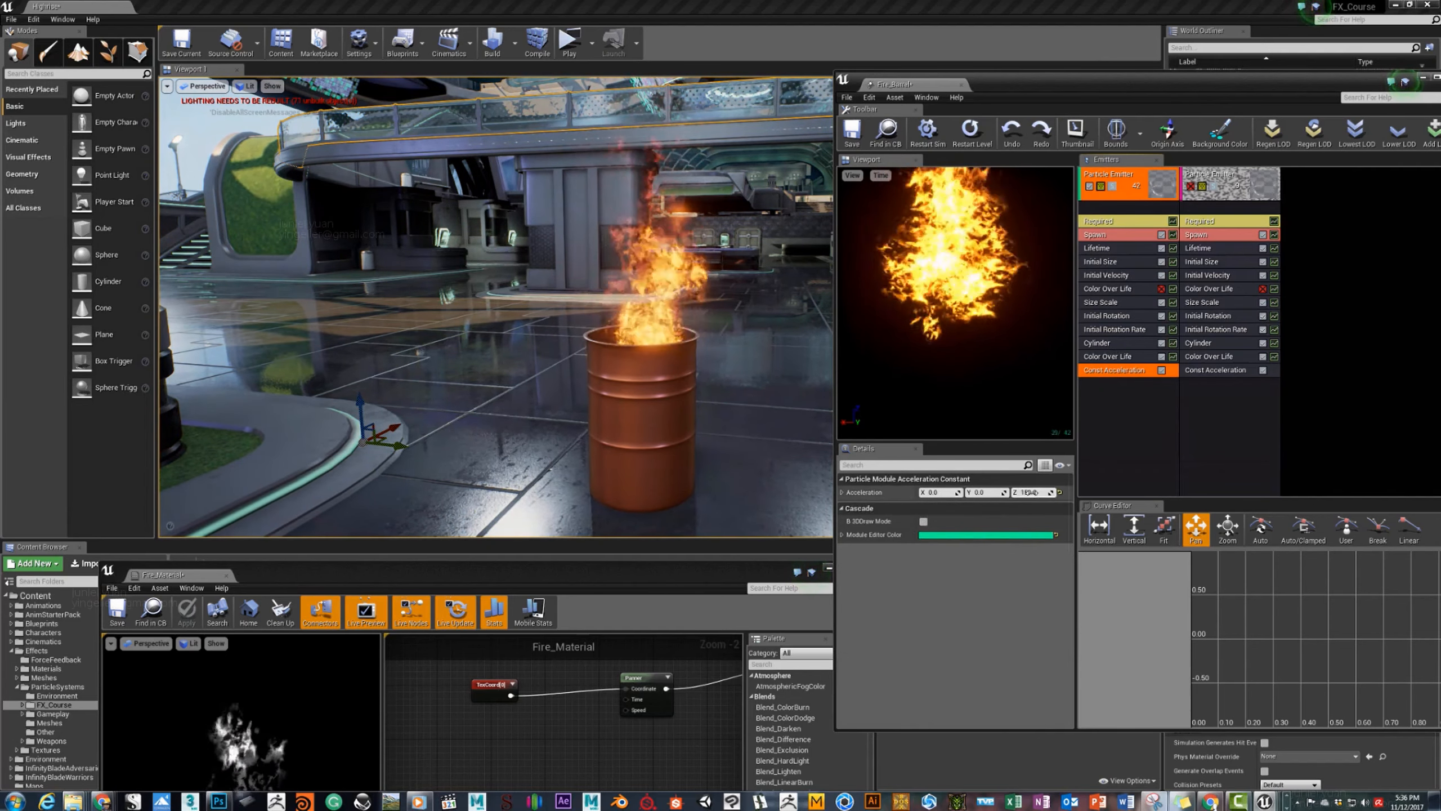
Set the fire emitter's constant Z acceleration to 200 and inspect the flame above the barrel in the level.
type("200")
key("Return")
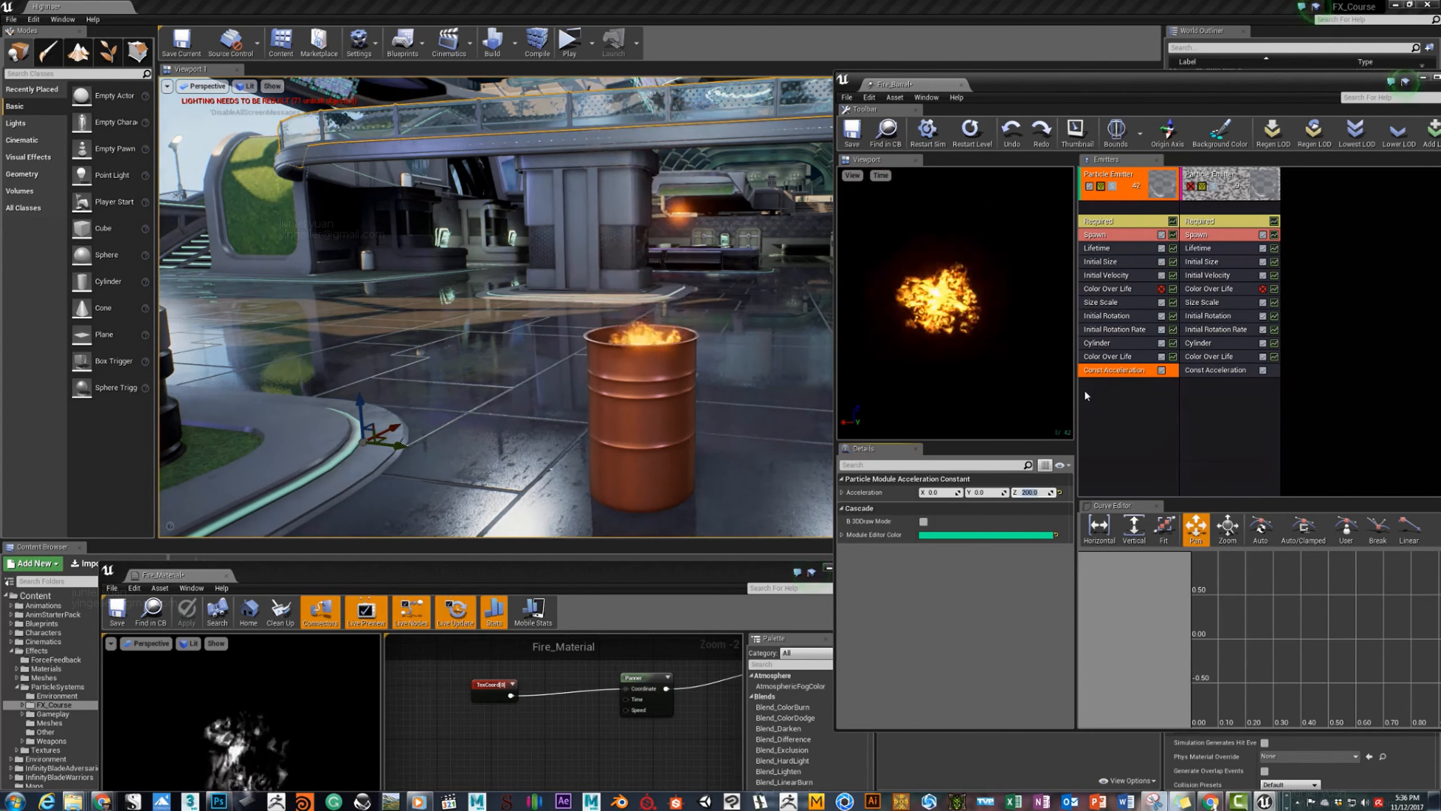
right_click_drag(682, 339, 682, 307)
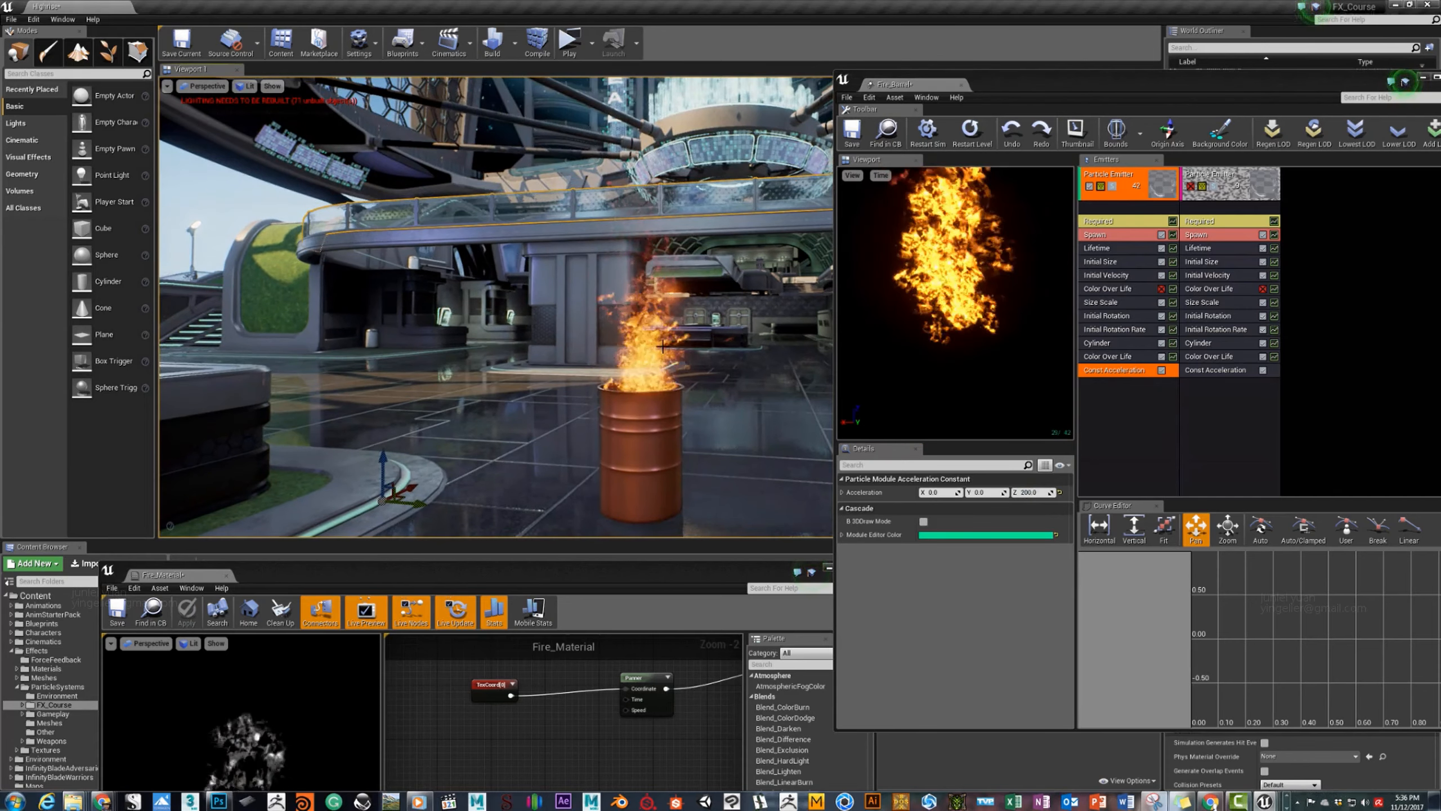
left_click(666, 346)
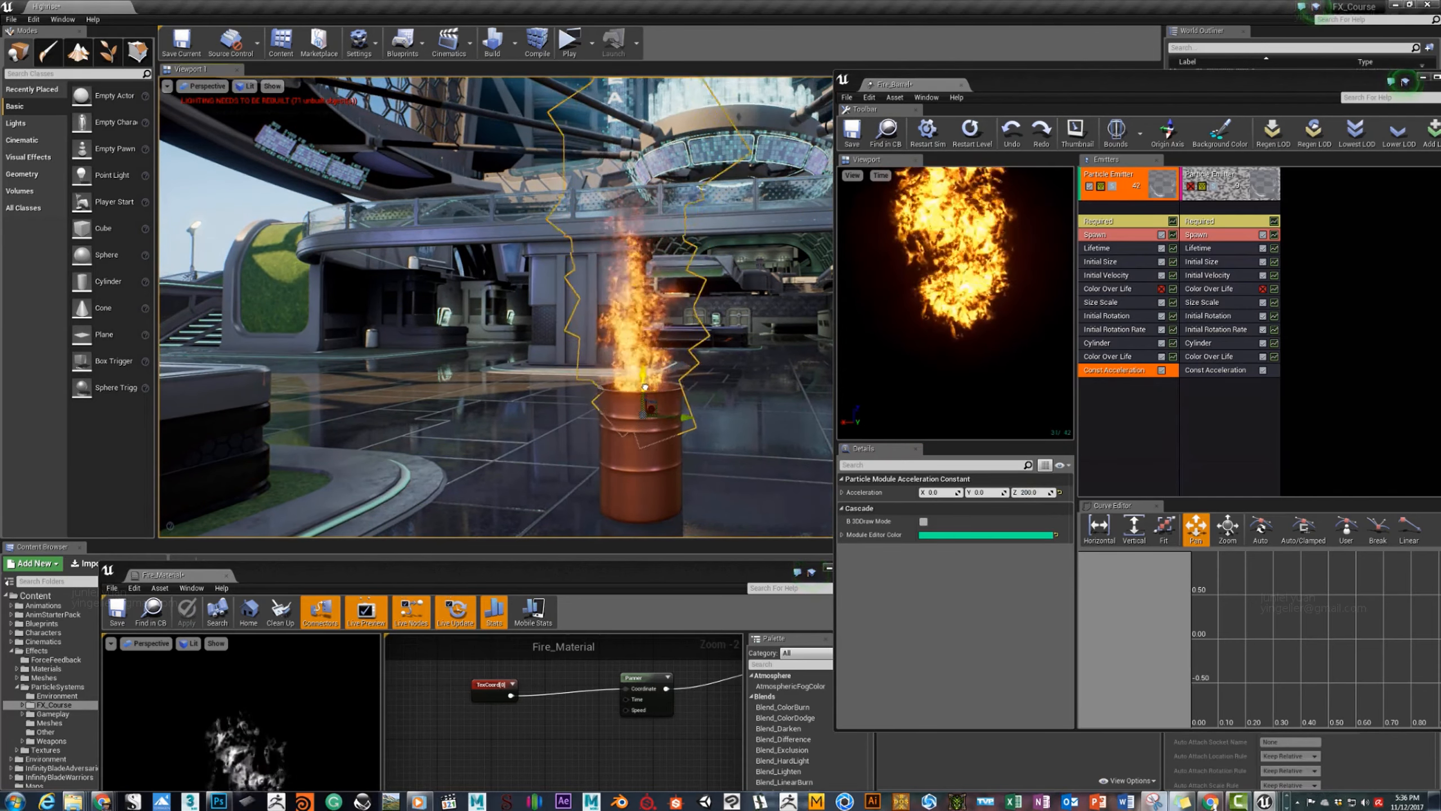
left_click(717, 366)
scroll(717, 366, "up", 5)
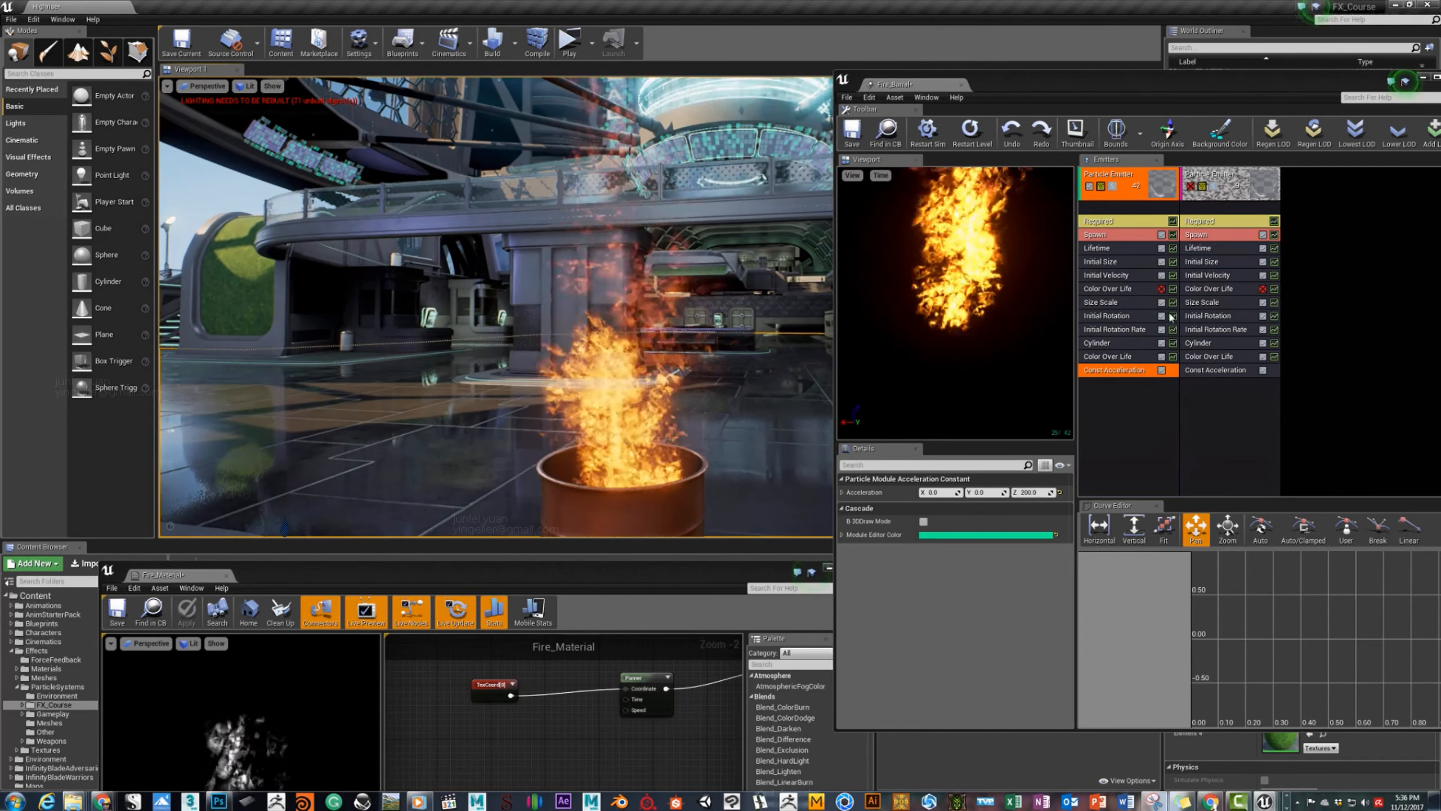
Set the emitter's maximum start size to 99 on X, Y and Z in the Initial Size module.
left_click(1107, 343)
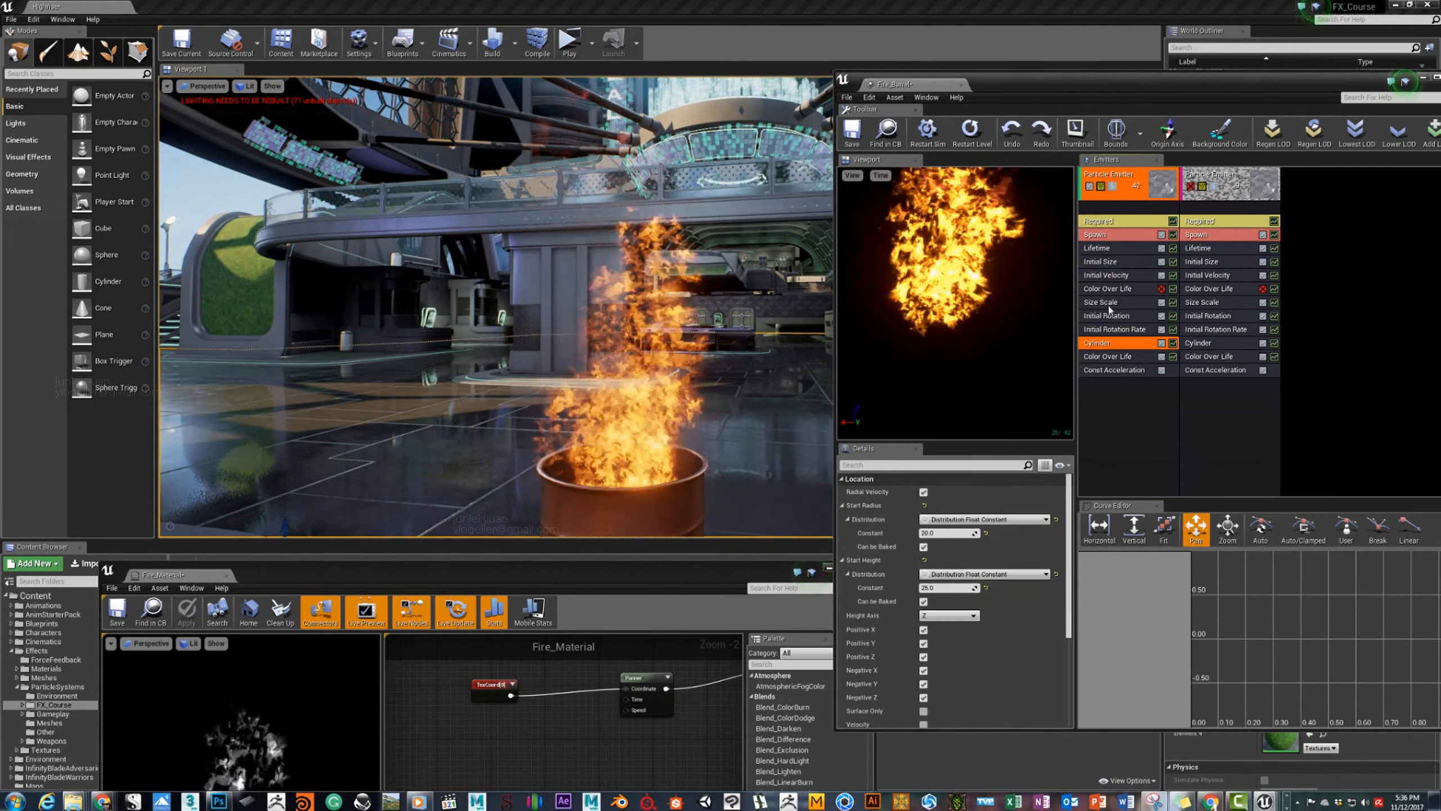
left_click(1100, 262)
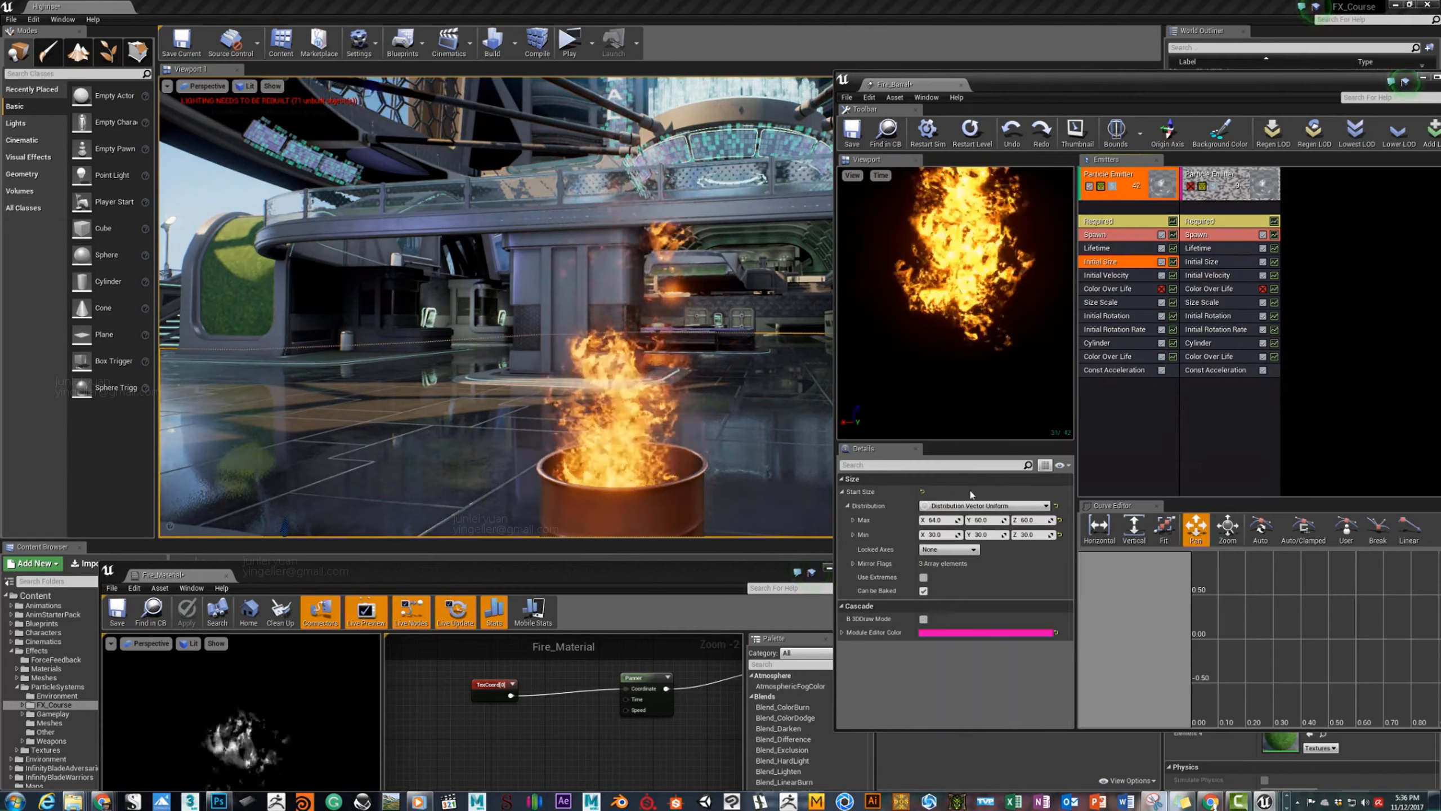
left_click(945, 521)
type("99")
key("Tab")
type("99")
key("Tab")
type("99")
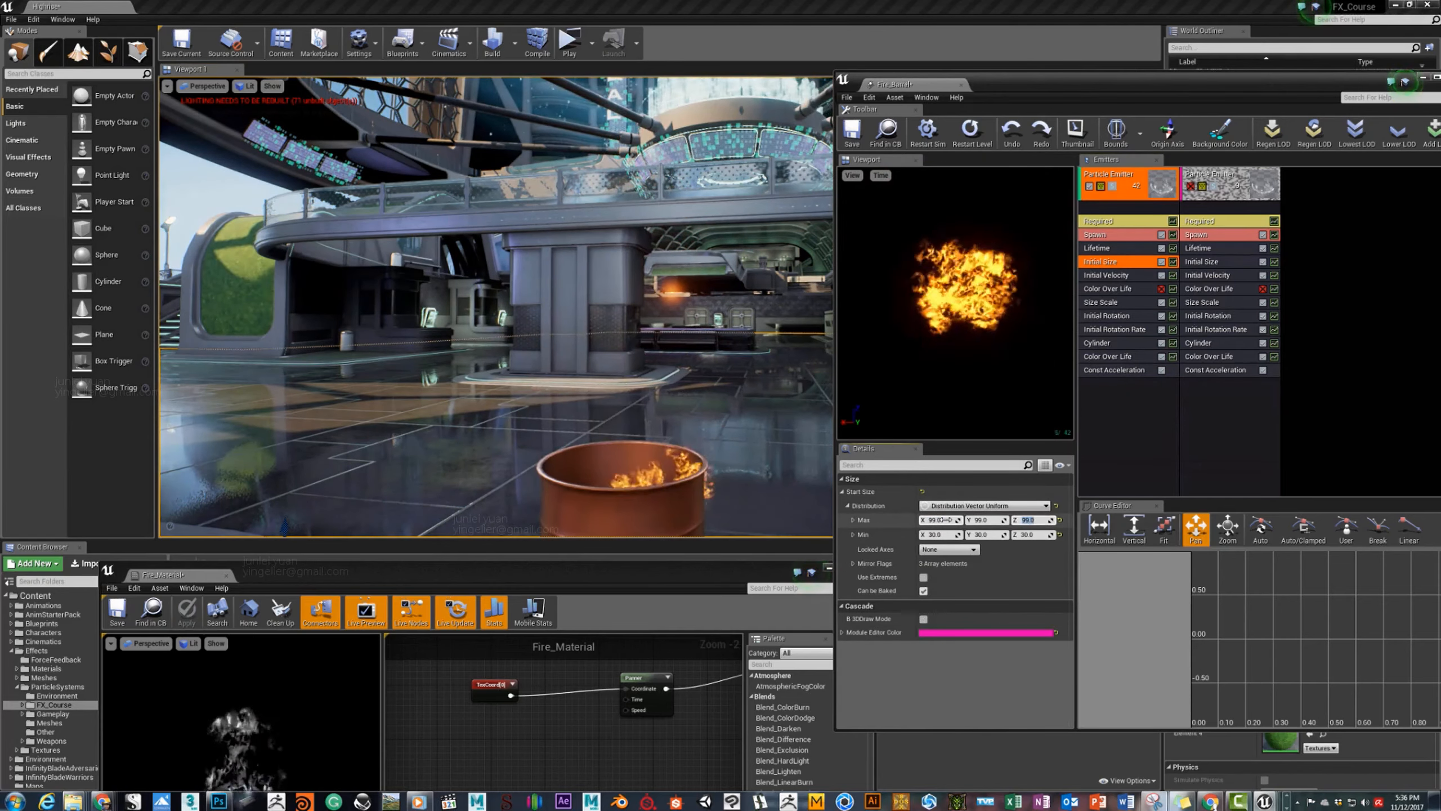
Enable Use Extremes for the initial size and inspect the barrel fire from several distances in the level.
left_click(923, 577)
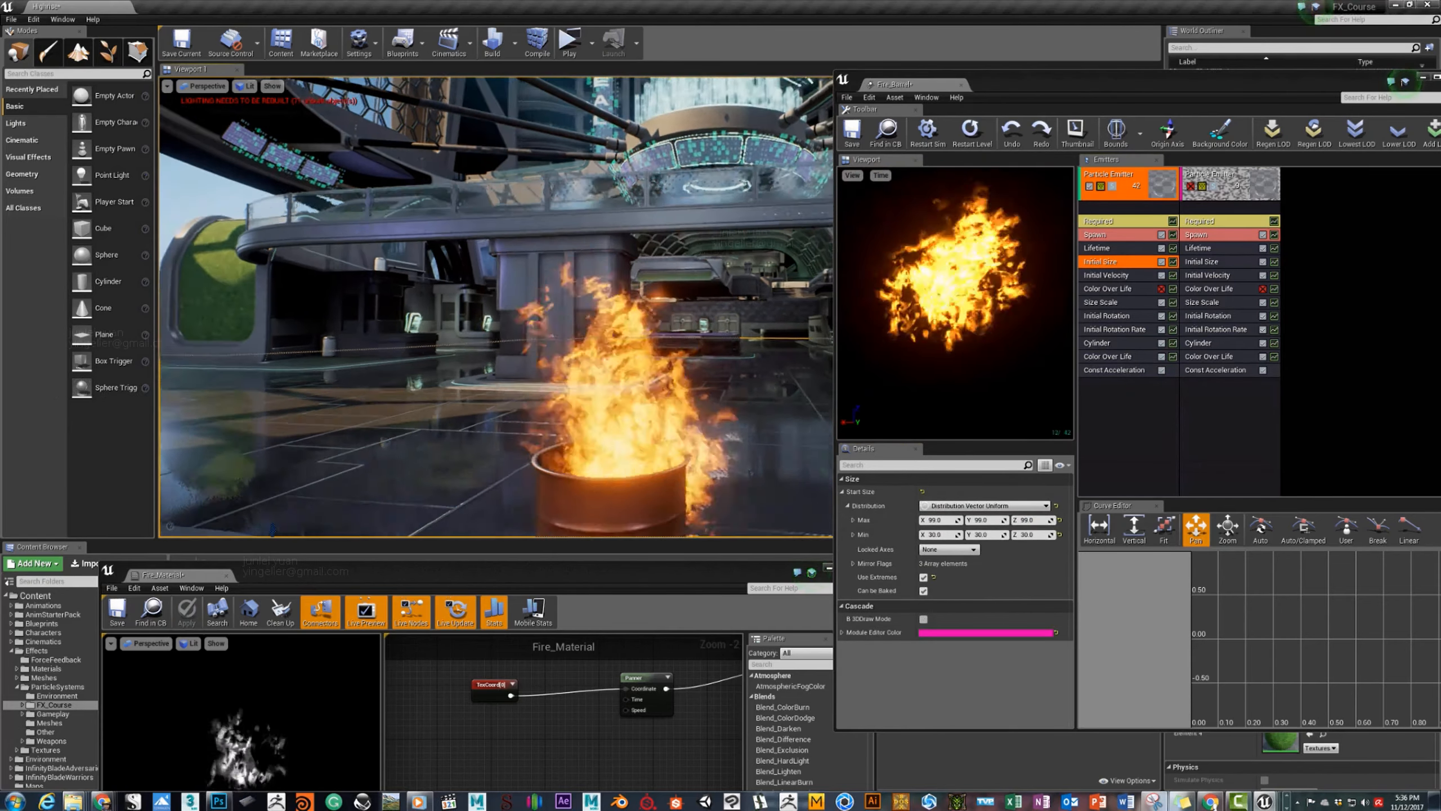
key("s")
right_click_drag(495, 307, 501, 314)
key("w")
key("s")
key("w")
right_click(694, 416)
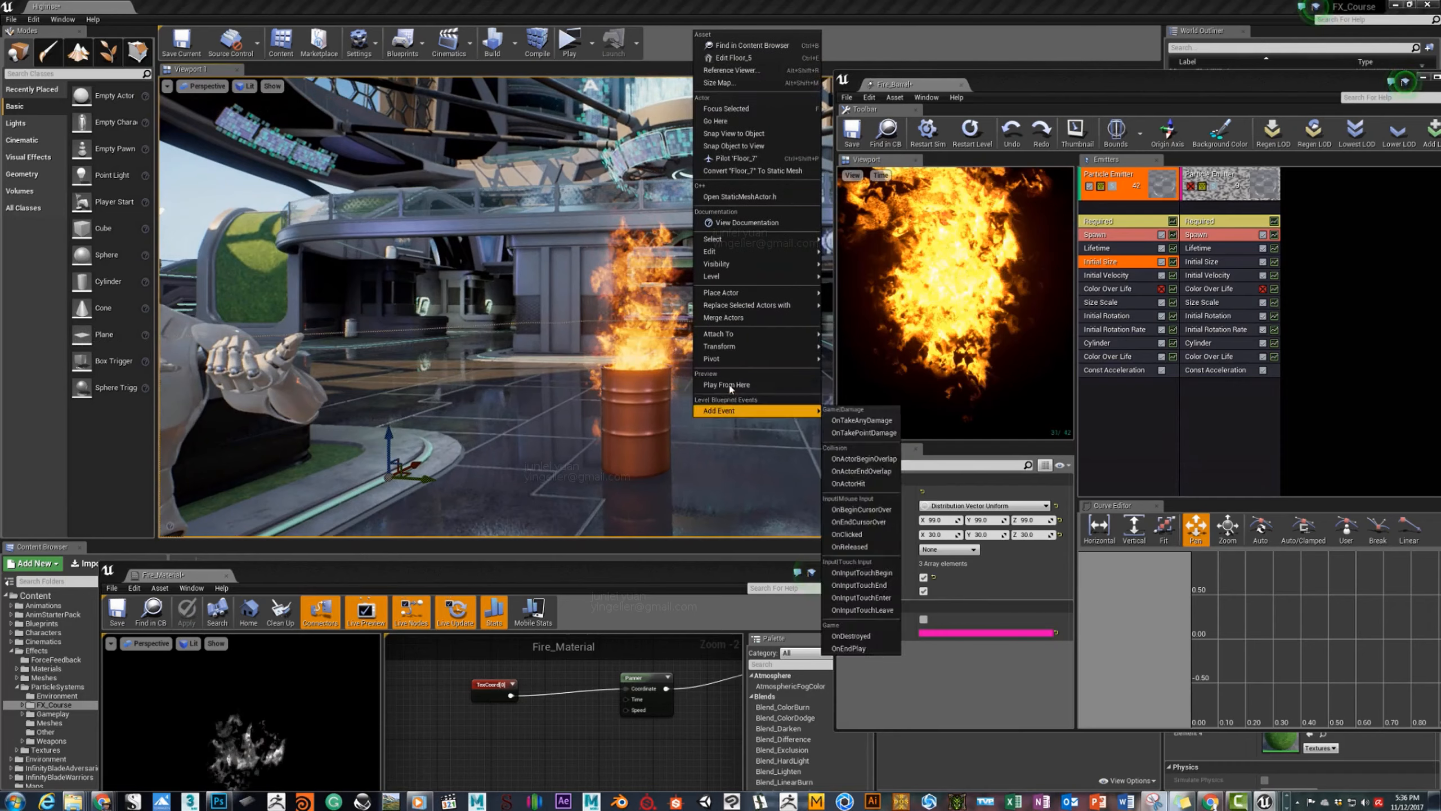
key("w")
right_click_drag(638, 399, 647, 397)
left_click(631, 341)
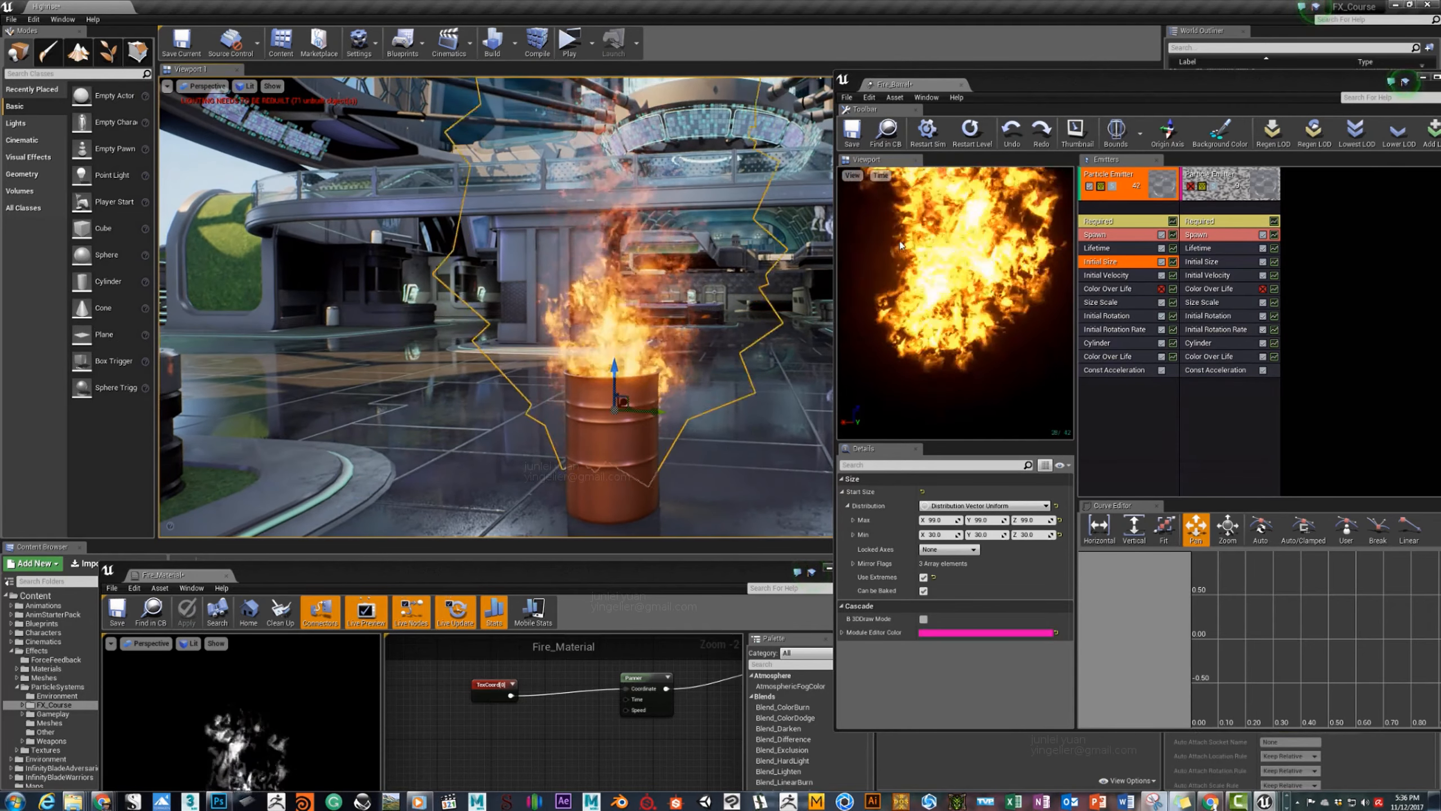
Set the emitter's maximum start size to 60 on all axes and check the flame in the level from closer up.
left_click(939, 521)
type("60")
key("Return")
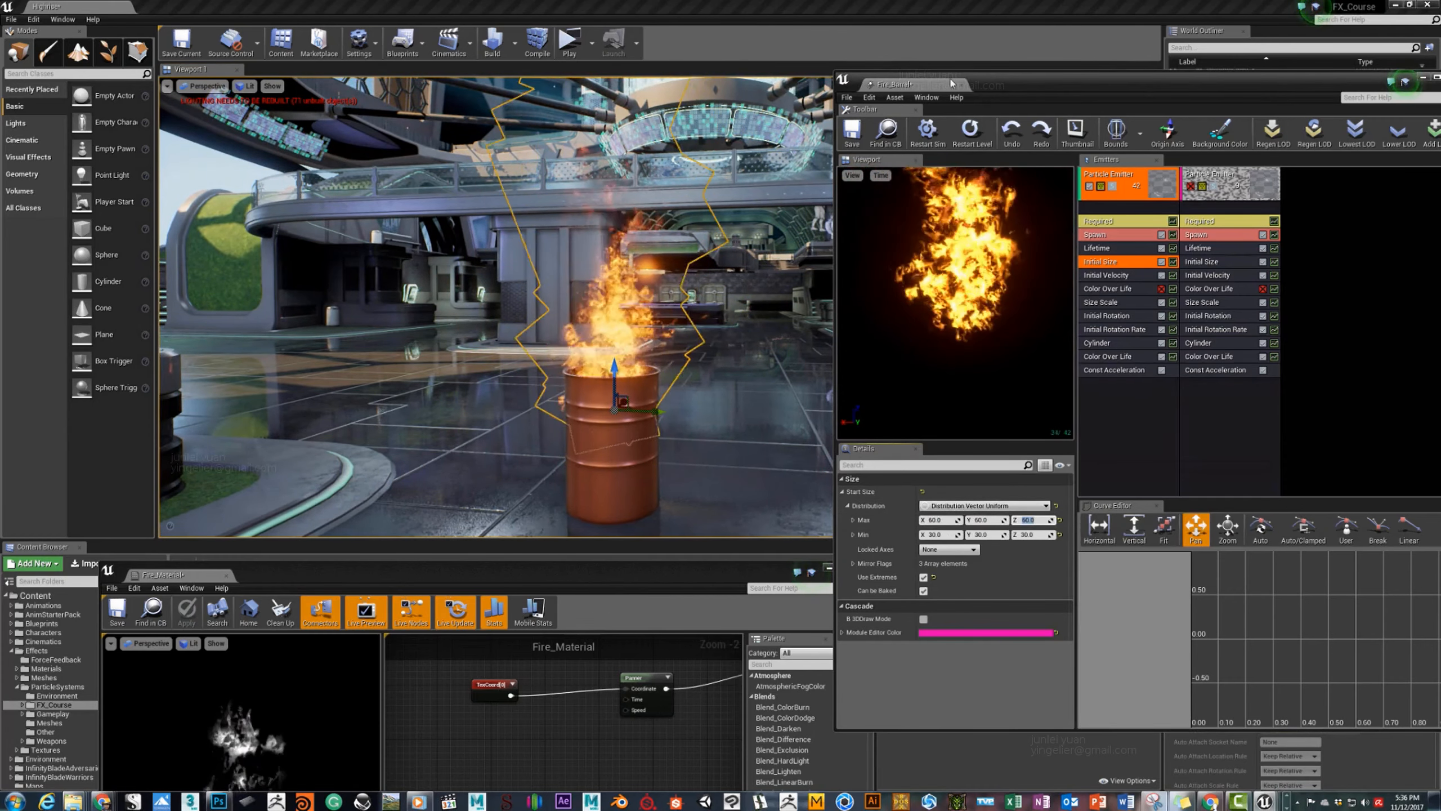
left_click(730, 327)
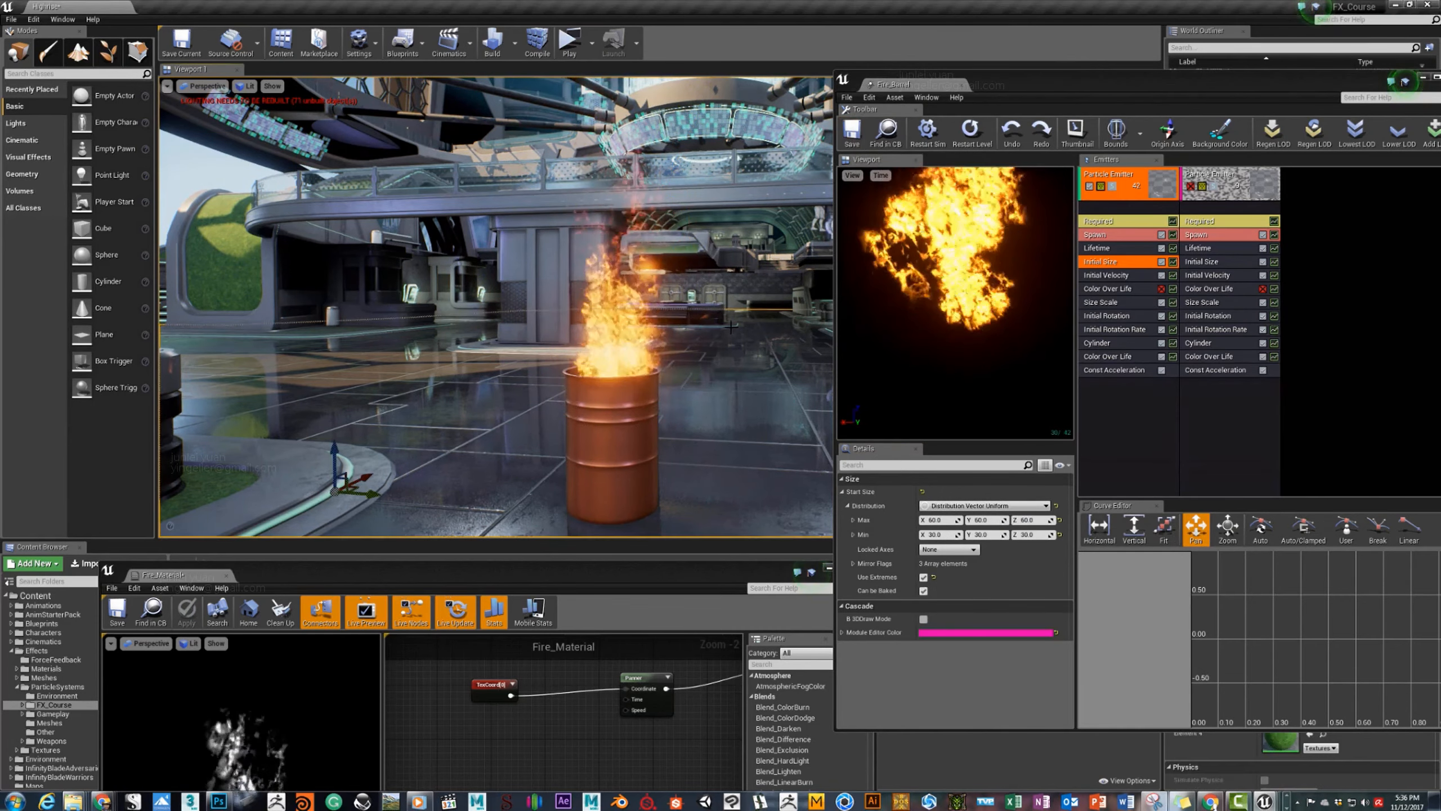
key("w")
mouse_move(731, 326)
right_mouse_down()
mouse_move(729, 304)
mouse_move(713, 319)
mouse_move(723, 335)
mouse_move(676, 302)
mouse_move(701, 298)
right_mouse_up()
key("s")
key("a")
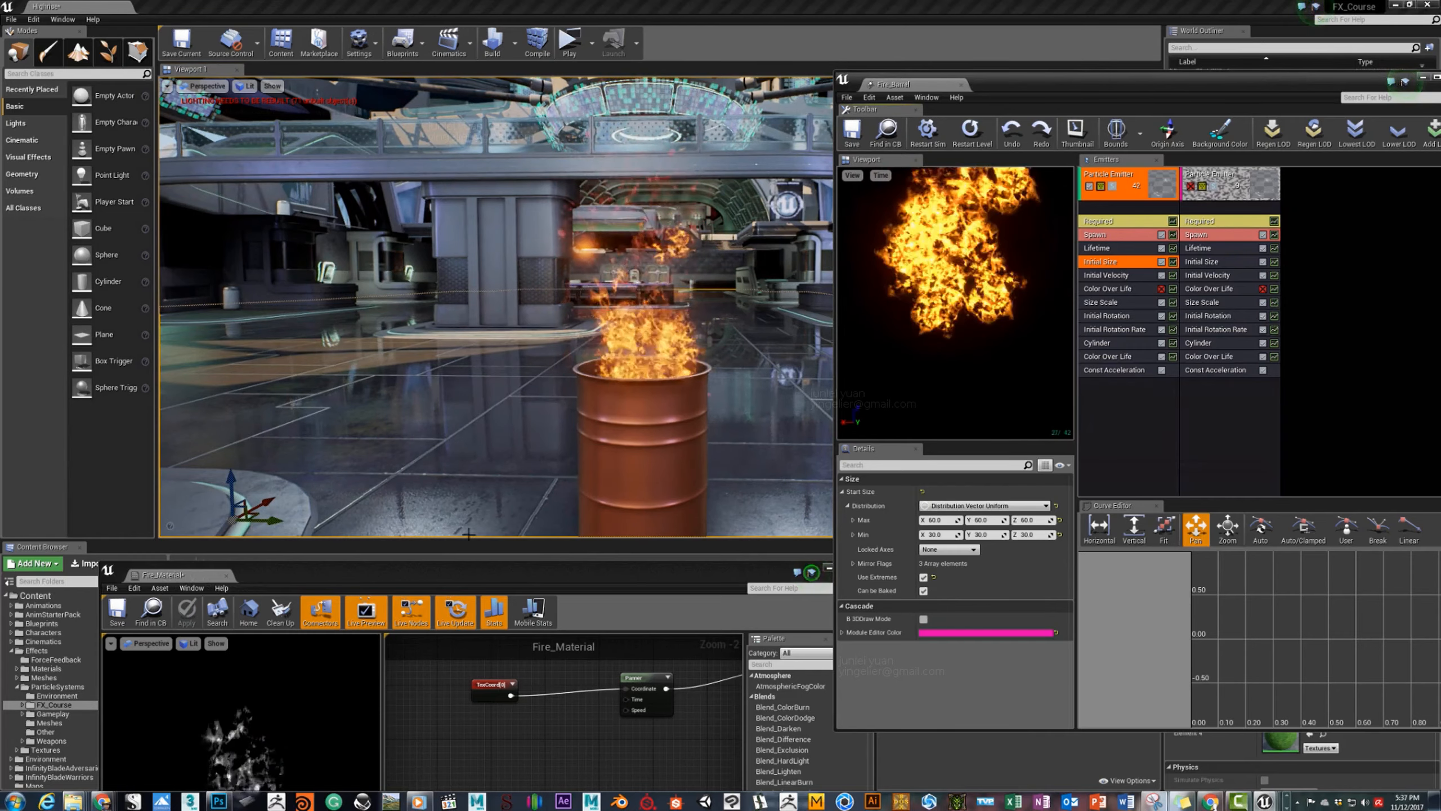
In Fire_Material, set the U tiling of the lower texture coordinate node to 0.6.
left_click_drag(286, 573, 311, 185)
scroll(379, 348, "up", 5)
right_click_drag(524, 359, 494, 391)
scroll(310, 356, "down", 5)
left_click(459, 441)
left_click(257, 549)
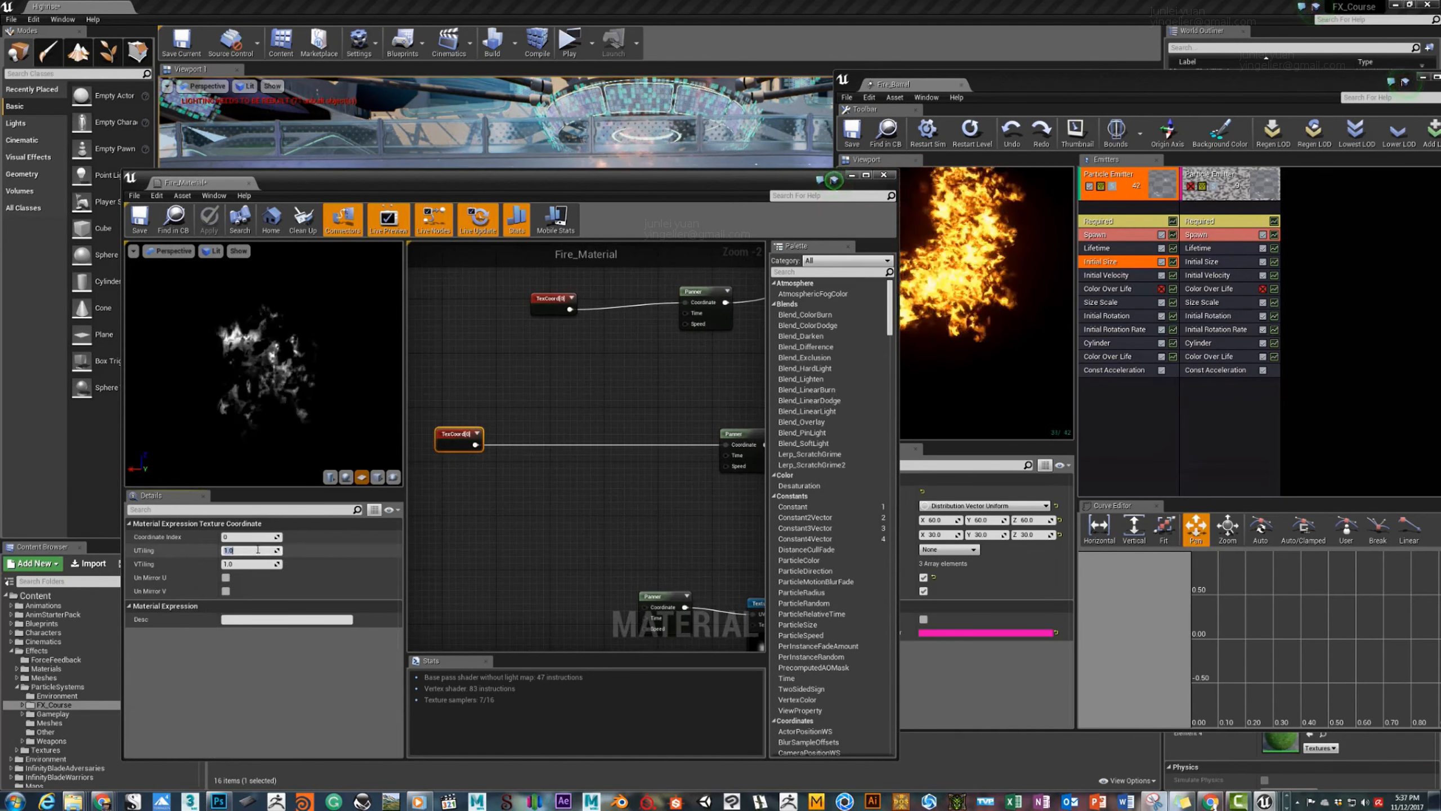
type("0.6")
key("Tab")
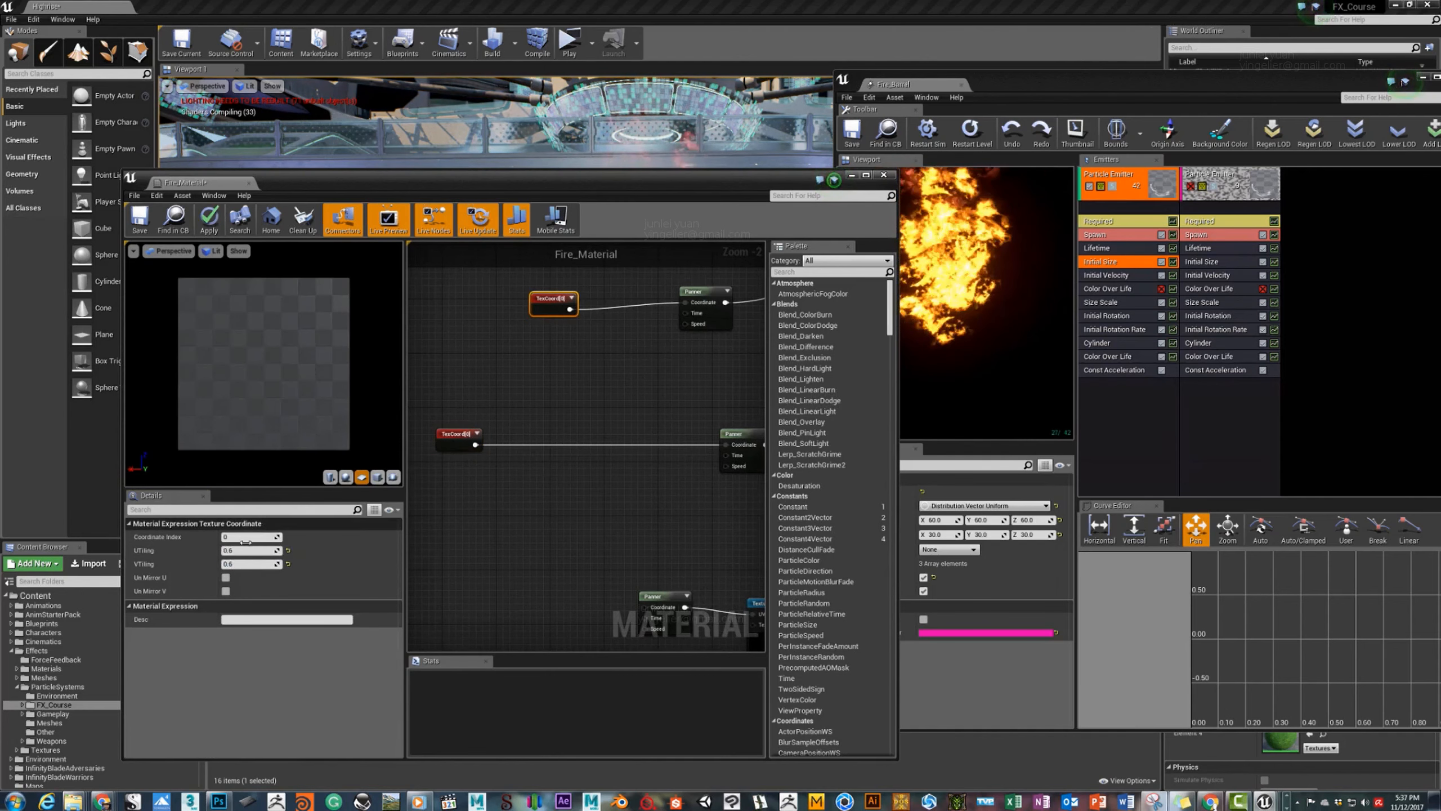
Set the upper texture coordinate node's U and V tiling to 0.3, apply the material and check the barrel fire.
type("0.3")
key("Tab")
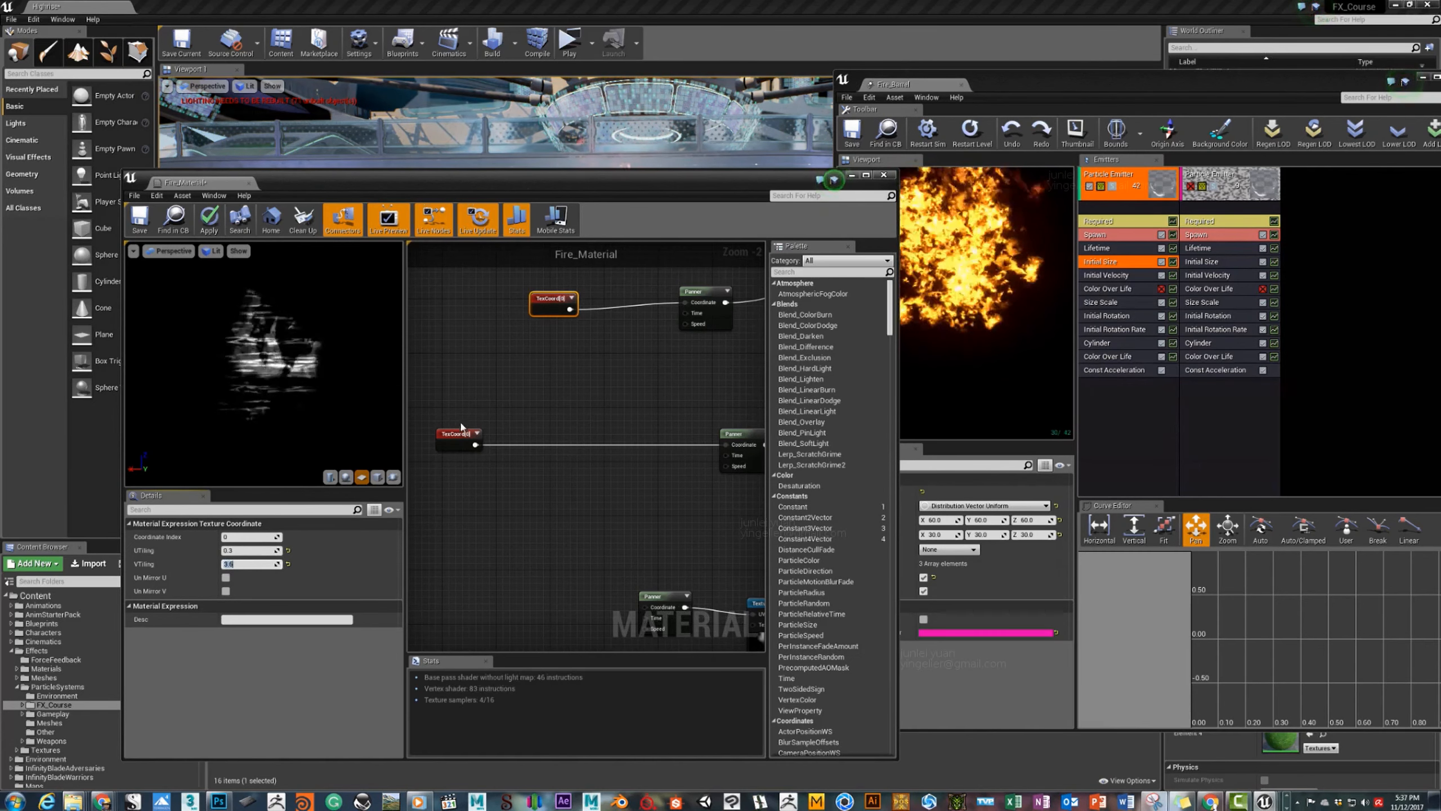
type("3.6")
key("Return")
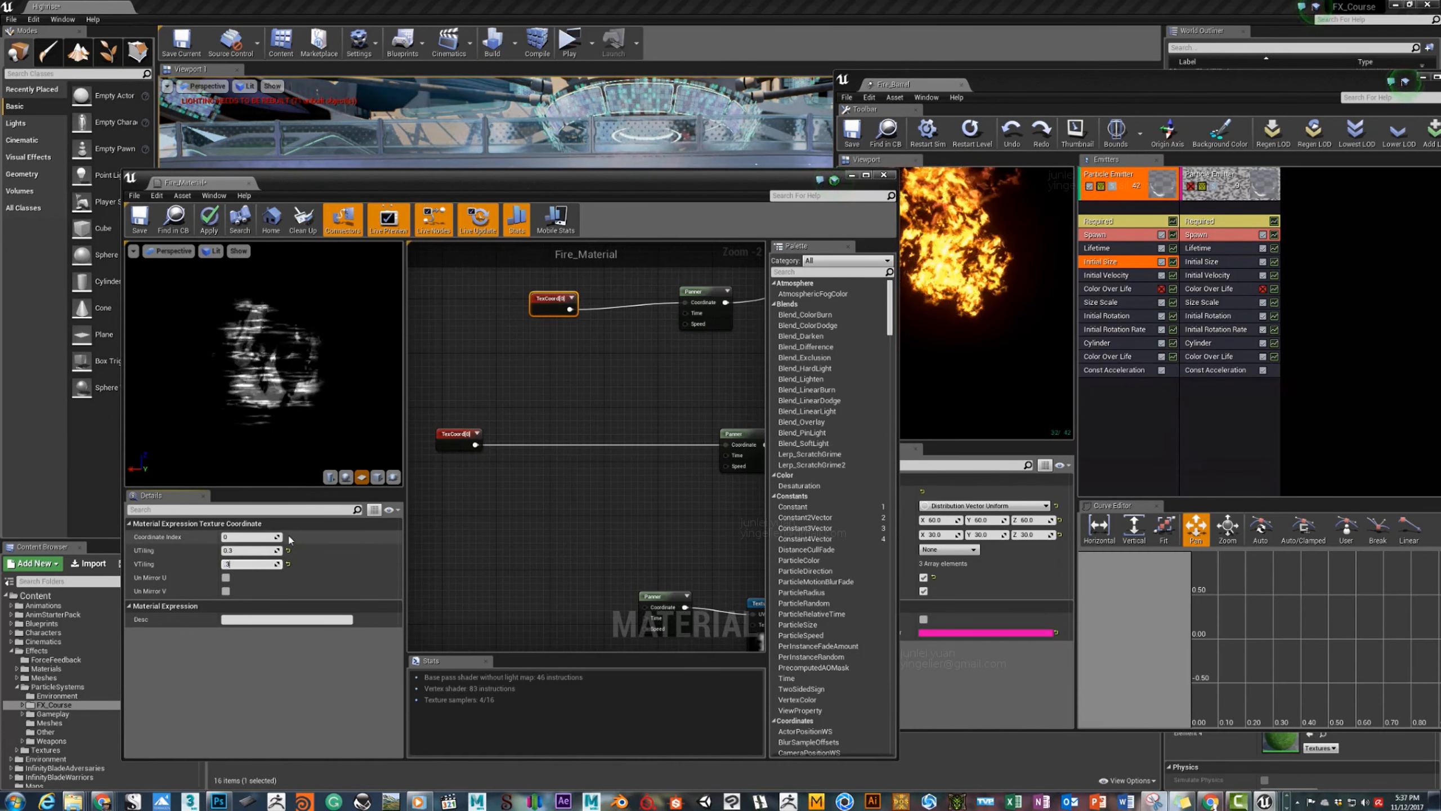
key("Return")
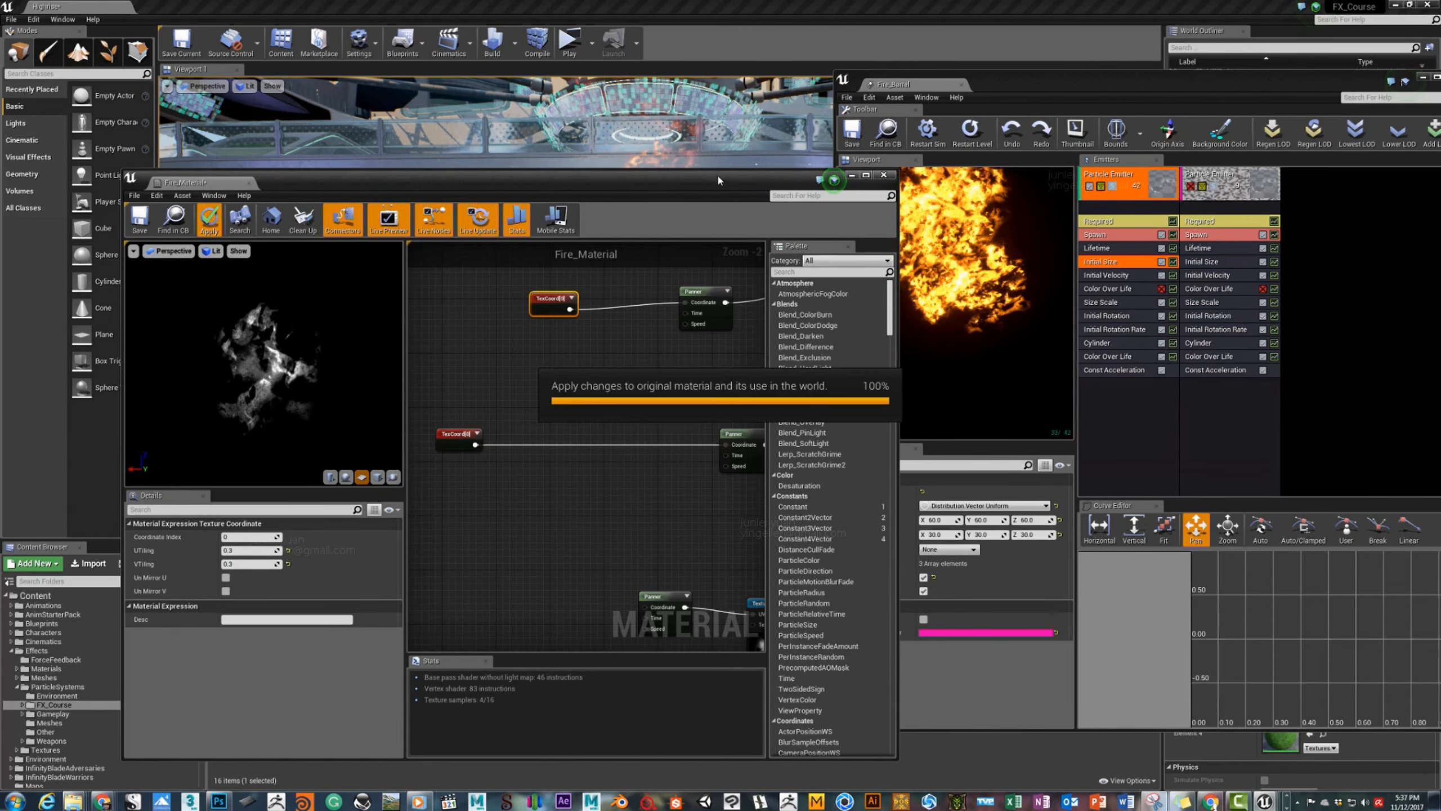
left_click_drag(716, 174, 371, 377)
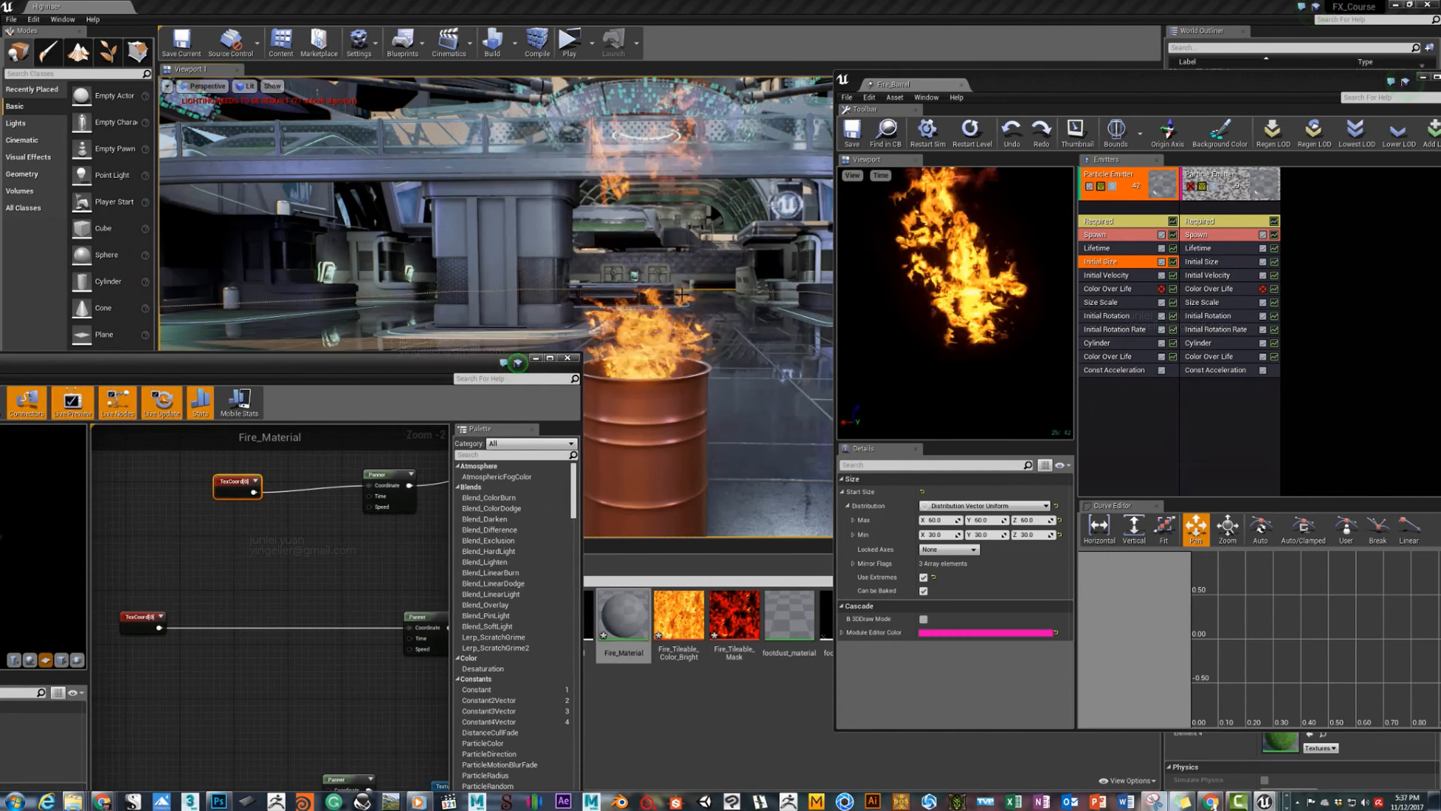
scroll(658, 308, "up", 6)
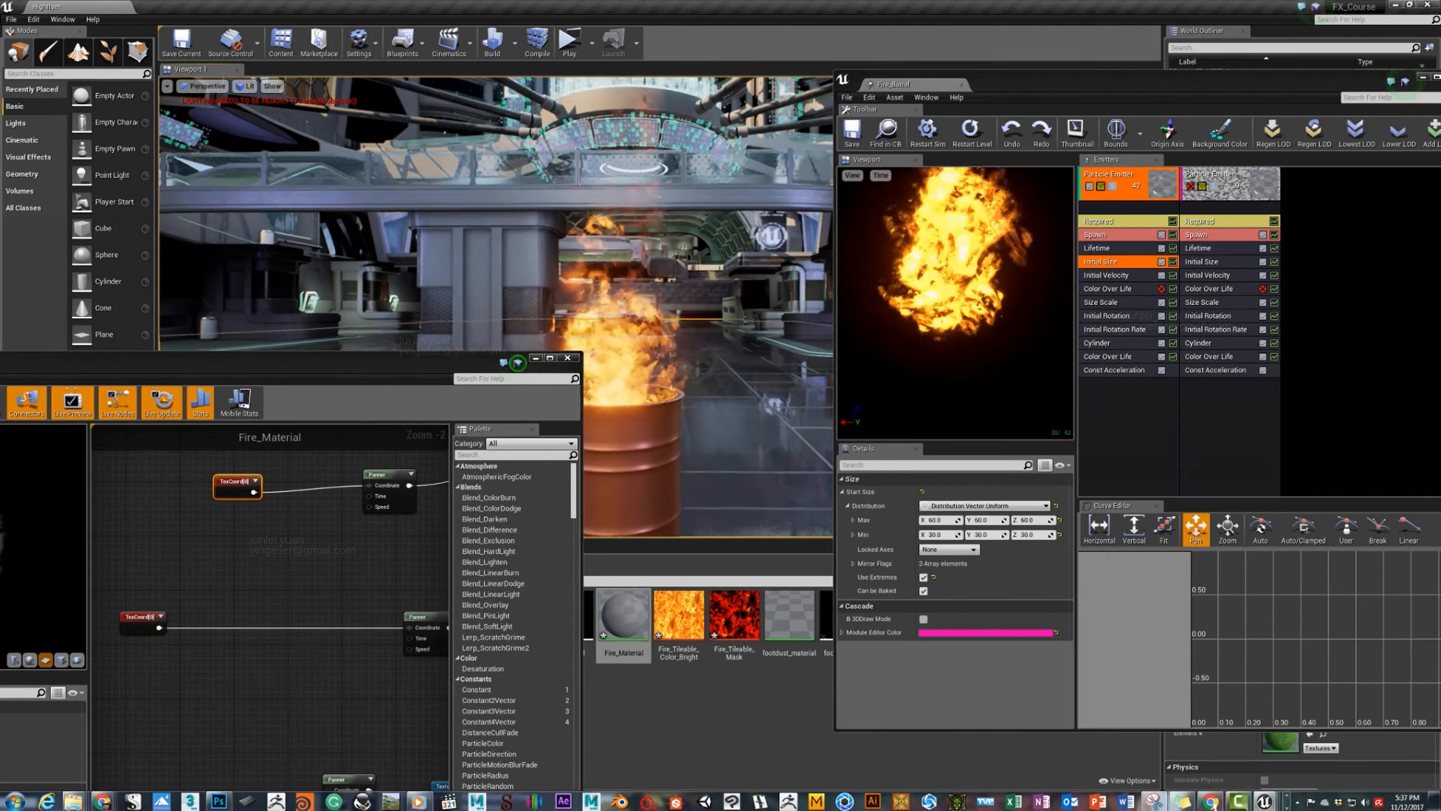
scroll(658, 307, "down", 6)
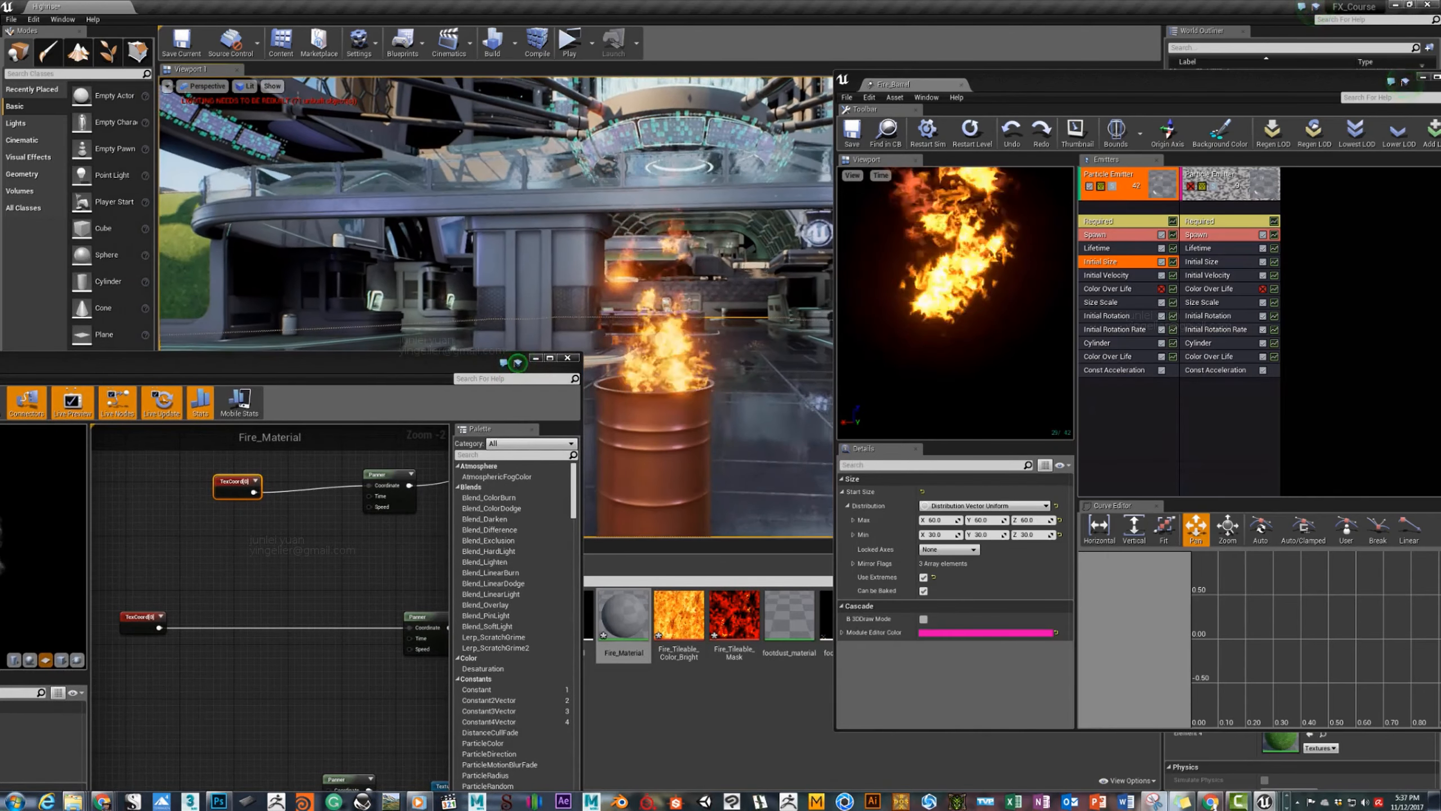
Shift the Multiply node following the texture Add node slightly up and to the right in the Fire_Material graph.
left_click_drag(413, 363, 664, 132)
right_click_drag(598, 409, 423, 381)
scroll(567, 321, "down", 2)
right_click_drag(353, 376, 312, 384)
scroll(474, 387, "up", 1)
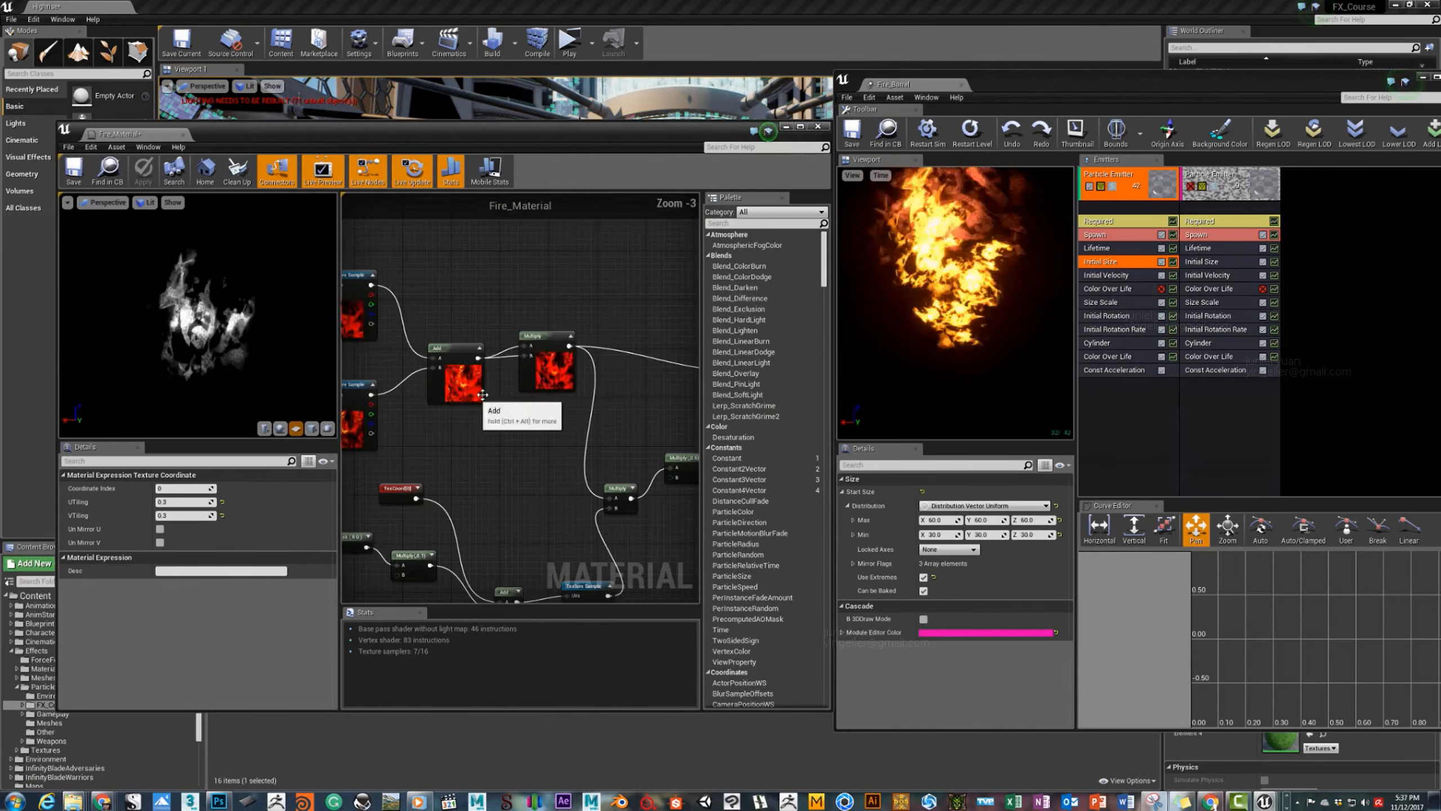
left_click_drag(566, 377, 578, 364)
right_click_drag(499, 441, 581, 401)
scroll(581, 401, "down", 2)
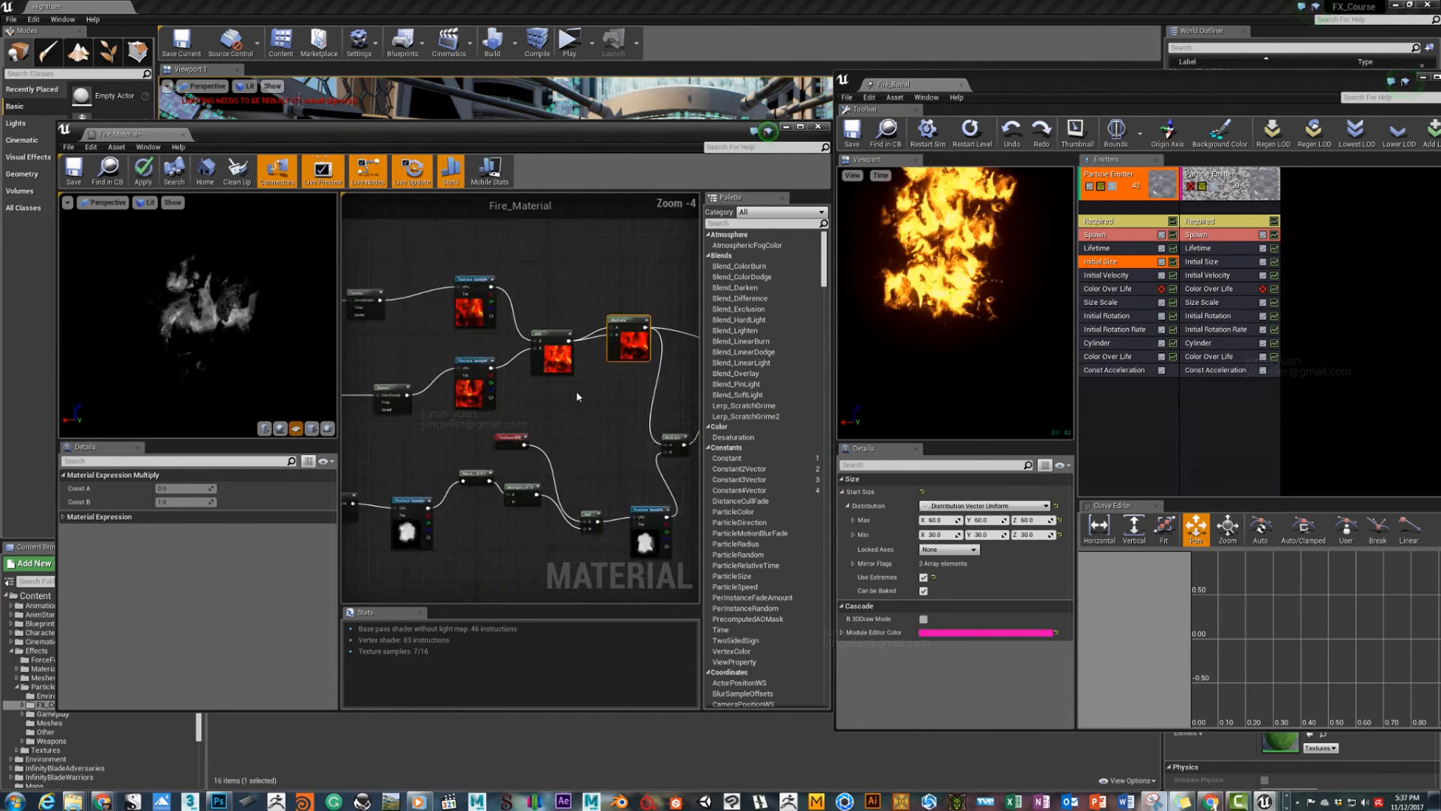
Set Const B of the Multiply node after the component mask to 0.01 and apply the material.
right_click_drag(492, 383, 521, 316)
scroll(578, 346, "up", 2)
right_click_drag(422, 460, 441, 414)
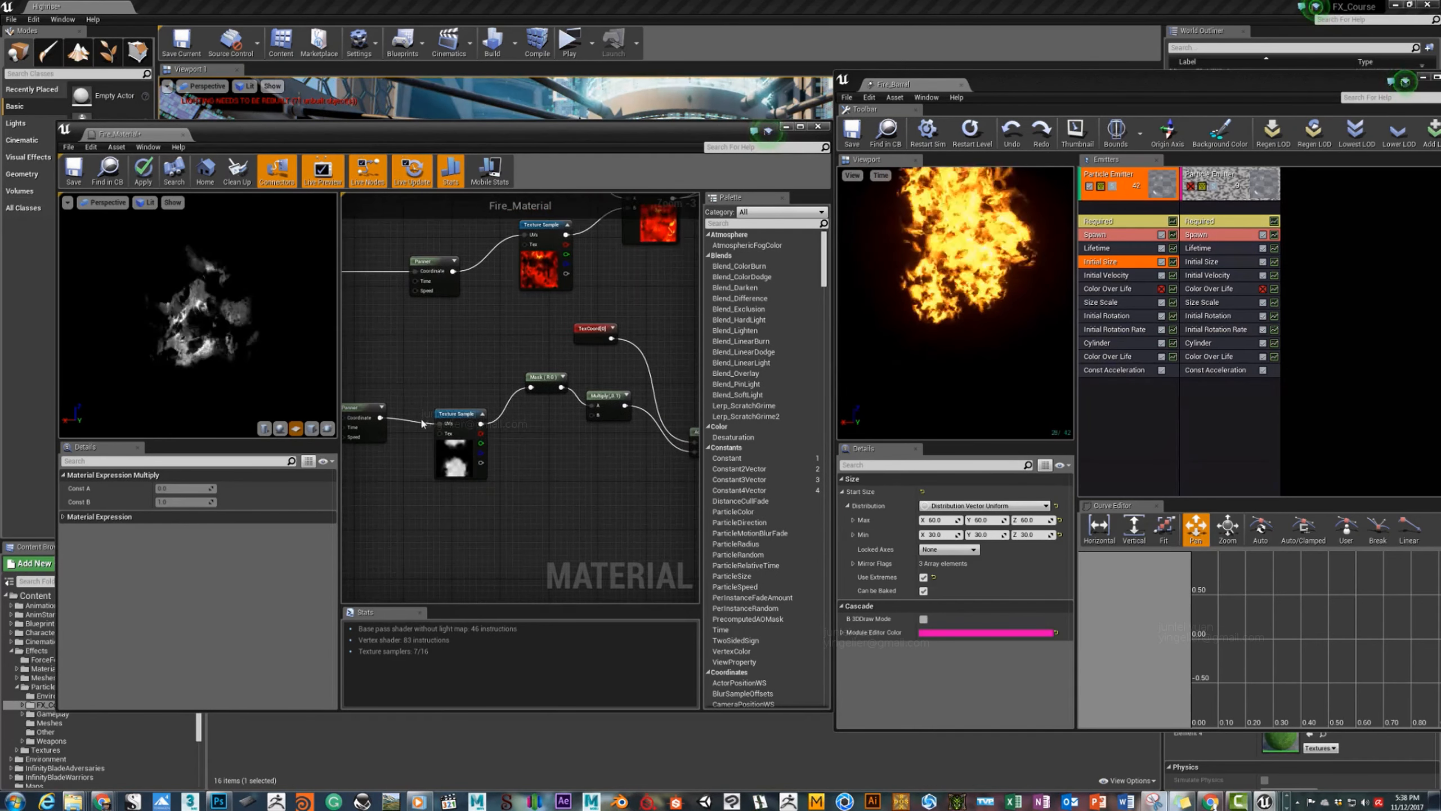
left_click(358, 407)
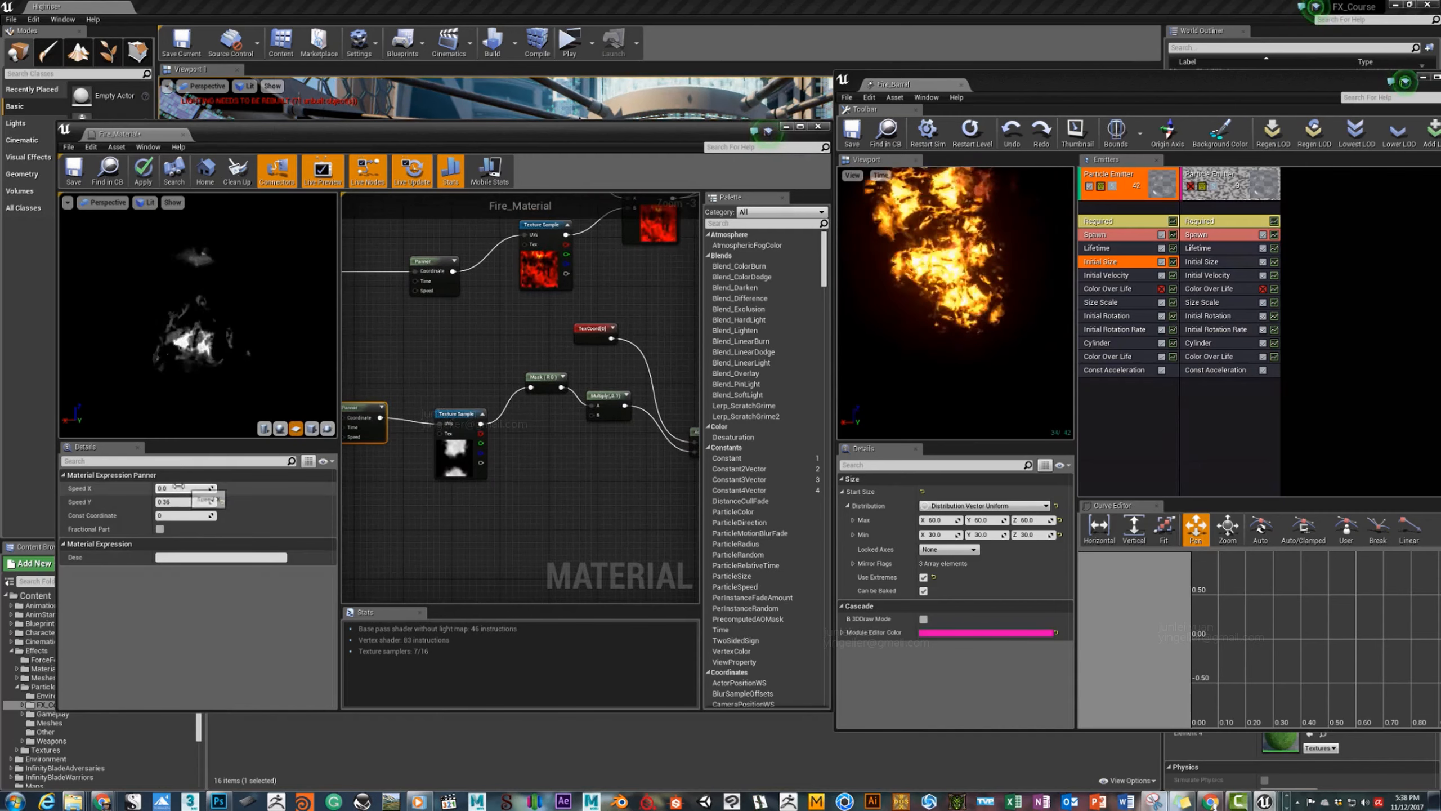
left_click(605, 413)
left_click(187, 501)
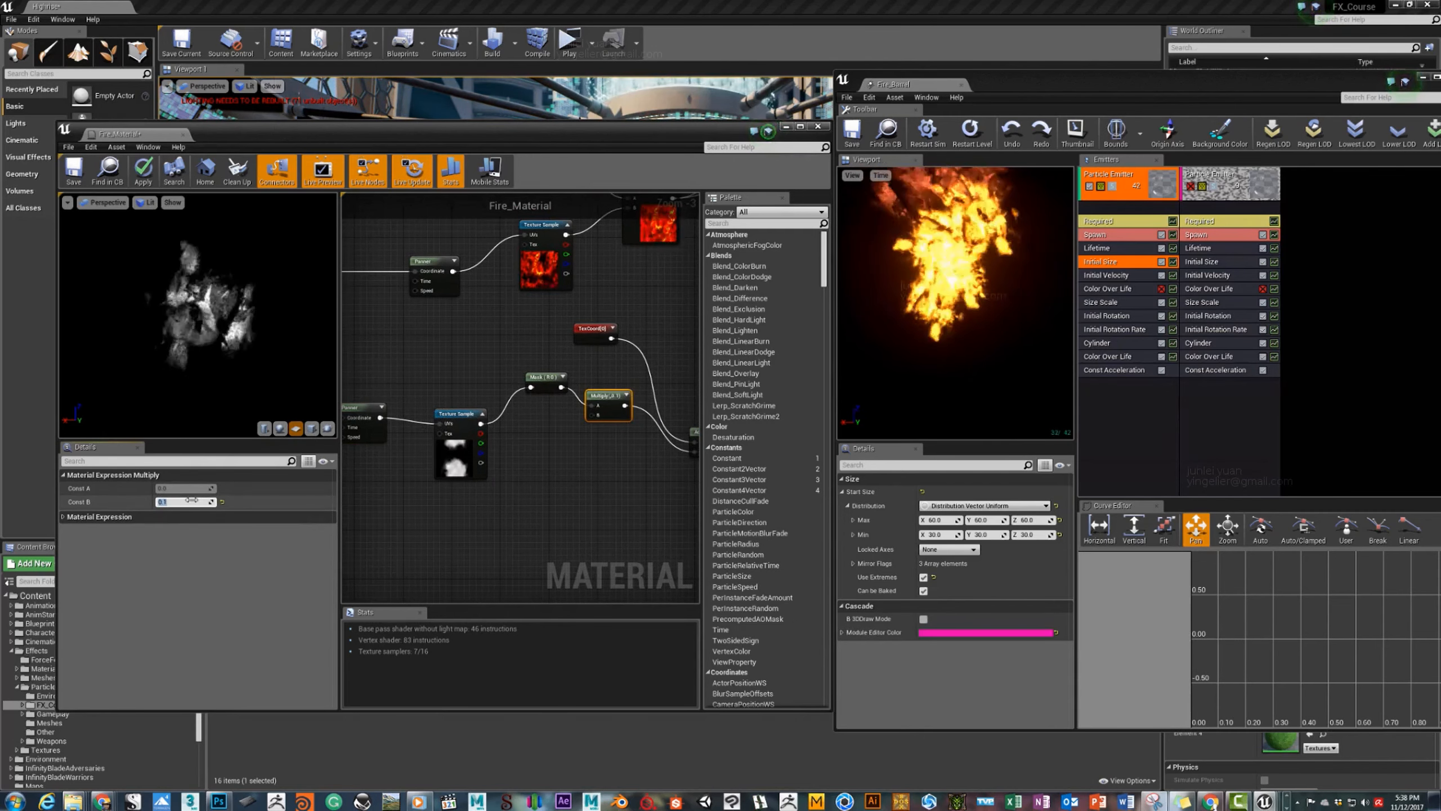
type("0.01")
key("Return")
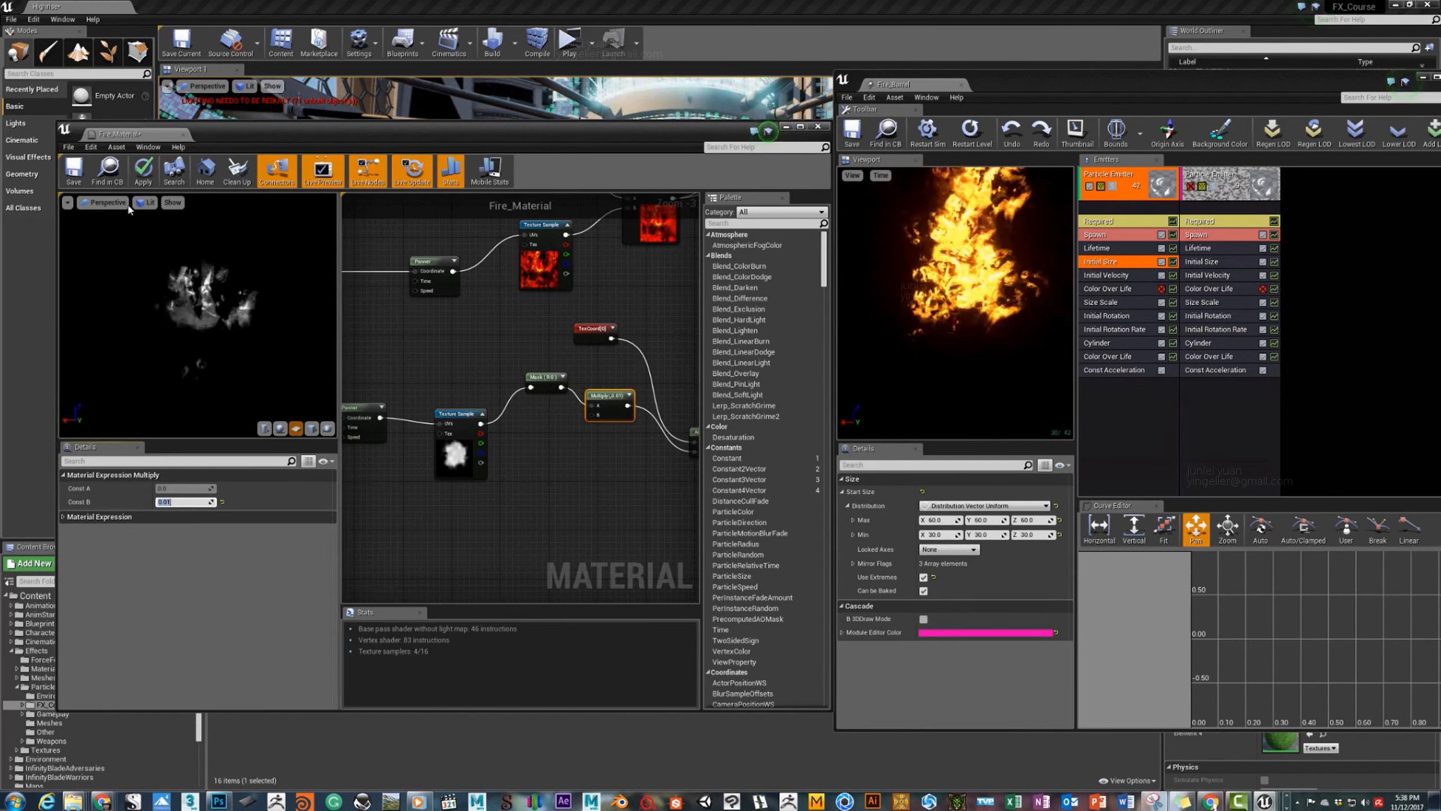
left_click(143, 172)
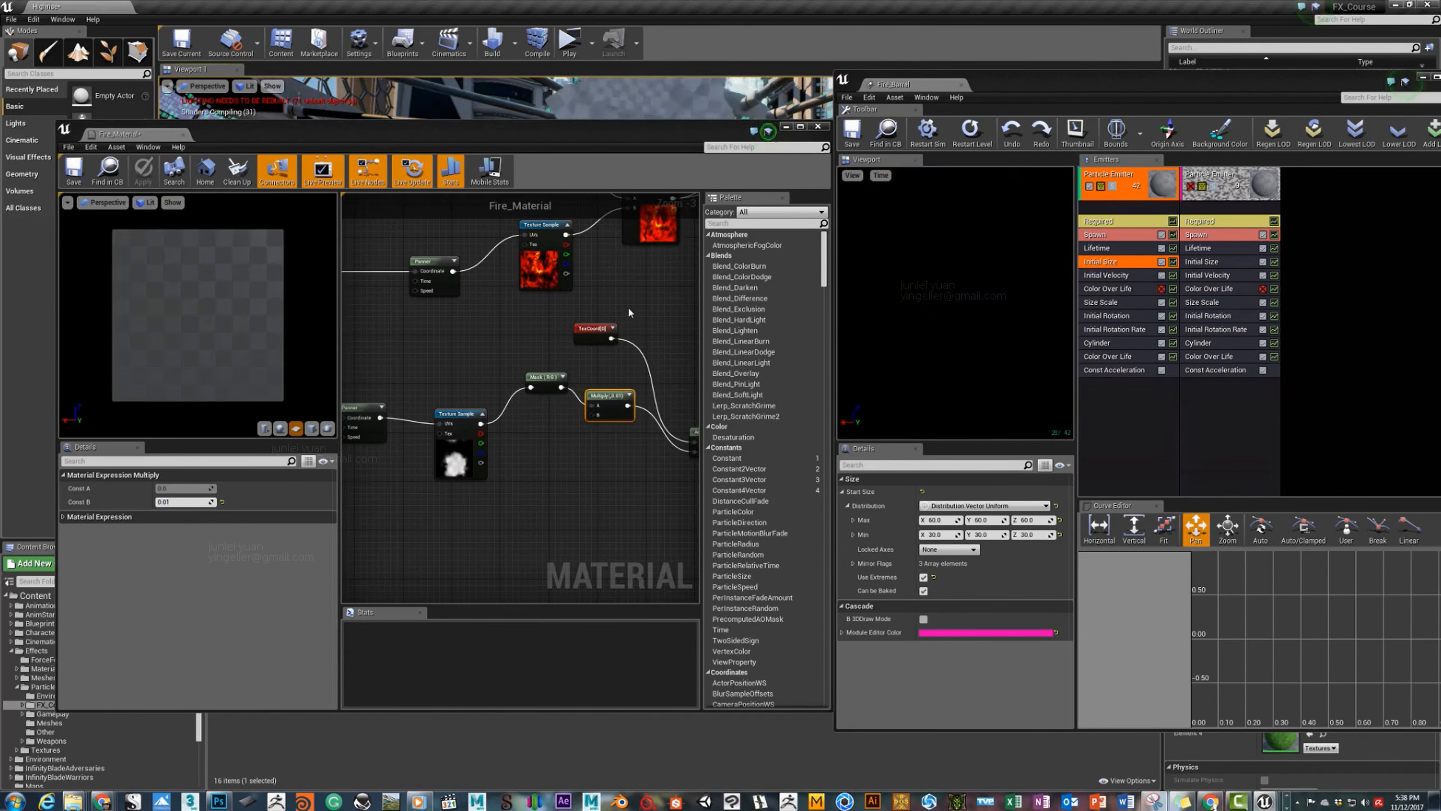
Place a new Add node beside the fire texture samples and duplicate the lower Fire_Tileable_Mask texture sample.
right_click_drag(667, 327, 529, 437)
left_click_drag(505, 328, 516, 320)
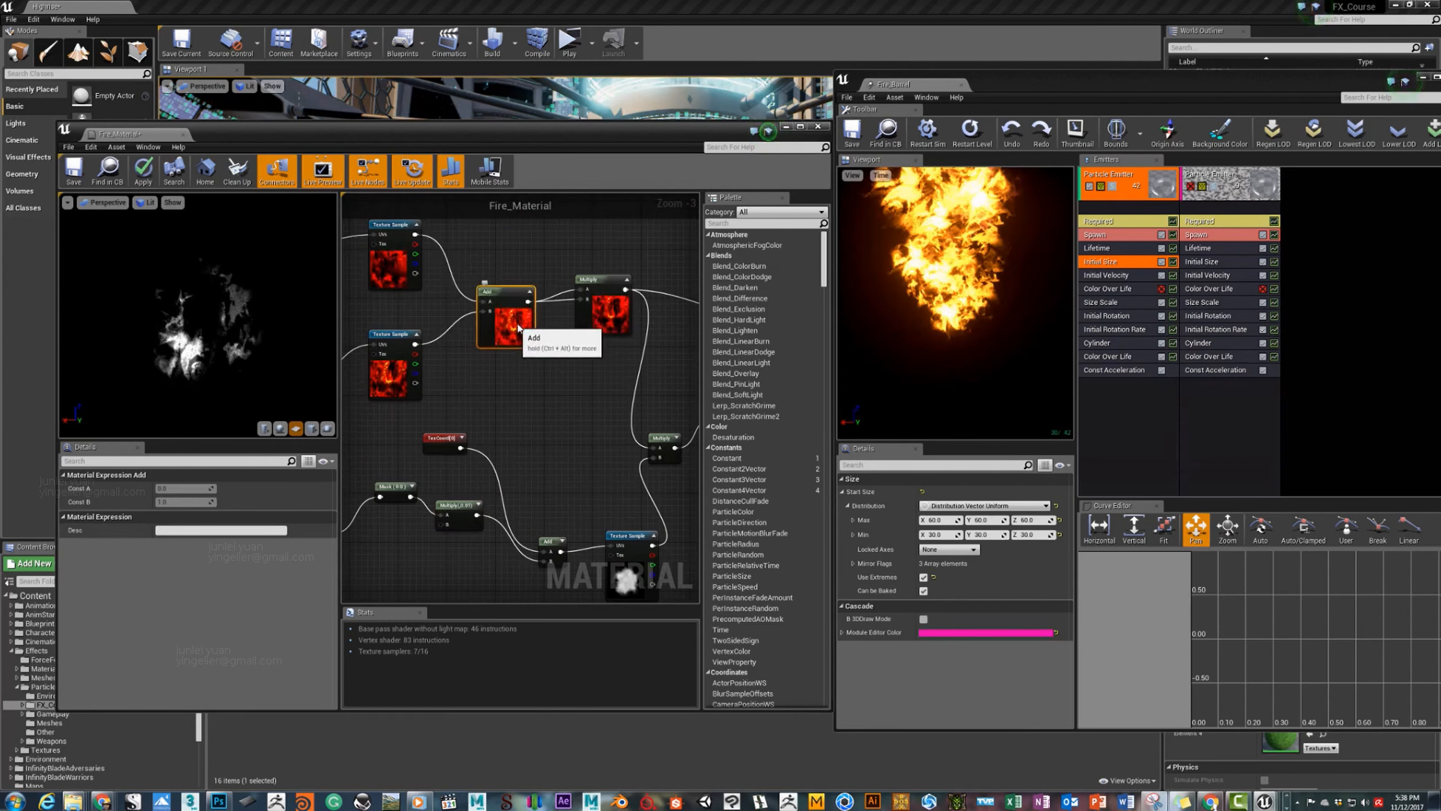
right_click_drag(462, 381, 578, 380)
left_click(617, 387)
left_click(500, 386)
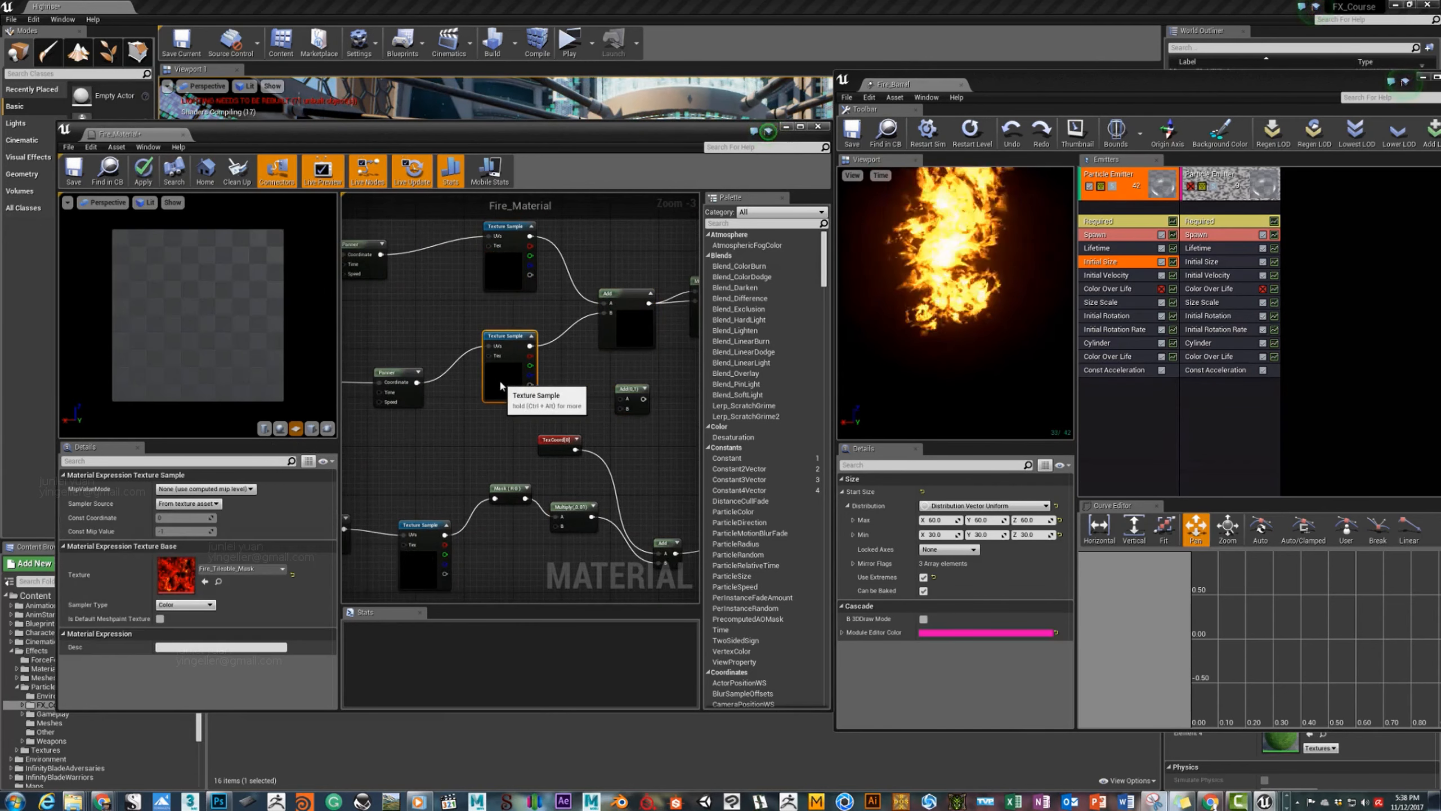
key("ctrl+w")
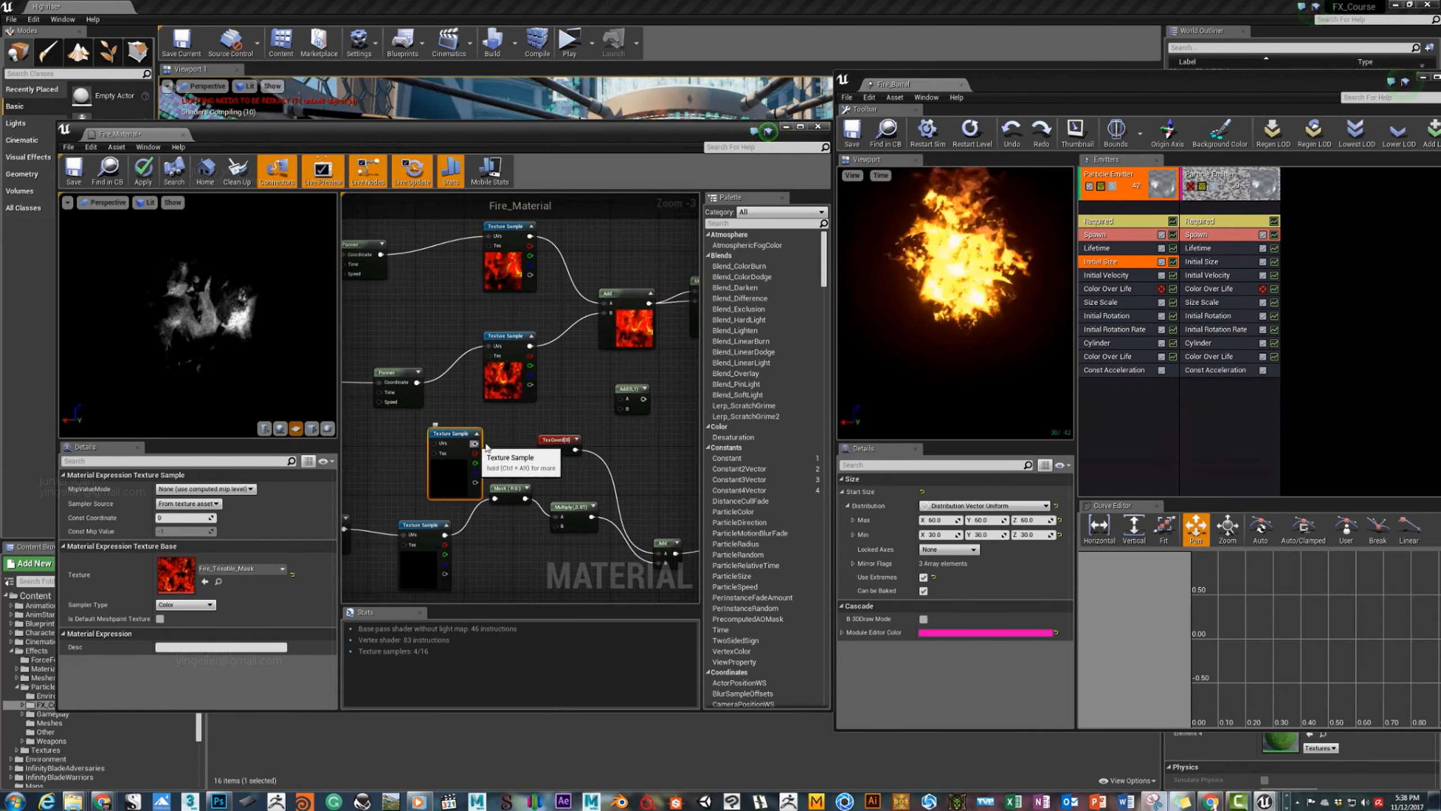
Connect the lower and duplicated texture samples to the new Add node, feed it into the existing Add node's second input, and apply the material.
left_click_drag(475, 443, 624, 417)
left_click_drag(530, 348, 623, 404)
left_click_drag(476, 444, 607, 322)
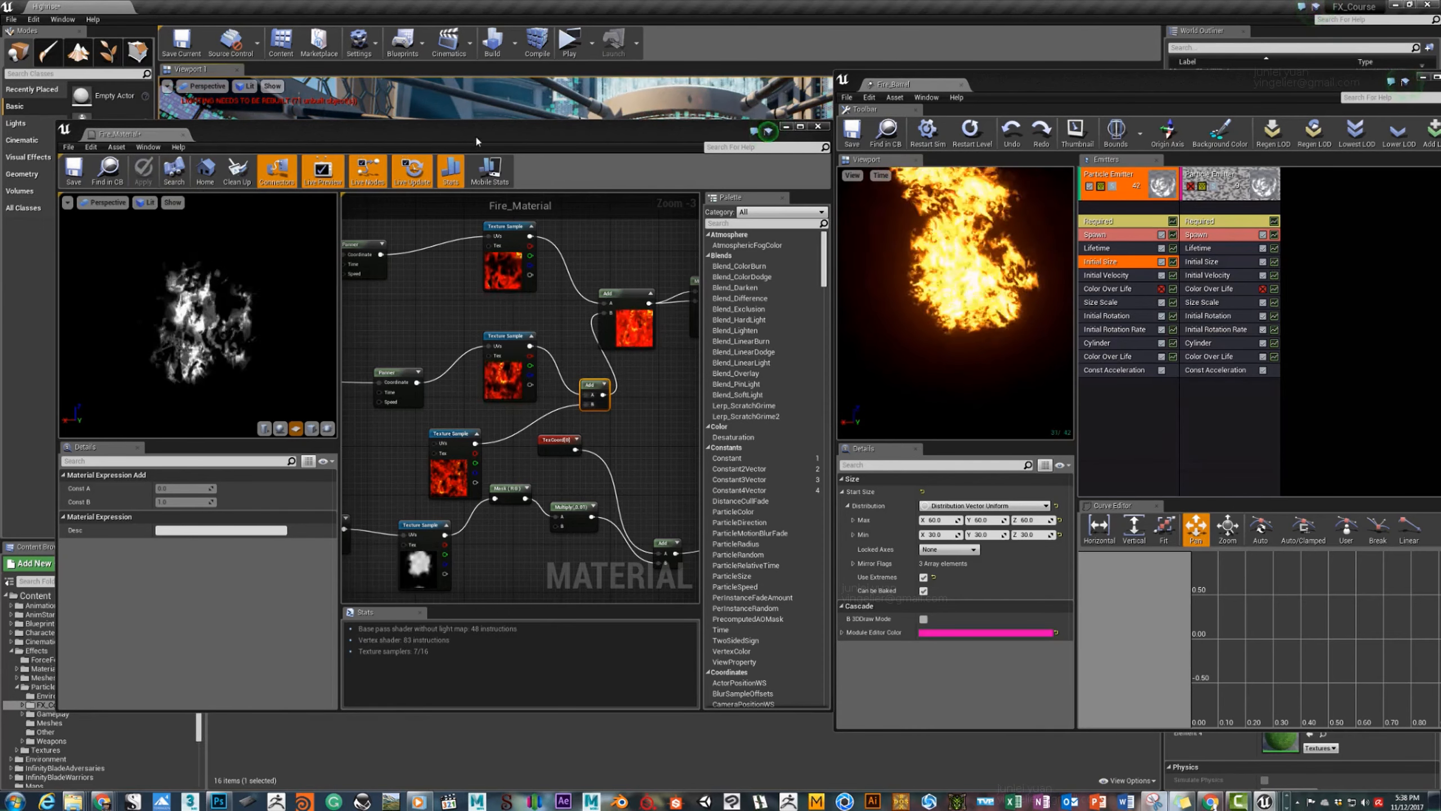
left_click_drag(590, 132, 268, 211)
left_click_drag(571, 250, 551, 271)
right_click_drag(551, 272, 571, 268)
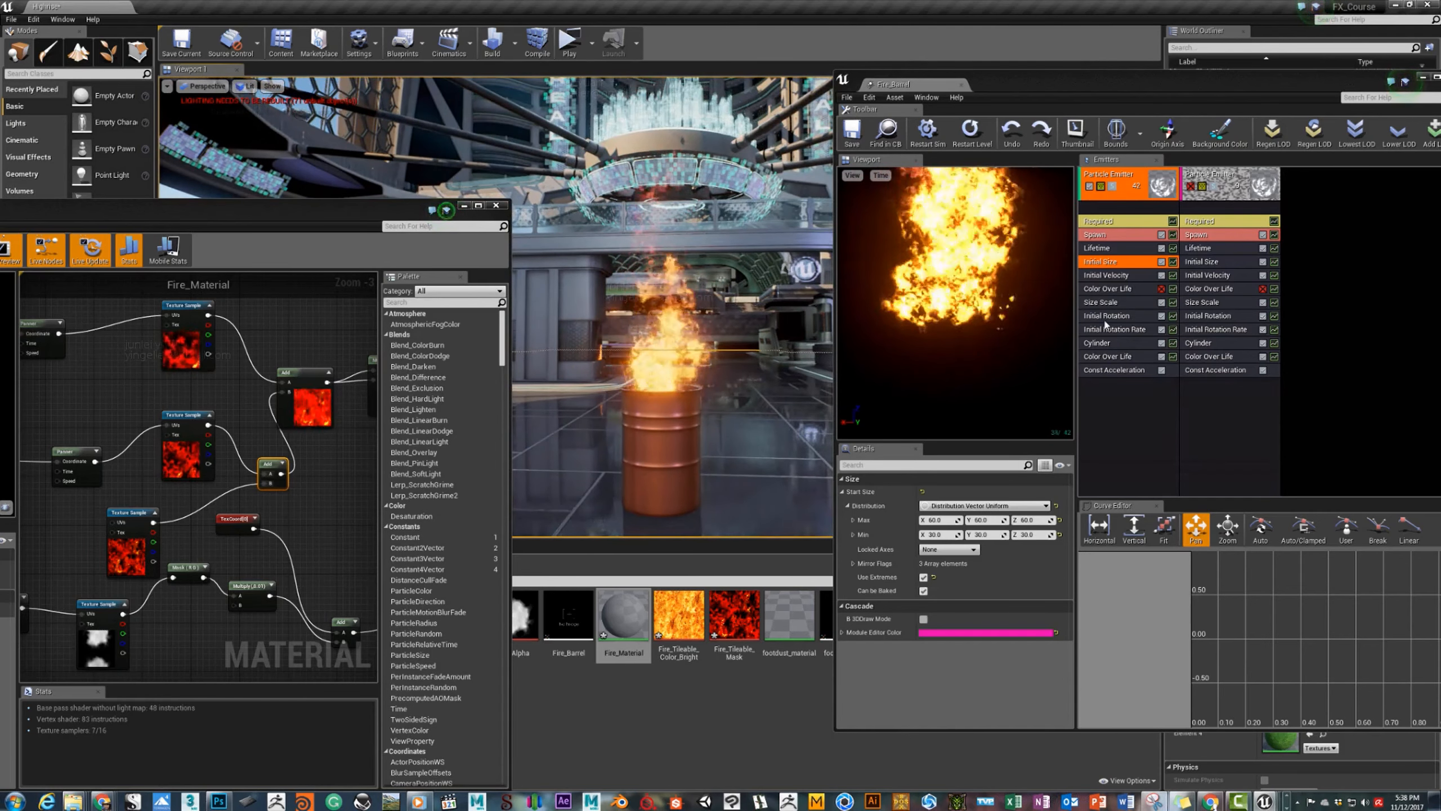
Set the fire emitter's minimum lifetime to 0.5.
left_click(1097, 248)
left_click(940, 519)
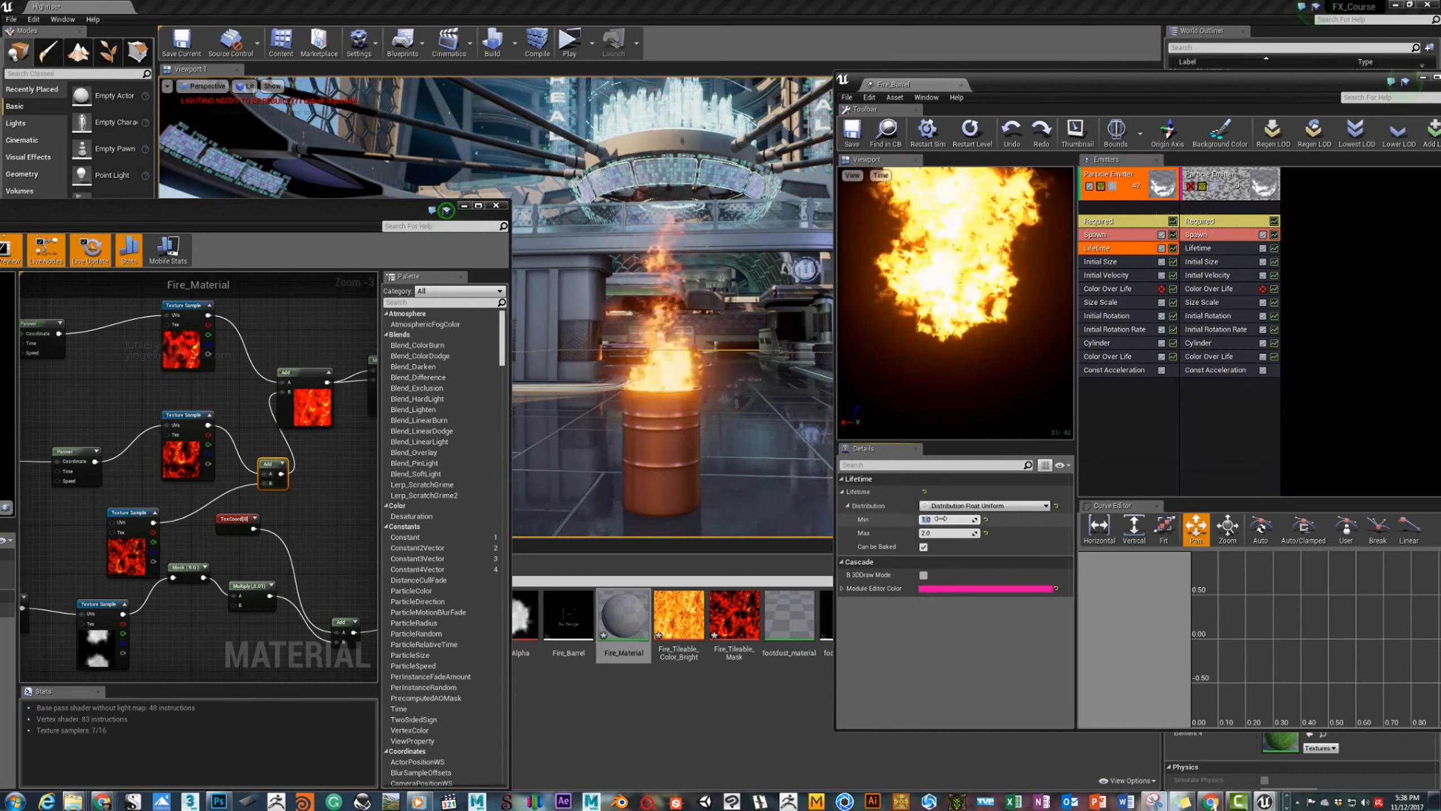
type("0.5")
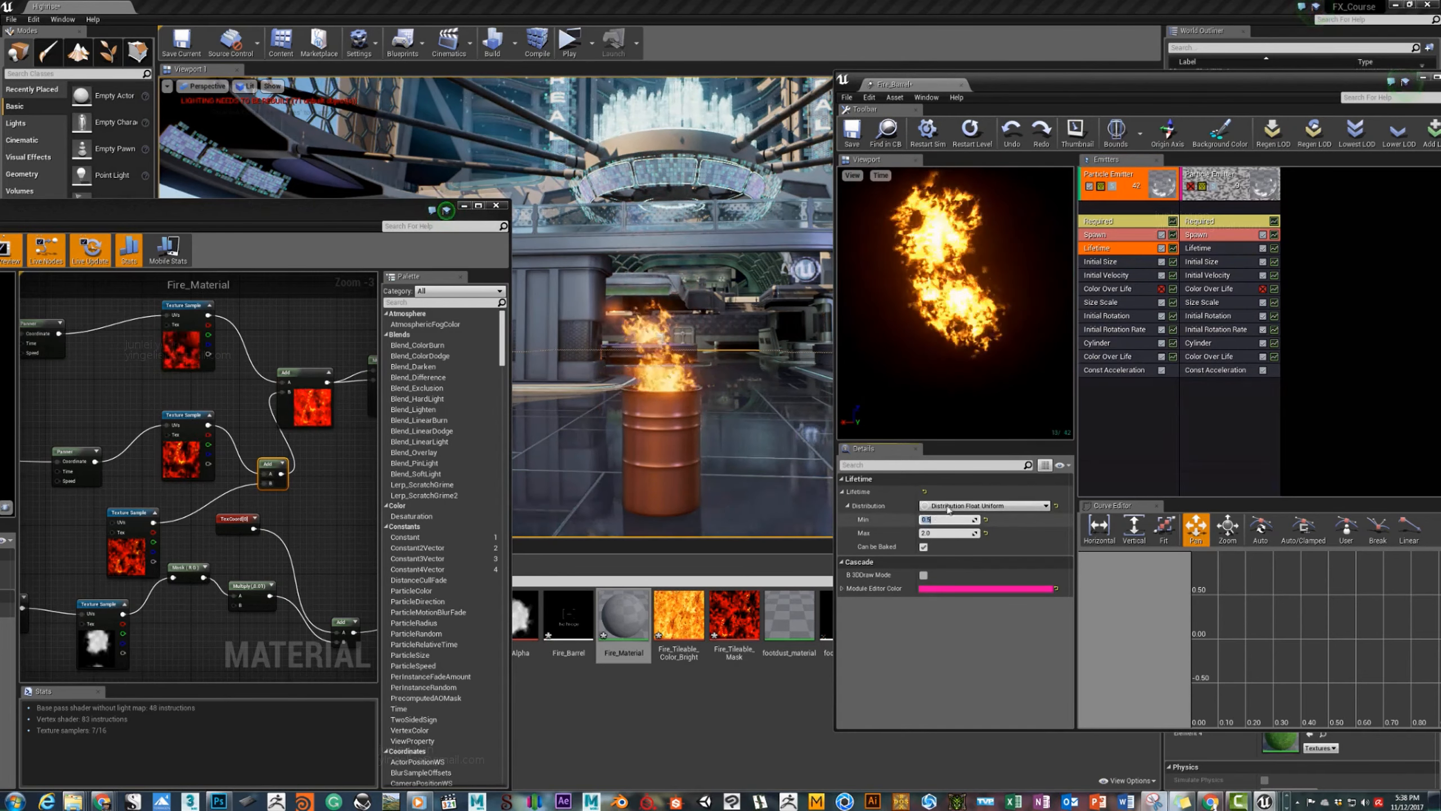
Confirm the fire emitter's minimum lifetime and set its constant acceleration on Z to 100.
key("Return")
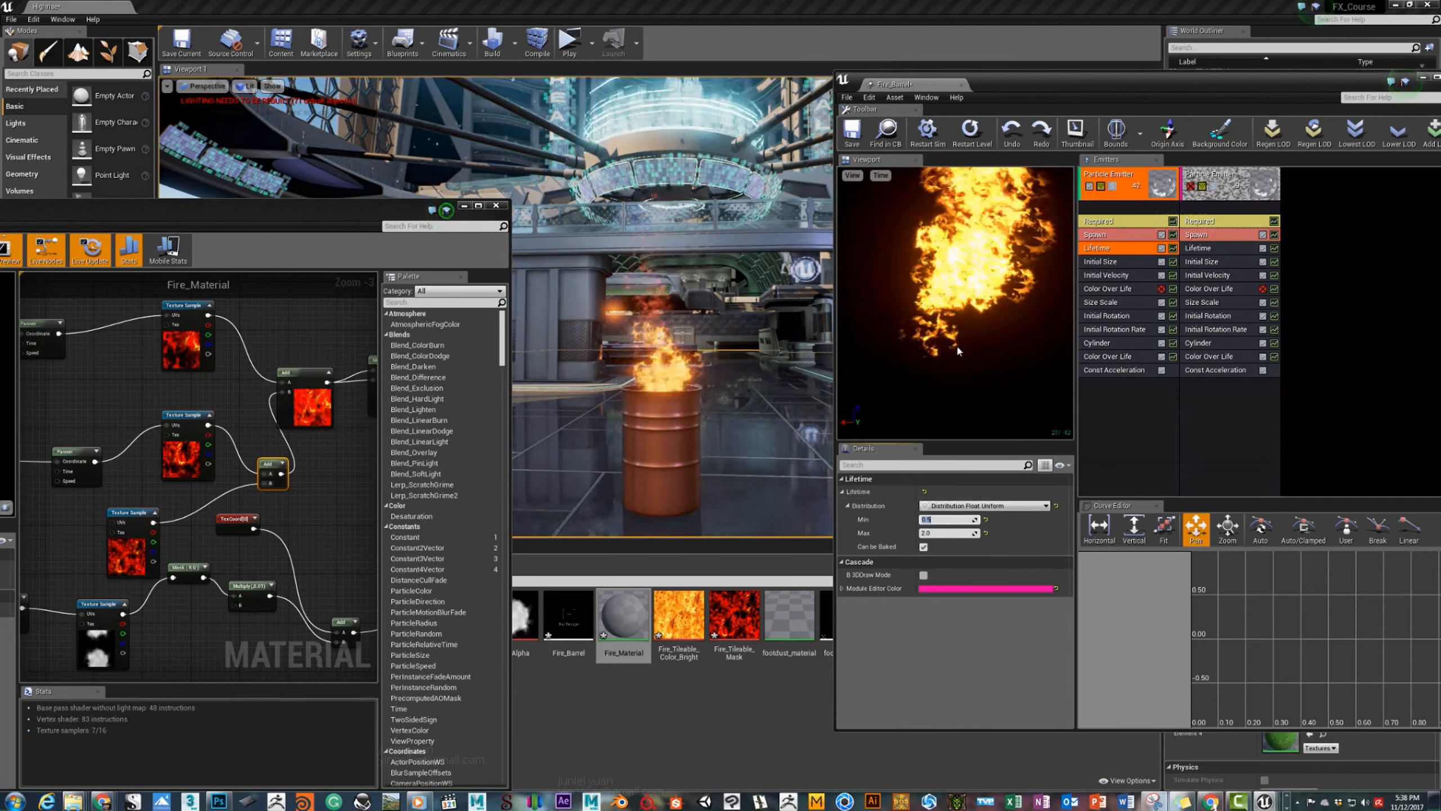
left_click(1111, 265)
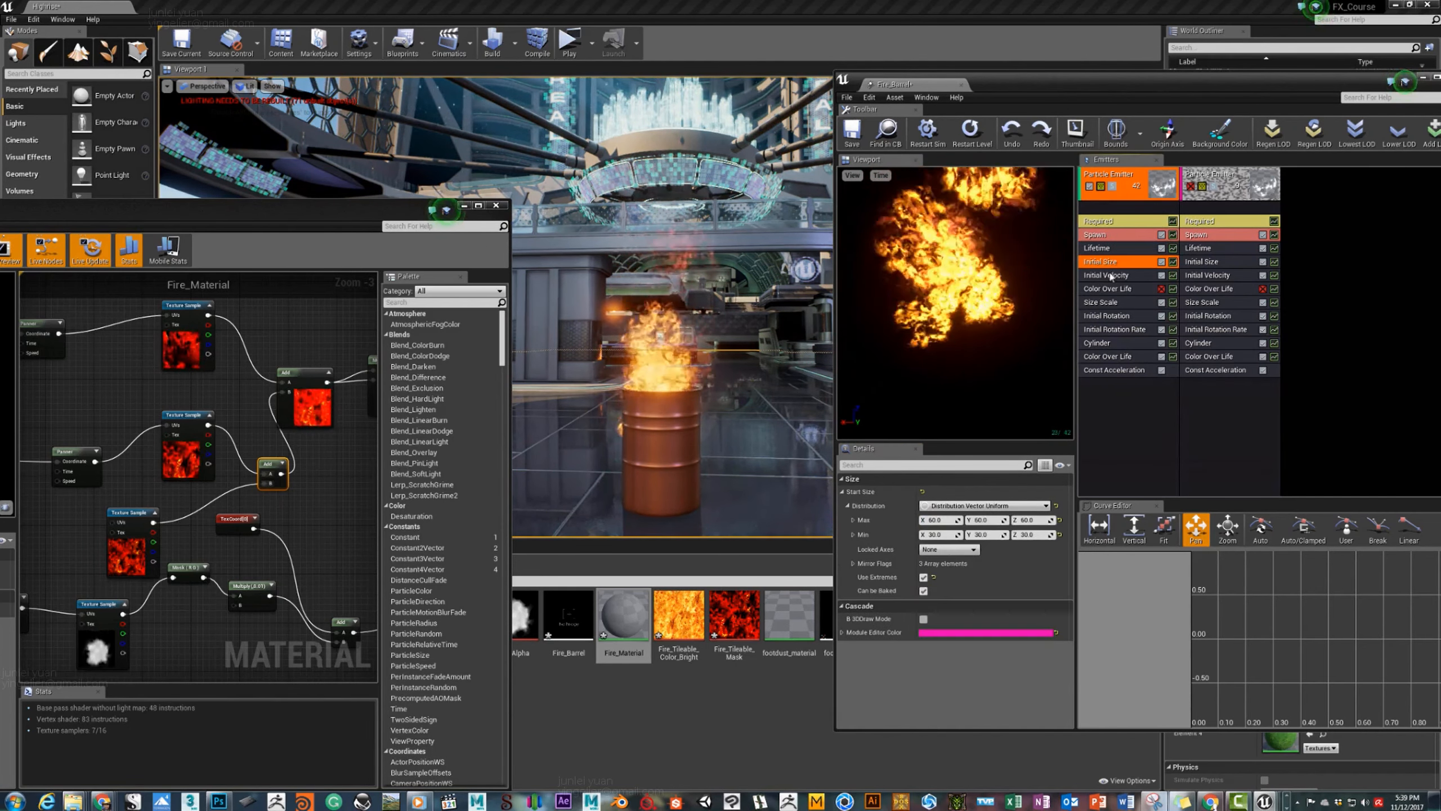
left_click(1105, 371)
left_click(1030, 493)
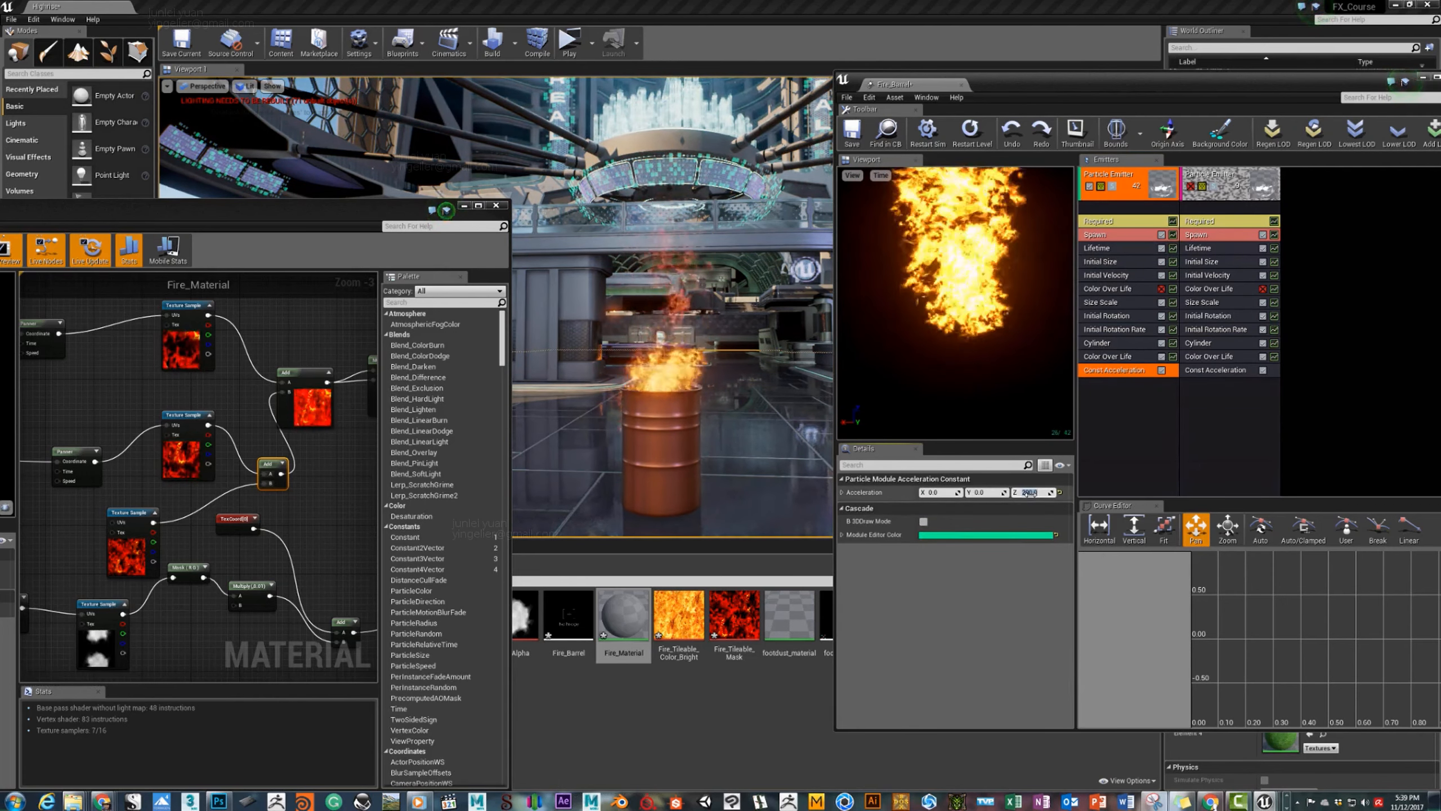
type("100")
key("Return")
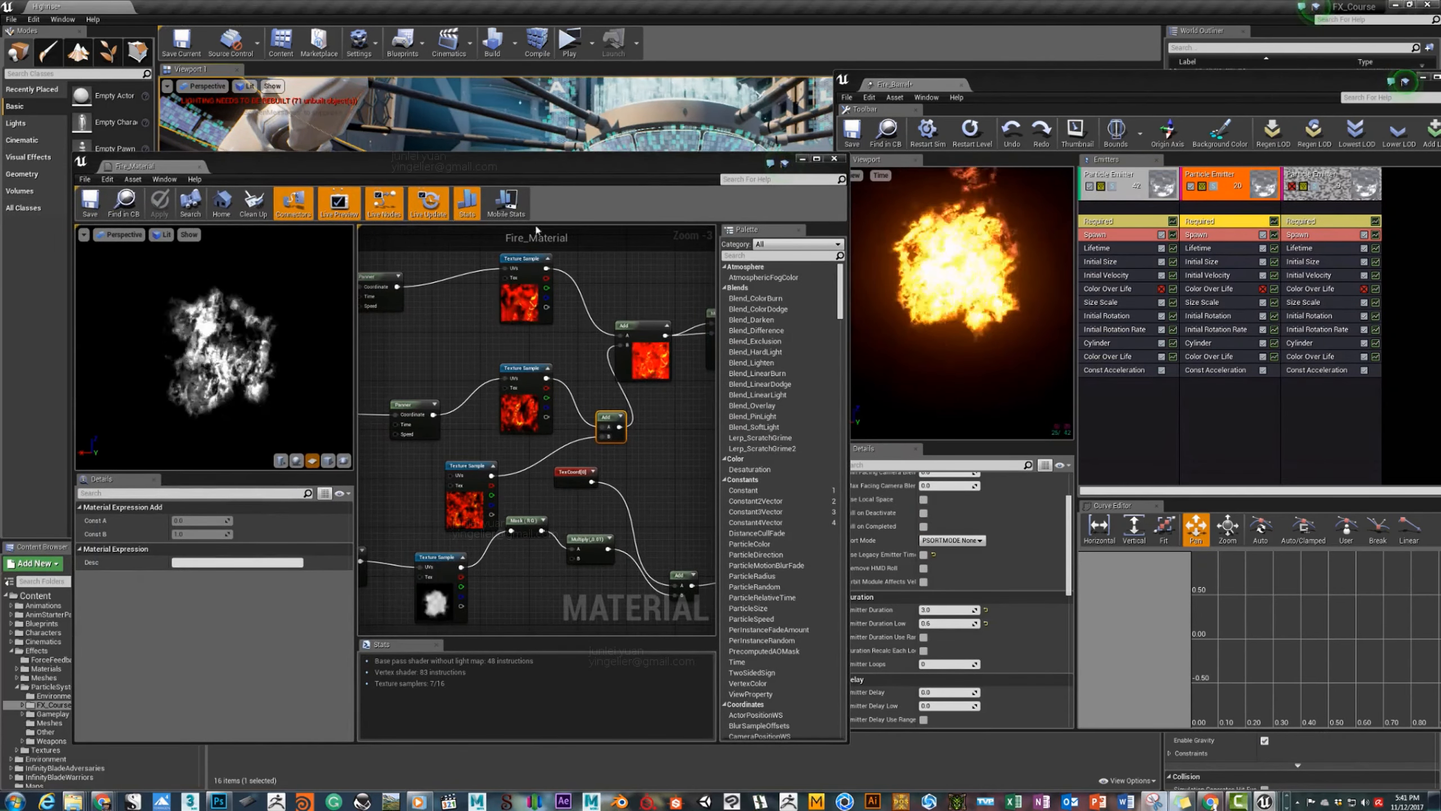
Move the Fire_Material editor clear of the burning barrel and save the fire particle system.
left_click_drag(676, 158, 409, 273)
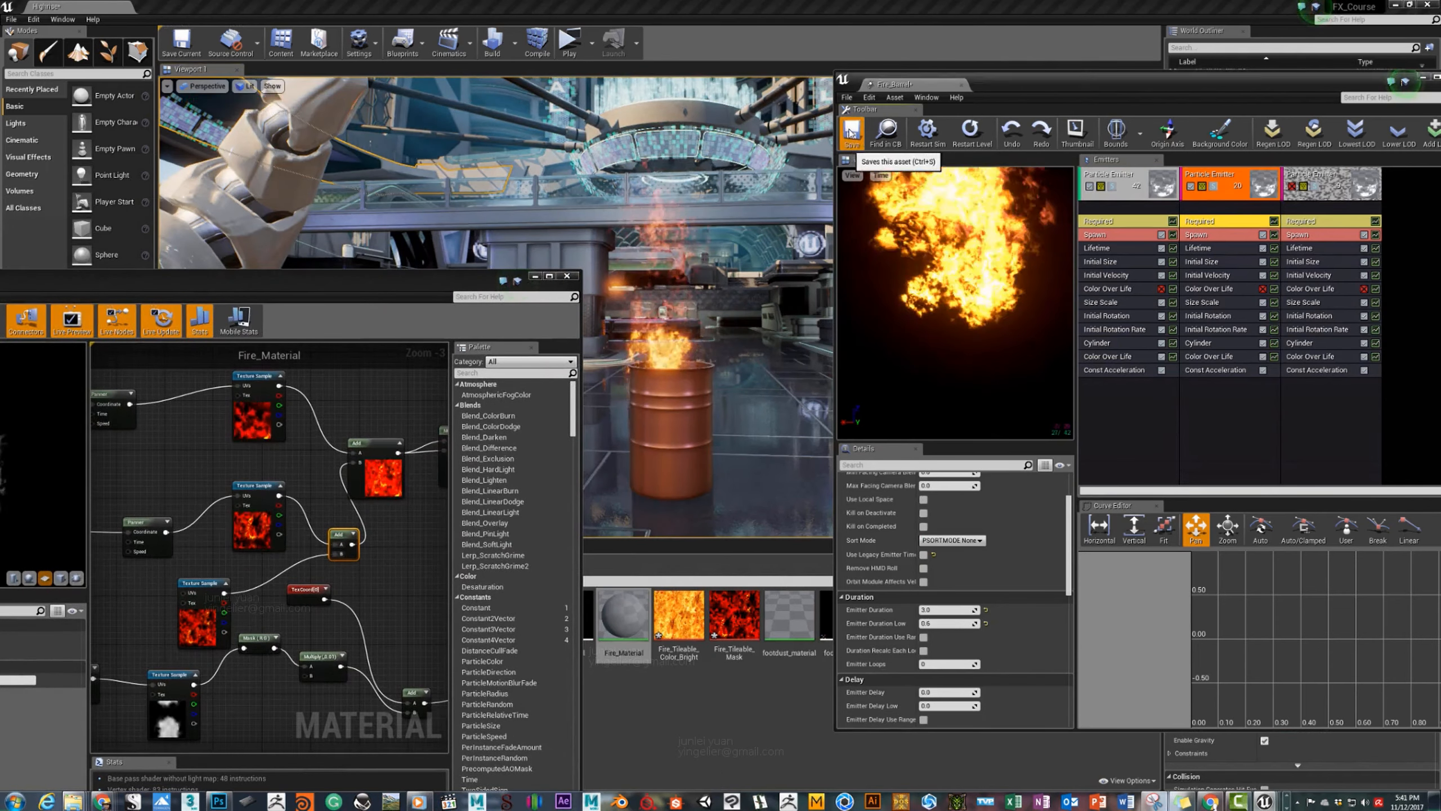
left_click(851, 131)
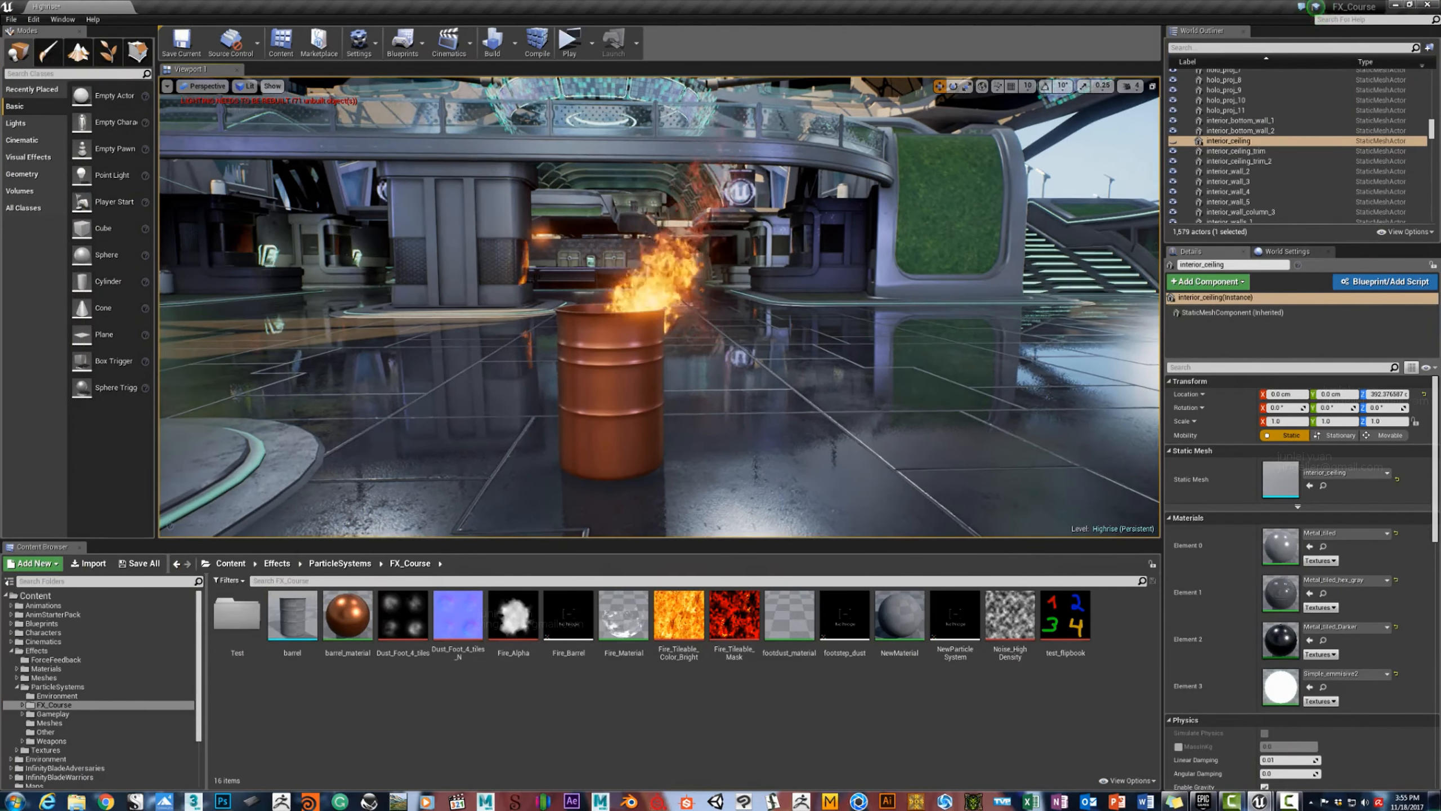
Examine the barrel's flame and smoke in the level viewport from several distances and angles.
scroll(763, 326, "down", 5)
scroll(763, 327, "up", 3)
right_click_drag(658, 306, 658, 273)
key("w")
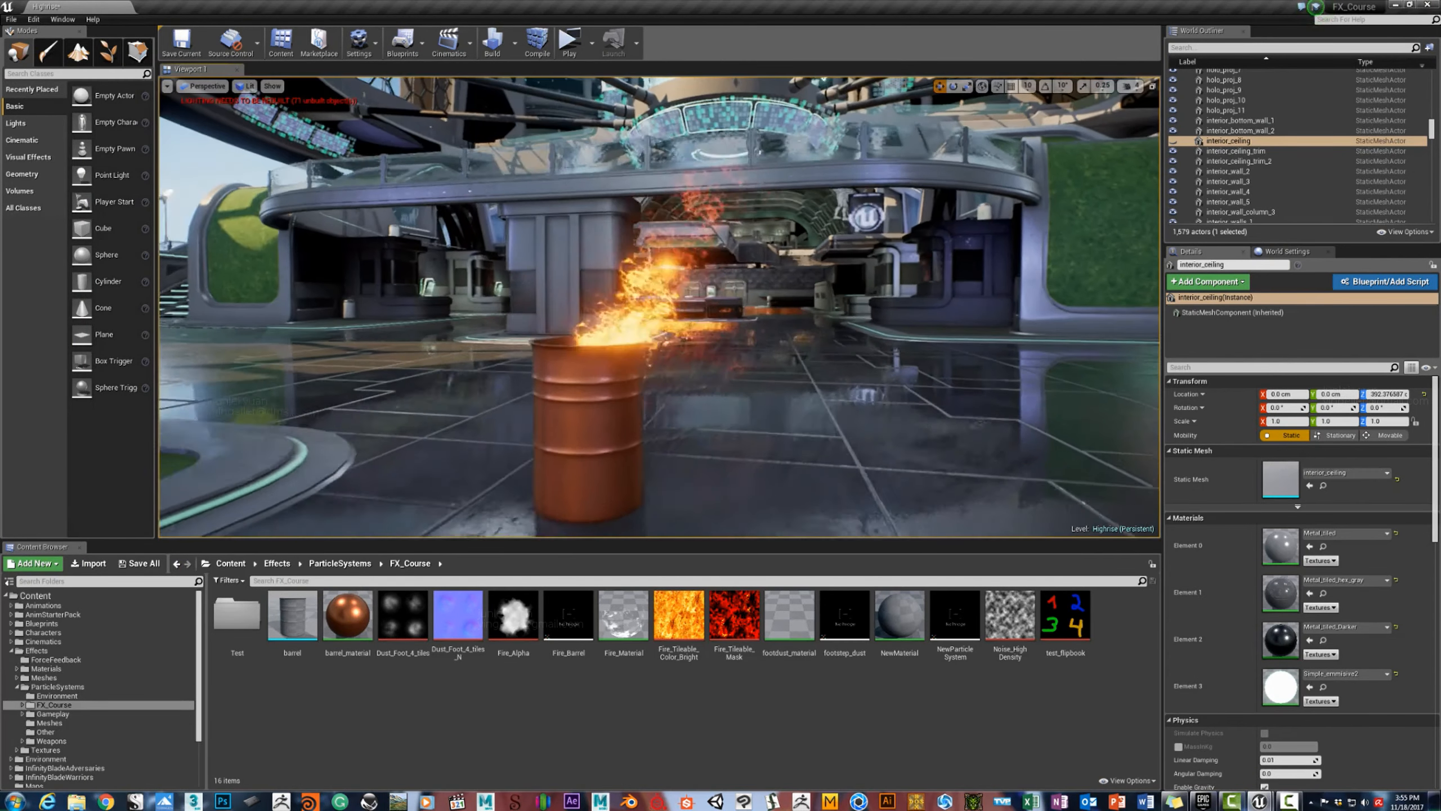
key("d")
key("a")
key("d")
right_click_drag(746, 349, 735, 350)
key("a")
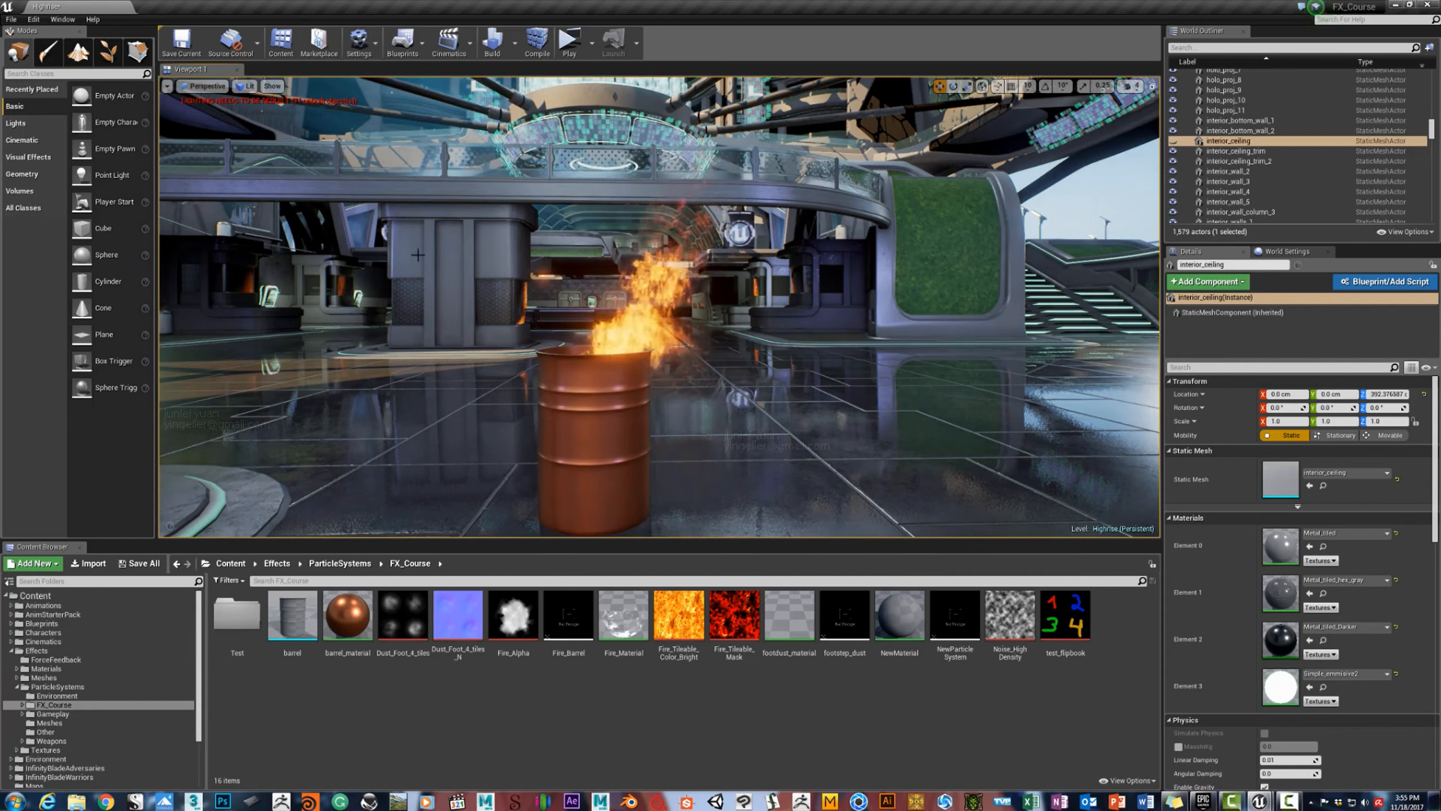
right_click_drag(659, 308, 641, 326)
key("s")
key("w")
key("s")
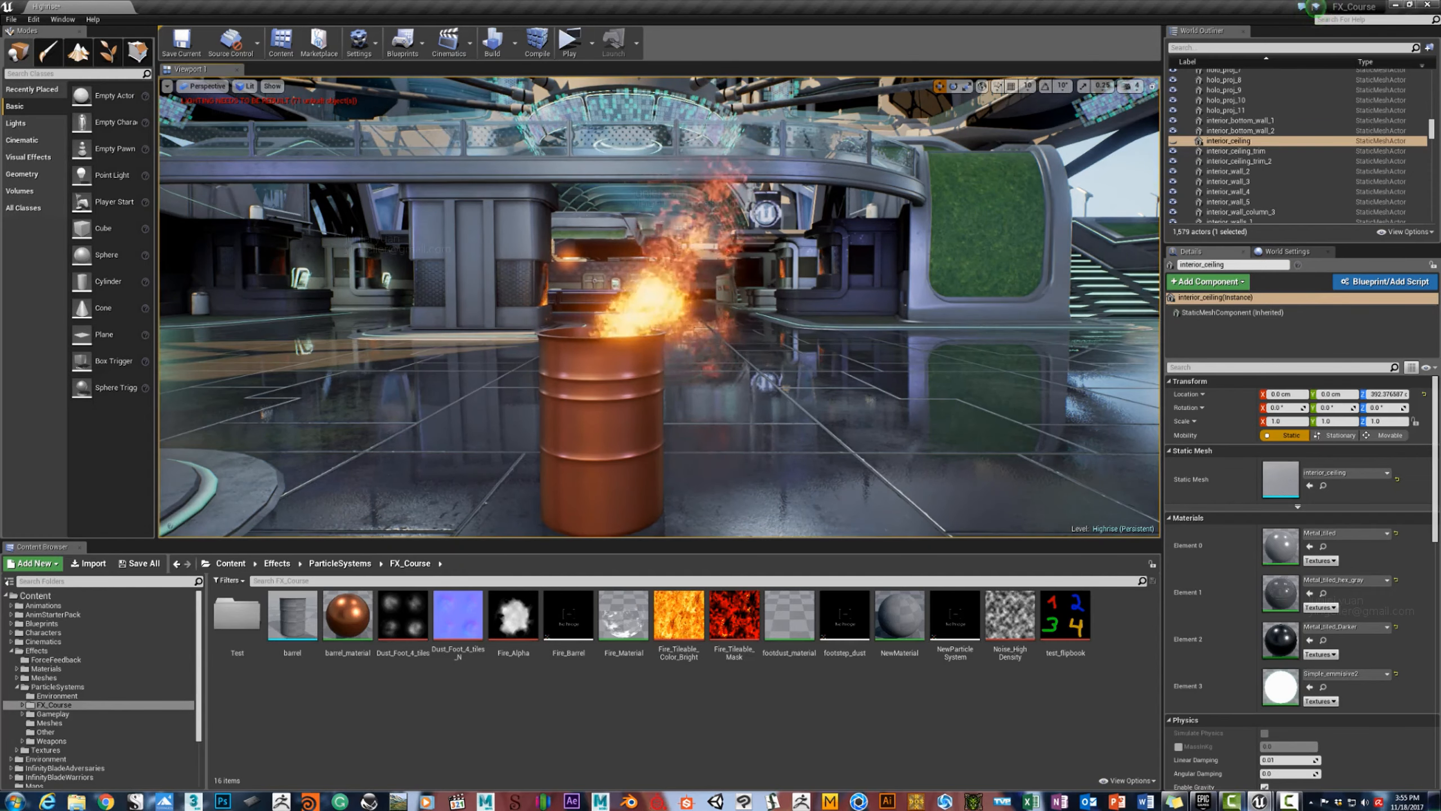
key("s")
mouse_move(641, 326)
right_mouse_down()
mouse_move(627, 326)
mouse_move(672, 335)
mouse_move(641, 313)
mouse_move(659, 333)
mouse_move(709, 309)
mouse_move(703, 295)
right_mouse_up()
key("w")
key("d")
key("a")
key("s")
key("w")
key("s")
key("w")
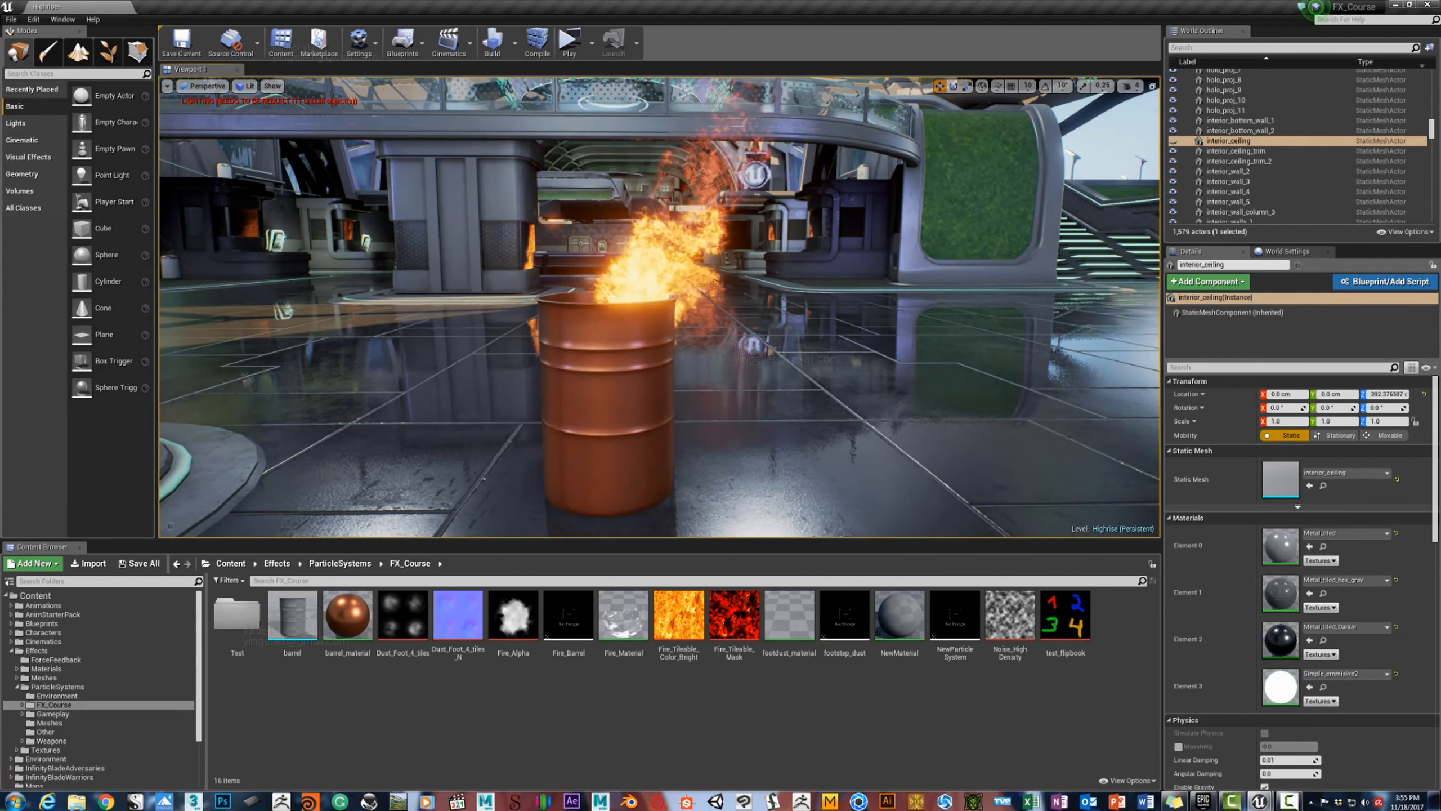
Place the particle editor beside the barrel view and inspect the first emitter's Spawn, Drag and Point Attractor modules.
left_click_drag(170, 0, 1088, 142)
left_click_drag(499, 282, 628, 267)
left_click_drag(1038, 145, 913, 98)
left_click(942, 238)
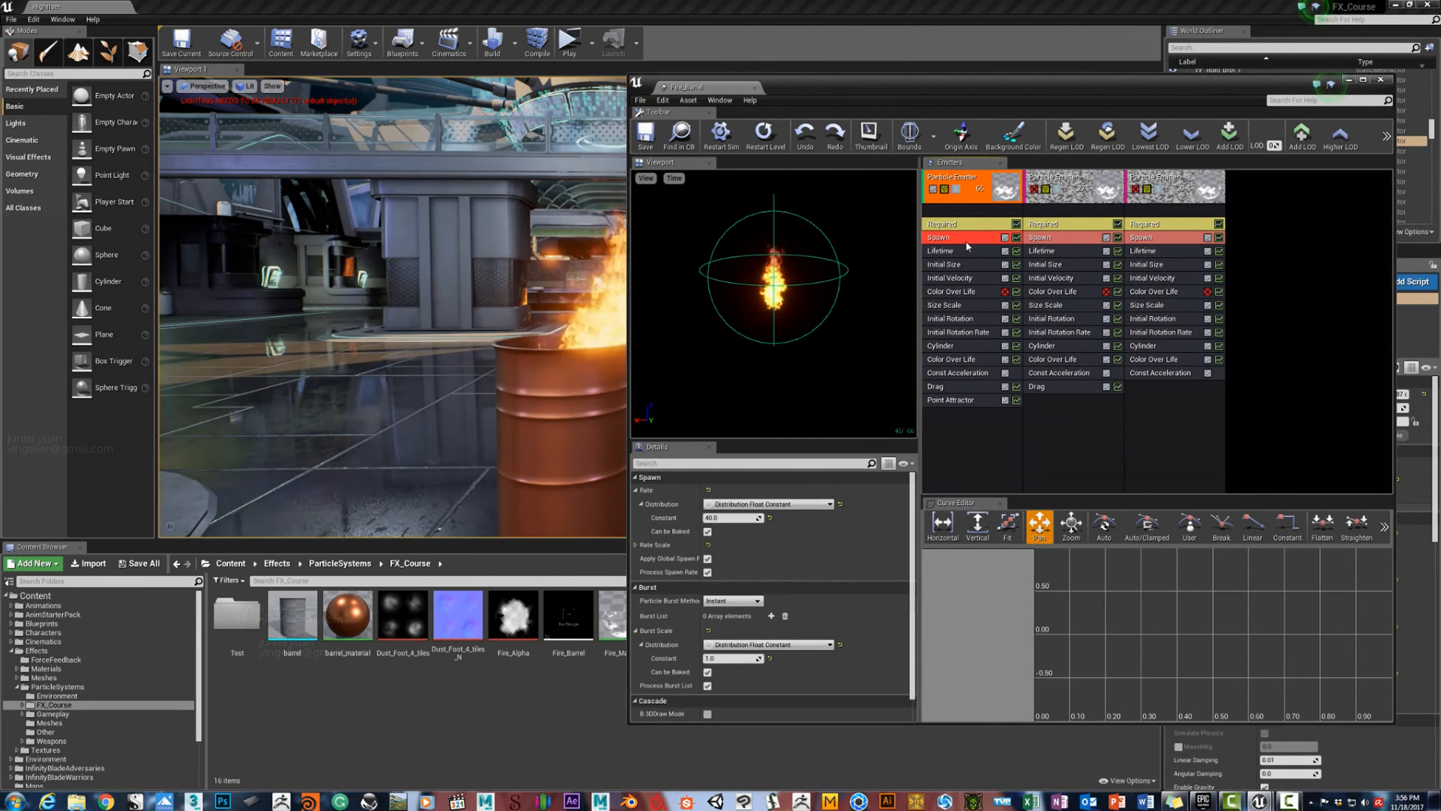
left_click(954, 402)
left_click(952, 387)
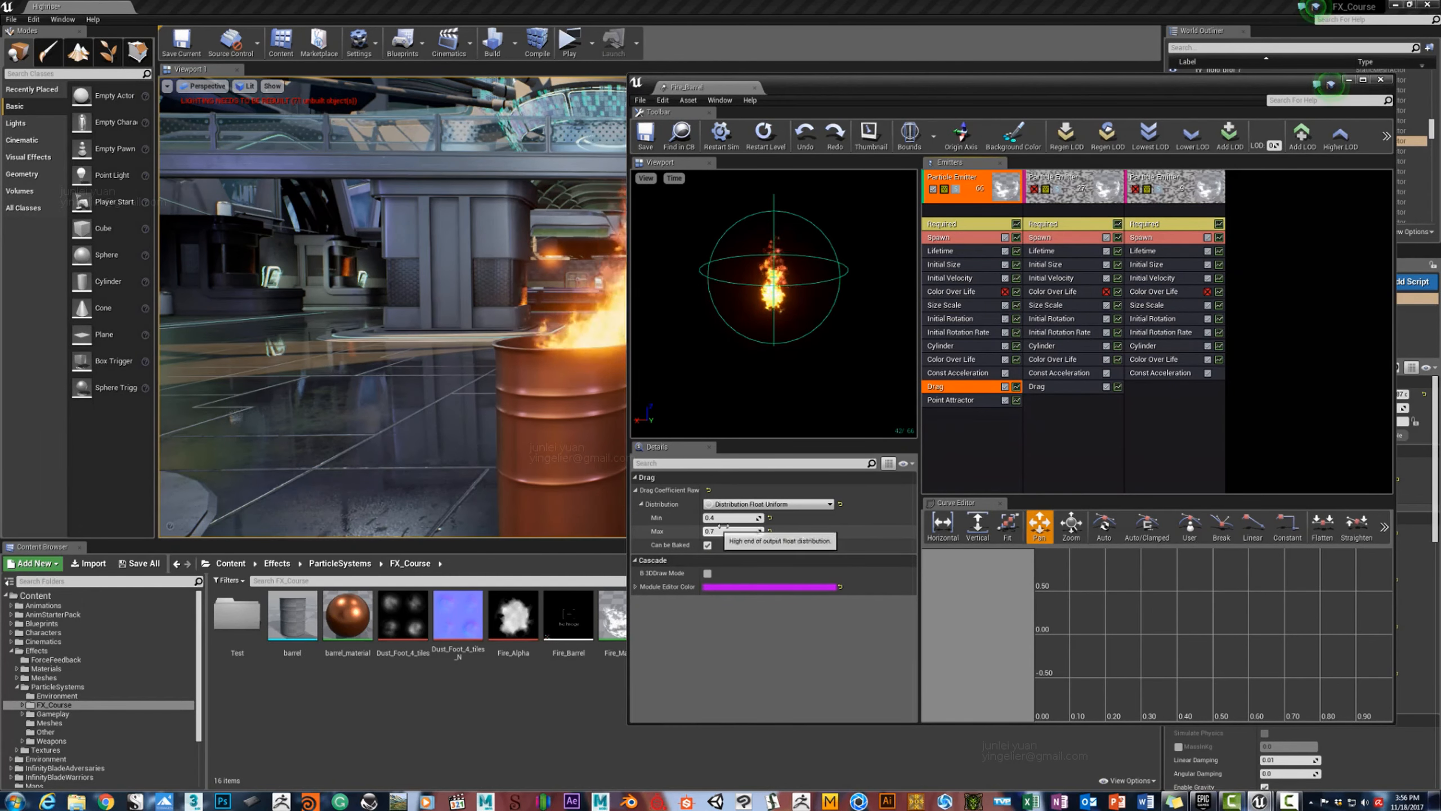
left_click_drag(909, 77, 881, 80)
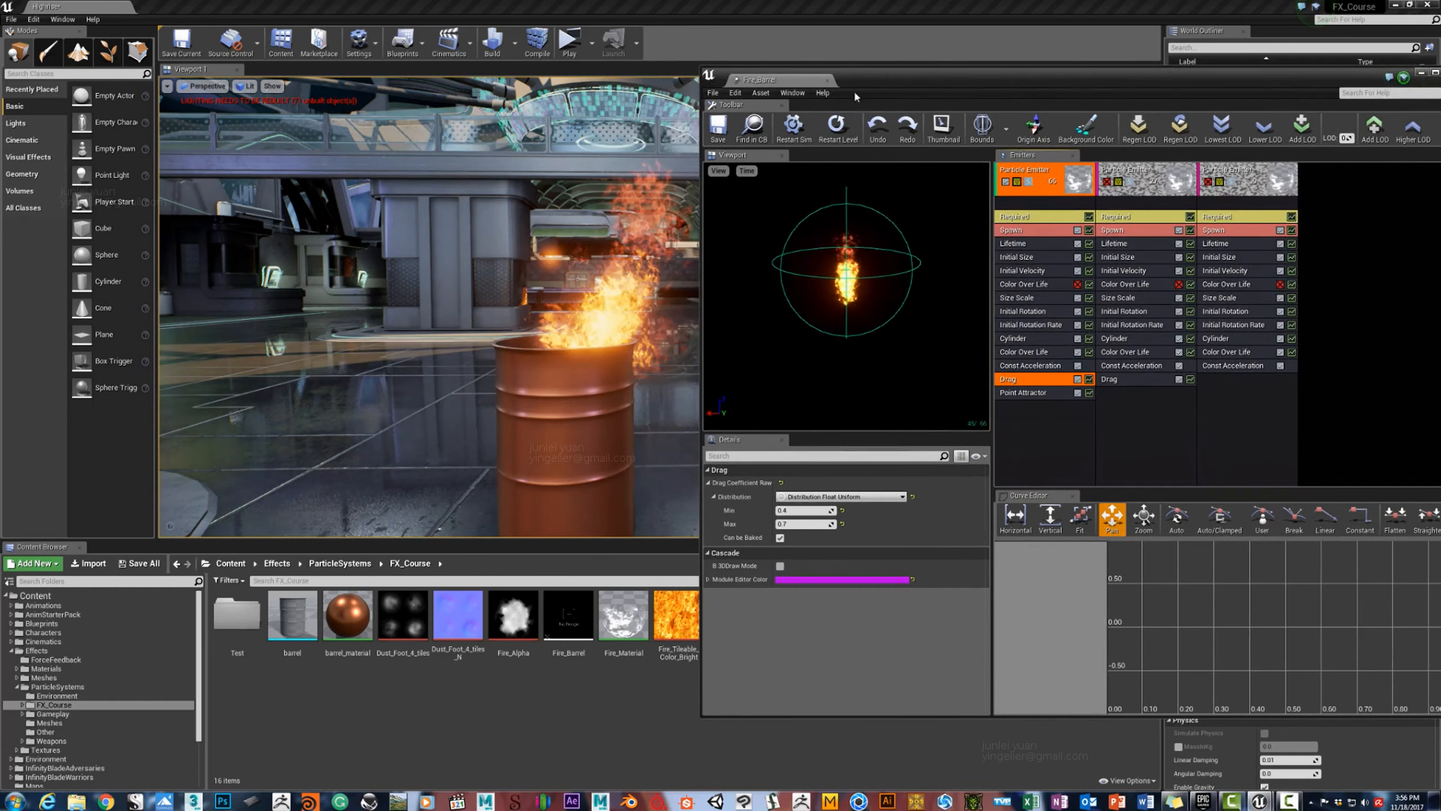
left_click(1023, 393)
Toggle the Point Attractor's 3D draw mode and examine the barrel flame from several angles in the level viewport.
right_click_drag(601, 278, 691, 286)
key("s")
key("w")
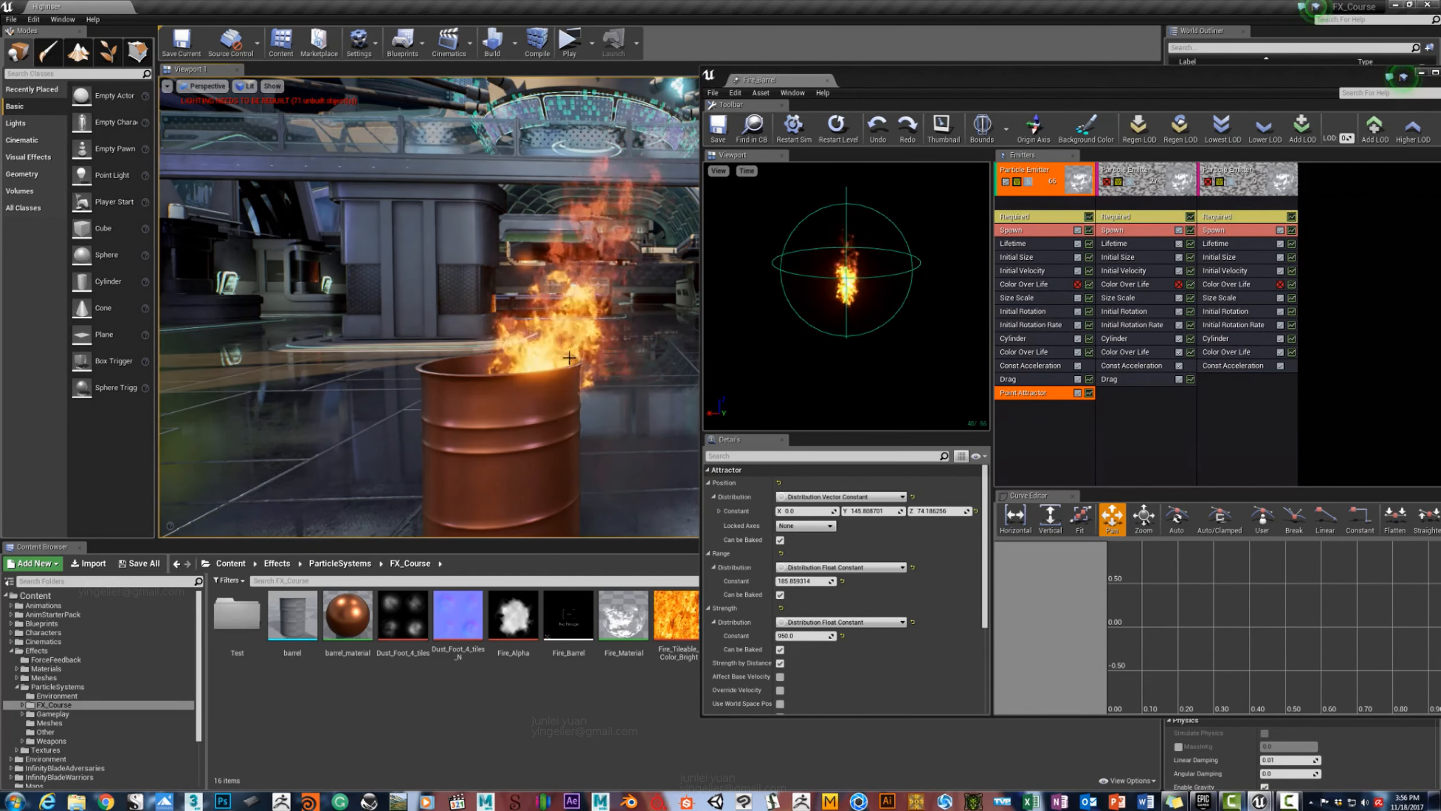
left_click(1078, 393)
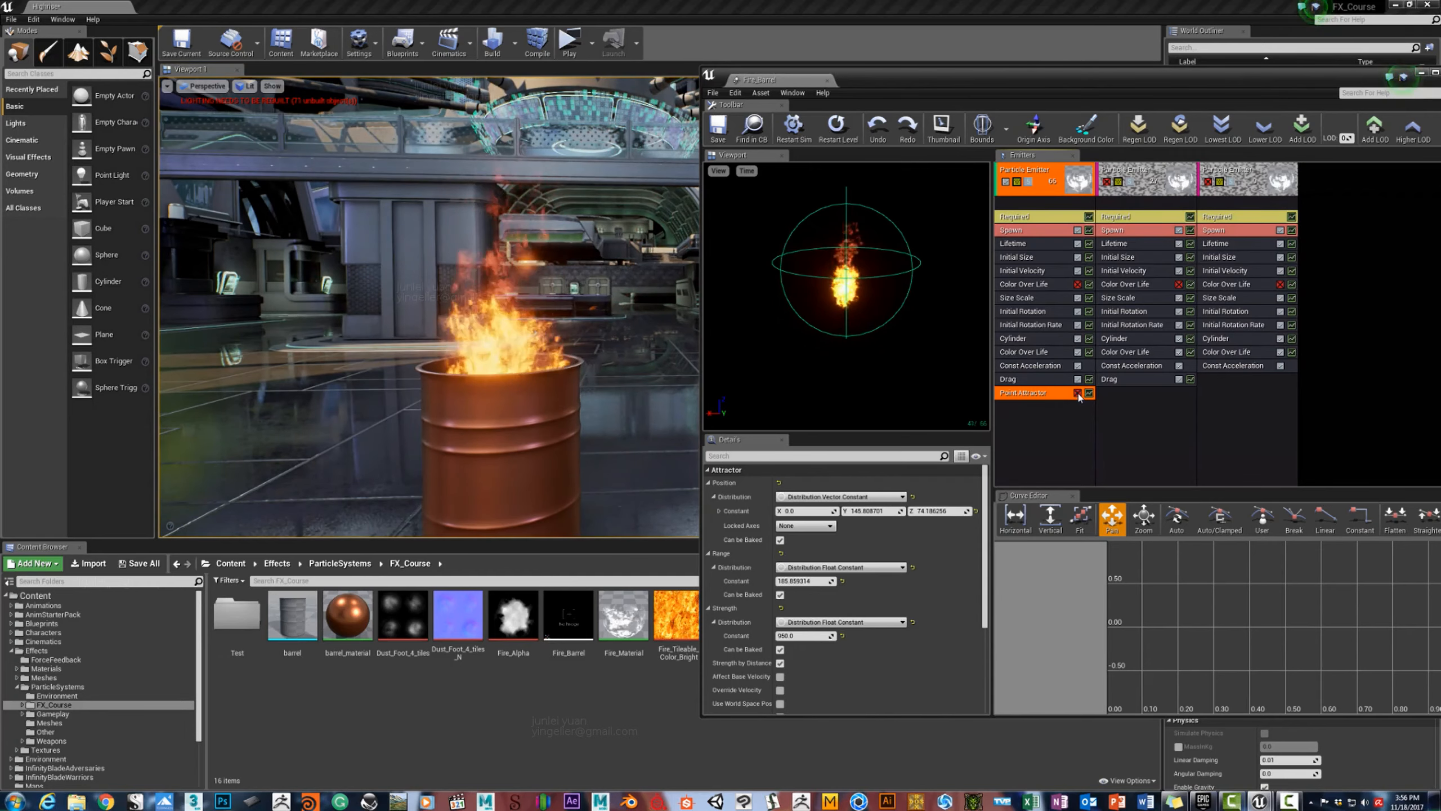
mouse_move(579, 335)
right_mouse_down()
mouse_move(553, 337)
mouse_move(576, 338)
mouse_move(562, 328)
right_mouse_up()
key("s")
key("w")
key("a")
key("d")
key("d")
key("a")
key("s")
key("d")
key("s")
key("w")
key("w")
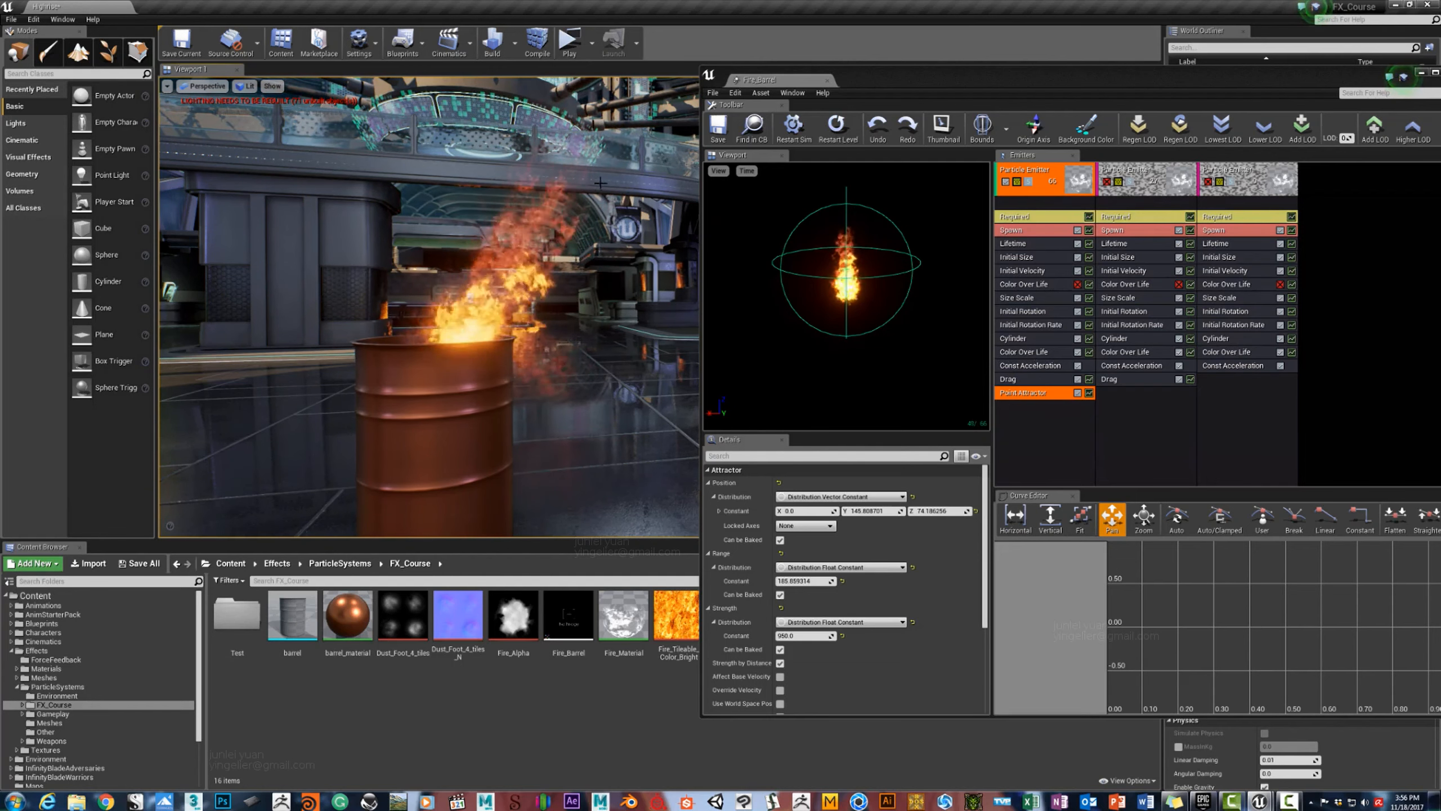
right_click_drag(432, 363, 419, 404)
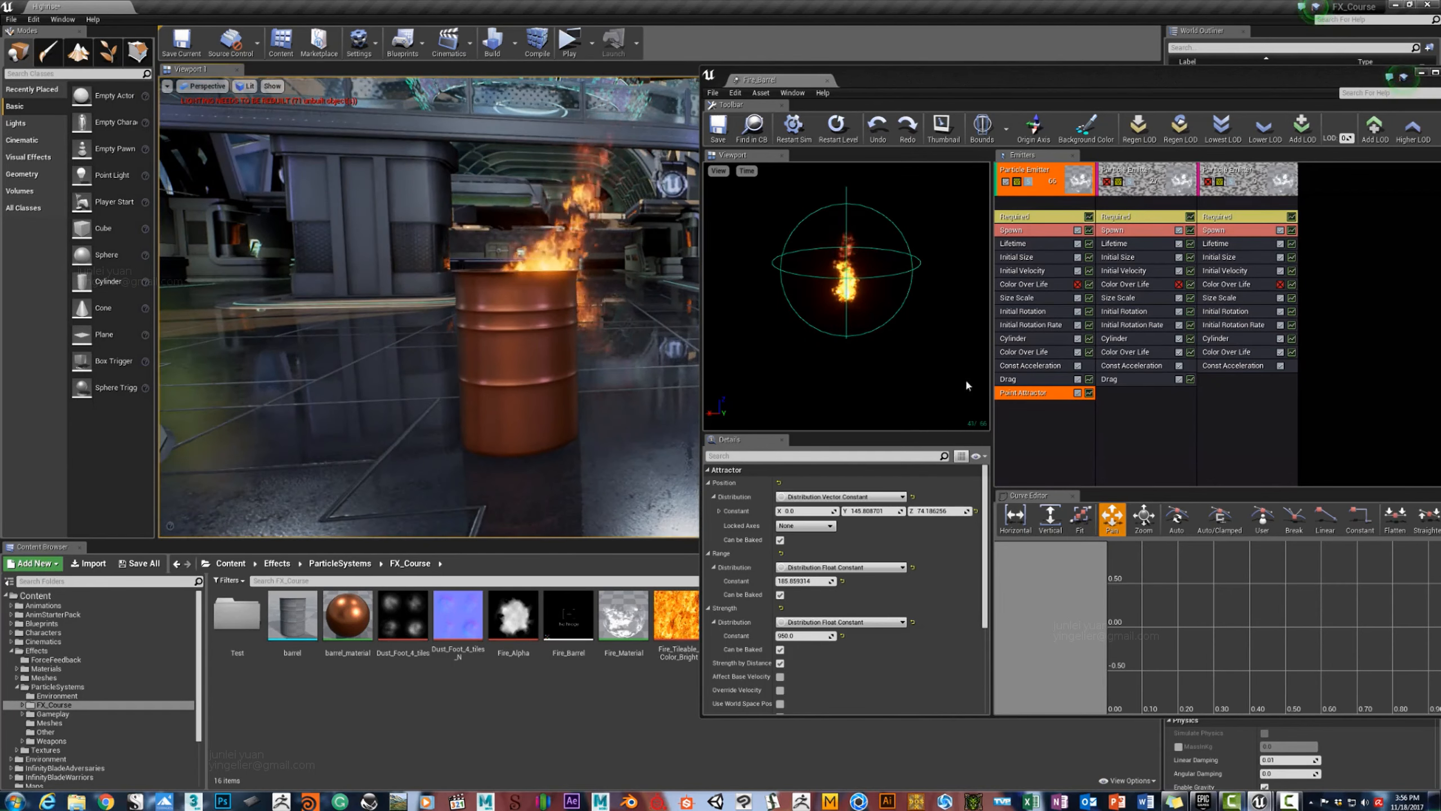
Try a Y position of 90 for the Point Attractor, and settle on a Y position of 150.
left_click(869, 511)
type("90")
key("Return")
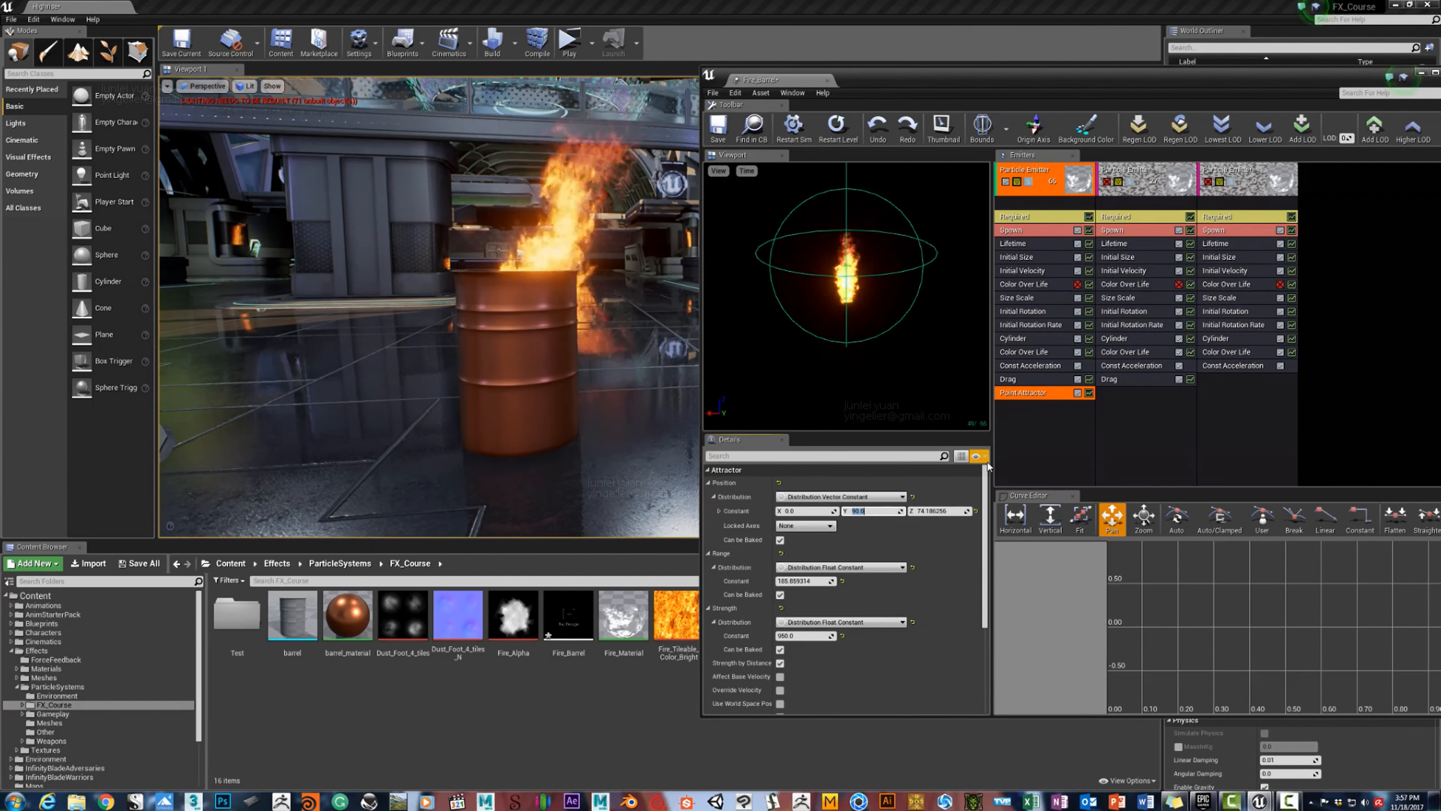
type("150")
key("Return")
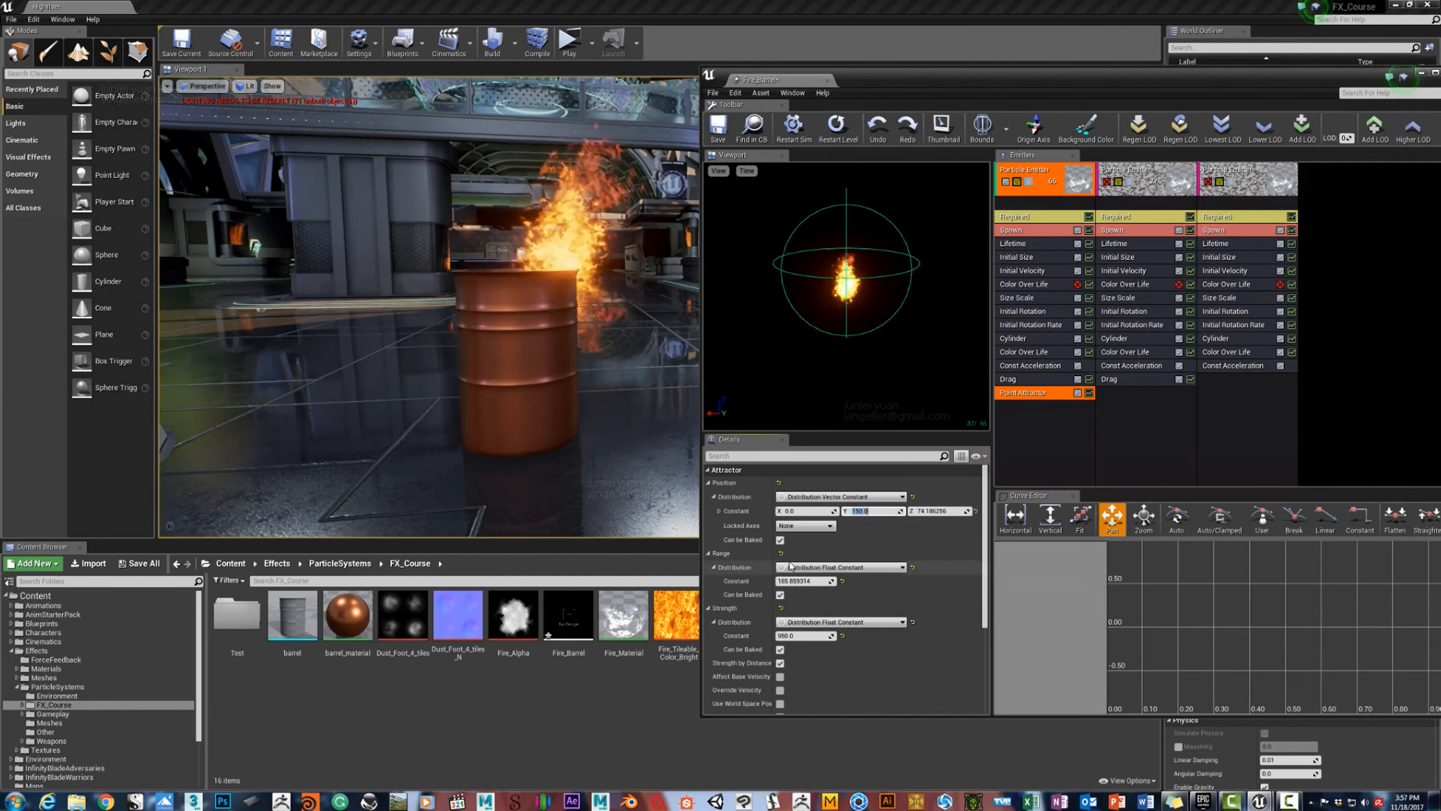
Try a Point Attractor range of 60 with a strength of 700 and check the flame over the barrel.
left_click(809, 581)
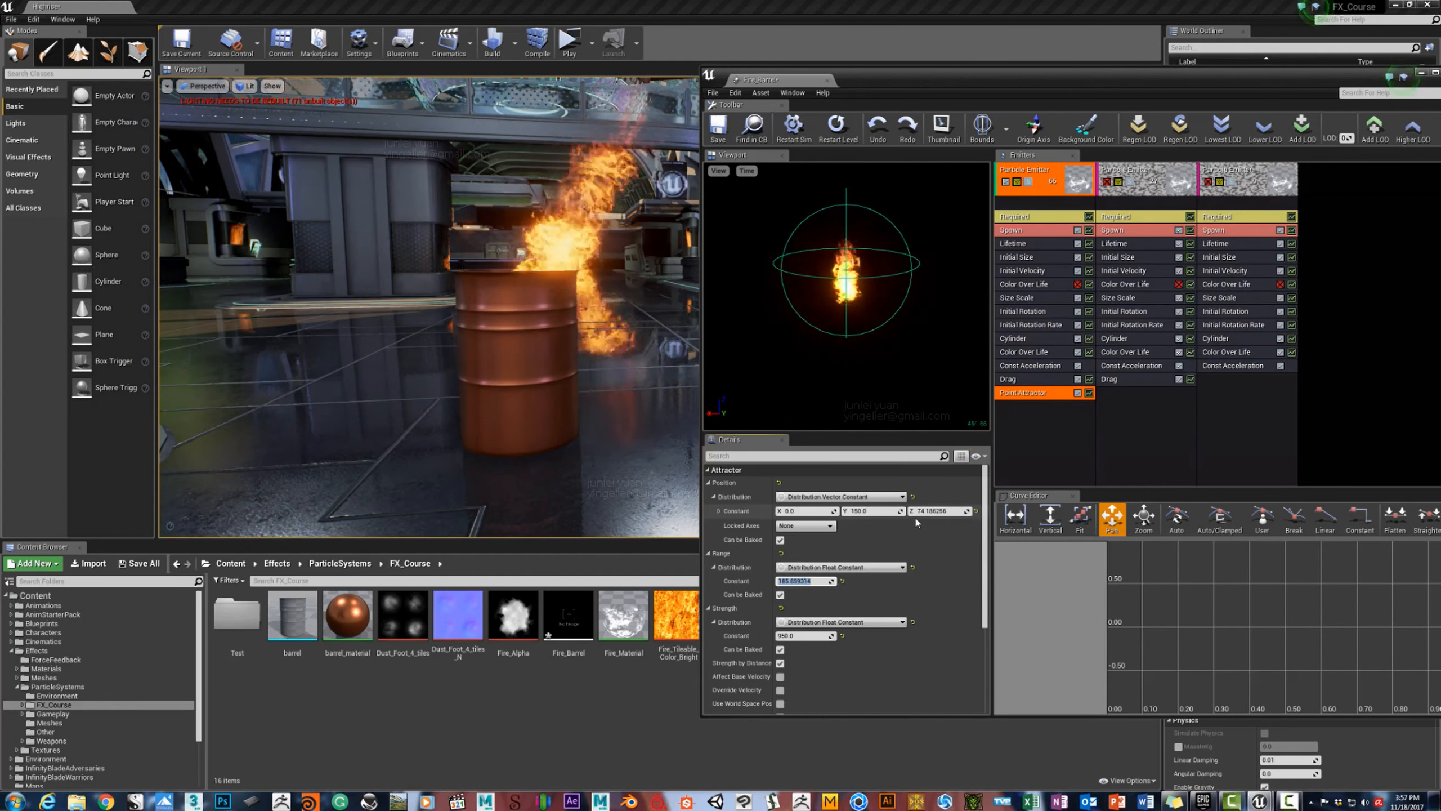
type("60")
key("Return")
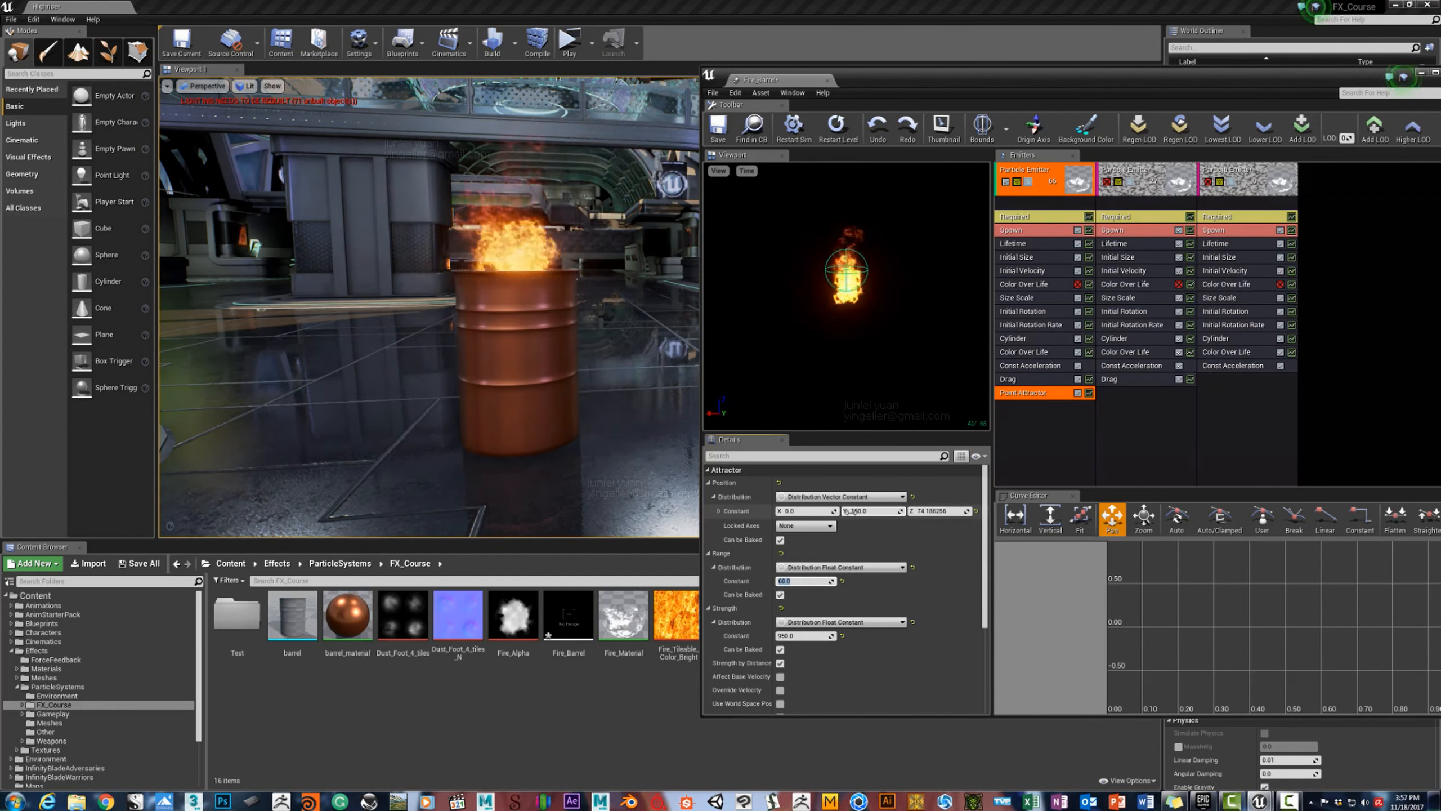
left_click(804, 636)
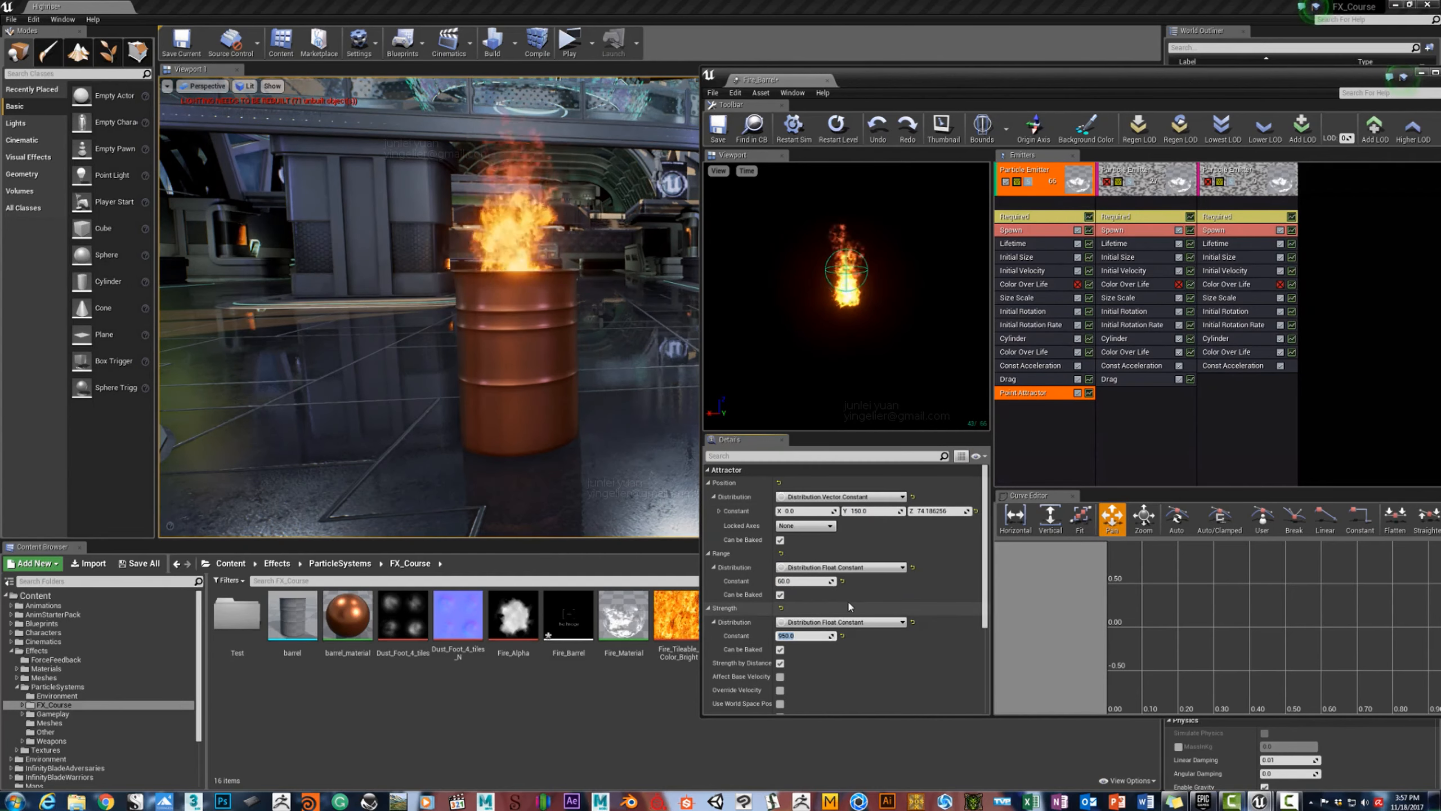
type("700")
key("Return")
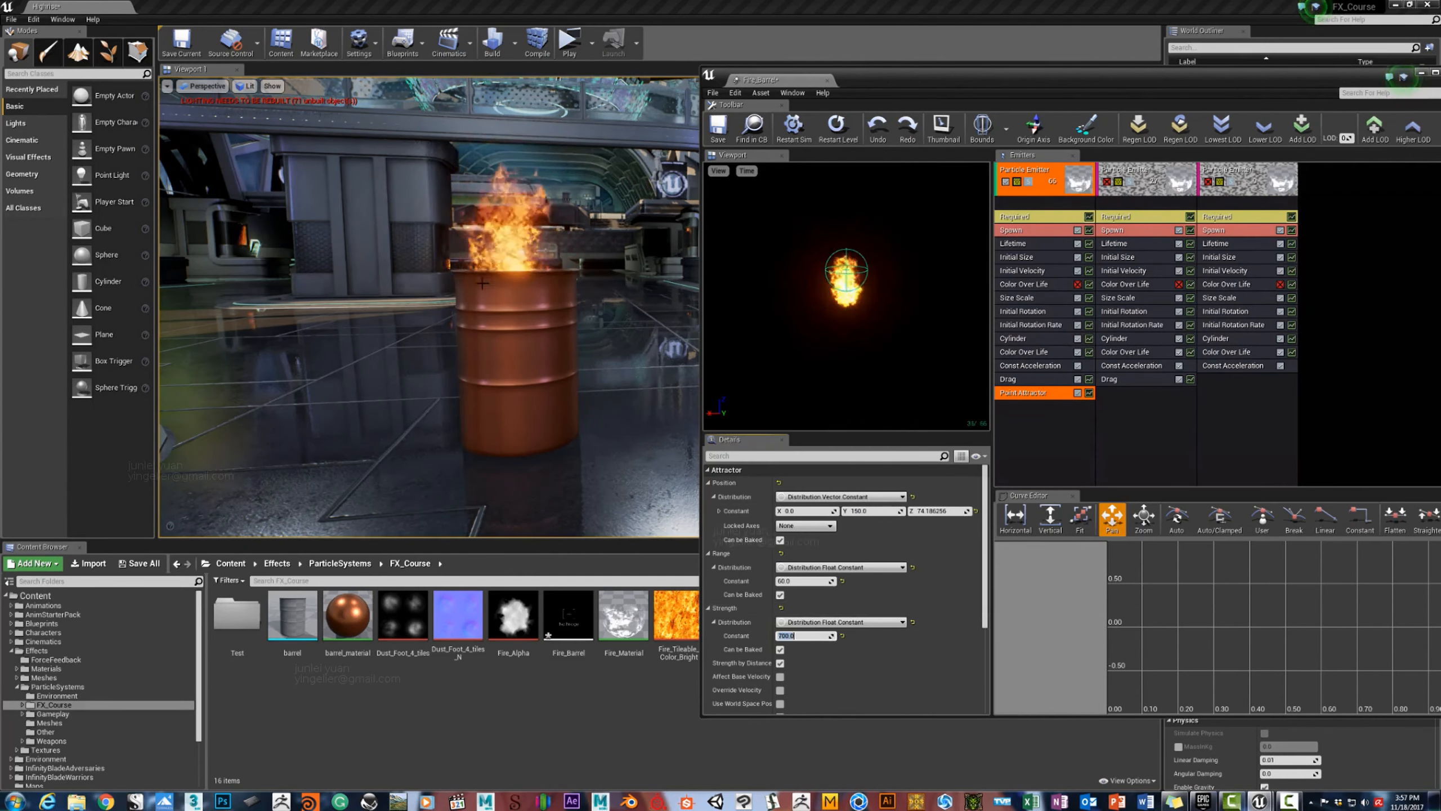
key("w")
mouse_move(536, 275)
right_mouse_down()
mouse_move(519, 266)
mouse_move(533, 255)
mouse_move(505, 261)
mouse_move(536, 263)
mouse_move(519, 267)
mouse_move(536, 284)
right_mouse_up()
key("s")
key("w")
key("s")
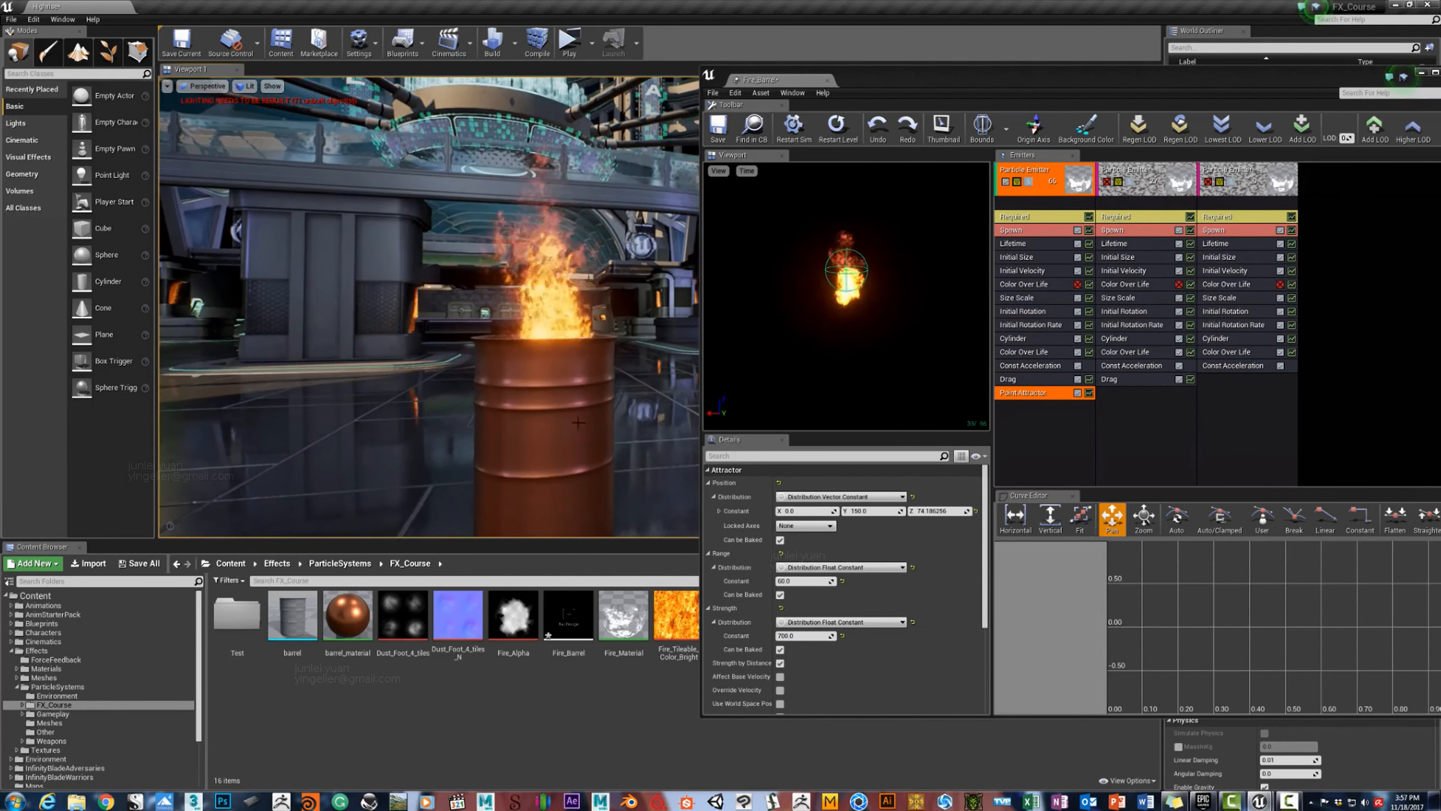
Try a Point Attractor strength of 6000 with a range of 300 and check the flame over the barrel.
left_click(803, 635)
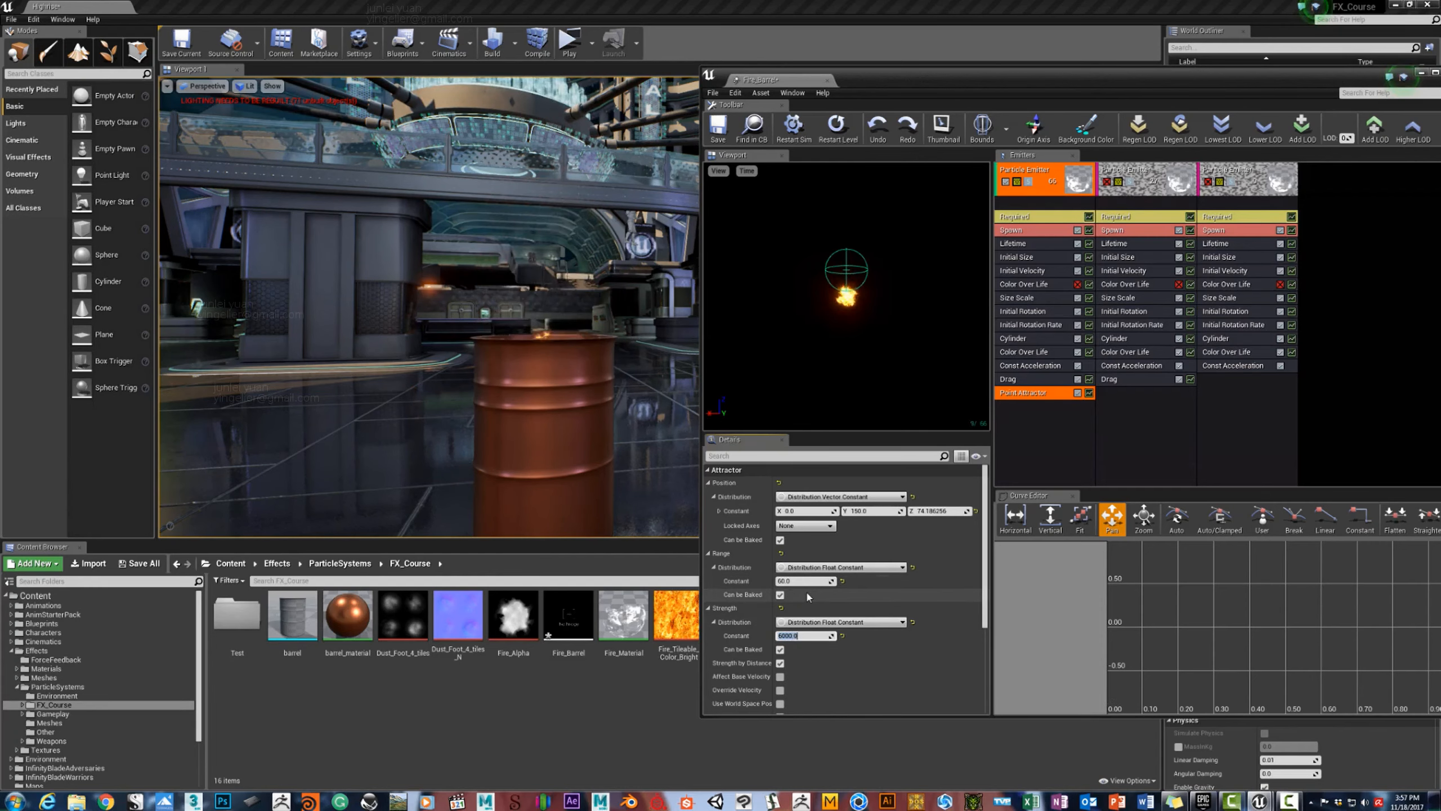
mouse_move(573, 397)
right_mouse_down()
mouse_move(542, 436)
mouse_move(318, 431)
right_mouse_up()
key("s")
key("d")
key("w")
left_click(802, 581)
type("30")
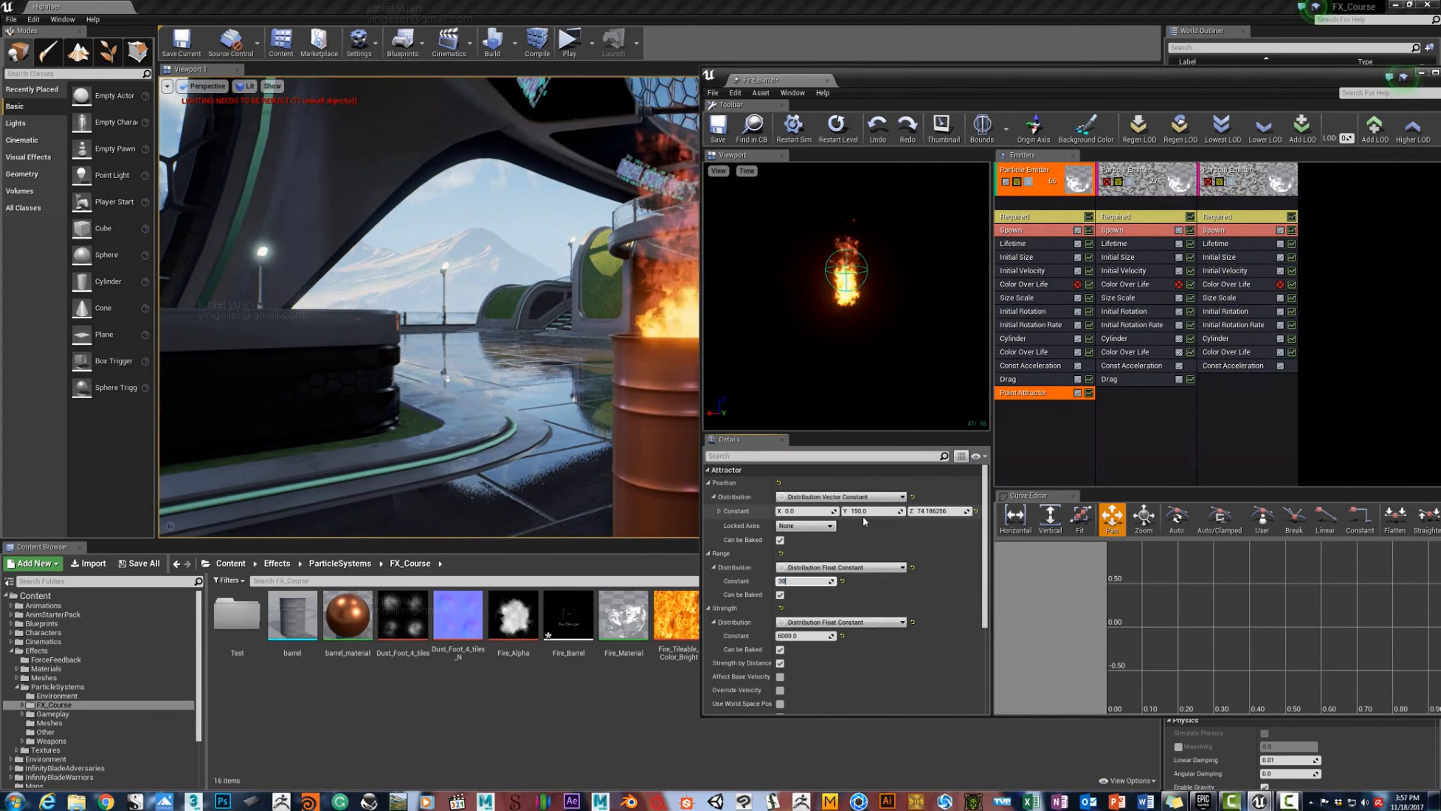
type("0")
key("Return")
right_click_drag(545, 414, 721, 423)
key("a")
Set the Point Attractor's range to 120 and strength to 200, and check the flame around the barrel in the level viewport.
left_click(803, 580)
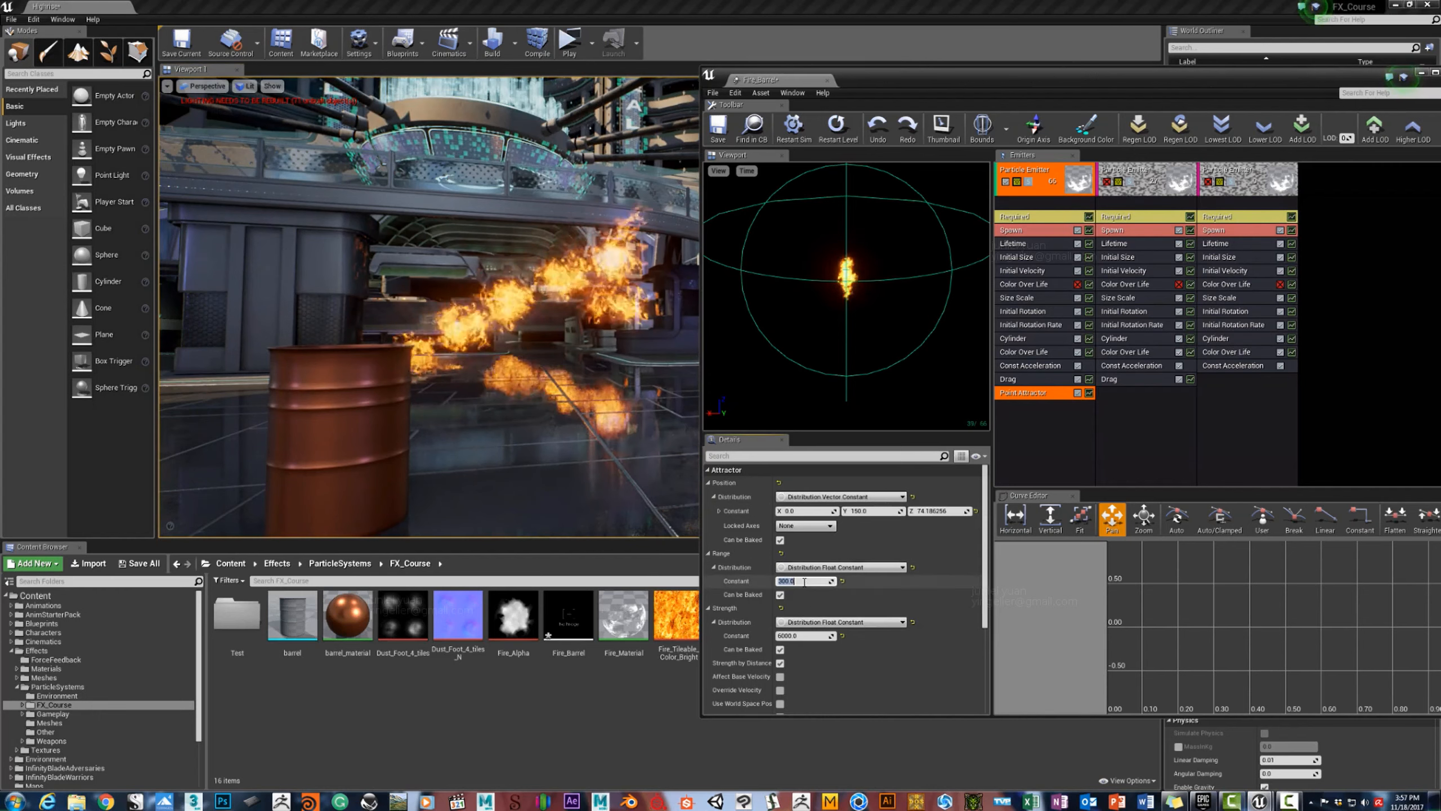
type("120")
key("Return")
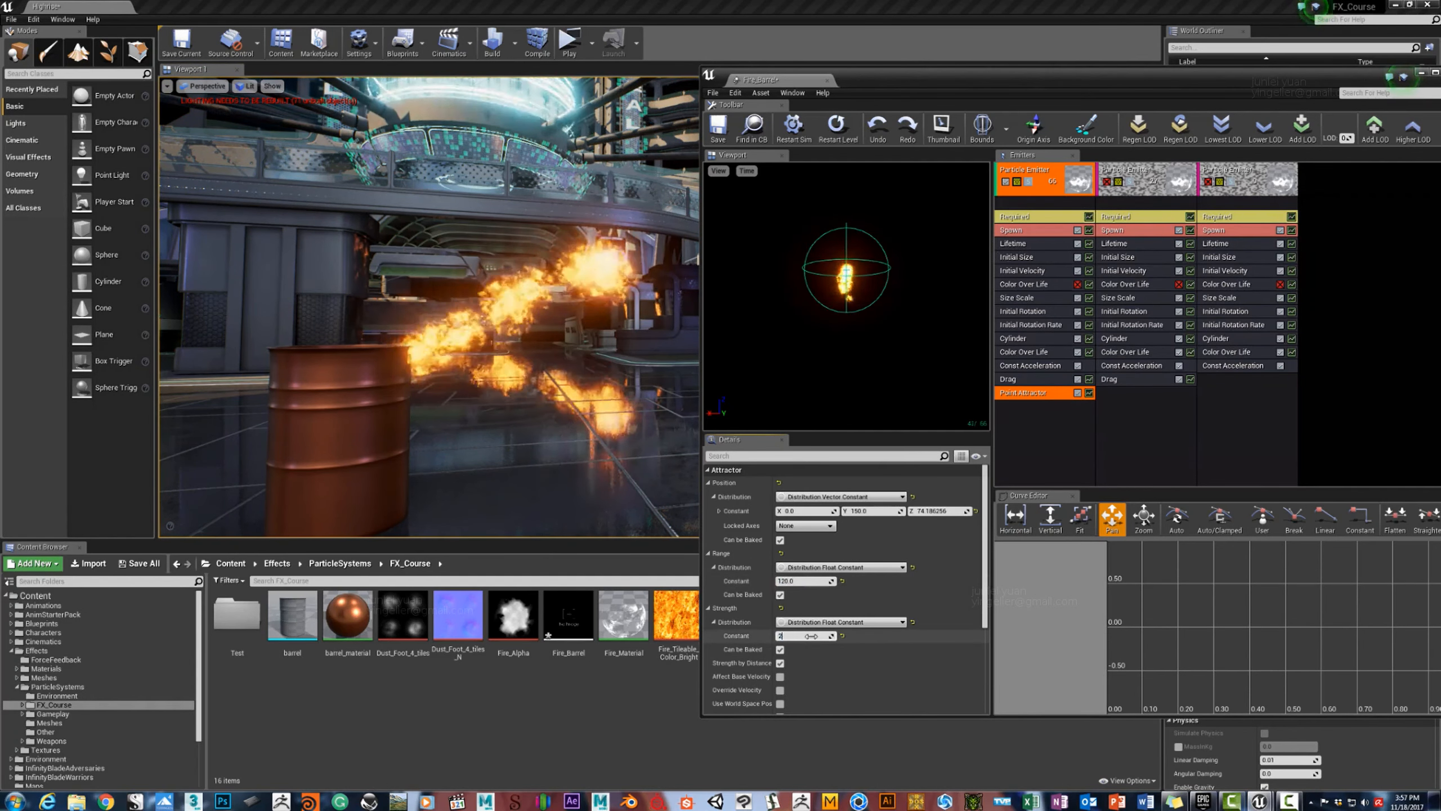
right_click_drag(545, 392, 486, 380)
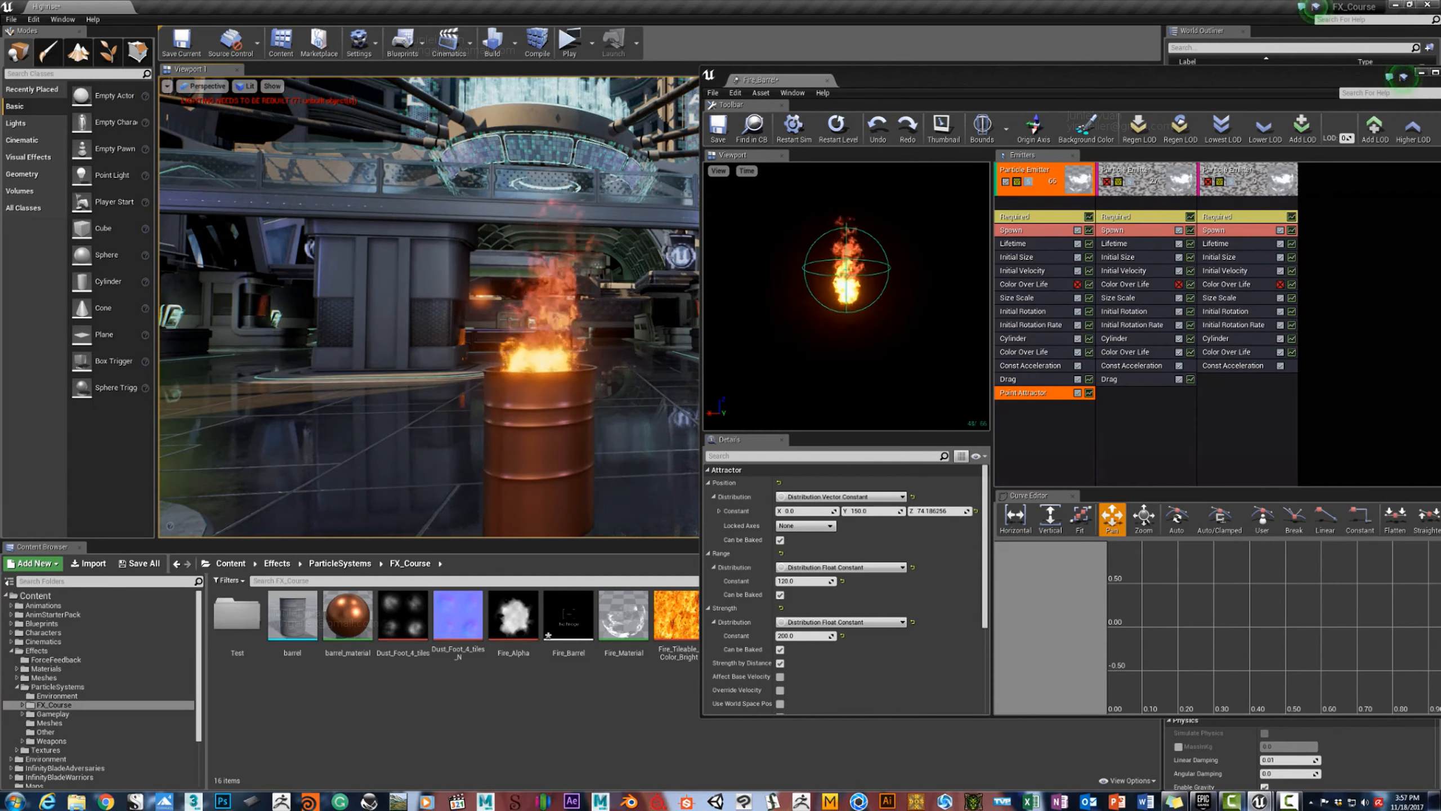
right_click_drag(486, 380, 538, 349)
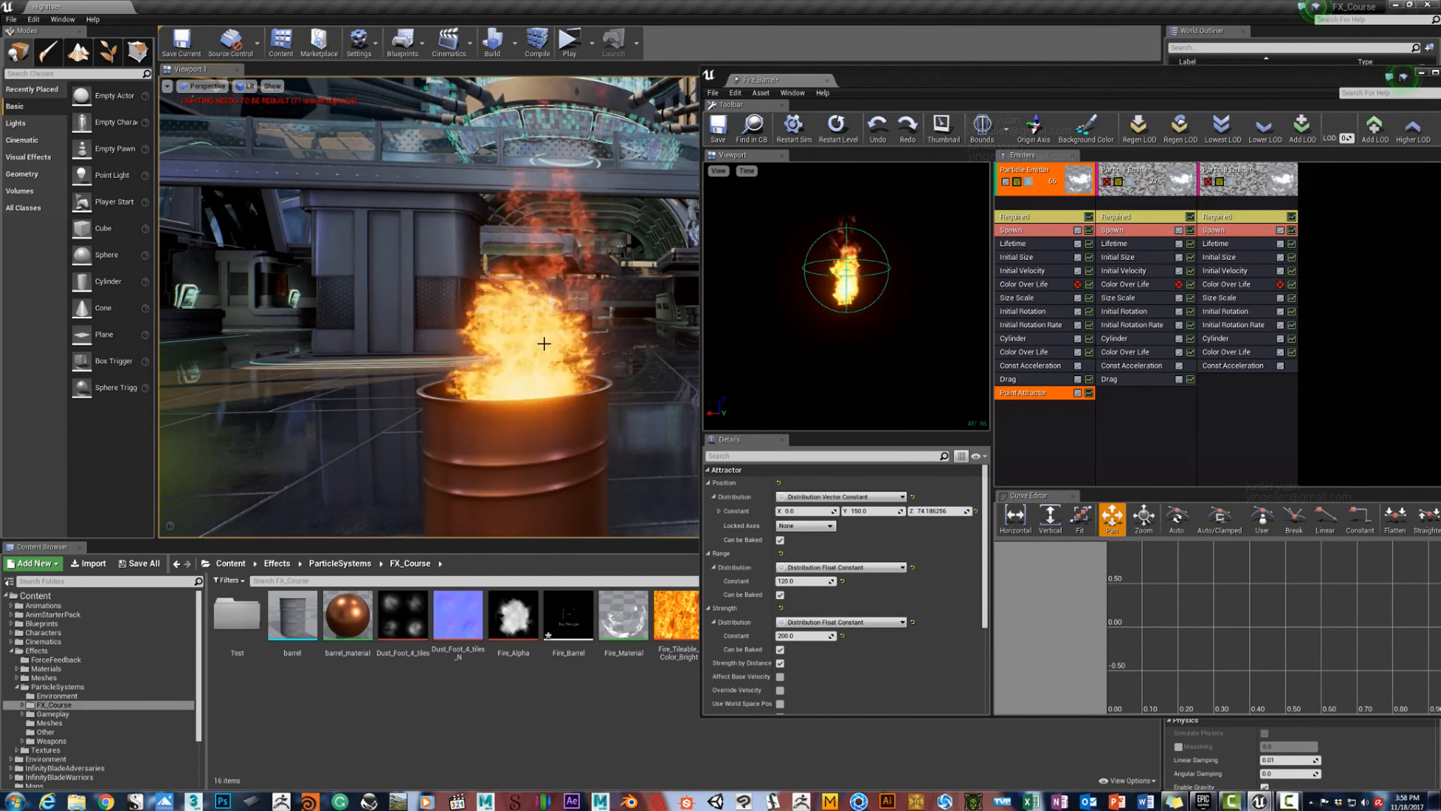
mouse_move(545, 343)
right_mouse_down()
mouse_move(542, 327)
mouse_move(552, 342)
right_mouse_up()
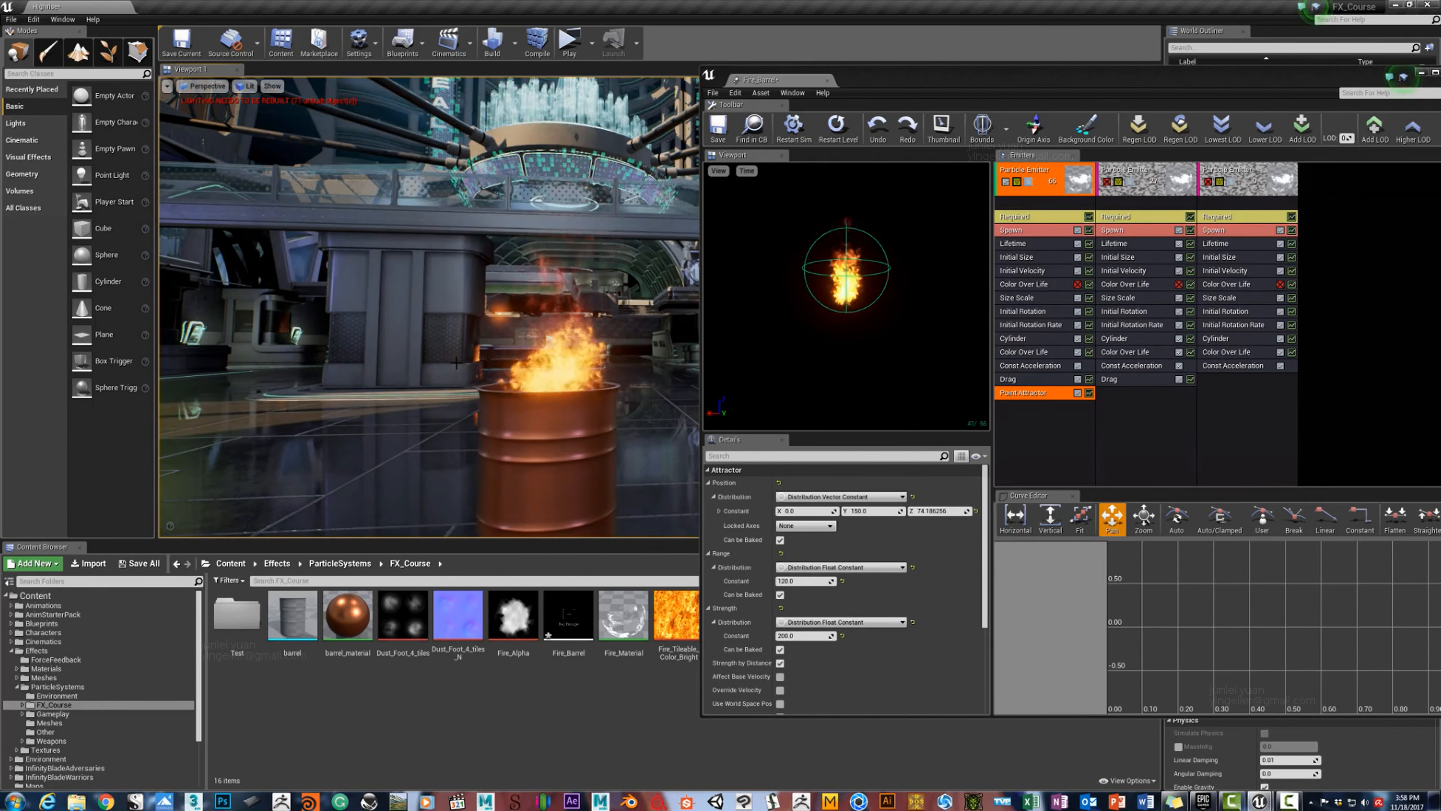
mouse_move(456, 362)
right_mouse_down()
mouse_move(469, 362)
mouse_move(462, 339)
right_mouse_up()
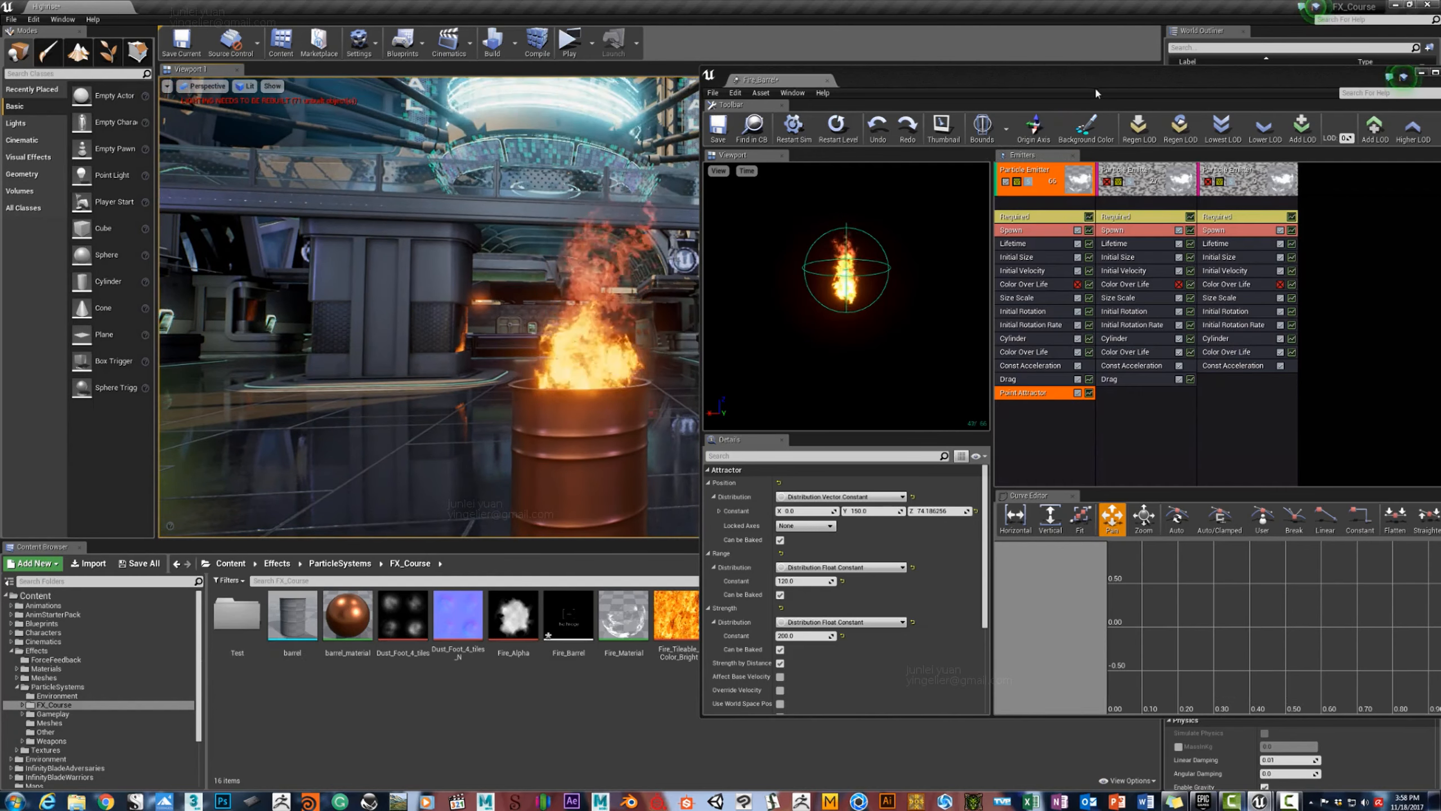
mouse_move(1081, 81)
left_mouse_down()
mouse_move(896, 235)
mouse_move(624, 214)
mouse_move(568, 66)
mouse_move(883, 99)
mouse_move(1039, 79)
left_mouse_up()
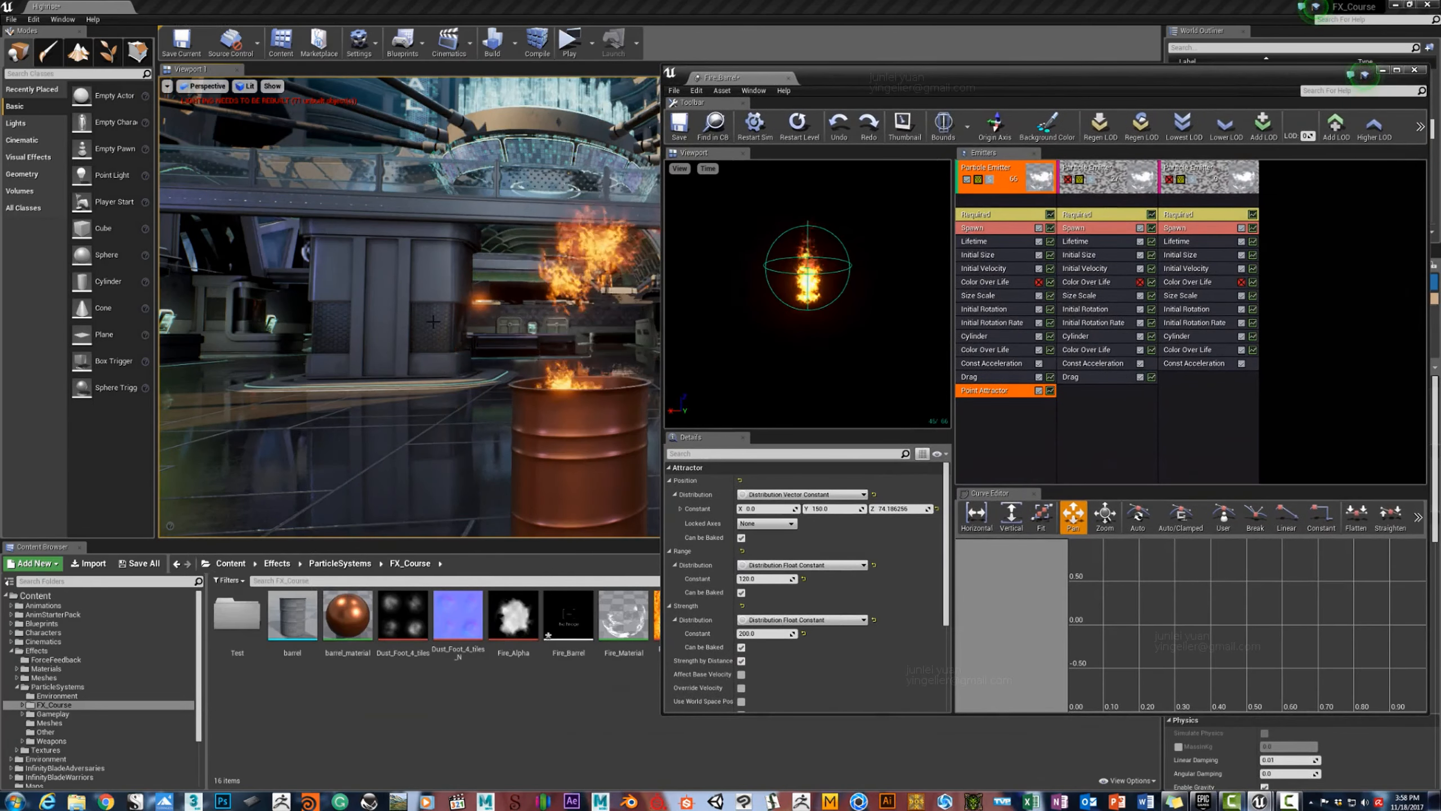
mouse_move(433, 322)
right_mouse_down()
mouse_move(458, 326)
mouse_move(419, 324)
right_mouse_up()
key("s")
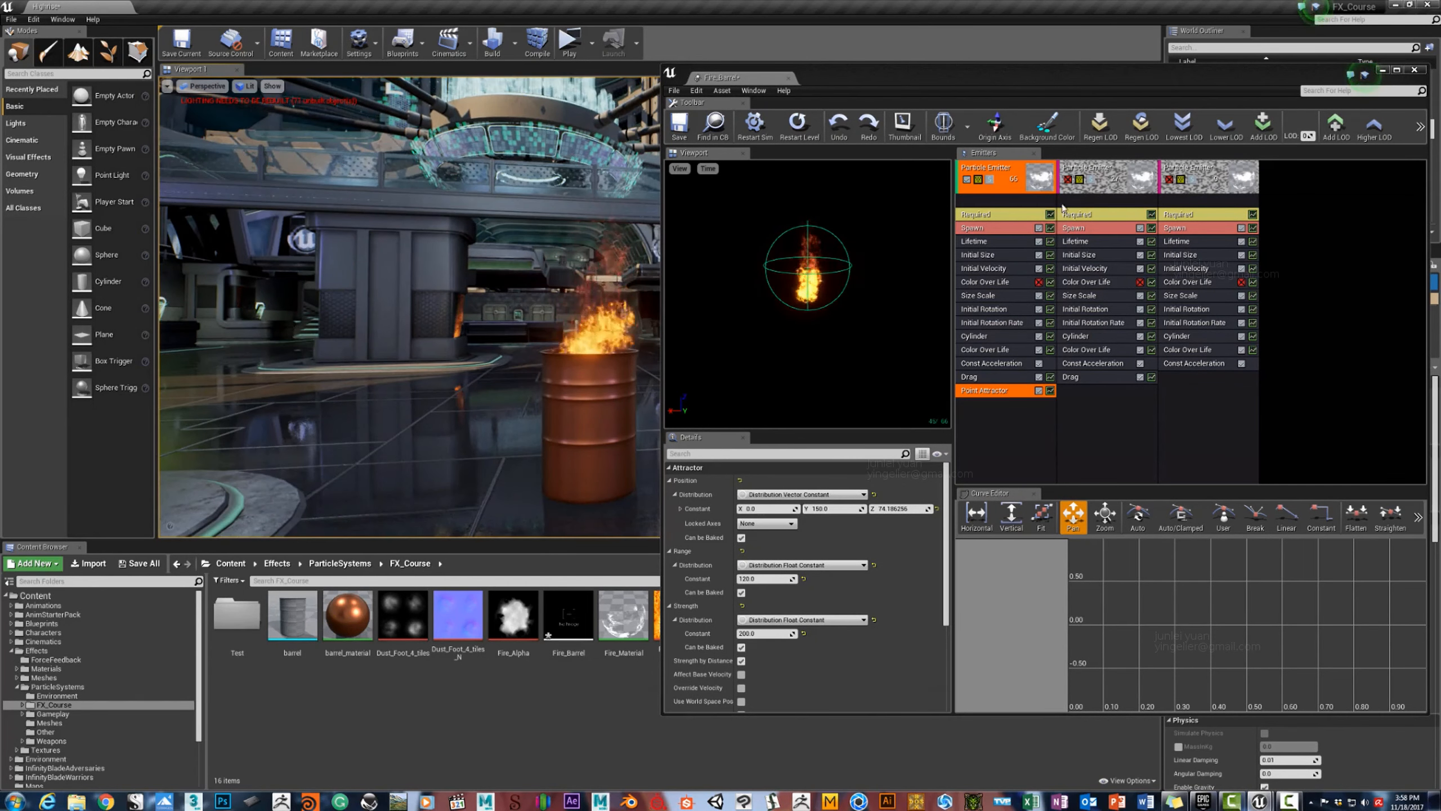
Duplicate the first particle emitter and rename the copy fire_light.
right_click(1013, 173)
mouse_move(1036, 177)
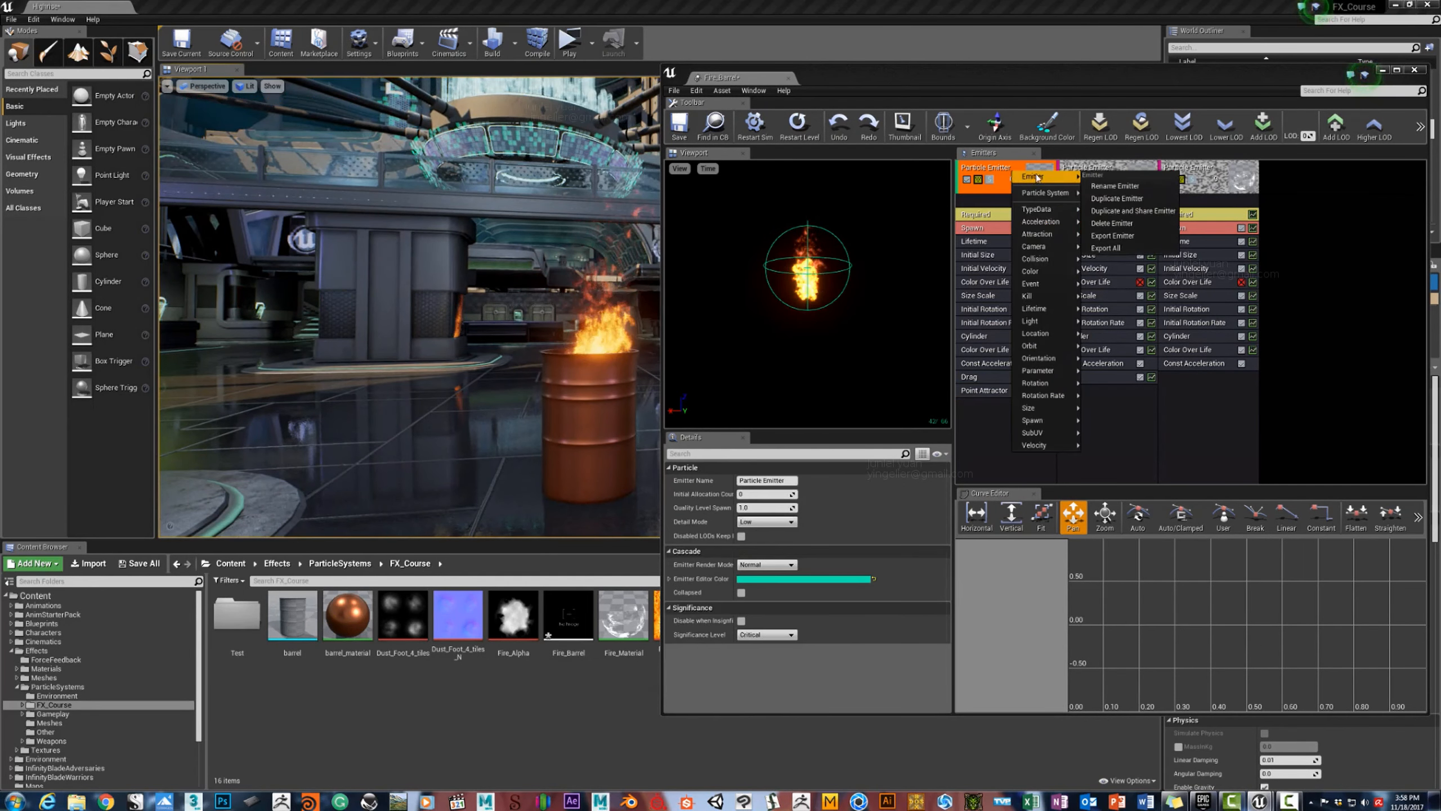
left_click(1131, 199)
right_click(1098, 185)
mouse_move(1145, 190)
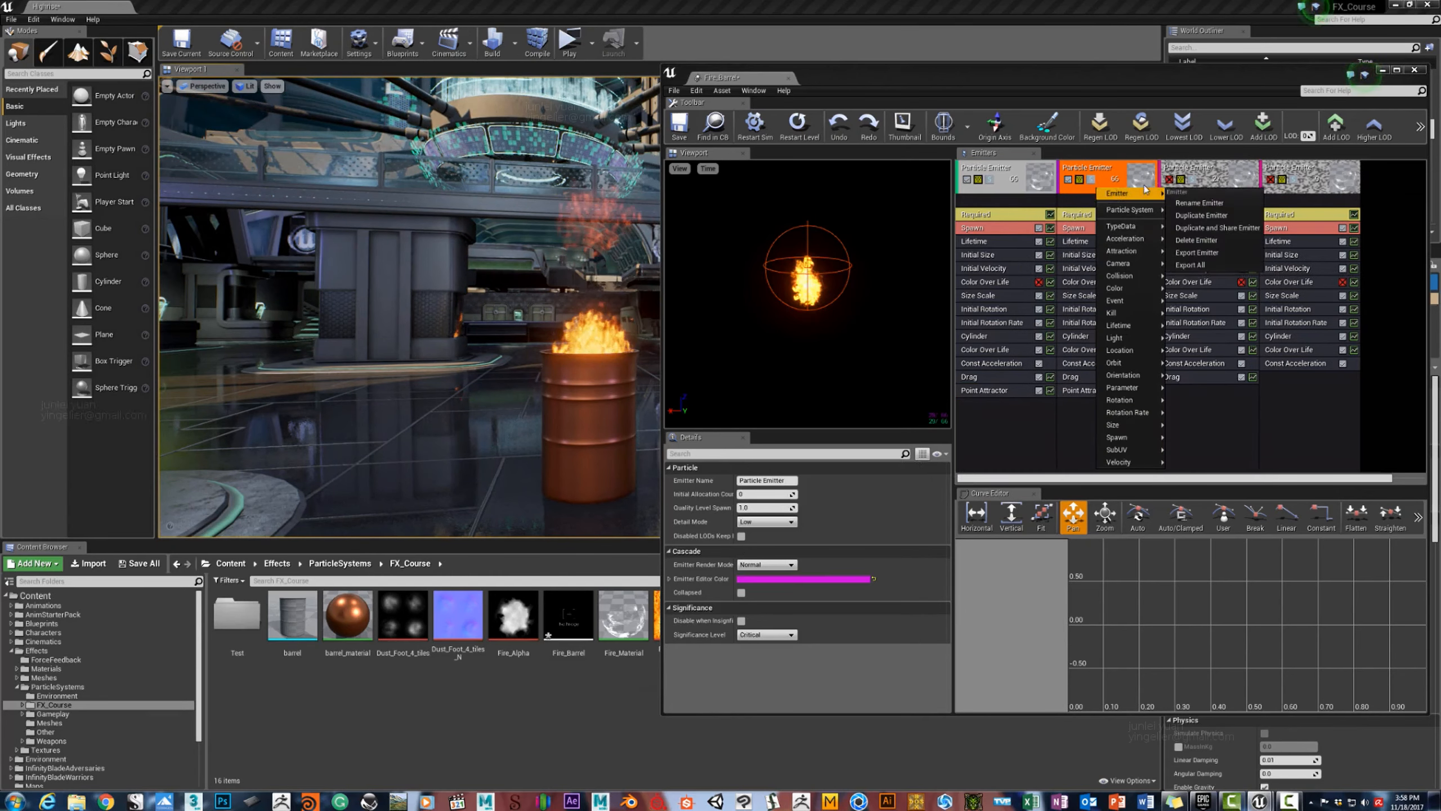
left_click(1198, 203)
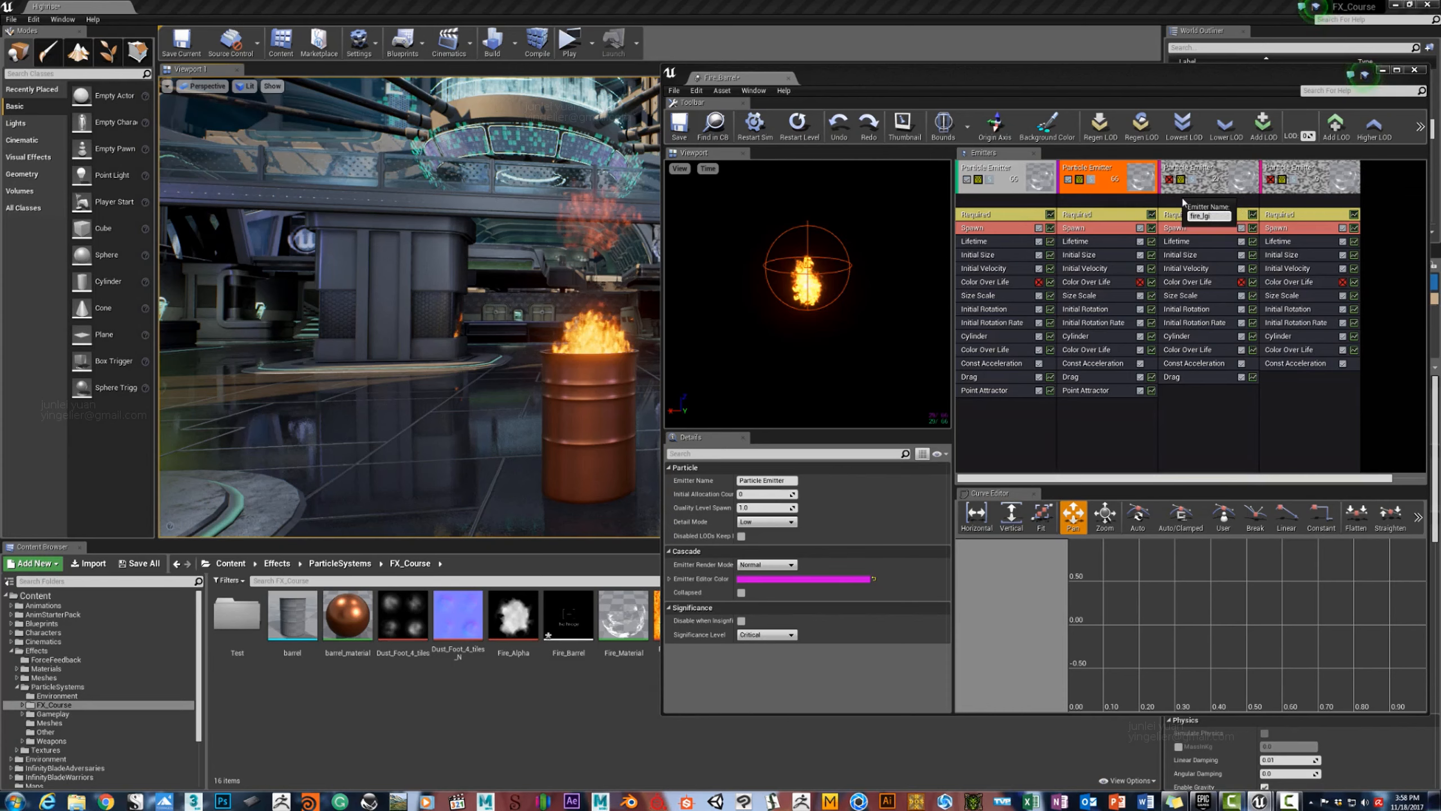
type("fire_light")
key("Return")
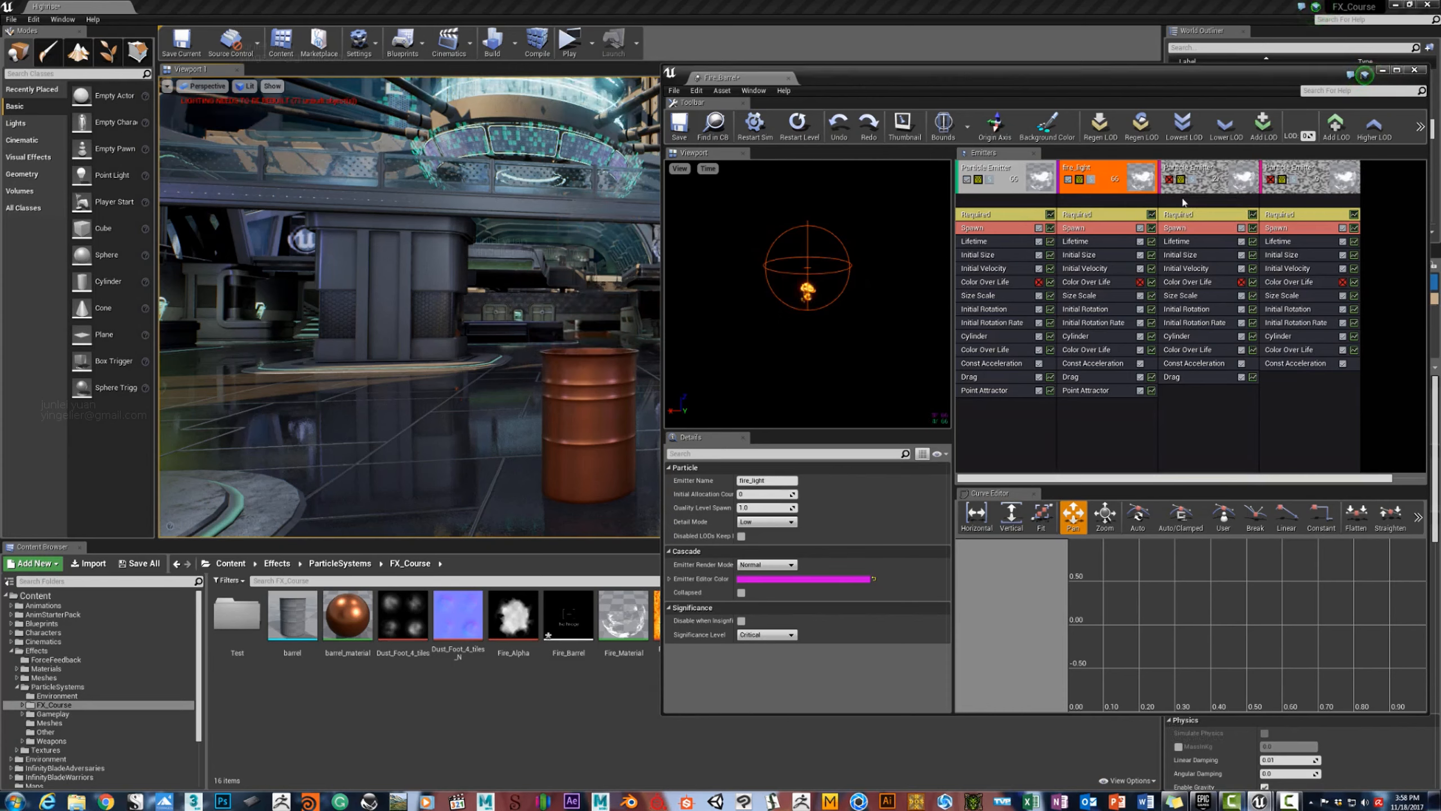
Set the constant spawn rate of the fire_light emitter to 2.
left_click(1093, 231)
left_click(769, 506)
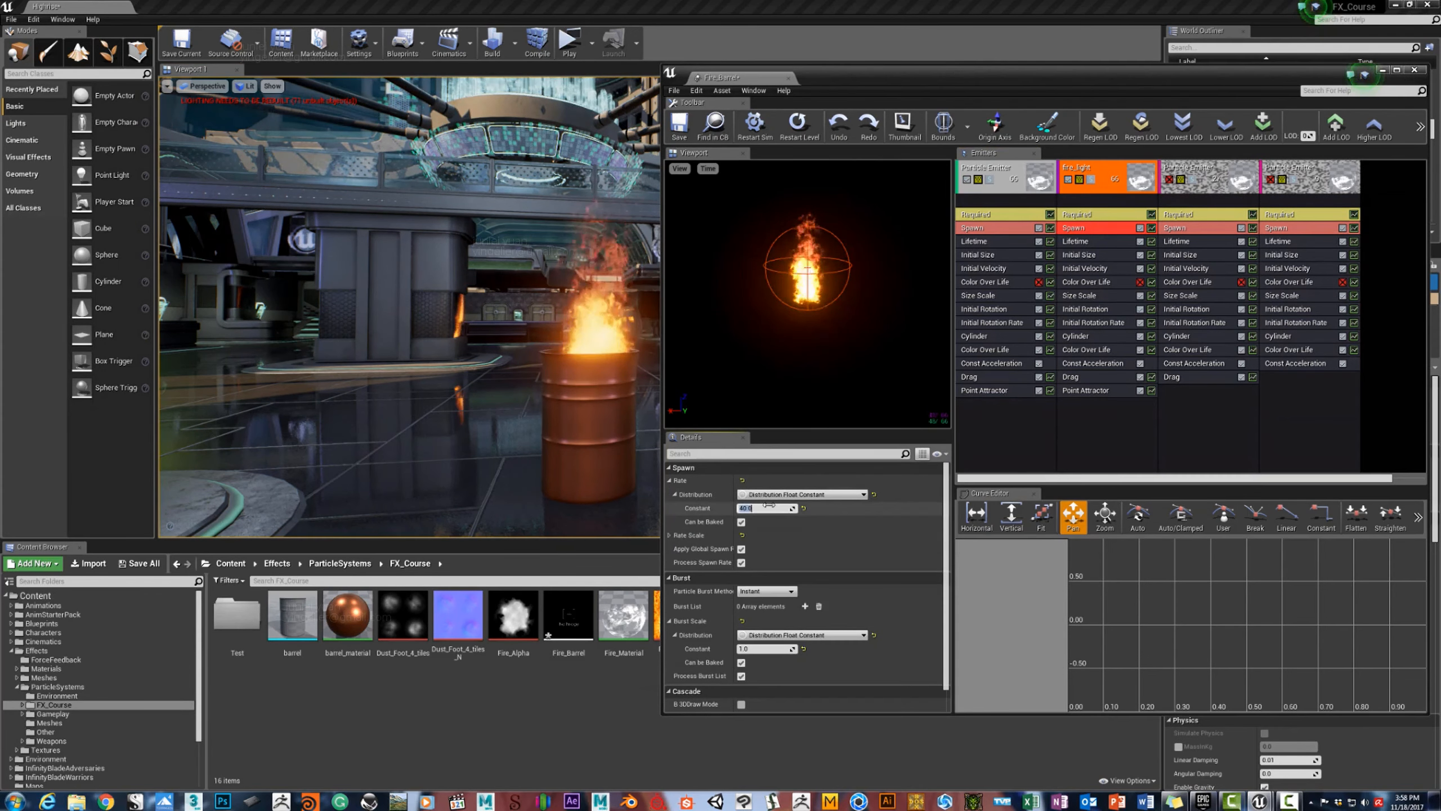
type("2")
key("Return")
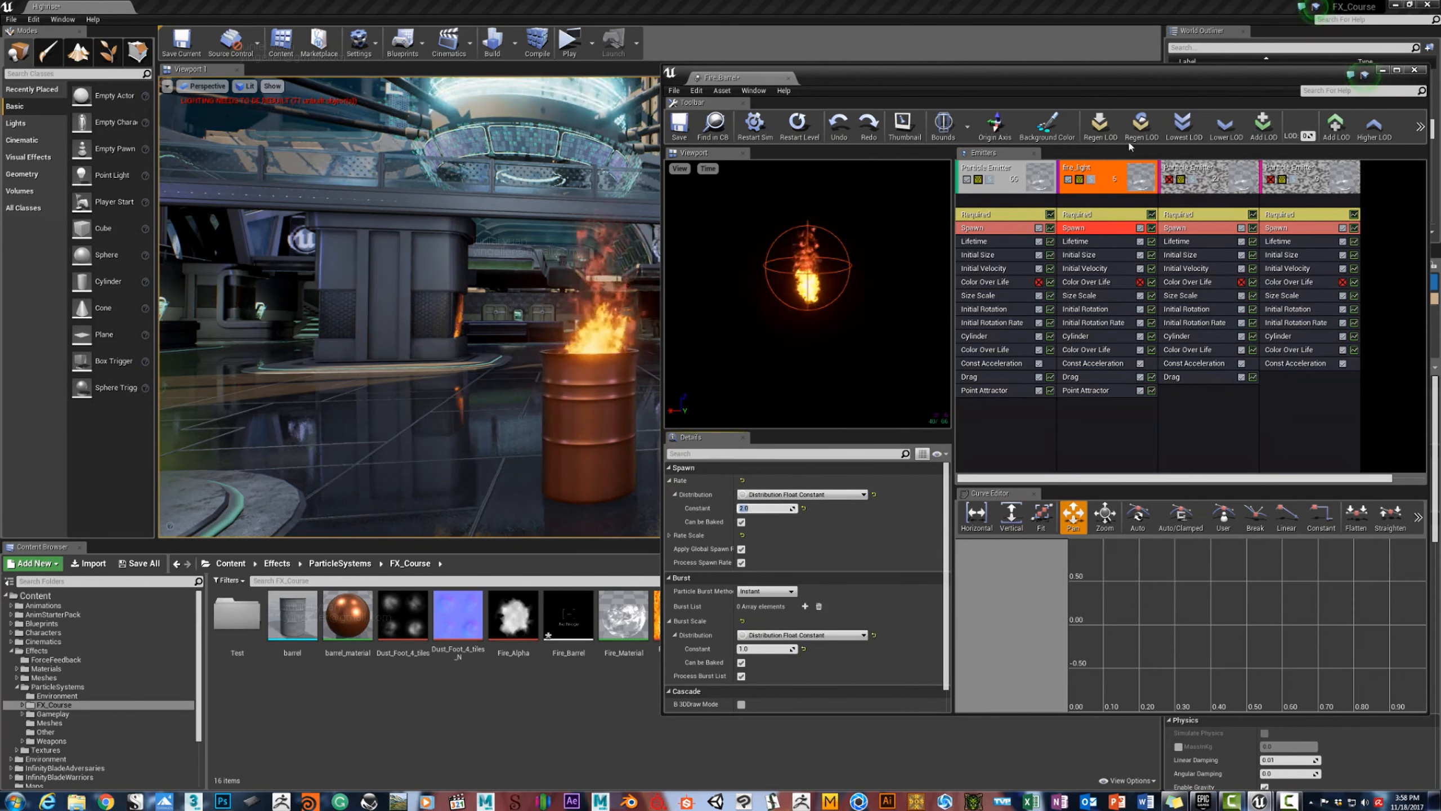
Solo the fire_light emitter and inspect its particles over the barrel in the level viewport.
left_click(1091, 180)
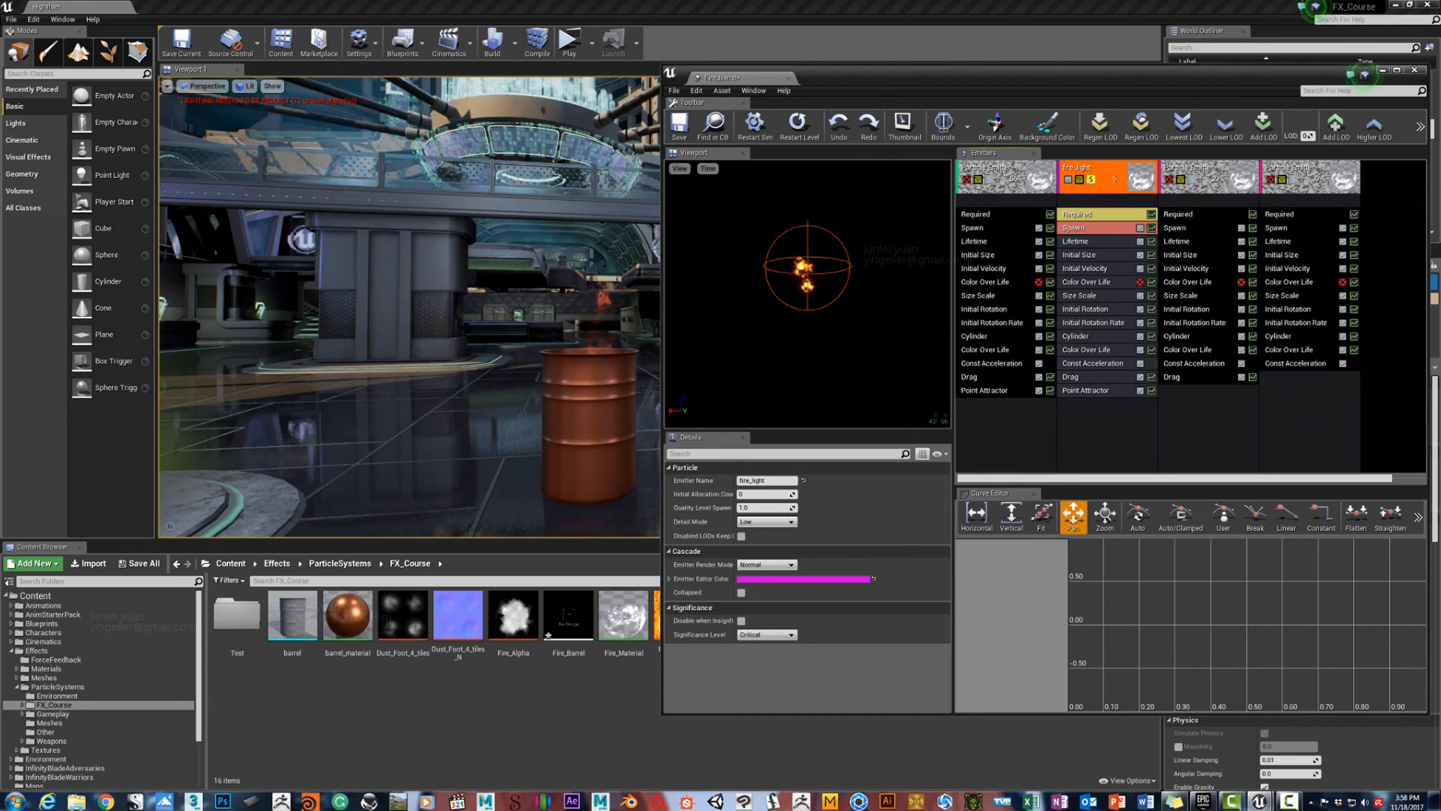
key("w")
mouse_move(410, 307)
right_mouse_down()
mouse_move(454, 315)
mouse_move(412, 315)
mouse_move(431, 330)
mouse_move(468, 327)
mouse_move(455, 316)
right_mouse_up()
key("s")
key("w")
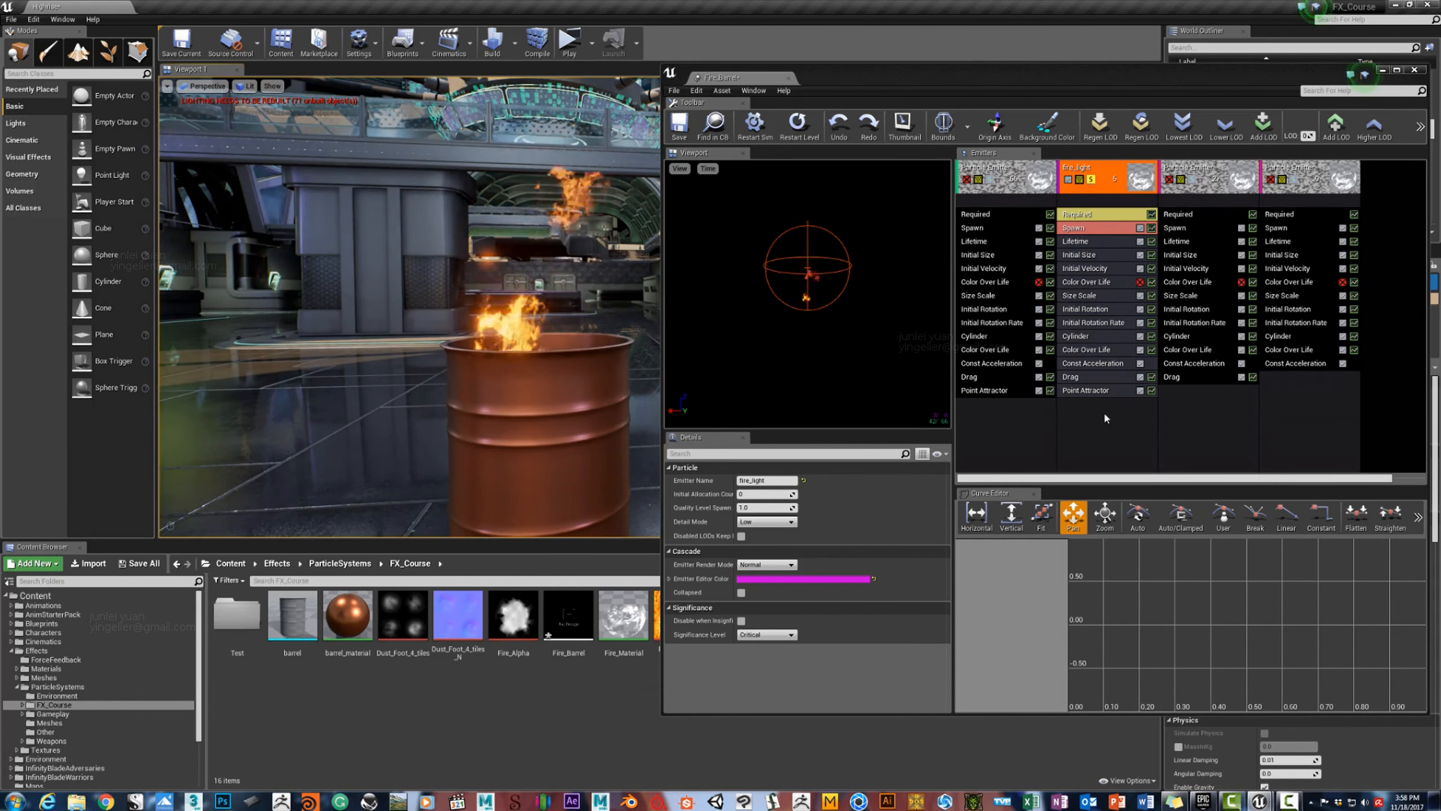
Disable the Const Acceleration, Drag and Point Attractor modules of fire_light and add a Light module to it.
left_click(1140, 391)
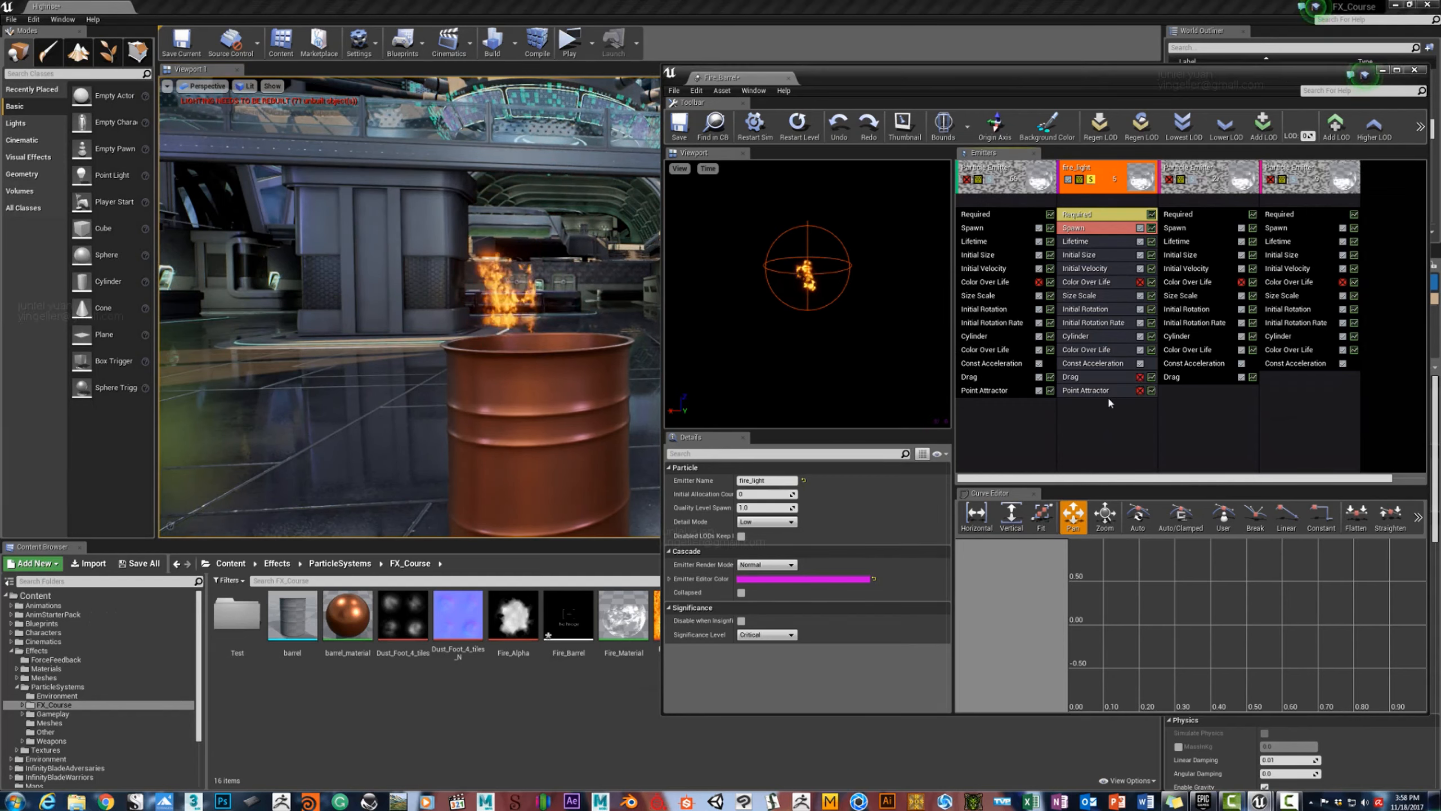
left_click(1145, 364)
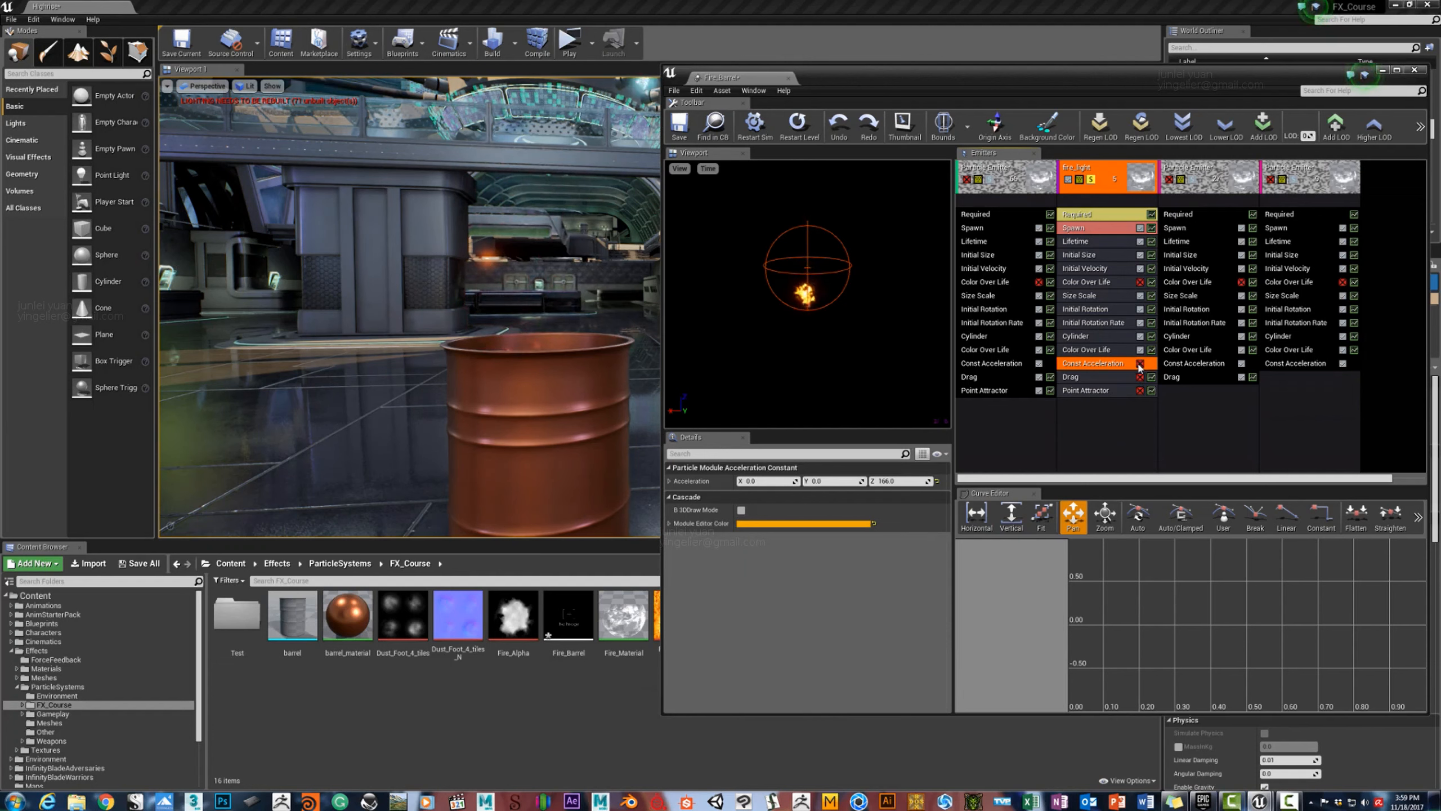
right_click(1090, 410)
mouse_move(1122, 561)
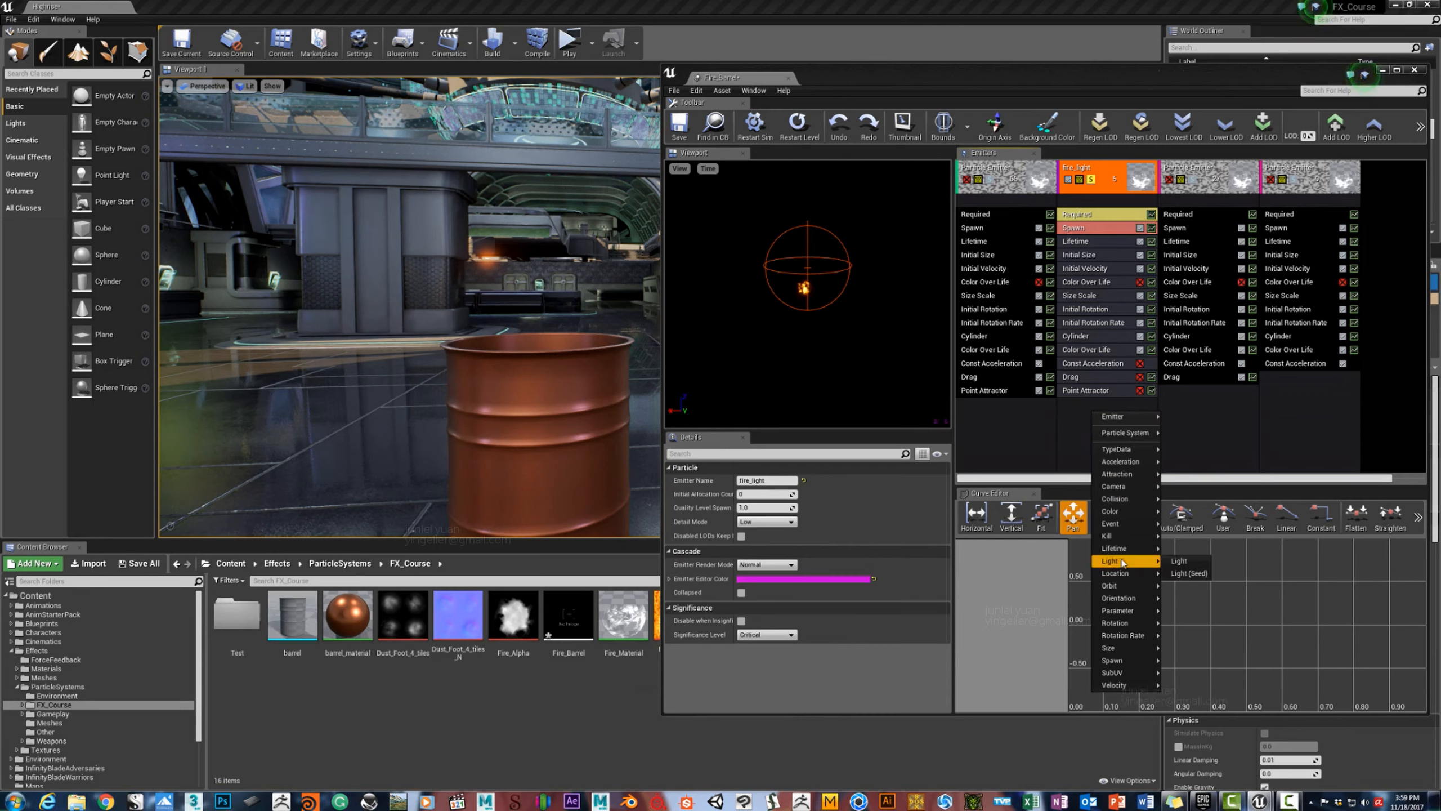
left_click(1179, 560)
right_click_drag(415, 298, 363, 307)
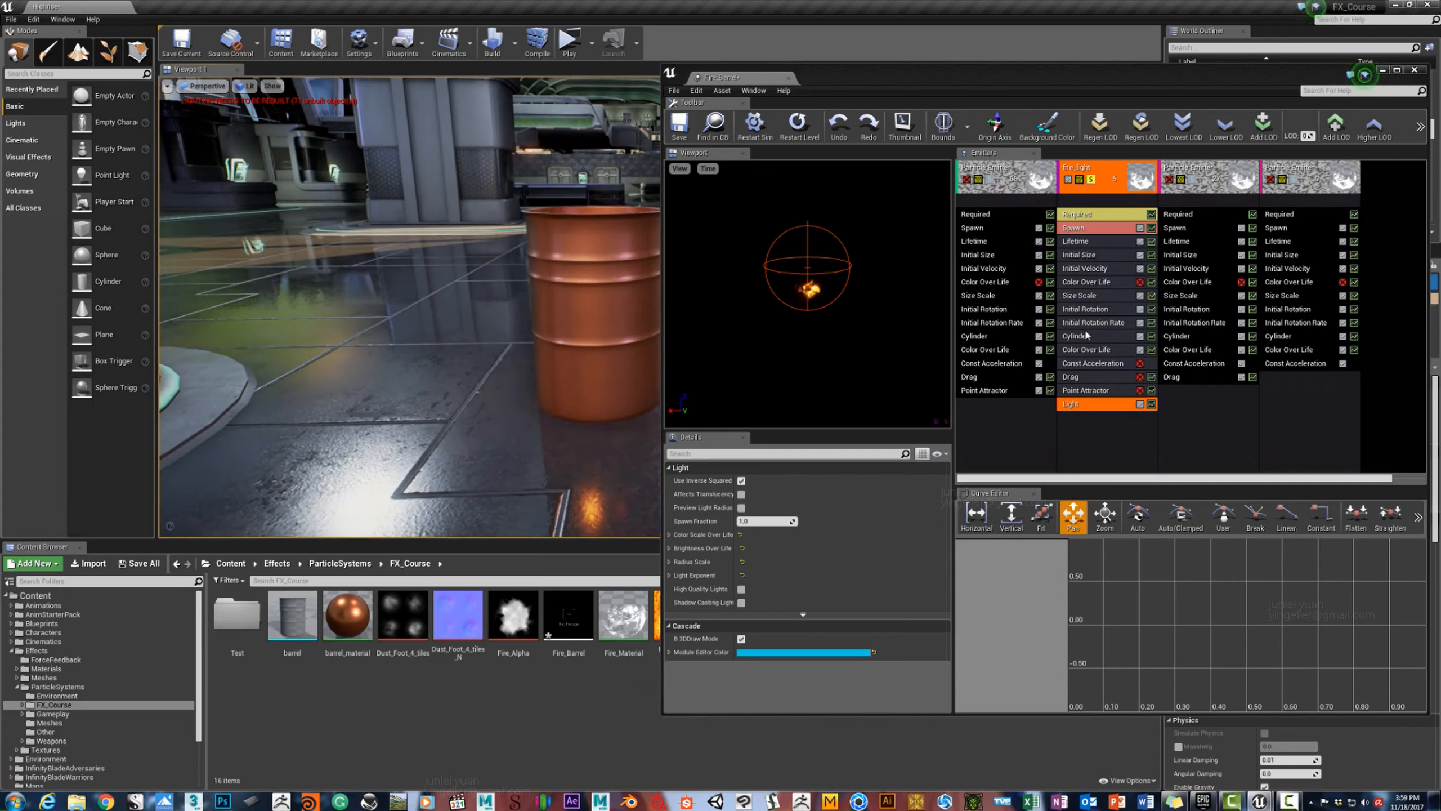
Set the Light module's Color Scale Over Life constant to X 6 and Y 10.
left_click(669, 535)
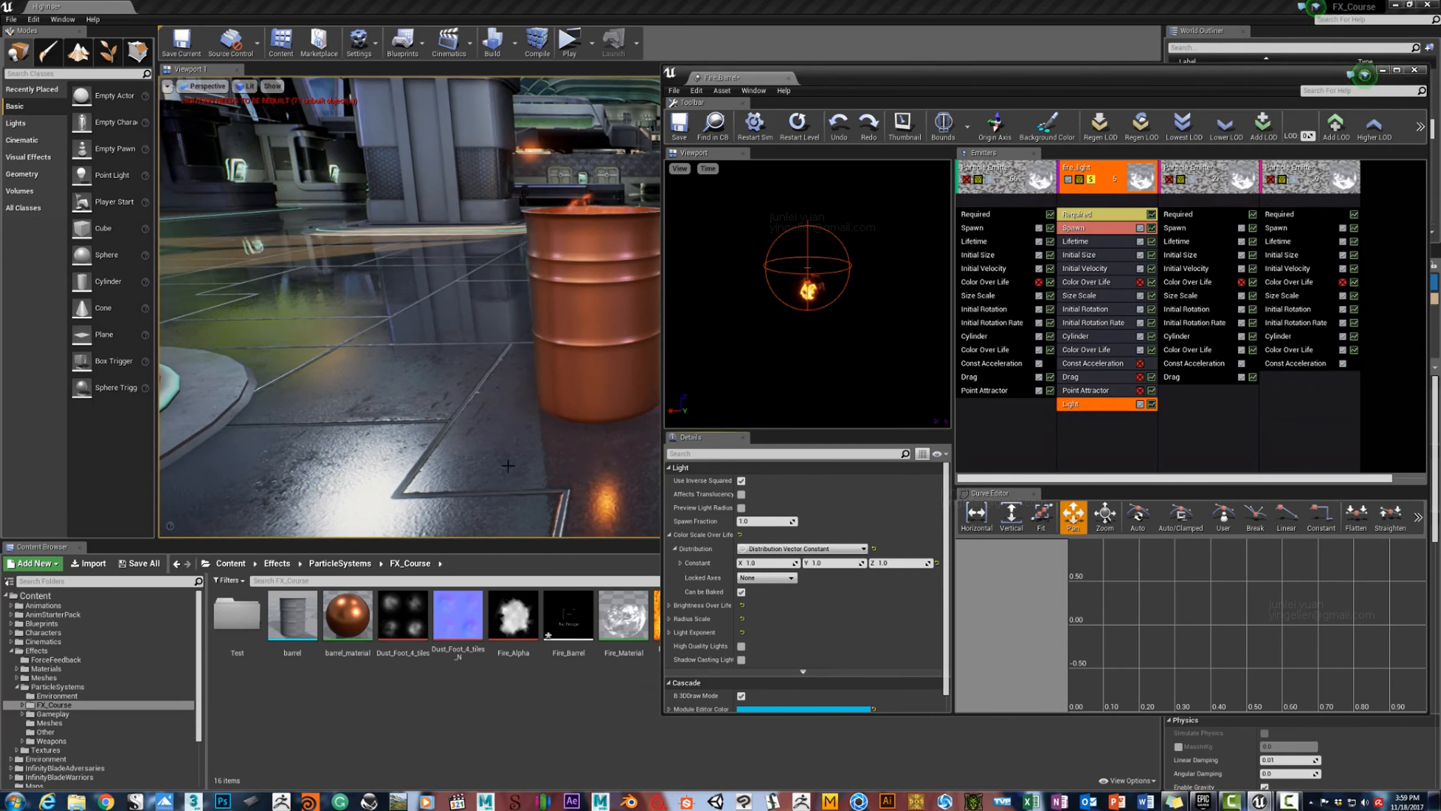
right_click_drag(508, 466, 509, 463)
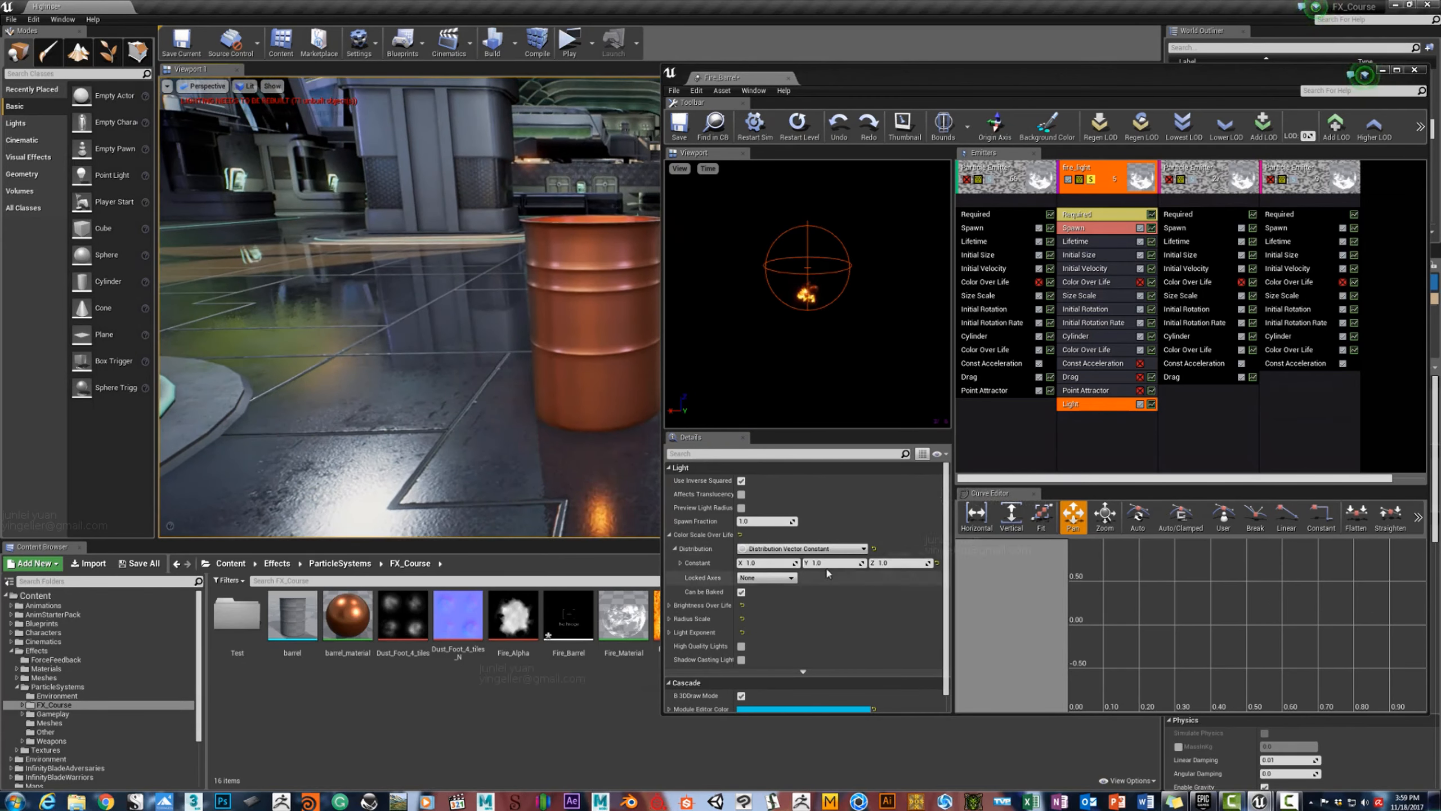
left_click(767, 563)
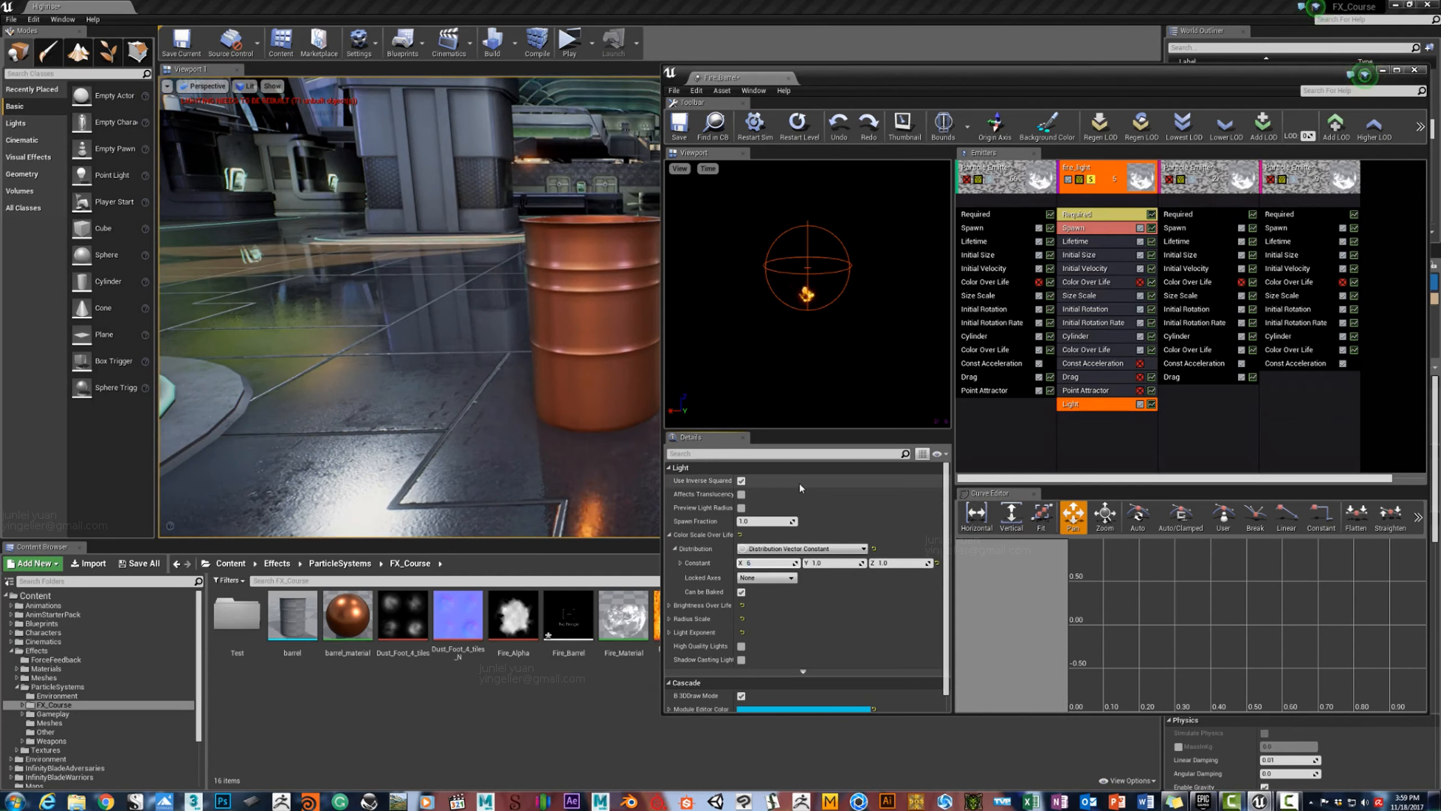
right_click_drag(522, 463, 534, 470)
left_click(827, 562)
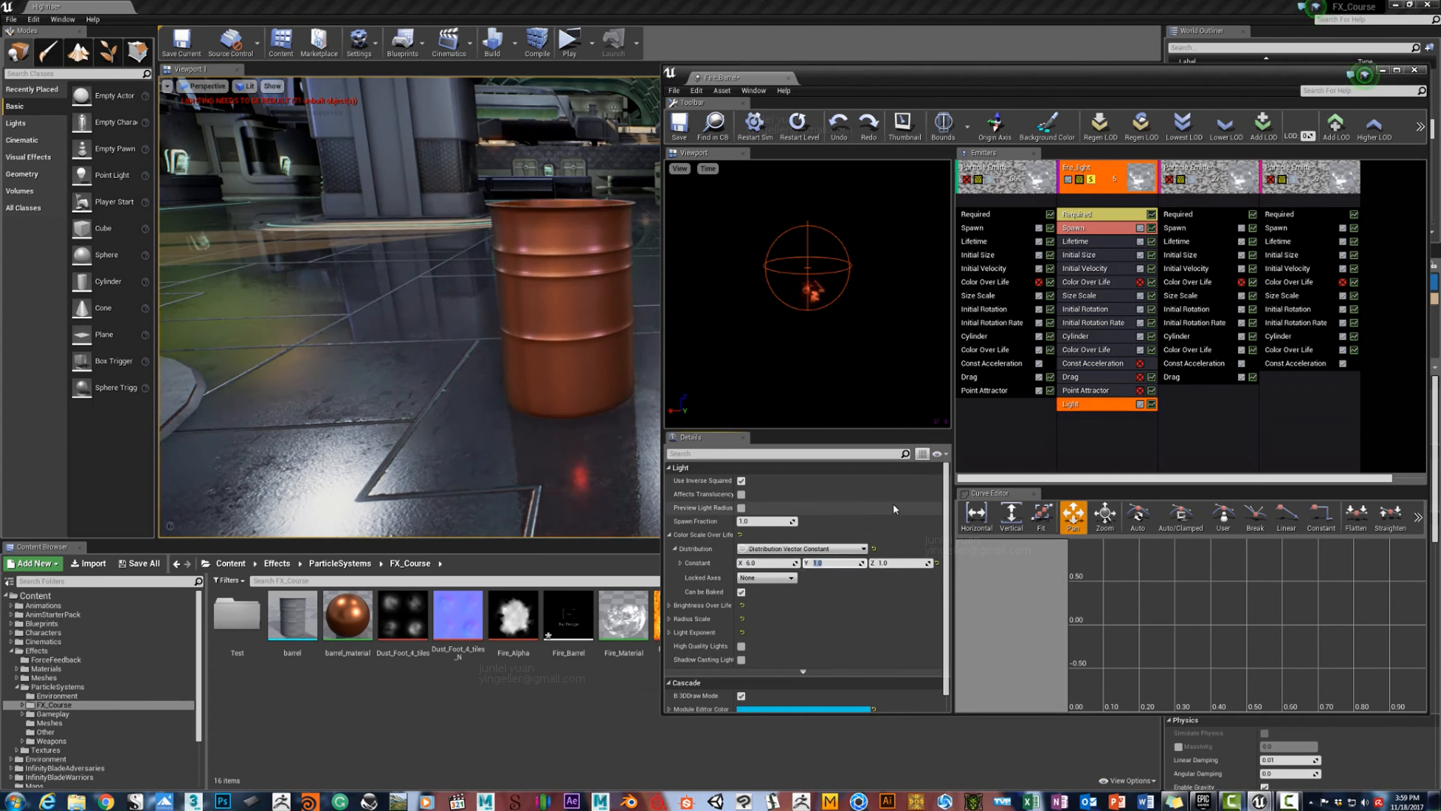
type("10")
key("Return")
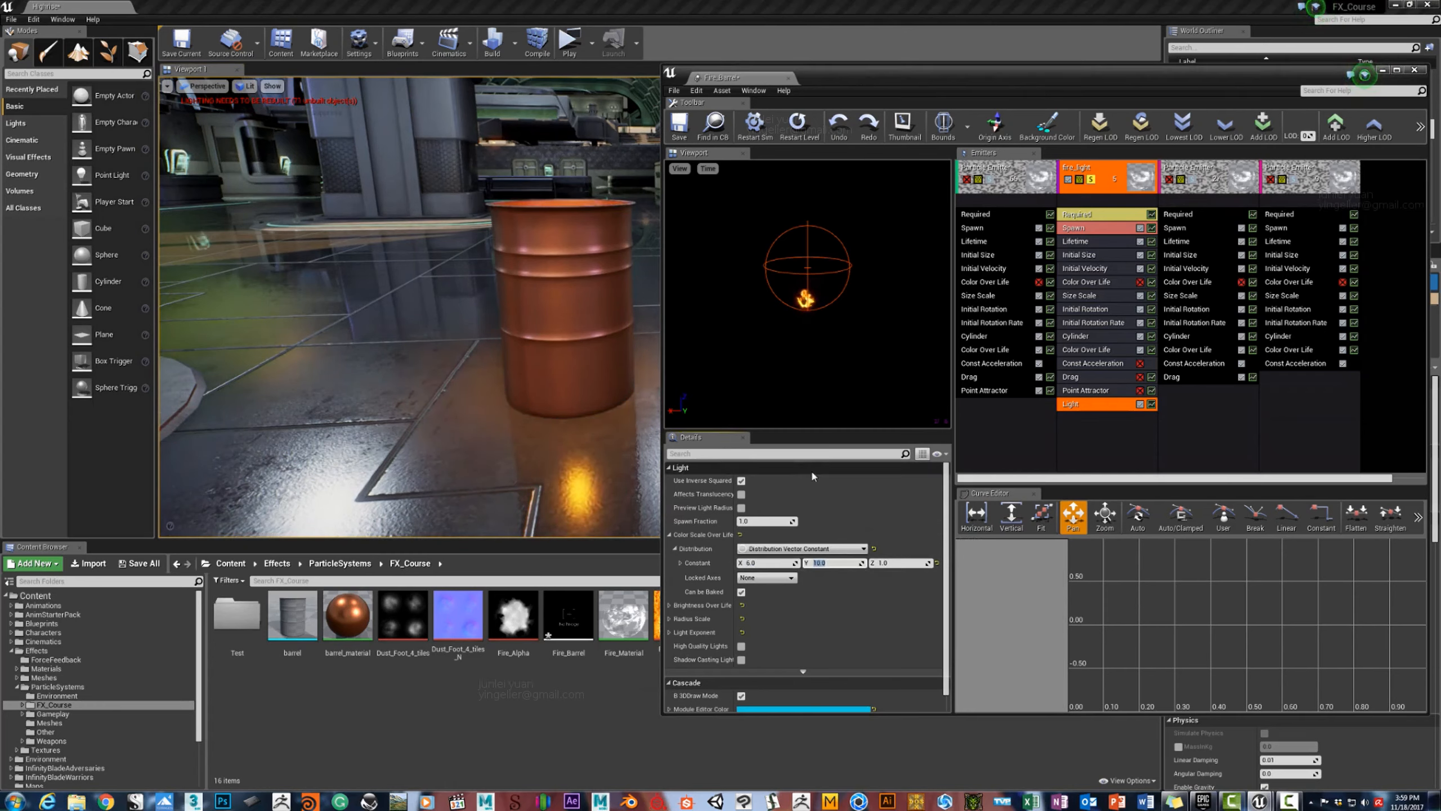
Turn off solo for fire_light and check the full fire and its light around the barrel.
left_click(1091, 179)
right_click_drag(604, 284, 575, 275)
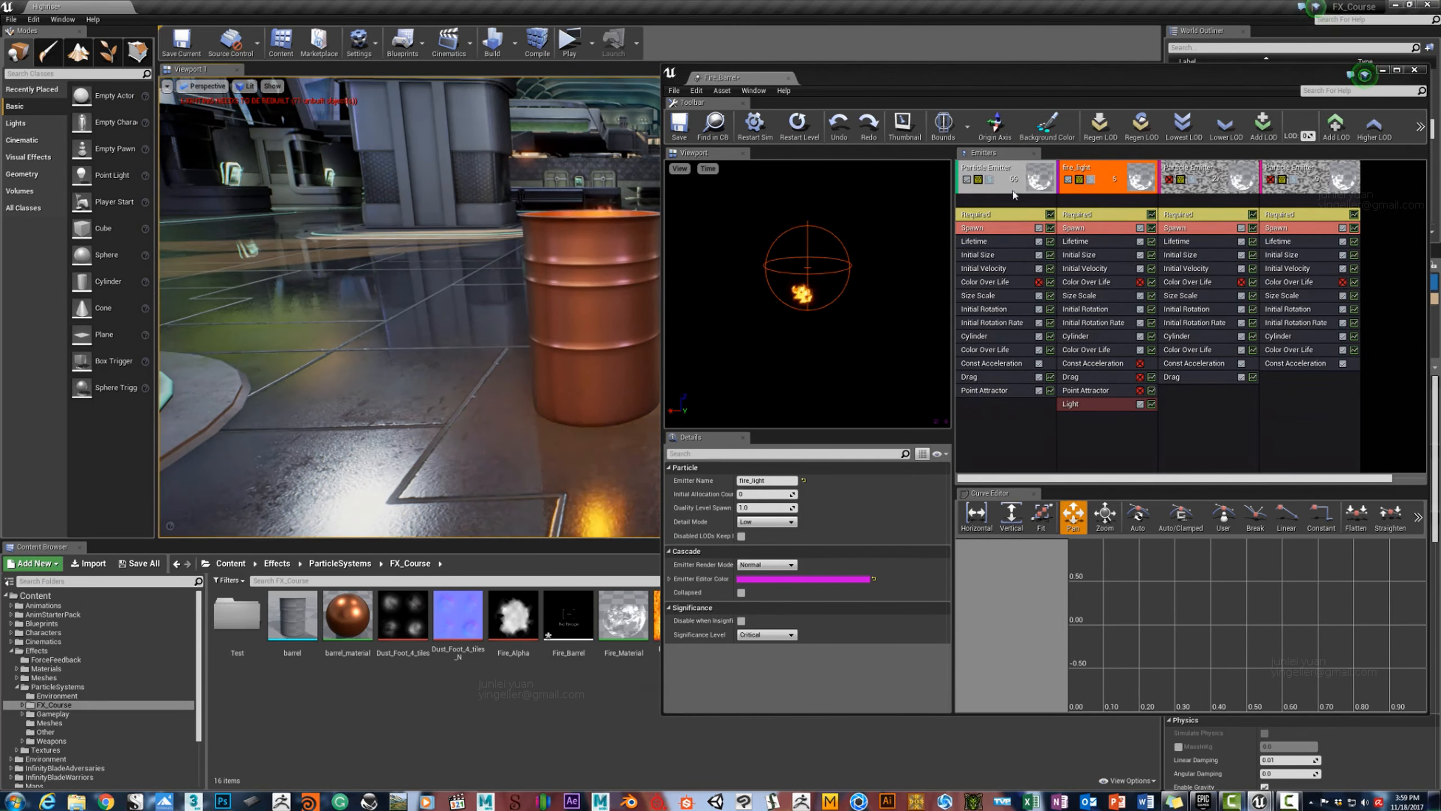
left_click(987, 191)
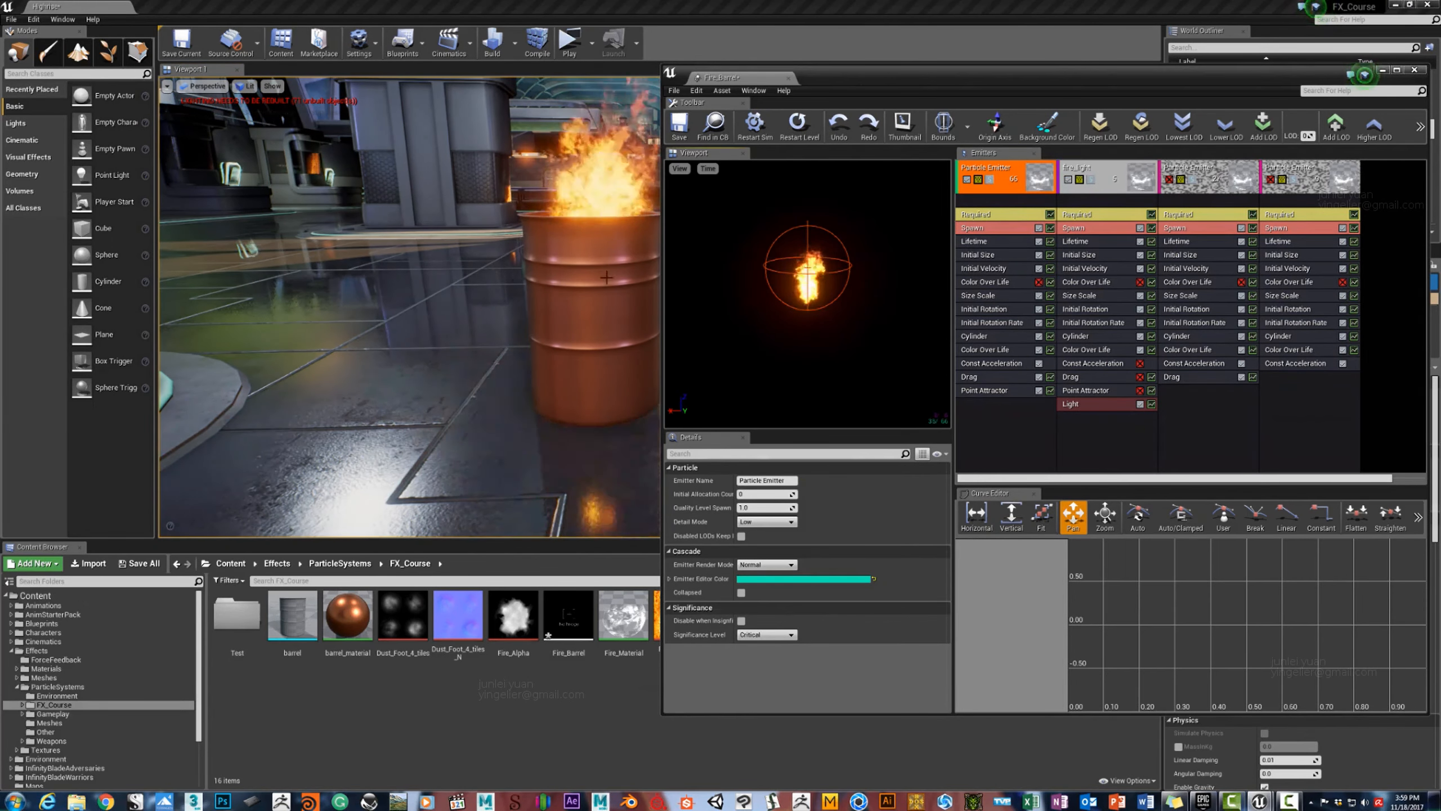
left_click_drag(409, 284, 409, 392)
right_click_drag(409, 307, 437, 244)
right_click_drag(647, 266, 629, 270)
Set the maximum lifetime of the fire_light emitter to 1.0.
left_click(1090, 254)
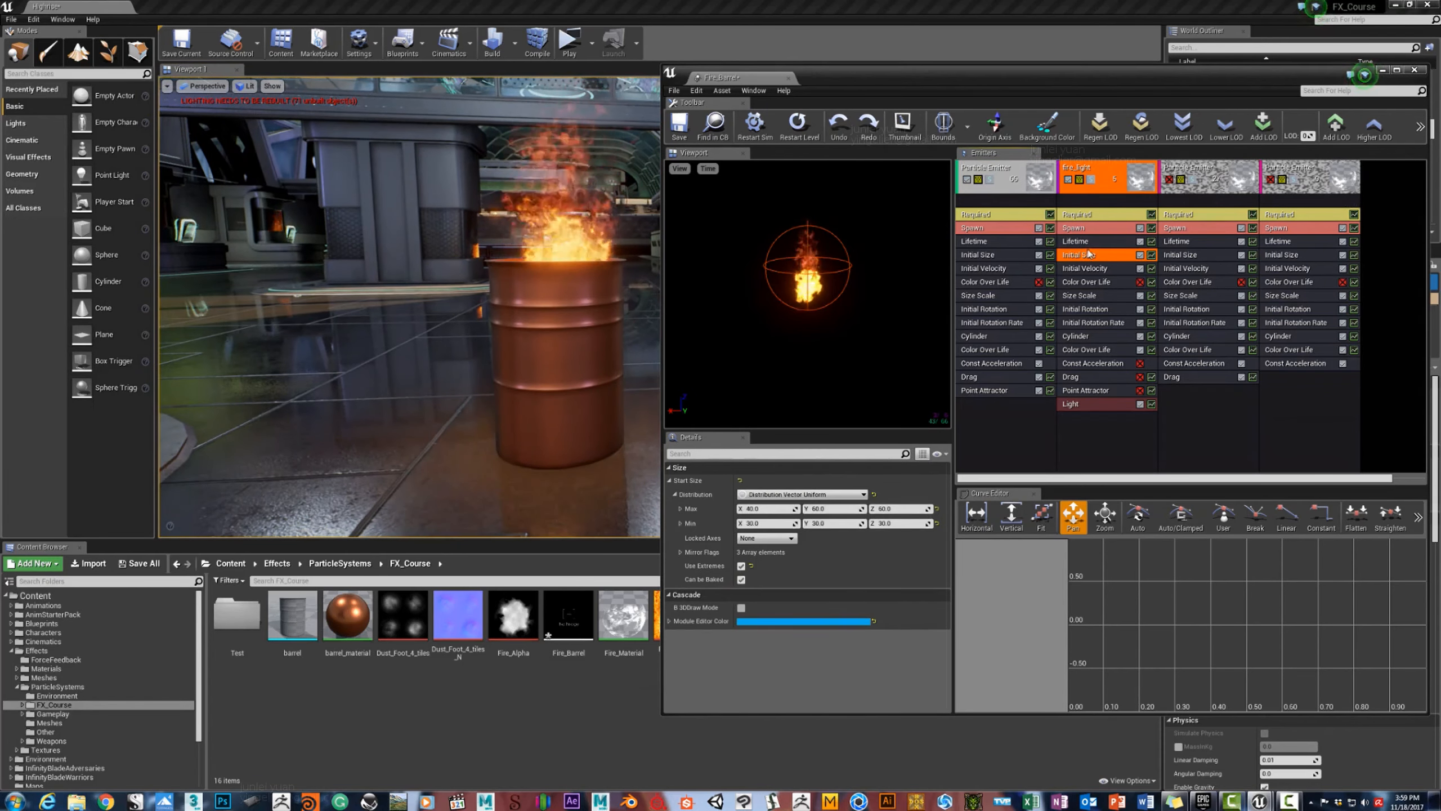
left_click(1081, 244)
left_click(764, 522)
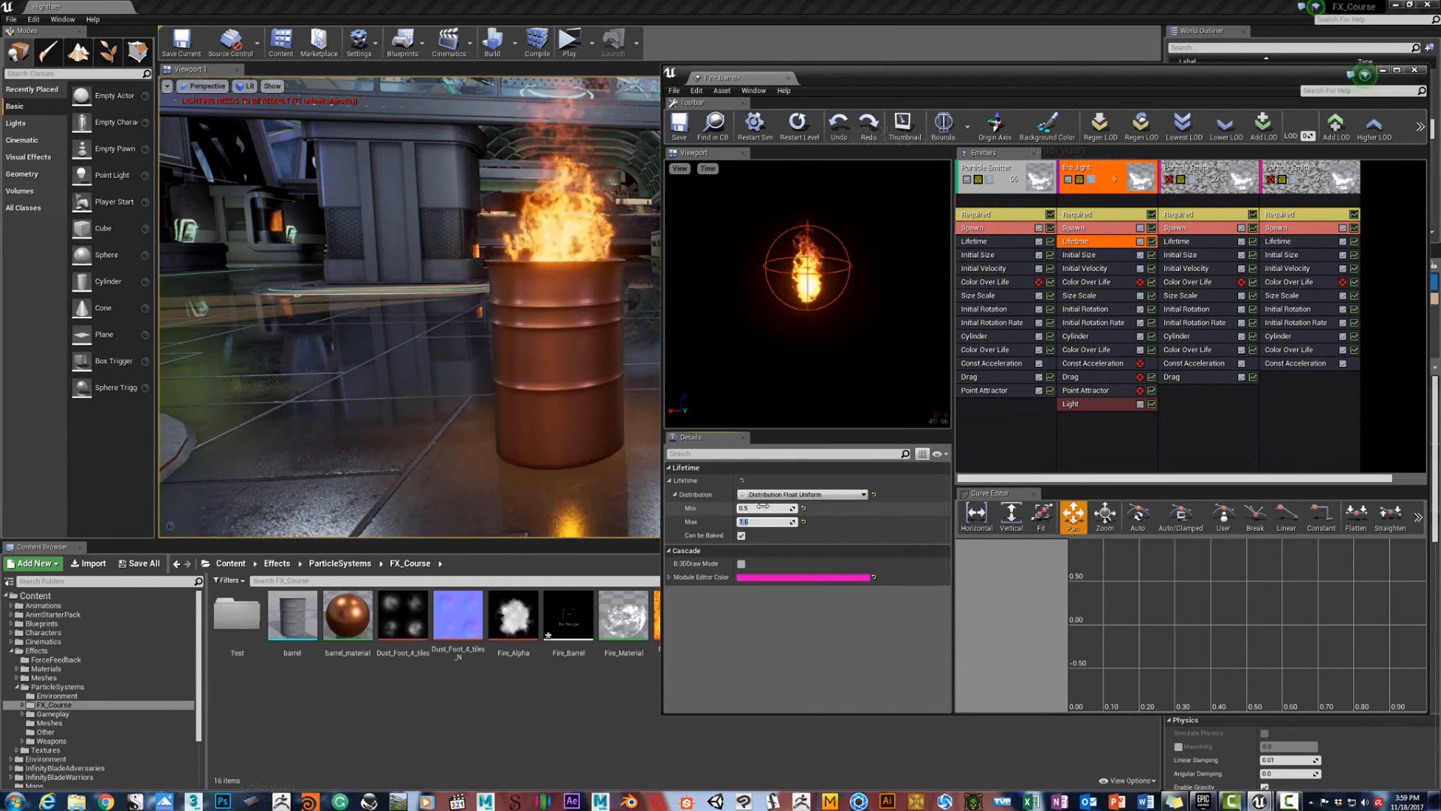
type("1.0")
key("Return")
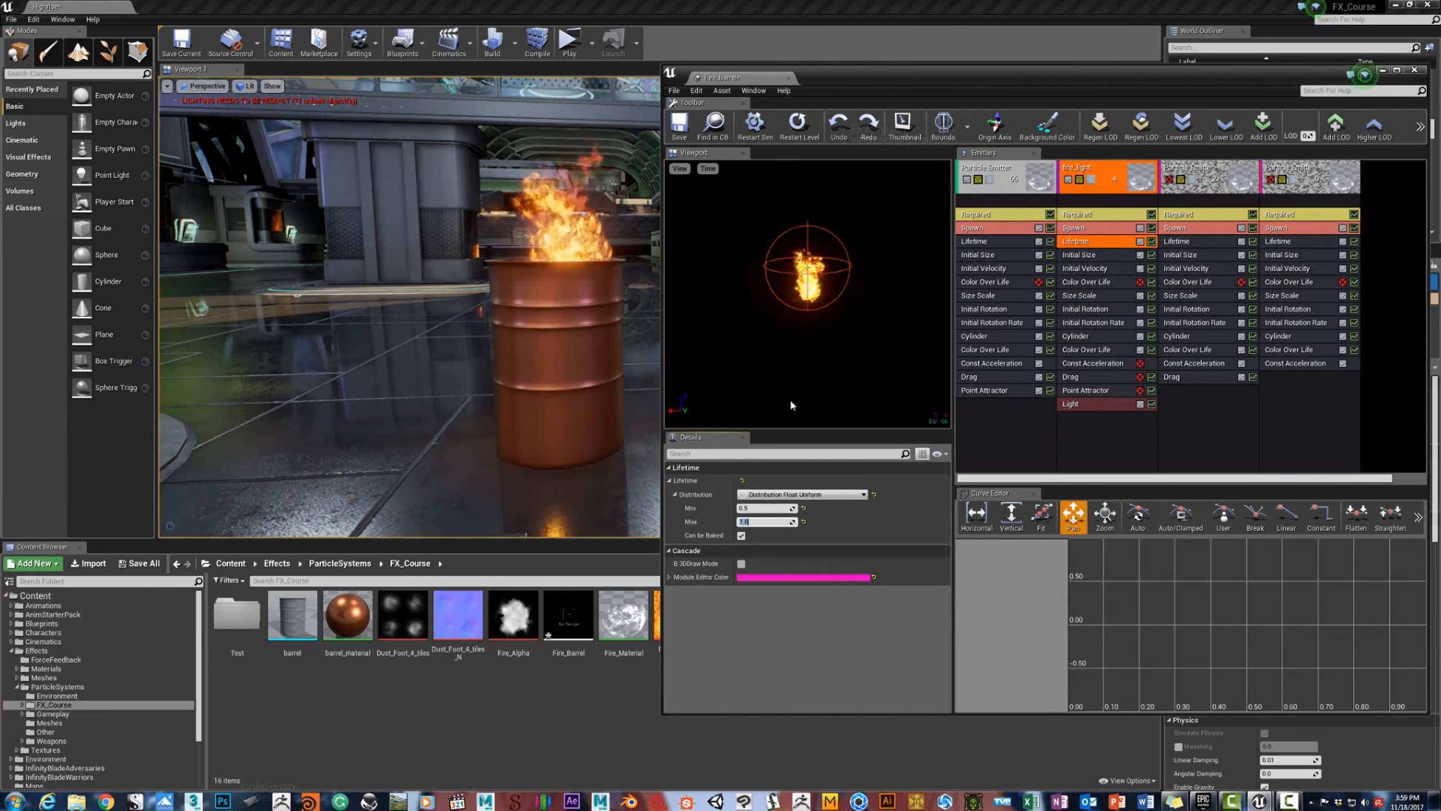
Set the fire_light spawn rate to 4 and check the light on the floor around the barrel.
left_click(1085, 228)
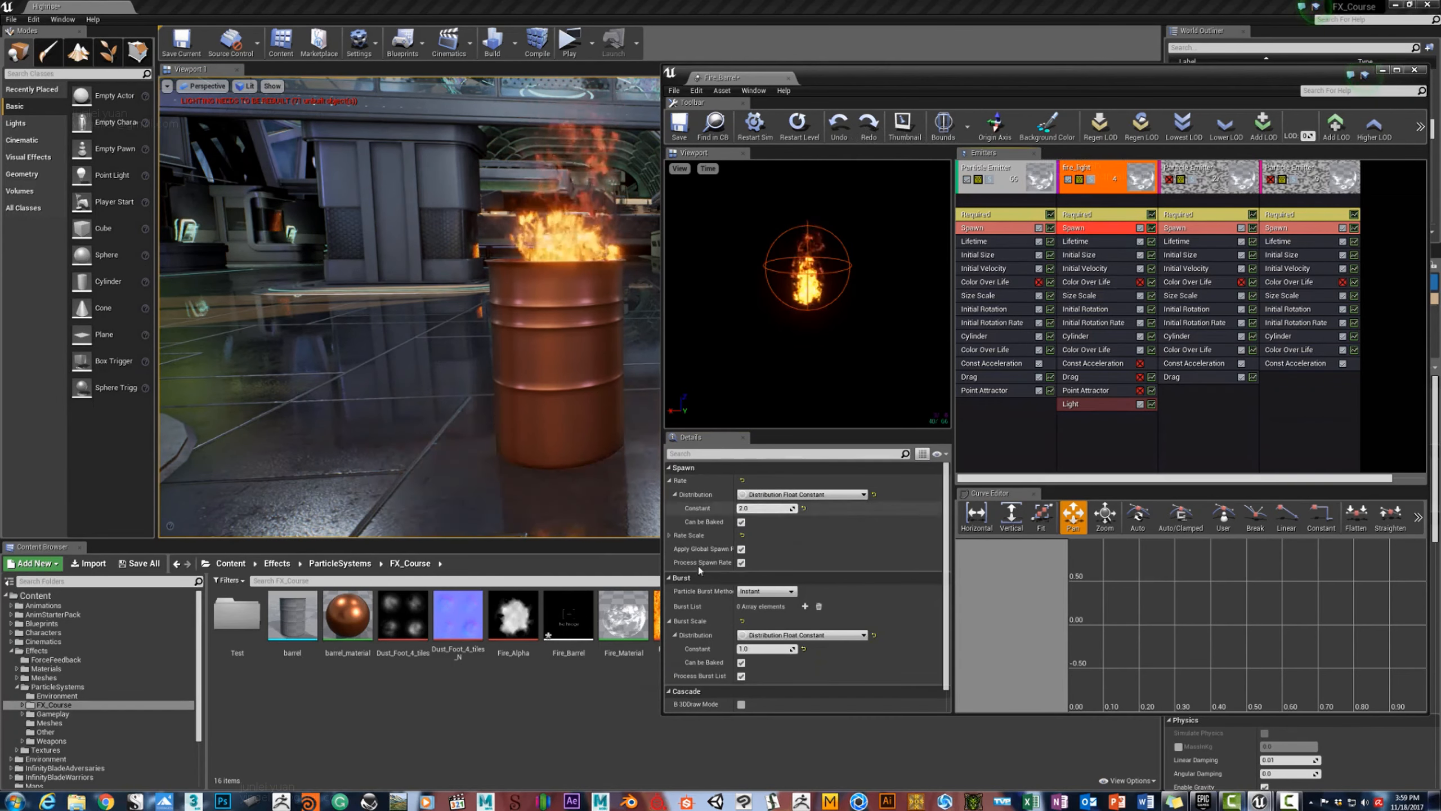
left_click(762, 509)
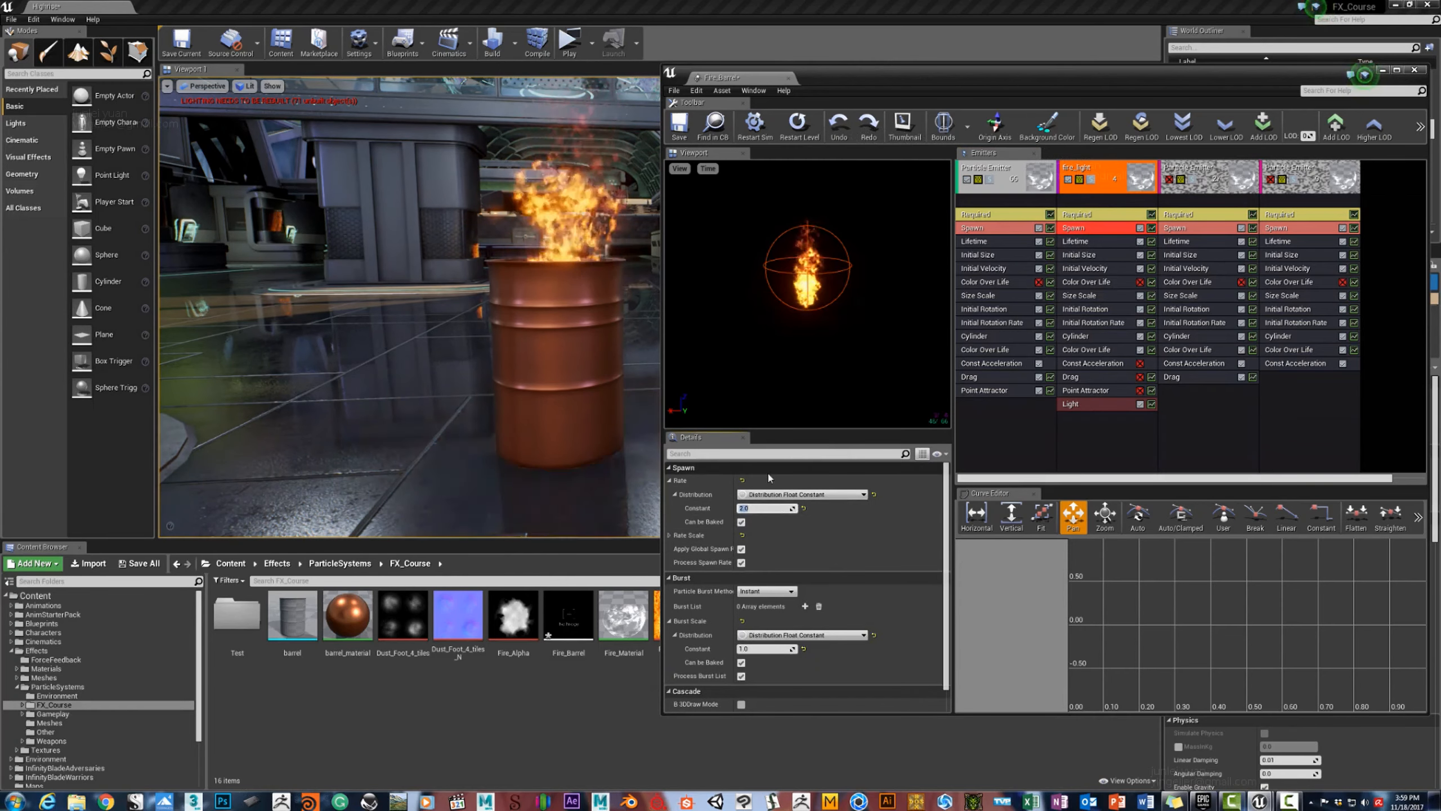
type("4")
key("Return")
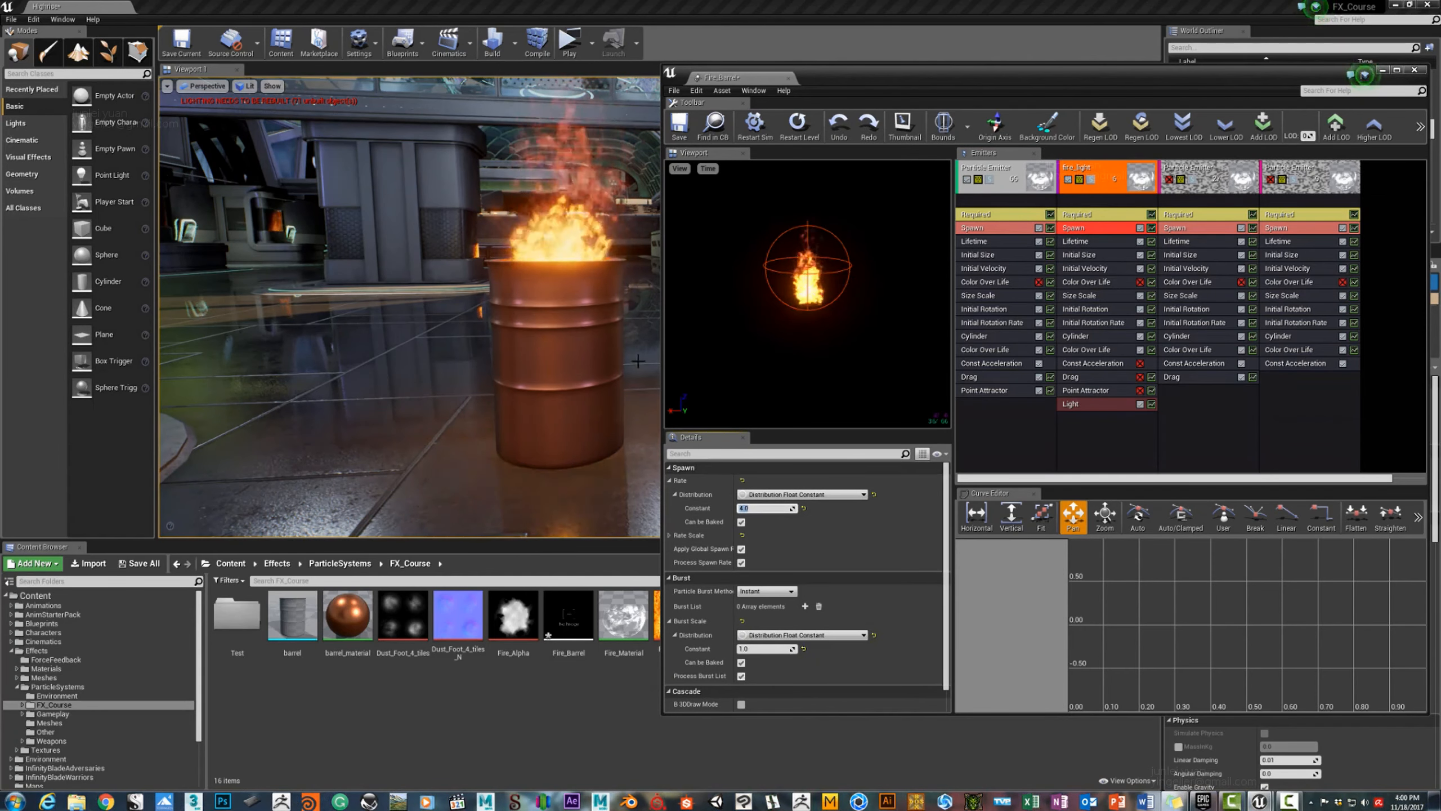
right_click_drag(522, 307, 536, 344)
key("s")
key("w")
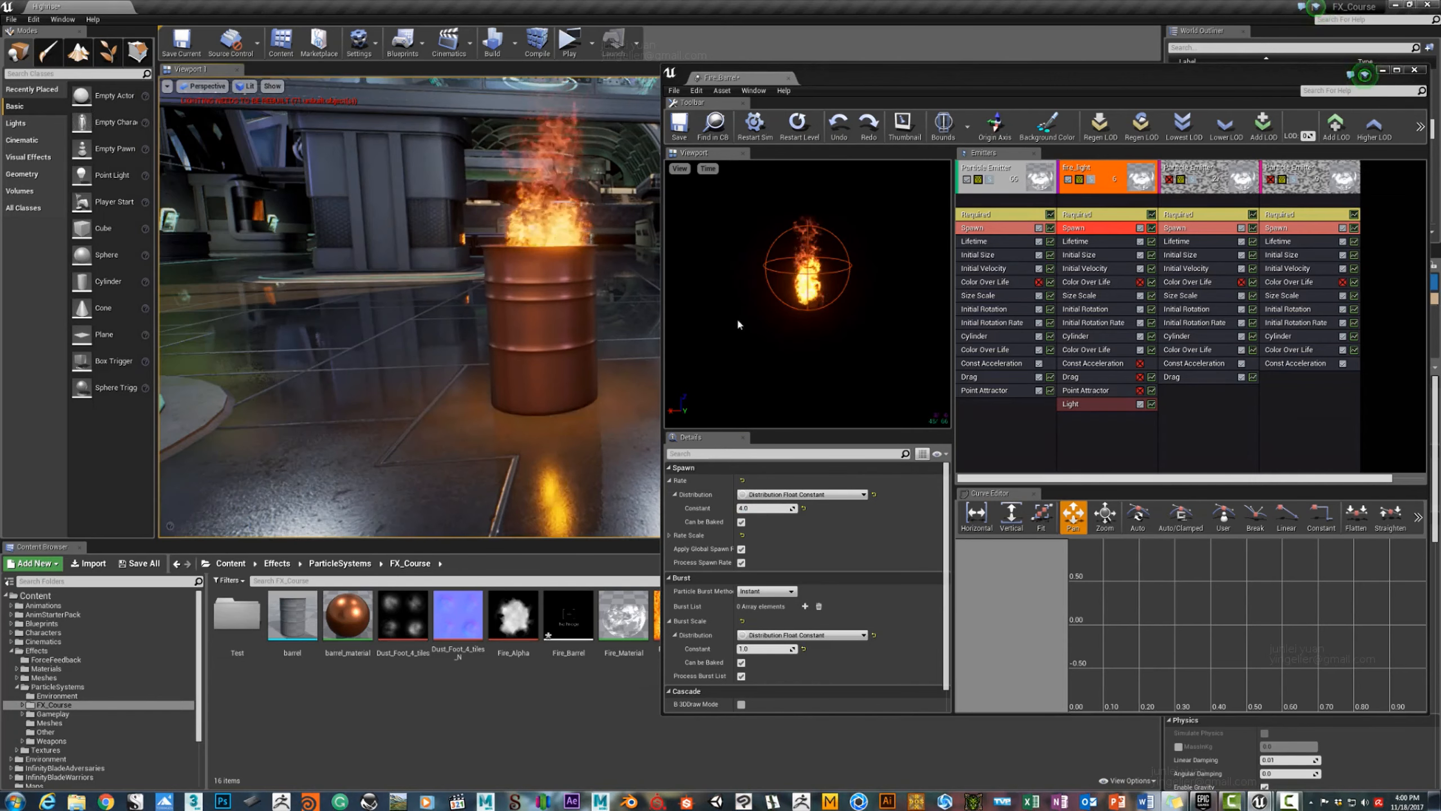
Try a maximum lifetime of 0.7 for fire_light and check the light near the barrel.
left_click(1106, 241)
left_click(760, 521)
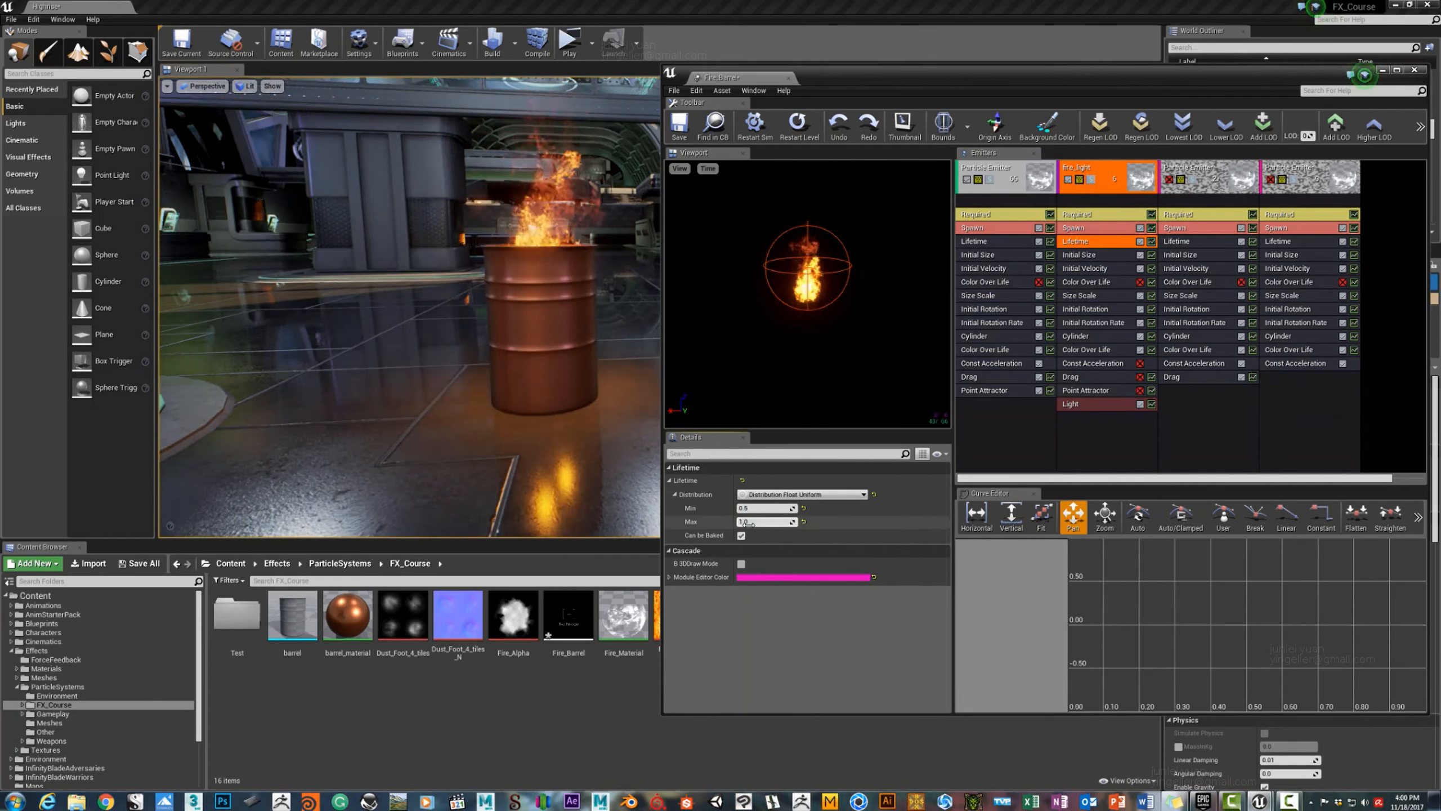
type("0.7")
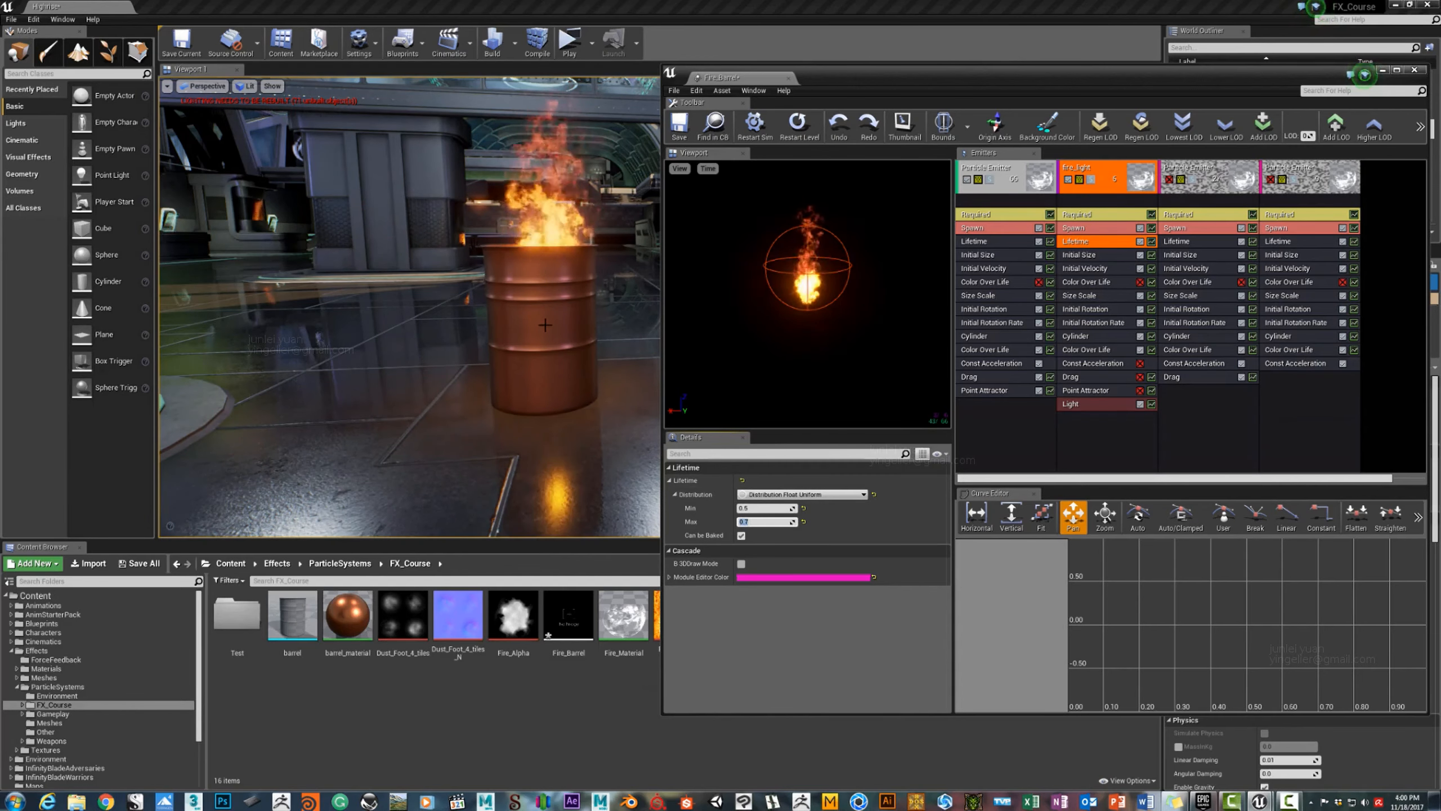
right_click_drag(568, 381, 536, 379)
key("w")
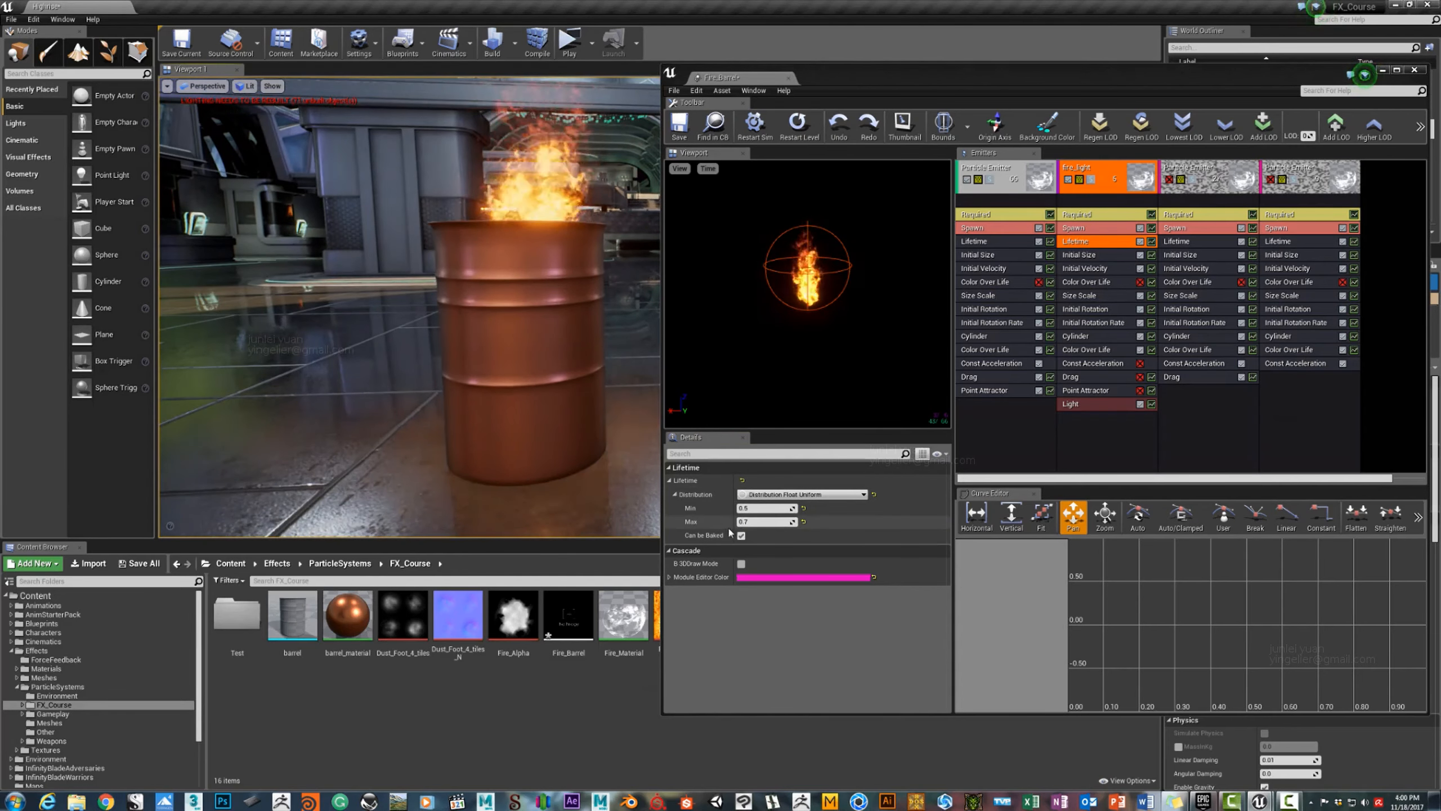
Set the fire_light lifetime to a minimum of 0.67 and a maximum of 1.0, and check the light from farther away.
left_click(762, 506)
type(".6")
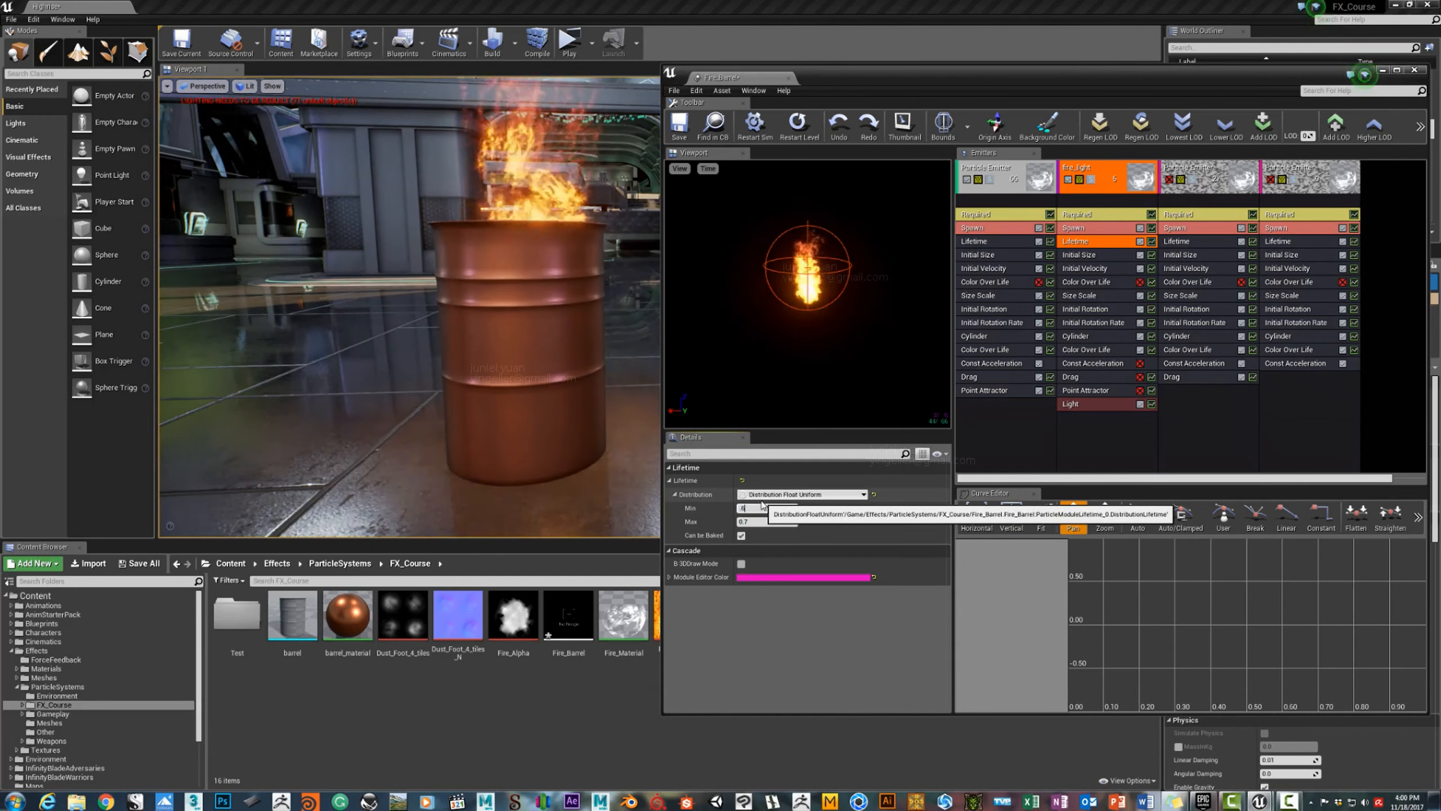
type("7")
key("Tab")
type("1")
key("Return")
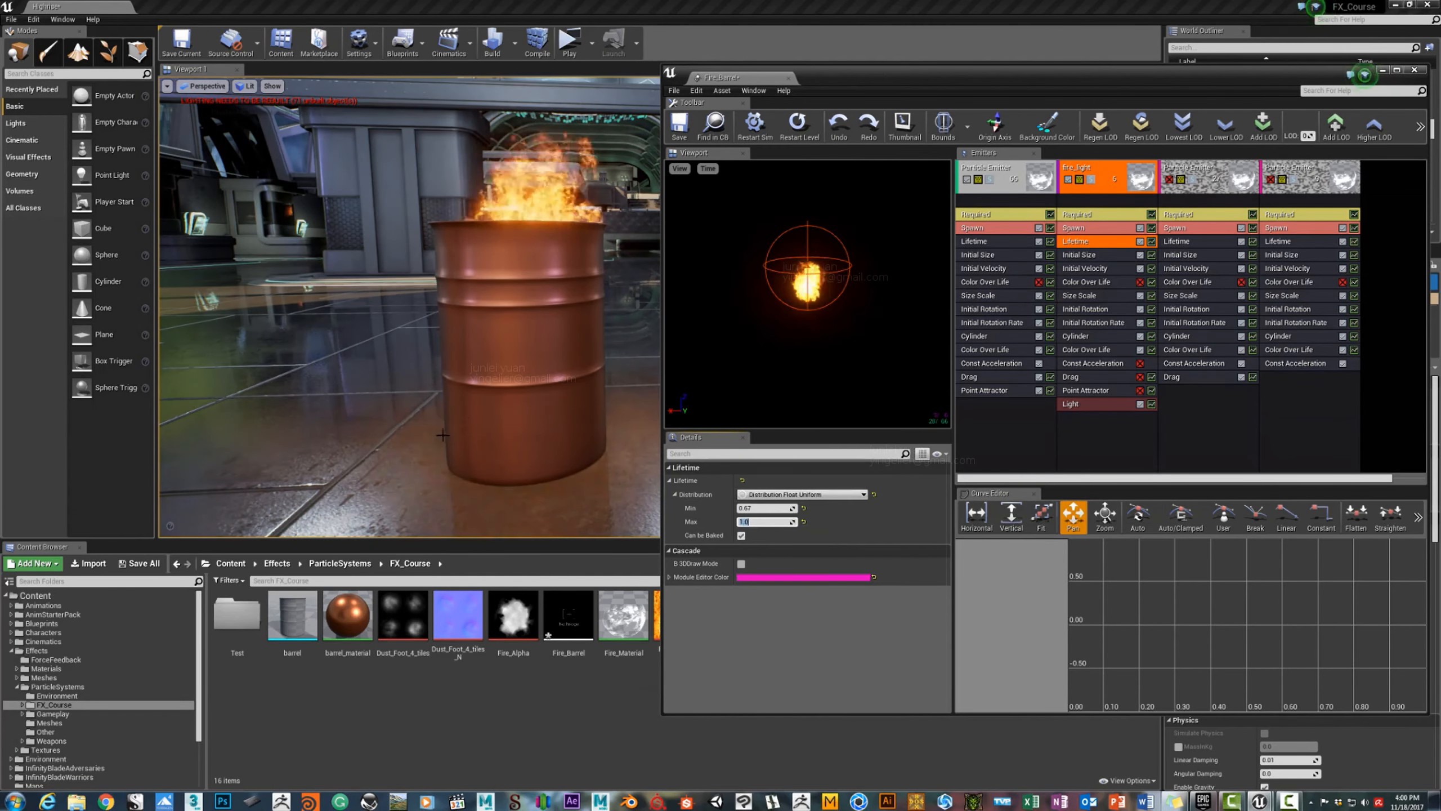
key("s")
right_click_drag(443, 434, 413, 404)
key("w")
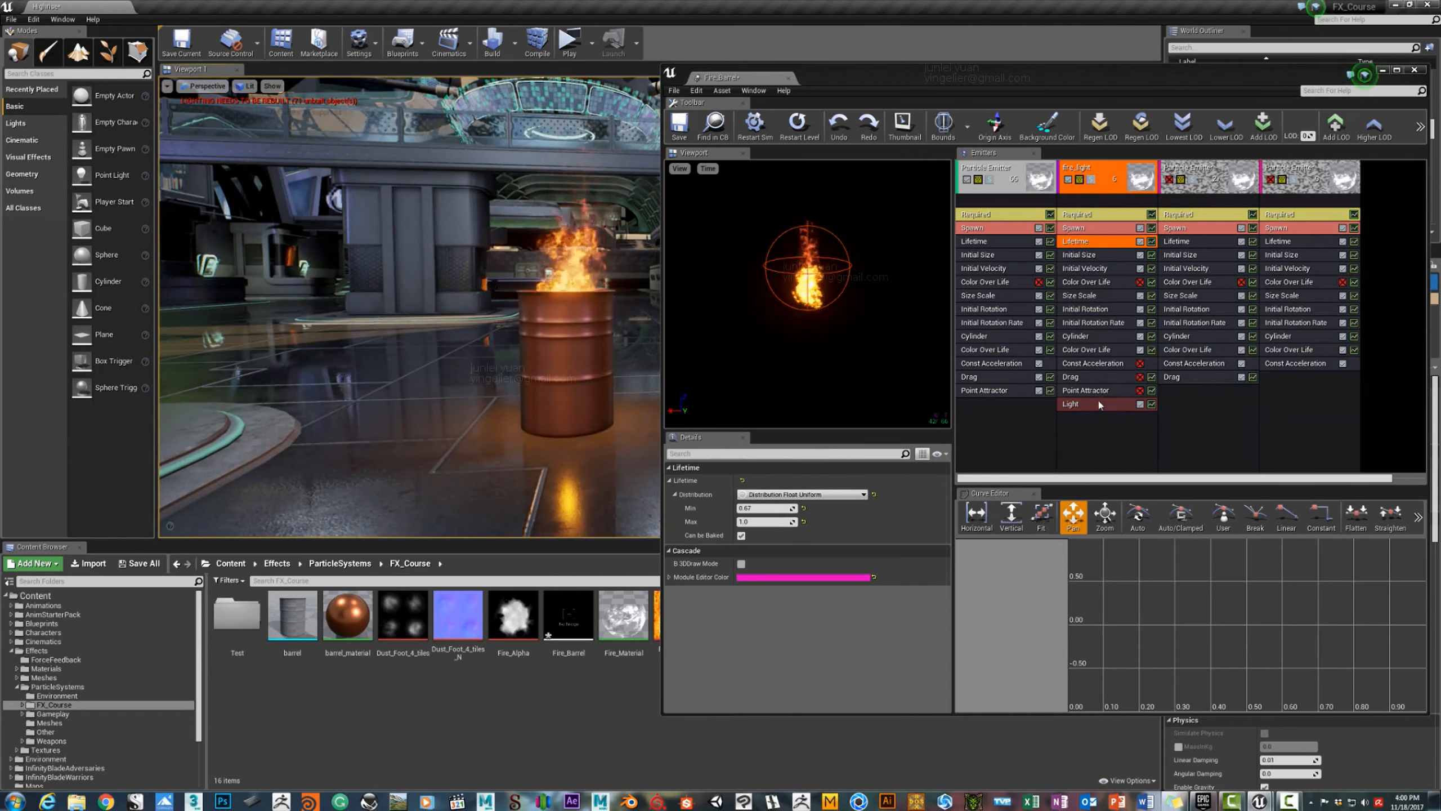
Re-enable the Const Acceleration module of fire_light and check the fire over the barrel.
left_click(1102, 364)
left_click(1140, 364)
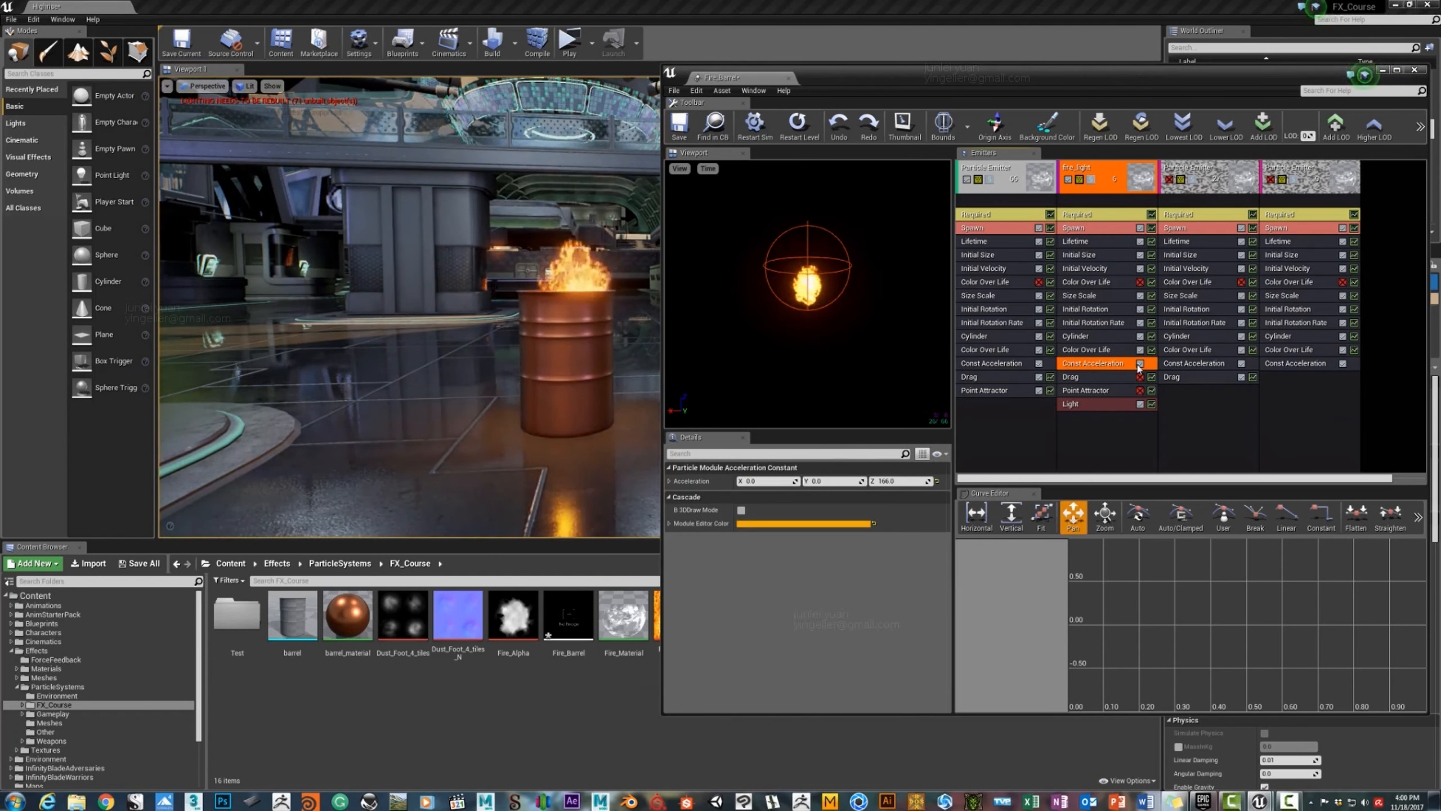
mouse_move(411, 340)
right_mouse_down()
mouse_move(398, 409)
mouse_move(402, 358)
right_mouse_up()
key("w")
Try Radius Scale constants of 60 and 6666 in the fire_light Light module, and check the floor around the barrel.
left_click(1081, 404)
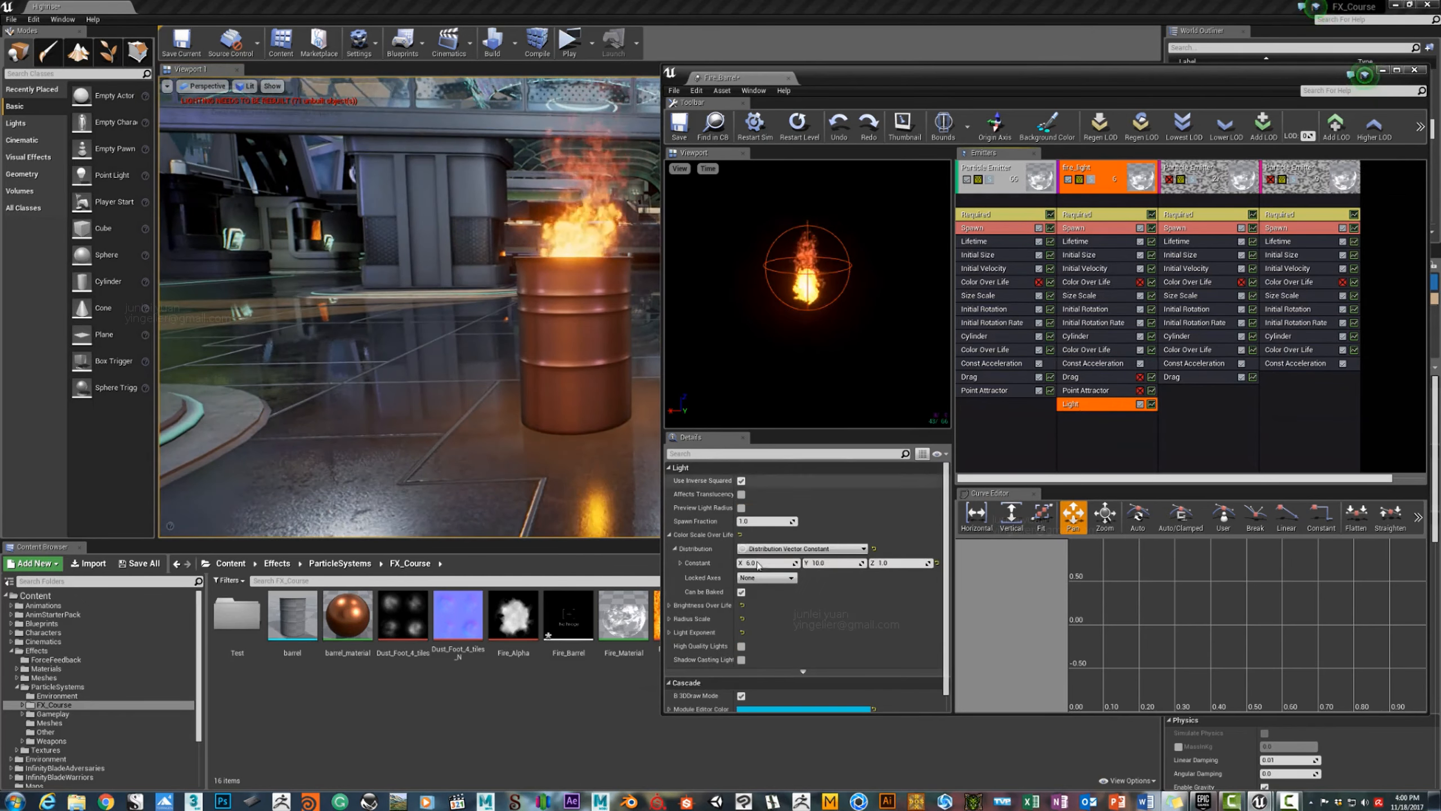
left_click(669, 529)
left_click(669, 614)
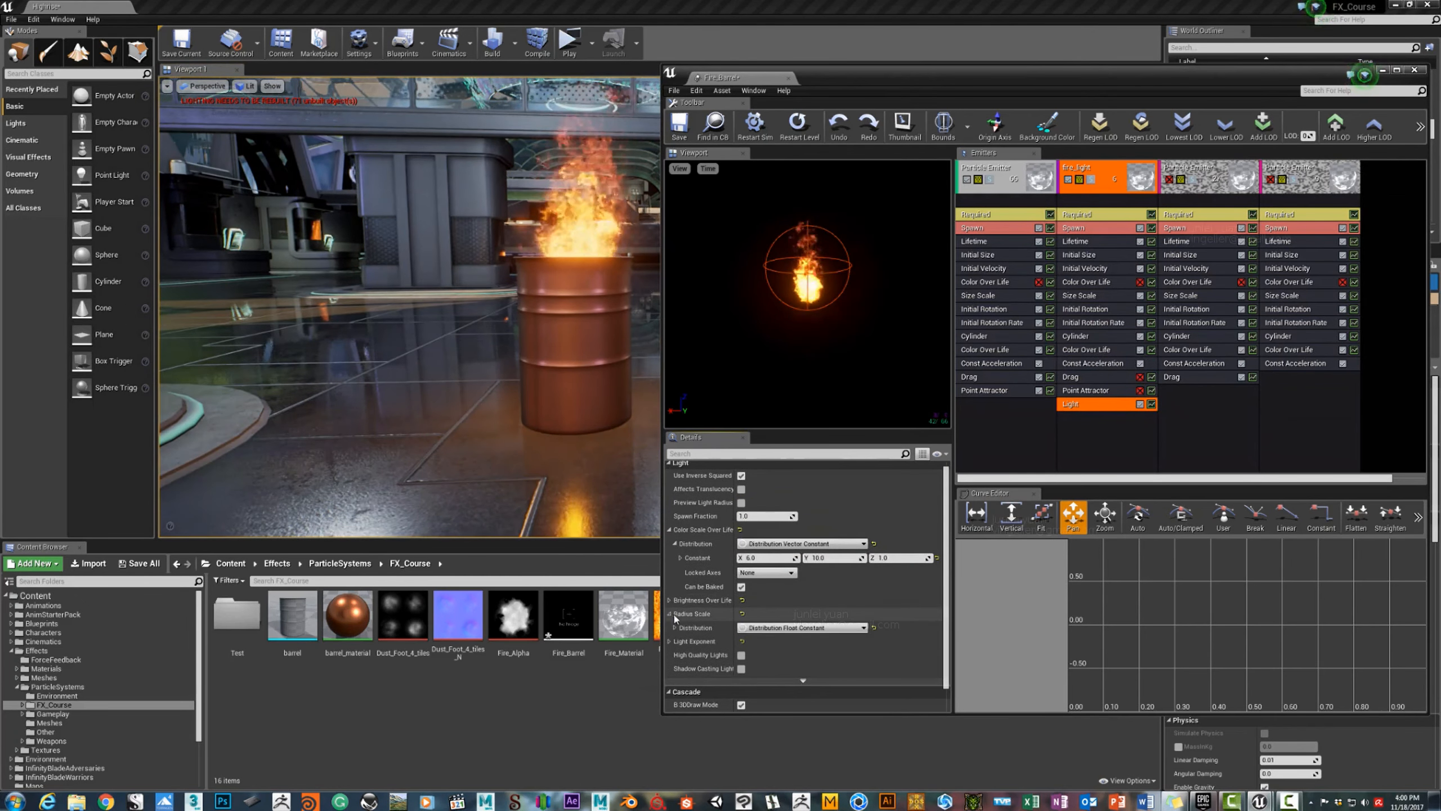
left_click(674, 627)
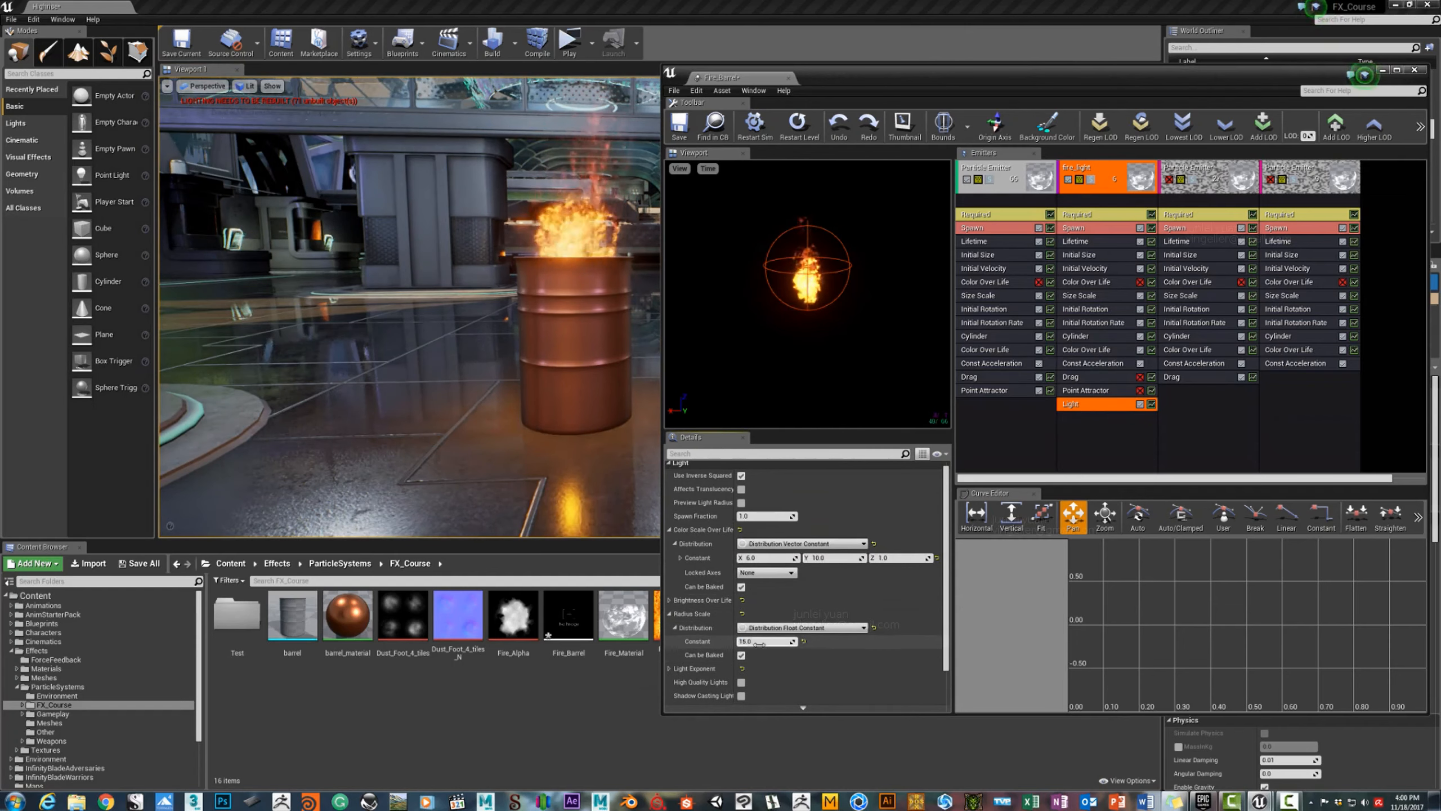
left_click(764, 640)
type("60")
key("Return")
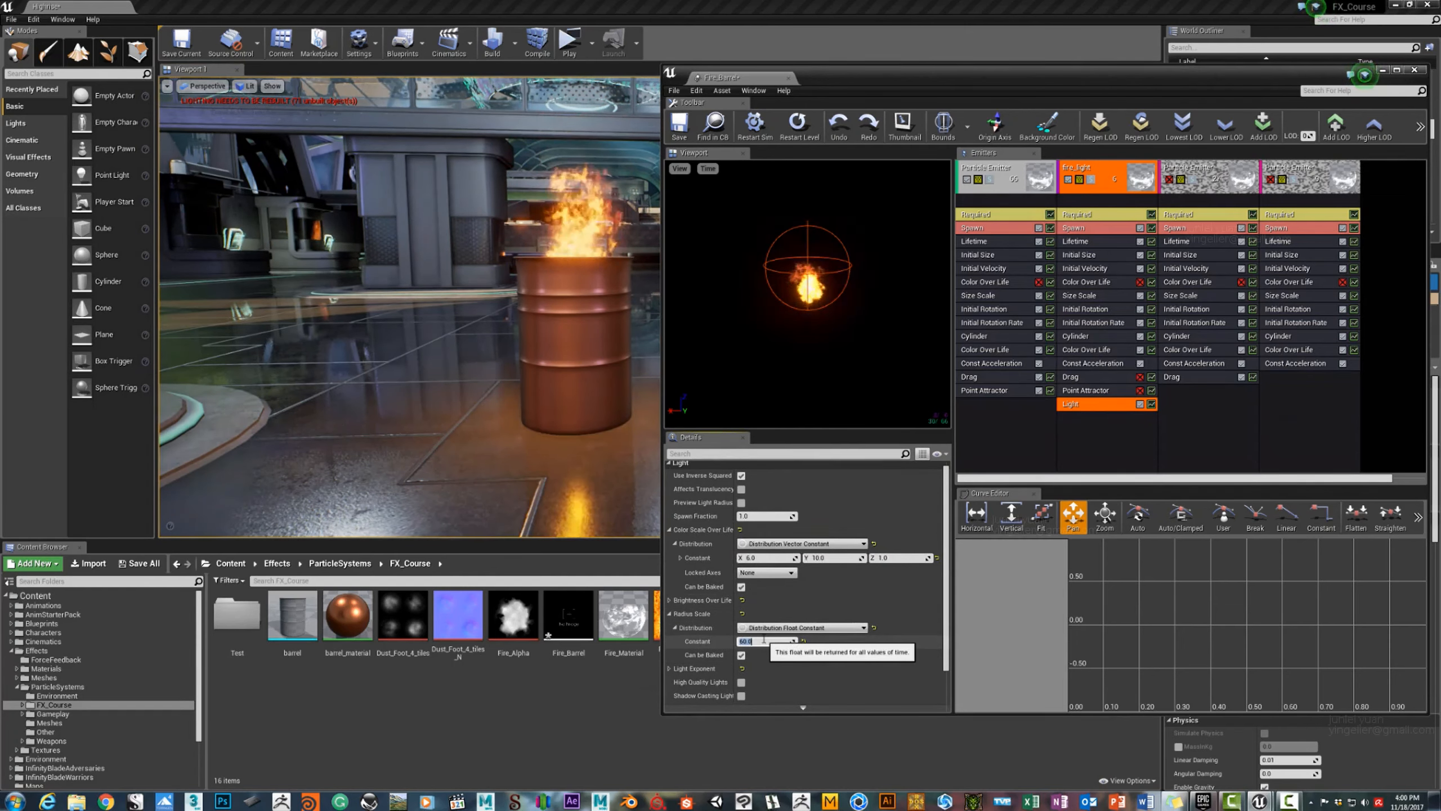
type("6666")
key("Return")
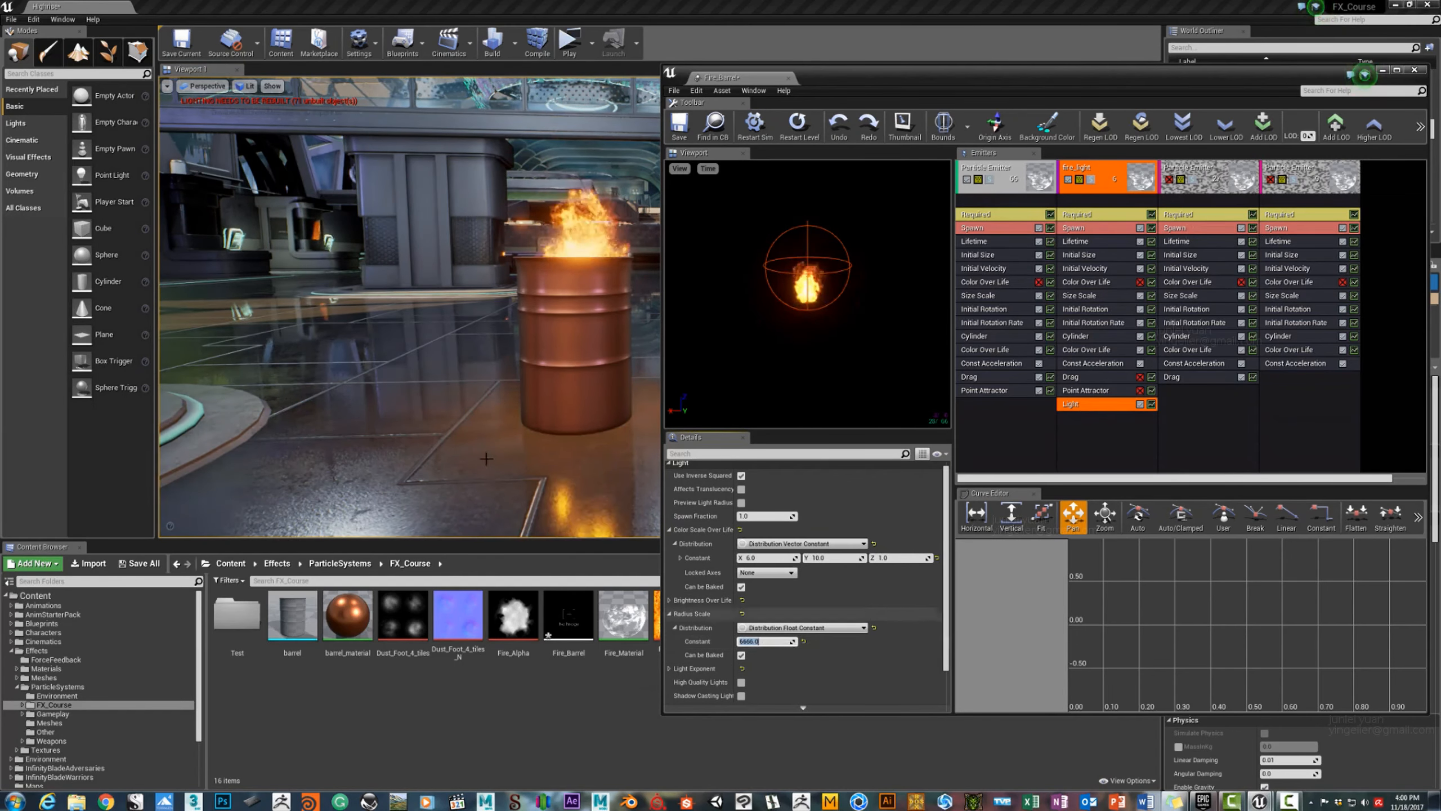
mouse_move(539, 369)
right_mouse_down()
mouse_move(573, 368)
mouse_move(556, 363)
right_mouse_up()
key("s")
key("w")
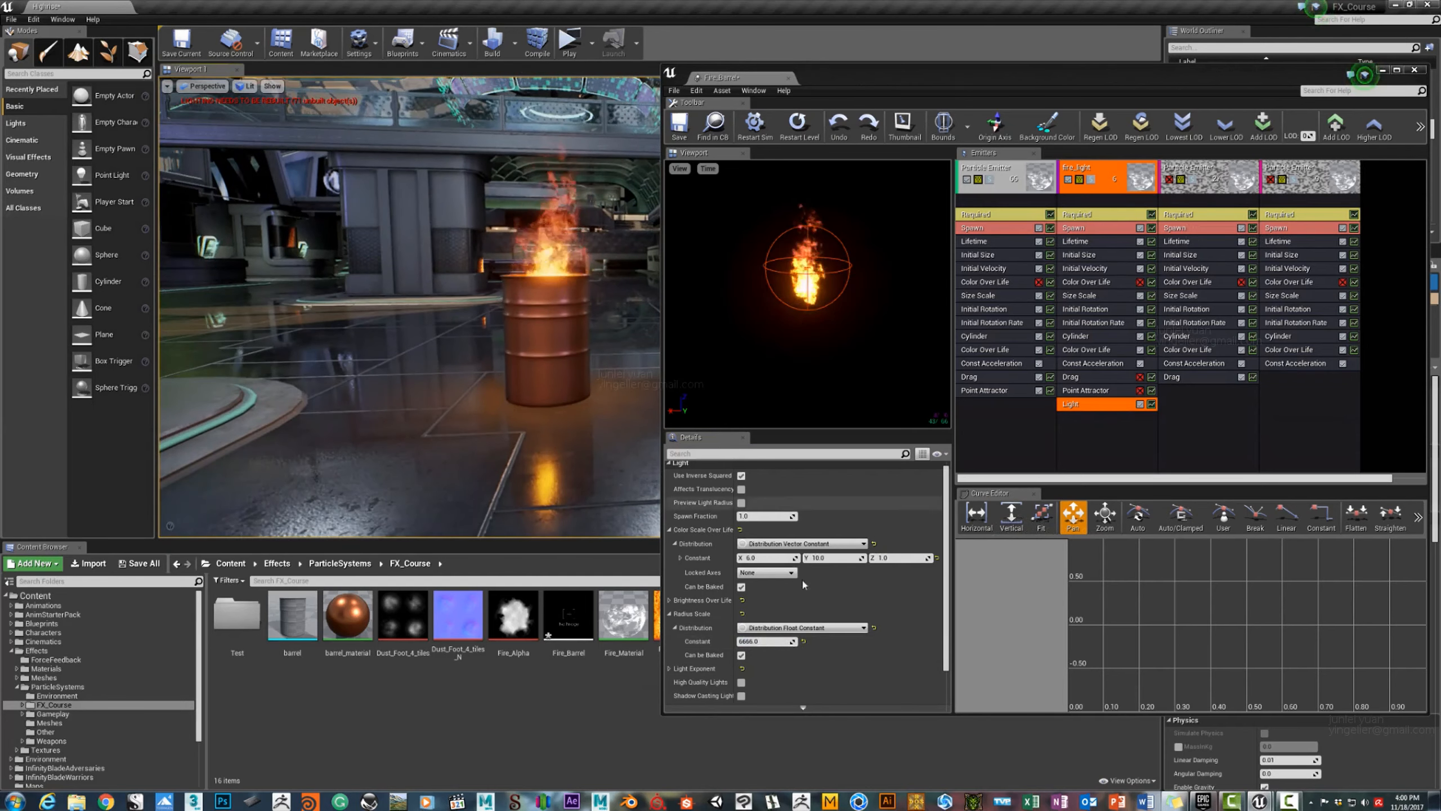
Try an extreme Radius Scale of 999999 for the light, and set the constant to 6.
left_click(768, 642)
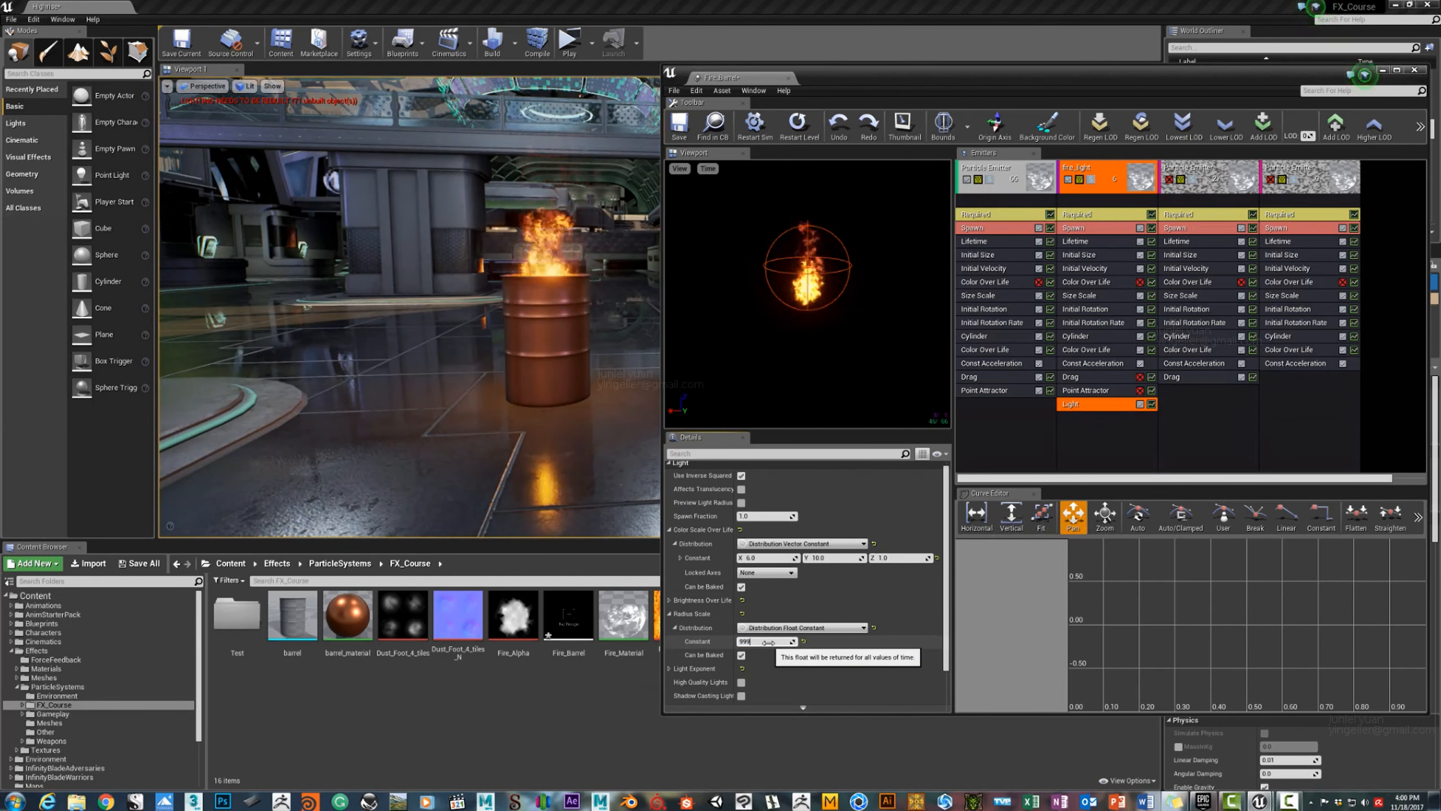
key("Return")
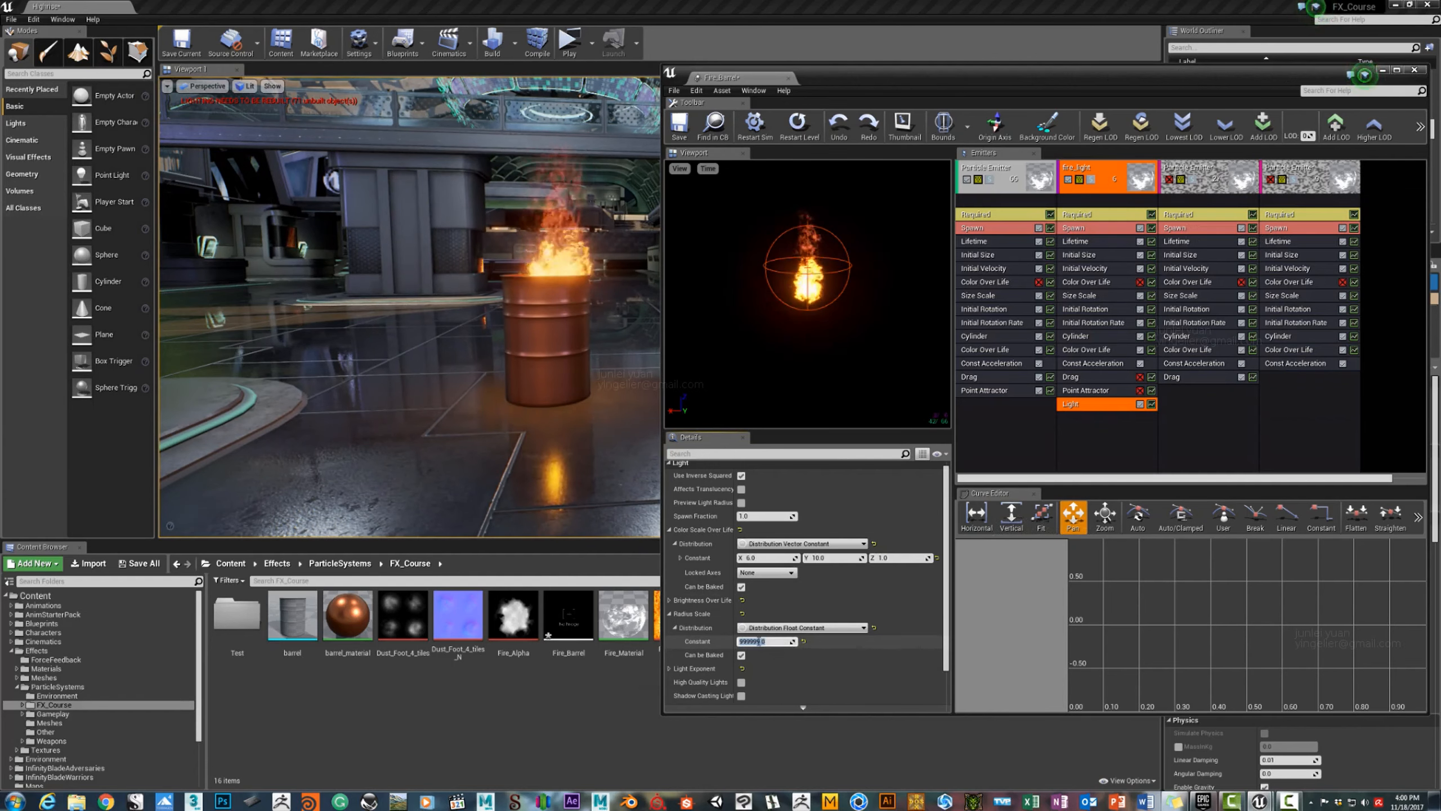
type("0")
key("Return")
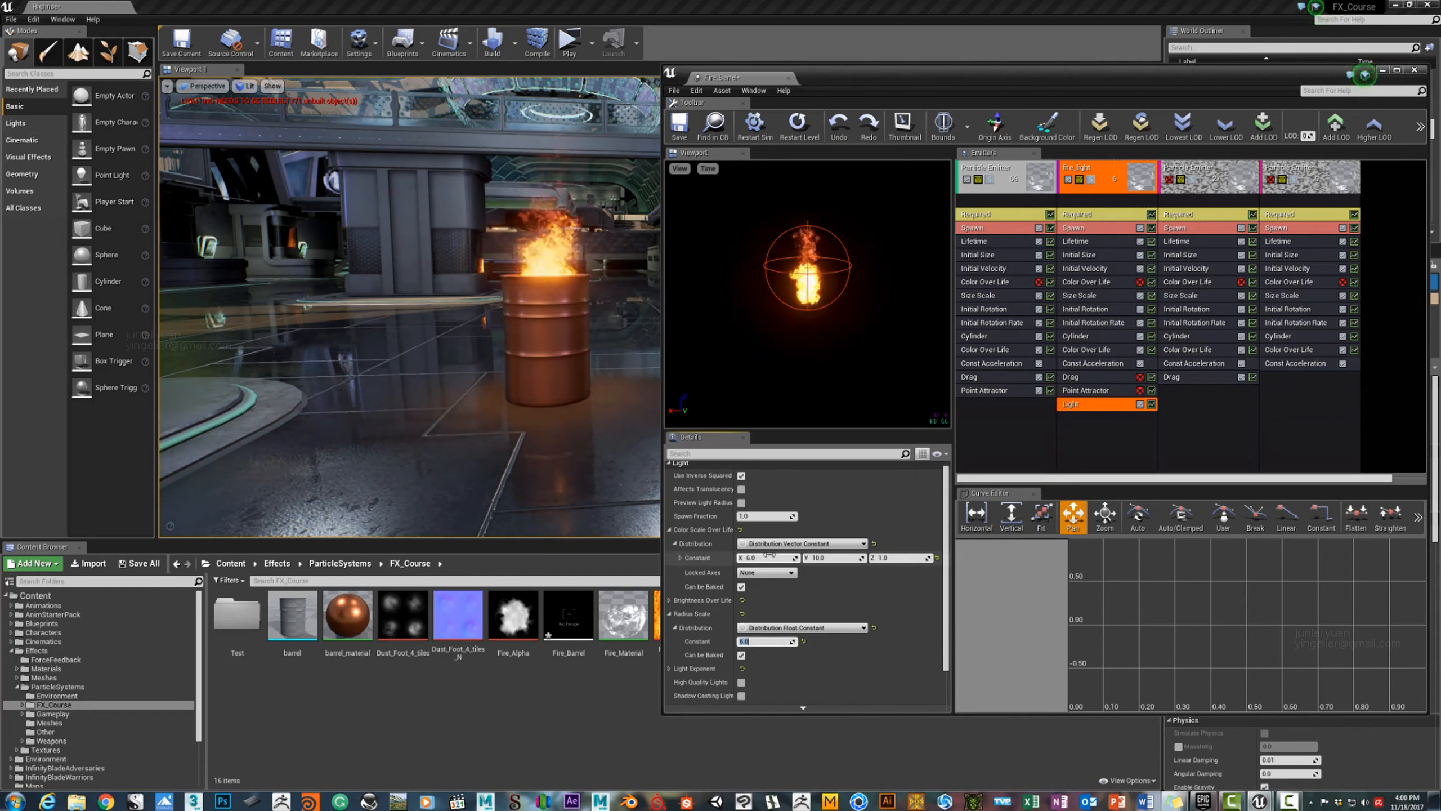
Try very high Light Exponent constants for fire_light, starting at 60 and going up to 99999.
scroll(732, 562, "down", 2)
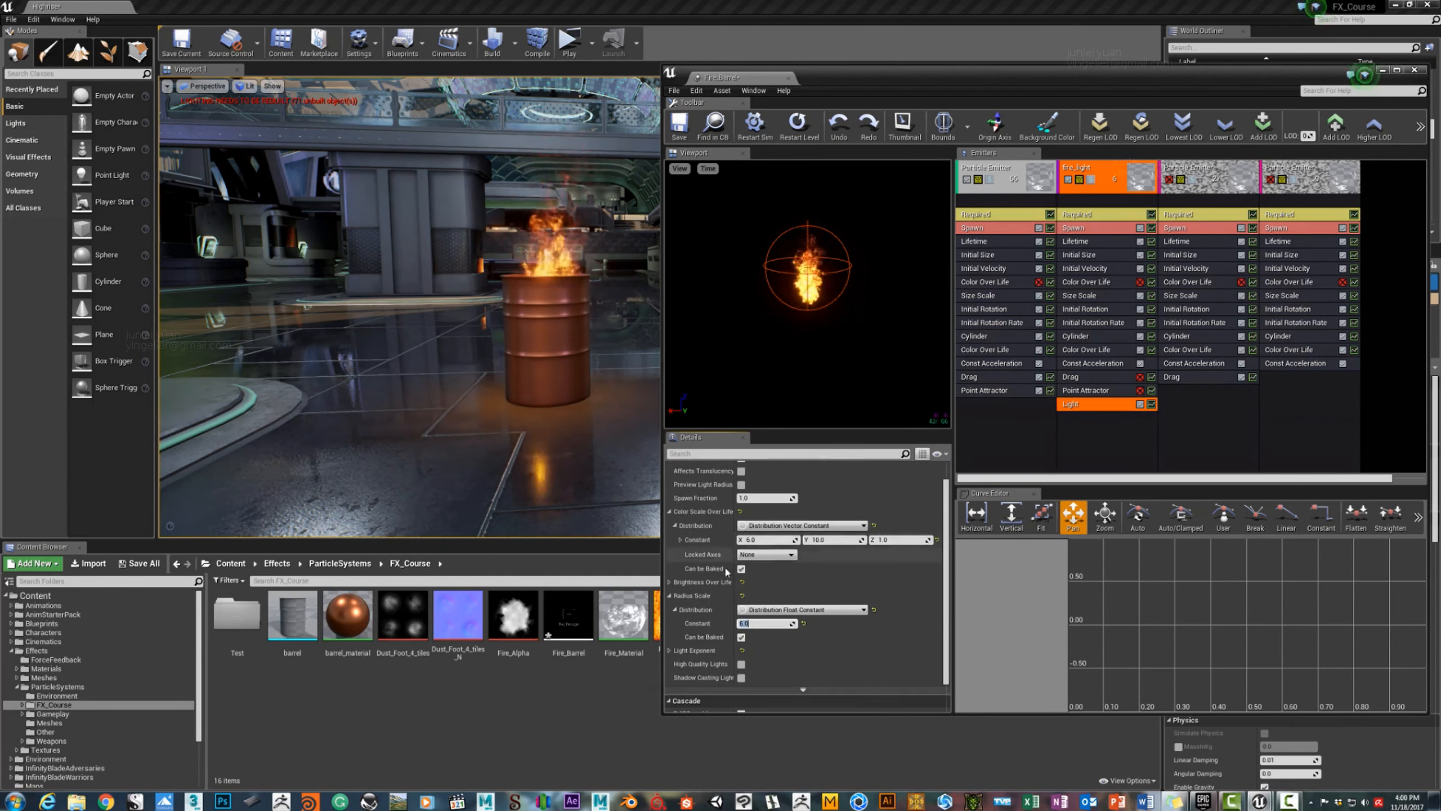
left_click(670, 633)
scroll(786, 662, "down", 1)
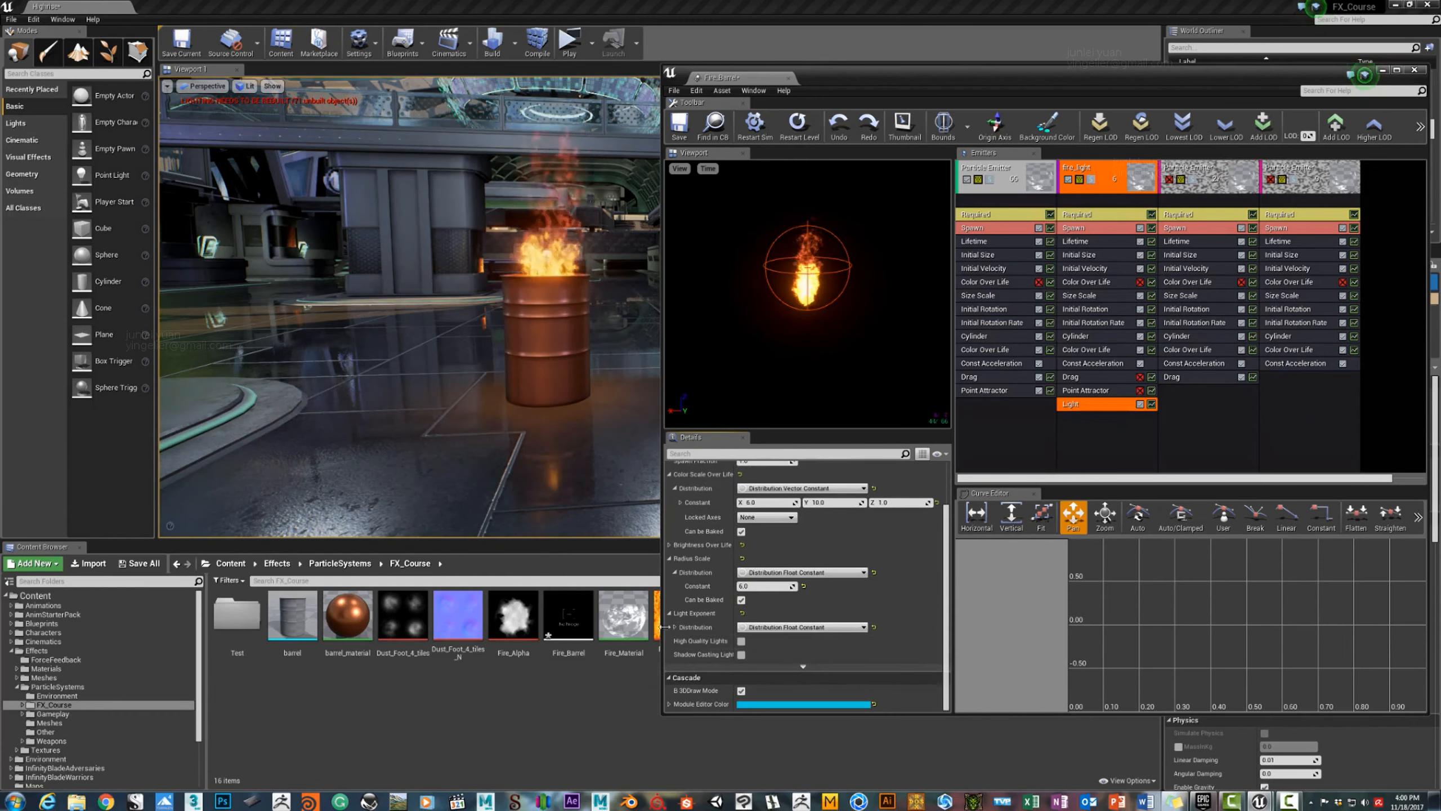
right_click_drag(613, 454, 609, 430)
left_click(760, 640)
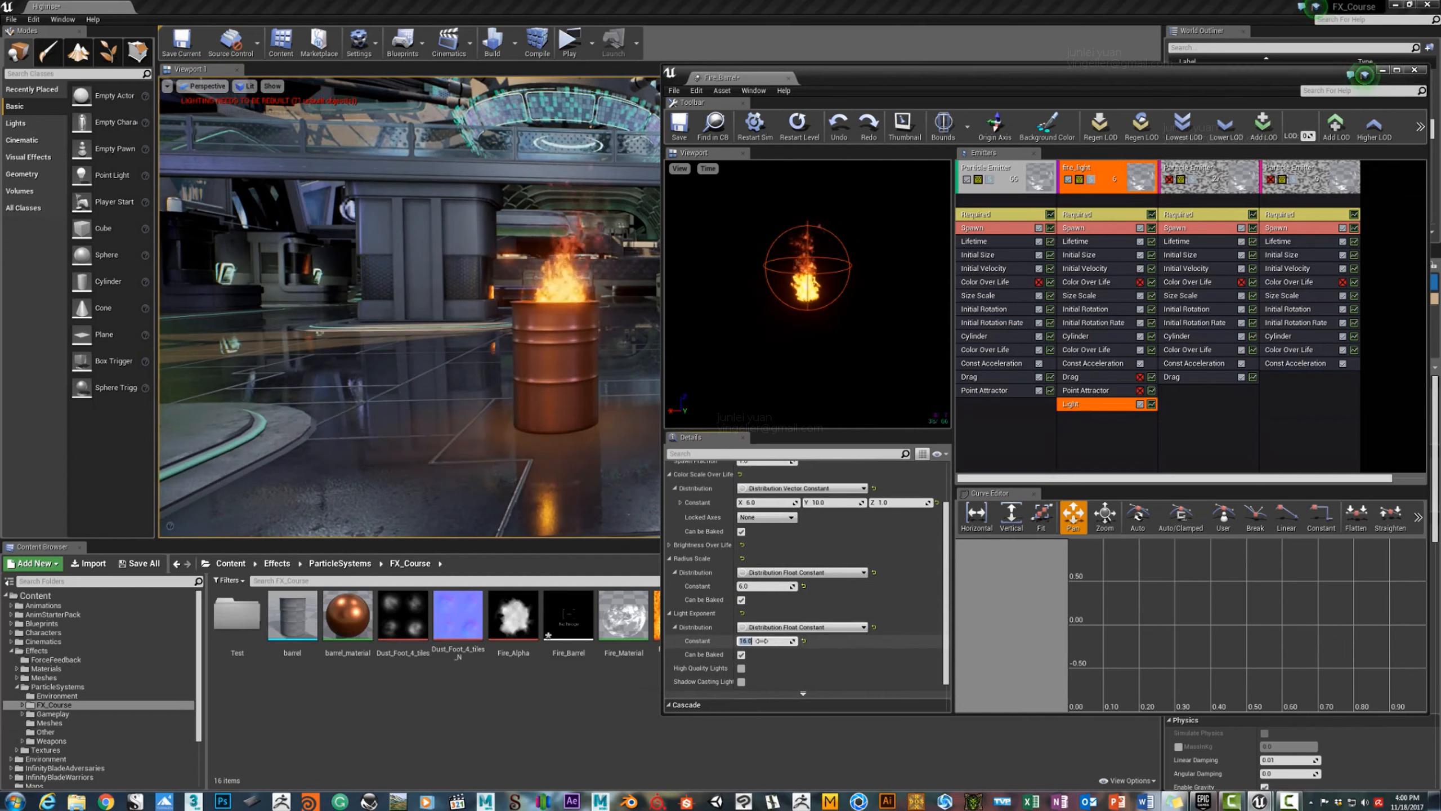
type("60")
key("Return")
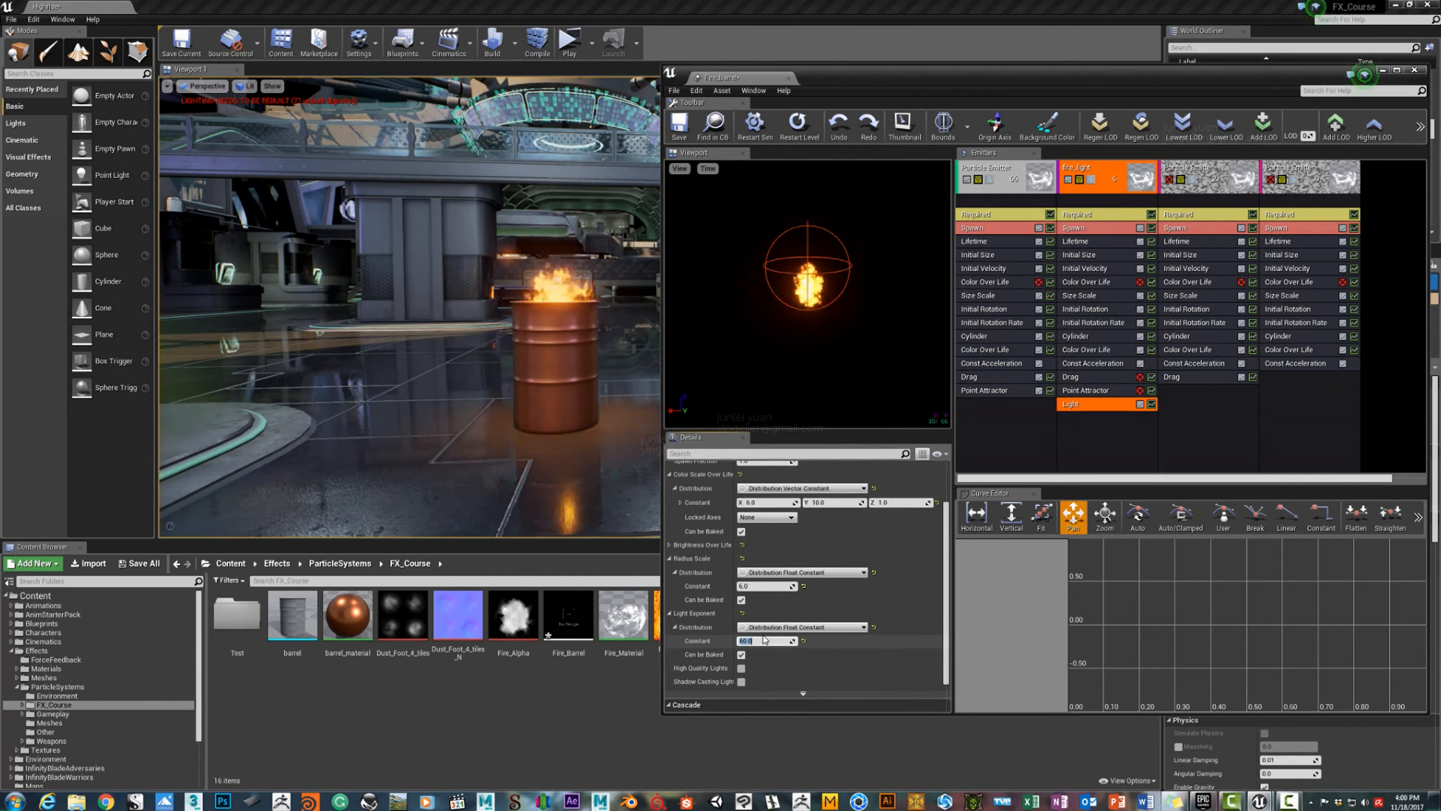
key("Return")
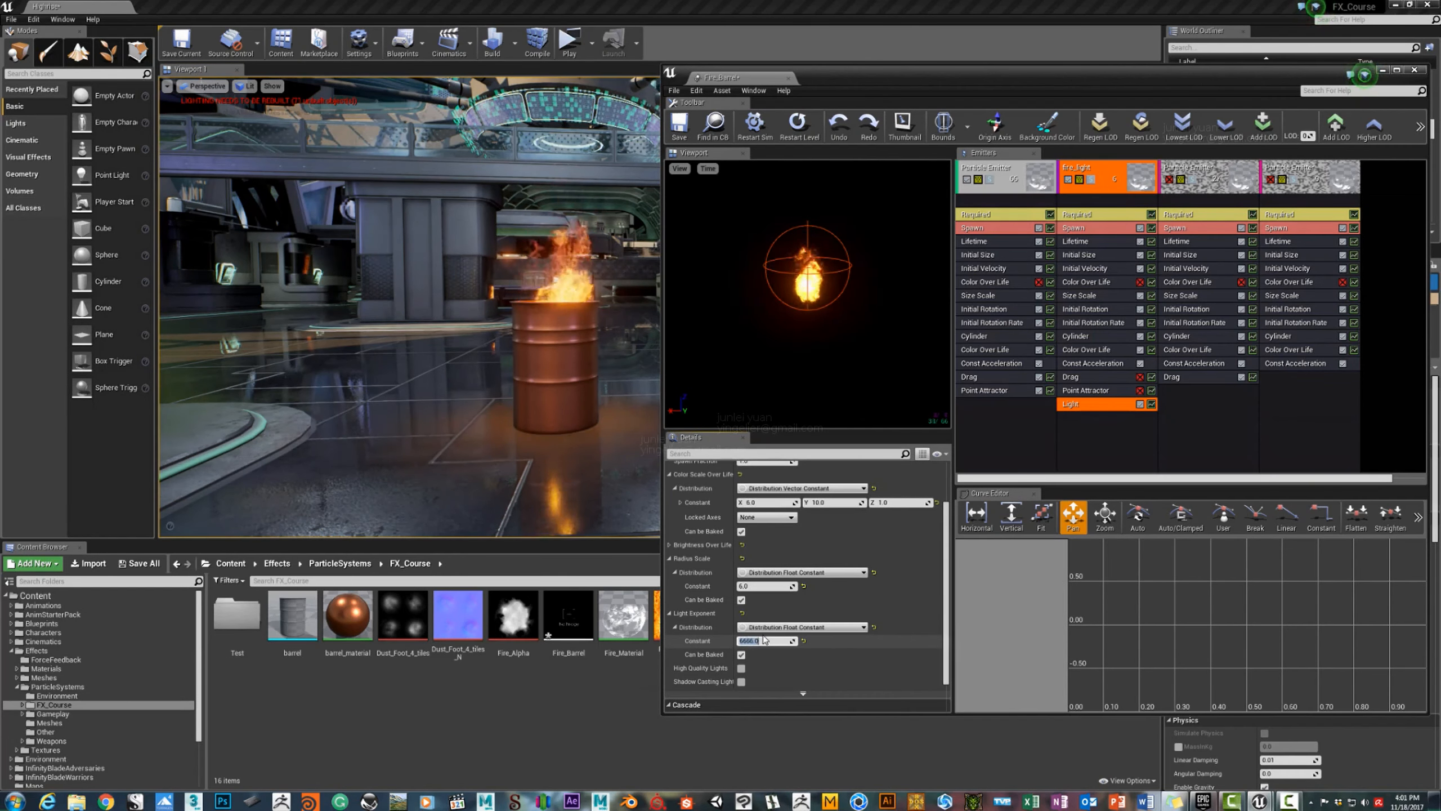
type("99999")
key("Return")
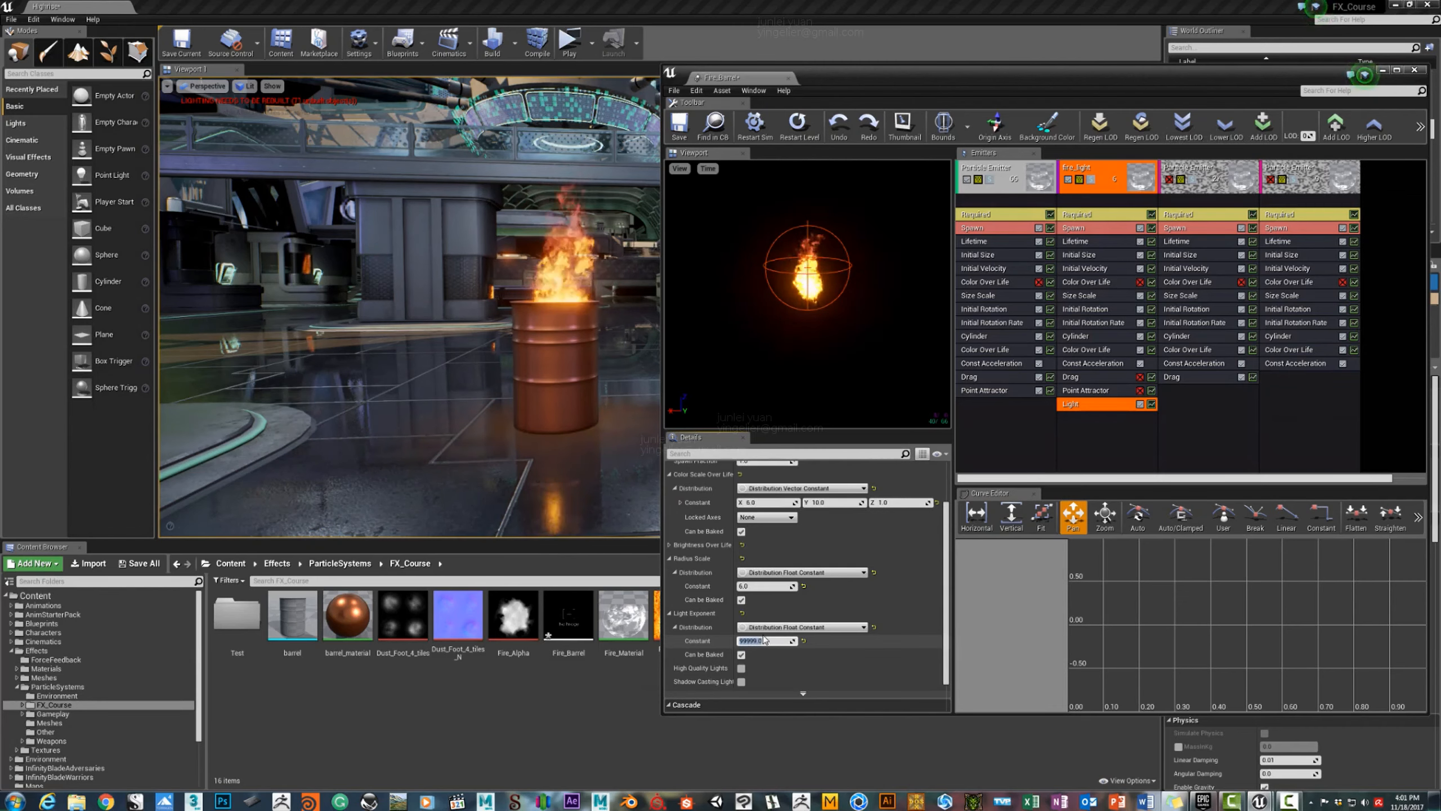
Try a Brightness Over Life constant of 9999 in the fire_light Light module.
scroll(772, 601, "down", 1)
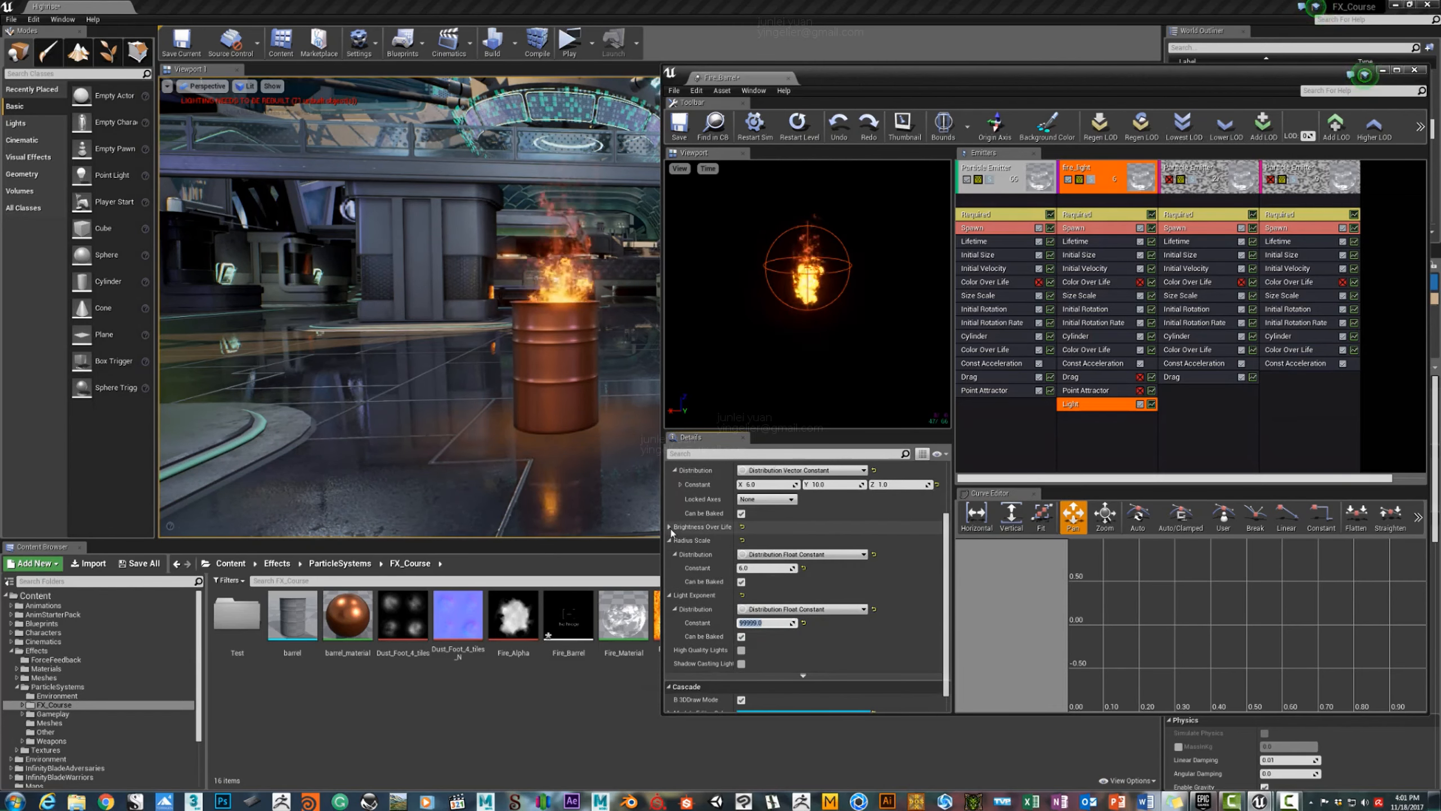
left_click(670, 528)
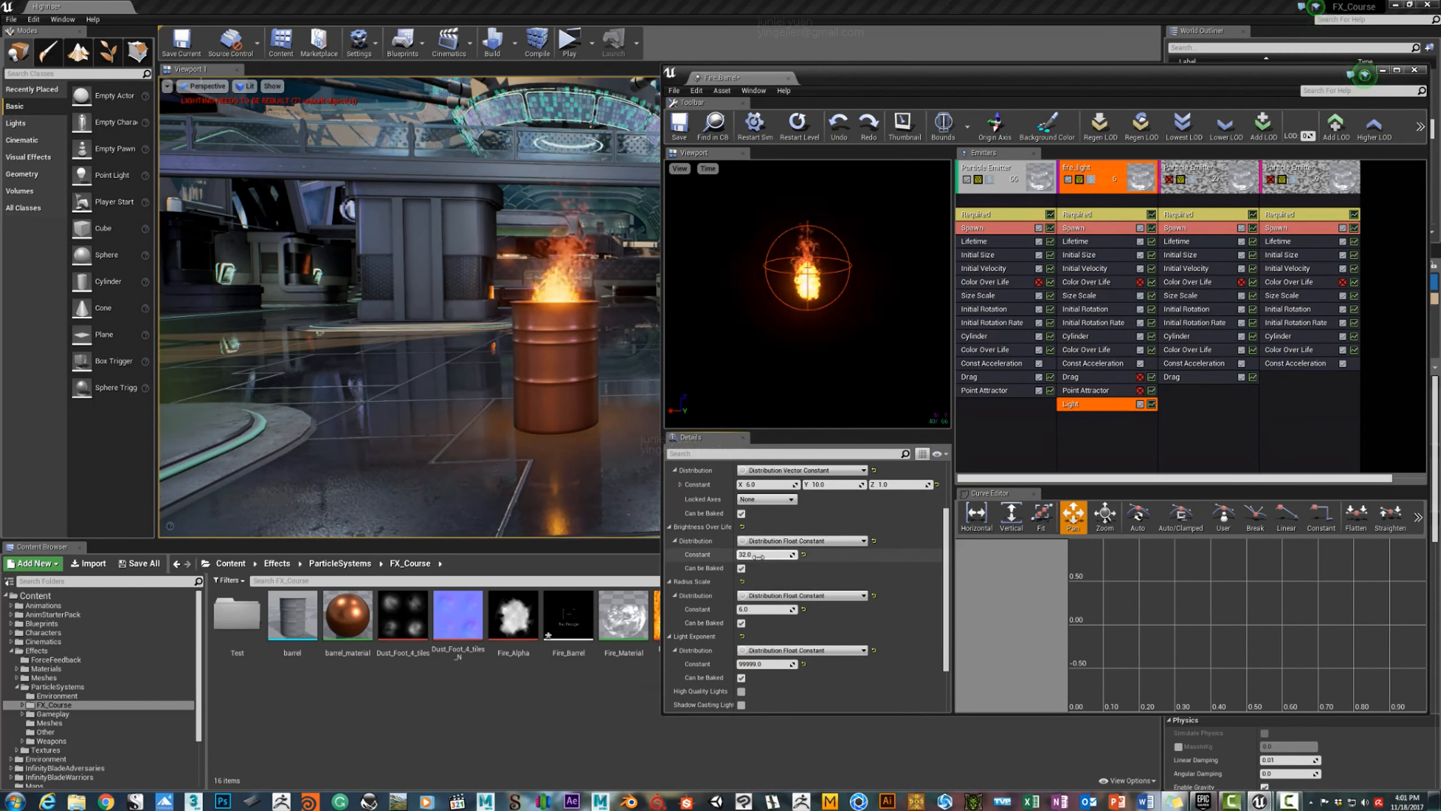
left_click(761, 555)
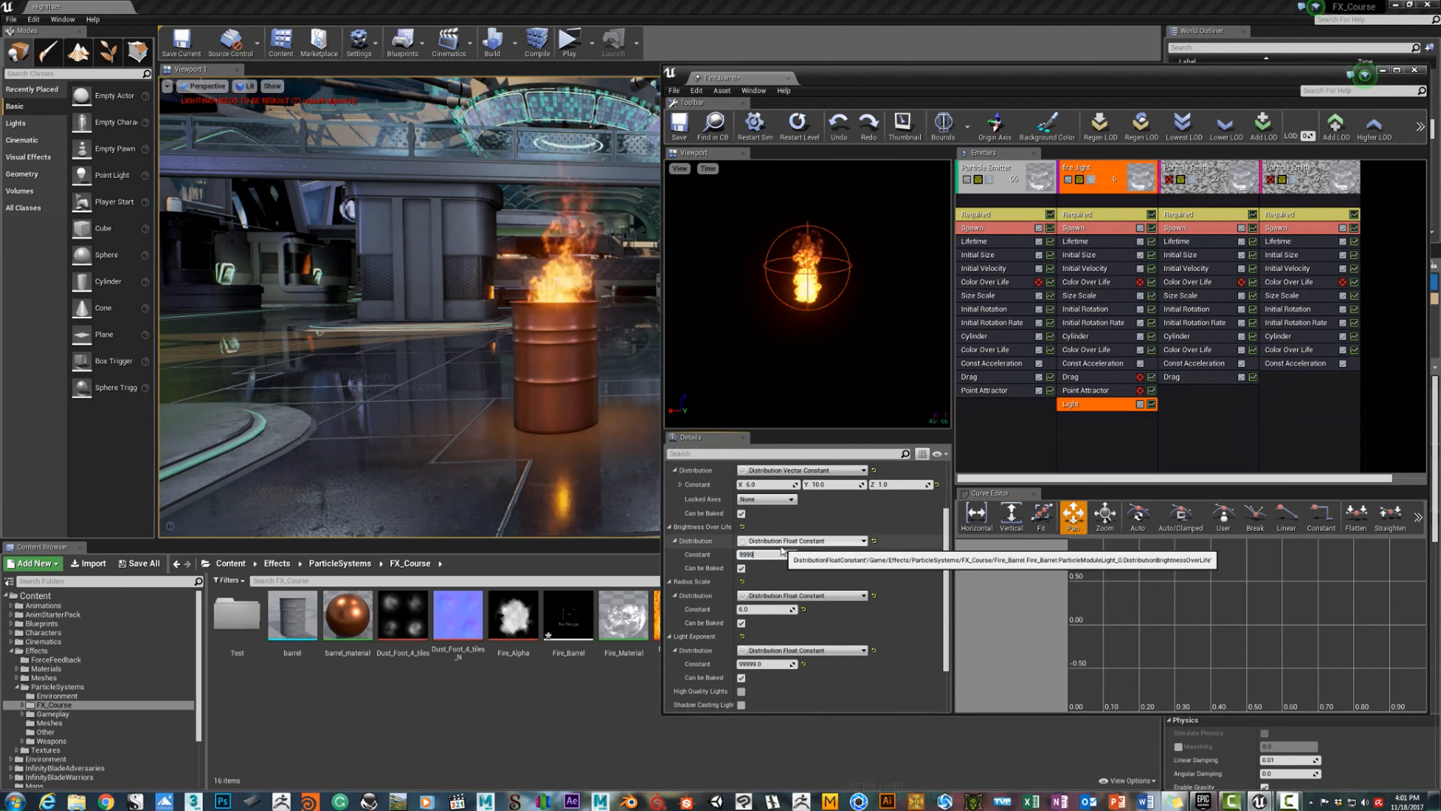
type("9999")
key("Return")
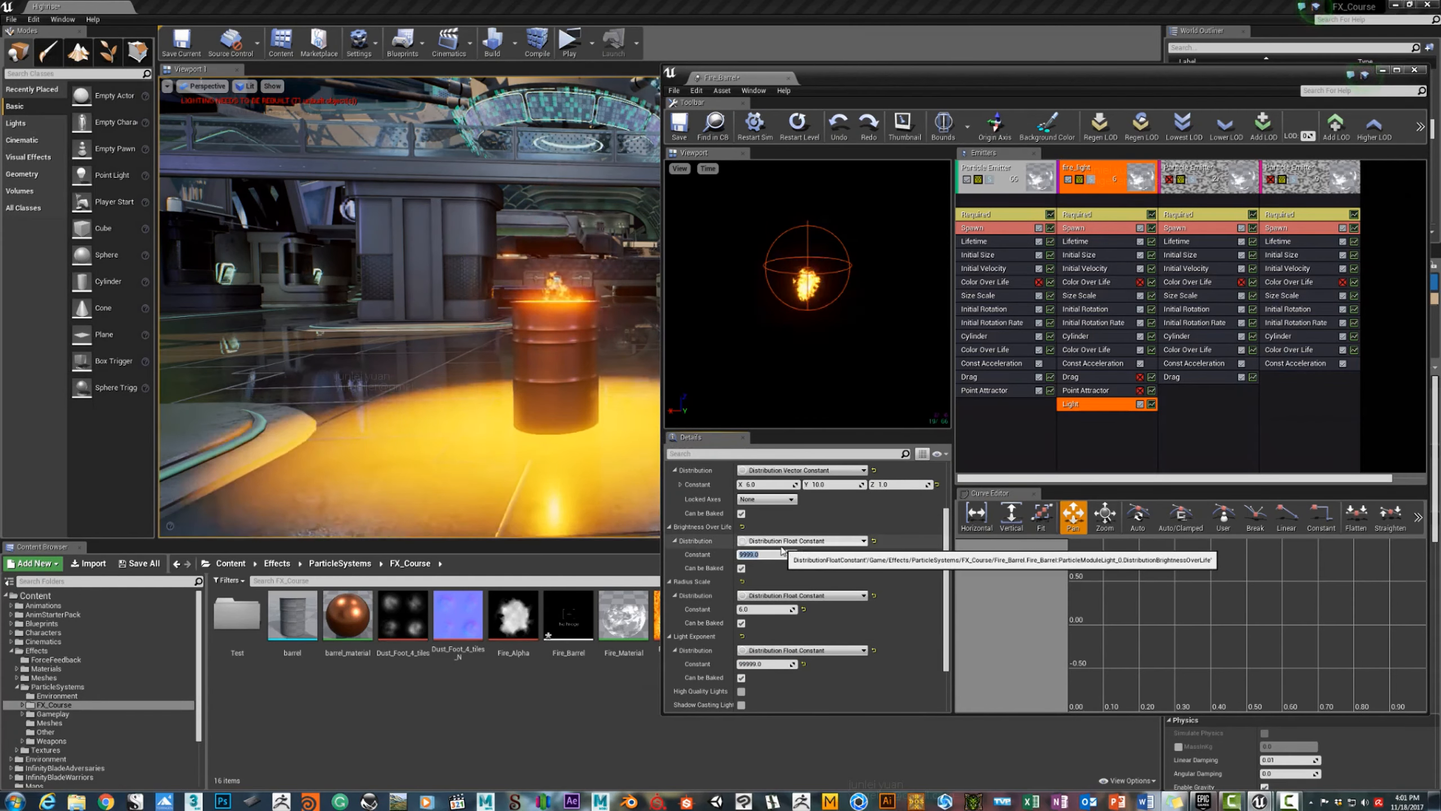
Set the Light Exponent constant of fire_light to 1 and check the pool of light around the barrel.
left_click(755, 664)
type("1")
left_click(757, 555)
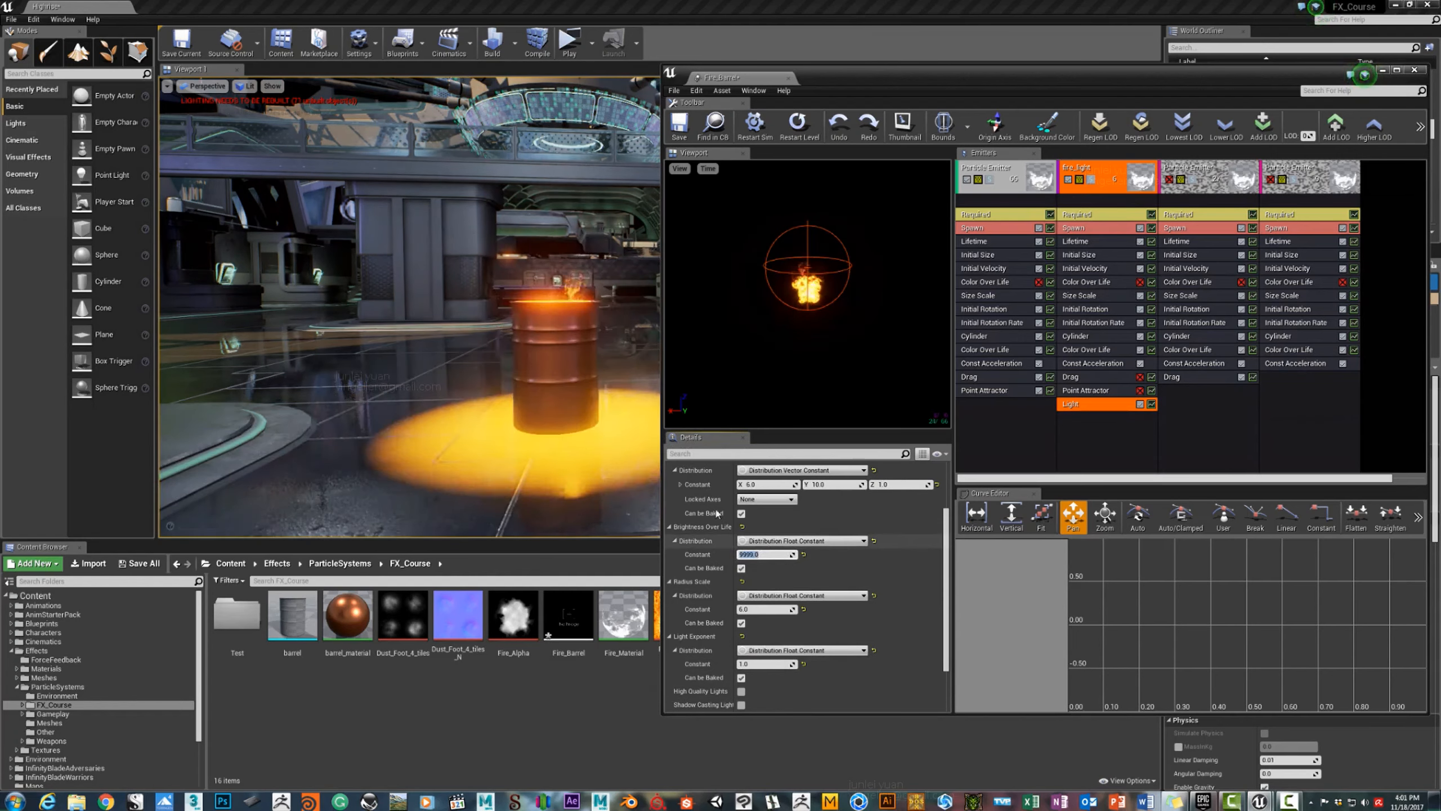
mouse_move(560, 422)
left_mouse_down("alt")
mouse_move(604, 418)
mouse_move(573, 408)
mouse_move(560, 421)
left_mouse_up("alt")
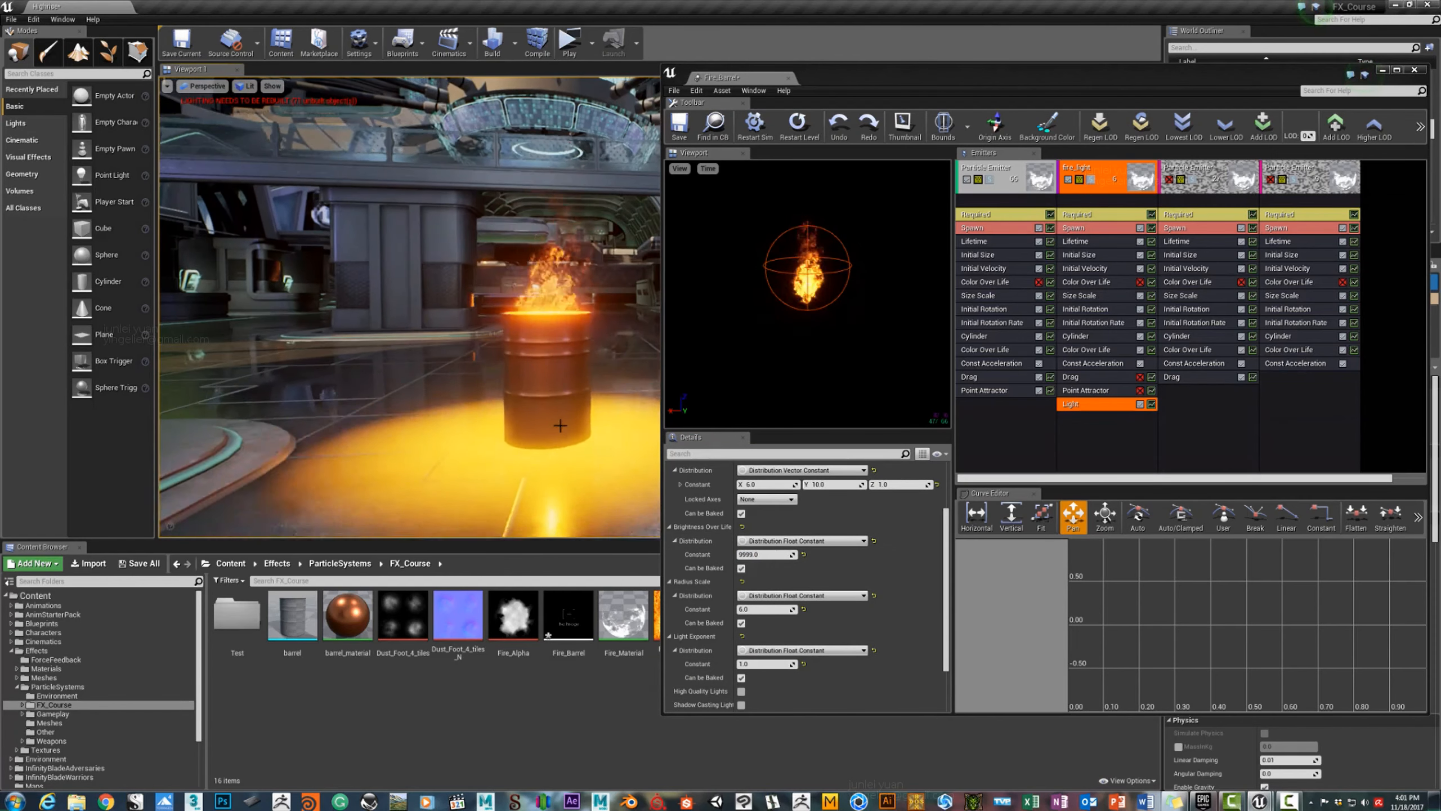
Try Brightness Over Life constants of 2 and 60 for fire_light, and check the barrel up close.
left_click(758, 555)
type("2")
key("Return")
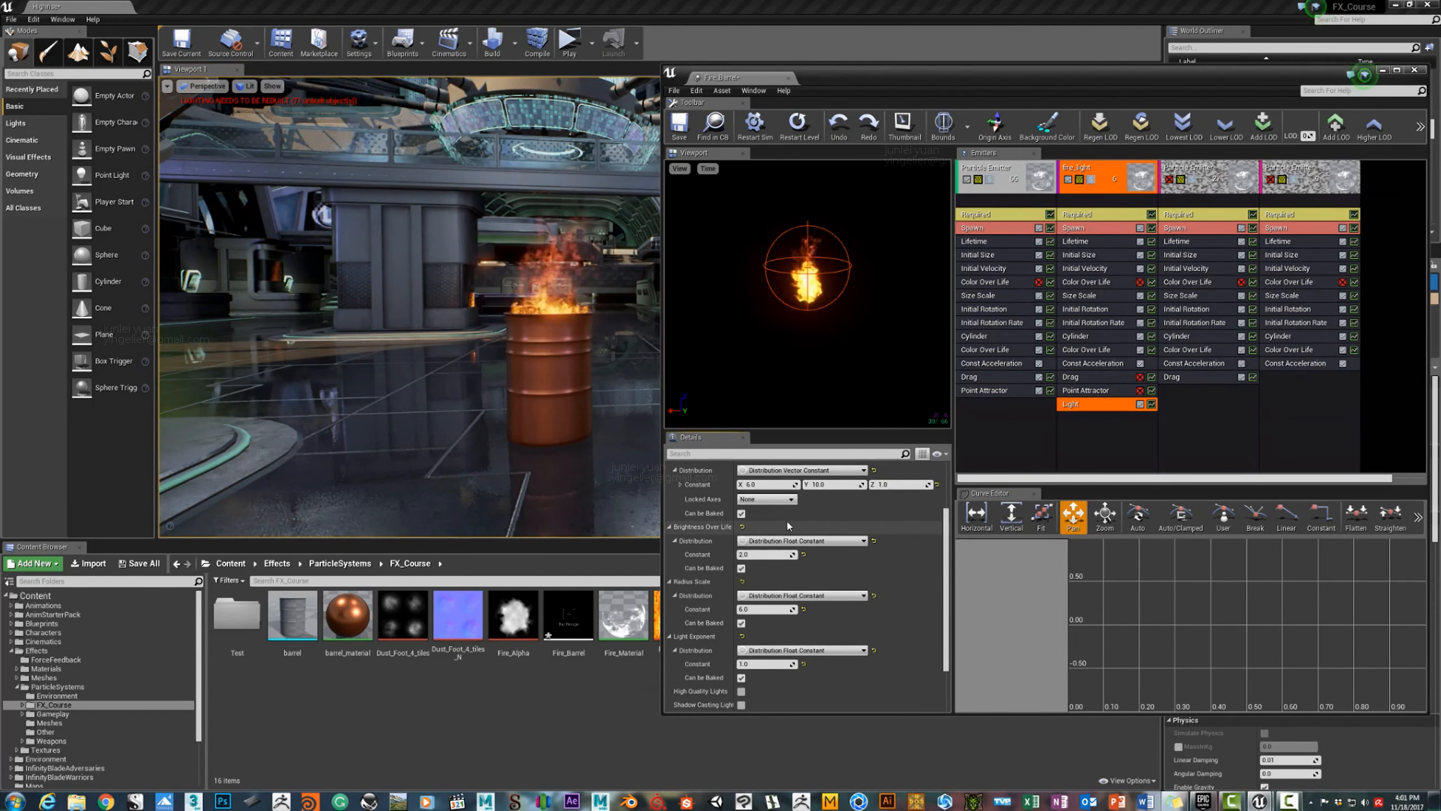
left_click(754, 555)
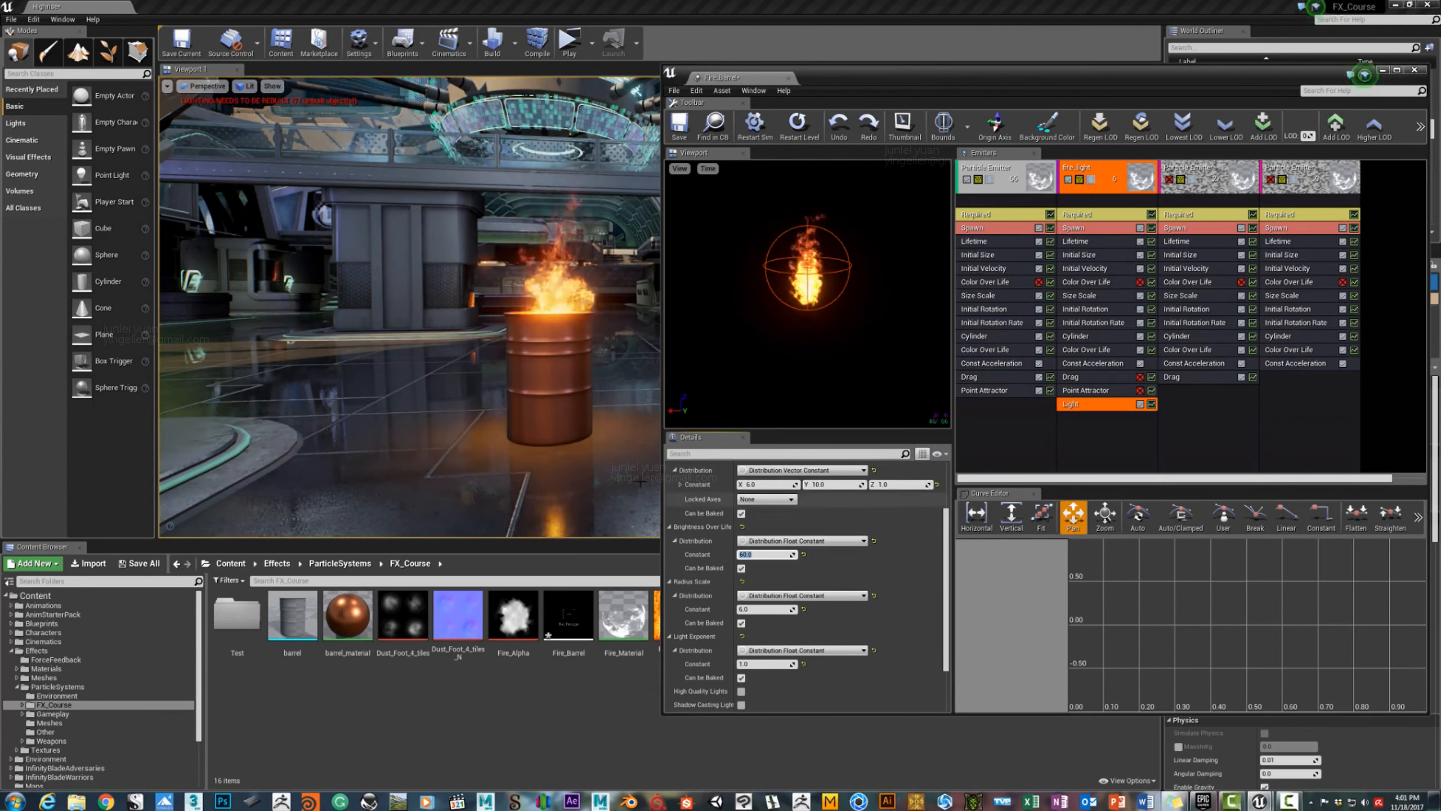
mouse_move(568, 369)
right_mouse_down()
mouse_move(590, 400)
mouse_move(564, 375)
right_mouse_up()
key("w")
key("s")
key("w")
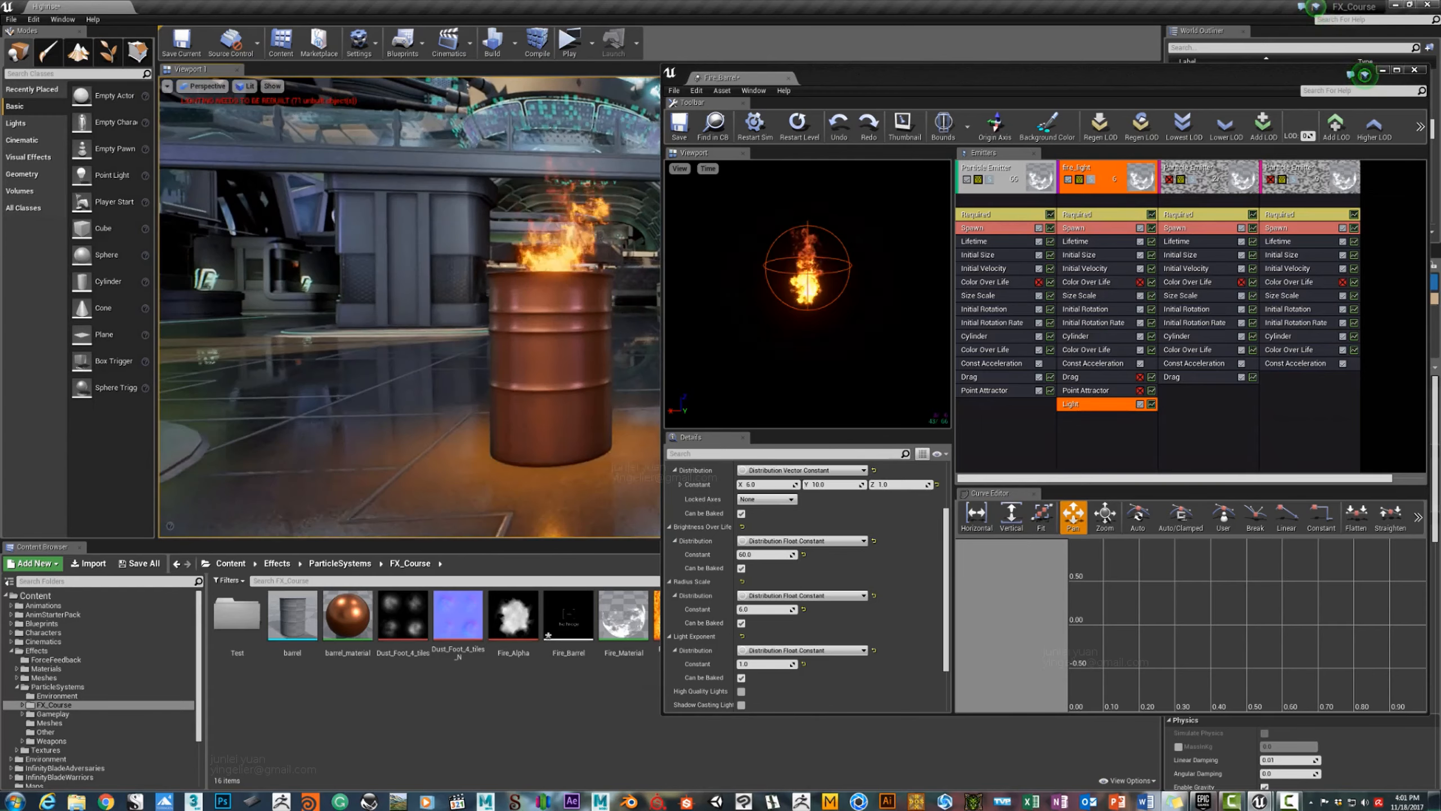
Set the Brightness Over Life constant of fire_light to 30 and check the light from near and far.
left_click(766, 554)
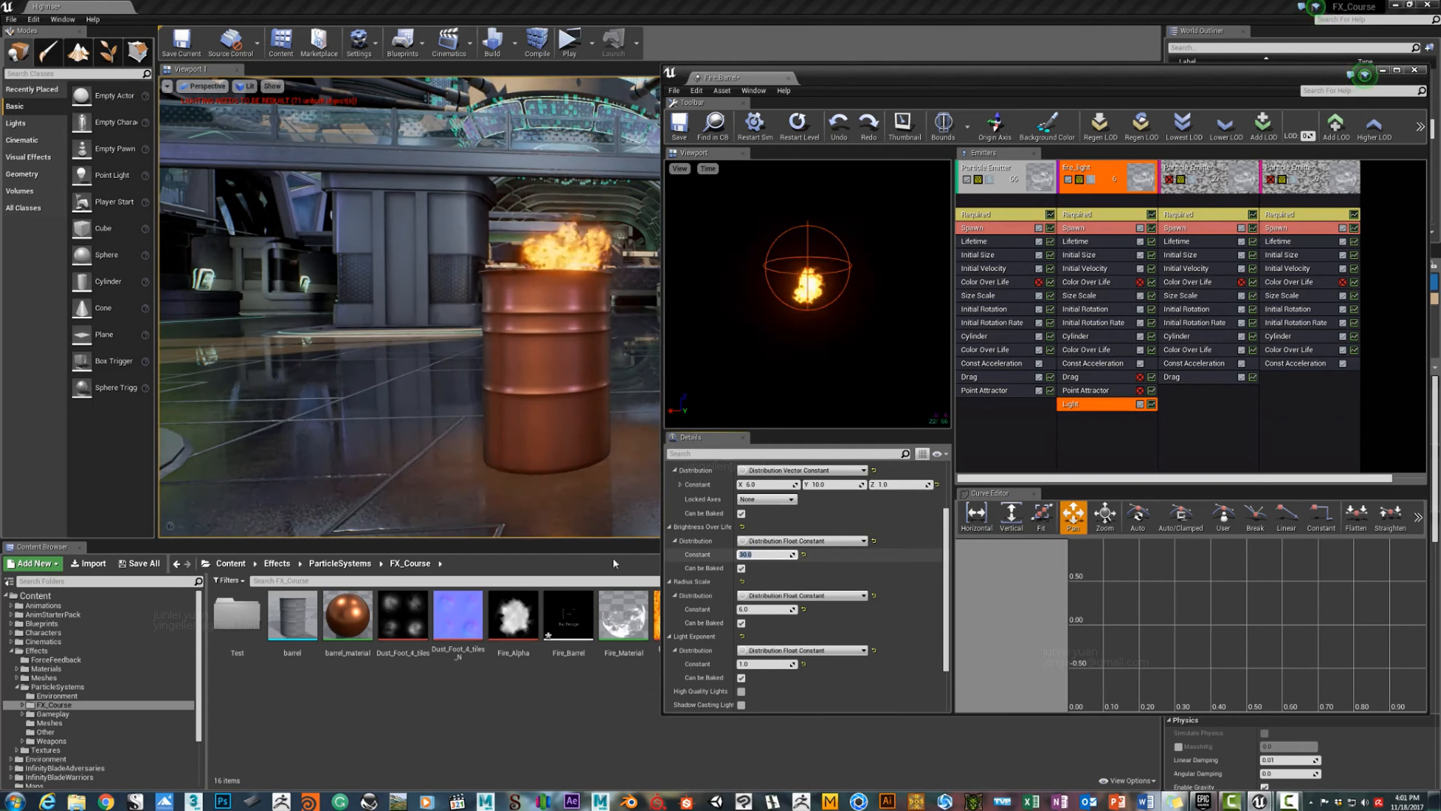
right_click_drag(579, 425, 577, 423)
key("s")
key("a")
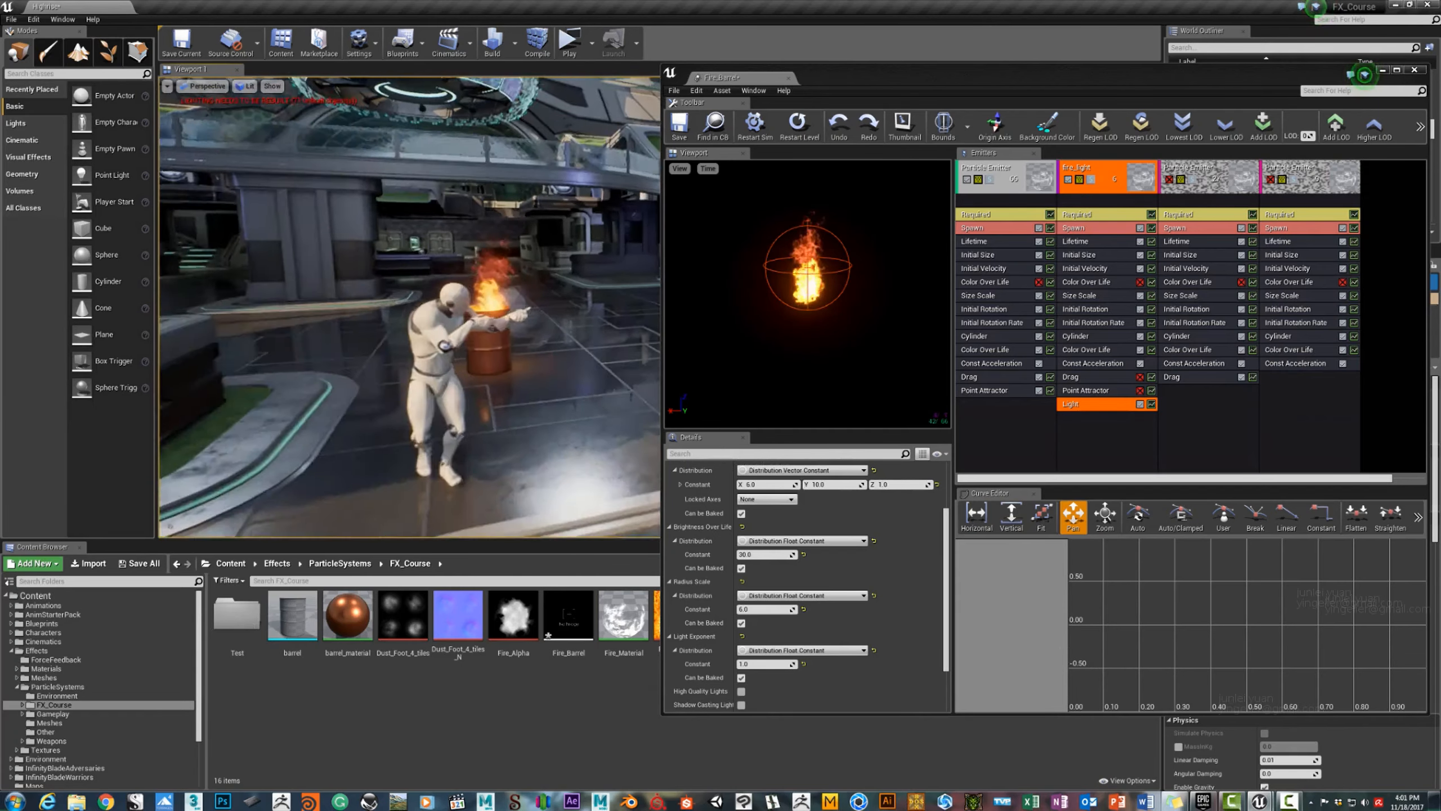
key("w")
mouse_move(408, 307)
right_mouse_down()
mouse_move(413, 285)
mouse_move(392, 277)
mouse_move(402, 312)
mouse_move(397, 281)
right_mouse_up()
key("s")
key("w")
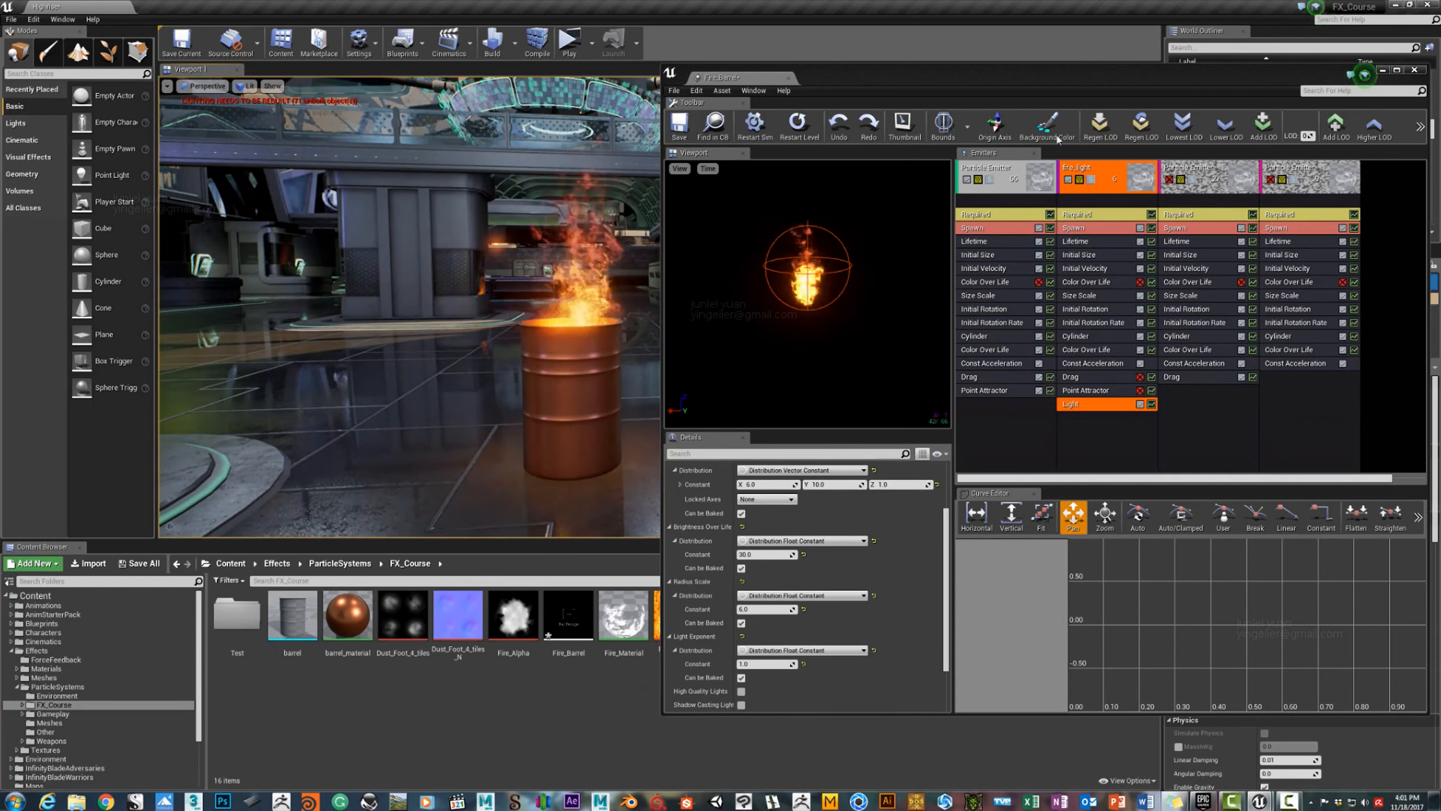
Duplicate the first Particle Emitter column and rename the leading copy smoke.
right_click(1013, 168)
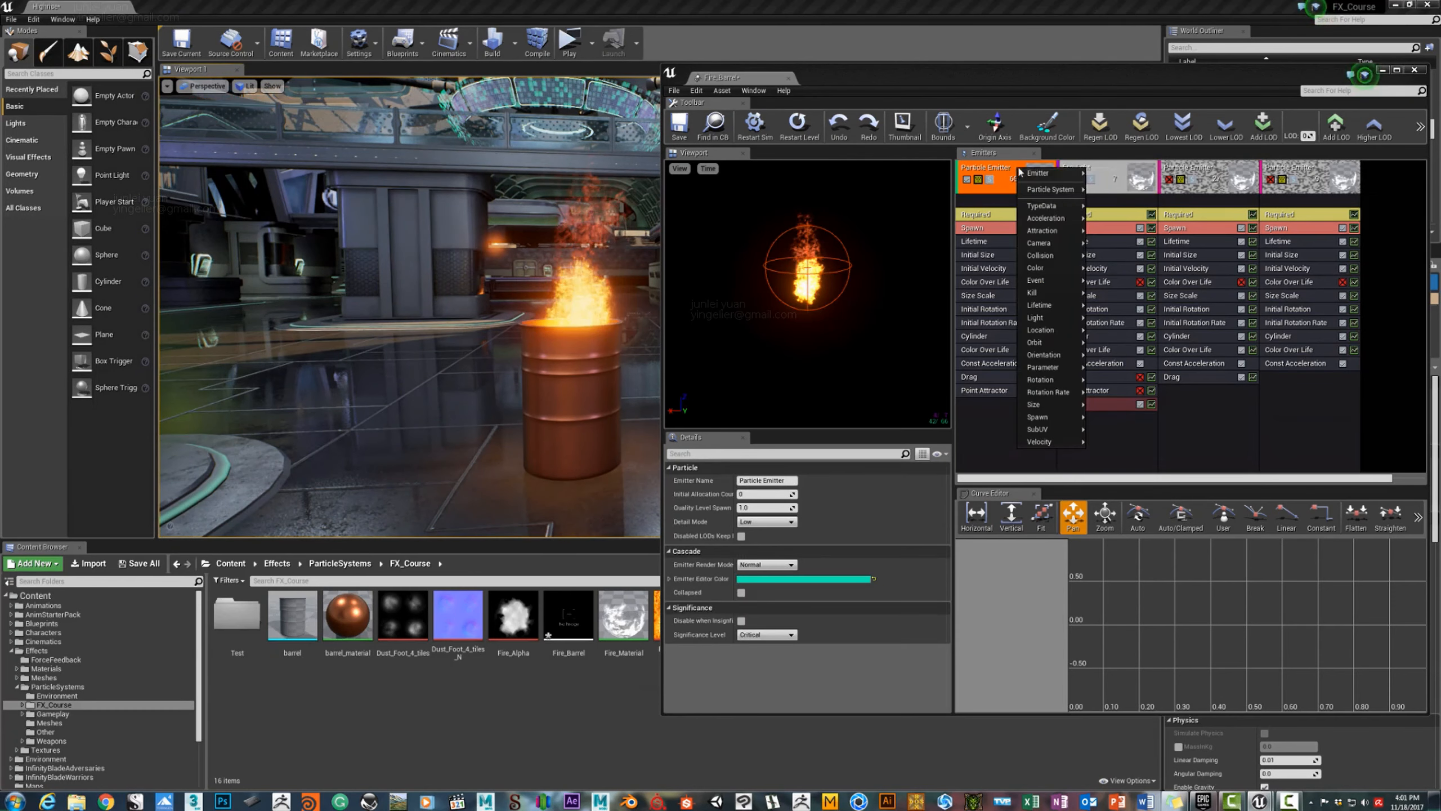
mouse_move(1044, 173)
left_click(1130, 195)
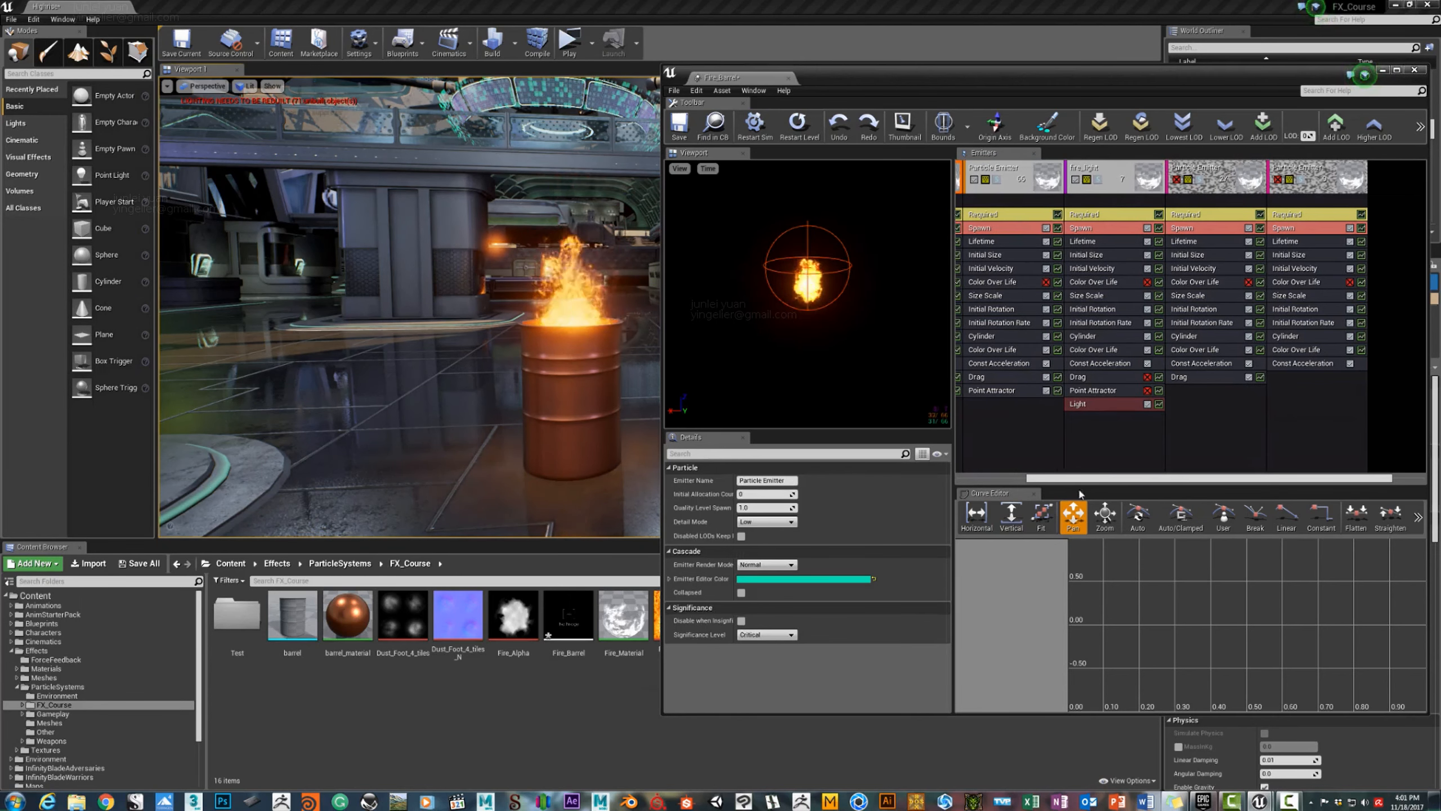
scroll(1081, 199, "up", 3)
right_click(1039, 170)
mouse_move(1079, 178)
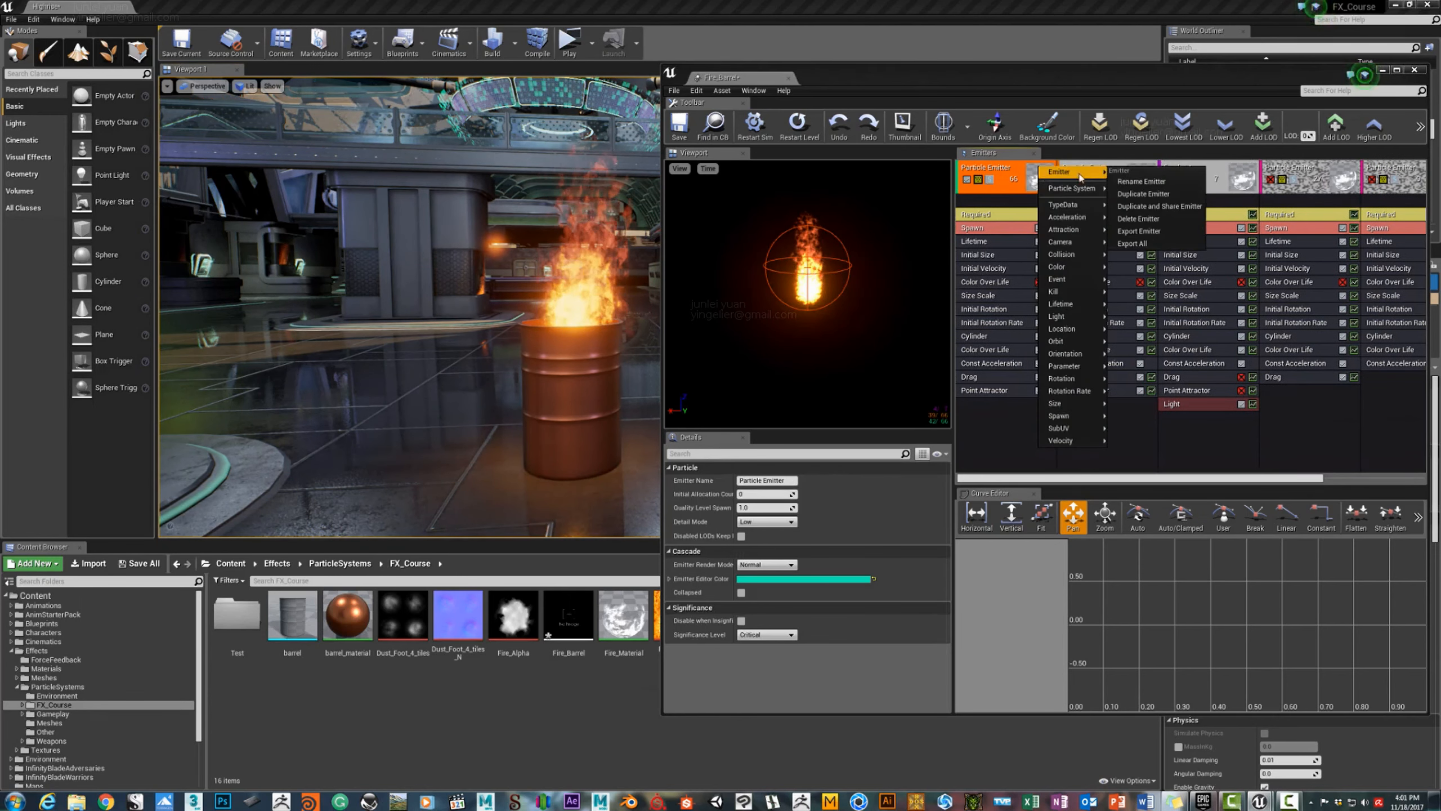
left_click(1130, 182)
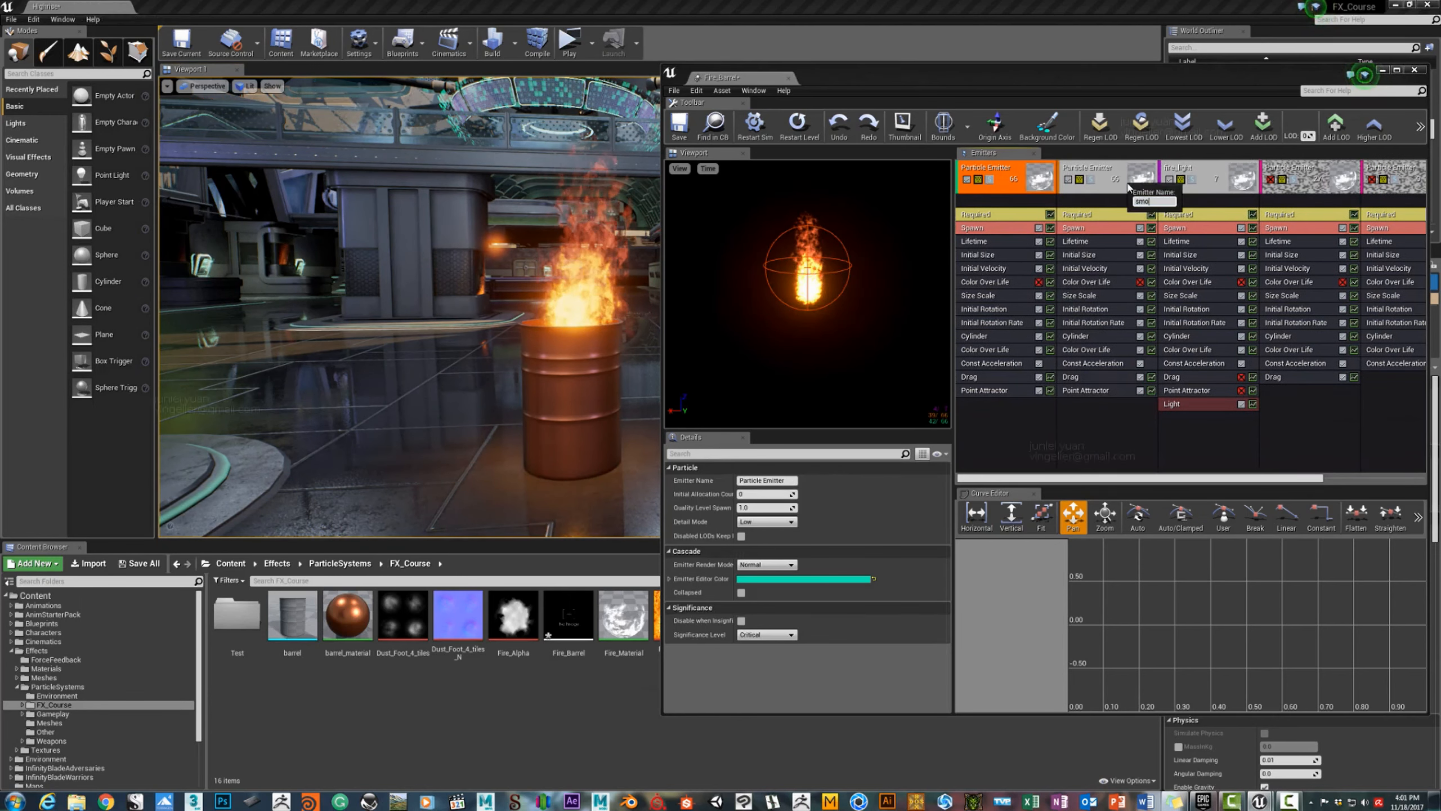
type("smoke")
key("Return")
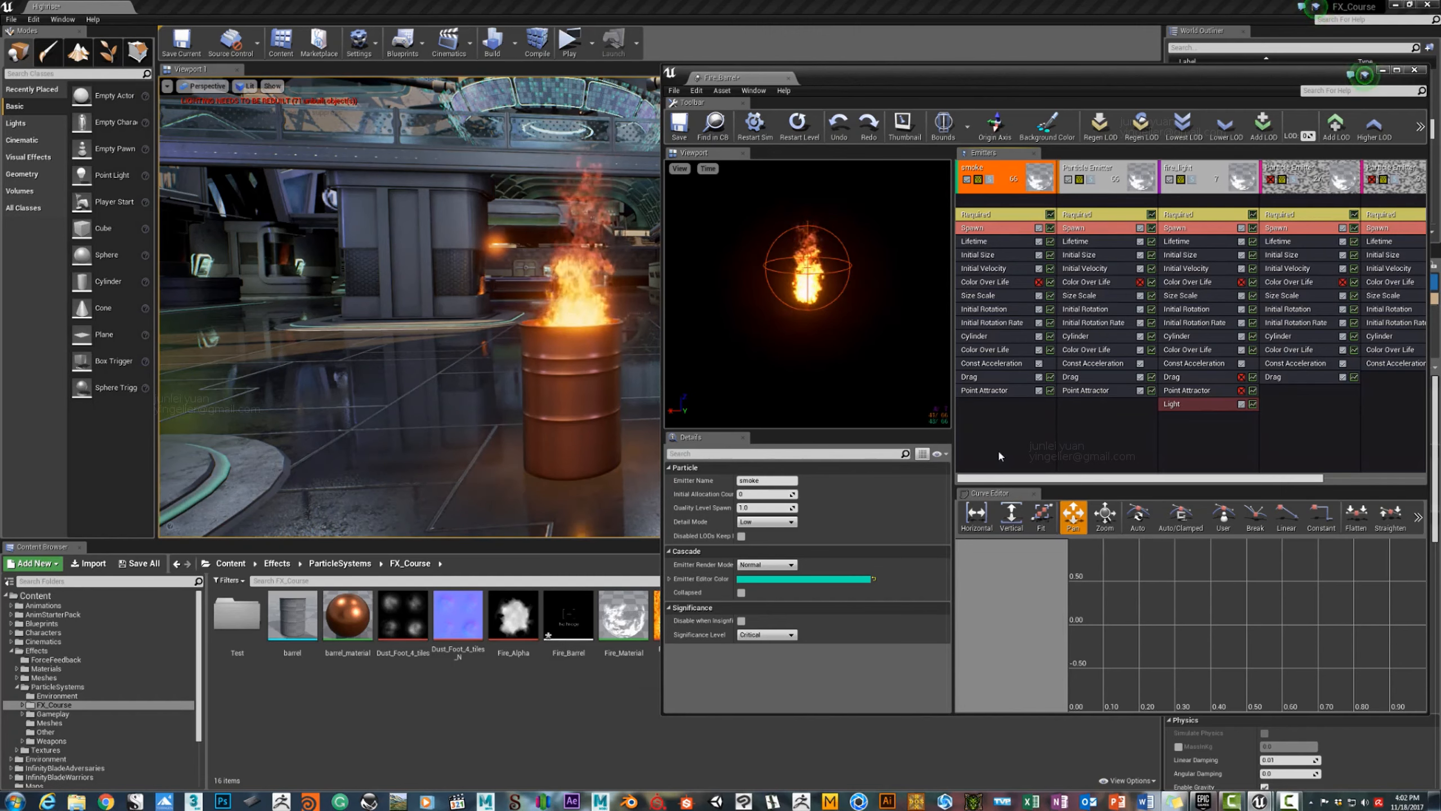
left_click_drag(1052, 479, 1079, 469)
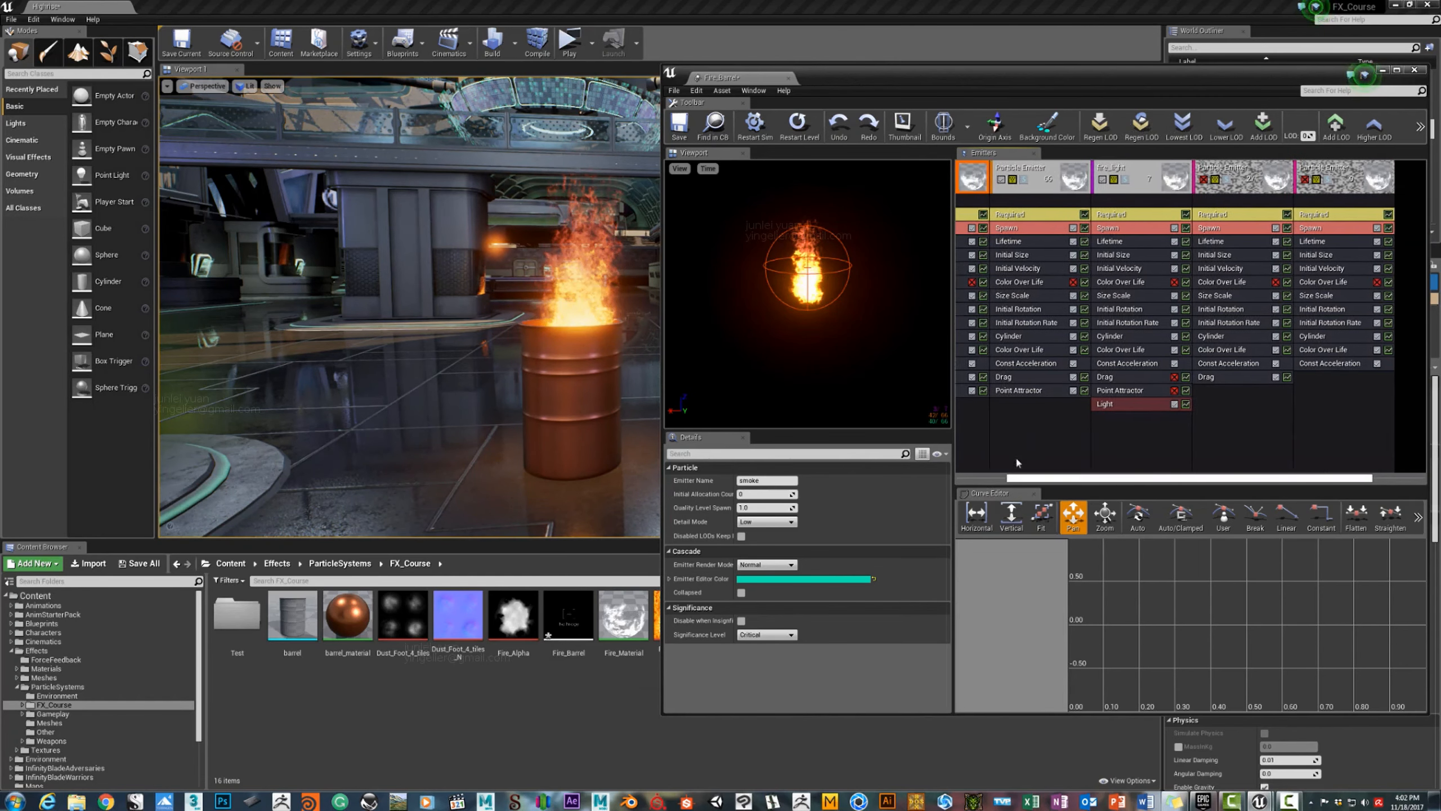
scroll(1016, 455, "left", 2)
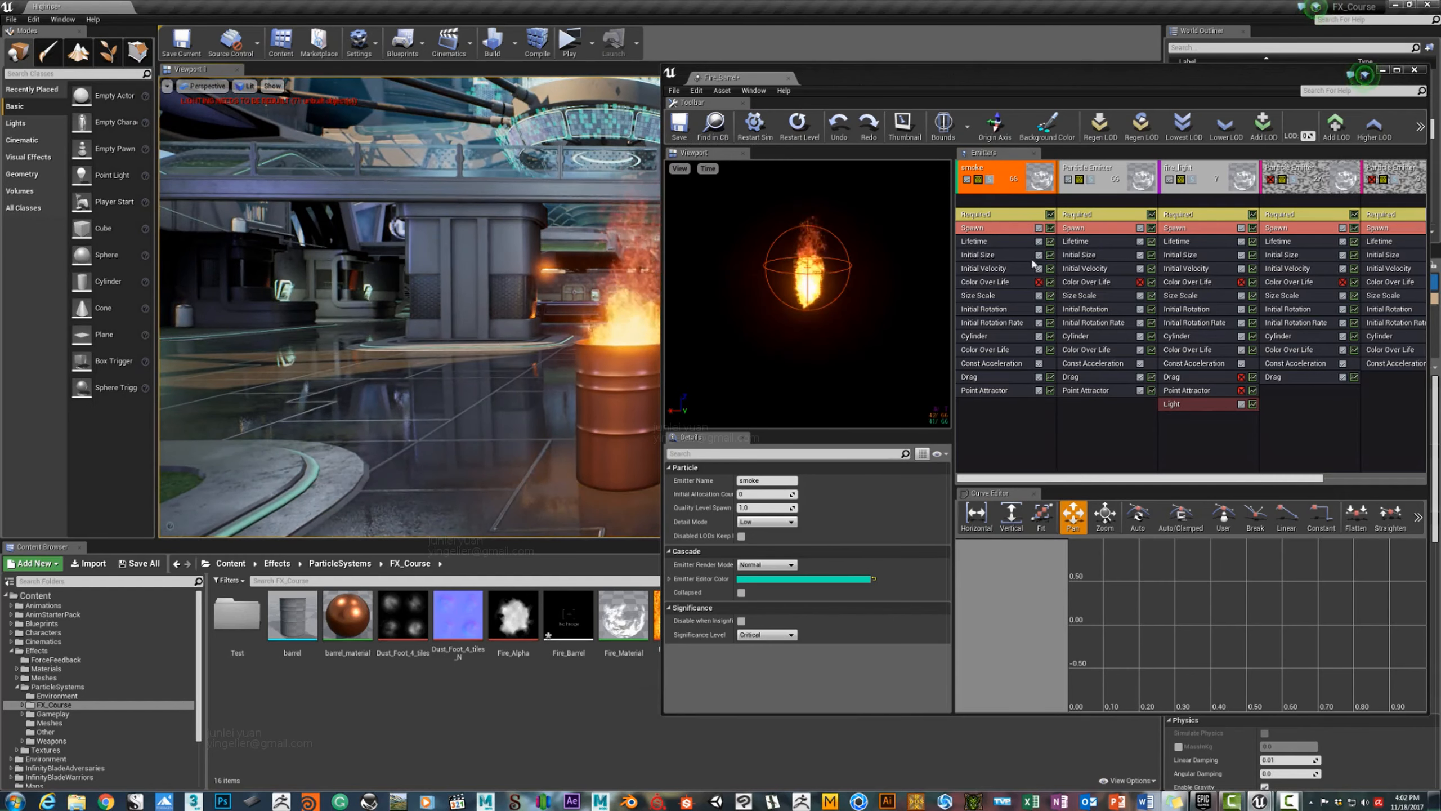
right_click(1025, 168)
mouse_move(1028, 174)
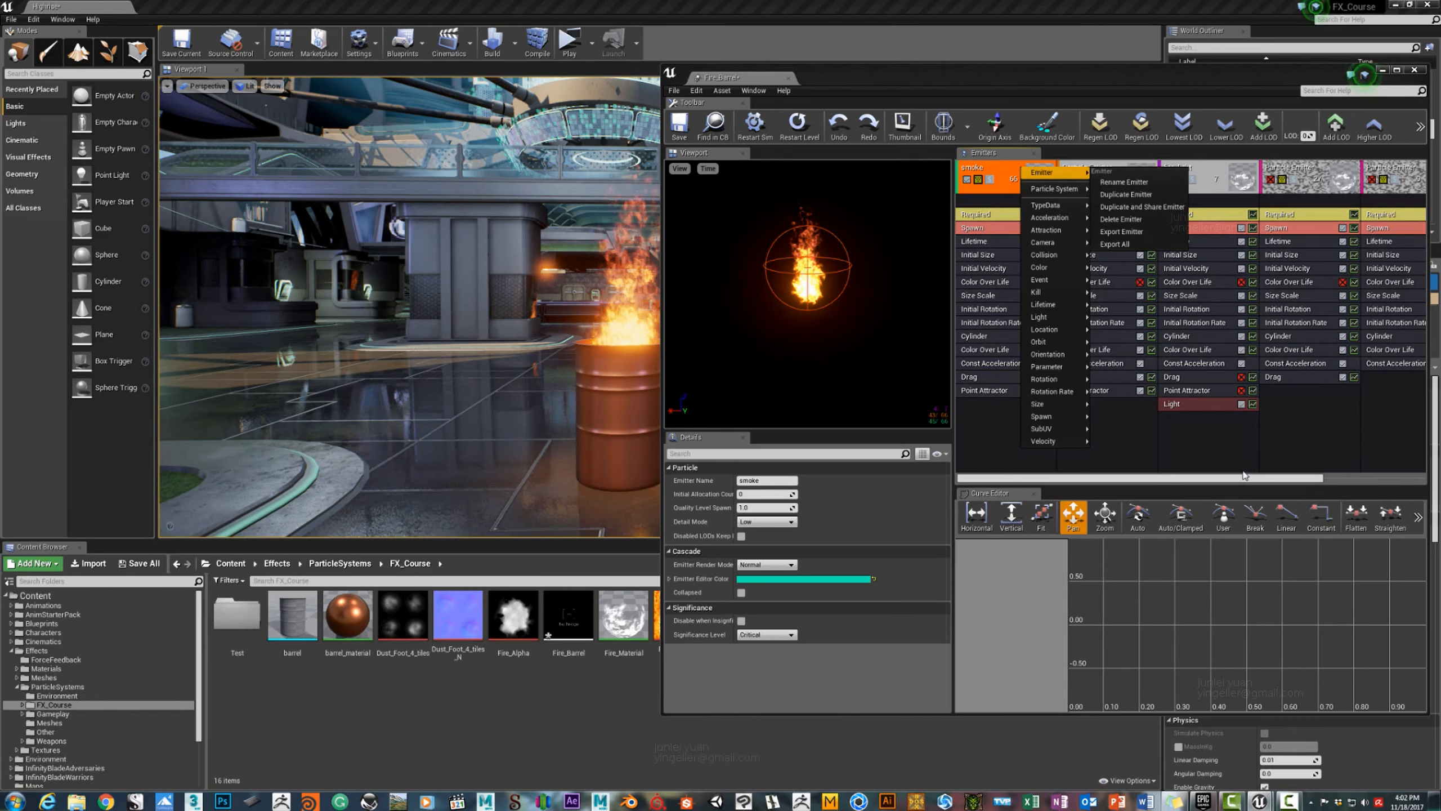
mouse_move(1251, 478)
left_mouse_down()
mouse_move(1300, 479)
mouse_move(1237, 479)
left_mouse_up()
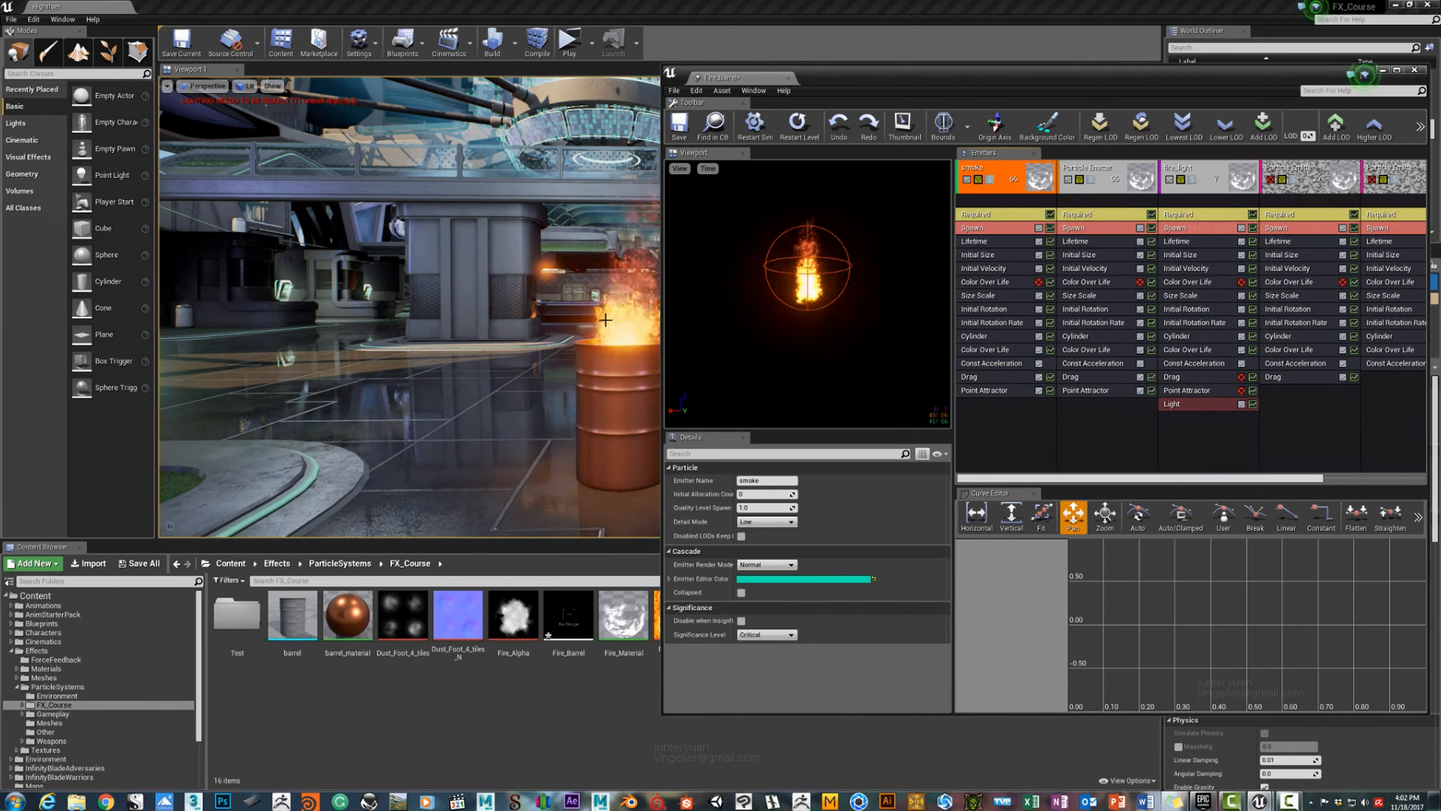
scroll(595, 329, "up", 3)
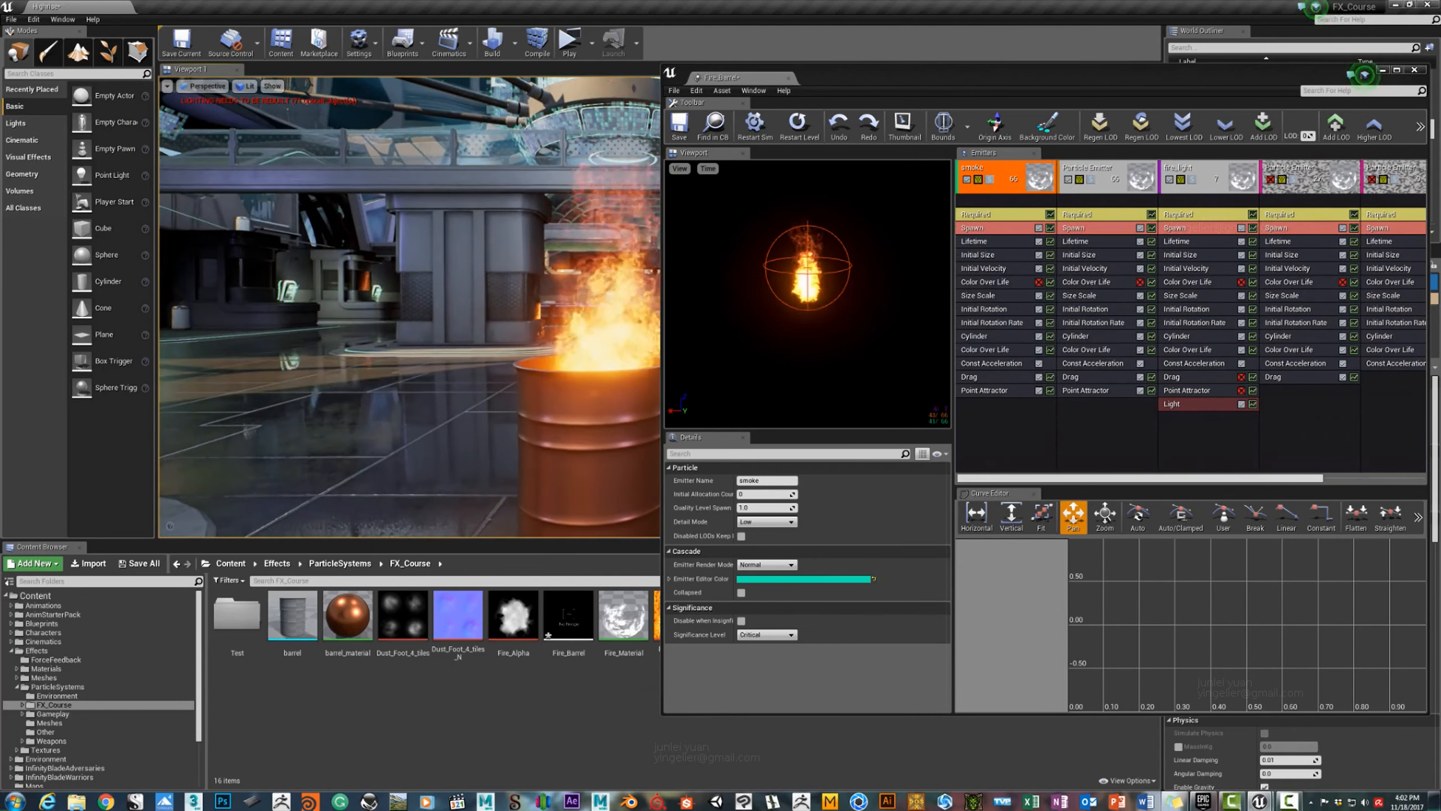
mouse_move(453, 319)
left_mouse_down("alt")
mouse_move(494, 312)
mouse_move(465, 312)
left_mouse_up("alt")
right_click_drag(465, 312, 421, 312, "alt")
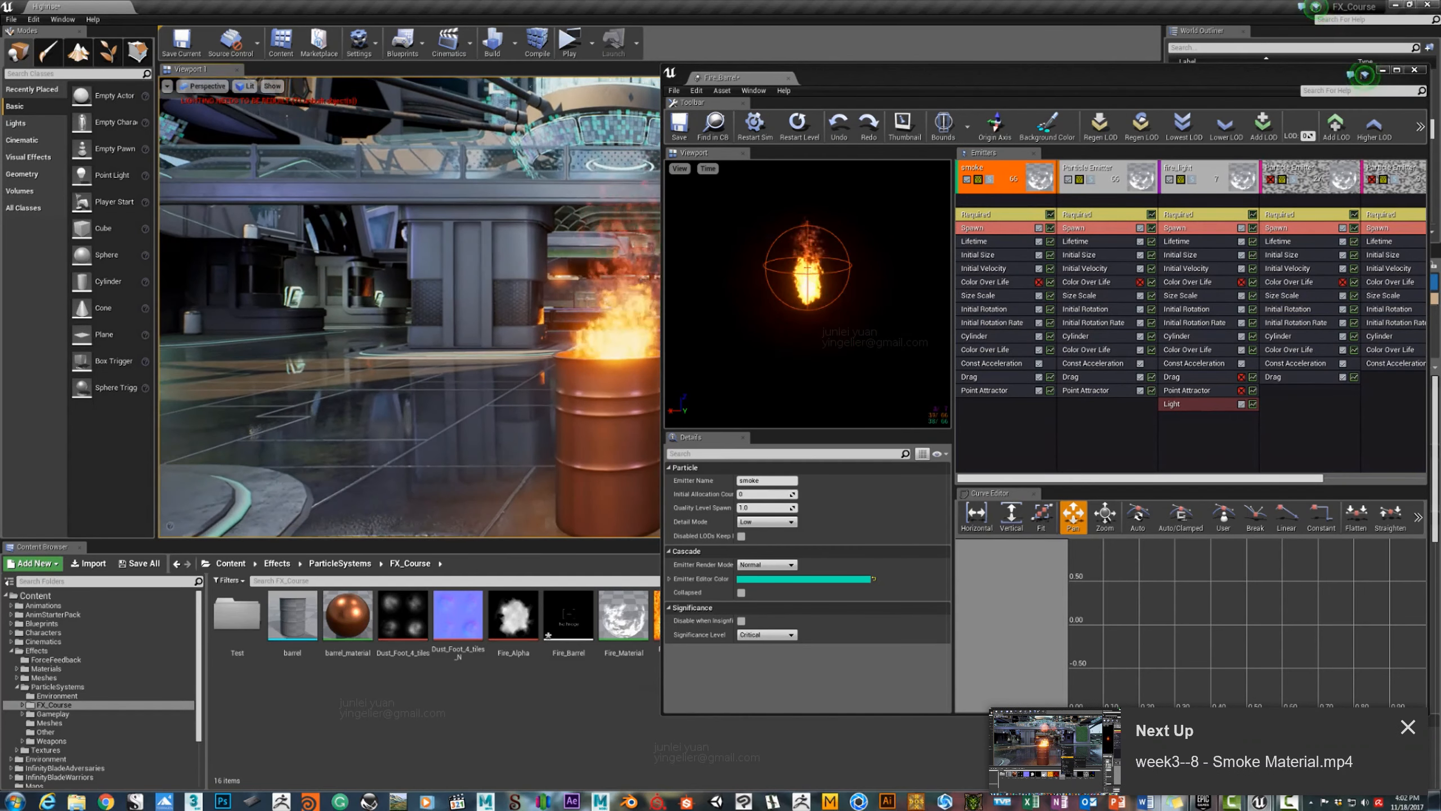
Duplicate footdust_material in the FX_Course folder and name the copy smoke.
left_click(979, 215)
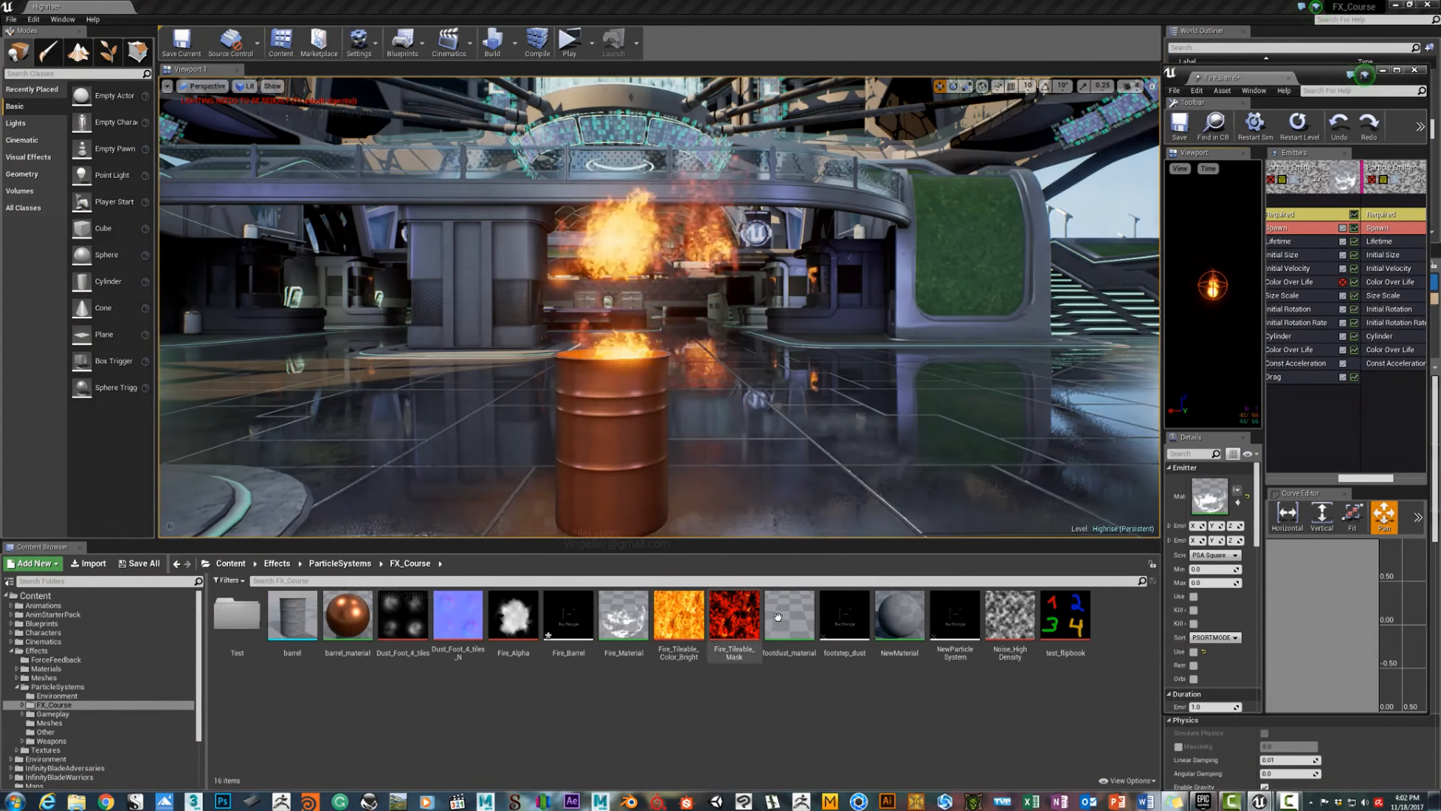
right_click(779, 617)
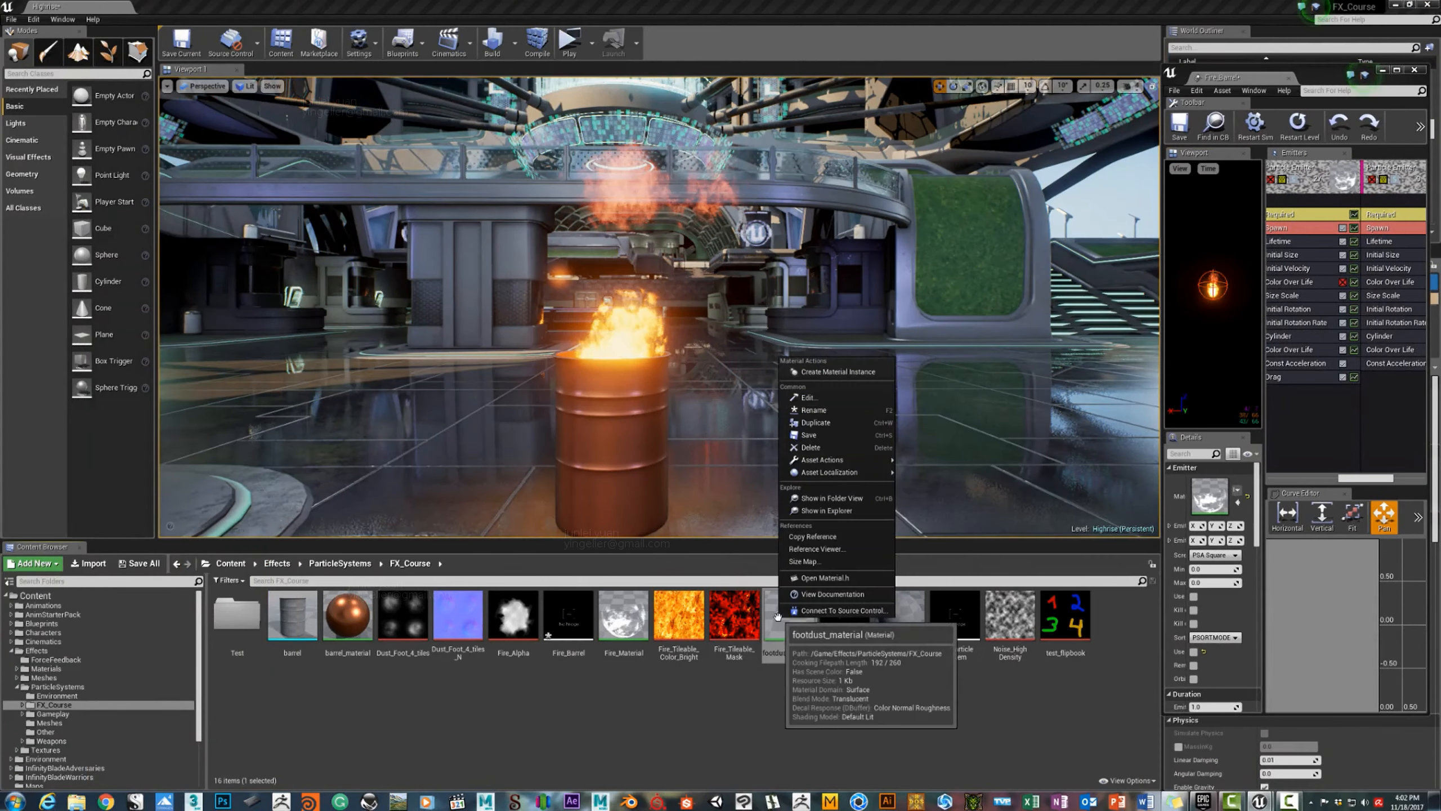
left_click(800, 413)
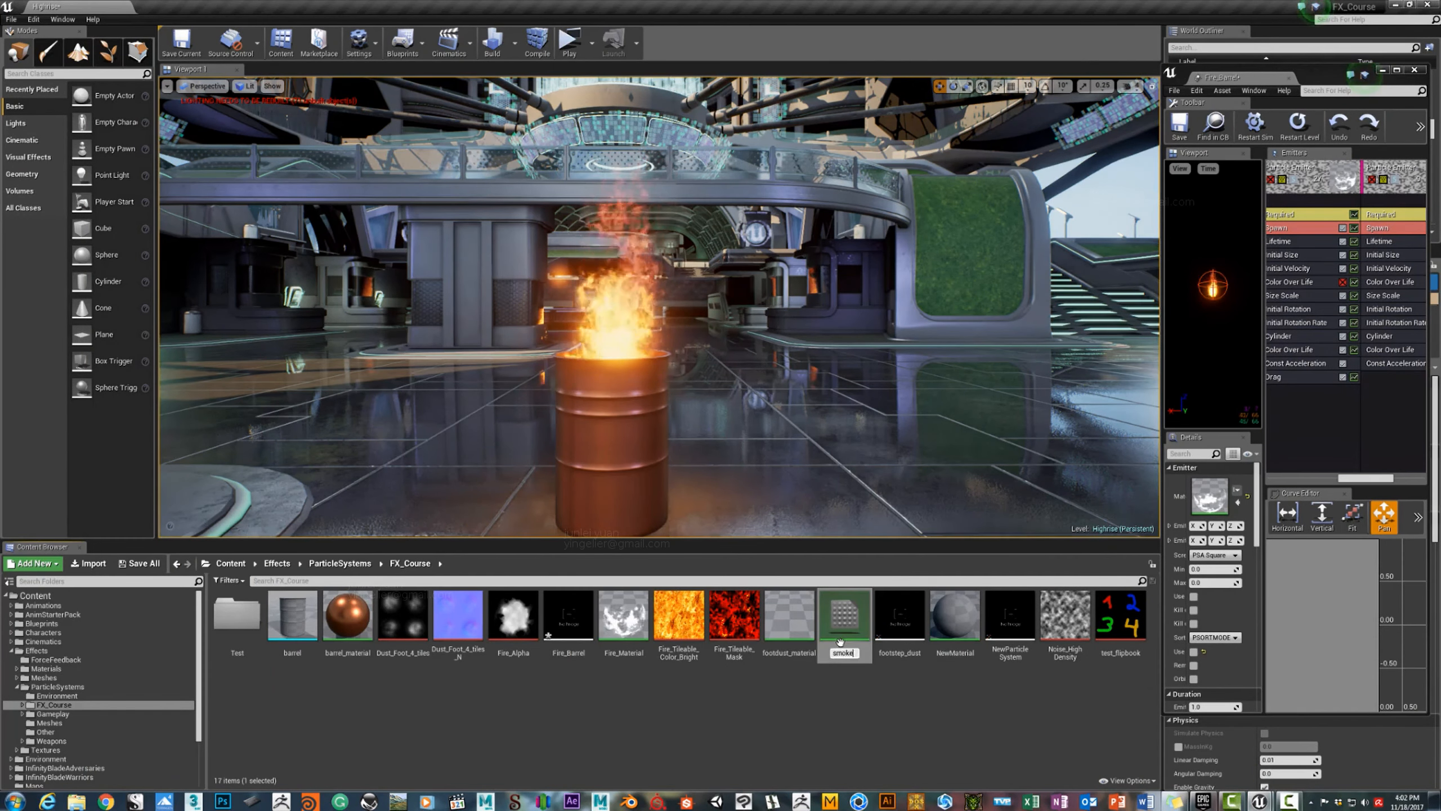
key("Return")
Open the smoke material, enlarge its editor window, and examine the Texture Sample nodes in its graph.
double_click(1089, 648)
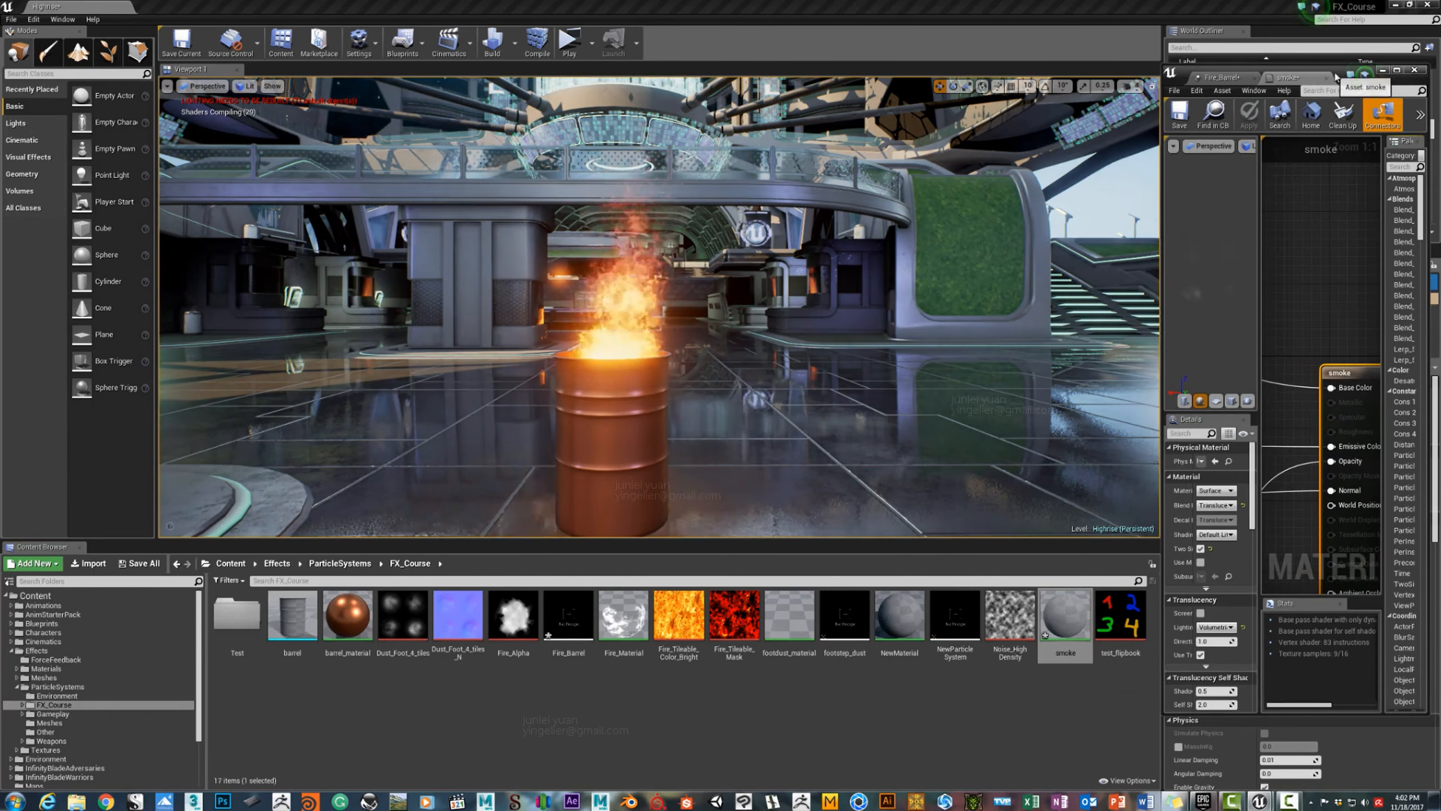
left_click_drag(1318, 78, 482, 18)
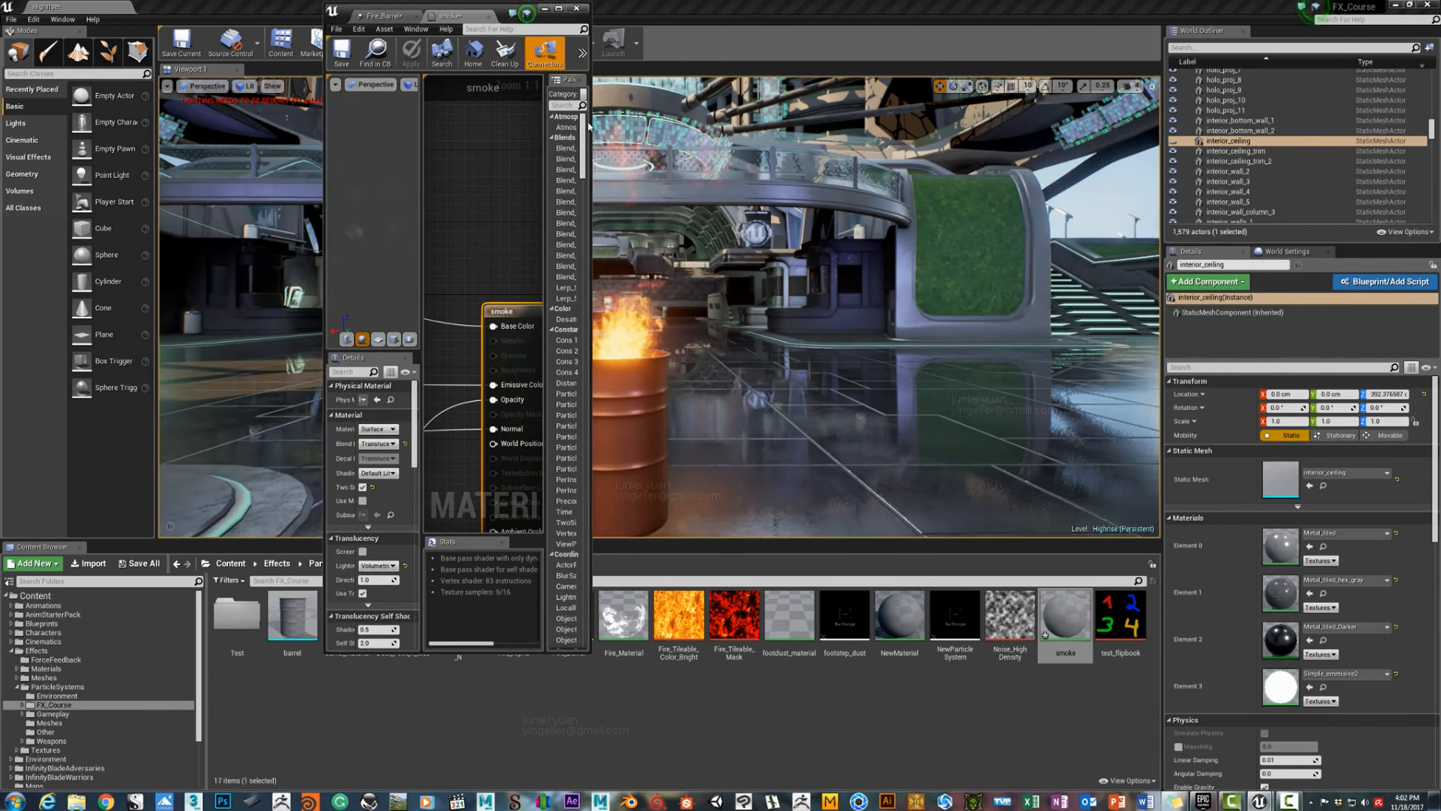
left_click_drag(591, 122, 1191, 151)
right_click_drag(727, 235, 1016, 185)
scroll(779, 292, "down", 4)
right_click_drag(704, 318, 904, 208)
right_click_drag(811, 235, 761, 203)
scroll(703, 348, "up", 3)
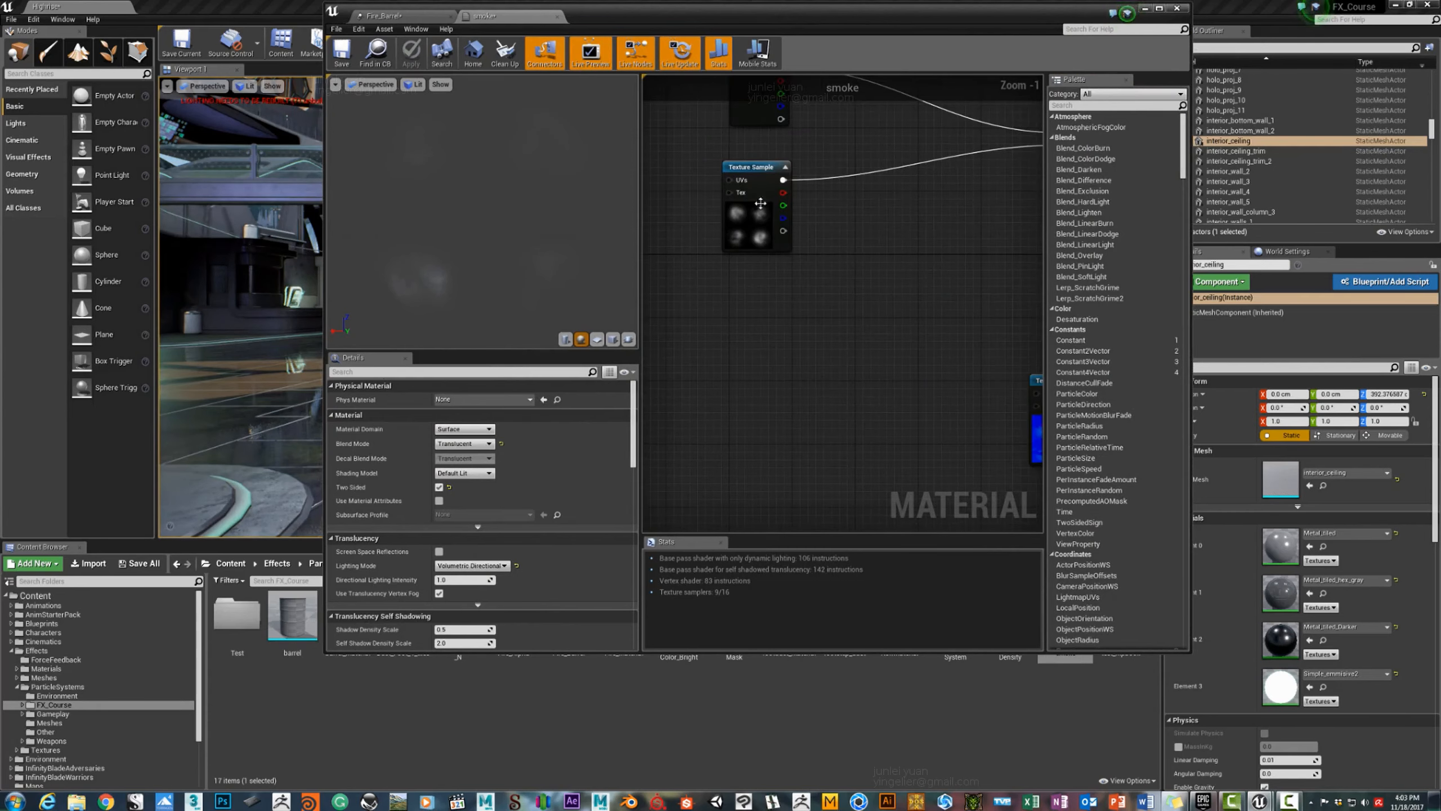
In the smoke emitter's Required module, set Sub UV interpolation to Random with 2 horizontal and 2 vertical sub-images.
left_click(393, 21)
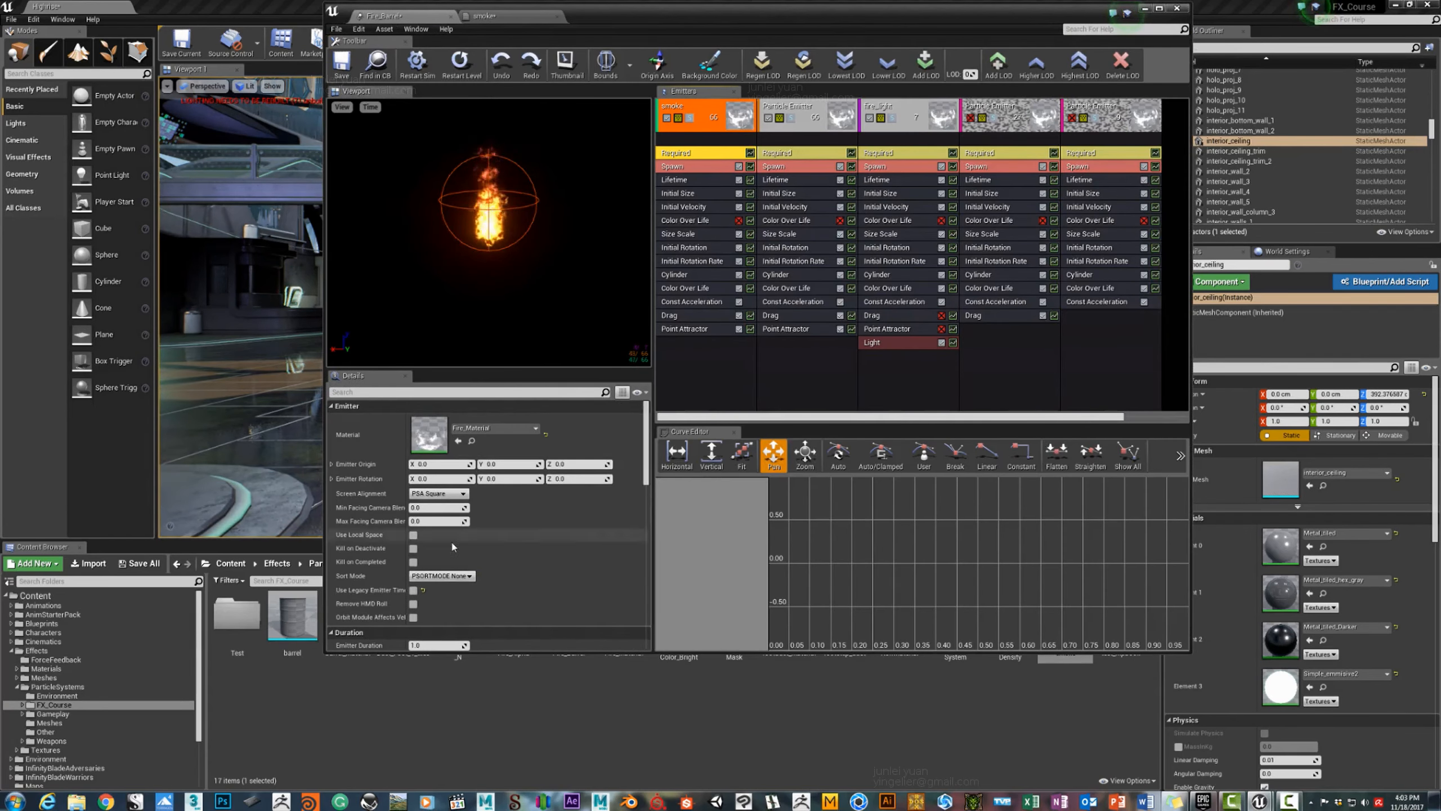
scroll(430, 528, "down", 5)
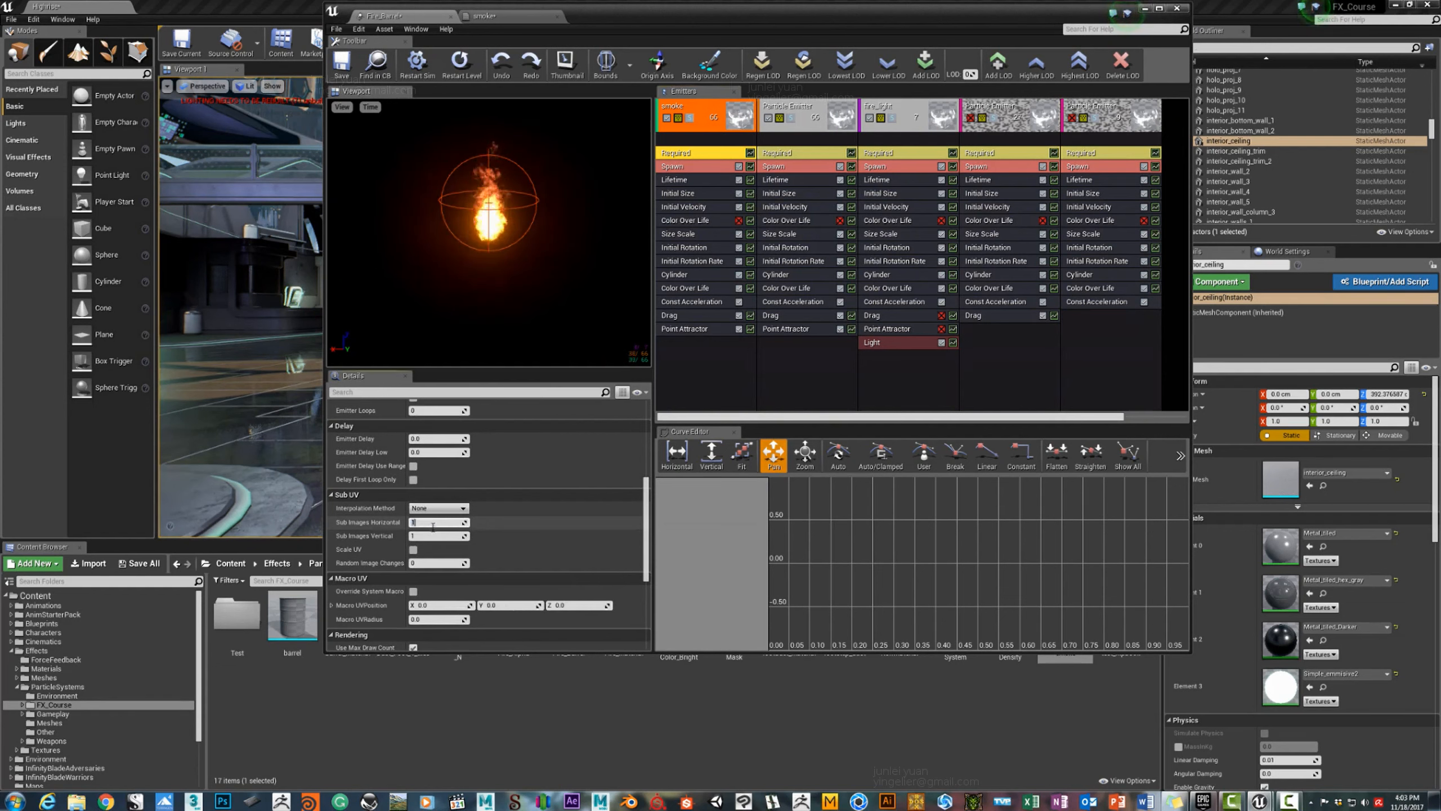
left_click(430, 509)
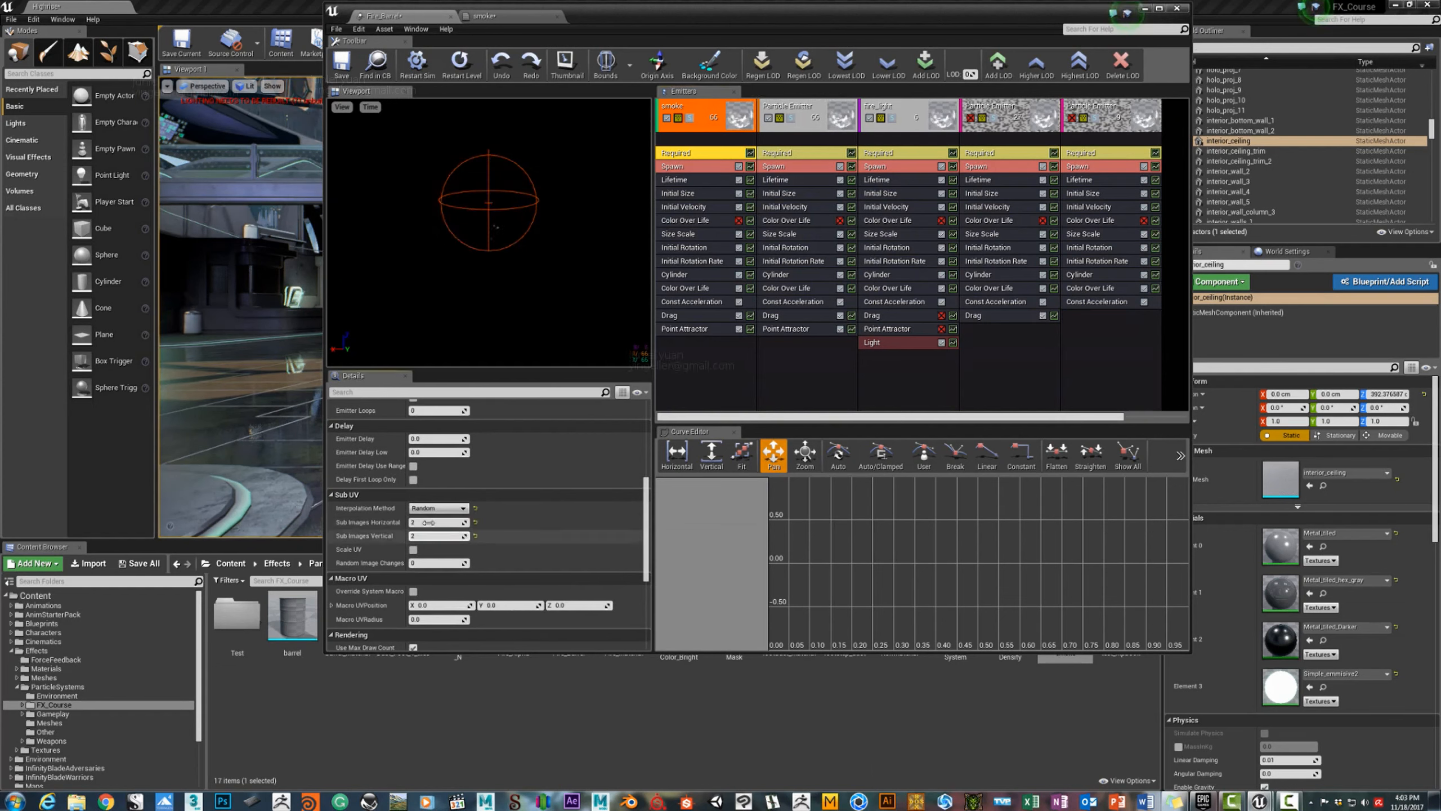
Add a SubImage Index module to the smoke emitter using Distribution Float Uniform with Max 4.
right_click(703, 347)
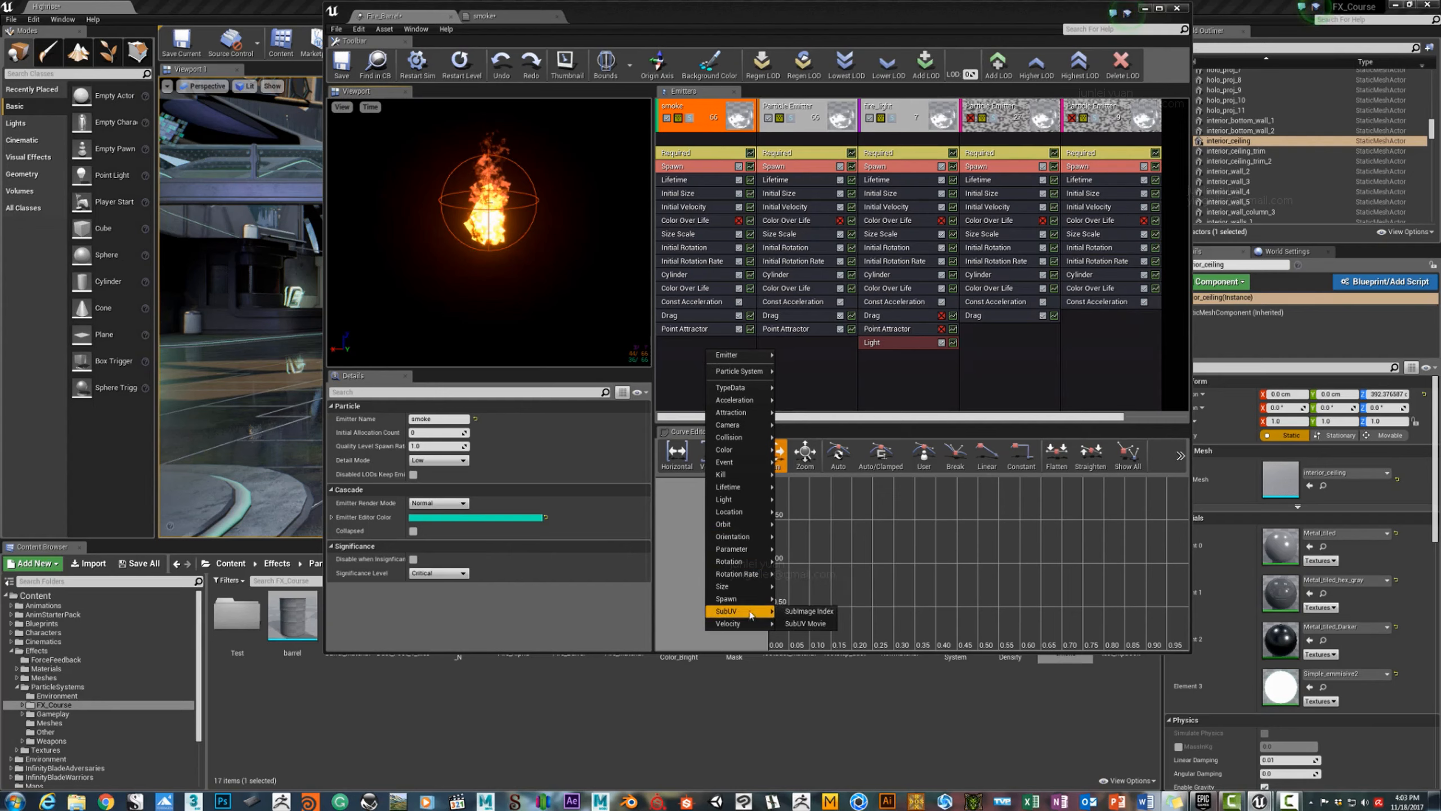
left_click(804, 613)
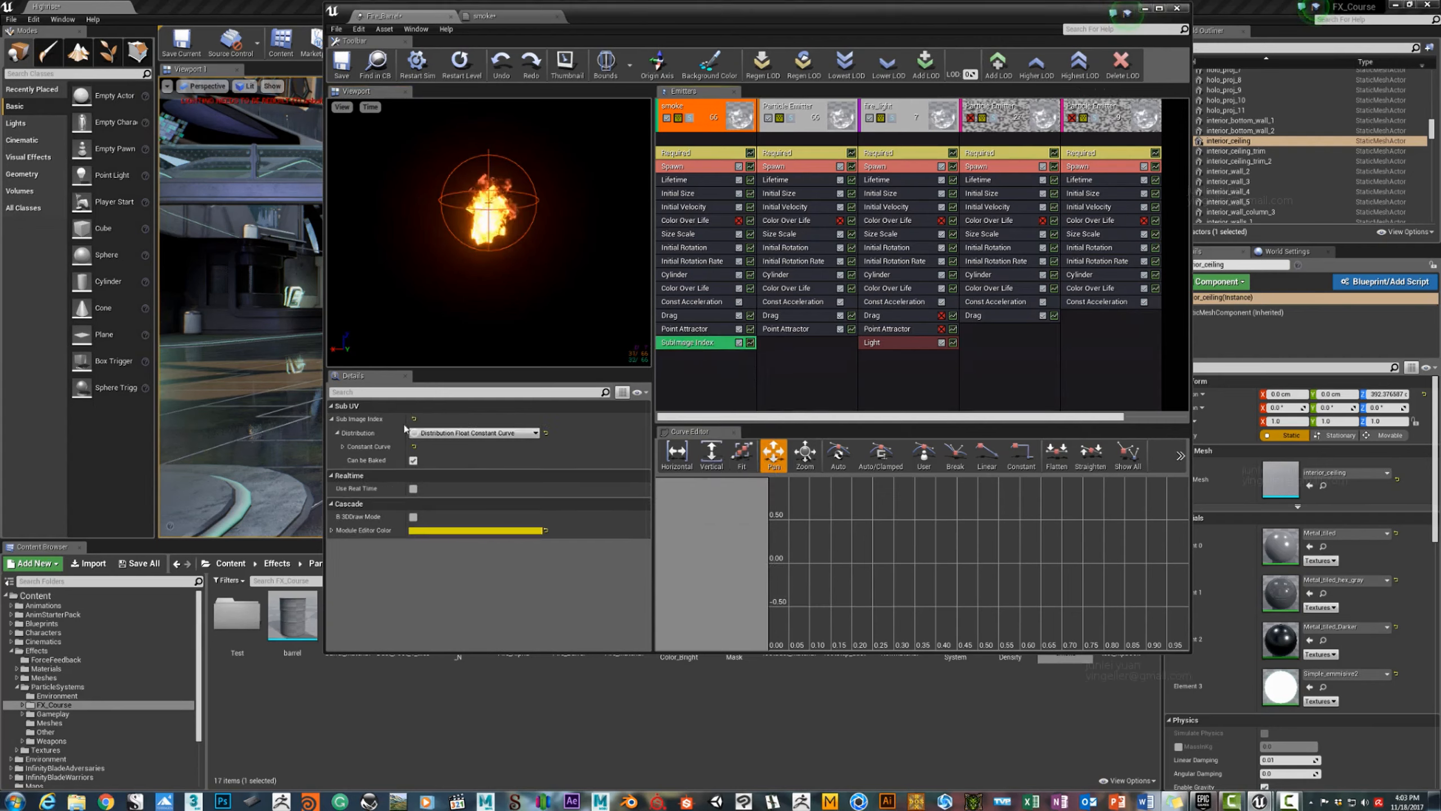
left_click(474, 433)
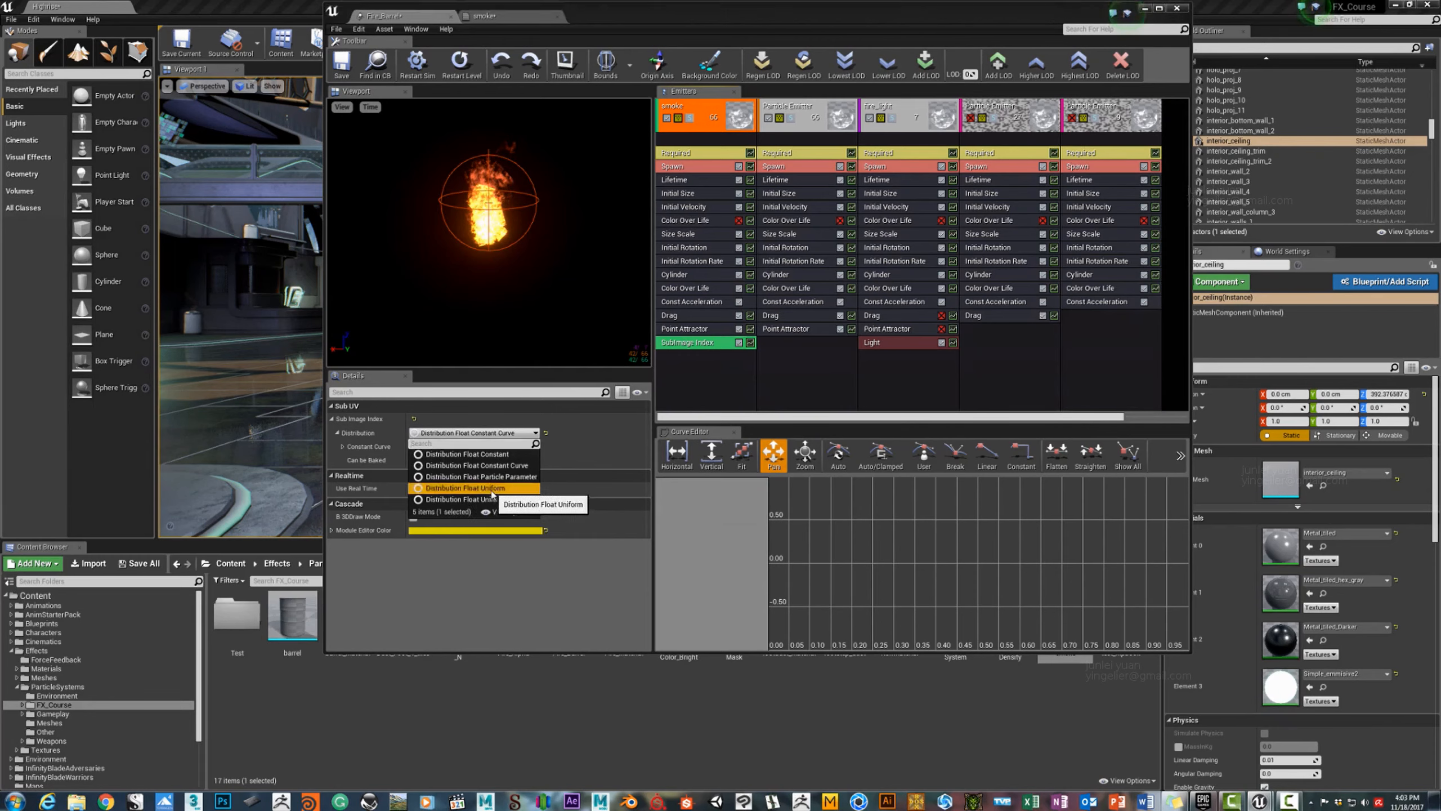
left_click(484, 490)
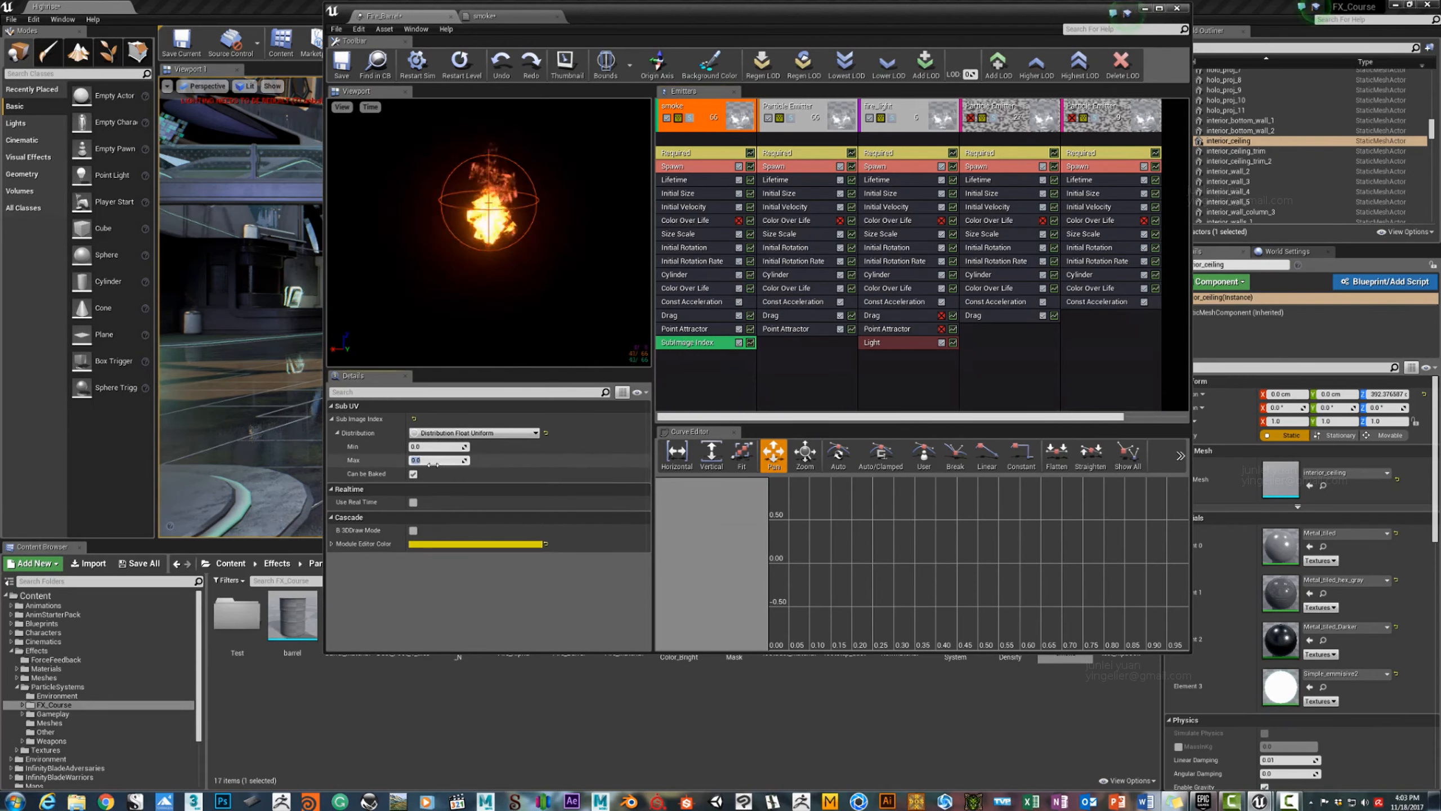
type("4")
key("Return")
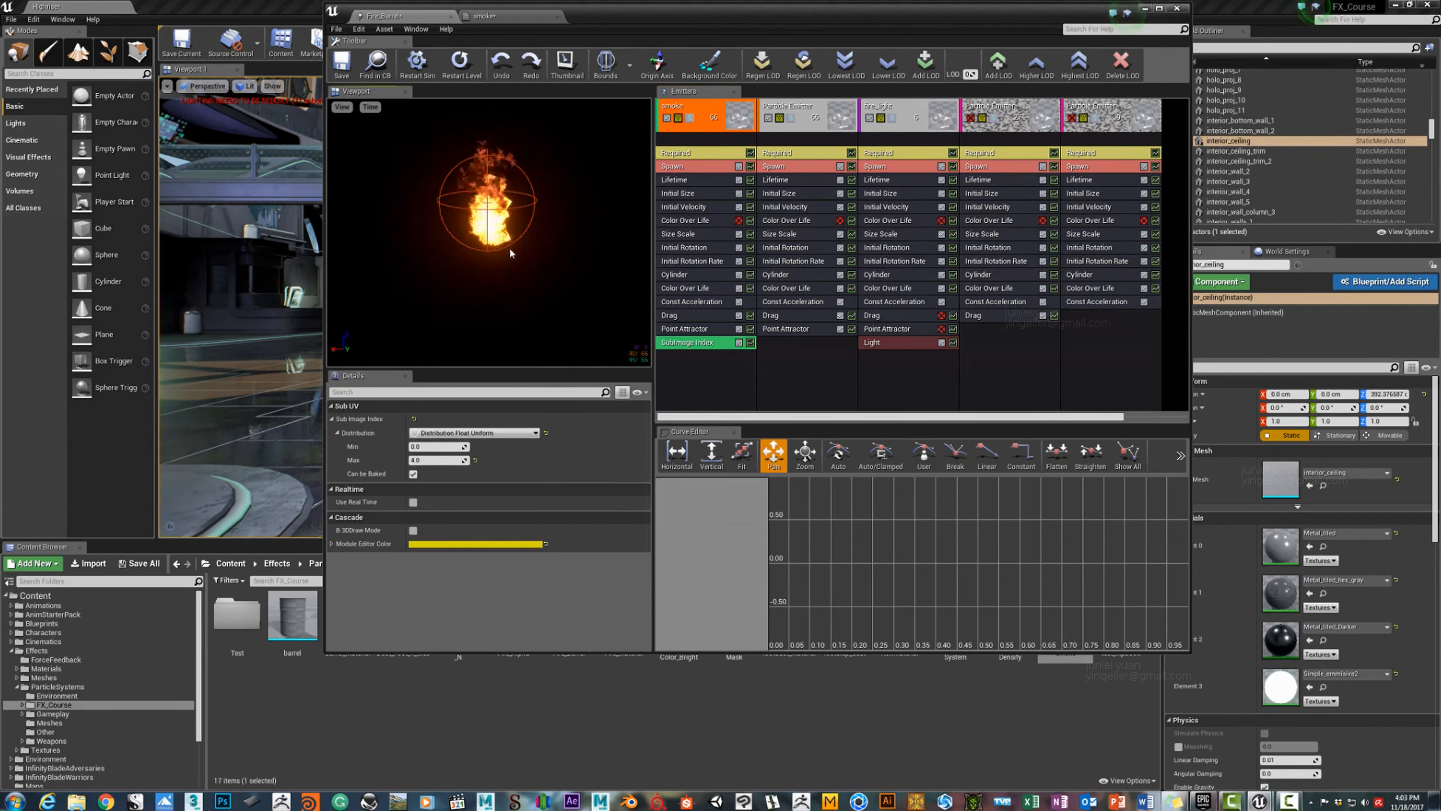
Solo the smoke emitter and assign the smoke material in its Required module.
left_click(690, 119)
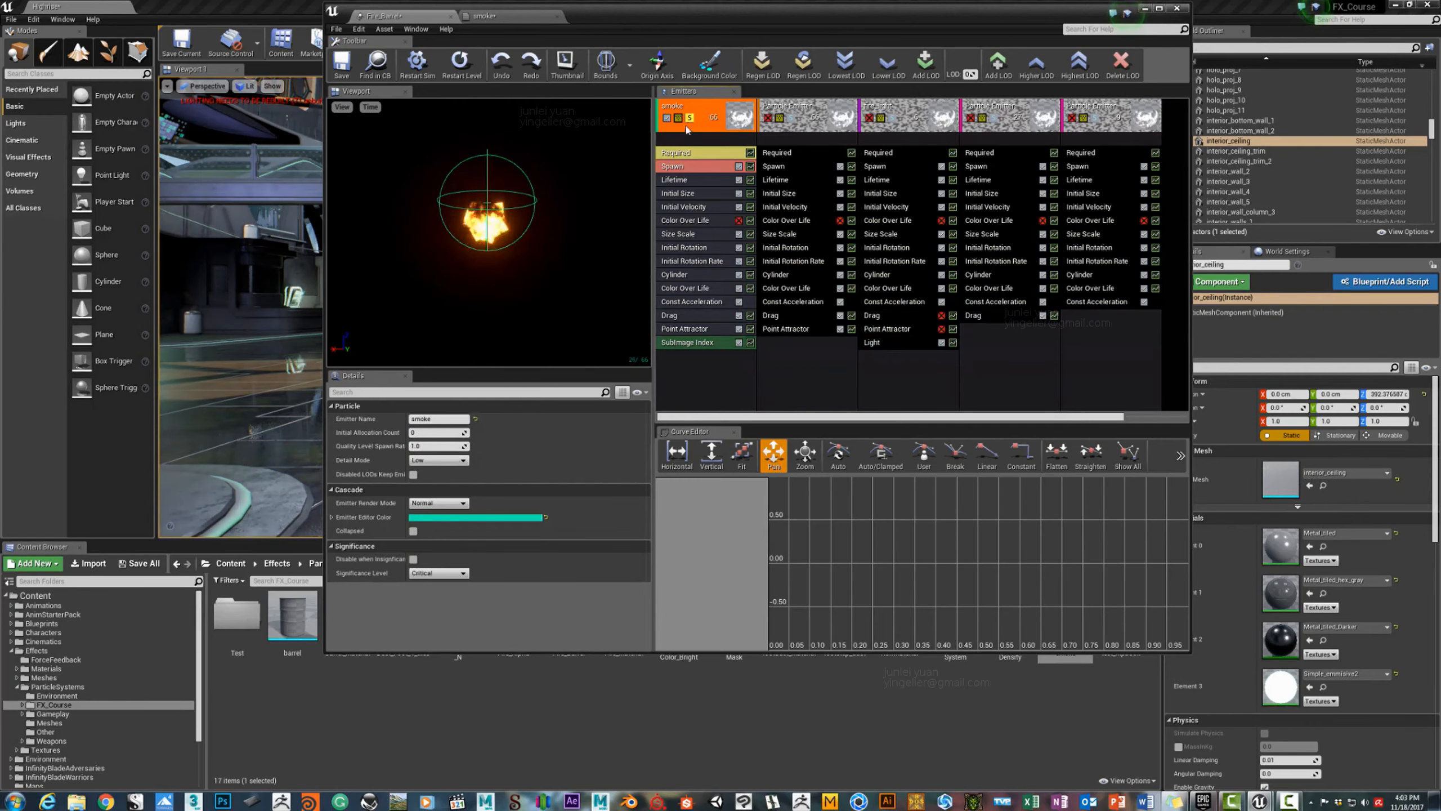
left_click(498, 15)
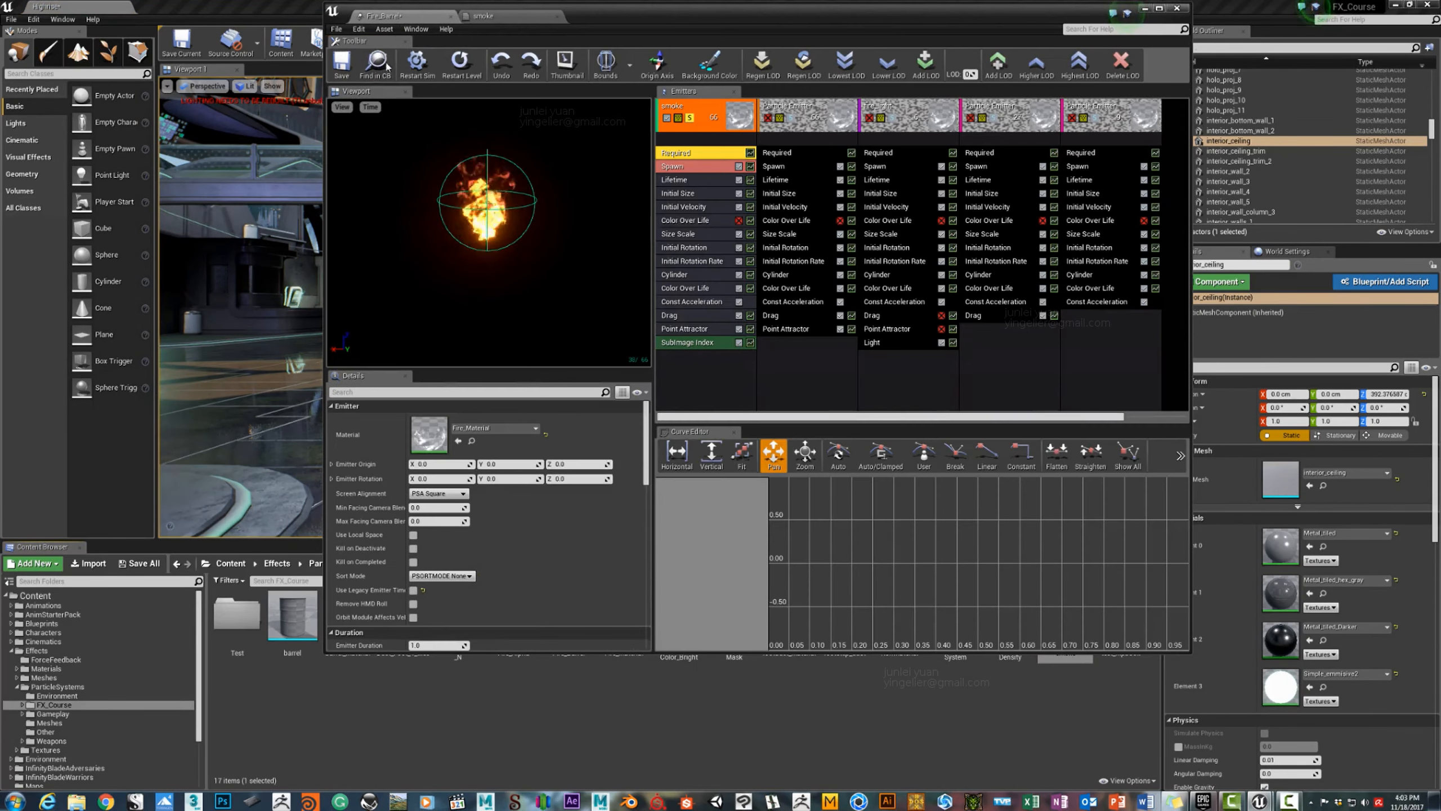
left_click(380, 15)
left_click(458, 441)
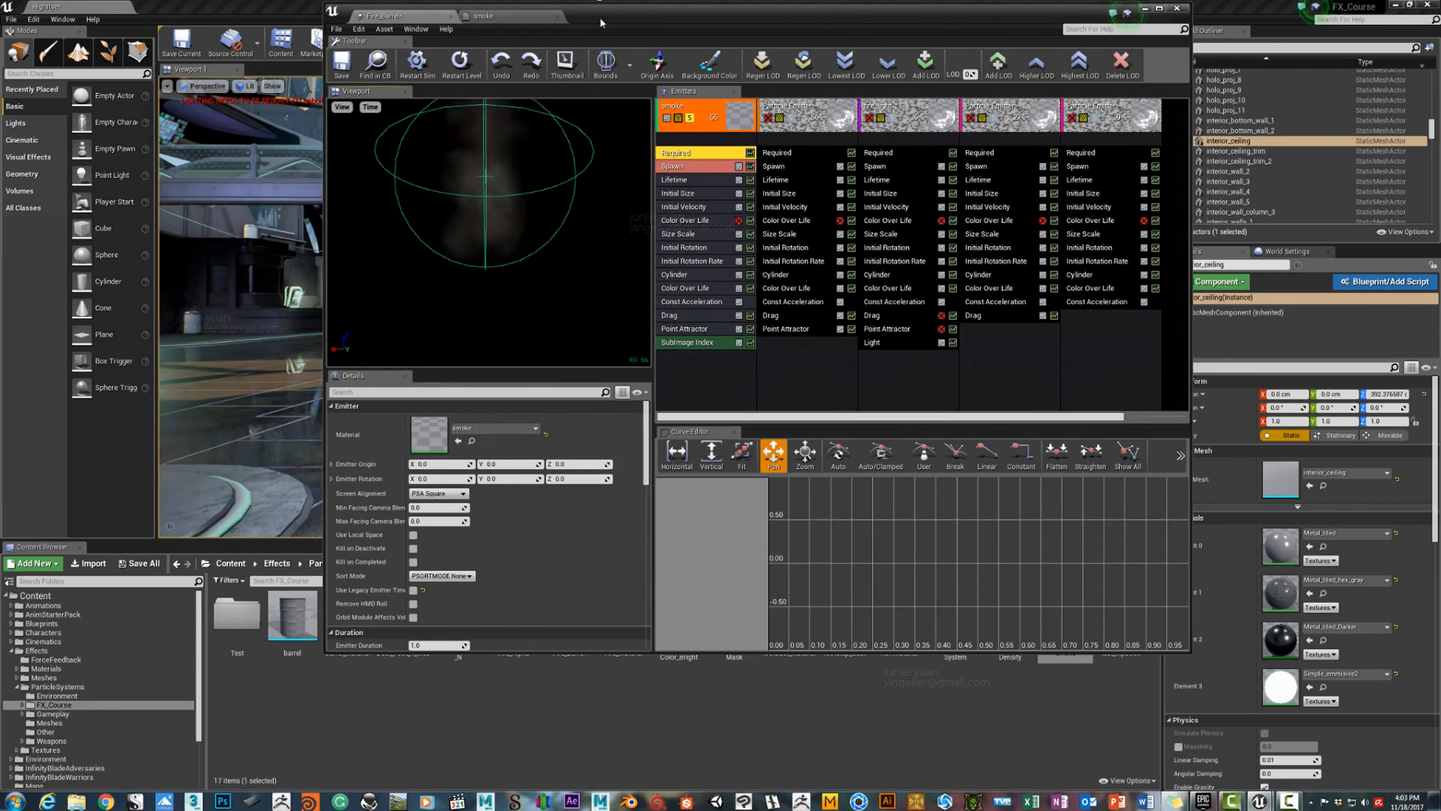
Uncover the level view and set smoke's enabled Color Over Life to a Distribution Vector Constant of grey, about 0.59.
left_click_drag(608, 34, 1070, 217)
right_click_drag(568, 341, 550, 366)
left_click_drag(1180, 199, 1033, 71)
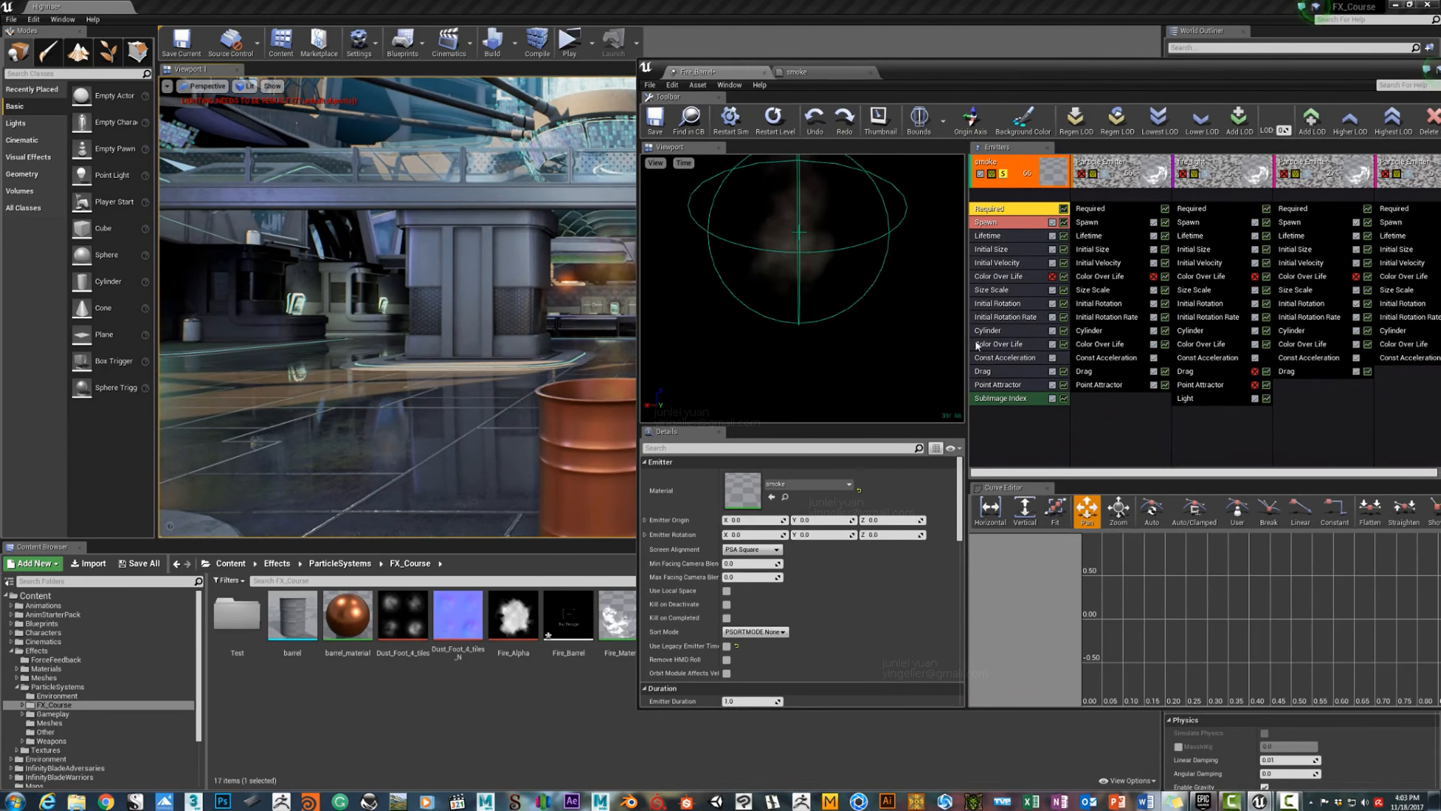
left_click(999, 343)
left_click(794, 489)
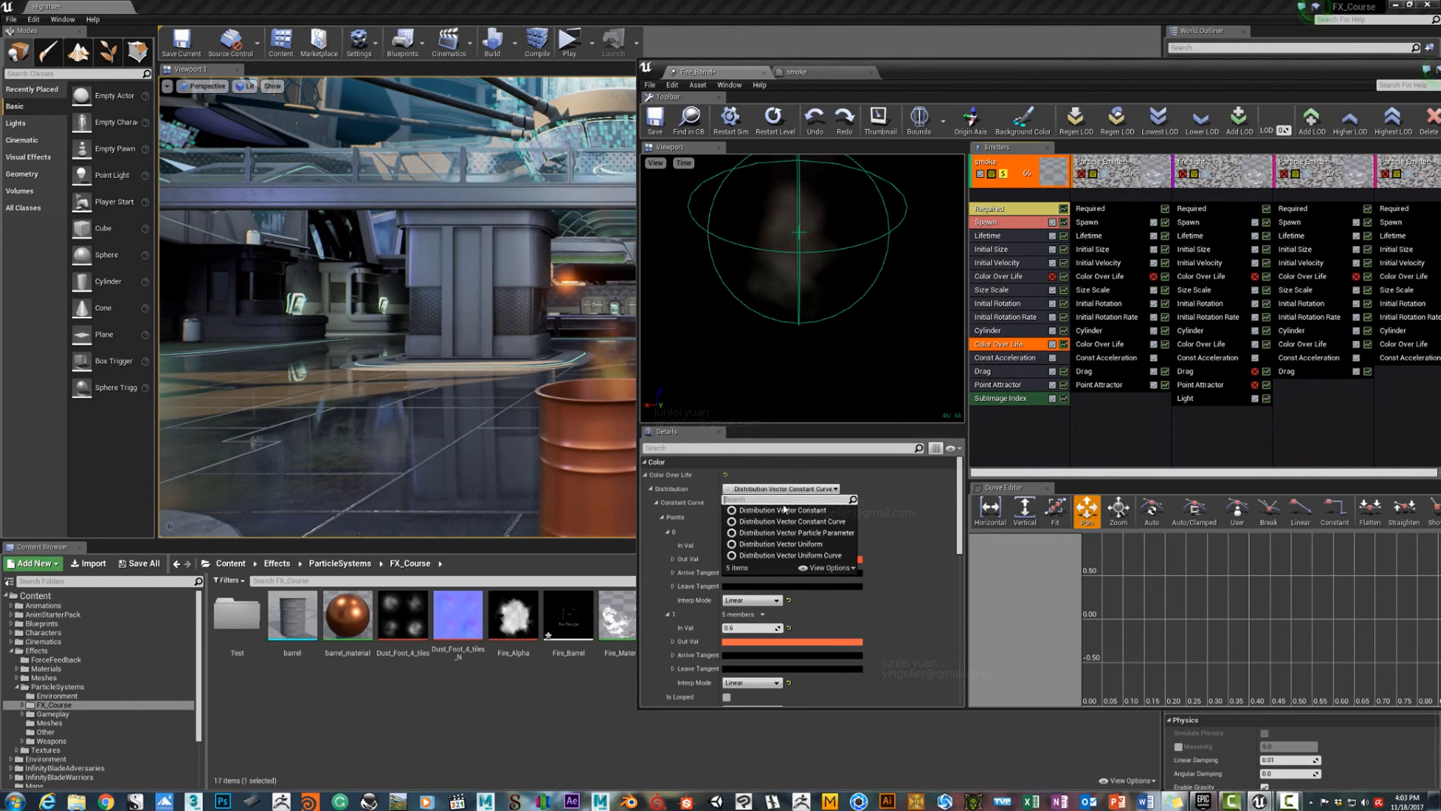
left_click(775, 504)
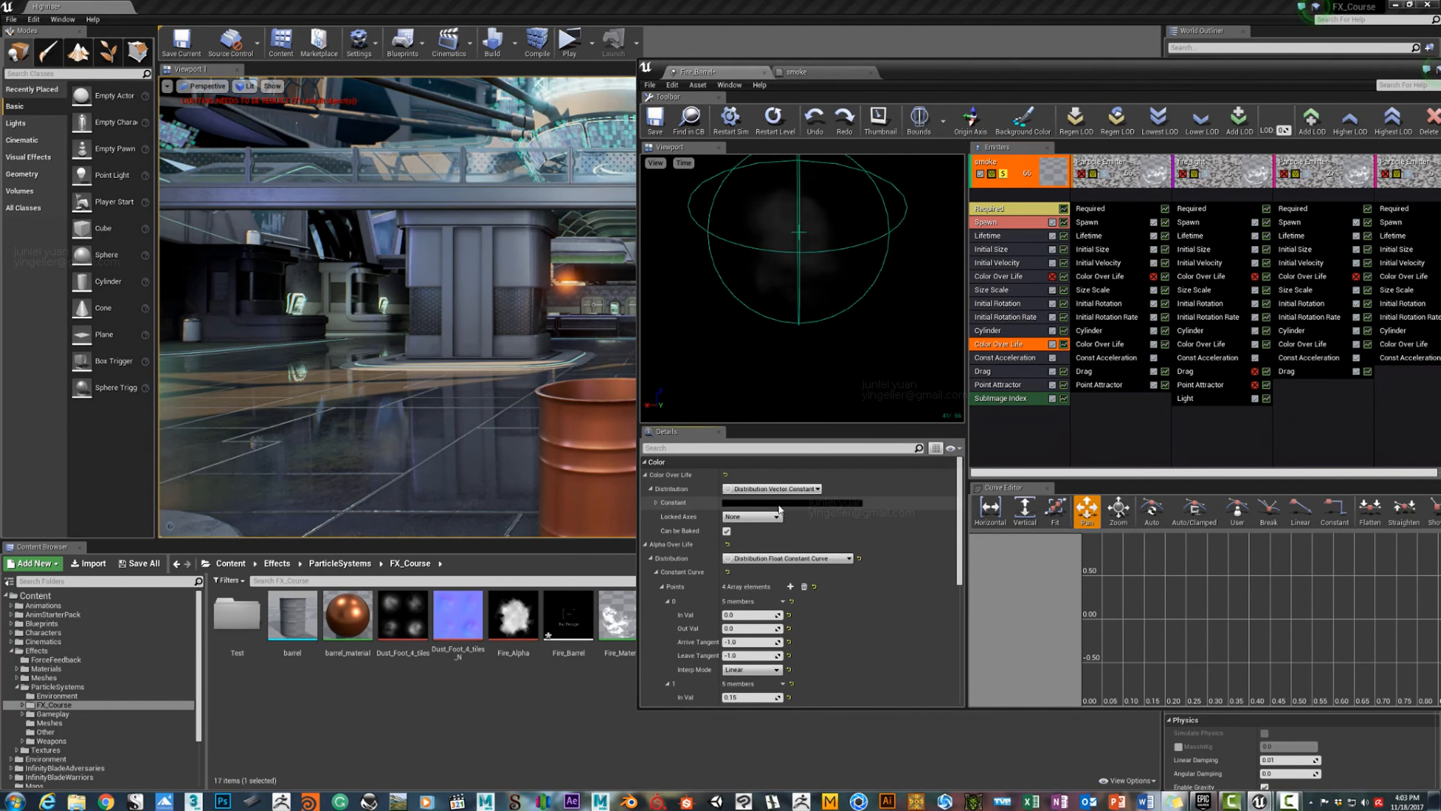
left_click(776, 504)
left_click(956, 577)
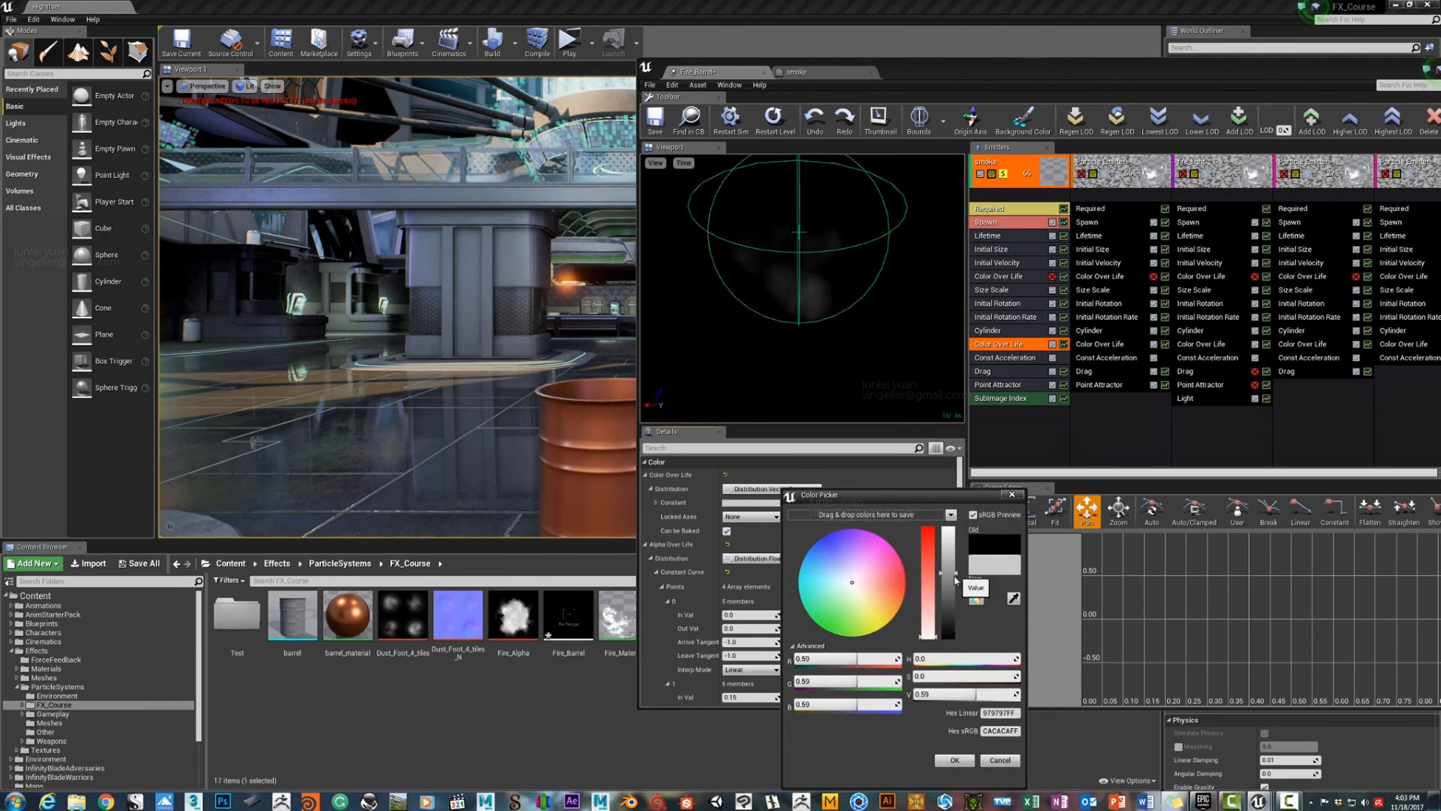
left_click(956, 760)
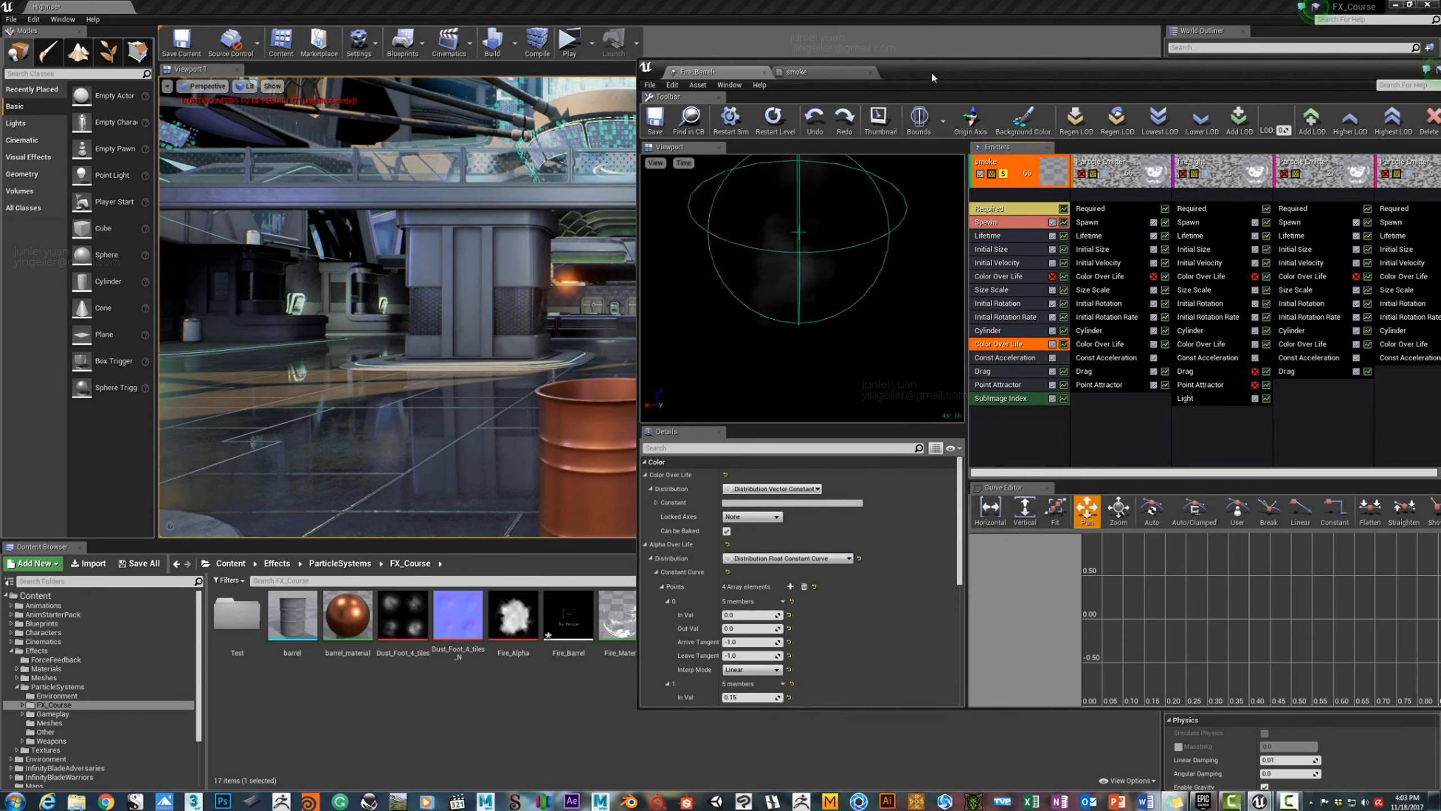
Review the smoke emitter's Alpha Over Life points and delete its disabled Color Over Life module above Size Scale.
left_click_drag(931, 70, 1055, 73)
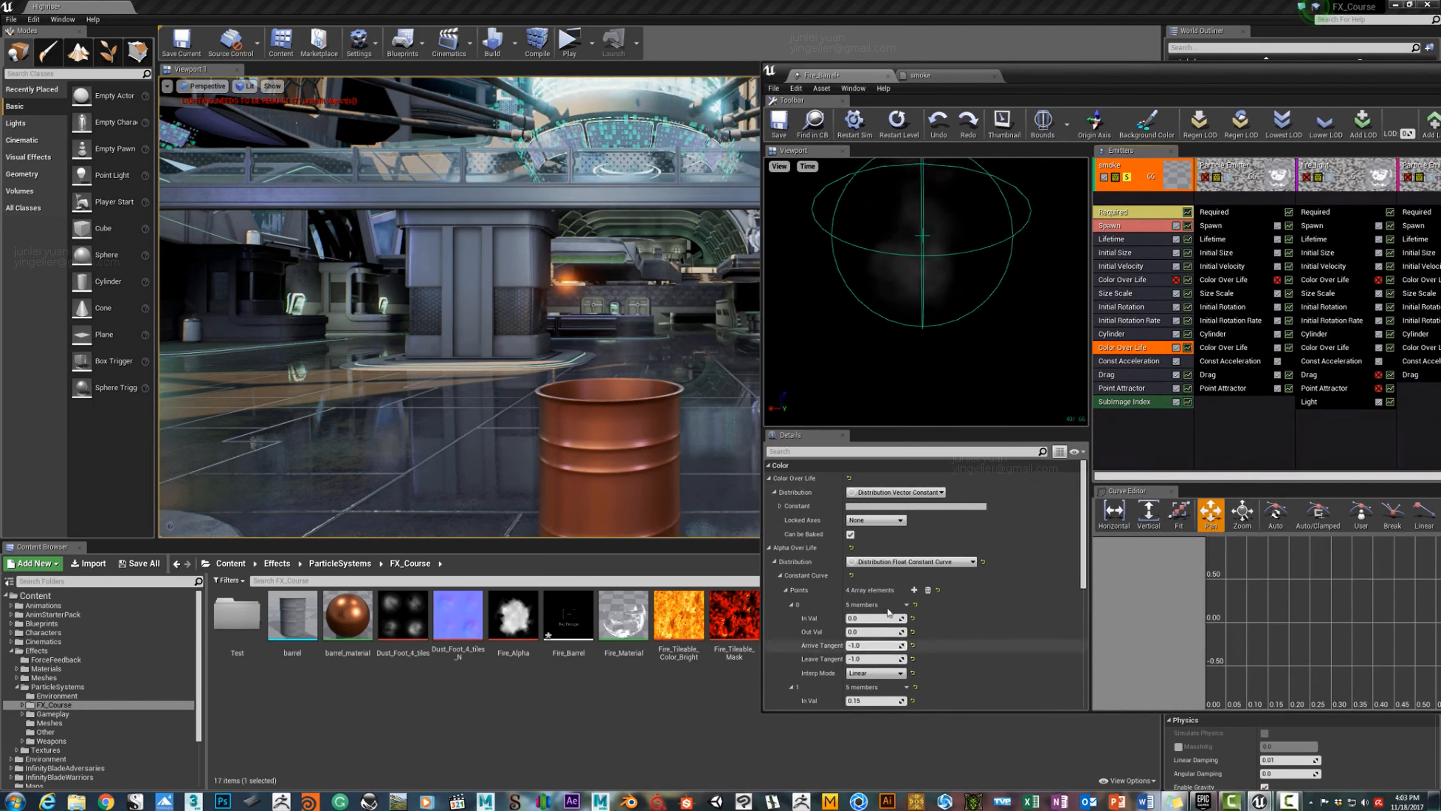
scroll(888, 612, "down", 5)
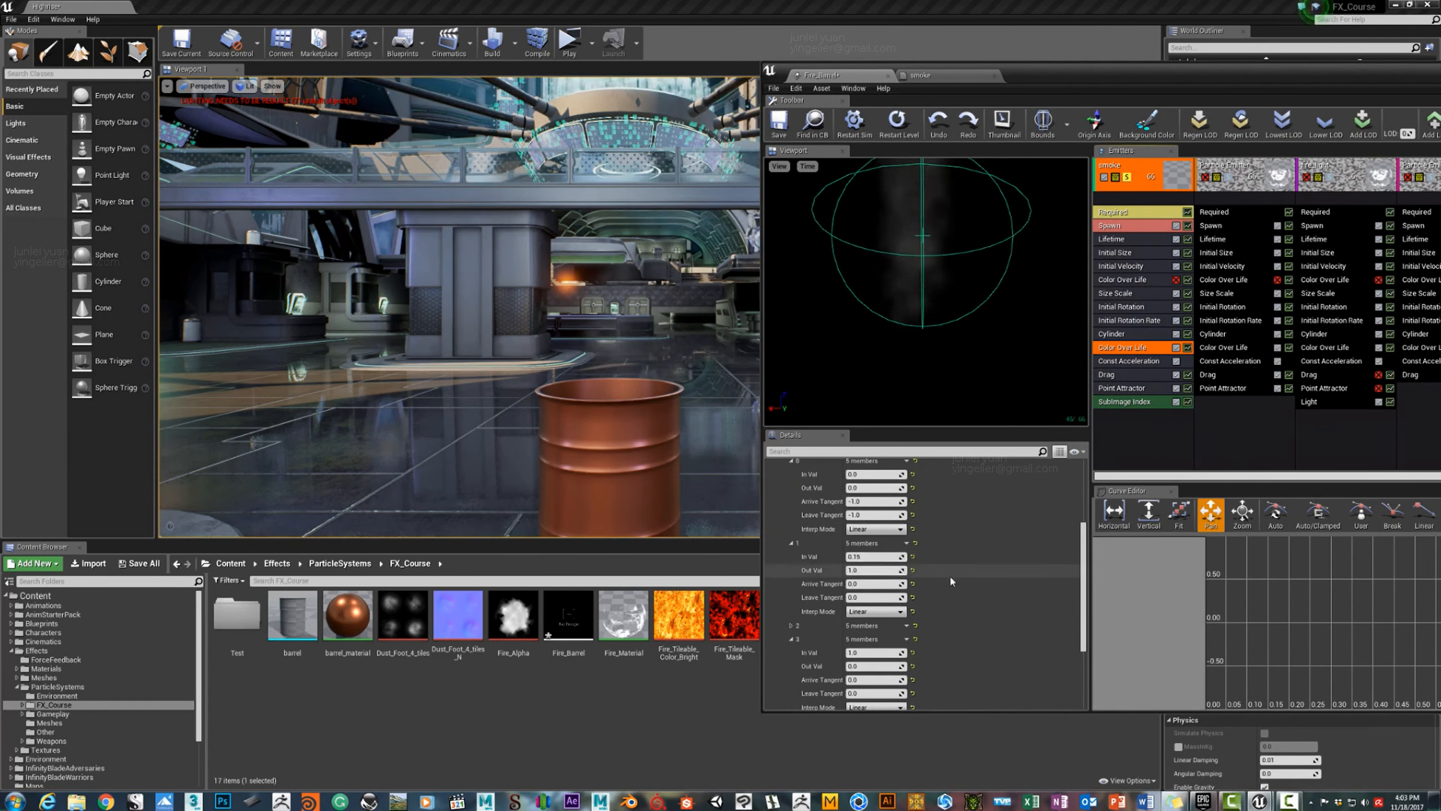
scroll(950, 578, "down", 3)
scroll(952, 553, "up", 6)
scroll(930, 537, "down", 3)
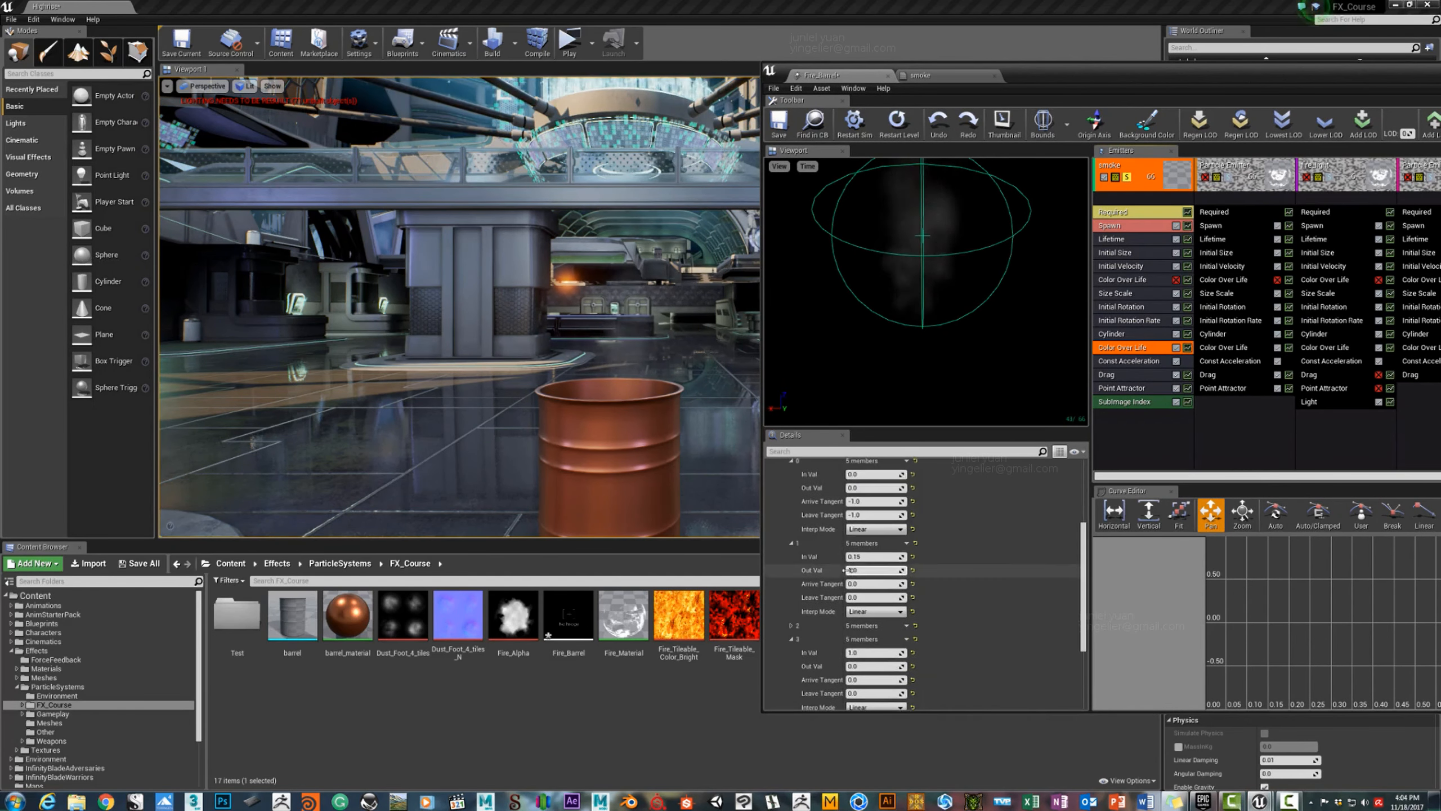
scroll(976, 573, "up", 5)
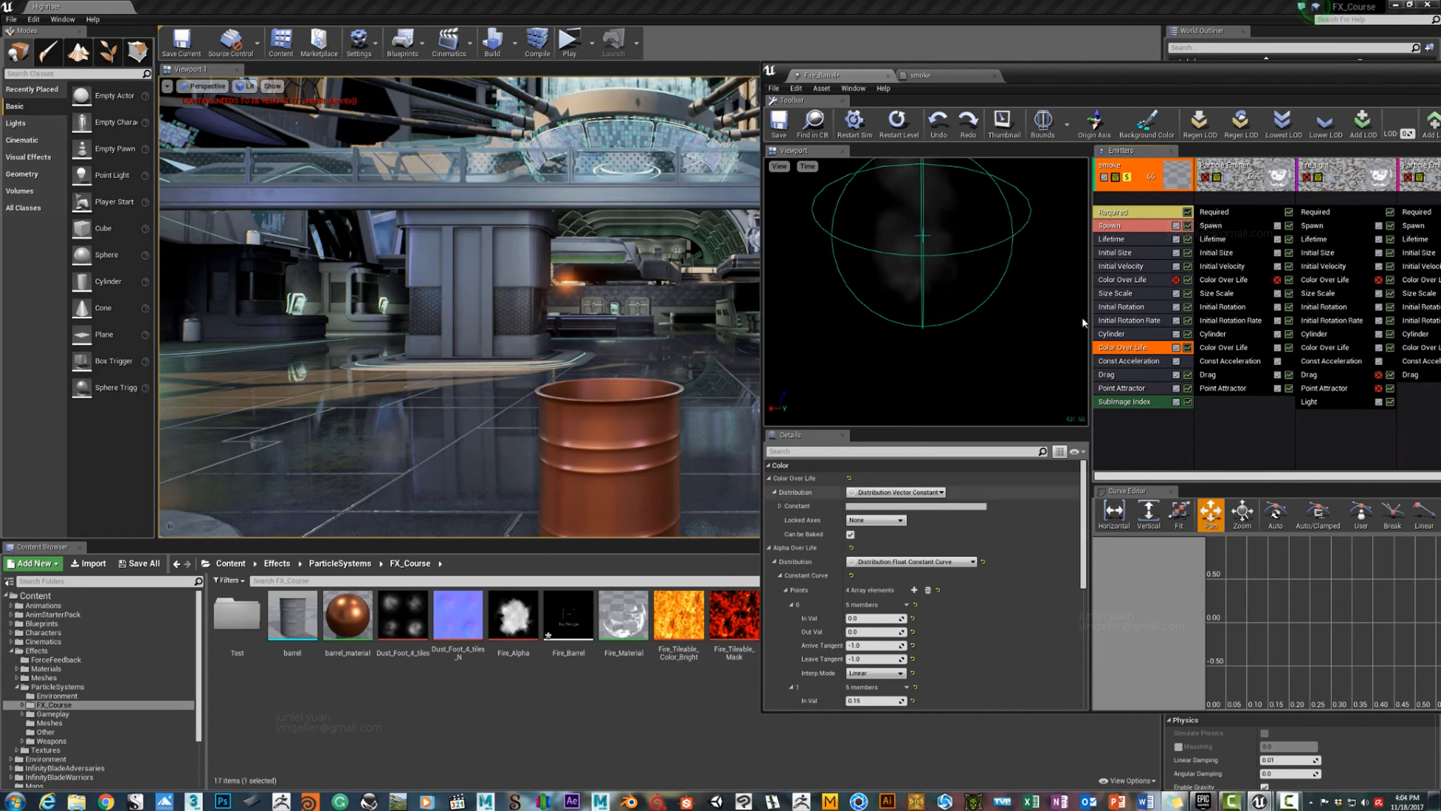
left_click(1139, 281)
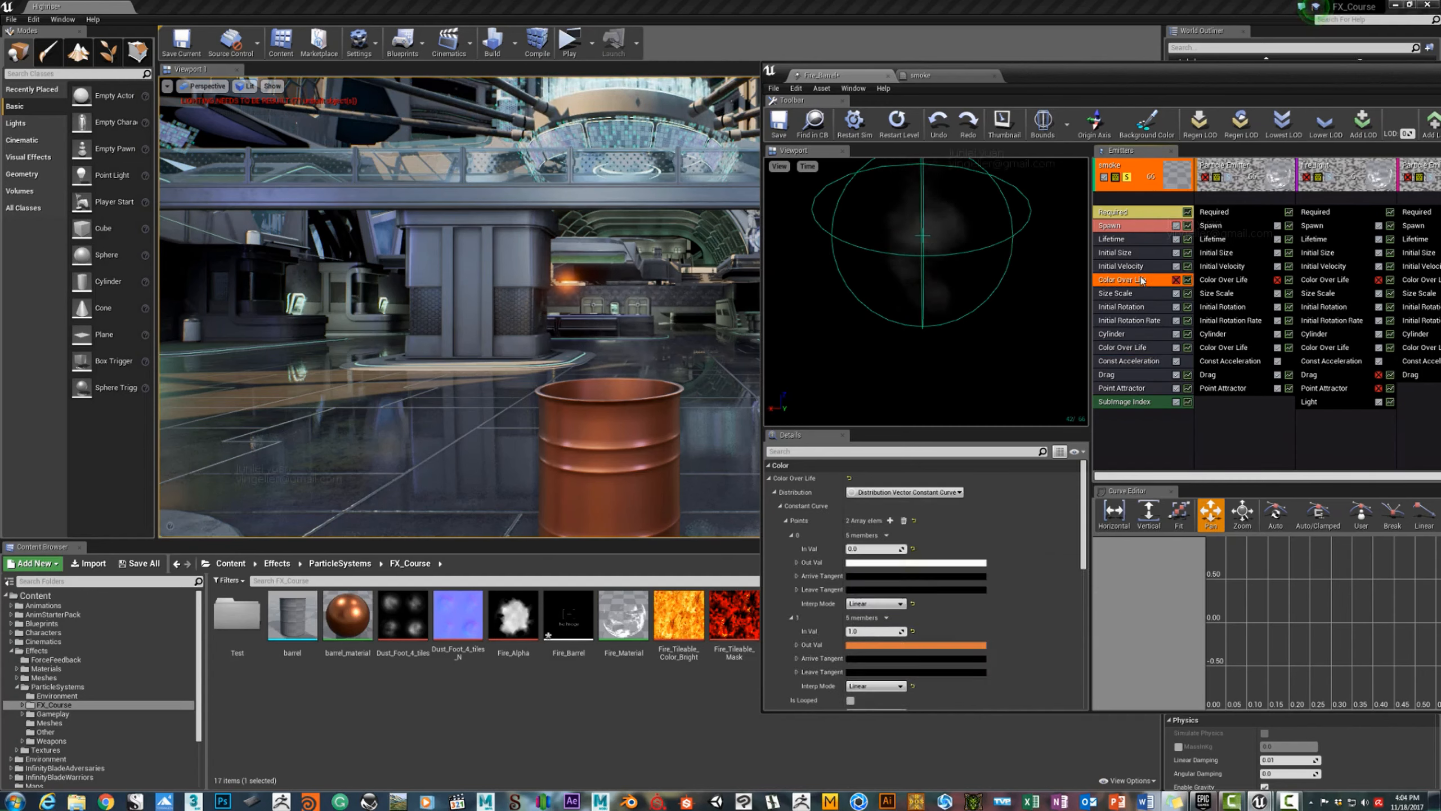
key("Delete")
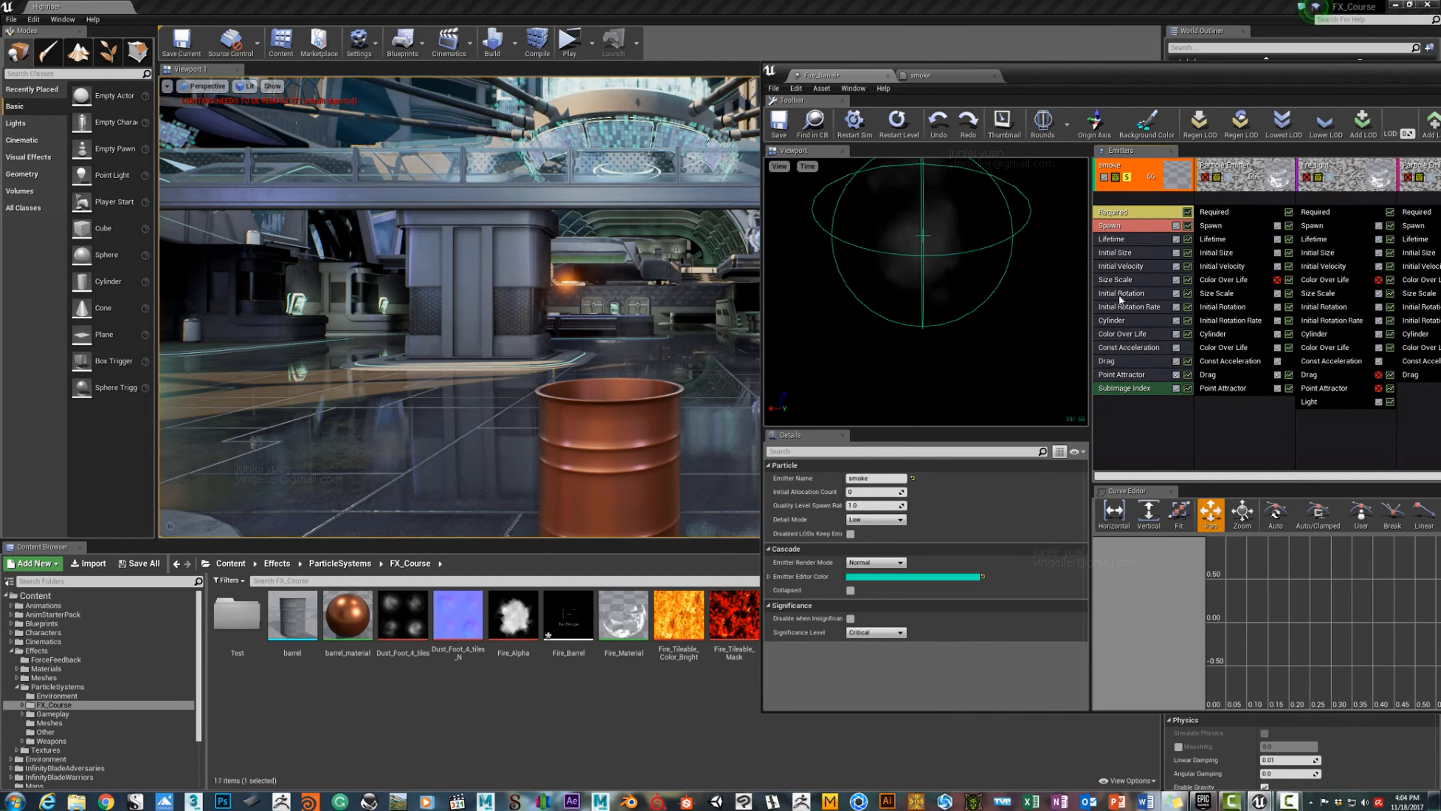
Examine the remaining Alpha Over Life points of the smoke emitter's Color Over Life module and the smoke in the level.
left_click(1126, 335)
scroll(933, 620, "down", 5)
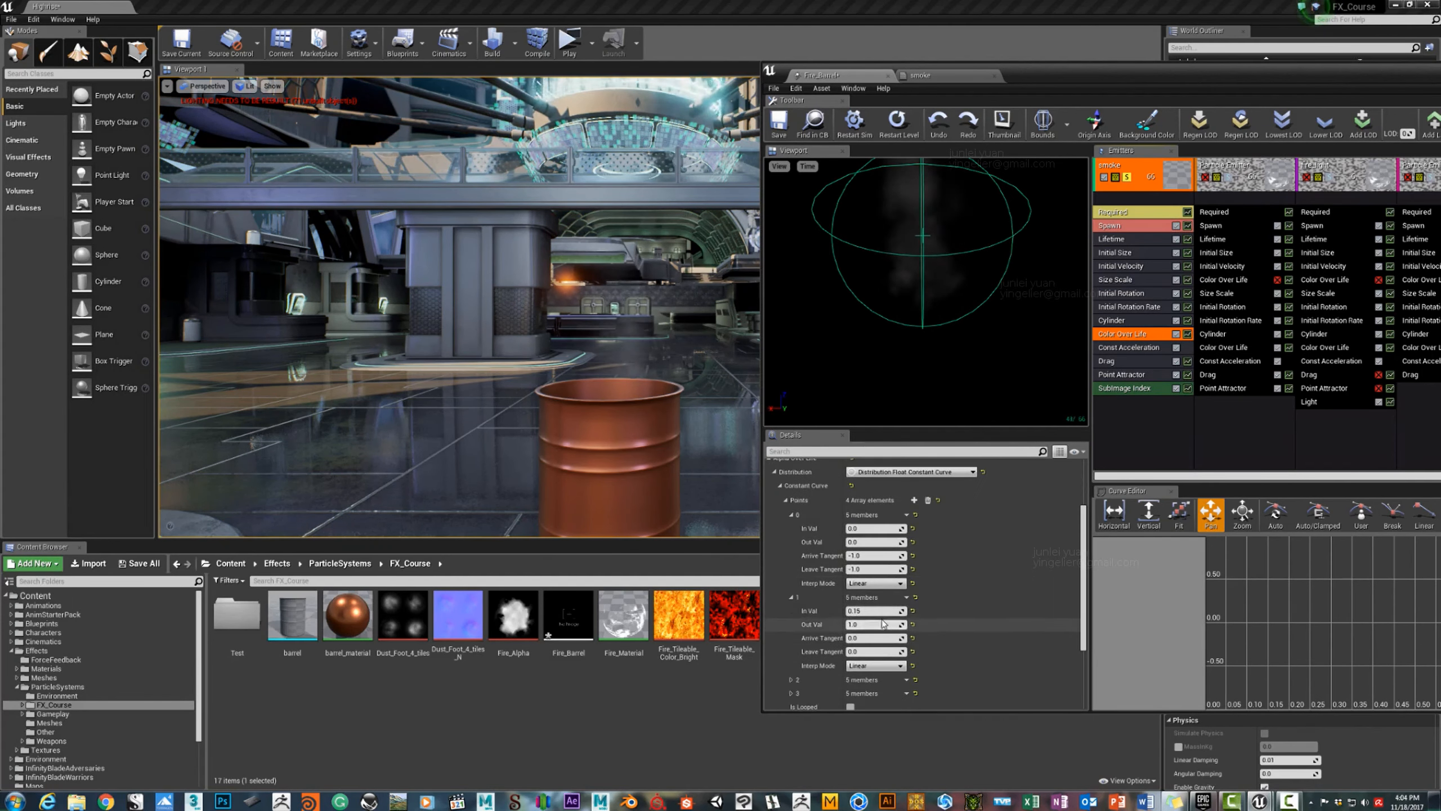
scroll(883, 613, "down", 5)
left_click(792, 592)
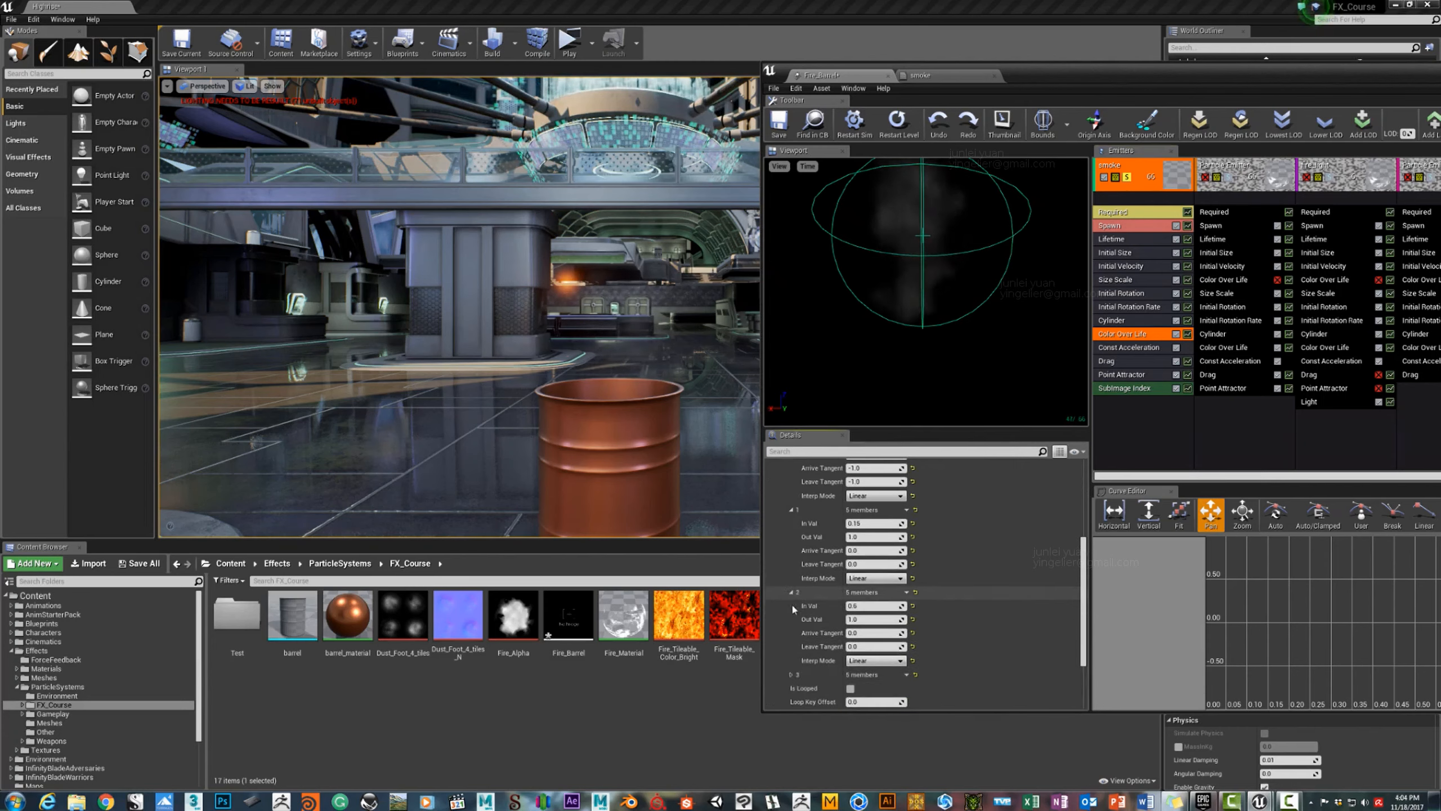
left_click(792, 675)
scroll(866, 561, "down", 6)
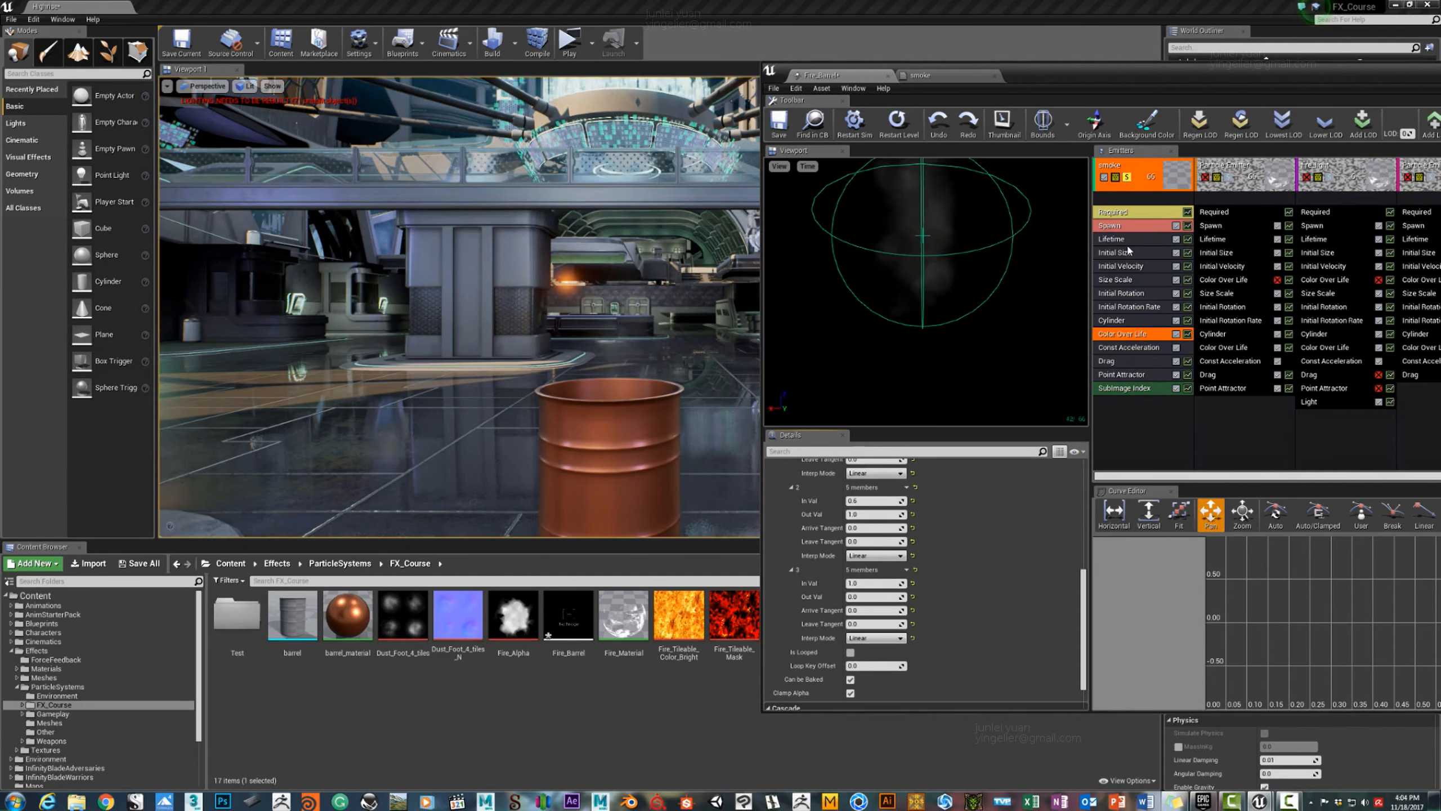
right_click_drag(680, 411, 680, 419)
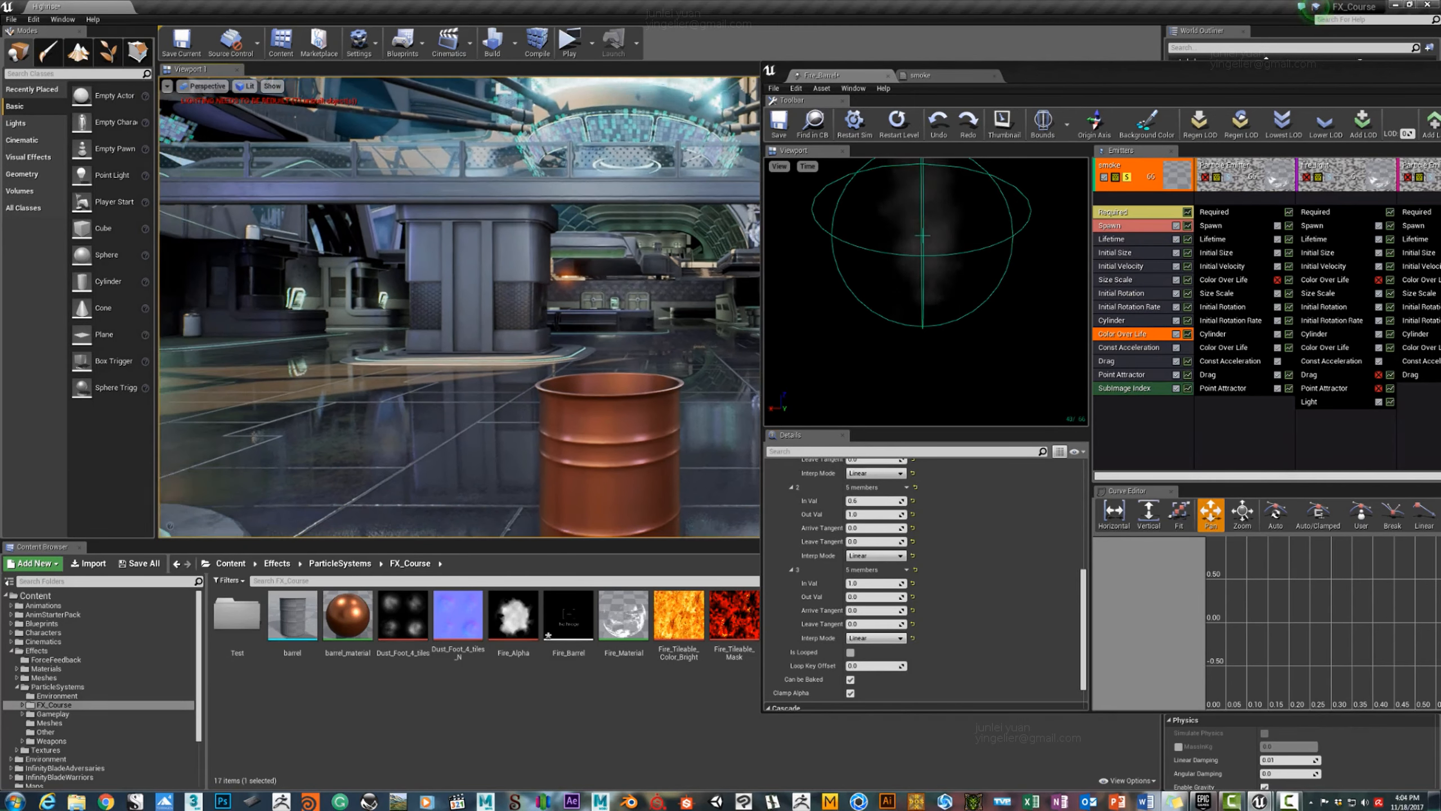
Set the constant feeding Emissive Color in the smoke material to 0.3 and apply the change.
left_click(918, 77)
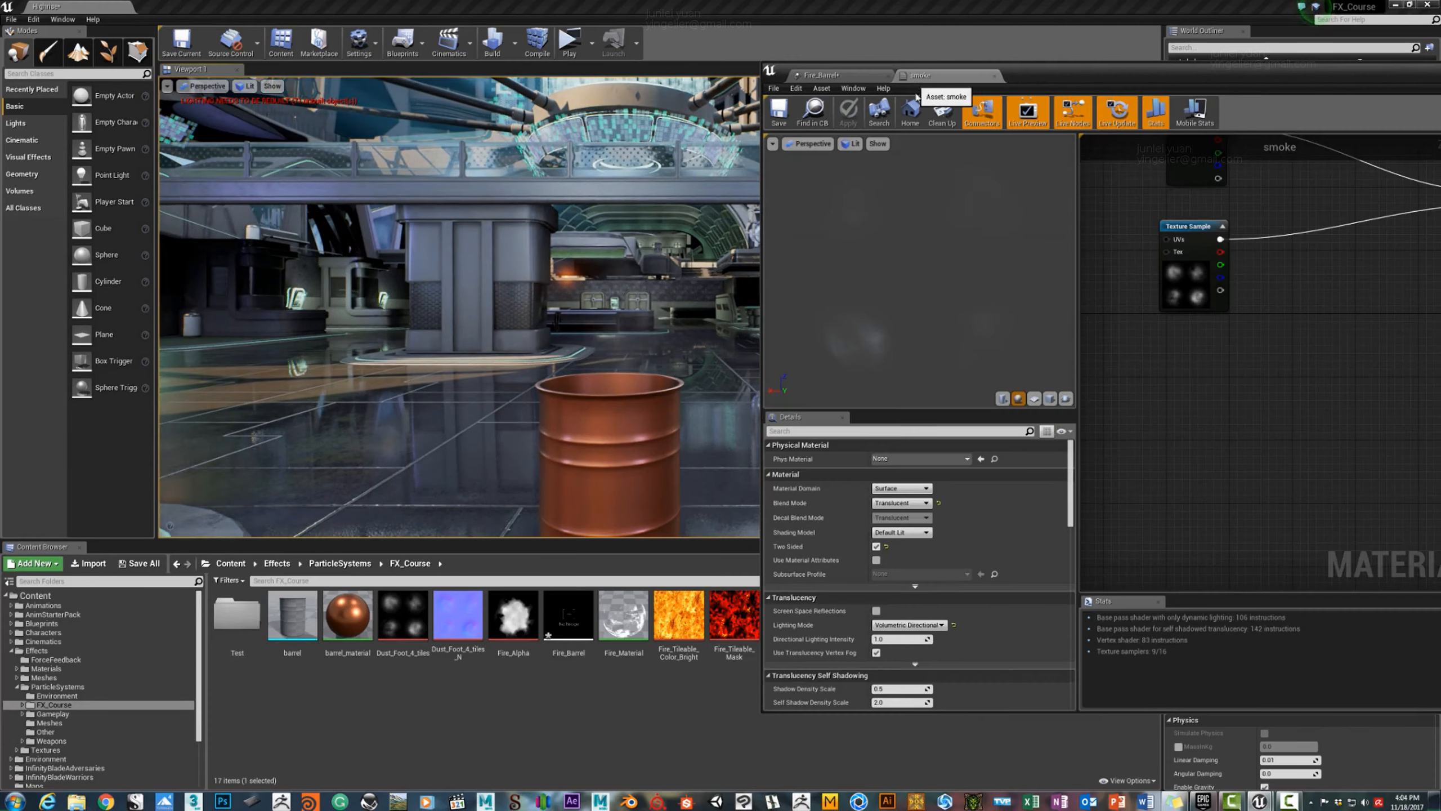
left_click_drag(1037, 77, 343, 80)
scroll(582, 386, "down", 3)
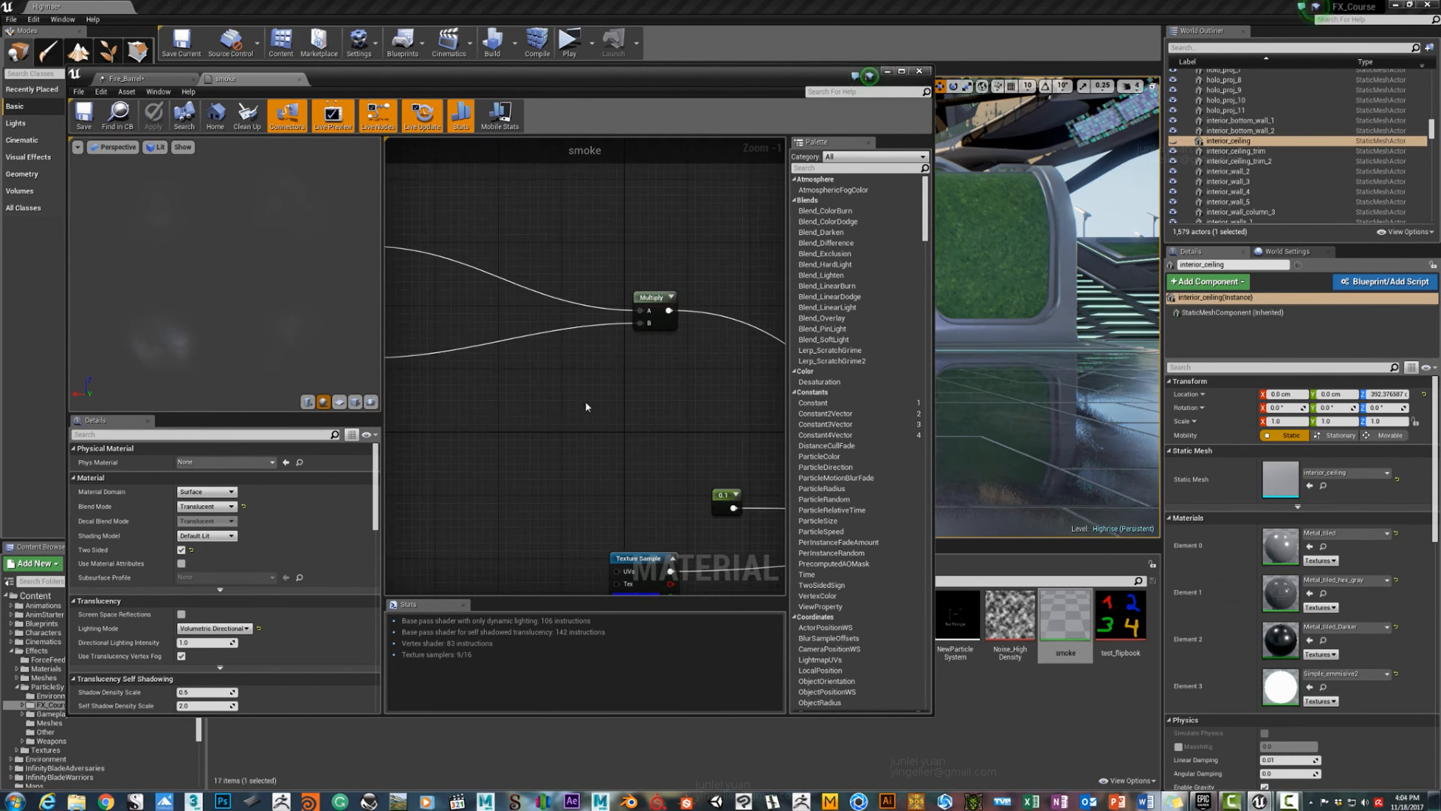
right_click_drag(578, 357, 508, 324)
scroll(591, 363, "up", 2)
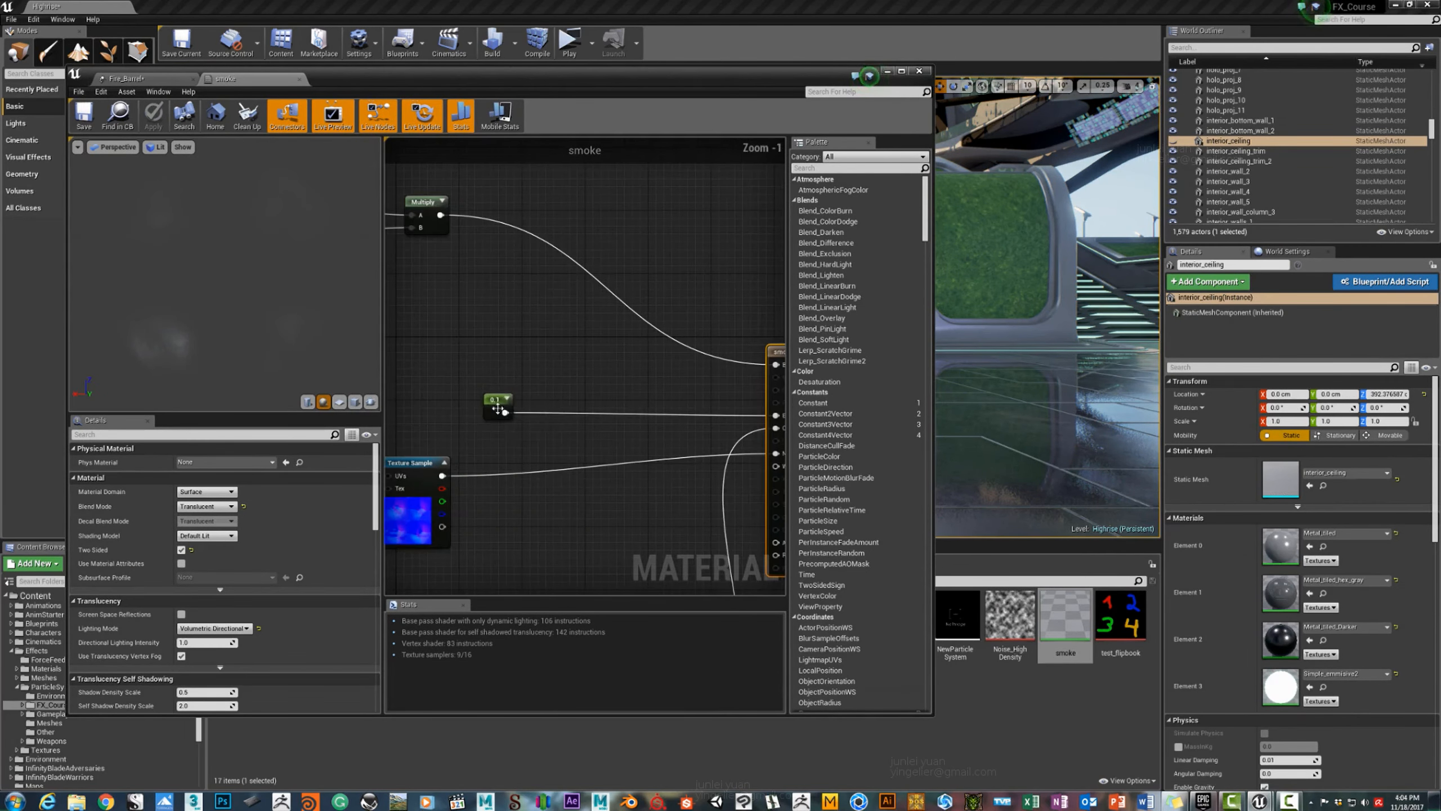
left_click(491, 401)
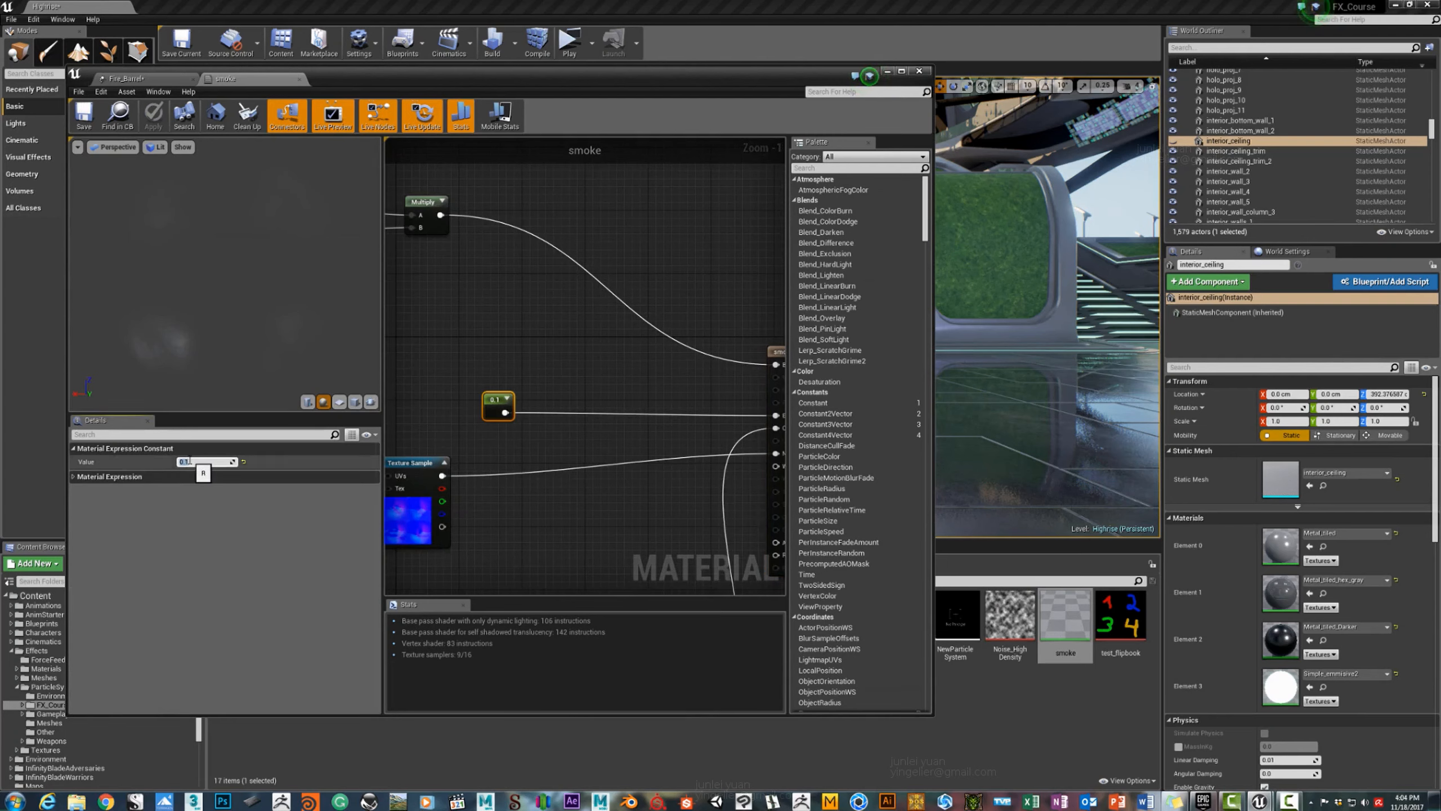
type("0.3")
key("Return")
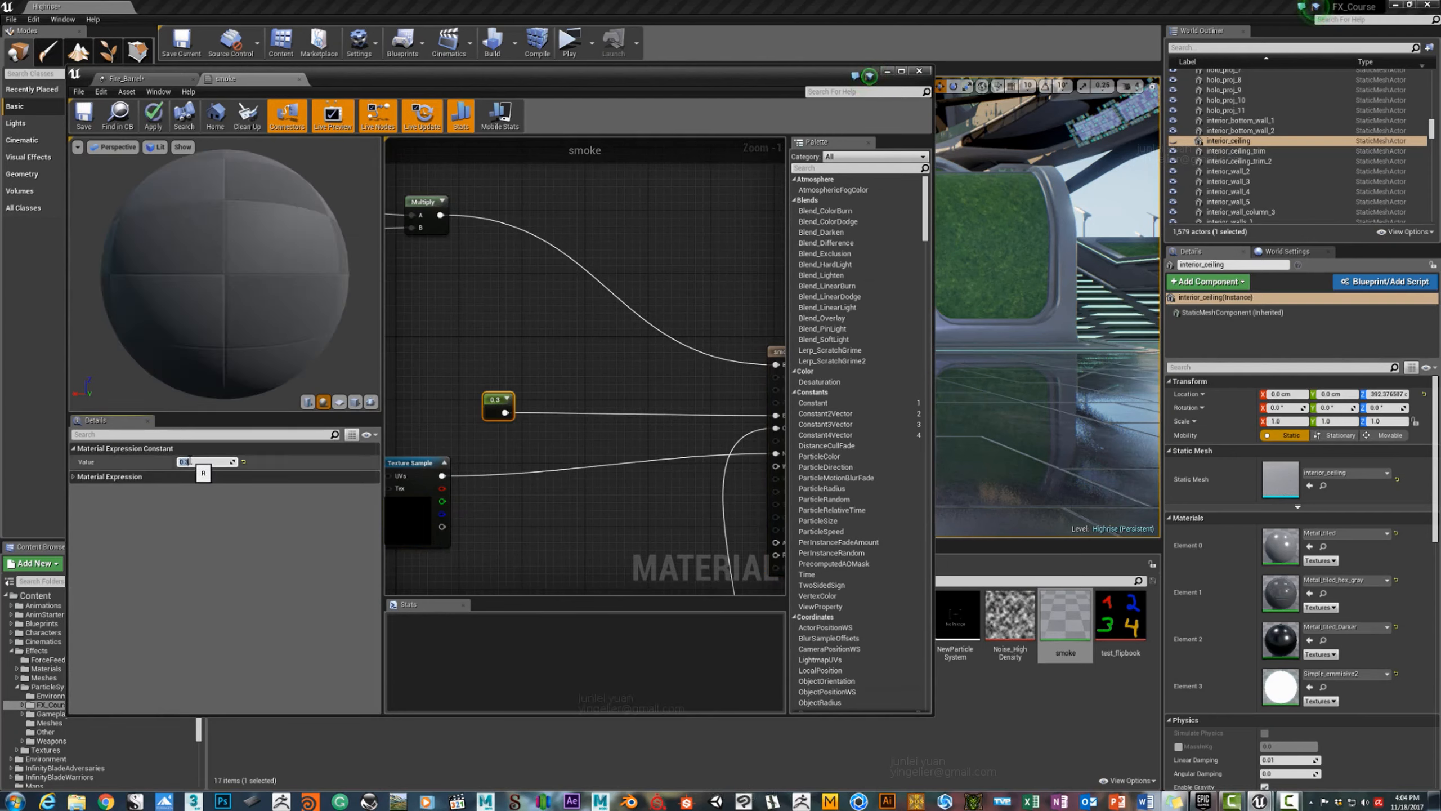
left_click(167, 119)
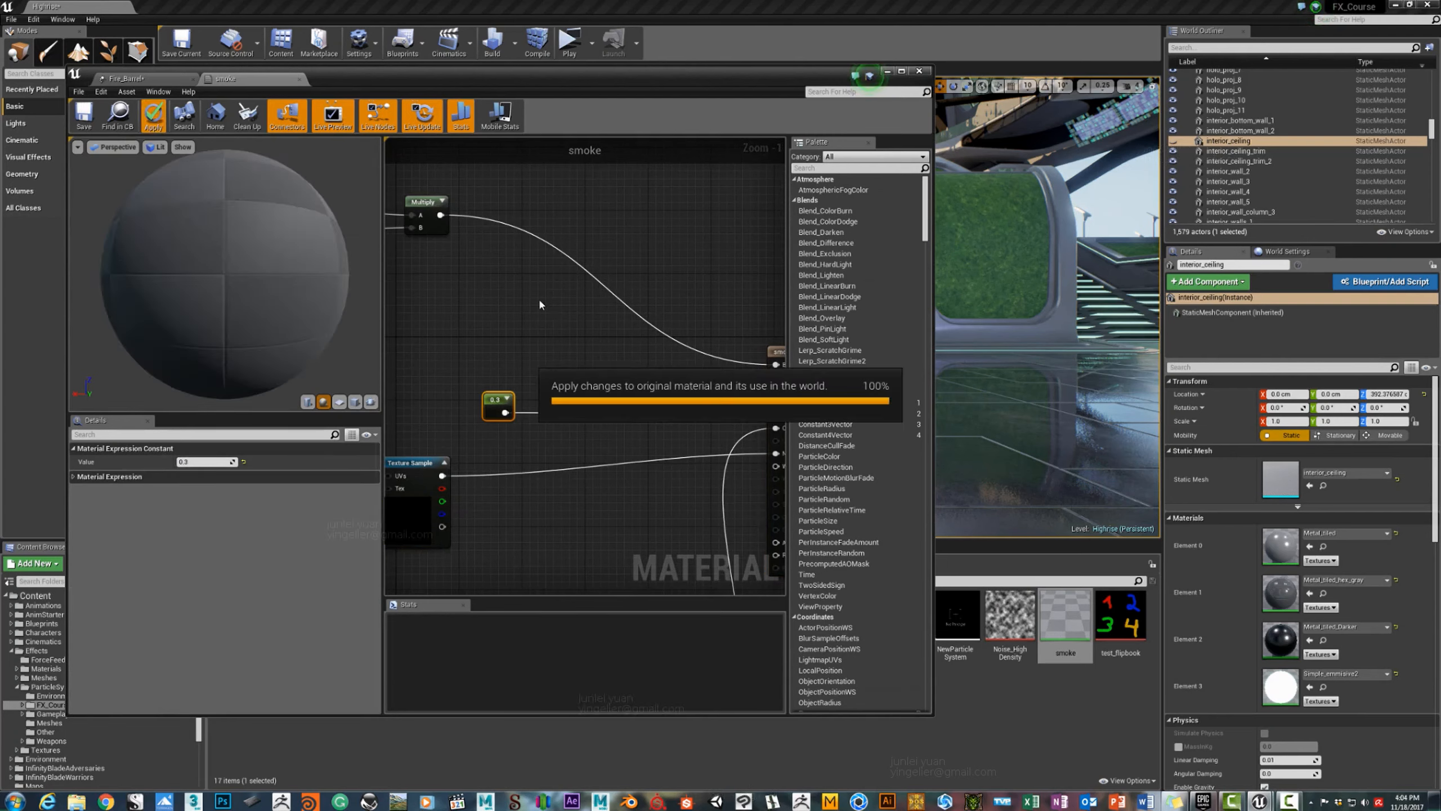
Review the smoke material's translucency settings and node graph, and save the material.
right_click_drag(634, 408, 501, 359)
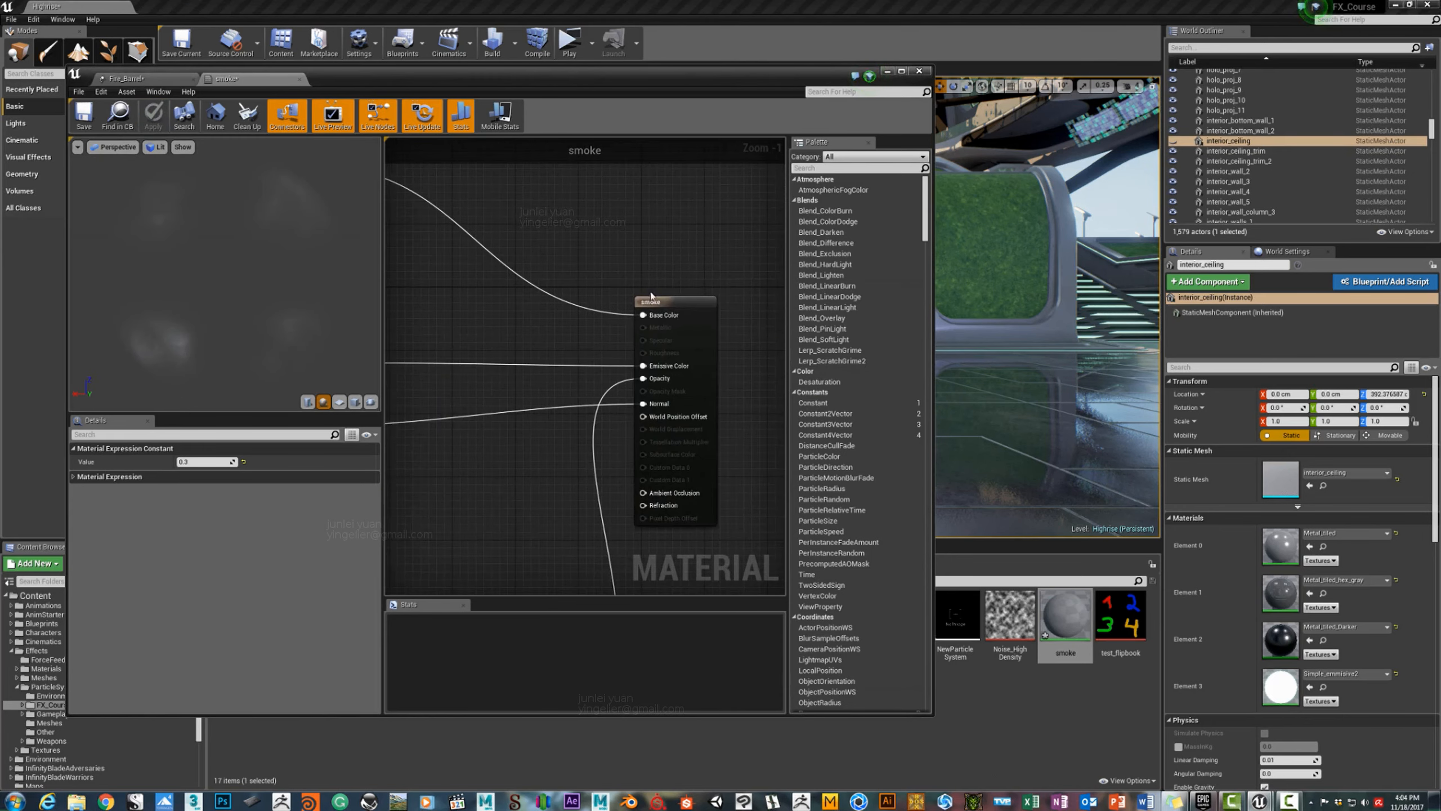
left_click(658, 305)
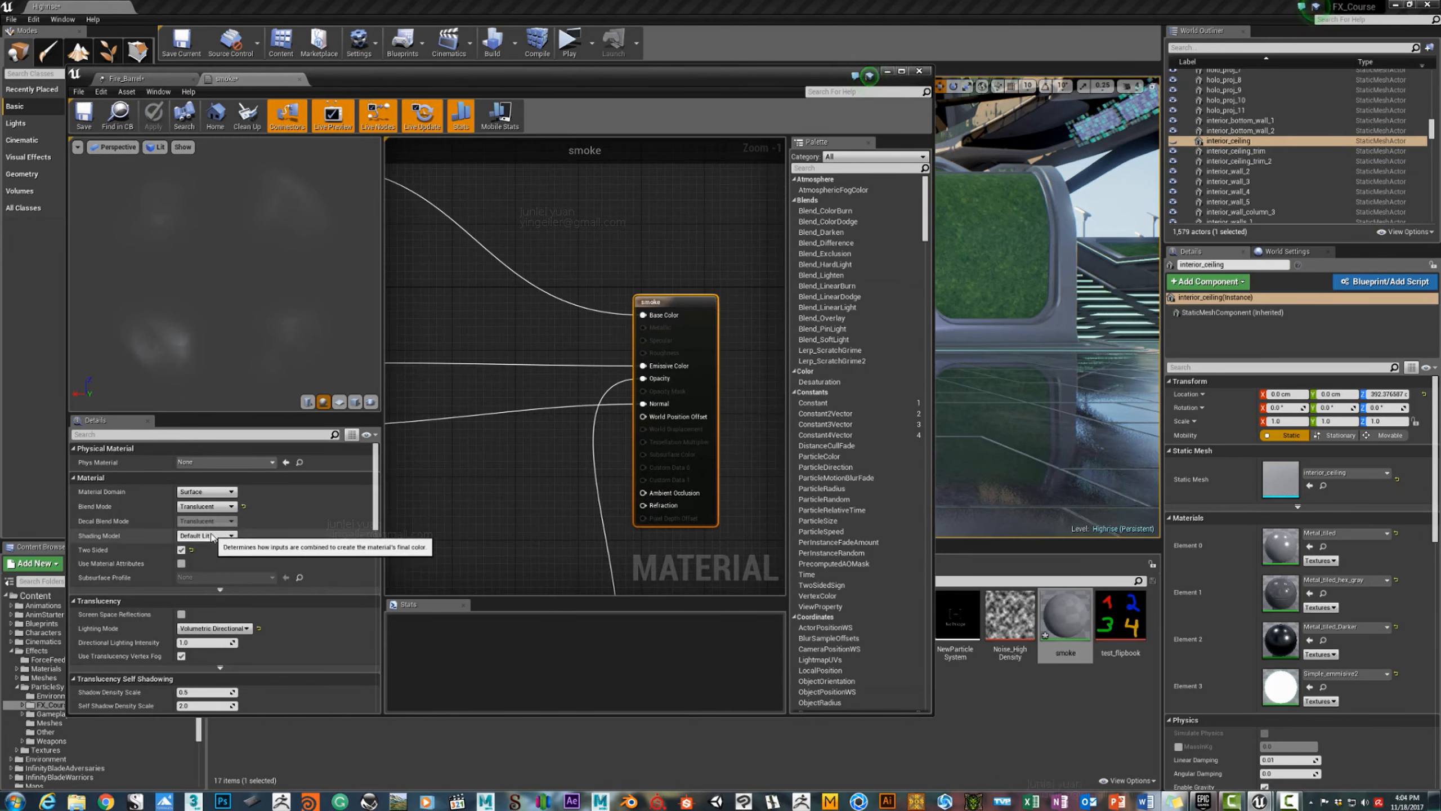
scroll(269, 588, "down", 3)
right_click_drag(454, 241, 579, 225)
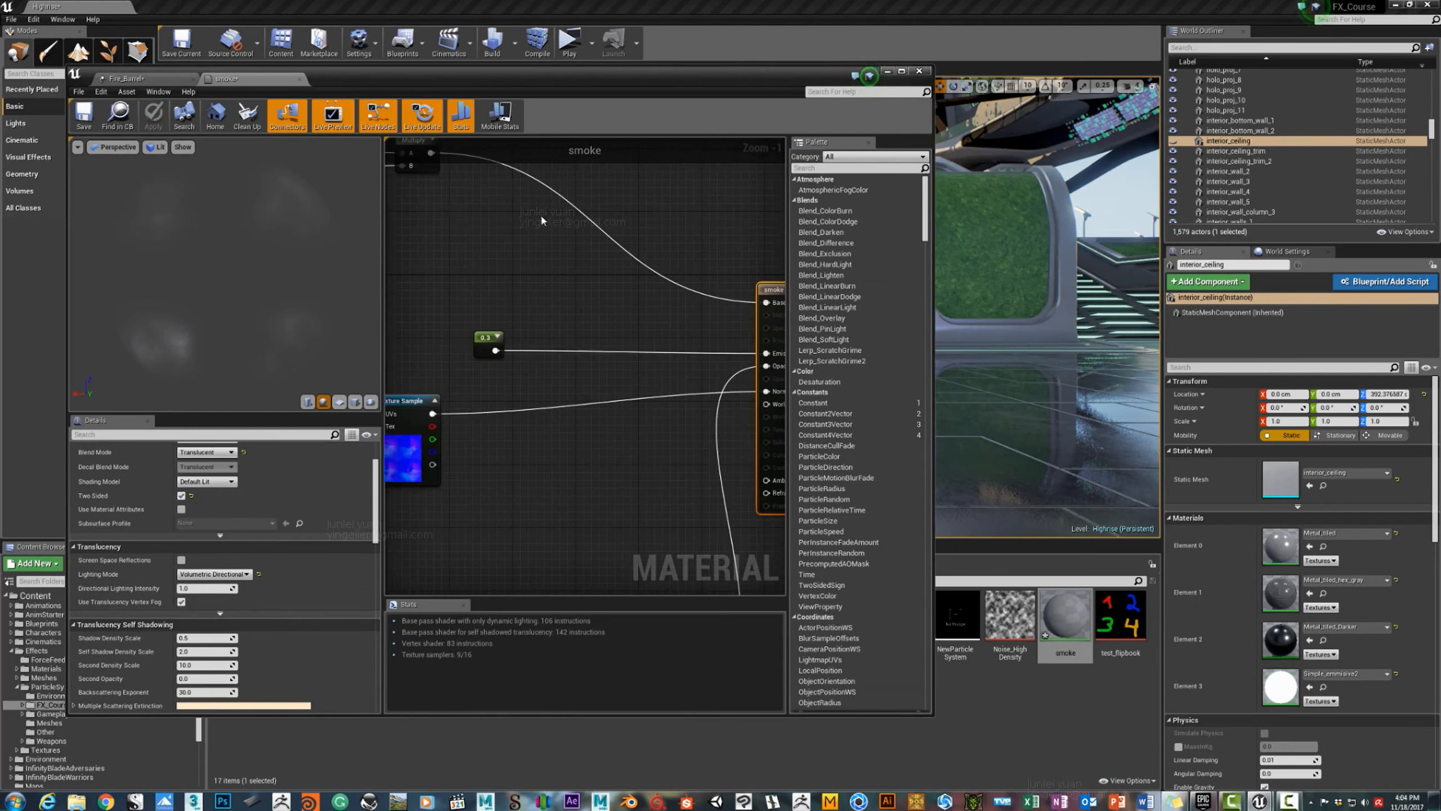
scroll(433, 352, "down", 1)
right_click_drag(432, 352, 658, 304)
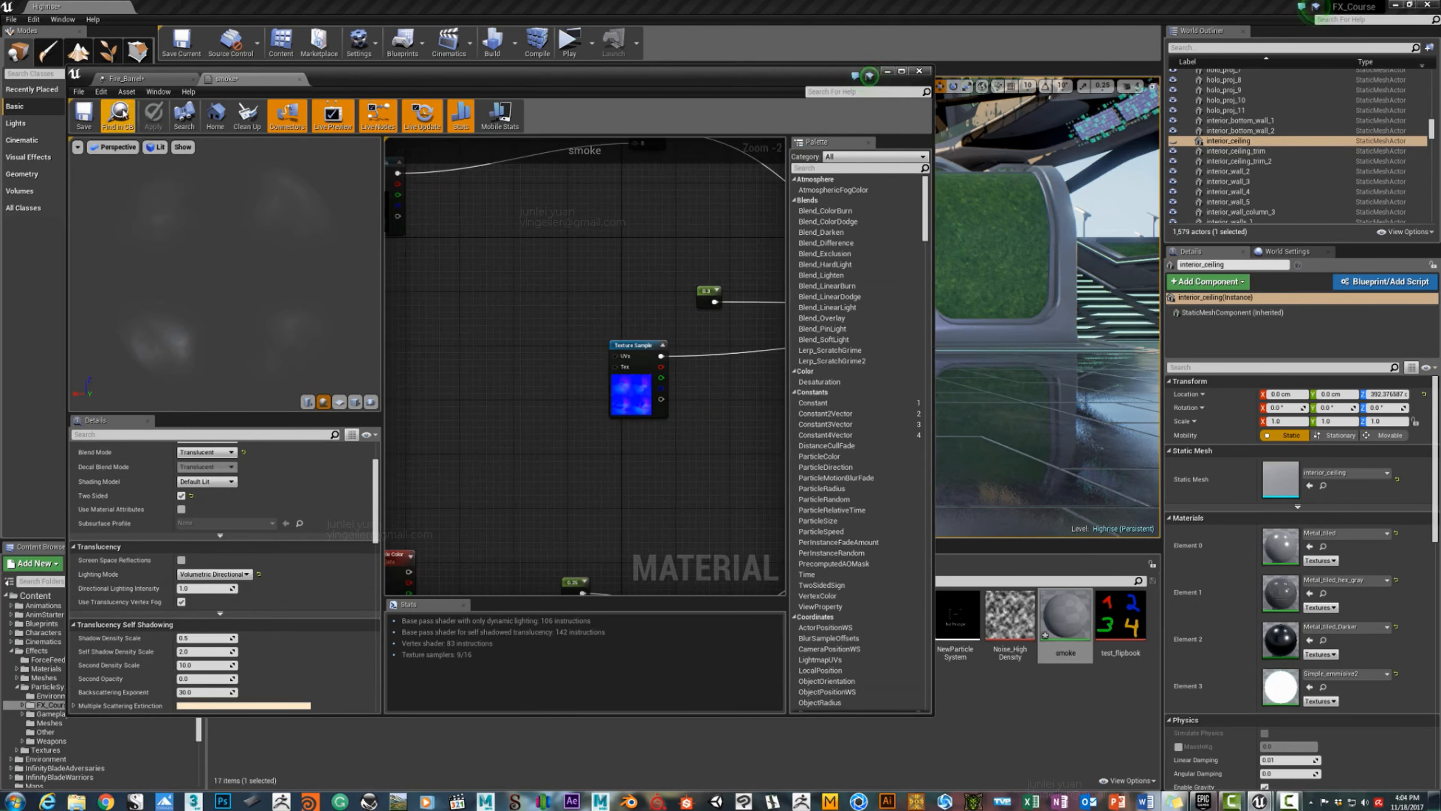
key("ctrl+s")
Return to the barrel fire particle system and uncover the level view around the barrel.
left_click(126, 82)
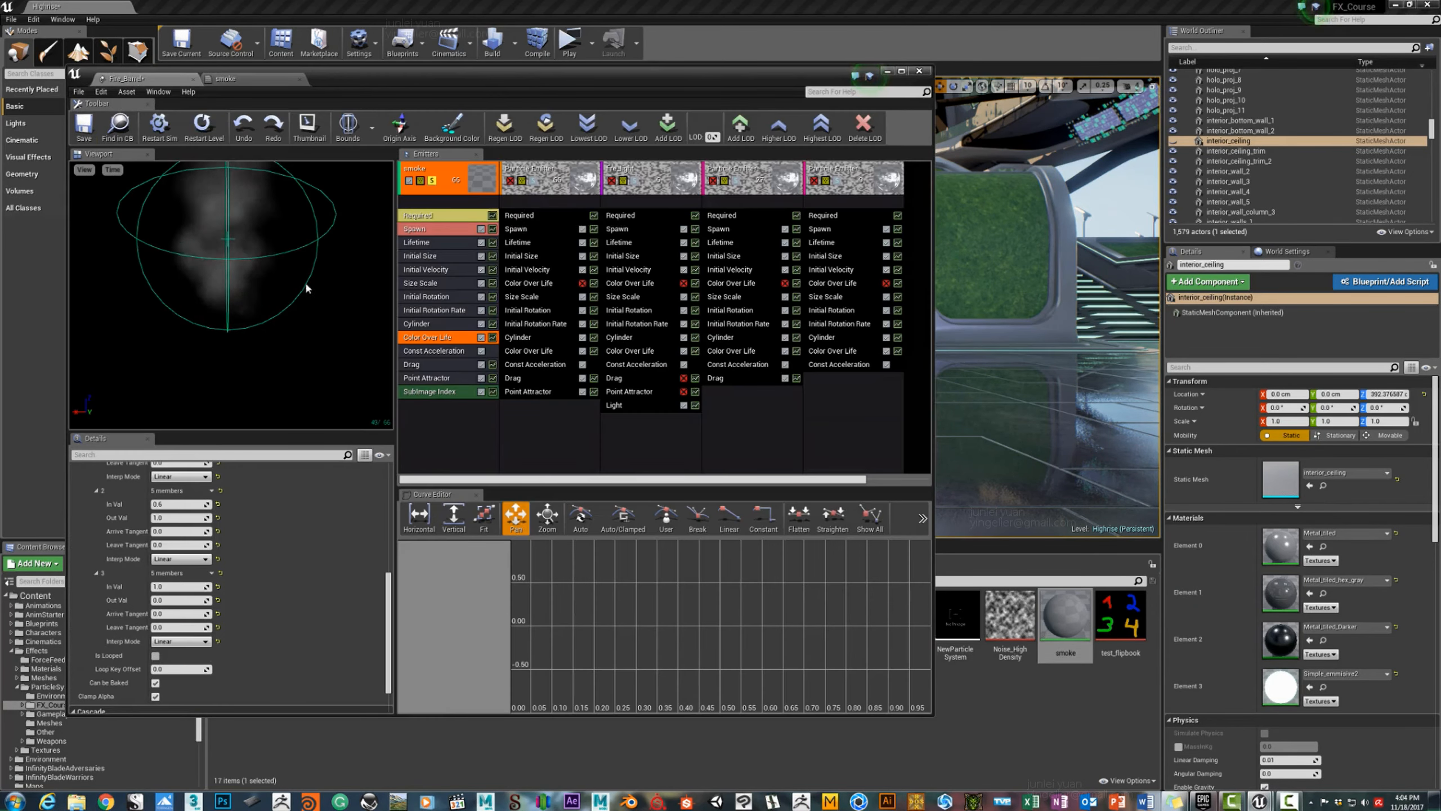
left_click_drag(419, 72, 1086, 78)
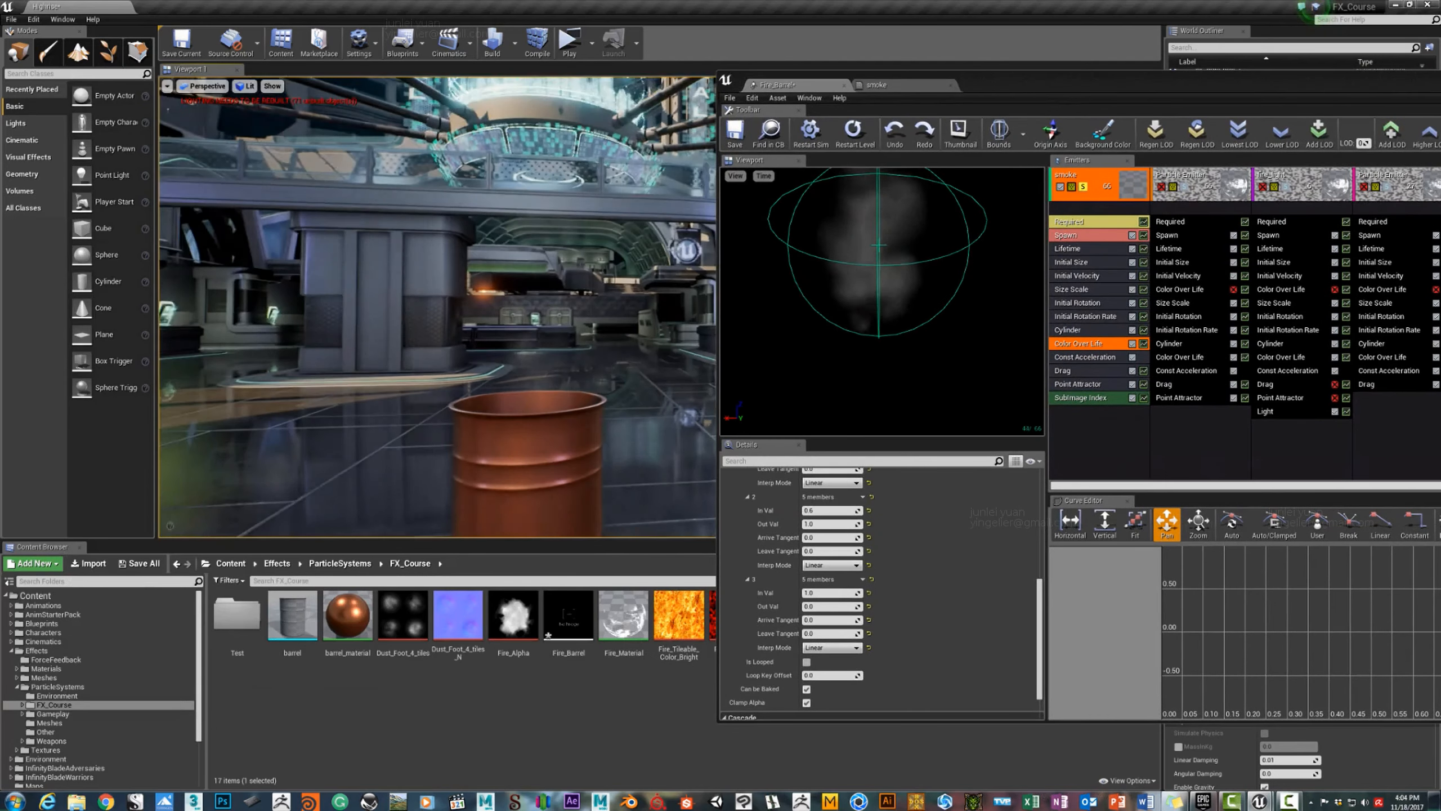
right_click_drag(448, 307, 415, 301)
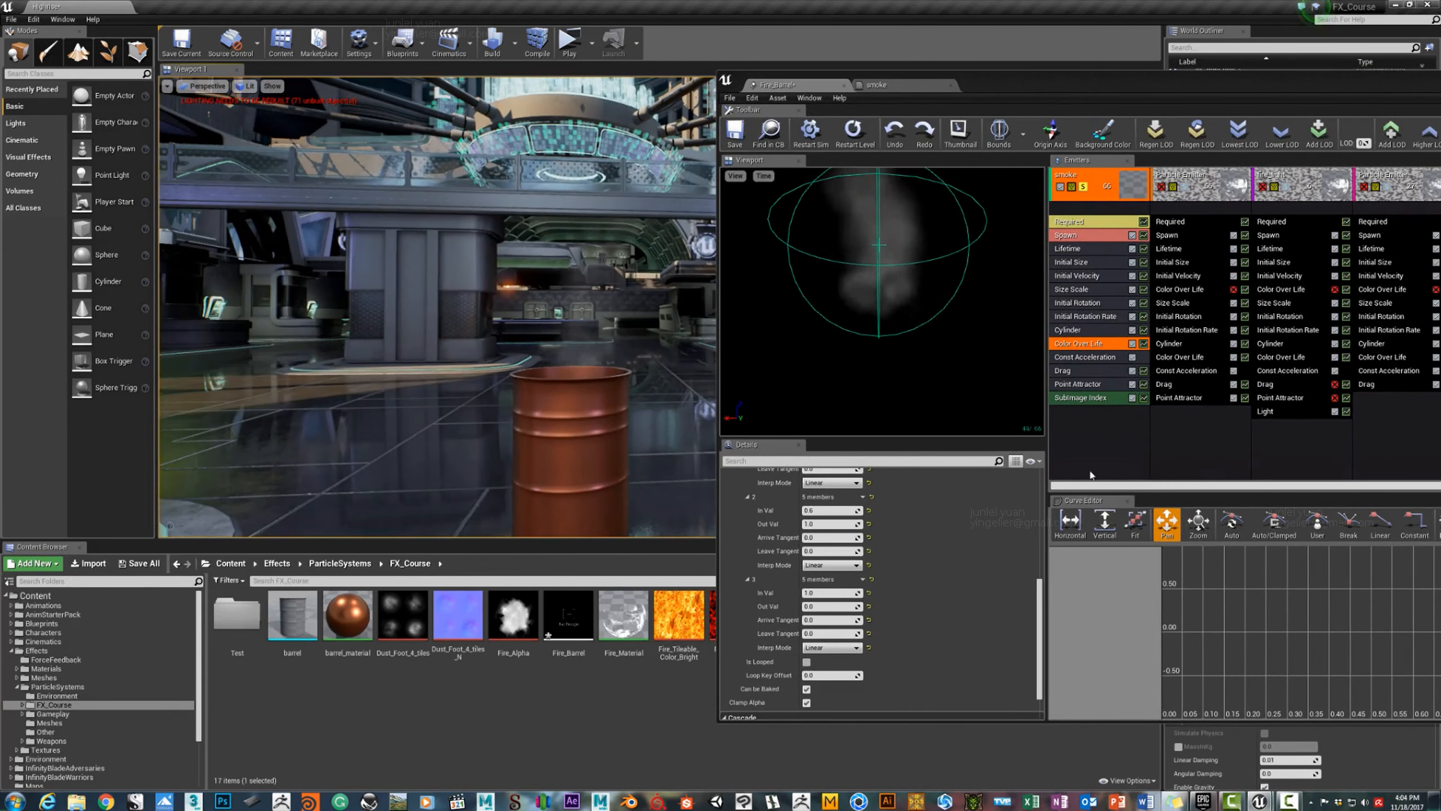
Try Alpha Over Life Out Val 3 on point 2 and 2 on point 1 of the smoke emitter.
scroll(920, 613, "down", 2)
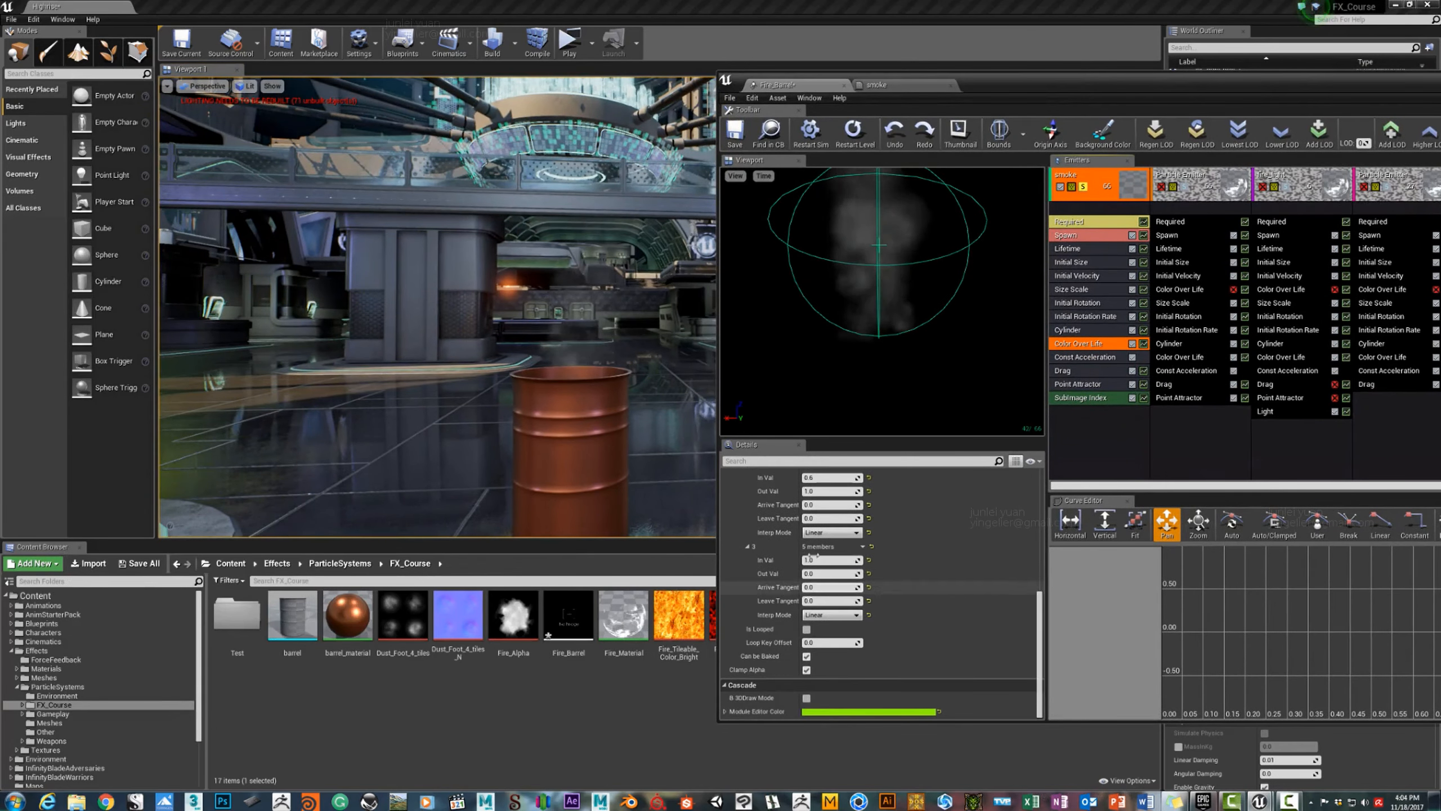
left_click(828, 491)
type("3")
key("Return")
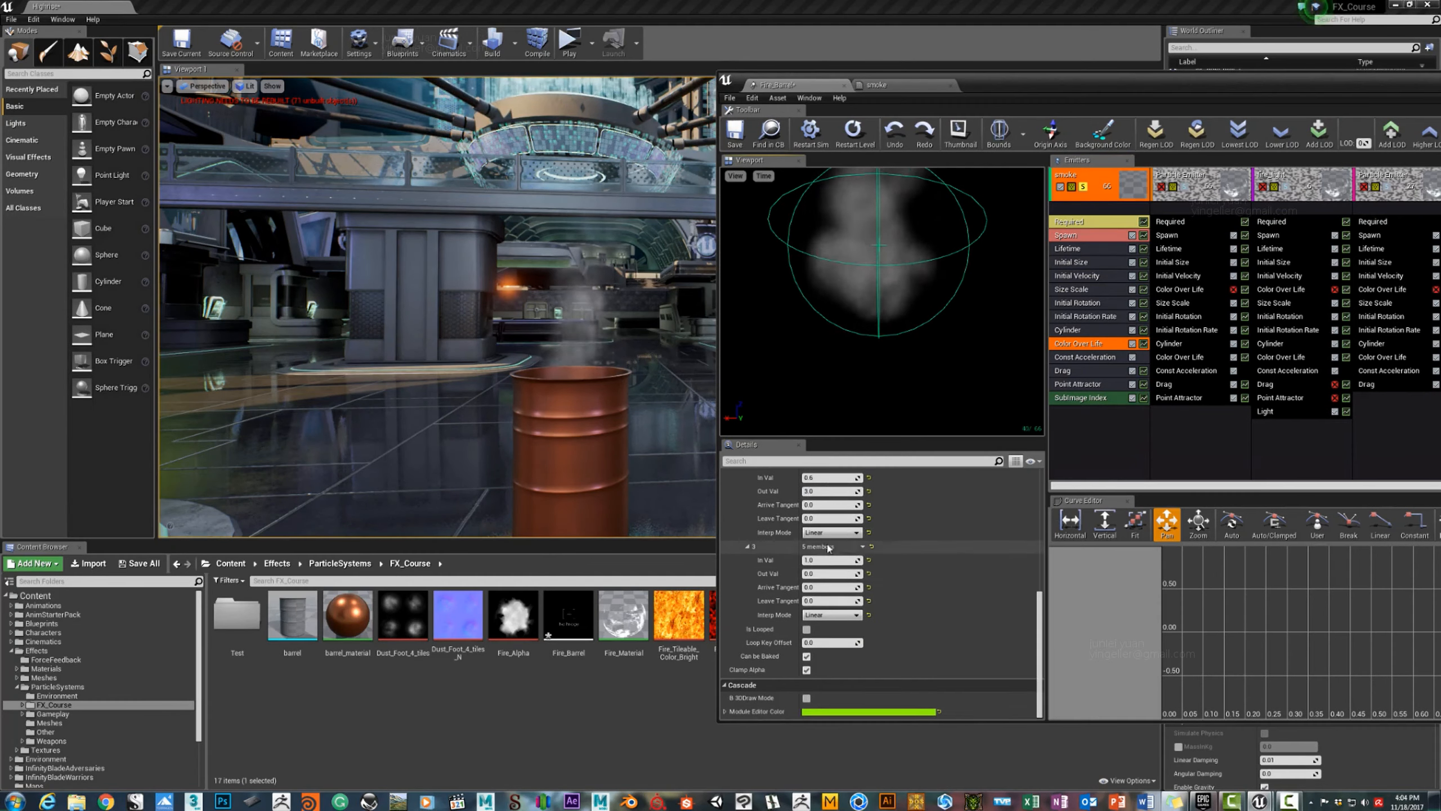
scroll(817, 511, "up", 2)
left_click(811, 481)
type("2")
key("Return")
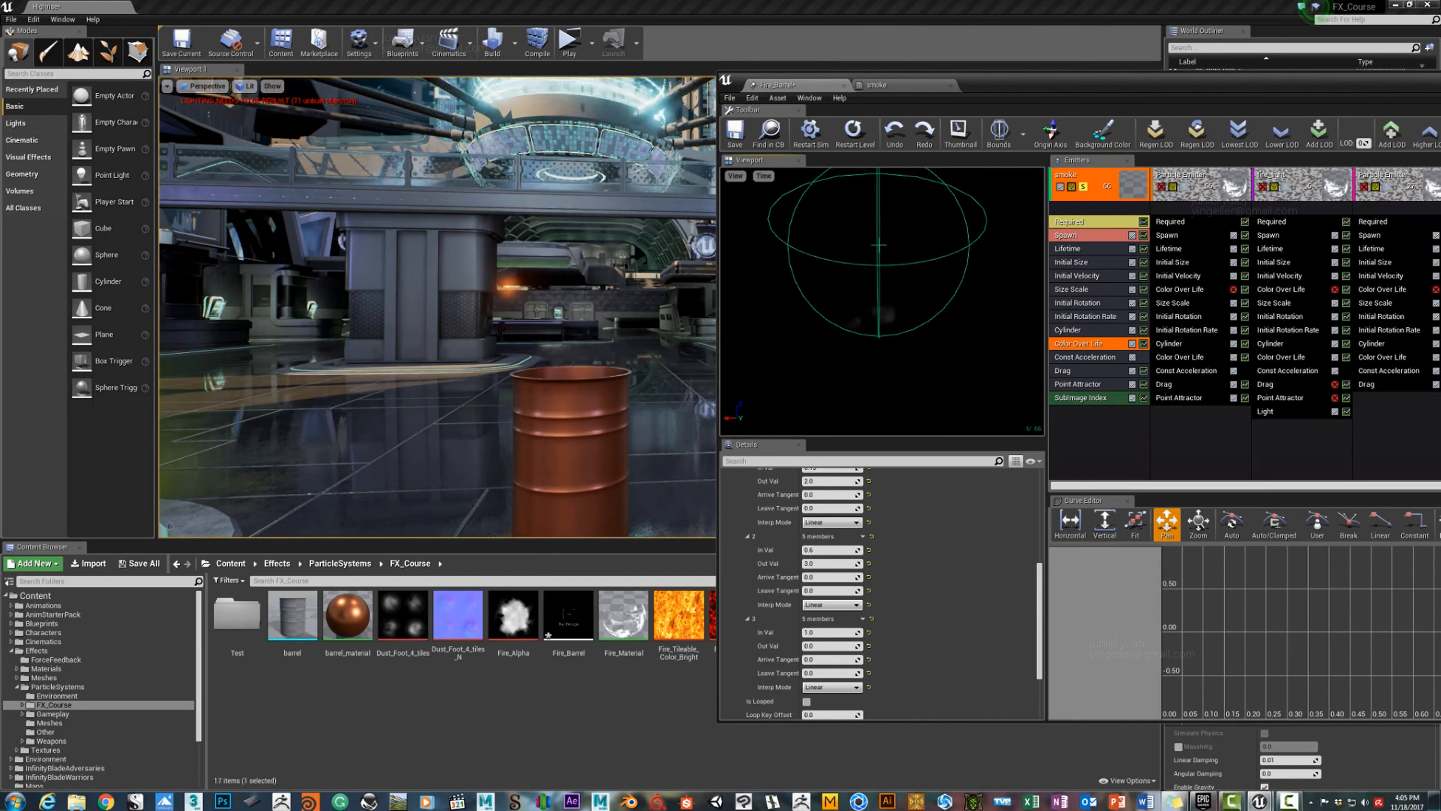
Set smoke's Alpha Over Life Out Val to 2 on point 2 and 3 on point 1, and check the smoke above the barrel.
left_click(820, 564)
type("2")
left_click(817, 481)
type("3")
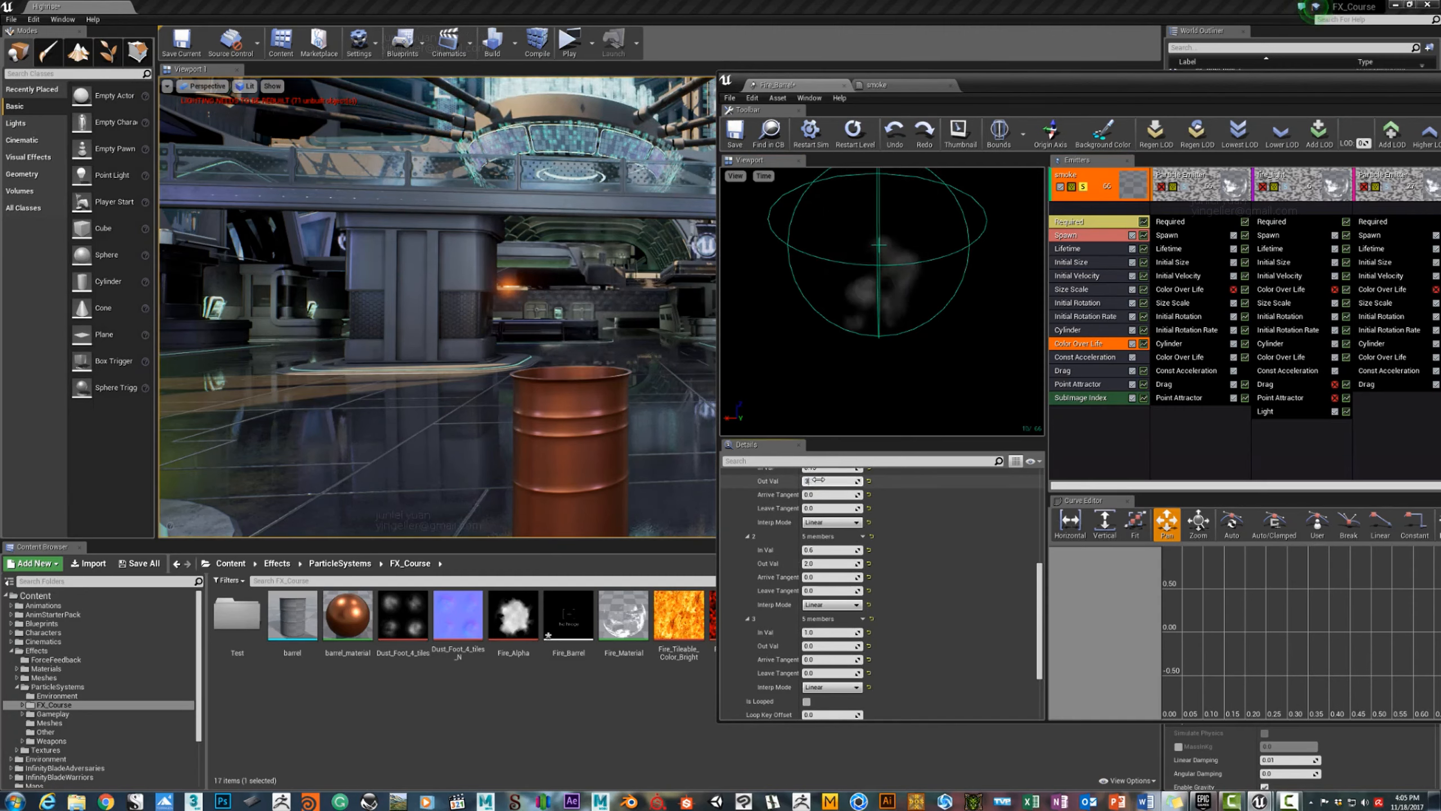
left_click(842, 338)
scroll(861, 570, "up", 3)
right_click_drag(642, 347, 626, 332)
key("w")
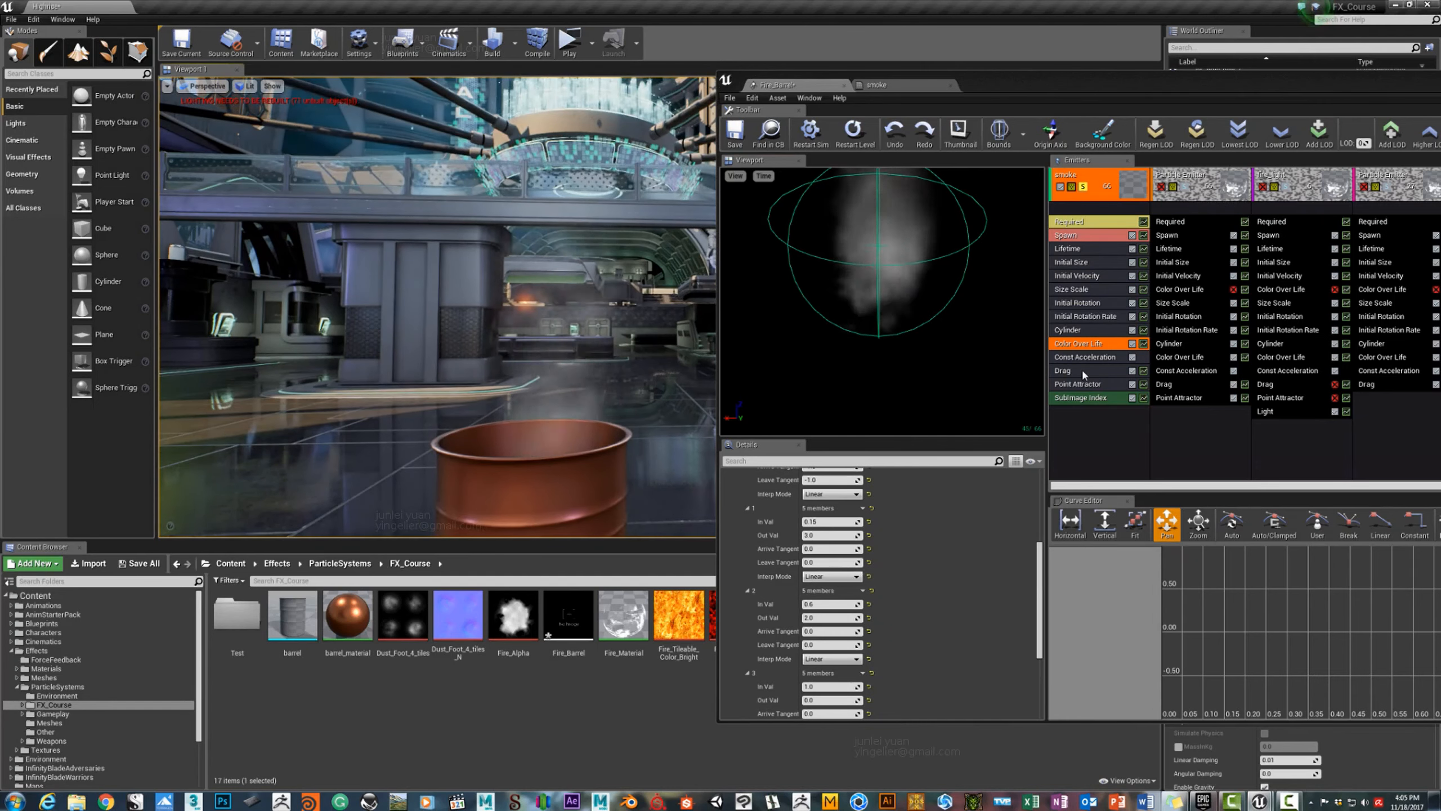
Set the smoke emitter's Drag coefficient to Min 0.8 and Max 1.2.
left_click(1064, 370)
left_click(830, 529)
type("2")
left_click(827, 516)
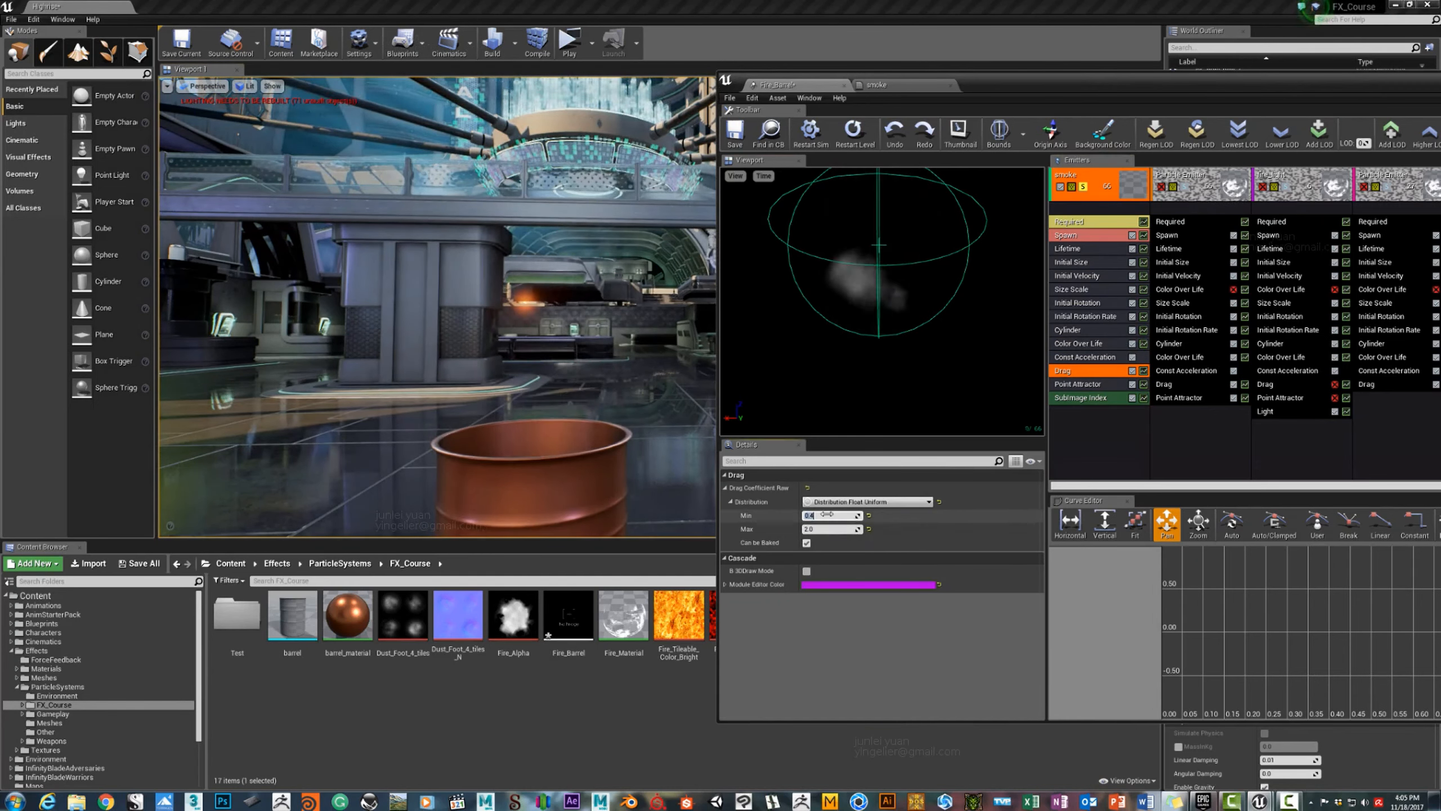
left_click(830, 529)
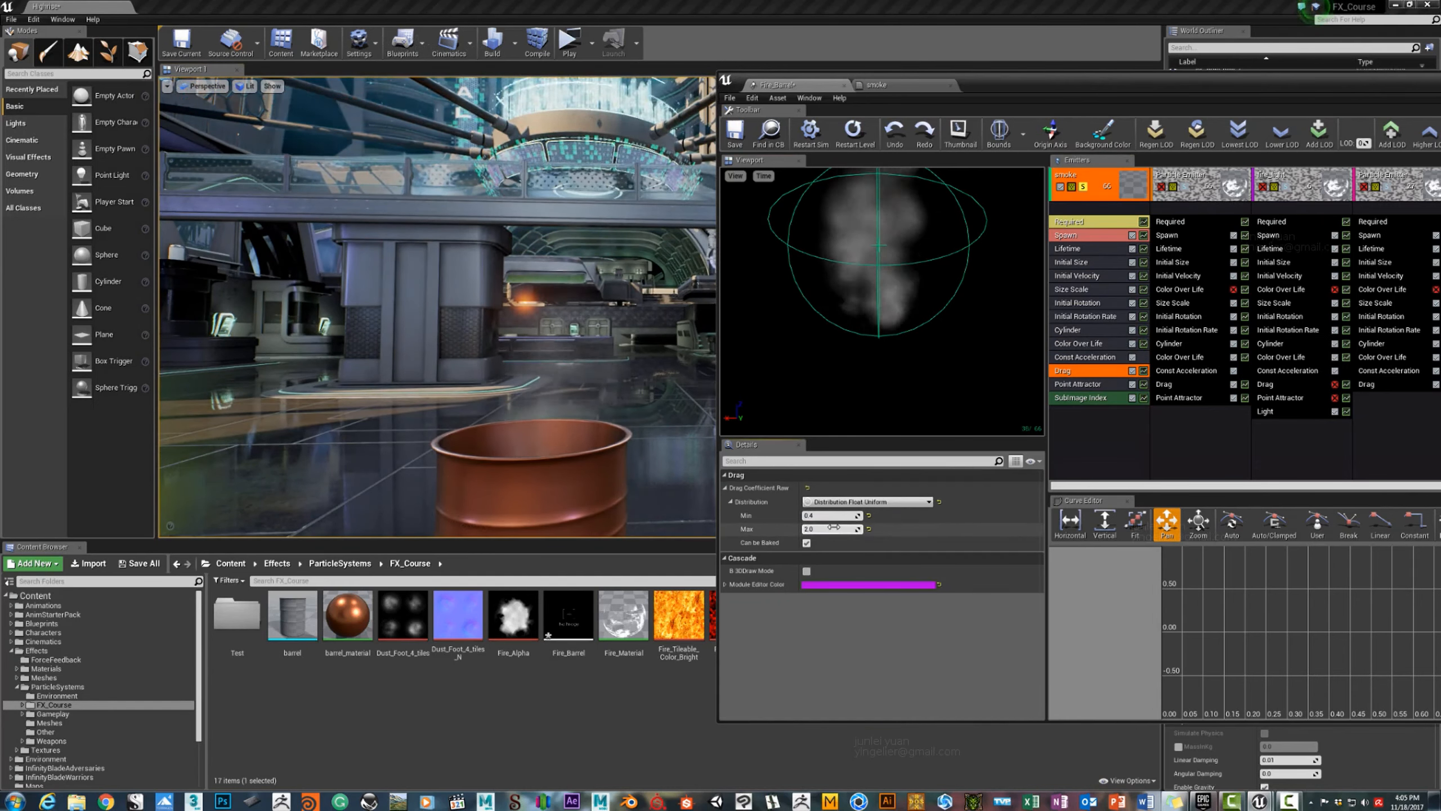
type("1.2")
left_click(834, 515)
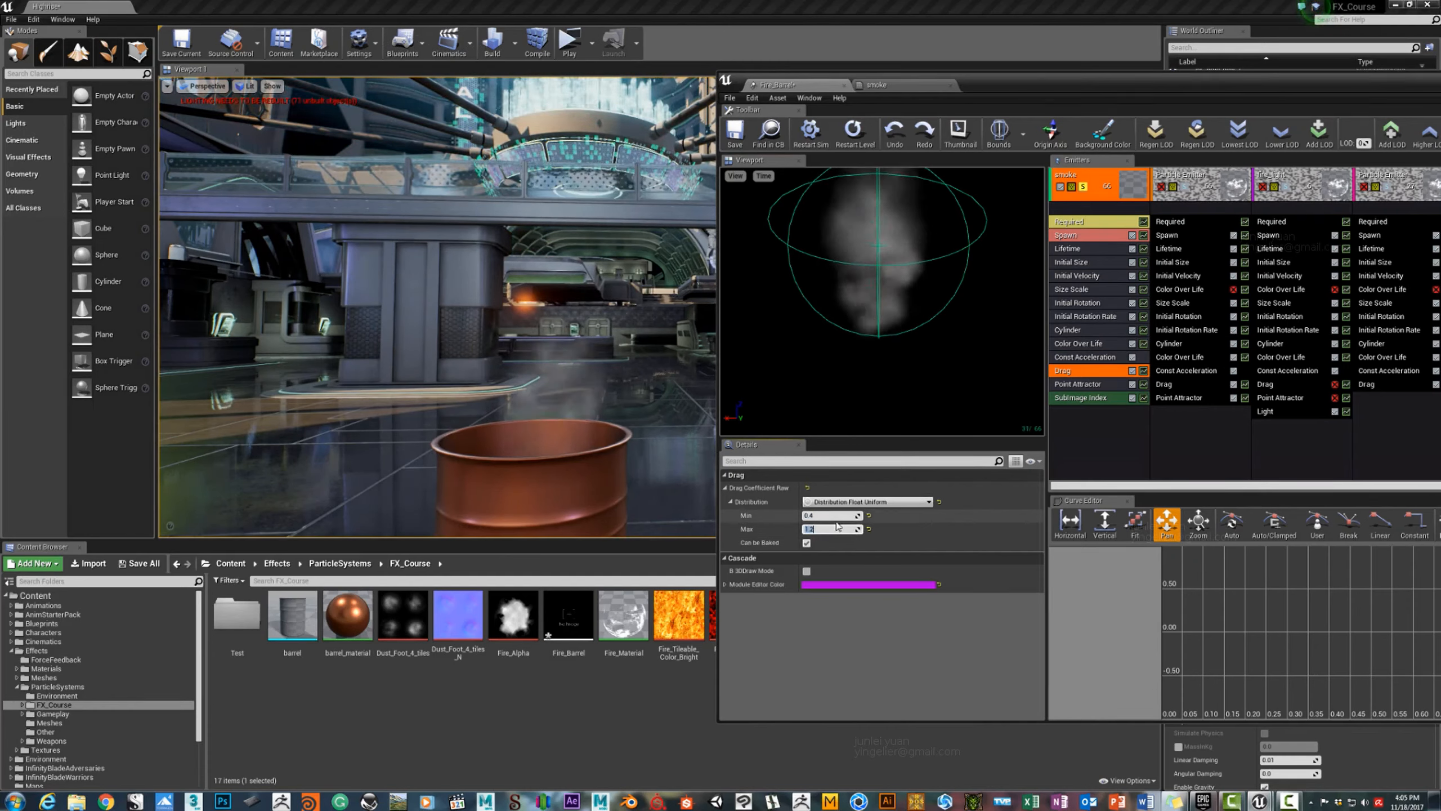
type("0.8")
key("Return")
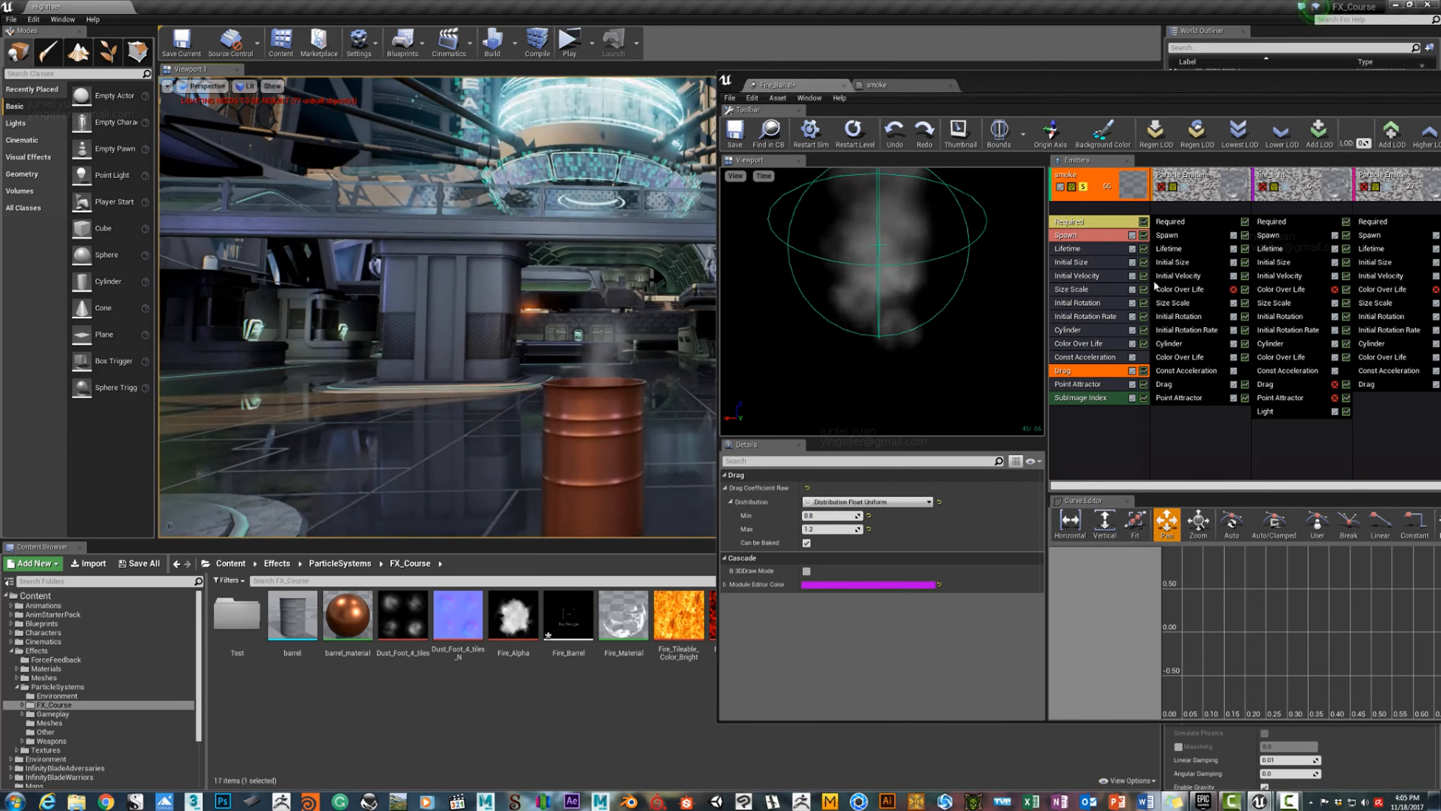
Set smoke's Initial Size Max X to 90 and increase Min X, and set the last Size Scale point's Out Val to 2.5 on all axes.
left_click(1073, 262)
left_click(855, 516)
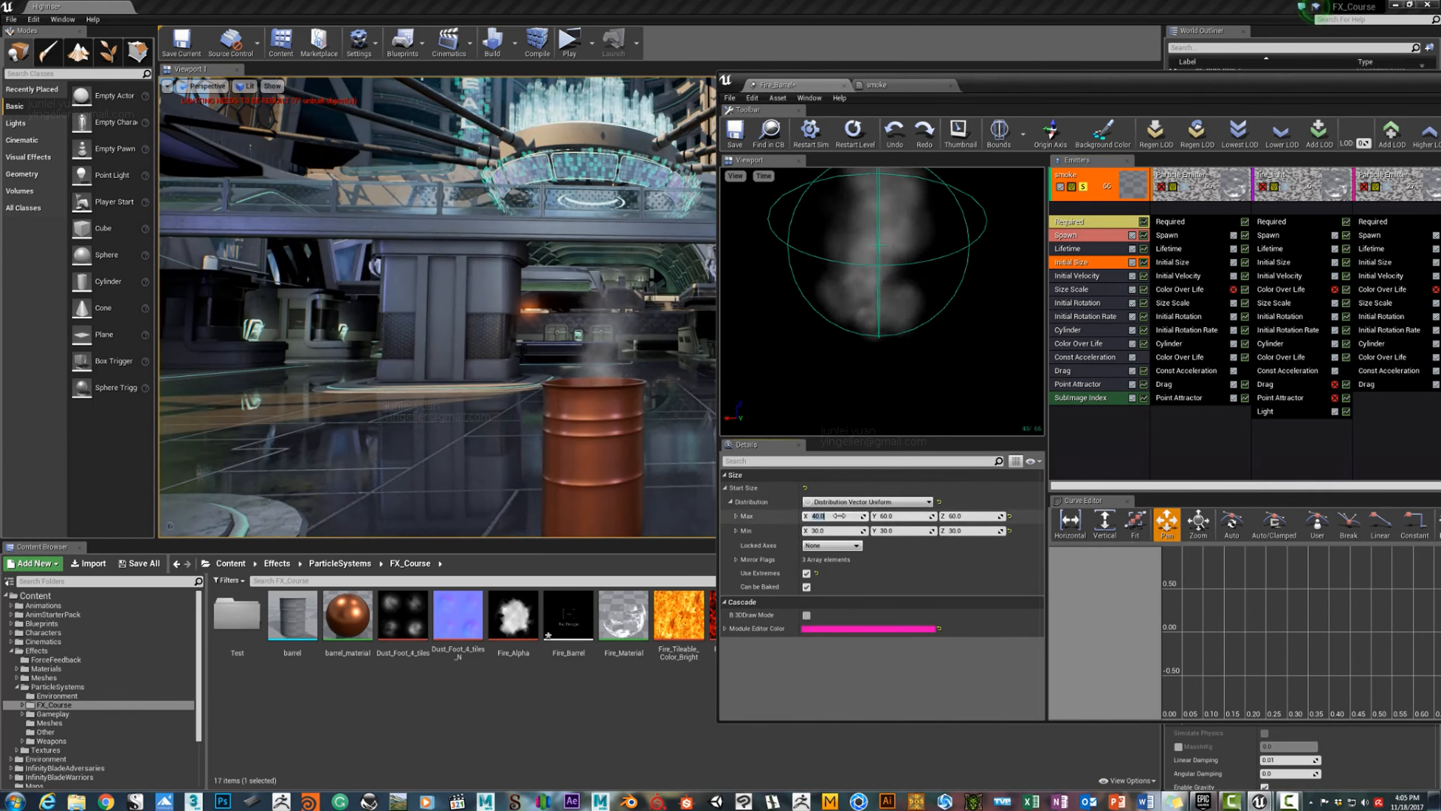
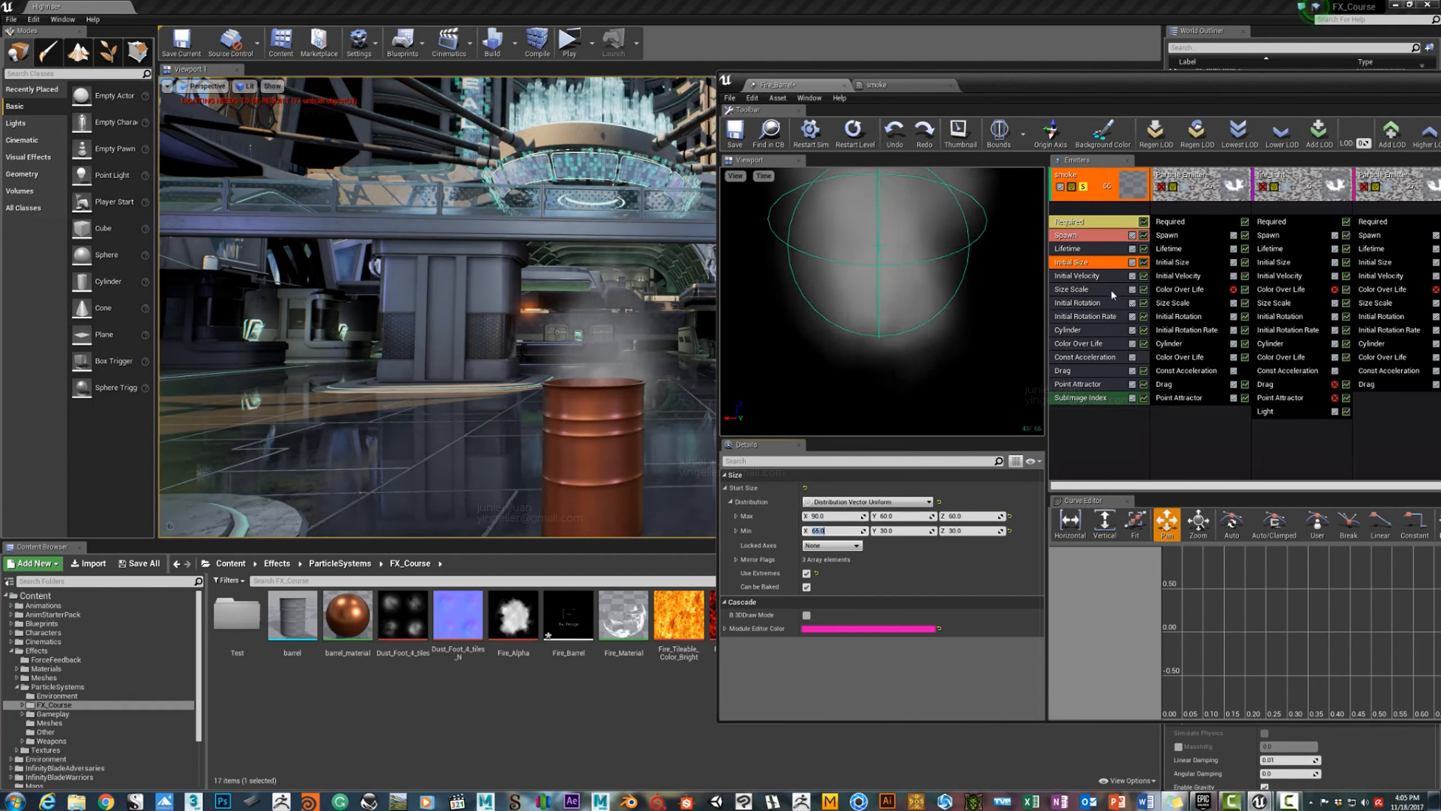
left_click(1078, 289)
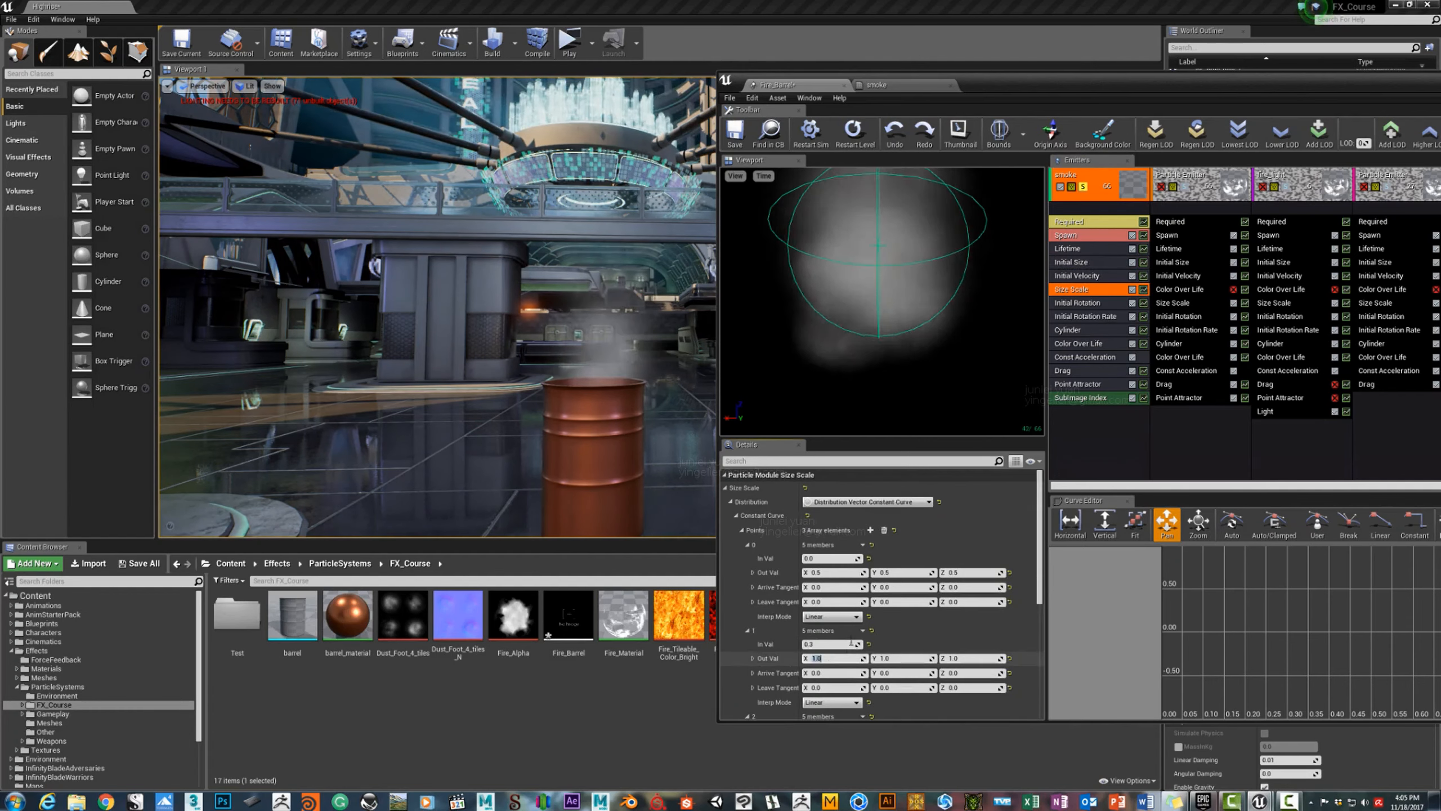
scroll(852, 644, "down", 4)
scroll(852, 644, "down", 1)
left_click(825, 652)
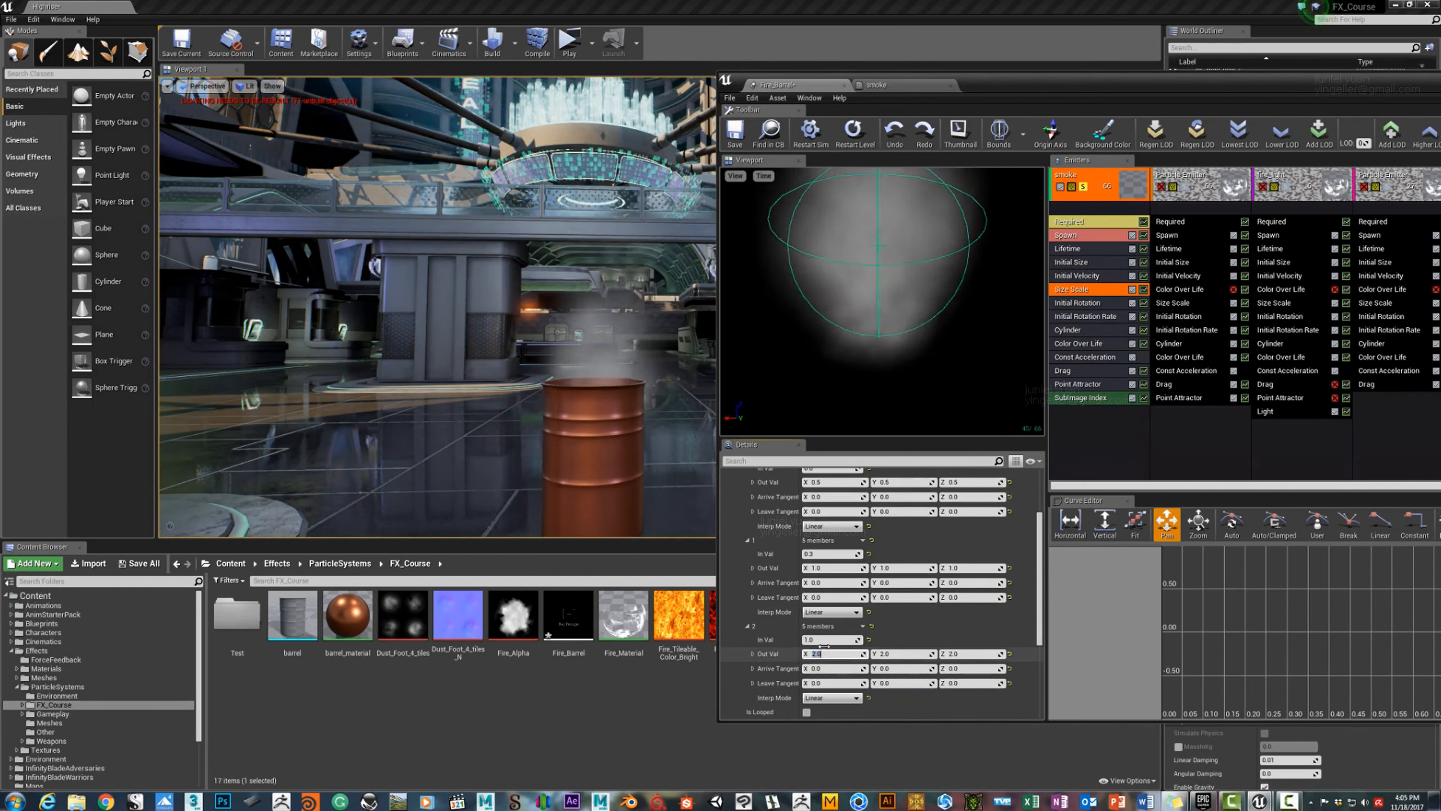
type("2.5")
key("Tab")
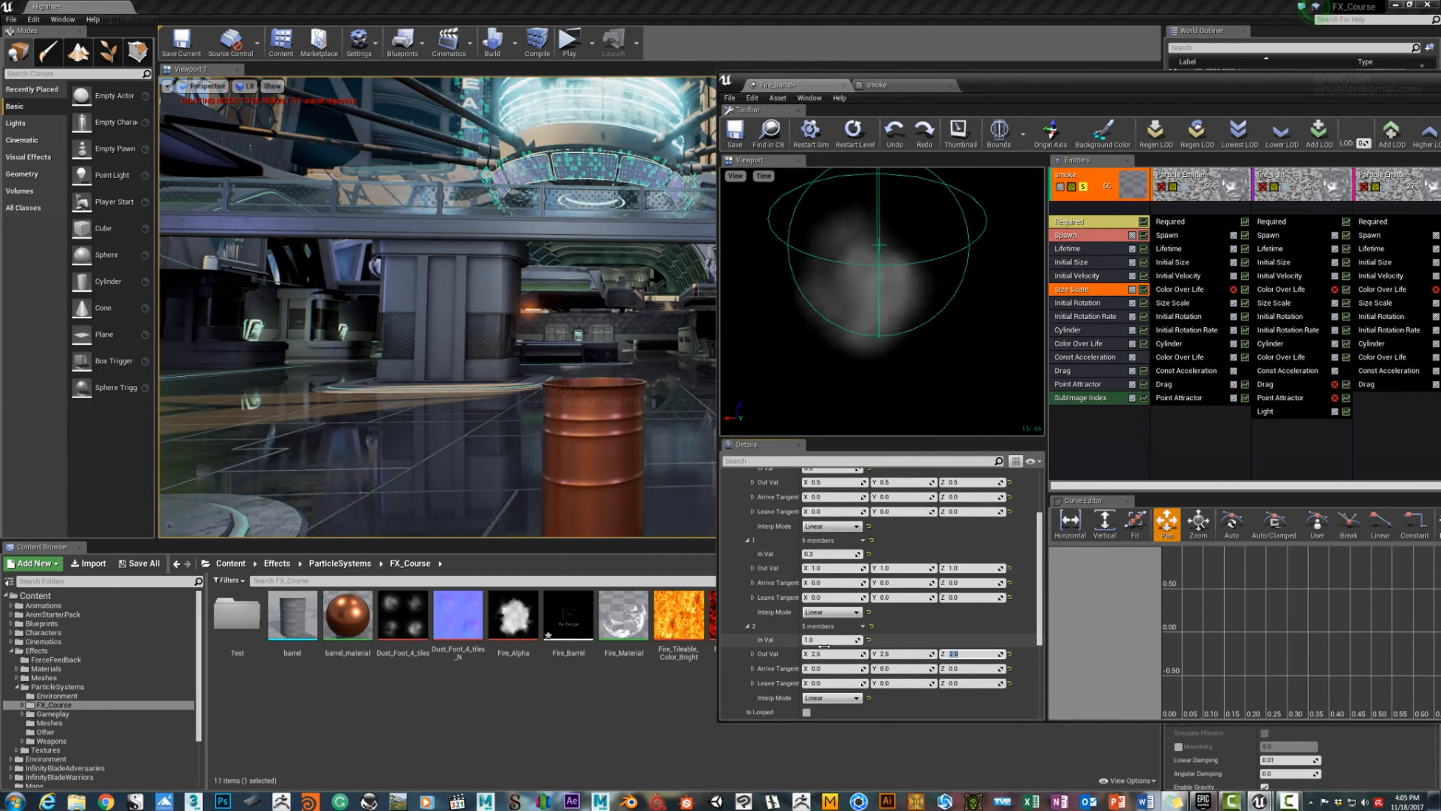
type("2.5")
key("Return")
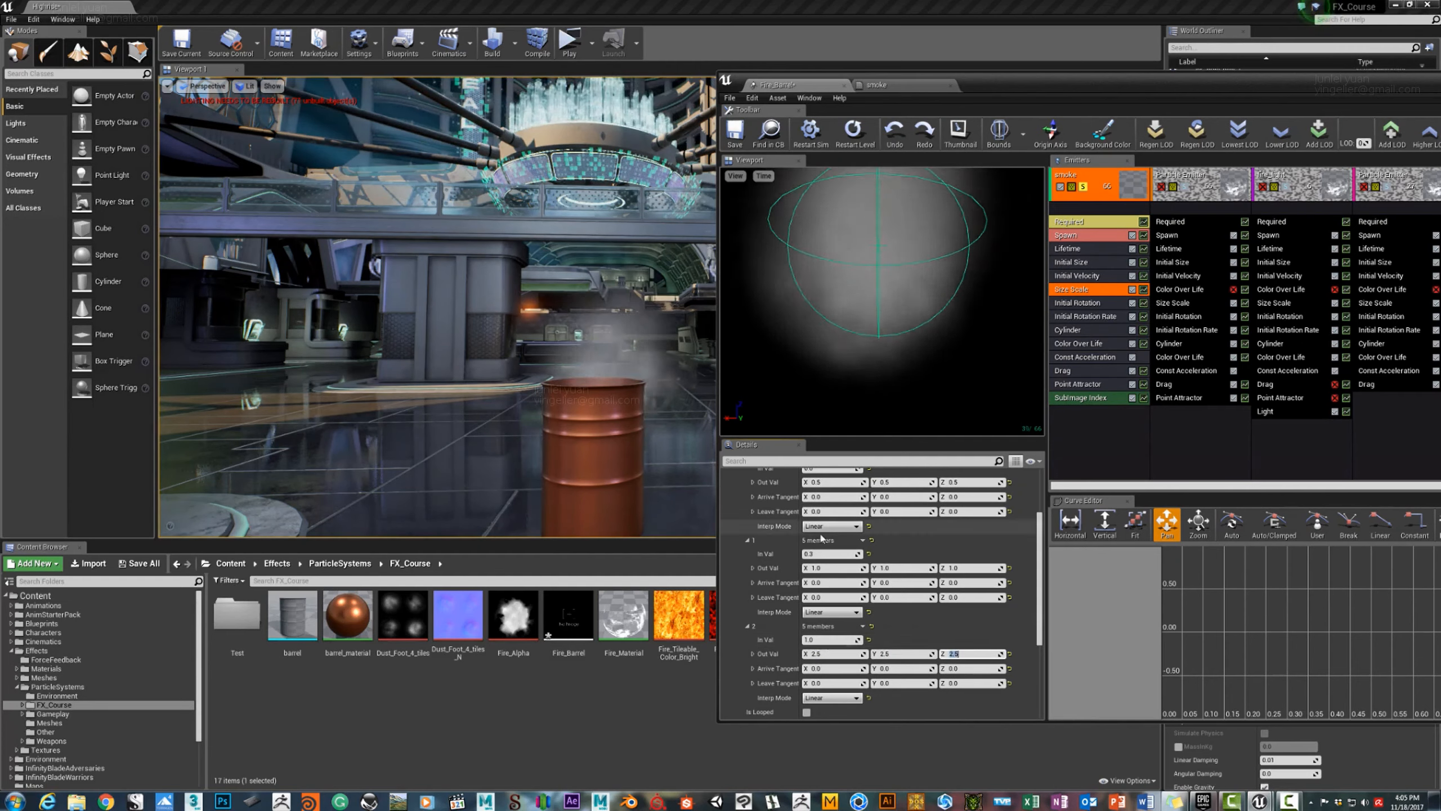
Examine the smoke emitter's Required settings, including Emitter Origin, Sub UV, Rendering, Particle Cutout and Normals.
left_click(1079, 221)
scroll(912, 563, "up", 5)
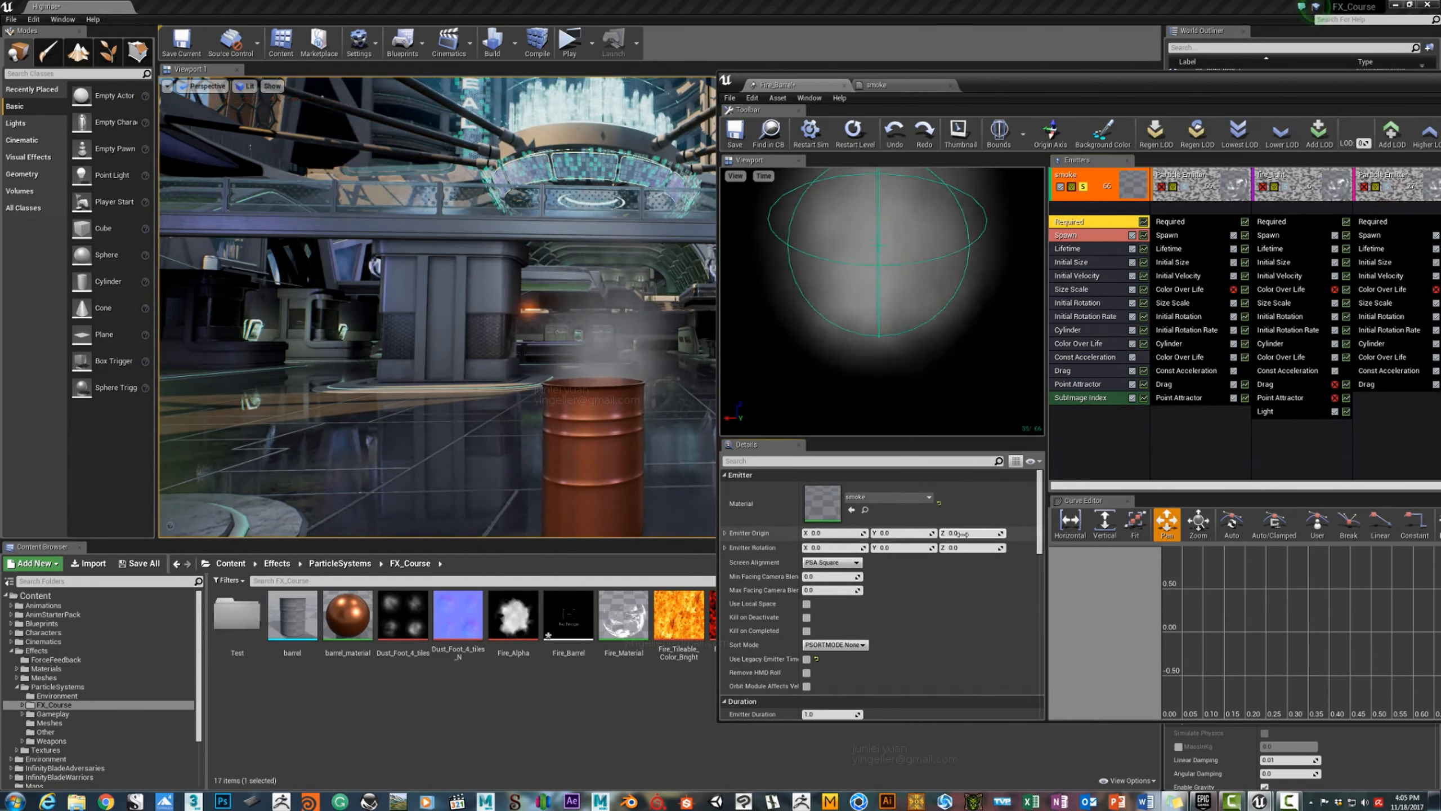
left_click_drag(959, 539, 966, 539)
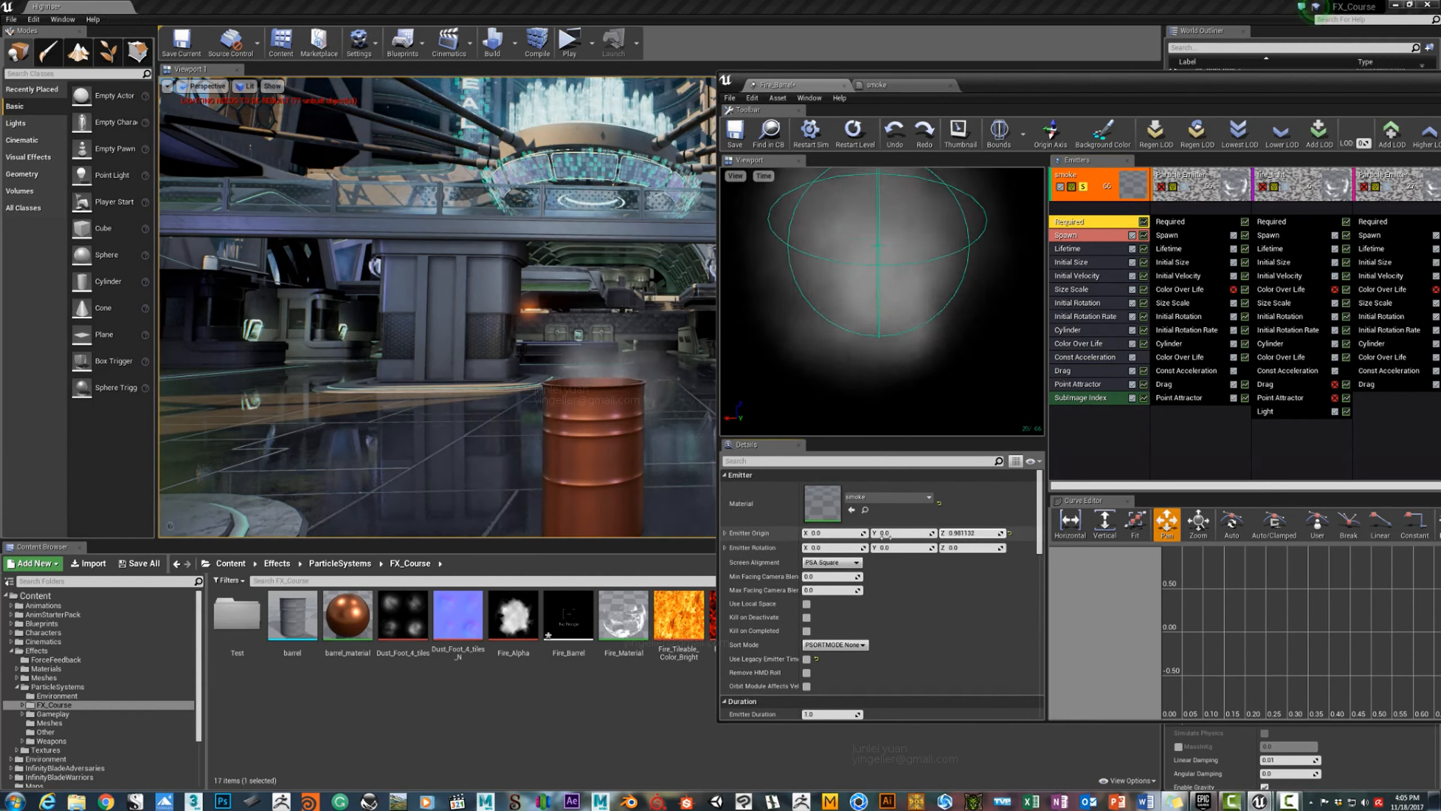
scroll(812, 662, "down", 10)
scroll(812, 662, "down", 6)
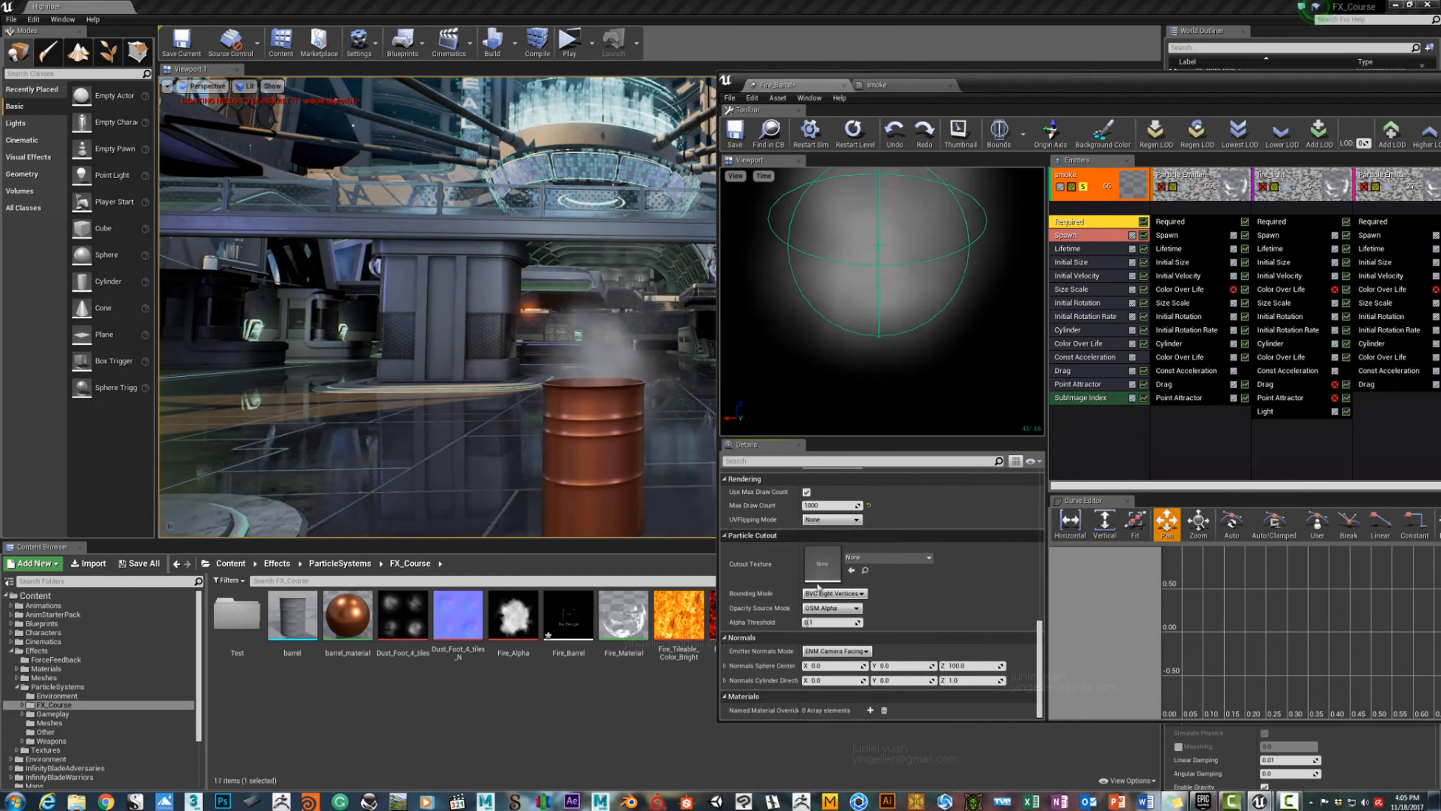
scroll(820, 588, "up", 2)
scroll(833, 563, "up", 4)
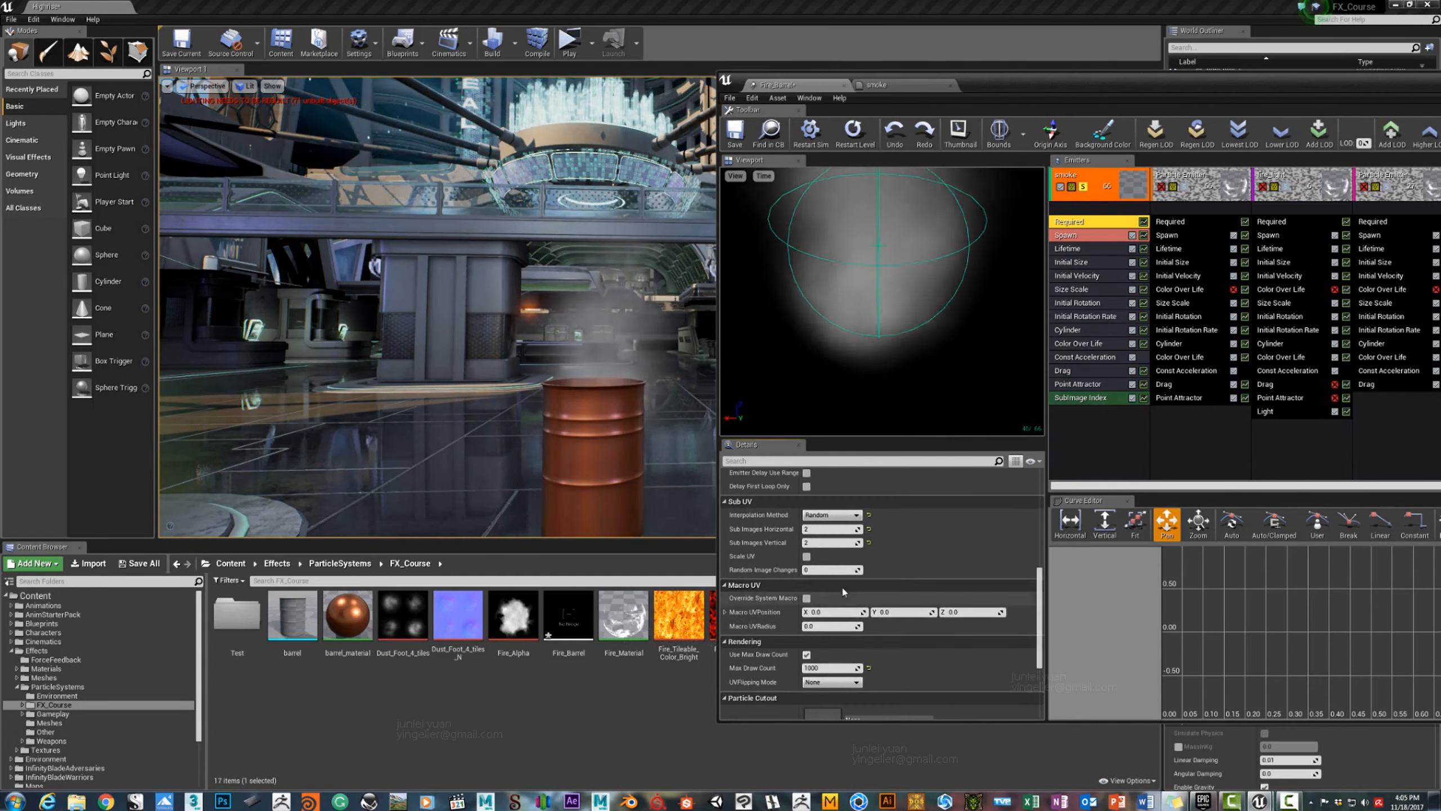
scroll(837, 599, "down", 5)
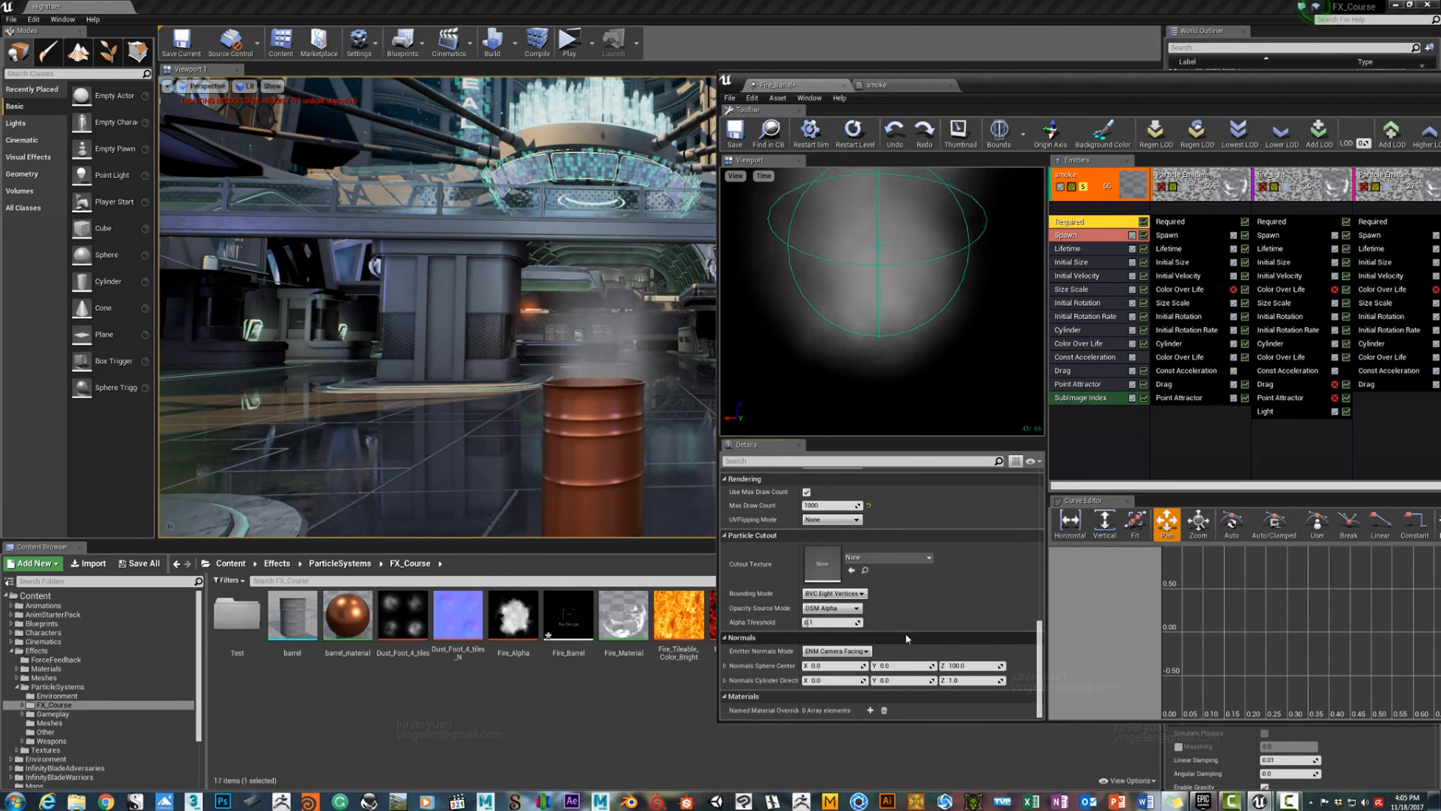
scroll(908, 630, "up", 5)
scroll(915, 631, "up", 6)
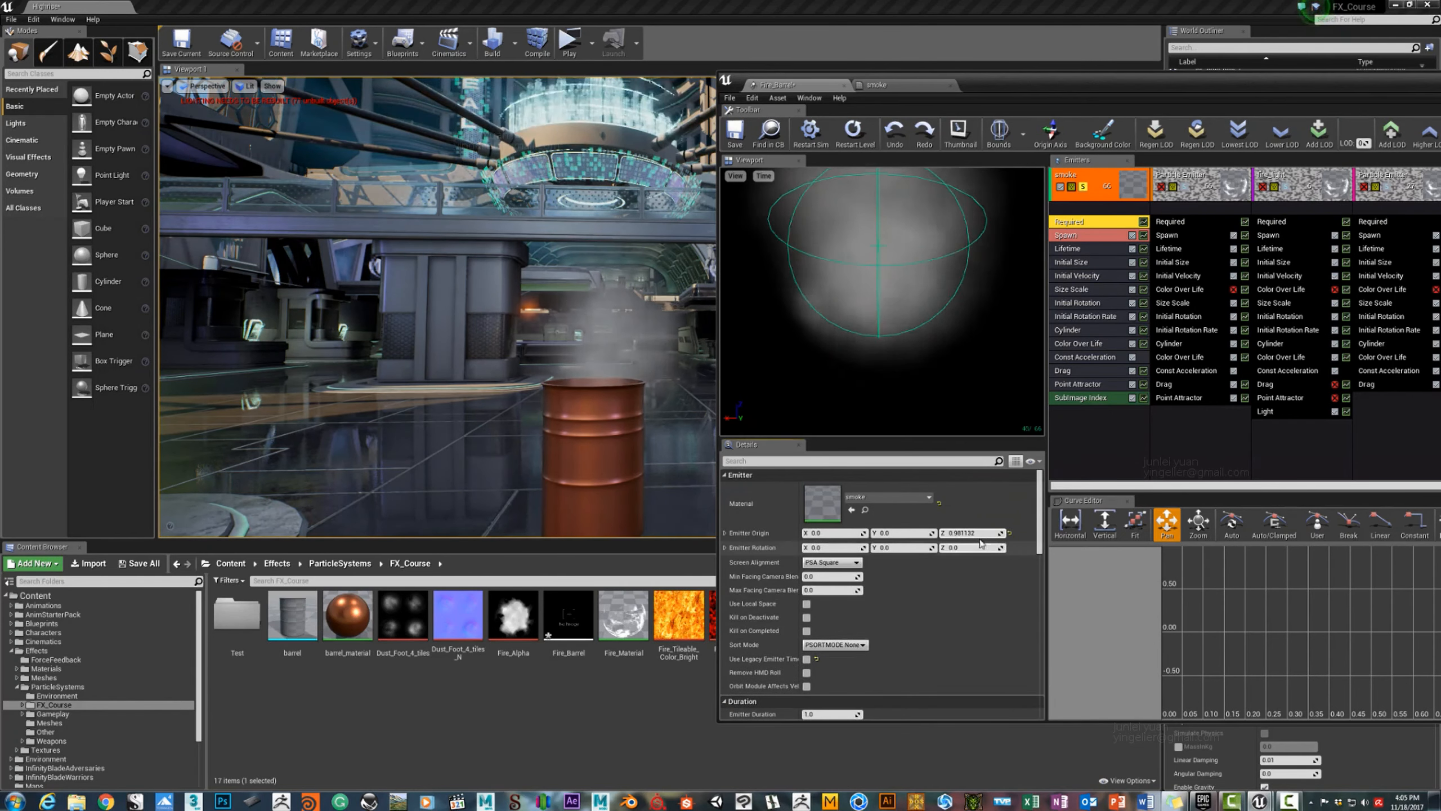
Raise the smoke emitter's Emitter Origin Z to about 27.6 and turn off its solo so all emitters play.
left_click_drag(967, 533, 974, 533)
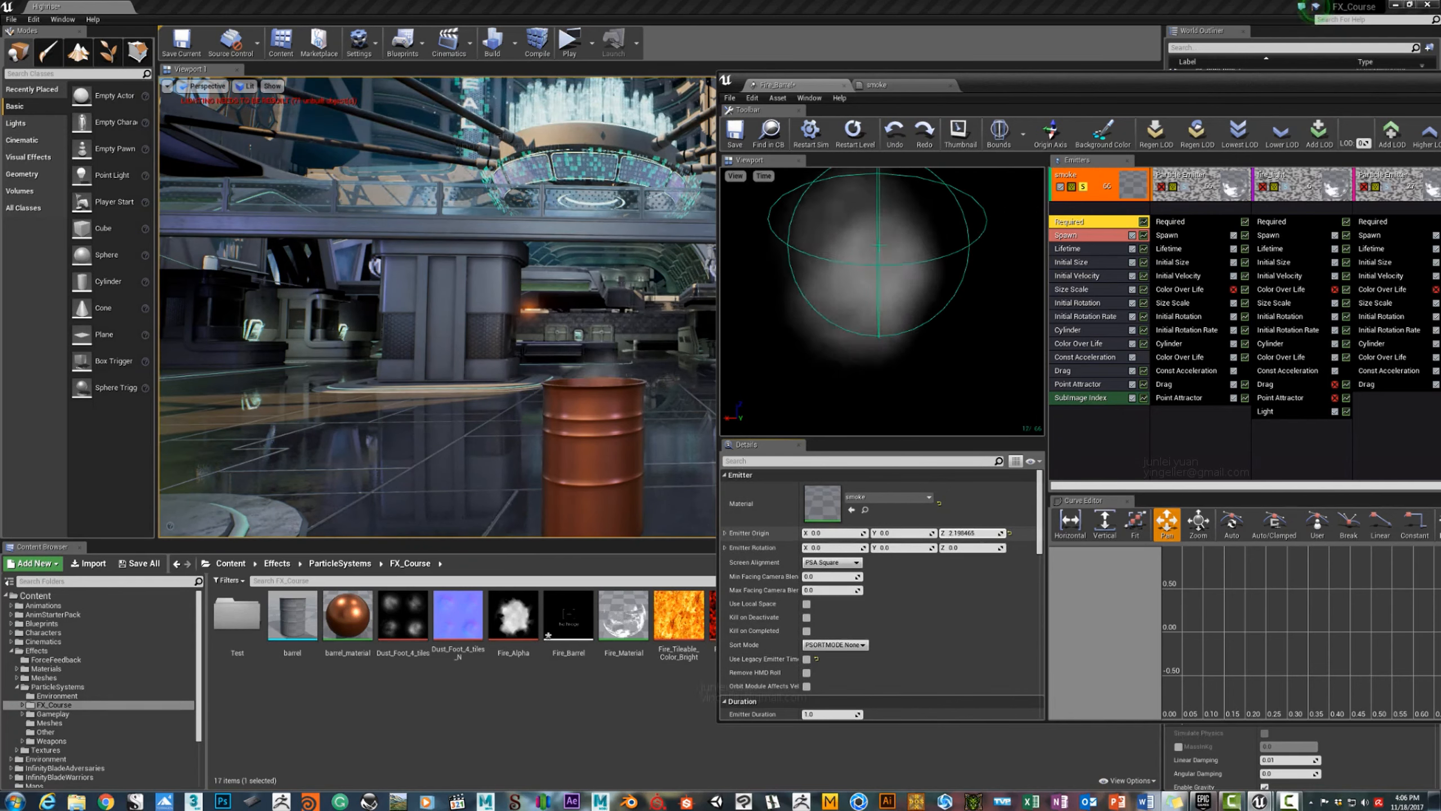
left_click_drag(975, 533, 943, 540)
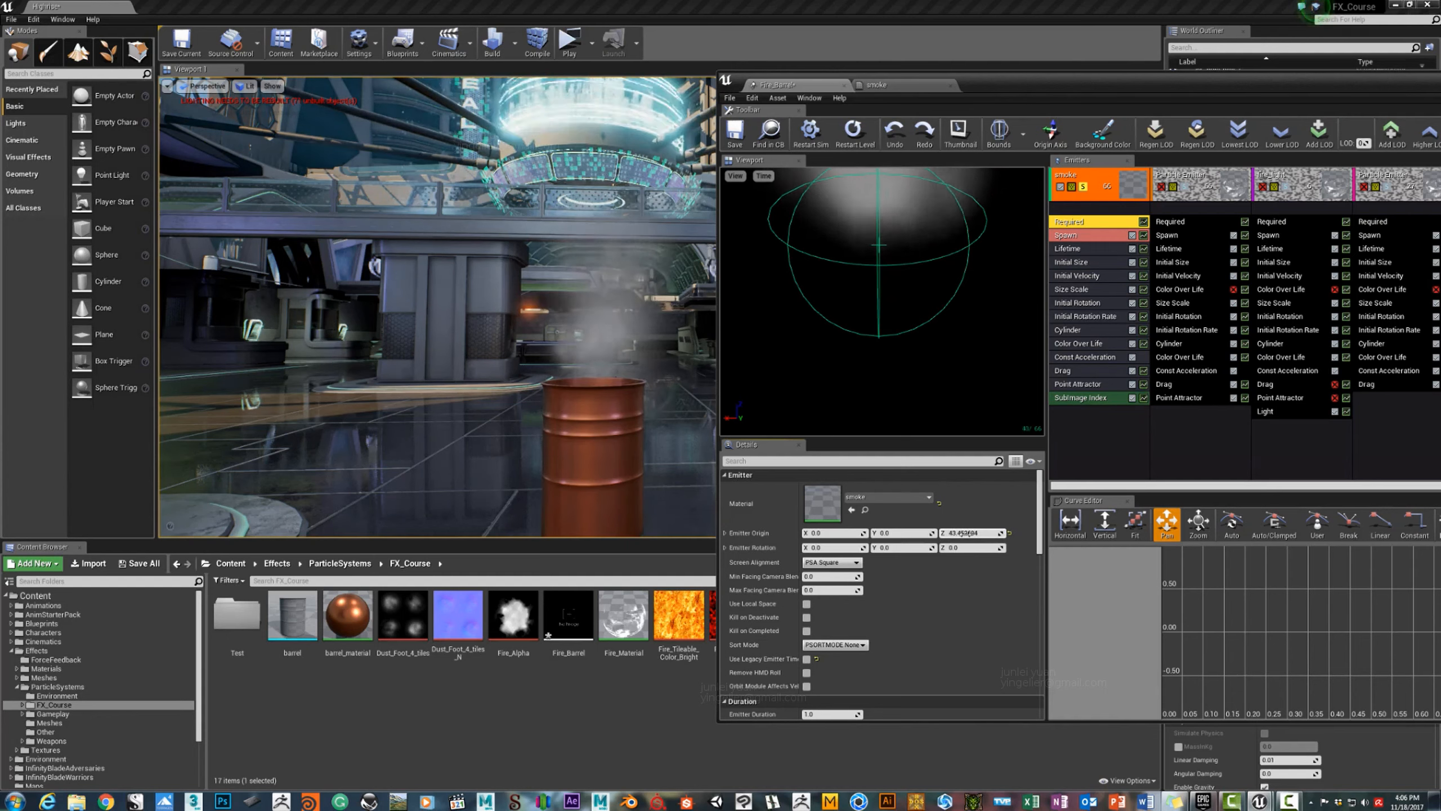
left_click_drag(971, 533, 975, 535)
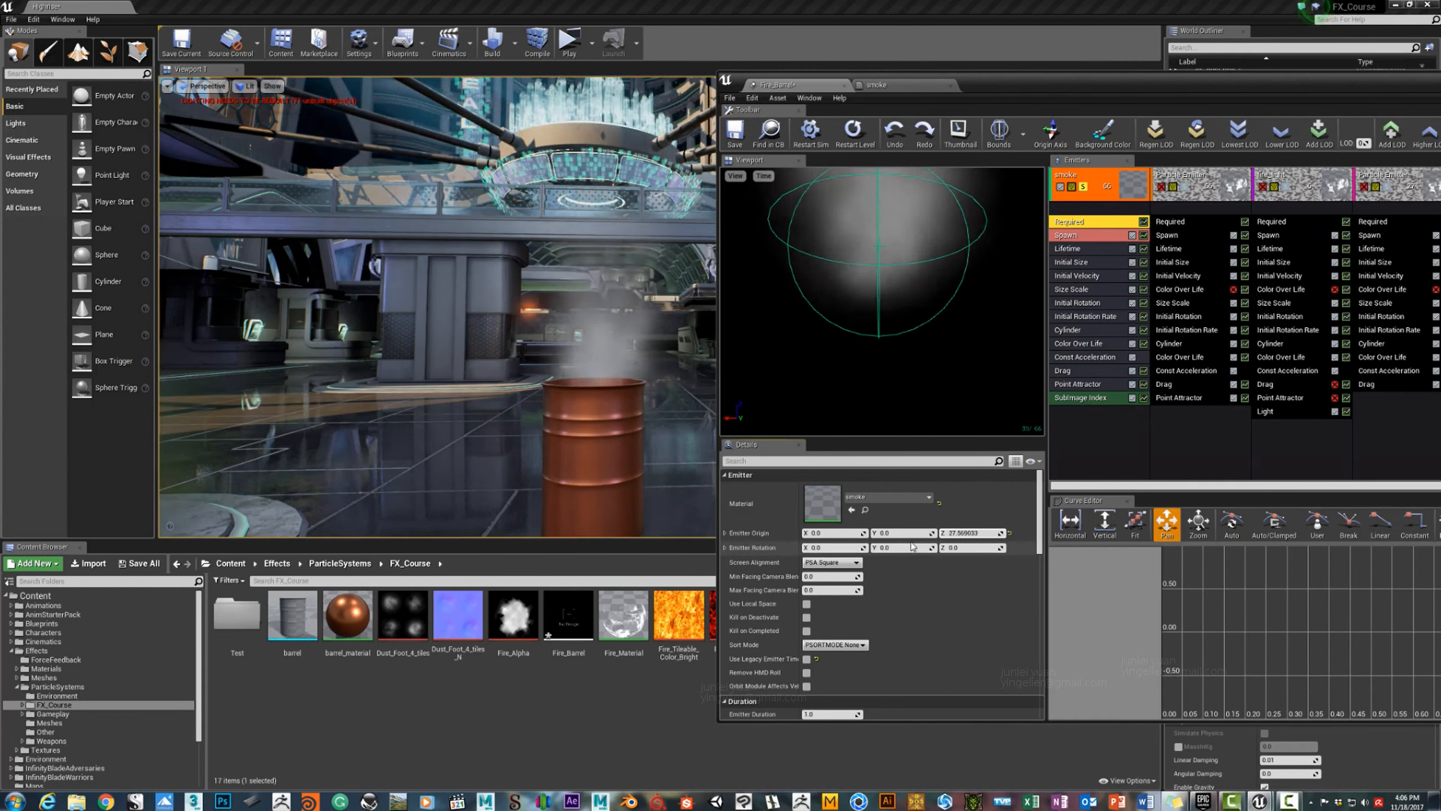
left_click(1083, 187)
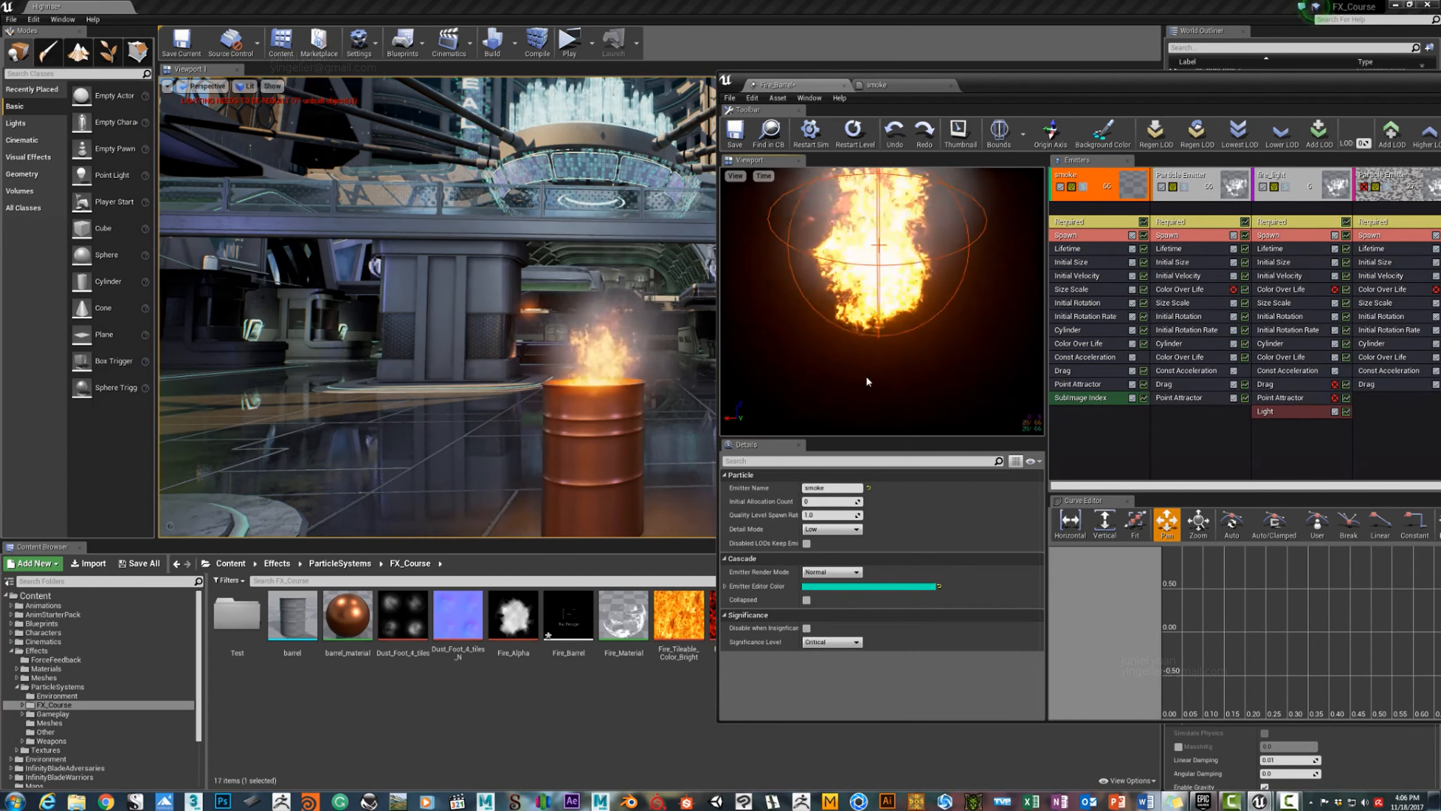
Switch smoke's Color Over Life distribution to Distribution Vector Constant Curve and add two points to the curve.
left_click(1078, 344)
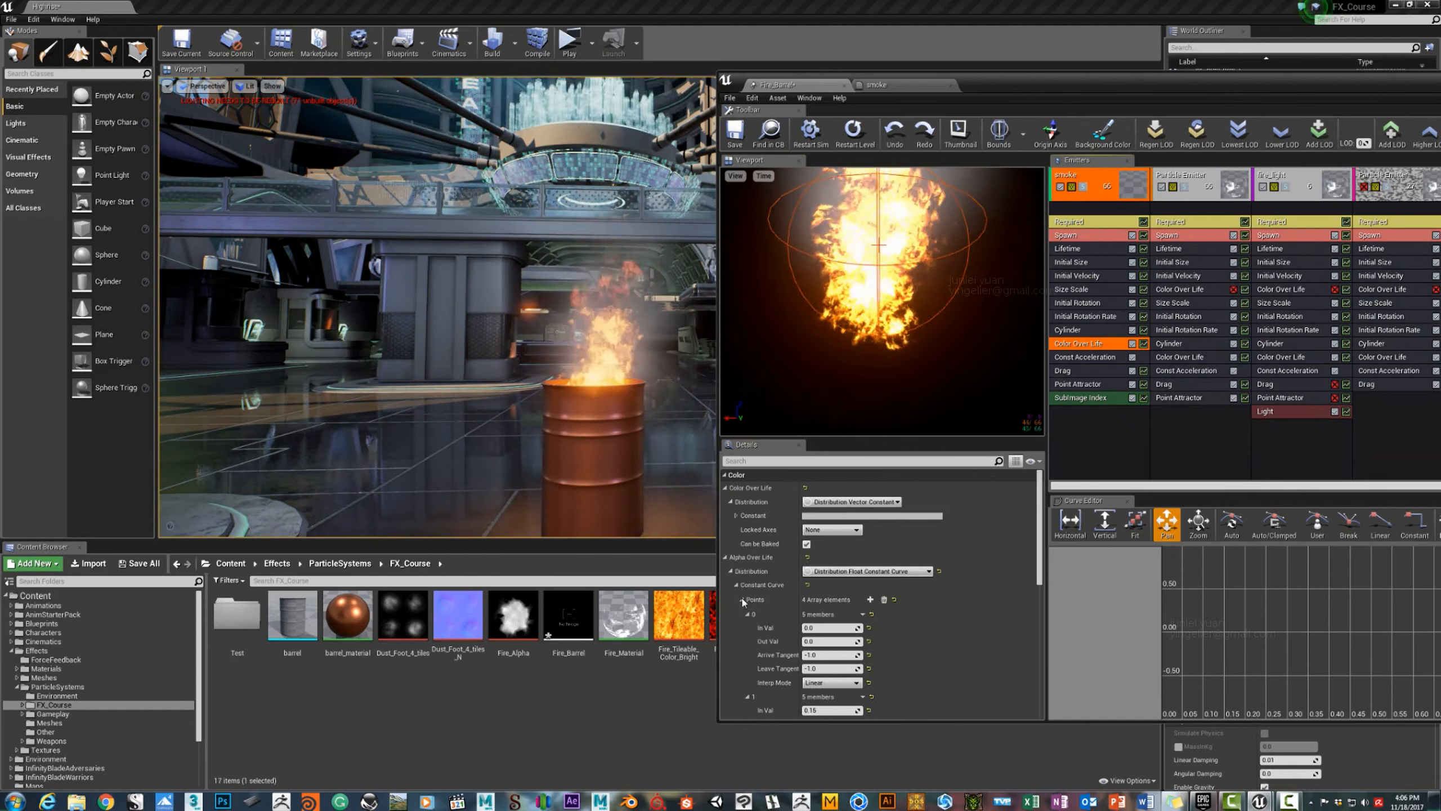
left_click(853, 501)
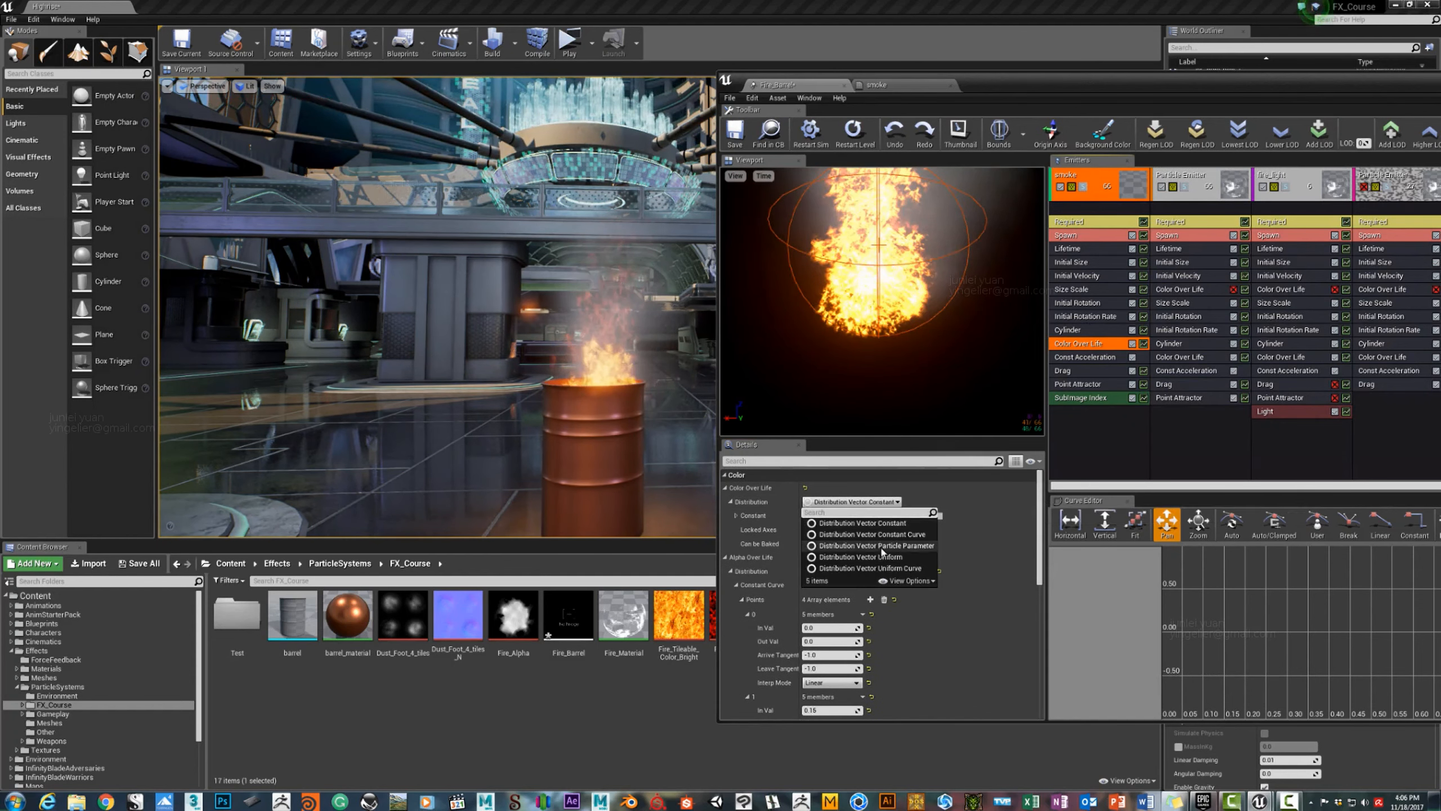
left_click(907, 535)
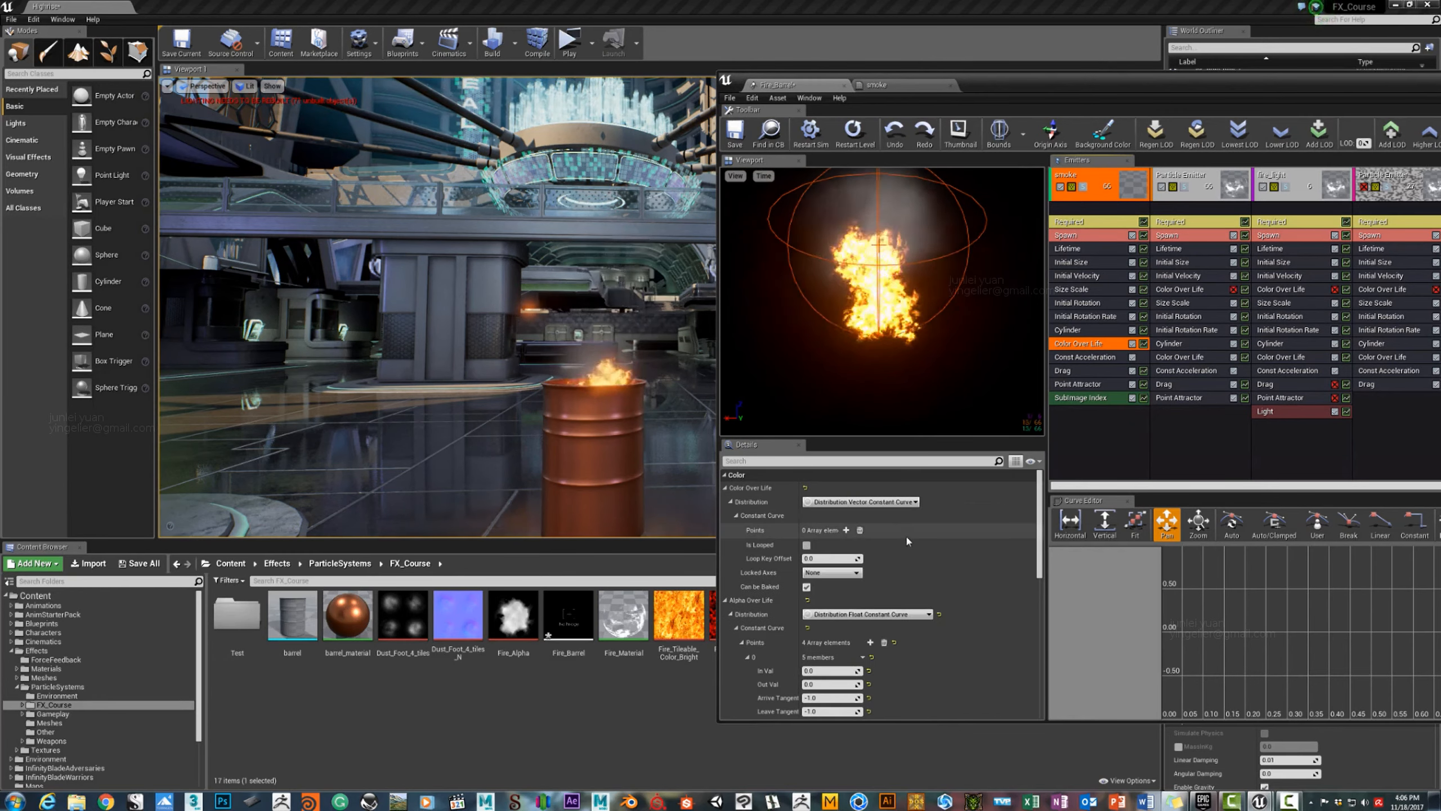
left_click(851, 532)
left_click(851, 533)
scroll(914, 593, "down", 3)
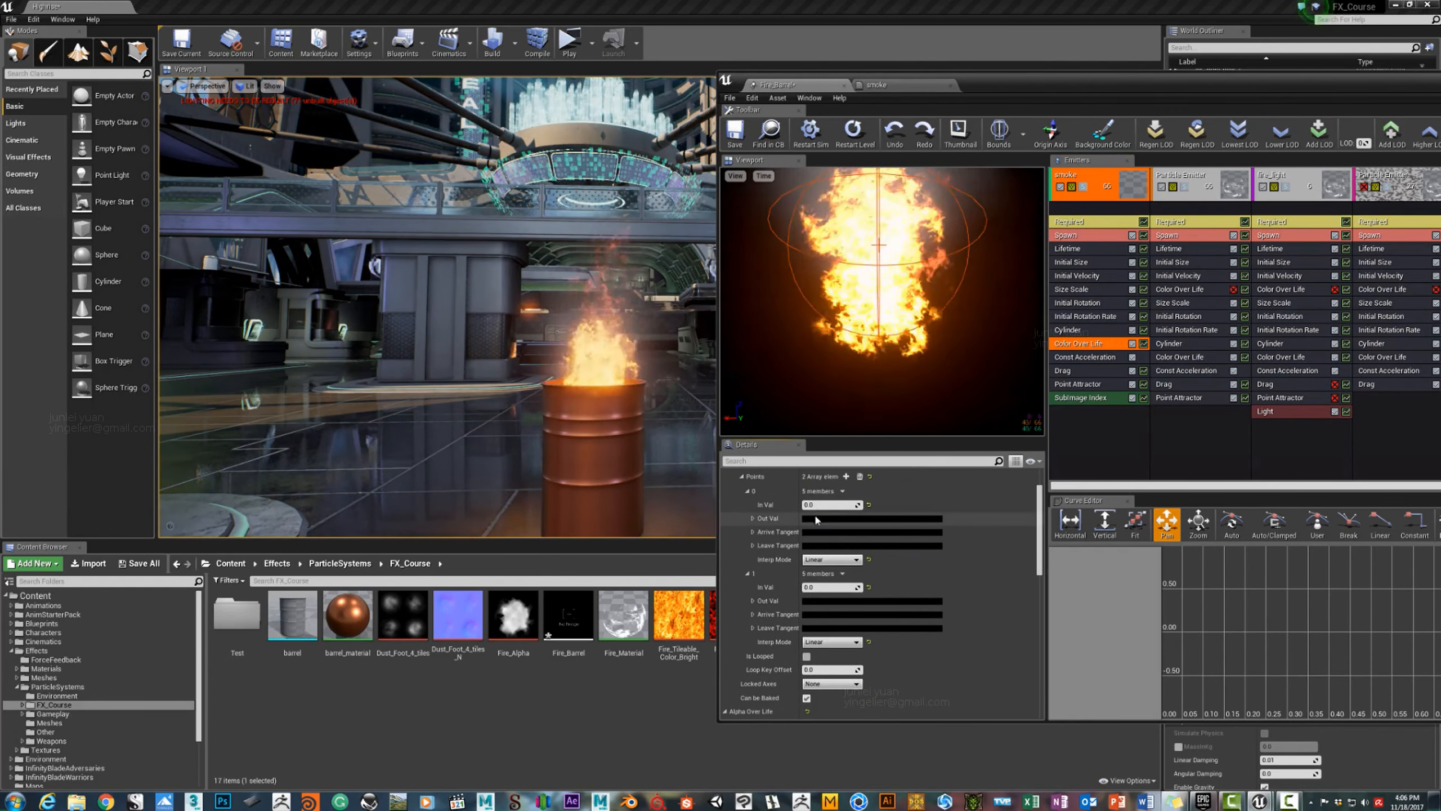
Set Color Over Life point 0's Out Val to a light orange, about R 0.945, G 0.564, B 0.128.
left_click(840, 518)
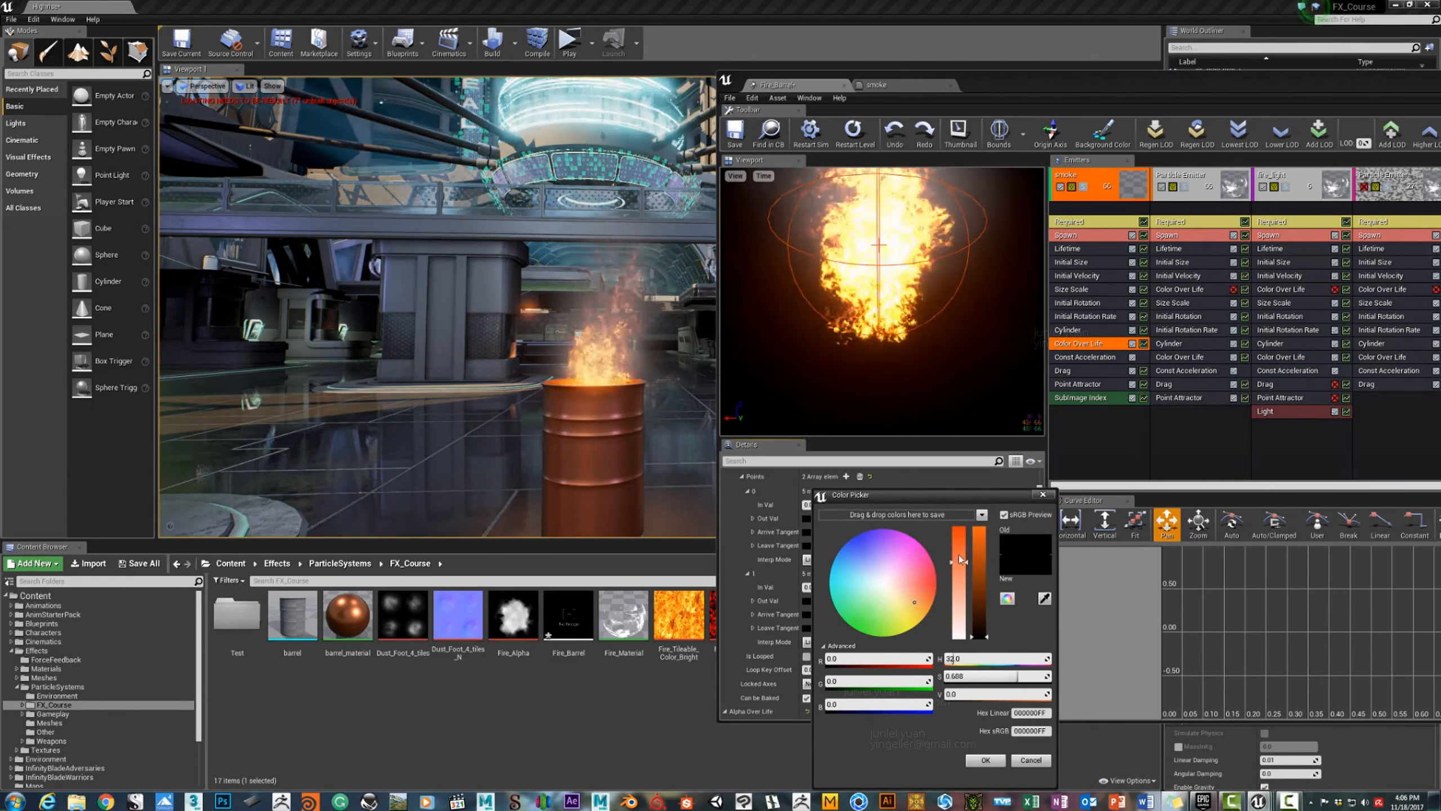
left_click_drag(980, 555, 982, 533)
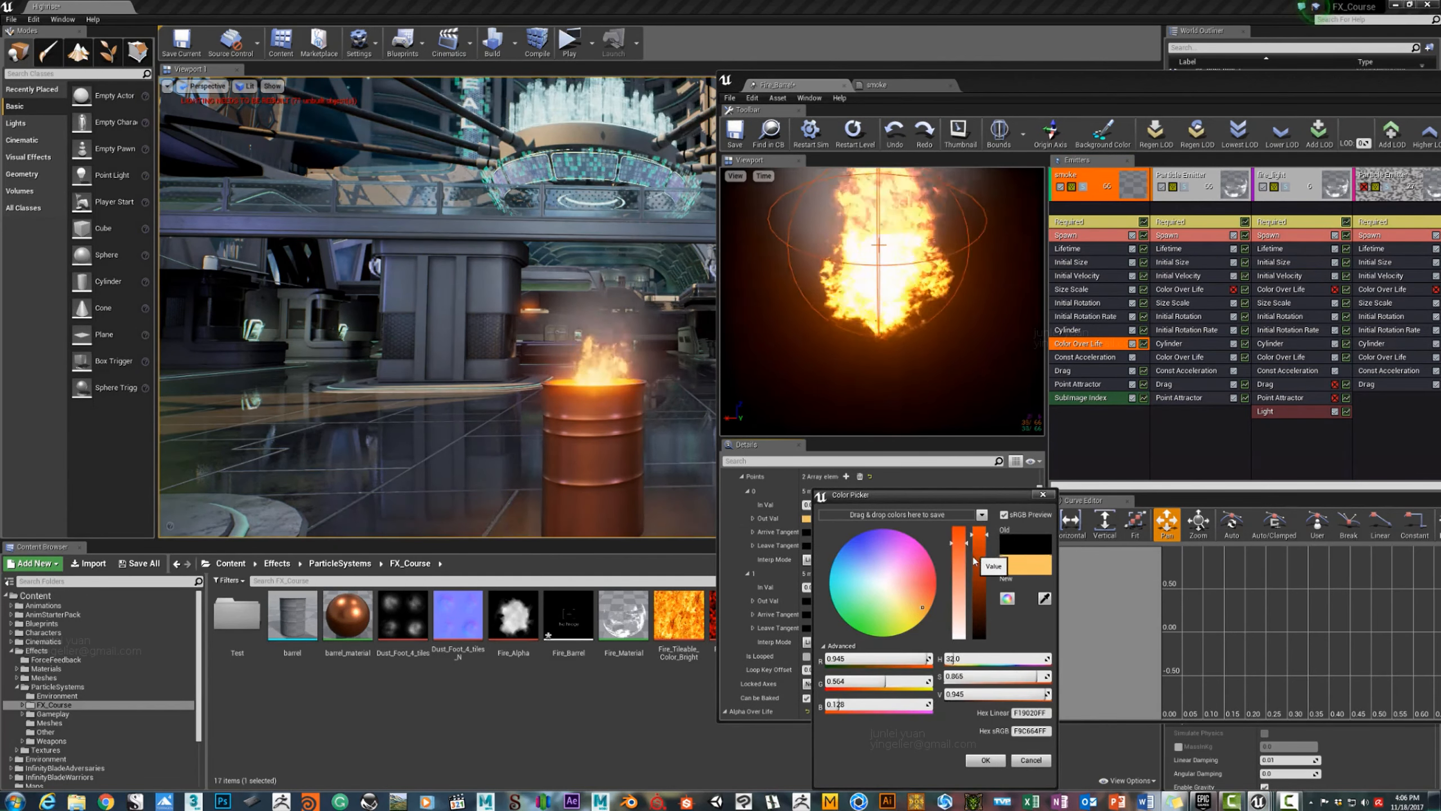
left_click(986, 759)
Set Color Over Life point 1's Out Val to yellow-orange (R 1.0, G 0.693, B 0.03) and solo smoke to check its tint.
scroll(856, 577, "down", 1)
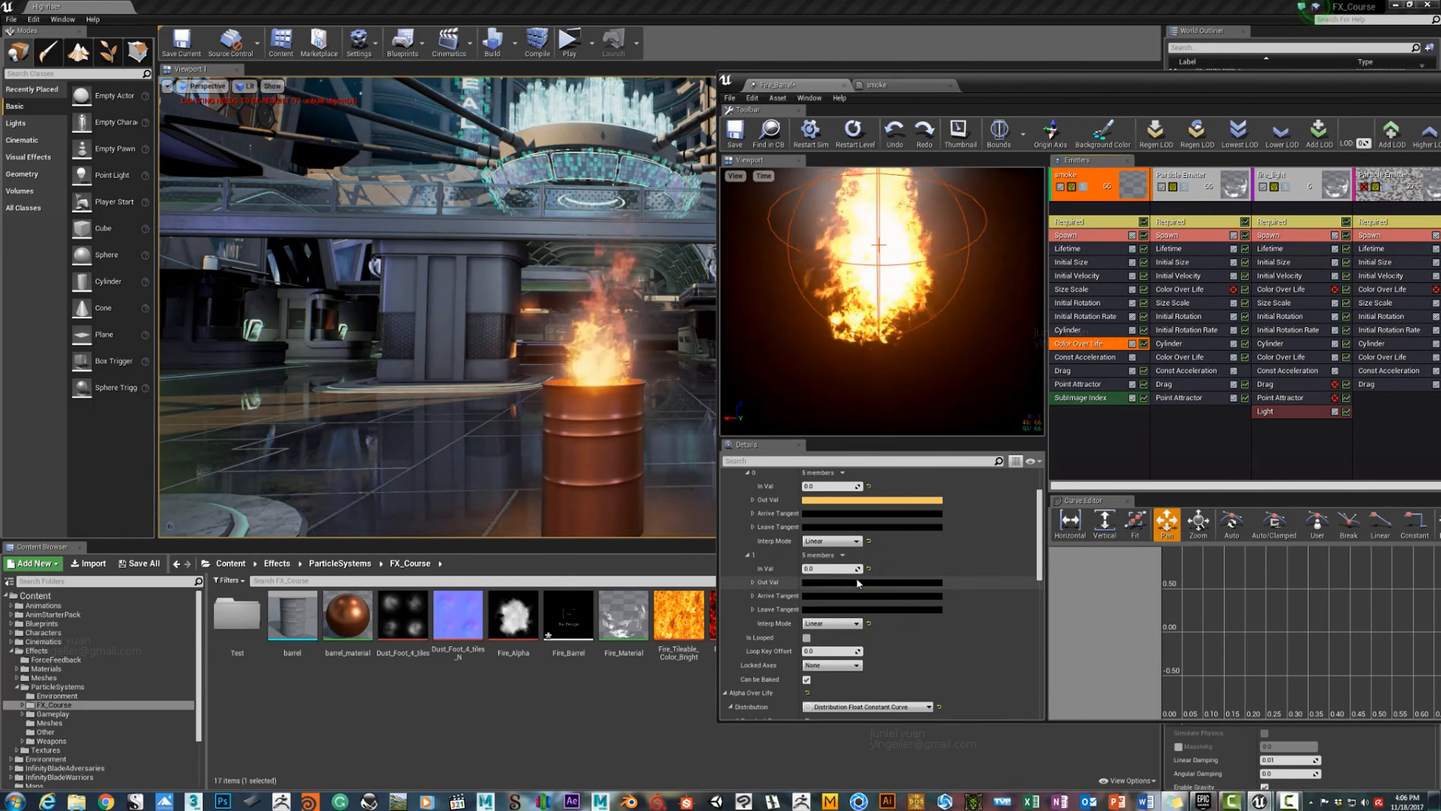
left_click(840, 584)
left_click(950, 617)
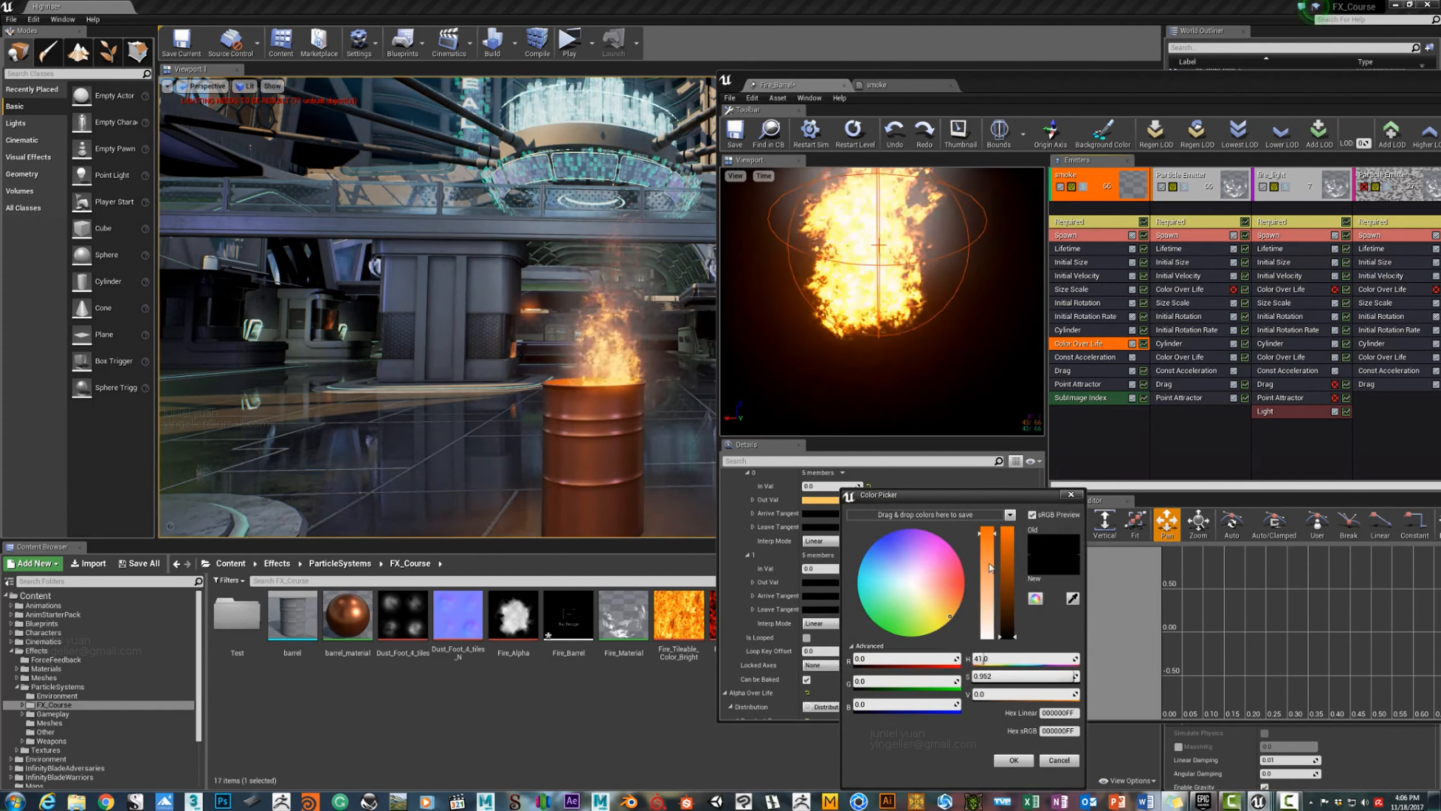
left_click(1009, 527)
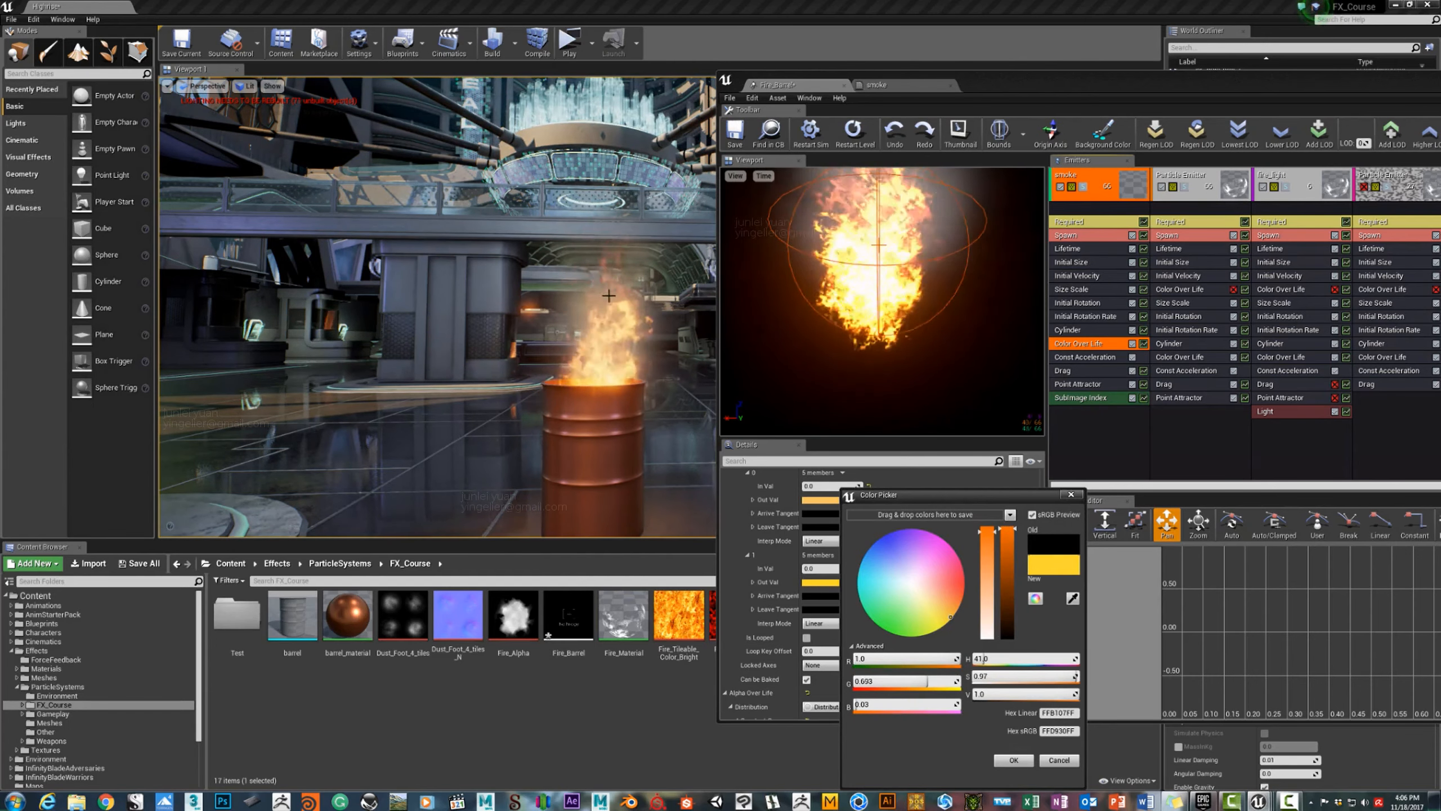
left_click(1014, 759)
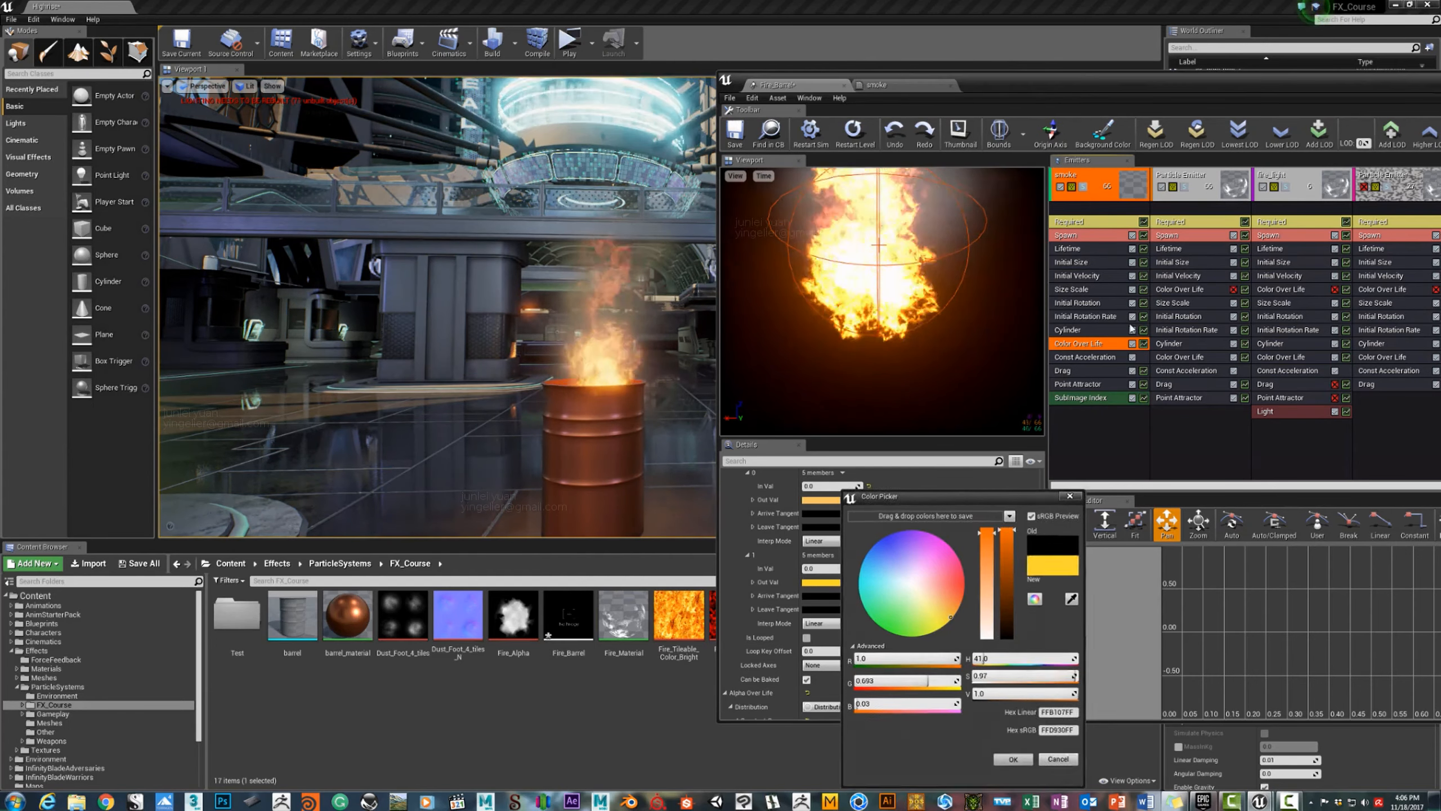
left_click(1083, 187)
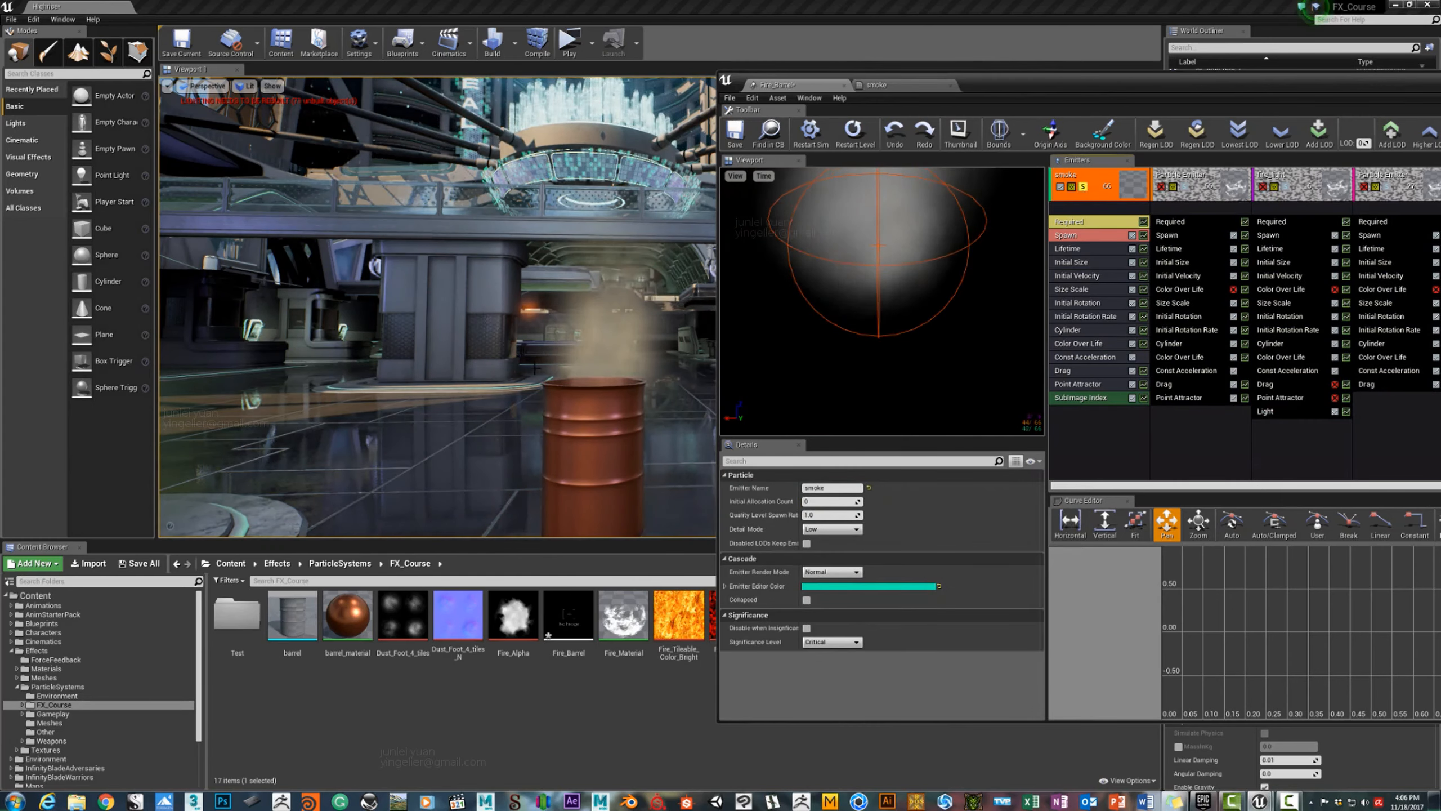
scroll(550, 364, "up", 3)
scroll(552, 365, "down", 2)
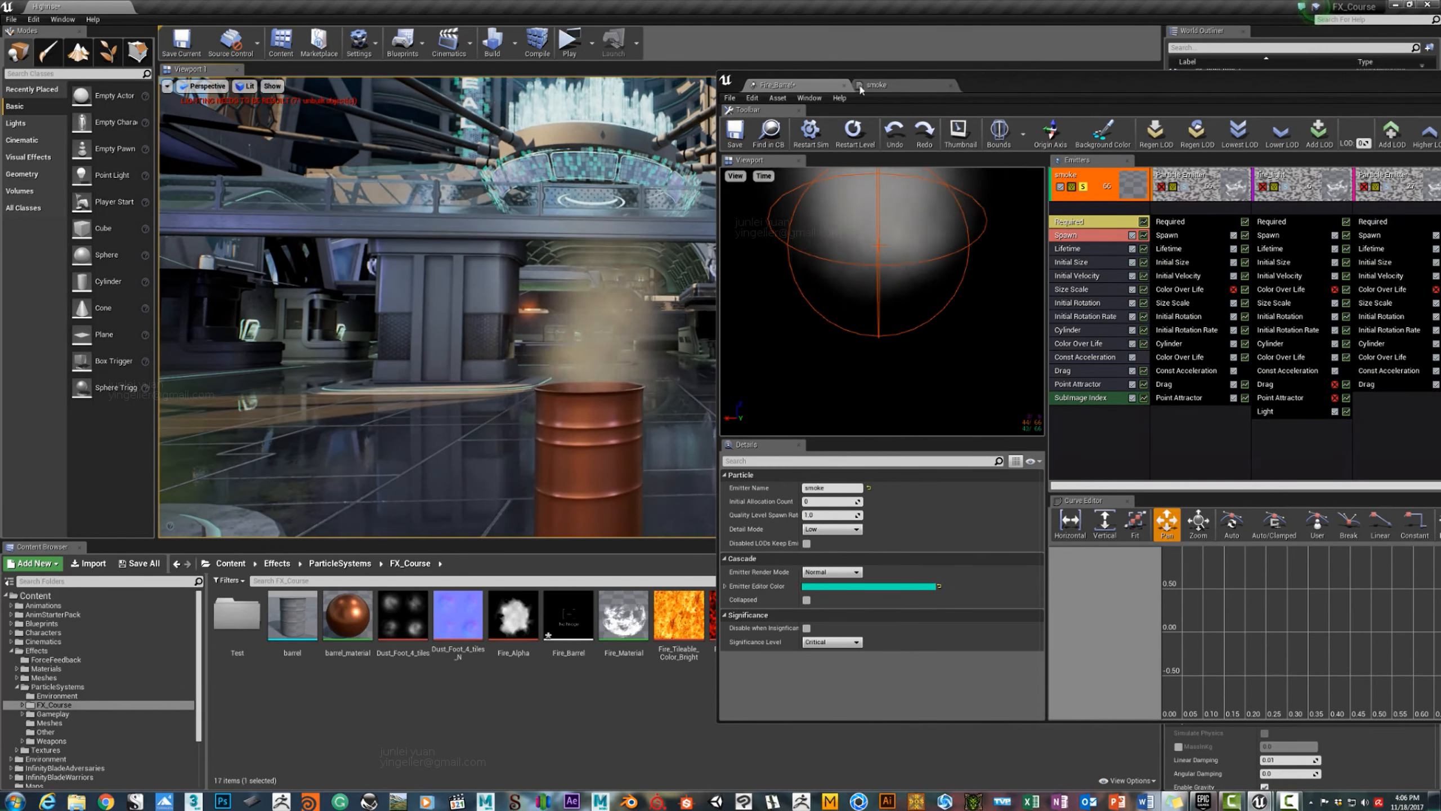
In the smoke material, add a Multiply node near the emissive constant and connect Particle Color to its A input.
left_click(862, 85)
scroll(1202, 512, "up", 4)
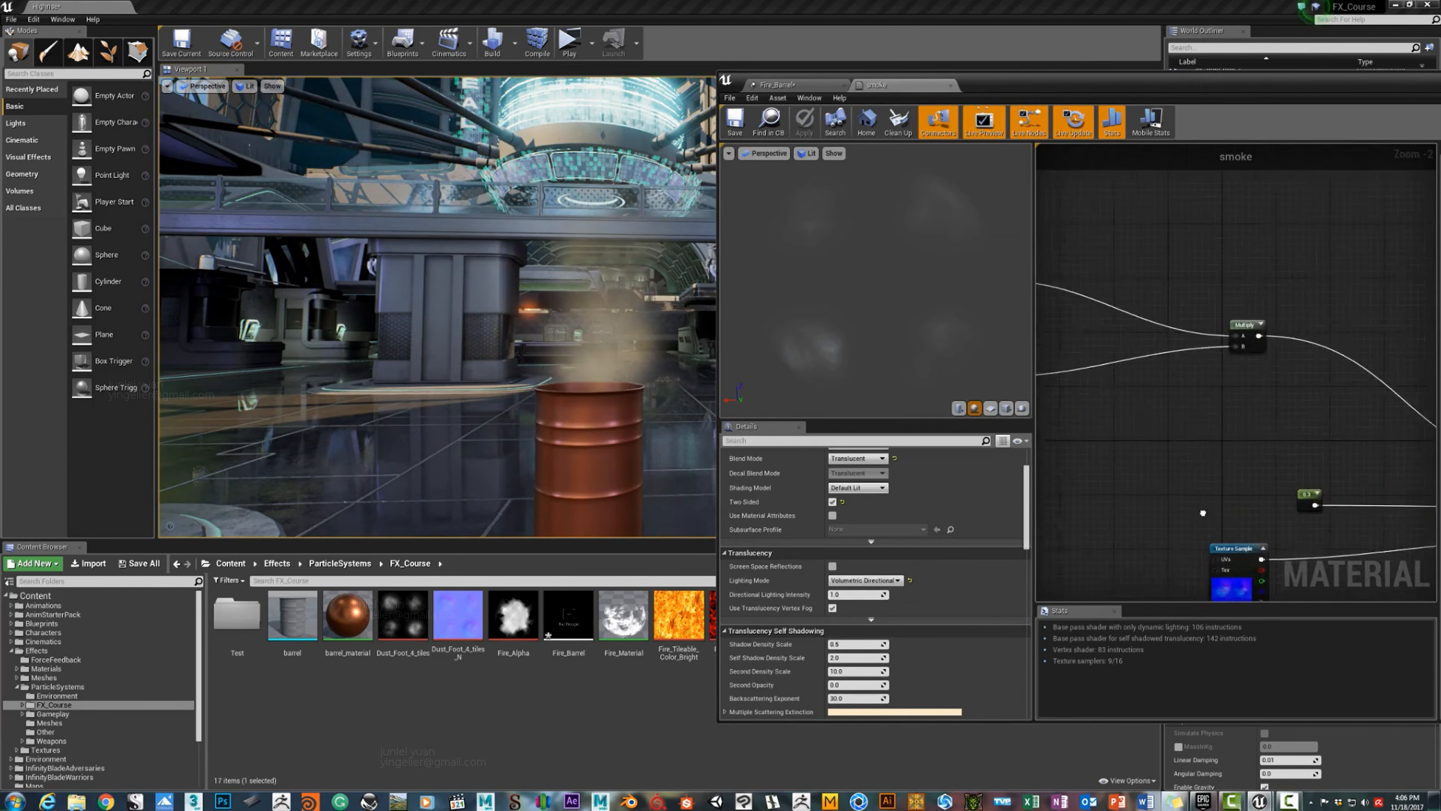
right_click_drag(1204, 513, 1422, 538)
right_click_drag(1406, 422, 1082, 343)
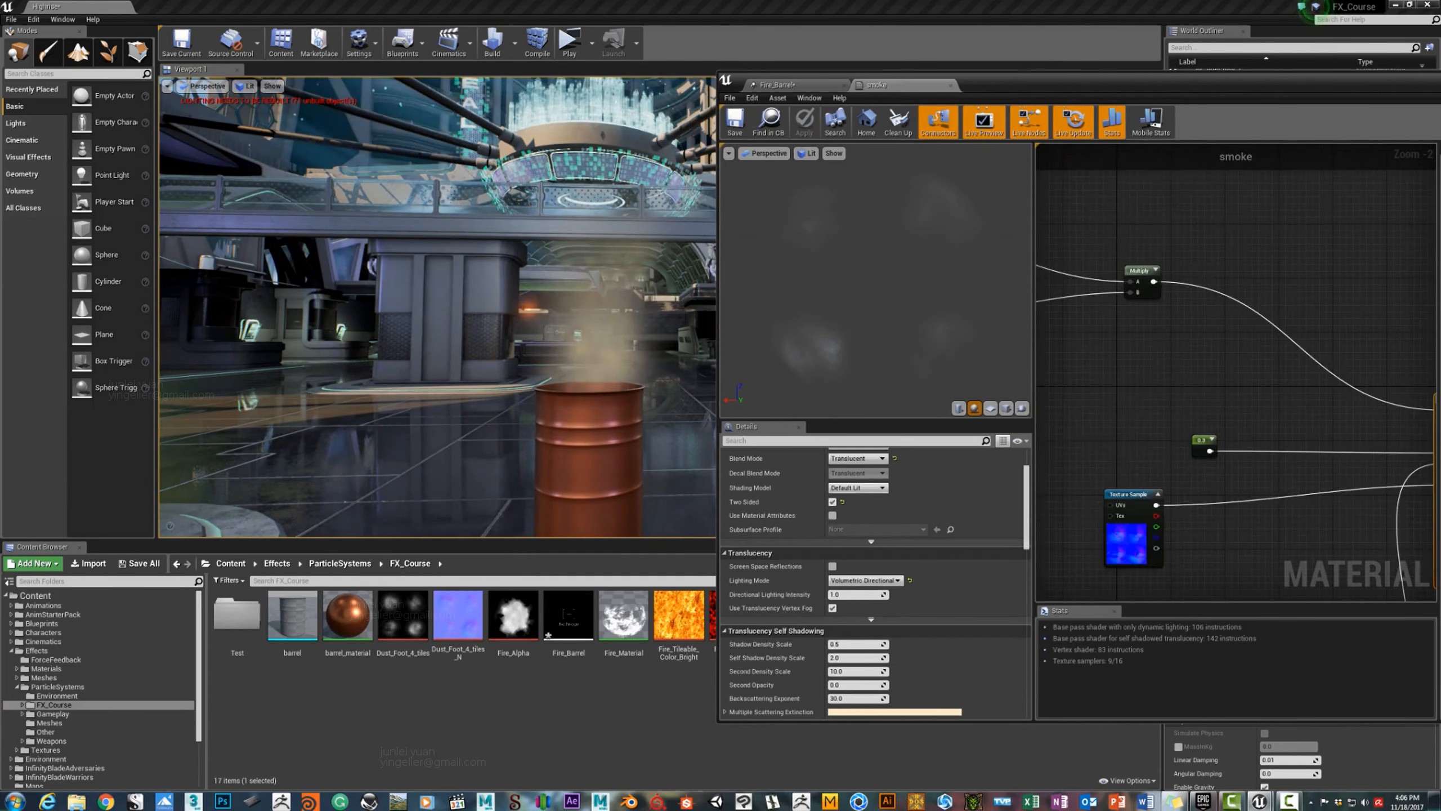
mouse_move(1282, 352)
right_mouse_down()
mouse_move(1210, 316)
mouse_move(1277, 355)
mouse_move(1350, 343)
mouse_move(1270, 341)
right_mouse_up()
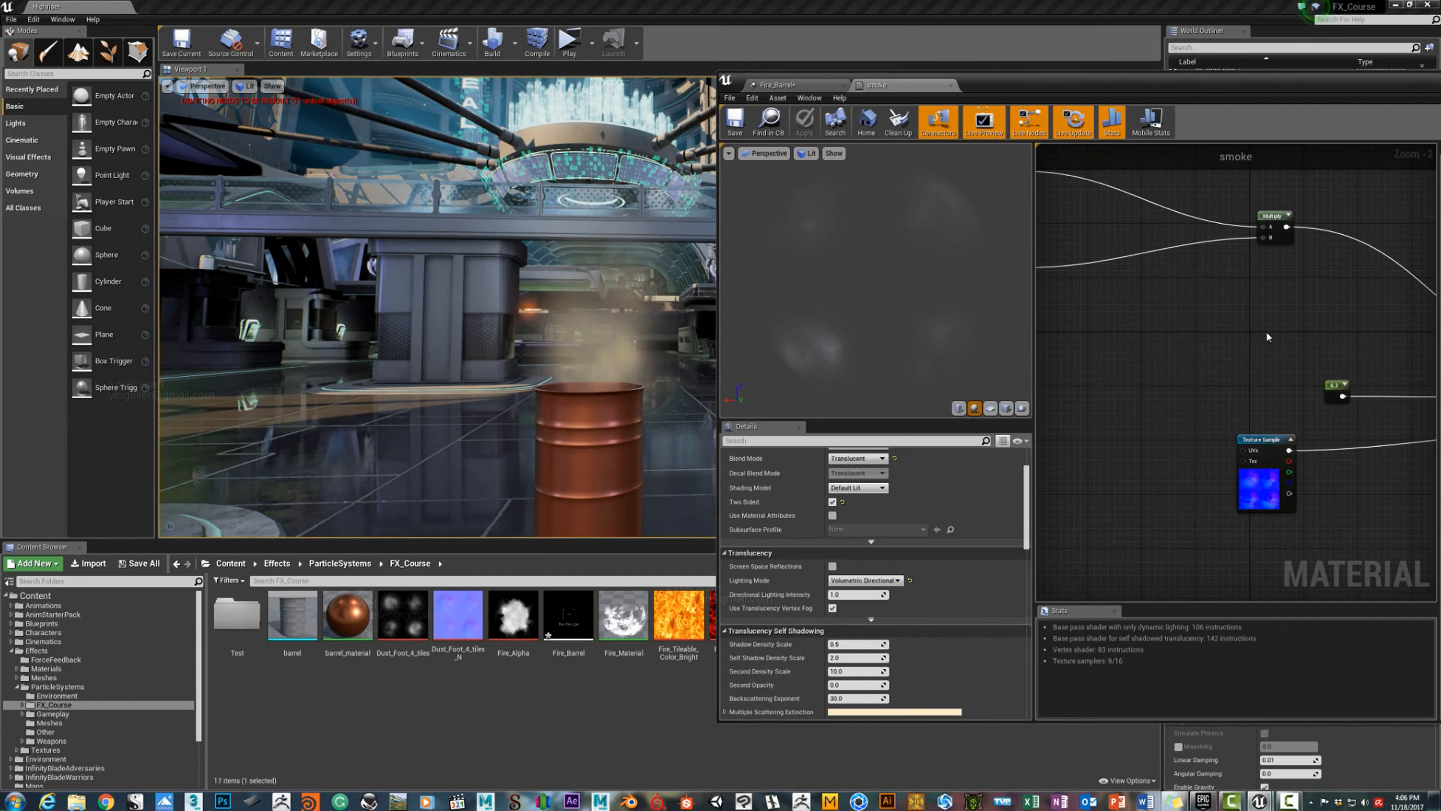
key("m")
left_click(1284, 312)
right_click_drag(1184, 288, 1126, 287)
left_click_drag(1056, 190, 1325, 349)
Connect the emissive constant to the new Multiply's B input, feed the result into Emissive Color, and apply the material.
right_click_drag(1370, 344, 1184, 319)
left_click_drag(1191, 389, 1142, 336)
right_click_drag(1170, 329, 1066, 313)
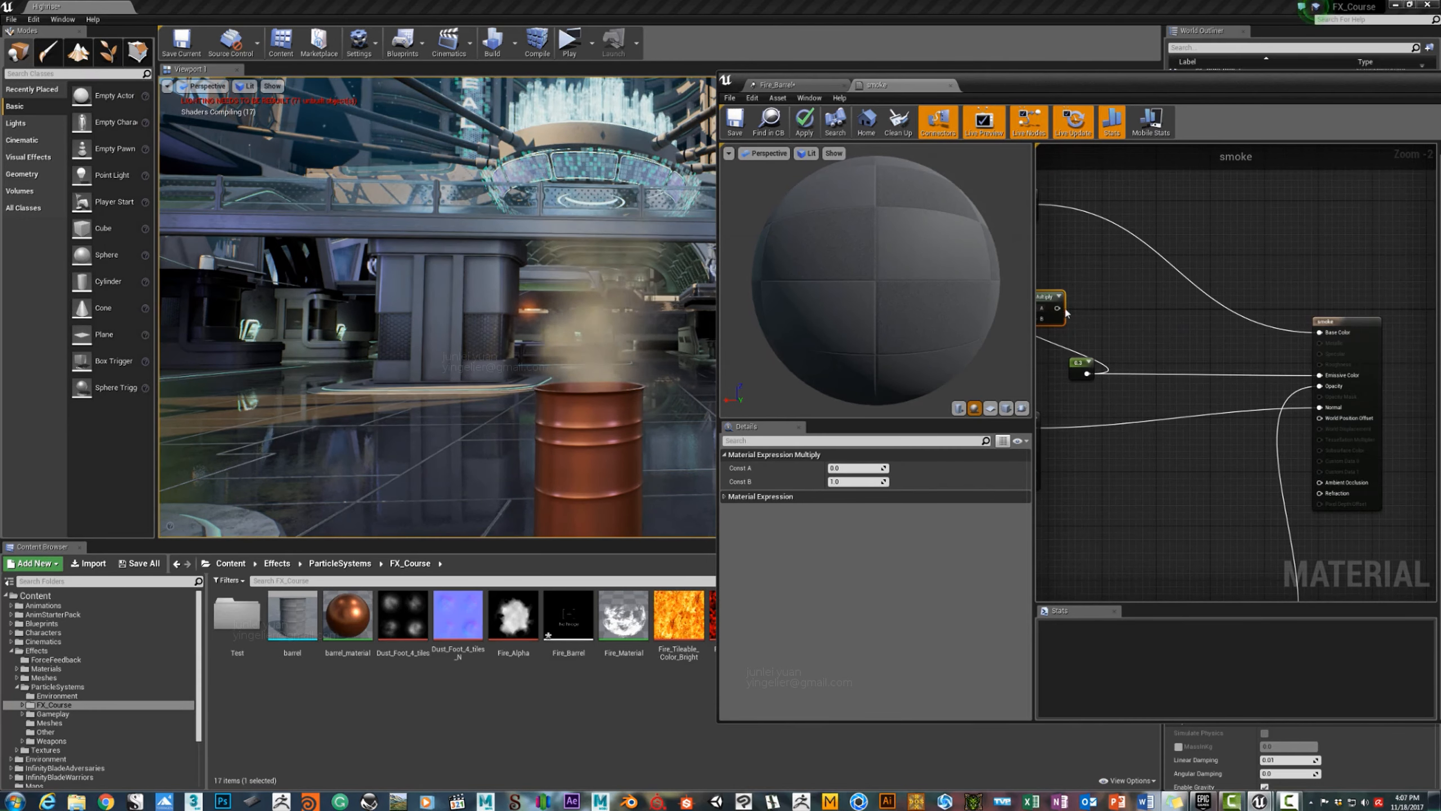
left_click_drag(1057, 309, 1319, 375)
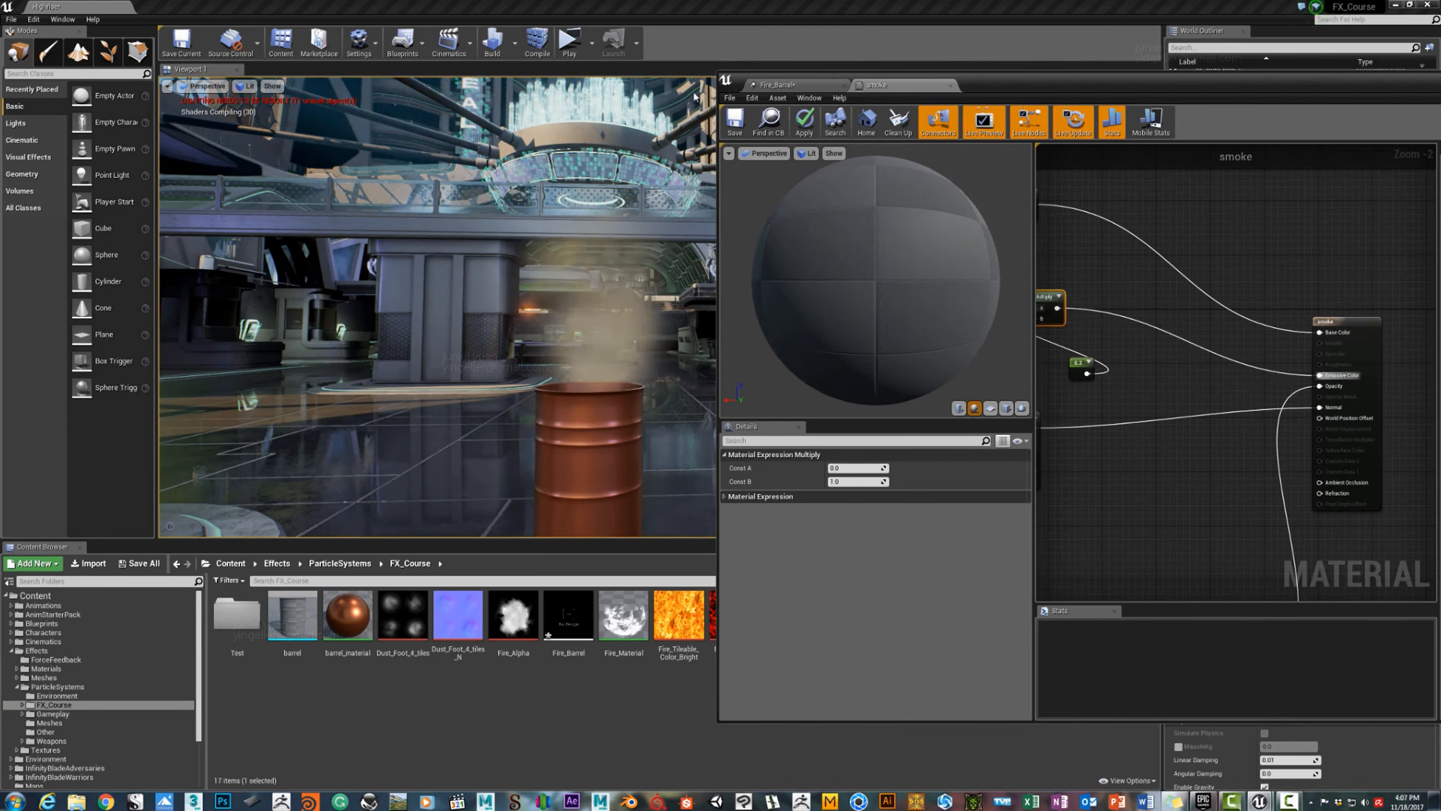
left_click(805, 121)
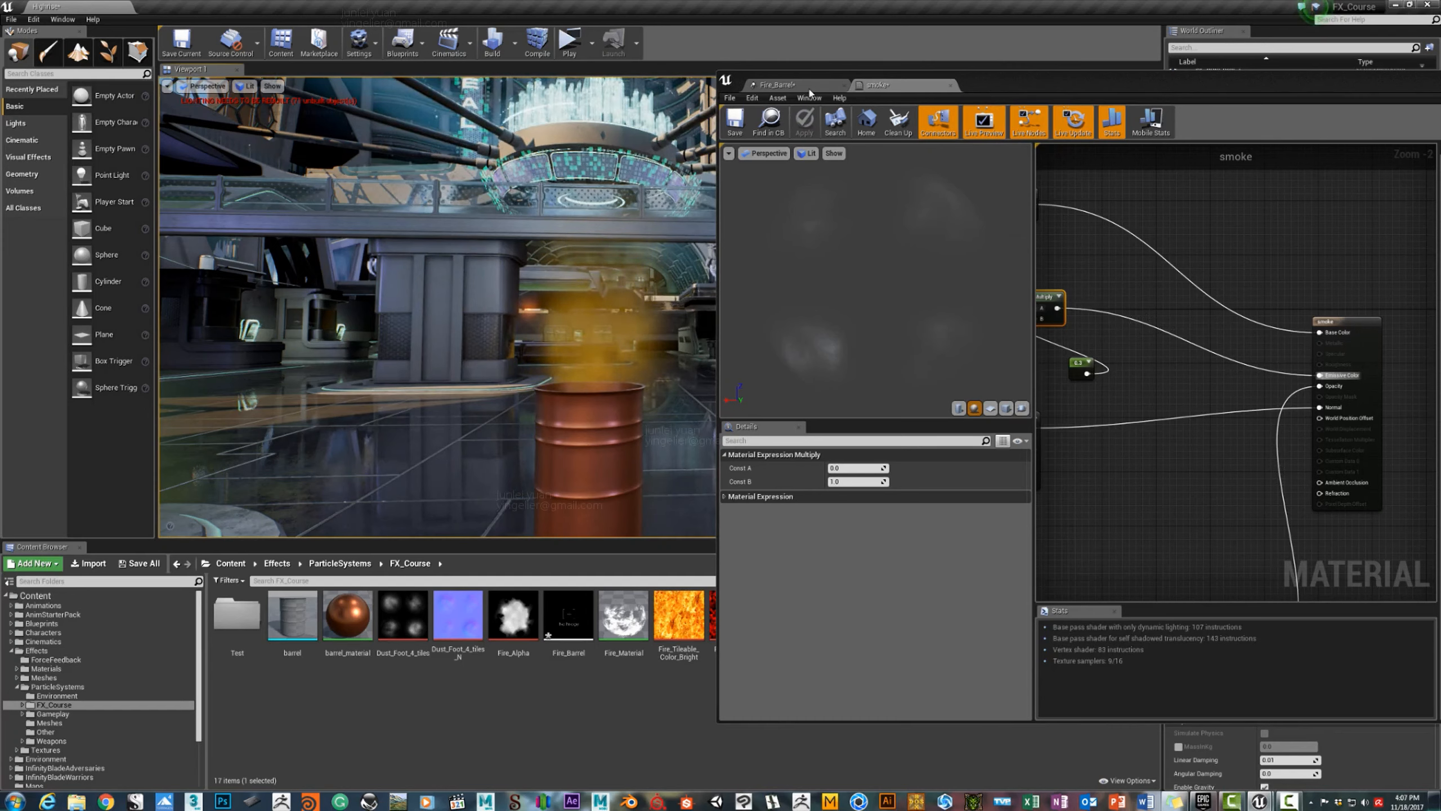
Insert another Multiply node between Particle Color and the A input of the emissive Multiply.
right_click_drag(1048, 324, 1192, 357)
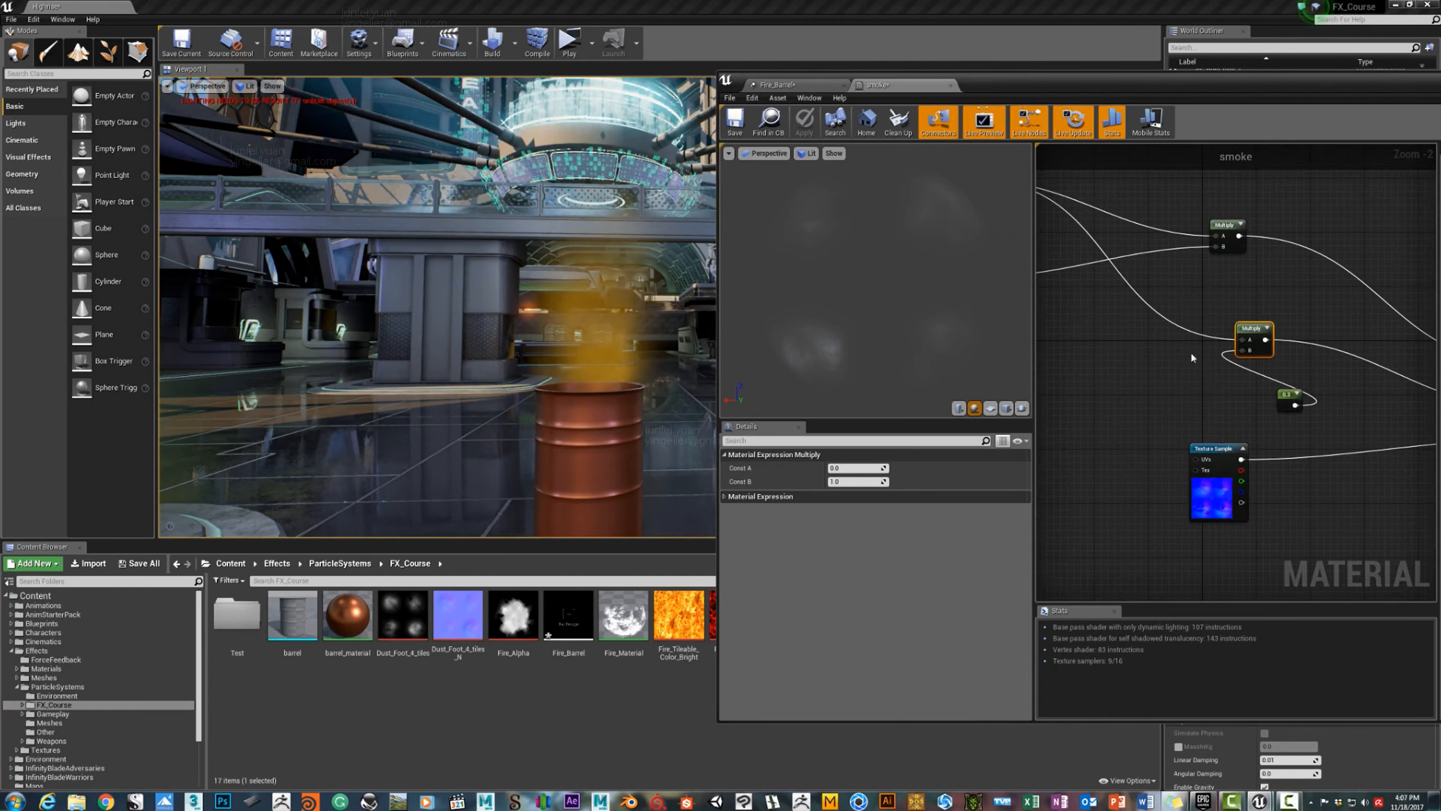
key("m")
left_click(1144, 339)
right_click_drag(1120, 264, 1196, 295)
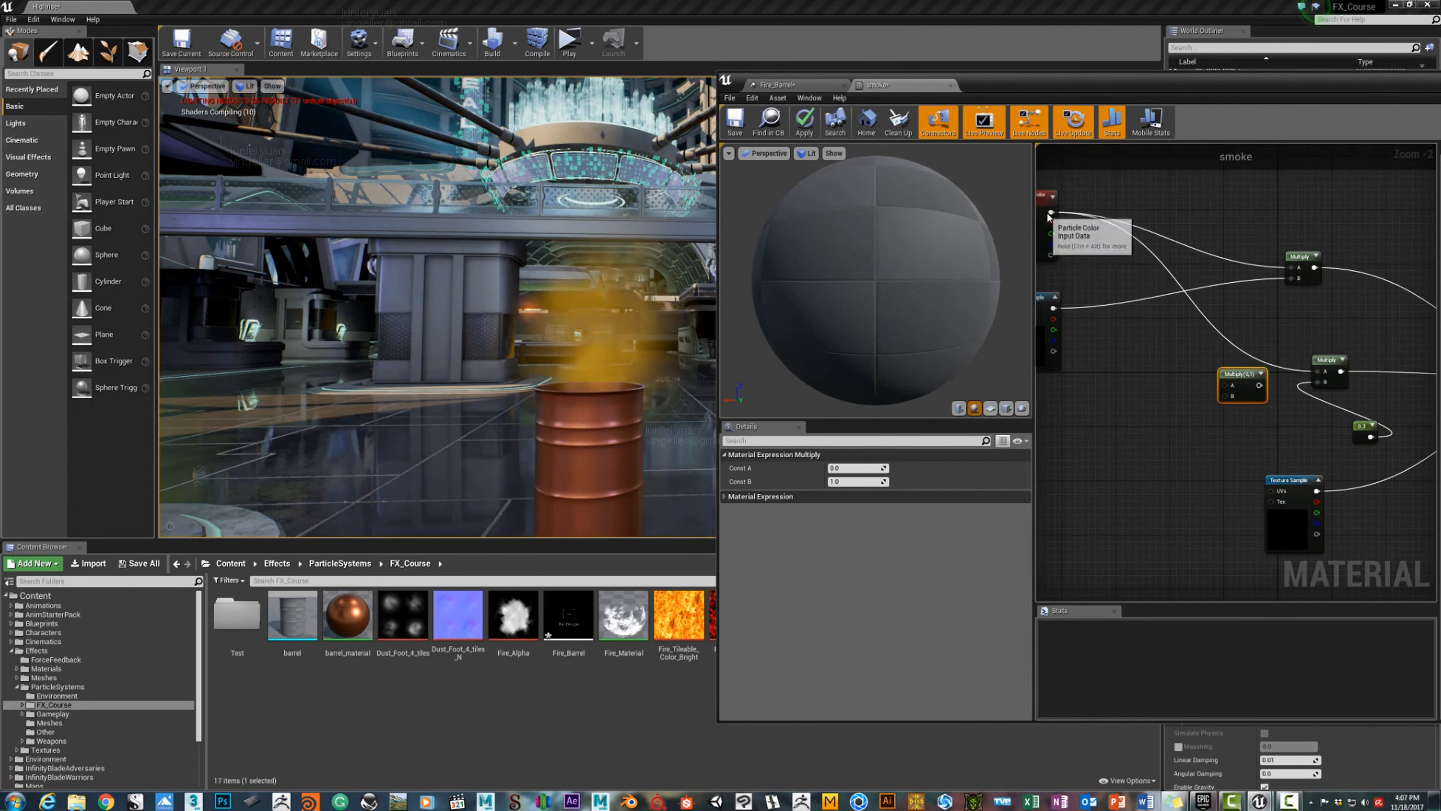
left_click_drag(1051, 214, 1319, 372)
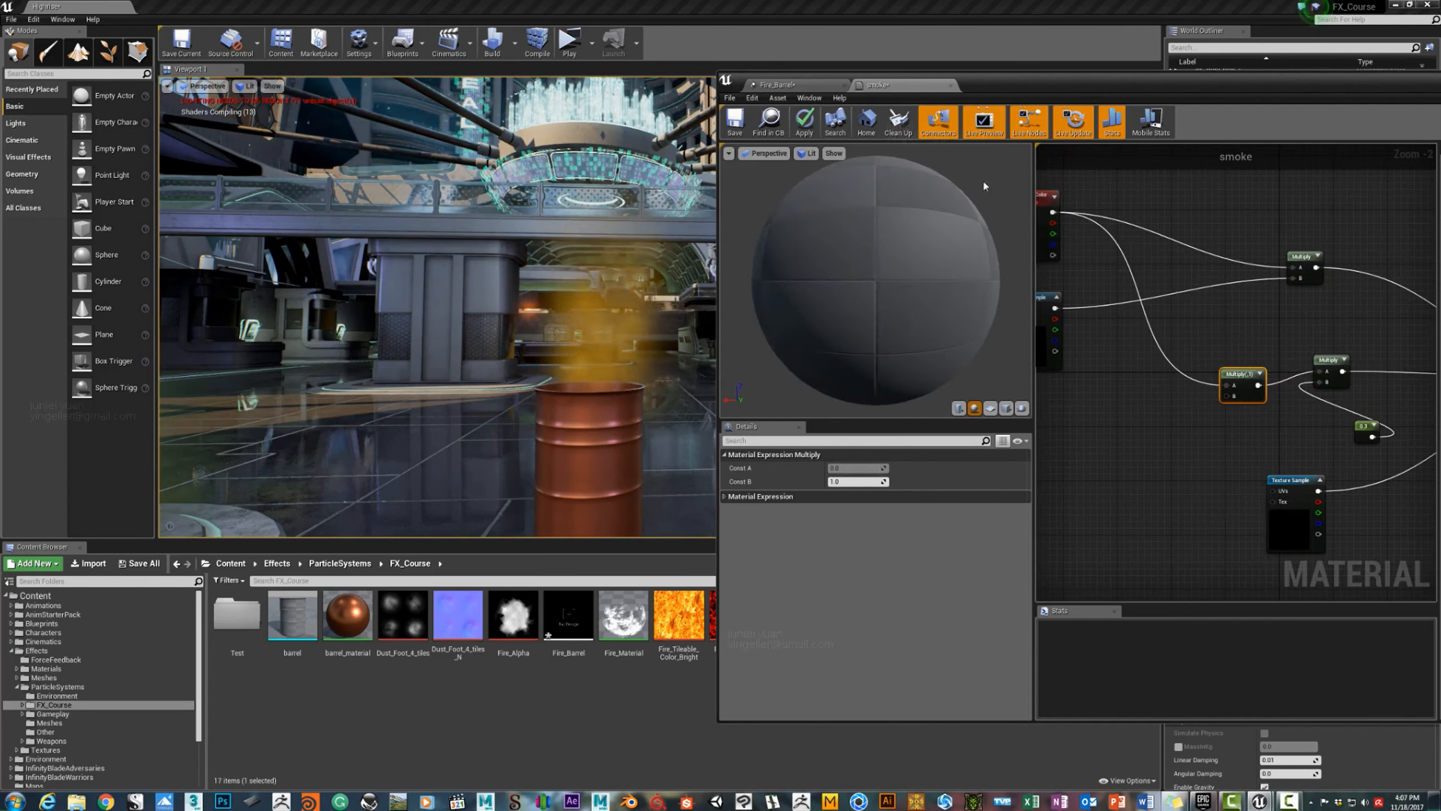
Try a Const B of 0.35 on the inserted Multiply node and apply the smoke material.
left_click(844, 481)
type("0.35")
key("Return")
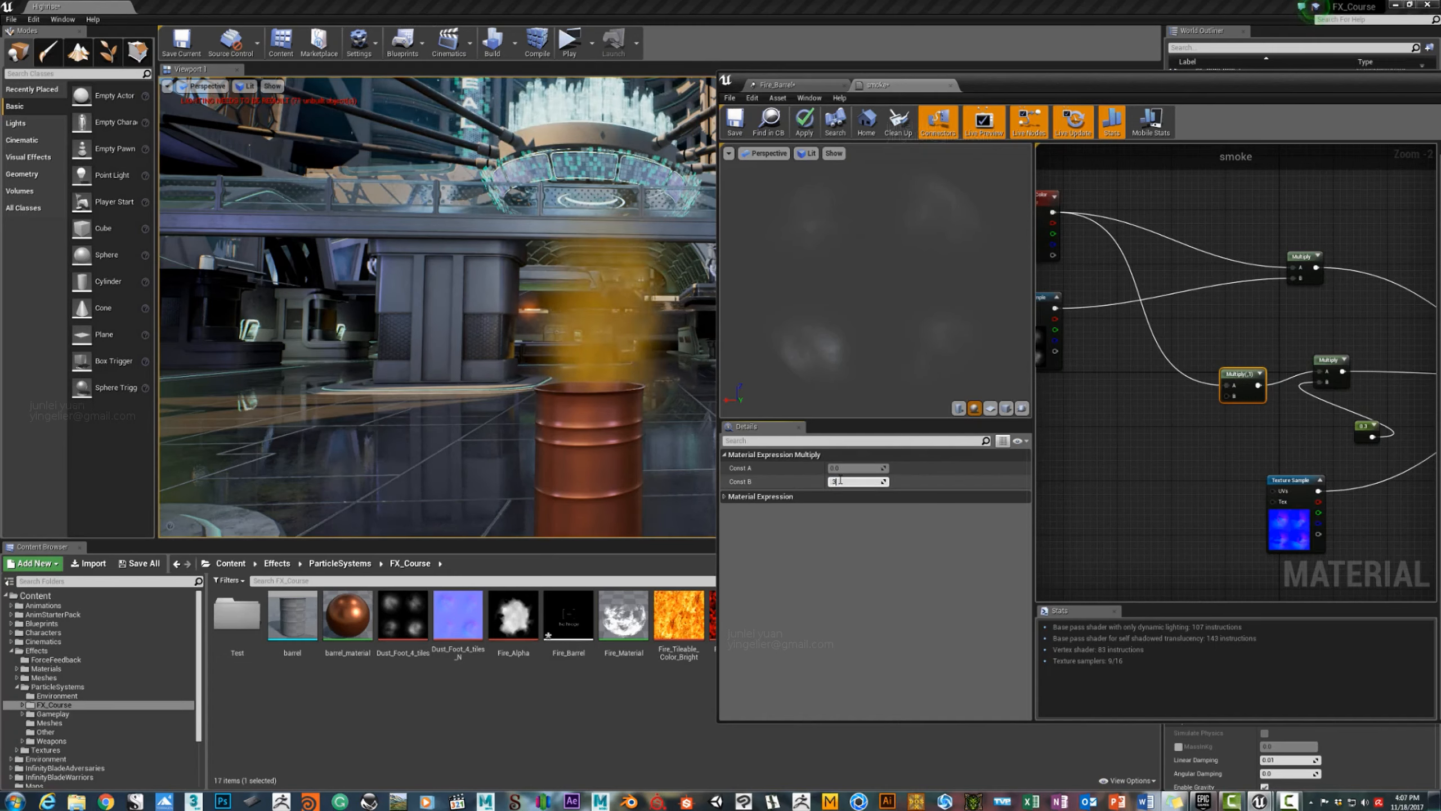
left_click(805, 124)
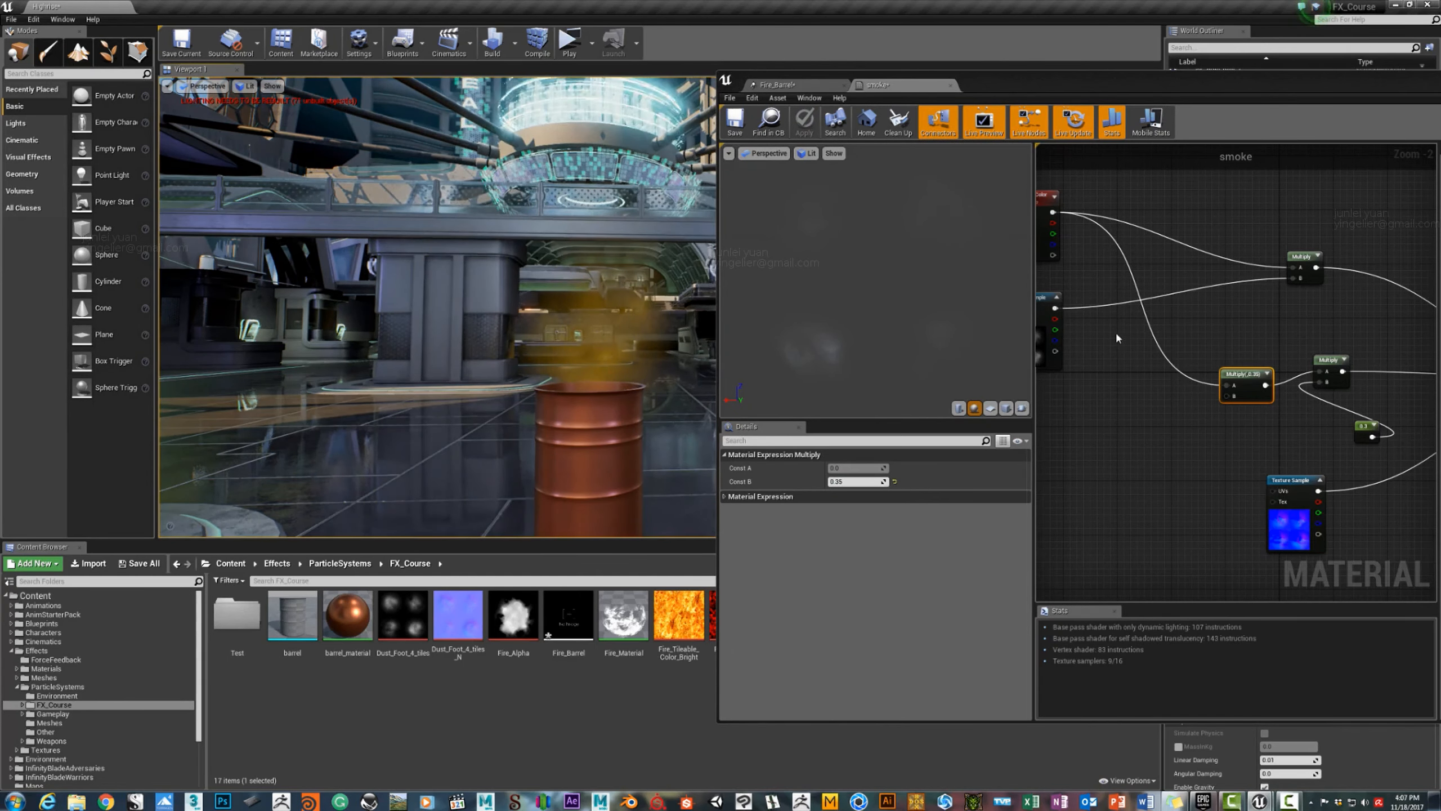
Set Const B of the inserted Multiply node to 0.1 and apply the smoke material.
right_click_drag(1117, 338, 1159, 368)
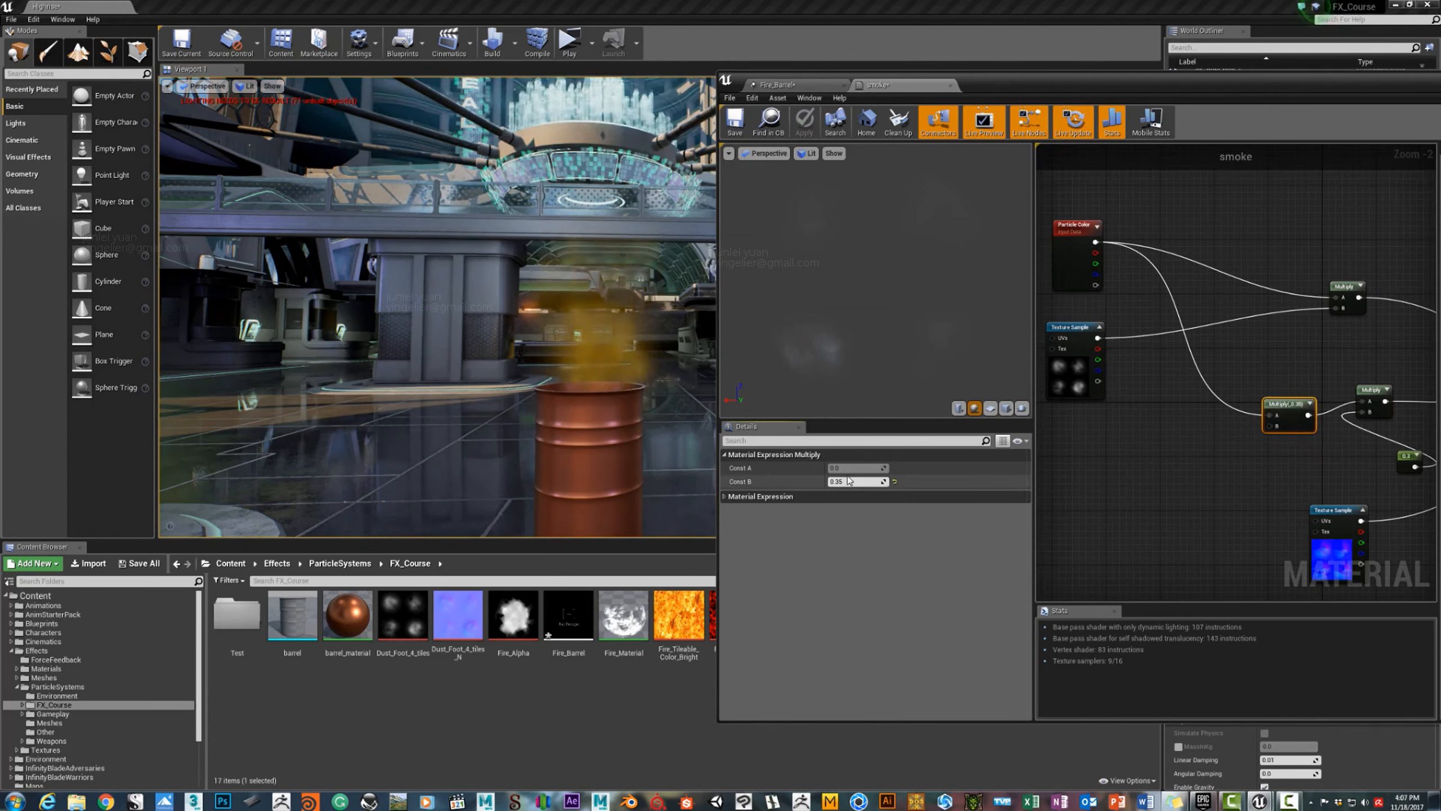
type("0.1")
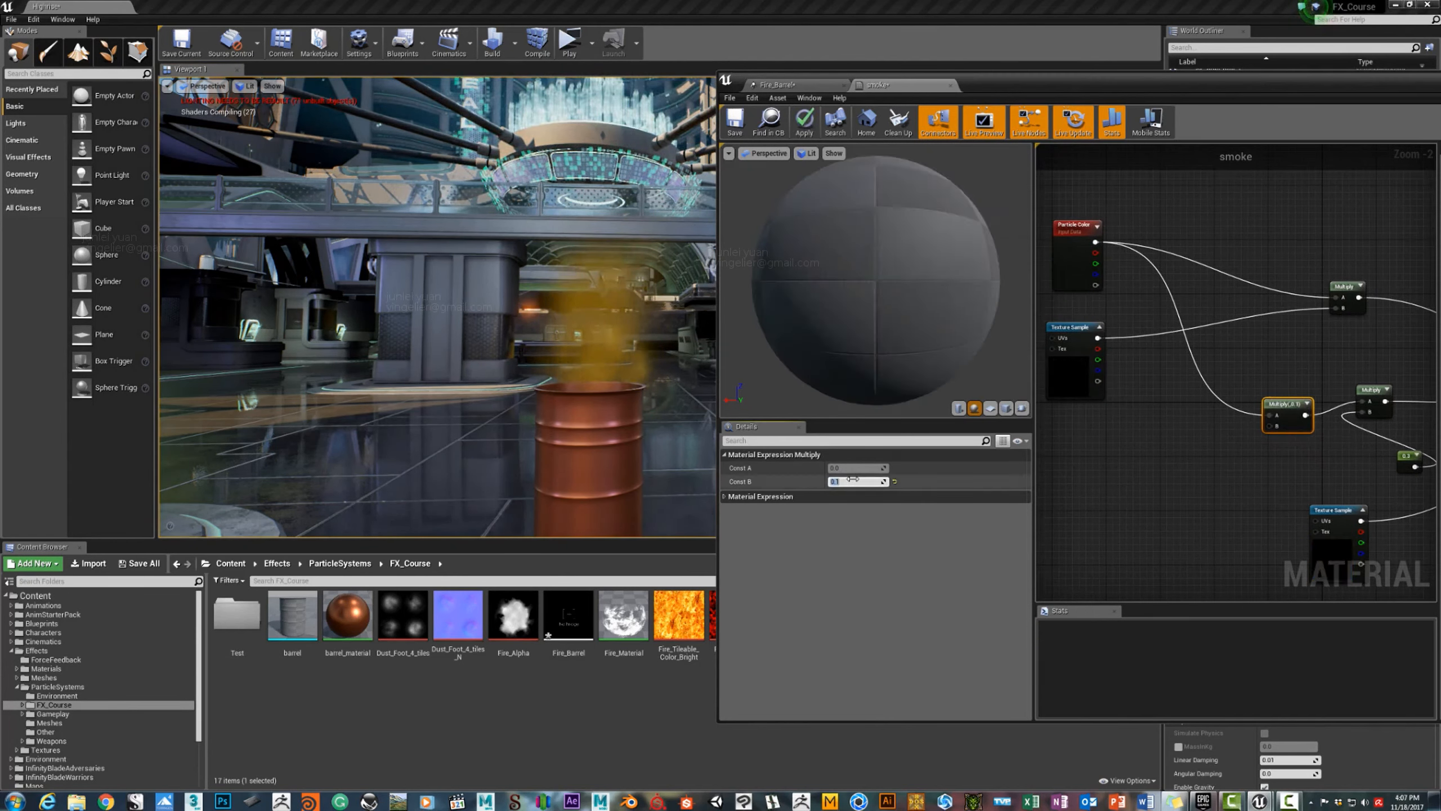
key("Return")
left_click(800, 108)
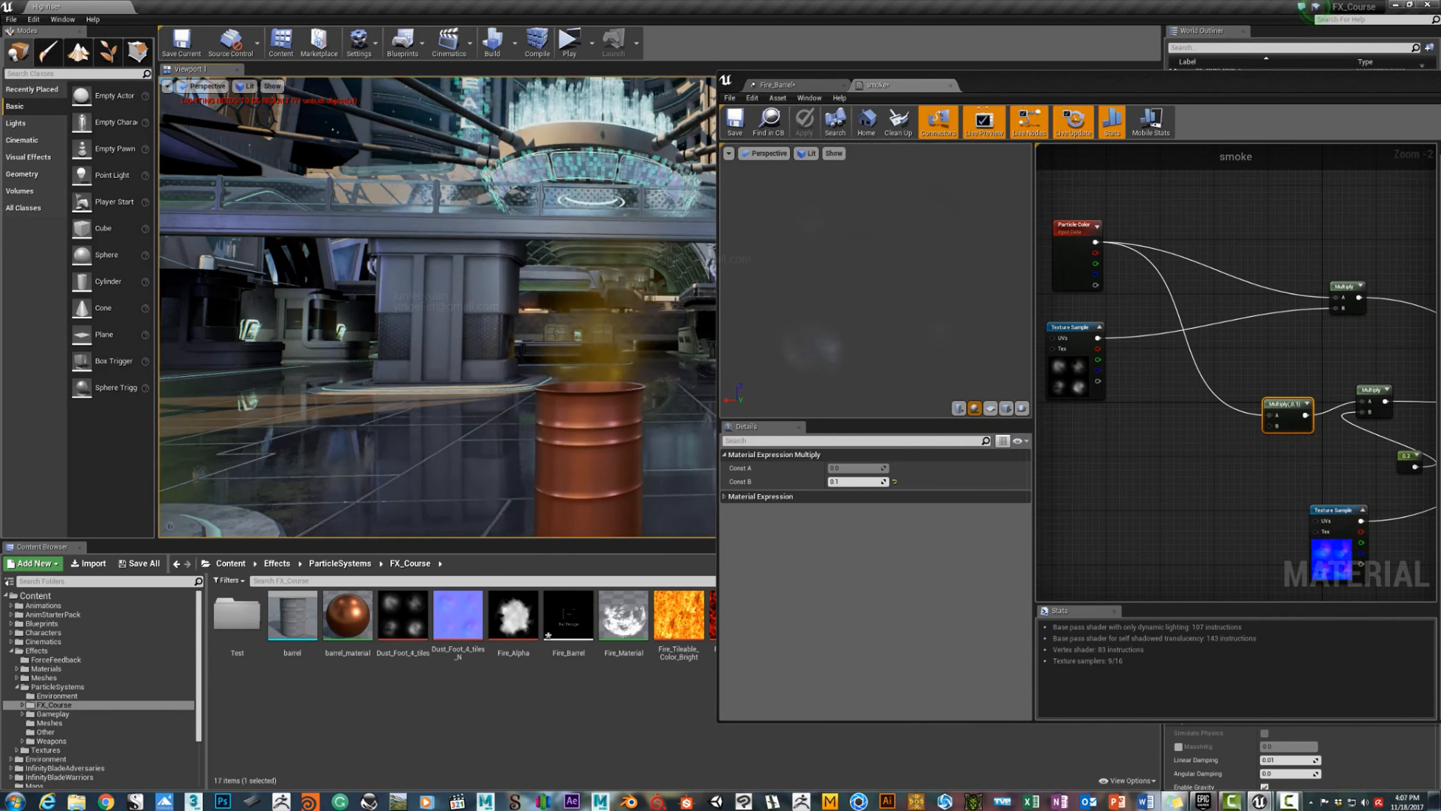
Tidy the emissive branch by placing the 0.3 constant below and before the emissive Multiply, with that Multiply spaced further toward the material output.
right_click_drag(1329, 297, 1178, 259)
scroll(1309, 318, "up", 2)
right_click_drag(1306, 319, 1134, 286)
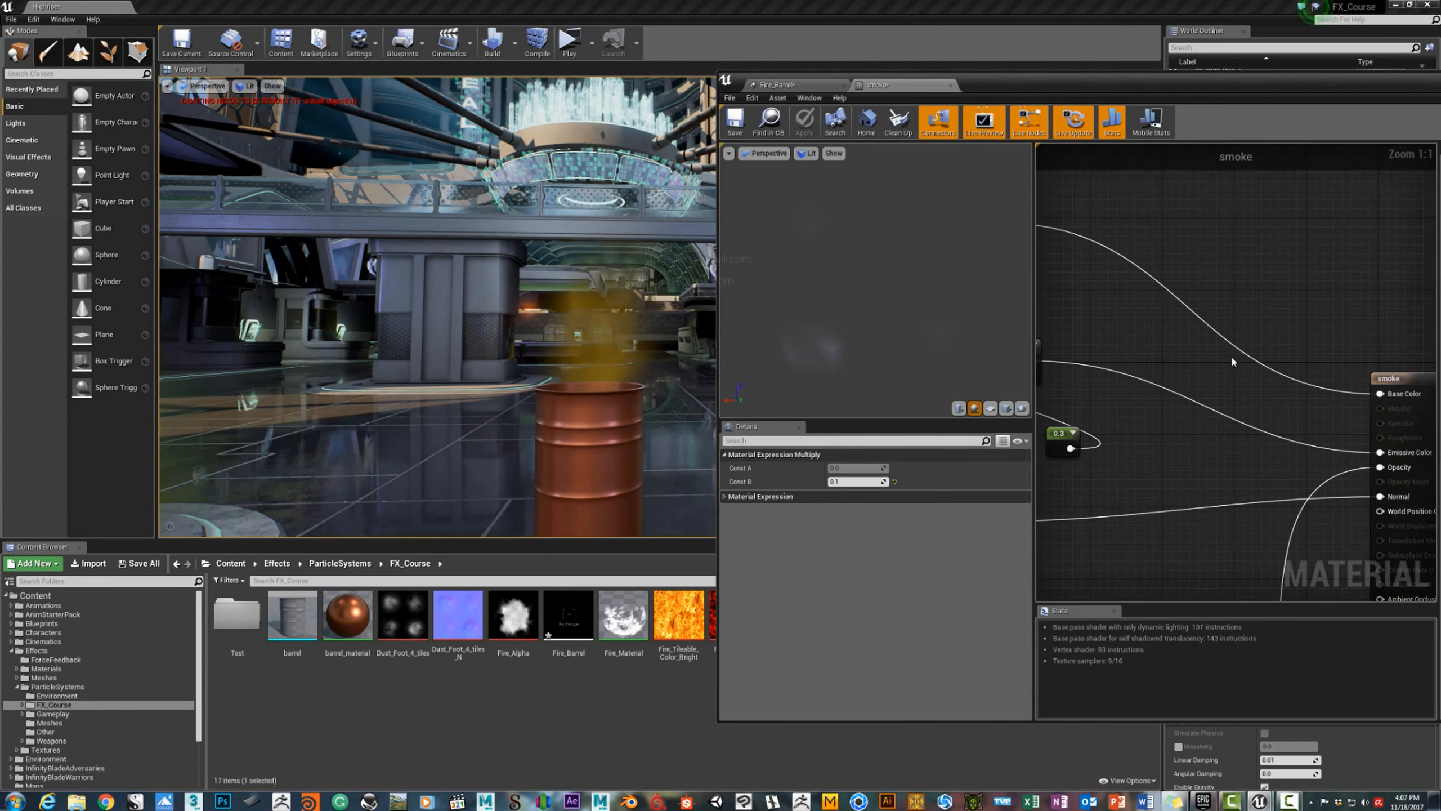
scroll(1232, 361, "down", 2)
right_click_drag(1072, 434, 1196, 402)
left_click_drag(1201, 398, 1129, 397)
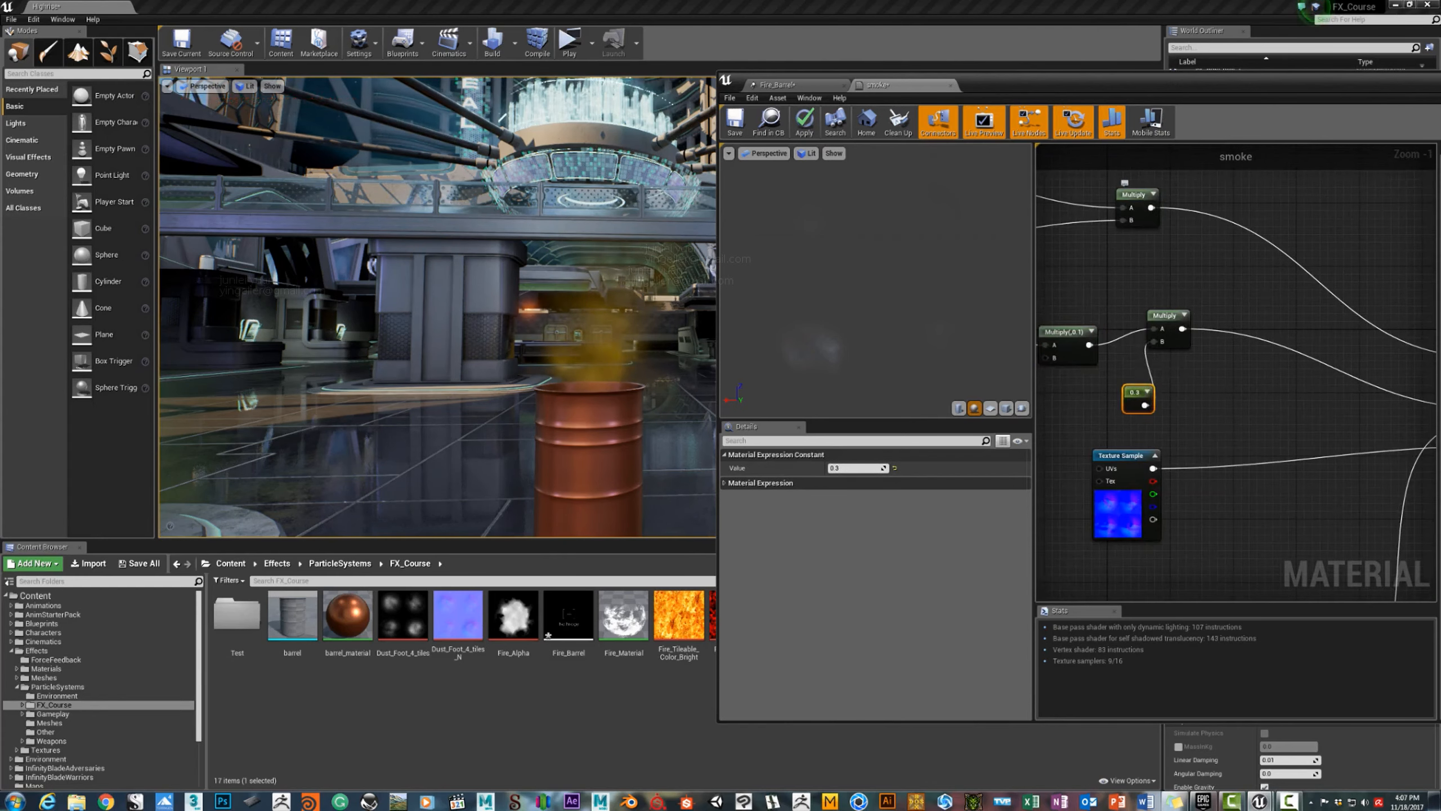
right_click_drag(1148, 379, 1210, 405)
left_click_drag(1225, 339, 1273, 344)
right_click_drag(1302, 333, 1191, 325)
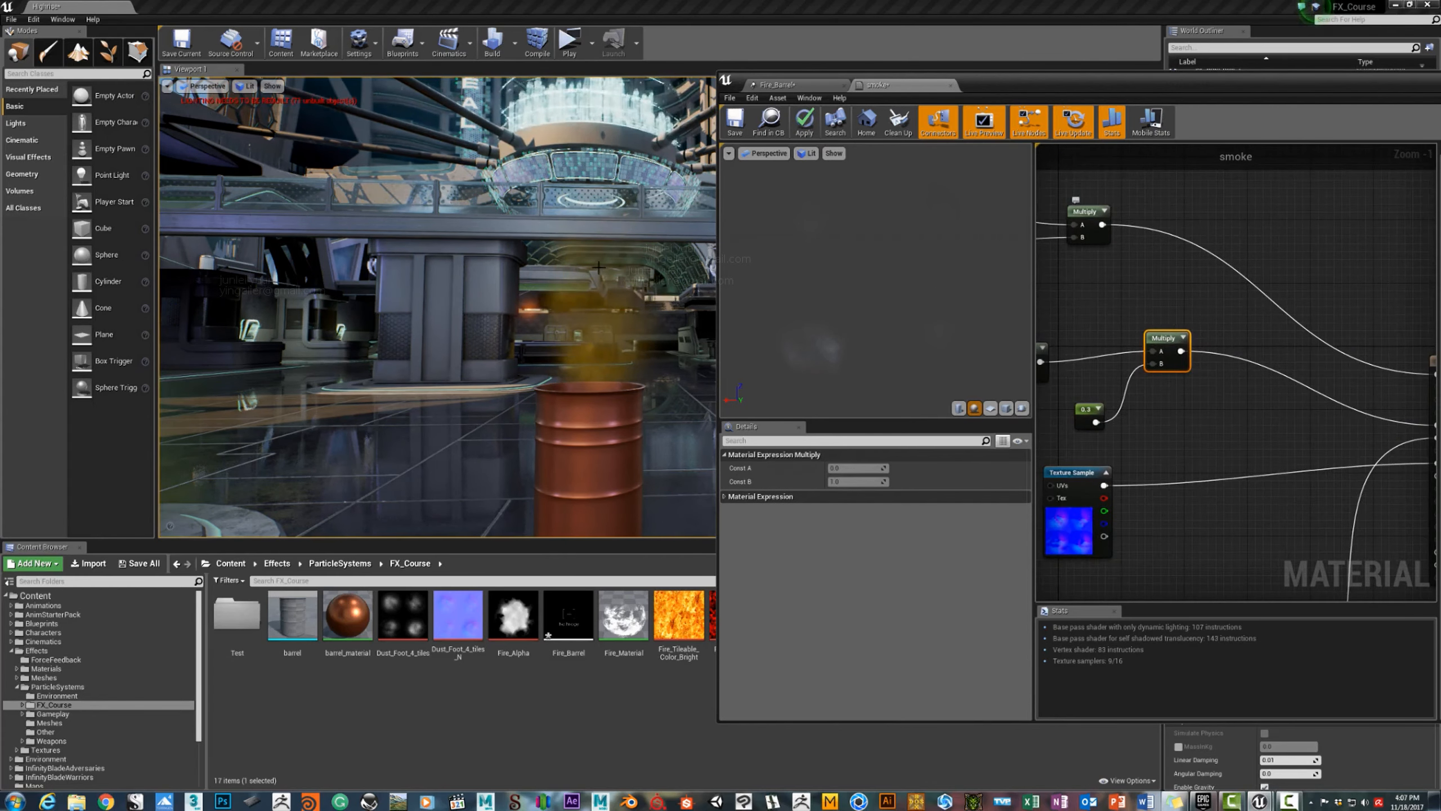
In the Fire_Barrel smoke emitter's Color Over Life, make the second point's Out Val white and set its In Val to 1.
right_click_drag(598, 267, 610, 267)
left_click(792, 86)
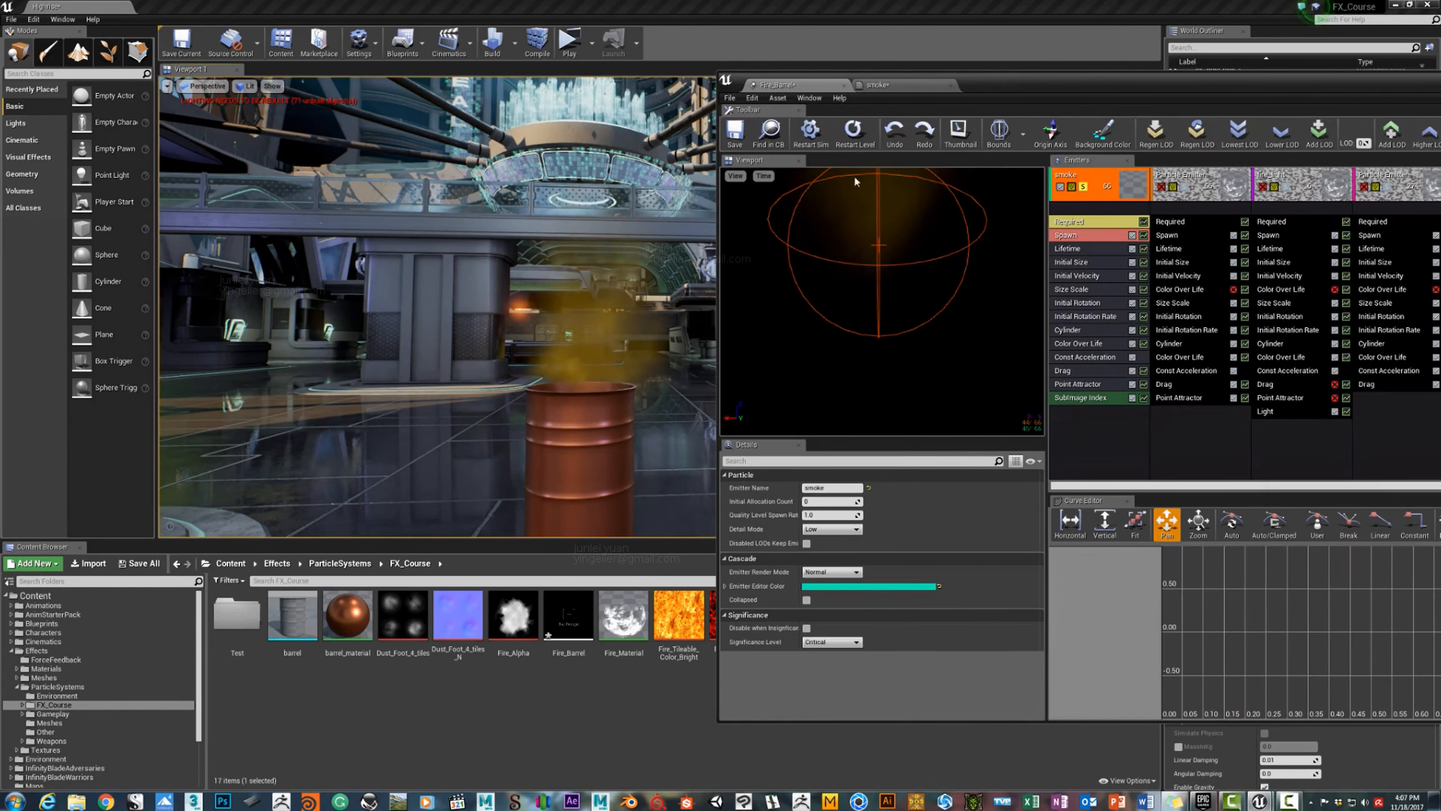
left_click(1075, 343)
left_click(877, 656)
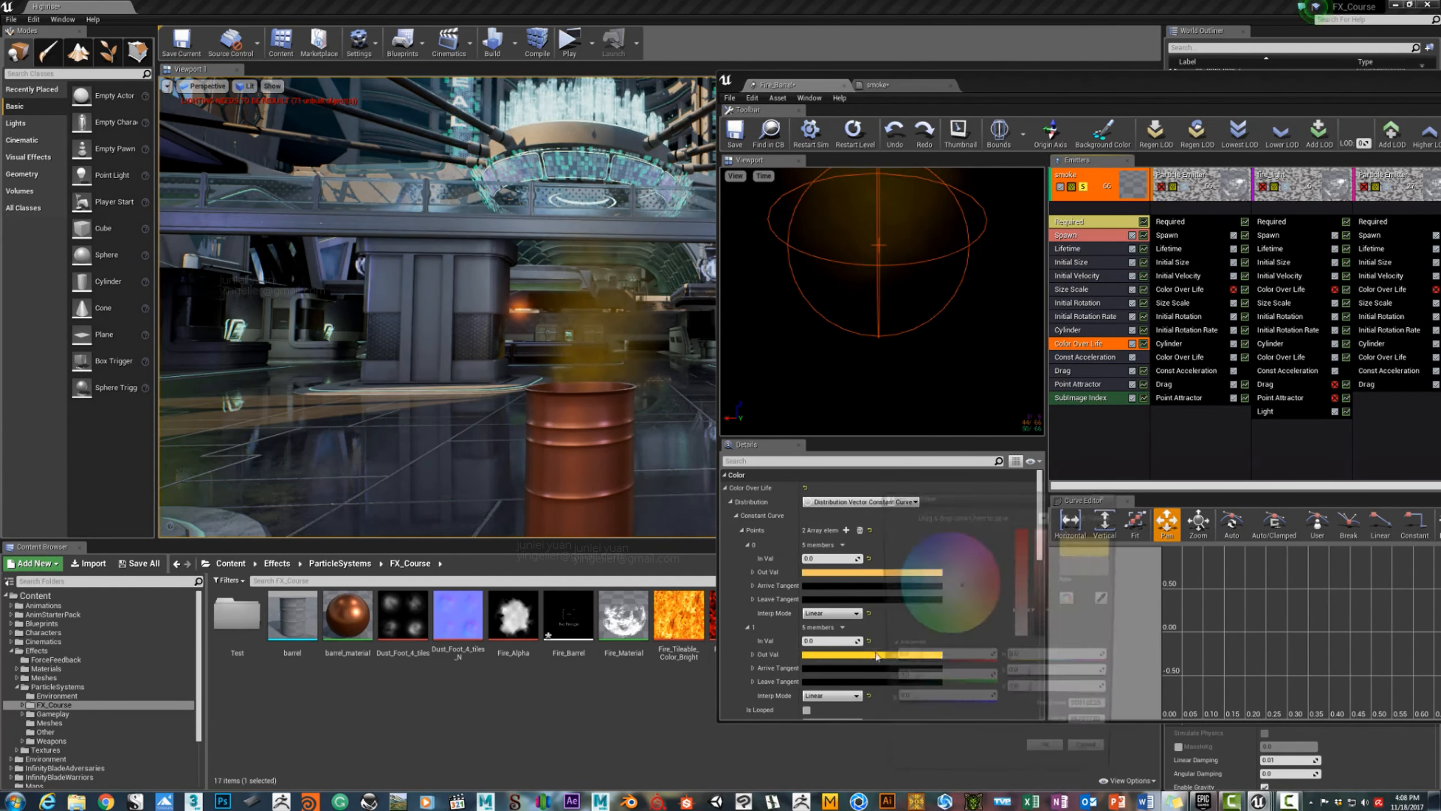
left_click_drag(1018, 611, 1022, 636)
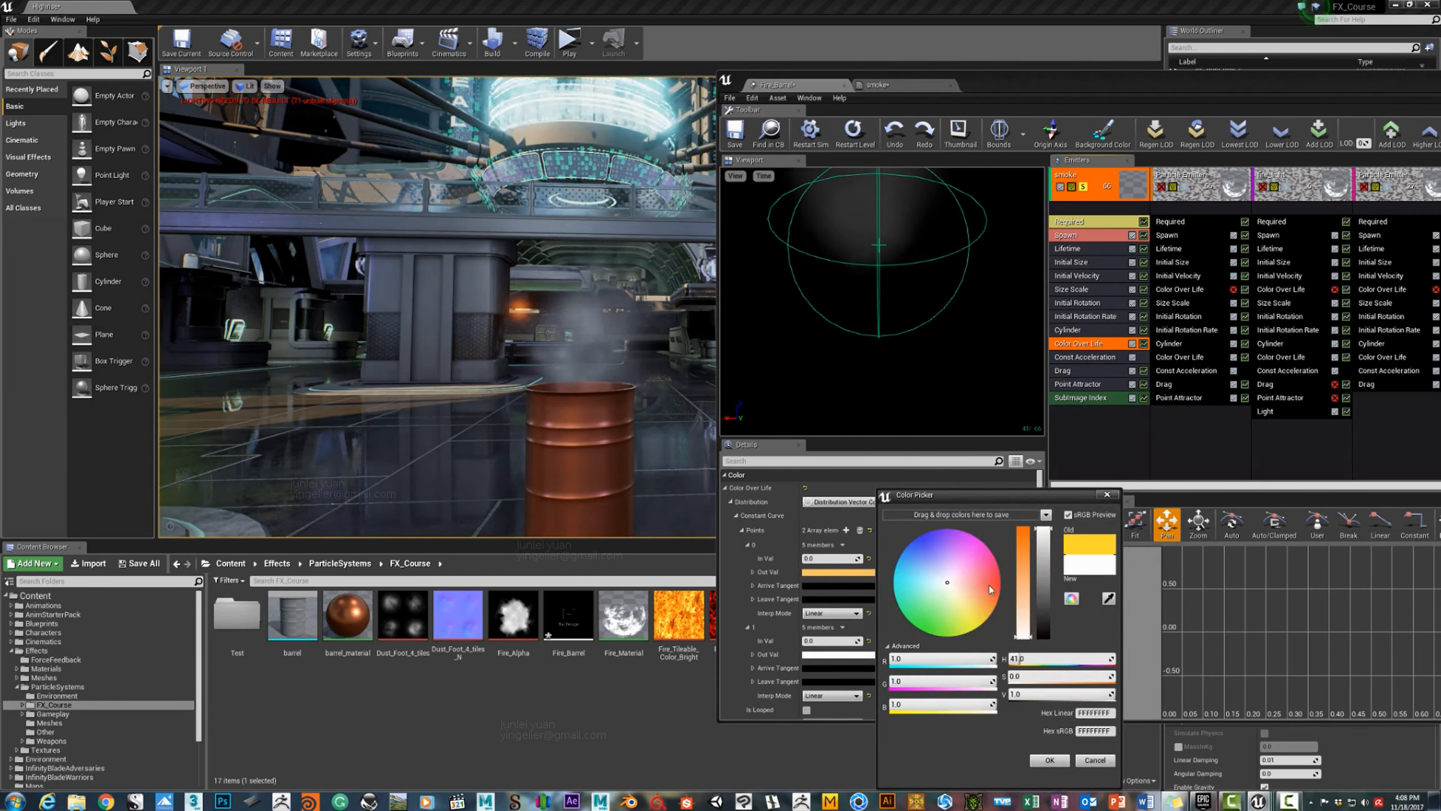
left_click(1049, 760)
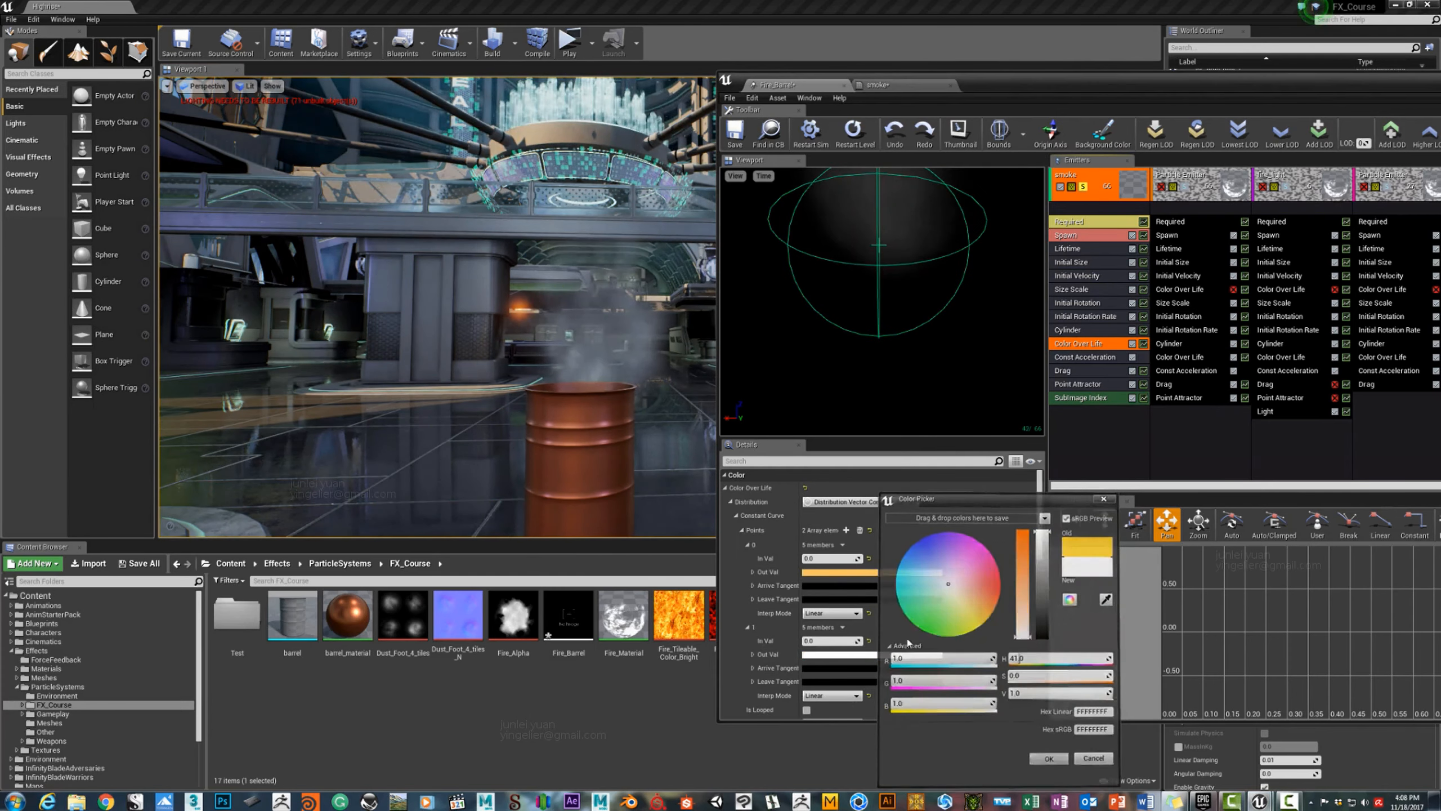
left_click(817, 640)
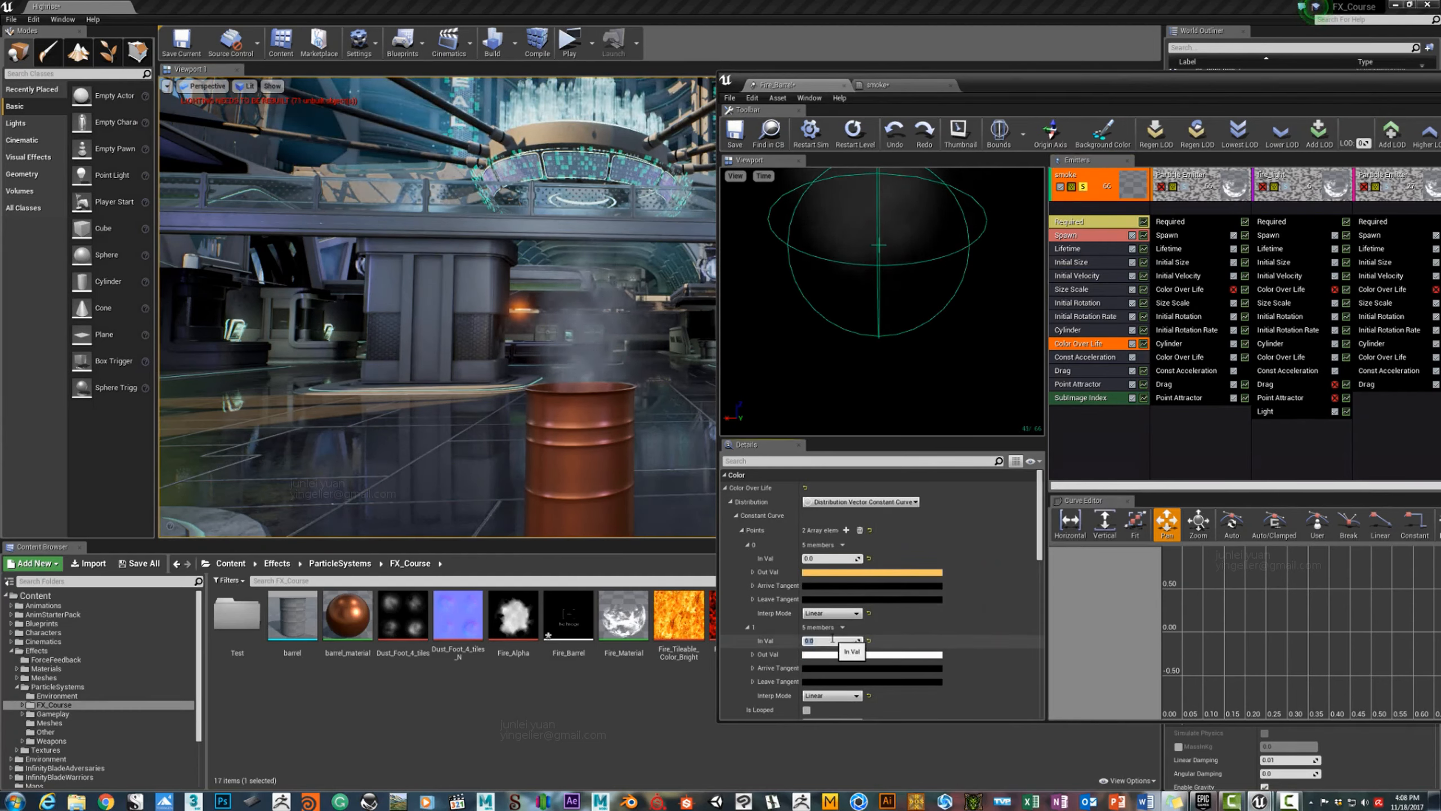
type("1")
key("Return")
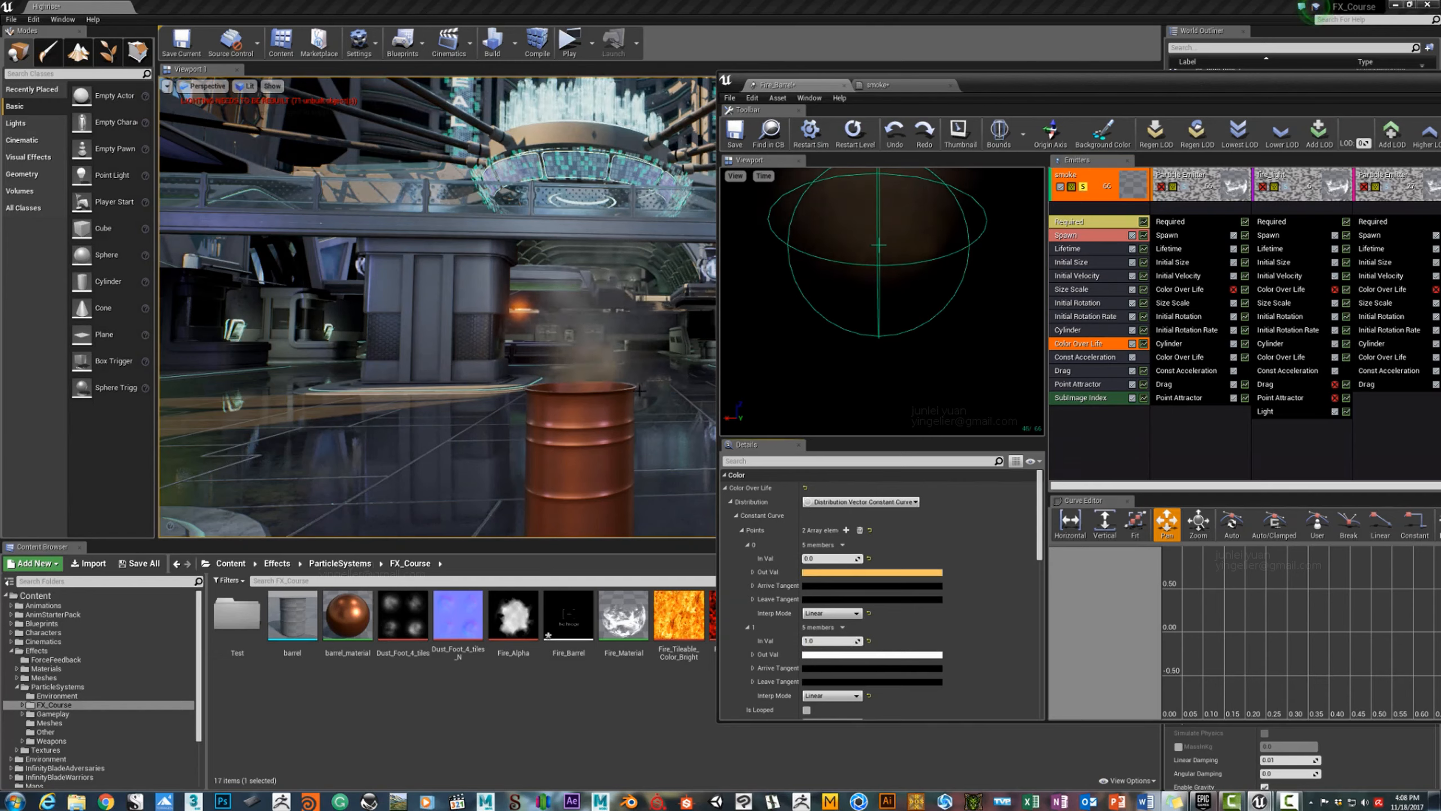
Set the first Color Over Life point's Out Val to a saturated orange-red with value 1.0.
left_click(872, 572)
left_click(976, 593)
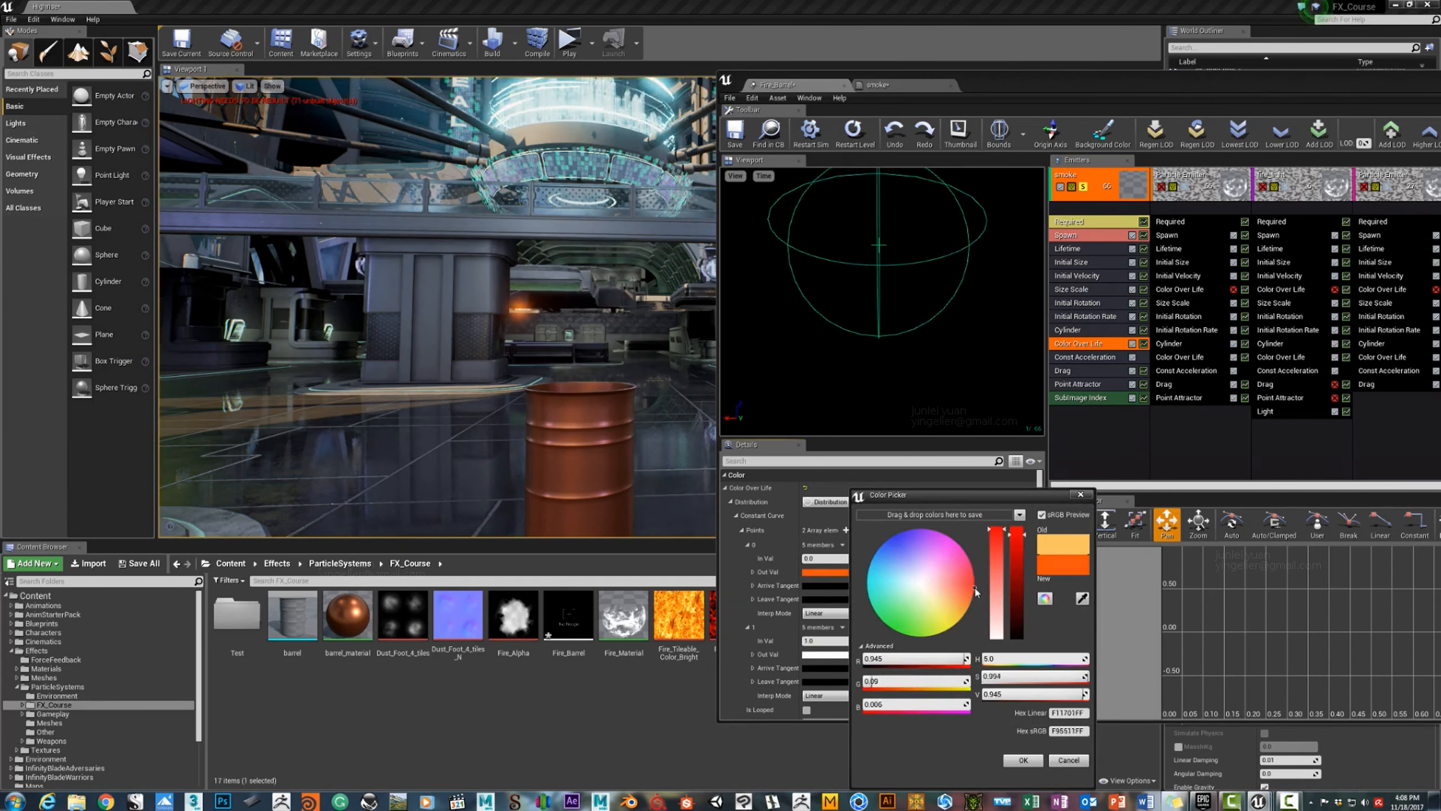
left_click_drag(1016, 538, 1018, 512)
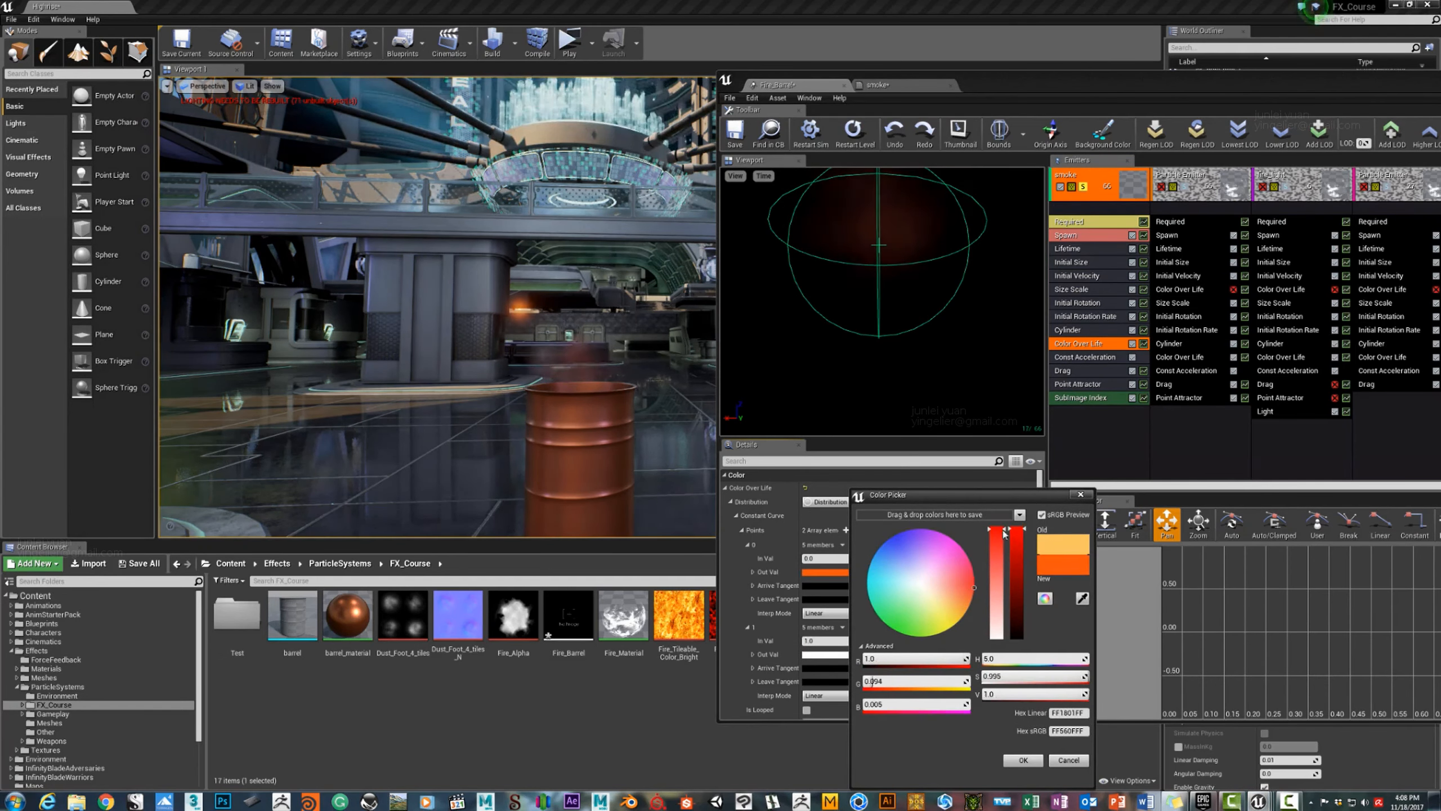
left_click(1023, 760)
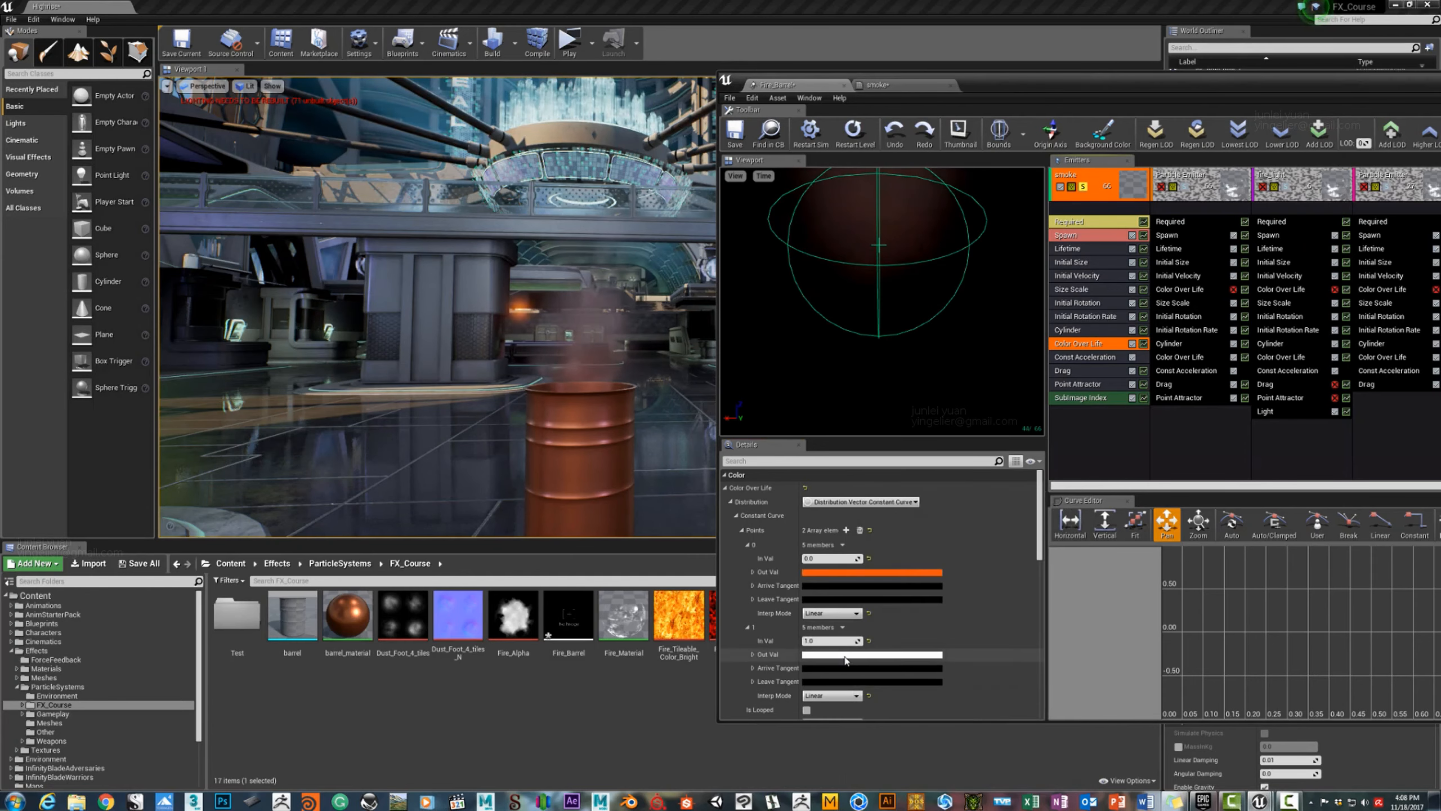
Try a saturated blue as the second Color Over Life point's Out Val and view the smoke closer above the barrel.
left_click(908, 655)
left_click_drag(898, 537, 887, 541)
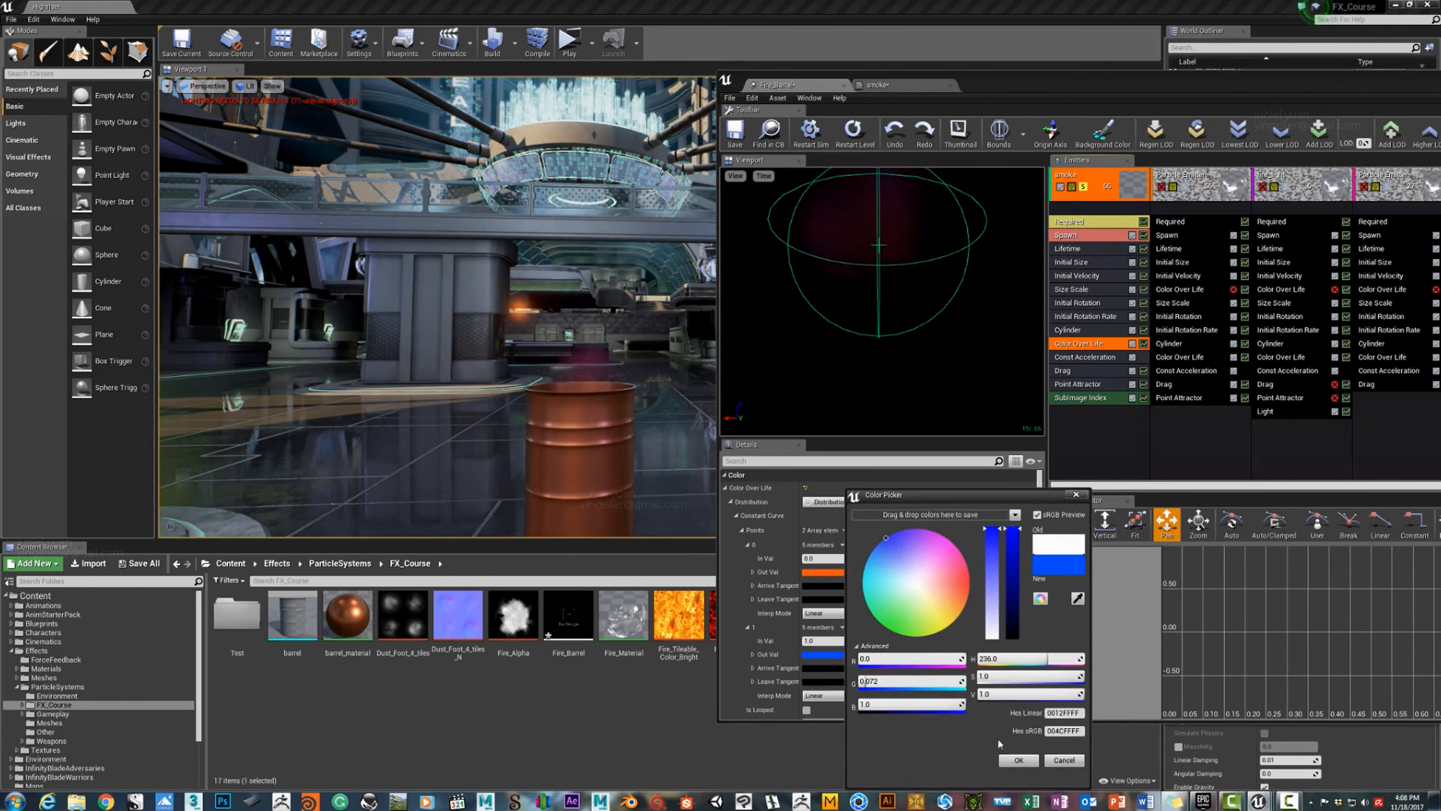
left_click(1007, 760)
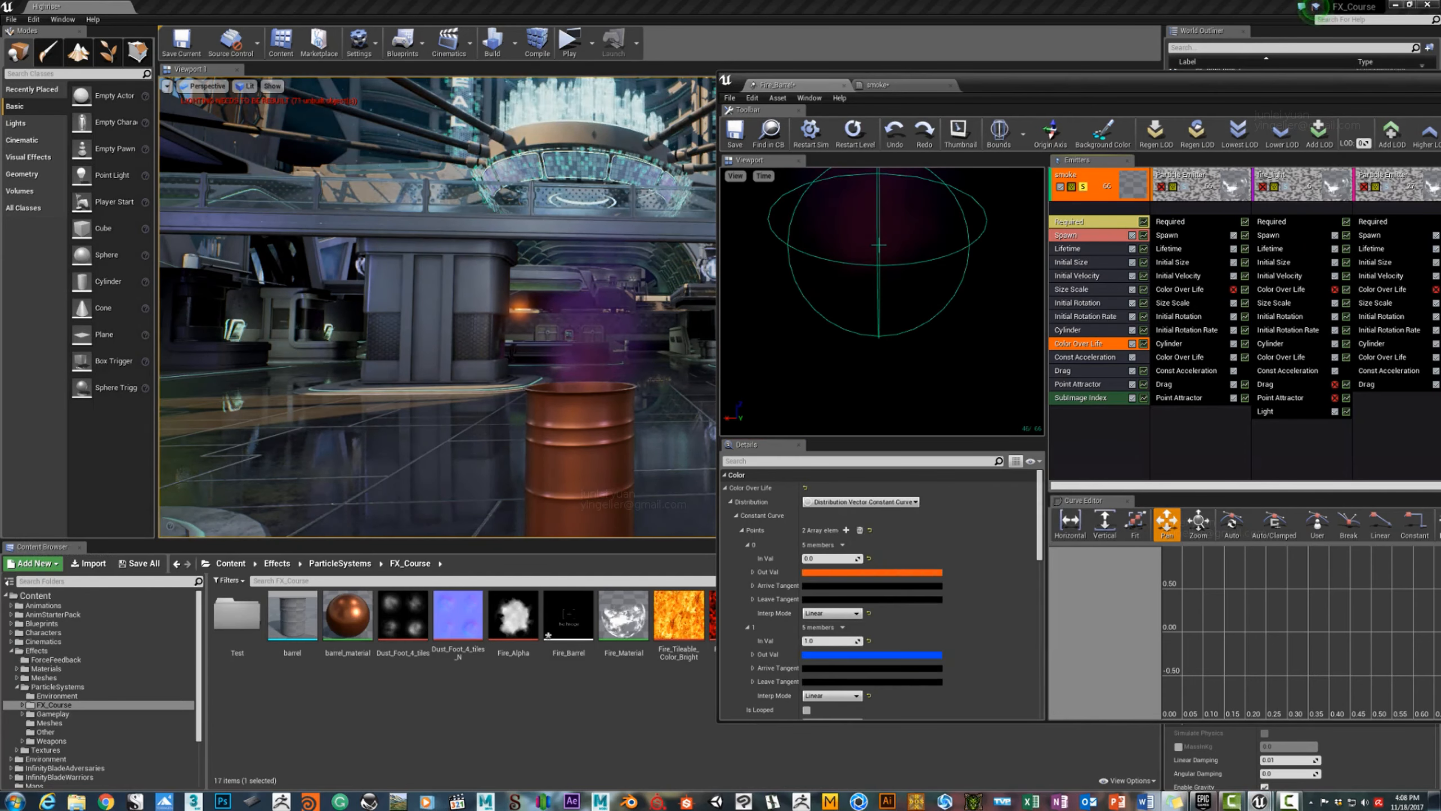
mouse_move(437, 307)
left_mouse_down()
mouse_move(446, 245)
mouse_move(442, 292)
left_mouse_up()
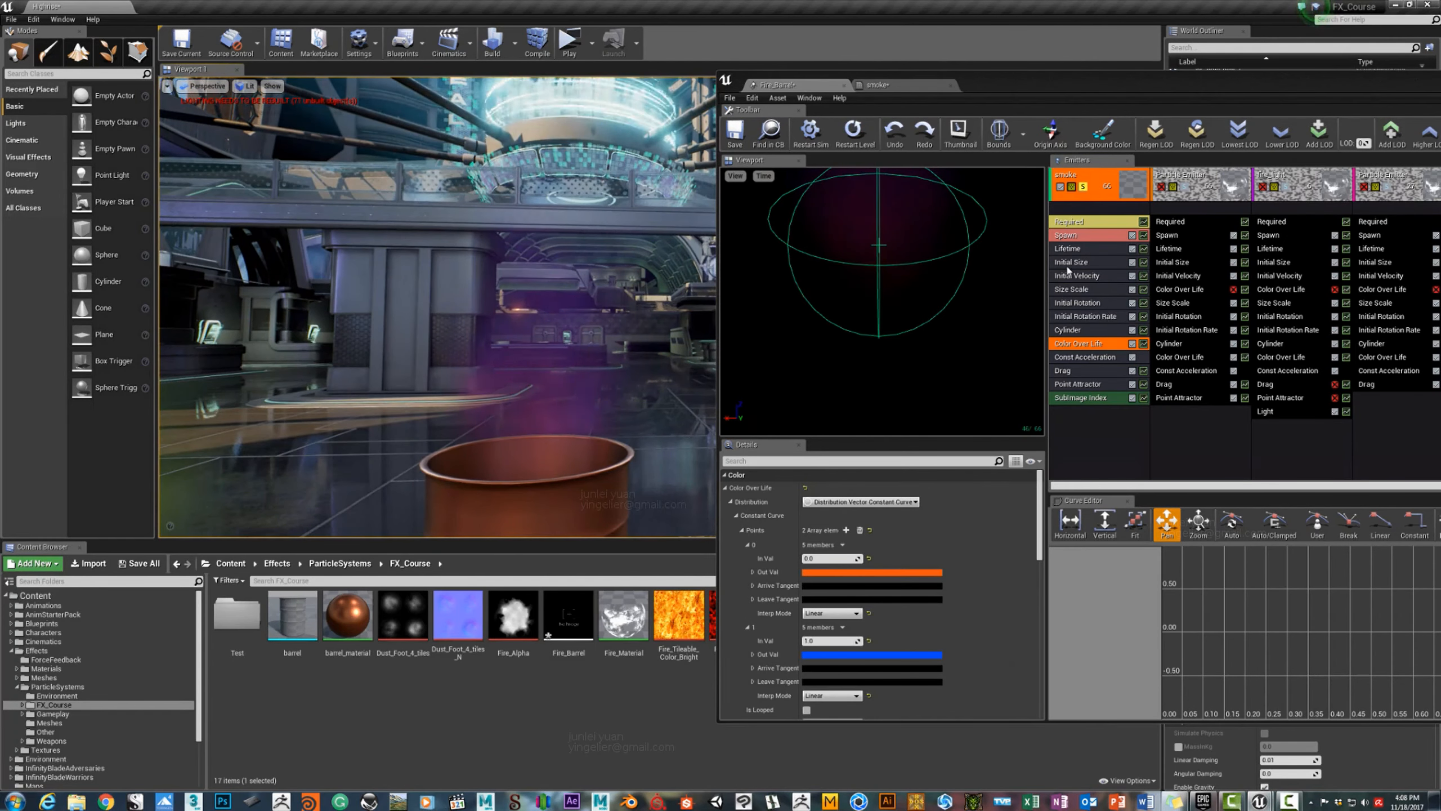
Change the smoke emitter's Lifetime distribution to Distribution Float Constant and view the longer-lived smoke at the barrel.
left_click(1072, 249)
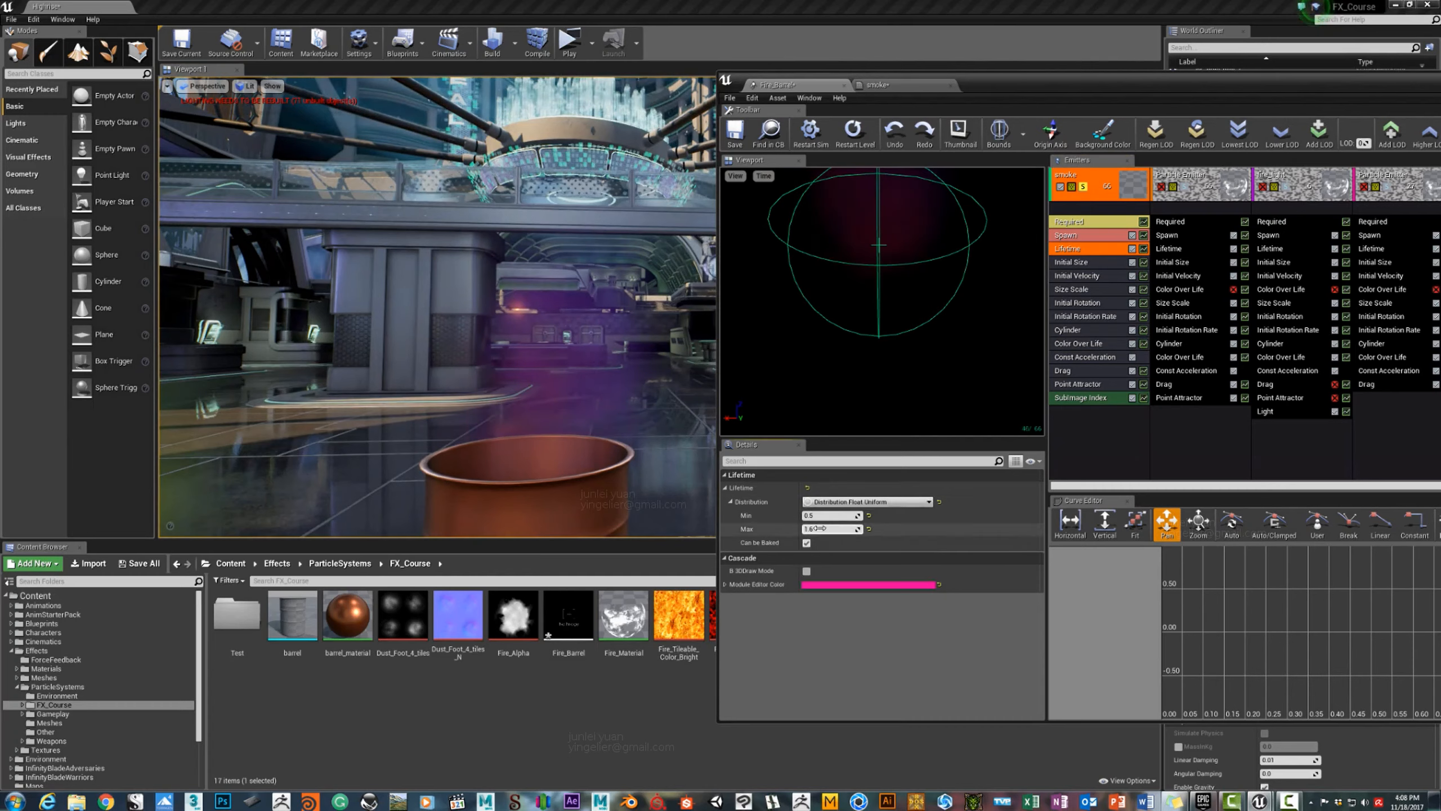
left_click(834, 502)
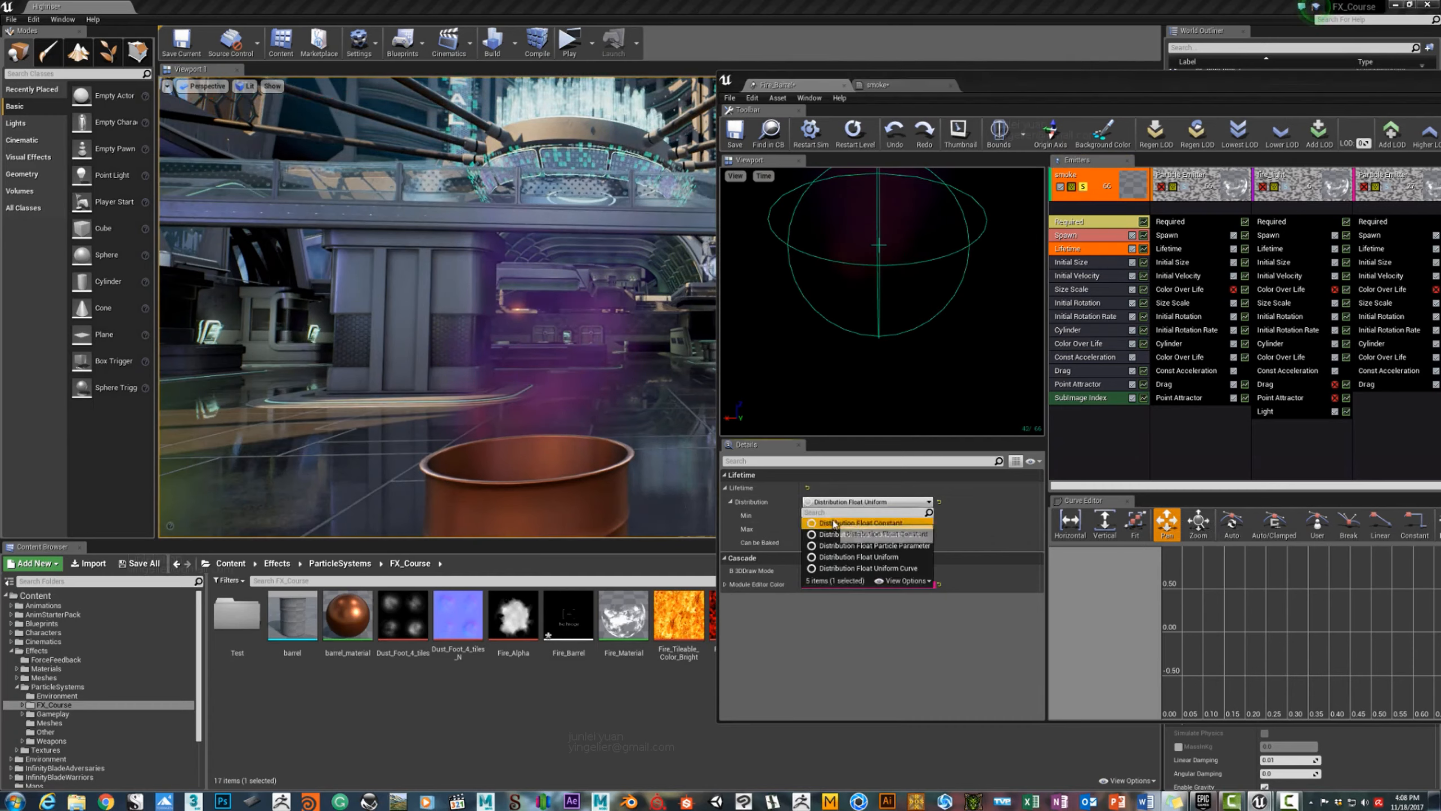
left_click(829, 514)
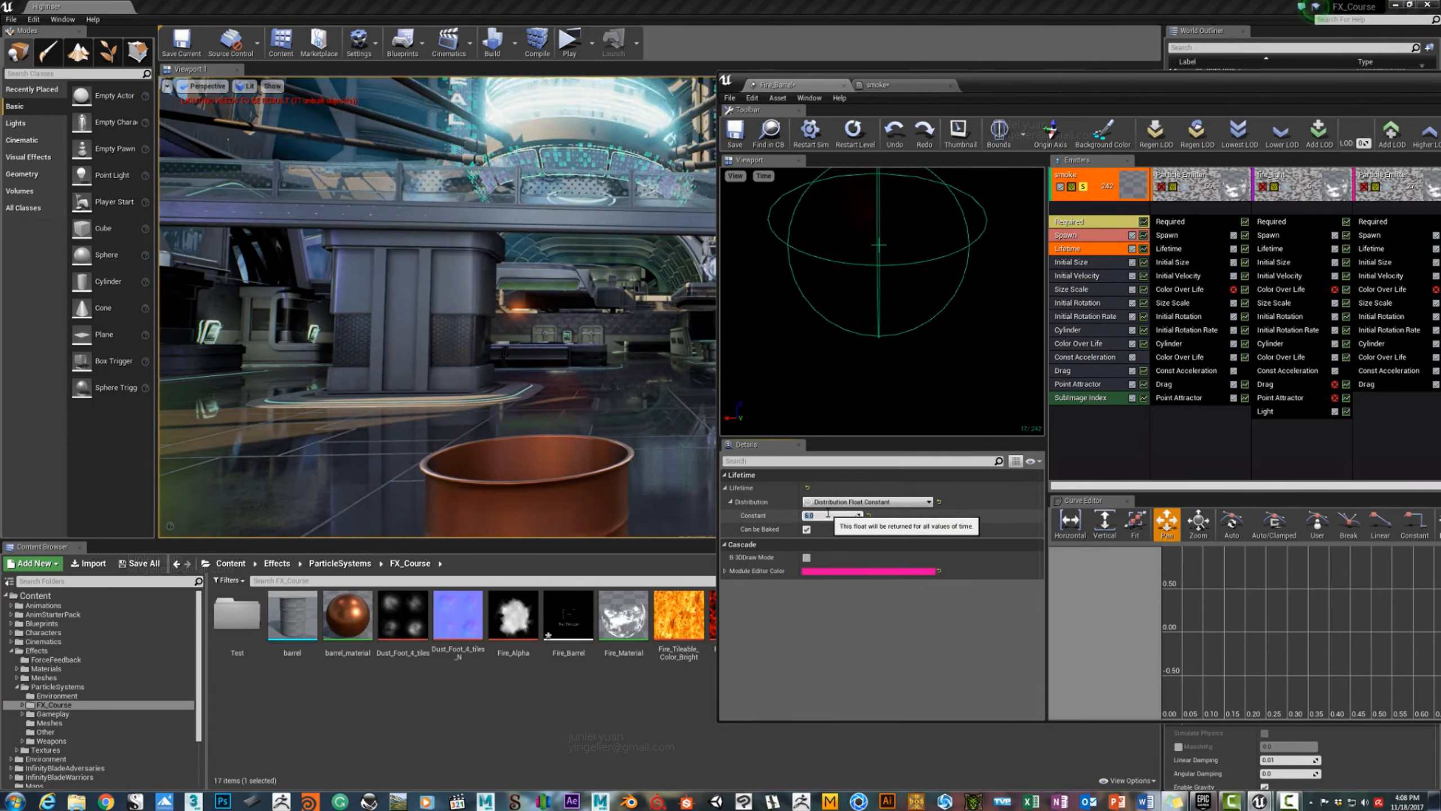
right_click_drag(568, 341, 565, 281)
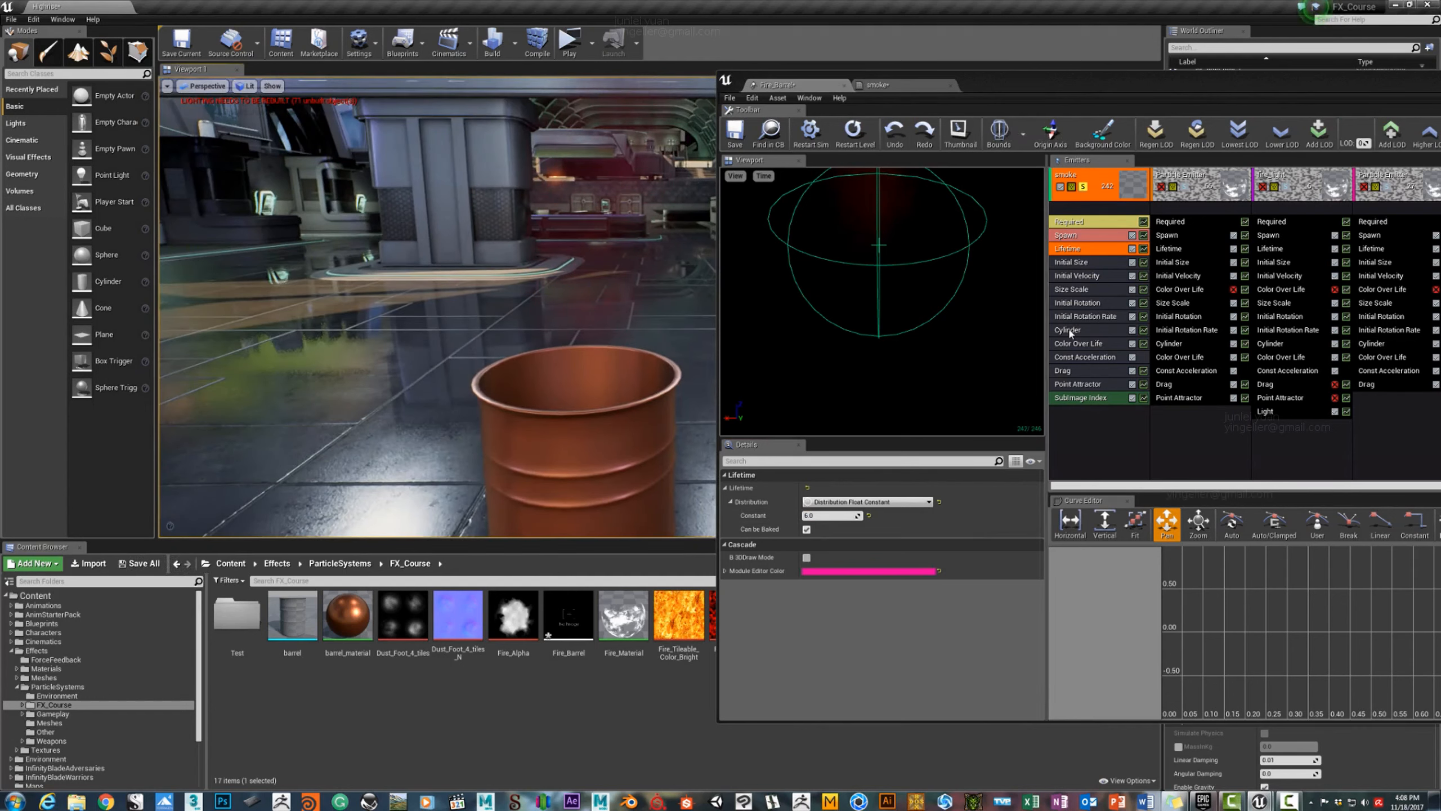
Try a color value (V) of 10 on the first Color Over Life point's orange Out Val.
left_click(1078, 343)
left_click(862, 572)
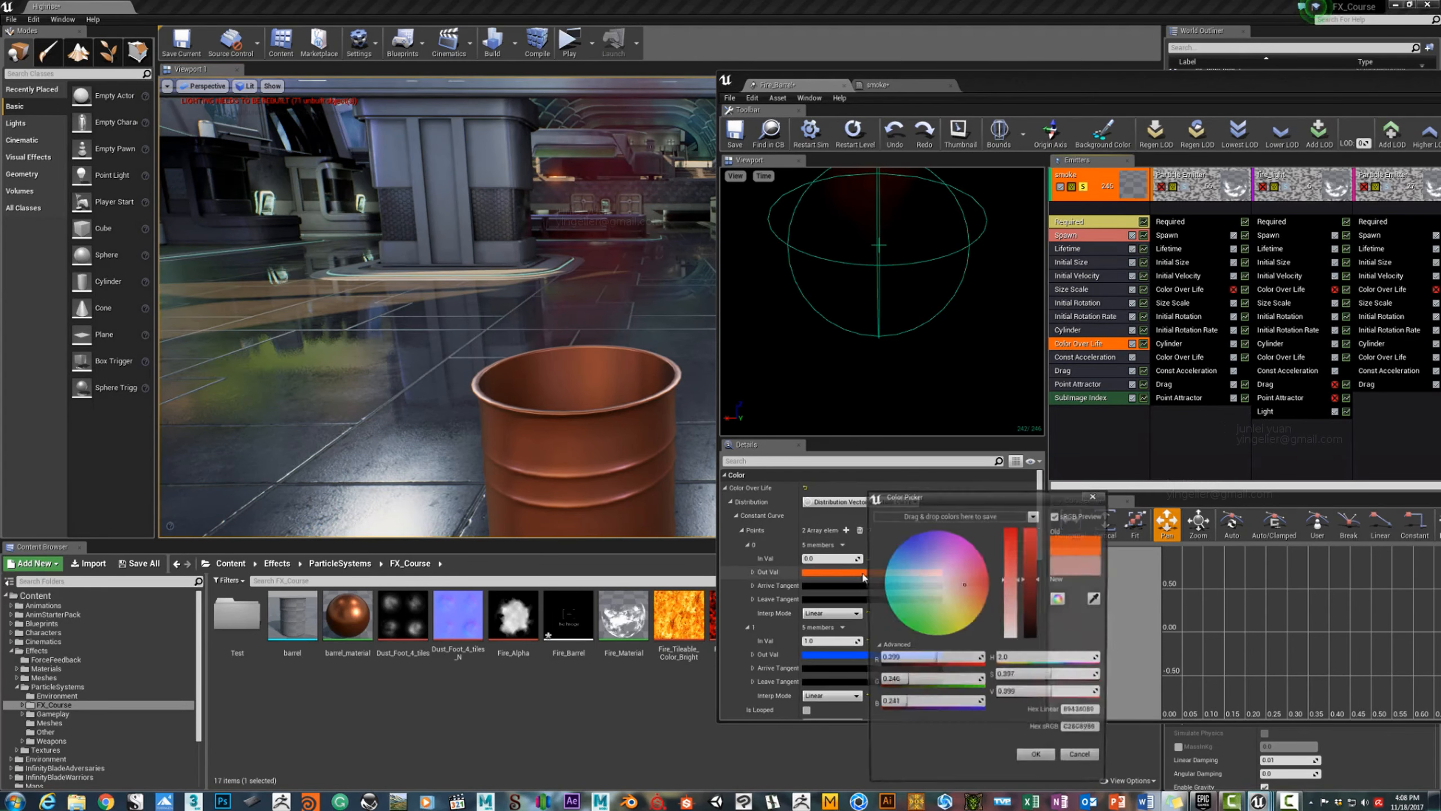
type("10")
key("Return")
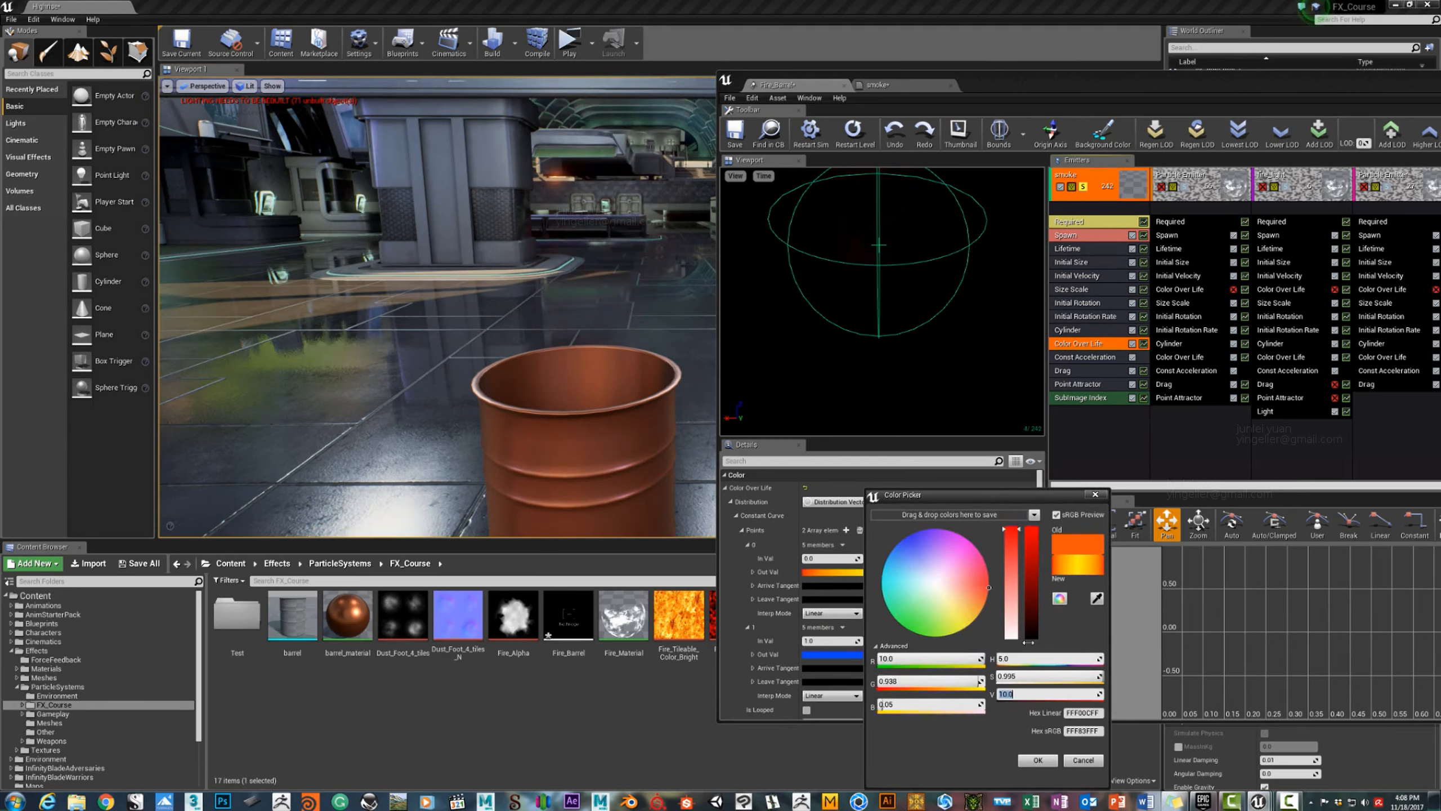
left_click(1038, 759)
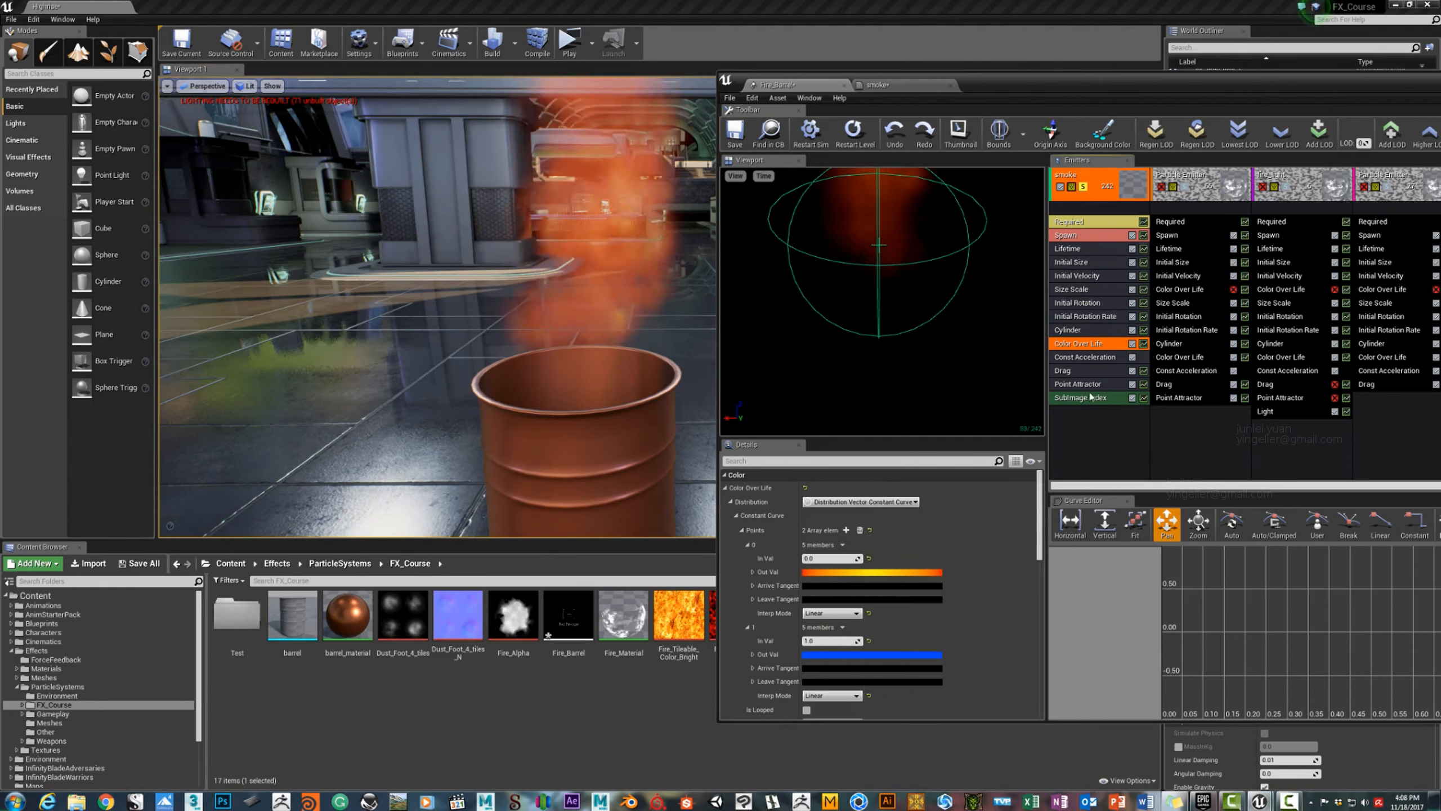
Try a color value (V) of 10 on the second Color Over Life point's blue Out Val.
left_click(884, 655)
left_click(1039, 693)
type("10")
key("Return")
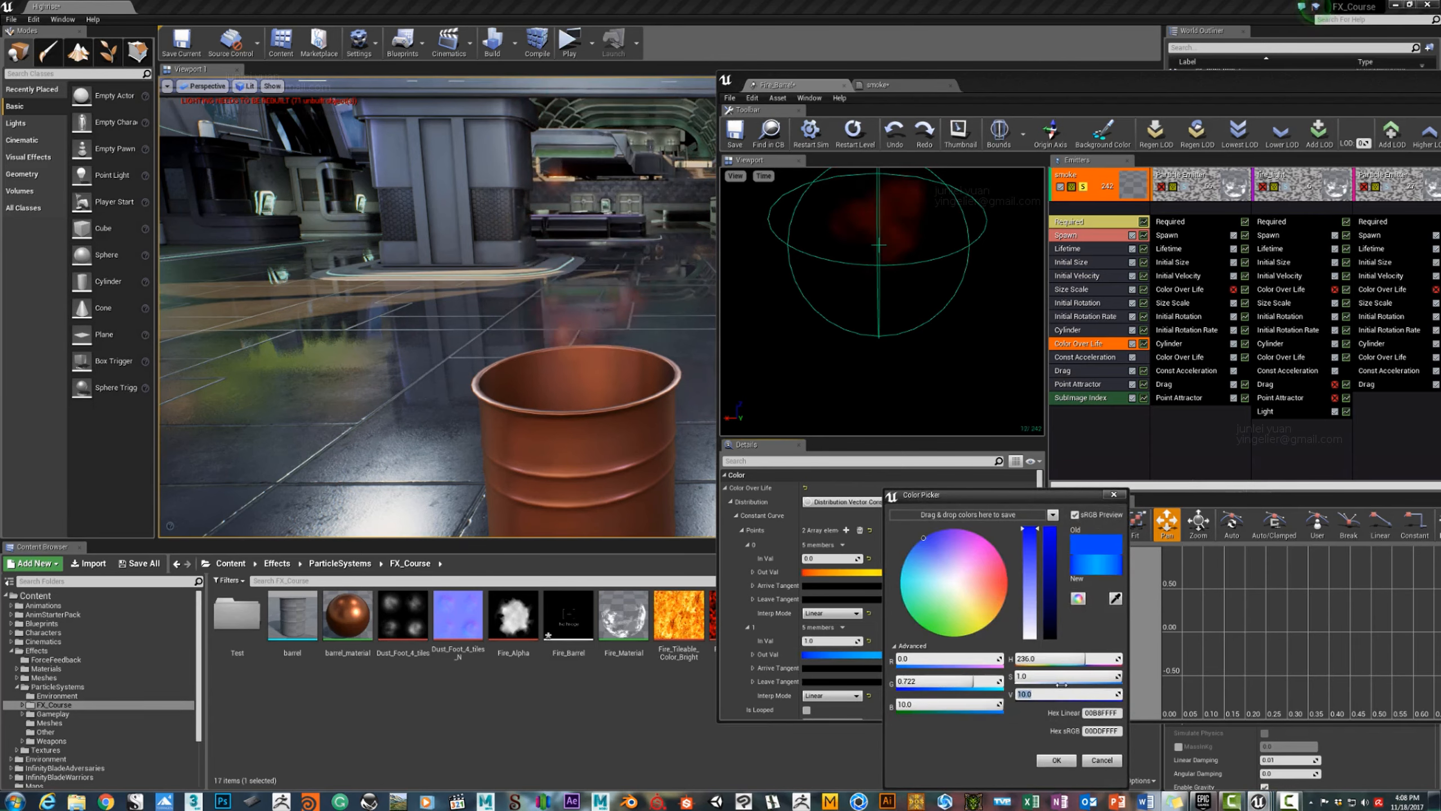
left_click(1057, 759)
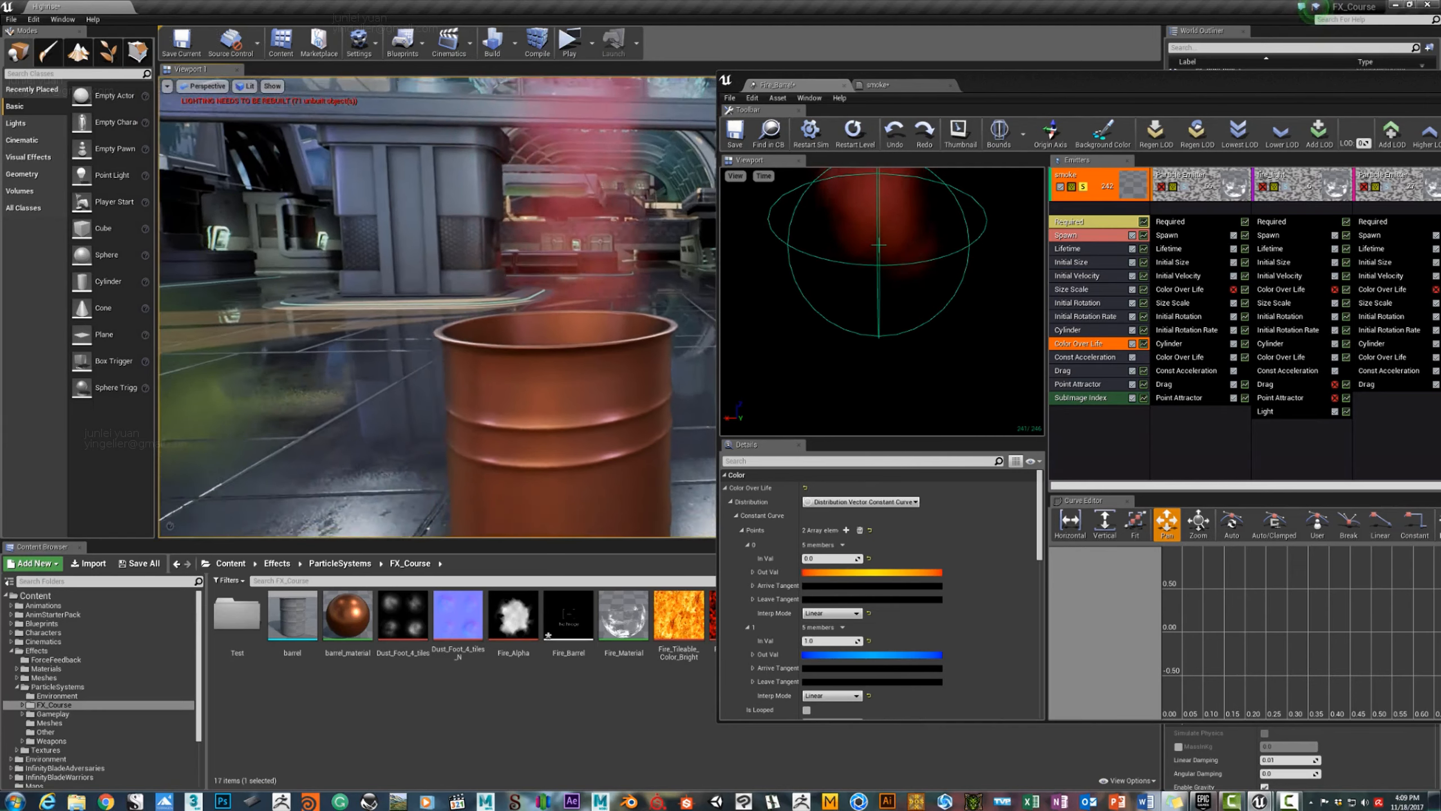
Bring the color value (V) of both Color Over Life points' Out Val back to 1.
left_click(846, 572)
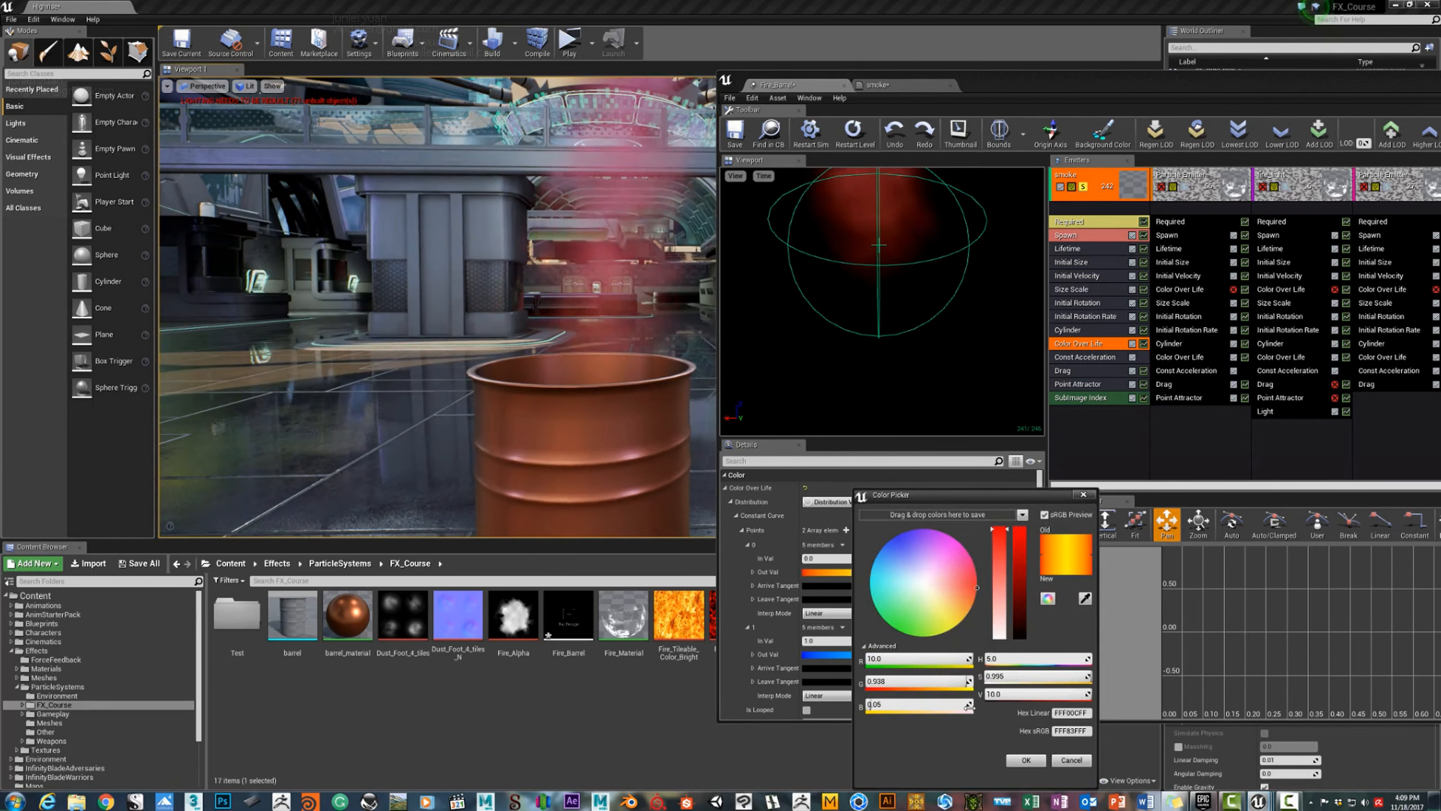
left_click(1000, 696)
type("1")
key("Tab")
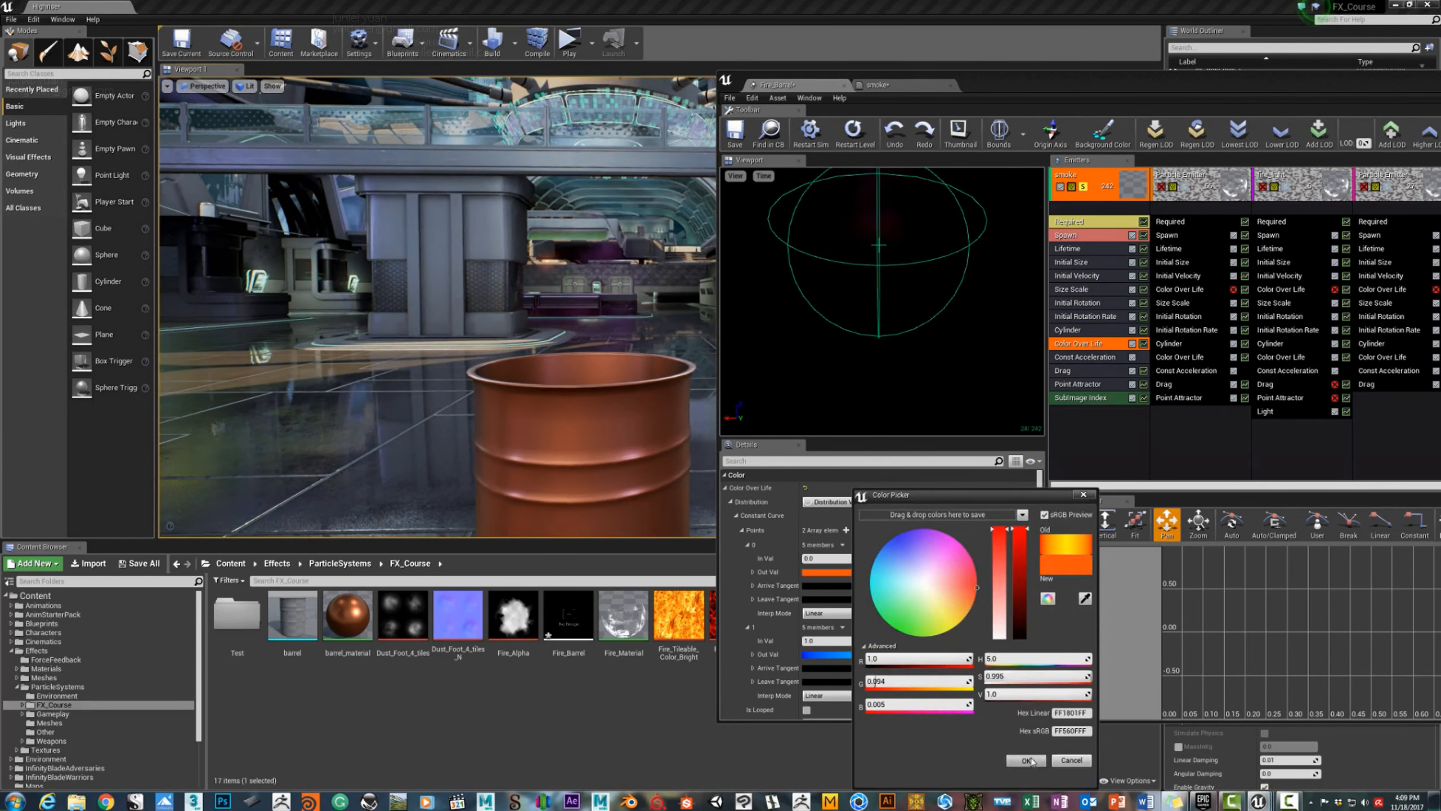
left_click(1027, 760)
left_click(826, 654)
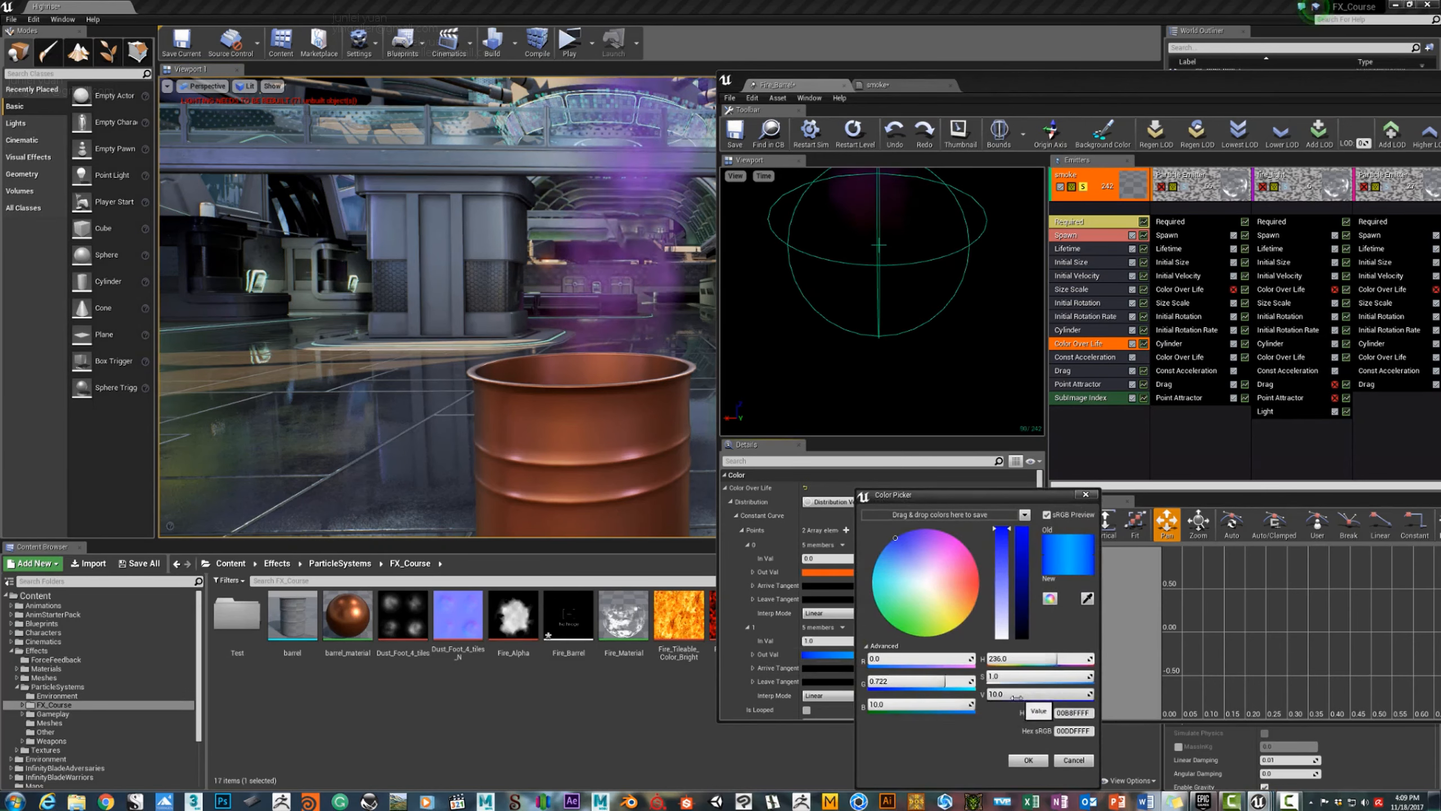
left_click(1027, 760)
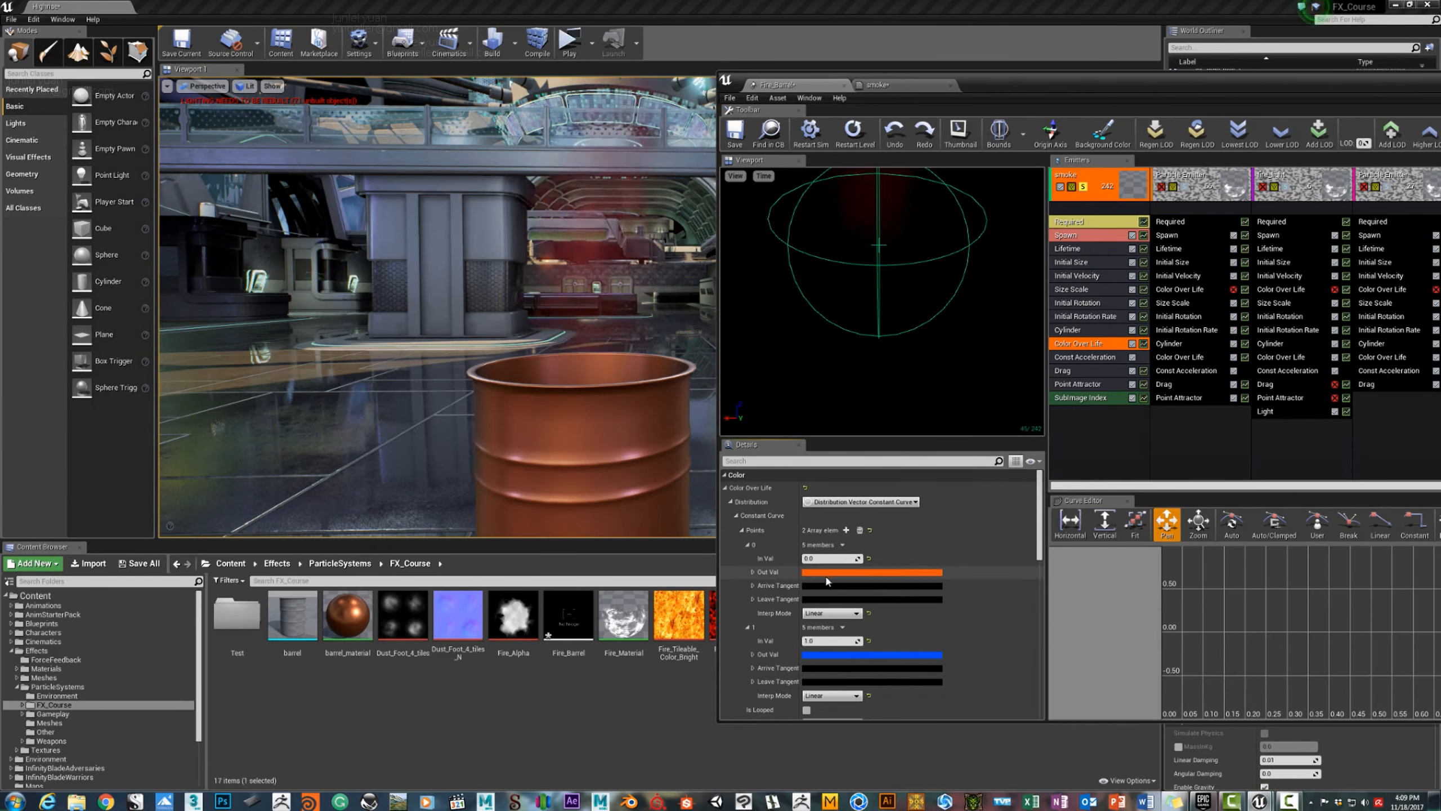
Brighten the first Color Over Life point's orange Out Val by setting its color value (V) to 6.
left_click(843, 573)
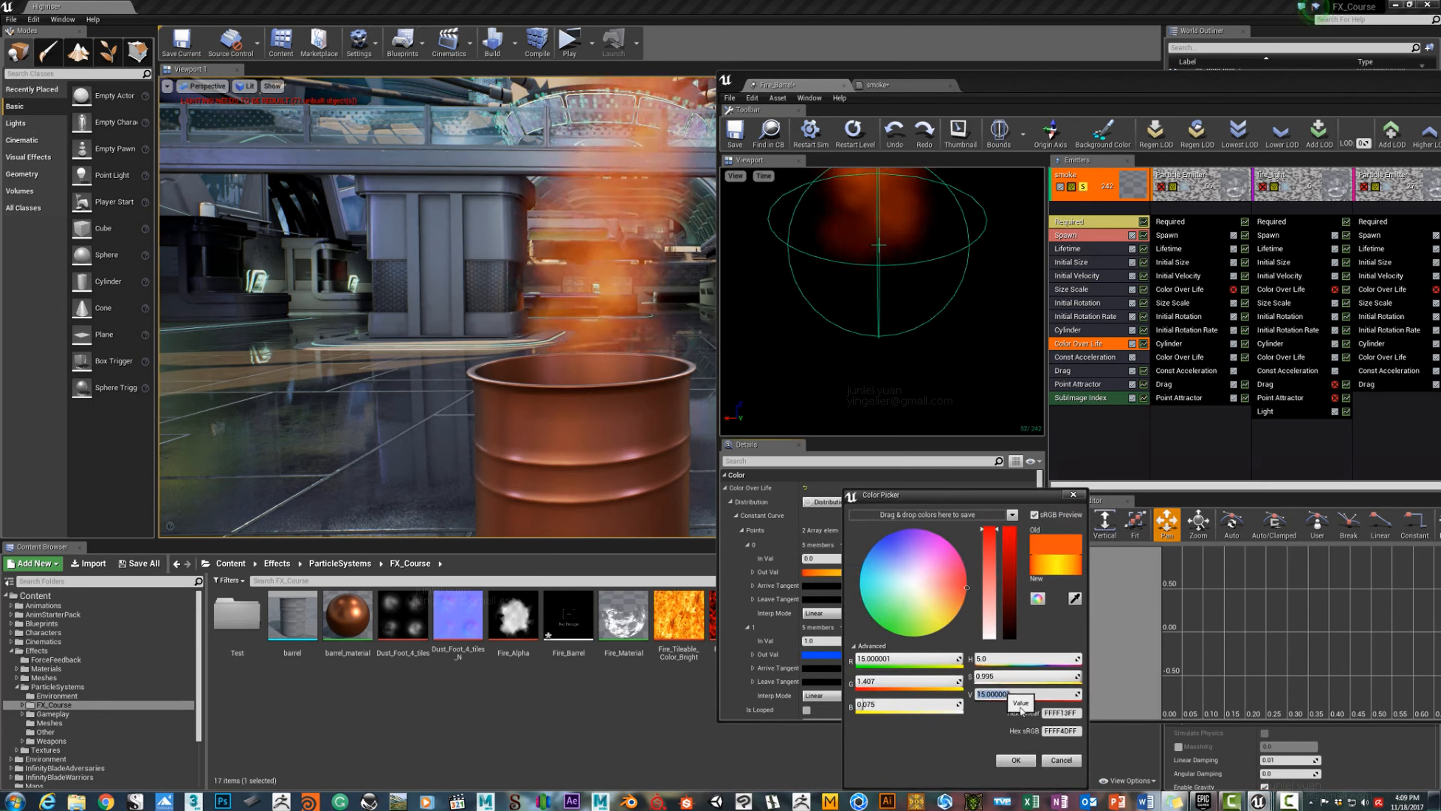
left_click(1050, 692)
type("6")
key("Return")
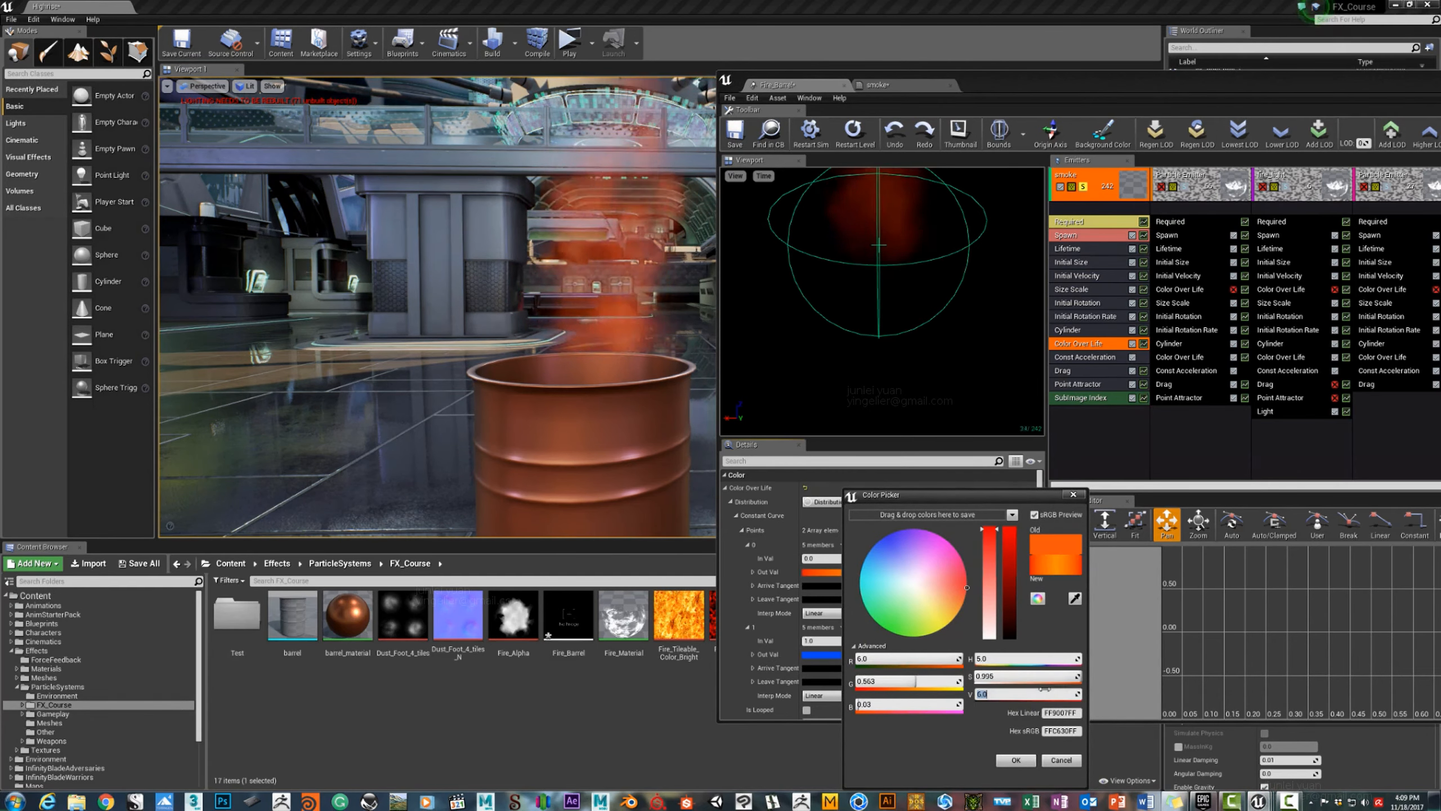
left_click(1016, 760)
Change the second Color Over Life point's blue Out Val to a dark grey with hex sRGB 70716FFF.
left_click(821, 655)
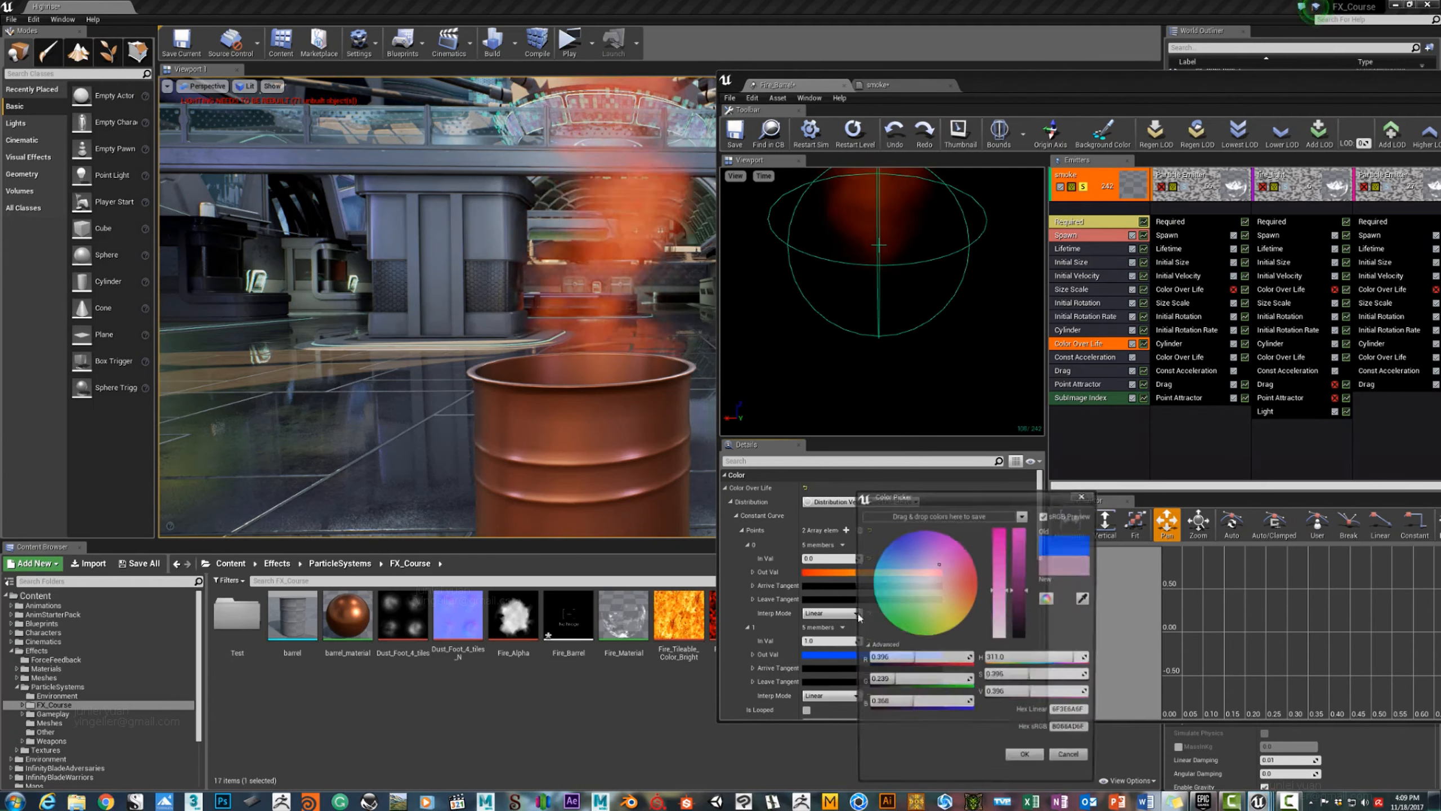
left_click(908, 582)
mouse_move(909, 582)
left_mouse_down()
mouse_move(936, 588)
mouse_move(924, 587)
left_mouse_up()
left_click_drag(1002, 623, 1019, 619)
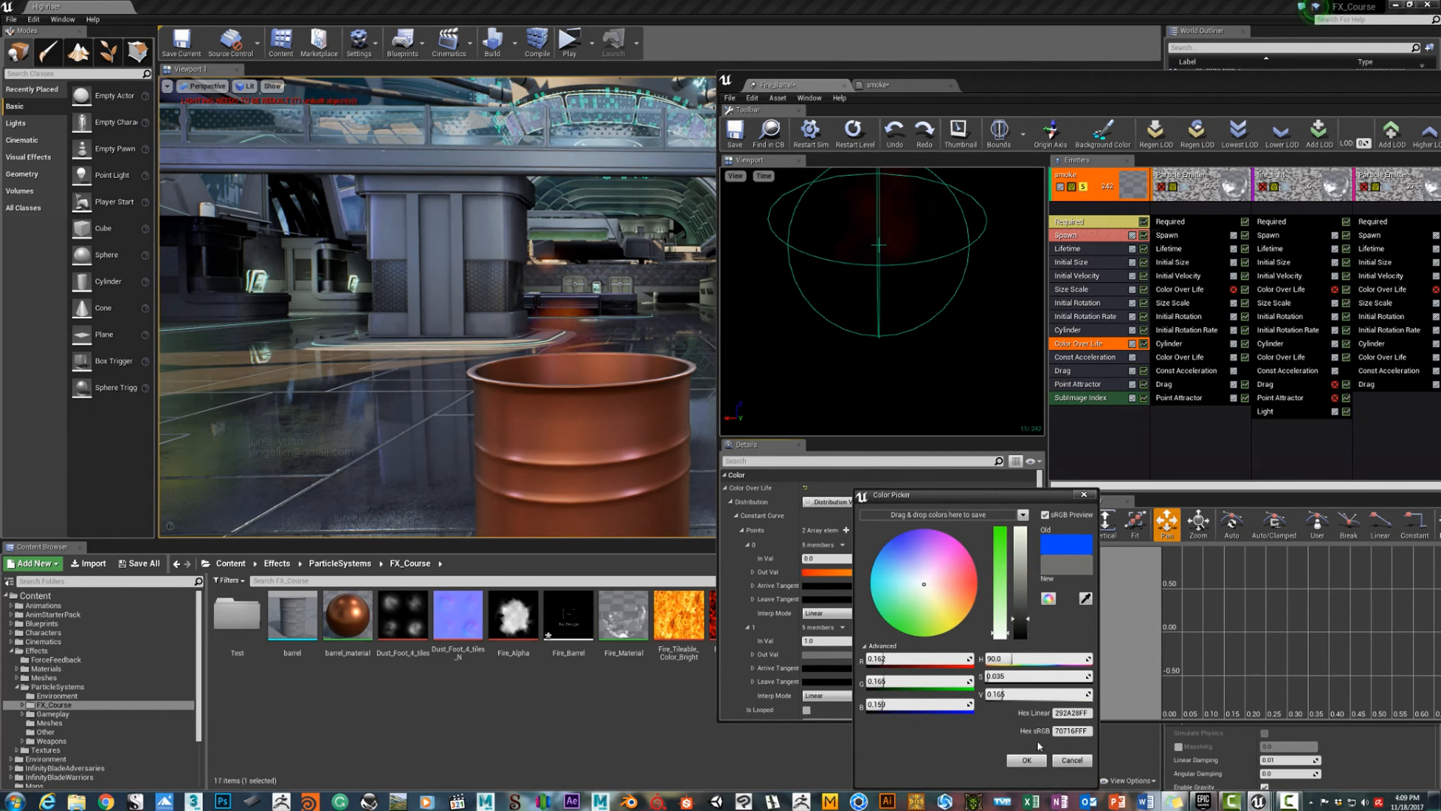
left_click(1026, 759)
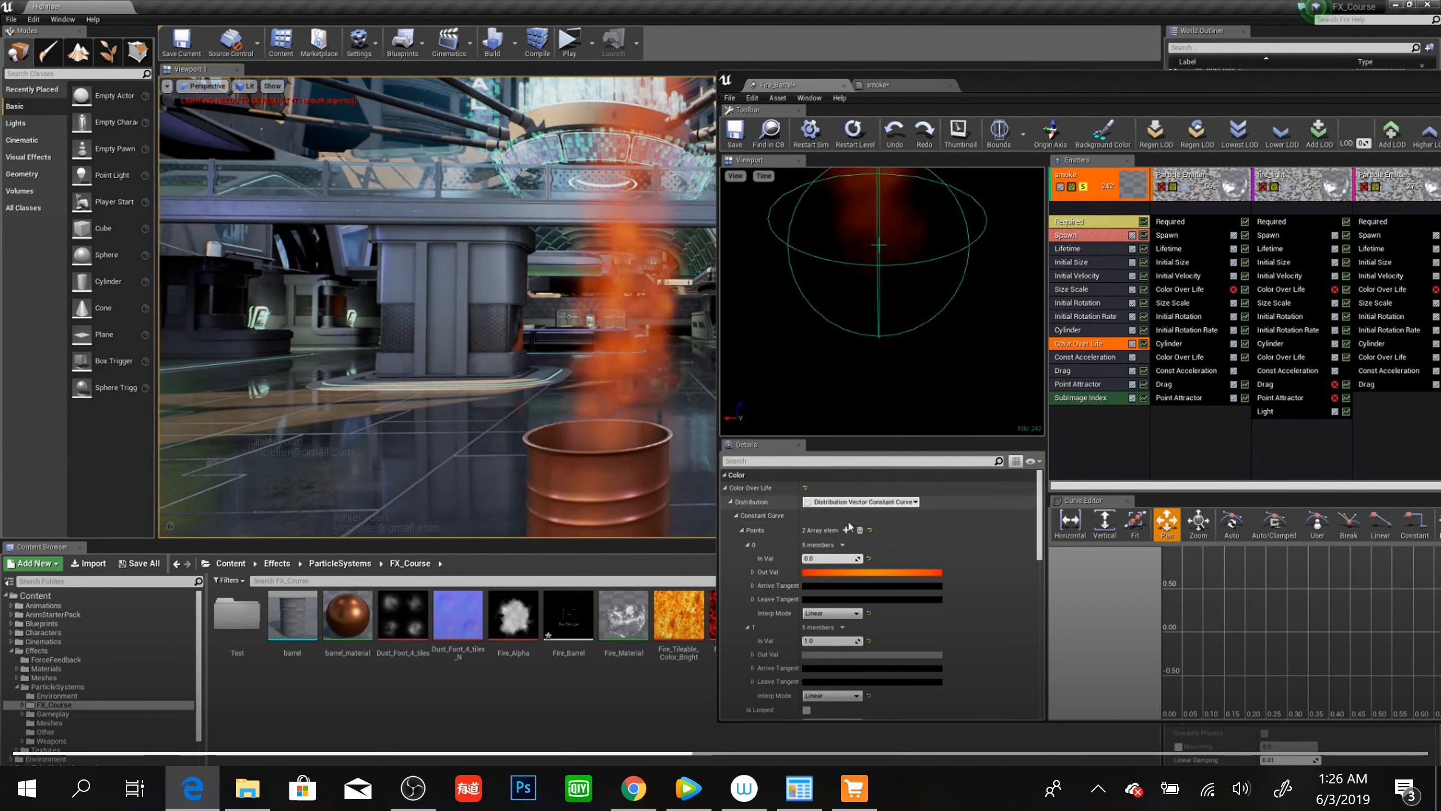
Add a third point to the Color Over Life curve and set the second point's In Val to 0.3.
left_click(848, 529)
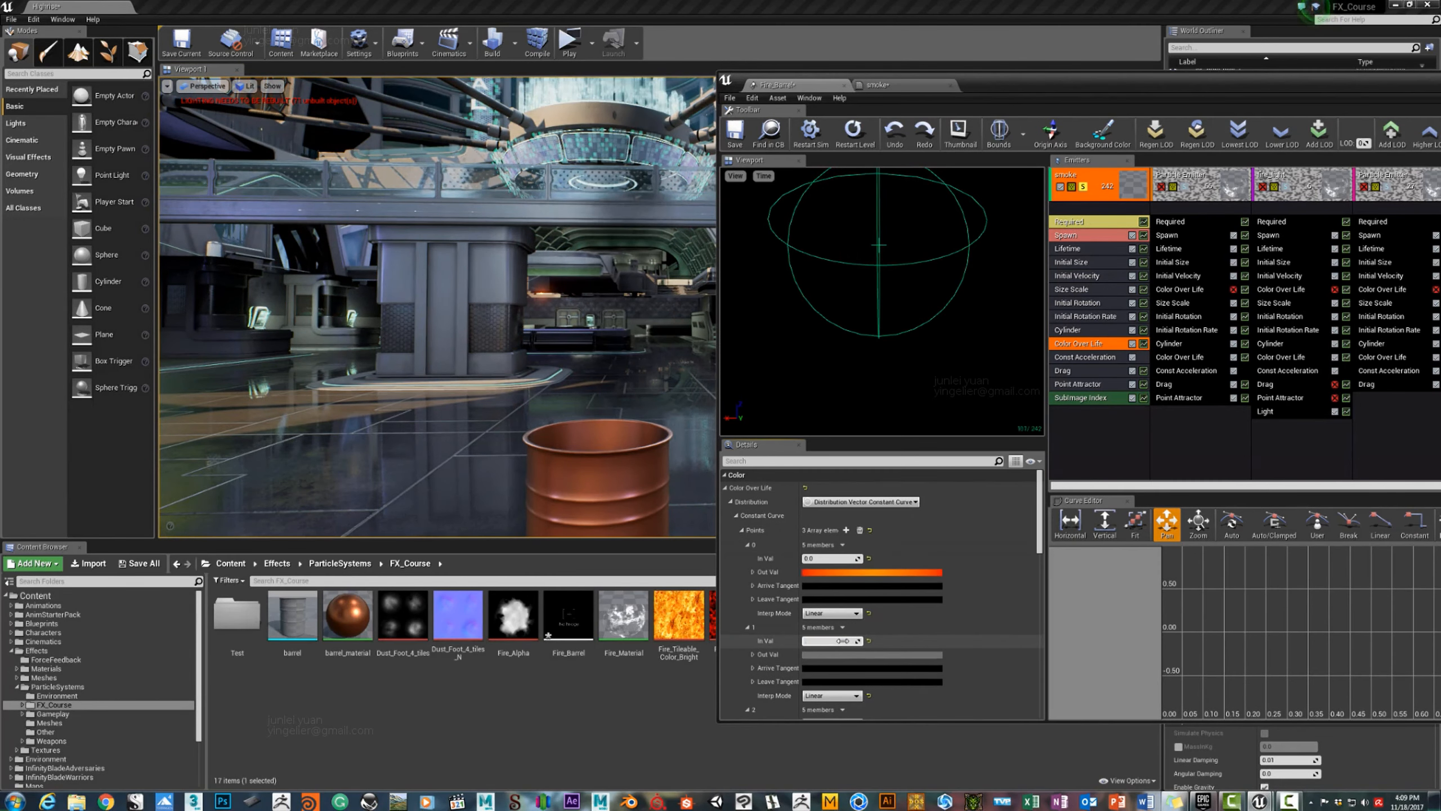
scroll(819, 652, "down", 3)
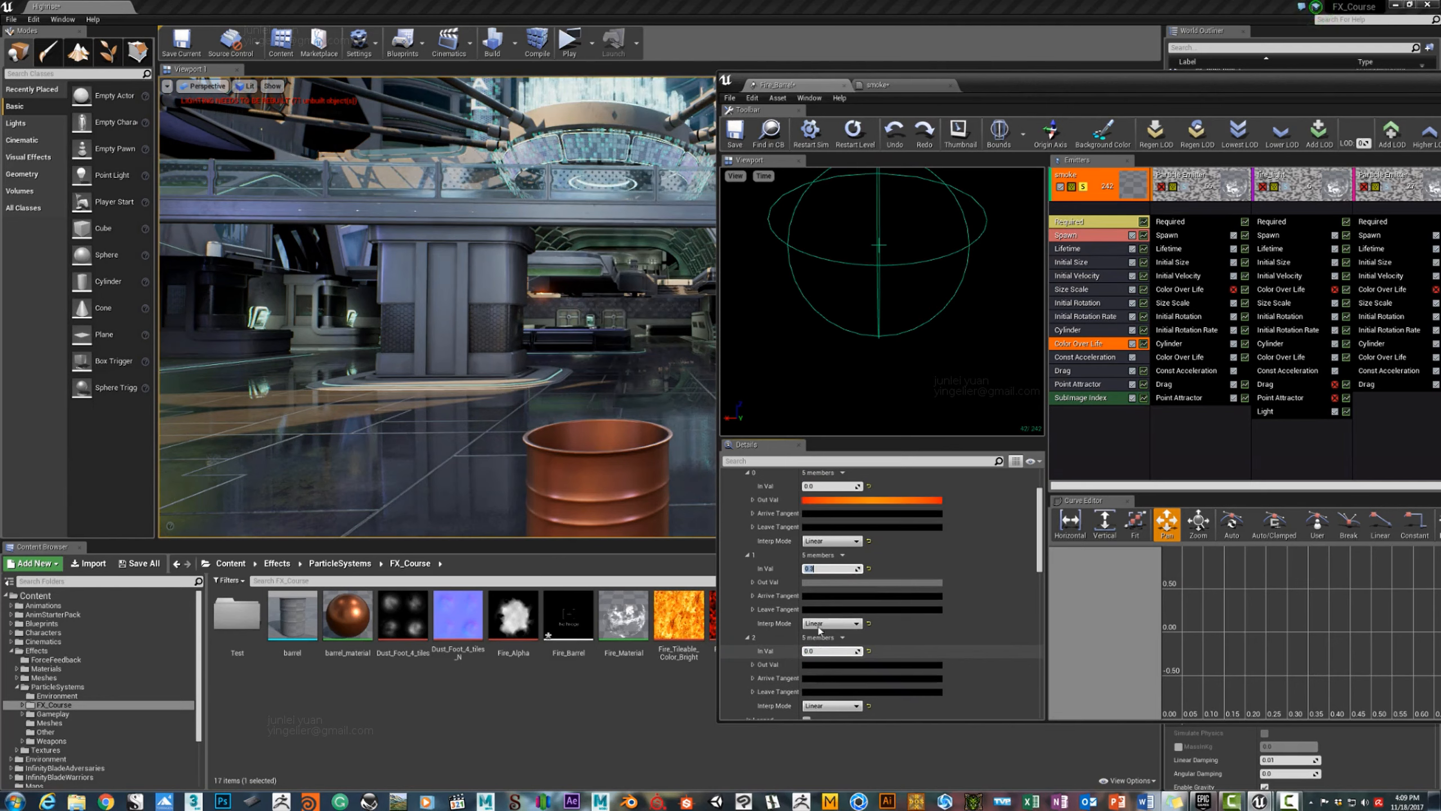
right_click(824, 587)
left_click(808, 583)
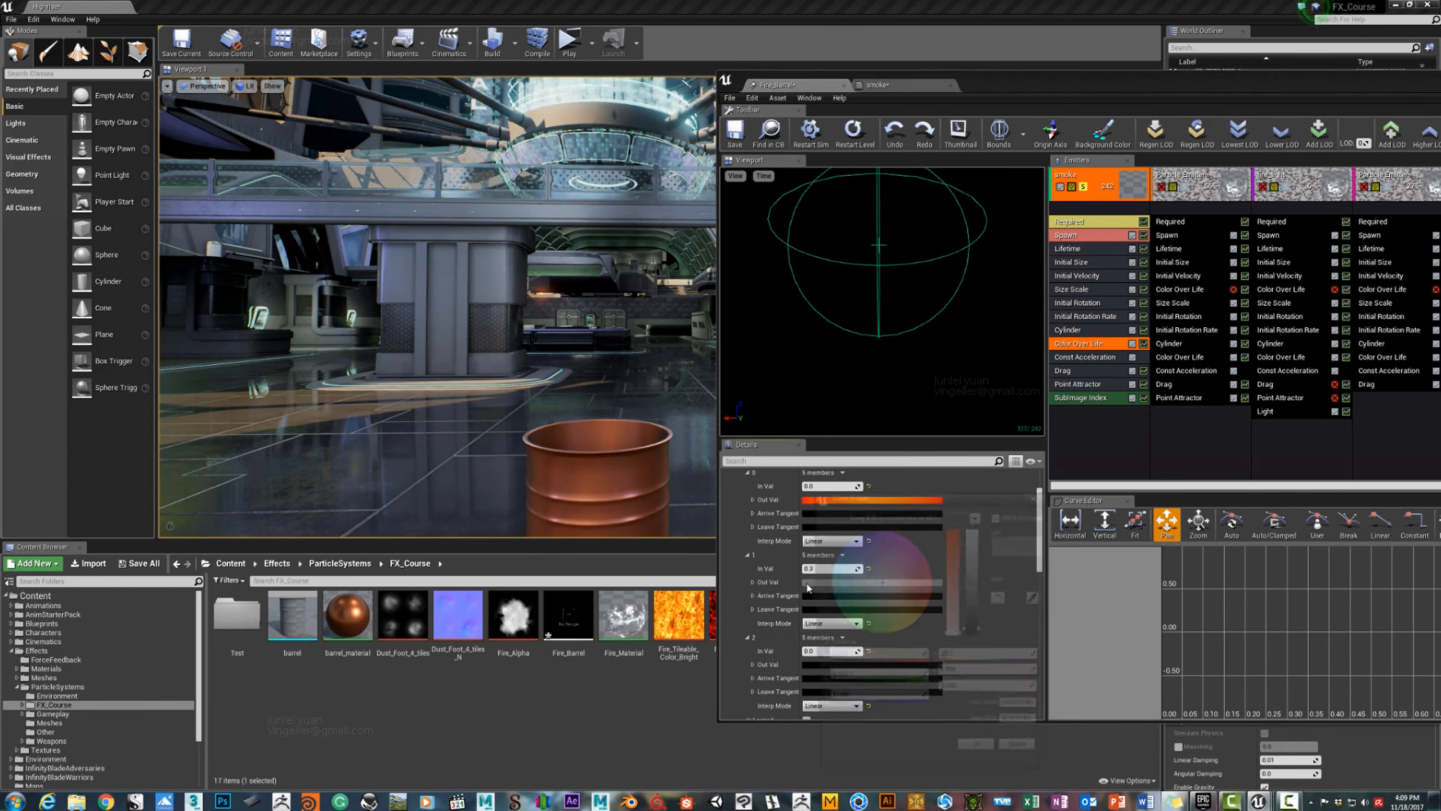
left_click(1009, 717)
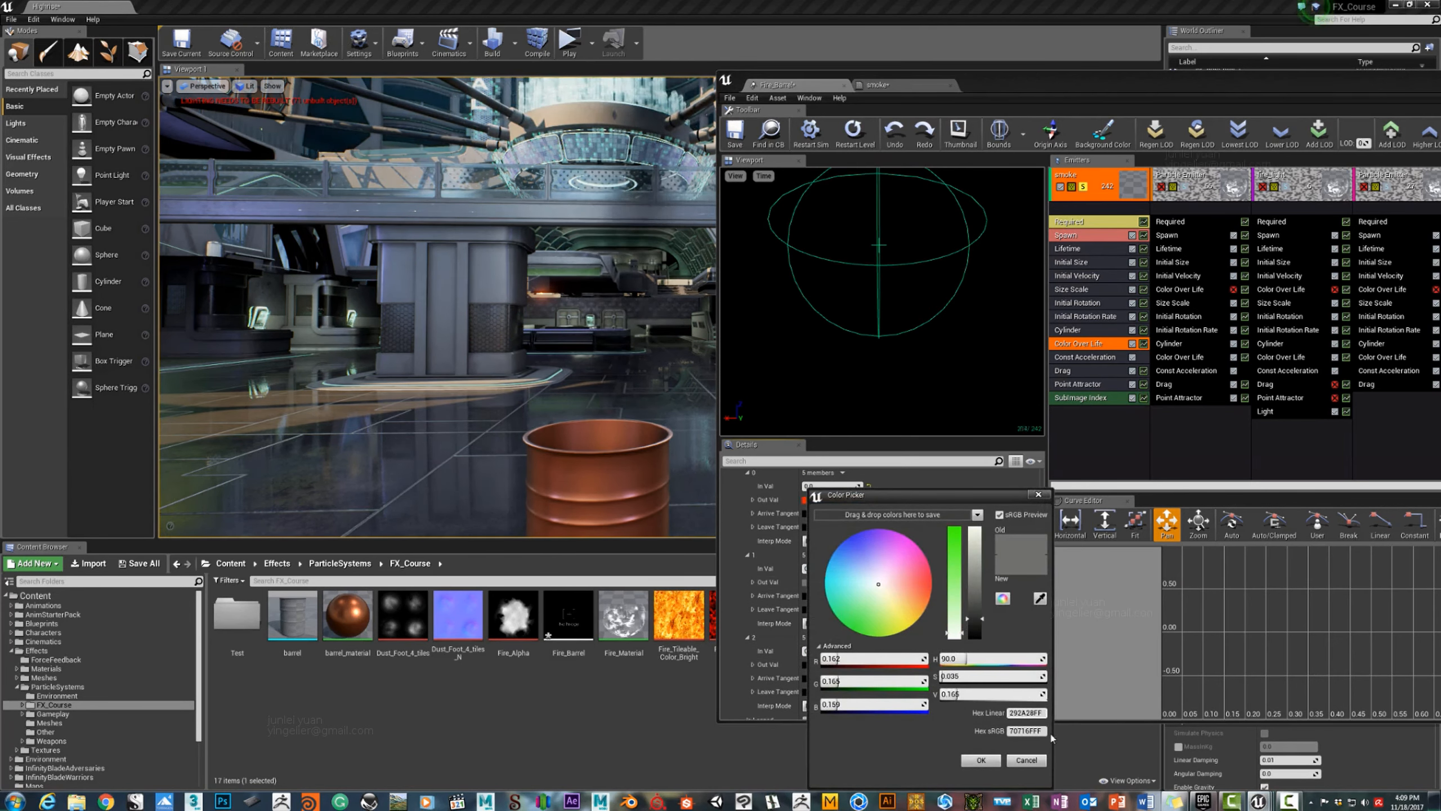
key("BackSpace")
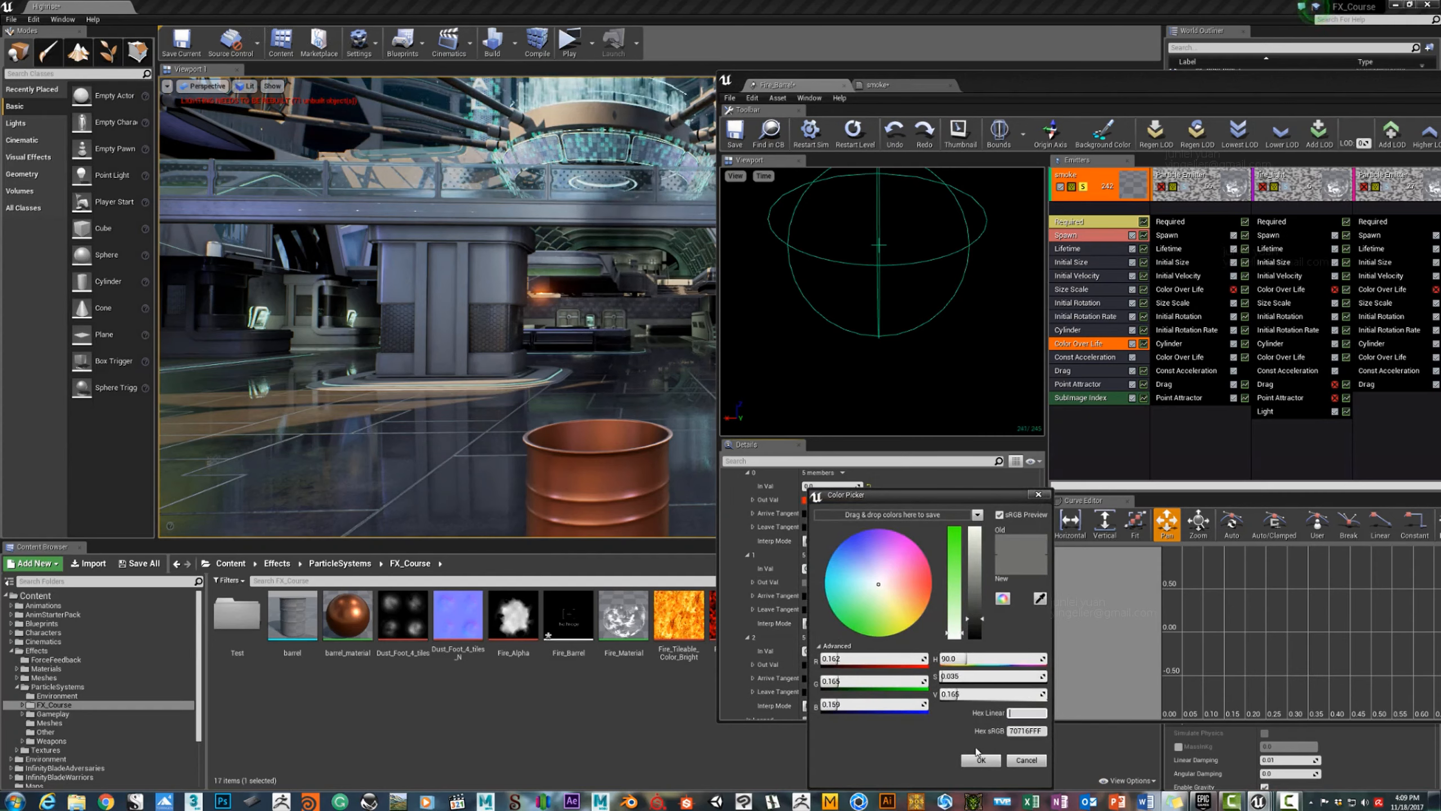
left_click(1027, 761)
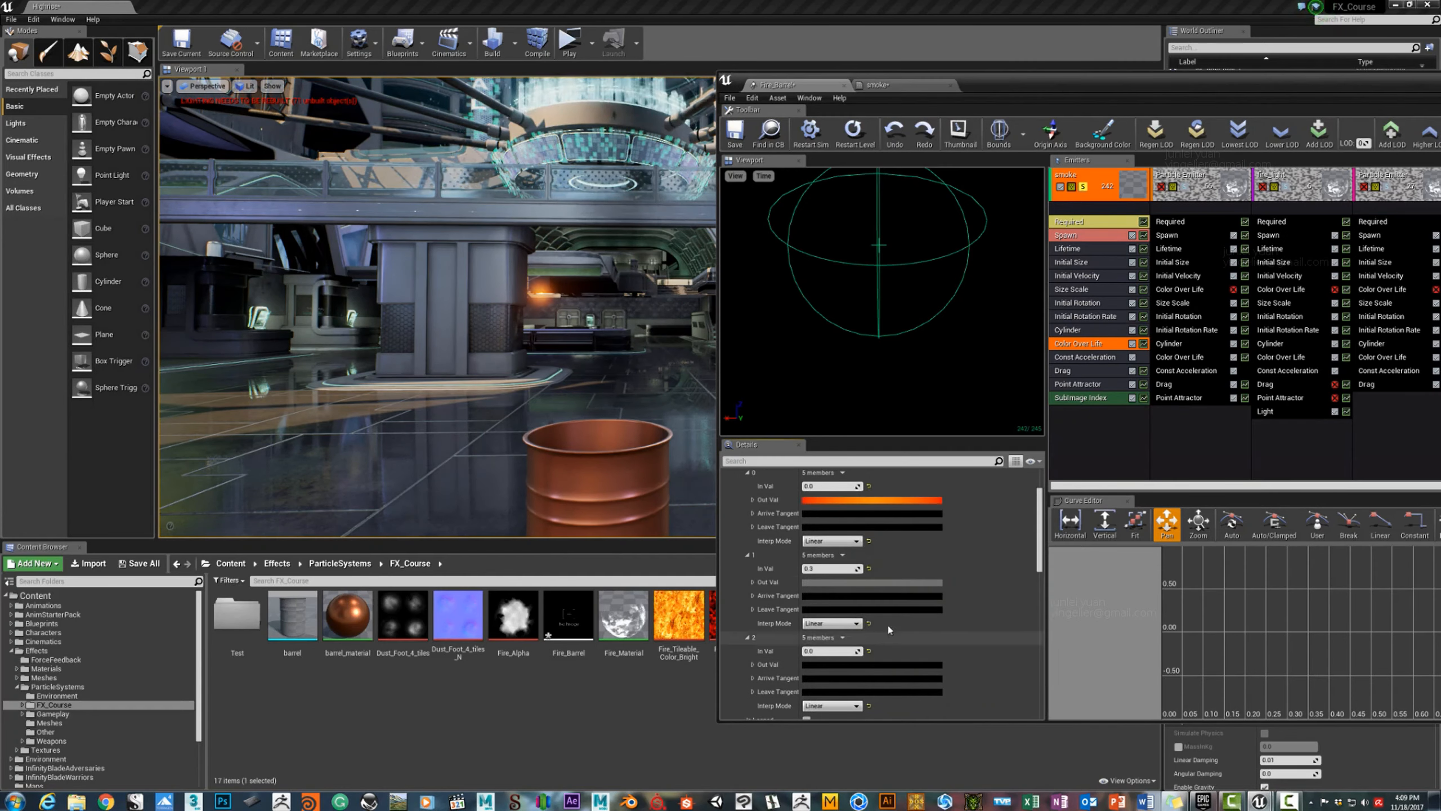
Copy the second point's grey, hex linear 292A28FF, to the third Color Over Life point's Out Val and set the third point's In Val to 1.
left_click(856, 583)
left_click(1074, 713)
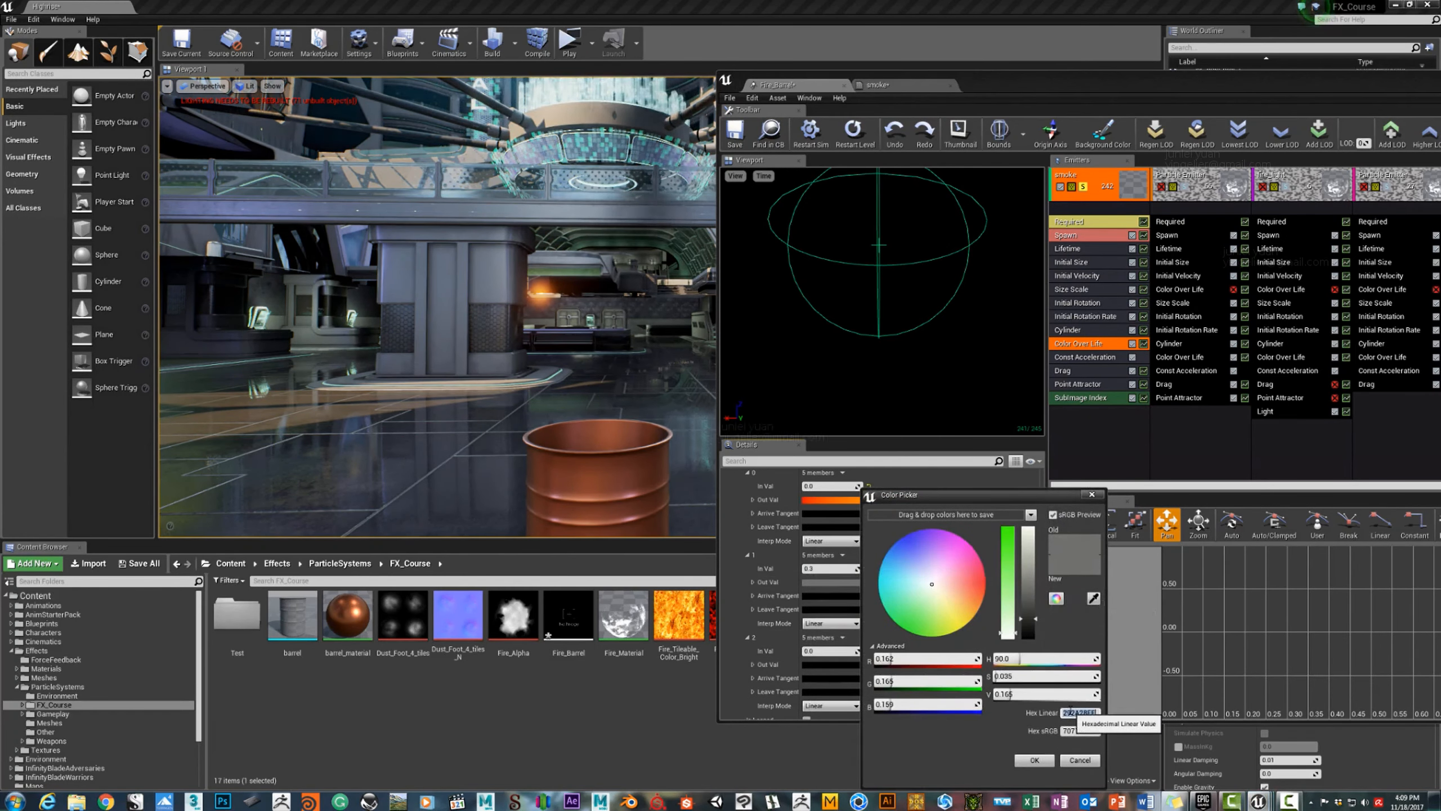
left_click(1035, 760)
left_click(817, 666)
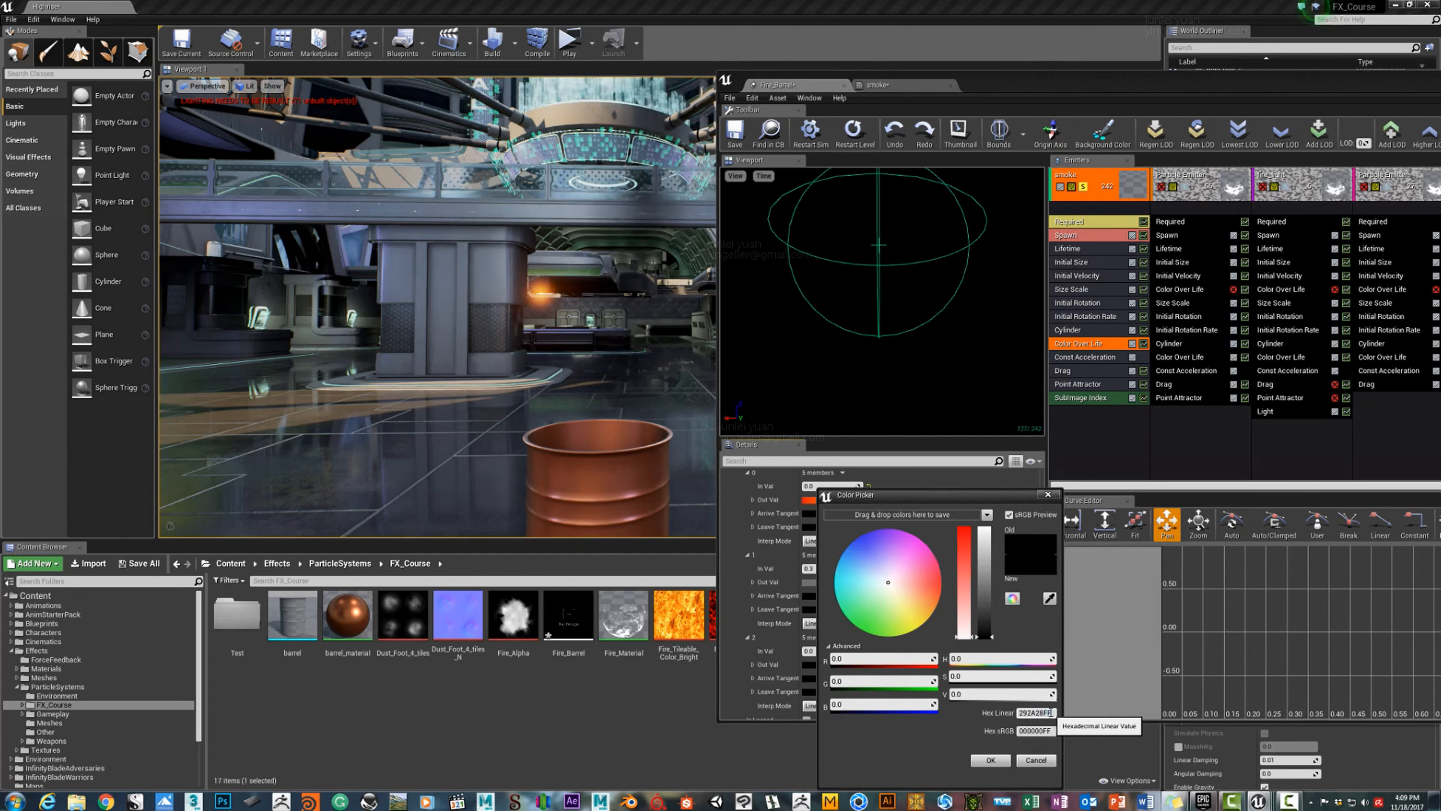
left_click(984, 619)
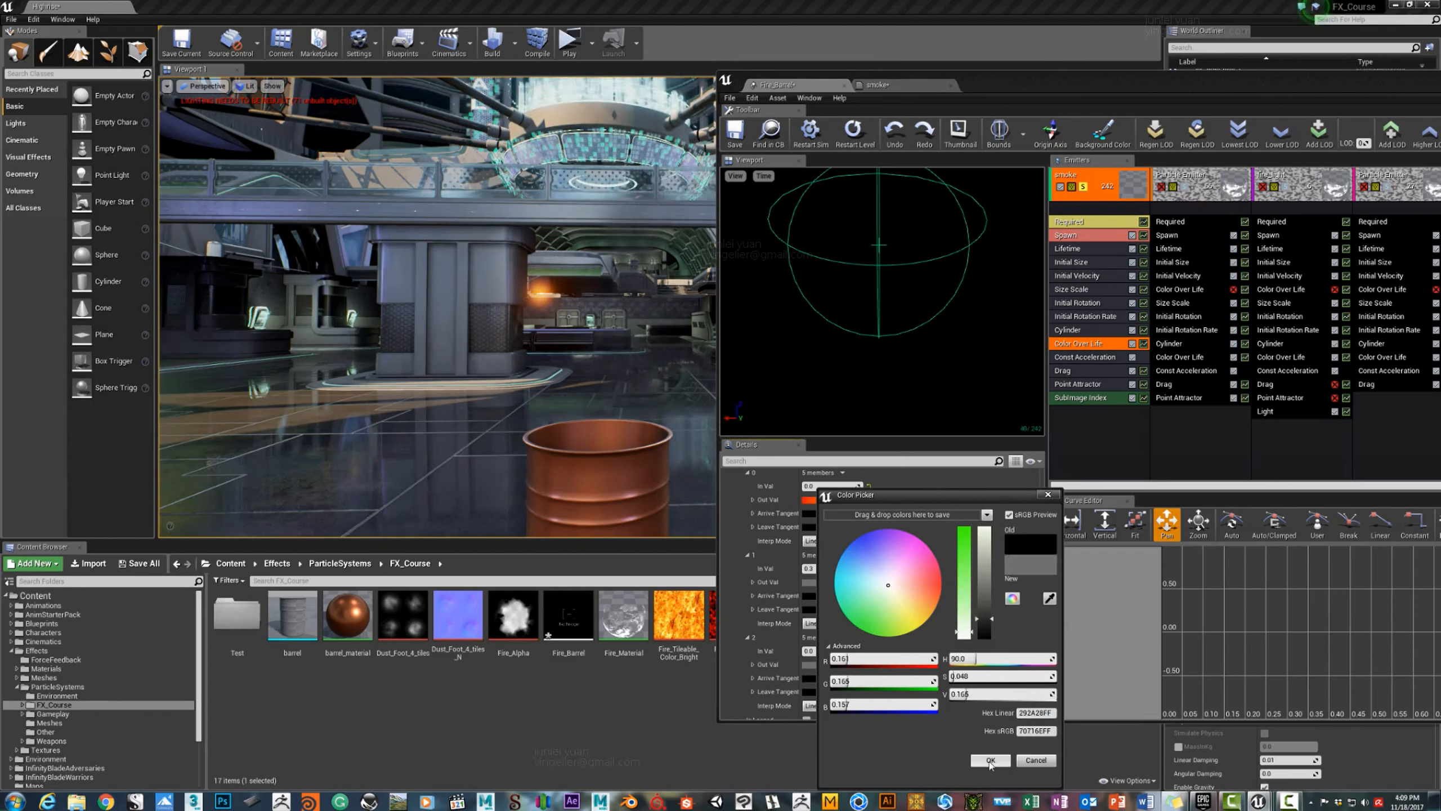
left_click(990, 760)
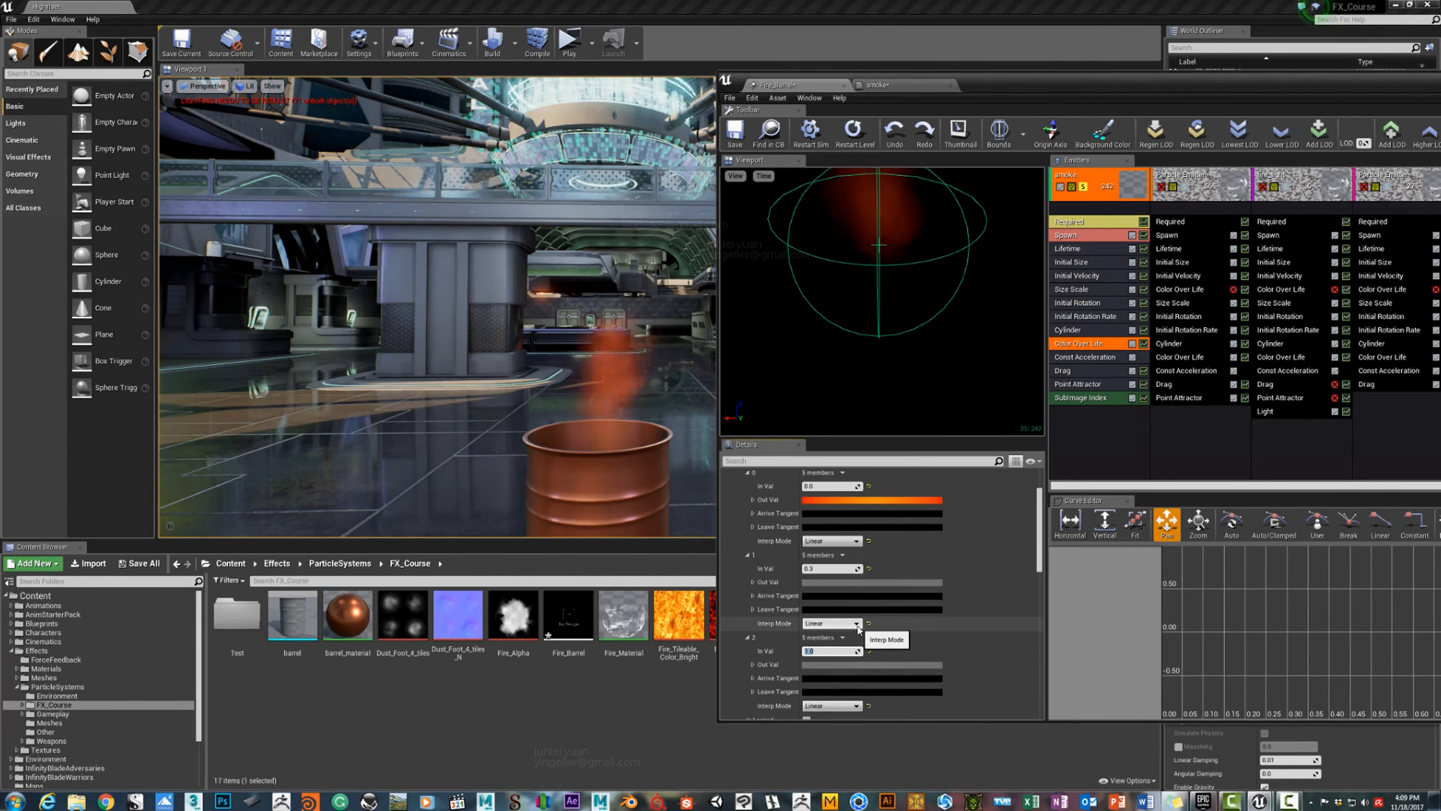
mouse_move(661, 410)
right_mouse_down()
mouse_move(655, 512)
mouse_move(659, 431)
right_mouse_up()
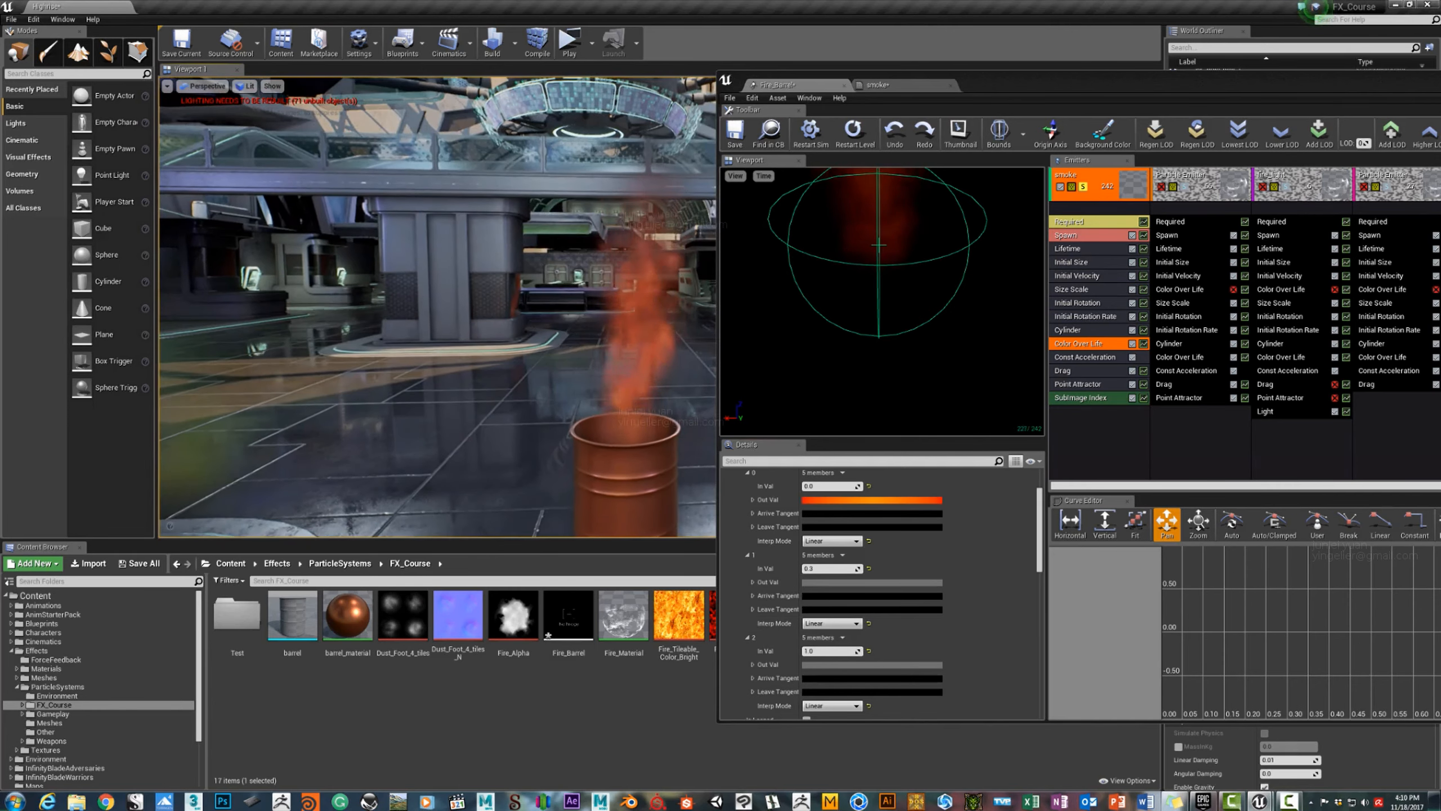
Set the second Color Over Life point's In Val to 0.1 and lighten its grey Out Val to a color value (V) of about 0.455.
left_click(831, 569)
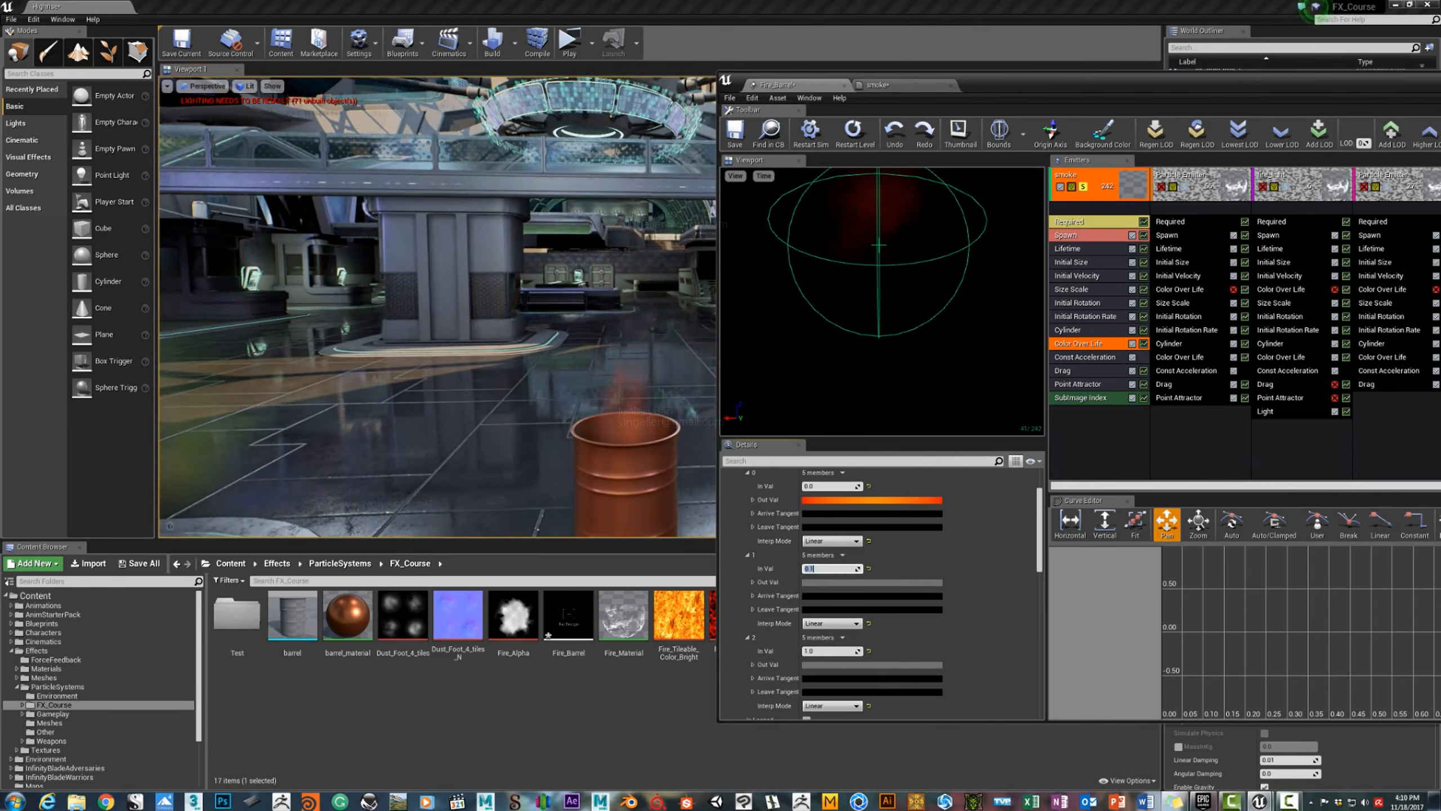
right_click_drag(641, 369, 658, 324)
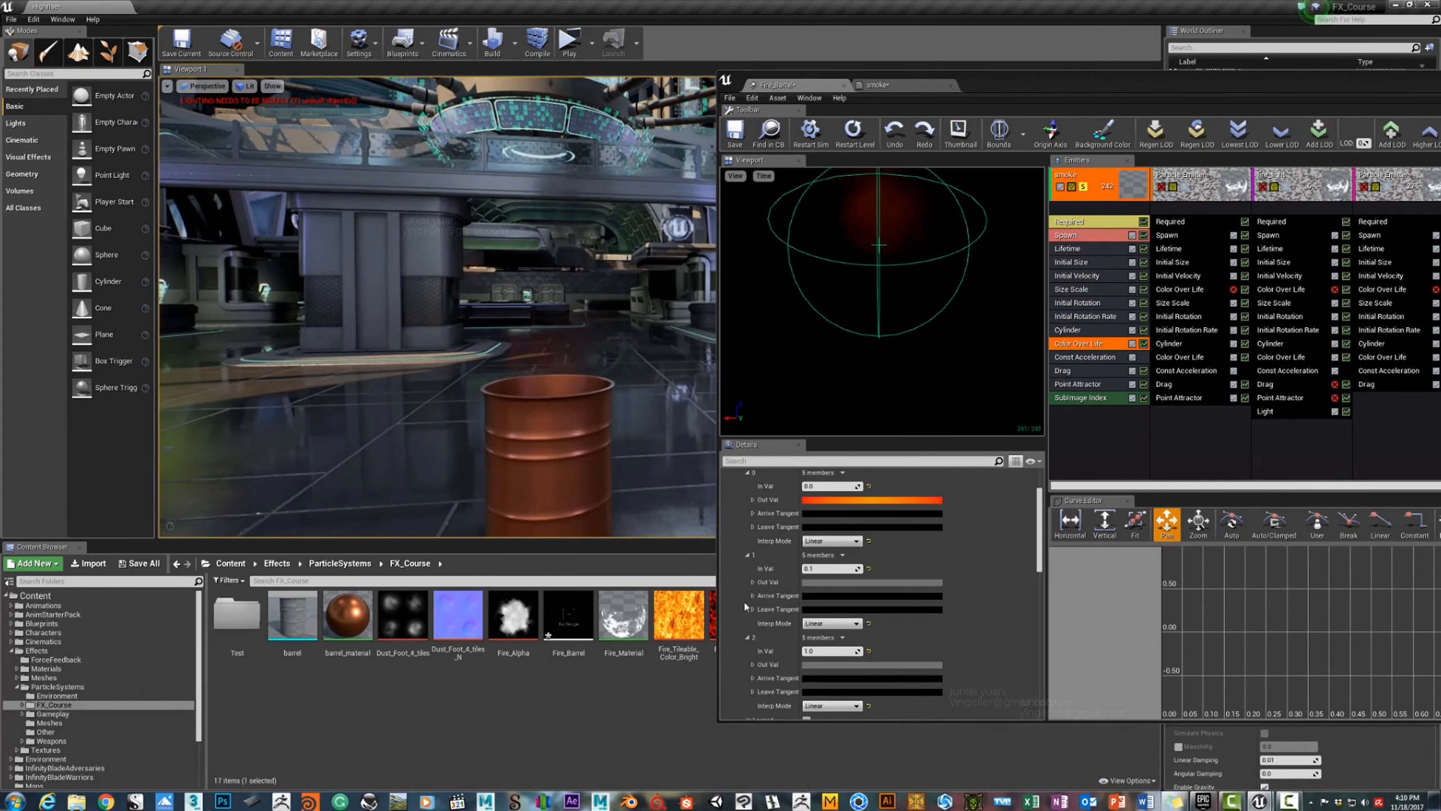
left_click(847, 584)
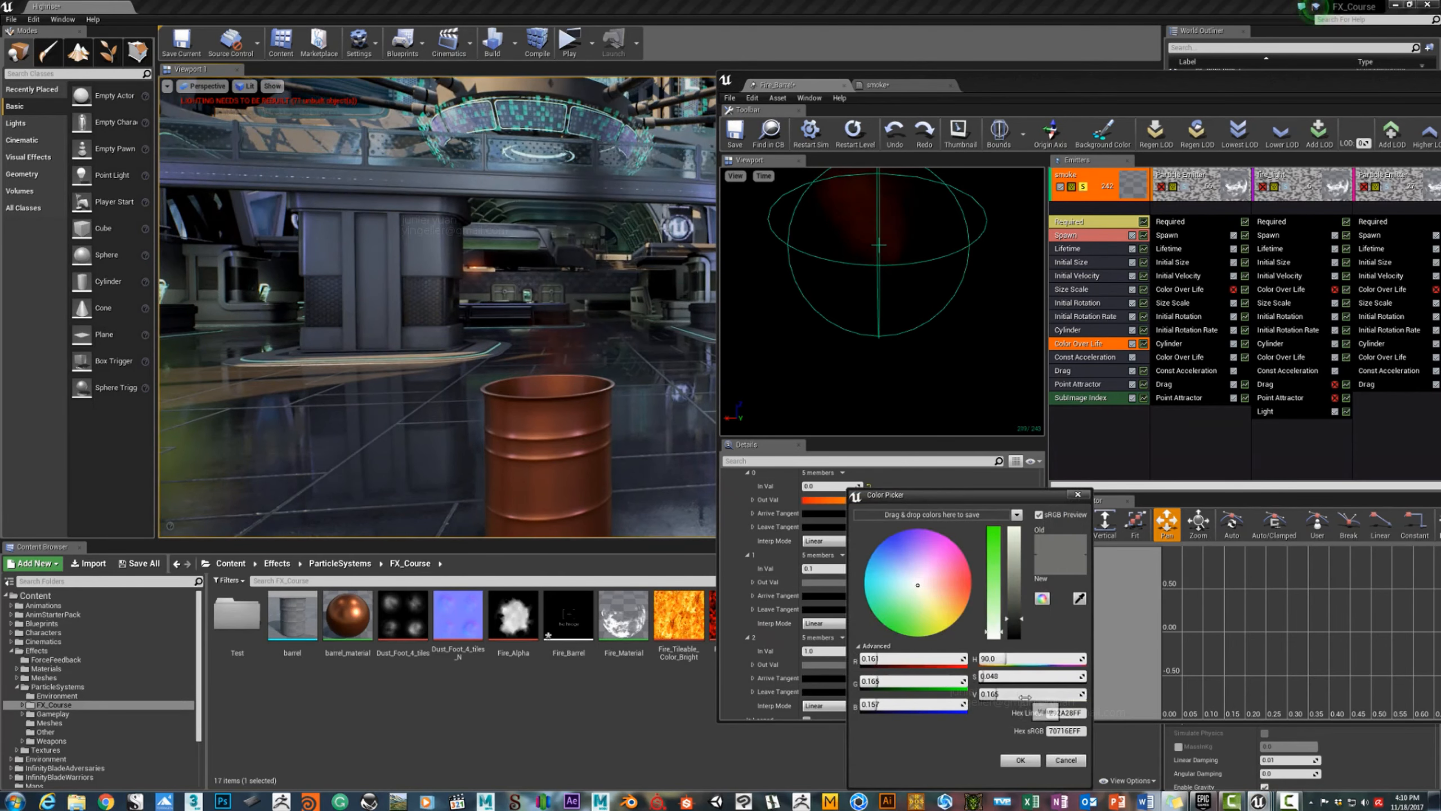
left_click_drag(1013, 618, 1015, 588)
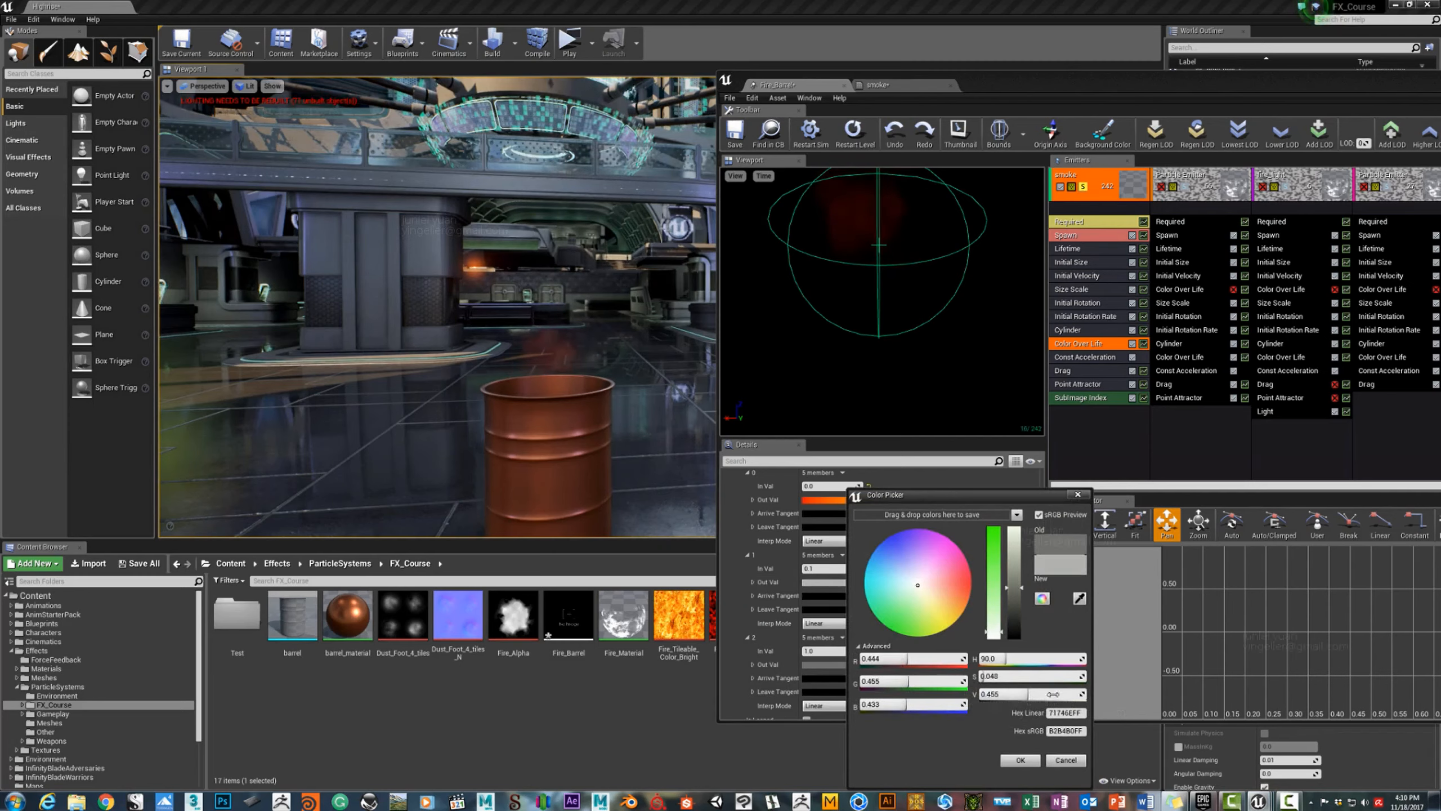
left_click(1020, 760)
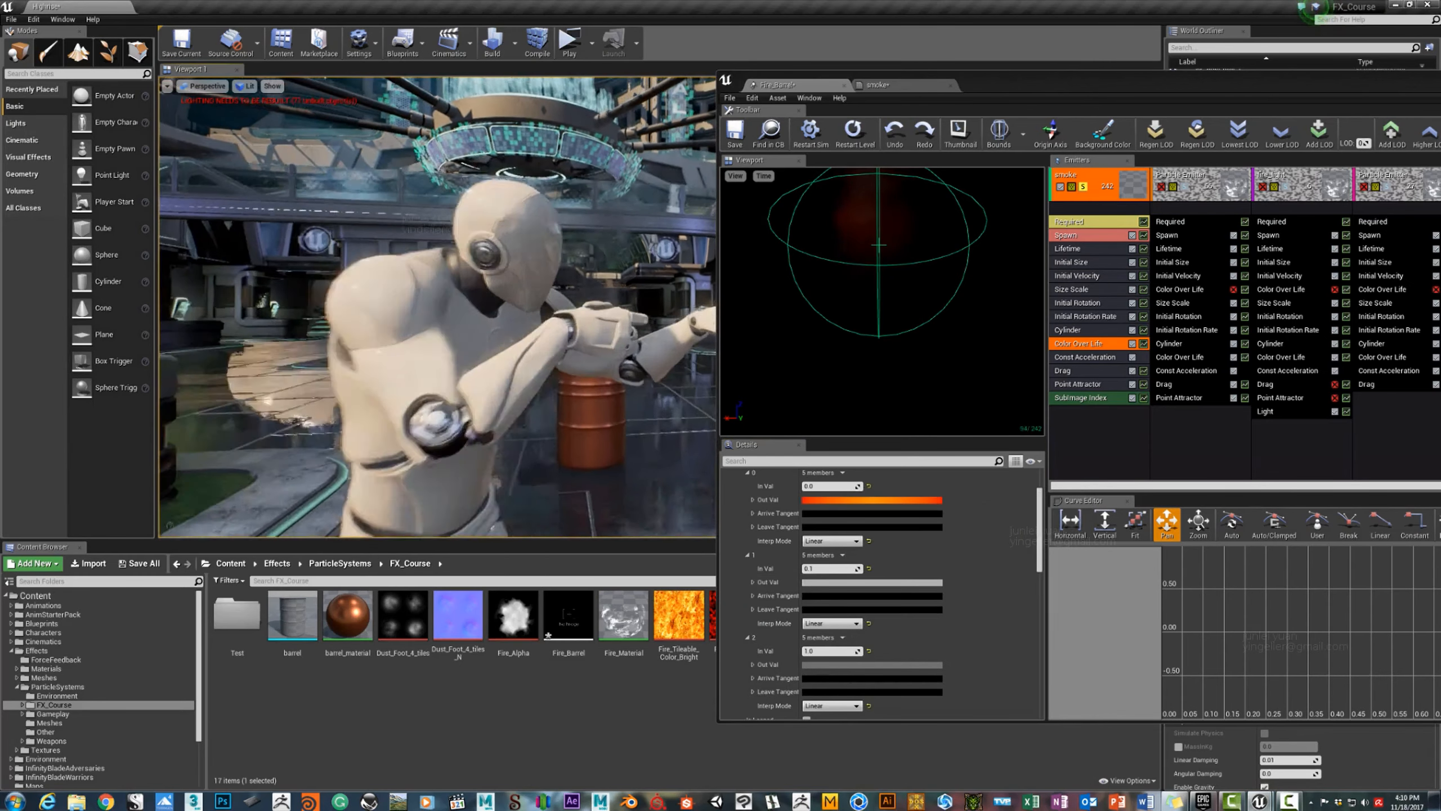
right_click_drag(437, 306, 422, 300)
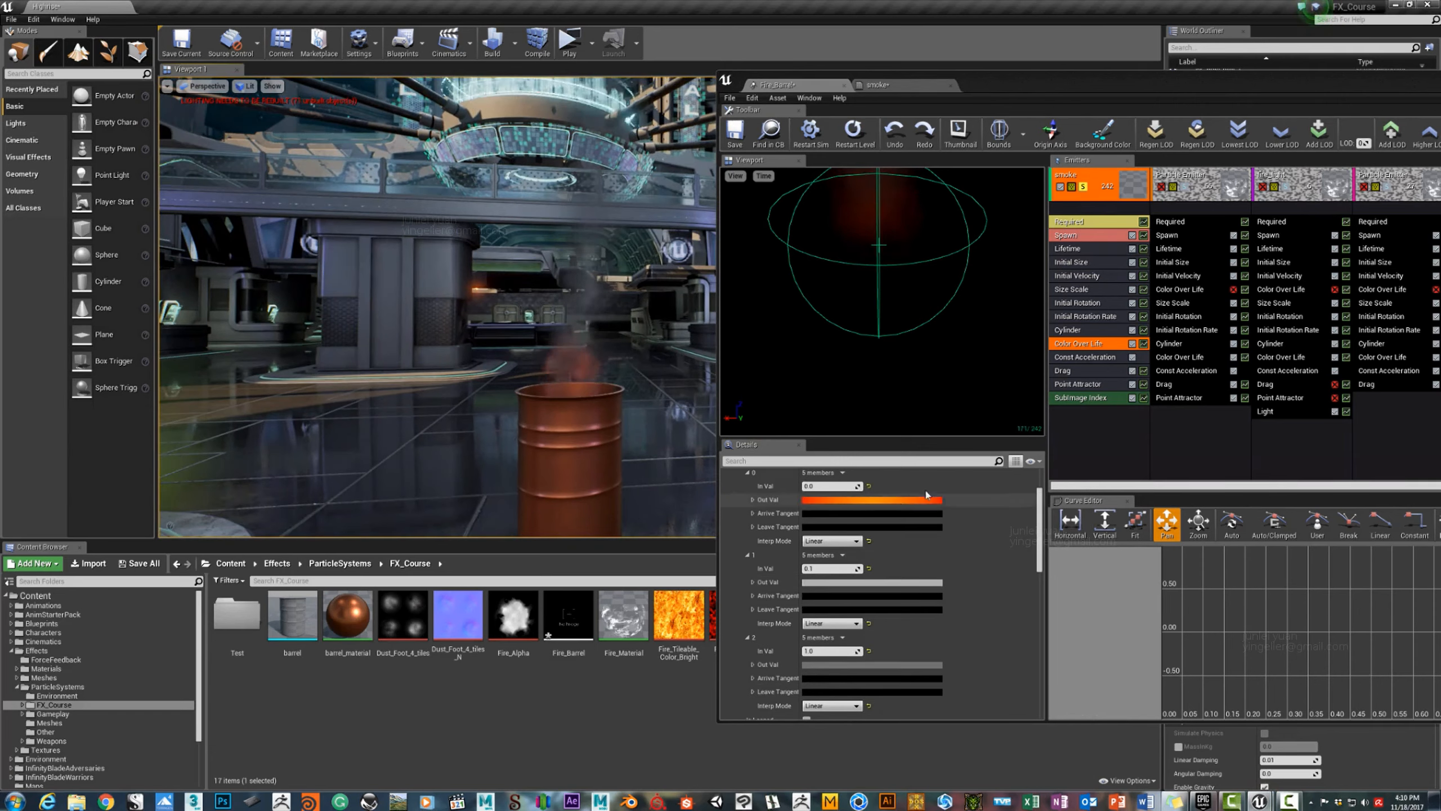
Review the Alpha Over Life points and examine the smoke rising from the barrel at close range in the level.
scroll(877, 632, "down", 5)
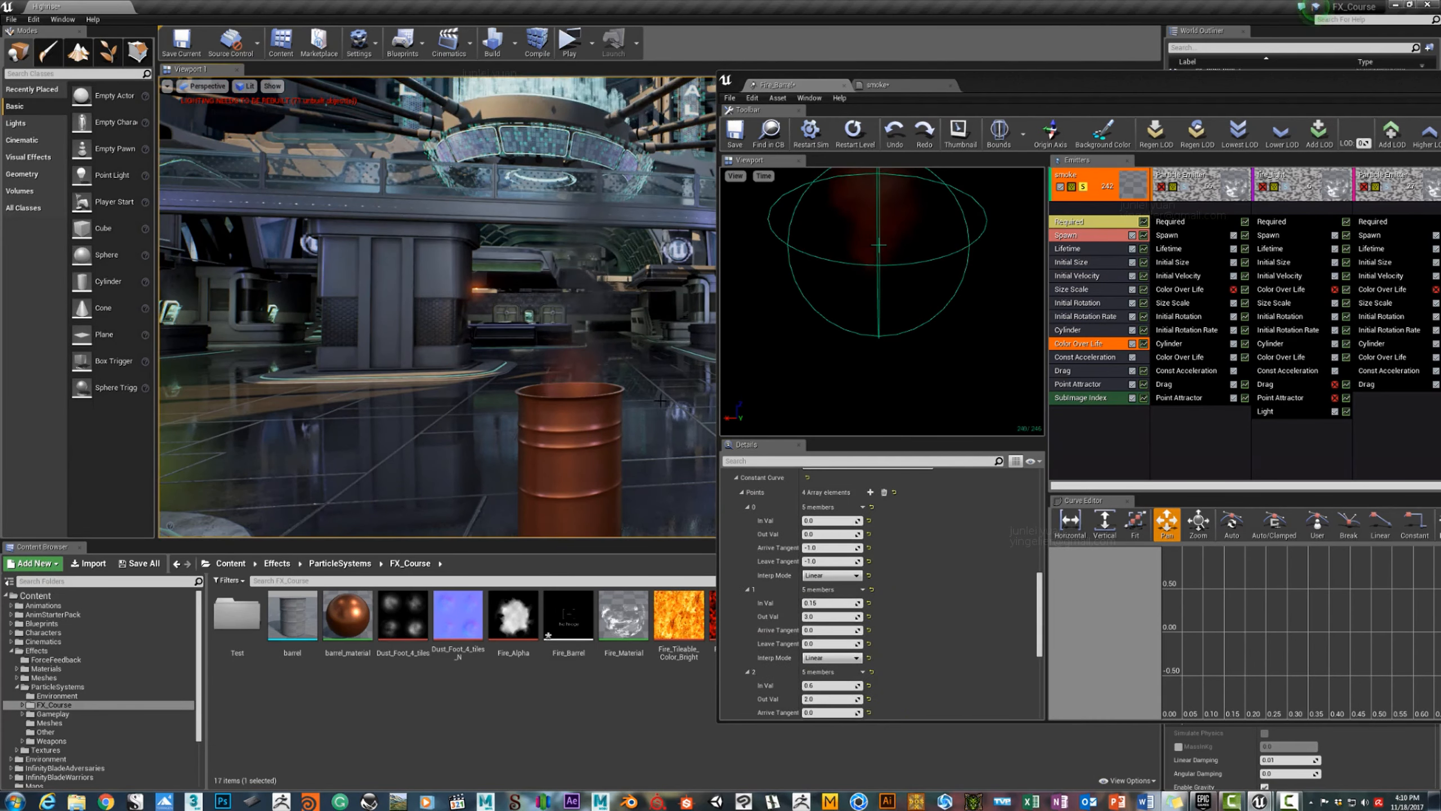
right_click_drag(437, 307, 436, 273)
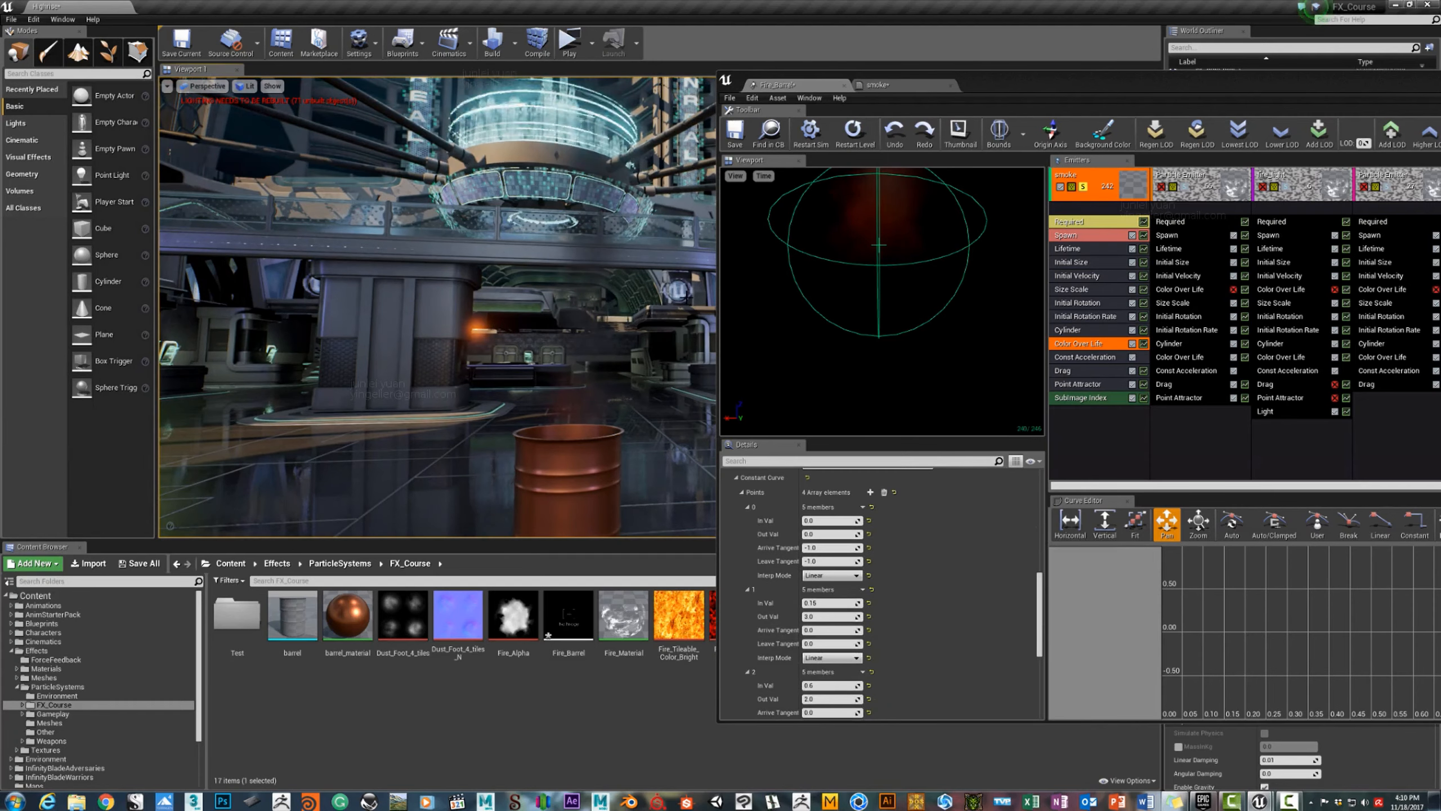
right_click_drag(437, 307, 463, 347)
key("w")
key("a")
key("d")
key("w")
key("a")
key("s")
key("d")
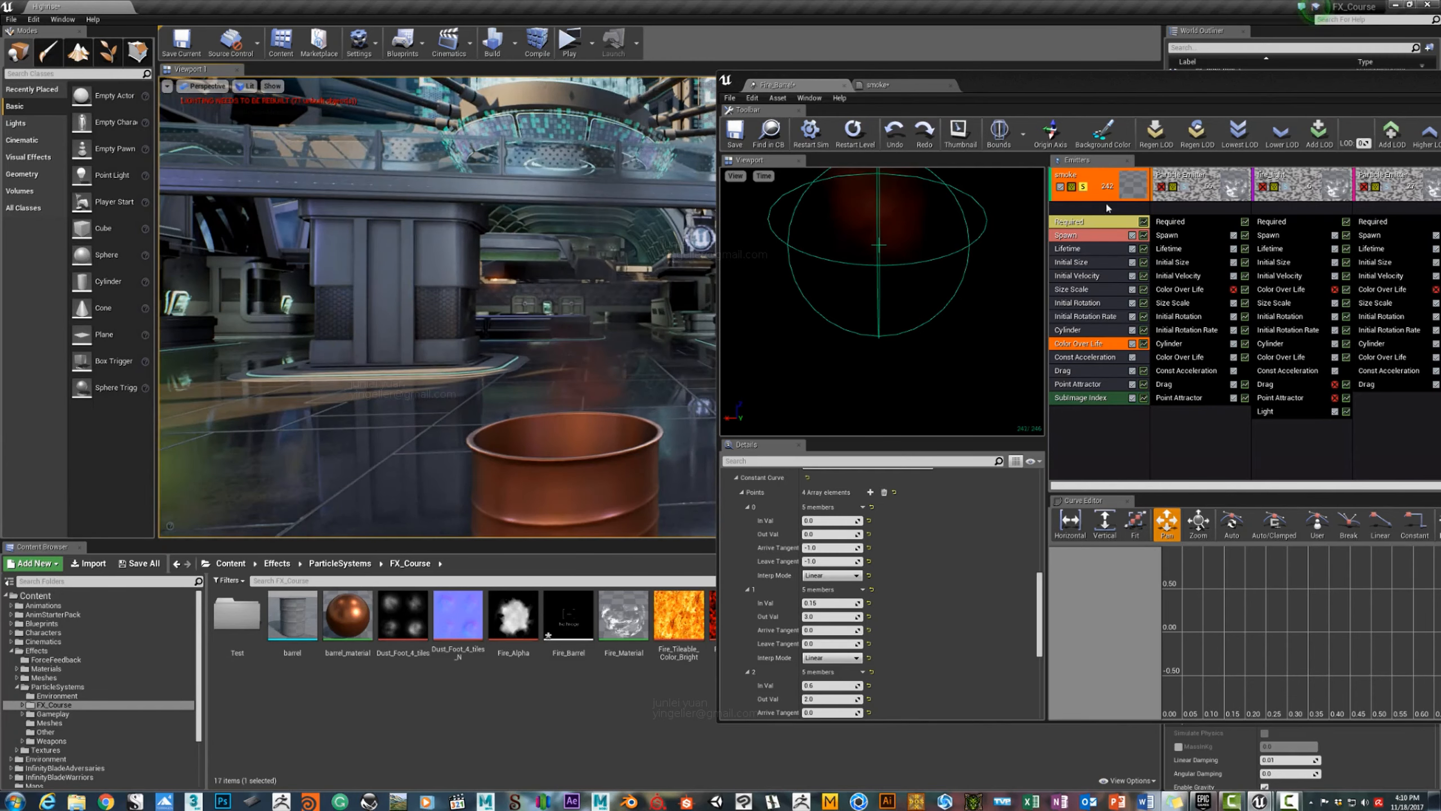
Turn off solo for the smoke emitter and disable its Point Attractor module.
left_click(1082, 188)
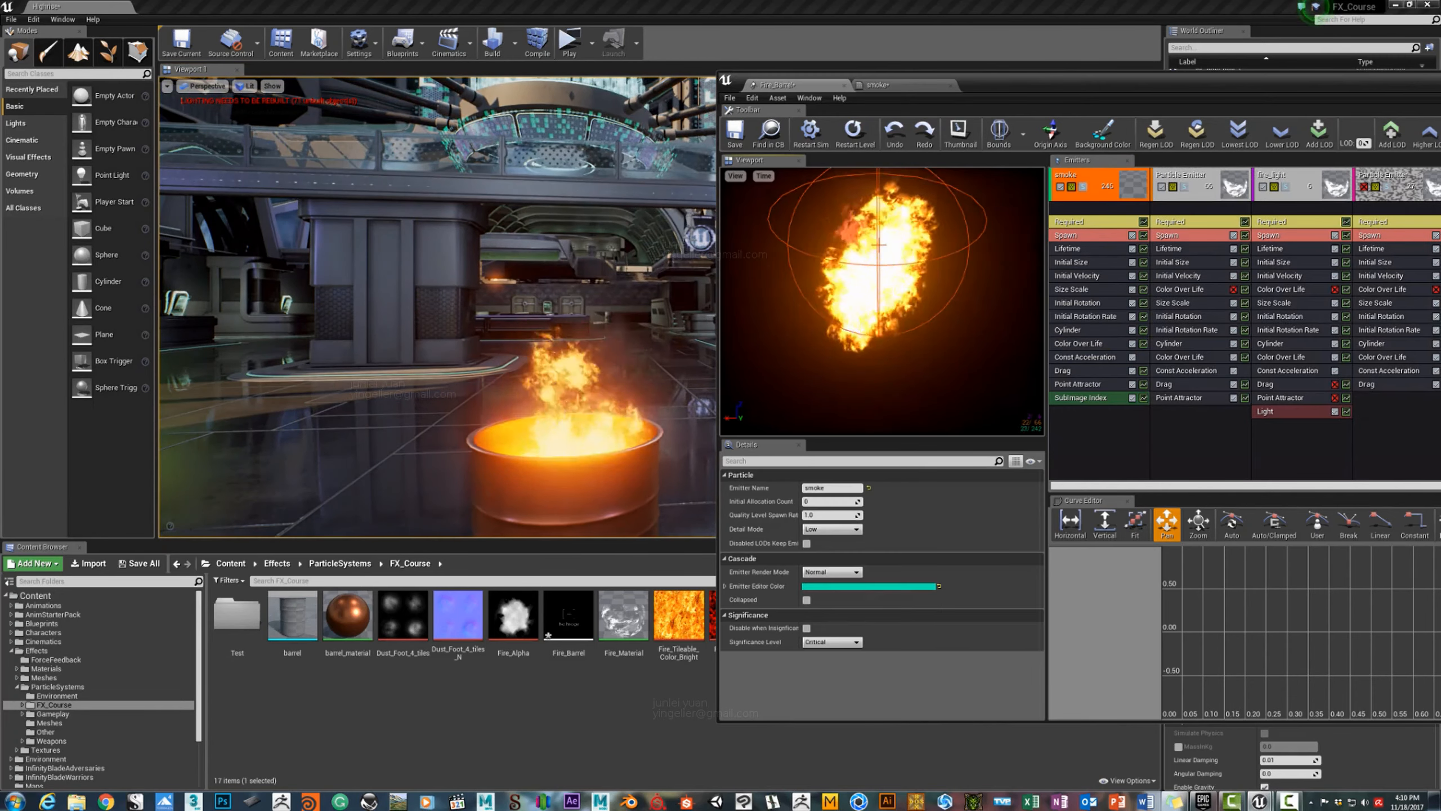
key("s")
mouse_move(590, 318)
right_mouse_down()
mouse_move(603, 297)
mouse_move(590, 298)
right_mouse_up()
key("w")
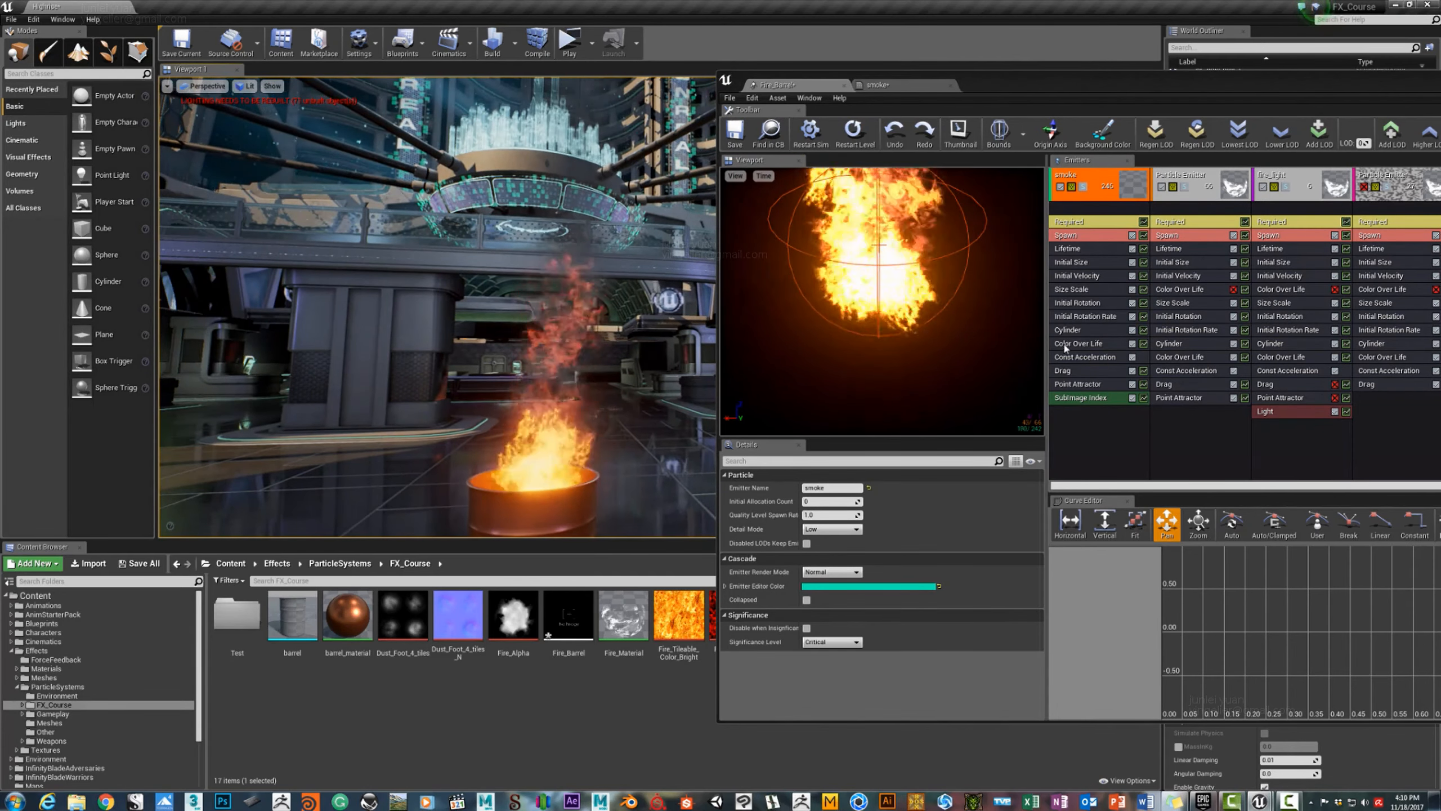
left_click(1078, 370)
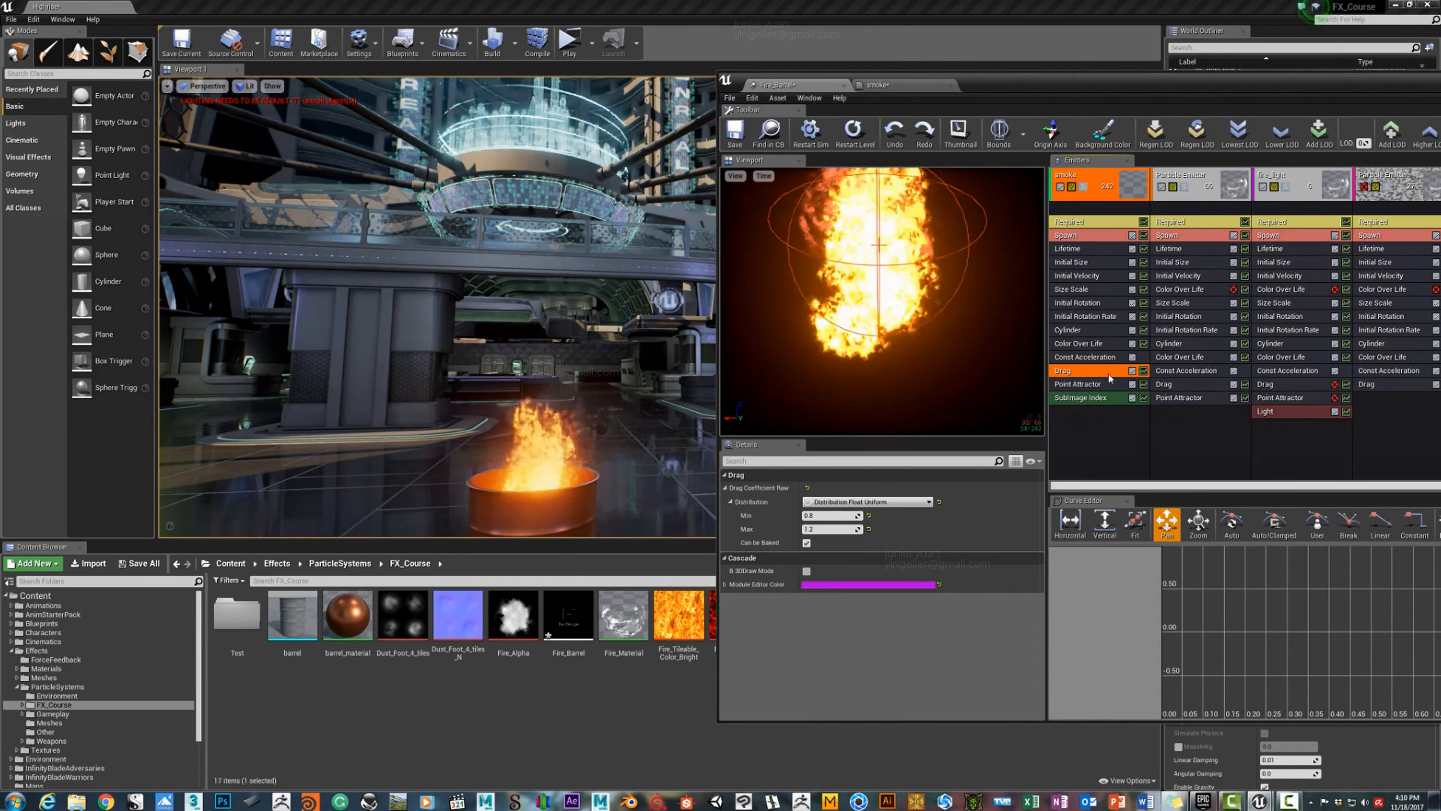
left_click(1132, 384)
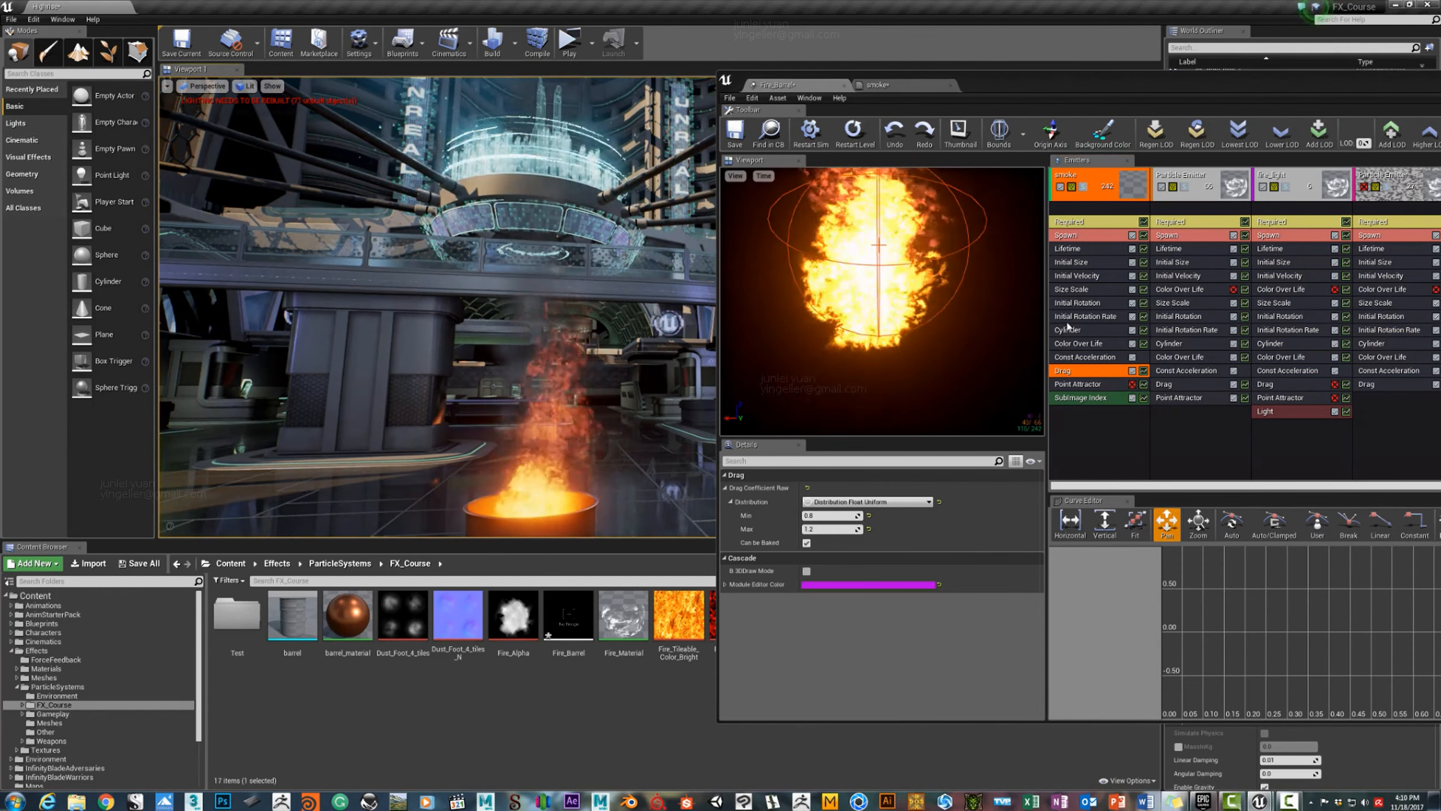
Set the smoke emitter's third Size Scale point Out Val to 4 in X, Y and Z.
left_click(1082, 291)
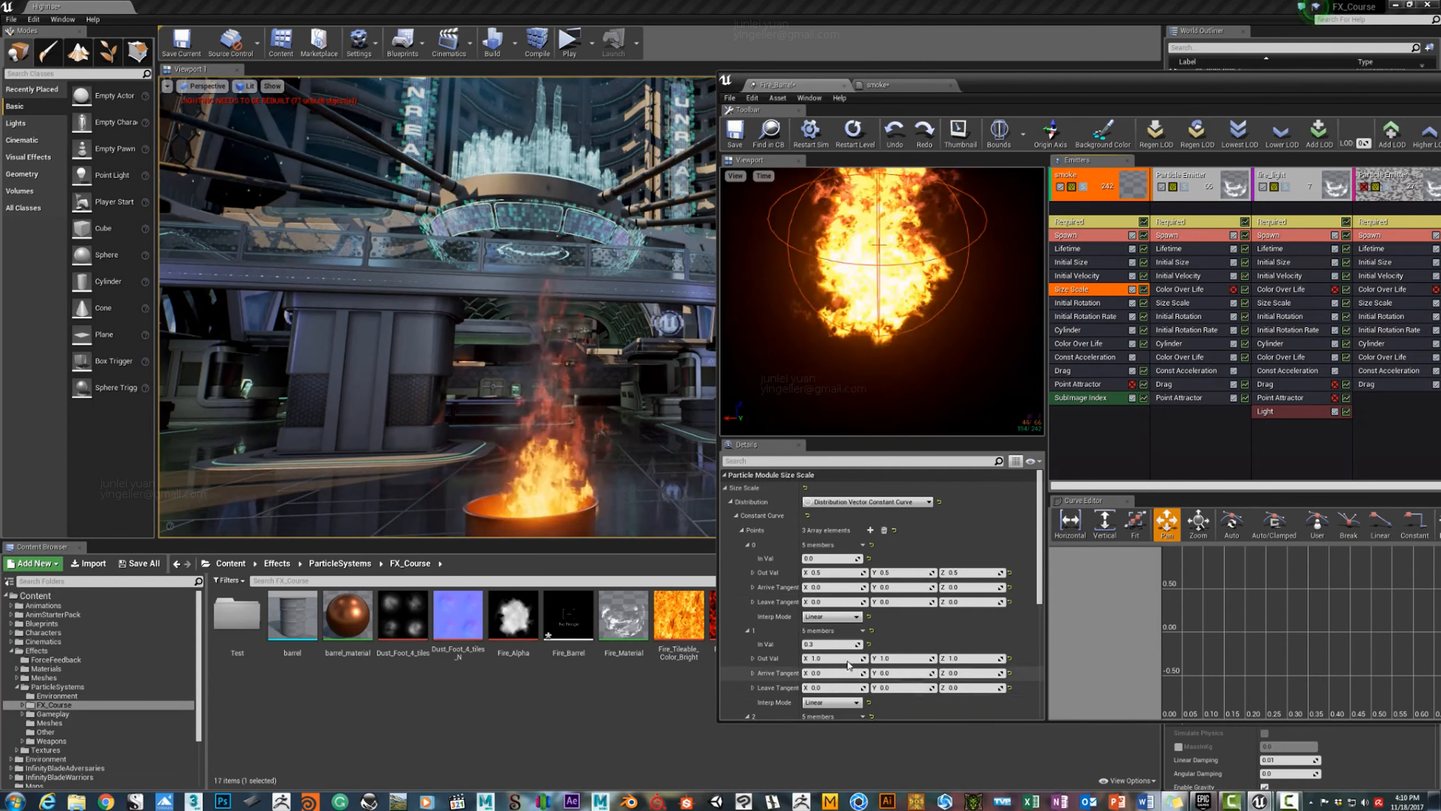
scroll(851, 624, "down", 5)
left_click(851, 654)
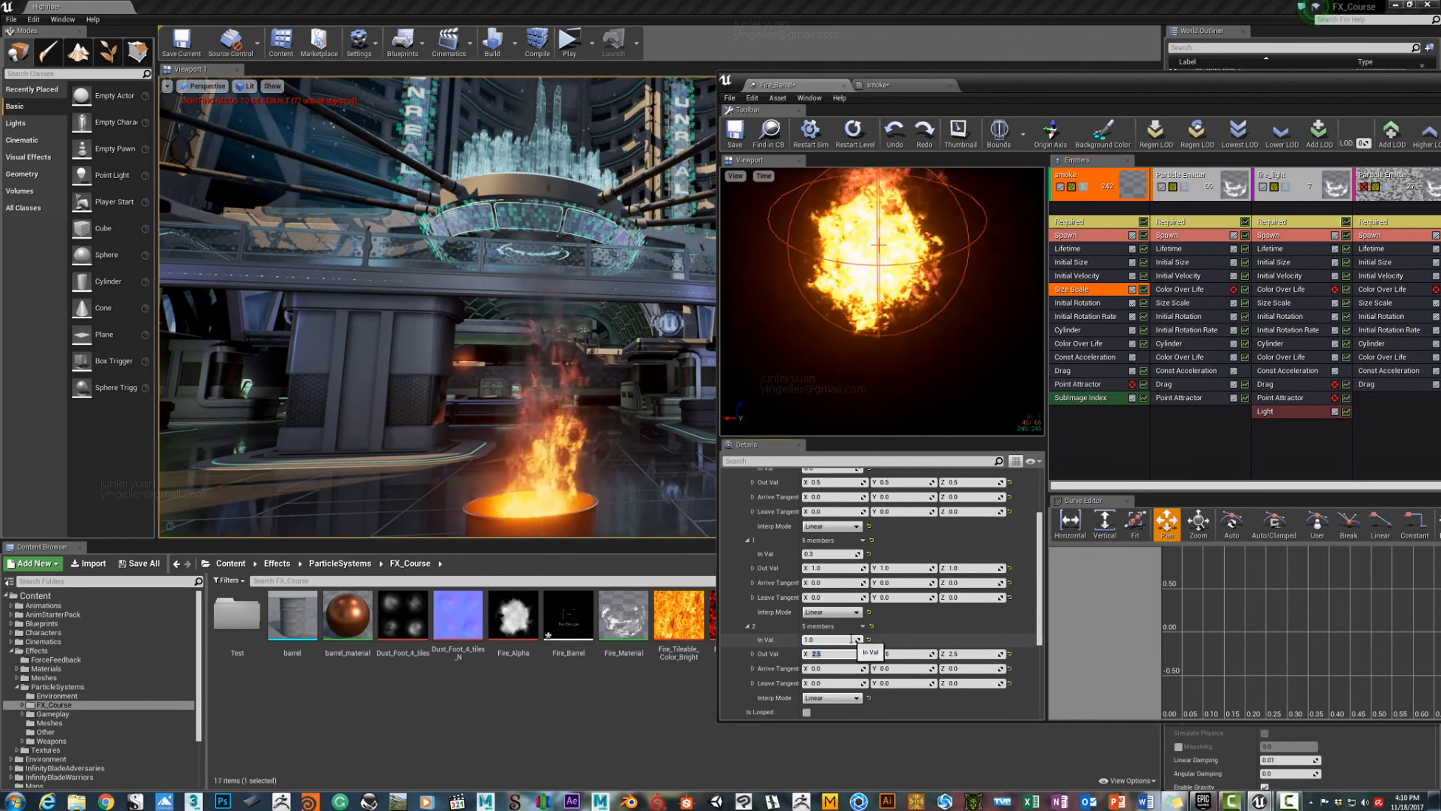
type("4")
key("Tab")
type("4")
key("Tab")
type("4")
key("Return")
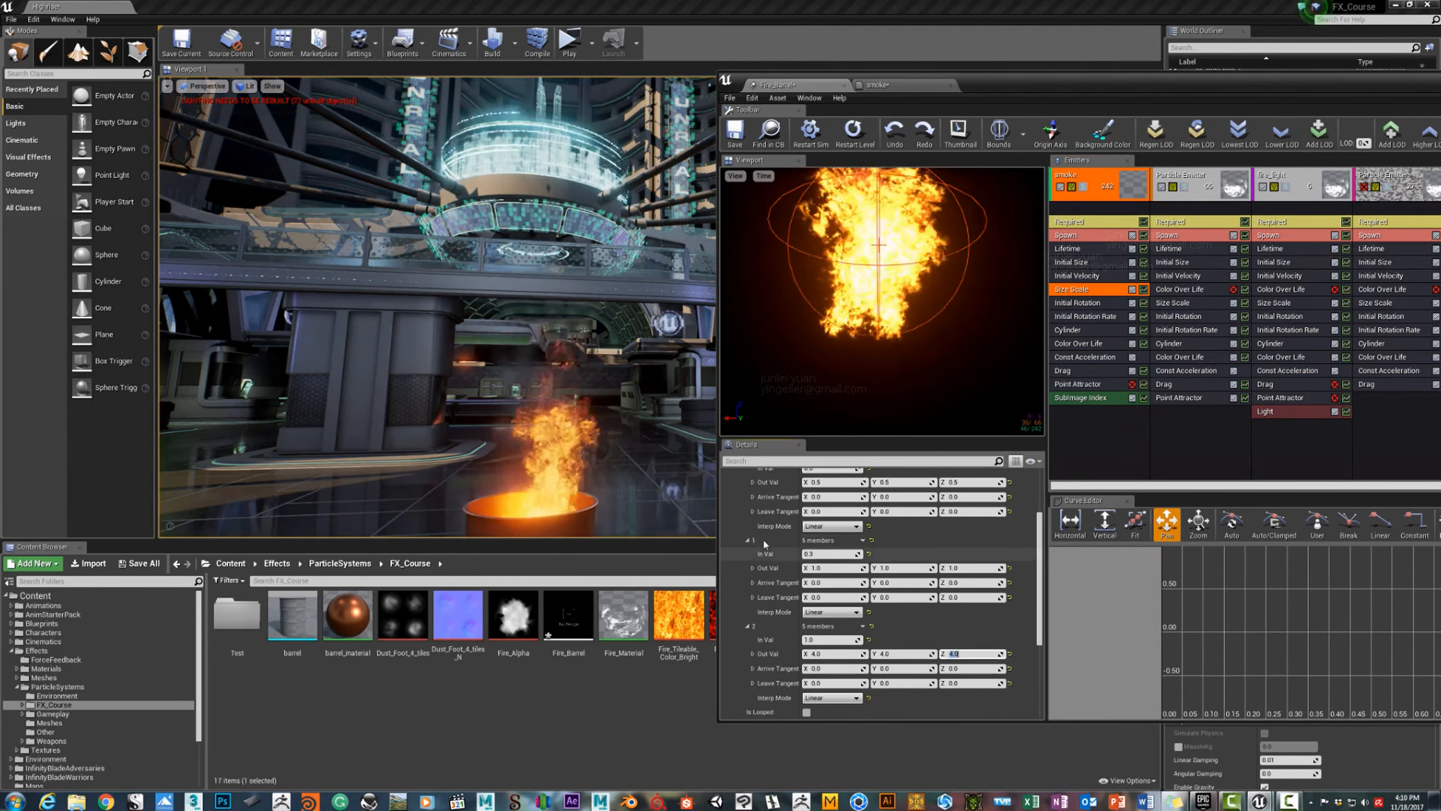
Set the smoke emitter's second Size Scale point Out Val to 2 in X, Y and Z.
left_click(832, 568)
type("2")
key("Tab")
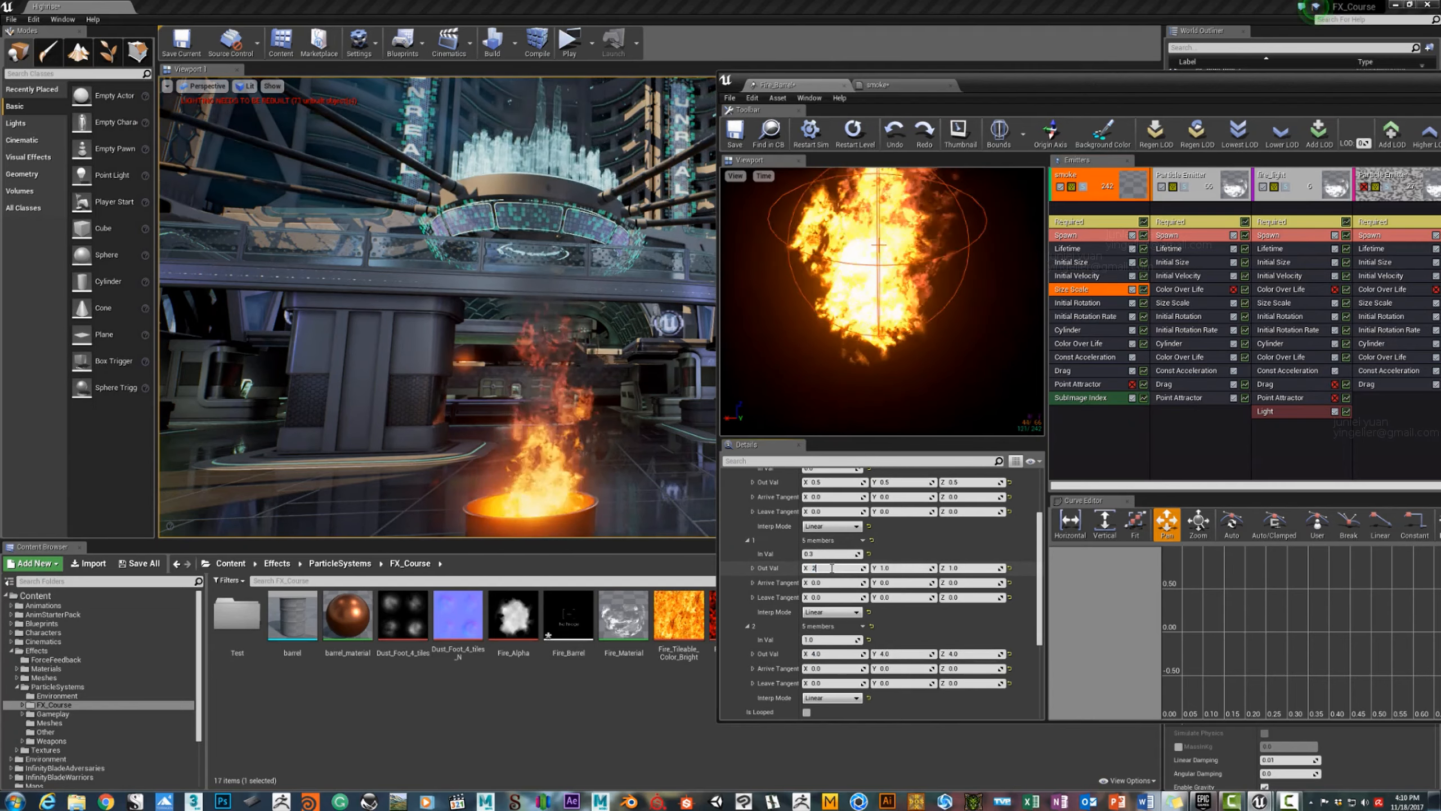
type("2")
key("Tab")
type("2")
key("Return")
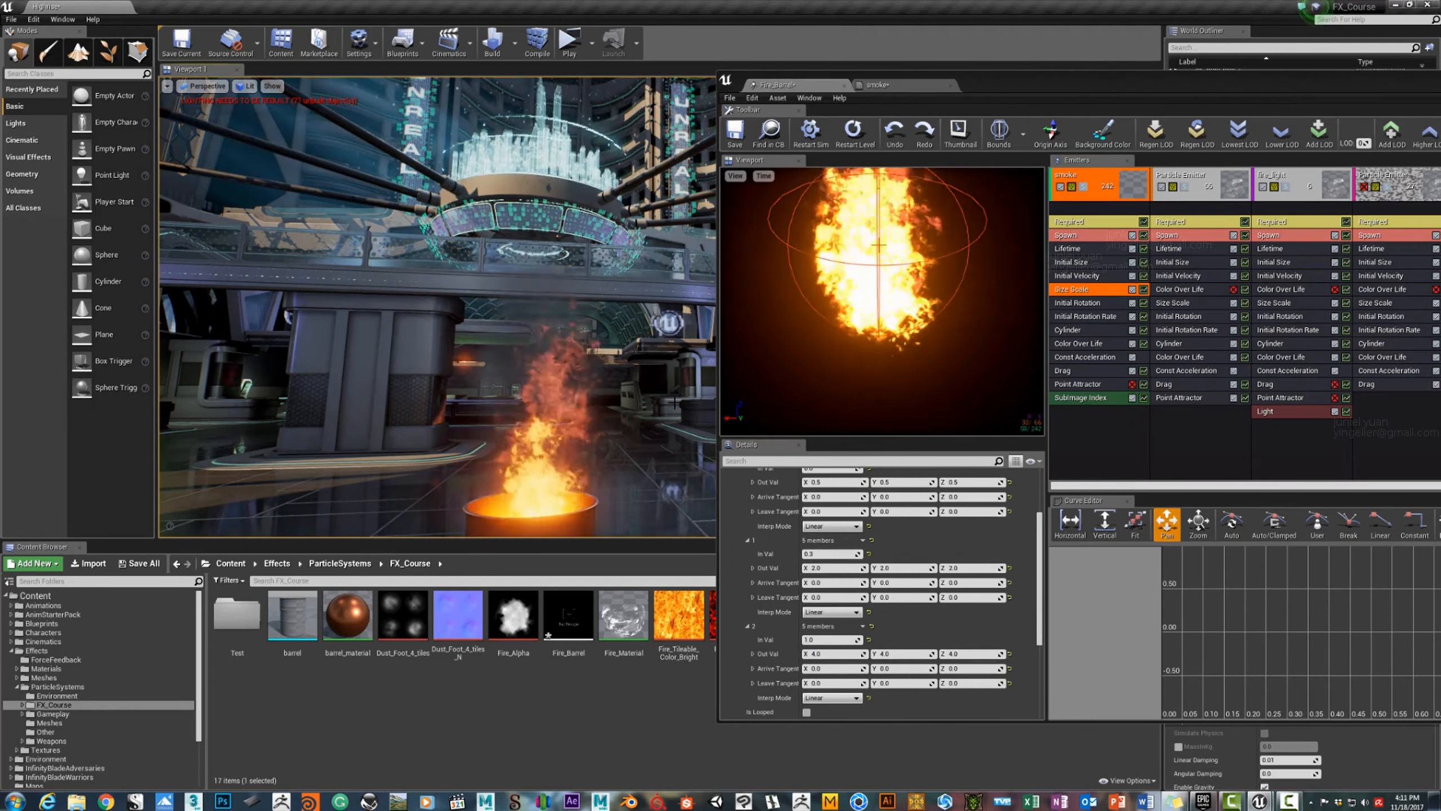
mouse_move(675, 402)
left_mouse_down("alt")
mouse_move(701, 400)
mouse_move(675, 443)
mouse_move(665, 415)
left_mouse_up("alt")
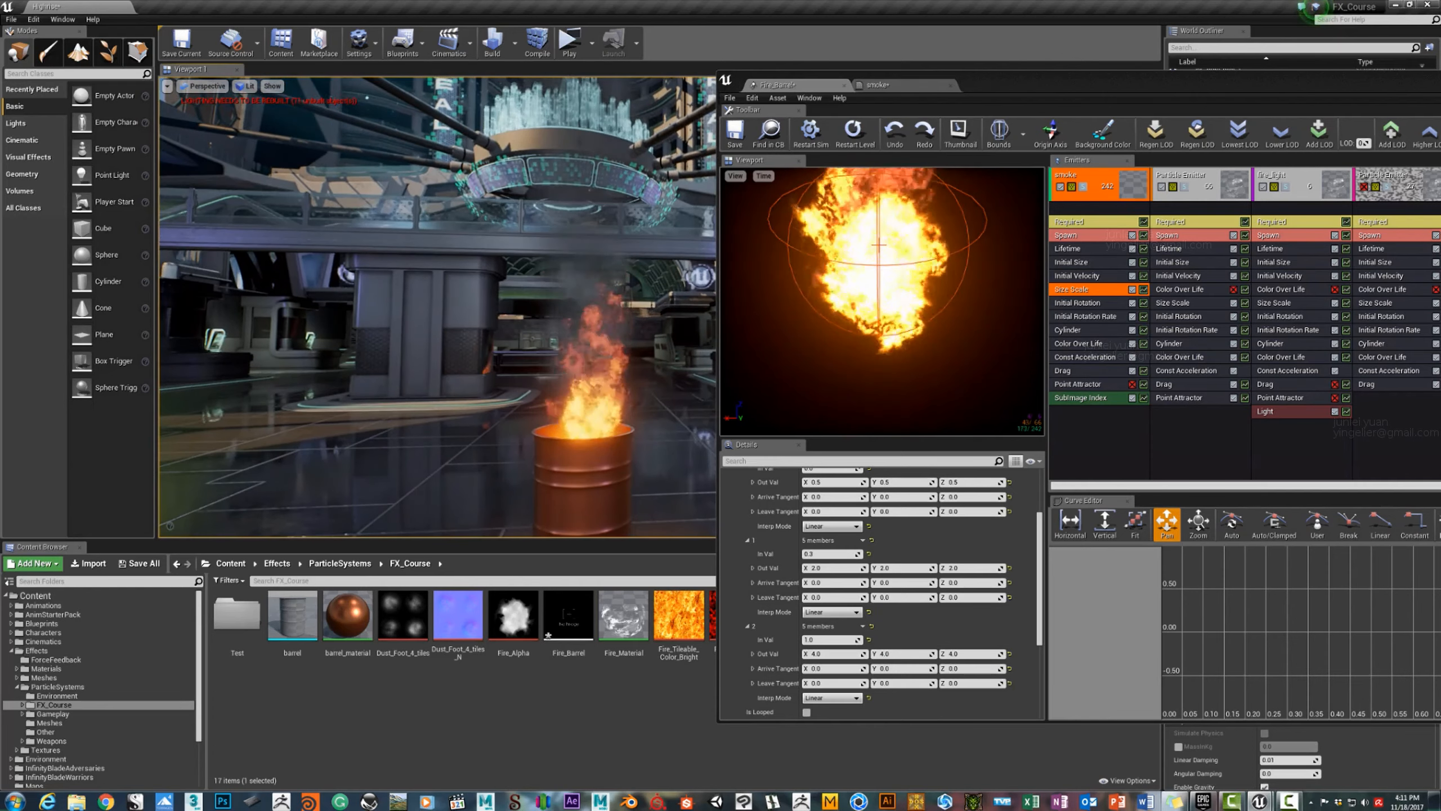
Set the second Alpha Over Life point's Out Val to 6 in the smoke emitter's Color Over Life module.
left_click(1077, 344)
scroll(840, 595, "down", 5)
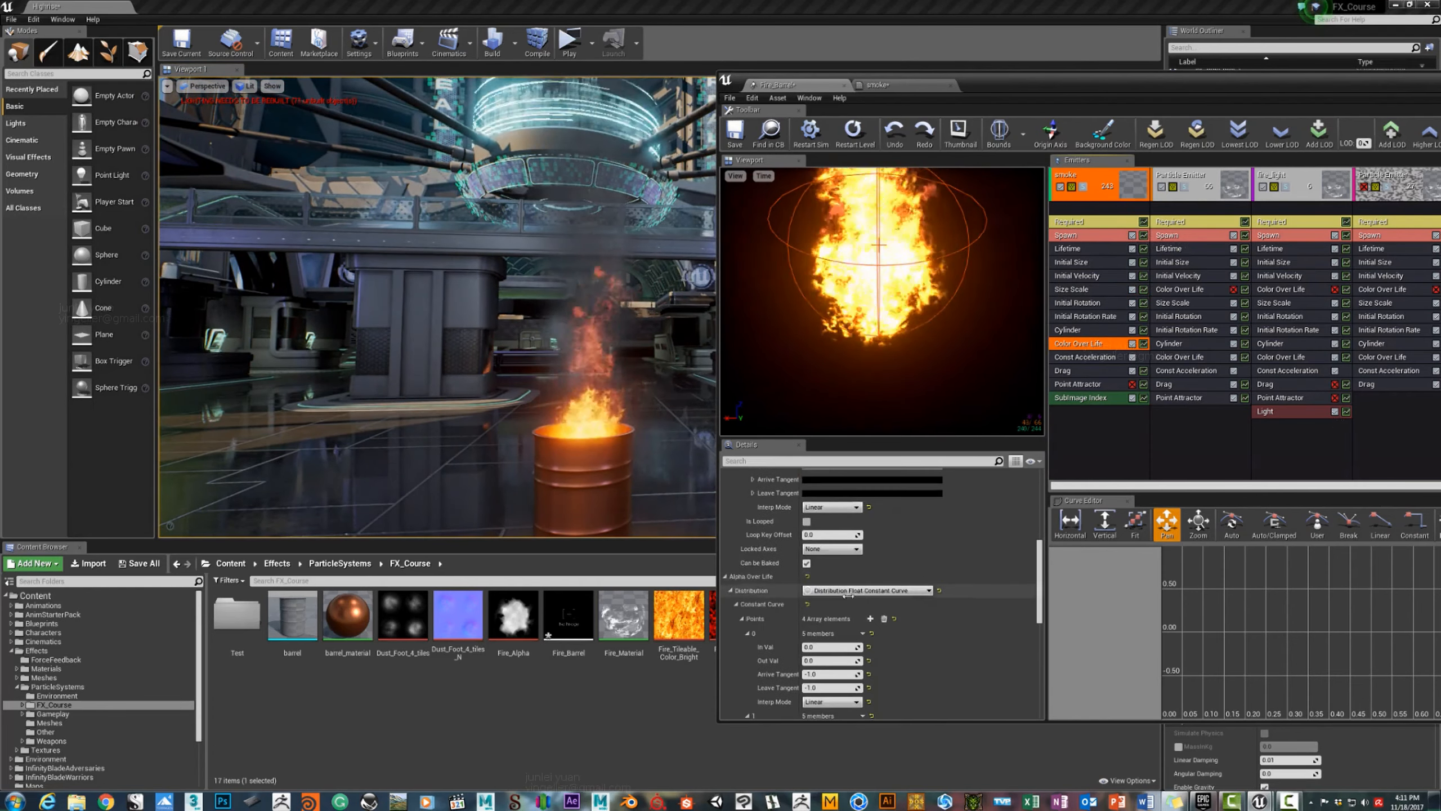
left_click(828, 653)
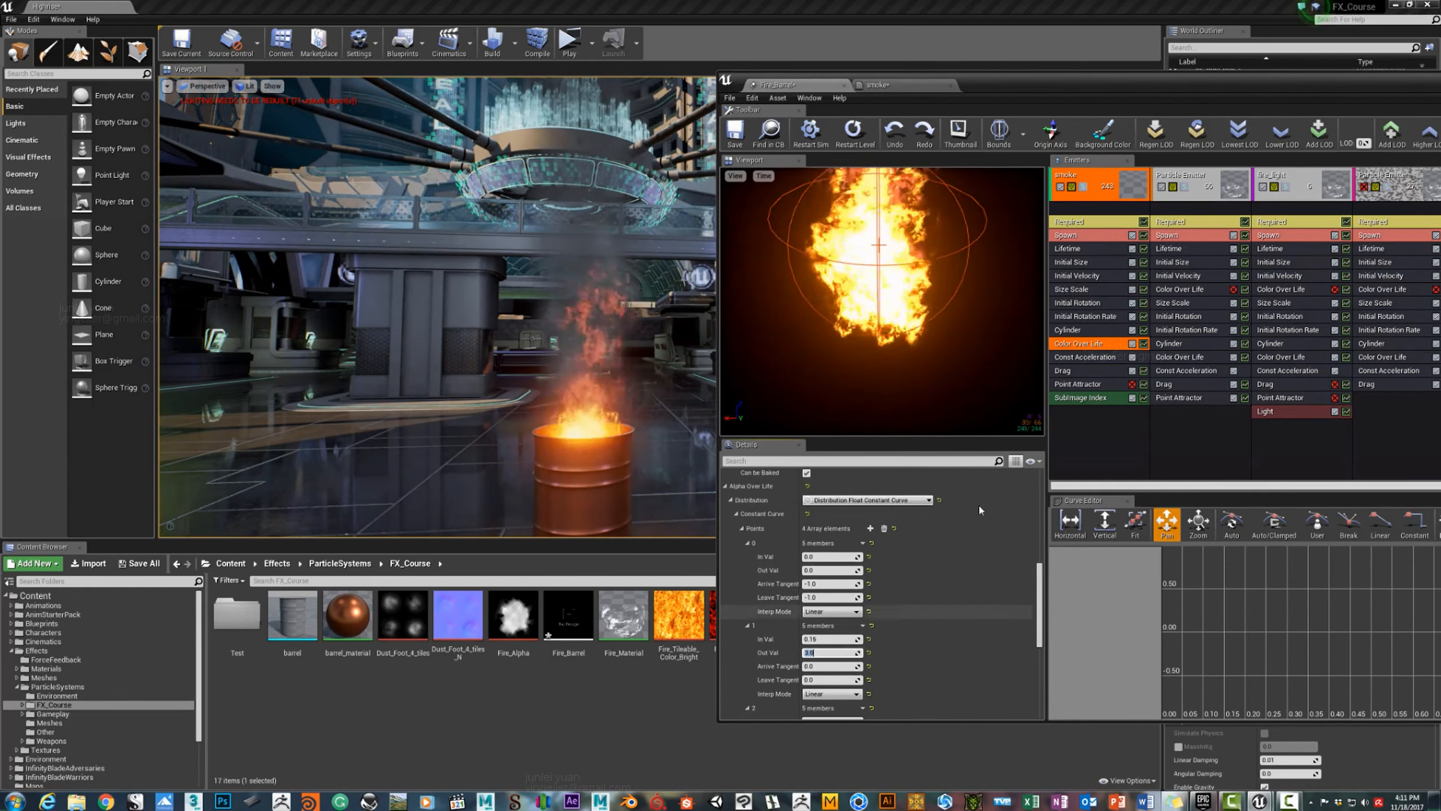
type("6")
key("Return")
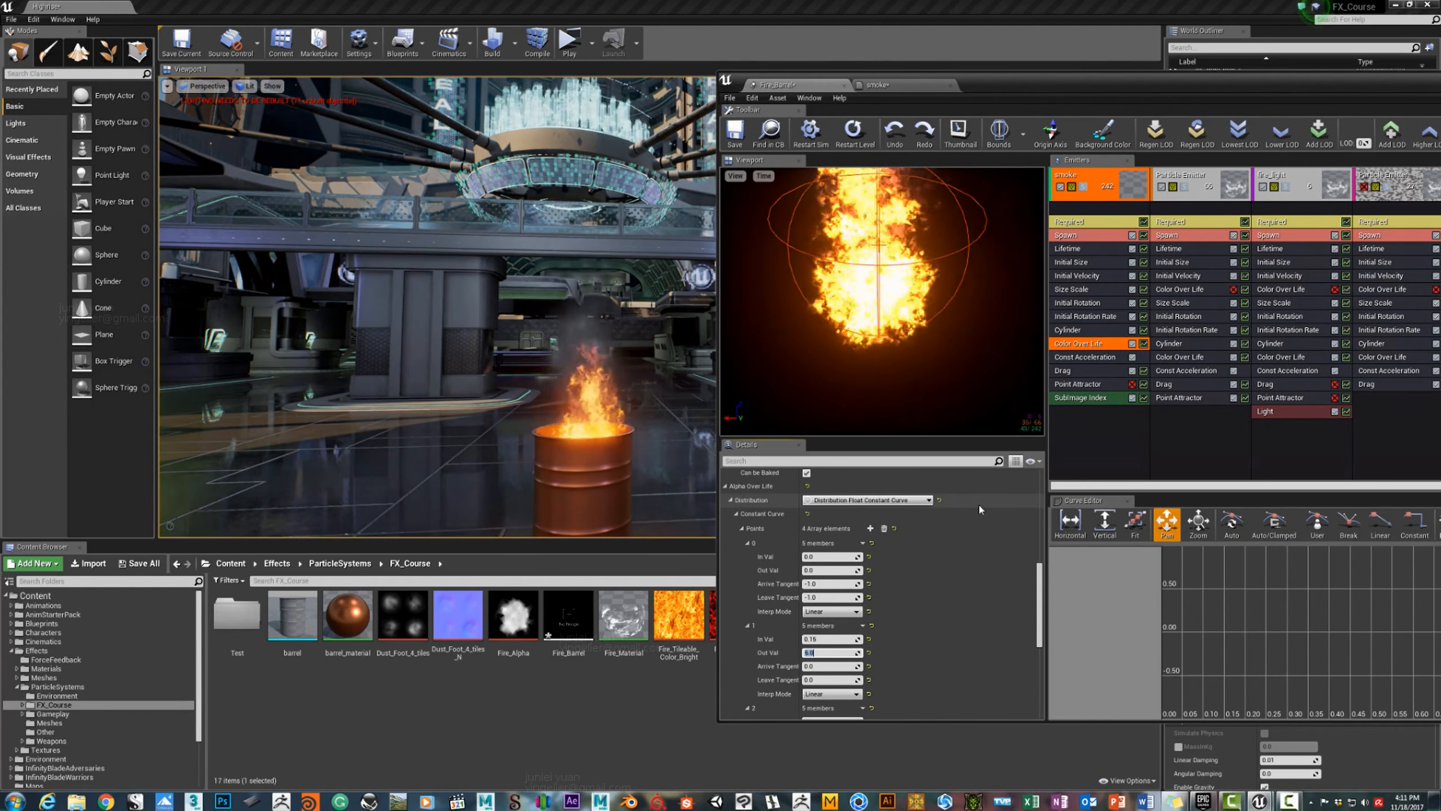
Set the smoke emitter's origin Z to 15 in its Required module.
right_click_drag(602, 341, 571, 332)
key("w")
key("s")
key("w")
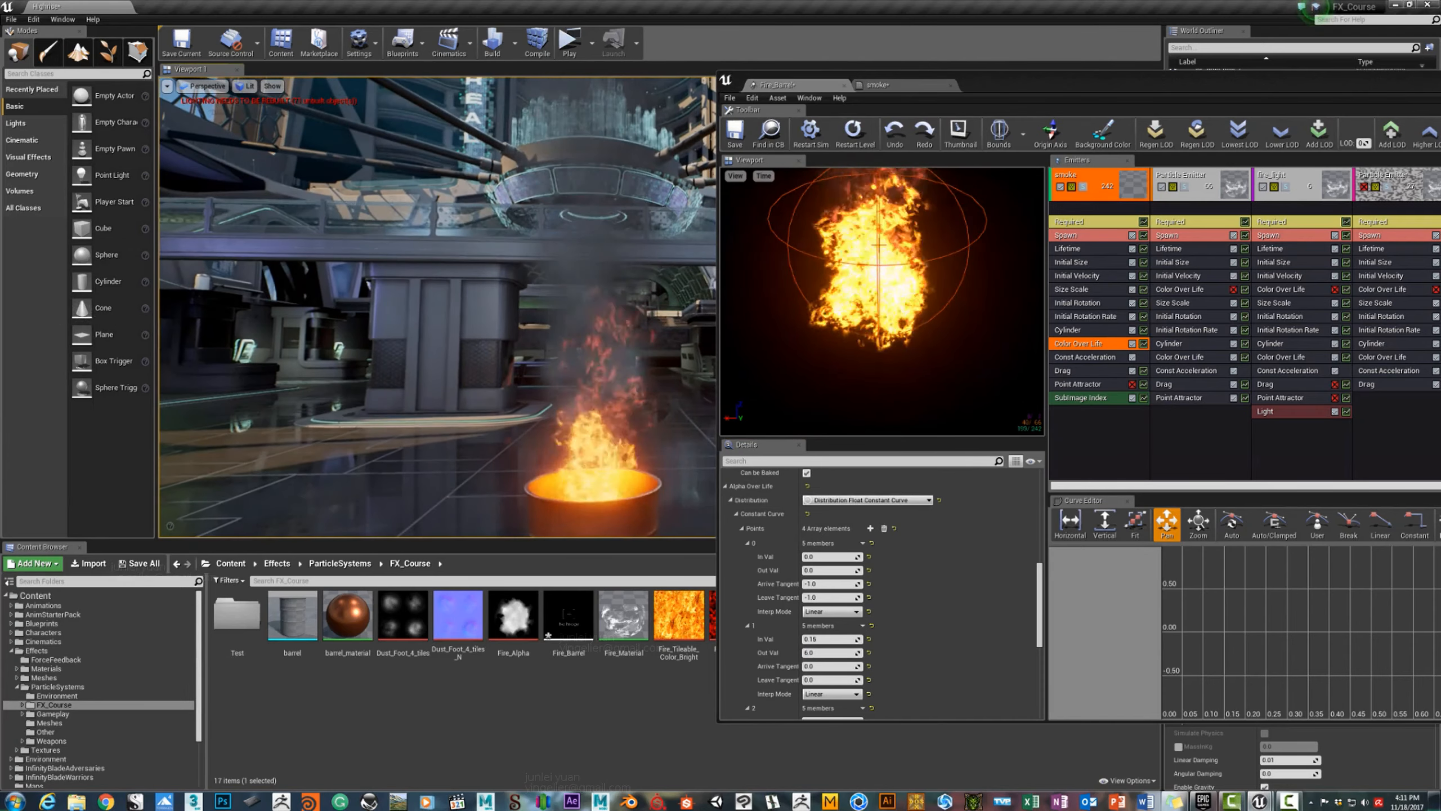
left_click(1094, 225)
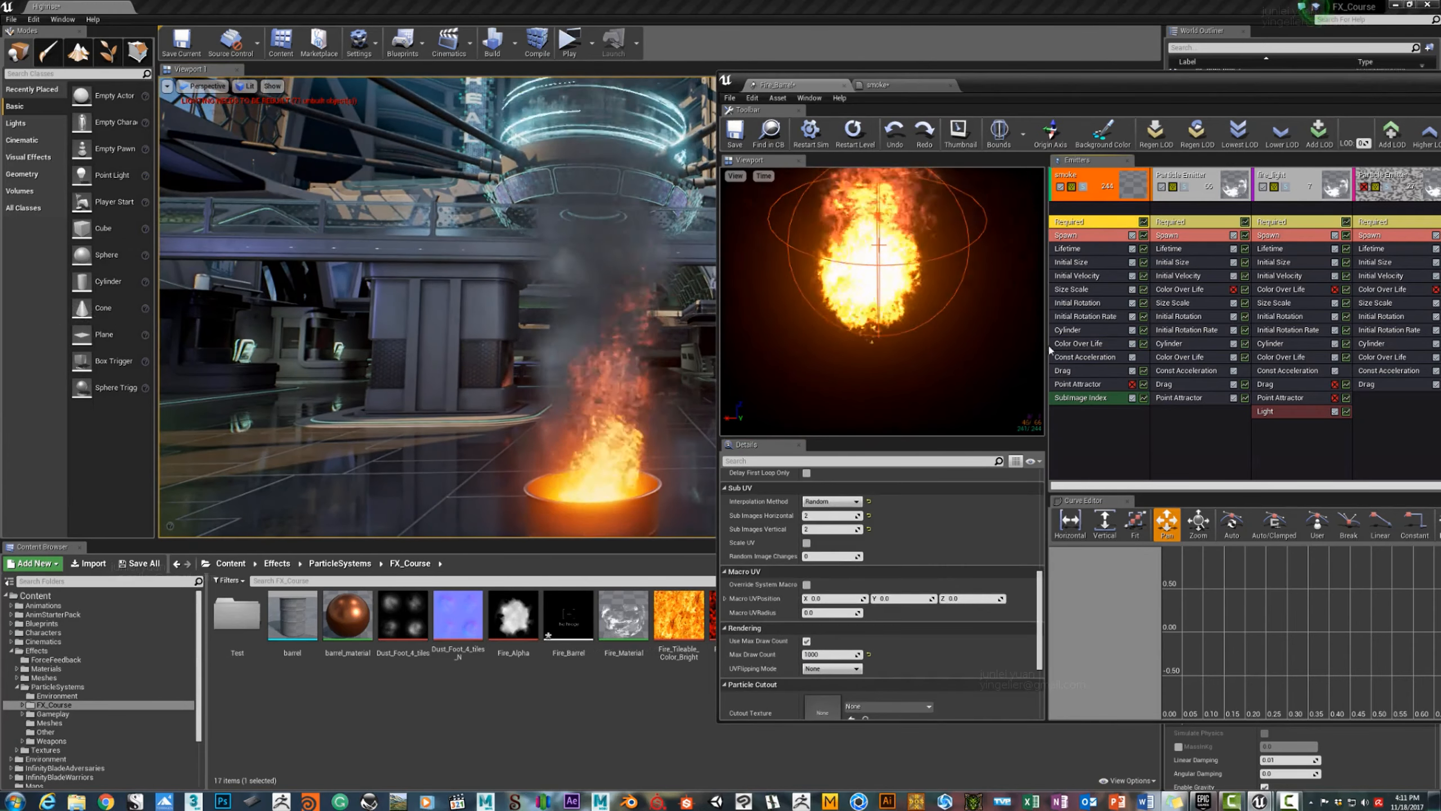
scroll(942, 562, "up", 5)
mouse_move(975, 534)
left_mouse_down()
mouse_move(990, 534)
mouse_move(976, 535)
left_mouse_up()
left_click(975, 534)
type("15")
key("Return")
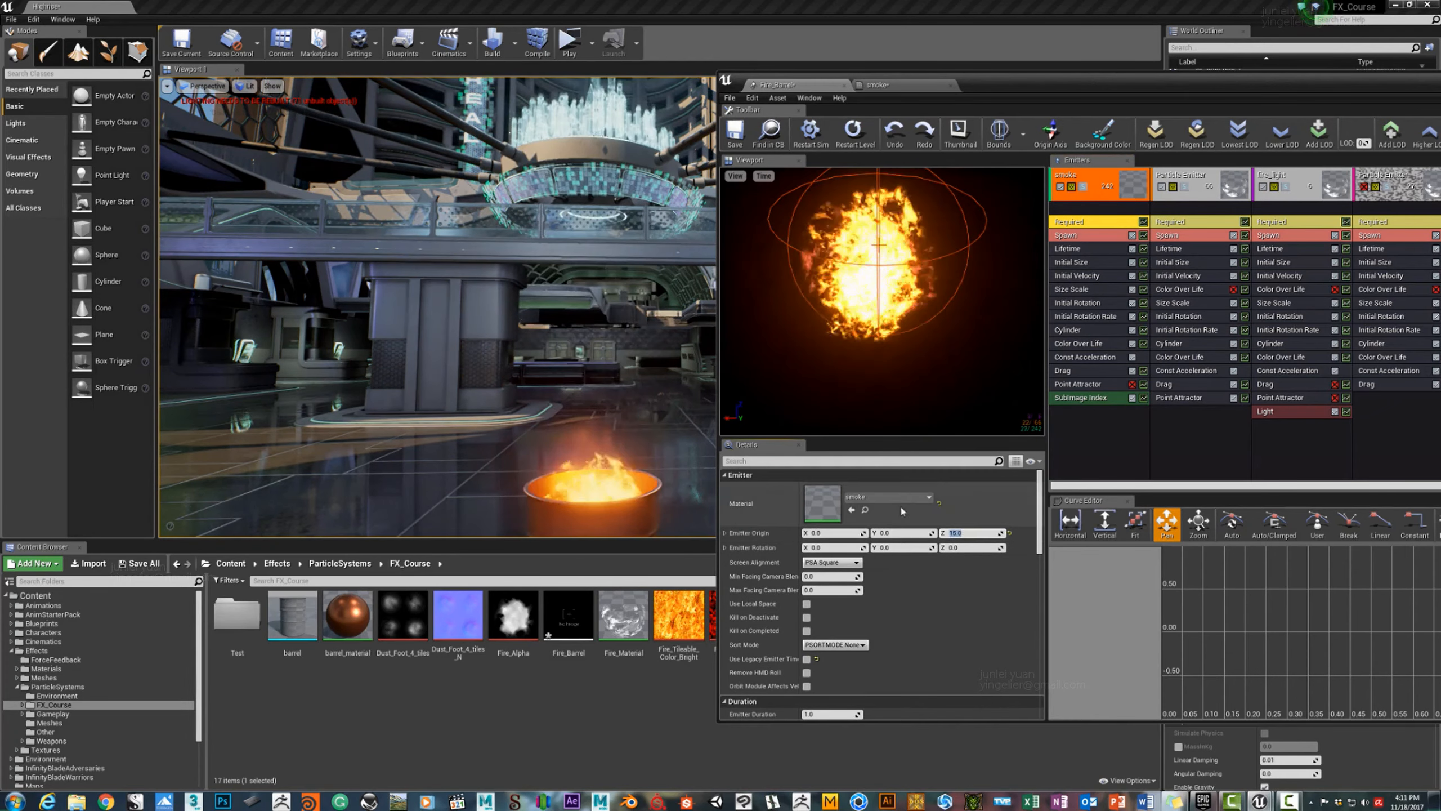
Try colour values (V) of 60 and 999 for point 0 of the smoke's Color Over Life.
right_click_drag(676, 455, 672, 434)
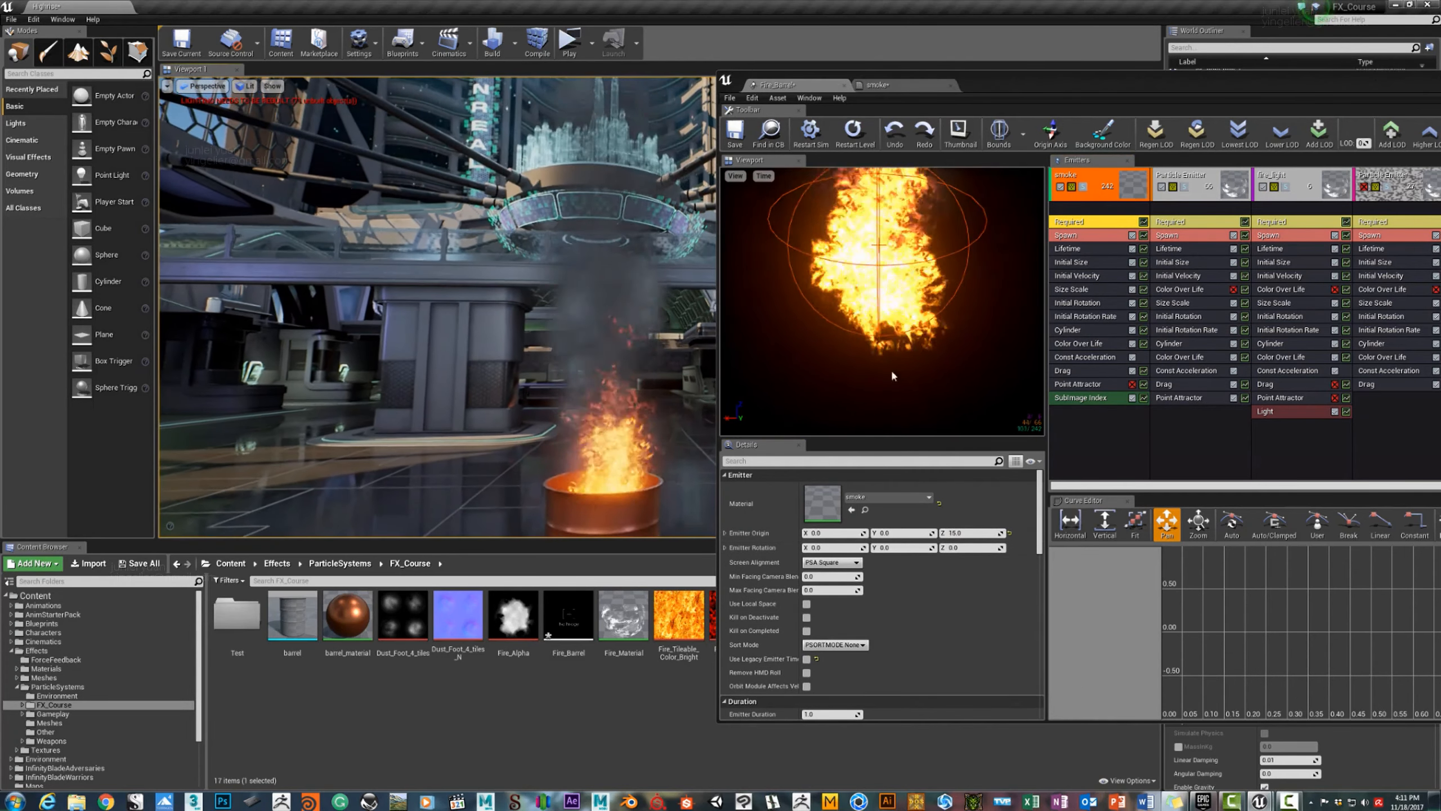
left_click(1078, 344)
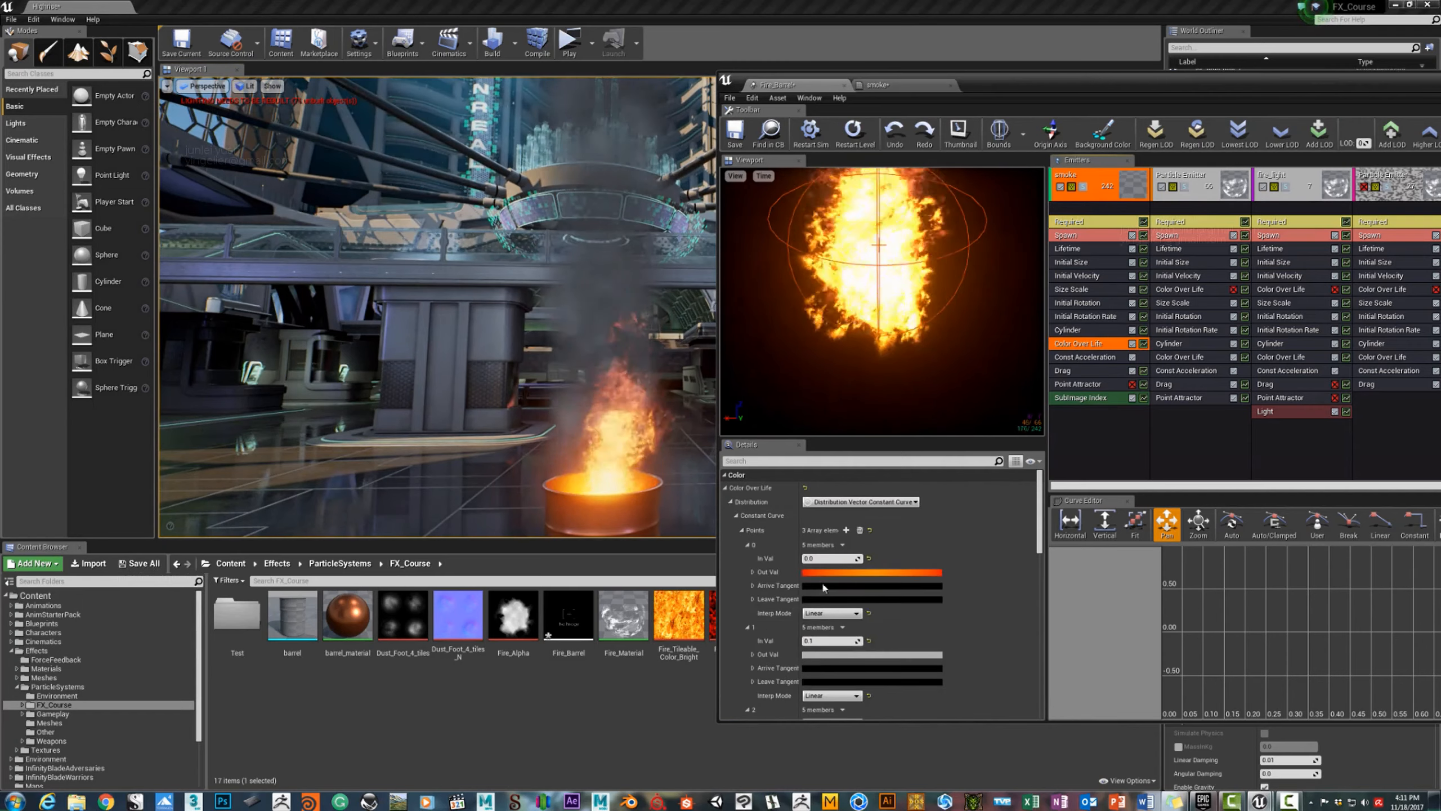
left_click(815, 572)
left_click(984, 694)
type("60")
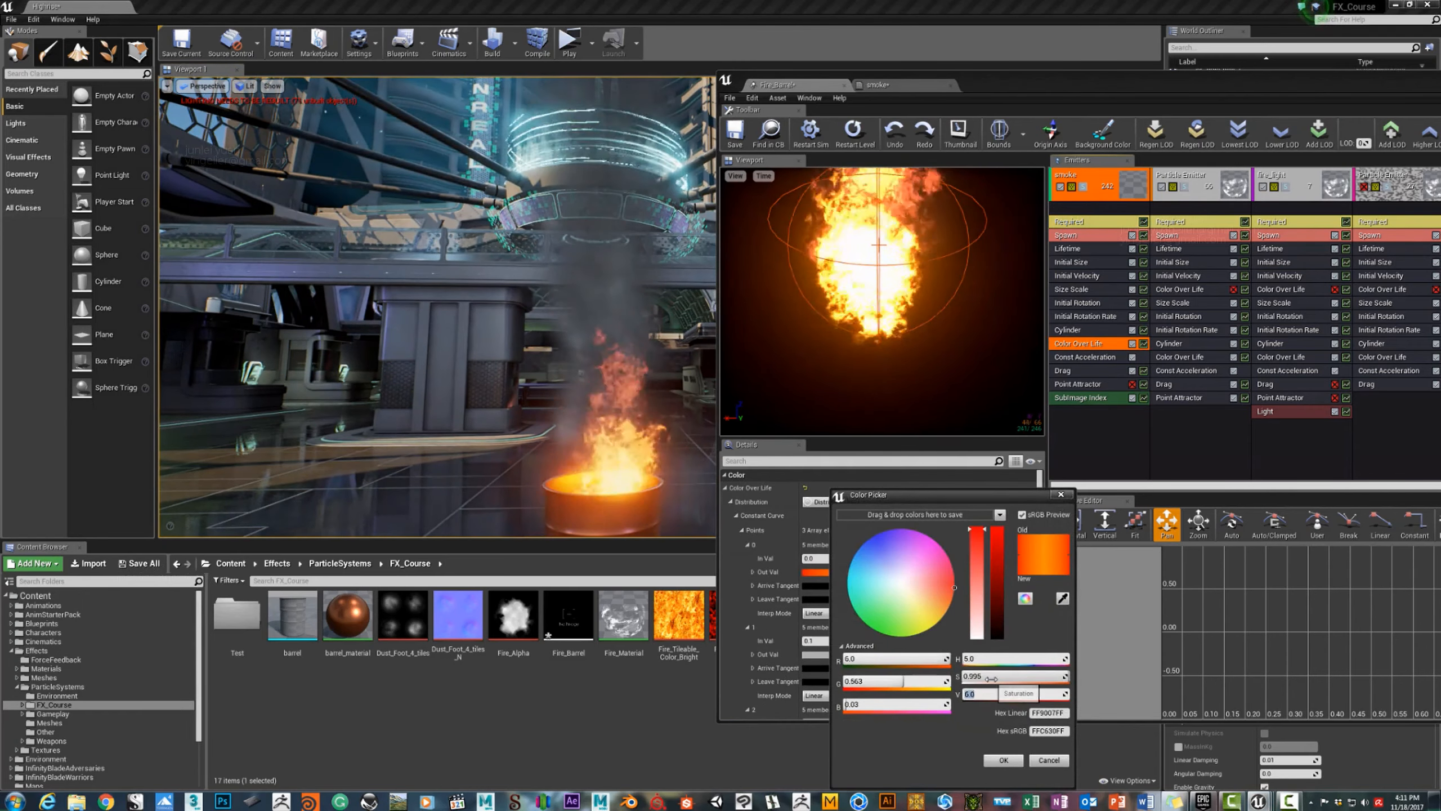
key("Return")
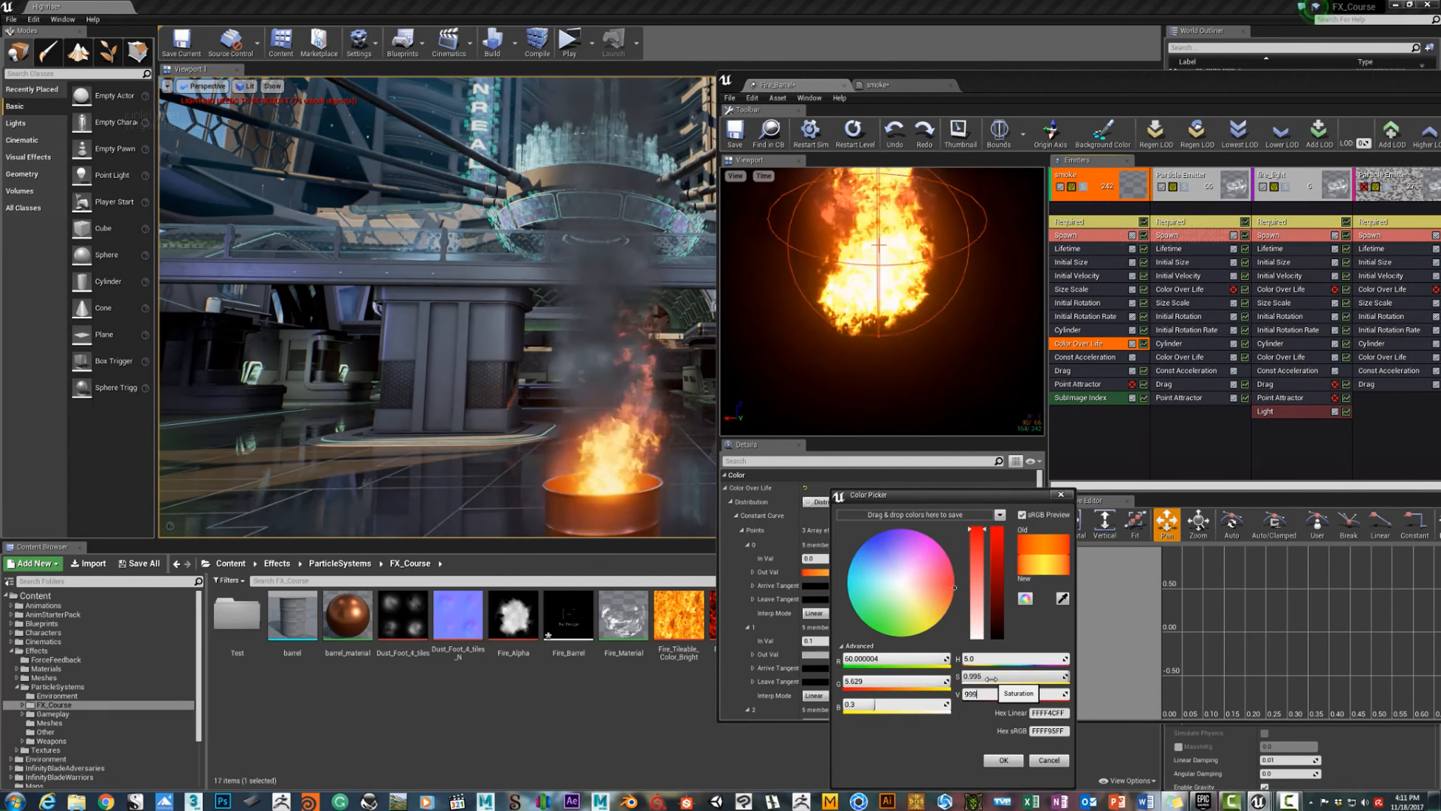
key("Return")
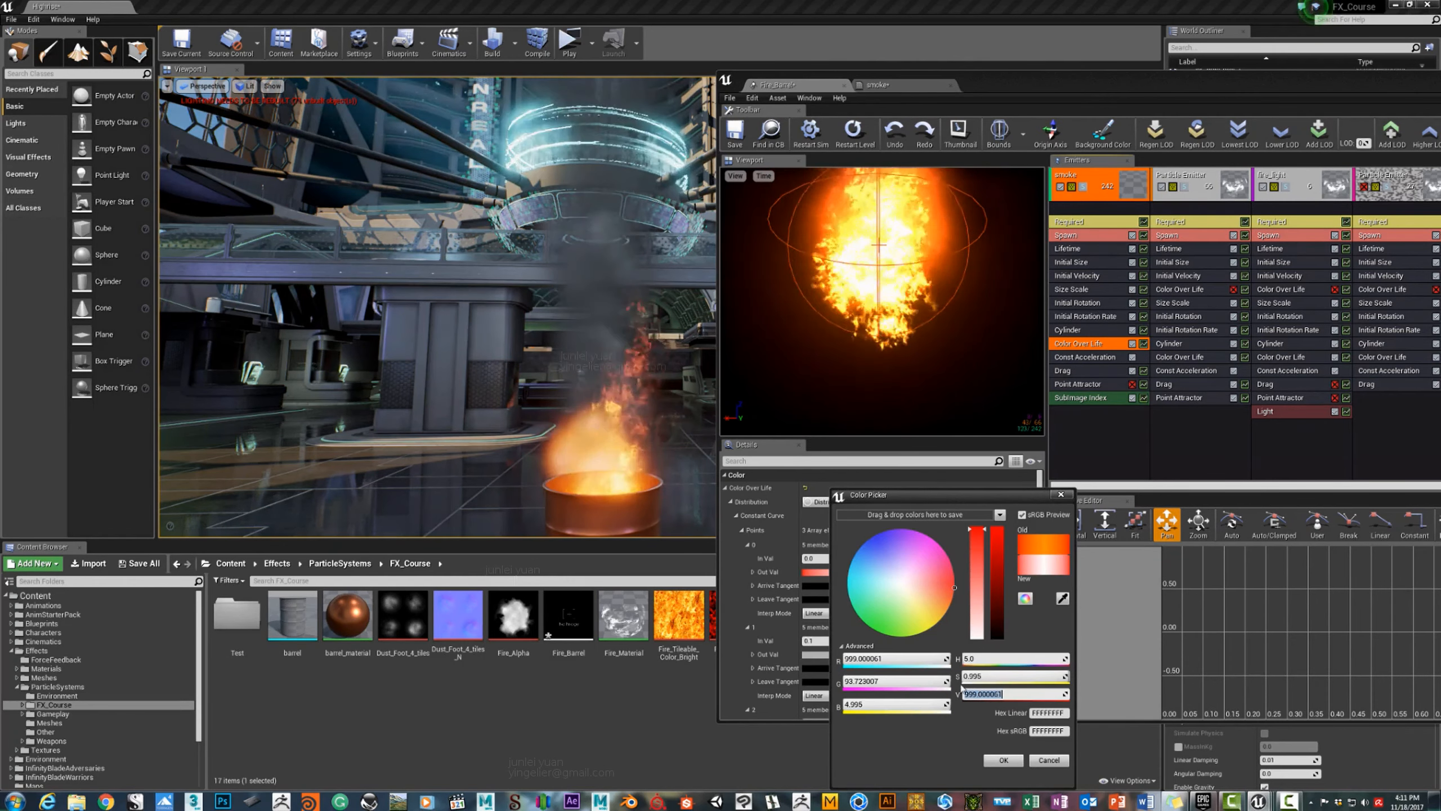
mouse_move(437, 341)
left_mouse_down()
mouse_move(442, 272)
mouse_move(605, 377)
left_mouse_up()
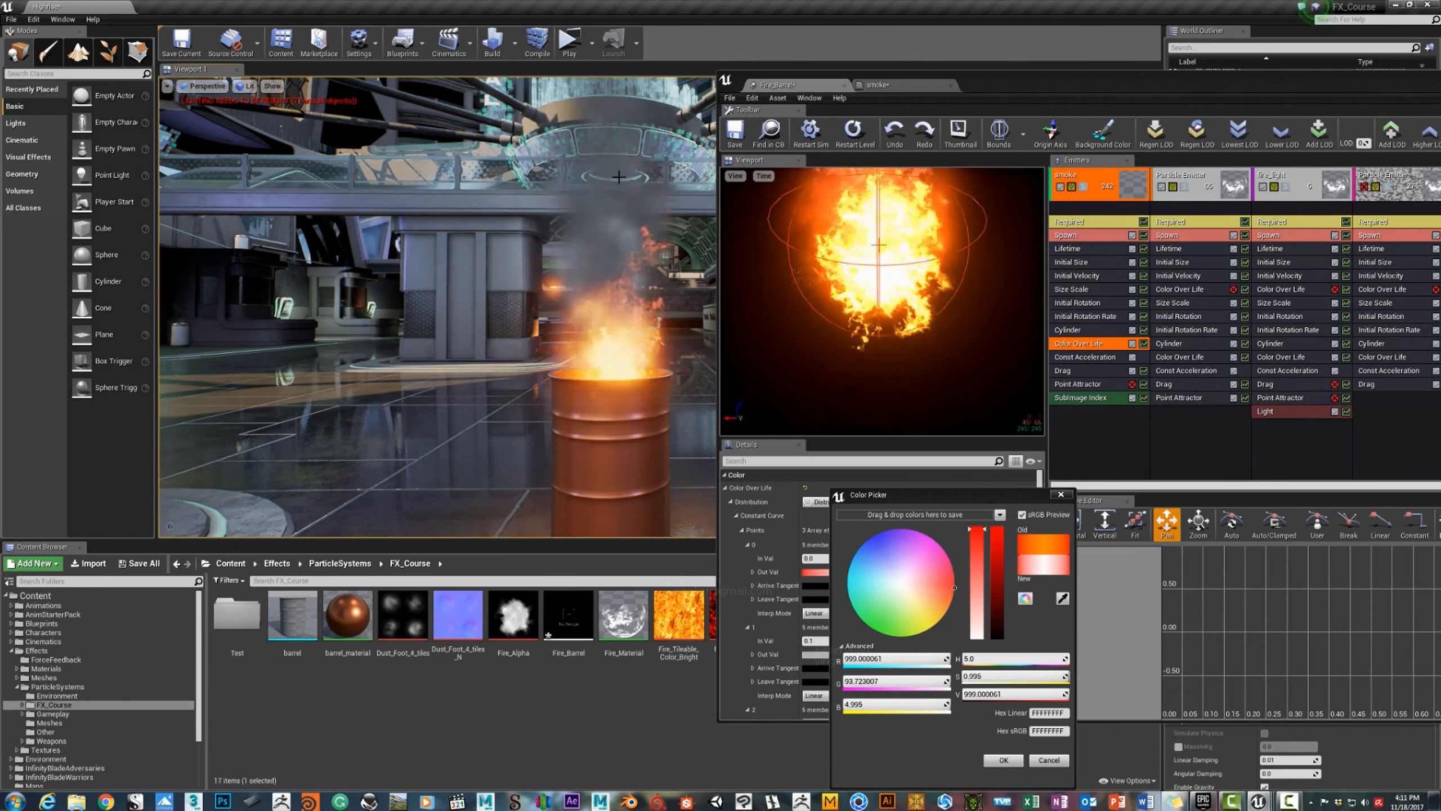
Return the point 0 colour's V to 6 and accept the colour.
left_click(992, 690)
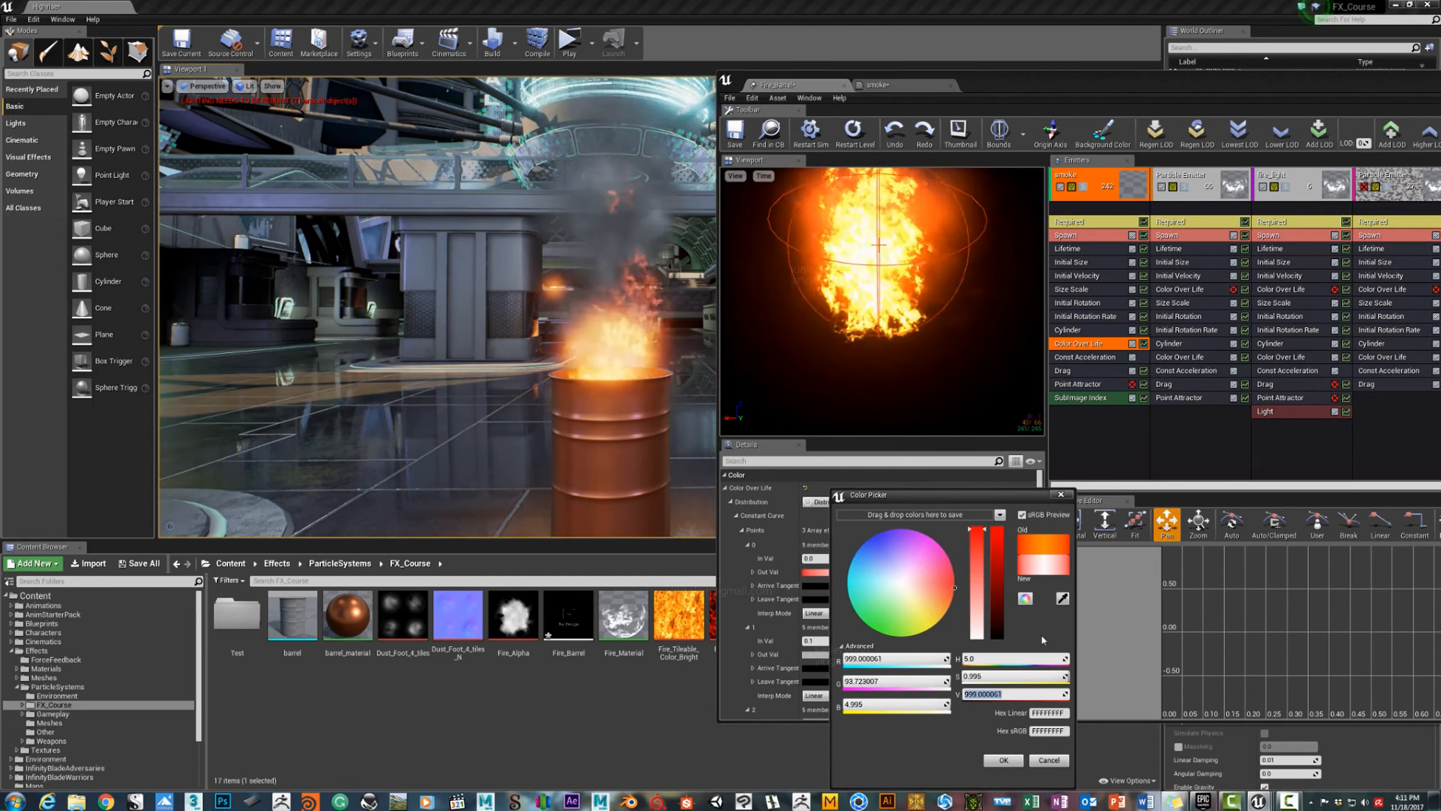
type("6")
key("Return")
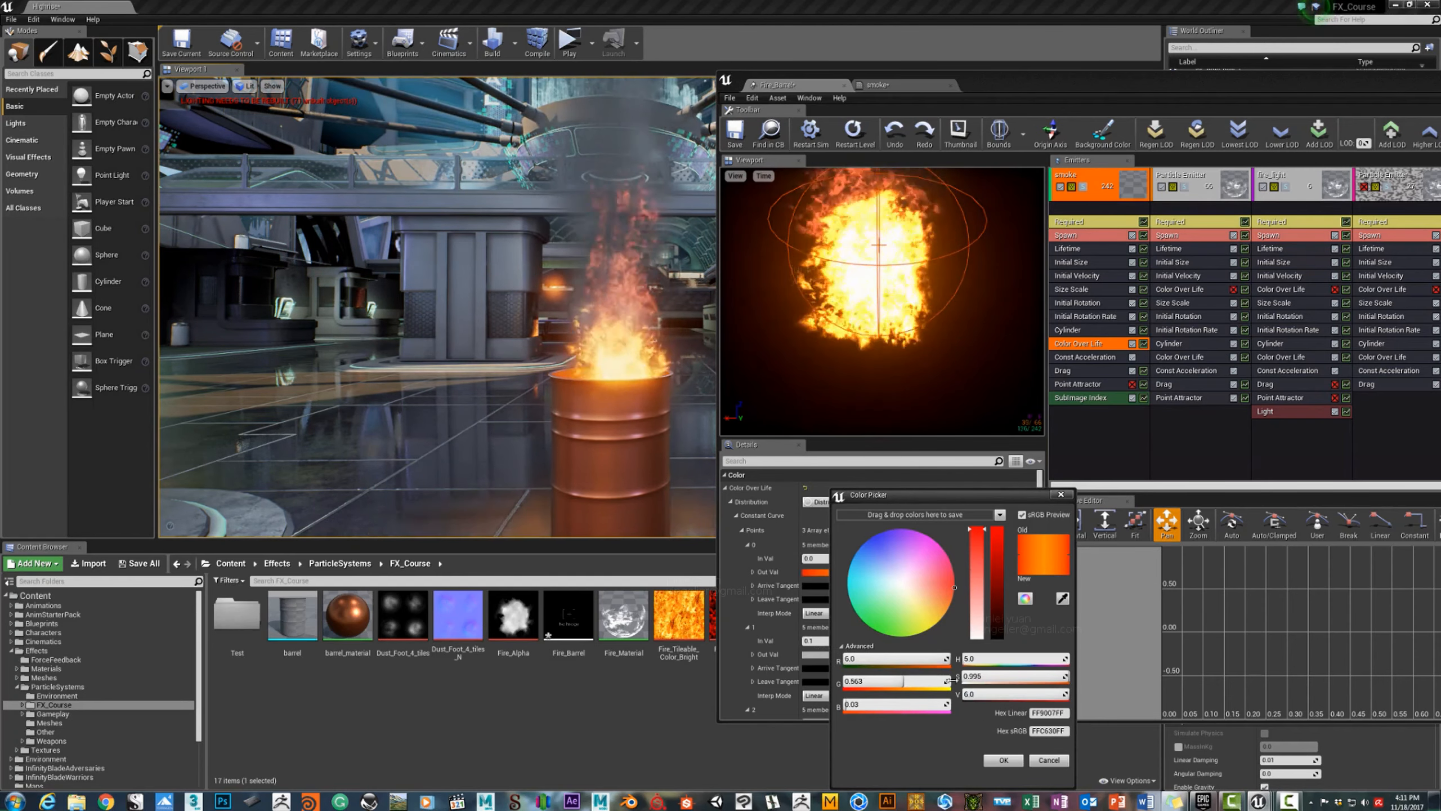
left_click(1003, 760)
Set the Out Val of point 1 in the smoke's Alpha Over Life to 3.
scroll(934, 649, "down", 10)
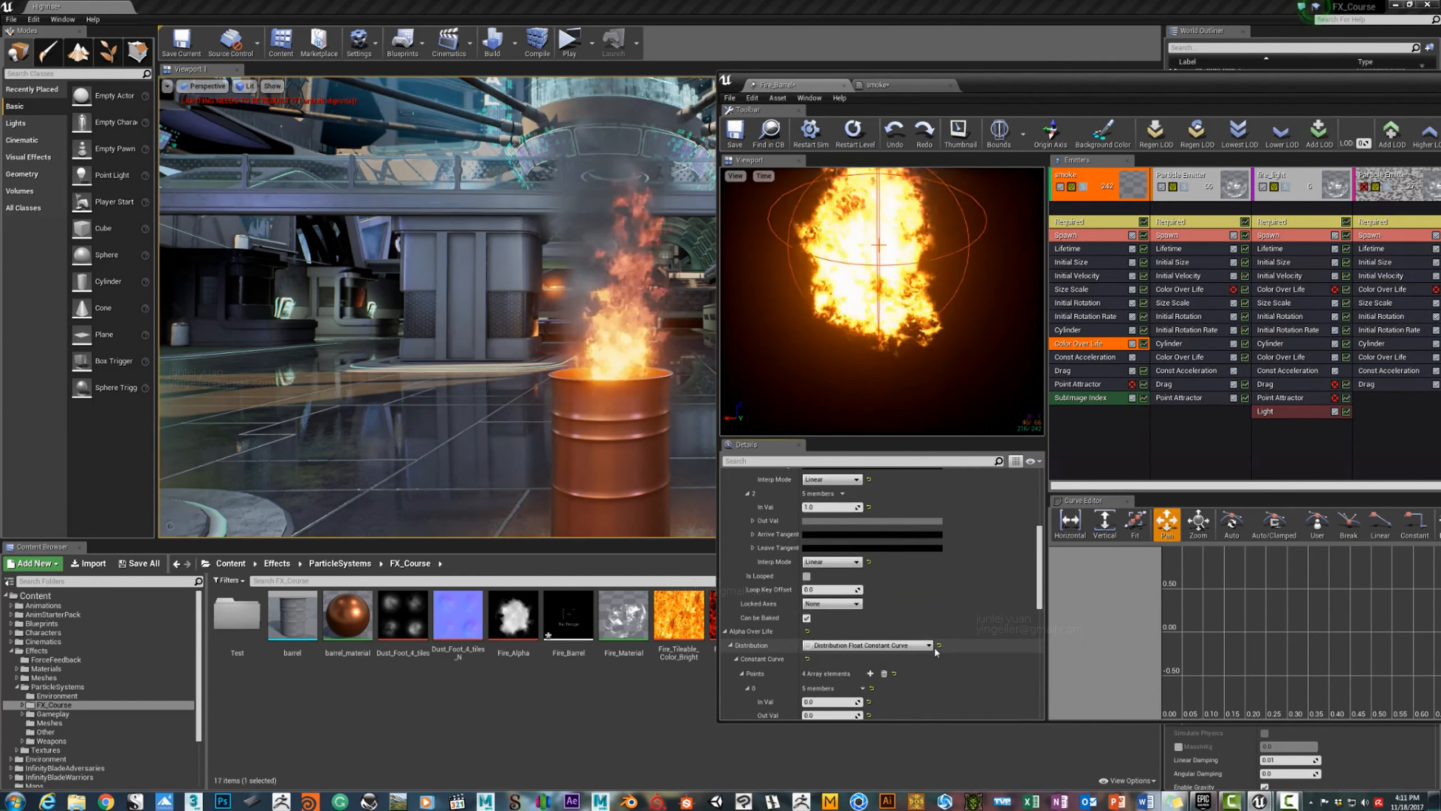
scroll(858, 638, "down", 3)
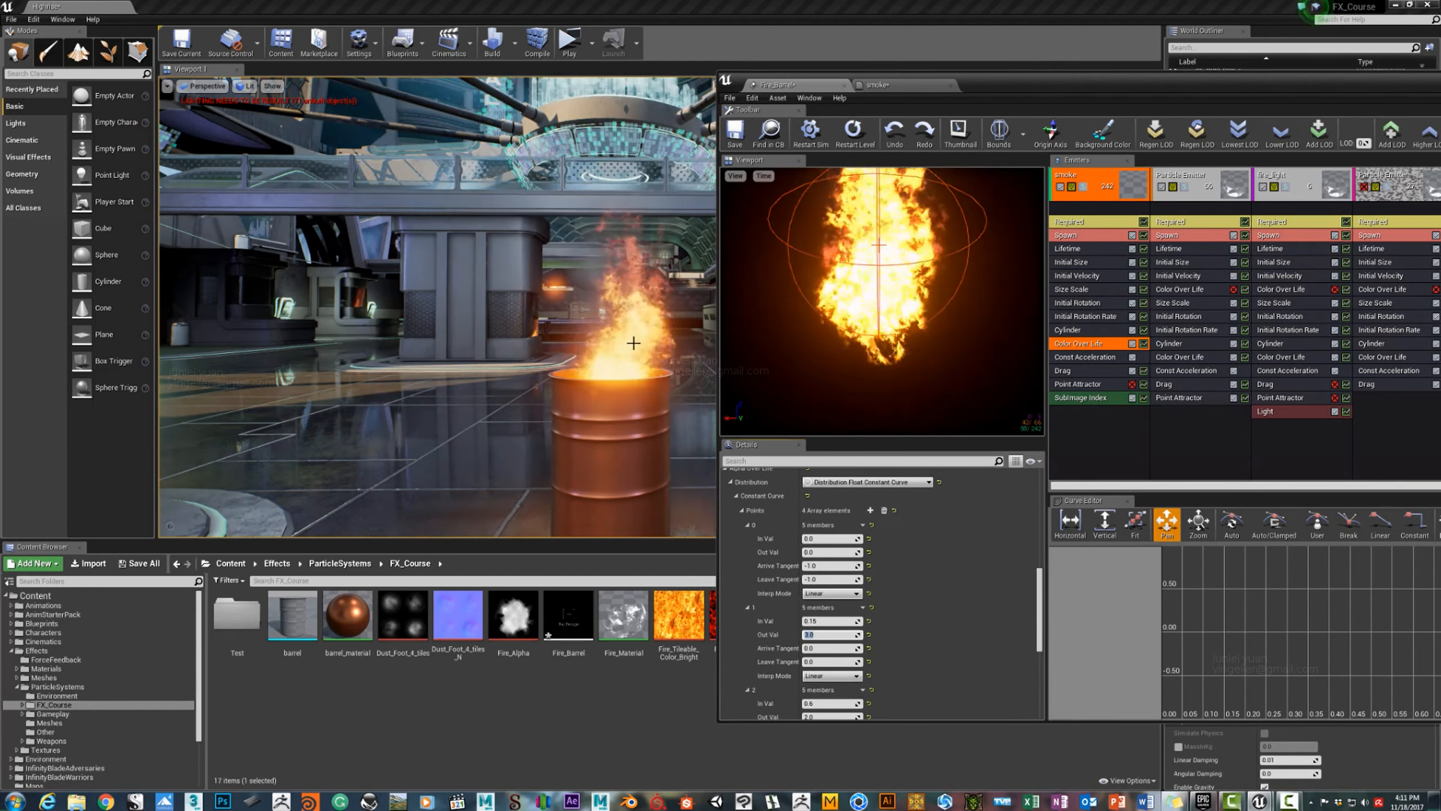
key("w")
mouse_move(634, 344)
right_mouse_down()
mouse_move(624, 284)
mouse_move(621, 381)
mouse_move(623, 333)
right_mouse_up()
key("s")
key("w")
key("s")
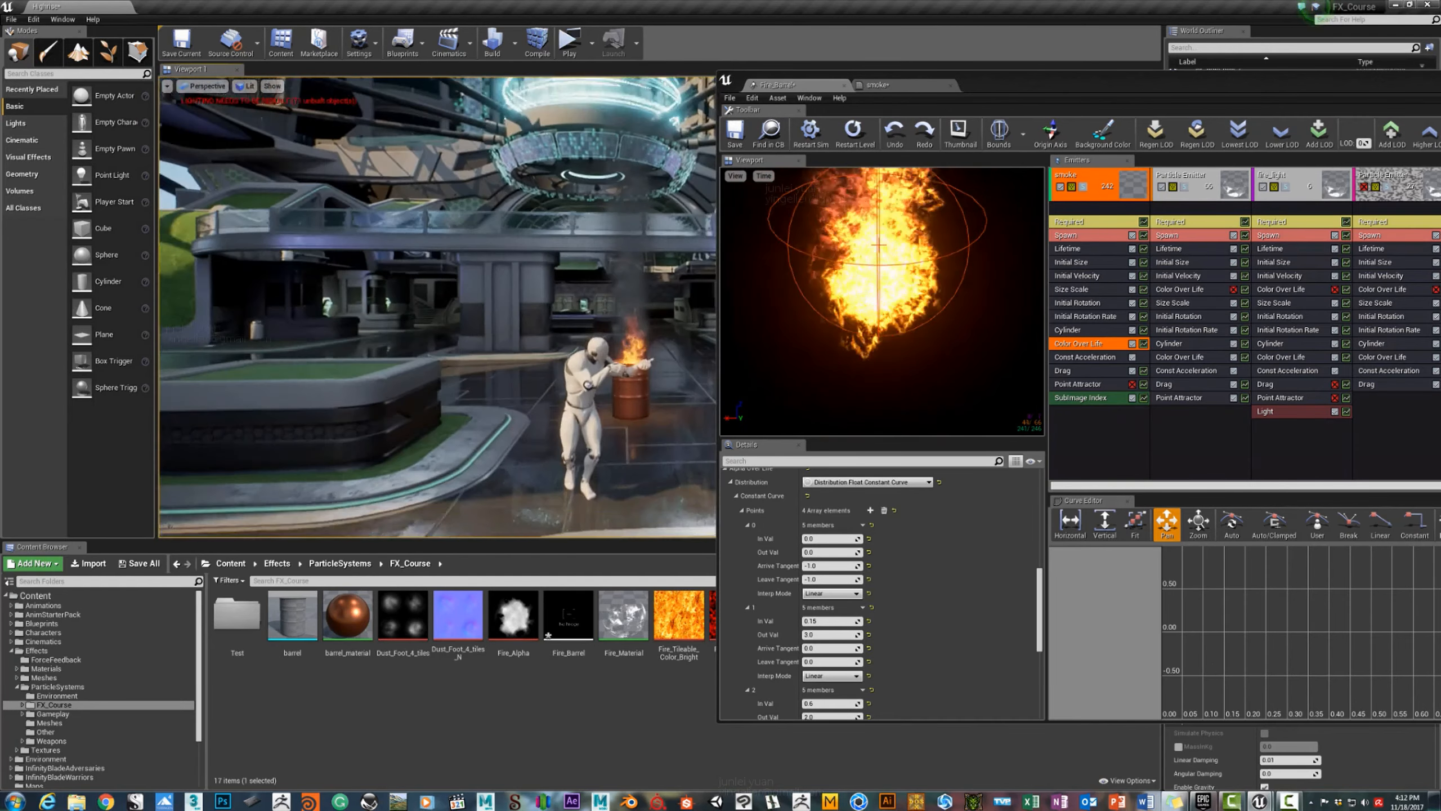
Change the smoke's Lifetime distribution to Distribution Float Uniform with Min 3 and Max 2.
left_click(1120, 251)
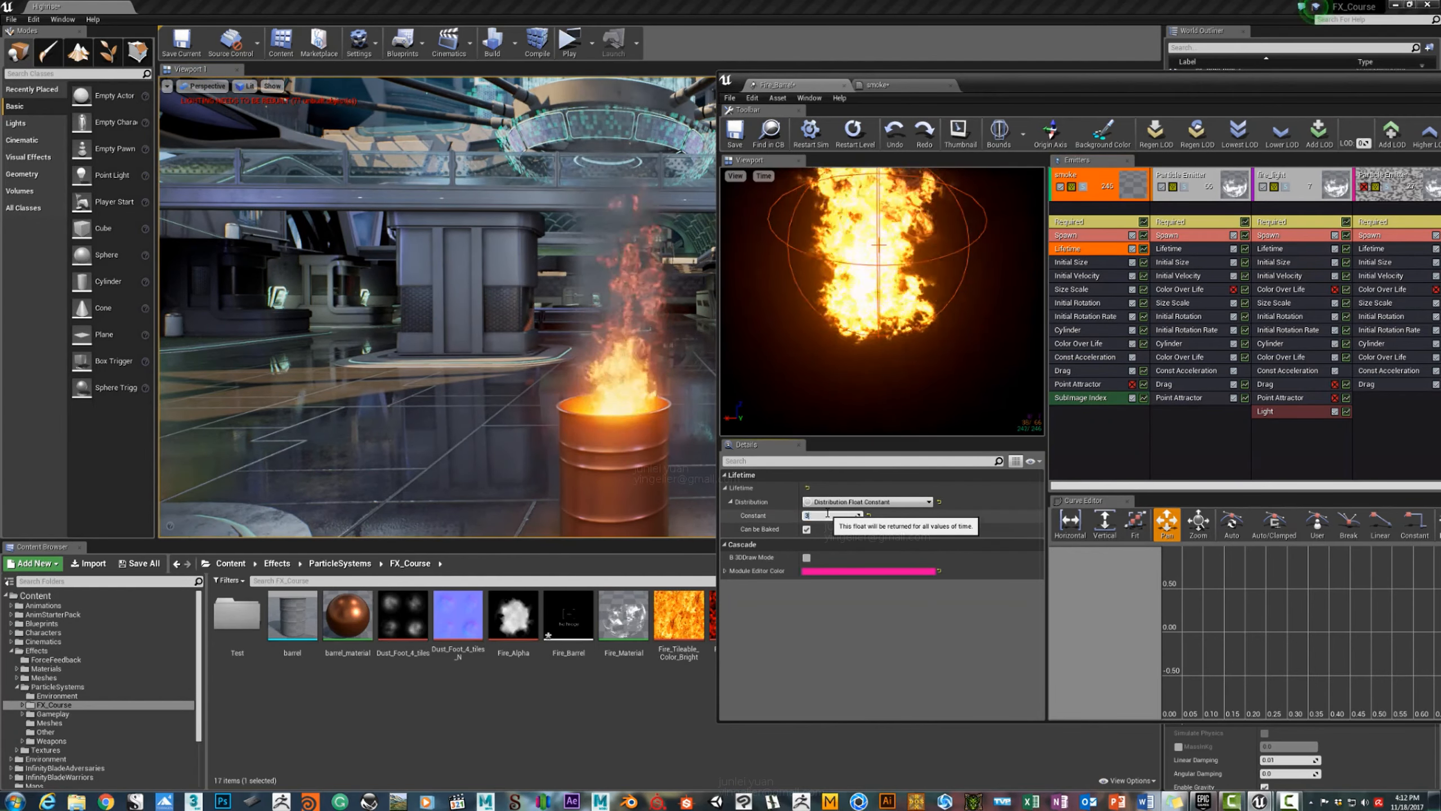
mouse_move(588, 408)
right_mouse_down()
mouse_move(582, 392)
mouse_move(601, 414)
mouse_move(590, 435)
mouse_move(570, 426)
mouse_move(667, 370)
right_mouse_up()
left_click(868, 501)
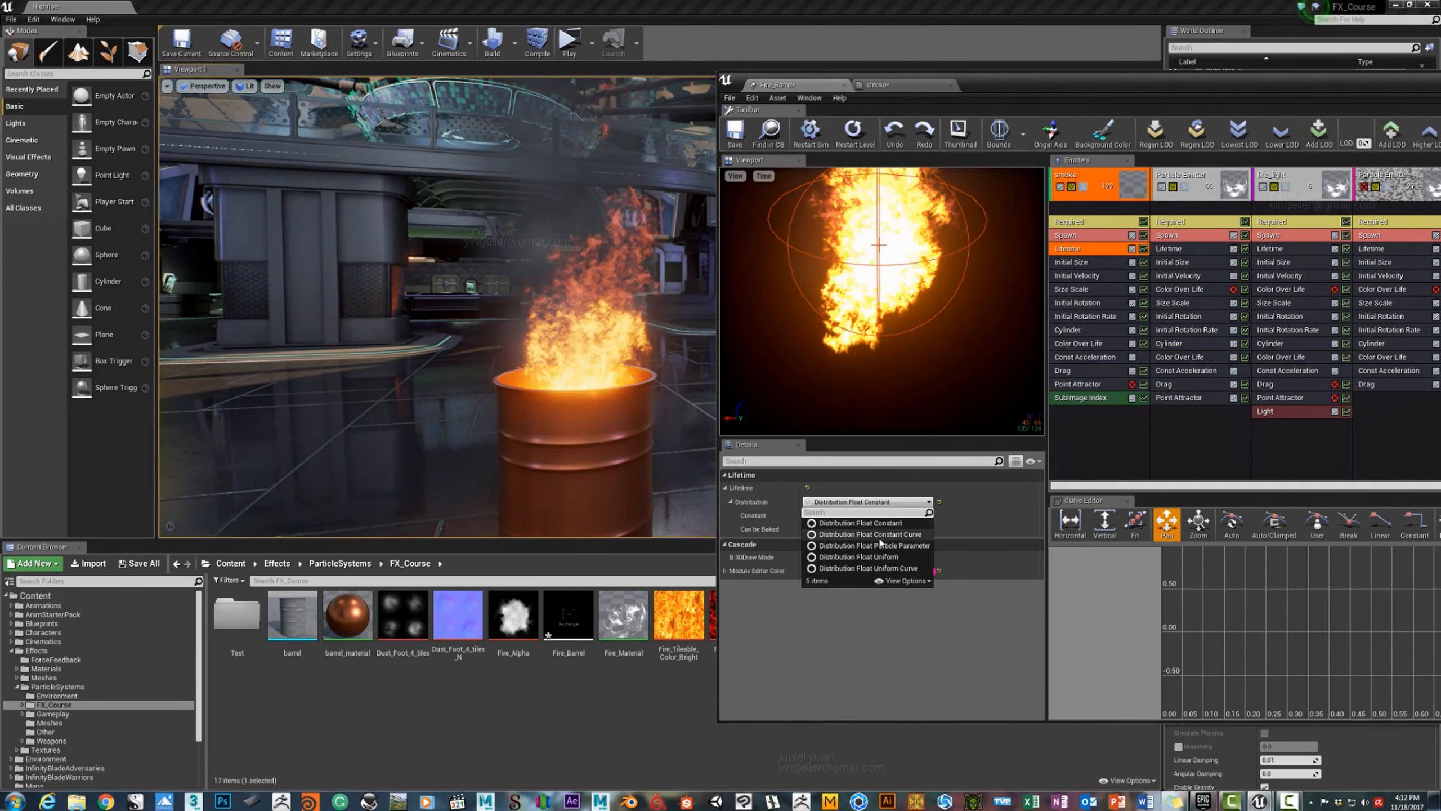
left_click(876, 559)
left_click(830, 516)
type("3")
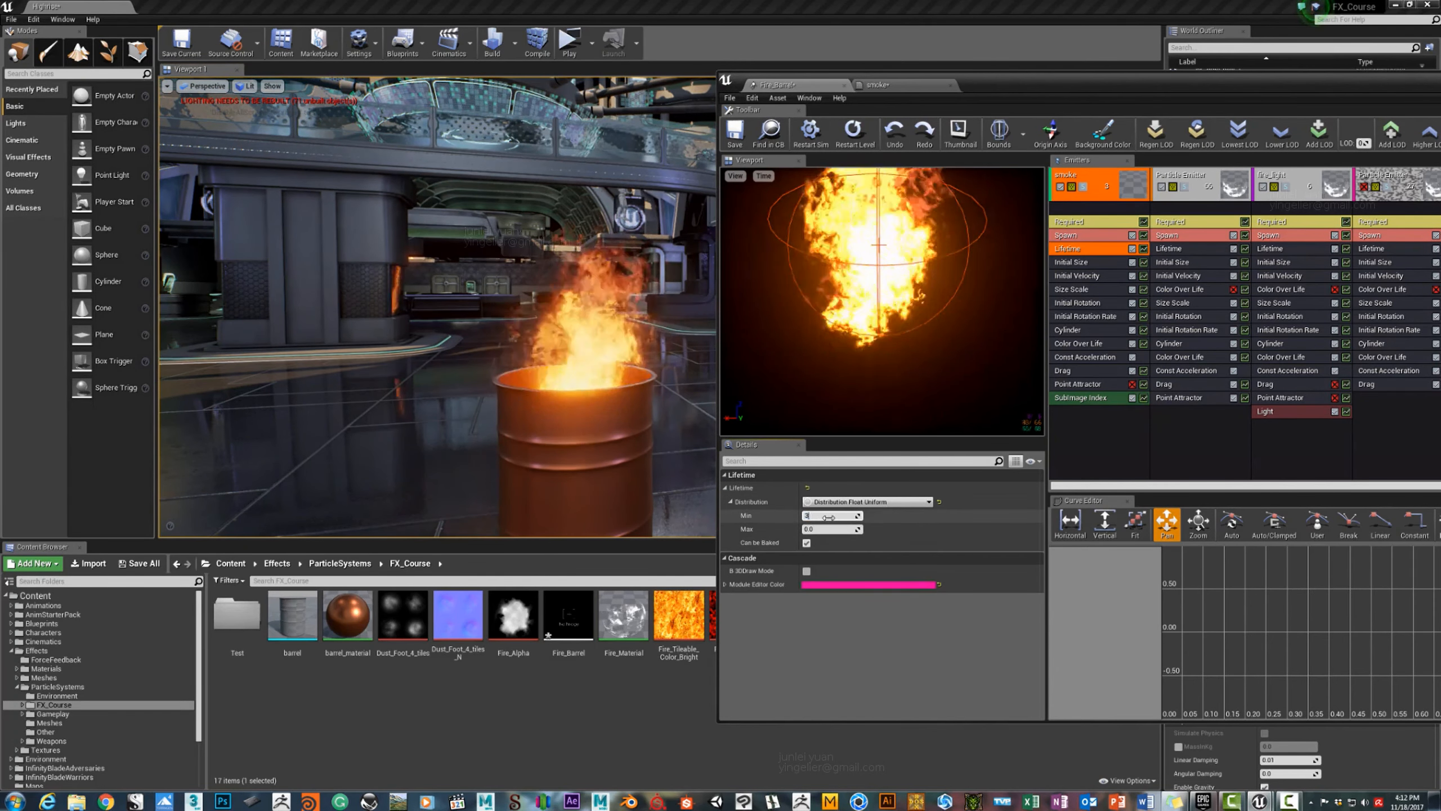
key("Tab")
type("2")
key("Return")
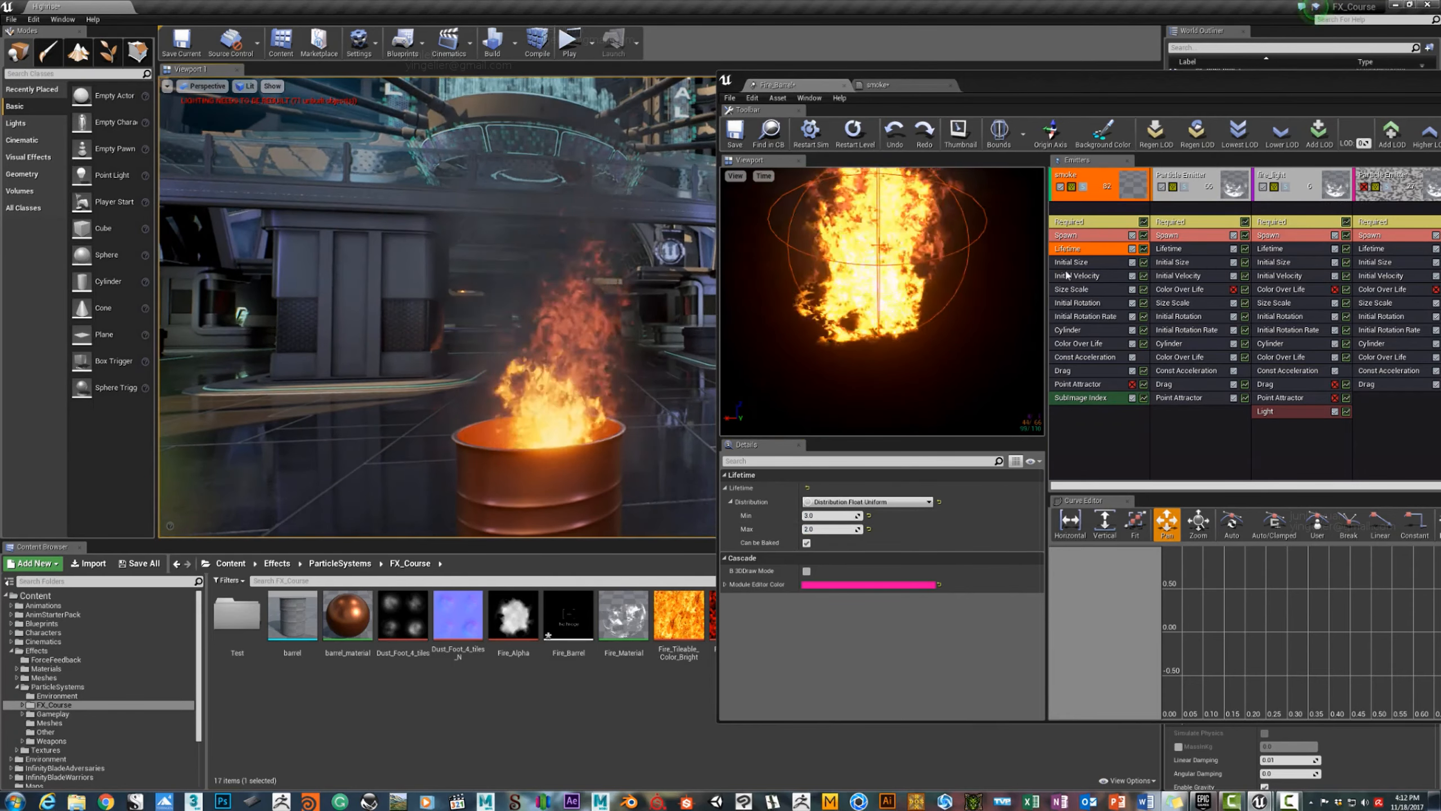
Try 0.35 as the In Val of point 1 in the smoke's Color Over Life, and settle on 0.2.
left_click(1074, 344)
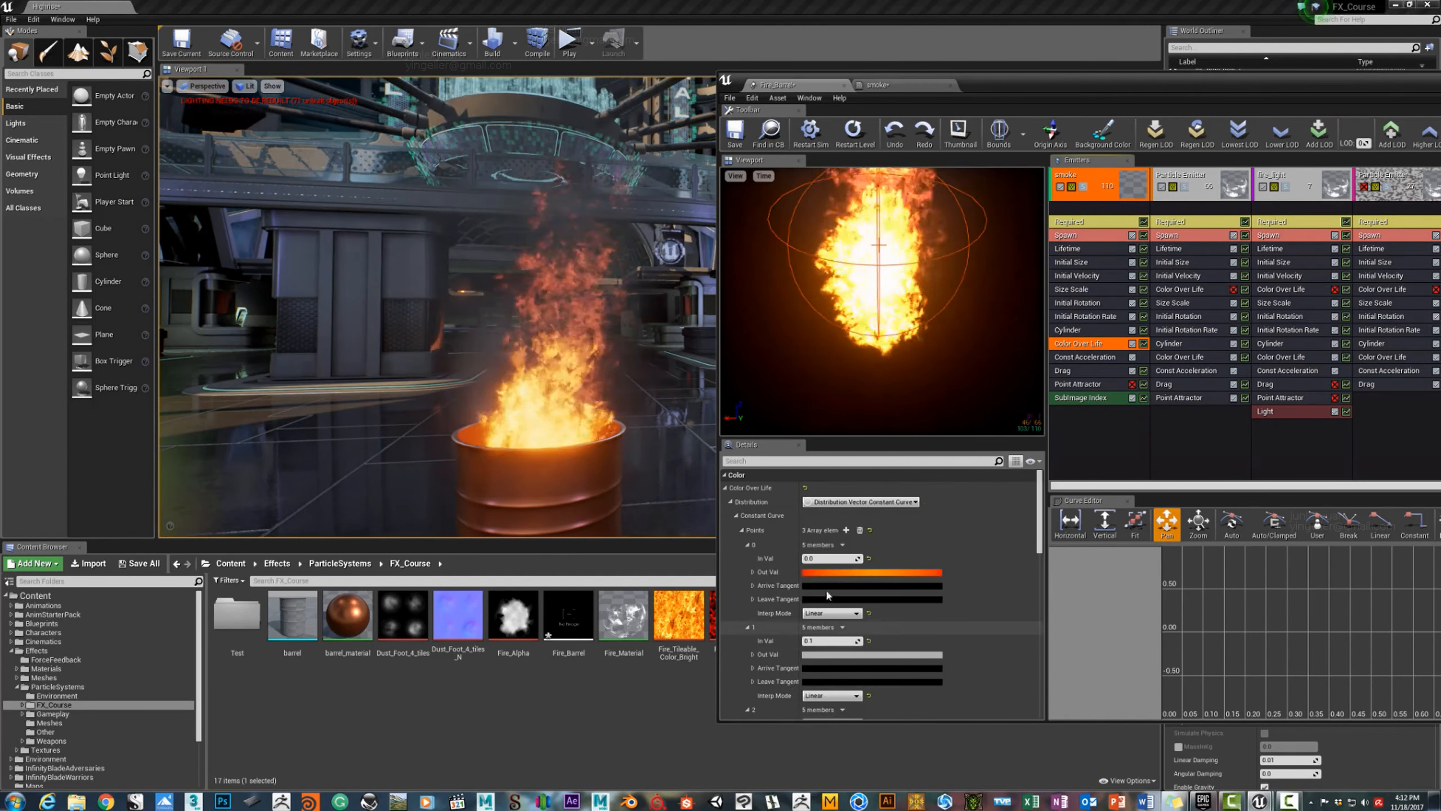
scroll(825, 588, "down", 2)
left_click(830, 604)
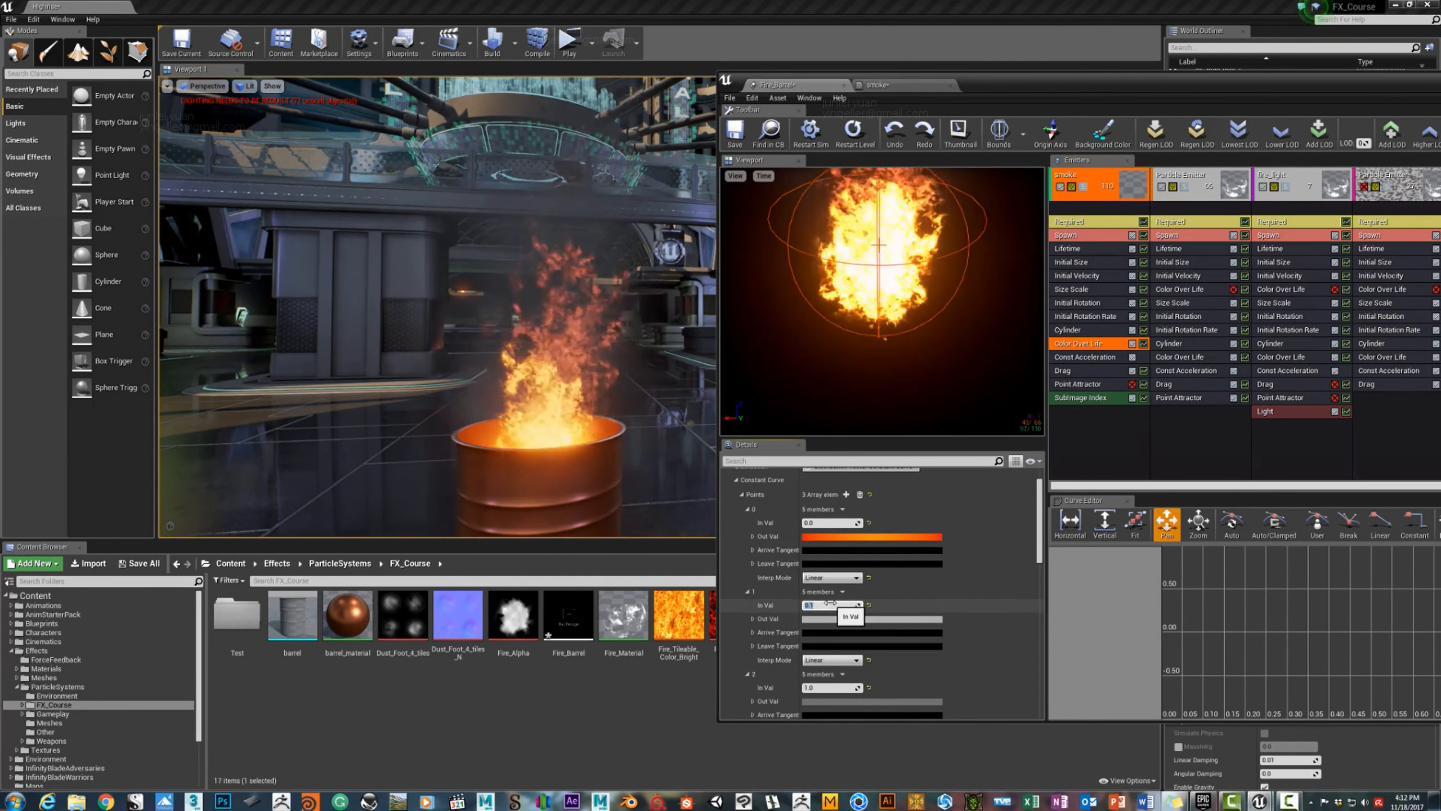
type(".35")
key("Return")
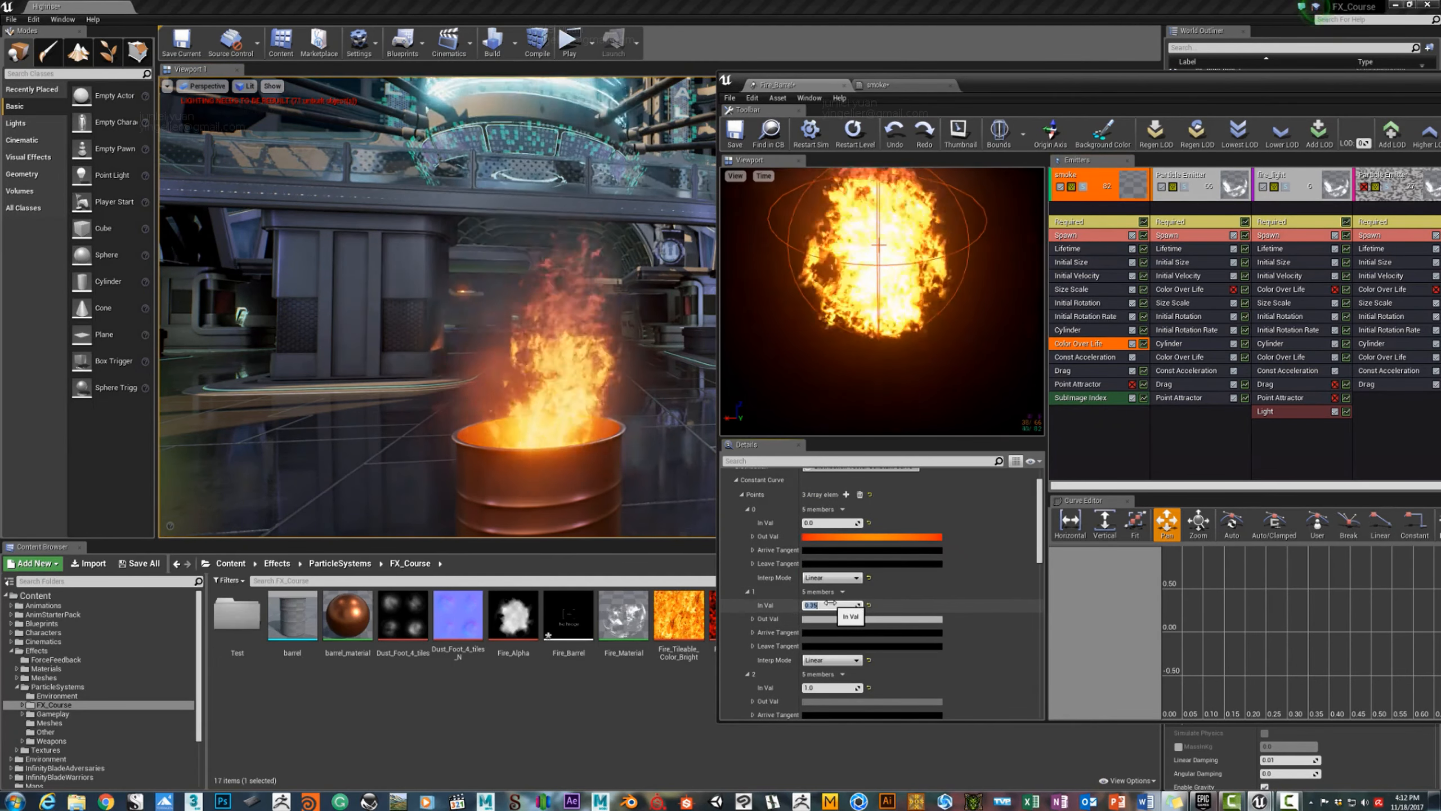
type(".2")
key("Return")
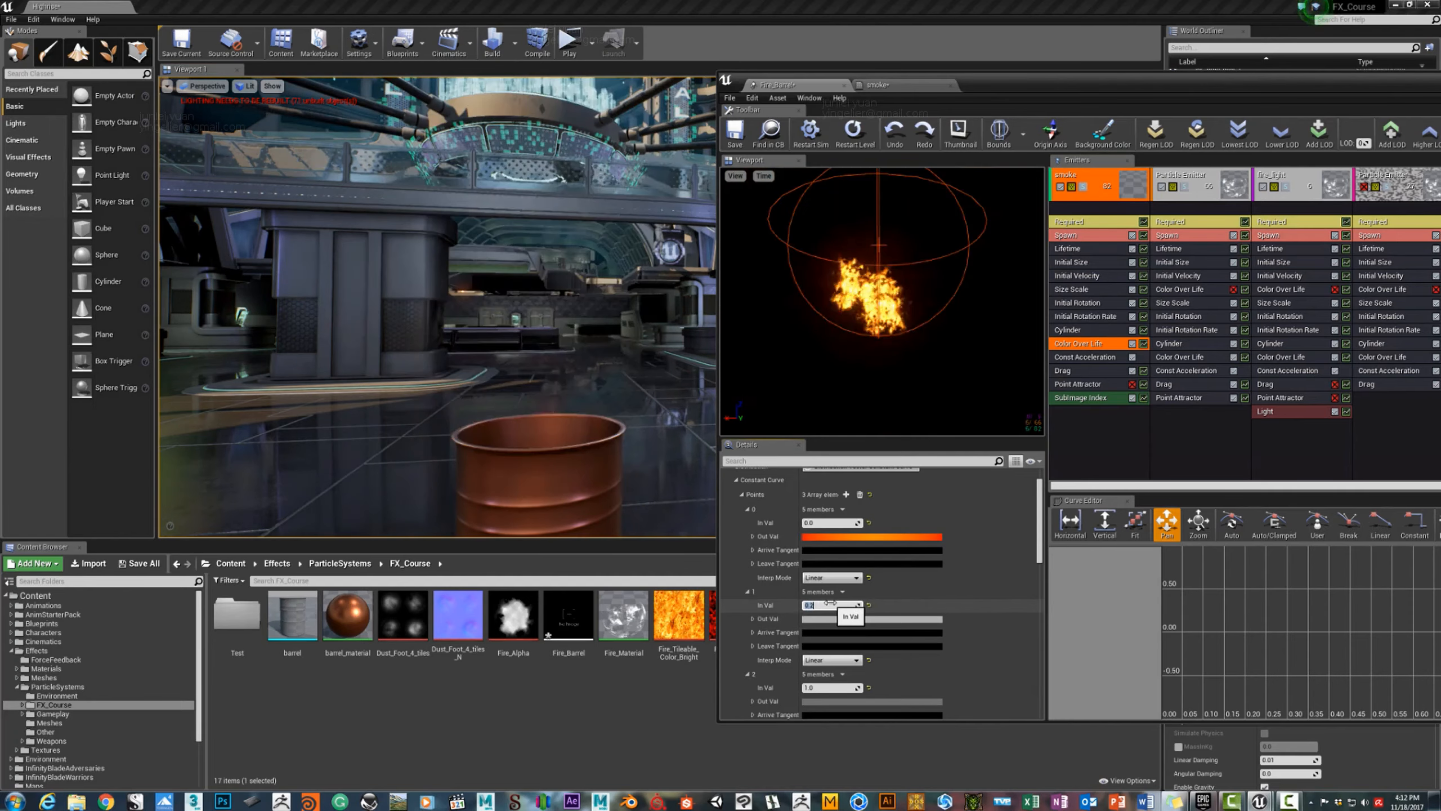
Save the fire barrel particle system.
mouse_move(566, 425)
right_mouse_down()
mouse_move(567, 398)
mouse_move(551, 426)
mouse_move(567, 392)
mouse_move(472, 381)
mouse_move(546, 373)
mouse_move(525, 368)
mouse_move(565, 398)
mouse_move(477, 389)
mouse_move(511, 394)
mouse_move(492, 401)
right_mouse_up()
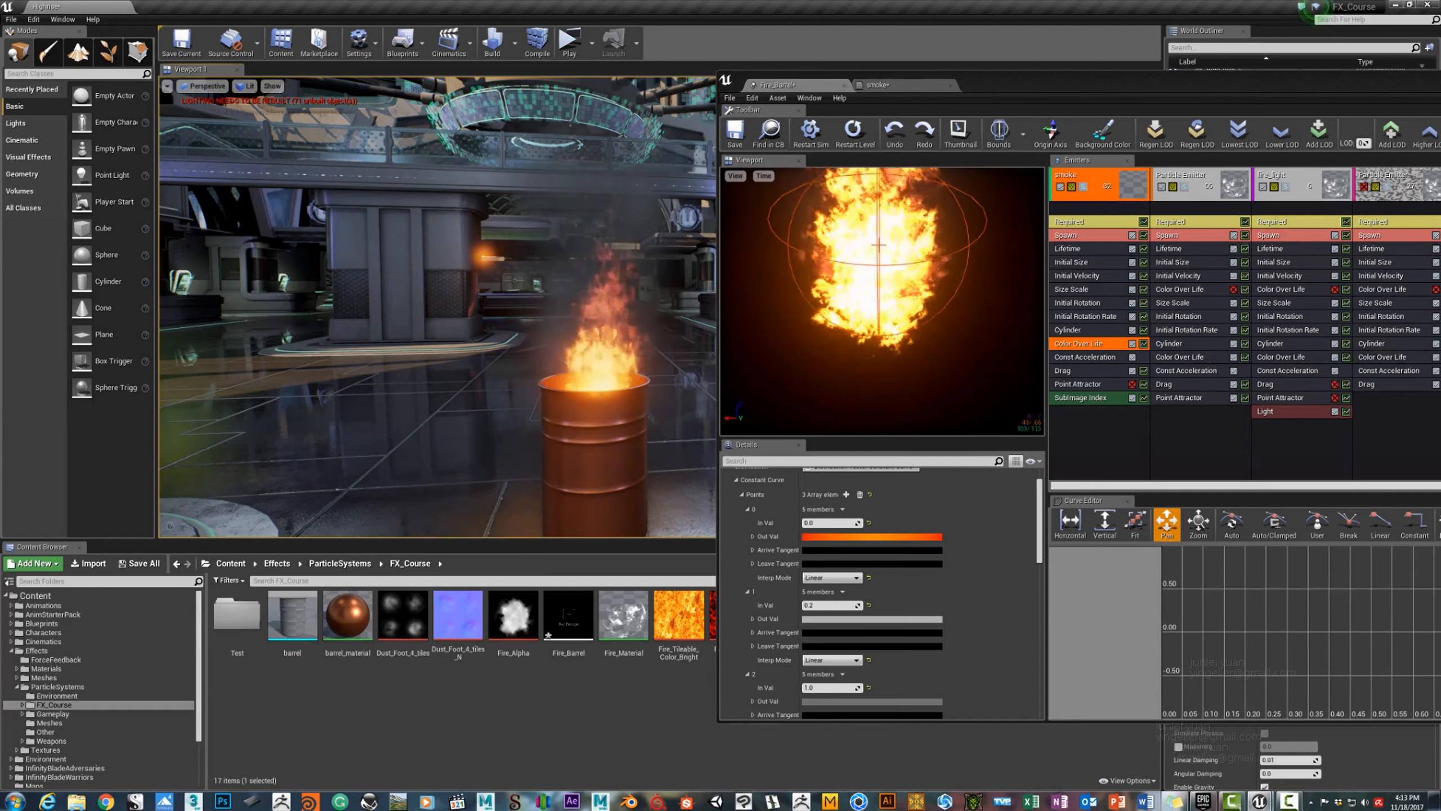
left_click(735, 136)
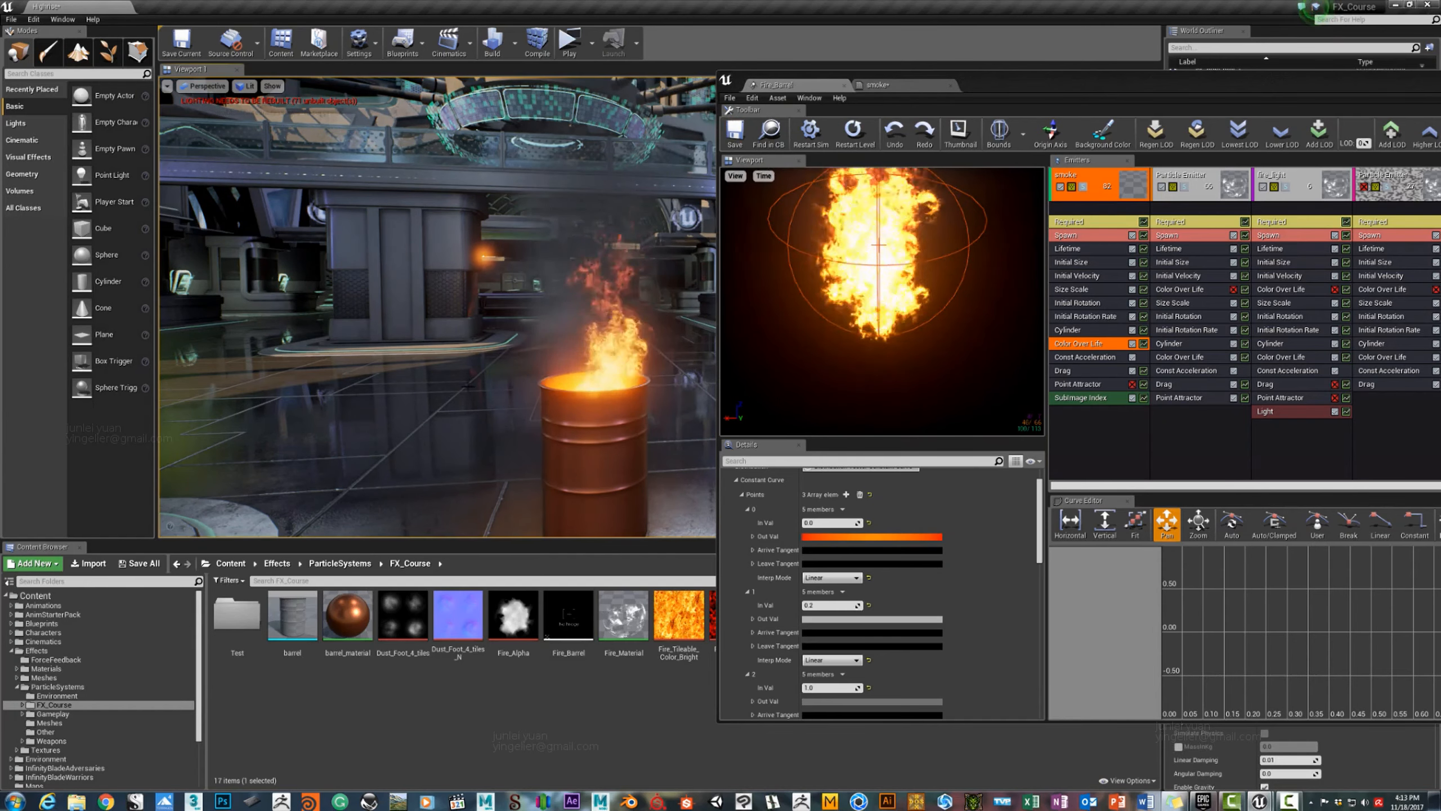
Examine the barrel's fire and smoke in the level from close up, farther away and different angles.
right_click_drag(488, 398, 478, 423)
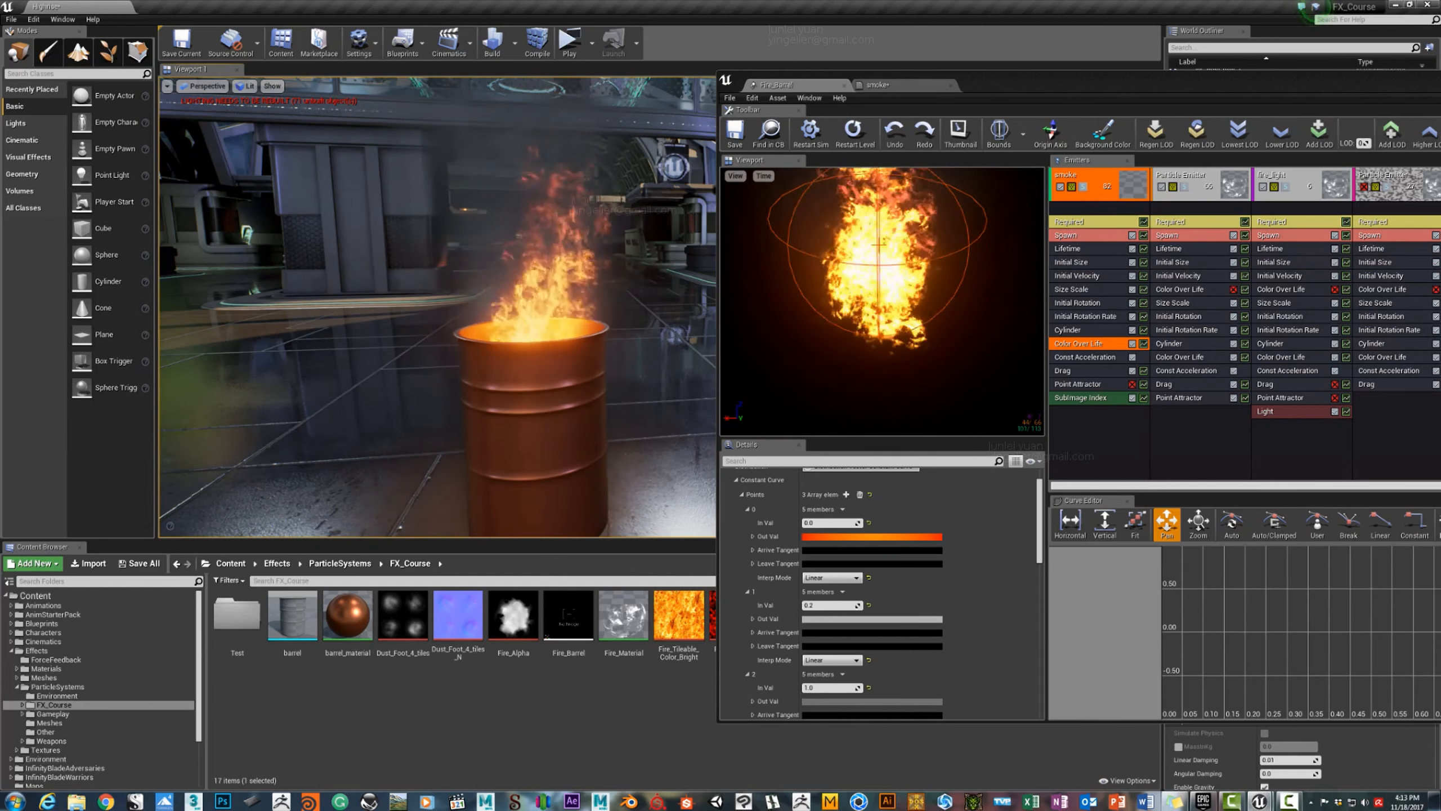
right_click_drag(570, 251, 568, 240)
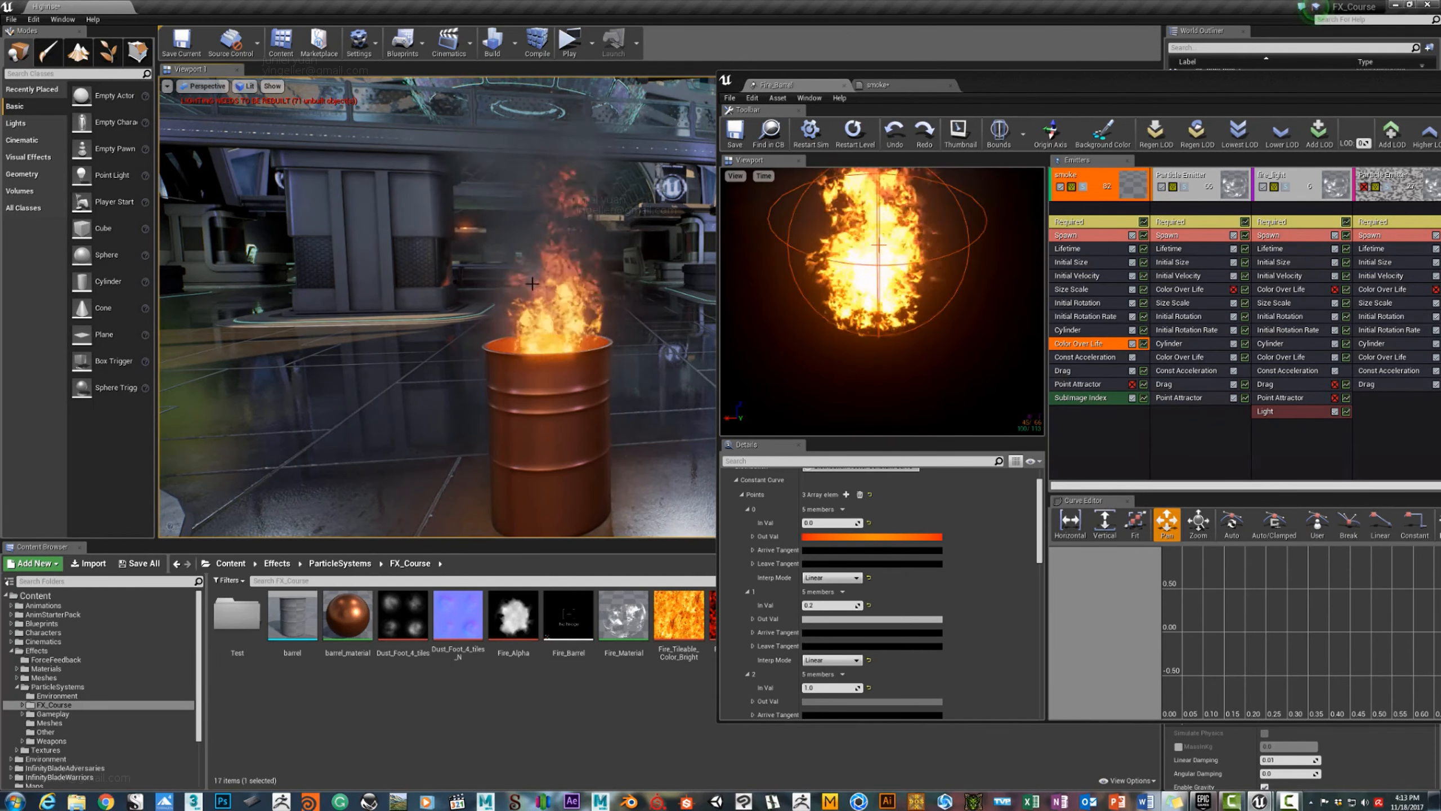
key("d")
mouse_move(532, 283)
right_mouse_down()
mouse_move(262, 290)
mouse_move(341, 291)
mouse_move(284, 291)
mouse_move(323, 291)
right_mouse_up()
key("d")
key("s")
key("w")
key("s")
key("w")
key("s")
key("w")
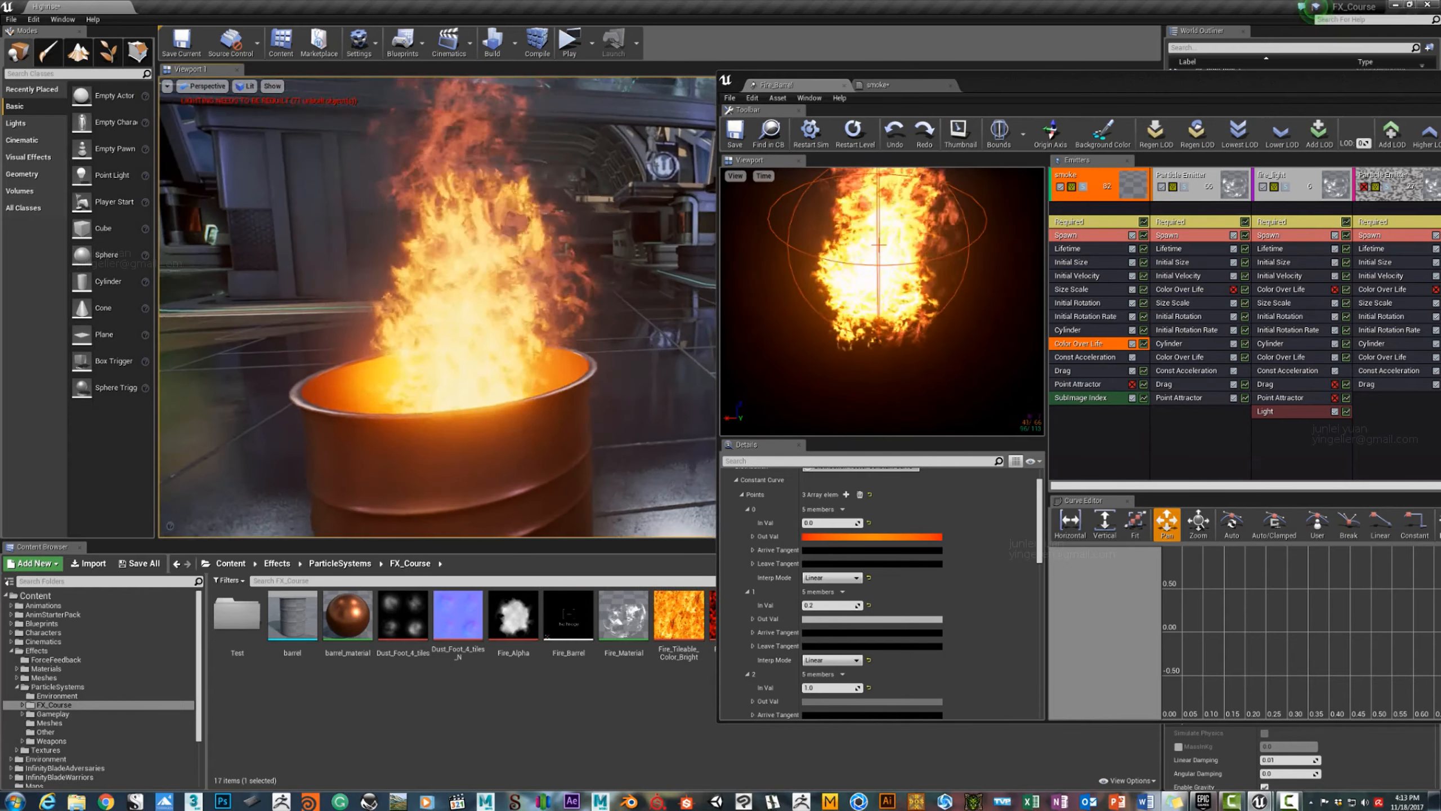
key("s")
right_click_drag(562, 254, 547, 253)
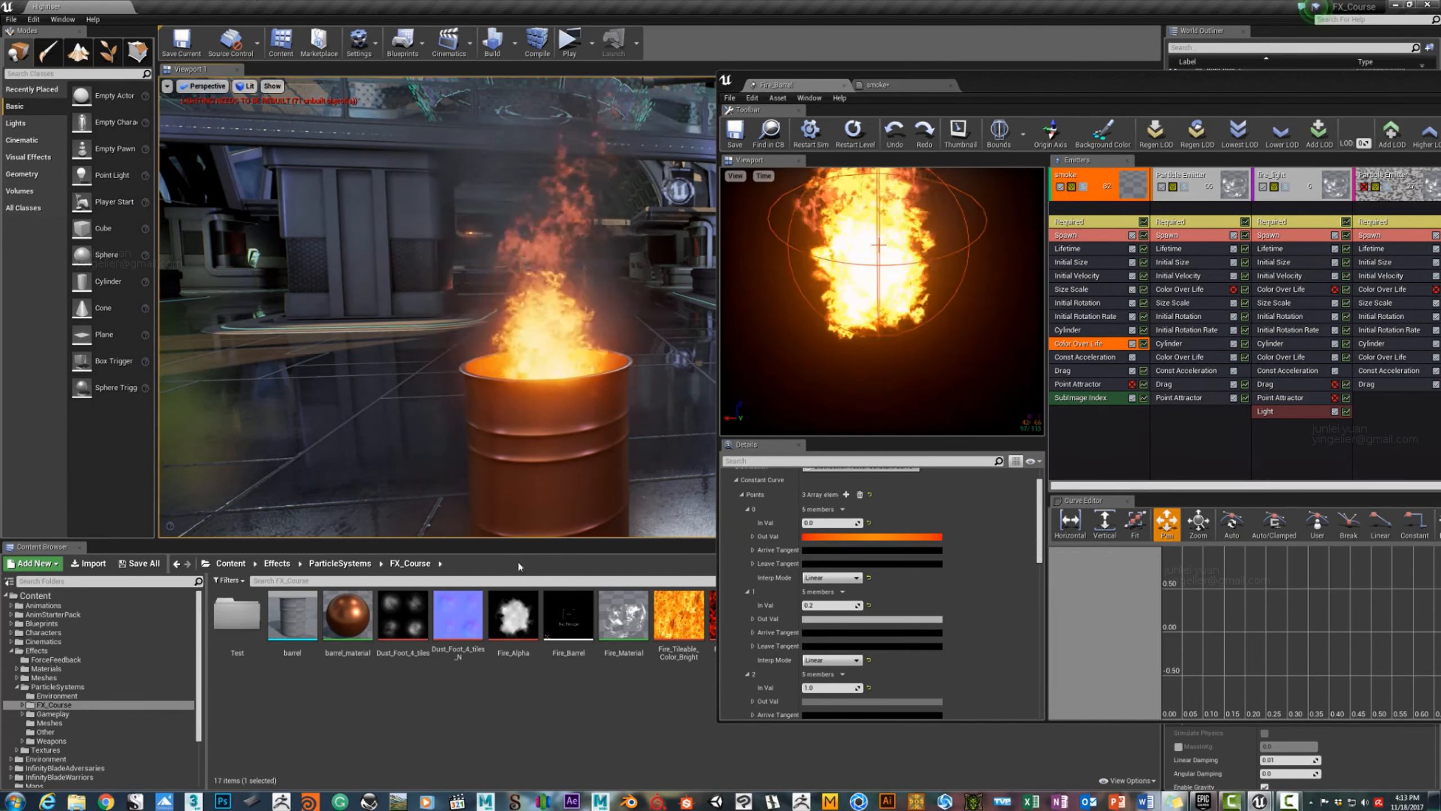
mouse_move(522, 443)
right_mouse_down()
mouse_move(525, 430)
mouse_move(567, 444)
right_mouse_up()
key("w")
key("s")
key("w")
key("w")
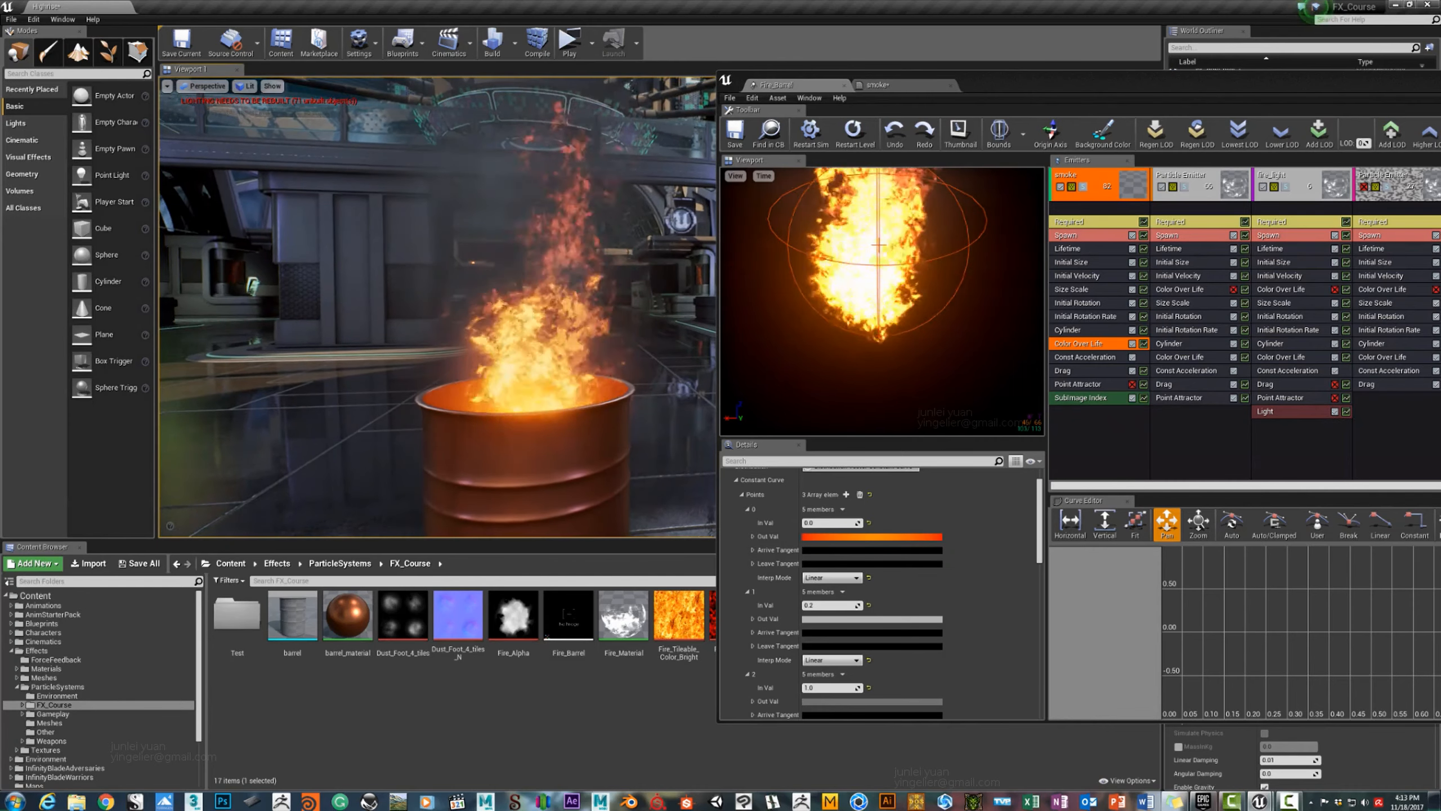
mouse_move(454, 318)
left_mouse_down()
mouse_move(491, 300)
mouse_move(468, 332)
mouse_move(434, 332)
left_mouse_up()
right_click_drag(434, 333, 465, 318)
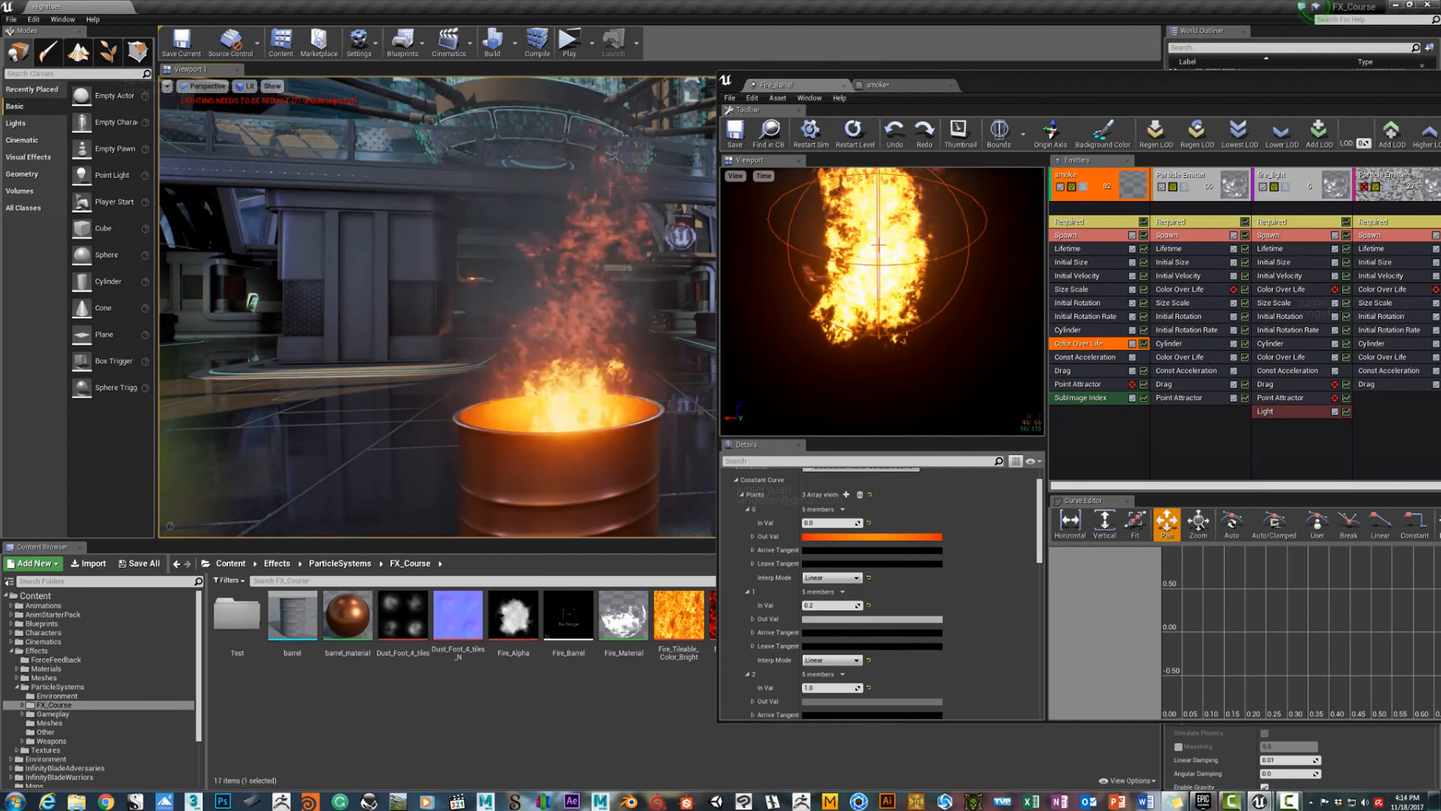
mouse_move(465, 318)
right_mouse_down()
mouse_move(486, 314)
mouse_move(467, 316)
right_mouse_up()
key("w")
key("s")
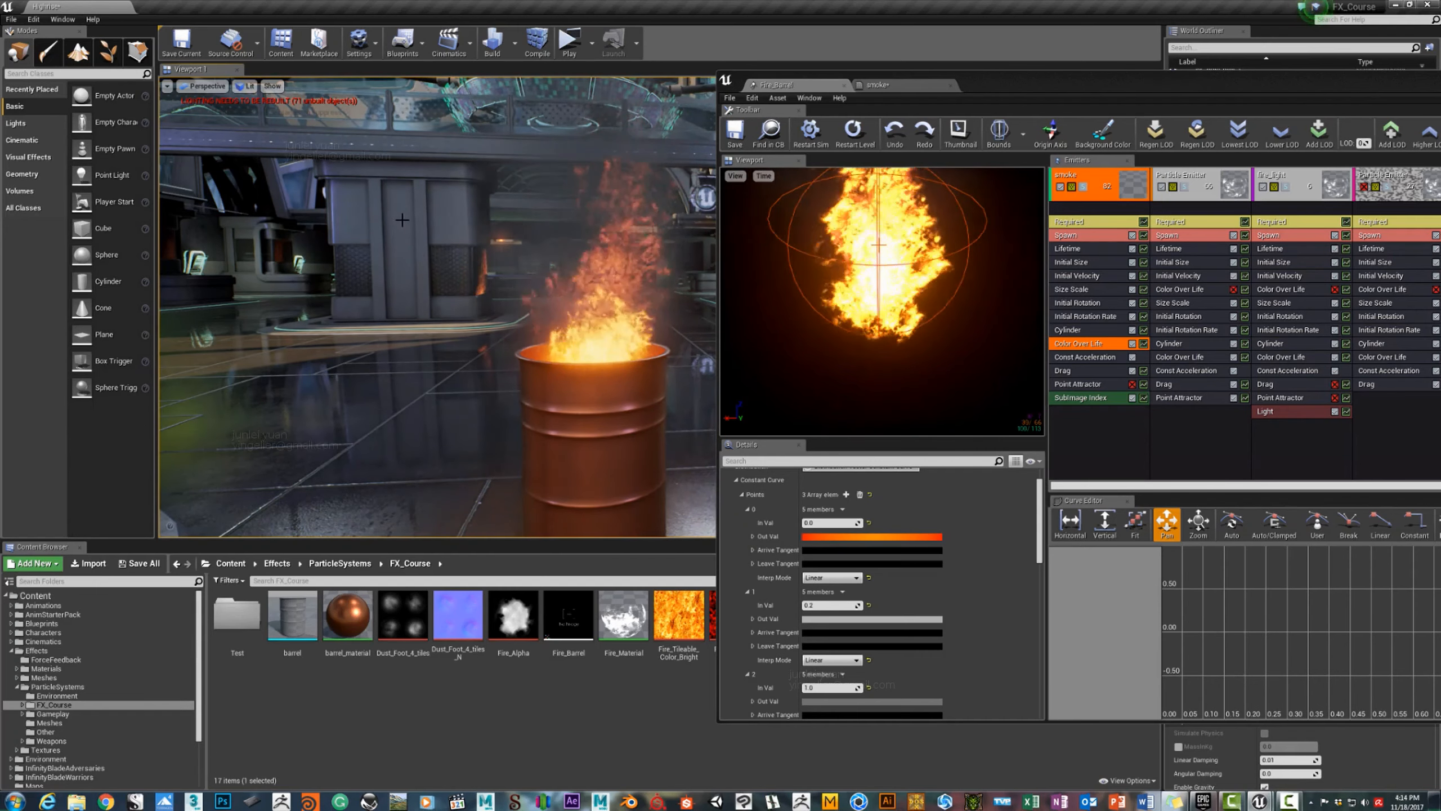
right_click_drag(403, 220, 547, 384)
key("w")
key("a")
key("d")
key("s")
key("s")
key("w")
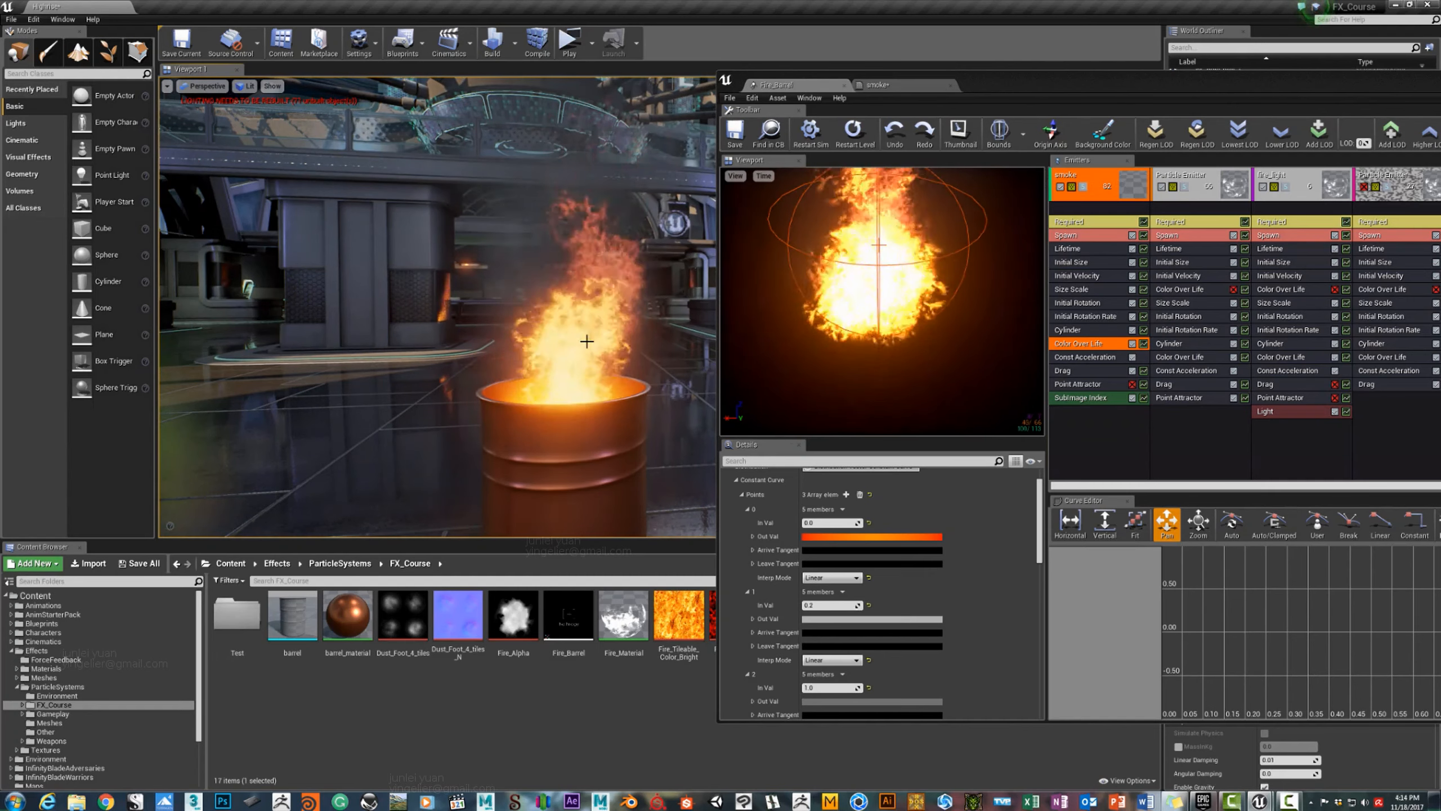
right_click_drag(437, 307, 409, 304)
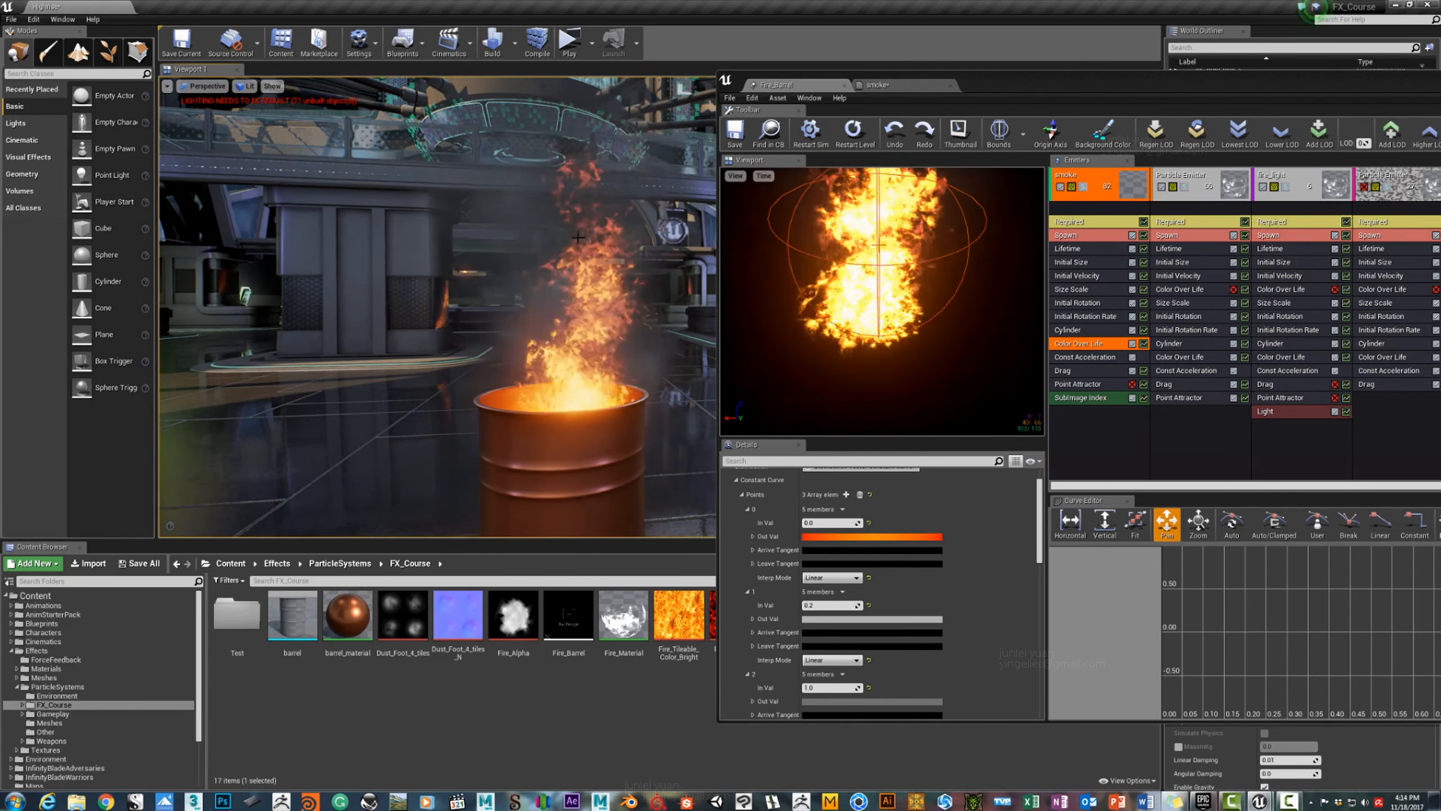
right_click_drag(623, 321, 610, 293)
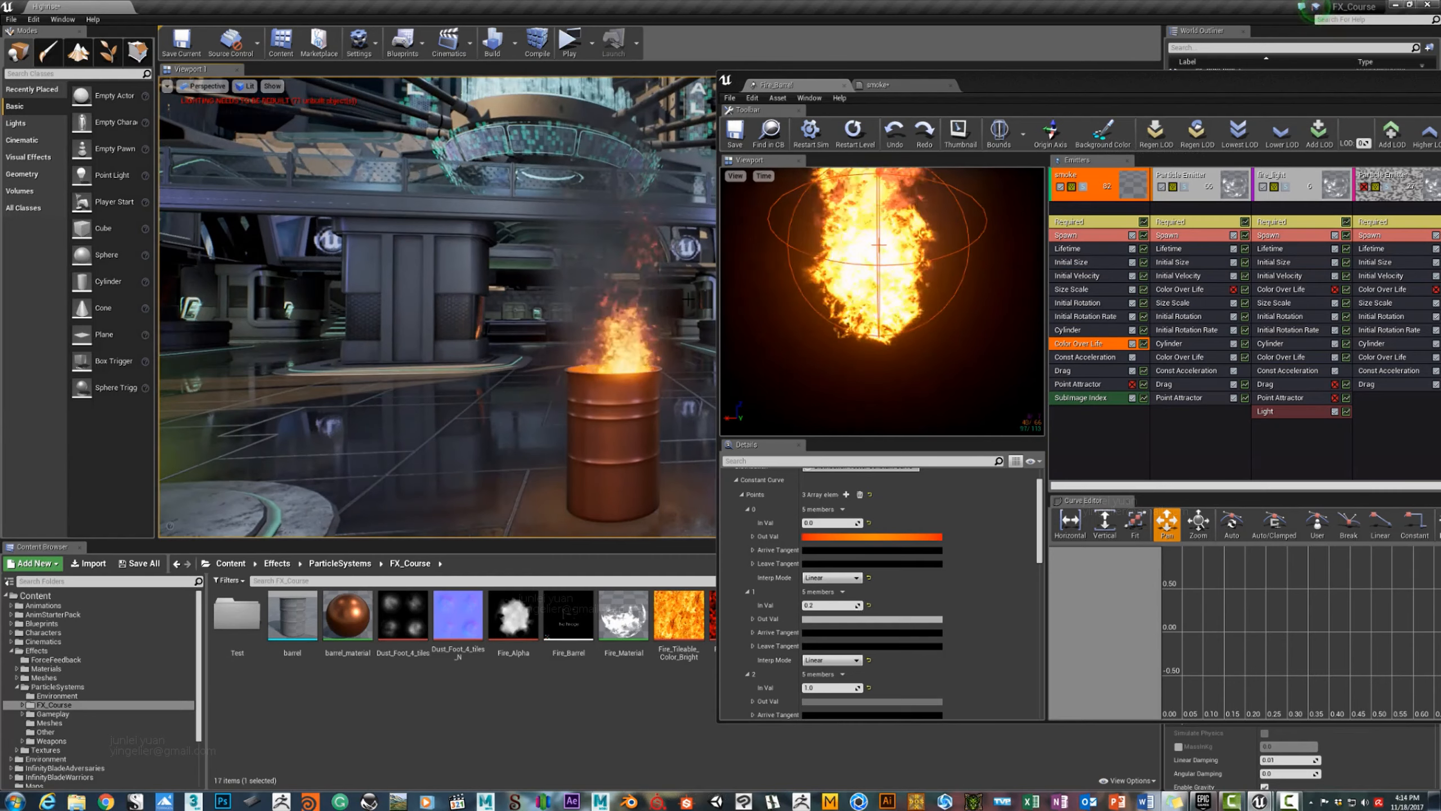
key("w")
right_click_drag(679, 337, 647, 336)
key("w")
key("s")
key("w")
key("s")
key("w")
key("s")
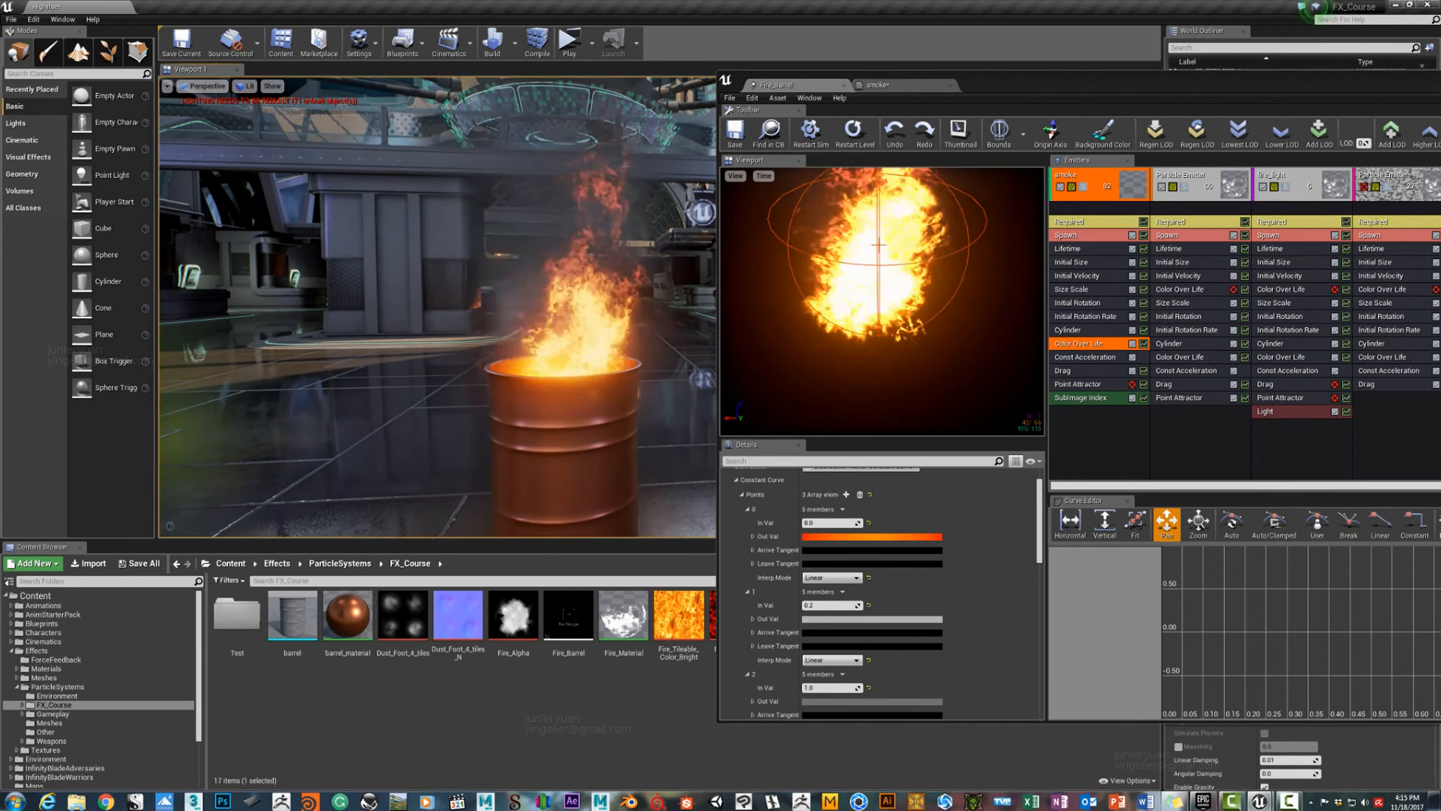
Inspect how the smoke blends with the flames above the barrel, viewing it from near, far and both sides.
right_click_drag(647, 336, 661, 340)
key("s")
key("w")
key("s")
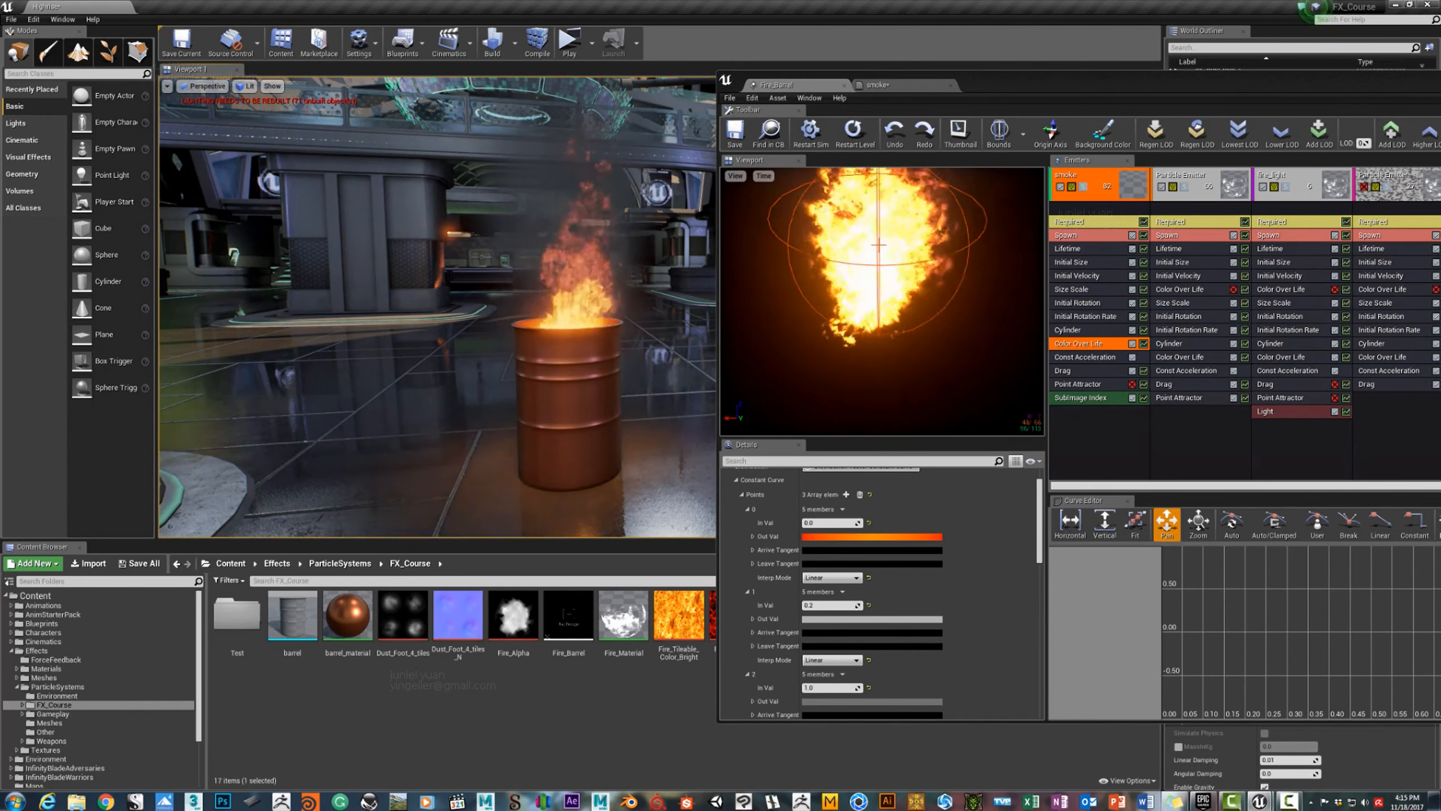
key("w")
right_click_drag(661, 340, 654, 337)
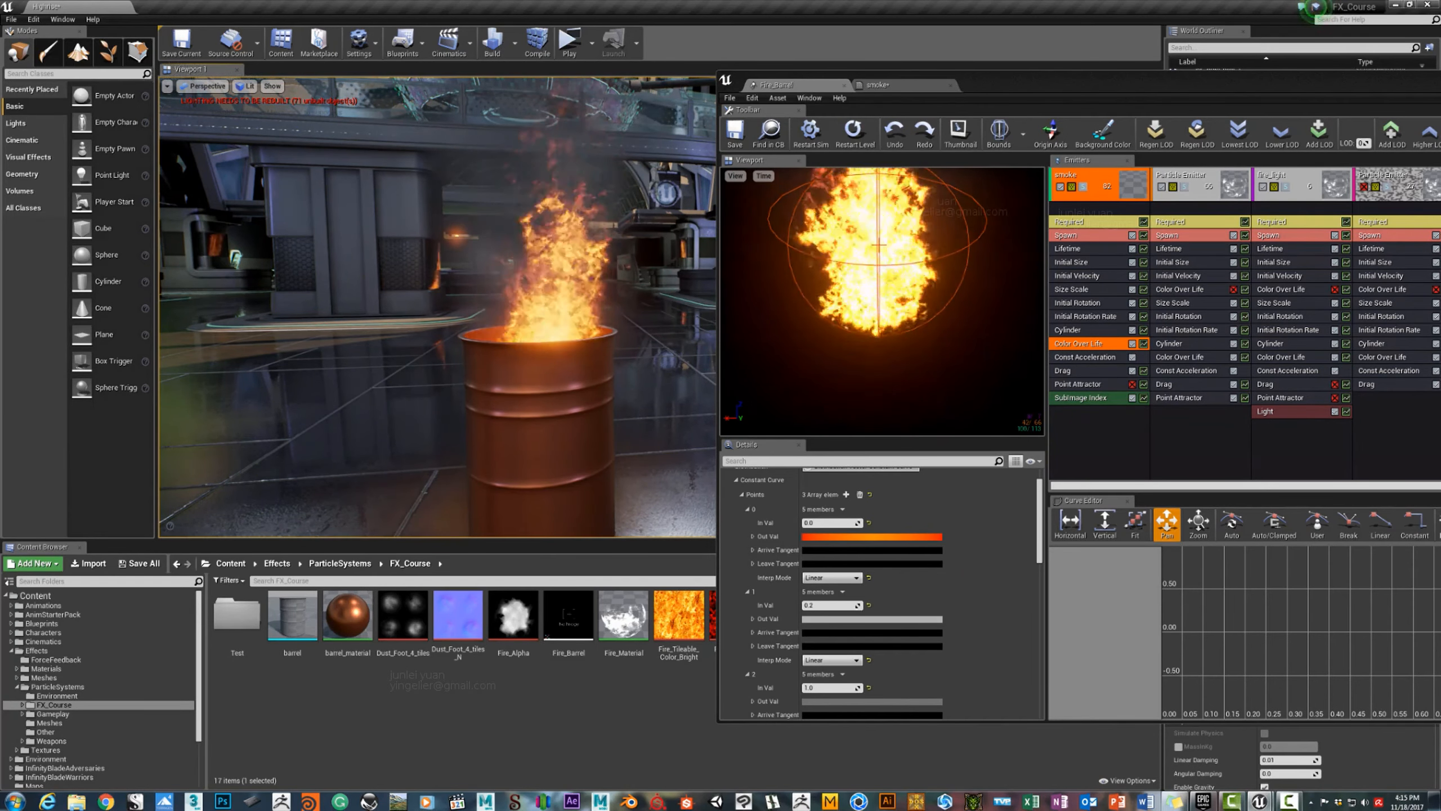
key("w")
right_click_drag(654, 337, 645, 330)
key("w")
key("s")
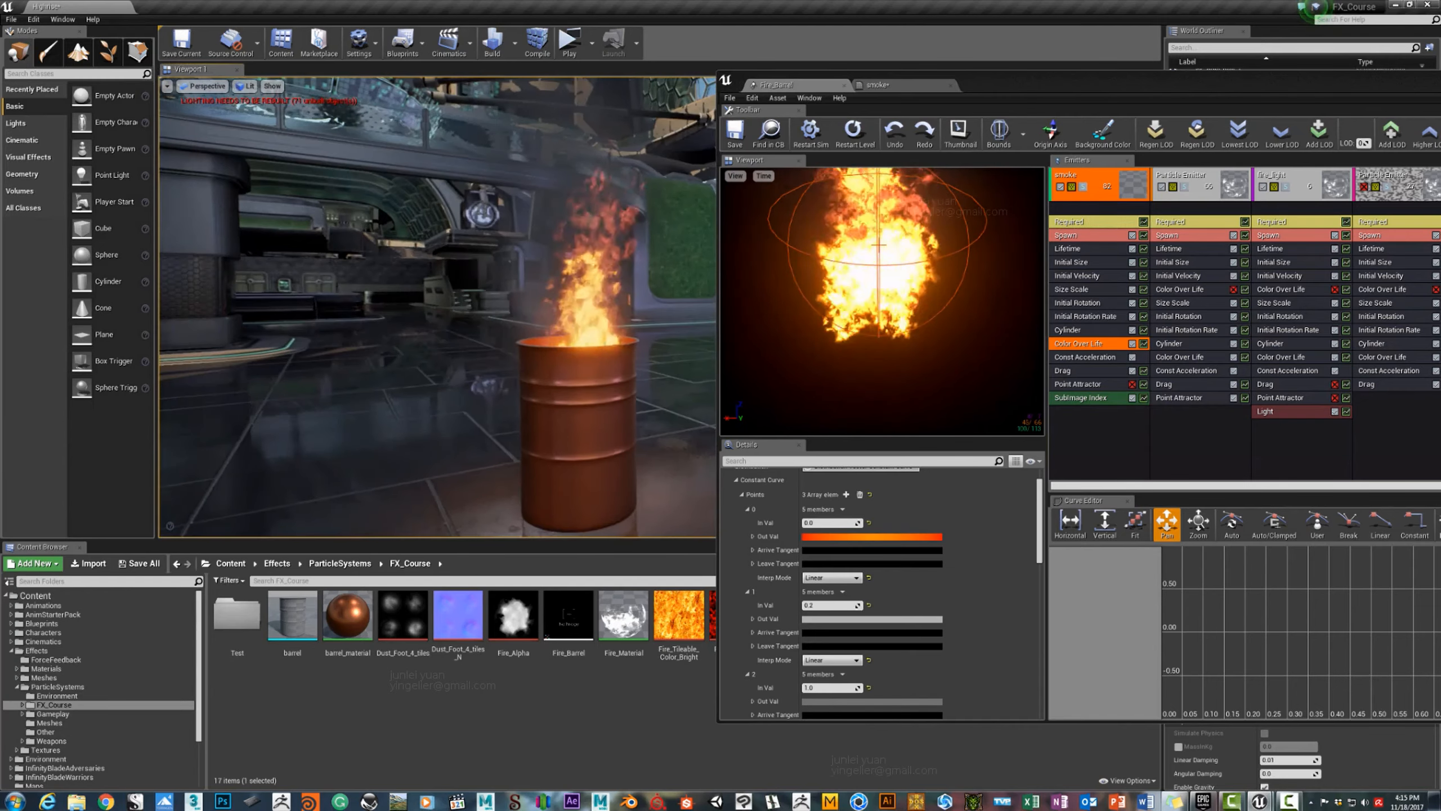
key("d")
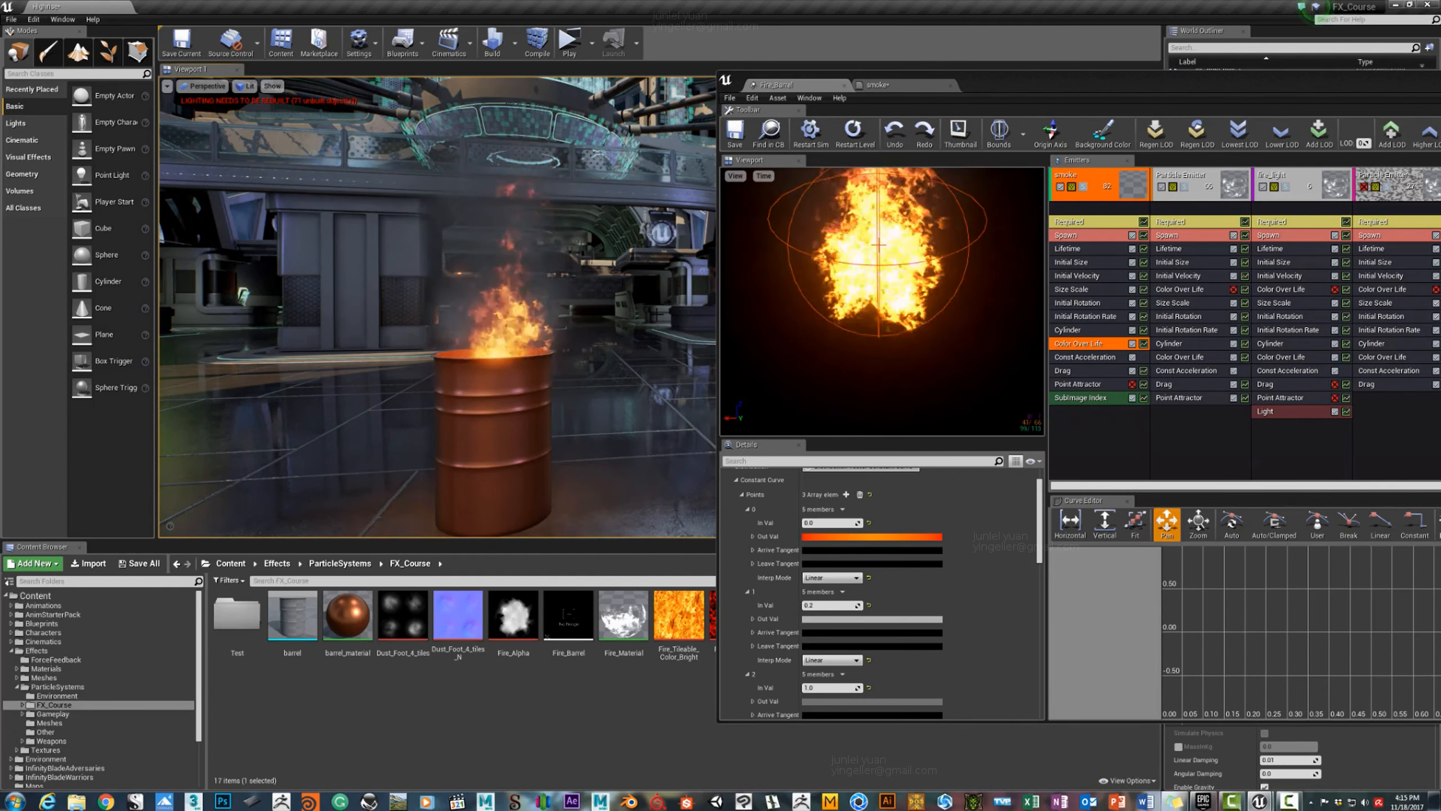
mouse_move(645, 331)
right_mouse_down()
mouse_move(604, 319)
mouse_move(592, 347)
mouse_move(637, 329)
right_mouse_up()
key("a")
key("d")
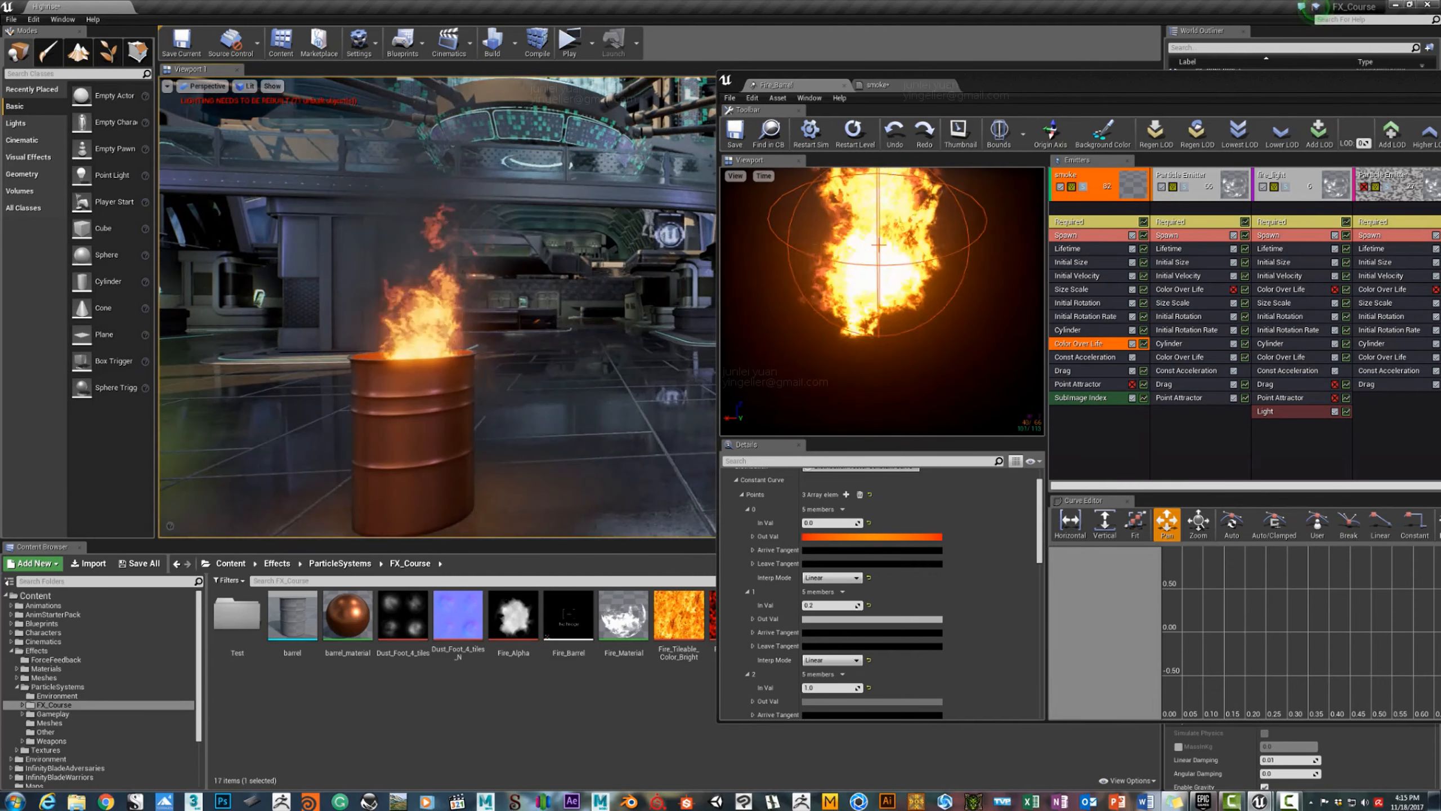
key("a")
key("a")
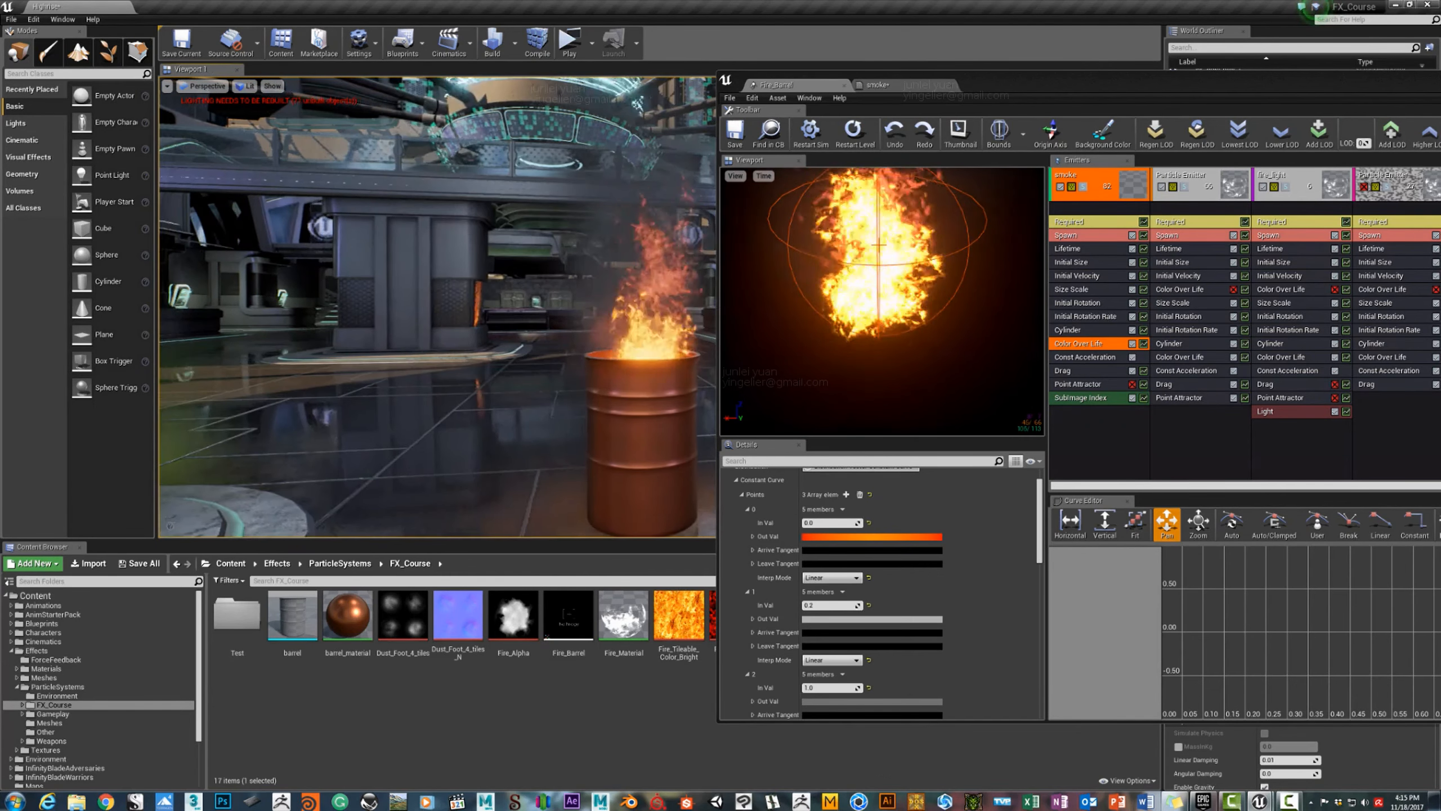
mouse_move(644, 330)
right_mouse_down()
mouse_move(687, 321)
mouse_move(633, 320)
right_mouse_up()
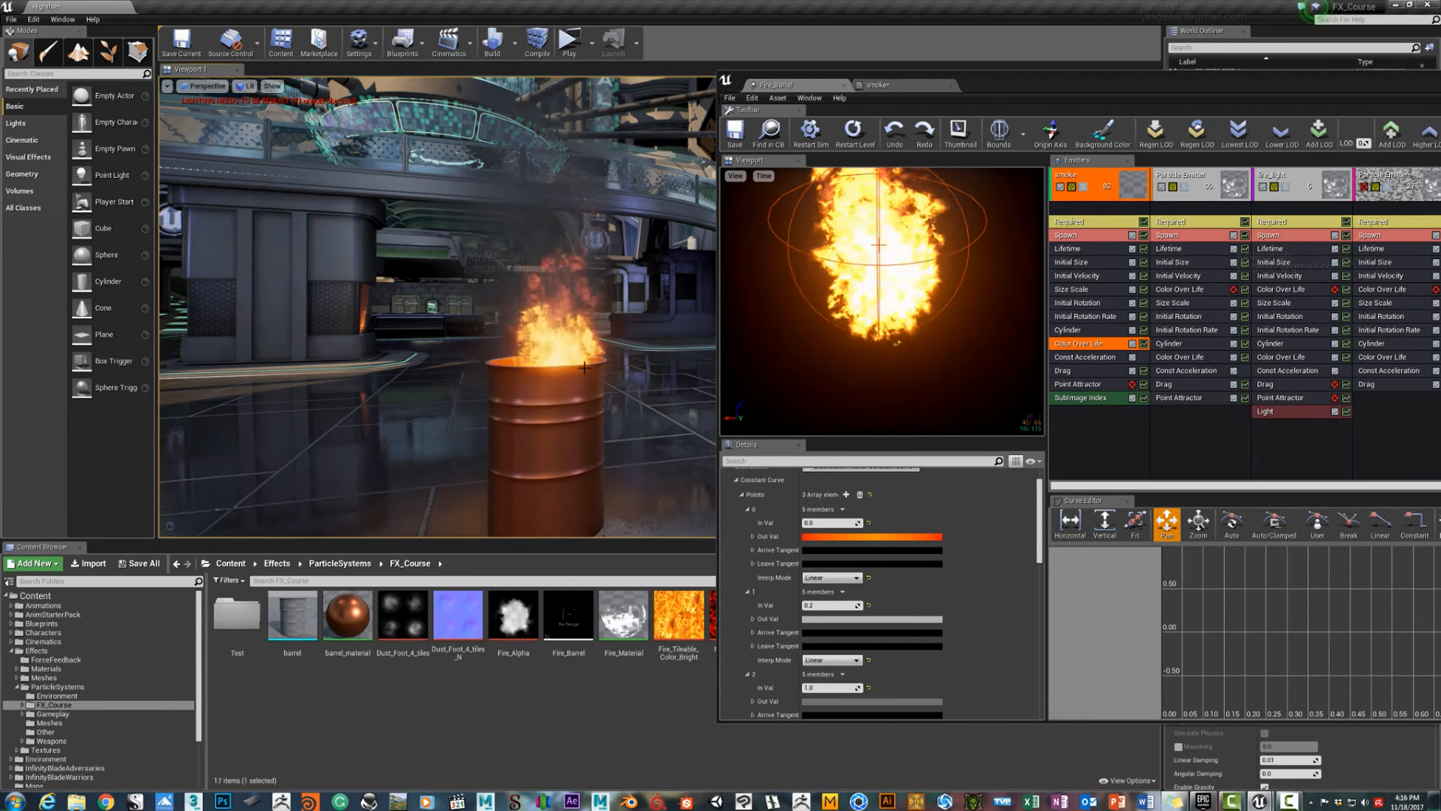
right_click_drag(437, 307, 444, 290)
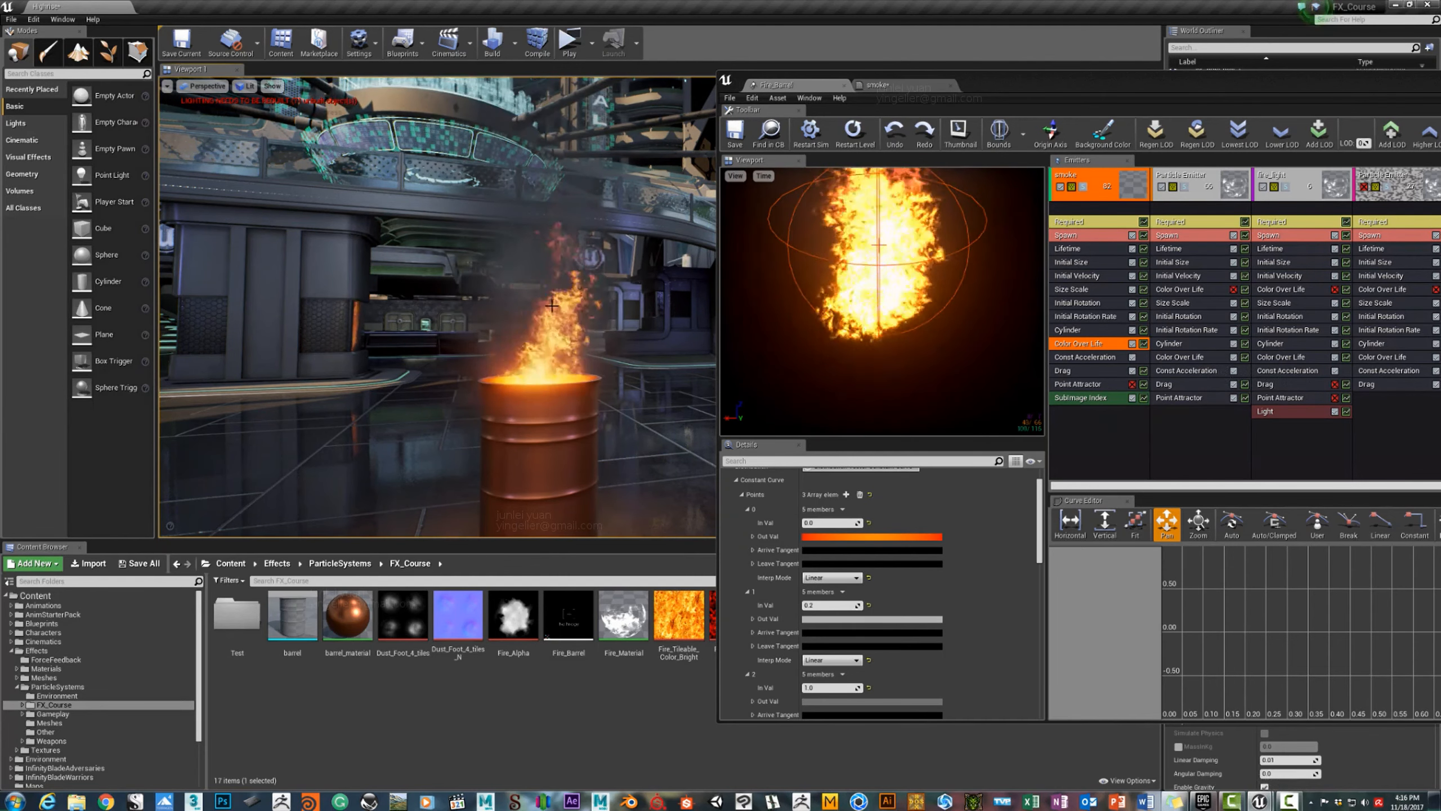
right_click_drag(532, 218, 532, 152)
right_click_drag(532, 218, 589, 335)
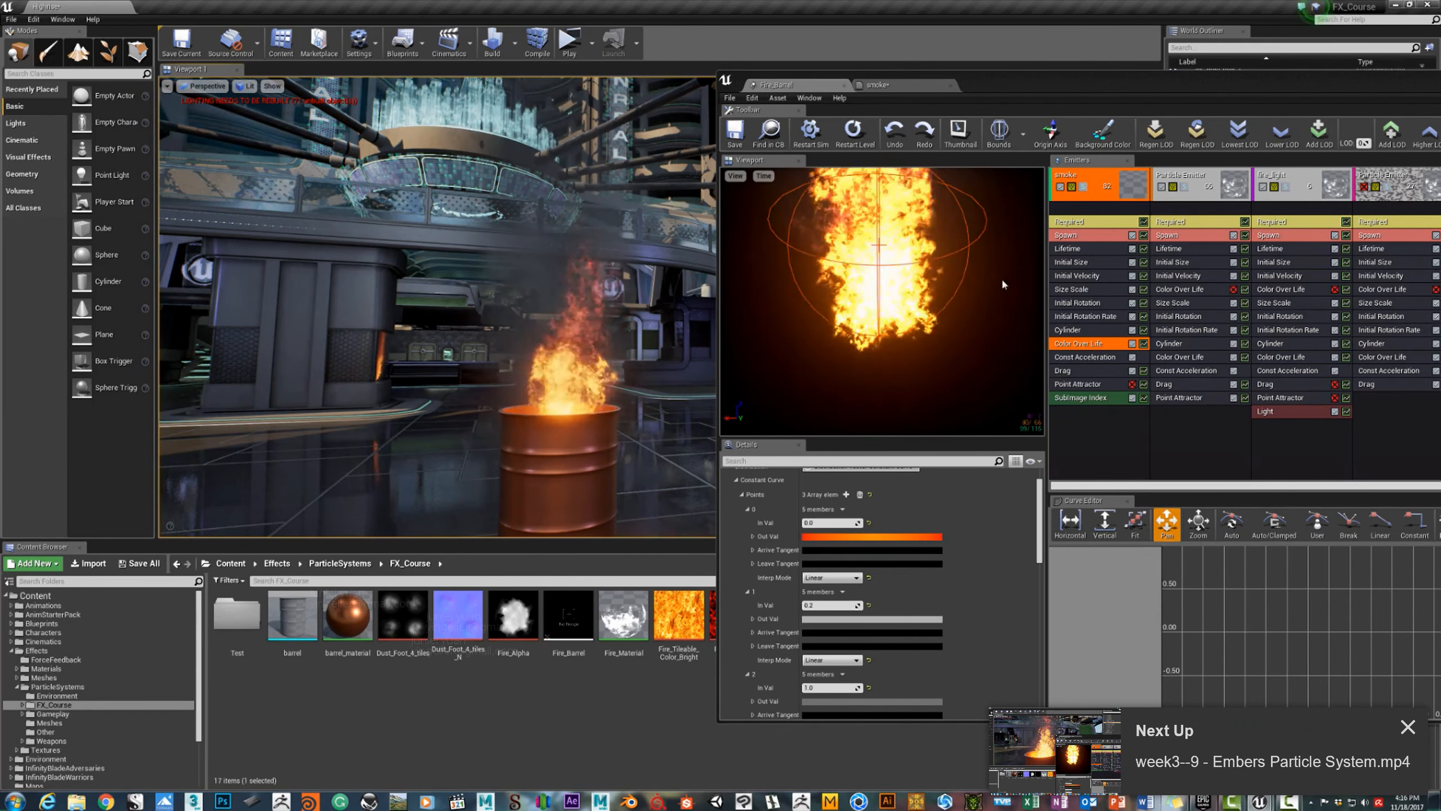
right_click_drag(568, 273, 594, 311)
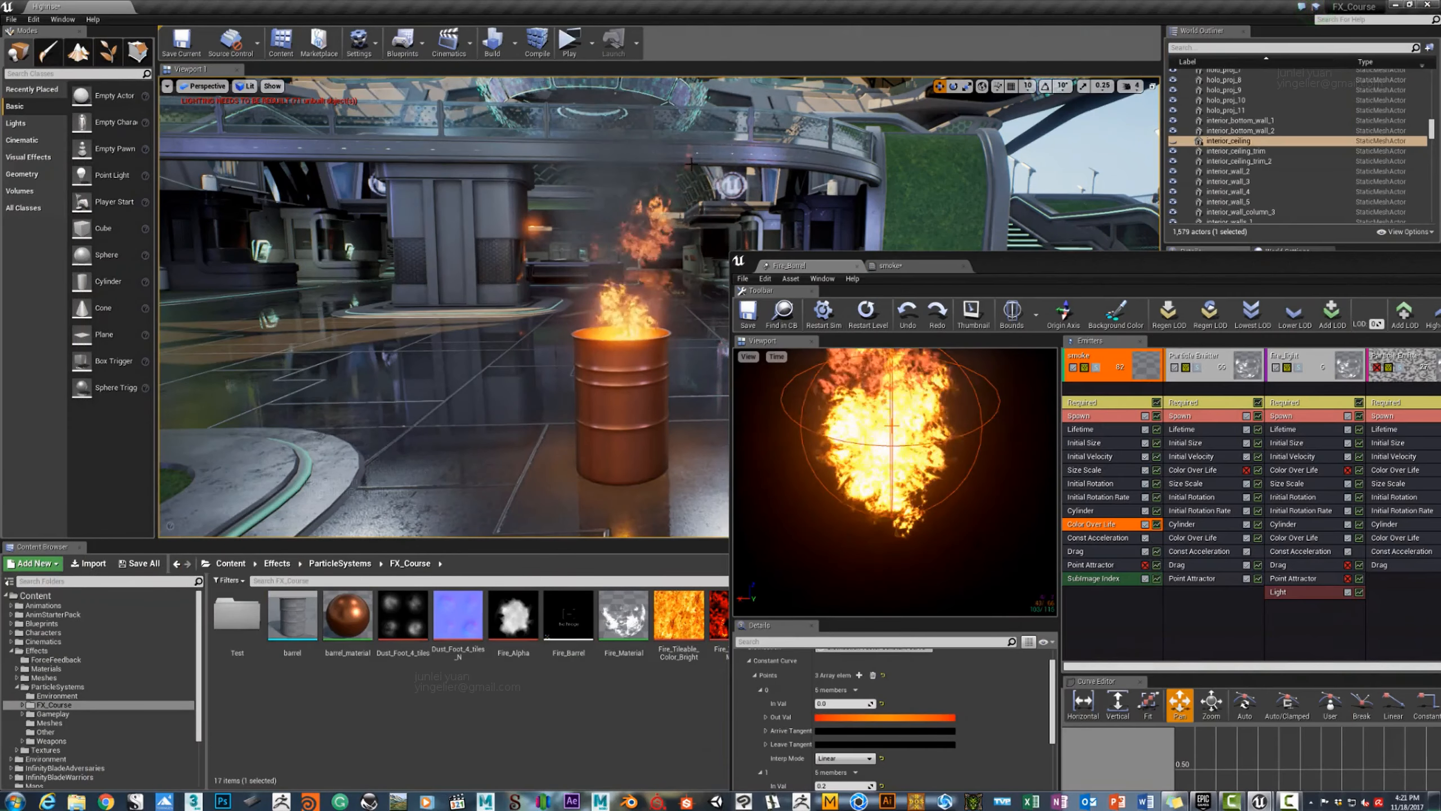
Look over the barrel fire in the wider level view and select the Fire_Barrel emitter actor.
mouse_move(567, 318)
right_mouse_down()
mouse_move(571, 290)
mouse_move(573, 313)
right_mouse_up()
right_click_drag(575, 221, 575, 218)
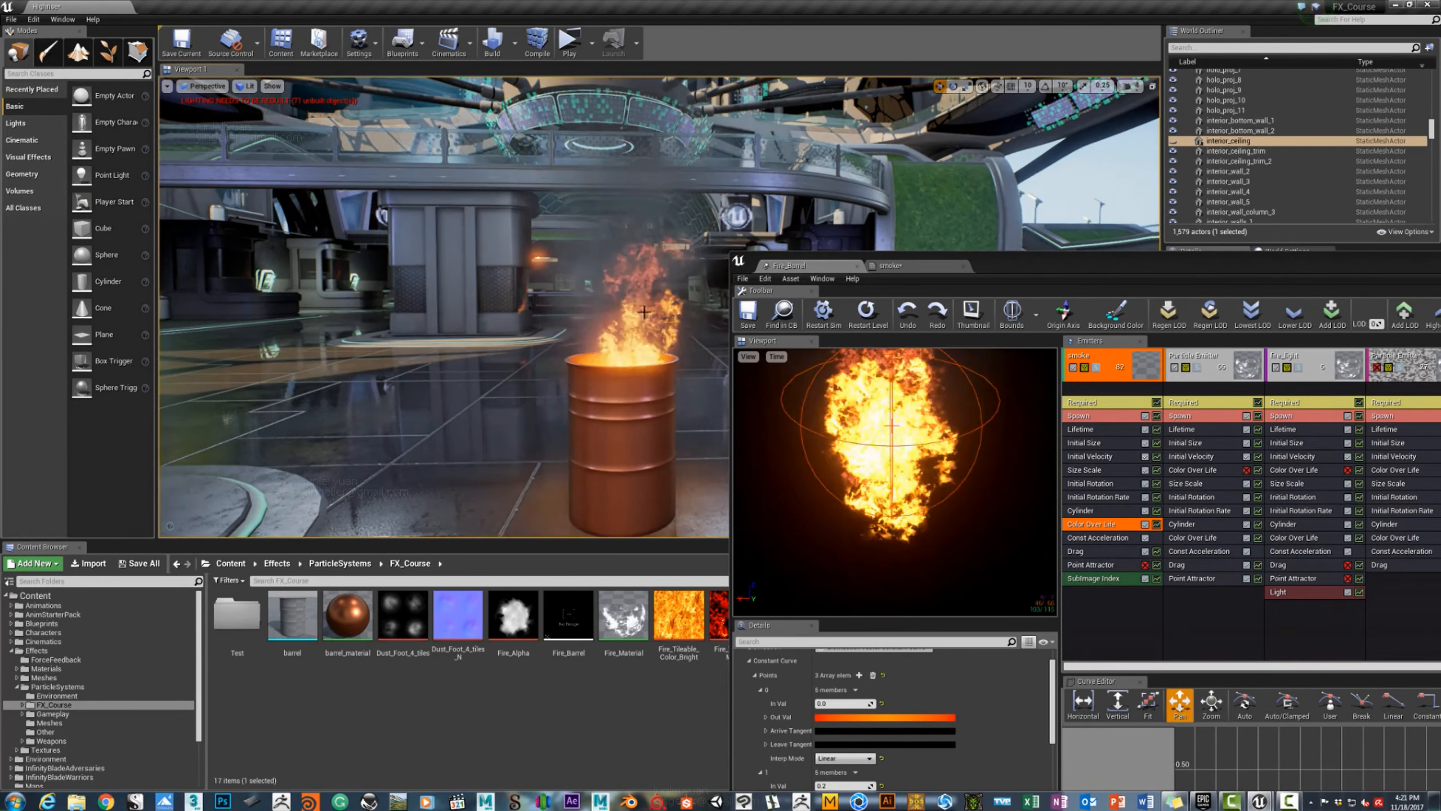
mouse_move(669, 407)
right_mouse_down()
mouse_move(668, 382)
mouse_move(667, 446)
mouse_move(669, 425)
right_mouse_up()
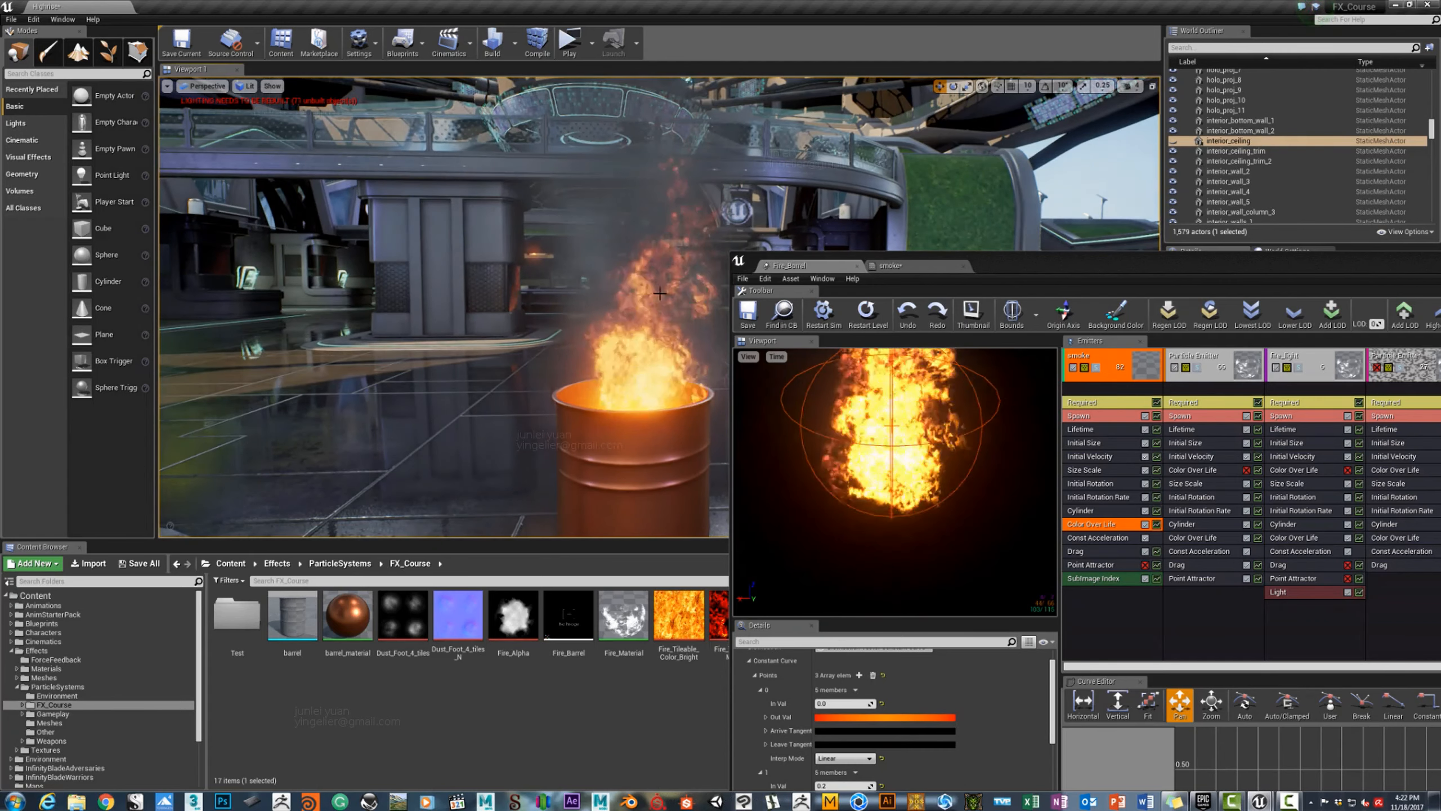
right_click_drag(669, 425, 668, 436)
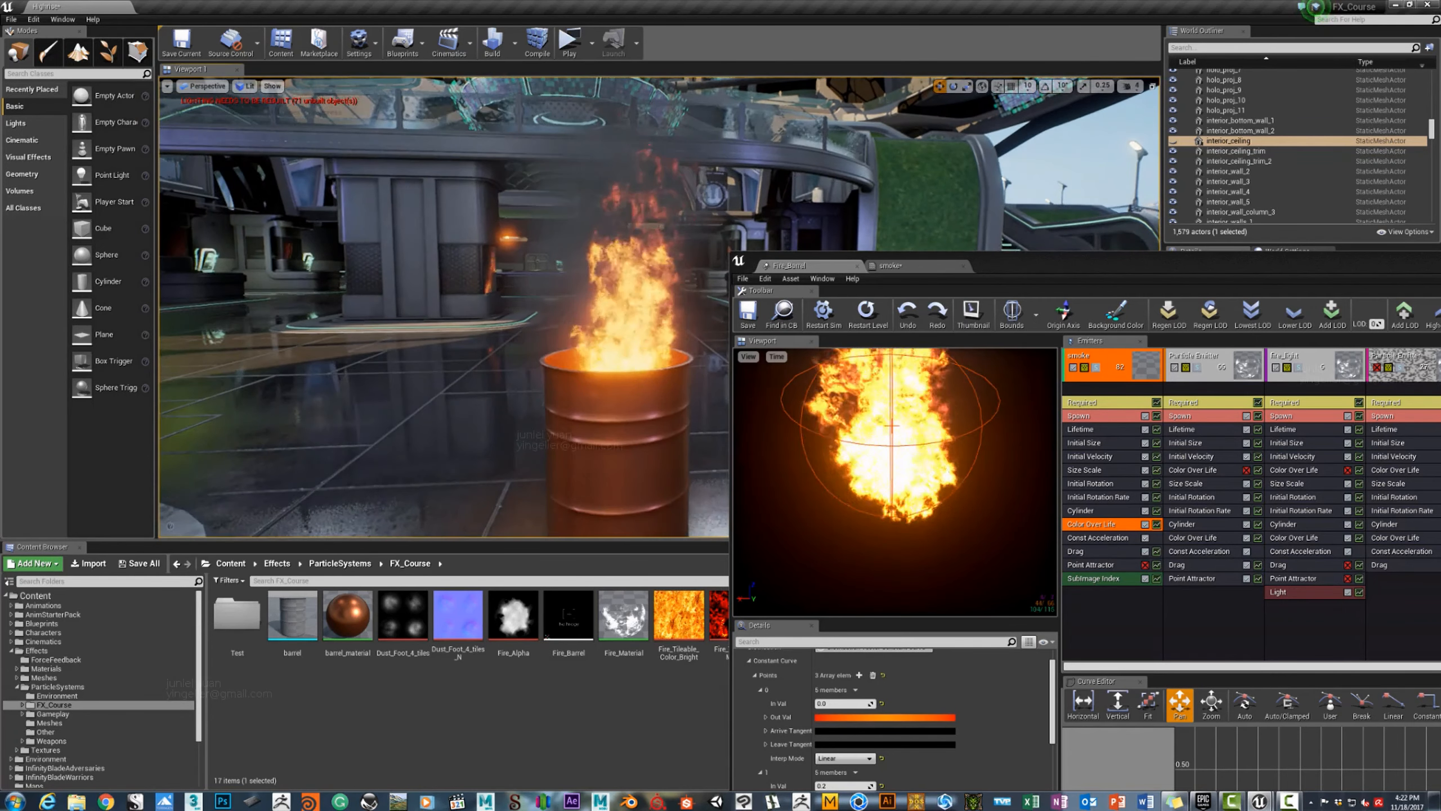
right_click_drag(588, 416, 590, 406)
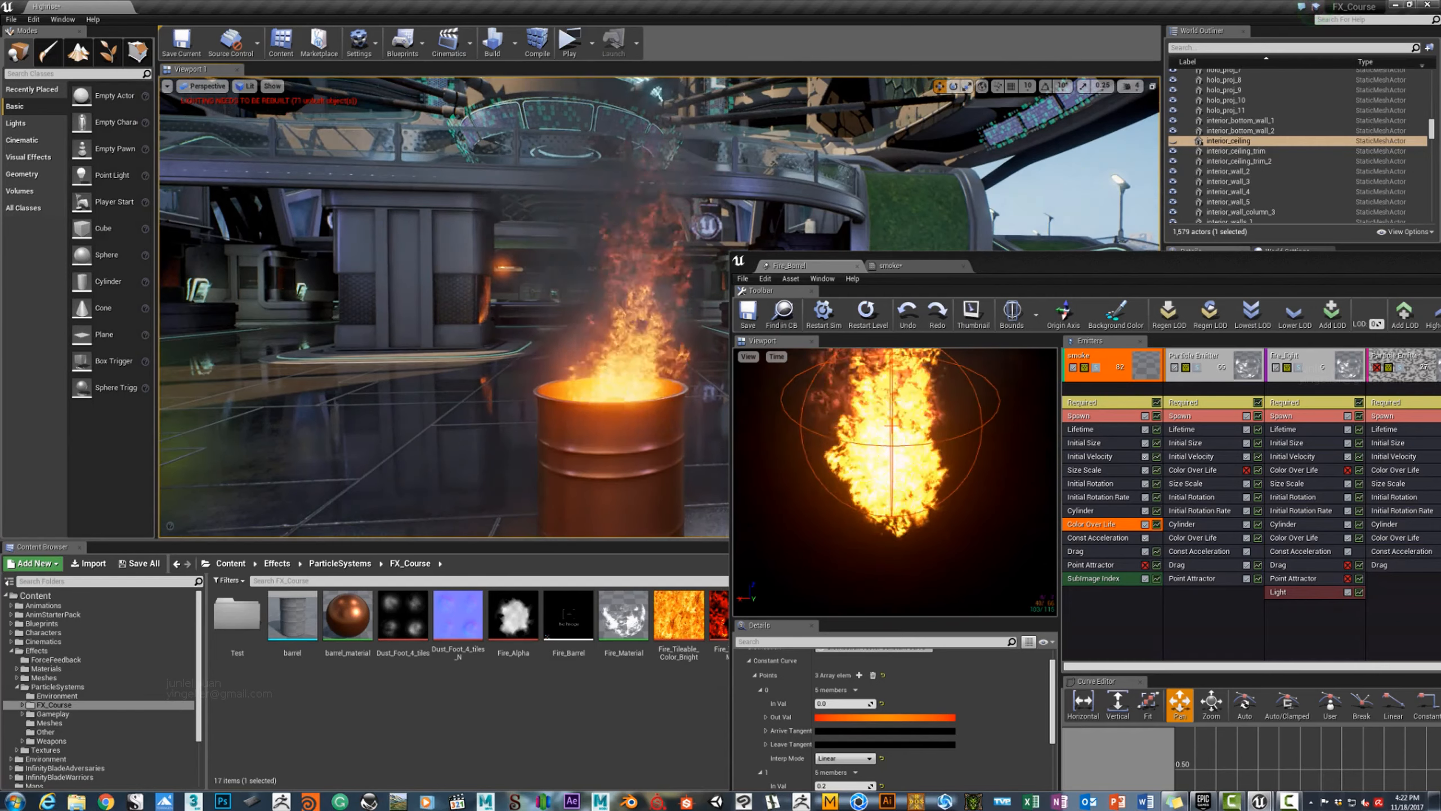
right_click_drag(471, 394, 573, 398)
right_click(573, 382)
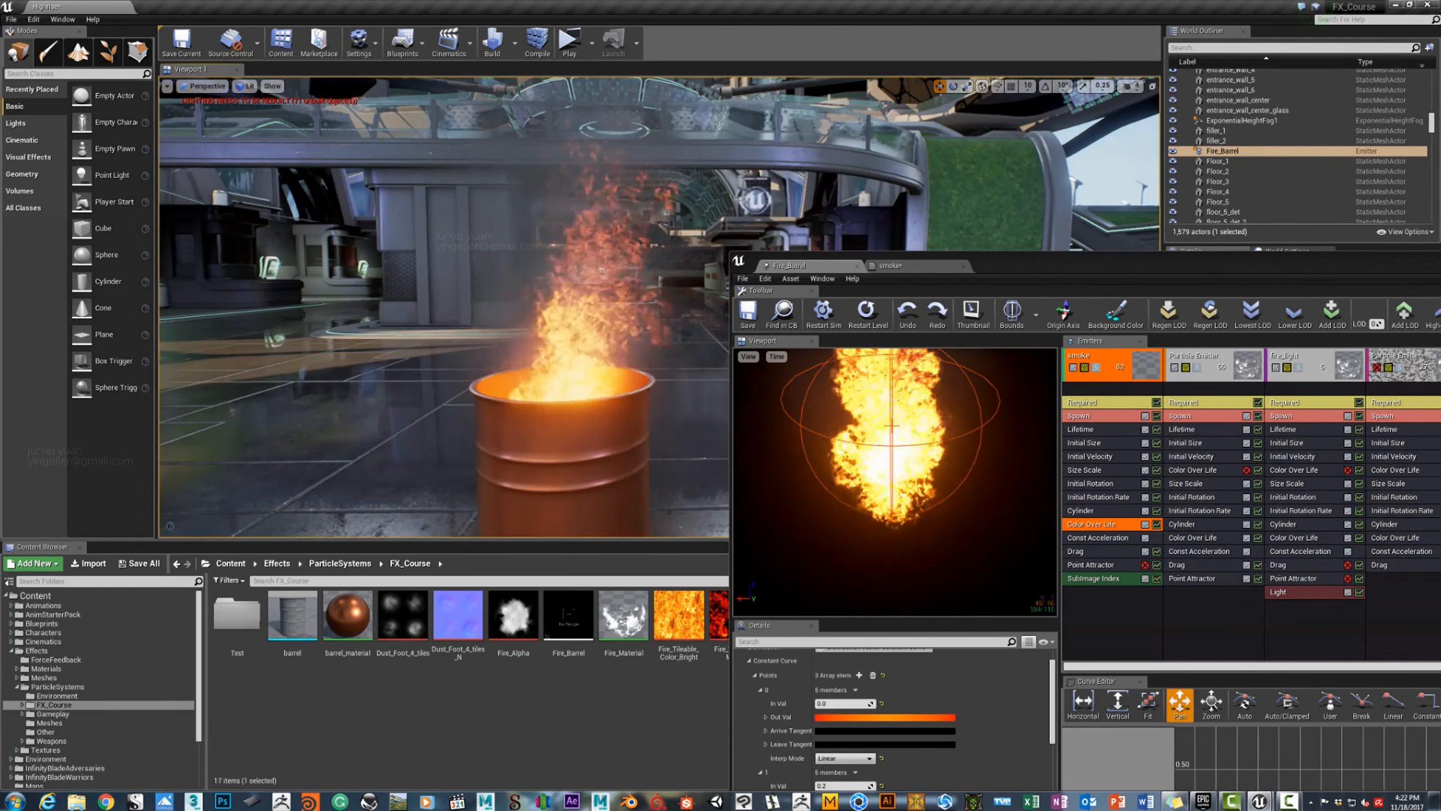
Delete the two disabled emitters at the end of the fire barrel's emitter list.
left_click_drag(1153, 259, 607, 219)
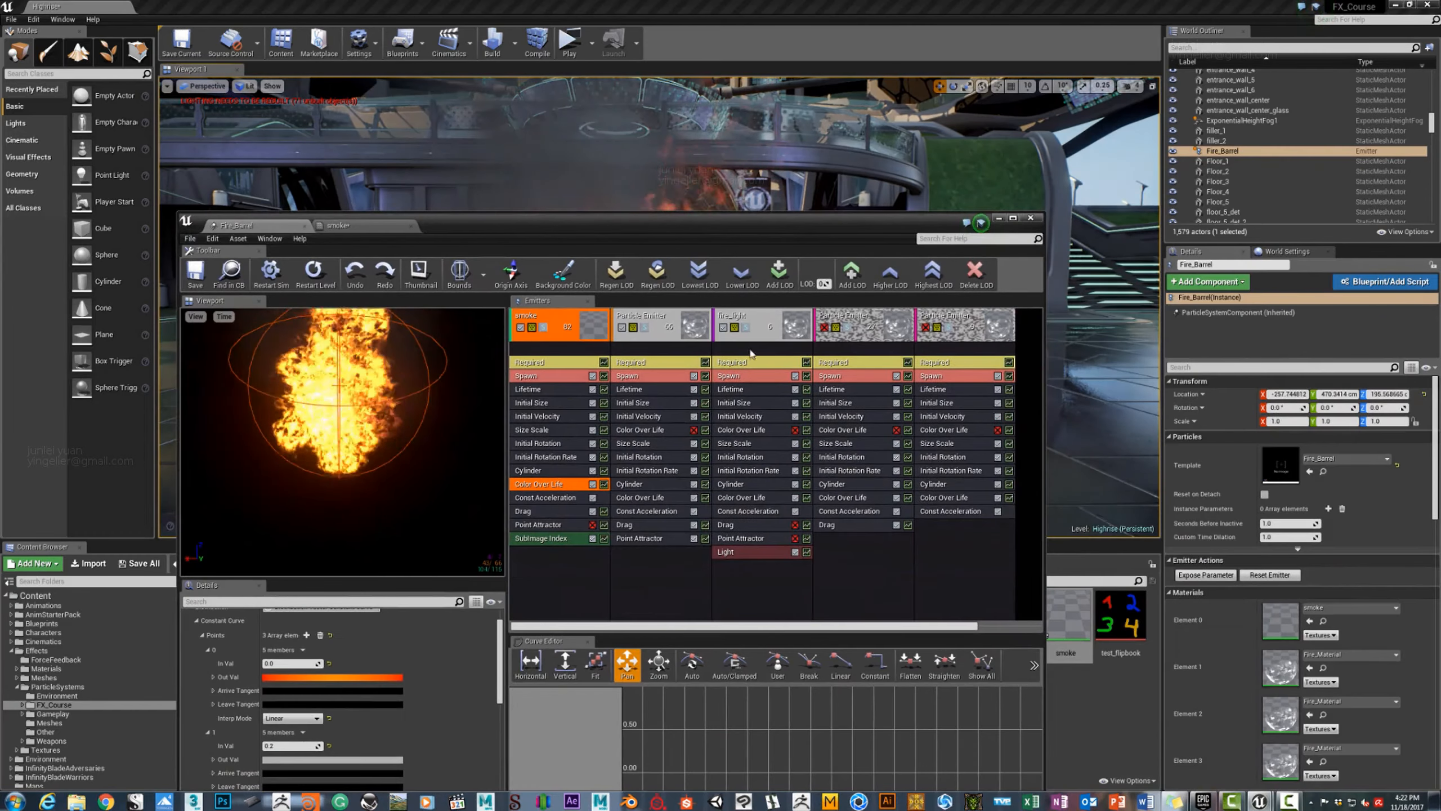
scroll(896, 615, "down", 2)
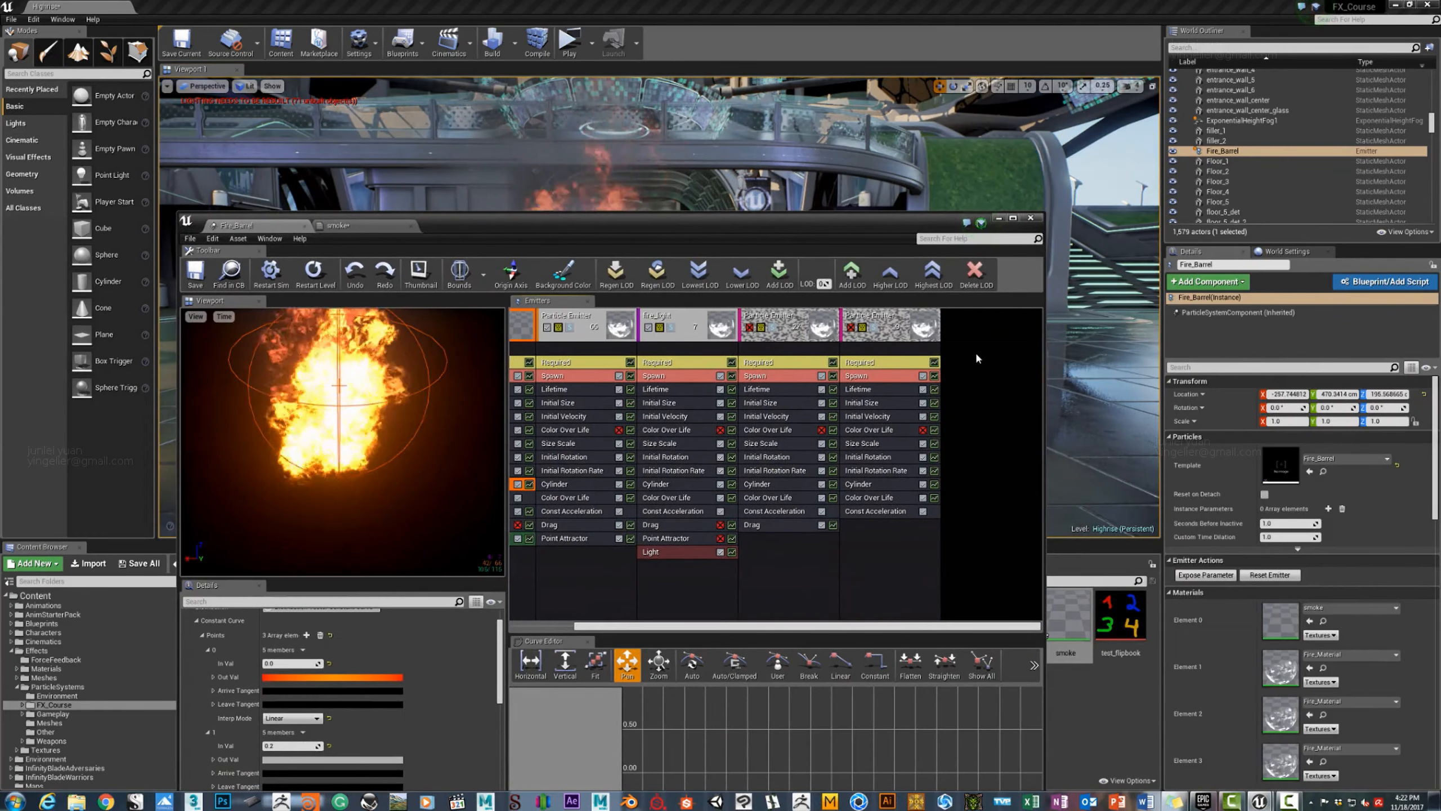
left_click(698, 327)
left_click(797, 332)
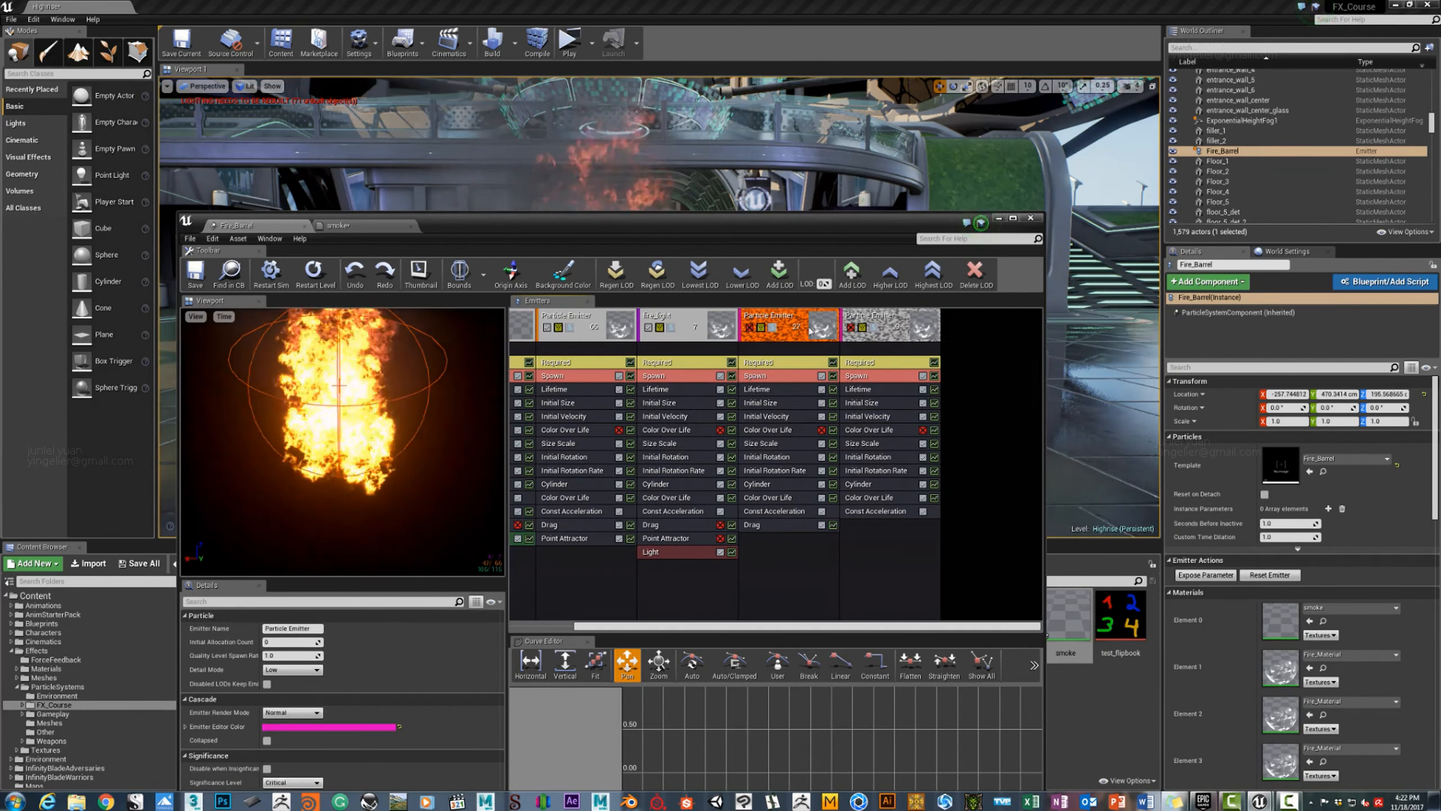
key("Delete")
key("Delete")
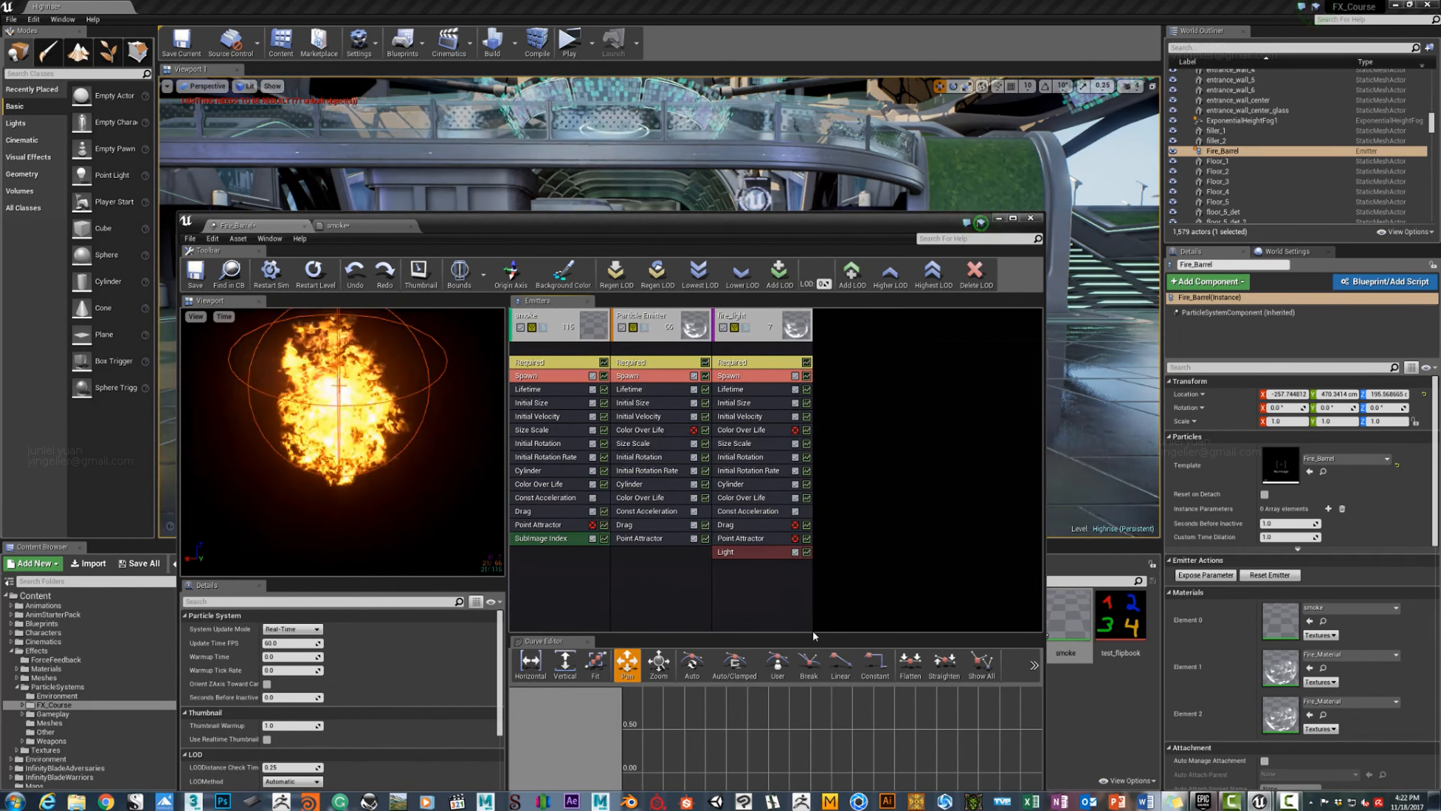
Duplicate the main fire emitter named Particle Emitter in the fire barrel particle system.
left_click_drag(634, 226, 778, 177)
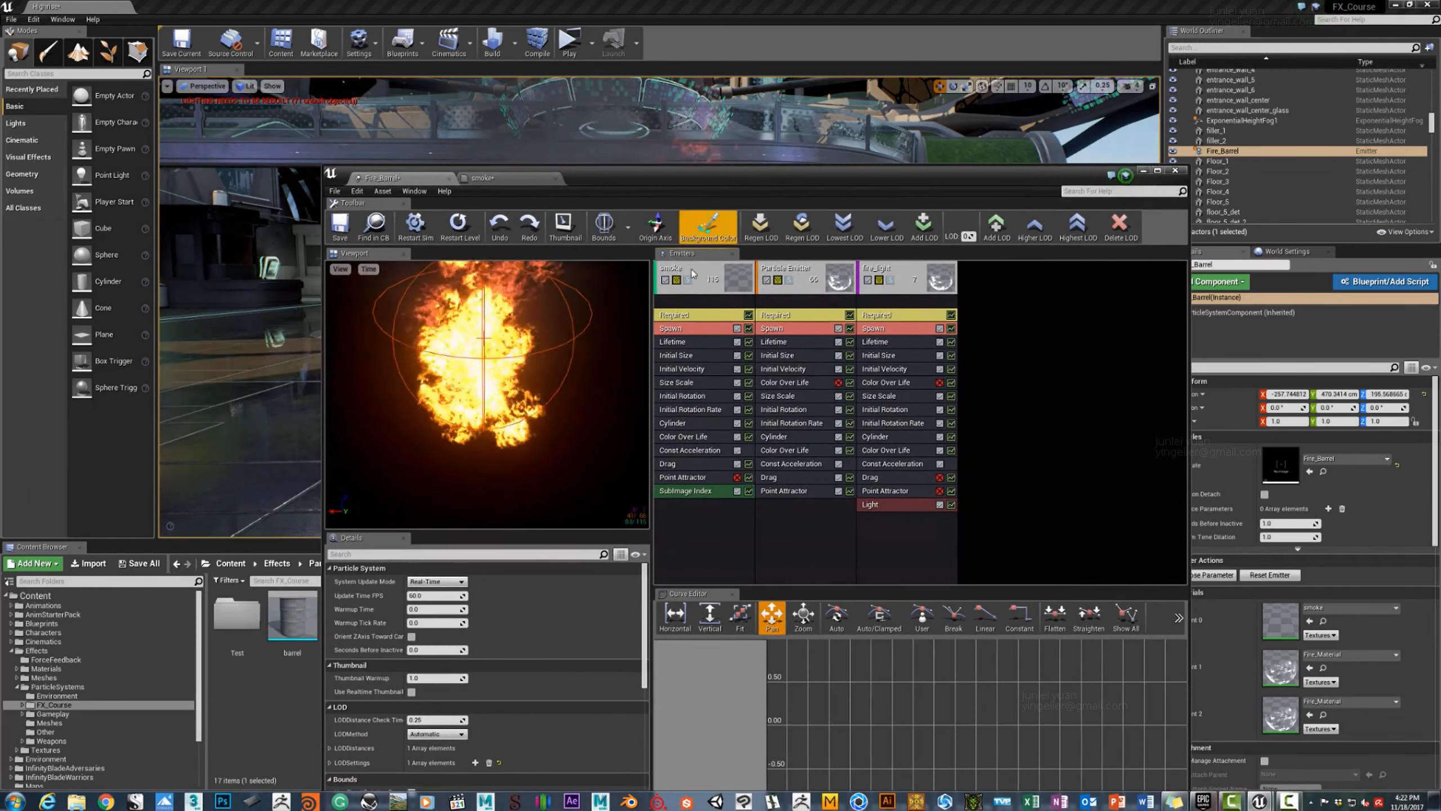
right_click(702, 275)
left_click(766, 268)
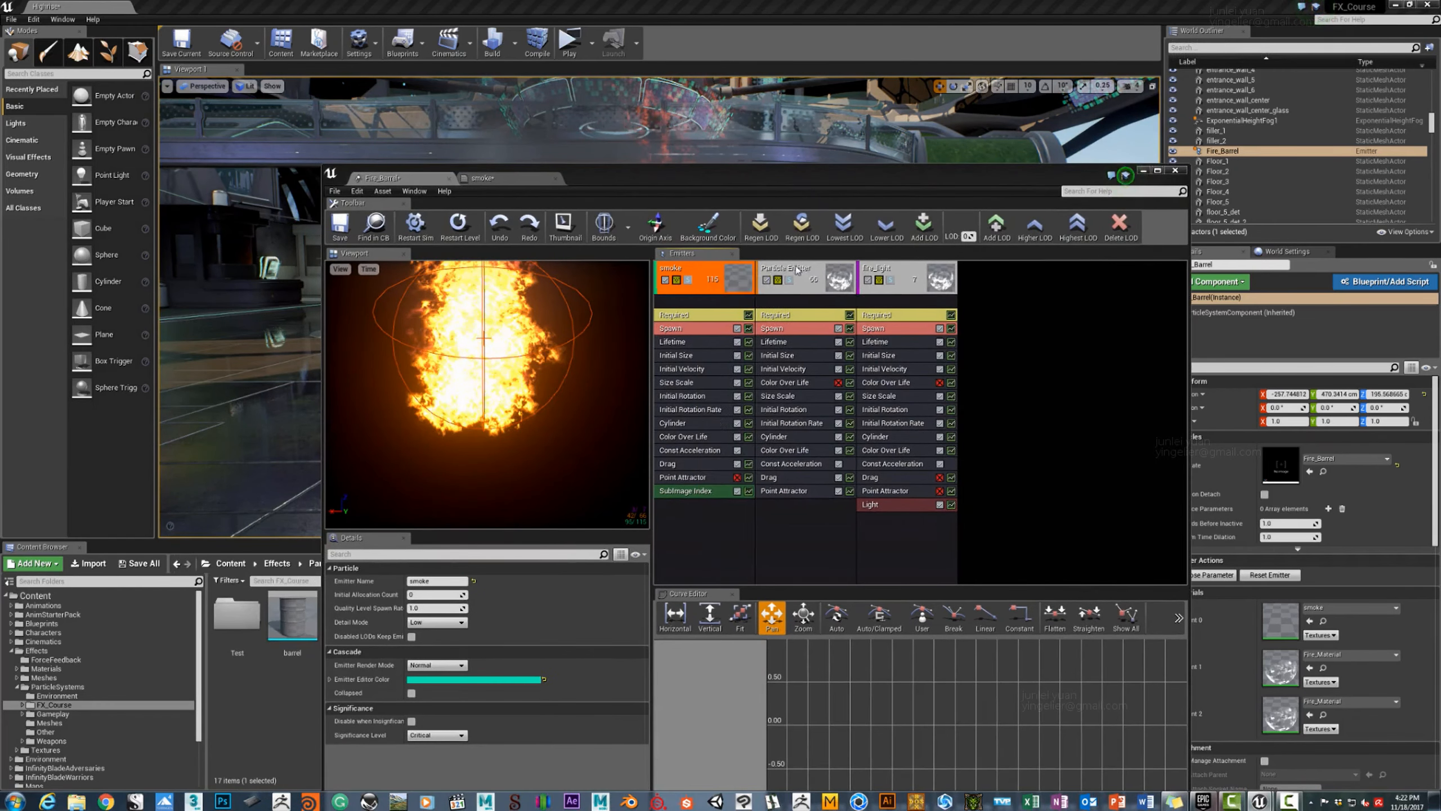
left_click(805, 270)
right_click(806, 269)
mouse_move(821, 272)
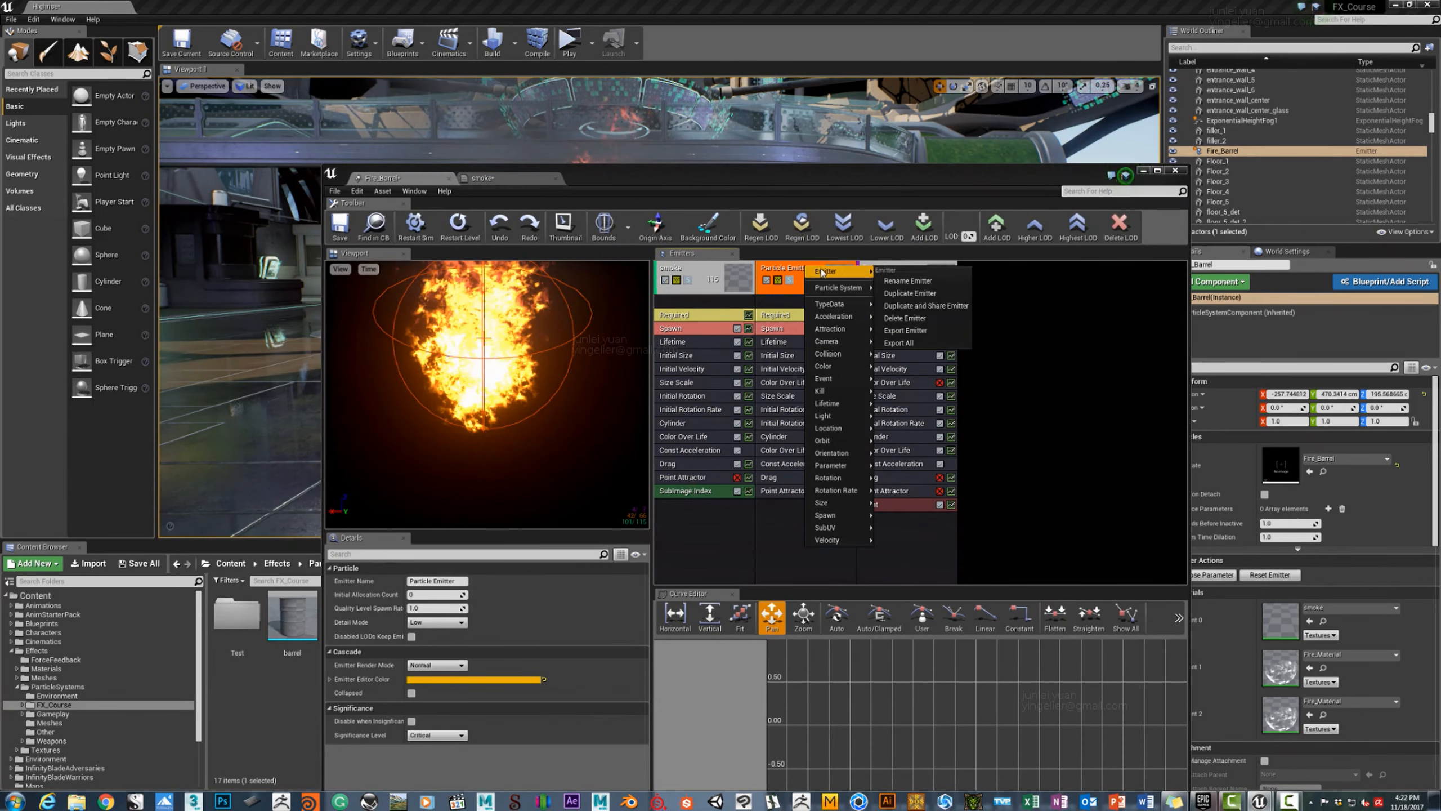
left_click(910, 293)
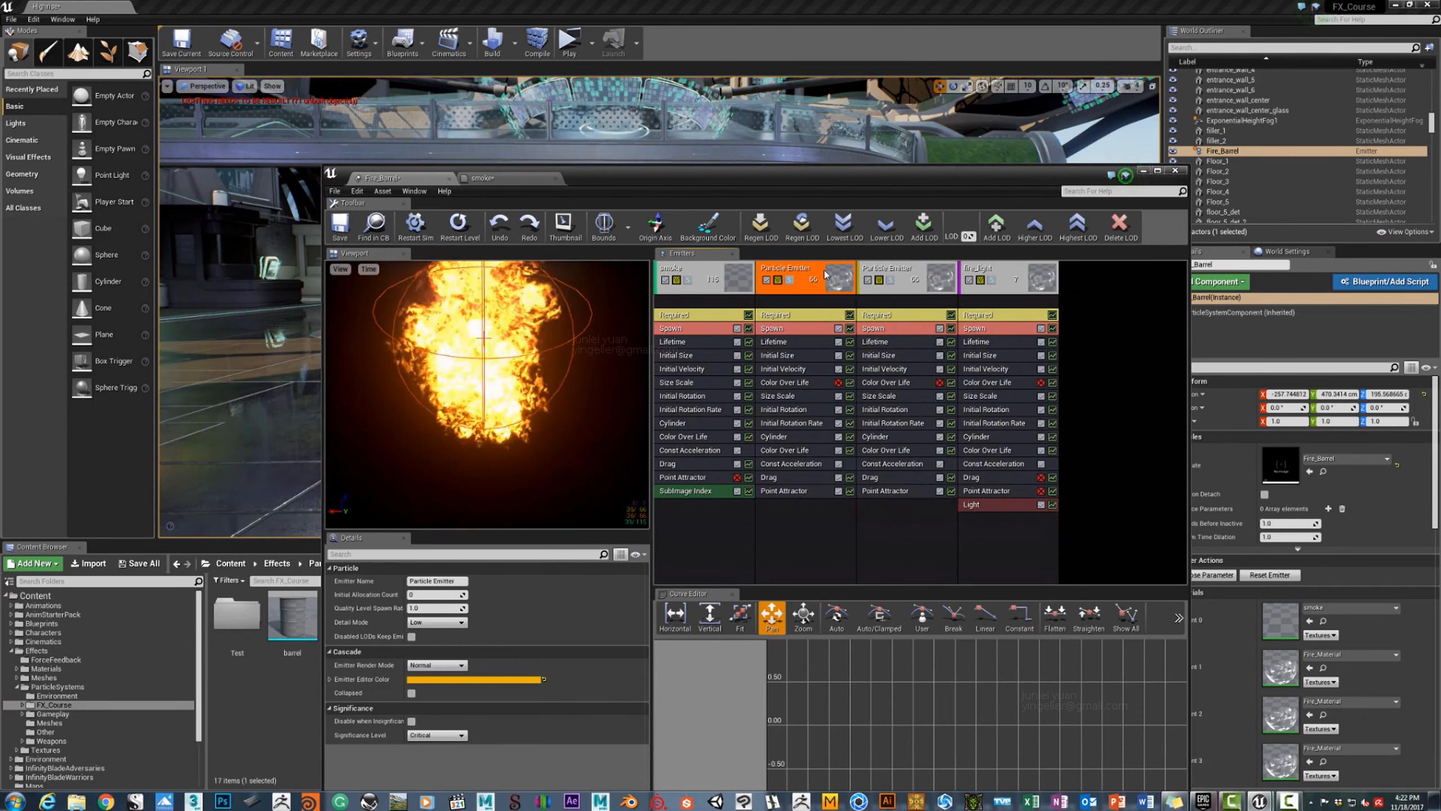
Rename the original fire emitter beside the smoke emitter as firebase.
right_click(826, 272)
left_click(928, 286)
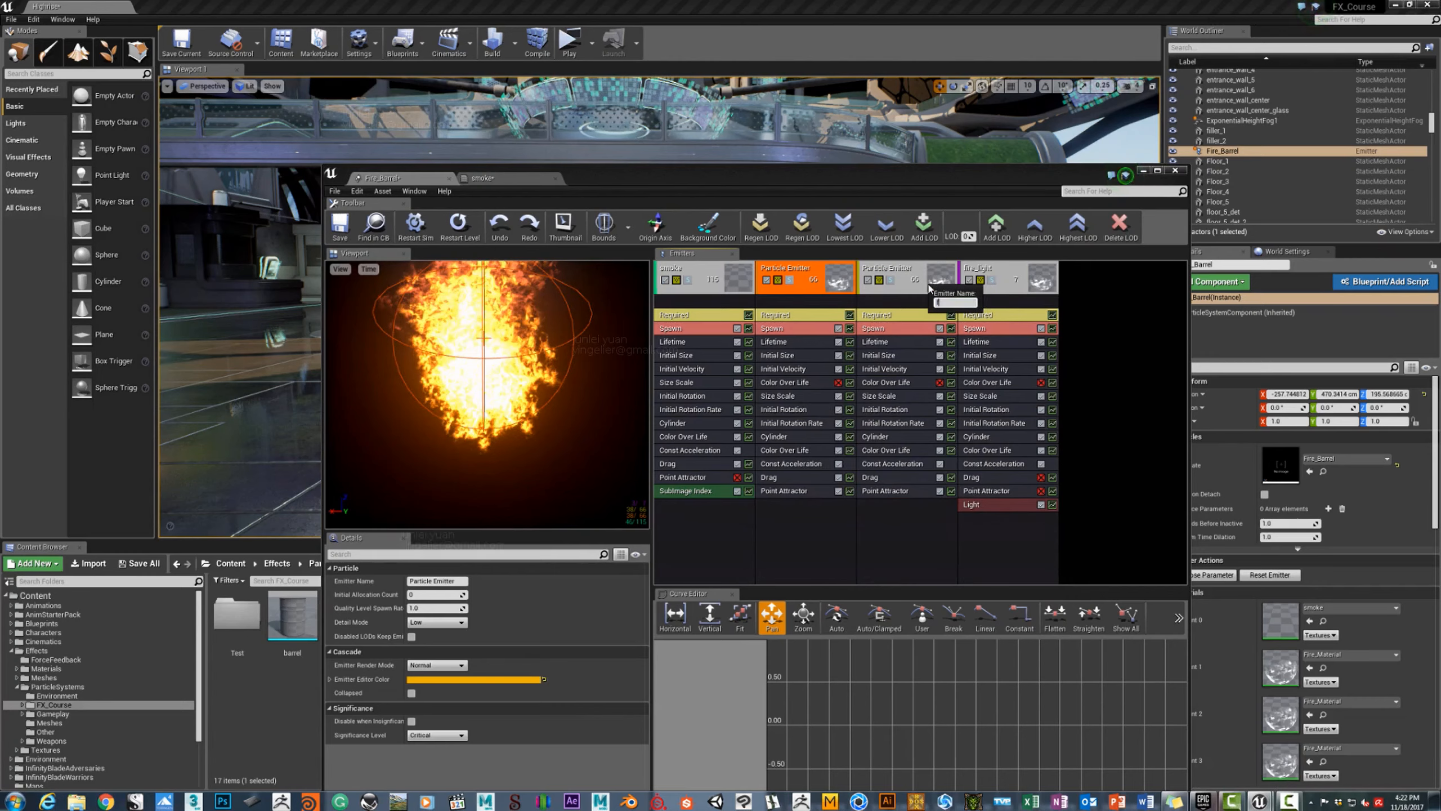
type("firebase")
key("Return")
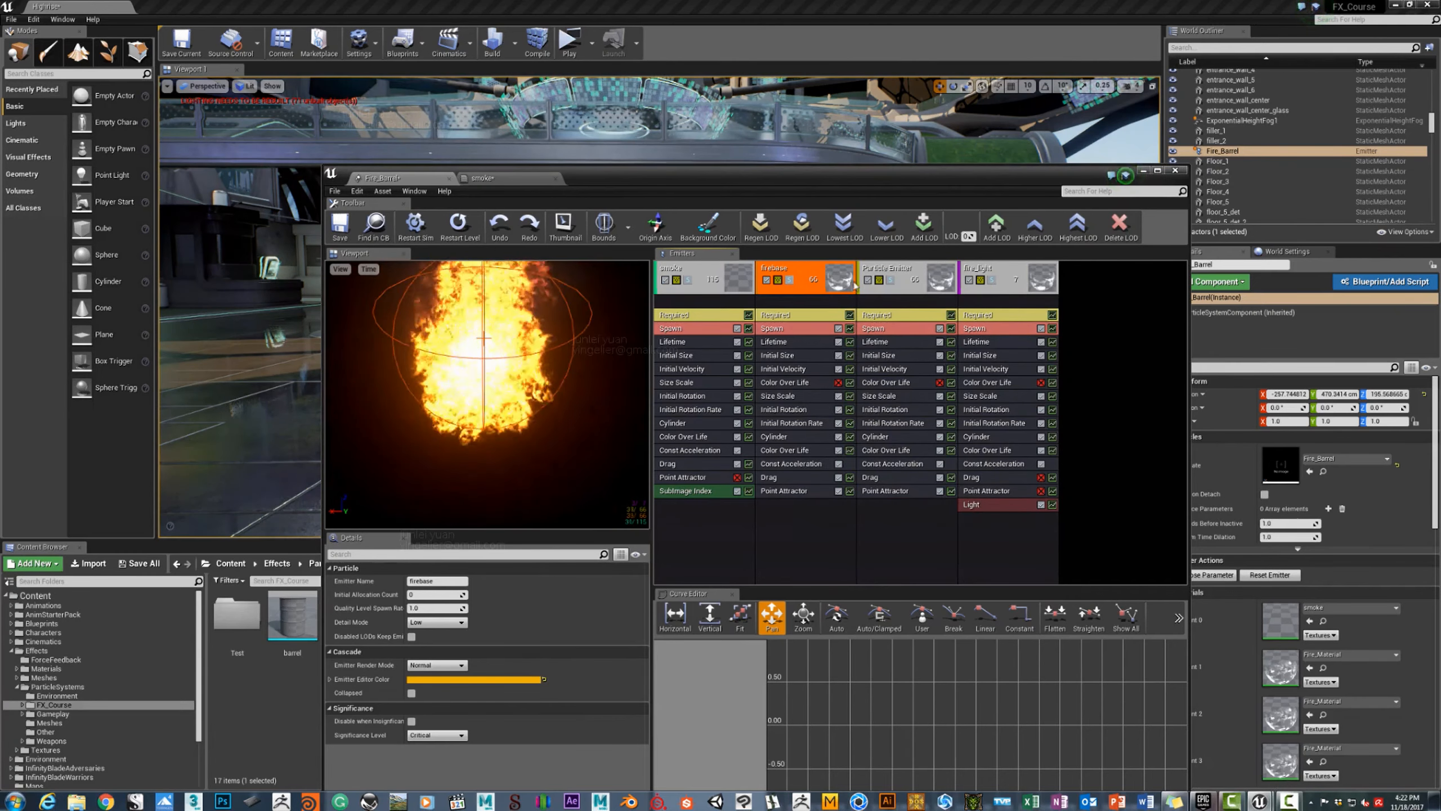
Solo the duplicated fire emitter and rename it embers.
right_click(894, 270)
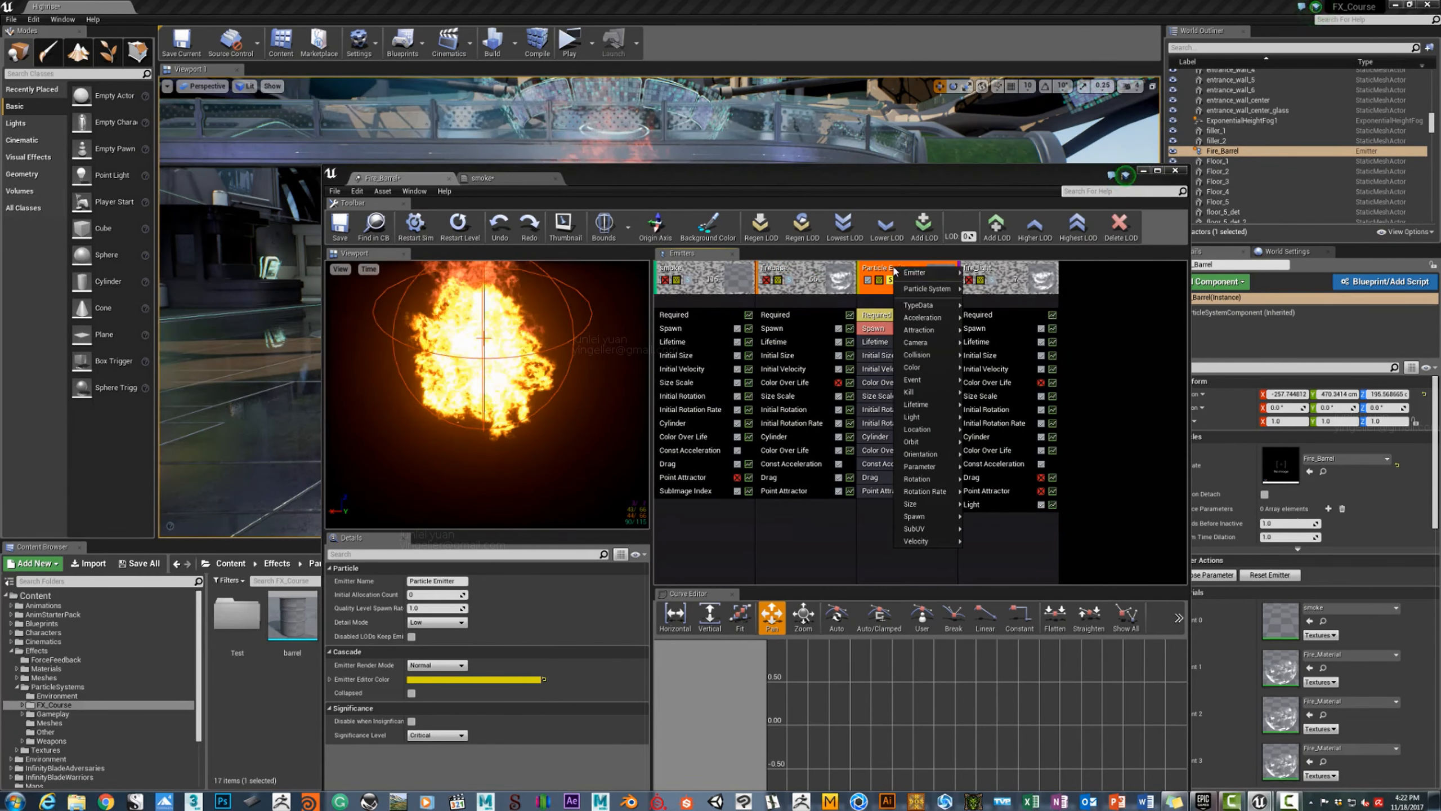
left_click(1093, 295)
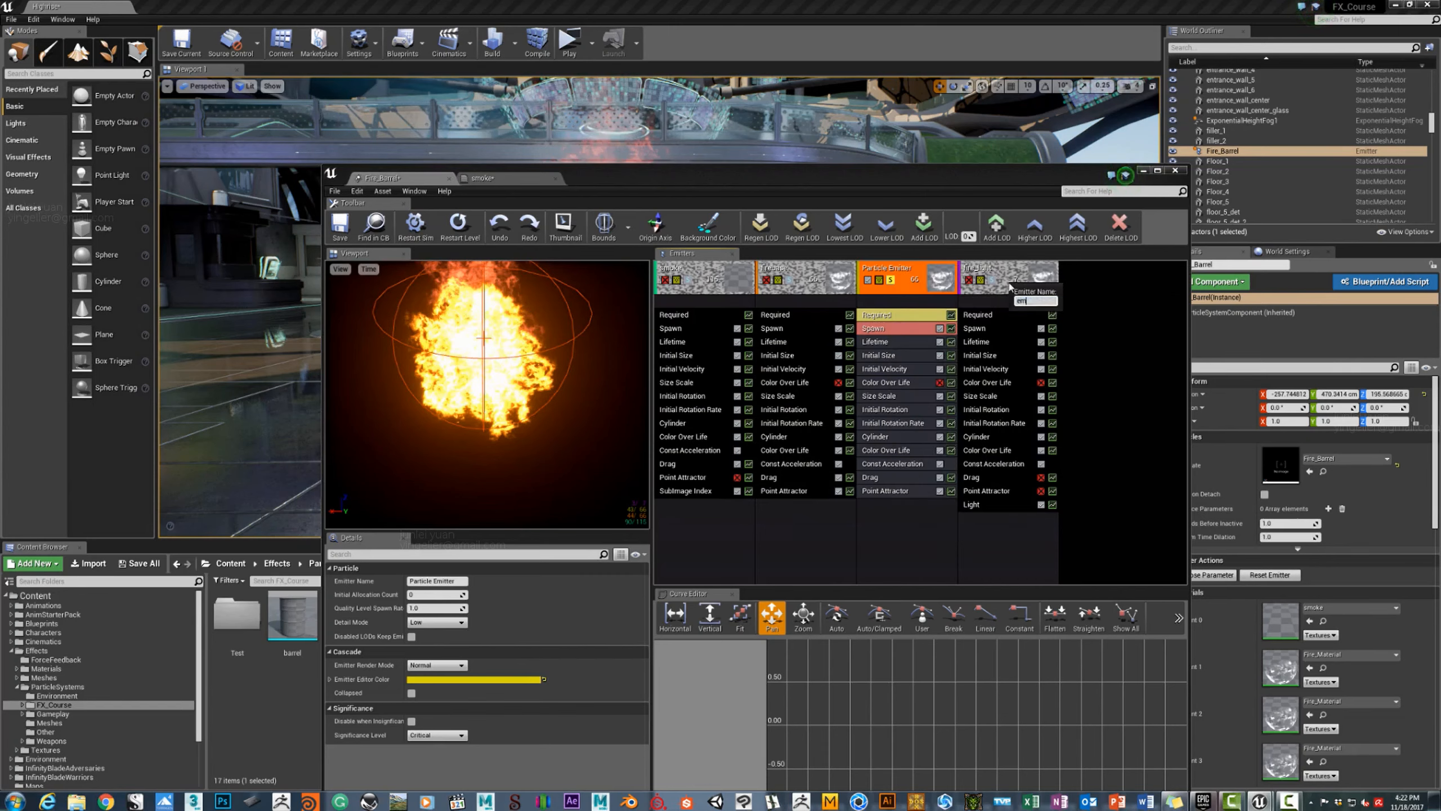
type("embersd")
key("Return")
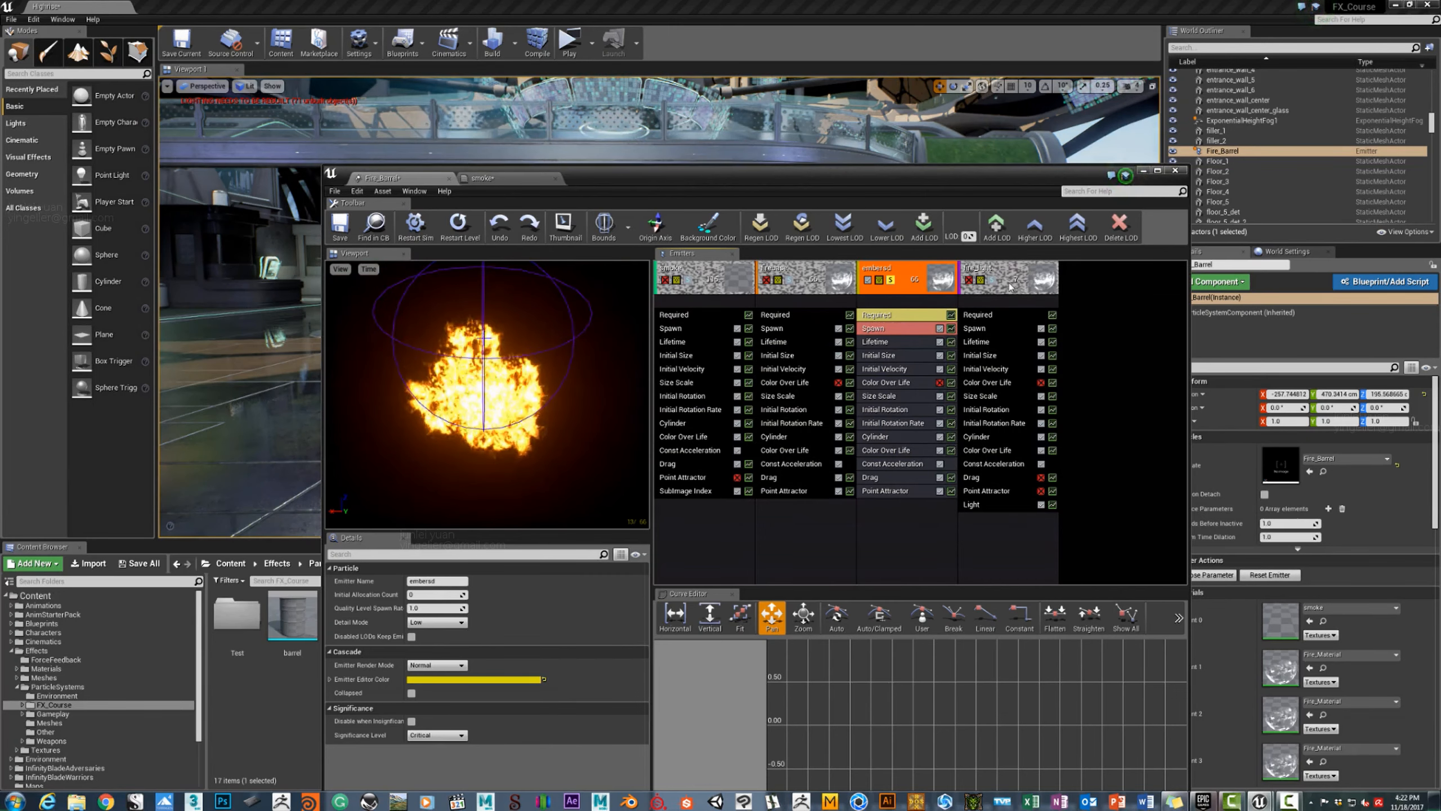
right_click(921, 271)
mouse_move(949, 273)
left_click(1023, 282)
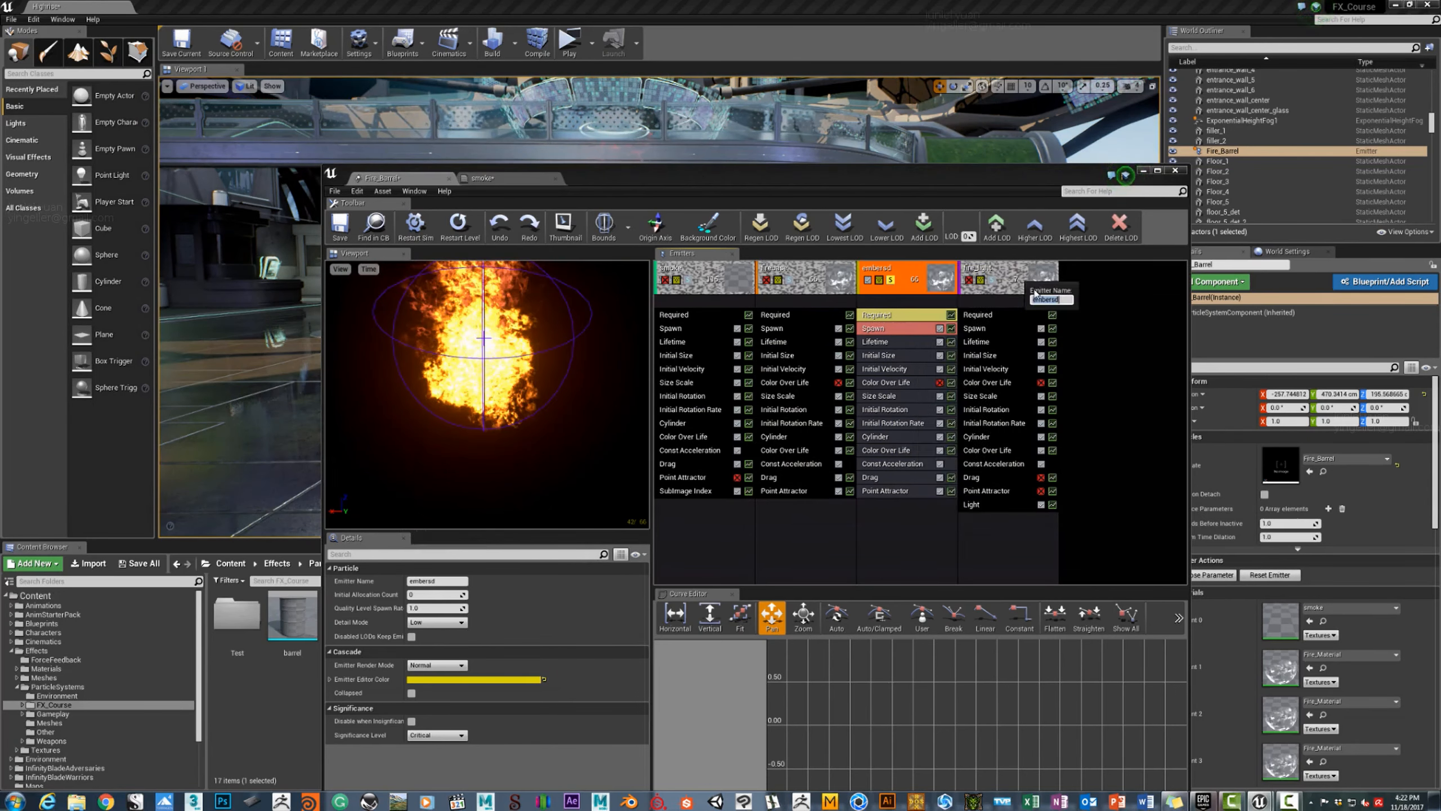
key("Return")
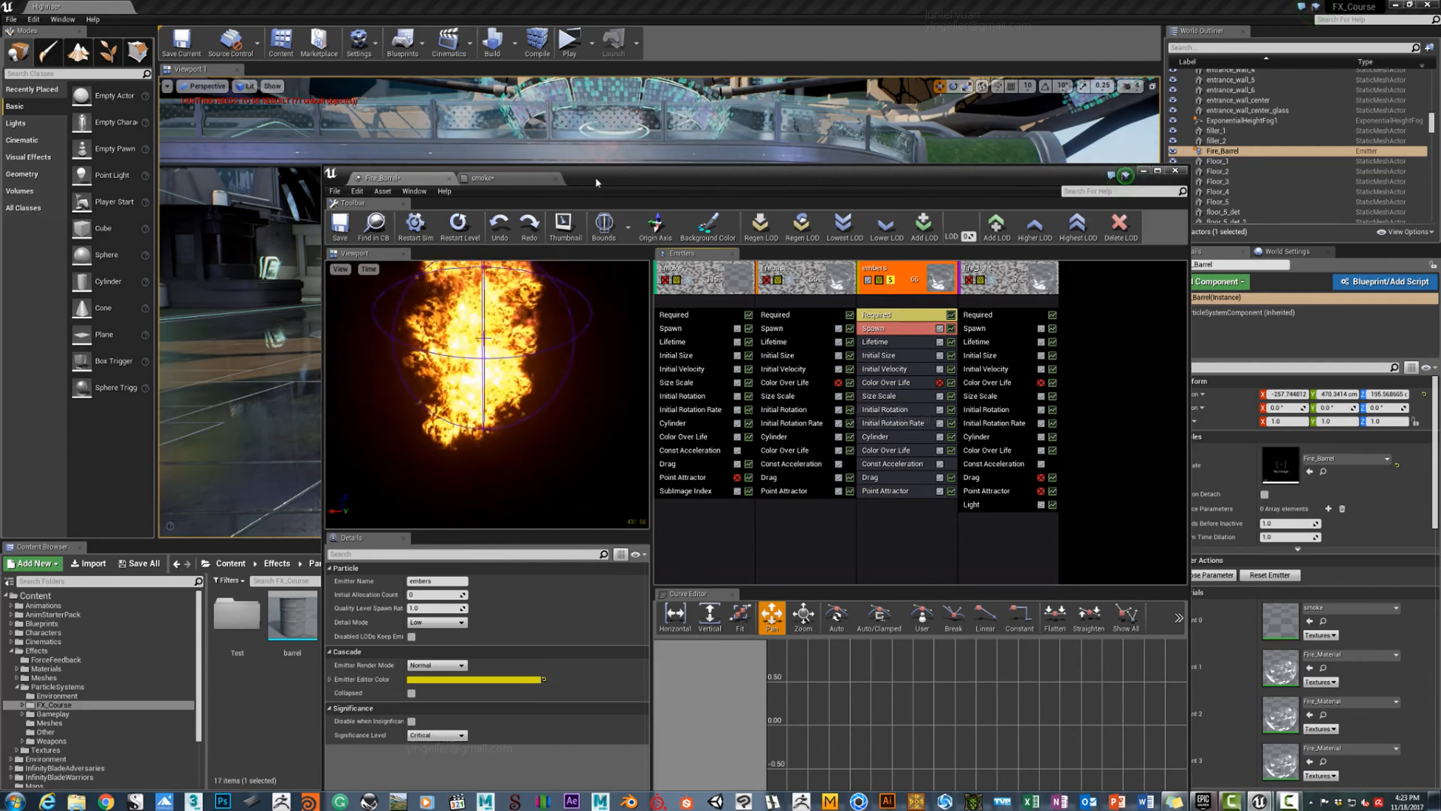
Create a new material named embers in the FX_Course folder.
left_click_drag(596, 182, 819, 113)
left_click(707, 110)
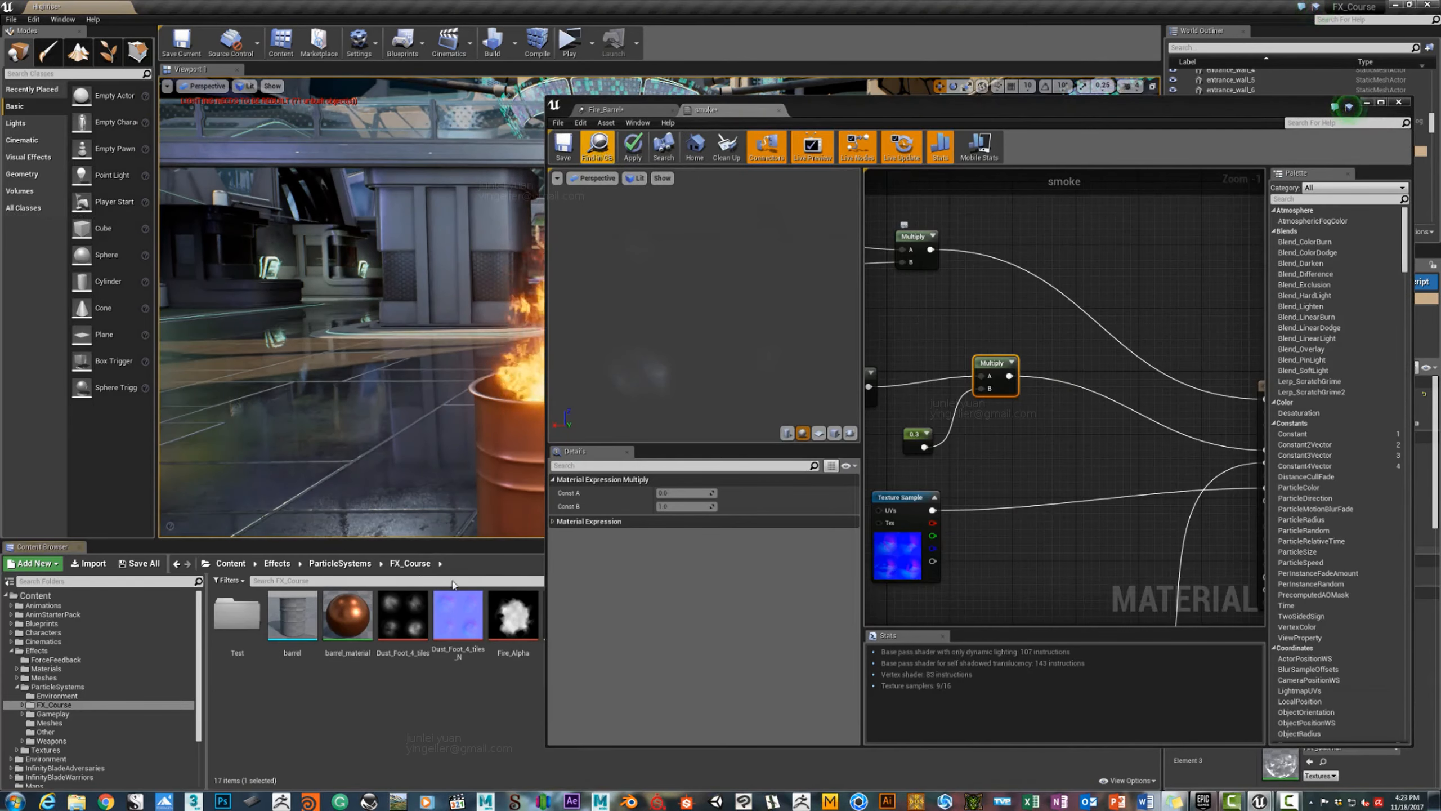
left_click_drag(544, 195, 1095, 195)
right_click(632, 688)
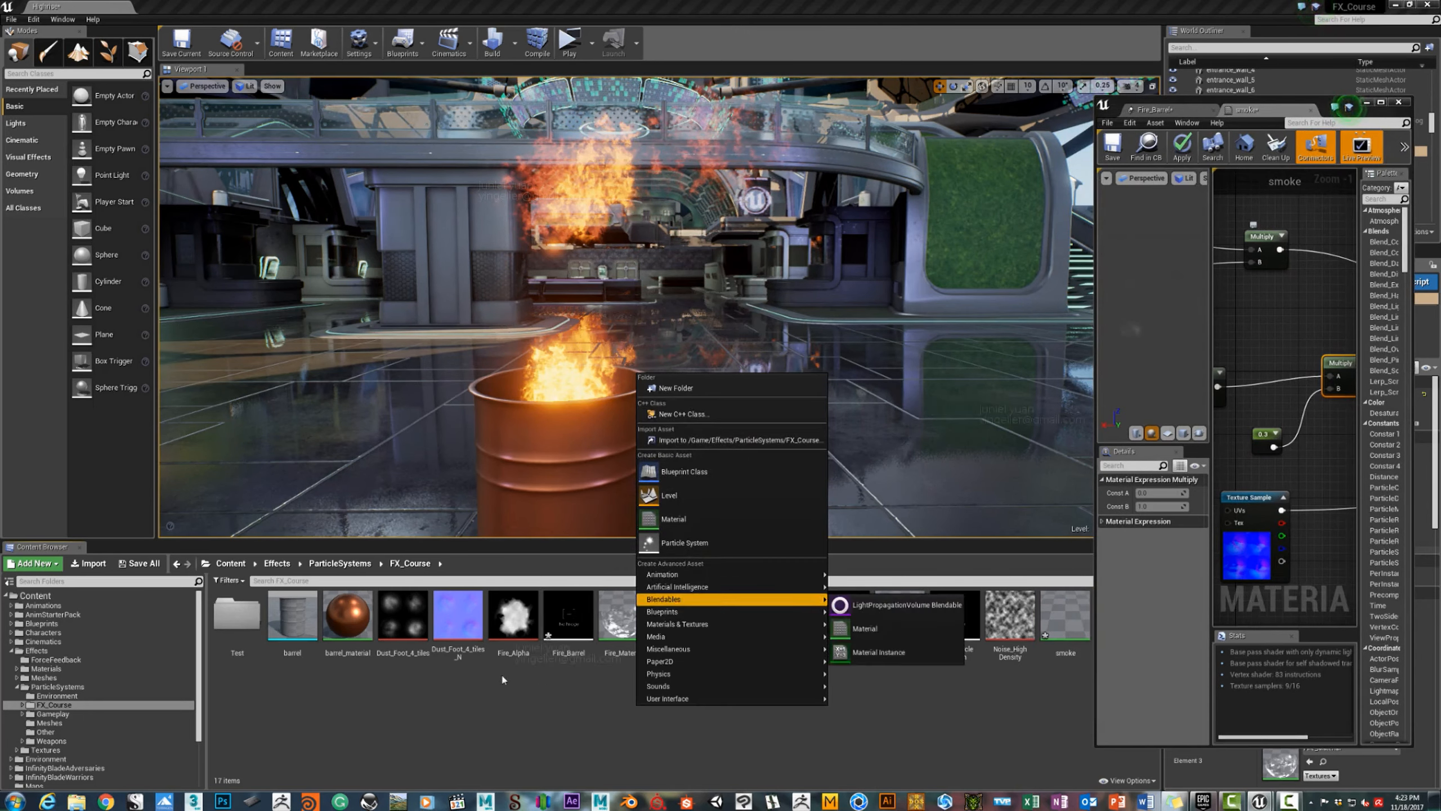
right_click(468, 684)
right_click(456, 678)
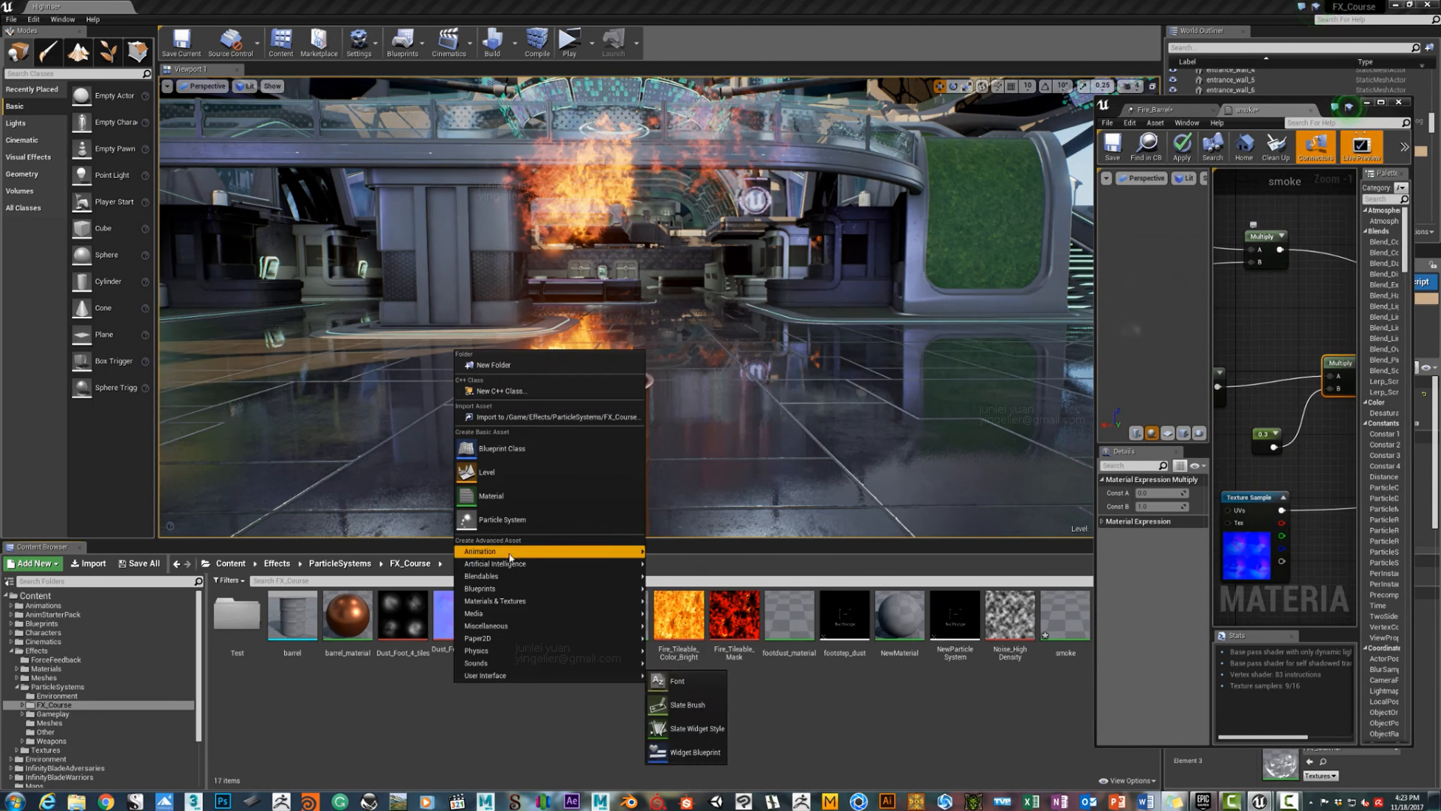
left_click(494, 495)
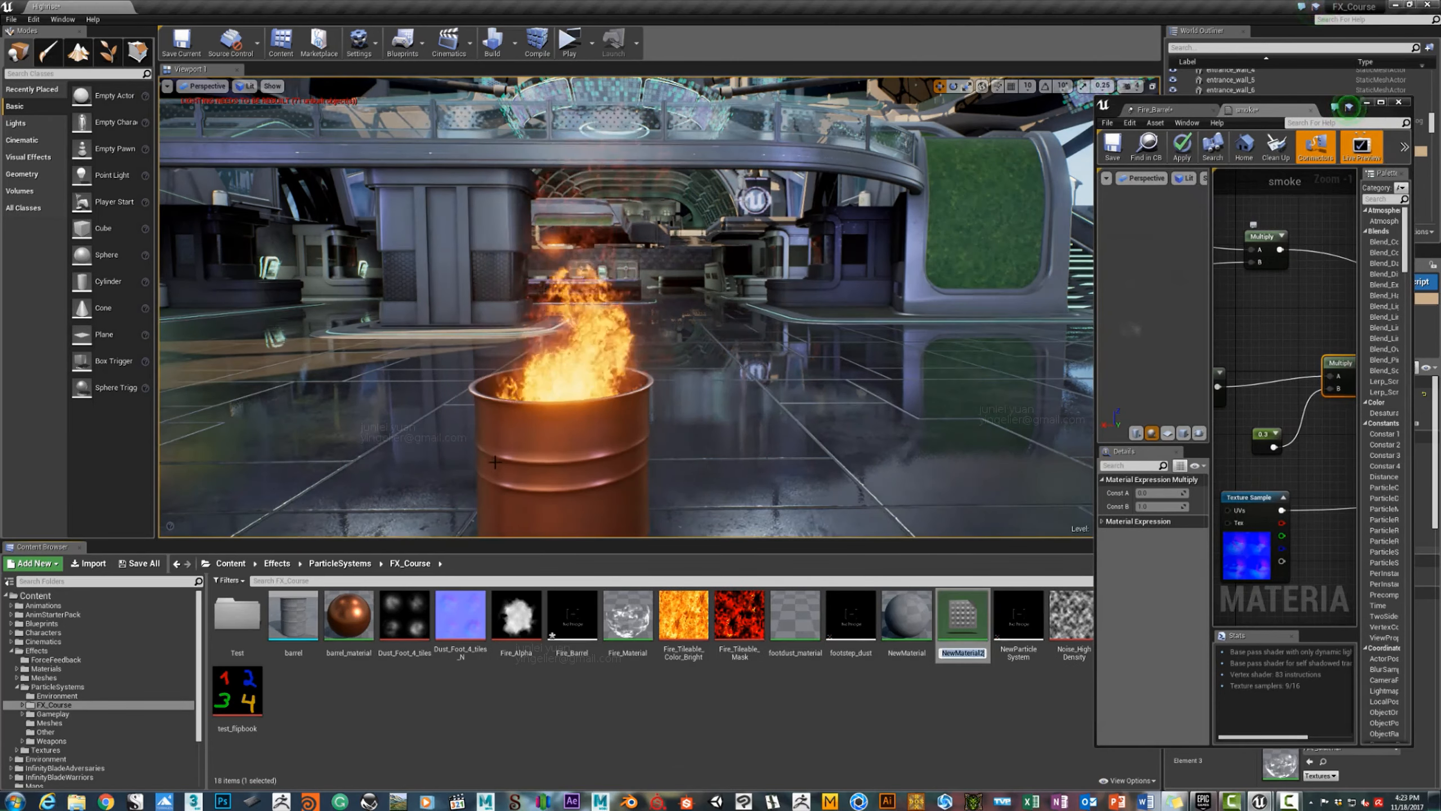
type("emb")
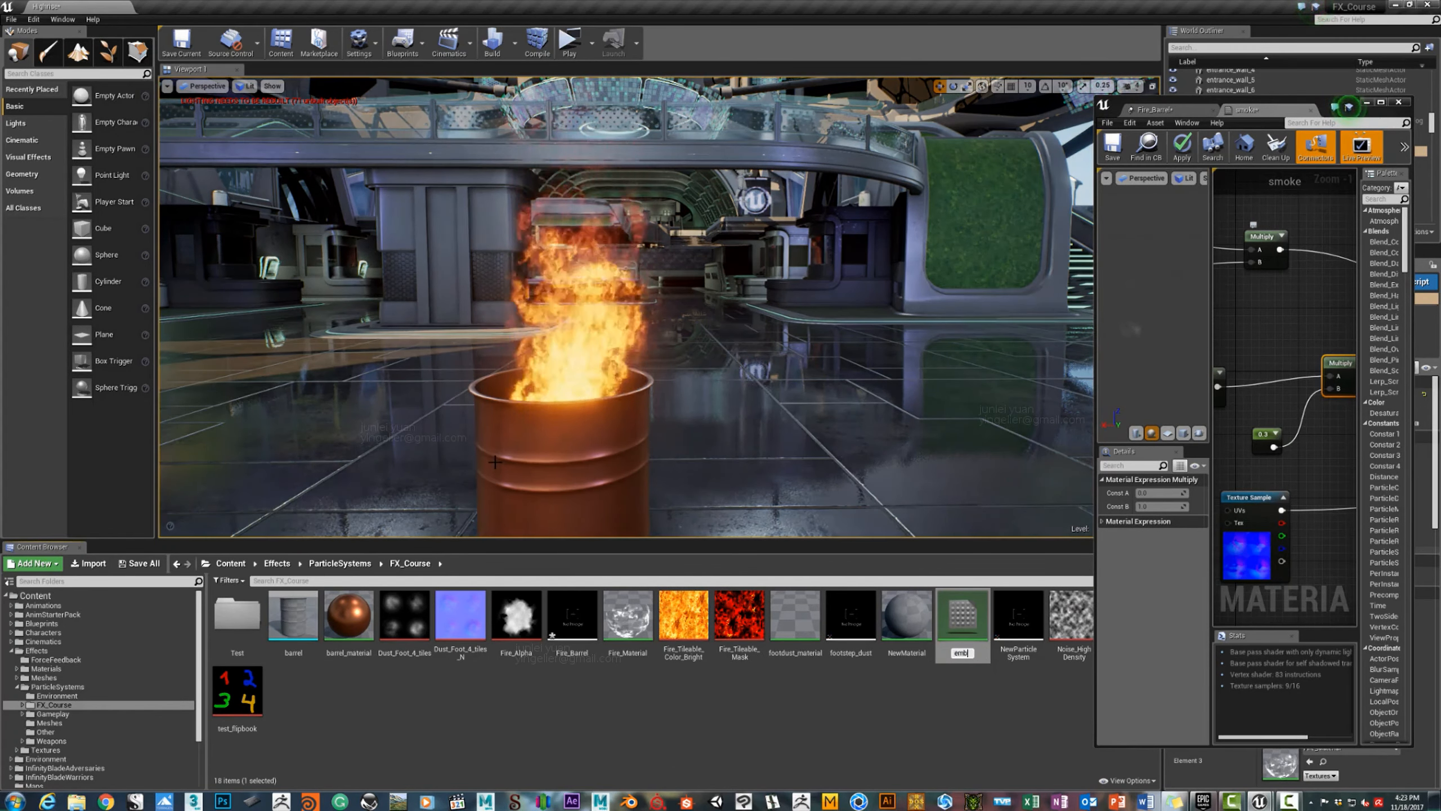
type("ers")
key("Return")
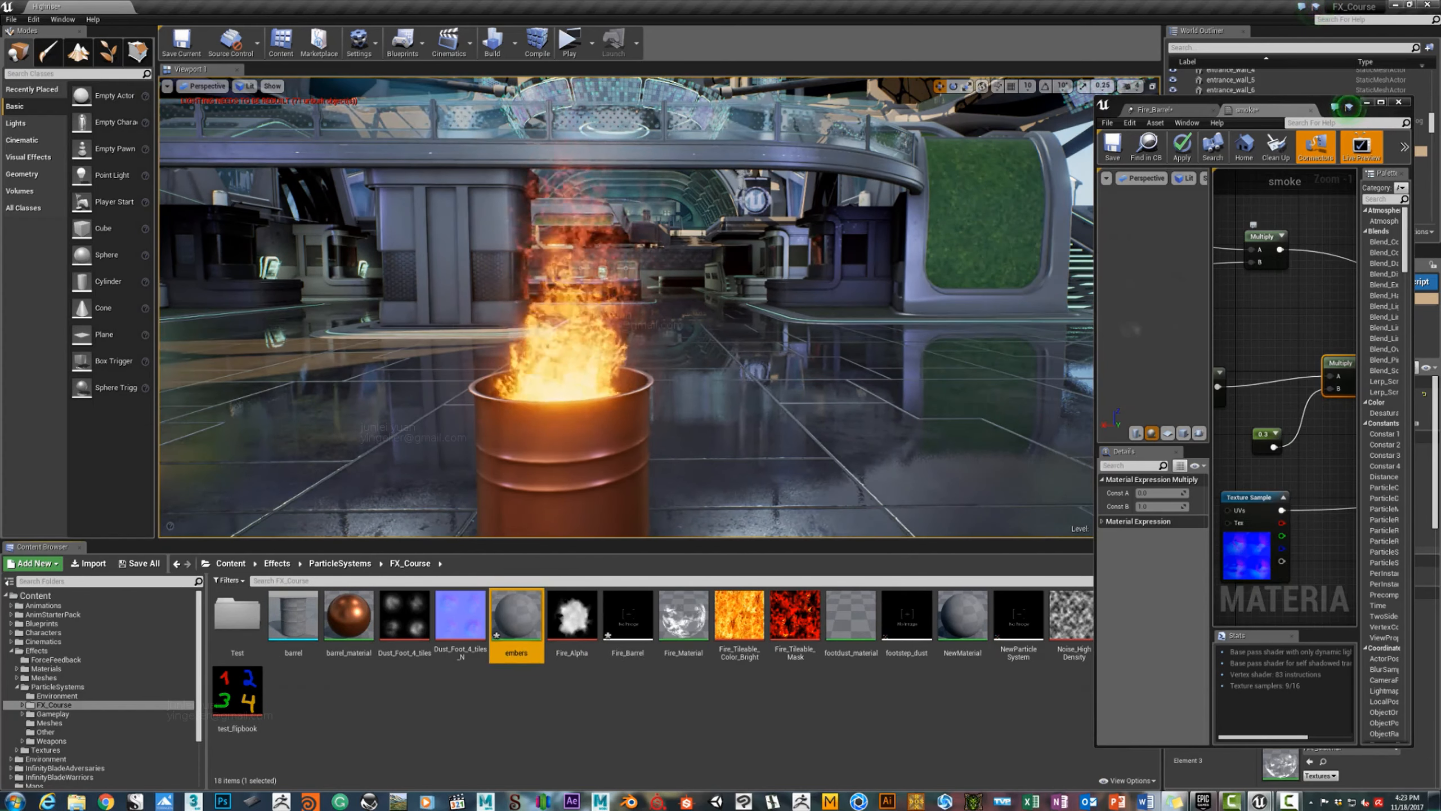
Import the texture ember.tga from the CGMA textures folder into FX_Course and view it in the texture editor.
left_click(351, 732)
left_click(222, 801)
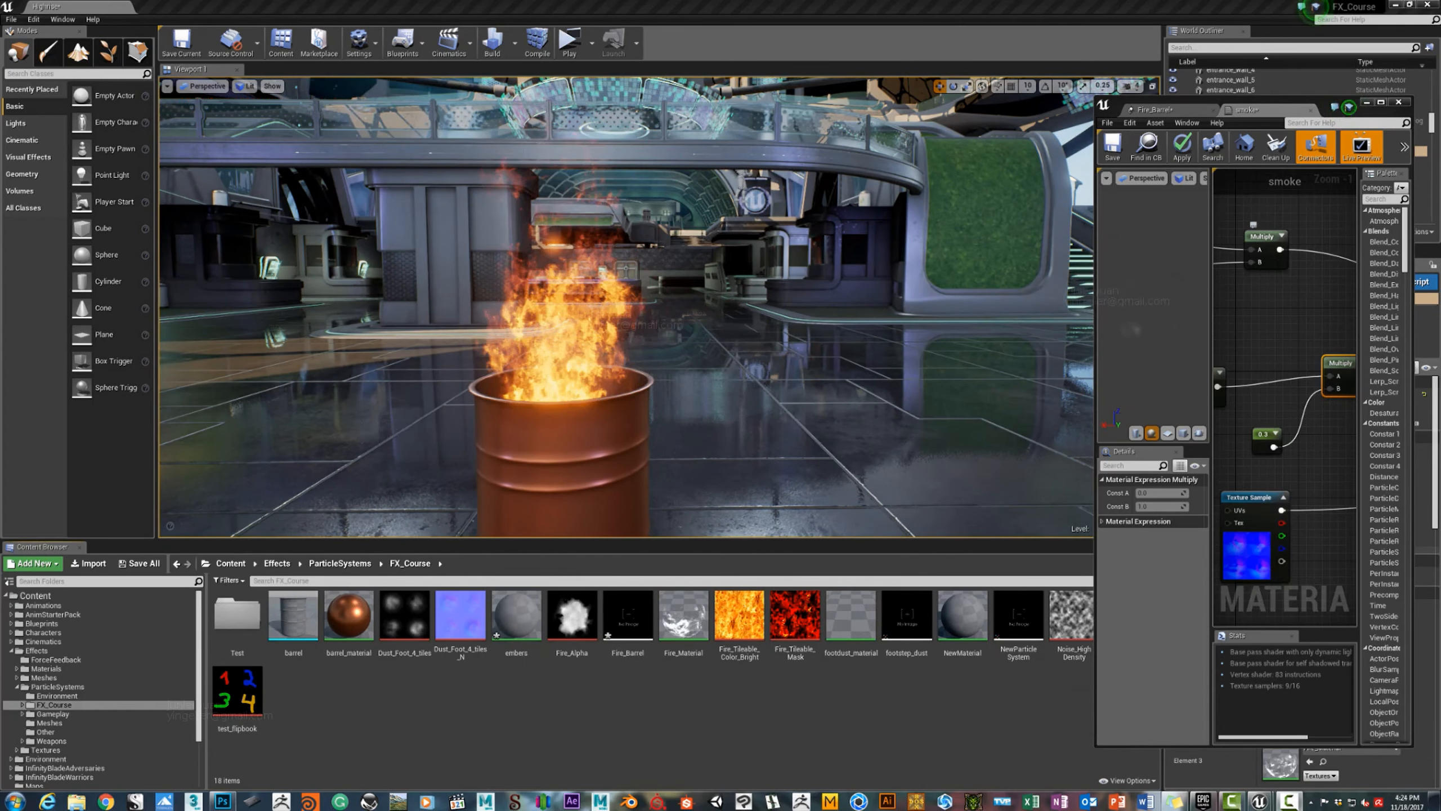
right_click(358, 702)
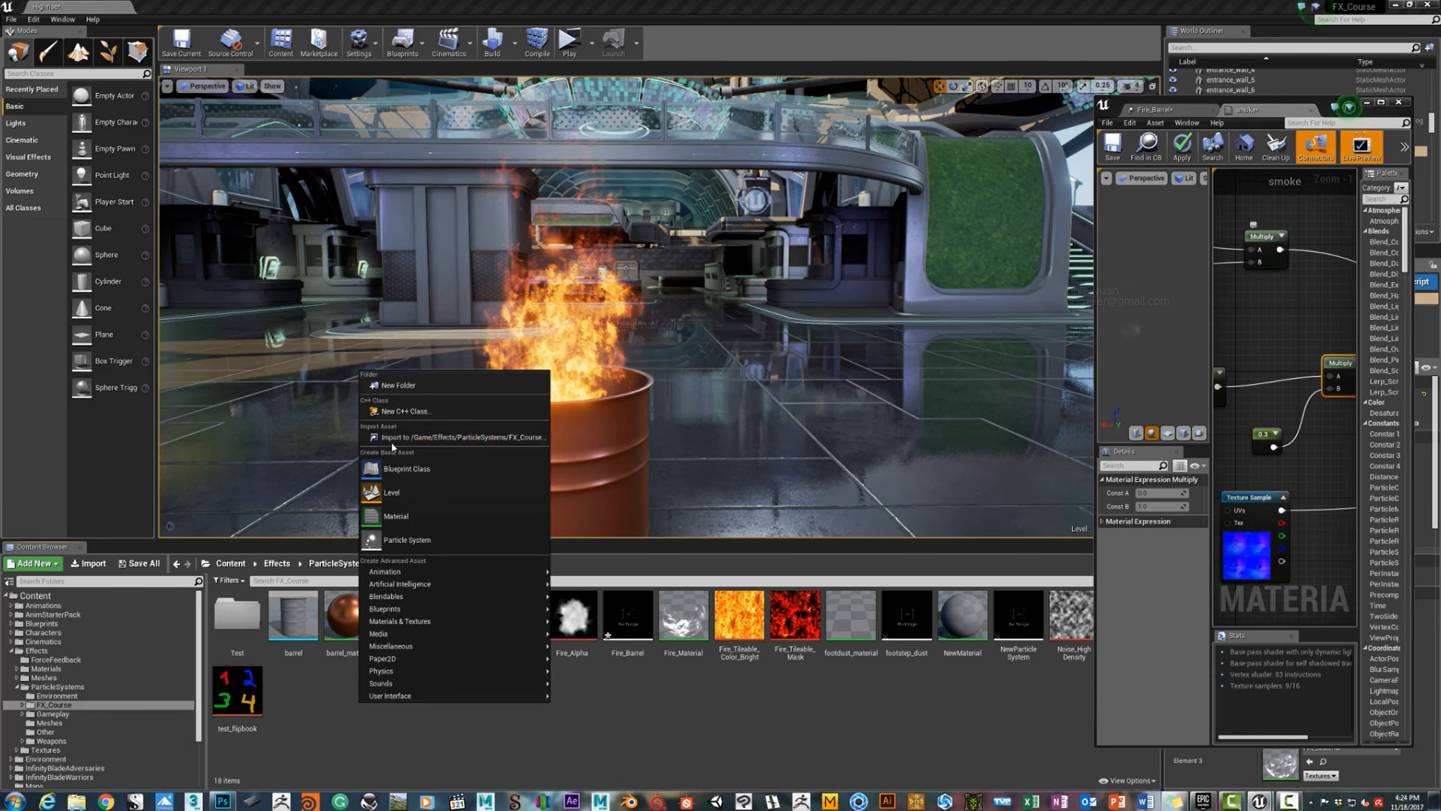
left_click(381, 437)
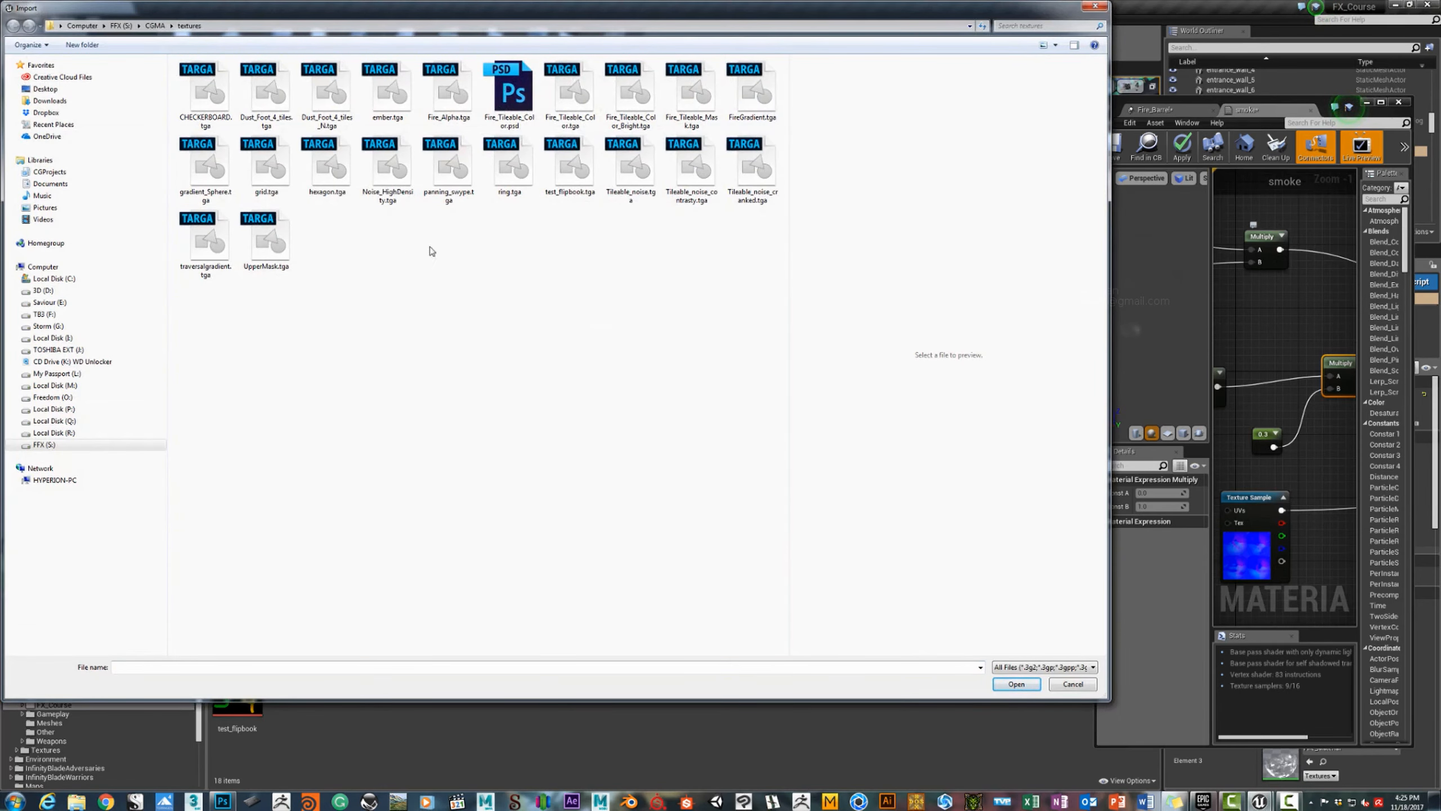
double_click(402, 103)
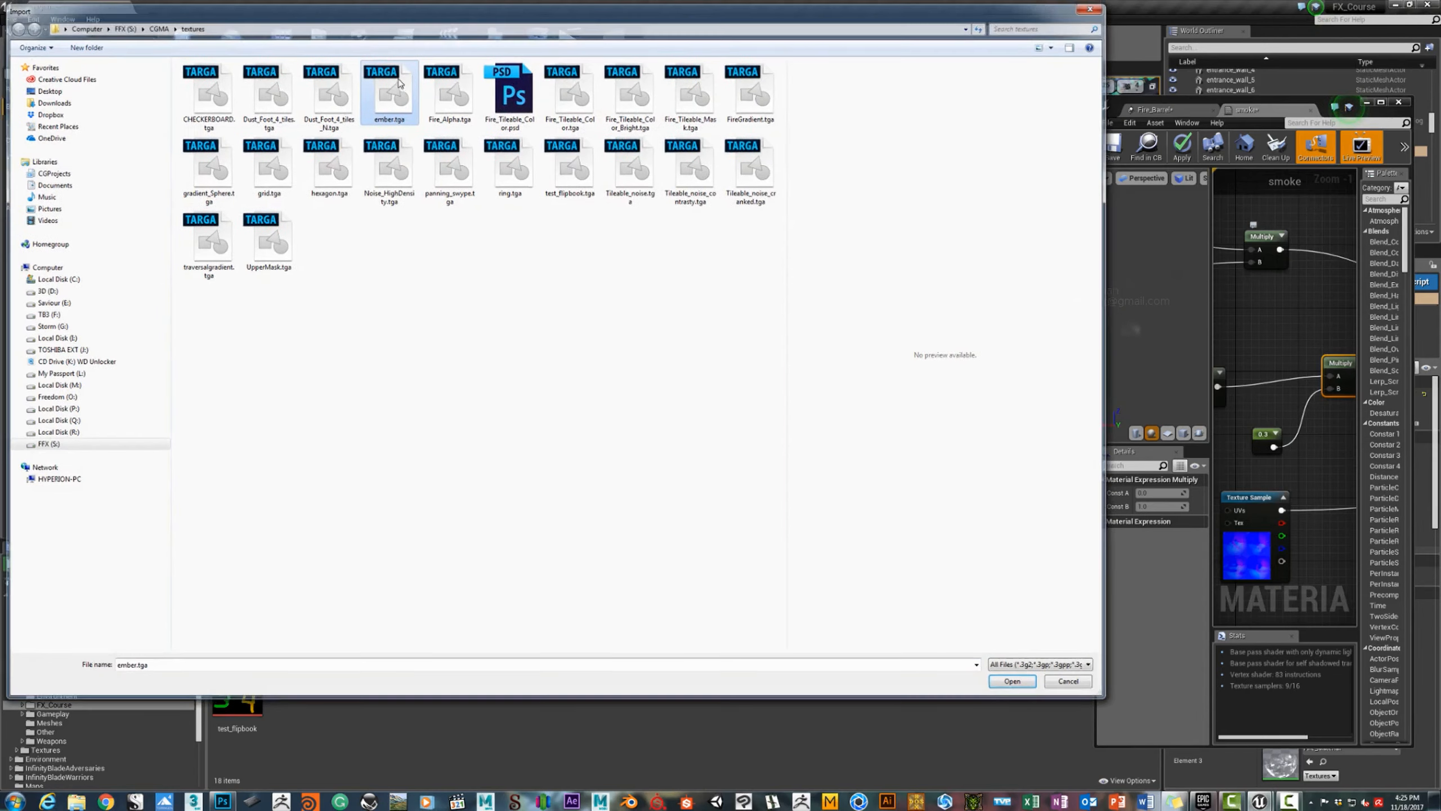
double_click(515, 613)
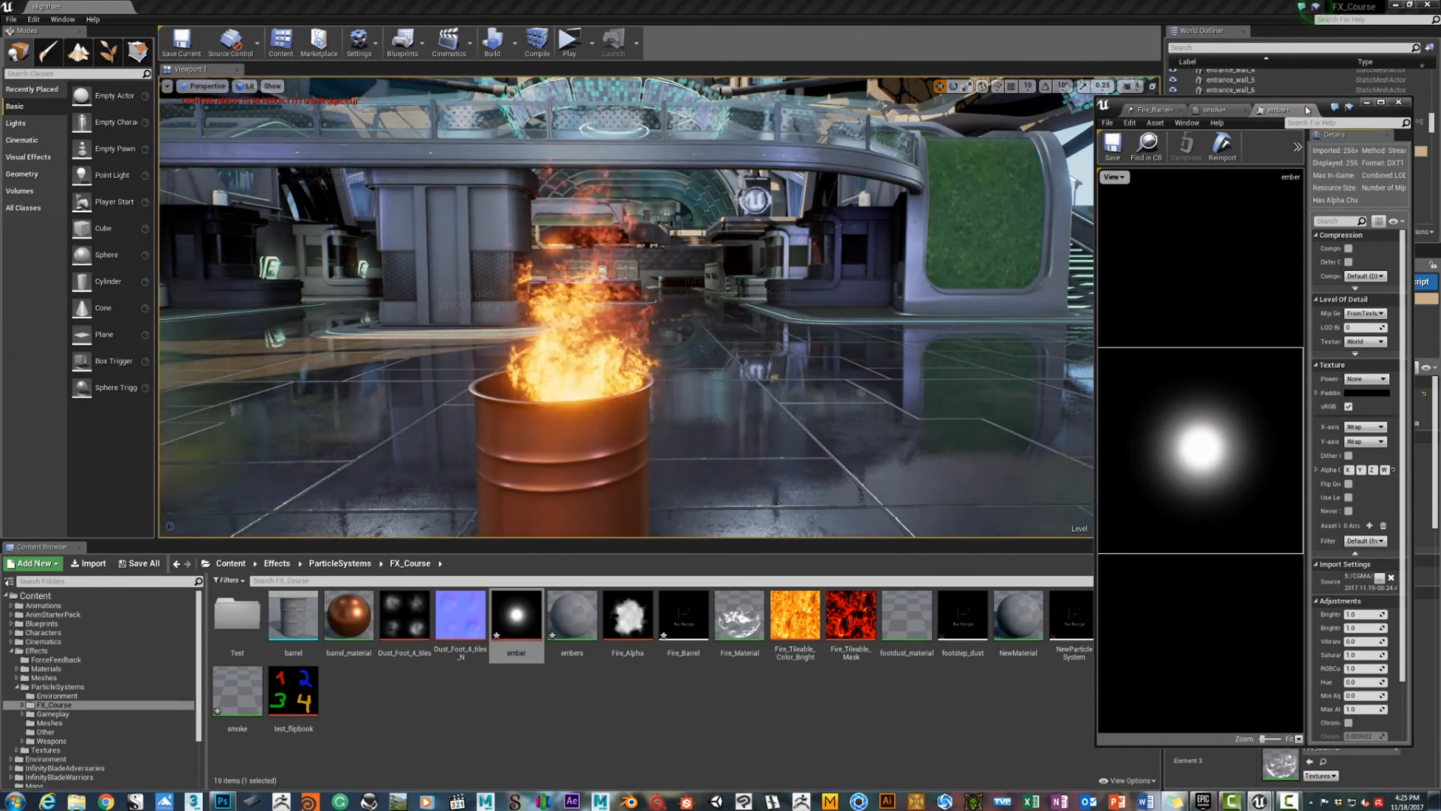
left_click(1309, 110)
Open the embers material and add a Texture Sample node using the ember texture, placed well before the material output node.
double_click(582, 615)
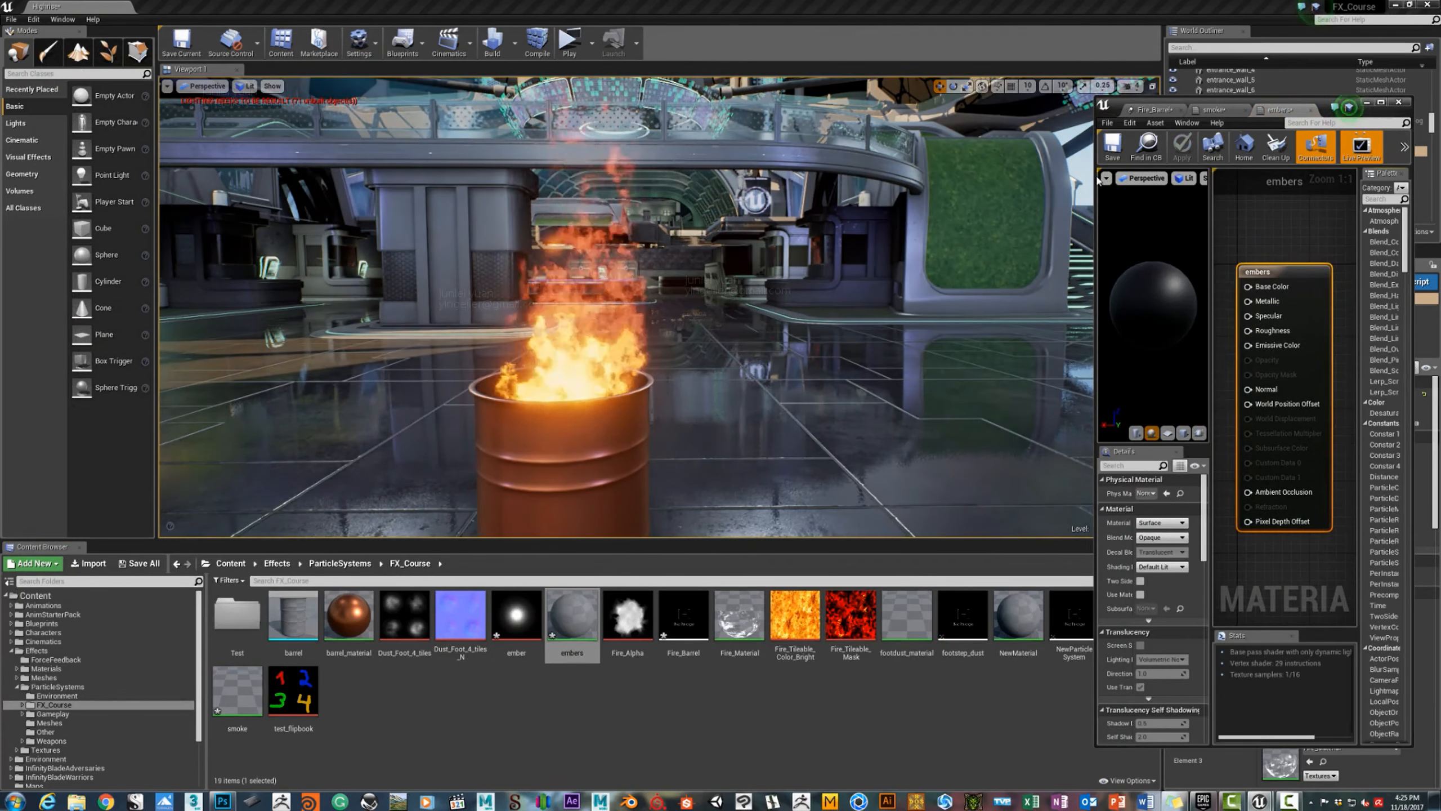
left_click_drag(1096, 188, 495, 208)
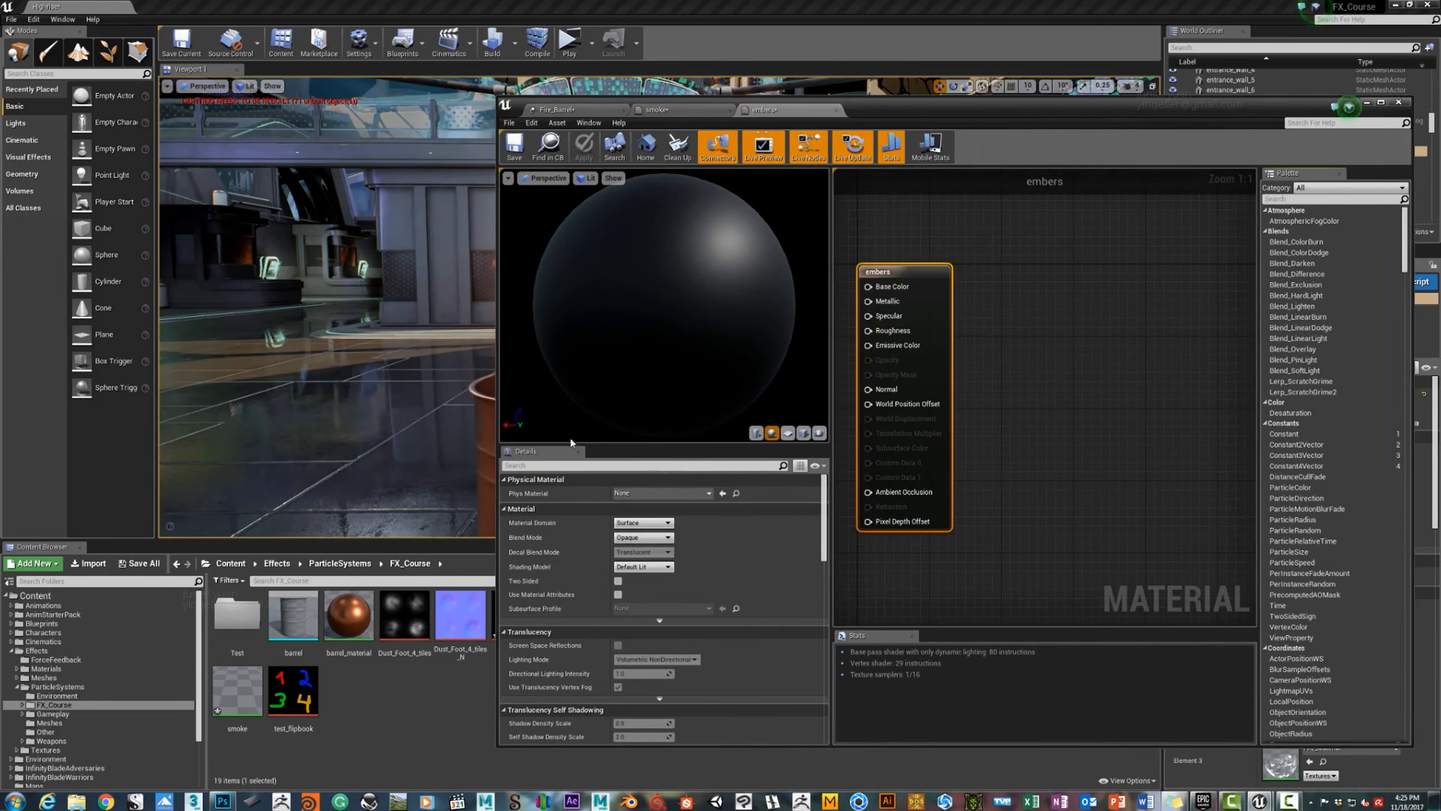
left_click_drag(901, 116, 1007, 99)
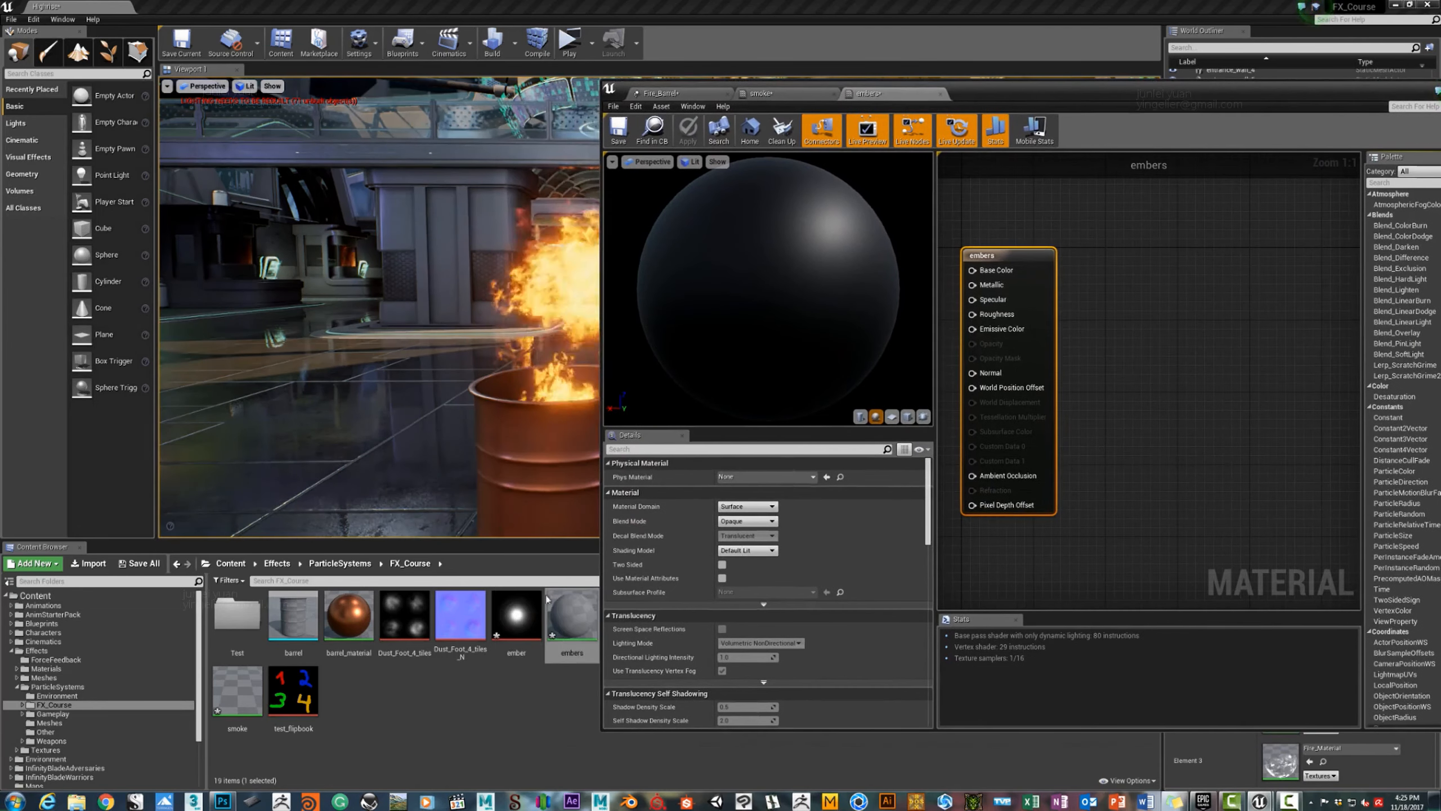
key("t")
left_click(1179, 404)
right_click_drag(1119, 297, 1218, 280)
left_click_drag(1317, 447, 970, 463)
right_click_drag(970, 463, 1126, 462)
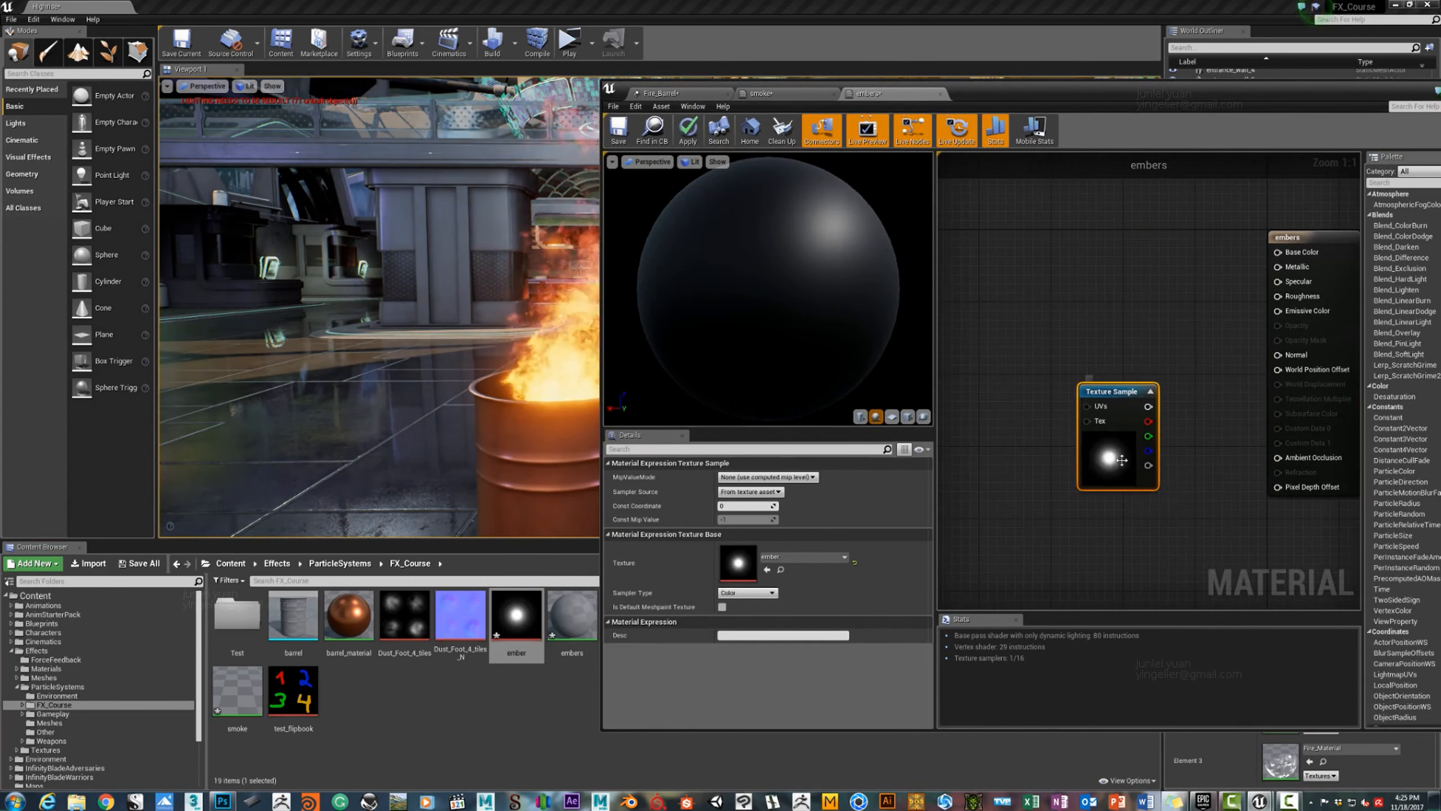
left_click_drag(1126, 461, 984, 292)
right_click_drag(1051, 404, 1077, 417)
Add a Particle Color node to the embers graph and place it below the Texture Sample.
right_click(1059, 425)
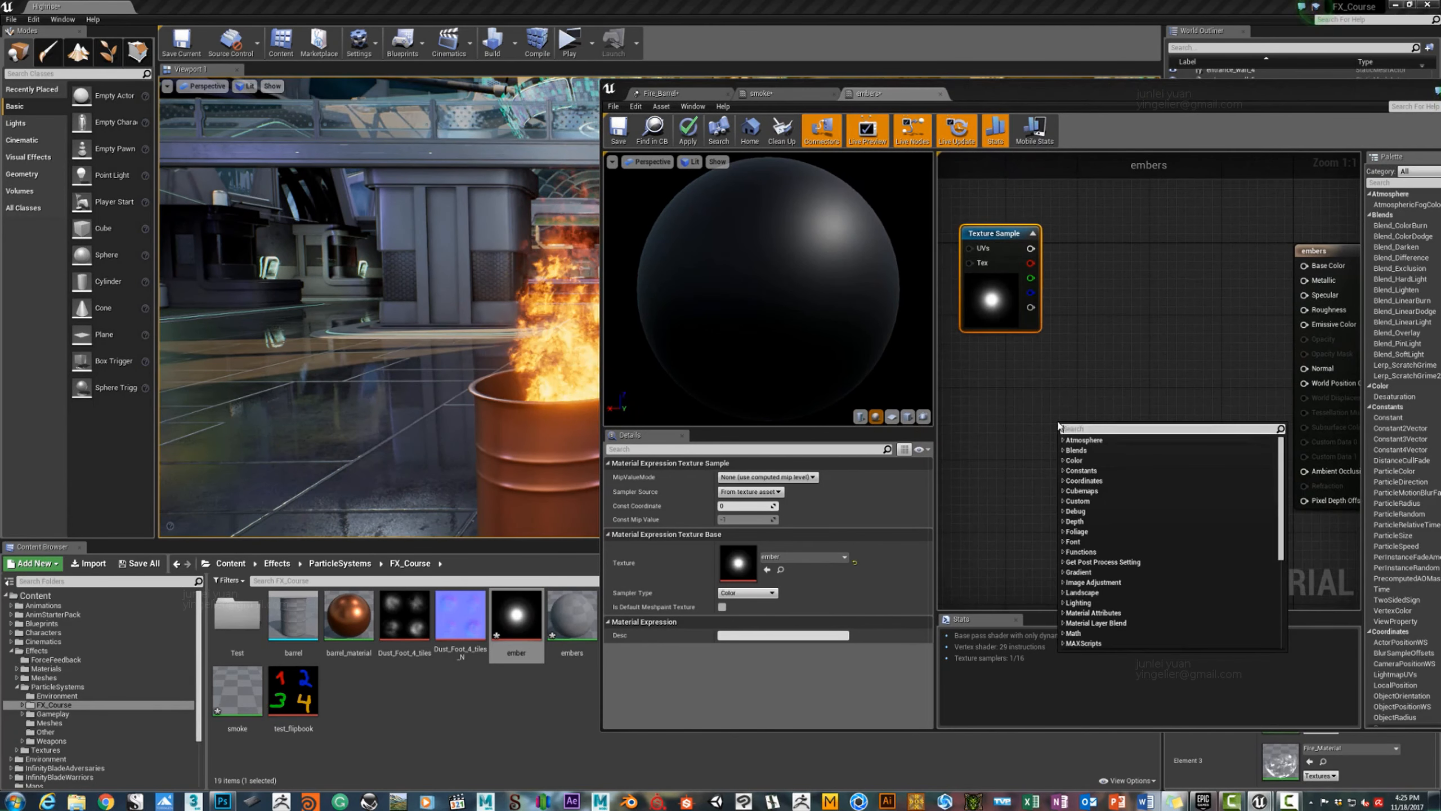
type("parti")
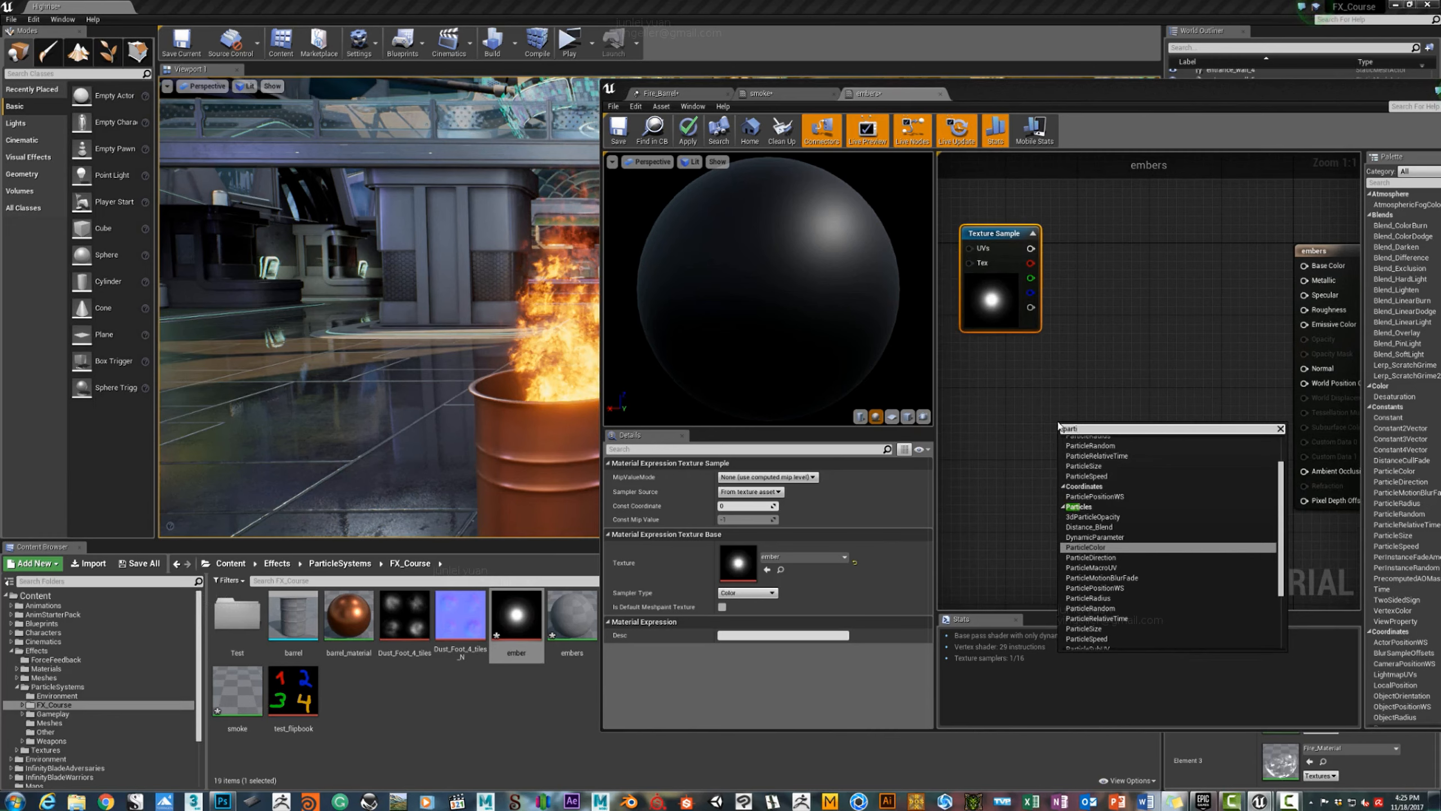
left_click(1080, 547)
left_click_drag(1090, 487, 983, 447)
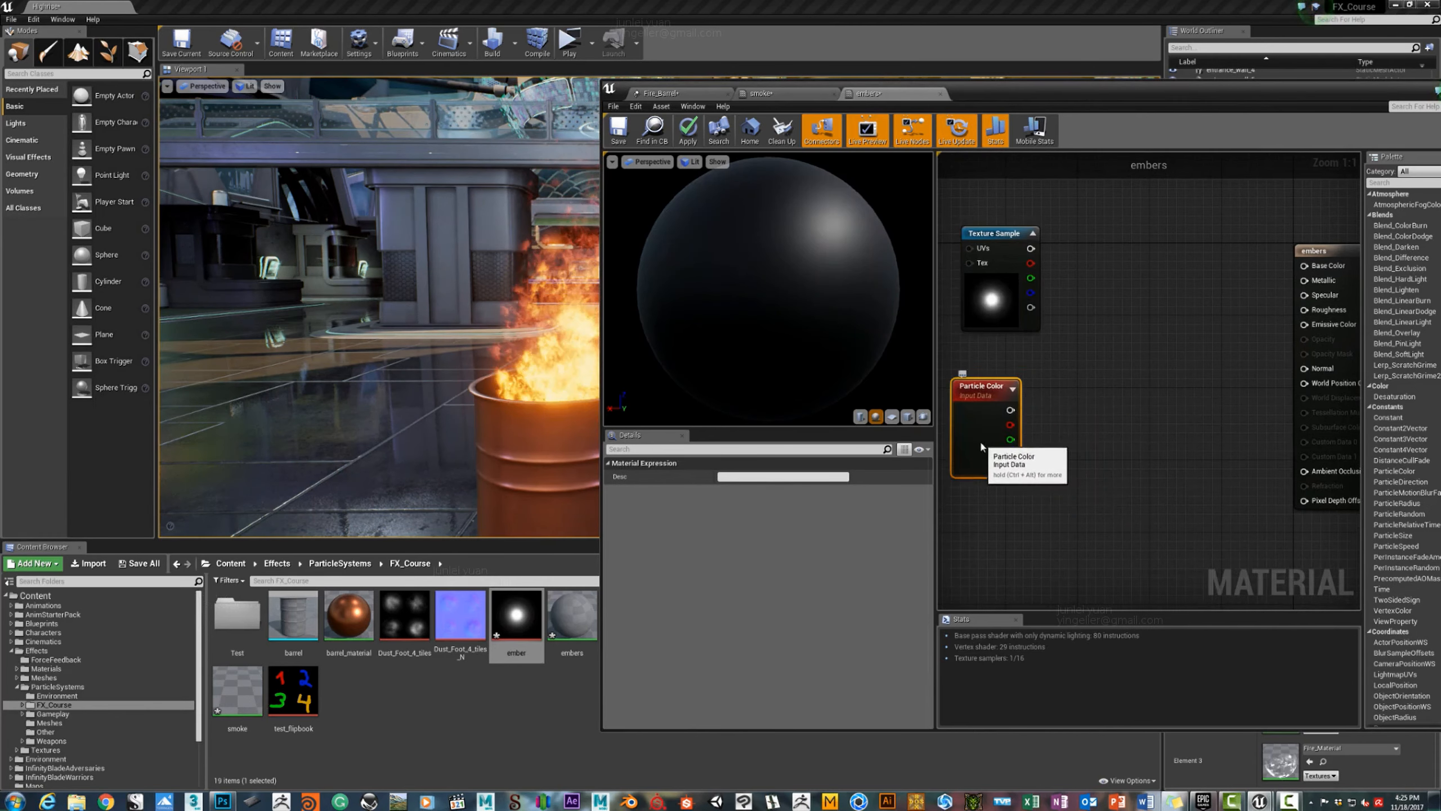
Multiply the Texture Sample's colour by the Particle Color and connect the result to Emissive Color.
left_click(1113, 335)
left_click_drag(1030, 248, 1119, 354)
left_click_drag(1010, 401, 1121, 368)
right_click_drag(1143, 273, 1103, 265)
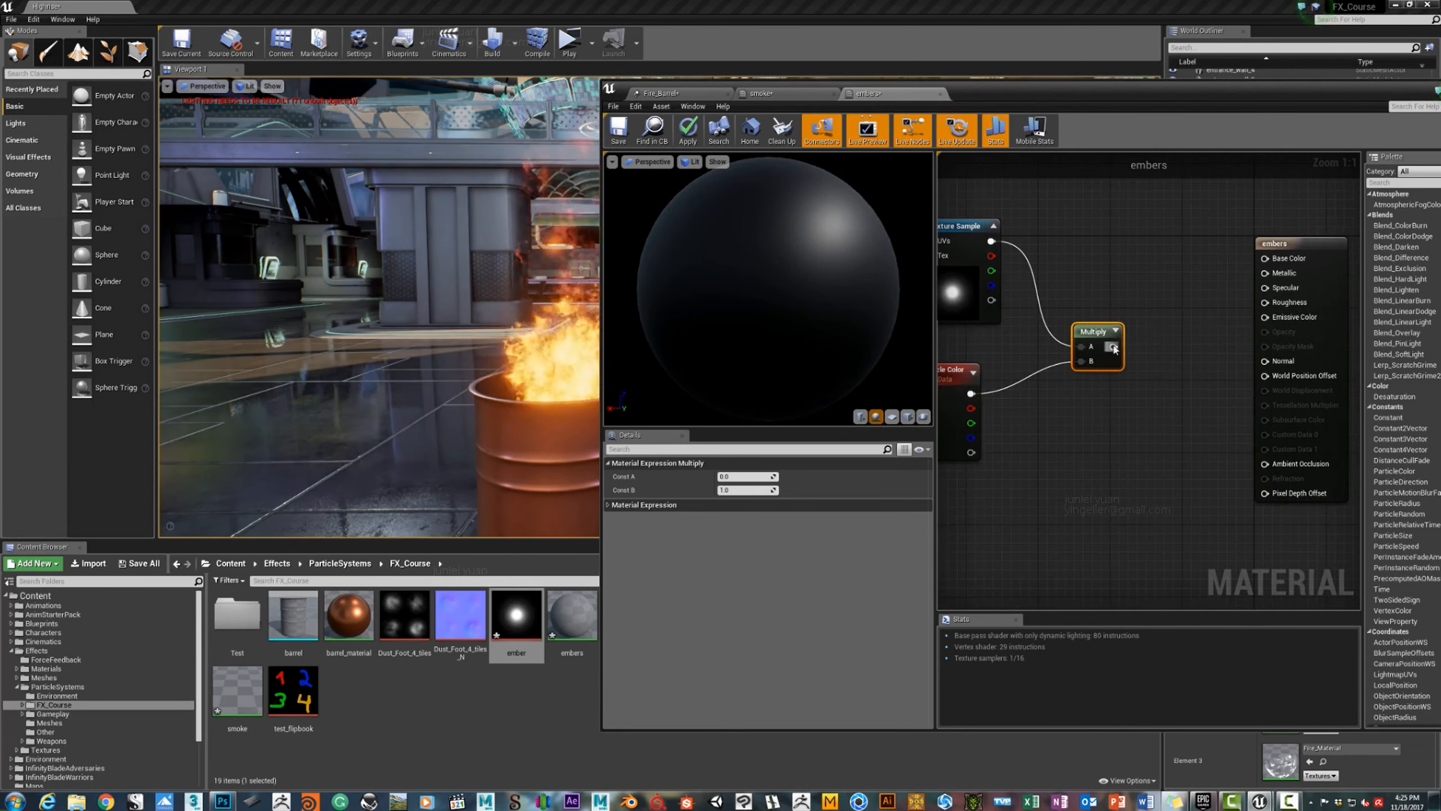
left_click_drag(1267, 325, 1268, 321)
Set the embers material's blend mode to Translucent.
left_click_drag(1277, 245, 1250, 246)
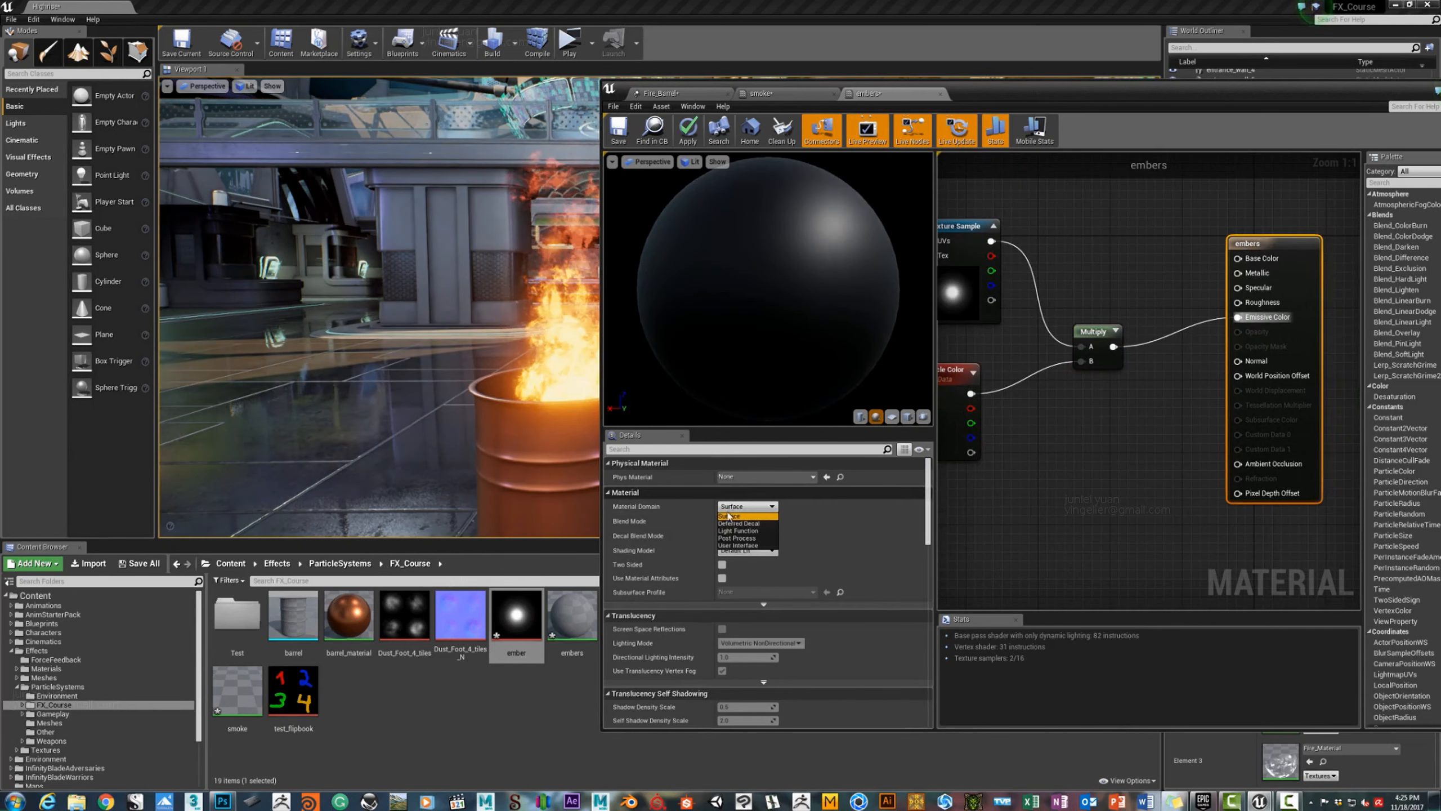
left_click(761, 521)
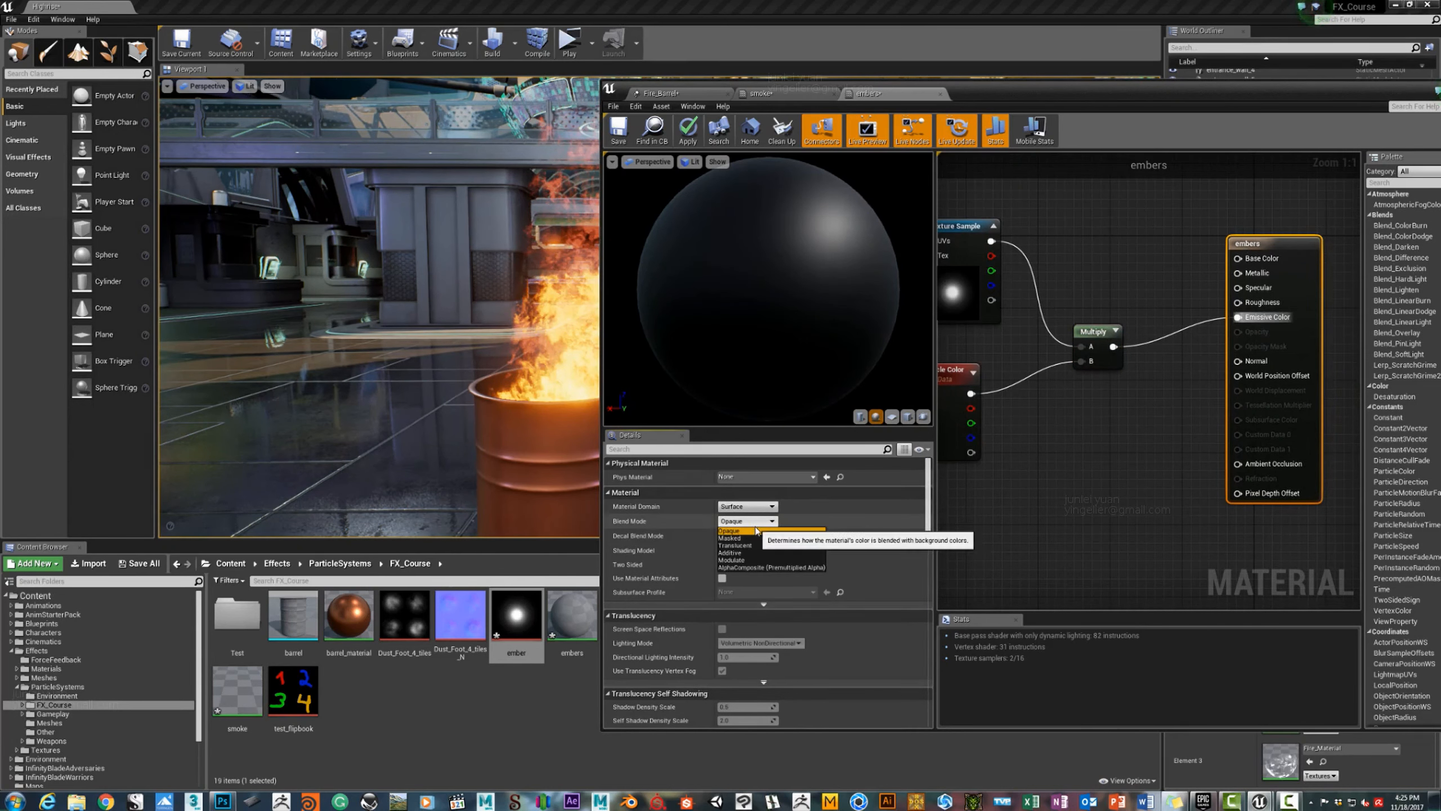
left_click(751, 548)
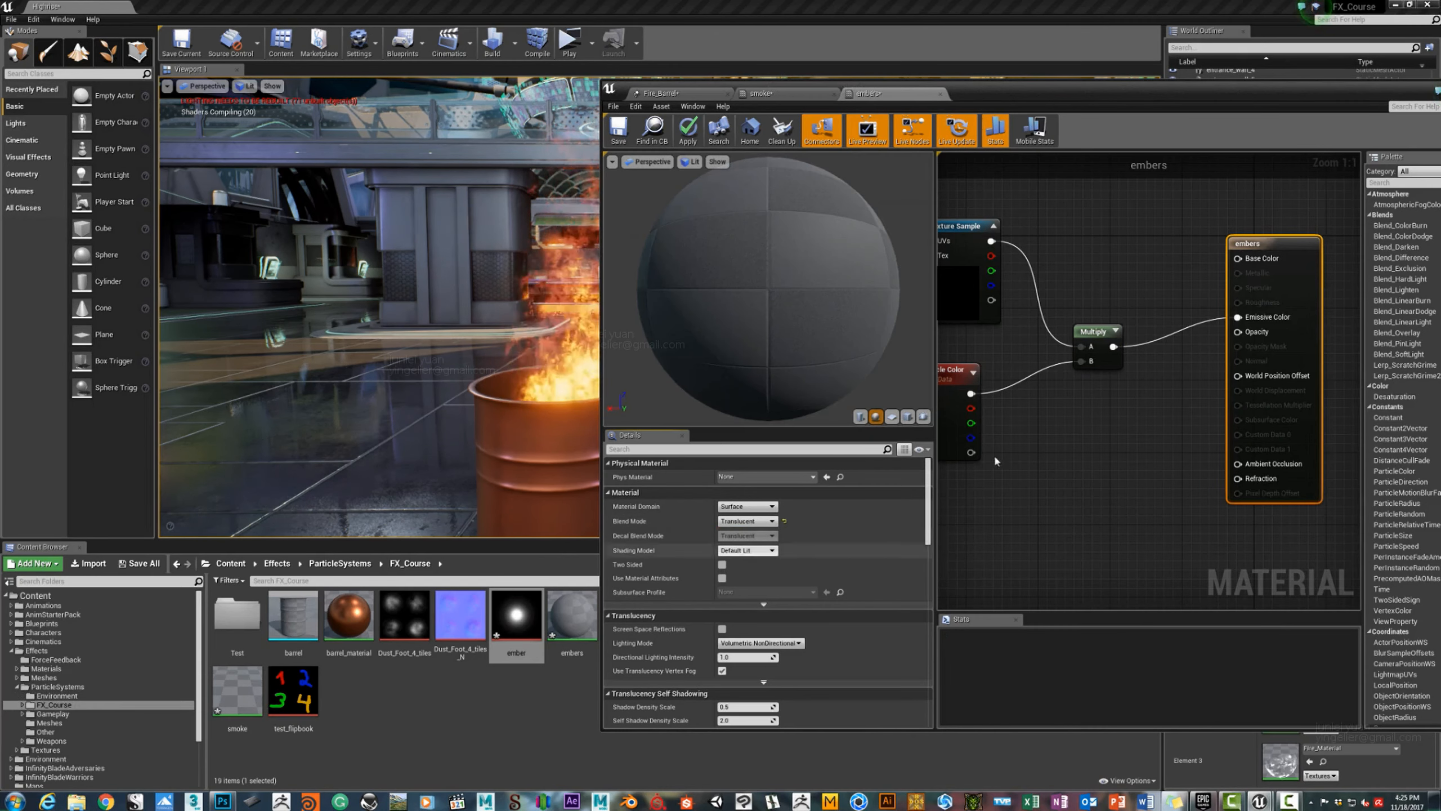
Spread out the input nodes and add a second Multiply combining the Particle Color's alpha with the Texture Sample's red channel.
right_click_drag(1023, 428, 1106, 437)
left_click_drag(1000, 408, 955, 393)
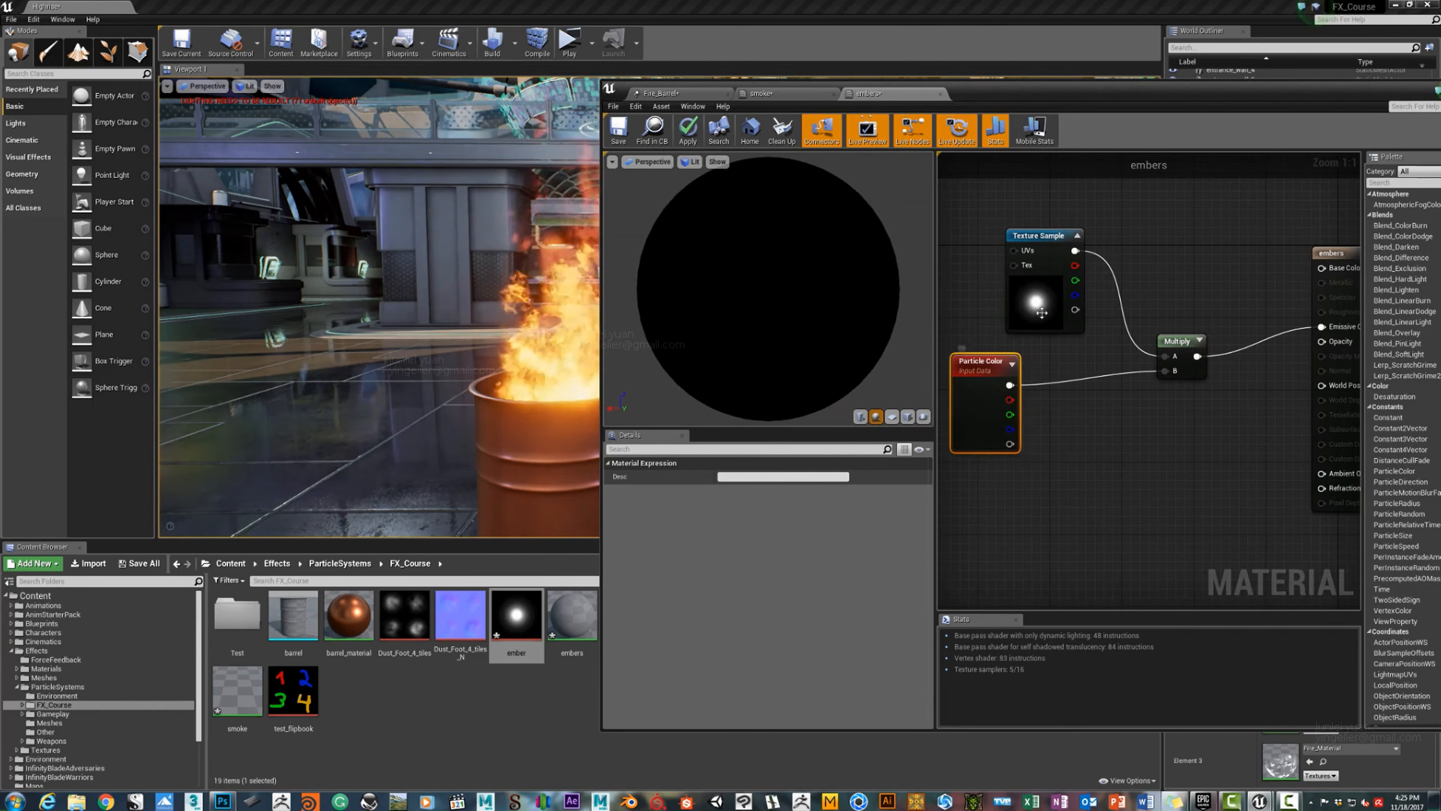
left_click_drag(1024, 312, 978, 285)
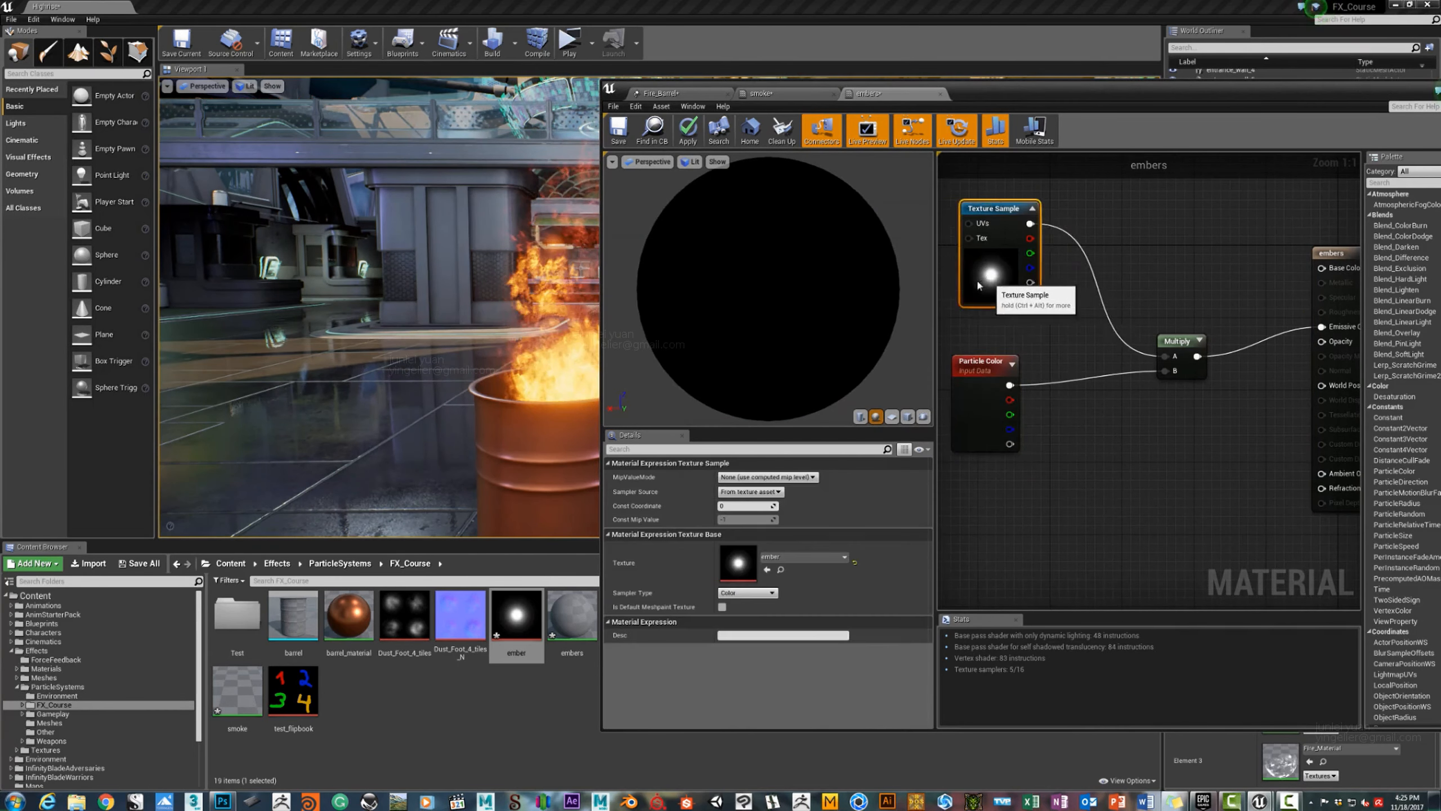
left_click(1112, 482)
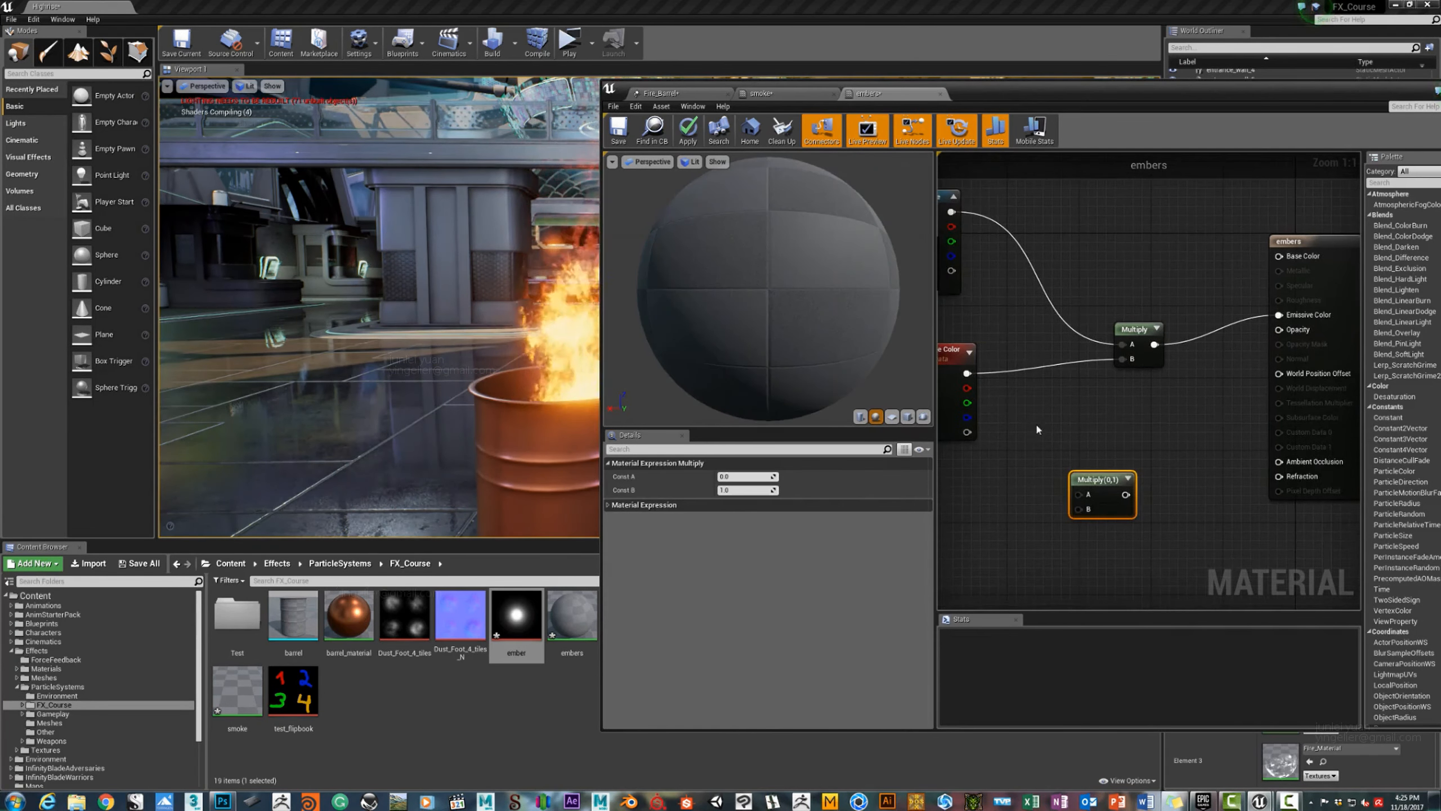
left_click_drag(1131, 505, 1130, 507)
right_click_drag(1092, 476, 1093, 418)
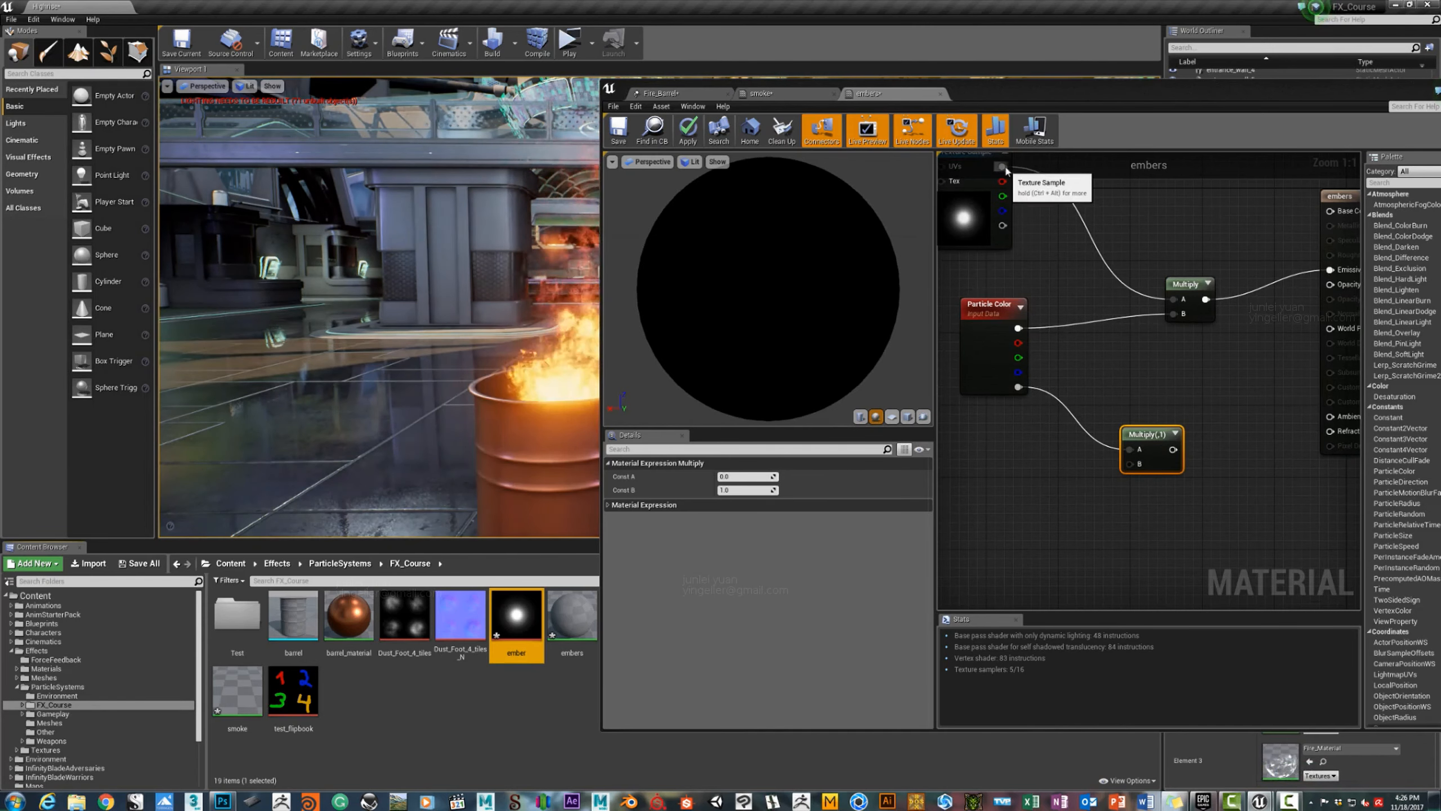
right_click_drag(1006, 171, 1031, 217)
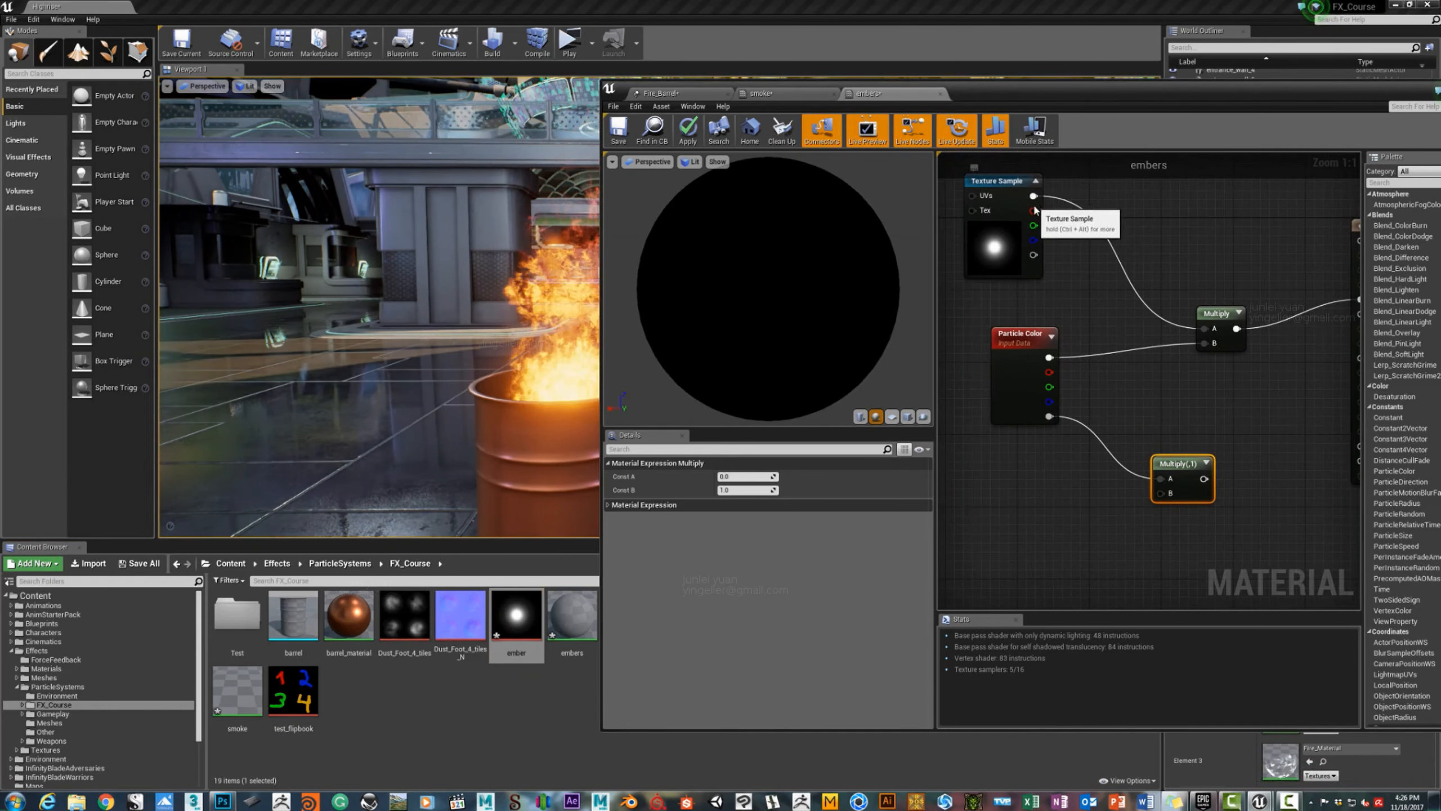
left_click_drag(1035, 207, 1120, 418)
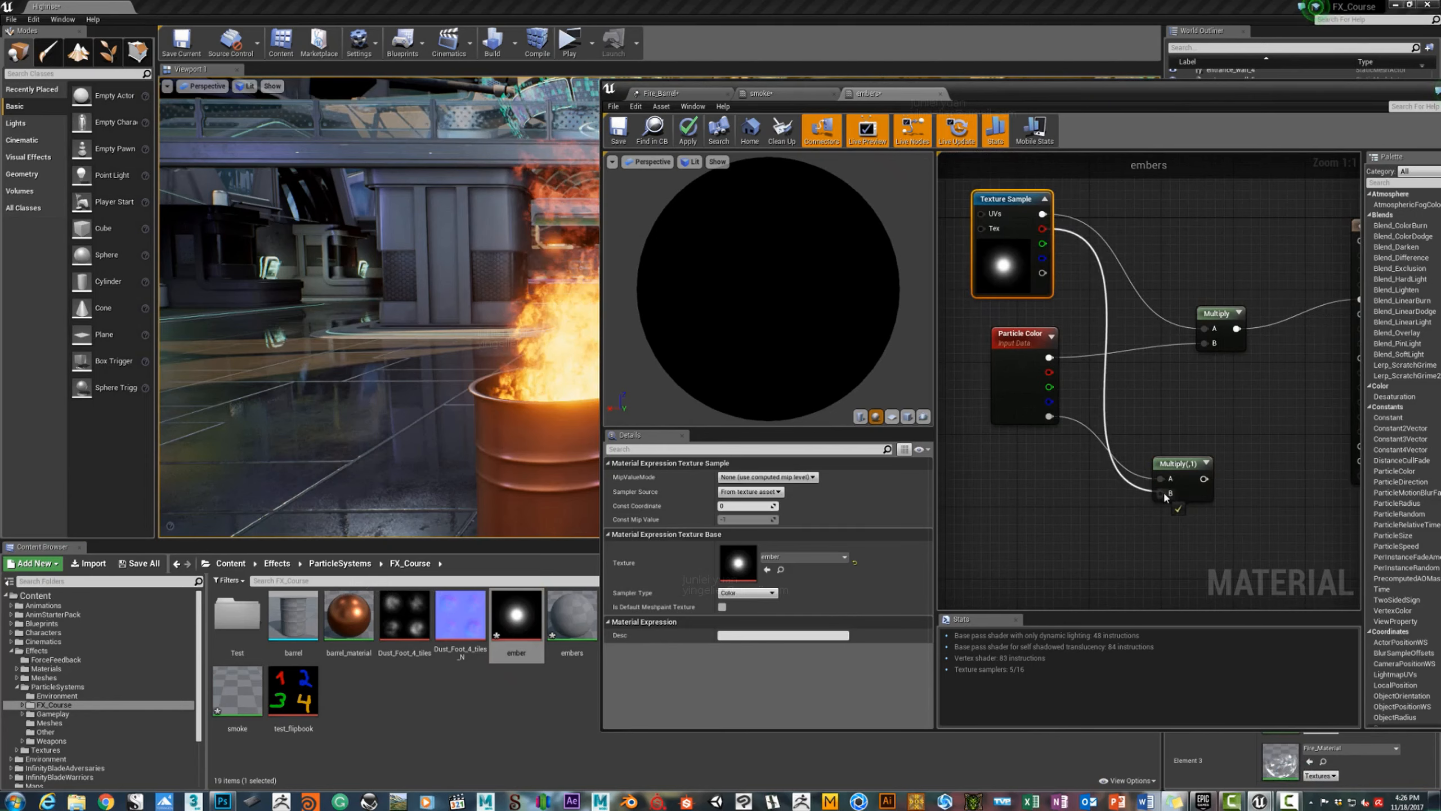
left_click_drag(1165, 496, 1164, 495)
right_click_drag(1183, 366, 1139, 391)
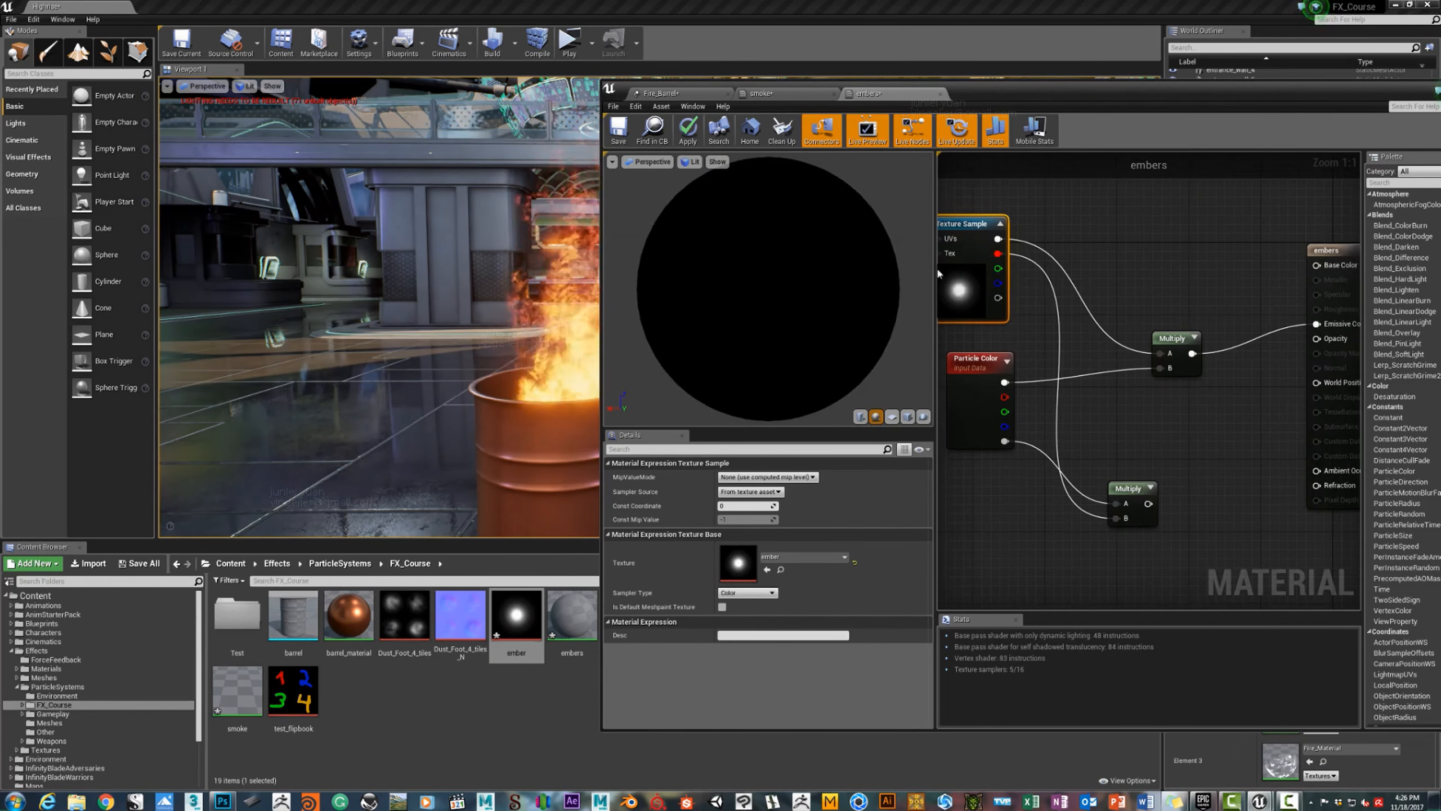
left_click_drag(958, 280, 976, 252)
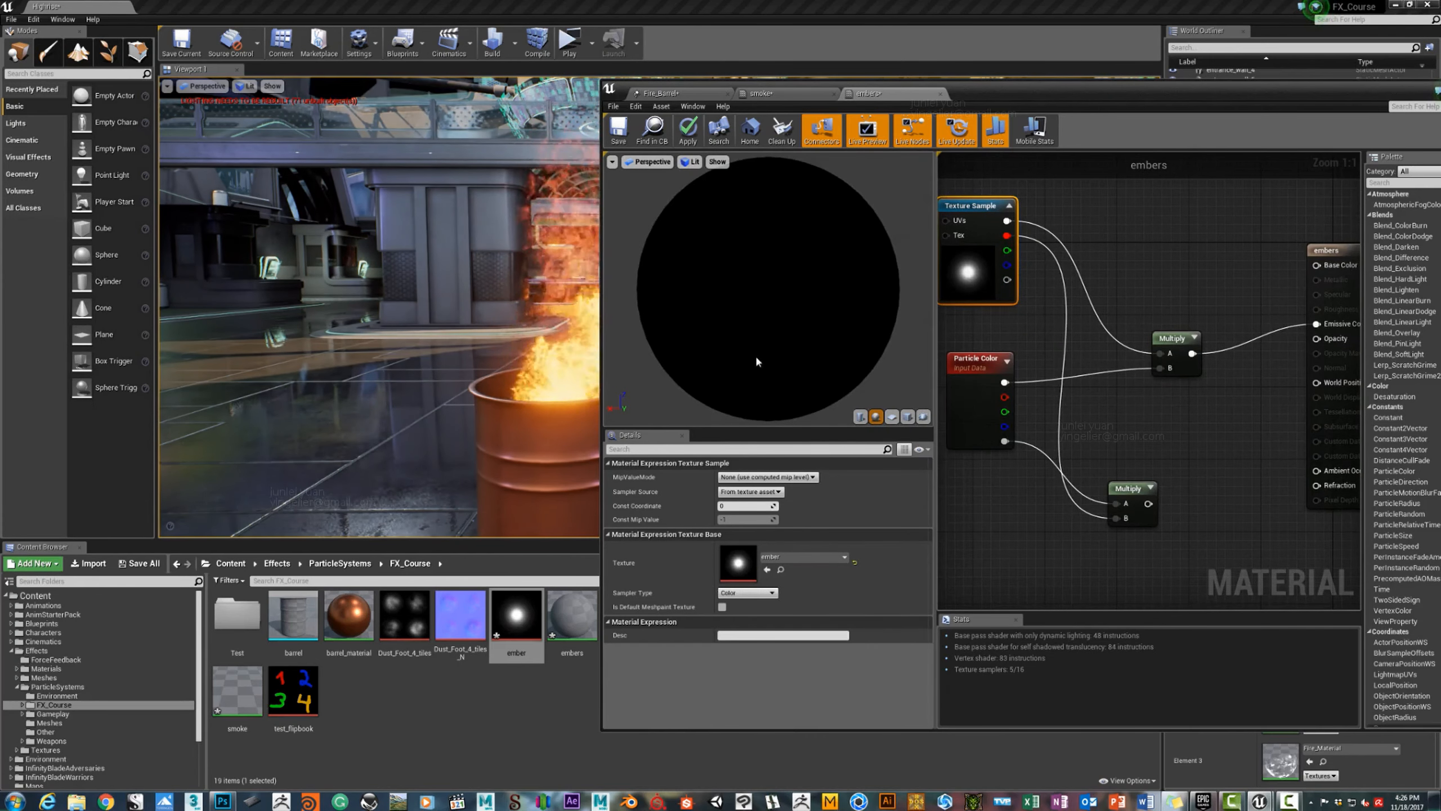
Connect the second Multiply to the material's Opacity and preview the material on a plane.
right_click_drag(1163, 500, 1093, 499)
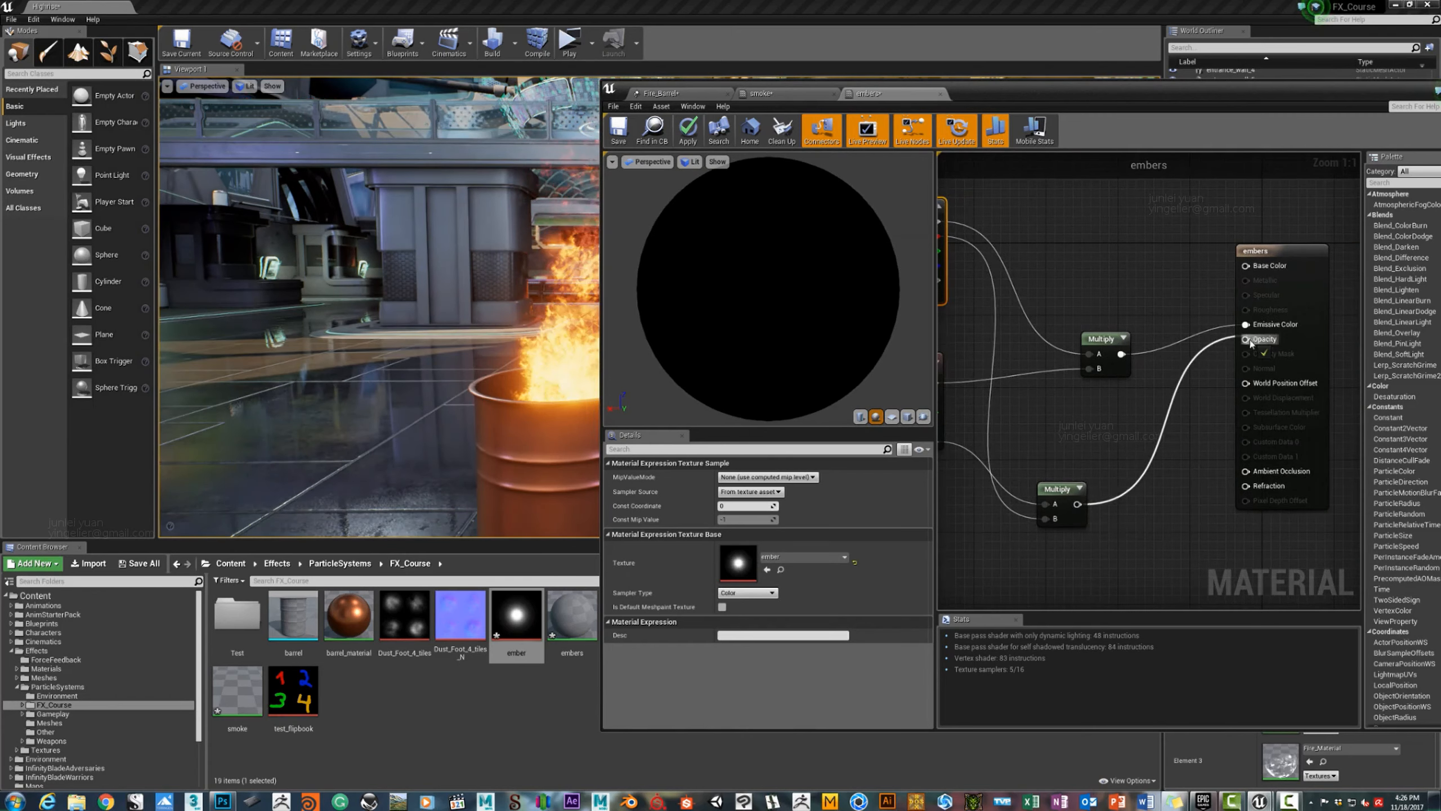
left_click_drag(1251, 343, 1250, 340)
left_click(892, 417)
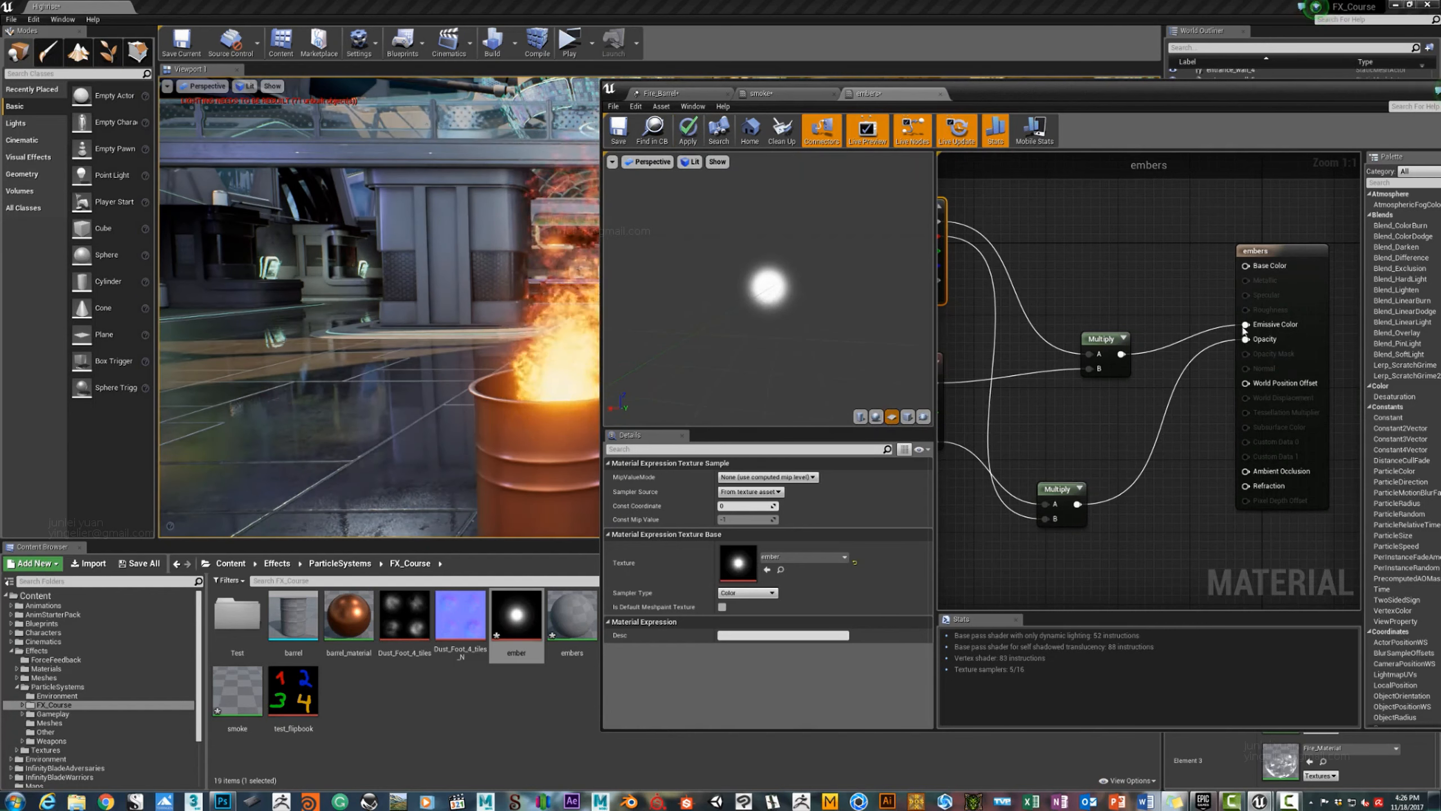
Set the embers material to Additive blend mode, Unlit shading and Two Sided, and apply the changes.
left_click(1256, 251)
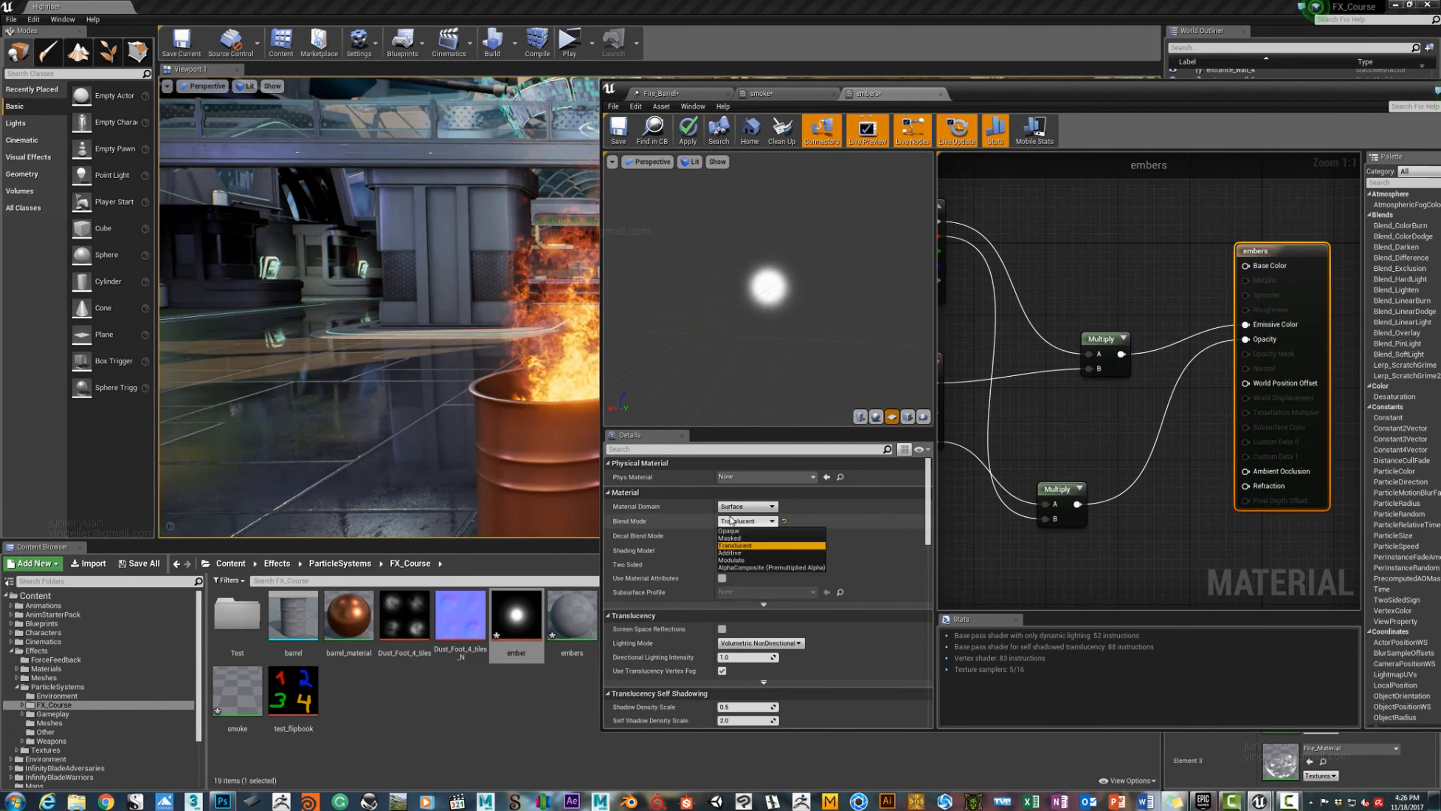
left_click(738, 552)
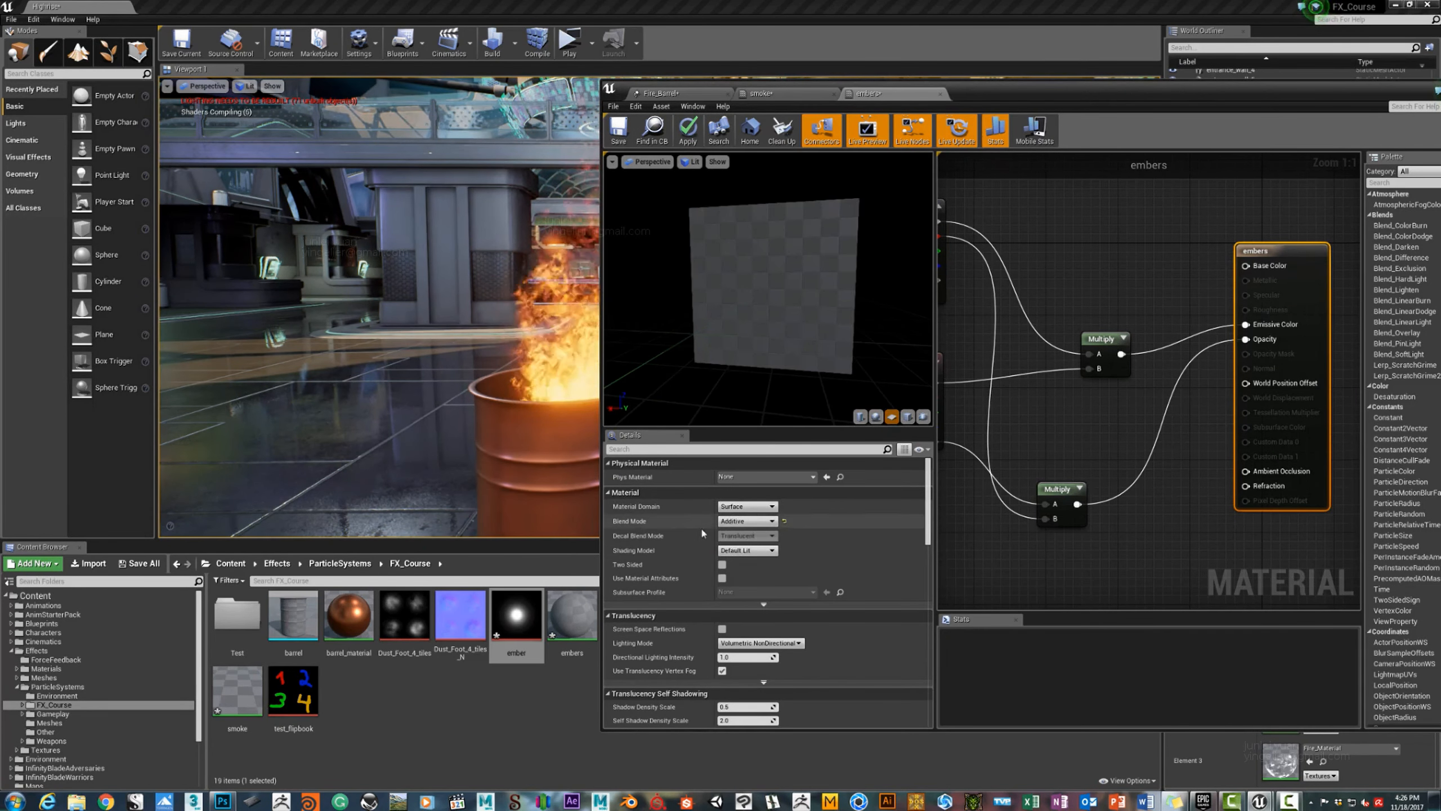
left_click(732, 550)
left_click(739, 562)
left_click(722, 565)
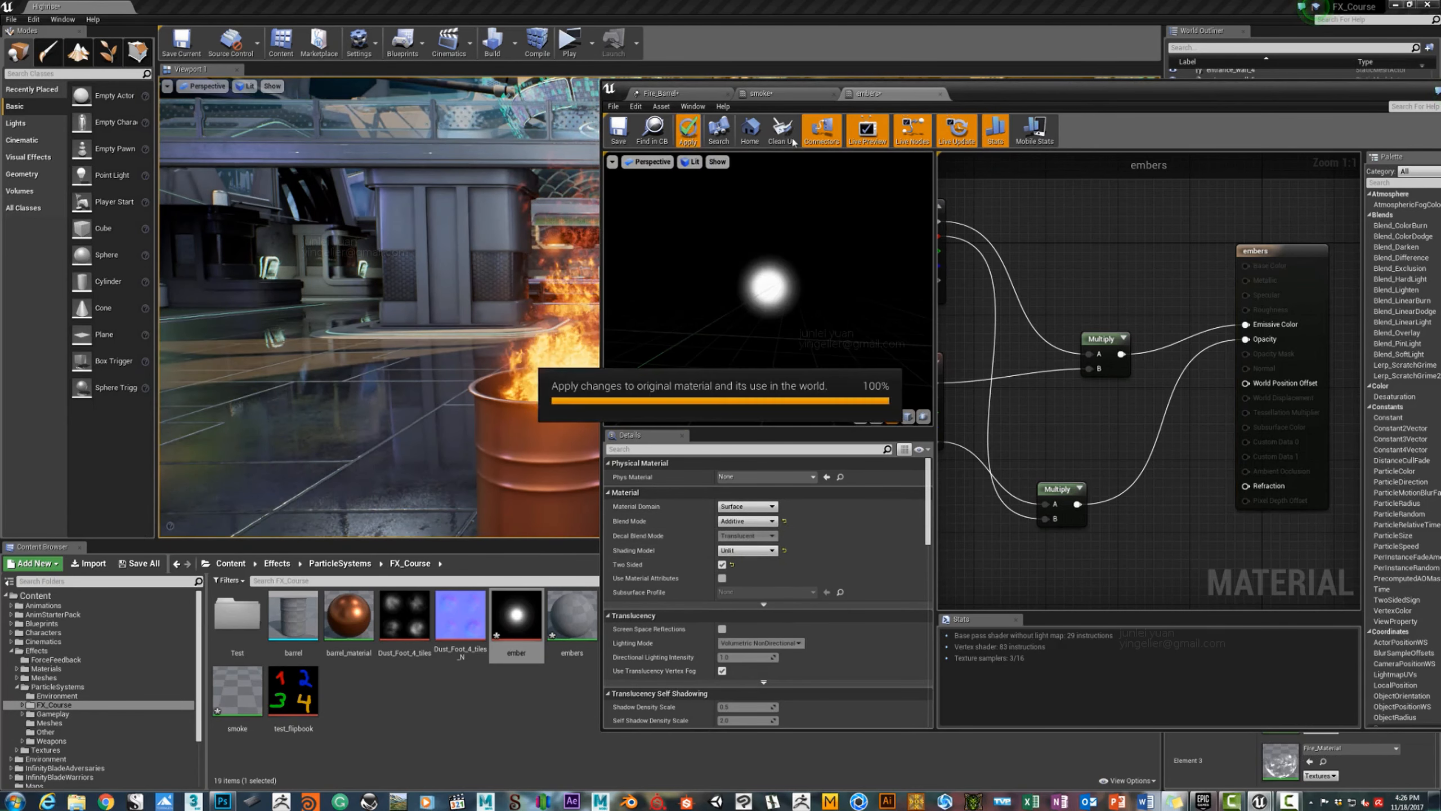
Return to the Fire_Barrel particle system and assign the embers material to the embers emitter's Required module.
left_click(770, 96)
left_click_drag(1013, 94, 1059, 103)
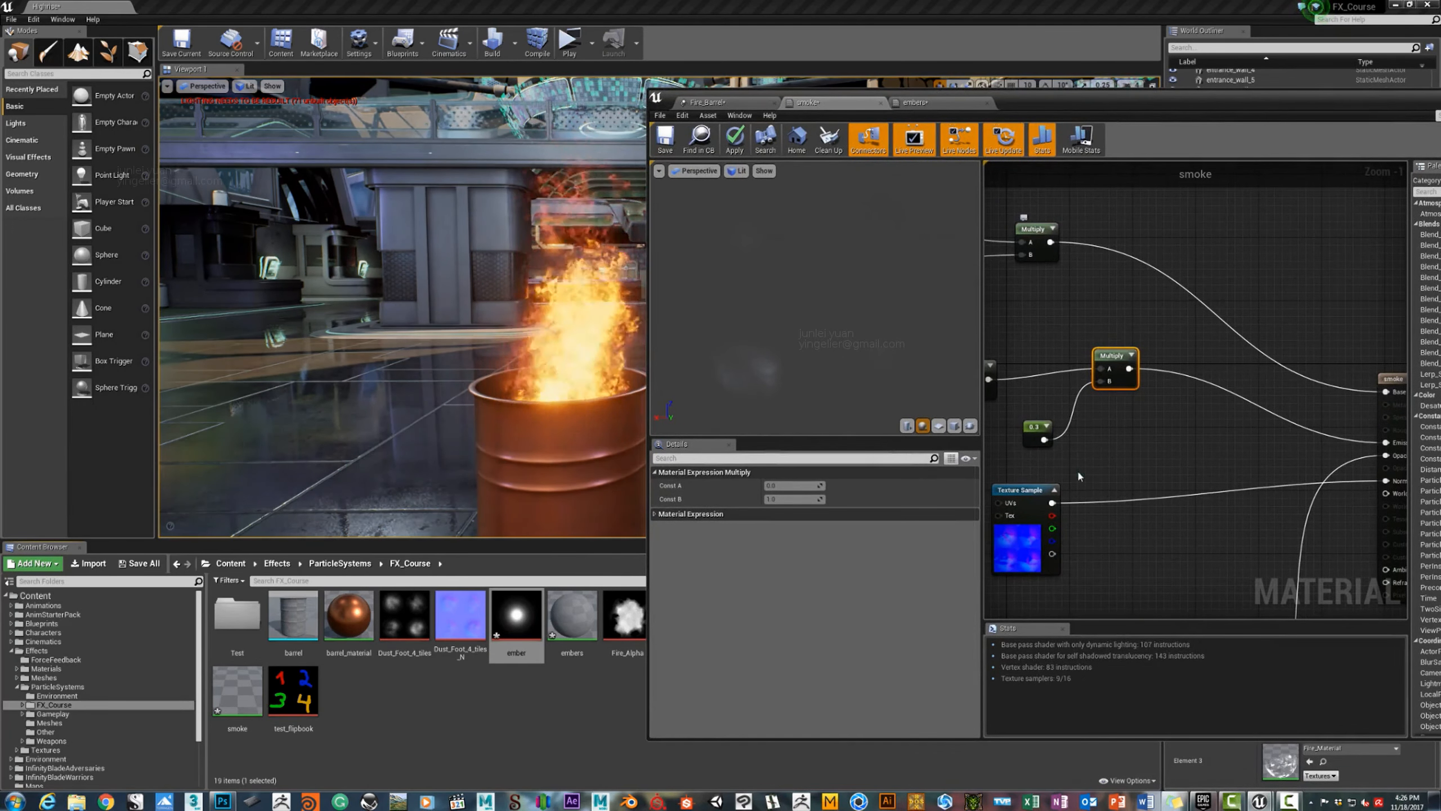
scroll(1151, 460, "down", 2)
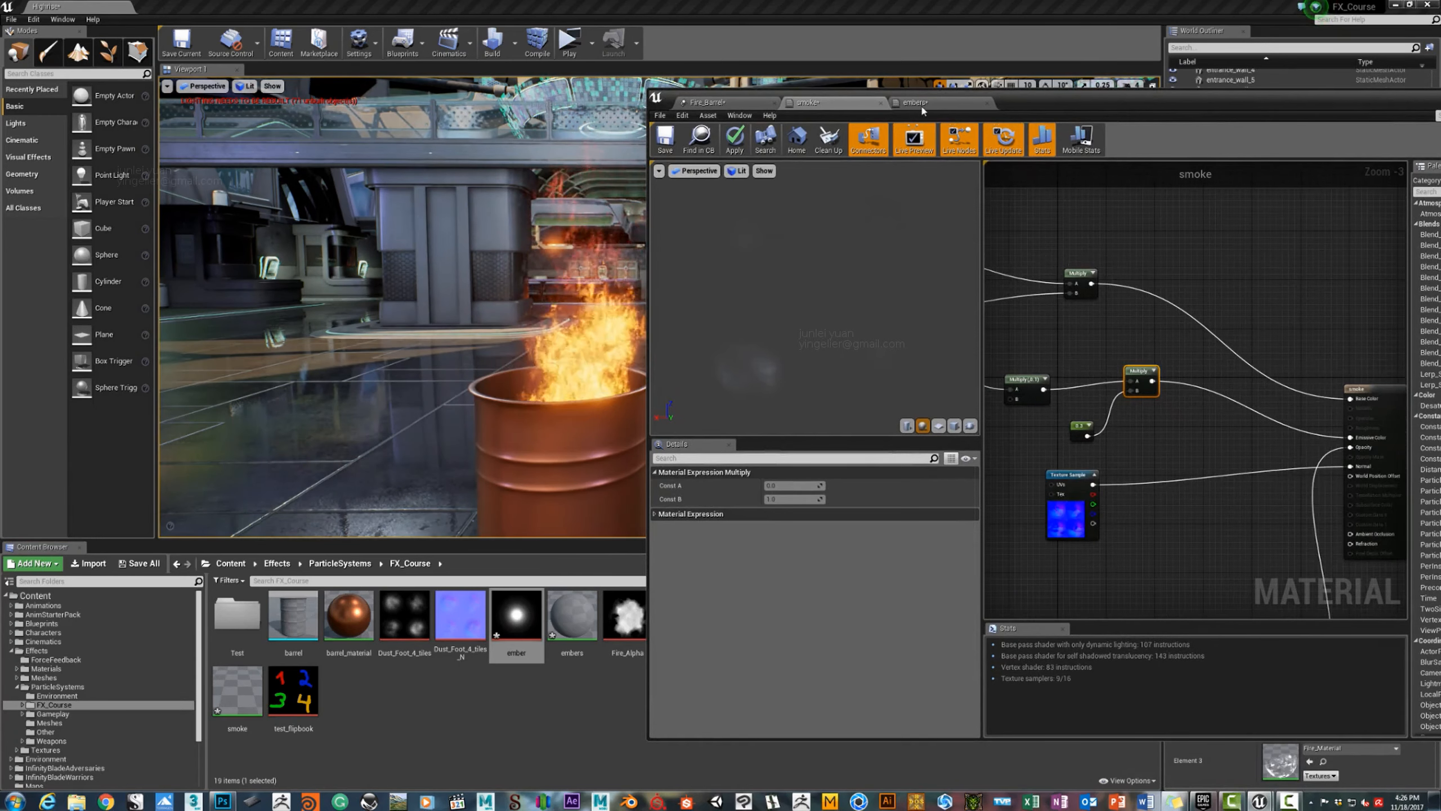
left_click(915, 102)
left_click(726, 103)
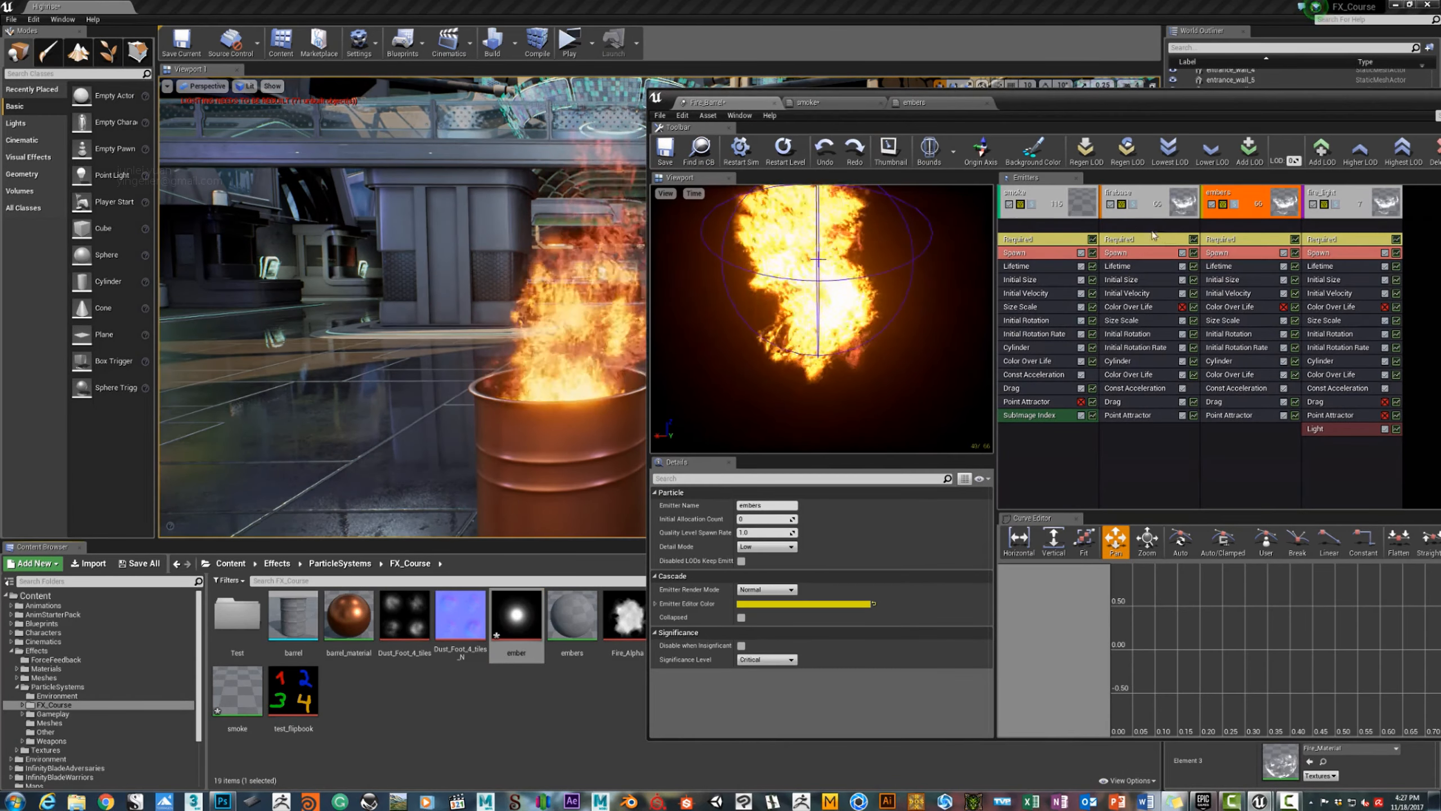
left_click(1227, 239)
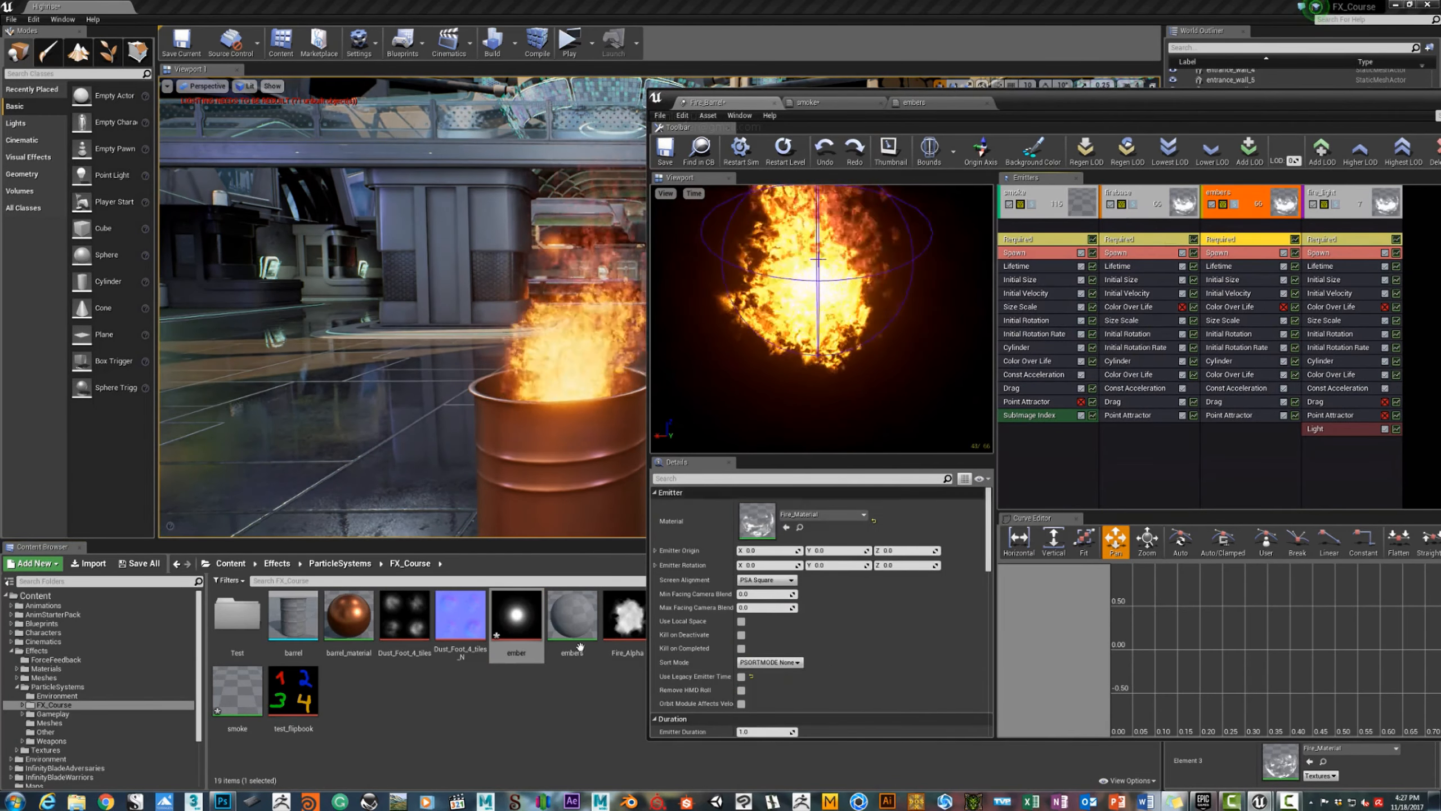
left_click(573, 625)
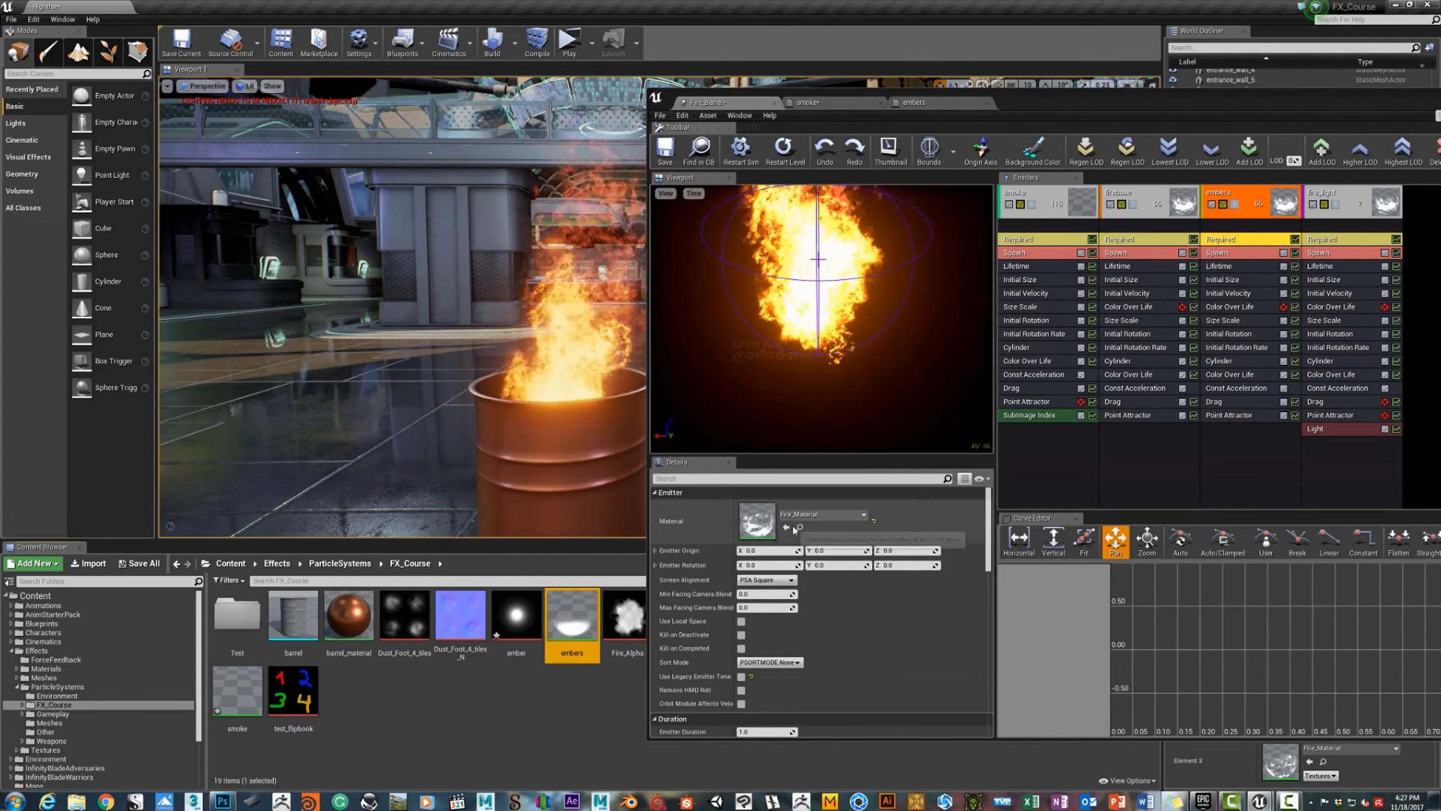
left_click(793, 529)
Solo the embers emitter to preview it alone in the barrel.
left_click(1239, 204)
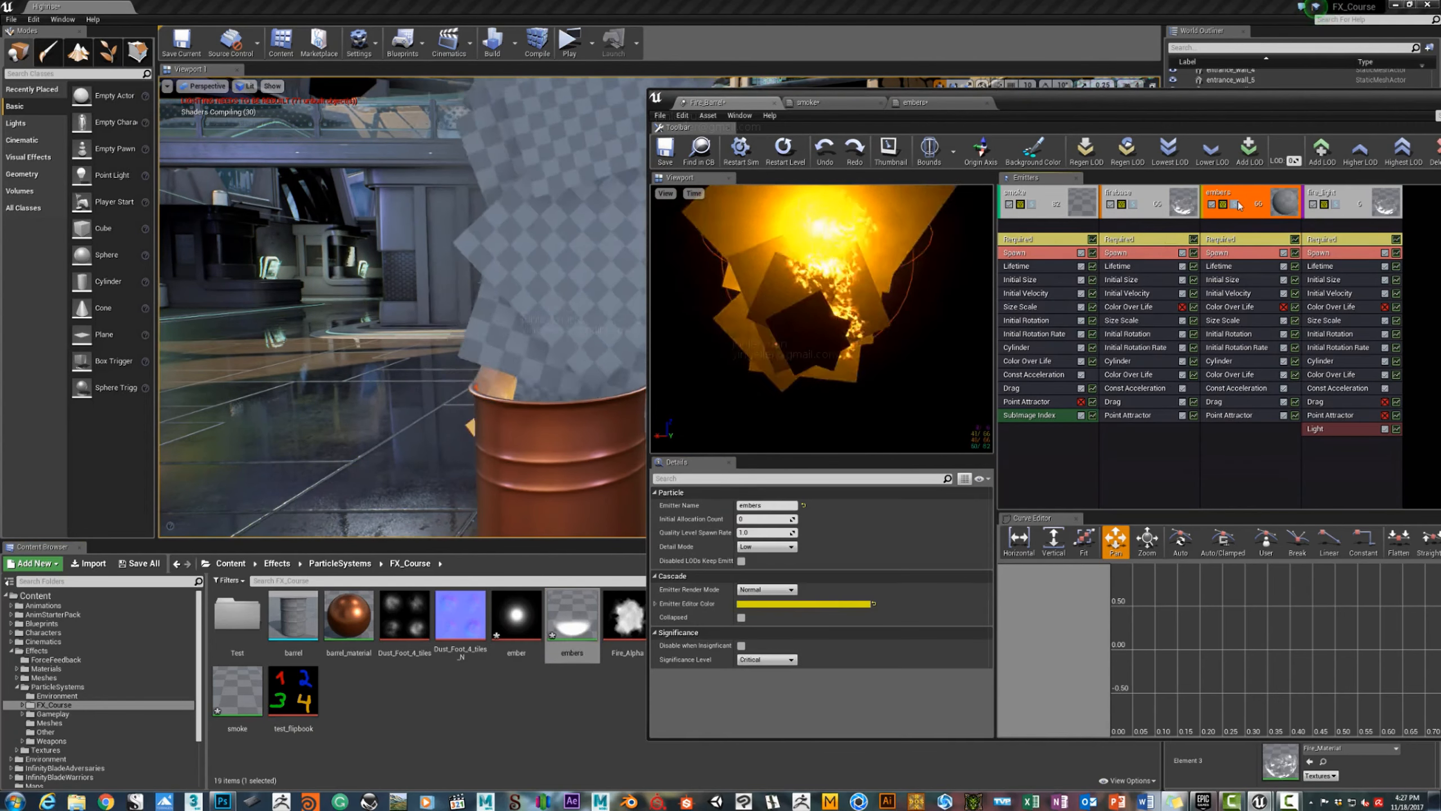
left_click(1235, 204)
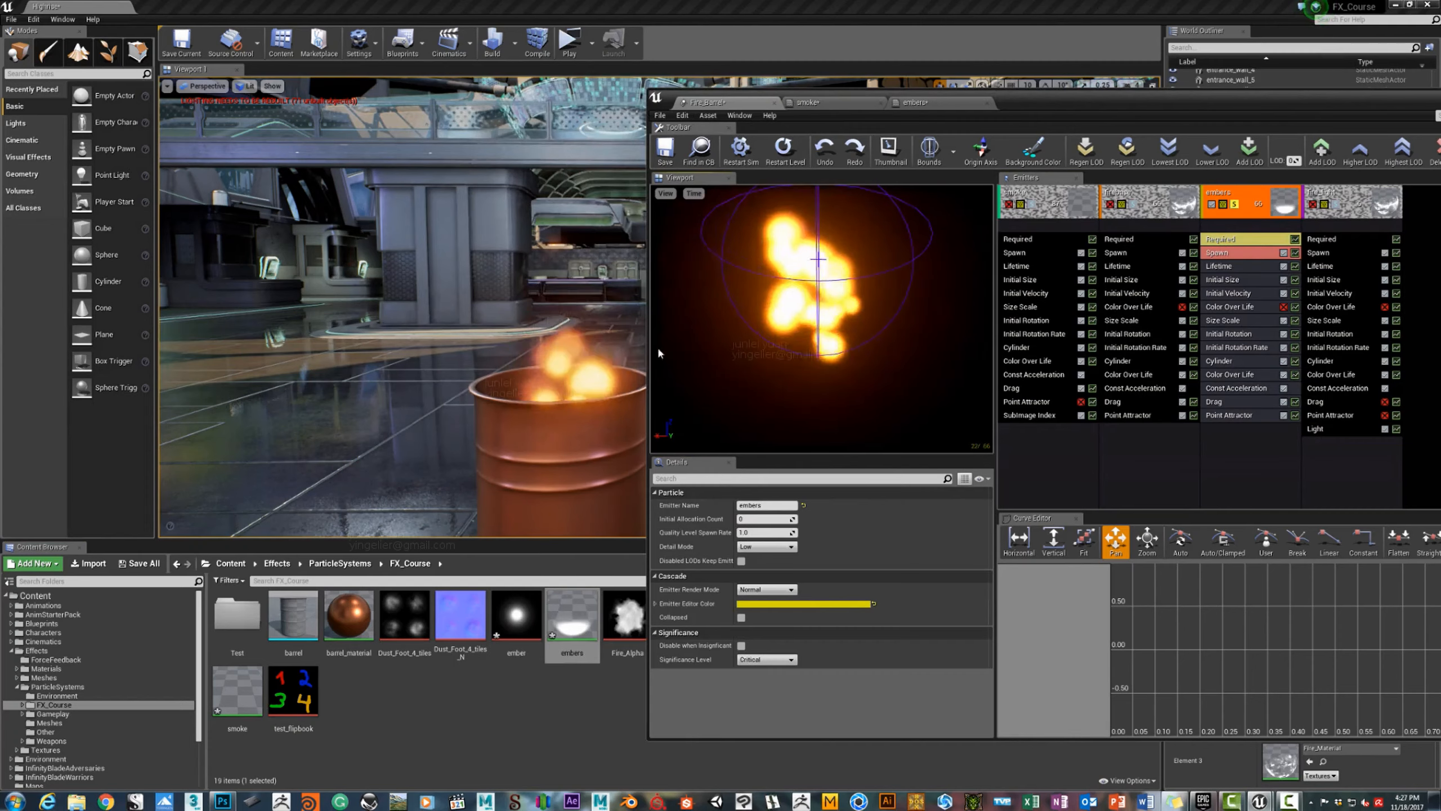
right_click_drag(605, 348, 591, 331)
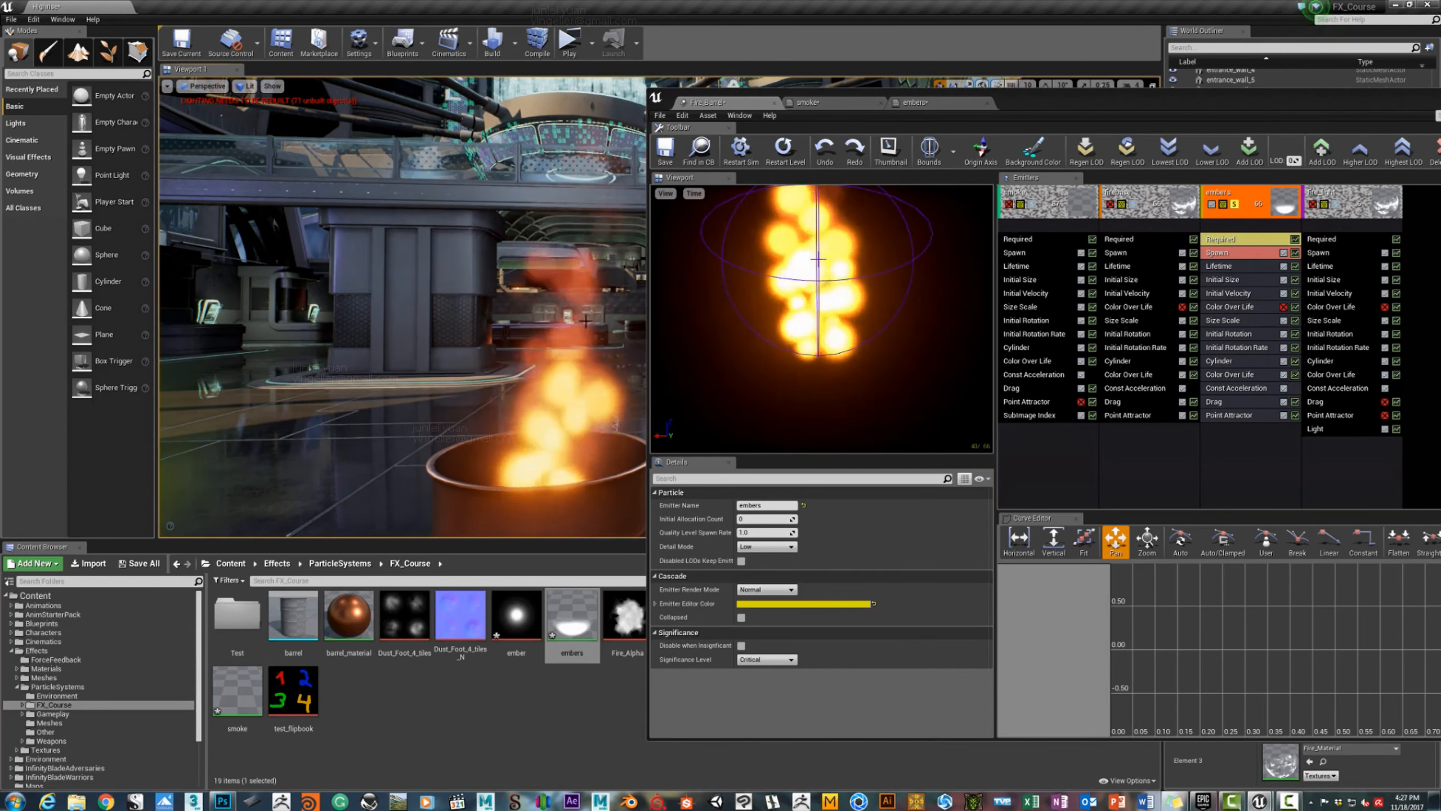
Reduce the embers' Initial Size maximum and set its minimum to 4 on all three axes.
left_click(1237, 291)
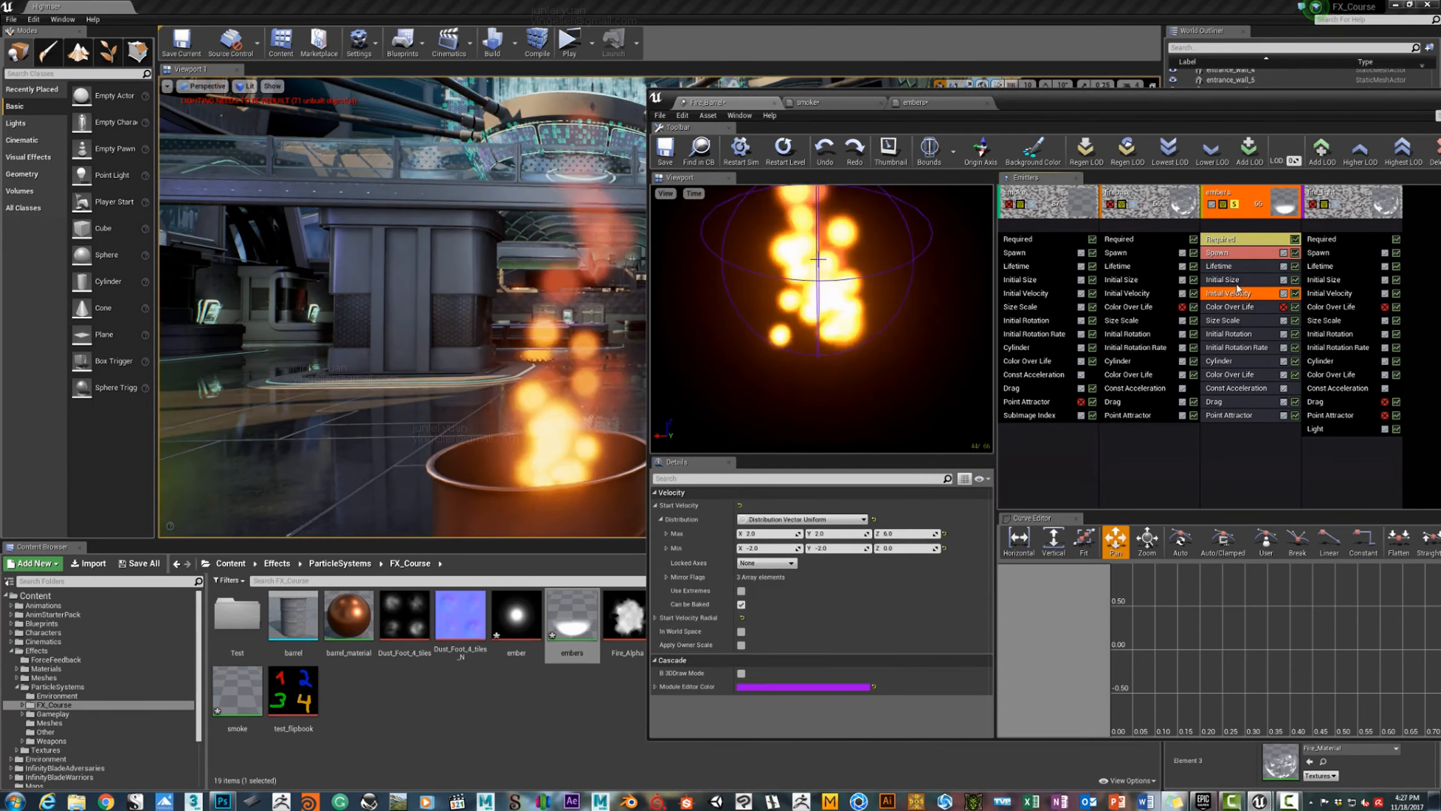
left_click(1223, 280)
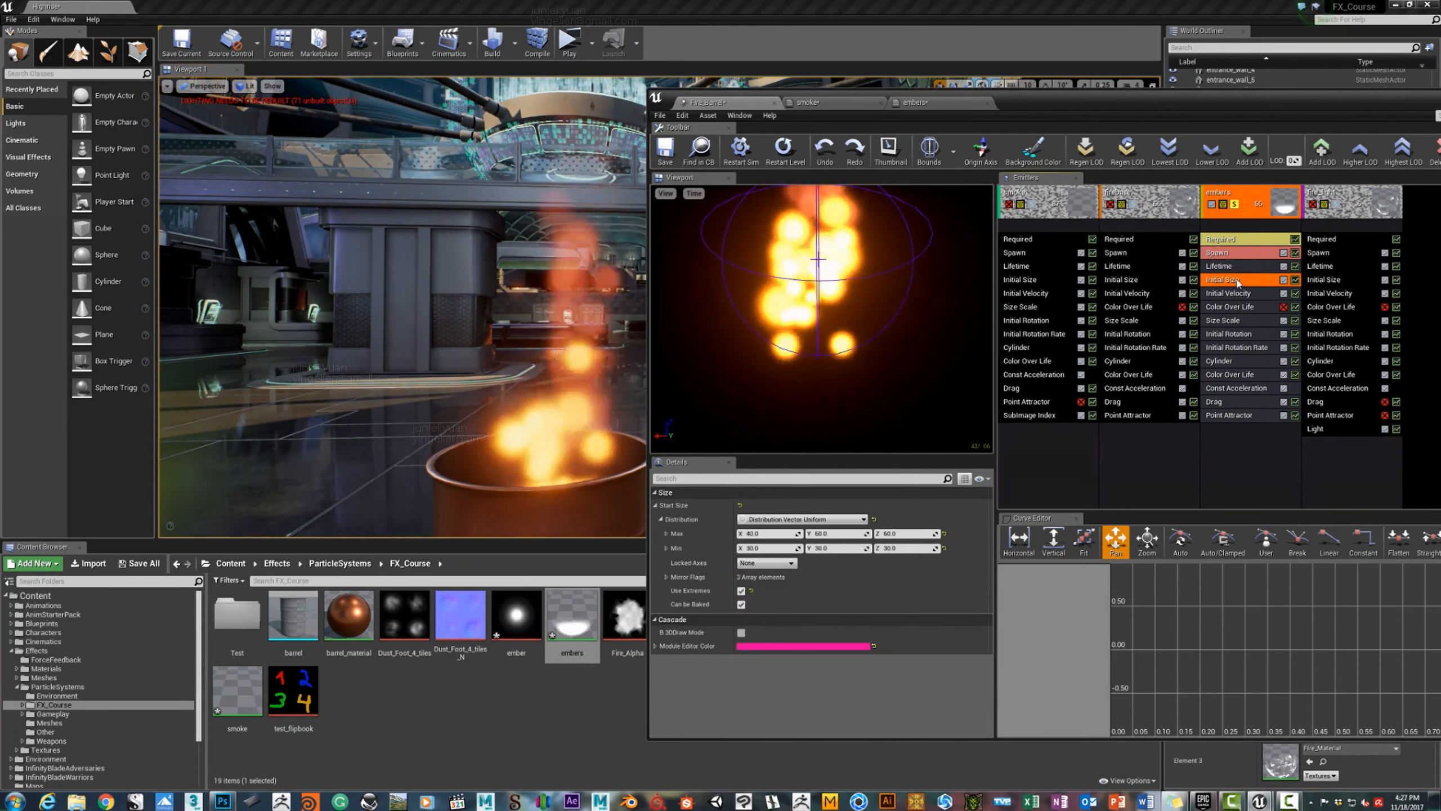
left_click(756, 533)
type("1")
key("Return")
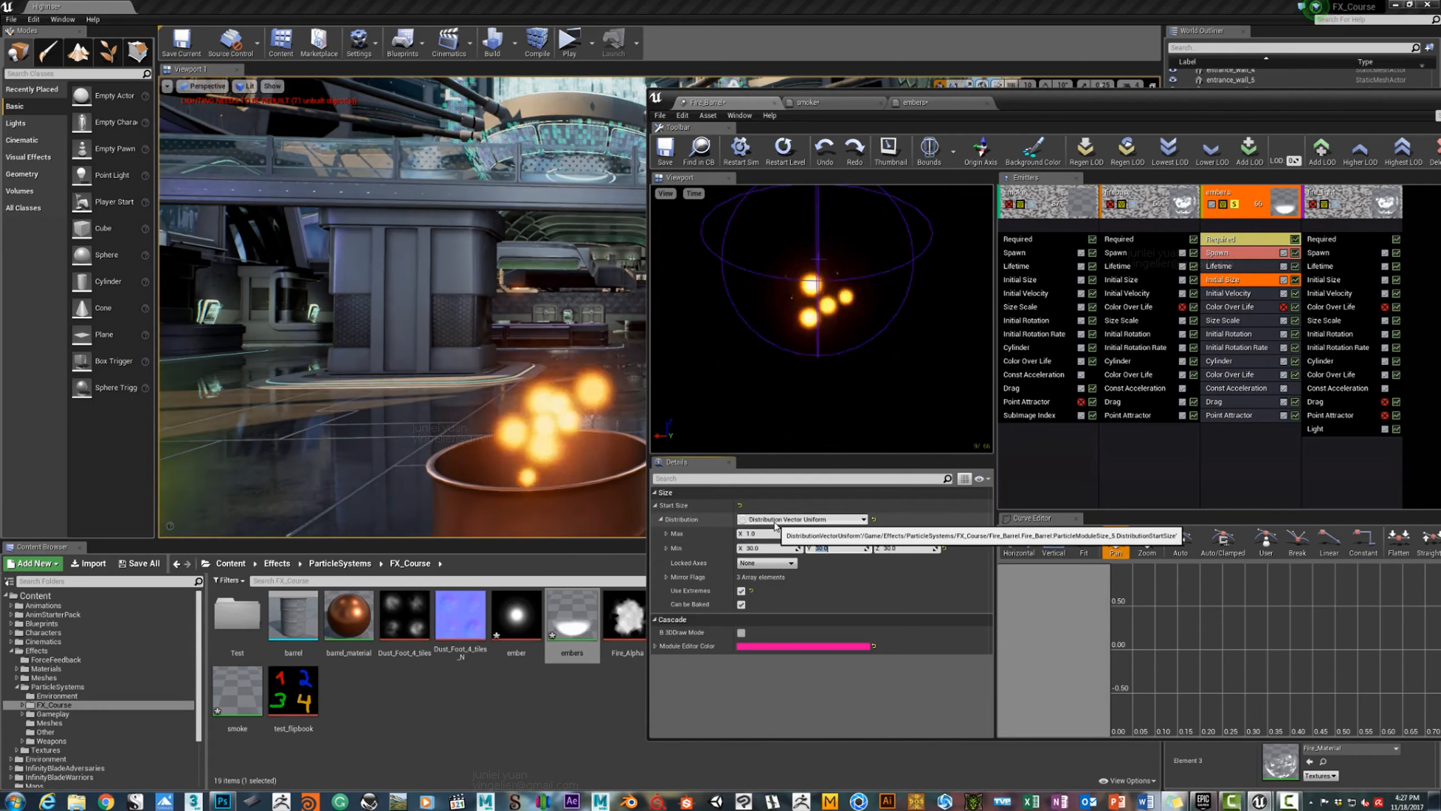
key("shift+Tab")
type("2")
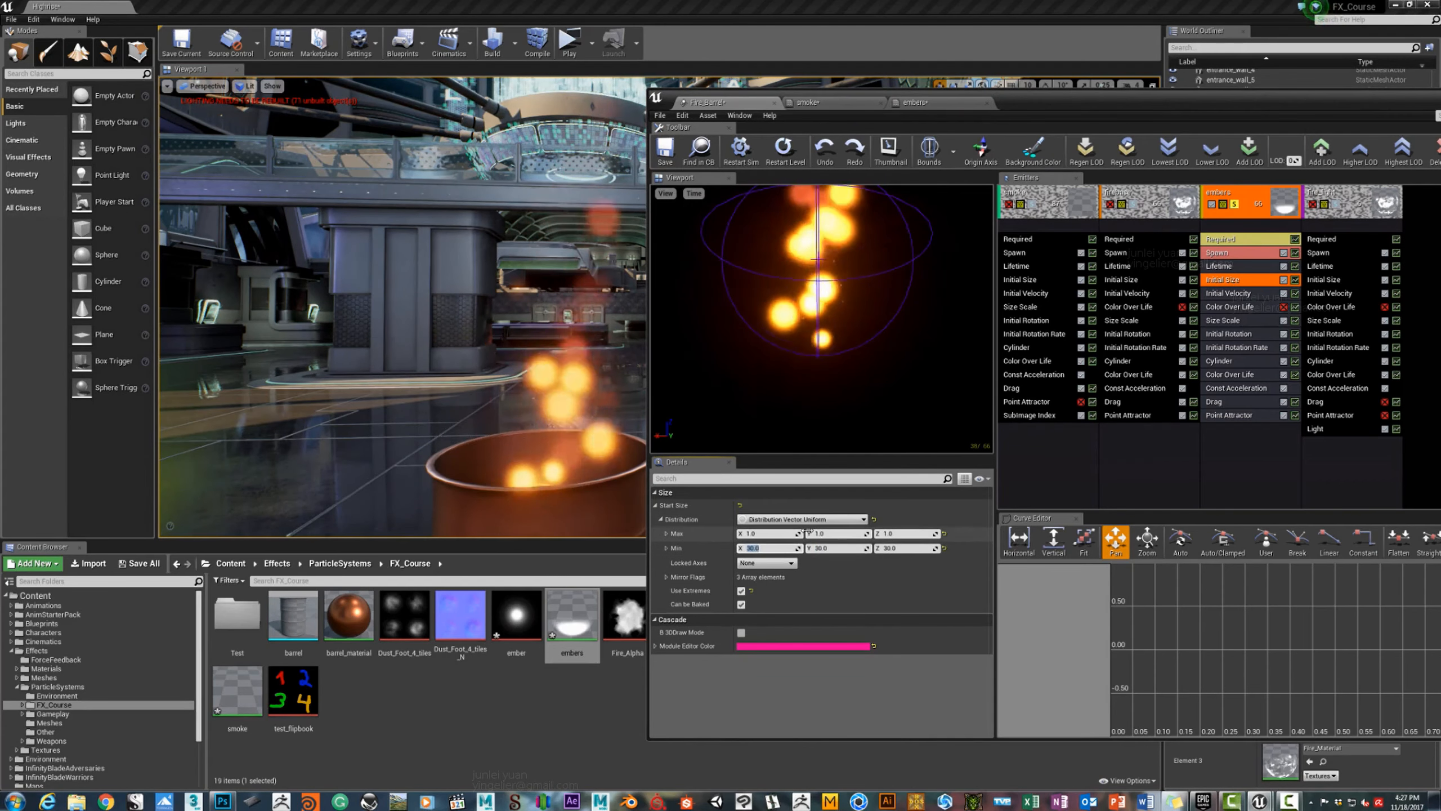
key("Tab")
type("2")
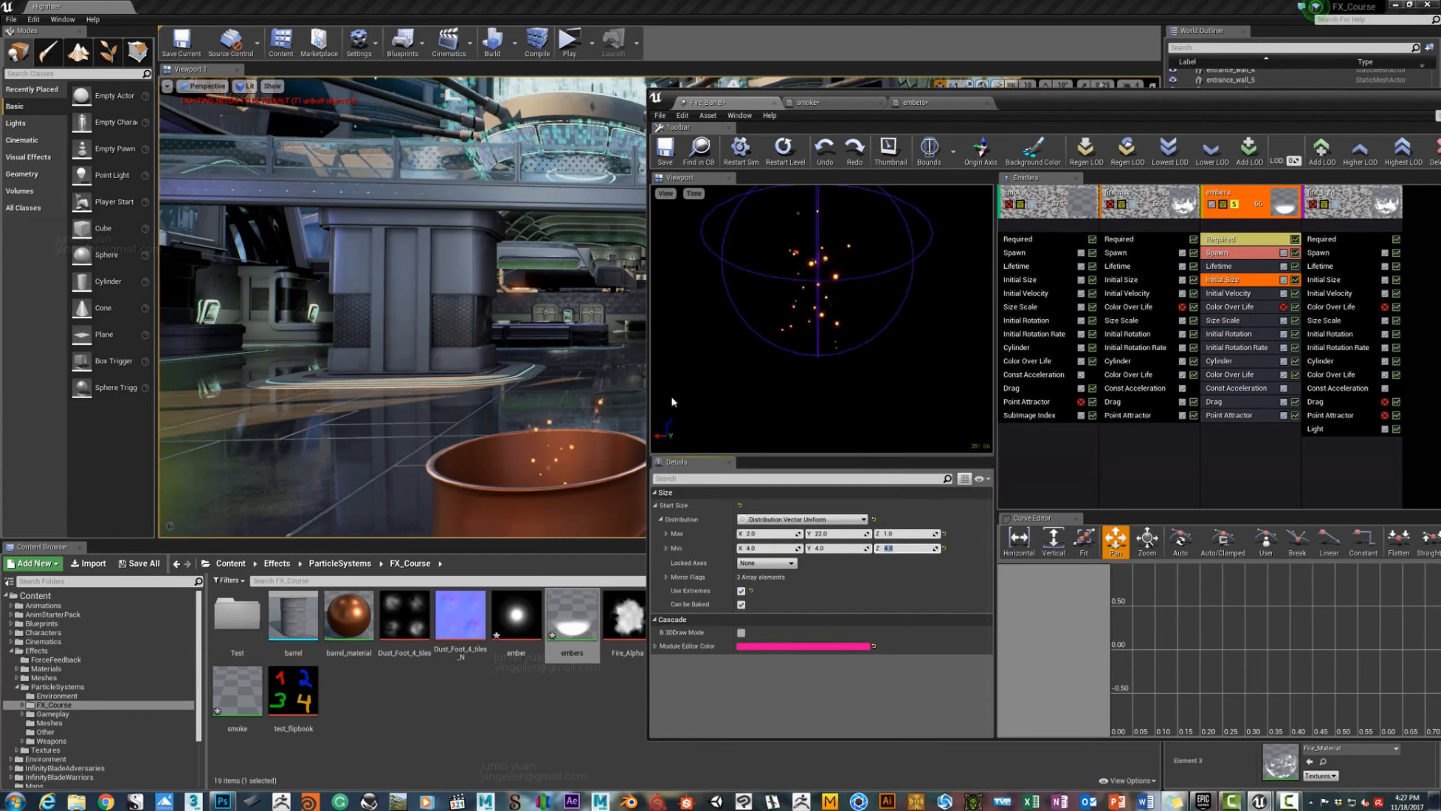
Examine the size and motion of the embers above the barrel in the level.
key("s")
right_click_drag(602, 392, 567, 392)
key("w")
key("d")
key("a")
key("w")
key("d")
key("a")
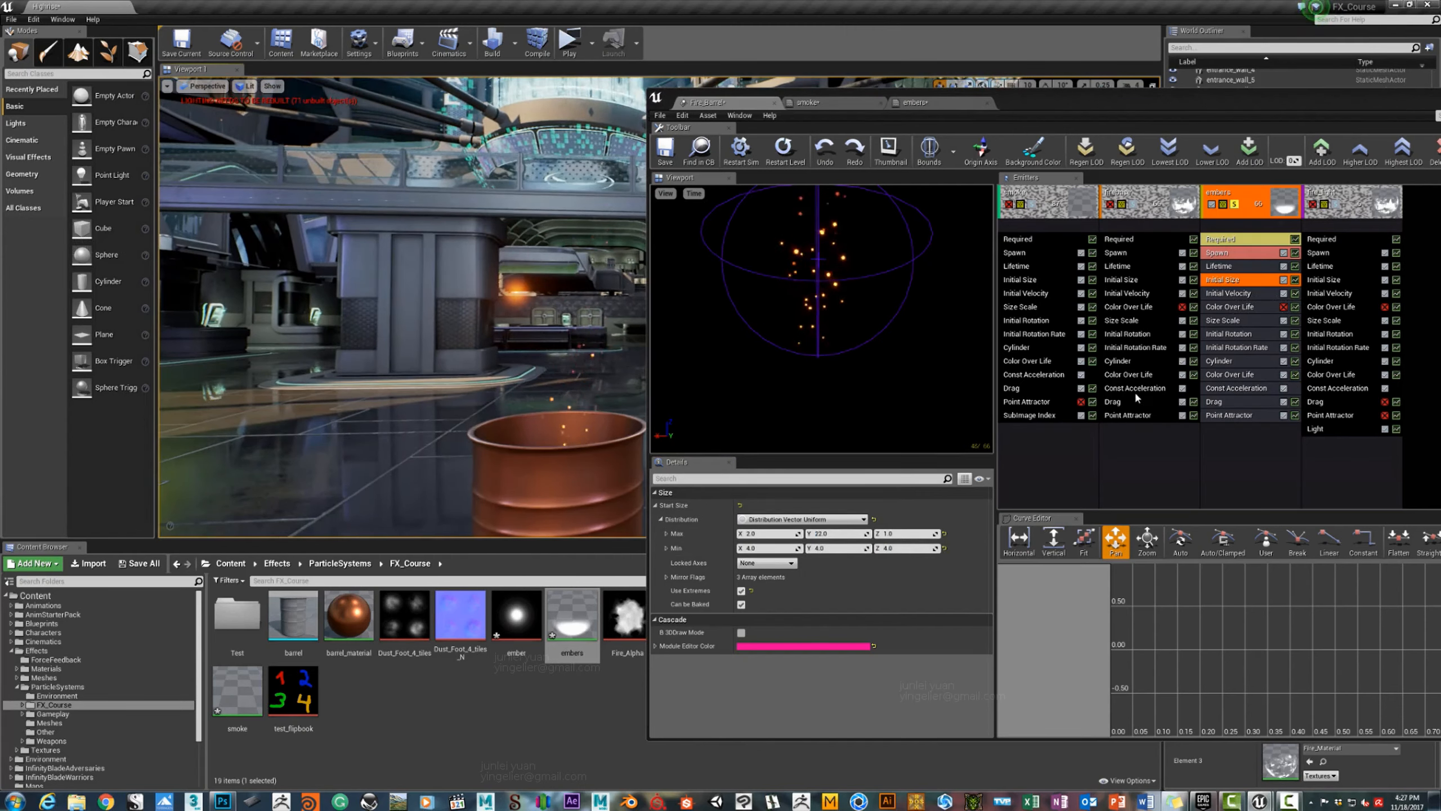
Disable the Point Attractor module on the embers emitter.
left_click(1283, 402)
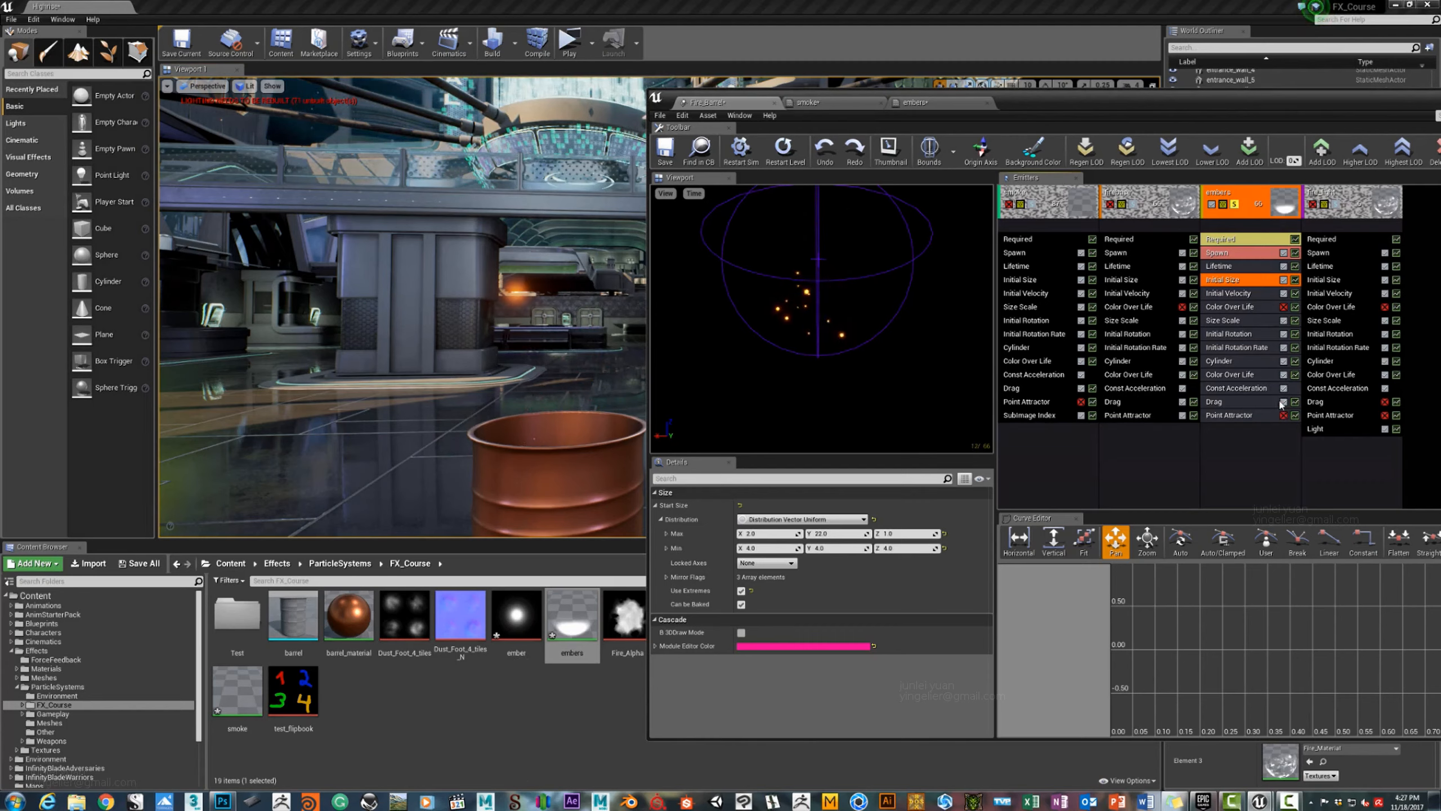
right_click_drag(629, 362, 630, 361)
key("s")
key("w")
key("s")
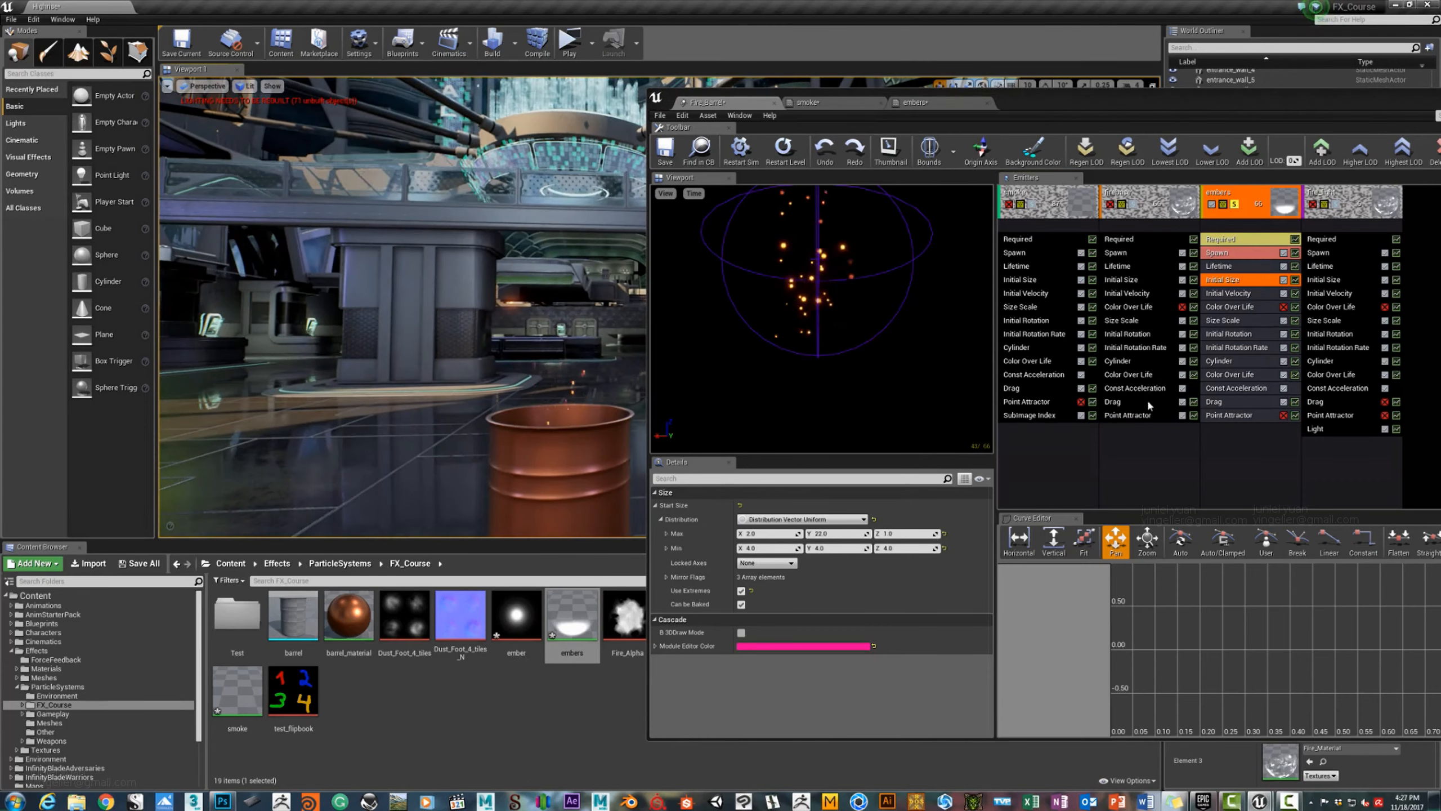
Enlarge the embers' Cylinder location to a start radius of about 30 and a start height of about 26.
left_click(1220, 362)
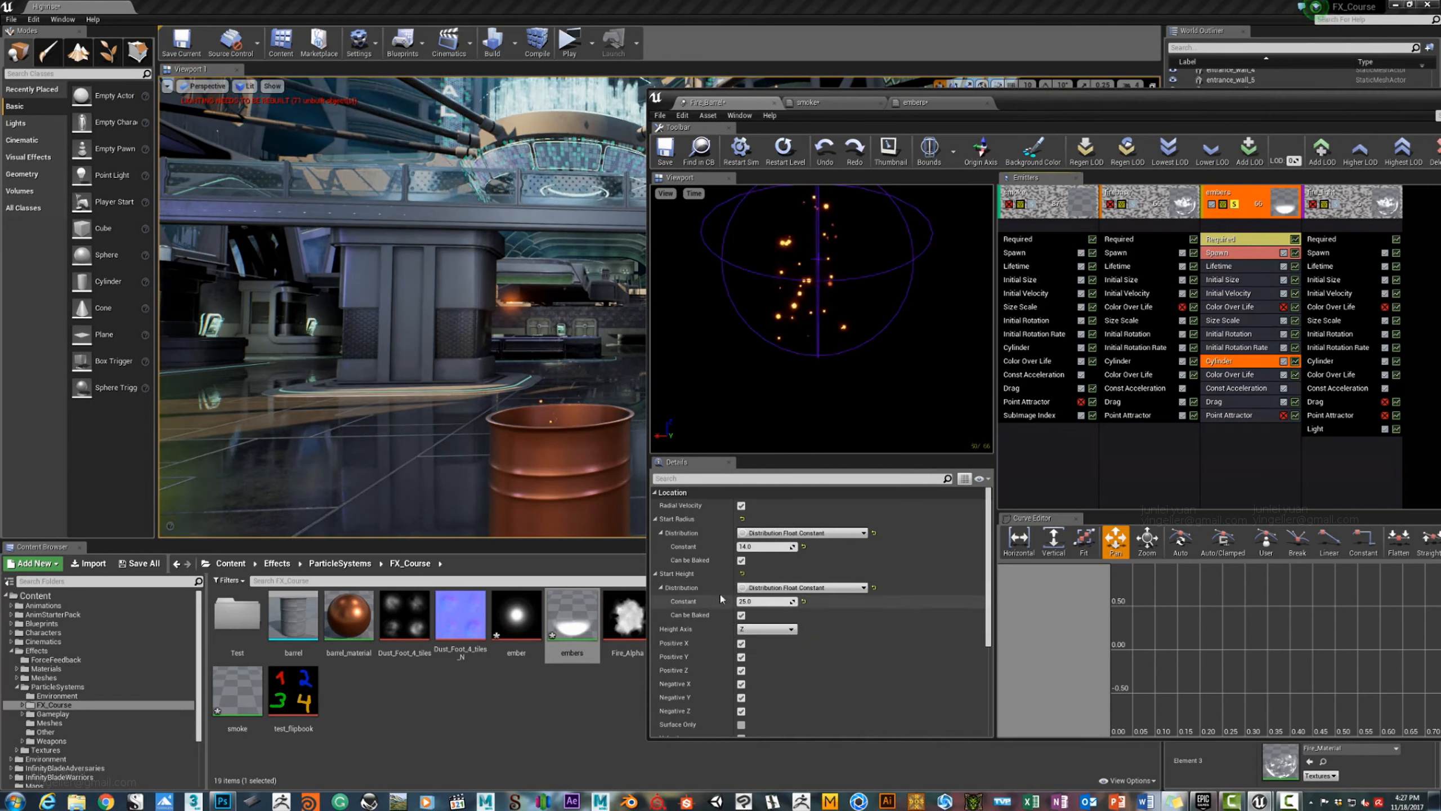
left_click_drag(737, 545, 739, 545)
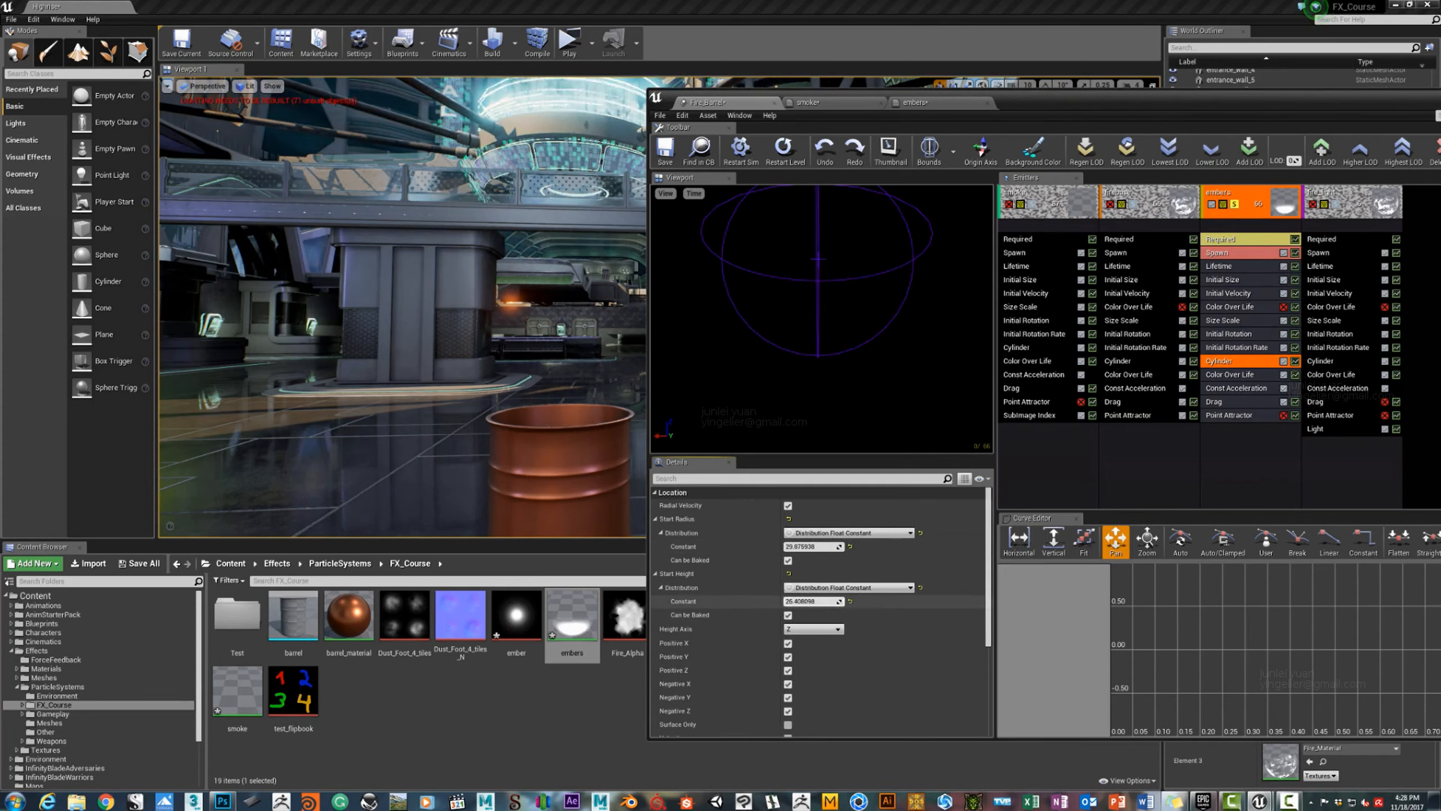
Raise the embers' Emitter Origin to about 1.9 on Z, check it against the barrel rim and turn off the emitter's solo mode.
left_click(1236, 243)
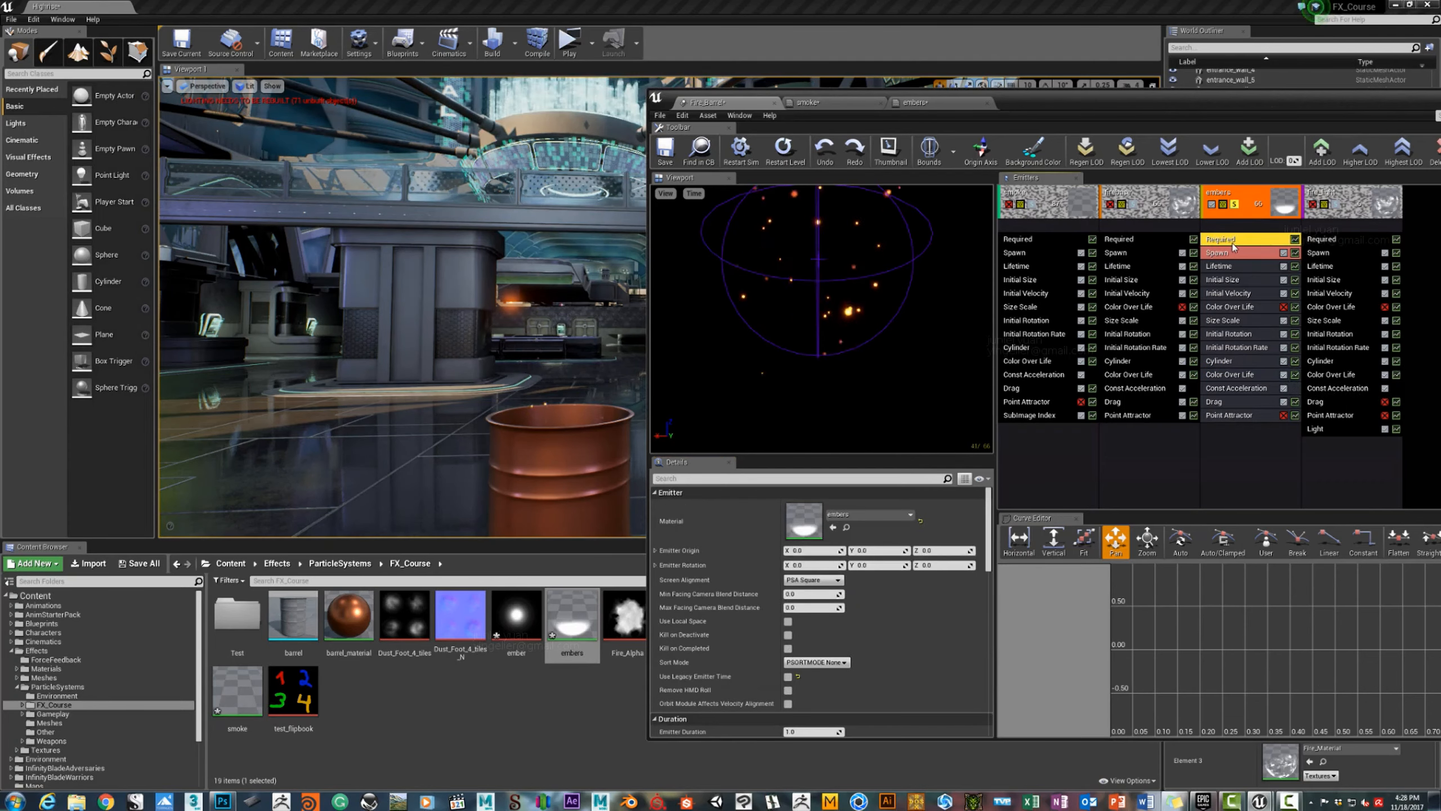
key("w")
right_click_drag(500, 315, 500, 426)
key("s")
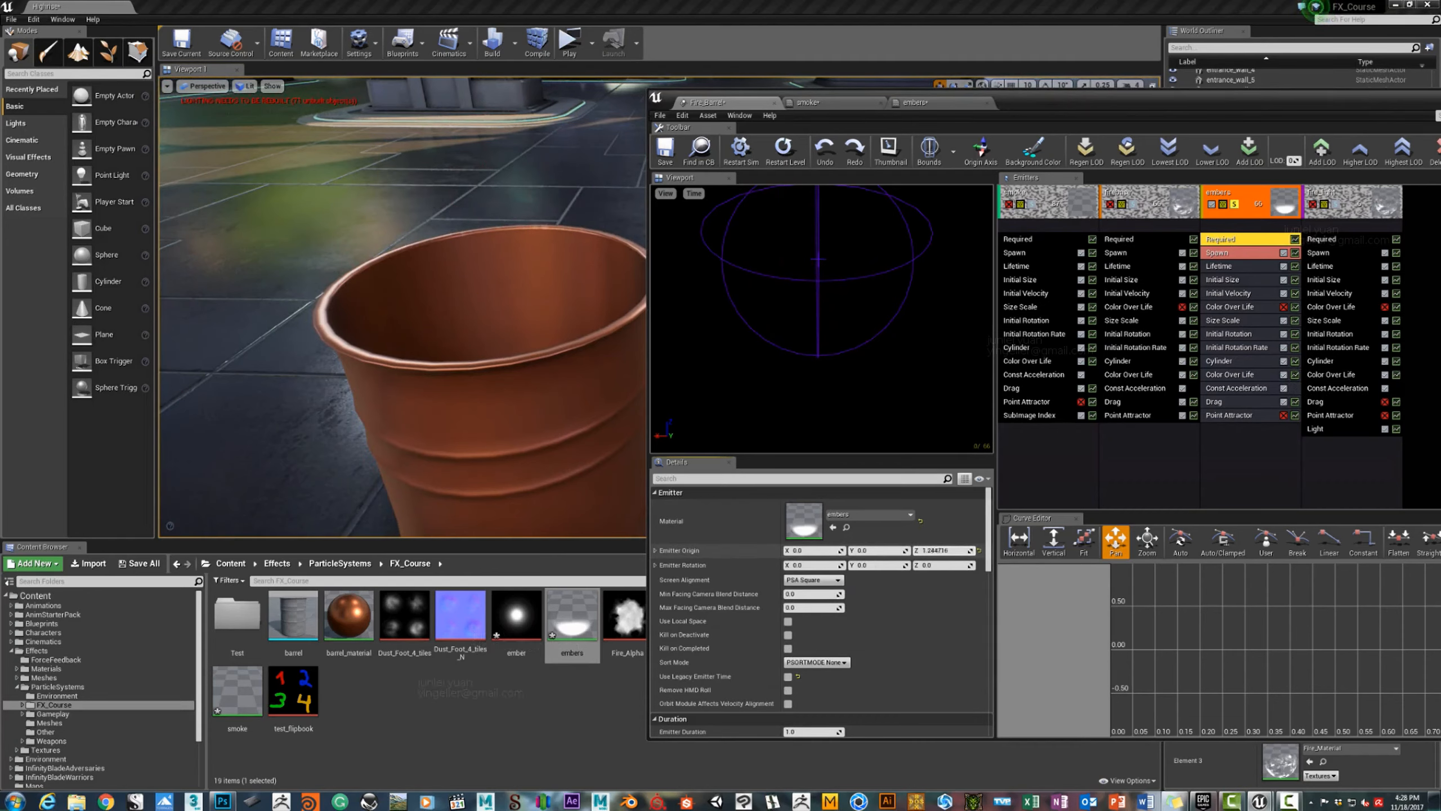
key("s")
right_click_drag(522, 363, 477, 283)
key("w")
key("w")
key("s")
key("w")
key("s")
key("w")
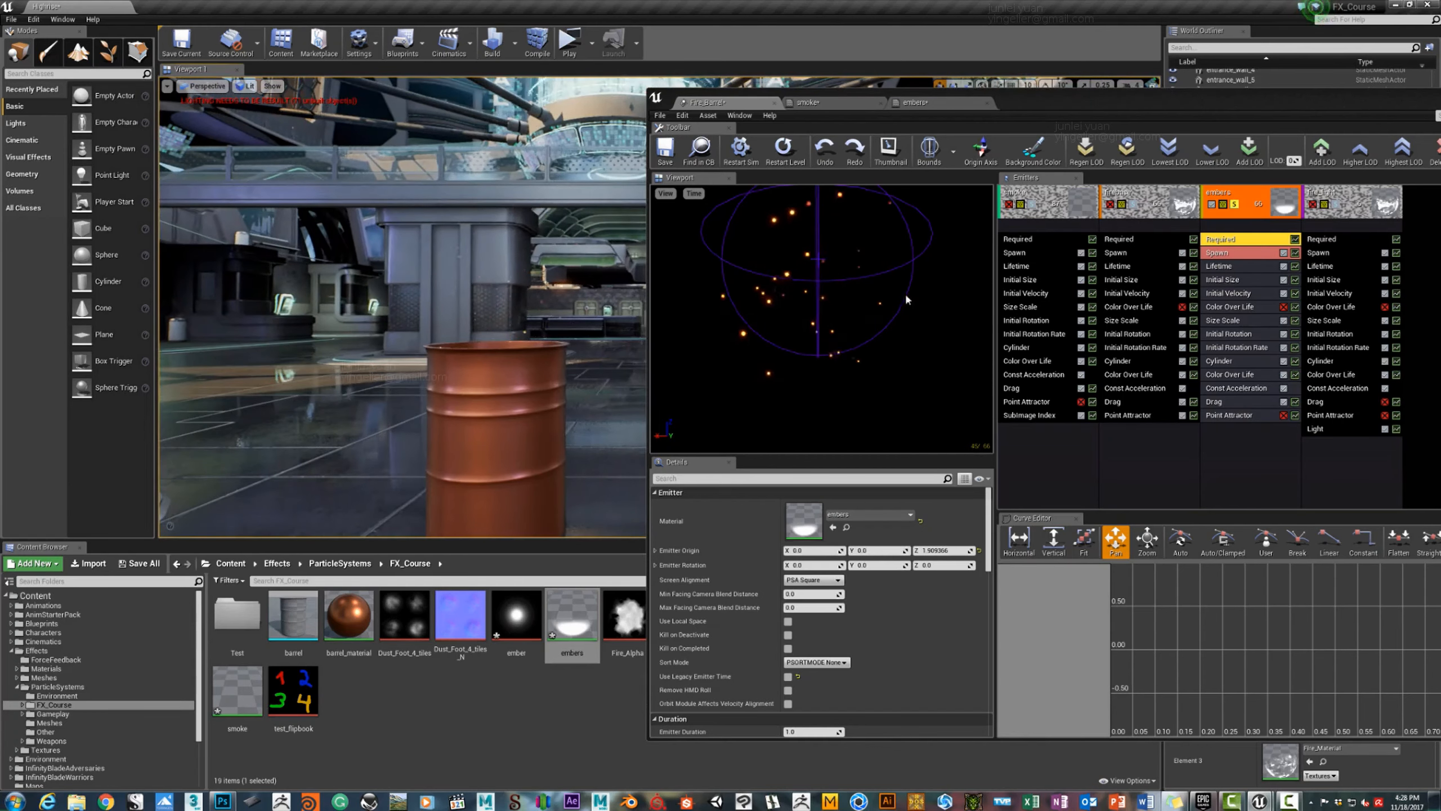
left_click(1238, 204)
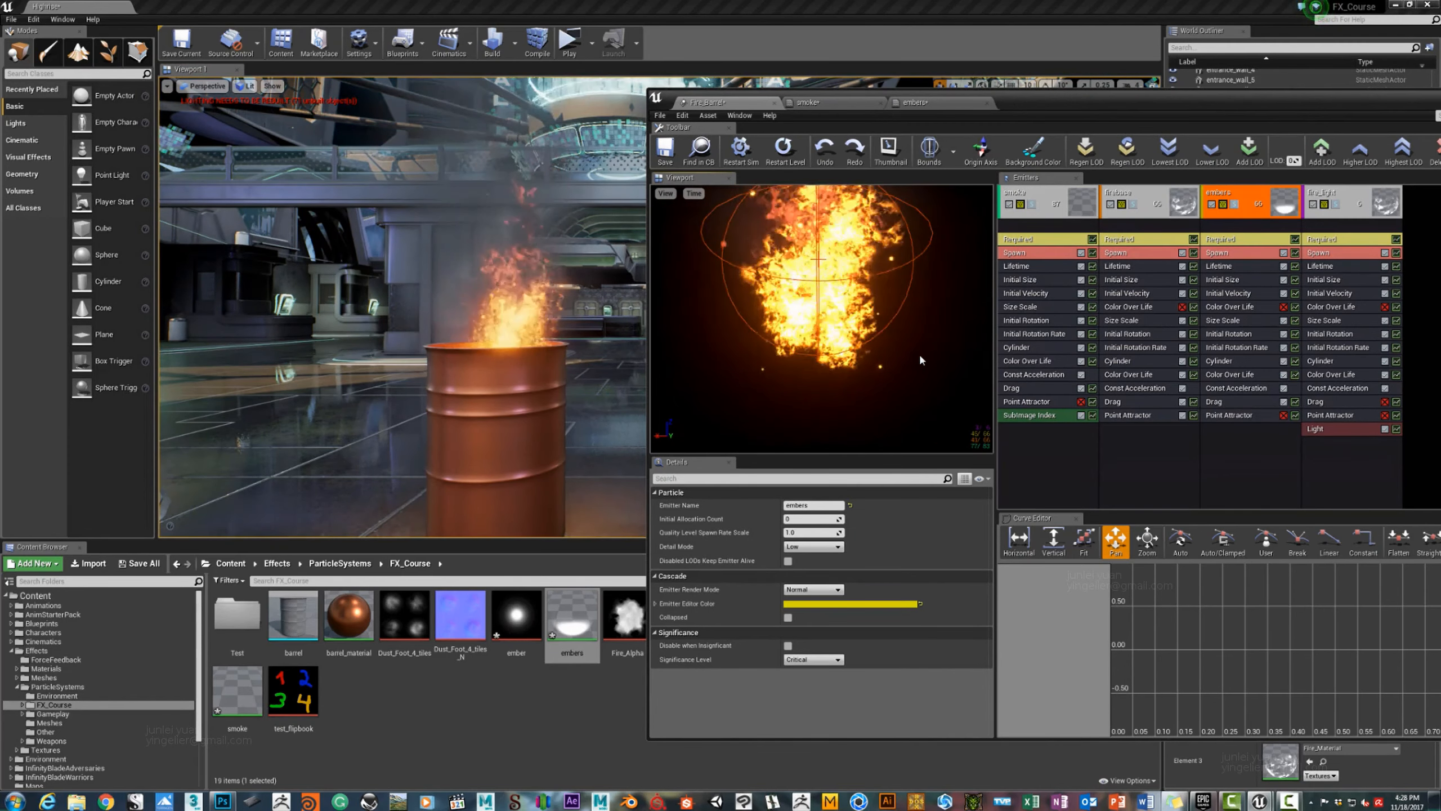
Set the embers' Initial Size maximum to 4 and minimum to 8 on all three axes.
left_click(1226, 280)
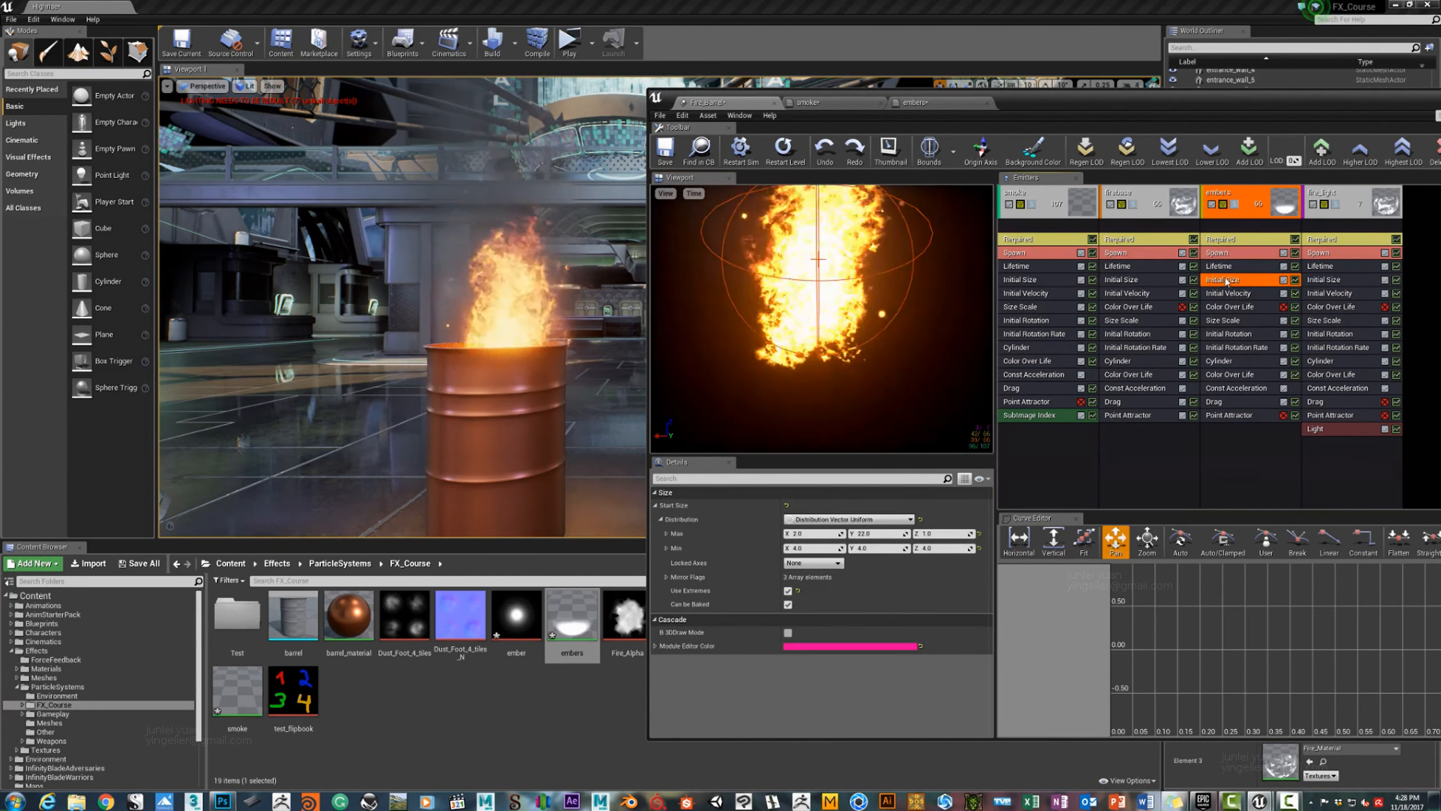
left_click(808, 534)
type("4")
key("Tab")
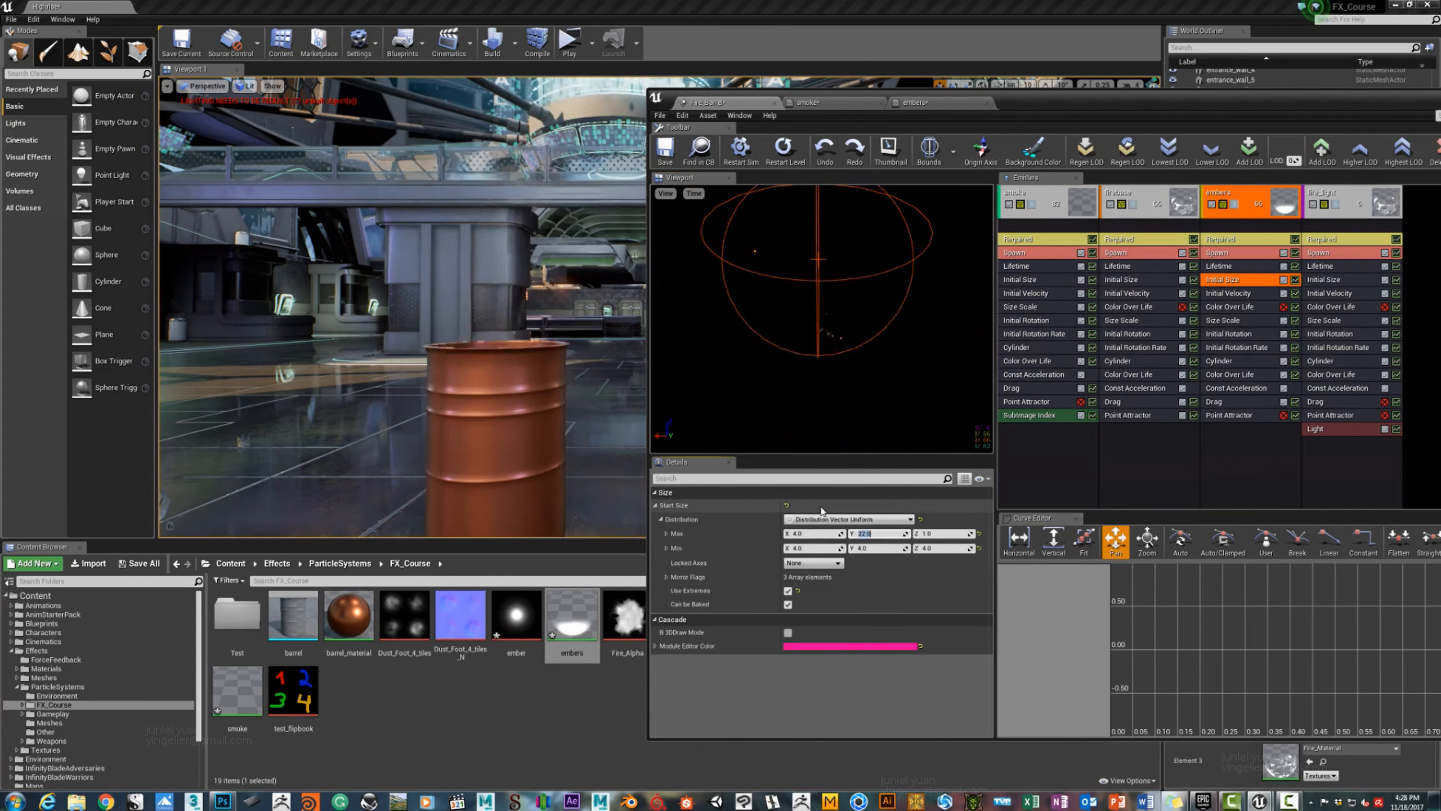
type("4")
key("Tab")
type("4")
key("Tab")
type("8")
key("Tab")
type("8")
key("Tab")
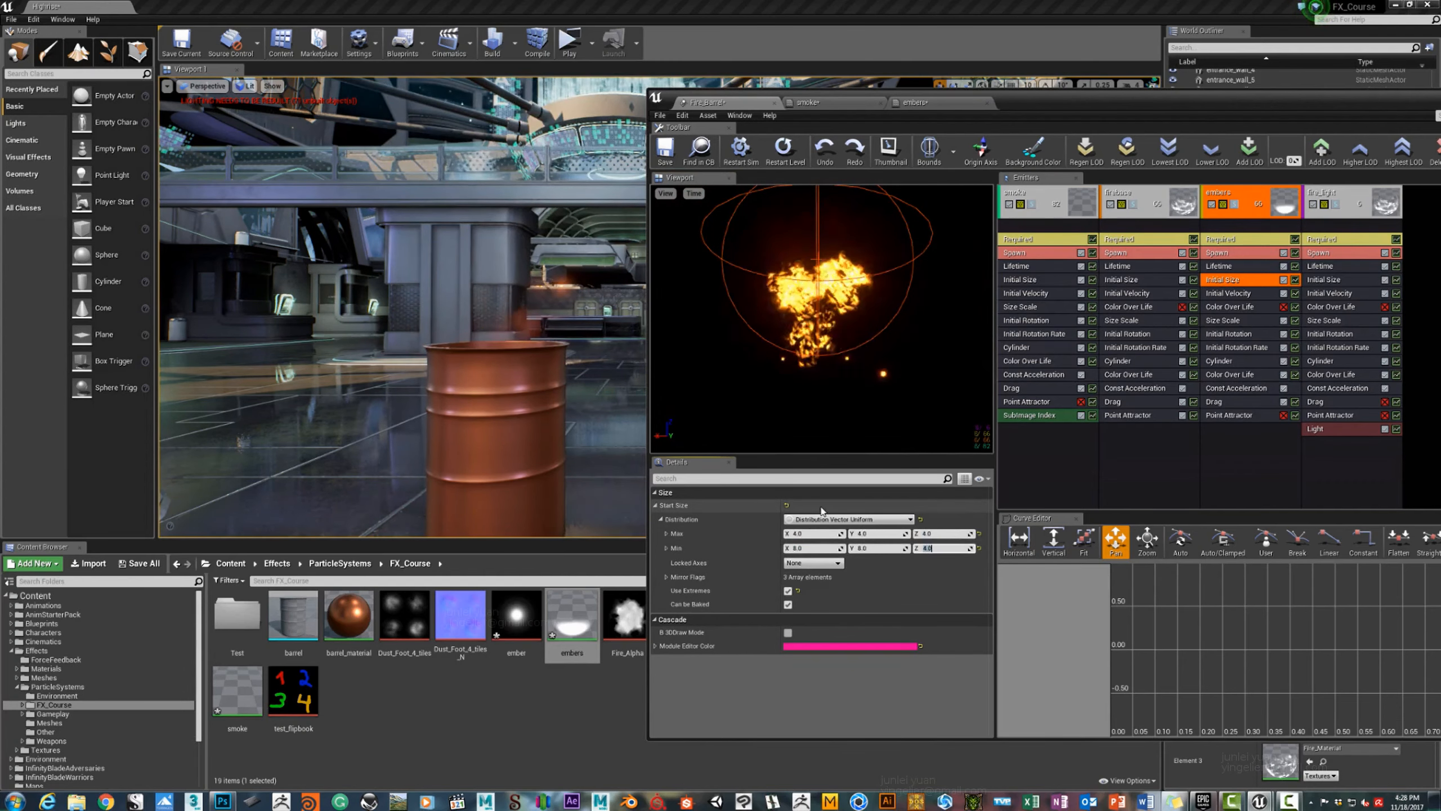
type("8")
key("Tab")
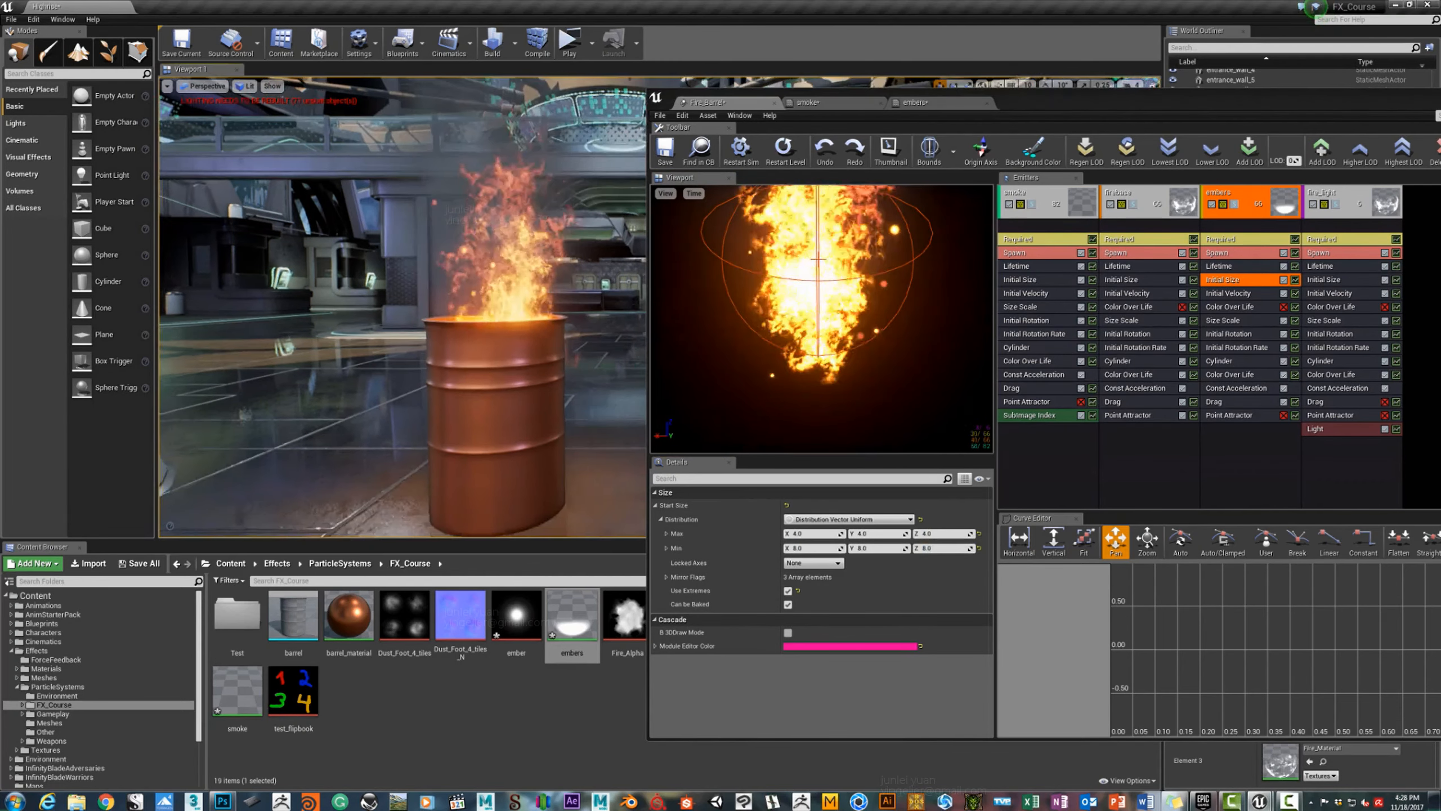
Set the embers' Initial Size minimum to 7 on all three axes.
mouse_move(499, 363)
right_mouse_down()
mouse_move(474, 366)
mouse_move(489, 347)
right_mouse_up()
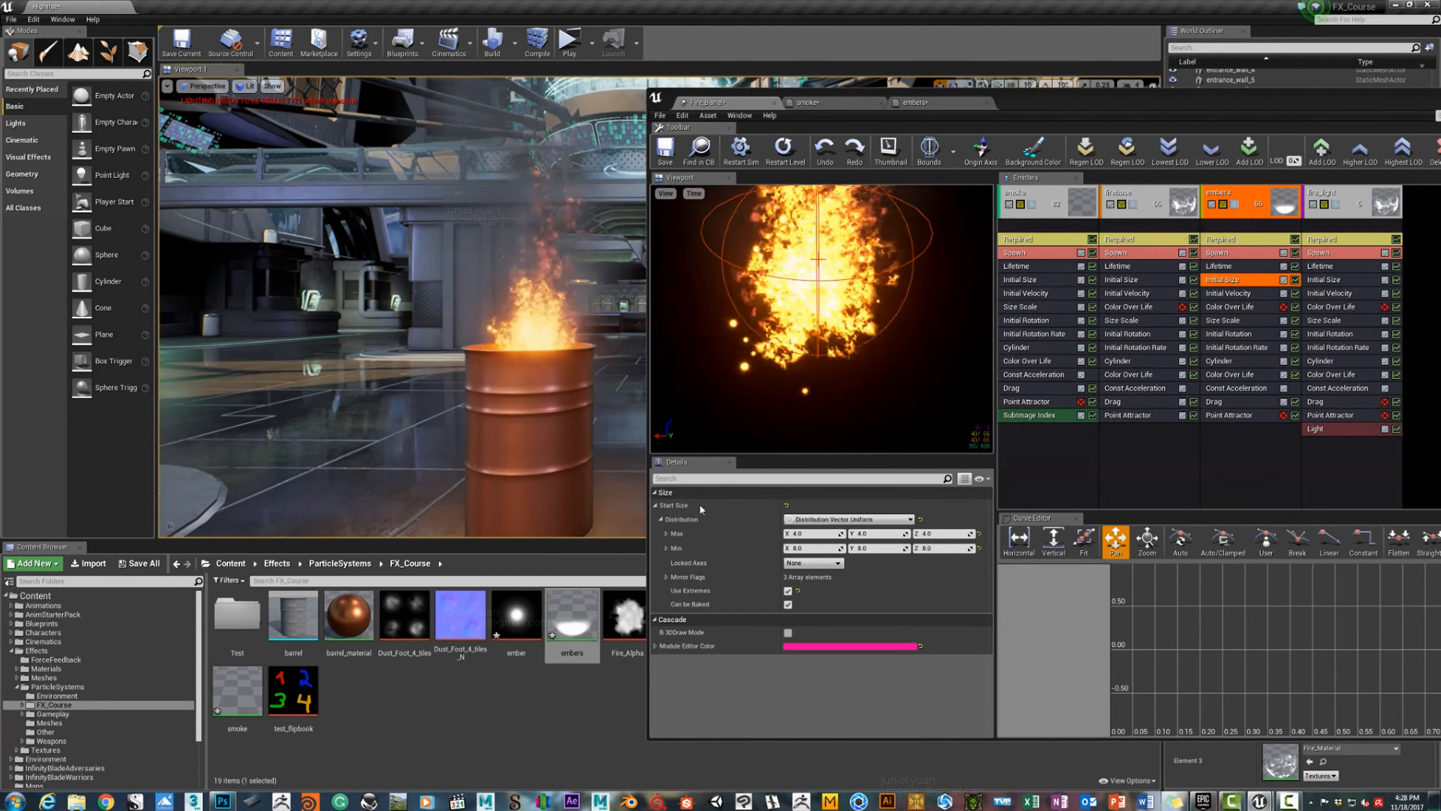
left_click(828, 549)
type("7")
key("Tab")
type("7")
key("Tab")
type("7")
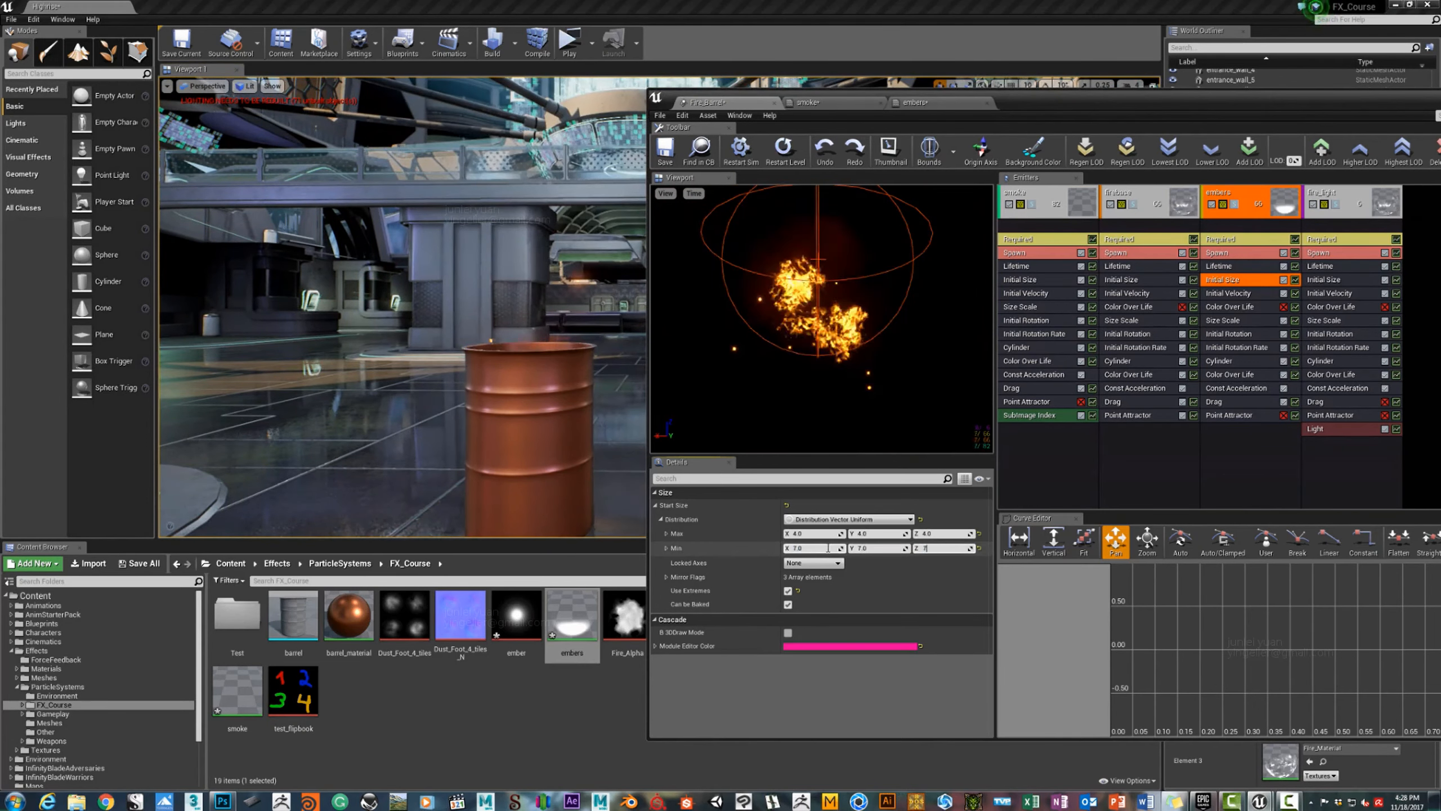
key("Return")
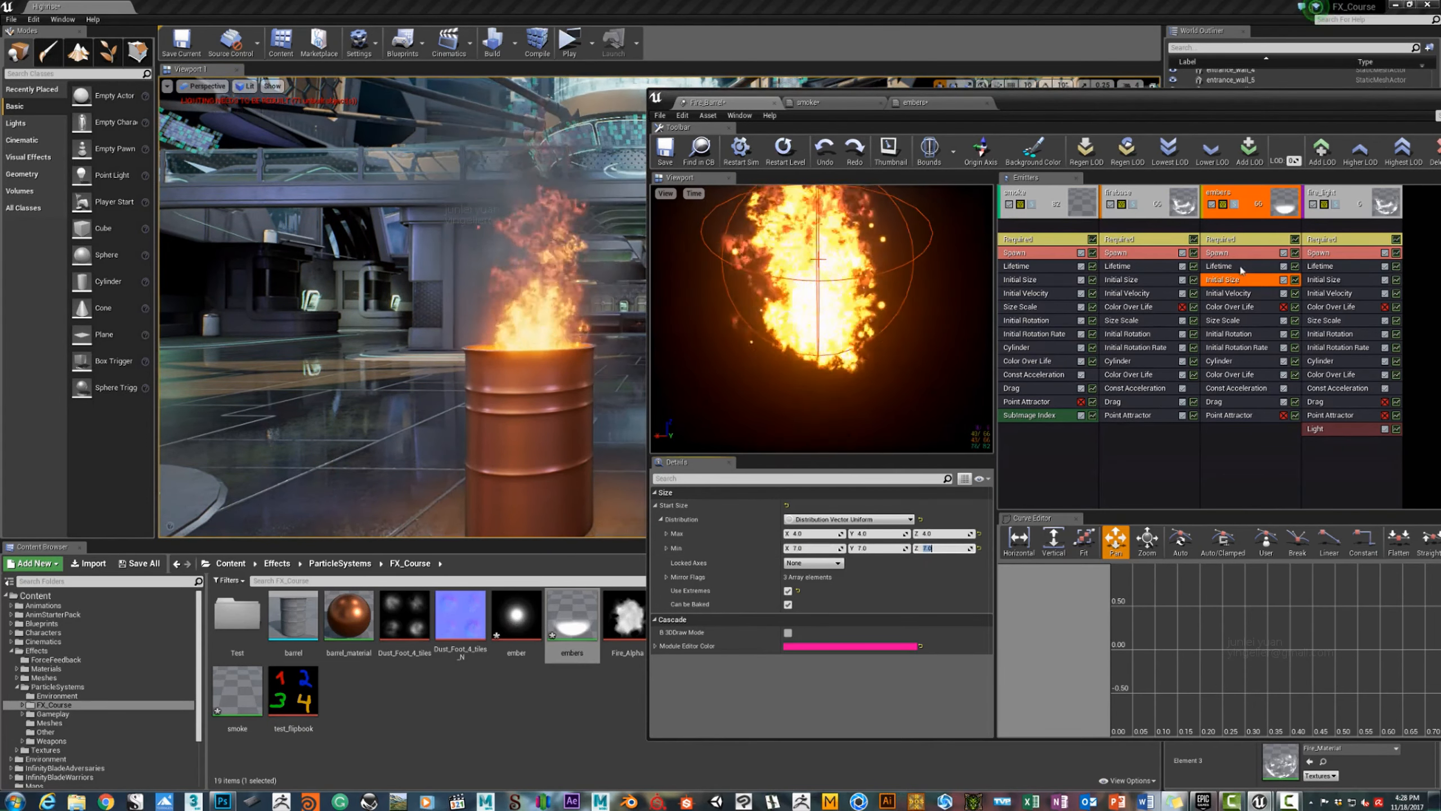
Set the embers emitter's Screen Alignment to PSA Velocity.
left_click(1215, 243)
left_click(817, 580)
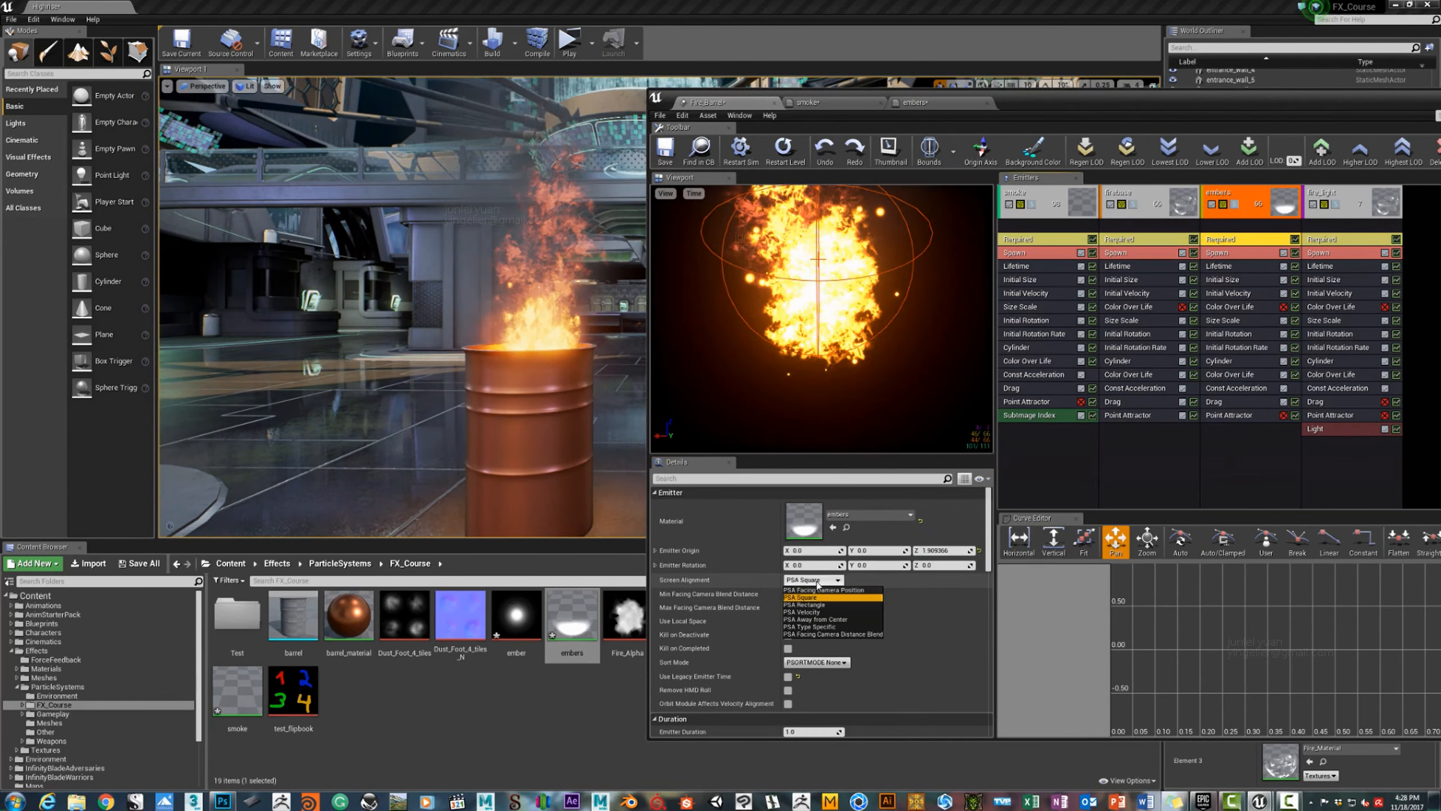
left_click(816, 612)
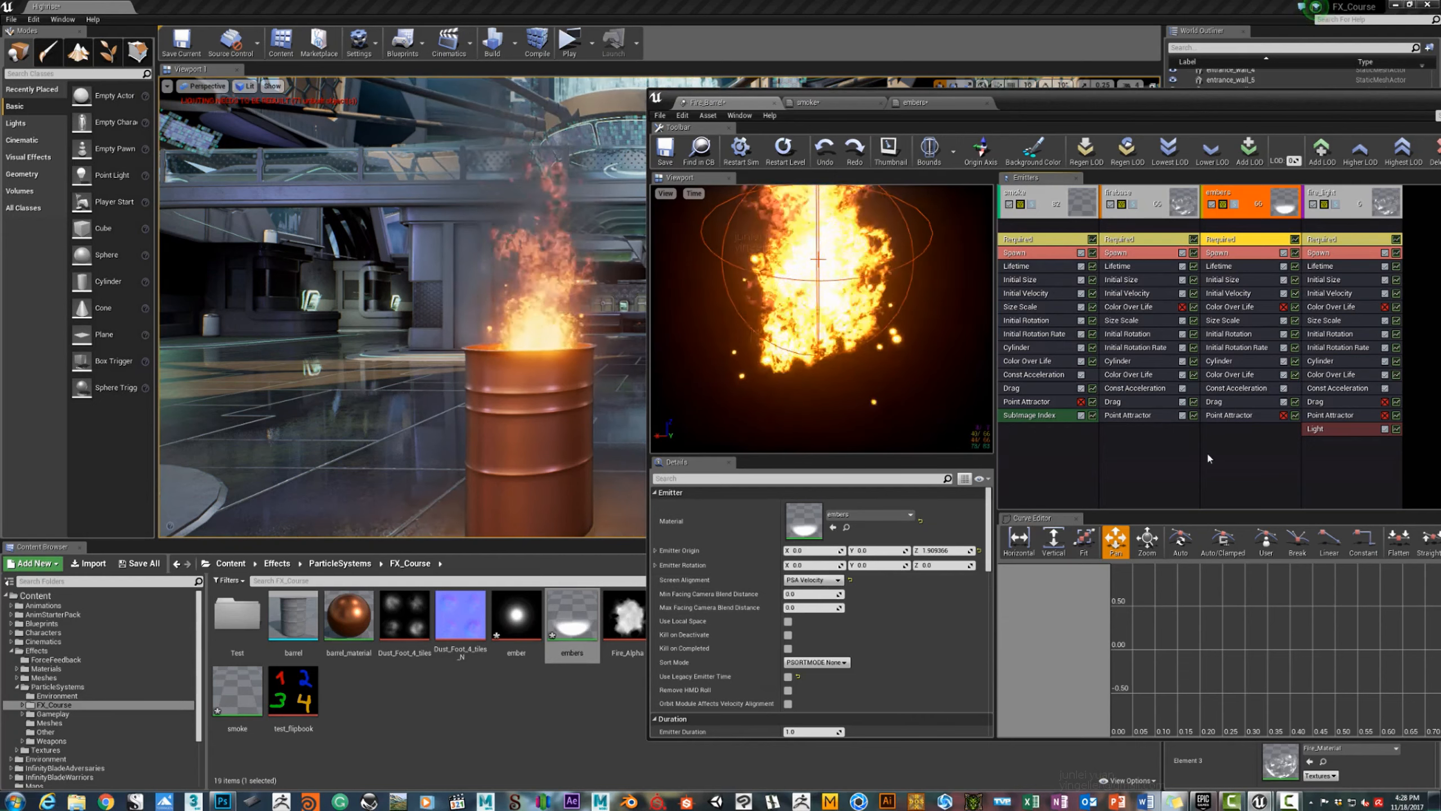
Add a Size By Speed module to the embers emitter with Speed Scale Y at 1 and Max Scale Y at 3.
right_click(1229, 443)
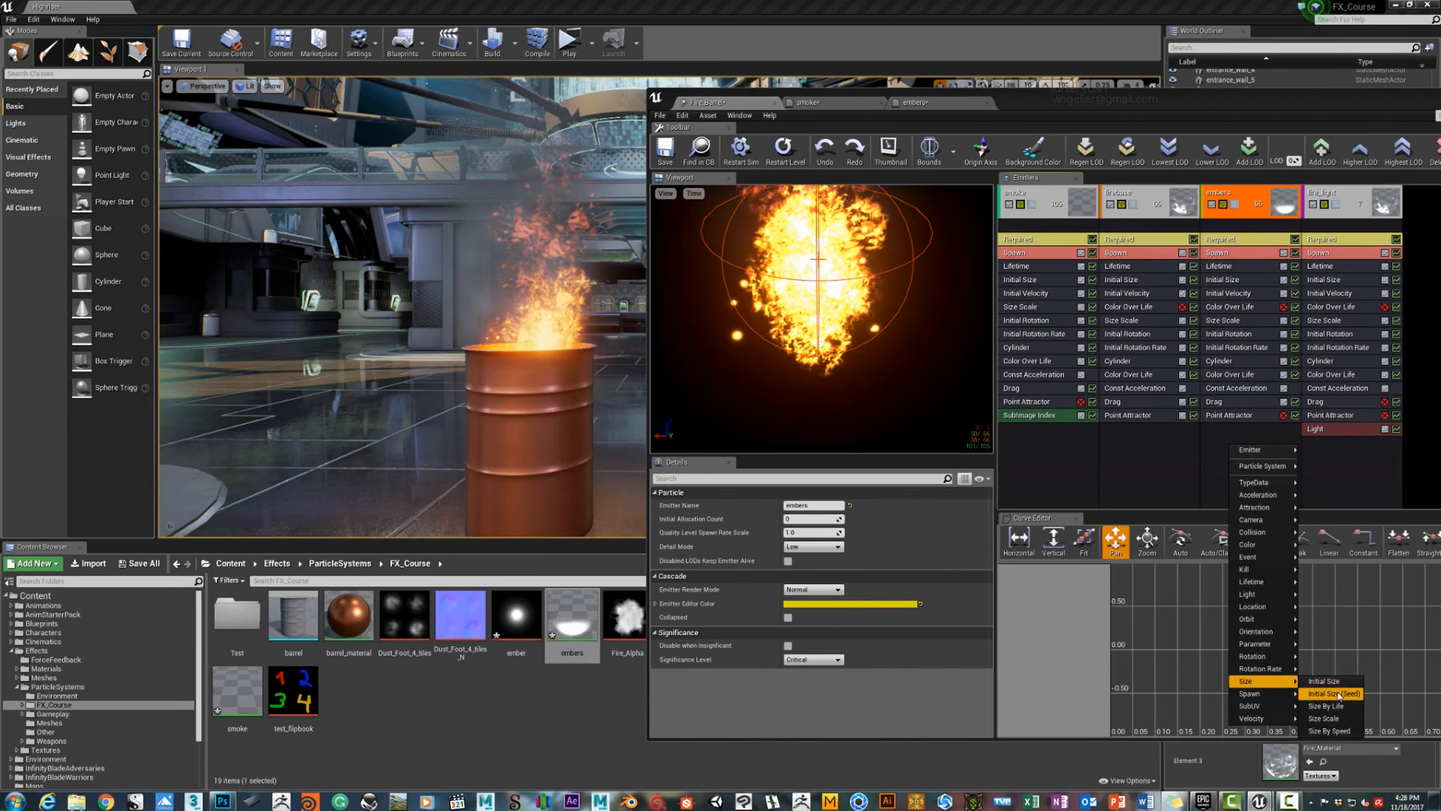
left_click(1329, 731)
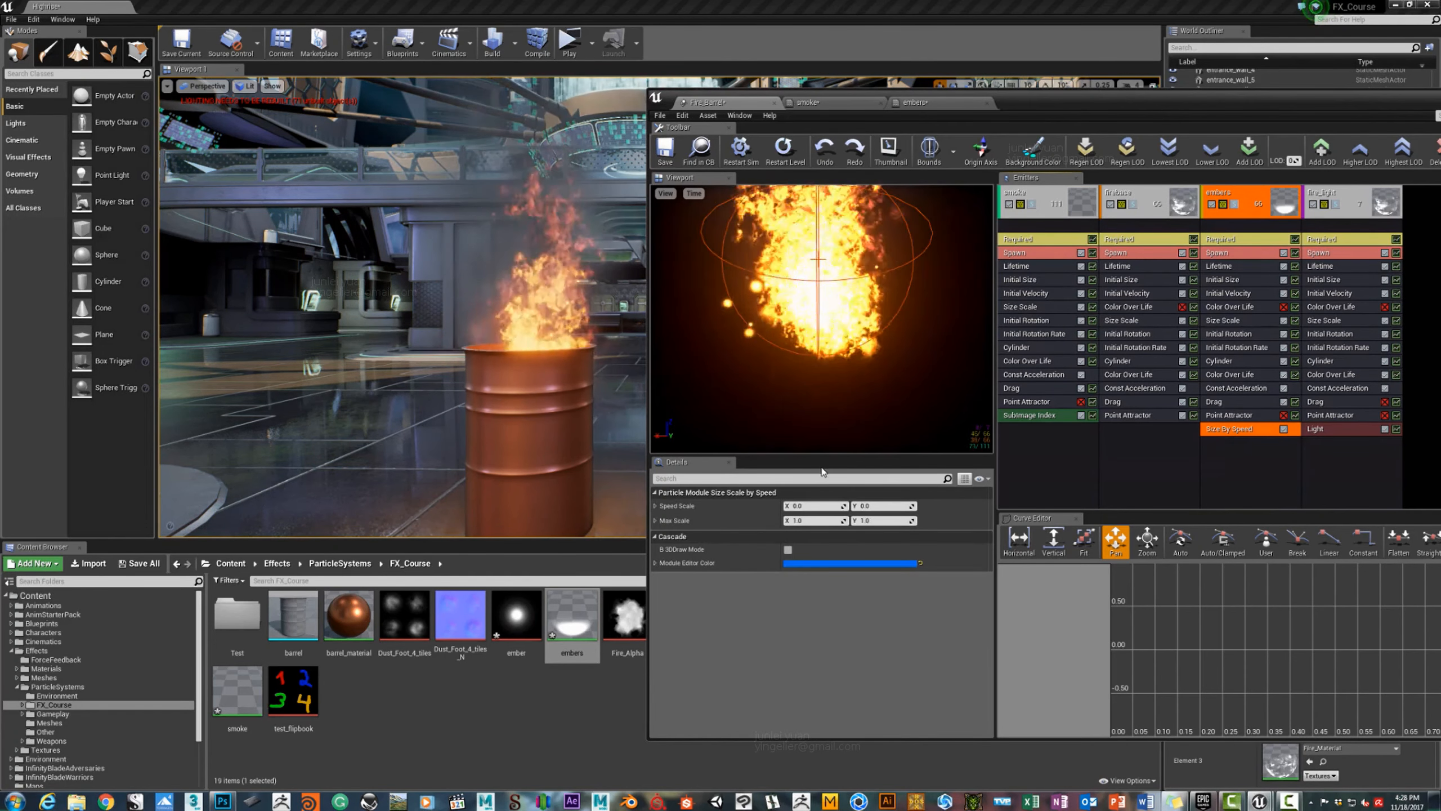
left_click(880, 505)
type("1")
left_click(881, 520)
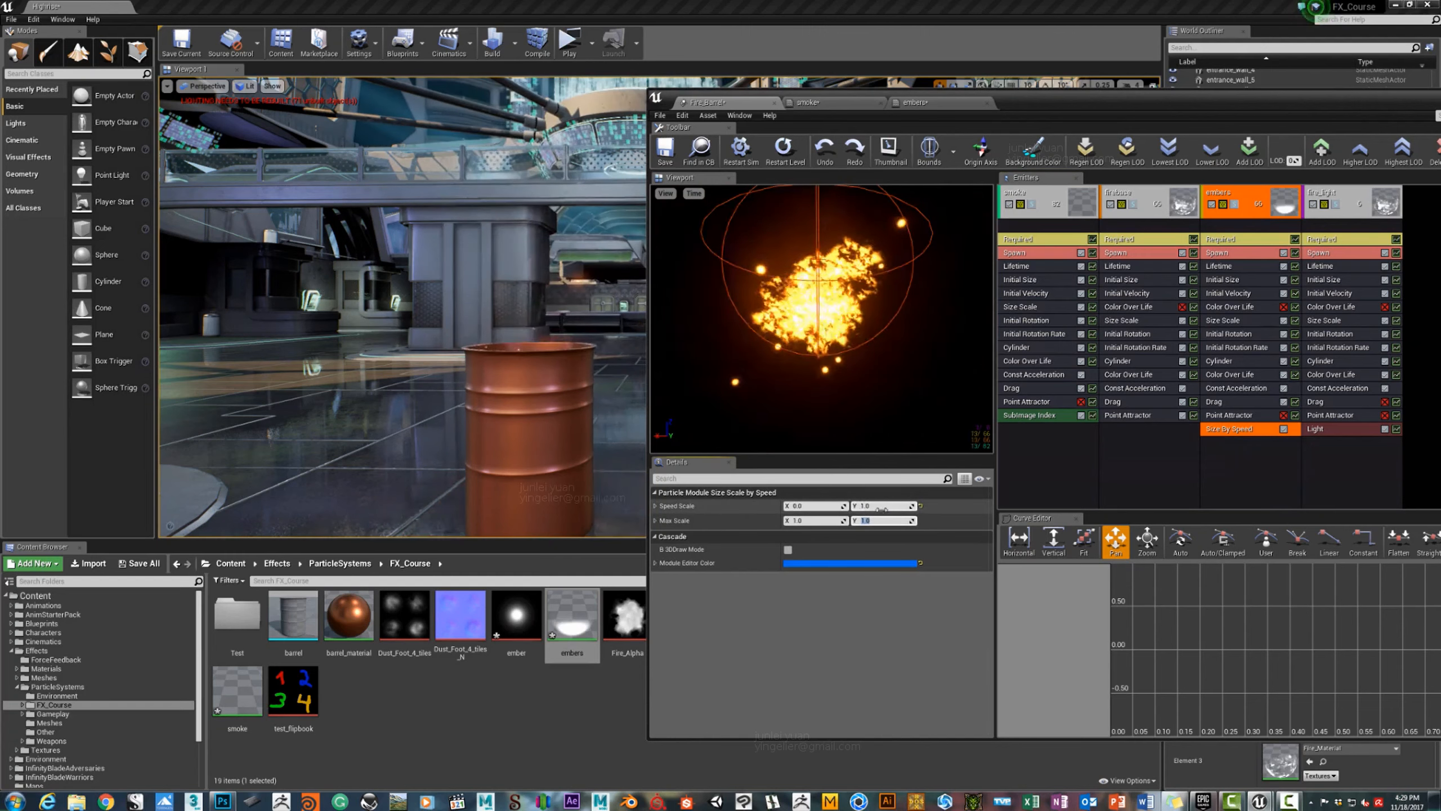
type("3")
left_click(881, 505)
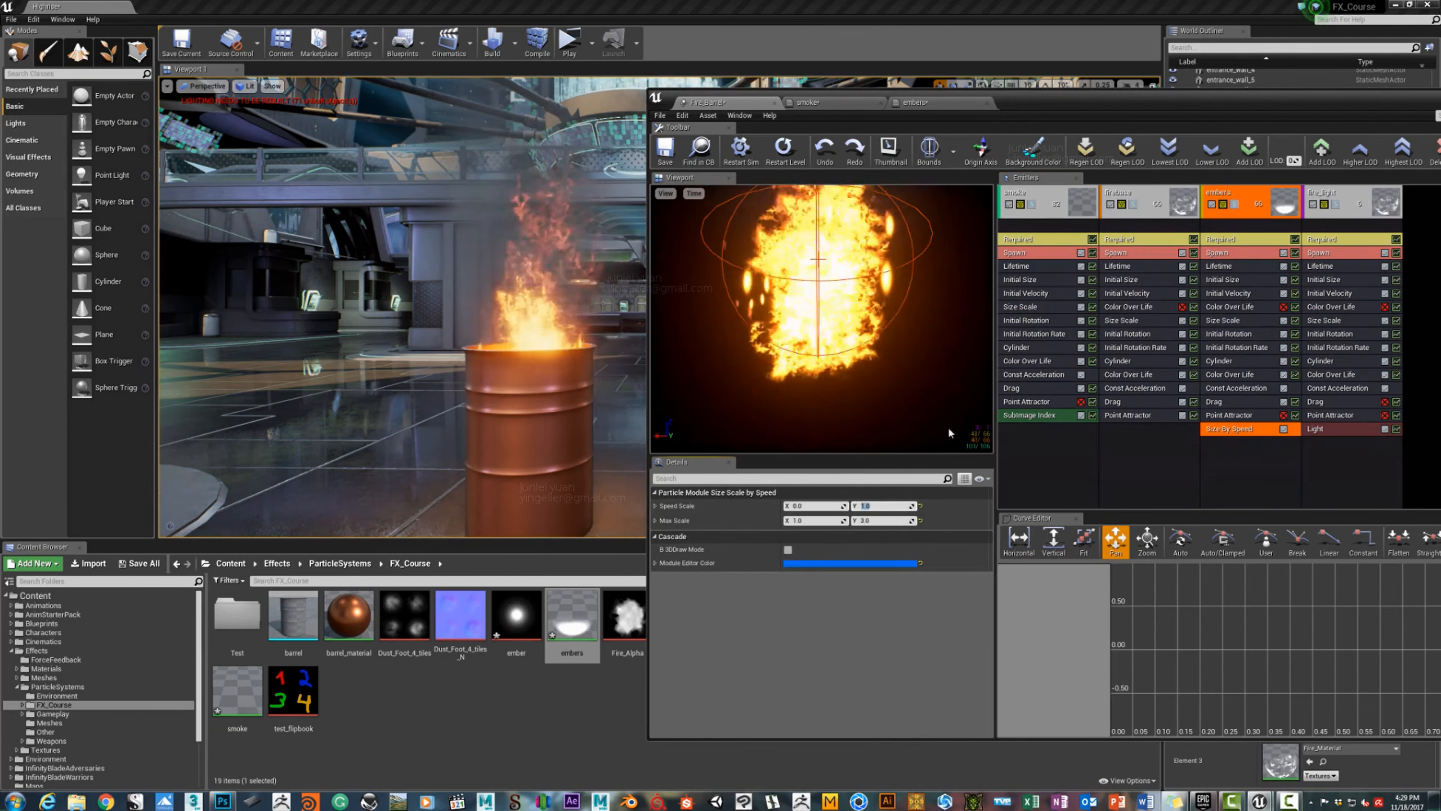
Add an Orbit module to the embers emitter and set its Offset Amount maximum to 20 on Y.
right_click(1220, 462)
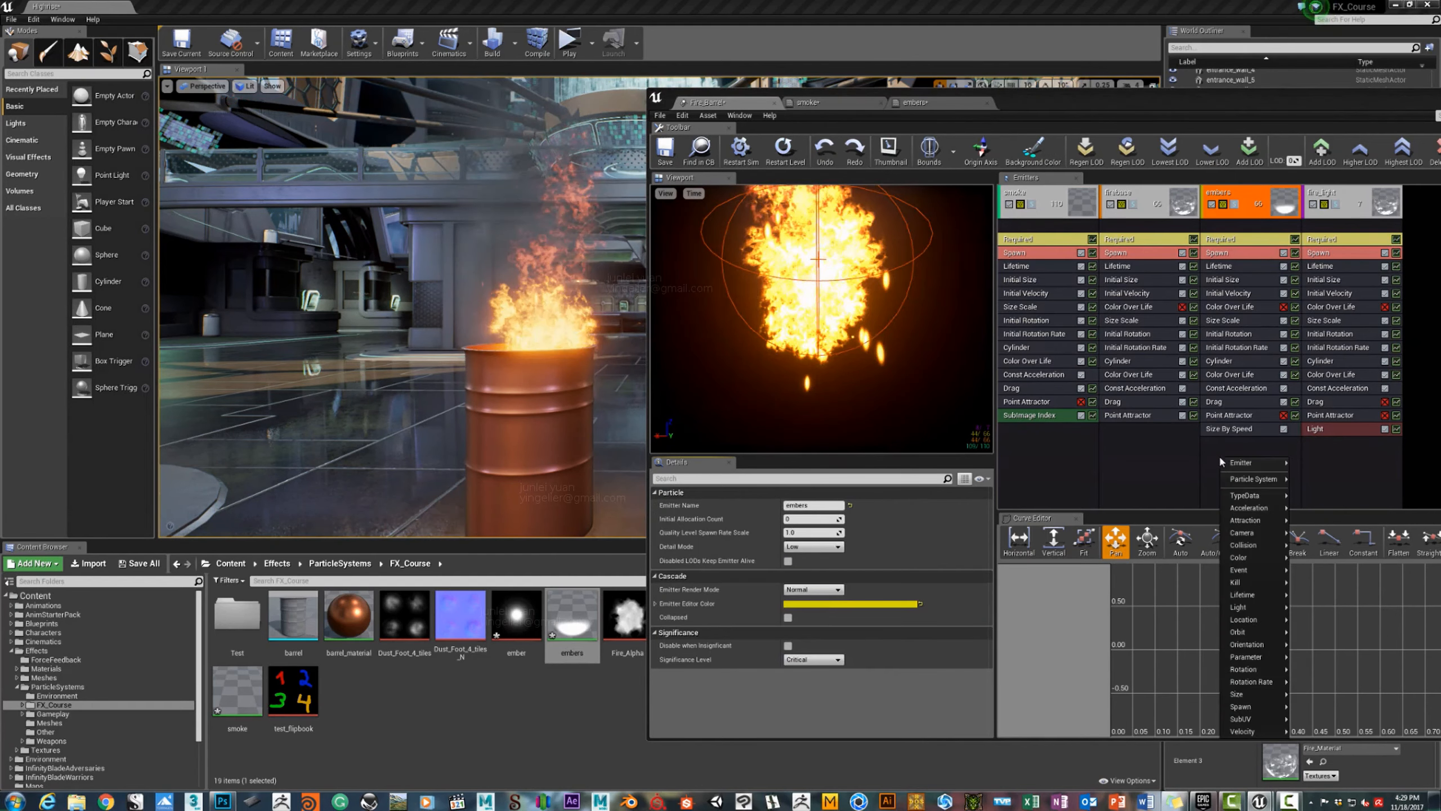
left_click(1304, 631)
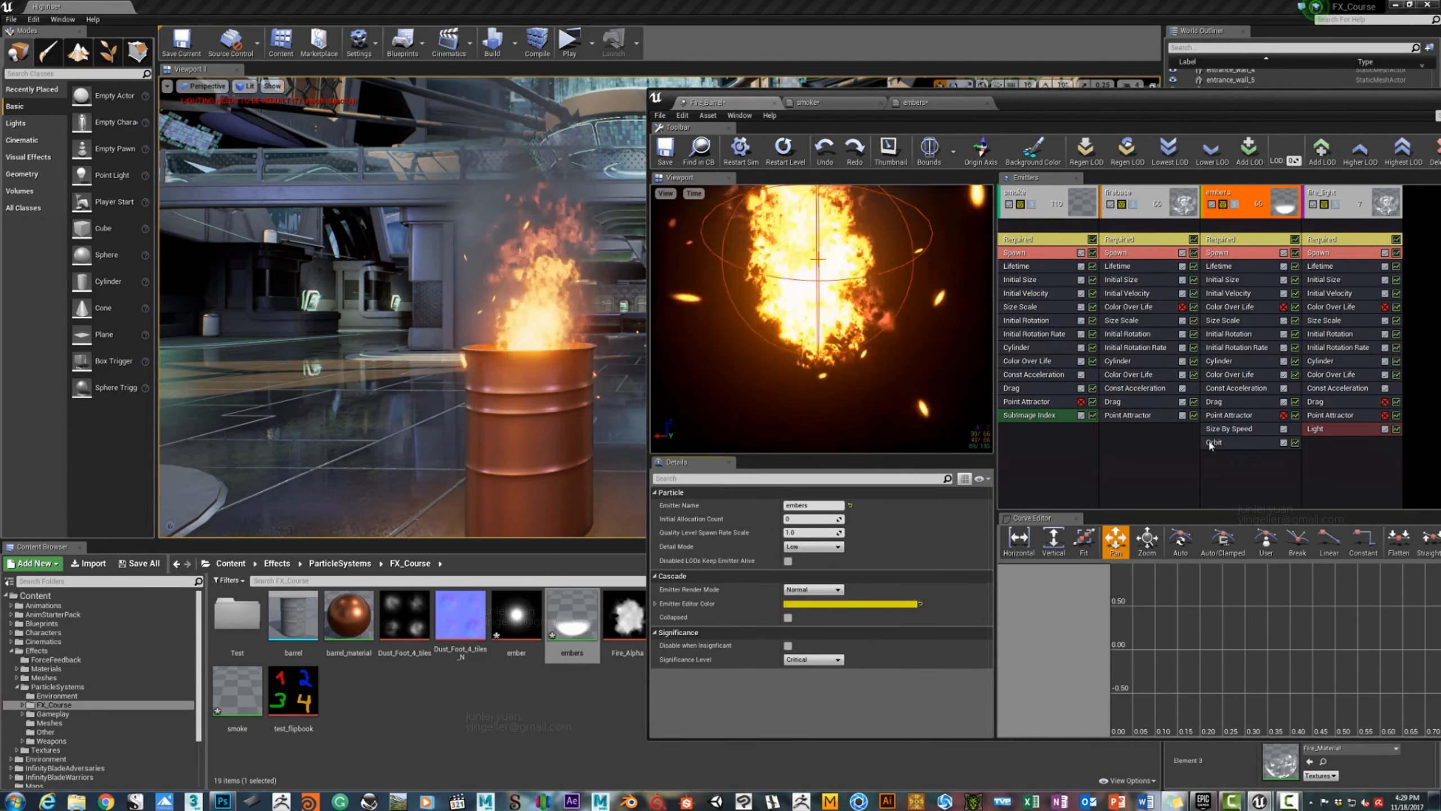
left_click(1226, 442)
mouse_move(312, 426)
left_mouse_down()
mouse_move(317, 465)
mouse_move(314, 392)
mouse_move(311, 426)
left_mouse_up()
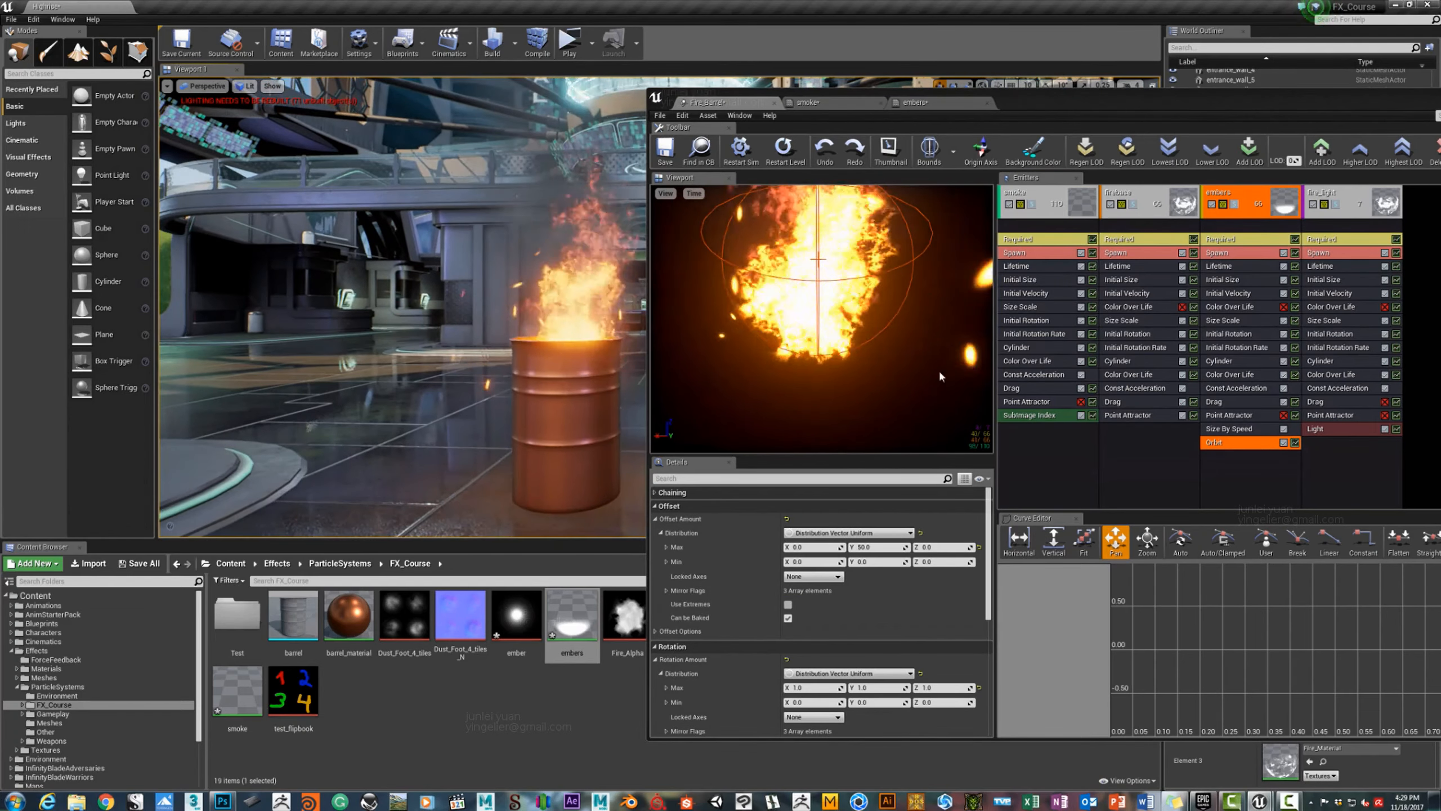
left_click(882, 548)
type("20")
key("Return")
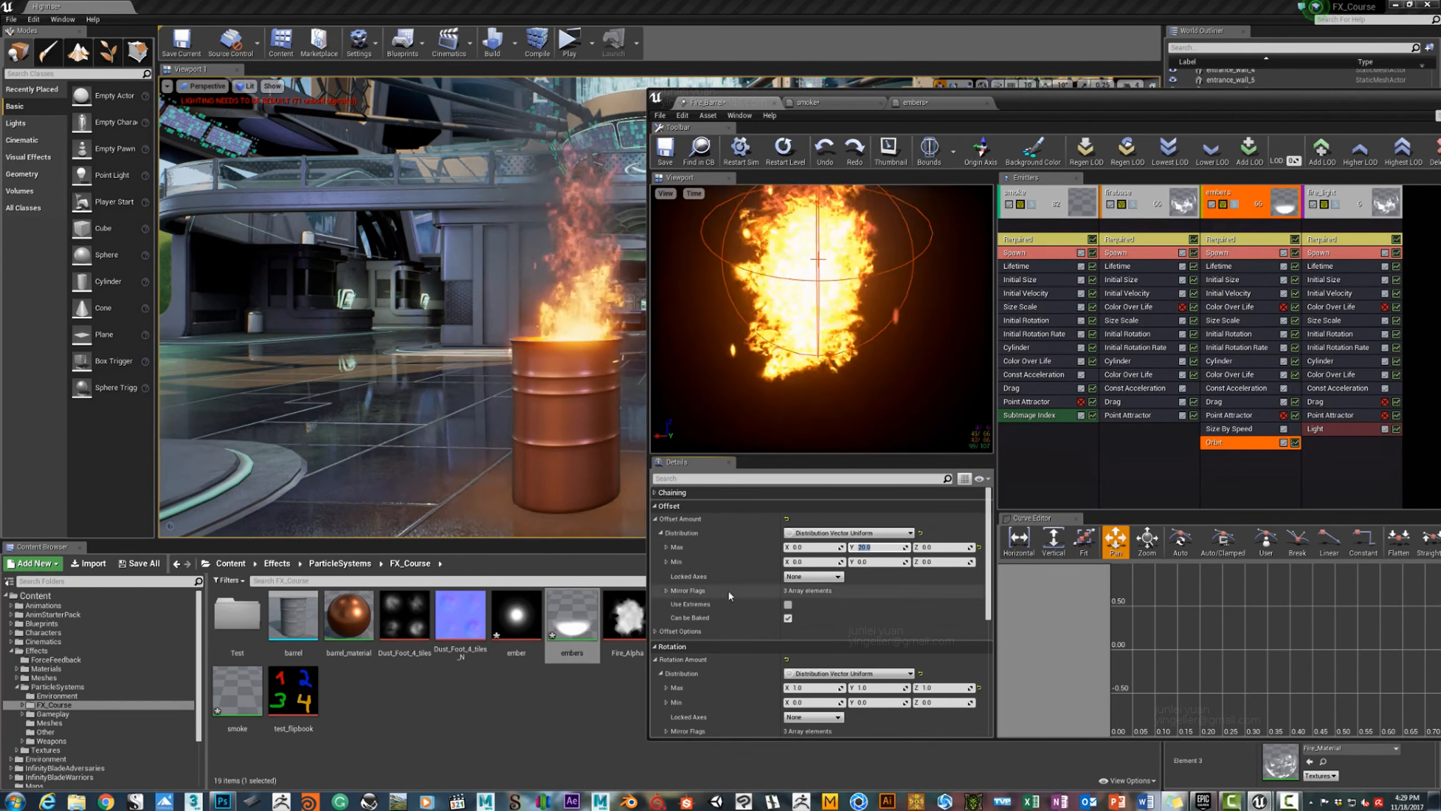
Set the Orbit module's Rotation Amount minimum to 0.1 on all three axes.
left_click(834, 702)
type("0.1")
key("Tab")
key("Tab")
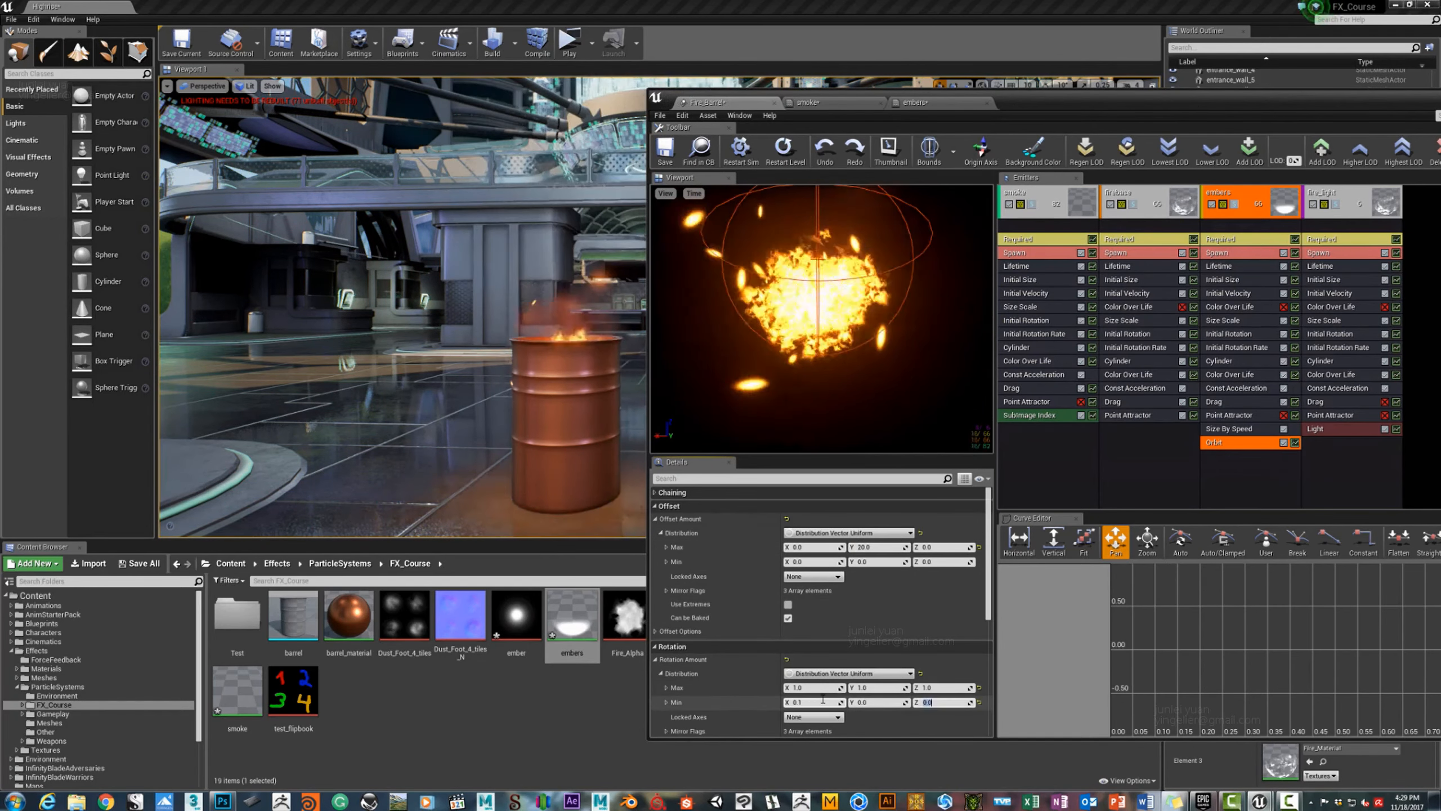
left_click(864, 702)
type("1")
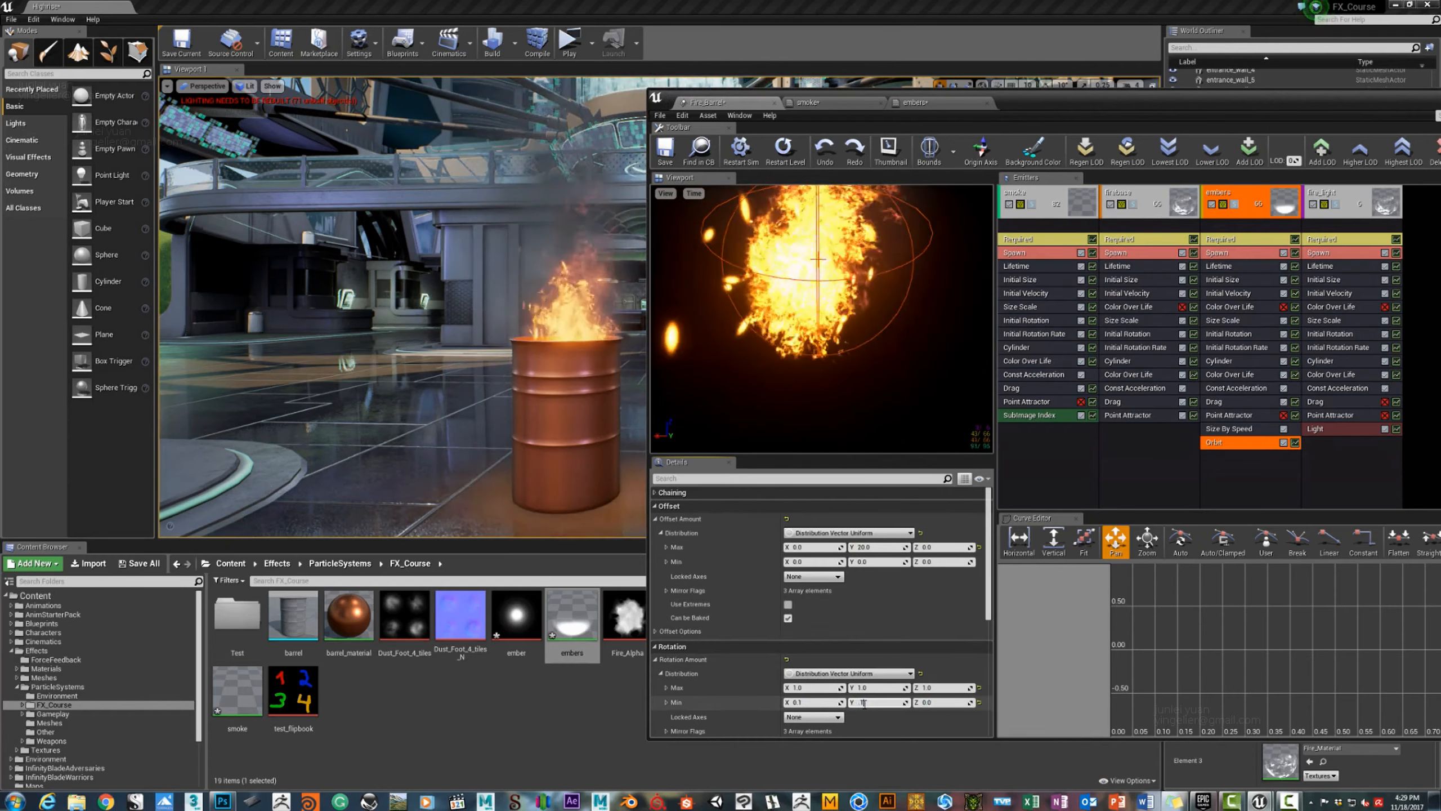
key("Tab")
type(".1")
key("Return")
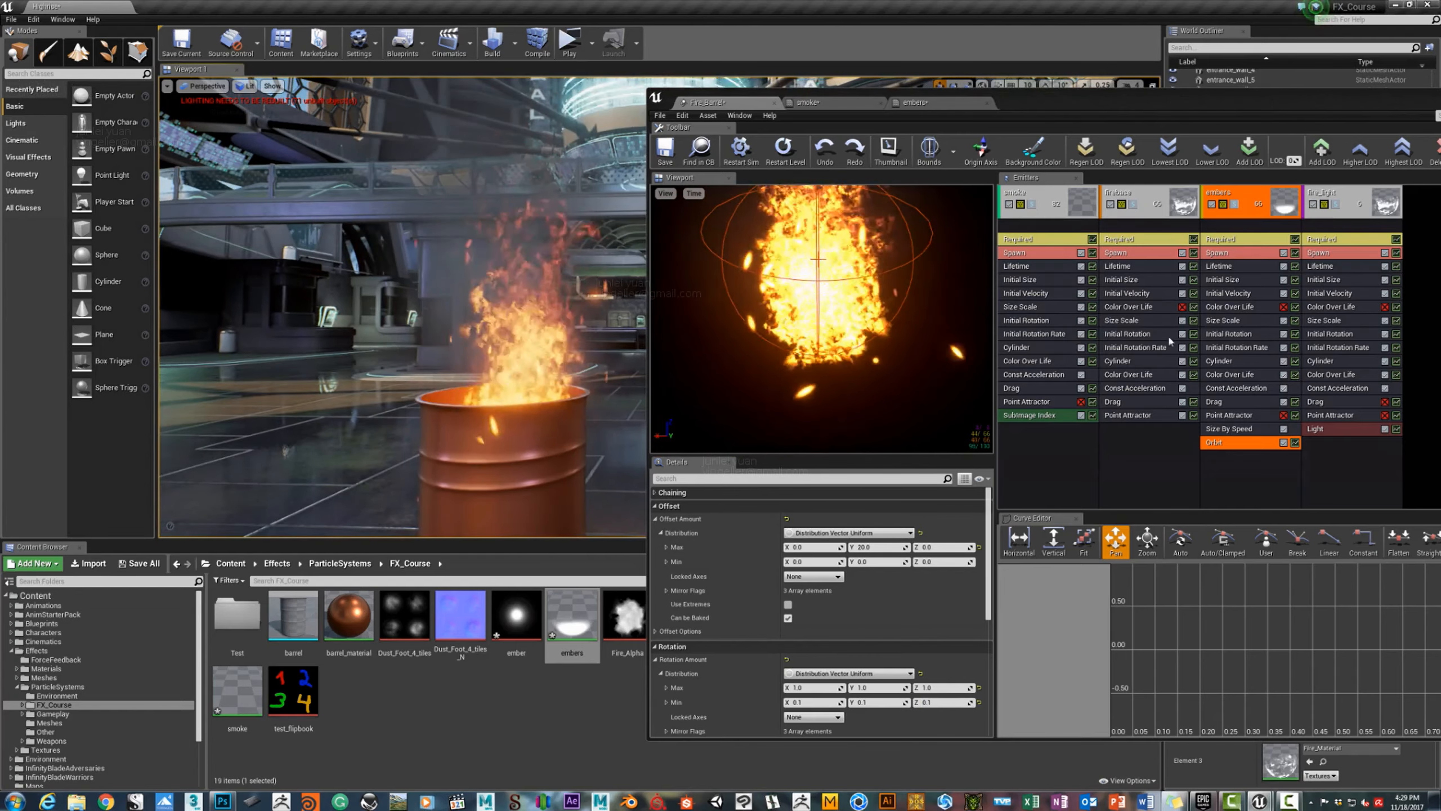
Set the embers' Initial Size minimum to 5 on all three axes.
left_click(1227, 280)
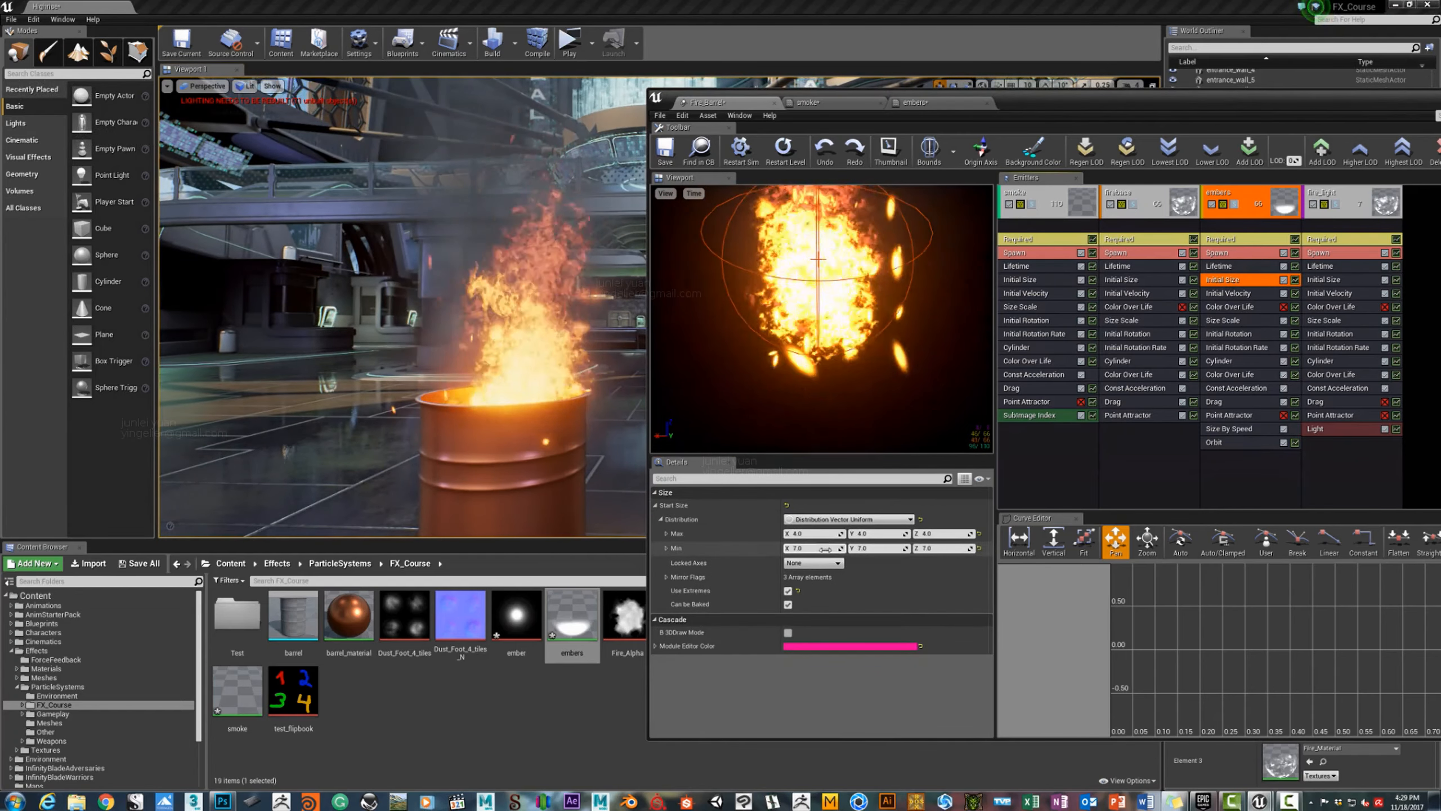
left_click(827, 547)
type("5")
key("Tab")
type("5")
key("Tab")
type("5")
key("Return")
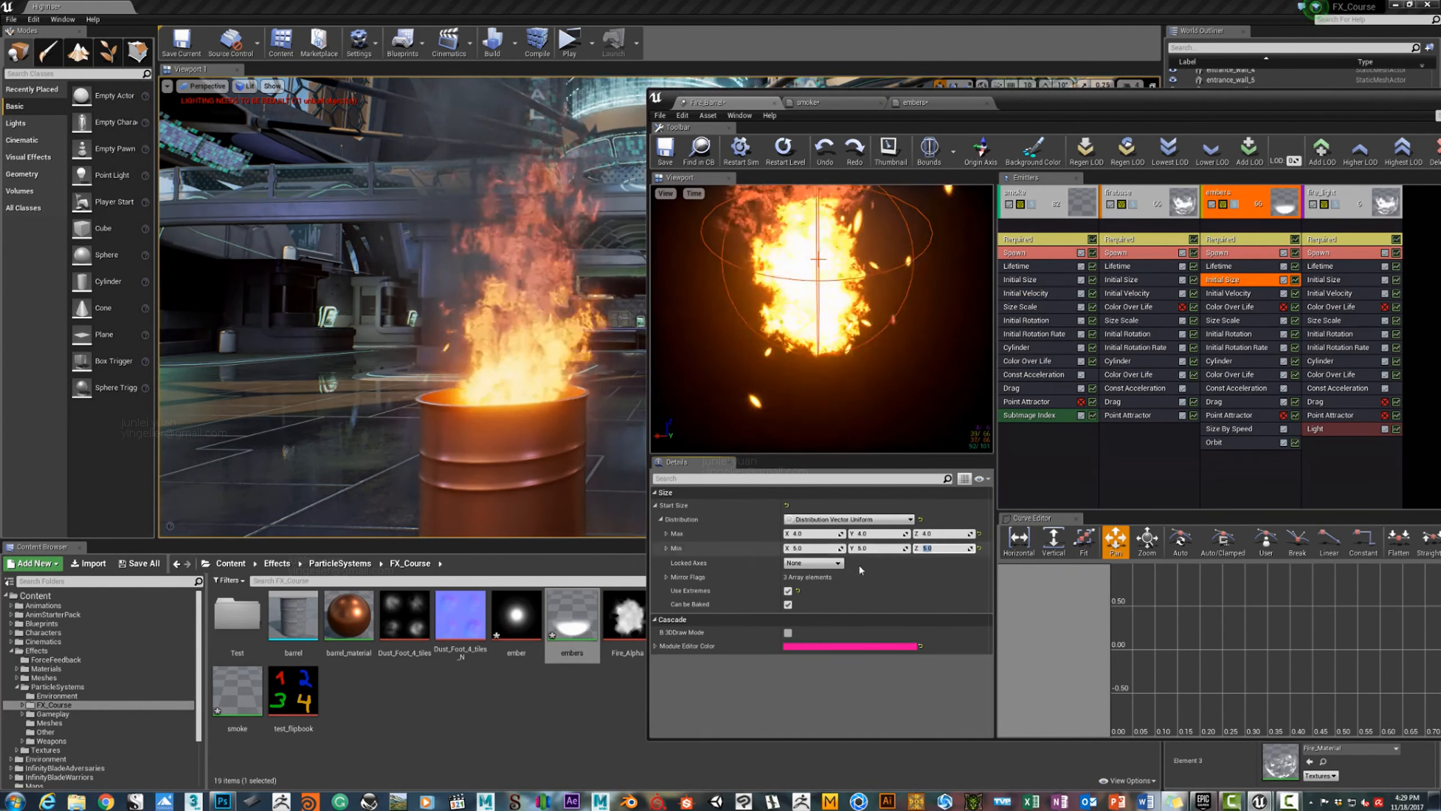
Set the embers' Initial Size maximum to 2 on all three axes and check the barrel in the level.
type("2")
key("Tab")
type("2")
key("Tab")
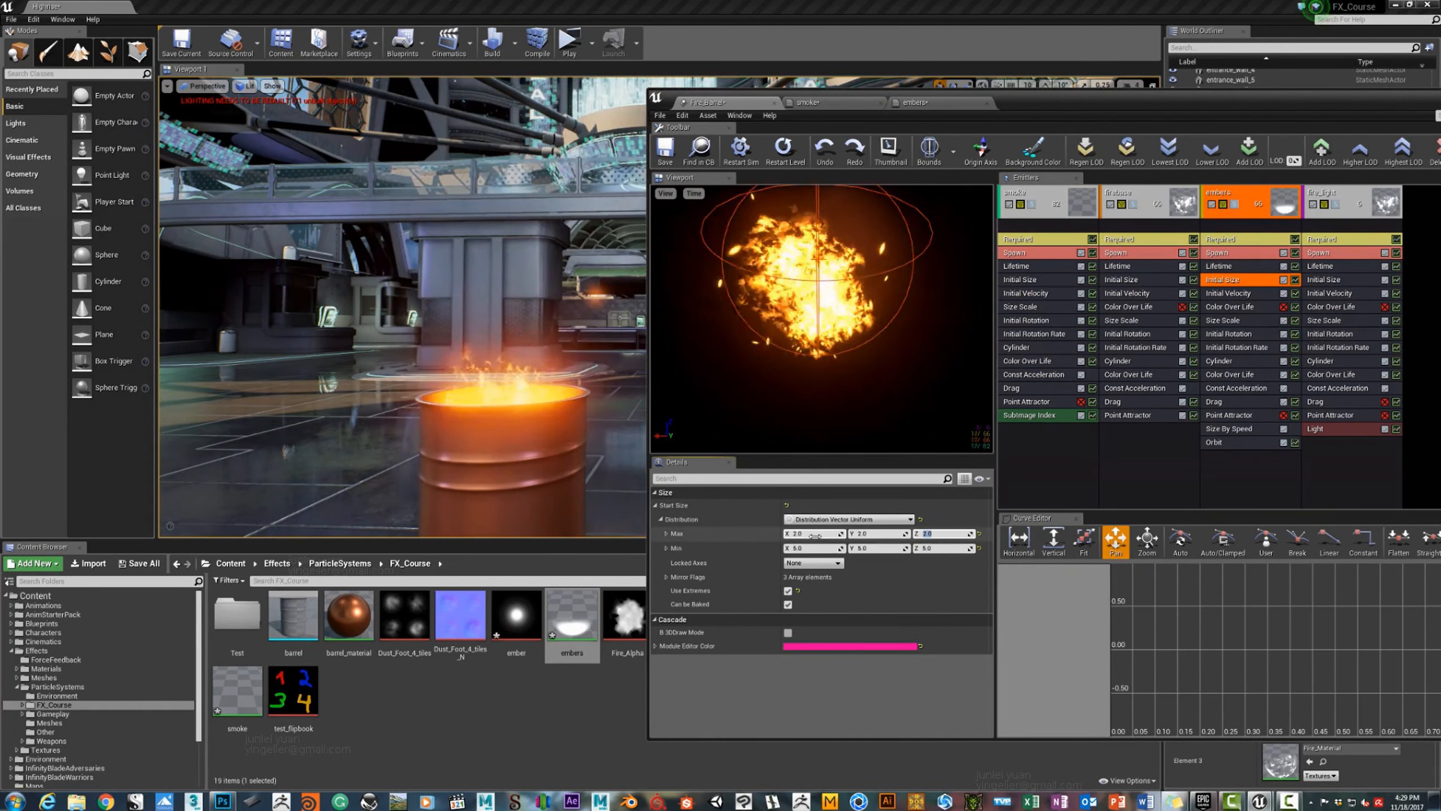
scroll(533, 323, "down", 4)
scroll(533, 323, "up", 1)
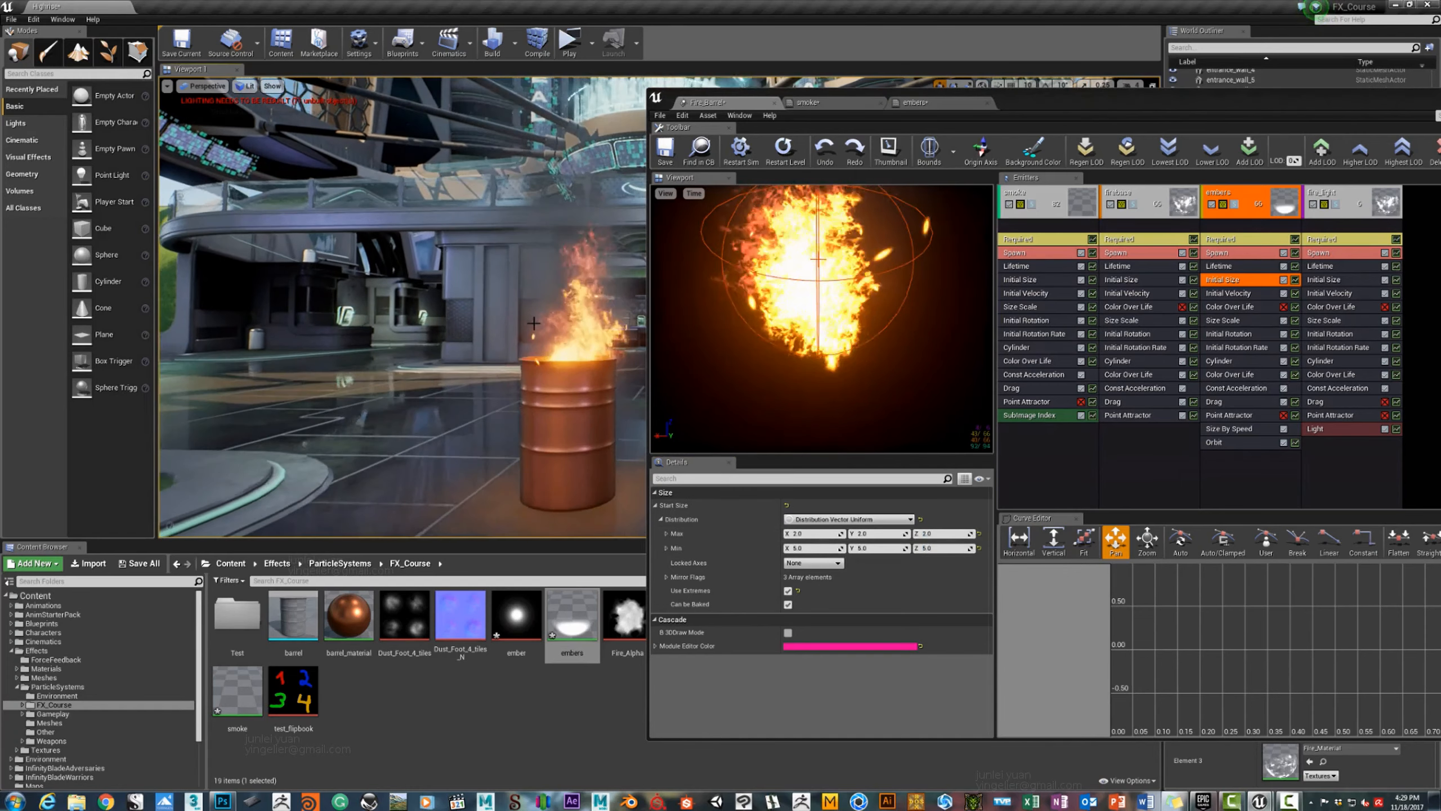
scroll(534, 323, "up", 2)
Raise the embers' Emitter Origin to about 31.2 on Z and set their Lifetime maximum to 3.
left_click(1229, 240)
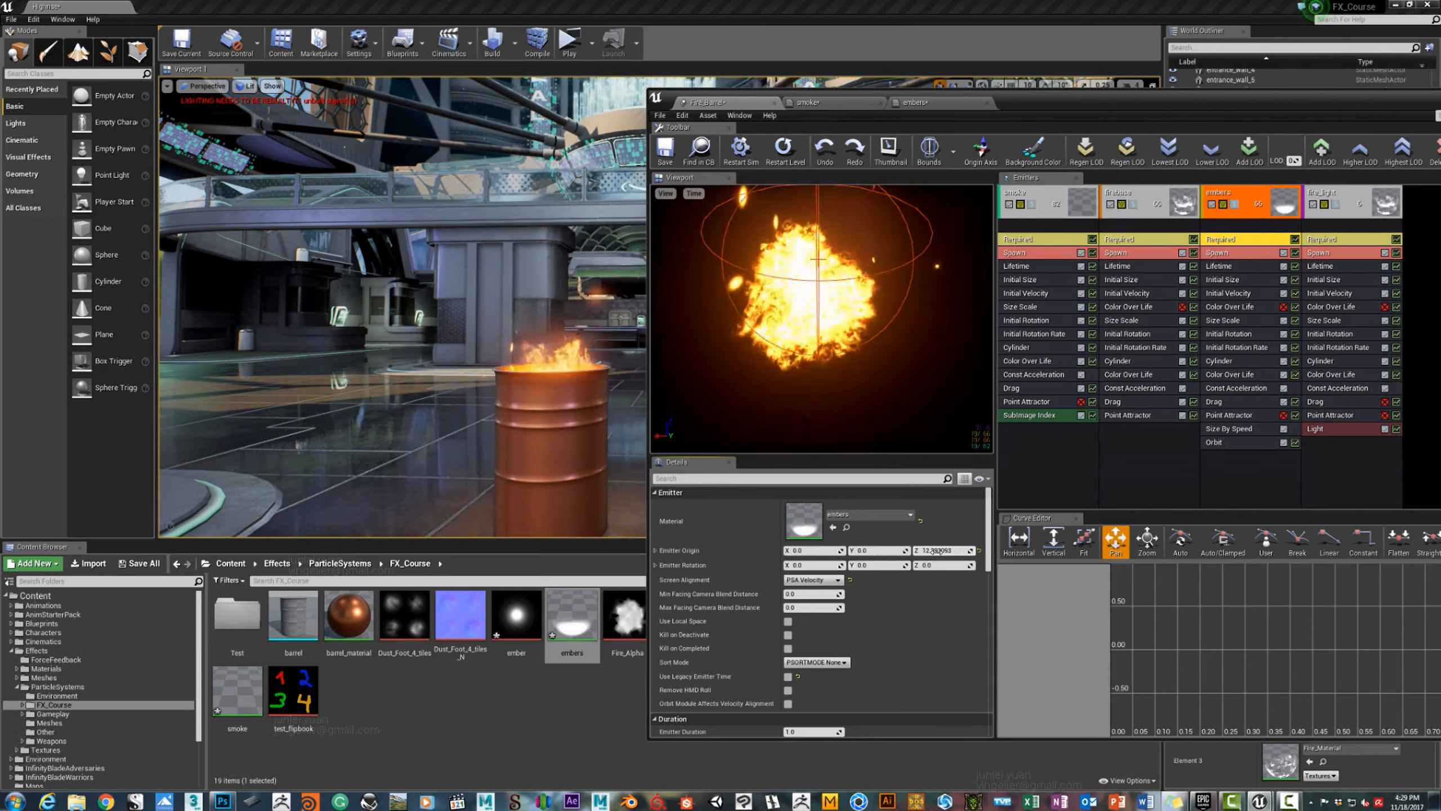
left_click_drag(936, 551, 960, 551)
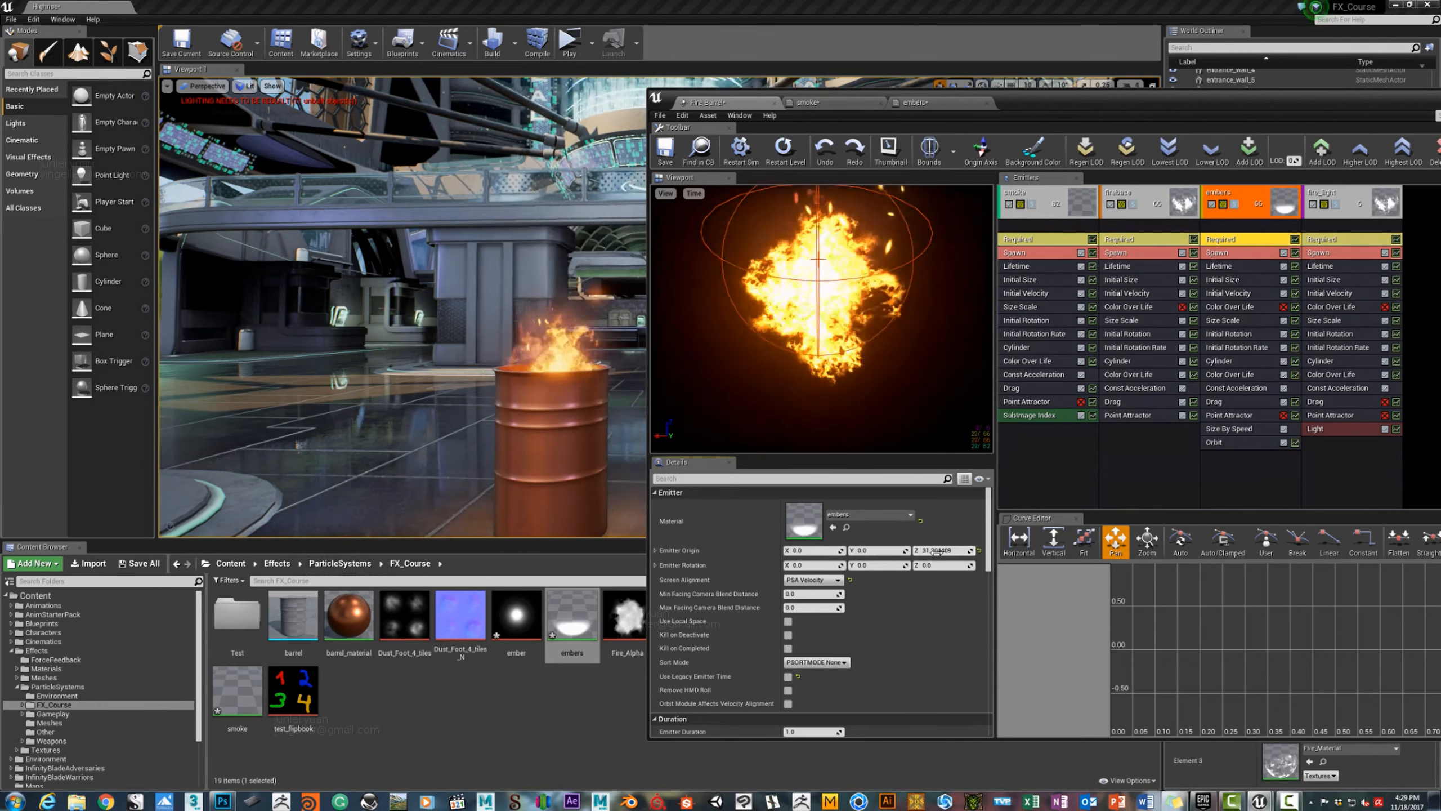
mouse_move(386, 368)
right_mouse_down()
mouse_move(371, 435)
mouse_move(366, 352)
mouse_move(393, 347)
mouse_move(380, 346)
right_mouse_up()
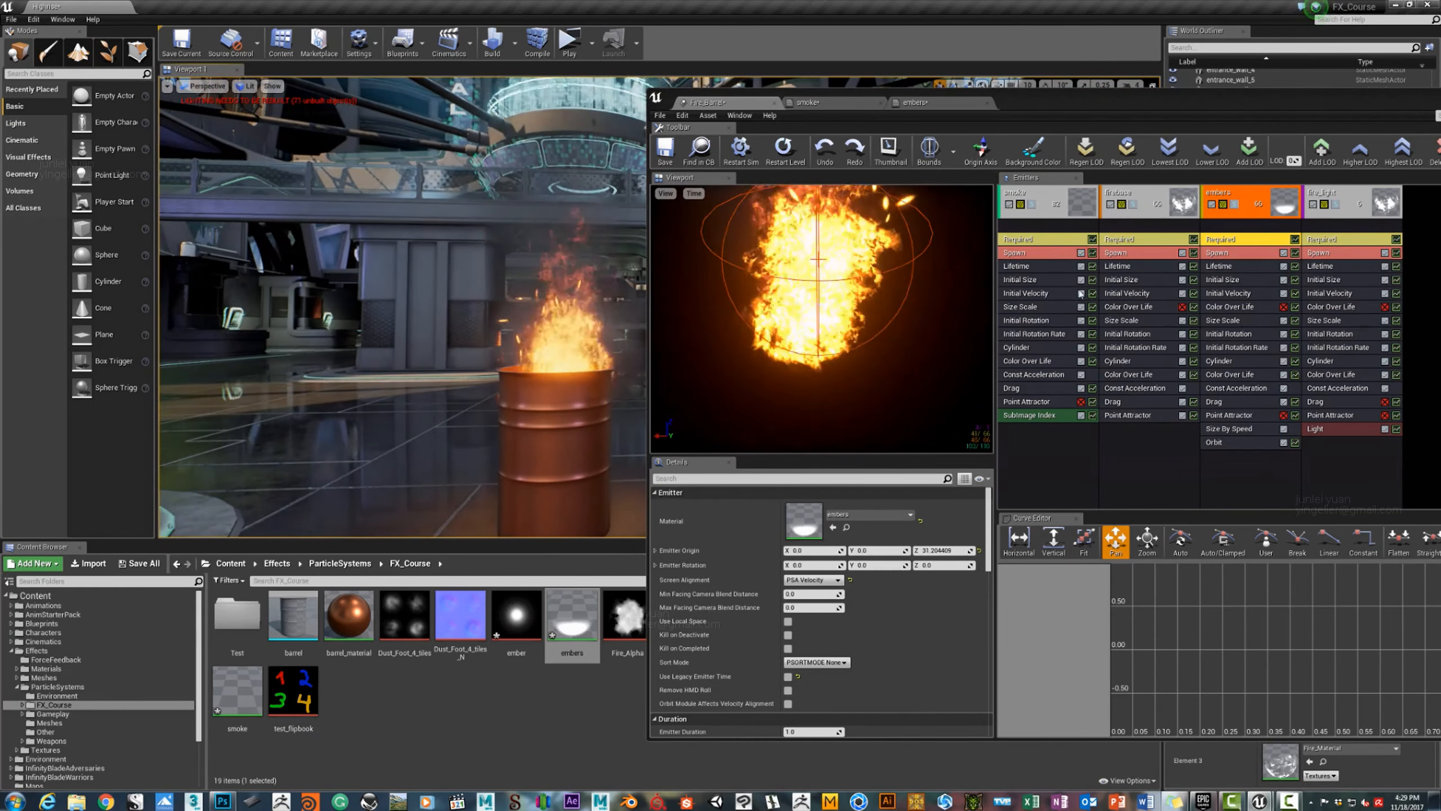
left_click(1236, 267)
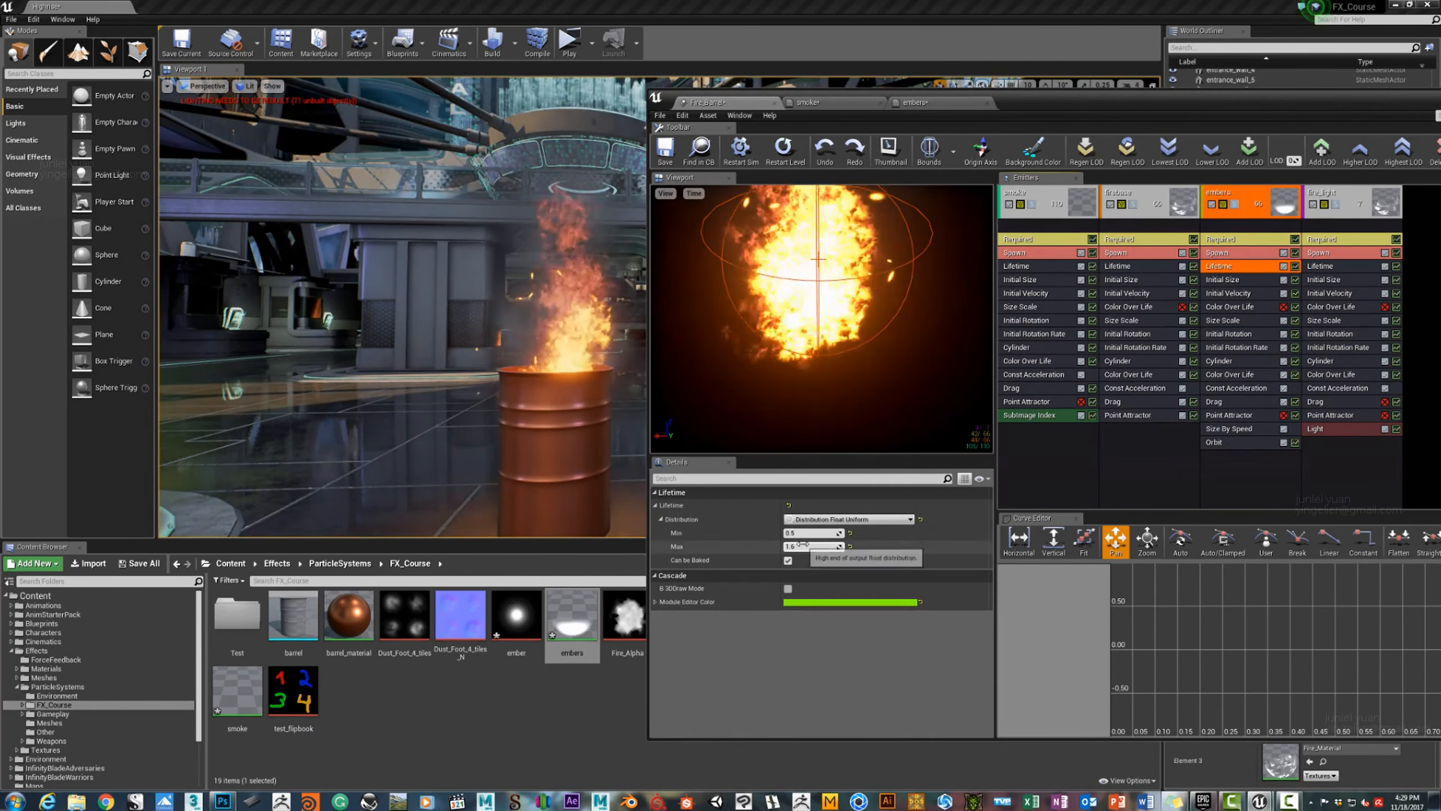
mouse_move(514, 329)
right_mouse_down()
mouse_move(499, 330)
mouse_move(528, 318)
mouse_move(514, 323)
right_mouse_up()
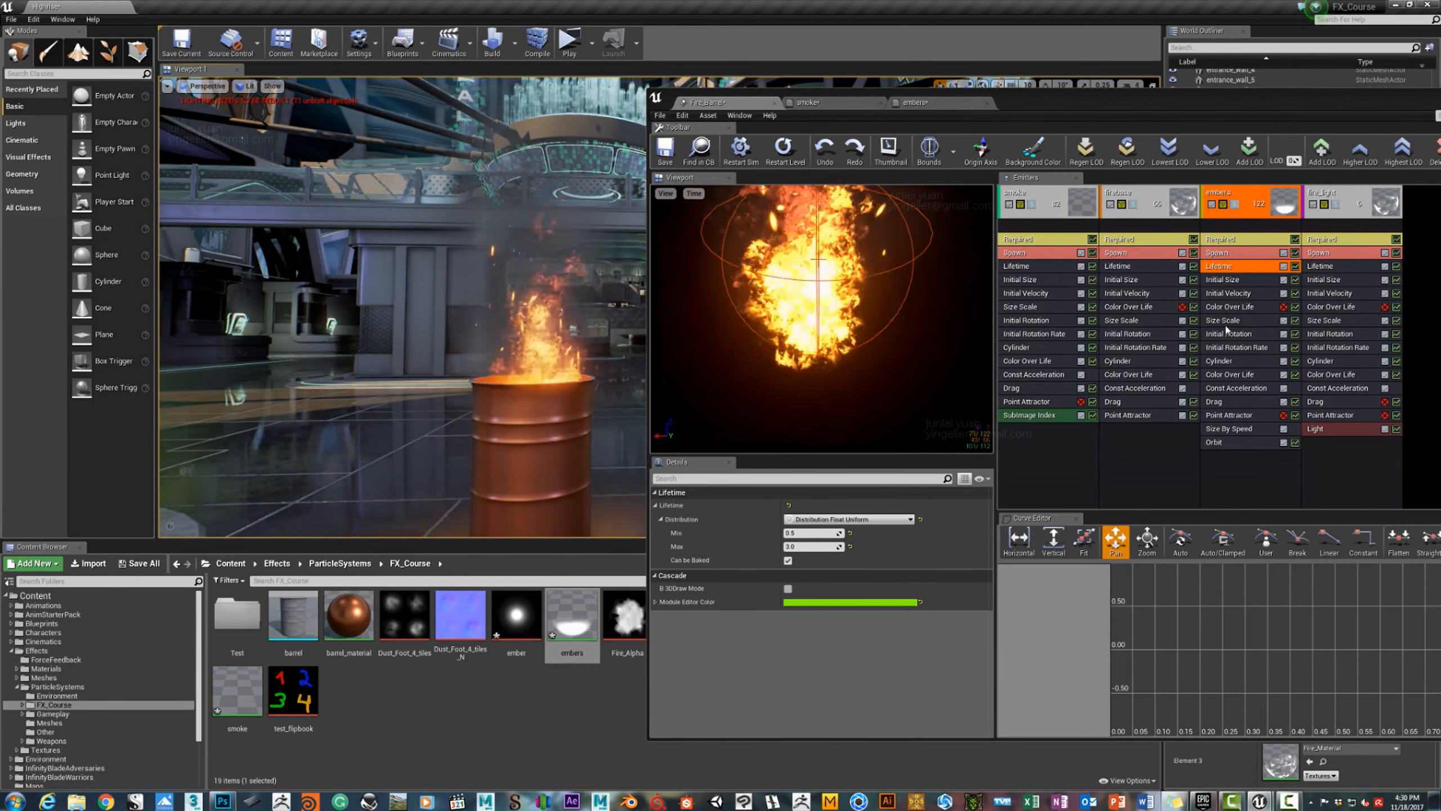
Lower the embers' Size By Speed Max Scale Y to 2 and further down to 1.5.
left_click(1227, 322)
left_click(1228, 430)
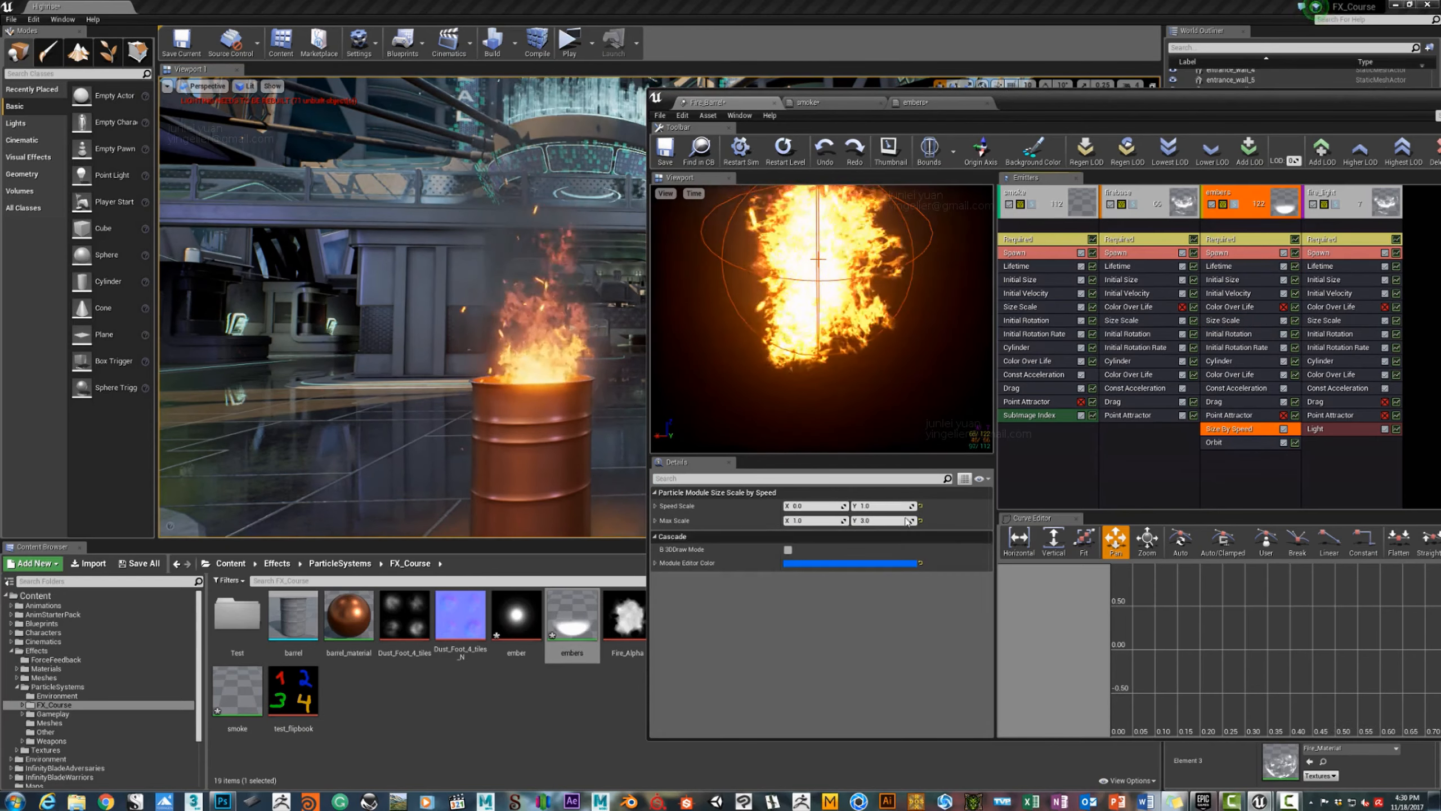
left_click(883, 522)
type("2")
key("Return")
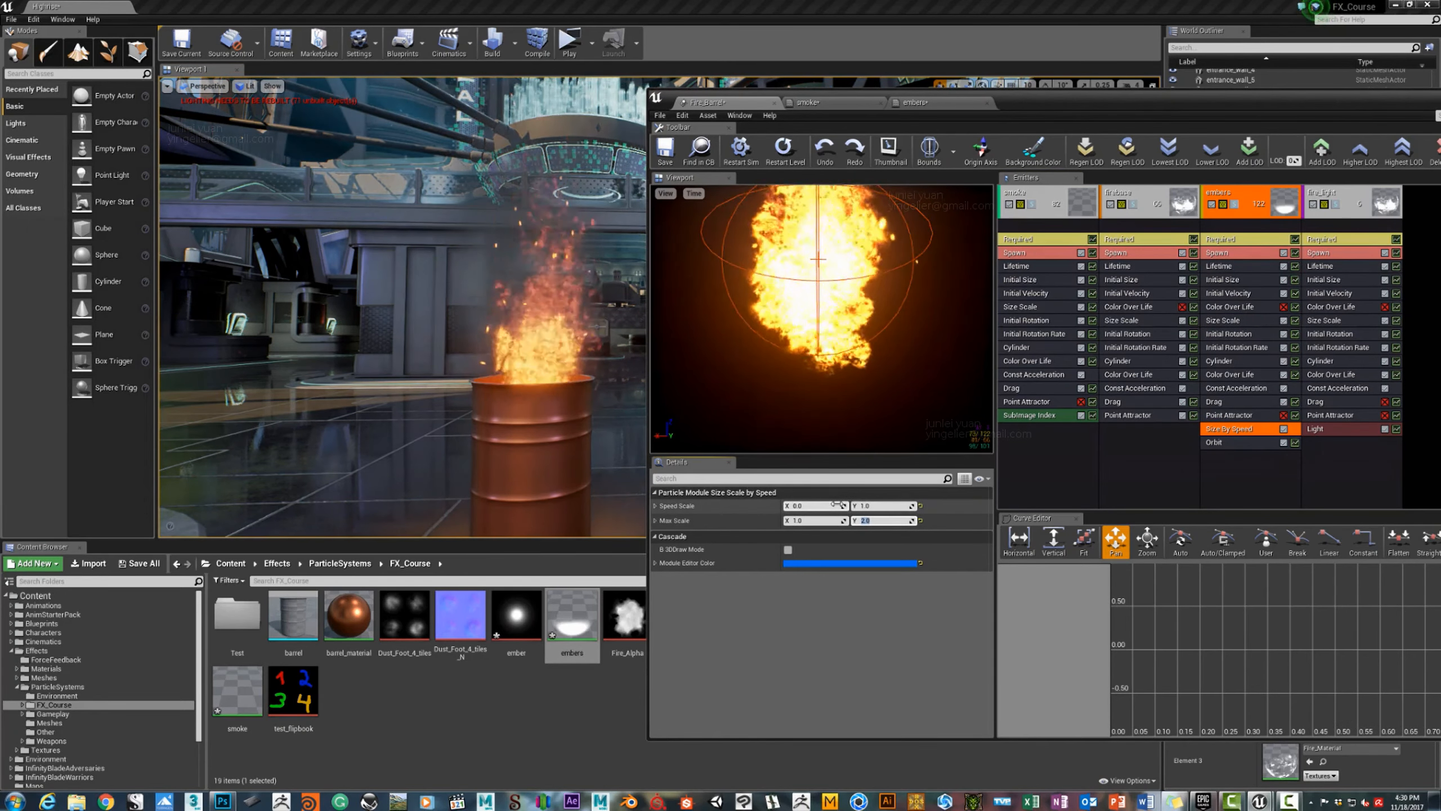
type("1.5")
key("Return")
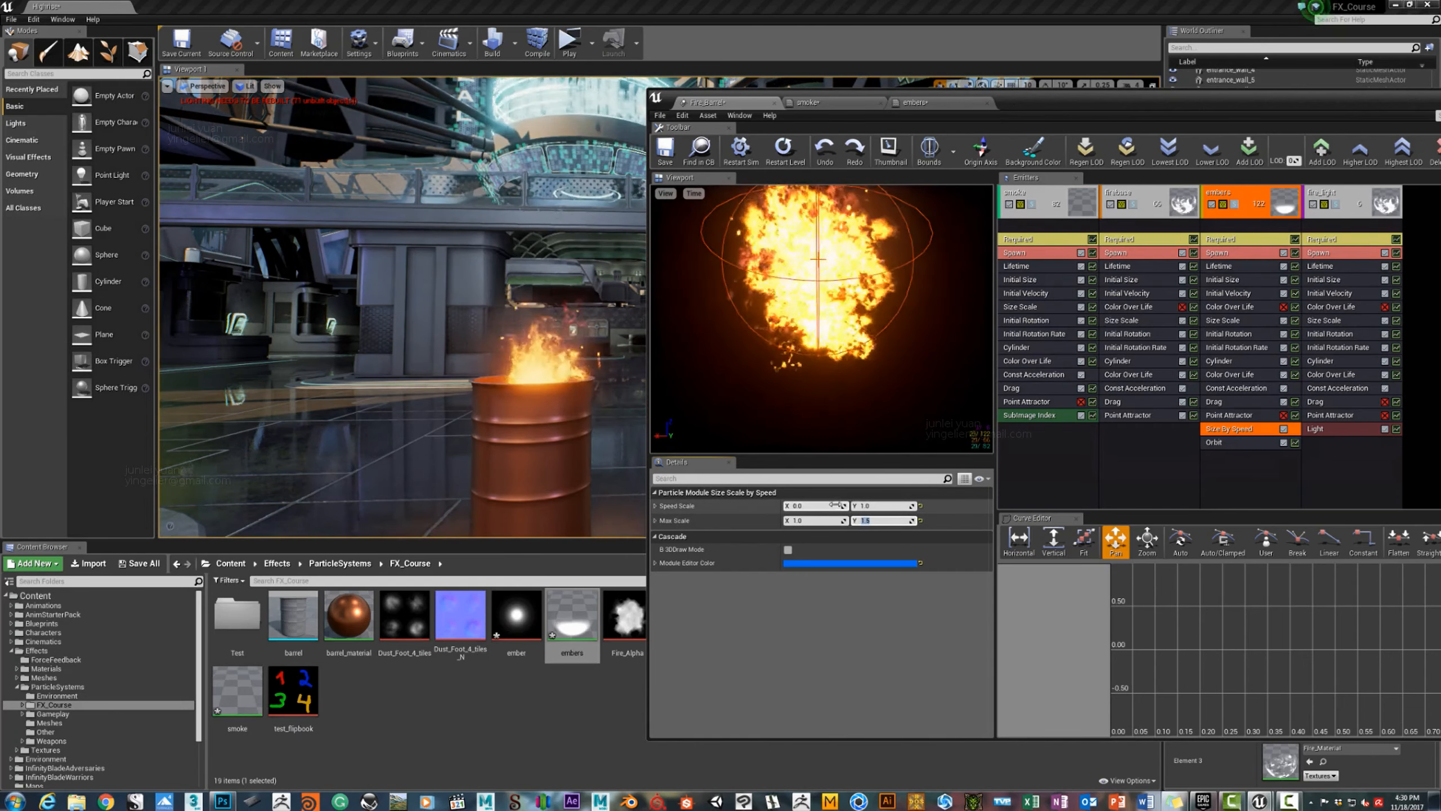
Try a Speed Scale Y of 0.5 in the Size By Speed module with Max Scale Y values of 3 and 0.5.
left_click(884, 505)
key("Tab")
key("Tab")
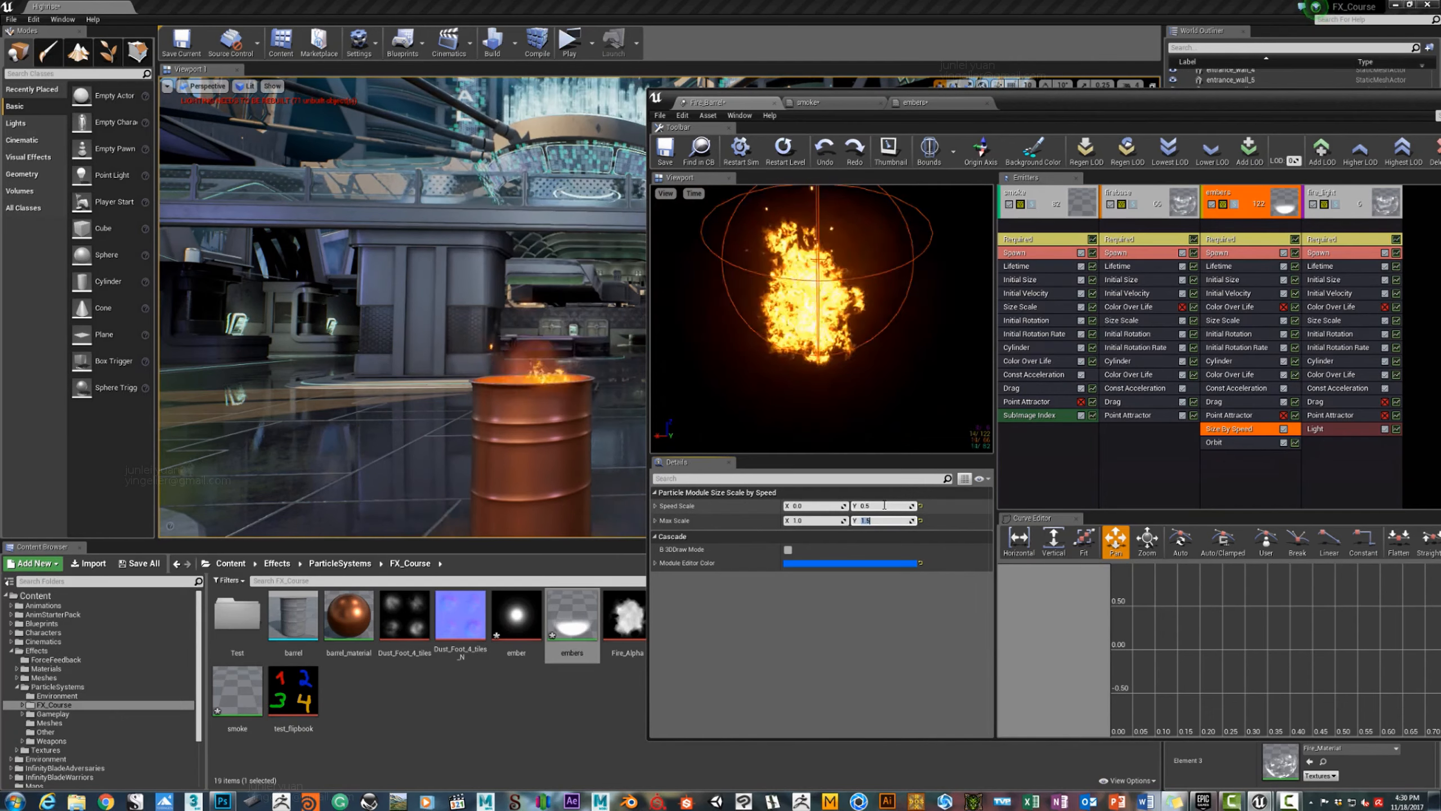
type("3")
key("Return")
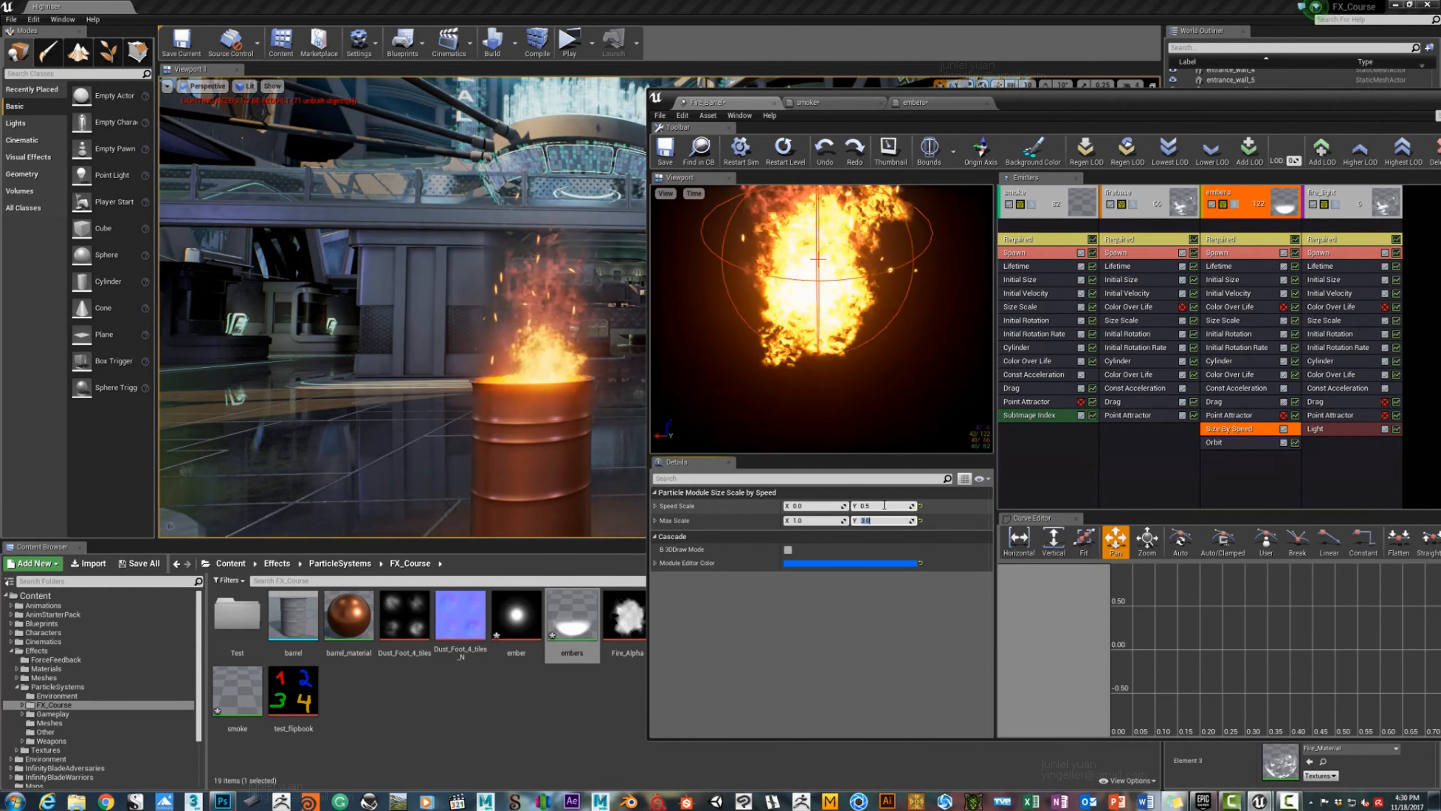
type(".5")
key("Return")
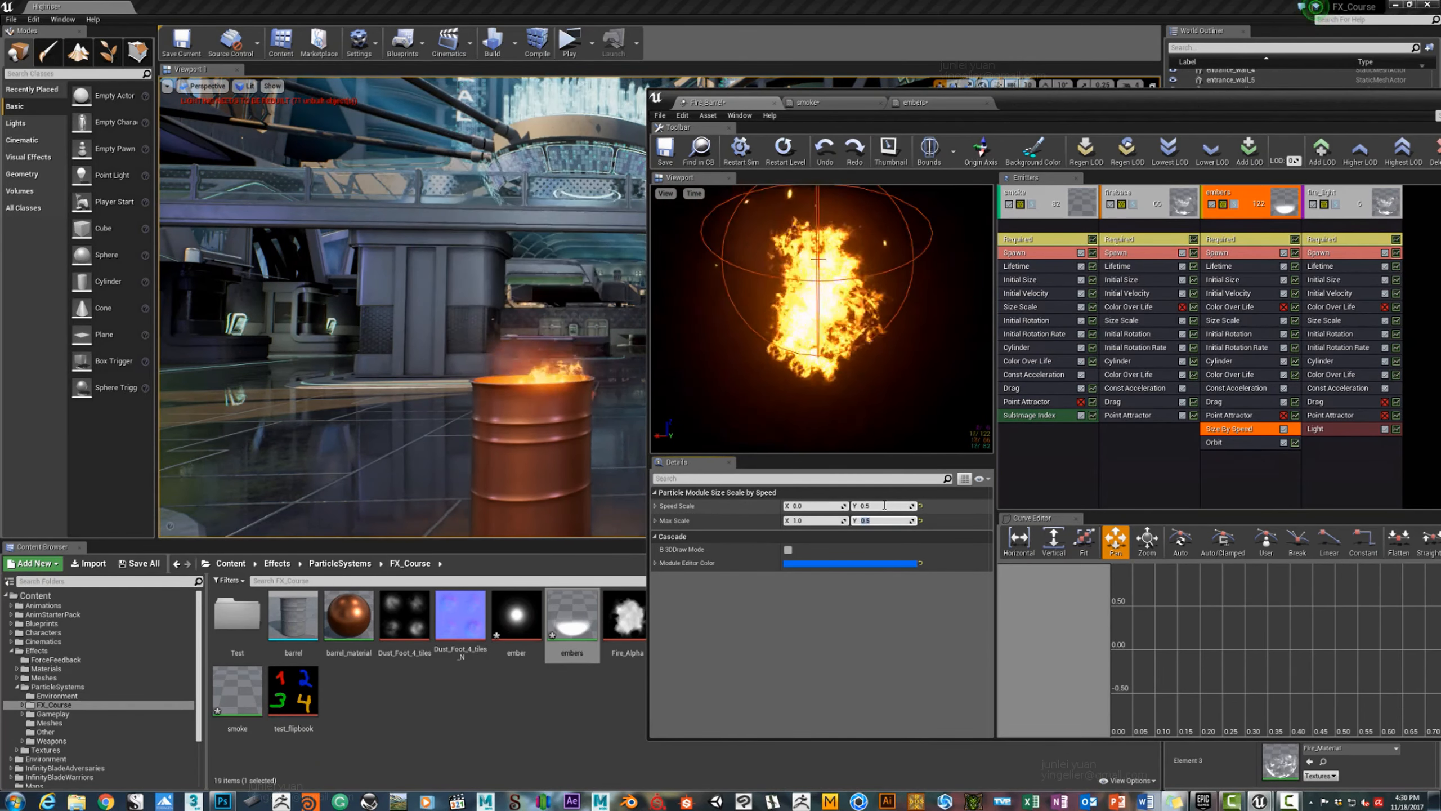
Set the Size By Speed module's Speed Scale Y to 1 and Max Scale Y to 1.5 after trying 1.
left_click(884, 505)
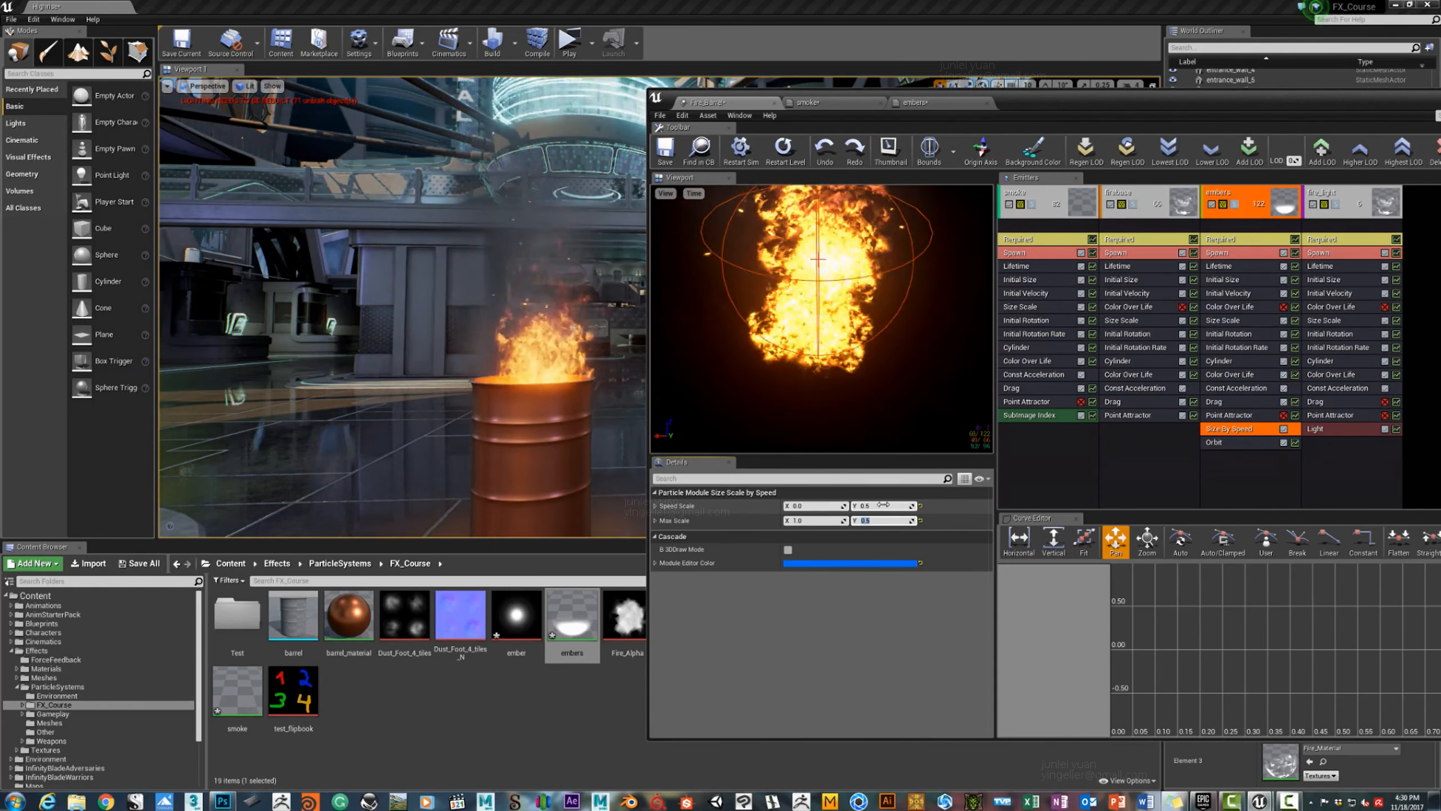
type("1")
key("Return")
left_click(898, 406)
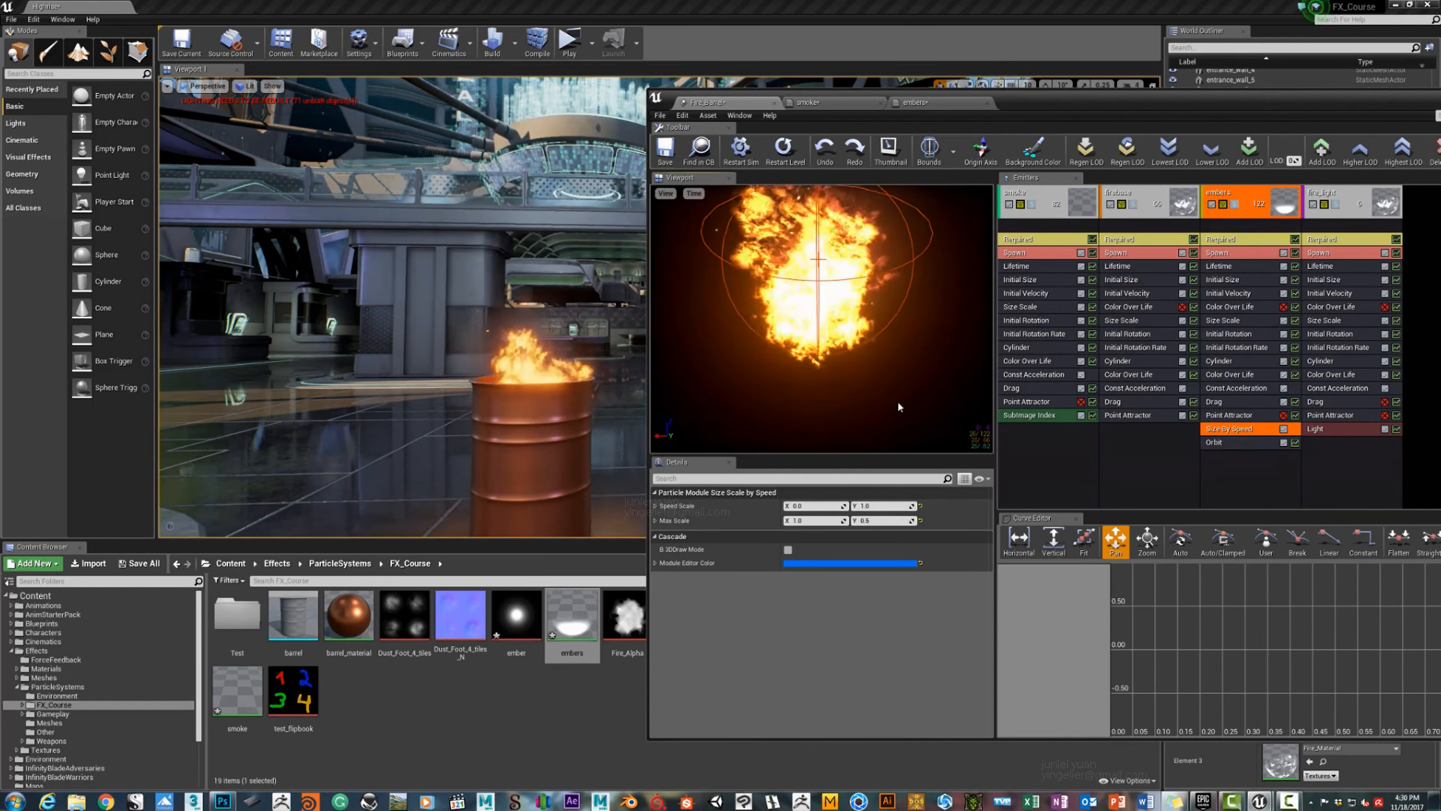
left_click(873, 520)
type("1")
key("Return")
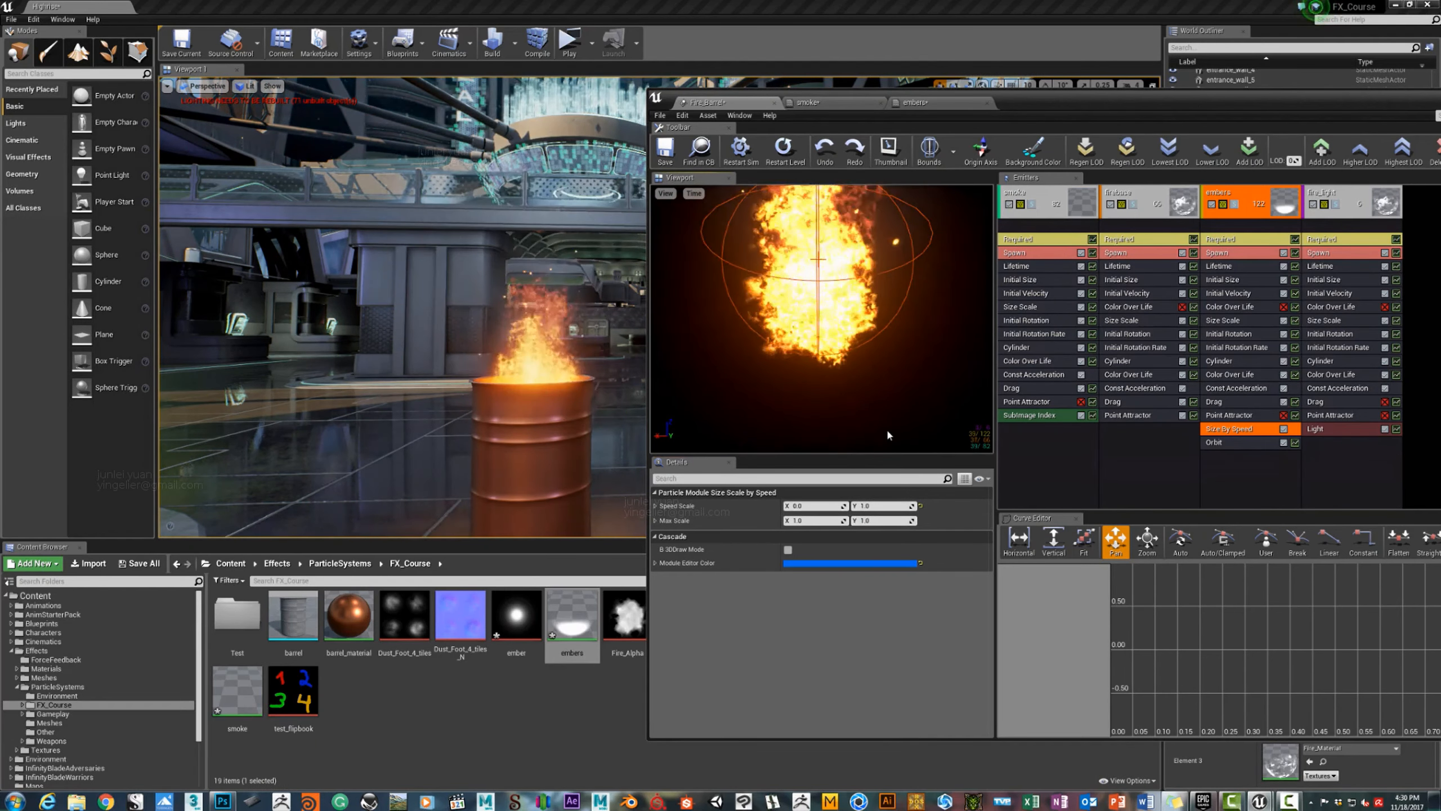
type("1.5")
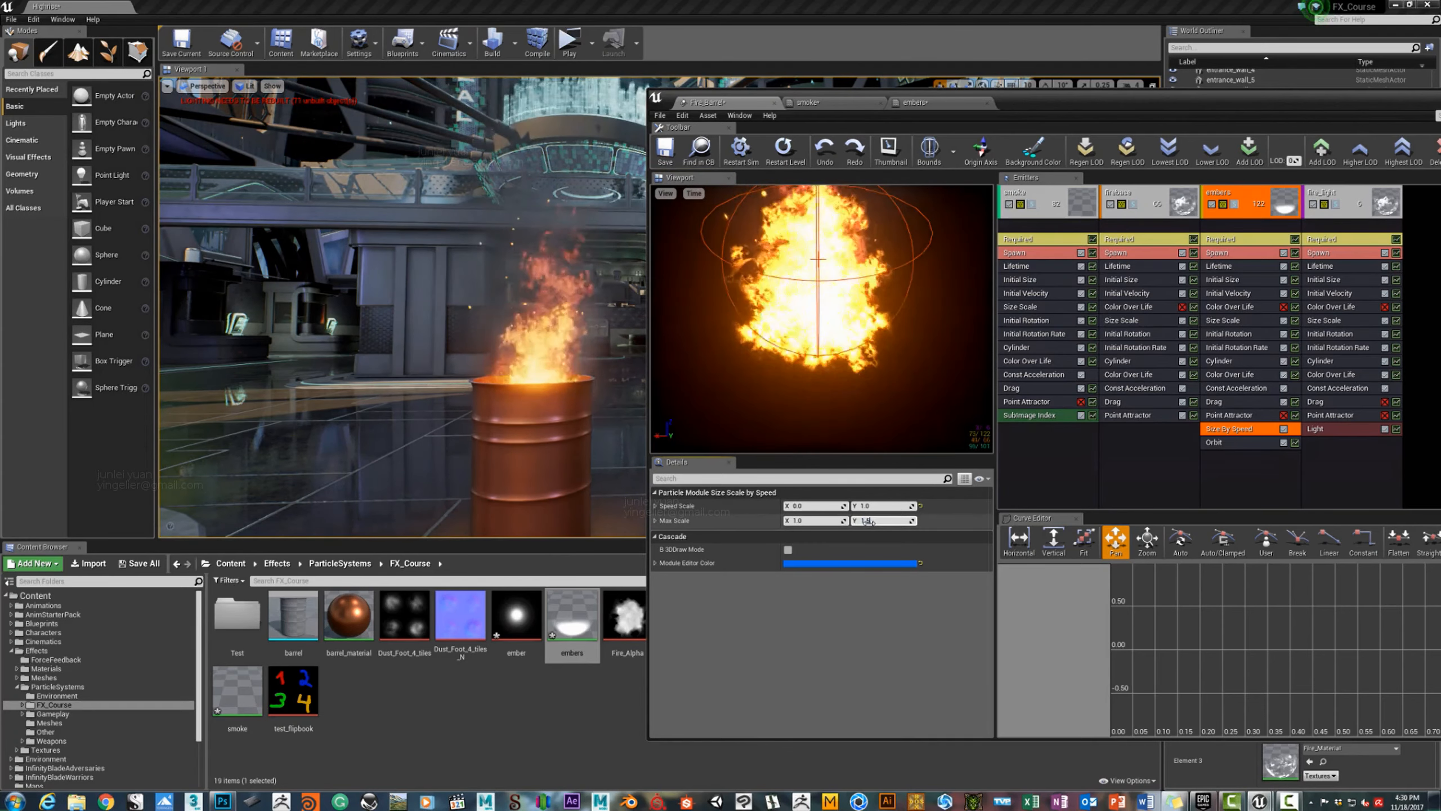
key("Return")
Set the embers' Lifetime minimum to 0.3 and maximum to 2.4, and check the fire from a distance in the level.
mouse_move(547, 441)
right_mouse_down()
mouse_move(511, 451)
mouse_move(548, 451)
mouse_move(514, 452)
mouse_move(542, 451)
mouse_move(519, 437)
mouse_move(545, 435)
mouse_move(525, 434)
right_mouse_up()
left_click(656, 505)
left_click(1223, 269)
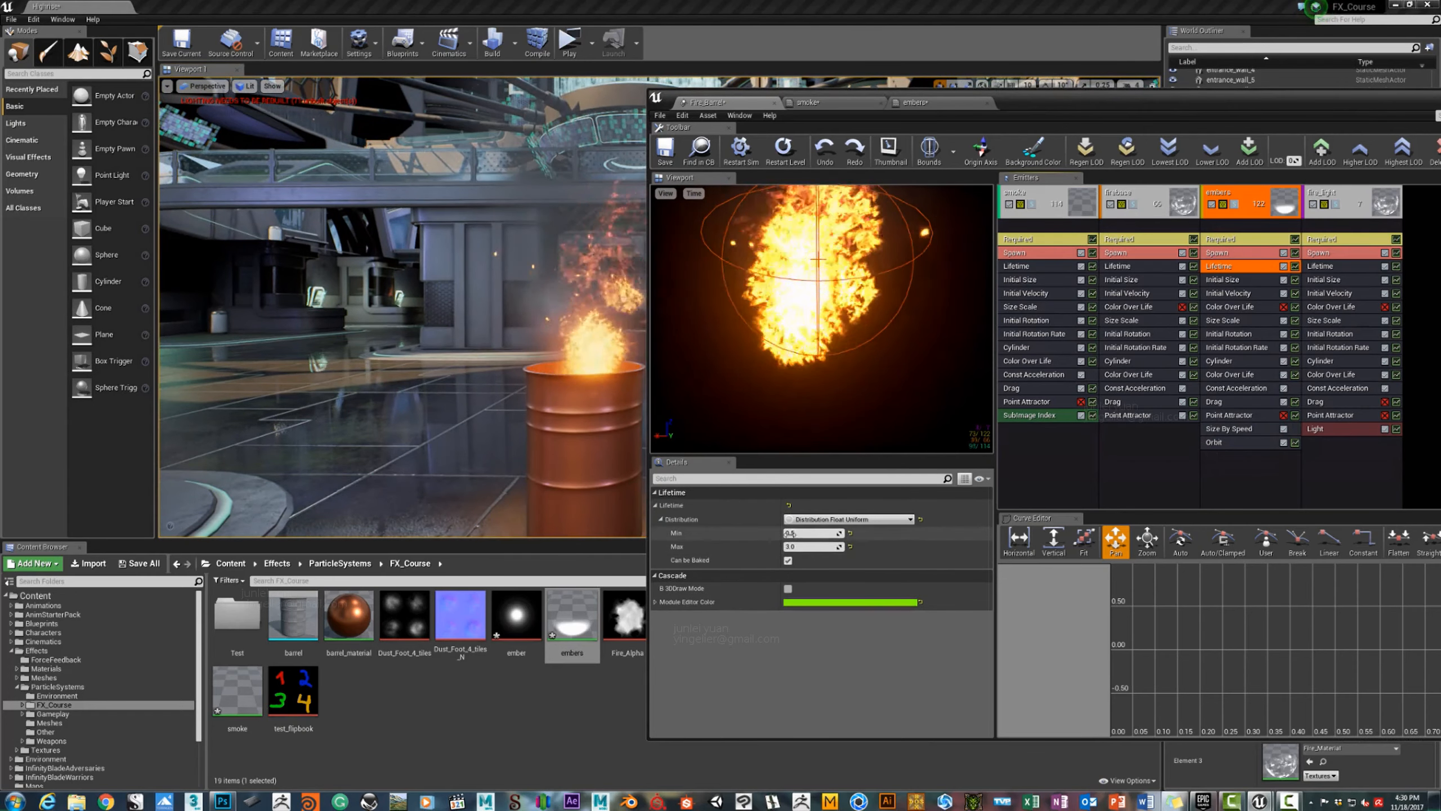
key("Tab")
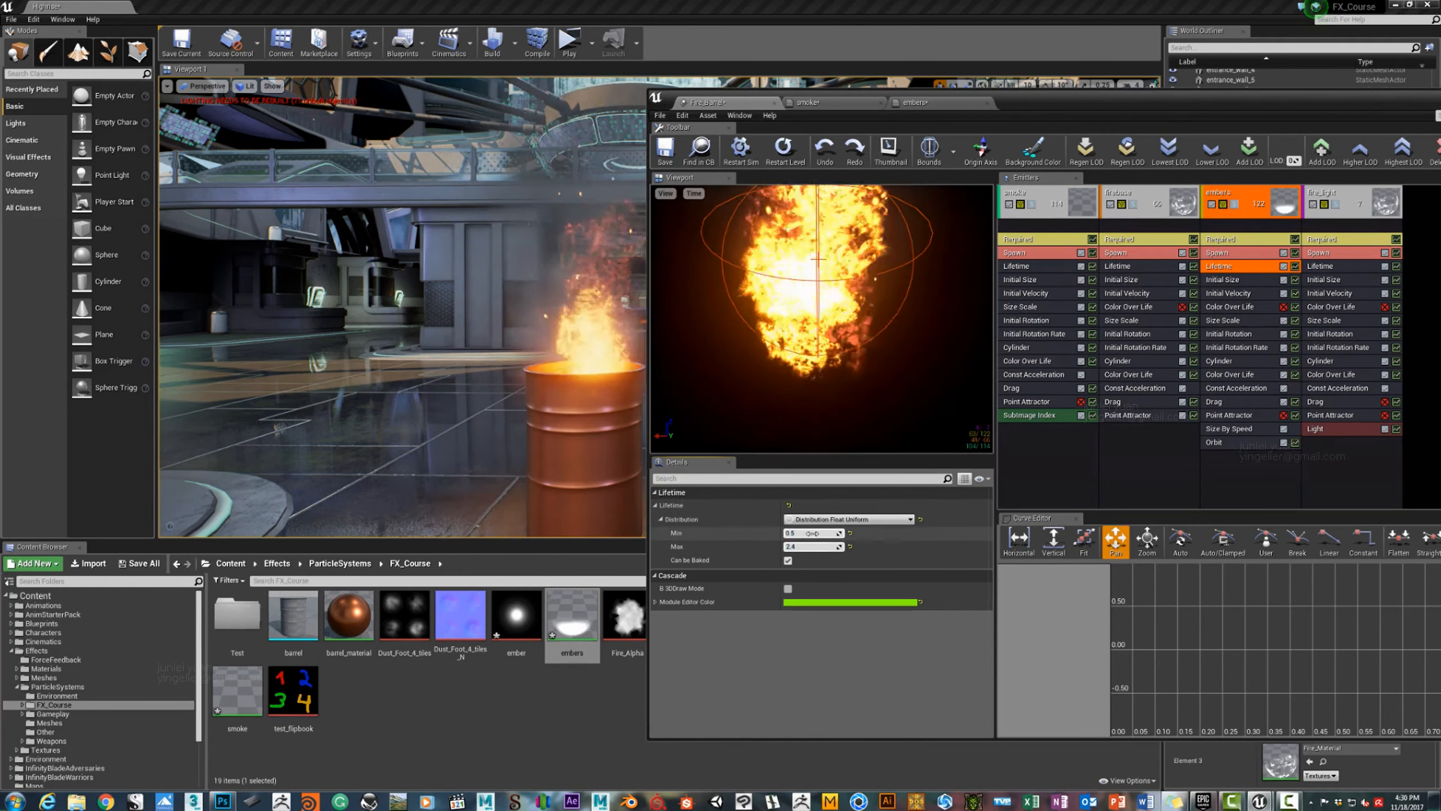
type("0.3")
key("Return")
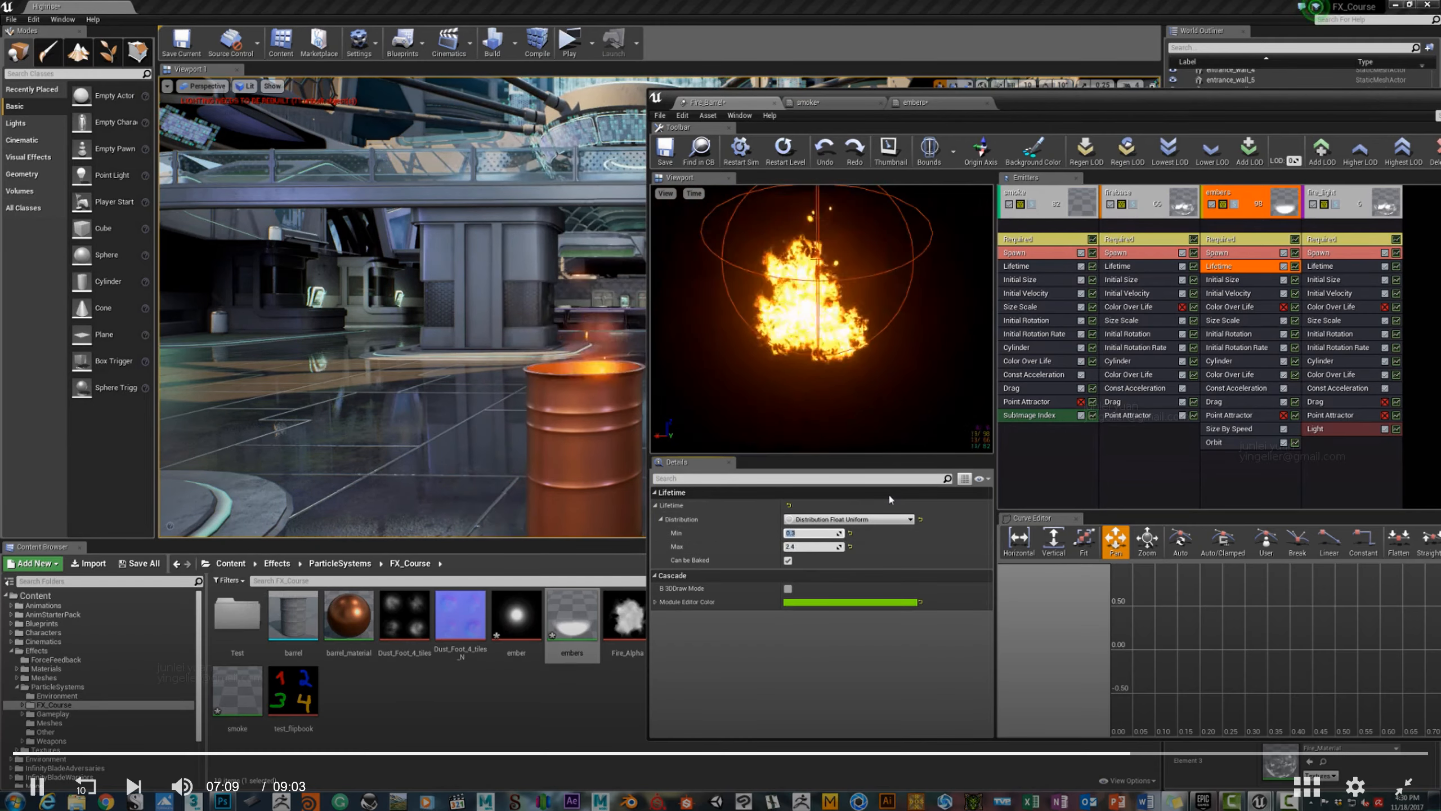
right_click_drag(536, 330, 557, 311)
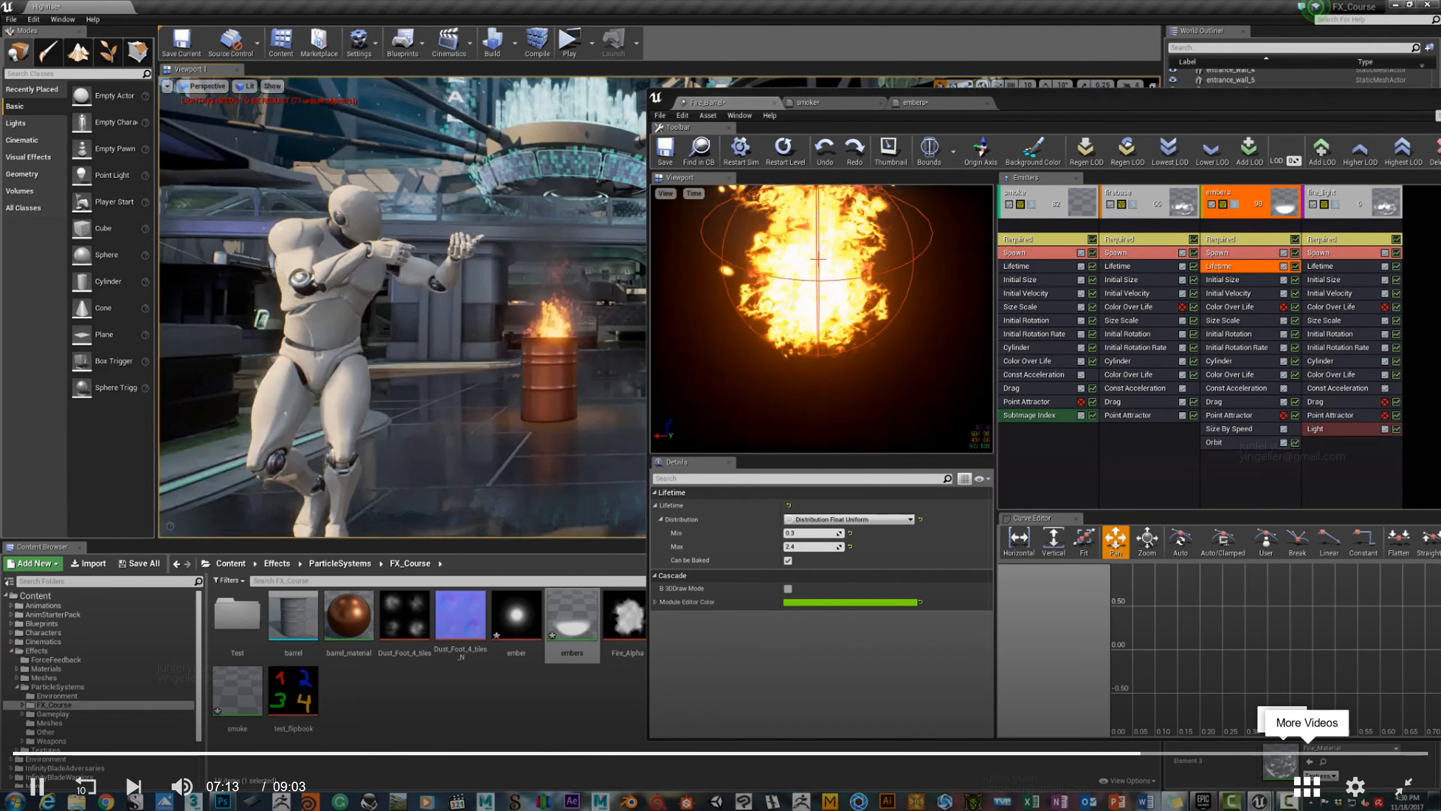
left_click(1307, 787)
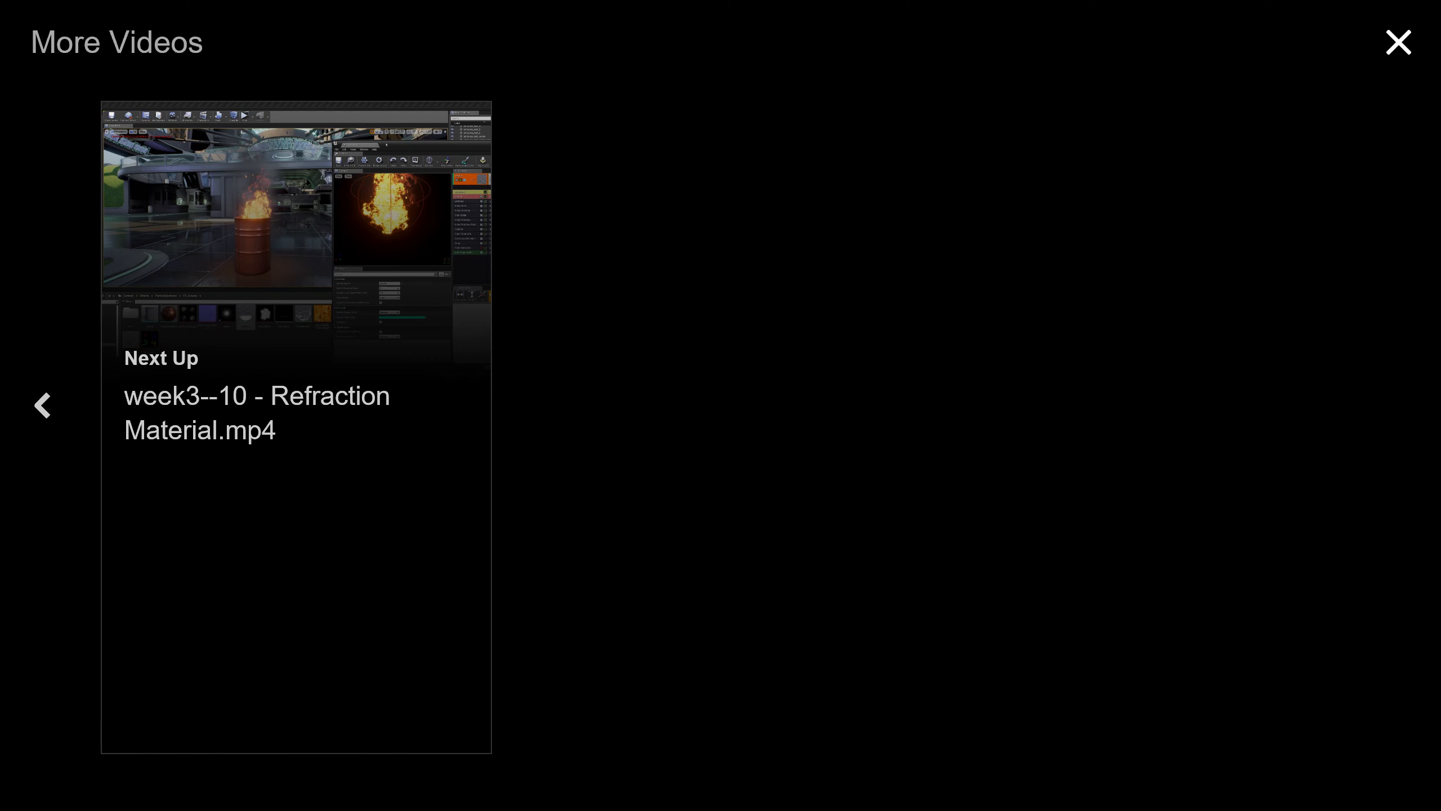
Set the embers' constant Spawn Rate to 35 after trying 15 and 25.
left_click(1399, 43)
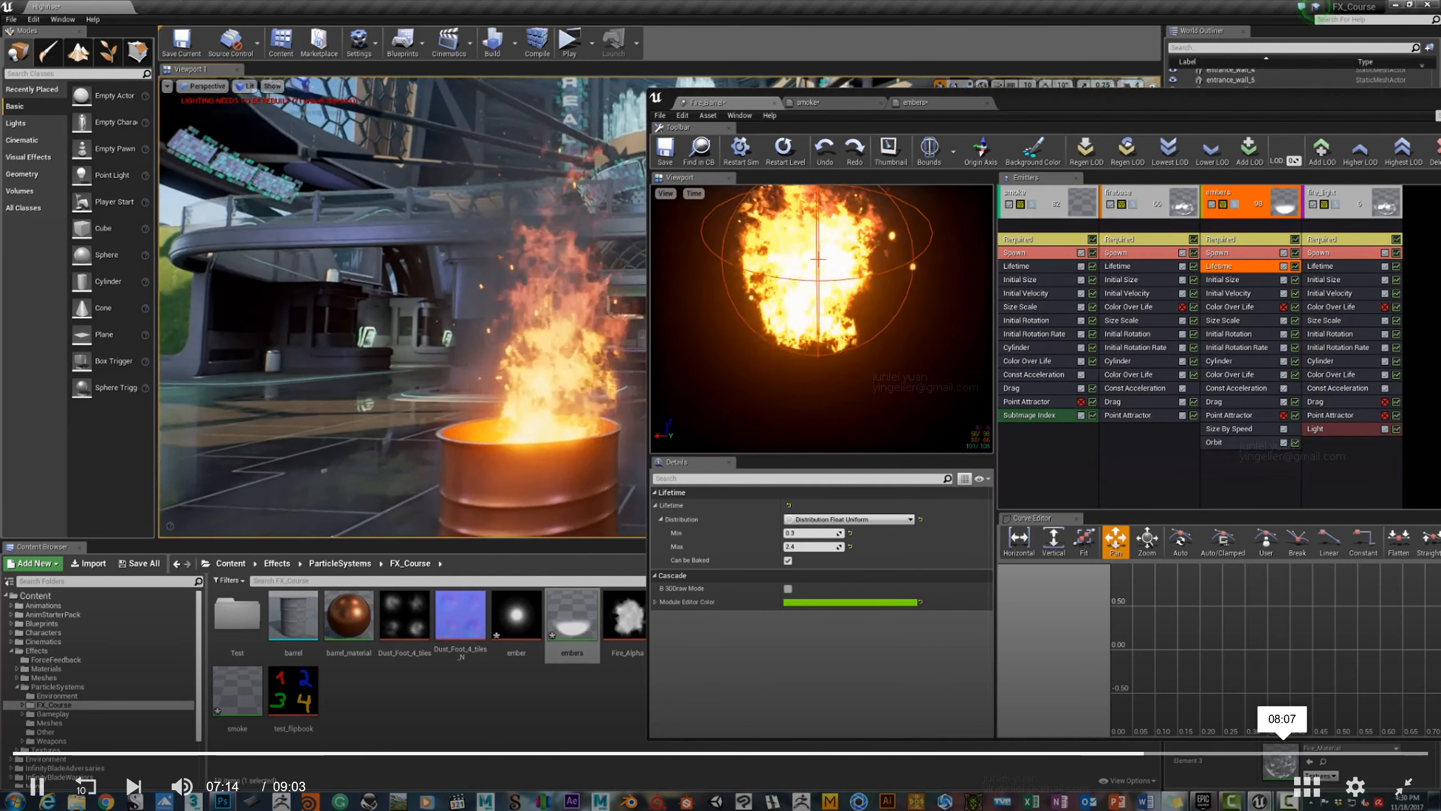
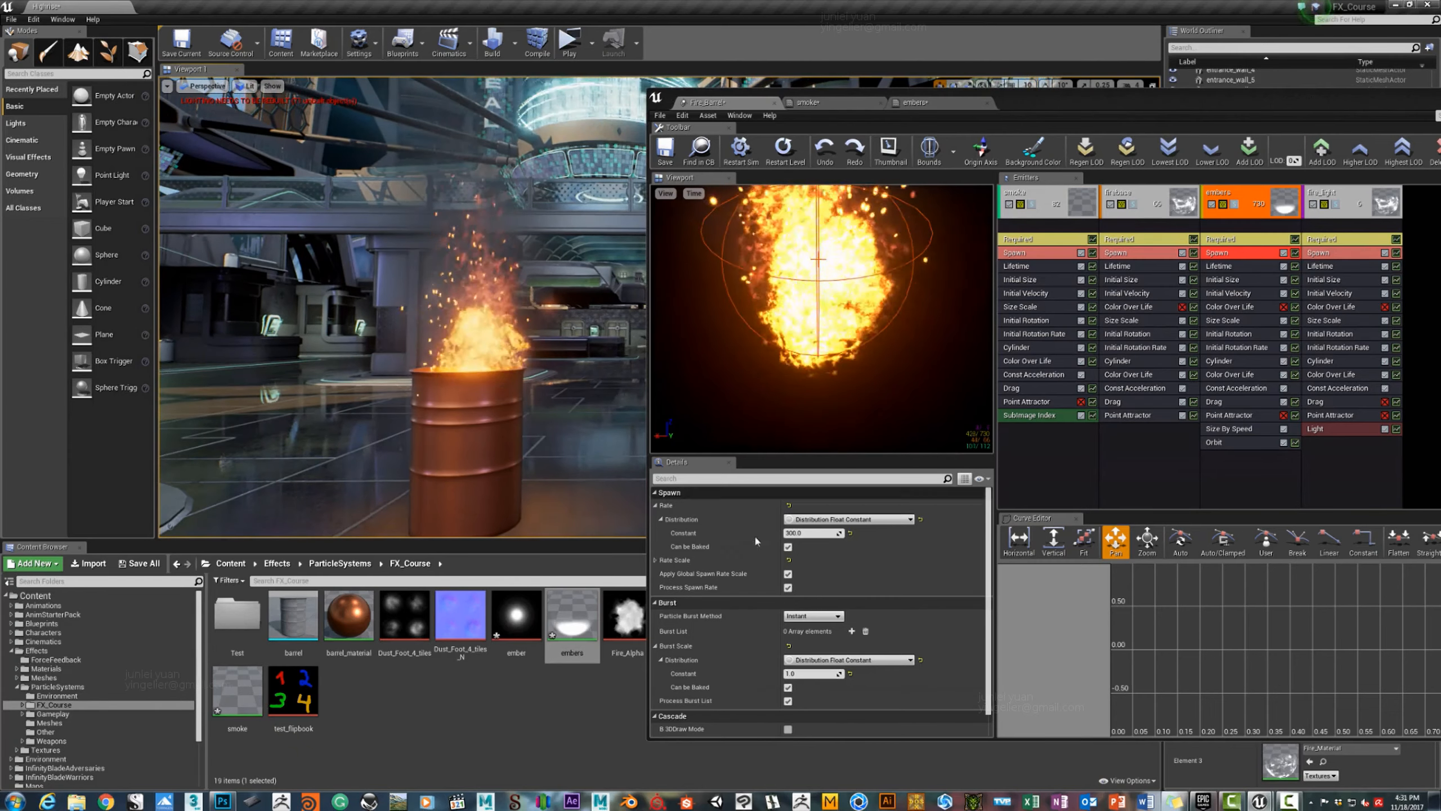
left_click(813, 534)
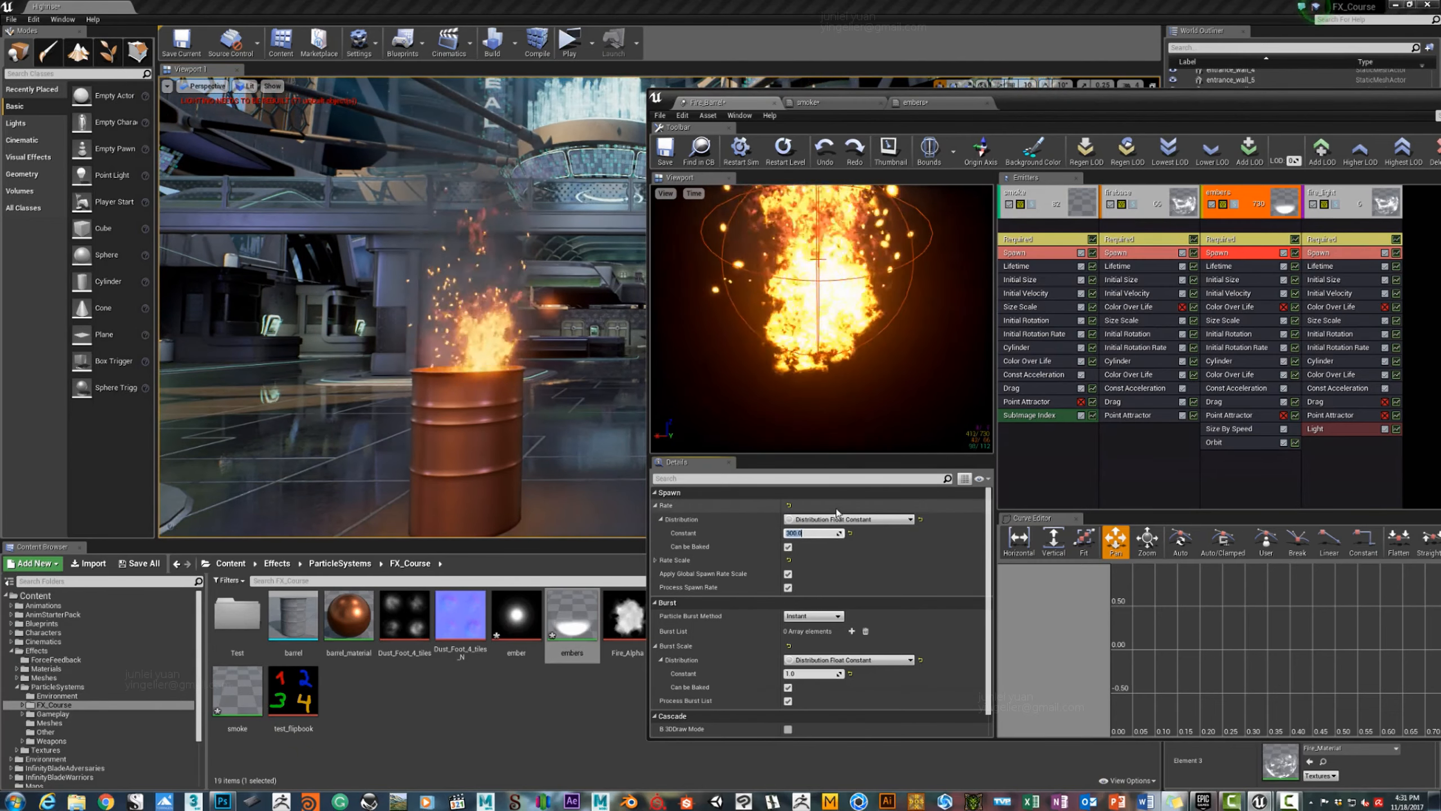
type("15")
key("Return")
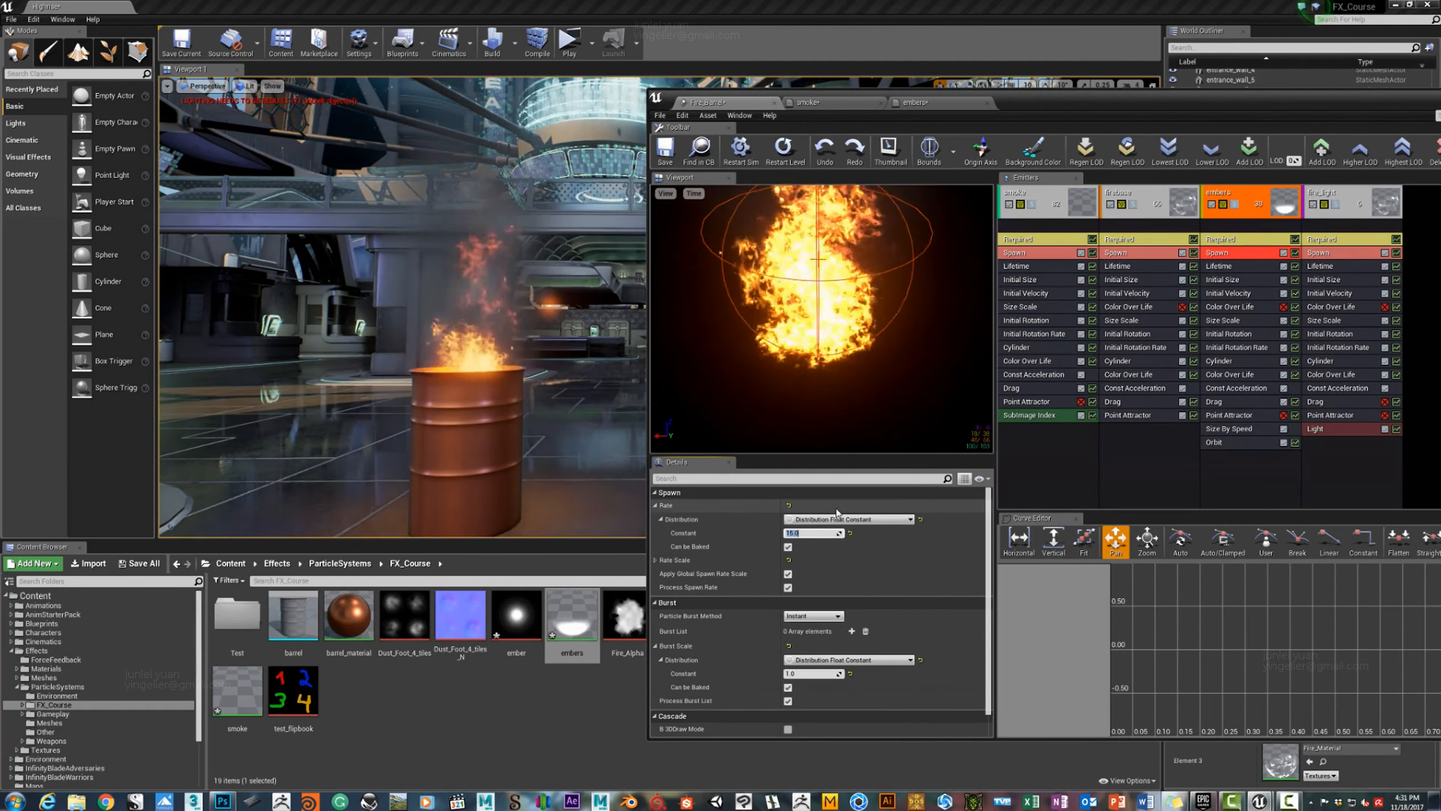
type("25")
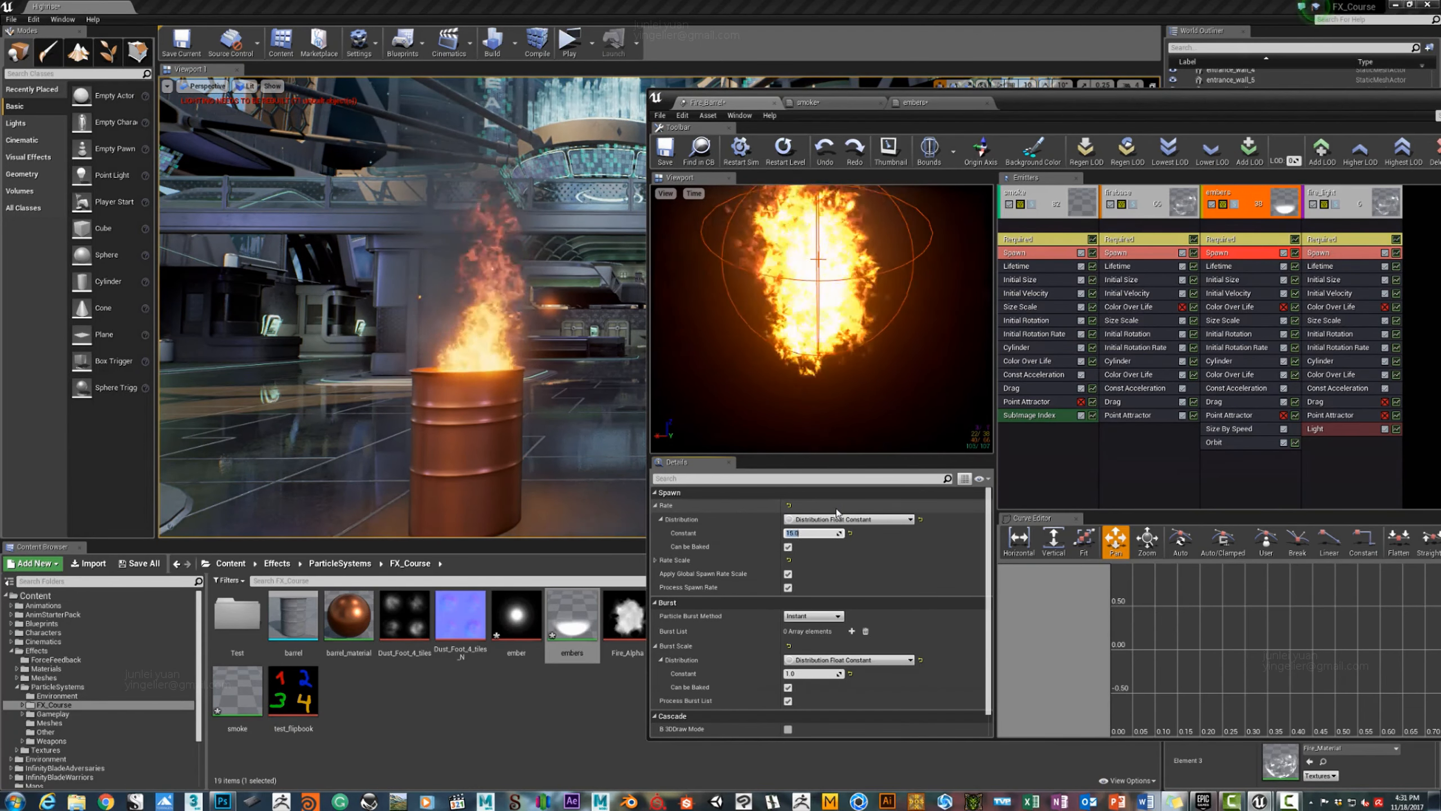
key("Return")
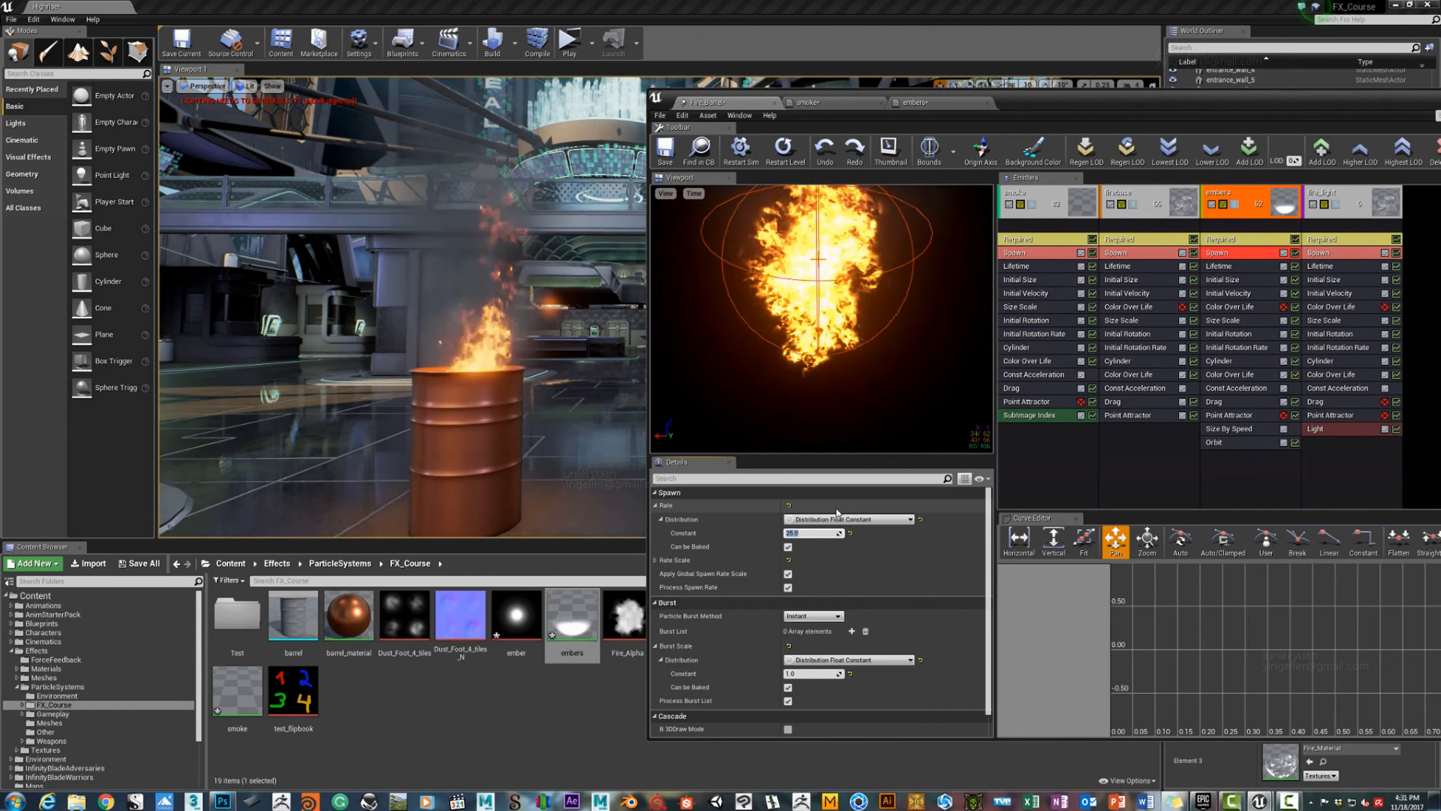
type("35")
key("Return")
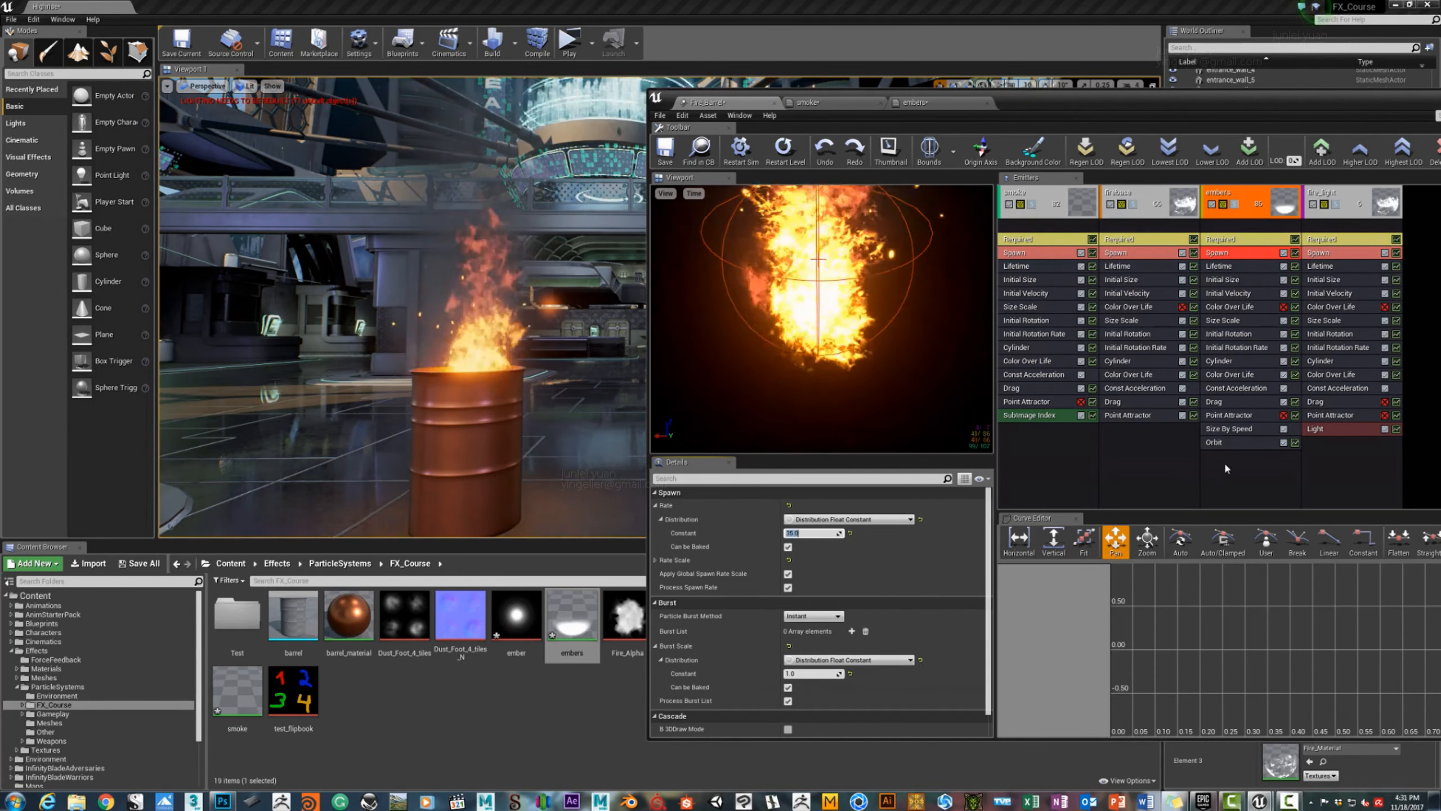
Set the Out Val of the first point in the embers' Size Scale curve to 0 on X, Y and Z.
left_click(1234, 323)
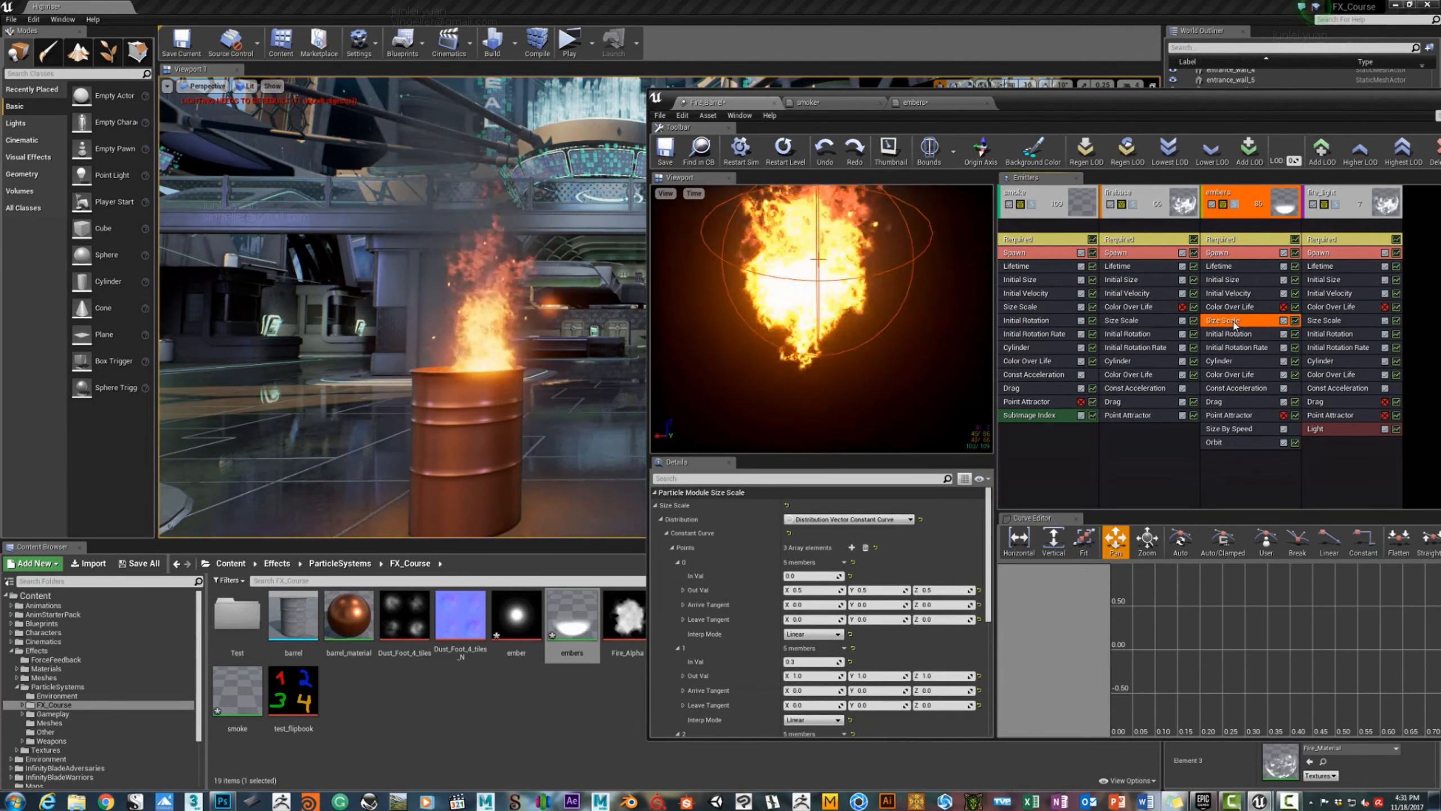
left_click(808, 590)
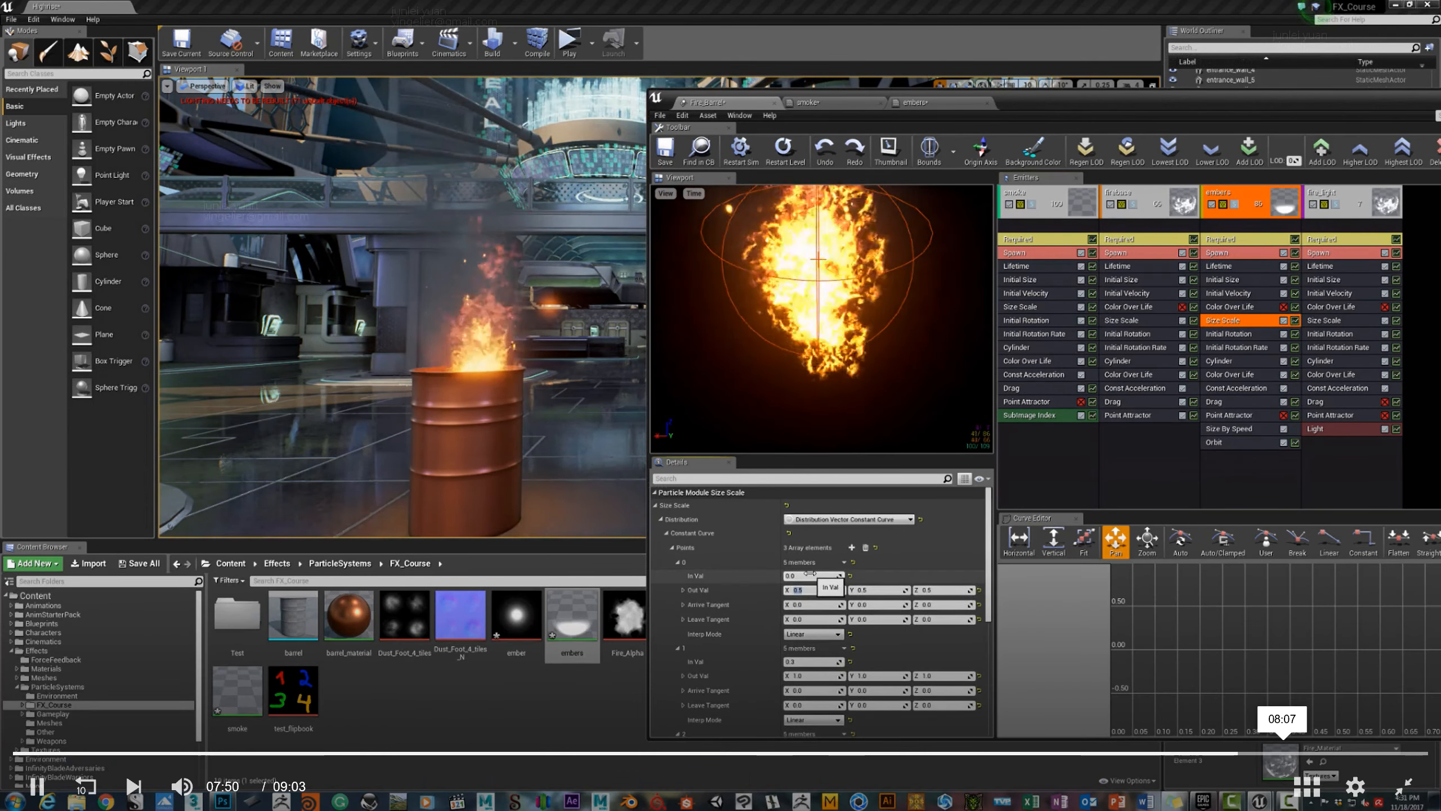
type("0")
key("Tab")
type("0")
key("Tab")
type("0")
key("Return")
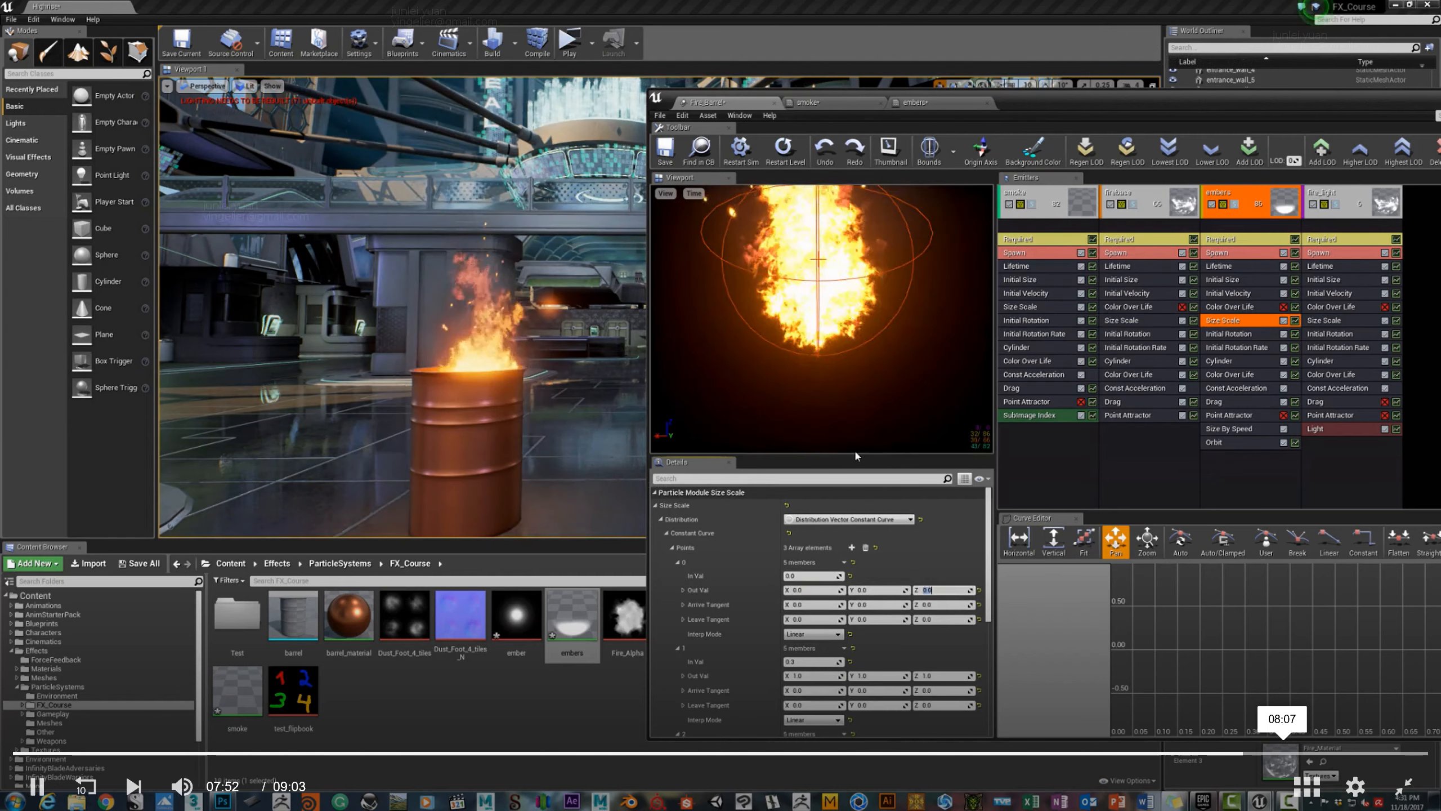
Set the Out Val of the last point in the embers' Size Scale curve to 0 on all axes and check the fire.
scroll(799, 607, "down", 5)
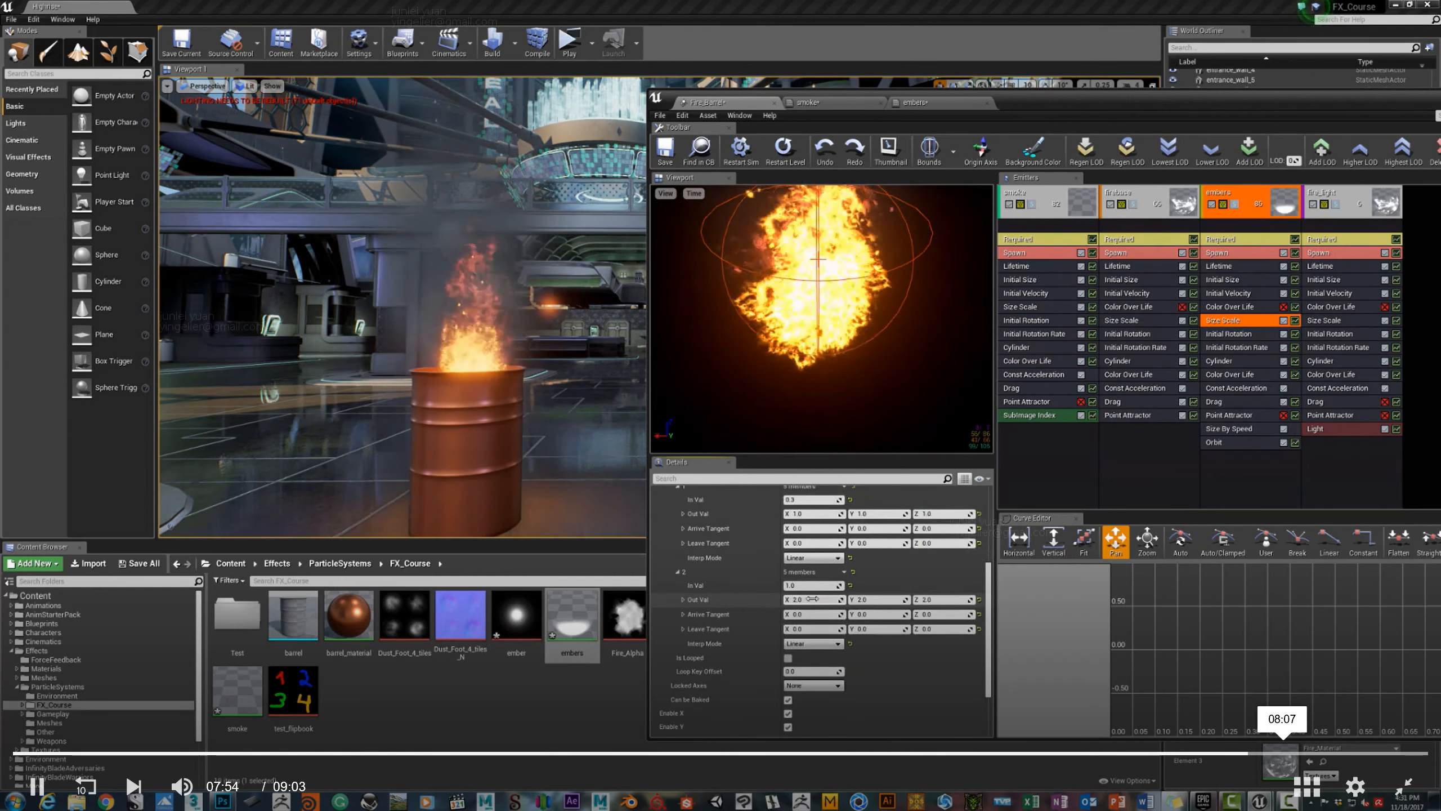
left_click(811, 563)
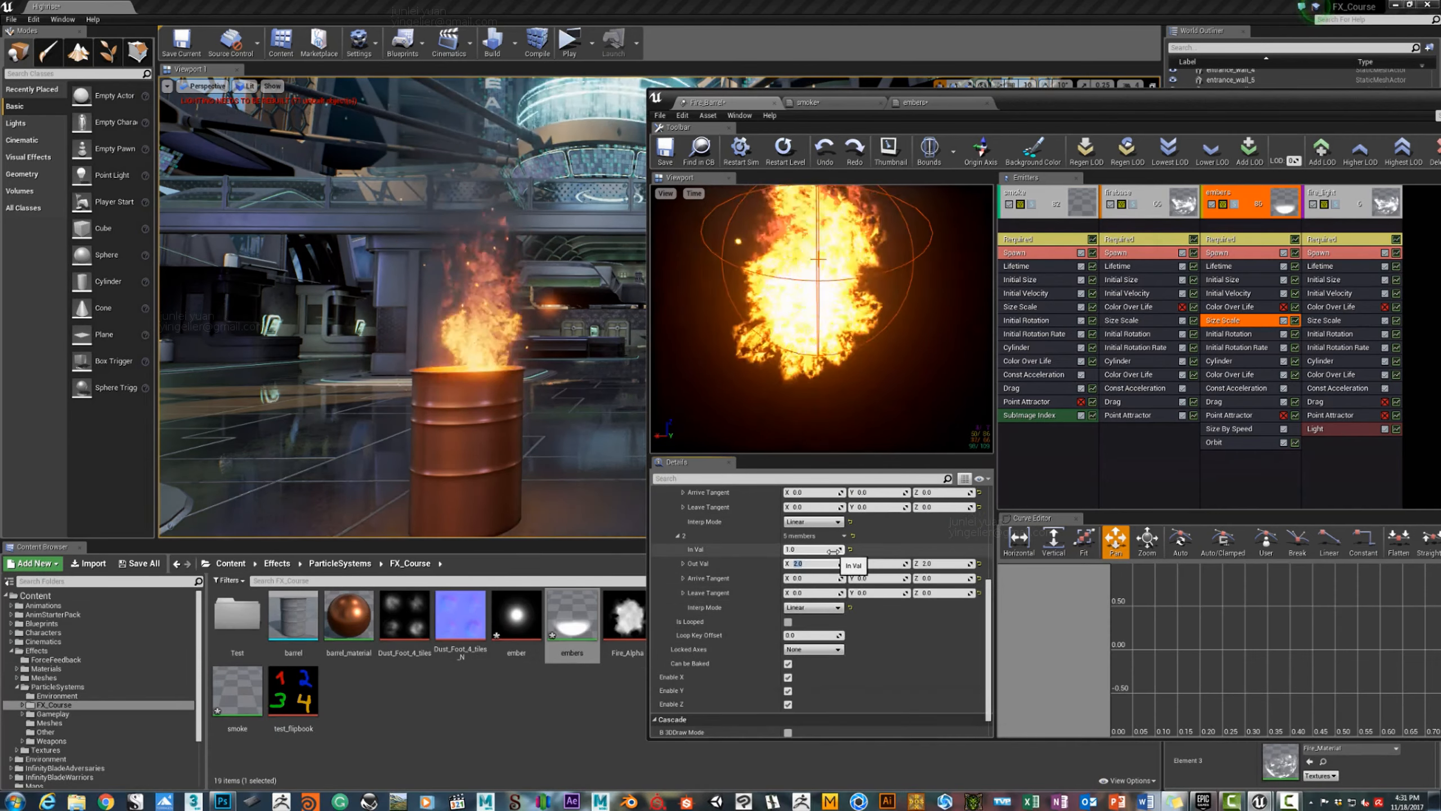
type("0")
key("Return")
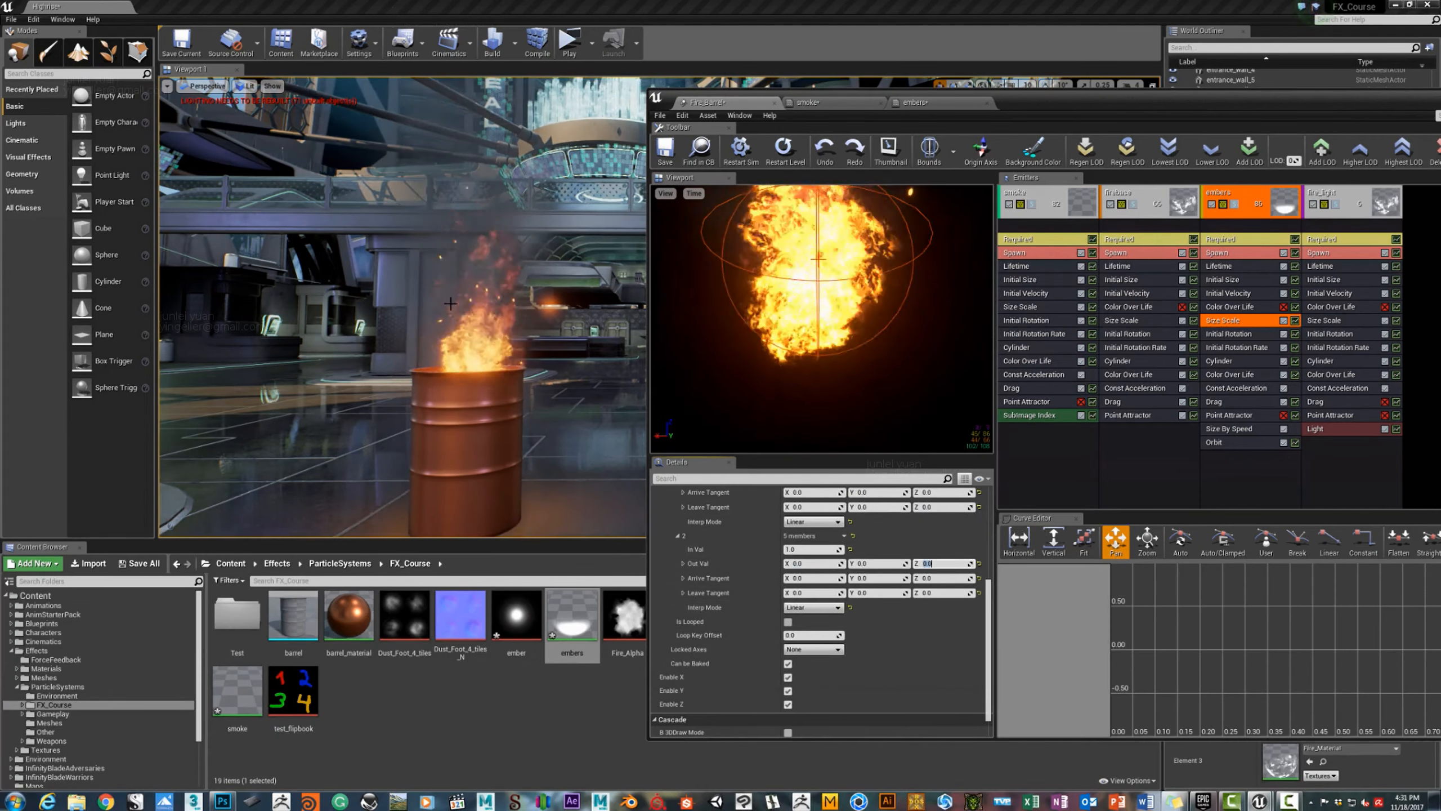
mouse_move(425, 322)
right_mouse_down()
mouse_move(341, 324)
mouse_move(408, 341)
mouse_move(360, 324)
mouse_move(415, 312)
mouse_move(405, 297)
right_mouse_up()
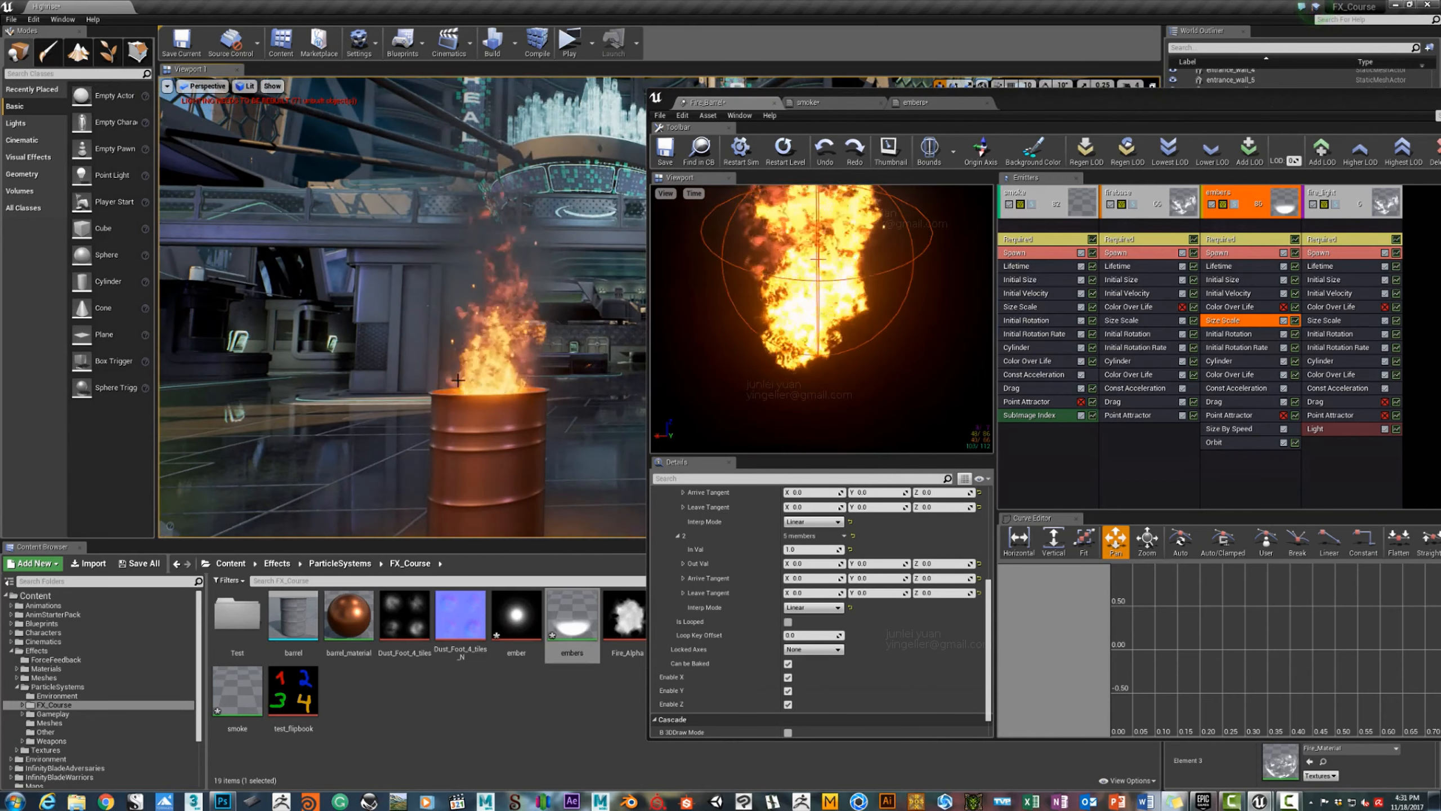
Try the smoke emitter in last place of the emitter order and return it to first place.
left_click(1240, 442)
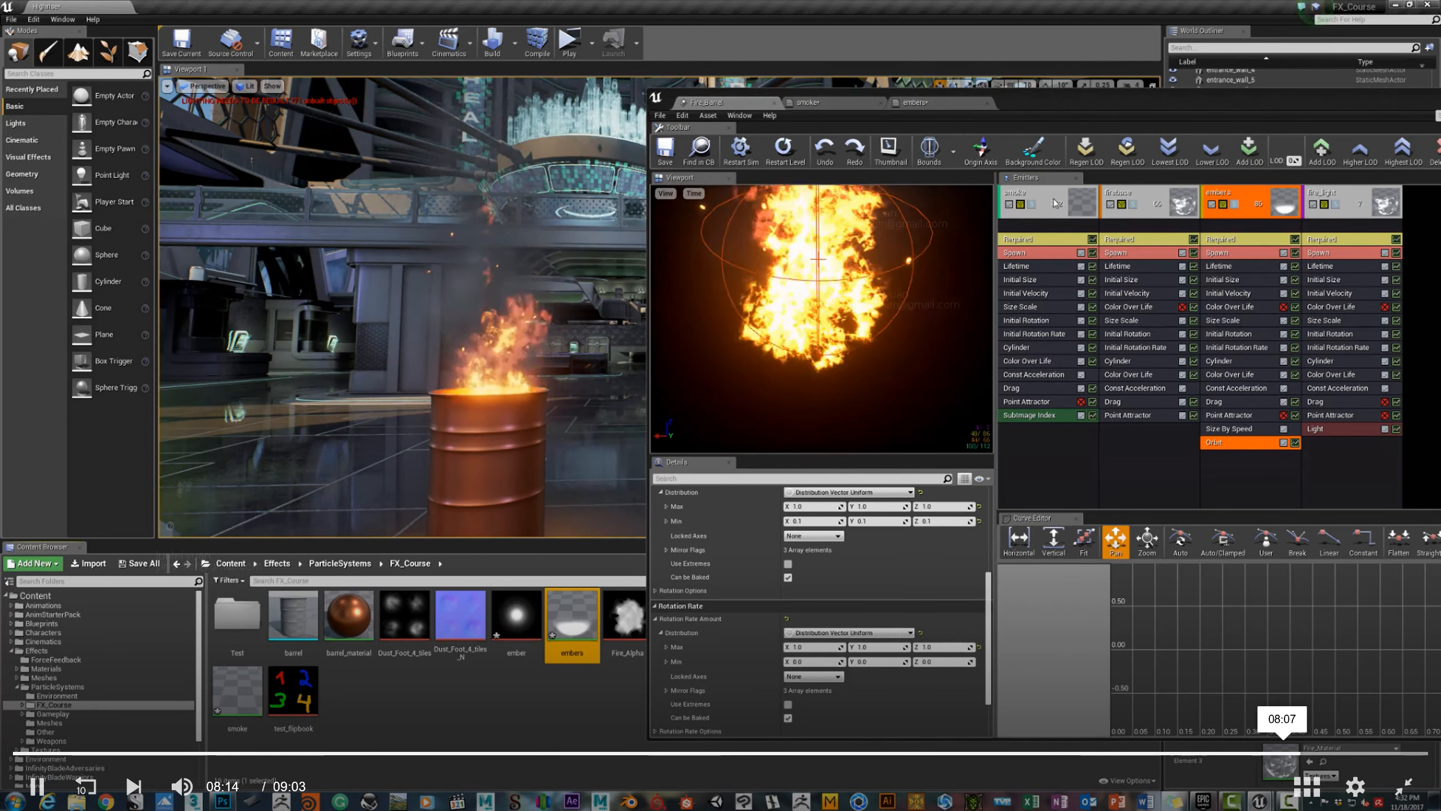
left_click(1041, 221)
key("Right")
key("Right")
key("Right")
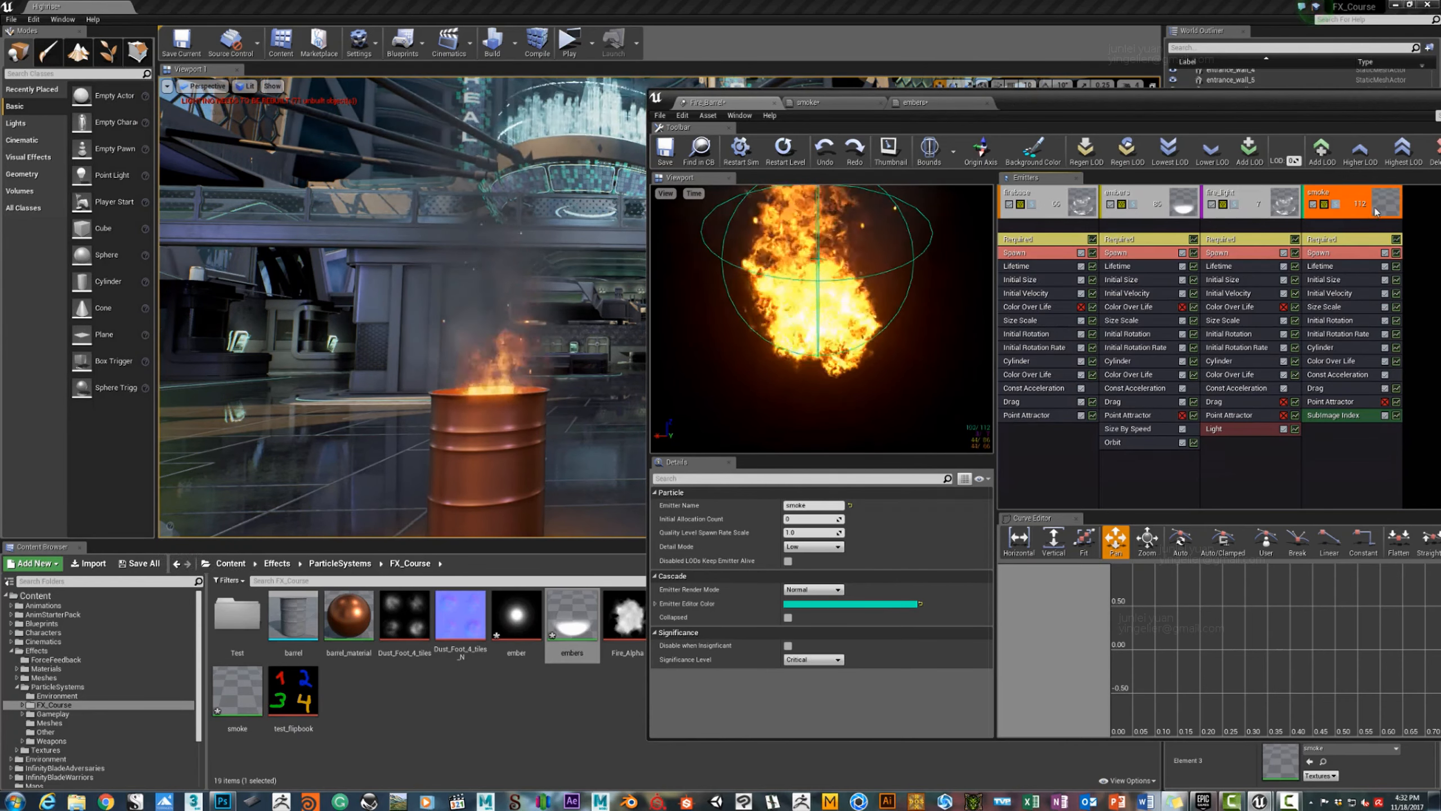
key("Left")
key("Left")
key("Left")
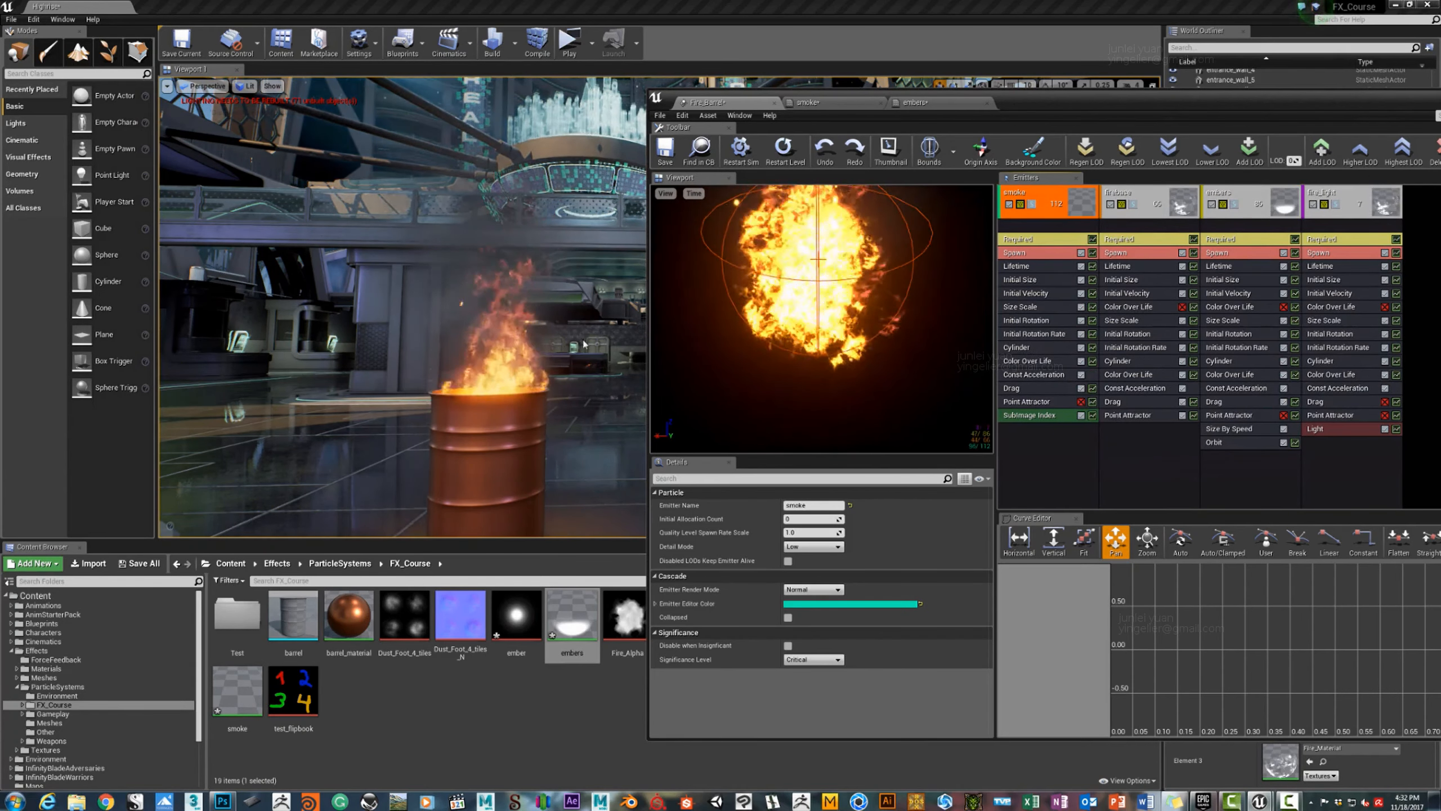
Examine the barrel's combined fire, embers and smoke in the level from several camera angles.
left_click_drag(585, 344, 567, 357)
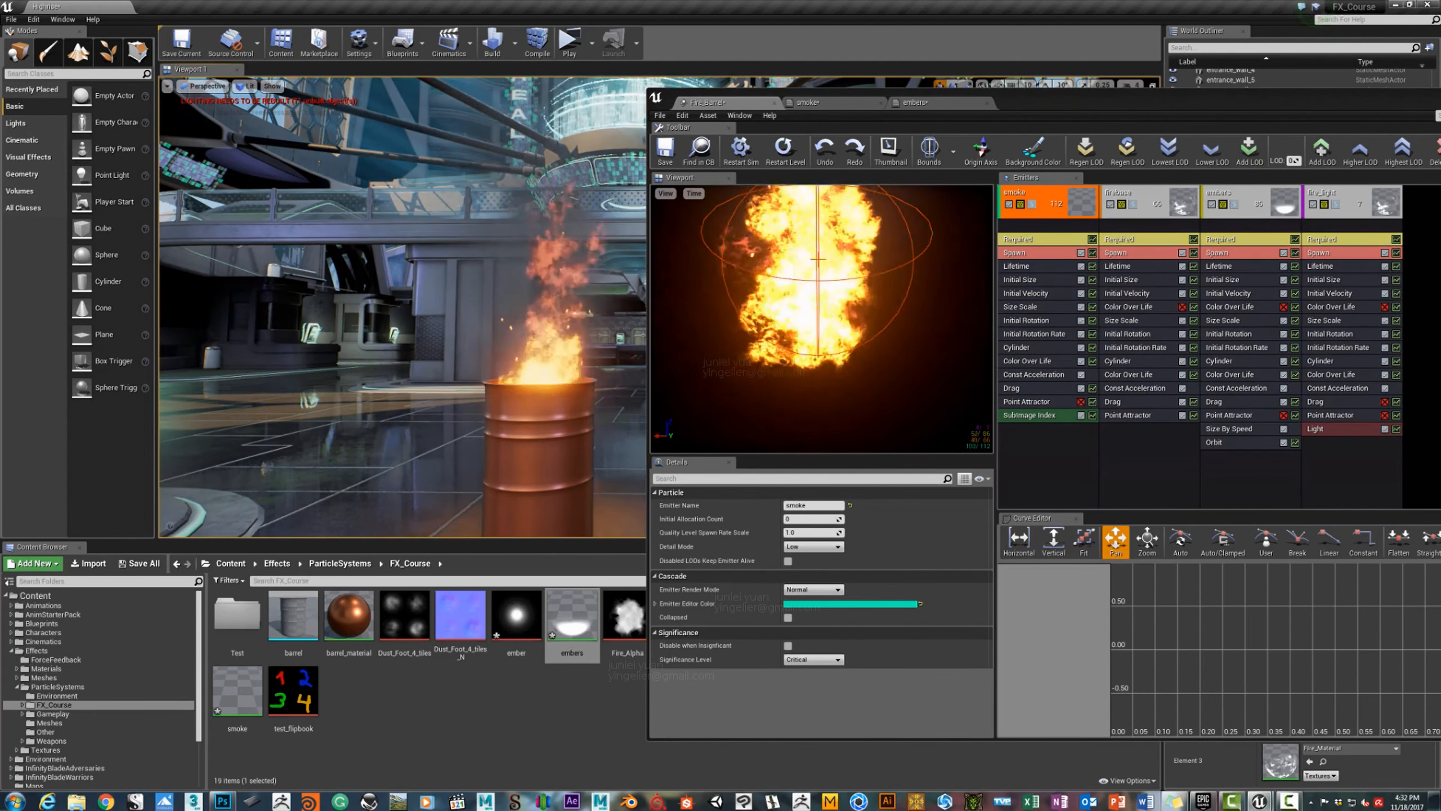
left_click_drag(1226, 117, 1044, 107)
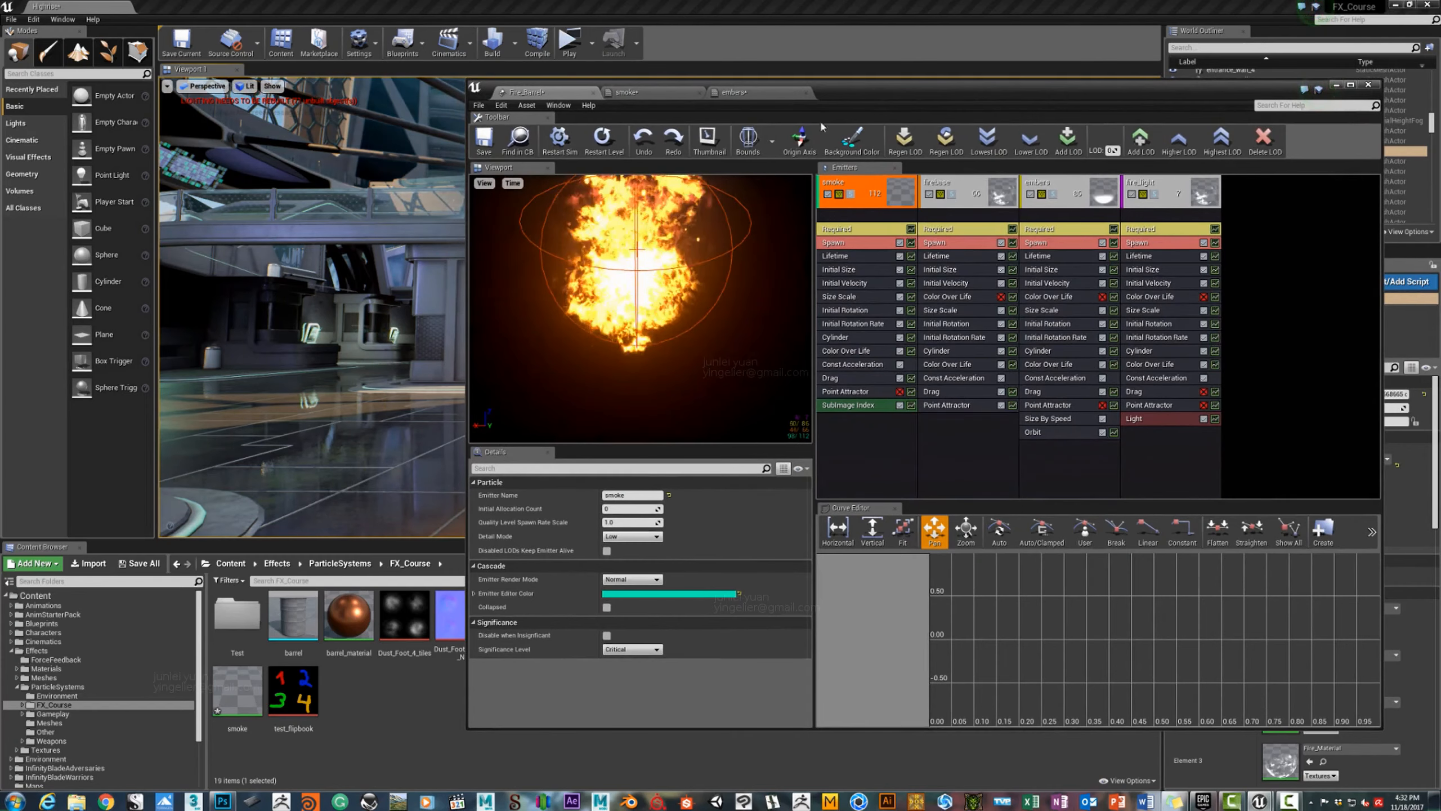
left_click_drag(881, 99, 1058, 123)
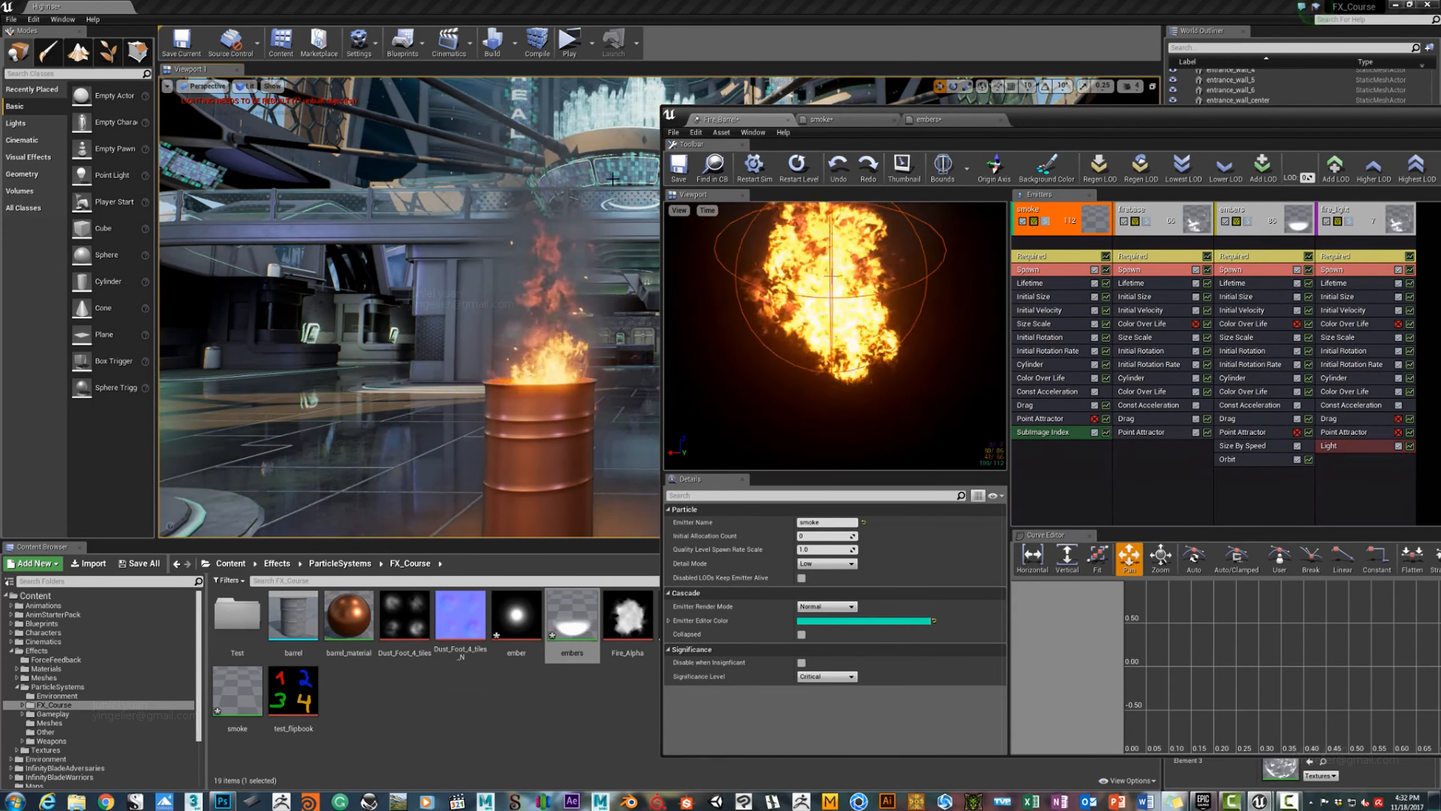
mouse_move(573, 287)
right_mouse_down()
mouse_move(580, 273)
mouse_move(573, 287)
right_mouse_up()
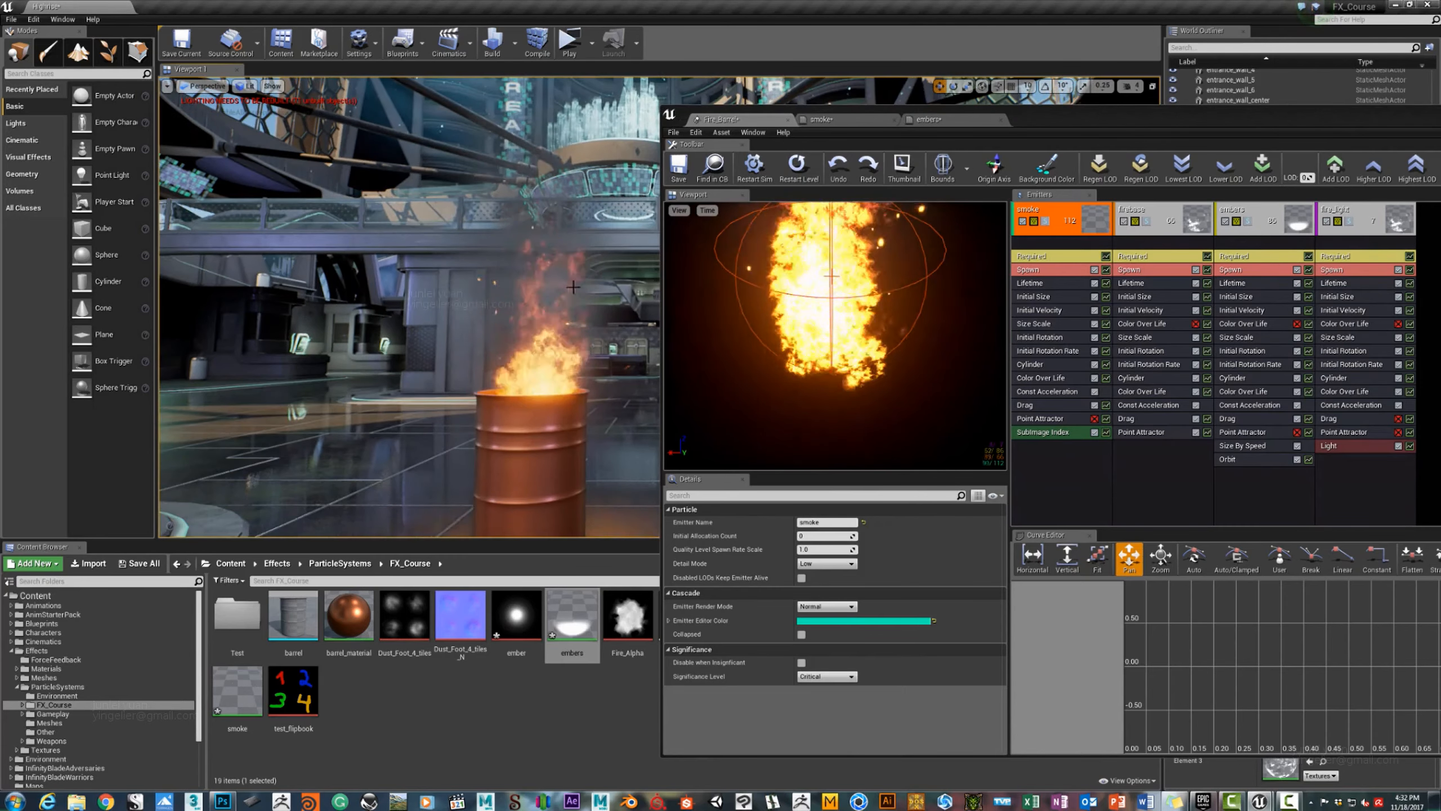
right_click_drag(559, 214, 648, 164)
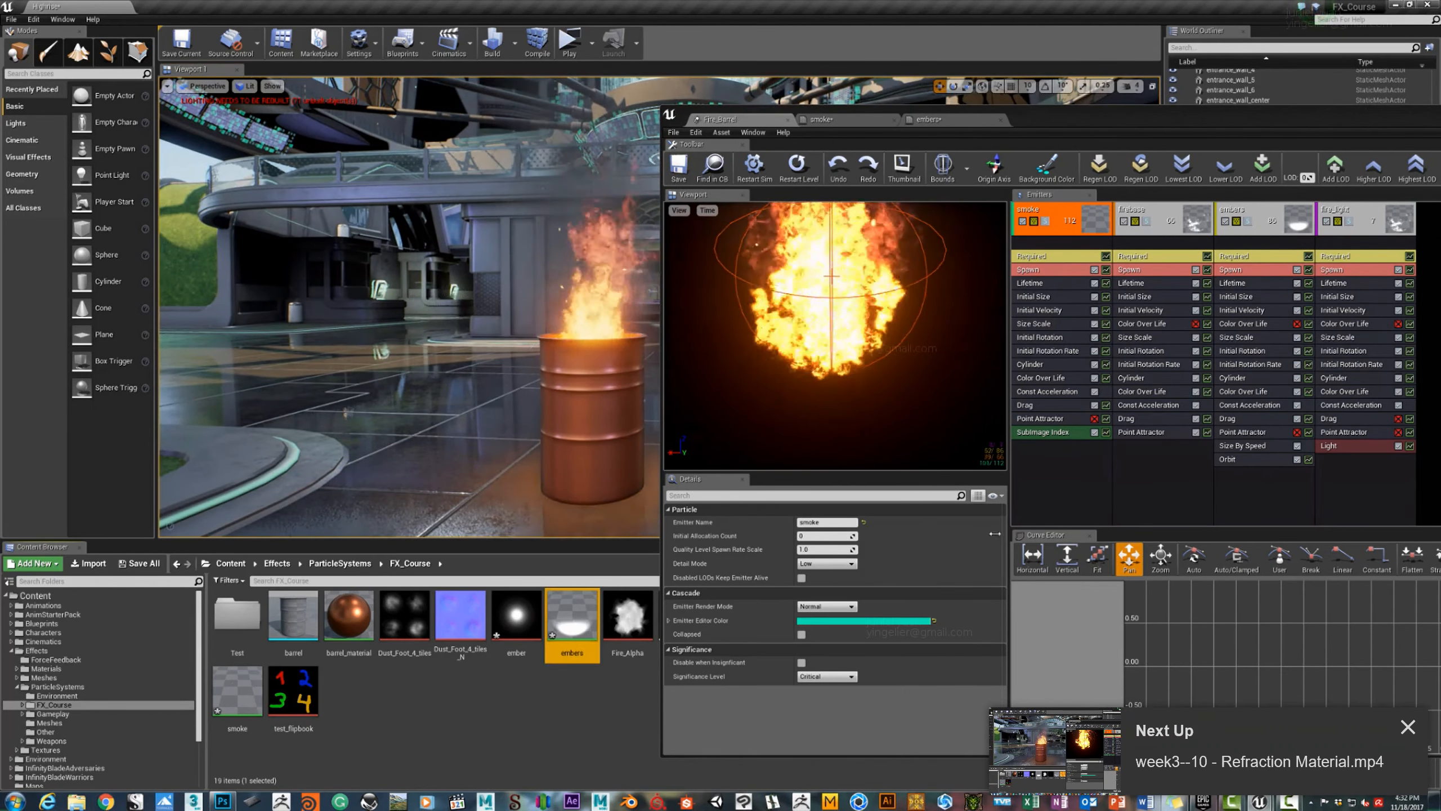
Save and close the embers and smoke material editors, and move the Fire_Barrel particle editor aside to uncover the barrel.
left_click_drag(1030, 120, 957, 114)
left_click(852, 113)
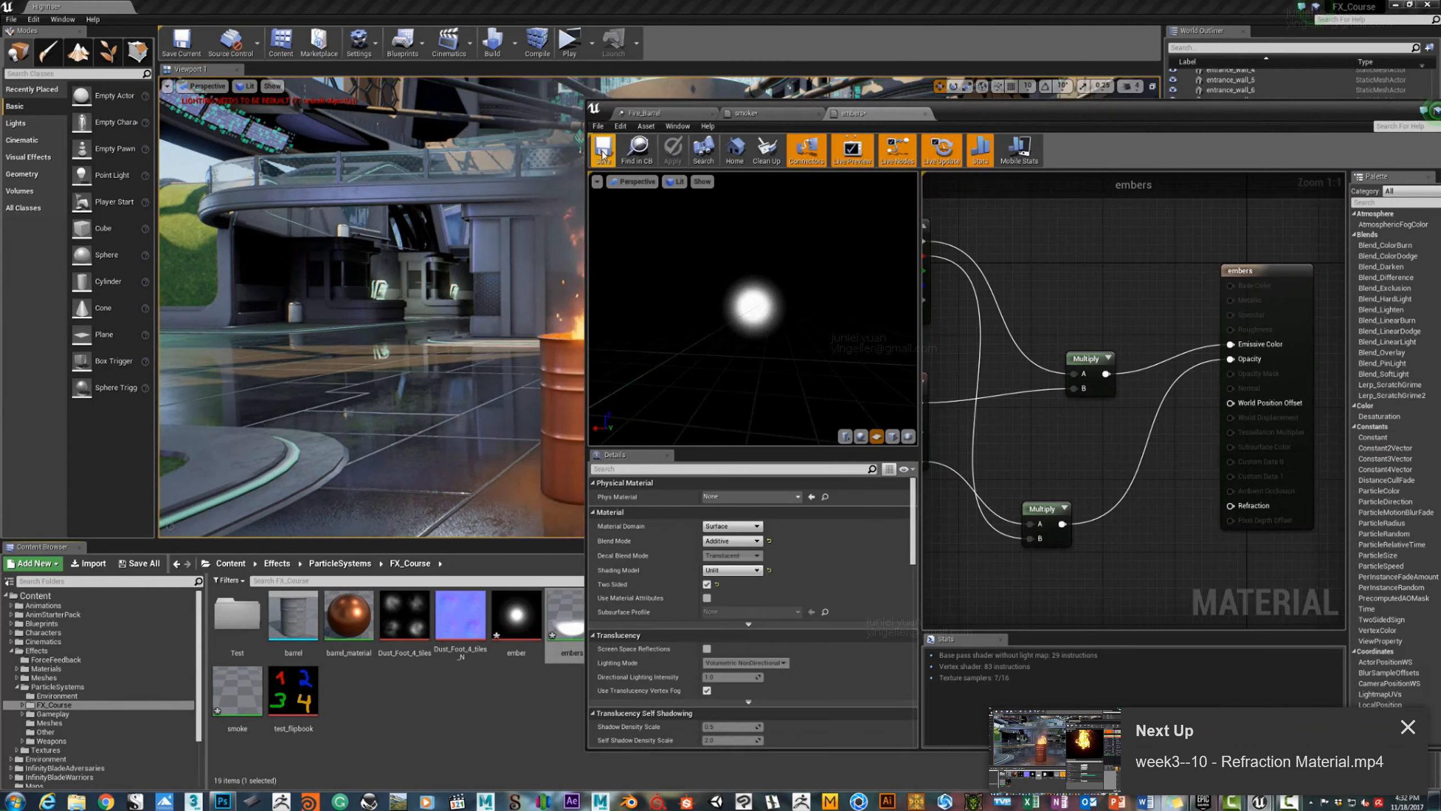
left_click(925, 113)
left_click(740, 113)
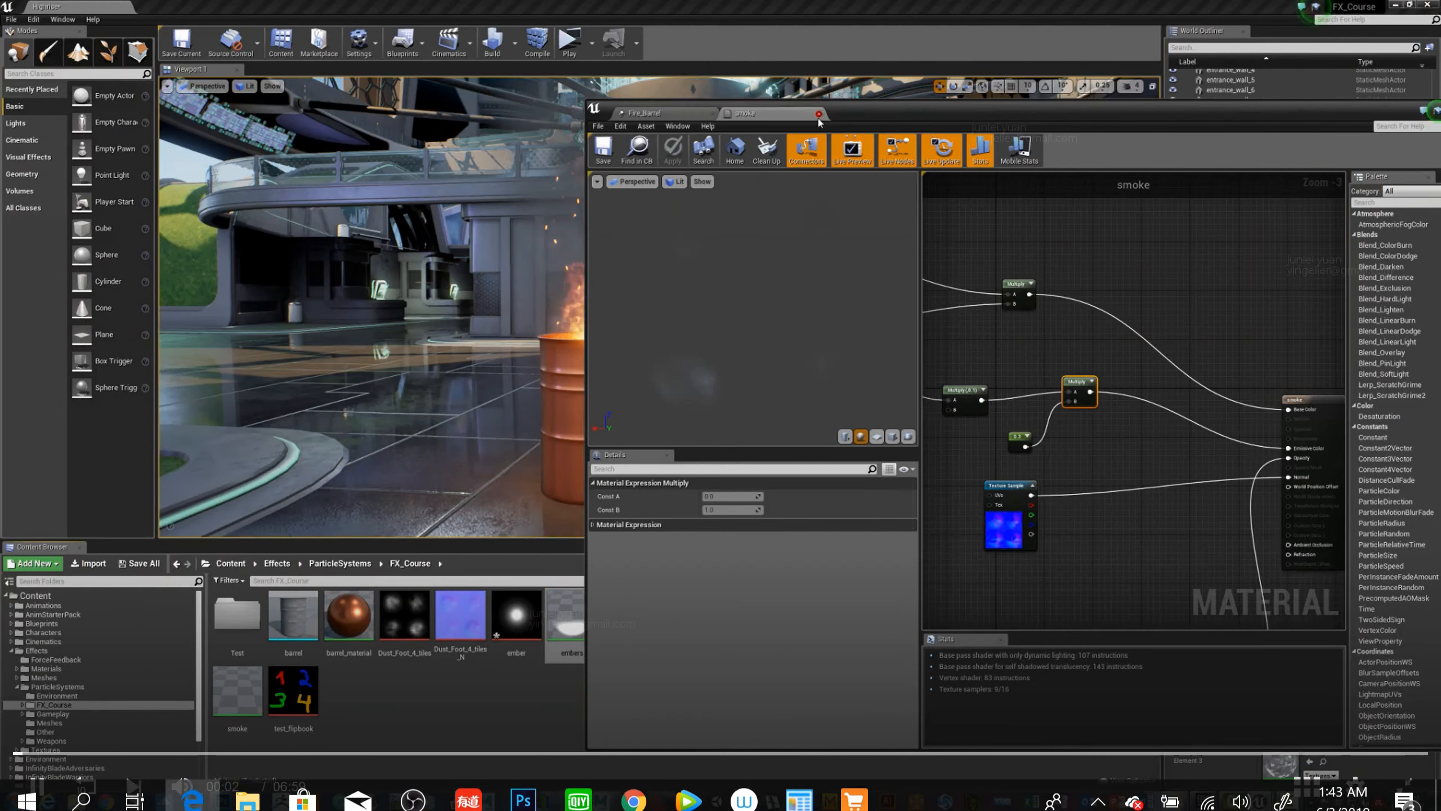
left_click(766, 108)
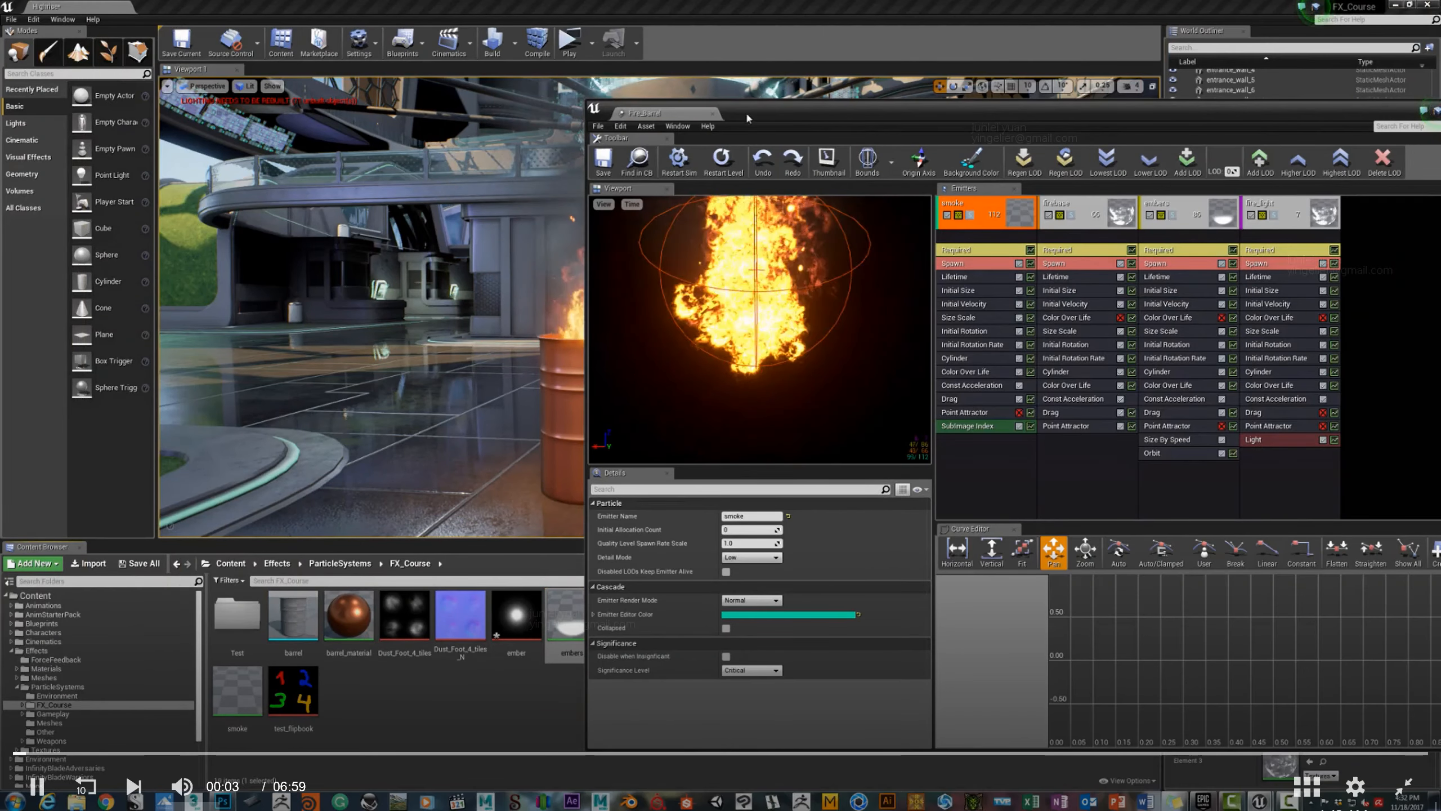
left_click_drag(749, 116, 986, 71)
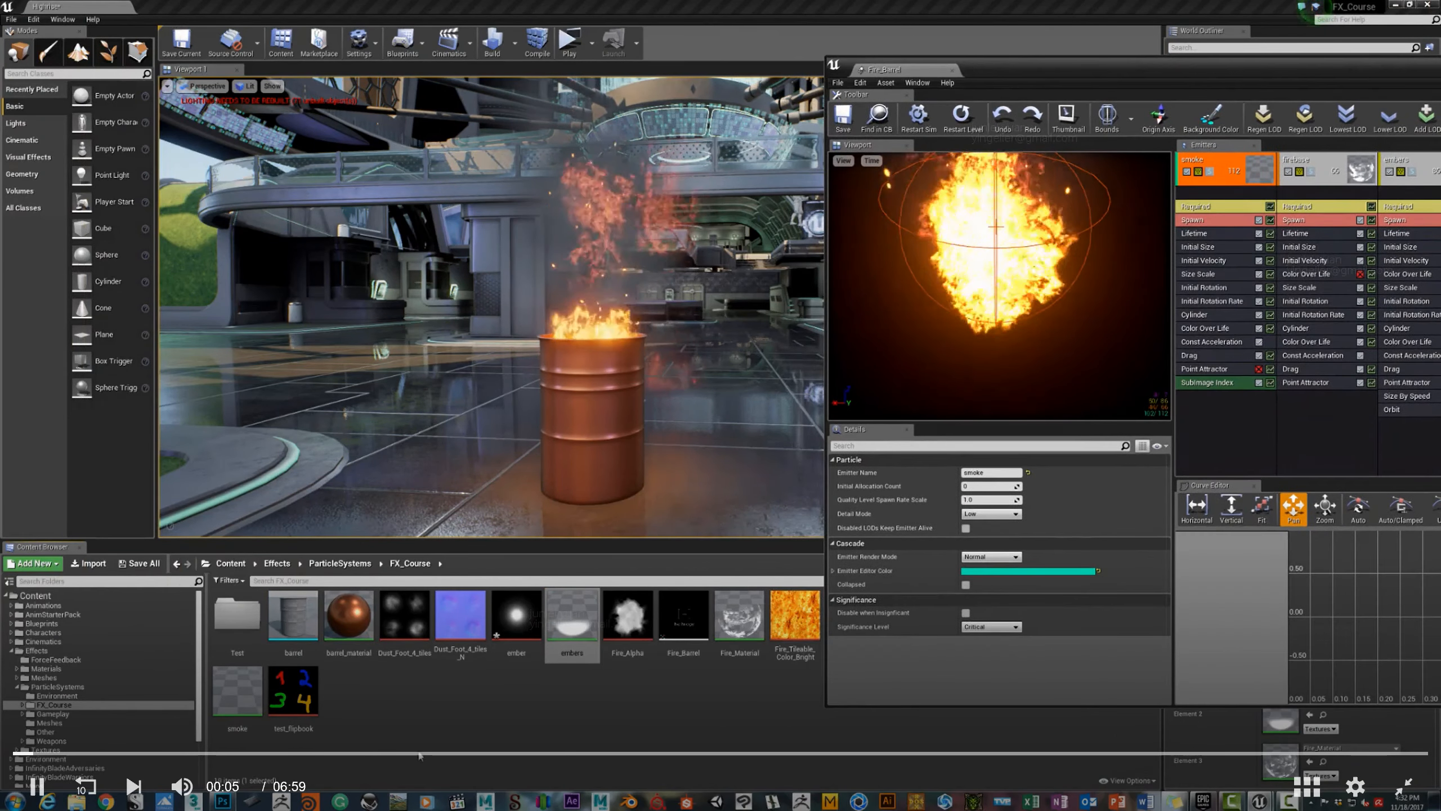
Create a new material named REFRACTION in the FX_Course folder and open it for editing.
right_click(423, 730)
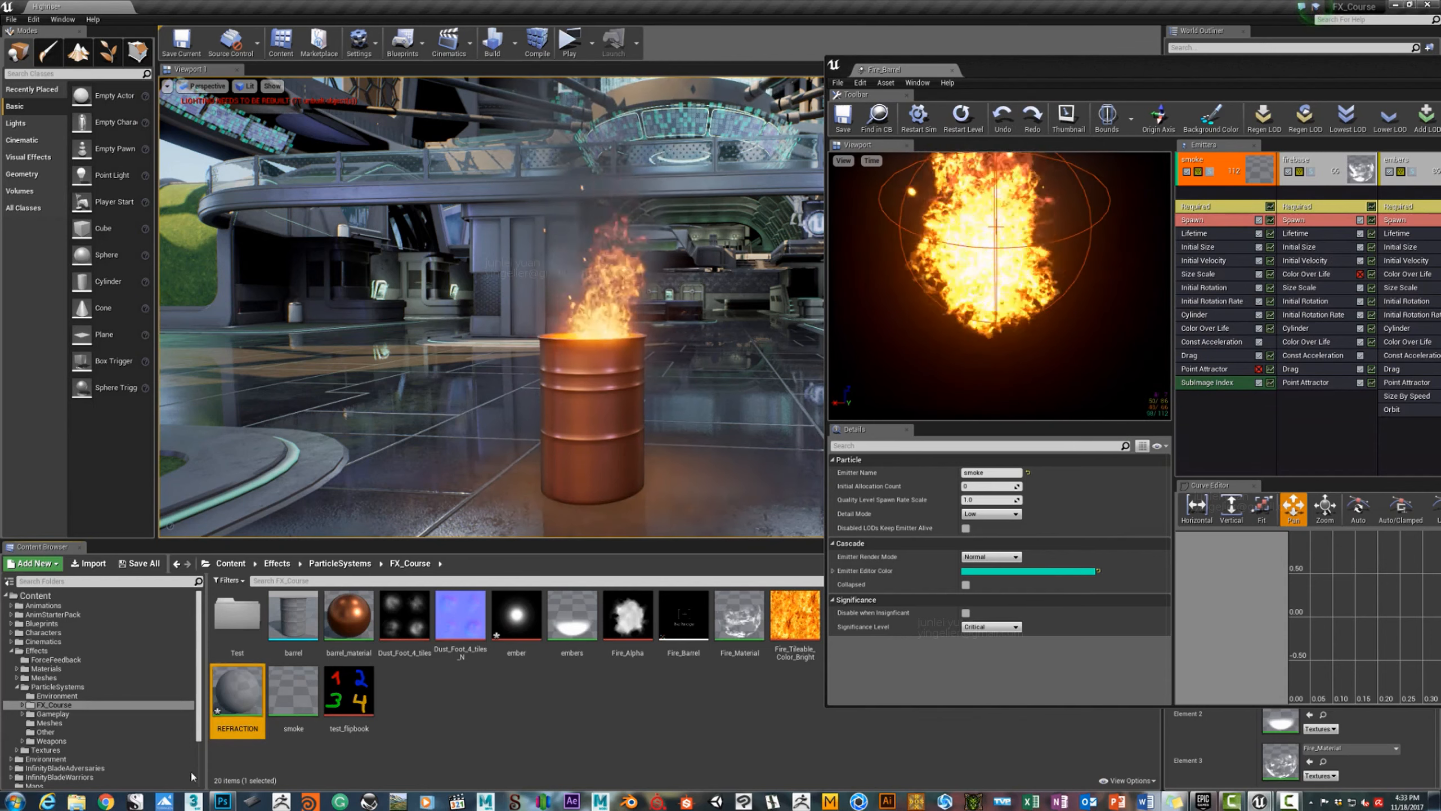
double_click(237, 689)
right_click_drag(1300, 296, 1231, 298)
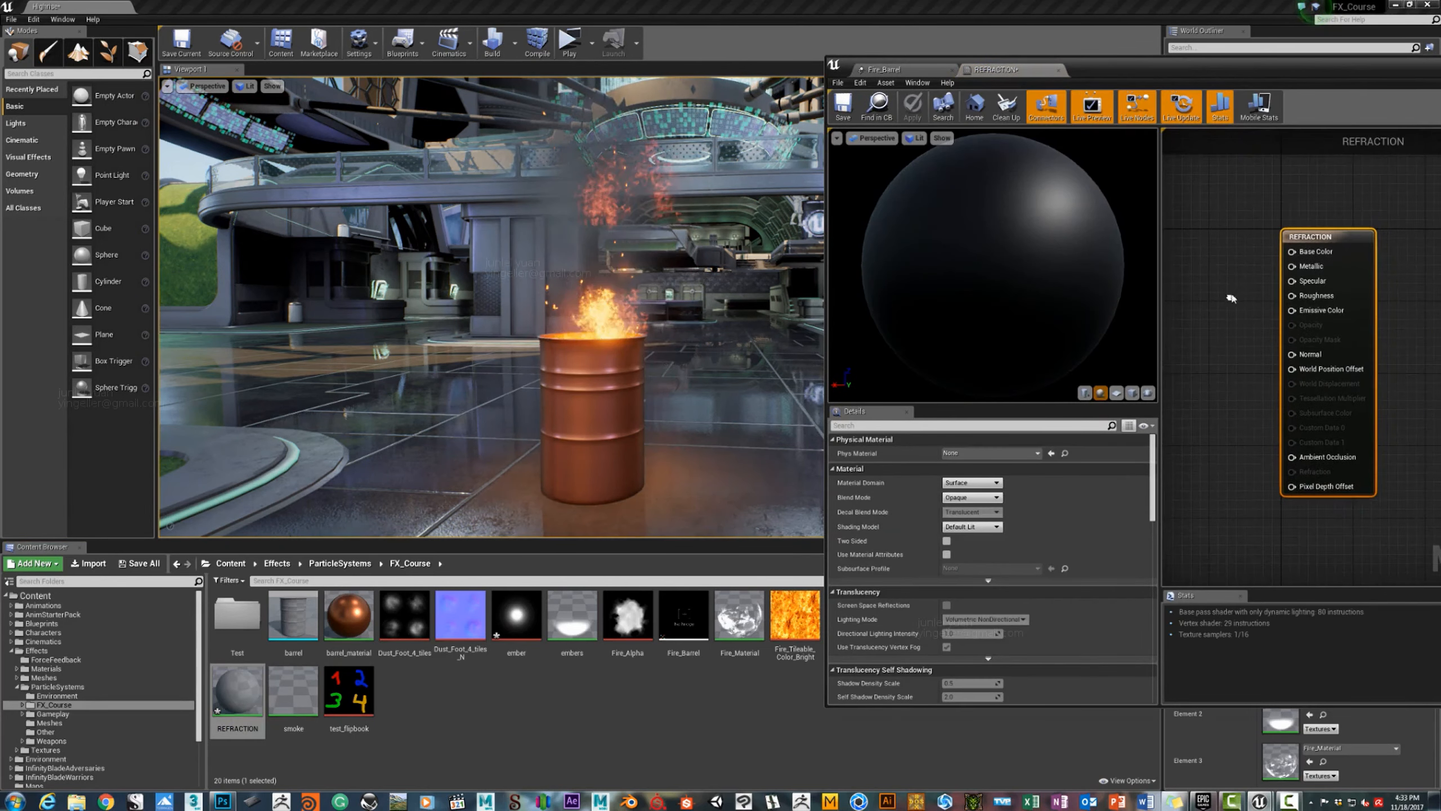
Set the REFRACTION material's Blend Mode to Translucent and its Shading Model to Unlit.
left_click(971, 497)
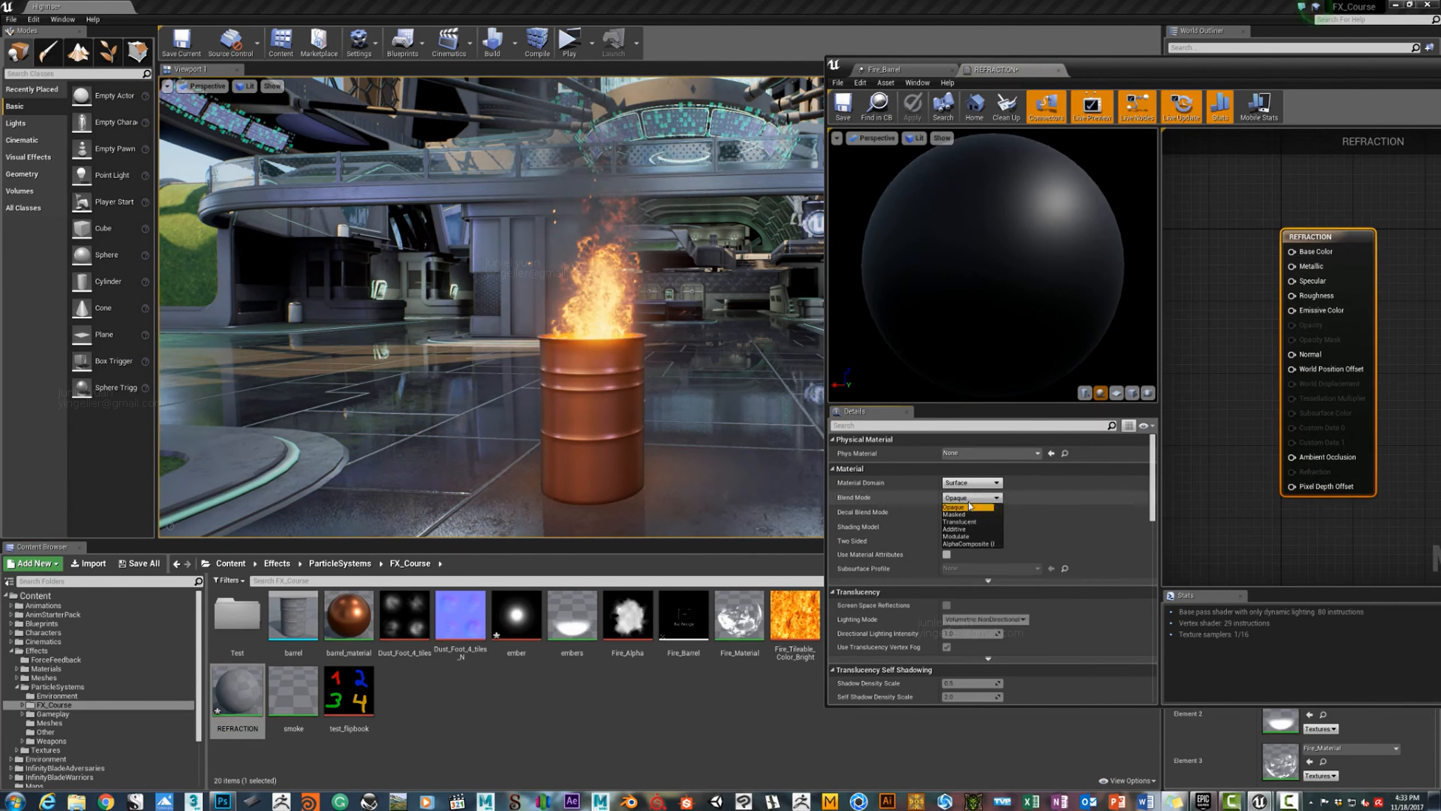
left_click(974, 522)
left_click(967, 527)
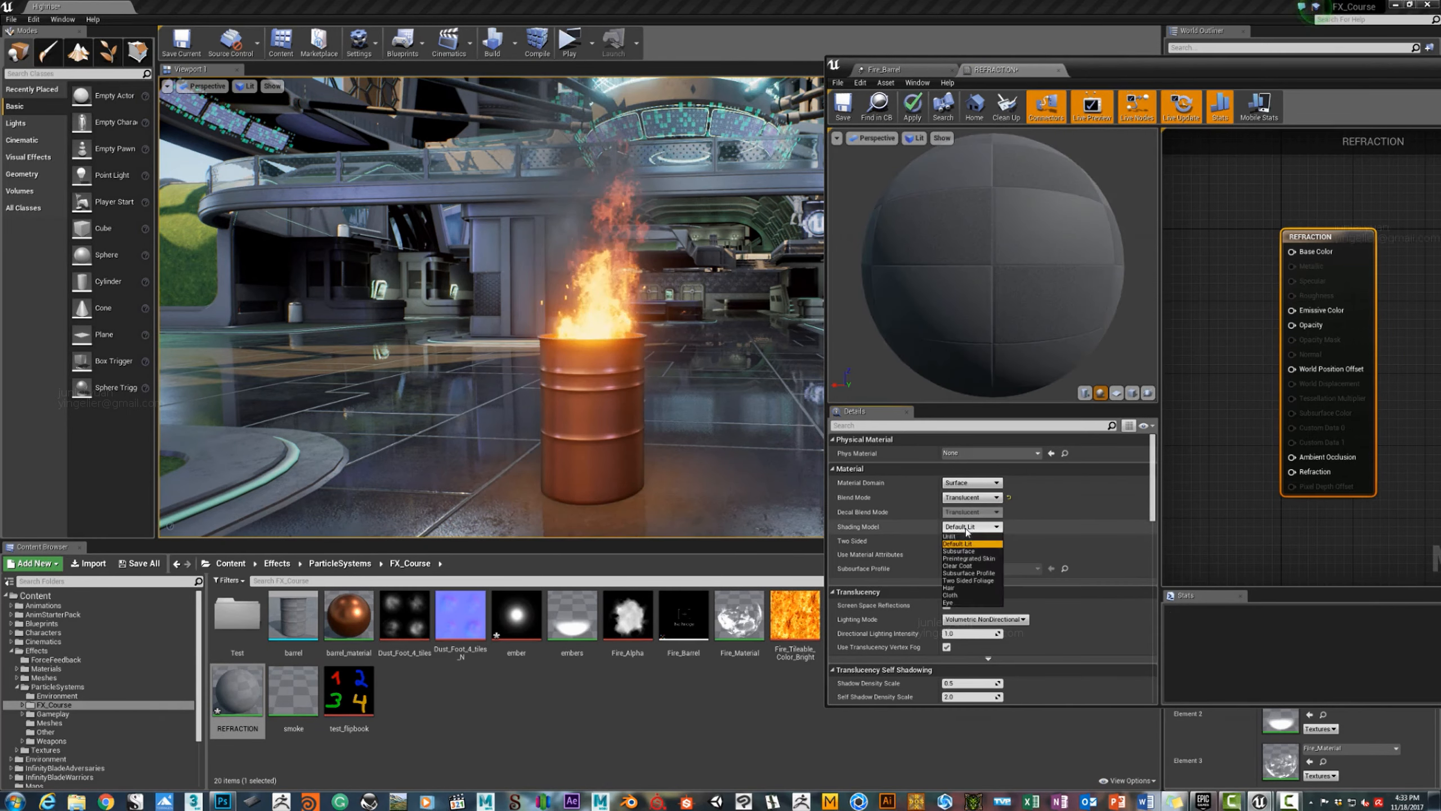
left_click(954, 536)
Reposition the REFRACTION result node and the material editor window to free up graph space beside the node.
right_click_drag(1255, 443, 1351, 444)
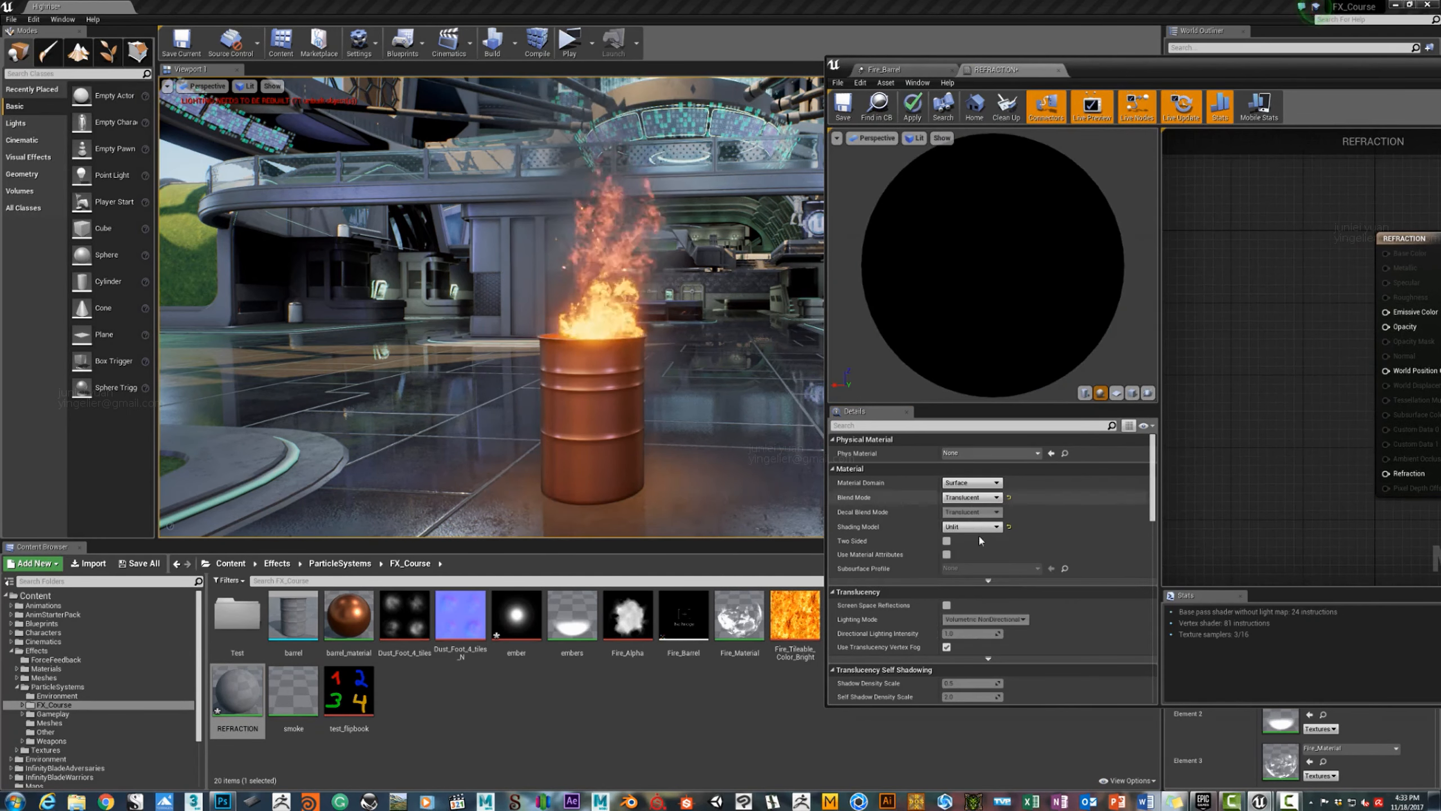
right_click_drag(1283, 352, 1220, 379)
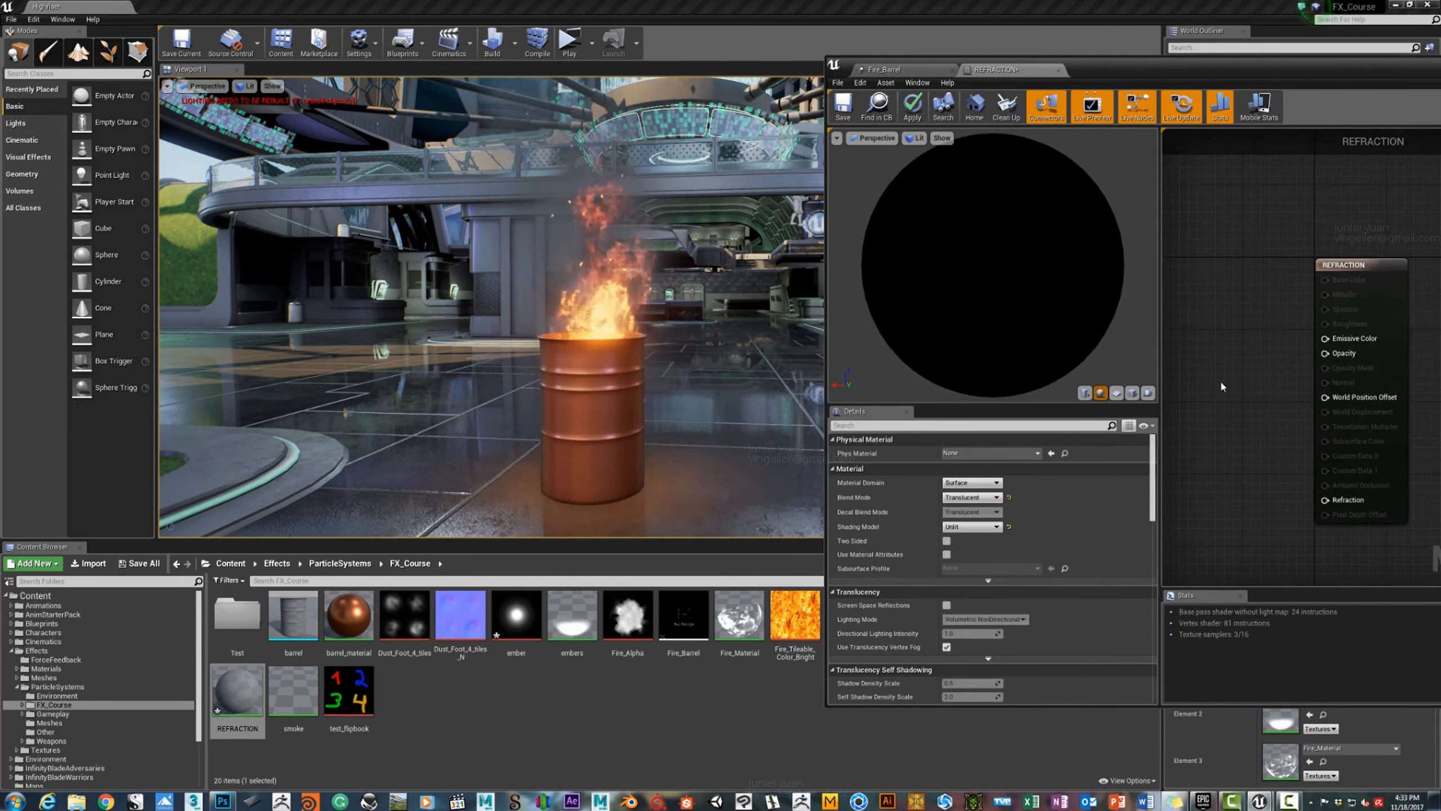
left_click_drag(1323, 265, 1341, 230)
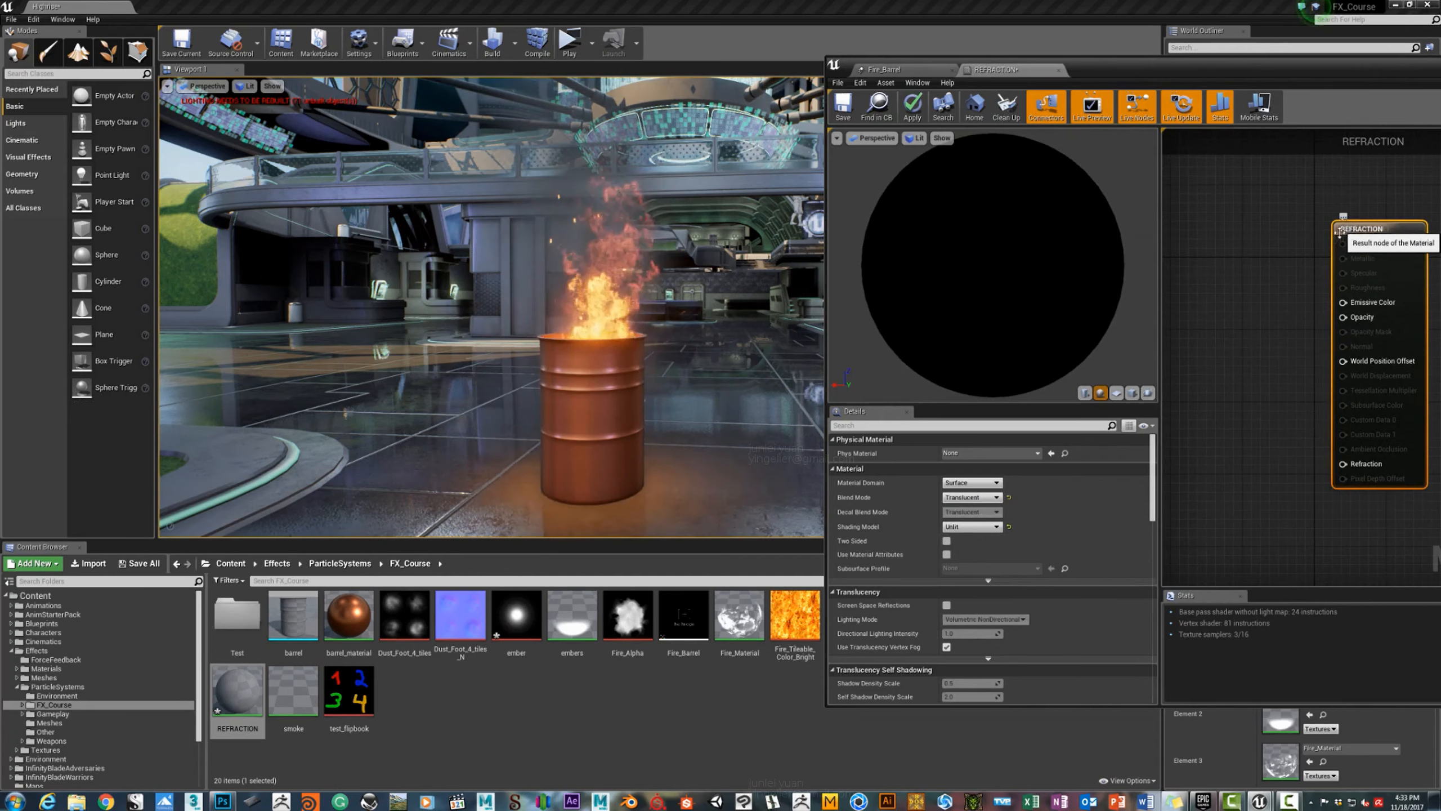
right_click_drag(1183, 272, 1254, 251)
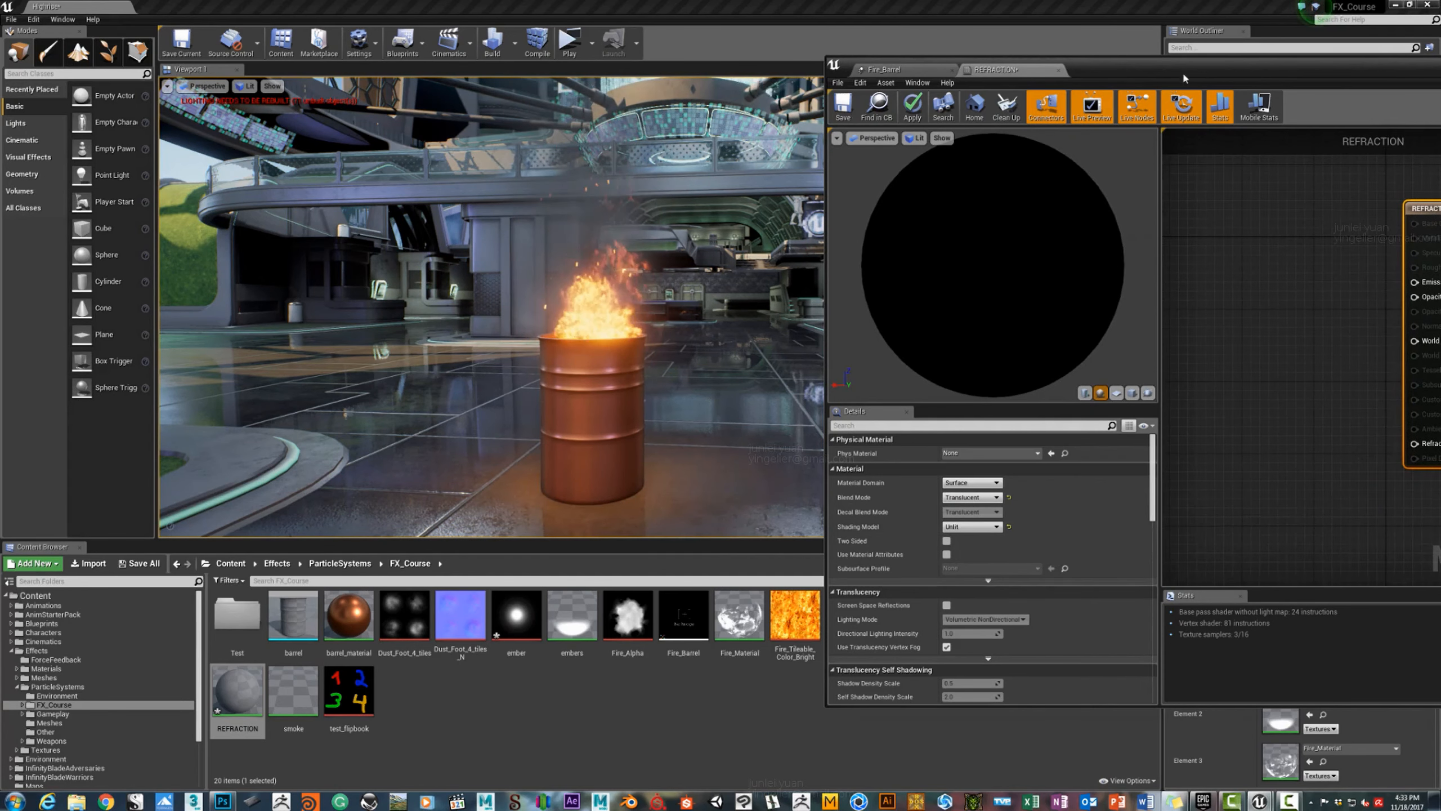
left_click_drag(1182, 71, 1029, 53)
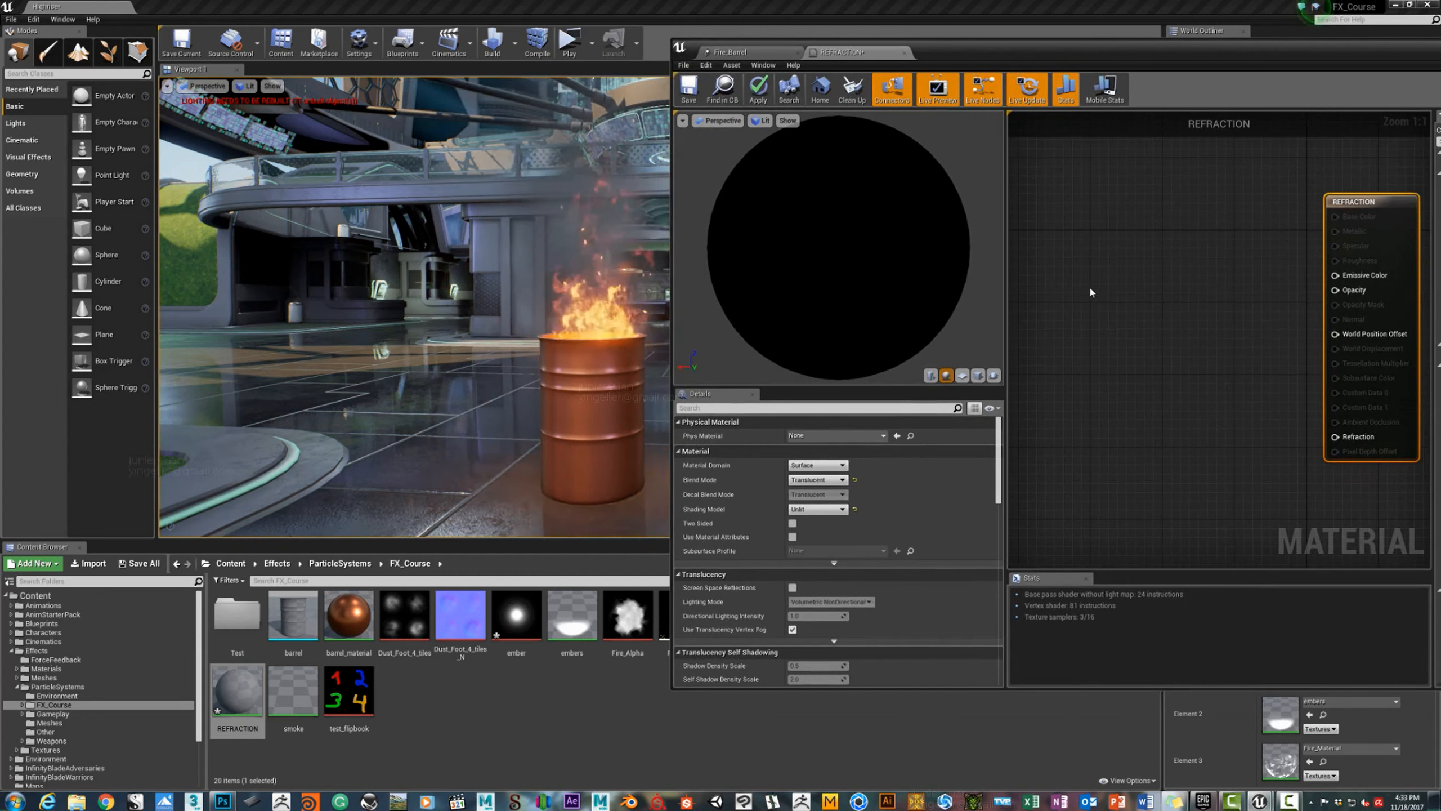
Add a Lerp node to the REFRACTION graph and position it beside the material result node.
left_click(1058, 342)
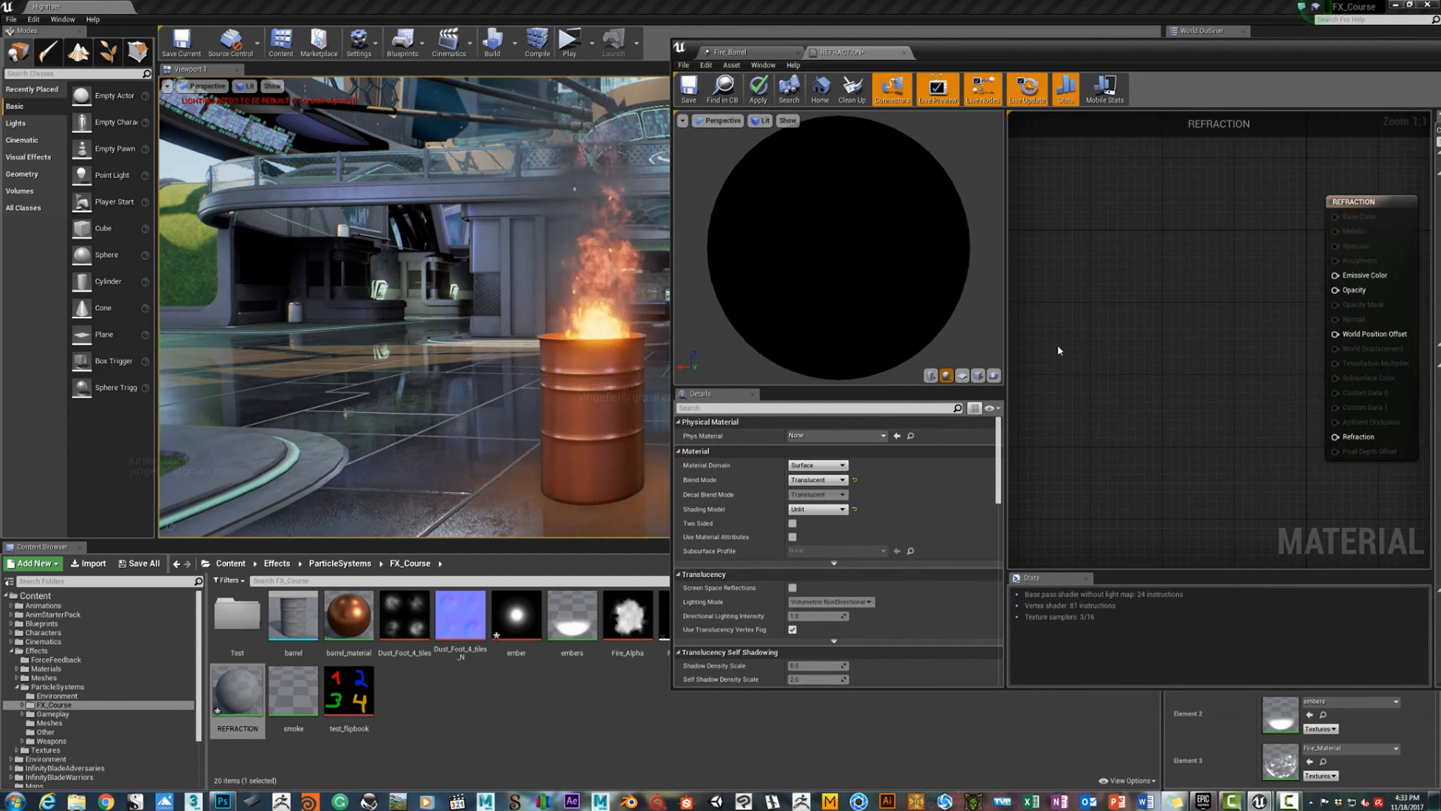
left_click(1150, 320)
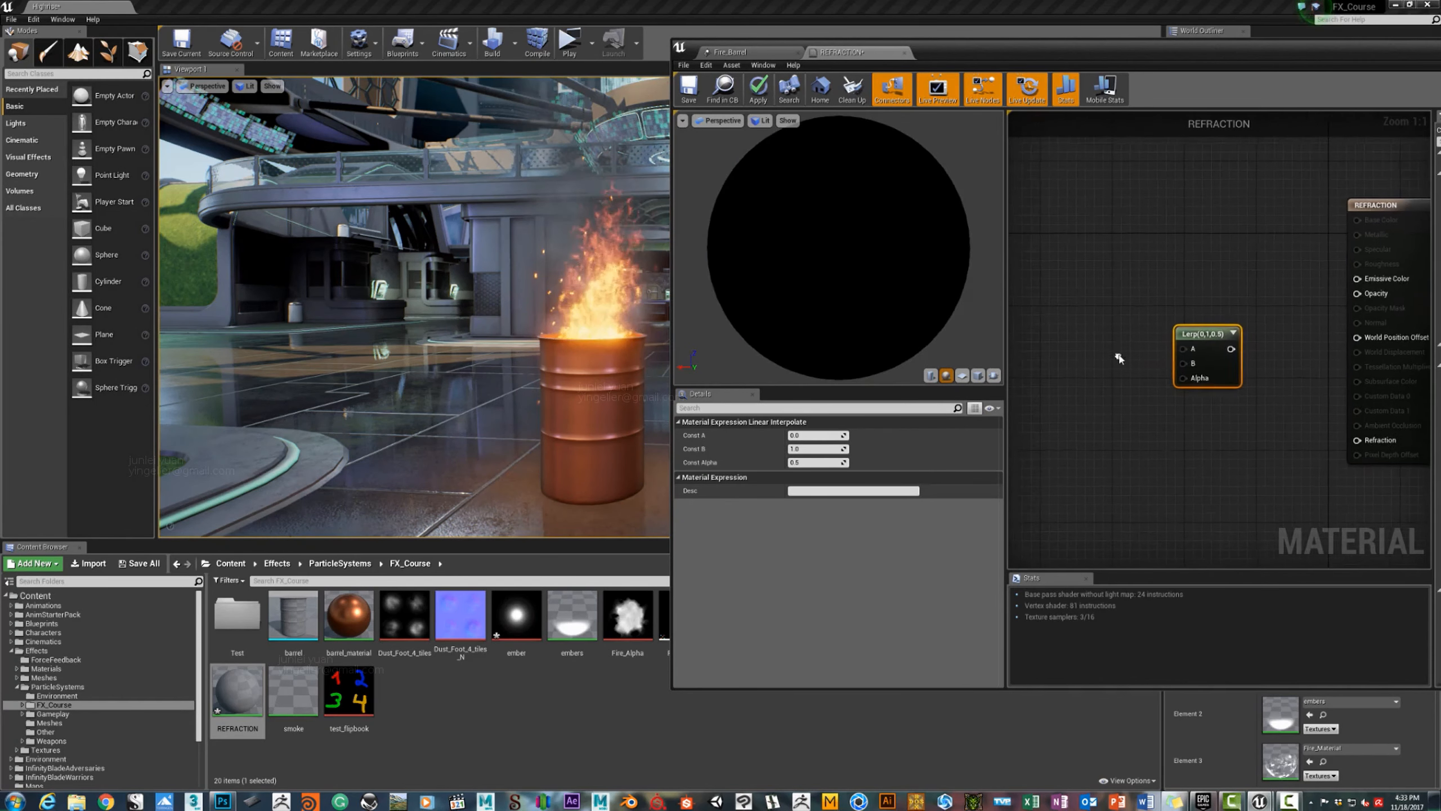
left_click_drag(1178, 336, 1134, 379)
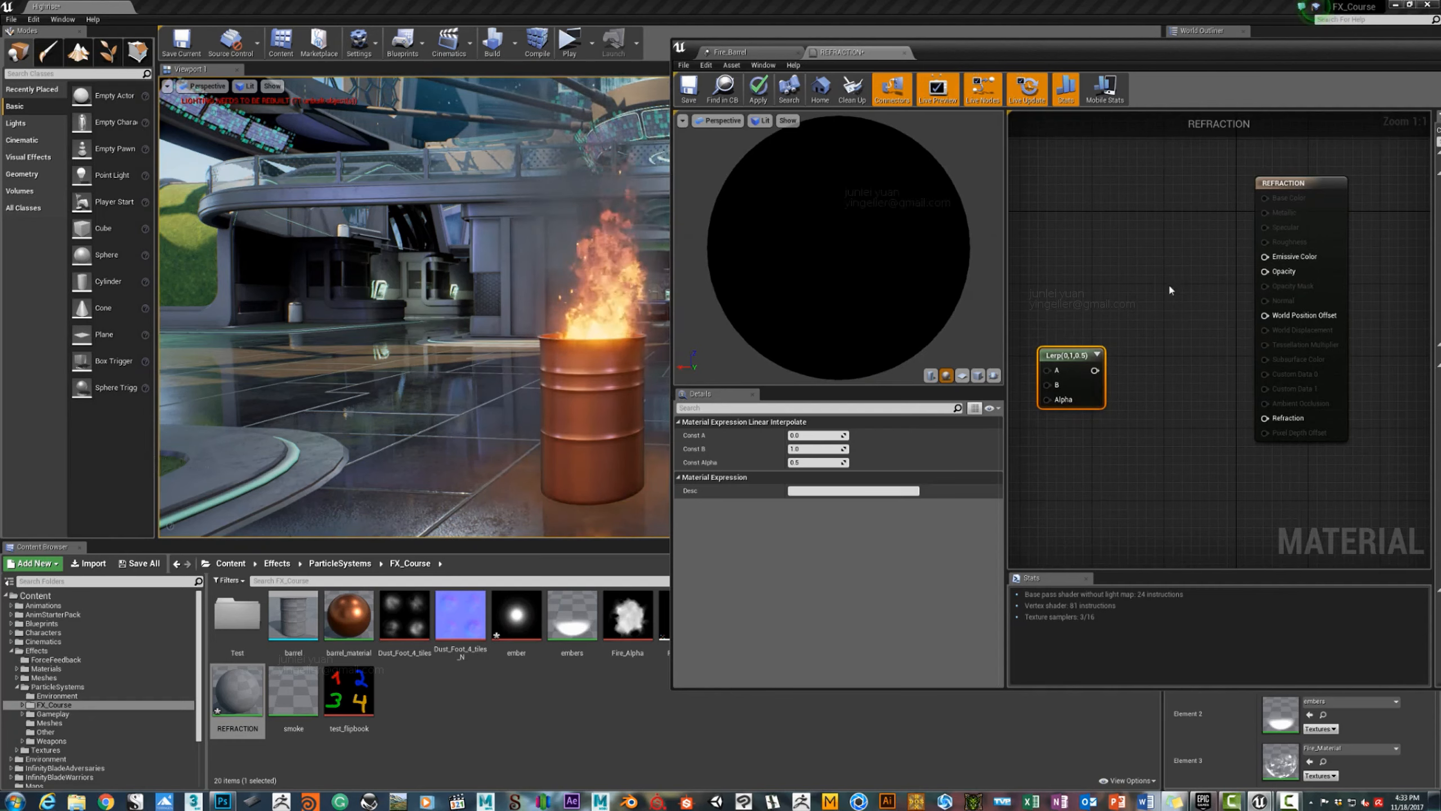
right_click_drag(1115, 278, 1156, 250)
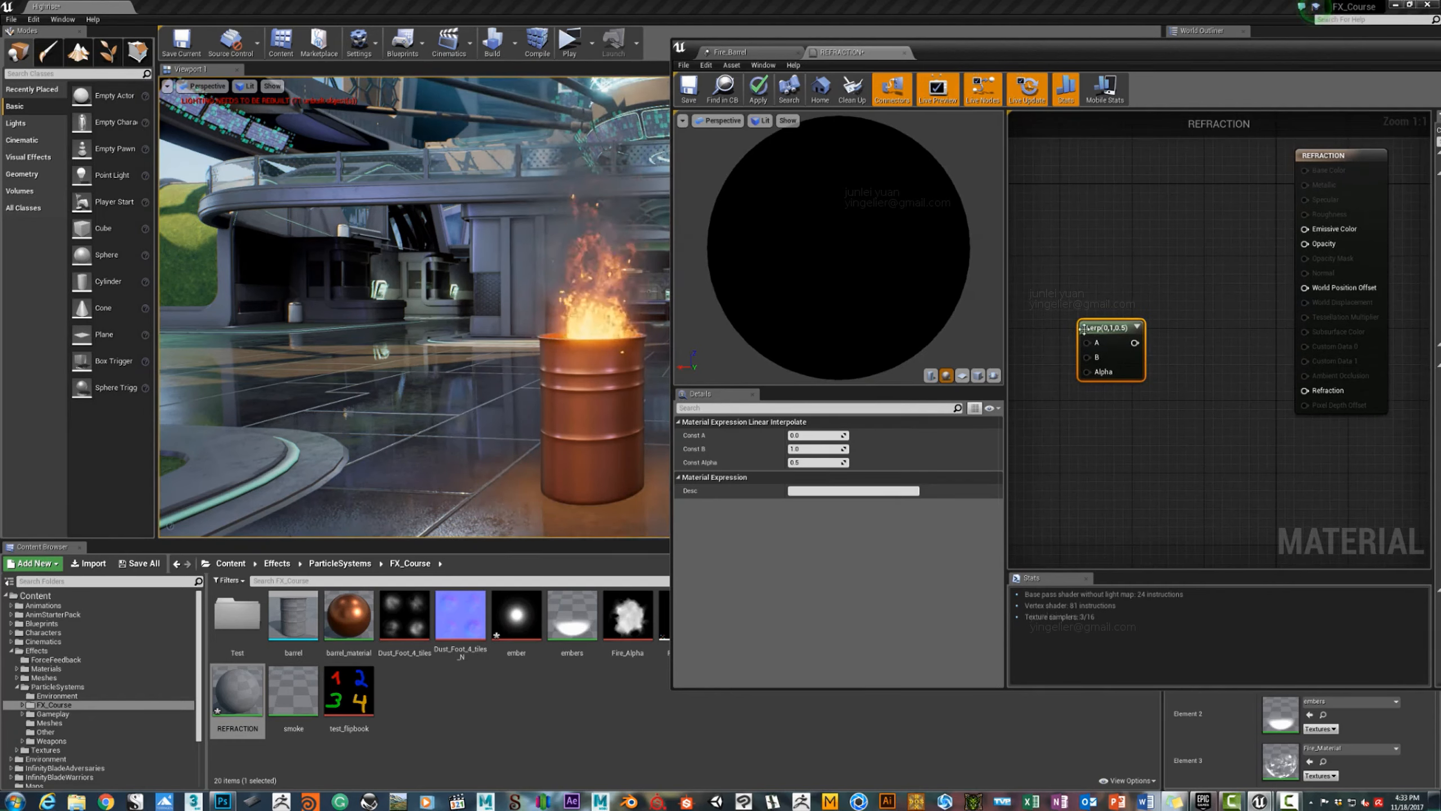
left_click_drag(1084, 328, 1120, 300)
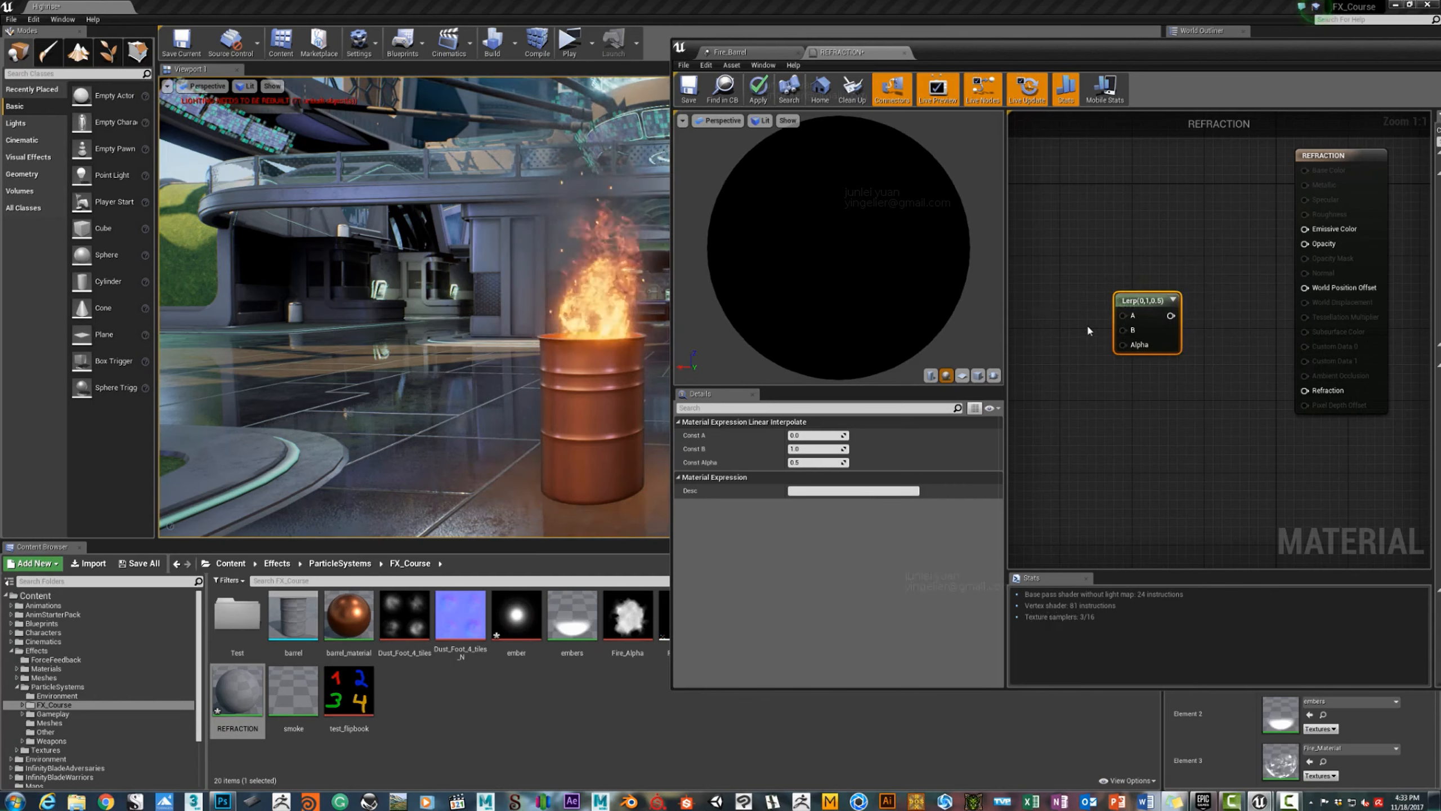
Add two Constant nodes, connect one to the Lerp's A input and set its value to 1.
right_click(1056, 473)
left_click(1060, 438)
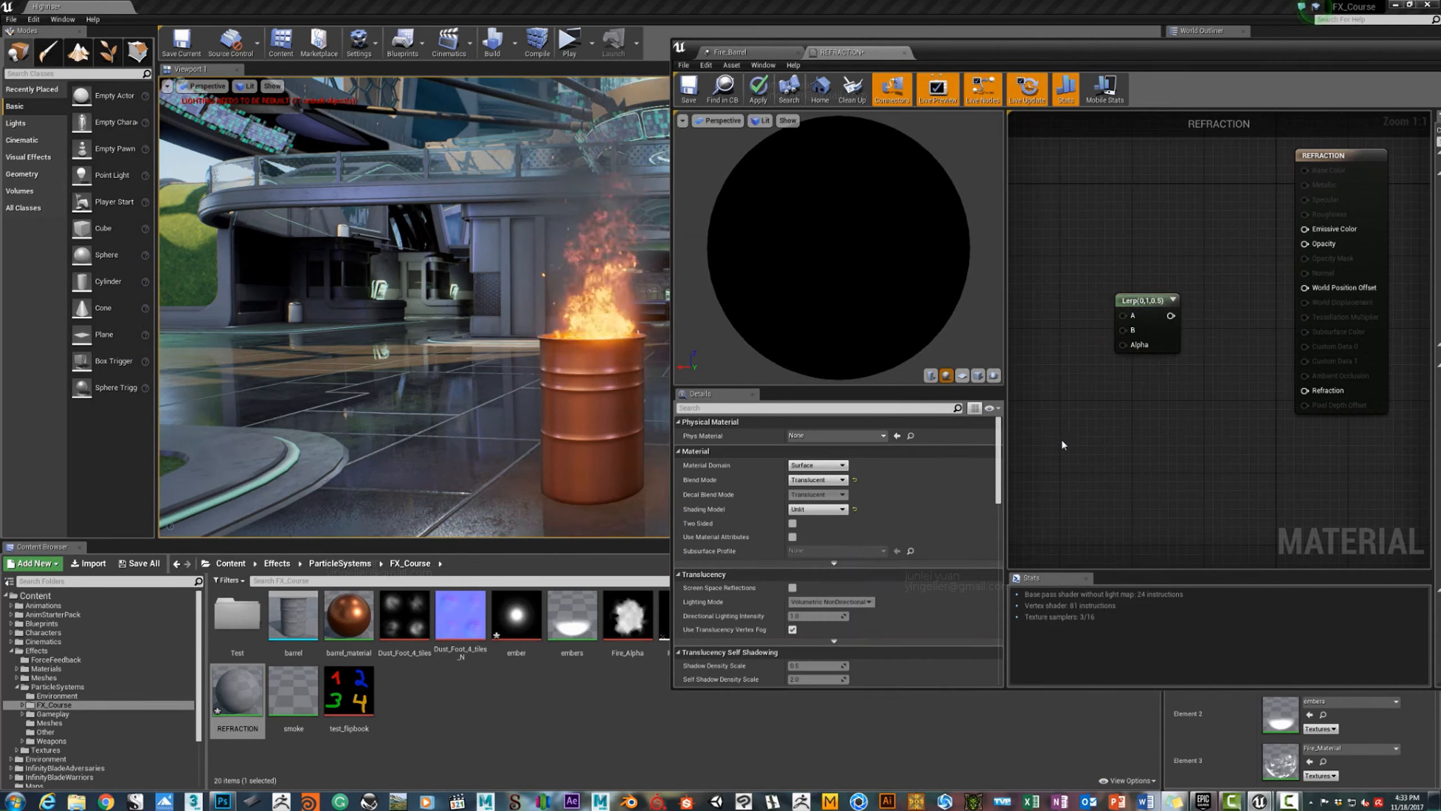
left_click(1056, 377)
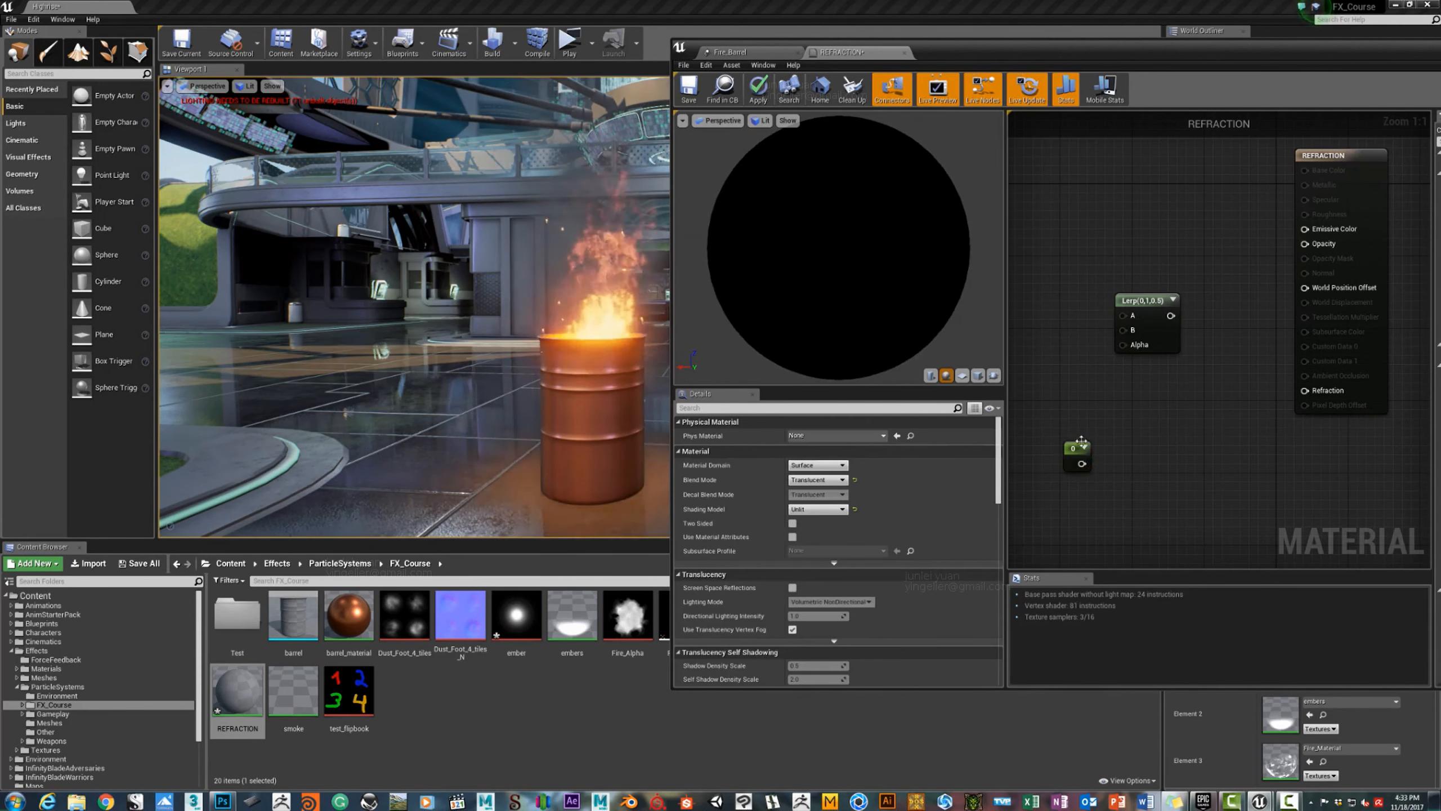
left_click(1047, 355)
right_click_drag(1110, 310, 1140, 314)
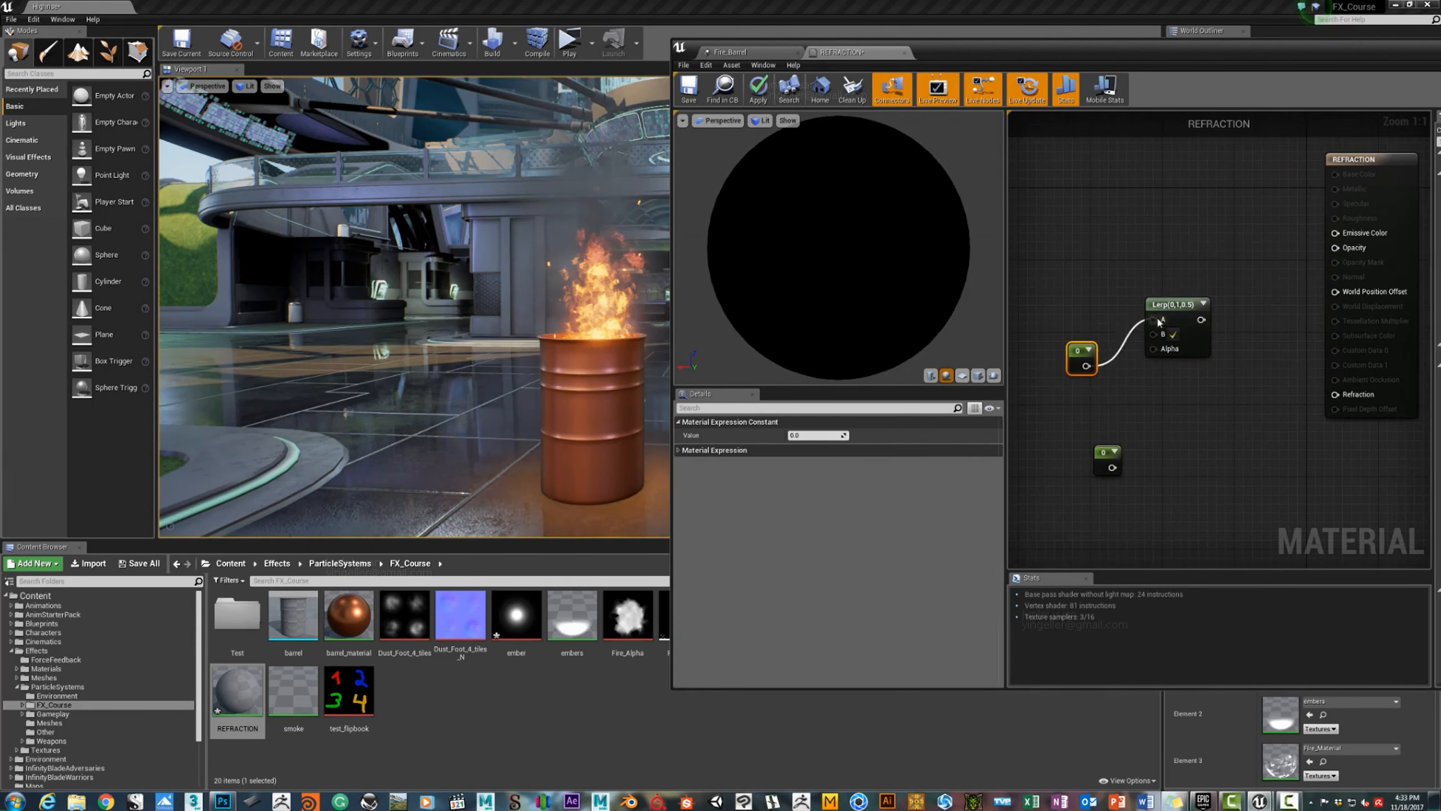
left_click(814, 436)
type("1")
key("Return")
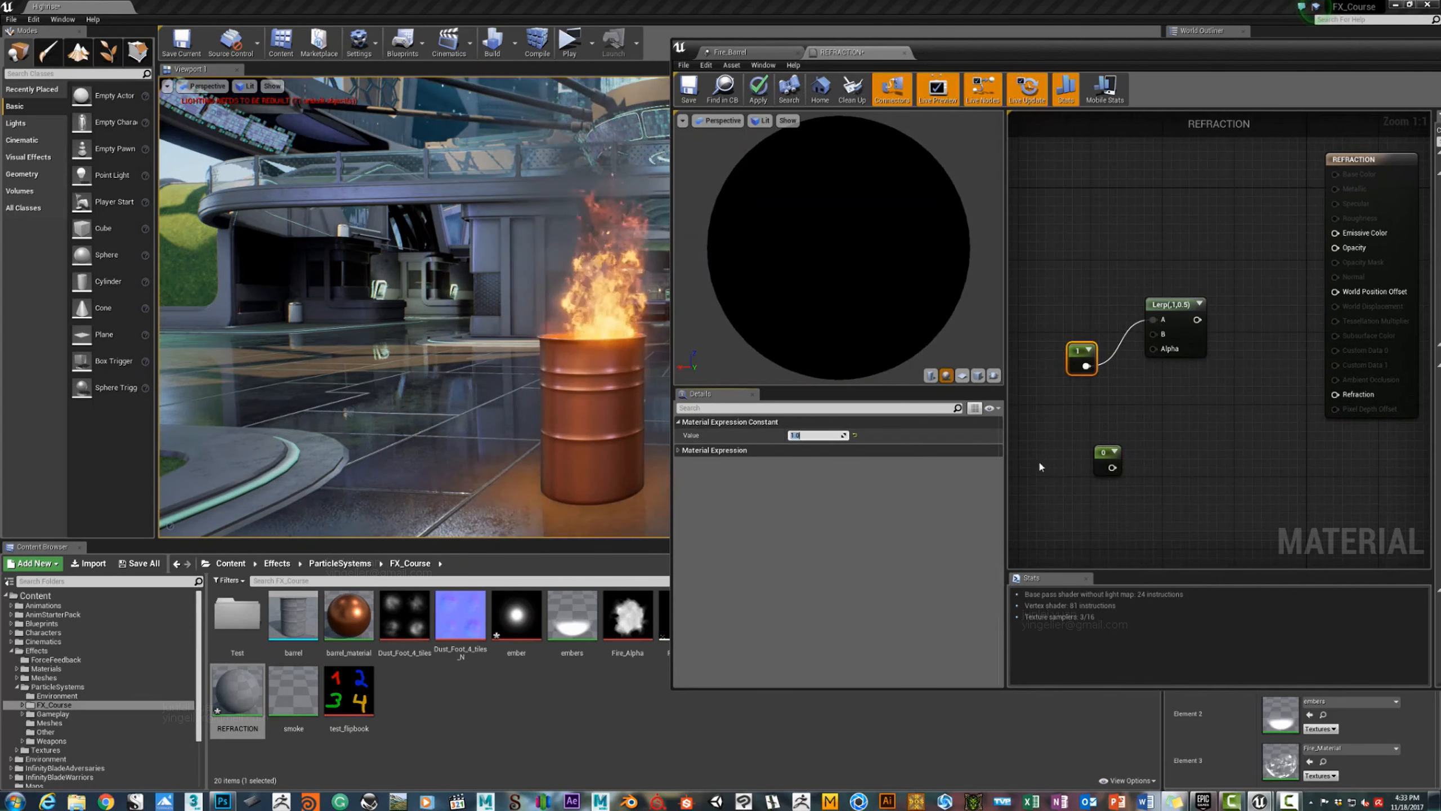
Set the other constant to 0.98, connect it to the Lerp's B input and place it just below the constant 1.
left_click(1095, 460)
left_click(812, 434)
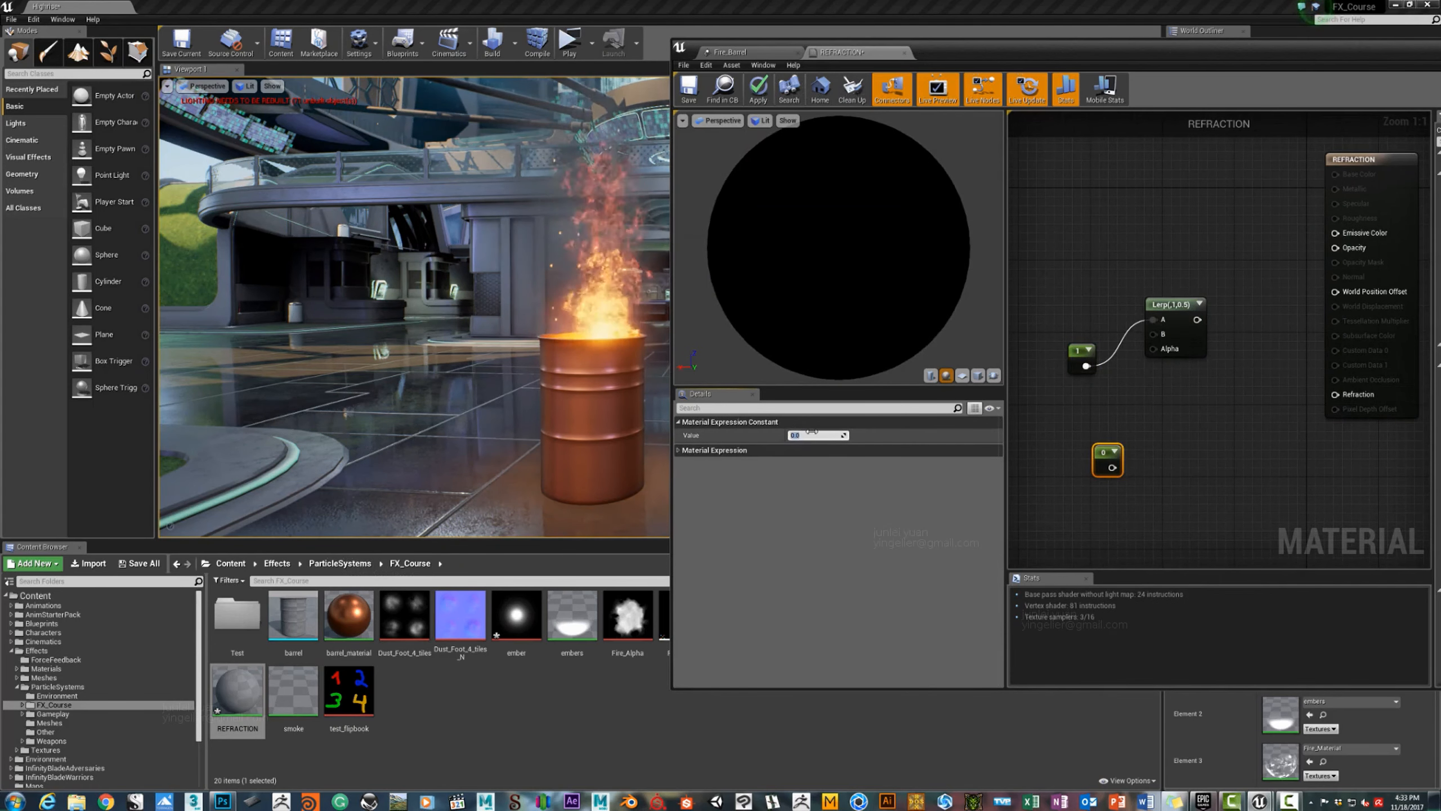
type("0.98")
key("Return")
left_click_drag(1122, 468, 1023, 438)
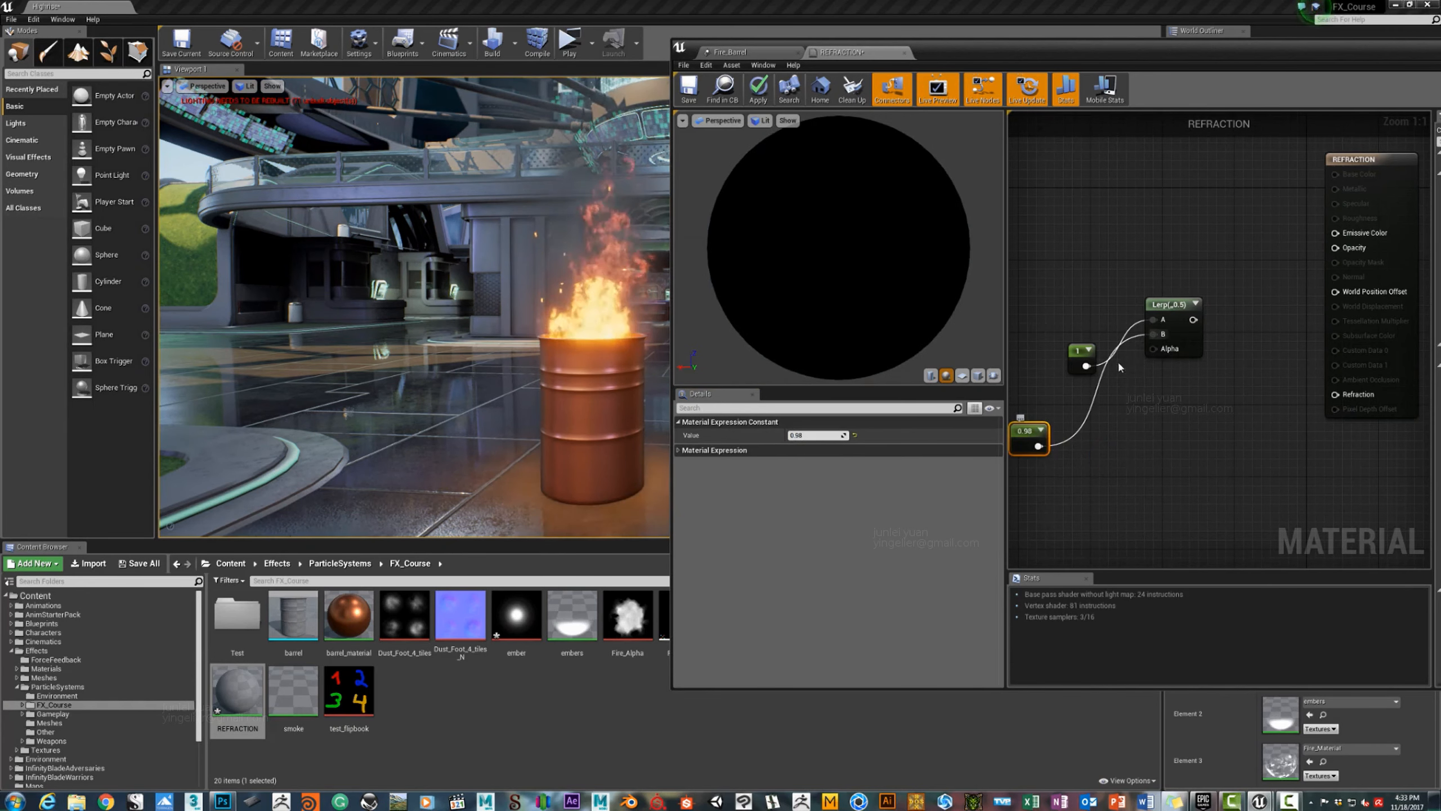
right_click_drag(1127, 511, 1148, 462)
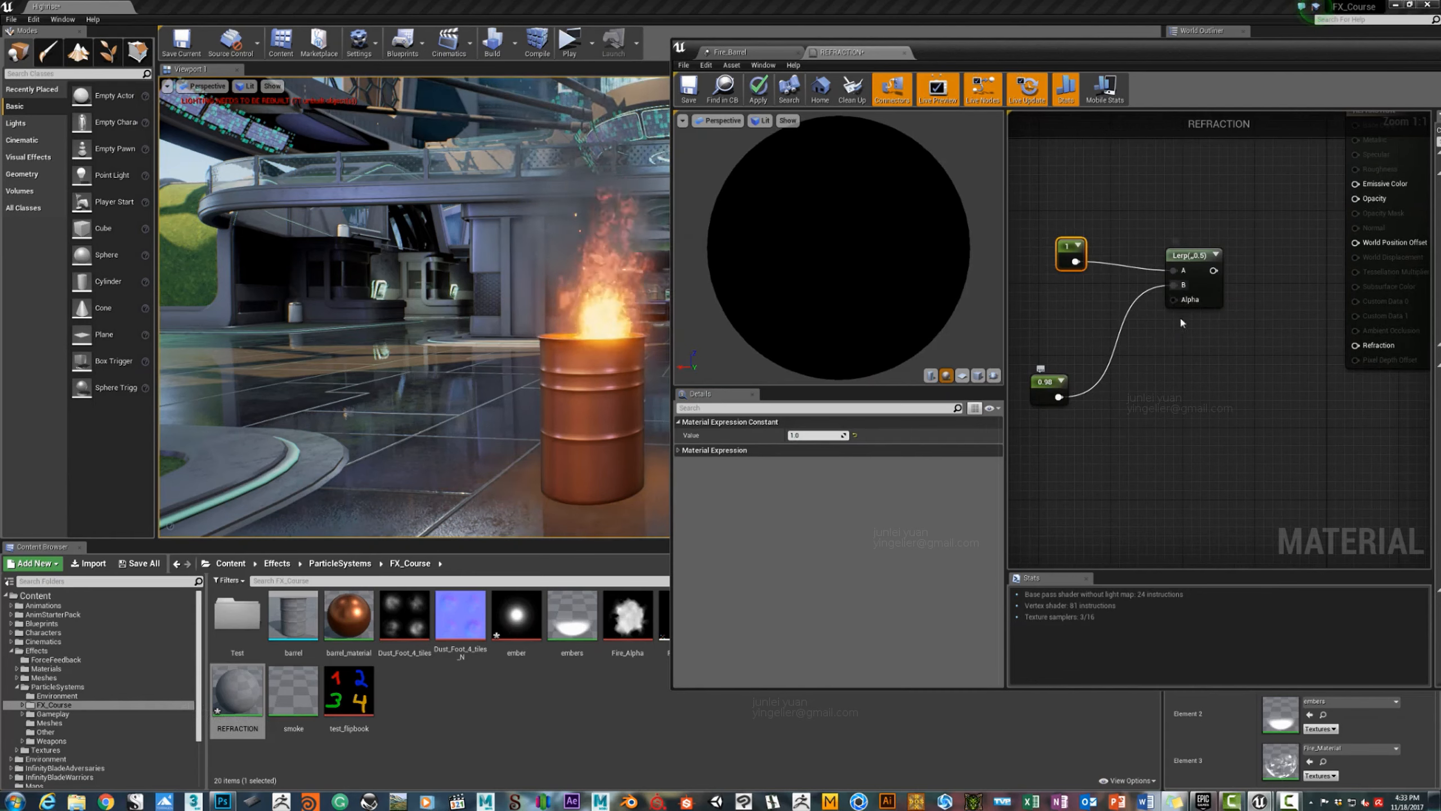
left_click_drag(1054, 399, 1036, 308)
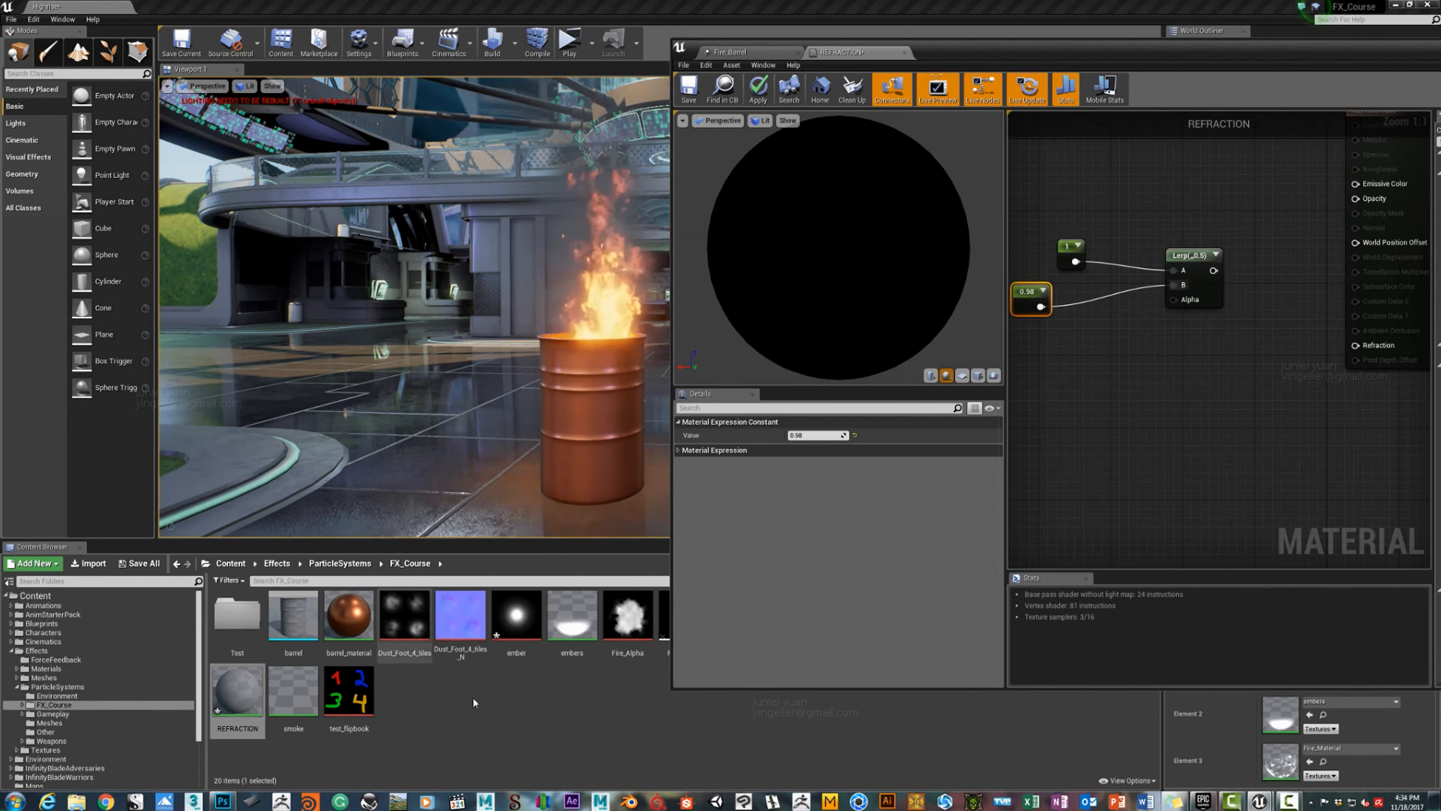
Add the ember texture as a Texture Sample below the constants and connect its RGB output to the Lerp's Alpha.
left_click_drag(516, 615, 1087, 417)
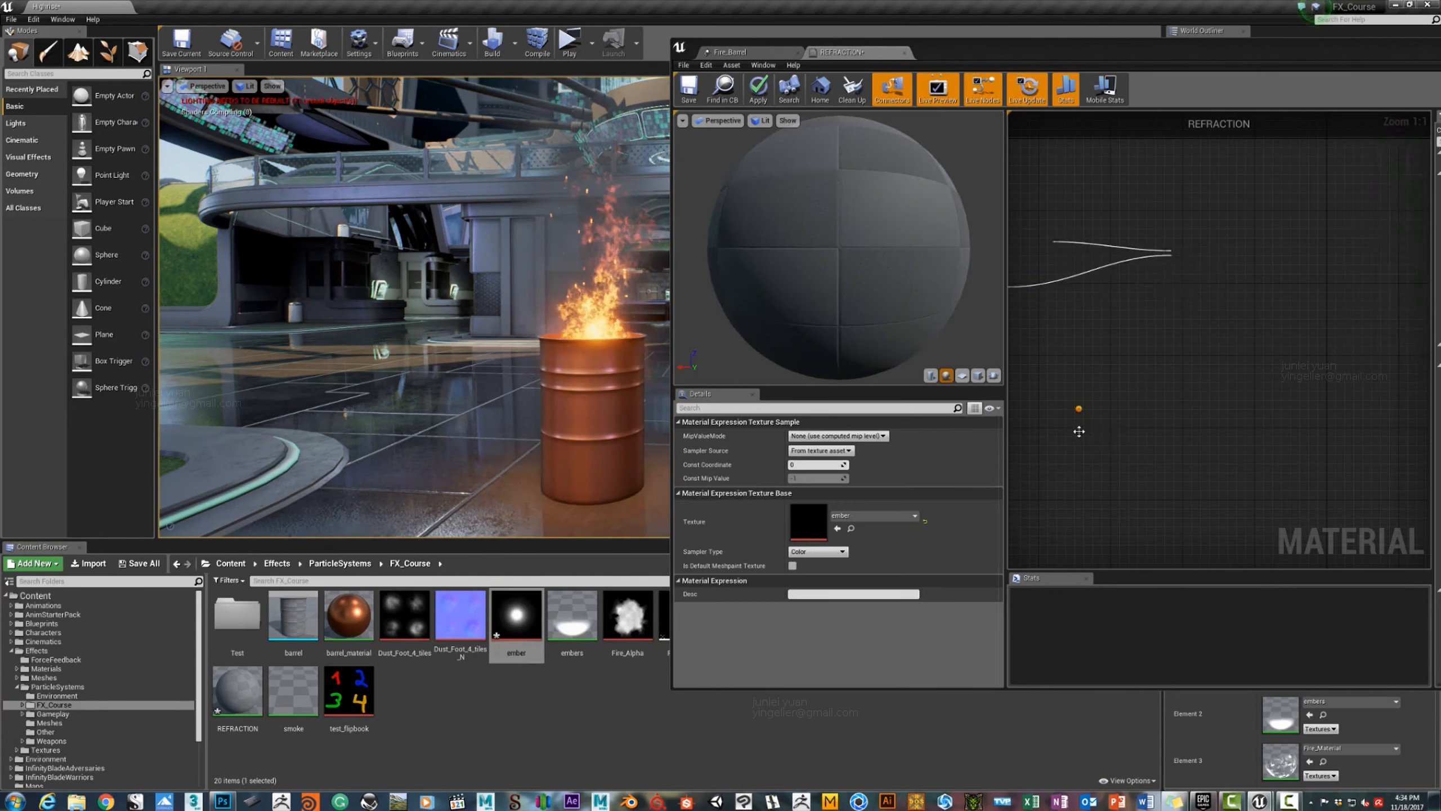
right_click_drag(1195, 340, 1188, 305)
left_click_drag(1101, 434, 1168, 263)
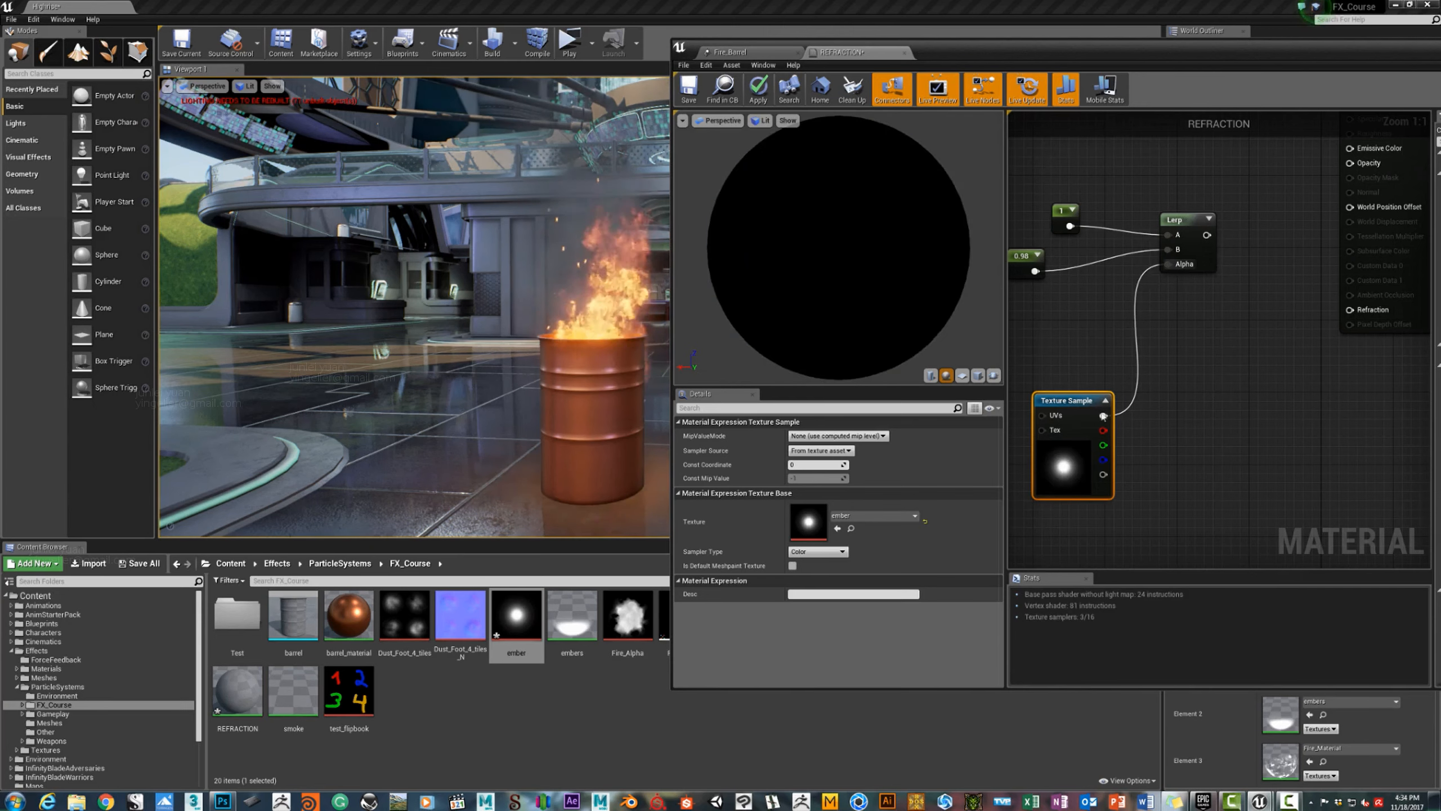
left_click_drag(1075, 457, 1083, 385)
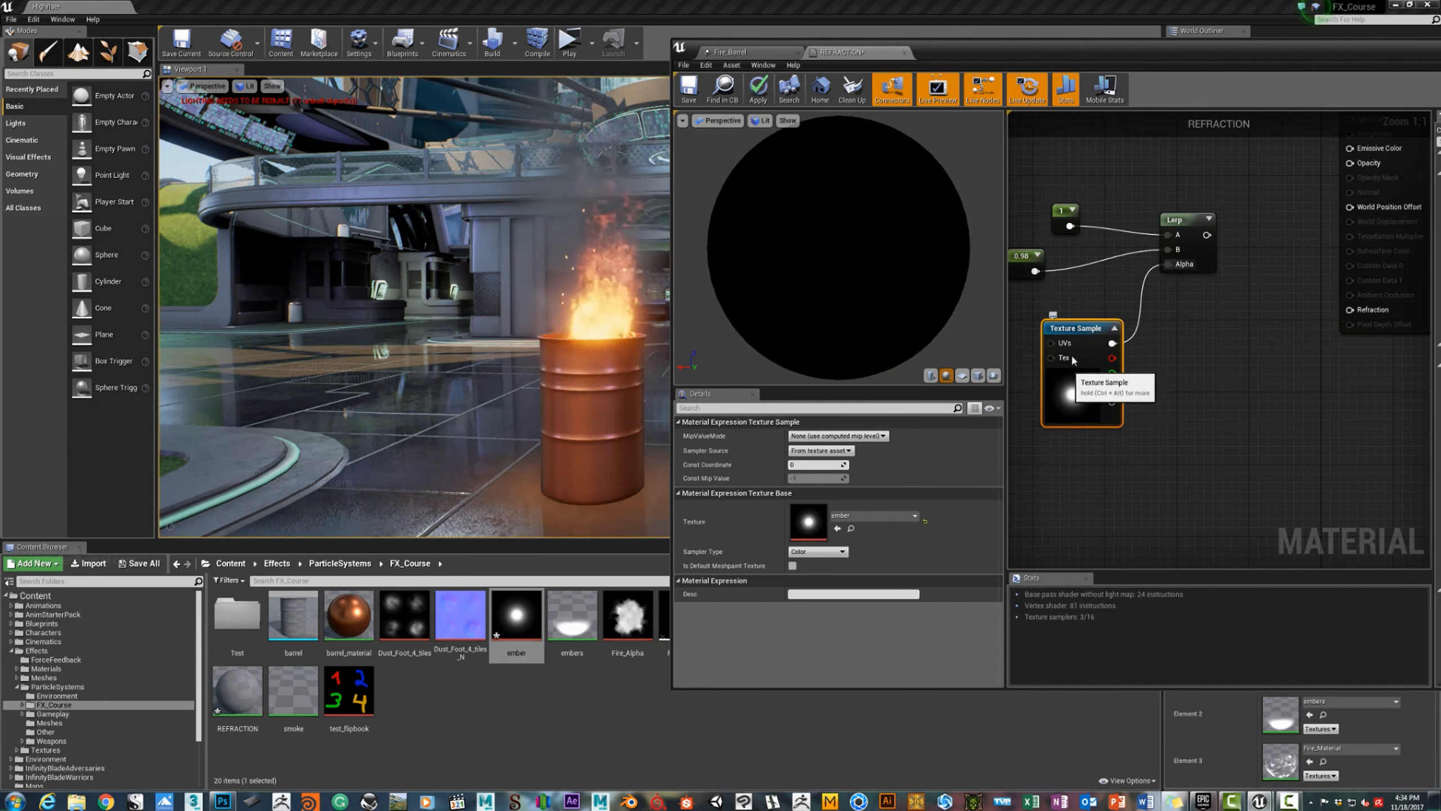
left_click_drag(1079, 329, 1053, 356)
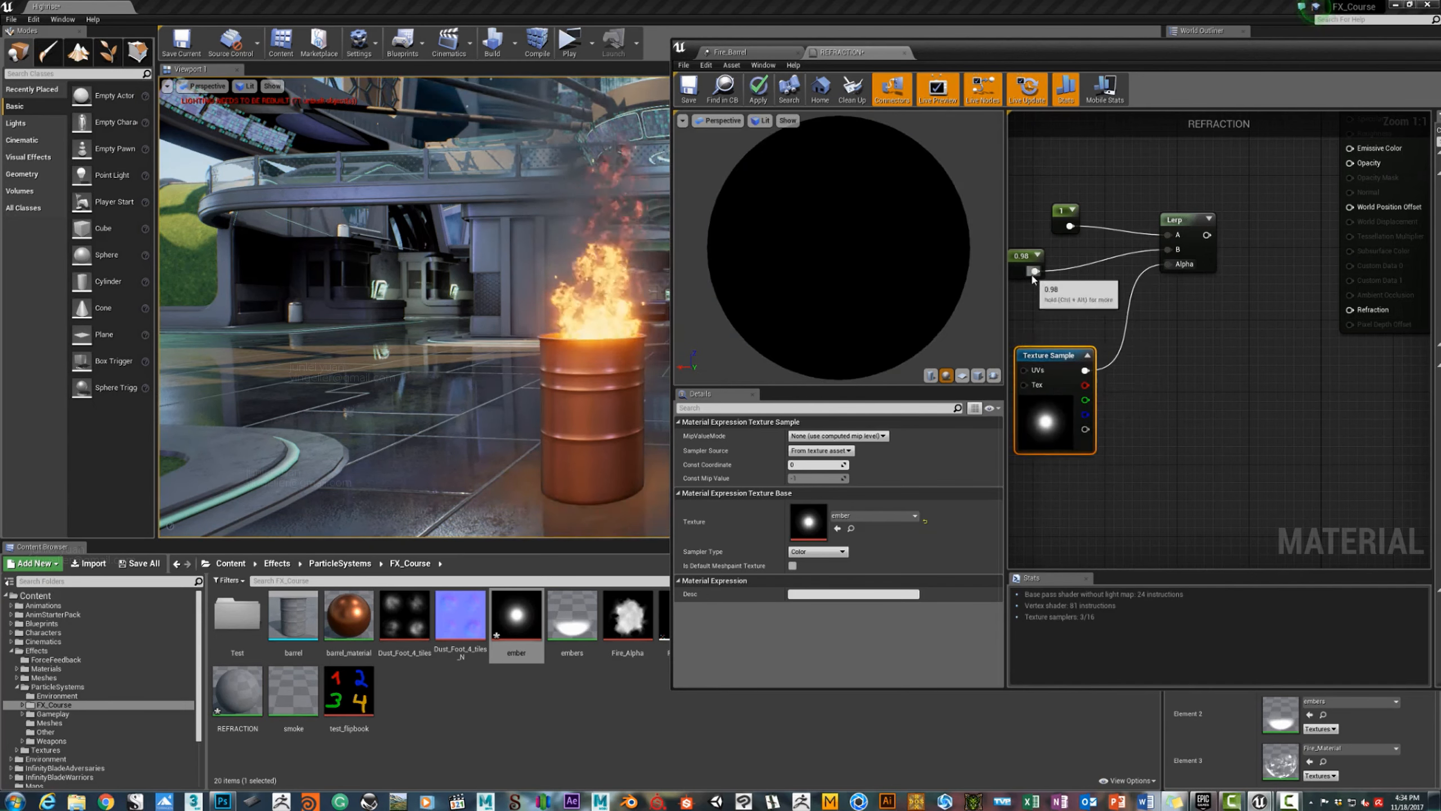
Swap the Lerp inputs so 0.98 feeds A and 1 feeds B, and stack the constants in order above the Texture Sample.
left_click_drag(1034, 271, 1167, 234)
left_click_drag(1070, 225, 1167, 250)
left_click_drag(1050, 355, 1077, 337)
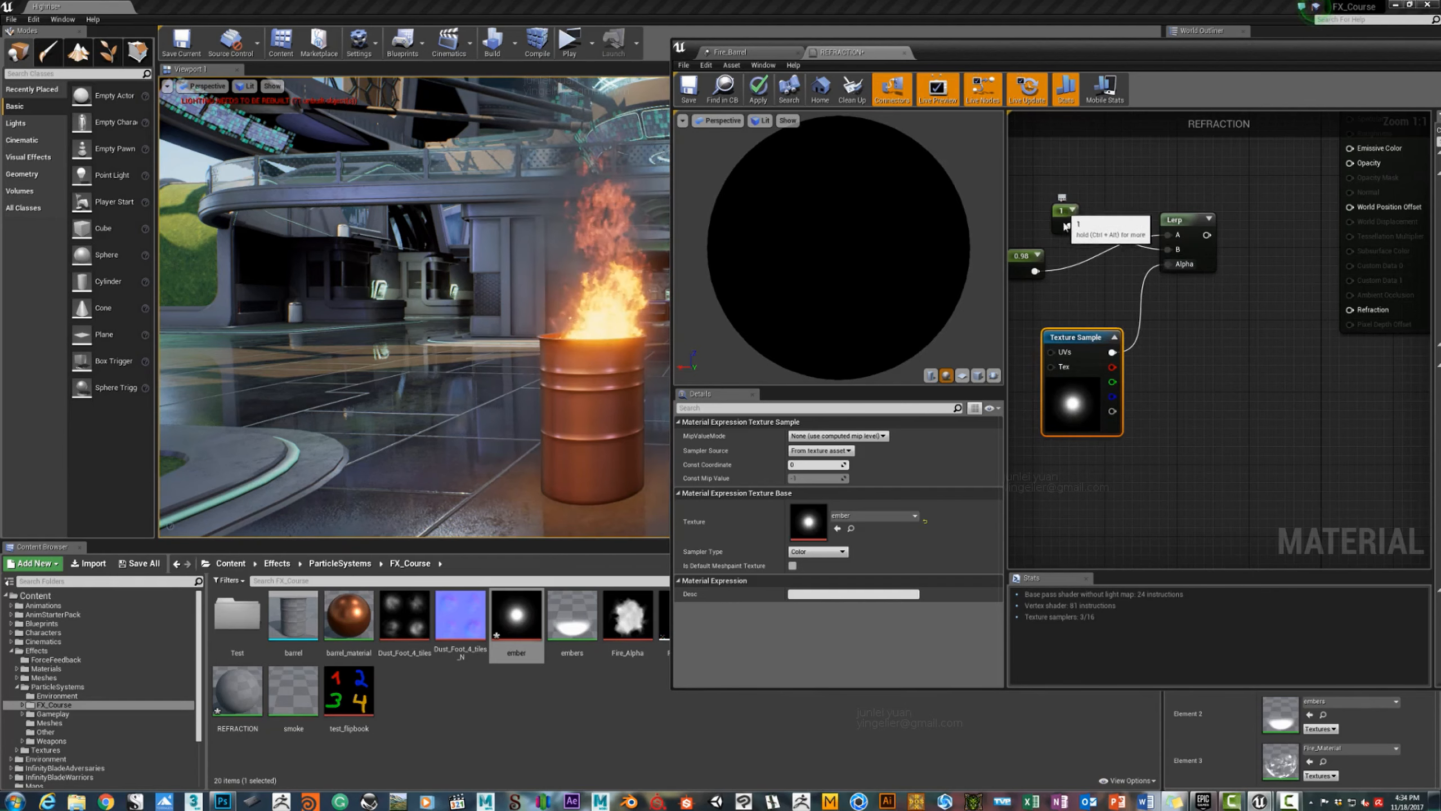
left_click_drag(1074, 203, 1091, 283)
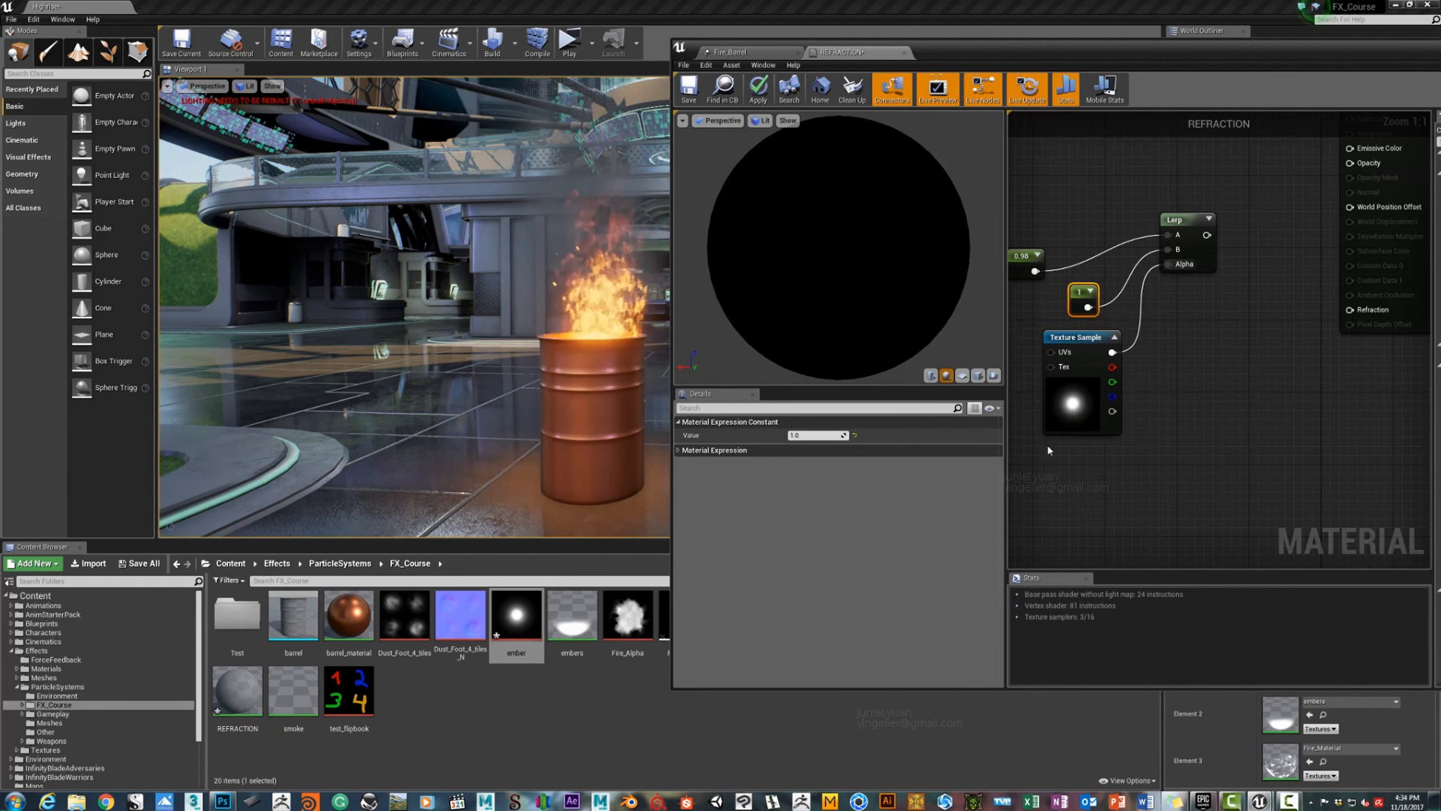
left_click_drag(1089, 278, 1088, 269)
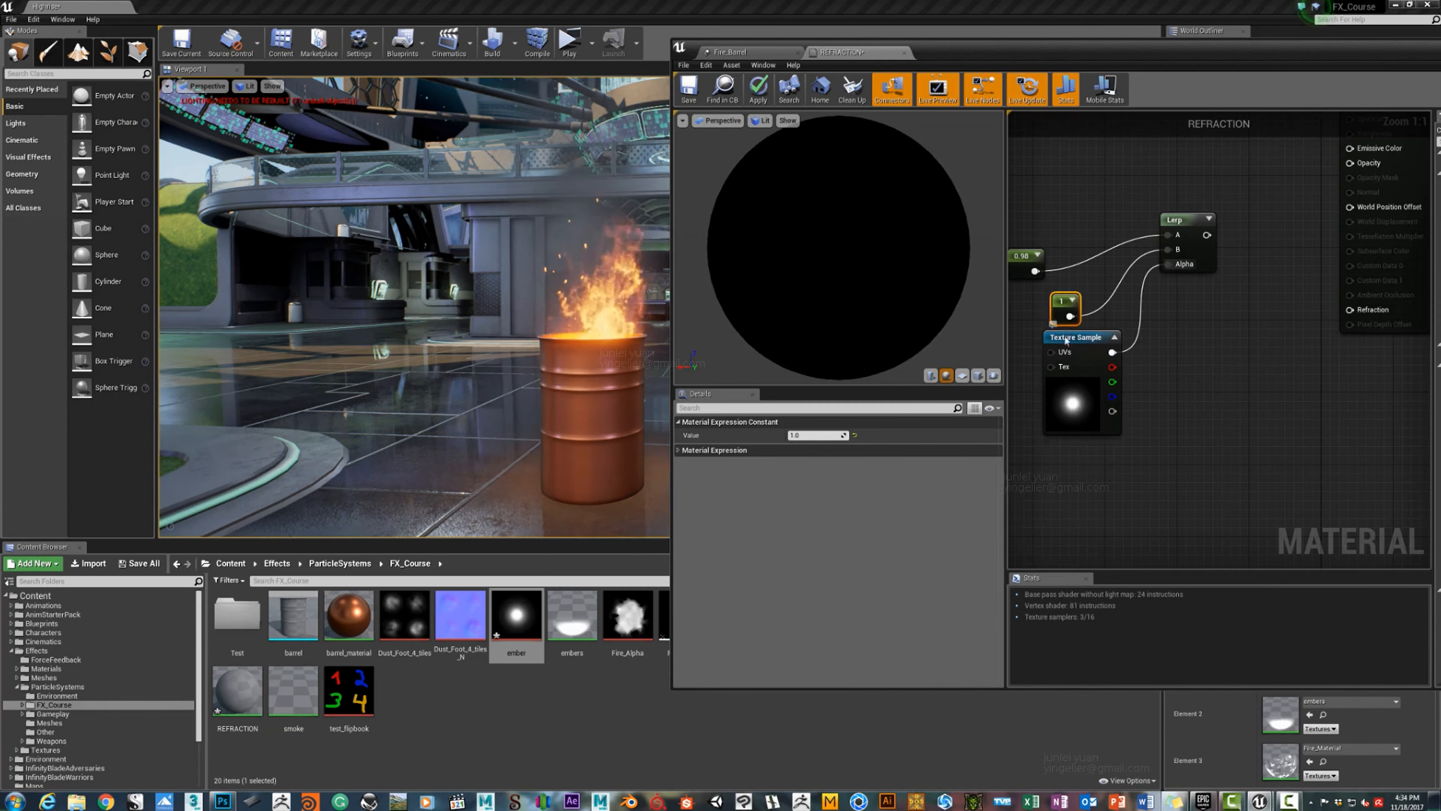
left_click_drag(1072, 337, 1054, 374)
right_click_drag(1050, 287, 1113, 278)
left_click_drag(1080, 264, 1090, 196)
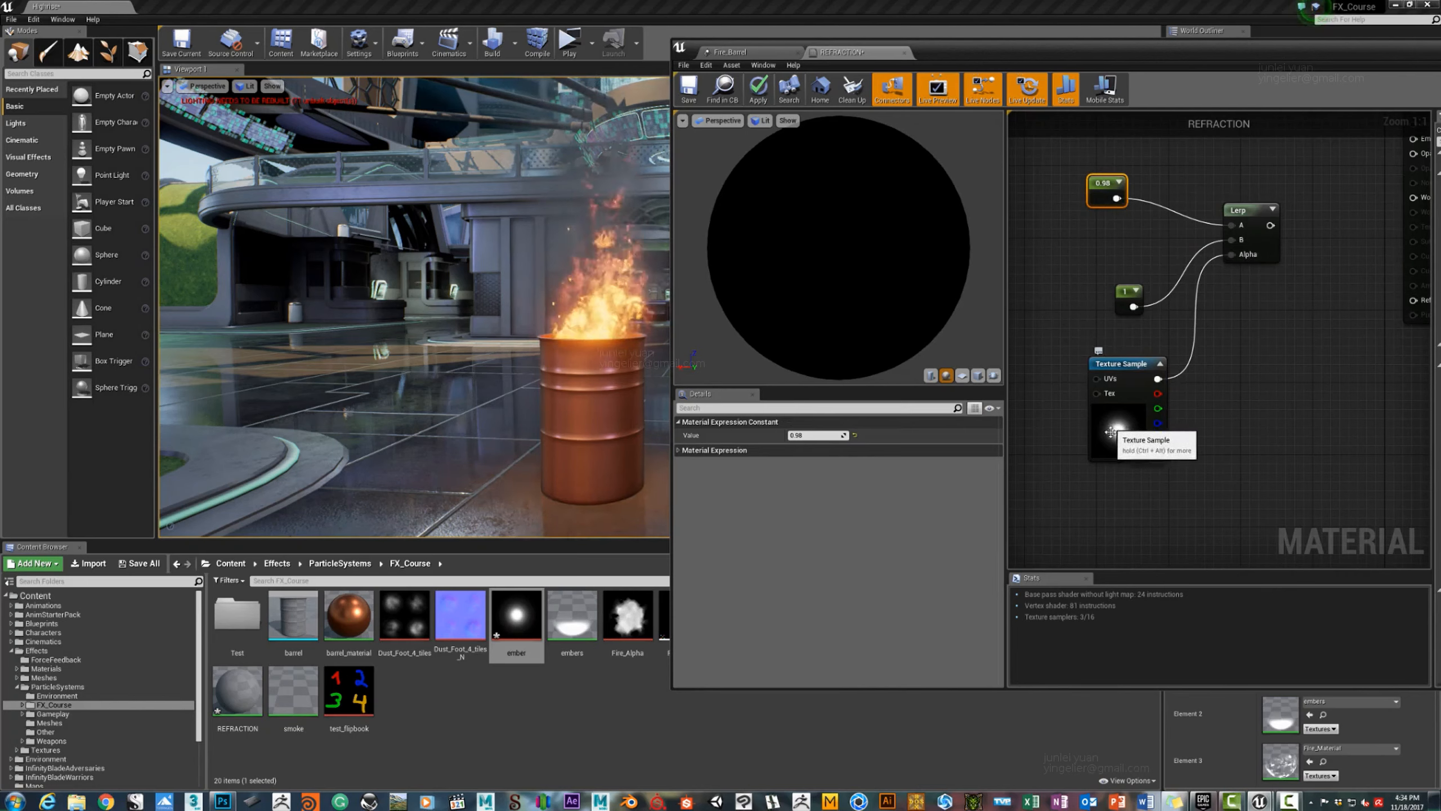
left_click(1123, 303)
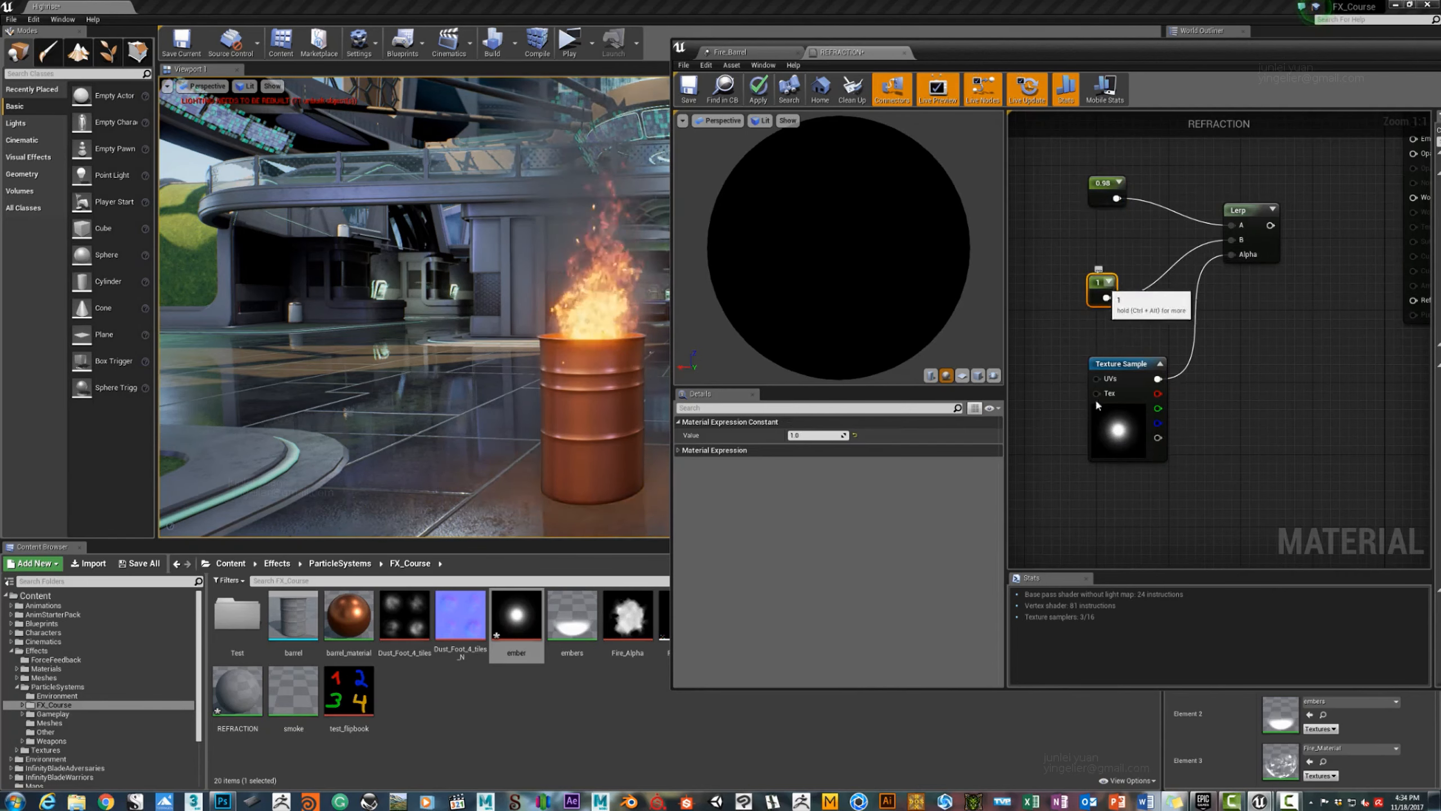
Connect the Lerp output to the material's Refraction input and feed the Lerp's Alpha from the ember texture's red channel.
right_click_drag(1280, 253, 1113, 245)
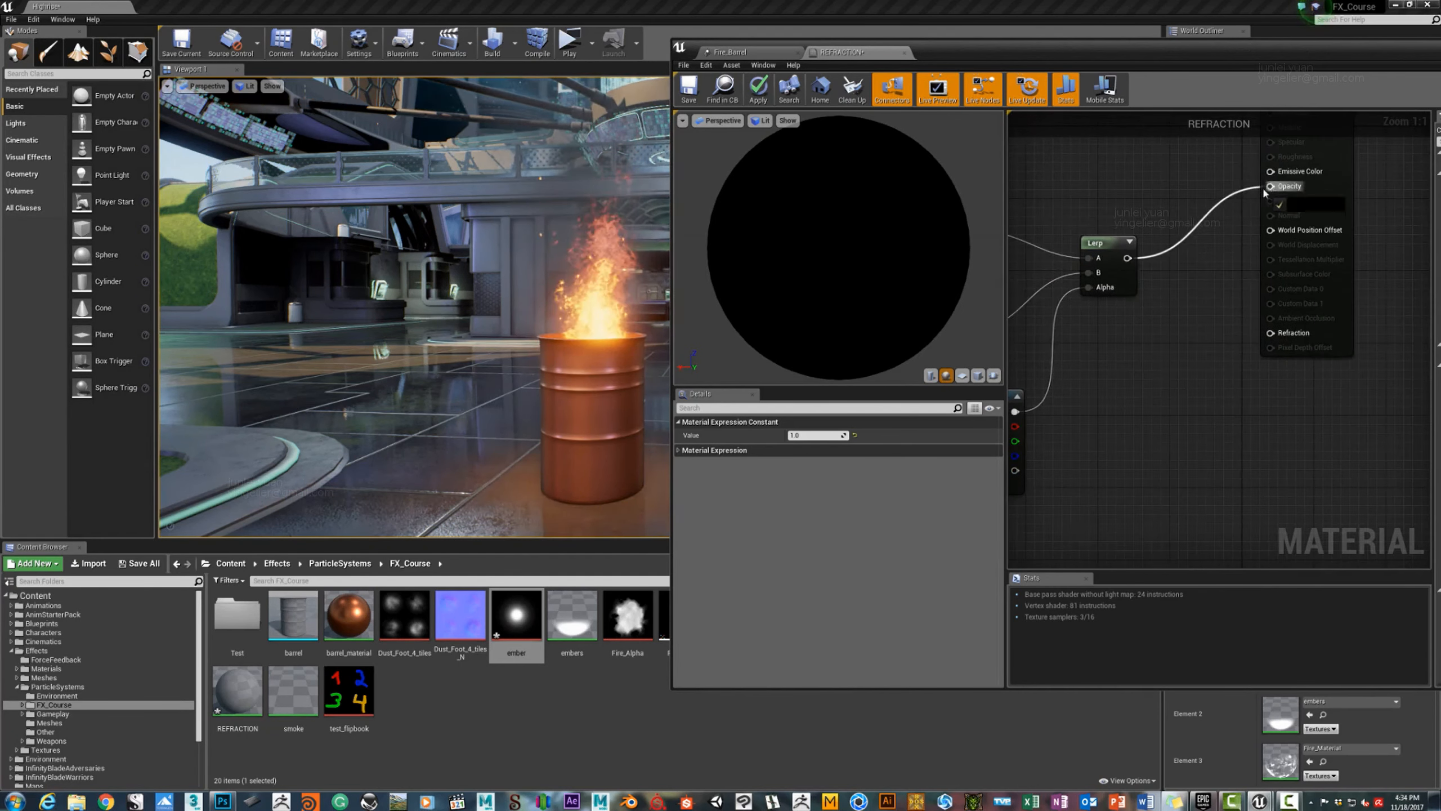
left_click_drag(1276, 339, 1272, 334)
right_click_drag(1226, 173, 1312, 175)
right_click_drag(1185, 406, 1268, 357)
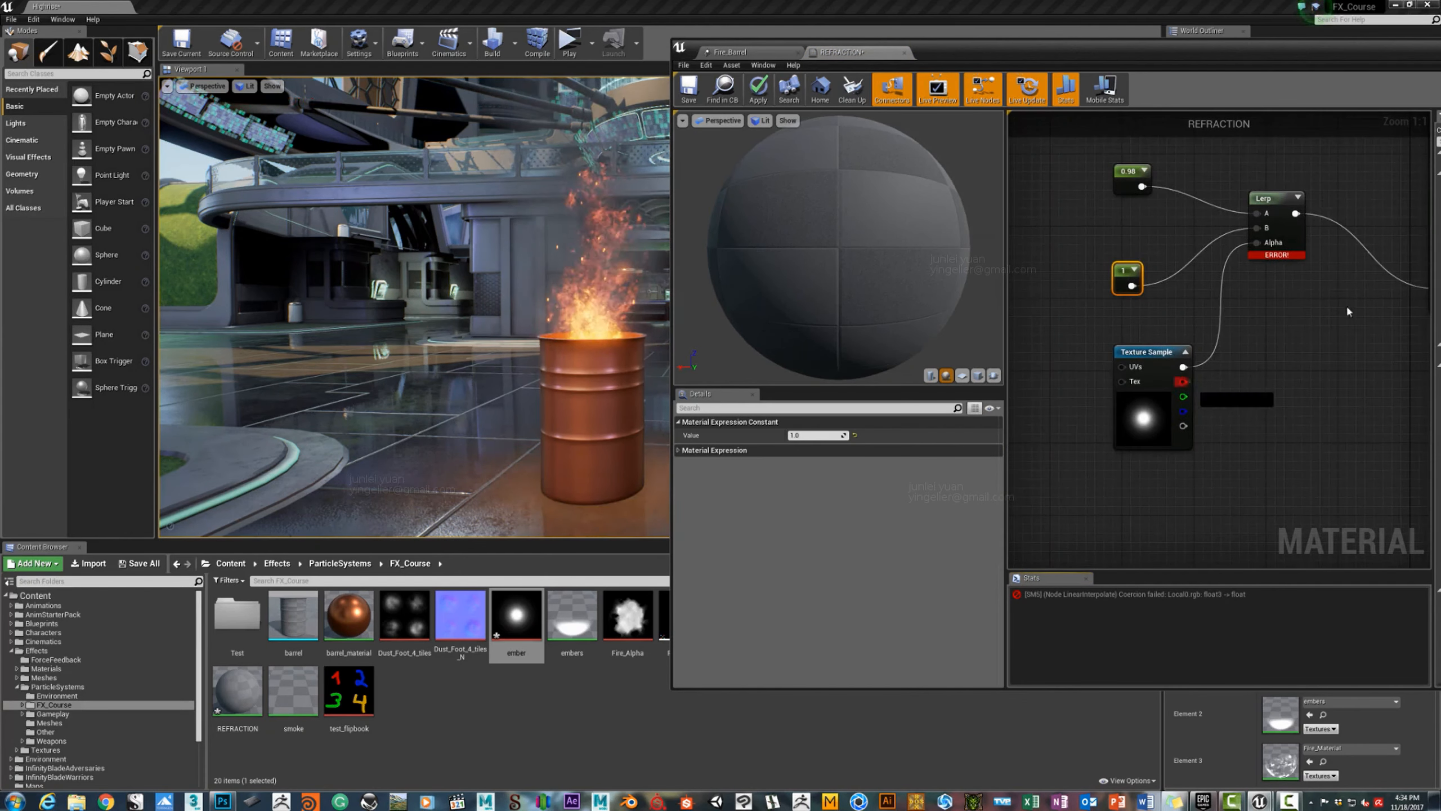
left_click_drag(1264, 244, 1263, 245)
right_click_drag(1263, 244, 1193, 237)
Switch the material preview to a plane and connect a new Constant of 0 to the material's Opacity input.
left_click(961, 375)
right_click_drag(1067, 163, 1128, 228)
left_click(1132, 225)
left_click_drag(1150, 242, 1211, 266)
left_click(1165, 237)
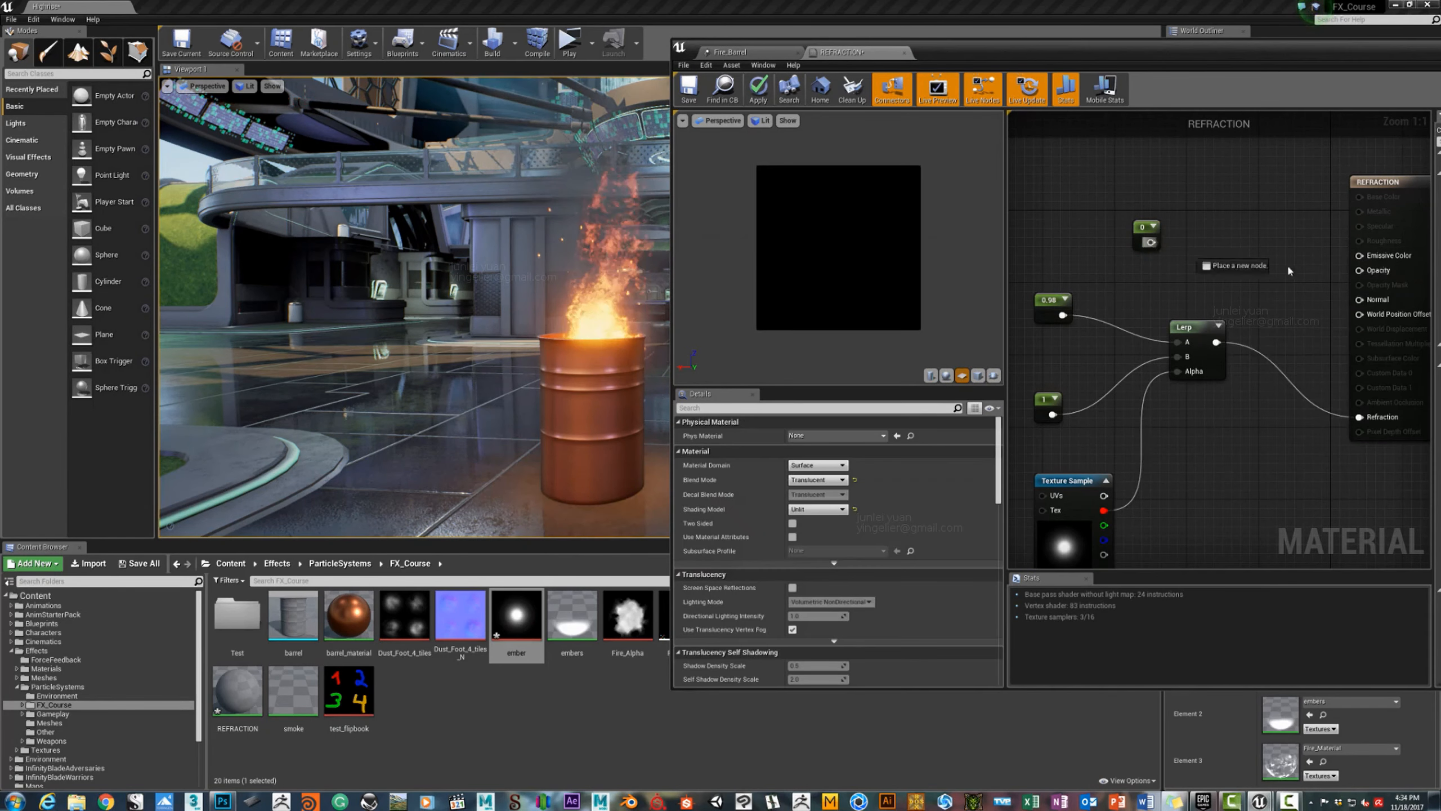
left_click_drag(1373, 275, 1371, 273)
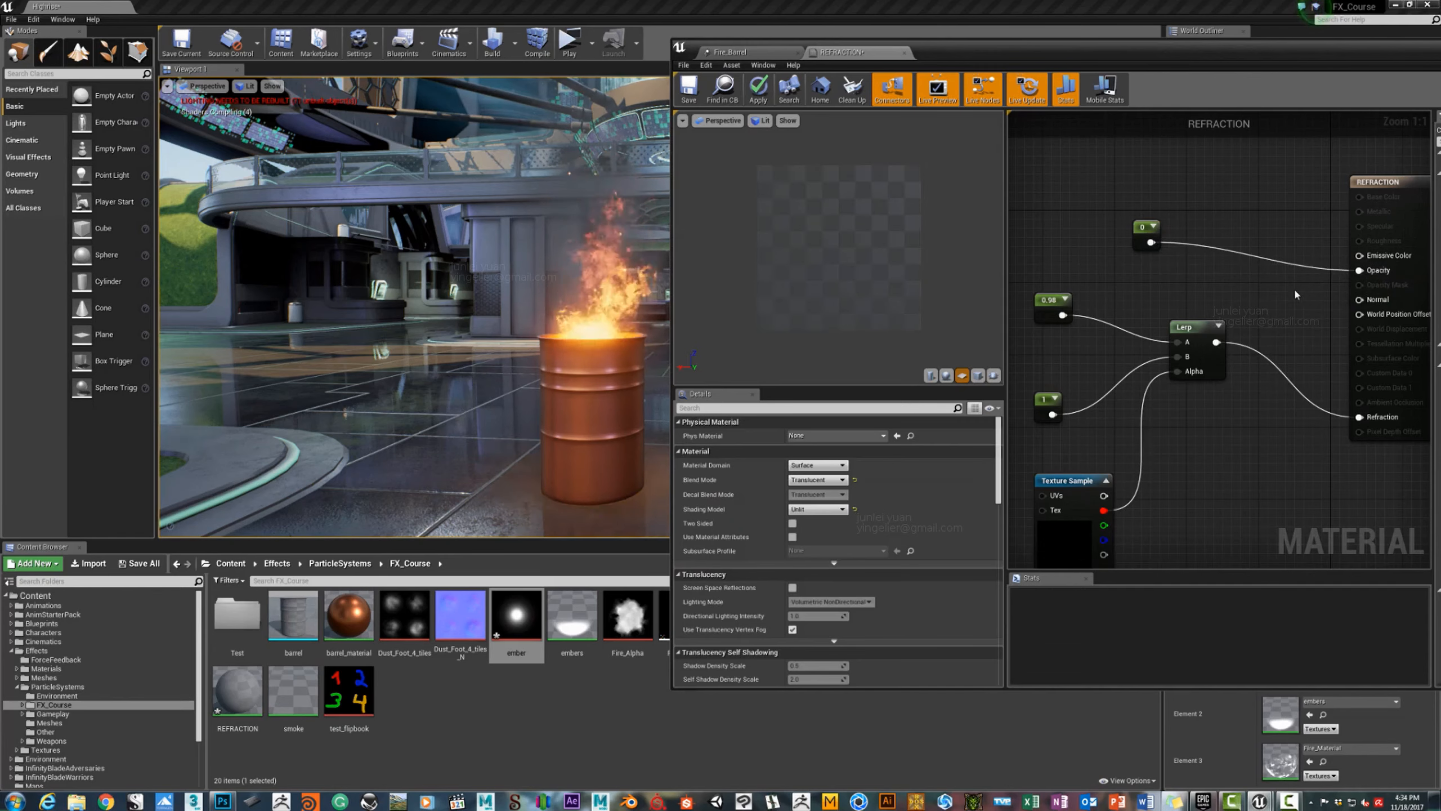
Return to the Fire_Barrel particle system and duplicate the embers emitter.
left_click(761, 53)
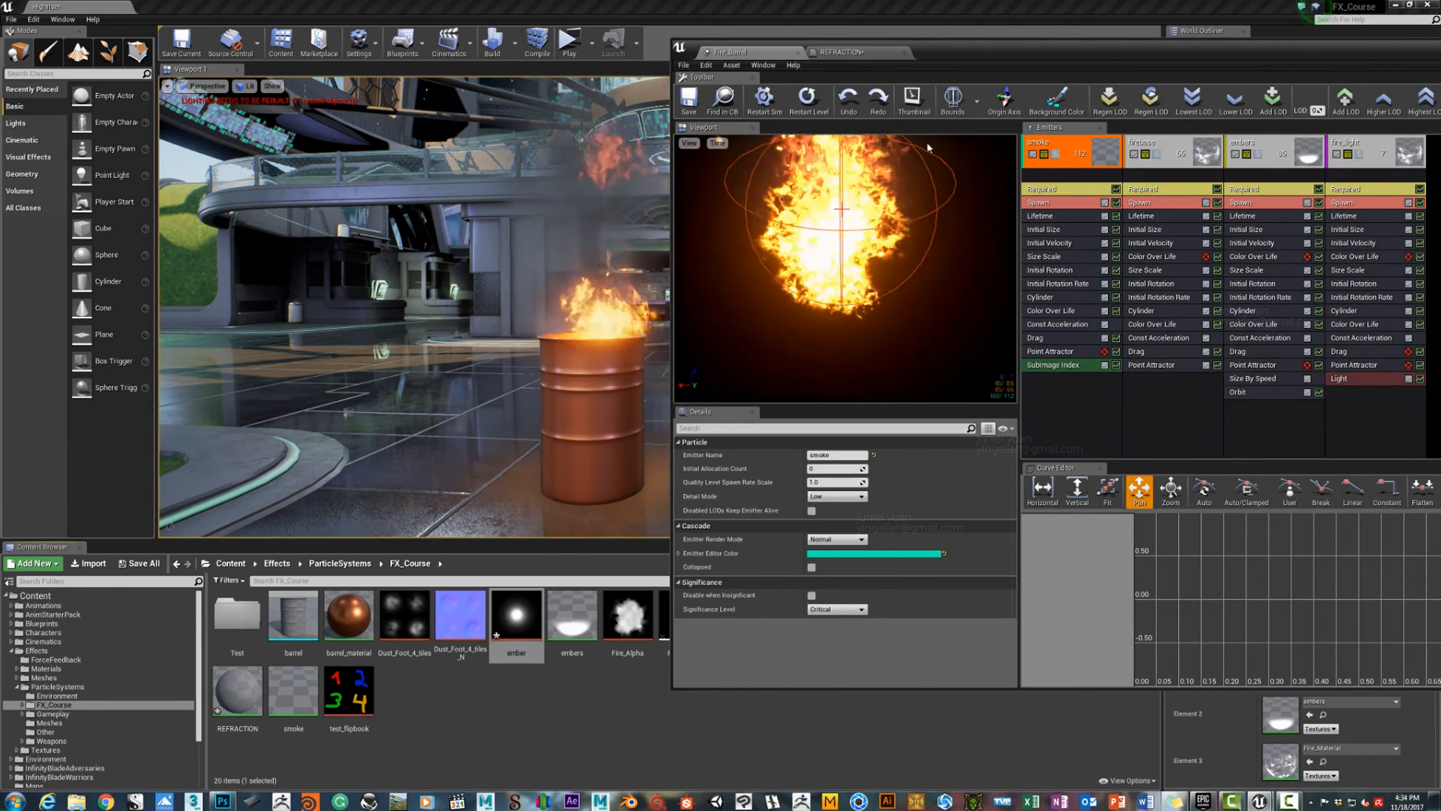
right_click(1081, 153)
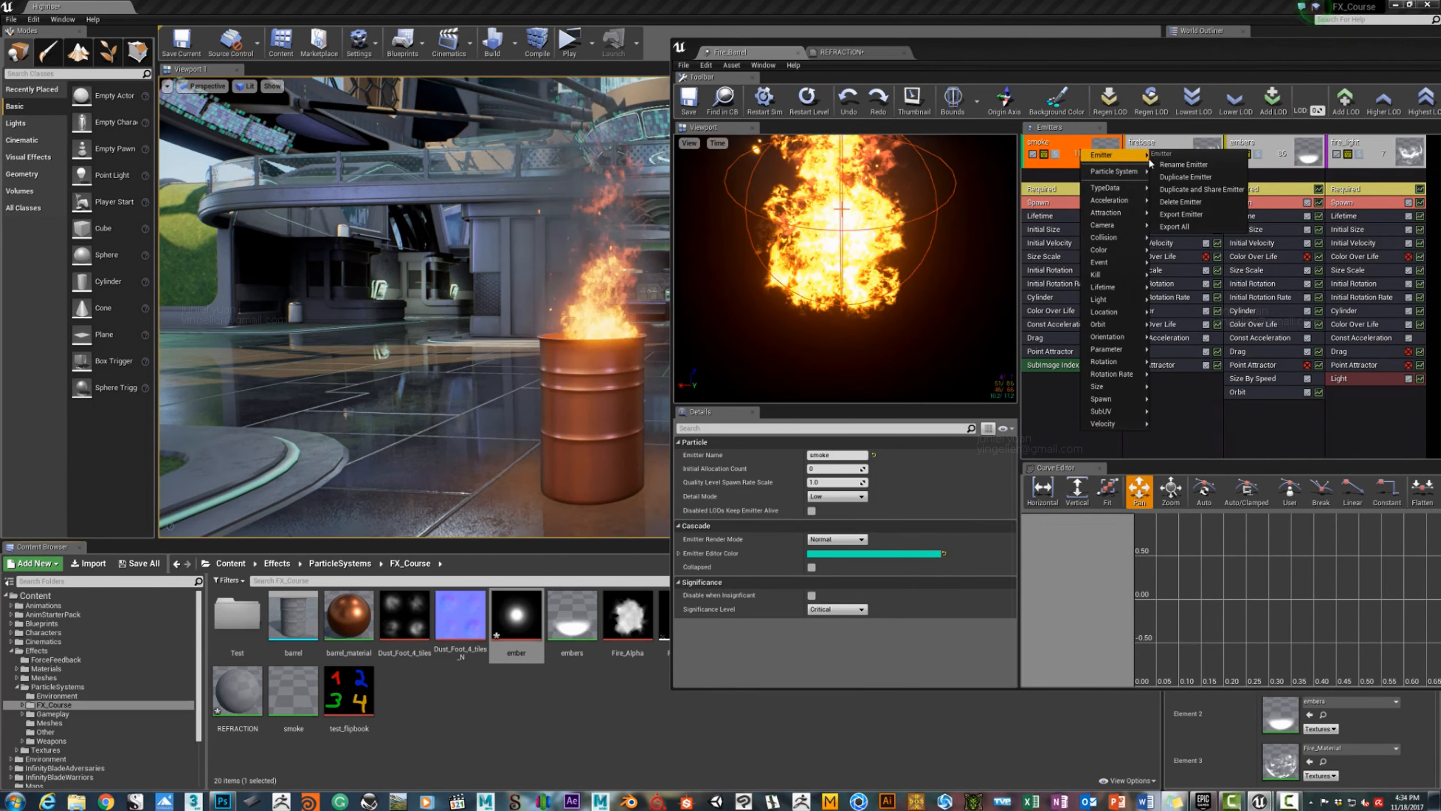
right_click(1267, 146)
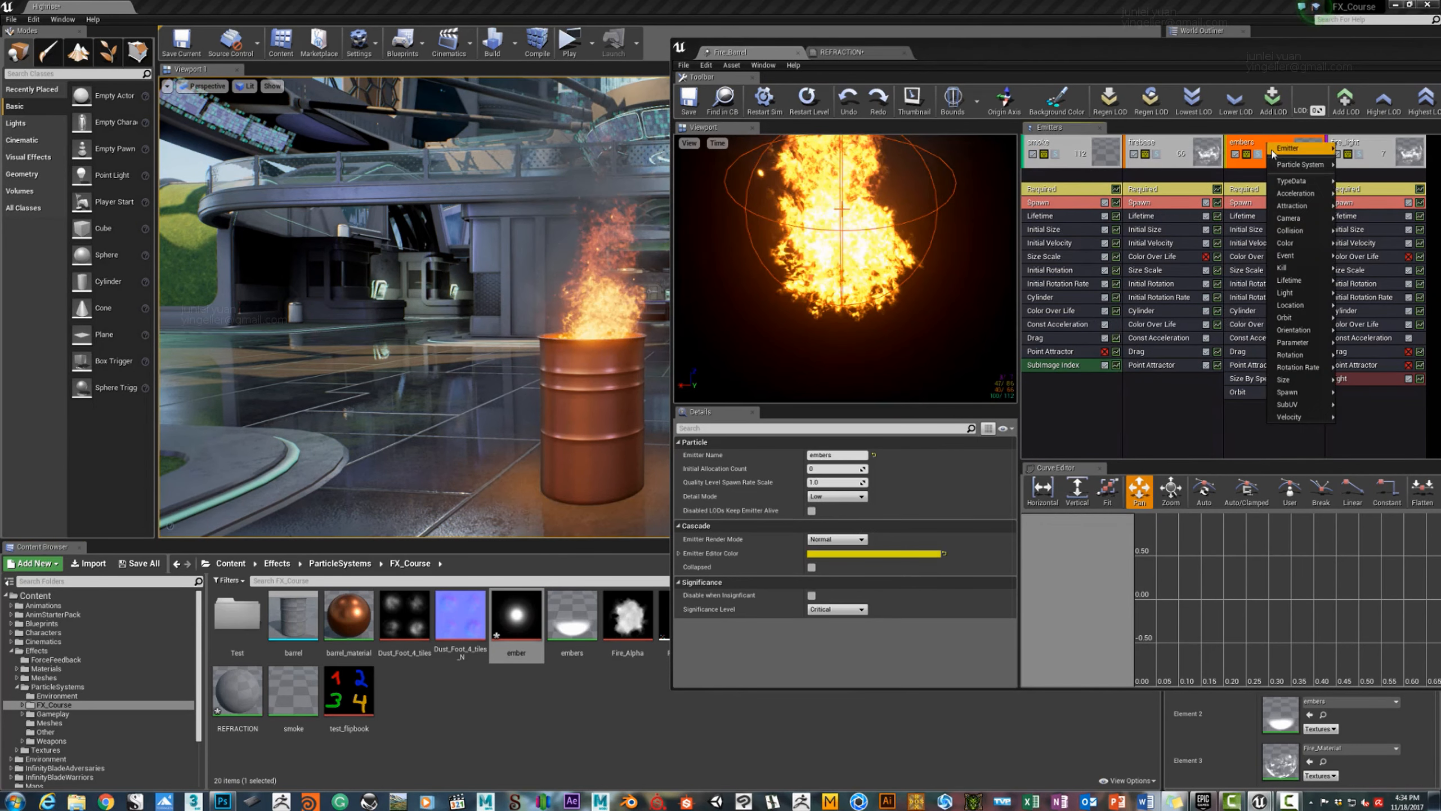
mouse_move(1289, 150)
left_click(1373, 171)
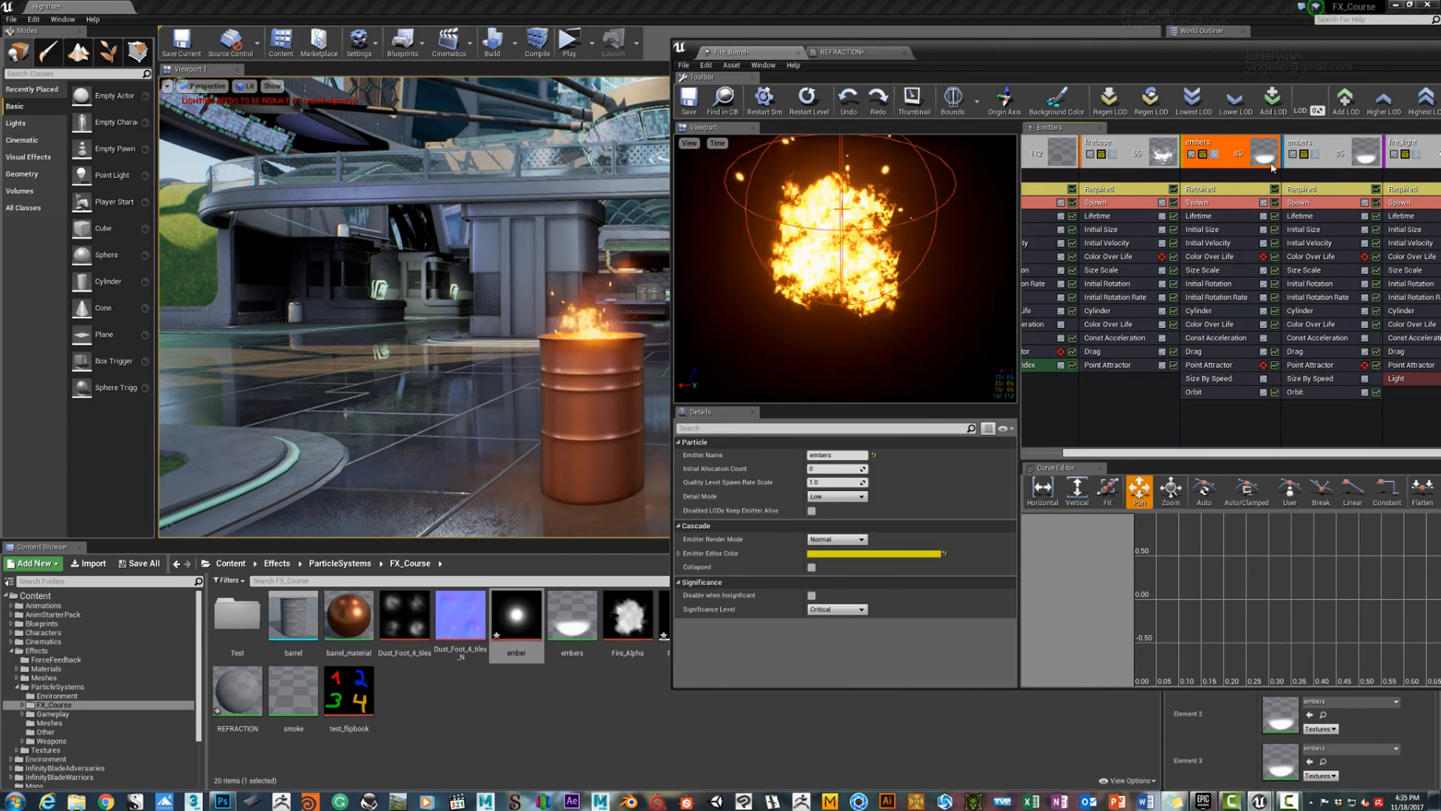
Rename the duplicated embers emitter to refraction.
right_click(1223, 144)
mouse_move(1238, 149)
left_click(1307, 159)
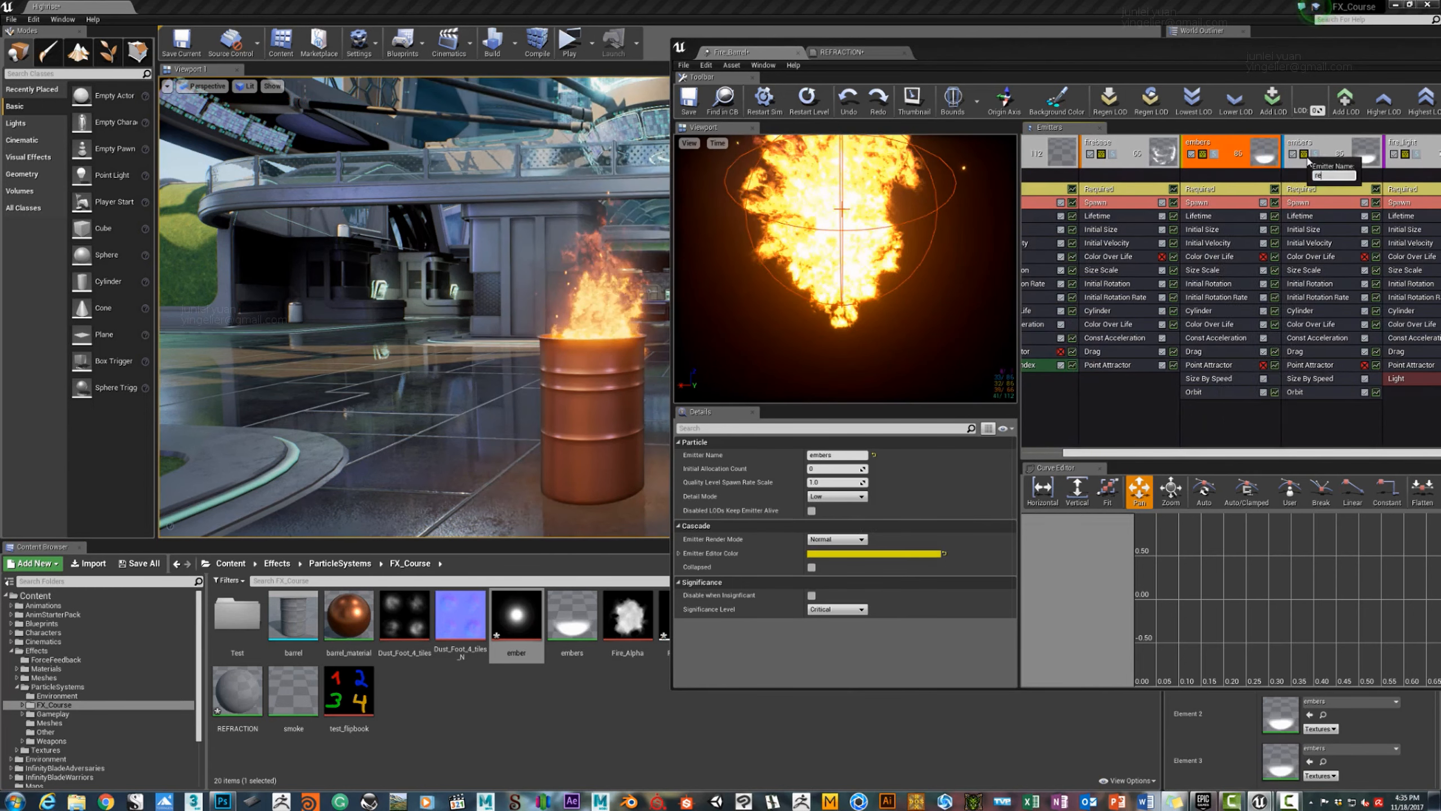
type("refraction")
key("Return")
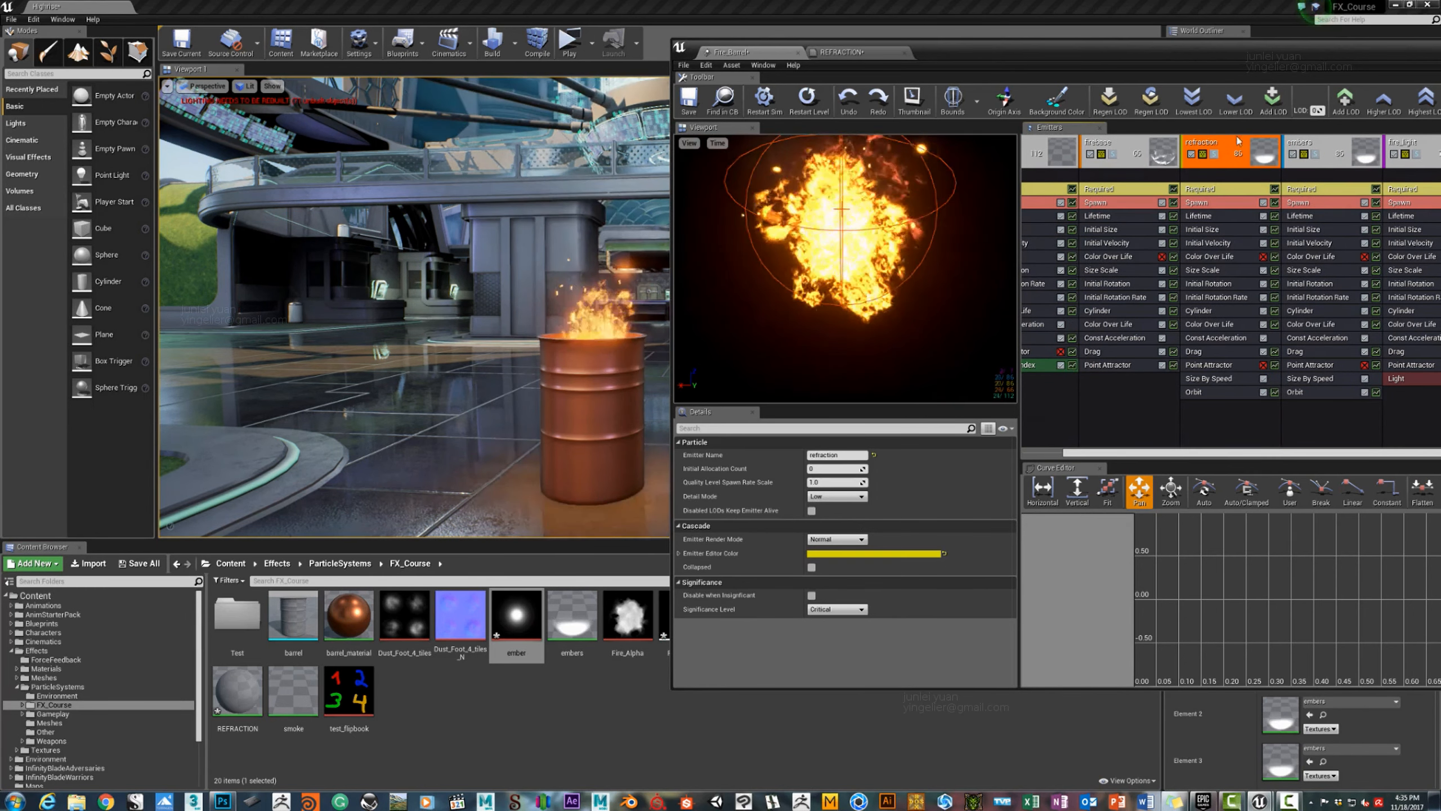
Assign the REFRACTION material to the refraction emitter, bring the barrel closer in the level view and solo the emitter.
left_click(237, 691)
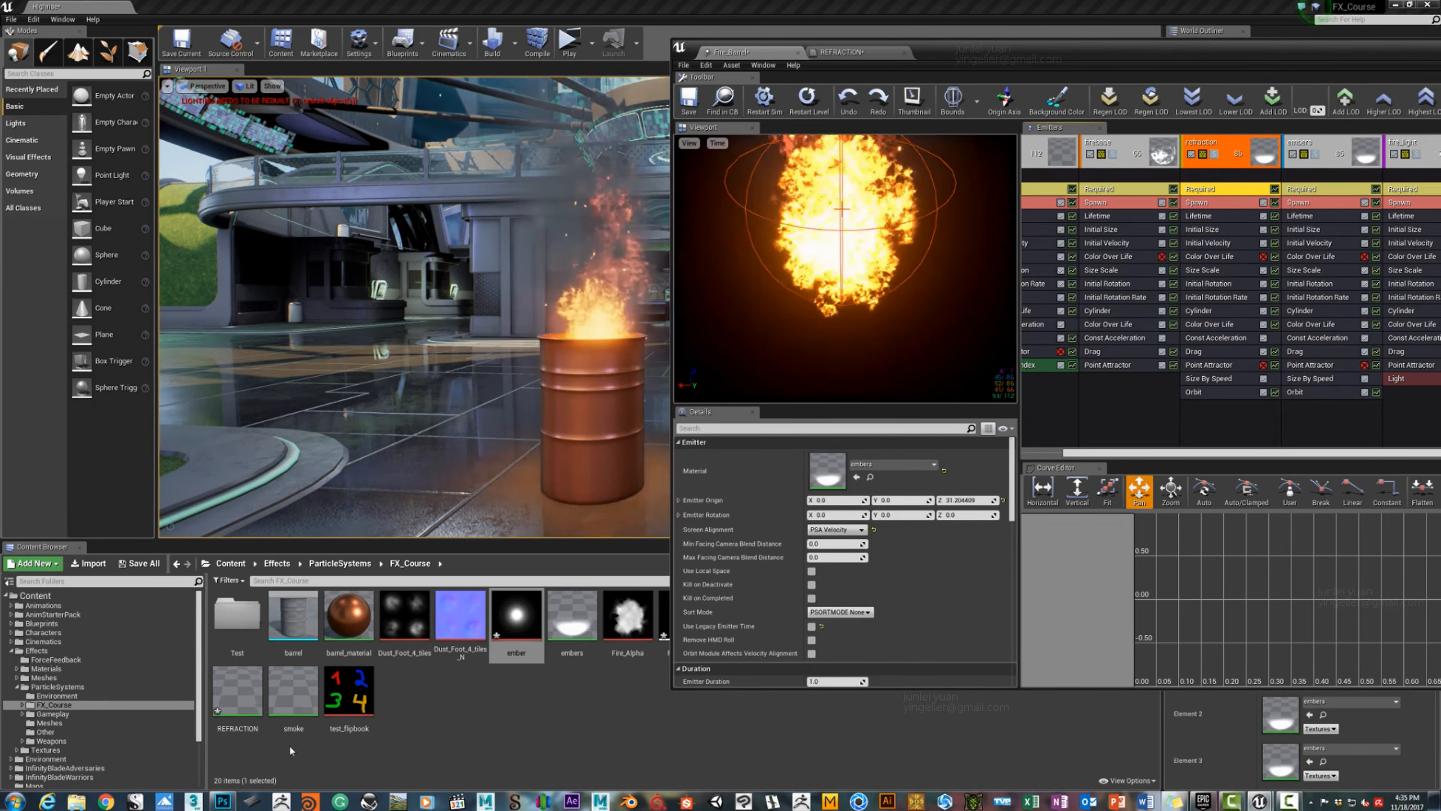
left_click(857, 477)
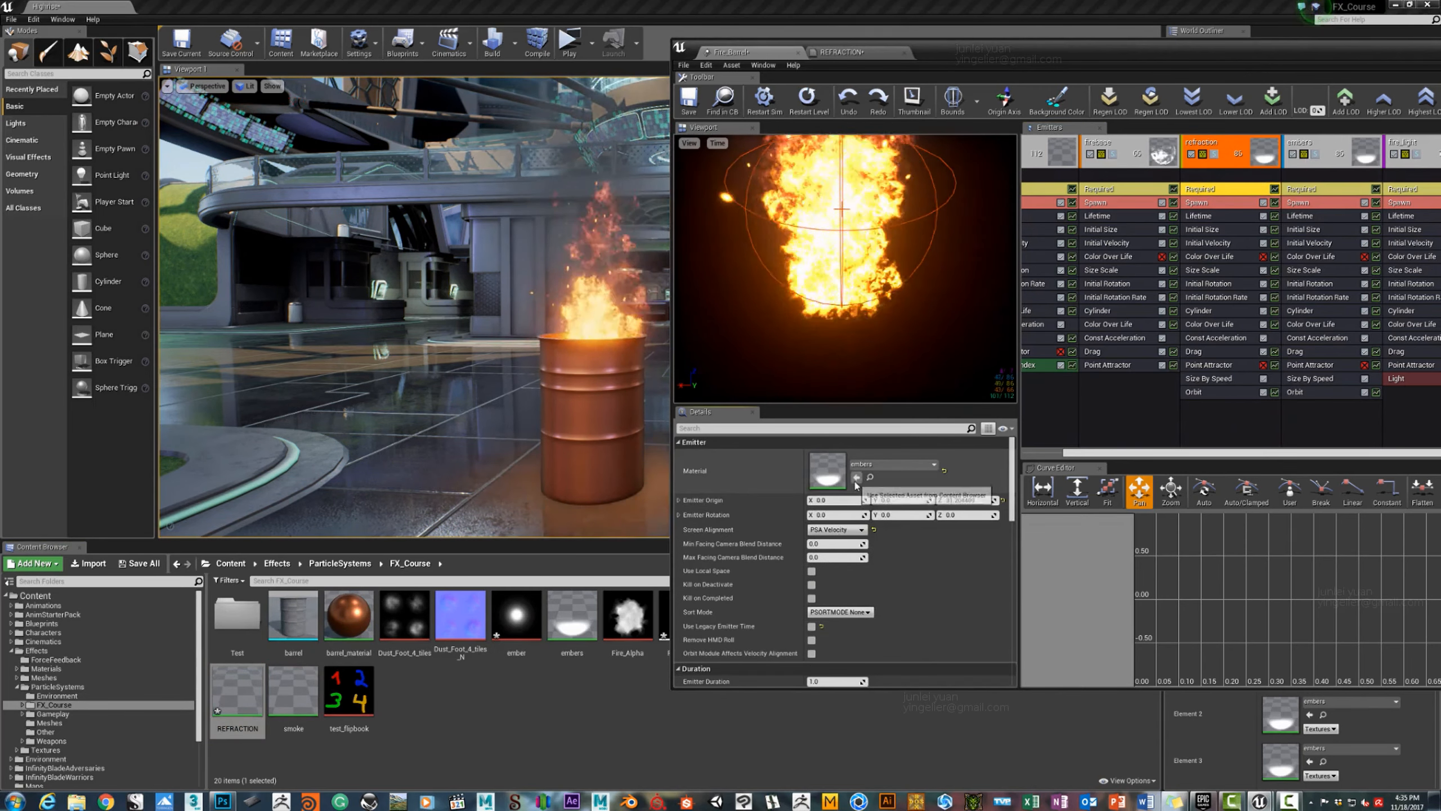
mouse_move(533, 332)
right_mouse_down()
mouse_move(482, 316)
mouse_move(499, 314)
right_mouse_up()
left_click(1214, 154)
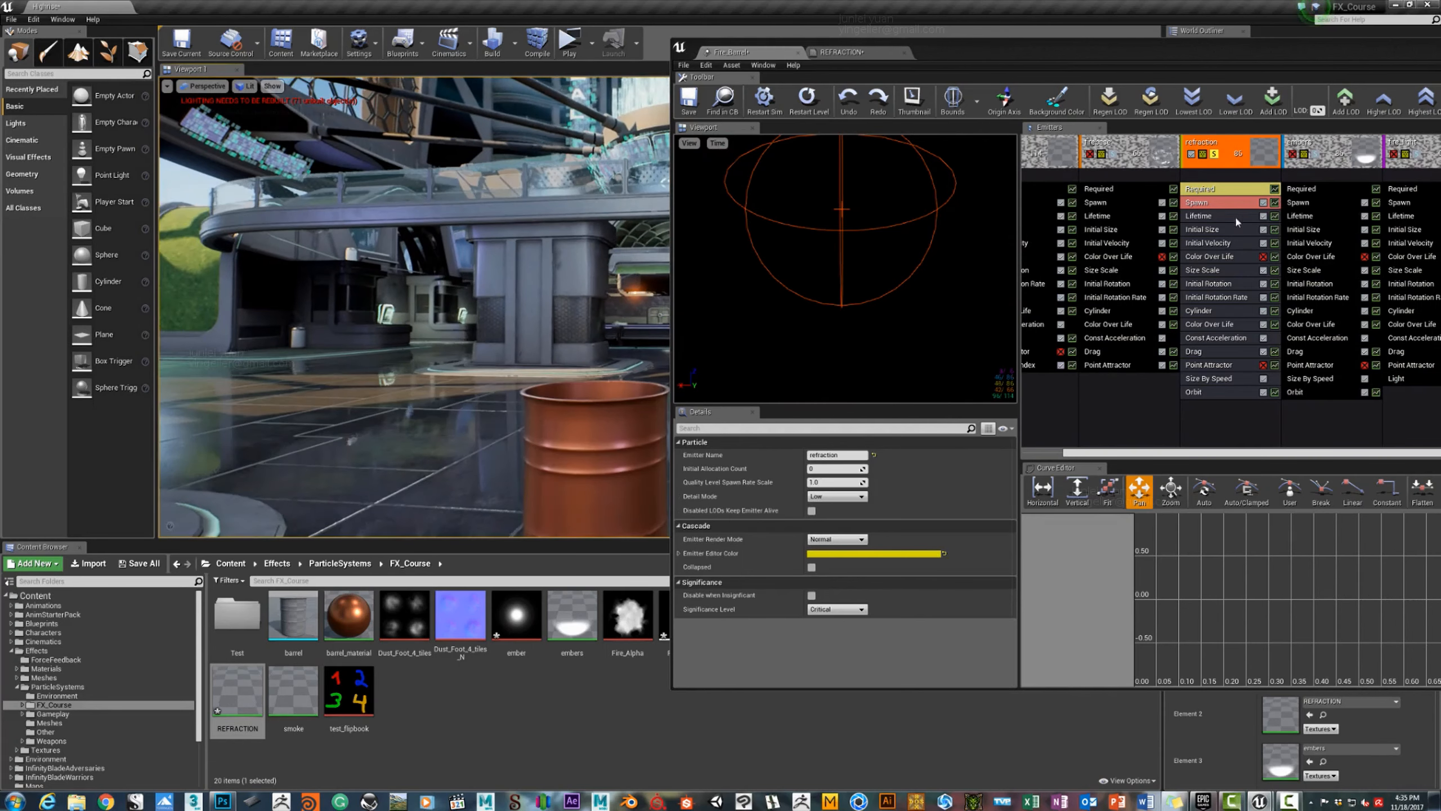
Set the refraction emitter's Initial Size to a maximum of 30 and a minimum of 60 on X, Y and Z.
left_click(1204, 229)
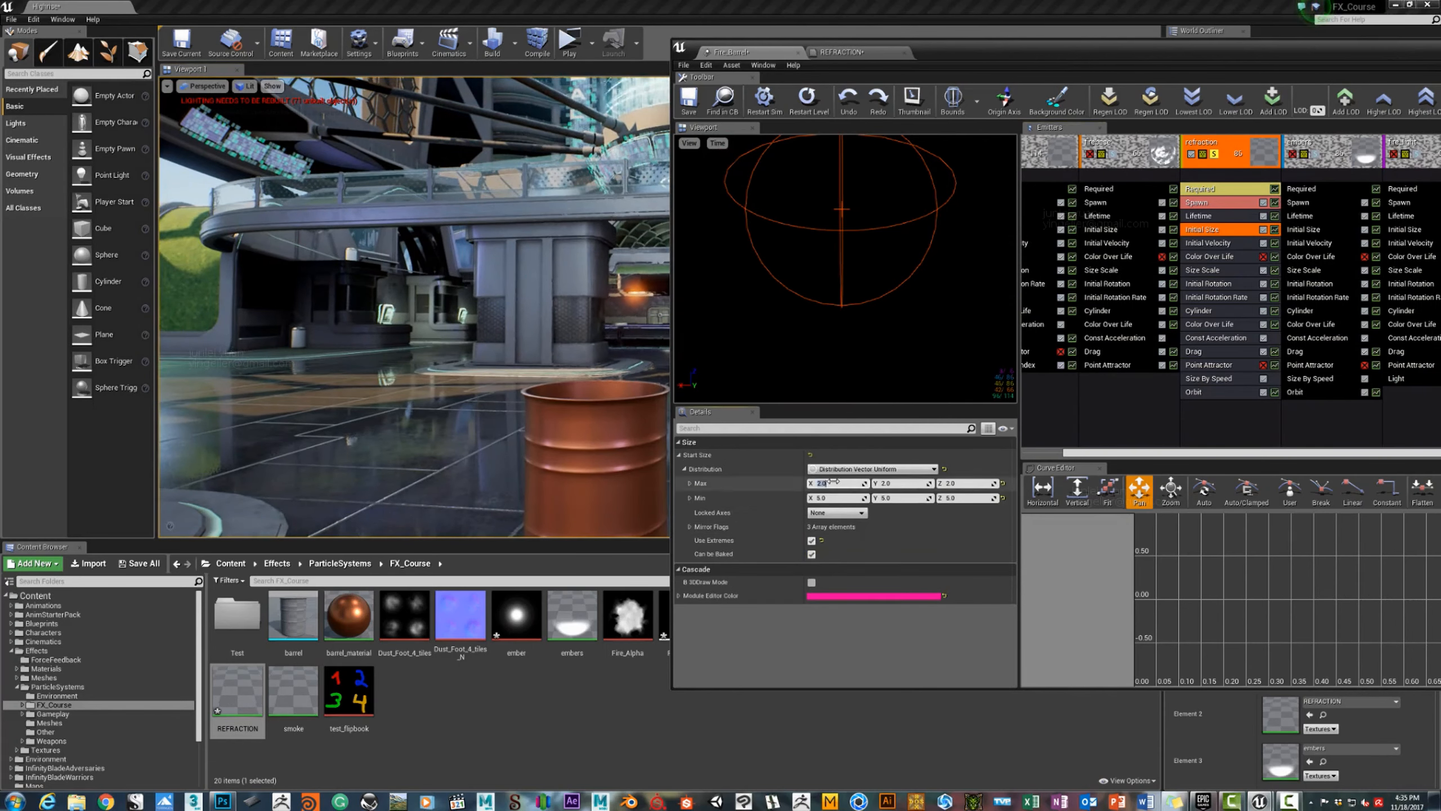
key("Tab")
type("30")
key("Tab")
type("30")
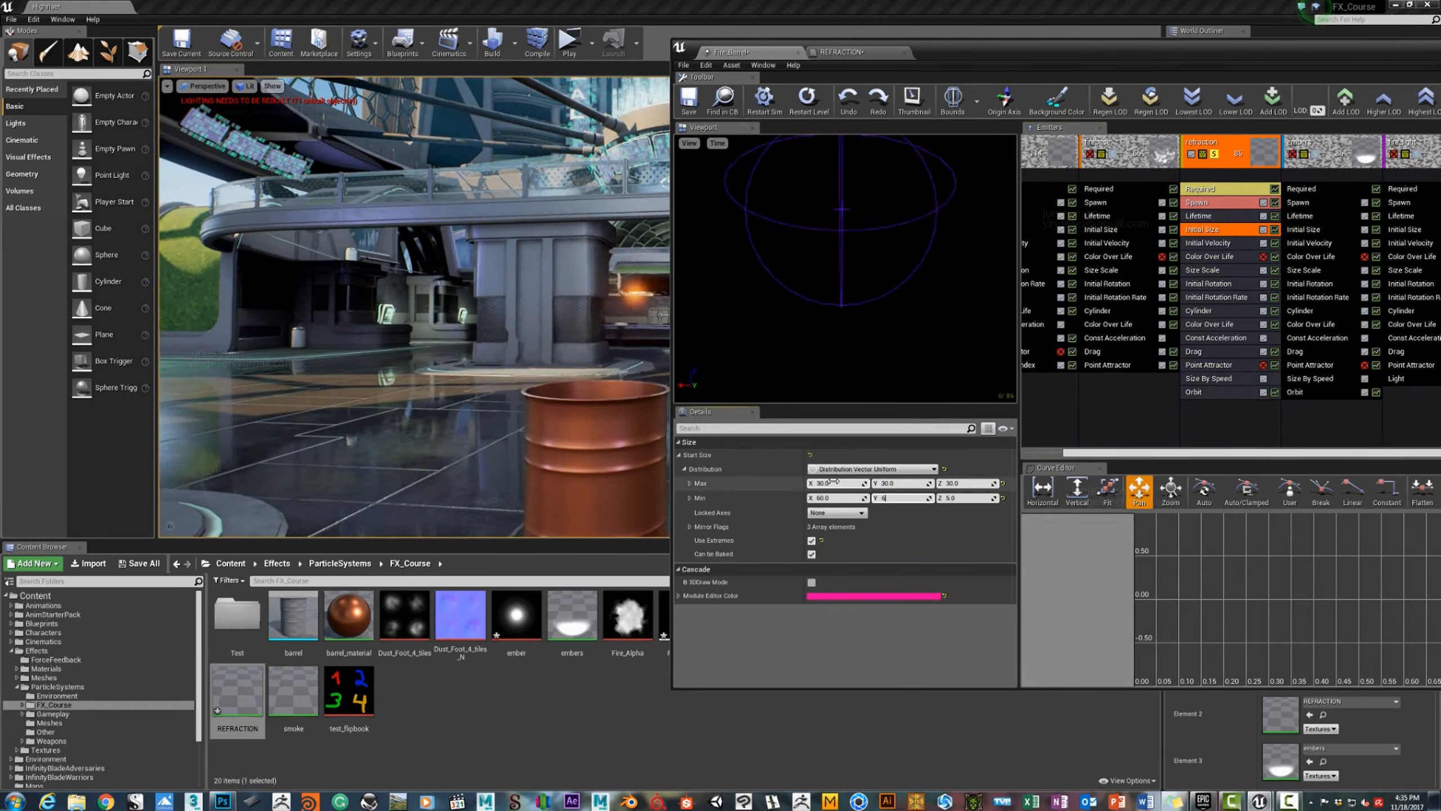
left_click(950, 498)
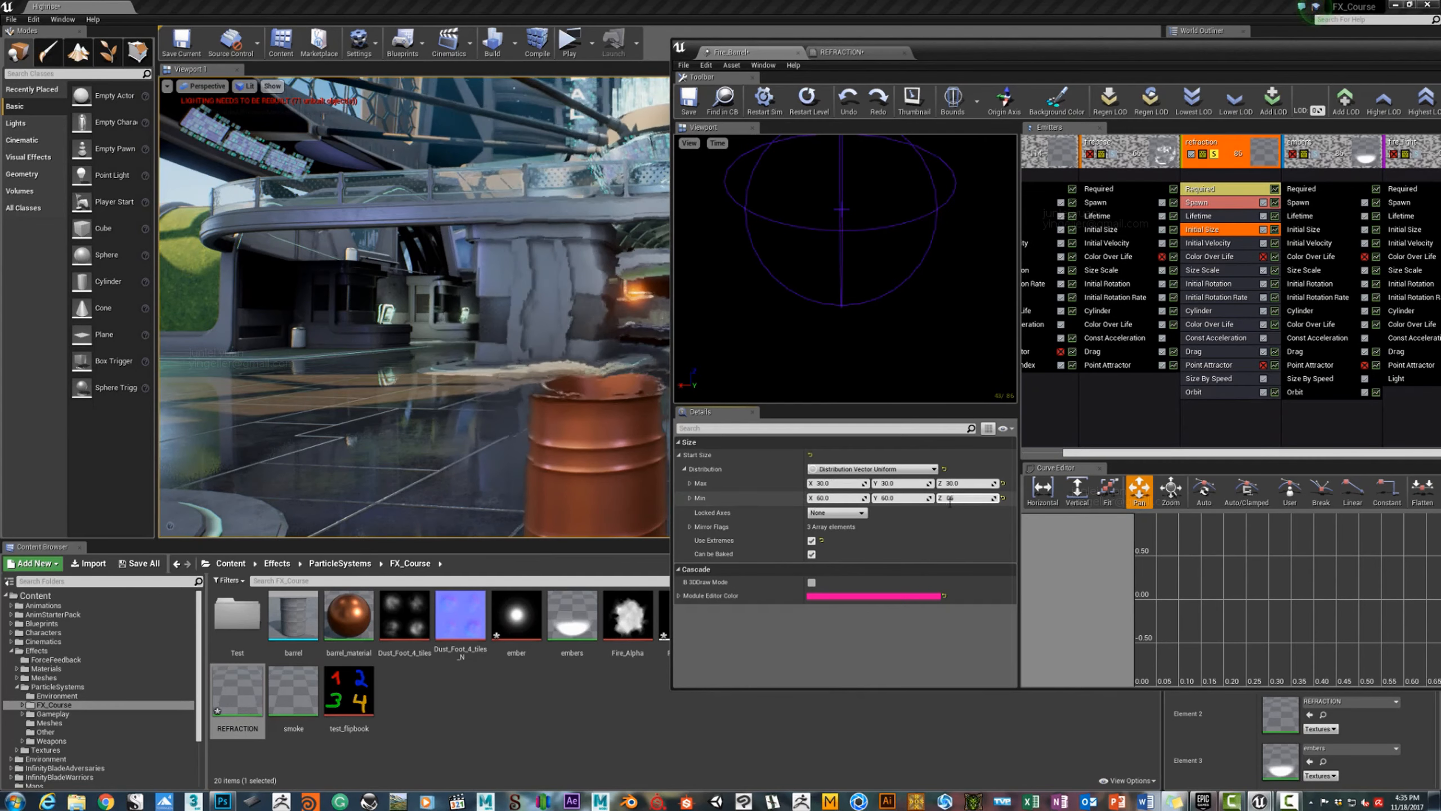
Set the refraction emitter's constant spawn rate to 5 and view the barrel in the level.
right_click_drag(616, 463, 619, 429)
left_click(1200, 203)
left_click(836, 484)
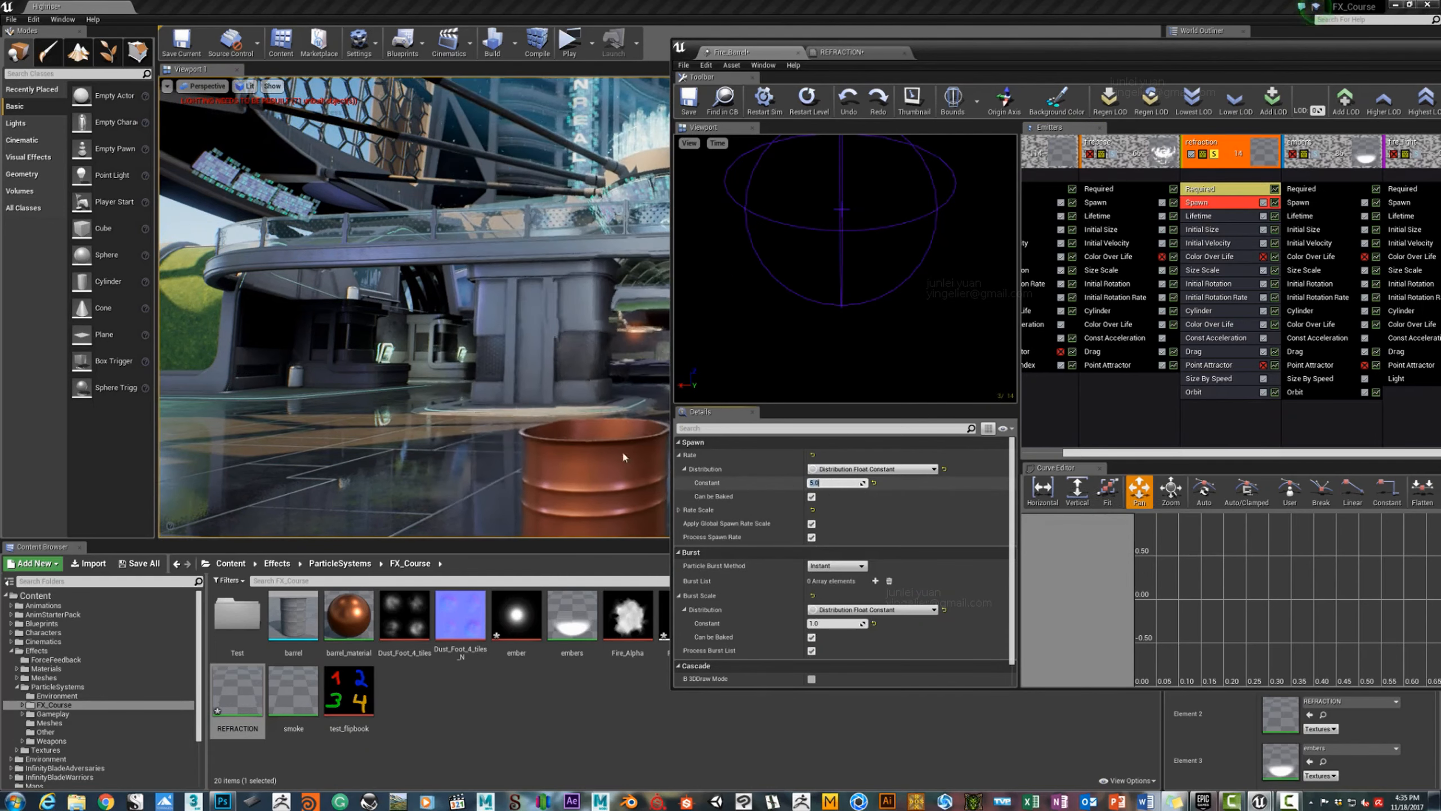
left_click_drag(625, 454, 640, 475)
right_click_drag(640, 474, 610, 480)
left_click_drag(609, 480, 608, 511)
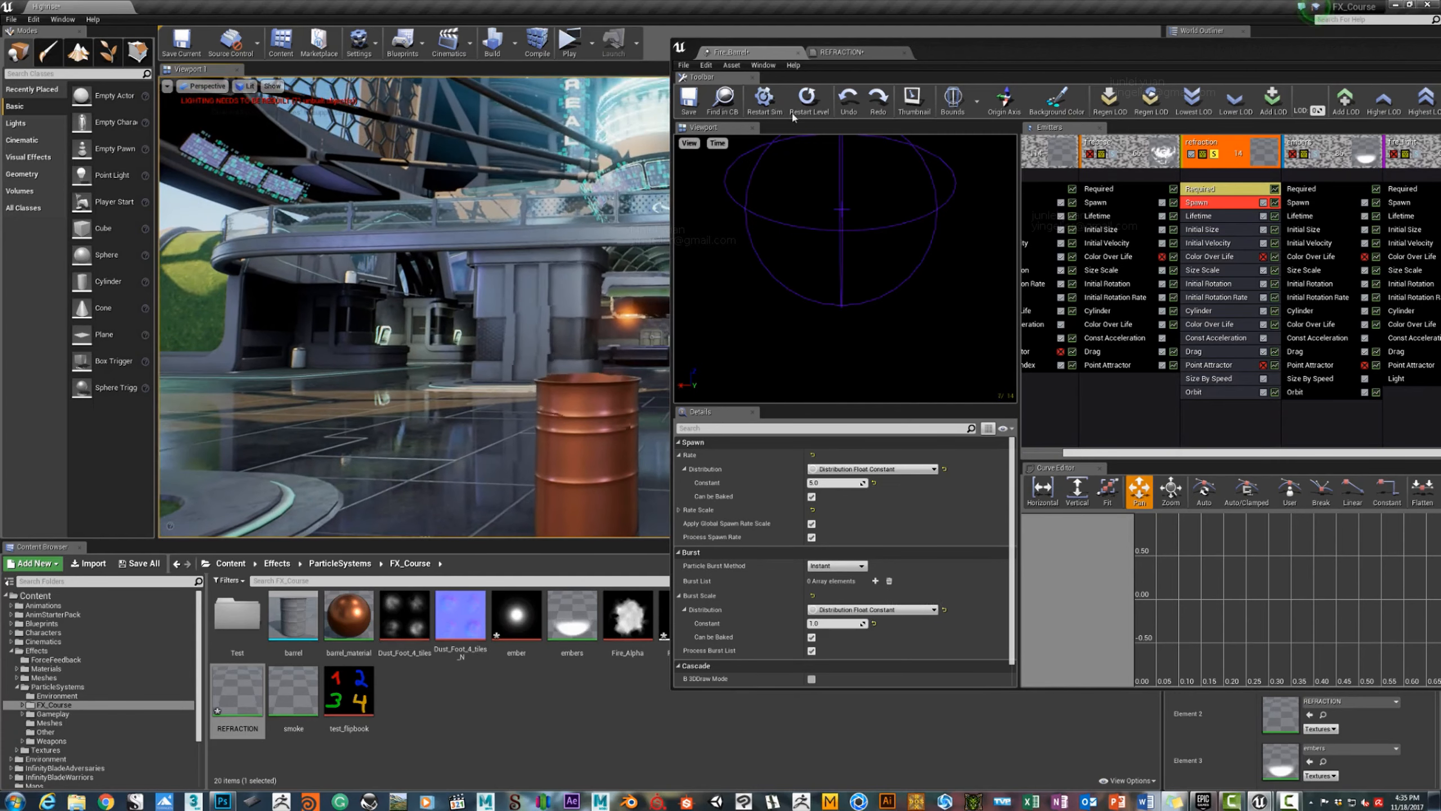
In the REFRACTION material, set the constant feeding the Lerp's A input to 0.99 and apply the change.
left_click(840, 51)
right_click_drag(1182, 362, 1218, 303)
left_click_drag(1218, 303, 1218, 376)
mouse_move(1078, 353)
left_mouse_down()
mouse_move(1063, 335)
mouse_move(1070, 309)
mouse_move(1098, 344)
mouse_move(1080, 360)
left_mouse_up()
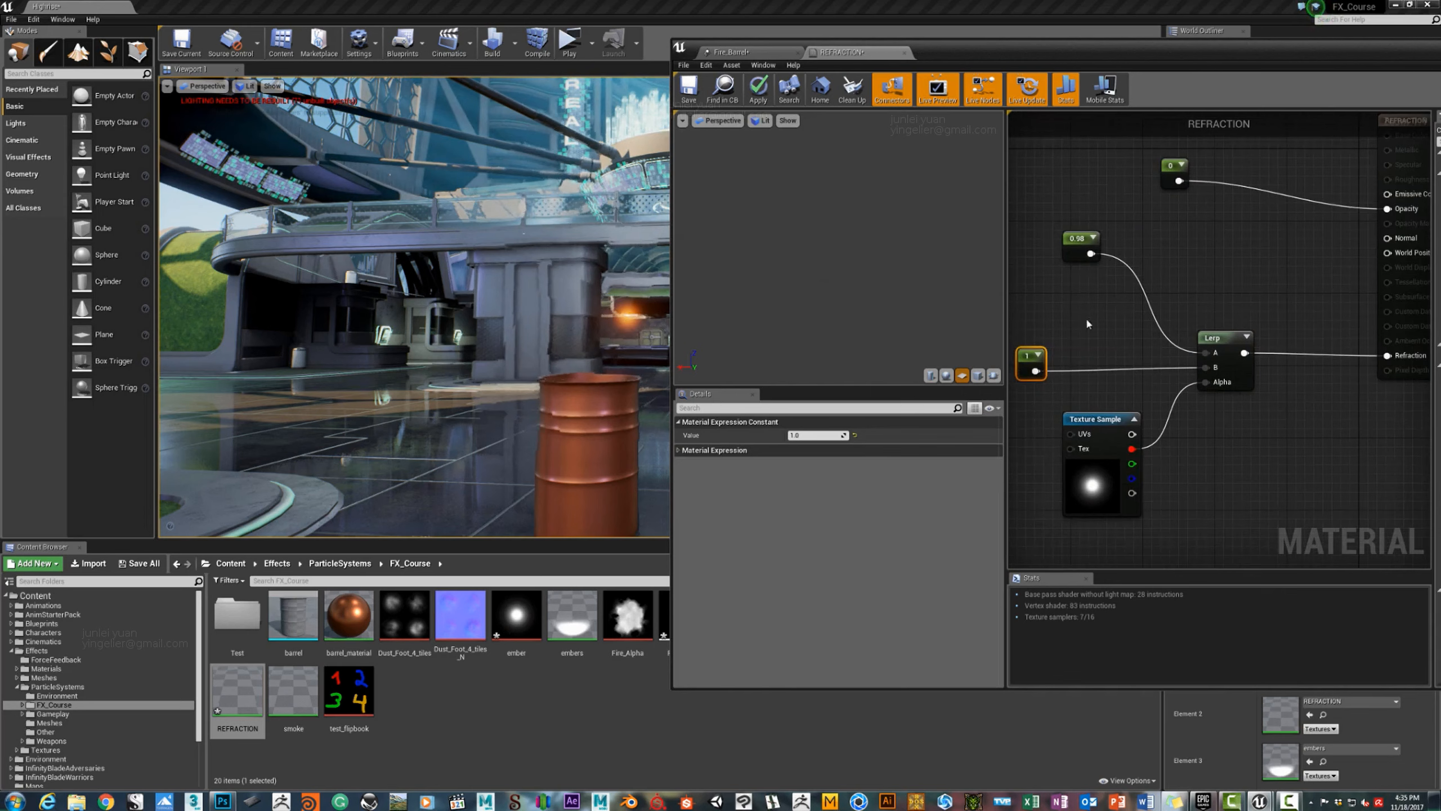
left_click(1070, 246)
type("0.99")
key("Return")
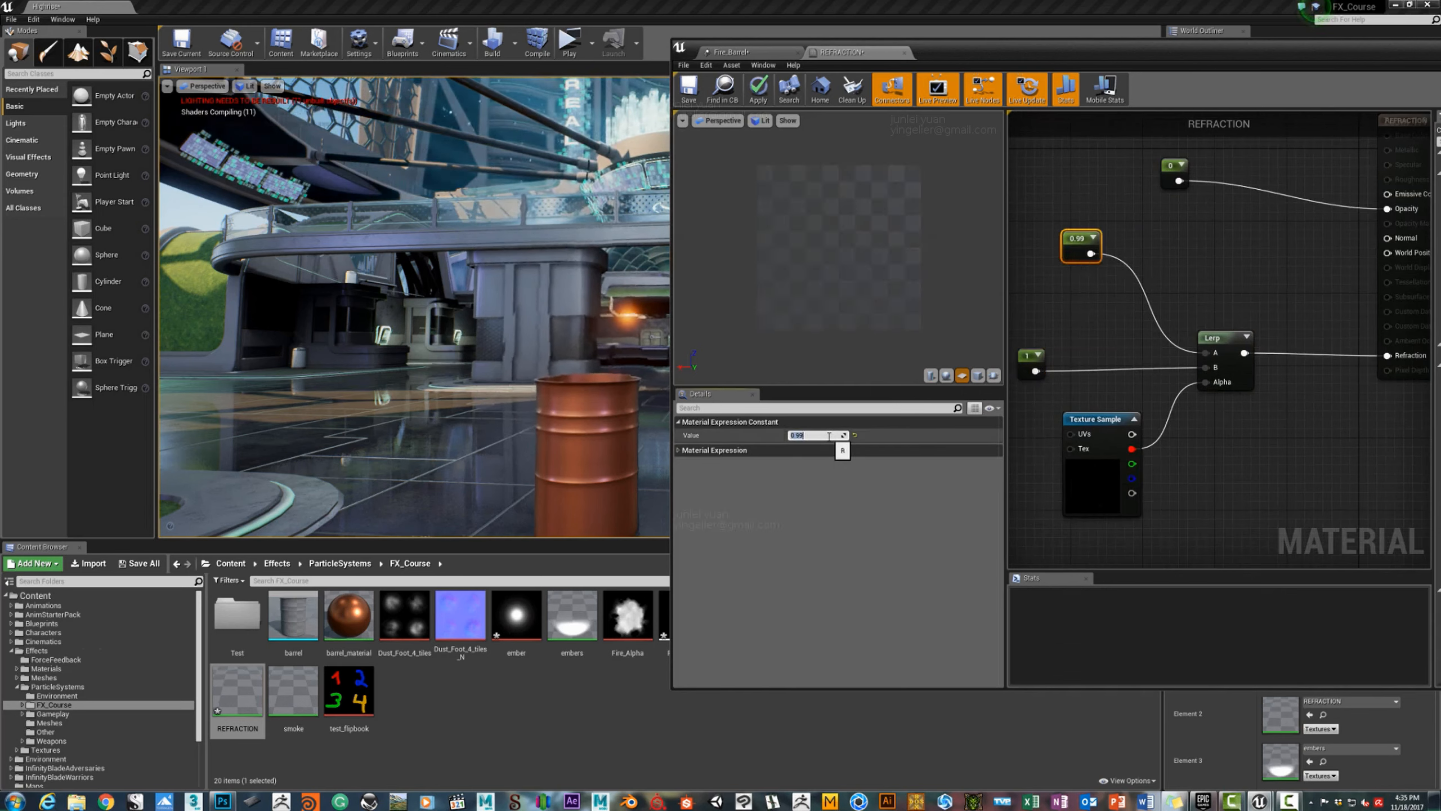
left_click(759, 88)
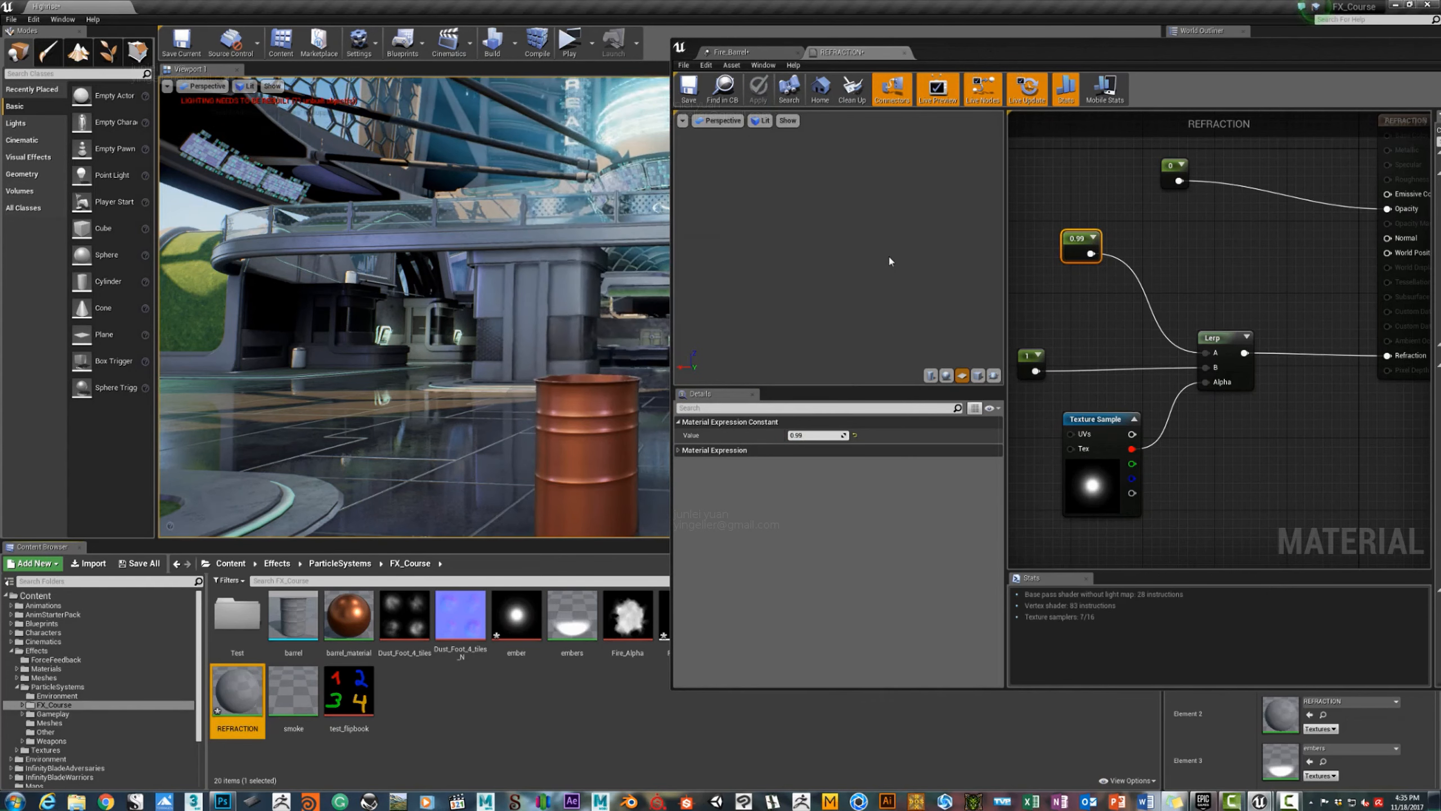
Swap the Lerp inputs so the constant 1 feeds A and 0.99 feeds B, and apply the material.
right_click_drag(1069, 301, 1122, 299)
left_click_drag(1267, 352, 1267, 351)
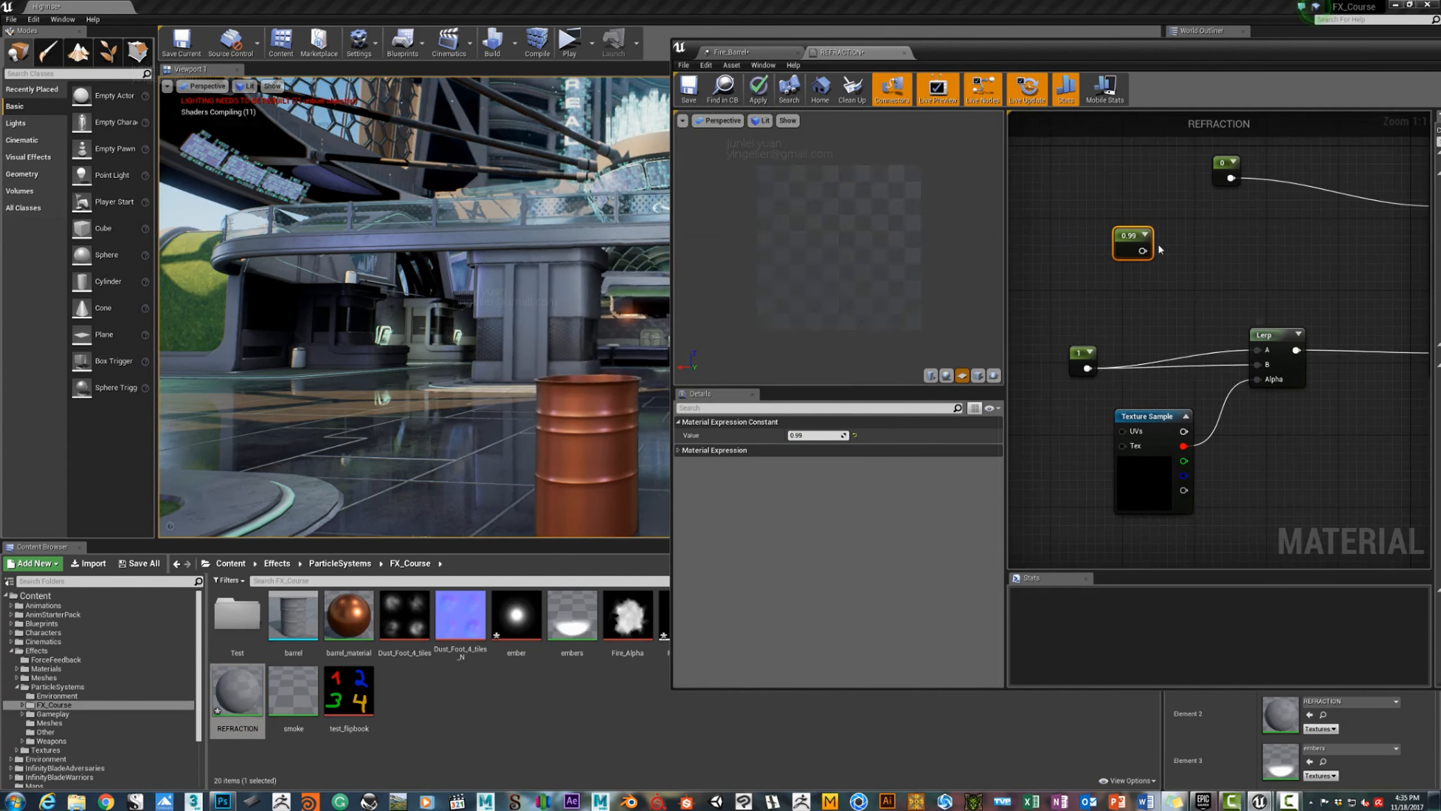
left_click_drag(1143, 251, 1259, 368)
left_click(759, 90)
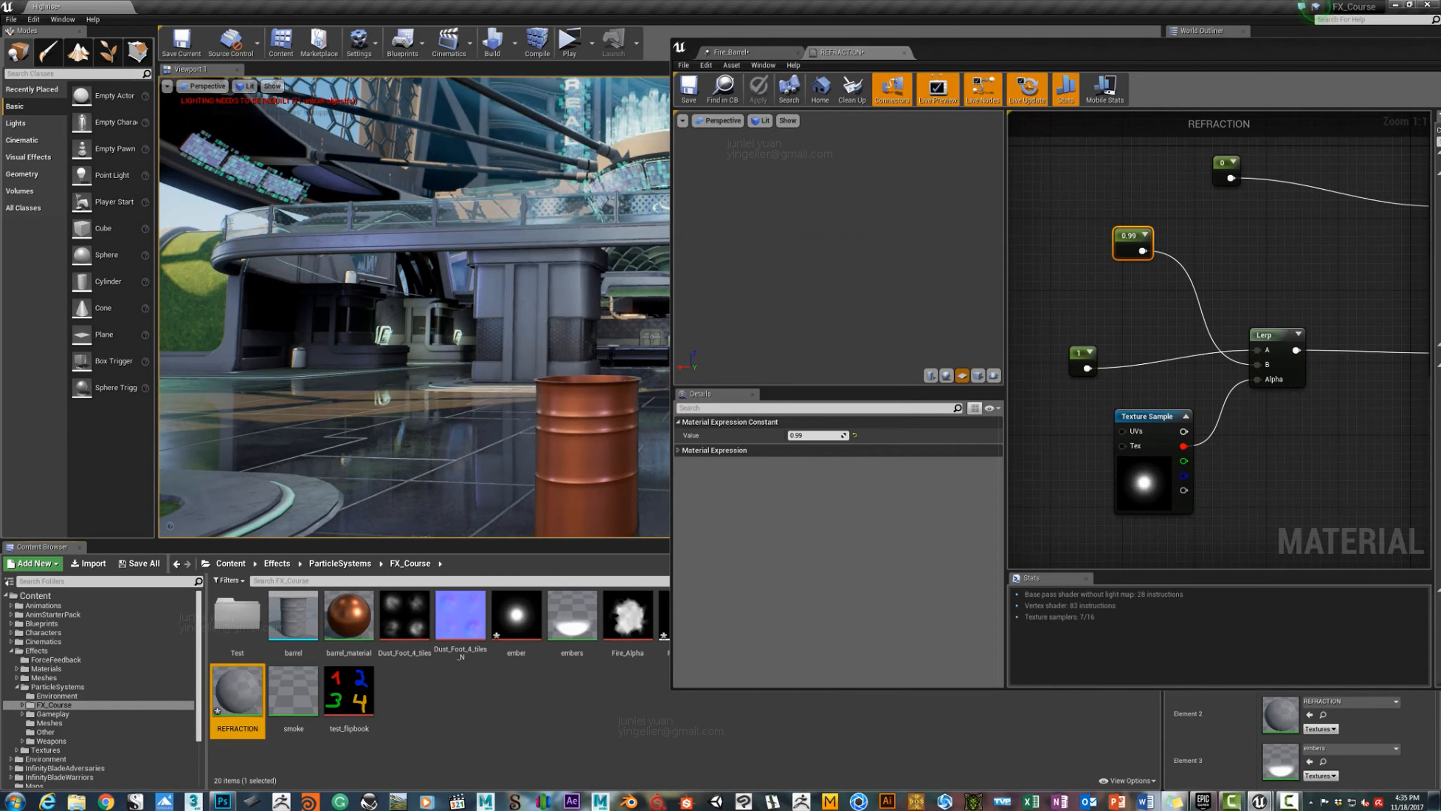
Check the barrel in the level, connect 0.99 back to the Lerp's A and 1 to B, and apply the material.
key("w")
right_click_drag(511, 318, 508, 327)
key("s")
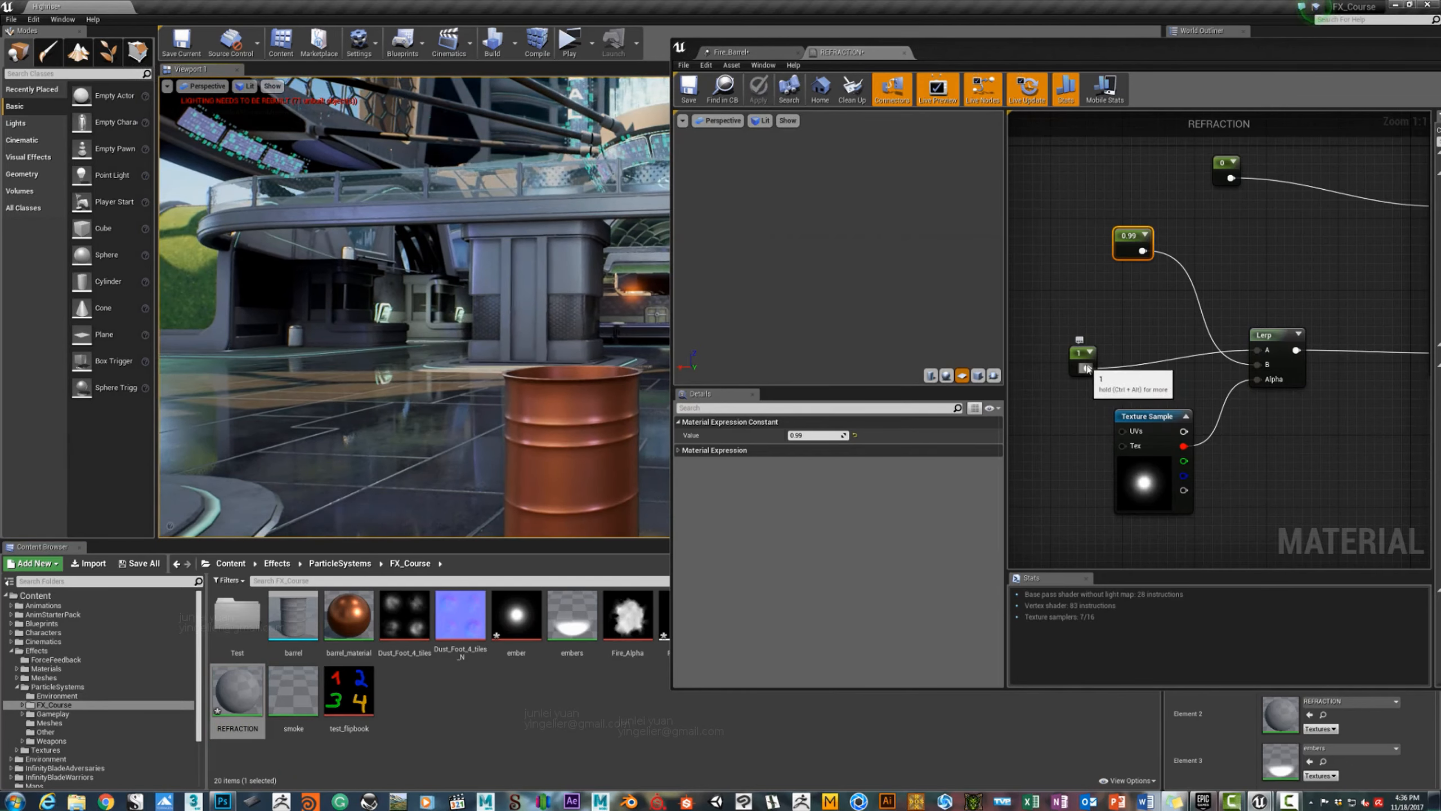
left_click_drag(1085, 368, 1259, 365)
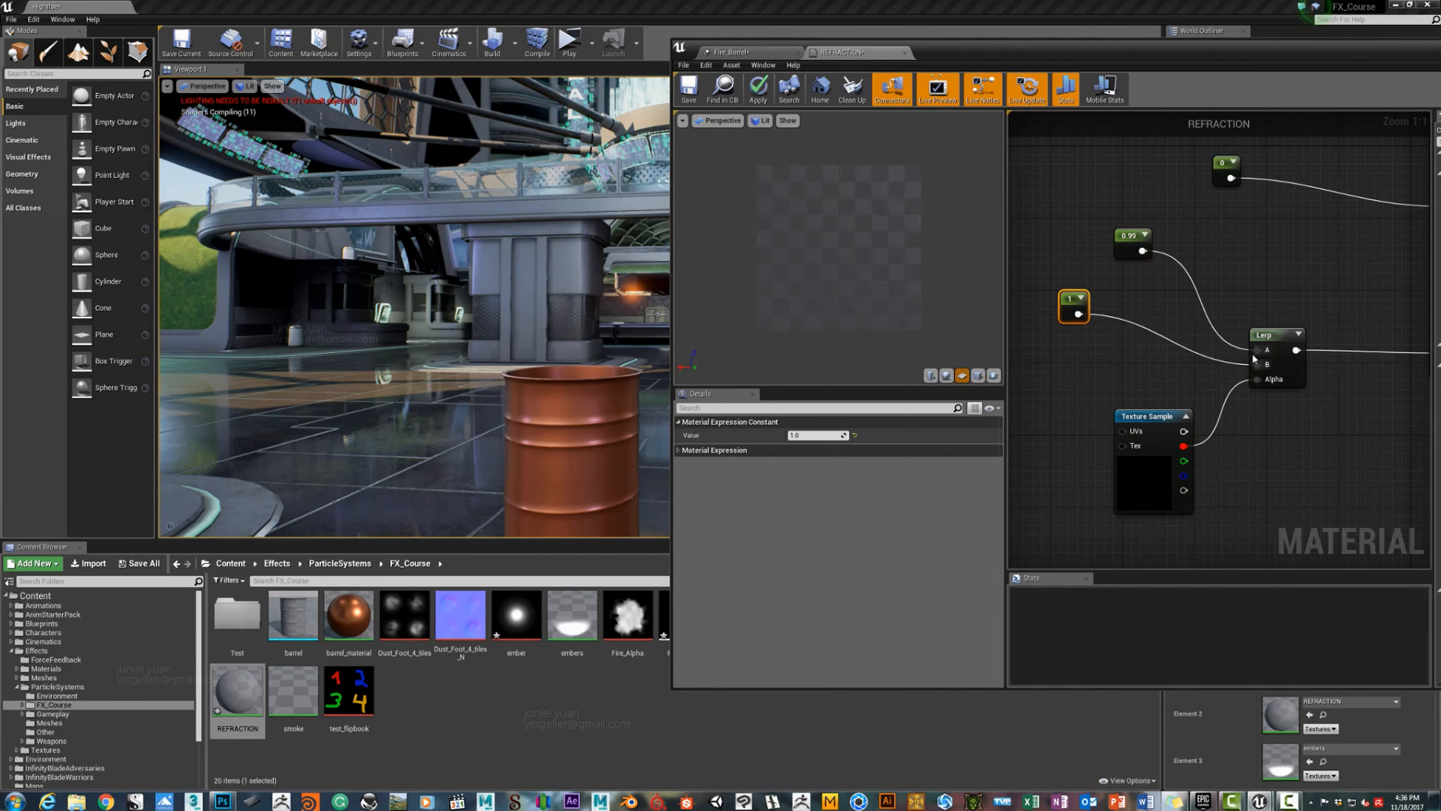
left_click(758, 88)
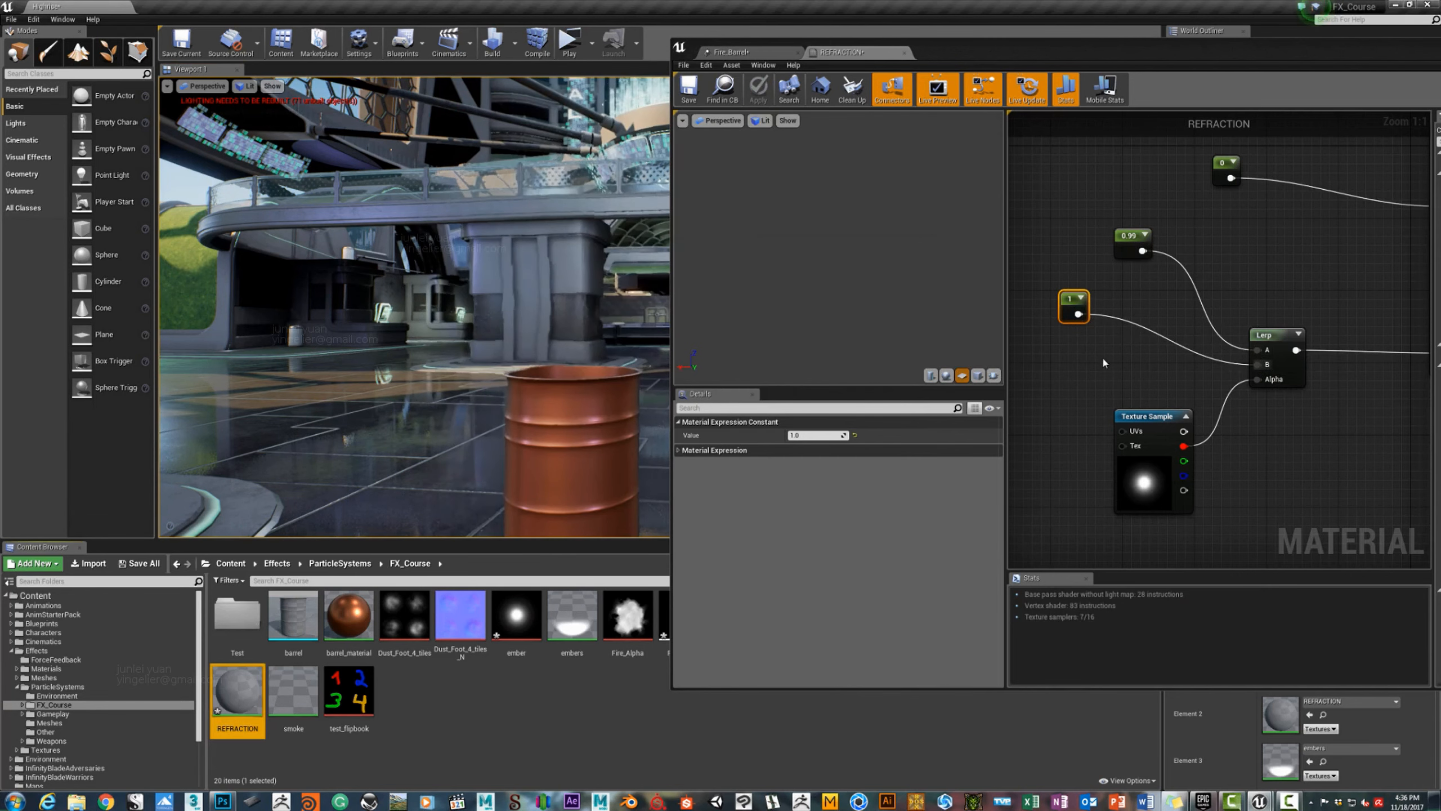
Add two Constant3Vector nodes and connect them to the Lerp's A and B inputs in place of the scalar constants.
right_click_drag(1029, 269, 1100, 269)
key("3")
left_click(1082, 251)
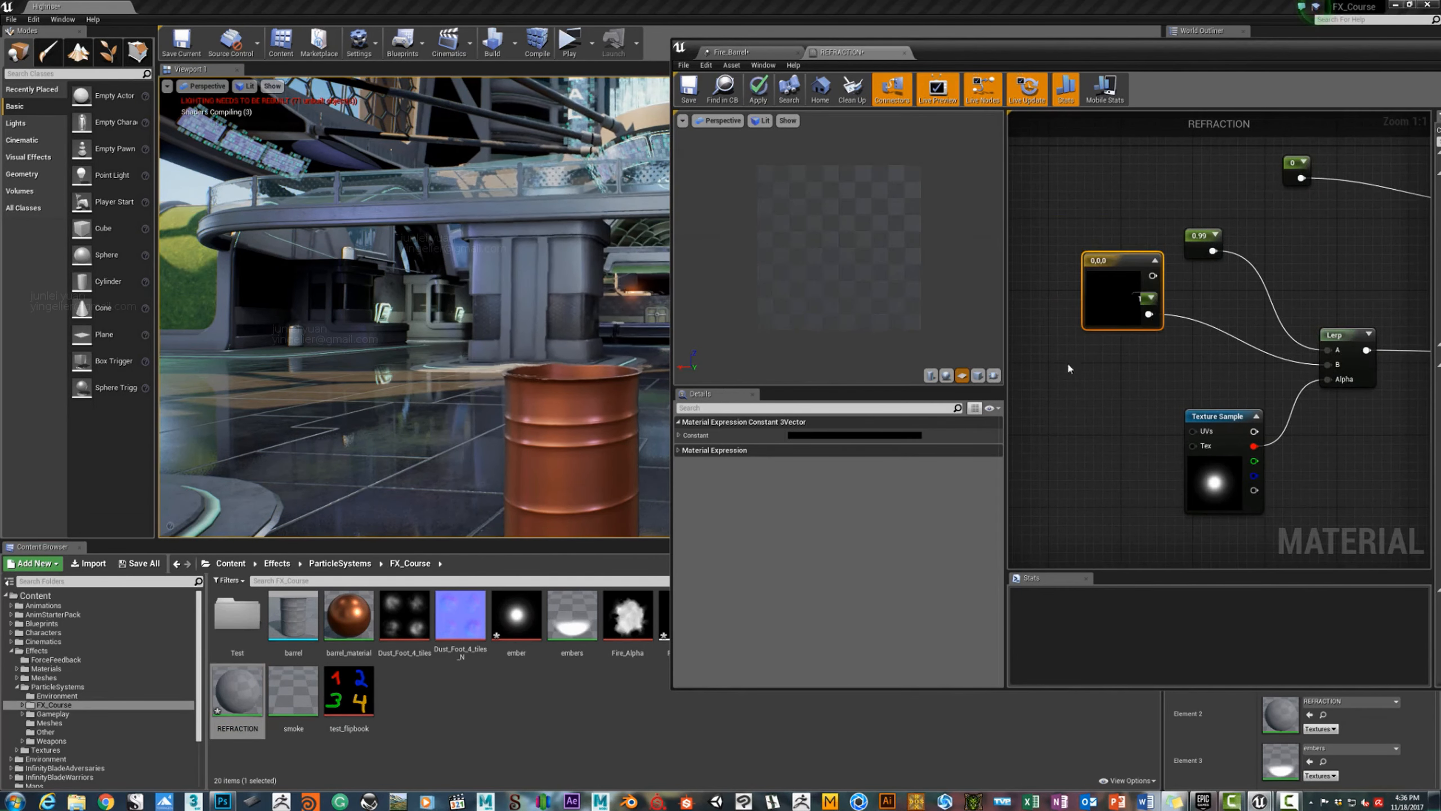
left_click_drag(1100, 305, 1328, 350)
key("3")
left_click(1060, 413)
left_click_drag(1131, 437, 1331, 364)
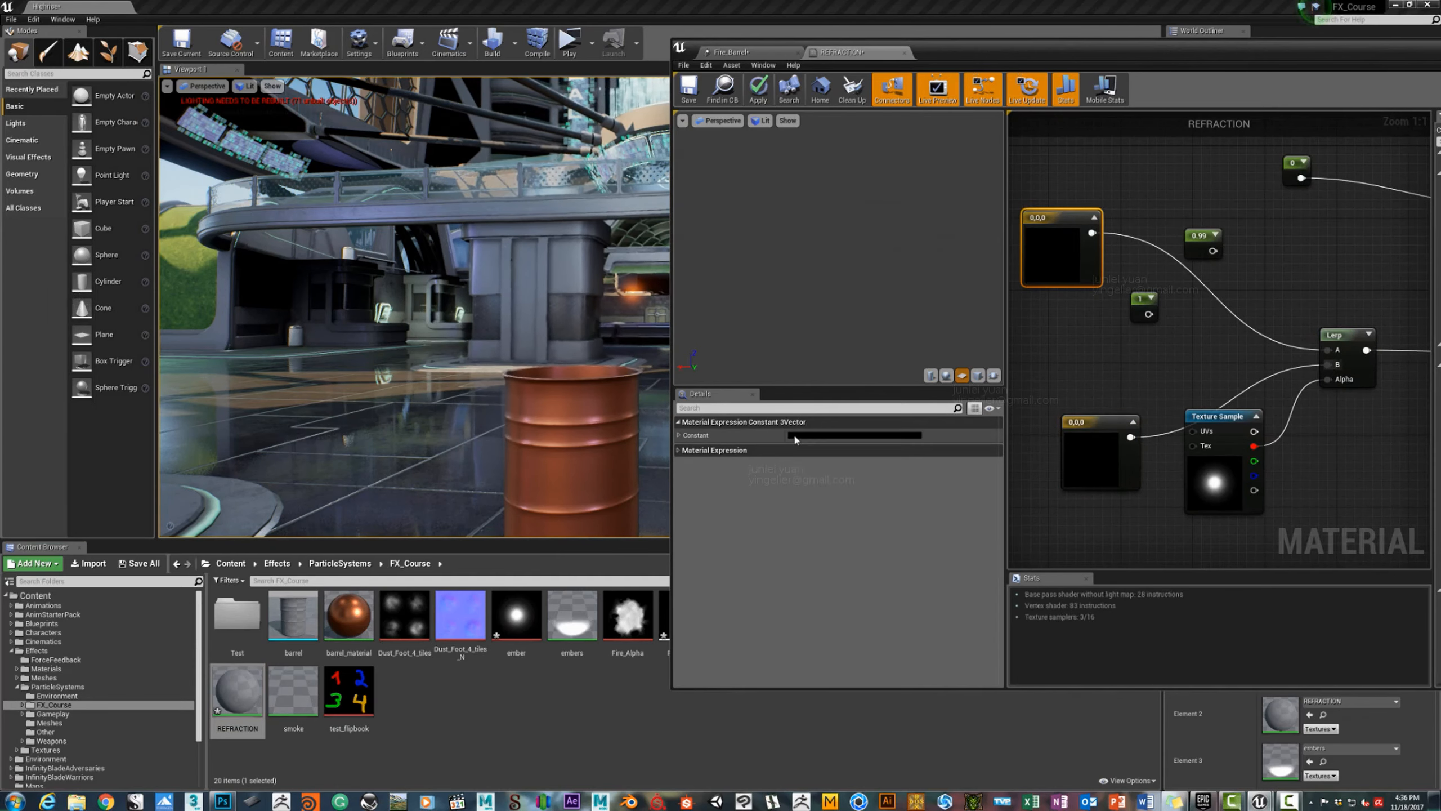
Set the colour vector feeding the Lerp's A input to a saturated blue of 0.029, 0, 1.
left_click(852, 435)
left_click_drag(875, 506, 841, 482)
left_click_drag(962, 493, 962, 475)
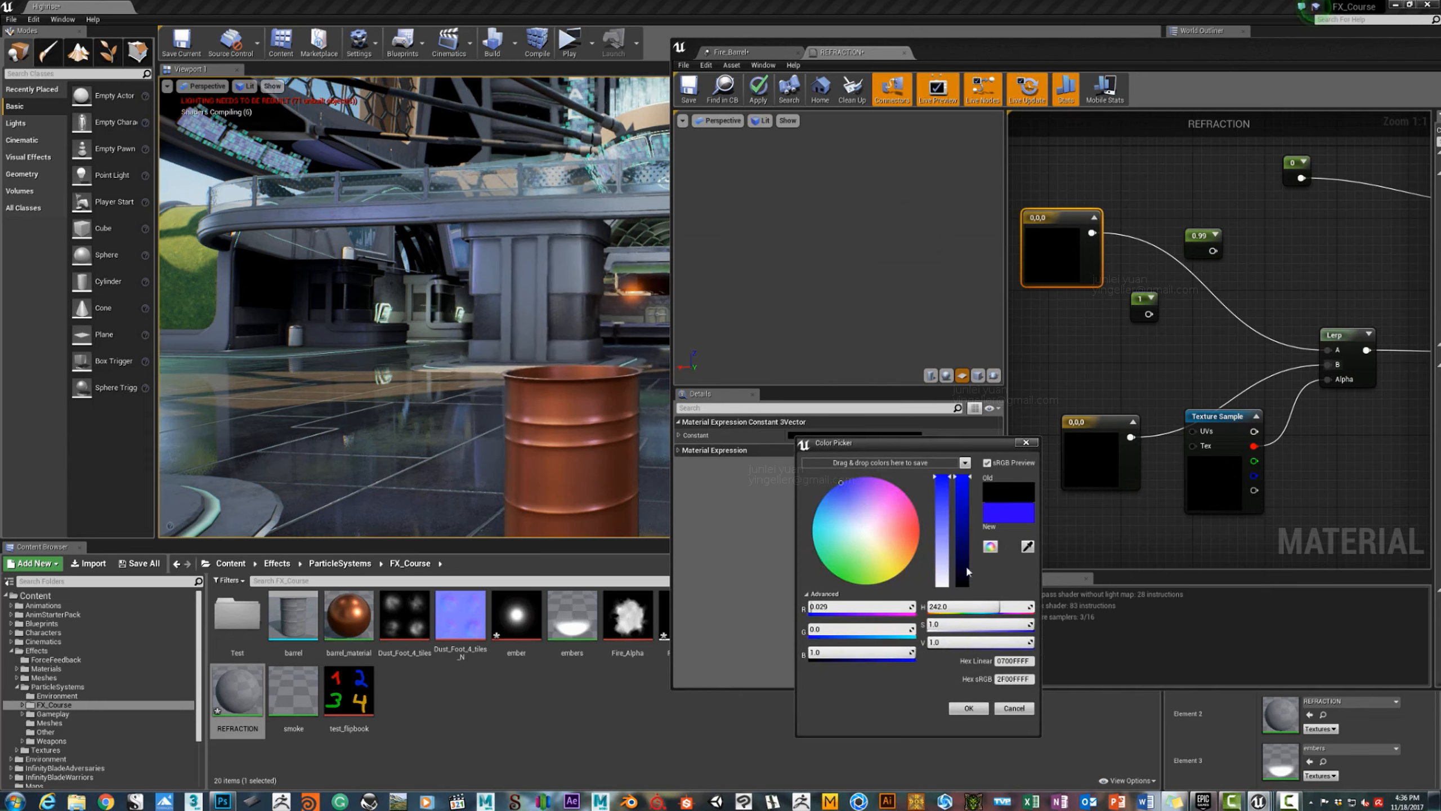
left_click(969, 709)
Try to give the colour vector feeding the Lerp's B input a red colour.
left_click(1094, 455)
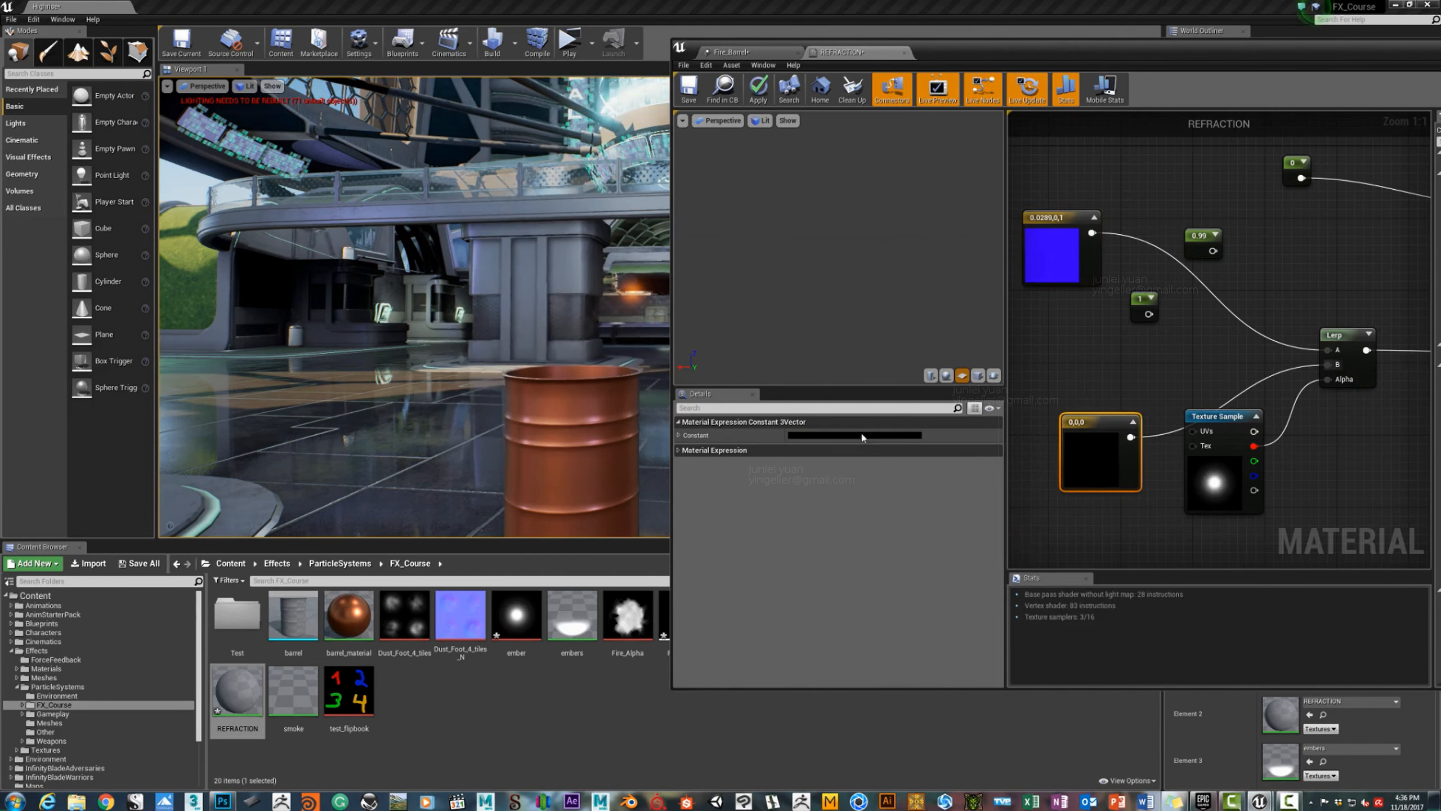
left_click(861, 436)
mouse_move(961, 509)
left_mouse_down()
mouse_move(1003, 504)
mouse_move(980, 532)
left_mouse_up()
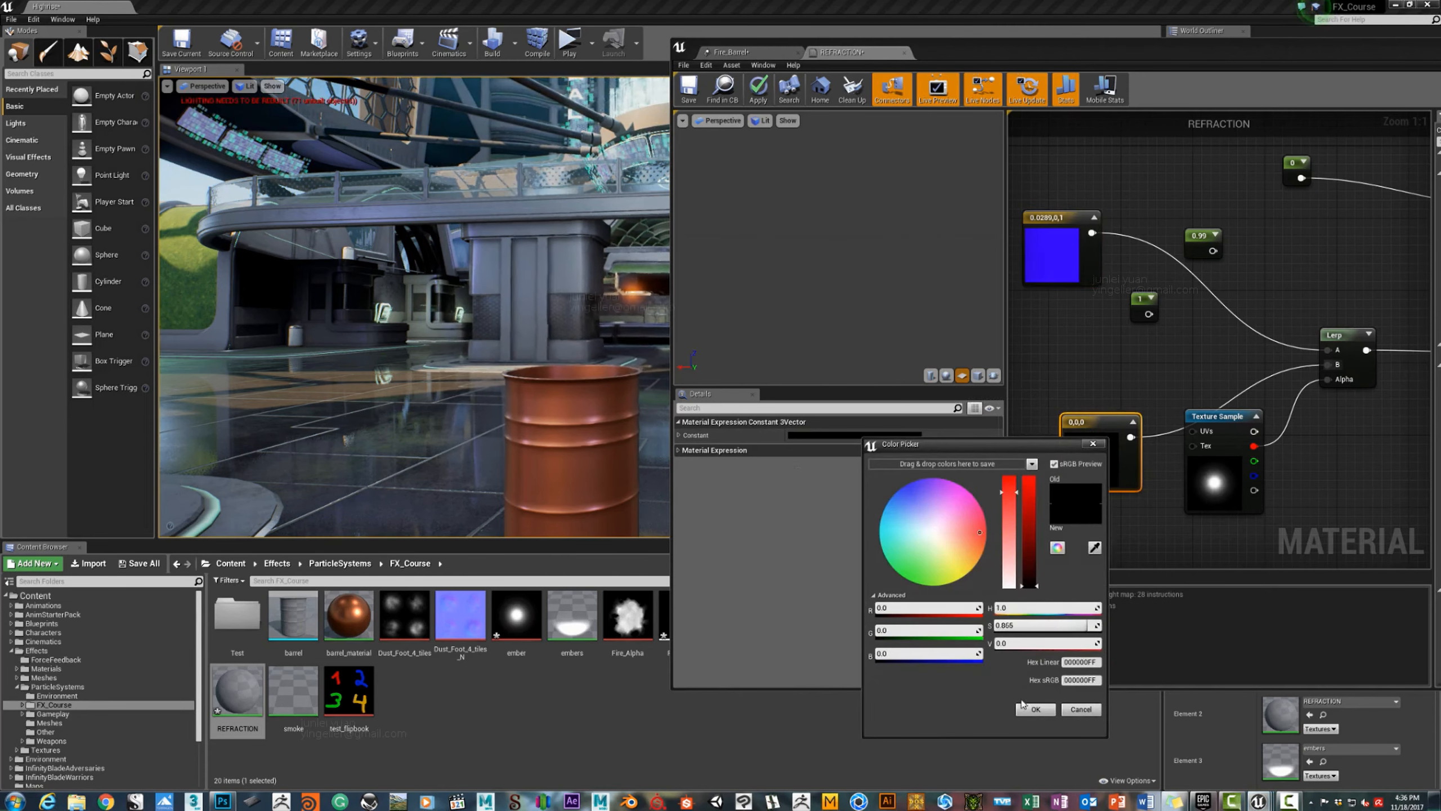
left_click(1031, 710)
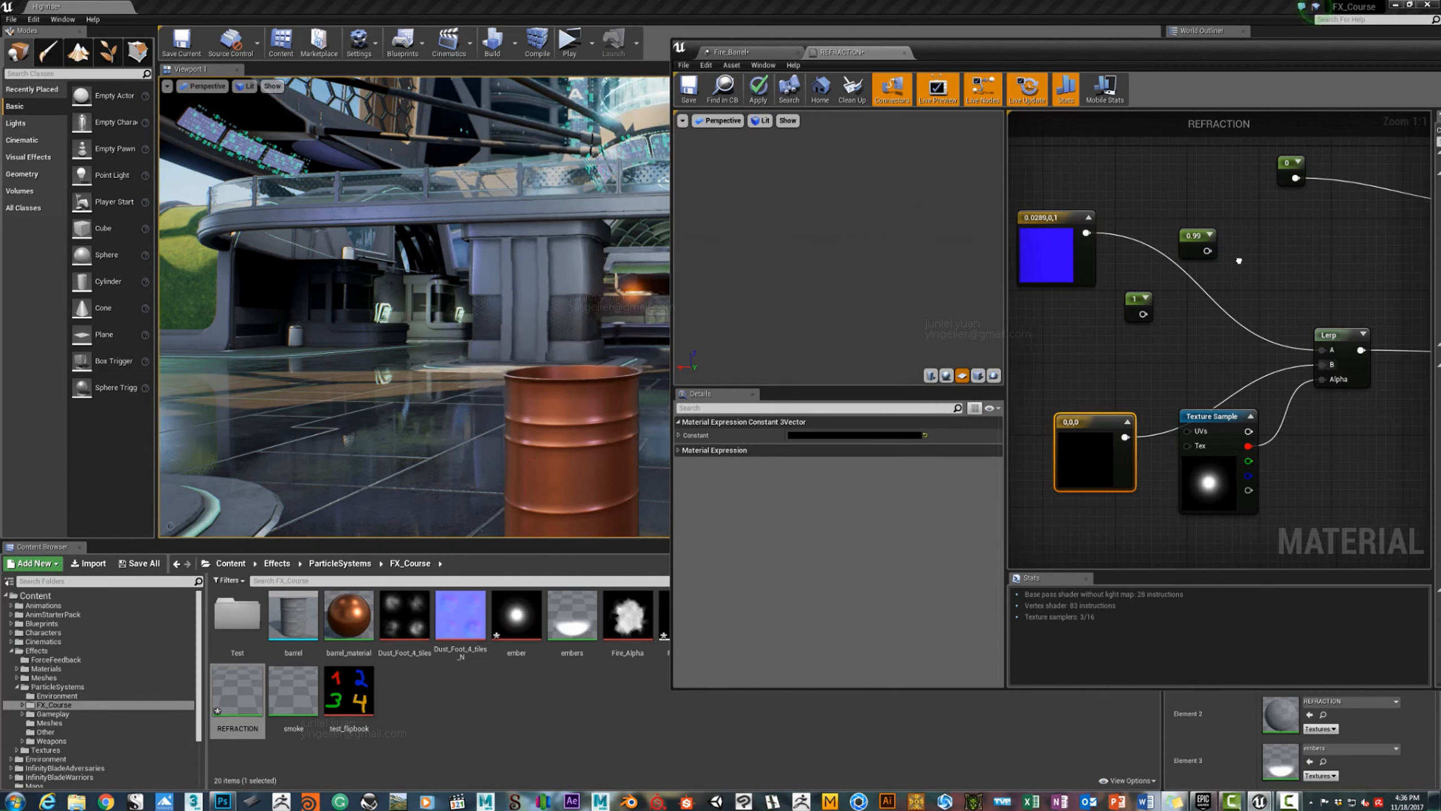
Set the constant feeding the material's Opacity input to 1.
right_click_drag(1295, 165, 1124, 175)
left_click(1124, 175)
left_click(815, 436)
type("1")
key("Return")
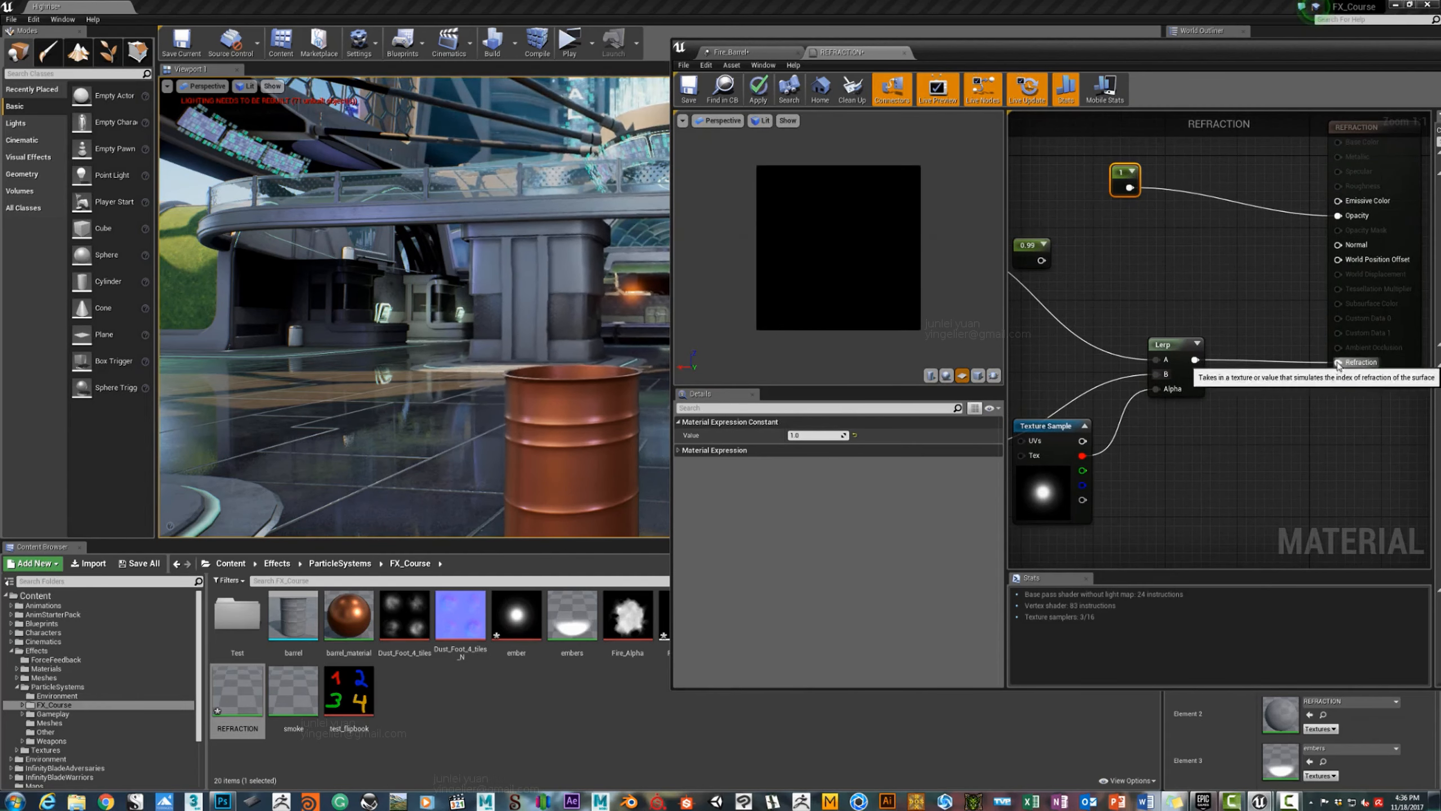
Connect the Lerp output to the material's Emissive Color input to preview the blend.
left_click_drag(1335, 362, 1315, 227)
left_click(1237, 333)
left_click_drag(1195, 359, 1212, 223)
left_click(1224, 189)
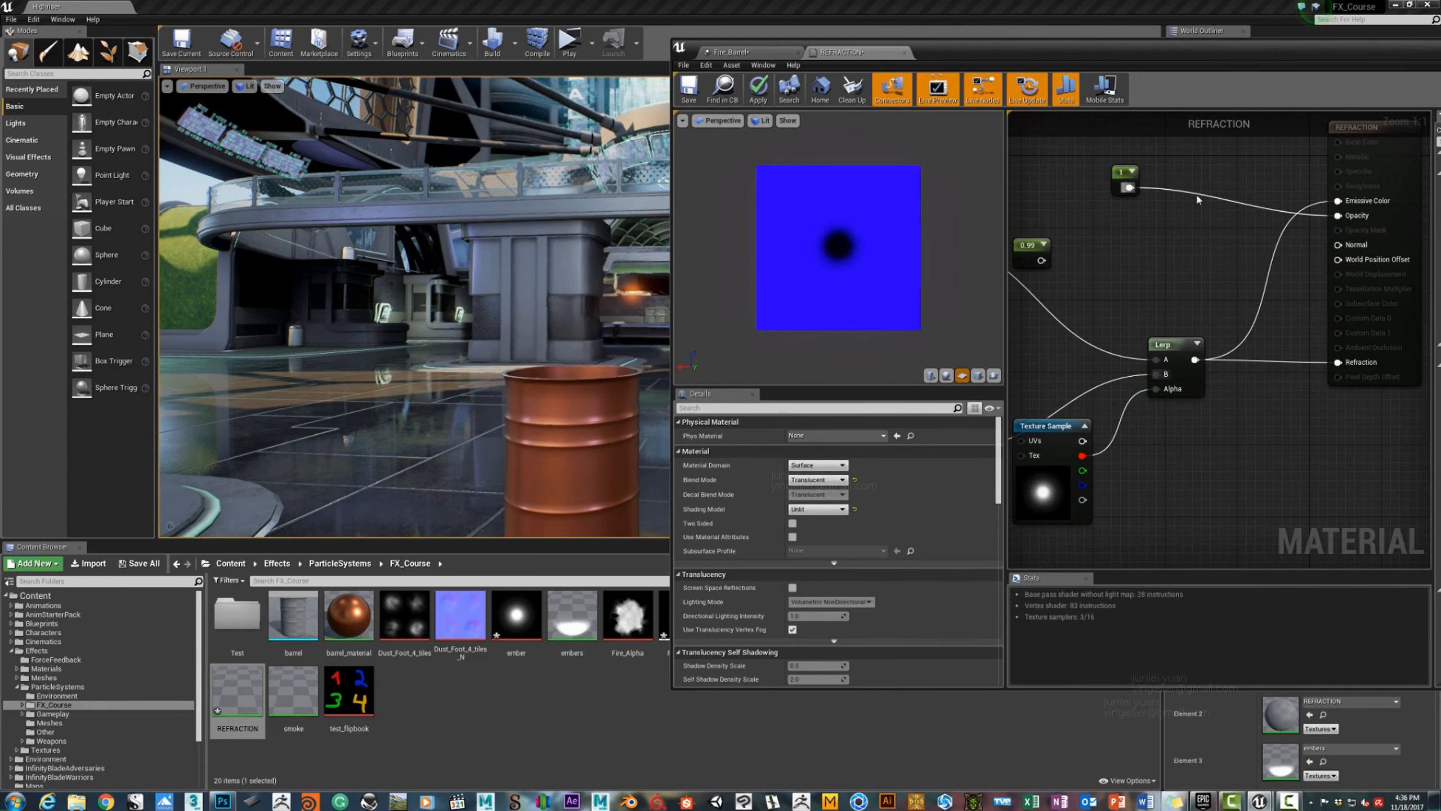
Disconnect the links going into the material's Opacity and Refraction inputs.
left_click_drag(1339, 215, 1191, 223, "ctrl")
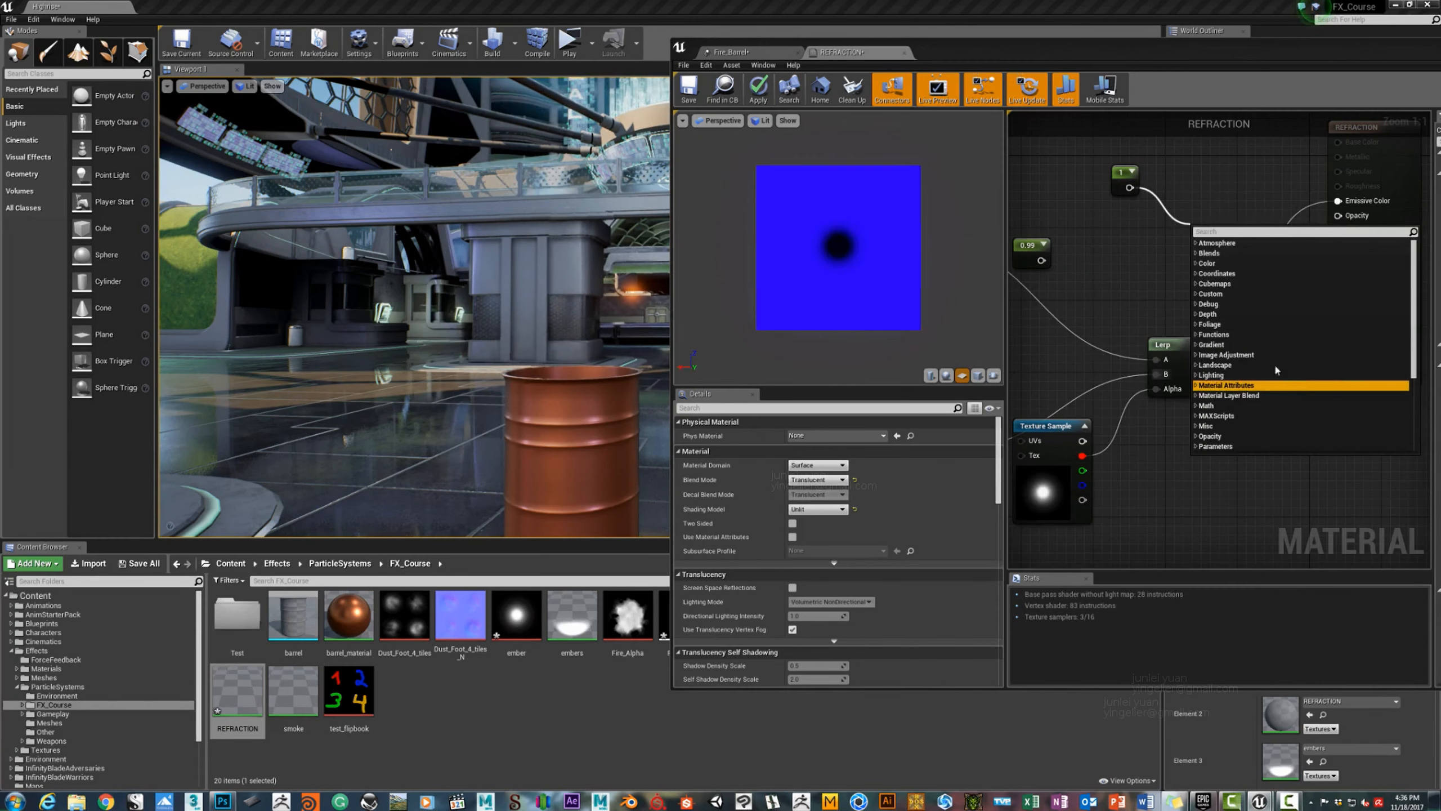
key("Escape")
left_click_drag(1337, 363, 1188, 256, "ctrl")
left_click(1164, 183)
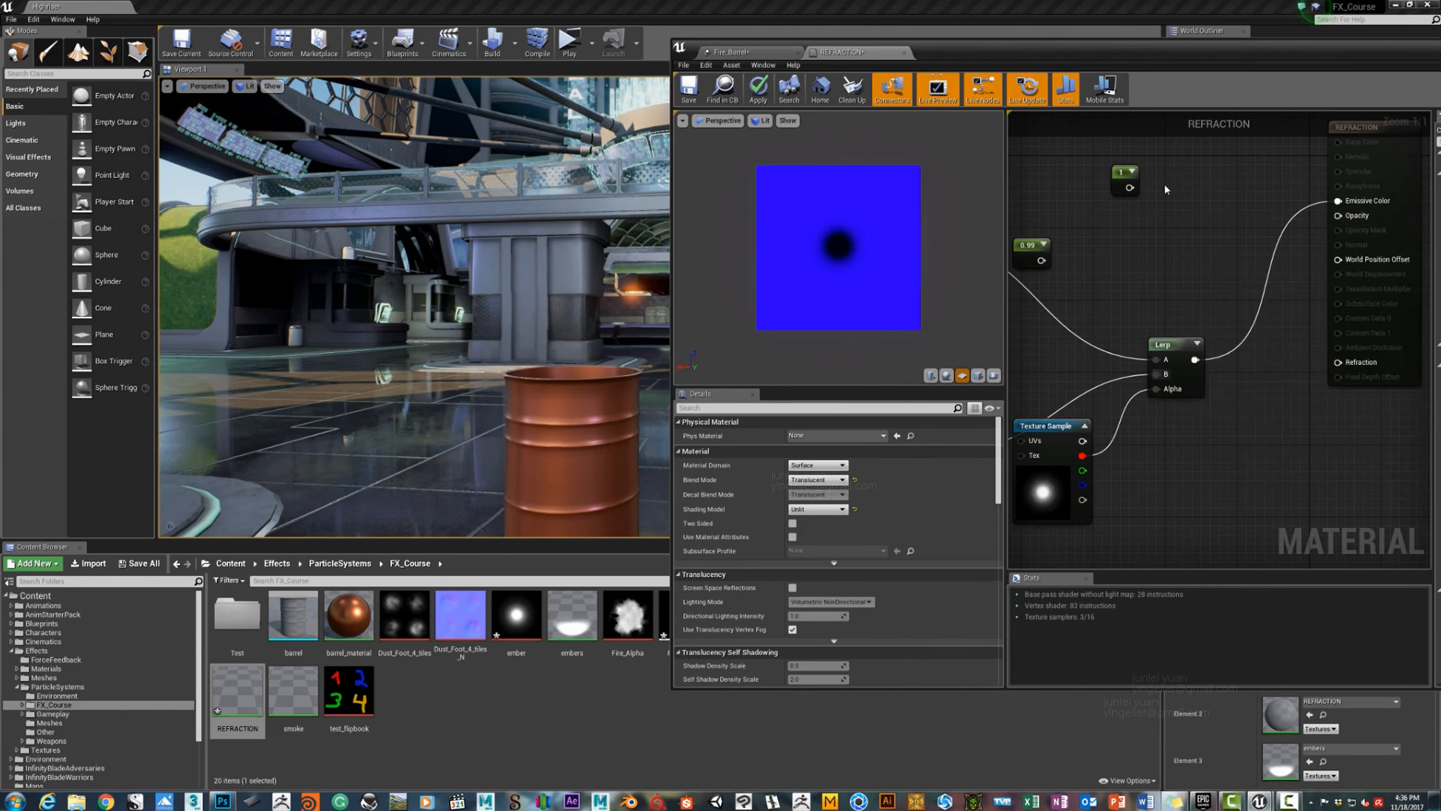
Move the Texture Sample clear of the B vector and set that vector's colour to light red 1, 0.105, 0.157.
right_click_drag(1124, 258, 1297, 221)
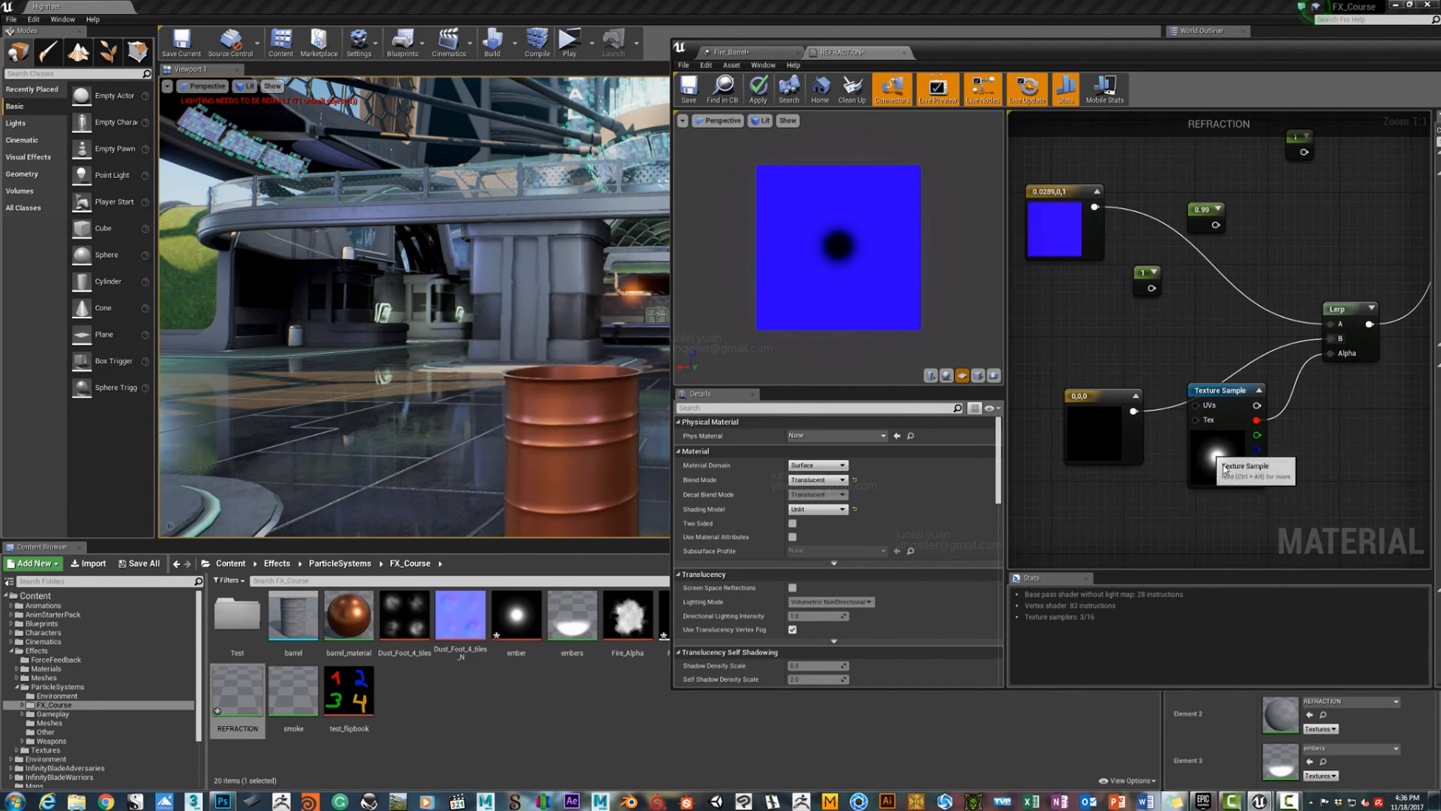
left_click_drag(1224, 468, 1259, 503)
left_click(1116, 450)
left_click(846, 437)
left_click_drag(931, 519, 966, 526)
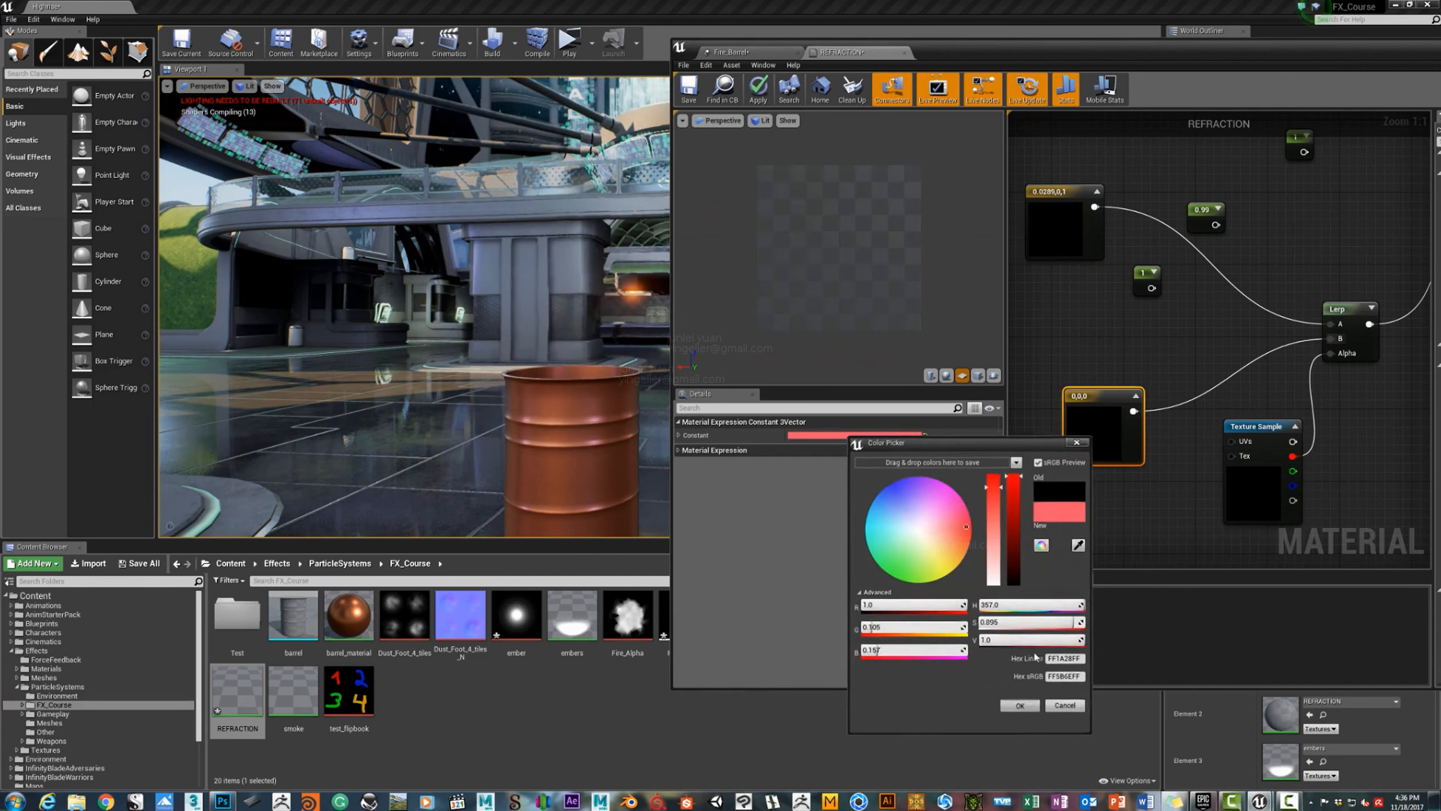
left_click(1029, 706)
left_click(1110, 314)
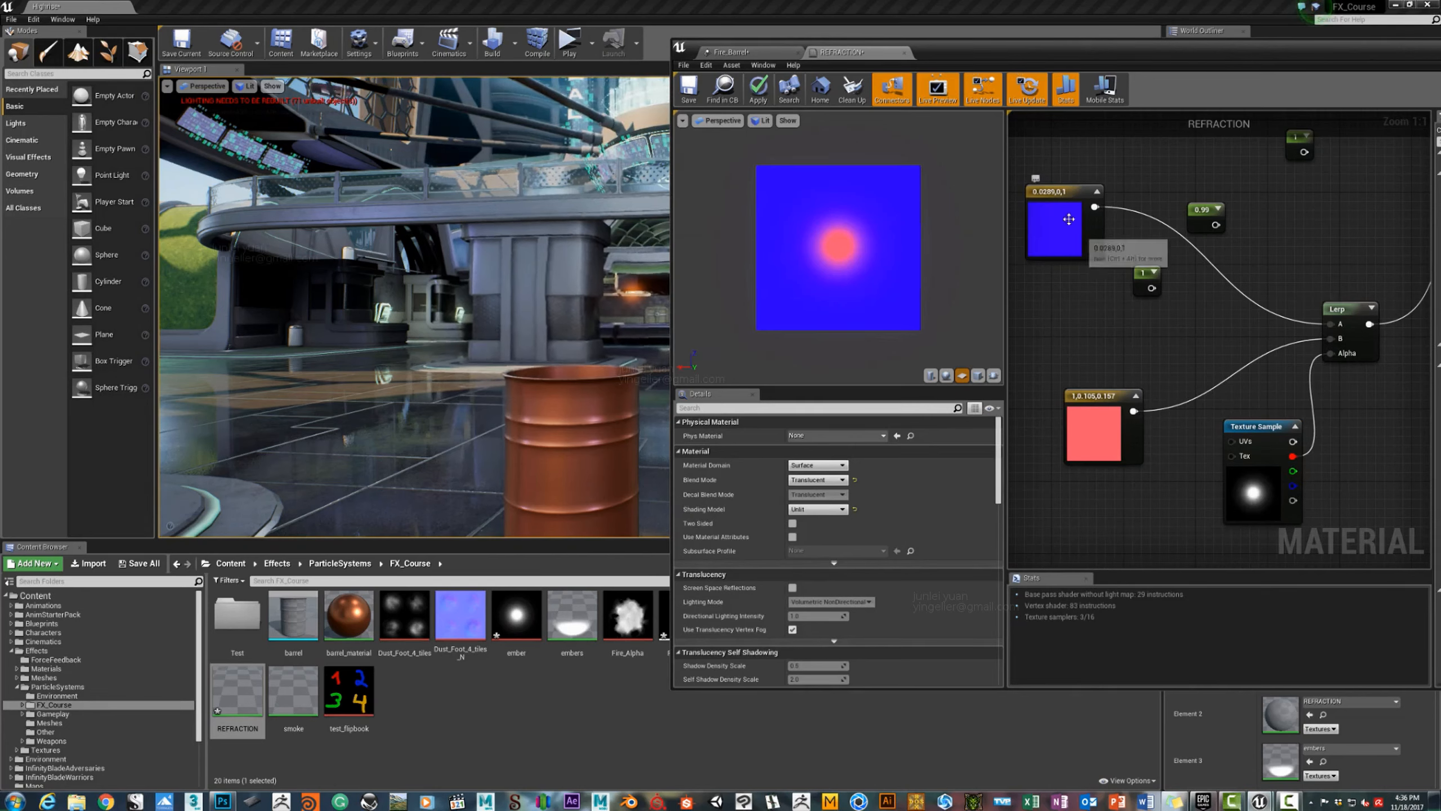
left_click_drag(1085, 228, 1094, 228)
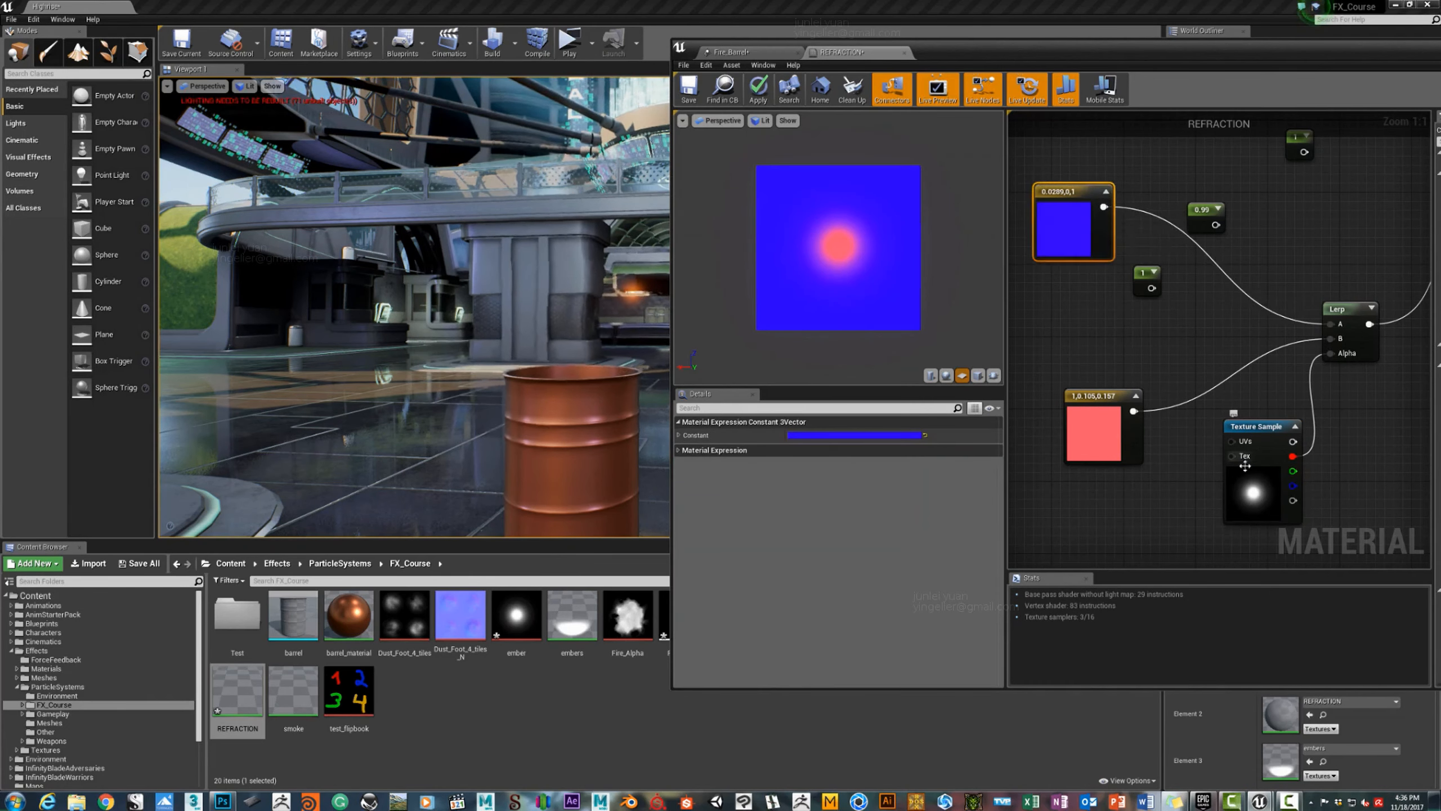
right_click_drag(1181, 295, 1159, 302)
scroll(1131, 340, "down", 1)
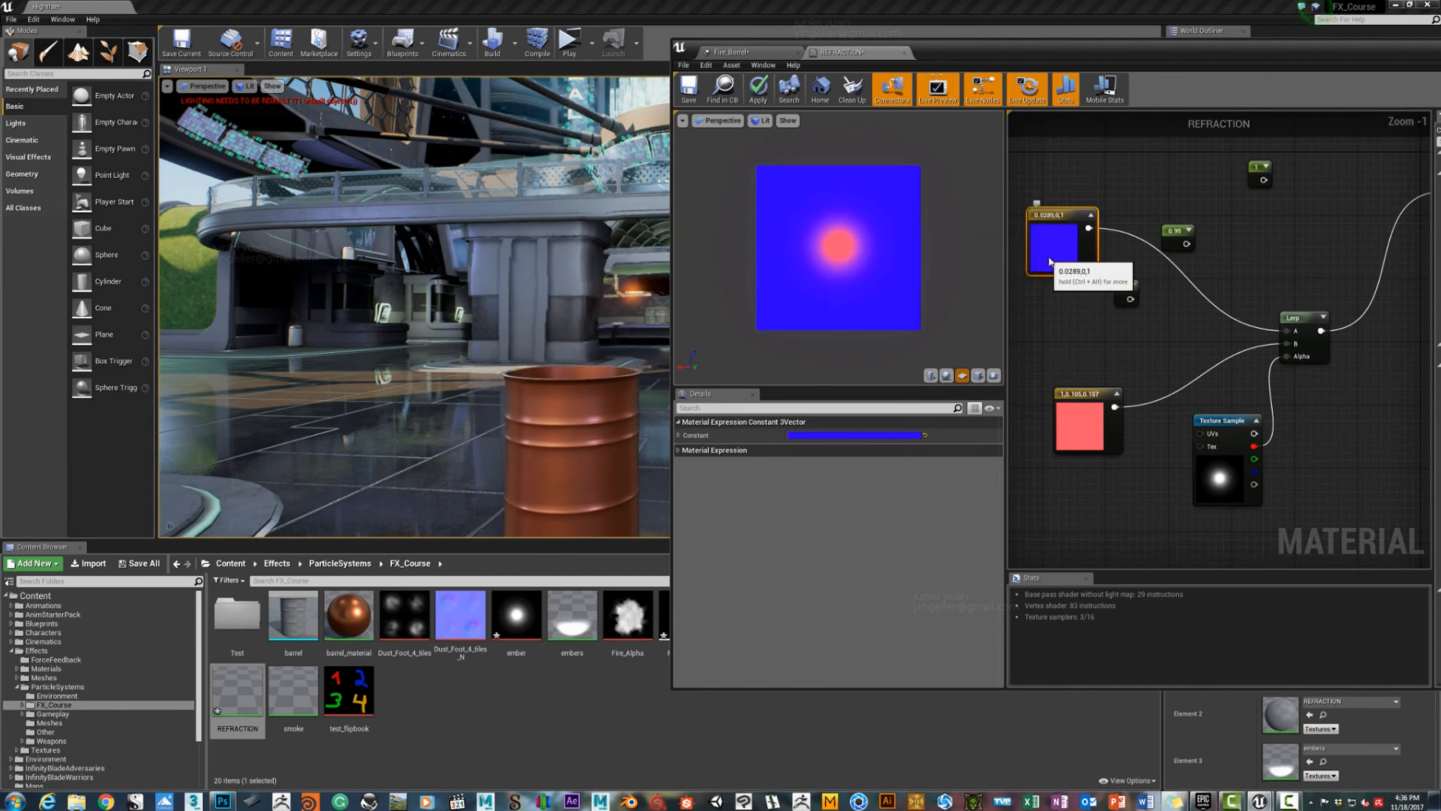
mouse_move(1043, 271)
left_mouse_down()
mouse_move(1042, 249)
mouse_move(1035, 268)
left_mouse_up()
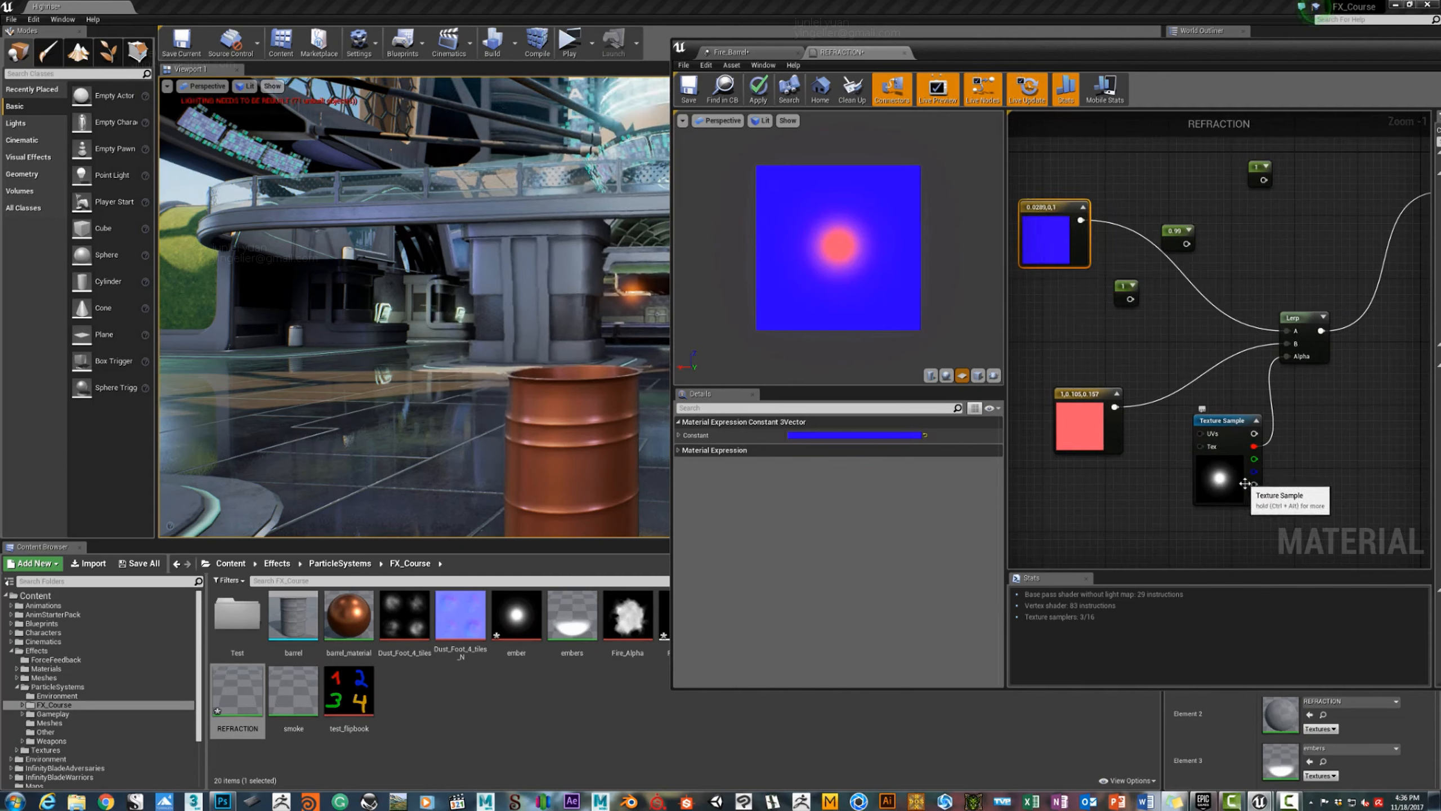
Connect the constant 1 to the Lerp's A input and the constant 0.99 to B, replacing the colour vectors.
left_click_drag(1131, 299, 1294, 332)
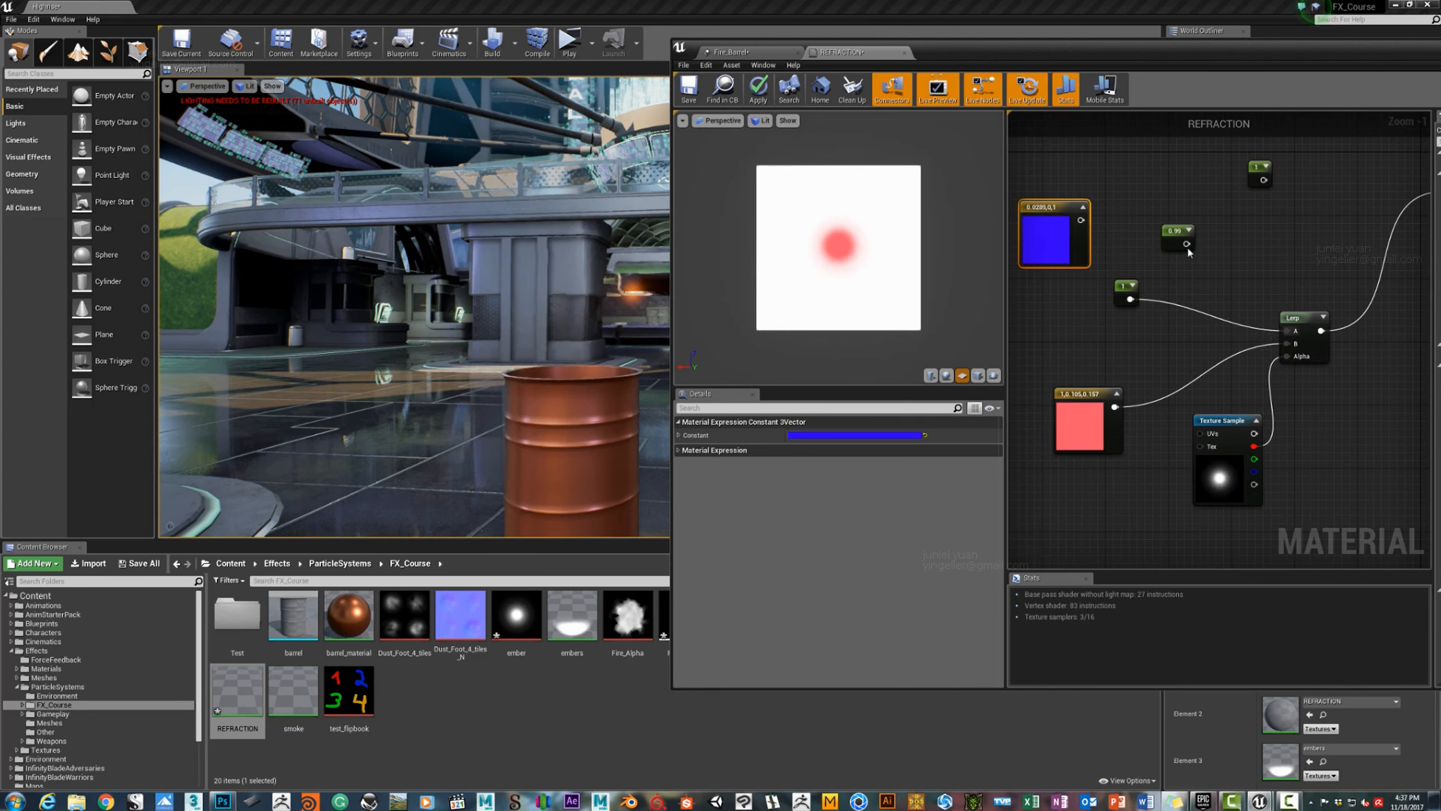
left_click_drag(1187, 244, 1206, 321)
left_click_drag(1291, 348, 1290, 347)
Connect the Lerp output to the material's Refraction input and disconnect it from Emissive Color.
right_click_drag(1306, 252, 1255, 246)
right_click_drag(1308, 192, 1233, 228)
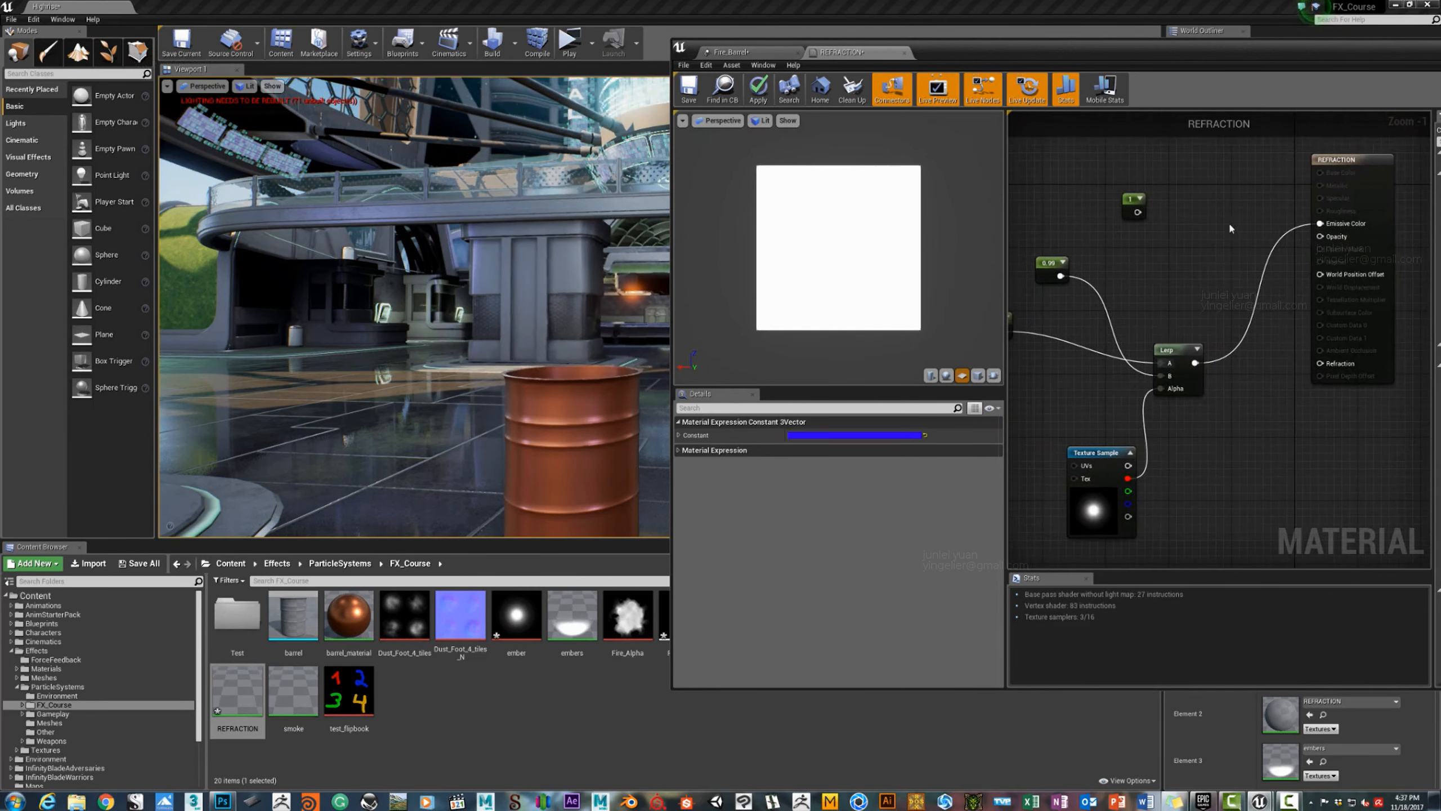
left_click_drag(1196, 363, 1322, 366)
left_click_drag(1321, 224, 1237, 228, "ctrl")
left_click(1235, 226)
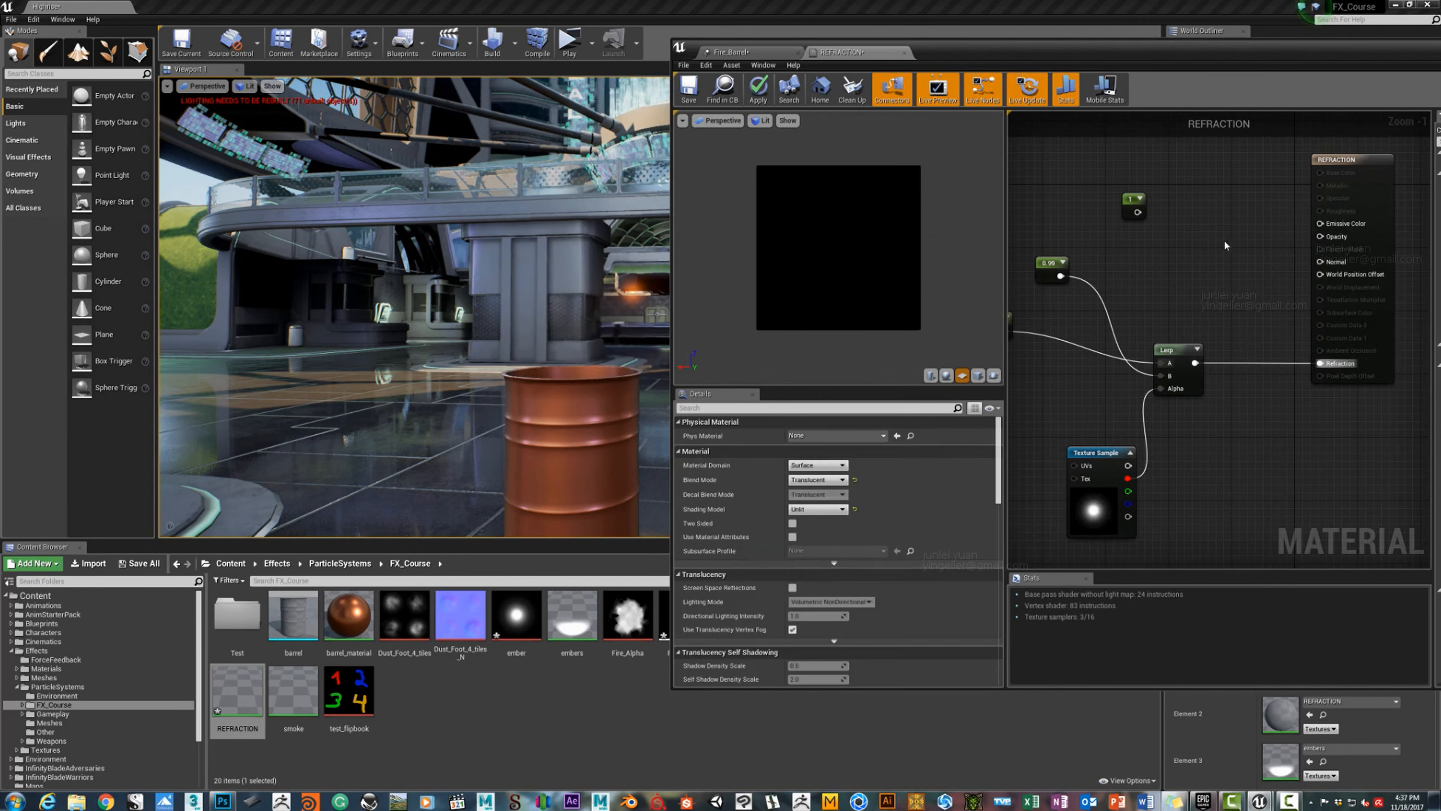
Reconnect the loose upper constant to the material's Opacity input and set its value to 0.
left_click_drag(1138, 213, 1332, 237)
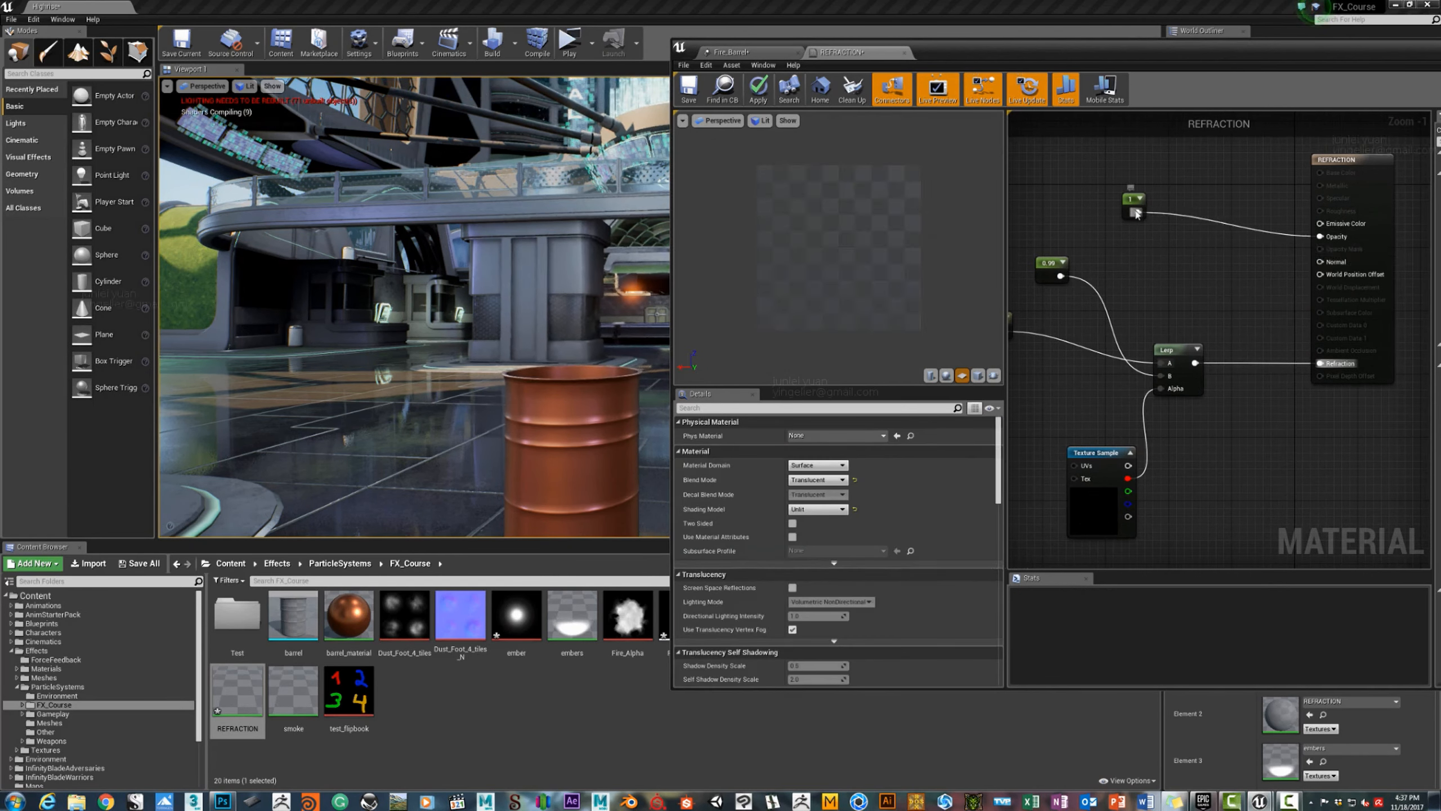
left_click(1130, 201)
left_click(813, 435)
type("0")
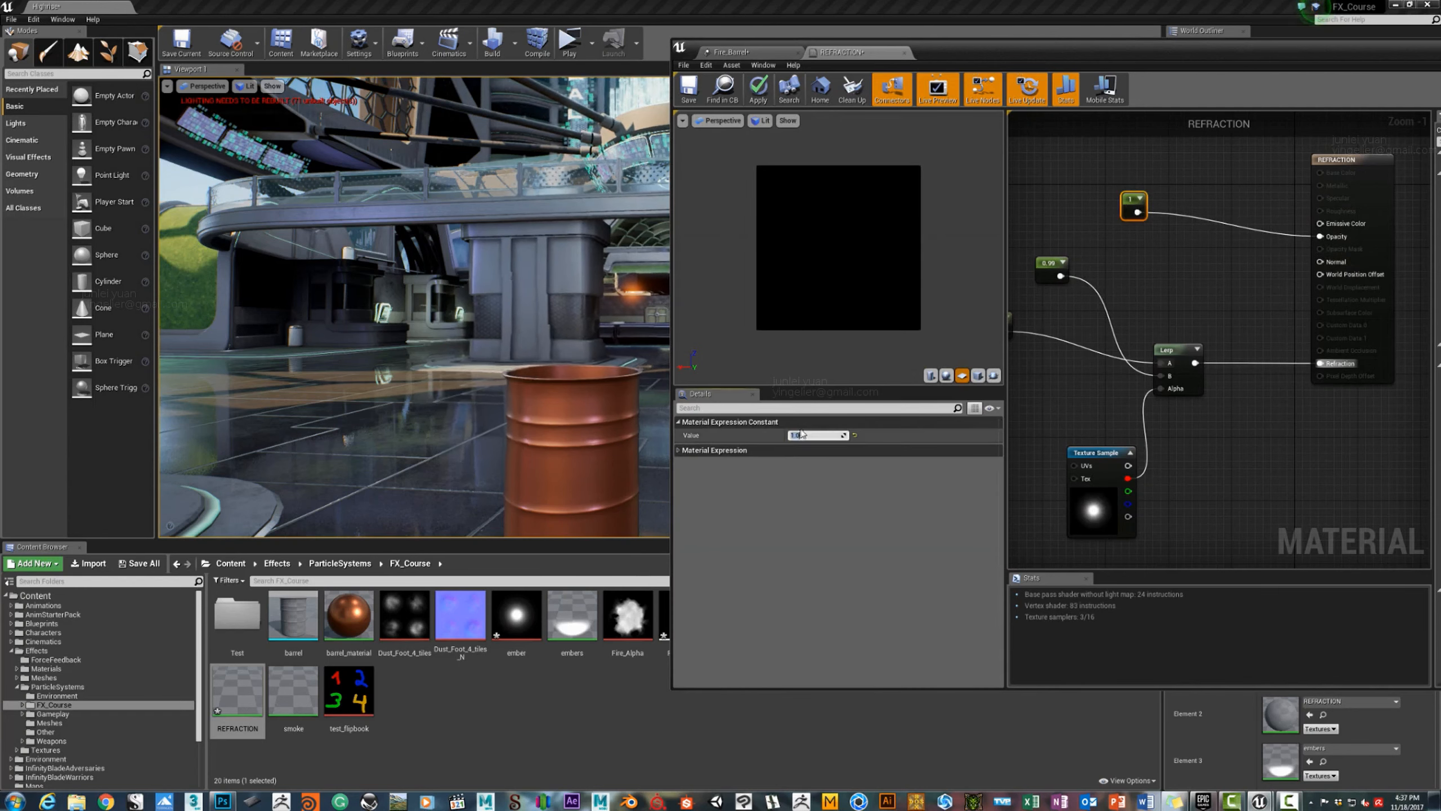
key("Return")
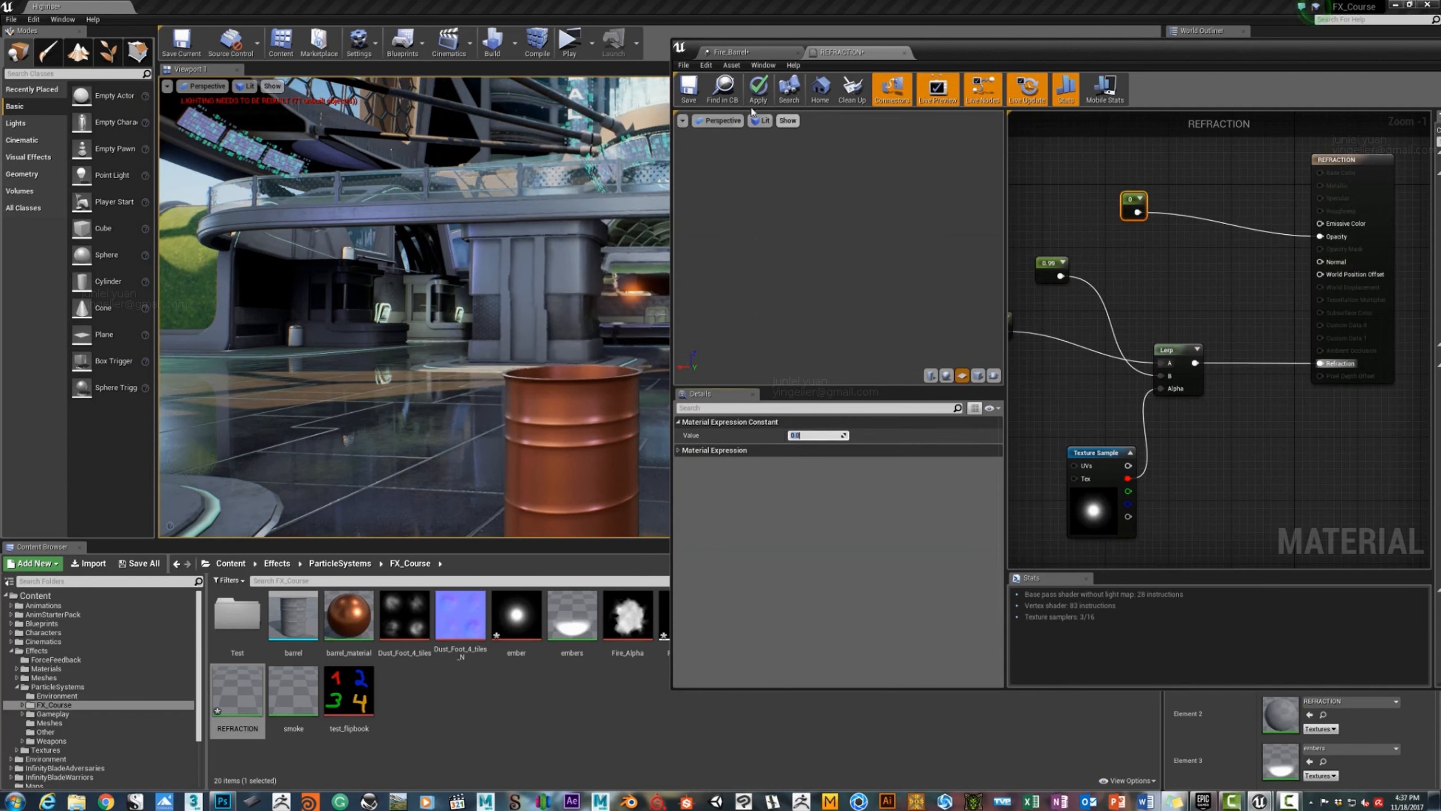
Apply the REFRACTION material changes and set the refraction emitter's Start Size X in Fire_Barrel to 200 for Max and 350 for Min.
left_click(755, 89)
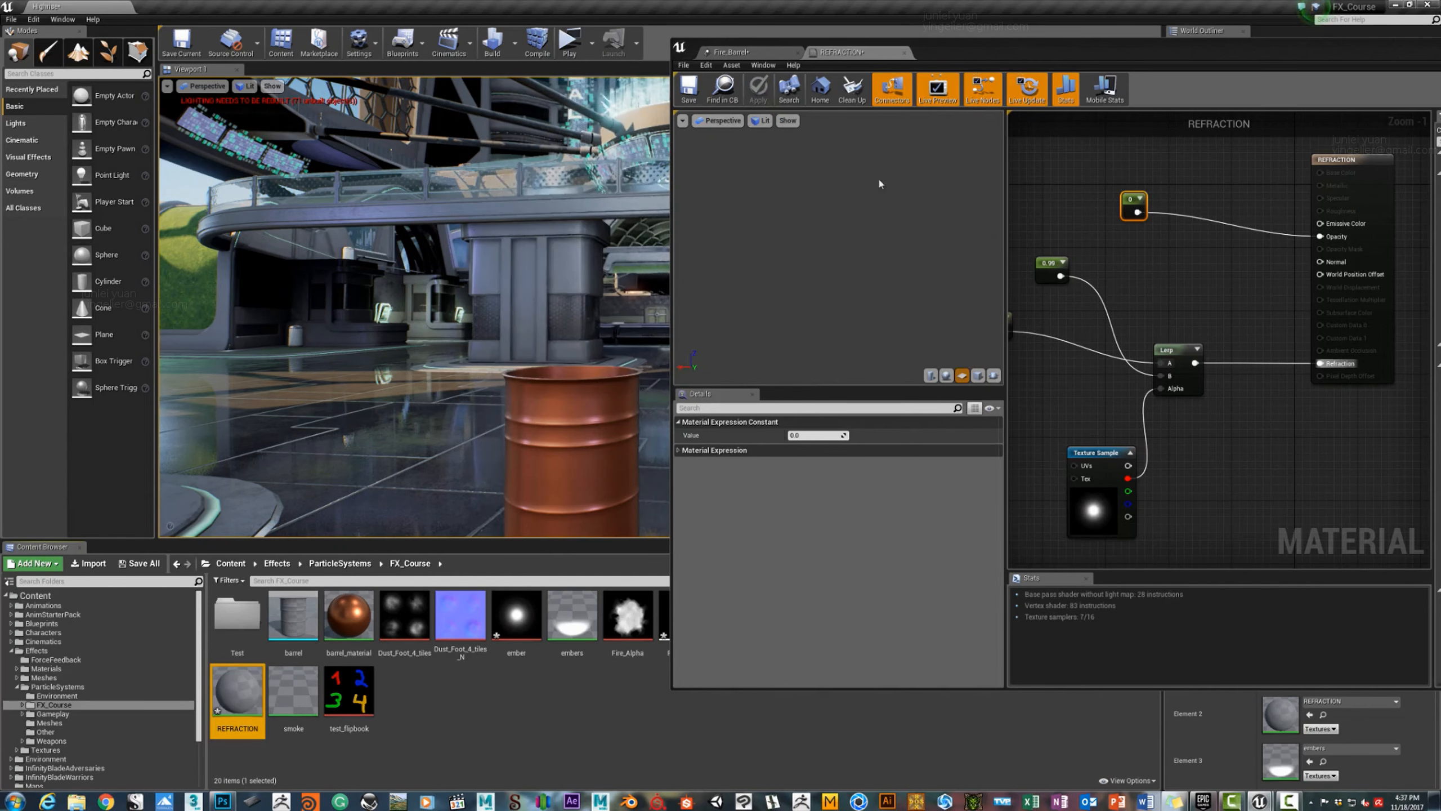
left_click(777, 52)
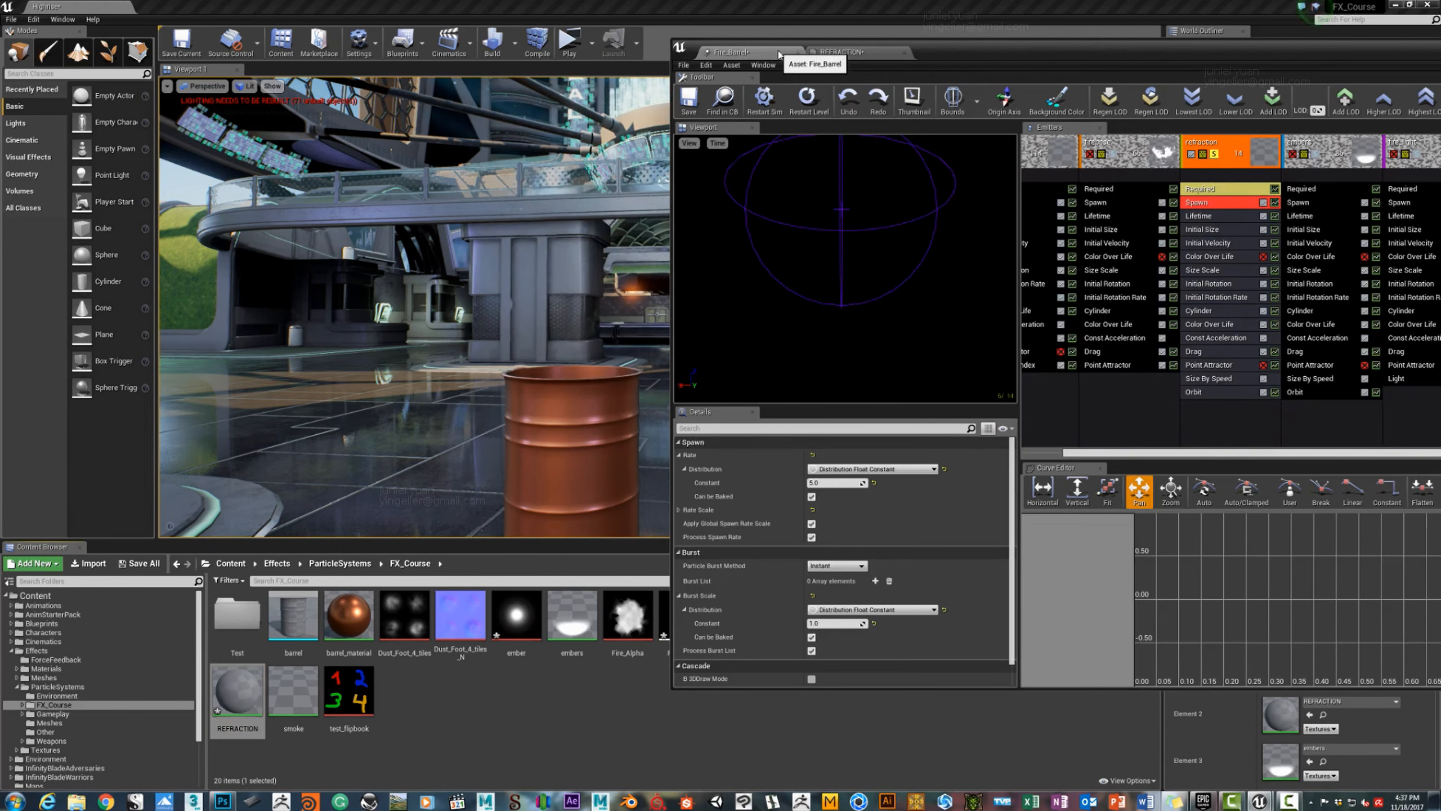
left_click(1224, 229)
left_click(832, 483)
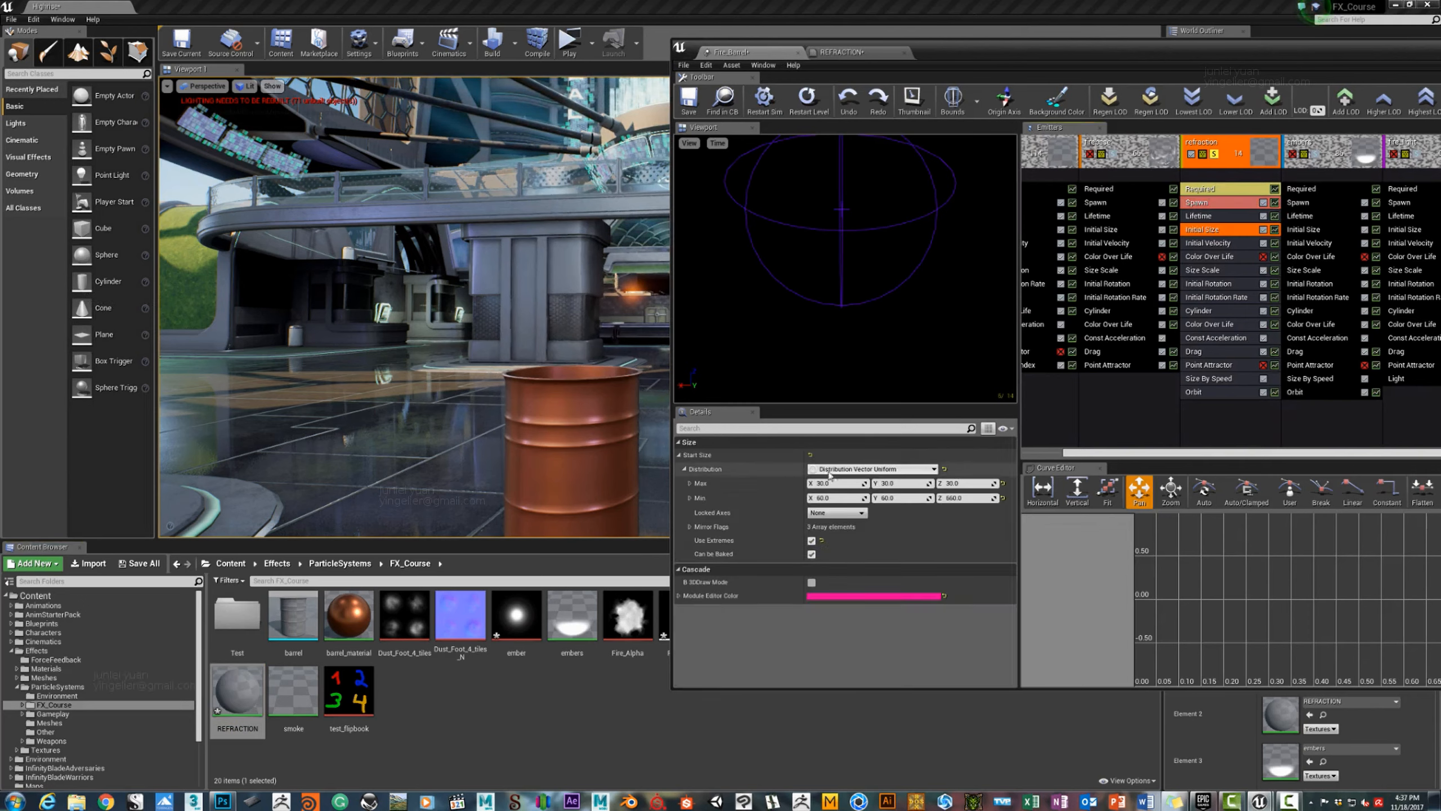
type("20")
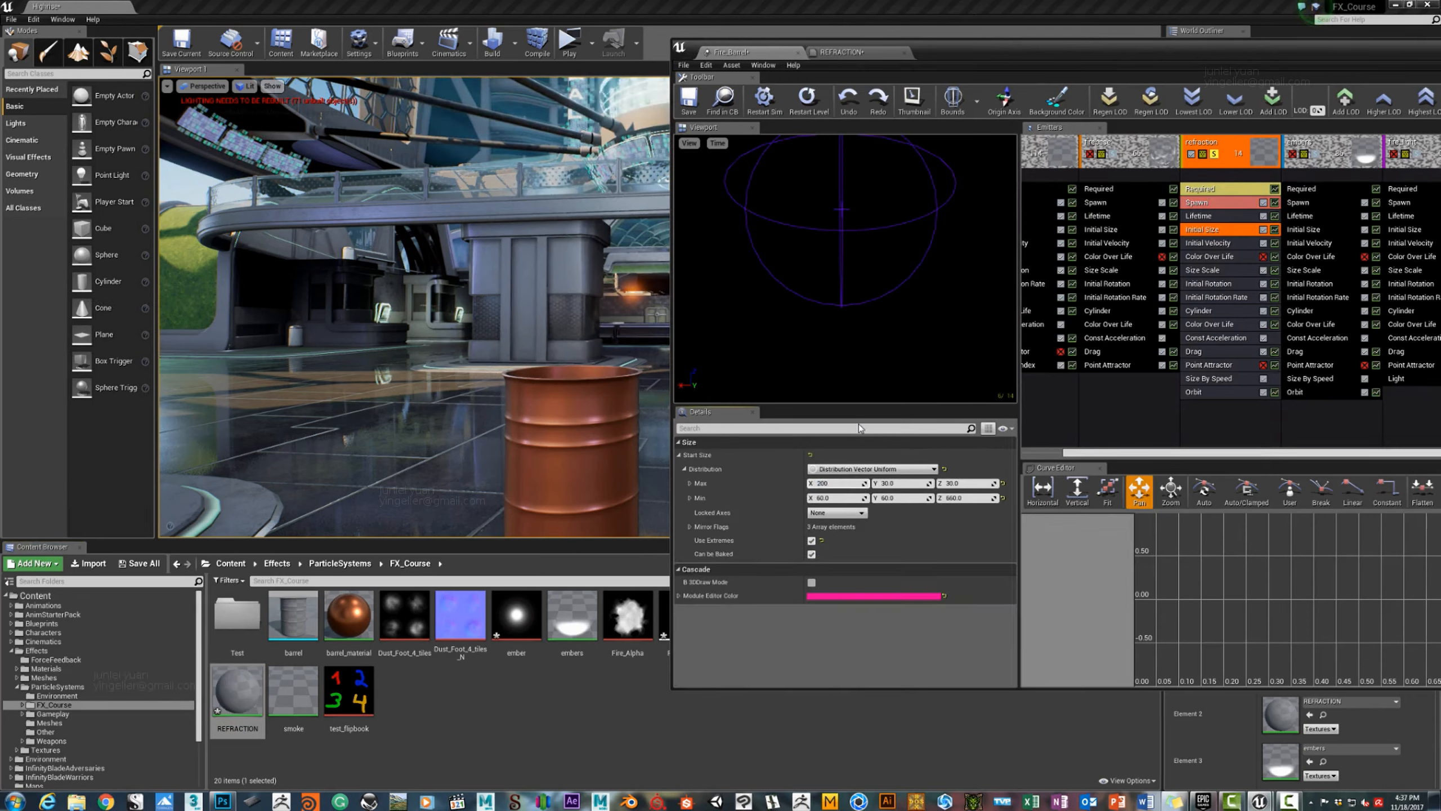
type("0")
key("Tab")
key("Tab")
key("Tab")
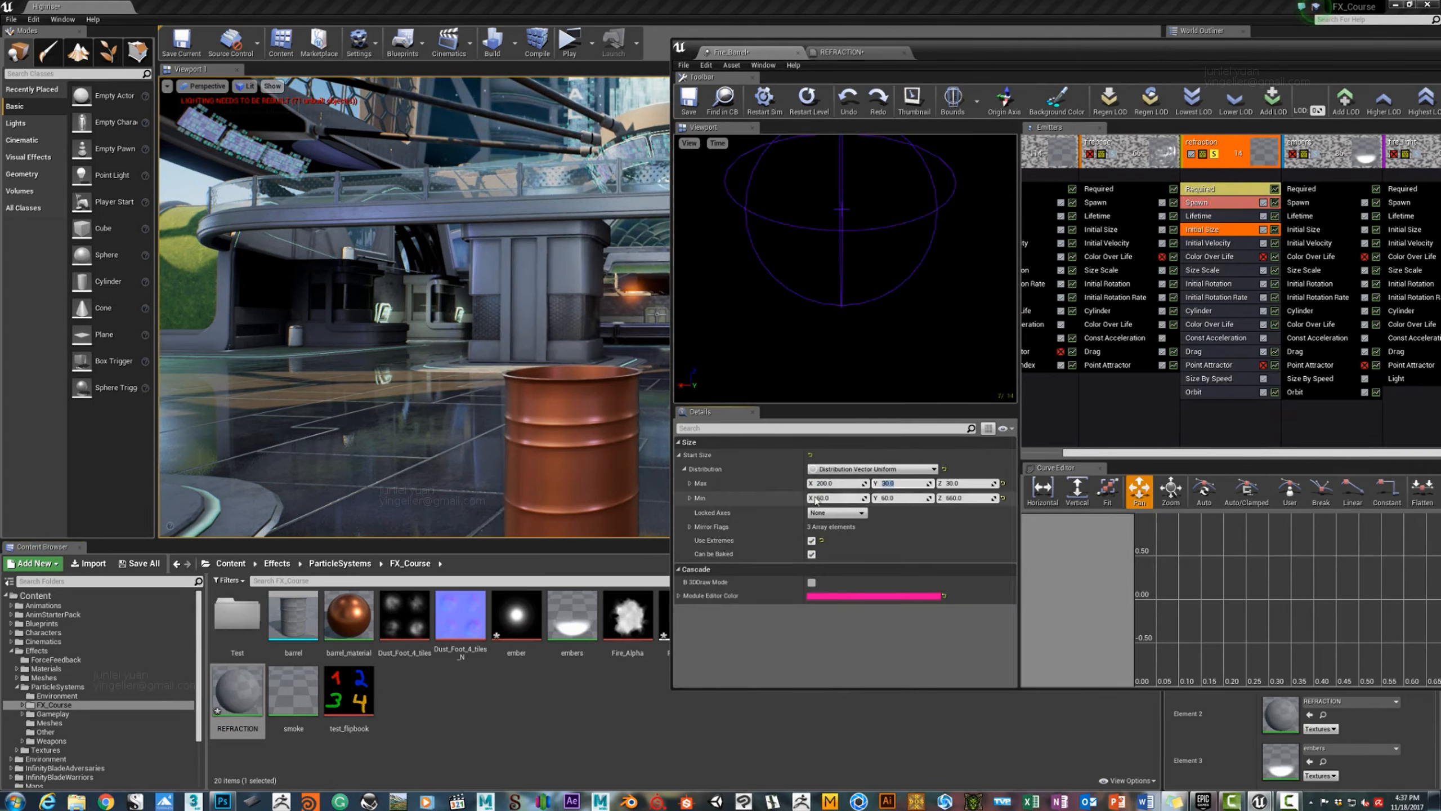
type("350")
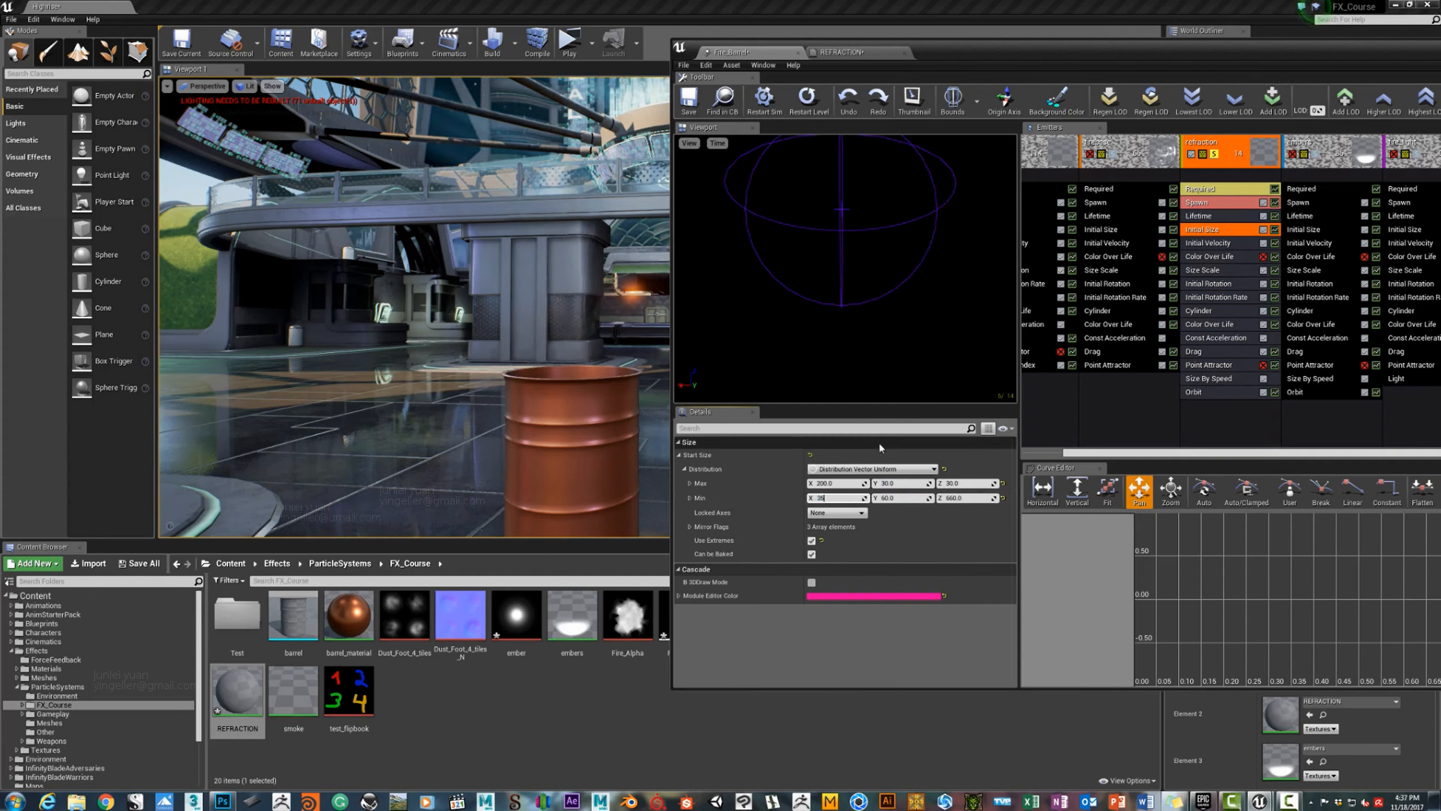
key("Return")
Set the refraction emitter's constant spawn rate to 15.
left_click(1199, 202)
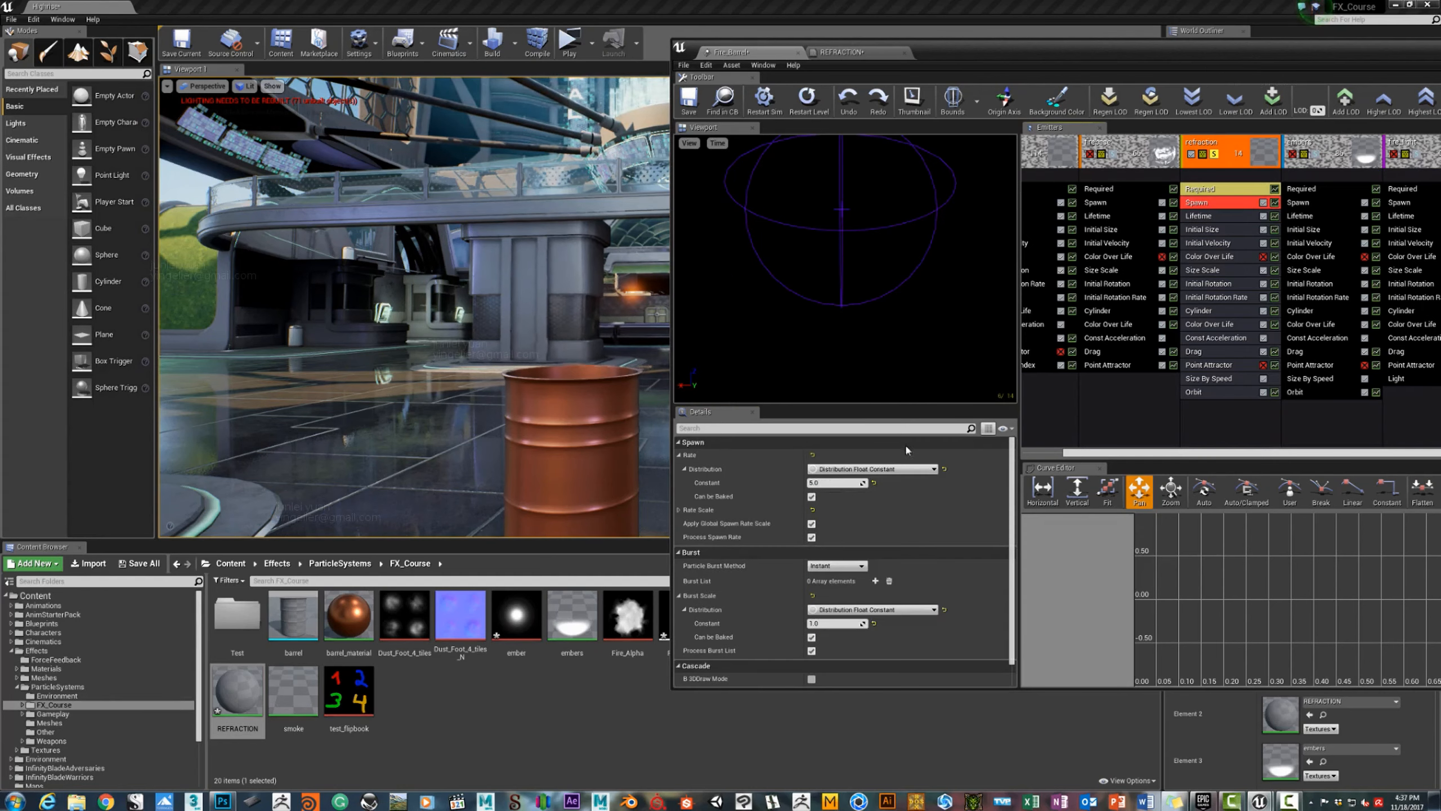
left_click(830, 482)
type("15")
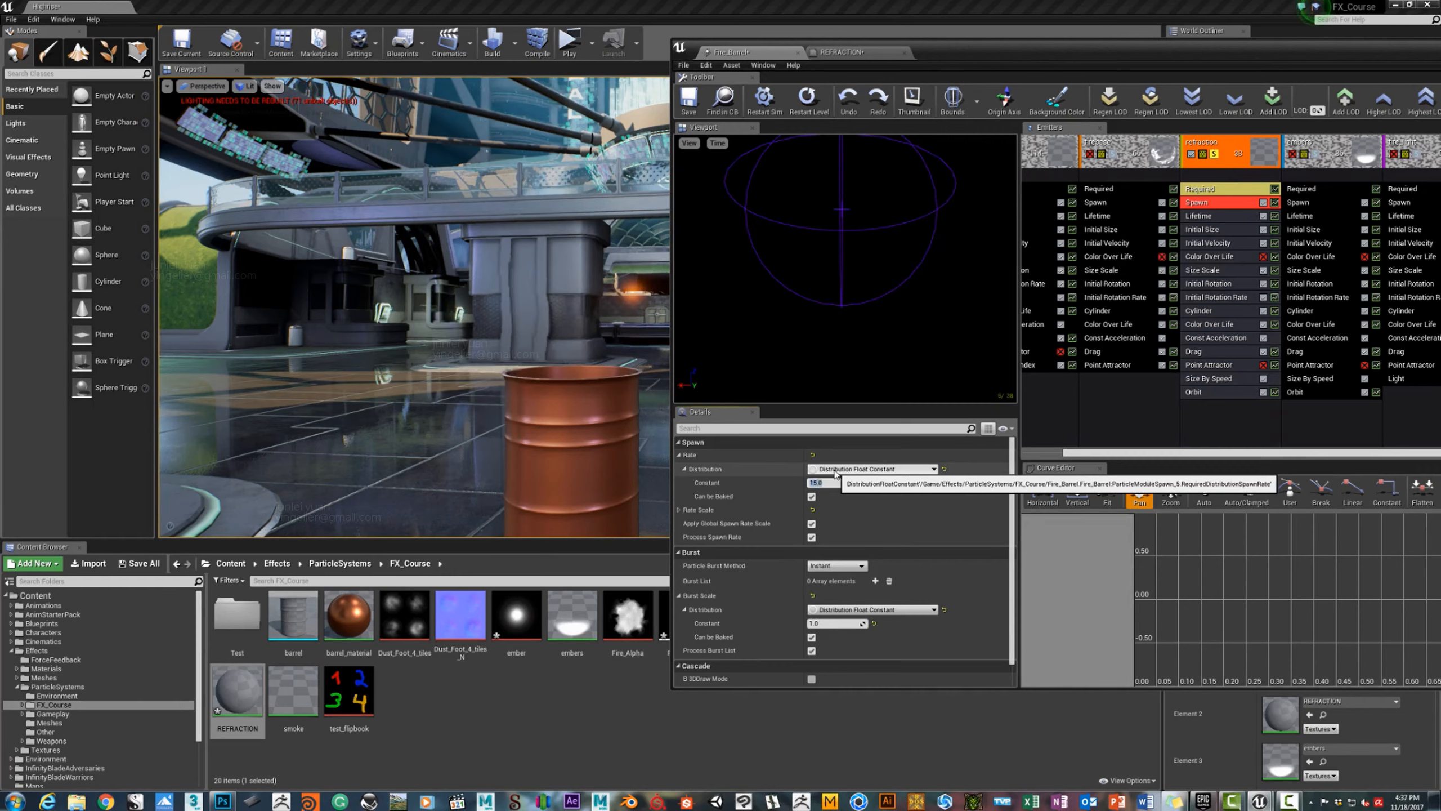
Examine the heat distortion above the barrel in the level from several distances, keeping the particle editor clear of the view.
mouse_move(550, 242)
right_mouse_down()
mouse_move(553, 266)
mouse_move(557, 255)
right_mouse_up()
key("s")
key("w")
key("s")
key("w")
key("s")
key("s")
key("w")
key("s")
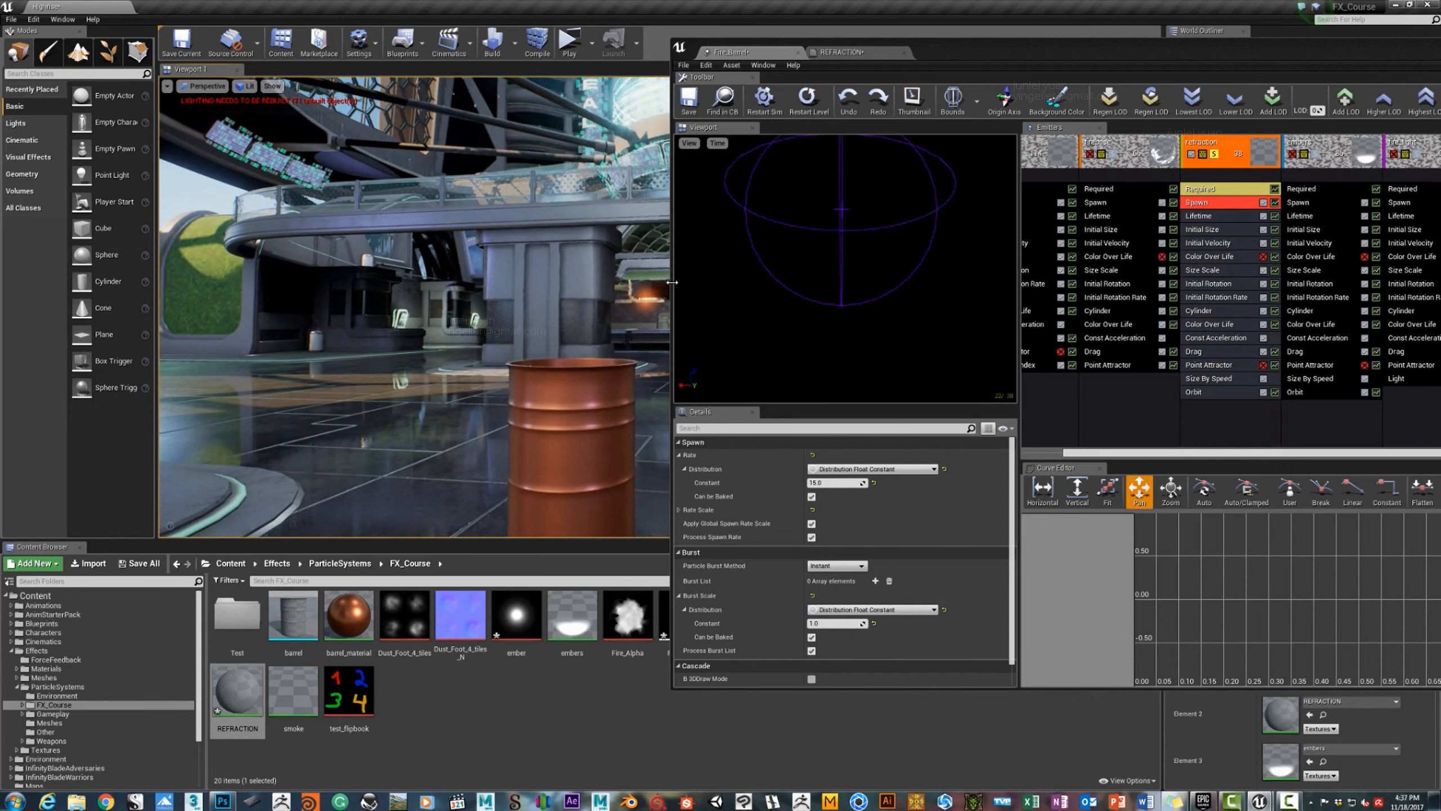
left_click_drag(671, 283, 805, 283)
key("w")
mouse_move(658, 284)
right_mouse_down()
mouse_move(624, 282)
mouse_move(655, 280)
right_mouse_up()
key("s")
key("w")
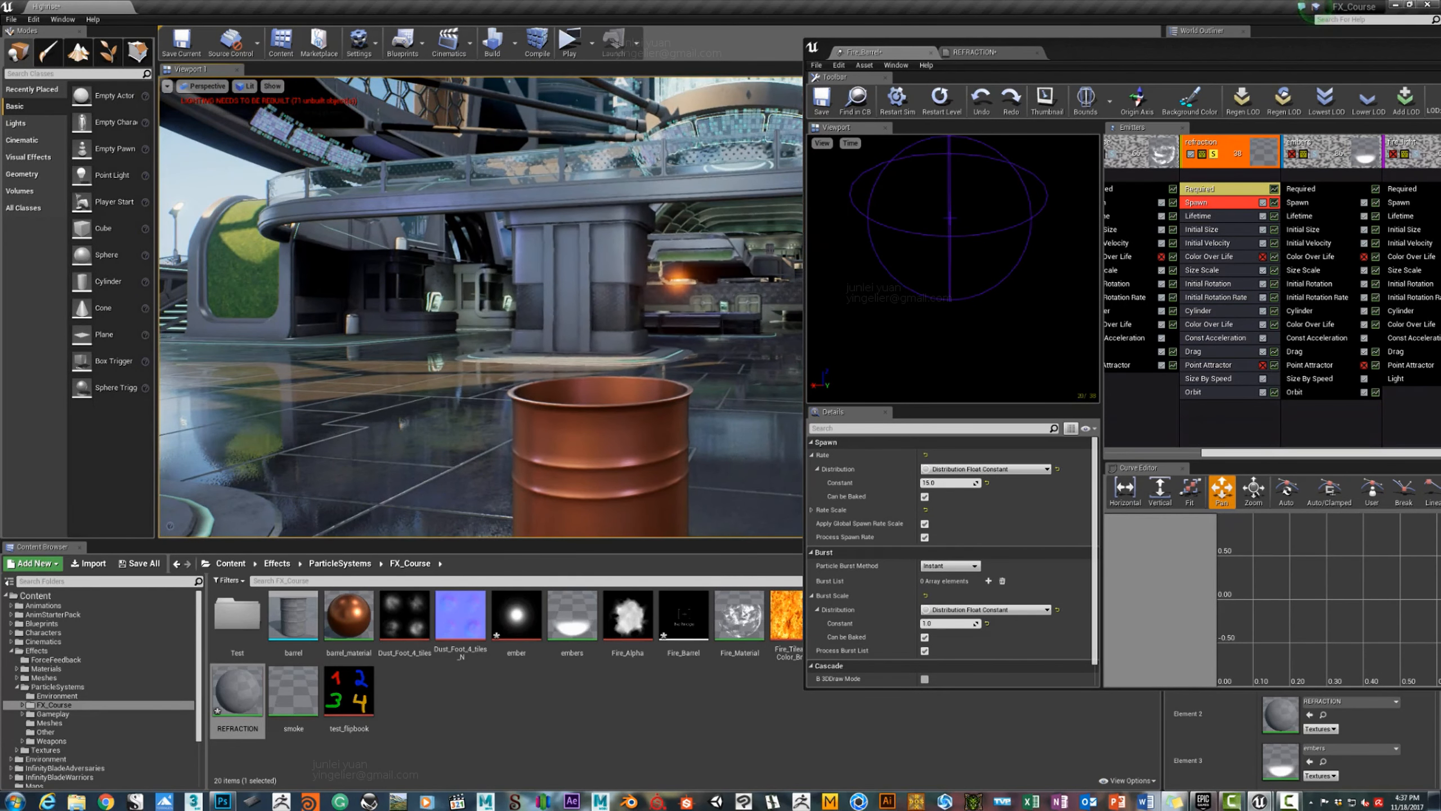
key("s")
mouse_move(655, 281)
right_mouse_down()
mouse_move(648, 291)
mouse_move(646, 279)
right_mouse_up()
key("w")
key("w")
key("s")
key("w")
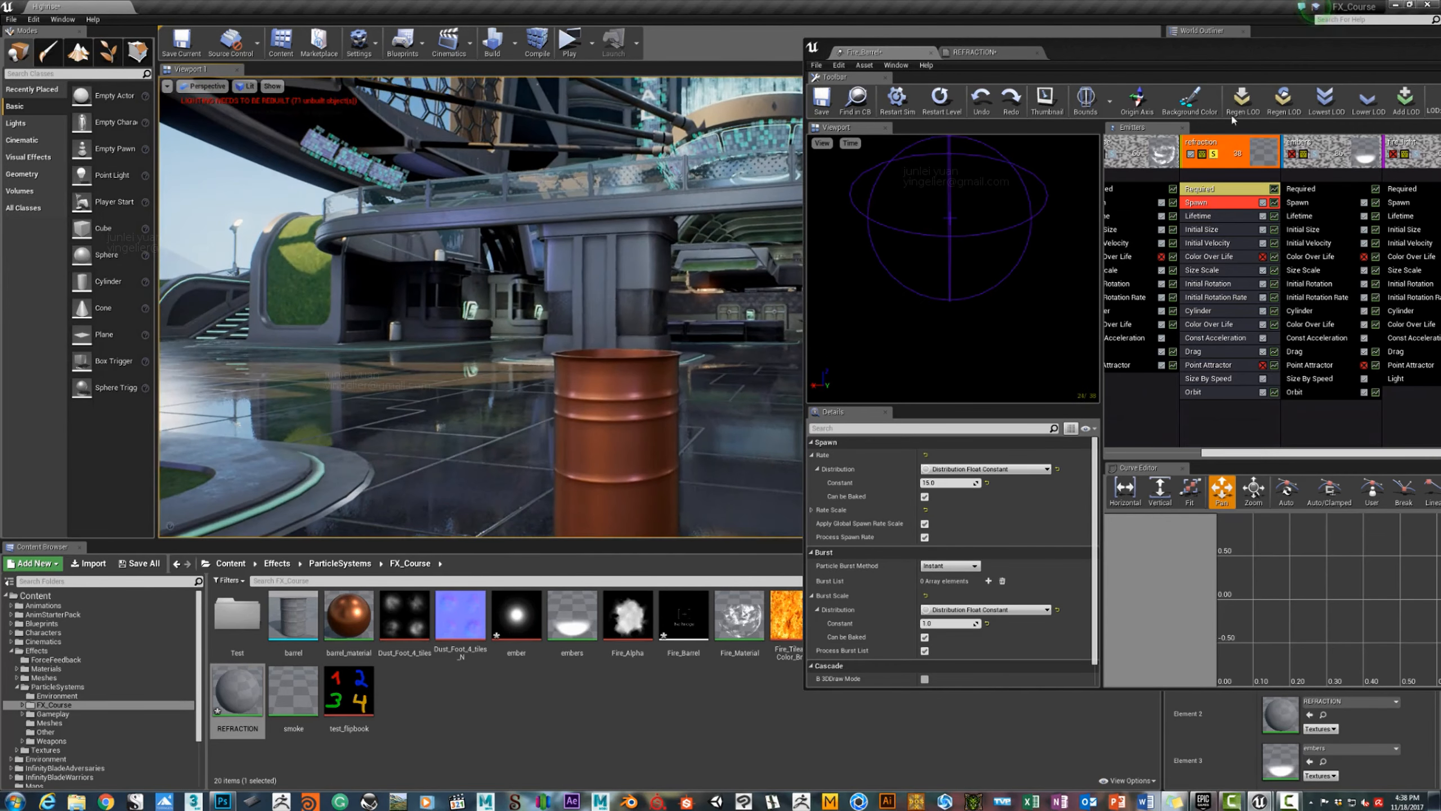
Turn off solo for the refraction emitter, save the Fire_Barrel particle system and check the full effect on the barrel.
left_click(1215, 157)
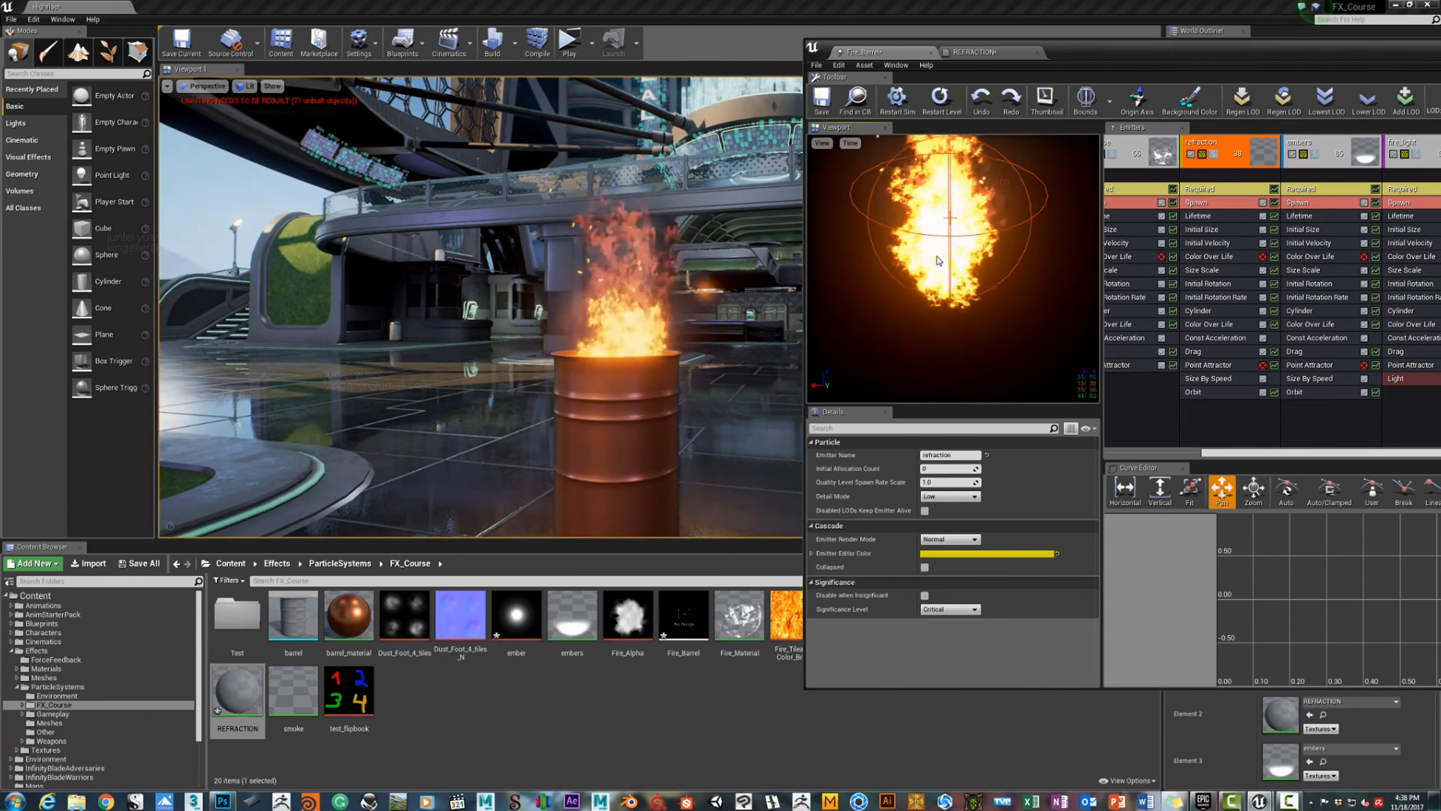
left_click(821, 101)
key("a")
right_click_drag(717, 270, 713, 268)
key("a")
key("d")
key("w")
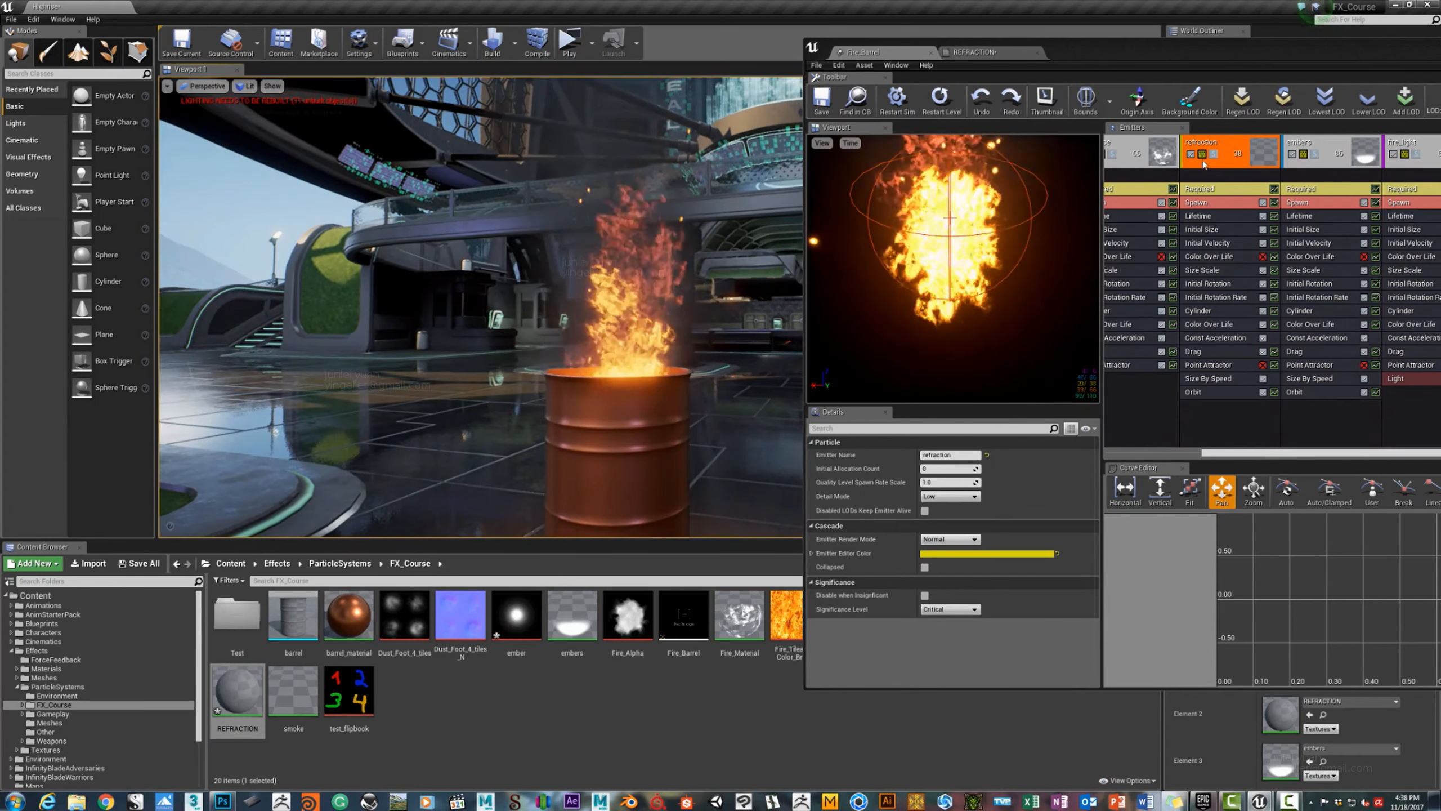
Reorder the refraction emitter so it comes last, directly after the fire_light emitter.
key("Right")
key("Right")
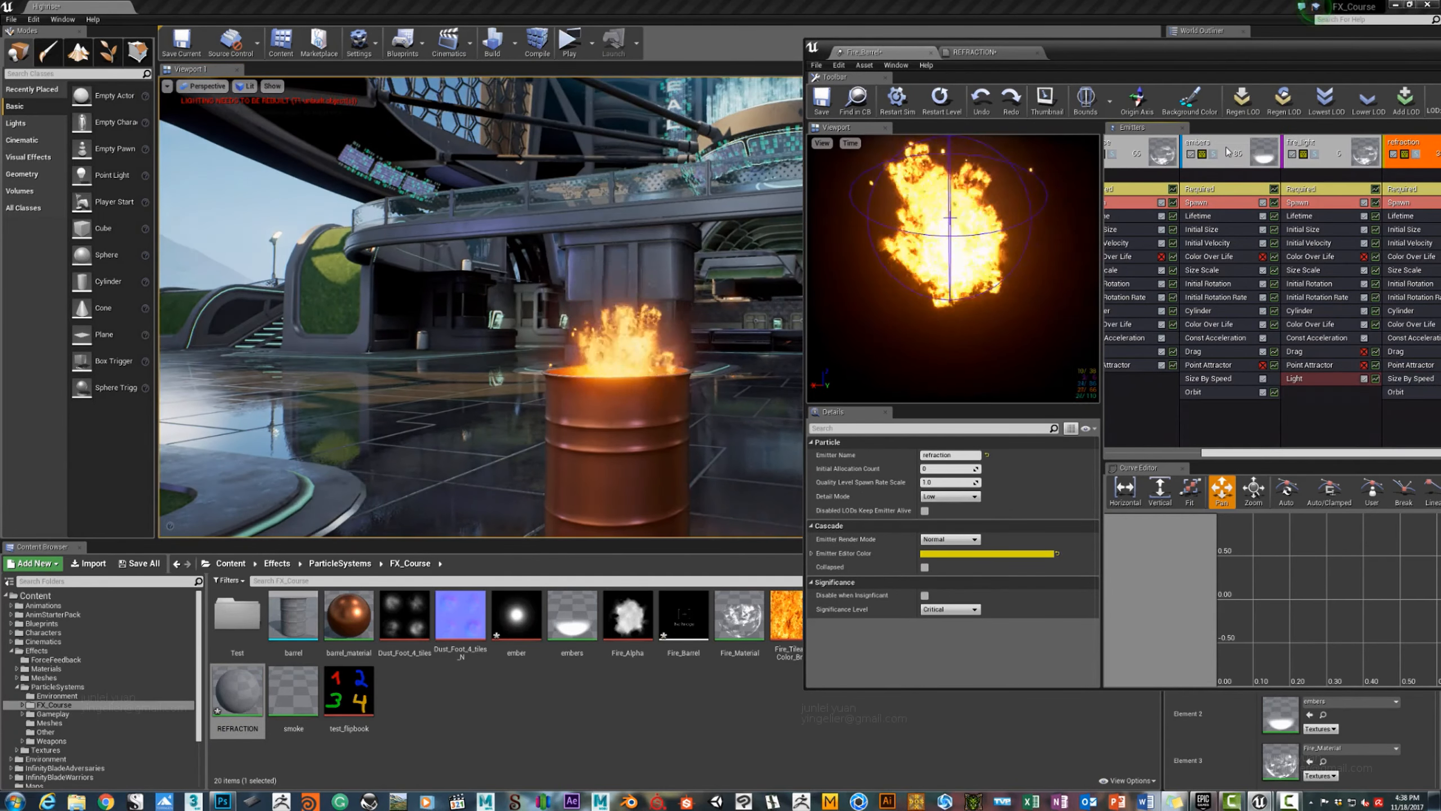
left_click_drag(1198, 49, 781, 36)
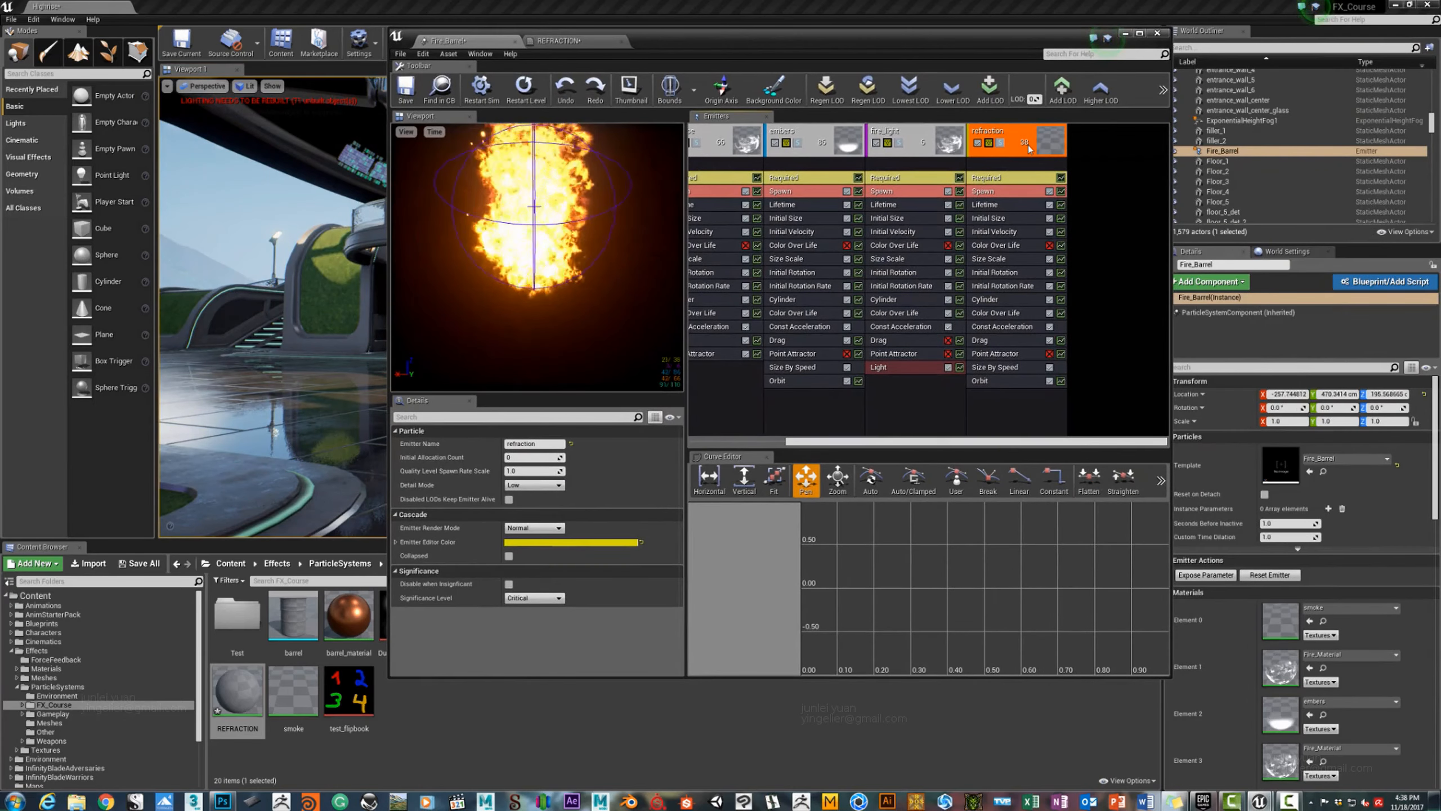
key("Left")
key("Left")
key("Left")
key("Right")
key("Right")
key("Right")
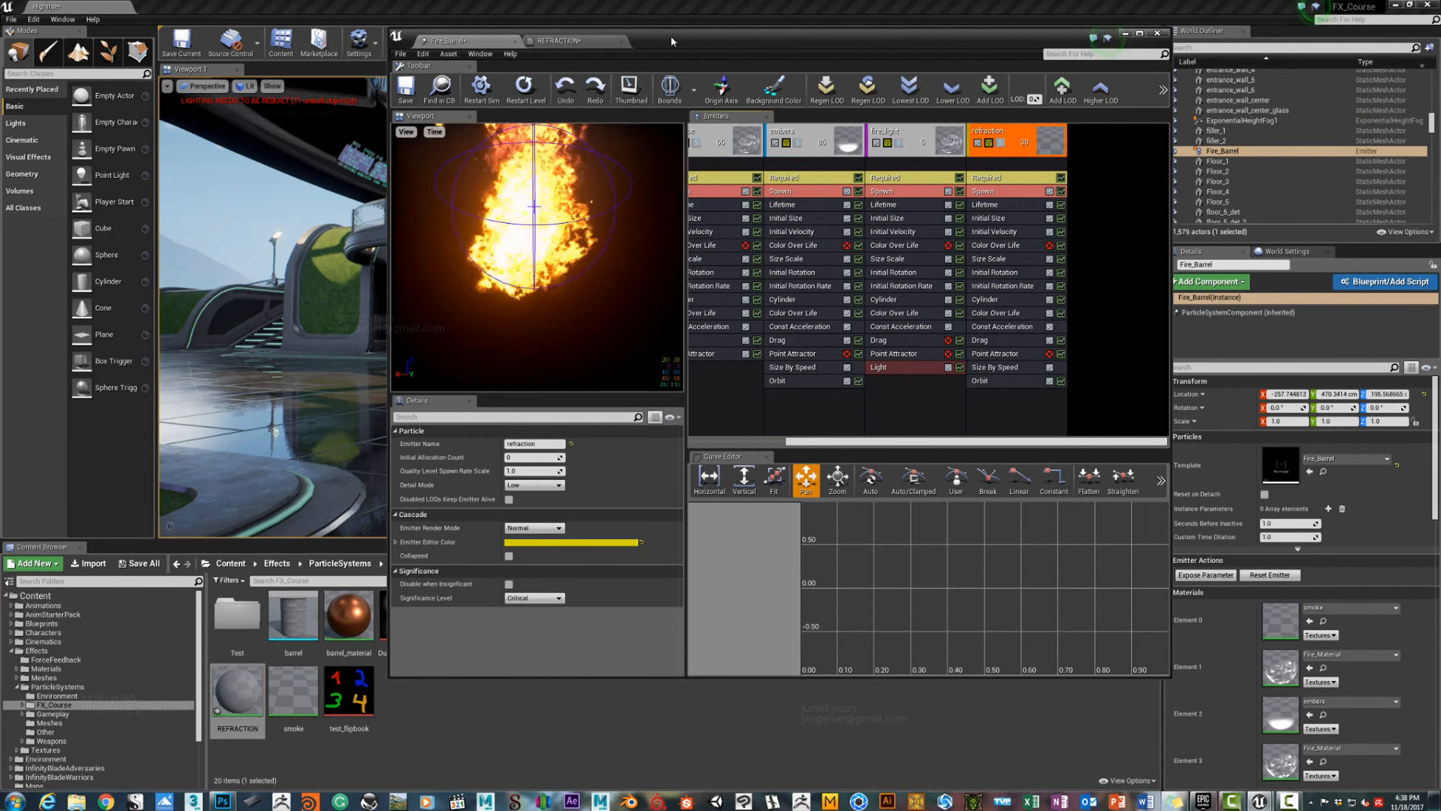
Uncover the barrel in the level and set the refraction emitter's constant spawn rate to 60.
left_click_drag(670, 34, 1050, 74)
mouse_move(528, 318)
right_mouse_down()
mouse_move(499, 306)
mouse_move(442, 324)
mouse_move(514, 316)
right_mouse_up()
key("s")
key("w")
key("s")
left_click(1391, 233)
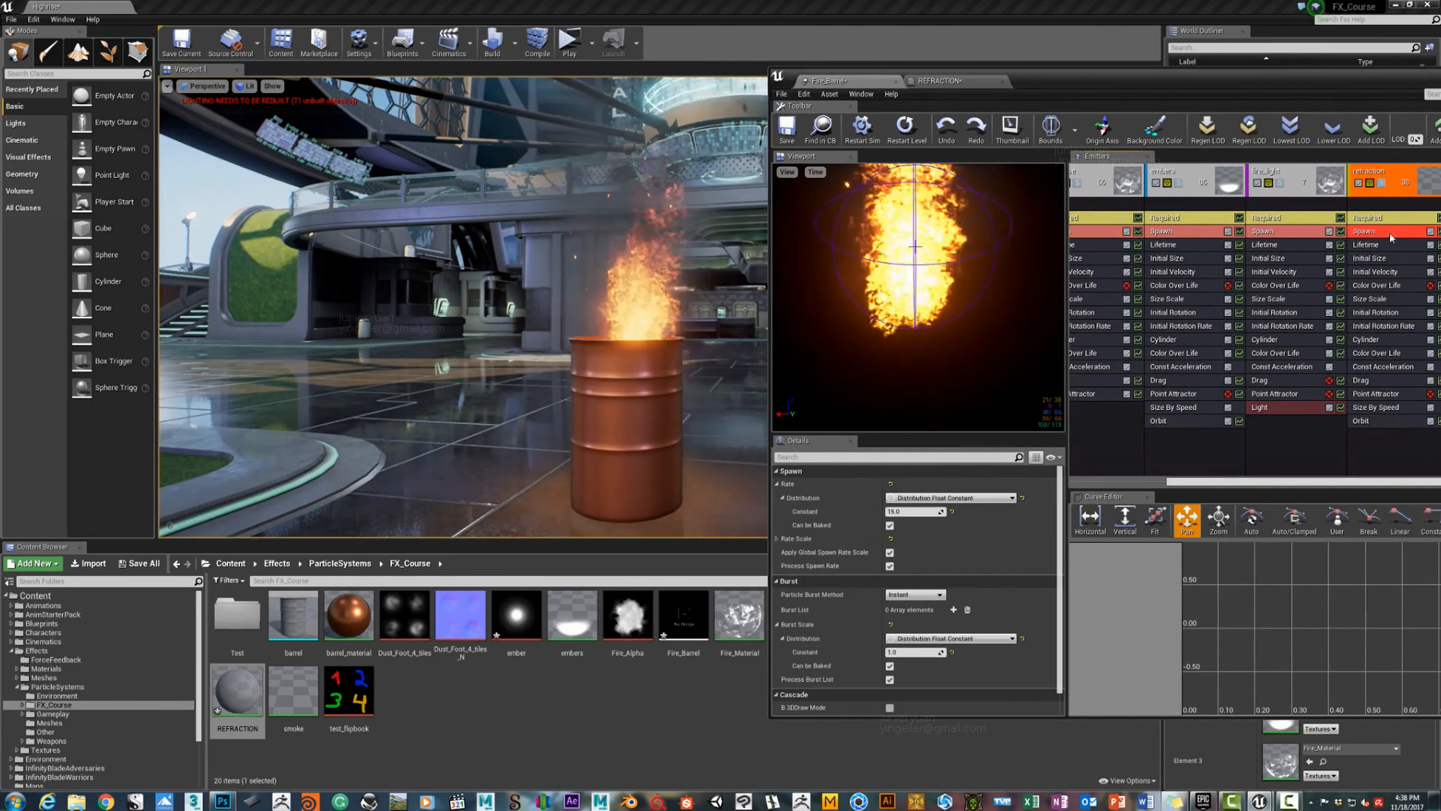
left_click(906, 512)
type("60")
key("Return")
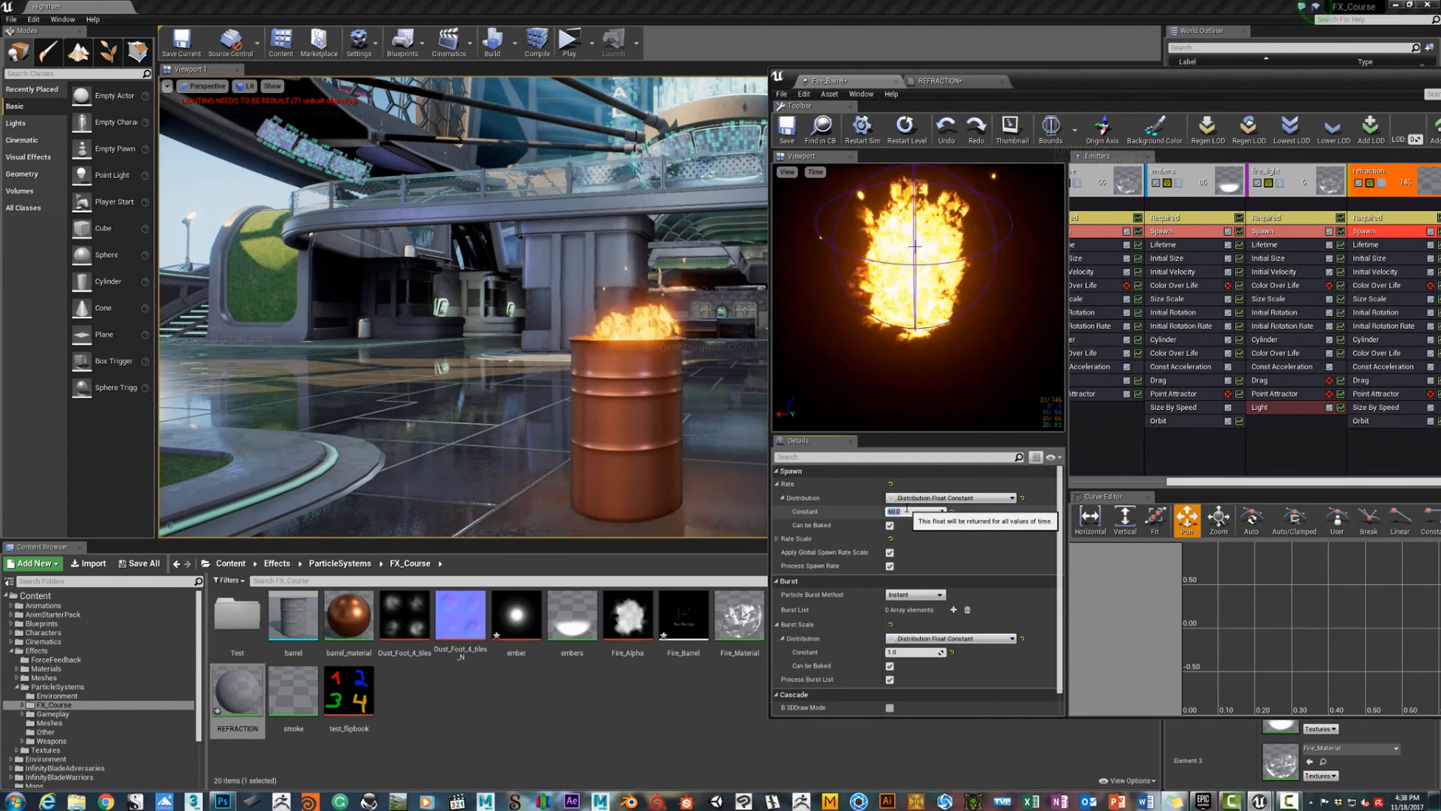
Check the distortion around the flames and set the refraction emitter's constant spawn rate to 30.
right_click_drag(625, 375, 635, 369)
key("w")
key("s")
key("w")
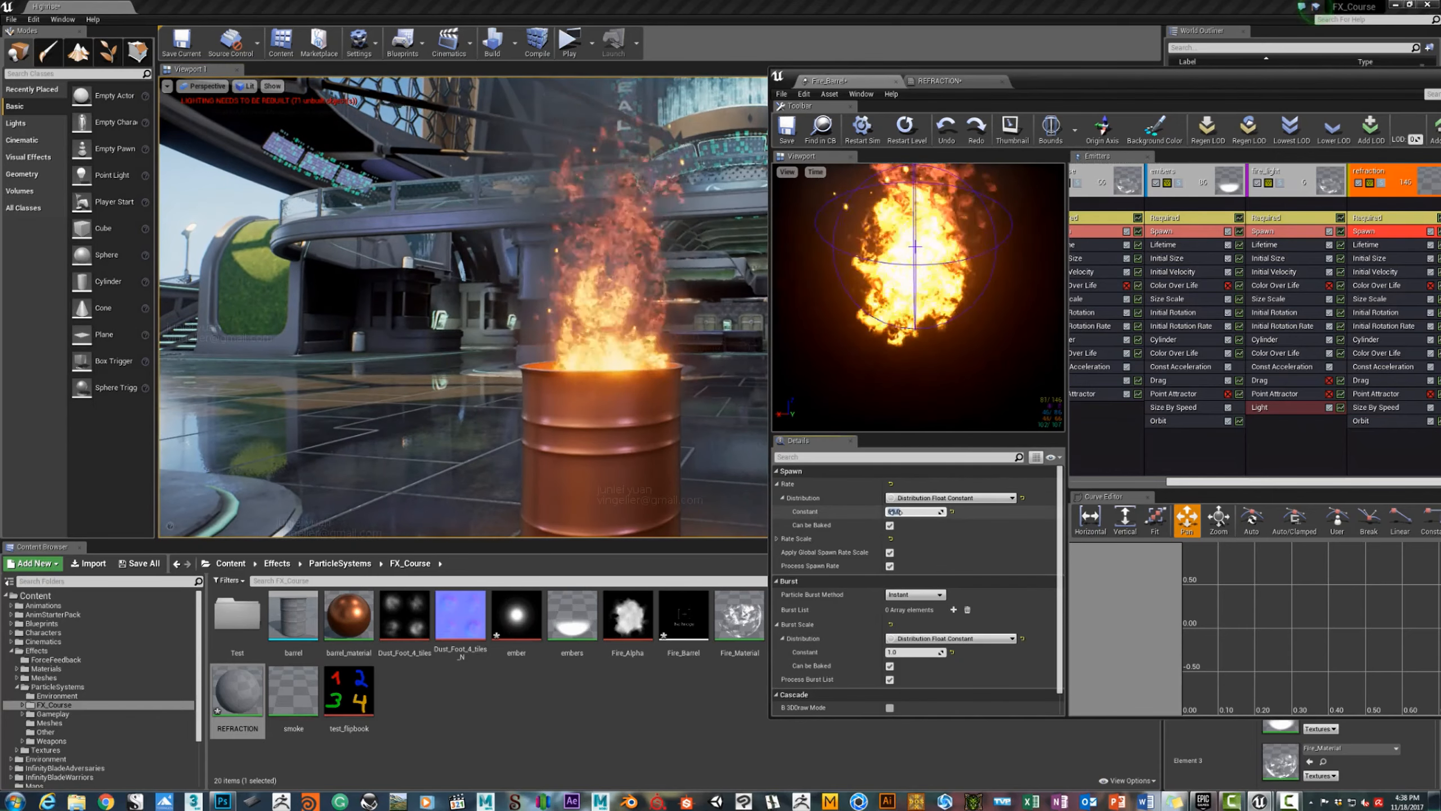
type("30")
key("Return")
Set the refraction emitter's minimum lifetime to 1.0 and save the Fire_Barrel particle system.
left_click_drag(1141, 84, 1030, 92)
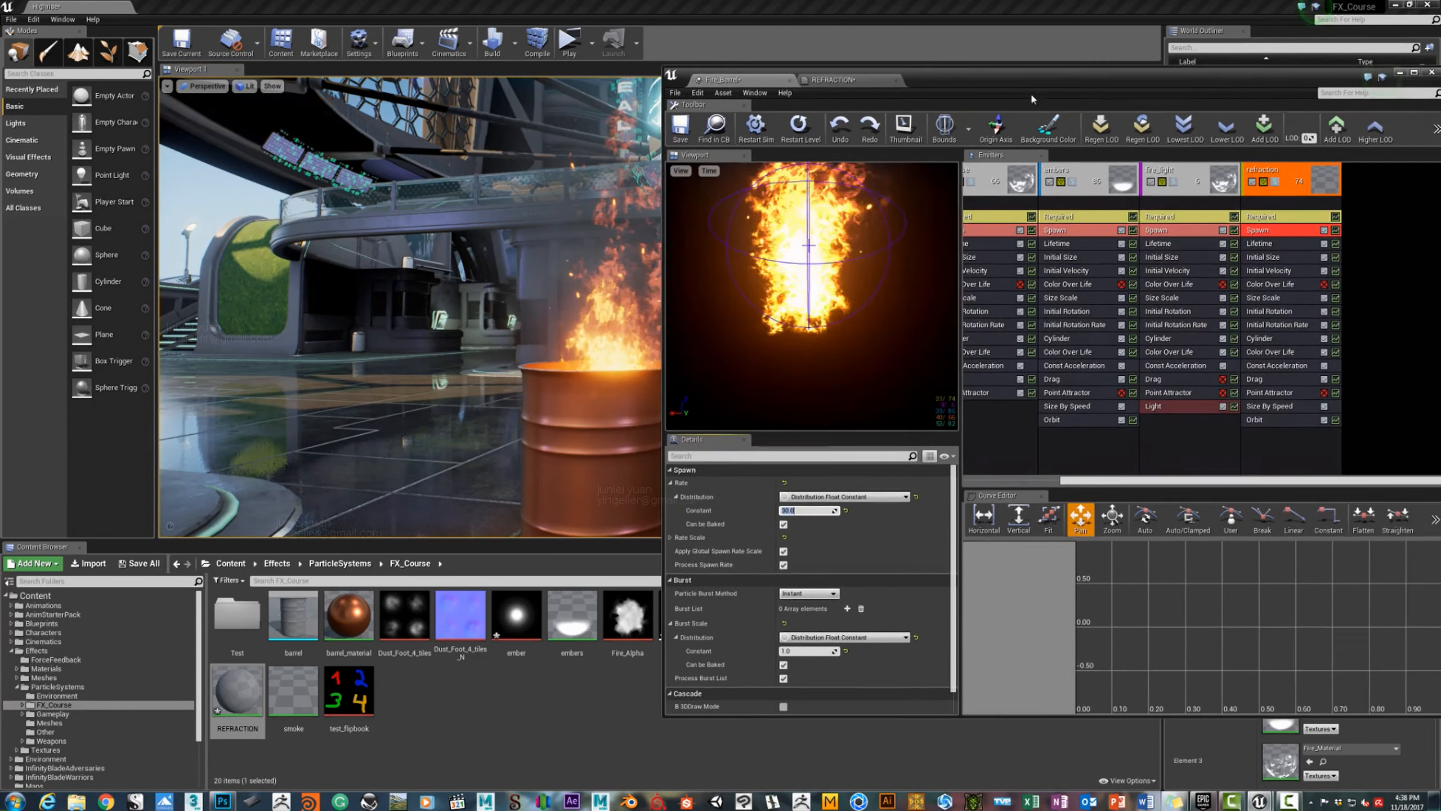
left_click(1259, 243)
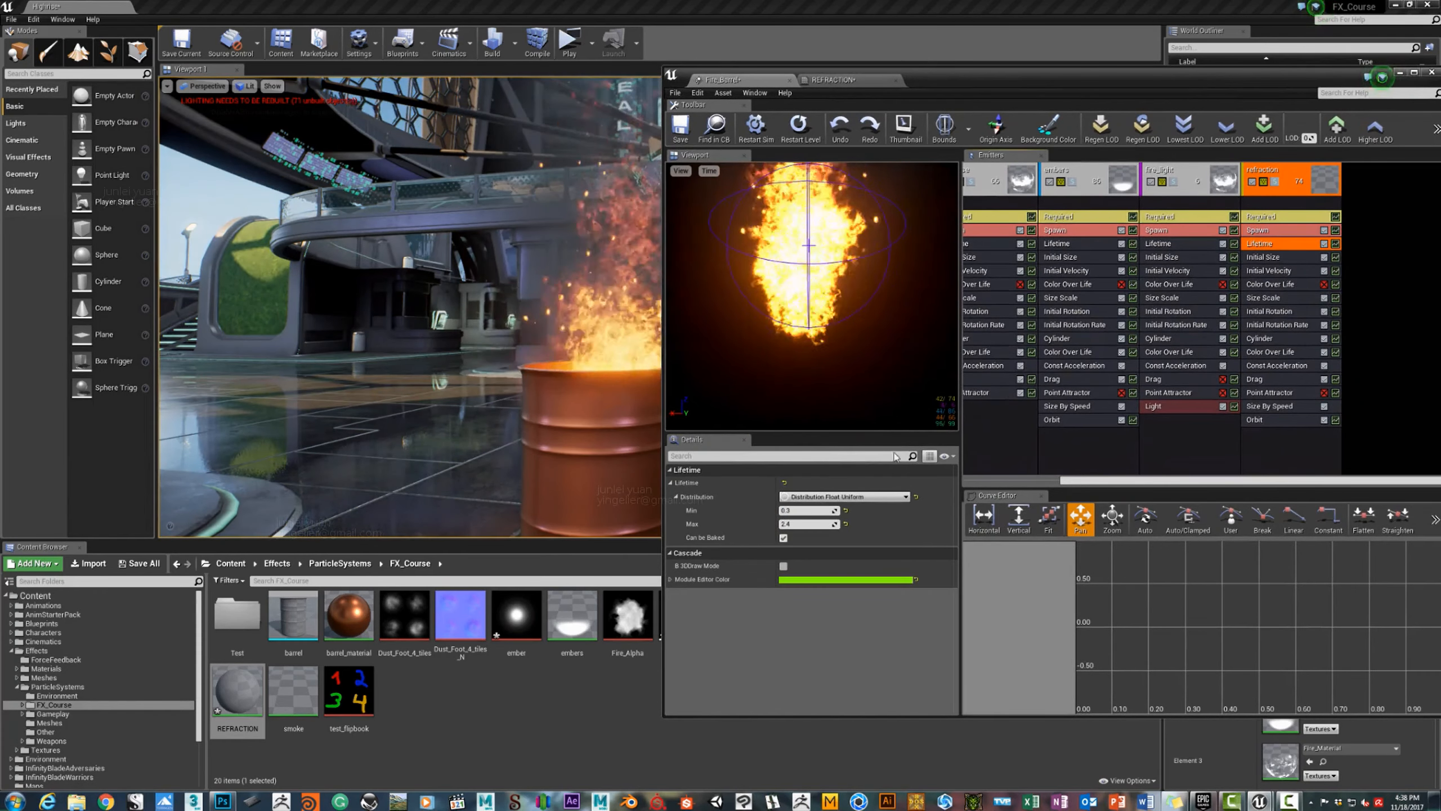
left_click(803, 510)
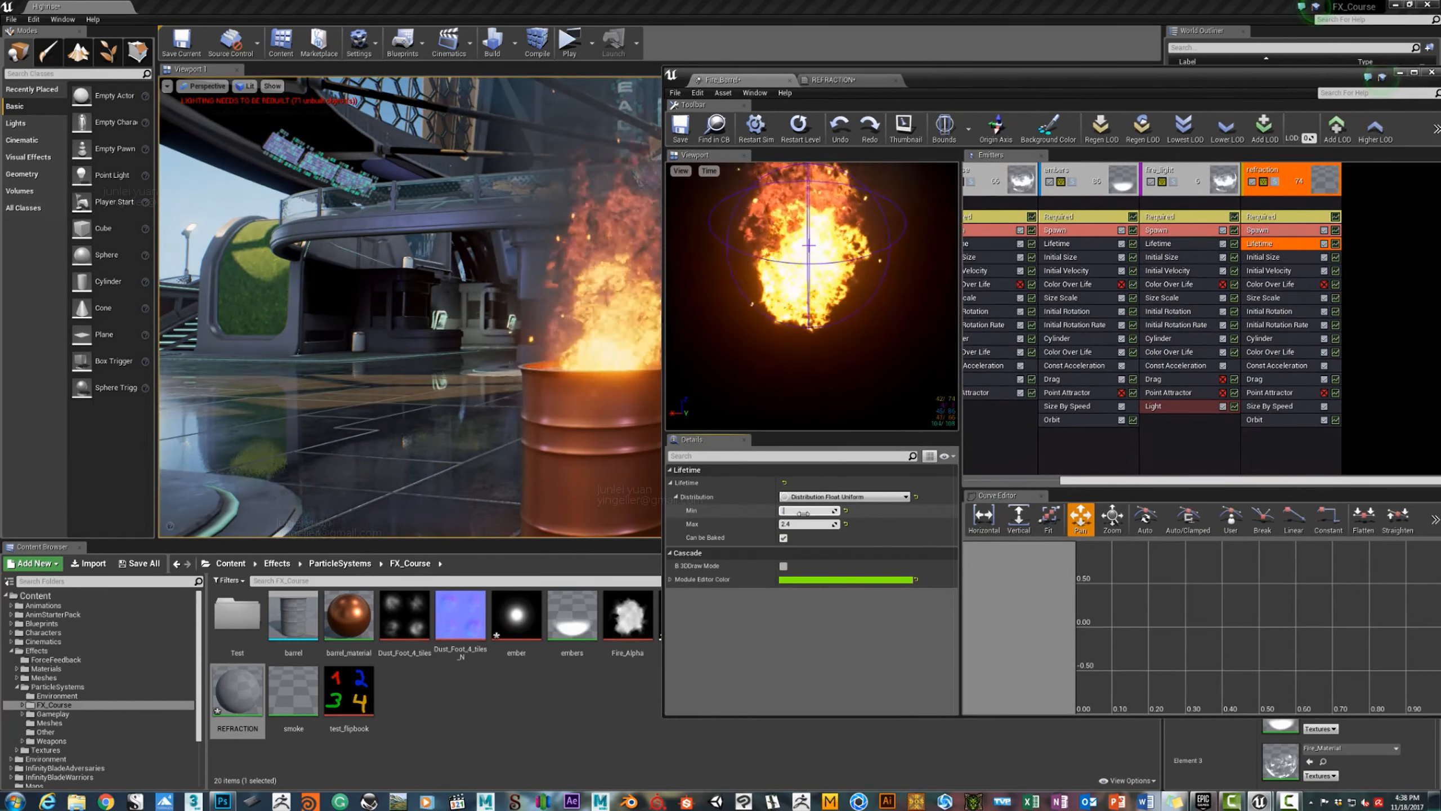
type("1.0")
key("Return")
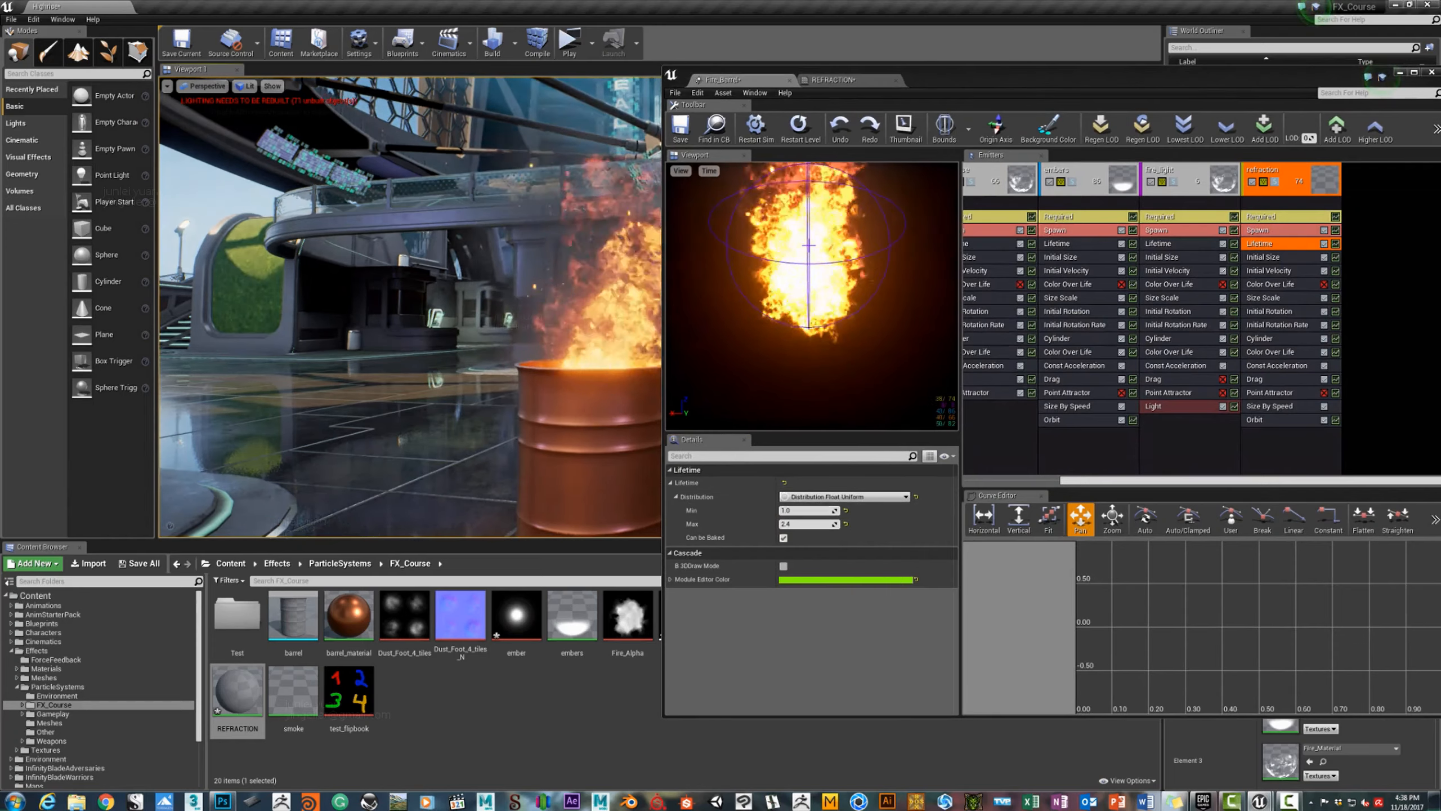
left_click_drag(942, 84, 1086, 66)
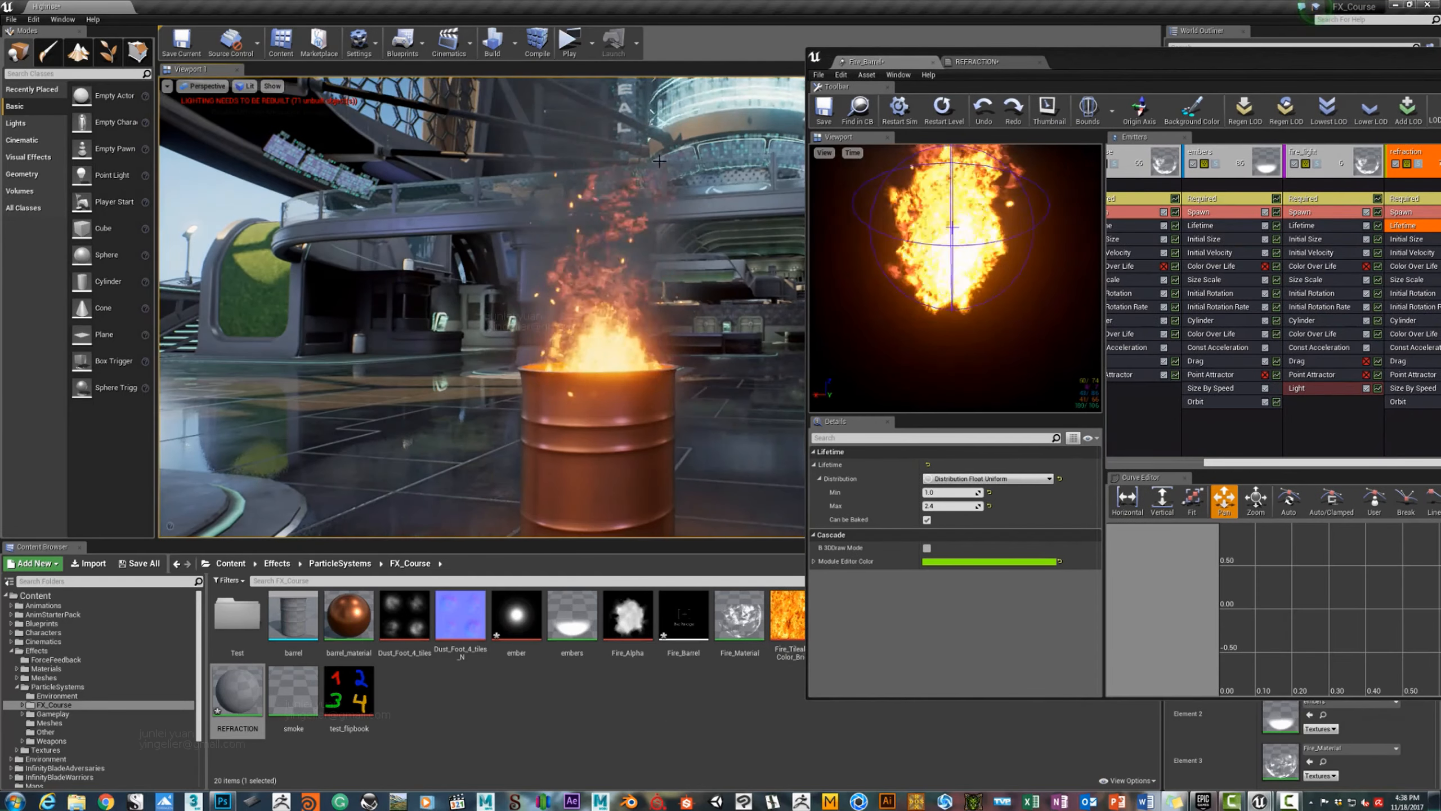
left_click(824, 110)
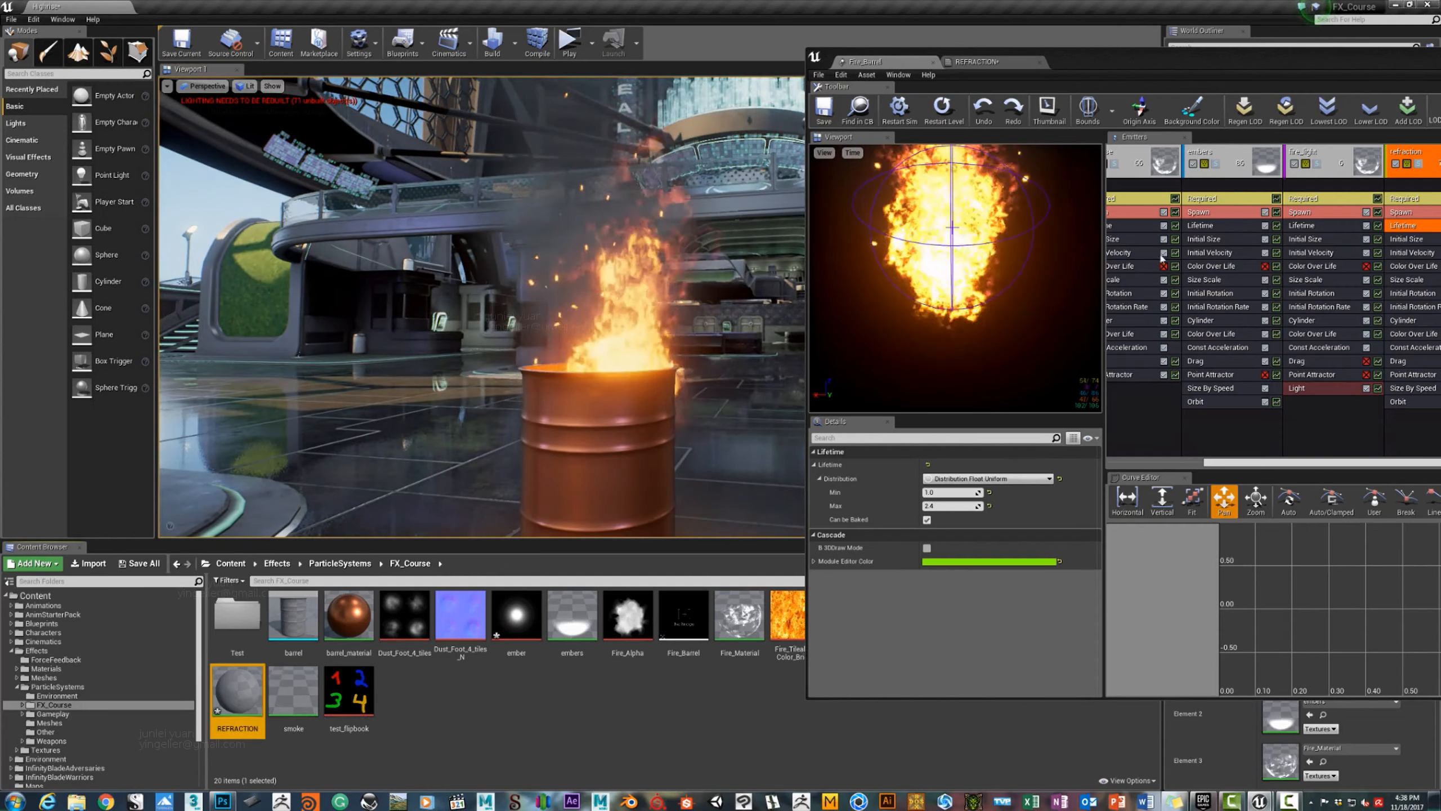
Examine the burning barrel in the level up close and from farther away to judge the heat distortion behind the flames.
key("w")
right_click_drag(630, 290, 612, 321)
key("s")
key("s")
key("w")
key("s")
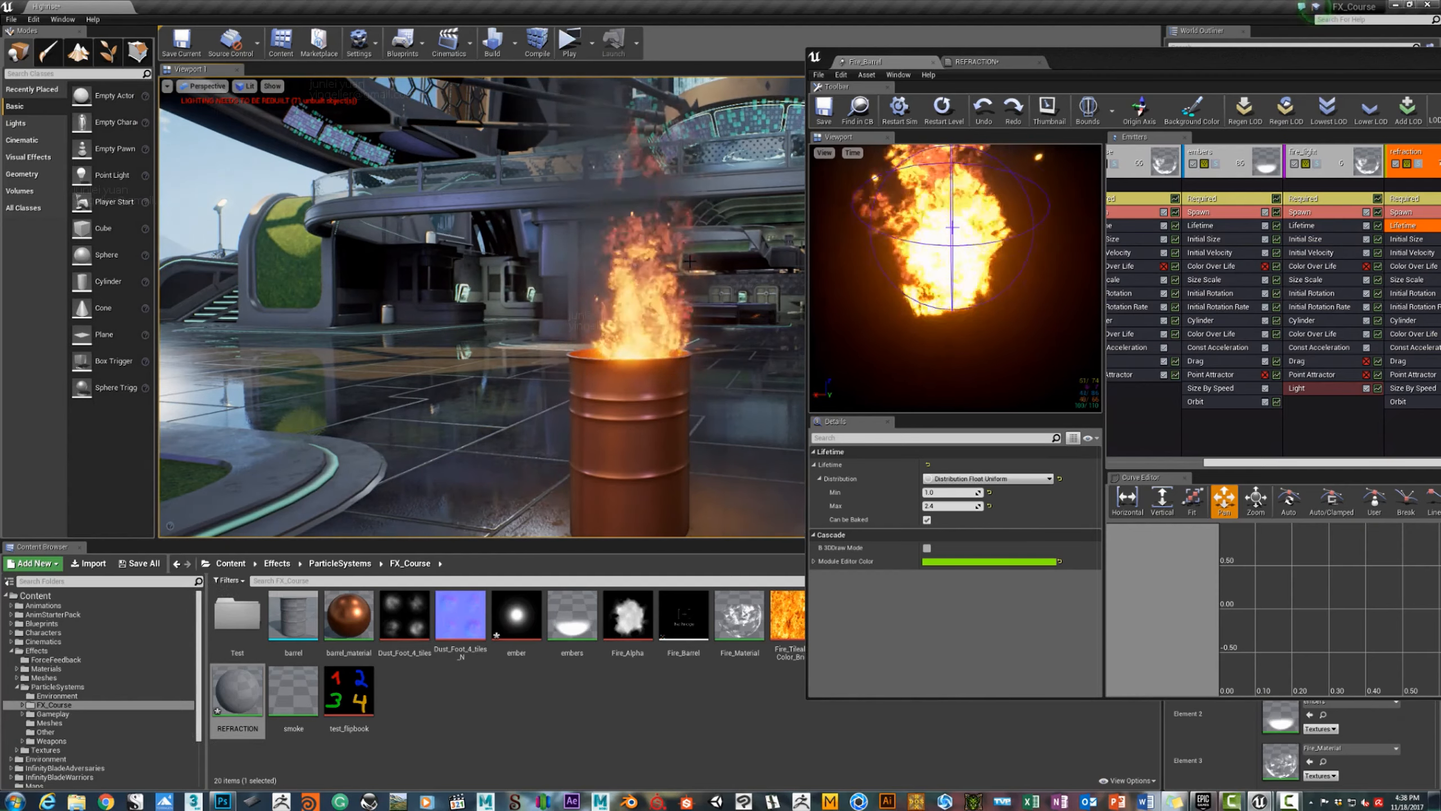
mouse_move(690, 261)
right_mouse_down()
mouse_move(676, 262)
mouse_move(697, 263)
right_mouse_up()
key("w")
key("s")
key("w")
key("s")
Save the Fire_Barrel particle system again and check the finished effect from different sides of the barrel.
left_click(824, 114)
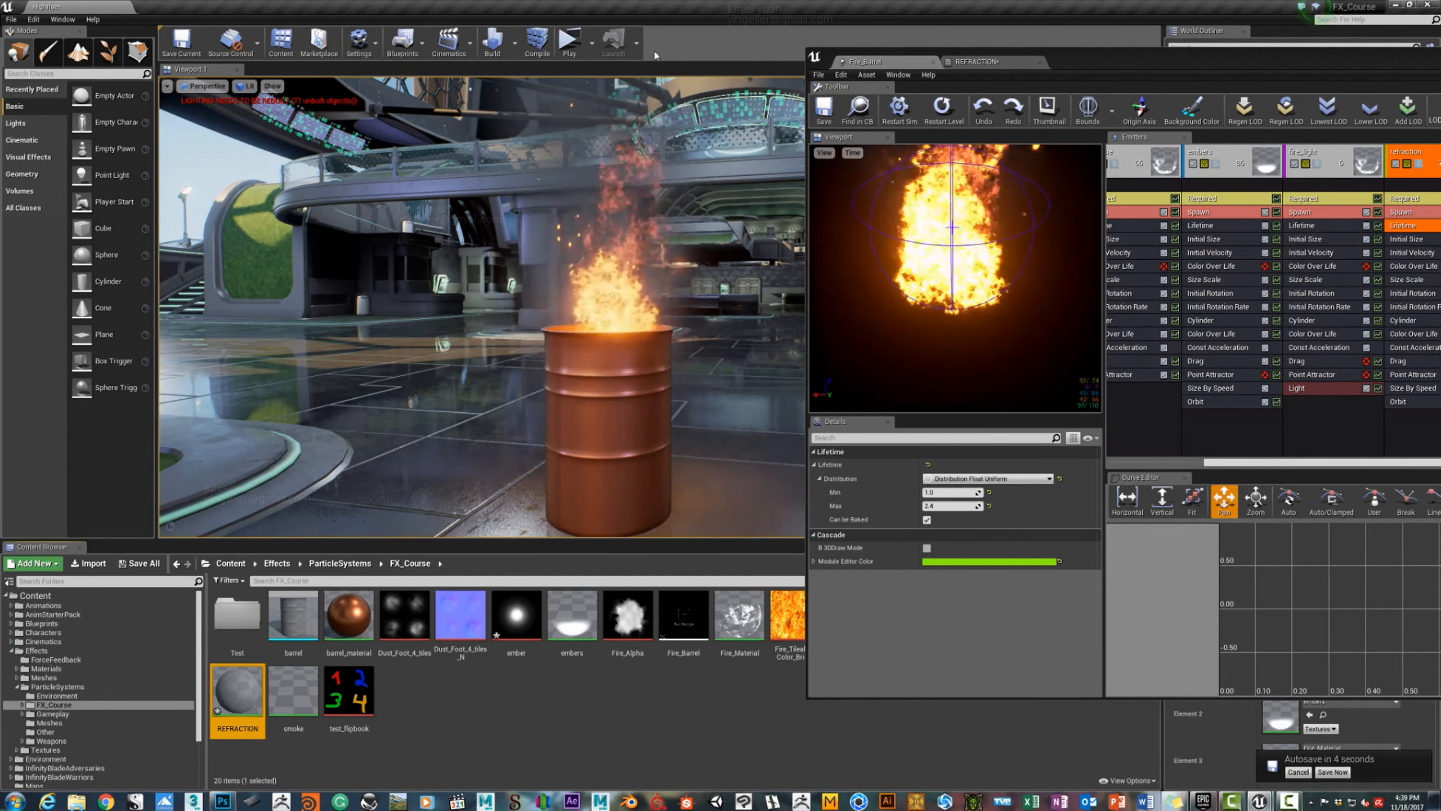
mouse_move(630, 193)
right_mouse_down()
mouse_move(618, 208)
mouse_move(641, 232)
mouse_move(624, 210)
mouse_move(590, 218)
mouse_move(625, 222)
mouse_move(602, 229)
mouse_move(618, 232)
mouse_move(601, 224)
right_mouse_up()
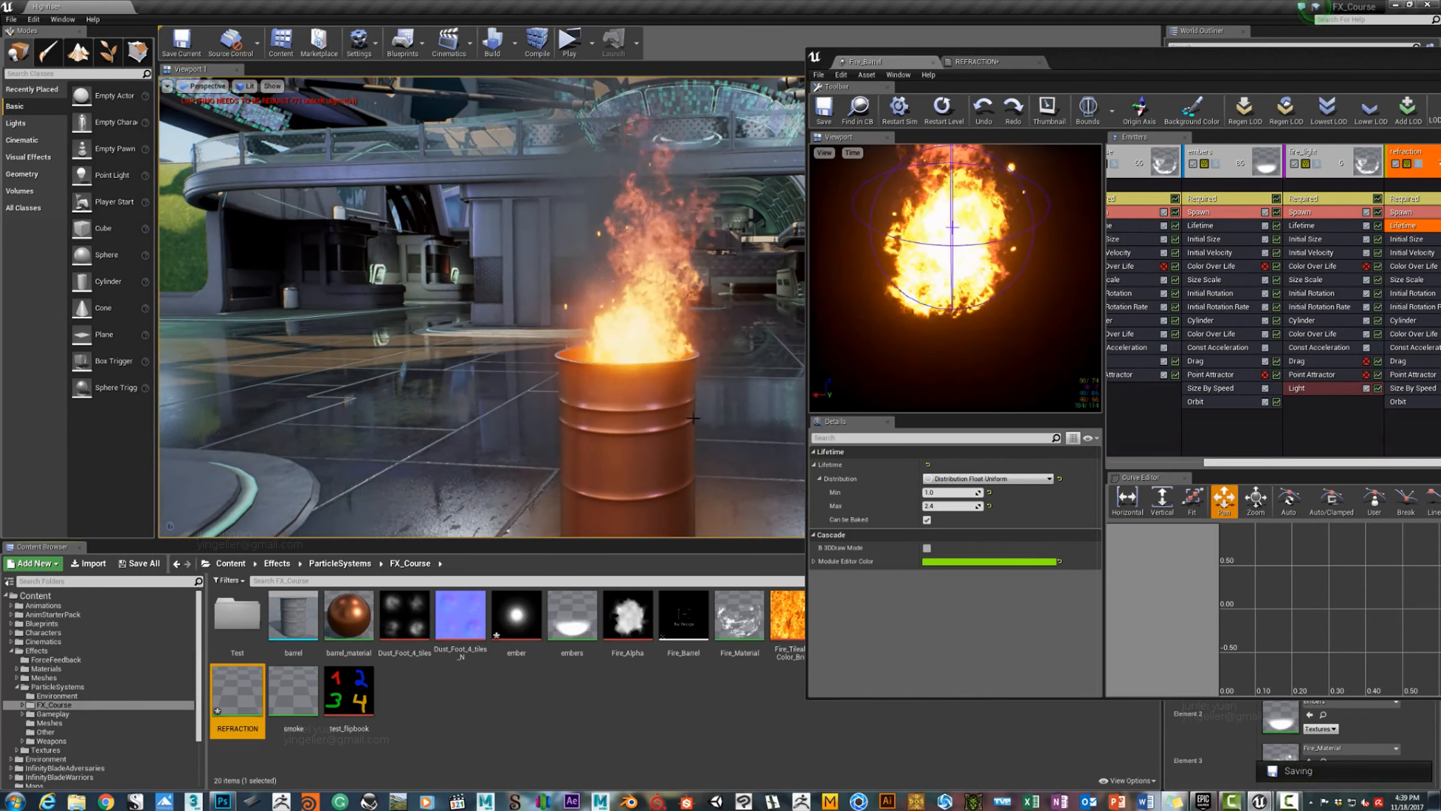
left_click_drag(483, 307, 545, 304, "alt")
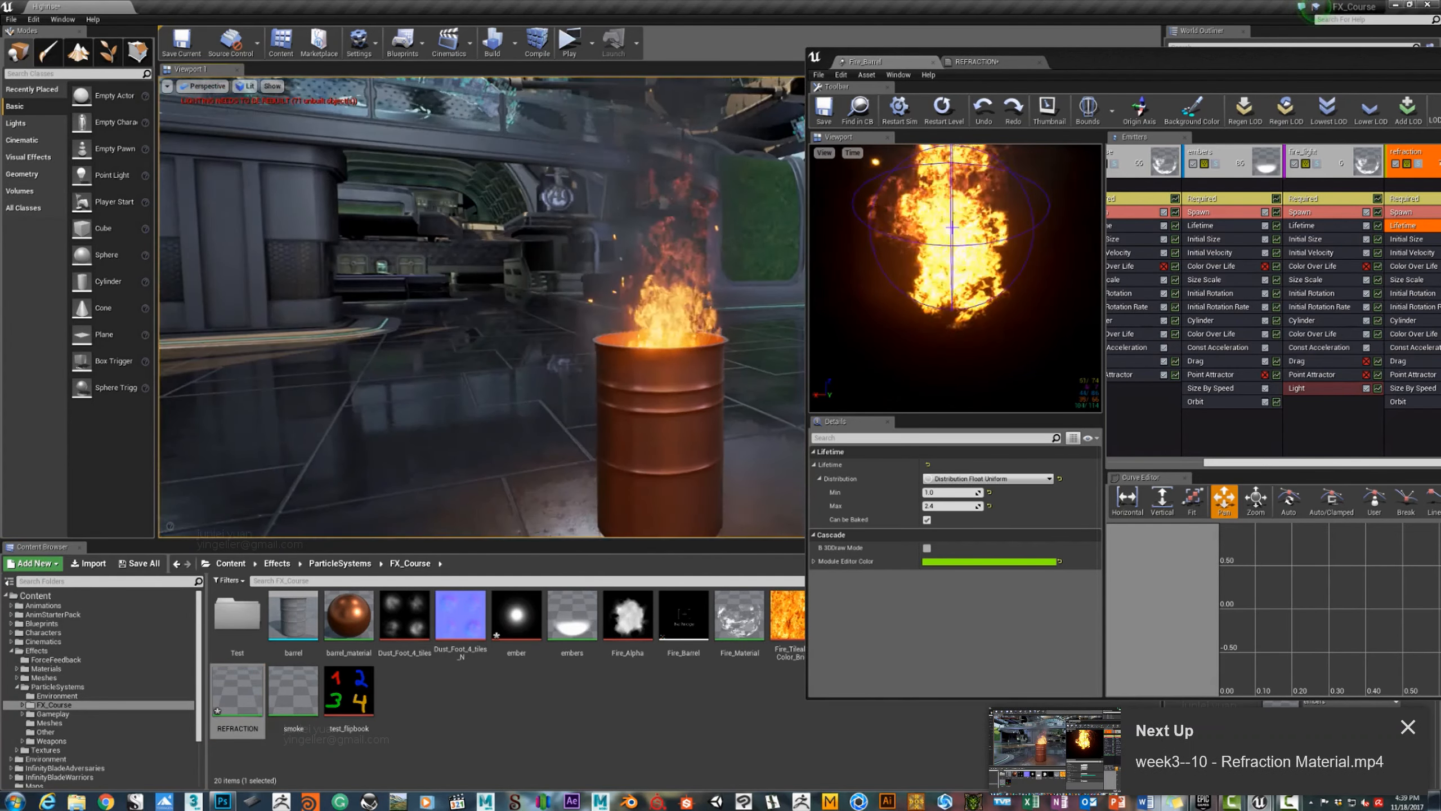
mouse_move(483, 307)
right_mouse_down()
mouse_move(466, 305)
mouse_move(511, 301)
mouse_move(442, 329)
mouse_move(488, 323)
mouse_move(511, 301)
mouse_move(483, 272)
mouse_move(499, 307)
mouse_move(465, 324)
mouse_move(482, 300)
mouse_move(471, 281)
right_mouse_up()
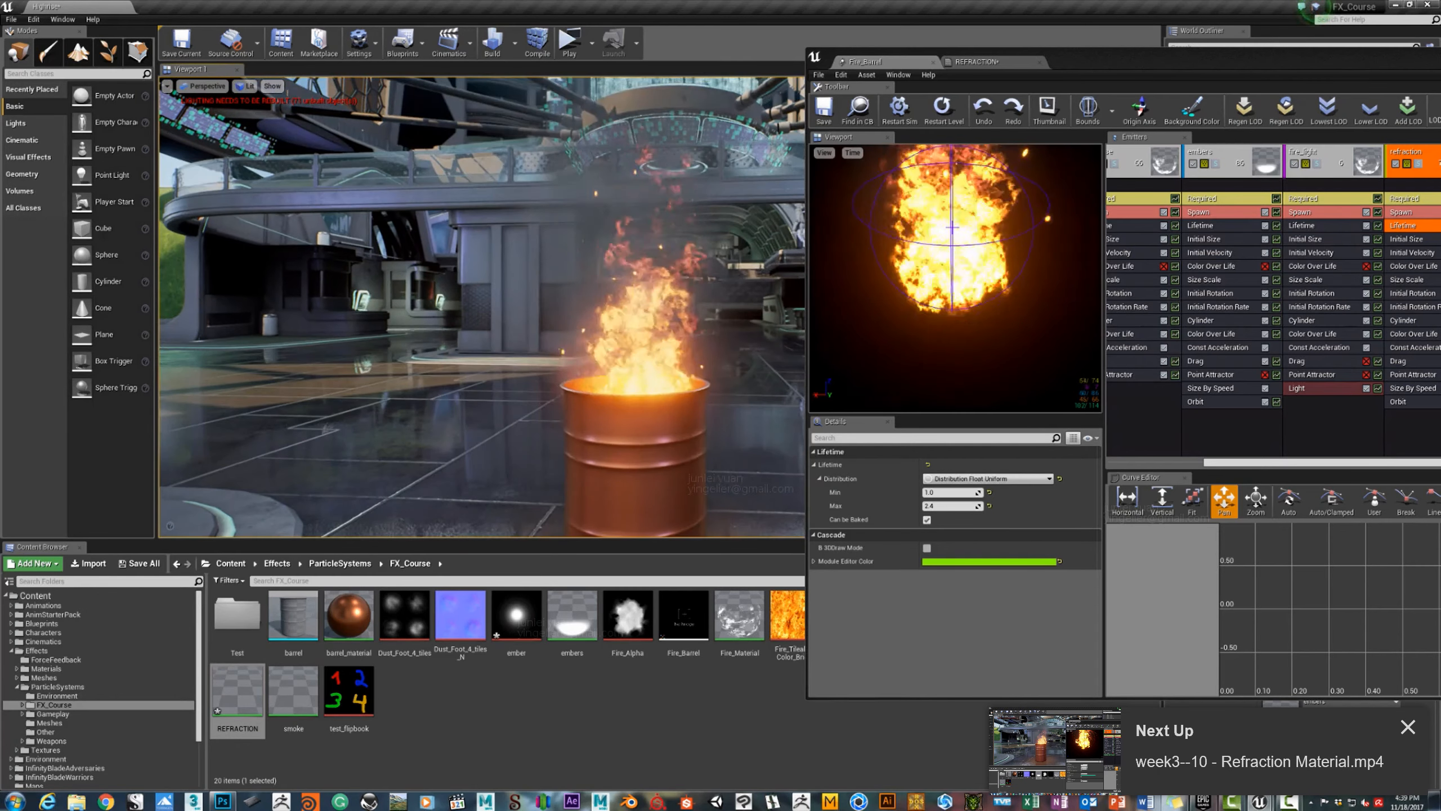